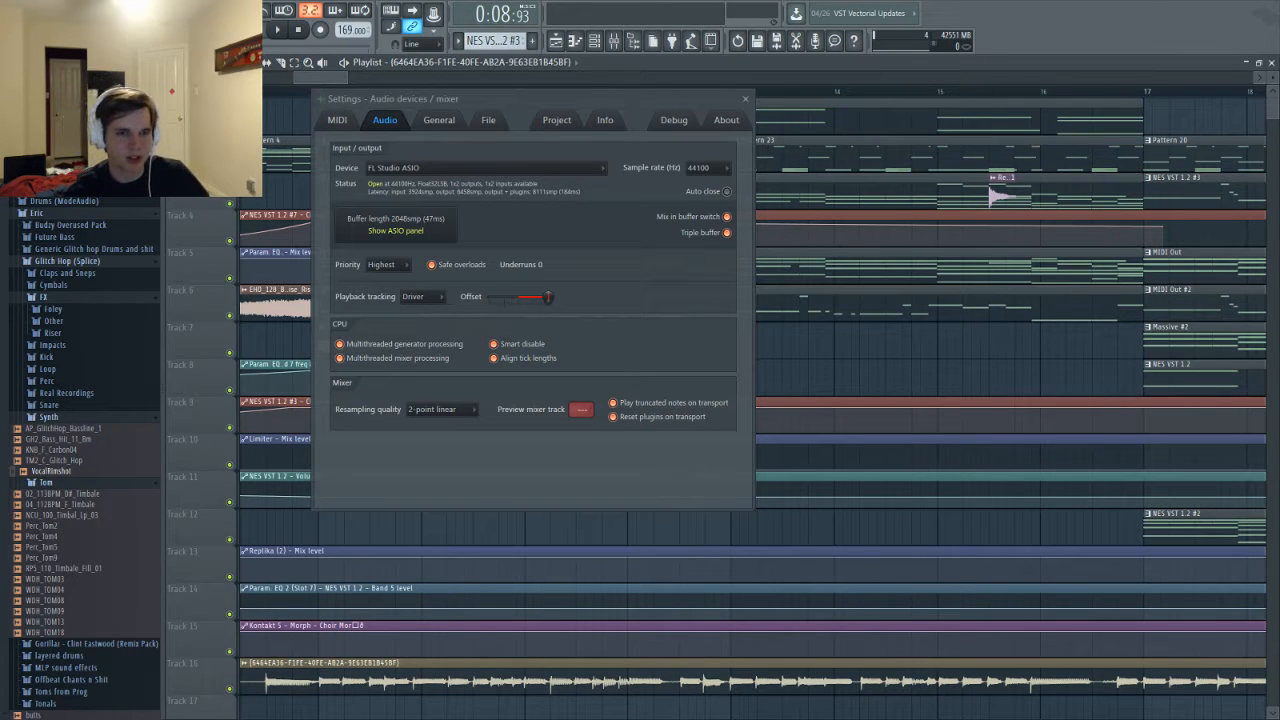
Switch to the audio interface's VSL mixer and raise the In 1 channel's compressor gain to 18.8 dB
key(super)
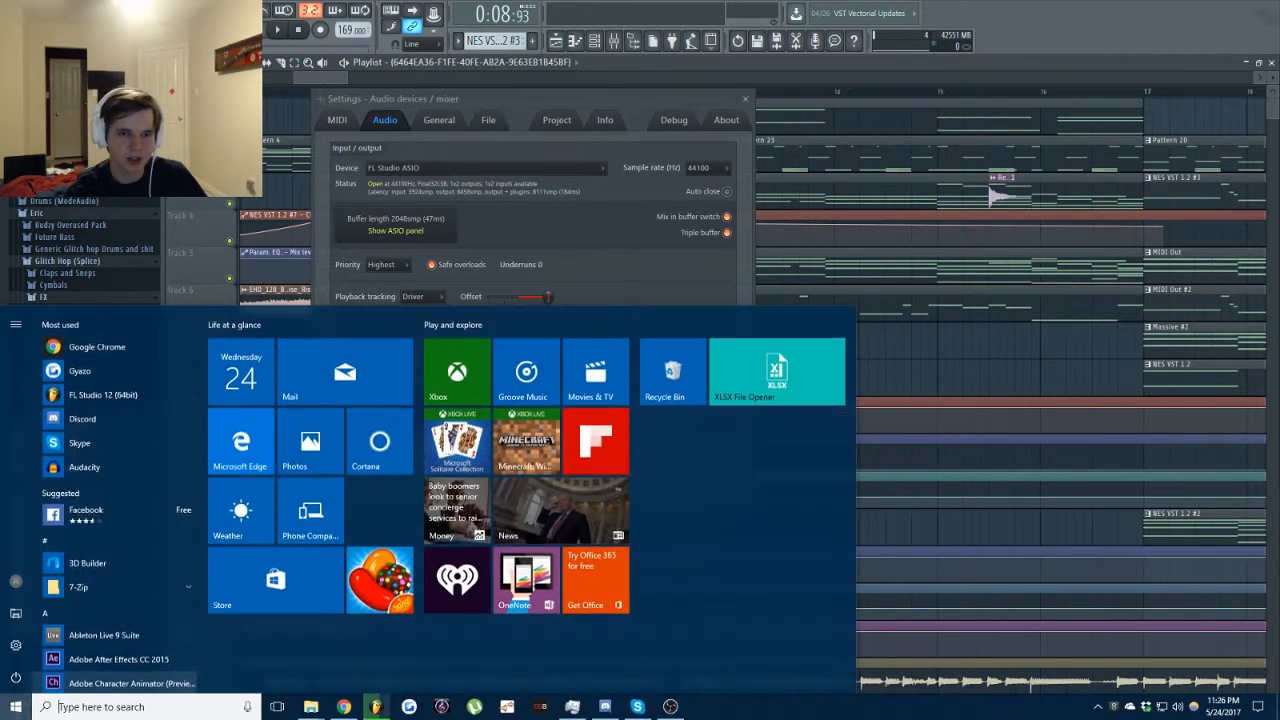
click(1097, 706)
click(1073, 629)
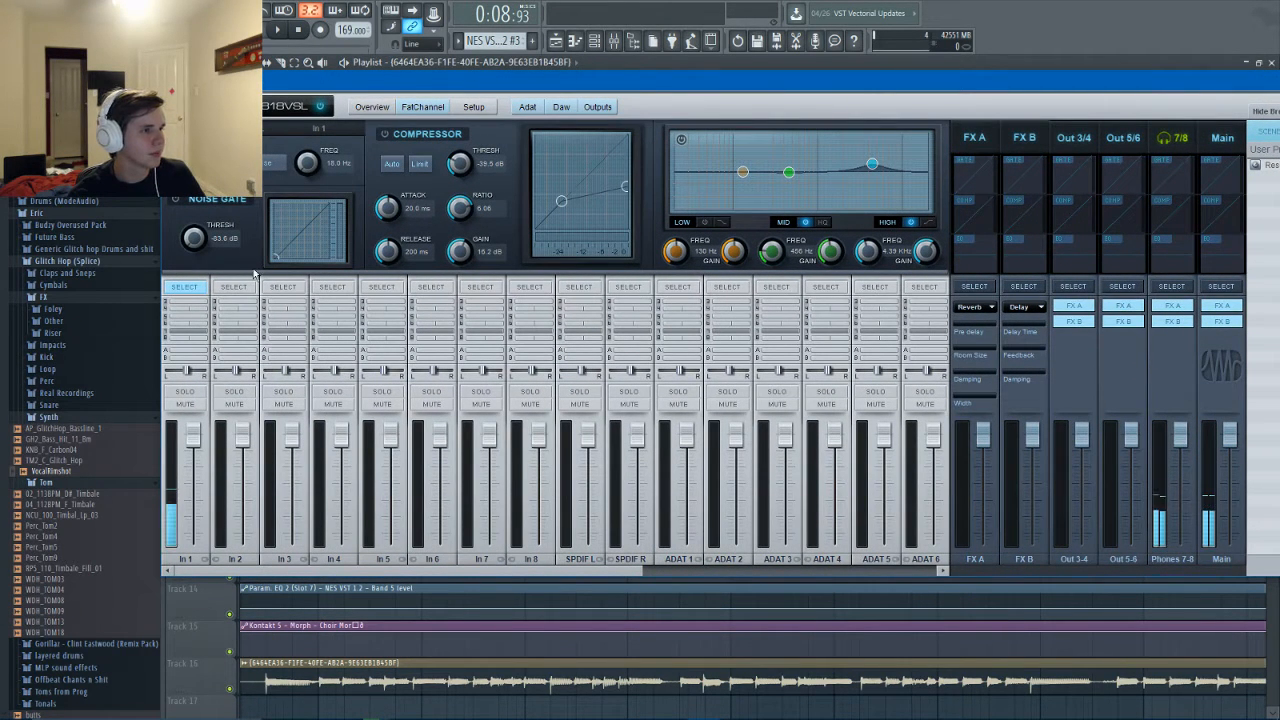
click(387, 136)
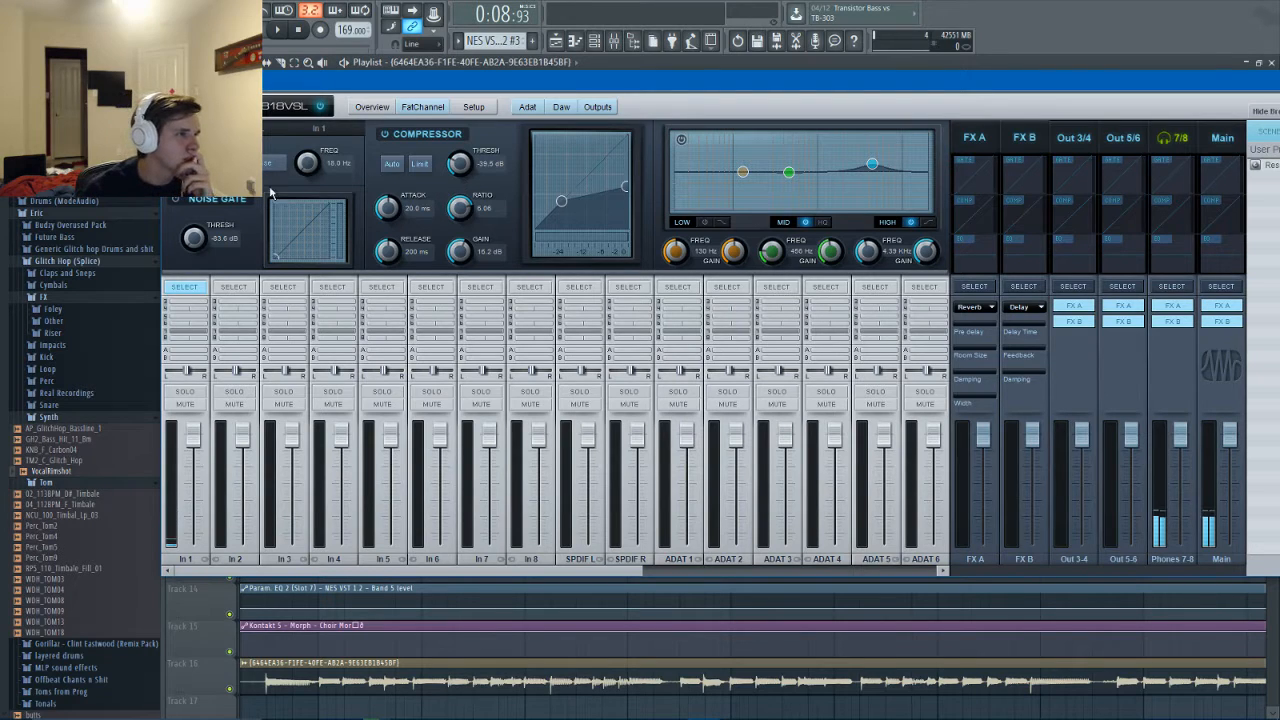
click(382, 110)
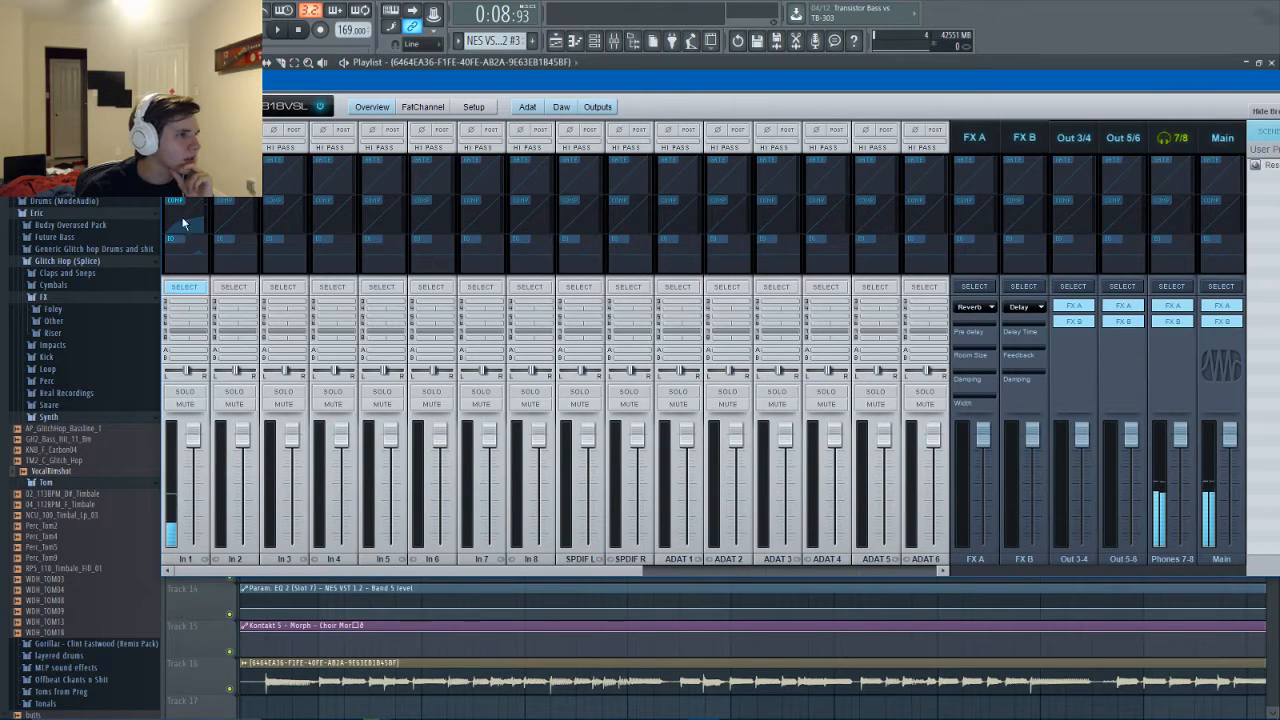
click(196, 185)
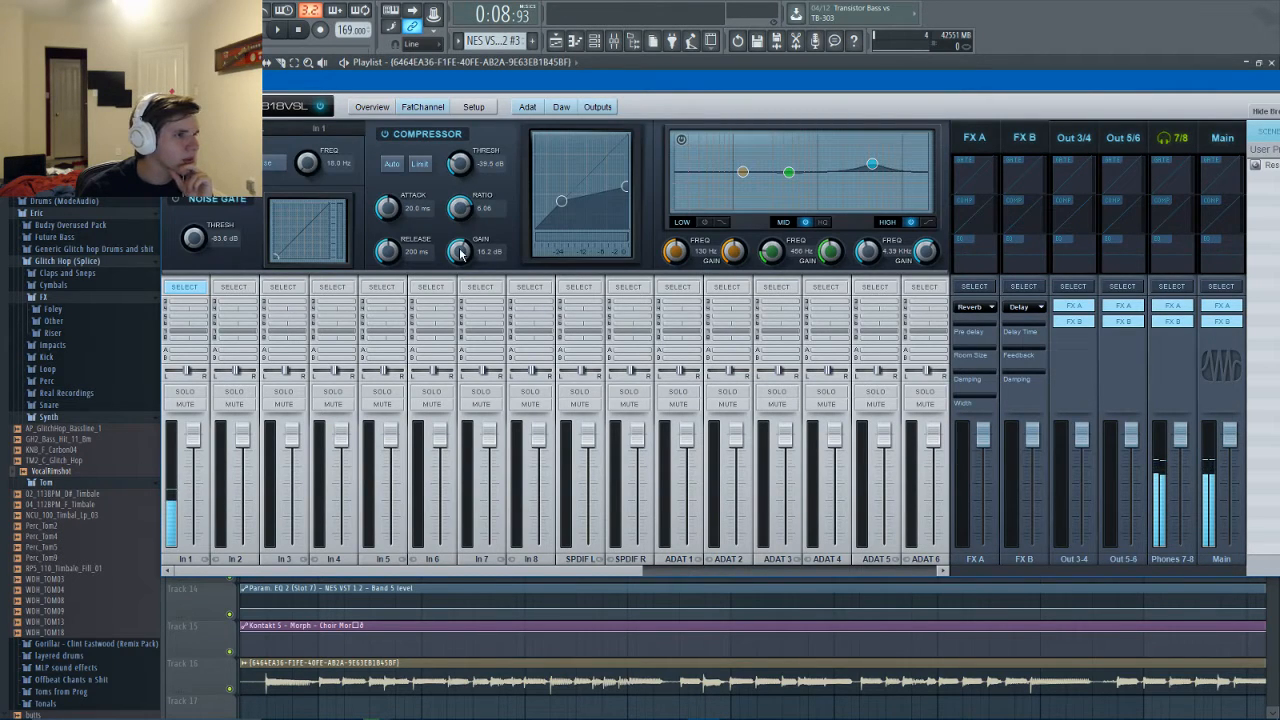
drag(459, 250, 458, 240)
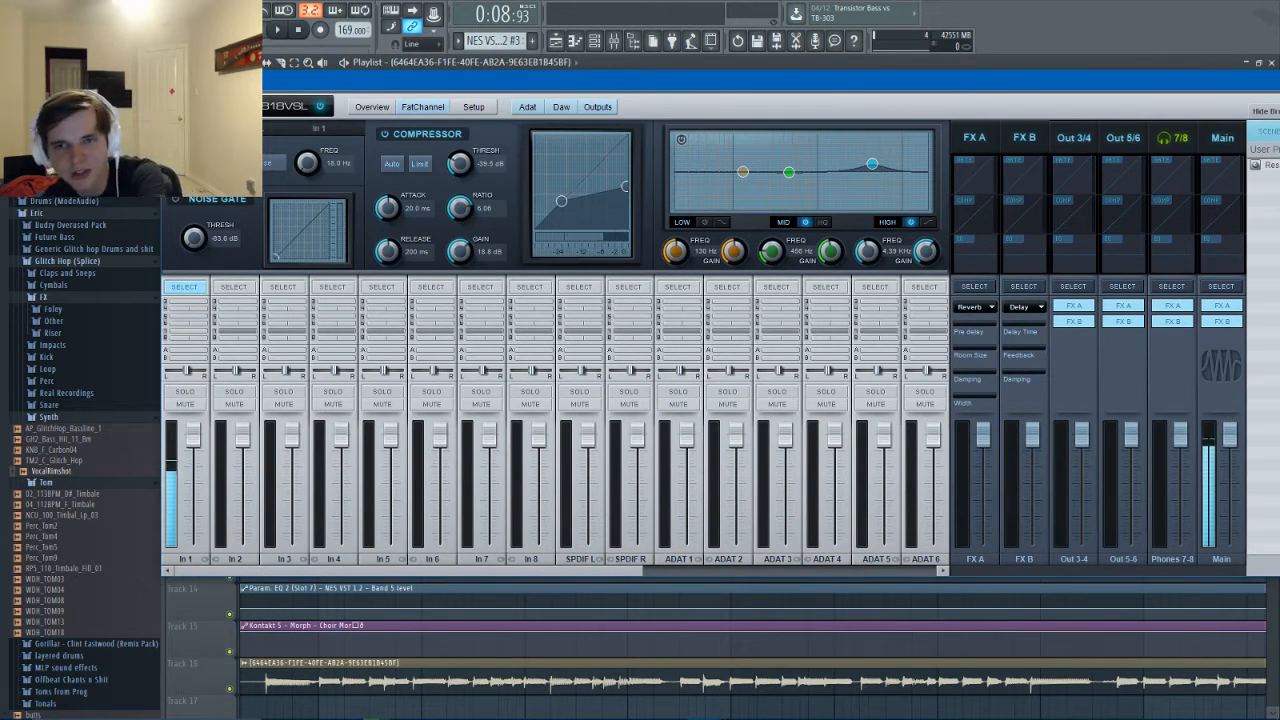
Return to FL Studio, close the audio settings window and show the opening bars of the playlist
click(928, 65)
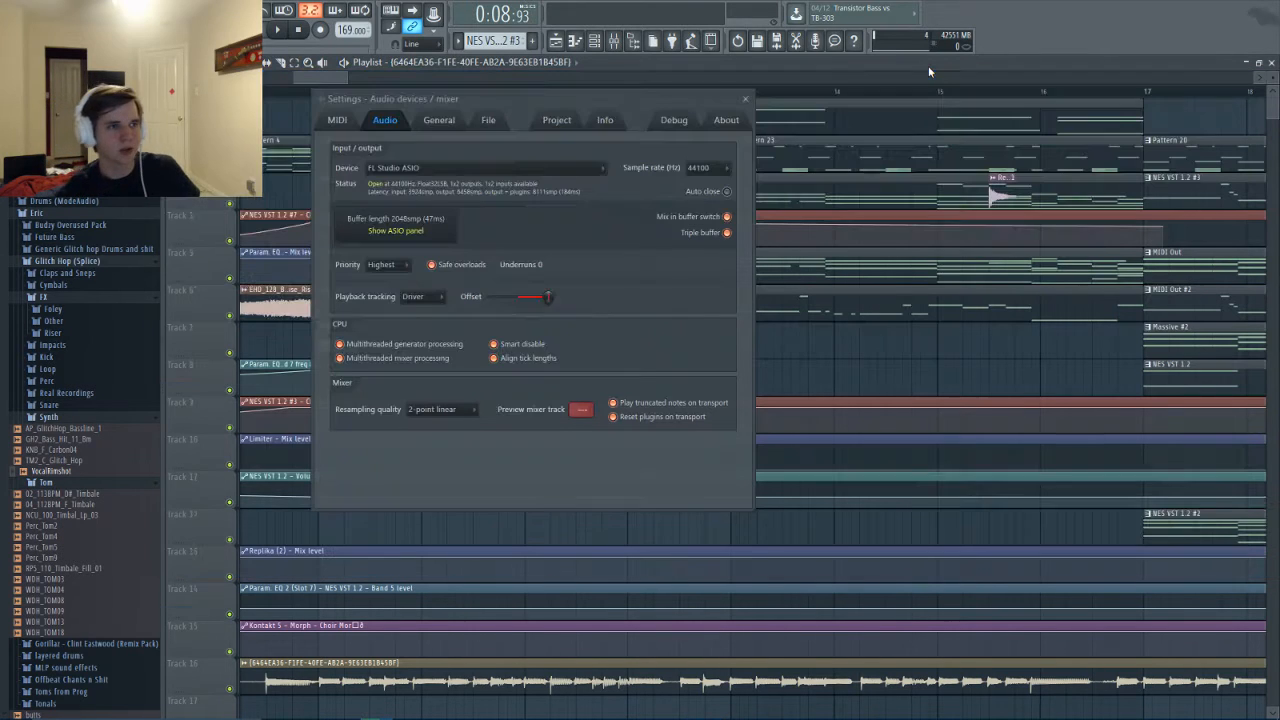
click(745, 98)
scroll(328, 85, left, 7)
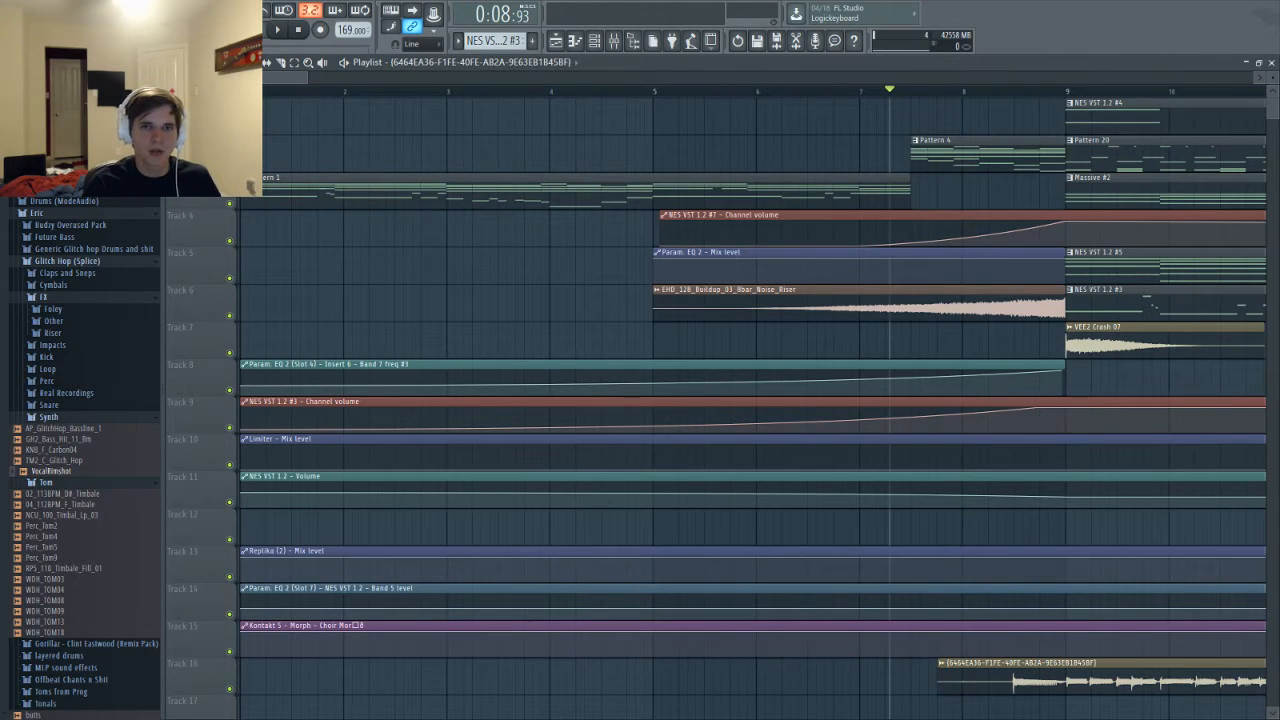
Switch to the file browser, paste the Pewter v4 archive into the empty v4 folder and extract it there
drag(1279, 90, 497, 105)
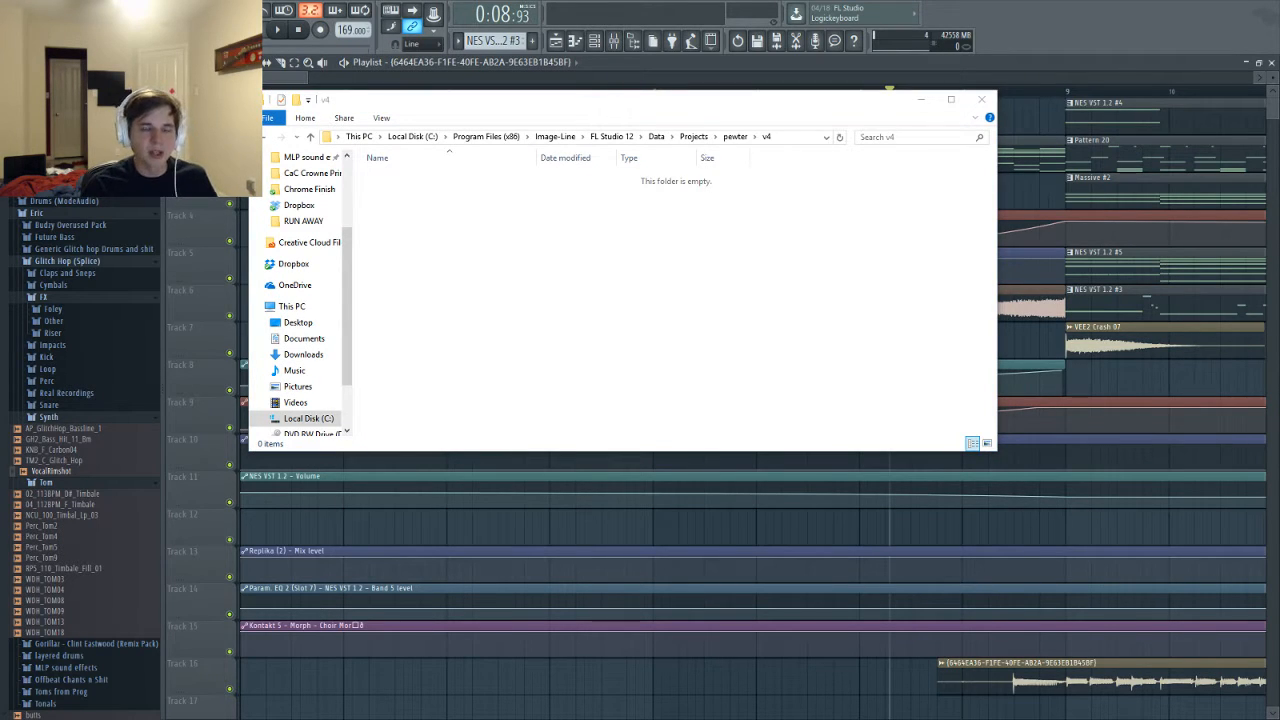
click(620, 249)
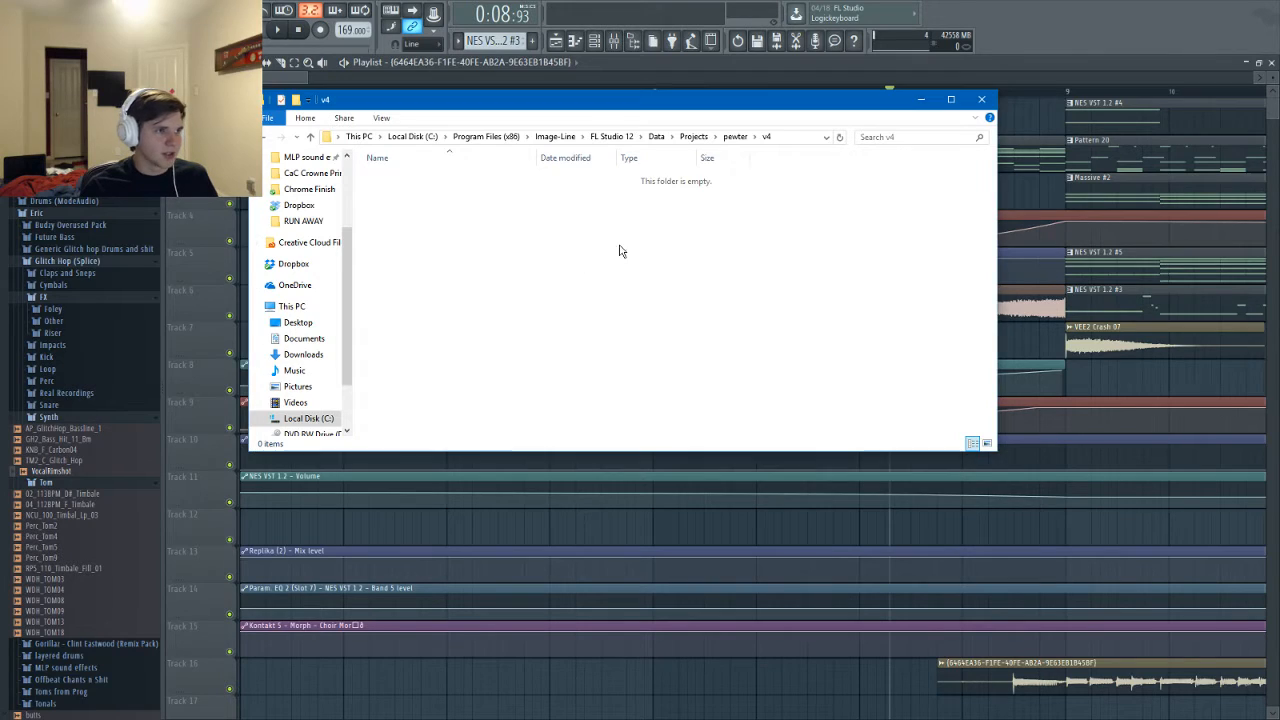
key(ctrl+v)
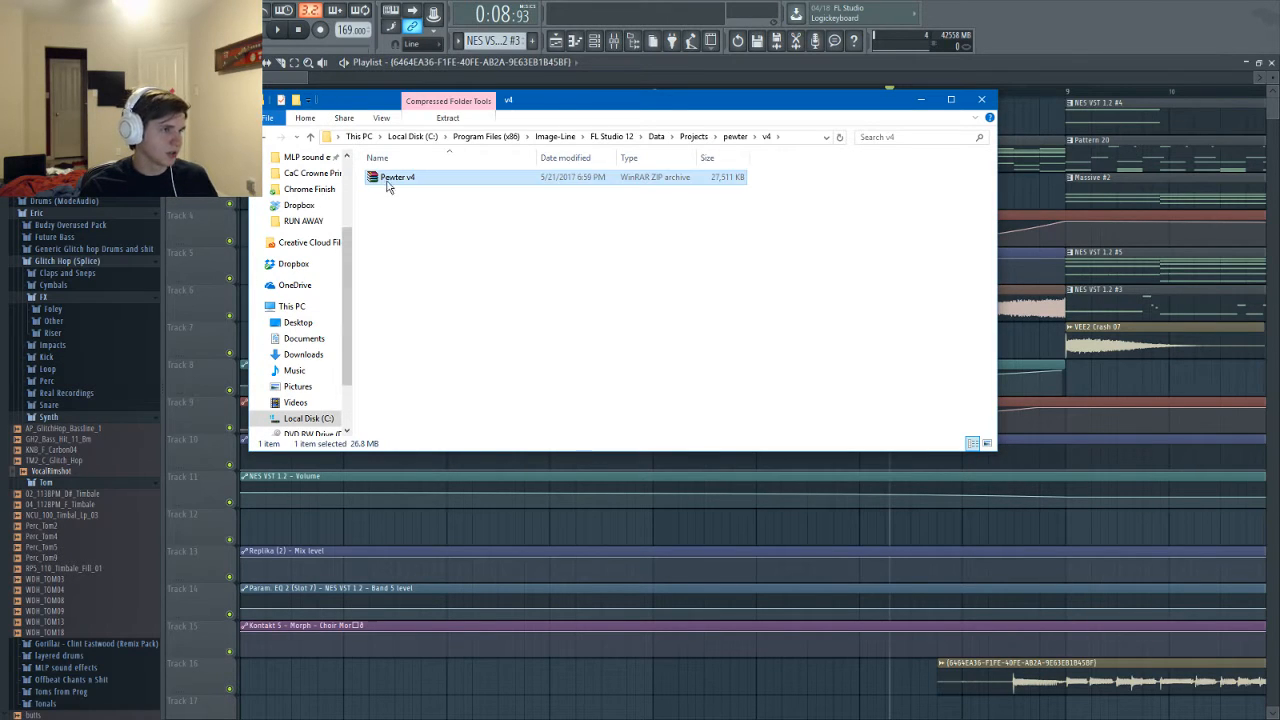
right_click(386, 180)
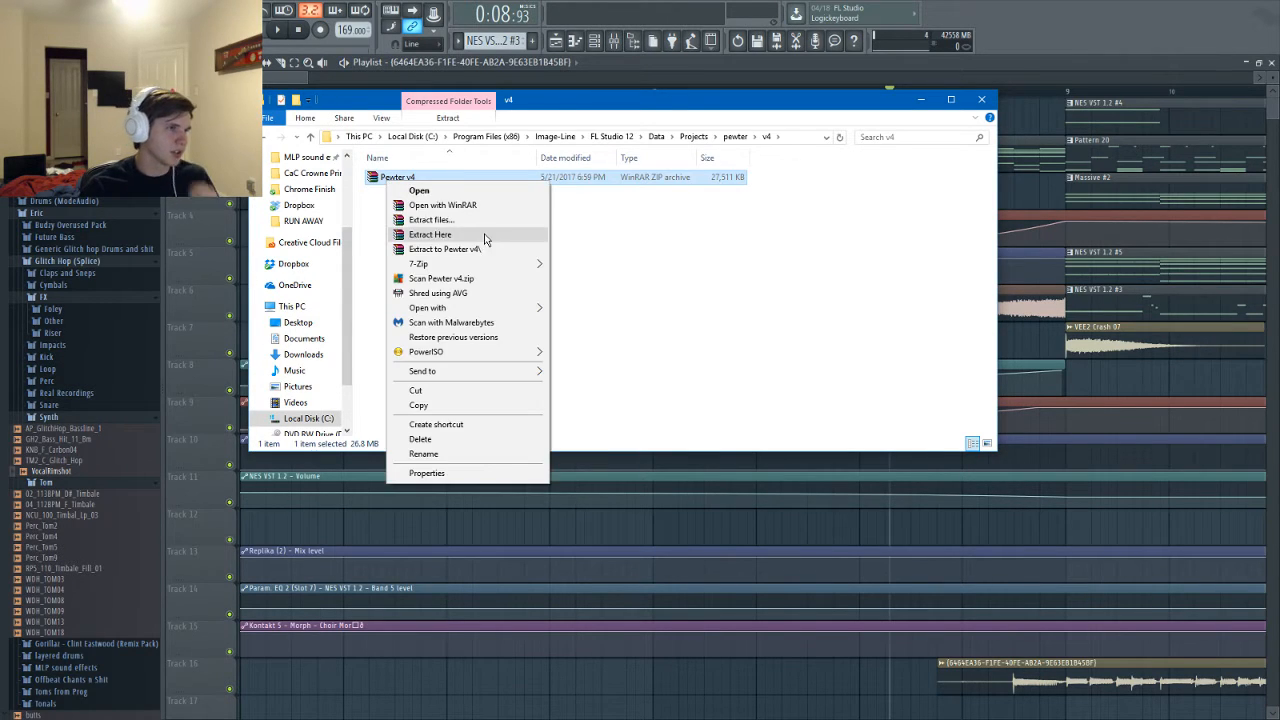
click(432, 235)
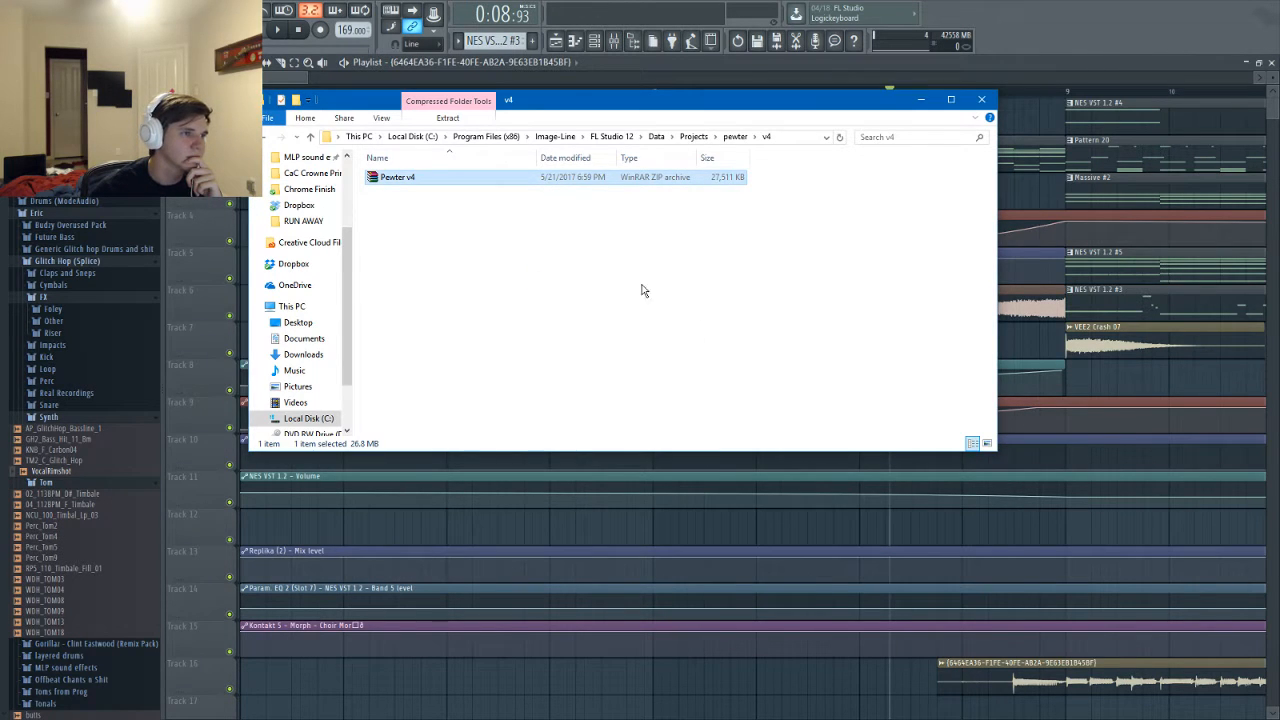
Open the extracted Pewter project in FL Studio, accept the missing plugin warning and bring the playlist in front of the plugin windows
scroll(569, 238, down, 5)
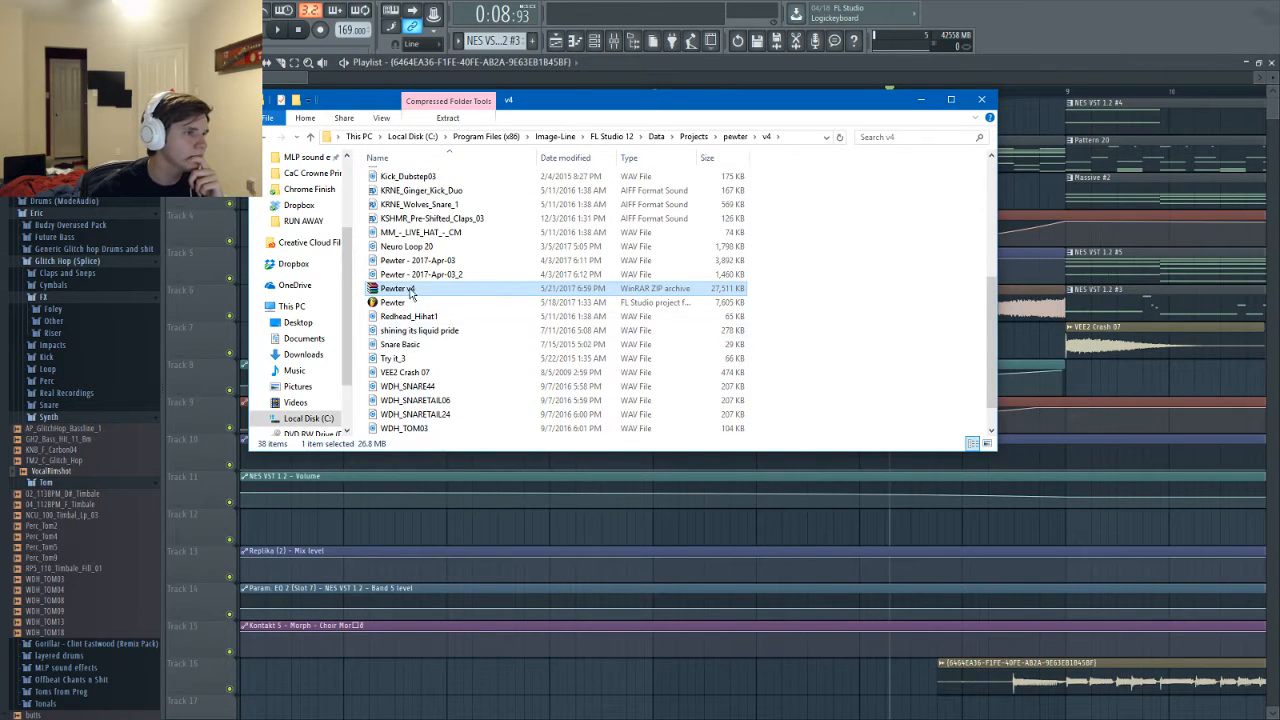
click(388, 304)
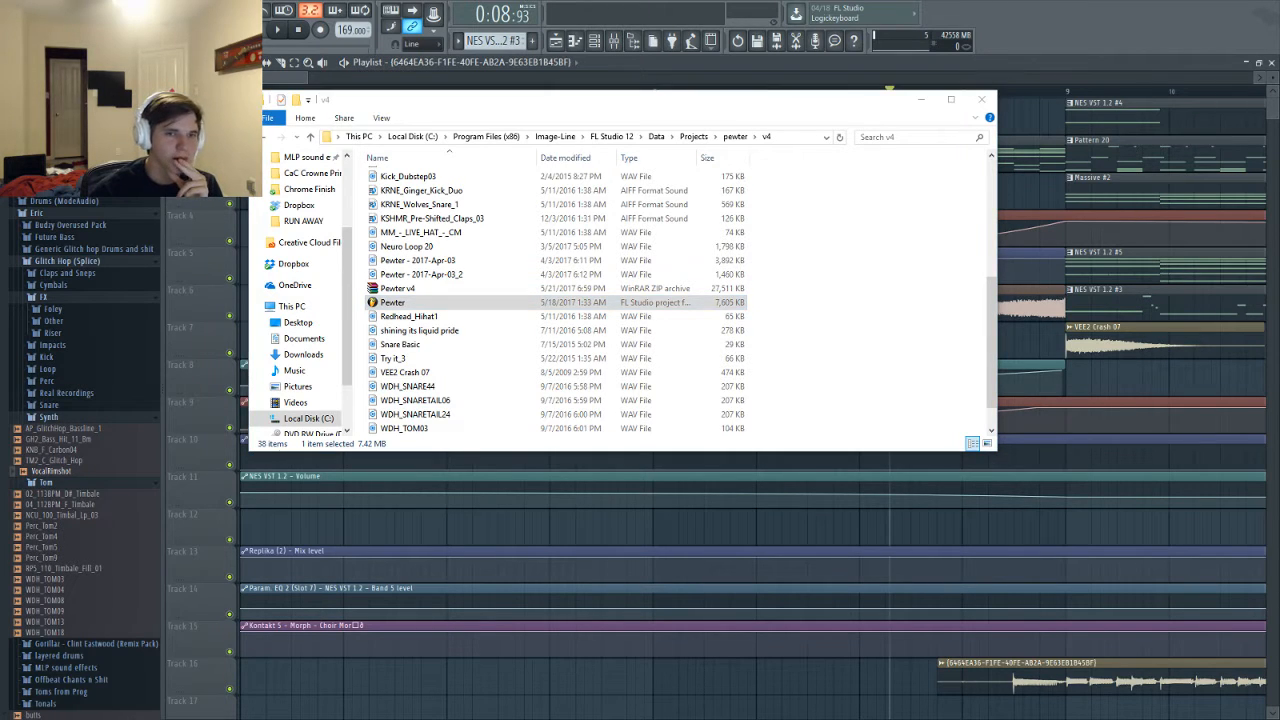
click(921, 99)
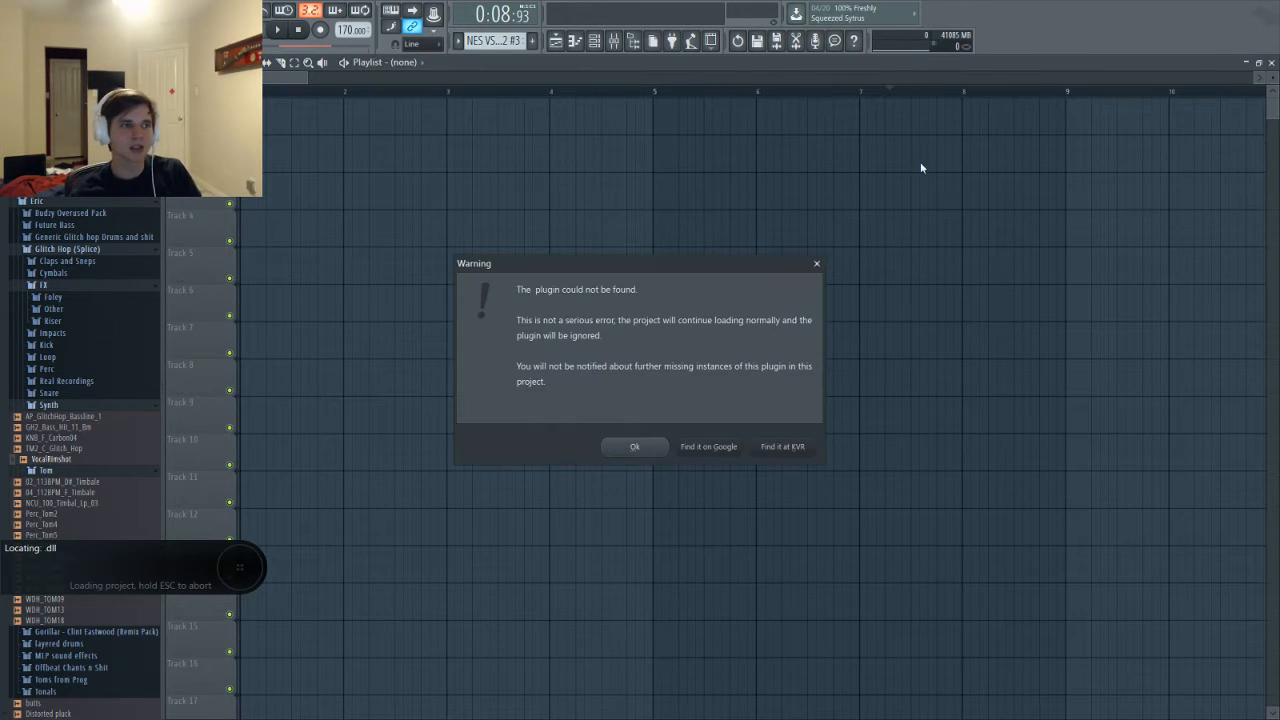
click(649, 446)
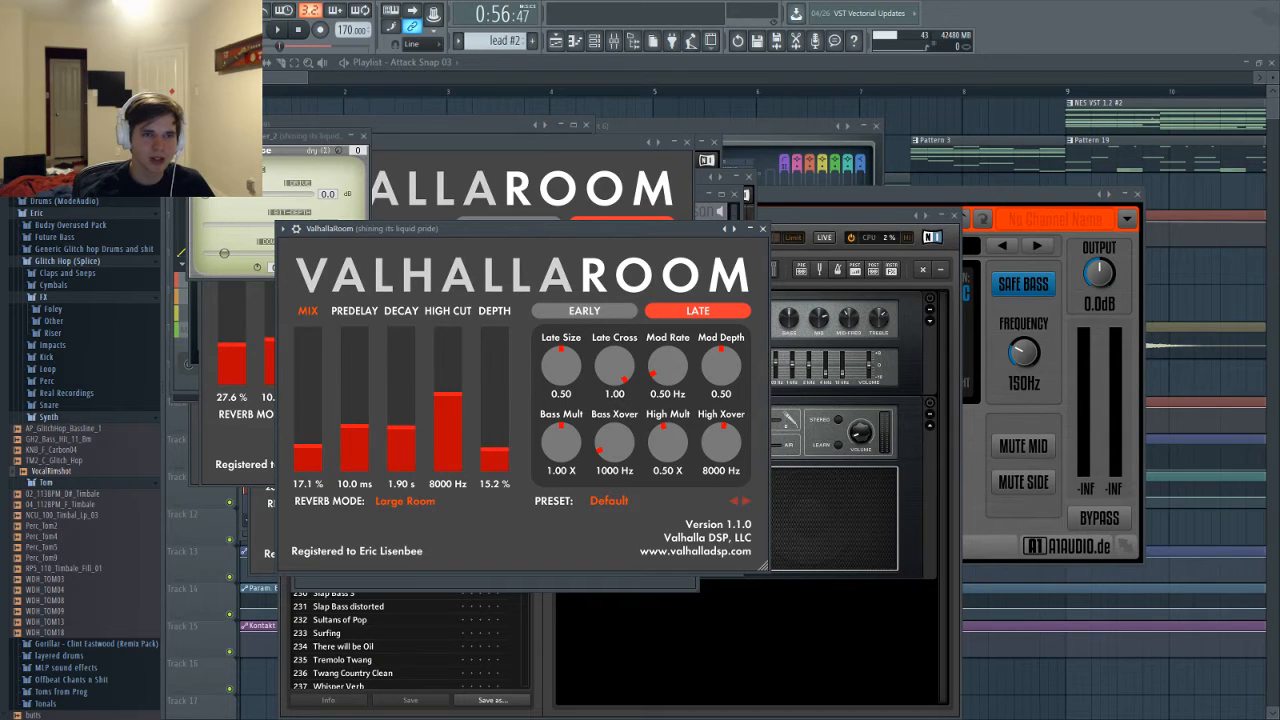
click(719, 62)
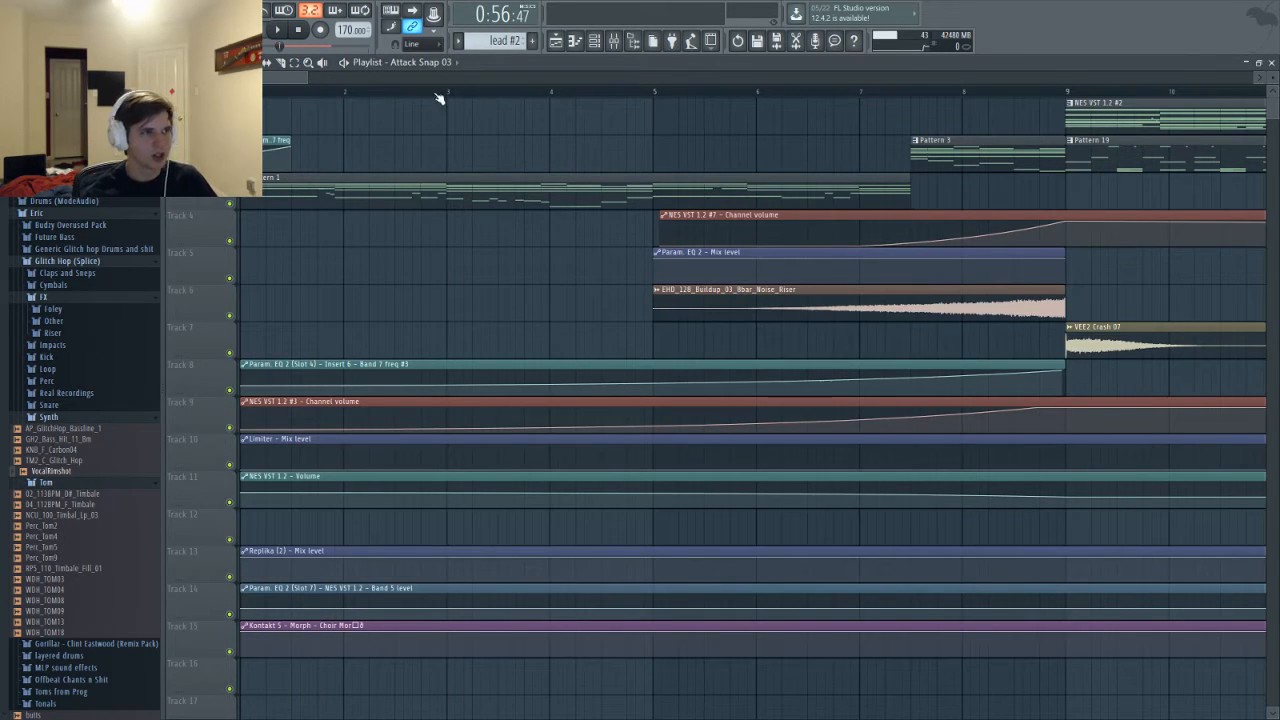
Play the arrangement from bar 41 to listen to the section leading into the drop
scroll(350, 96, down, 8)
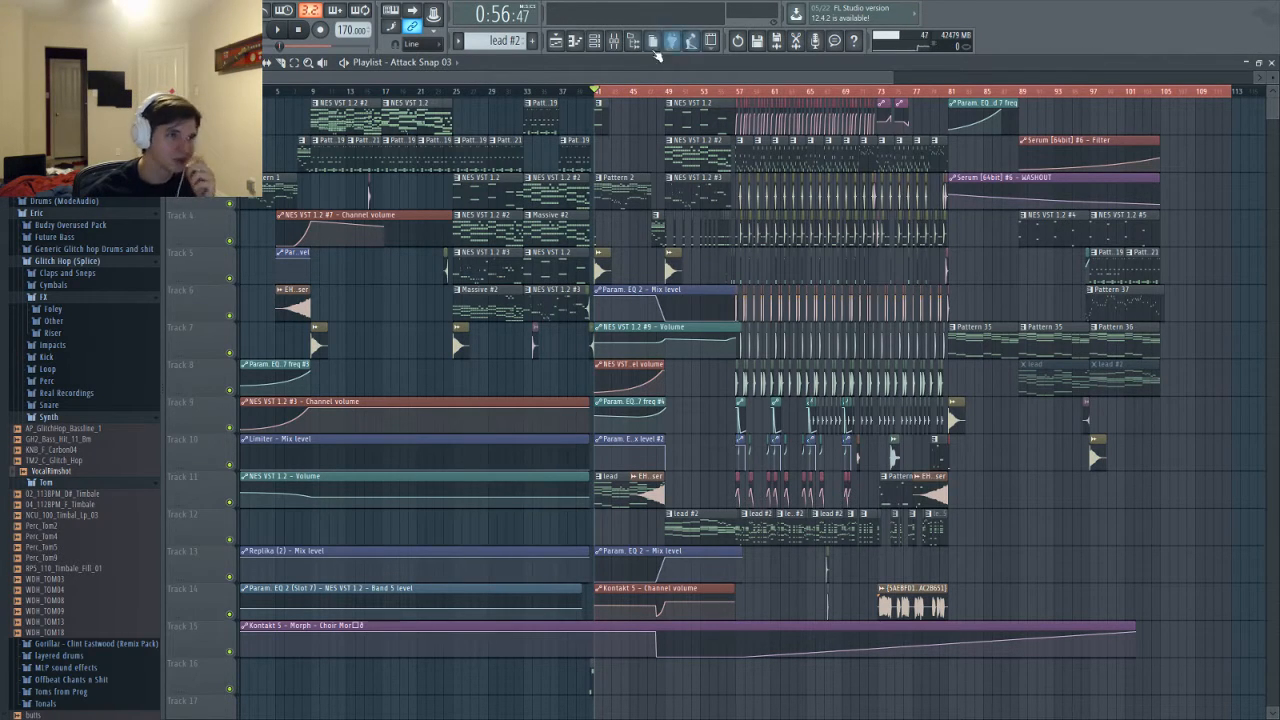
scroll(566, 331, up, 1)
scroll(566, 331, up, 3)
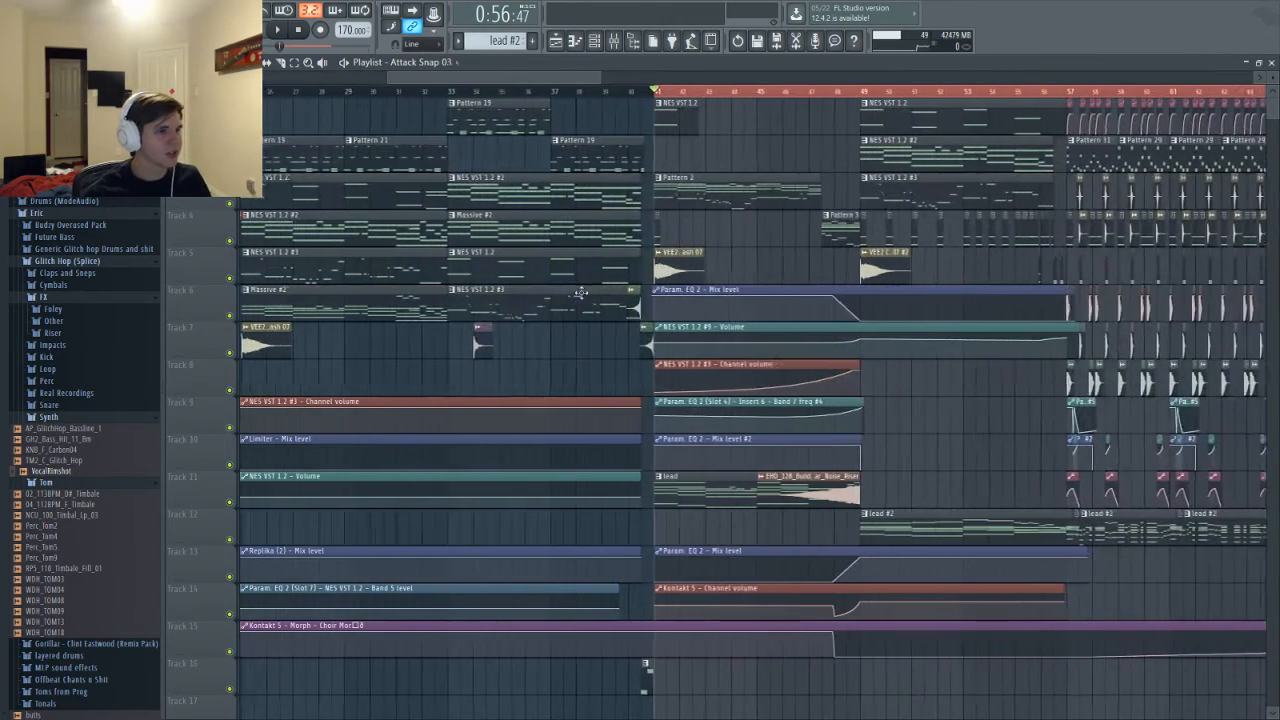
drag(552, 73, 582, 74)
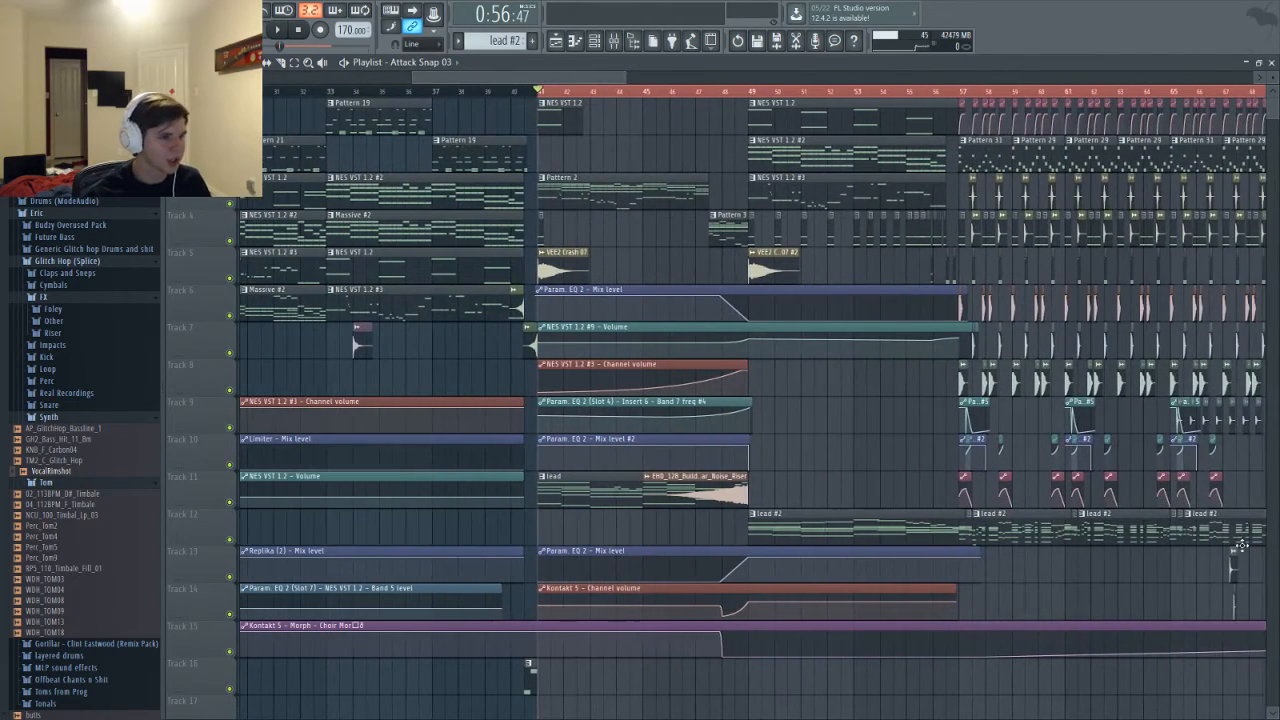
scroll(660, 519, up, 3)
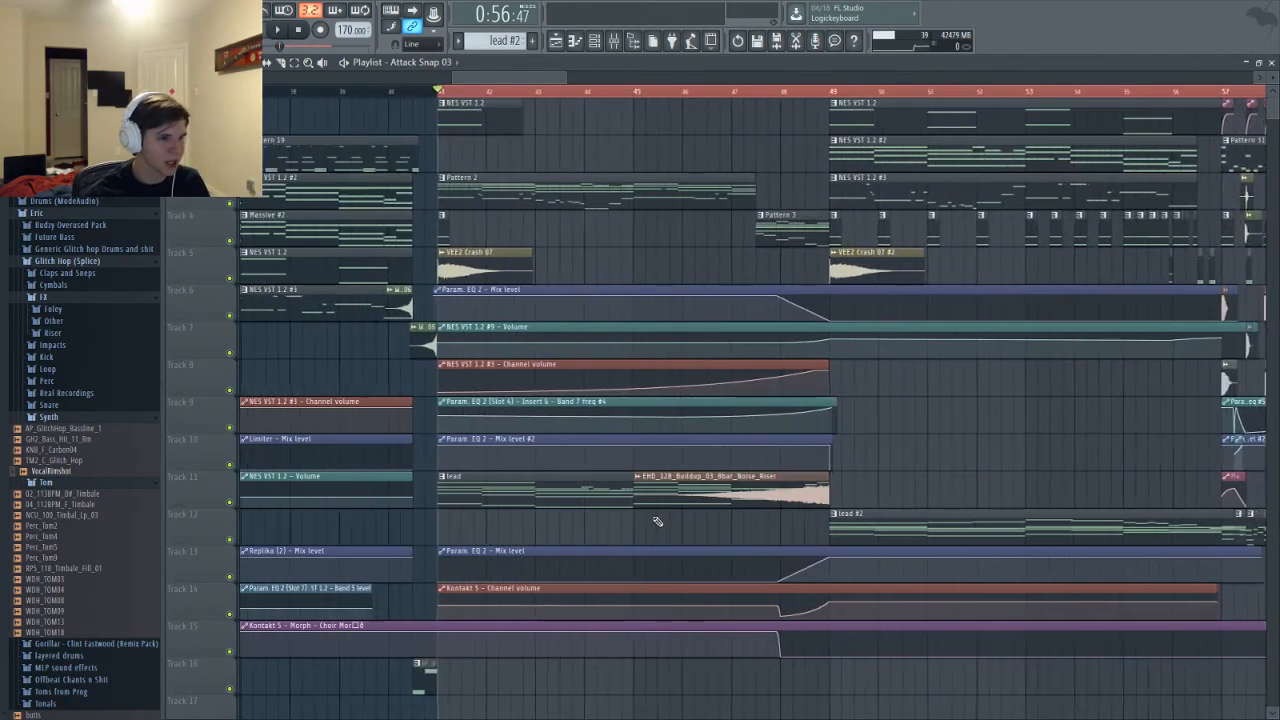
key(space)
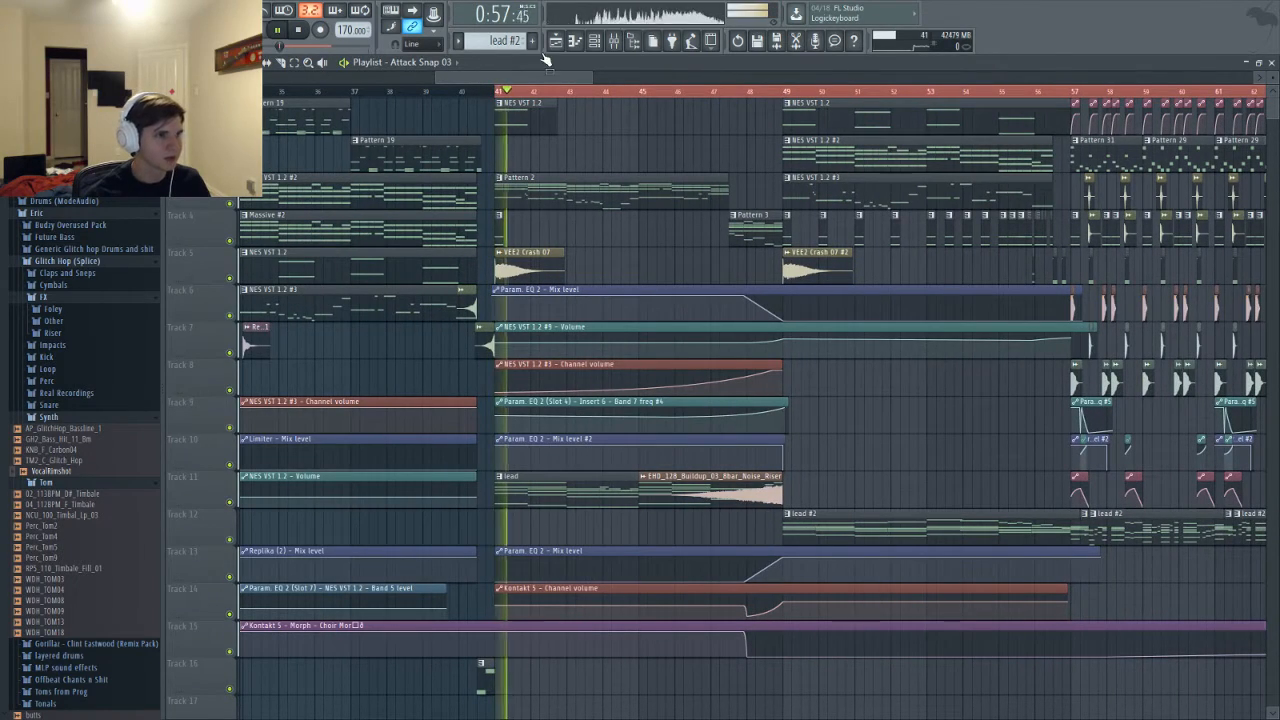
Show all channels in the channel rack instead of only audio and look through the full list during playback
key(F6)
scroll(611, 563, down, 5)
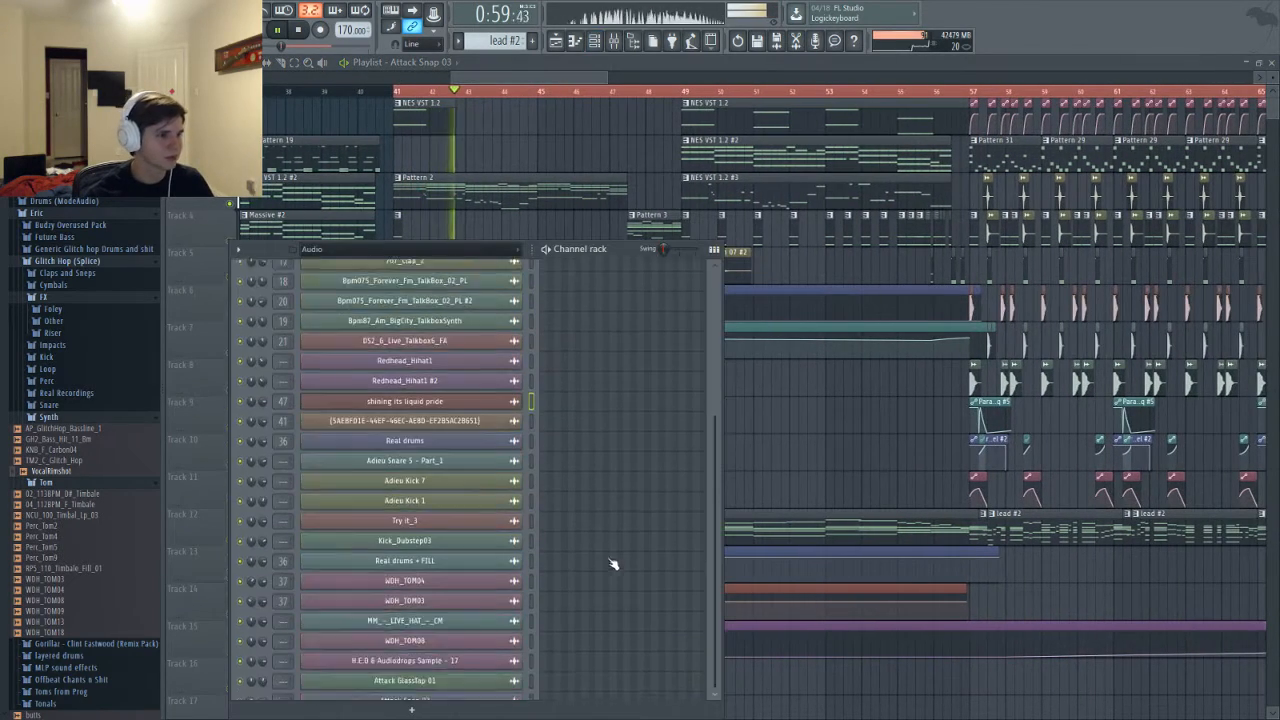
scroll(543, 449, up, 5)
click(428, 247)
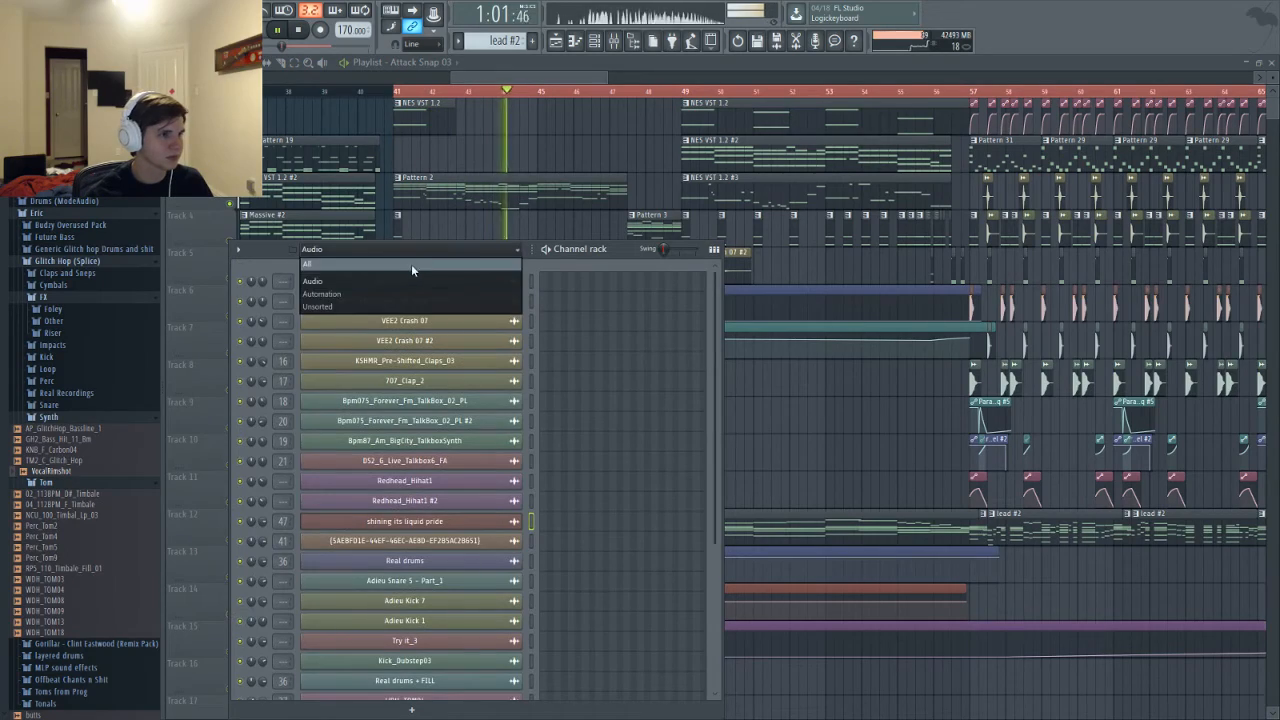
click(411, 262)
scroll(590, 560, down, 8)
scroll(610, 598, down, 15)
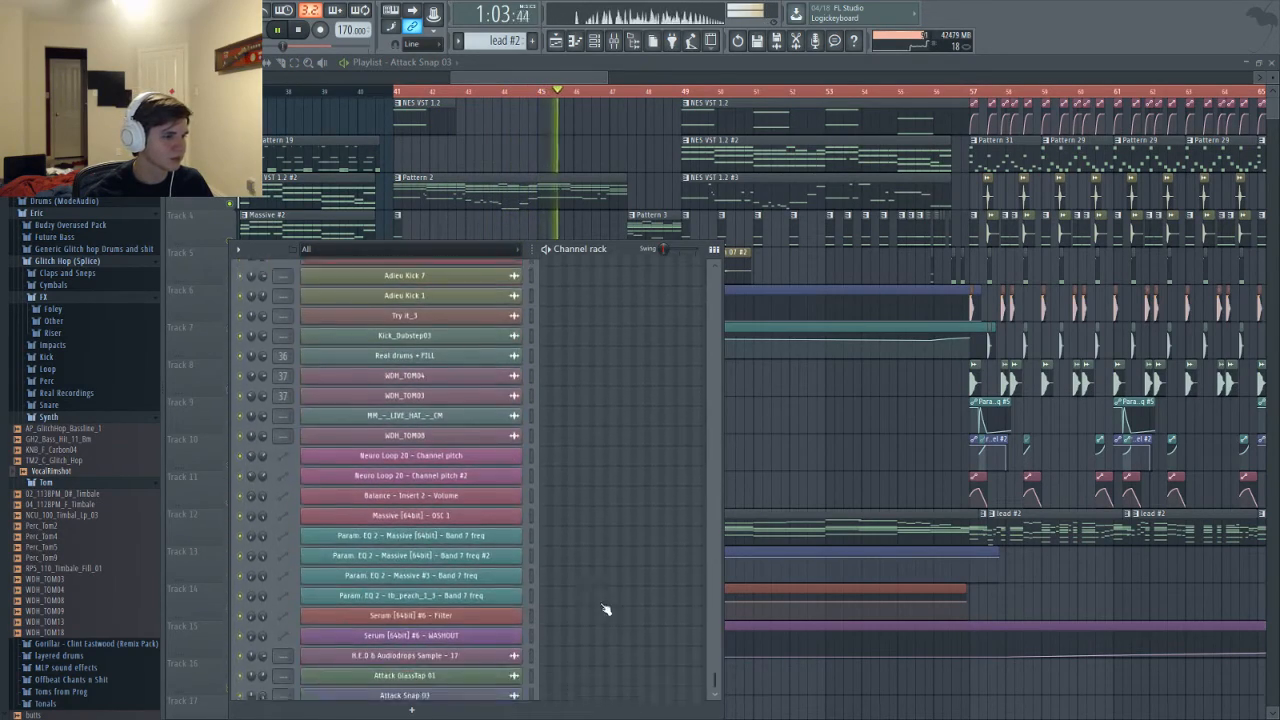
scroll(588, 598, up, 15)
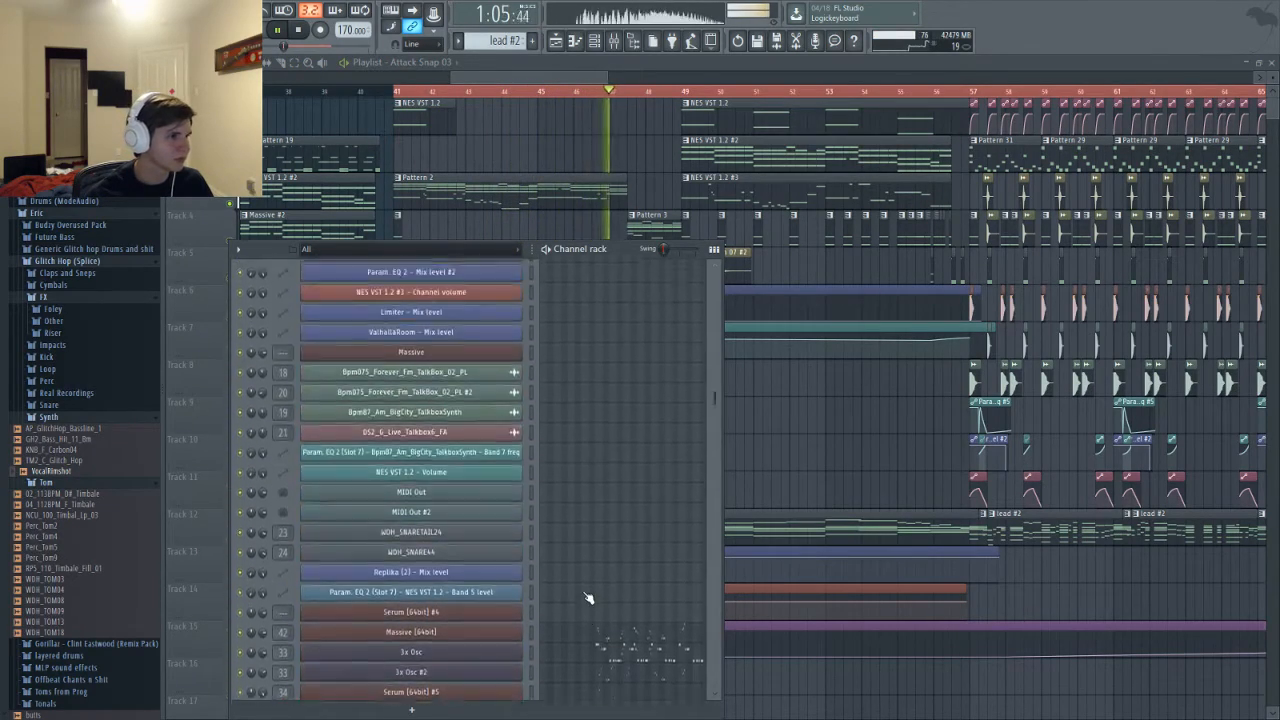
scroll(588, 598, down, 15)
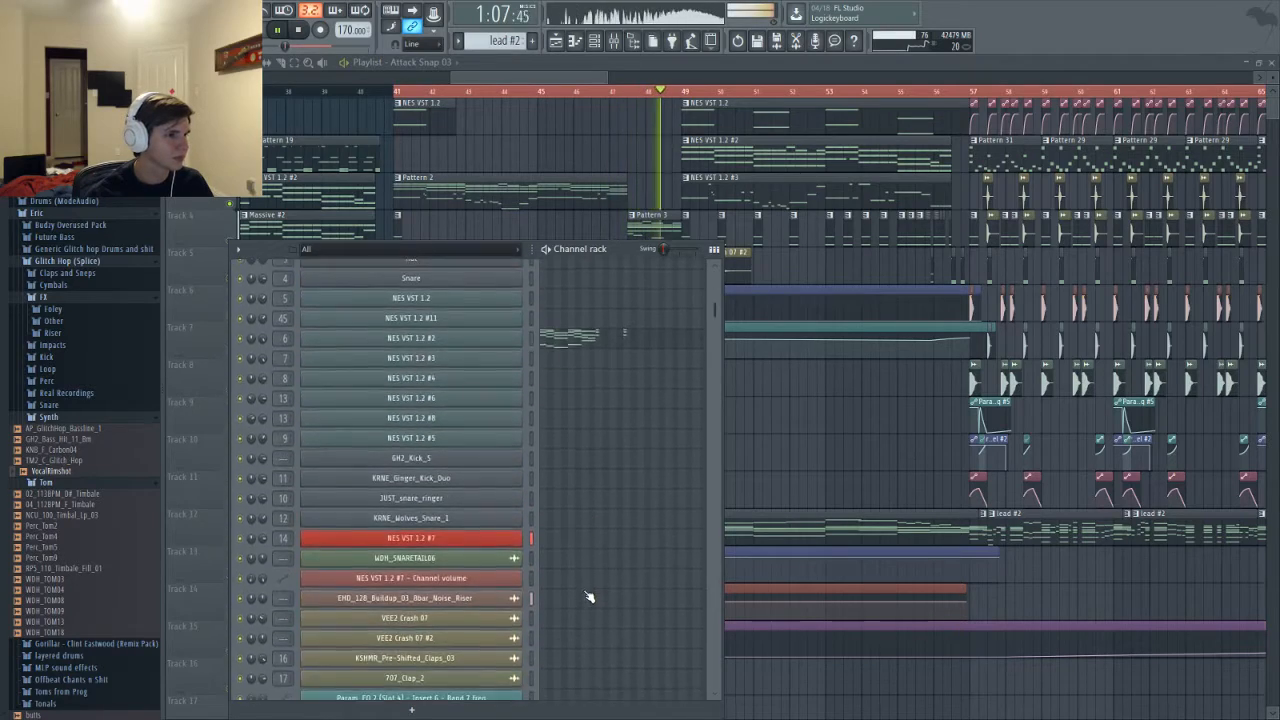
scroll(590, 597, down, 2)
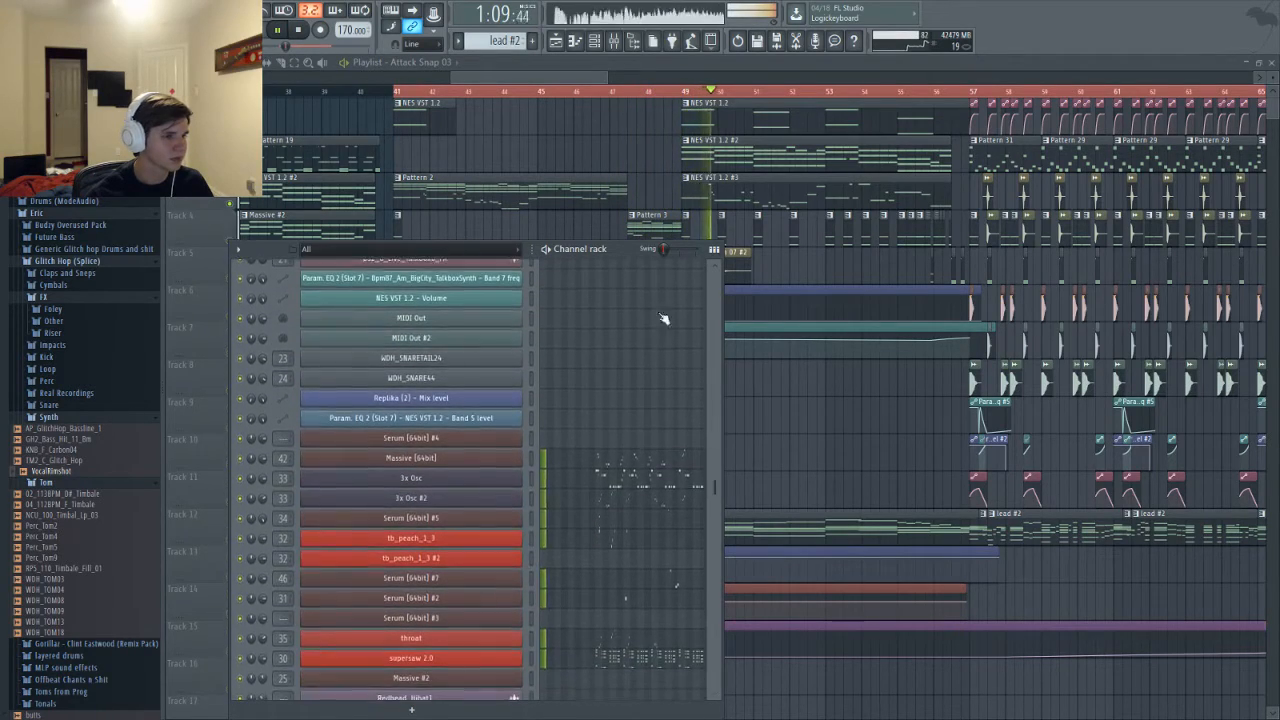
Reset the master track's stereo separation in the mixer to its default
click(595, 80)
key(F9)
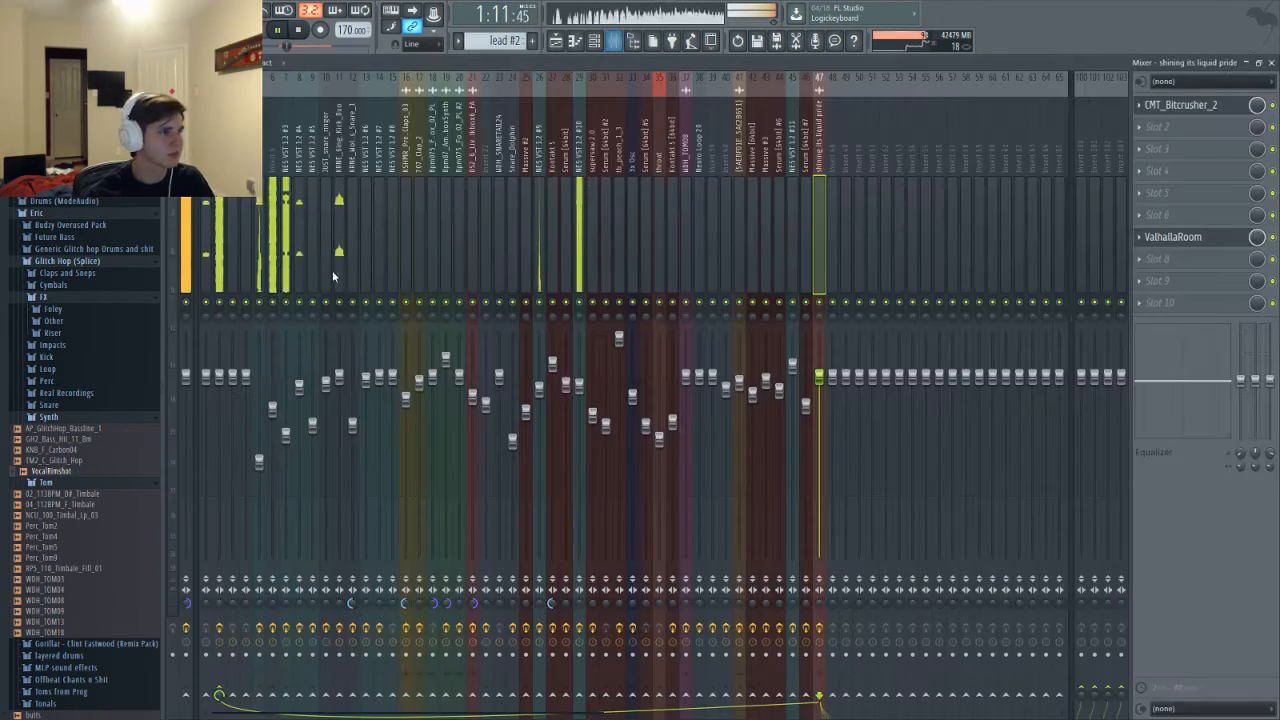
right_click(225, 498)
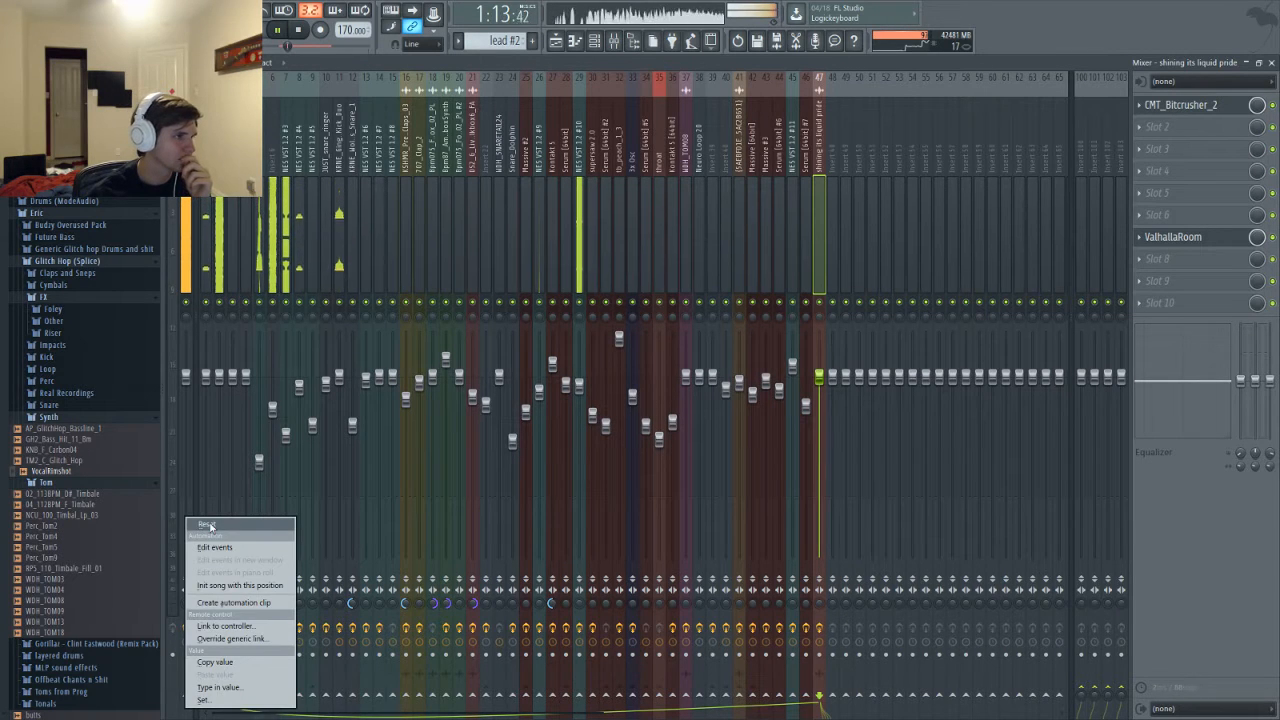
click(209, 522)
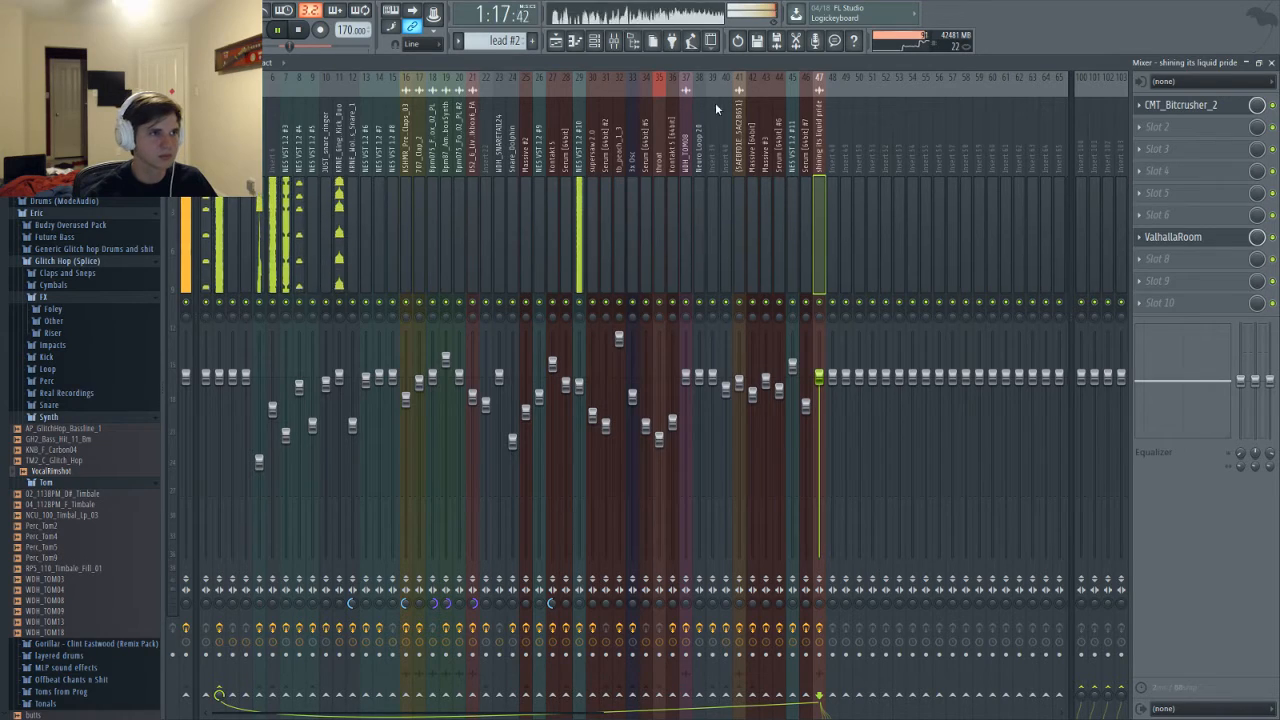
Bring up the playlist, stop playback and run the macro that switches smart disable for all plugins
key(F5)
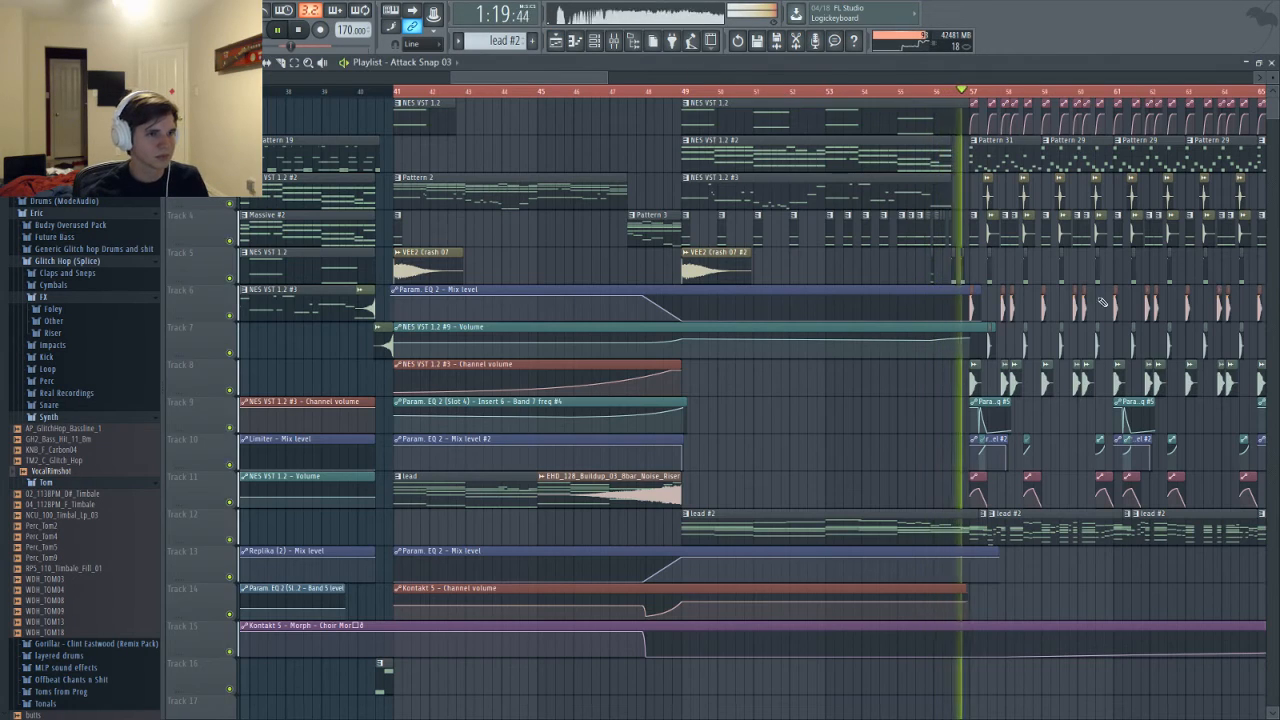
scroll(1083, 340, up, 5)
key(space)
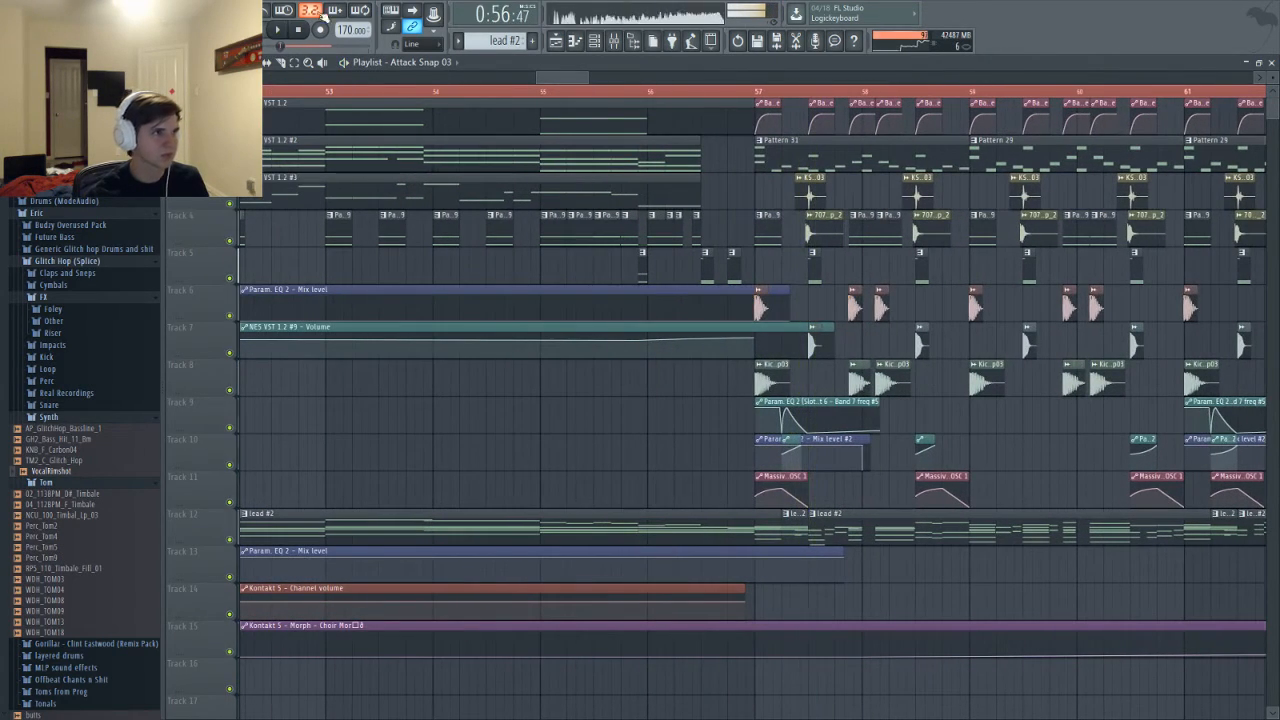
click(194, 12)
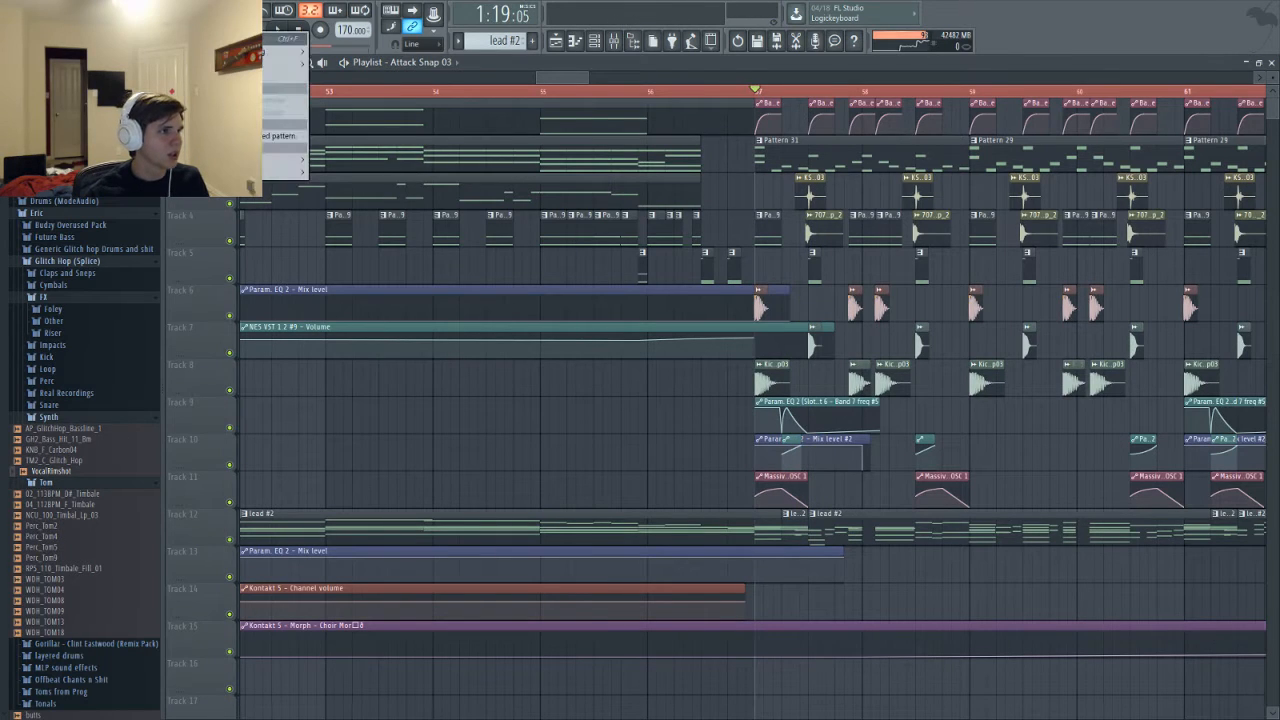
mouse_move(240, 63)
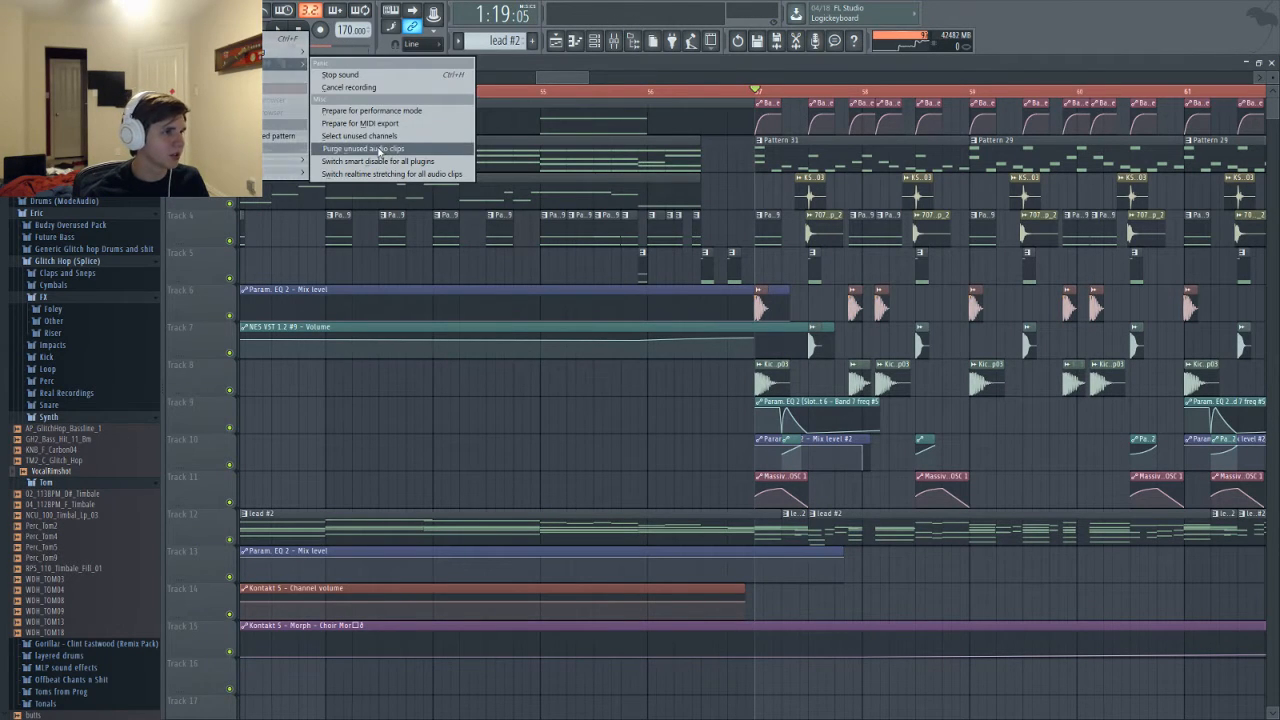
click(380, 173)
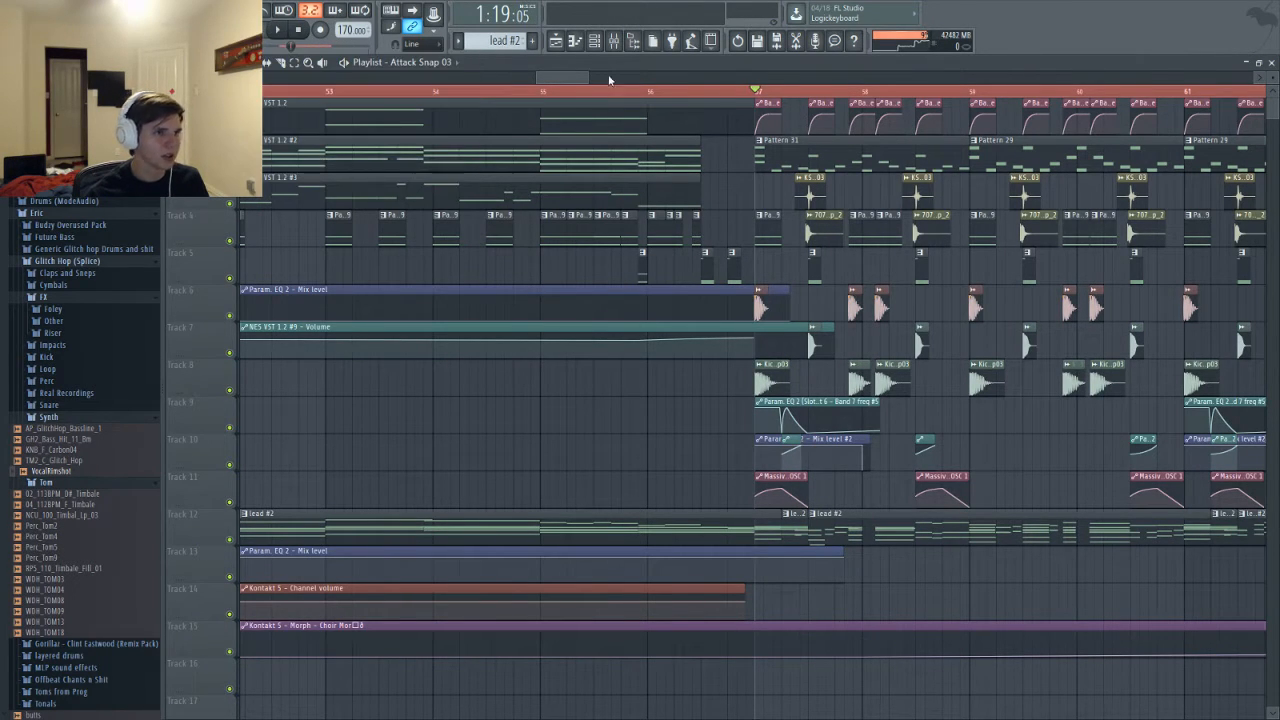
Play the drop from bar 57, then check the CPU and memory usage of the running apps in Task Manager
drag(576, 79, 587, 79)
key(space)
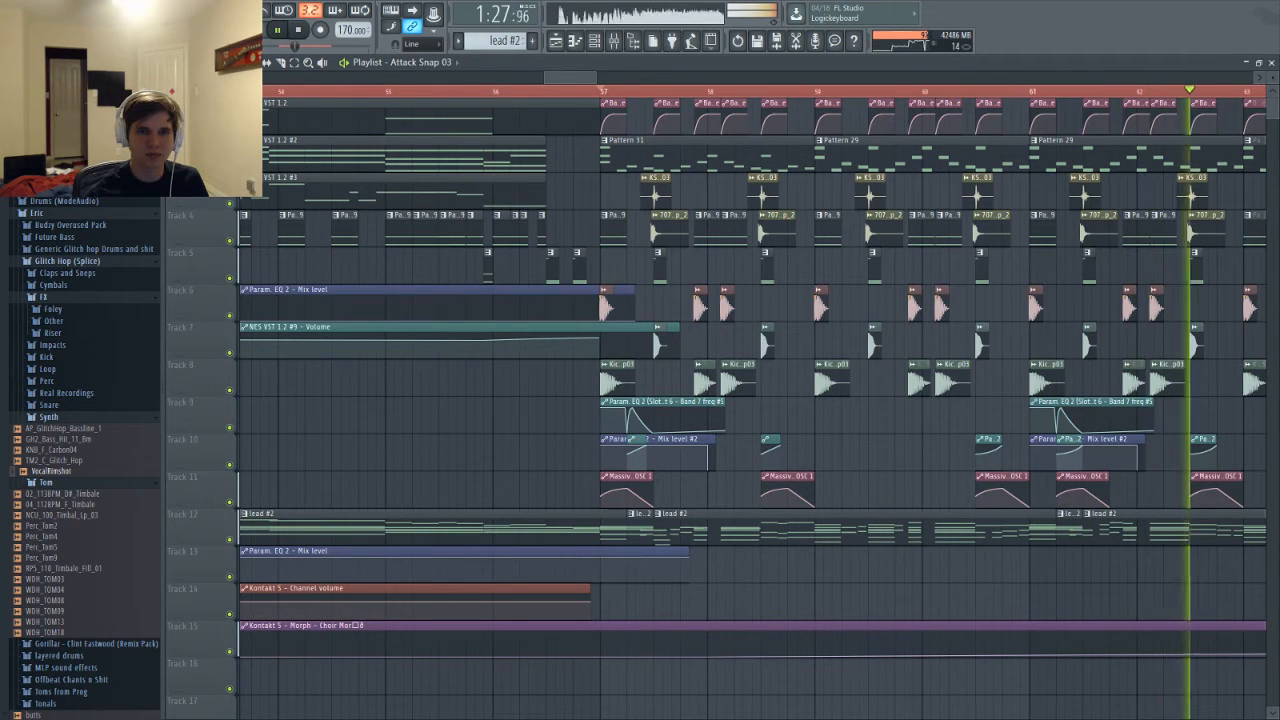
key(space)
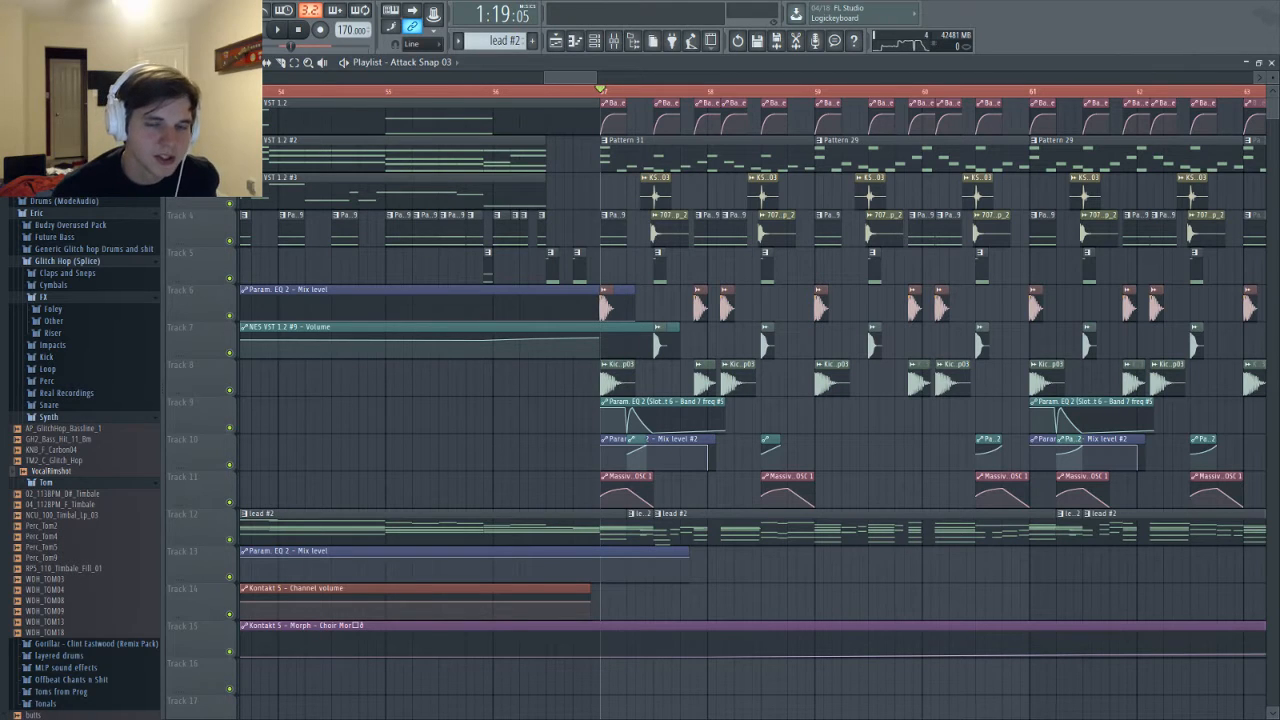
key(ctrl+shift+Escape)
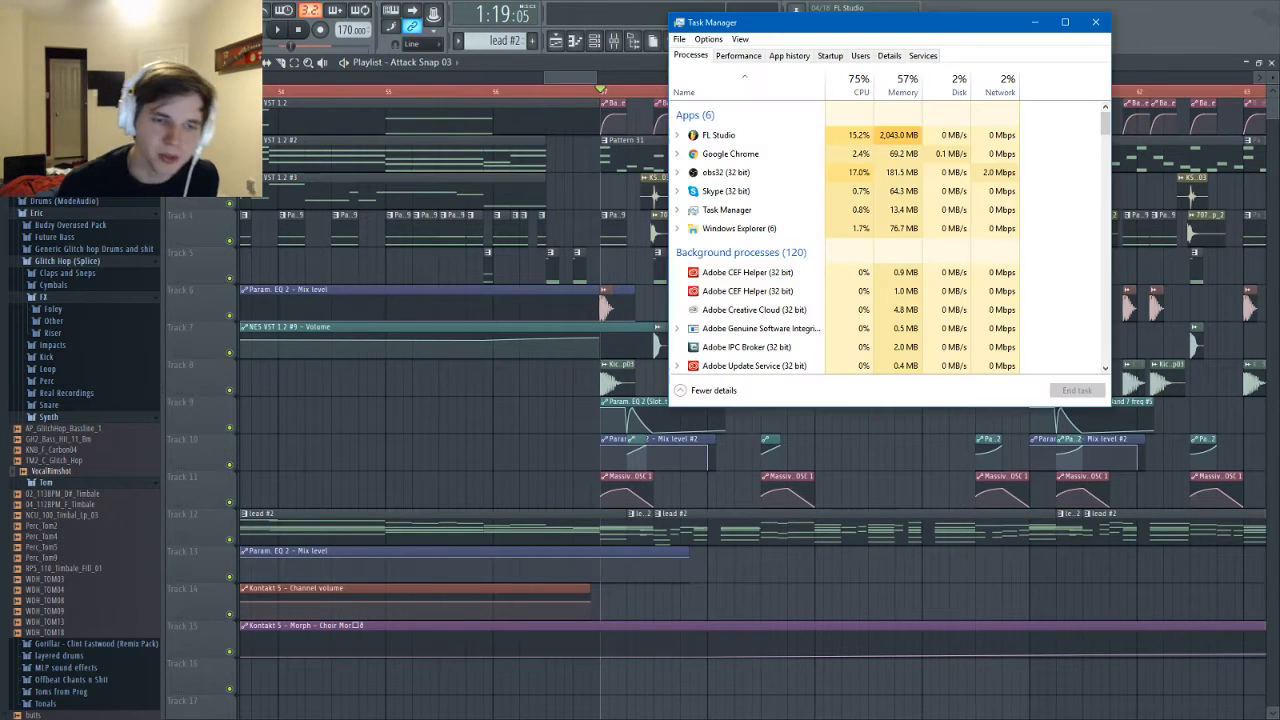
key(alt+F4)
Play the drop from bar 57 once more, then look over the whole arrangement in the playlist
key(space)
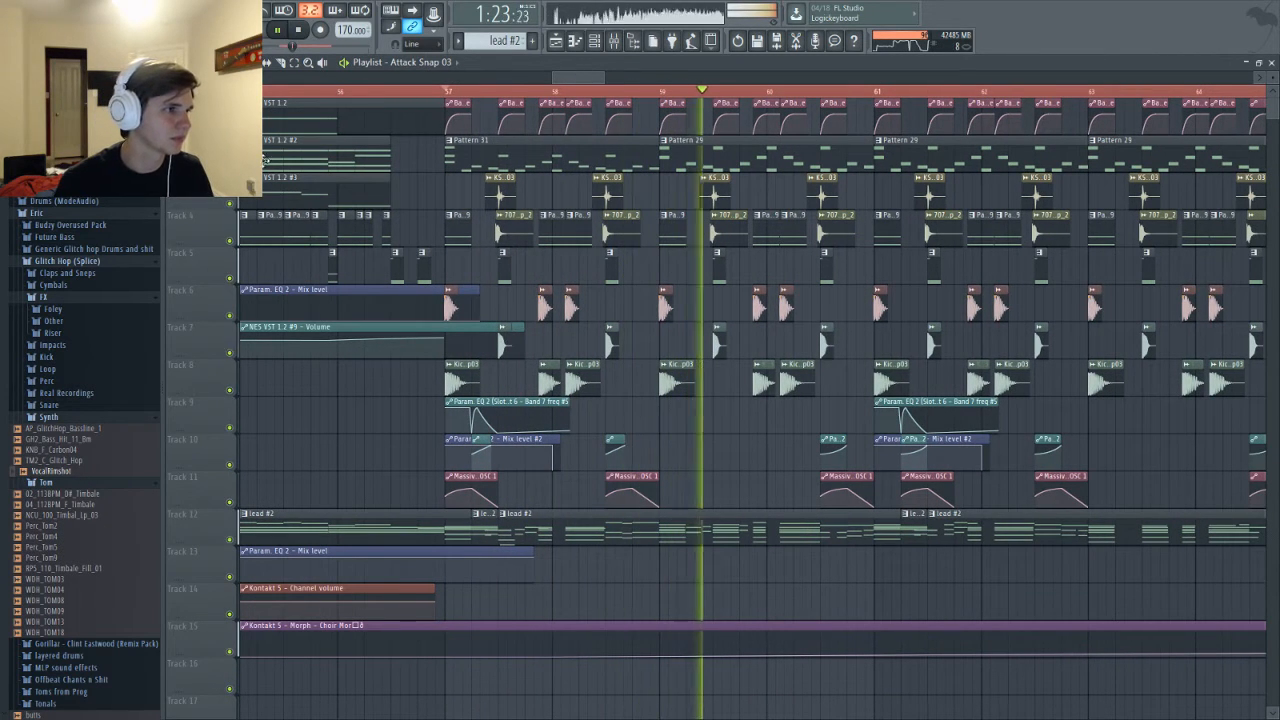
scroll(440, 155, down, 3)
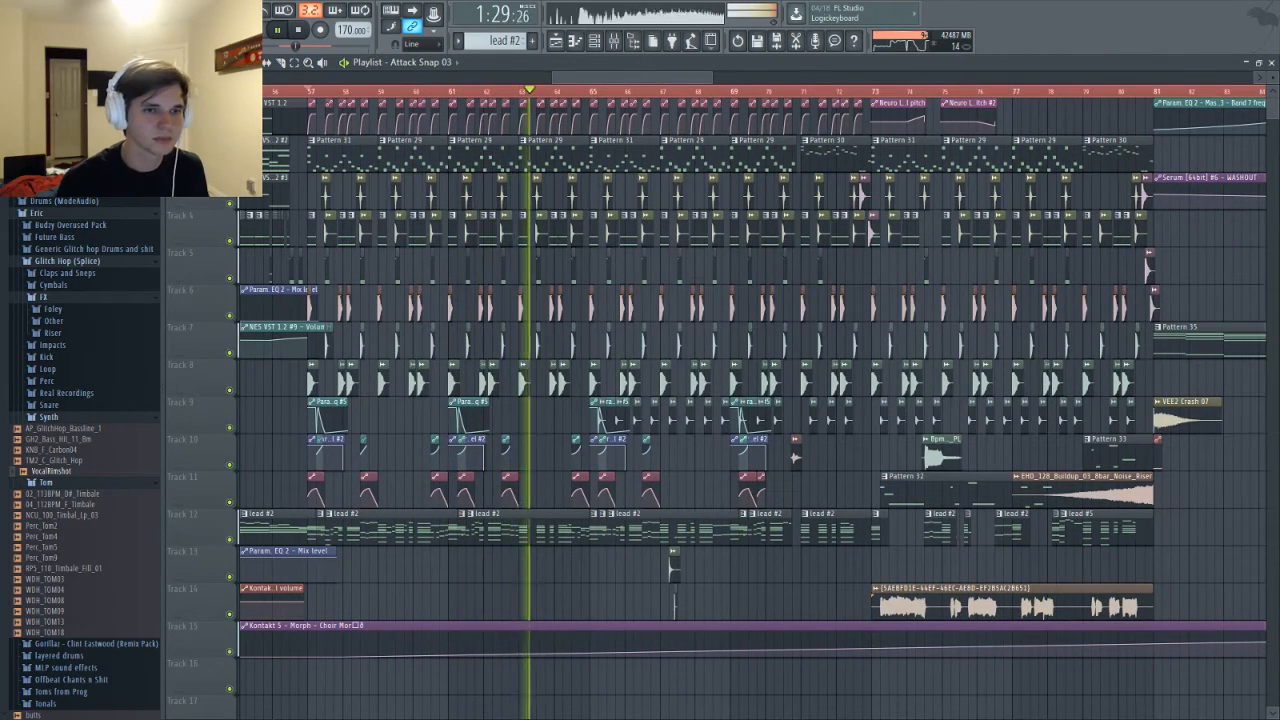
key(space)
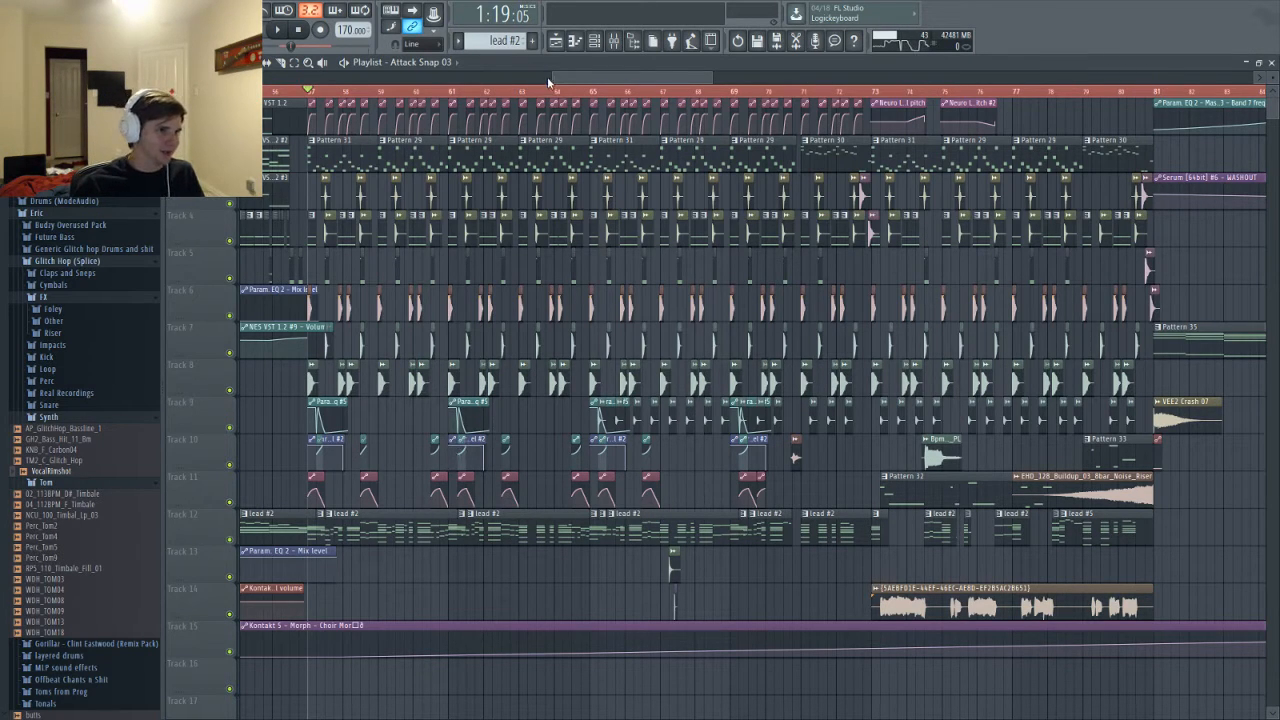
scroll(548, 77, left, 10)
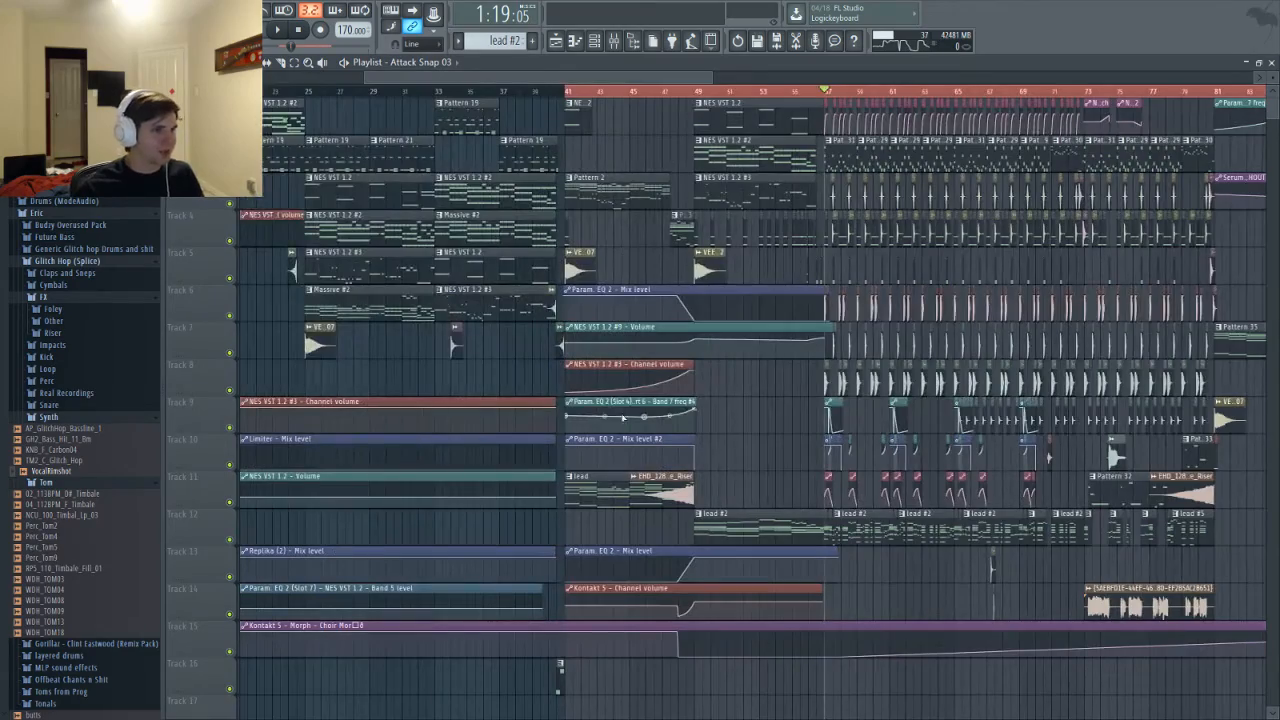
drag(472, 76, 290, 82)
drag(412, 81, 1230, 85)
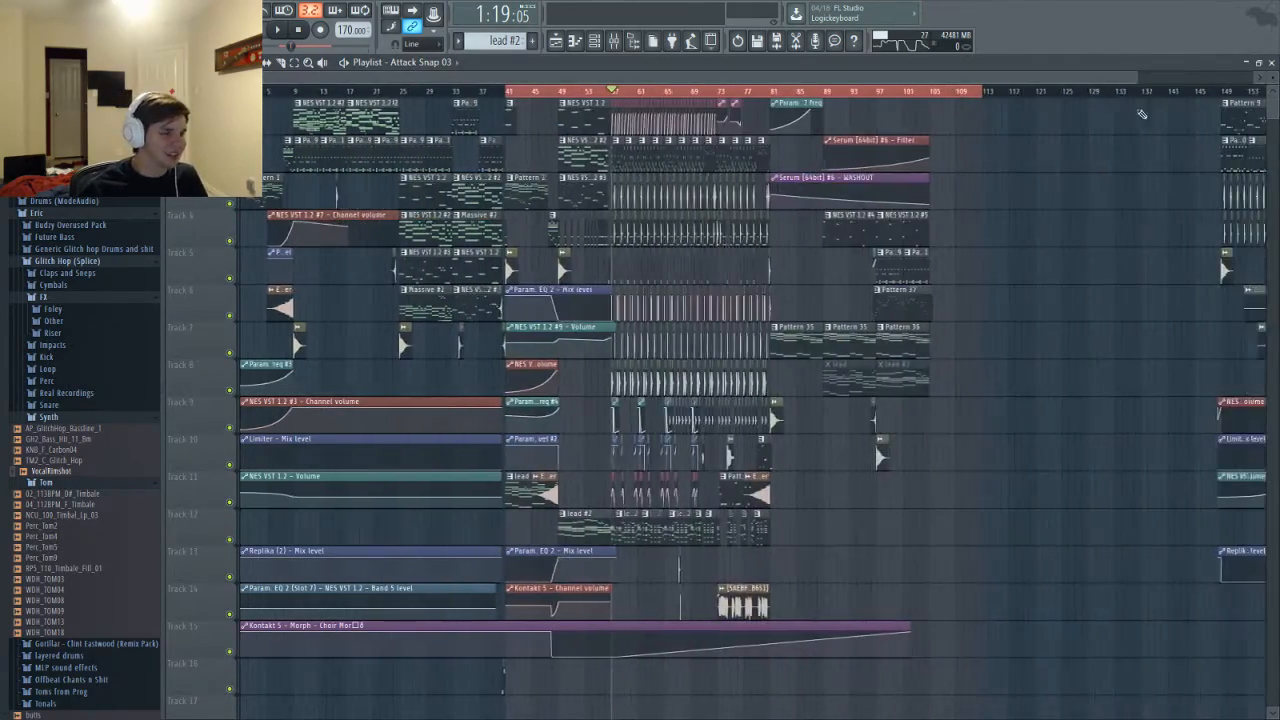
drag(838, 88, 852, 88)
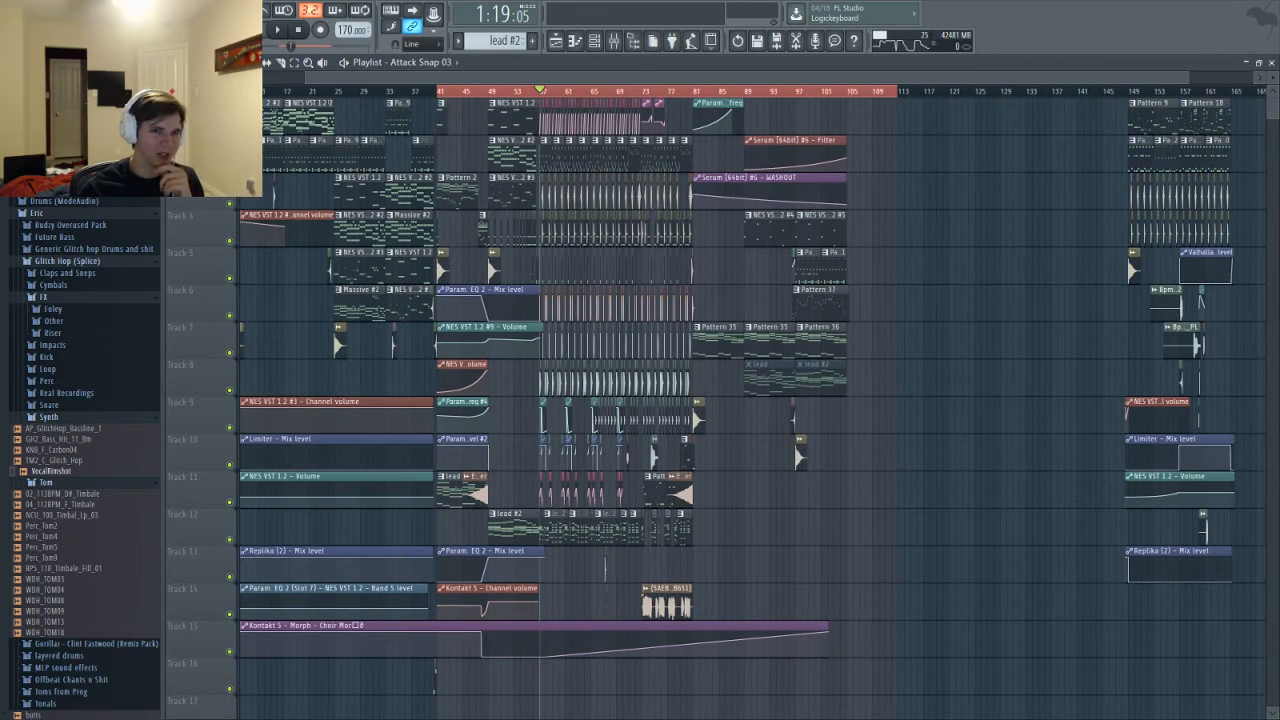
Review the audio device settings and the FL Studio ASIO buffer size and output options without changing them
click(178, 12)
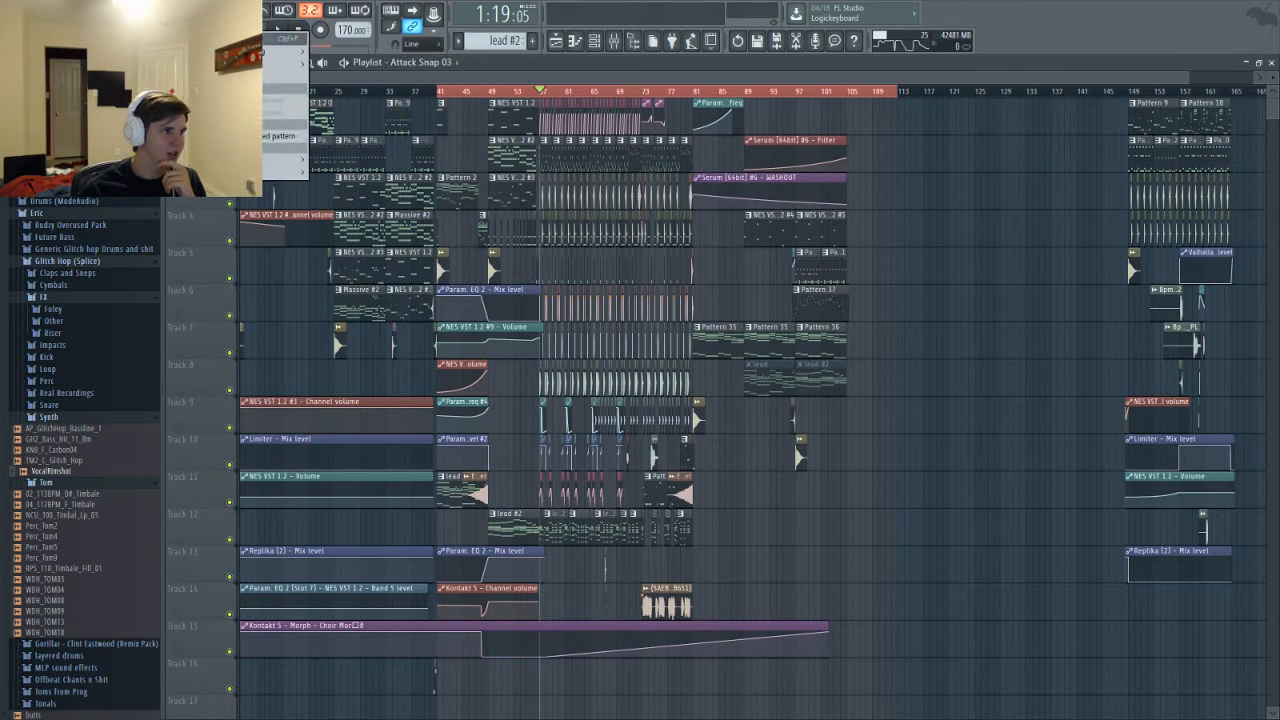
click(148, 12)
click(172, 50)
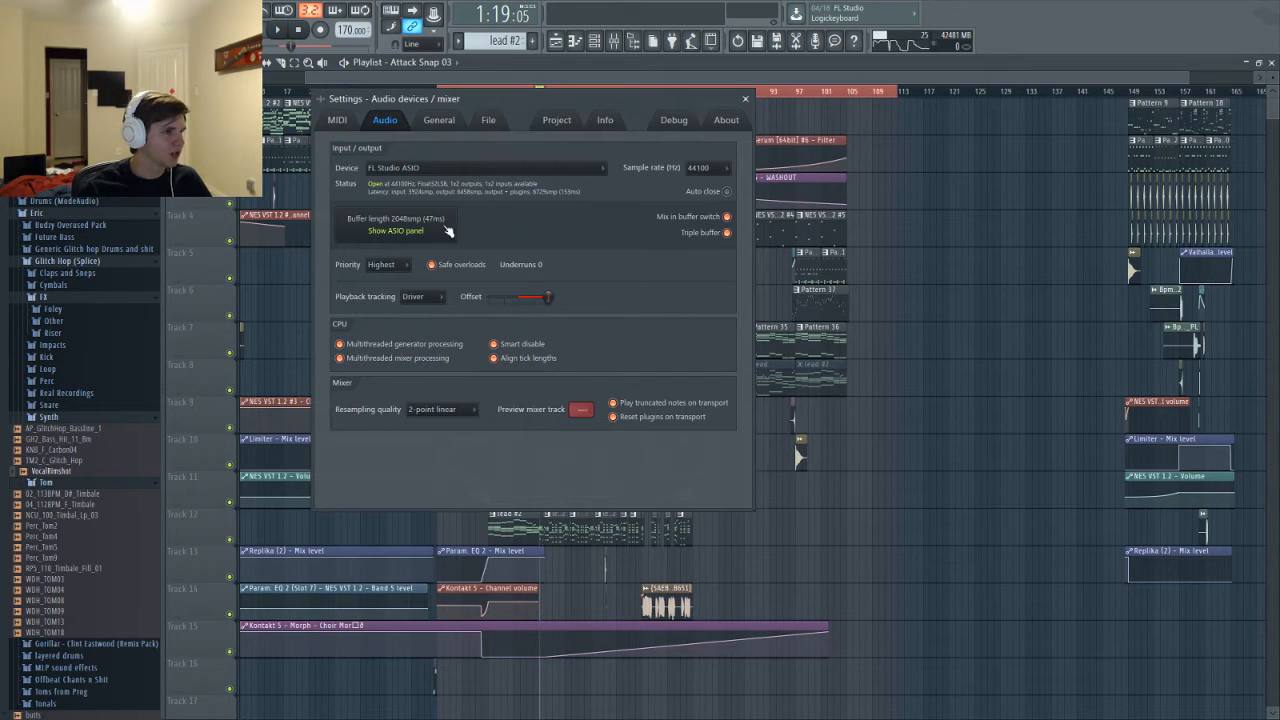
click(386, 232)
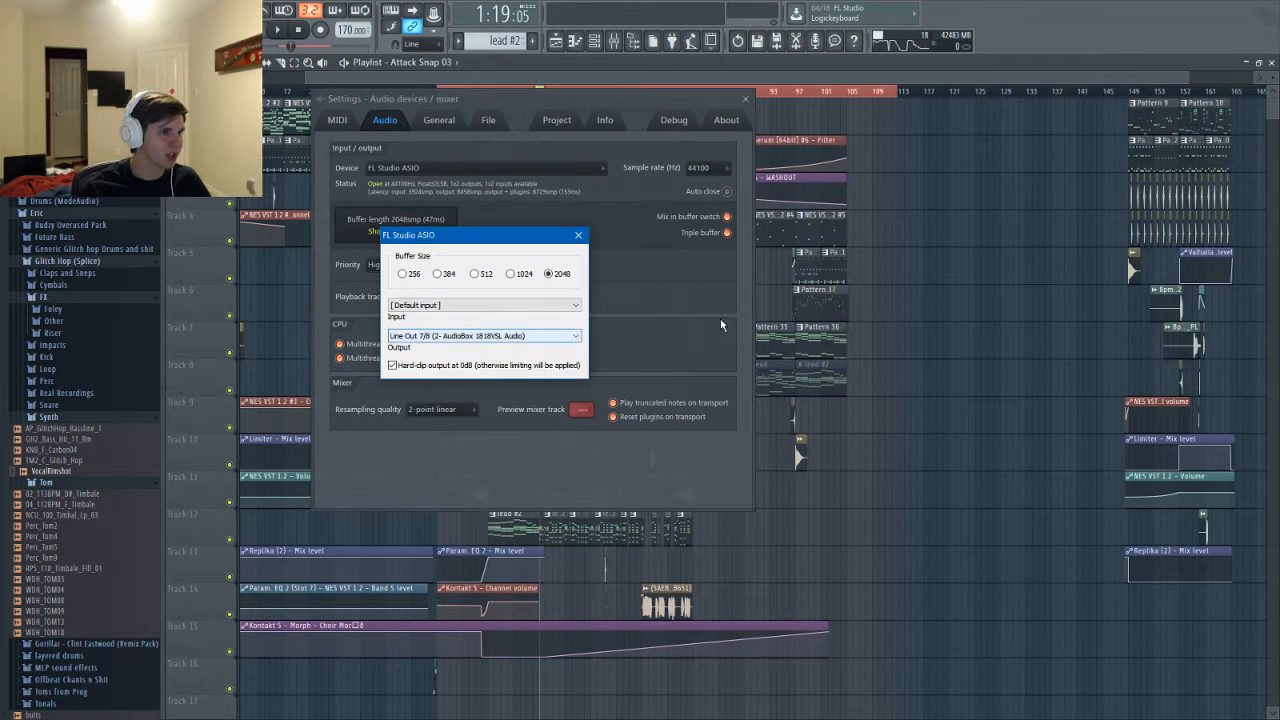
click(578, 235)
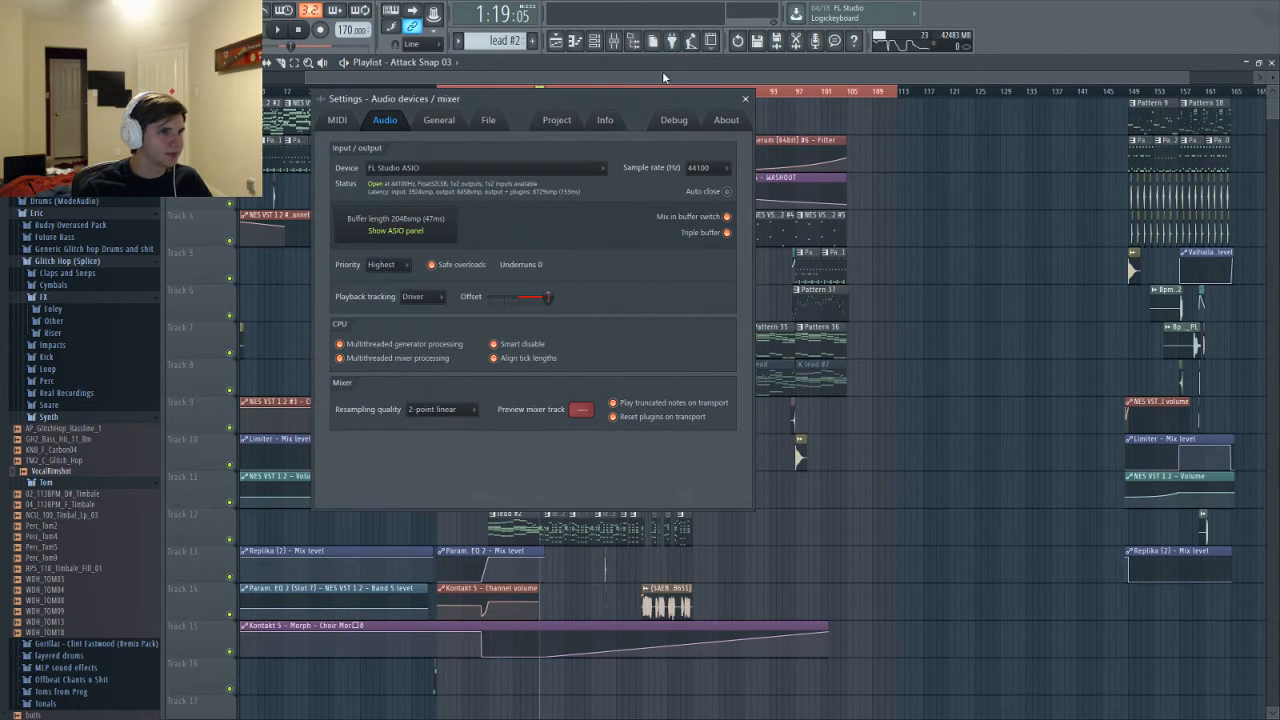
drag(662, 71, 558, 88)
click(747, 99)
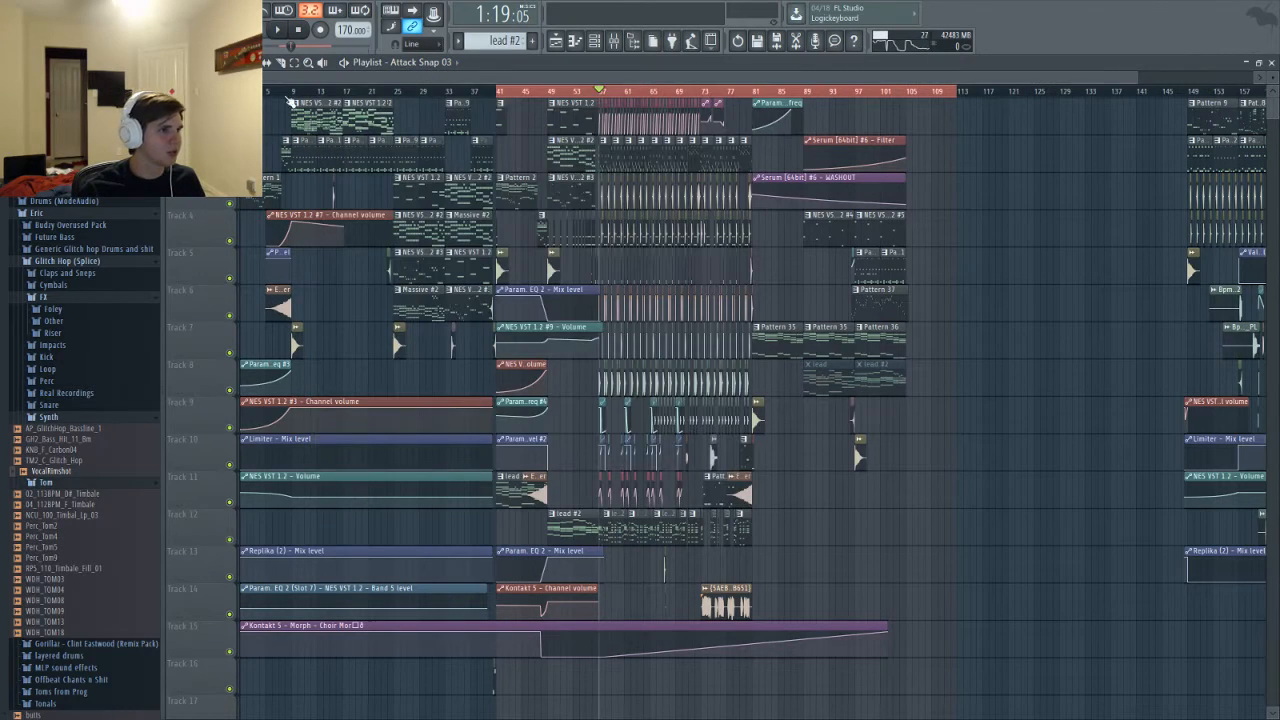
Play the intro from near the song's beginning, jump to bar 9 and listen to the section there
click(264, 94)
scroll(378, 80, up, 5)
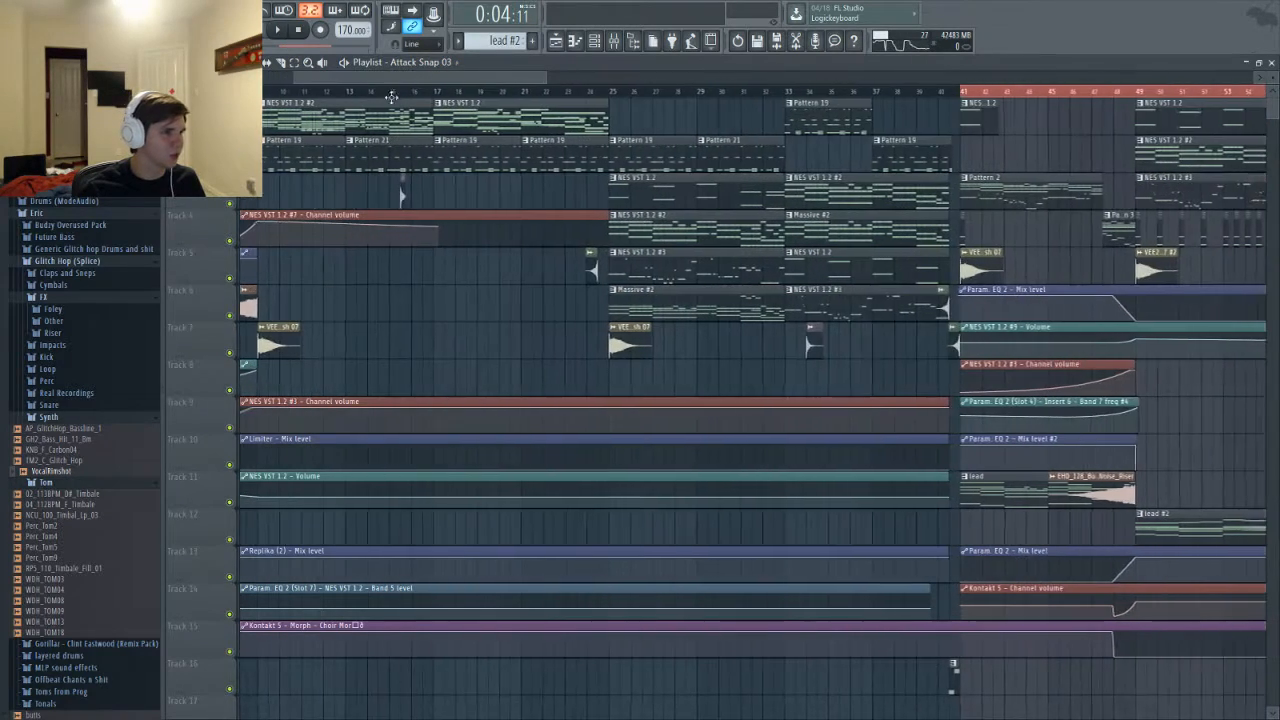
key(space)
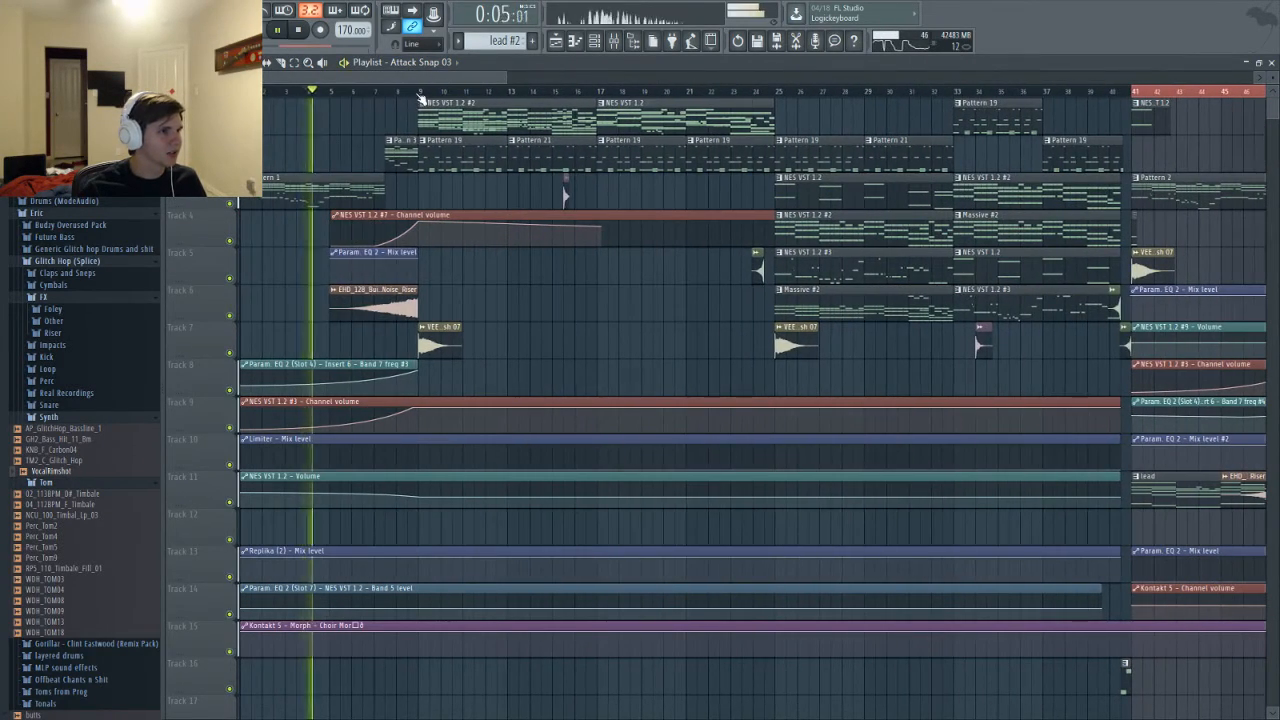
click(415, 91)
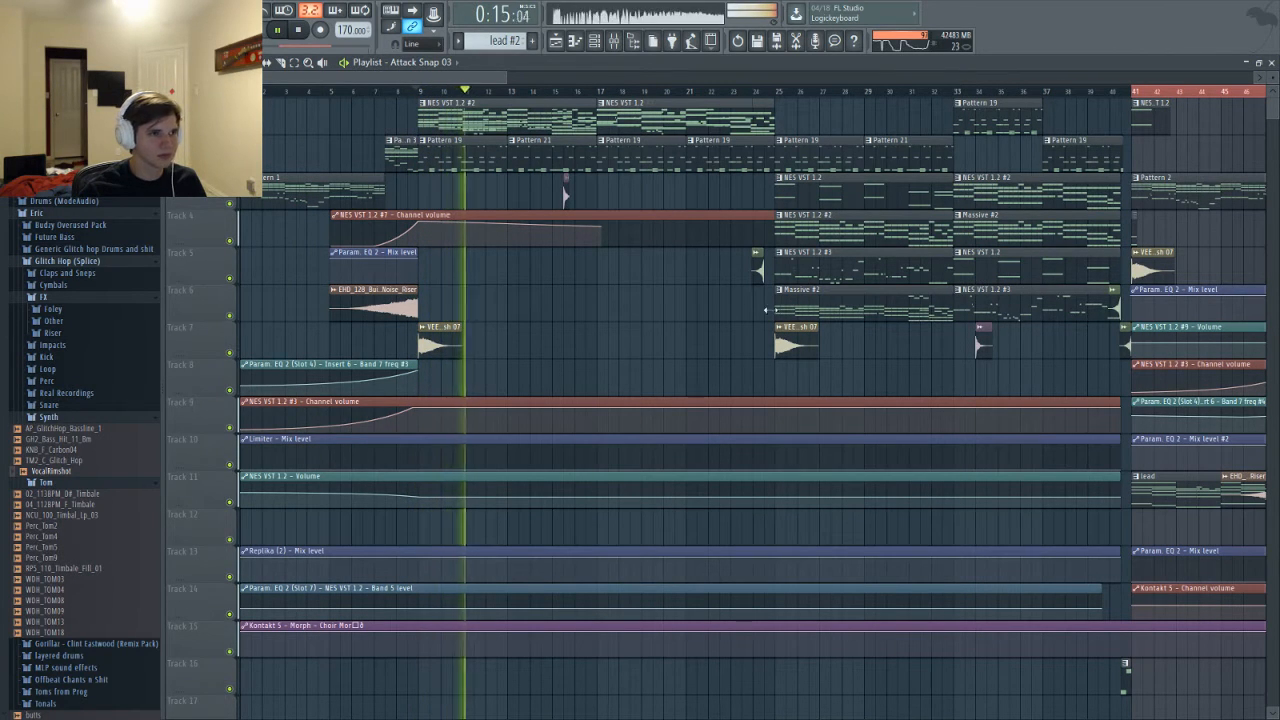
scroll(455, 292, up, 4)
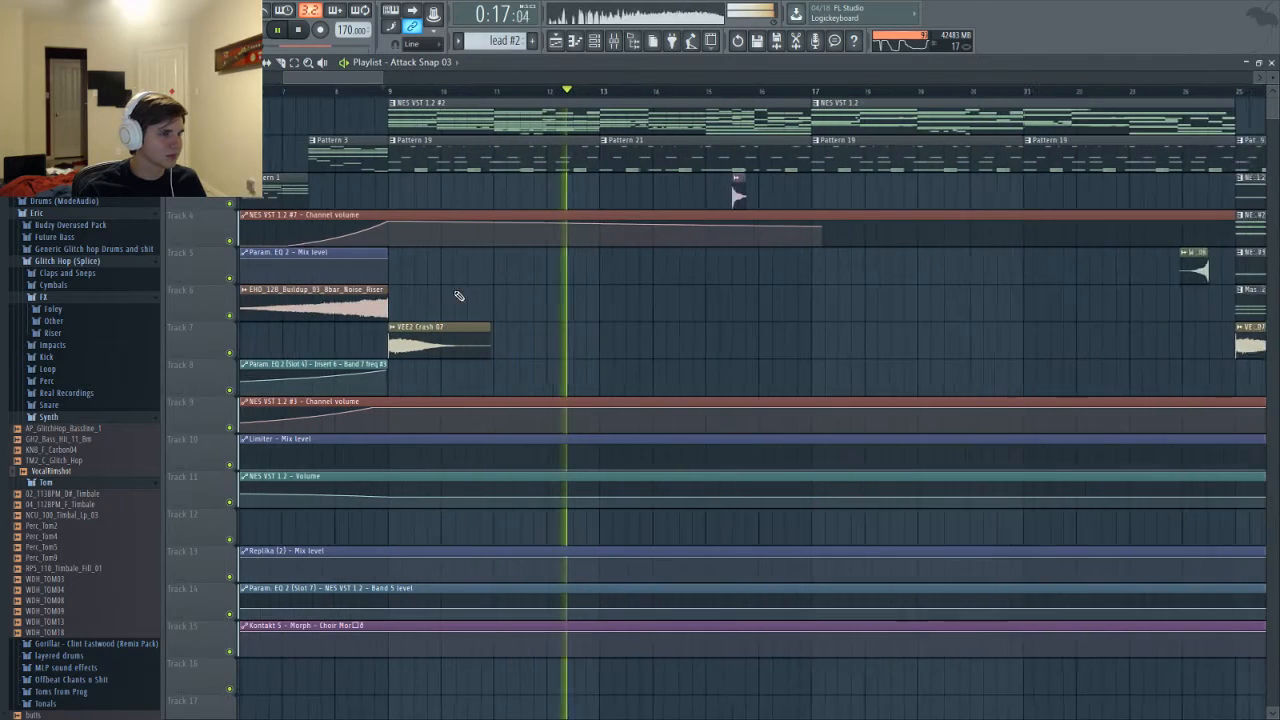
key(space)
Spread the pattern clips stacked at bar 9 on the first playlist track onto tracks 3, 5, 6 and 8
double_click(552, 120)
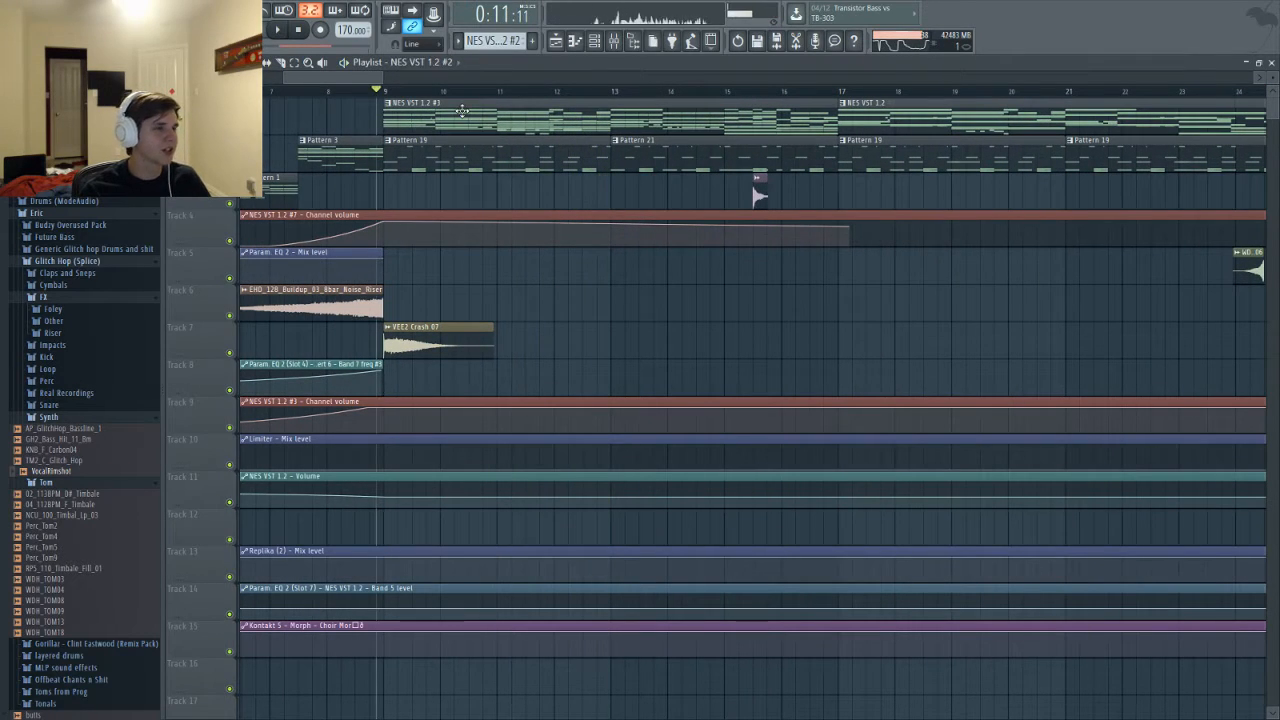
scroll(586, 443, down, 6)
key(F5)
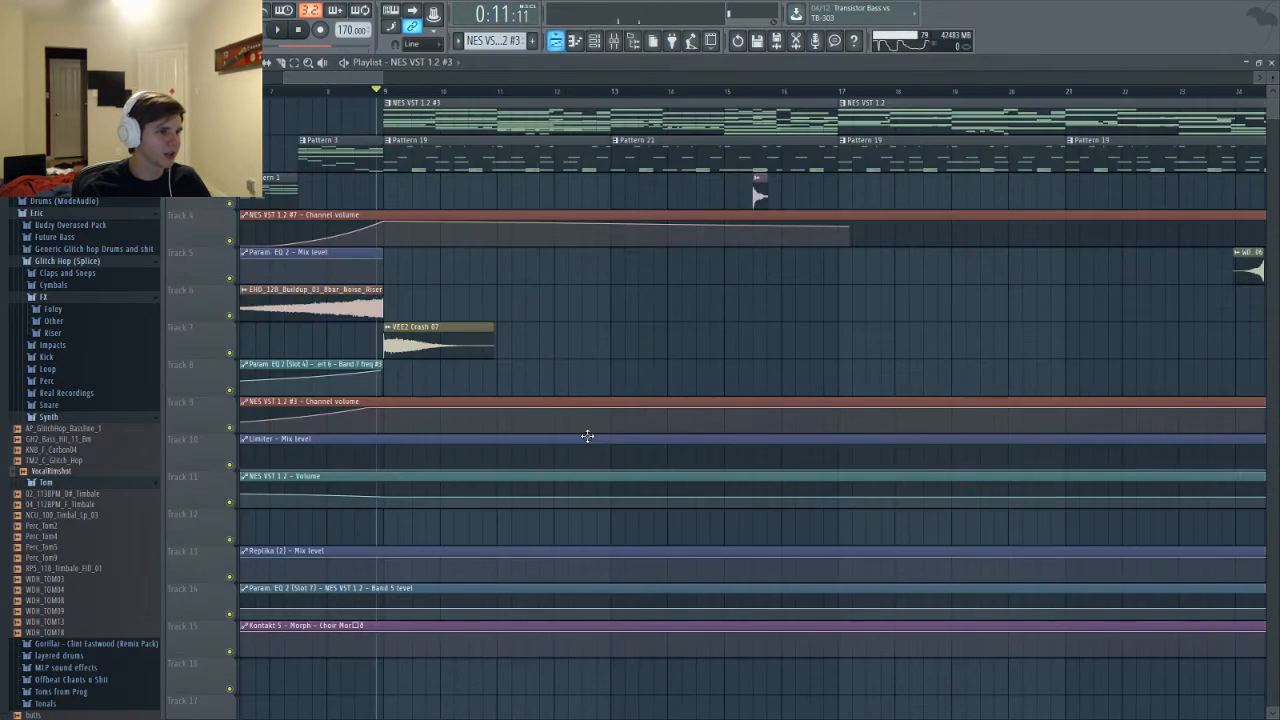
drag(458, 116, 457, 198)
drag(412, 128, 410, 289)
scroll(408, 275, up, 3)
drag(405, 115, 417, 317)
drag(405, 112, 380, 374)
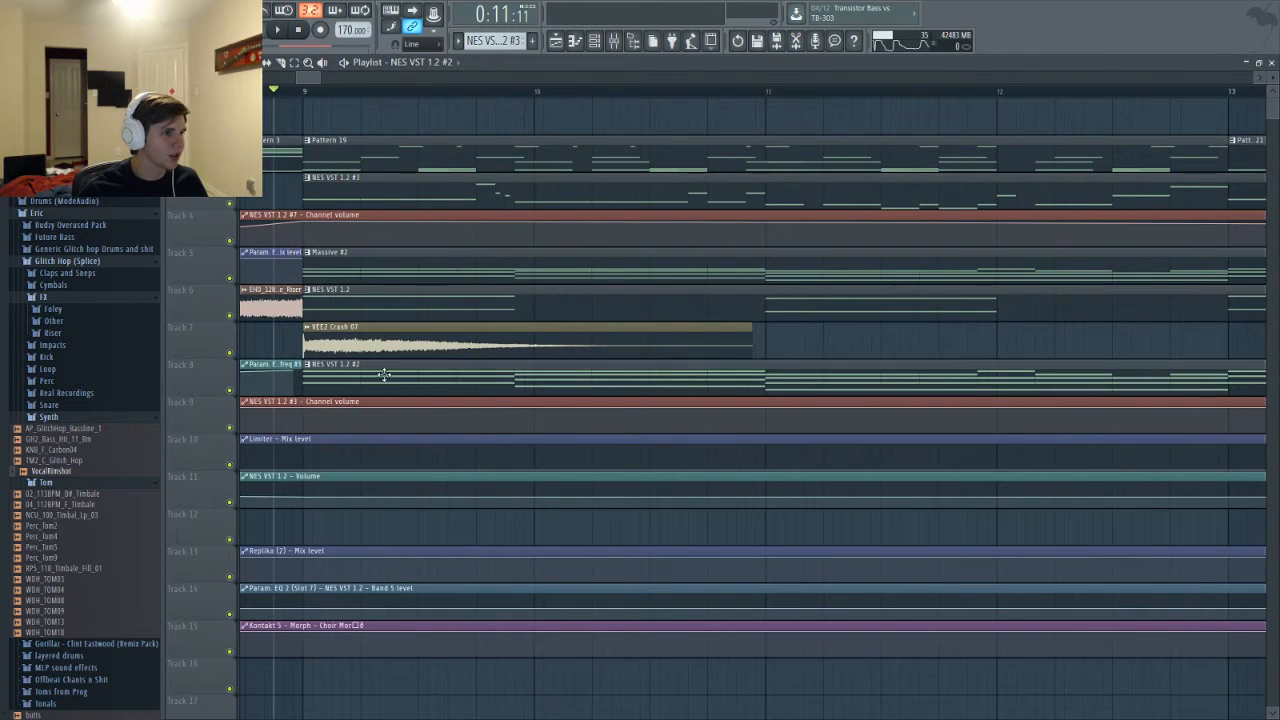
Open the NES VST 1.2 #2 channel's plugin from its pattern and load the Square pad preset
double_click(389, 375)
key(F6)
right_click(503, 458)
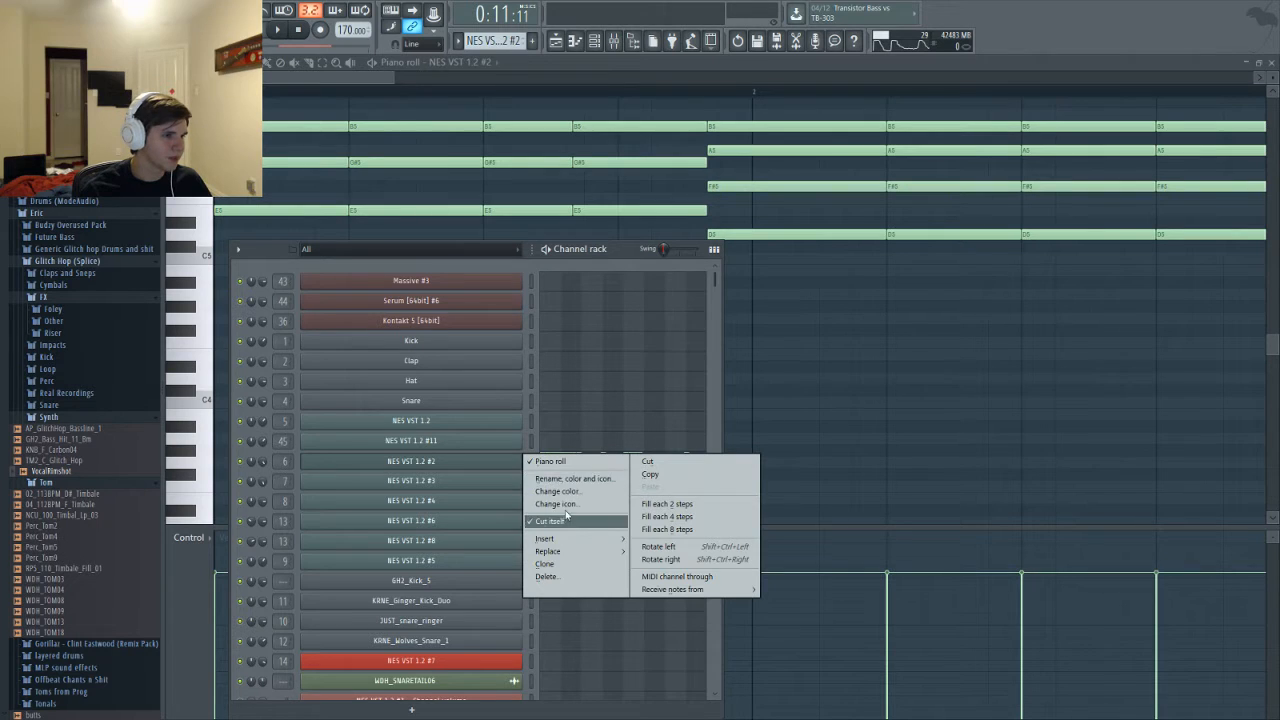
click(443, 459)
click(443, 459)
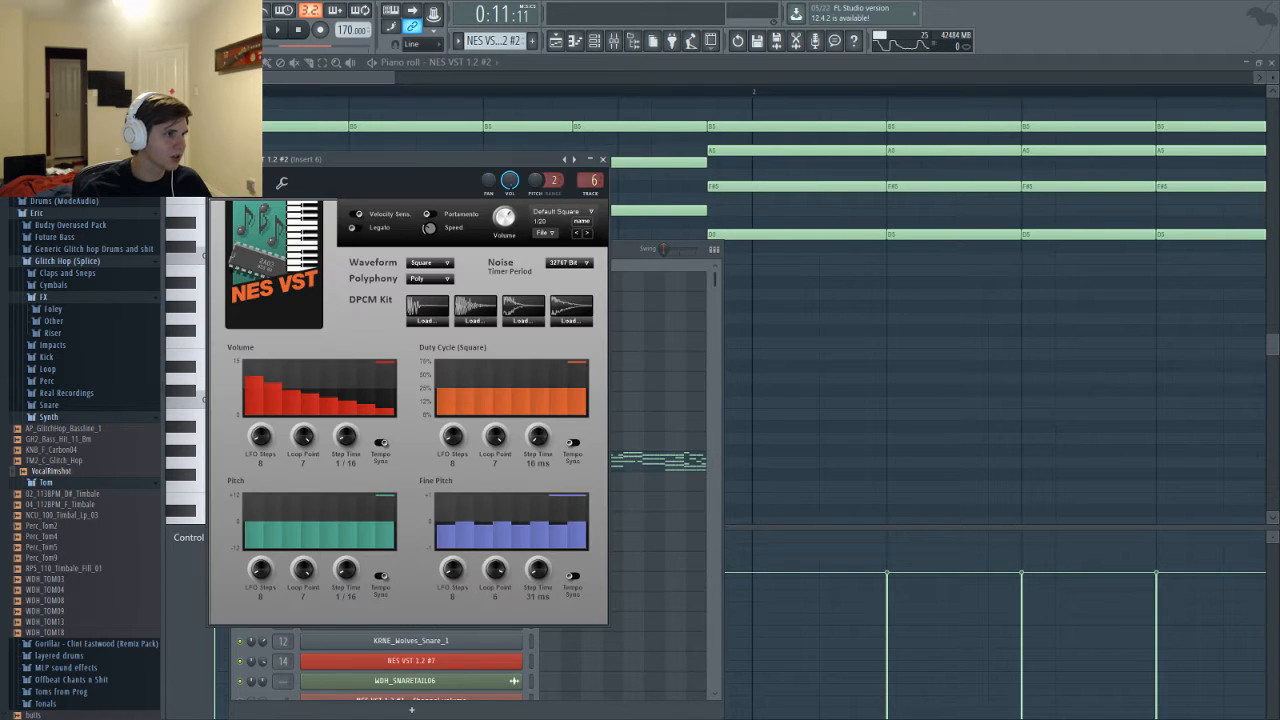
click(281, 182)
mouse_move(278, 200)
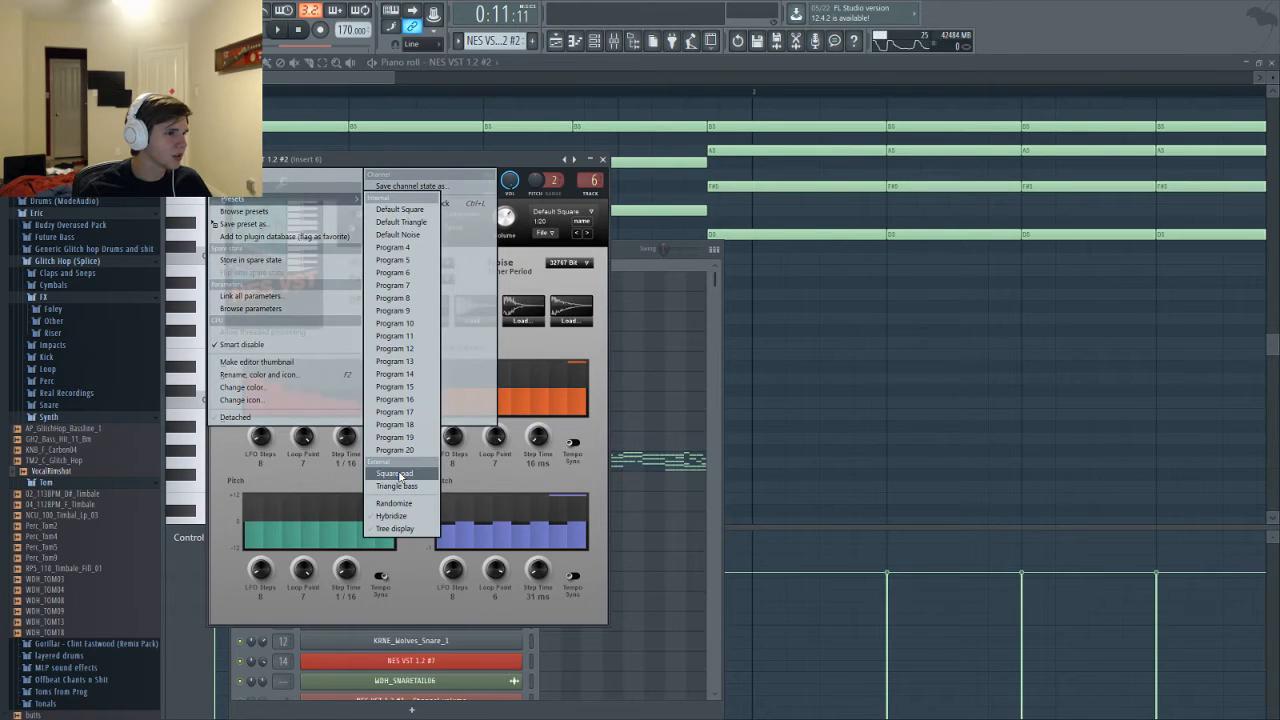
click(400, 477)
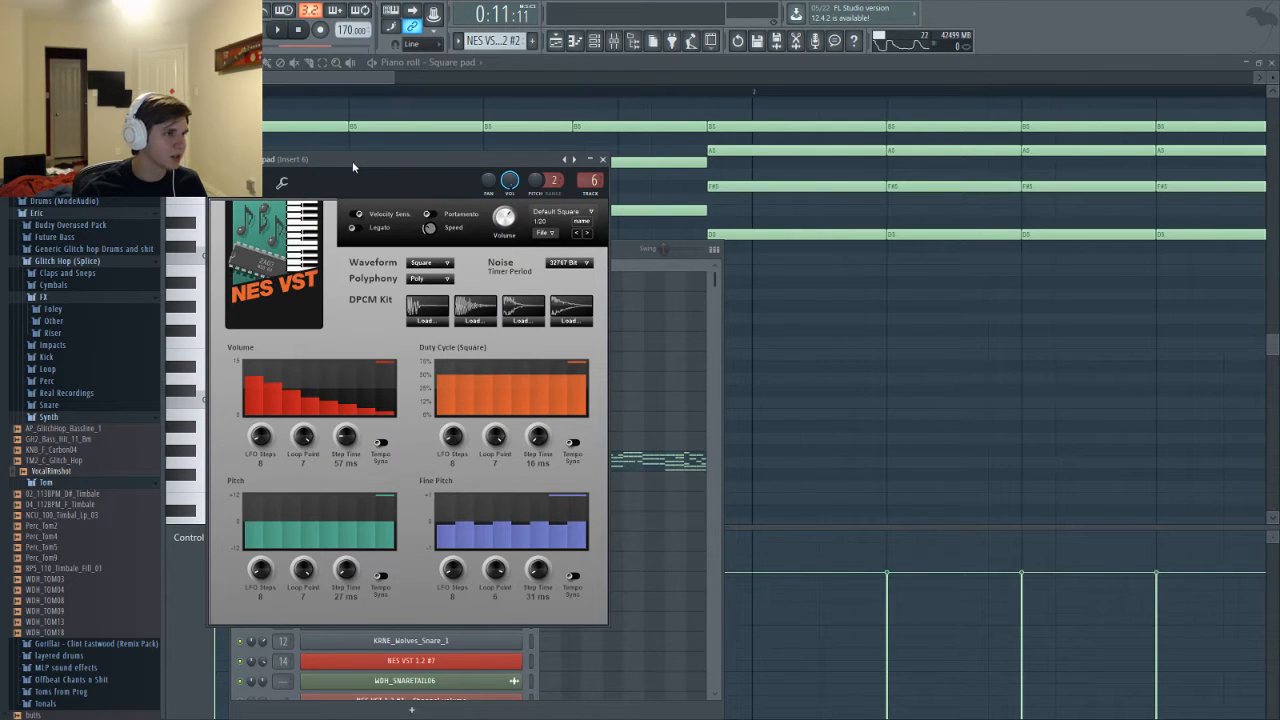
Play the section from bar 9 to hear the Square pad preset, and clear the plugin window from view
key(space)
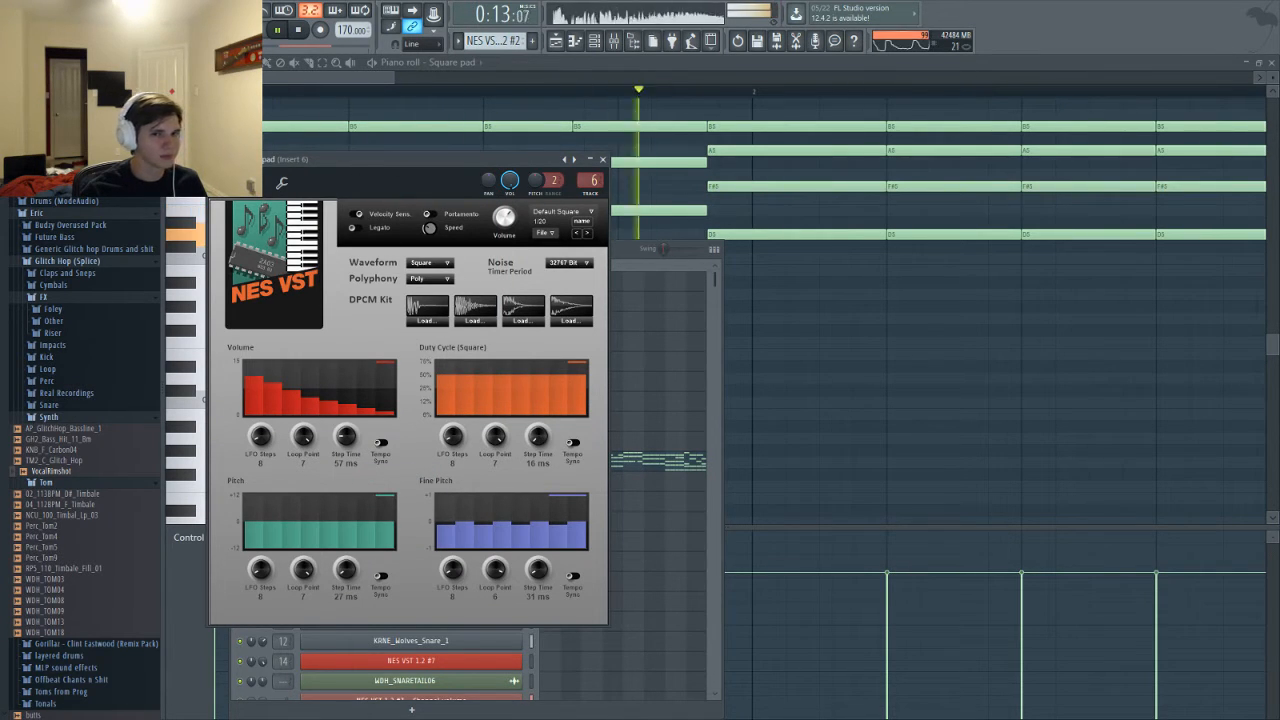
click(590, 62)
key(space)
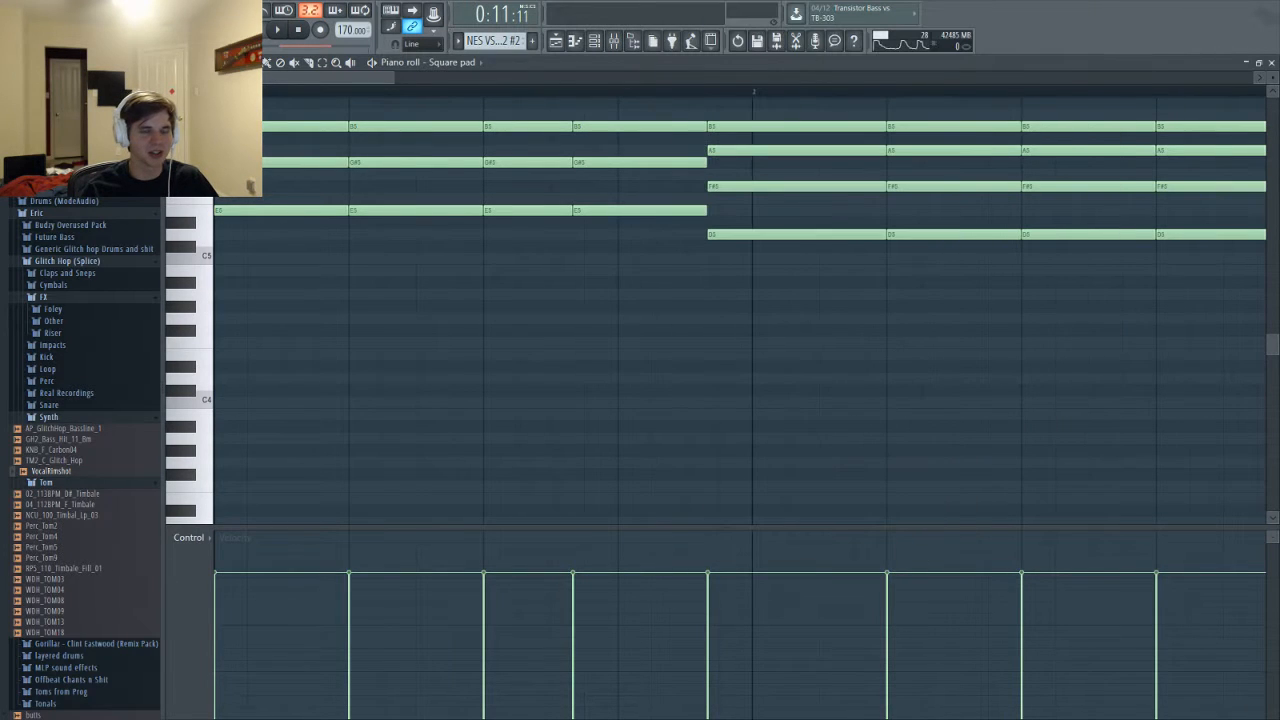
Bring up Task Manager and end the Skype task to free up system resources
key(alt+Tab)
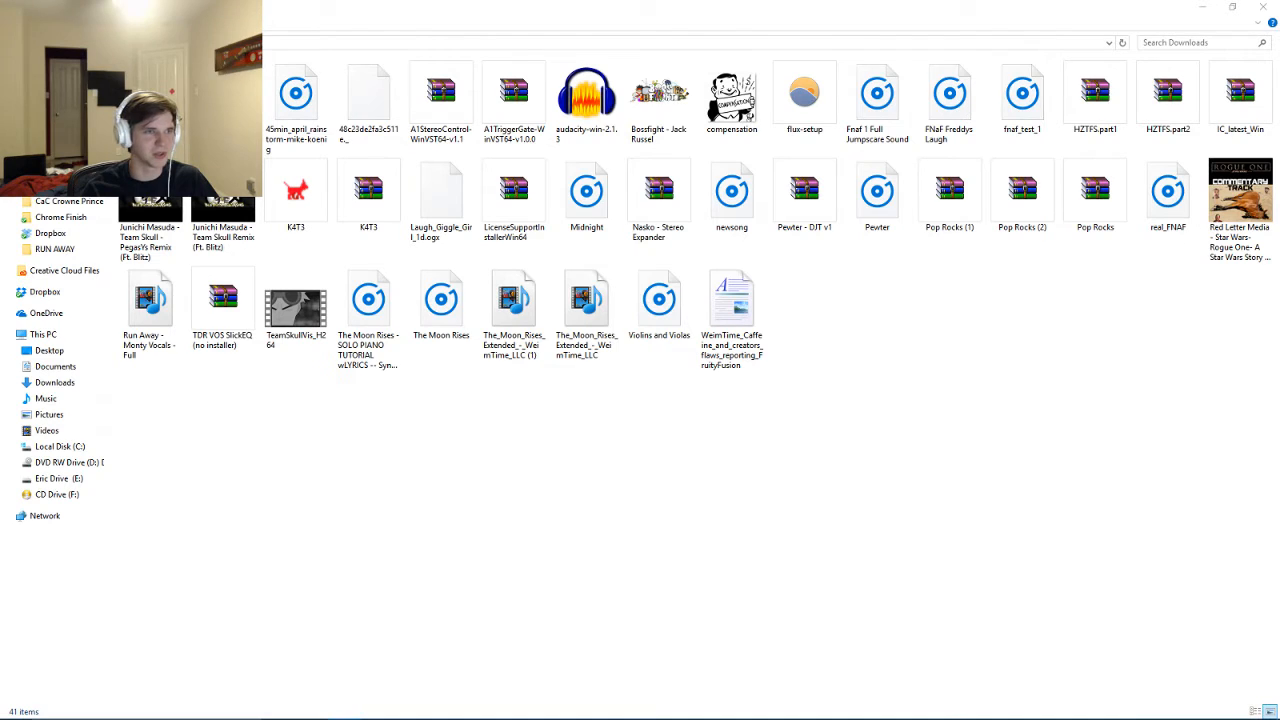
key(alt+Tab)
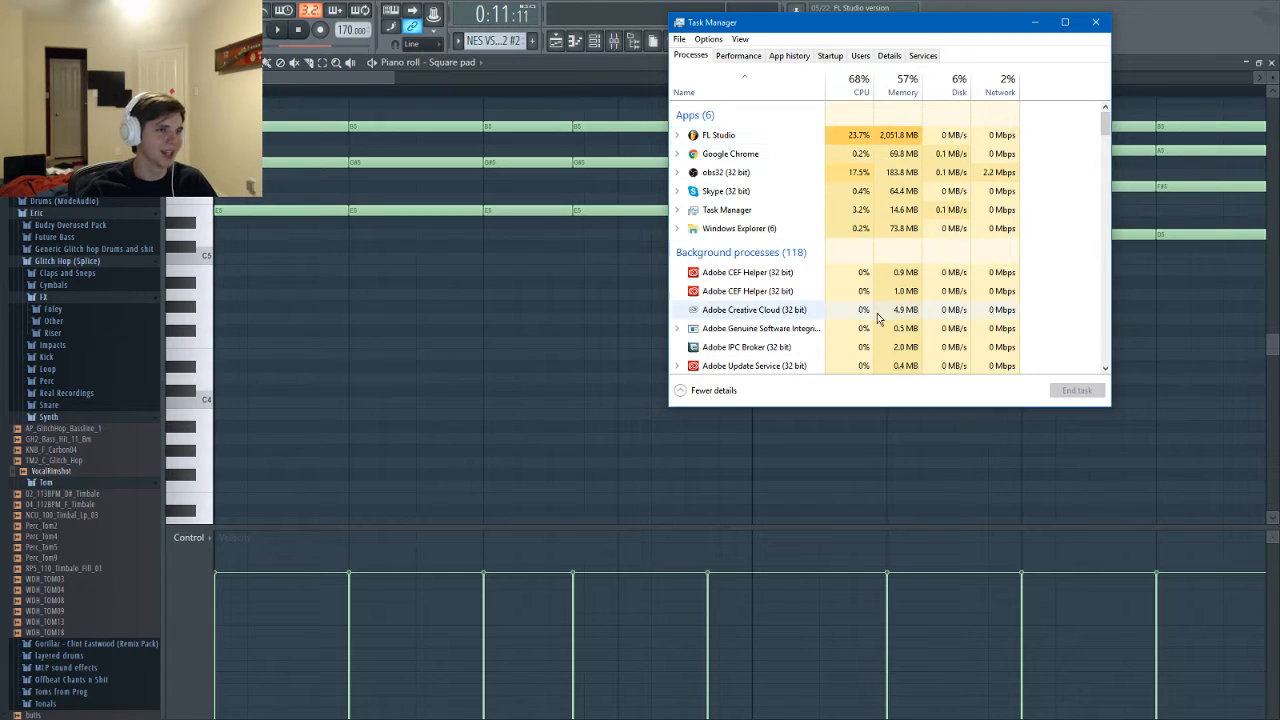
click(760, 191)
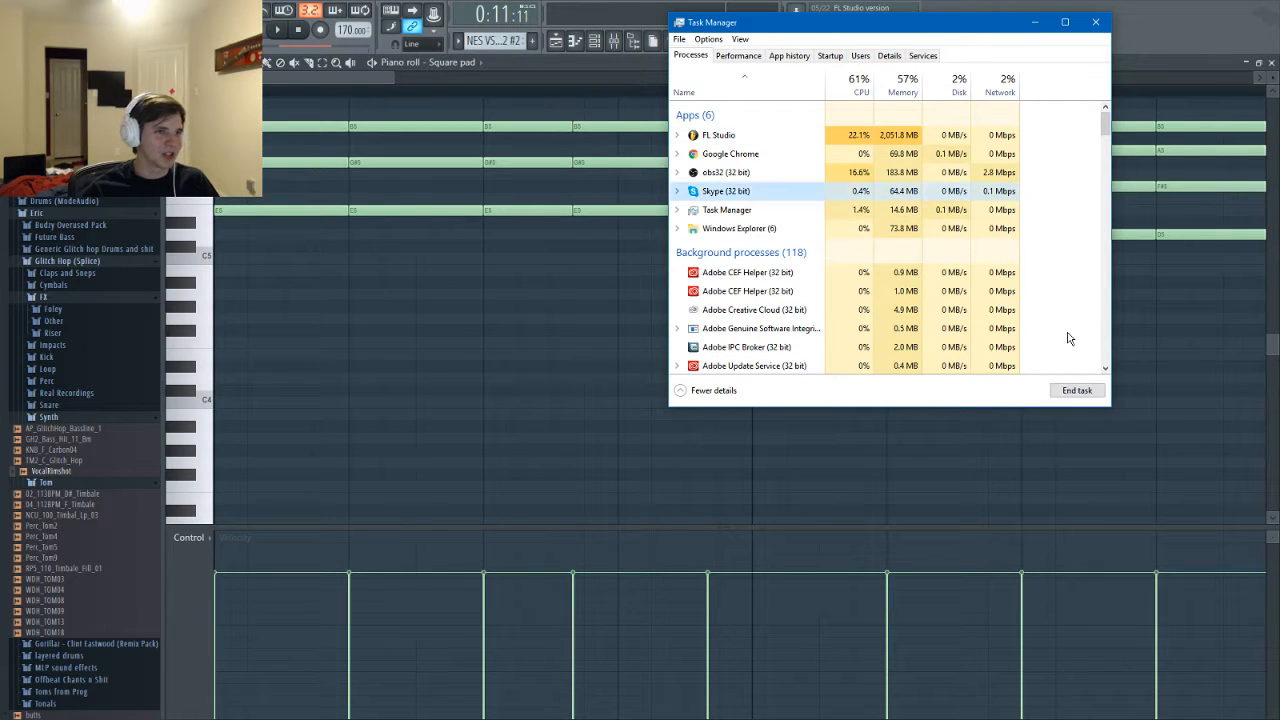
click(1076, 392)
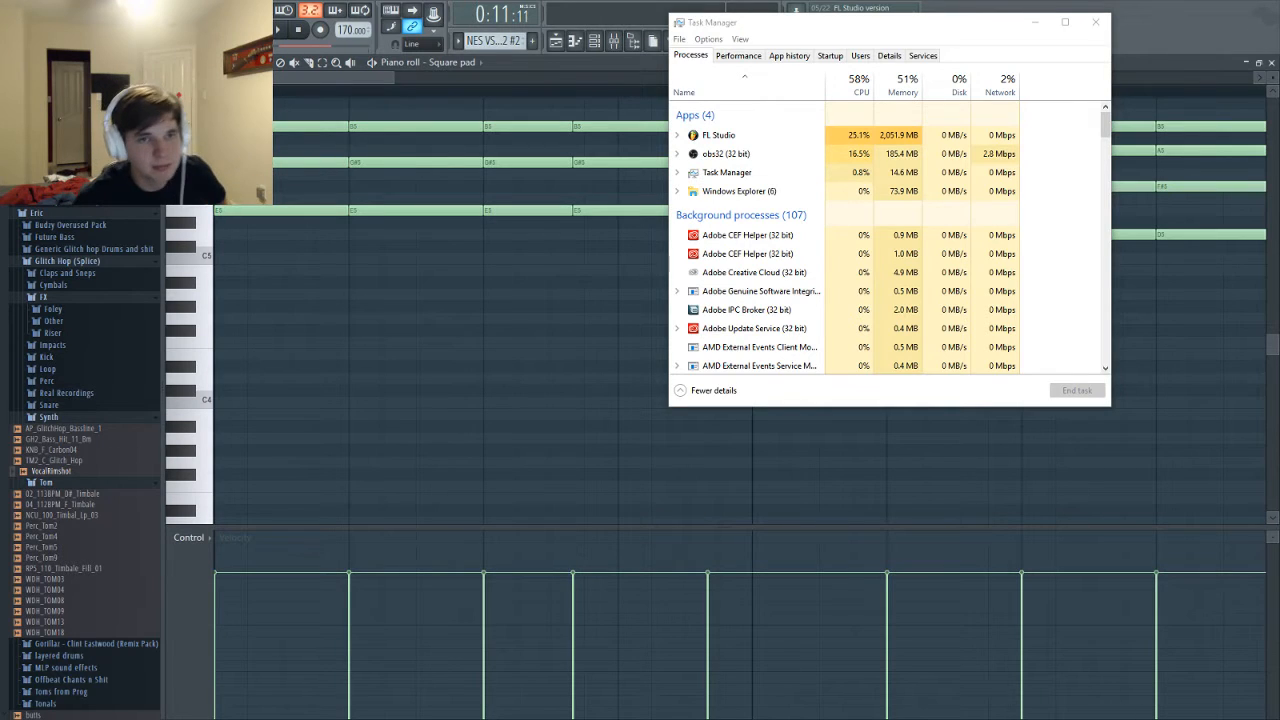
Return to the FL Studio playlist and play the song from bar 9 with a wider stretch of the arrangement in view
click(364, 75)
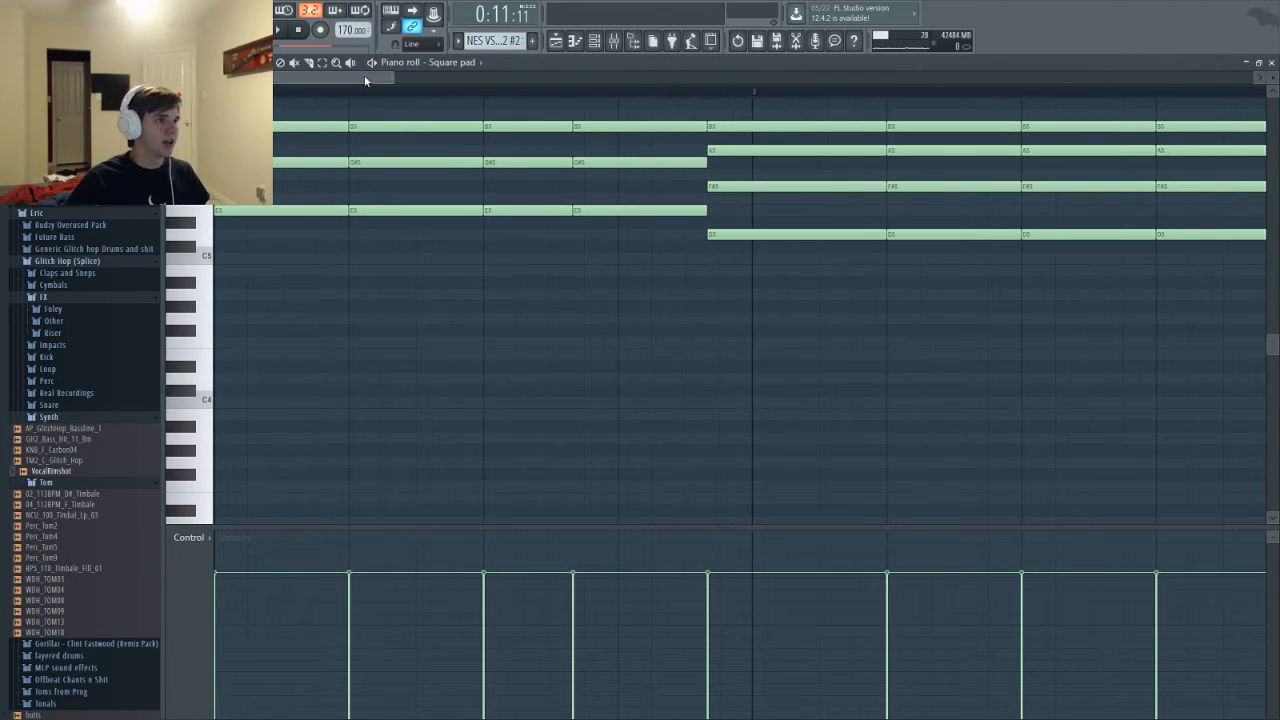
key(F5)
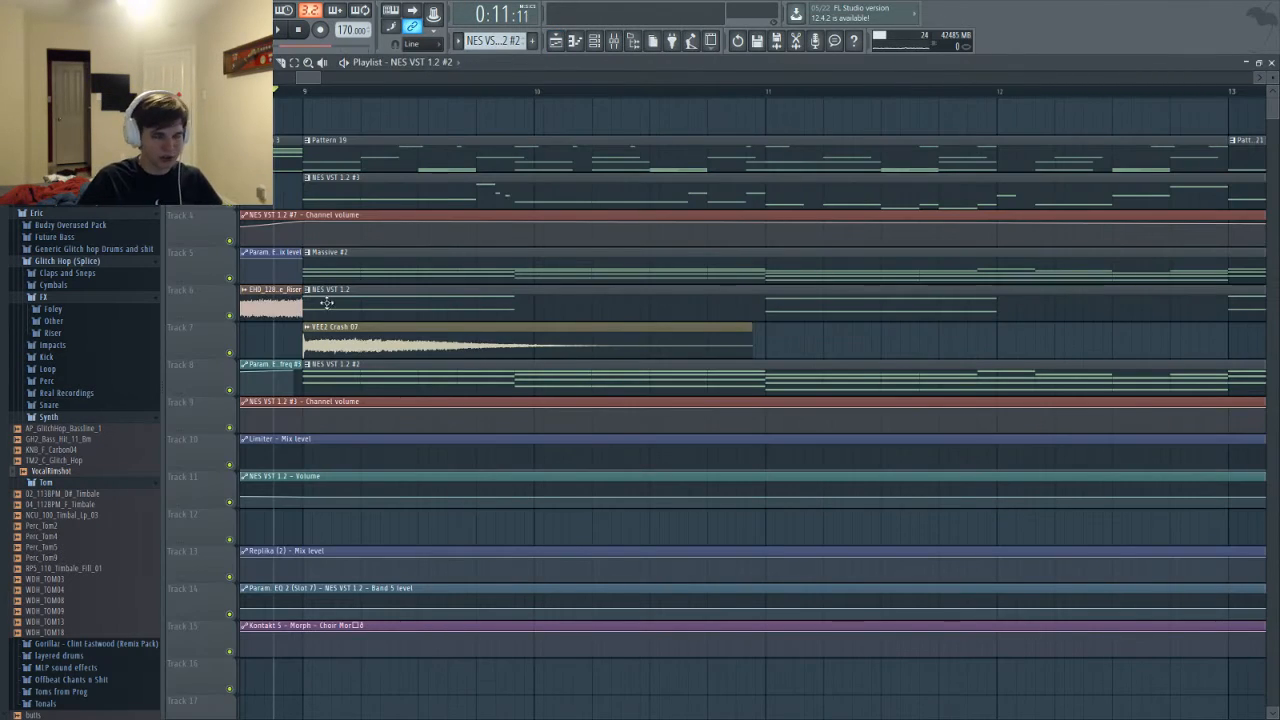
click(300, 66)
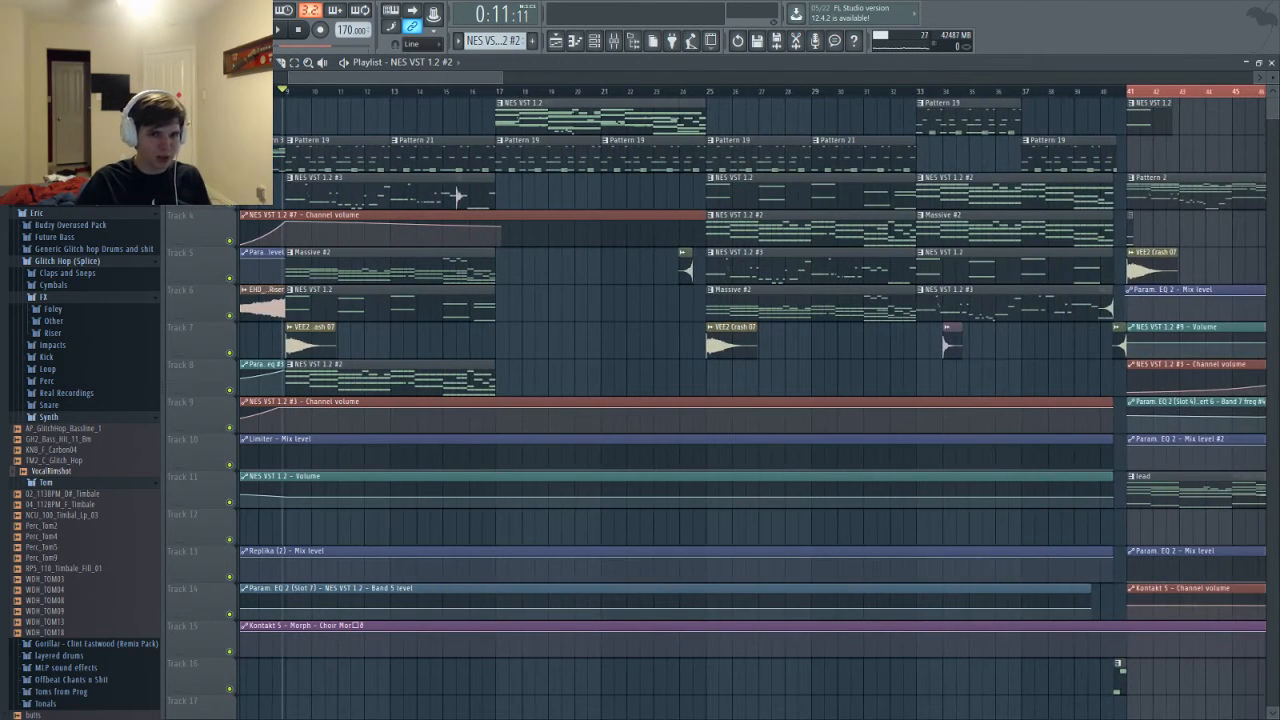
key(alt+Tab)
key(alt+Tab)
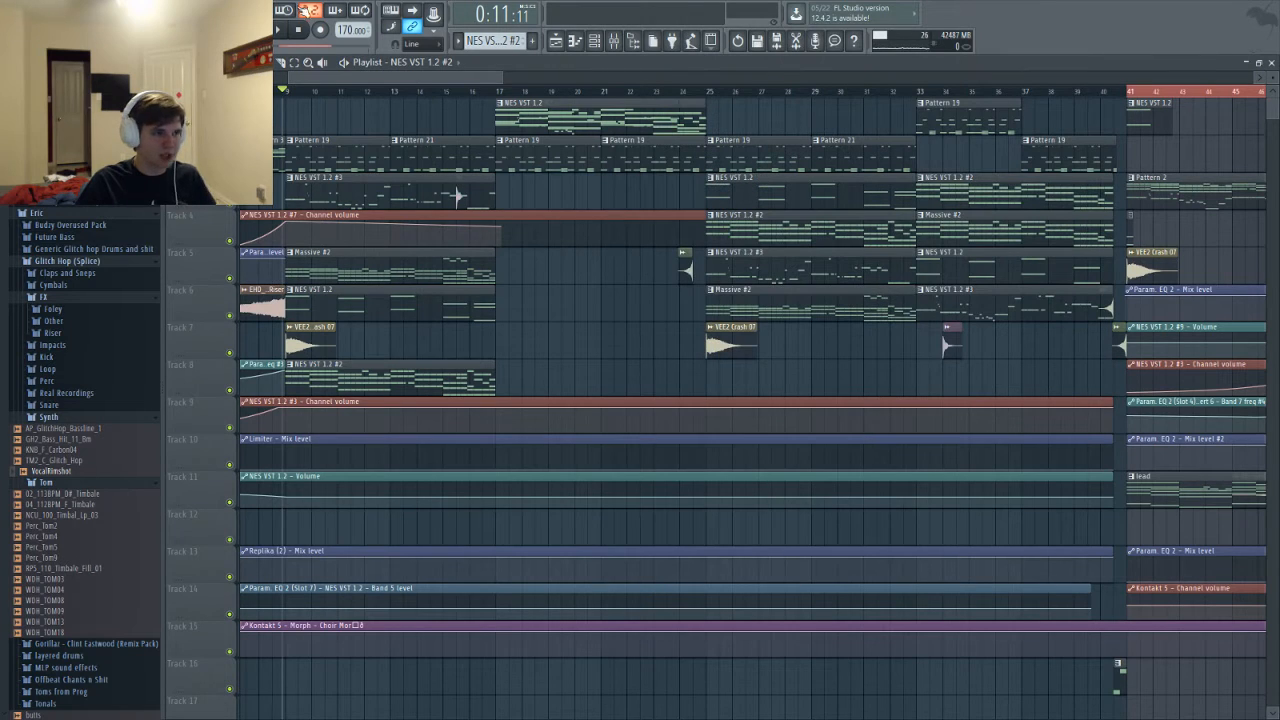
key(space)
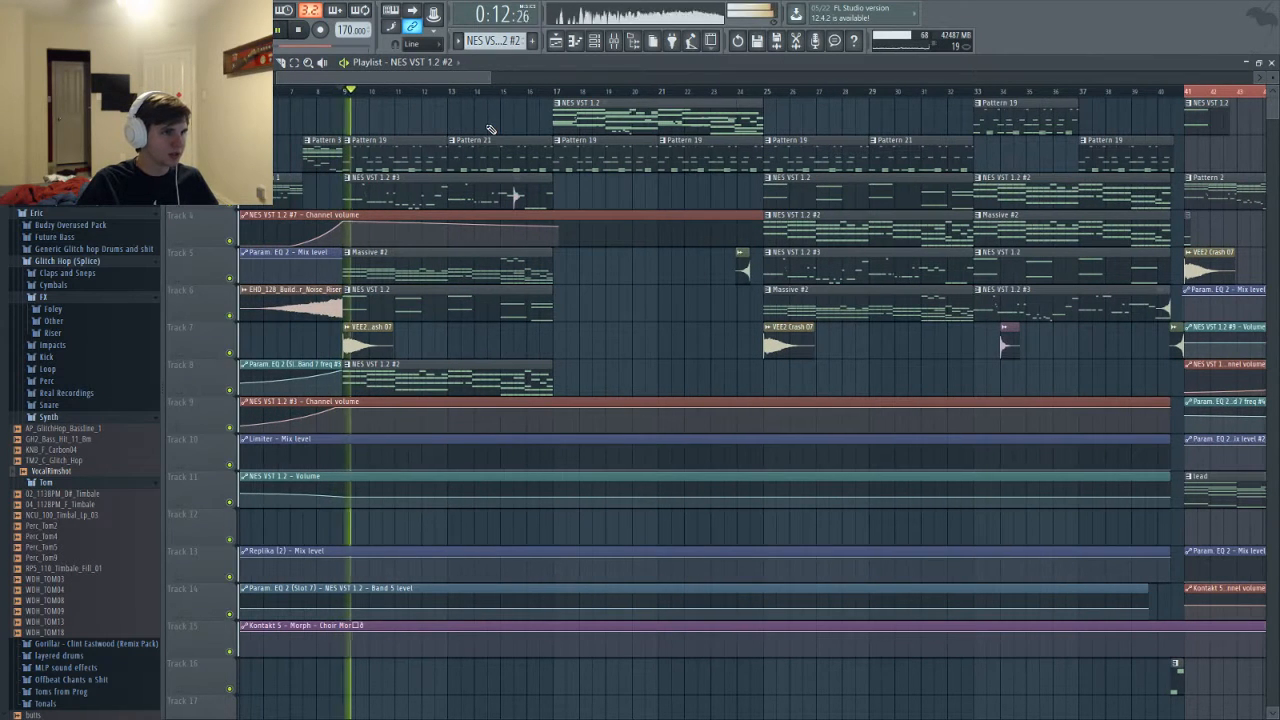
scroll(476, 106, left, 1)
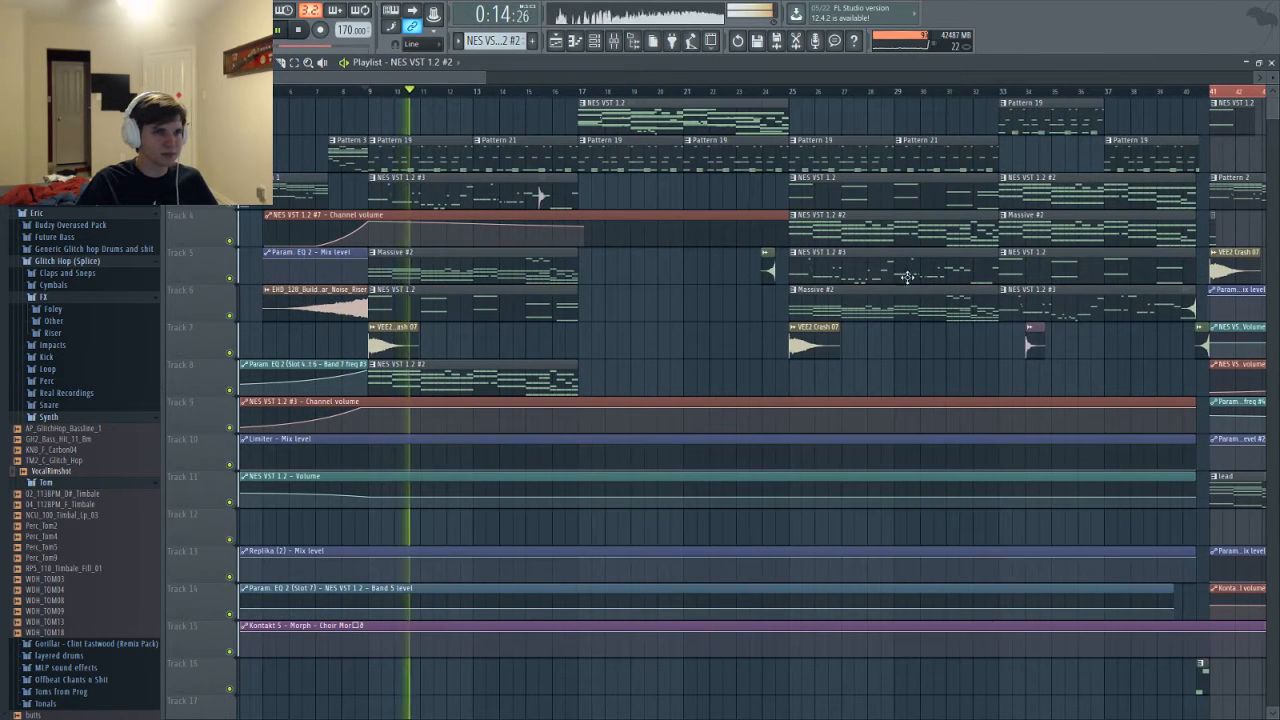
drag(461, 83, 426, 79)
Check the audio input and output choices of the Master track in the mixer
key(F9)
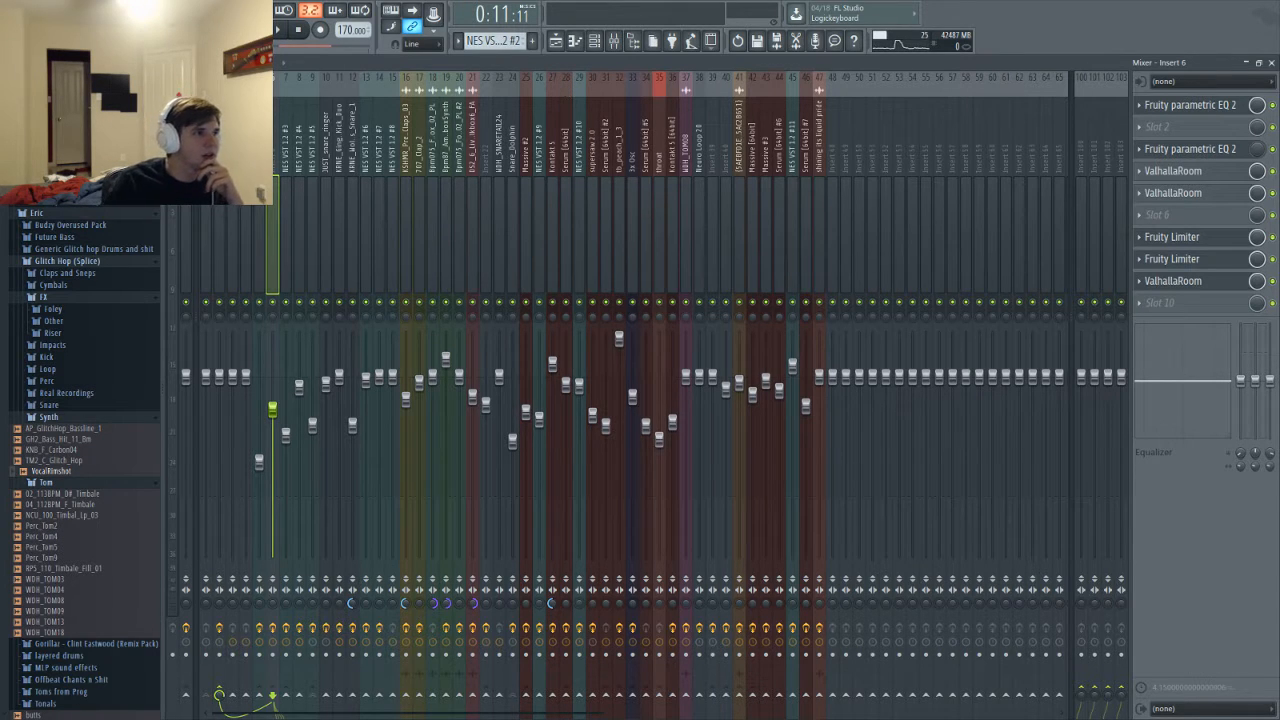
click(1188, 82)
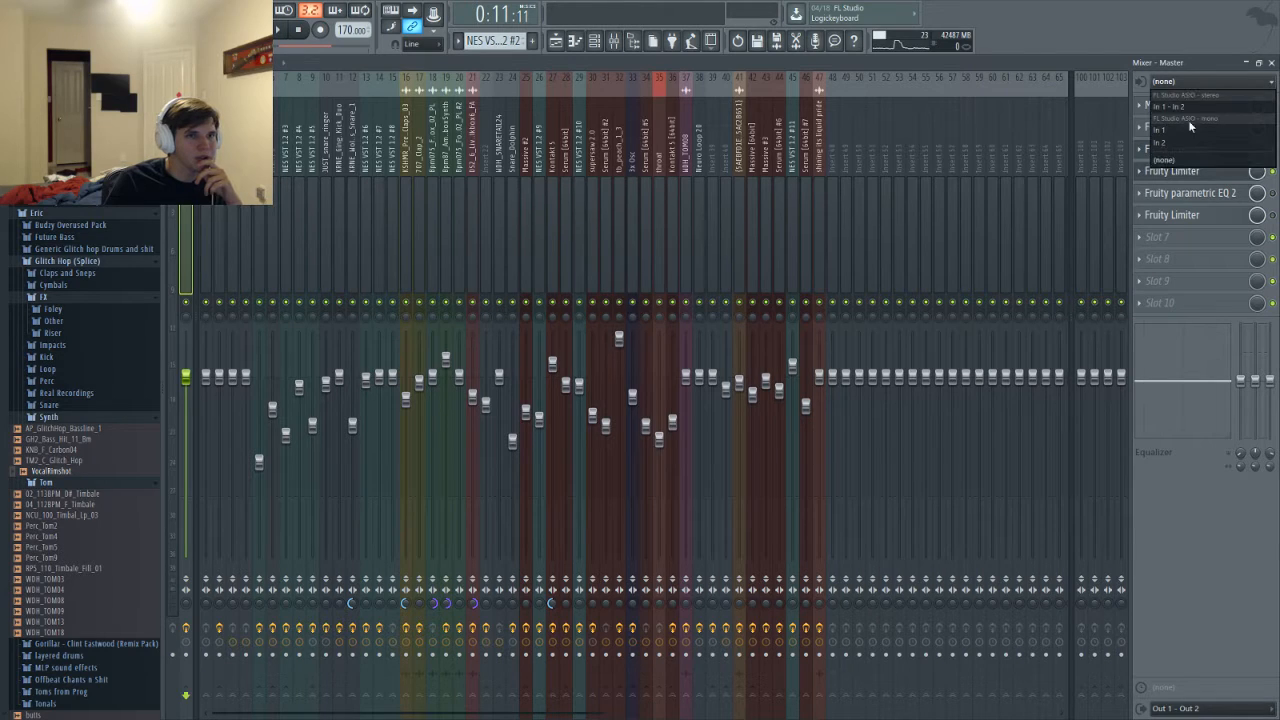
click(1165, 160)
click(1221, 712)
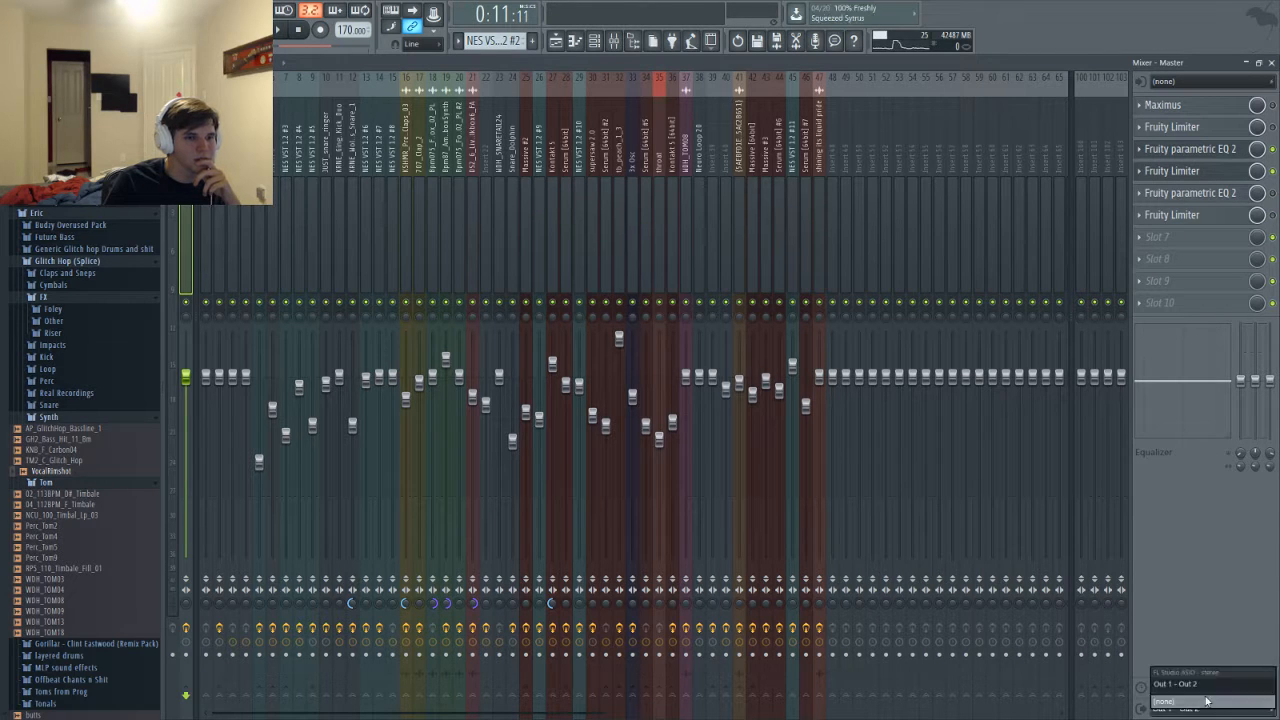
click(1182, 628)
Change the audio device in the audio settings to AudioBox ASIO Driver
click(147, 9)
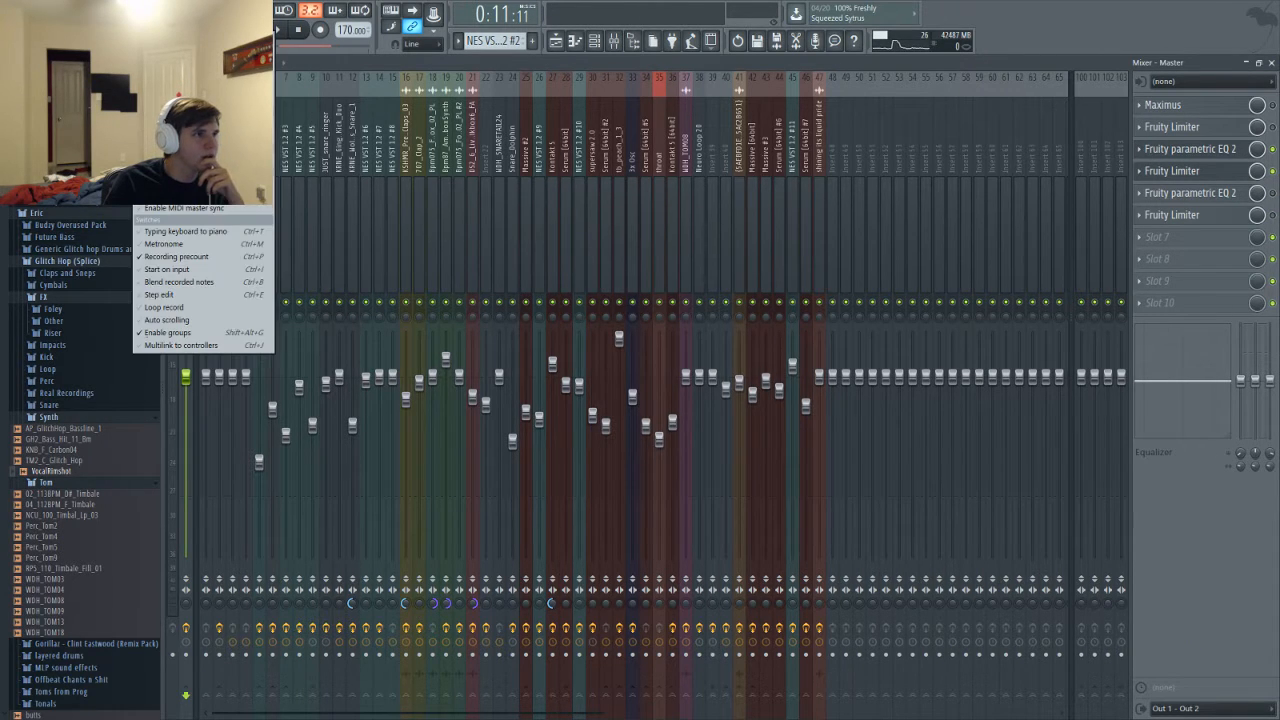
click(165, 40)
click(414, 170)
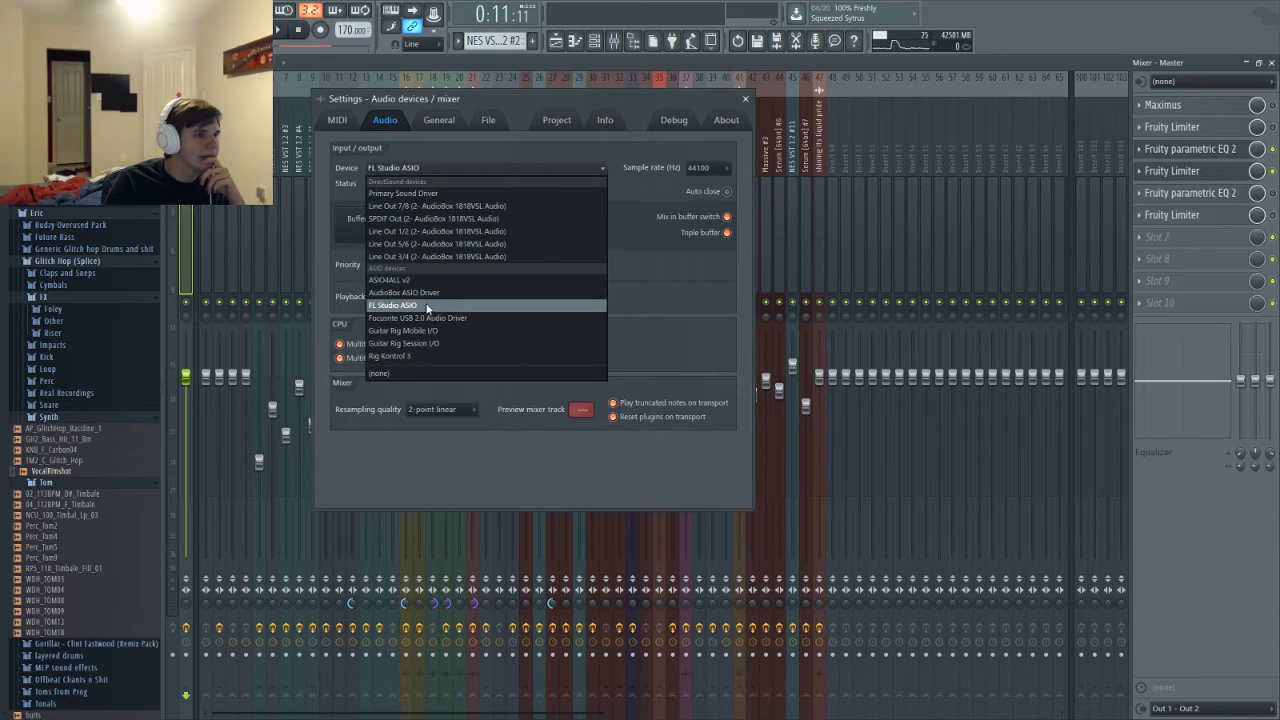
click(402, 292)
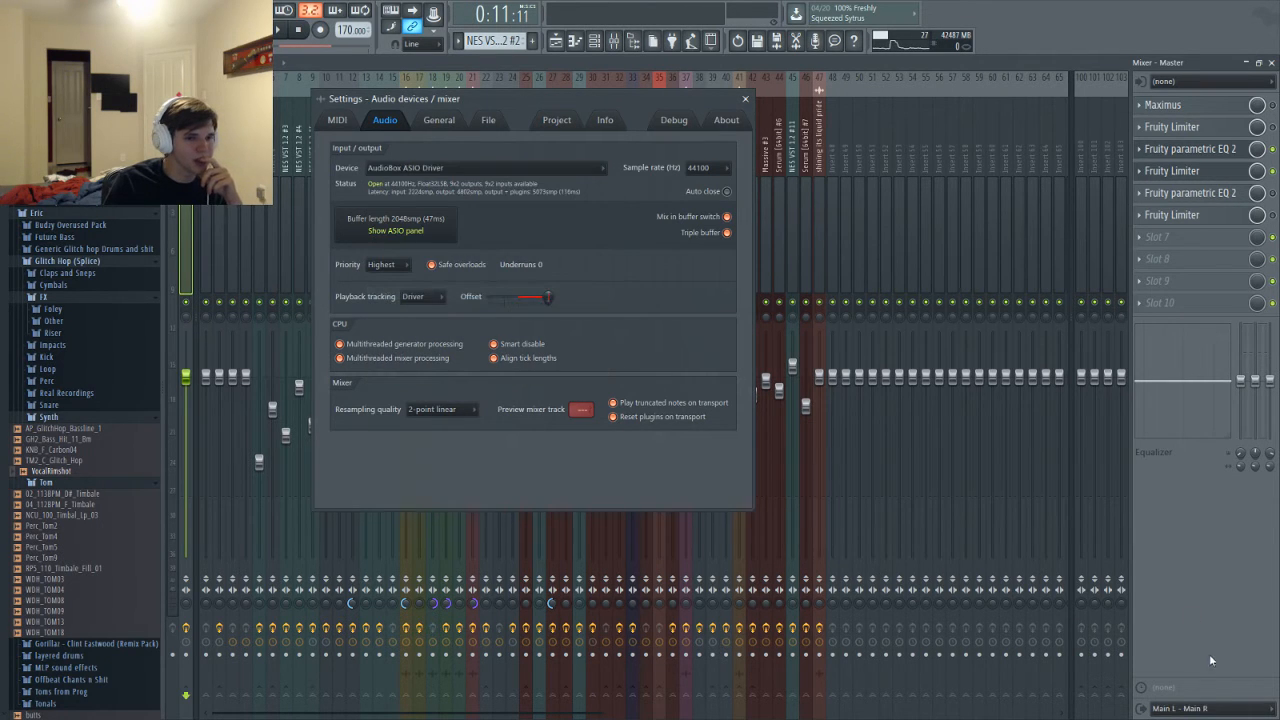
Route the Master track's output to Phones 7 - Phones 8, close the settings and test playback
click(1204, 709)
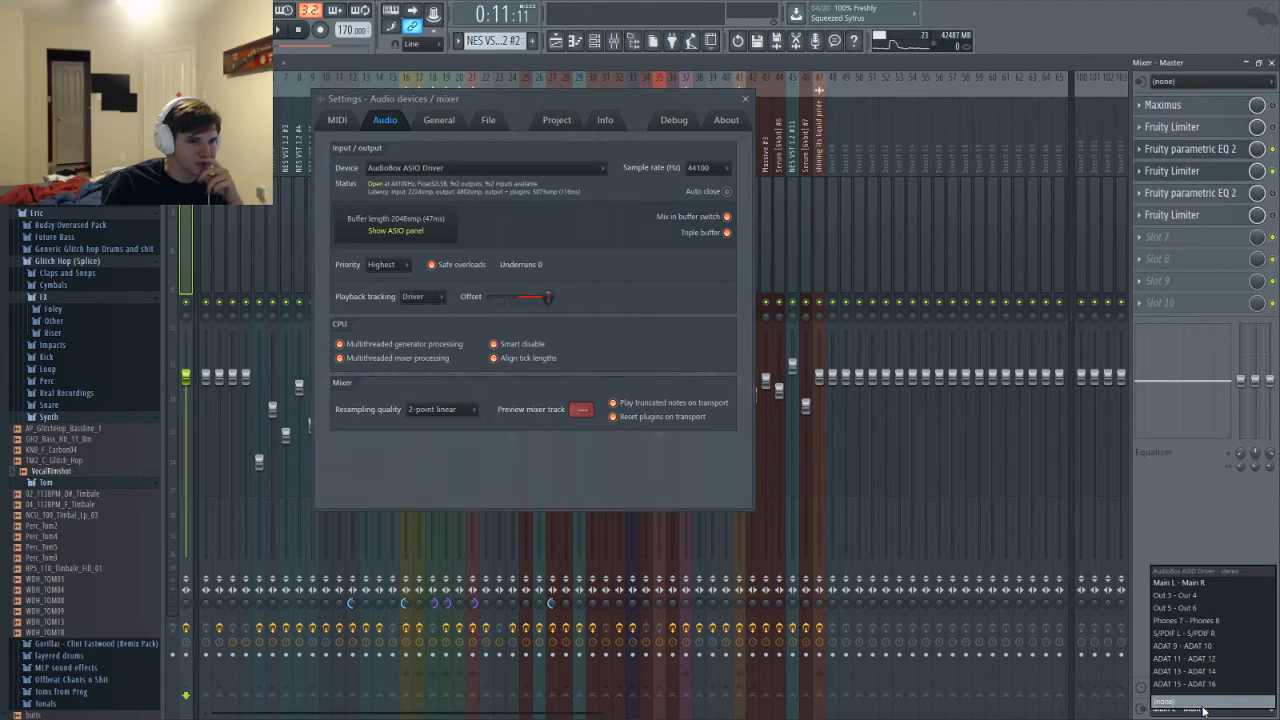
click(1206, 621)
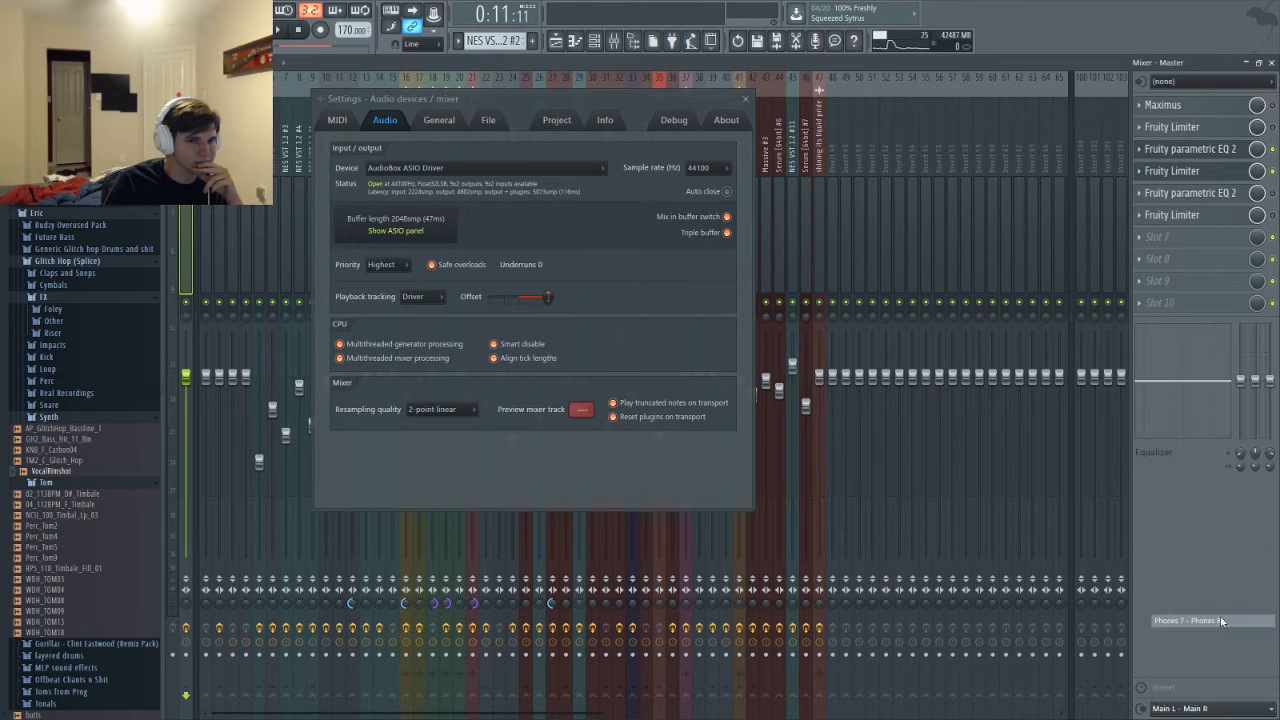
click(745, 102)
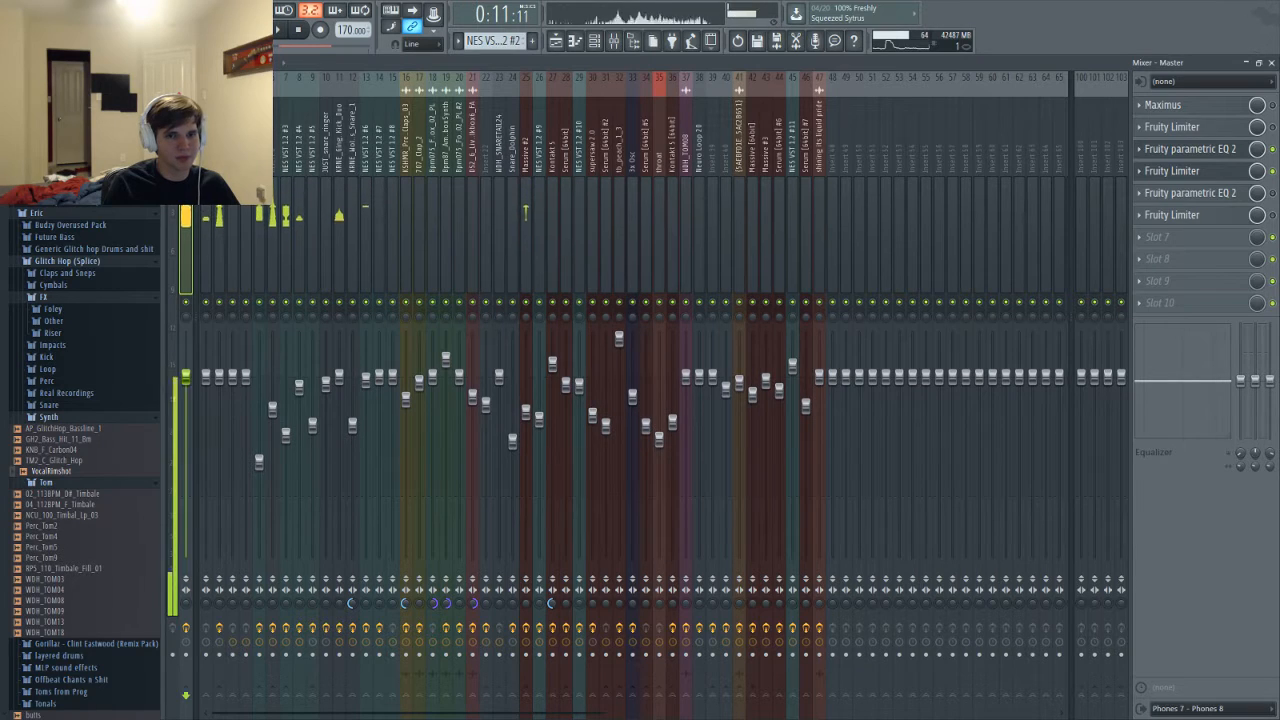
key(space)
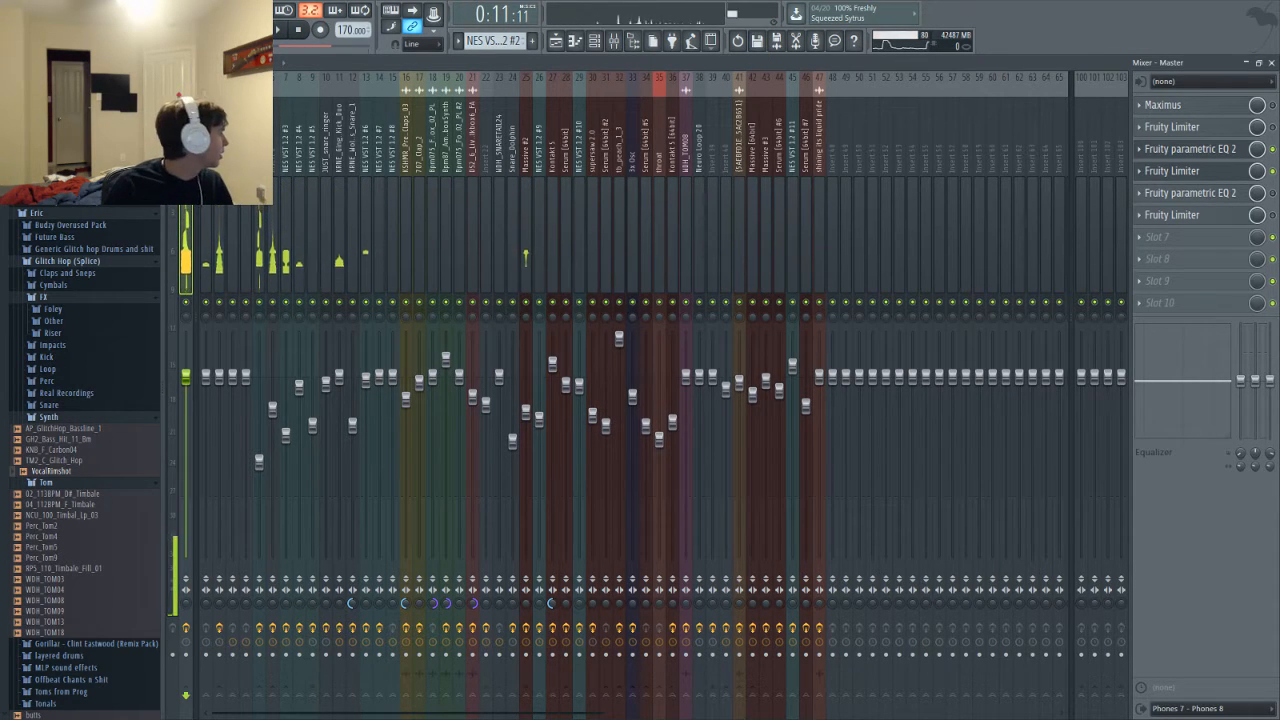
key(space)
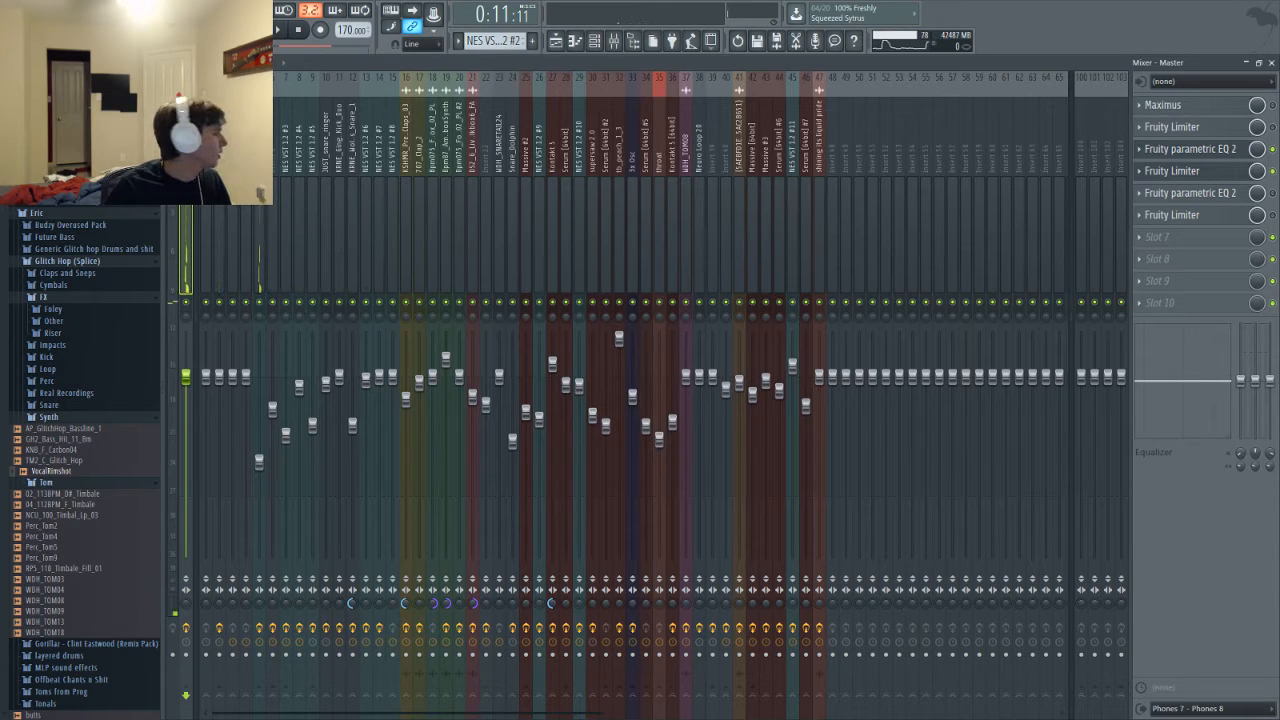
Switch the audio device to Primary Sound Driver with its buffer offset at 100%, and close the settings
click(149, 10)
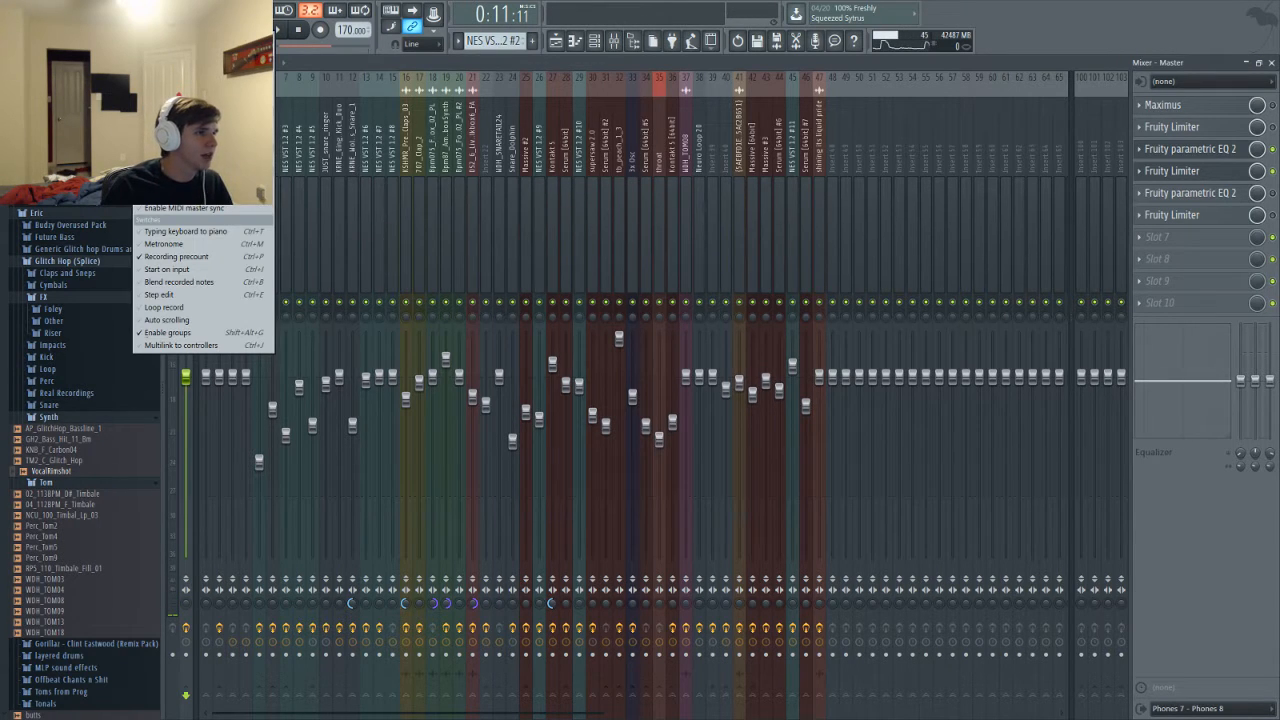
click(180, 34)
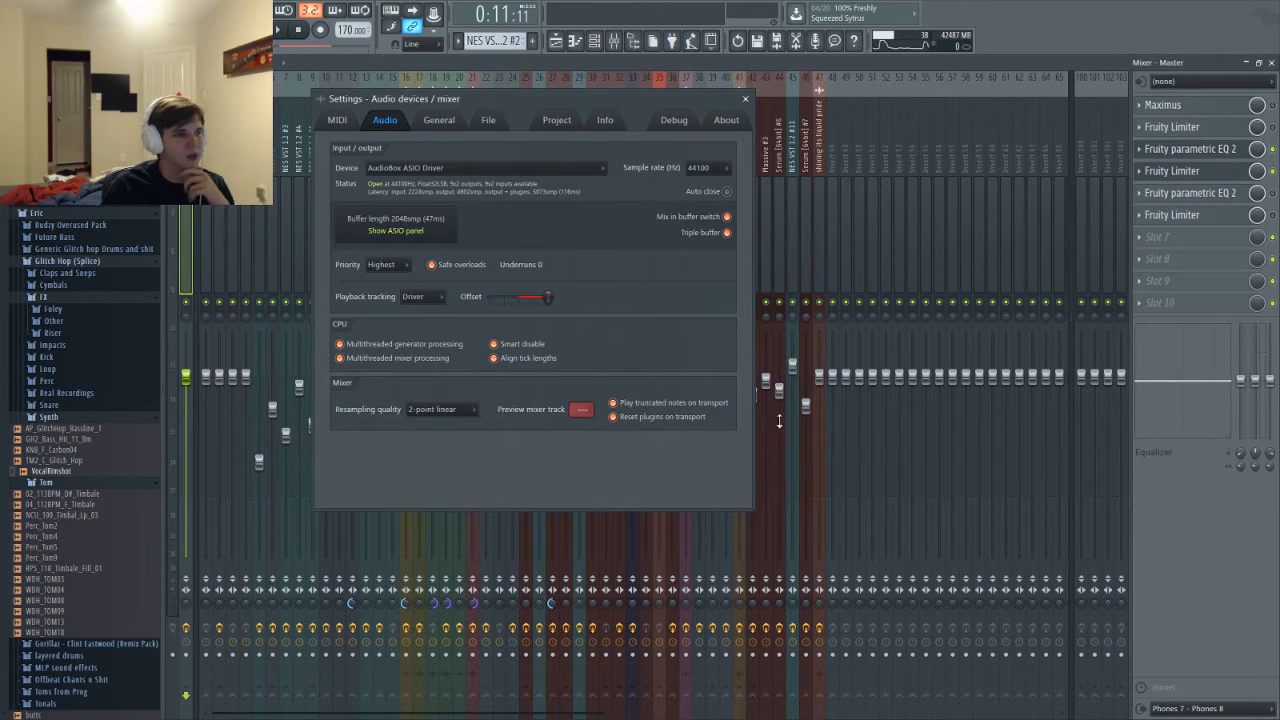
click(513, 168)
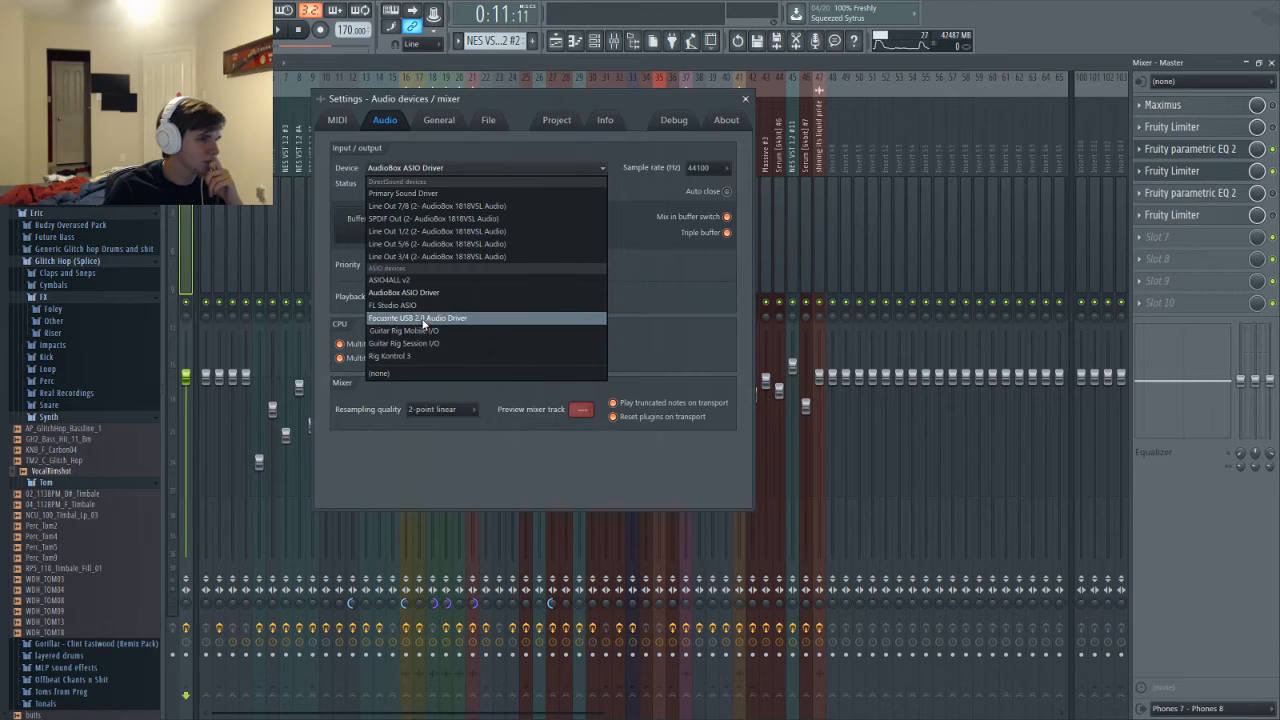
click(410, 194)
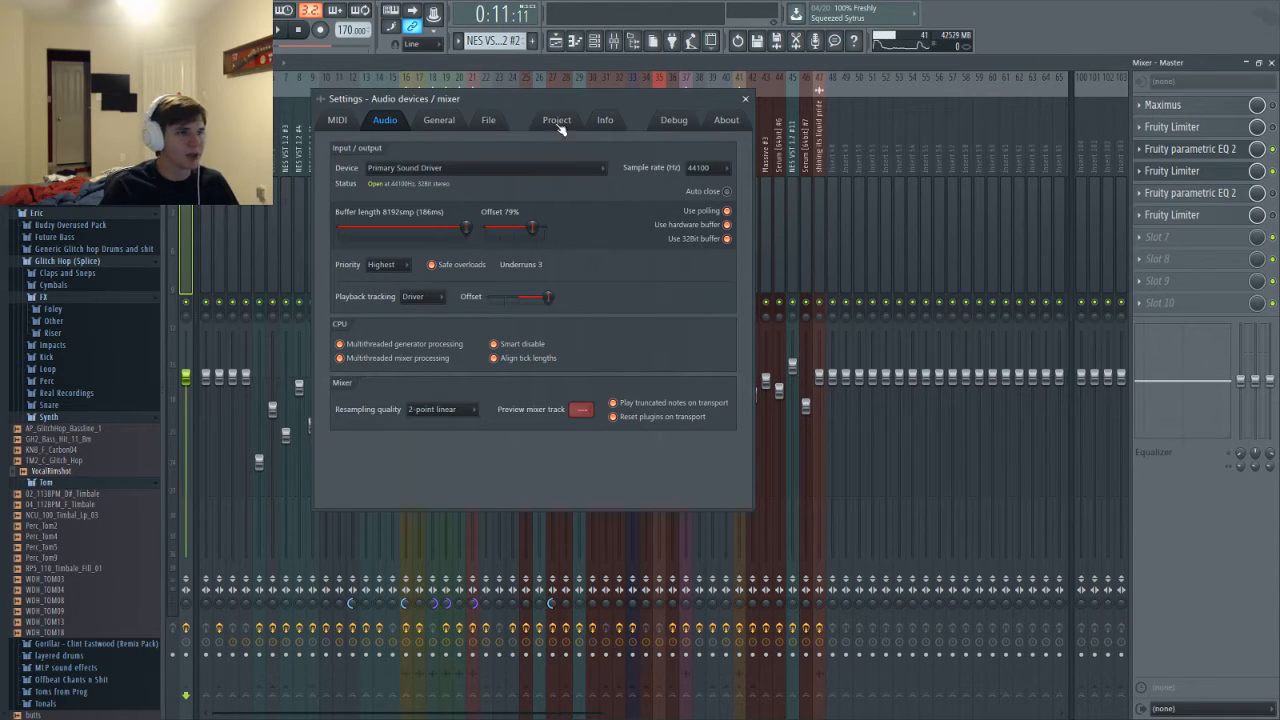
drag(524, 96, 492, 102)
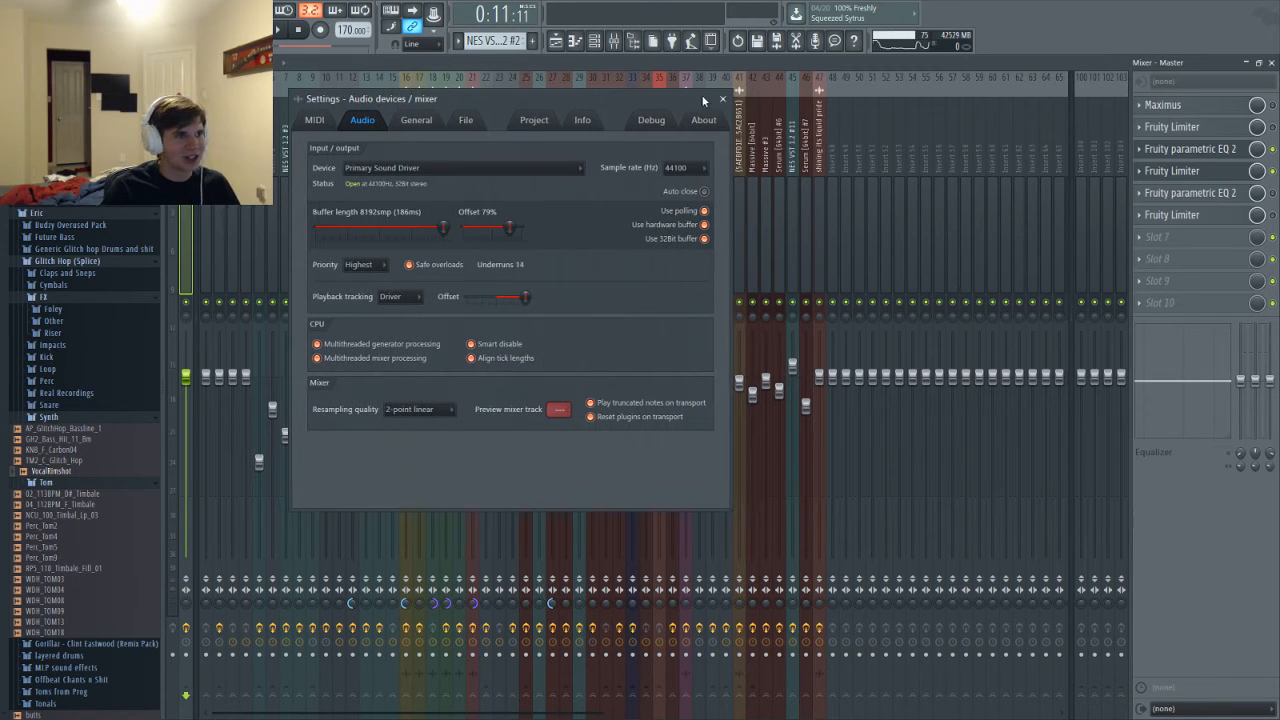
drag(509, 228, 526, 228)
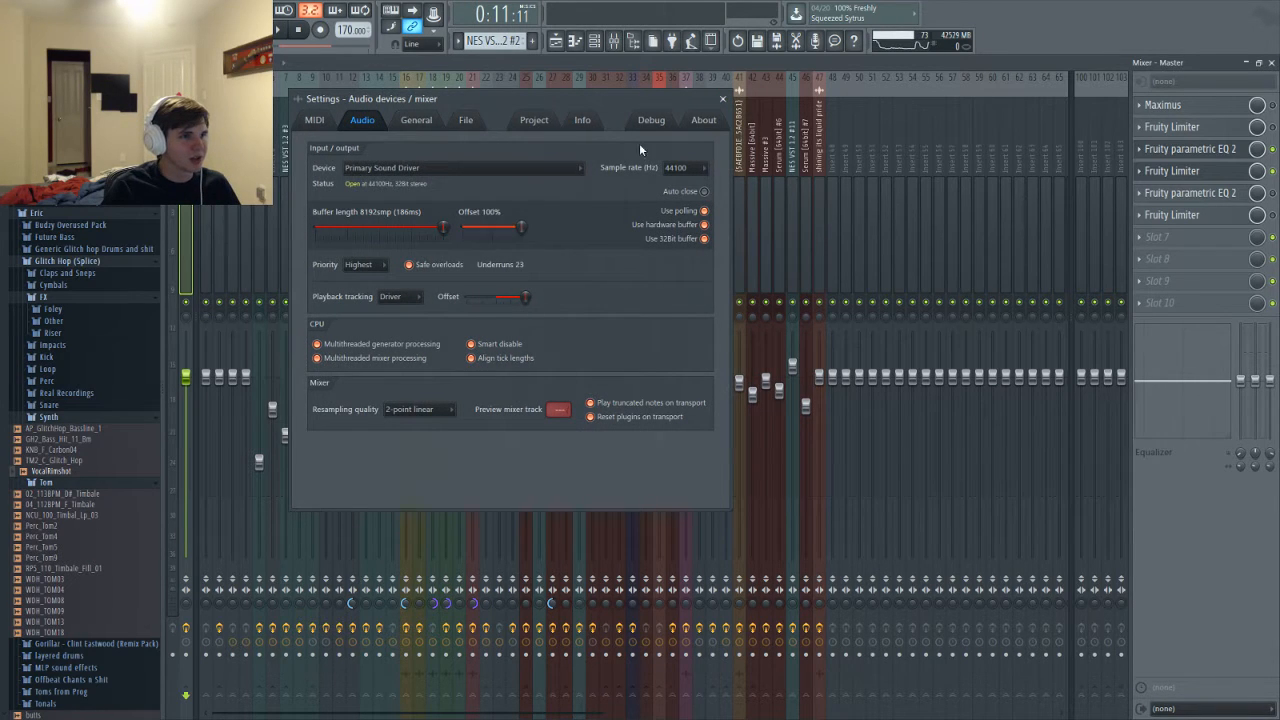
click(722, 98)
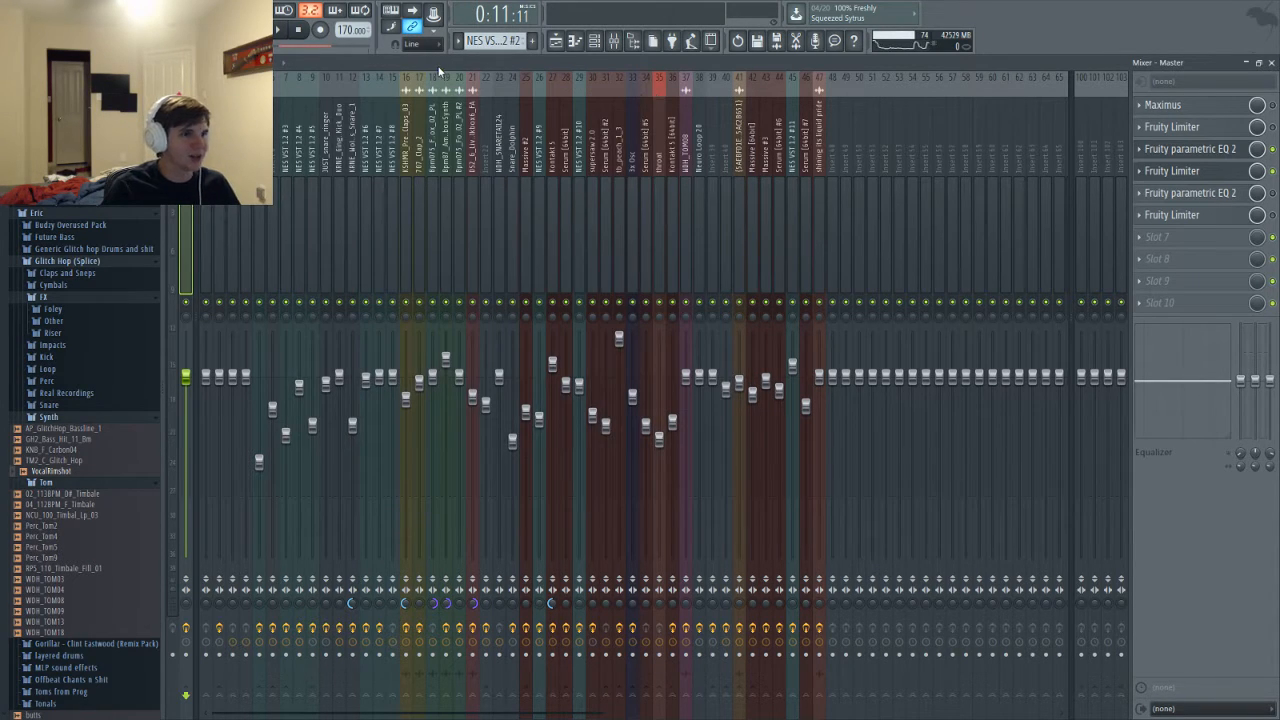
Play the section from bar 9 to check the sound through the Primary Sound Driver
key(space)
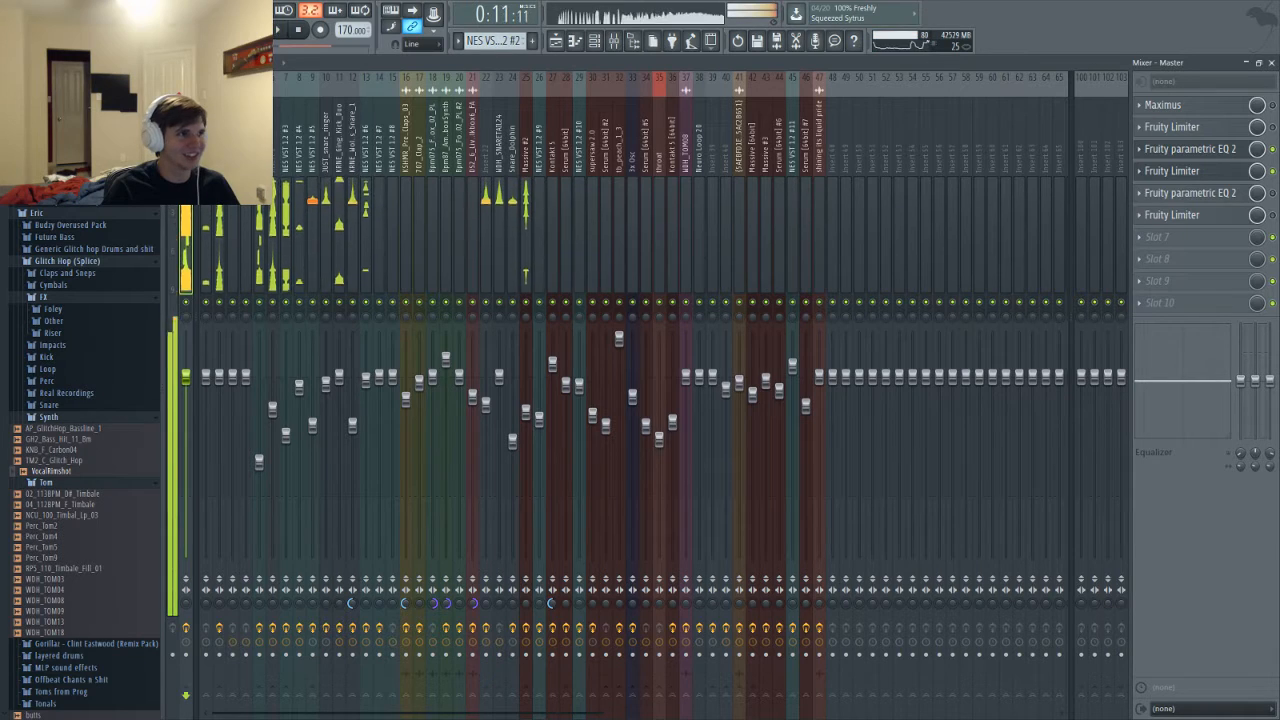
right_click(138, 216)
key(Escape)
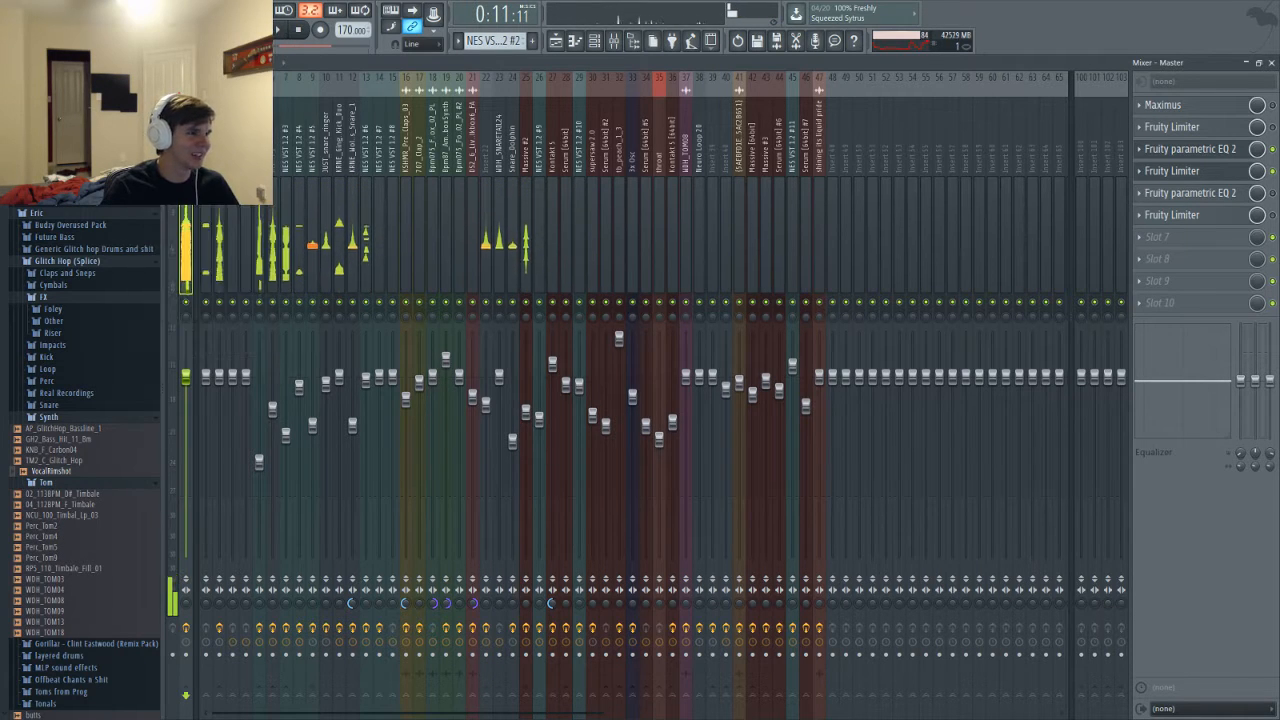
Set the audio device to FL Studio ASIO, check its ASIO panel and close the settings
key(F10)
click(446, 168)
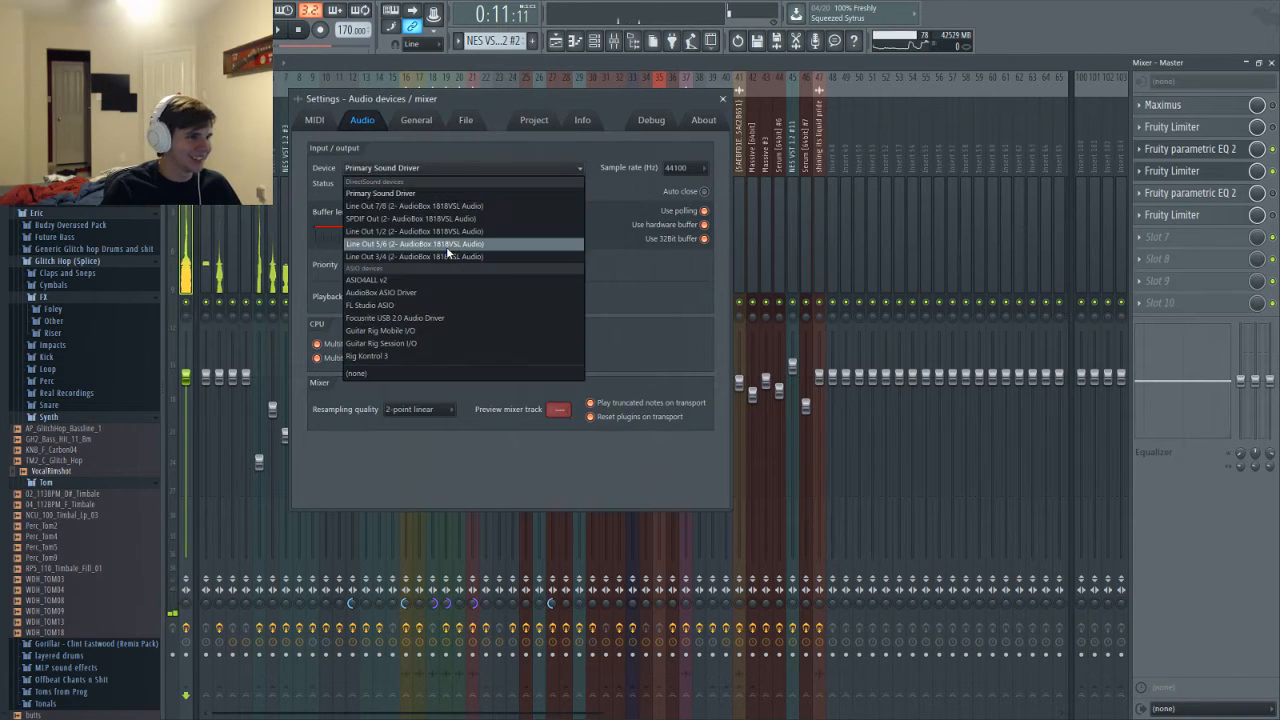
click(378, 305)
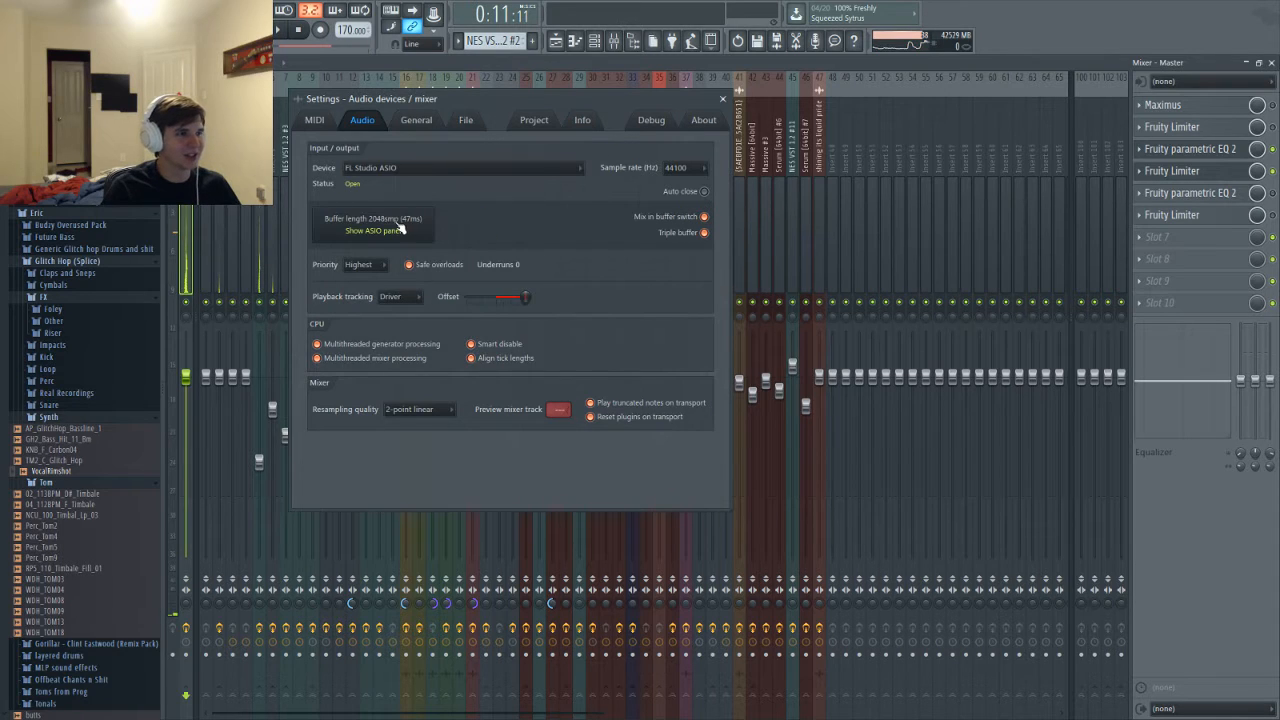
click(398, 229)
click(596, 237)
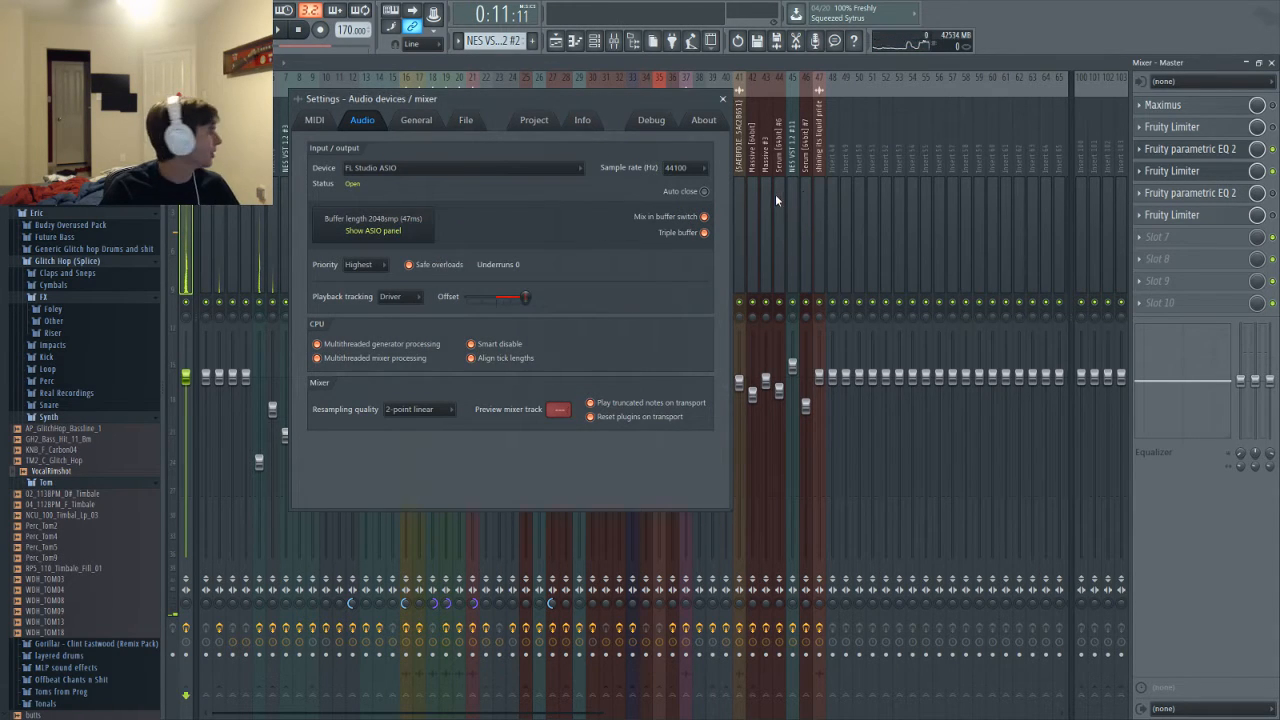
click(724, 101)
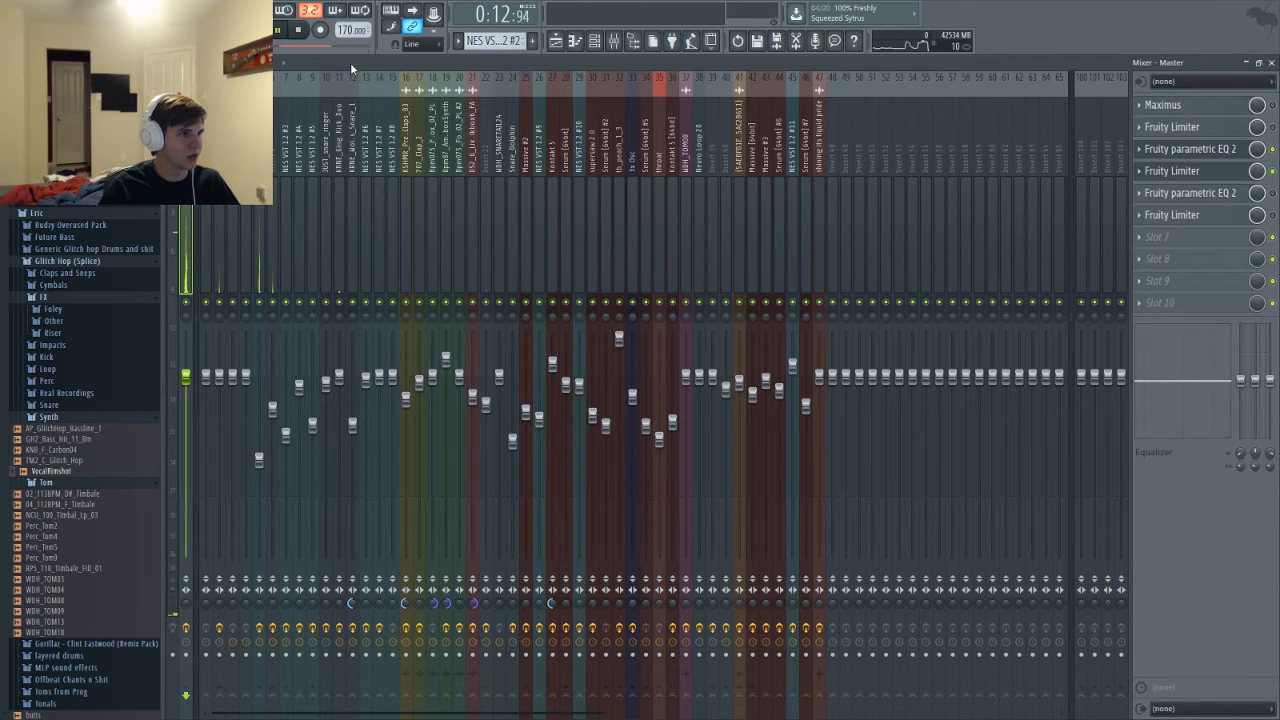
Reselect the audio device by switching to Primary Sound Driver and back to FL Studio ASIO, and close the settings
key(F5)
key(F6)
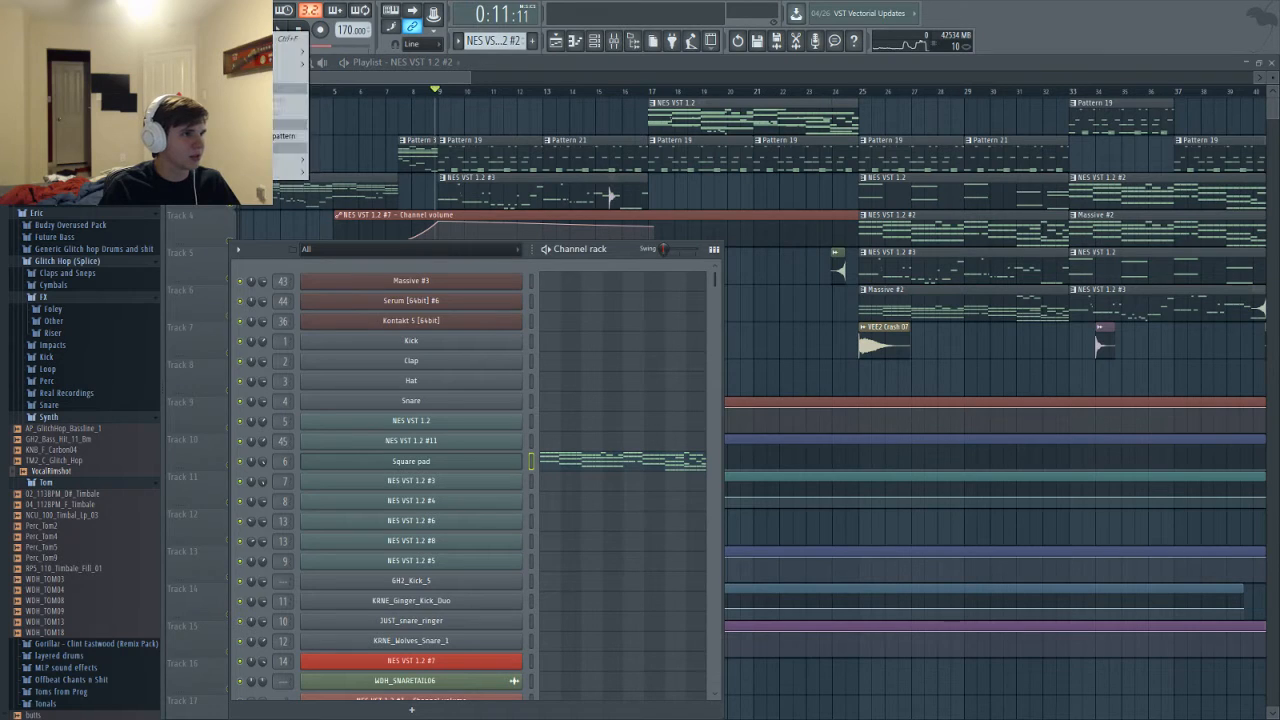
click(150, 12)
click(200, 55)
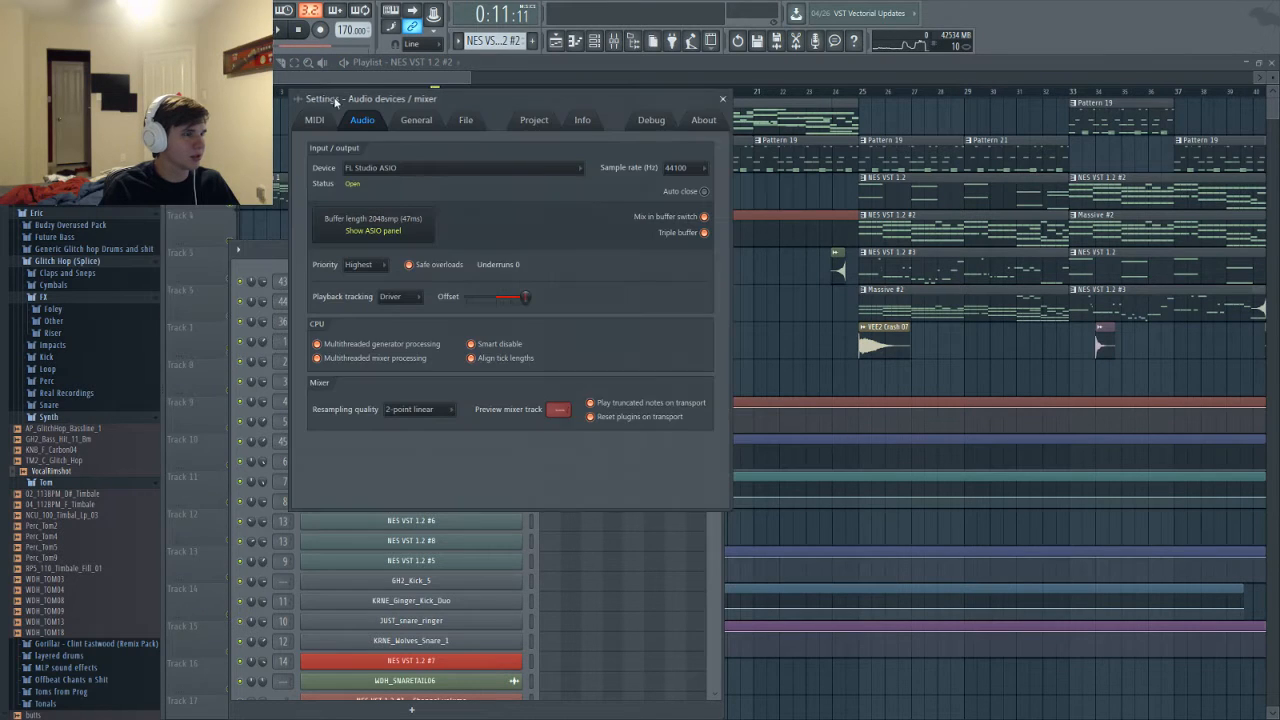
click(418, 168)
click(423, 305)
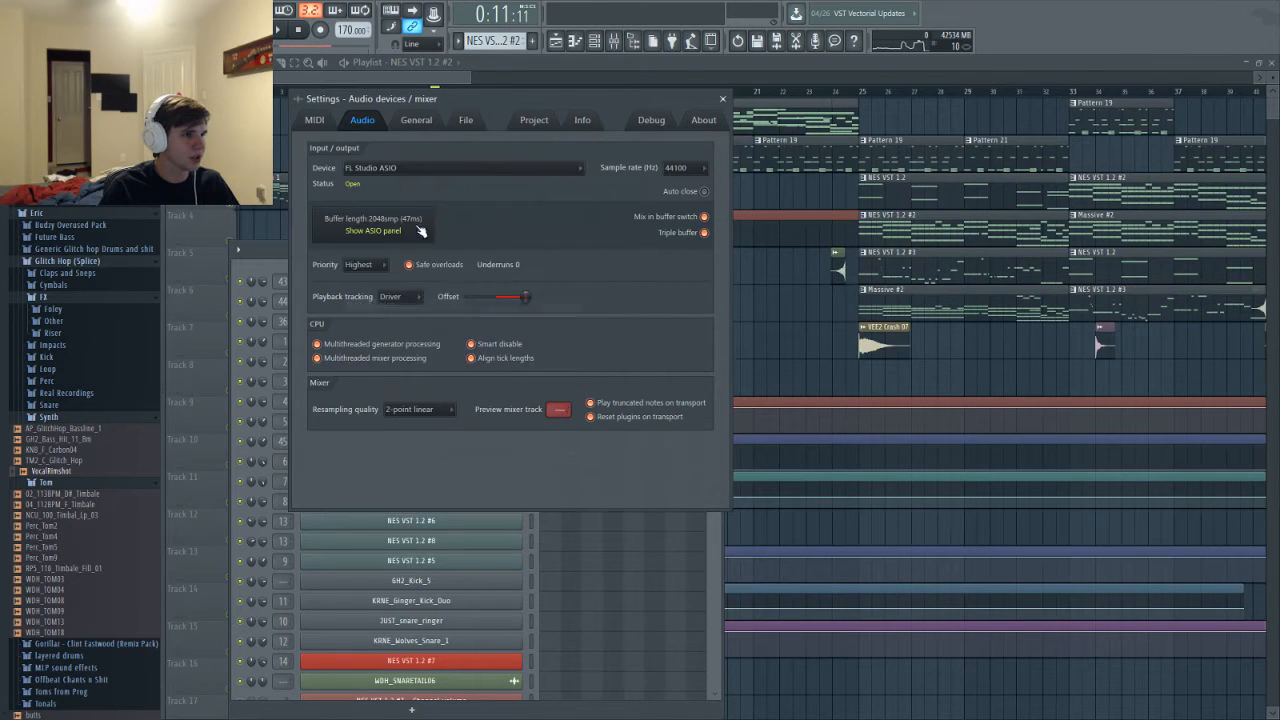
click(422, 169)
click(400, 171)
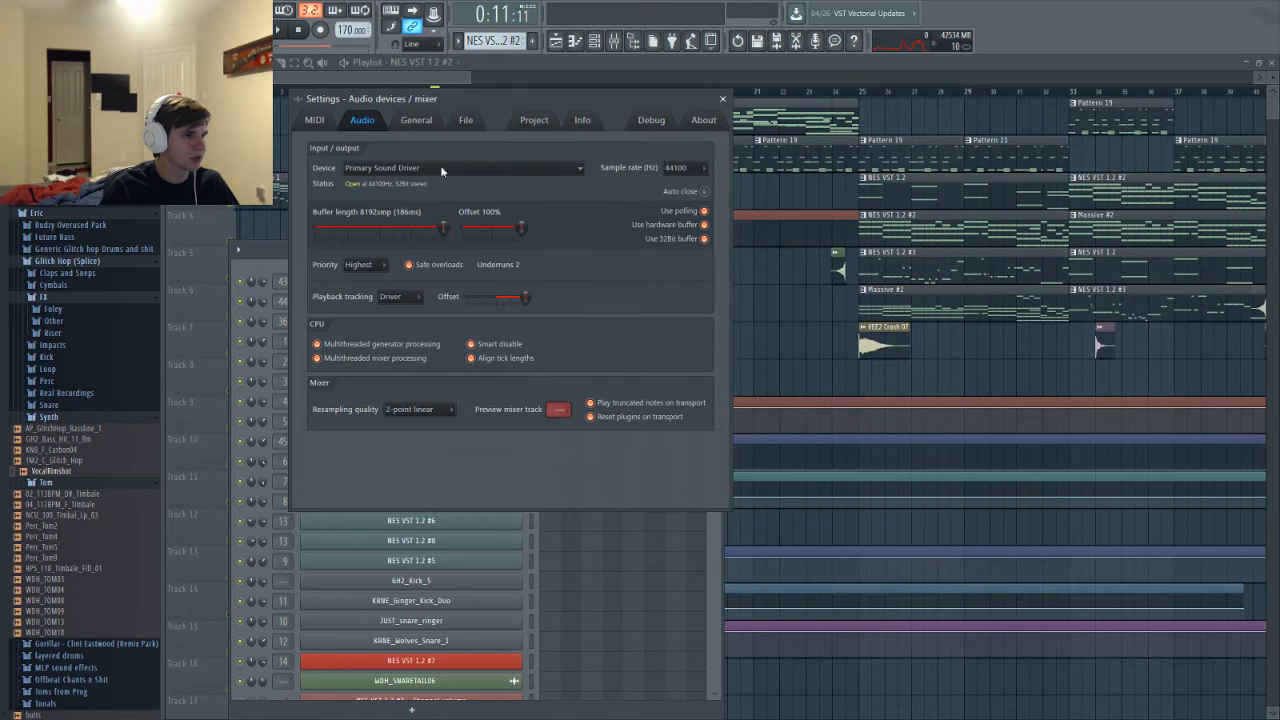
click(420, 168)
click(403, 306)
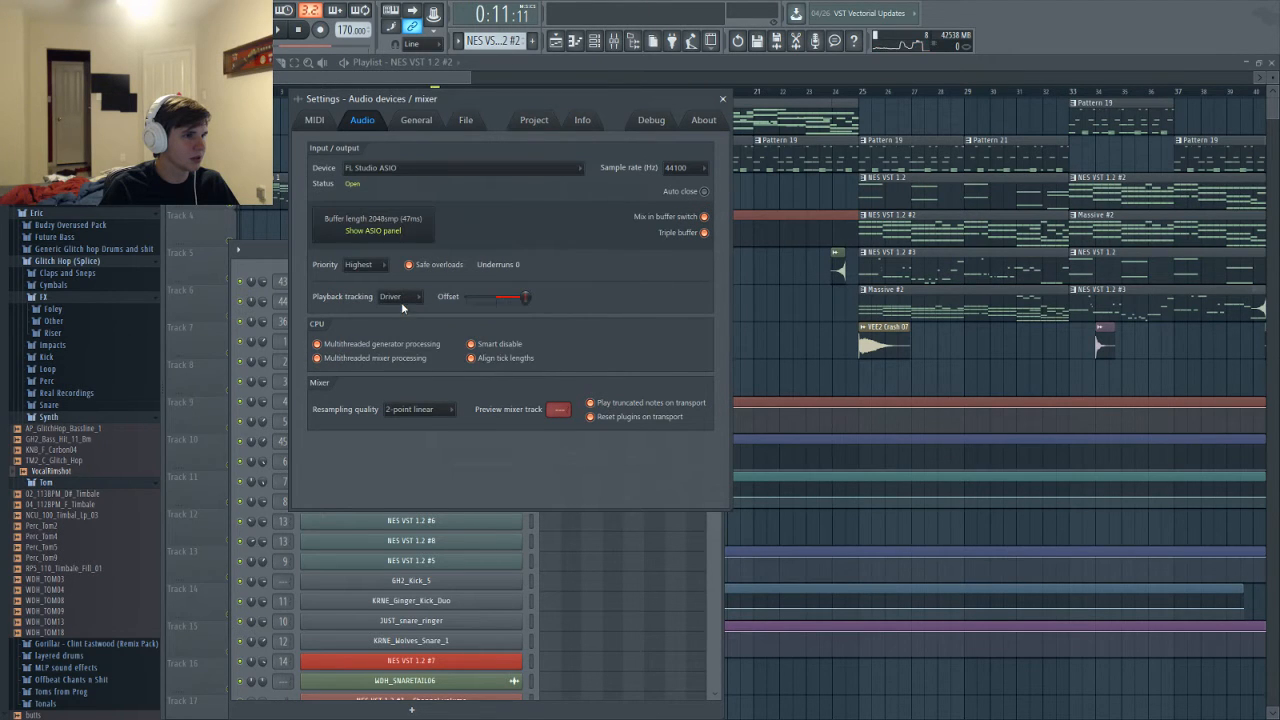
click(722, 98)
Test the project's playback and hide the channel rack
key(space)
key(space)
key(F6)
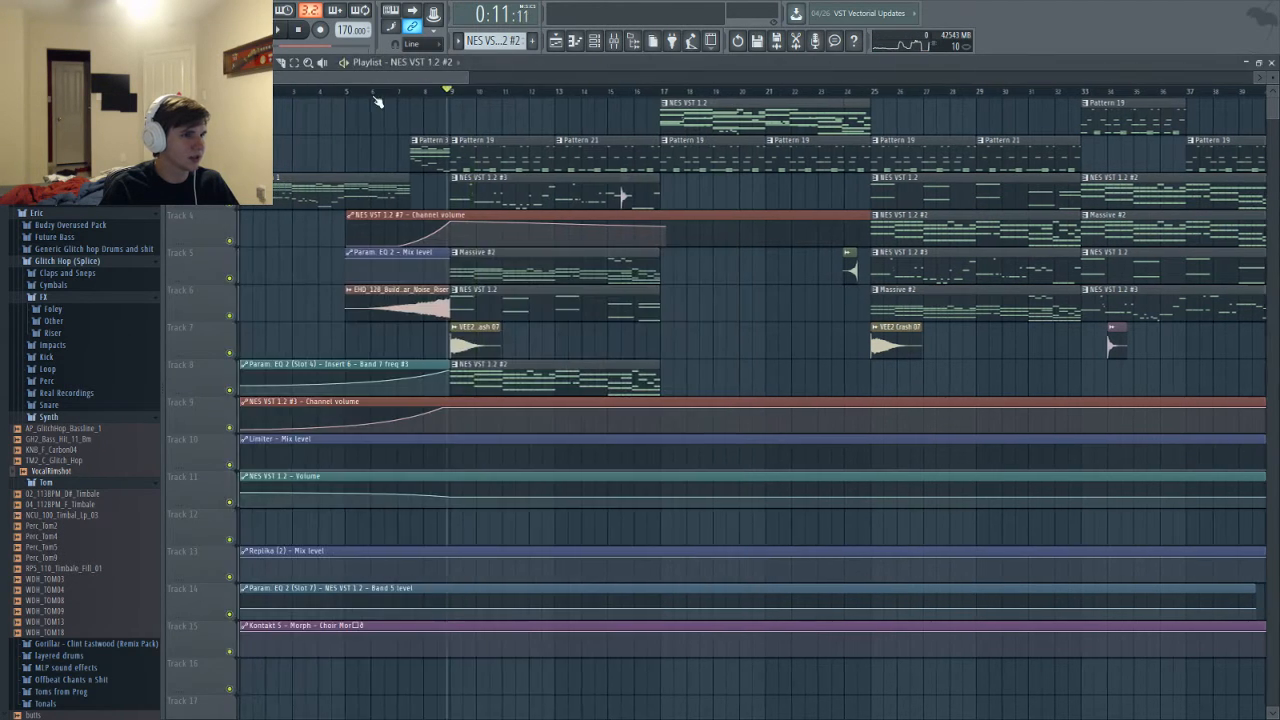
Recheck the audio device settings and close them
click(150, 10)
click(180, 55)
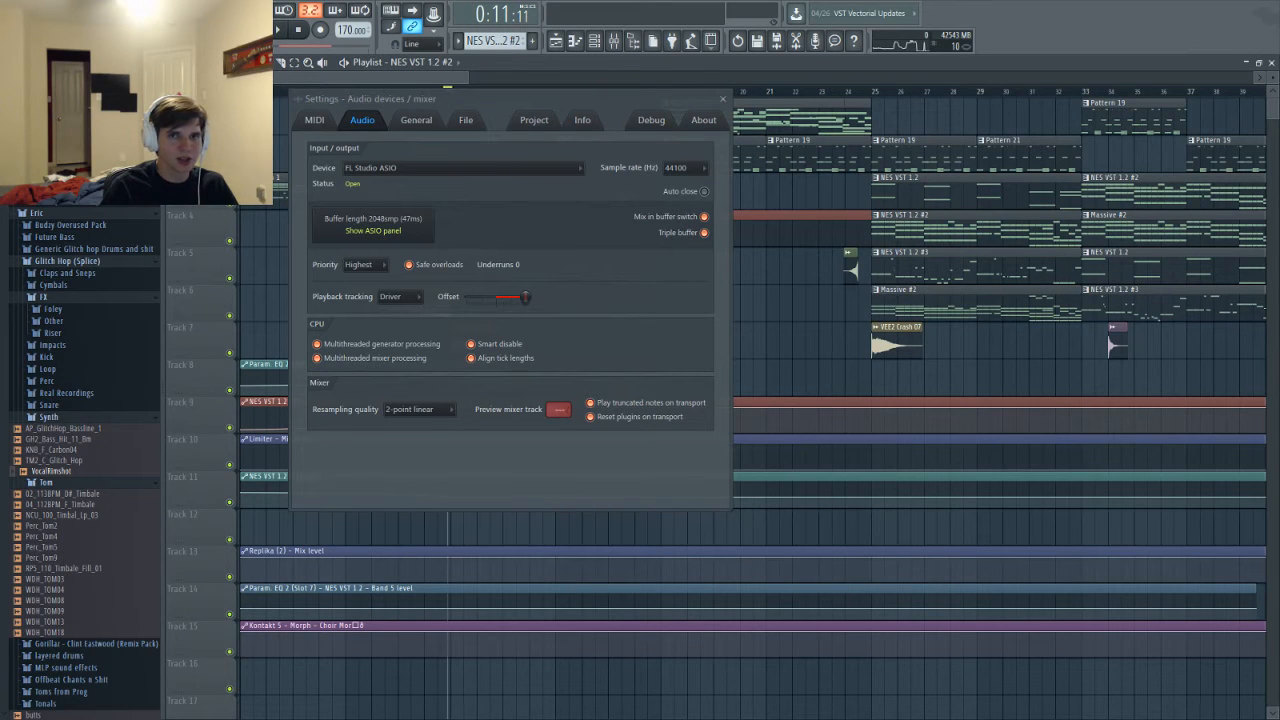
key(super+Up)
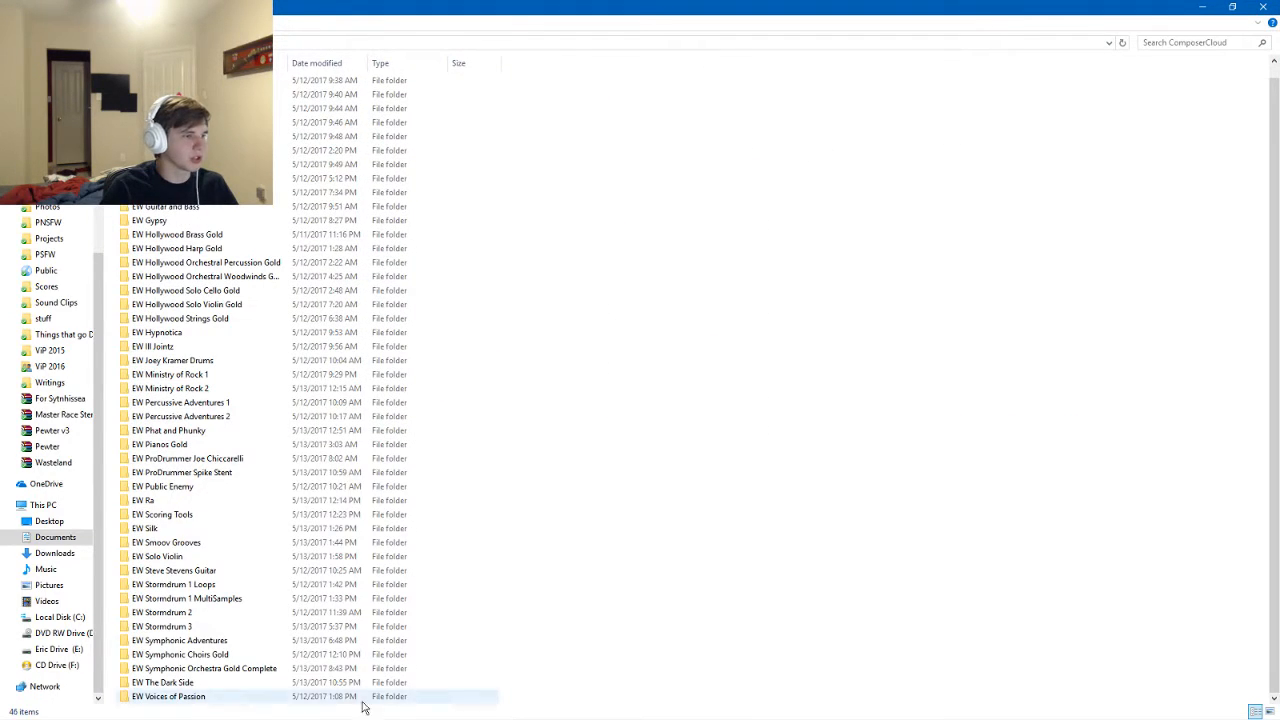
key(super)
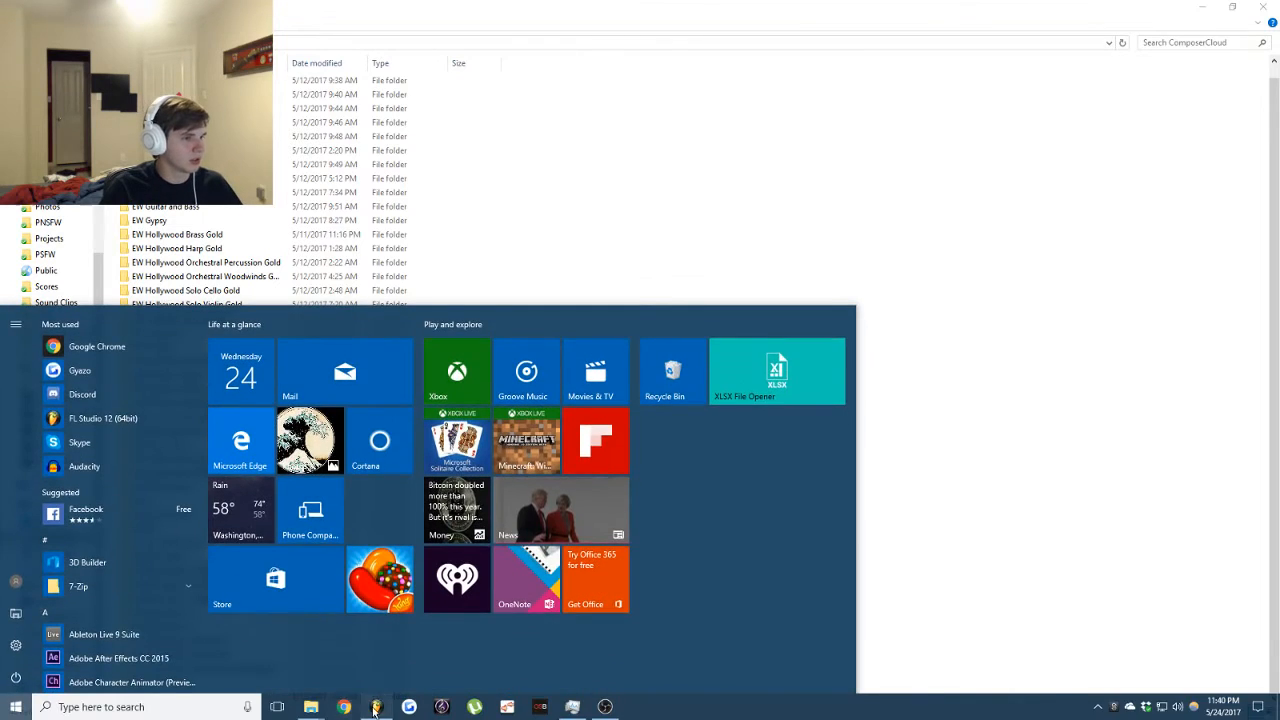
click(375, 707)
click(726, 97)
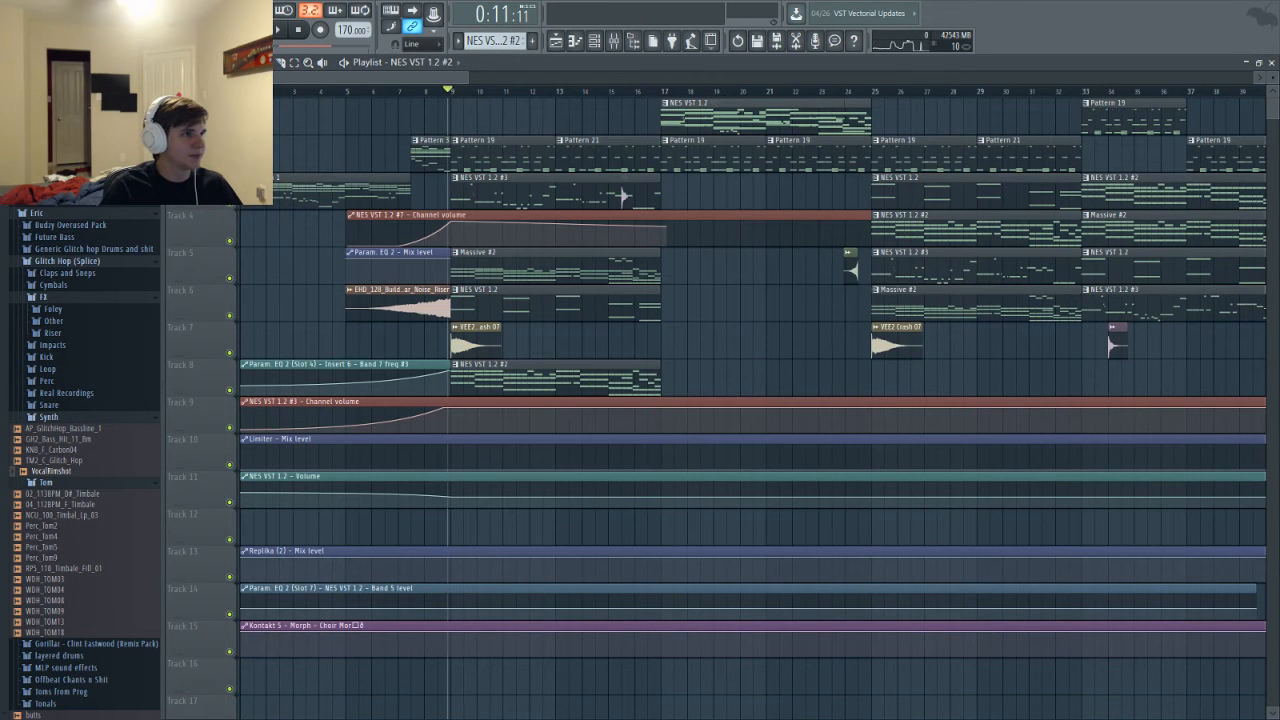
End the FL Studio task in Task Manager, and open the recent project We the people.flp in a fresh session
click(655, 400)
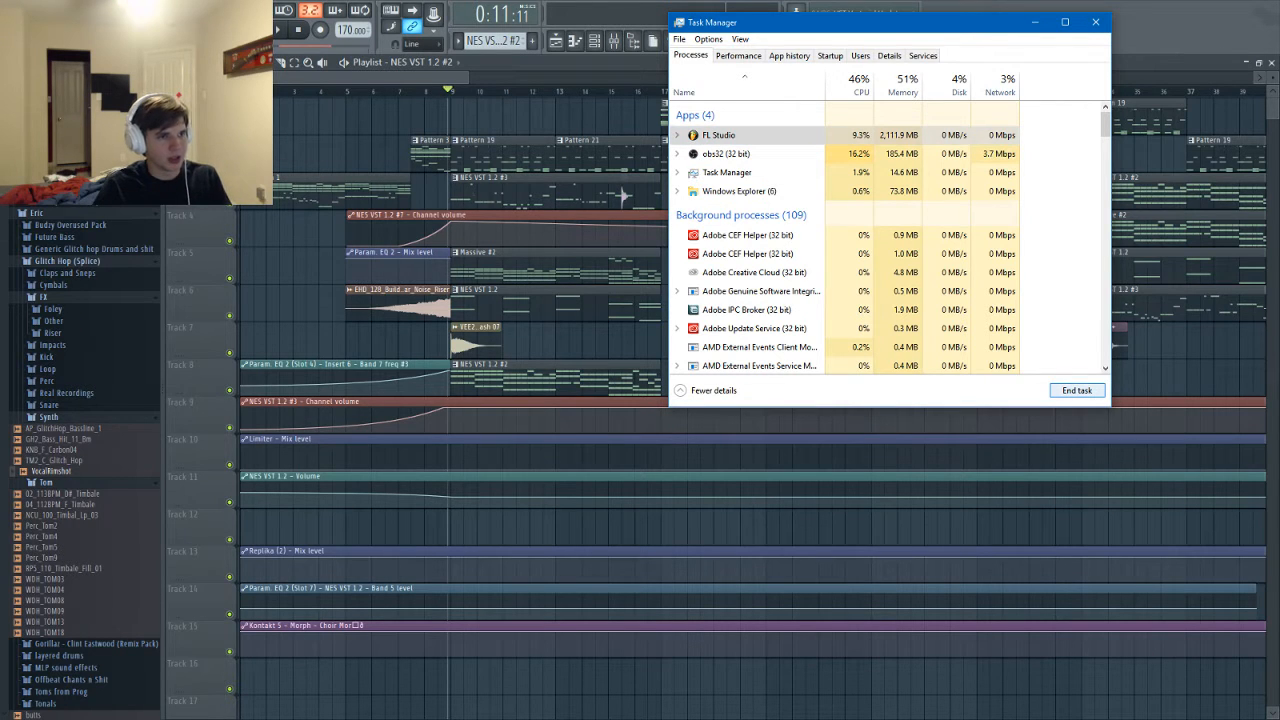
click(1077, 390)
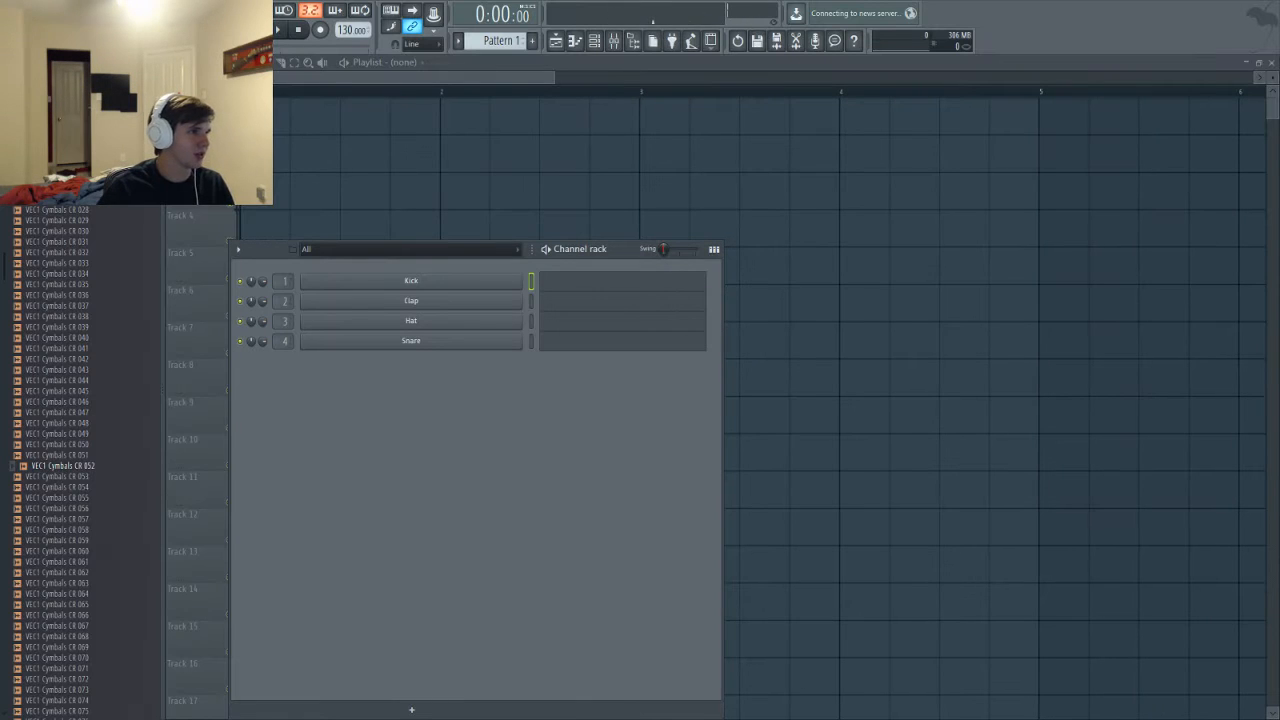
click(18, 12)
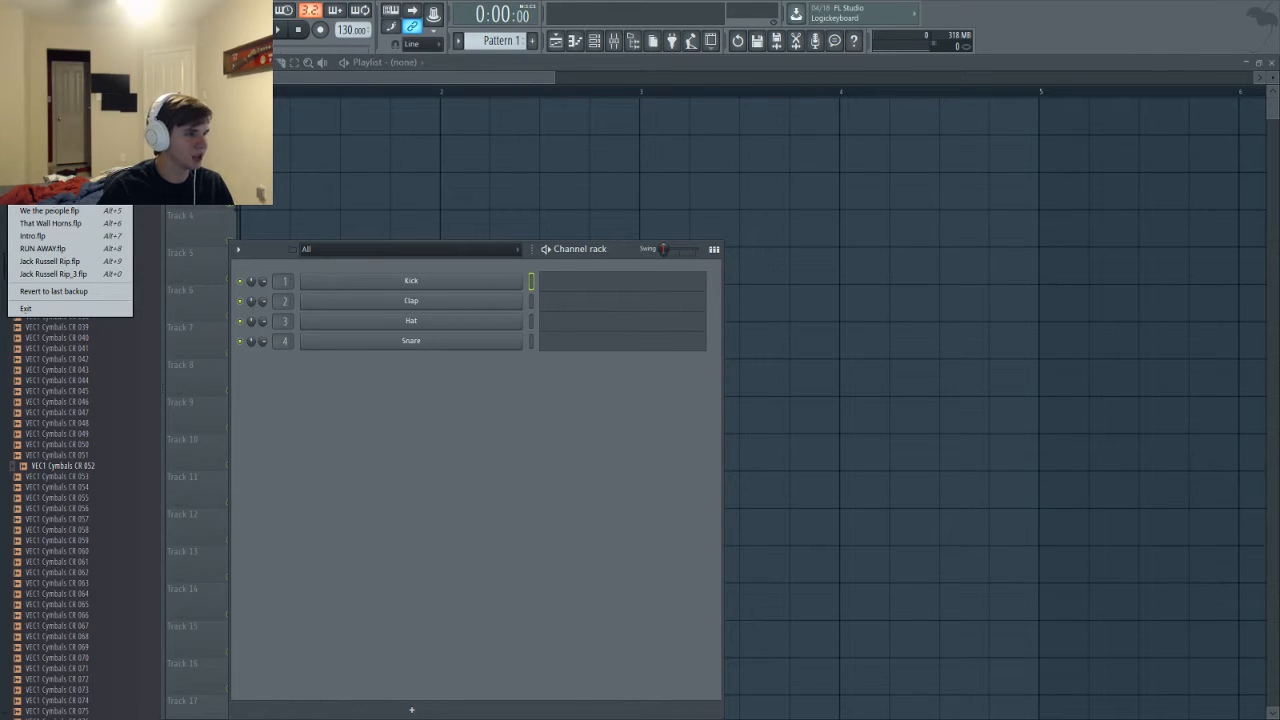
click(33, 209)
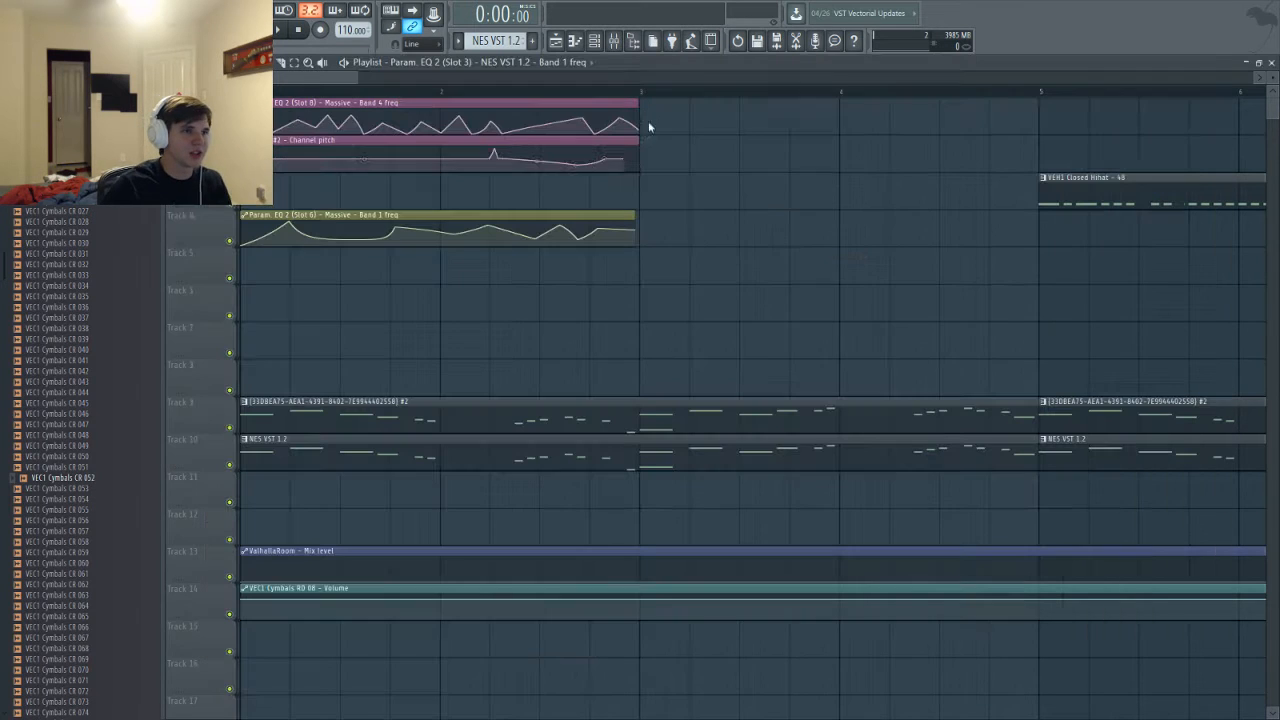
Test the opened project's playback, check its audio device settings and close them
scroll(477, 80, down, 5)
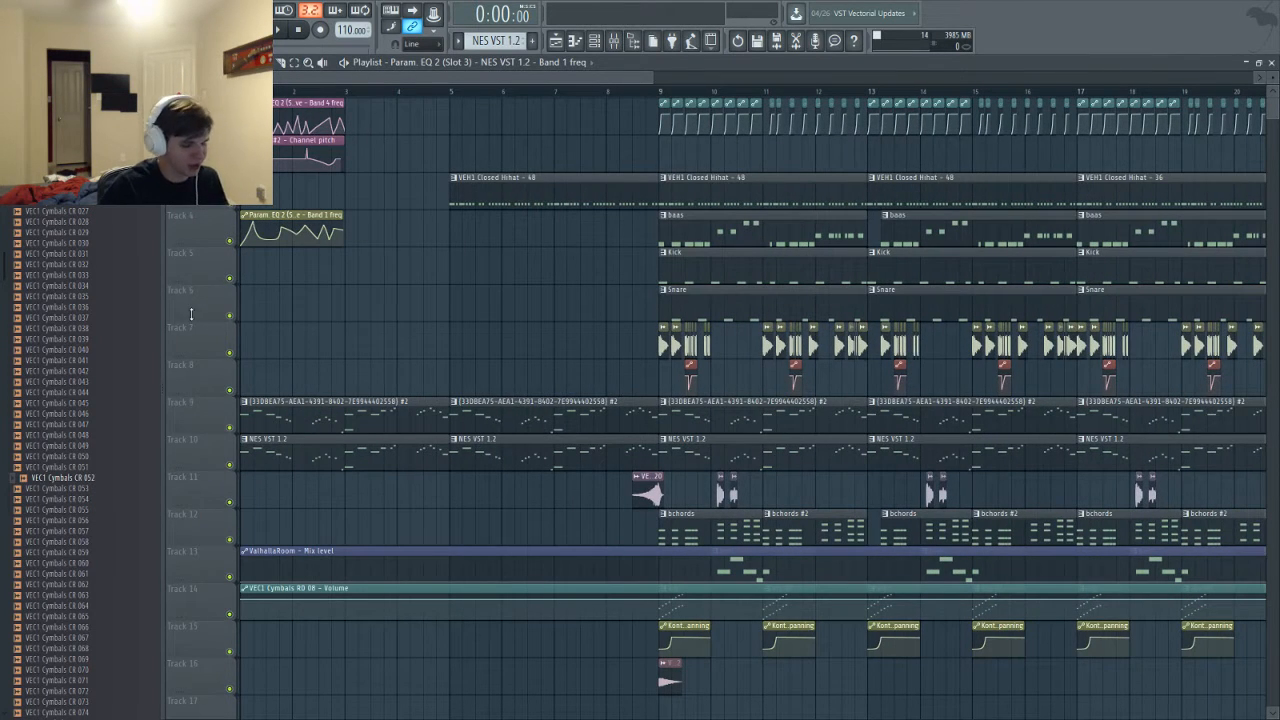
key(space)
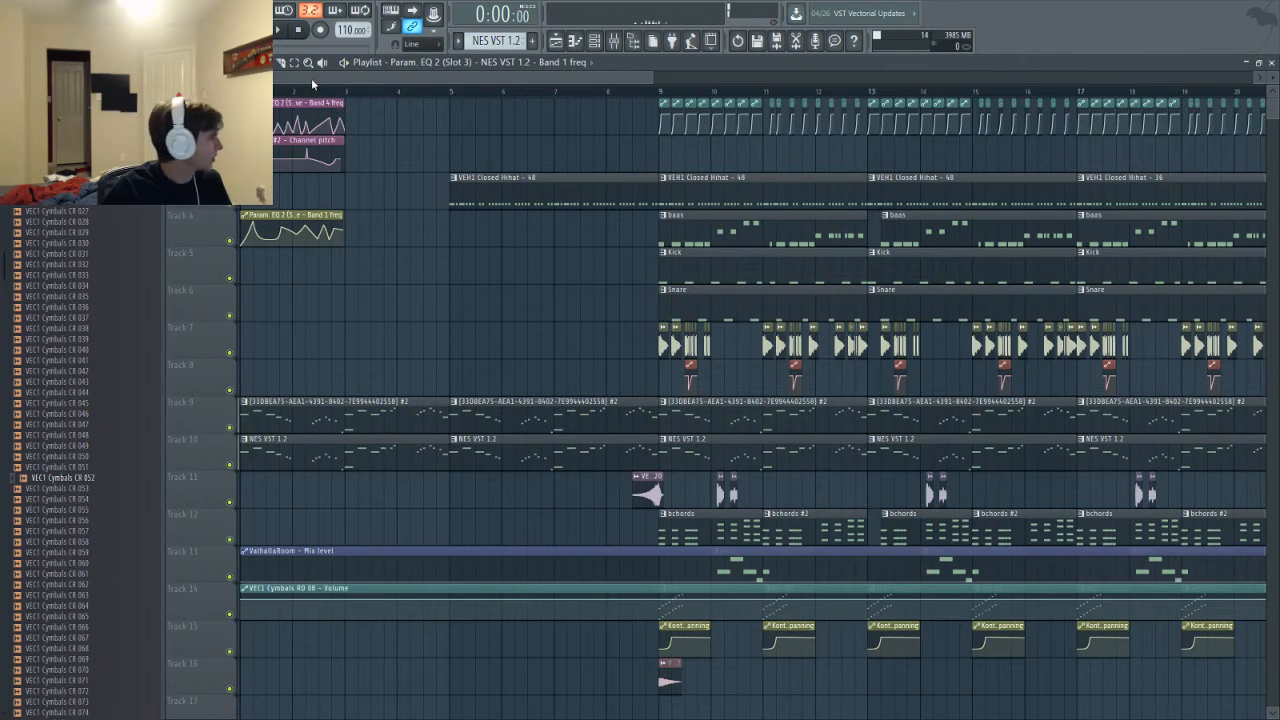
click(150, 10)
click(175, 45)
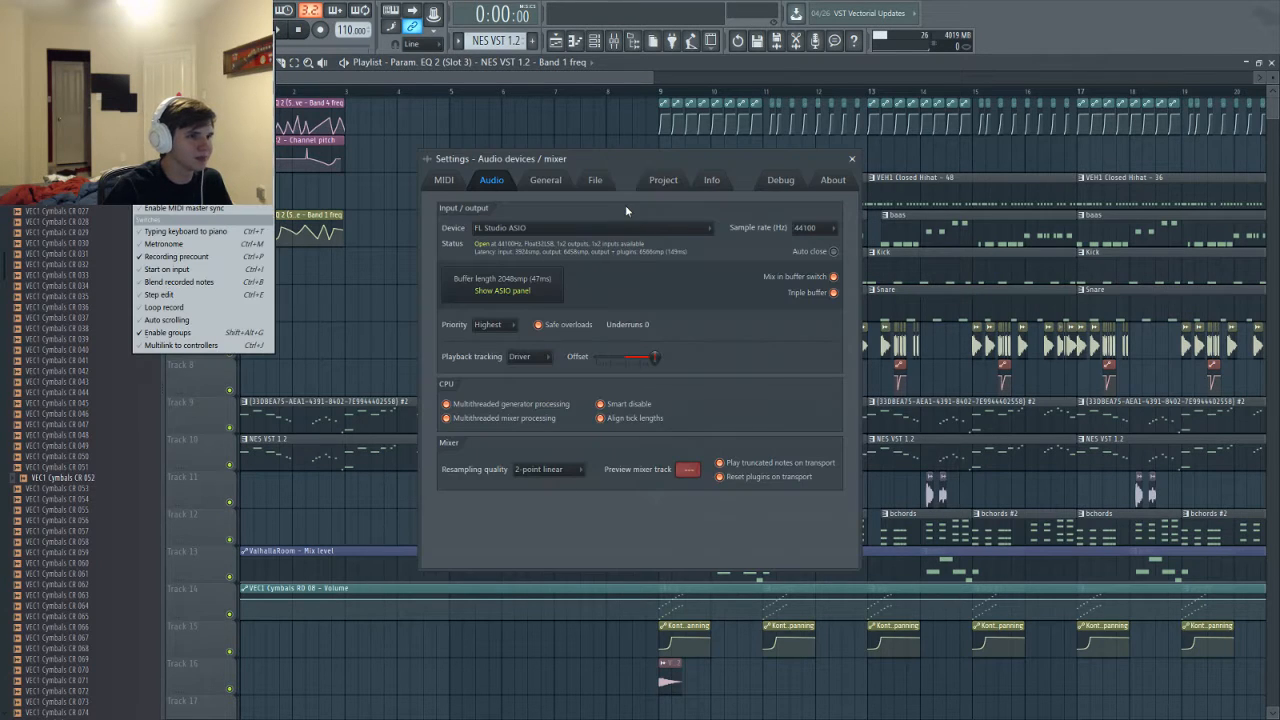
click(851, 158)
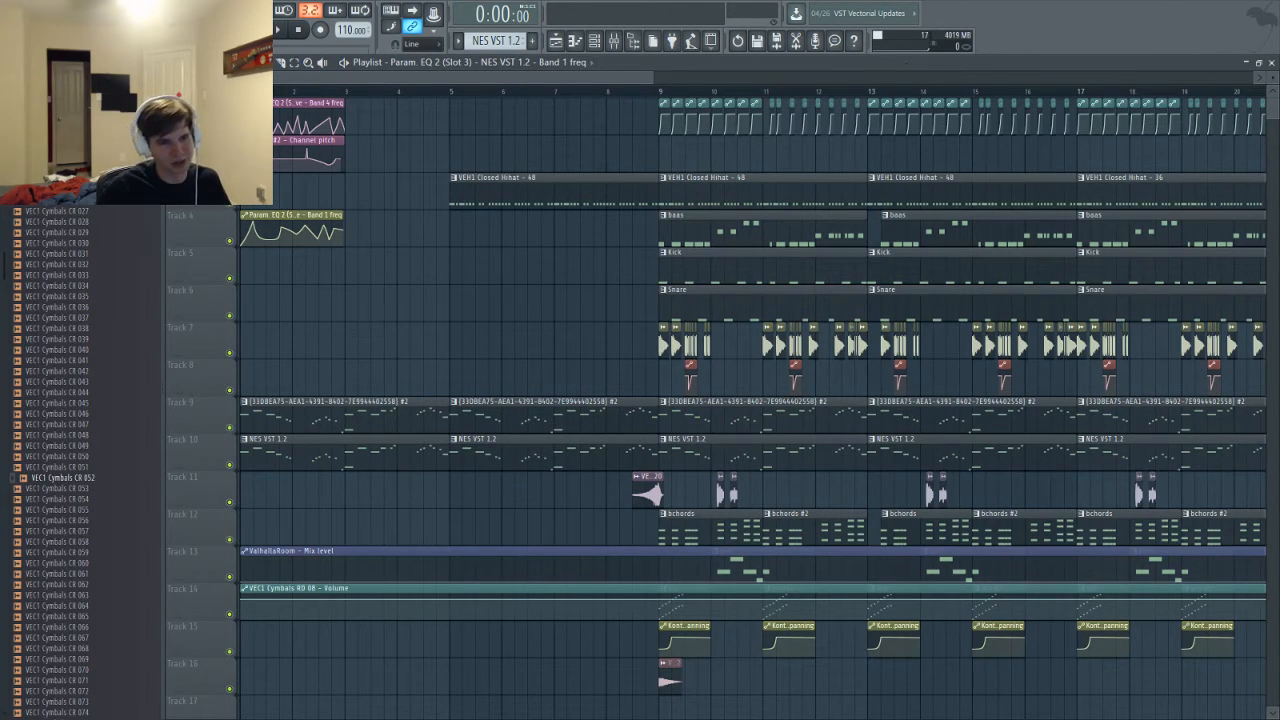
Play the arrangement from the start through the section after bar 9 to check the sound, and stop playback
key(space)
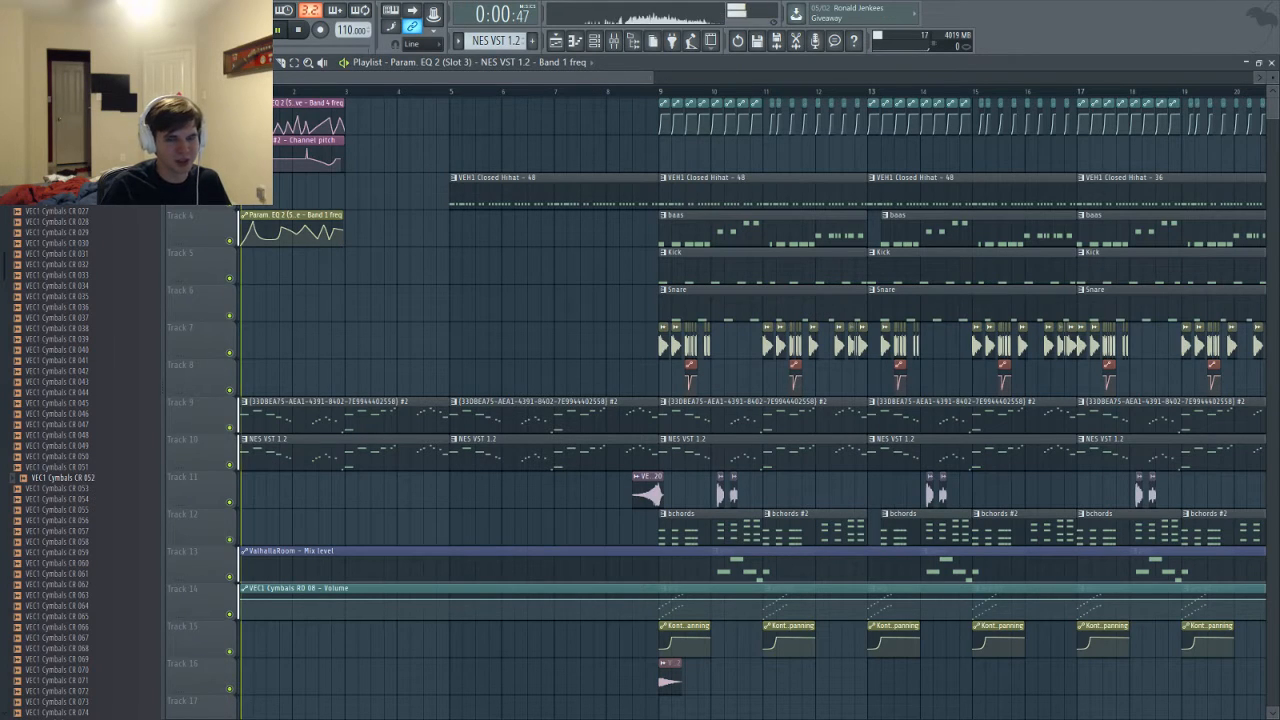
key(space)
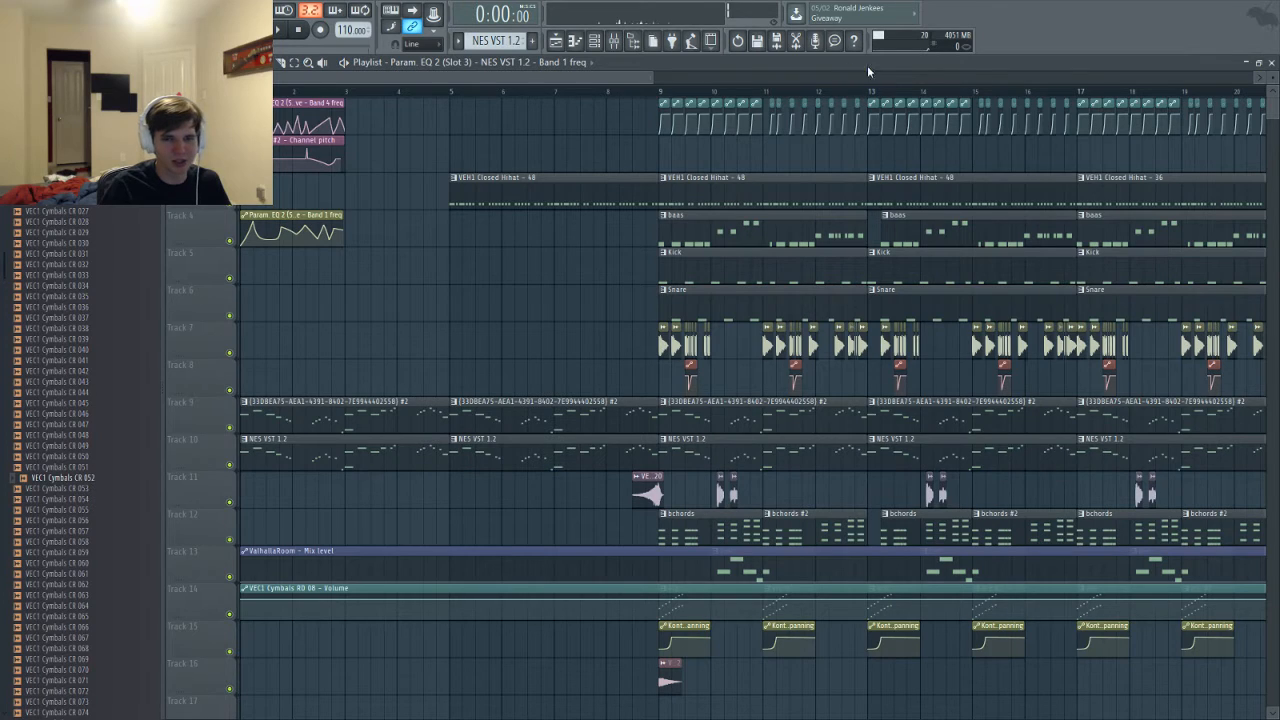
key(space)
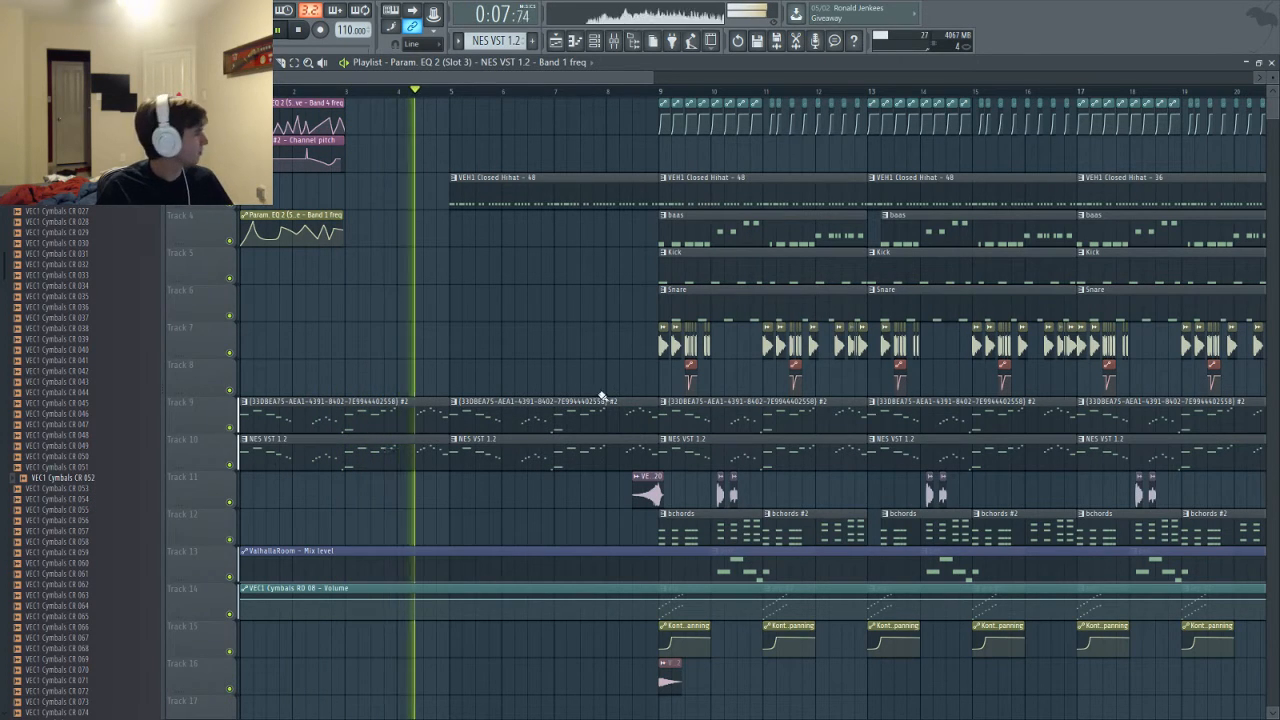
scroll(605, 399, up, 3)
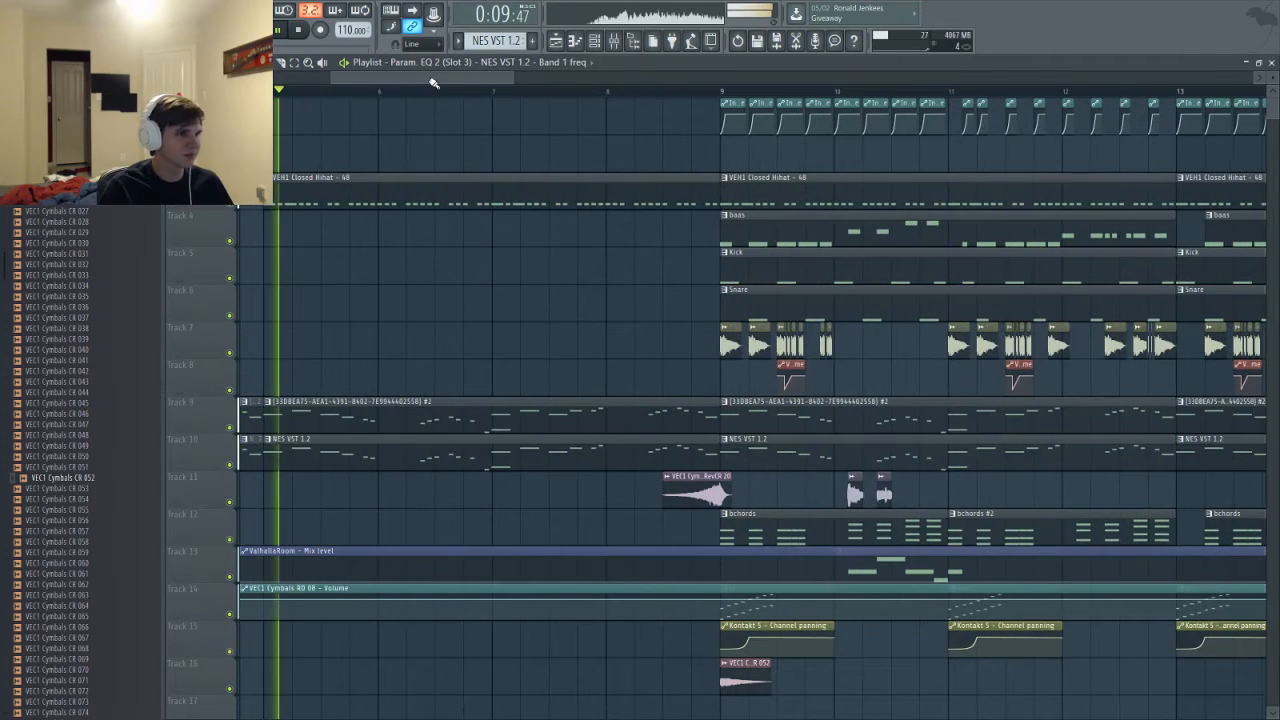
drag(434, 80, 402, 78)
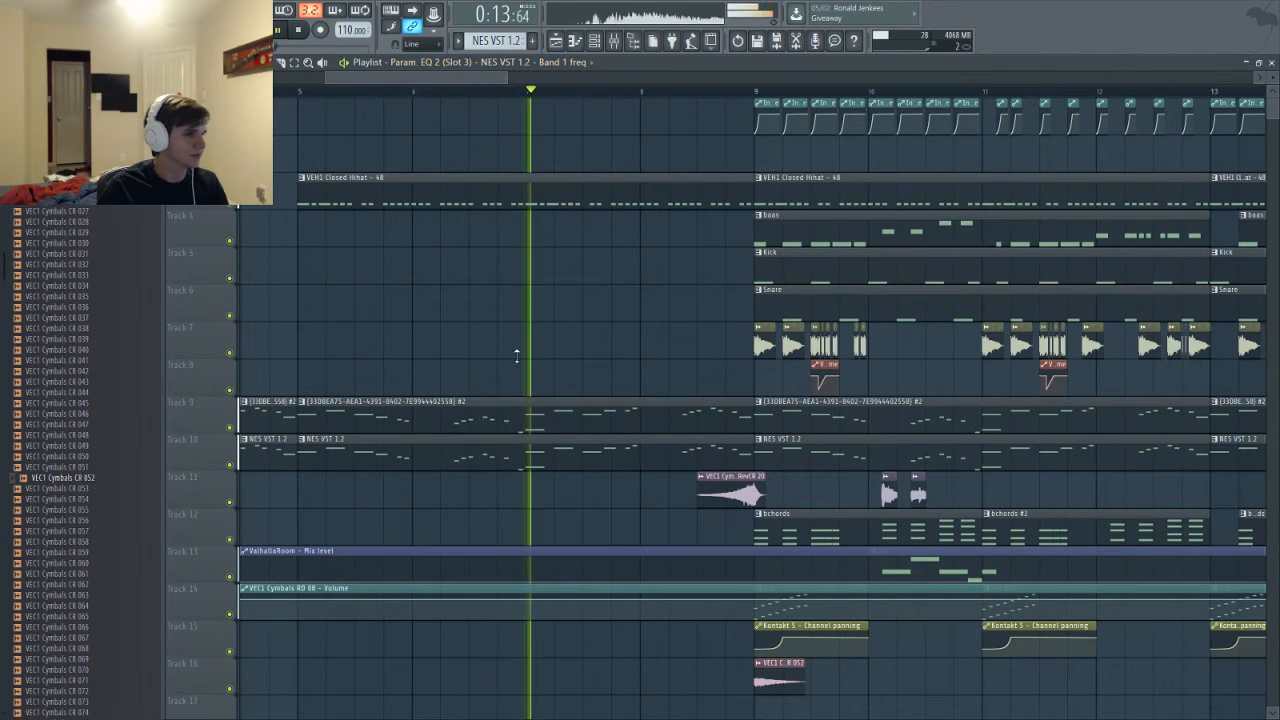
key(F9)
key(F9)
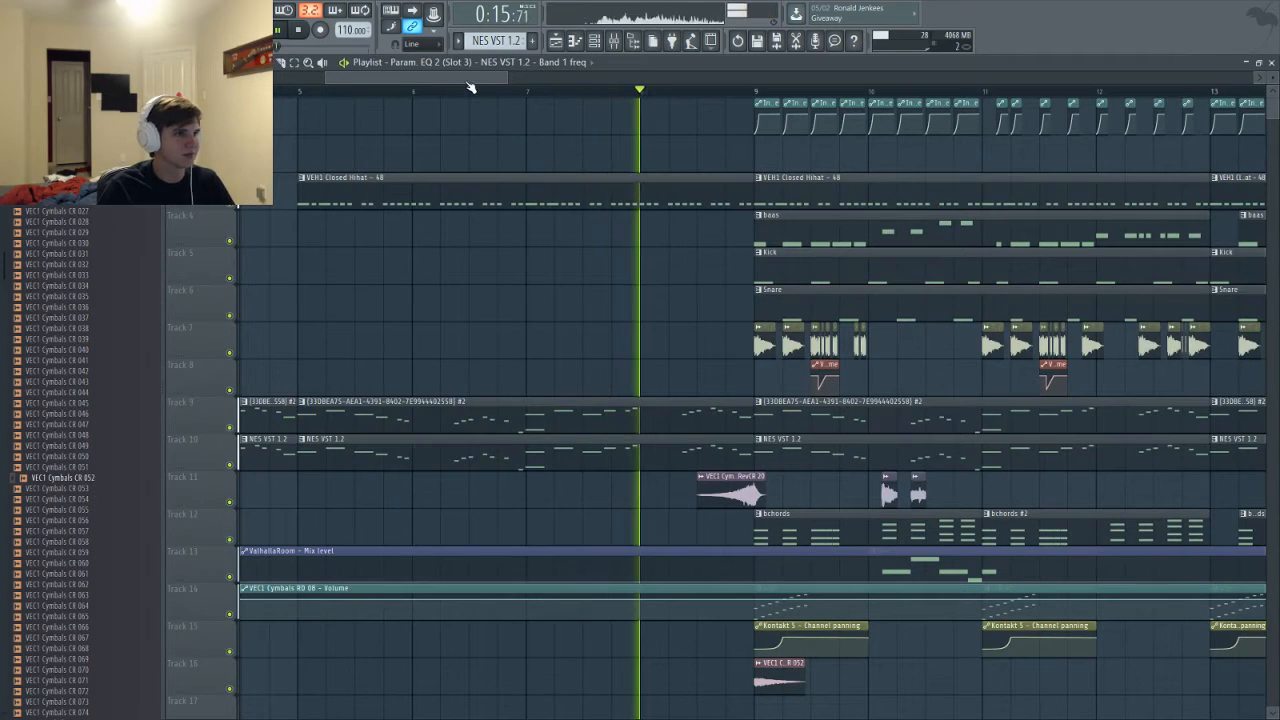
scroll(505, 82, right, 3)
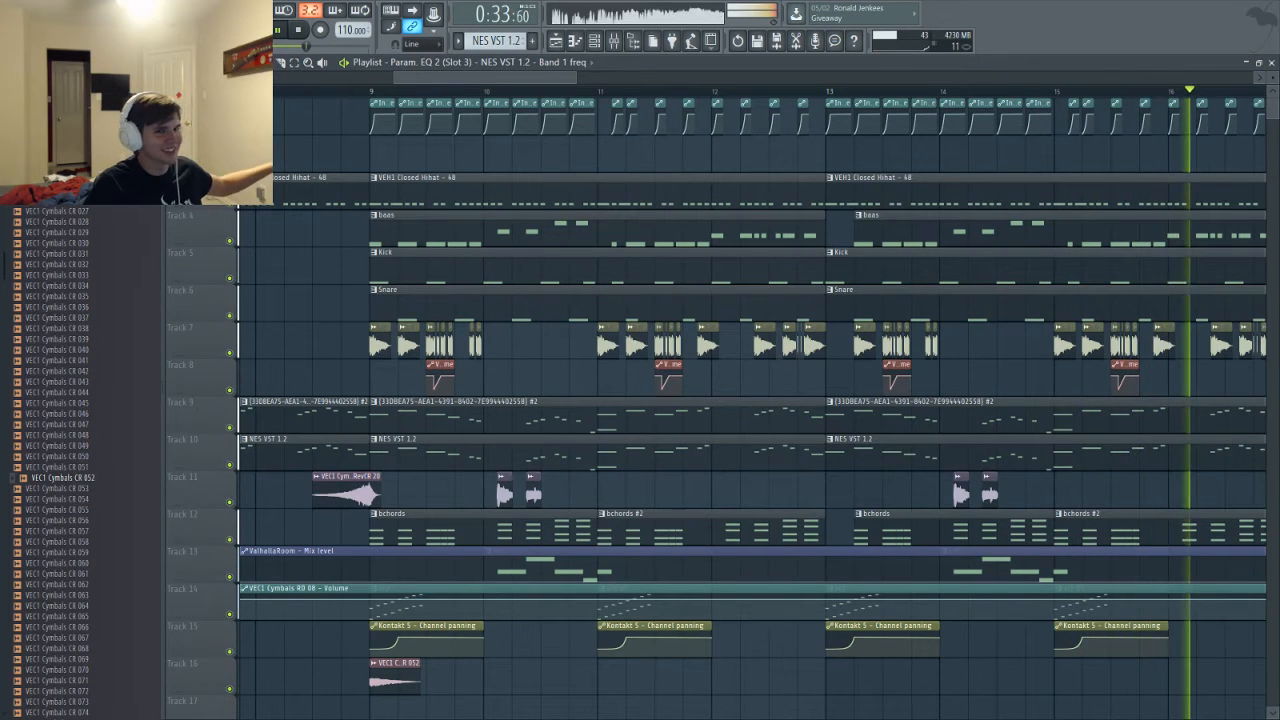
scroll(472, 82, left, 1)
key(space)
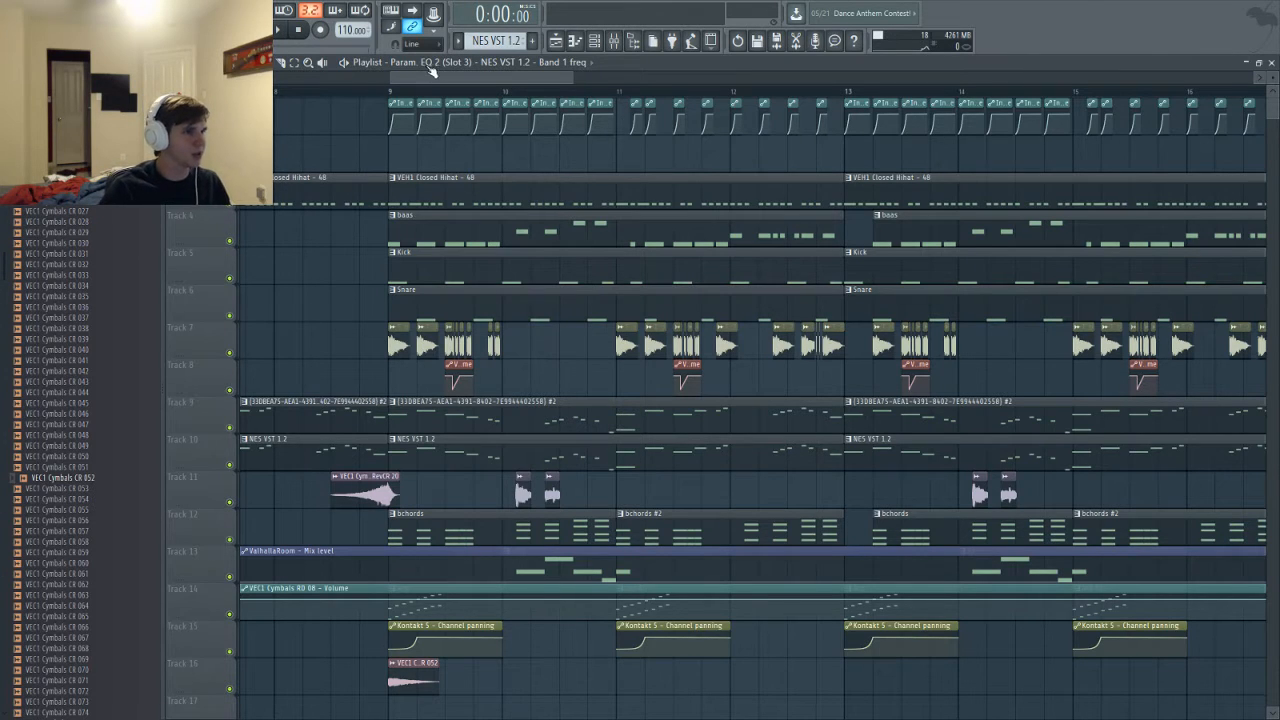
Play the arrangement from just before bar 9 into the section after bar 25 to review it, and stop playback
drag(431, 74, 427, 80)
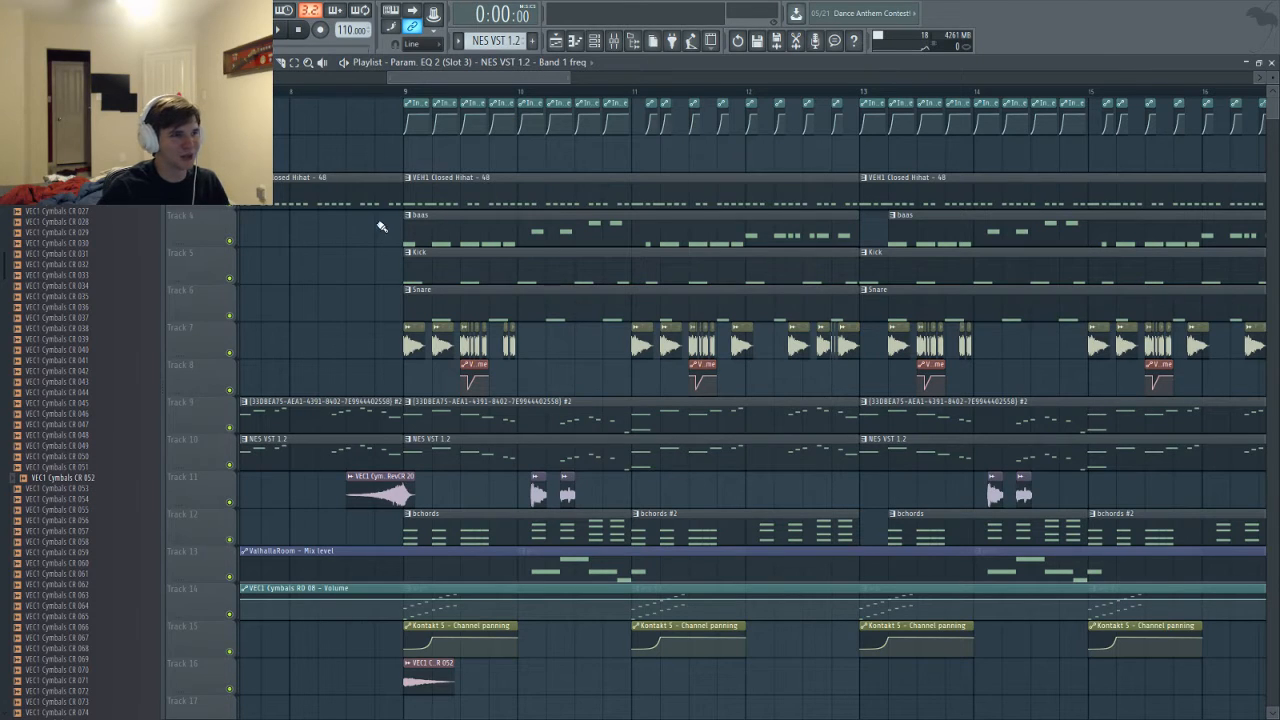
scroll(357, 69, down, 2)
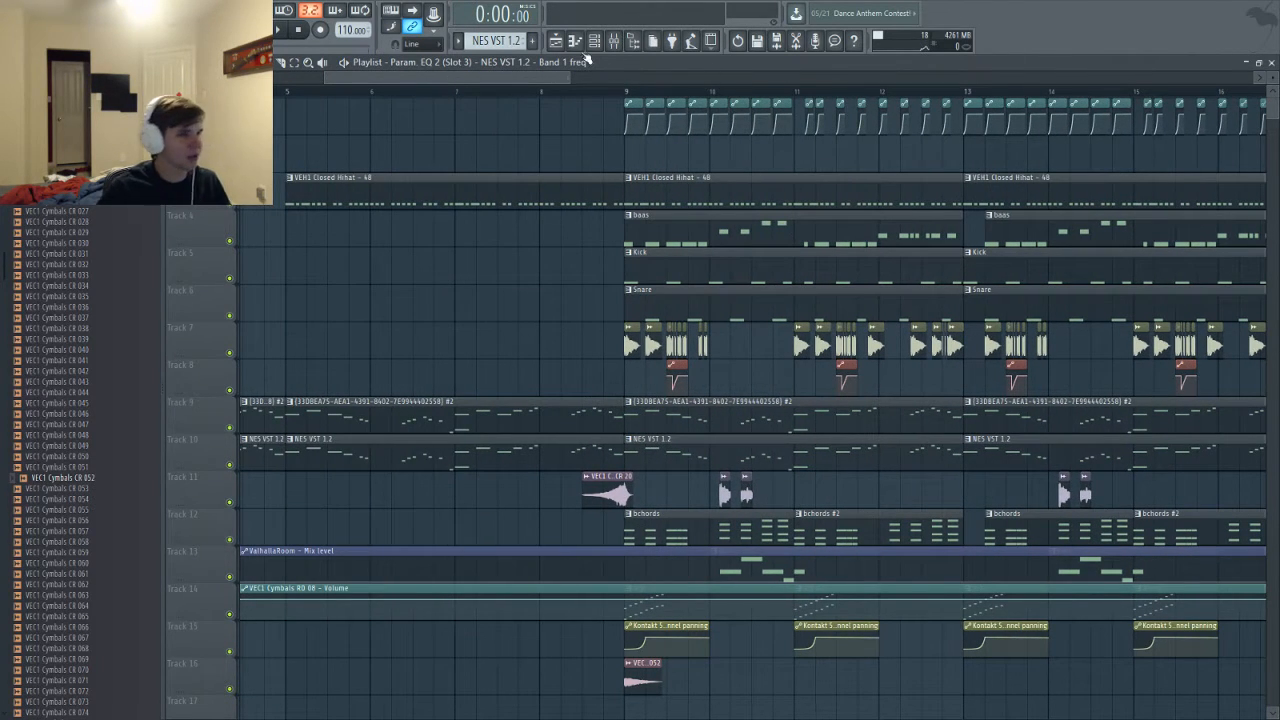
scroll(573, 84, down, 1)
click(563, 86)
key(space)
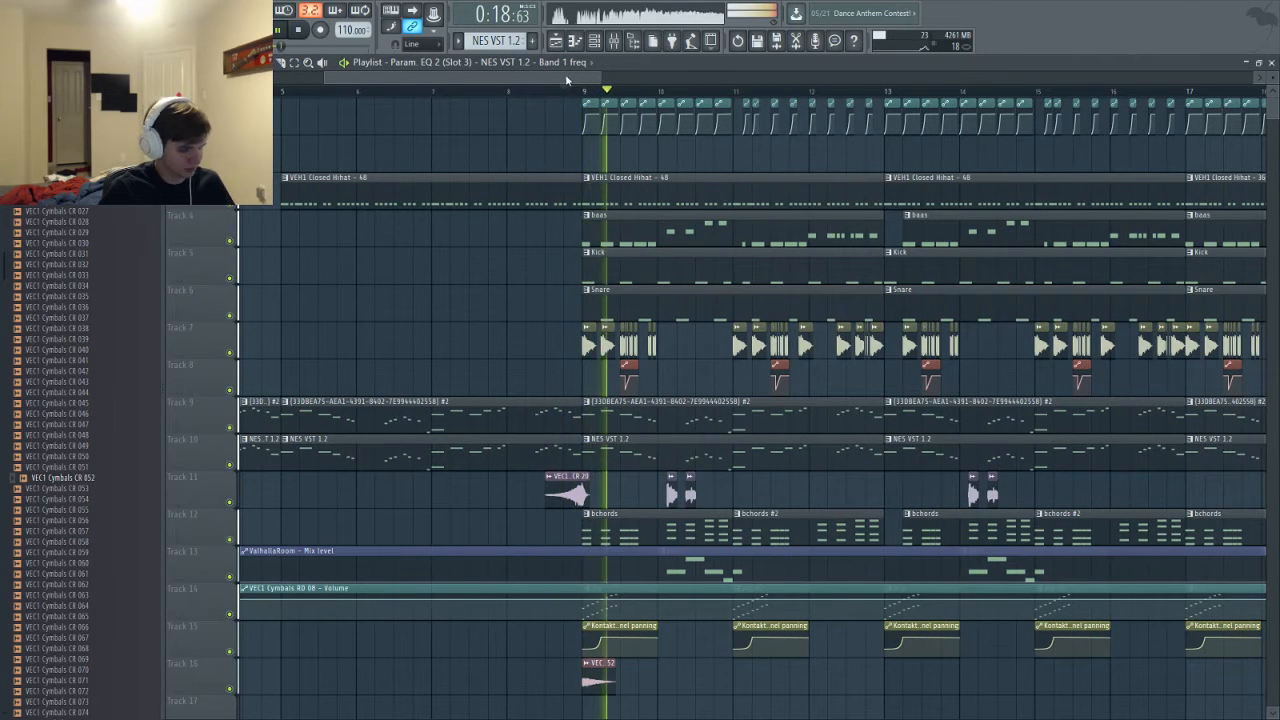
scroll(785, 231, right, 1)
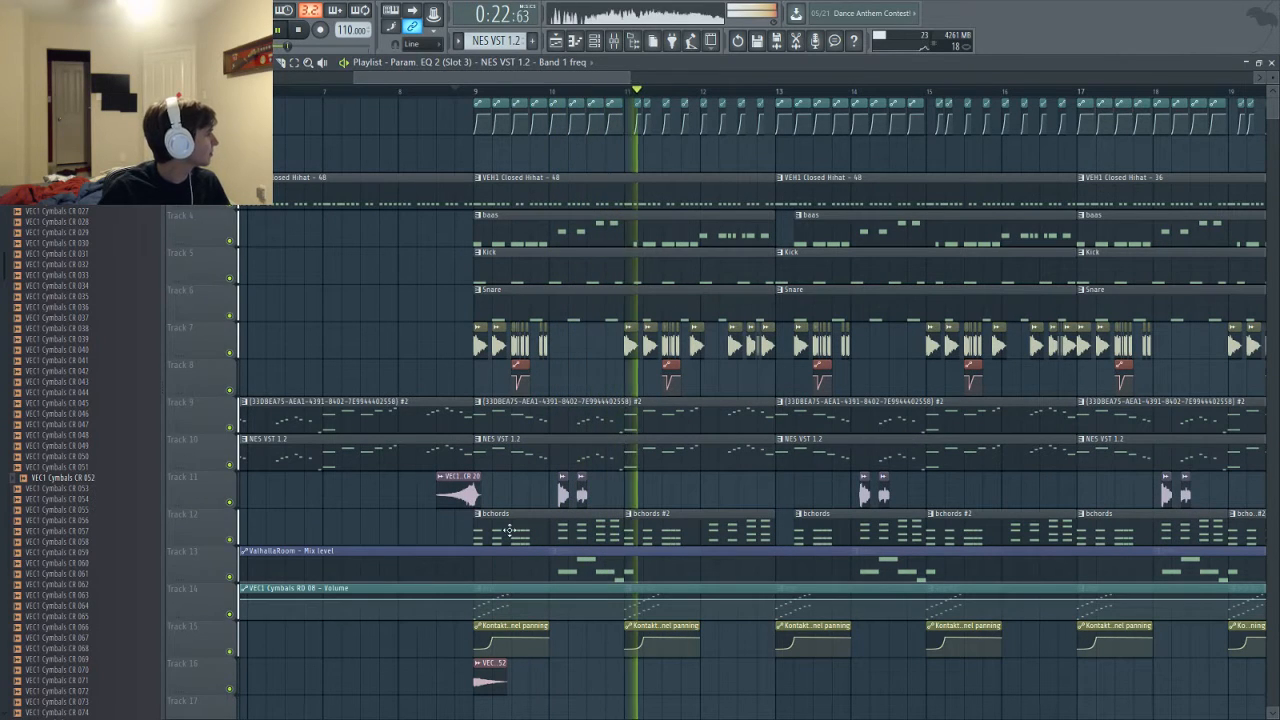
scroll(578, 80, right, 1)
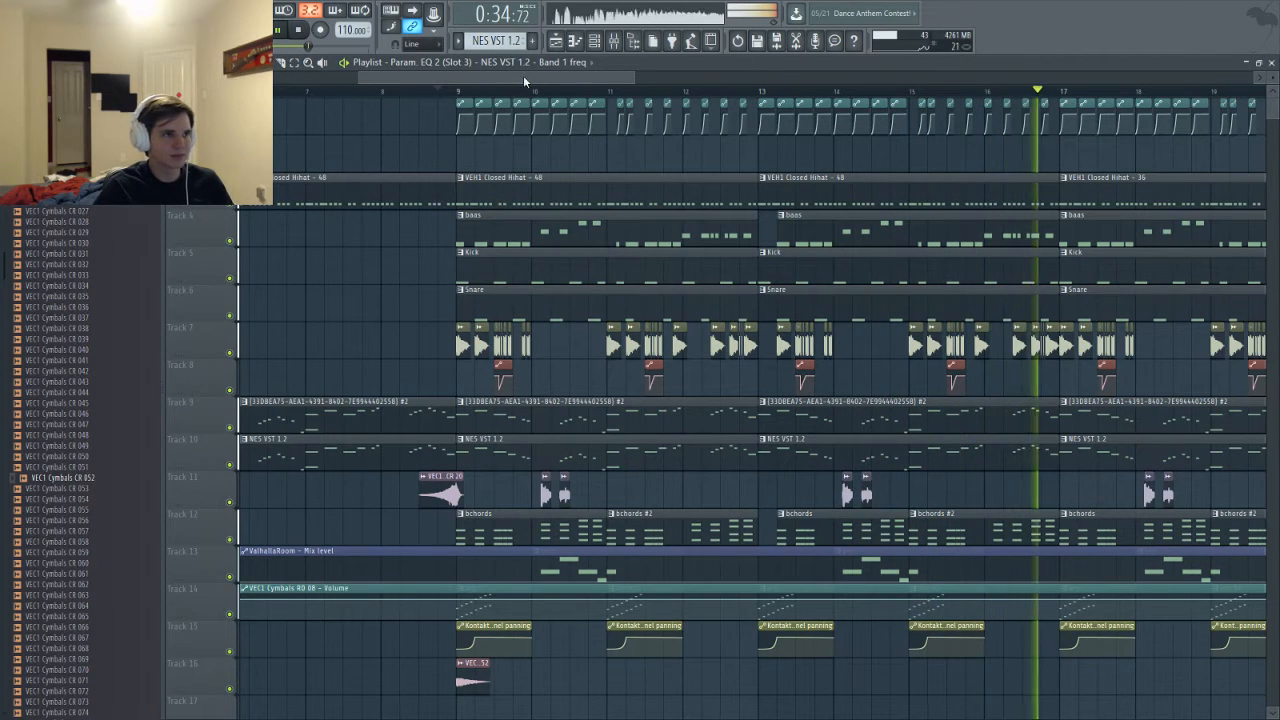
drag(523, 75, 602, 69)
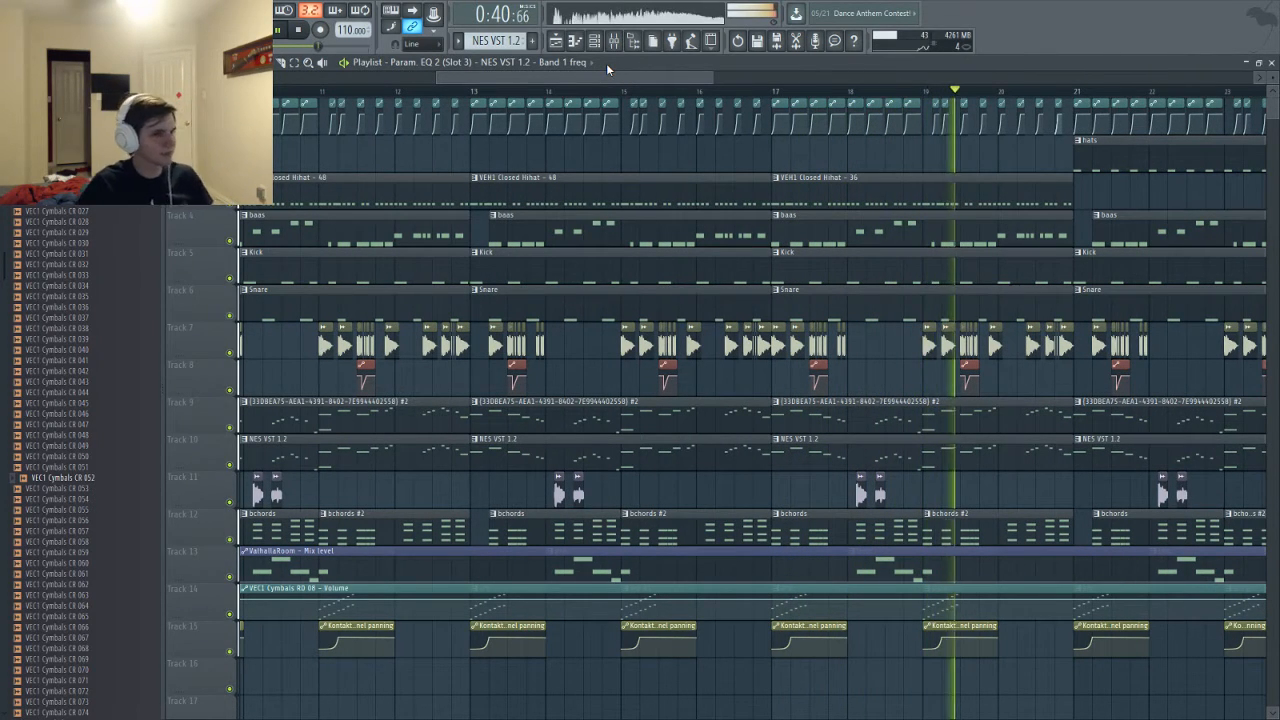
drag(623, 74, 709, 82)
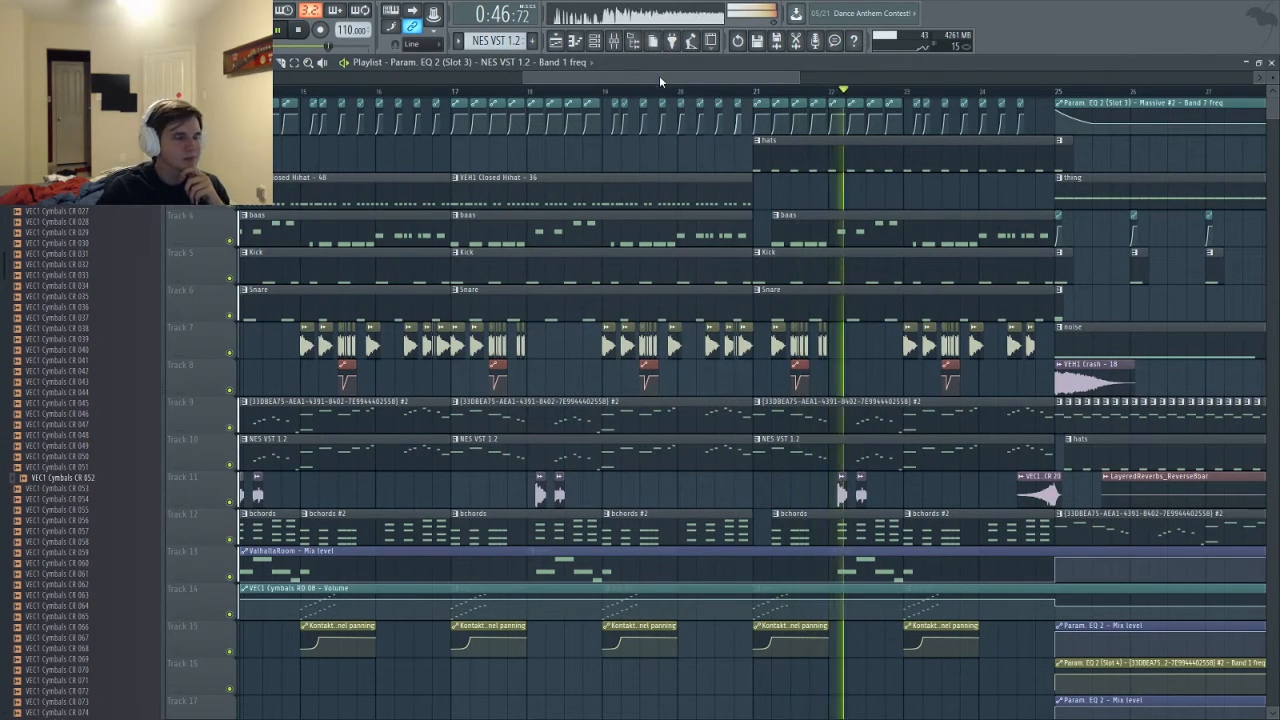
drag(659, 75, 685, 78)
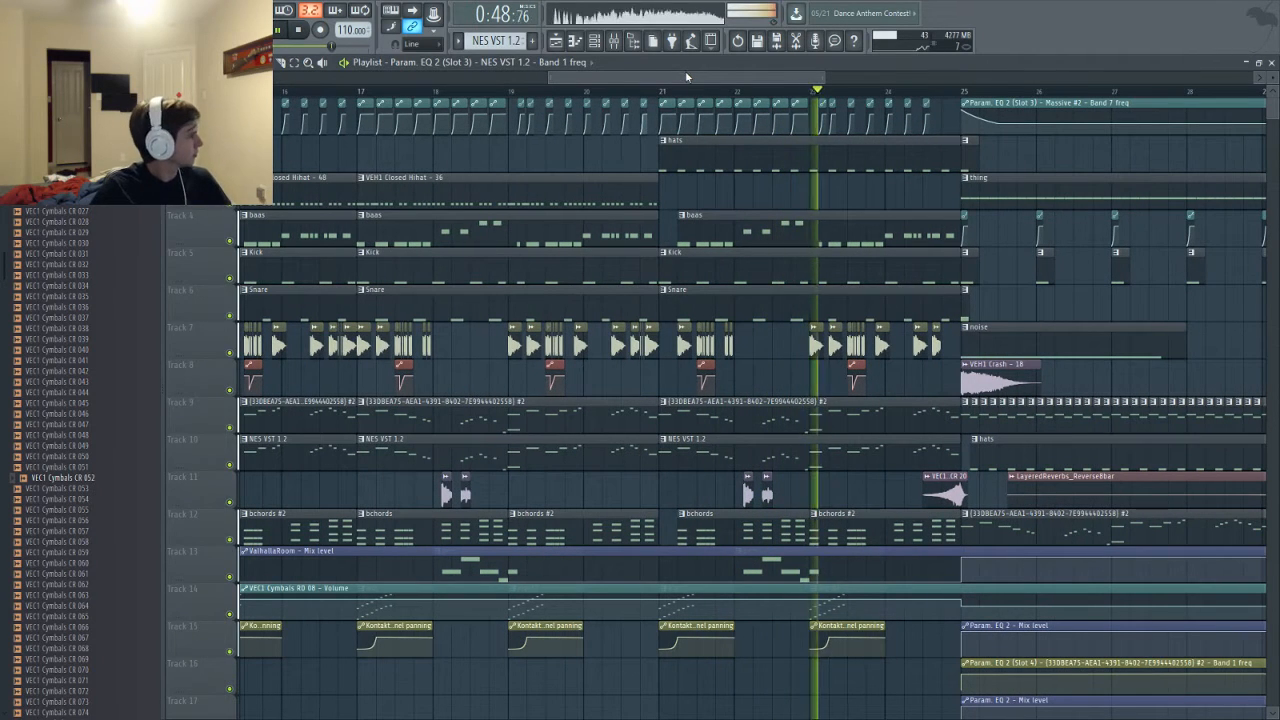
drag(689, 74, 747, 73)
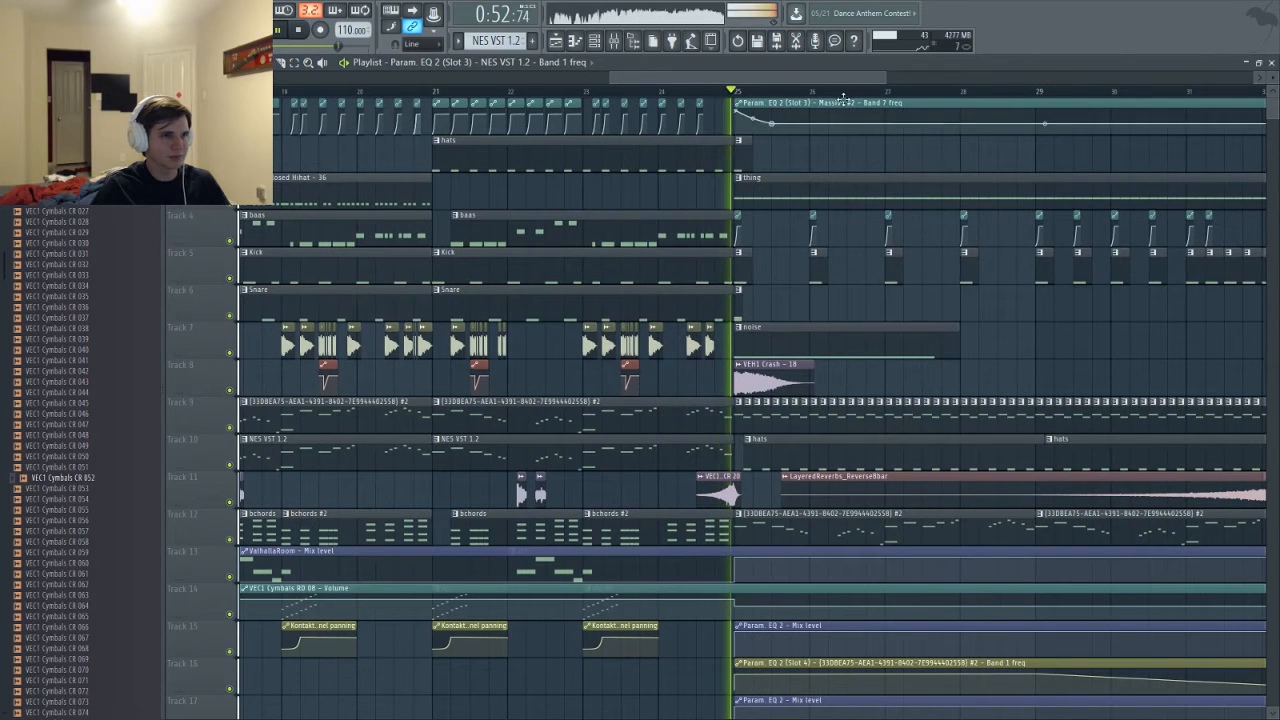
scroll(836, 88, right, 3)
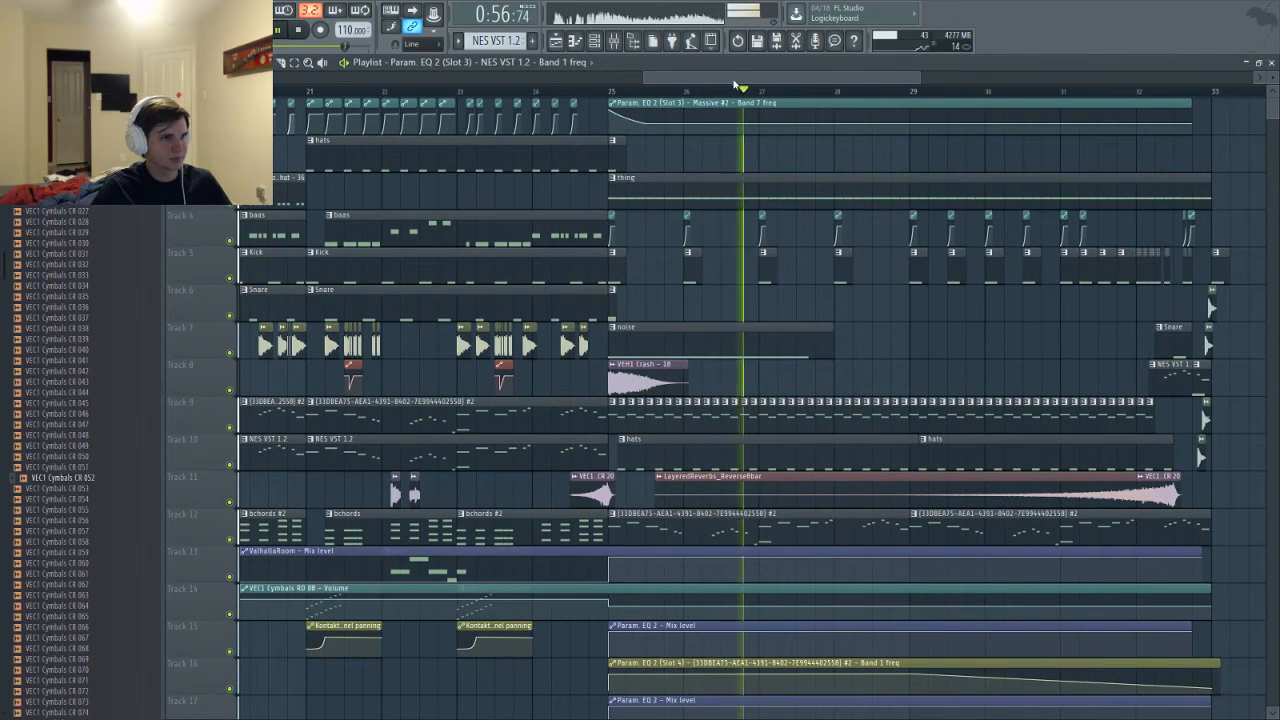
drag(736, 80, 754, 80)
key(space)
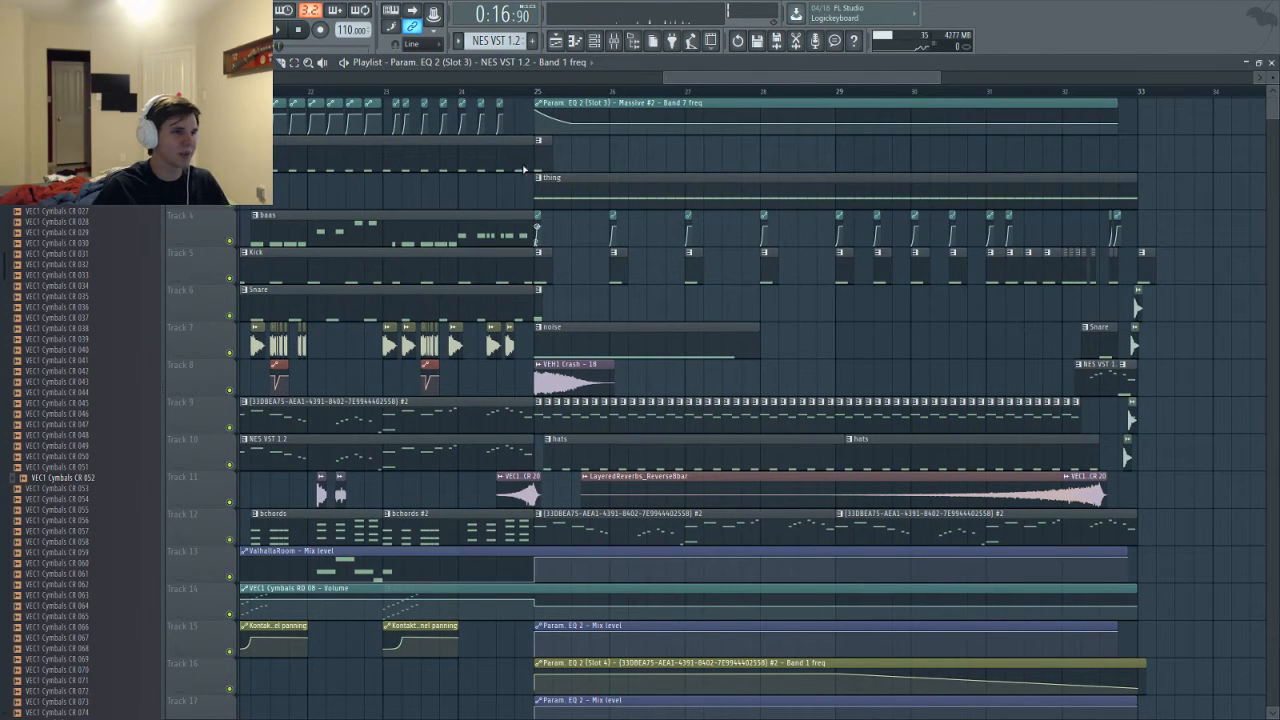
Select the playlist's time range from bar 25 to bar 33, including the clips inside it
drag(538, 93, 1137, 155)
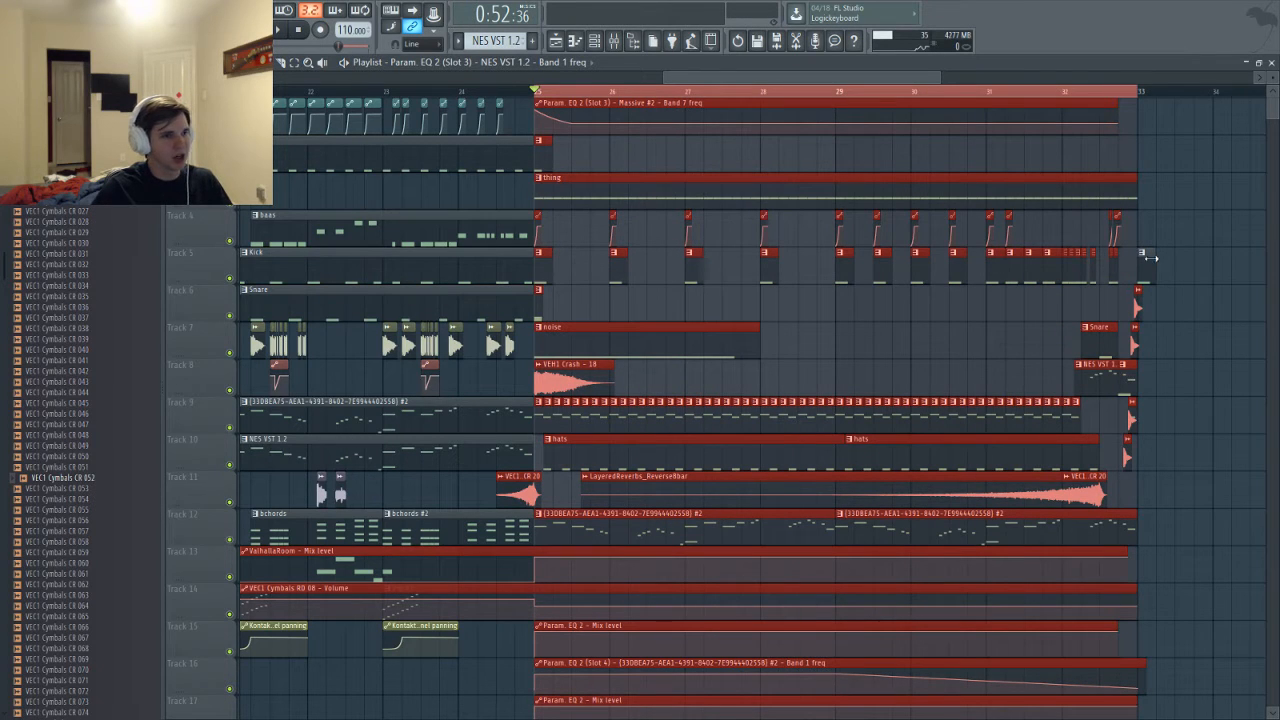
drag(765, 80, 851, 80)
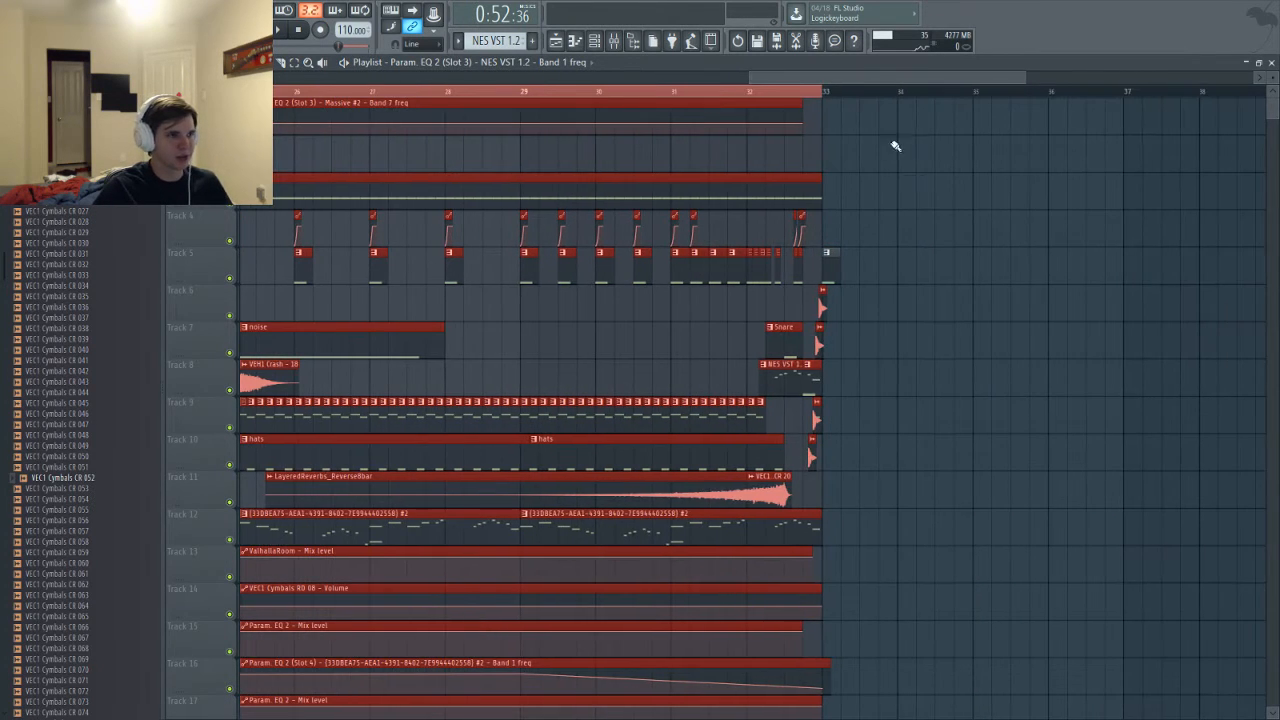
drag(750, 74, 636, 128)
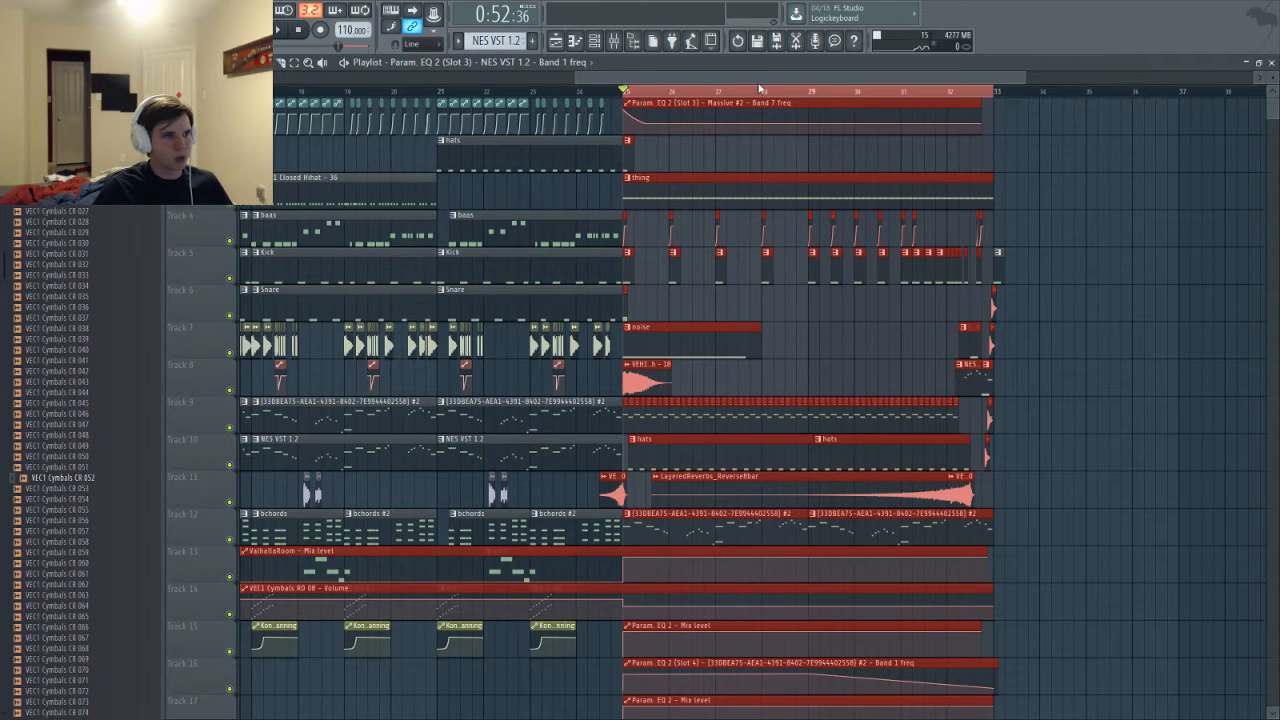
scroll(797, 370, left, 1)
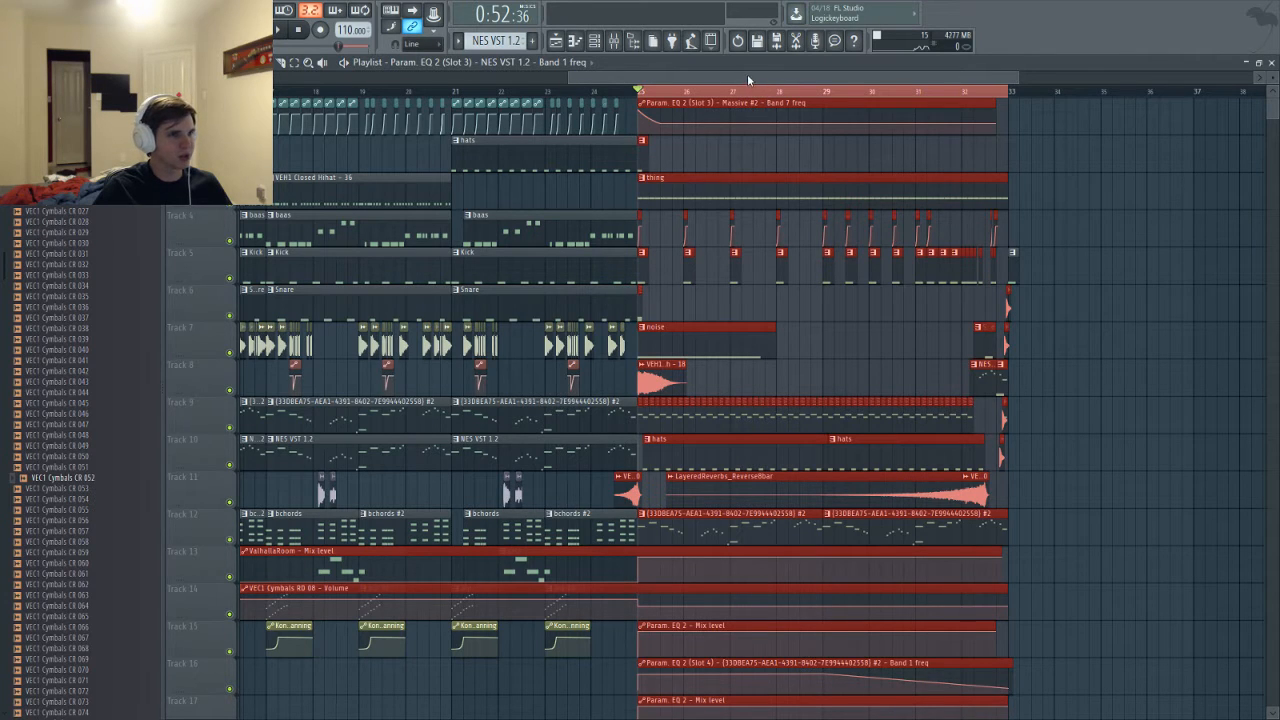
drag(747, 74, 759, 72)
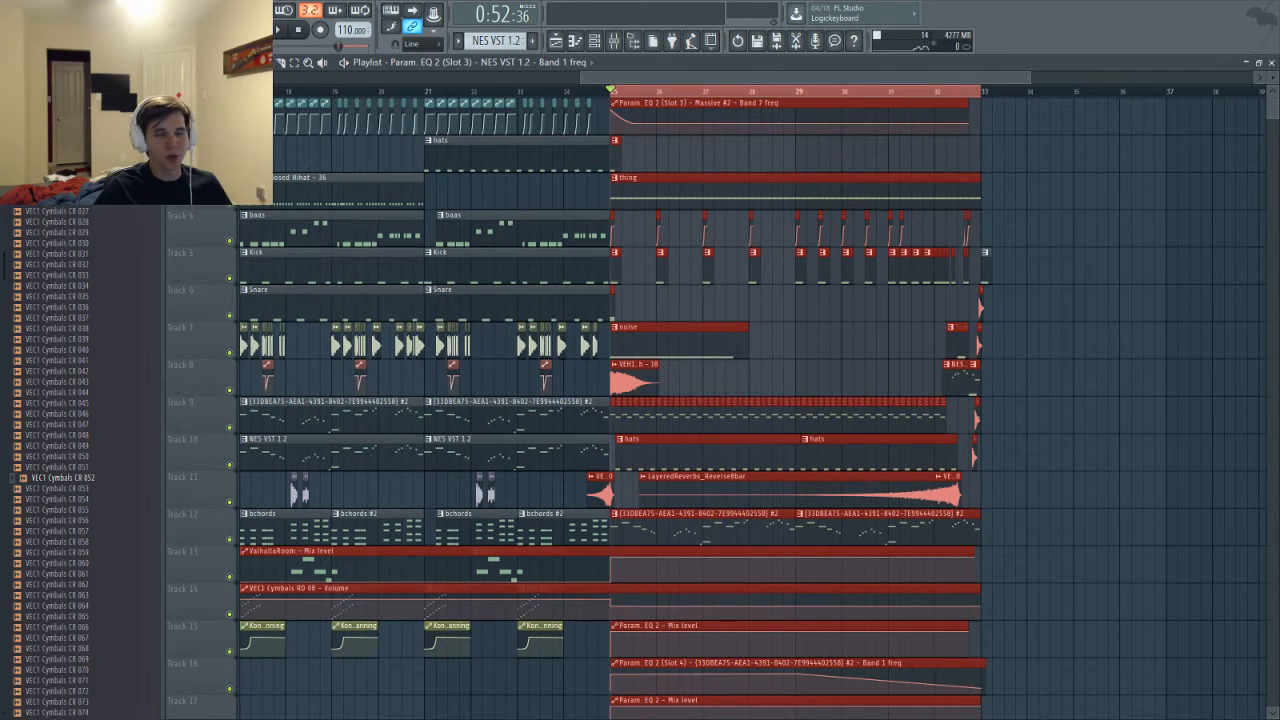
Play the selected section from bar 25 up to its end near bar 33, and stop playback
key(space)
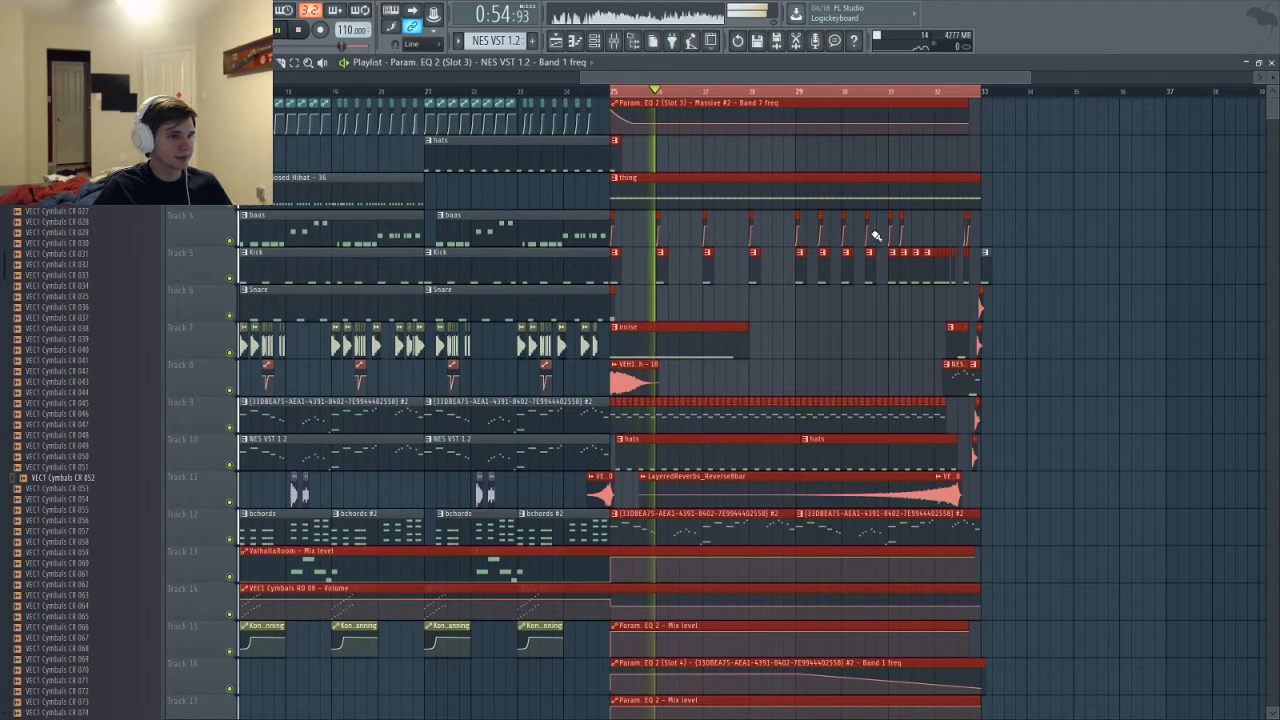
scroll(928, 497, up, 2)
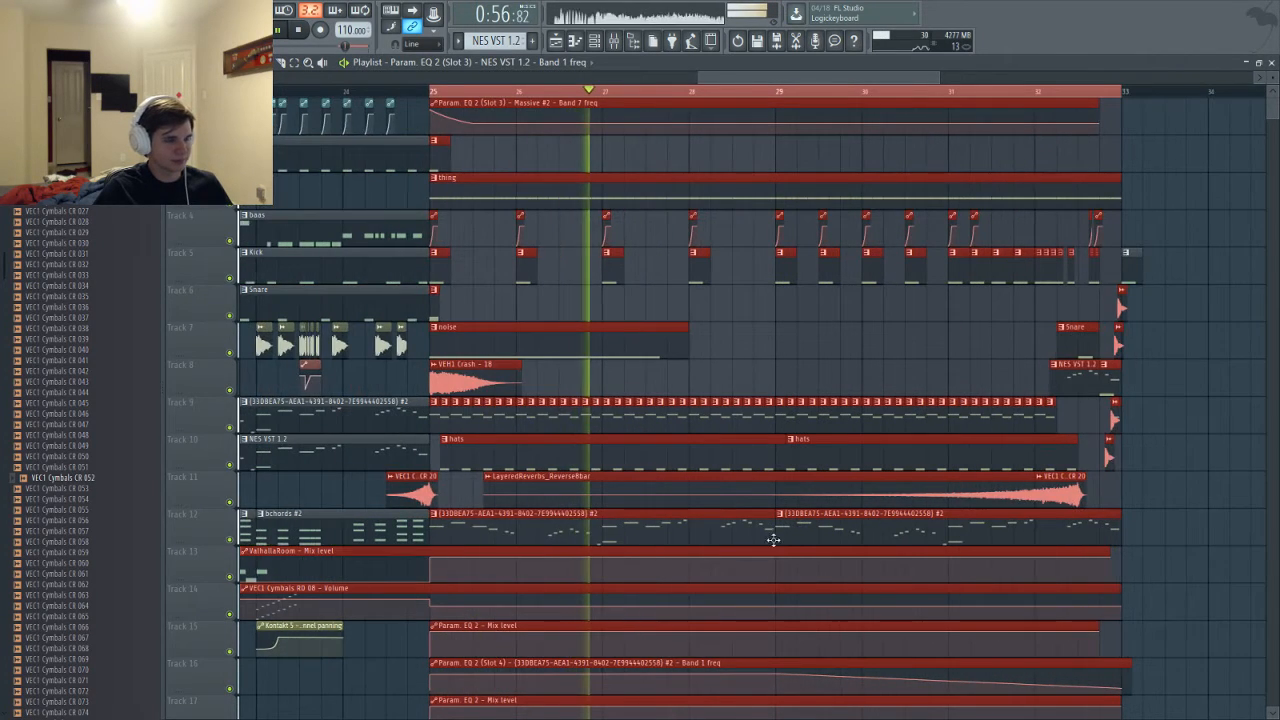
scroll(809, 563, up, 2)
scroll(748, 548, up, 1)
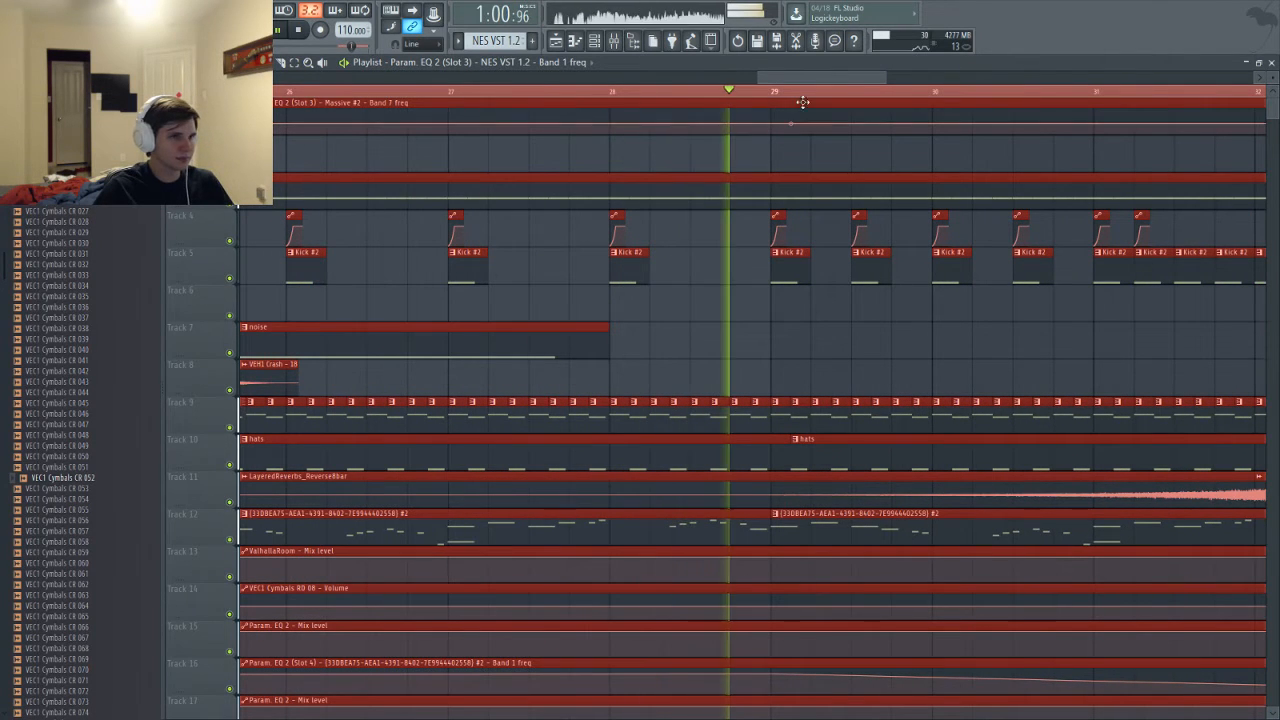
scroll(715, 90, down, 1)
scroll(715, 90, down, 3)
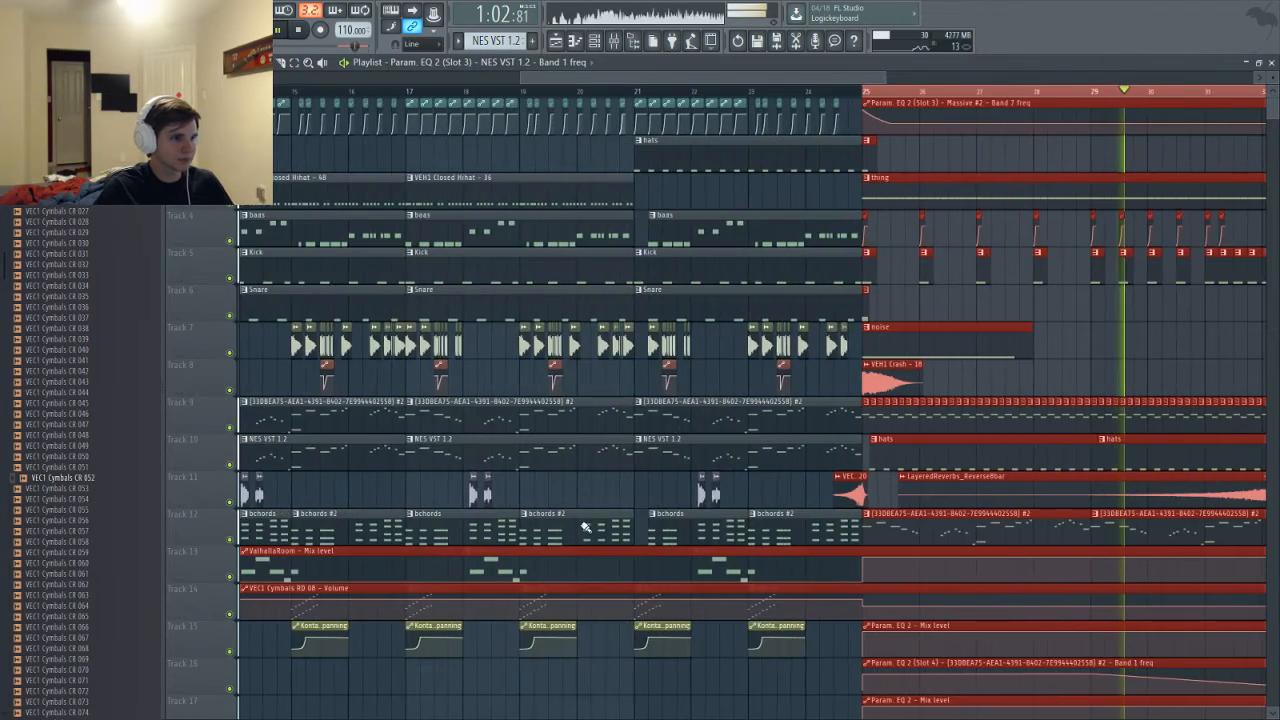
scroll(647, 510, down, 2)
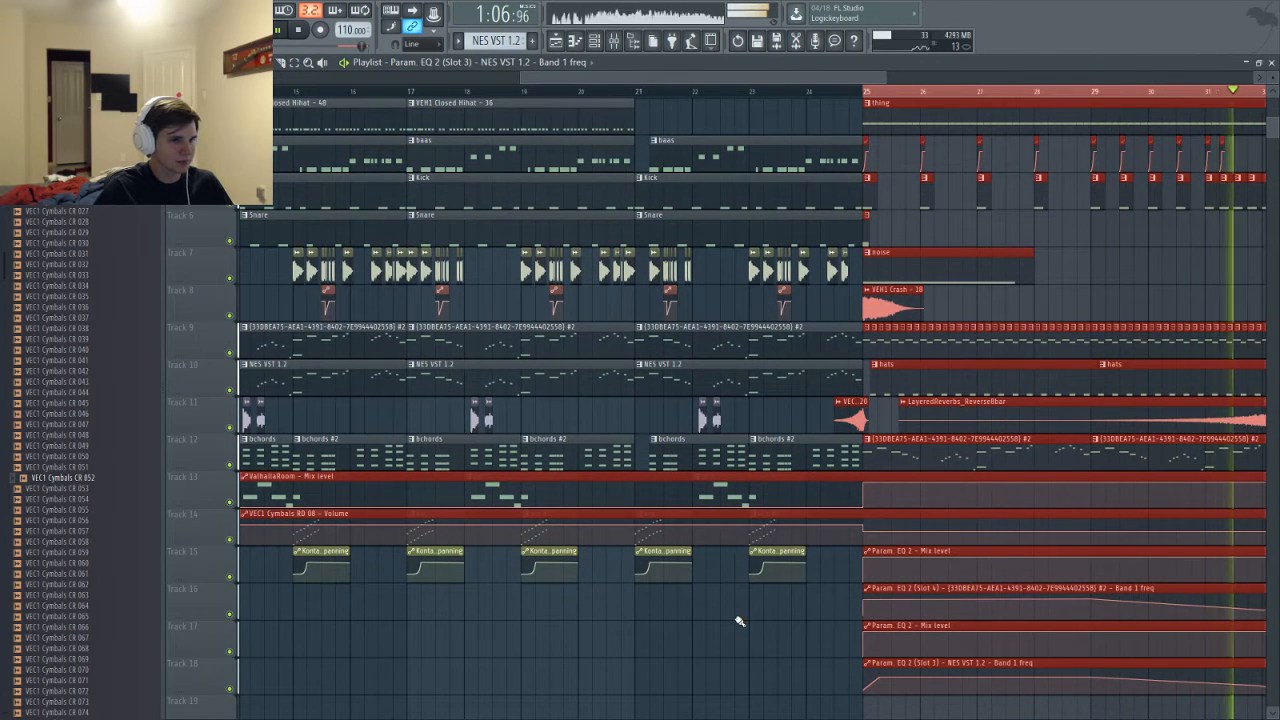
drag(799, 77, 887, 77)
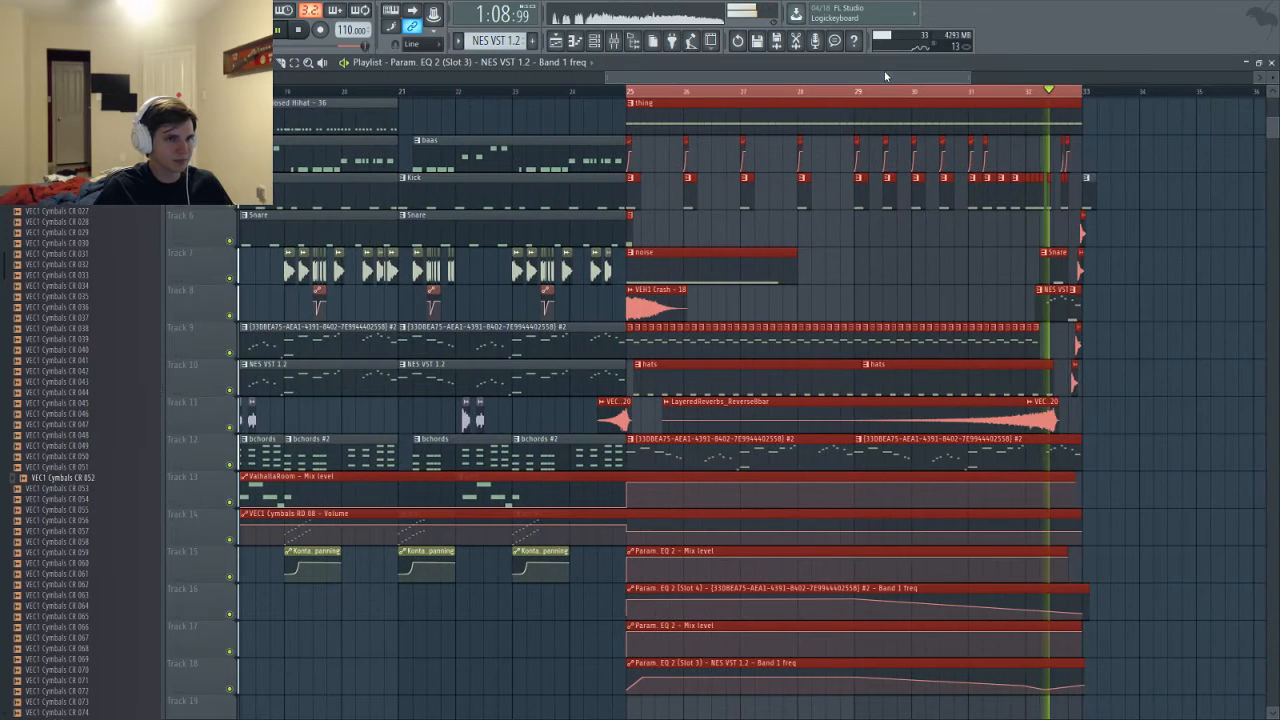
key(space)
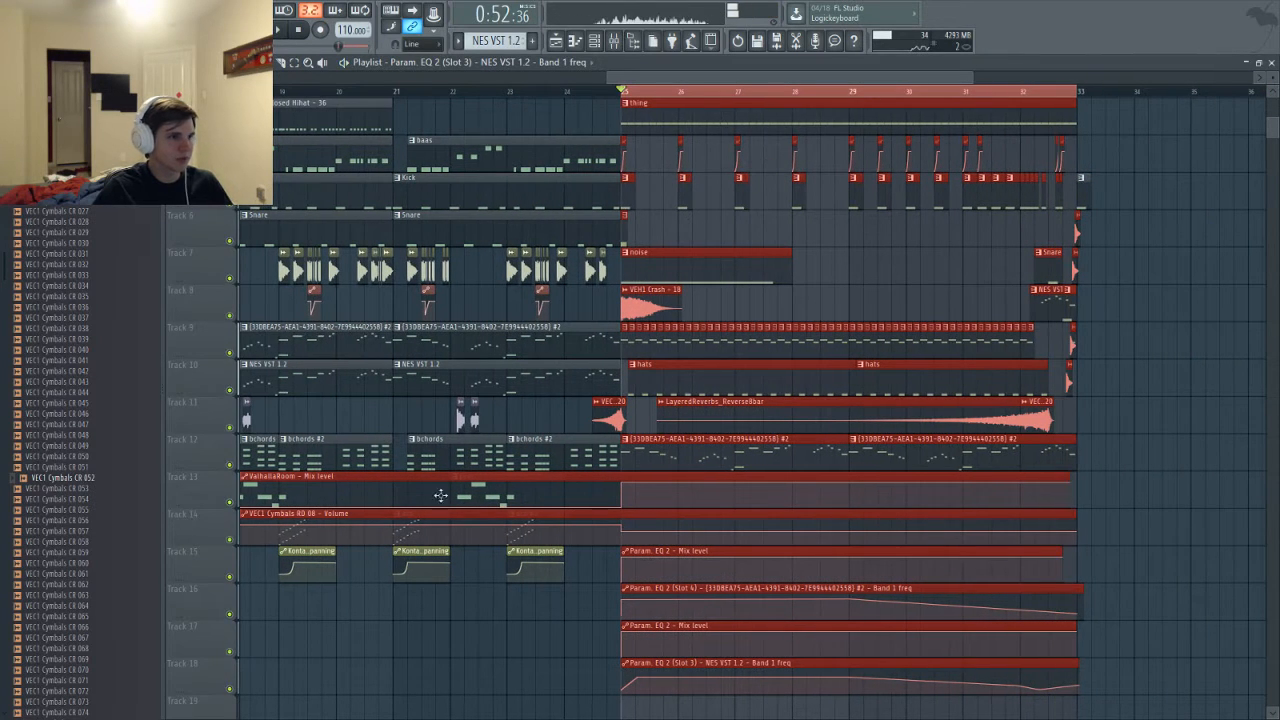
Try to move the selected clips down one track, and undo the move
ctrl+scroll(412, 590, up, 4)
ctrl+scroll(412, 560, up, 1)
drag(412, 562, 400, 574)
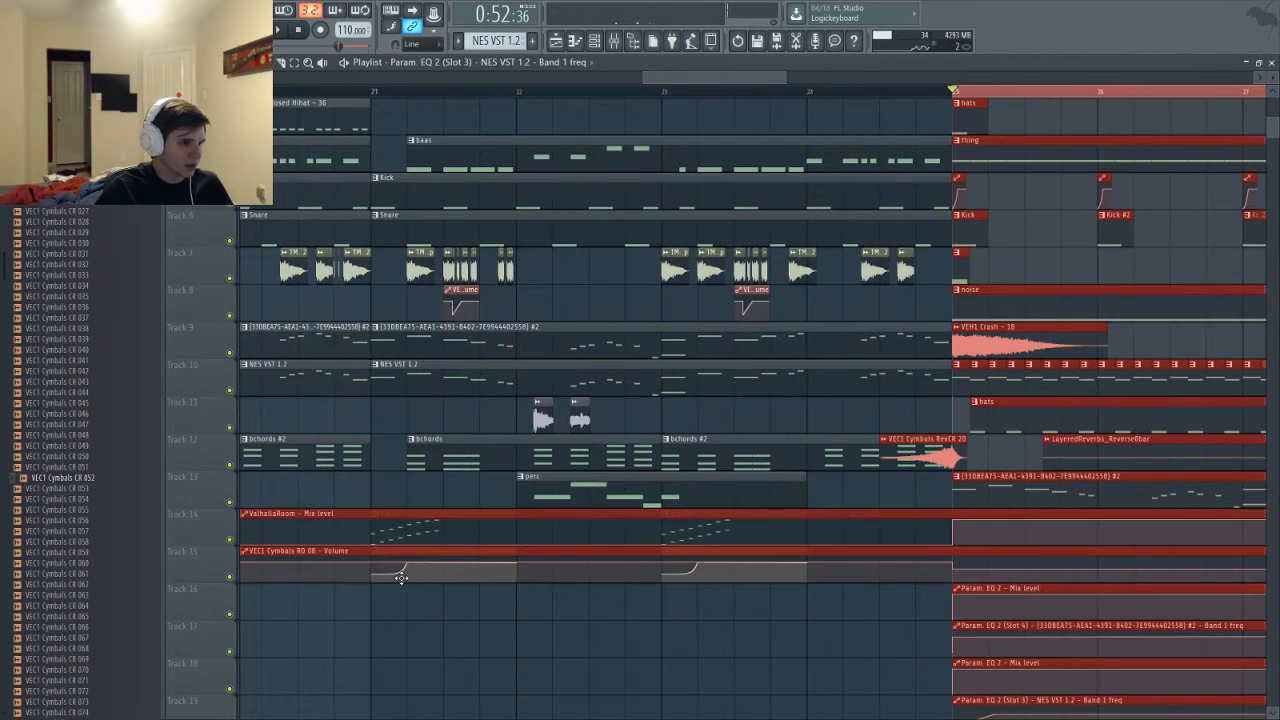
key(ctrl+z)
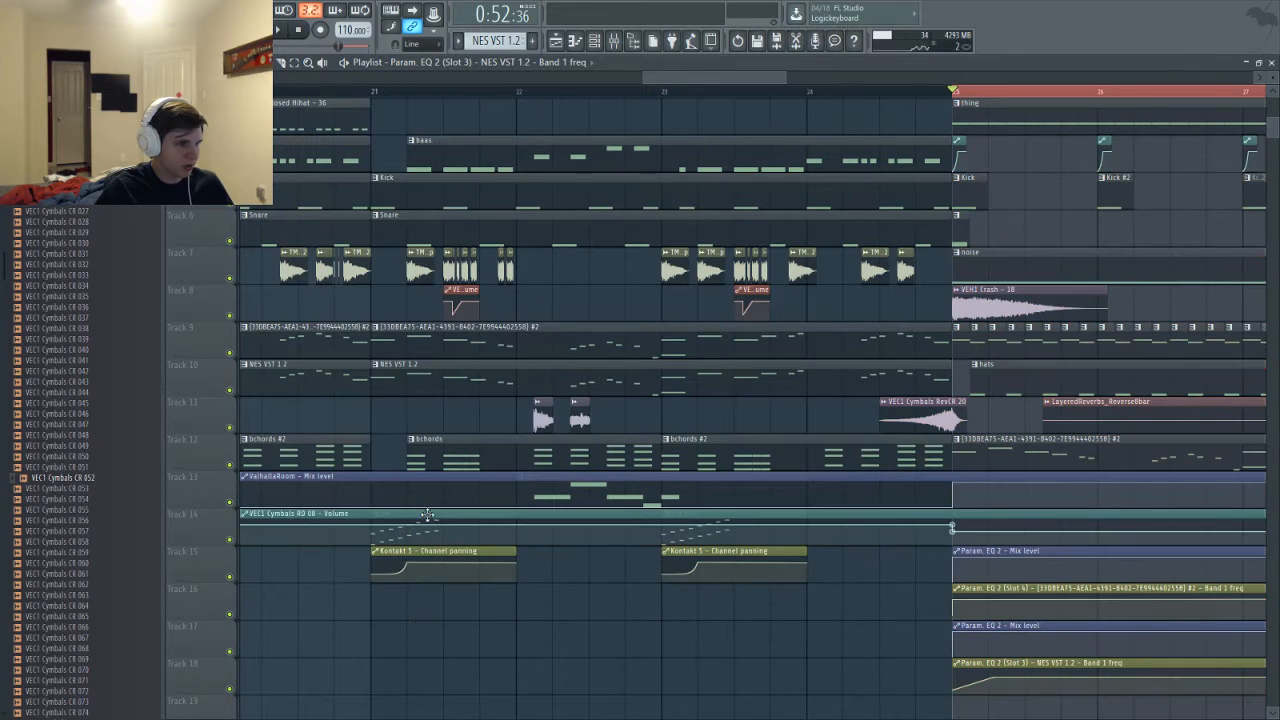
Move the VEC1 Cymbals RD 08 - Volume clip down to track 15 and place the arp pattern on track 14 at bar 25
drag(428, 514, 424, 562)
click(416, 520)
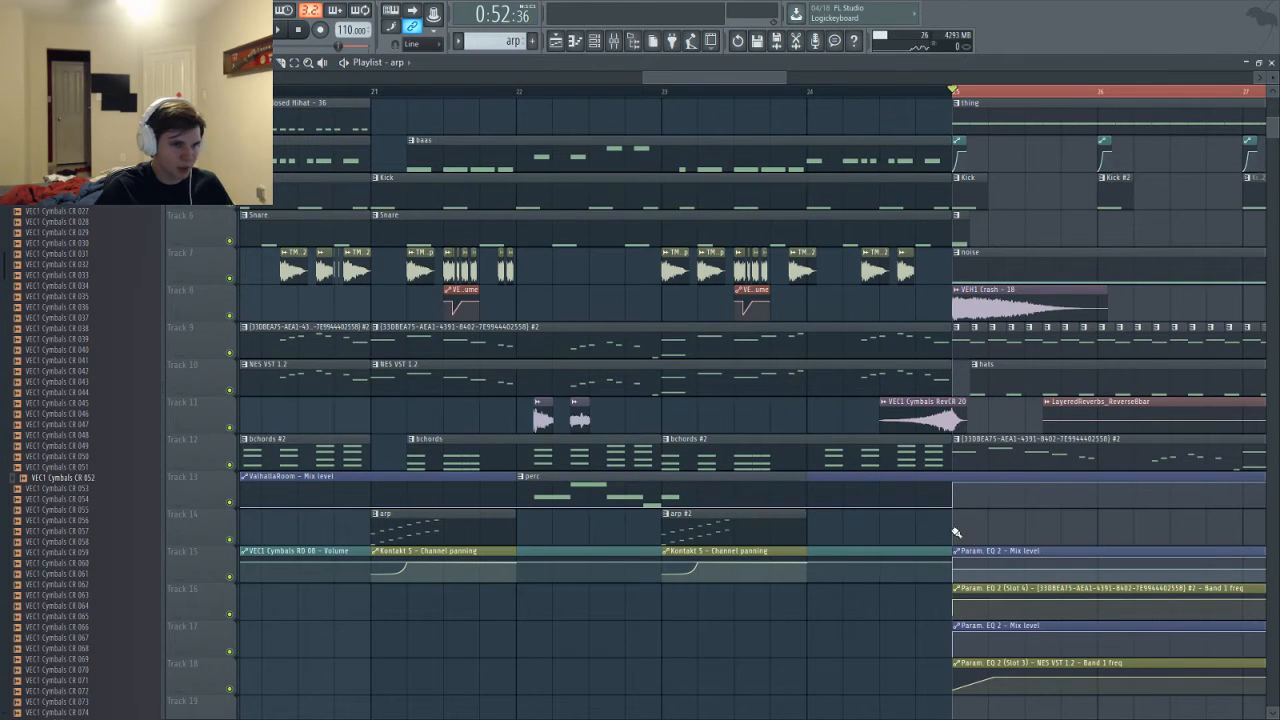
click(960, 530)
Play the selected section with the arp, return the VEC1 Cymbals RD 08 - Volume clip to track 14, and stop playback
key(space)
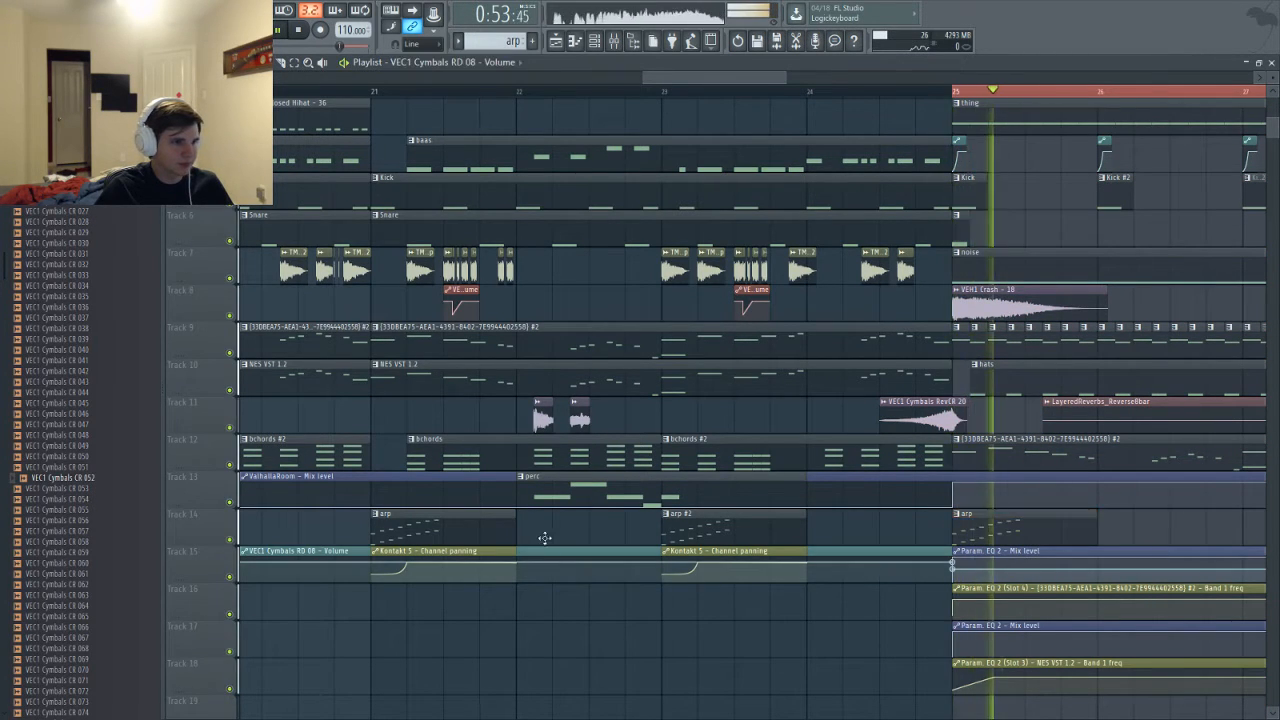
key(ctrl+z)
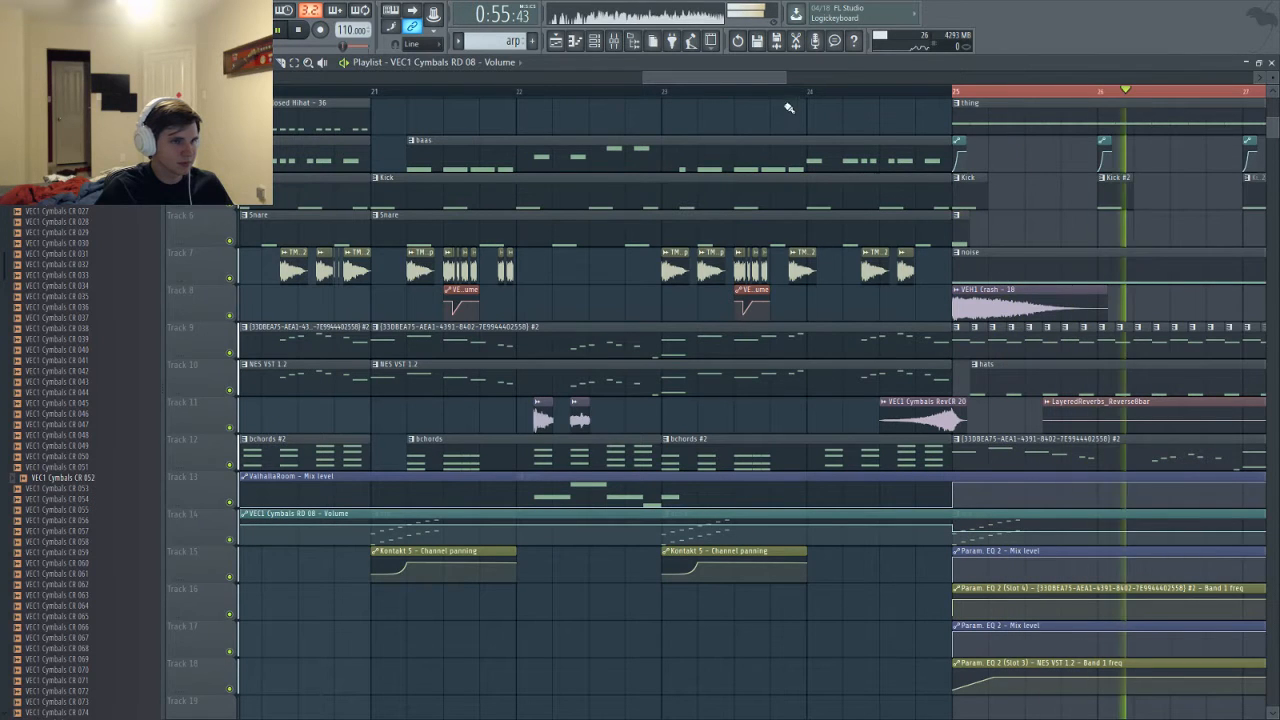
drag(785, 77, 968, 89)
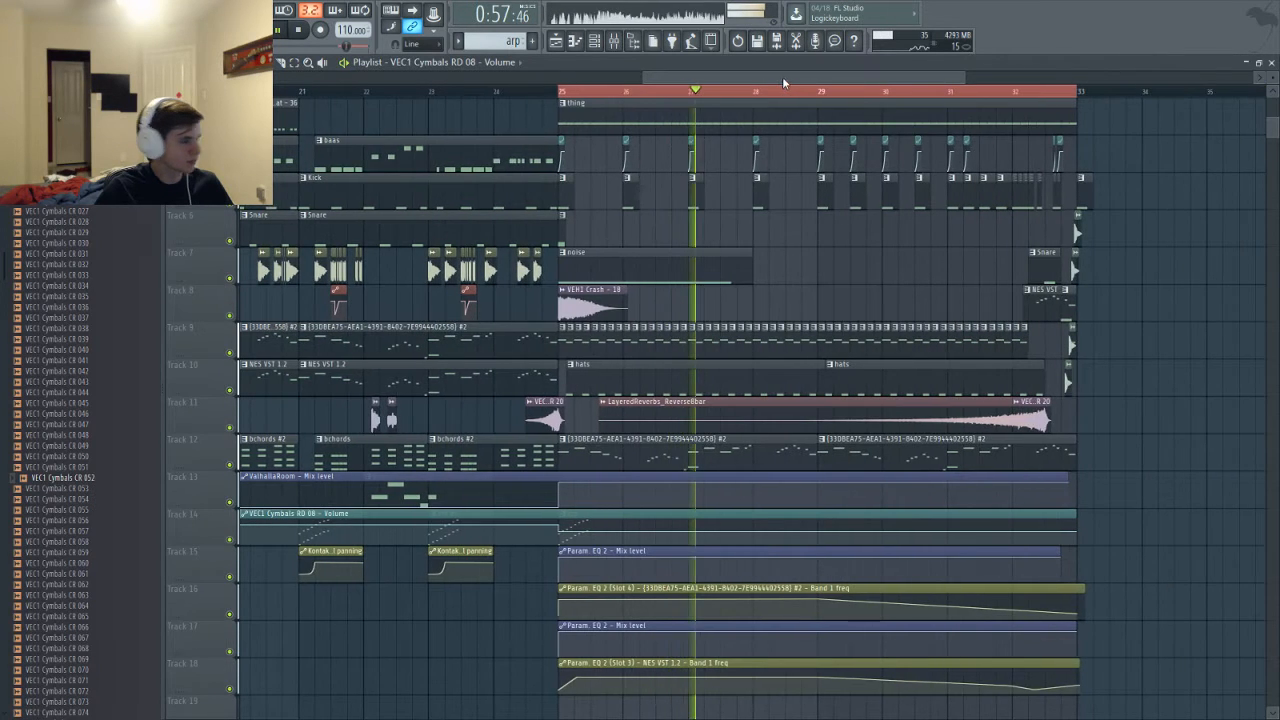
drag(782, 76, 778, 76)
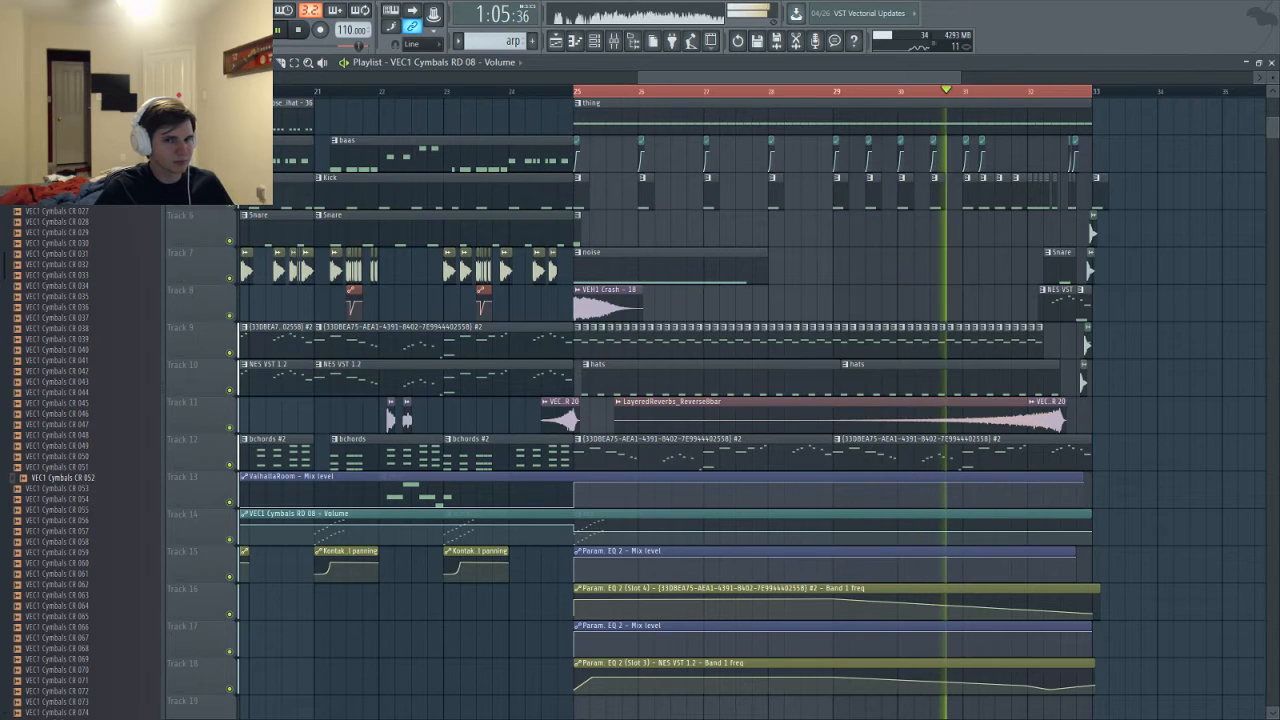
key(ctrl+shift+Escape)
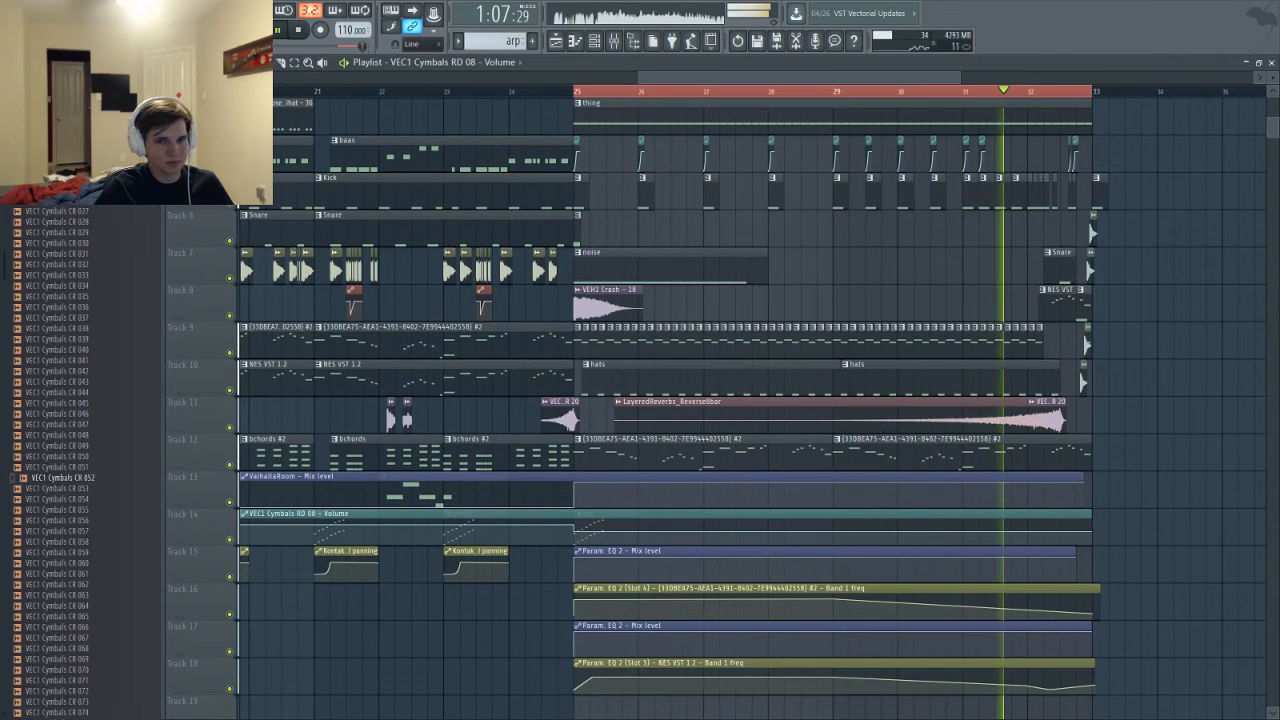
click(1095, 28)
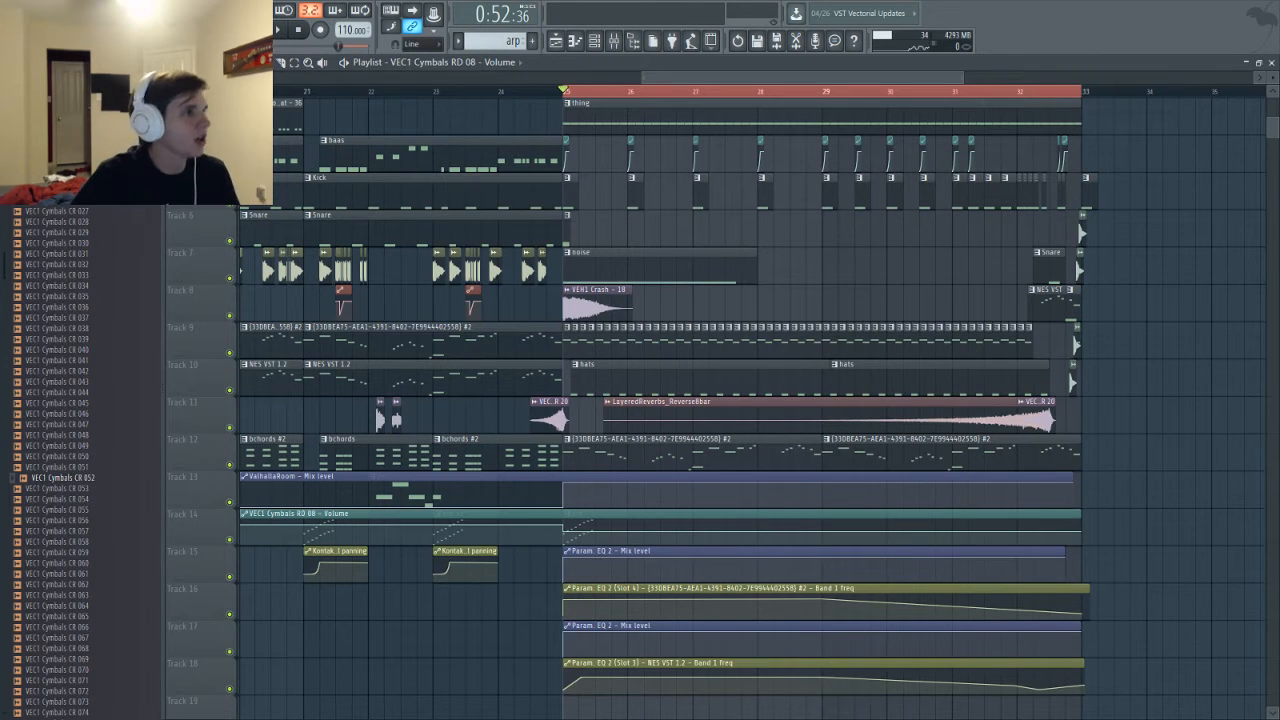
key(alt+f)
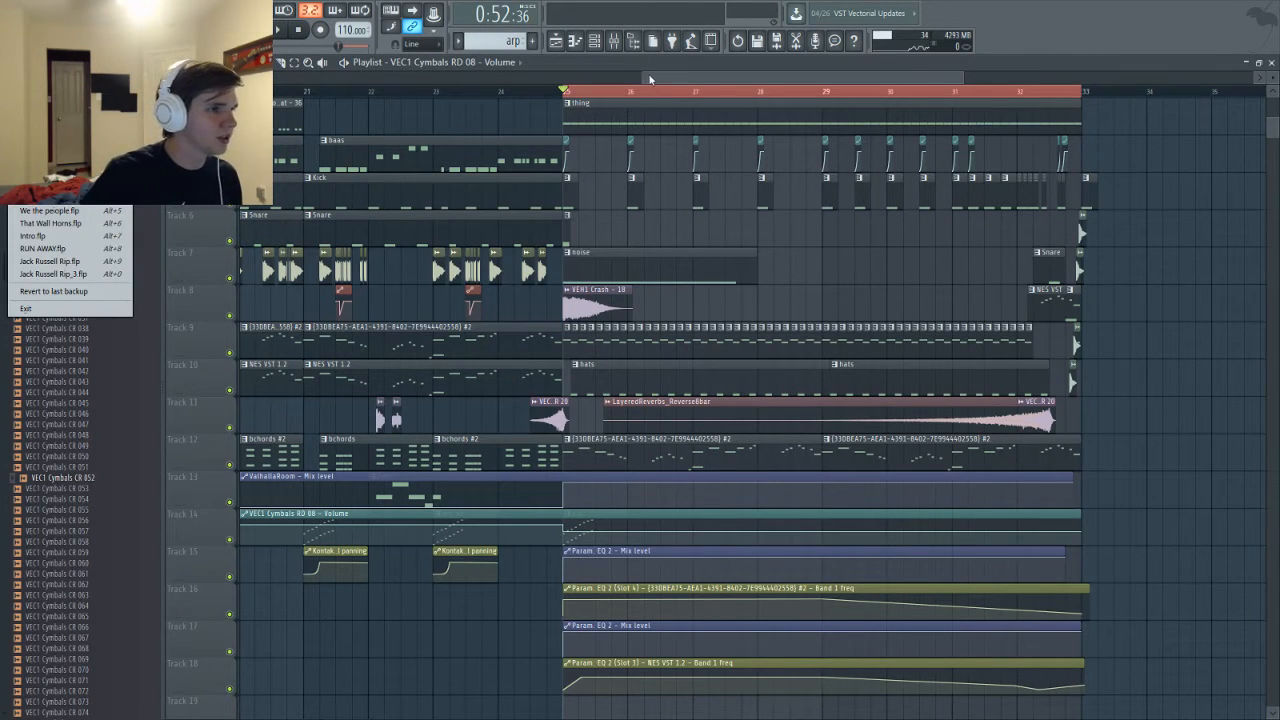
key(Escape)
Return to the upper part of the sample folder list, and switch to the Splice sound search results for foley
scroll(63, 388, up, 15)
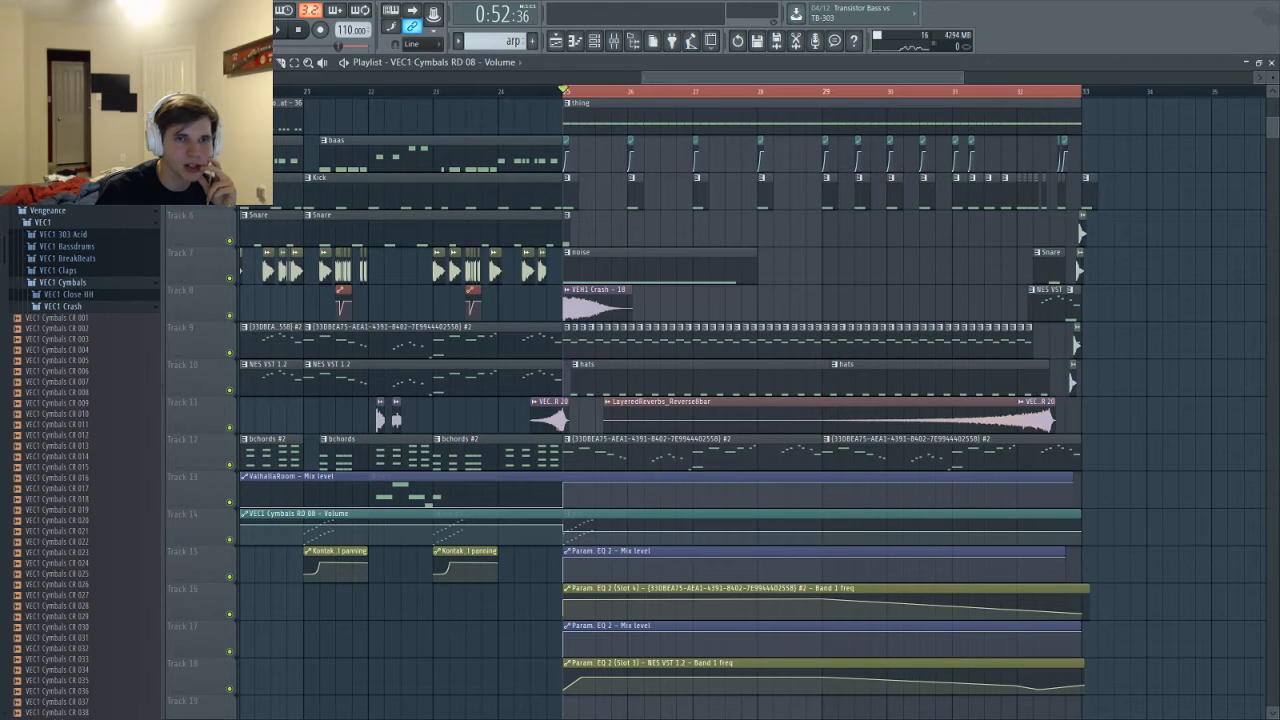
key(alt+Tab)
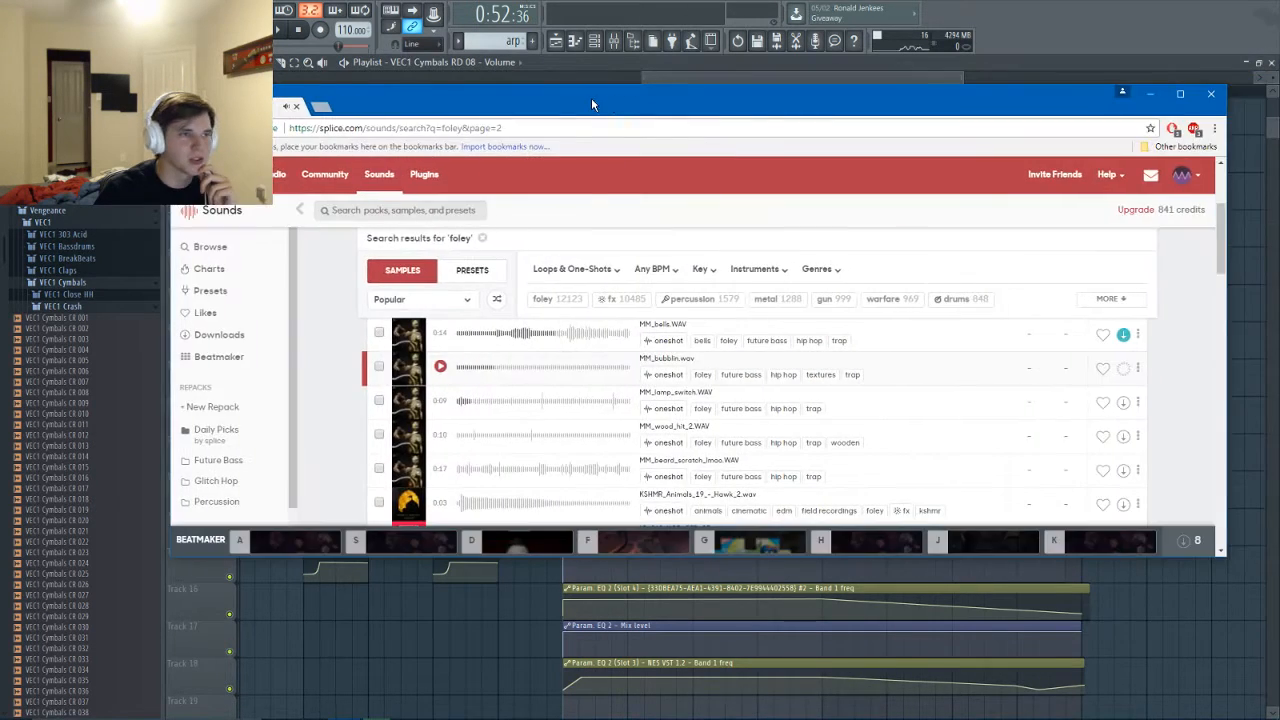
Maximize the Splice window and preview Hats16_GlassShatter.wav, IQ_813_HCB_GFD_47.wav and MM_foley_processed_creepy_metal_scrapes.wav in the foley results
double_click(591, 97)
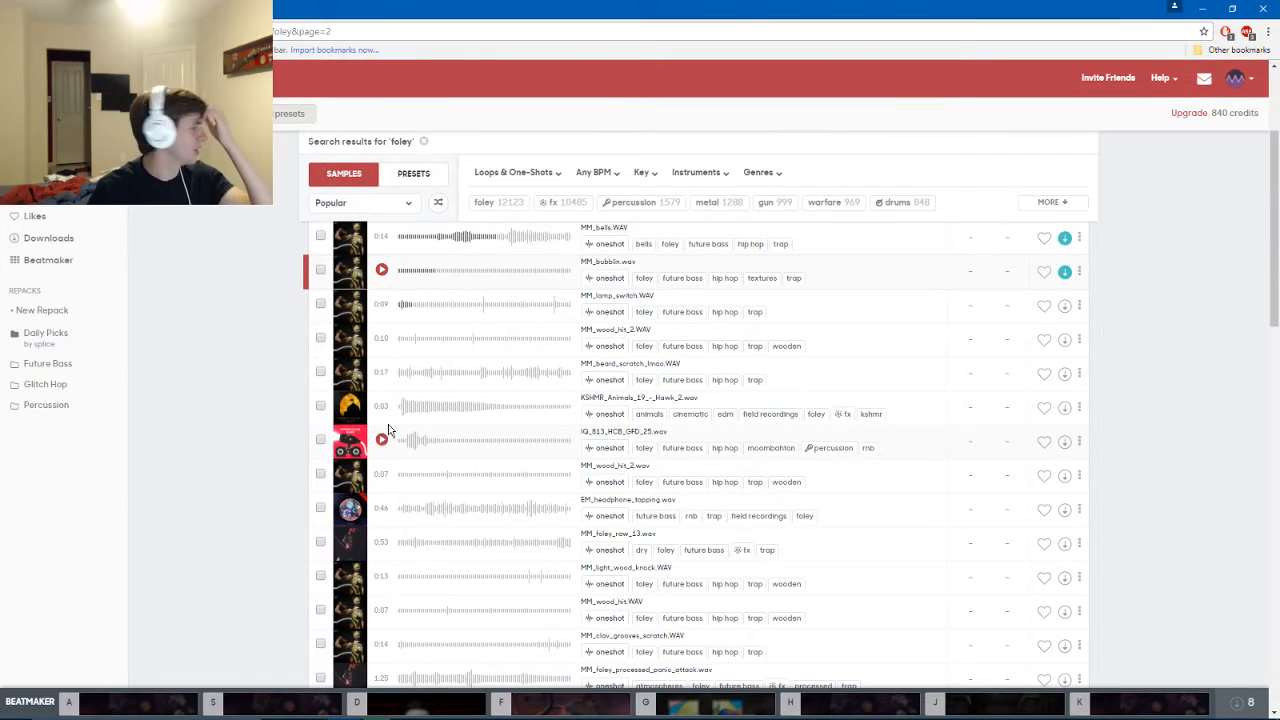
scroll(450, 420, down, 3)
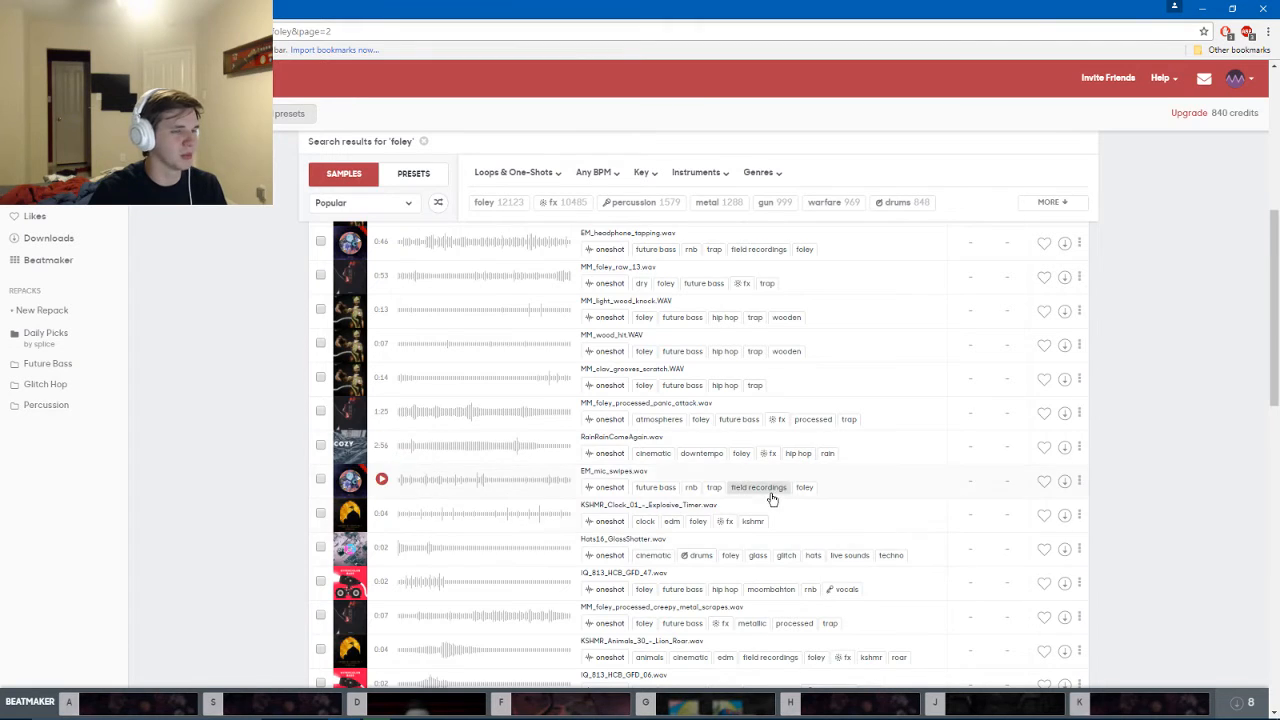
scroll(750, 488, up, 2)
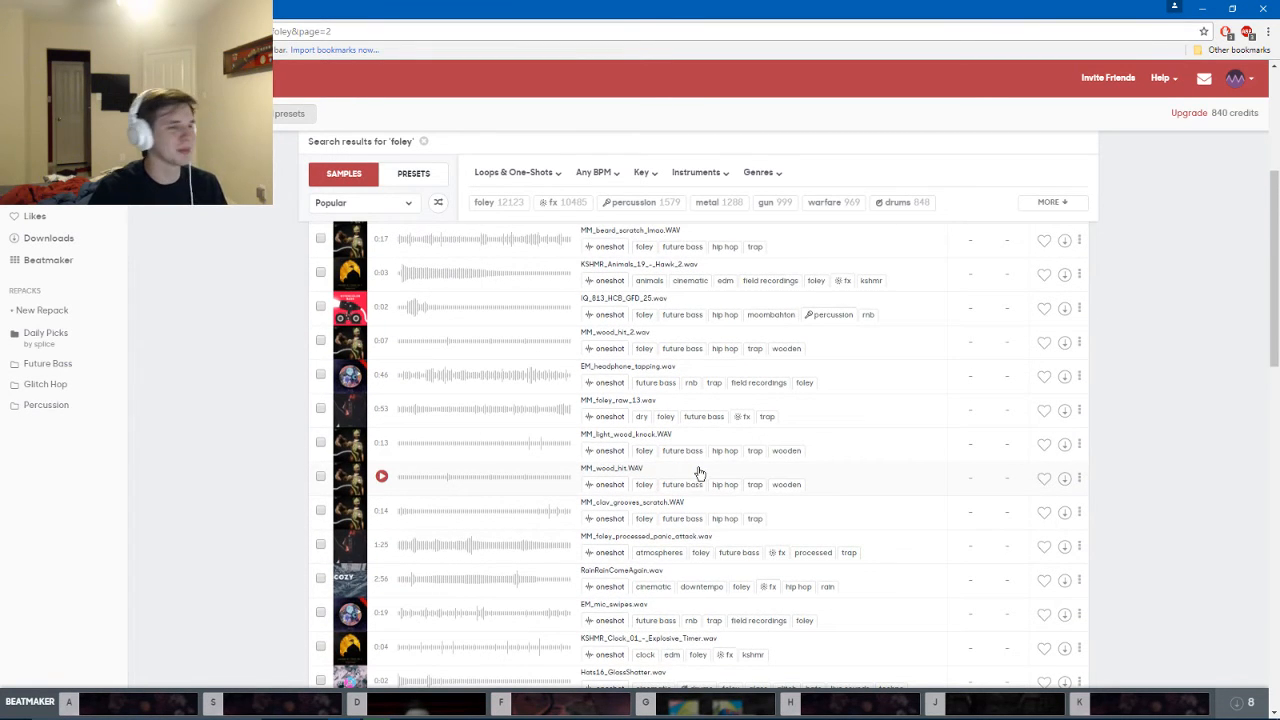
scroll(700, 640, down, 1)
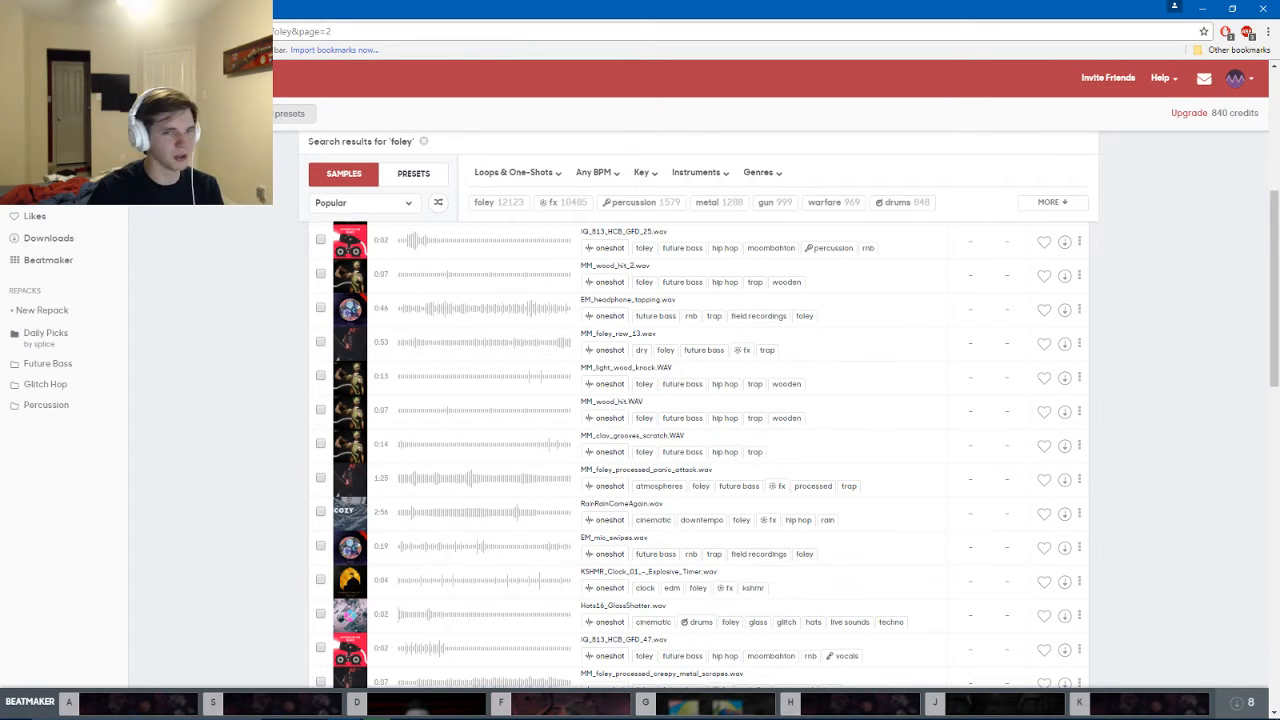
scroll(427, 520, down, 1)
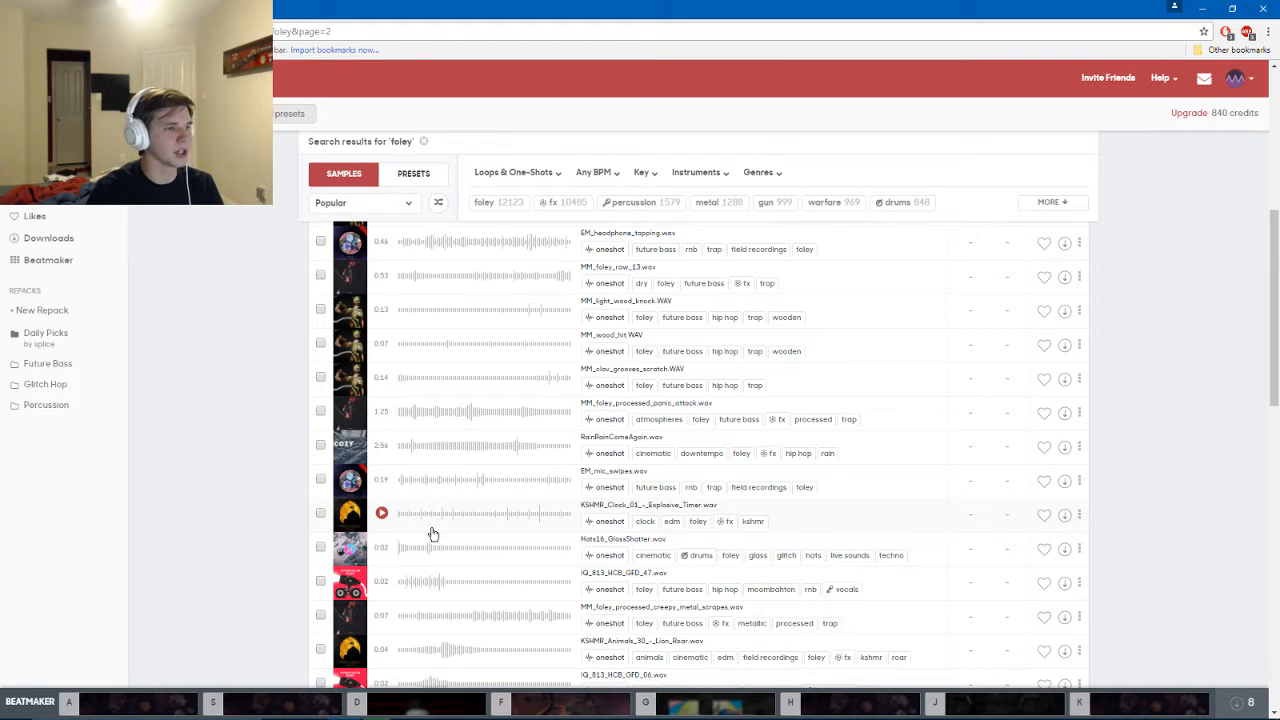
scroll(420, 541, down, 1)
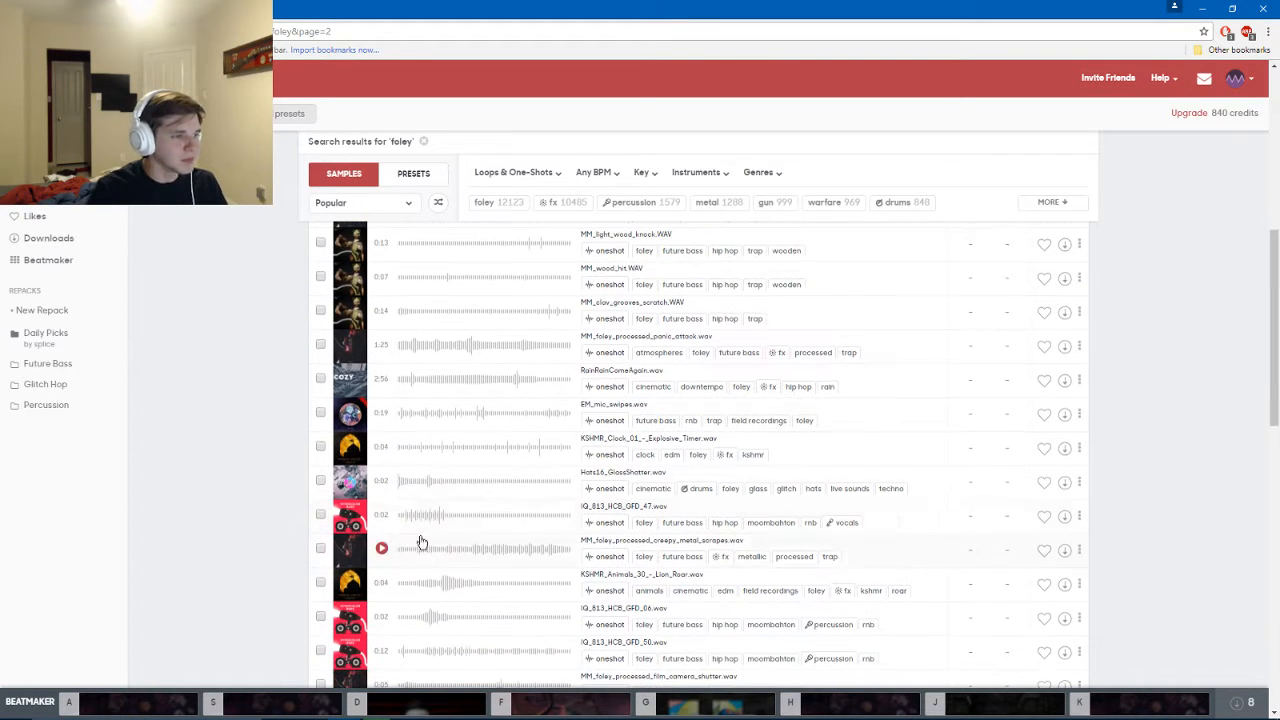
click(383, 482)
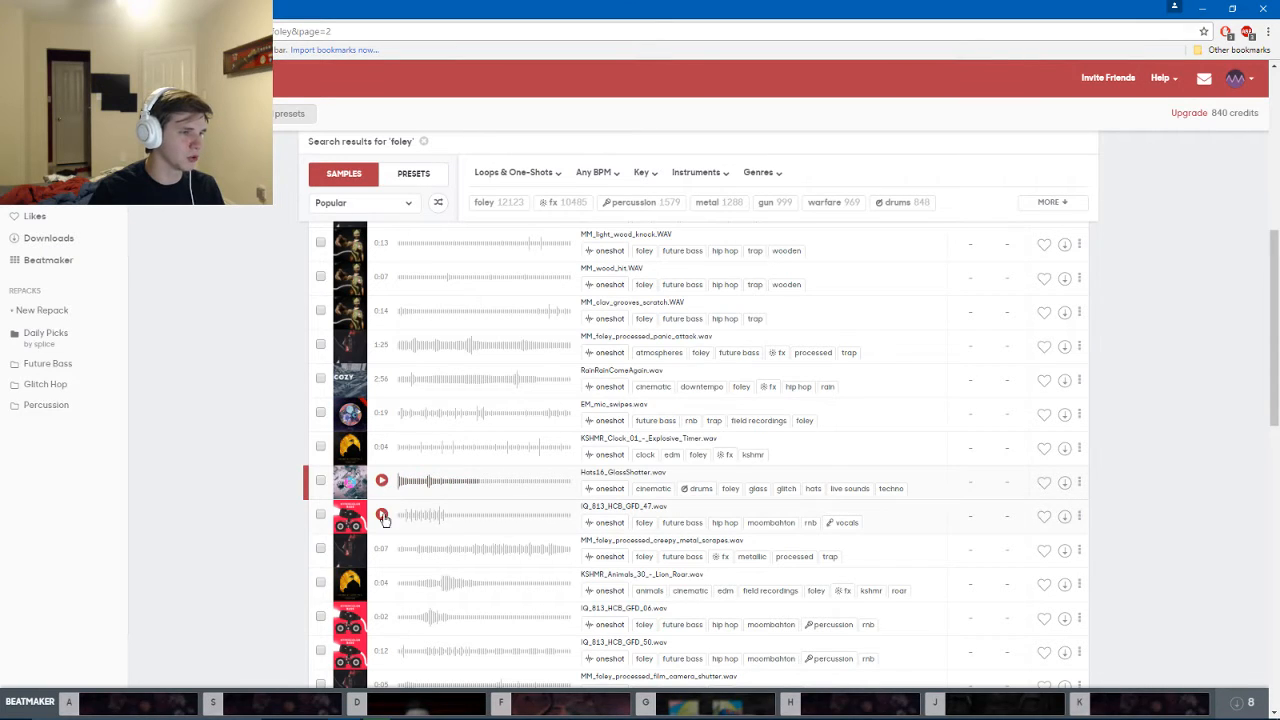
click(381, 515)
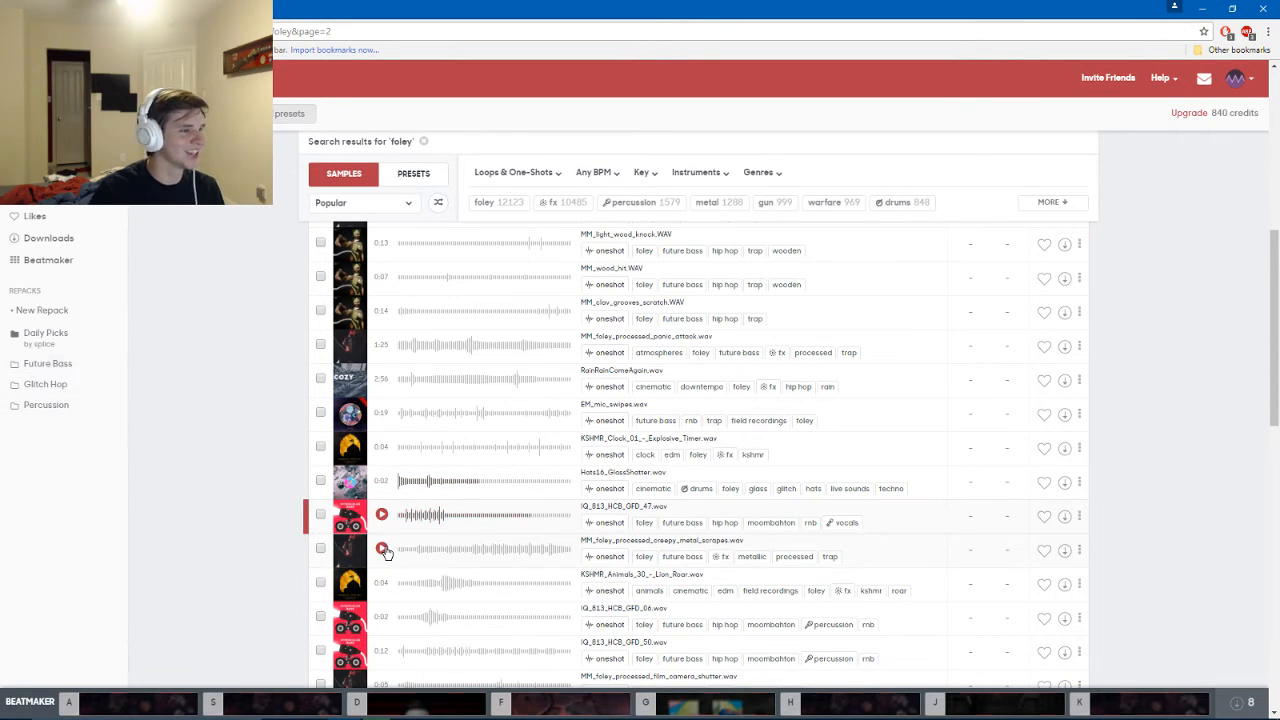
click(383, 549)
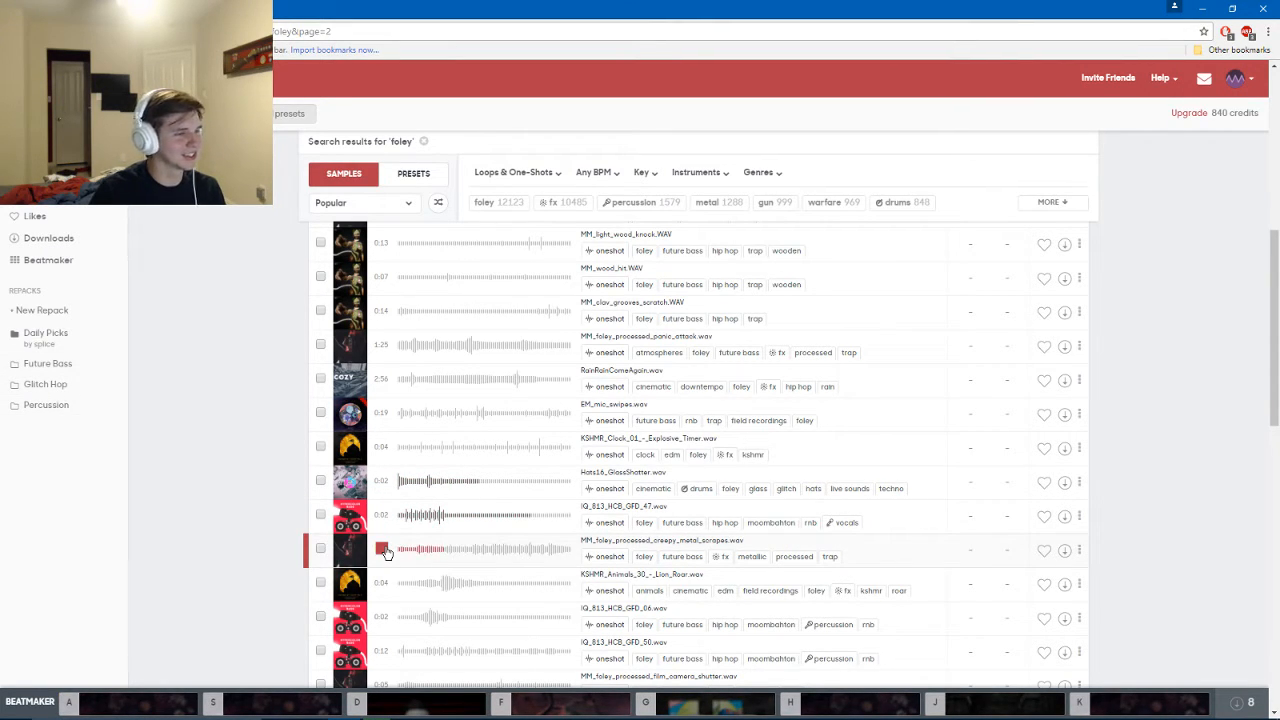
Preview MM_foley_raw_19.wav in the foley results and download it
scroll(385, 551, down, 1)
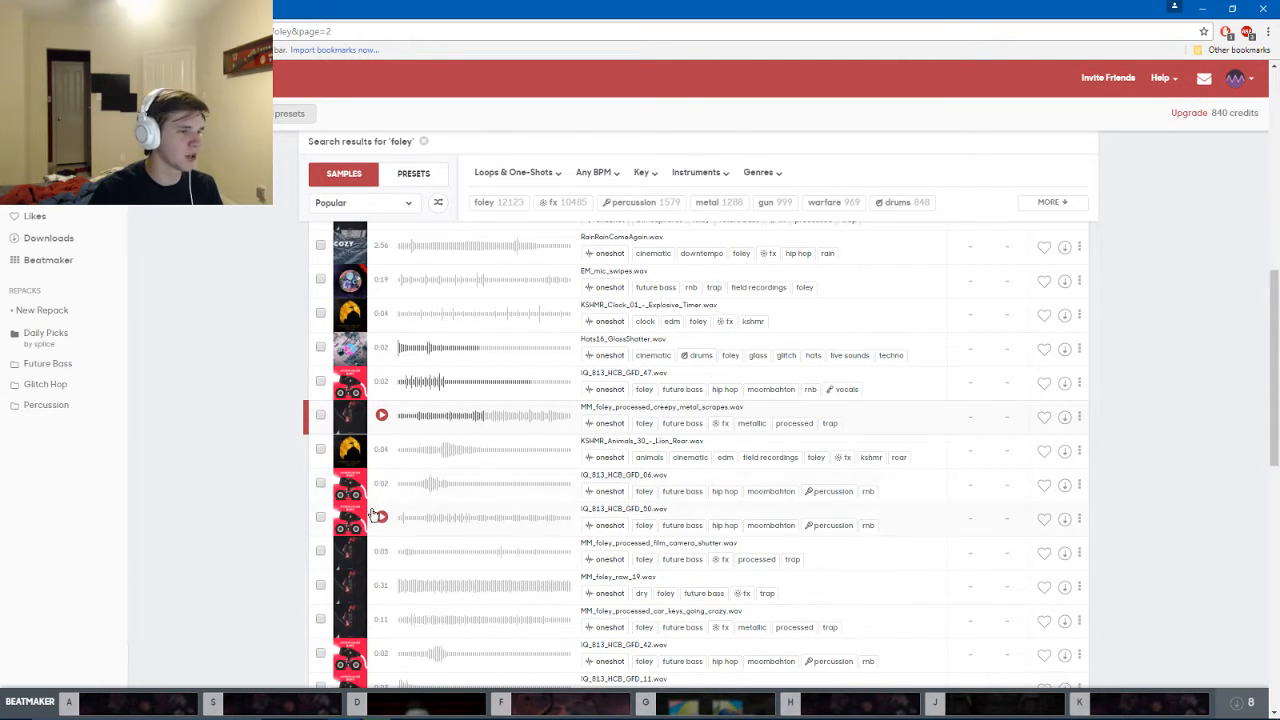
click(382, 586)
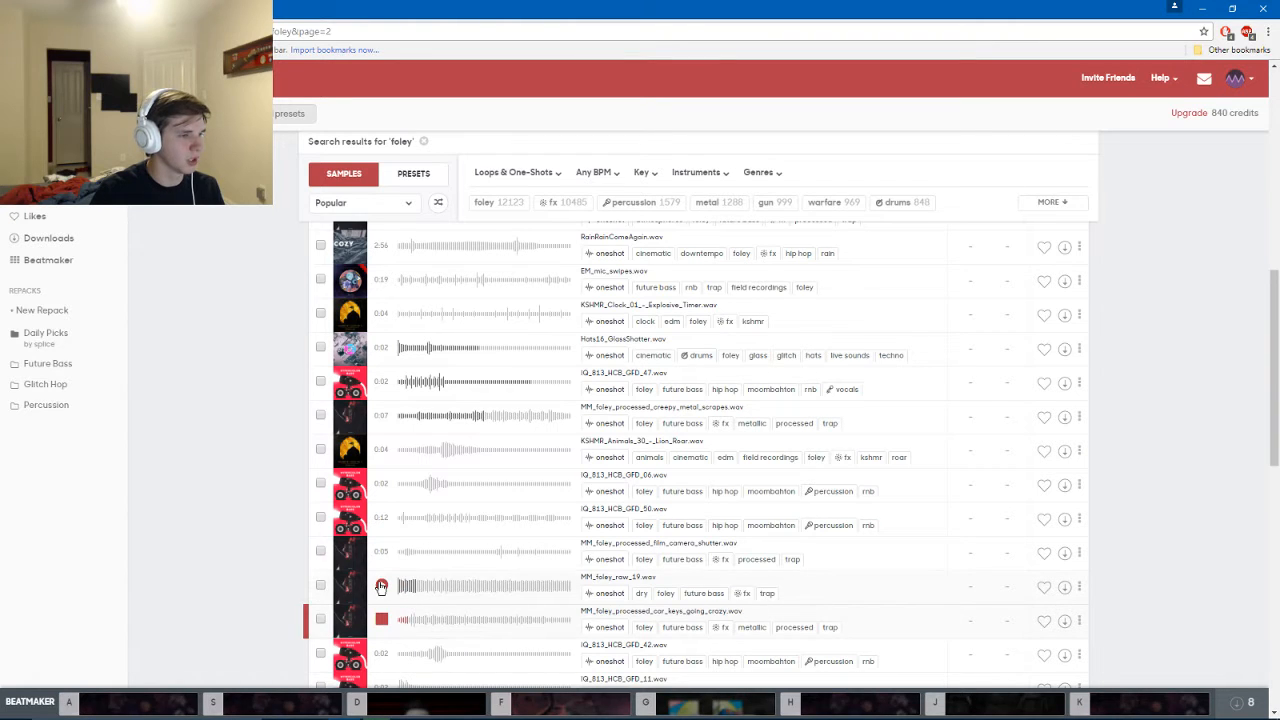
click(1063, 587)
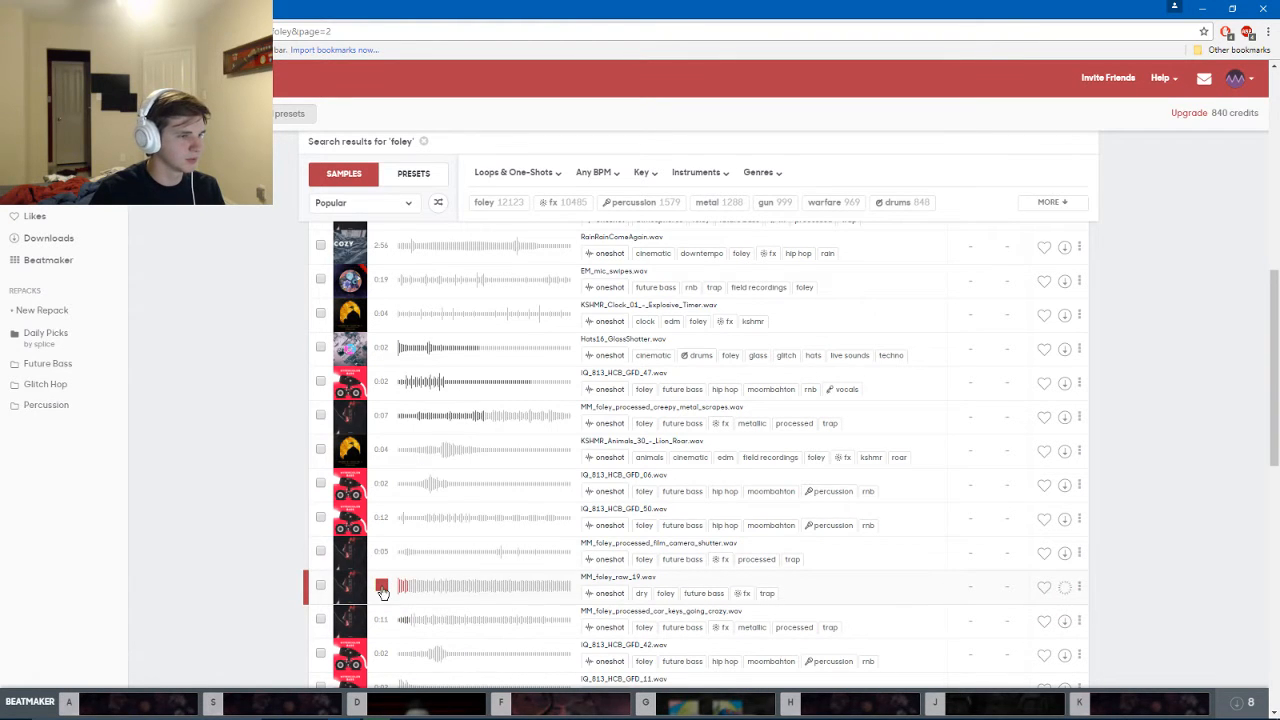
Preview Birds2.wav and the KSHMR_Animals_26 howl sample, and preview and download IQ_813_HCB_GFD_36.wav
scroll(484, 586, down, 2)
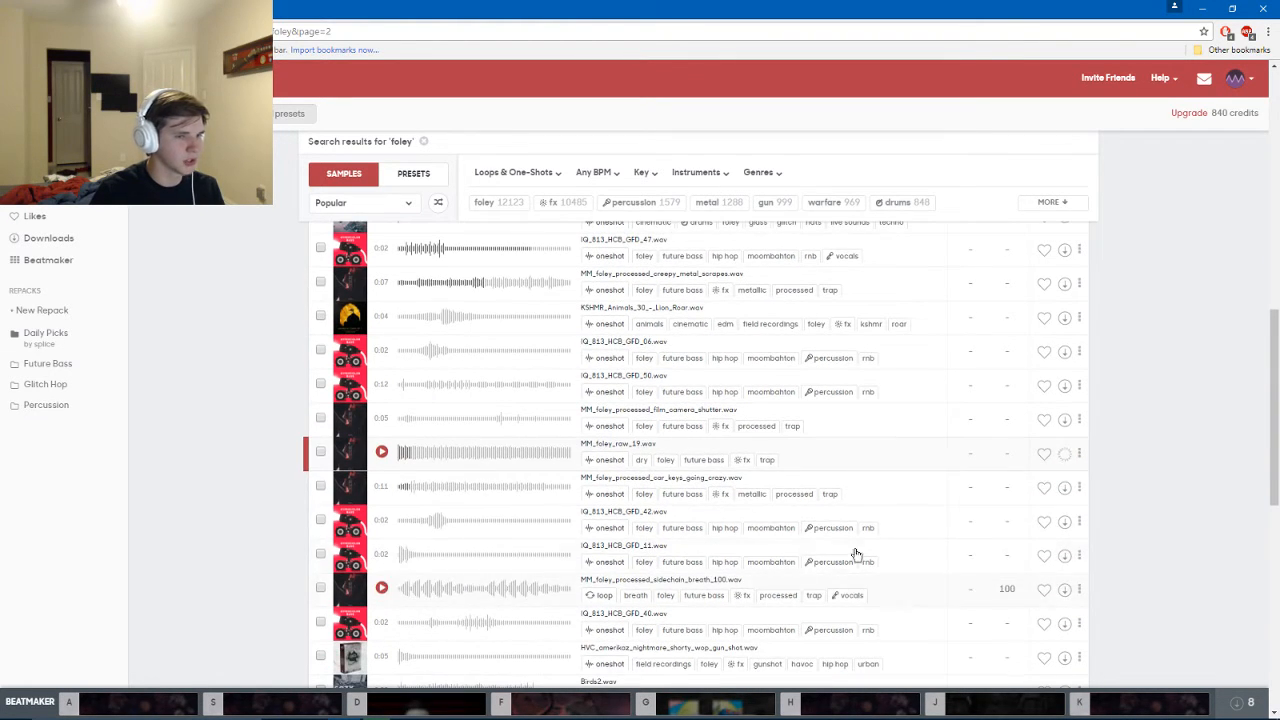
scroll(381, 569, down, 3)
click(381, 490)
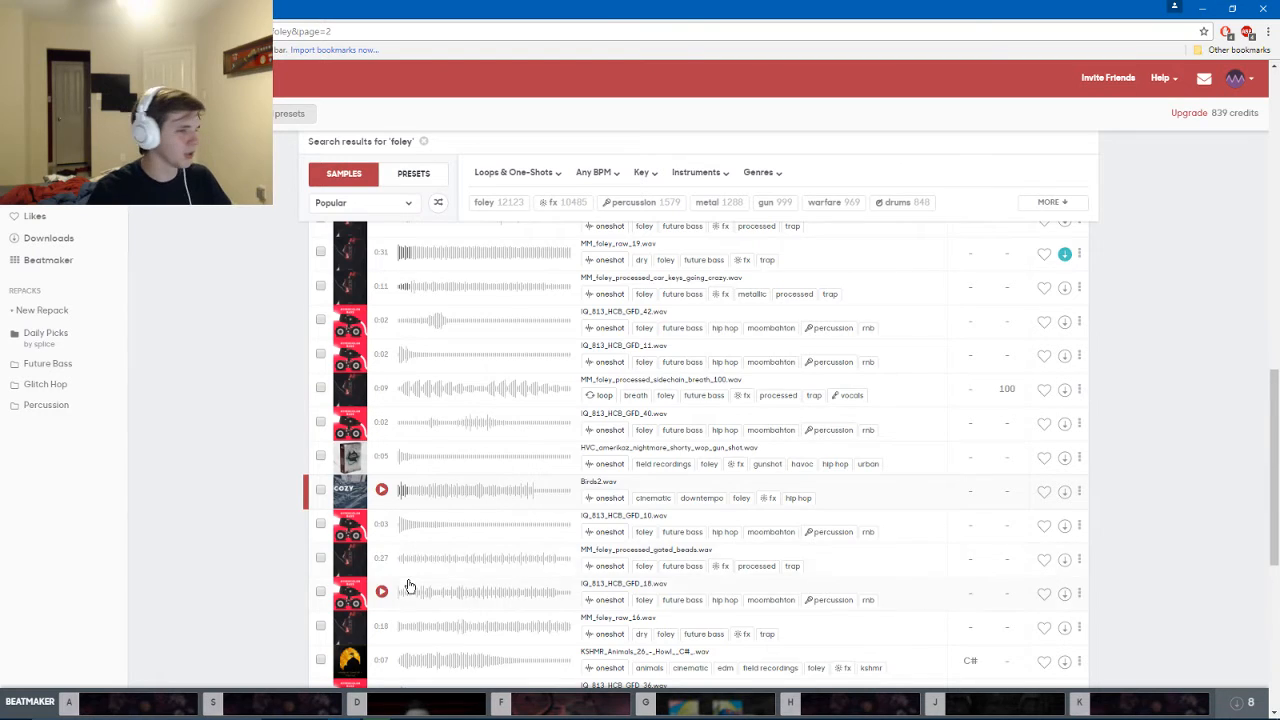
scroll(400, 560, down, 2)
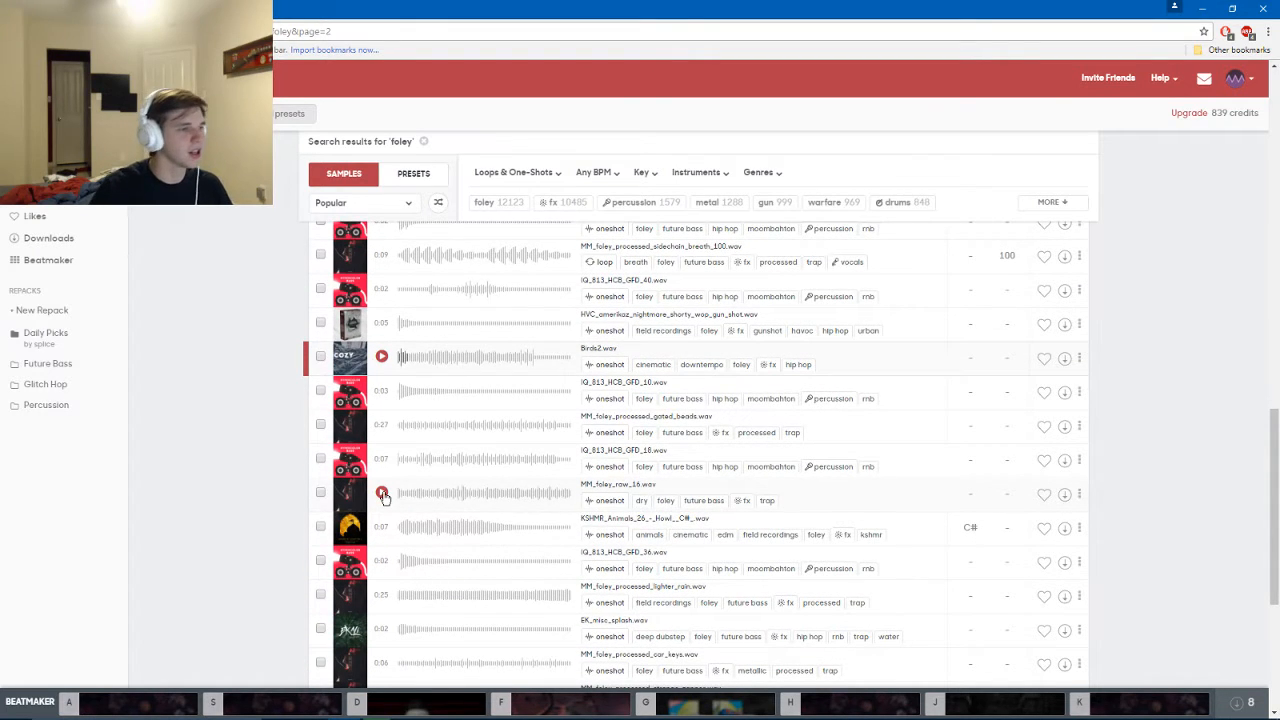
click(382, 528)
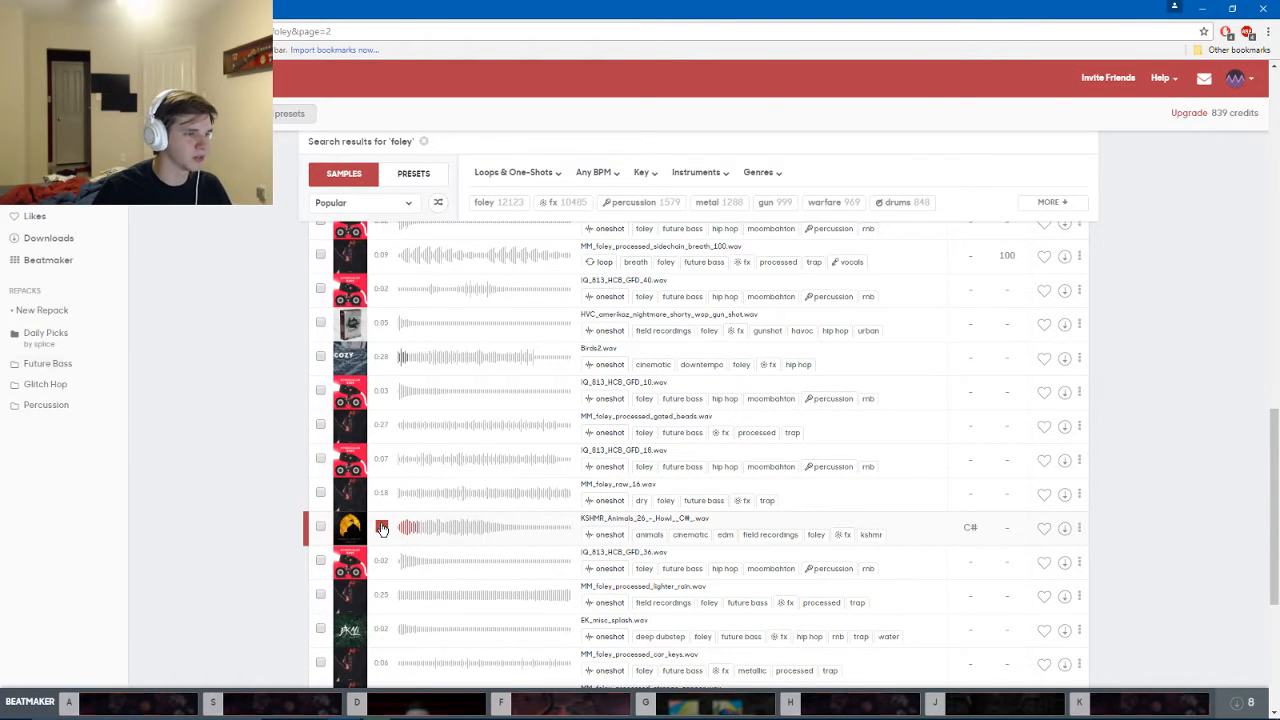
click(382, 561)
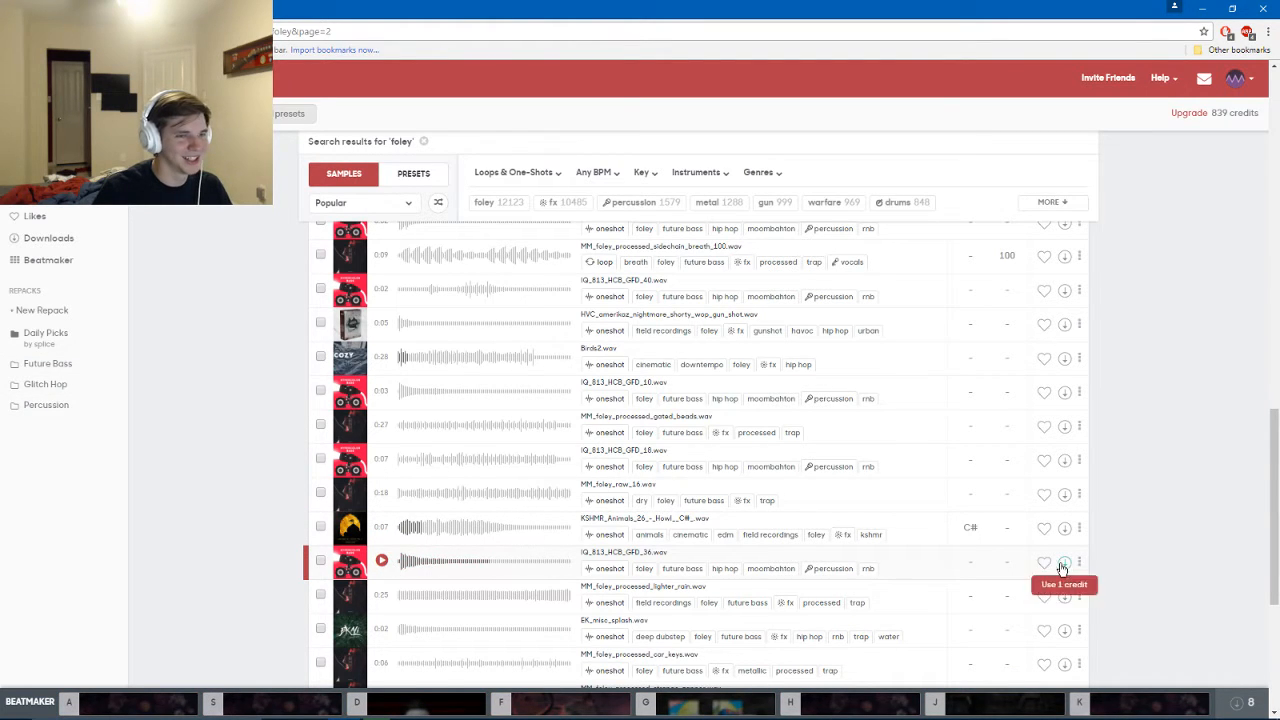
Compare MM_foley_processed_lighter_rain.wav with EK_misc_splash.wav by previewing both, and download EK_misc_splash.wav
scroll(380, 494, down, 2)
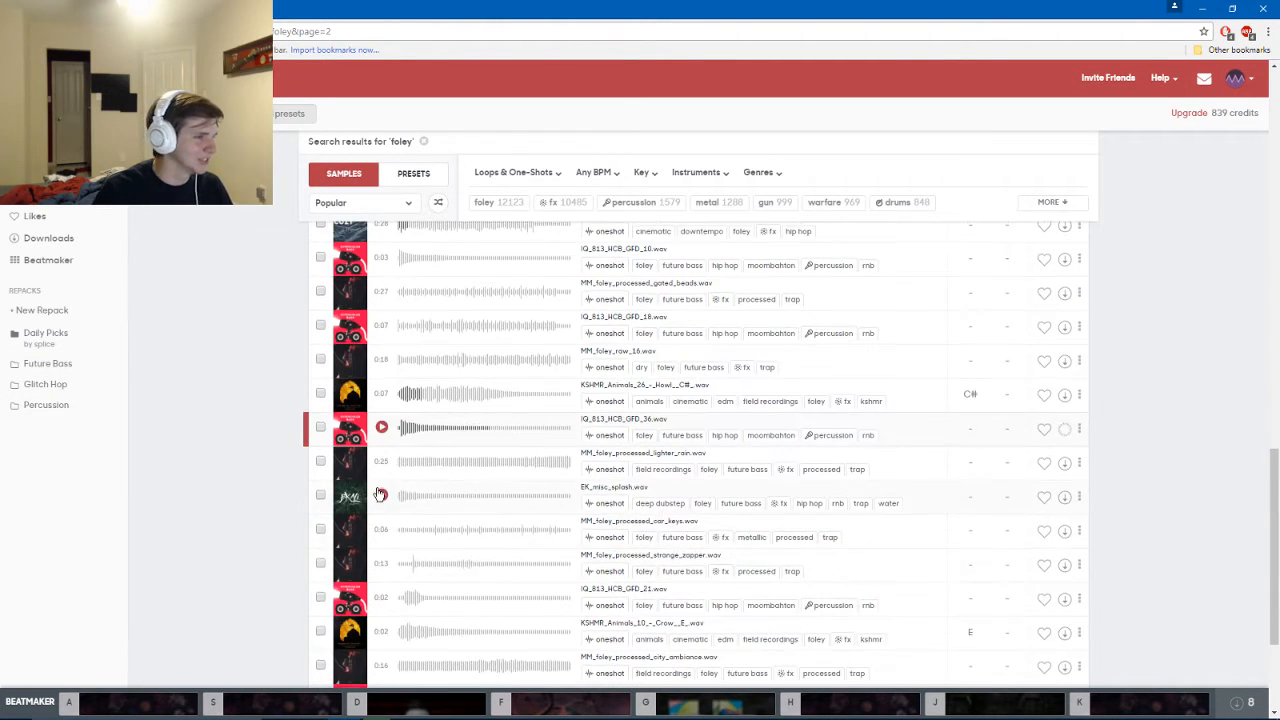
click(380, 494)
click(381, 462)
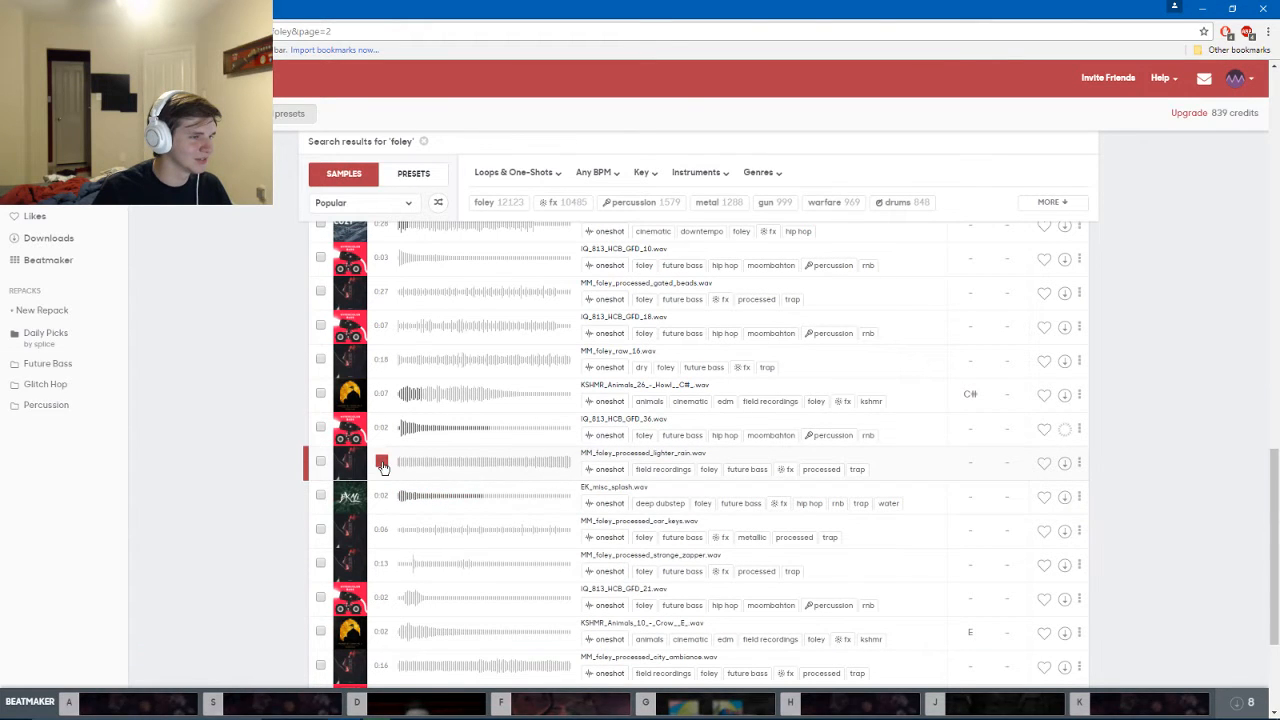
click(381, 494)
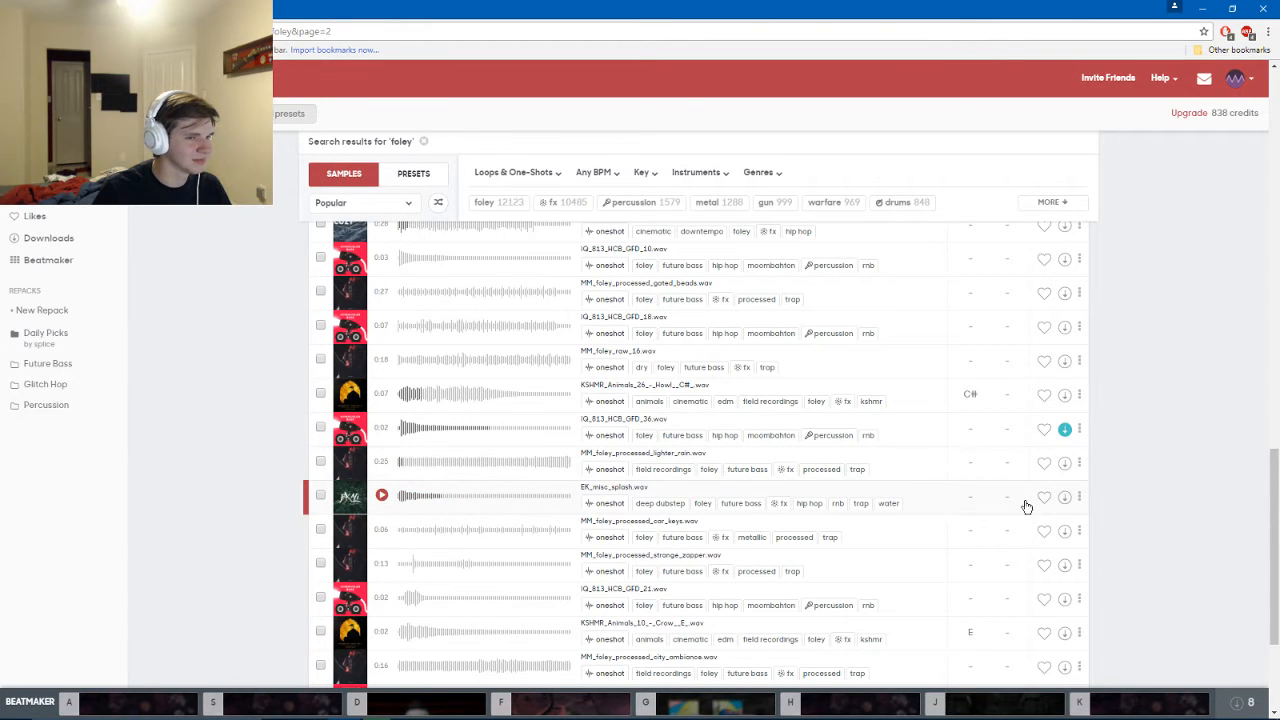
click(1064, 497)
Preview MM_foley_processed_strange_zapper.wav and IQ_813_HCB_GFD_21.wav, and download MM_foley_processed_strange_zapper.wav
scroll(731, 563, down, 2)
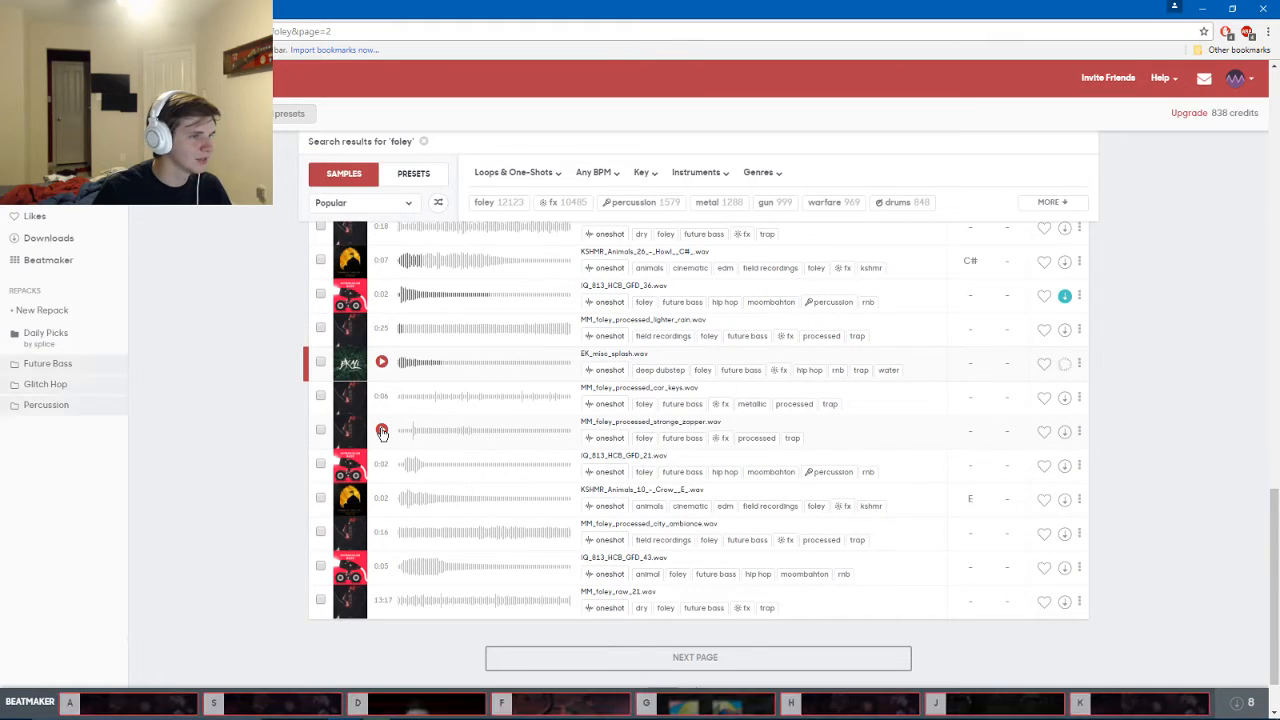
click(381, 431)
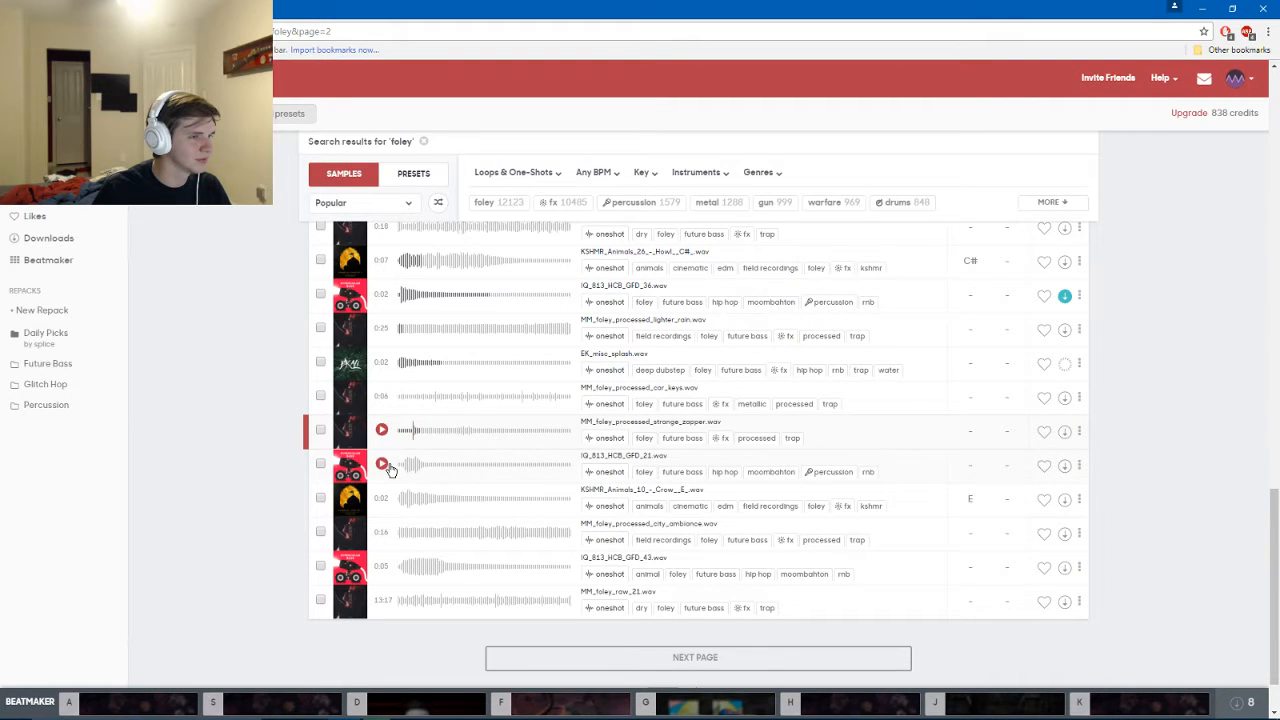
click(381, 466)
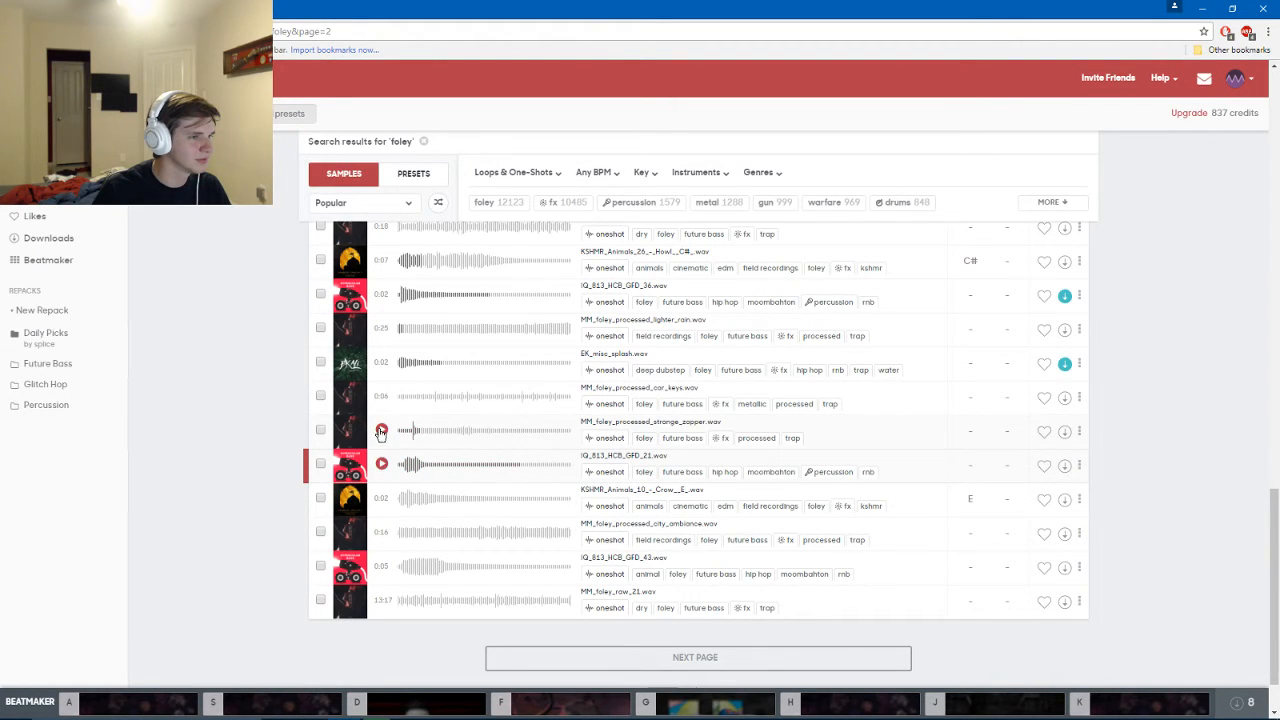
click(381, 431)
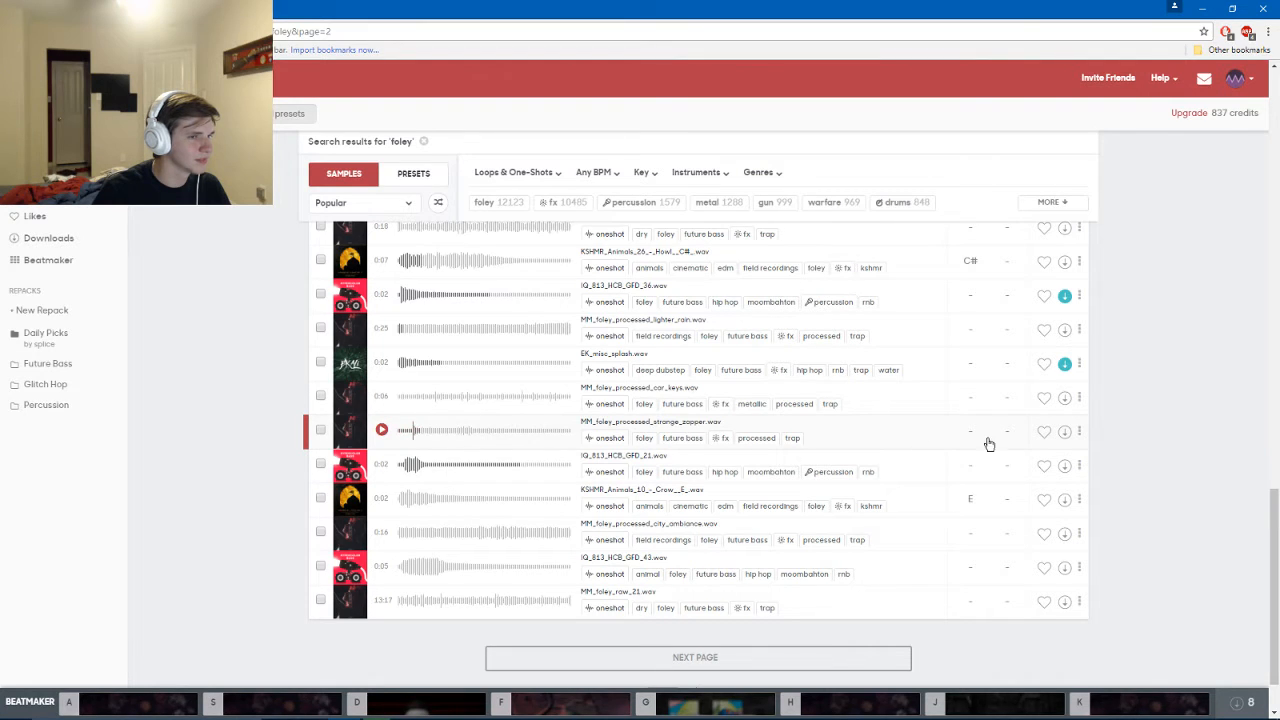
click(1064, 431)
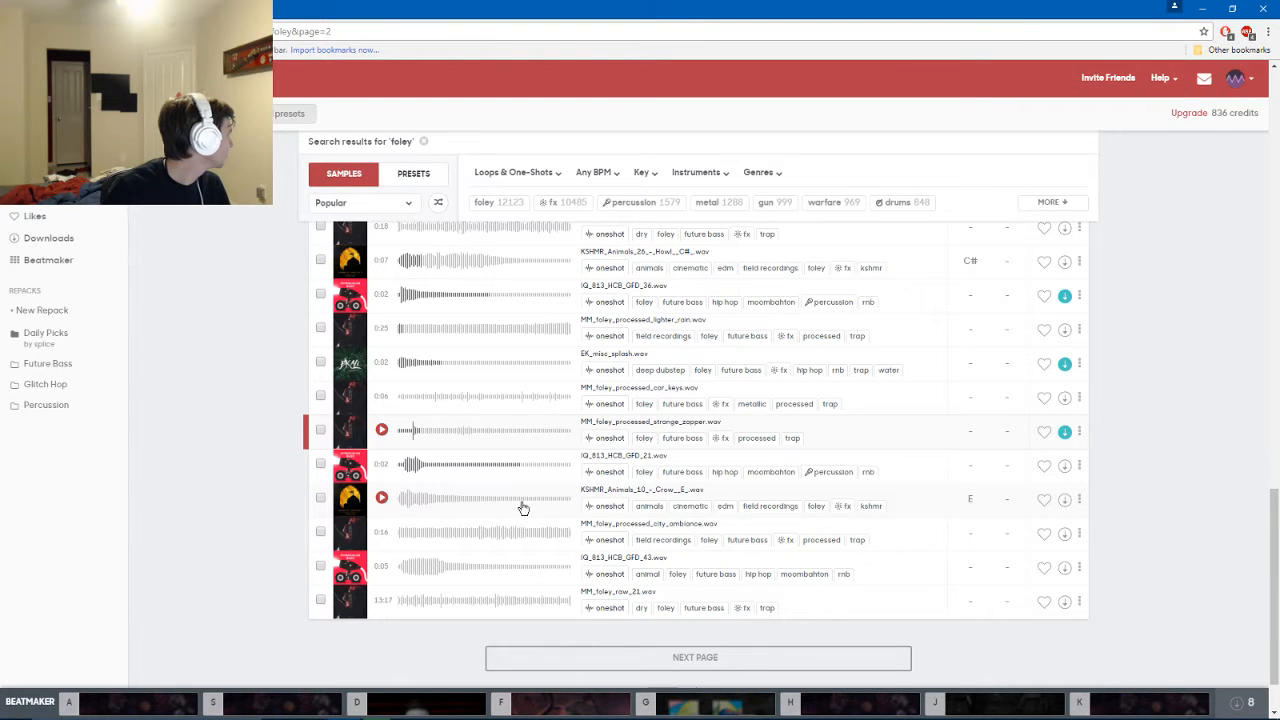
Preview IQ_813_HCB_GFD_43.wav and MM_foley_raw_21.wav at the end of the second results page
scroll(590, 475, down, 1)
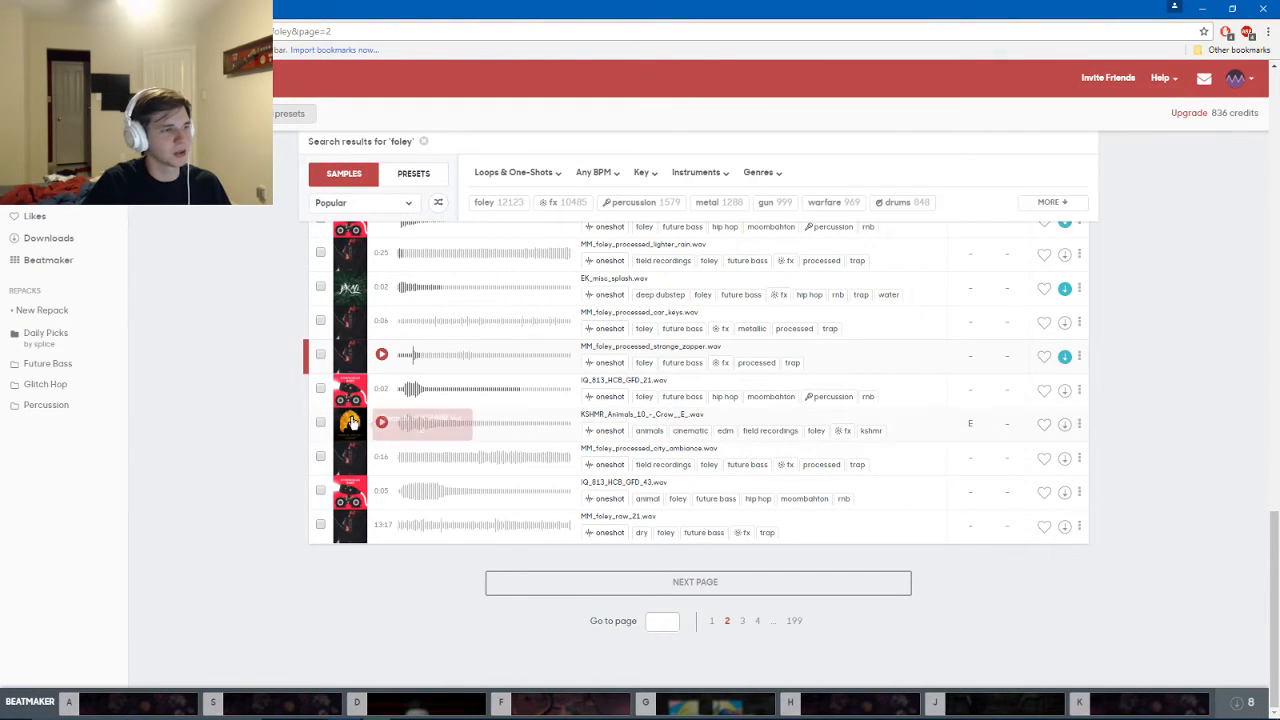
click(382, 491)
click(382, 526)
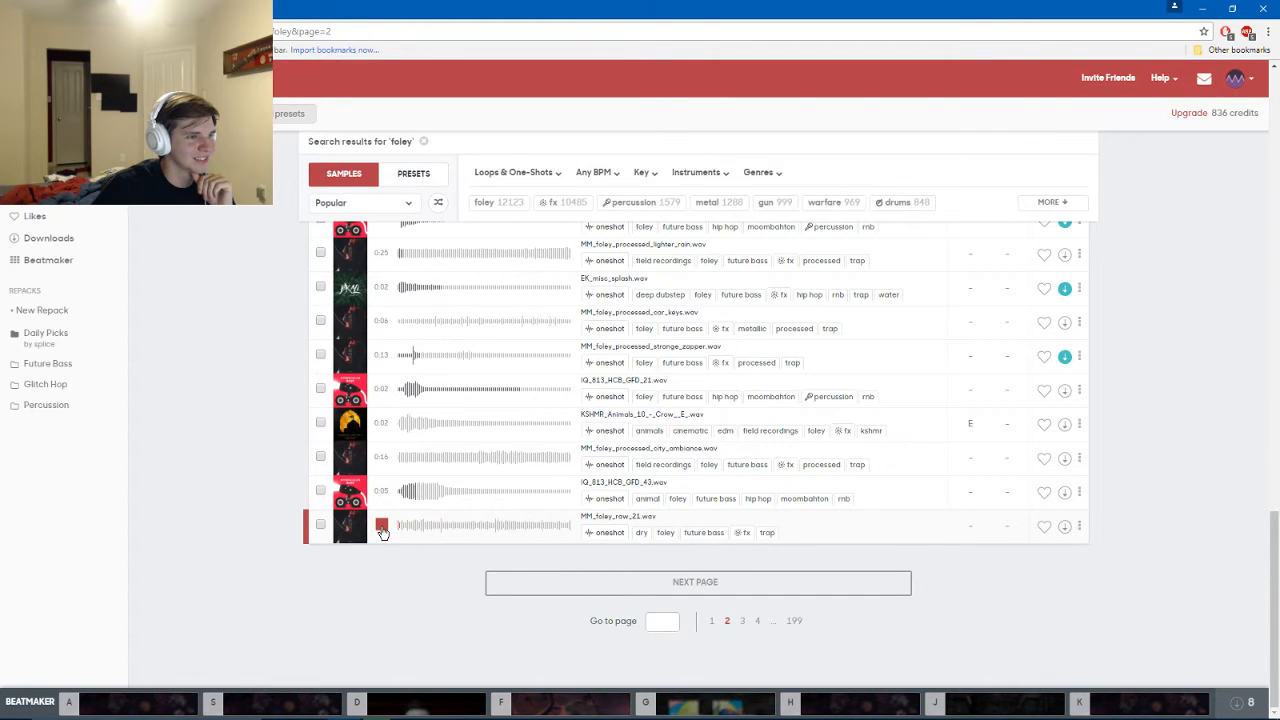
Go to page 3 of the foley results, preview MM_foley_processed_camera_roll_shake.wav and Bpm140_Zippy_03.wav, and download Bpm140_Zippy_03.wav
click(741, 622)
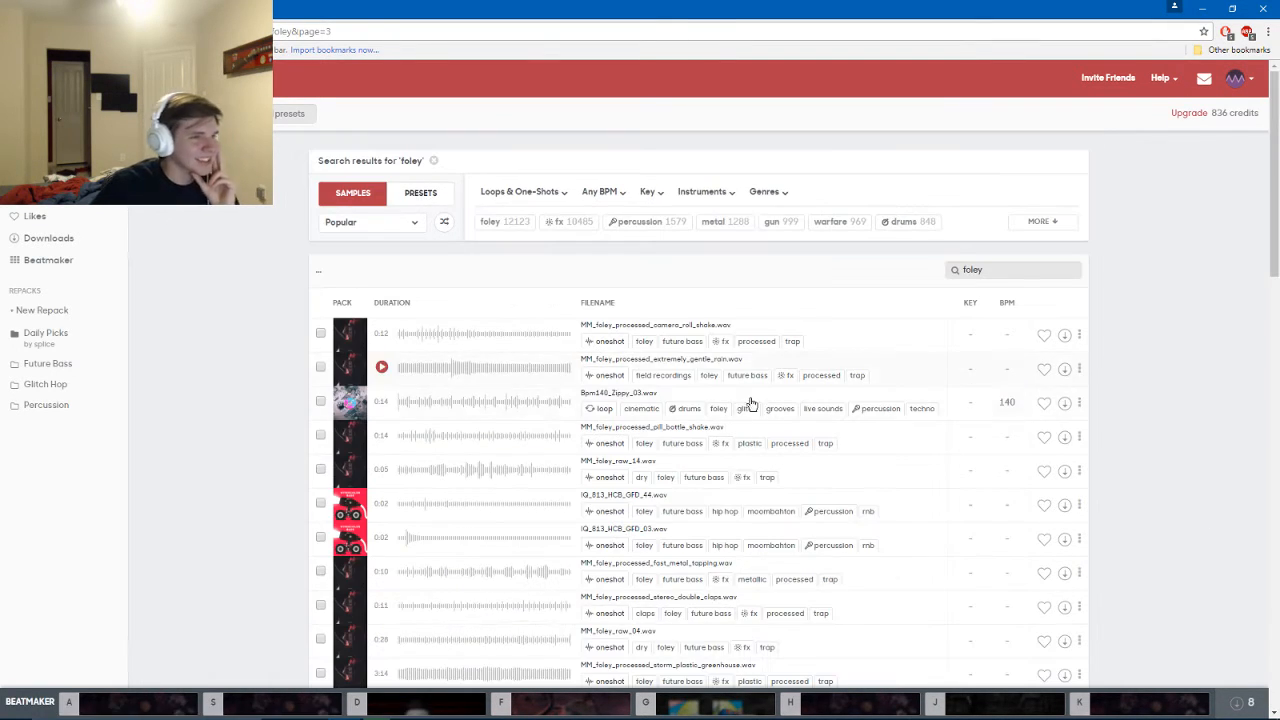
click(381, 335)
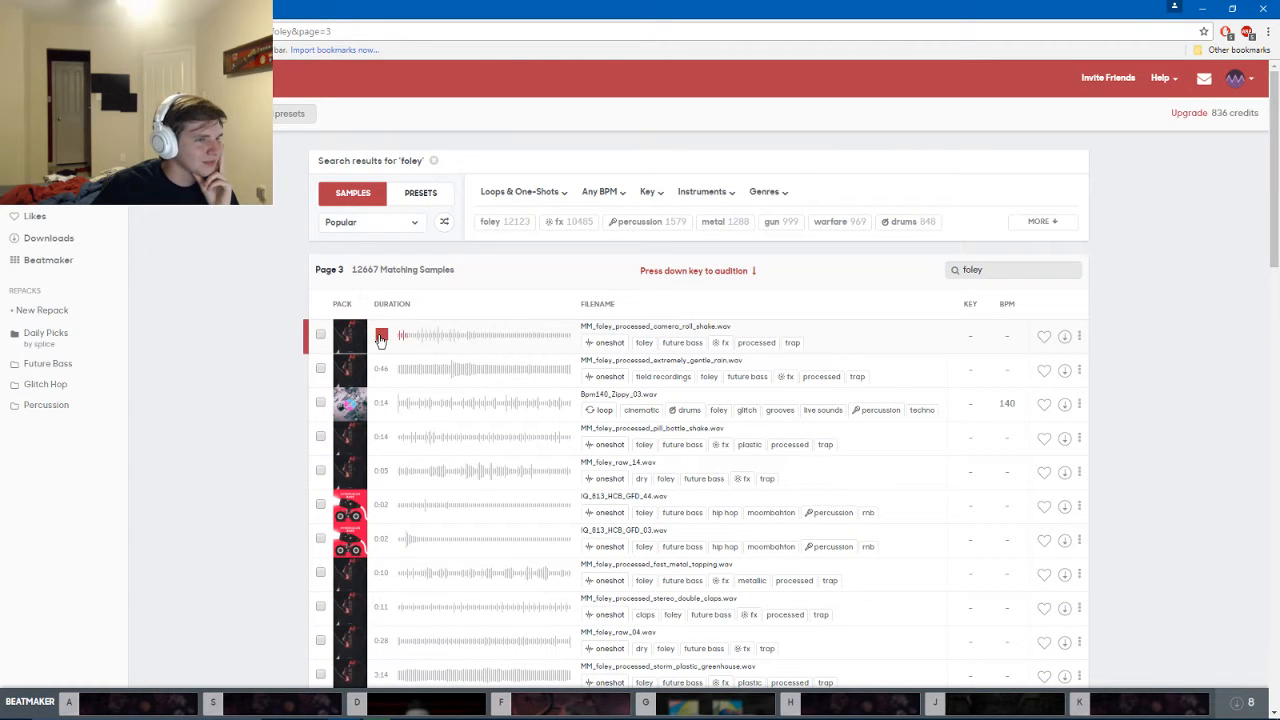
click(381, 403)
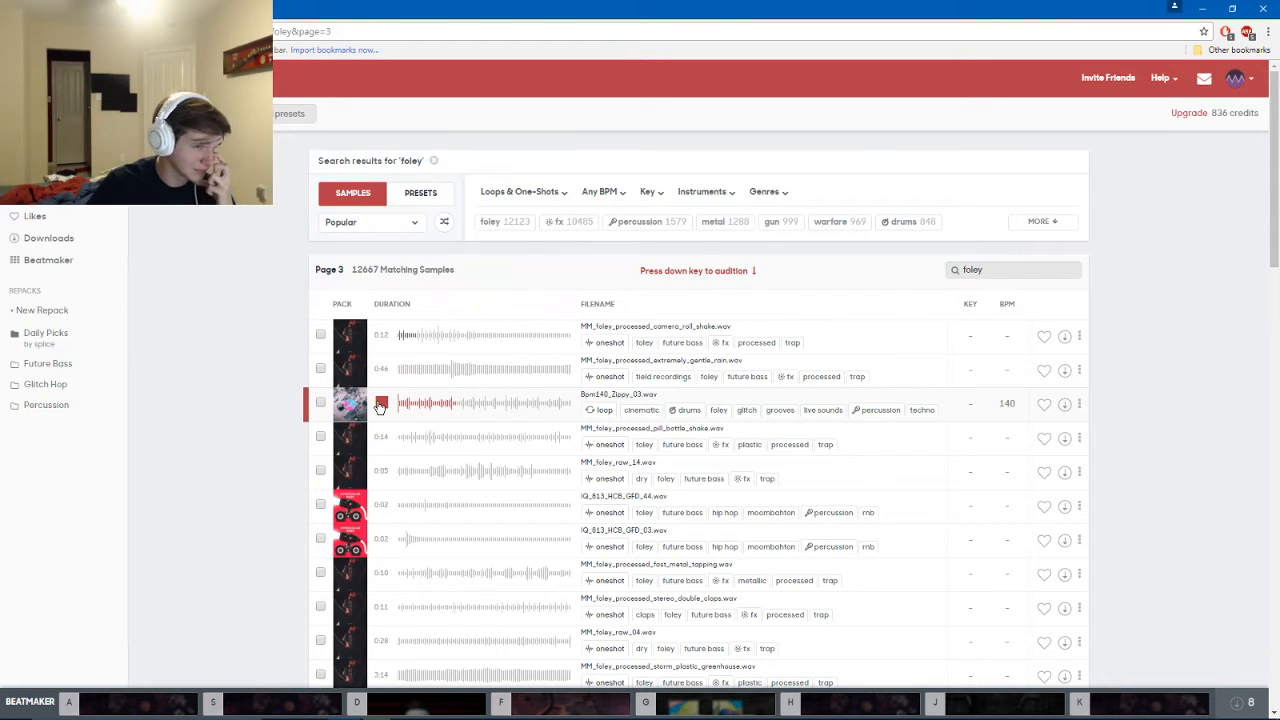
click(381, 403)
click(1064, 403)
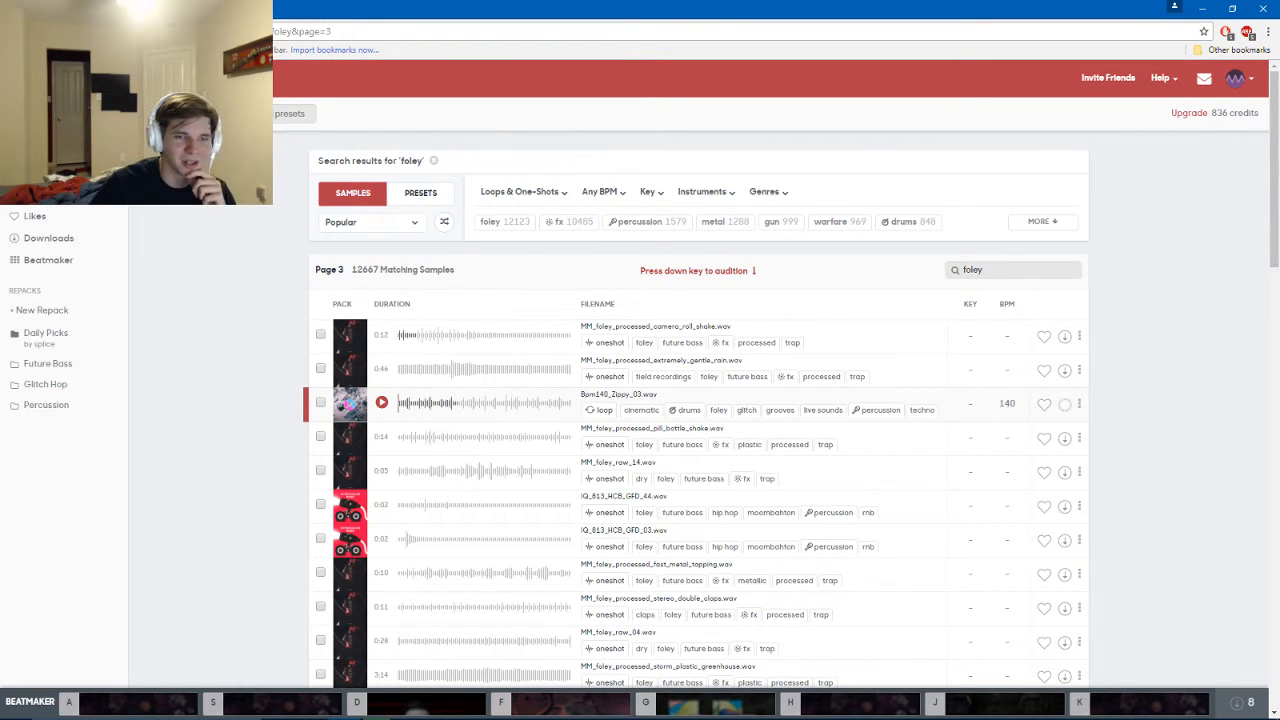
key(super)
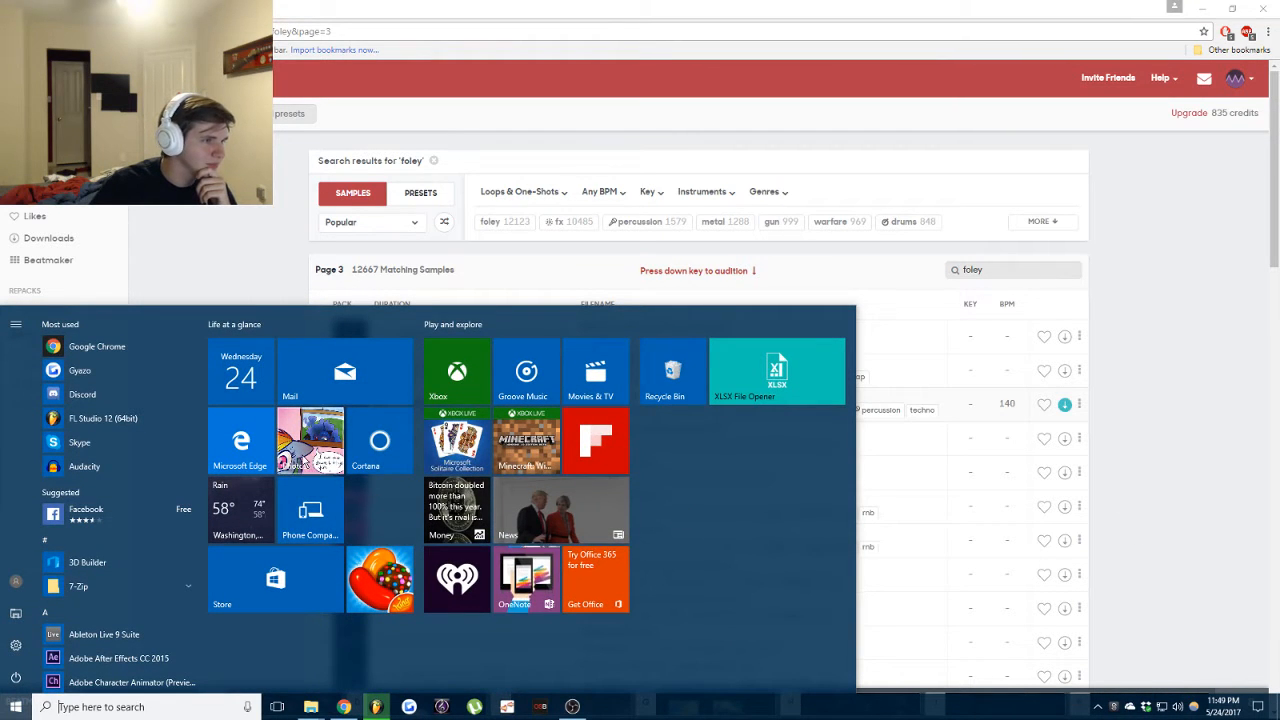
click(313, 450)
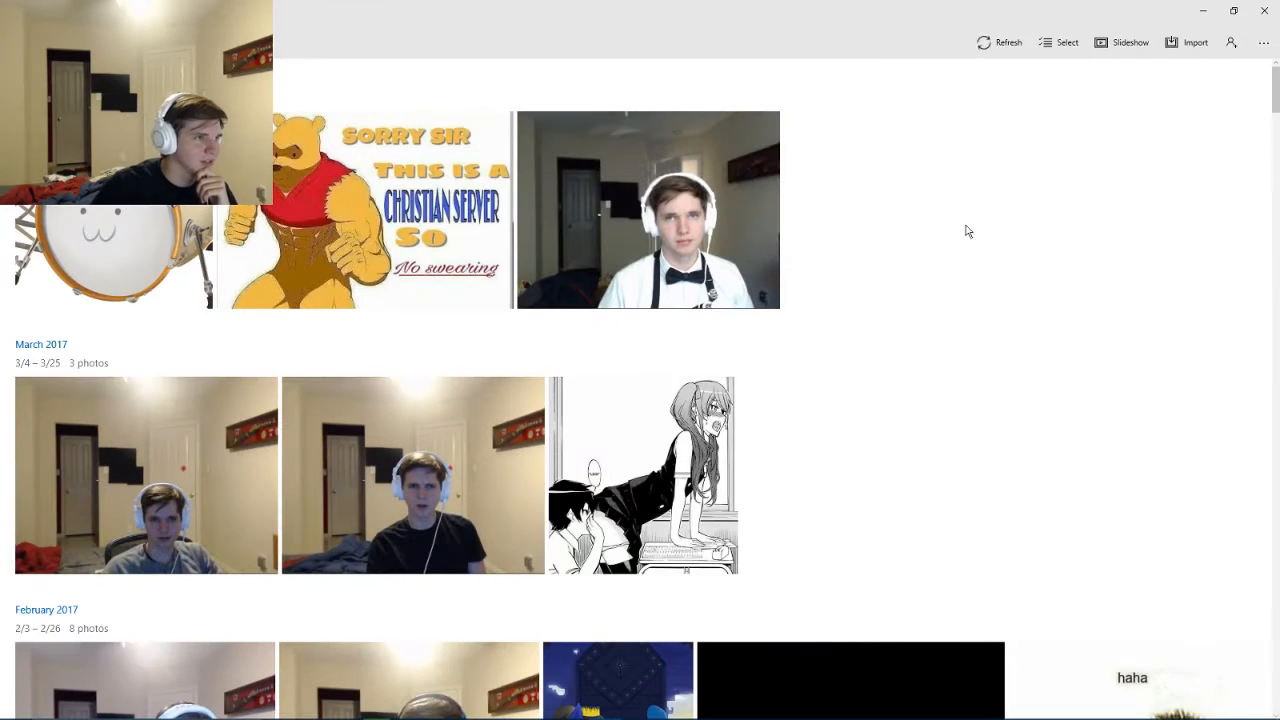
click(1264, 10)
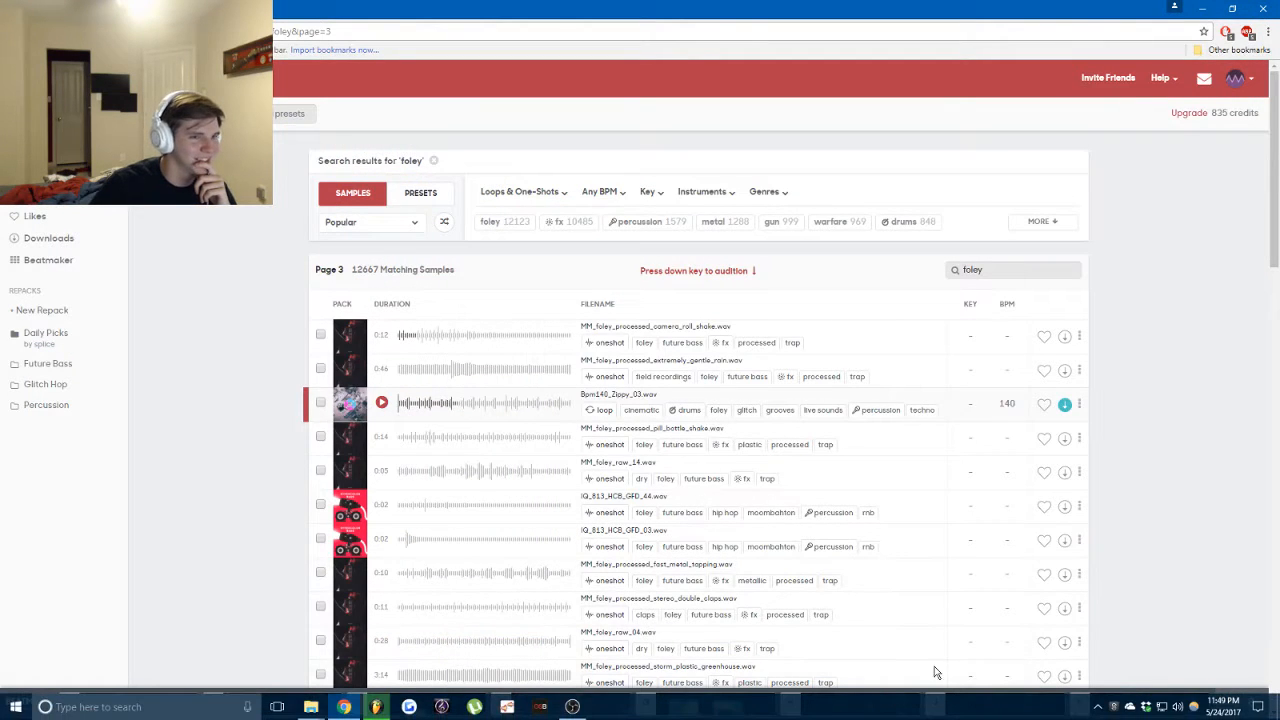
Locate the downloaded Bpm140_Zippy_03 through the Splice app and place it in the FL Studio playlist on Track 14 at bar 34
click(1113, 707)
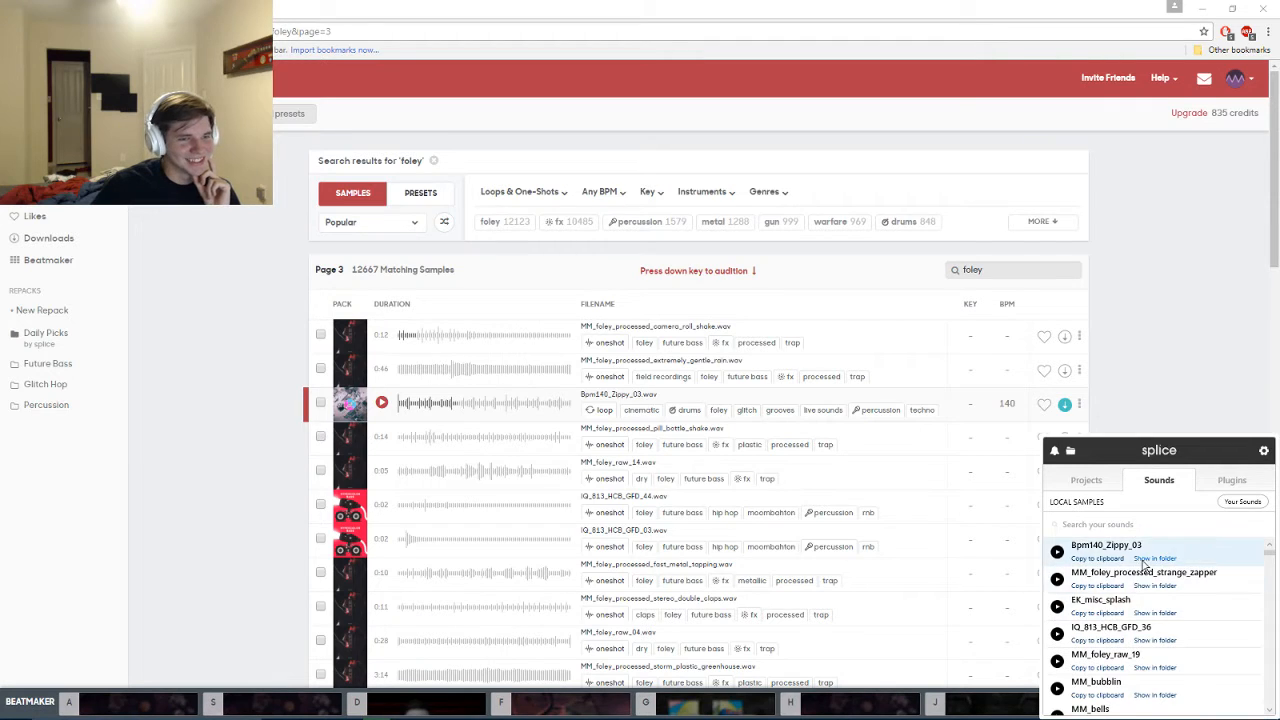
click(1150, 559)
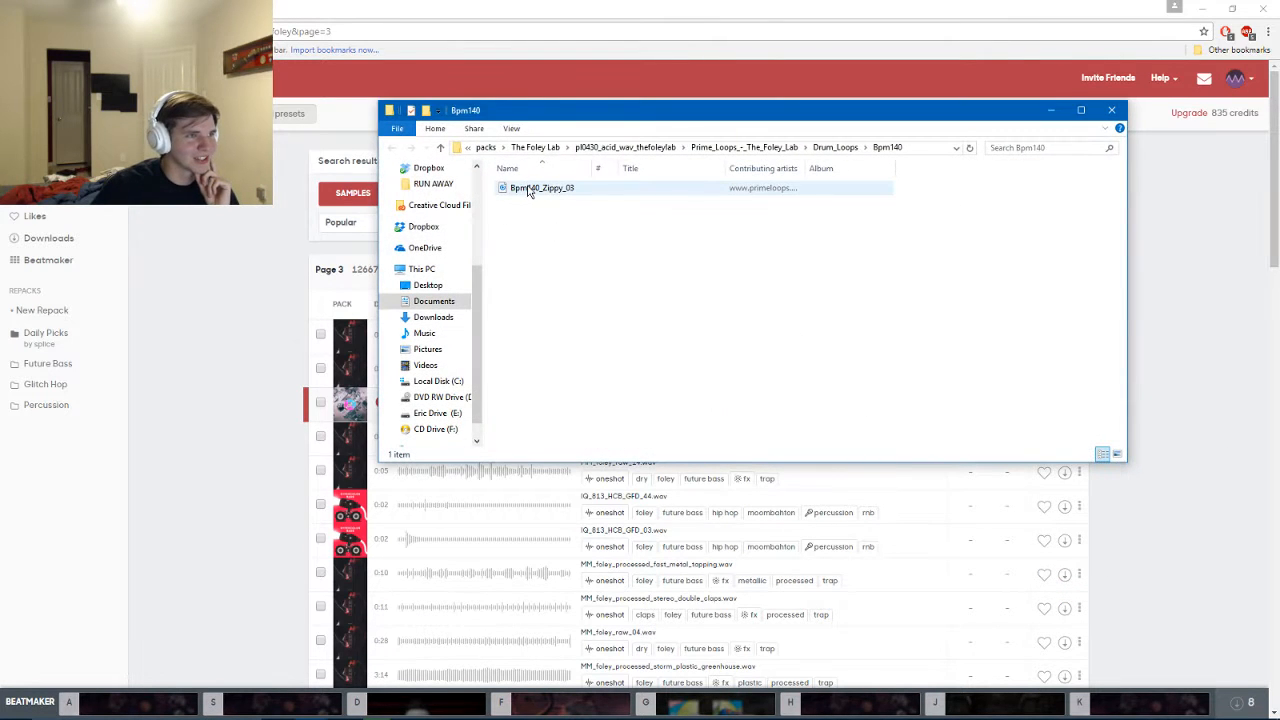
key(alt+Tab)
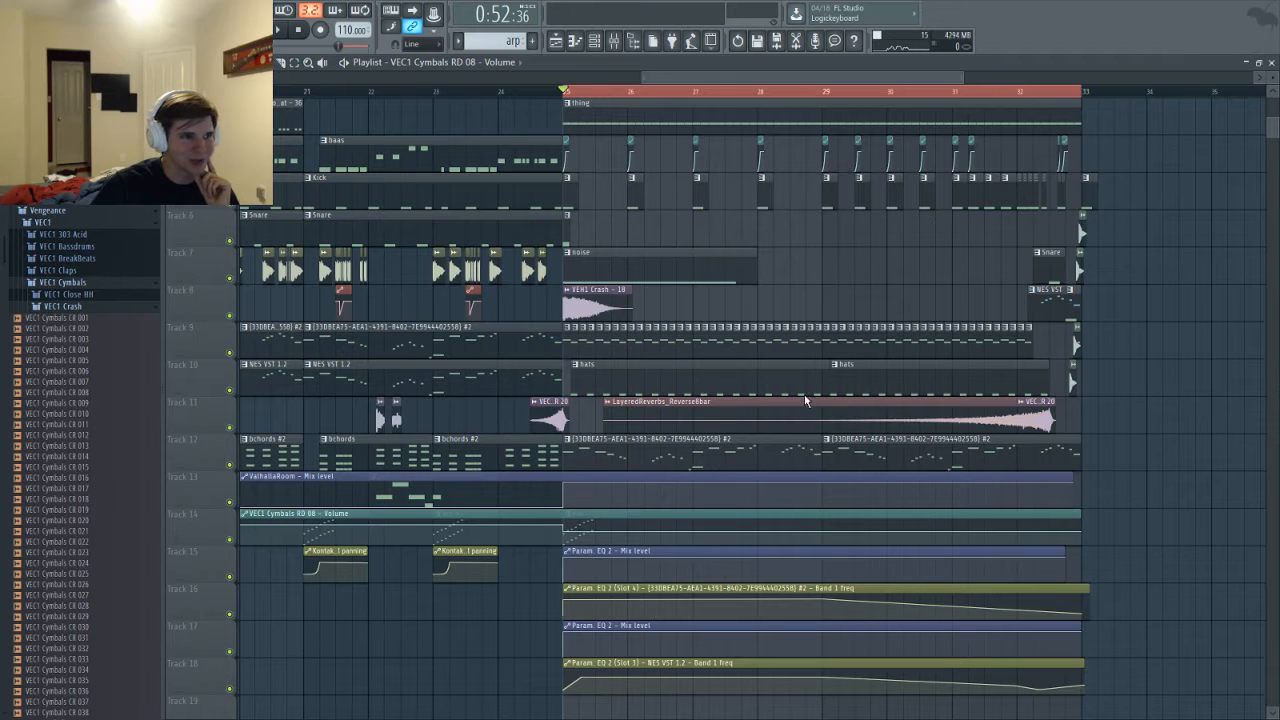
drag(1181, 533, 1157, 526)
scroll(1157, 526, down, 1)
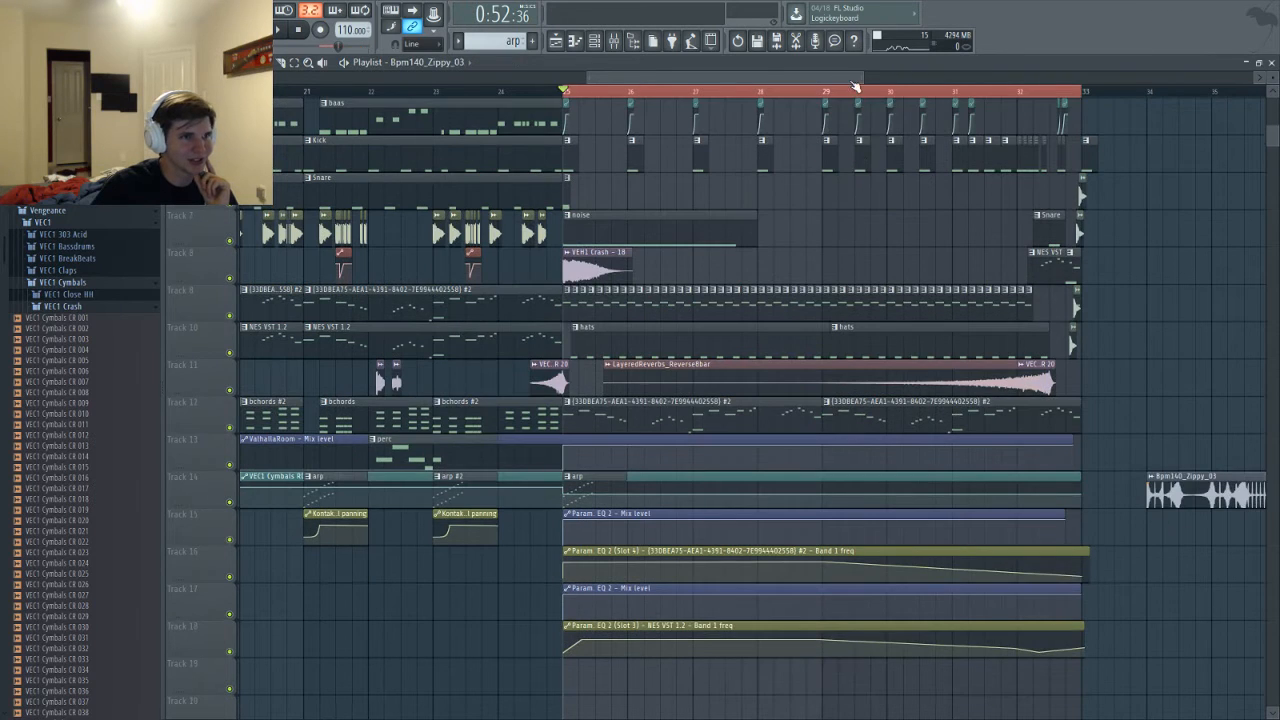
Move the Bpm140_Zippy_03 clip to Track 19 at bar 25 and play the section with the clip's channel settings open
drag(859, 77, 1124, 77)
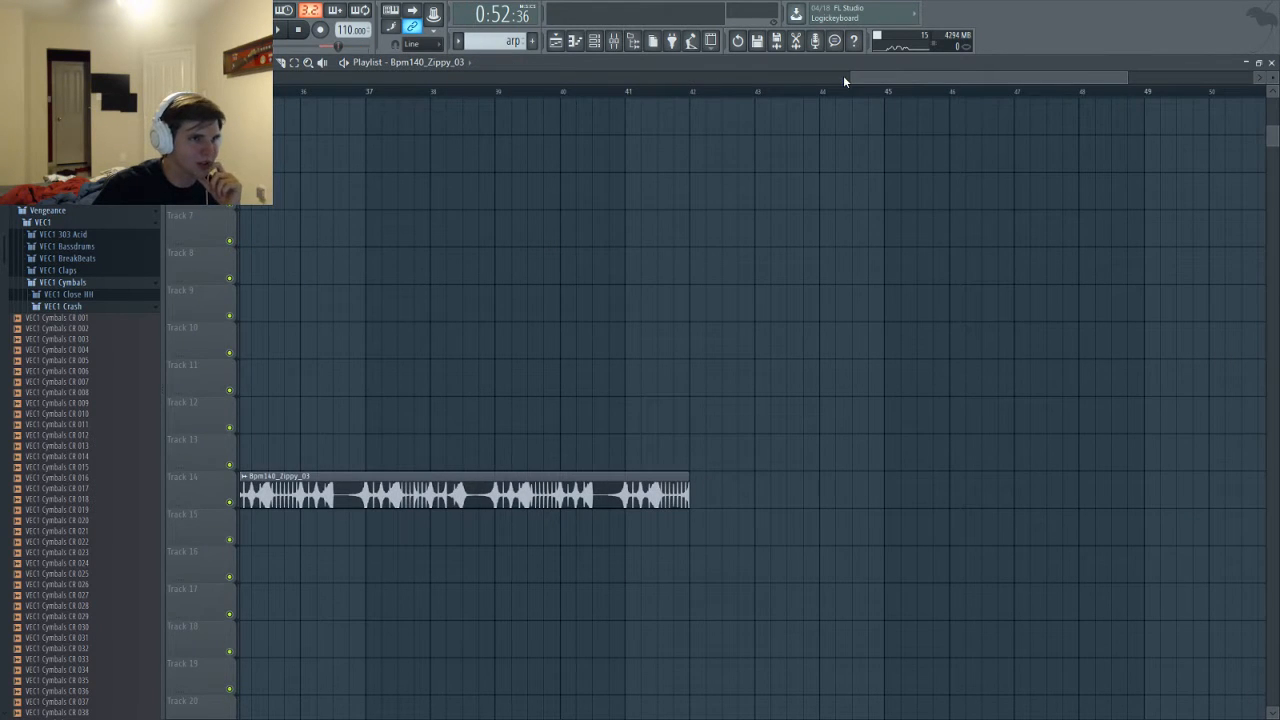
drag(848, 77, 282, 77)
drag(966, 517, 776, 680)
scroll(776, 680, up, 4)
key(space)
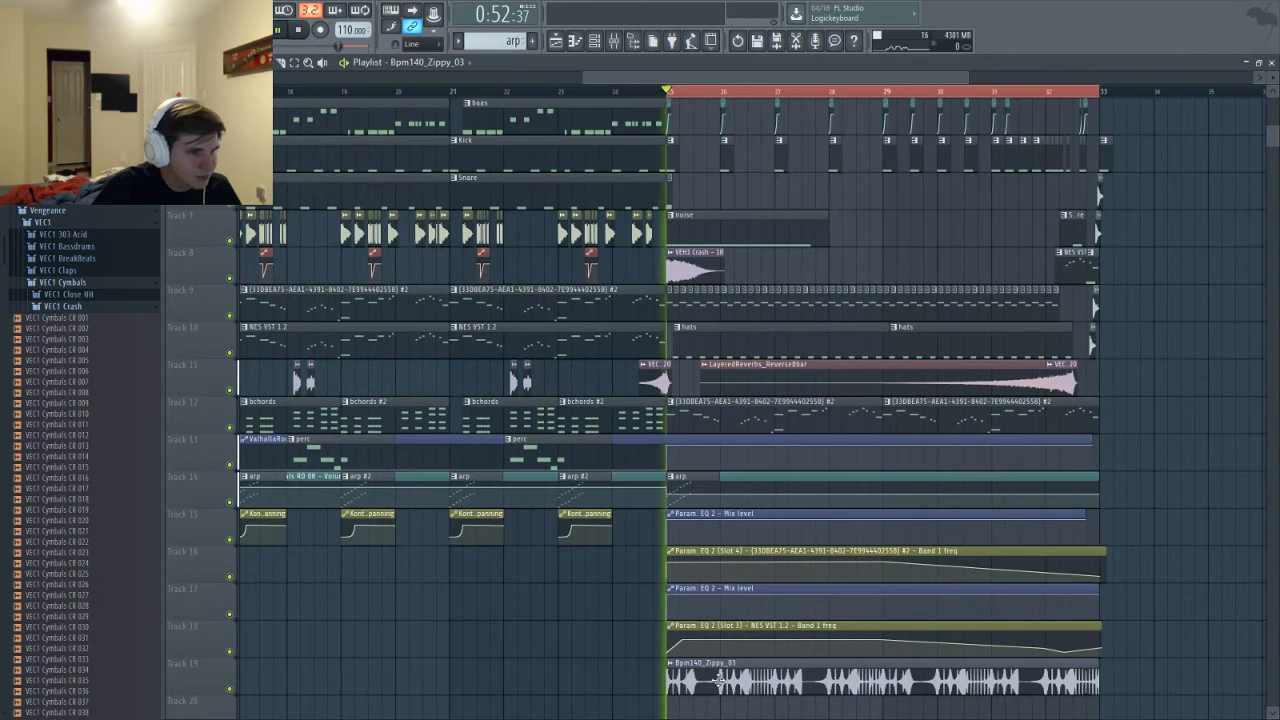
double_click(697, 668)
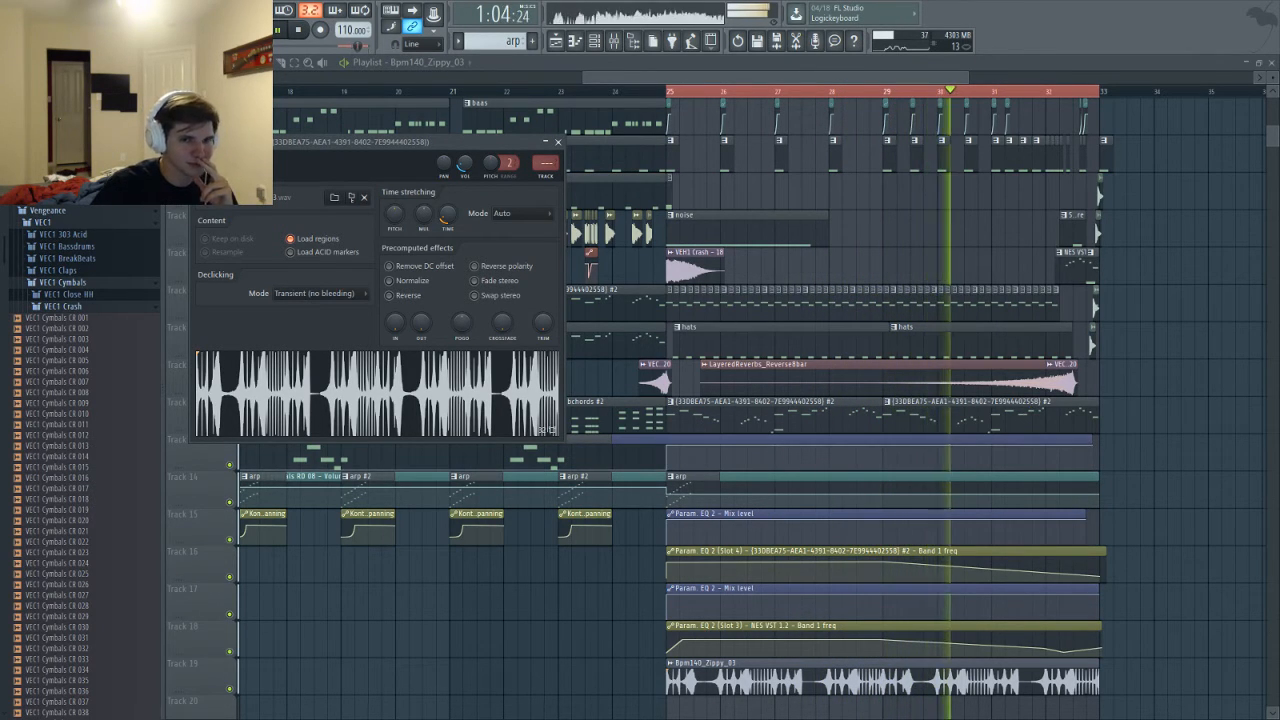
Show MM_foley_processed_strange_zapper in its folder from the Splice app and place it in the playlist on Track 17 at bar 20
key(alt+Tab)
key(alt+Tab)
key(alt+Tab)
key(alt+Tab)
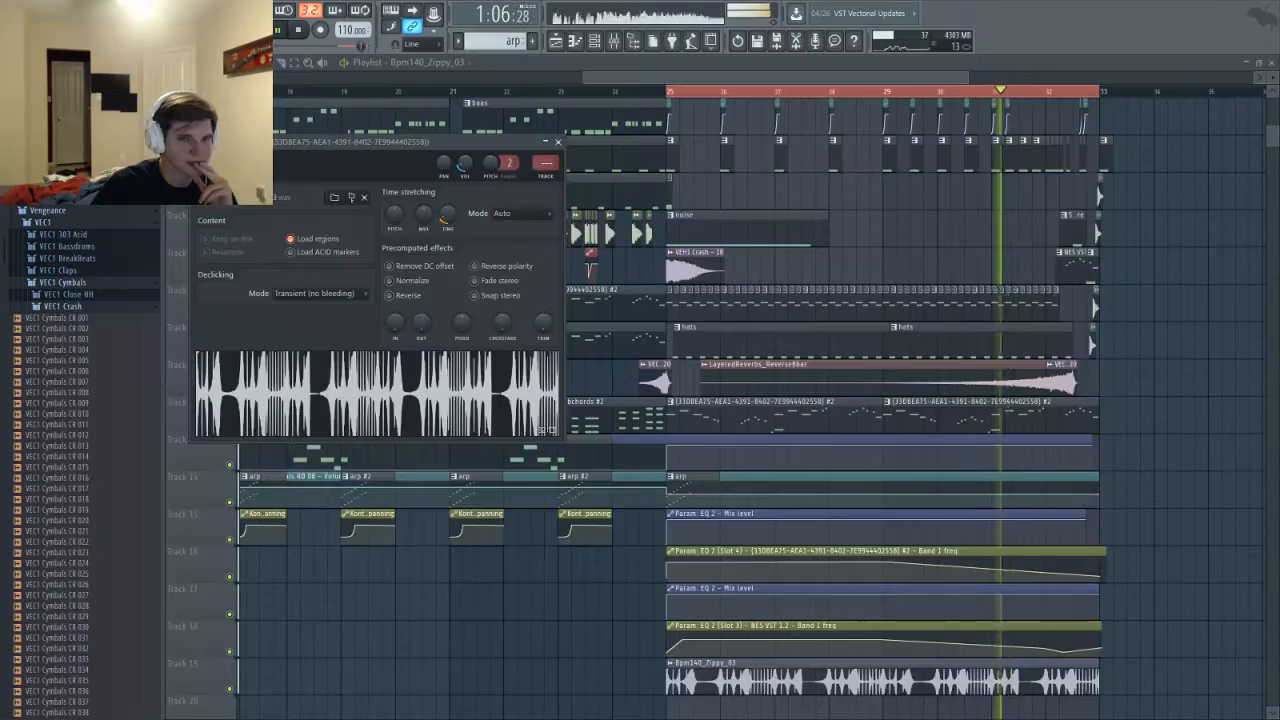
key(super)
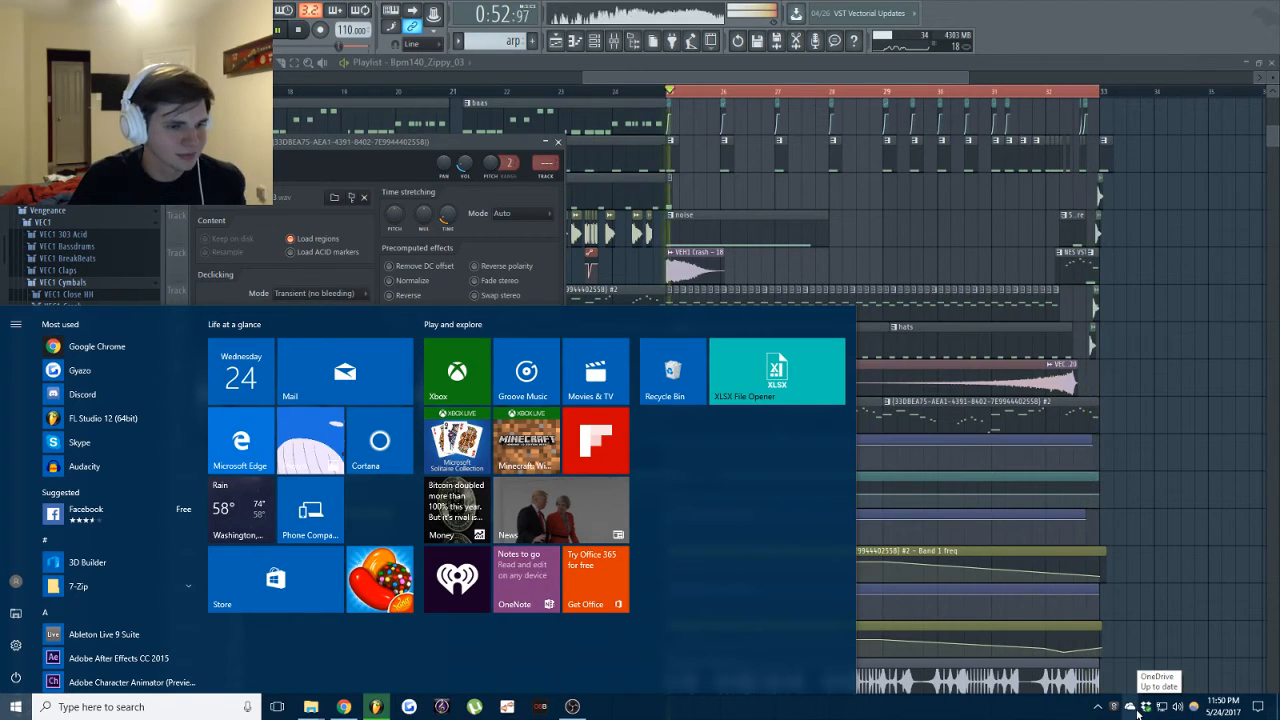
click(1112, 709)
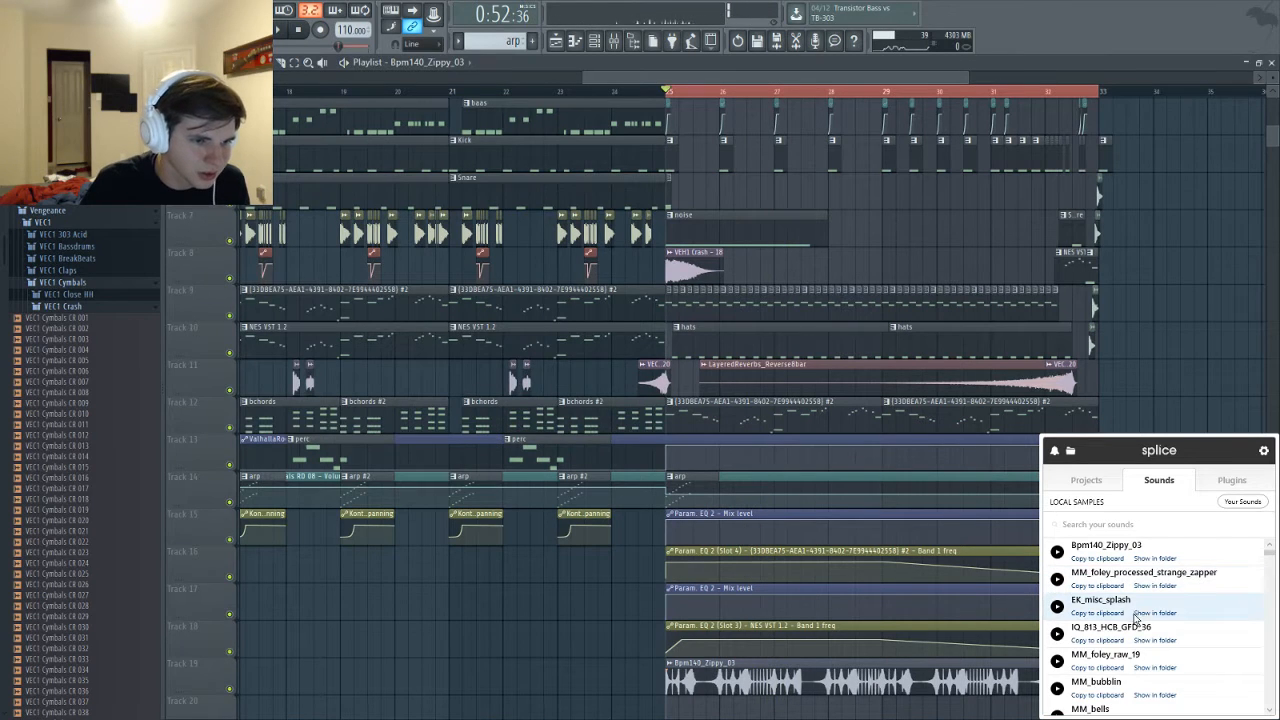
scroll(1140, 610, down, 3)
scroll(1126, 622, up, 3)
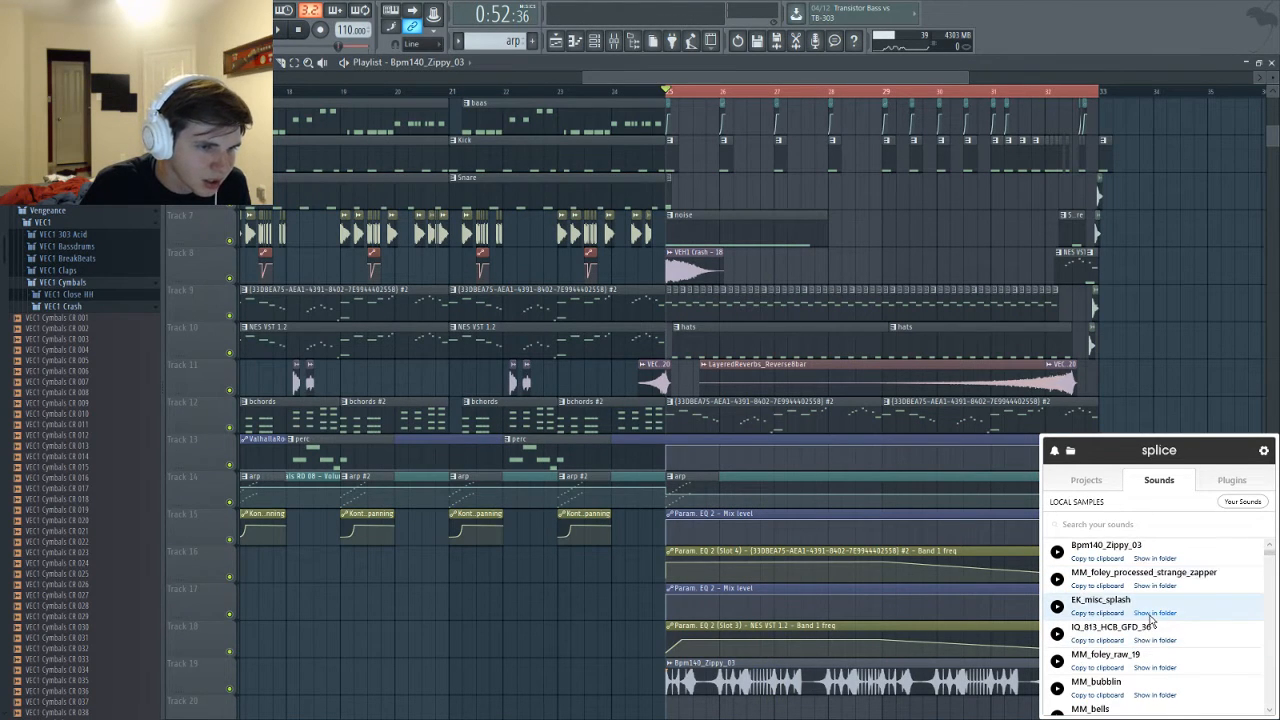
click(1160, 586)
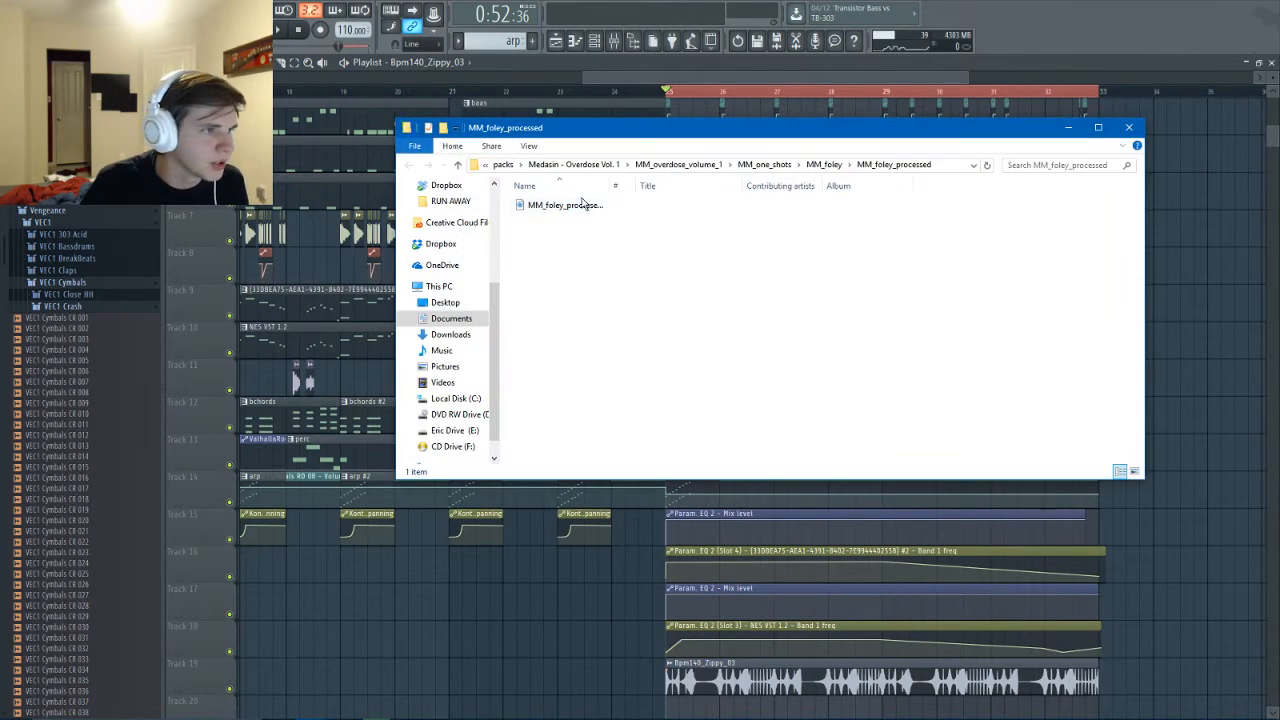
drag(562, 205, 400, 605)
ctrl+scroll(395, 640, up, 3)
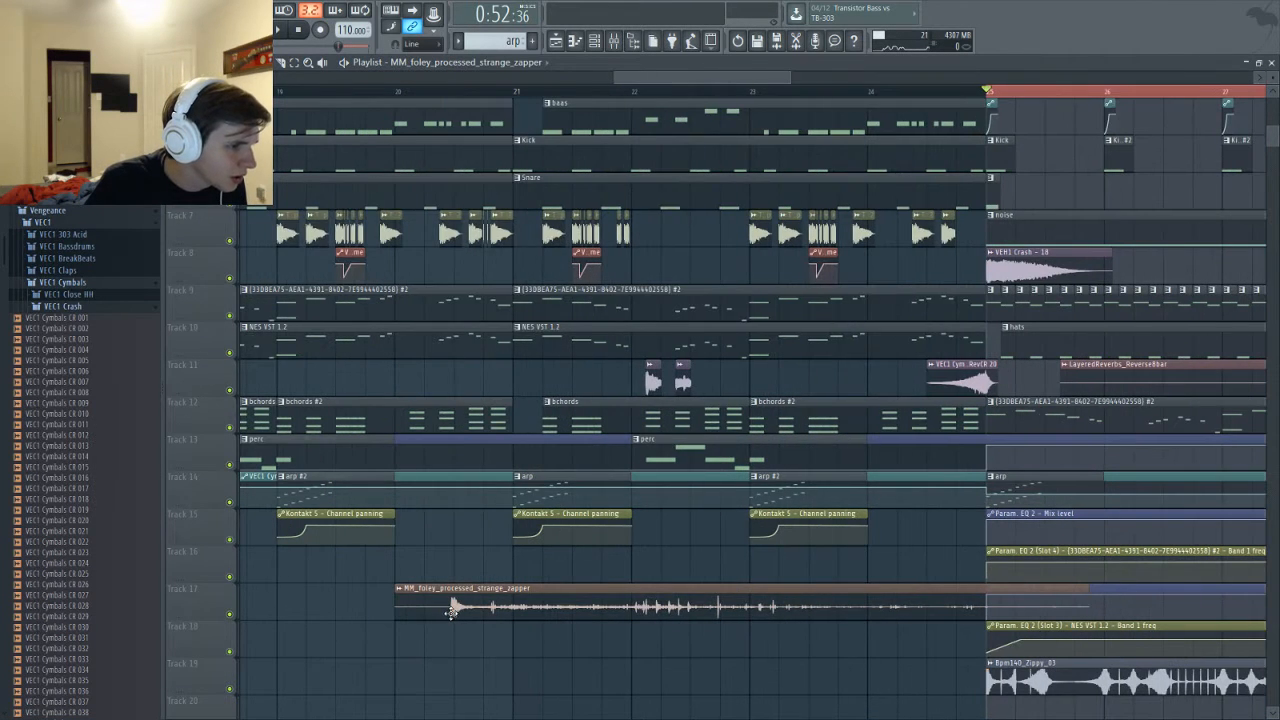
Check the strange_zapper clip's channel settings and move the clip to Track 11 in bar 17, across the Midnight hits
double_click(452, 612)
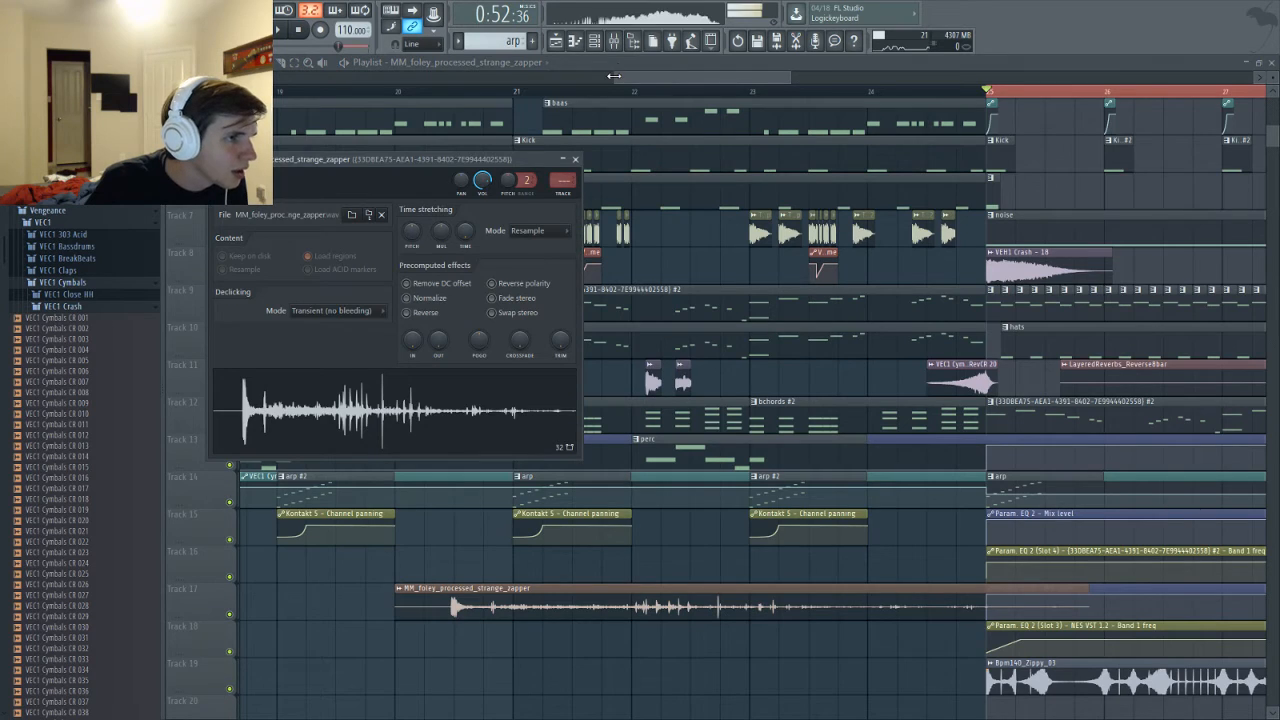
drag(614, 75, 500, 75)
drag(812, 604, 660, 383)
scroll(565, 427, up, 5)
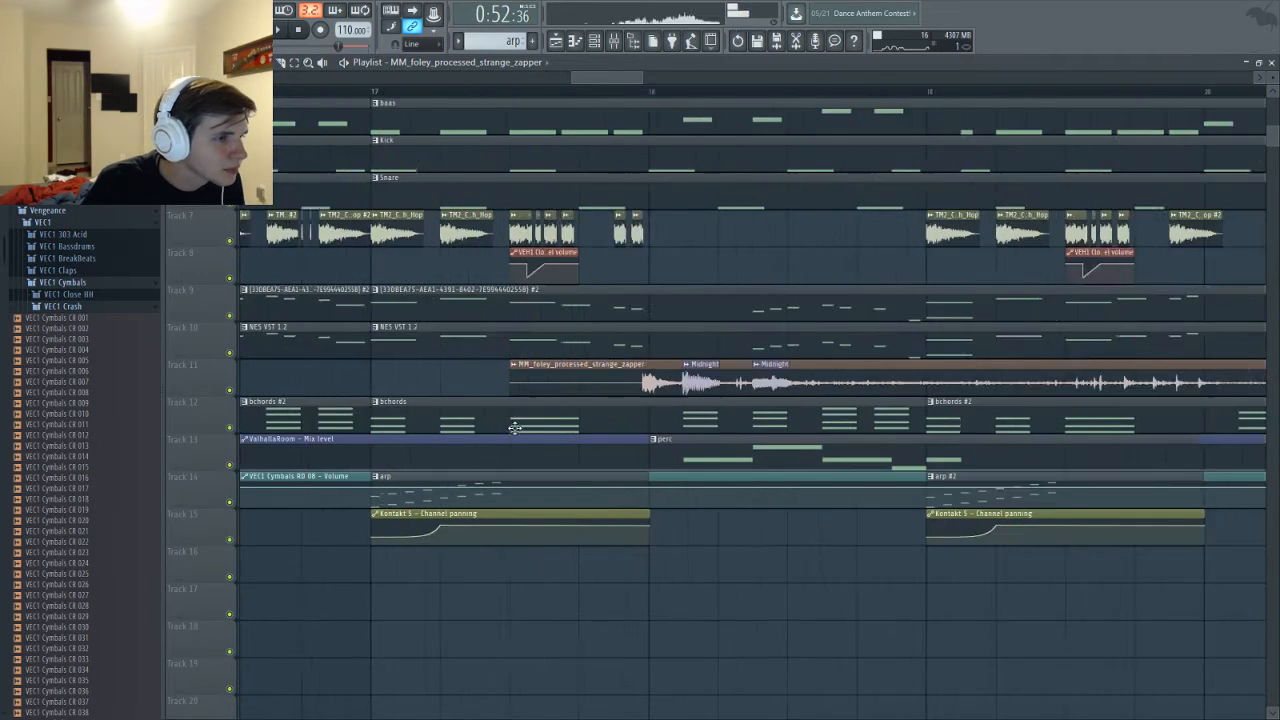
scroll(514, 427, up, 2)
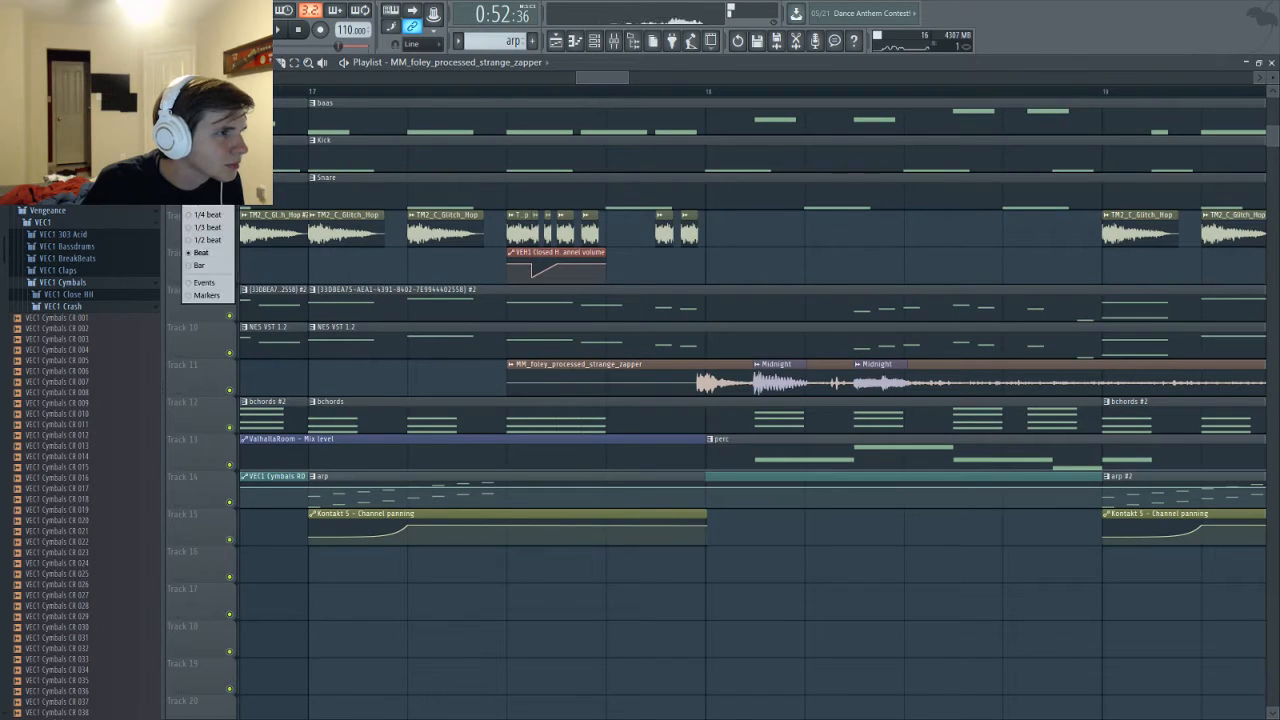
click(770, 395)
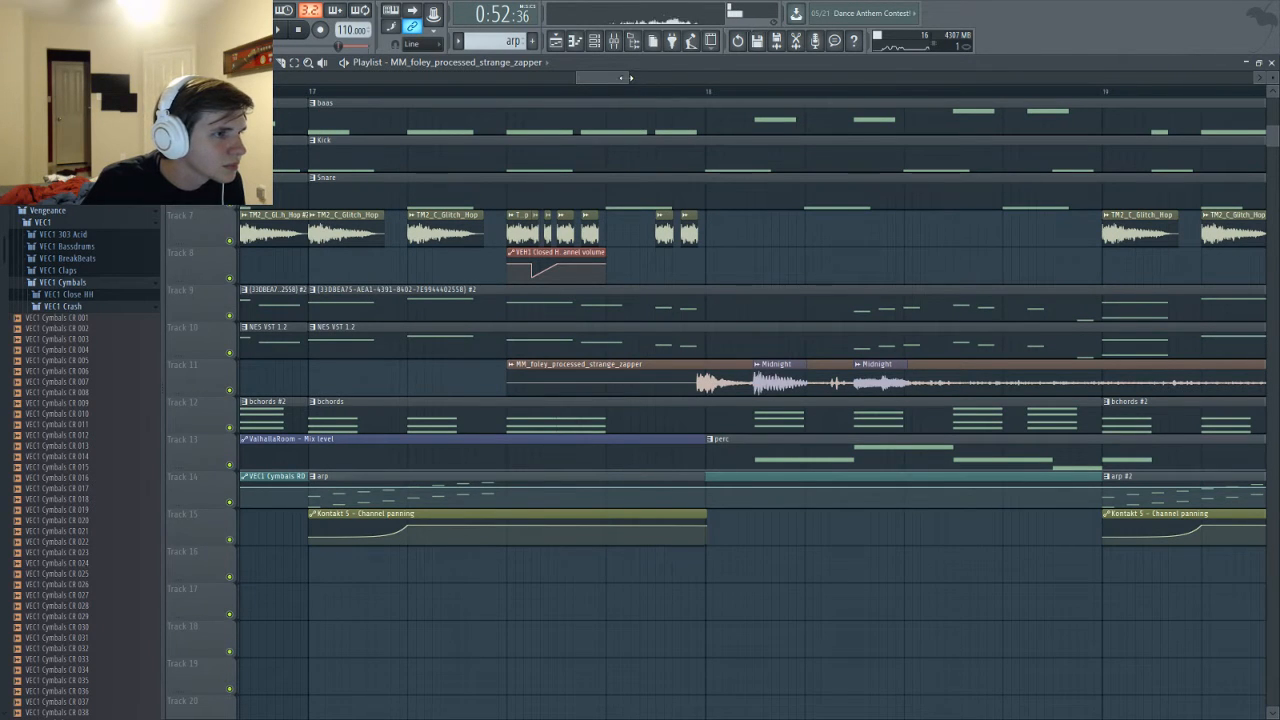
Move the strange_zapper clip to Track 15, starting in bar 24 so it leads into bar 25, and play the transition
drag(630, 77, 700, 77)
drag(432, 380, 1137, 380)
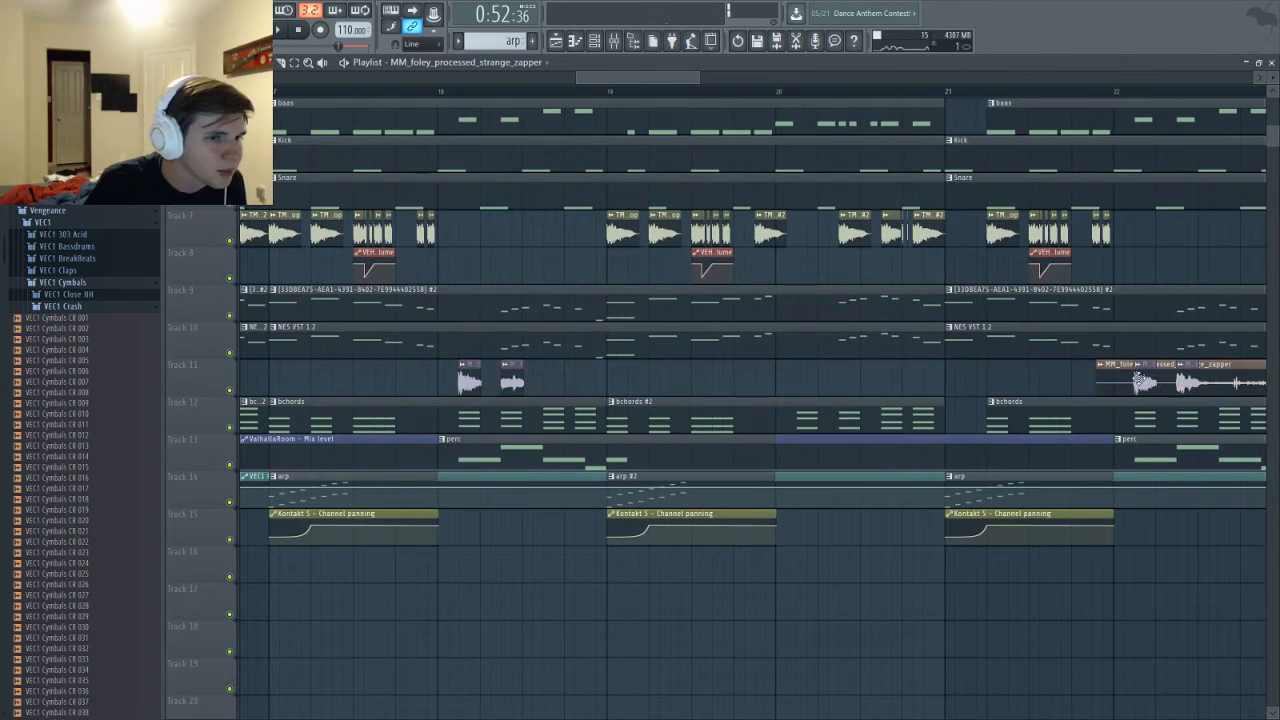
drag(623, 70, 704, 78)
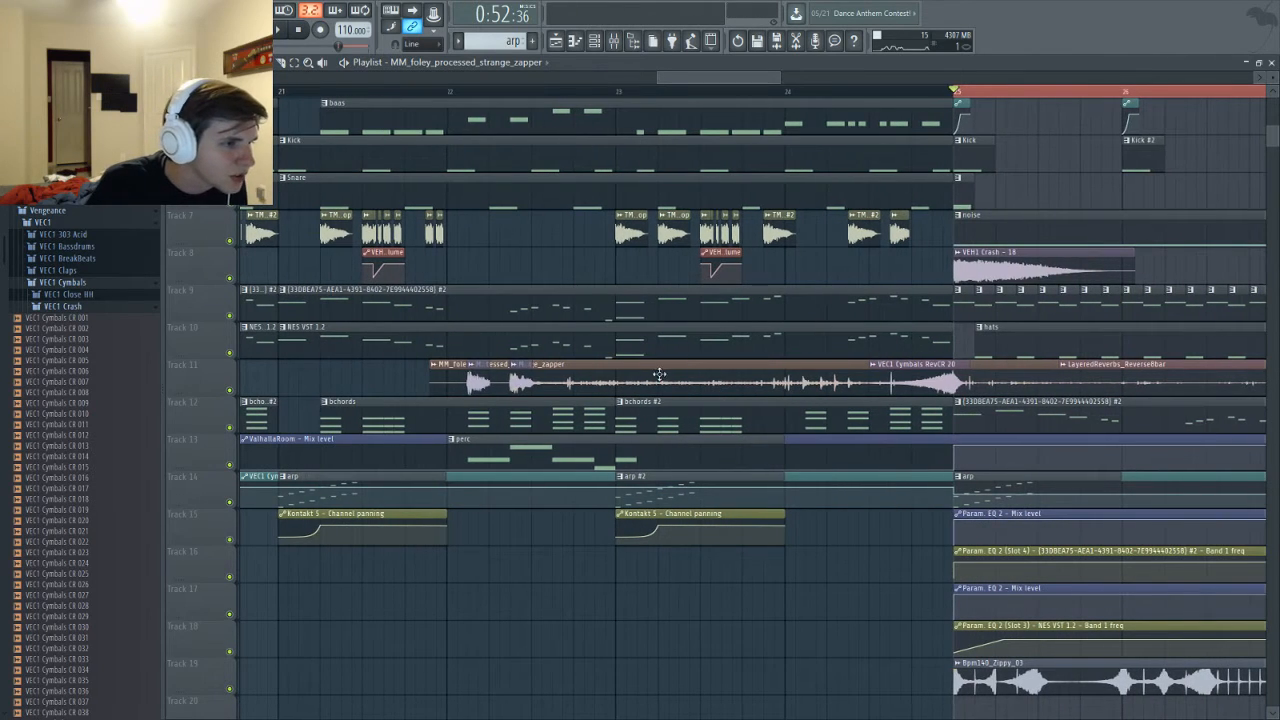
drag(958, 513, 958, 515)
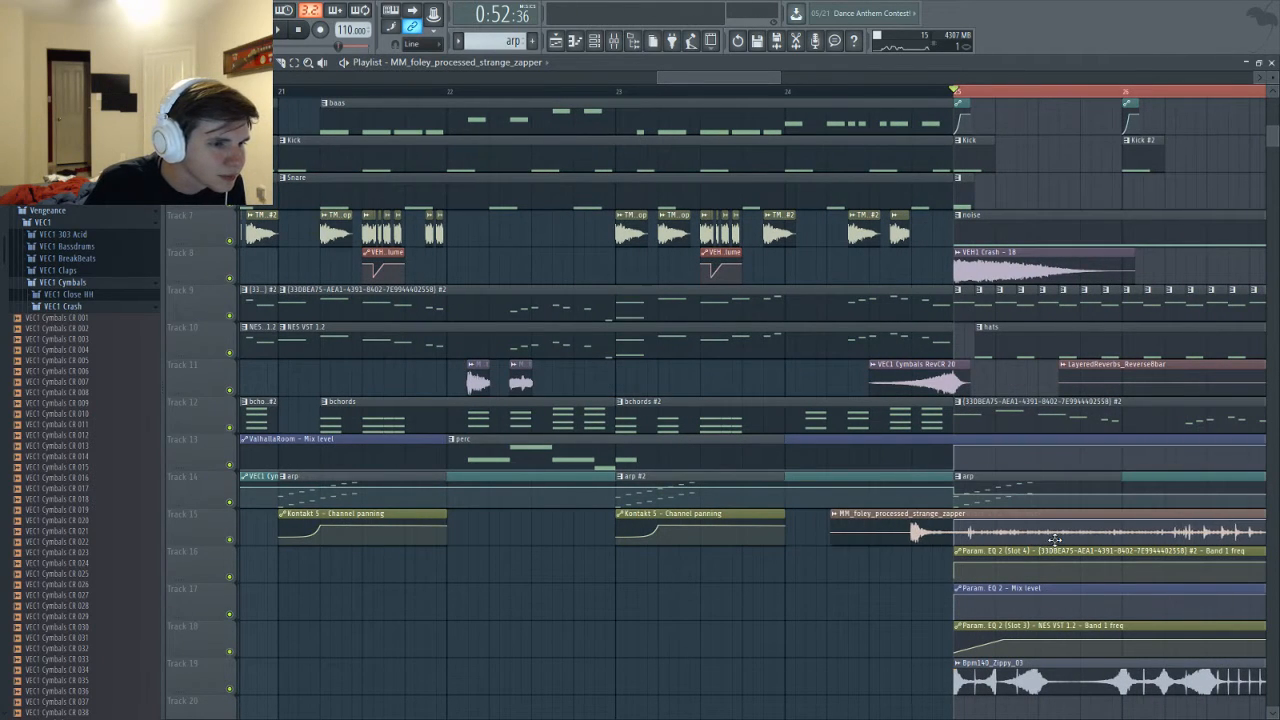
key(space)
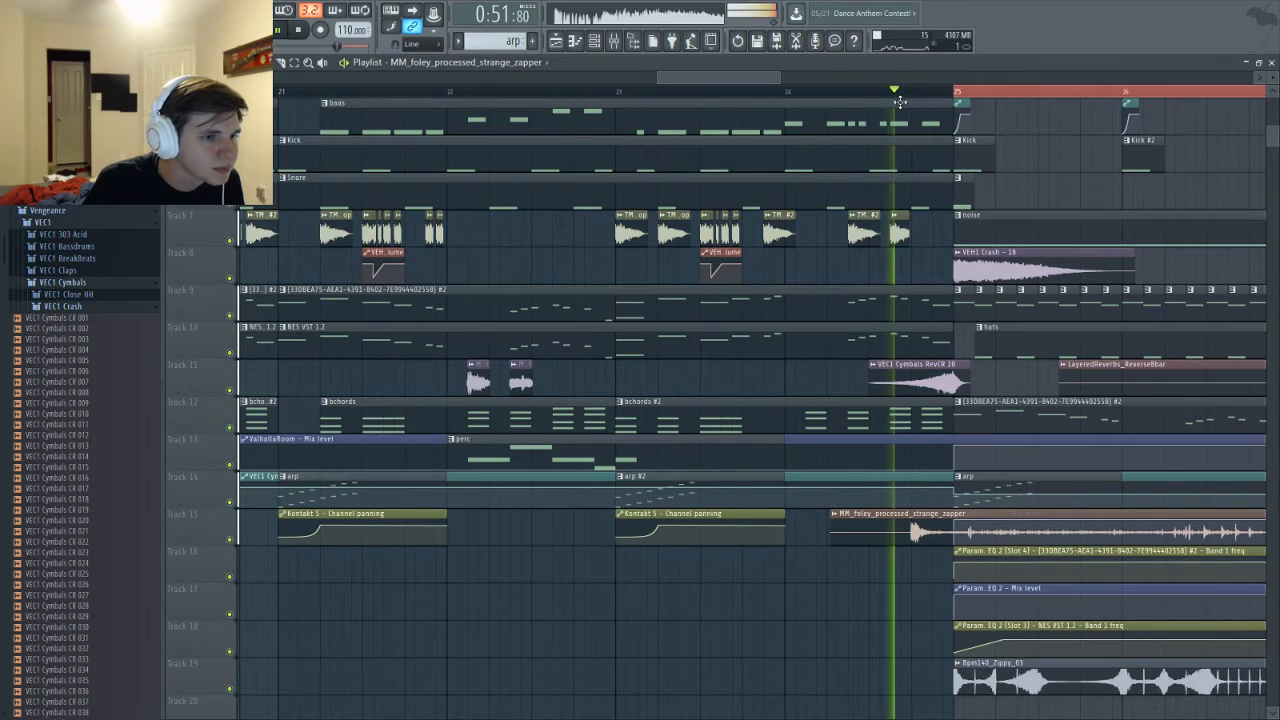
drag(777, 75, 865, 75)
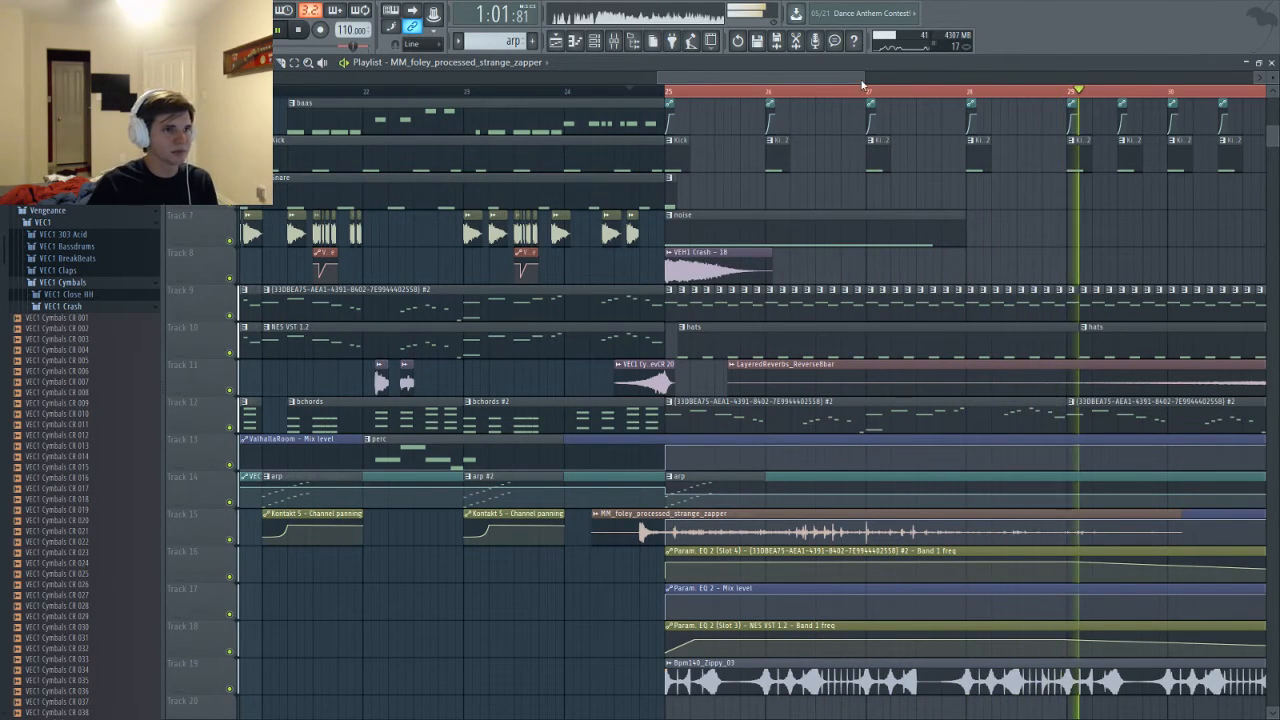
drag(865, 78, 977, 80)
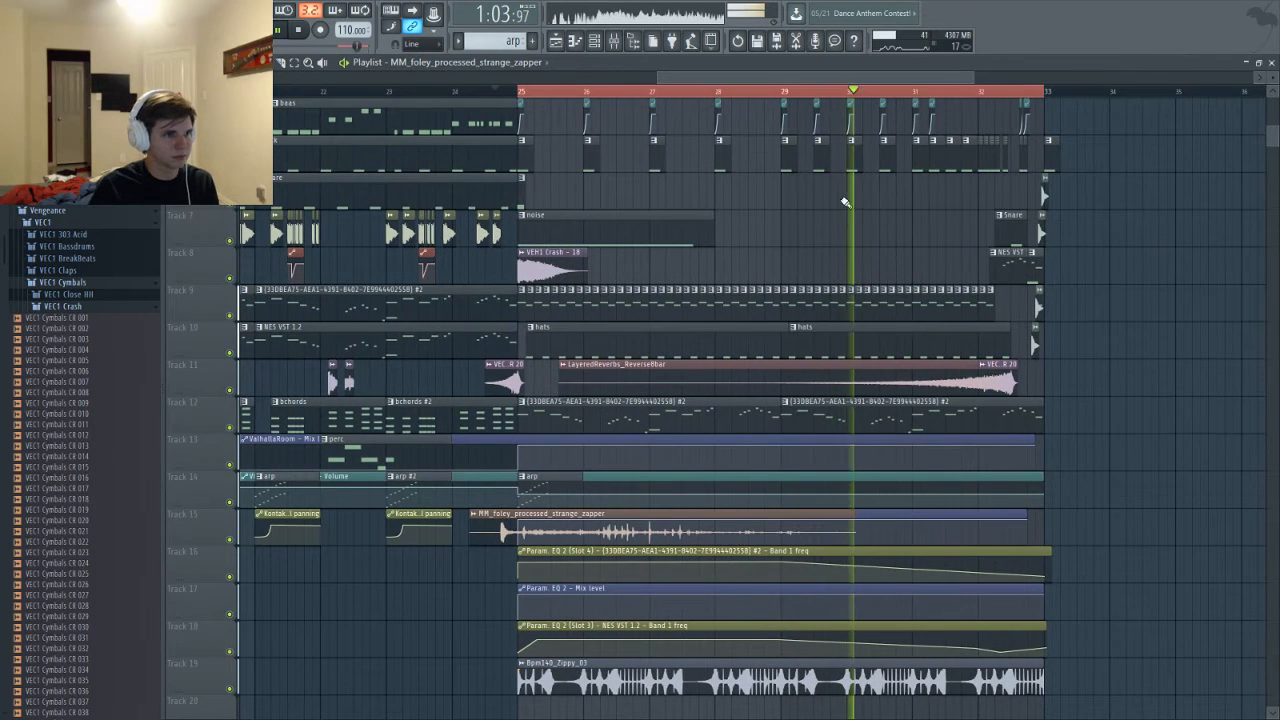
Review the Parametric EQ 2 and Fruity WaveShaper on the Massive #2 mixer track, and solo that track for playback
key(F9)
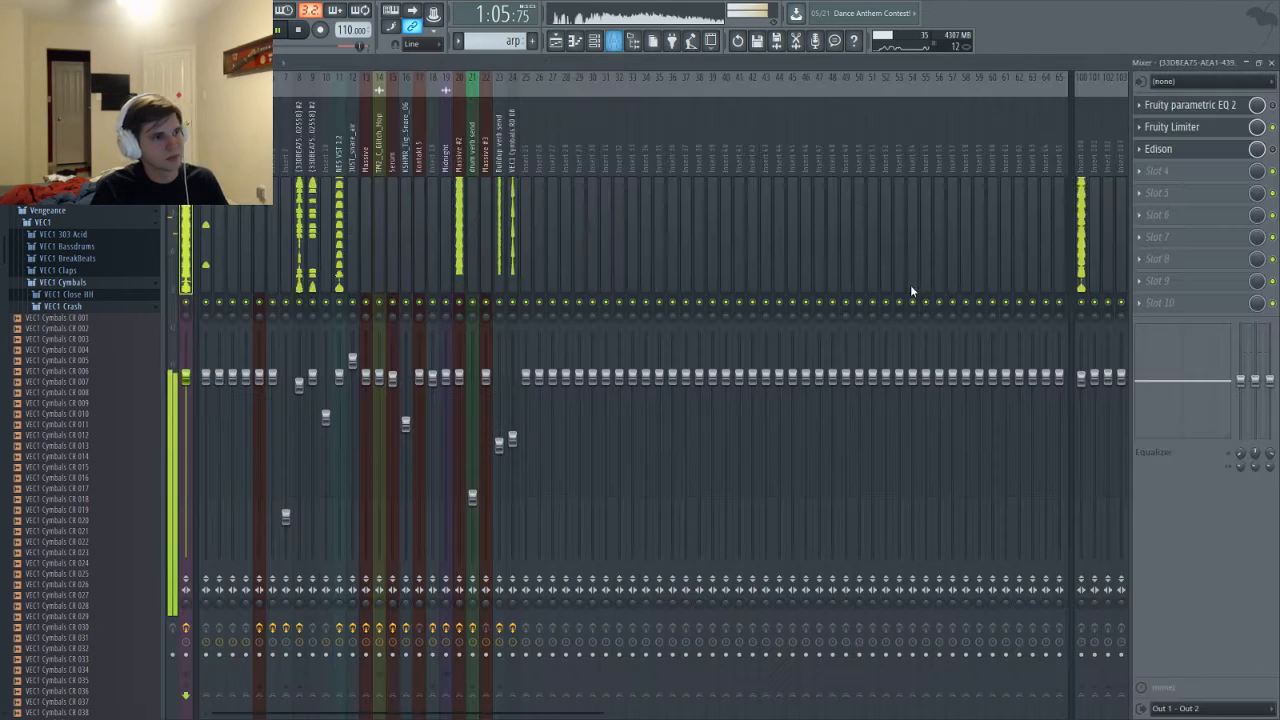
click(460, 250)
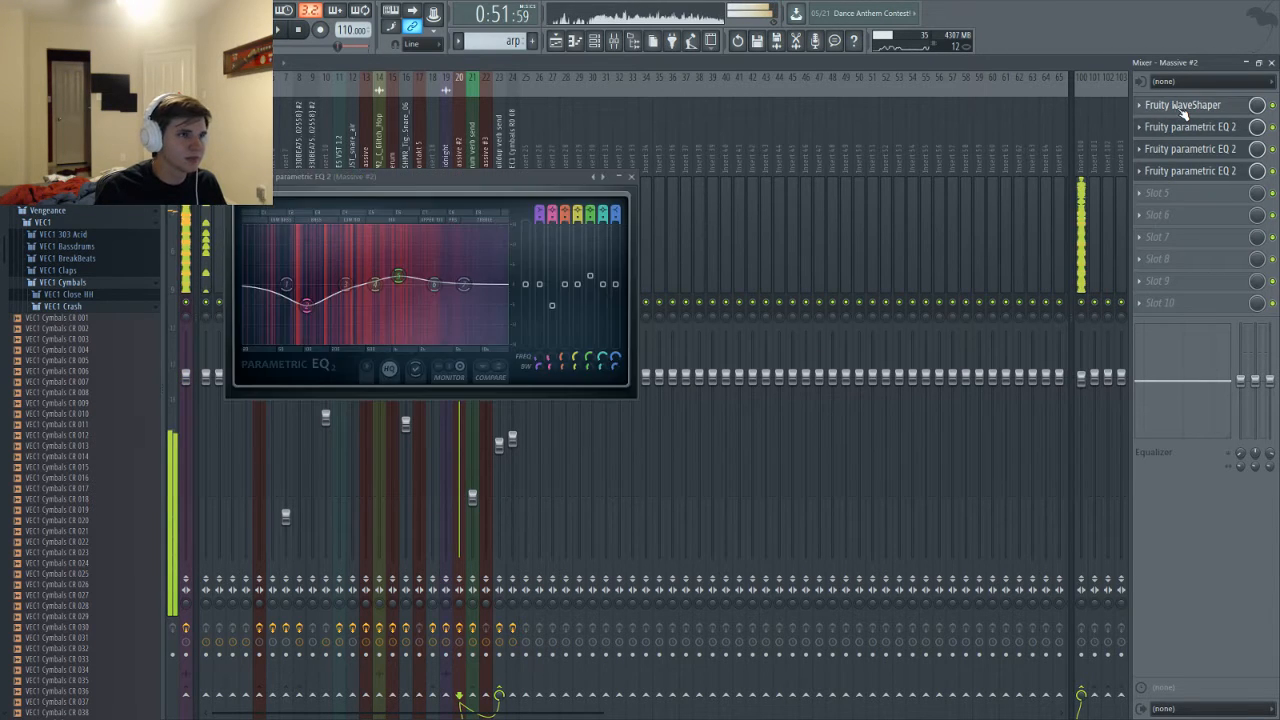
click(1183, 106)
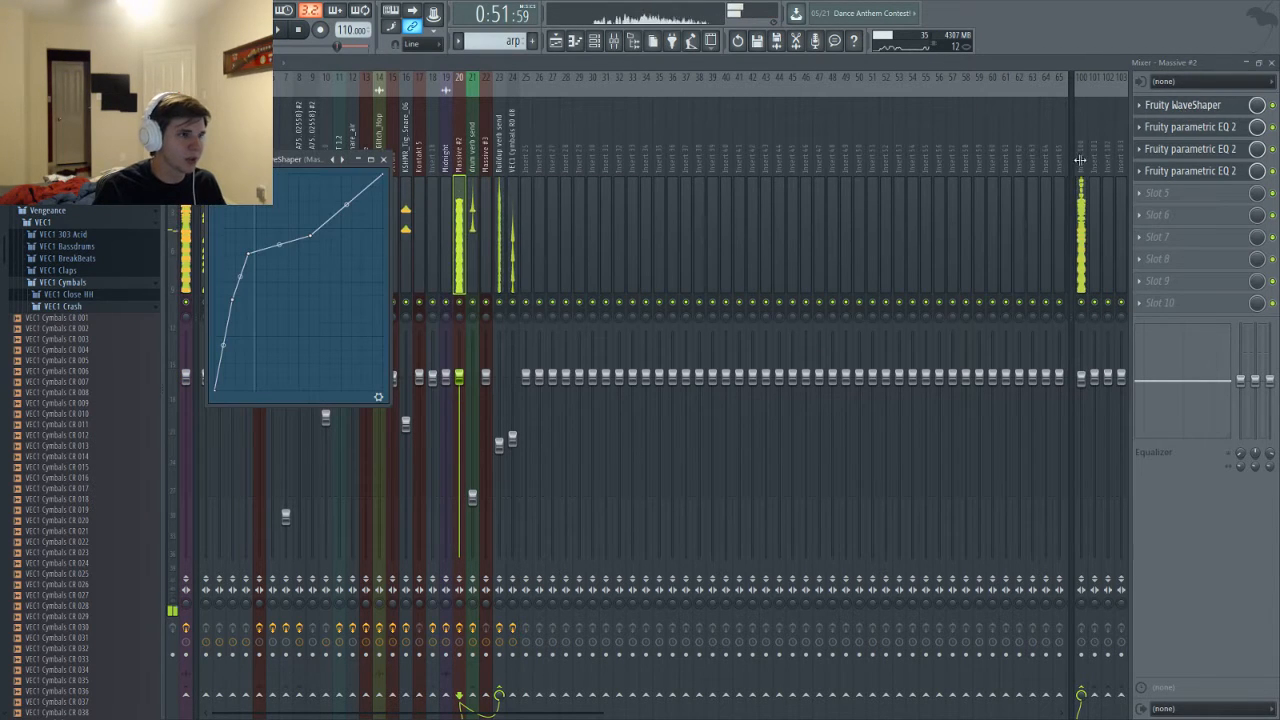
click(1138, 237)
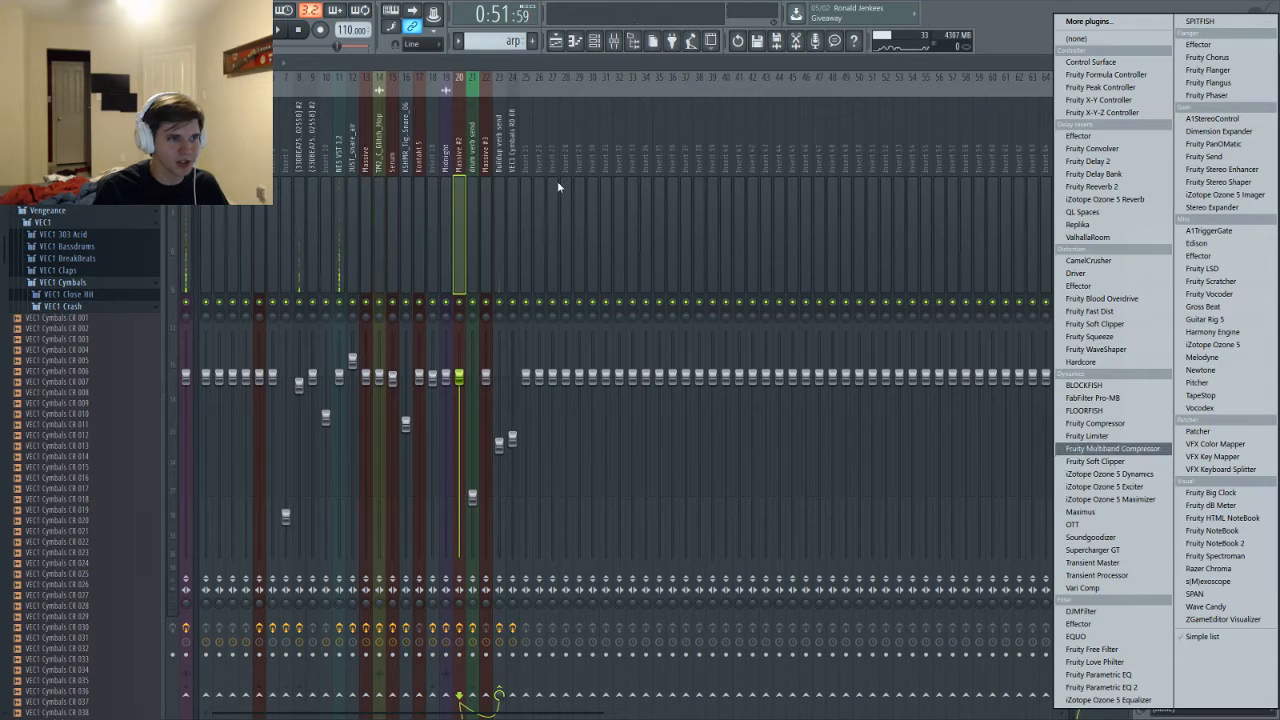
click(548, 72)
right_click(460, 302)
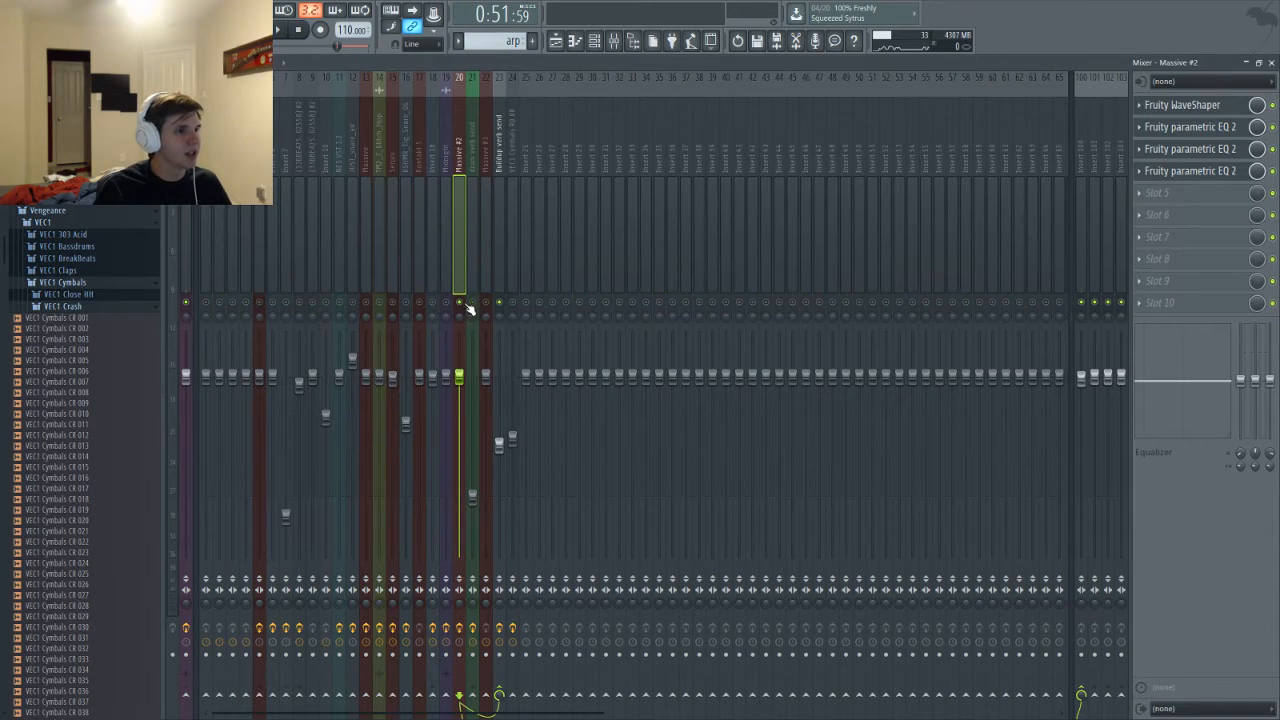
key(F5)
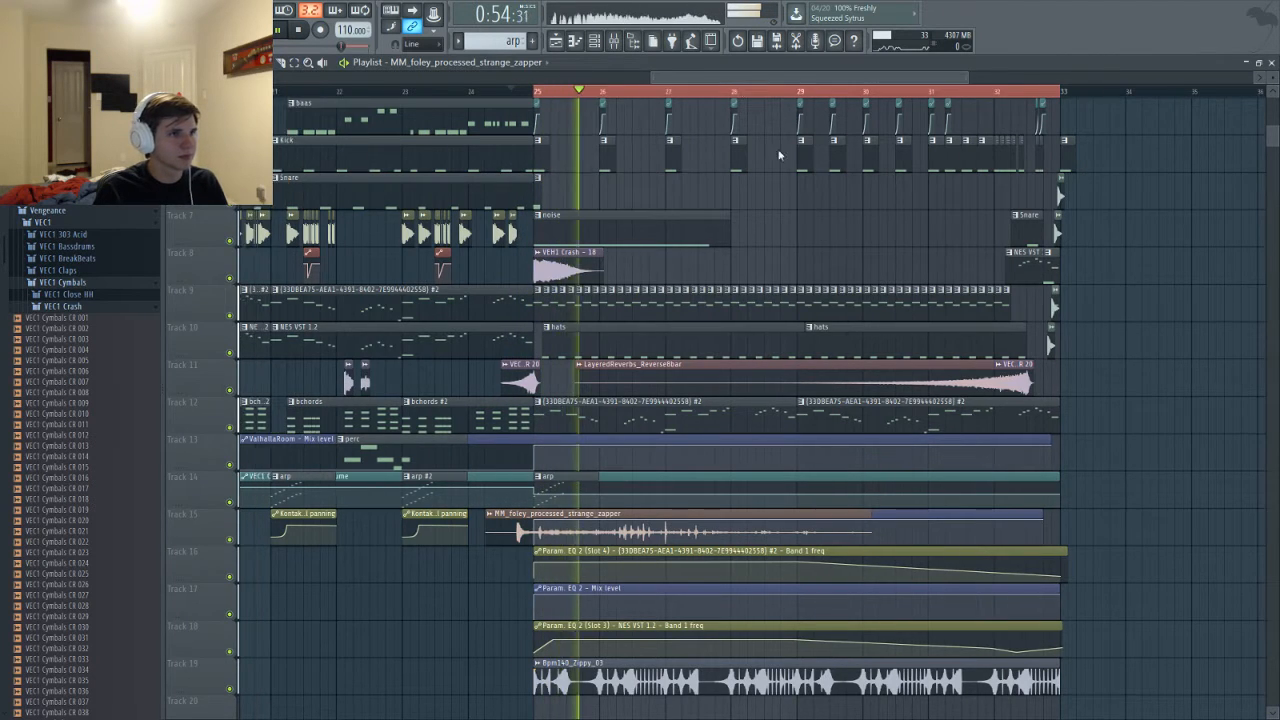
Add a second Fruity WaveShaper in slot 5 of the Massive #2 mixer track and open its curve
key(F9)
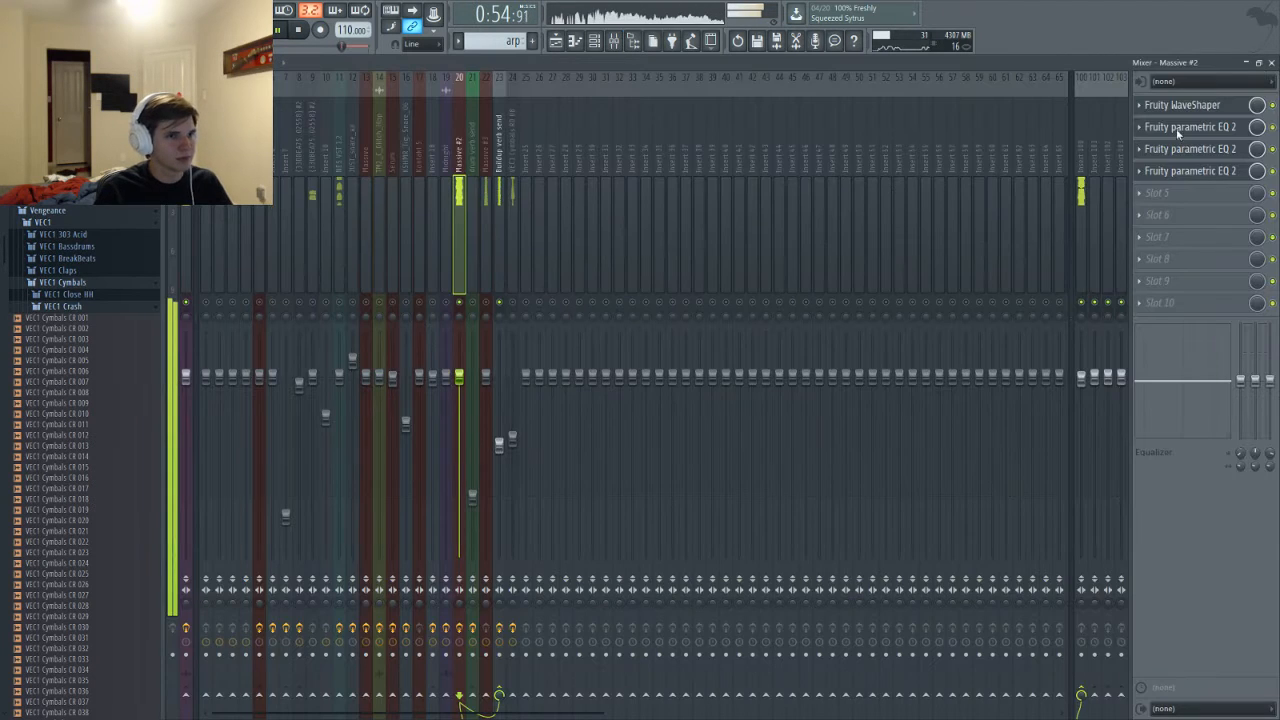
click(1153, 304)
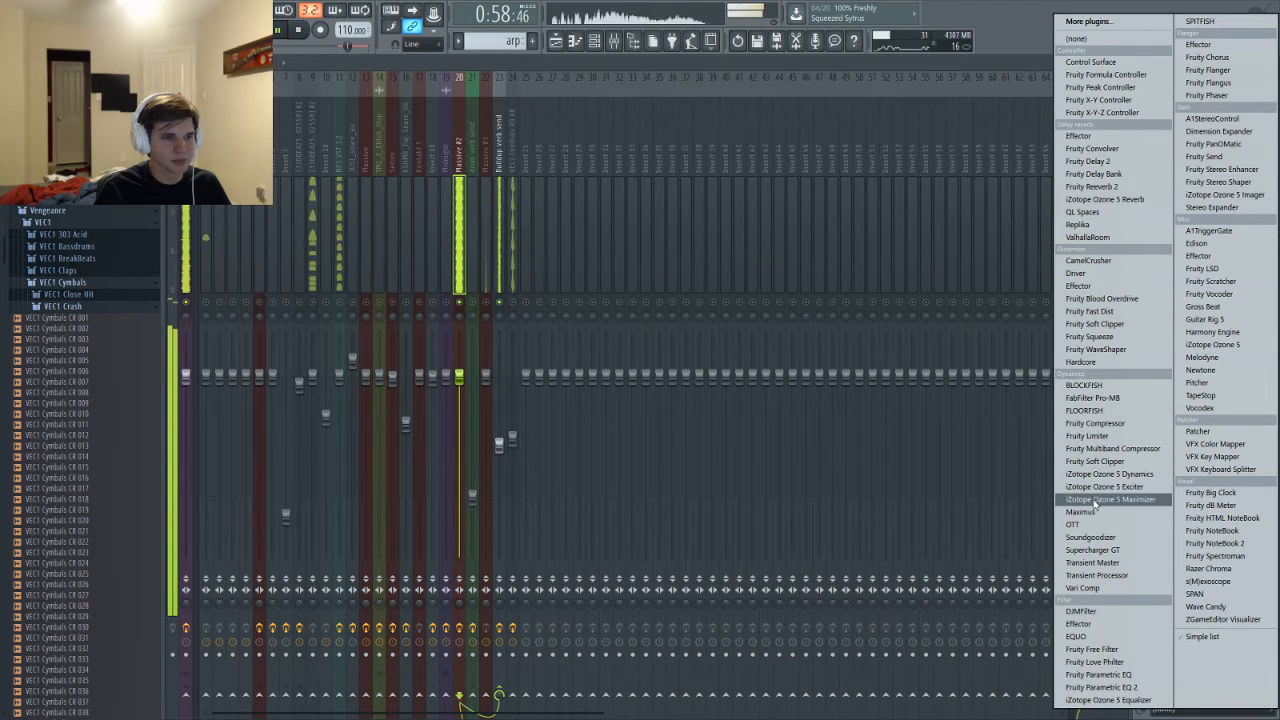
click(1096, 349)
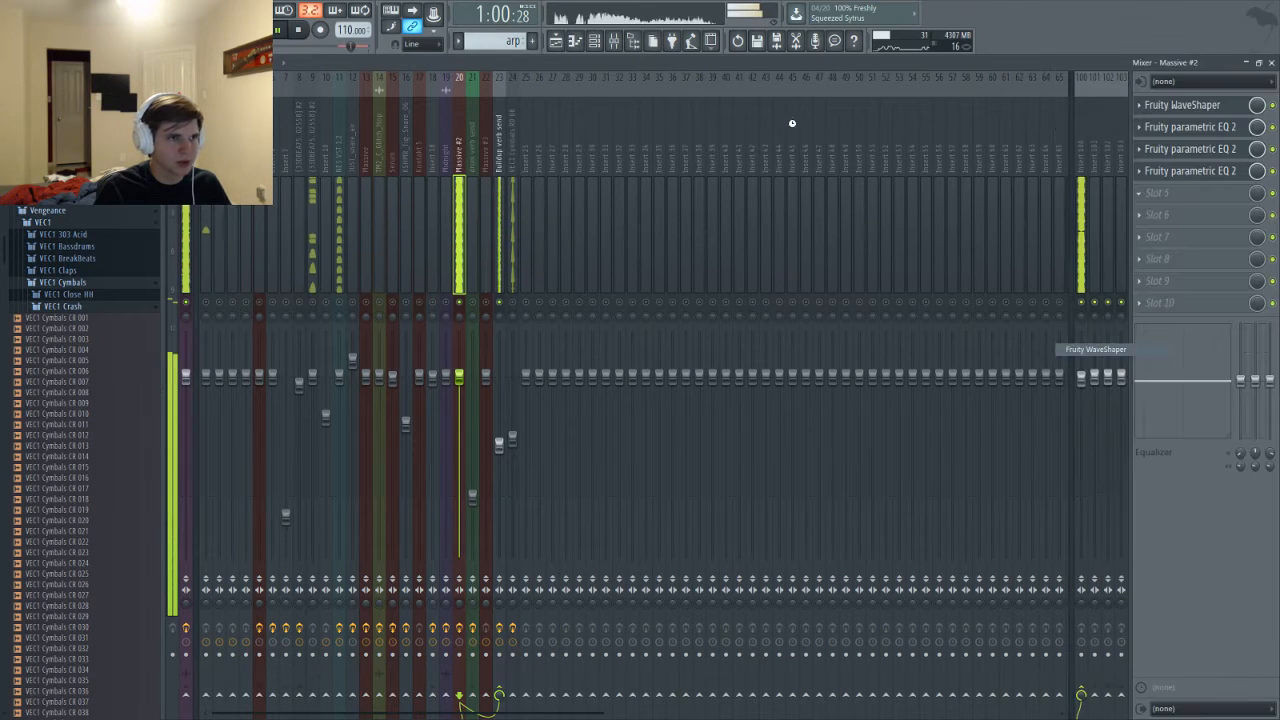
click(449, 229)
key(space)
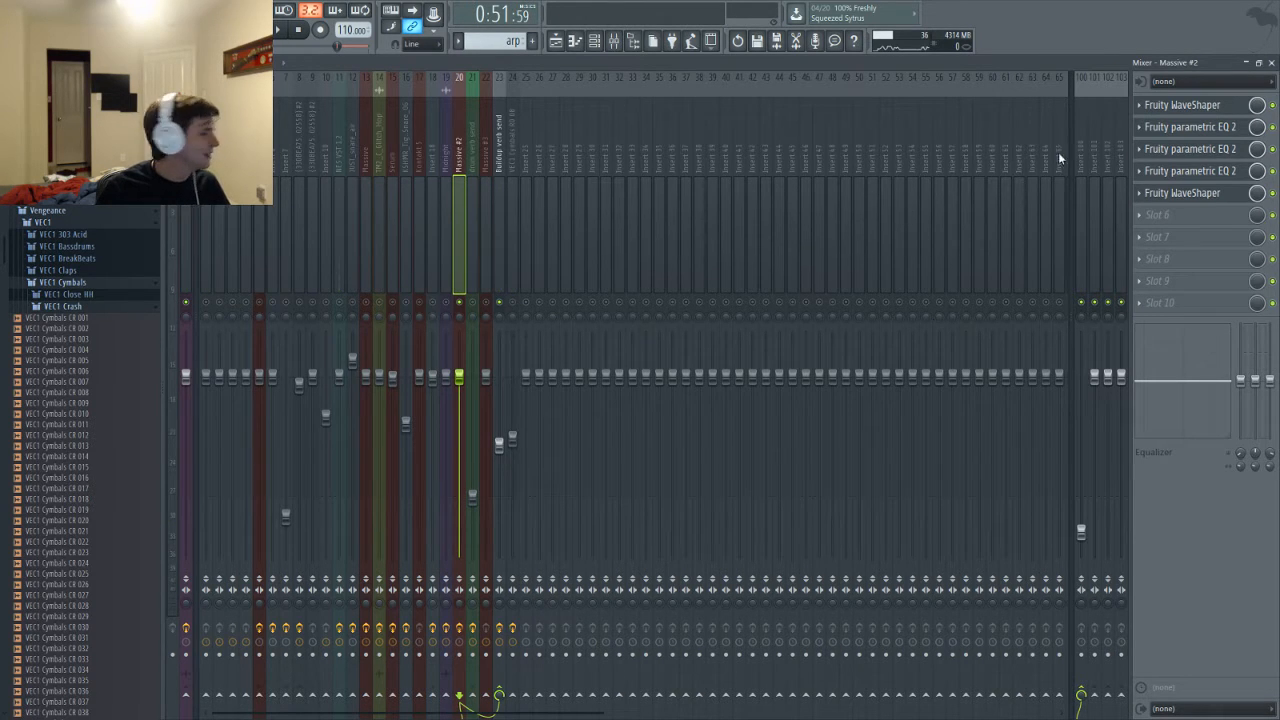
click(1186, 193)
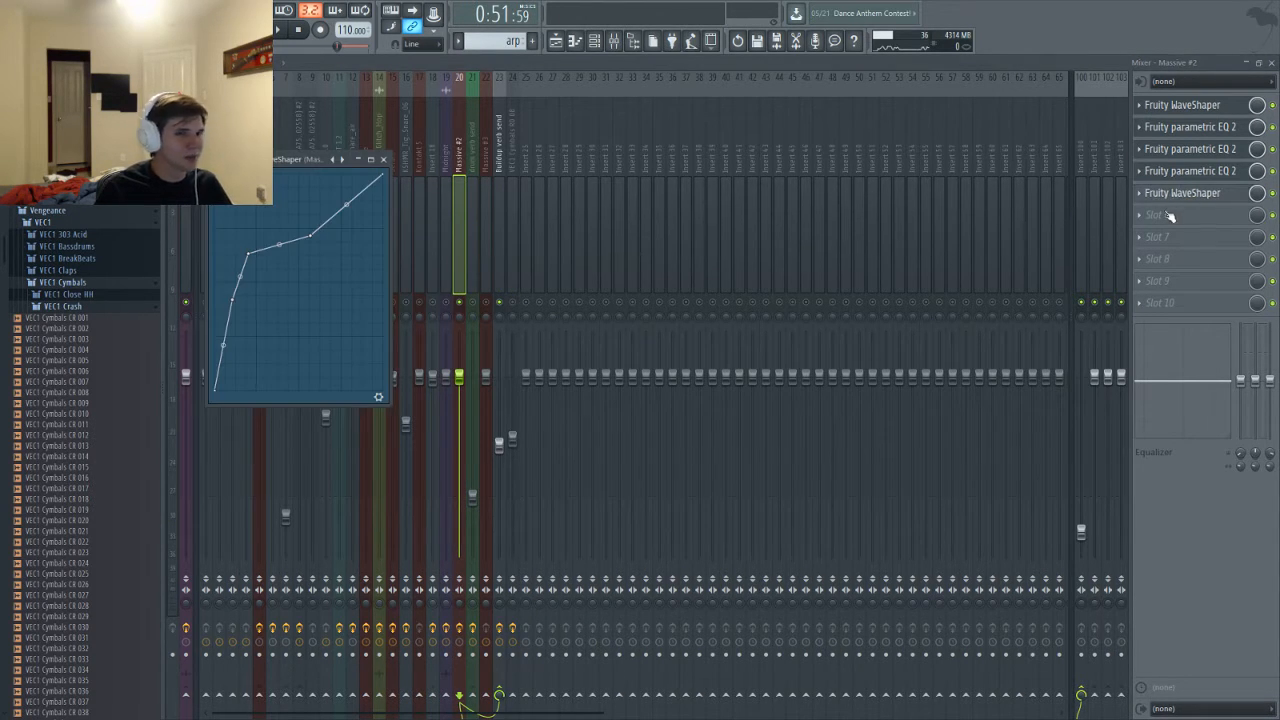
click(1195, 200)
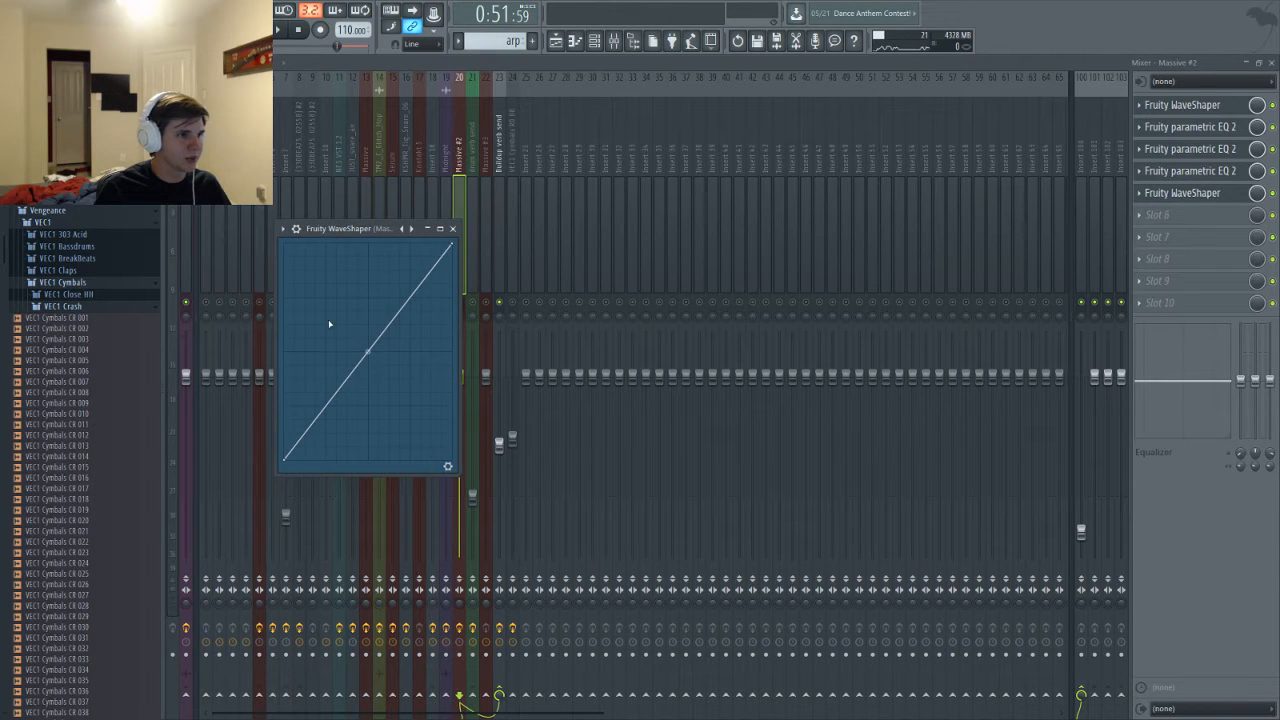
Shape the slot 5 Fruity WaveShaper curve into a jagged zigzag by adding and raising points across its upper half during playback
drag(368, 351, 325, 320)
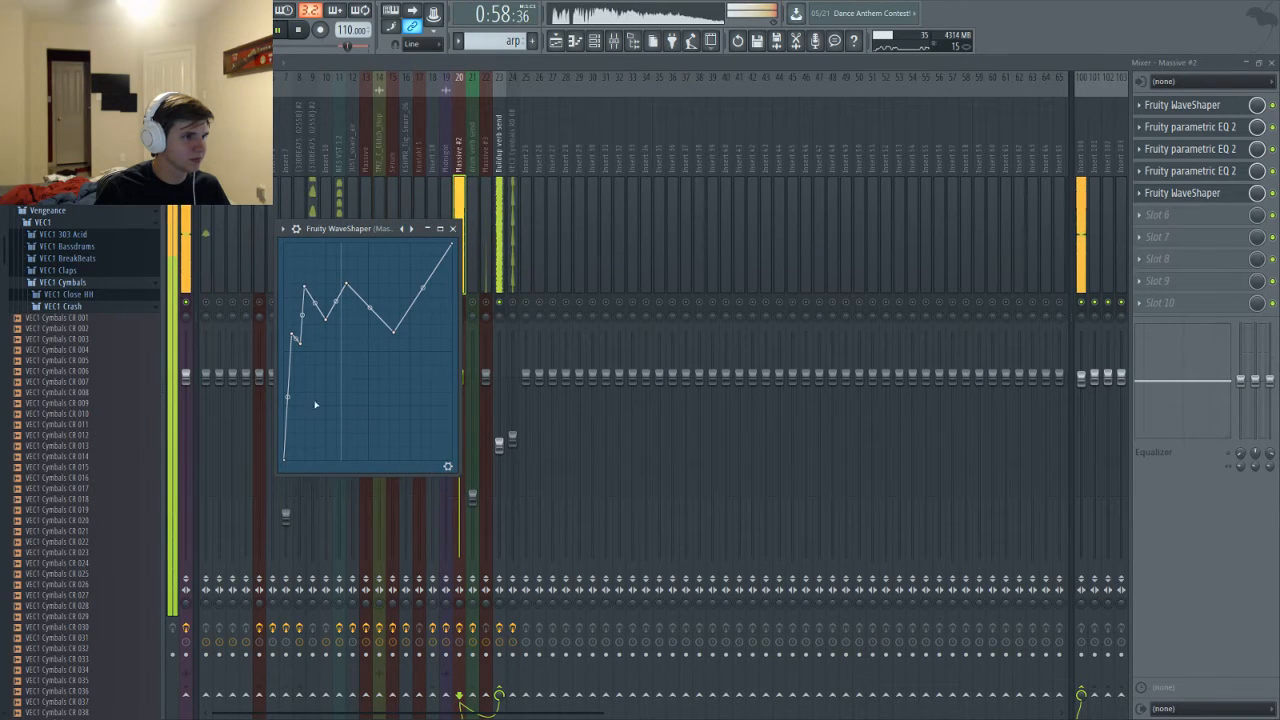
drag(290, 325, 296, 294)
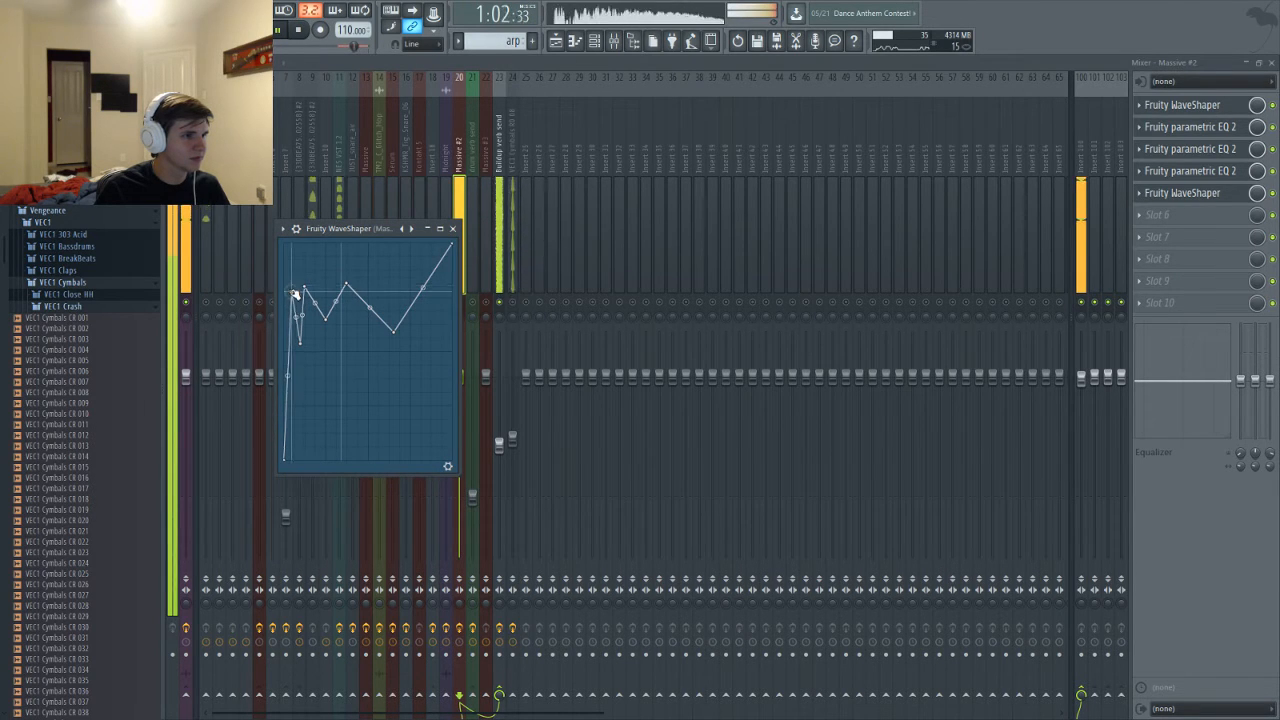
right_click(384, 266)
right_click(424, 260)
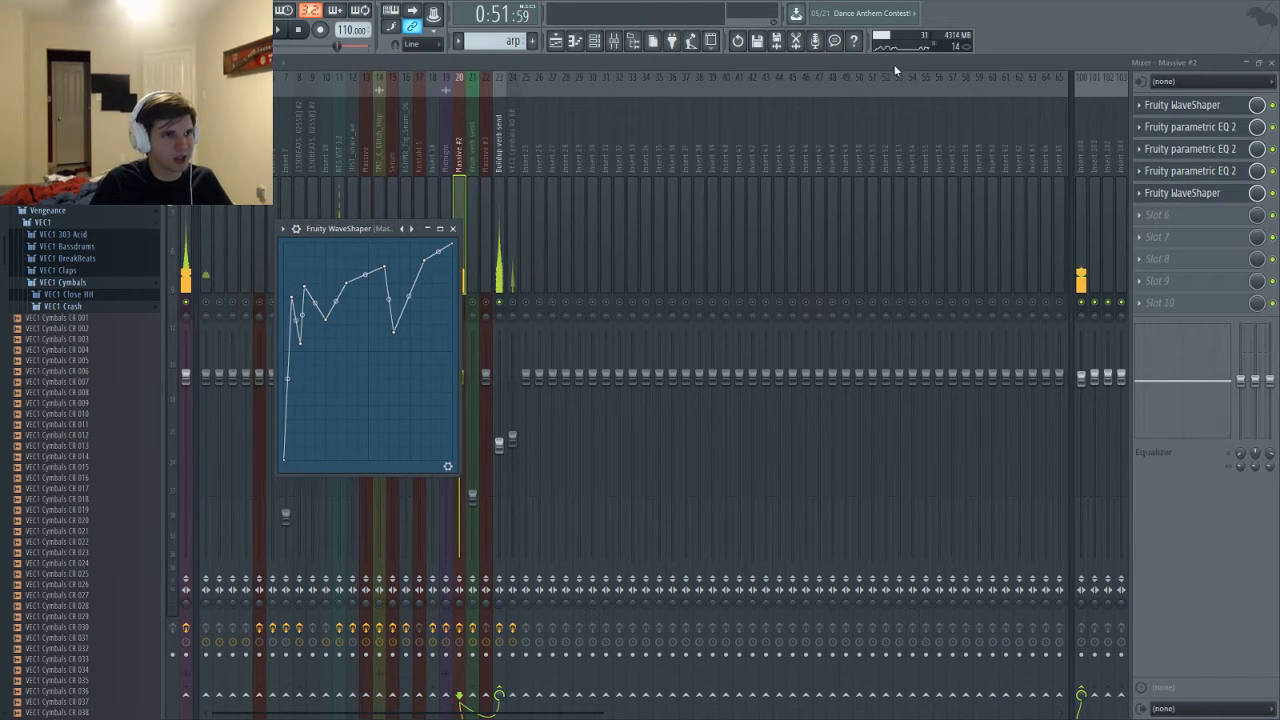
Create an automation clip for the mix level of the slot 5 Fruity WaveShaper on the Massive #2 mixer track
key(F5)
key(F5)
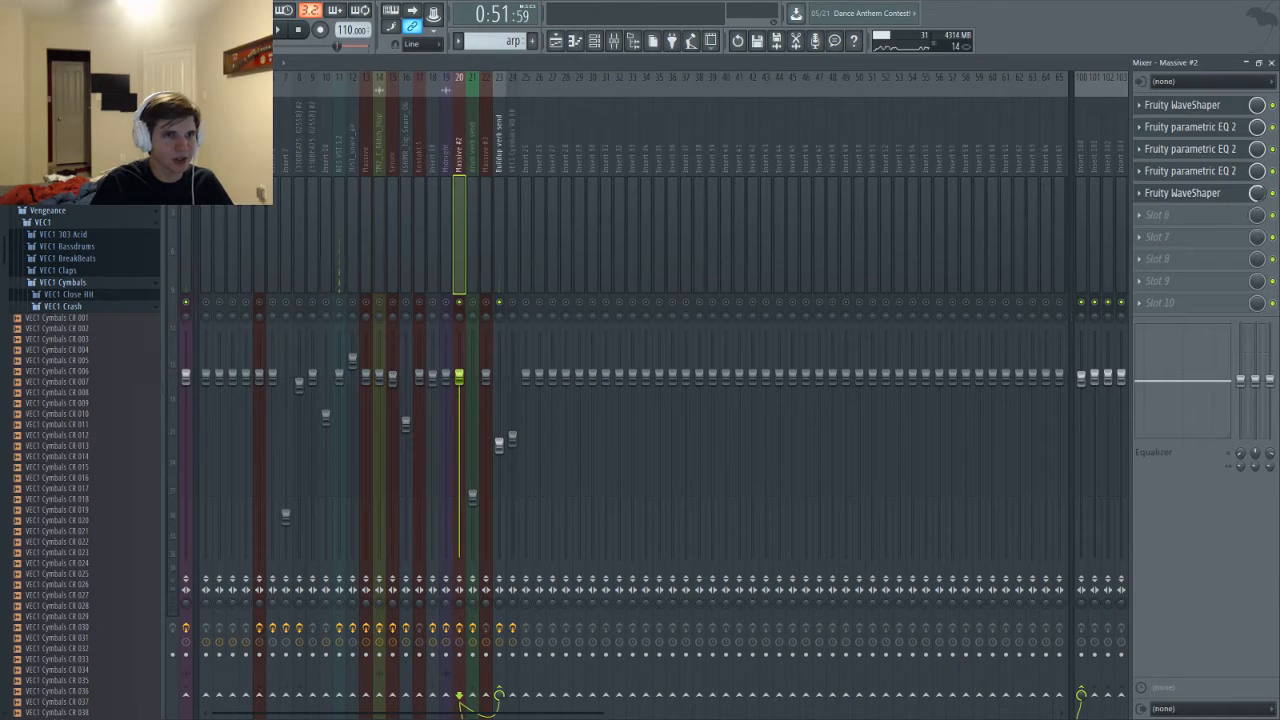
right_click(1257, 194)
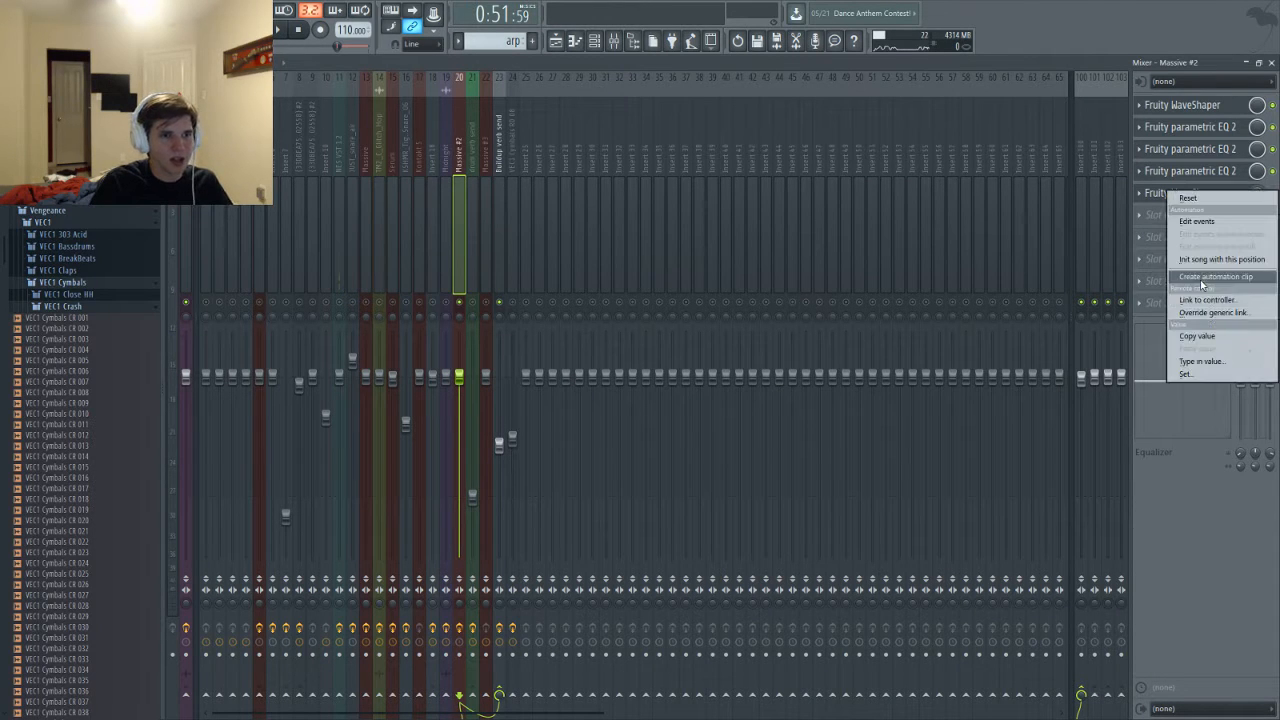
click(1192, 290)
scroll(947, 486, down, 4)
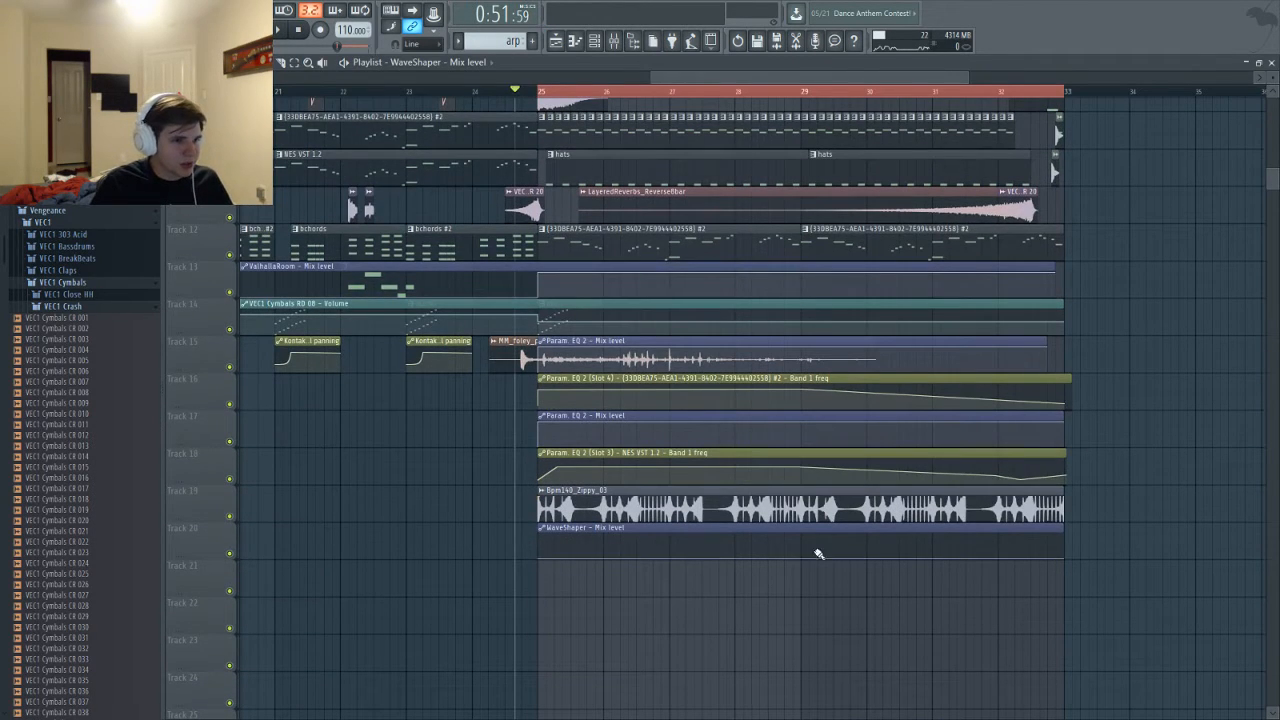
Set playlist snapping to Beat and draw the WaveShaper mix level as a ramp rising from bar 29 towards bar 33
drag(987, 556, 1057, 520)
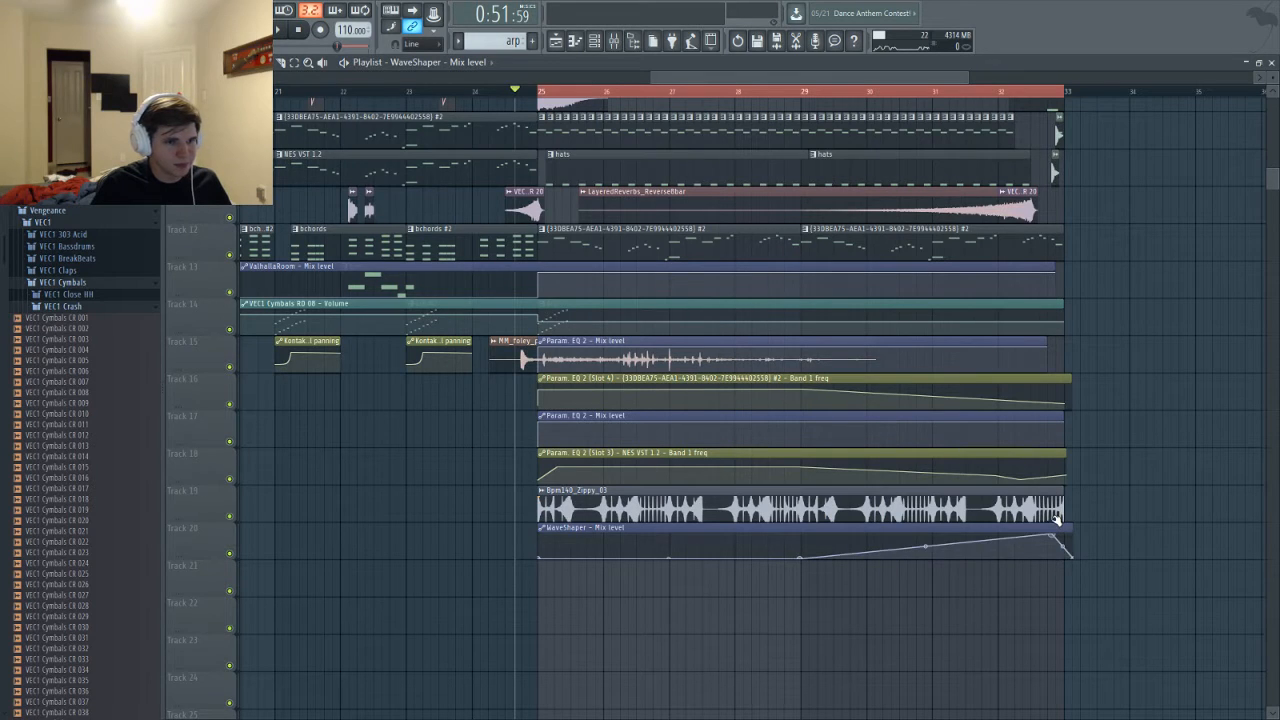
key(ctrl+z)
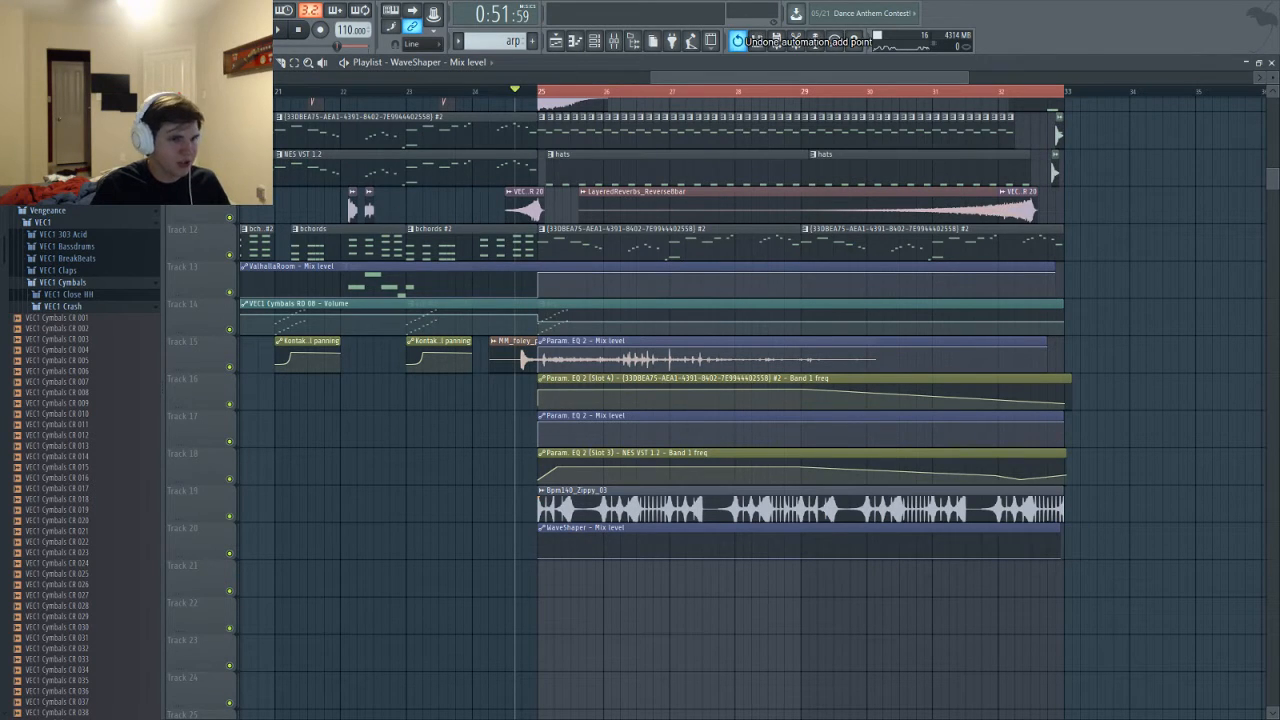
right_click(182, 210)
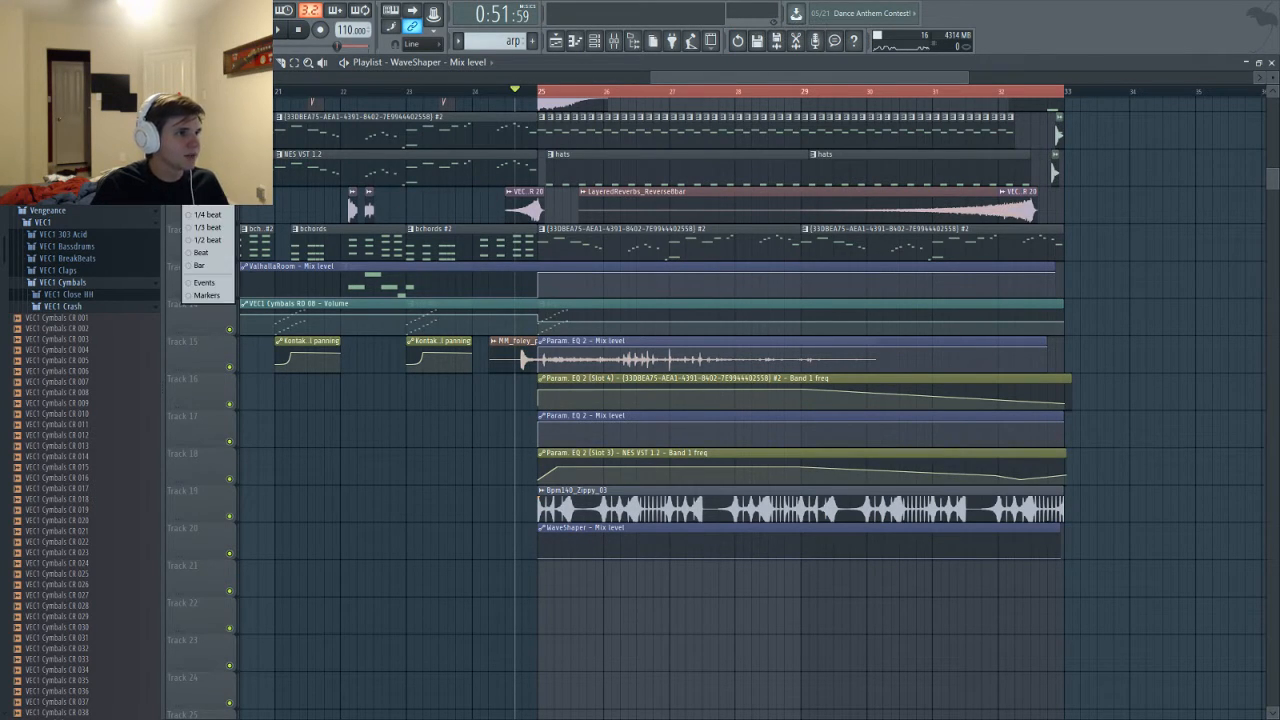
click(201, 254)
drag(1052, 545, 1059, 527)
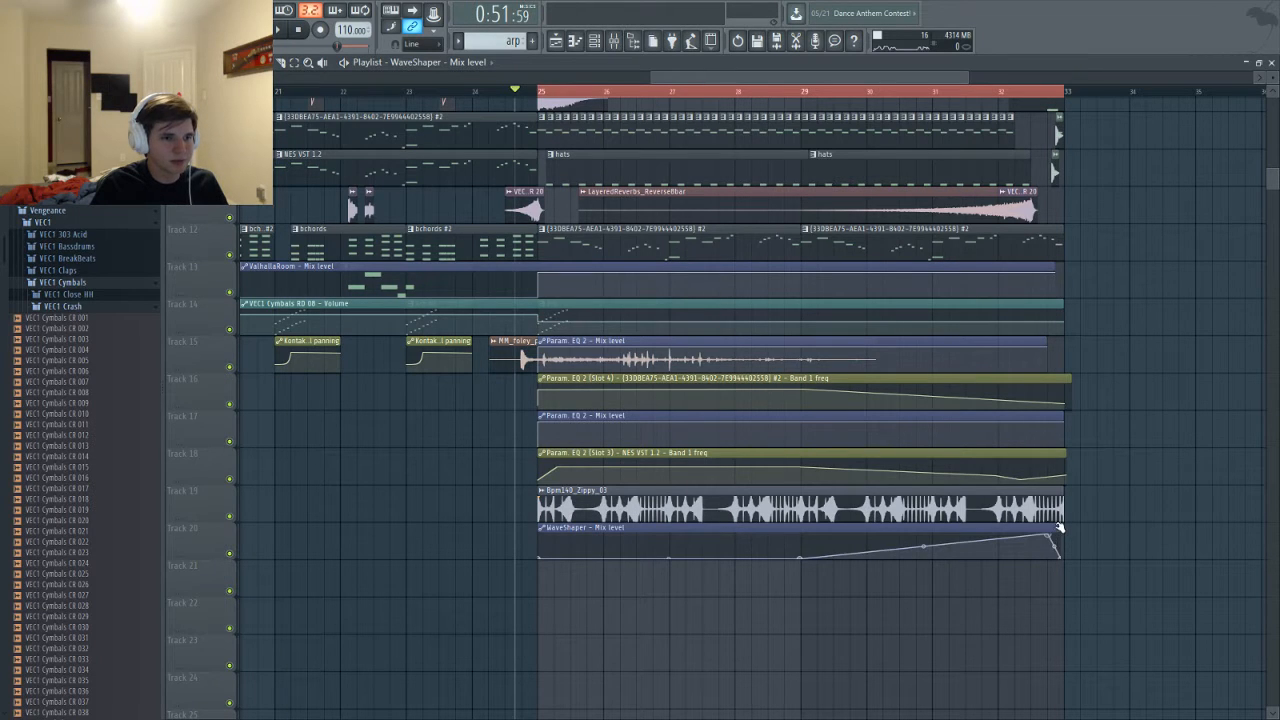
Unsolo the Massive #2 mixer track, play the section, and bend the WaveShaper mix level ramp slightly downward at its midpoint
key(space)
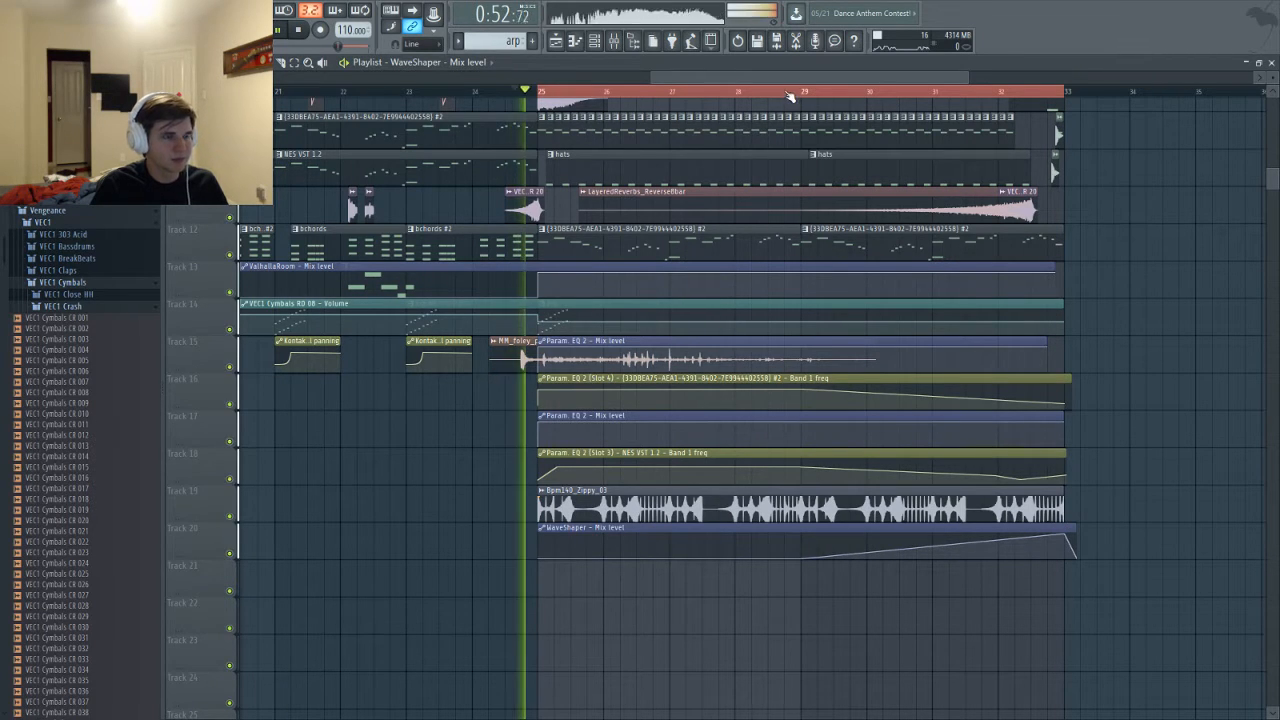
key(F9)
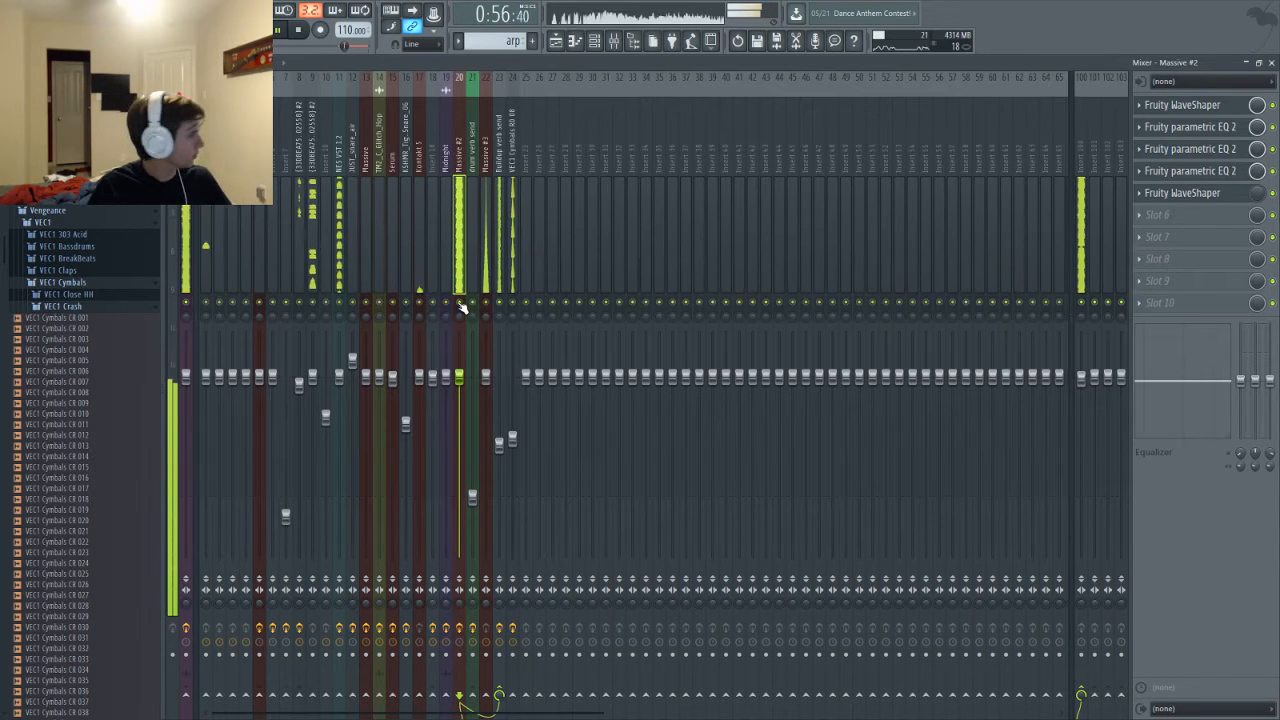
key(F5)
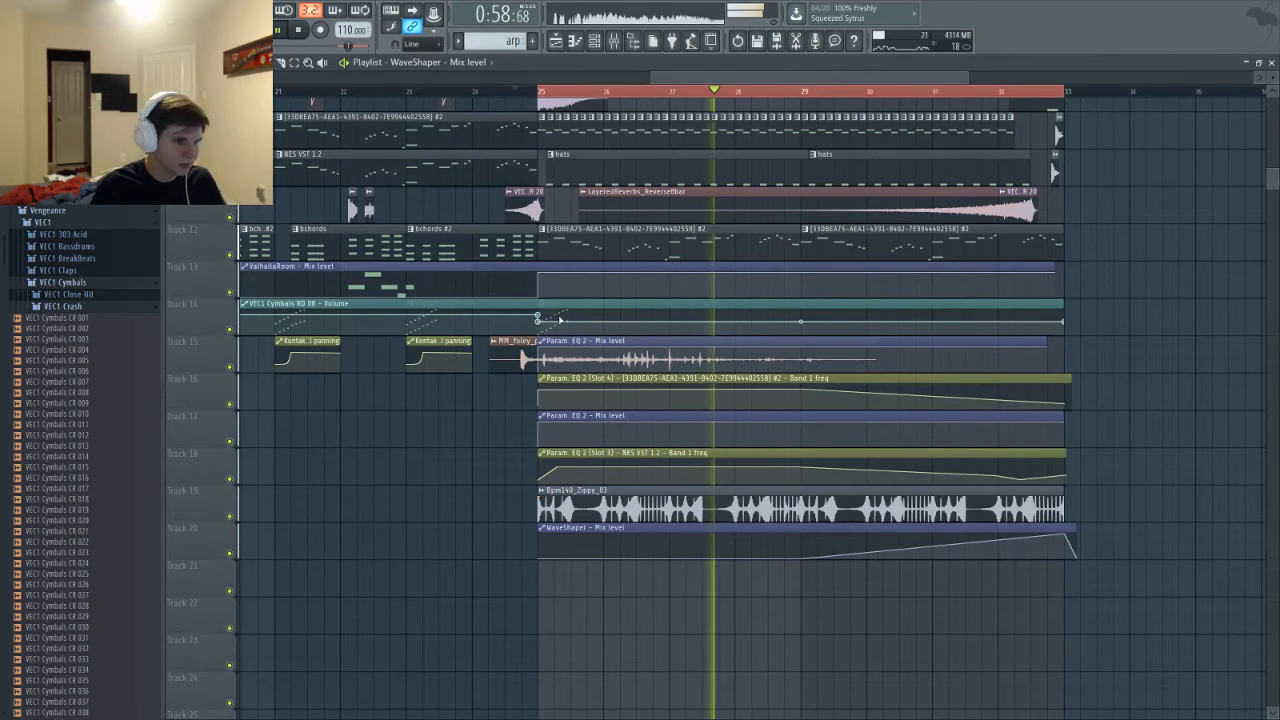
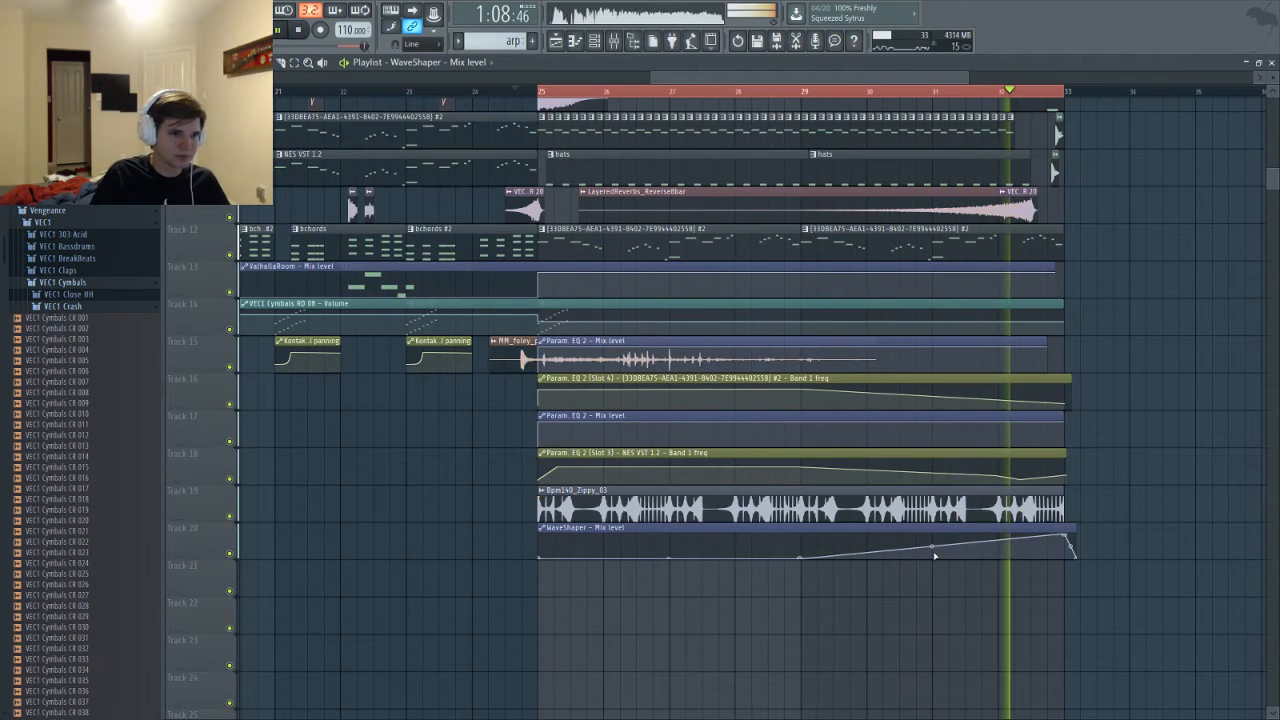
key(space)
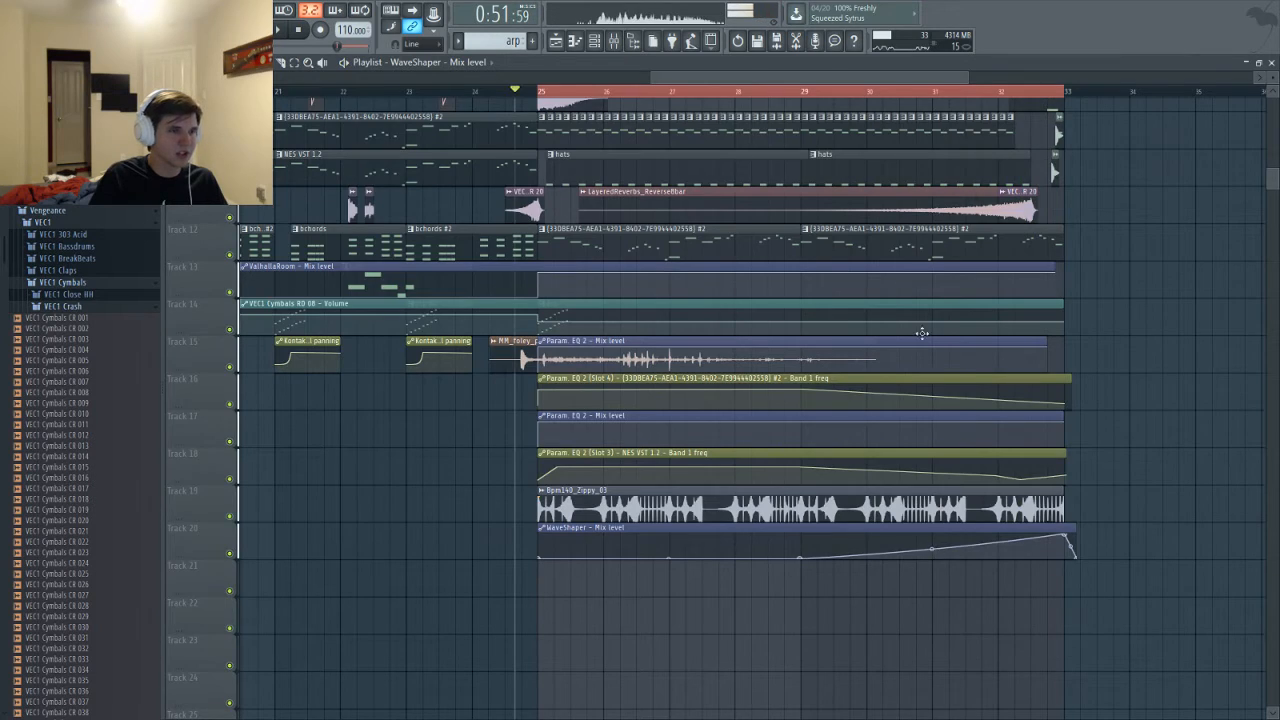
Add a Fruity Compressor in slot 6 of Massive #2 with threshold -14.4 dB, ratio 4.7:1, gain 3.7 dB and release 273 ms
key(F9)
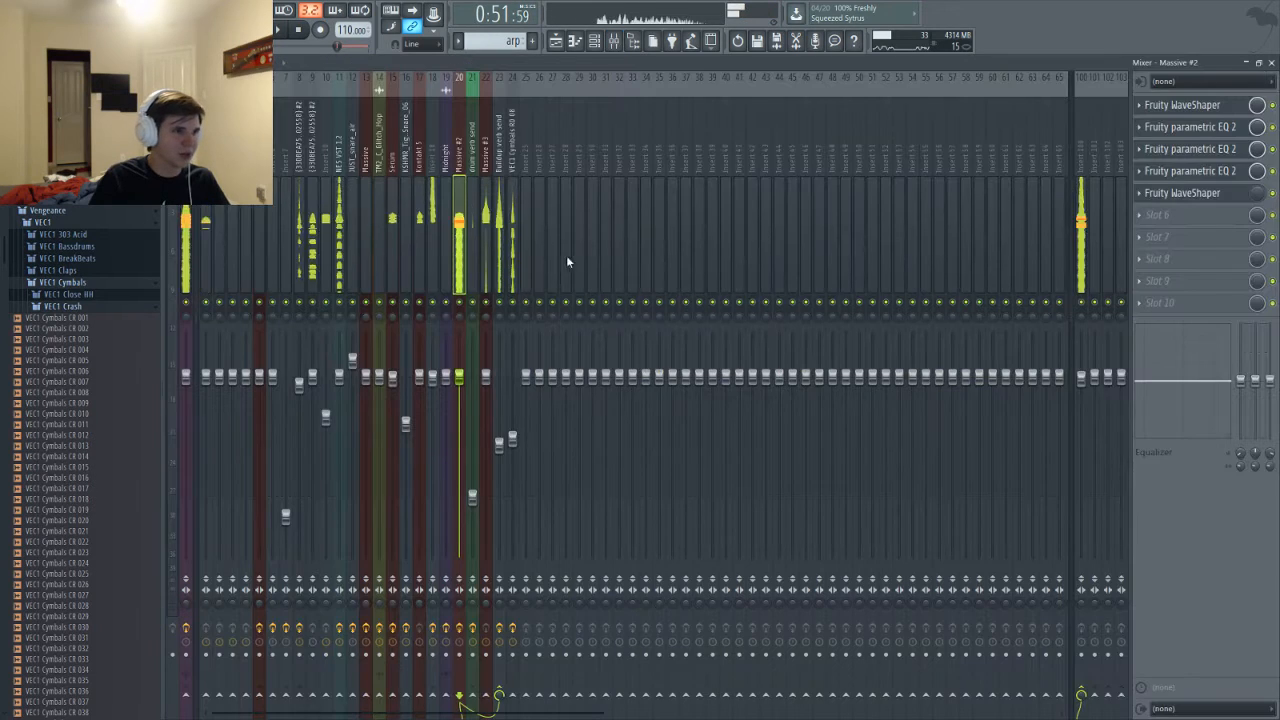
click(1140, 225)
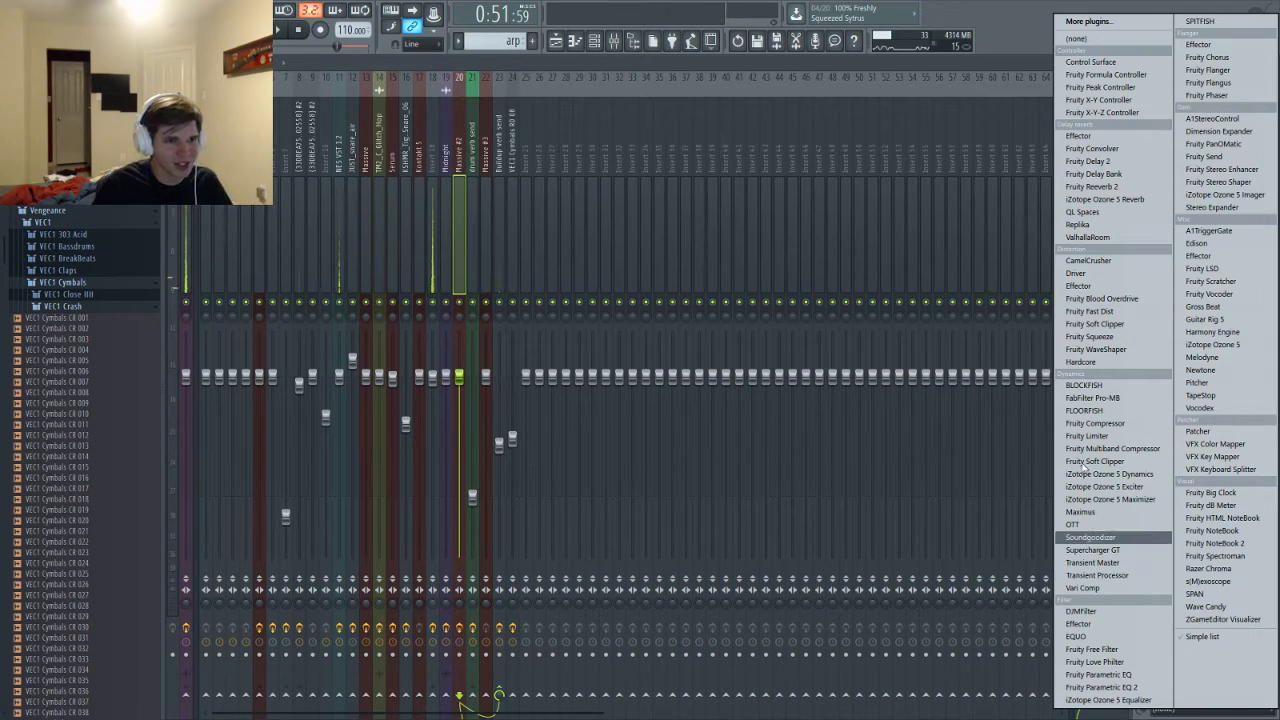
click(1097, 424)
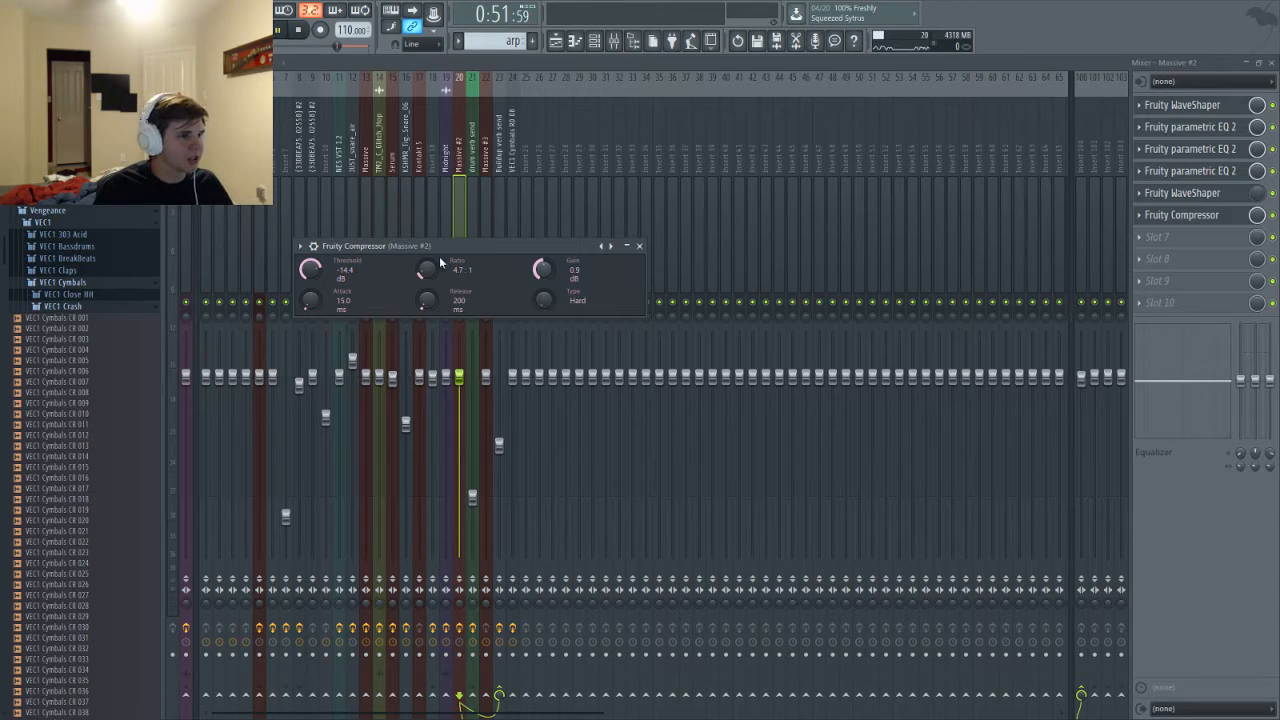
key(space)
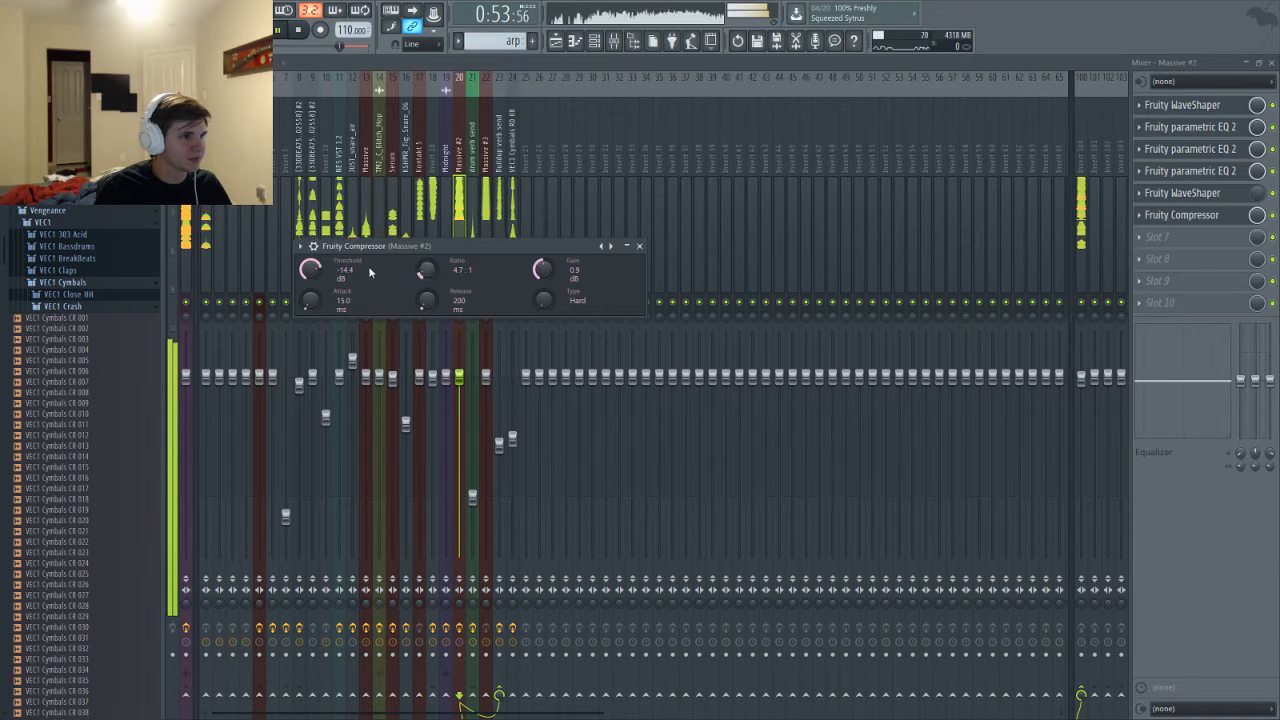
drag(541, 268, 541, 250)
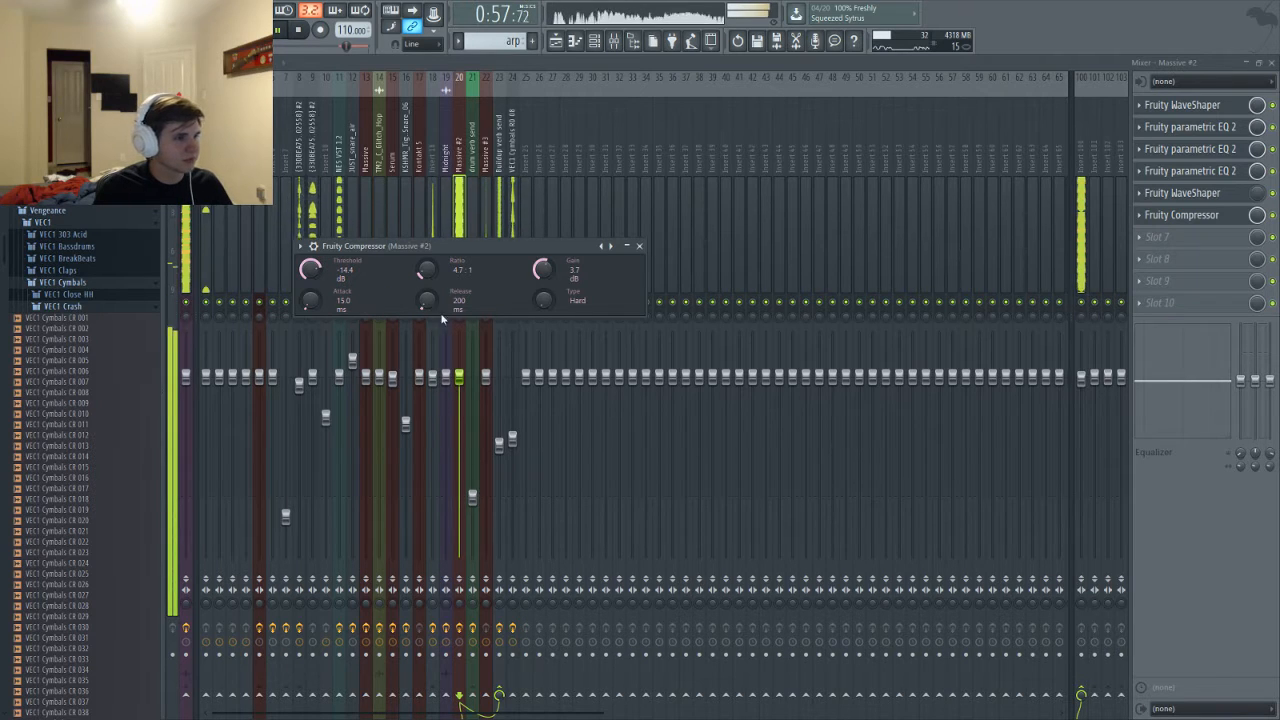
drag(437, 306, 437, 294)
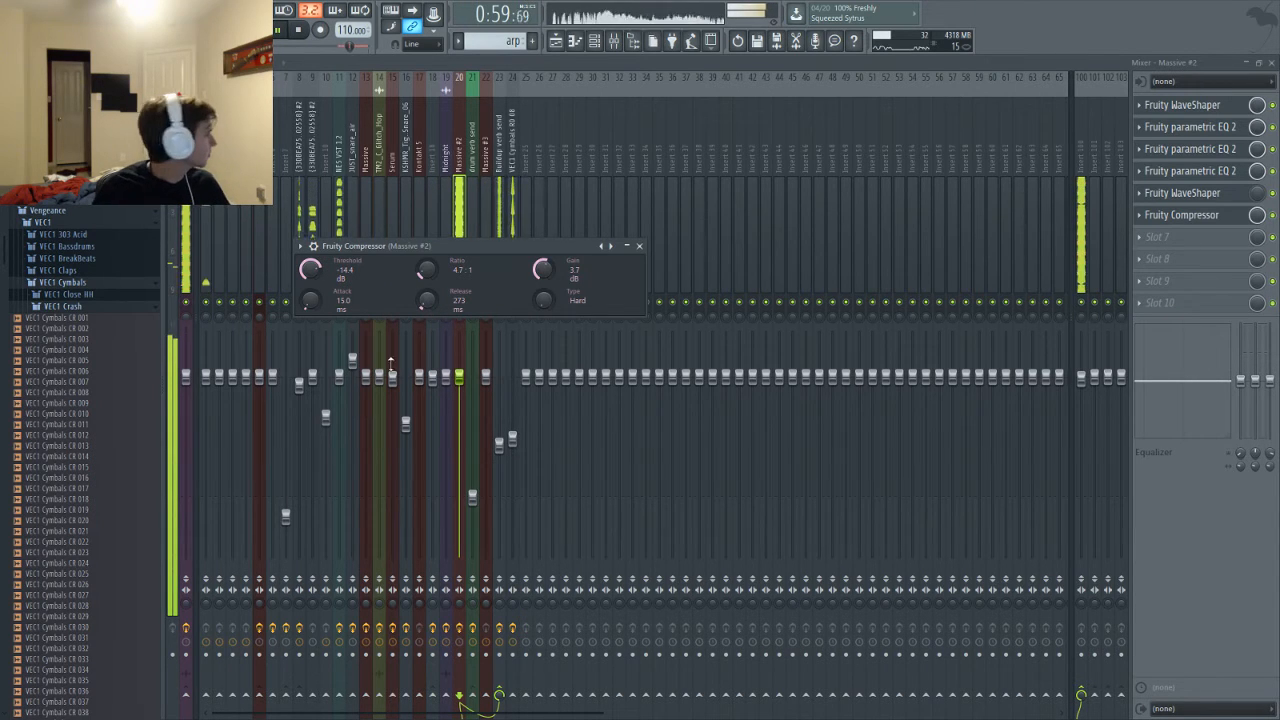
Listen to the section from bar 25 with the compressor and examine the arrangement's end around bar 33 in the playlist
click(555, 40)
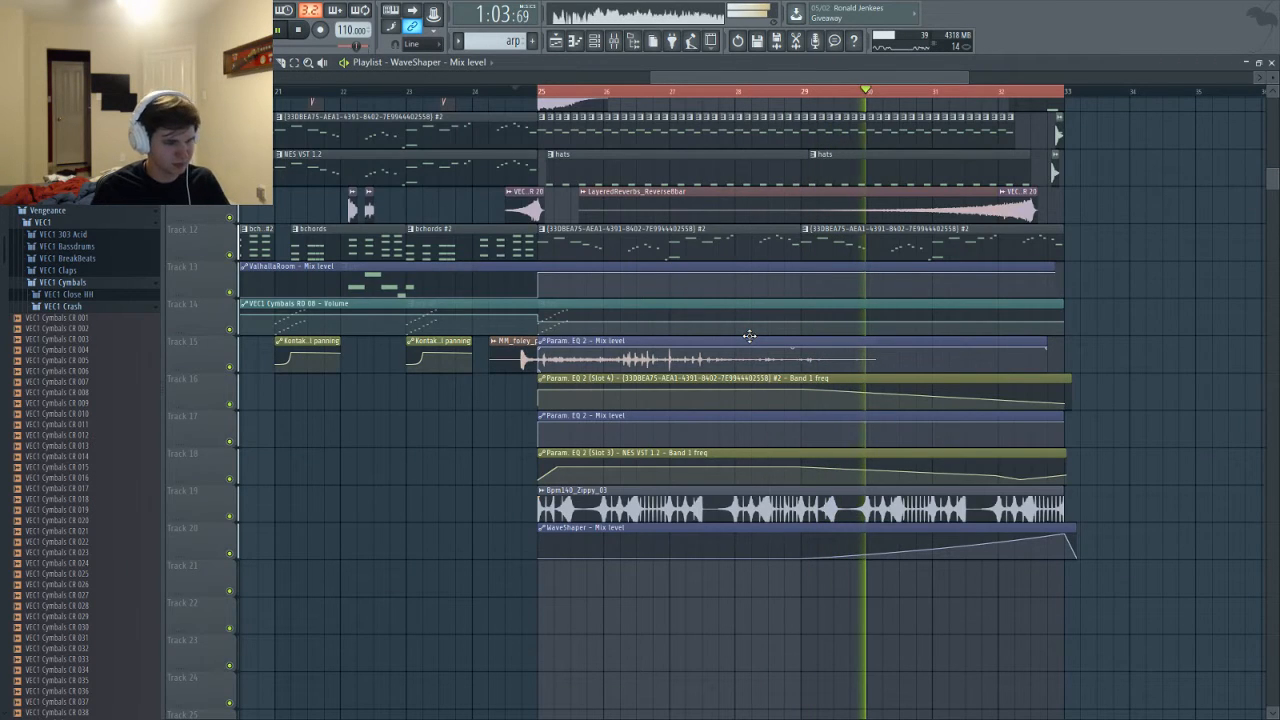
key(F9)
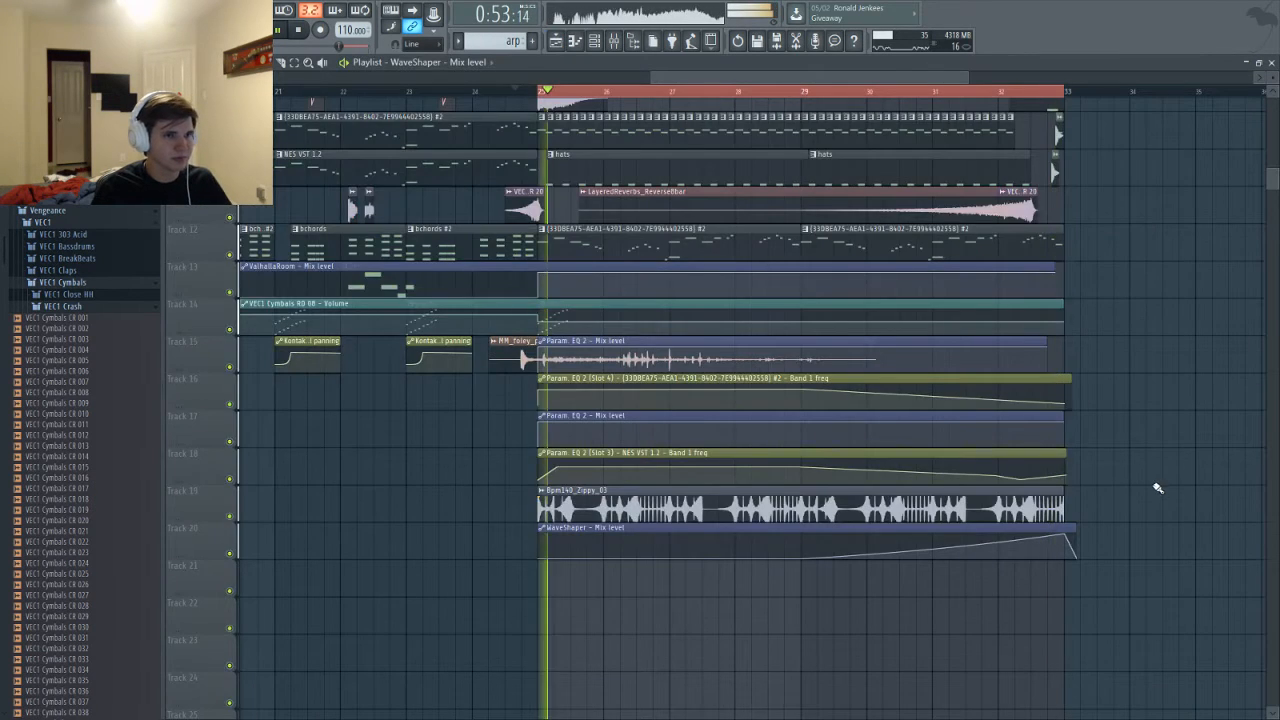
key(space)
scroll(1150, 486, up, 5)
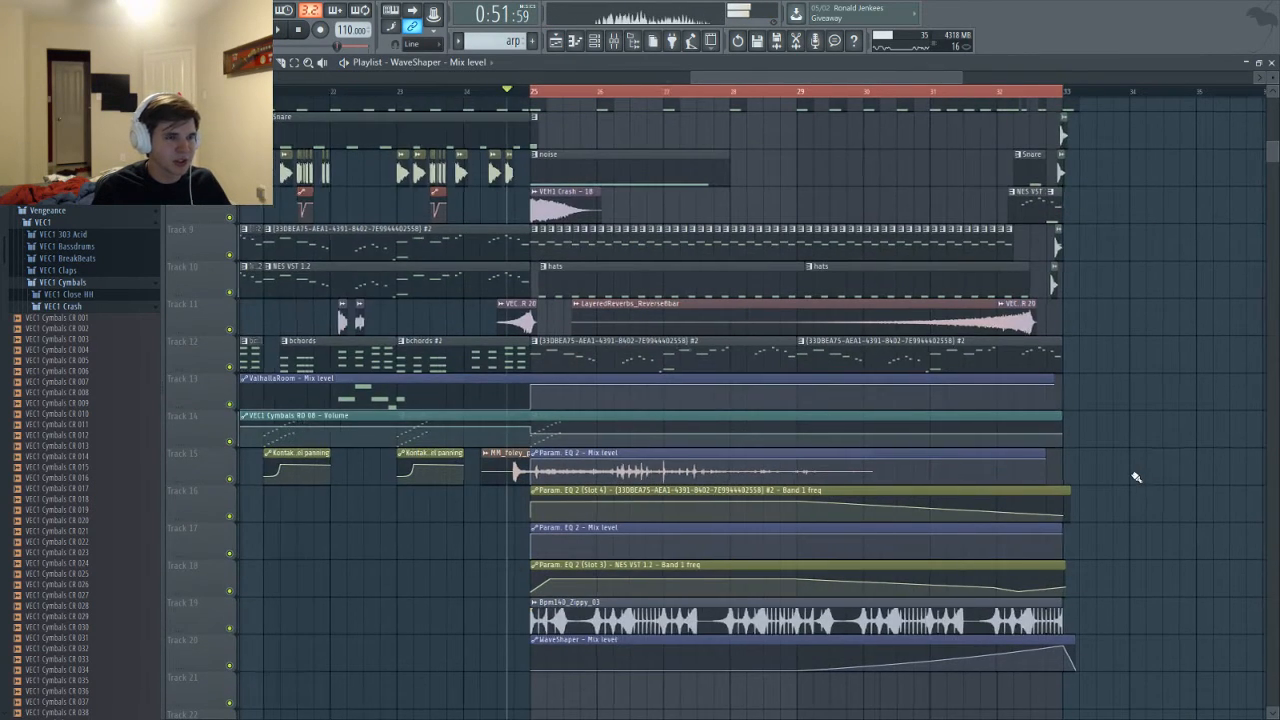
scroll(1131, 477, up, 2)
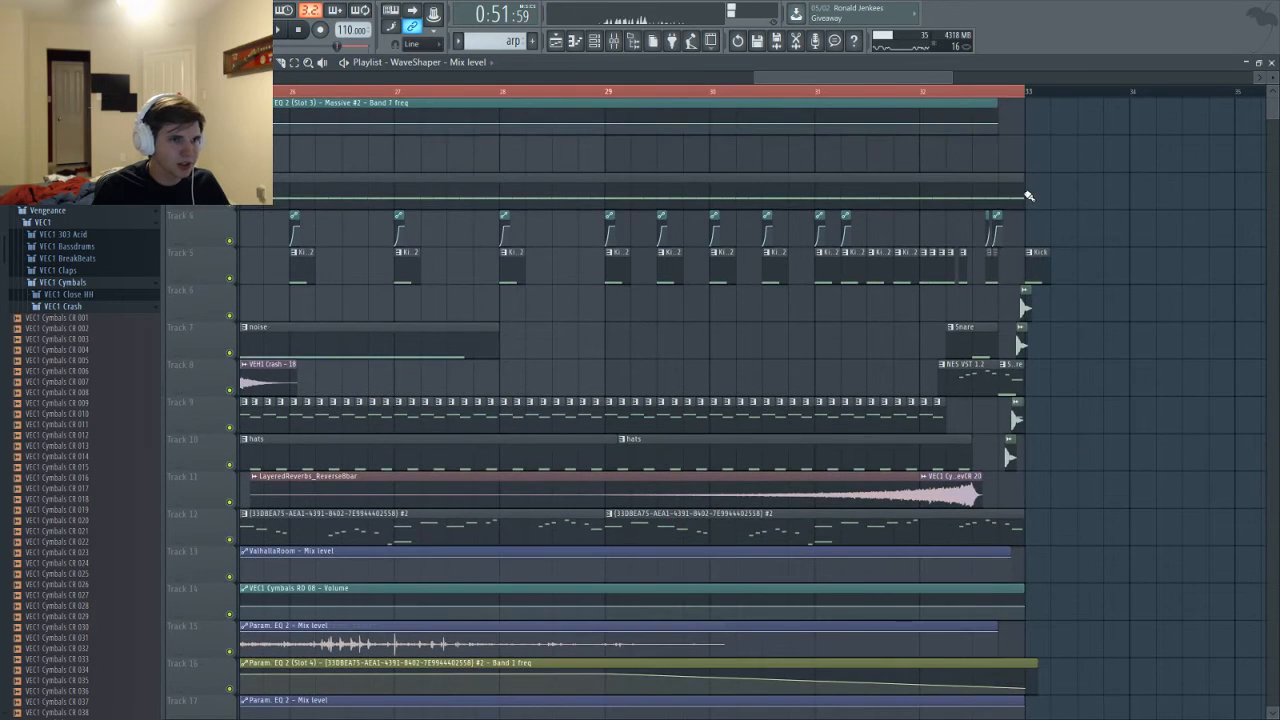
Try shortening the end of the thing clip before bar 33 while playing from bar 32, and remove the stray thing clip on Track 2
click(945, 92)
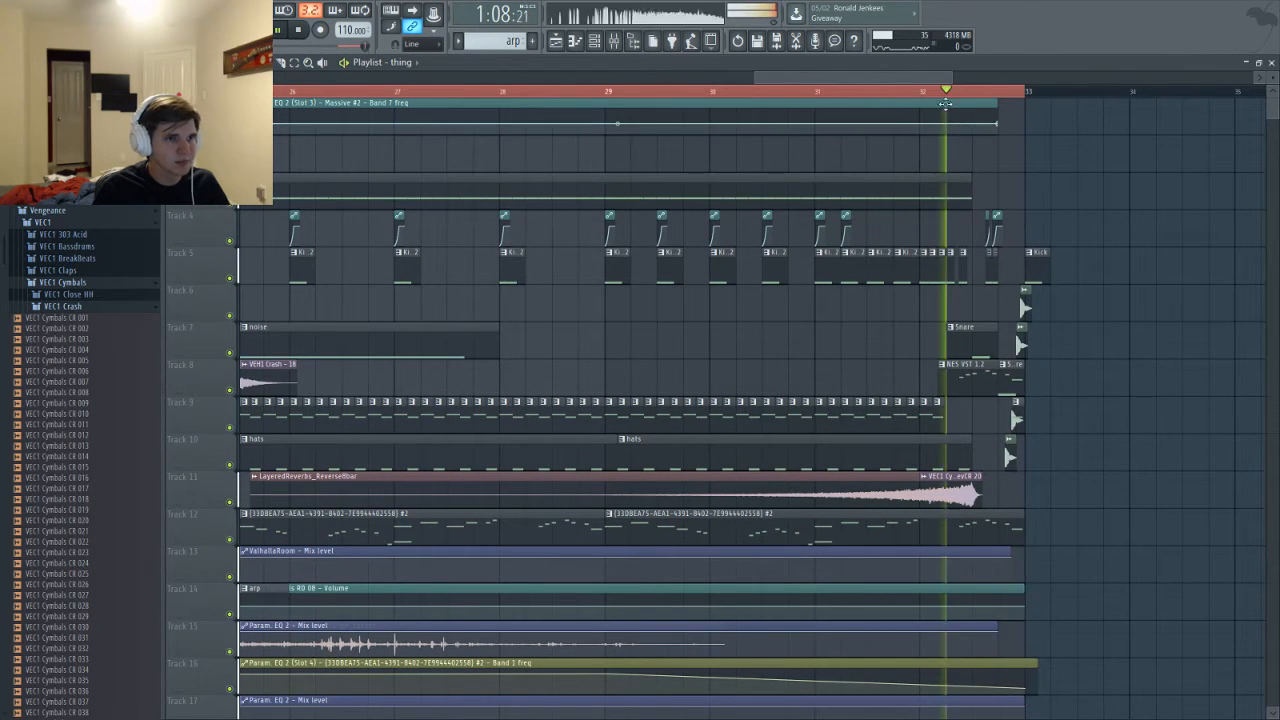
key(space)
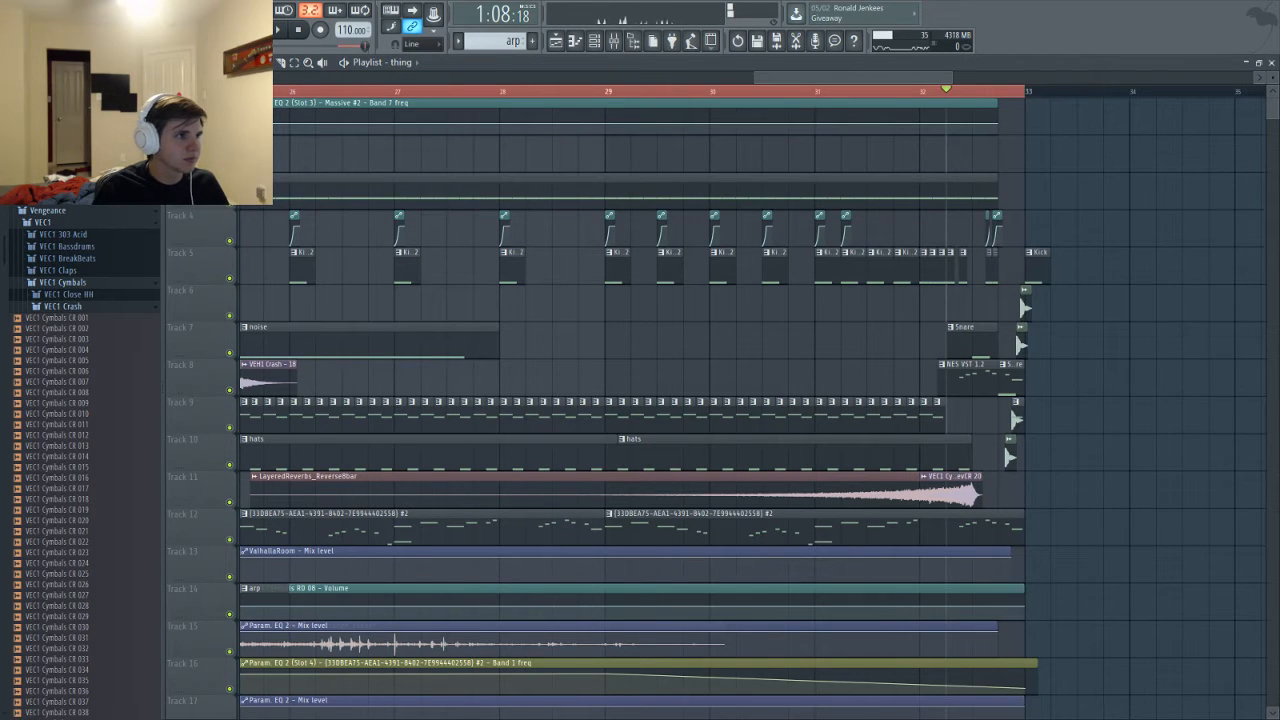
click(188, 63)
click(806, 144)
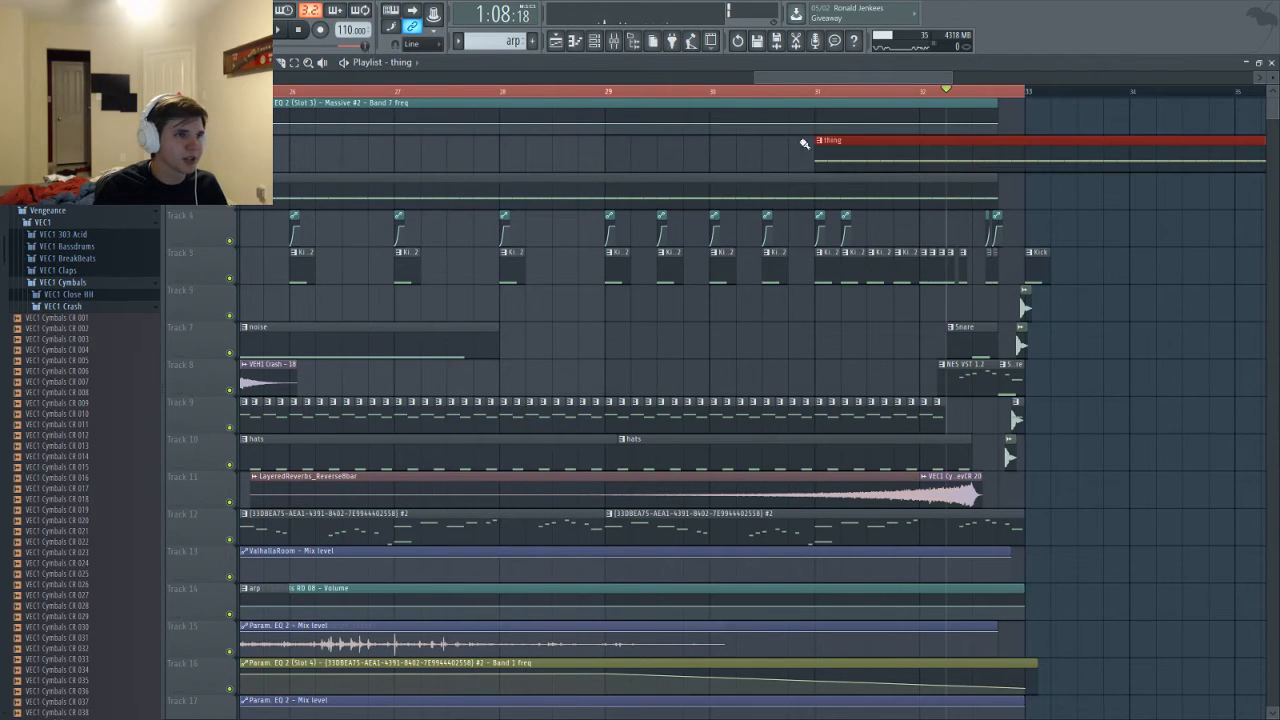
right_click(862, 147)
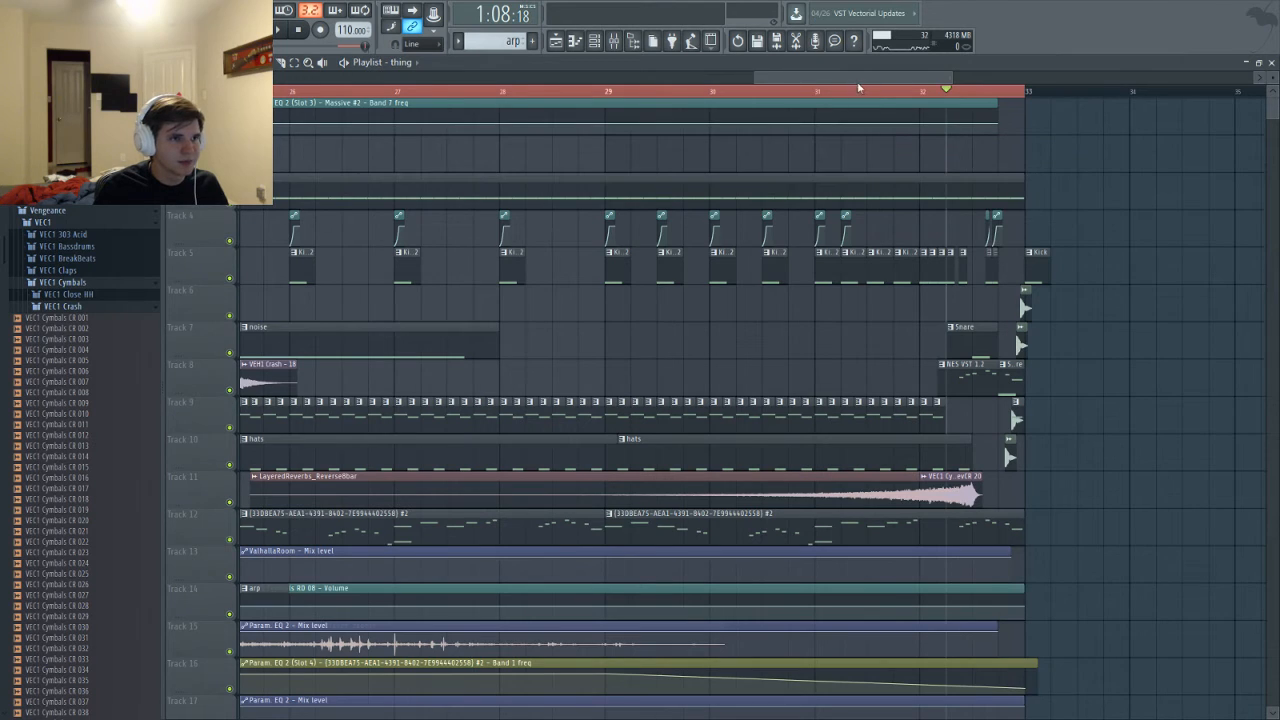
Open the thing pattern's Massive #2 notes in the Piano roll and delete the last two F2 notes before bar 9
drag(858, 79, 783, 79)
click(575, 180)
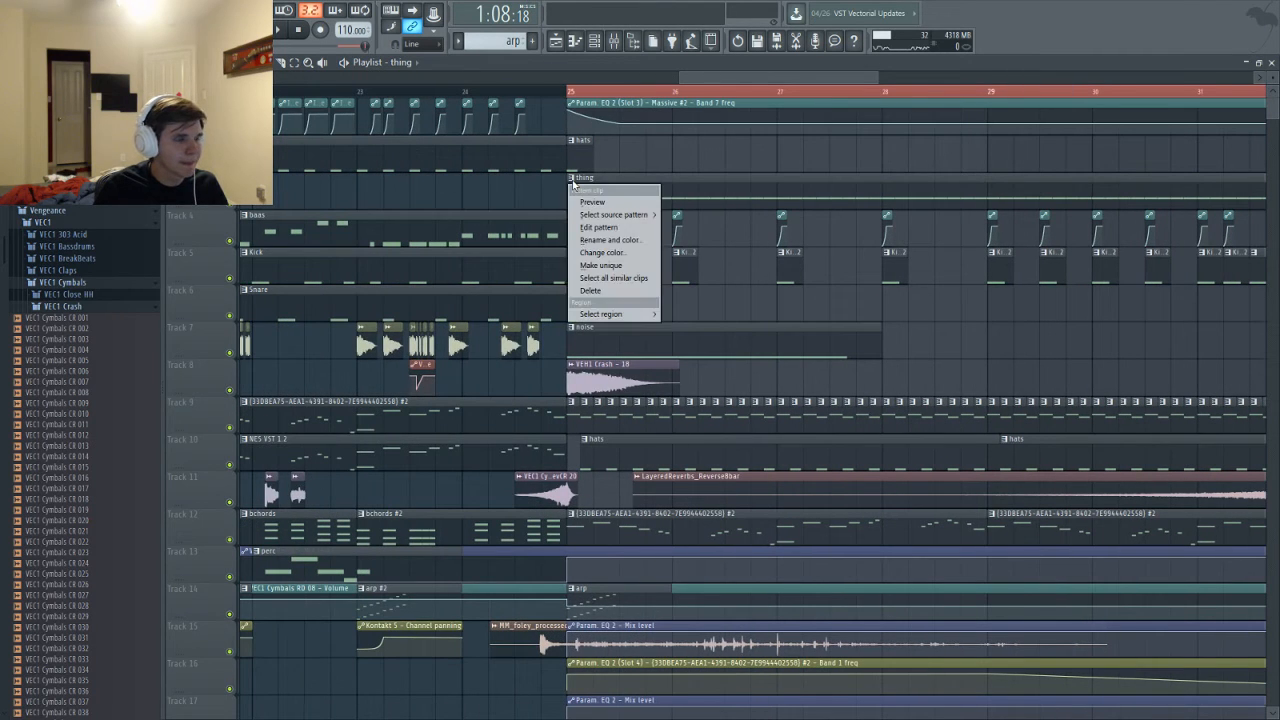
click(778, 193)
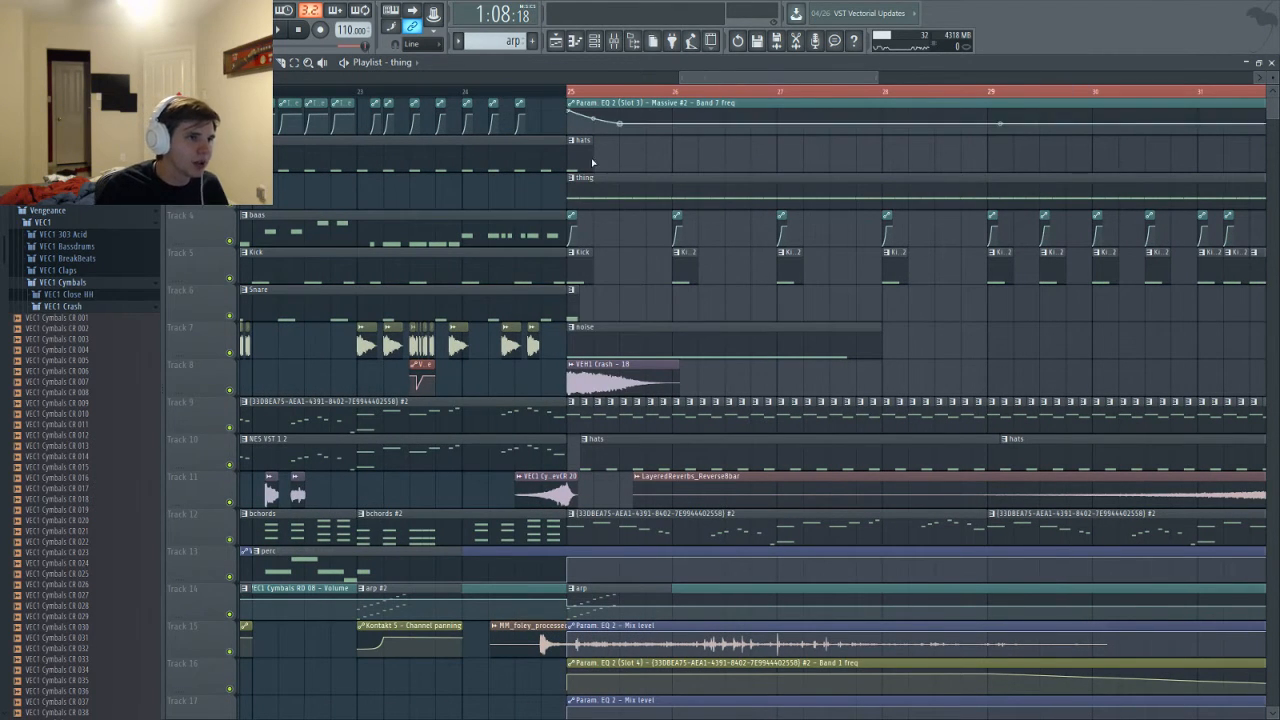
double_click(581, 254)
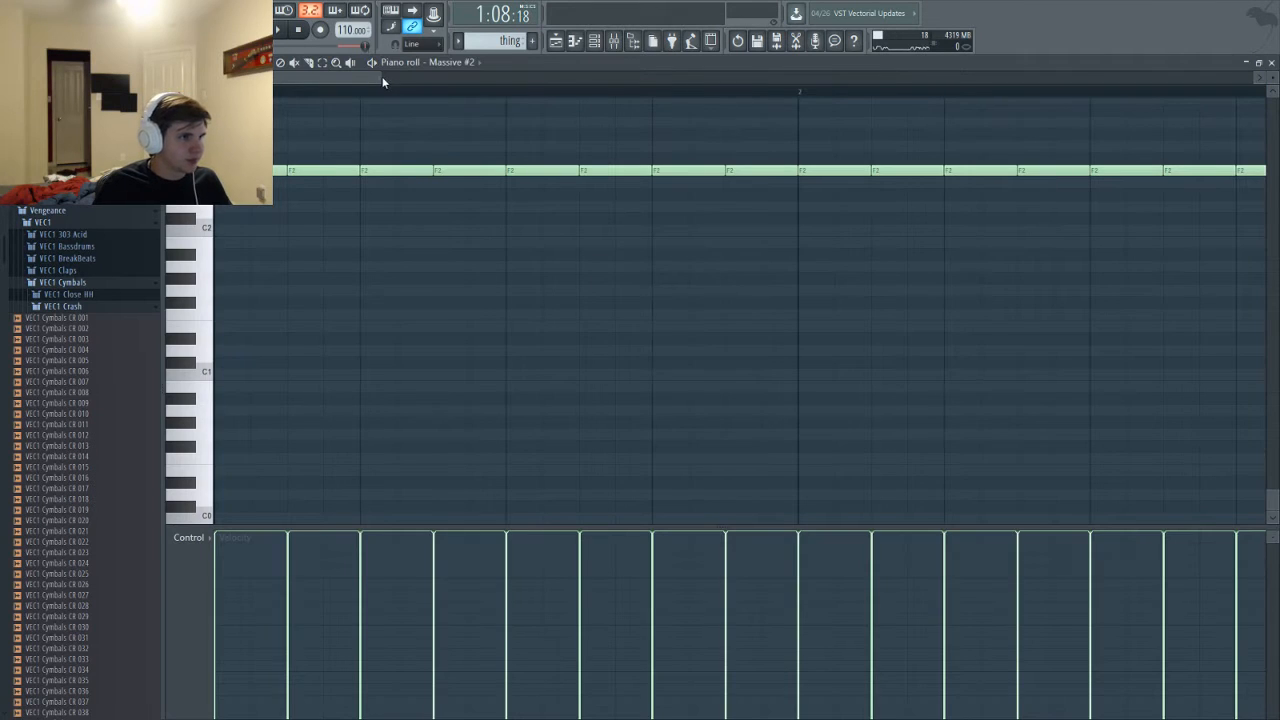
drag(382, 80, 970, 84)
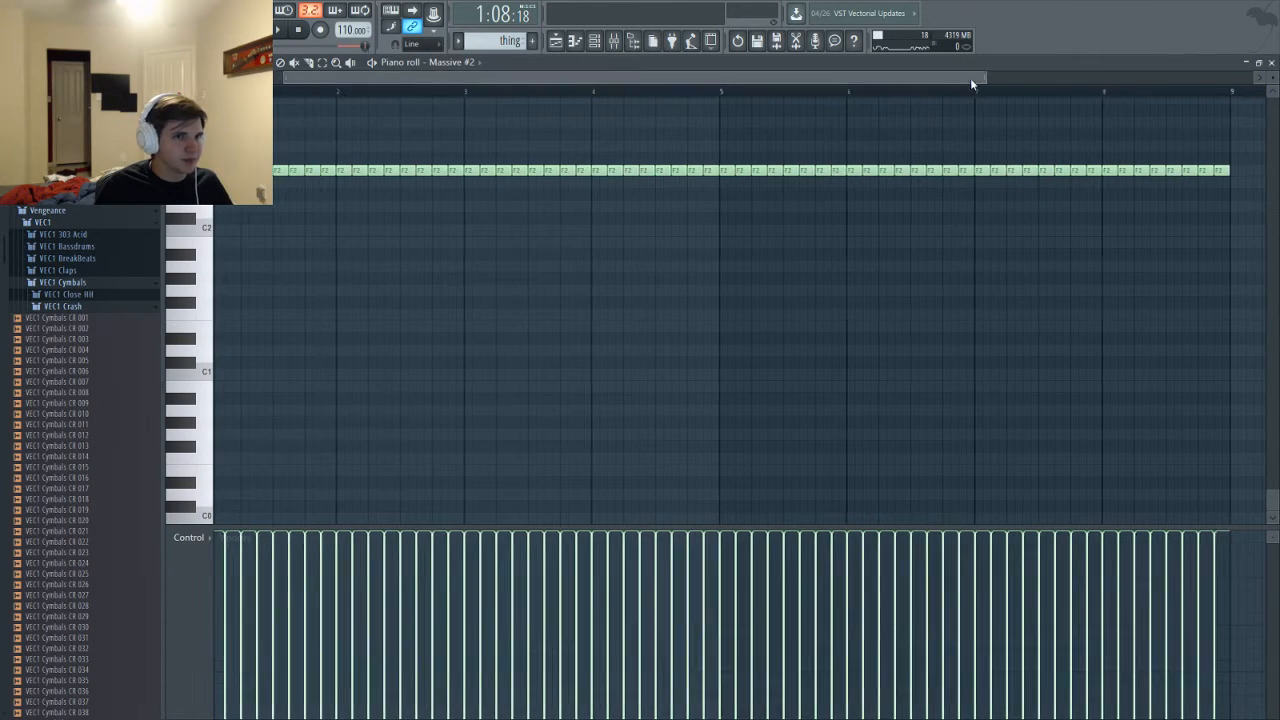
scroll(1129, 263, up, 3)
right_click(1068, 172)
right_click(1034, 172)
right_click(1000, 172)
Listen to the playlist from bar 23 with only the 3x Osc #2 and Serum channels audible
key(F6)
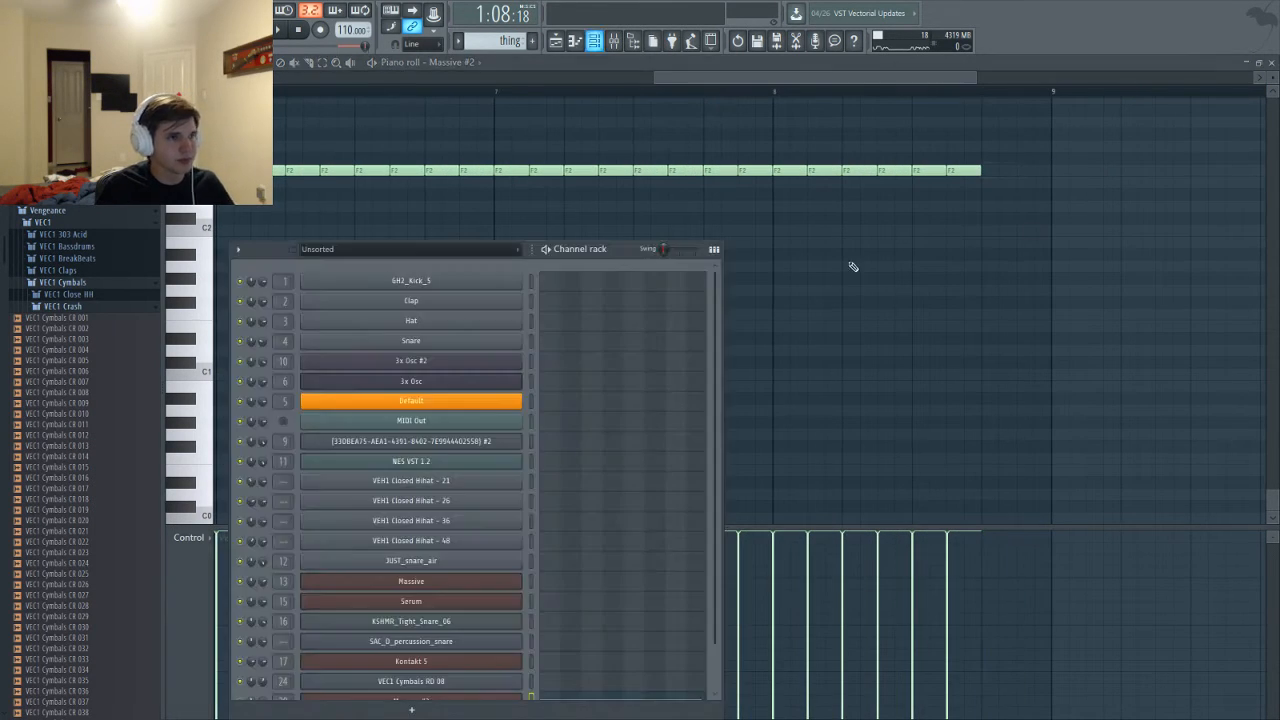
scroll(600, 512, down, 2)
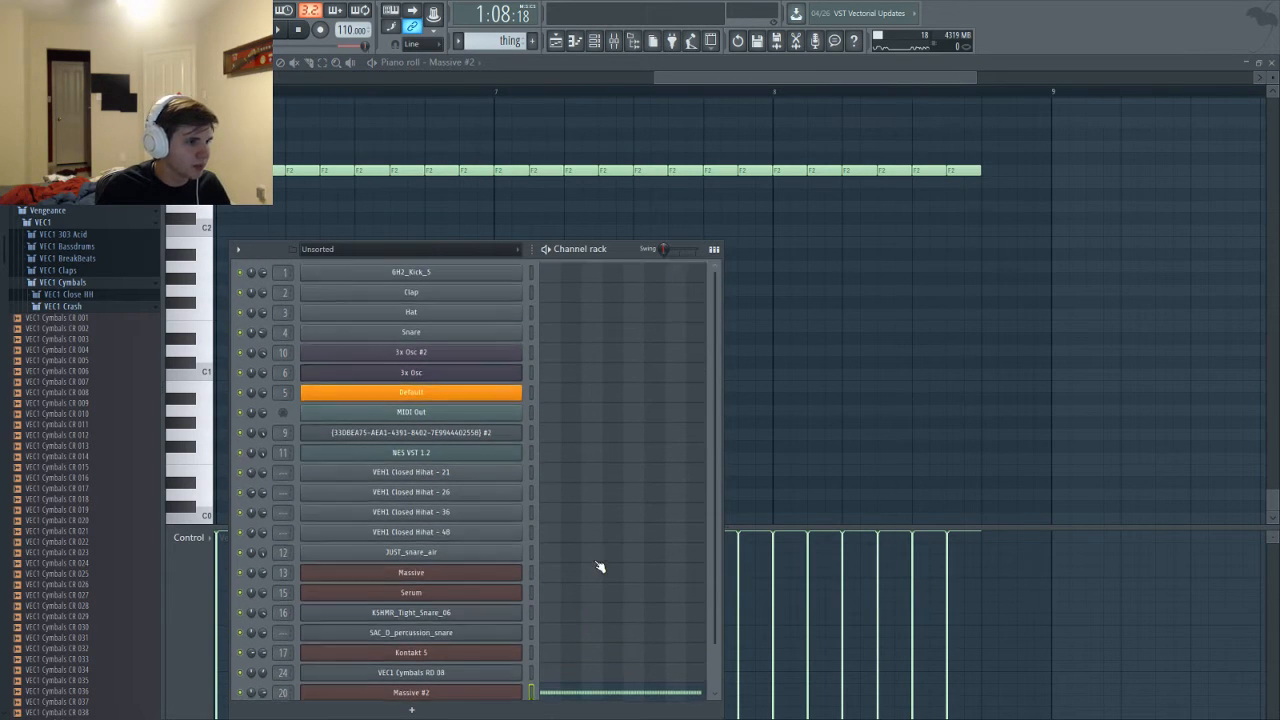
key(F5)
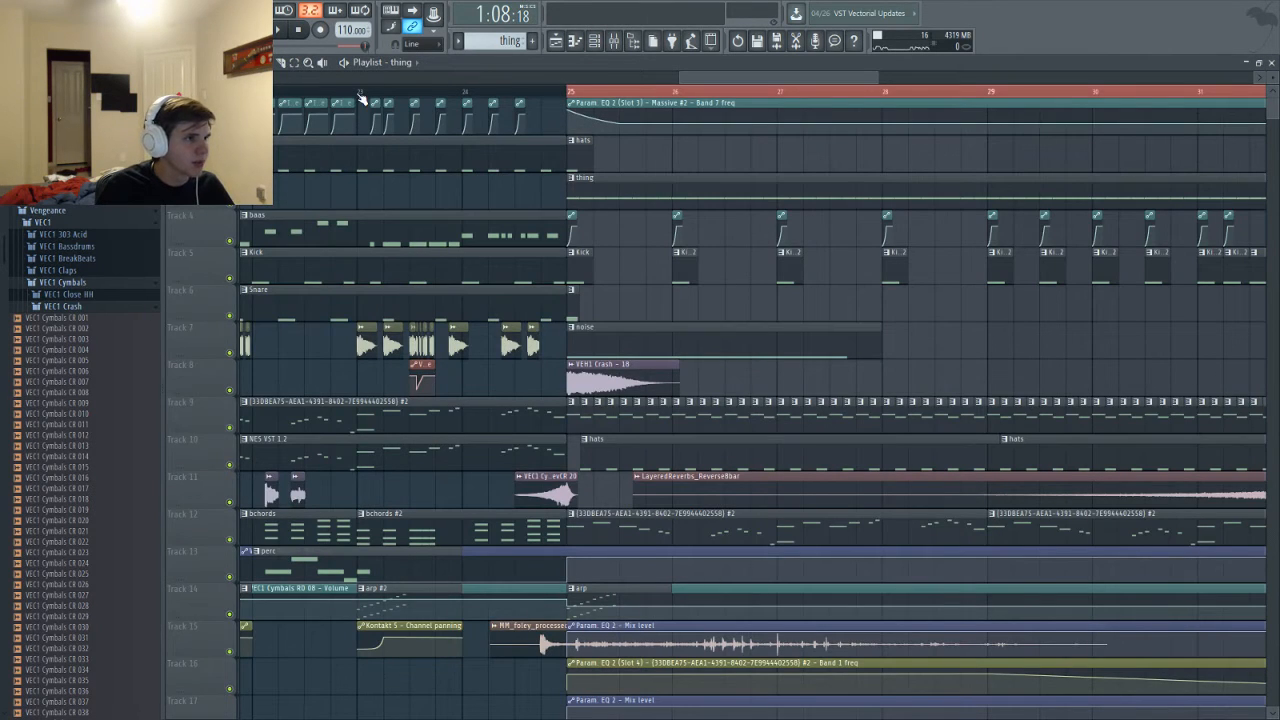
click(361, 95)
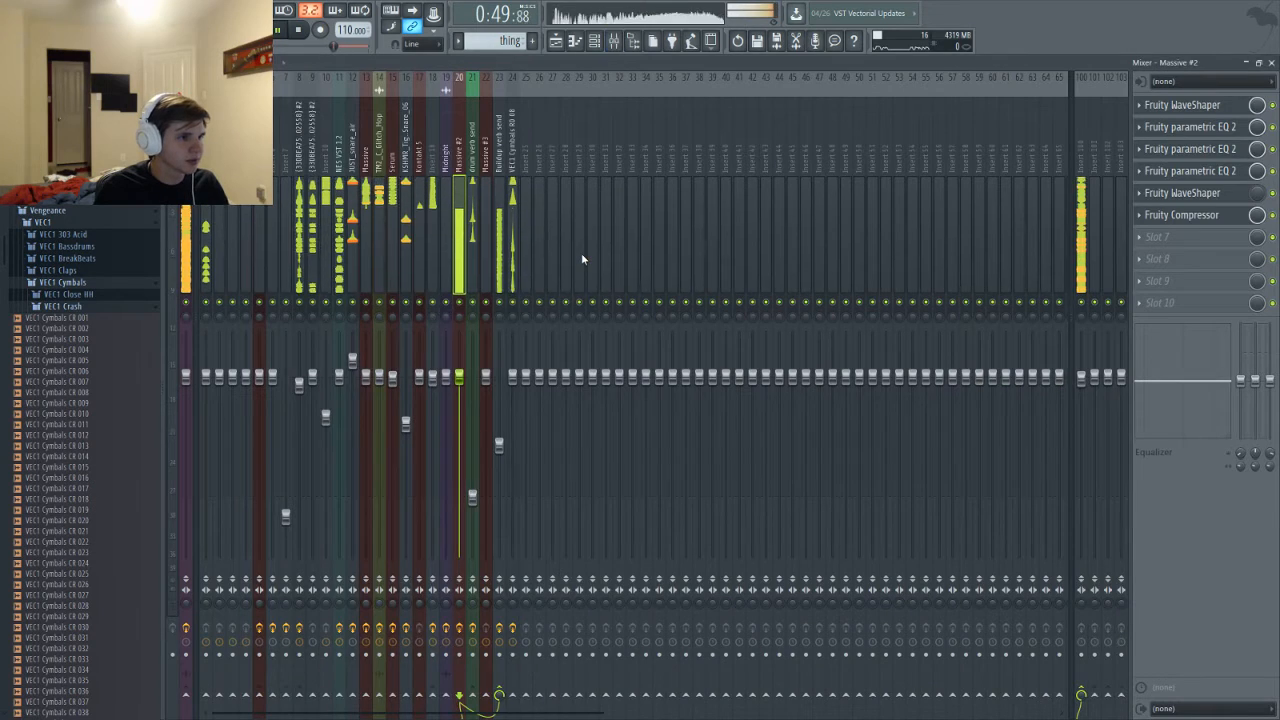
key(F6)
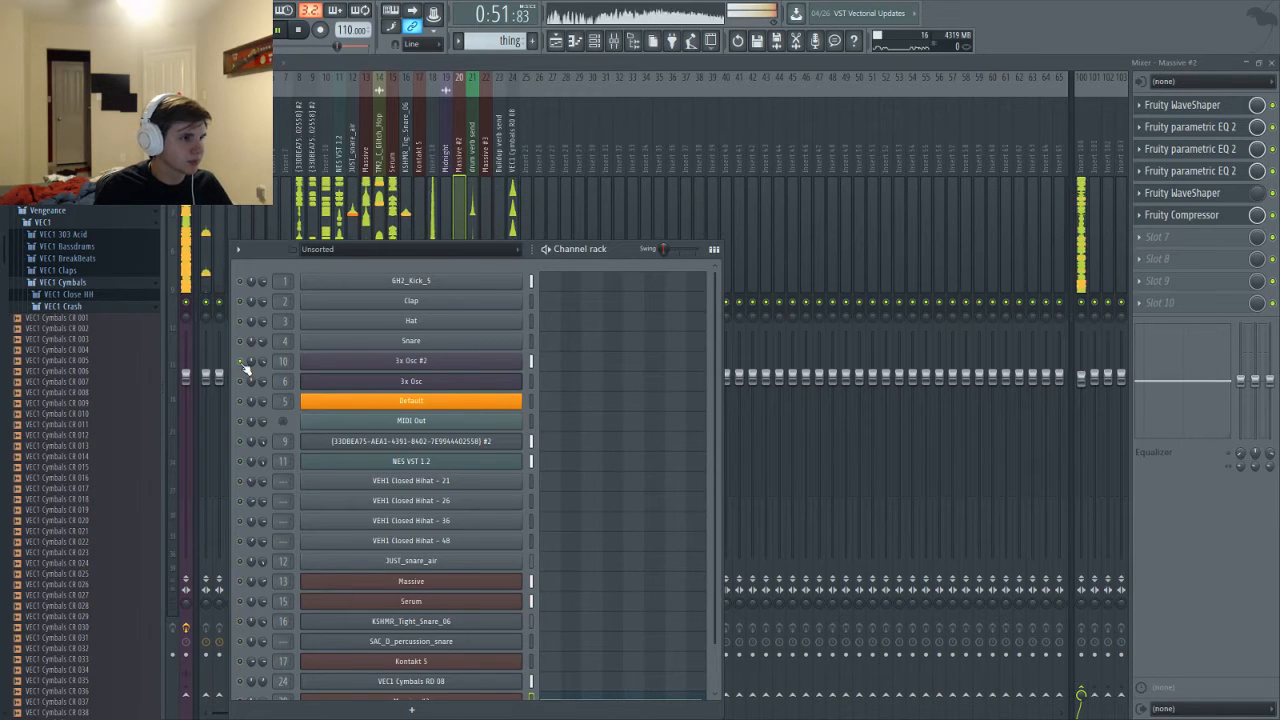
scroll(645, 561, down, 1)
scroll(645, 561, down, 1)
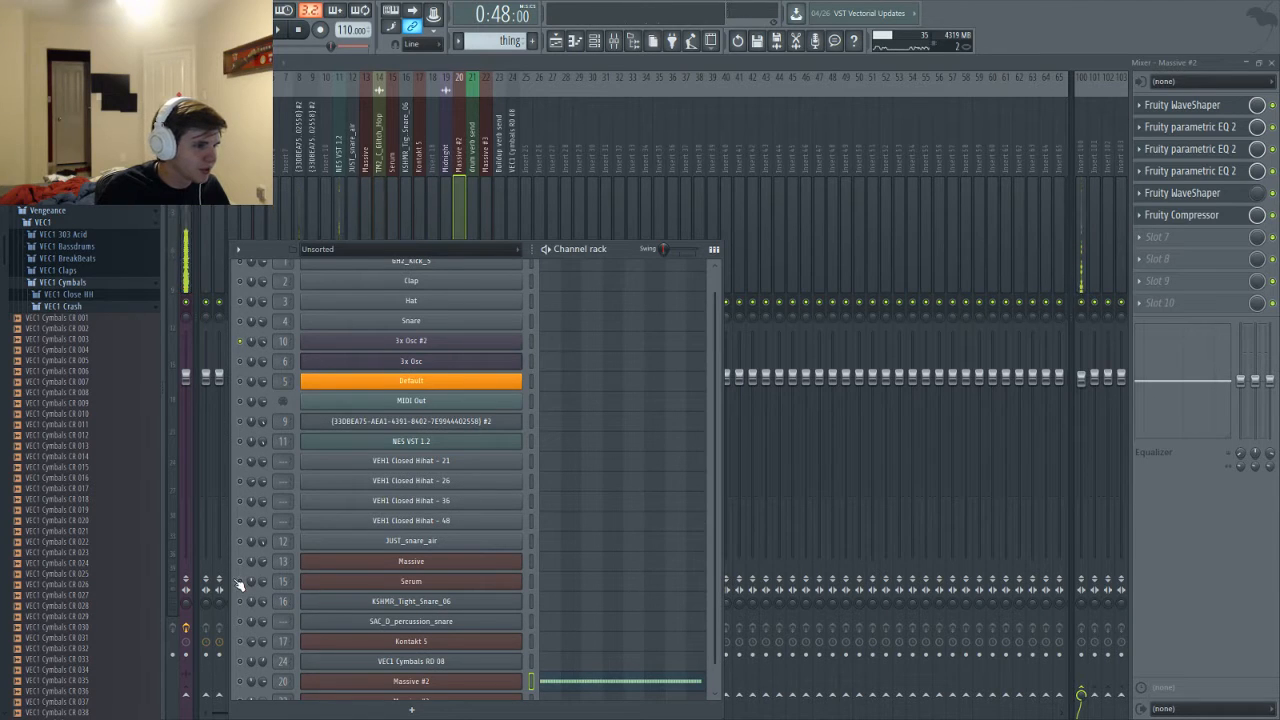
key(space)
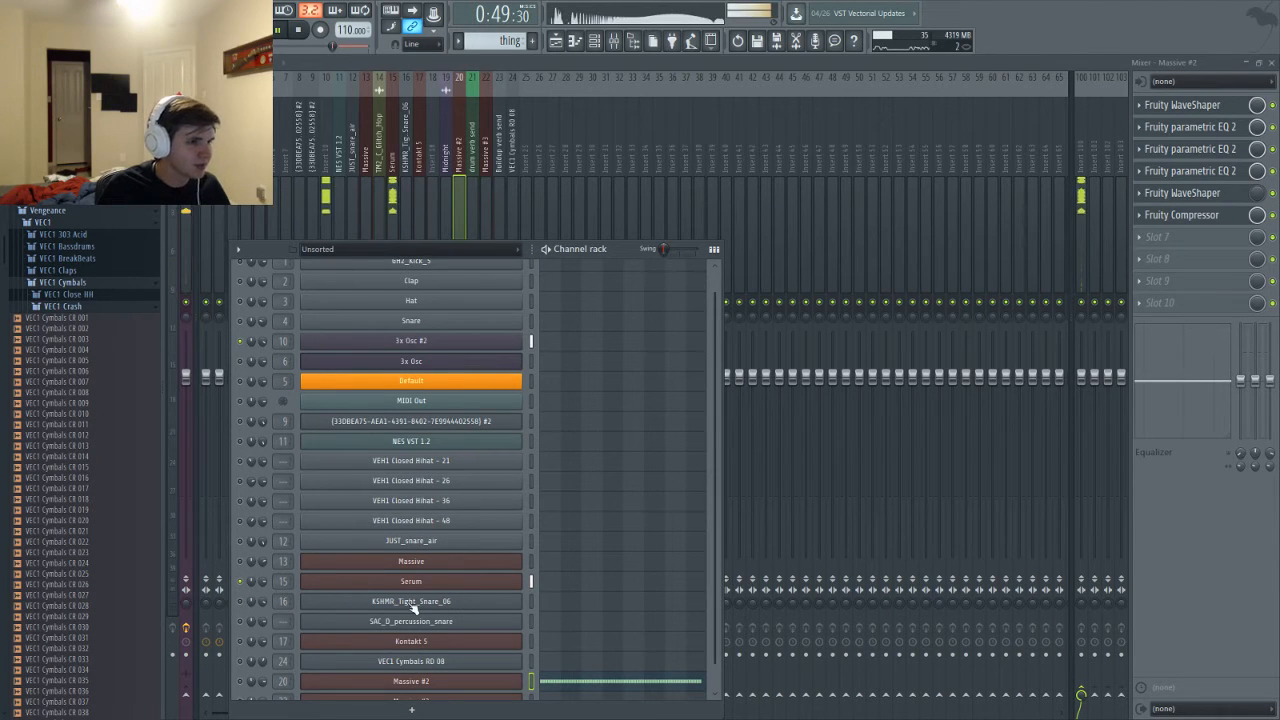
Open Serum in the Piano roll for the thing pattern and add short F2 and G#2 notes on bar 8's last beat
click(551, 586)
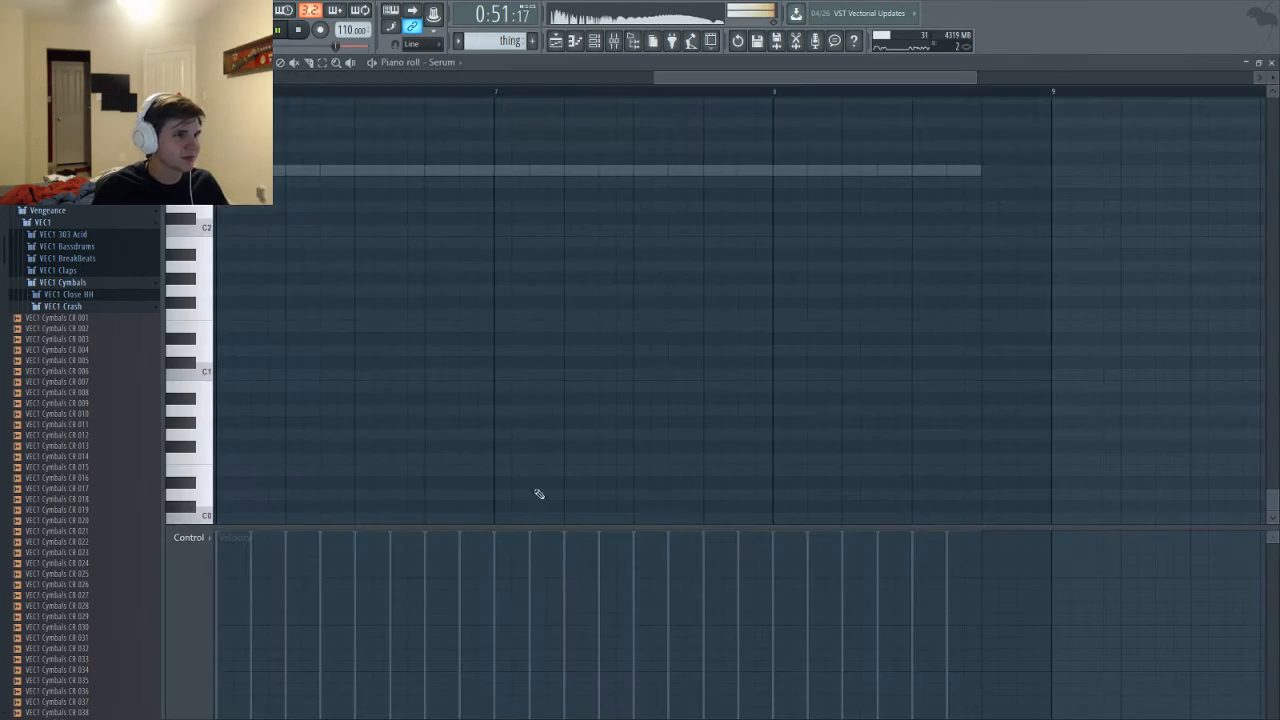
key(space)
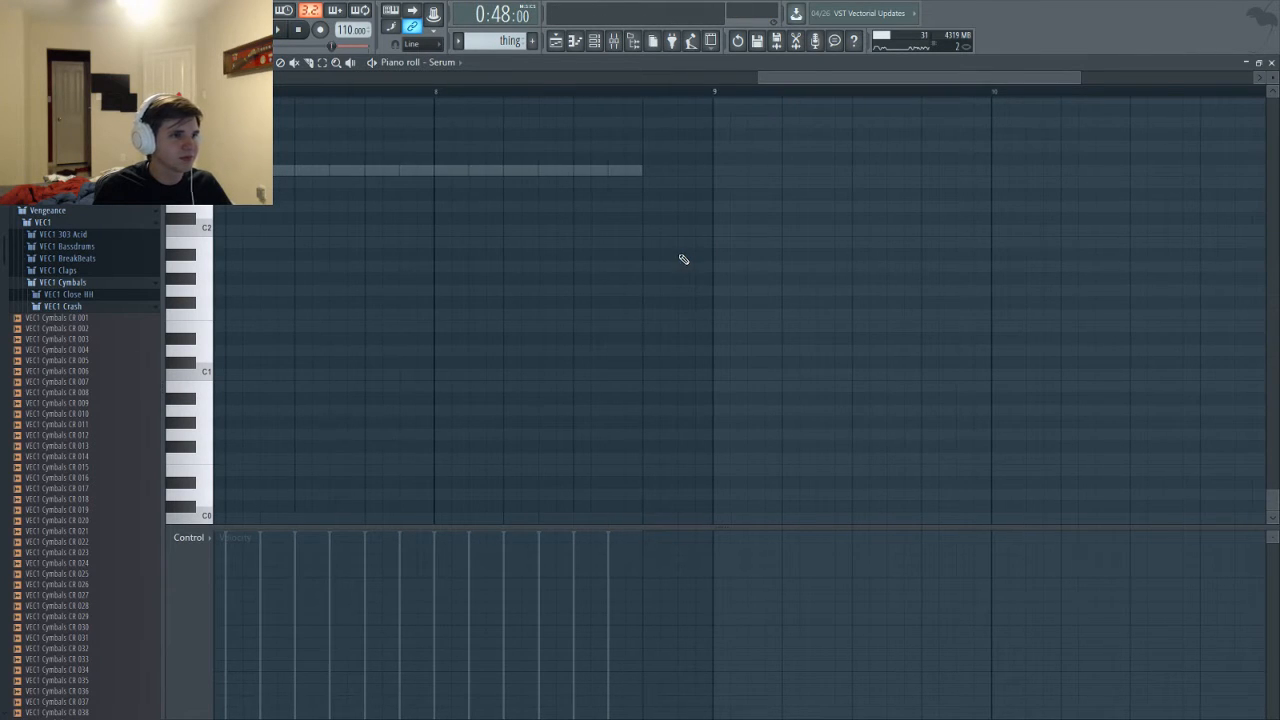
scroll(640, 174, up, 1)
click(640, 172)
scroll(673, 283, up, 2)
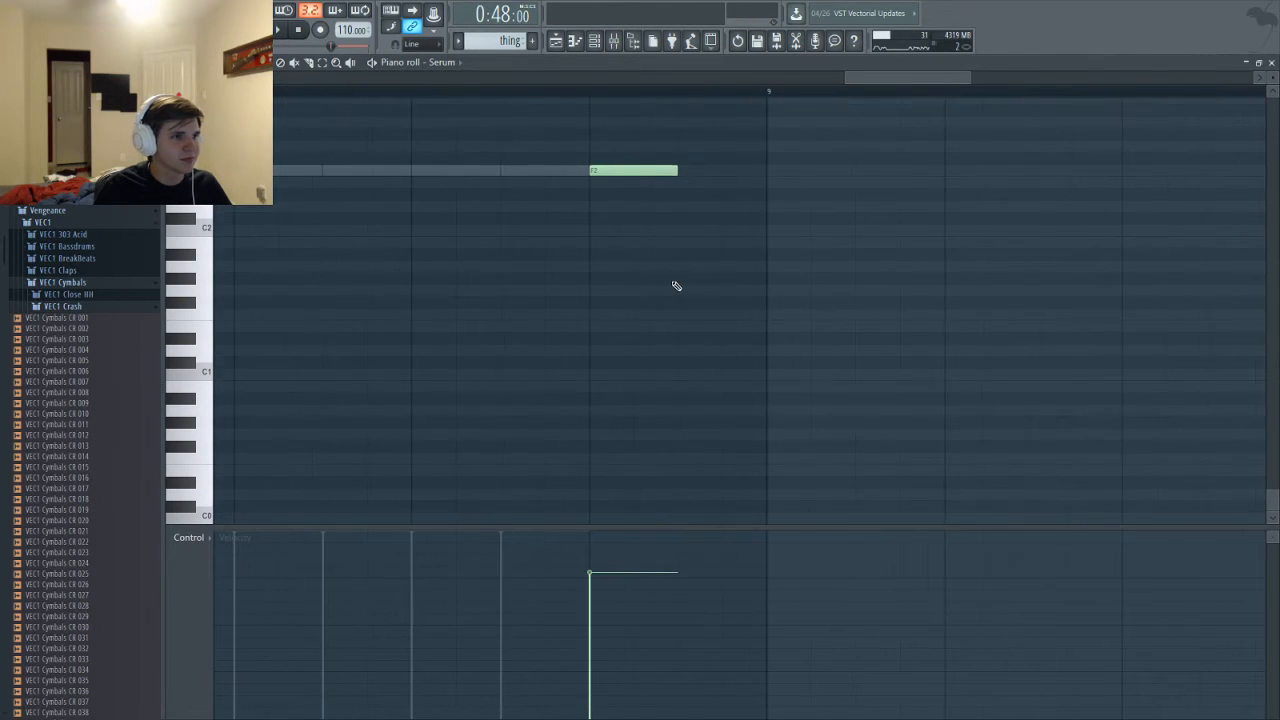
scroll(646, 253, up, 3)
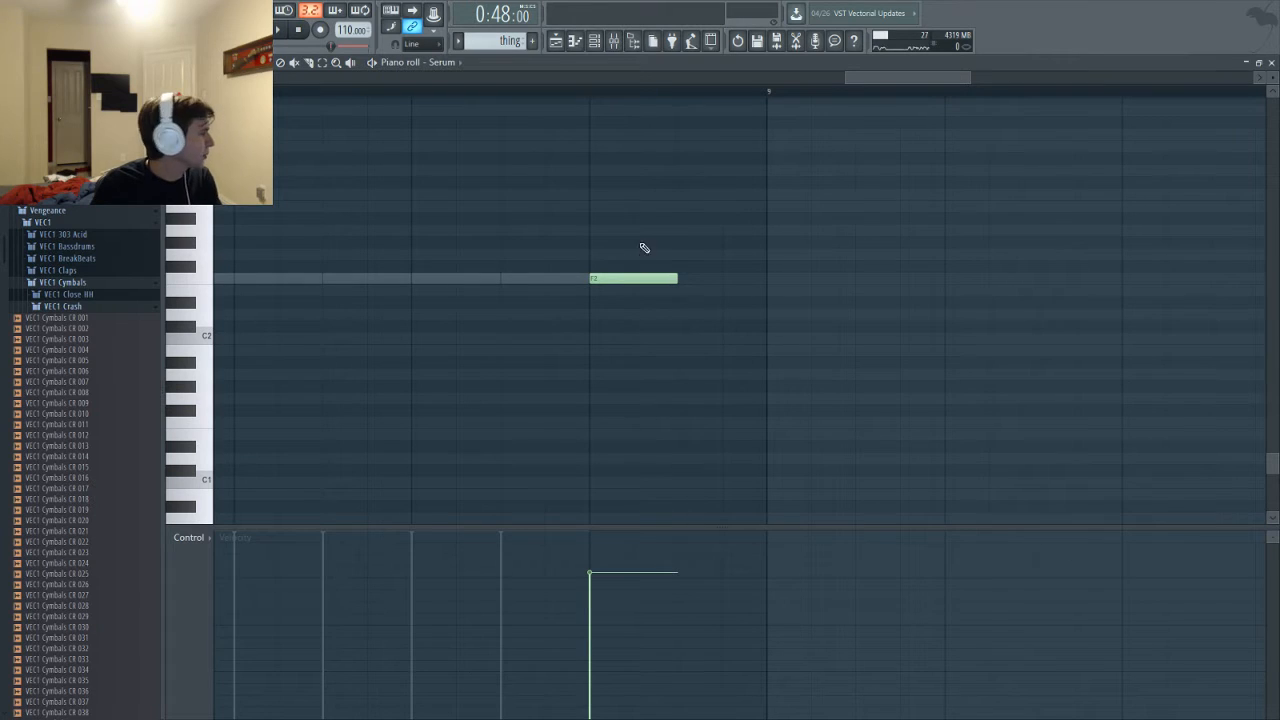
click(638, 231)
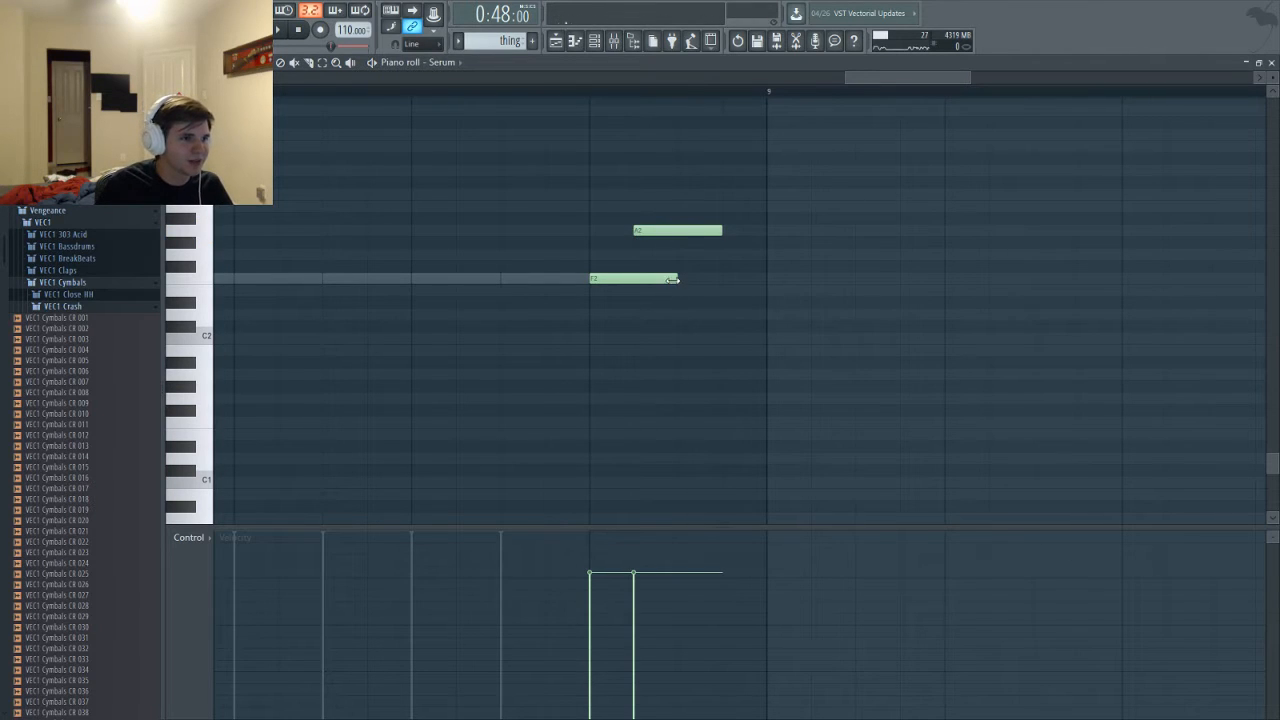
drag(676, 278, 633, 278)
drag(640, 231, 677, 242)
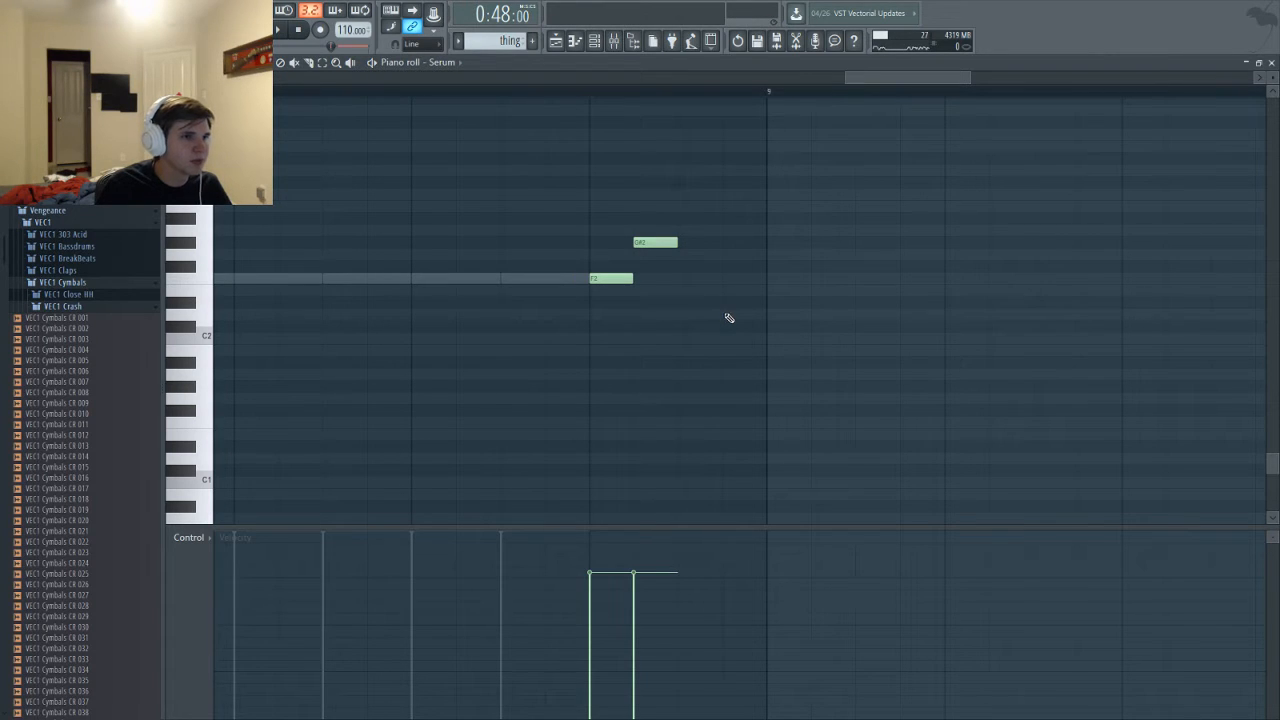
Add a short D#2 Serum note just before bar 9 and audition the end of the phrase
click(527, 90)
key(space)
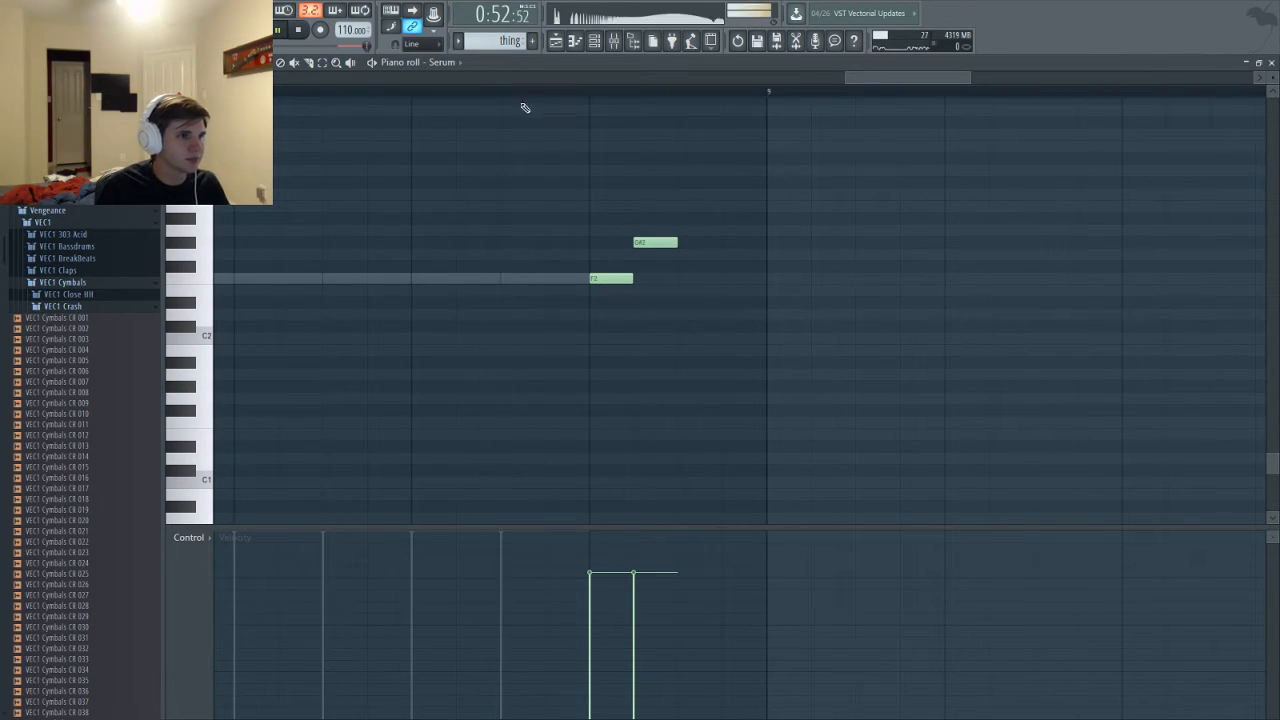
key(space)
click(726, 314)
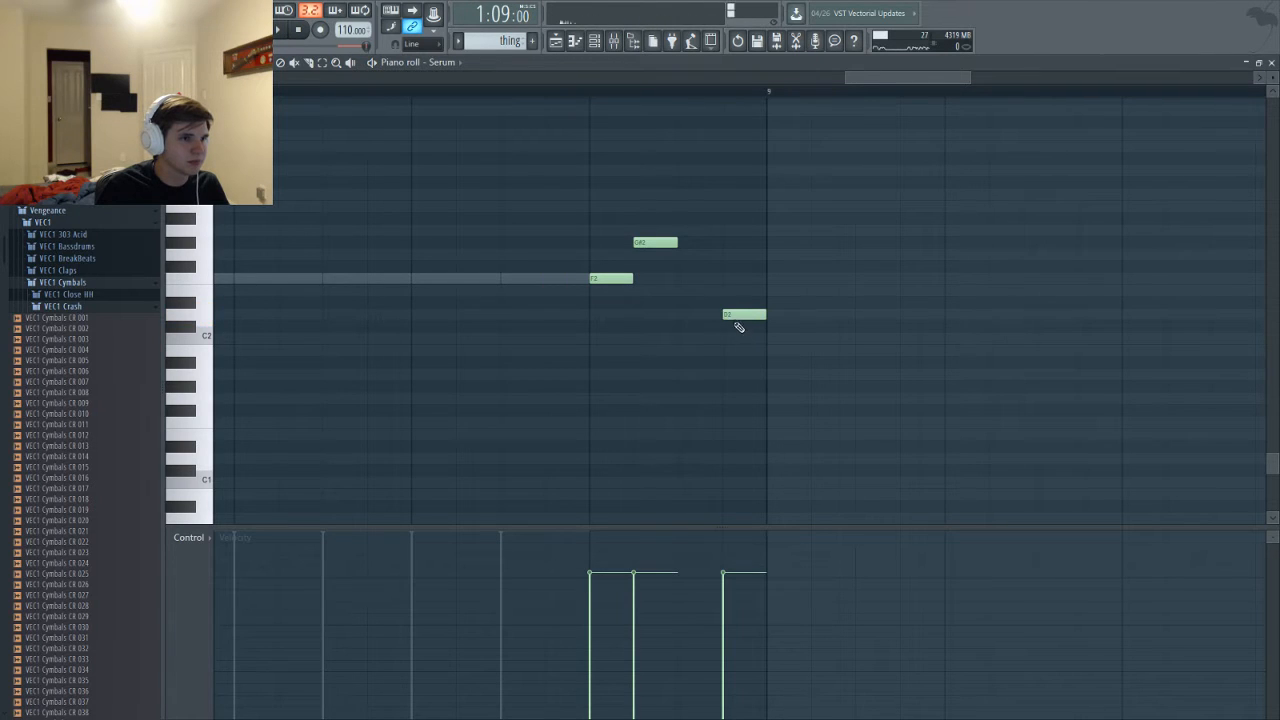
drag(731, 313, 731, 301)
key(space)
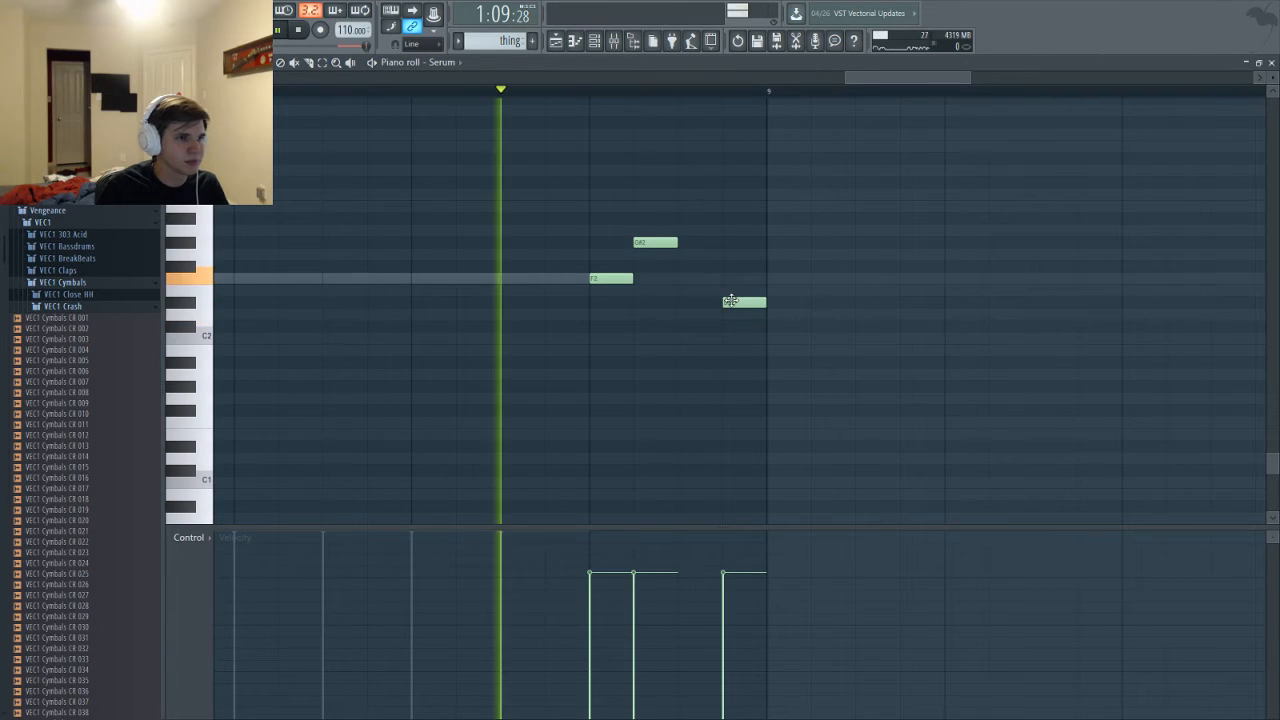
key(space)
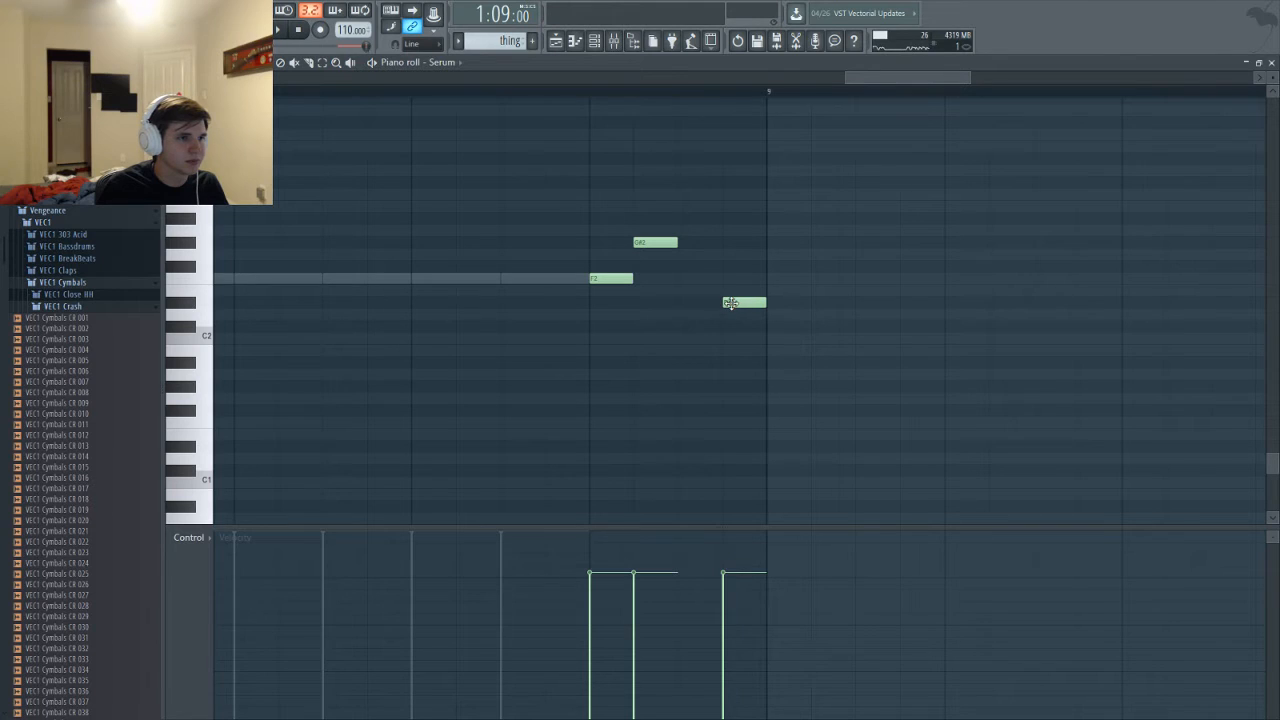
Switch to the Massive #2 notes and delete the last two F2 notes in bar 8
right_click(496, 281)
right_click(496, 281)
right_click(540, 280)
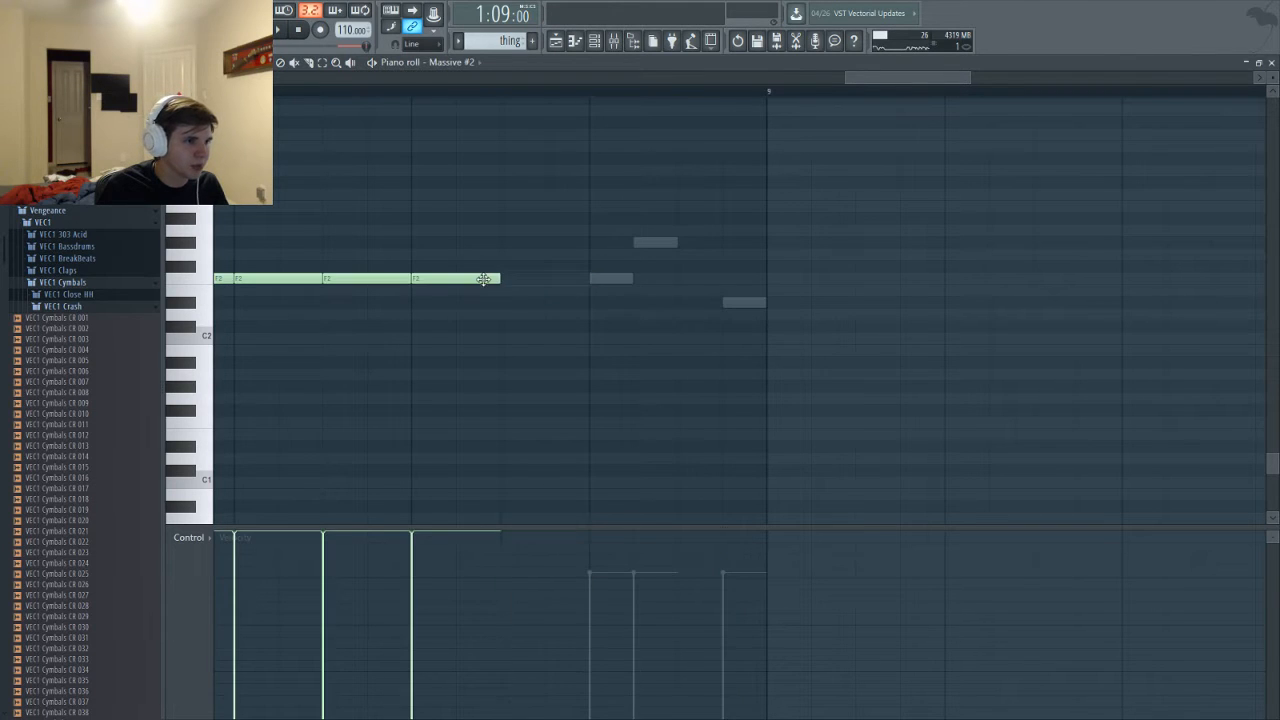
right_click(482, 279)
Shift the Serum F2, G#2 and D#2 notes one beat earlier in bar 8
double_click(606, 283)
drag(606, 283, 426, 280)
drag(637, 244, 459, 244)
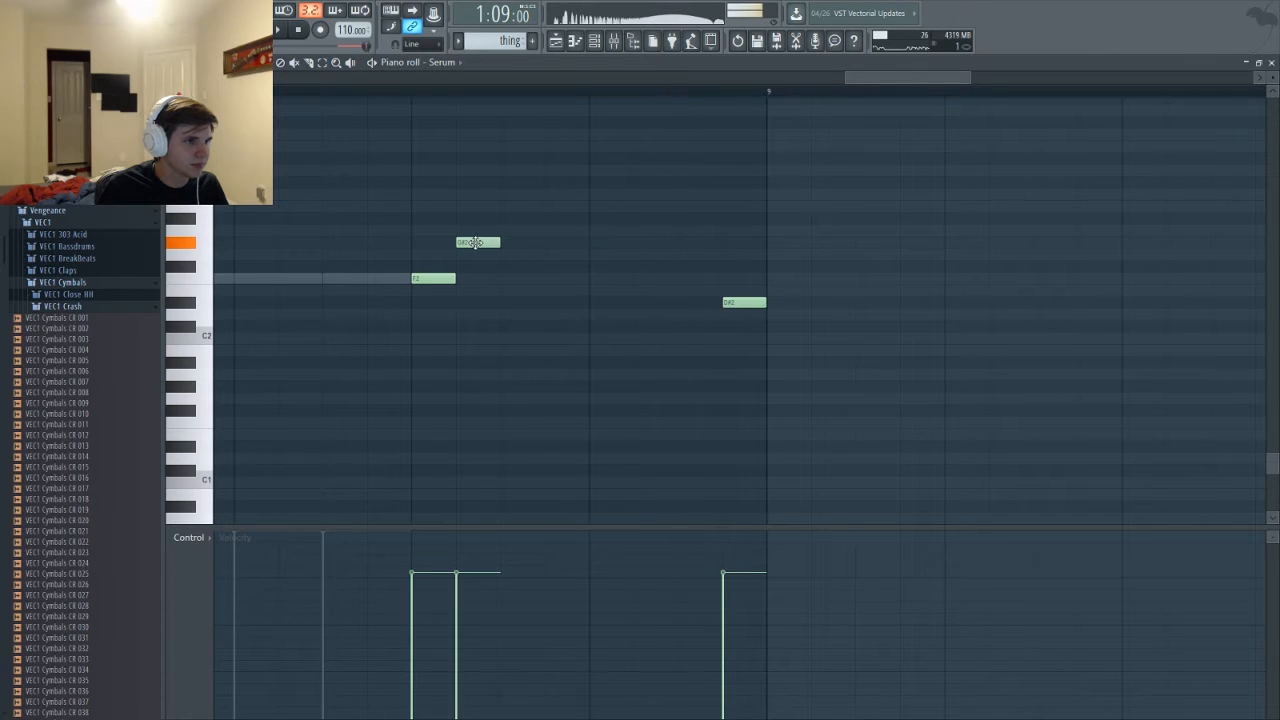
click(548, 302)
right_click(740, 302)
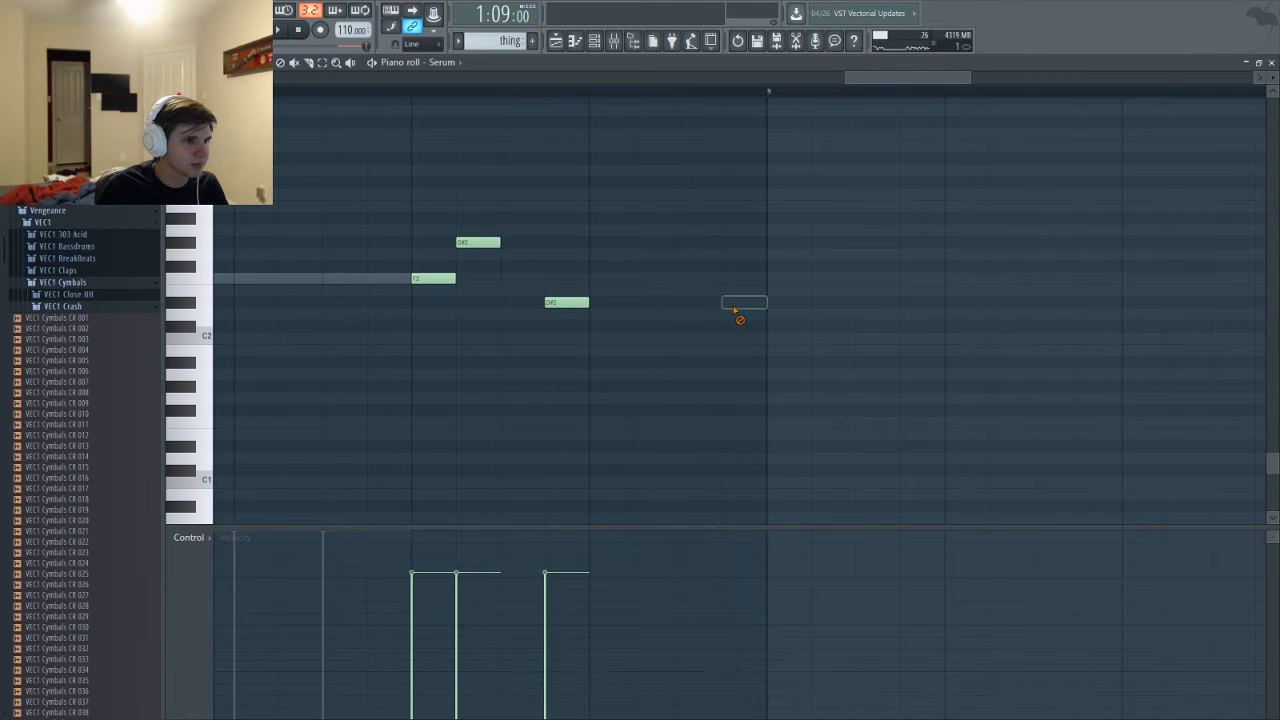
Fill the last beat of bar 8 in Serum with short descending B2, A#2, G#2 and D#2 notes
click(598, 207)
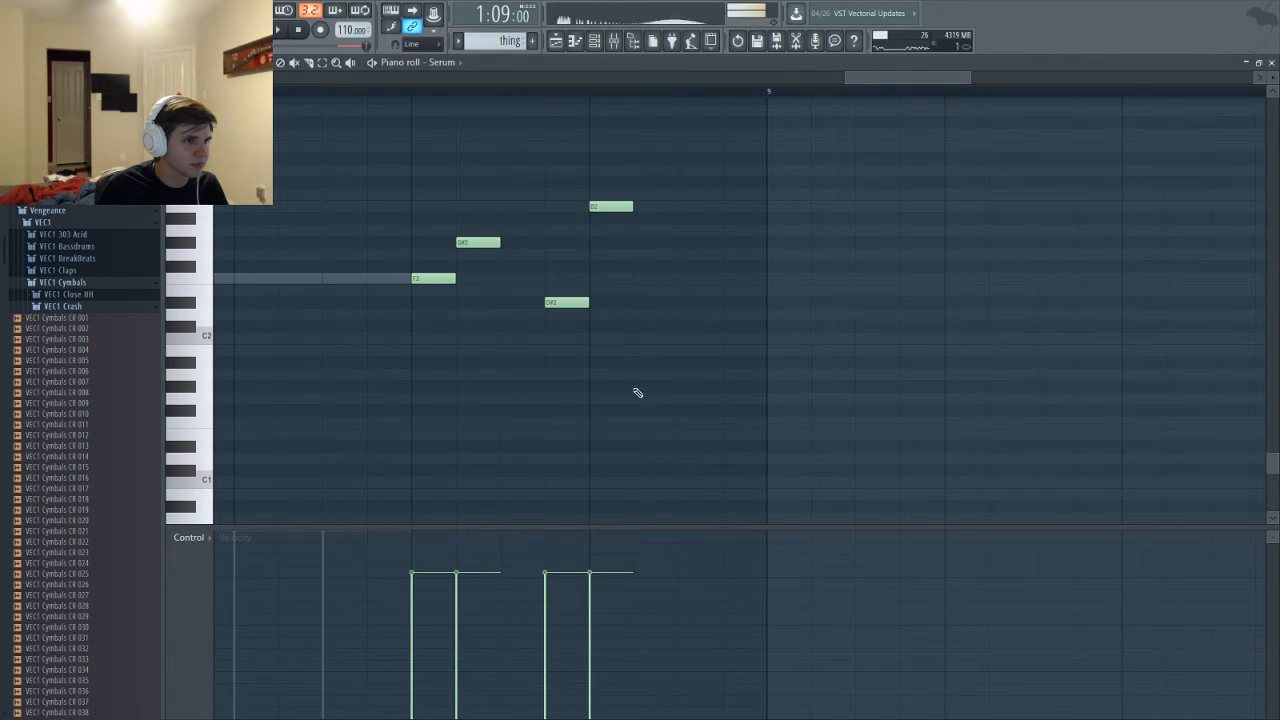
click(640, 219)
click(684, 243)
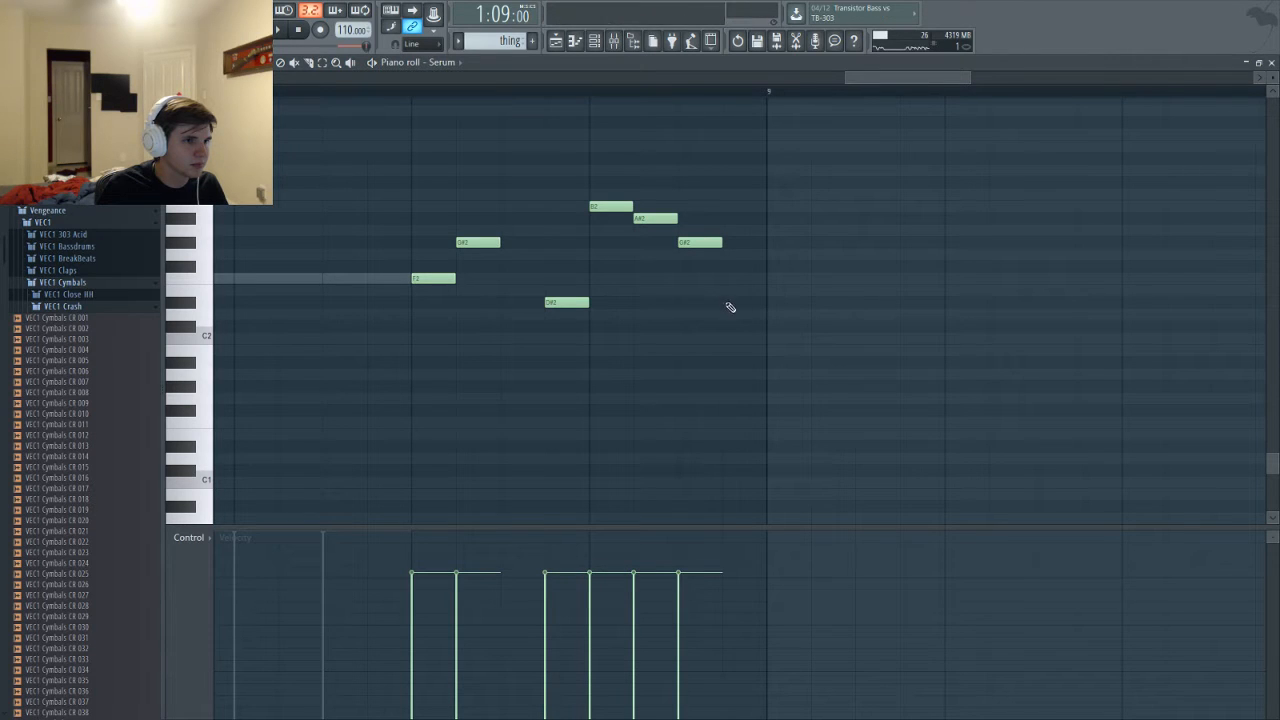
click(729, 302)
Listen to the transition into bar 33 from just before bar 32 with all channels on and examine the playlist's lower automation tracks
key(space)
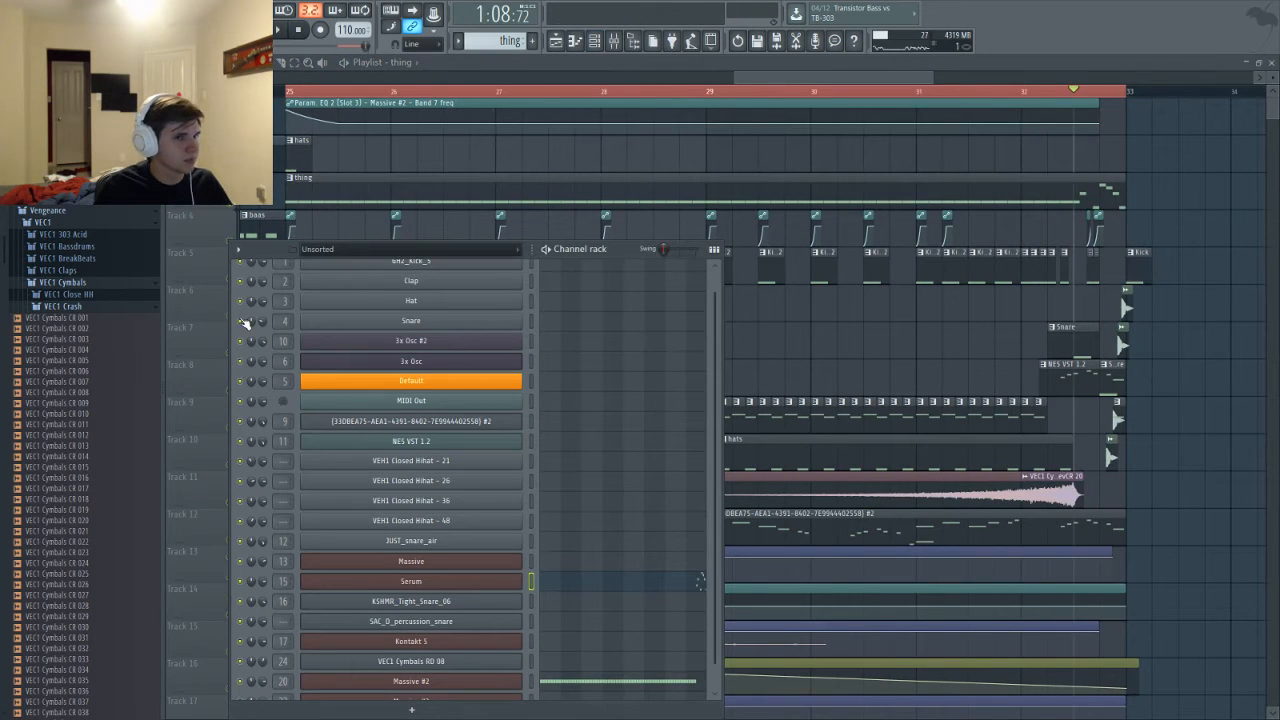
key(space)
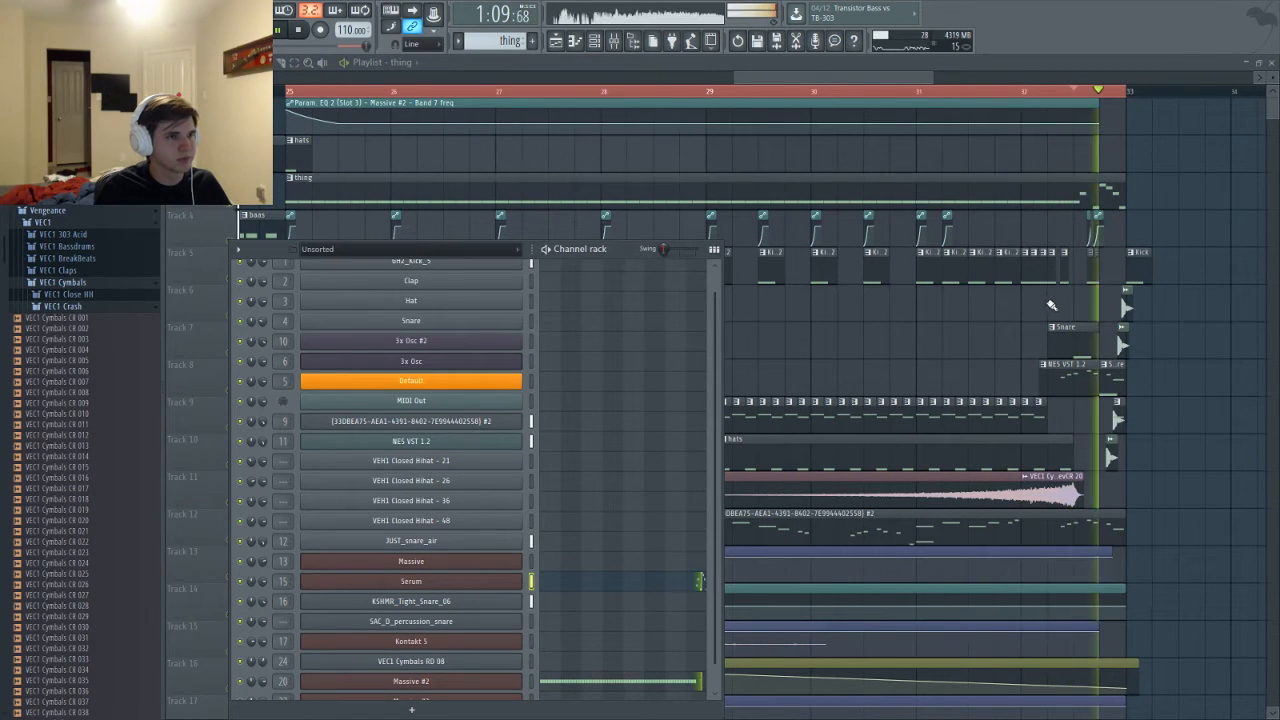
click(817, 114)
click(877, 91)
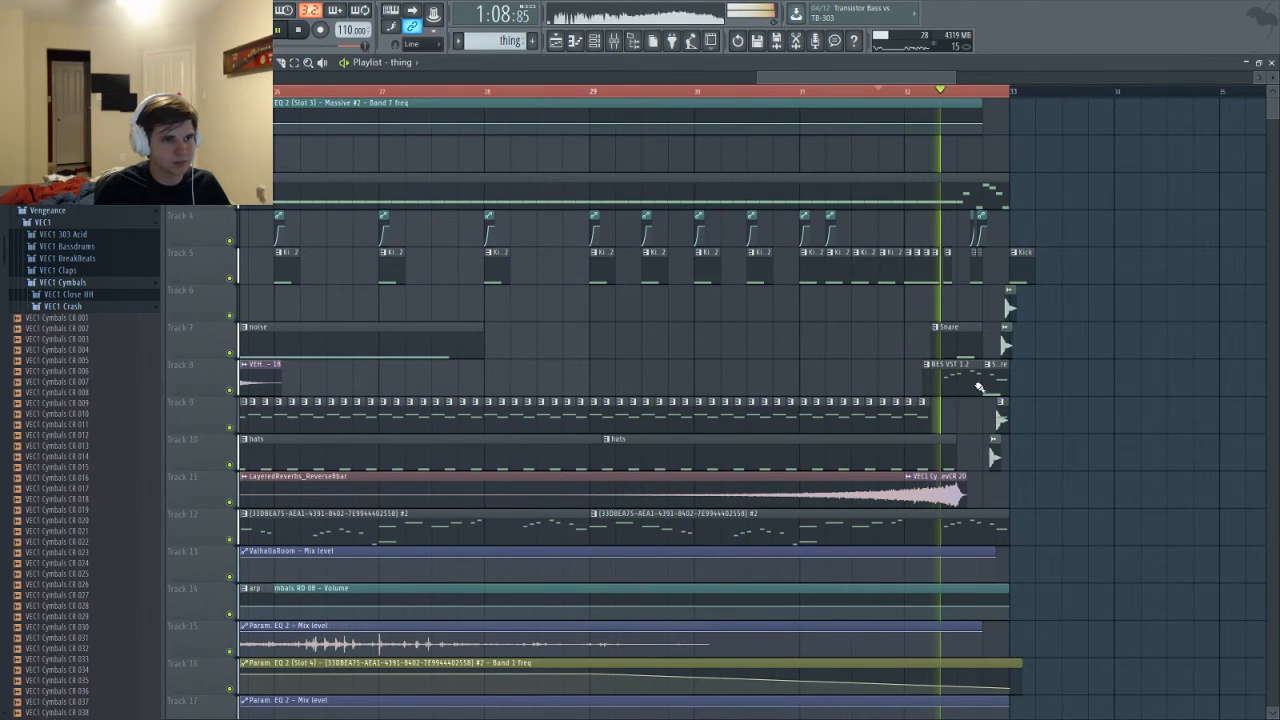
scroll(980, 452, down, 1)
key(space)
scroll(1080, 526, down, 5)
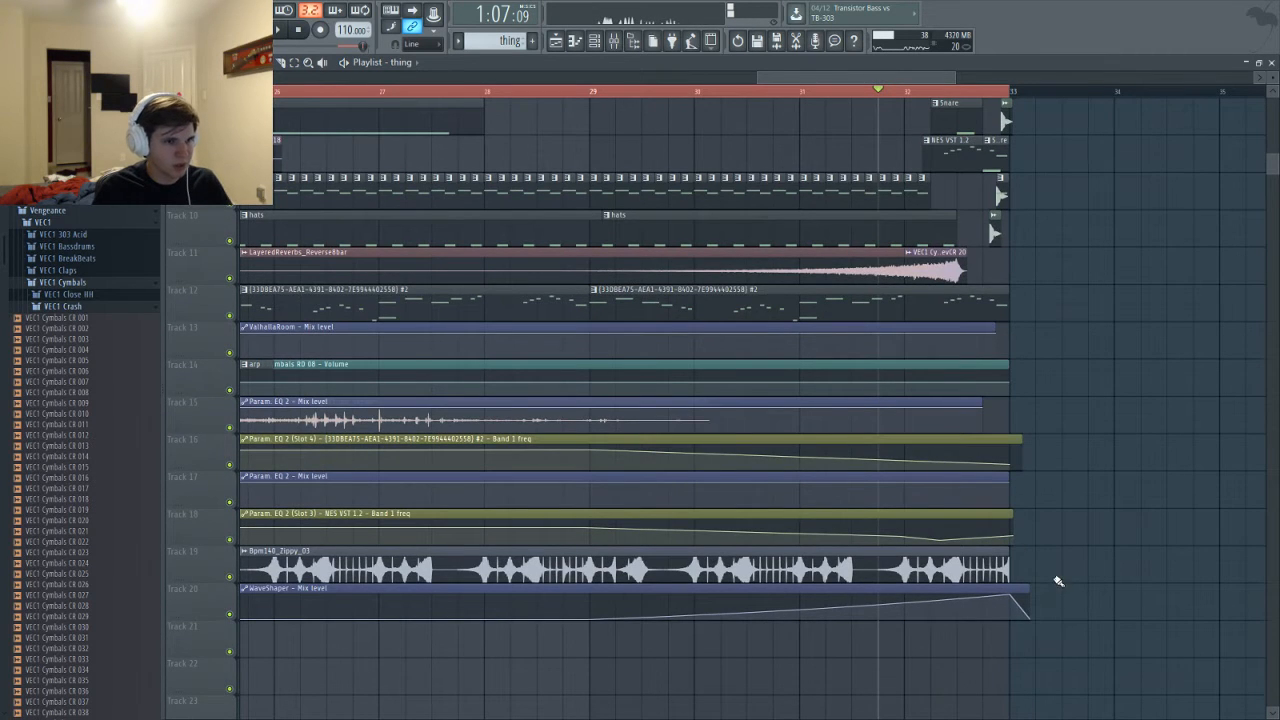
Save the curve of Massive #2's slot 5 Fruity WaveShaper as a preset named mofuc, close the plugin and replay the transition
key(F9)
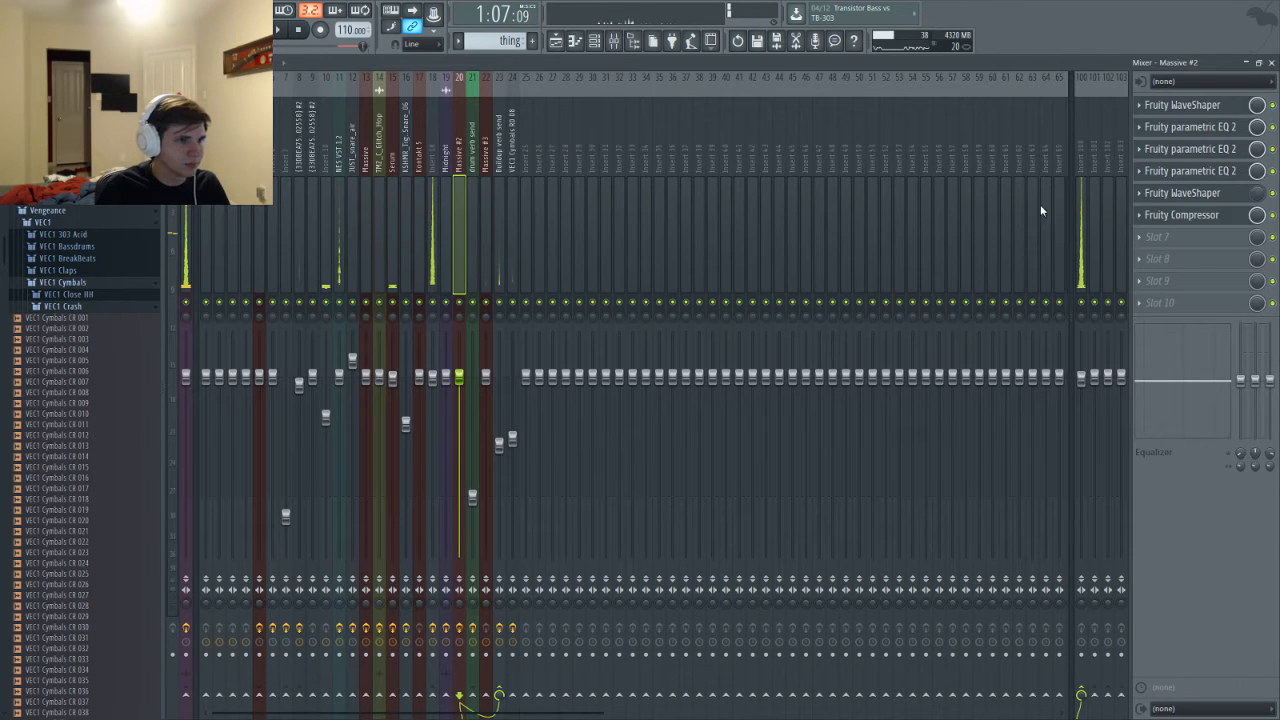
click(1140, 193)
mouse_move(1140, 211)
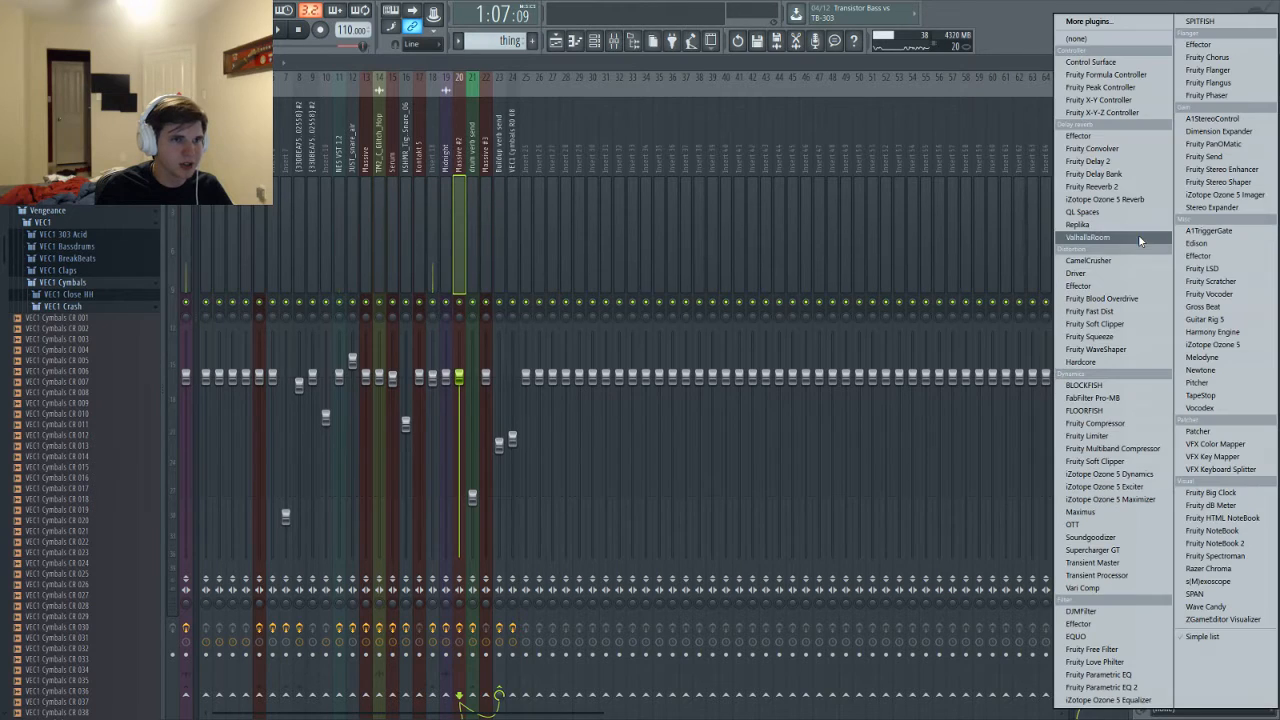
click(874, 78)
click(1195, 193)
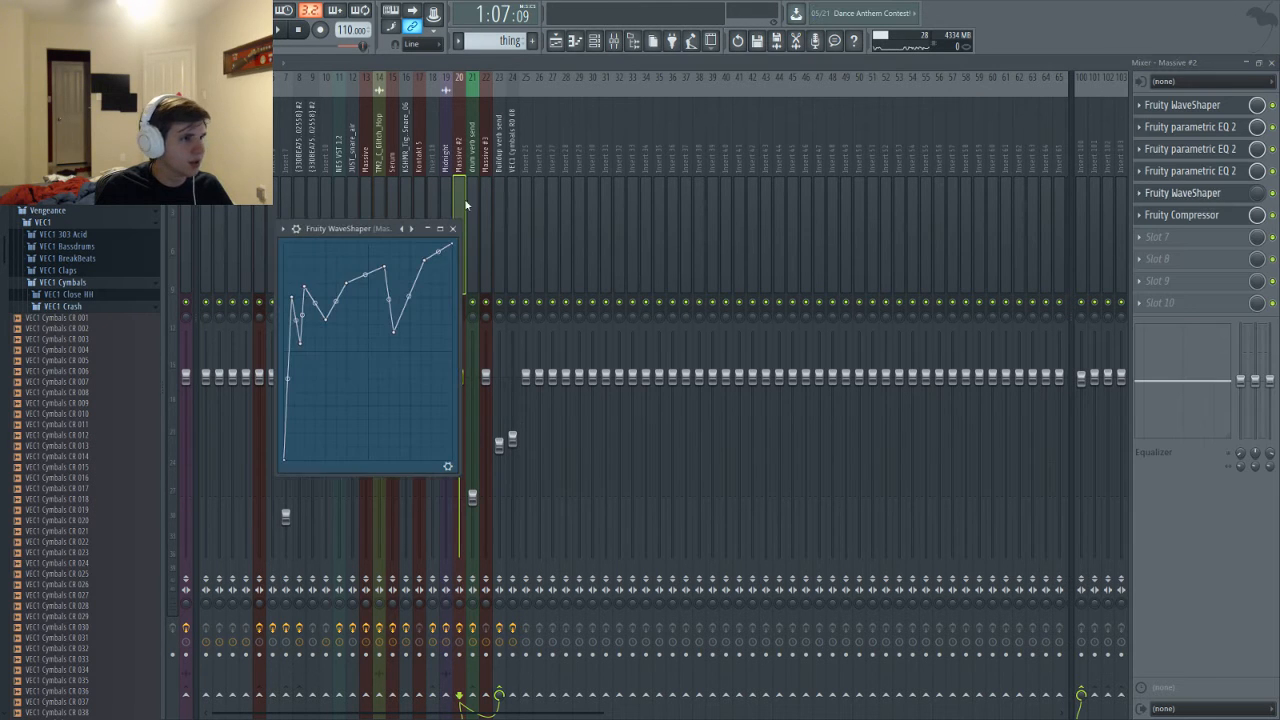
click(286, 231)
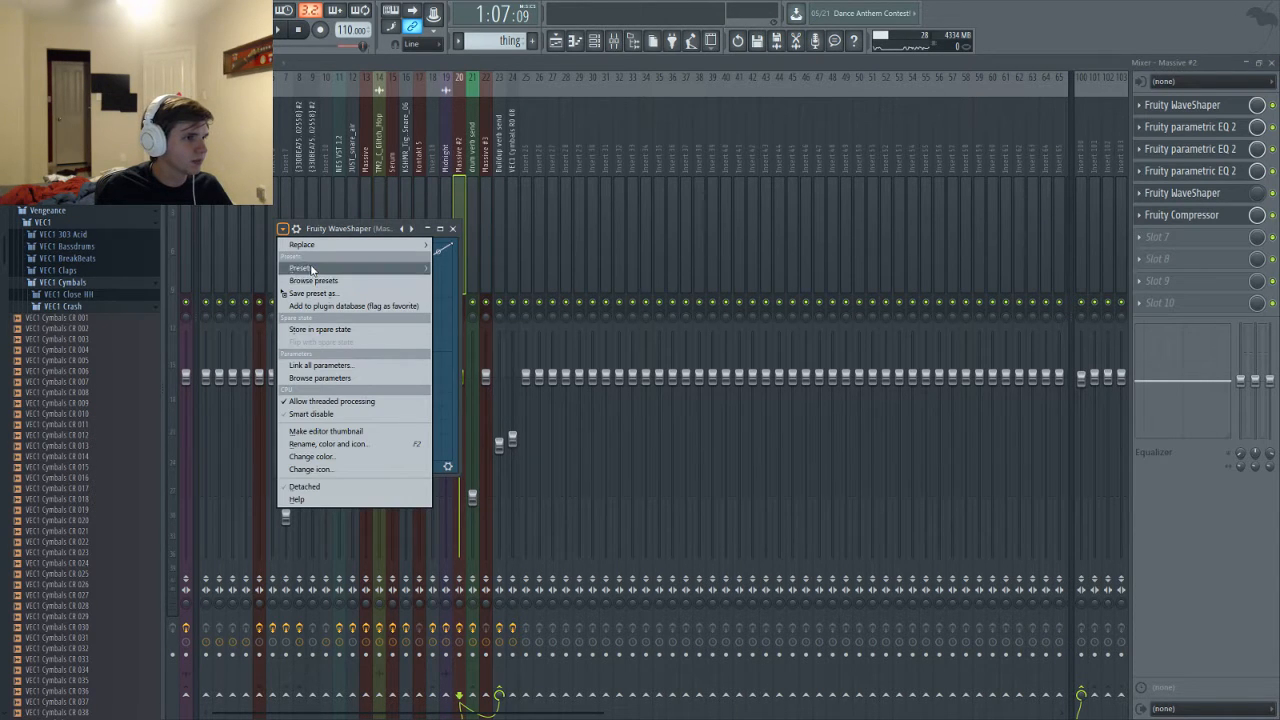
mouse_move(370, 274)
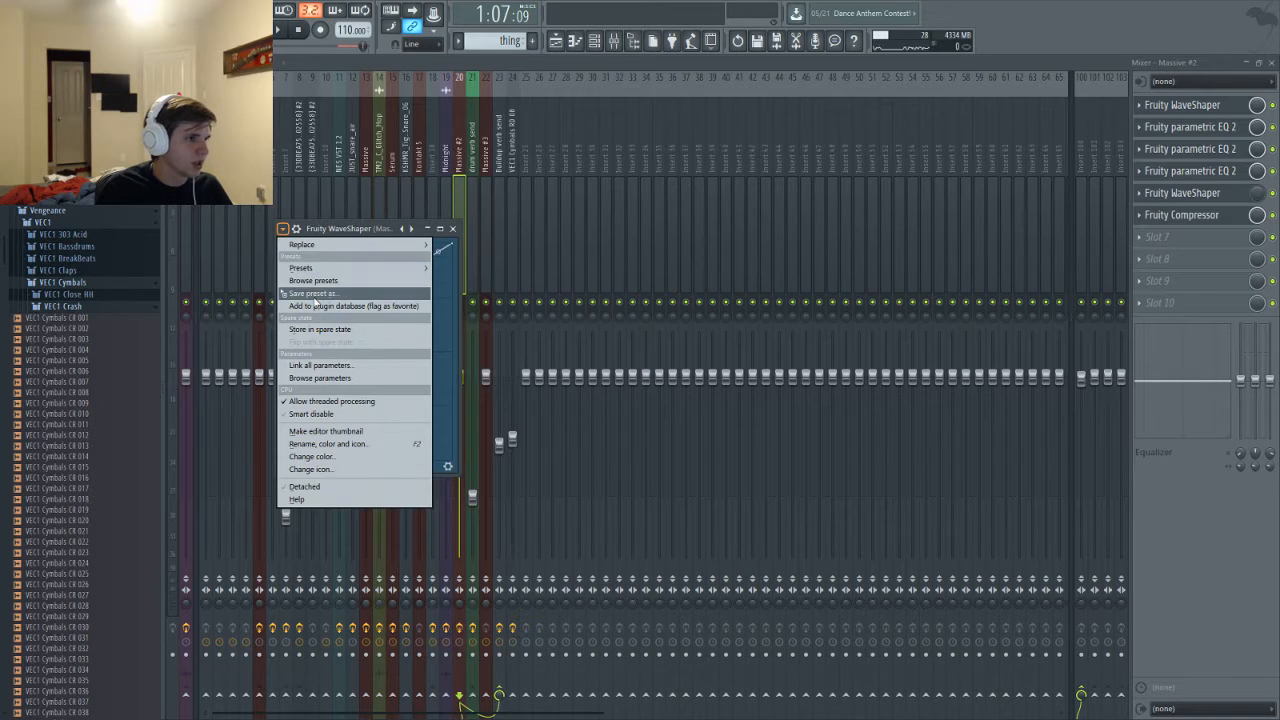
click(314, 296)
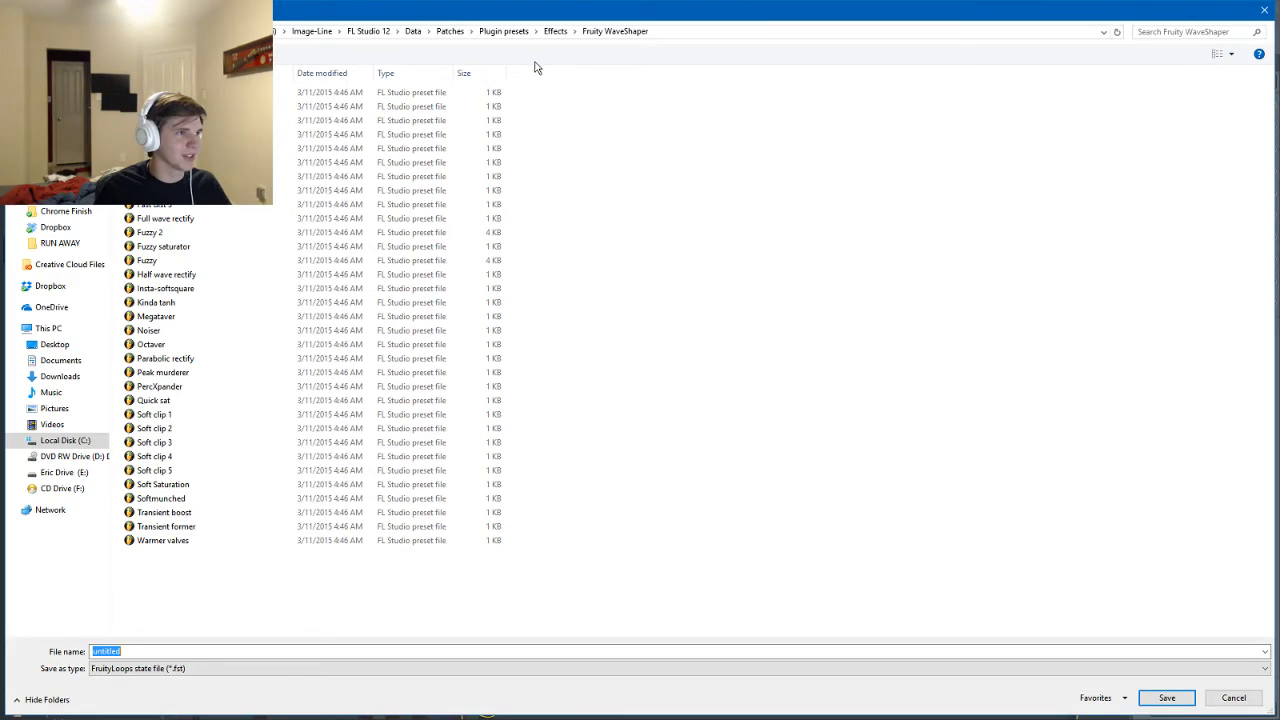
text(mofuc)
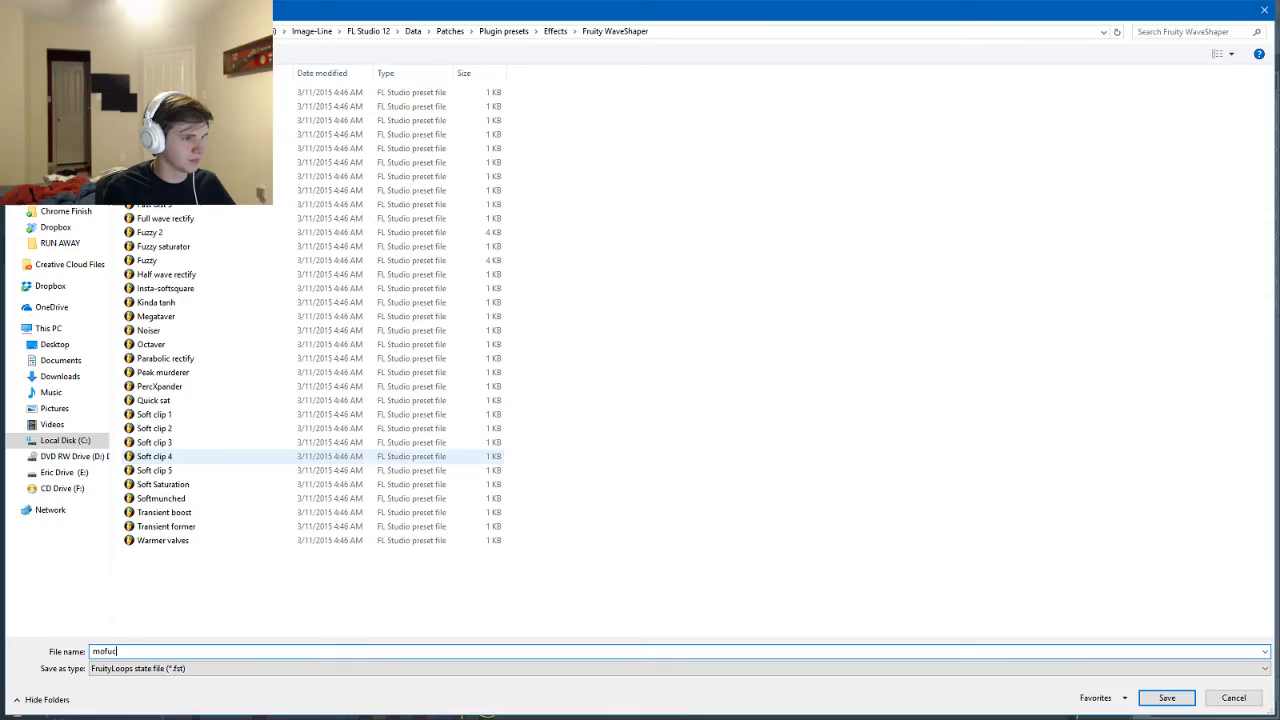
key(Return)
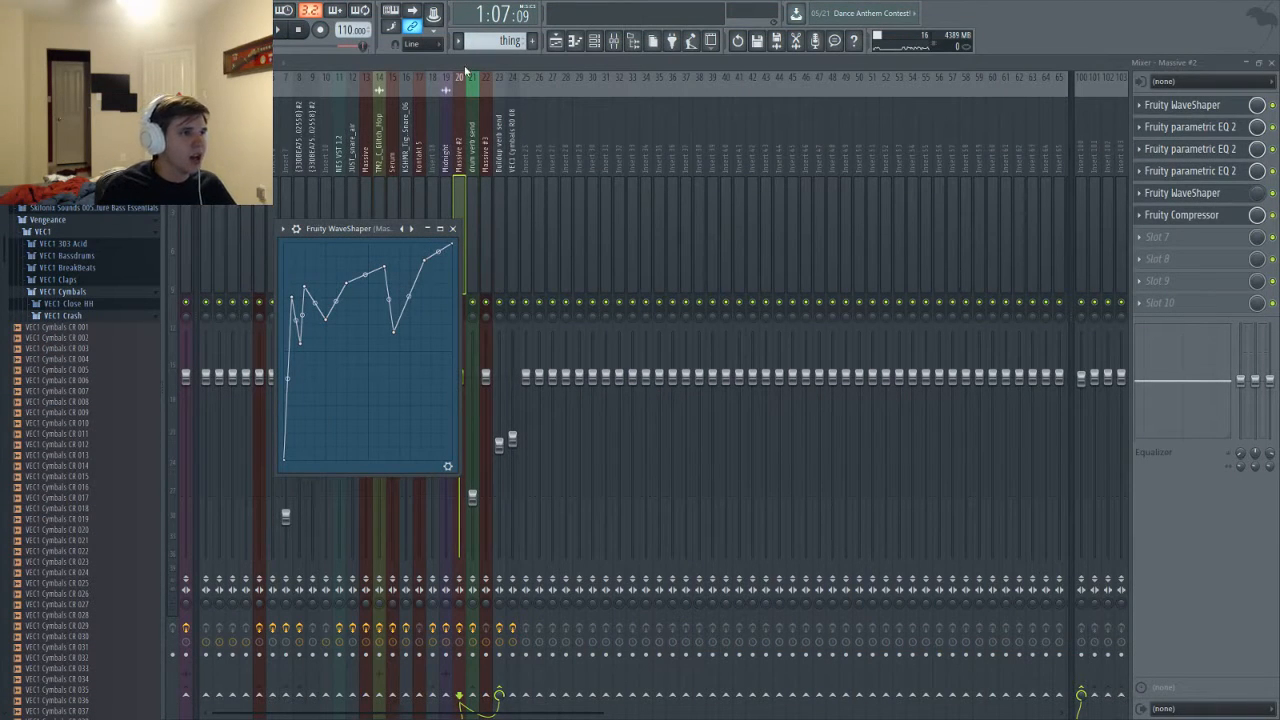
key(Escape)
key(space)
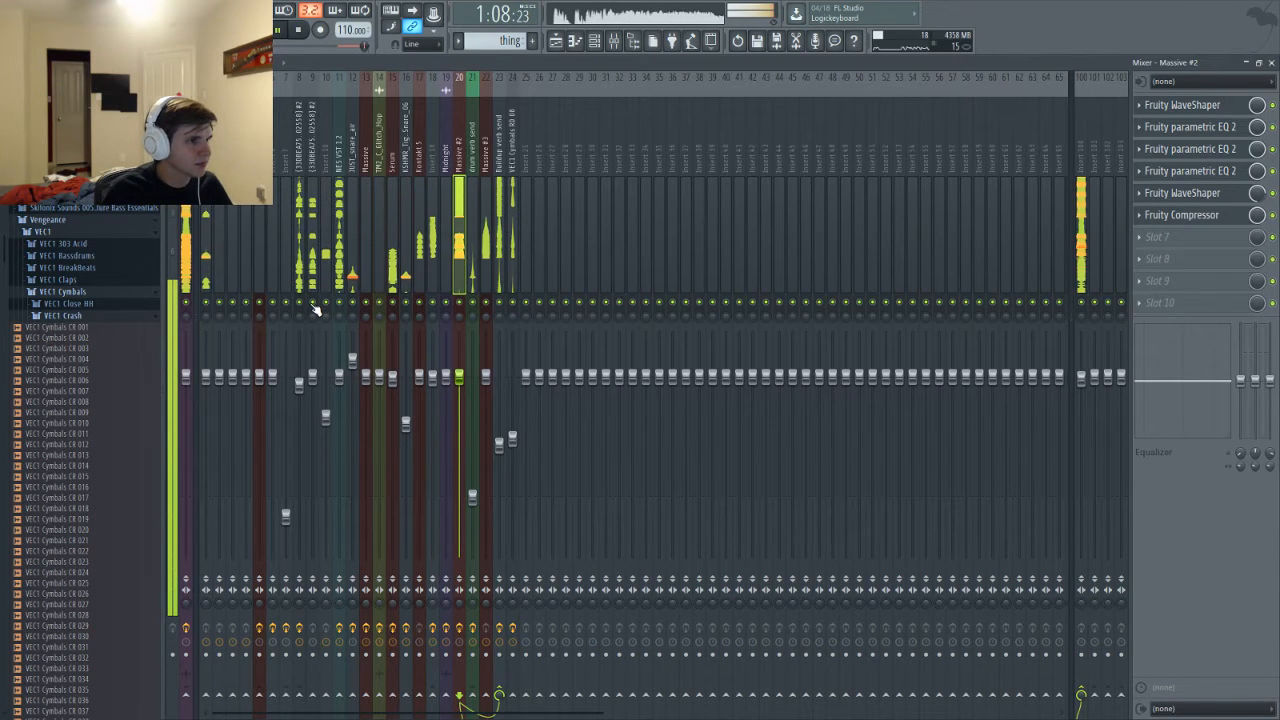
Load Fruity WaveShaper into effect slot 10 of the Serum mixer track
click(394, 282)
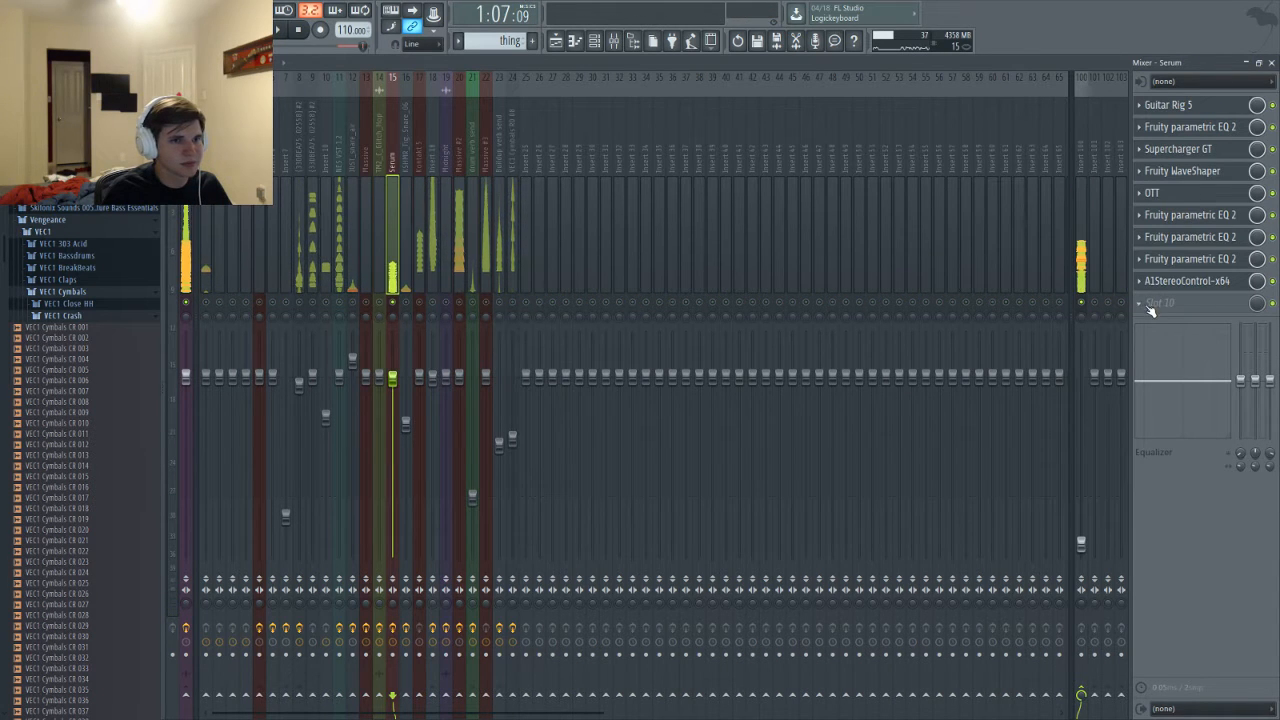
click(1108, 300)
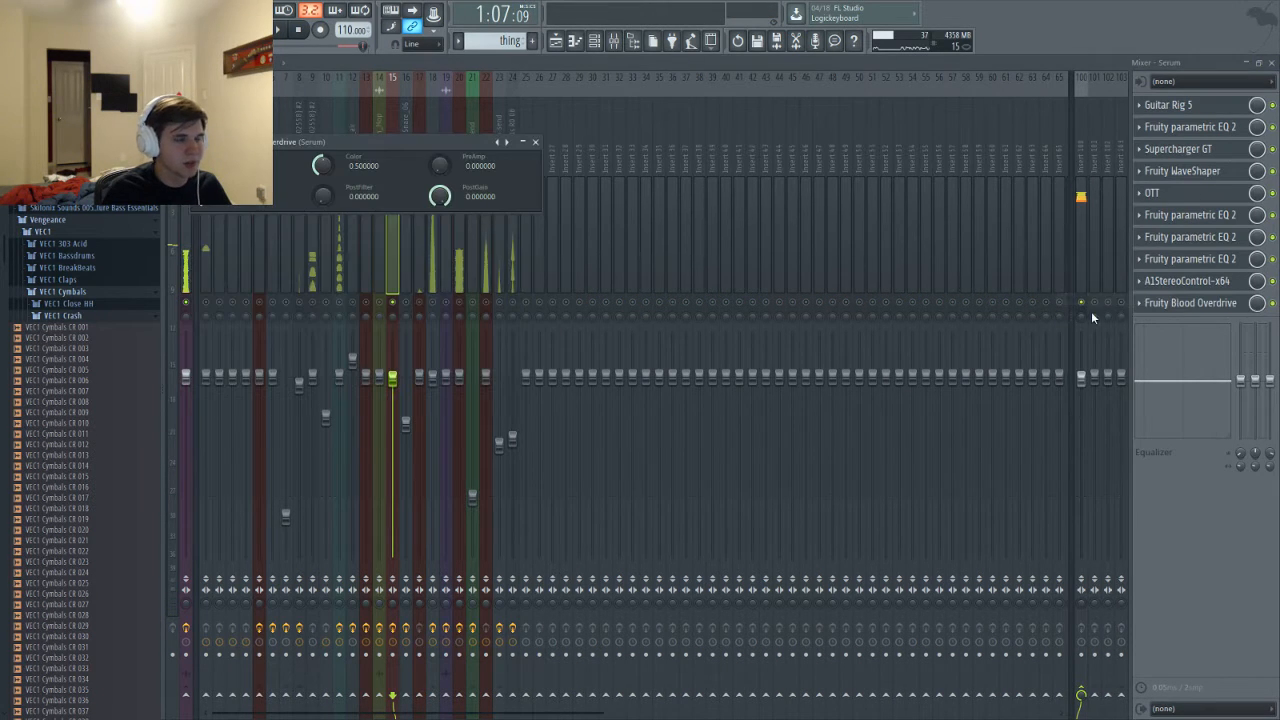
click(1148, 311)
mouse_move(1150, 326)
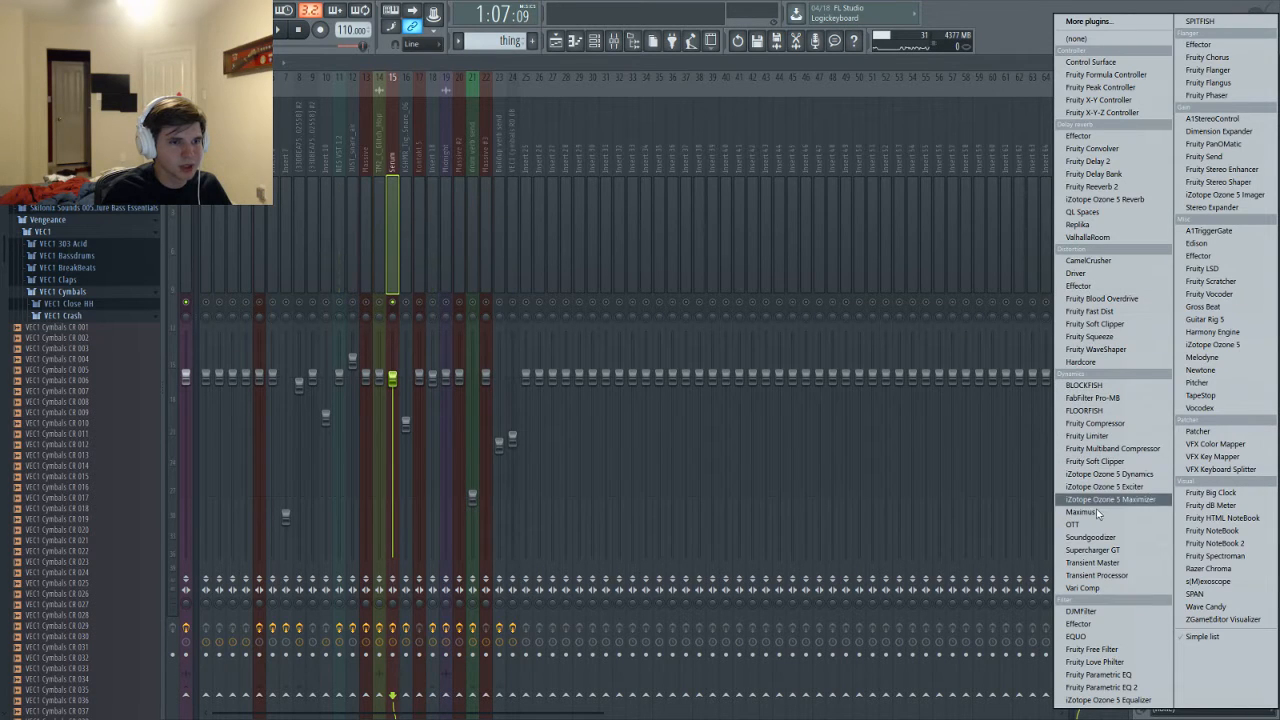
click(1110, 349)
Apply the mofucka preset to Serum's slot 10 Fruity WaveShaper and close the open plugin windows
click(197, 142)
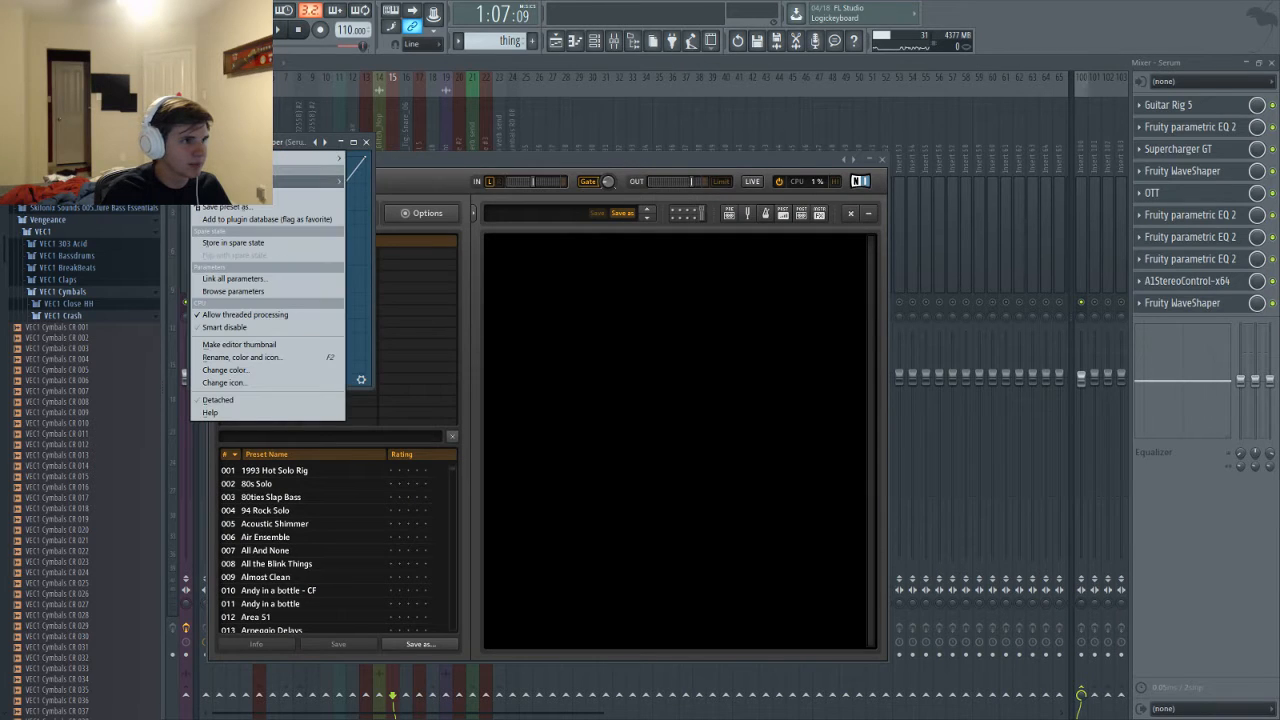
mouse_move(300, 180)
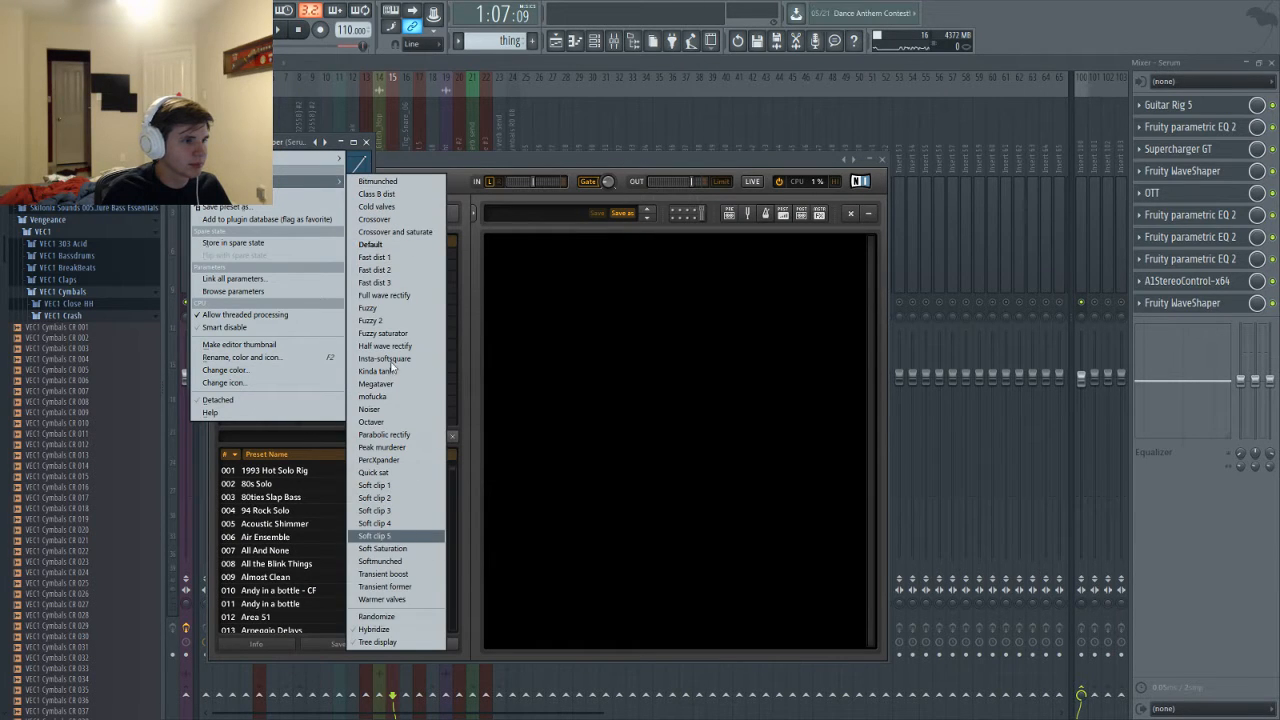
click(387, 398)
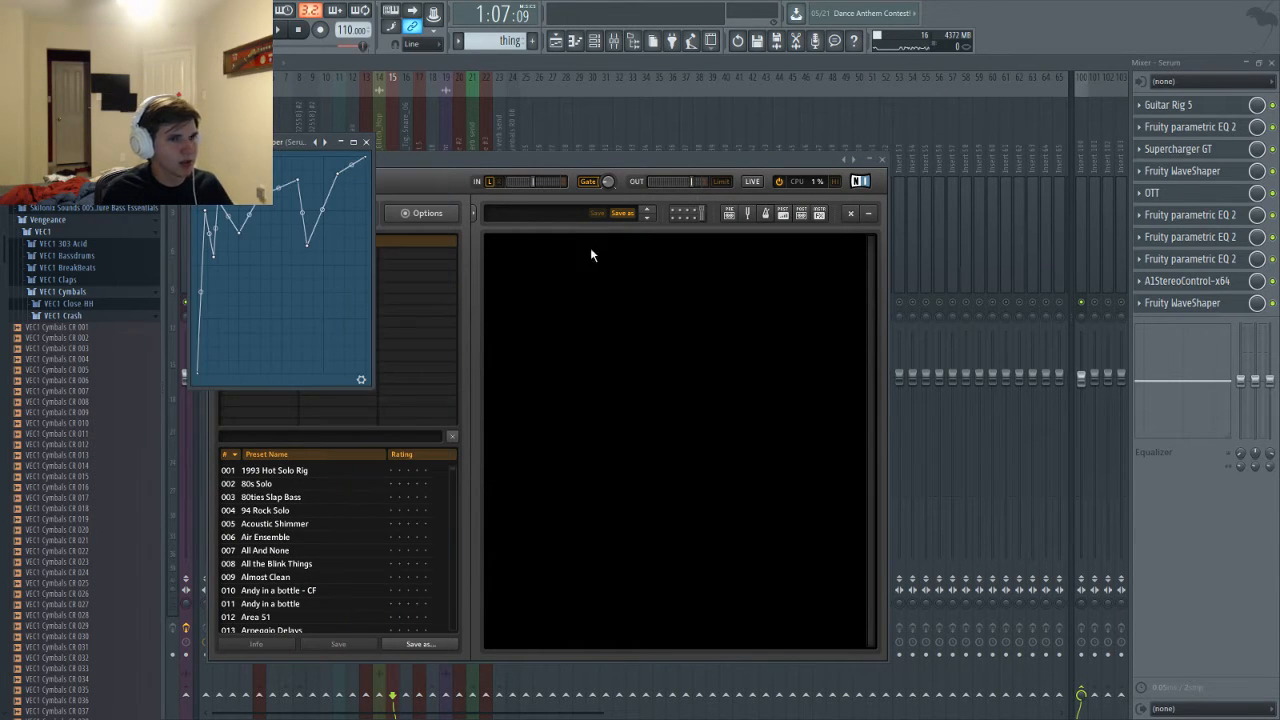
click(551, 61)
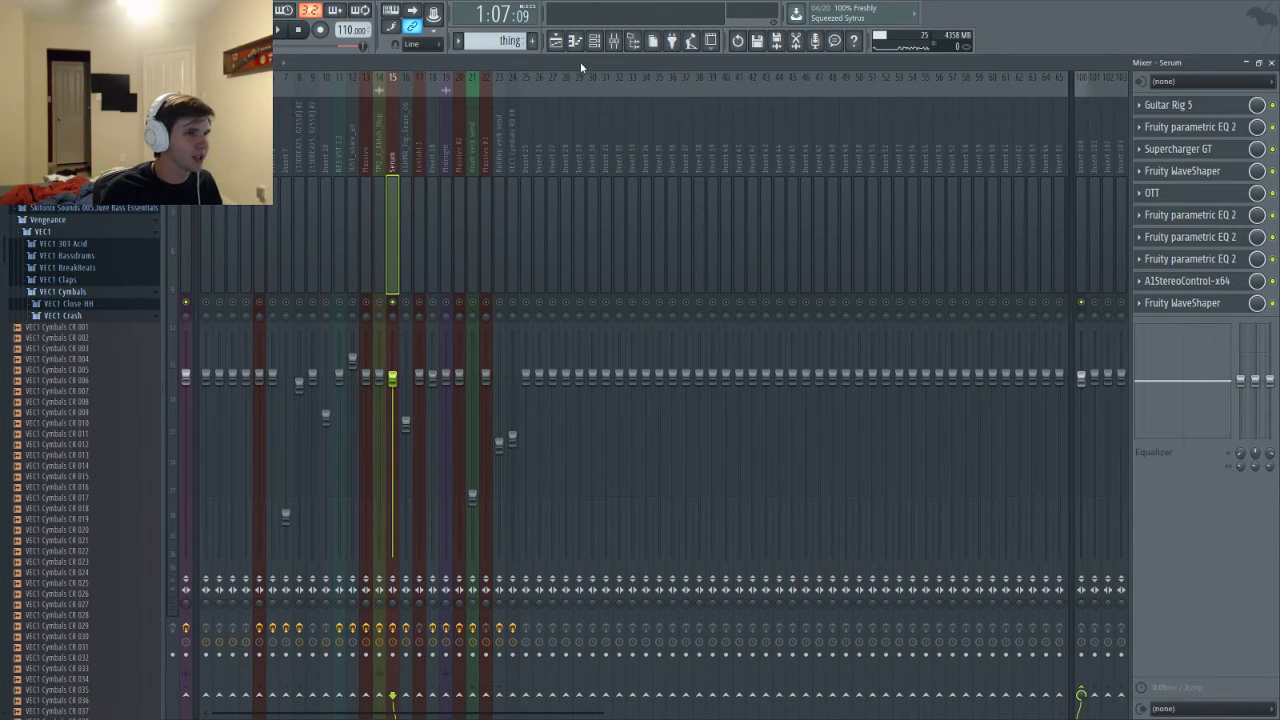
Select all playlist clips and play the arrangement from bar 1 to hear Serum with the added distortion
key(F5)
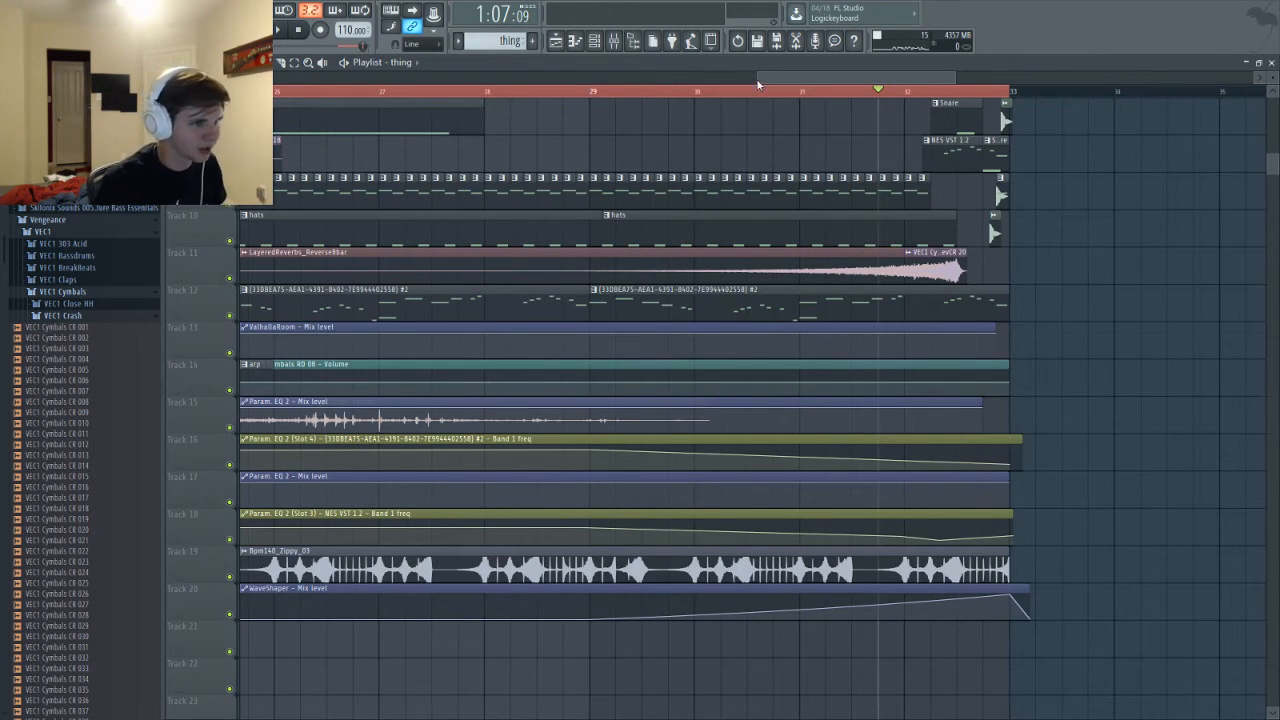
drag(757, 85, 505, 86)
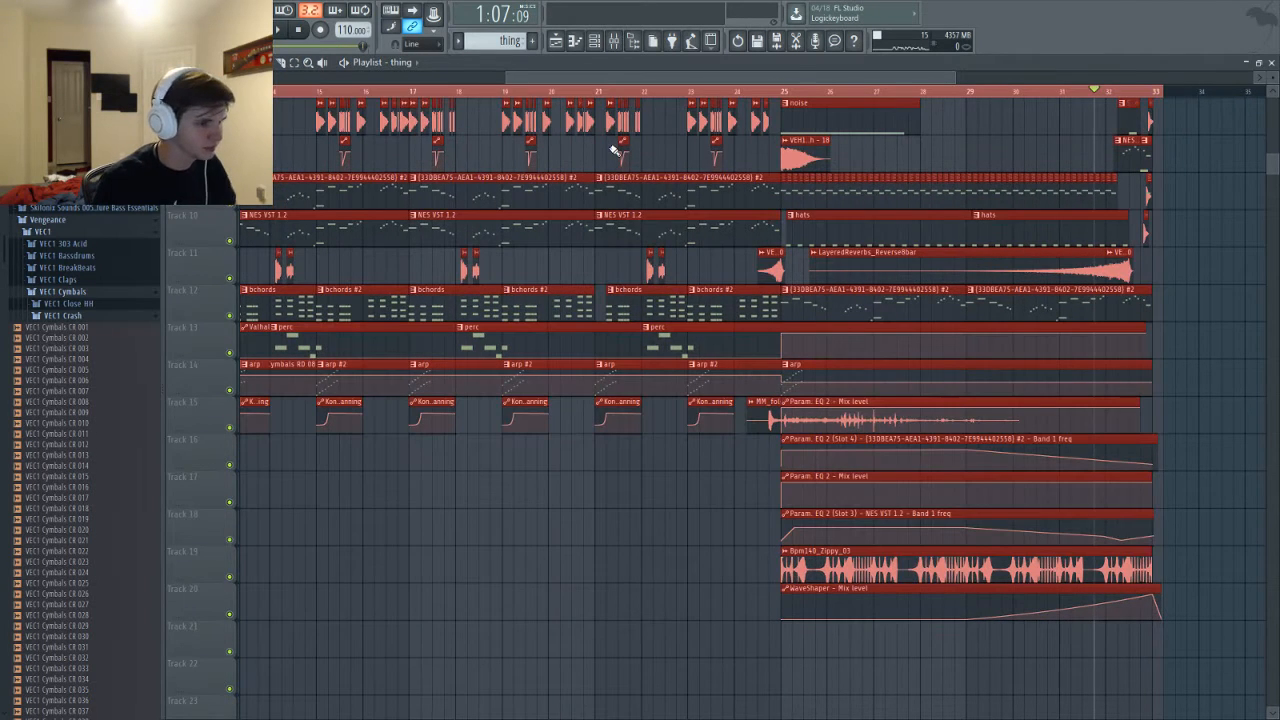
key(space)
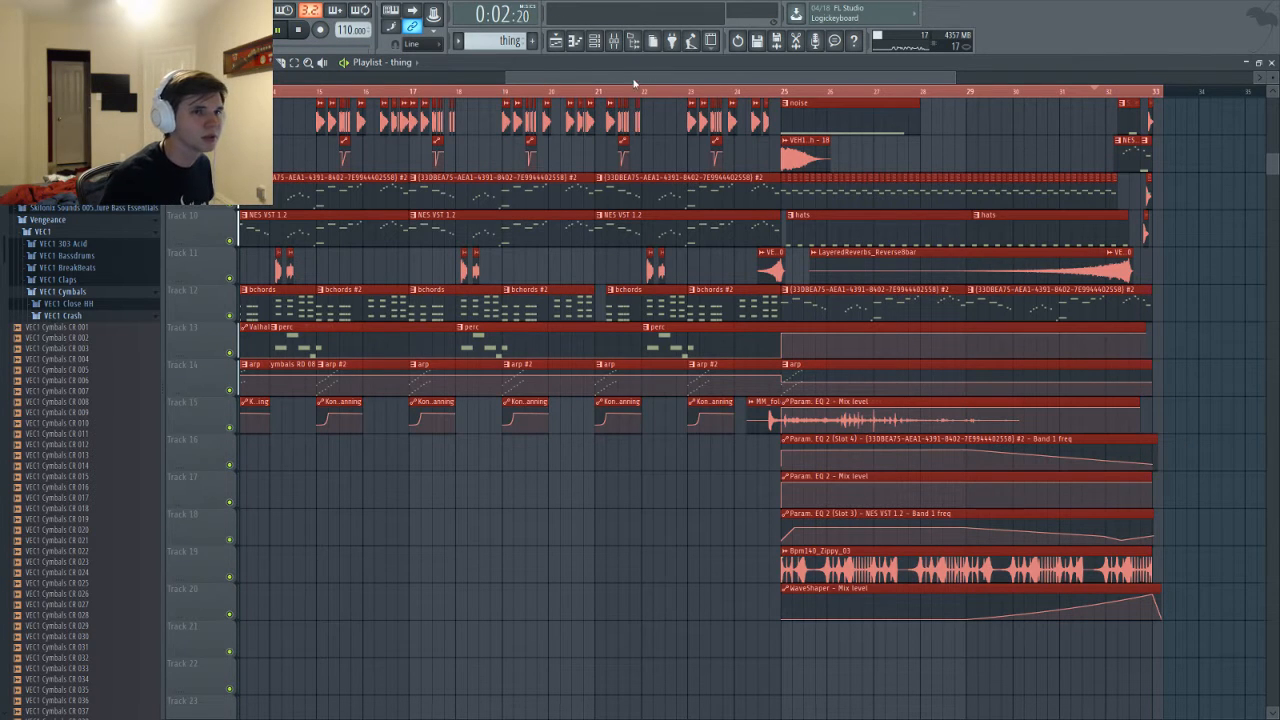
drag(634, 78, 404, 78)
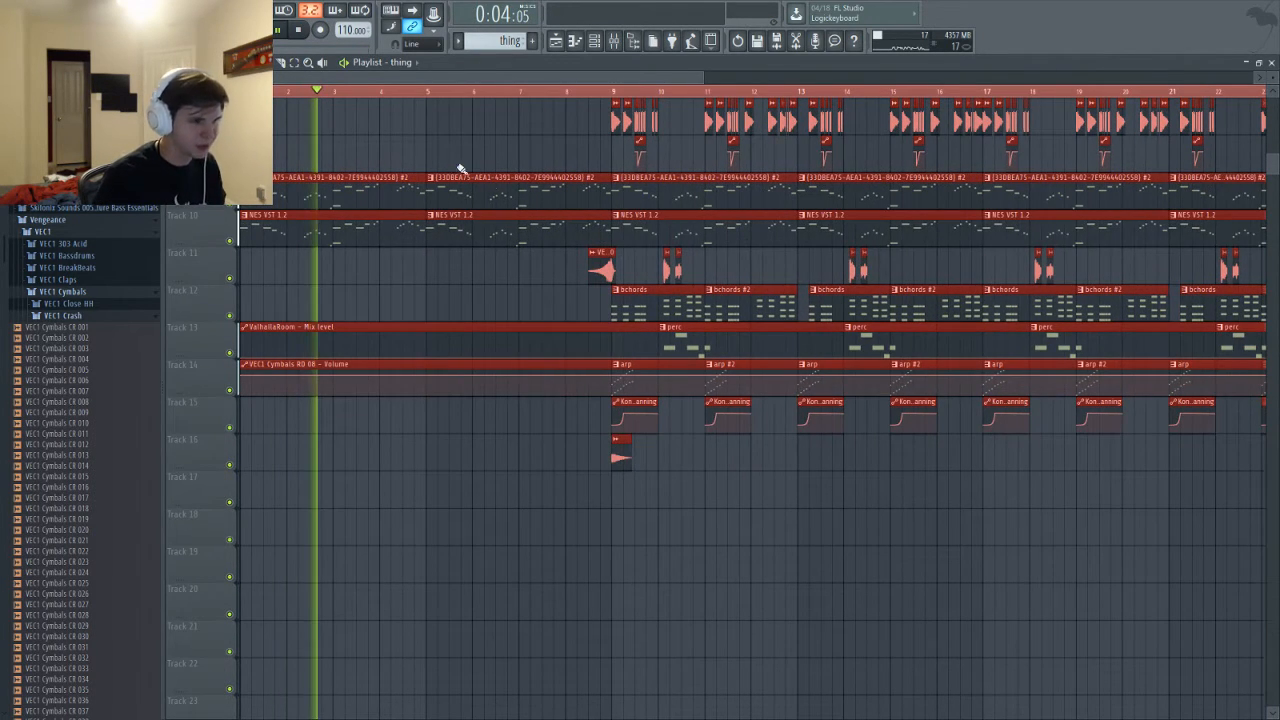
Move Serum's last Fruity WaveShaper up one slot, ahead of A1StereoControl-x64
key(F9)
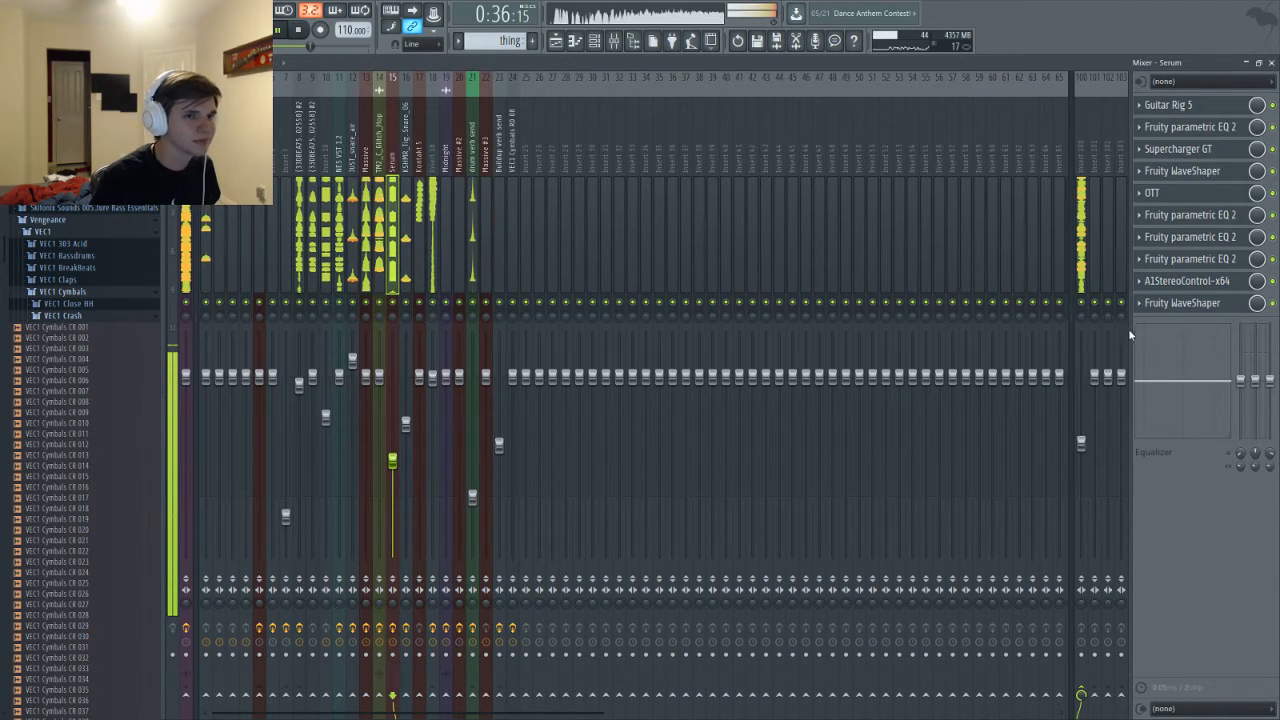
click(1139, 303)
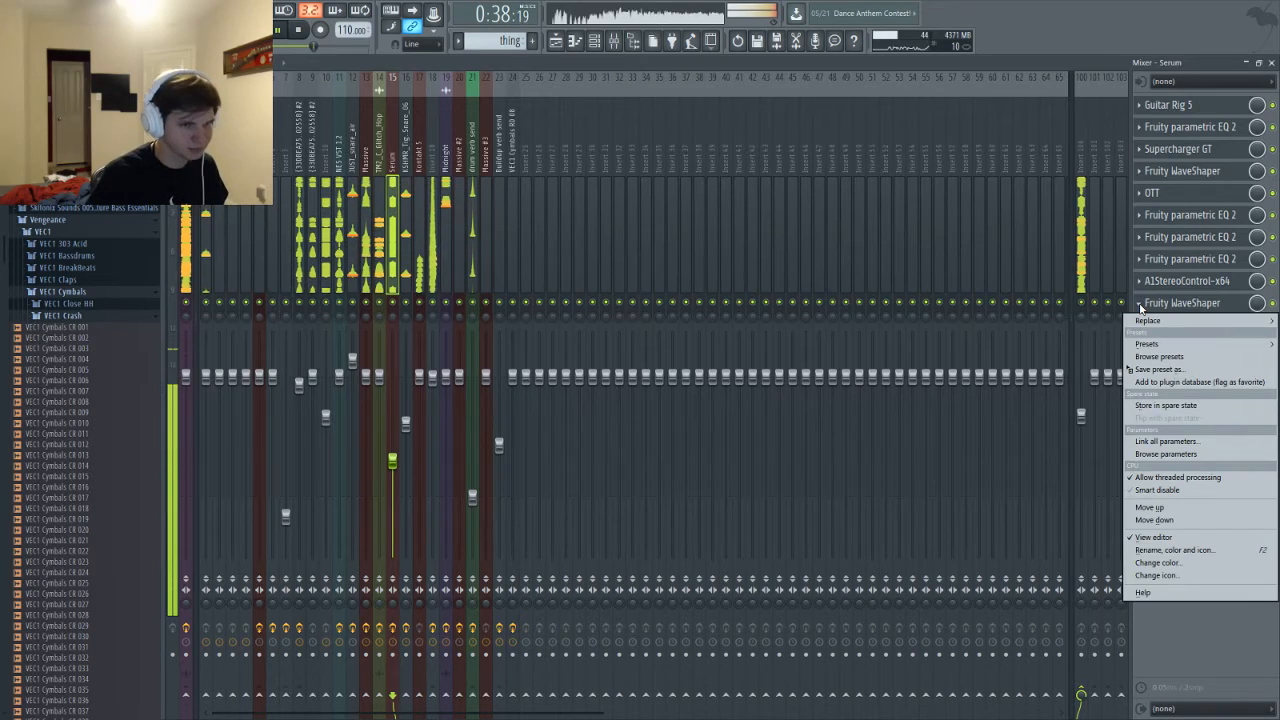
click(1149, 507)
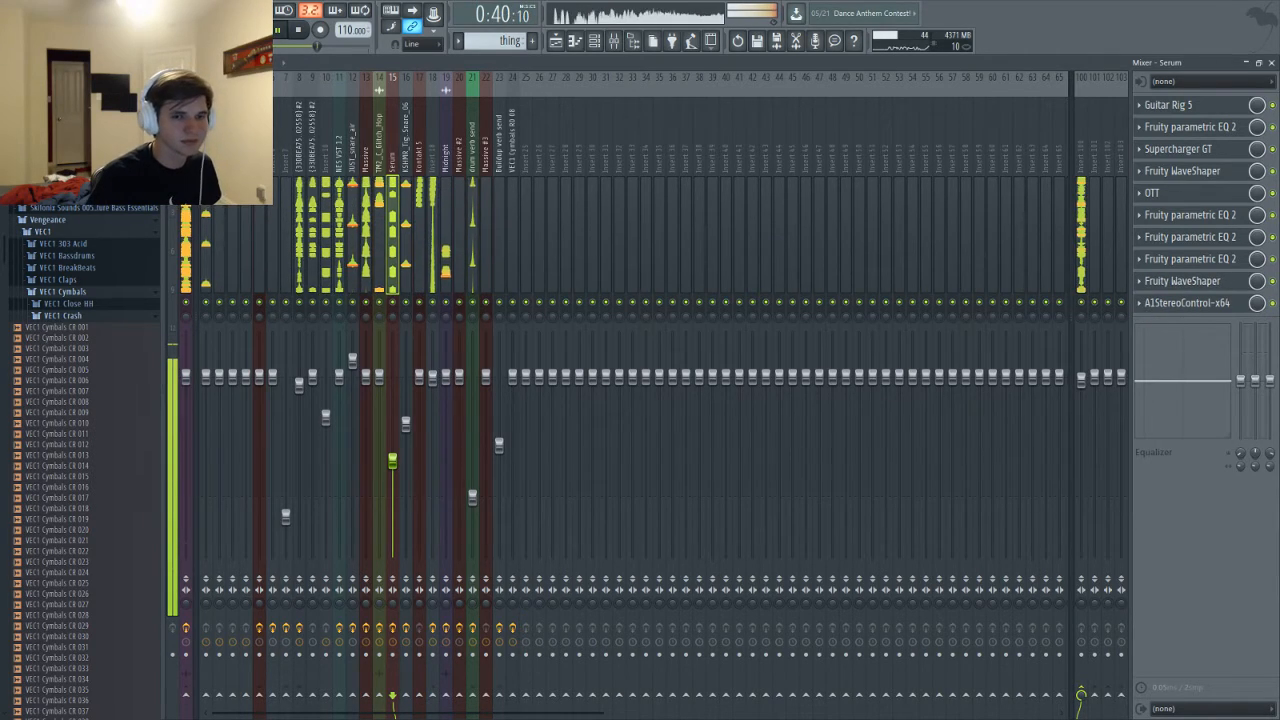
key(alt+Tab)
key(alt+Tab)
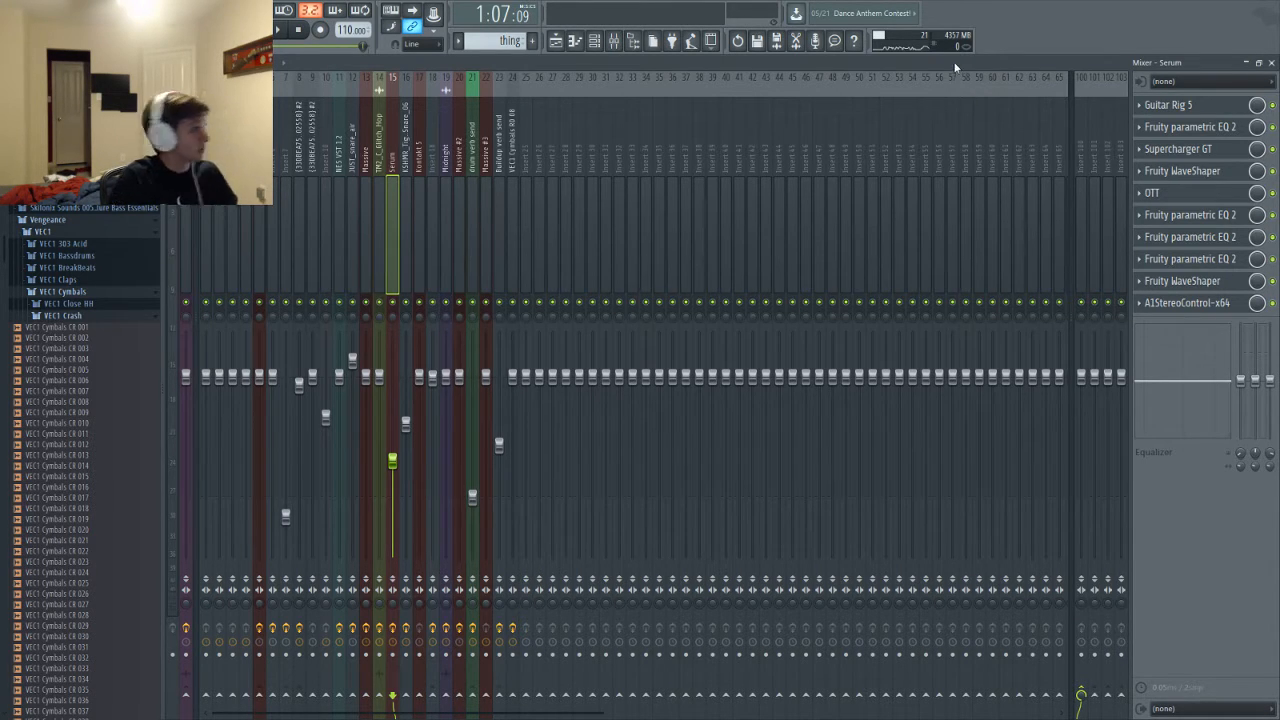
Review the playlist arrangement on the upper tracks, from the section starting at bar 9 through to bar 33
key(F5)
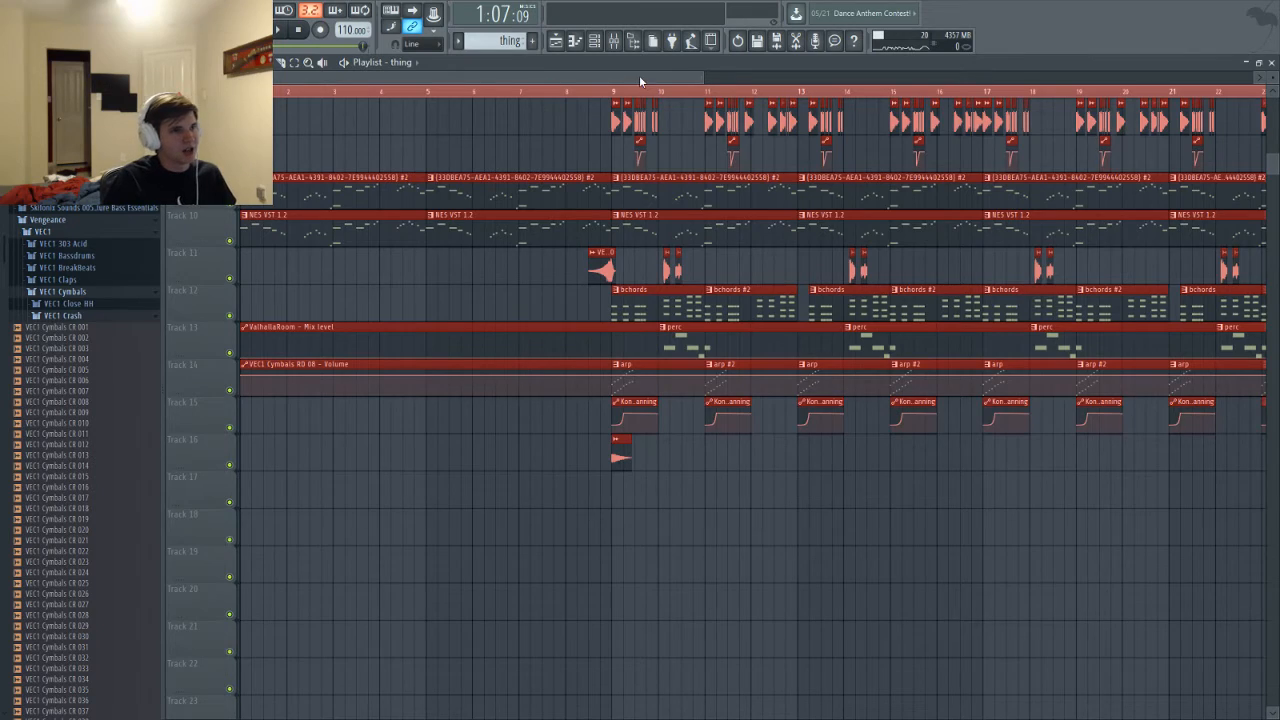
drag(642, 80, 940, 78)
scroll(549, 537, up, 5)
scroll(545, 540, up, 1)
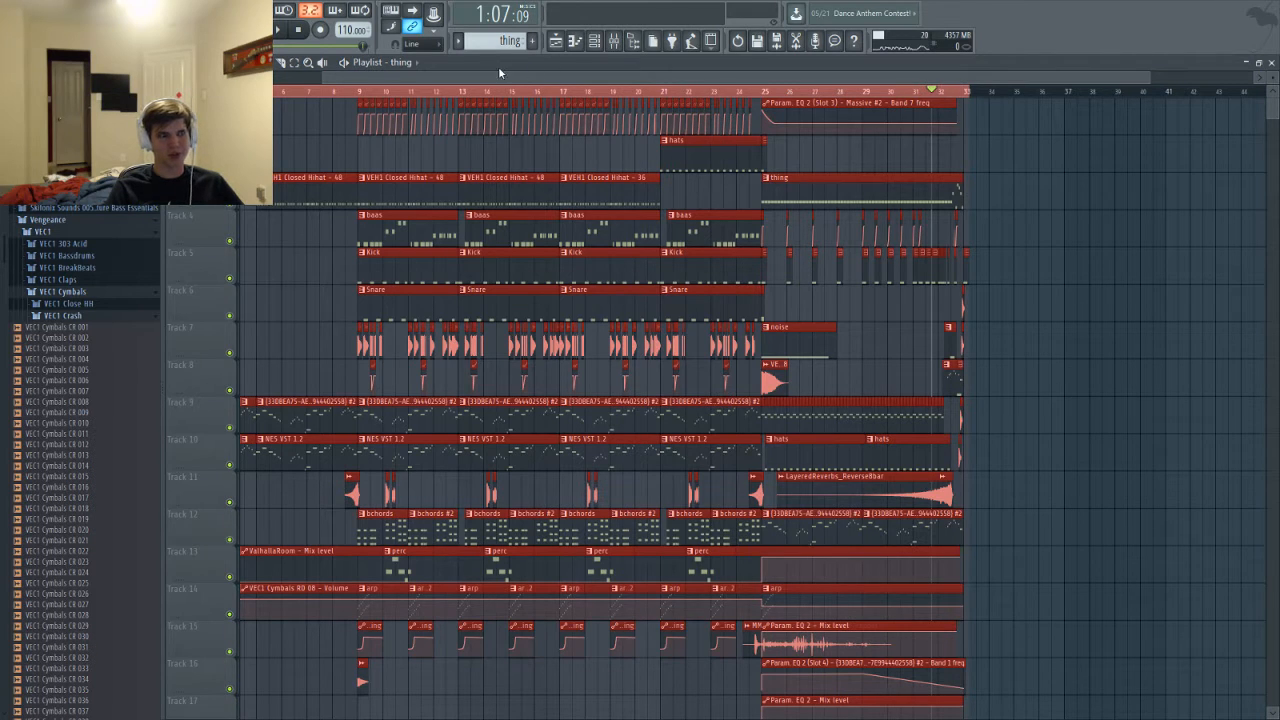
scroll(712, 124, left, 1)
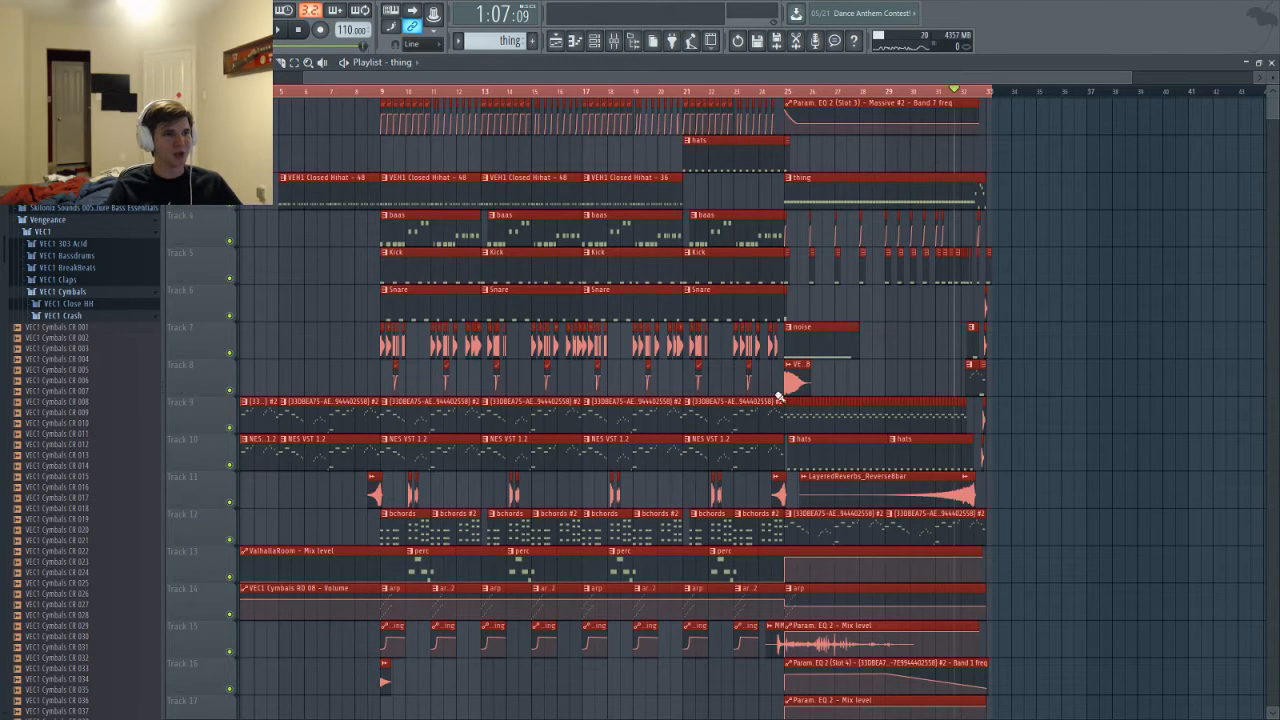
scroll(440, 365, up, 3)
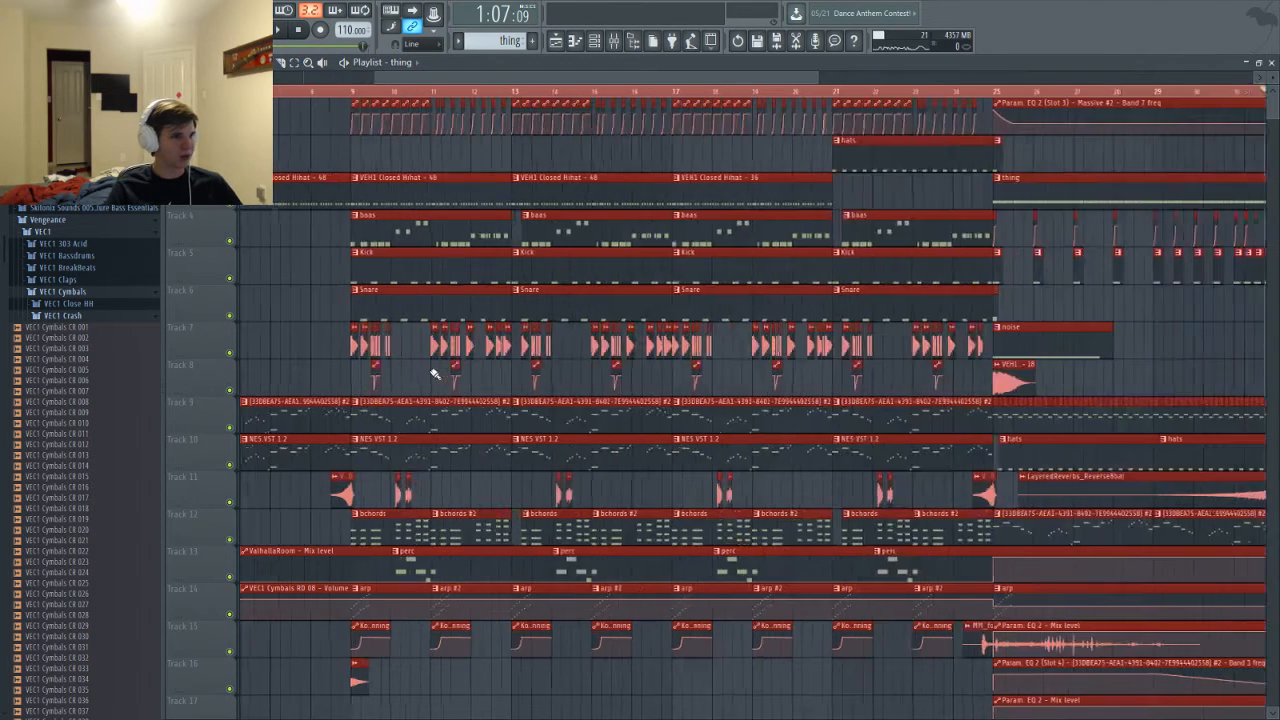
drag(463, 76, 435, 76)
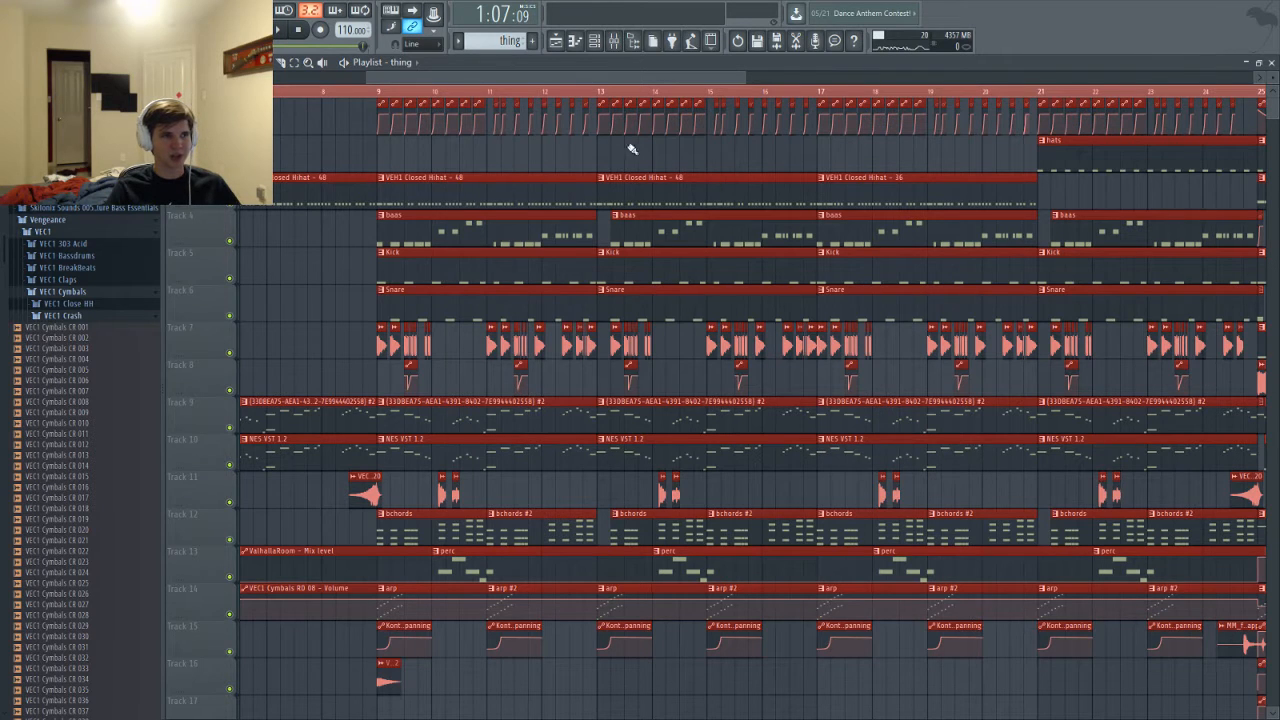
drag(582, 77, 648, 92)
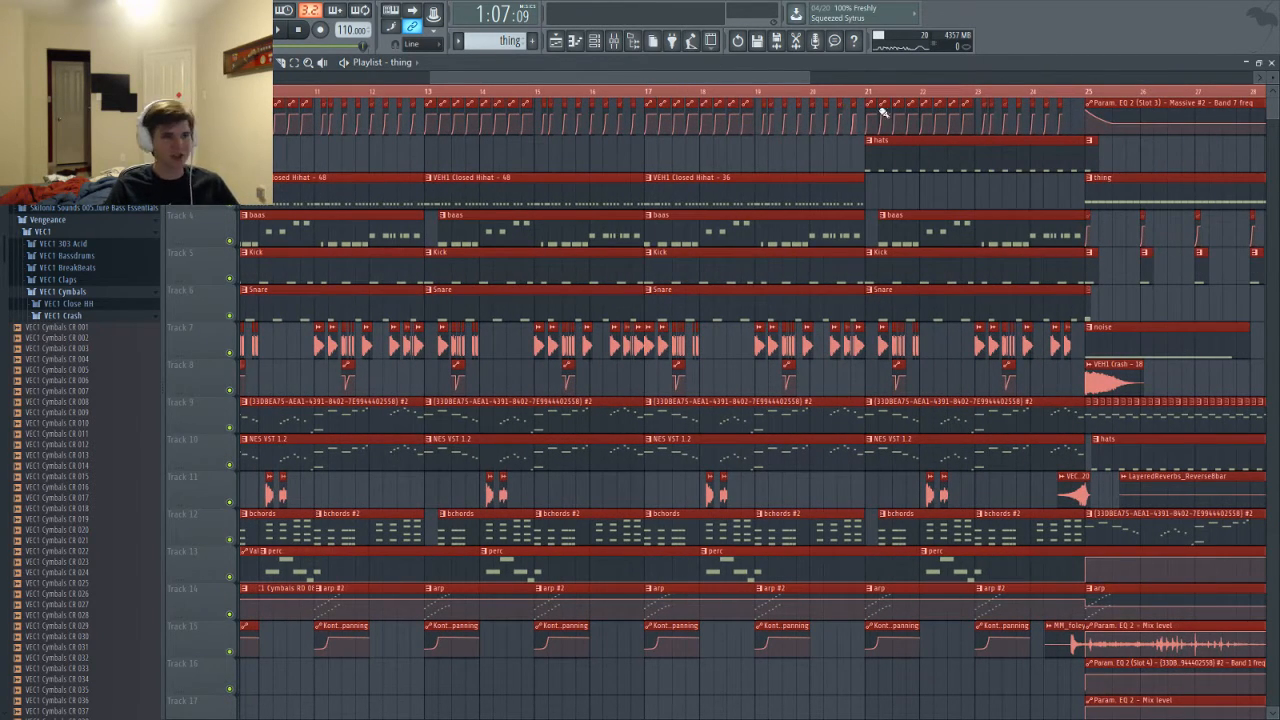
drag(758, 73, 740, 76)
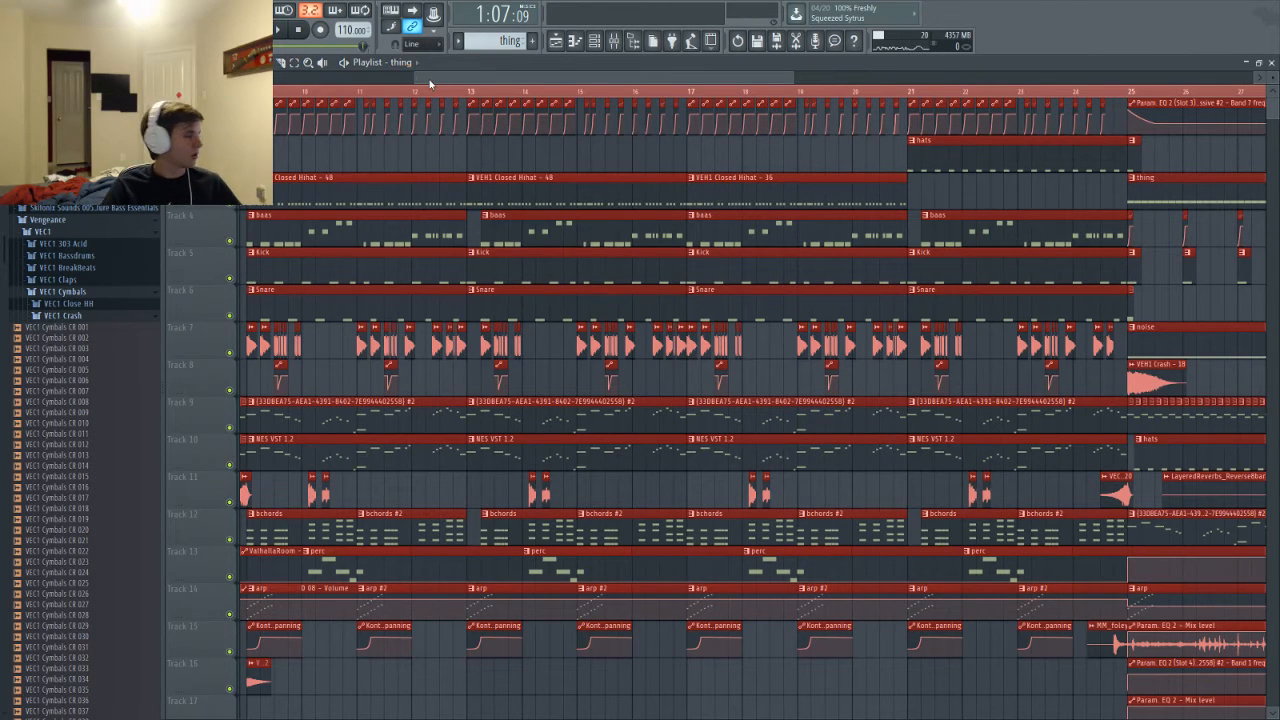
Play the arrangement from bar 9 and follow the clips through the section that leads into bar 33
drag(430, 78, 300, 77)
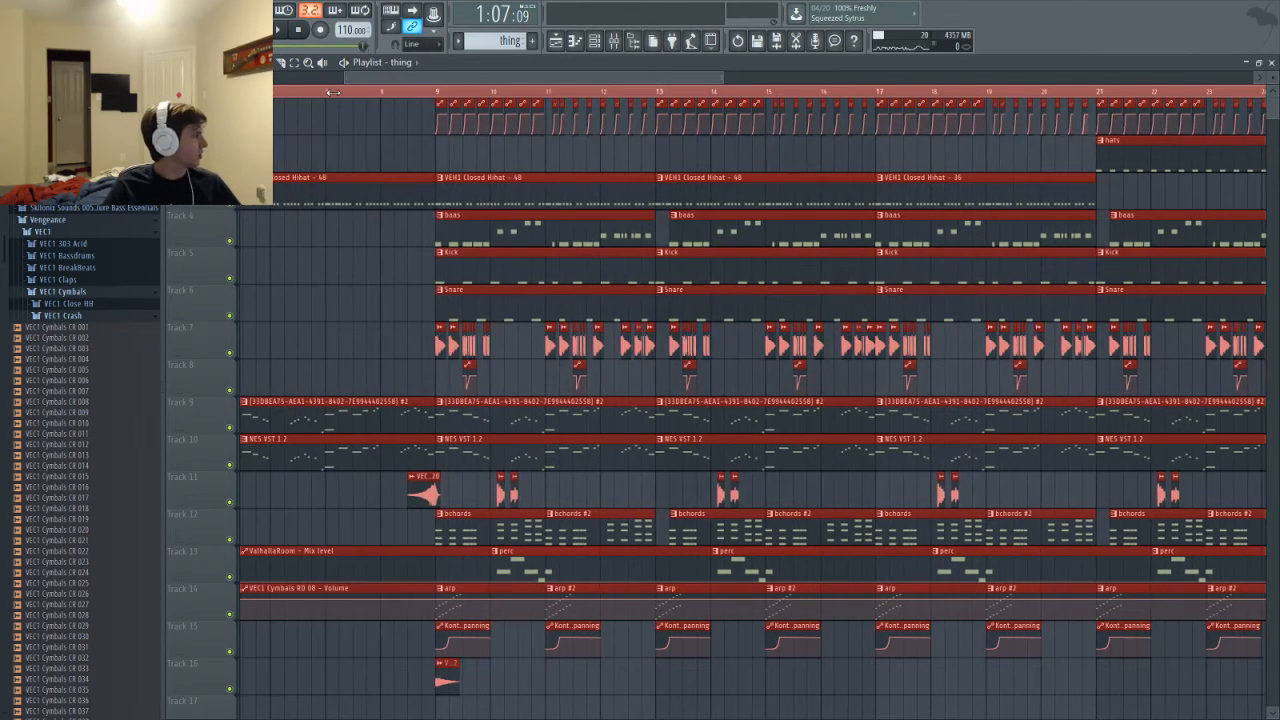
click(436, 90)
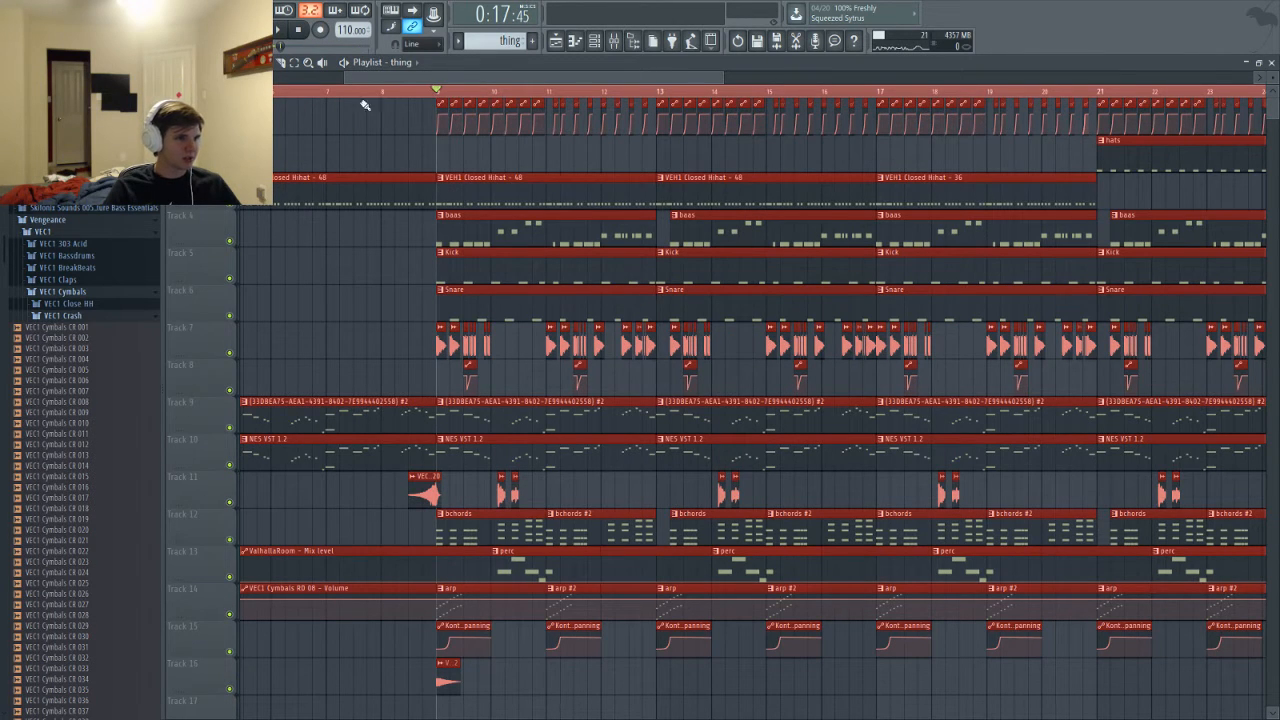
drag(425, 78, 391, 109)
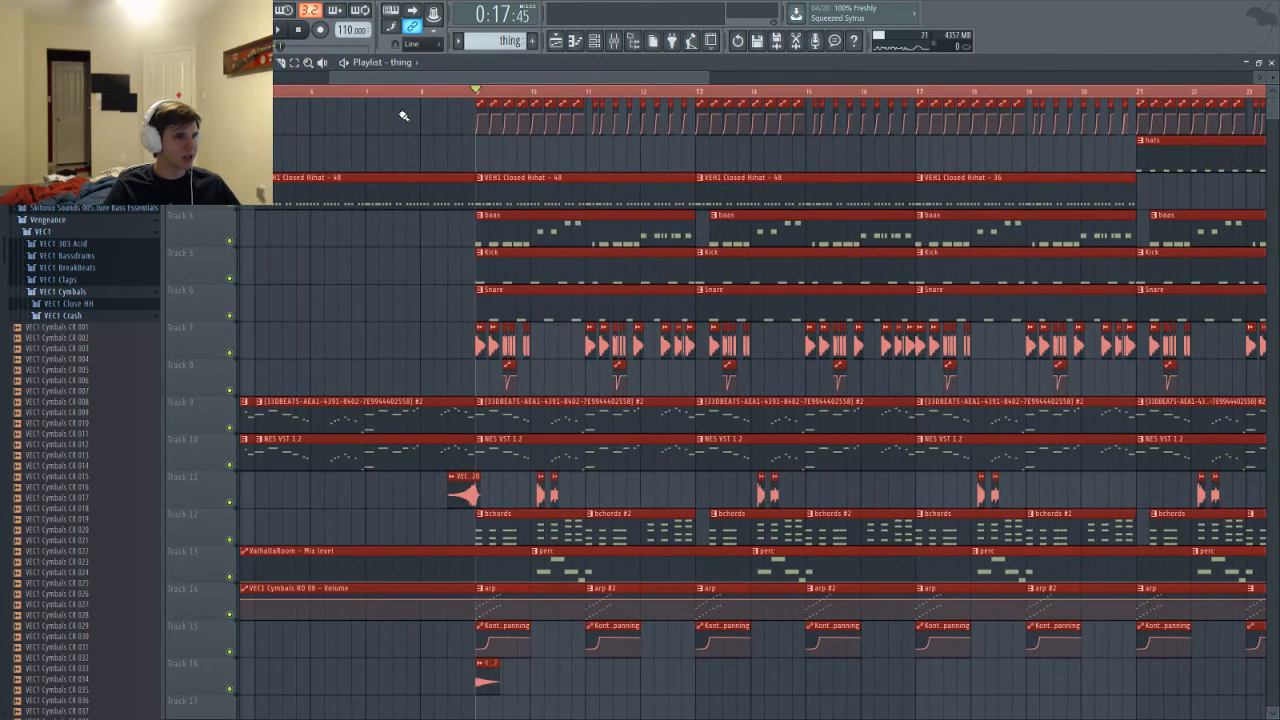
key(space)
scroll(769, 88, down, 1)
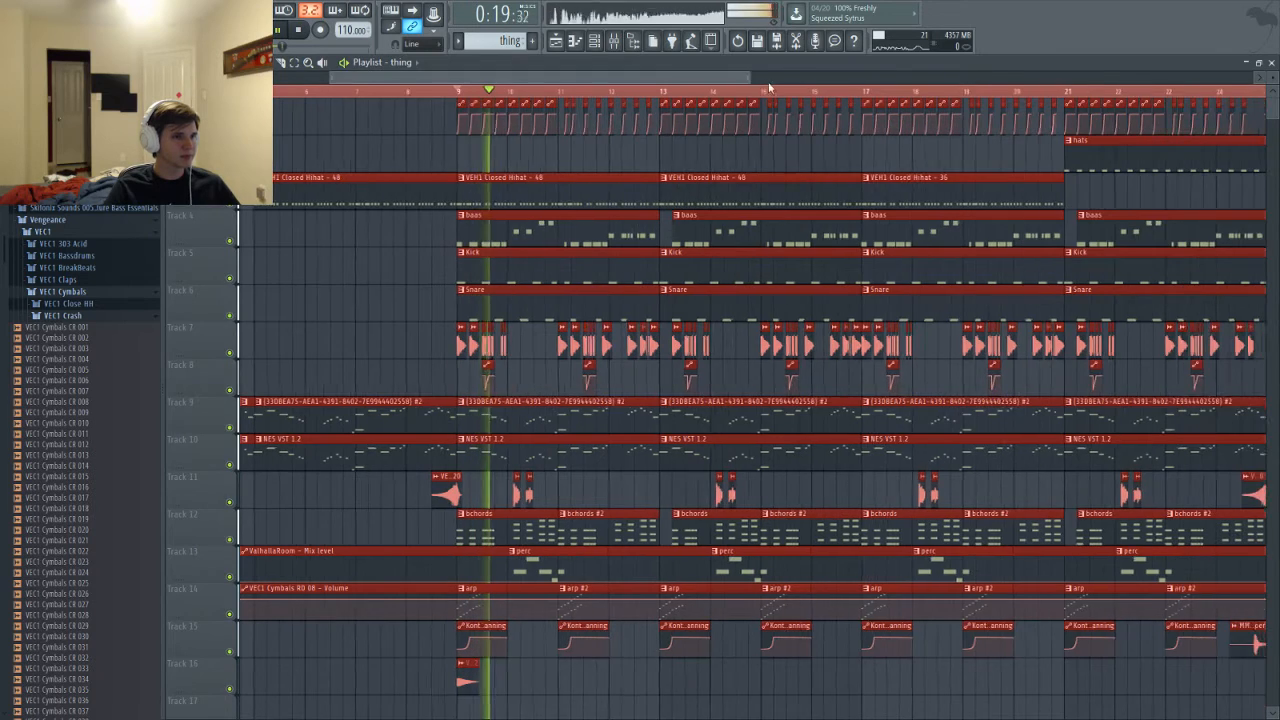
scroll(769, 88, down, 1)
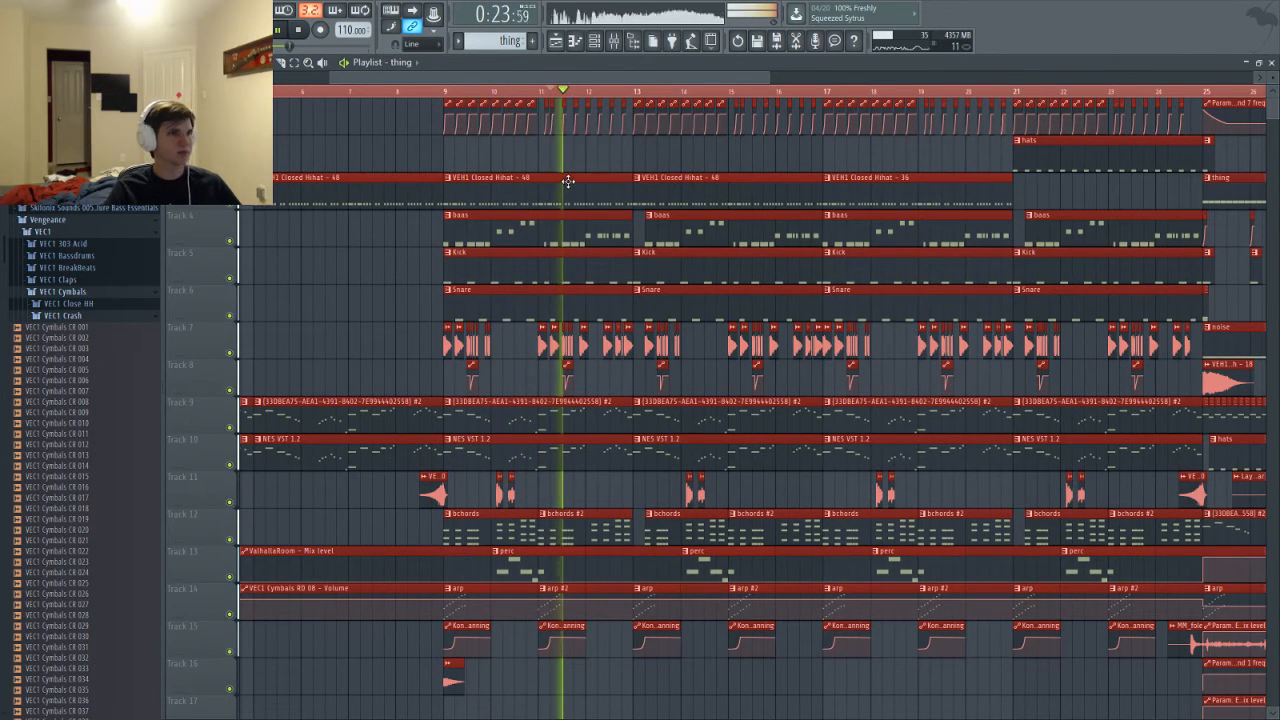
scroll(566, 178, up, 5)
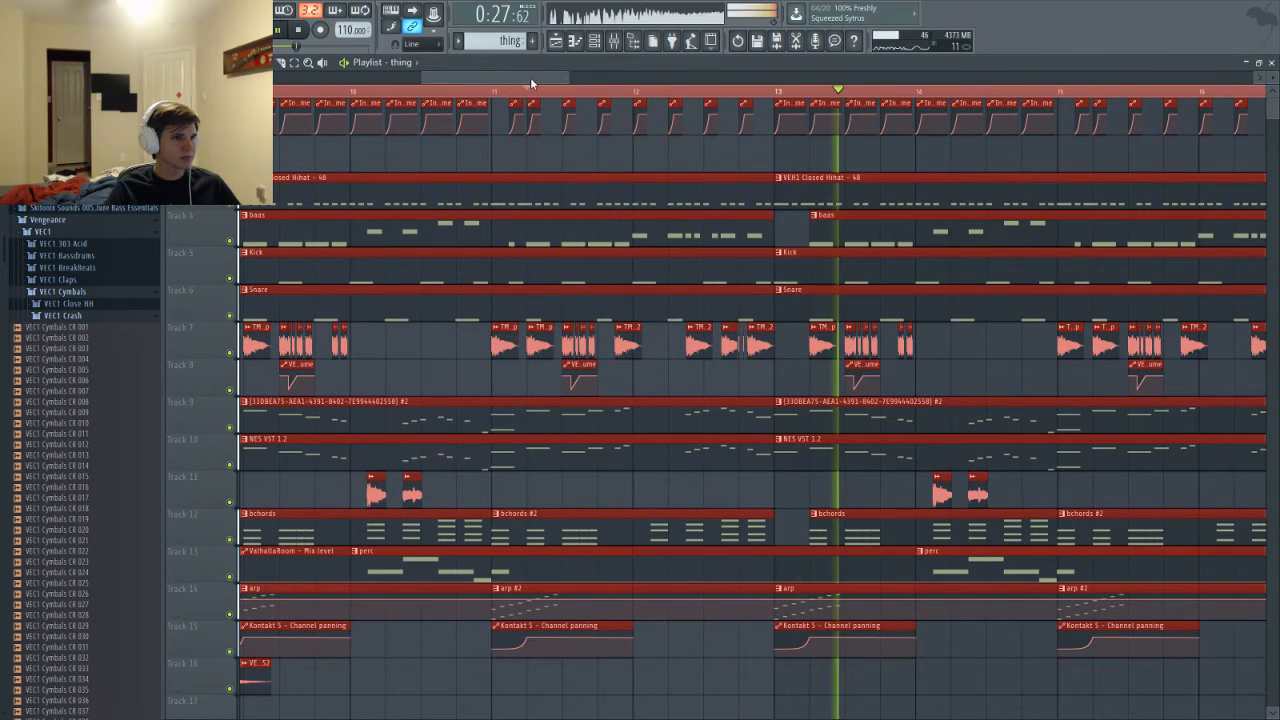
drag(530, 77, 535, 78)
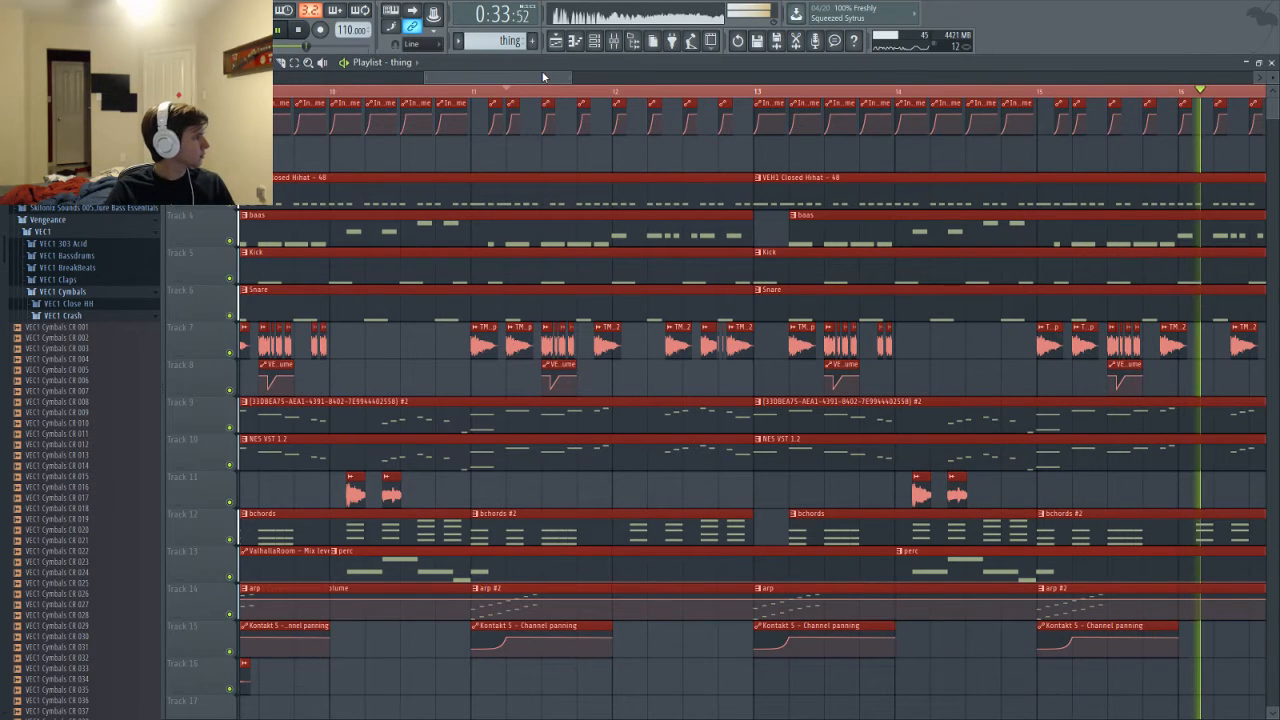
drag(572, 77, 820, 92)
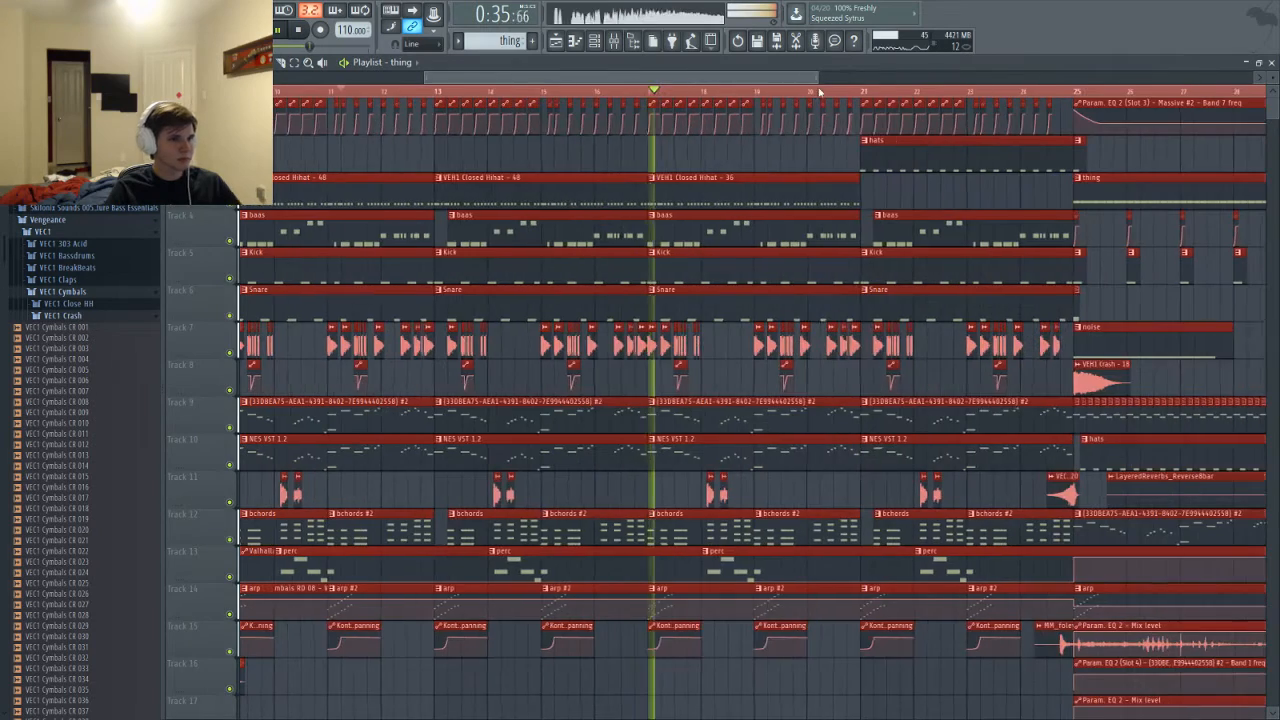
scroll(971, 486, up, 2)
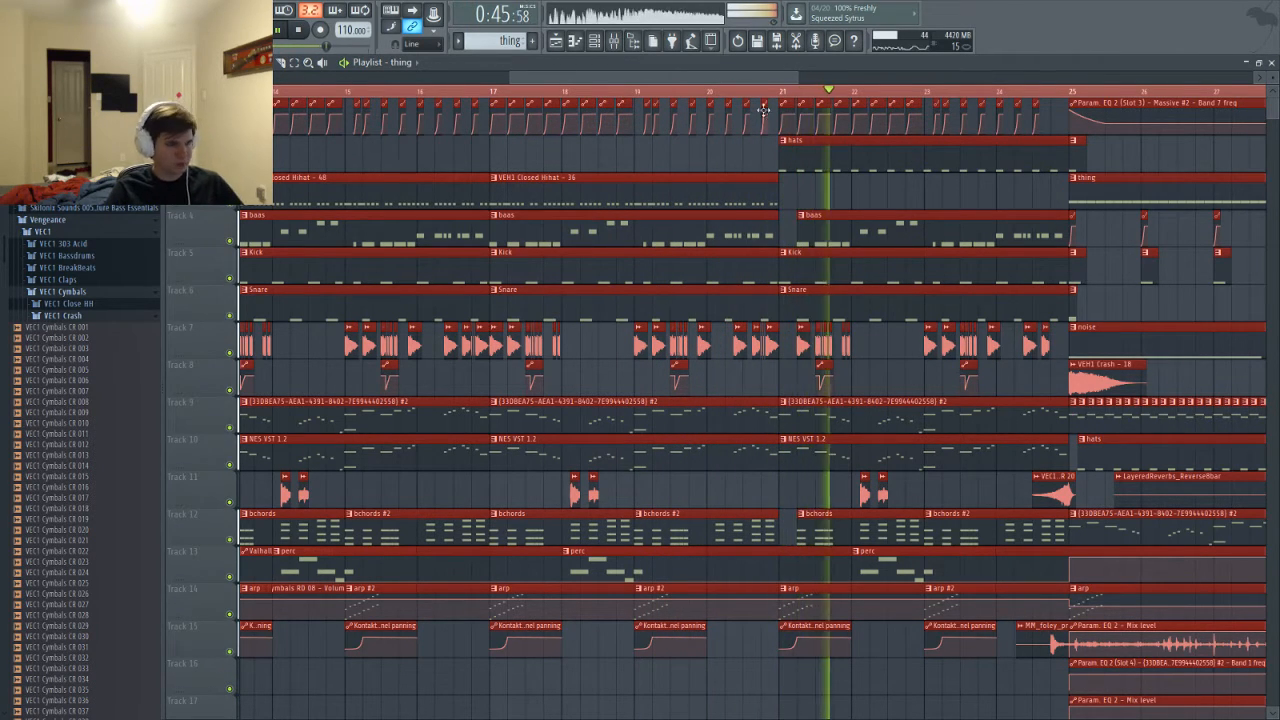
scroll(726, 77, right, 1)
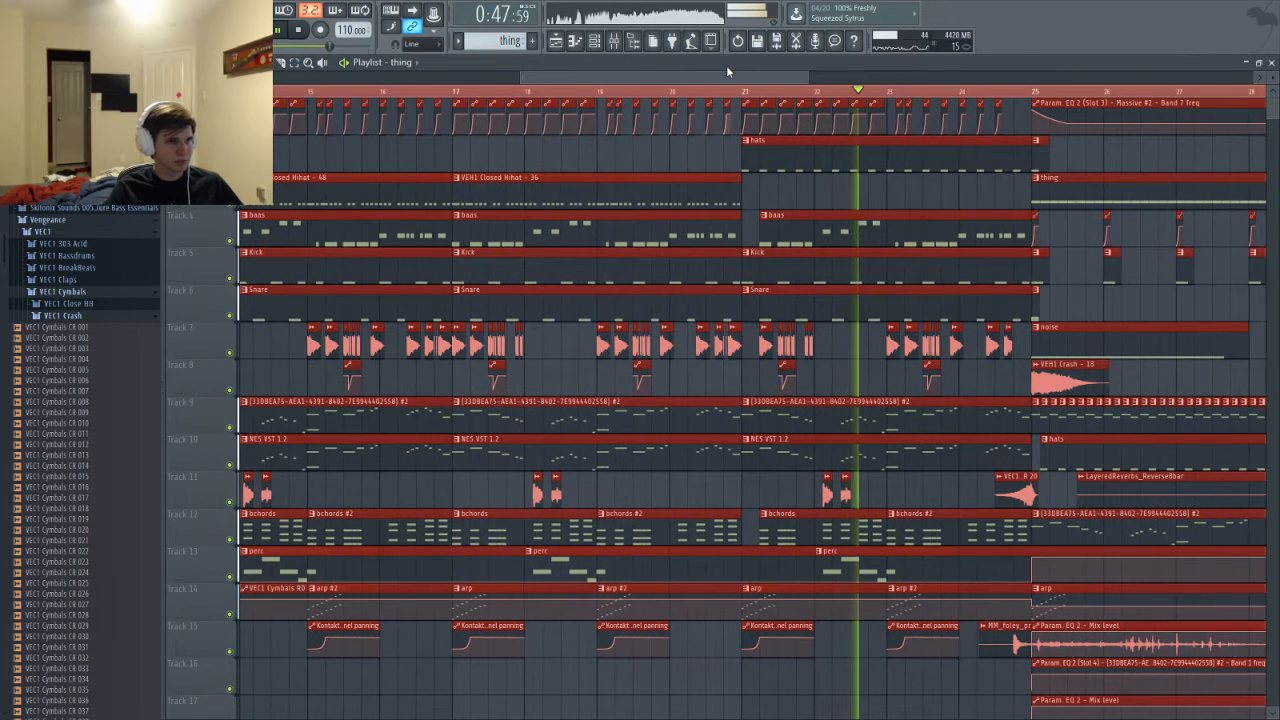
drag(726, 74, 814, 75)
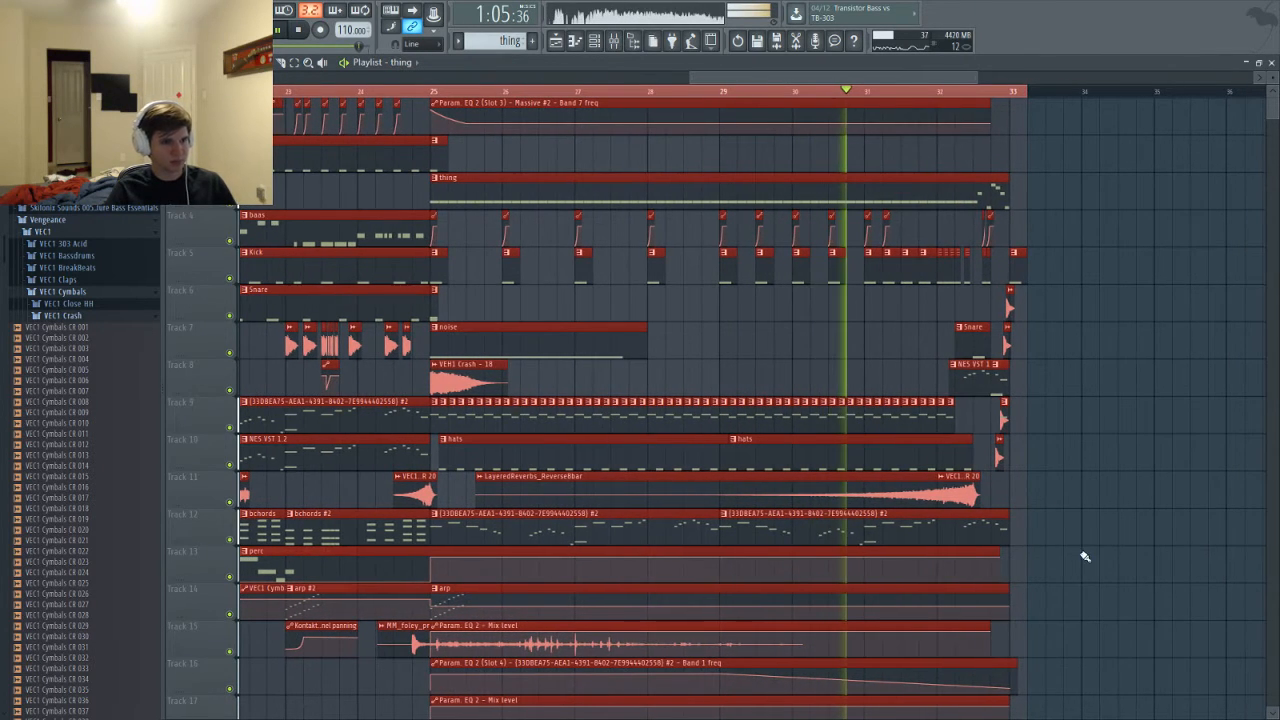
Move the peak and end of track 20's WaveShaper mix level automation about half a bar earlier, before bar 33
scroll(1086, 557, down, 6)
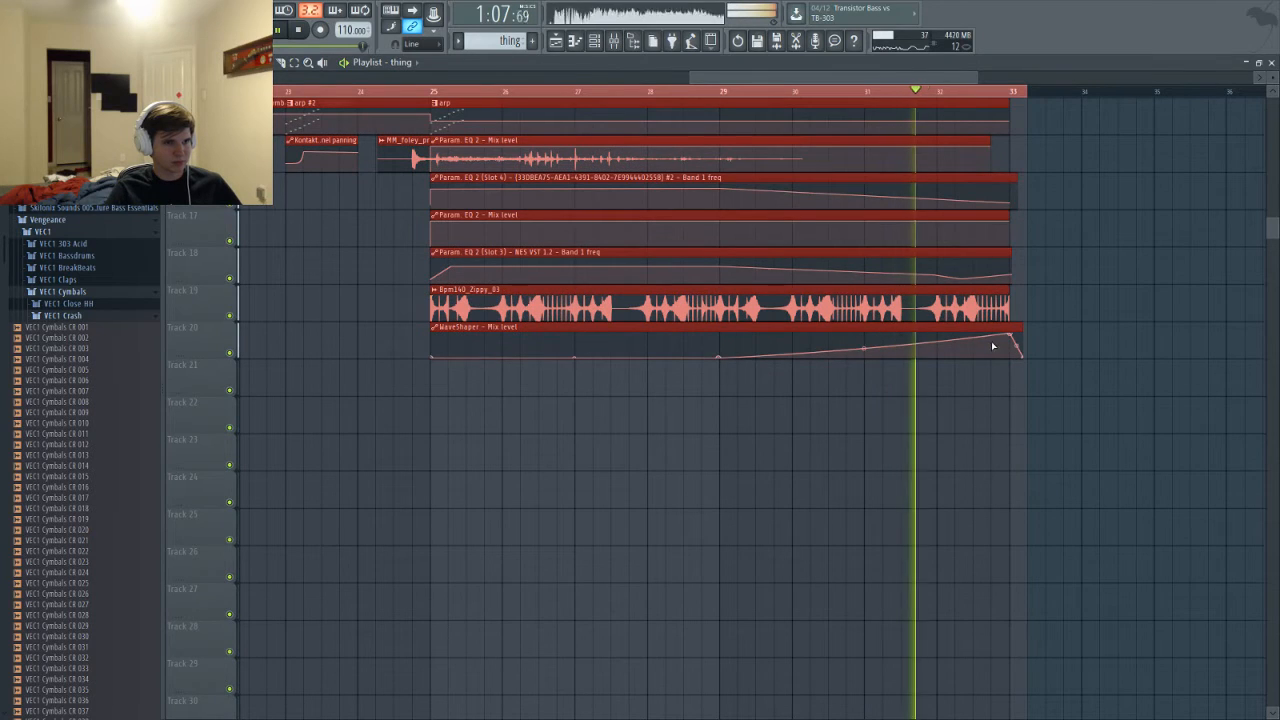
drag(1010, 337, 987, 340)
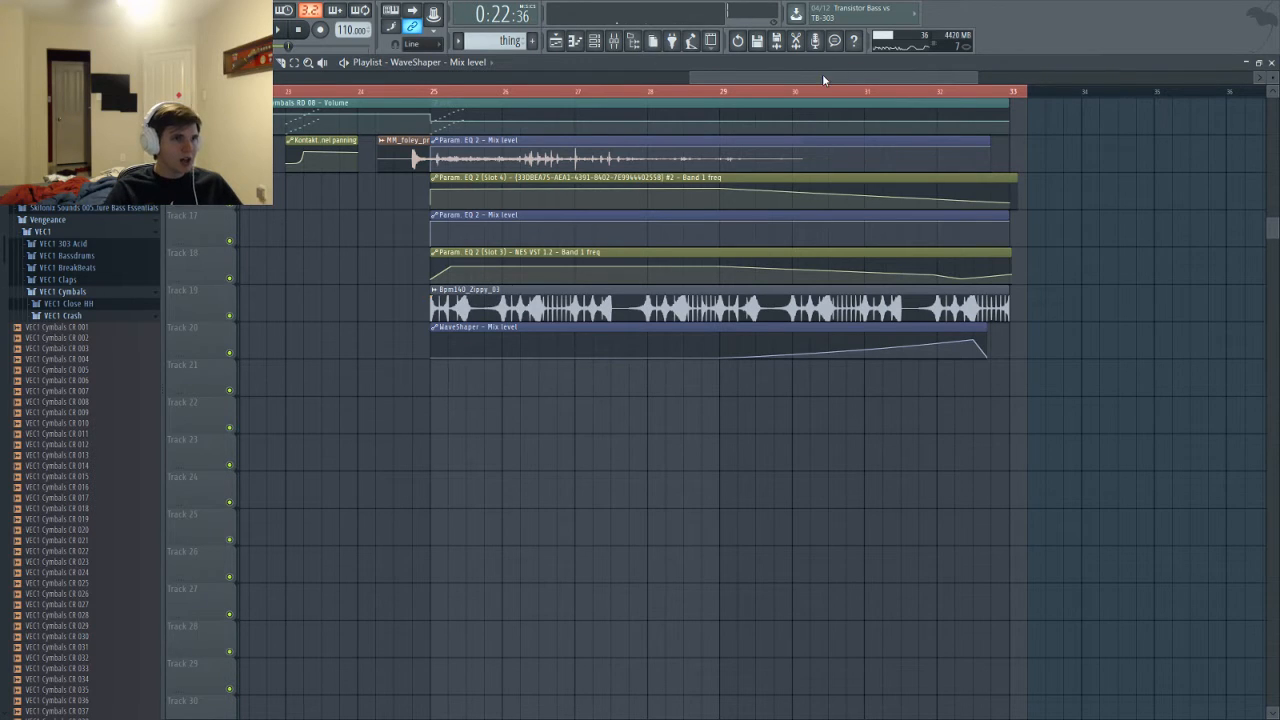
Play the section from bar 25 of the playlist, checking its clips and automation on the way towards bar 33
scroll(808, 160, left, 1)
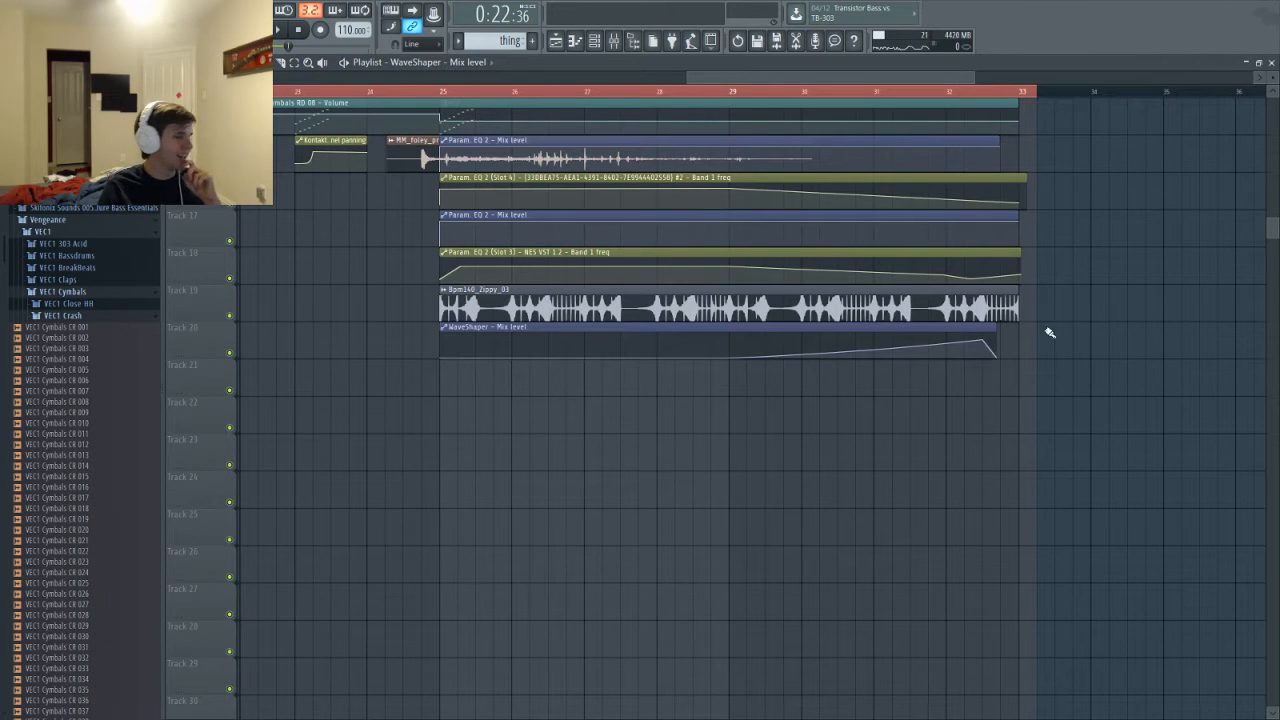
scroll(770, 640, up, 6)
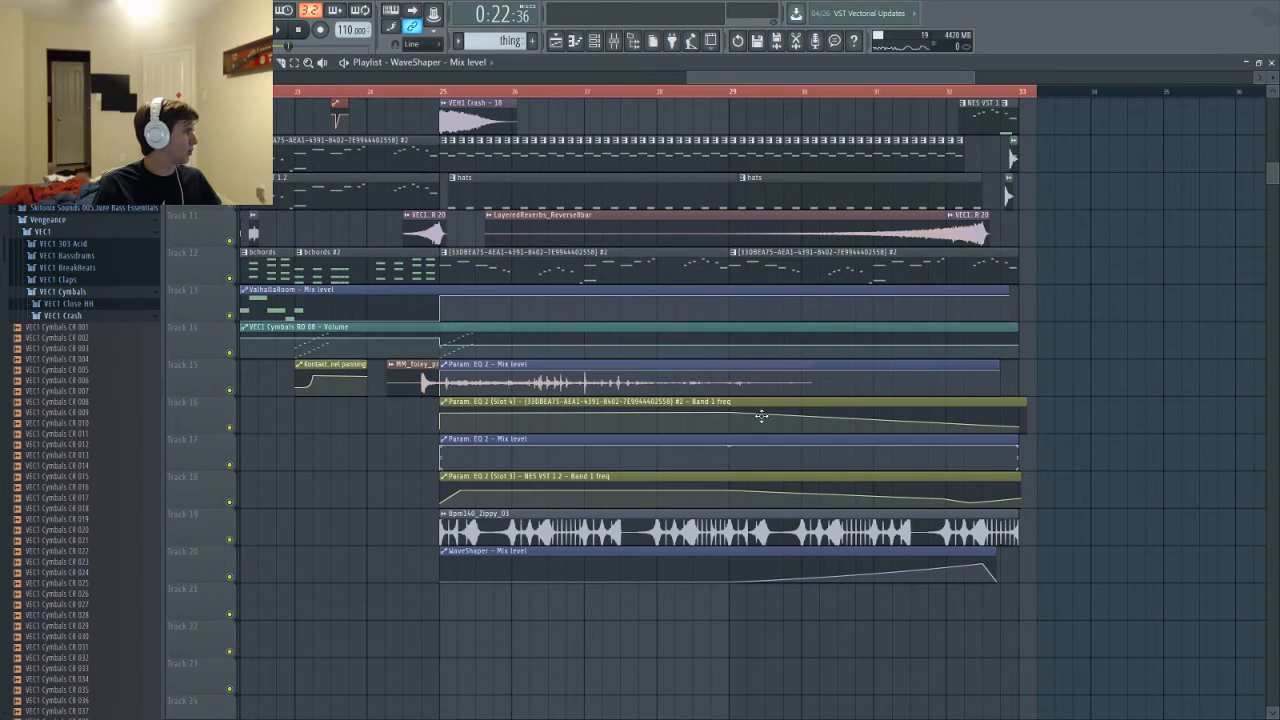
scroll(820, 360, up, 6)
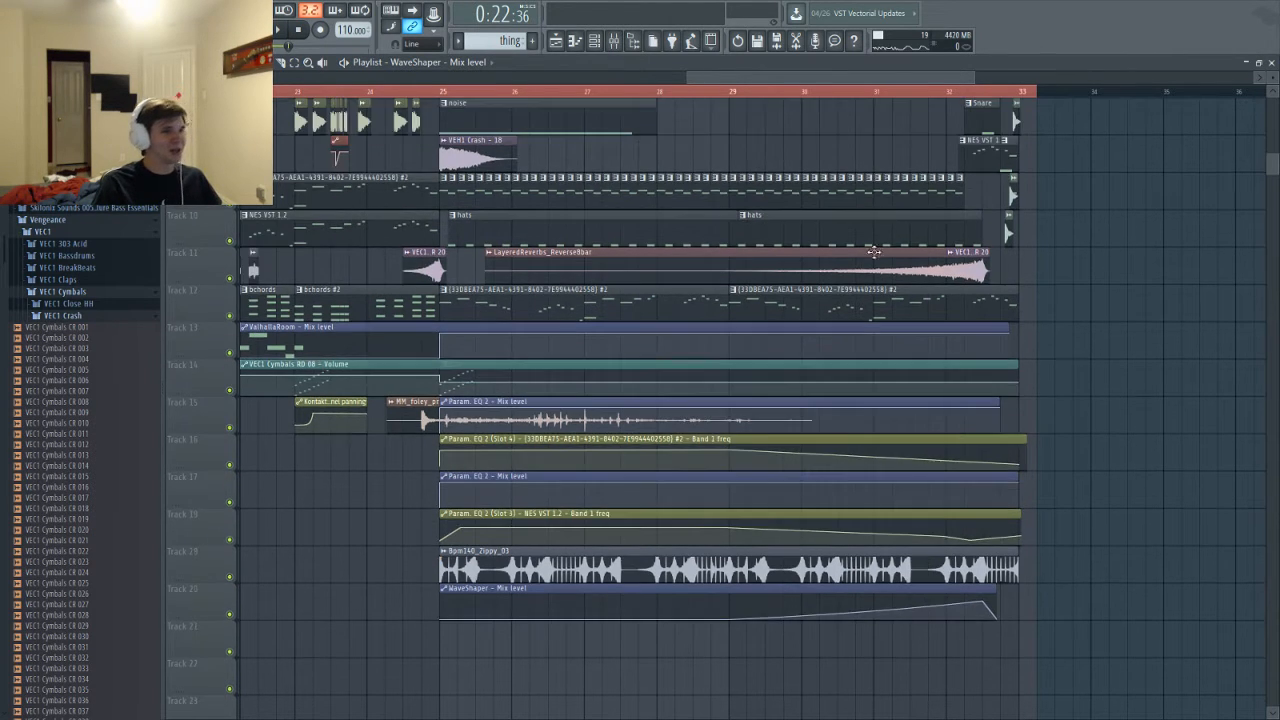
scroll(1089, 345, up, 1)
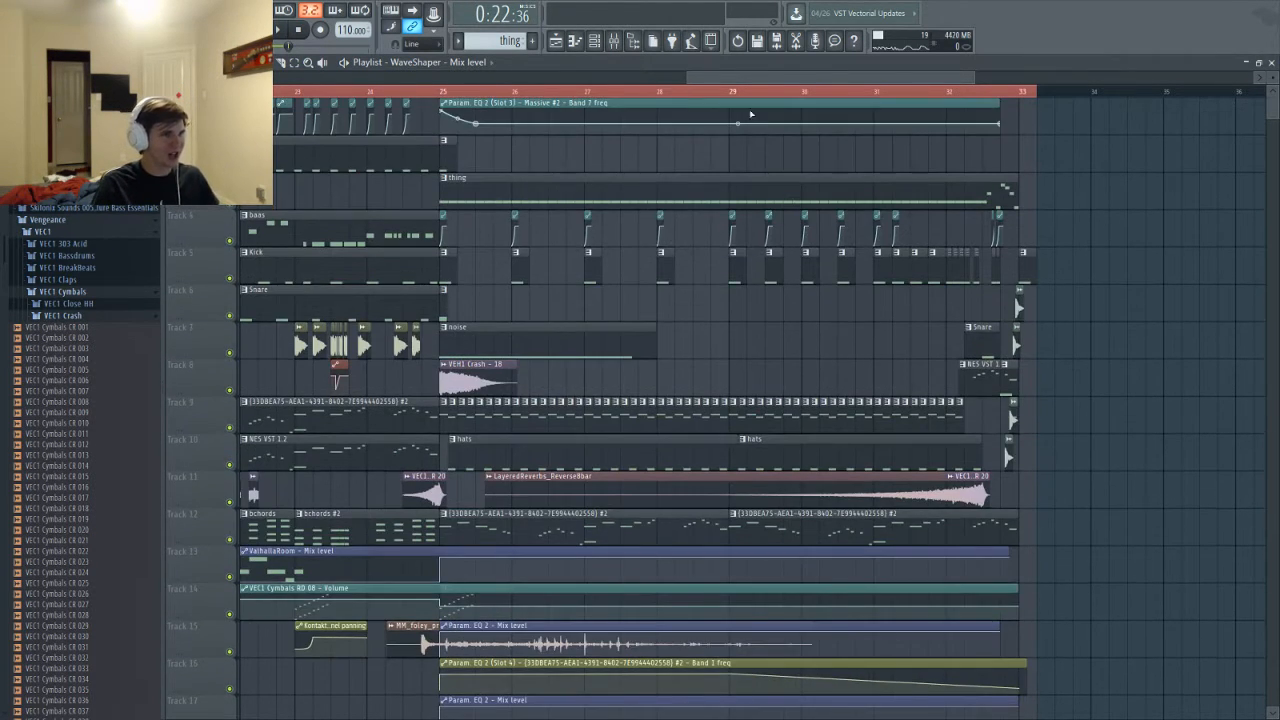
scroll(712, 78, left, 4)
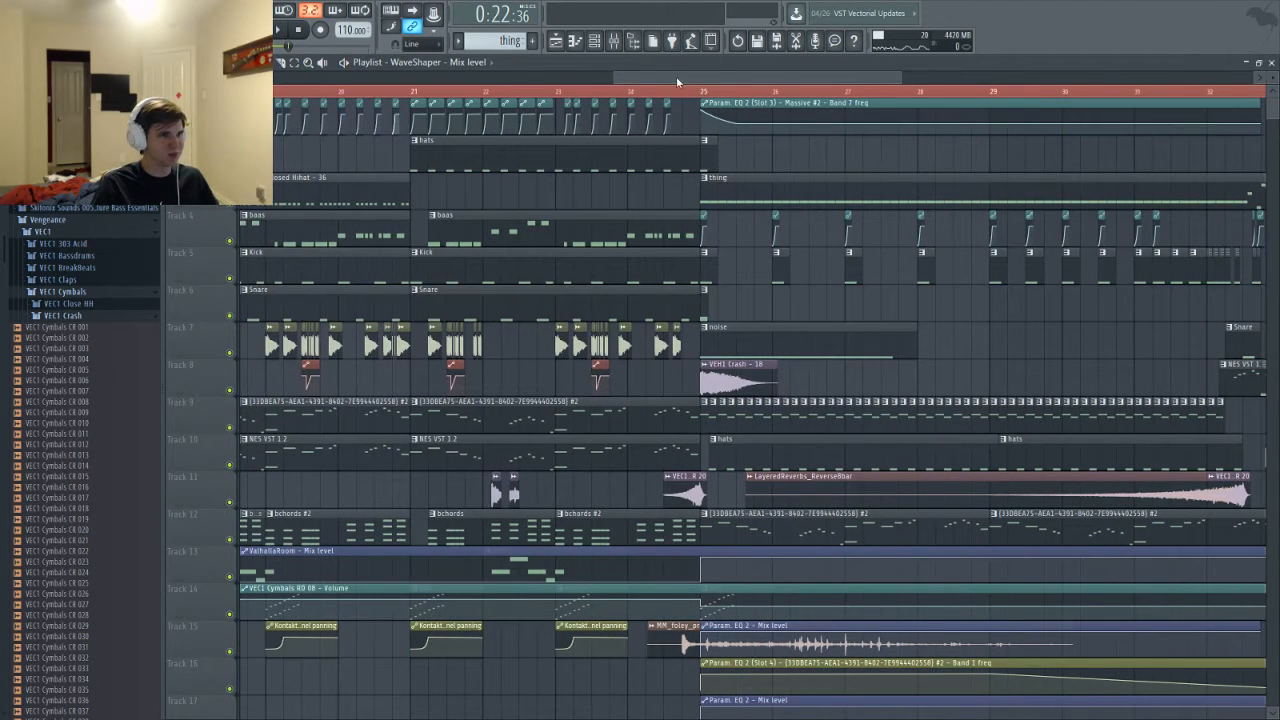
scroll(676, 76, right, 3)
click(568, 95)
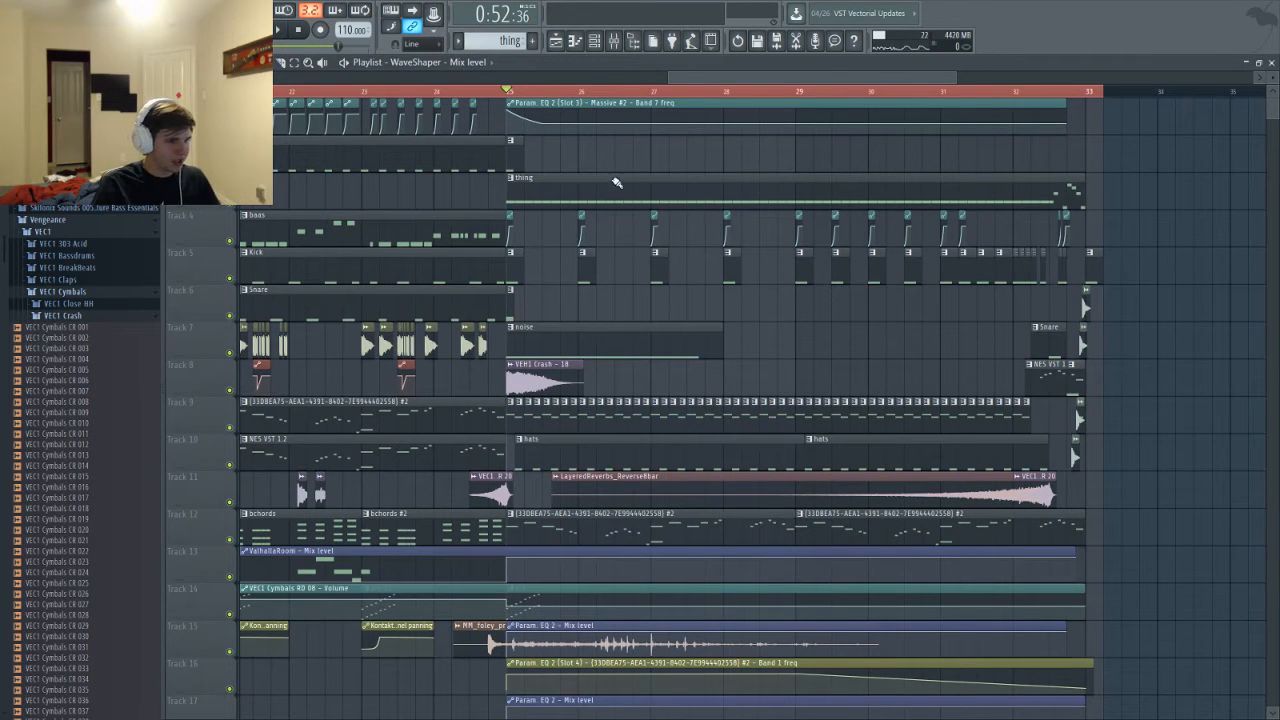
drag(706, 78, 727, 80)
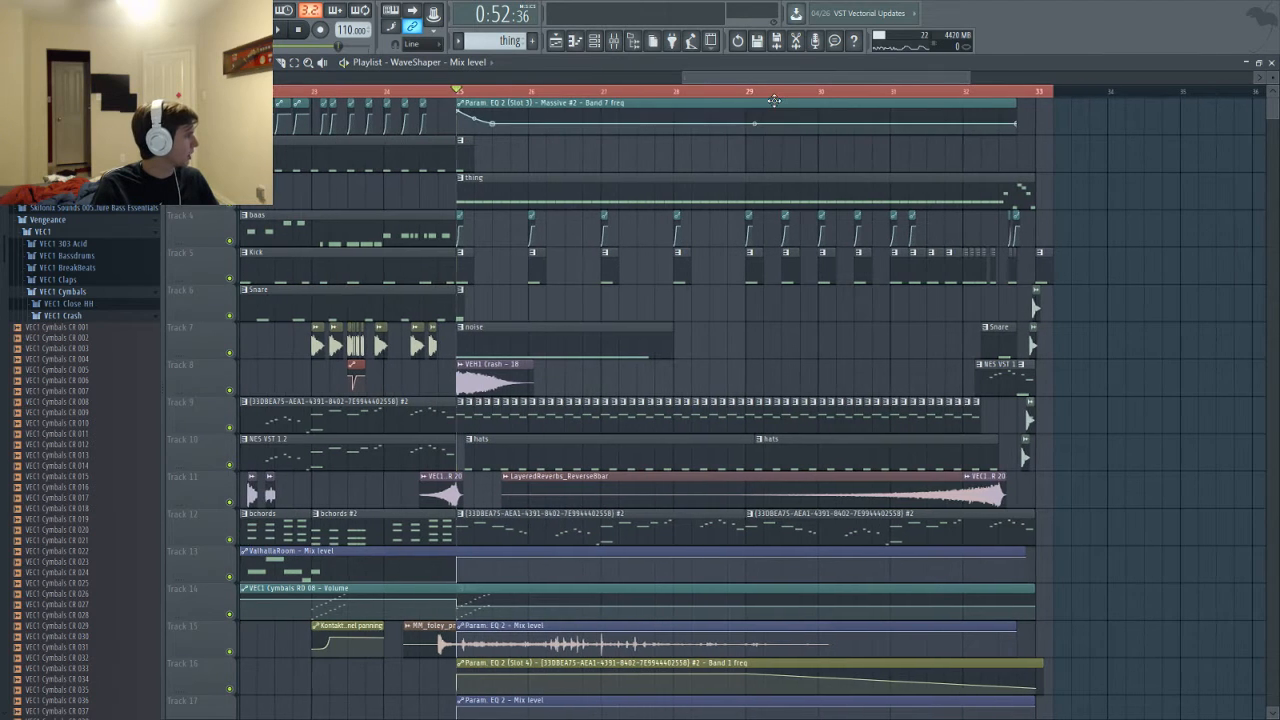
key(space)
key(space)
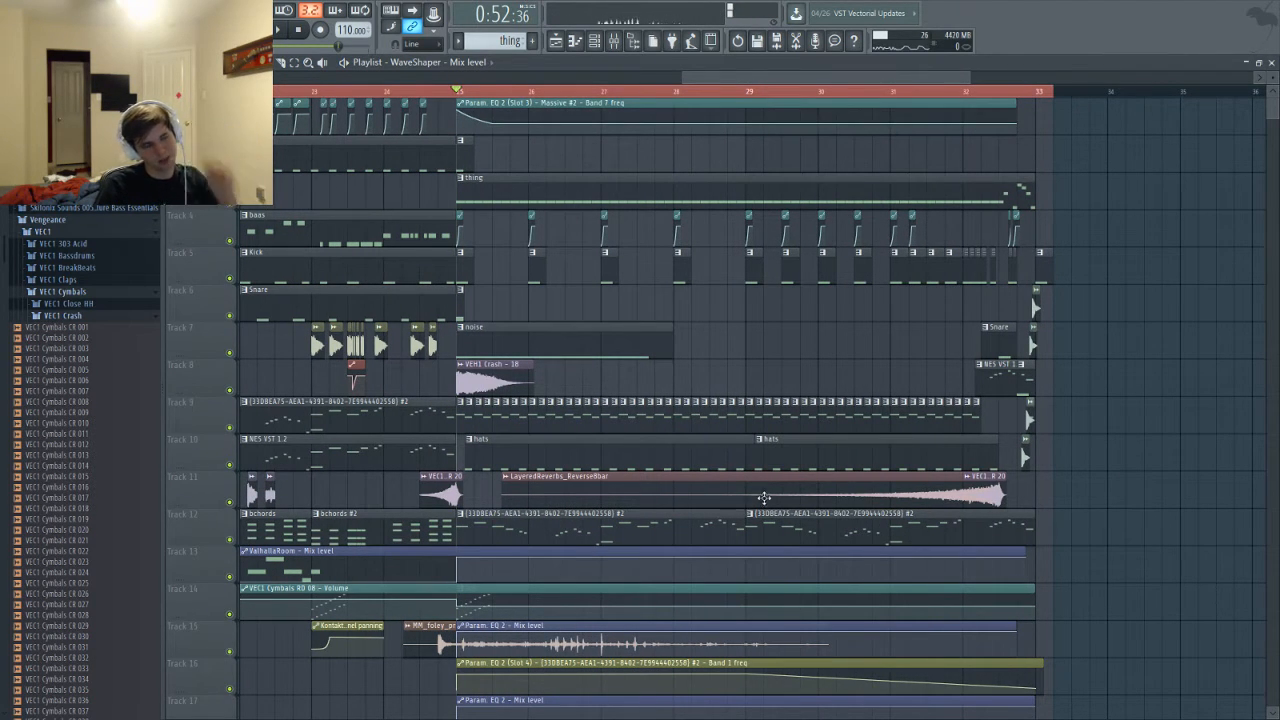
key(F9)
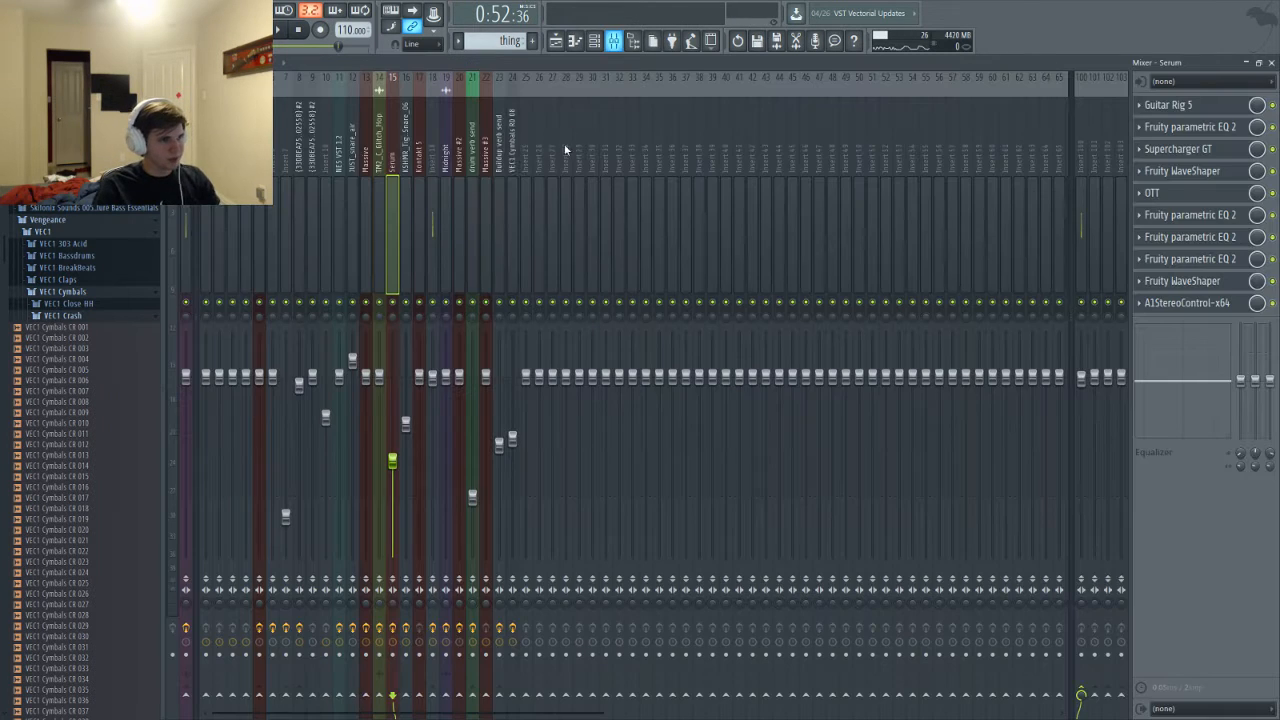
key(F9)
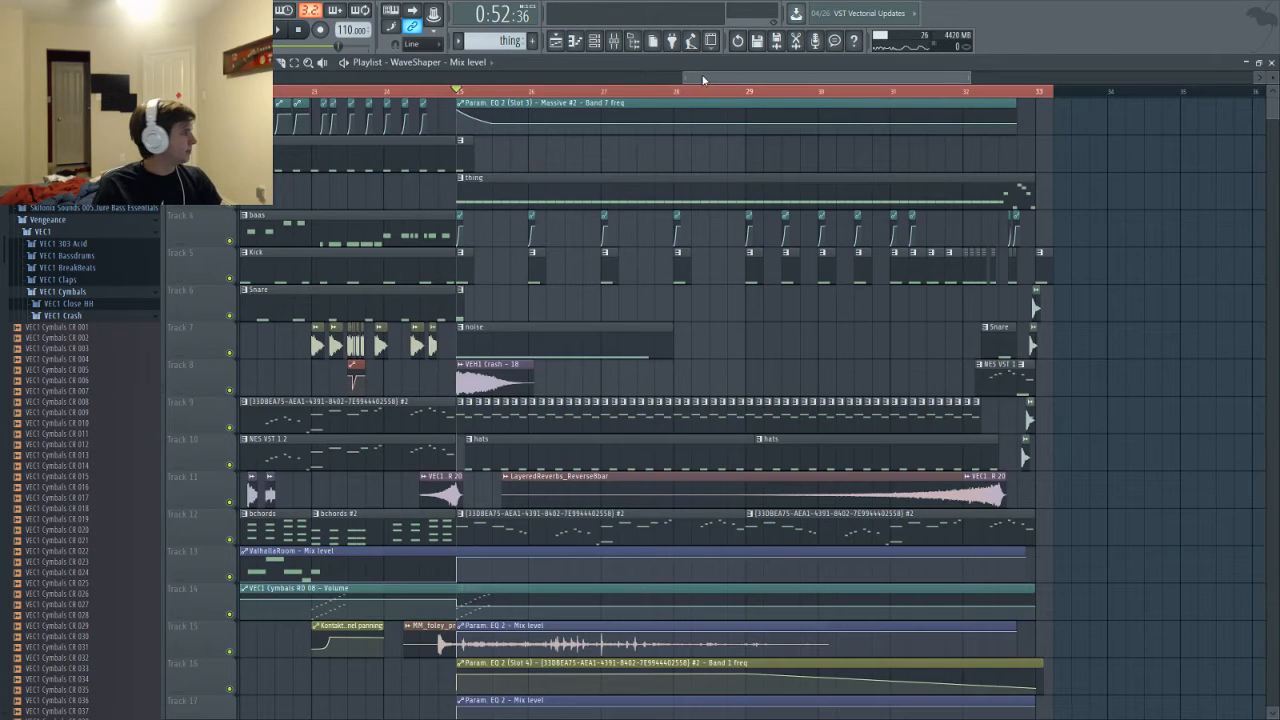
key(space)
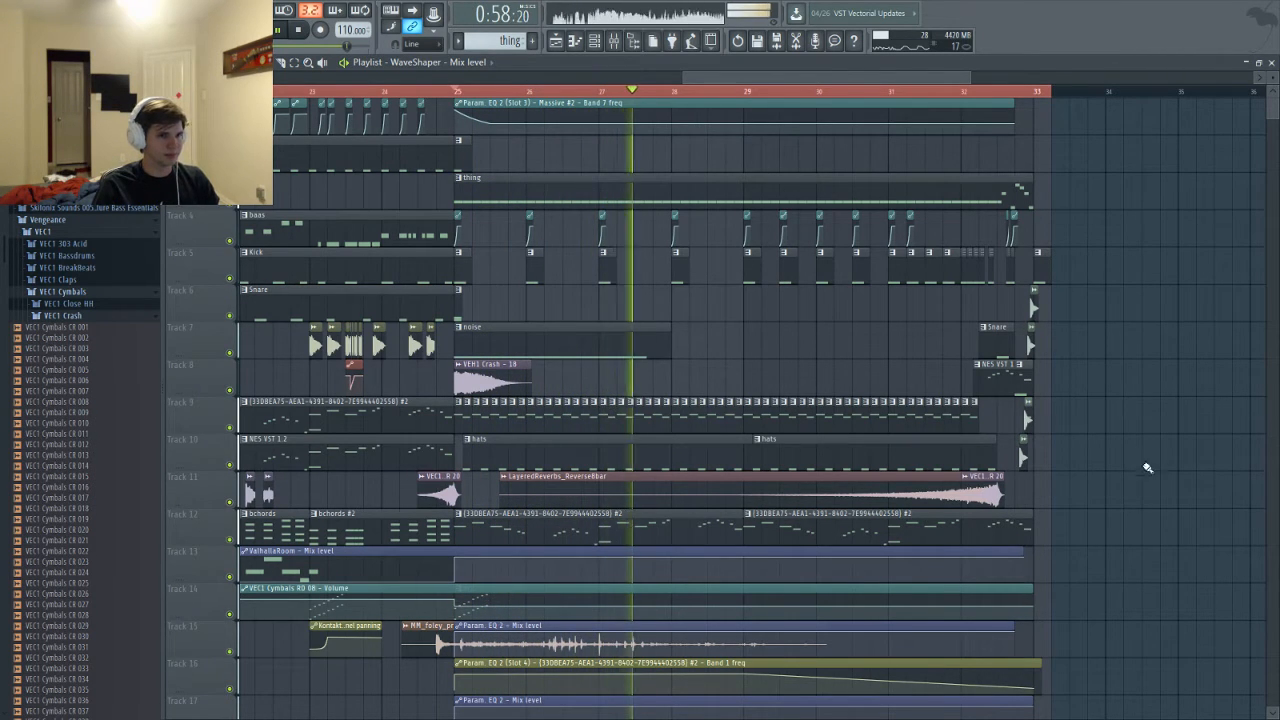
Add an F2 note at the start of bar 9 in Serum's part of the thing pattern
scroll(1124, 492, up, 2)
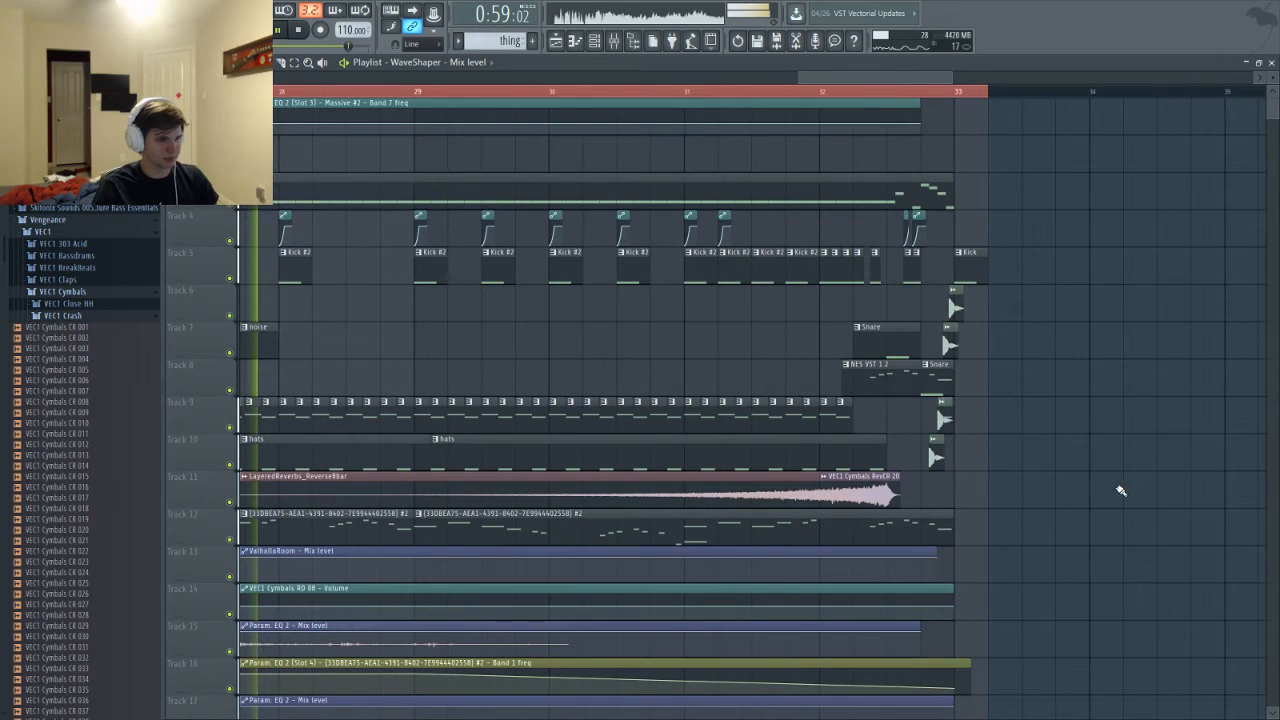
click(967, 201)
double_click(967, 201)
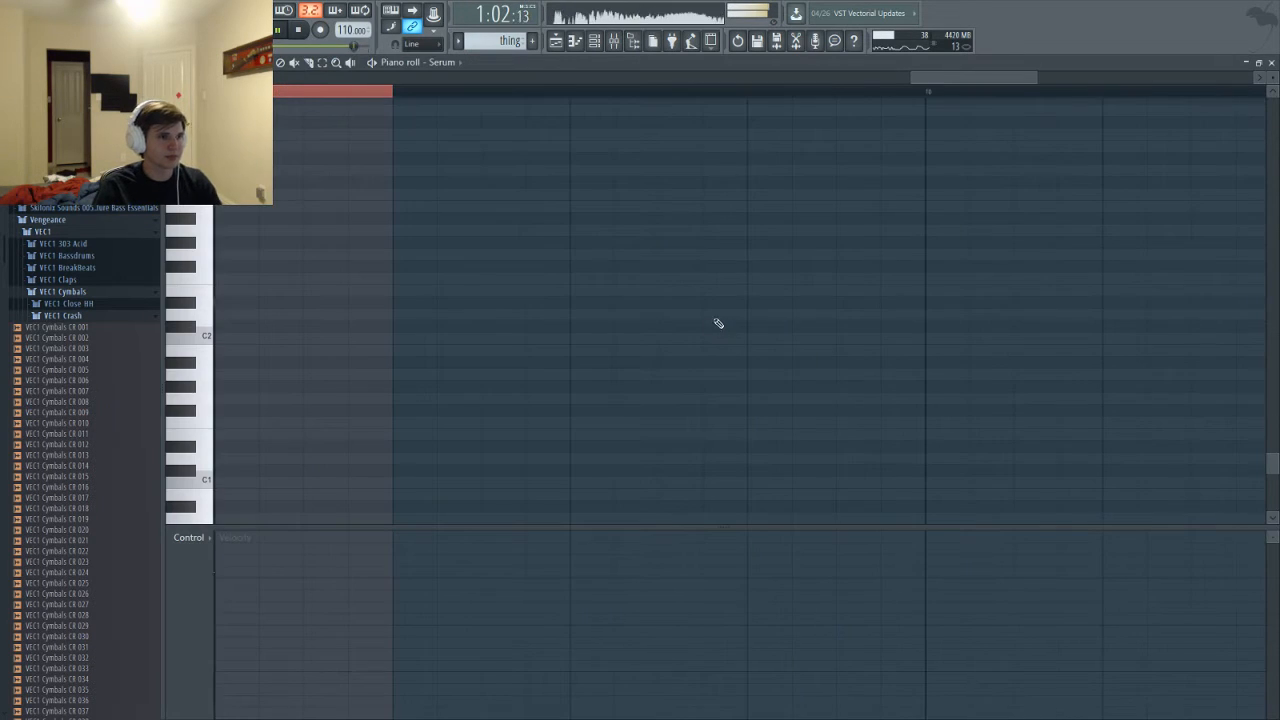
scroll(934, 77, up, 2)
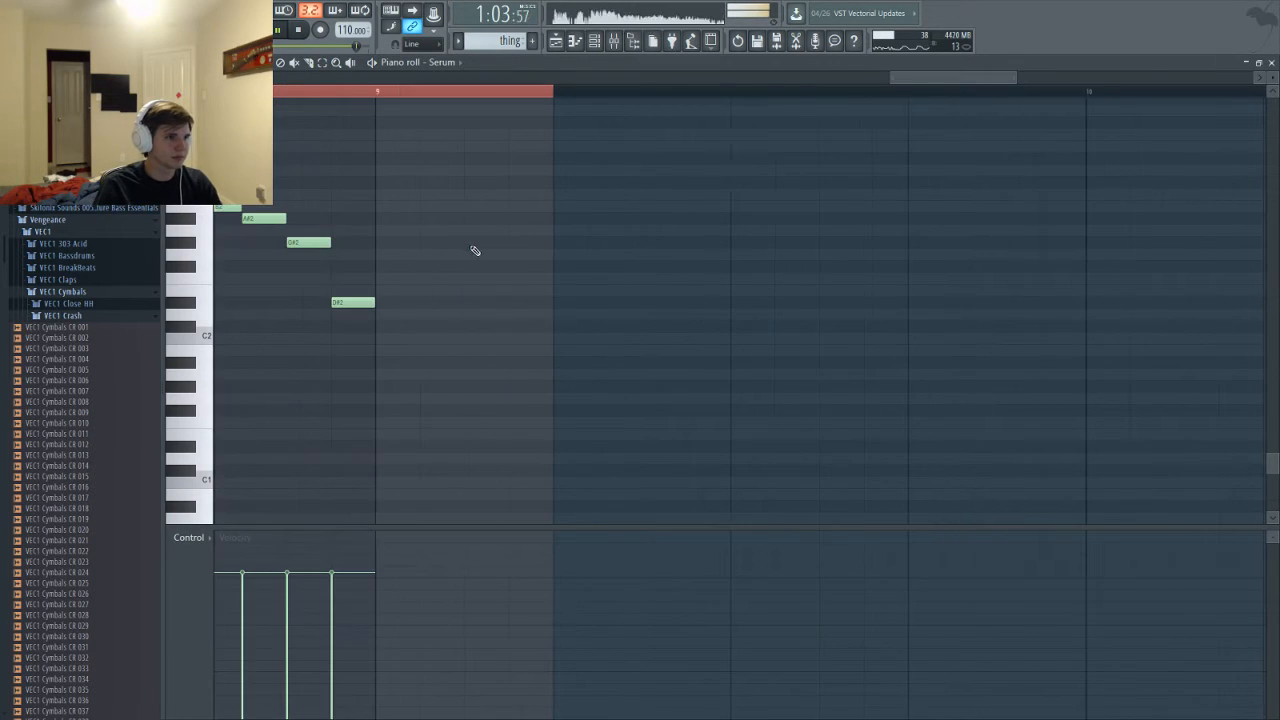
click(390, 289)
Add an F2 note at the start of bar 9 for 3x Osc #2 in the thing pattern and return to the playlist
key(F6)
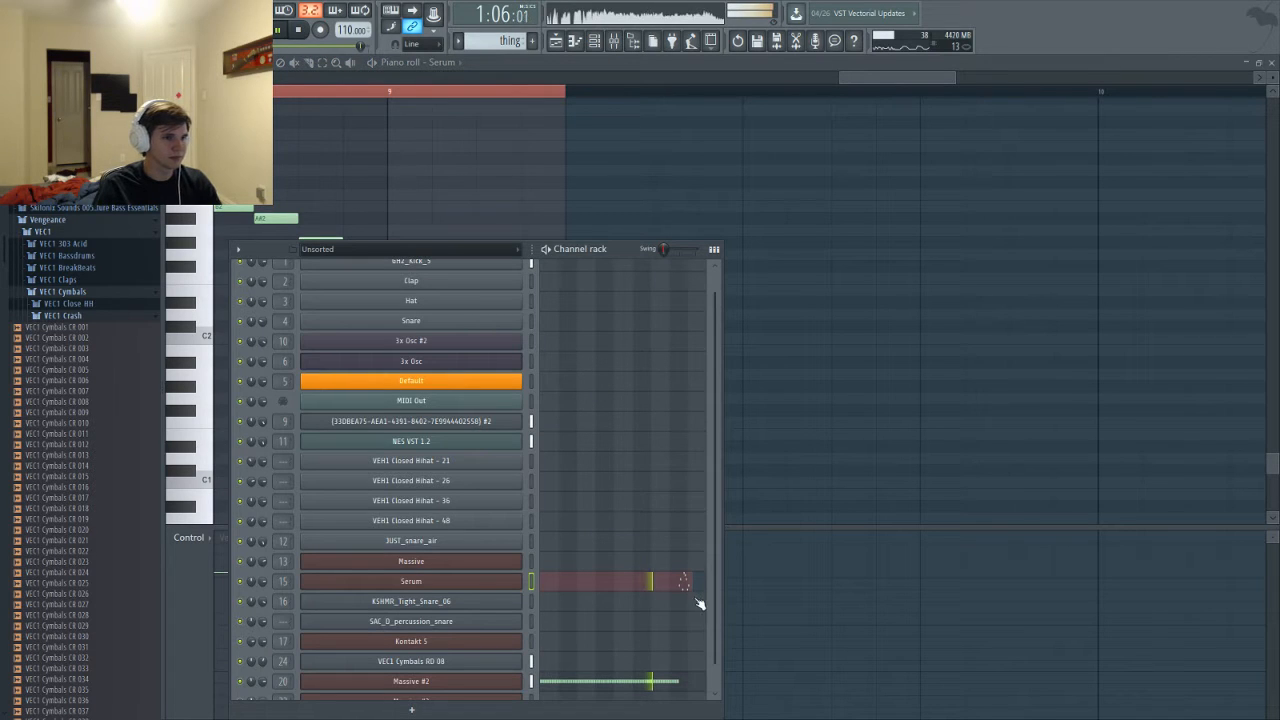
scroll(665, 560, up, 2)
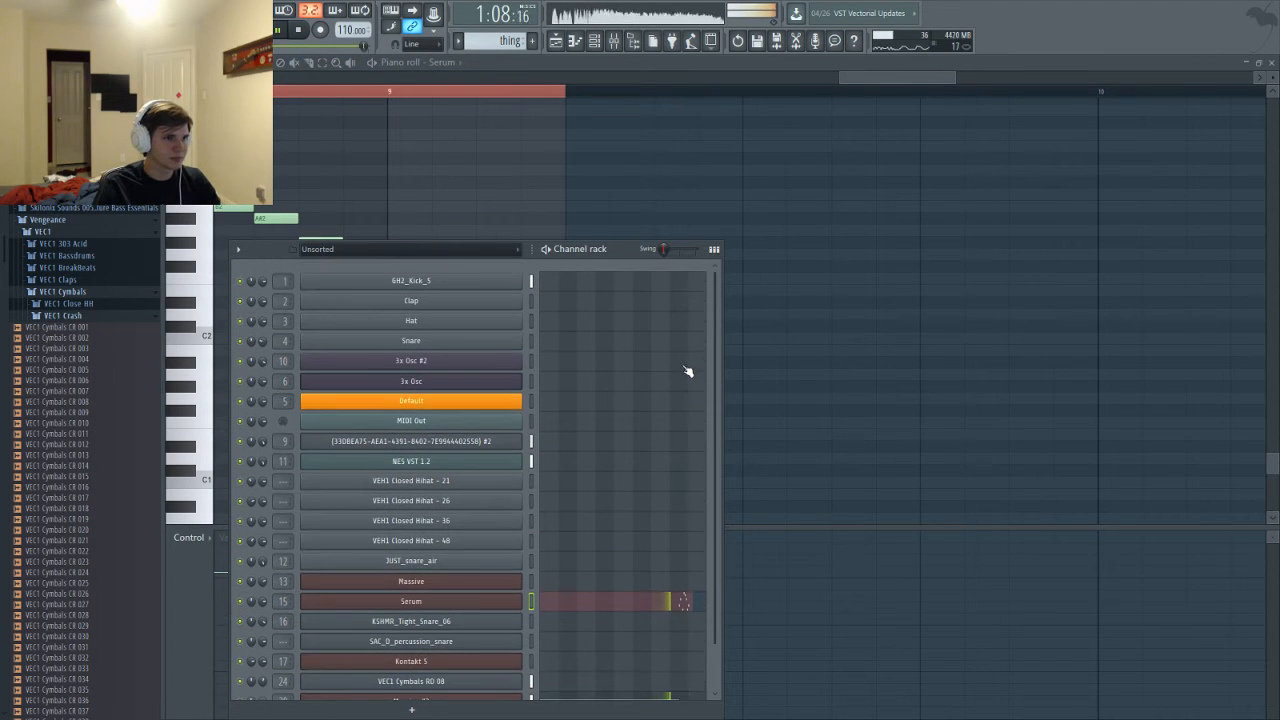
click(686, 369)
click(396, 279)
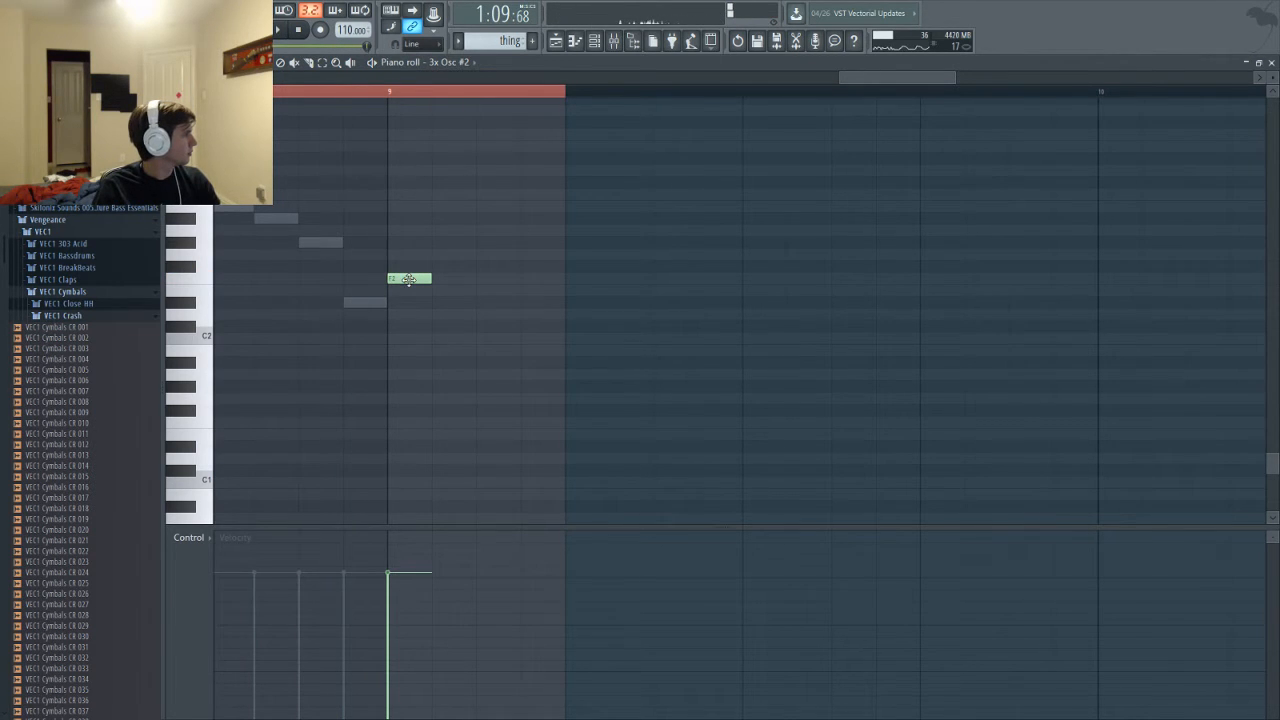
key(F5)
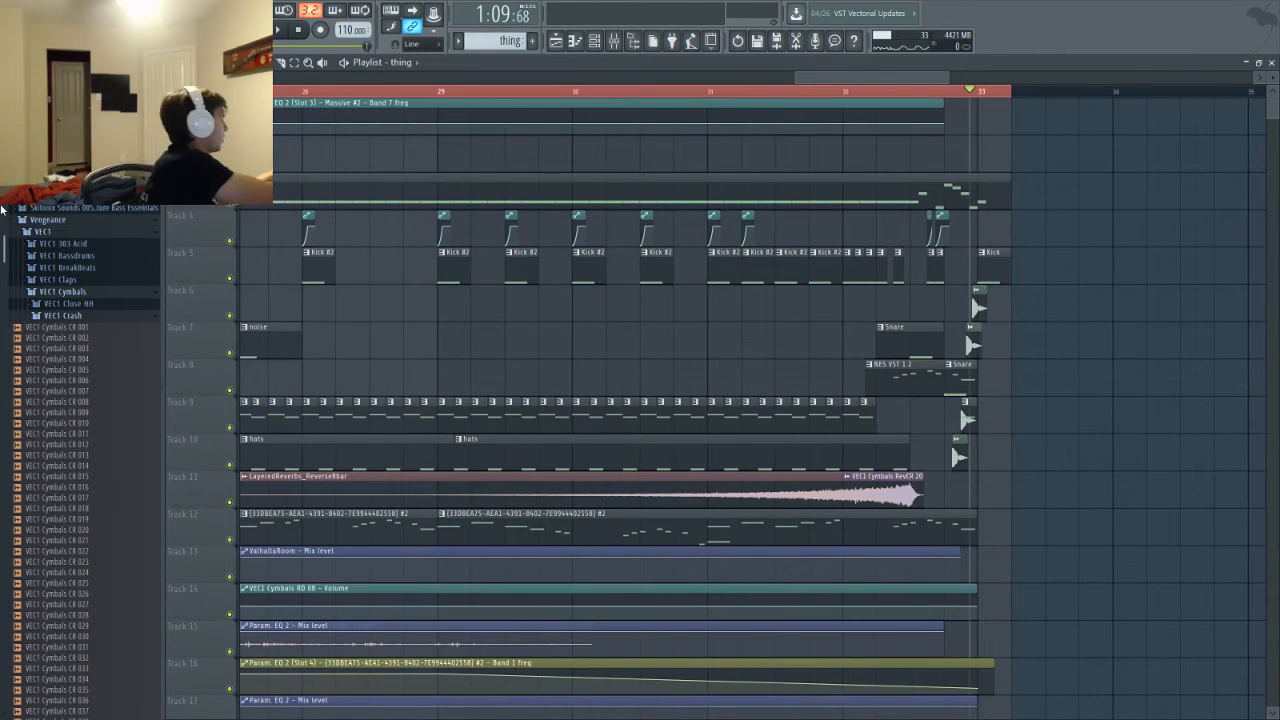
Review the whole playlist arrangement, comparing the section from bar 9 with the one from bar 25 to bar 33
key(F7)
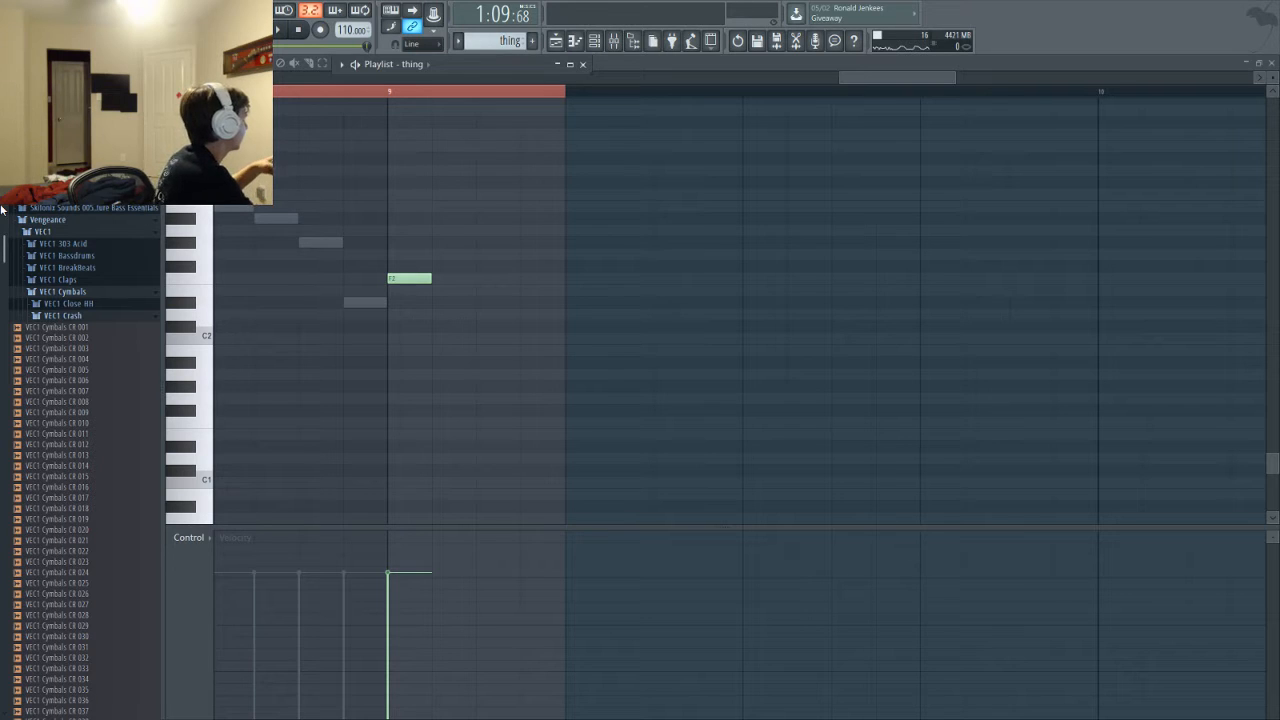
key(F5)
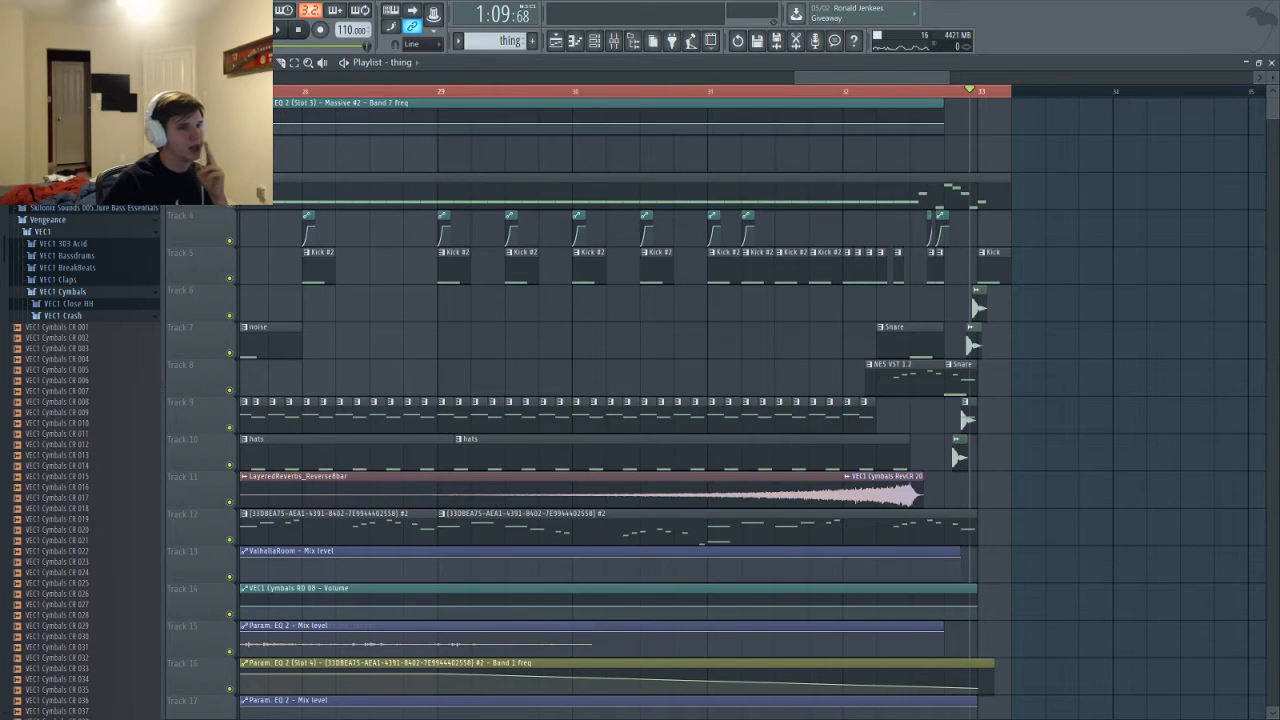
drag(796, 79, 275, 79)
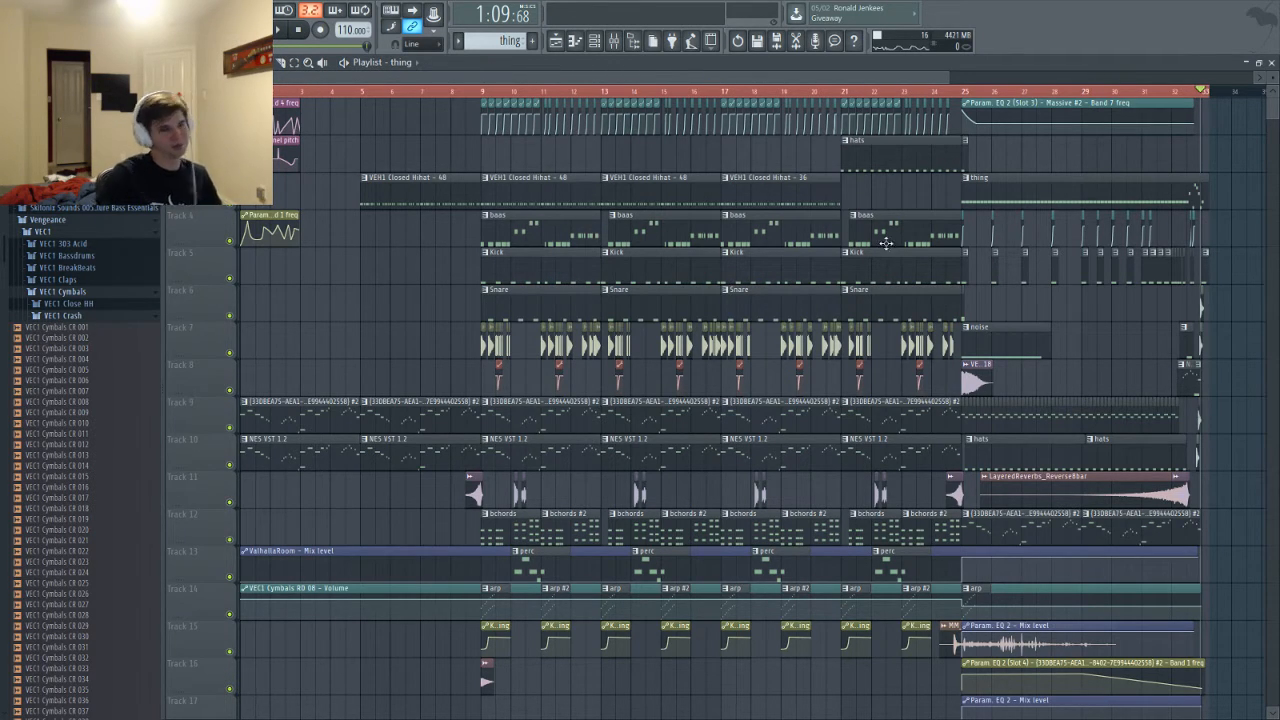
scroll(1065, 340, up, 4)
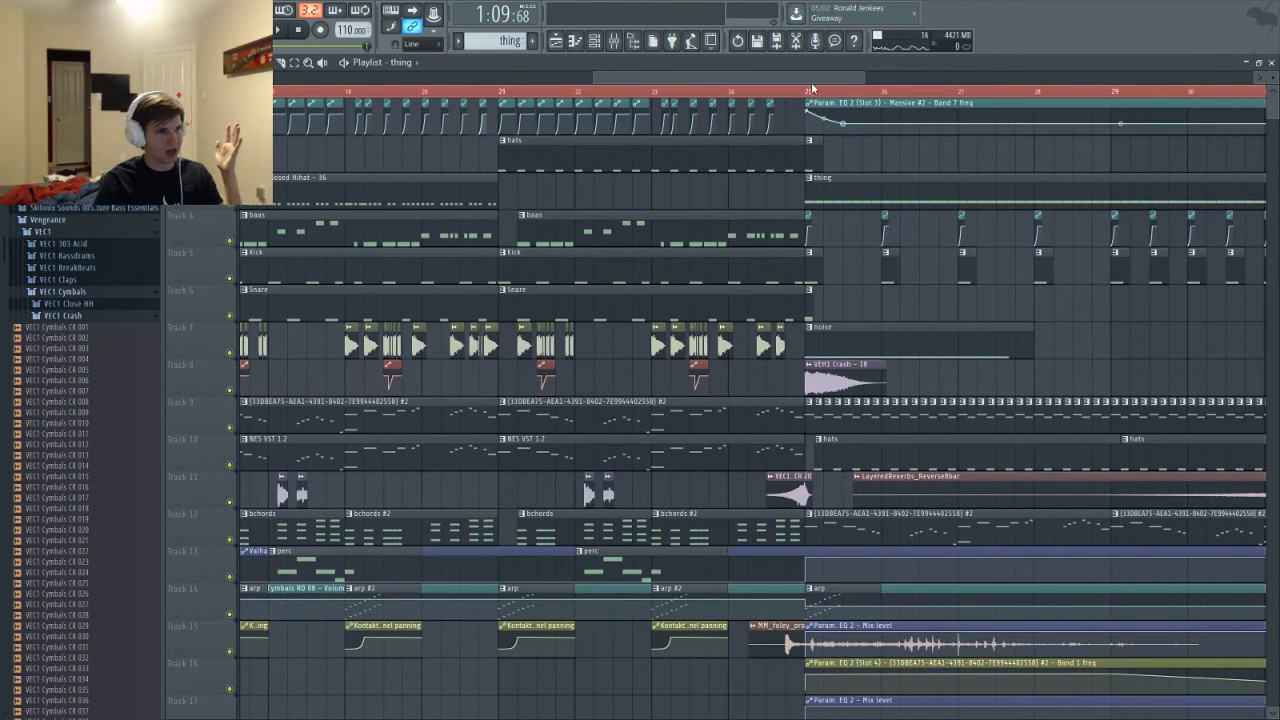
drag(812, 79, 822, 79)
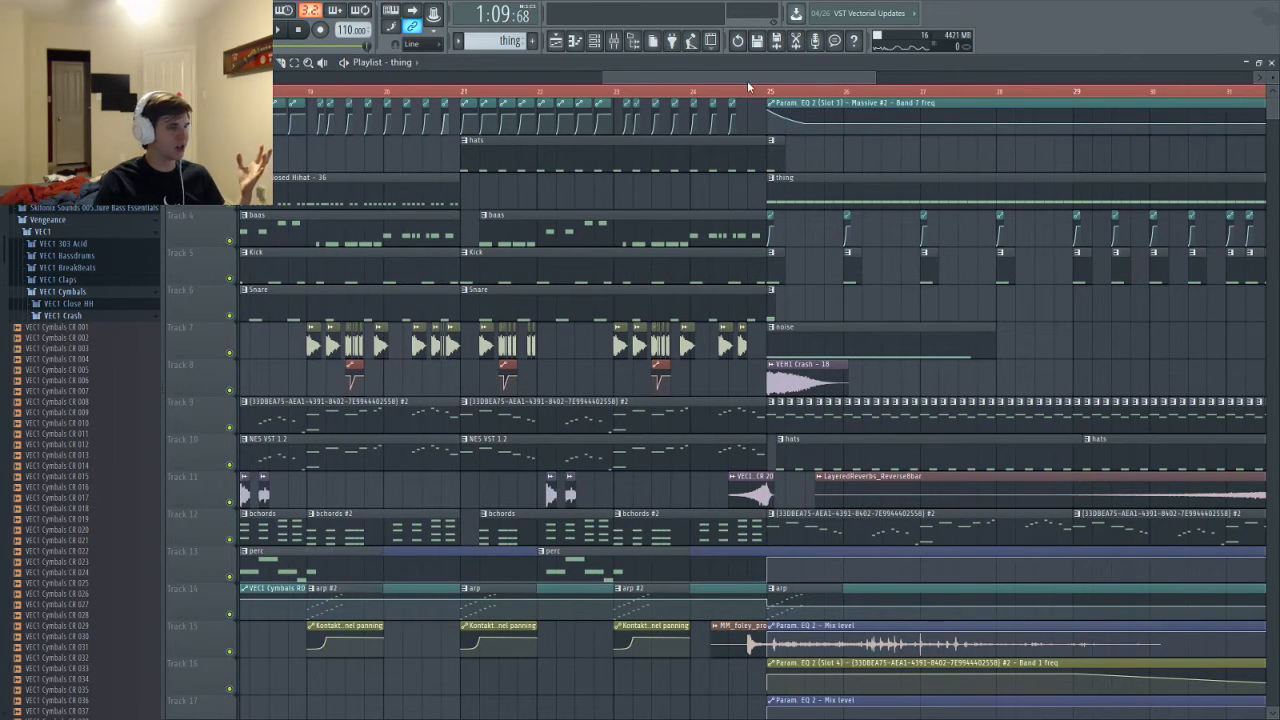
drag(747, 80, 758, 88)
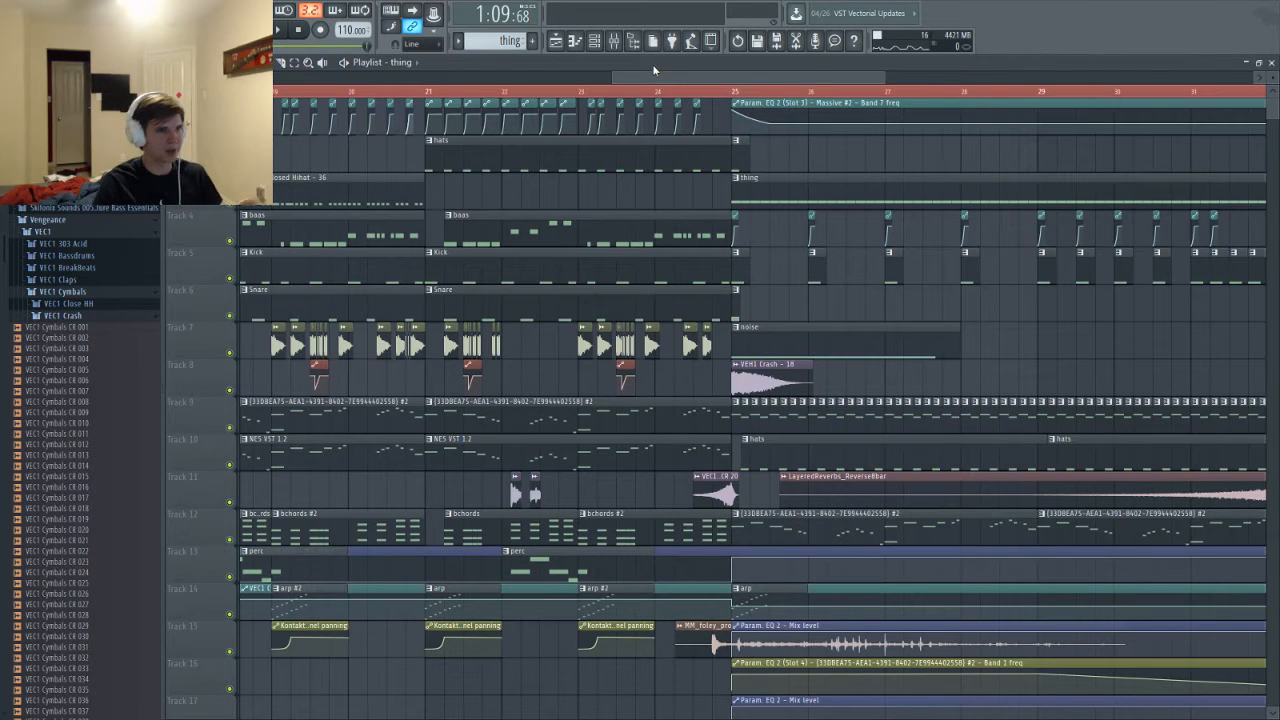
click(596, 78)
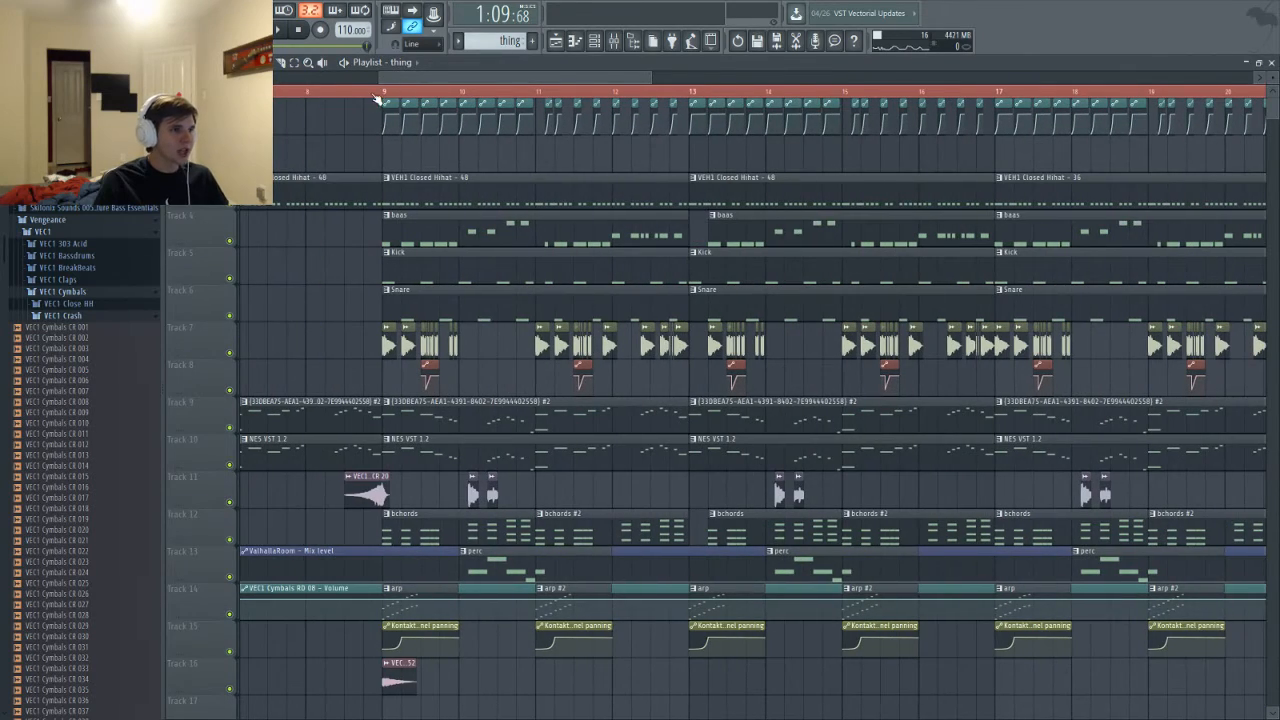
scroll(813, 86, down, 3)
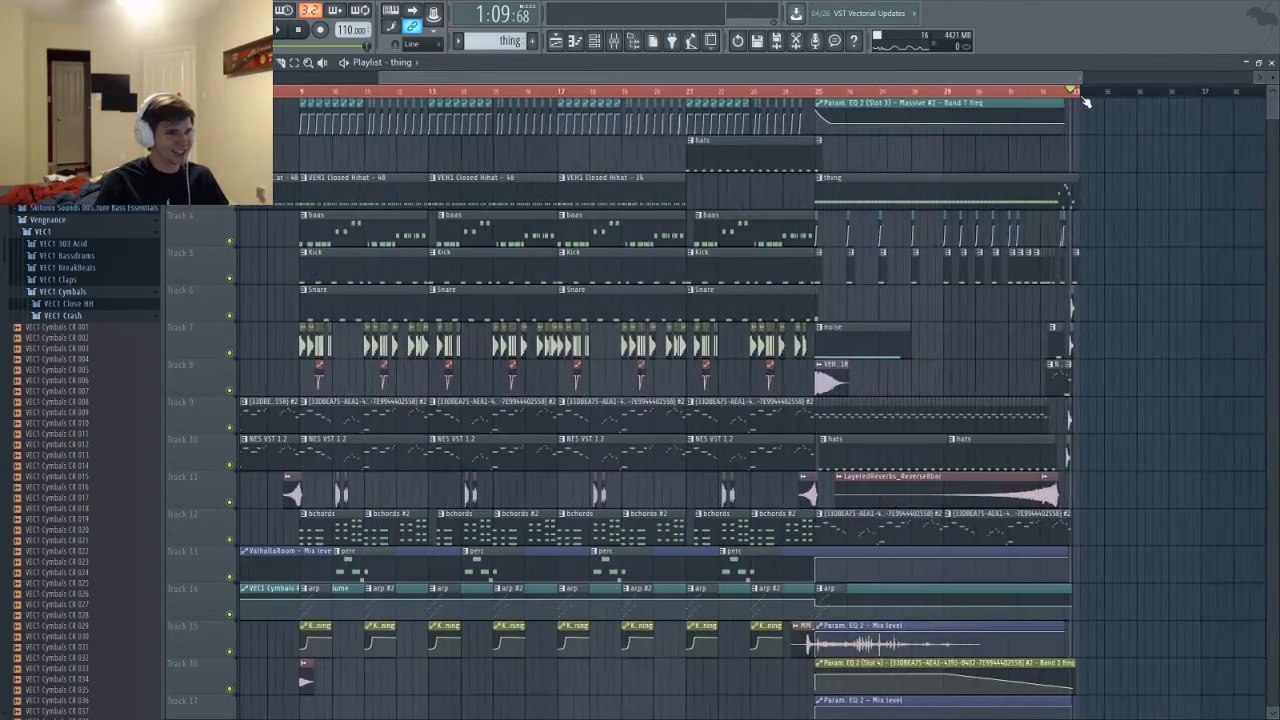
scroll(936, 456, up, 3)
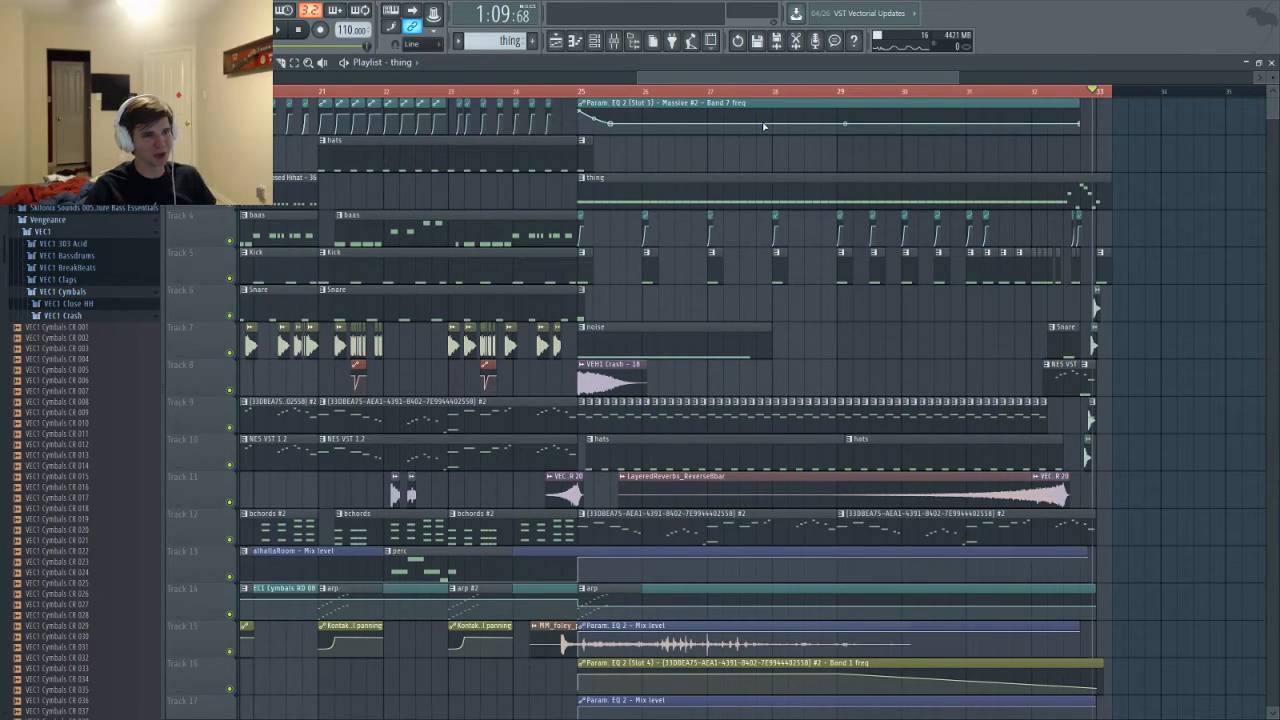
Play the transition from shortly after bar 32 into bar 33
scroll(1152, 435, up, 5)
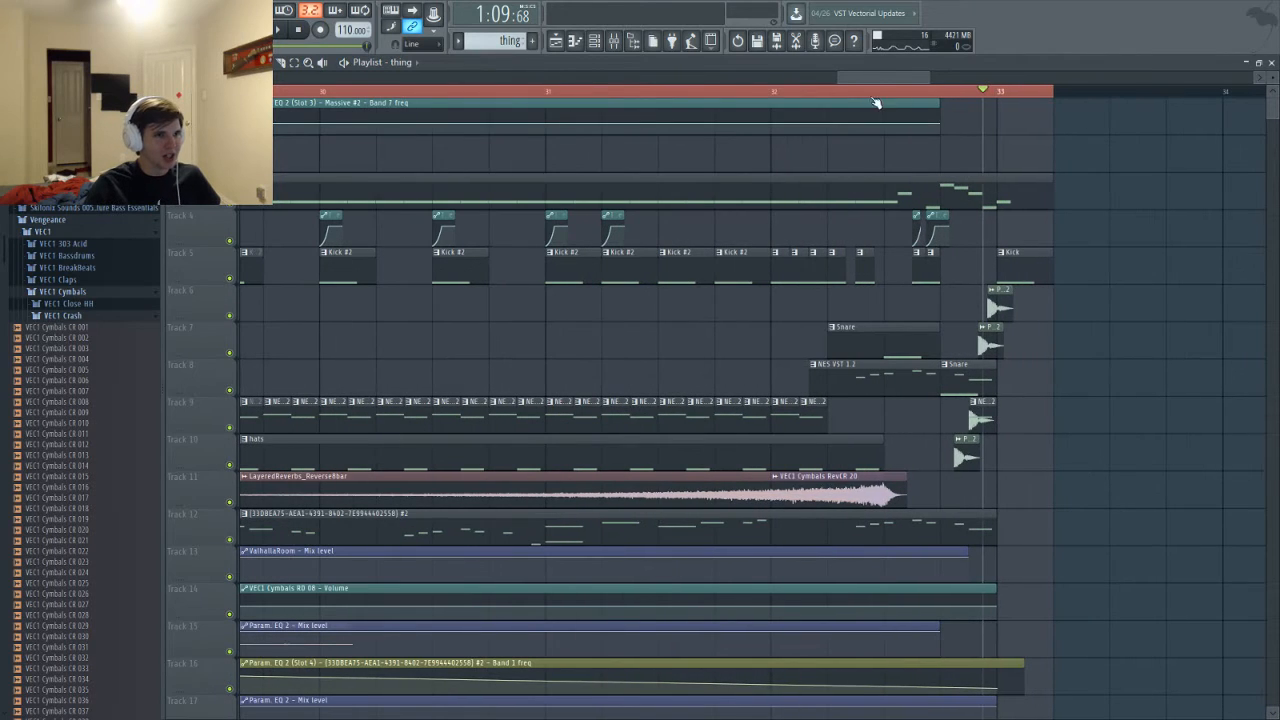
click(827, 92)
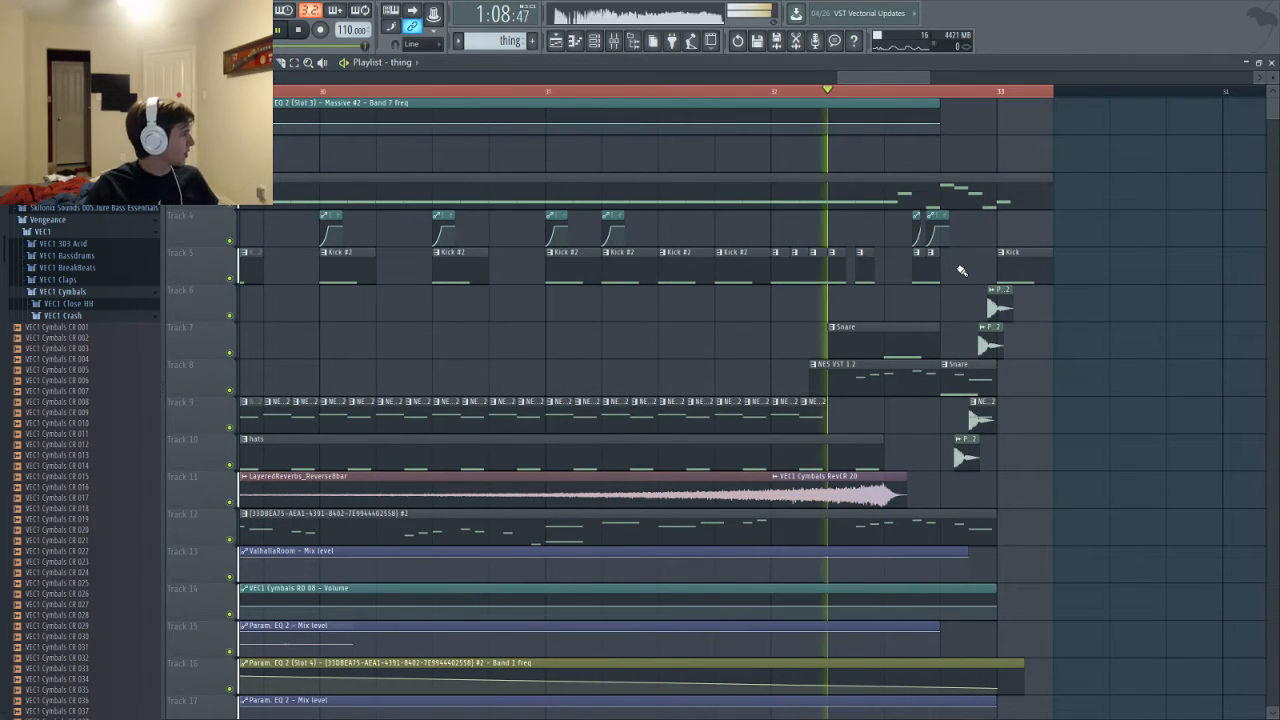
key(space)
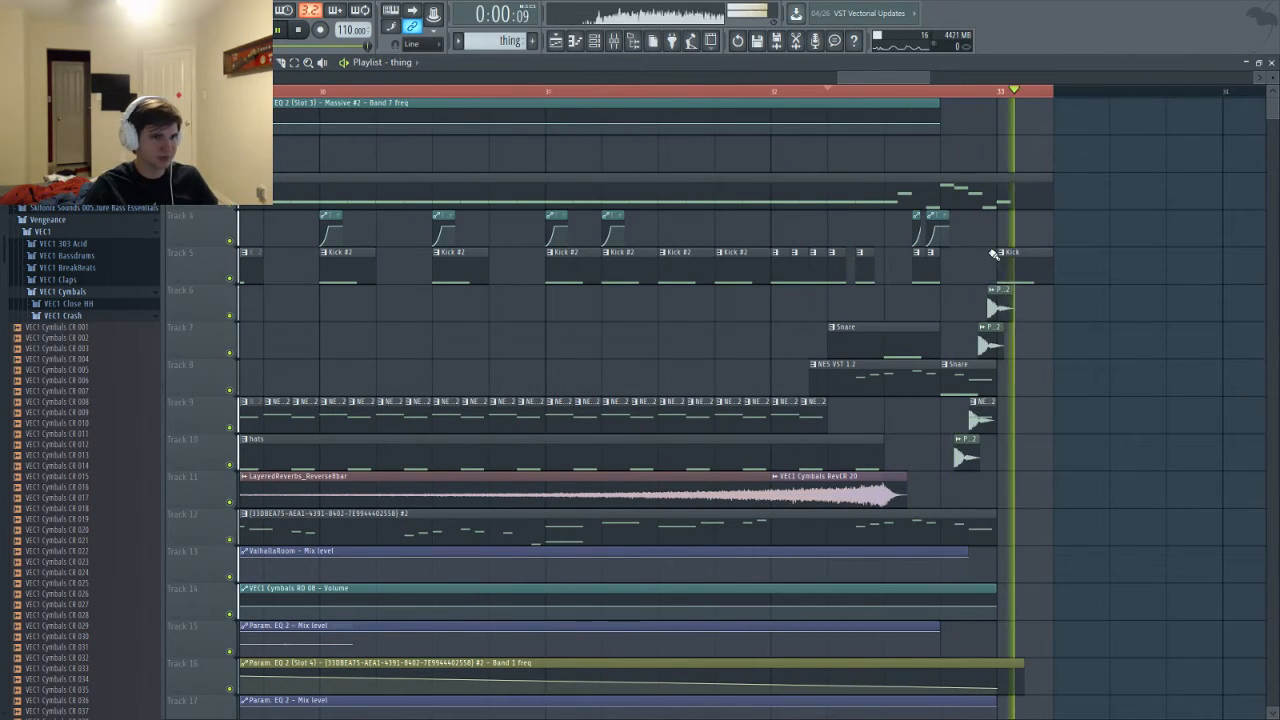
key(space)
Choose a finer note snap in the thing pattern and shorten Serum's last G#2 note before bar 9 to about half its length
scroll(1086, 431, down, 4)
double_click(710, 205)
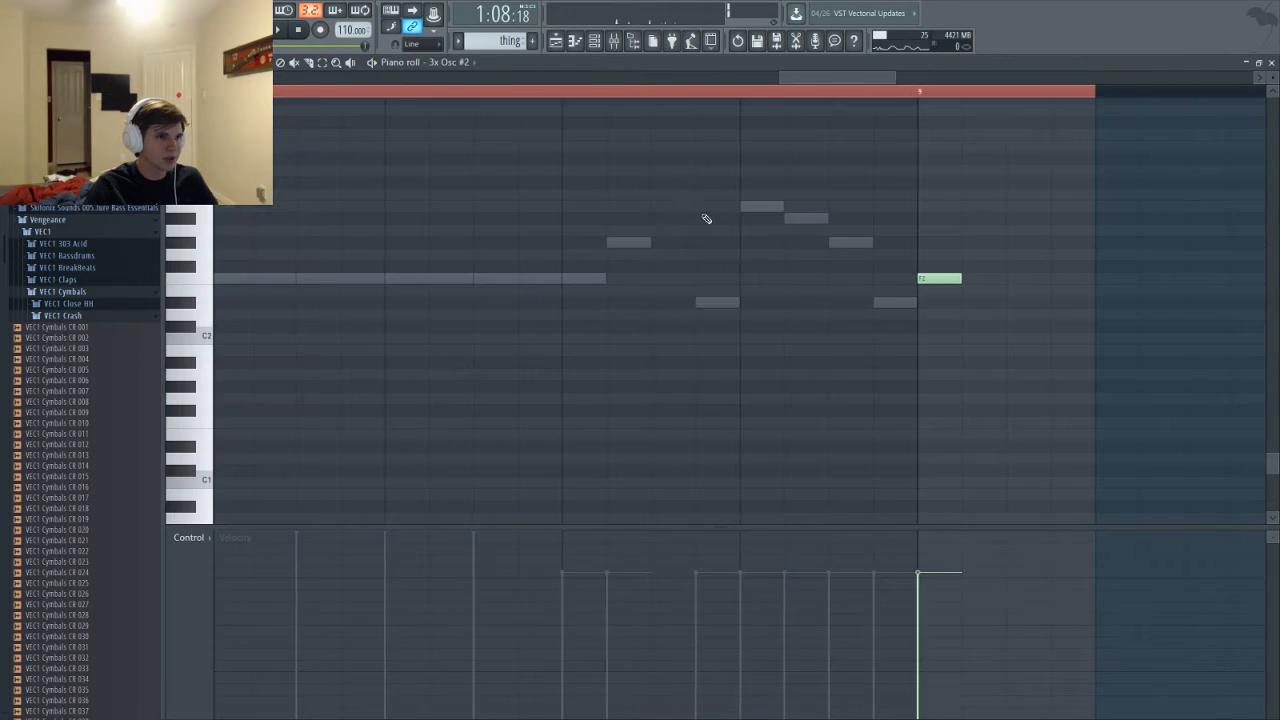
double_click(818, 221)
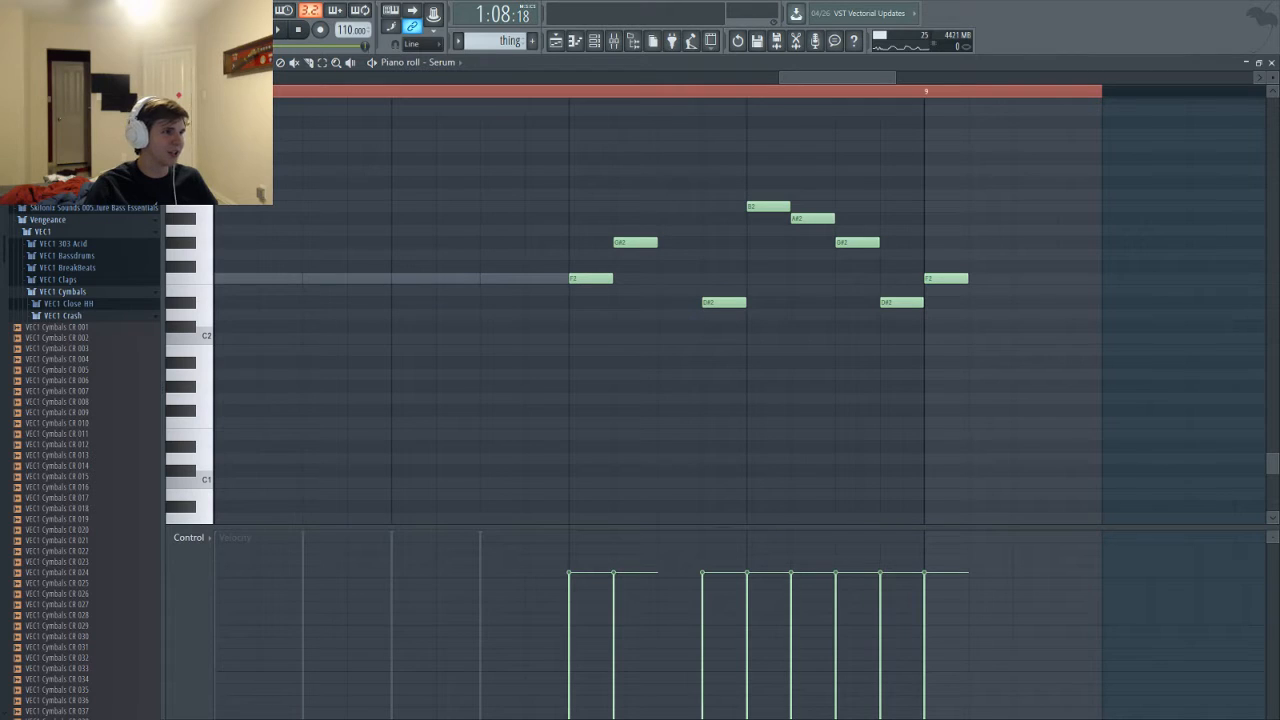
click(202, 63)
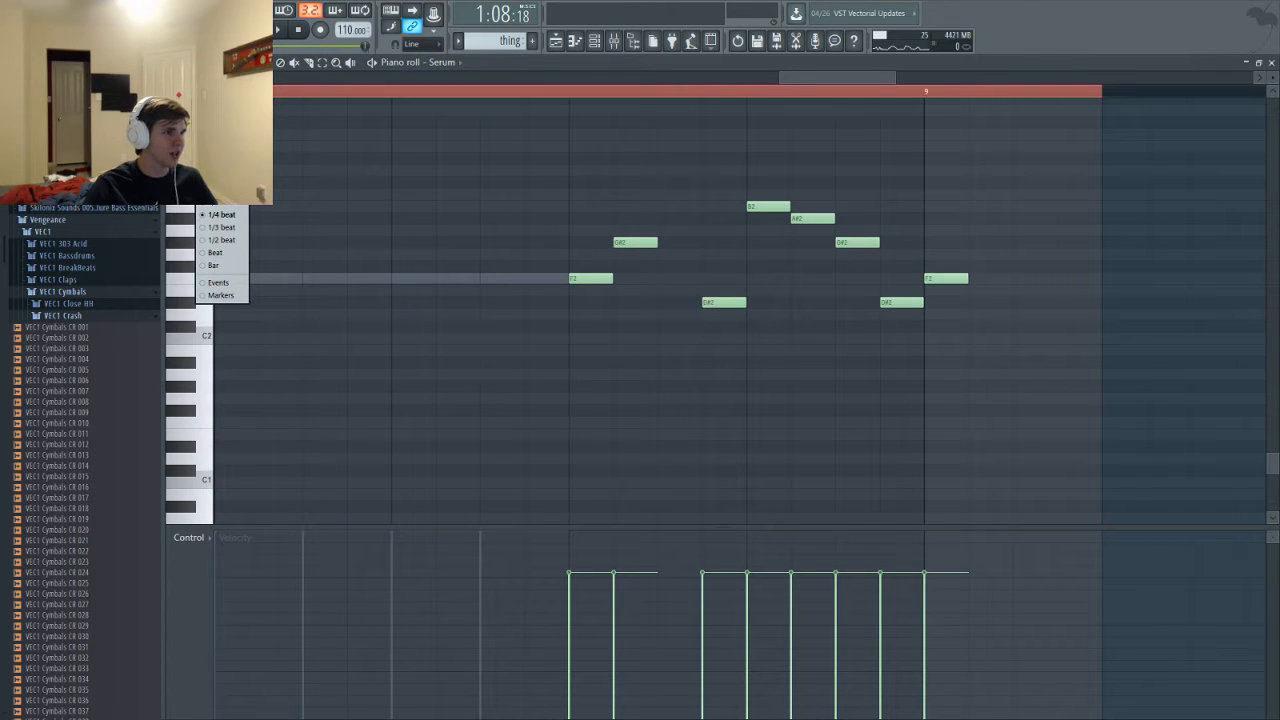
click(222, 214)
scroll(980, 313, up, 2)
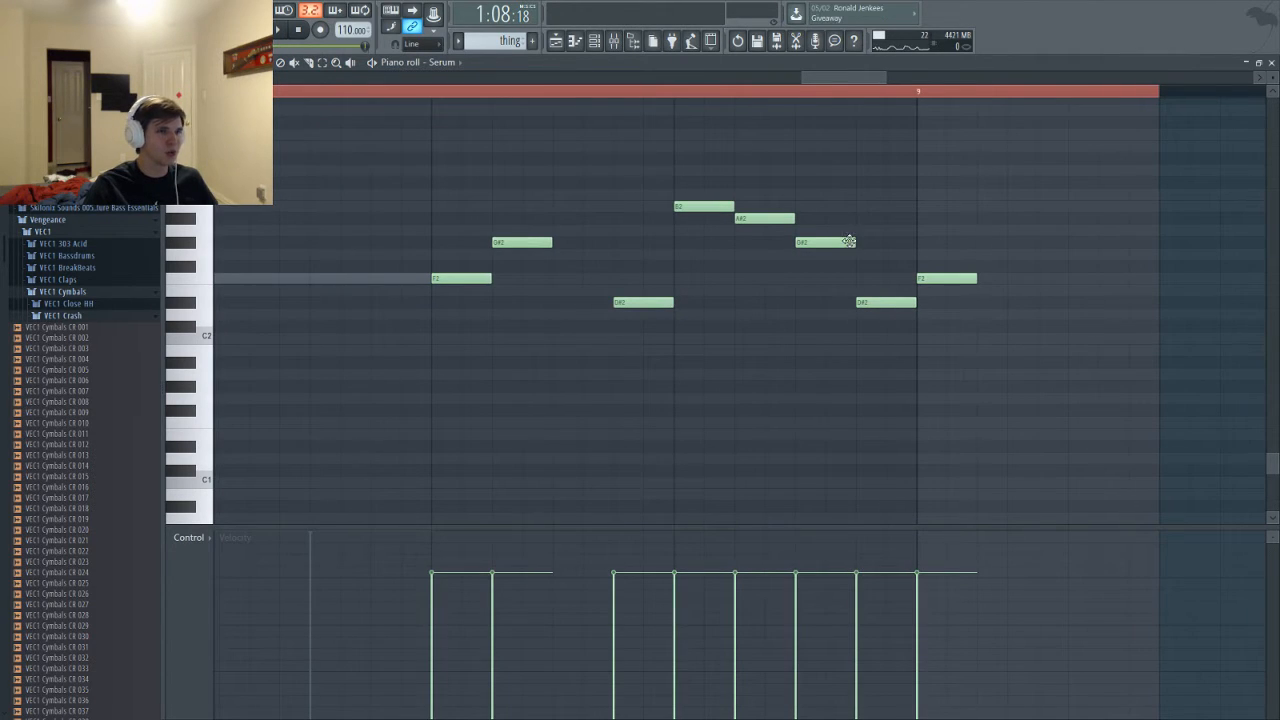
drag(849, 241, 833, 242)
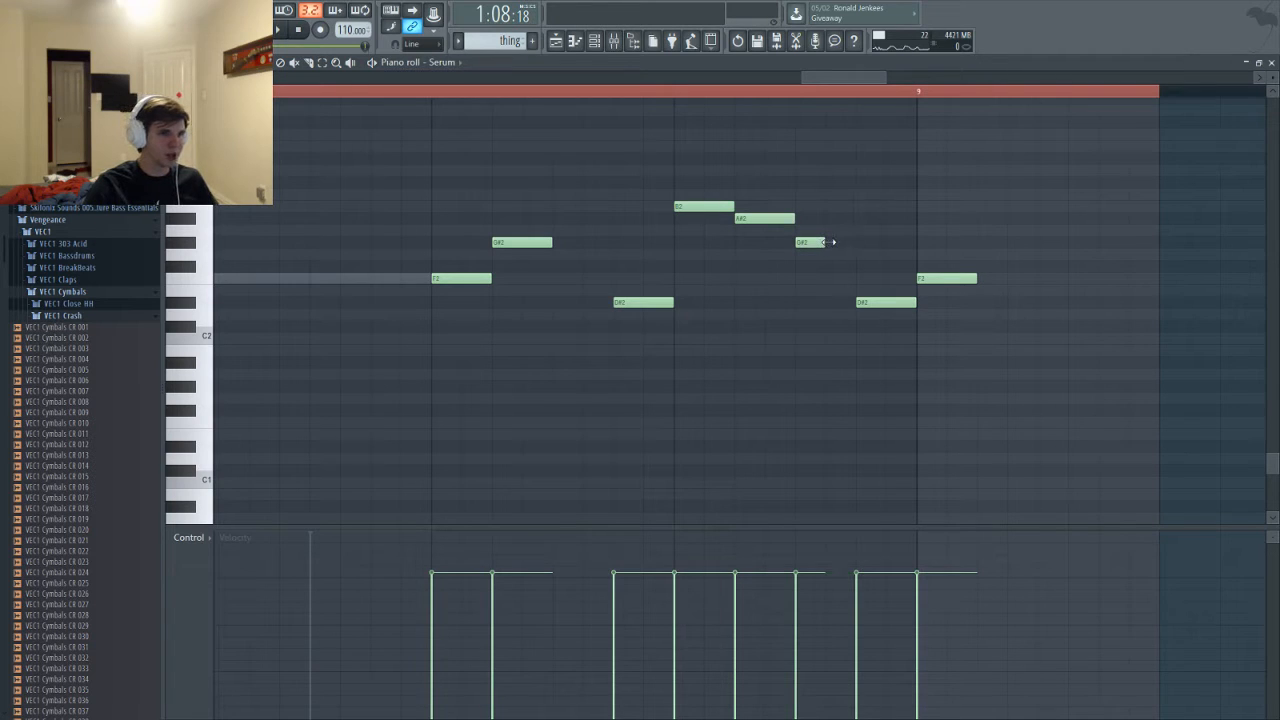
Shorten Serum's D#2 note just before bar 9 to about half its length and play the ending of the thing pattern
drag(912, 301, 886, 302)
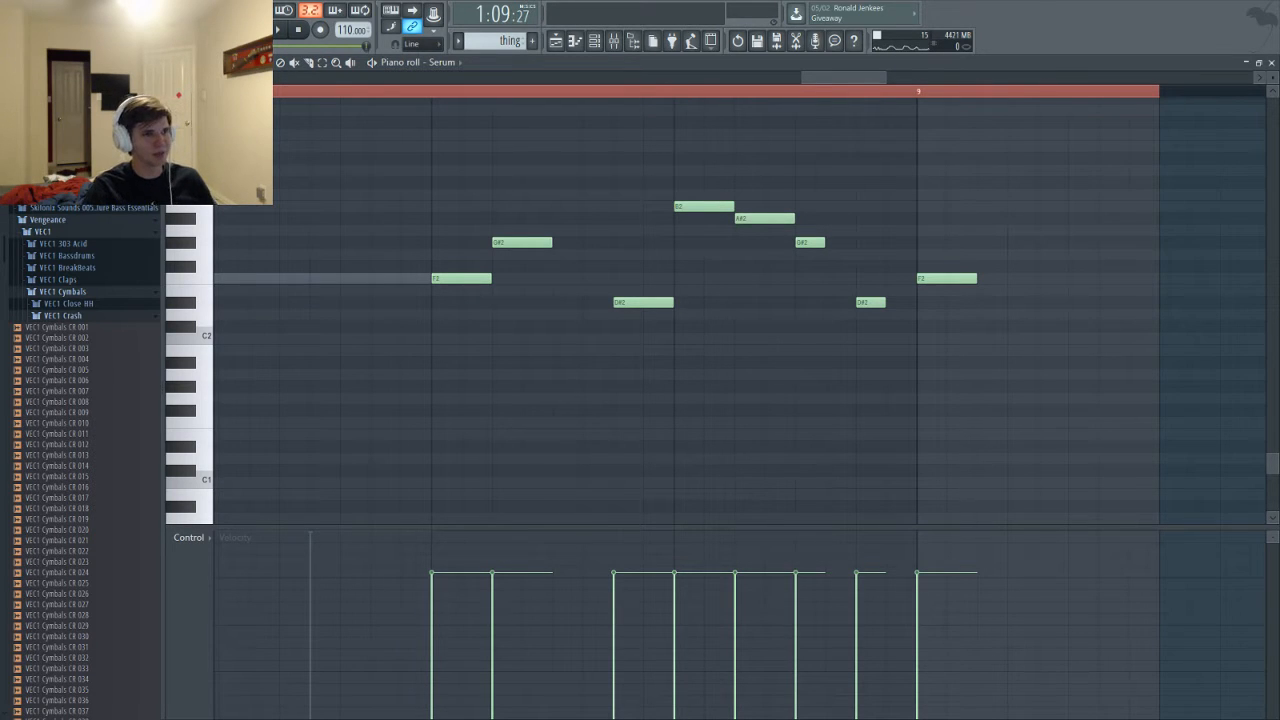
key(space)
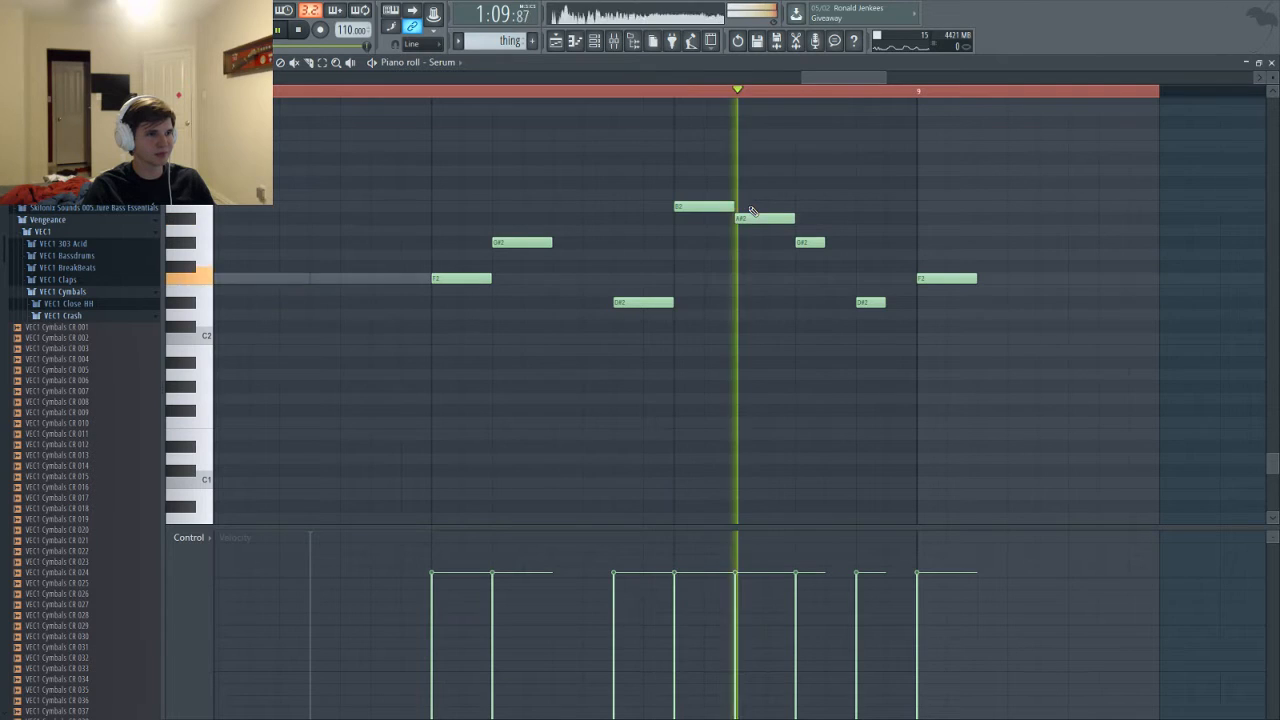
key(space)
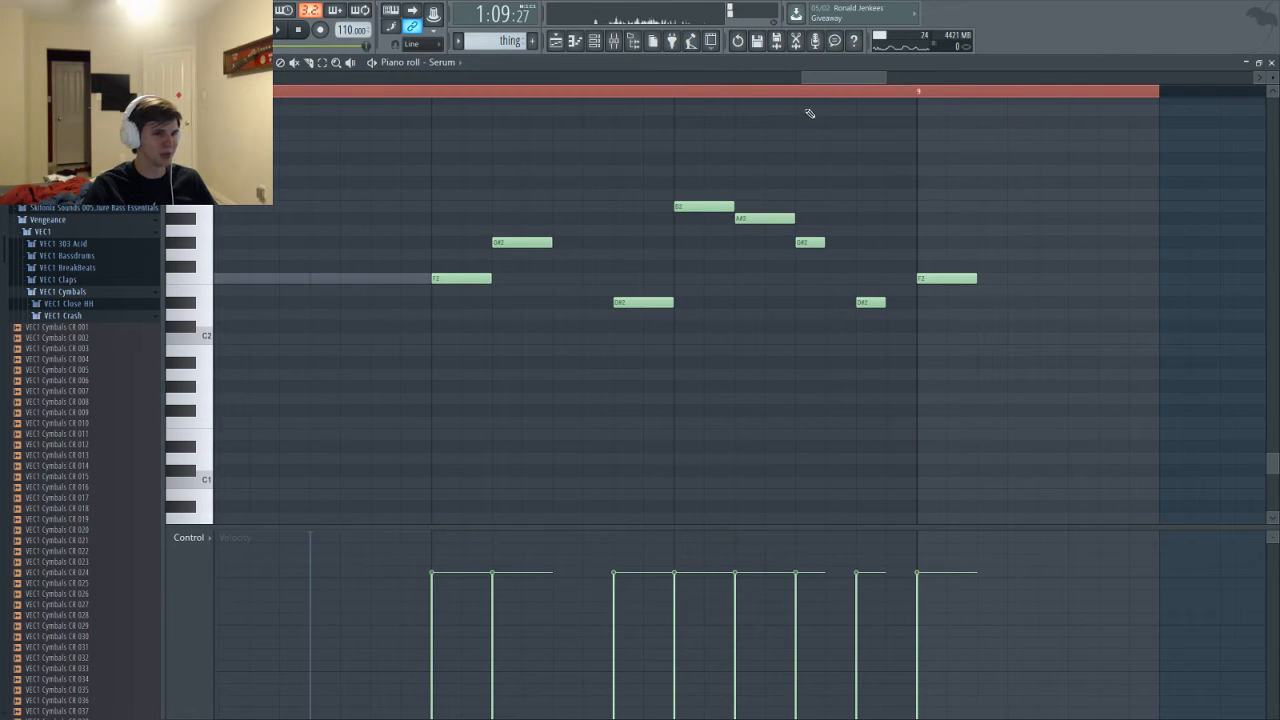
Return to the playlist and play the transition into bar 33
drag(824, 75, 828, 73)
key(F5)
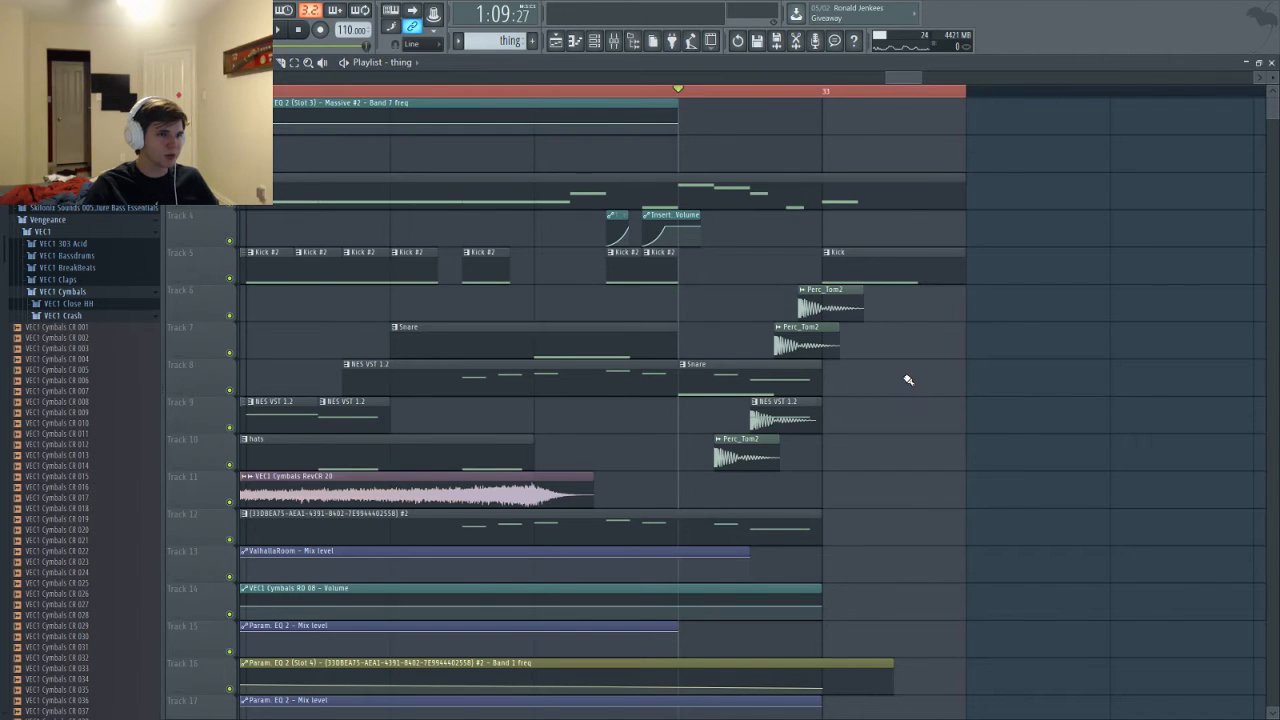
scroll(908, 386, down, 3)
key(space)
scroll(908, 388, up, 3)
key(space)
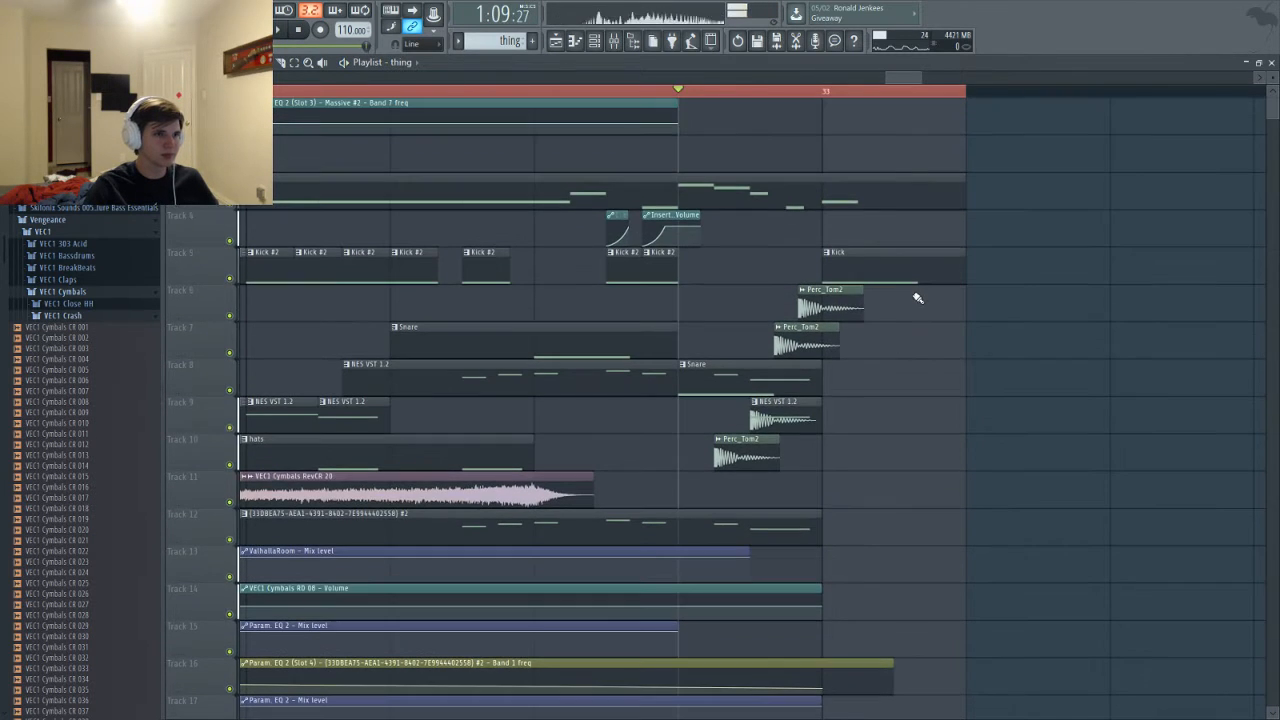
Extend the F2 note at the start of bar 9 to about twice its length for 3x Osc #2 and Serum, and play the transition
key(F7)
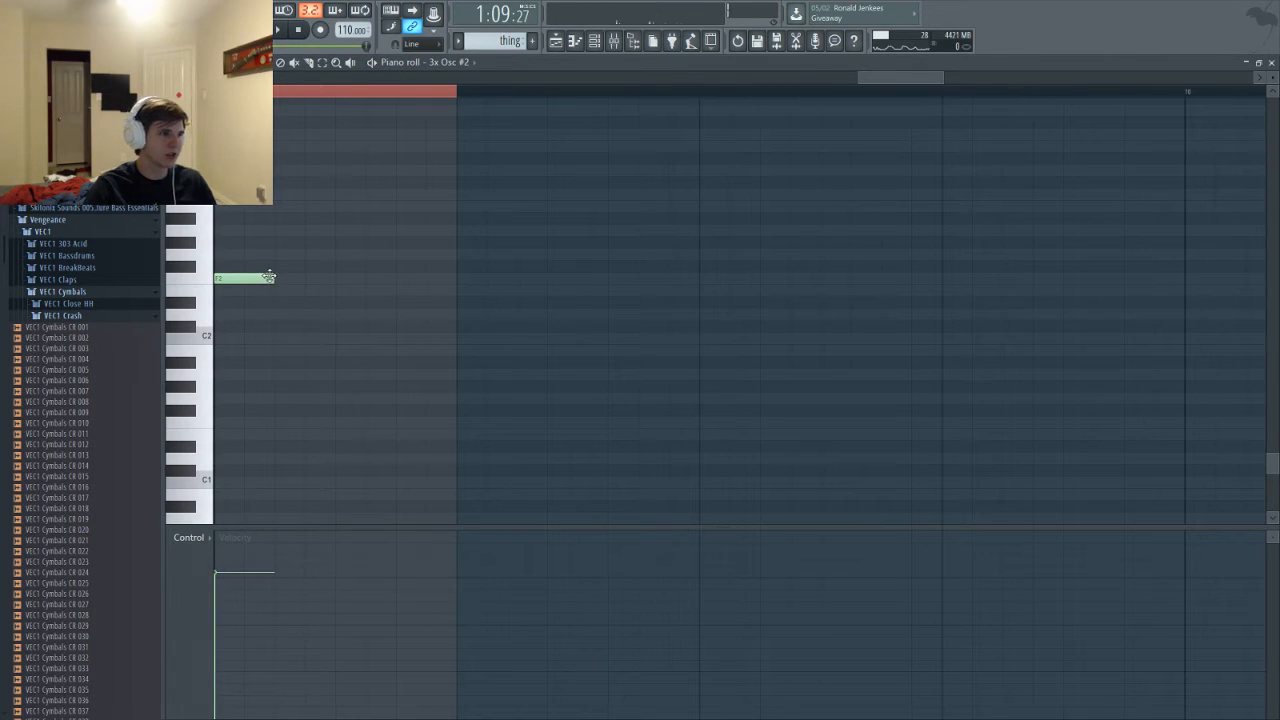
drag(271, 276, 346, 284)
key(F6)
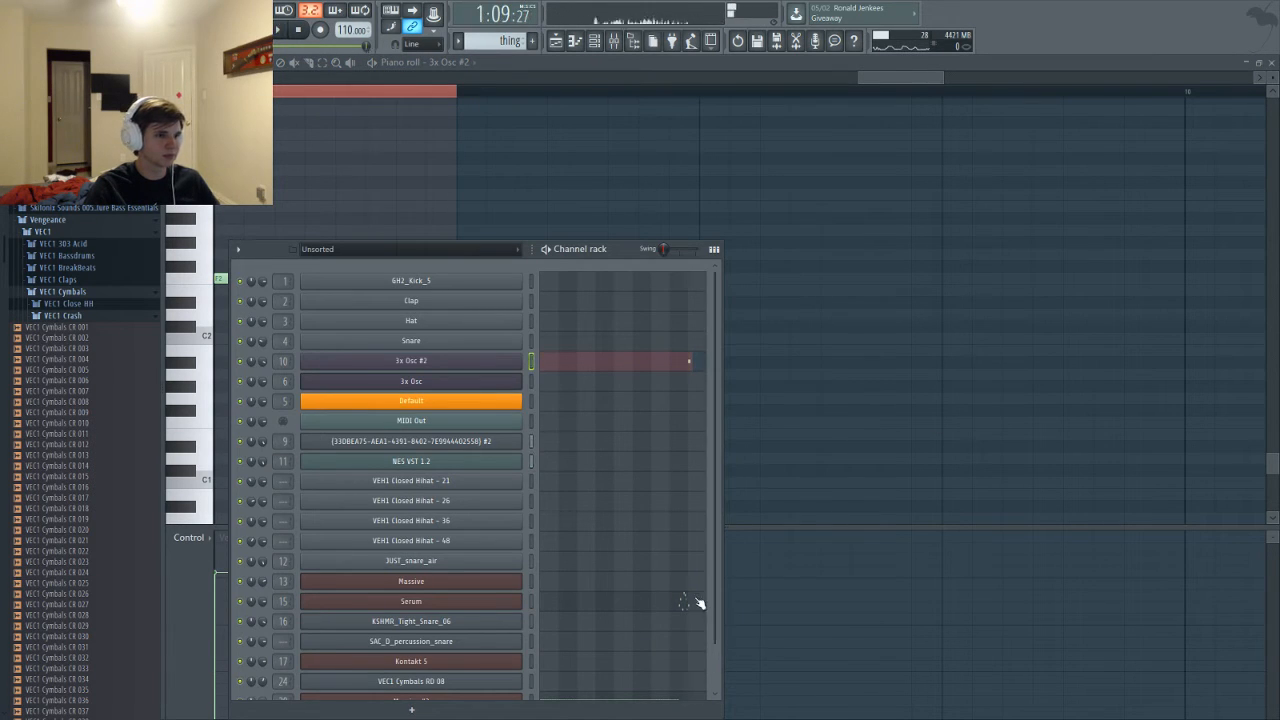
click(686, 606)
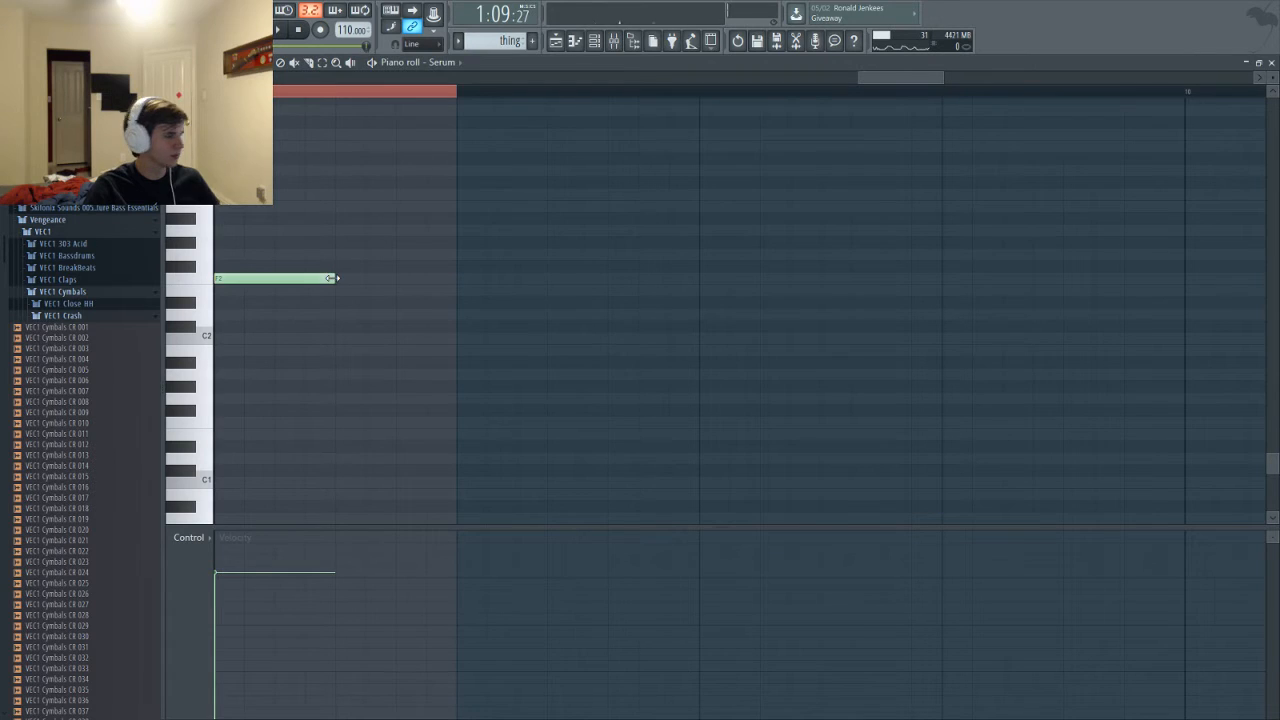
key(F5)
key(space)
key(space)
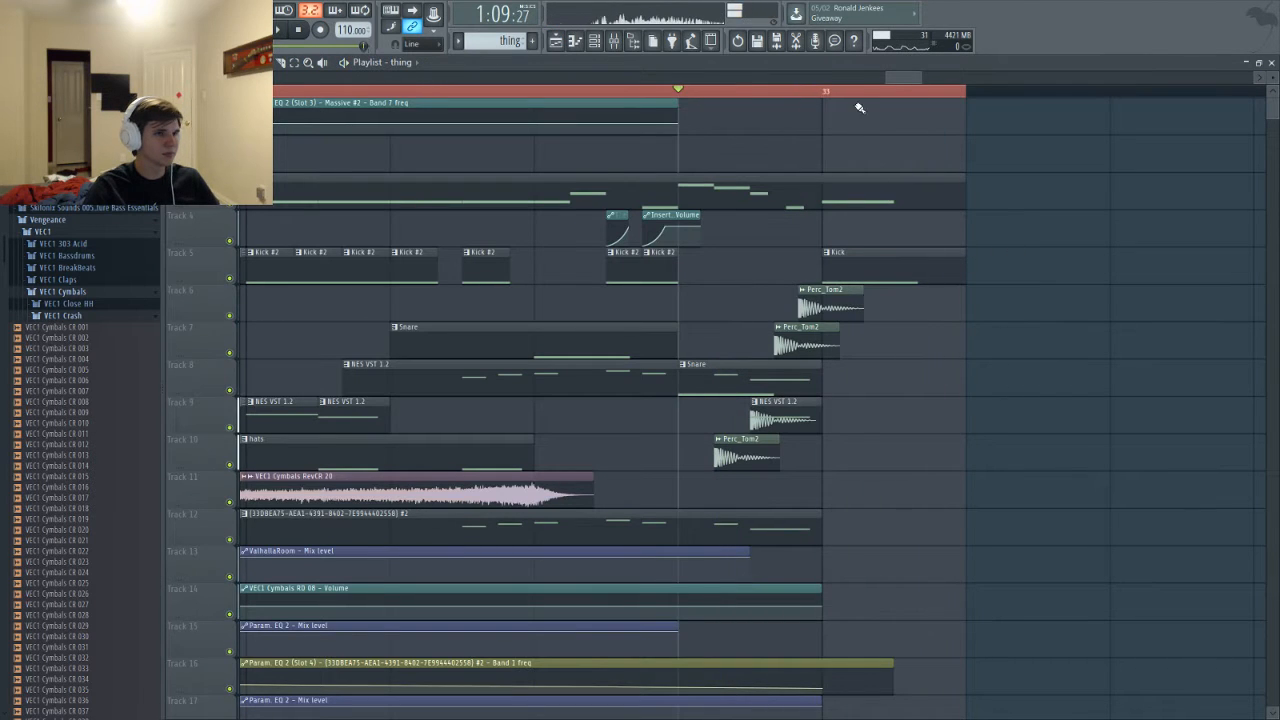
Place an Insert 100 - Volume automation clip on Track 4 at bar 33, above the Kick clip, and play the transition
scroll(877, 80, down, 3)
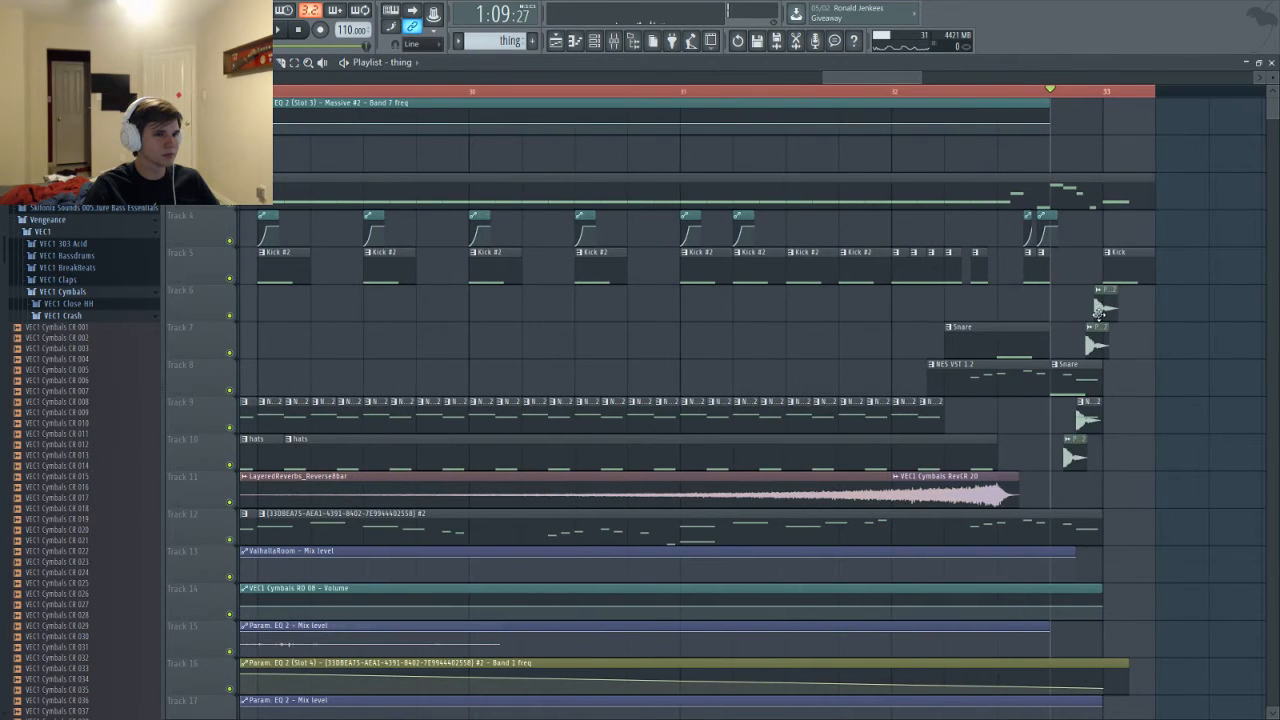
scroll(895, 300, down, 3)
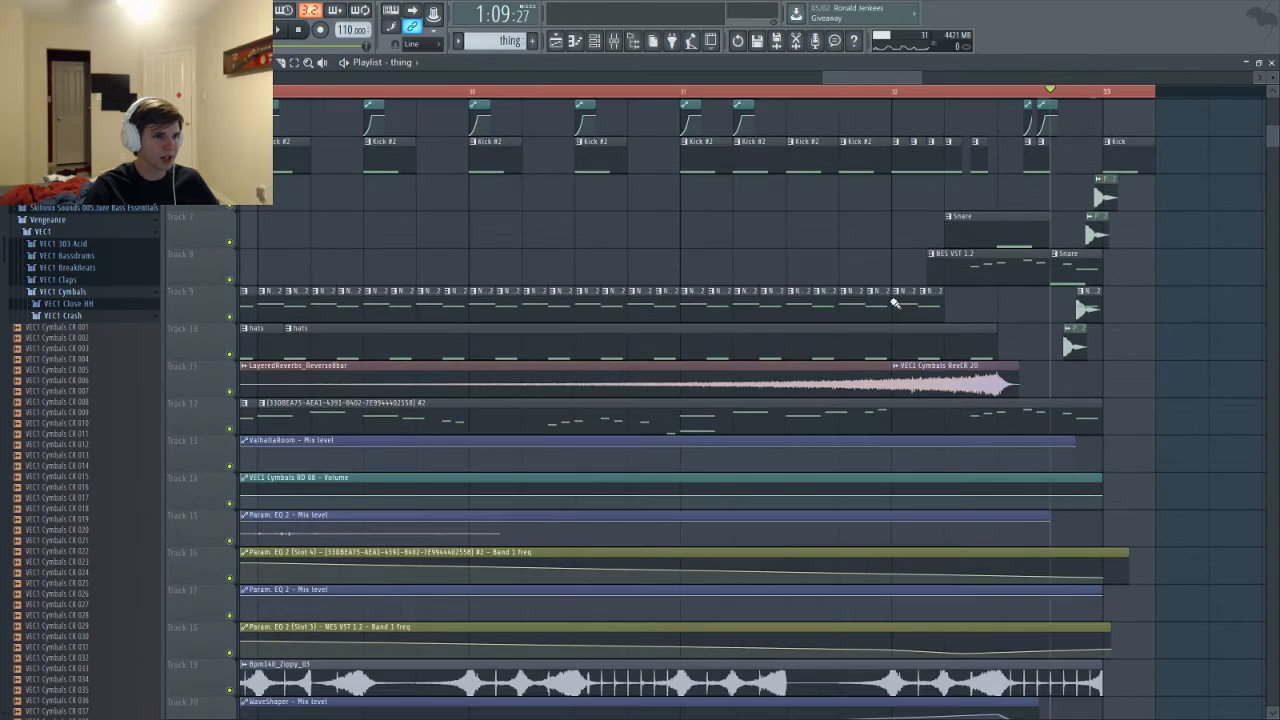
scroll(893, 311, down, 9)
scroll(772, 361, up, 12)
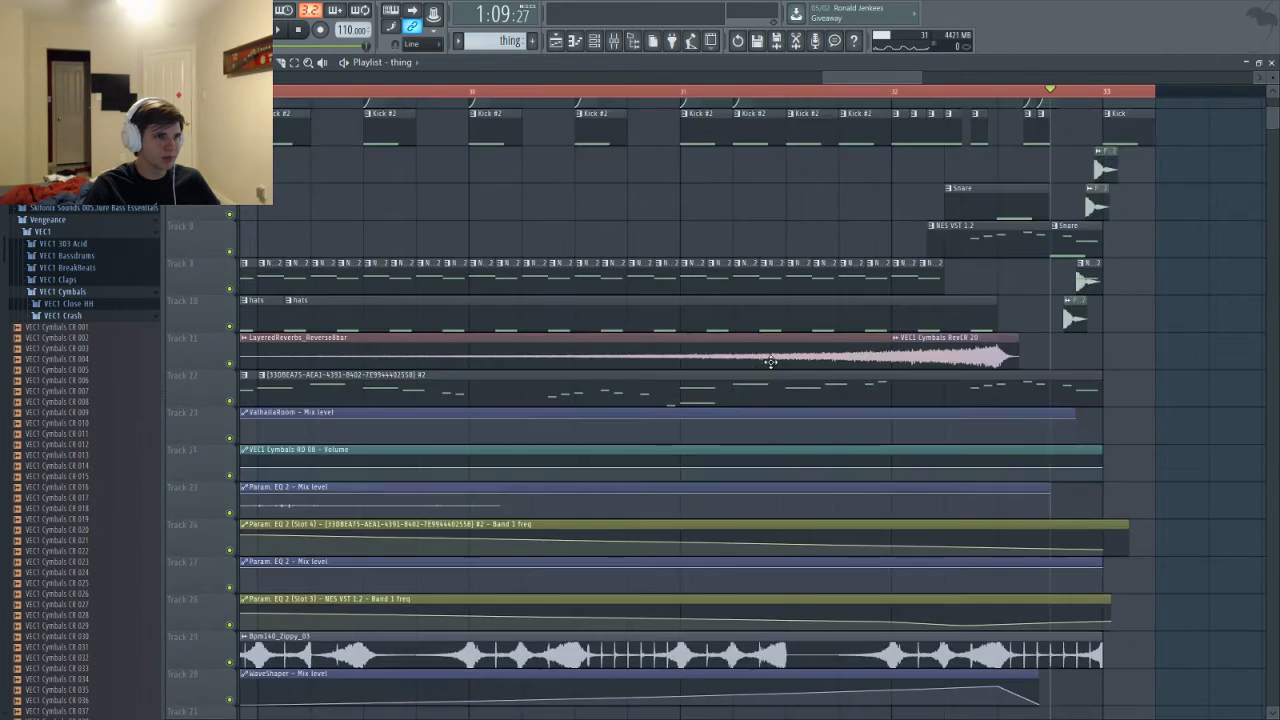
scroll(772, 361, up, 5)
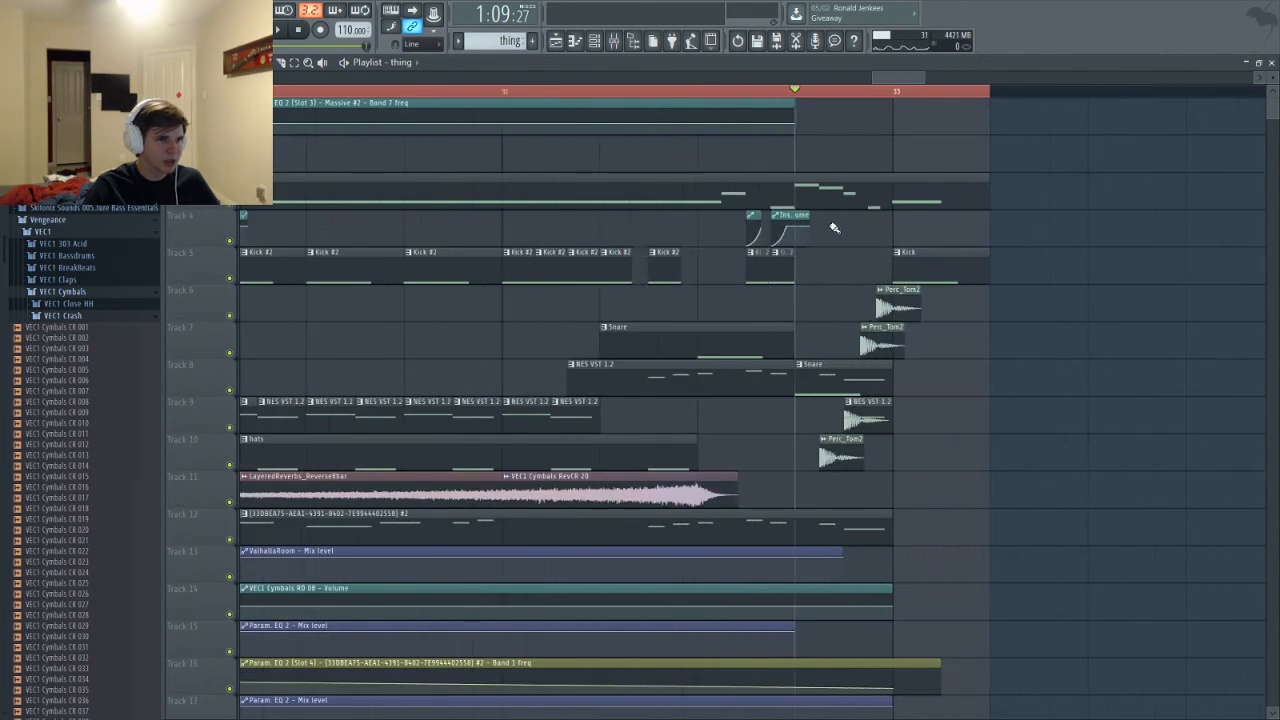
click(894, 218)
key(space)
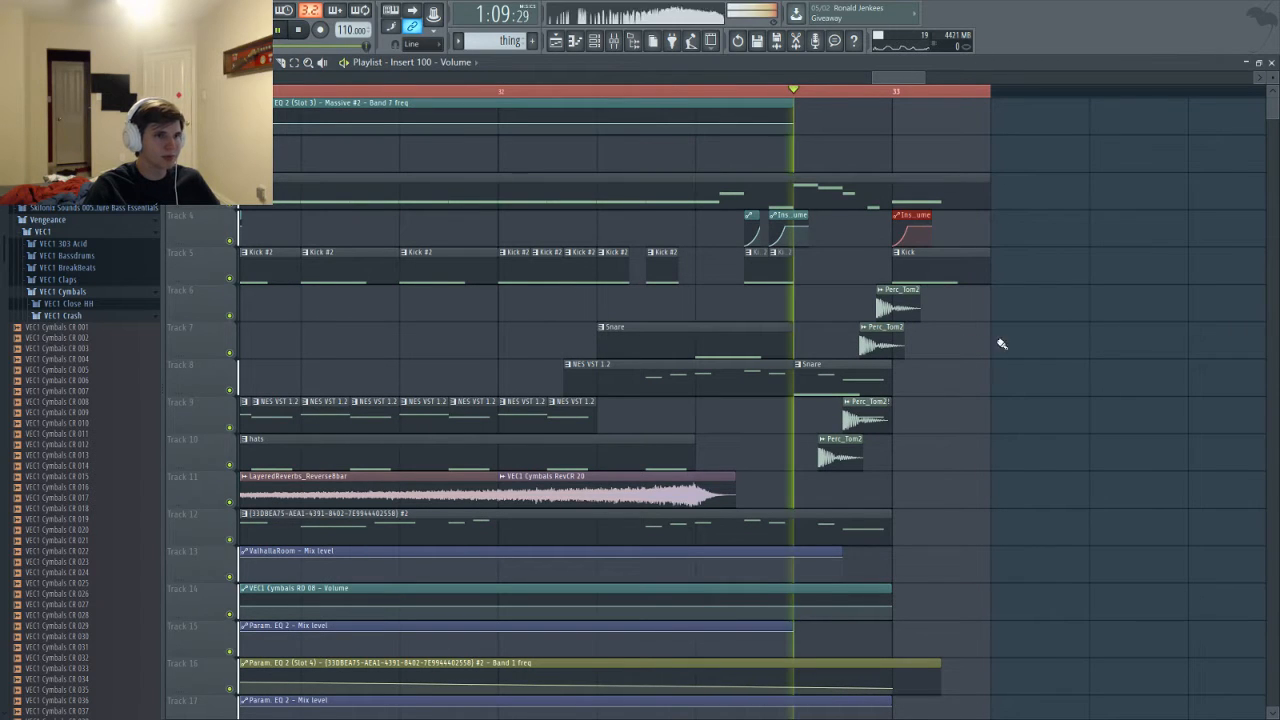
key(space)
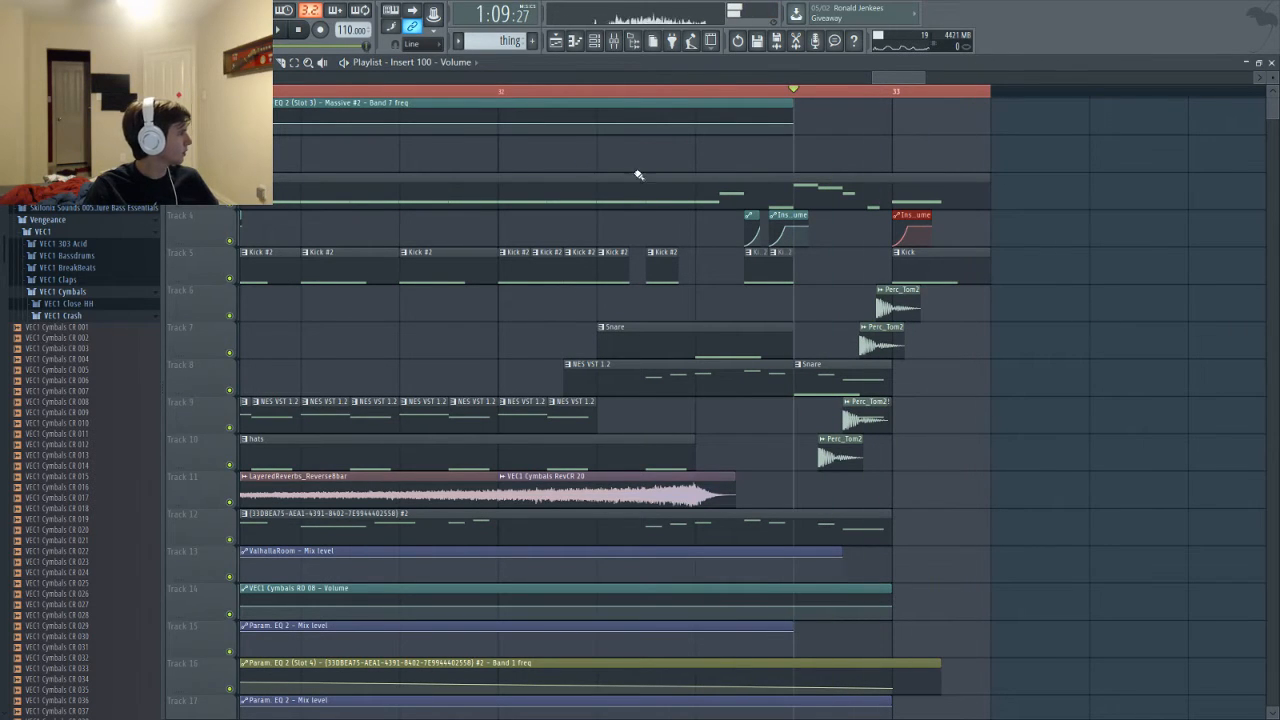
Play back the closing fill of the arrangement just before bar 33
scroll(894, 74, left, 1)
key(space)
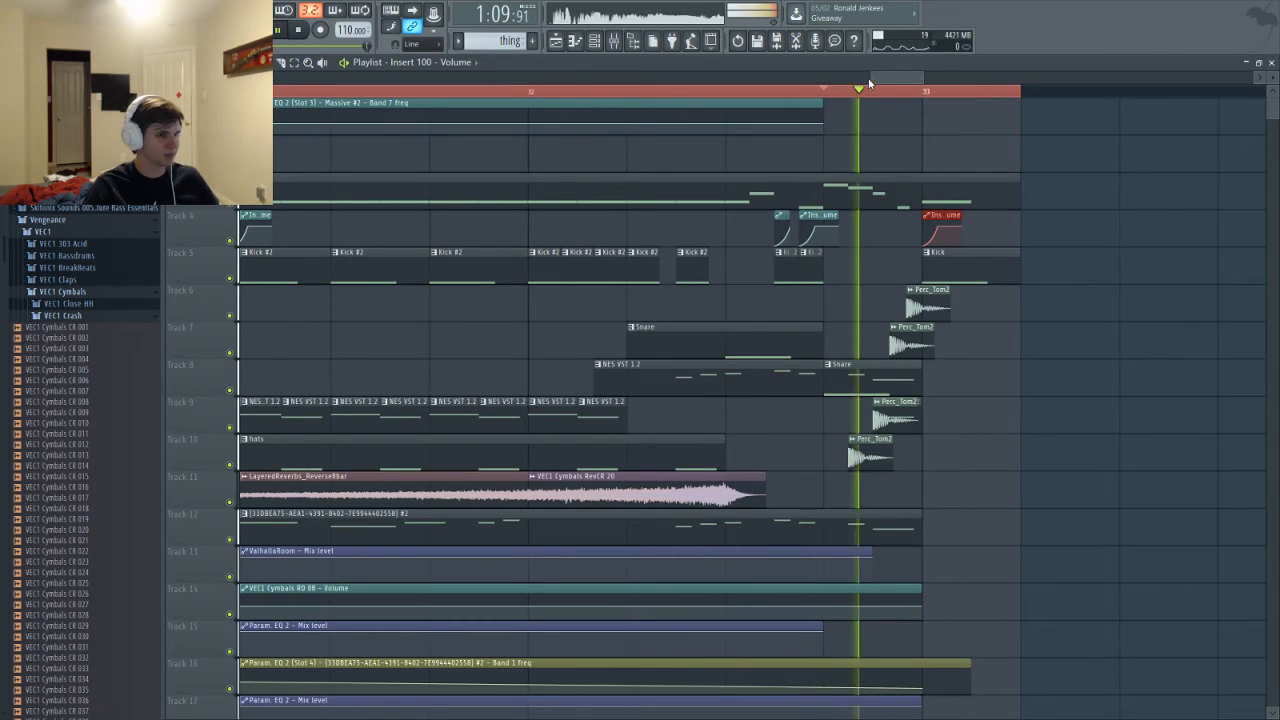
key(space)
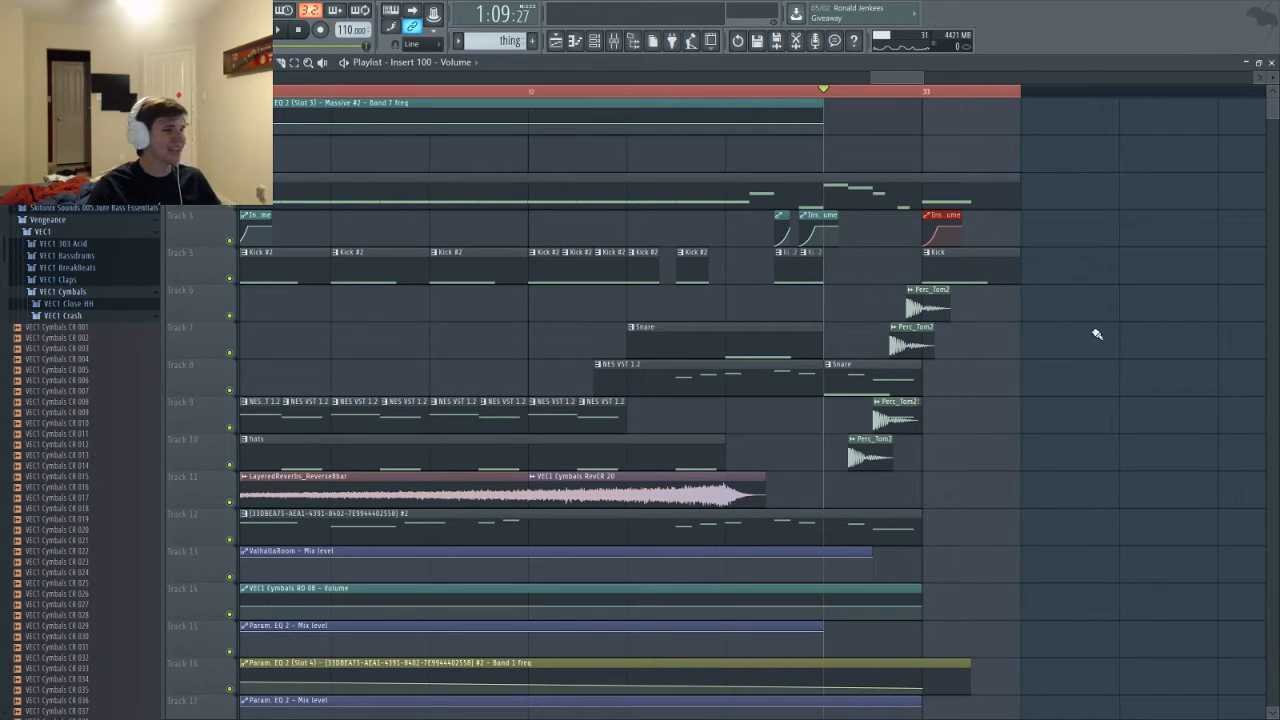
Review the earlier sections of the arrangement and place the playhead at the start of bar 9
drag(867, 77, 638, 77)
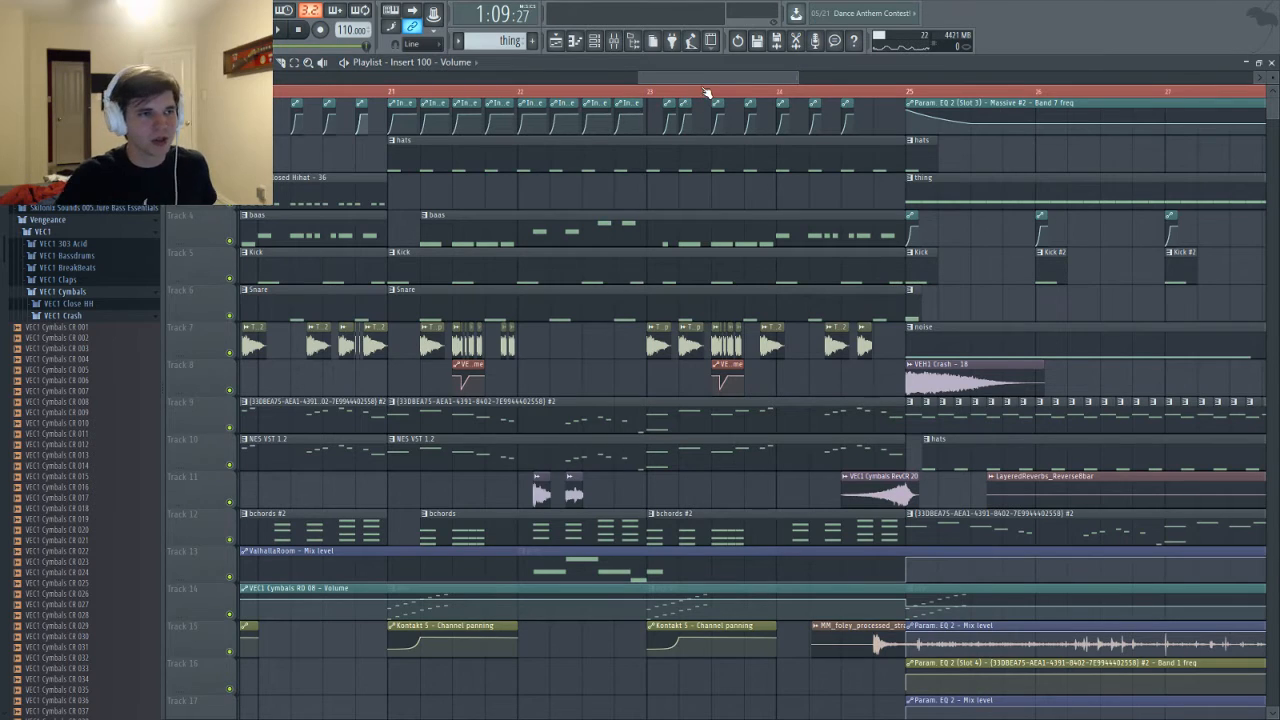
drag(699, 81, 711, 79)
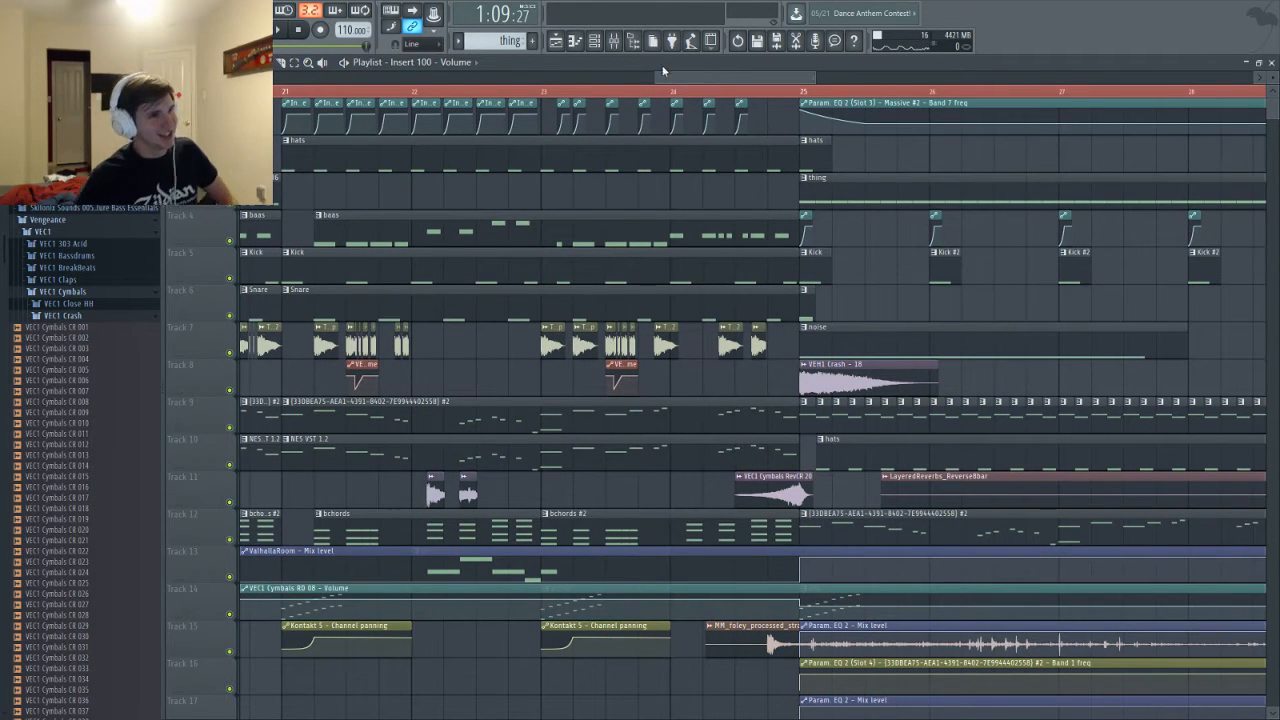
drag(655, 79, 508, 108)
drag(389, 78, 285, 78)
click(420, 90)
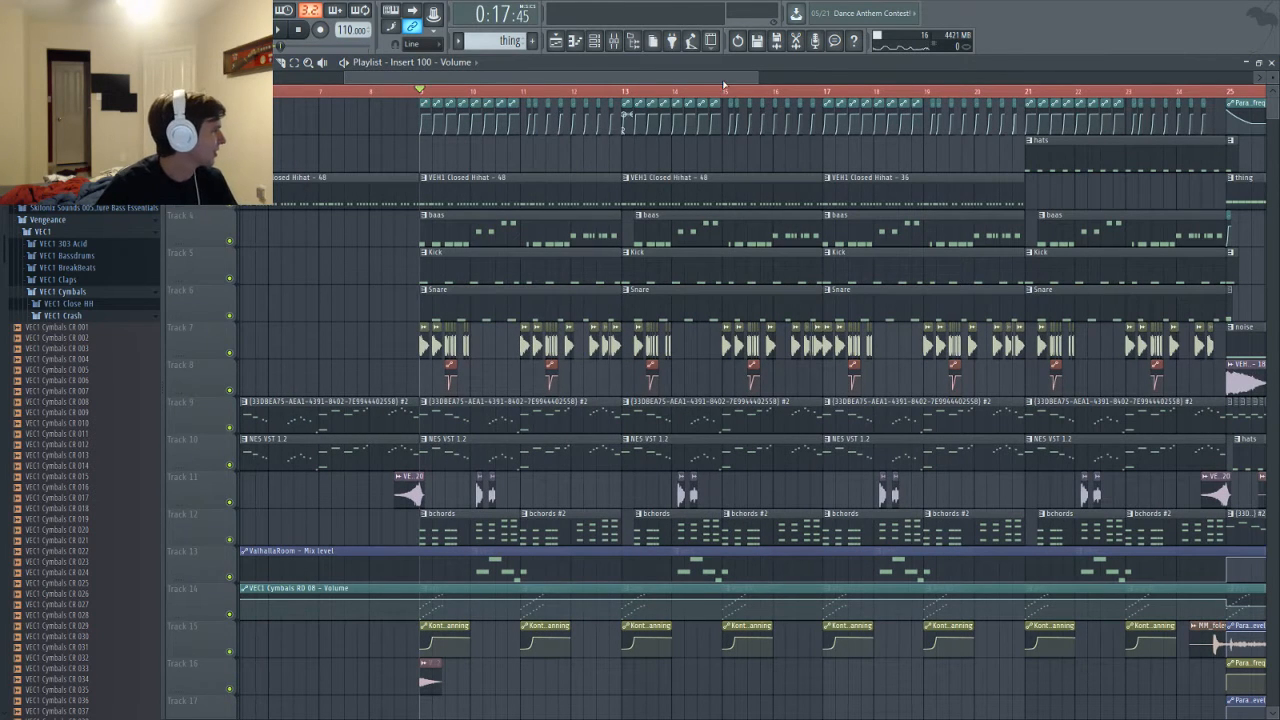
Play the arrangement from around bar 28 and examine the breakdown's clips and automation on the lower tracks
drag(735, 75, 899, 83)
click(895, 94)
key(space)
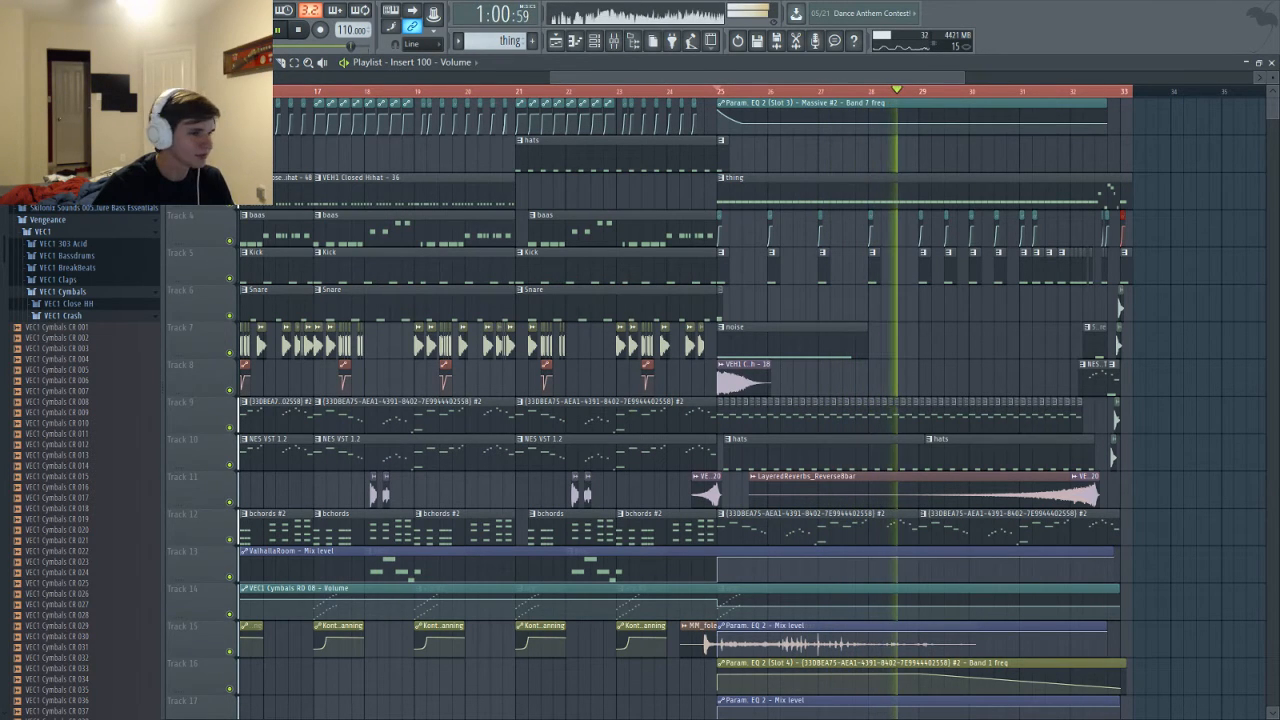
scroll(806, 575, down, 4)
scroll(806, 575, up, 3)
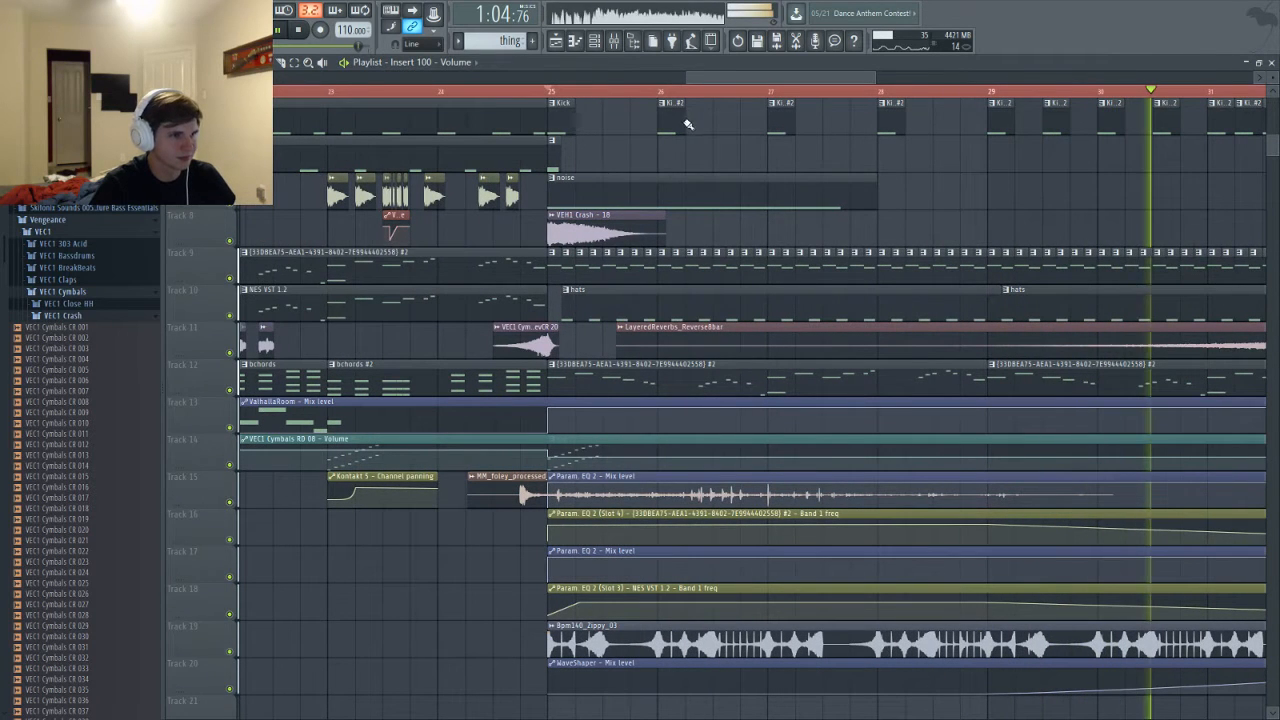
drag(706, 81, 714, 81)
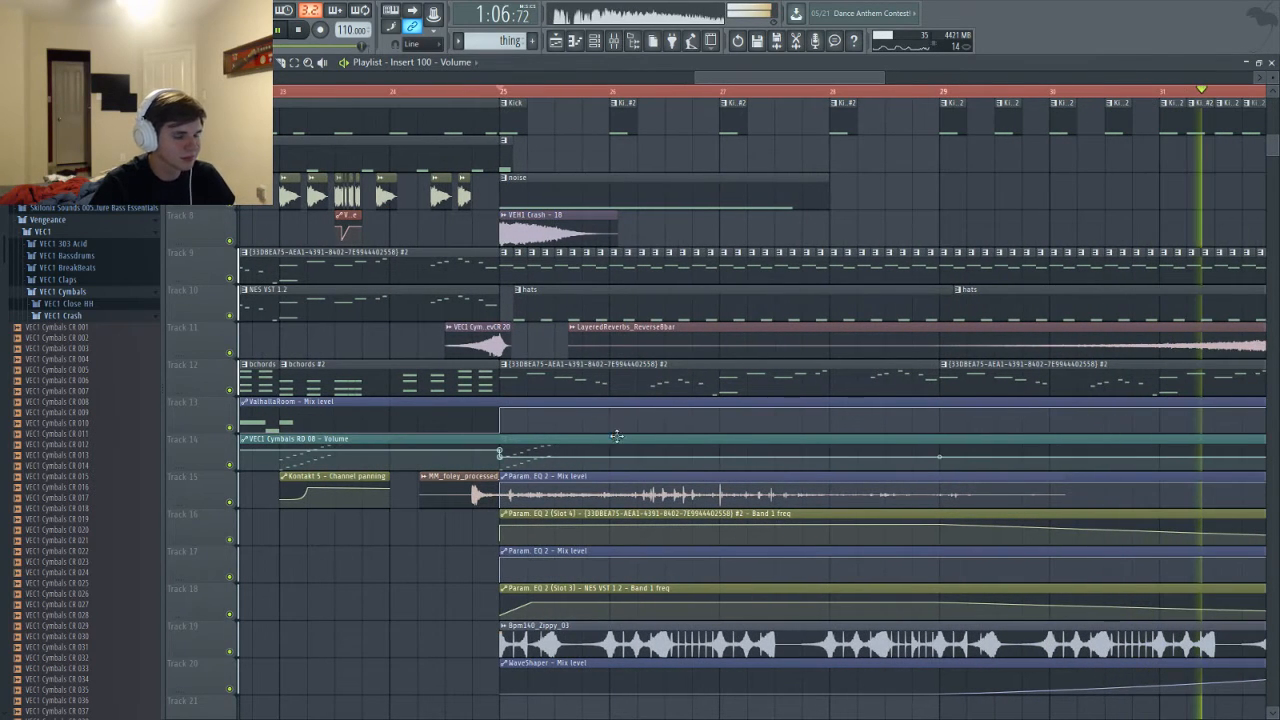
Check the mixer during playback, restart the song briefly, and stop with the playhead at bar 25
key(F9)
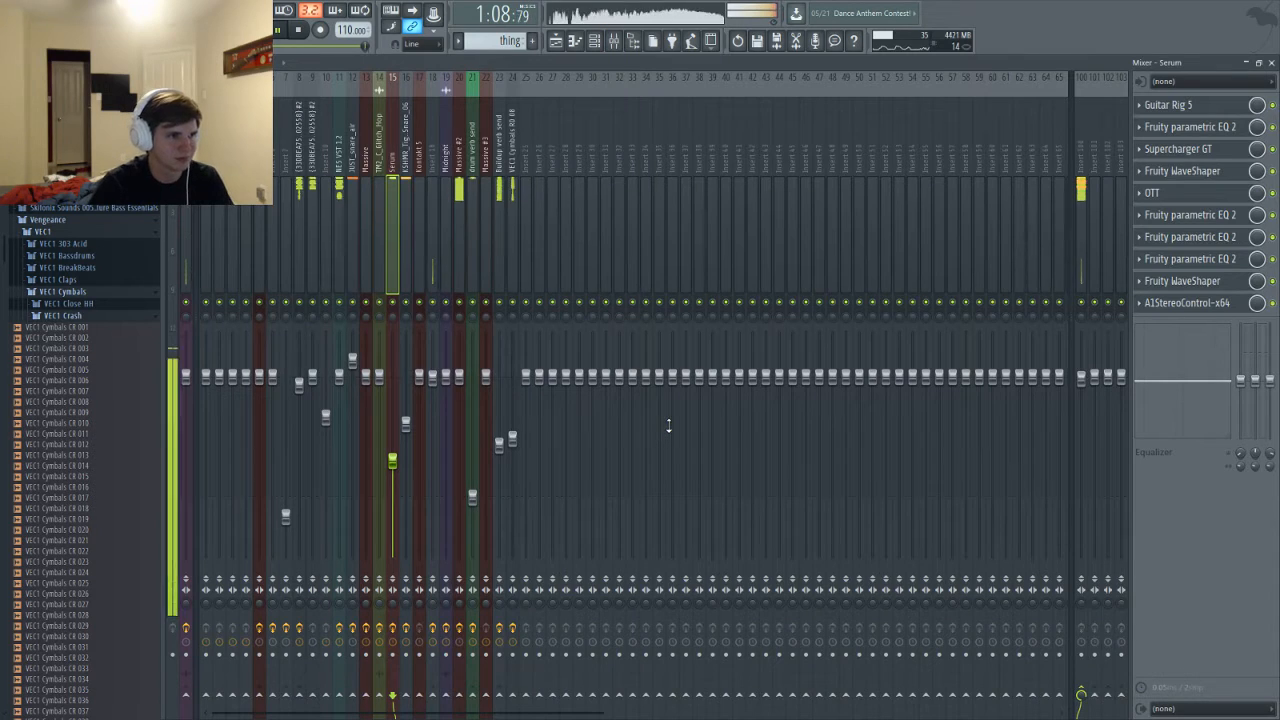
key(F9)
key(space)
key(space)
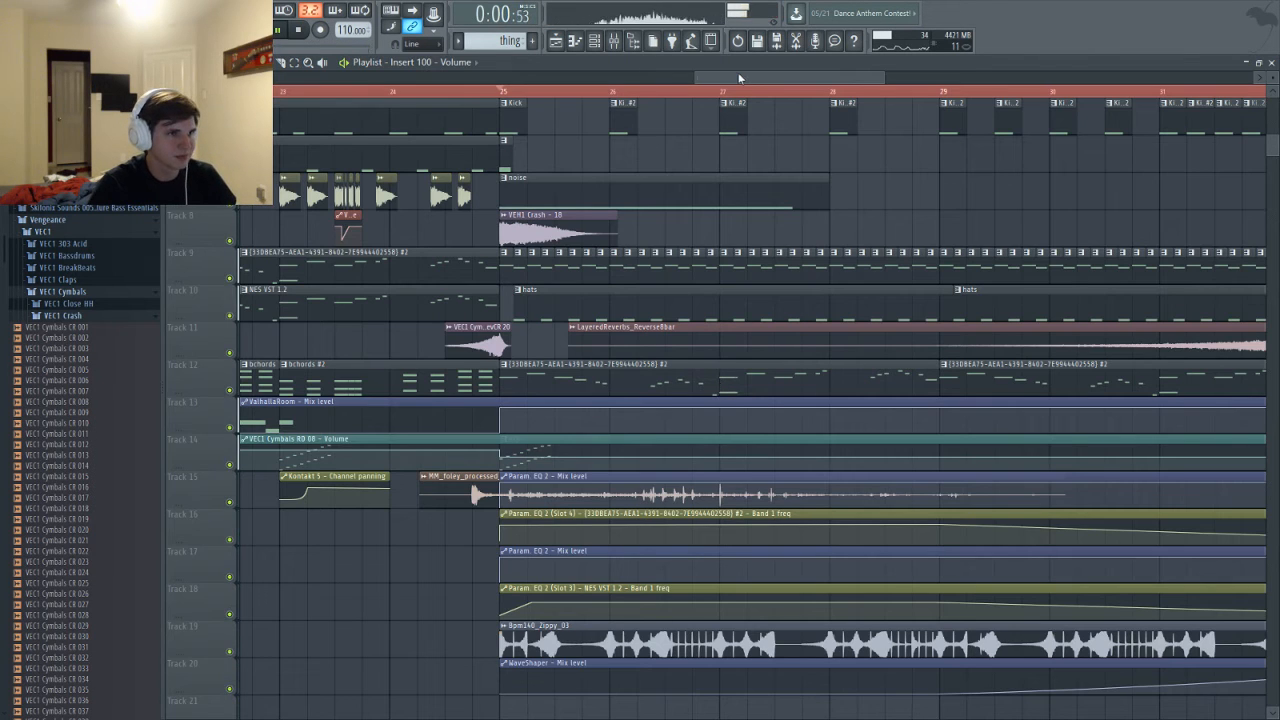
key(space)
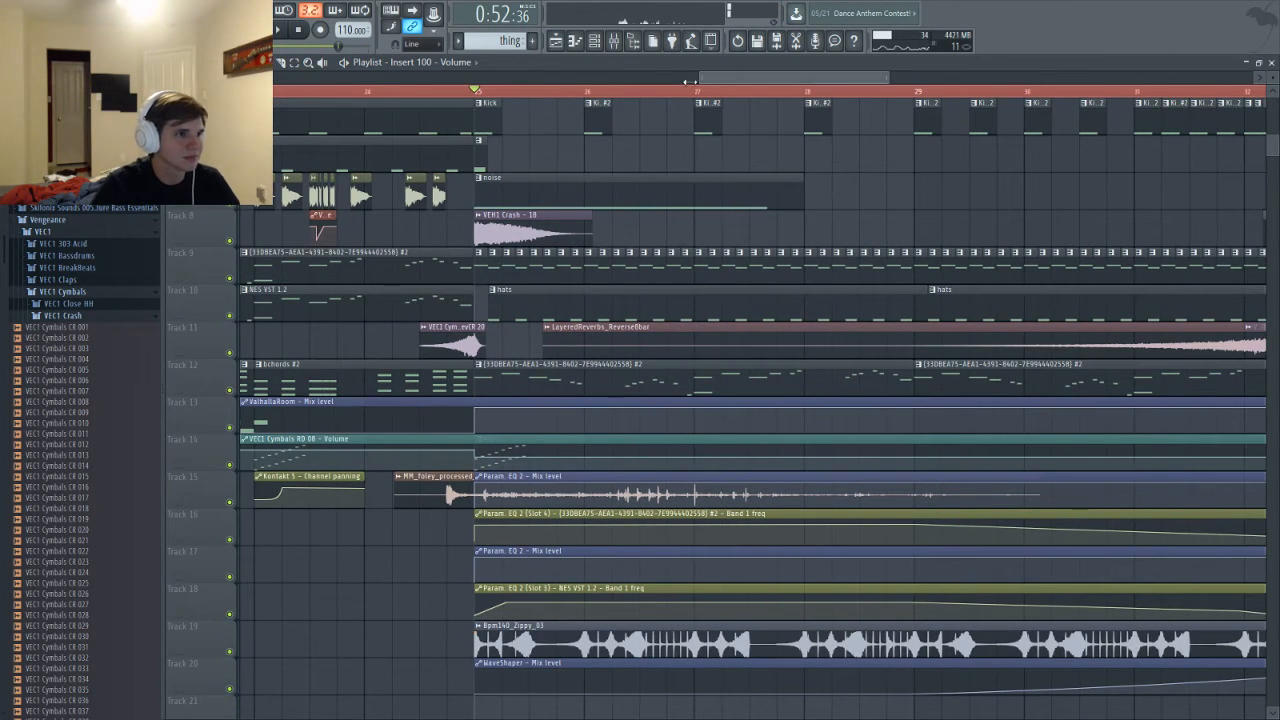
Inspect the channel settings of the Midnight audio clip on Track 11 and listen to that clip soloed
drag(701, 78, 643, 79)
scroll(391, 529, up, 3)
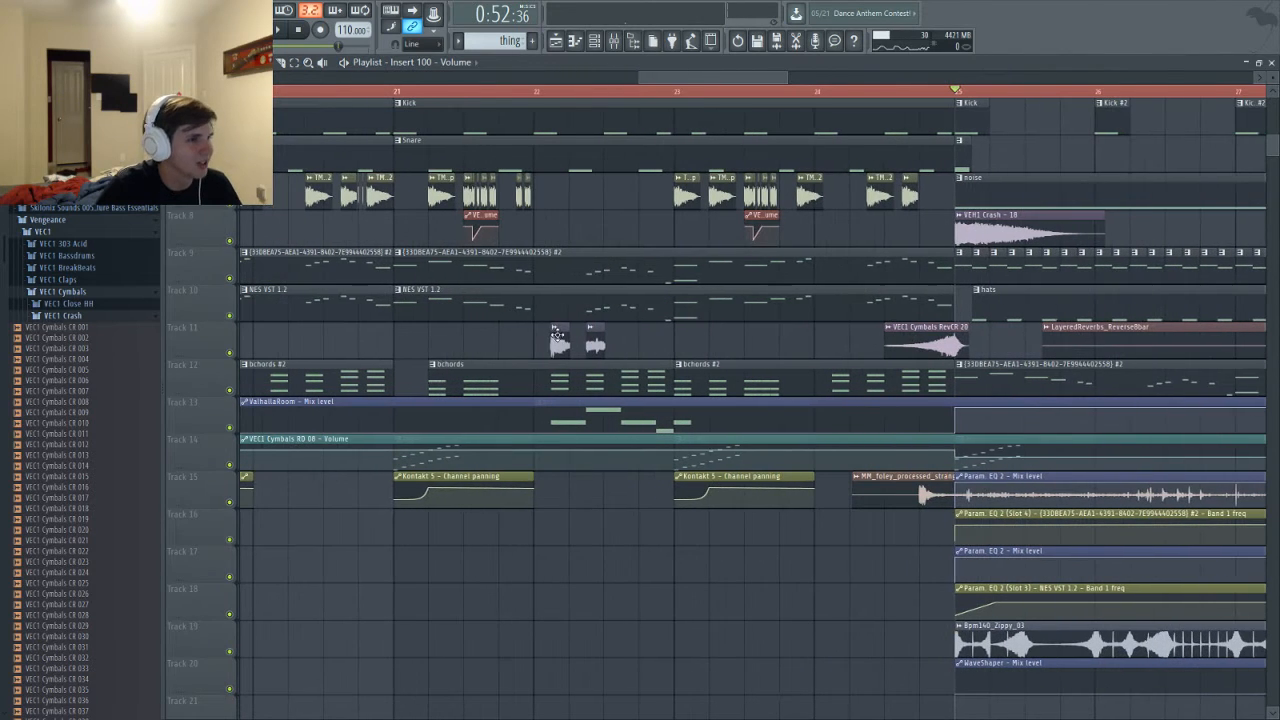
double_click(560, 344)
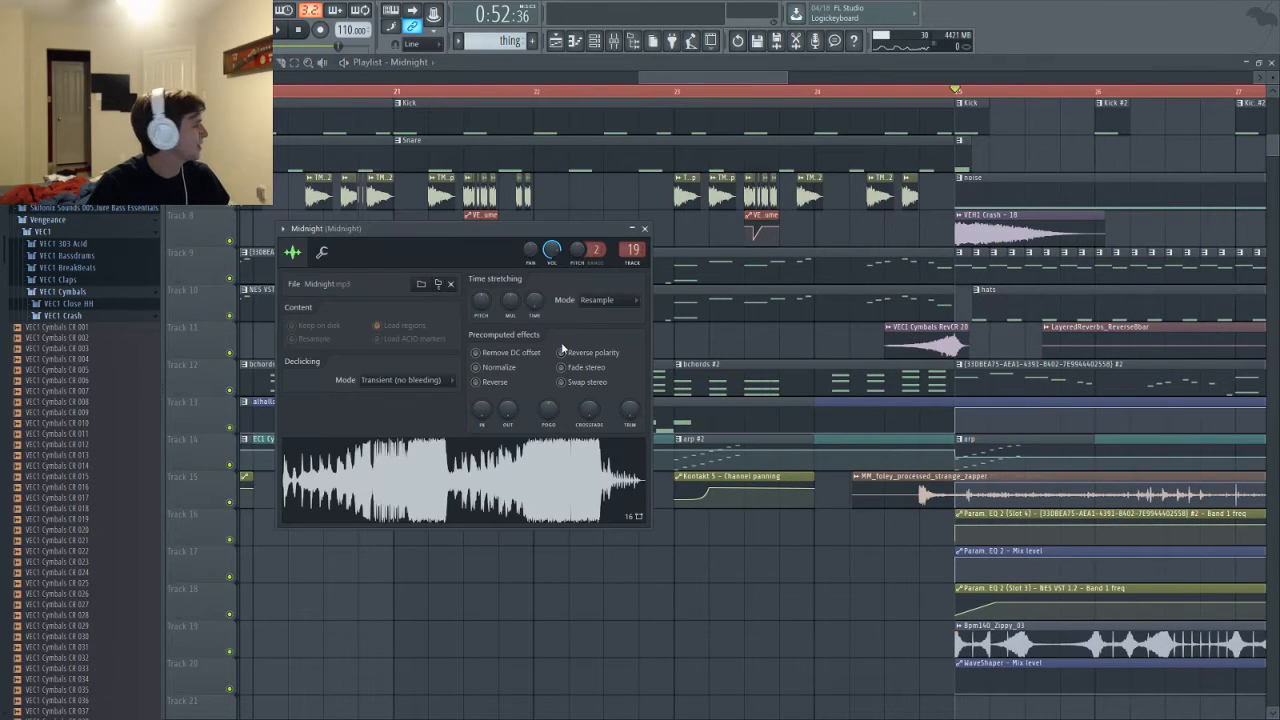
click(702, 84)
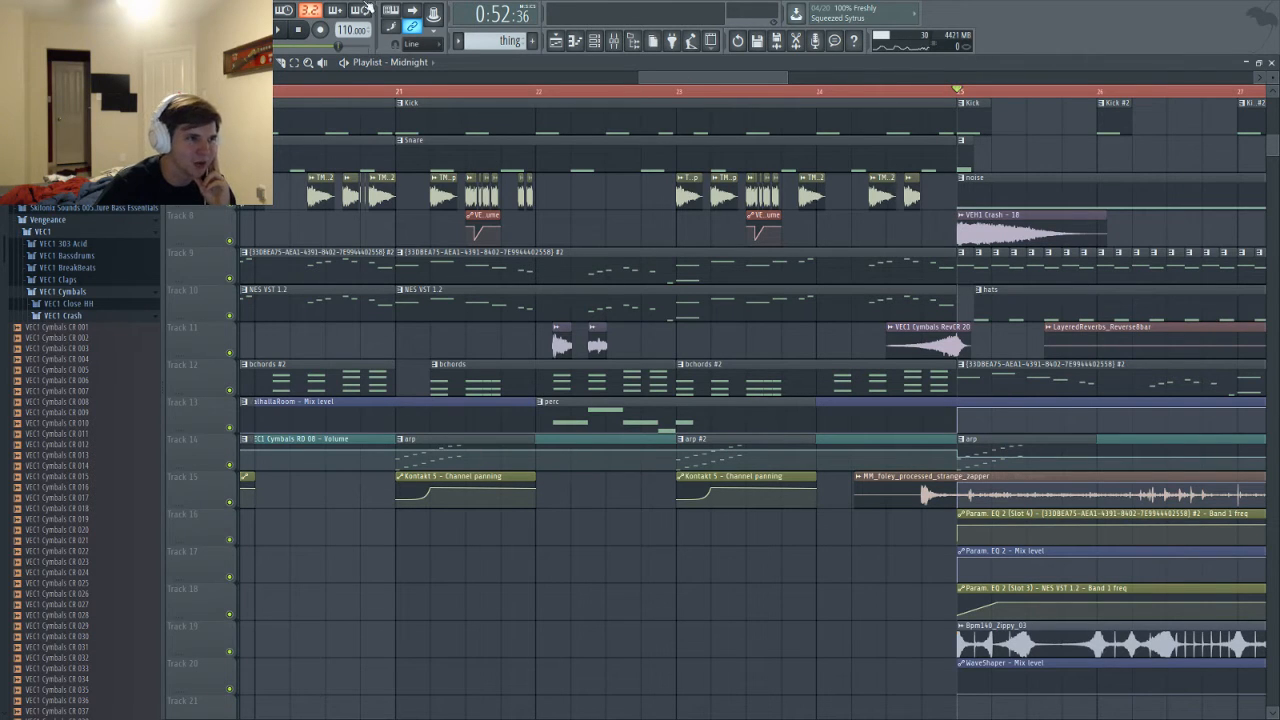
click(557, 345)
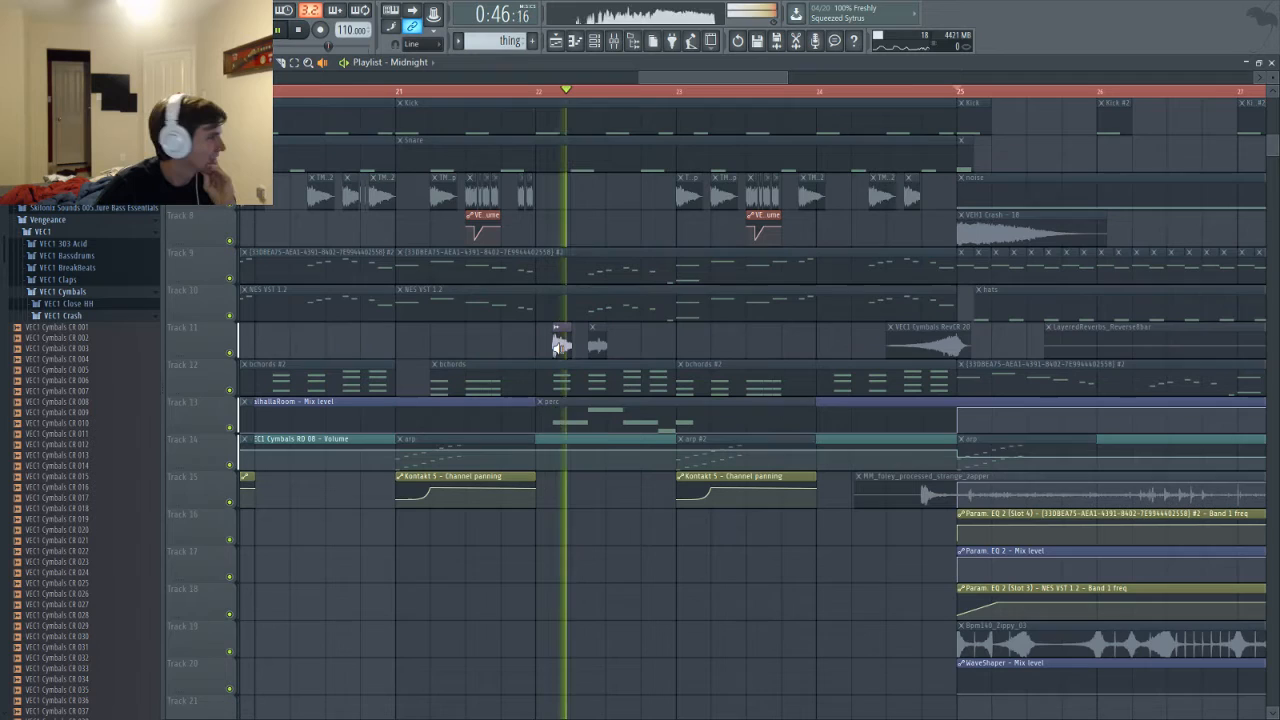
key(space)
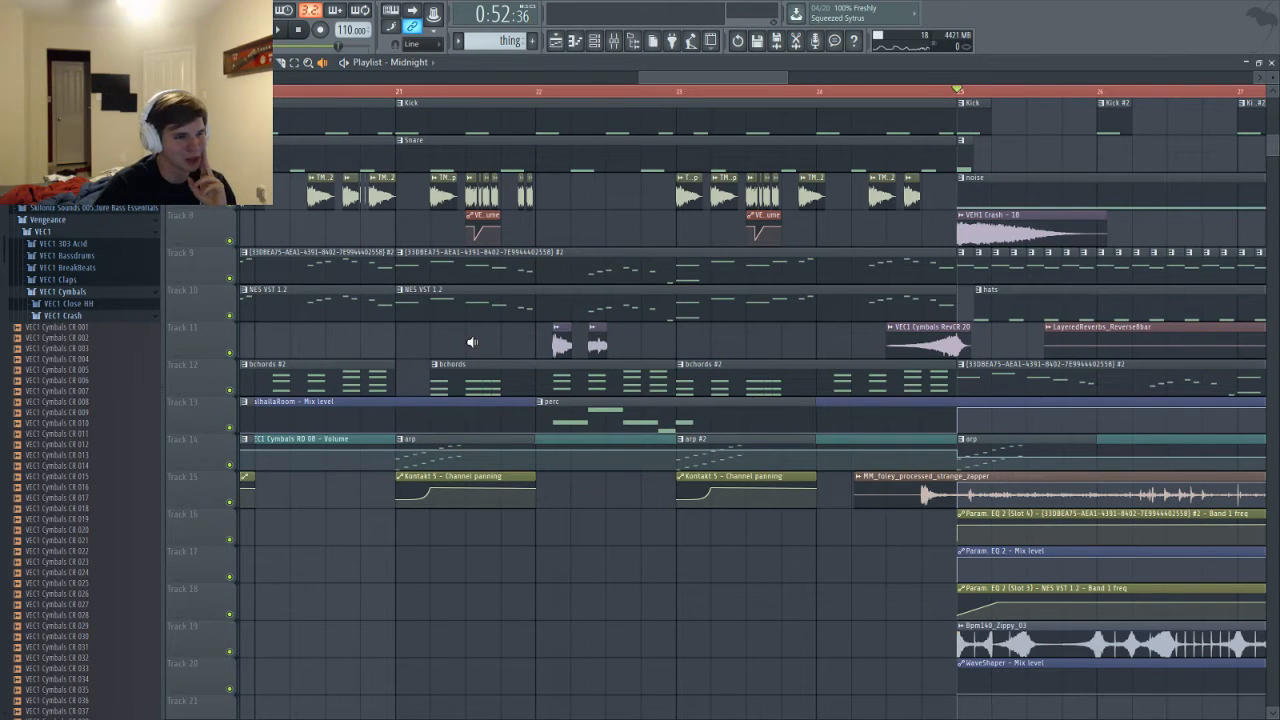
Look over the section leading up to bar 25 and play the breakdown from bar 25
drag(615, 77, 642, 75)
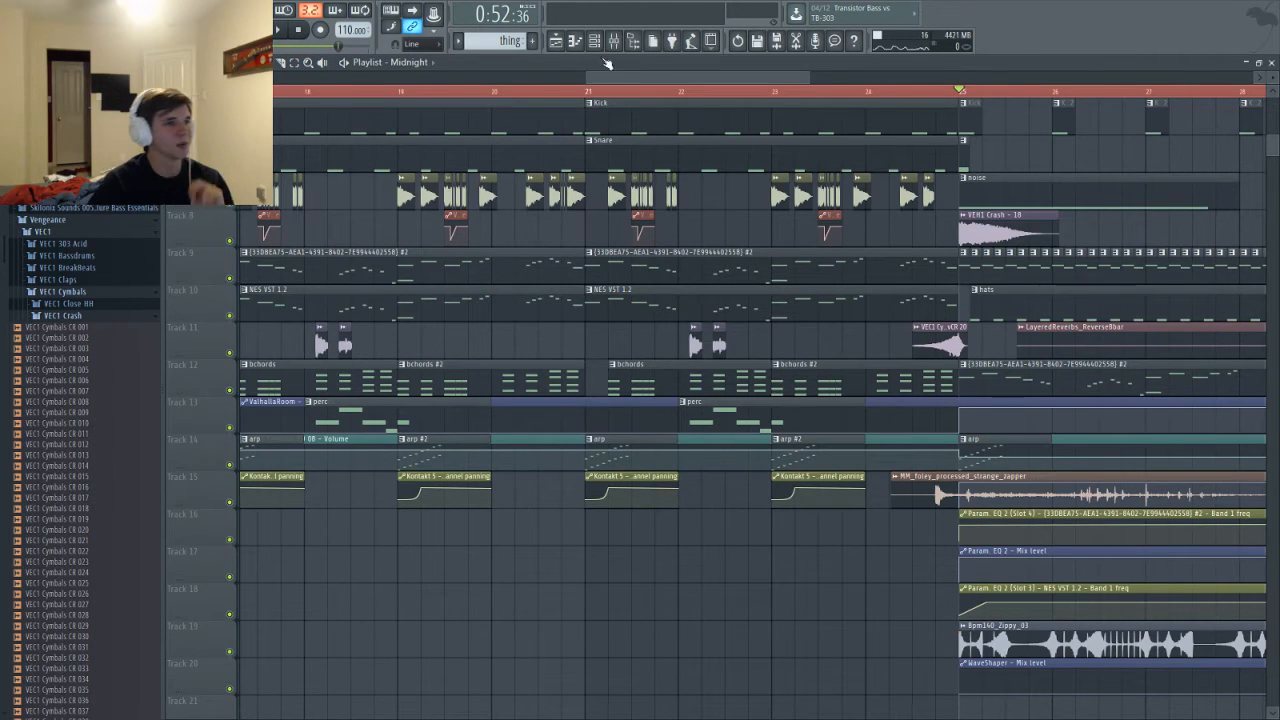
drag(564, 78, 495, 82)
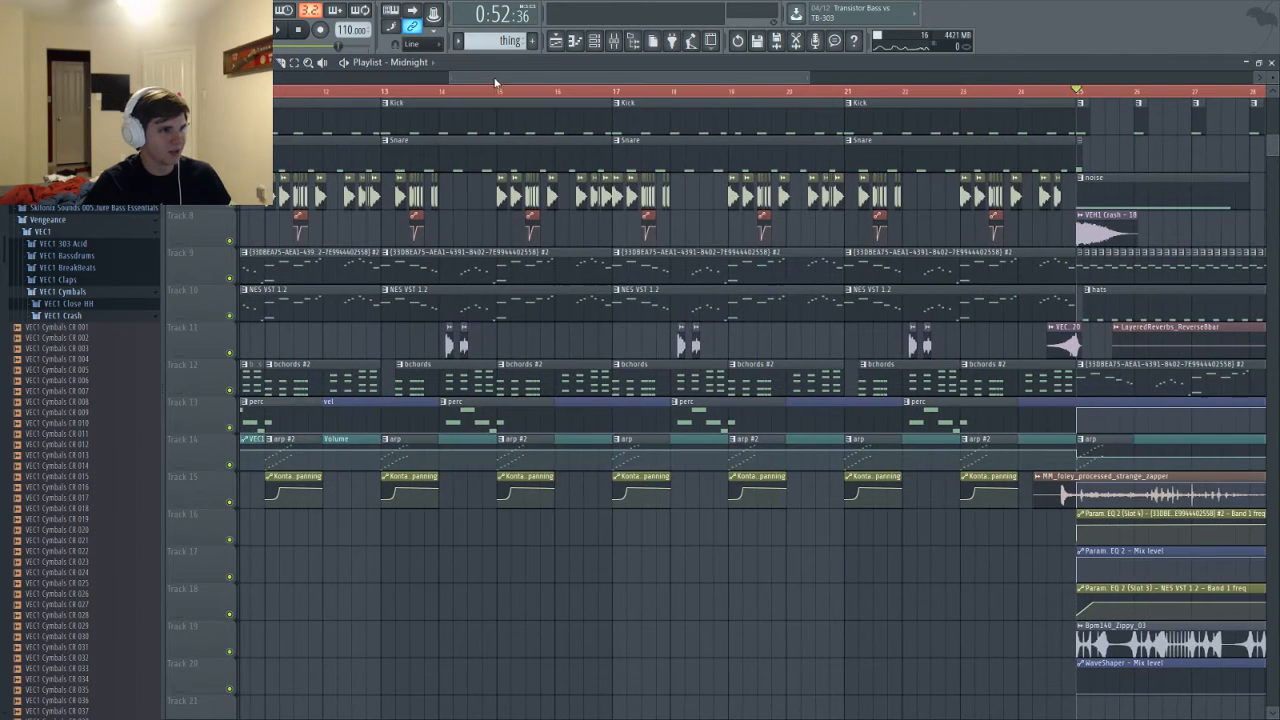
drag(588, 79, 716, 78)
key(space)
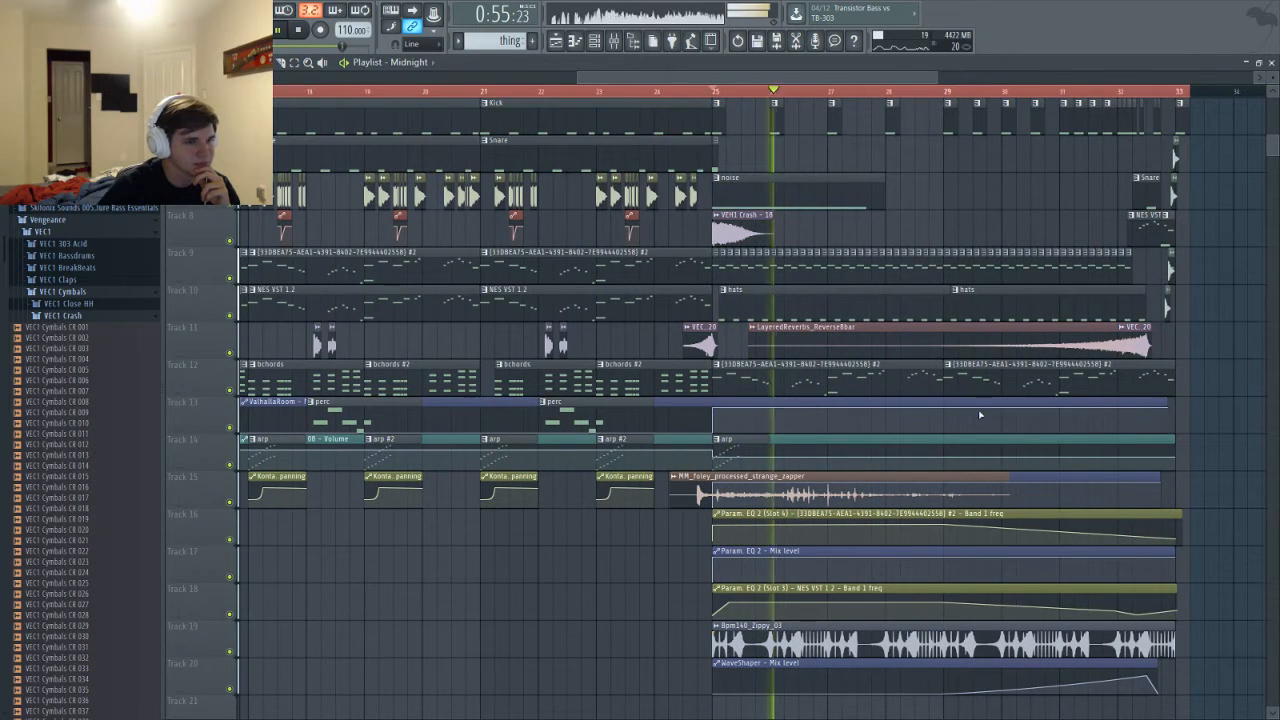
Add a Play instrument channel to the channel rack, stop playback, and close the plugin window
key(F6)
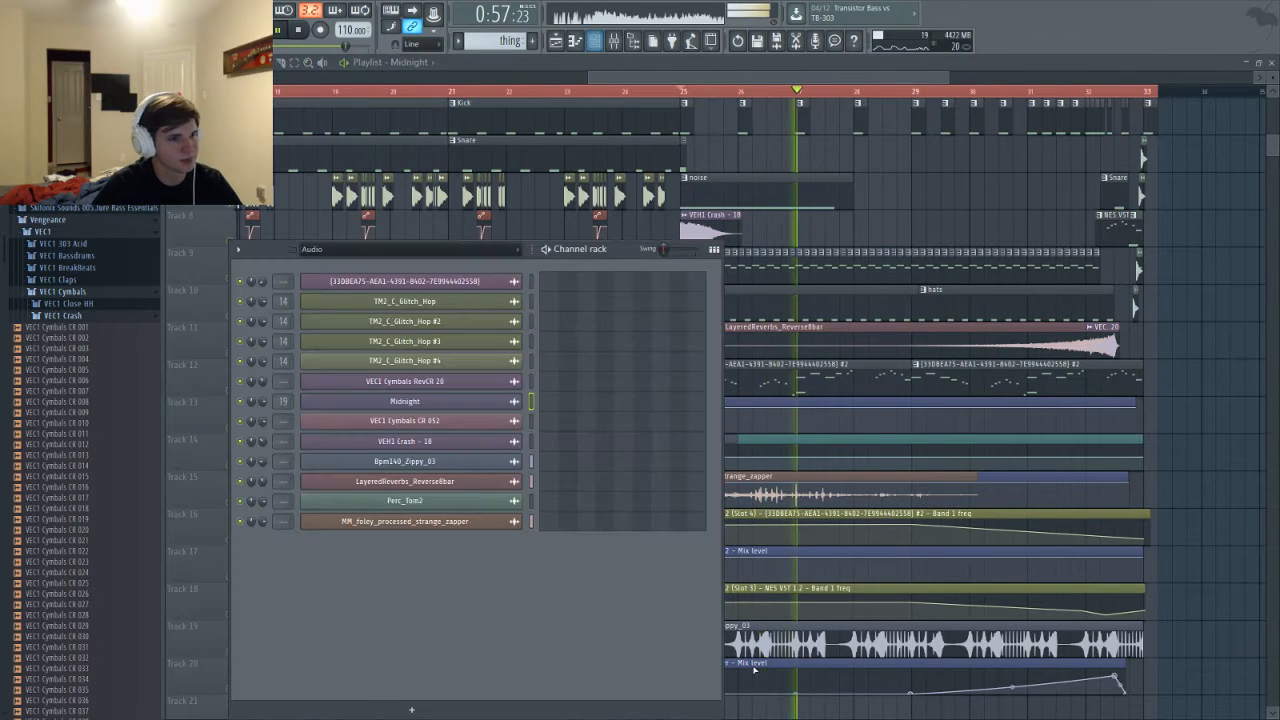
click(409, 711)
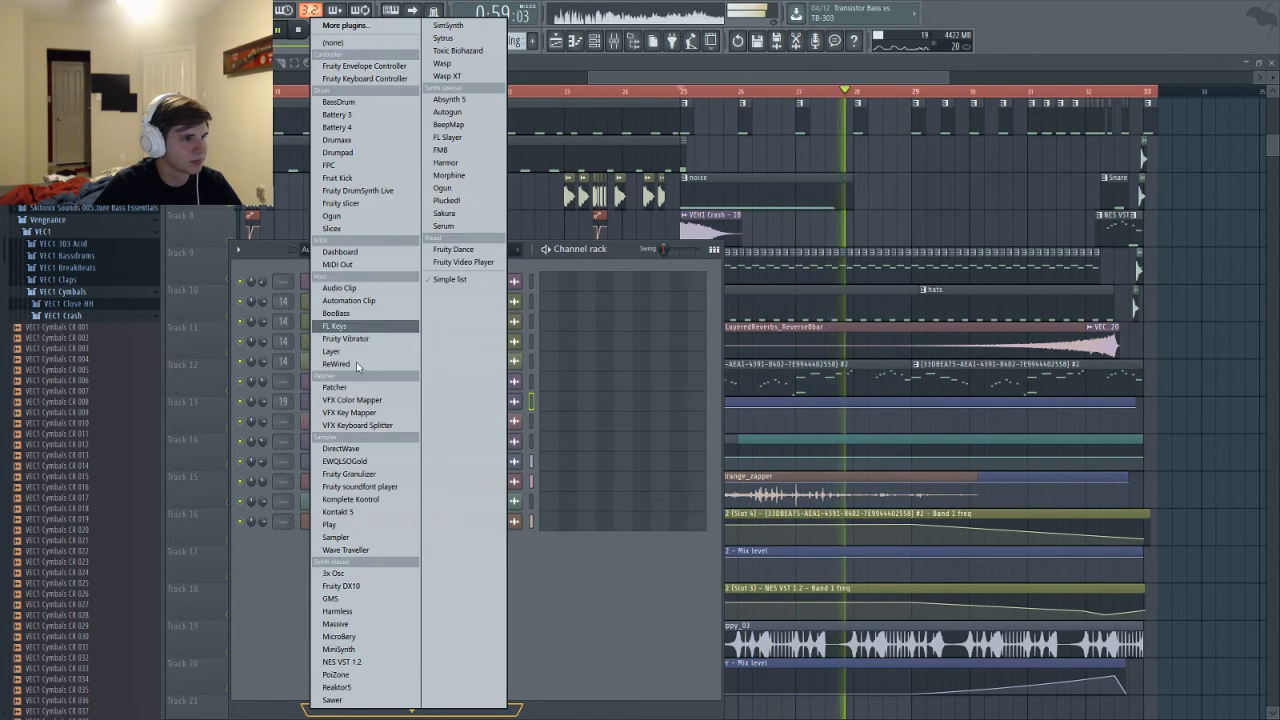
click(330, 524)
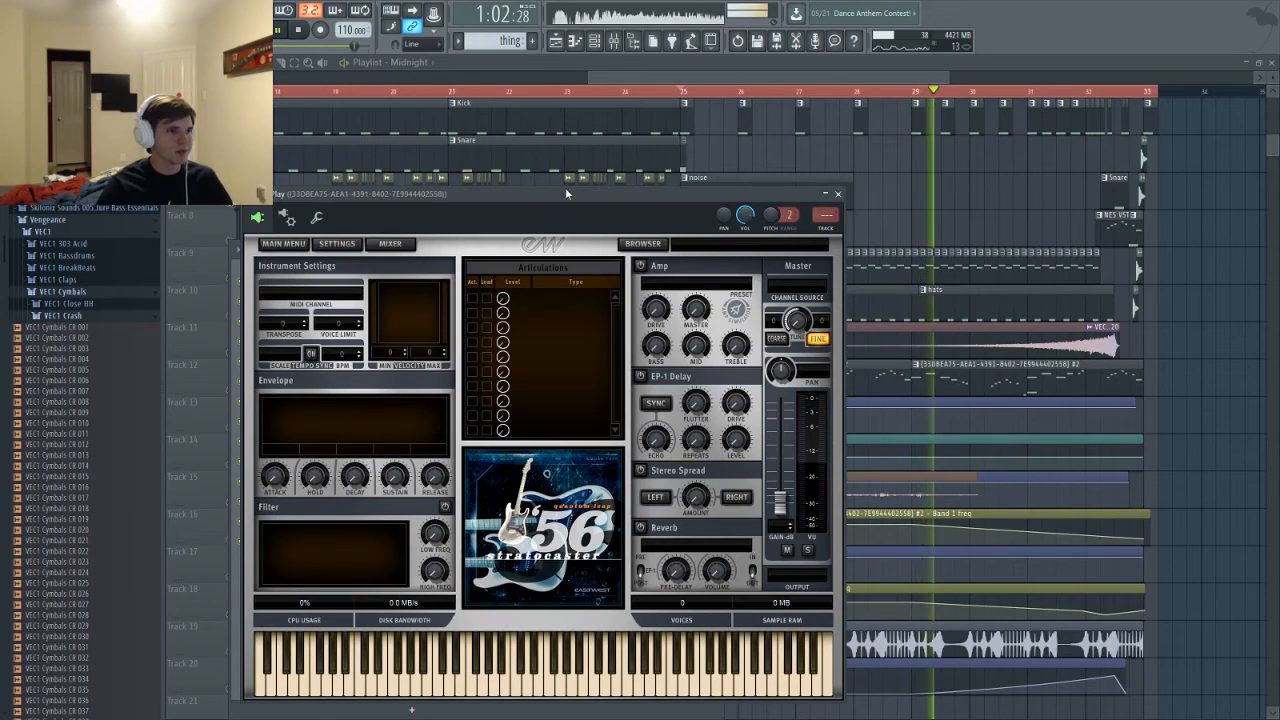
key(space)
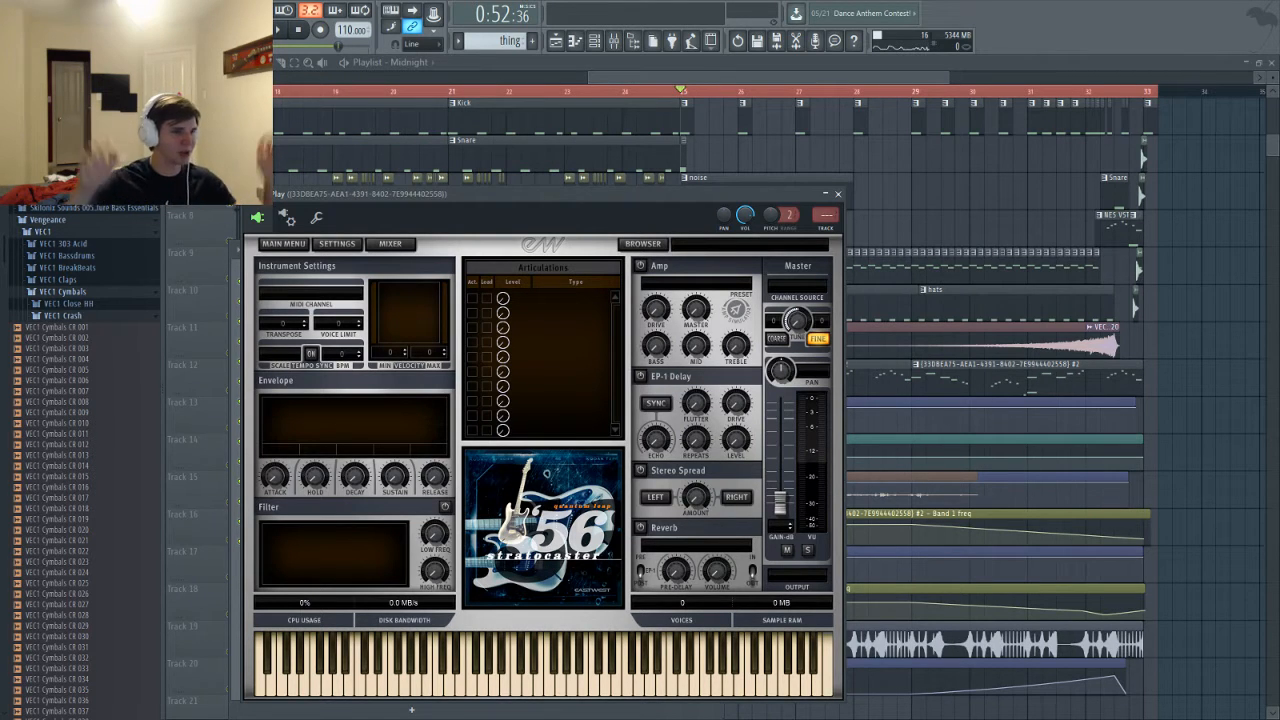
key(Escape)
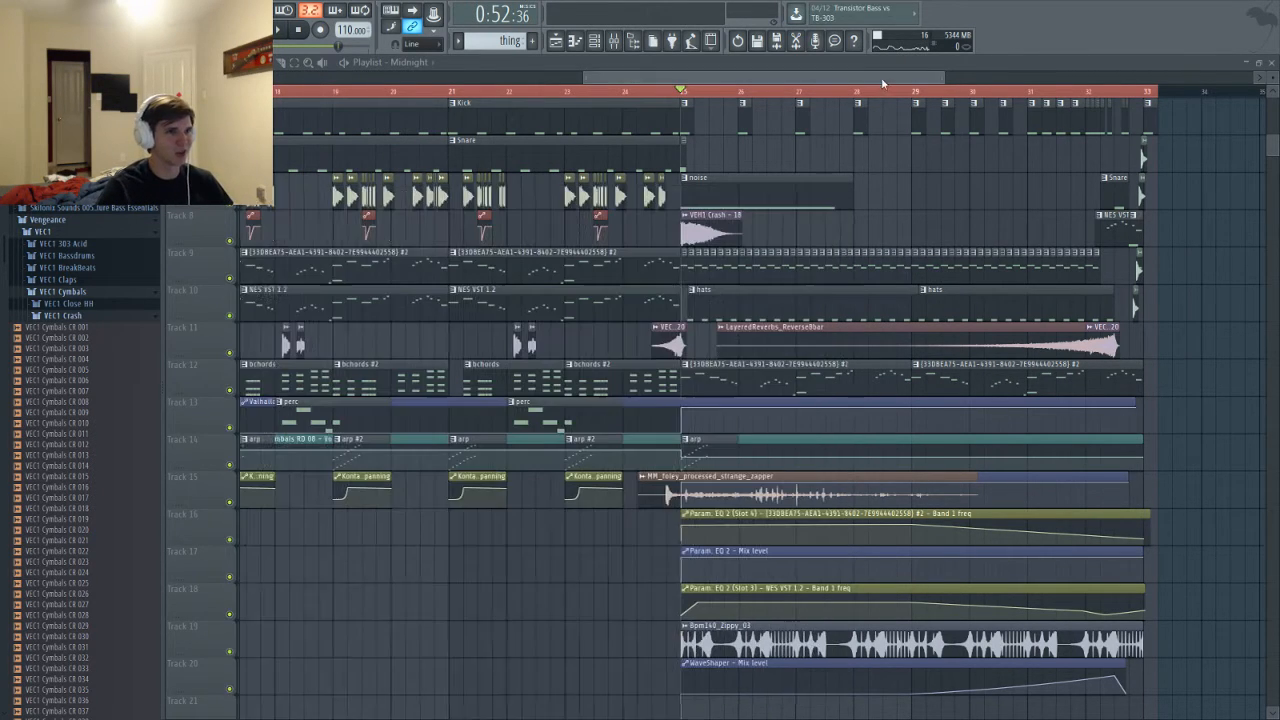
Look over bars 25 to 33 in the playlist and replay the breakdown from bar 25
scroll(881, 77, left, 1)
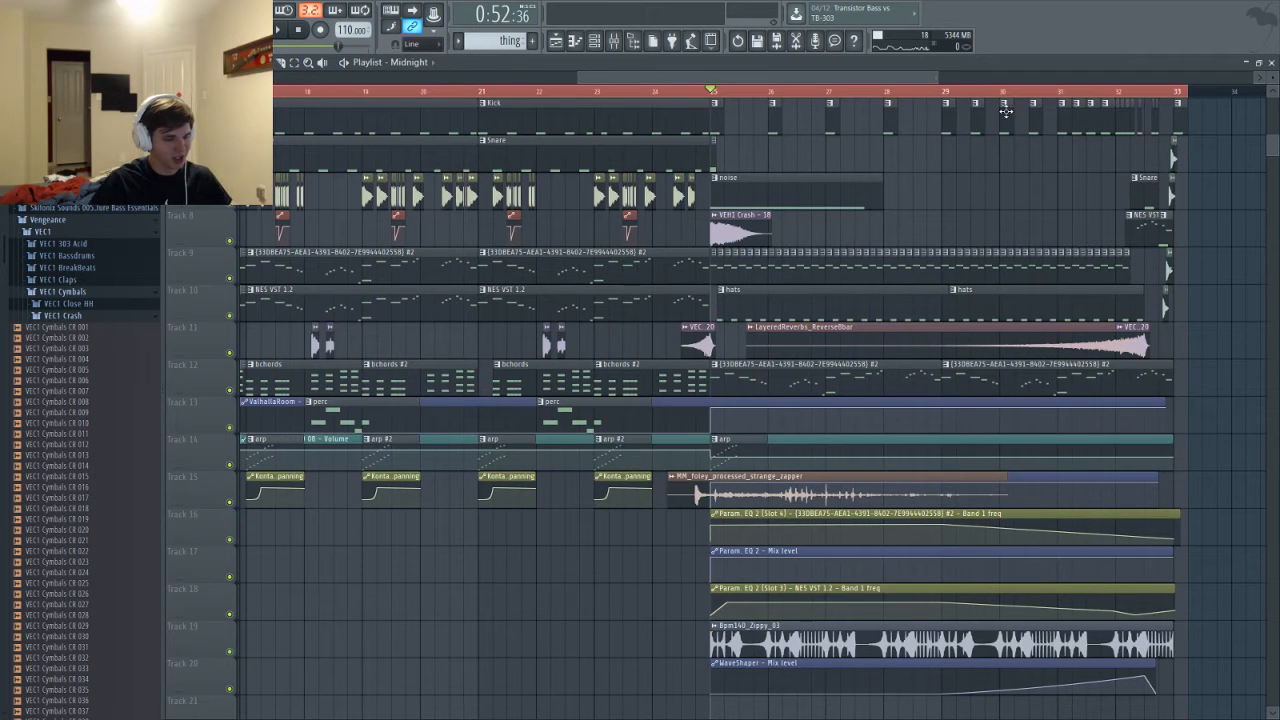
drag(773, 80, 786, 82)
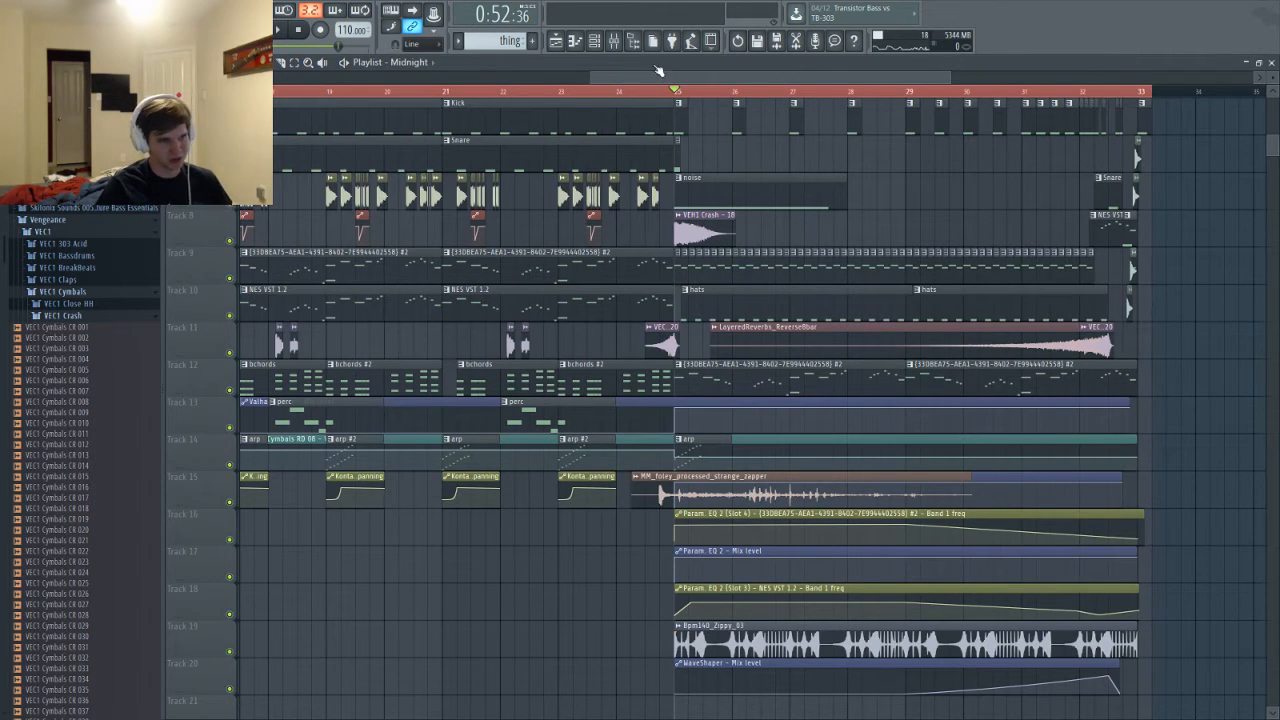
drag(730, 80, 757, 80)
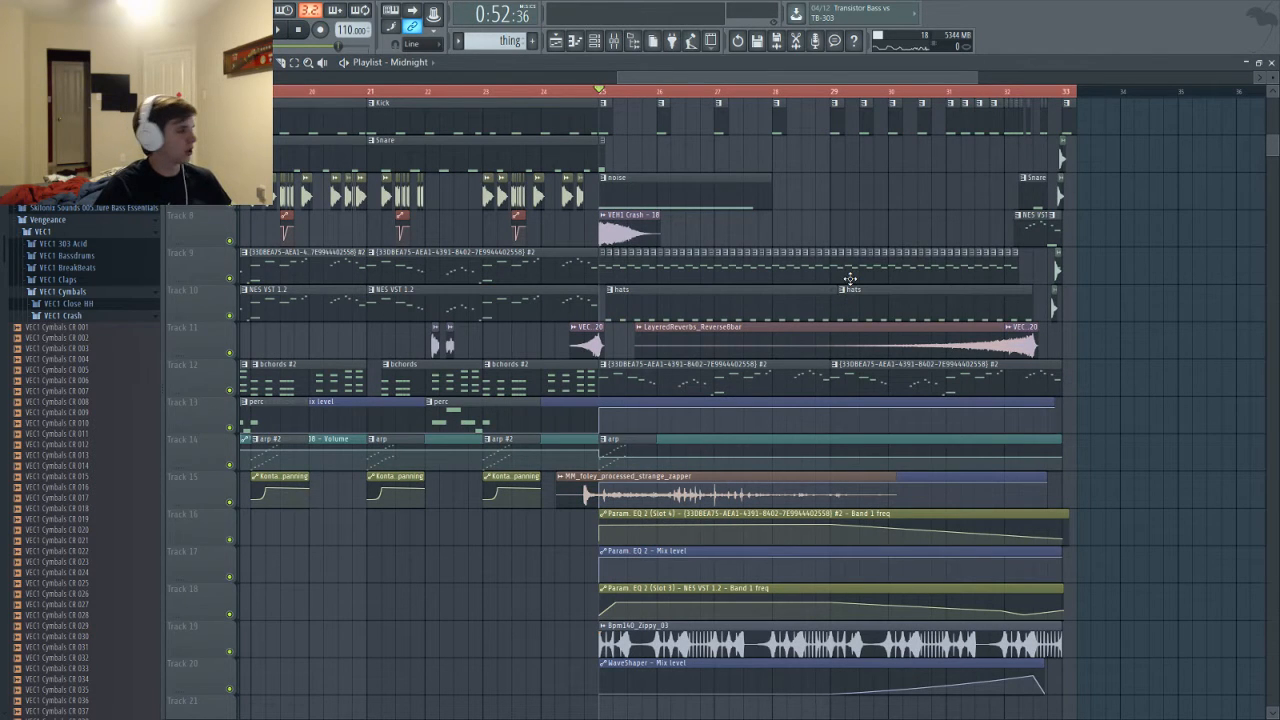
key(space)
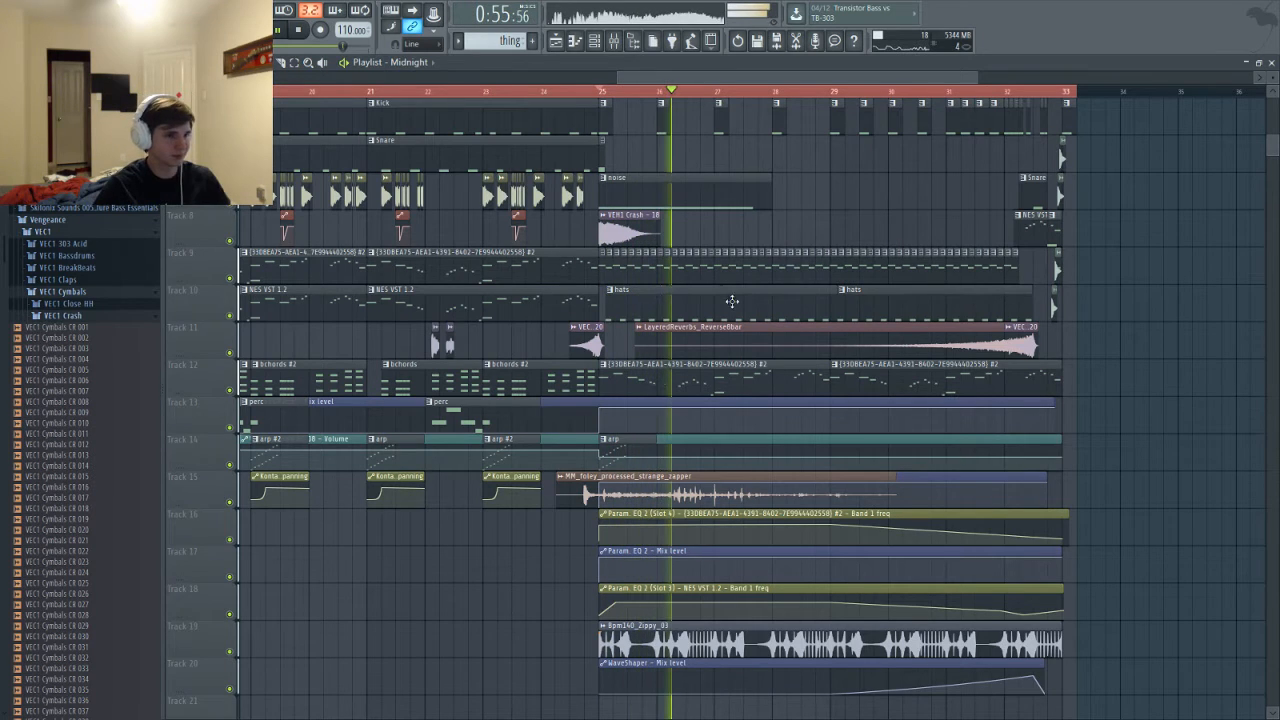
Open the Play instrument's library browser and look through the Metals instruments of EW Stormdrum 3
key(F6)
click(462, 541)
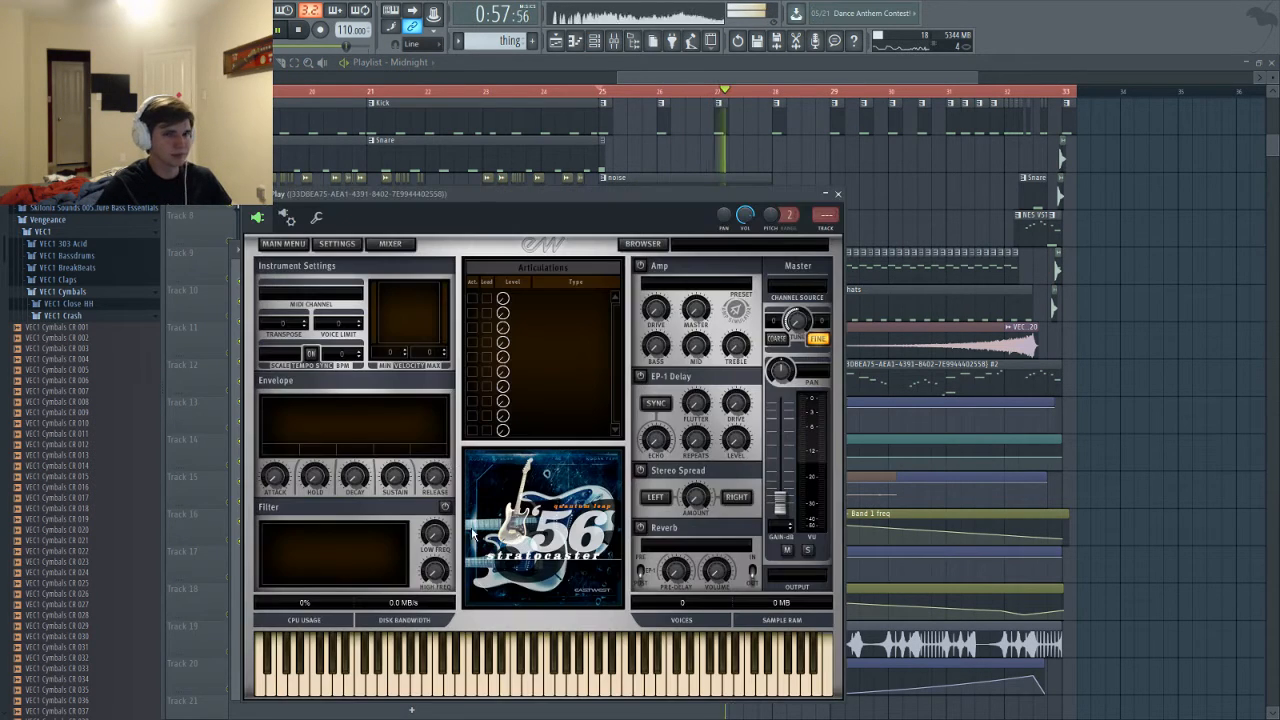
click(642, 243)
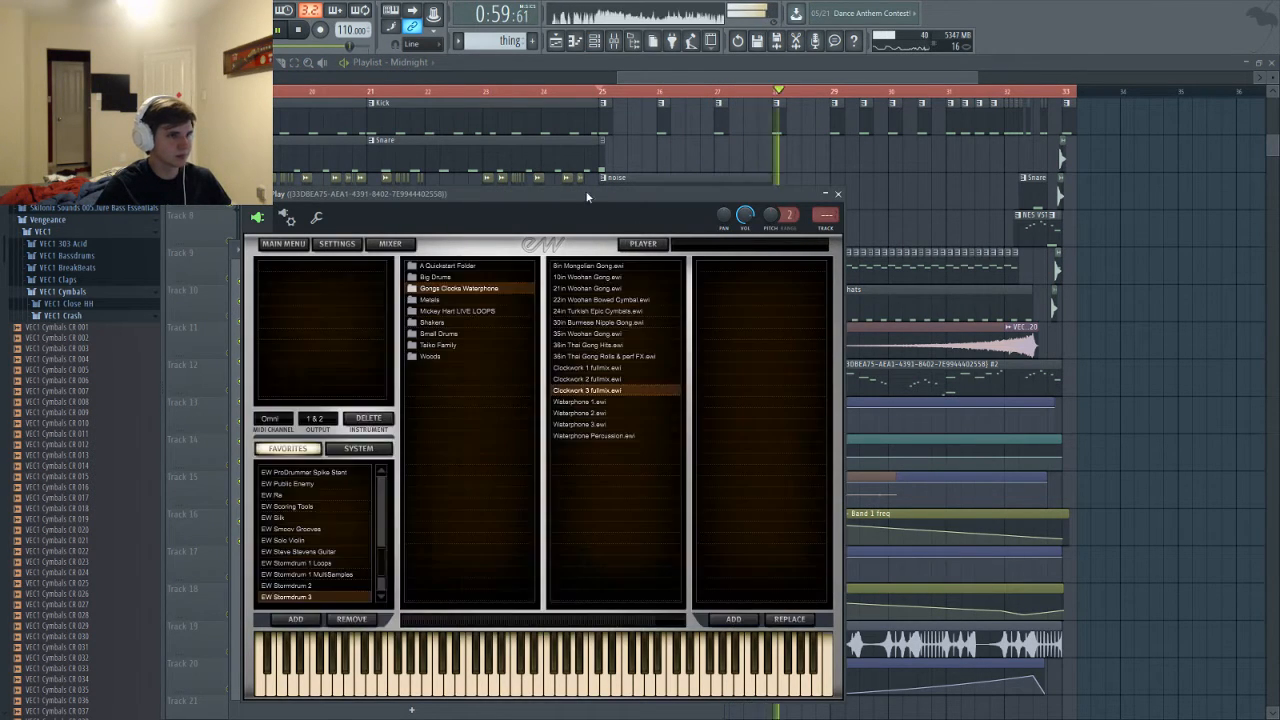
scroll(295, 563, down, 2)
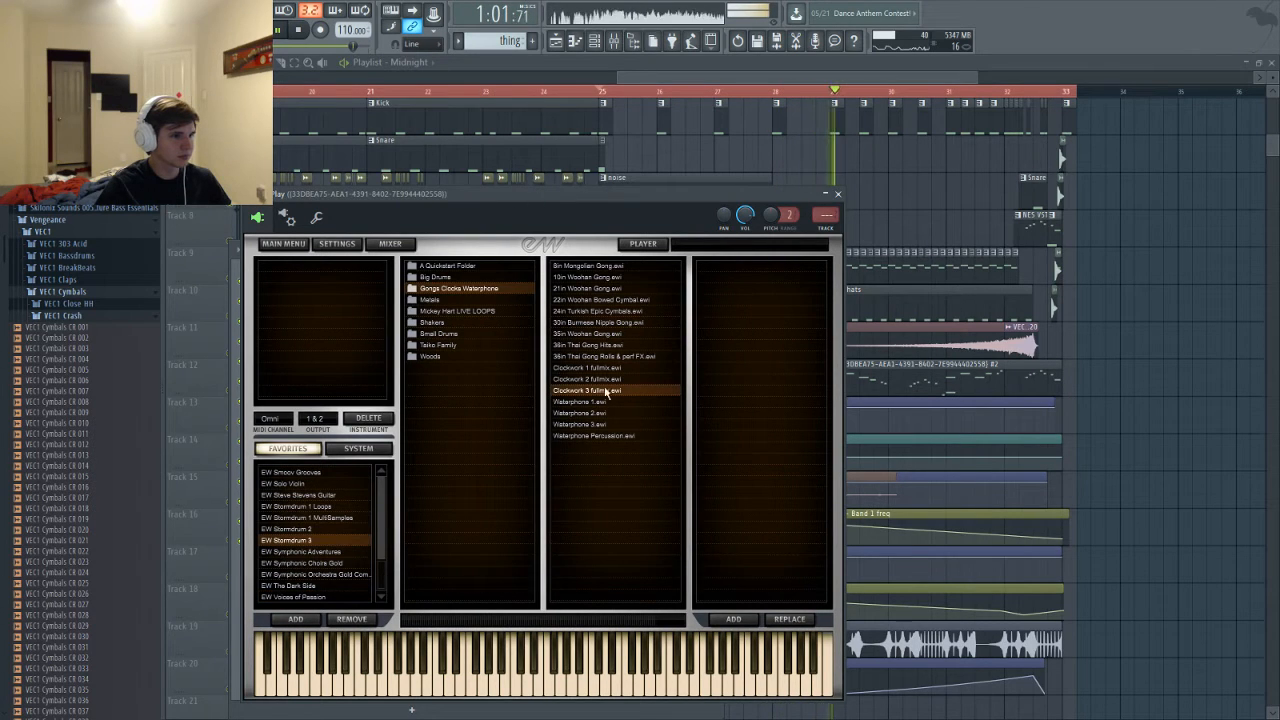
click(430, 299)
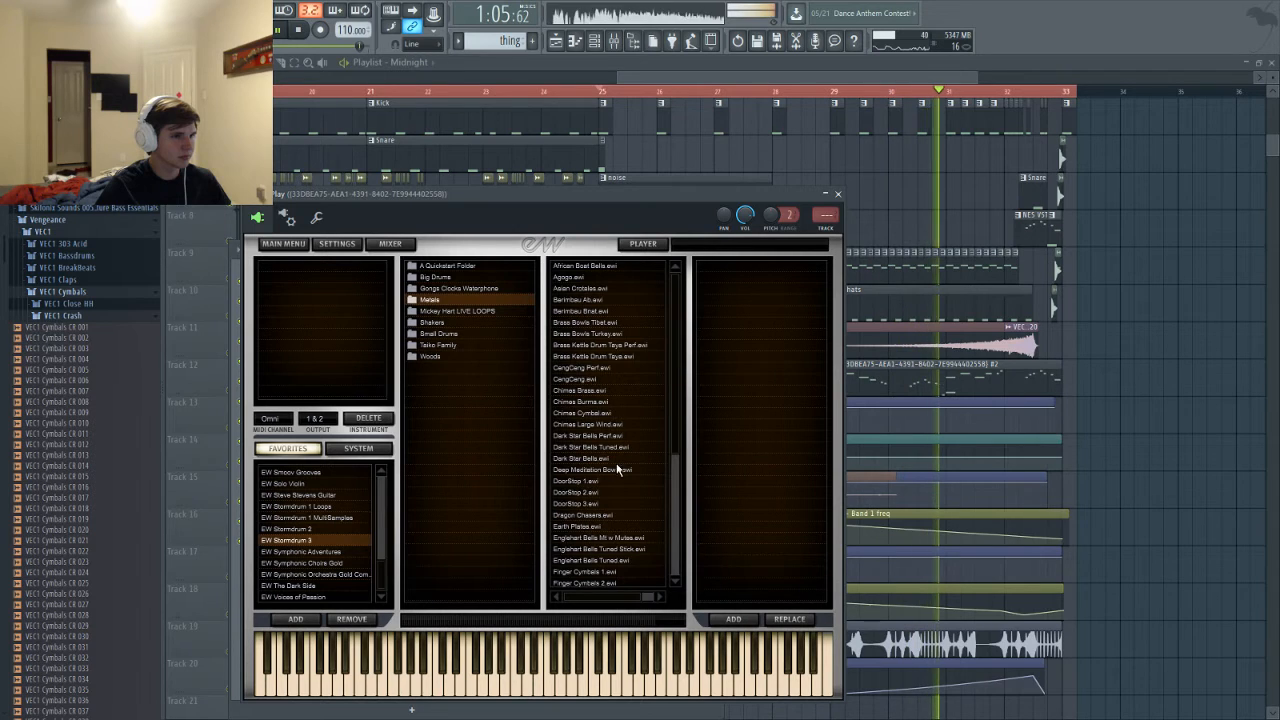
scroll(606, 500, down, 2)
scroll(606, 500, down, 2)
scroll(606, 494, down, 2)
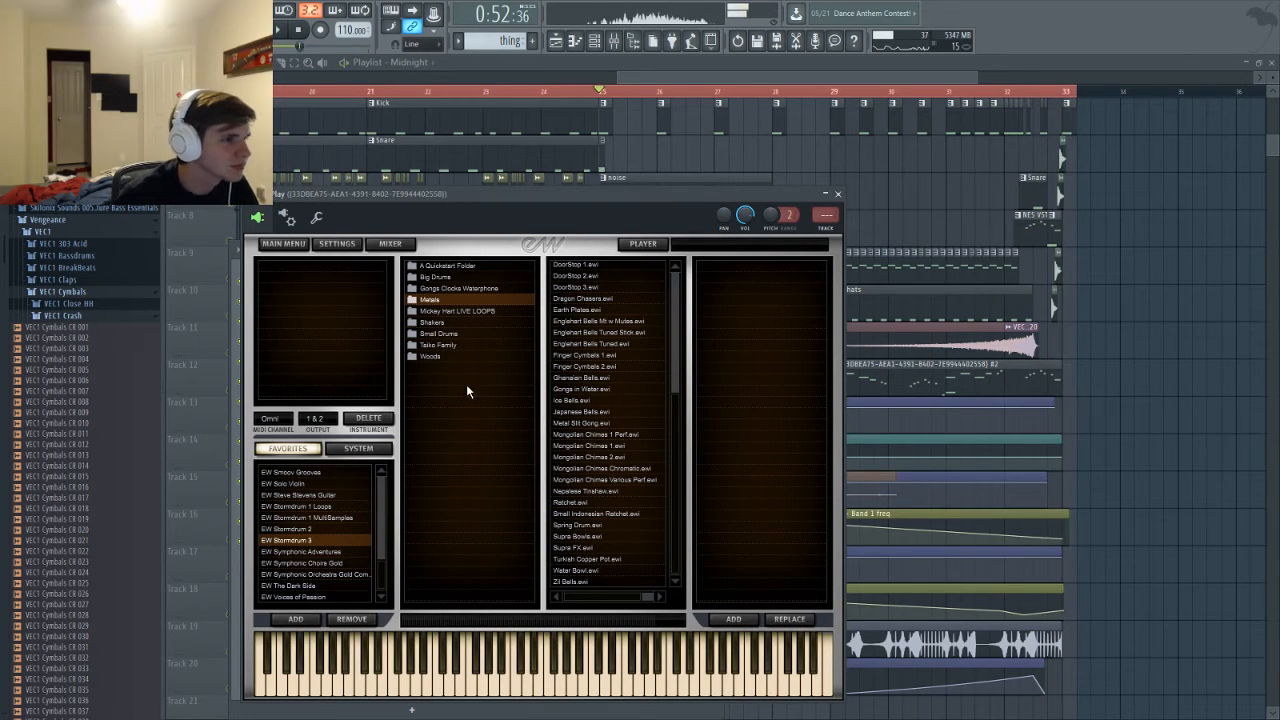
Browse the Metal Shop, Prepared Piano and Large Percussion folders of EW Stormdrum 1 MultiSamples
click(309, 519)
click(453, 296)
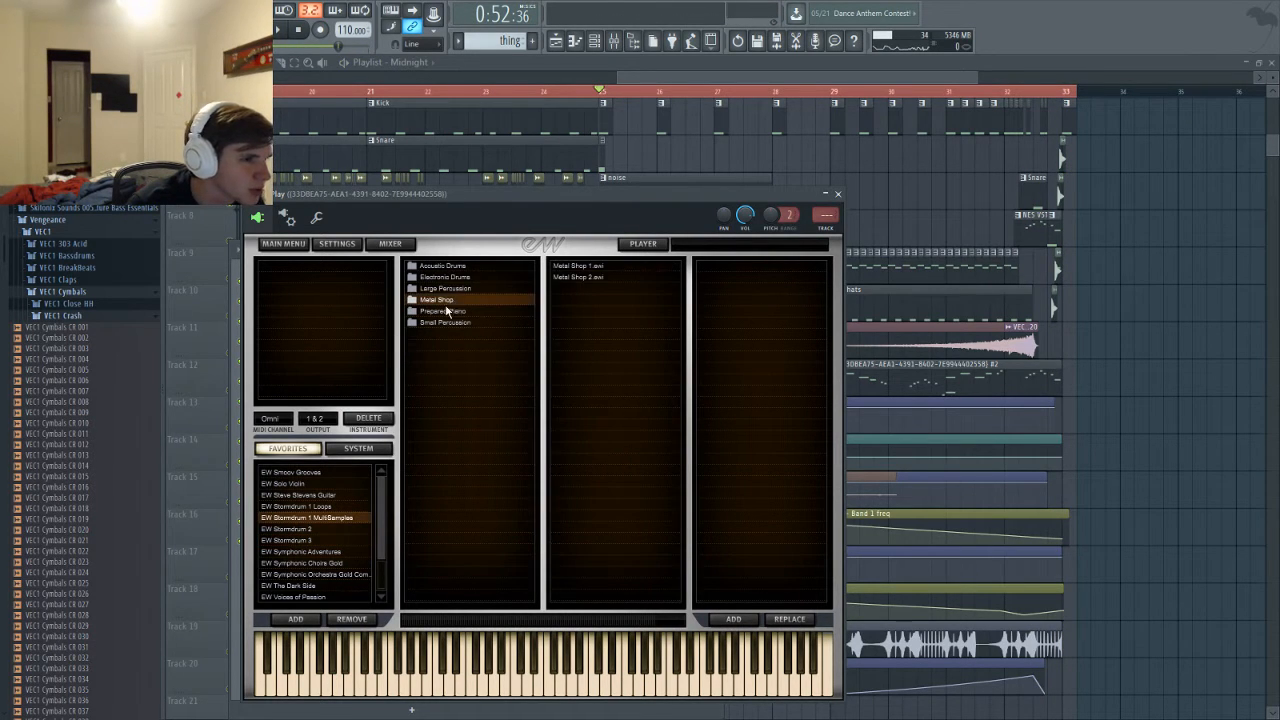
click(442, 312)
click(433, 288)
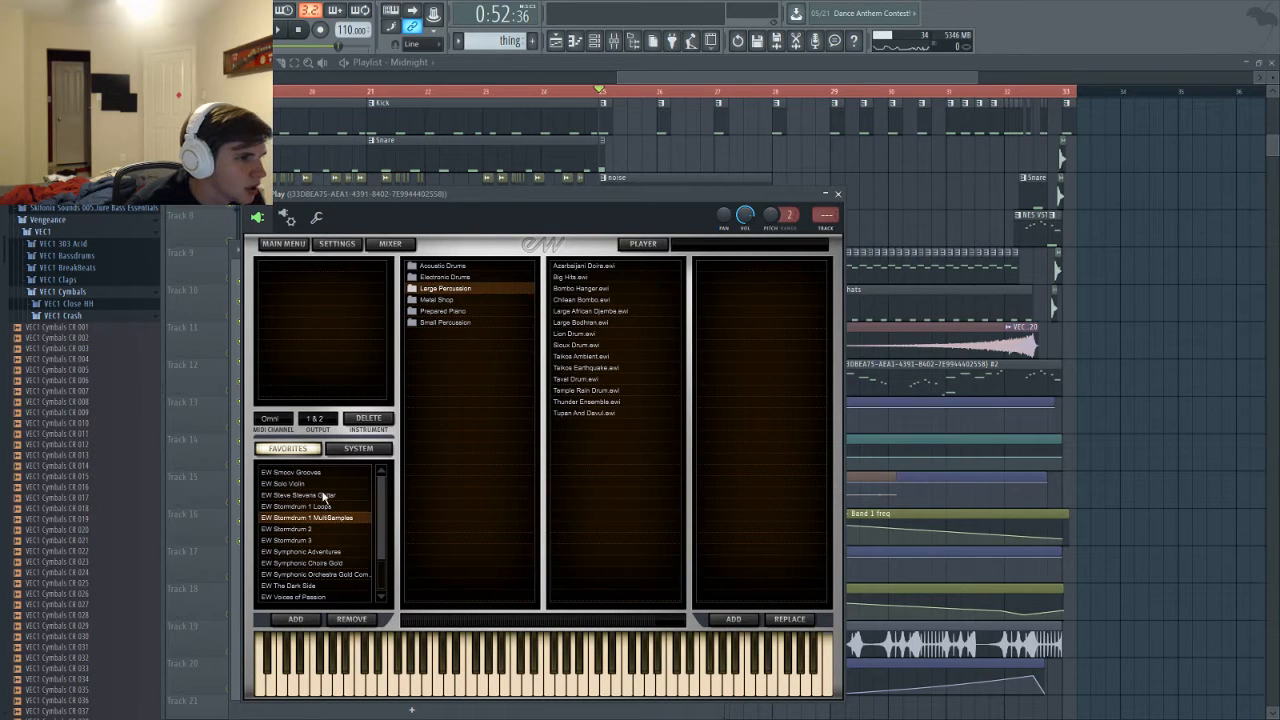
Load the Hang Drum instrument from the Ethnic Metals folder of EW Stormdrum 2 and look through the neighbouring instruments
click(287, 530)
click(444, 300)
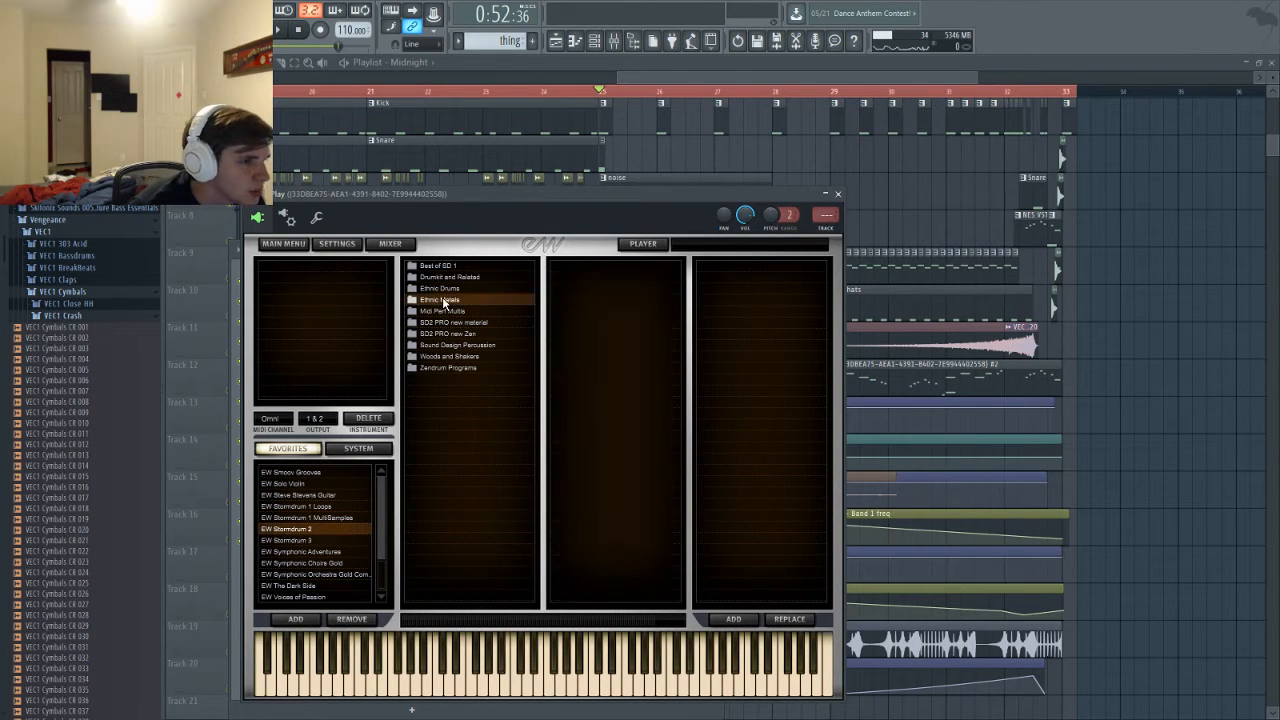
click(579, 459)
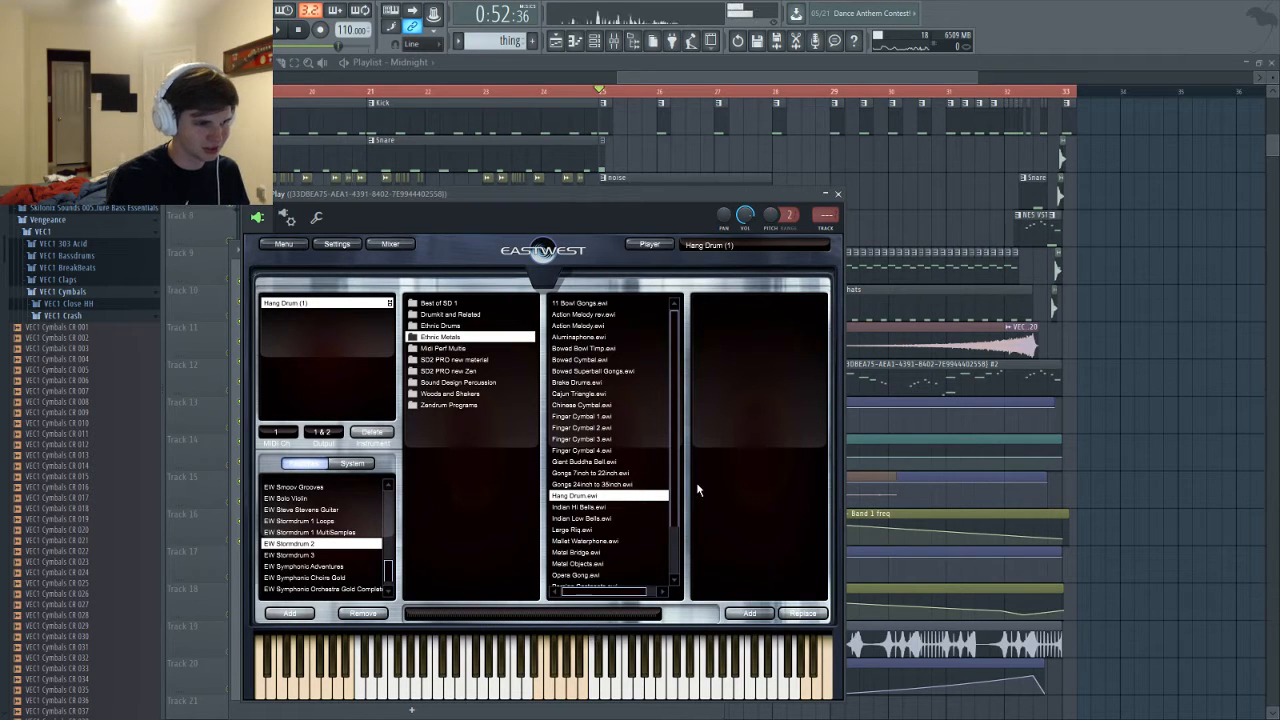
scroll(634, 505, down, 2)
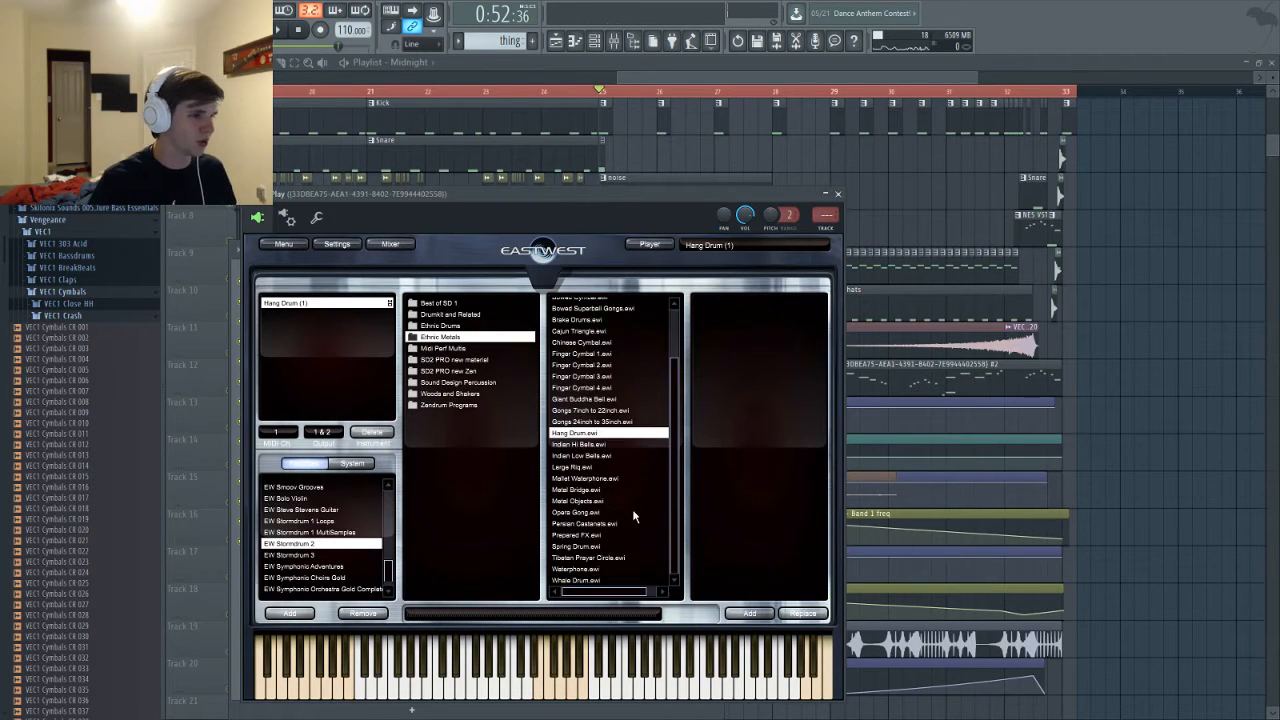
scroll(634, 517, up, 2)
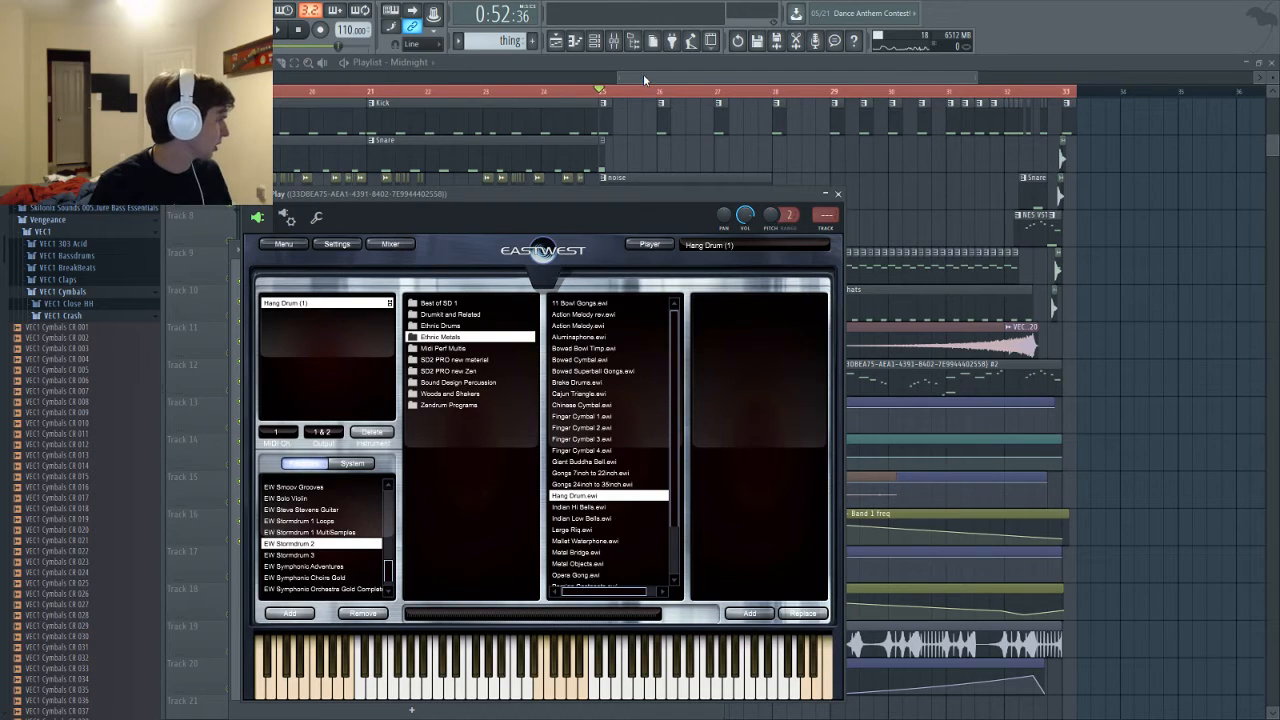
Look over bars 21 to 33 in the playlist and play the breakdown from bar 25
drag(643, 74, 653, 74)
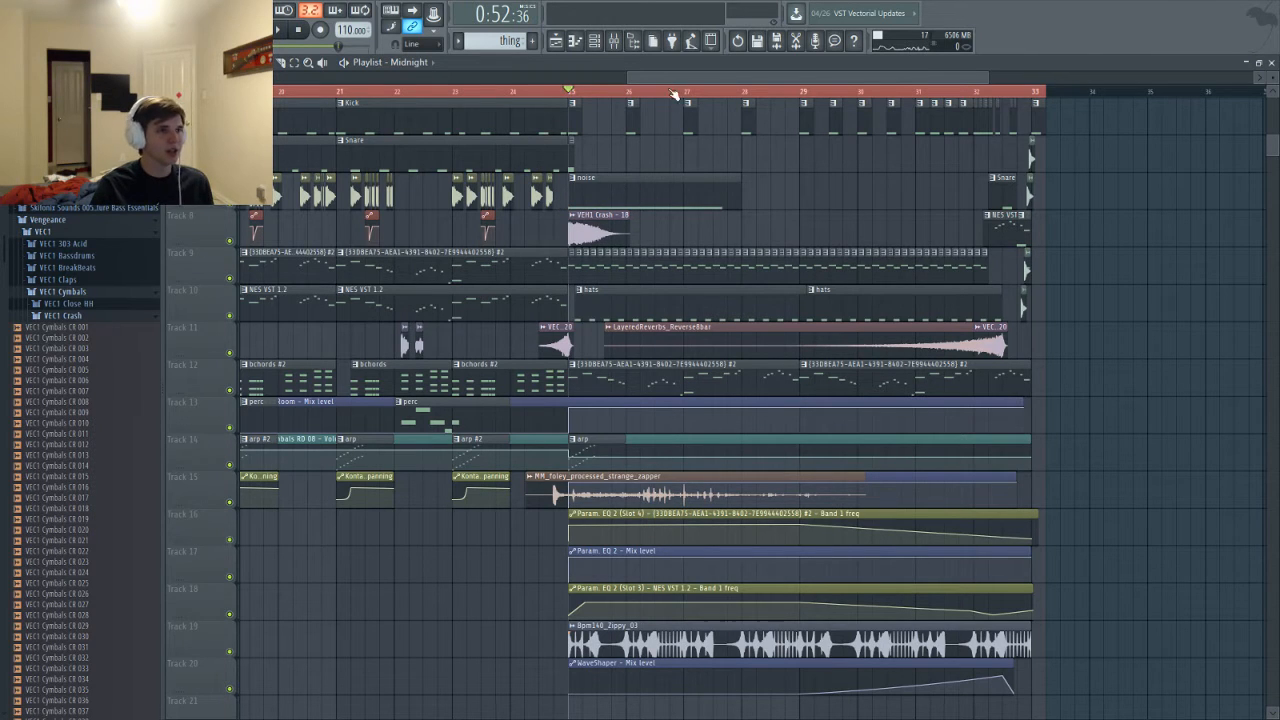
scroll(655, 320, up, 3)
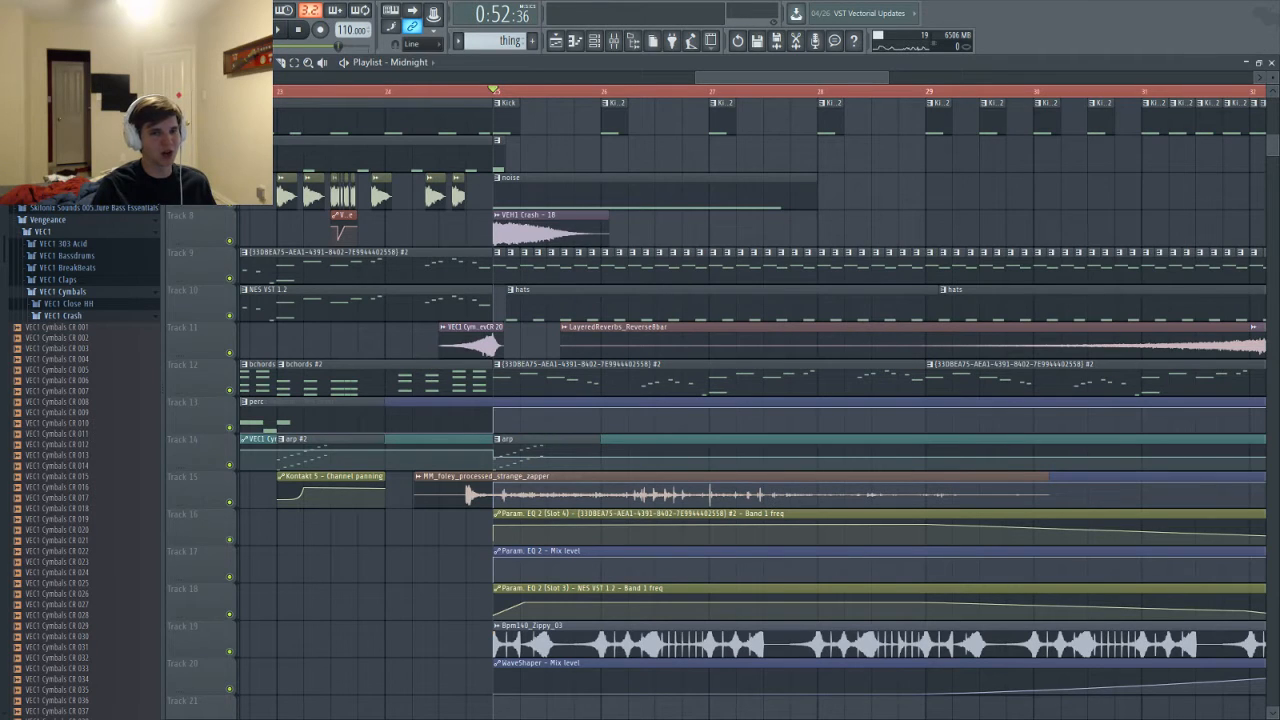
mouse_move(913, 459)
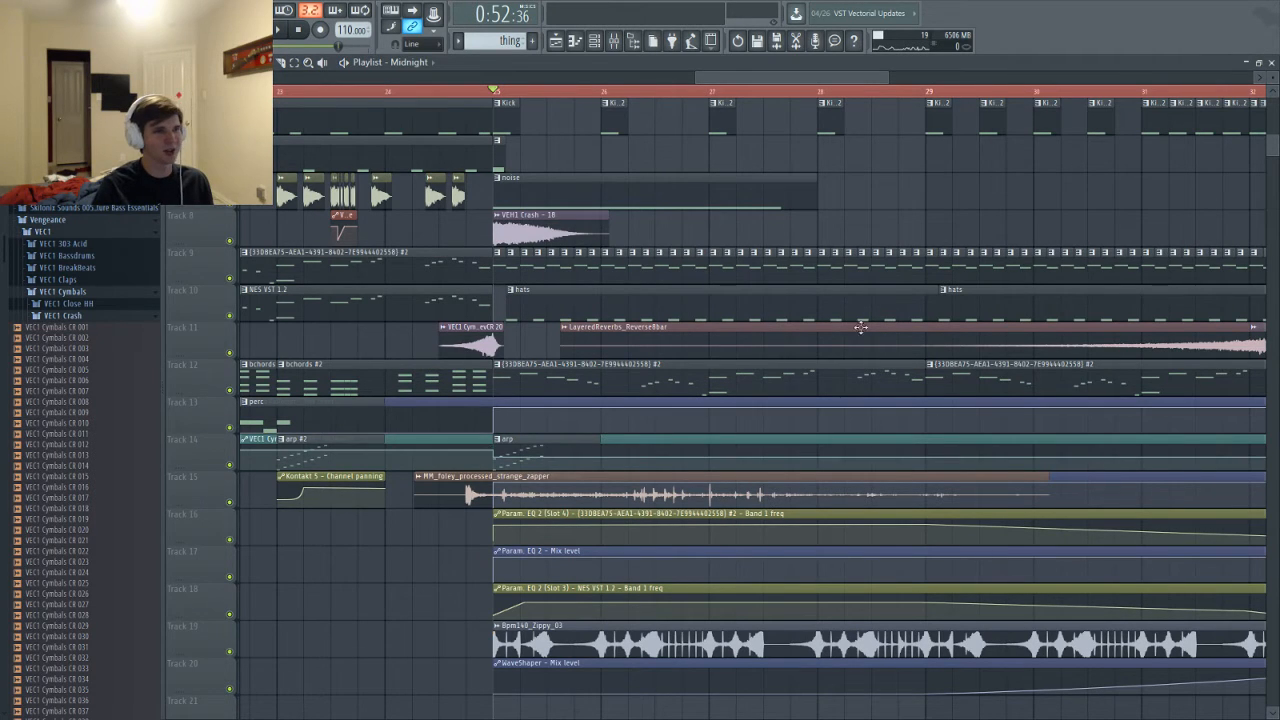
drag(845, 80, 858, 84)
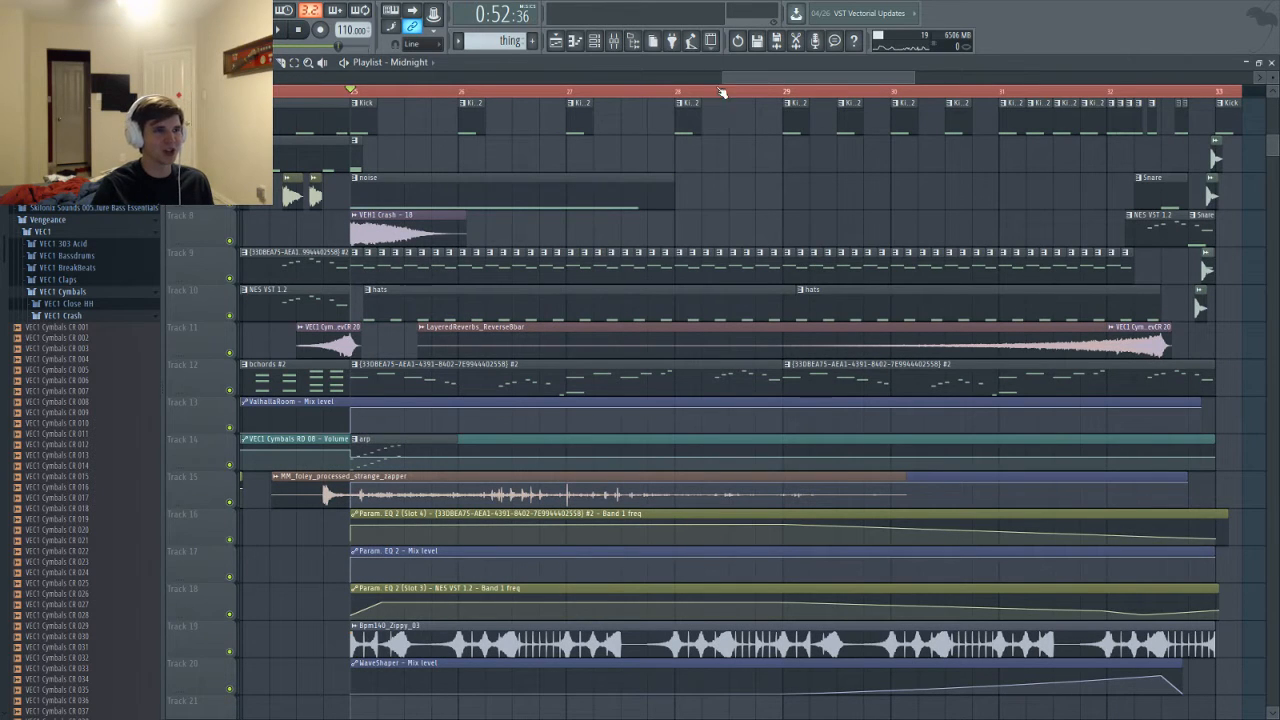
drag(721, 76, 705, 76)
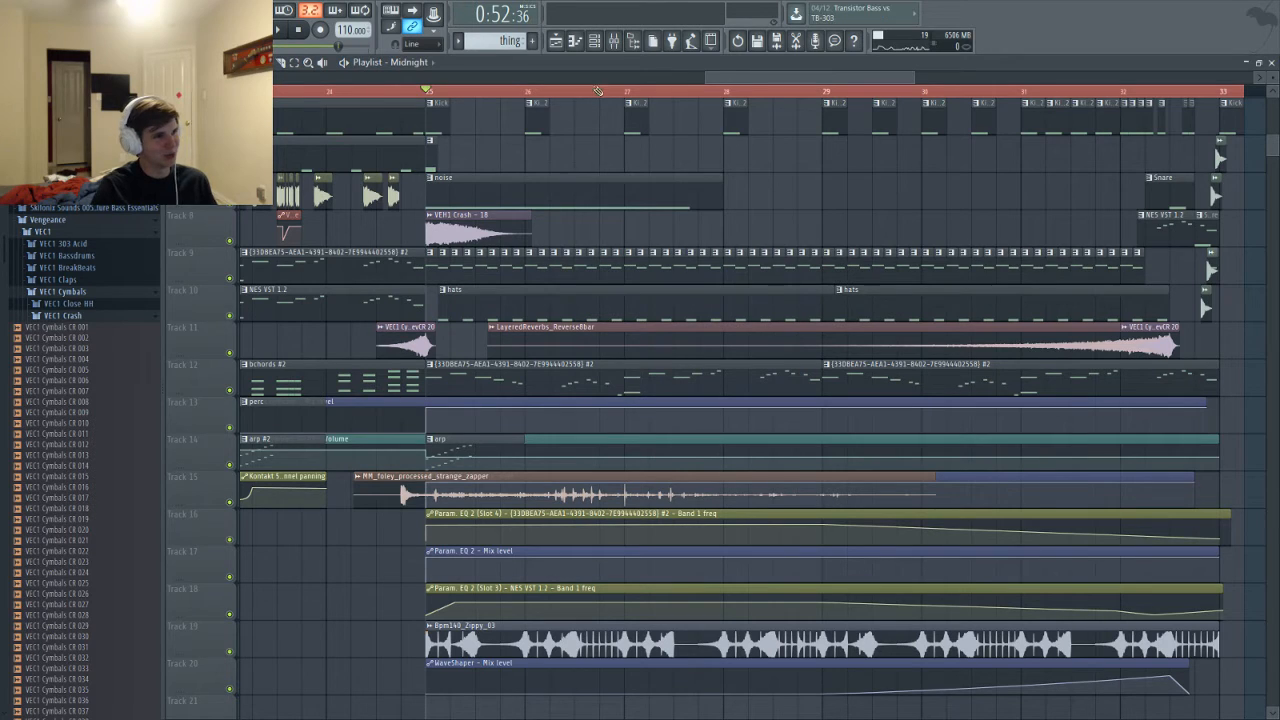
drag(705, 76, 640, 76)
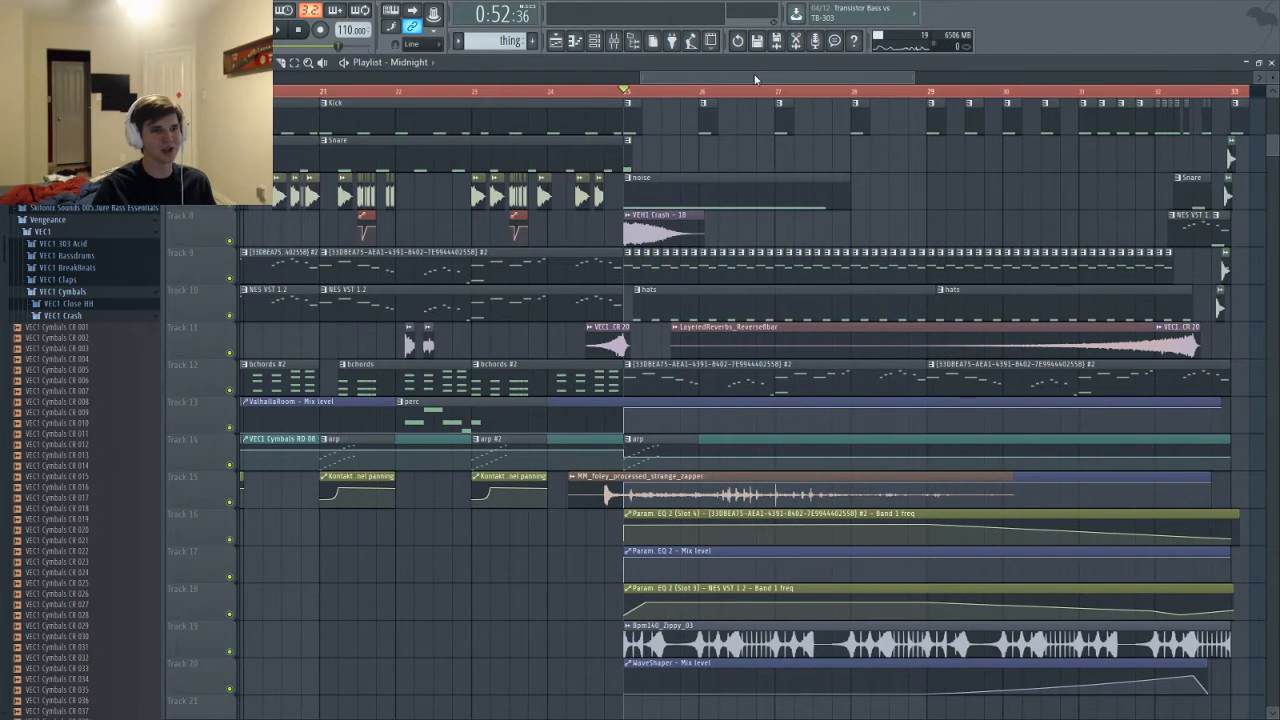
scroll(755, 79, right, 4)
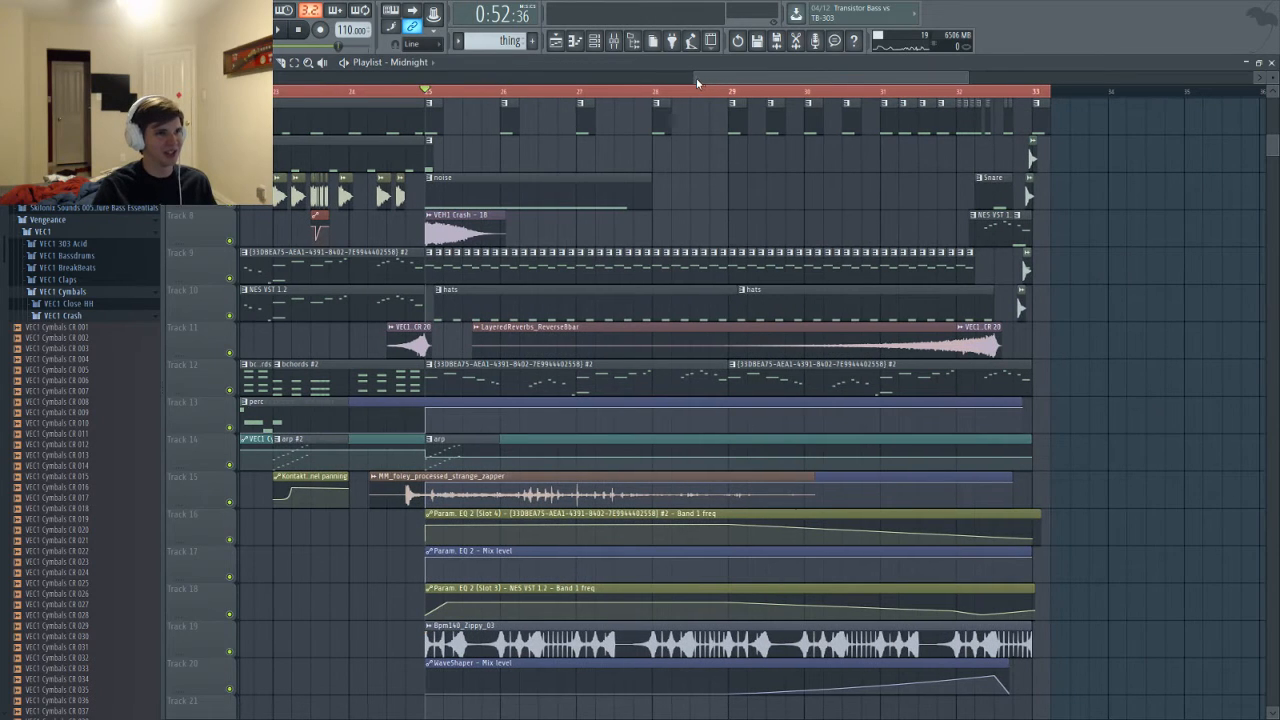
drag(690, 78, 646, 90)
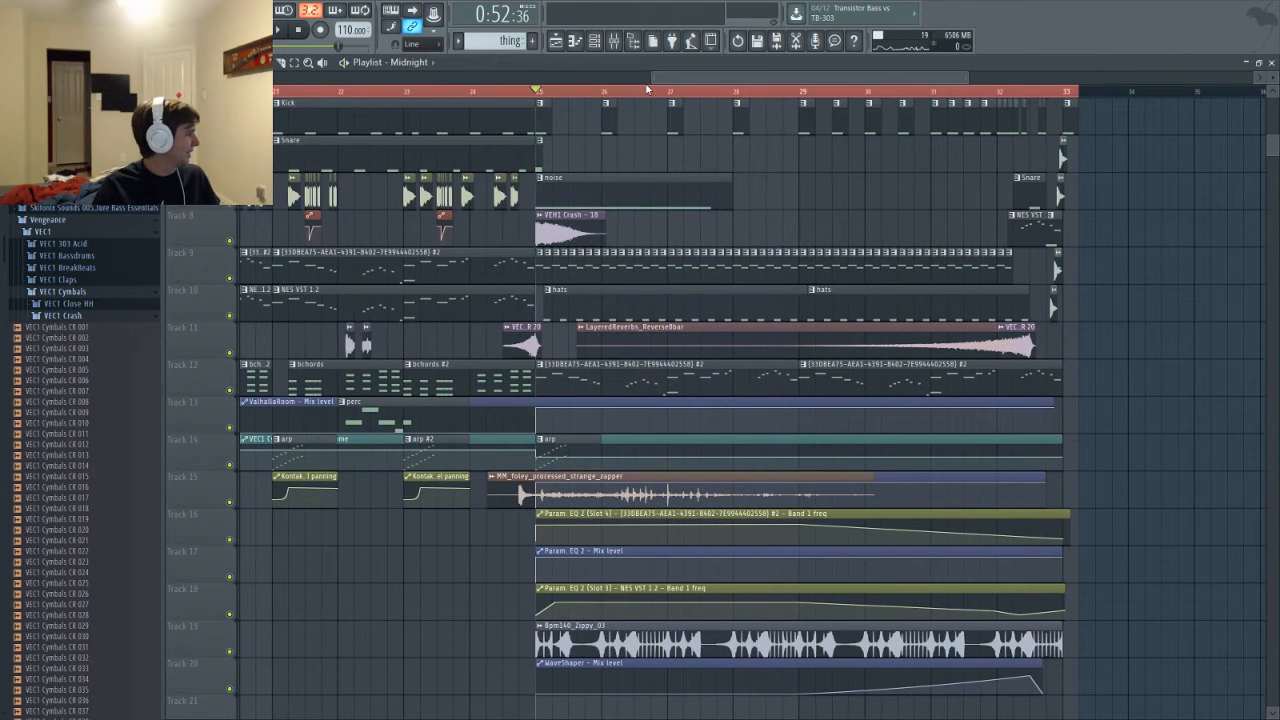
key(space)
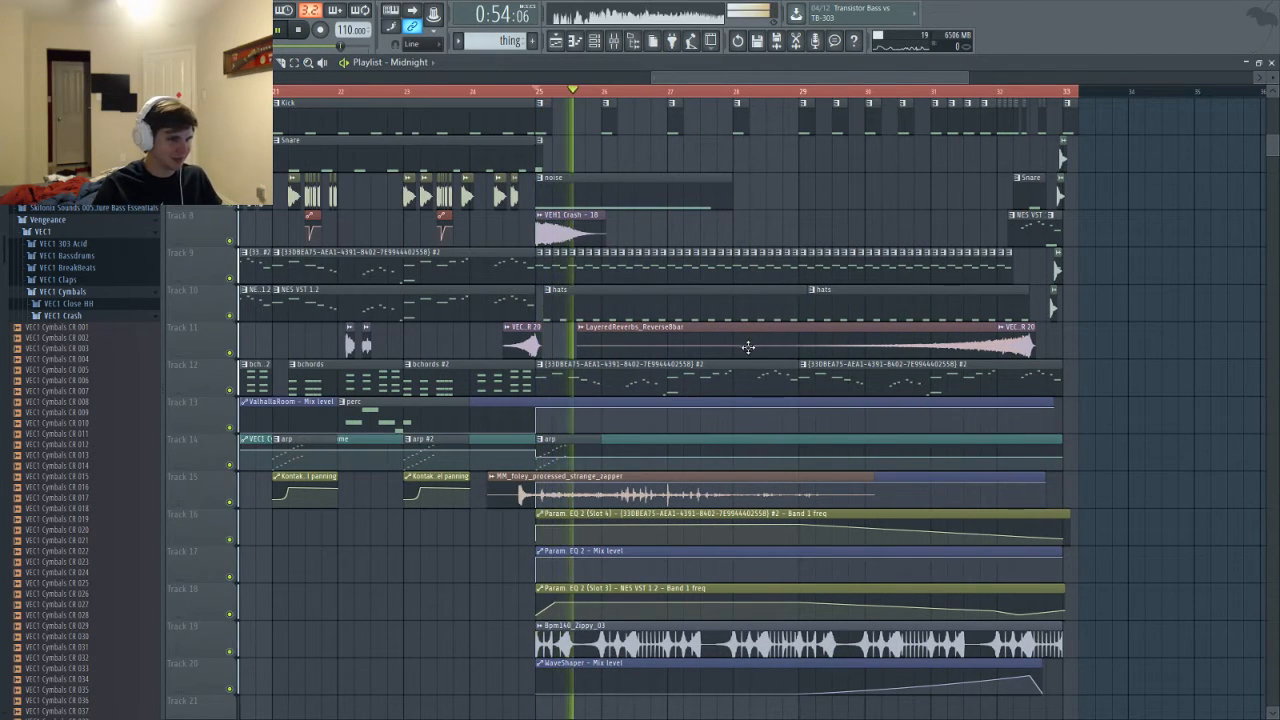
scroll(748, 347, up, 2)
scroll(775, 99, up, 3)
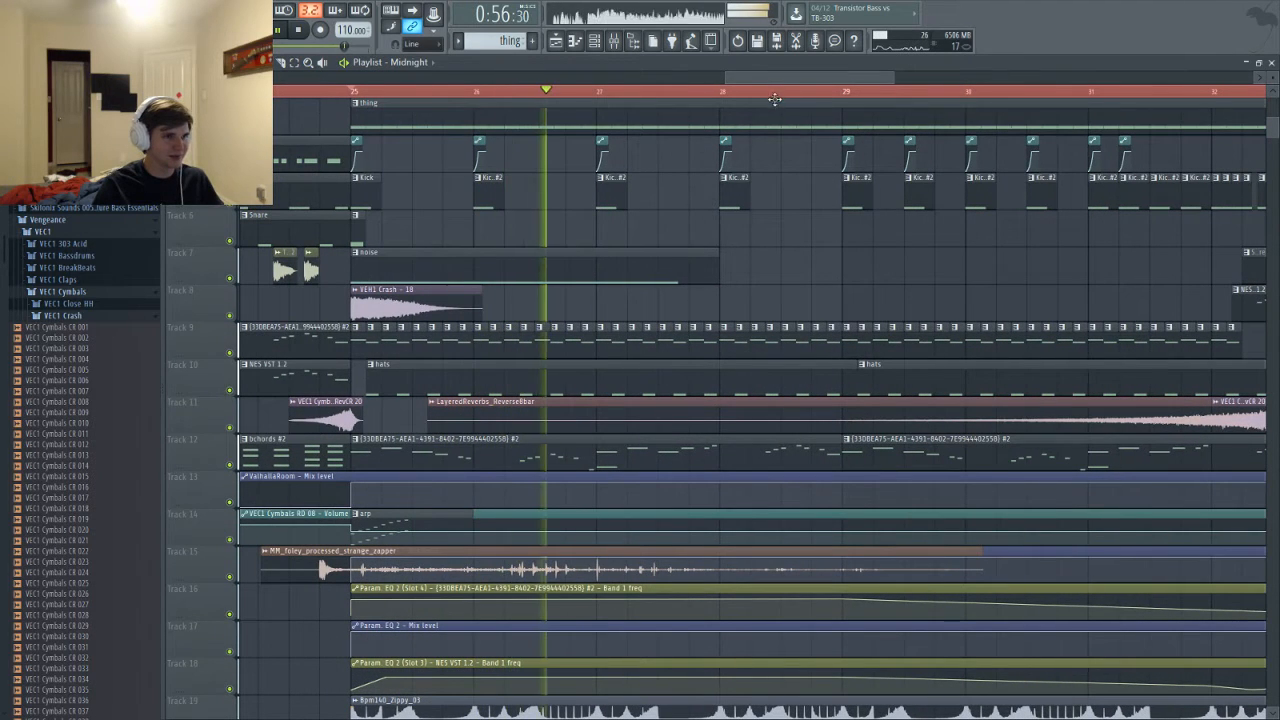
key(F6)
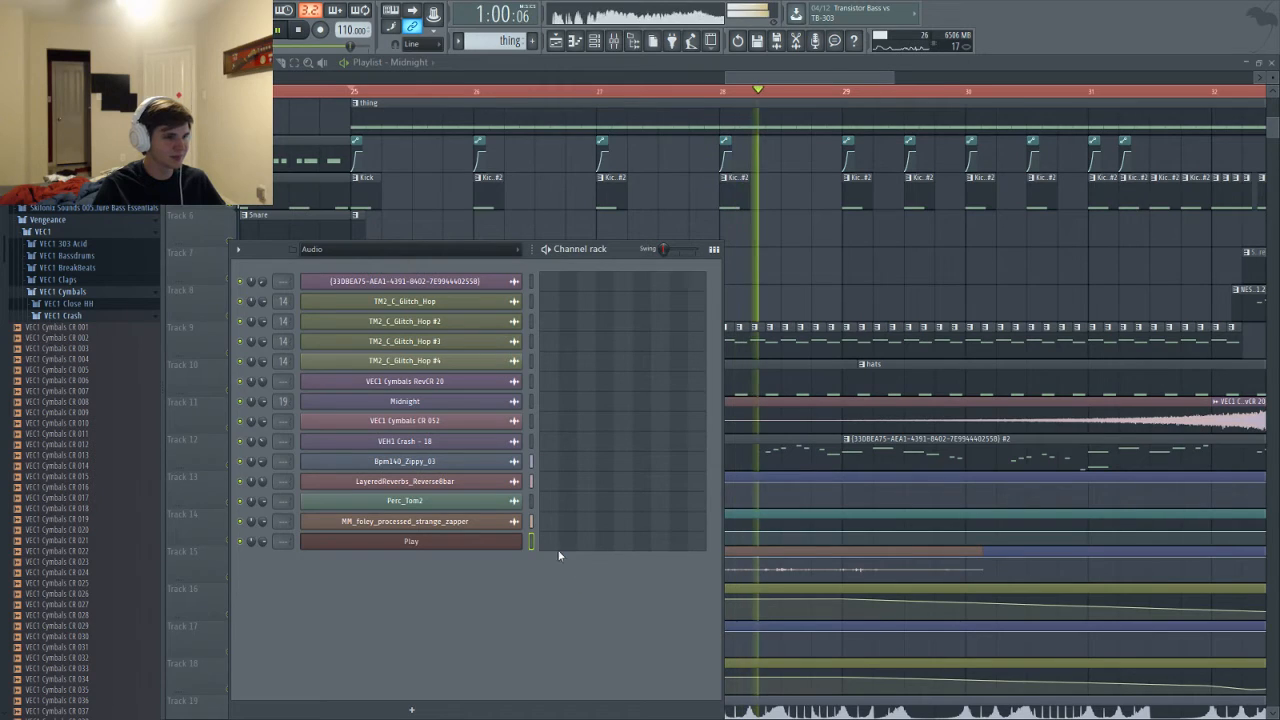
key(space)
key(F7)
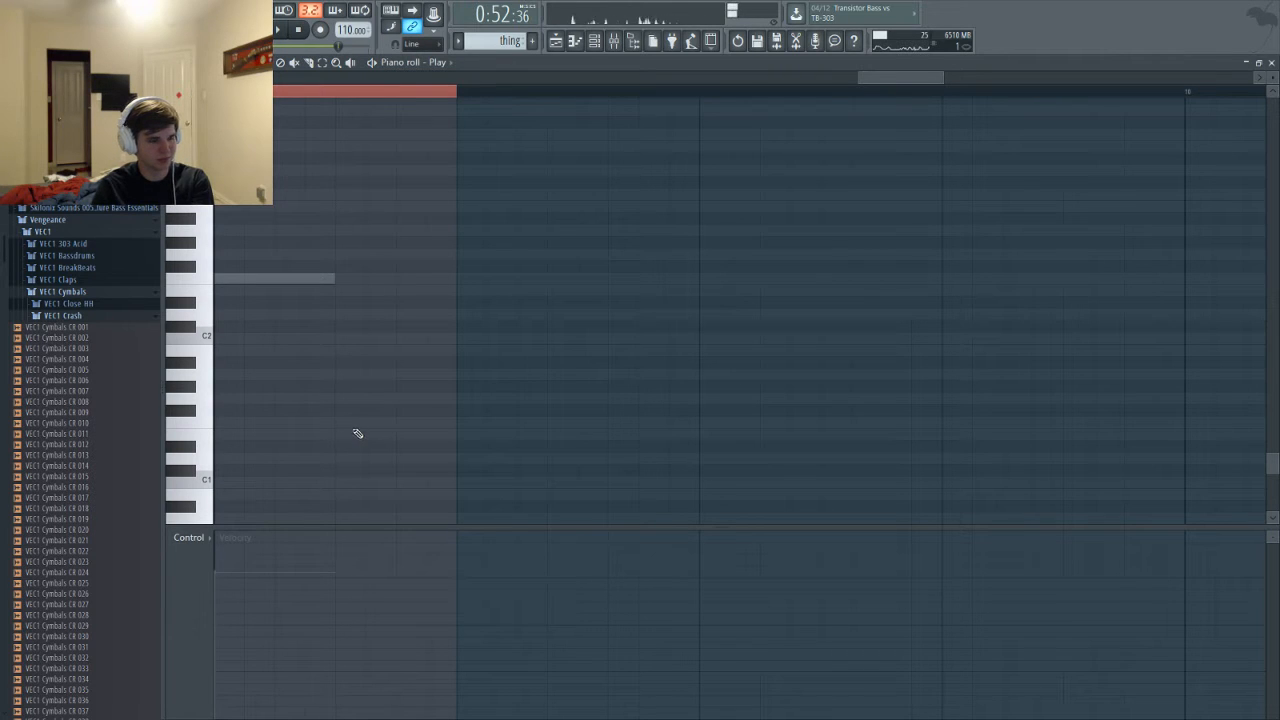
click(225, 279)
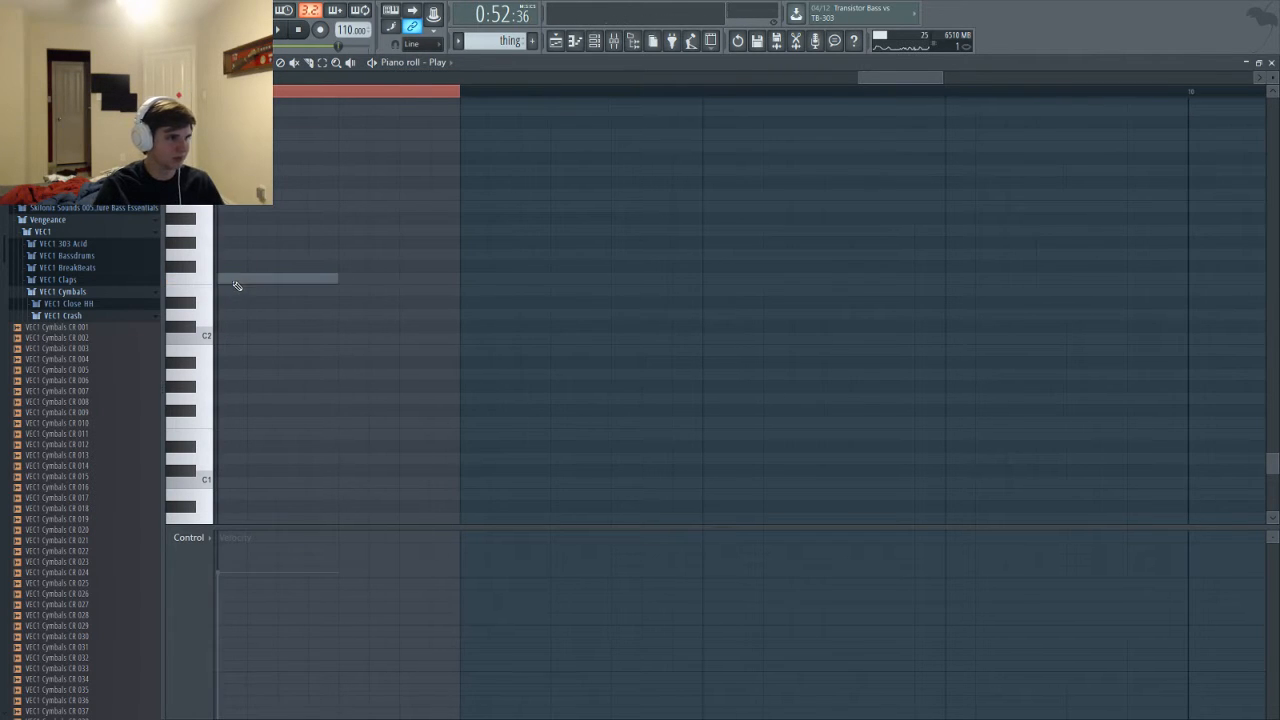
scroll(255, 340, down, 3)
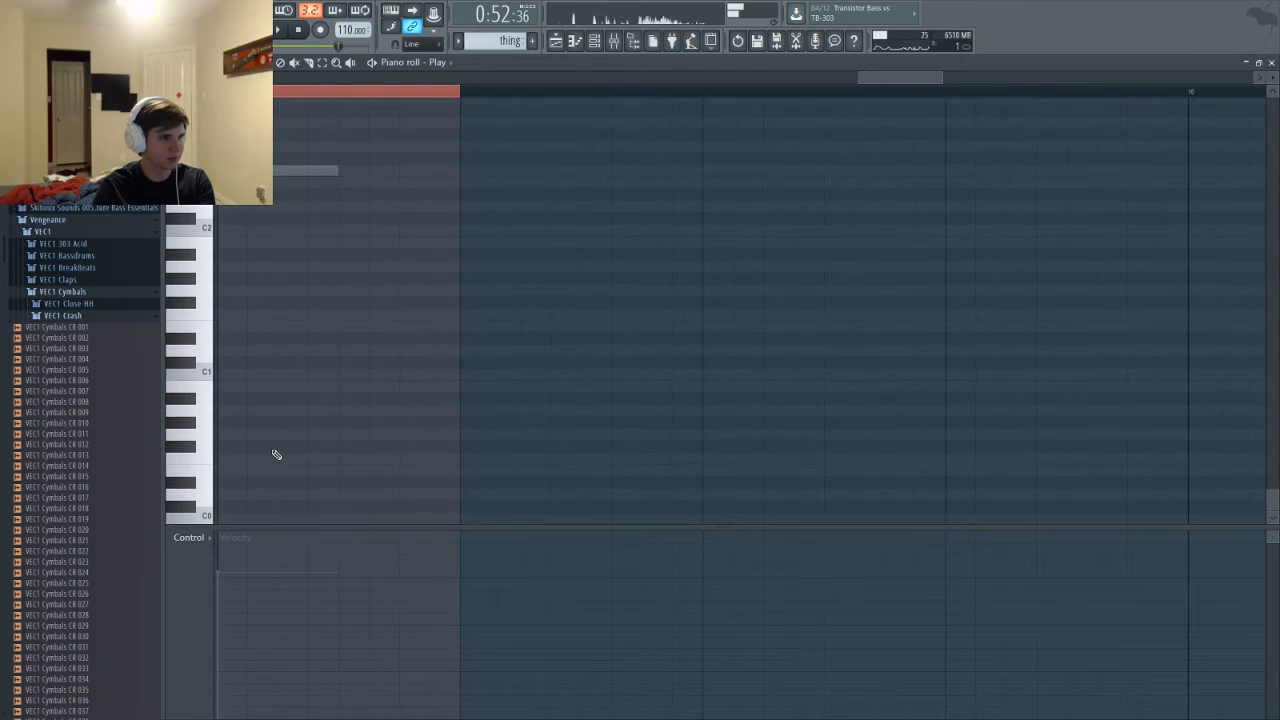
scroll(276, 455, up, 14)
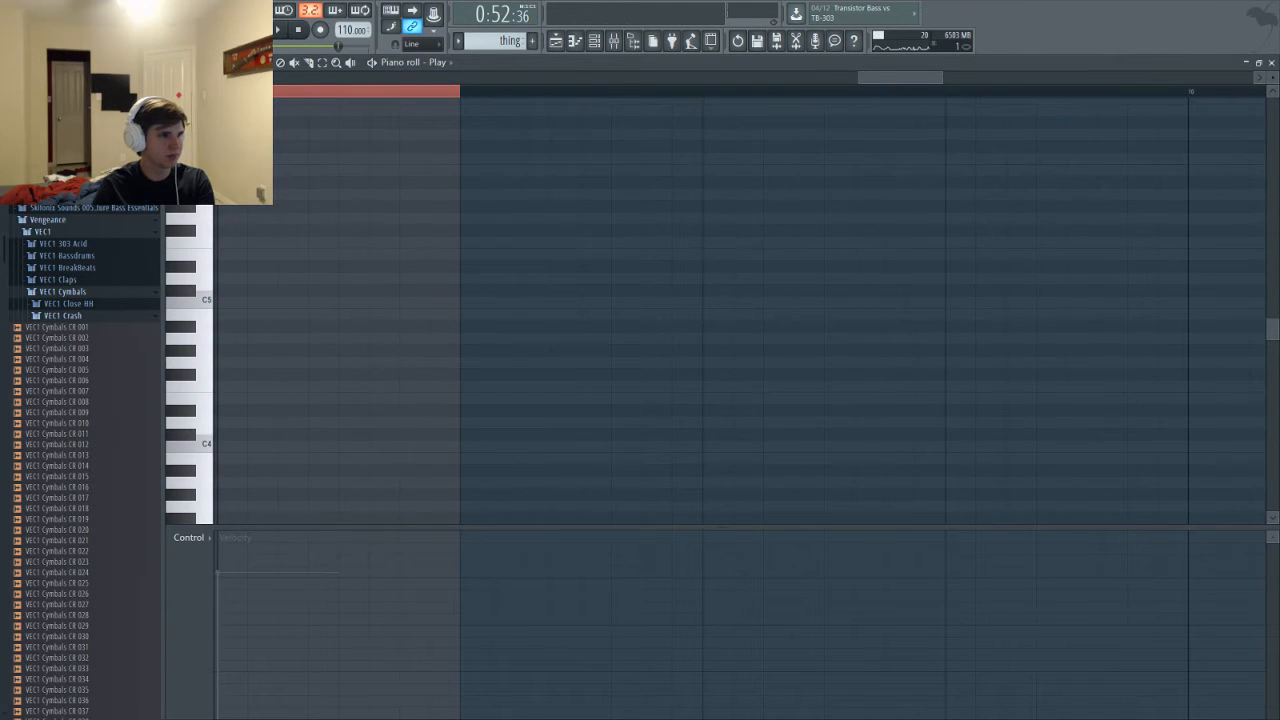
click(228, 158)
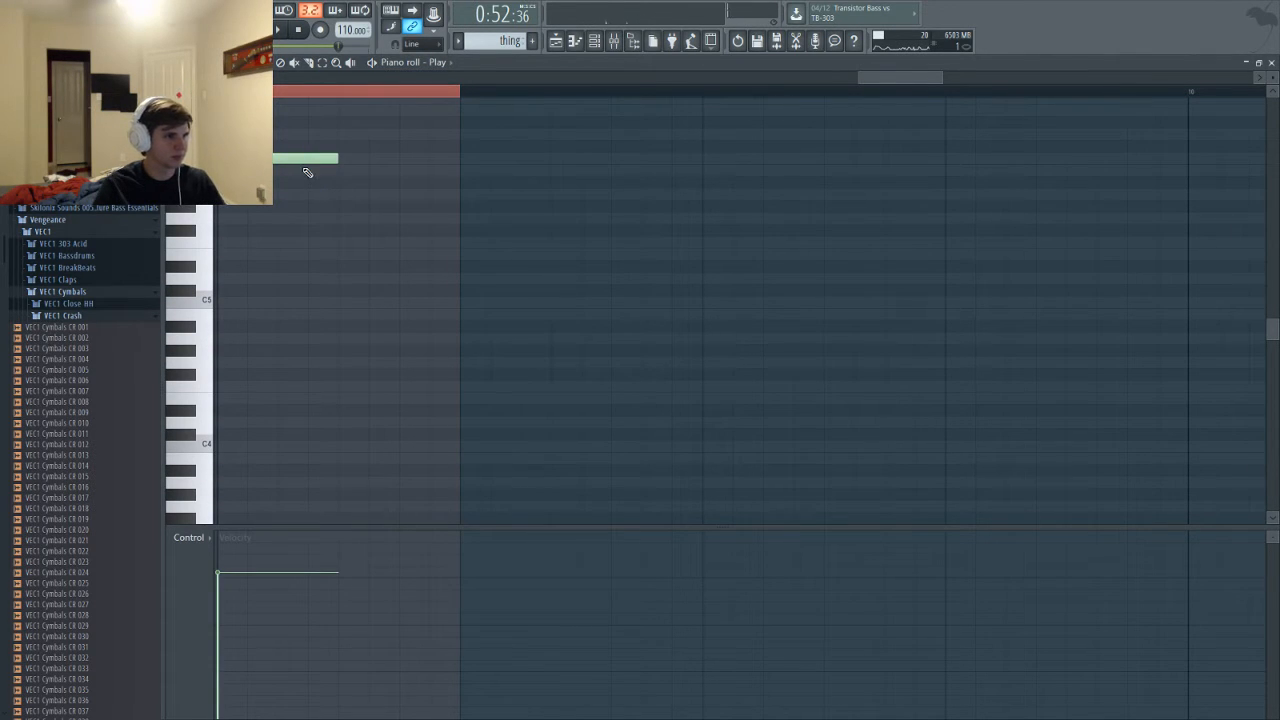
key(F6)
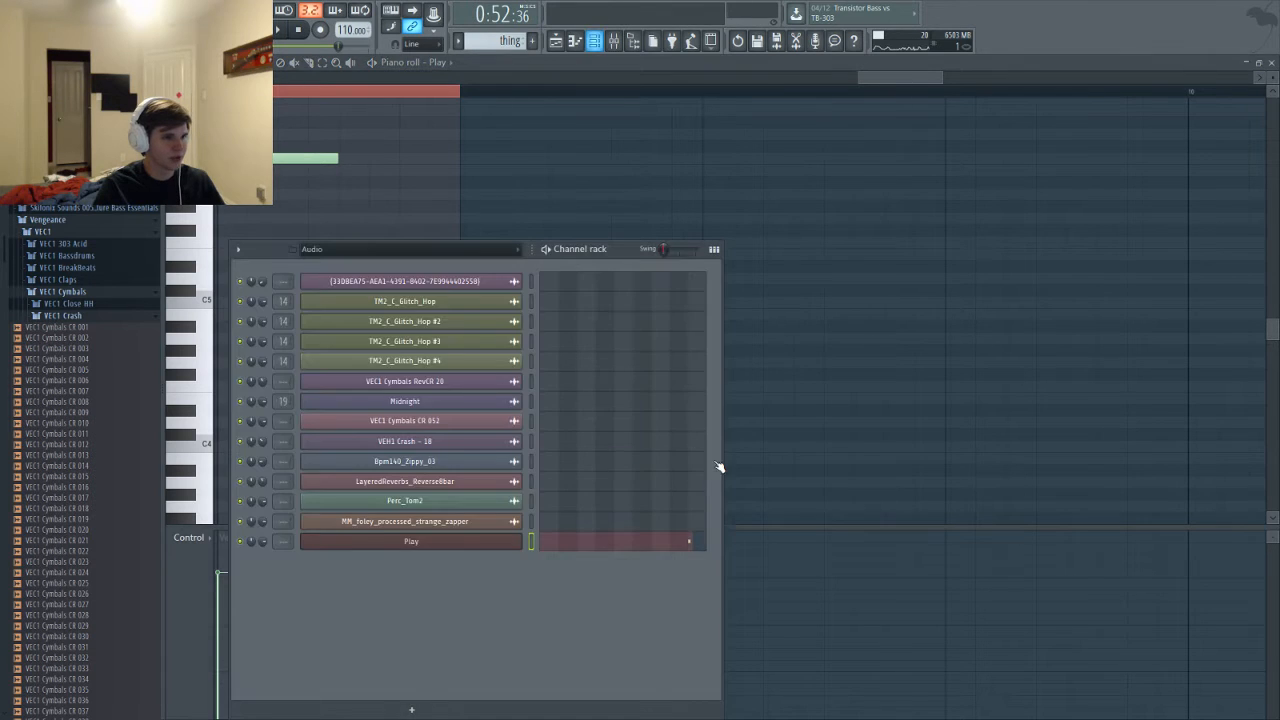
key(F5)
key(ctrl+z)
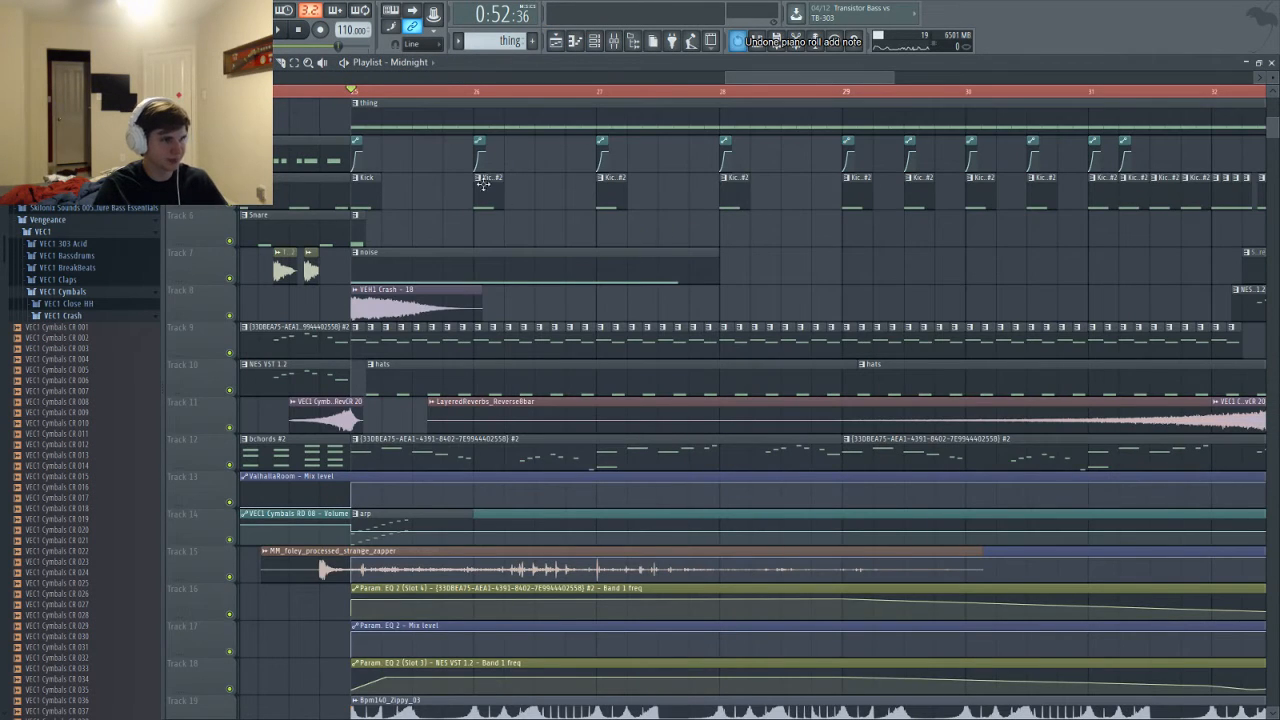
Create a new empty pattern and place it at bar 25 on Track 21 of the playlist
scroll(663, 228, up, 2)
key(F6)
key(F6)
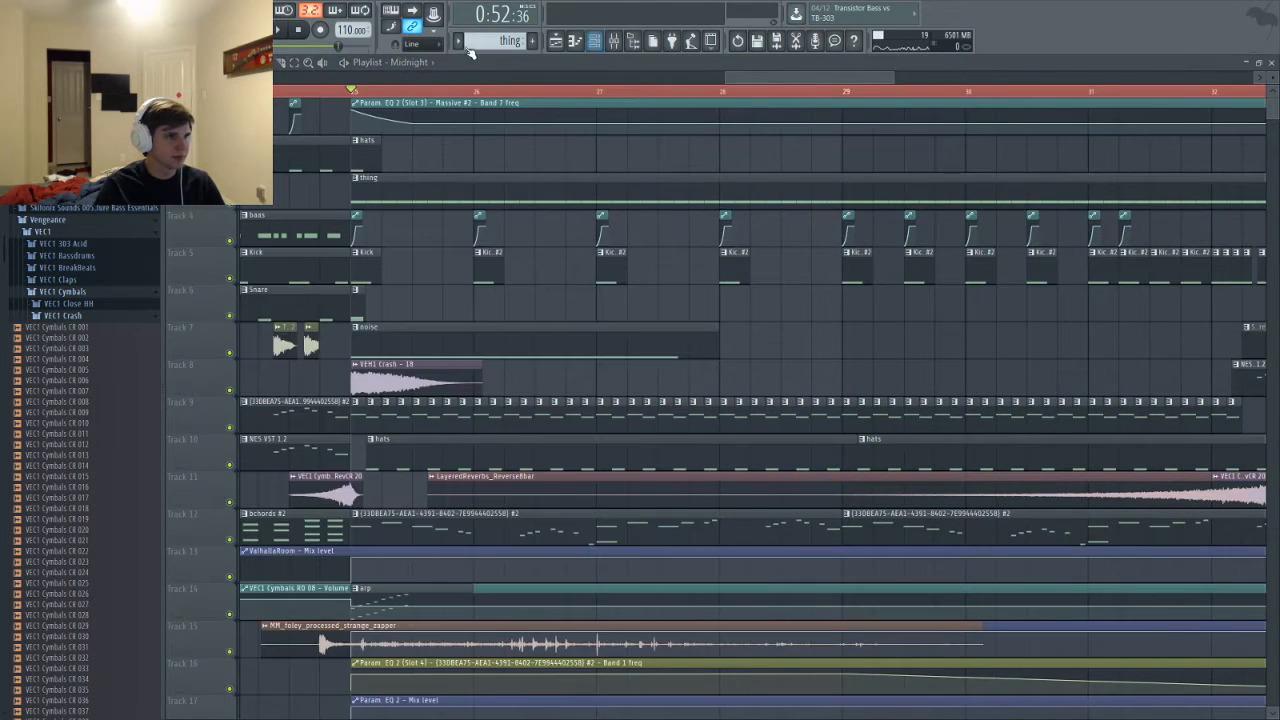
click(533, 40)
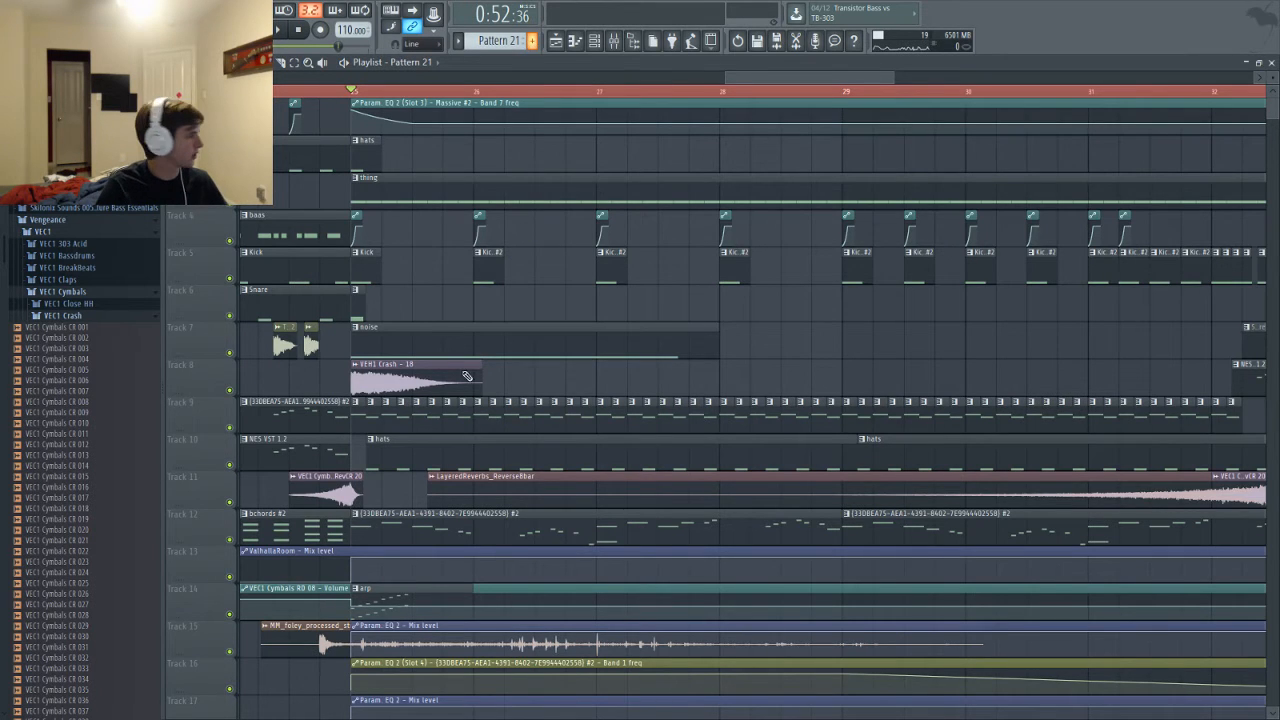
scroll(431, 638, down, 8)
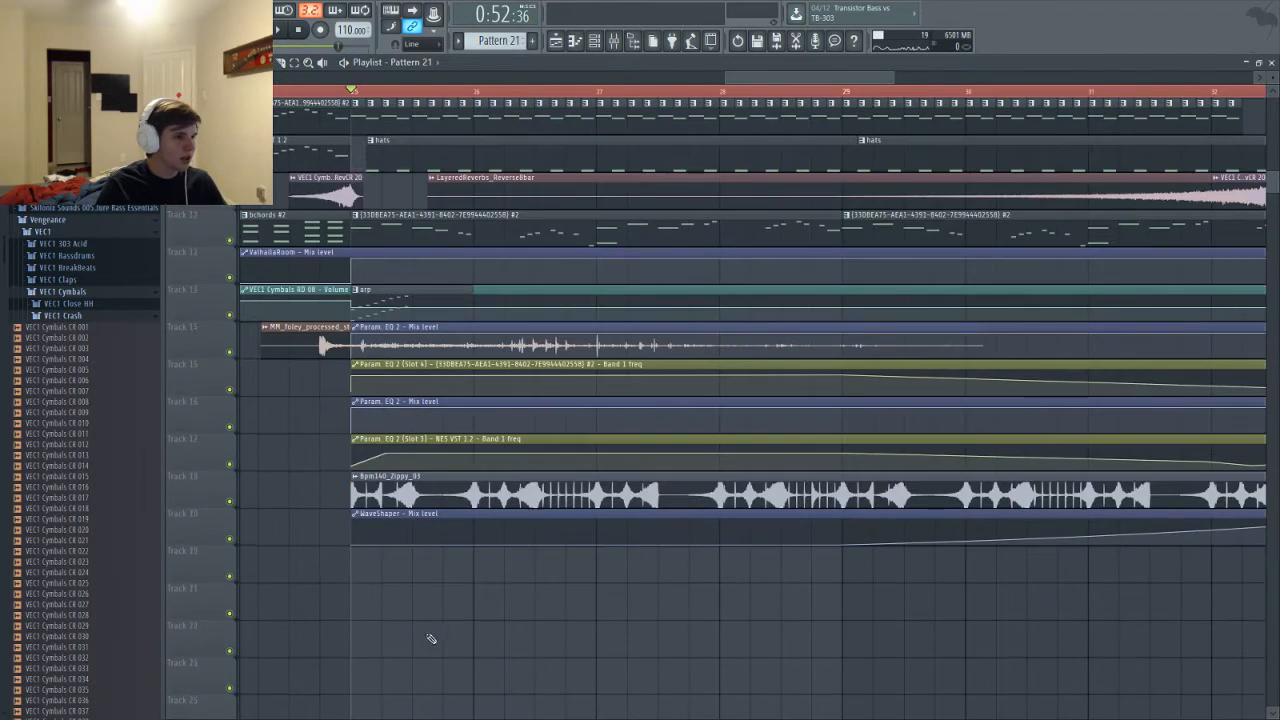
click(368, 566)
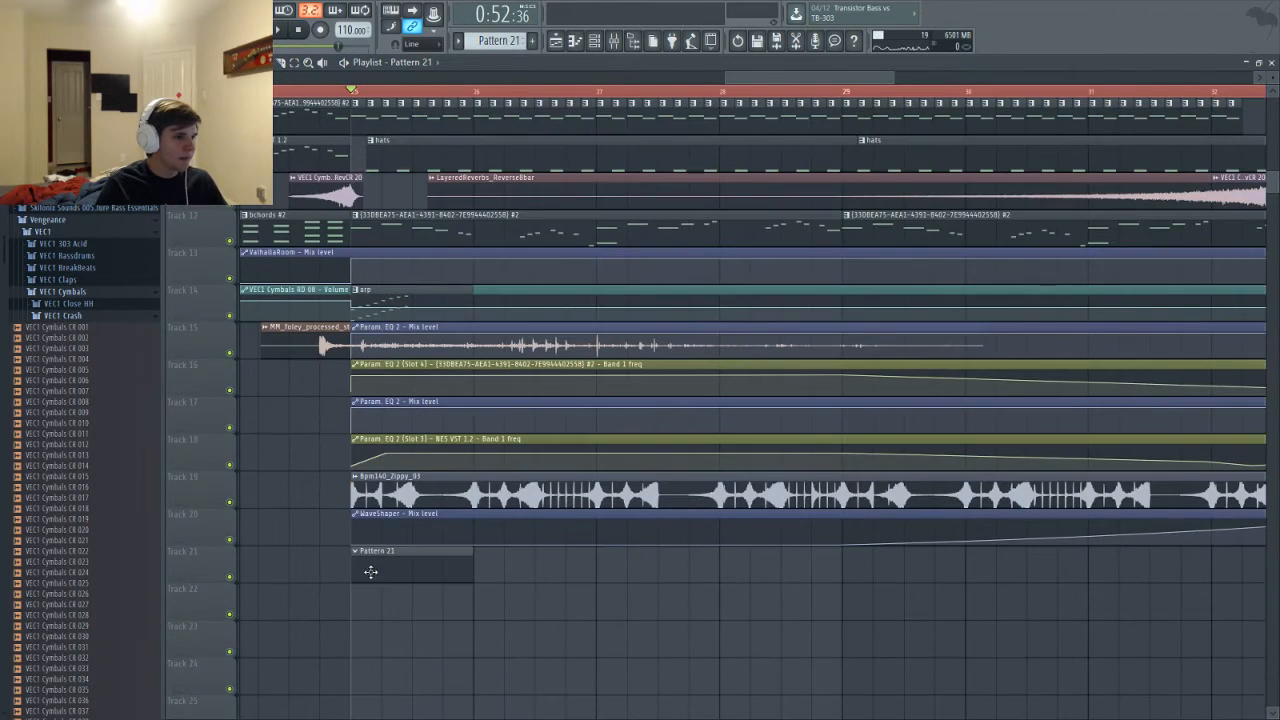
Add a C5 note for the Play channel at the start of Pattern 21 and raise its velocity to maximum during playback
key(F6)
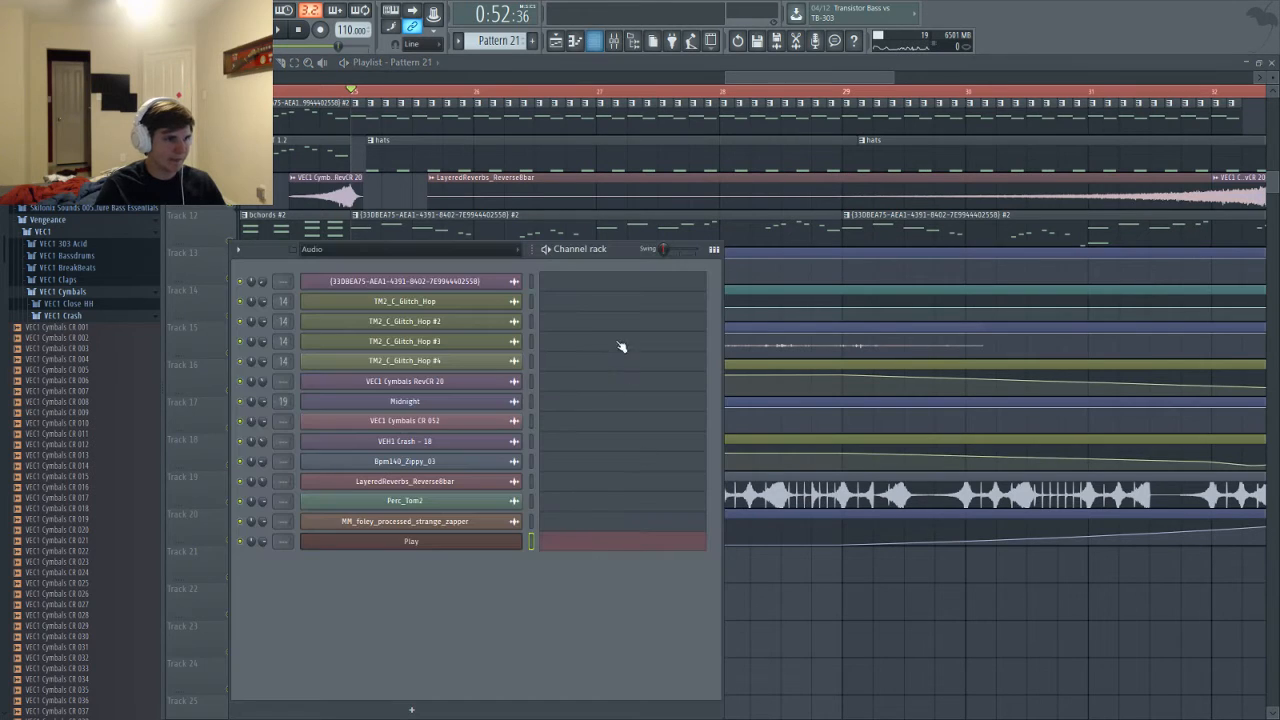
key(F7)
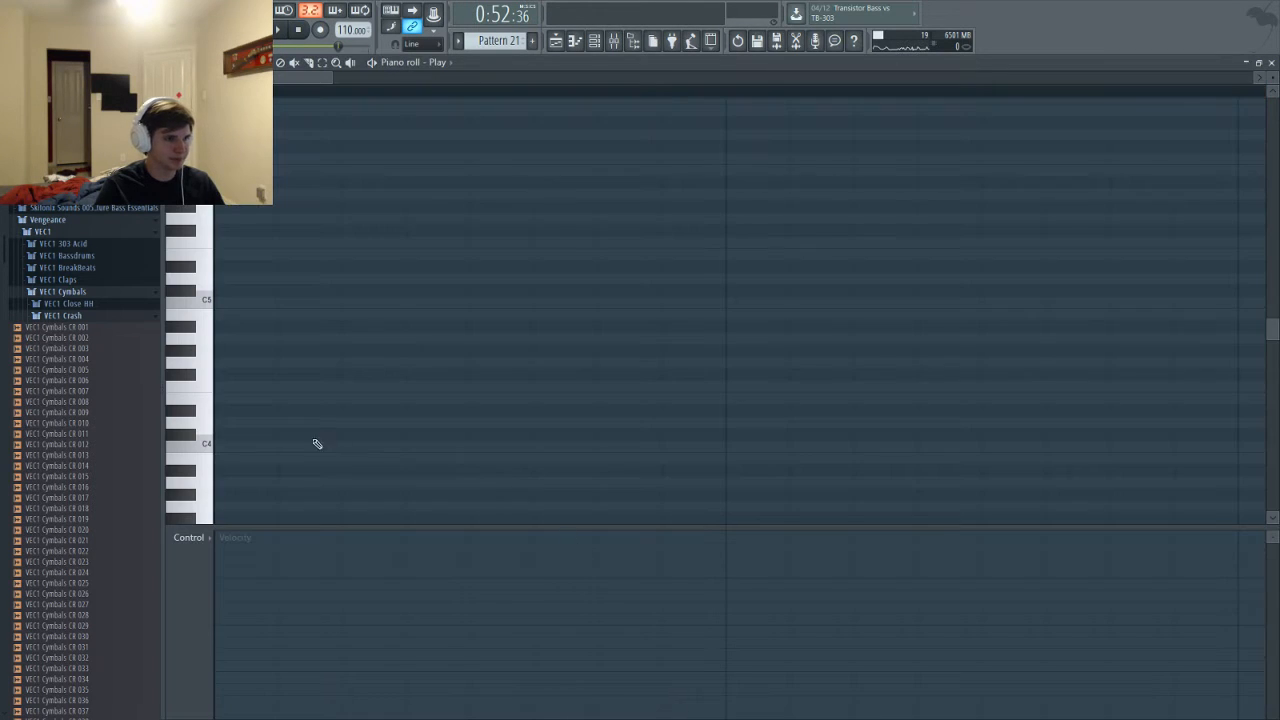
click(222, 302)
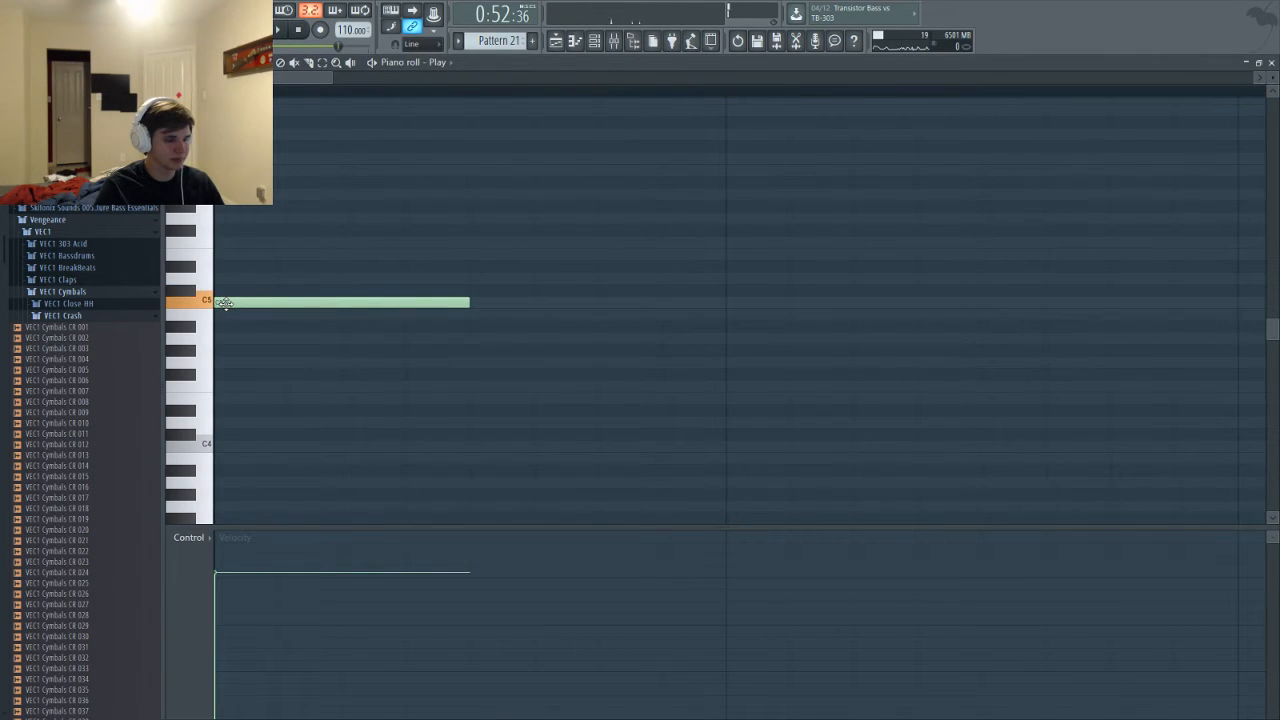
key(F5)
key(space)
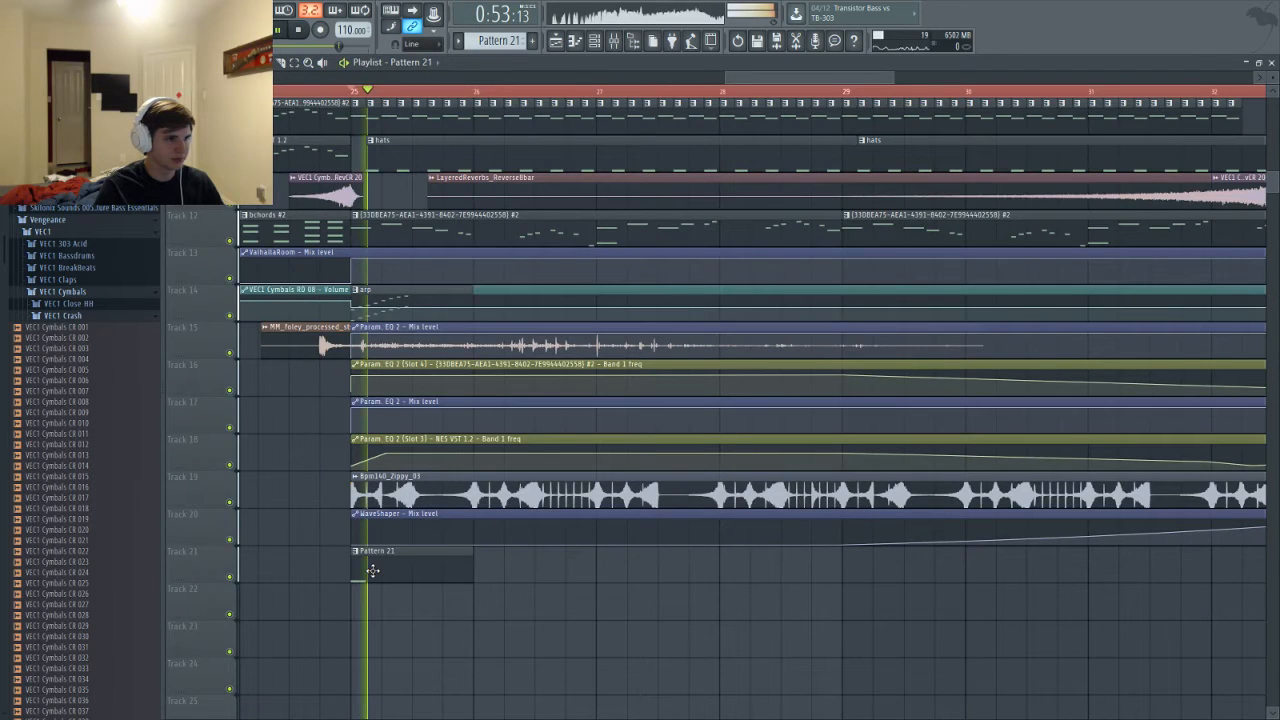
key(F7)
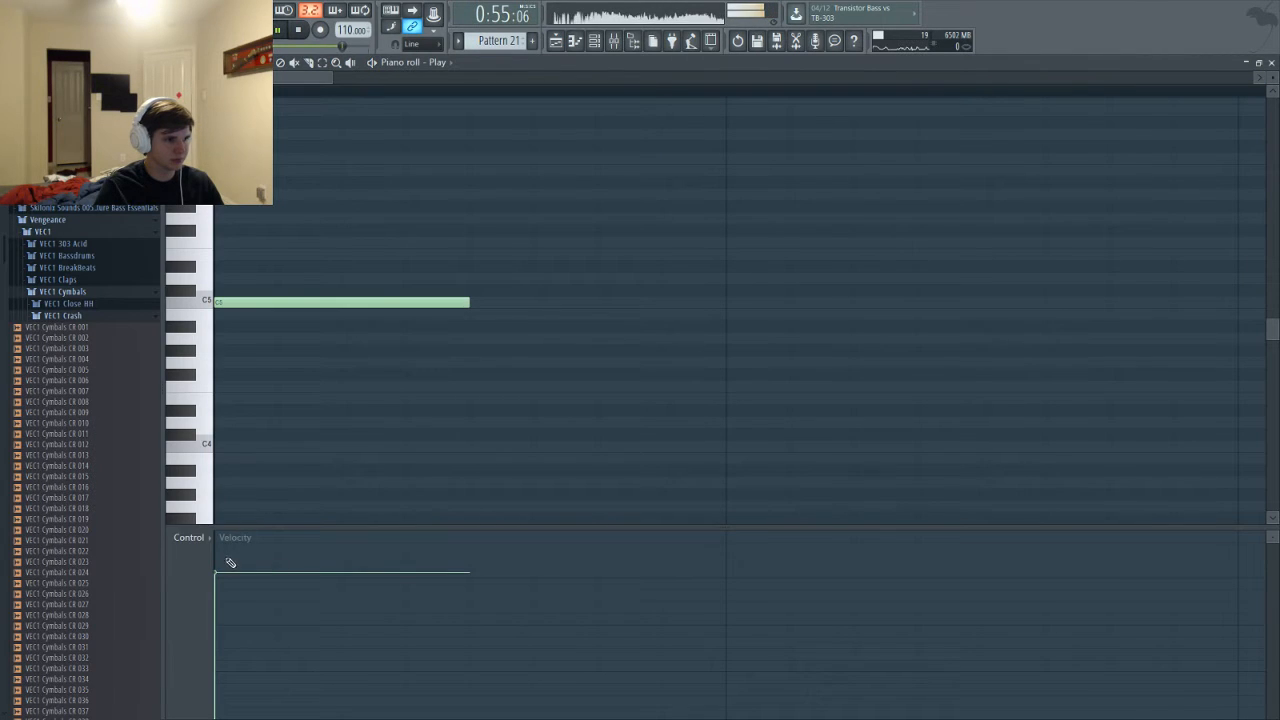
drag(228, 563, 220, 506)
Assign the Play channel to a free mixer track and raise that track's volume fader
key(F6)
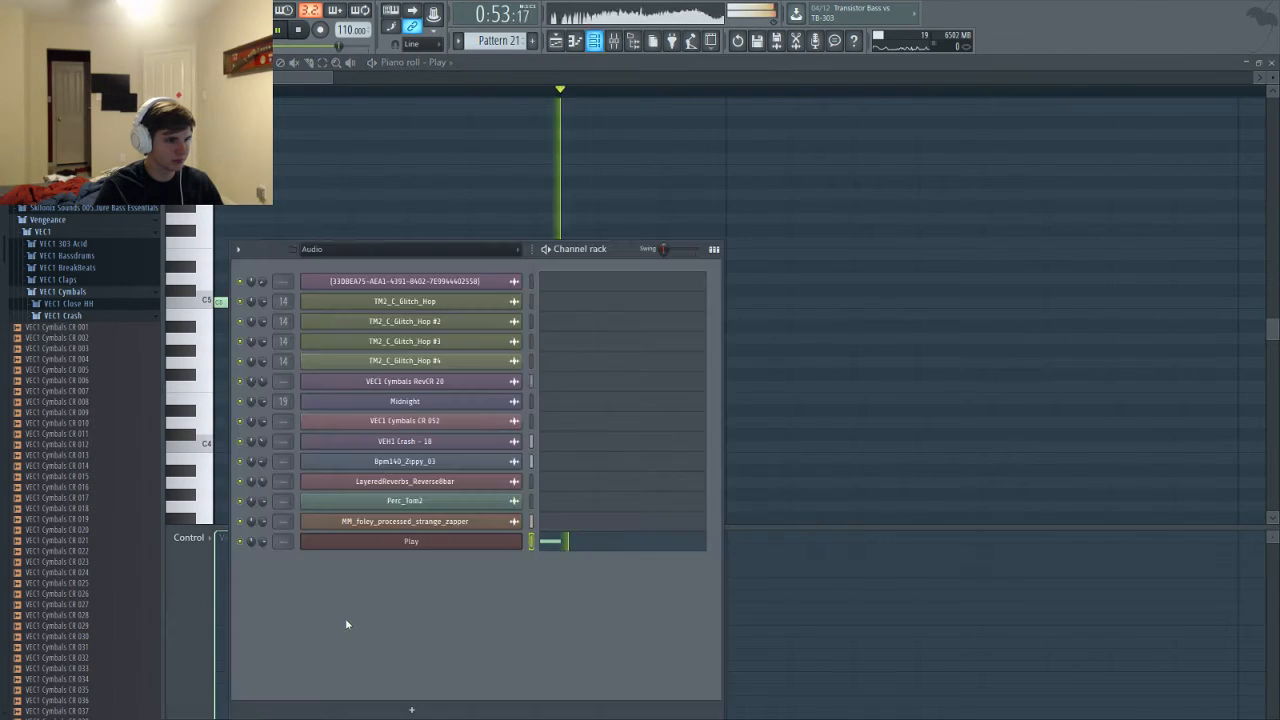
click(330, 540)
click(276, 194)
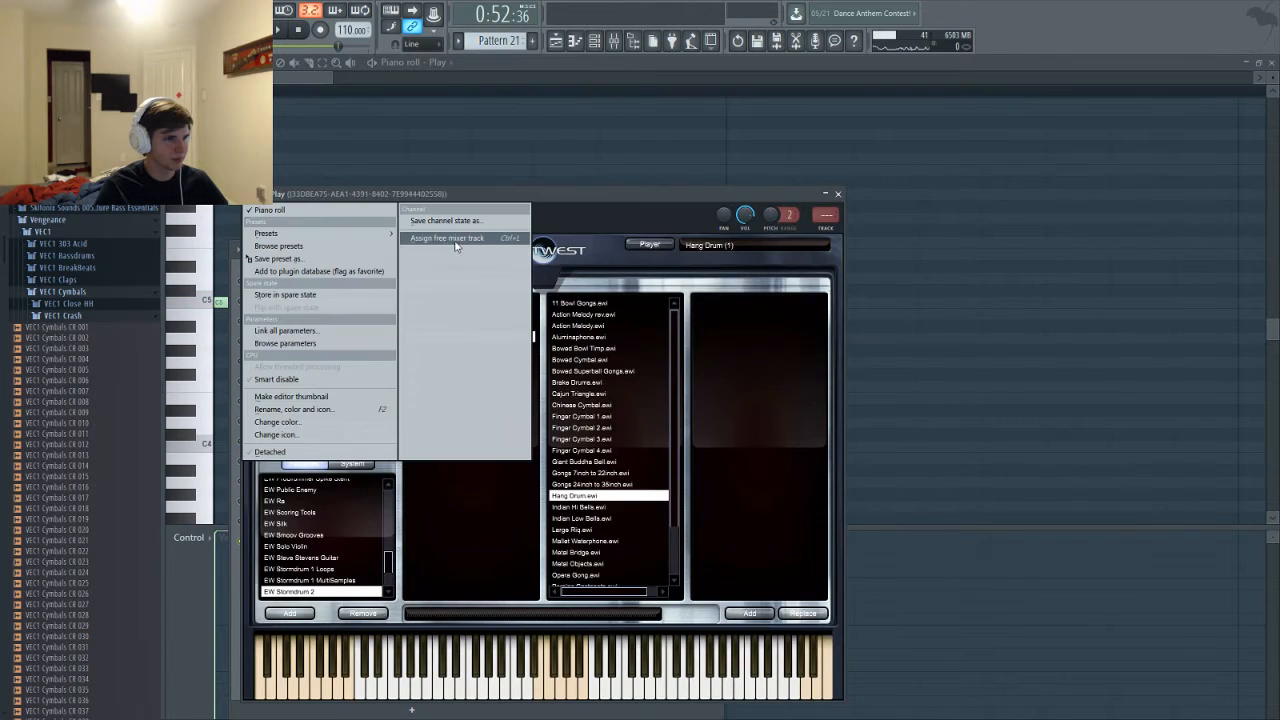
click(428, 240)
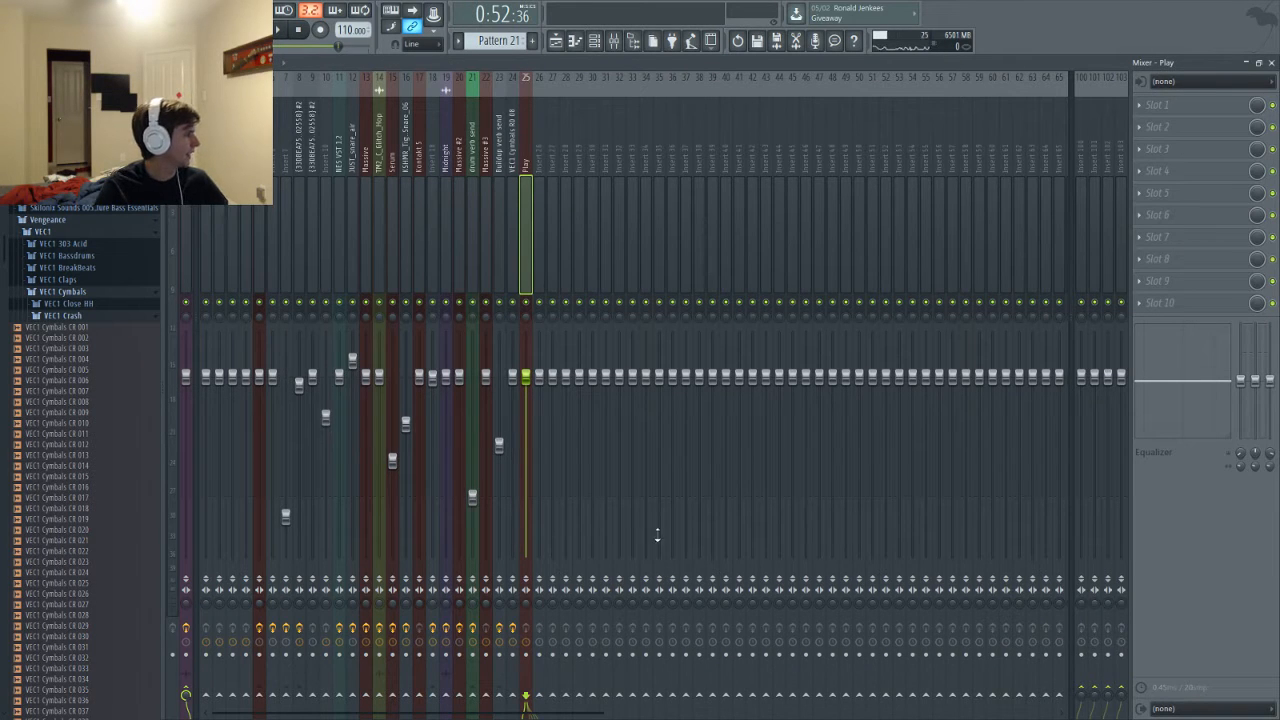
drag(528, 372, 526, 338)
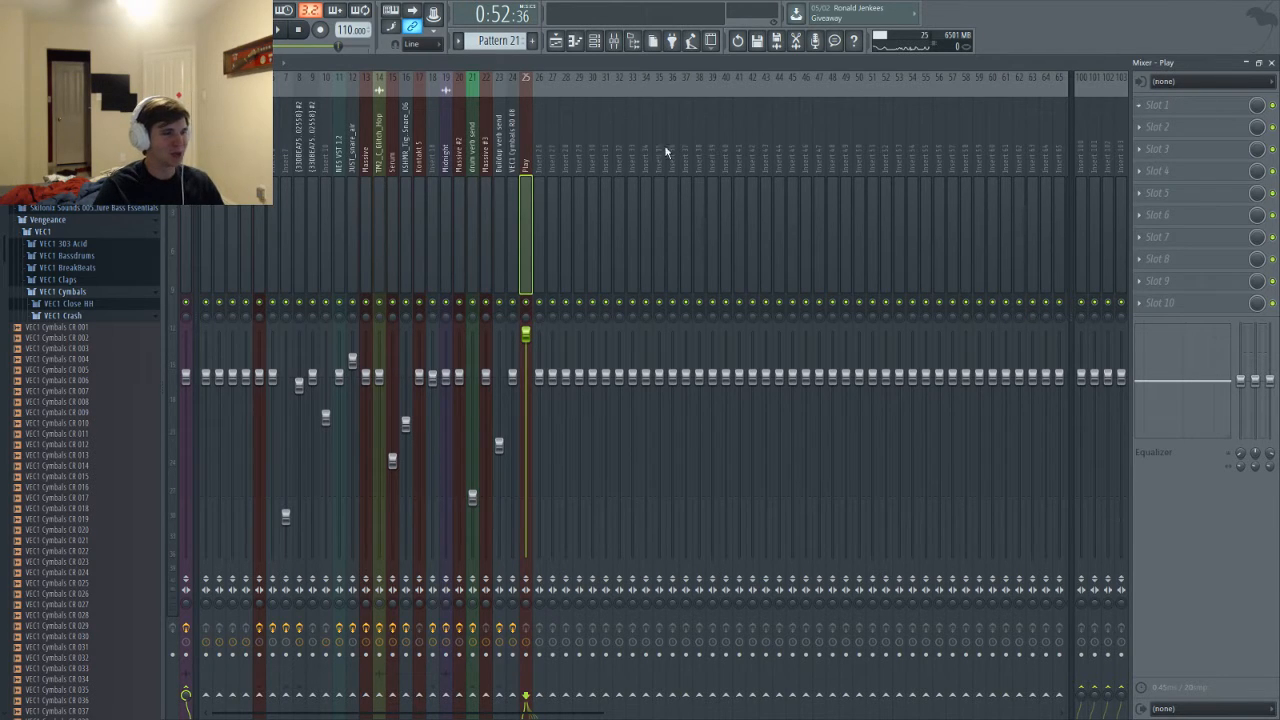
Look over the playlist tracks around bar 25 and the Play channel in the channel rack while playing the breakdown
key(F5)
key(space)
key(space)
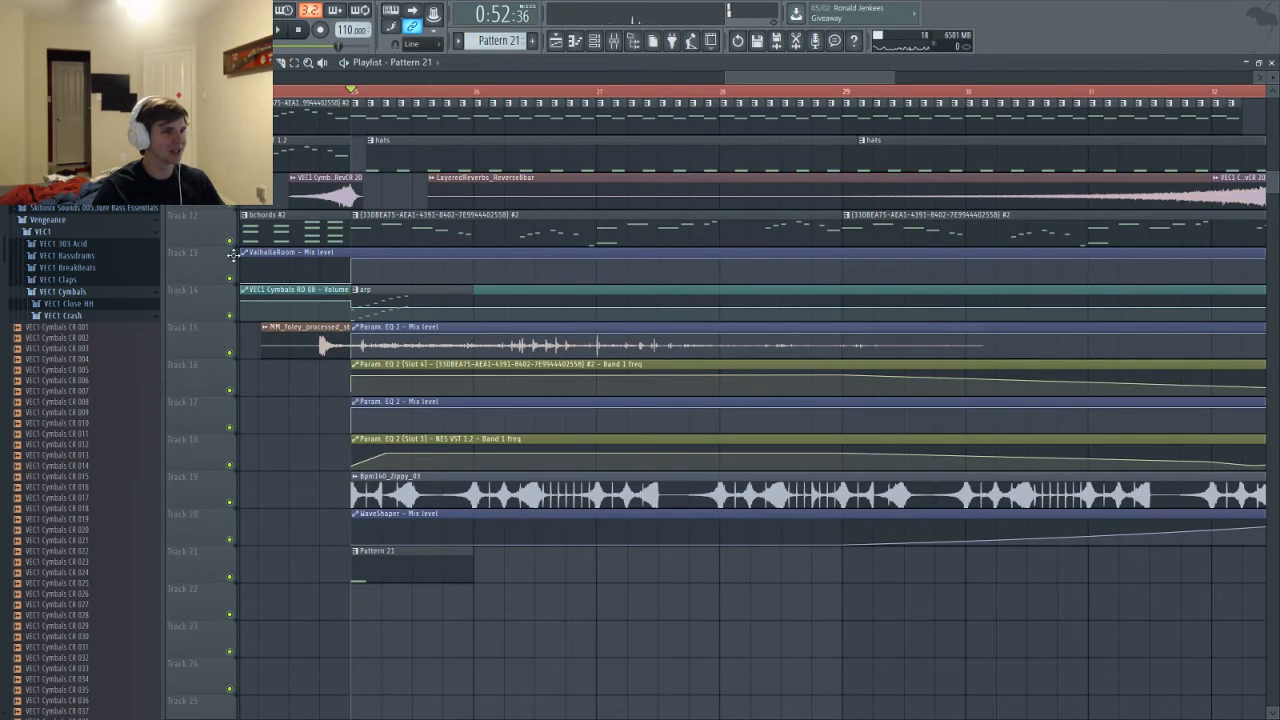
scroll(418, 329, up, 2)
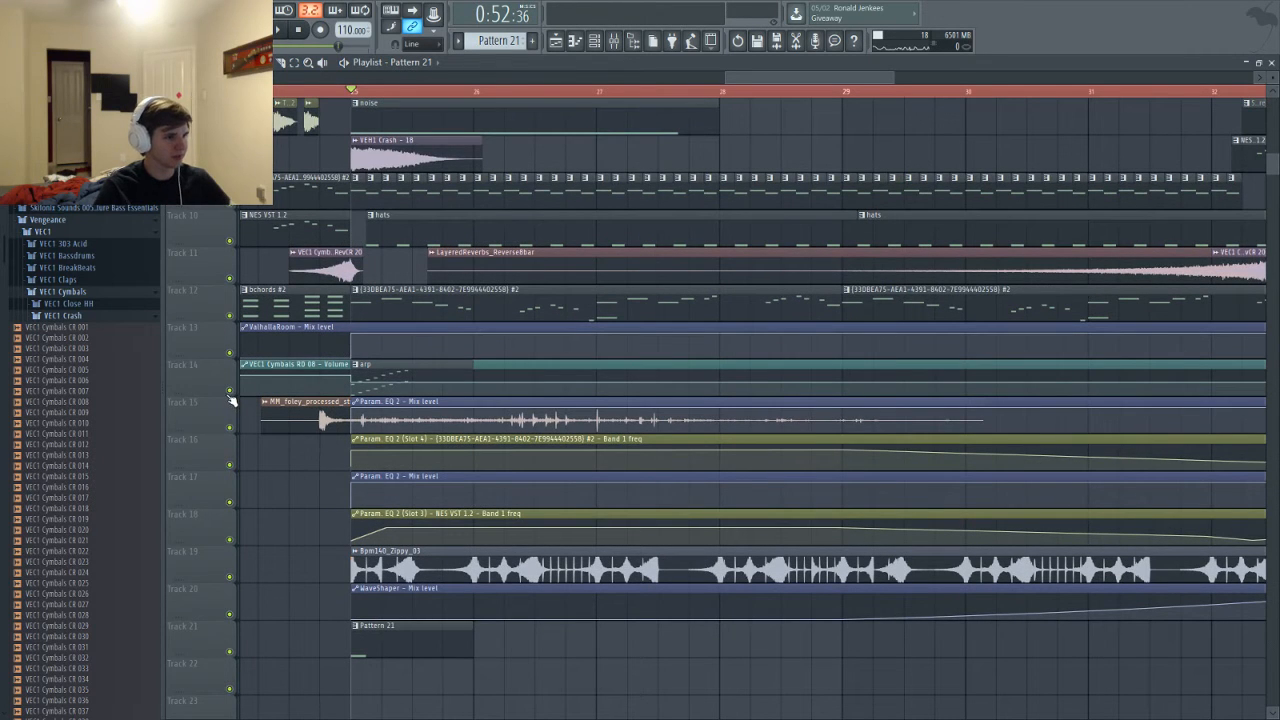
key(F10)
key(F9)
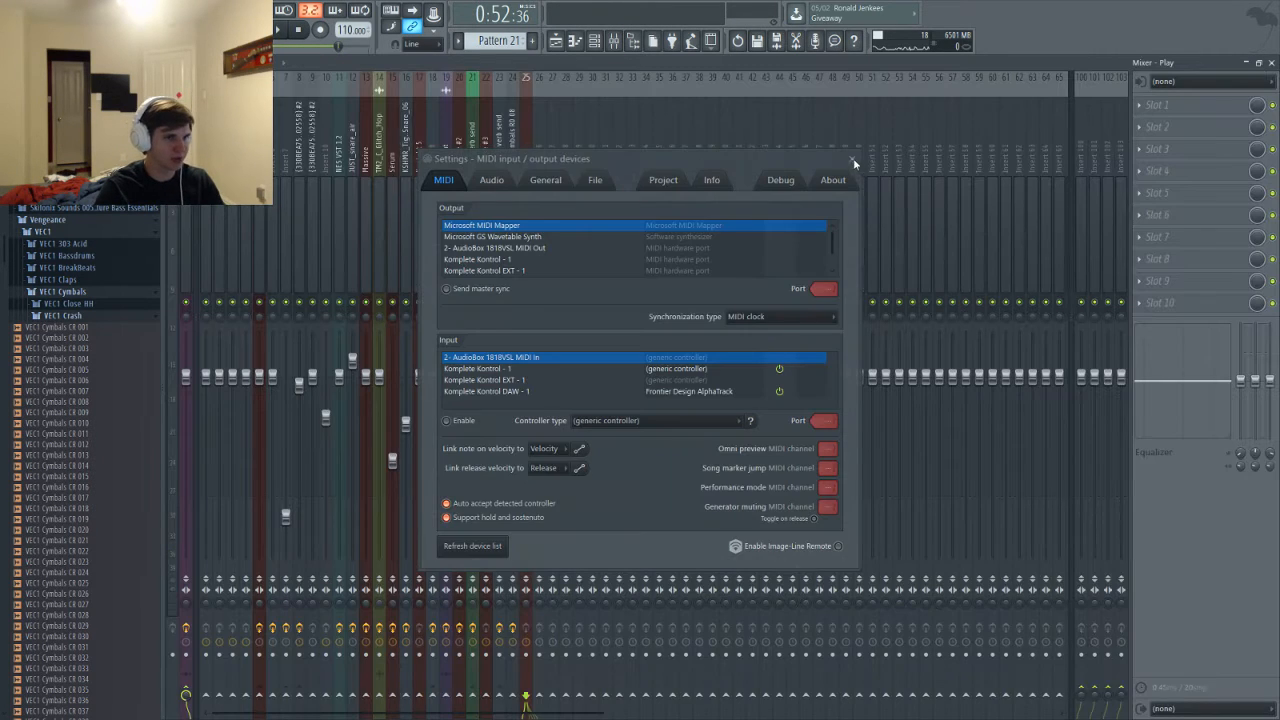
click(852, 160)
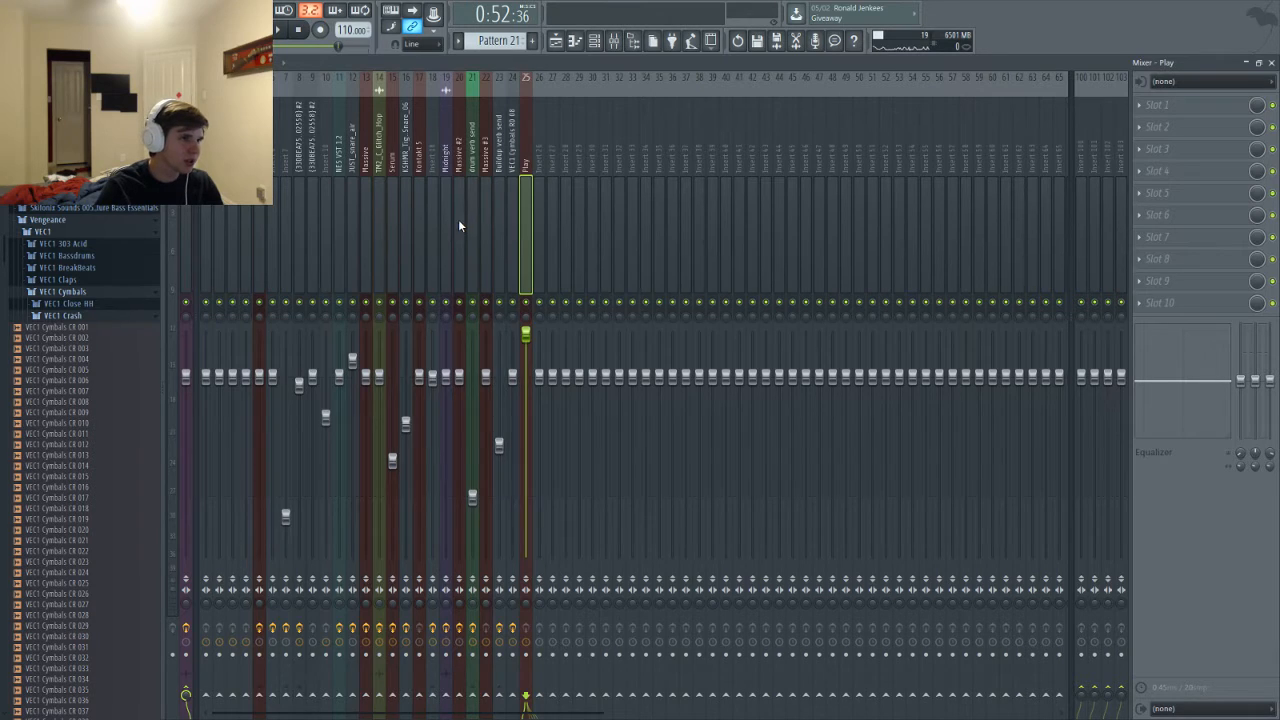
key(F6)
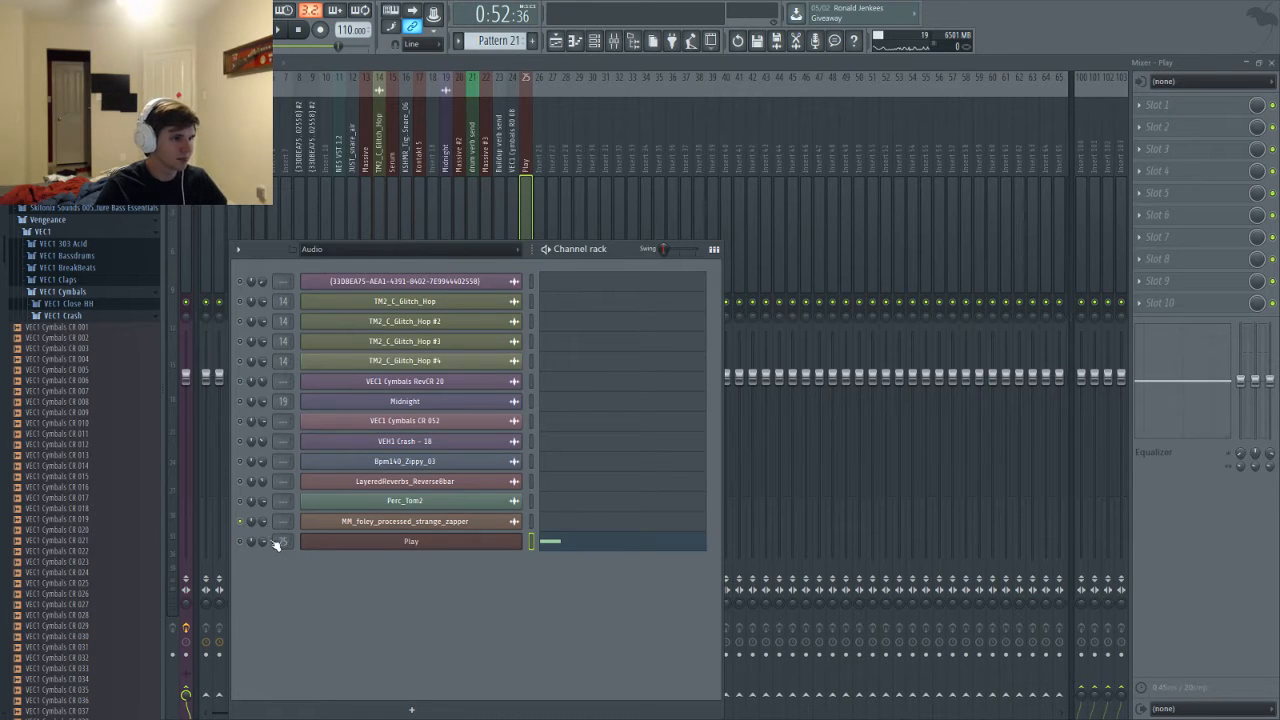
key(space)
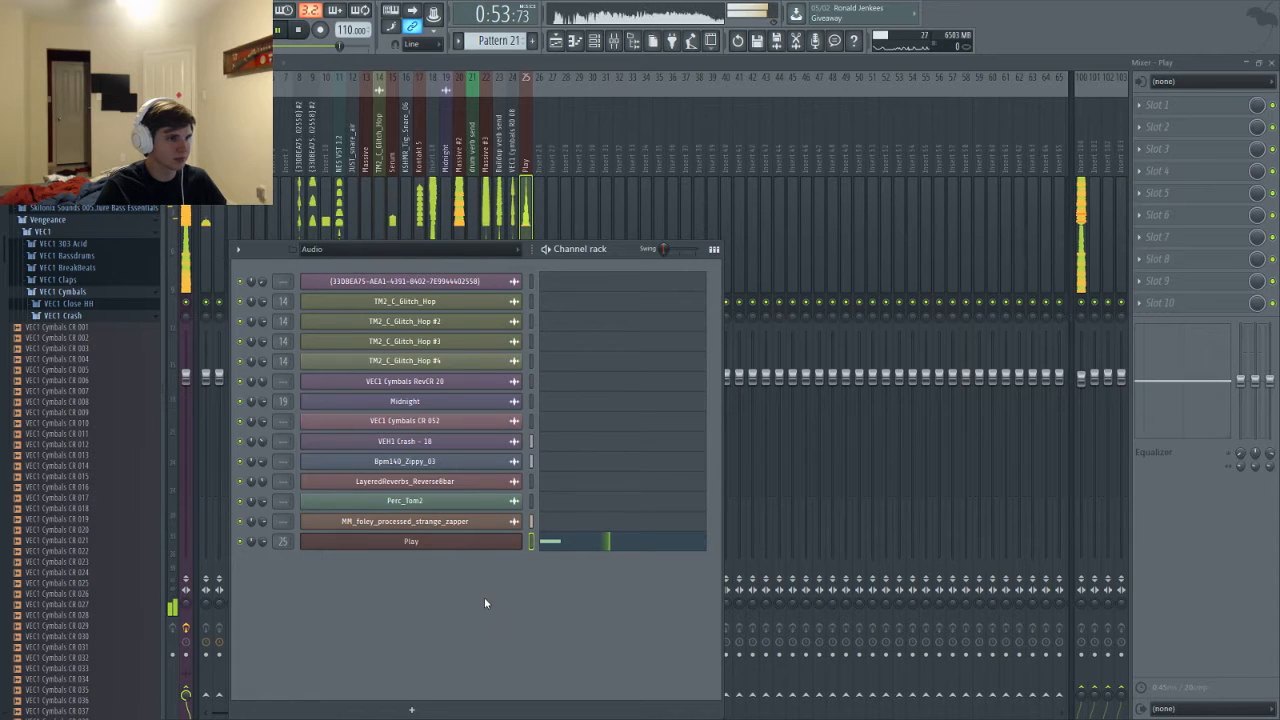
key(space)
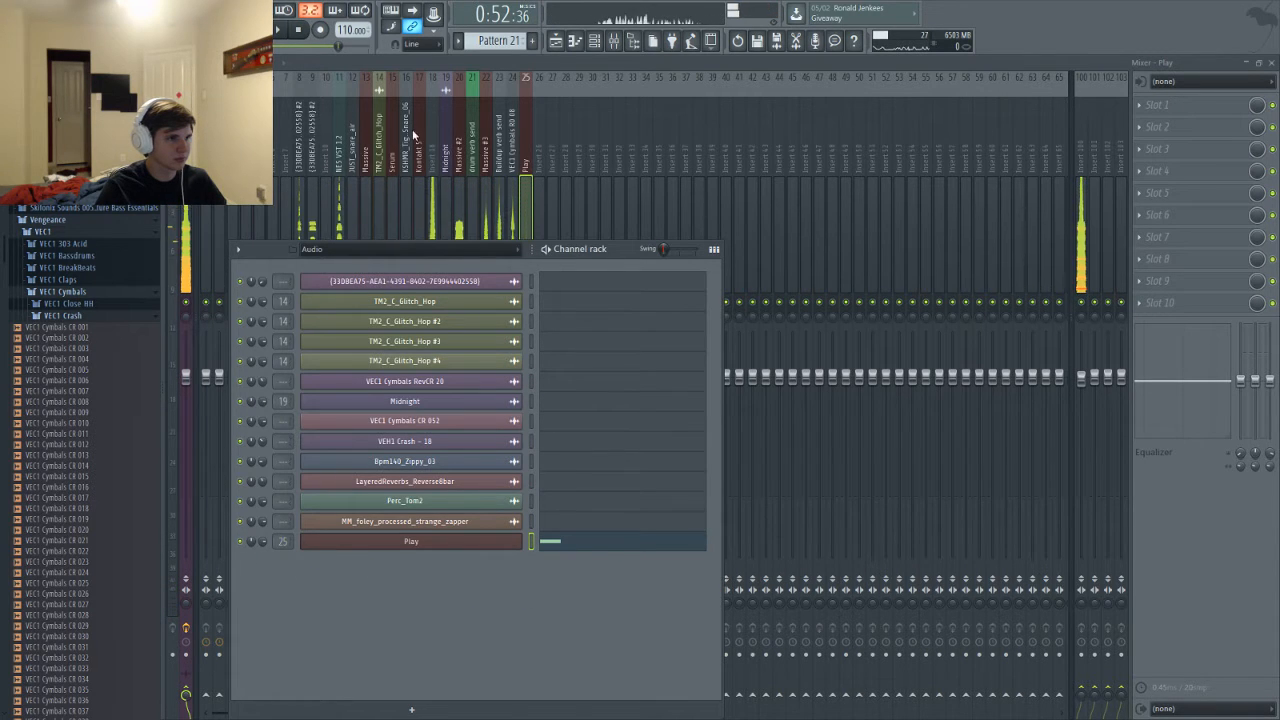
Solo the Play mixer track during playback from bar 25 and check the Play channel's note in the piano roll
key(F6)
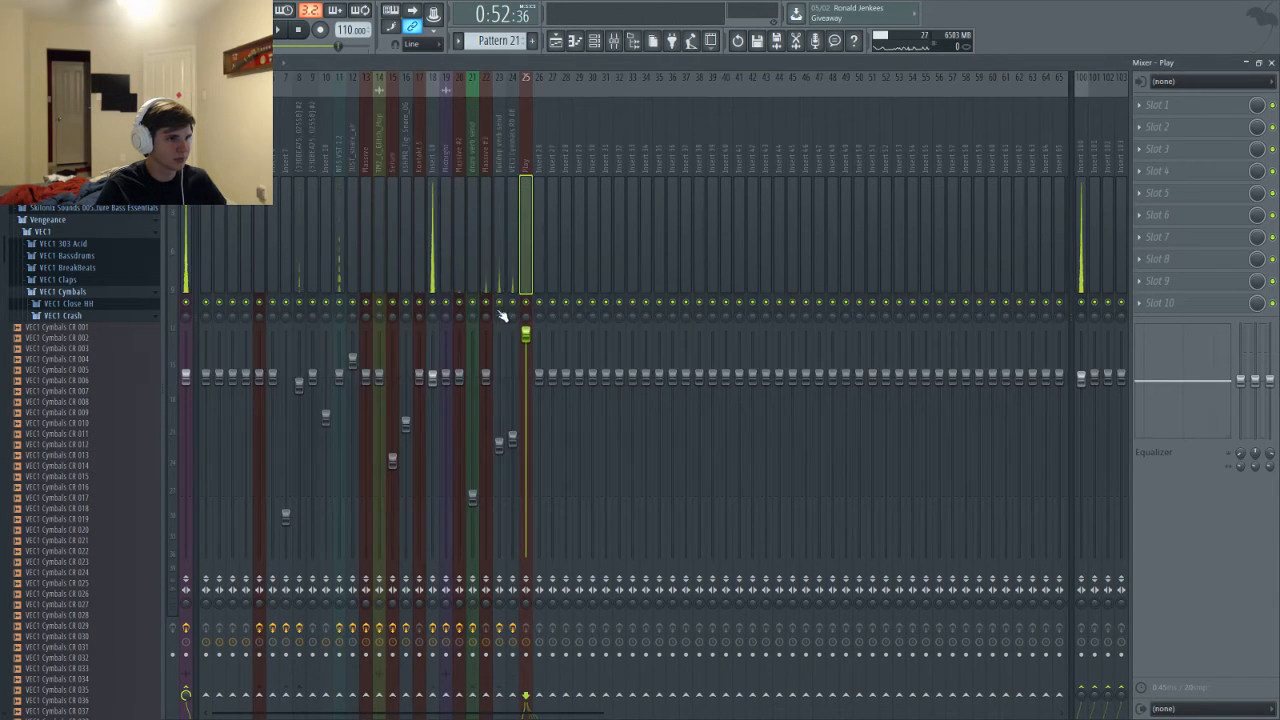
key(space)
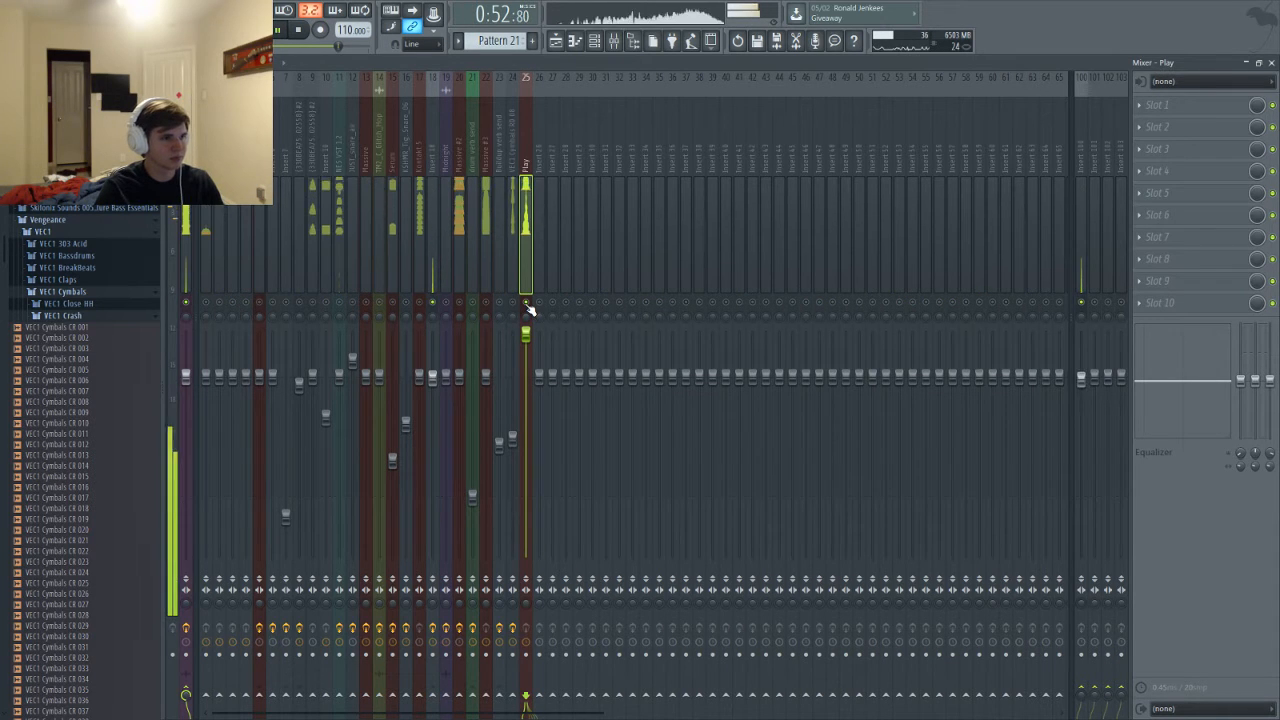
key(F5)
key(space)
key(F7)
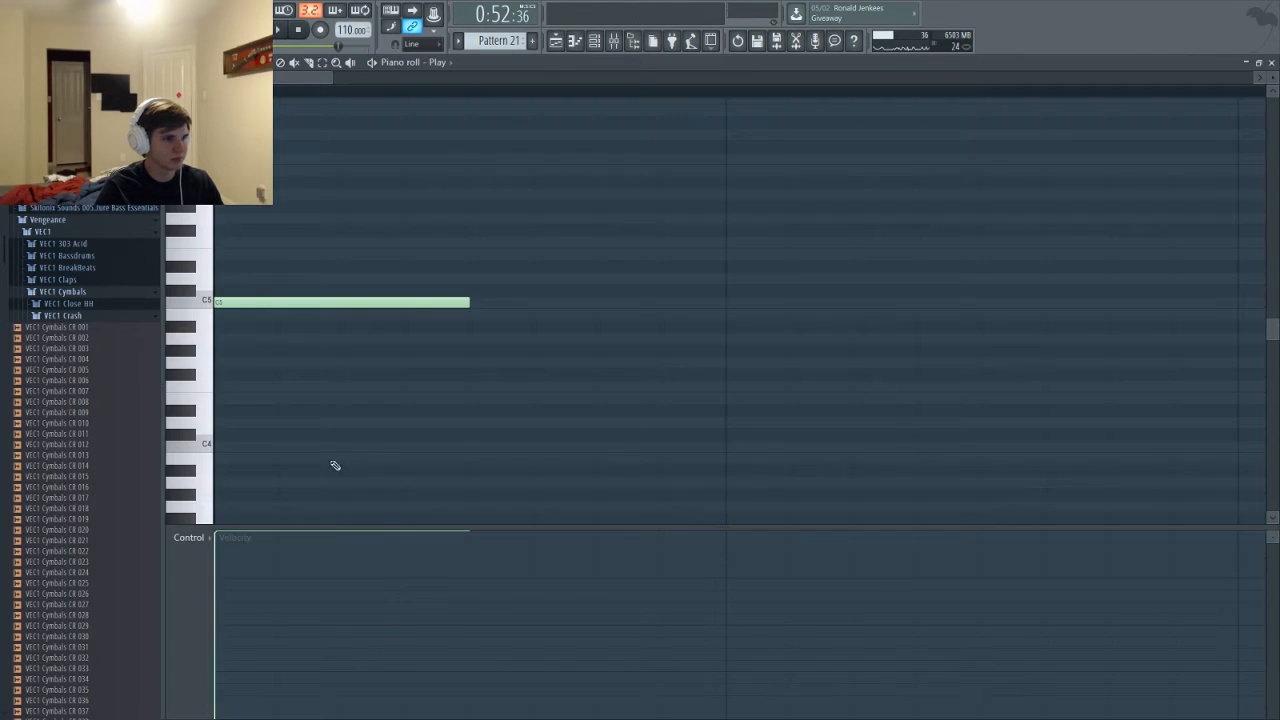
Unmute the Kontakt 5 and Massive #3 mixer tracks alongside Play and compare playback with Massive #2 unmuted and muted
key(F6)
key(F9)
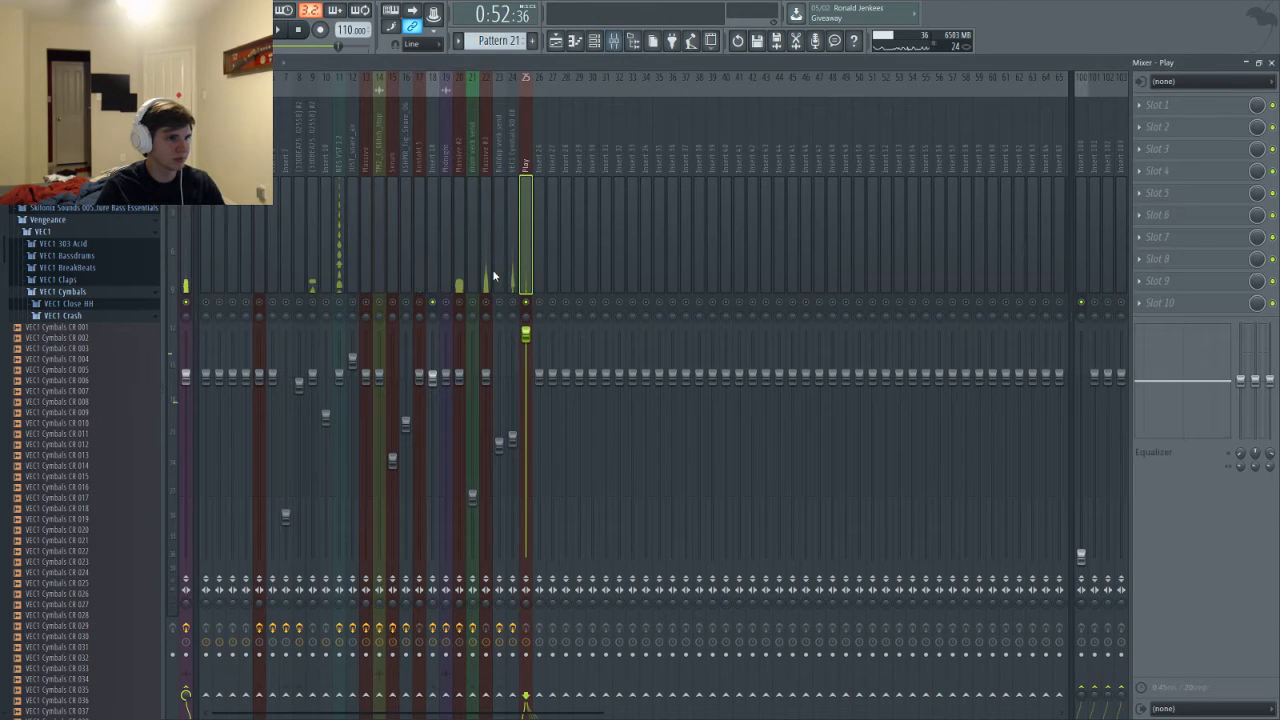
key(space)
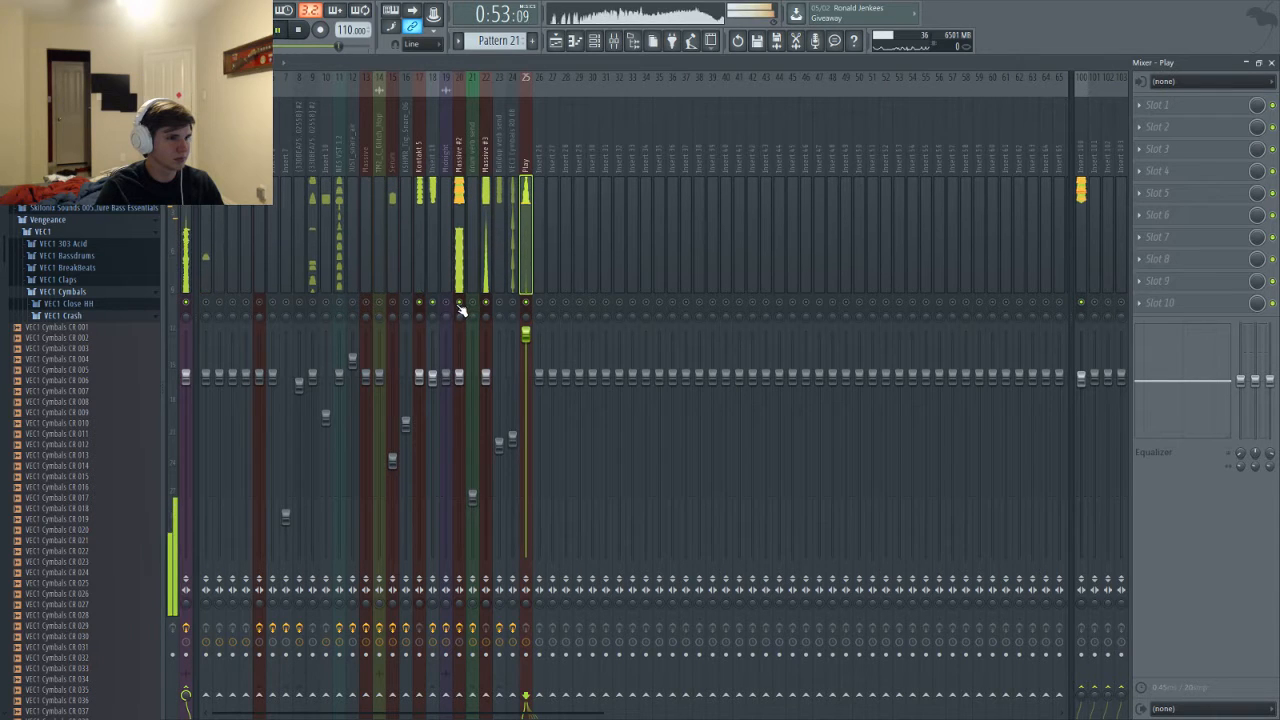
key(space)
key(space)
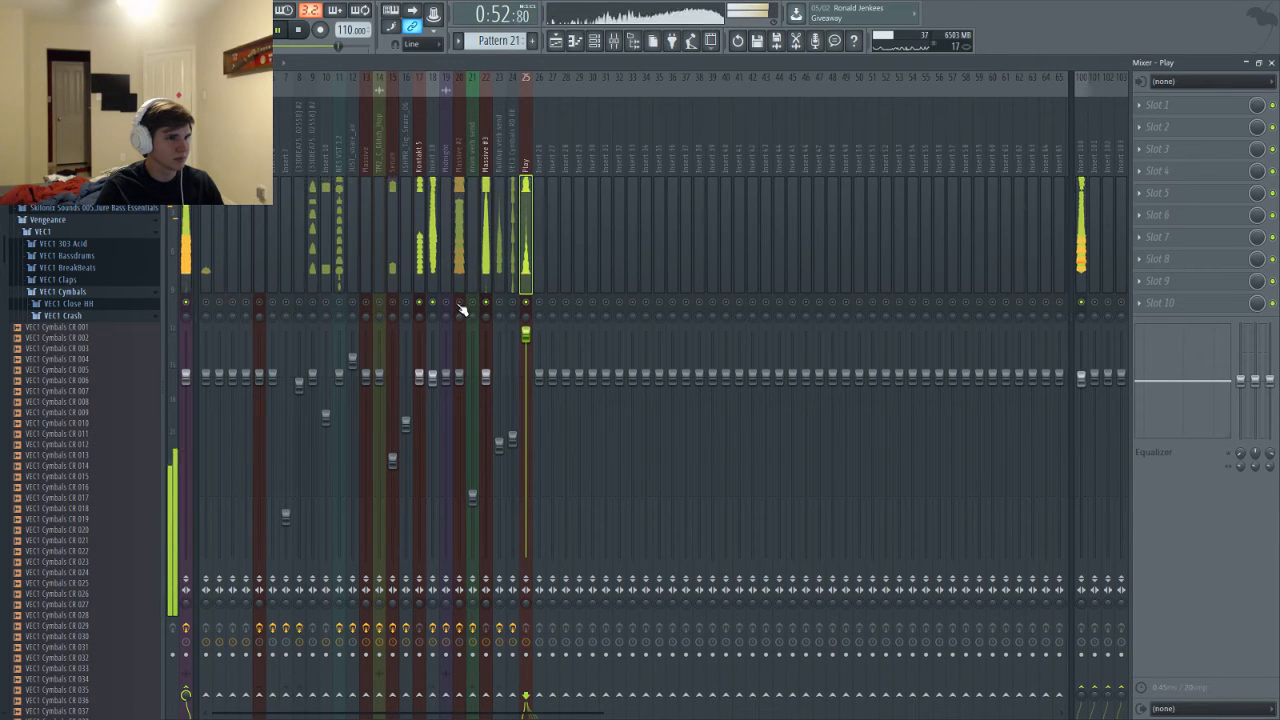
Add a G4 note directly after the C5 note in the Play channel's piano roll, auditioning B4 and A4 first
key(F6)
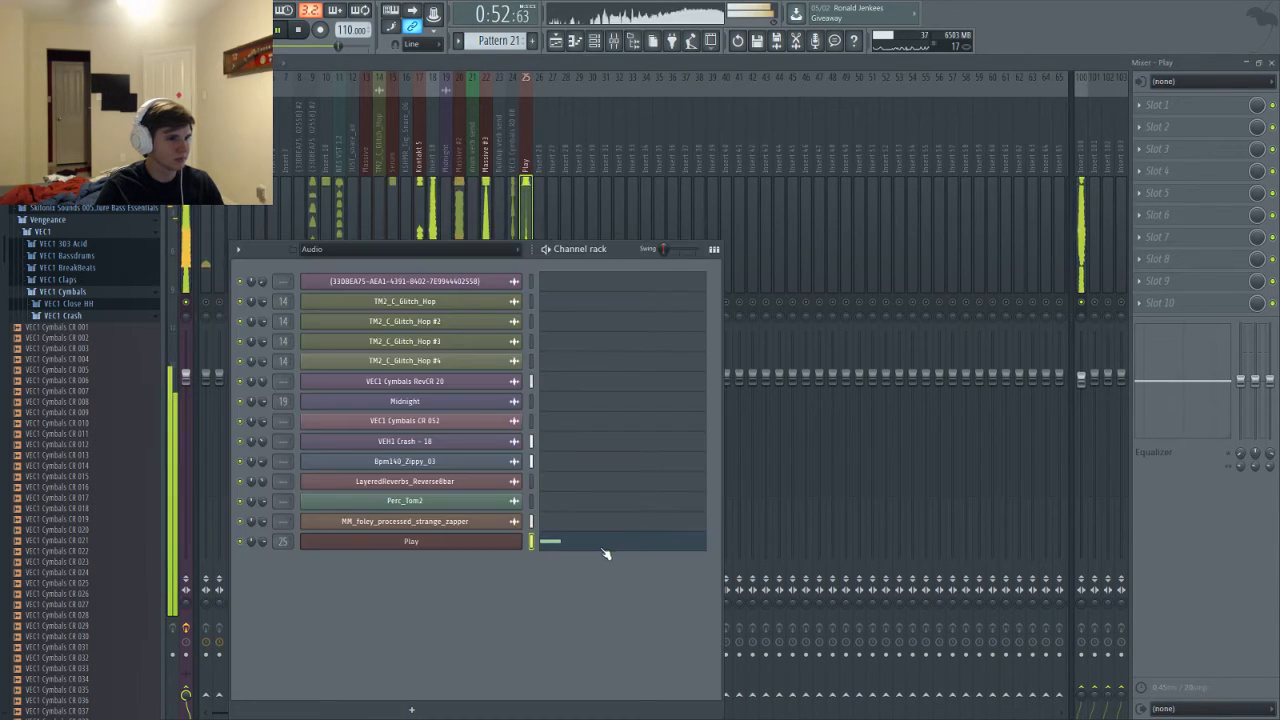
click(571, 541)
key(space)
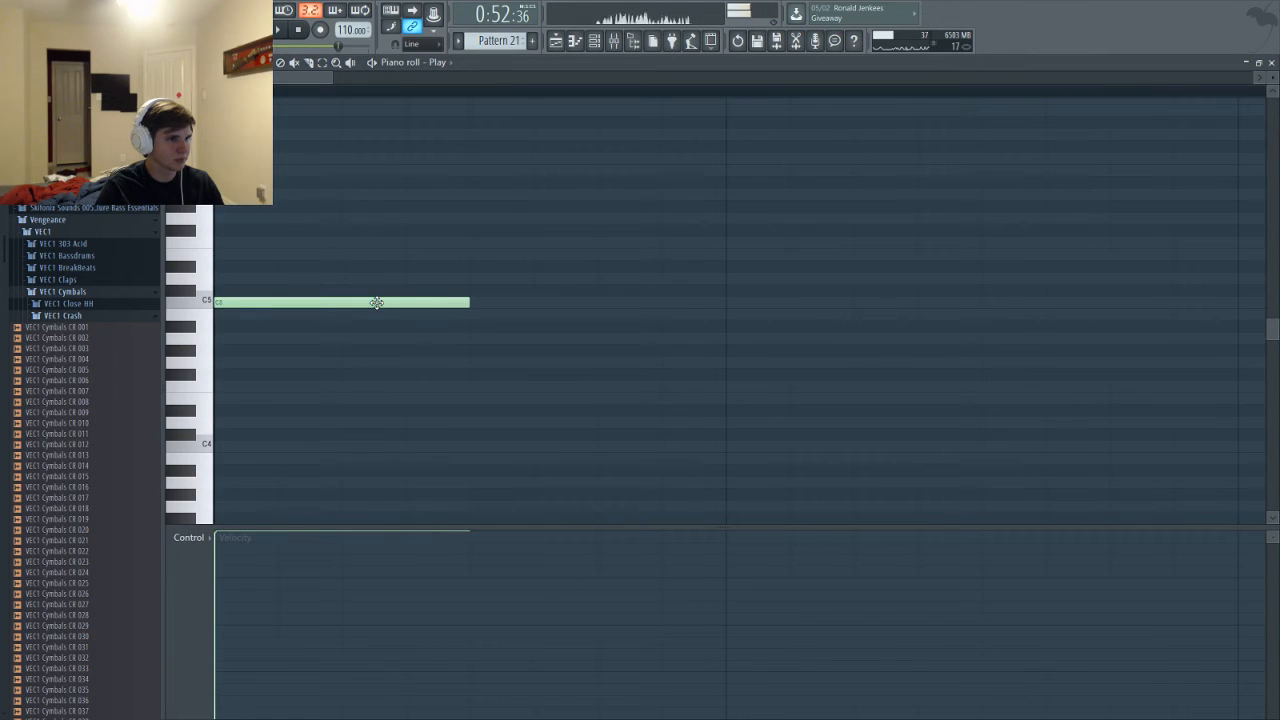
click(474, 315)
right_click(474, 315)
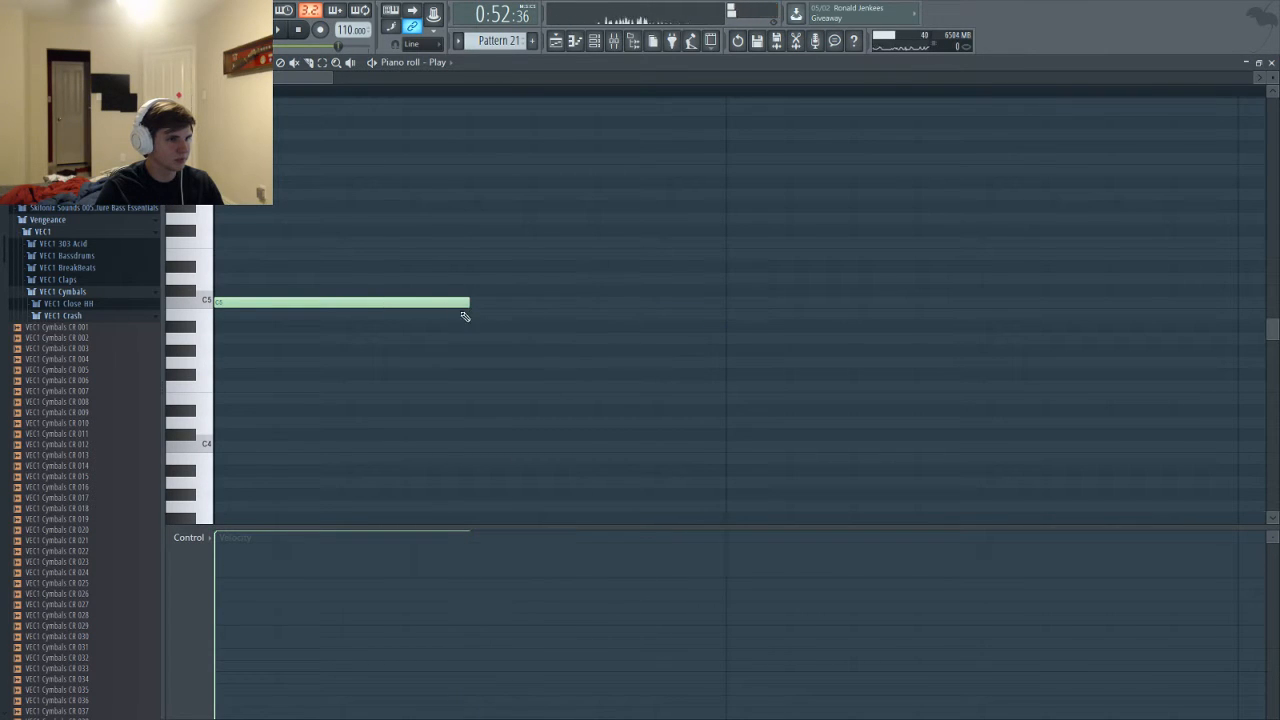
click(470, 338)
right_click(477, 339)
click(474, 362)
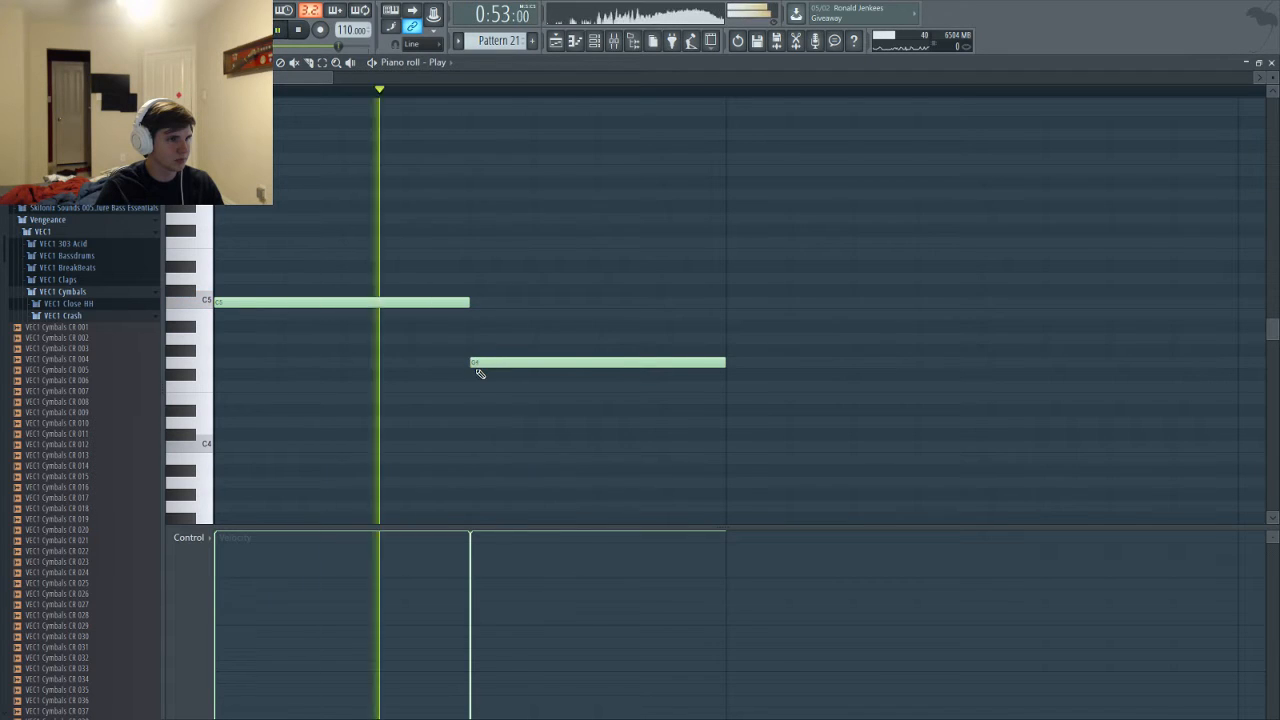
Add a third note at F4, after trying A4, and shift it to leave one note length of silence after G4
click(730, 340)
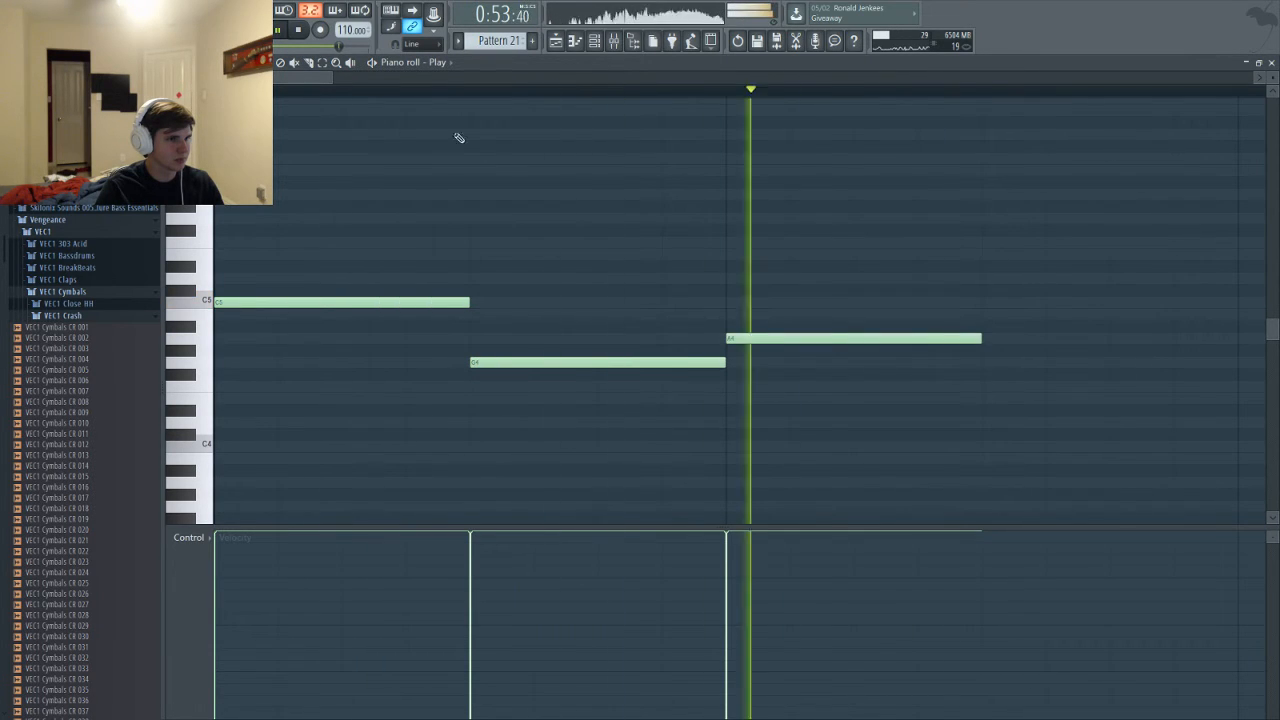
right_click(762, 336)
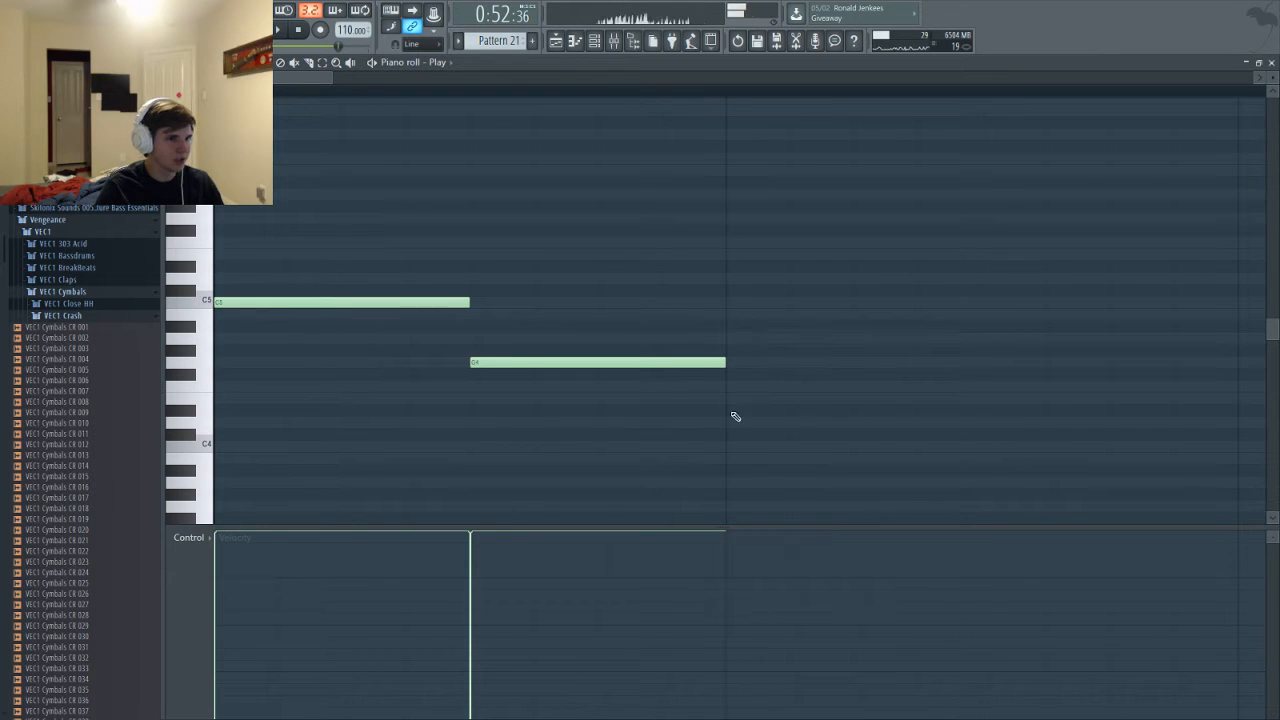
click(727, 388)
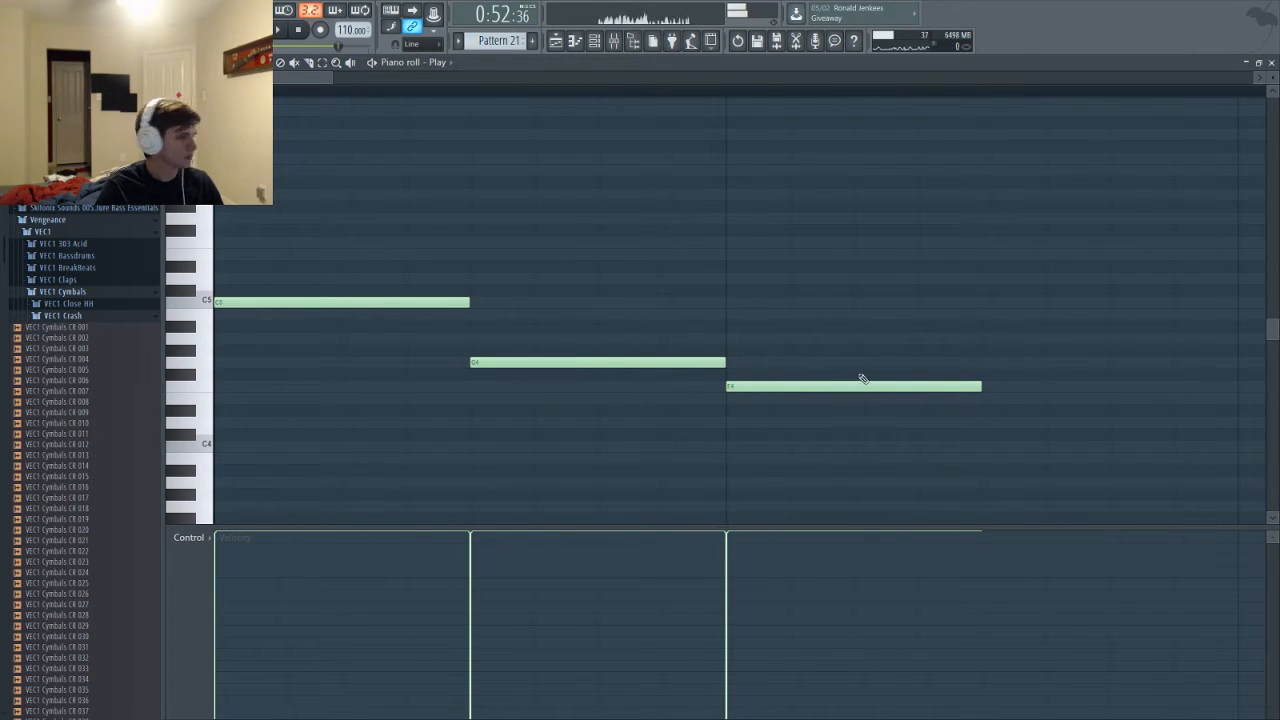
drag(863, 386, 899, 386)
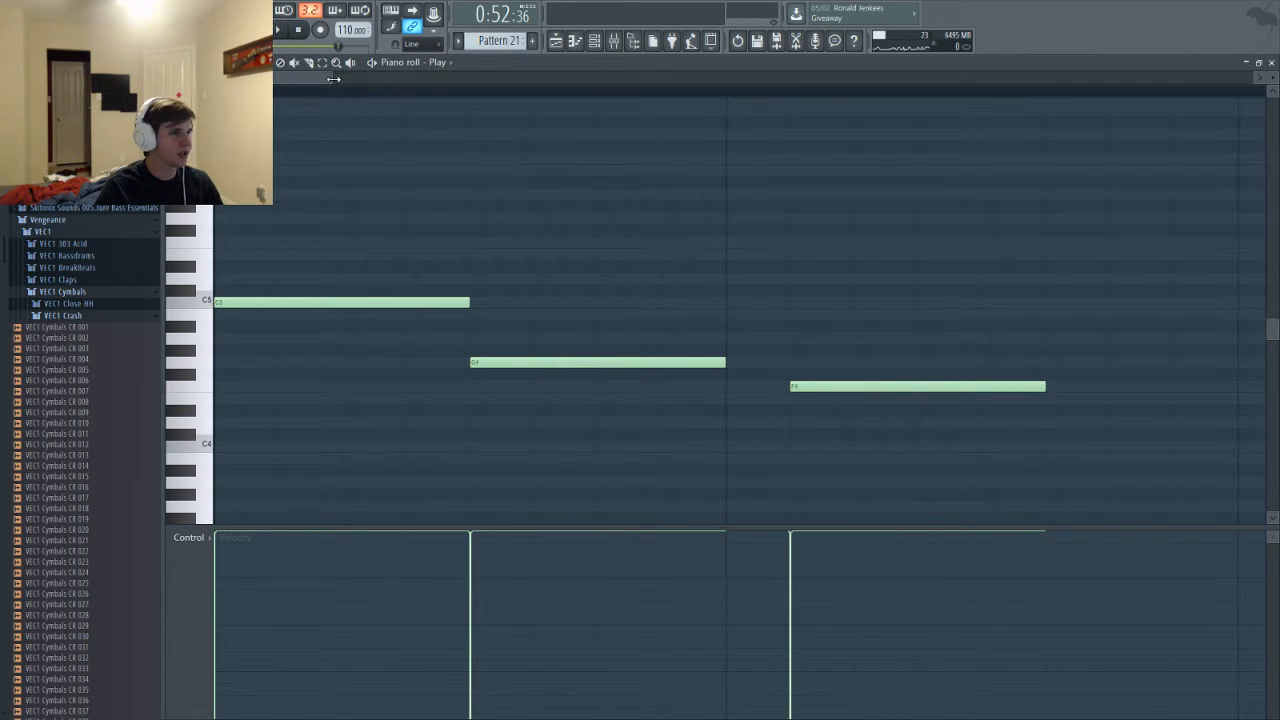
drag(348, 77, 362, 77)
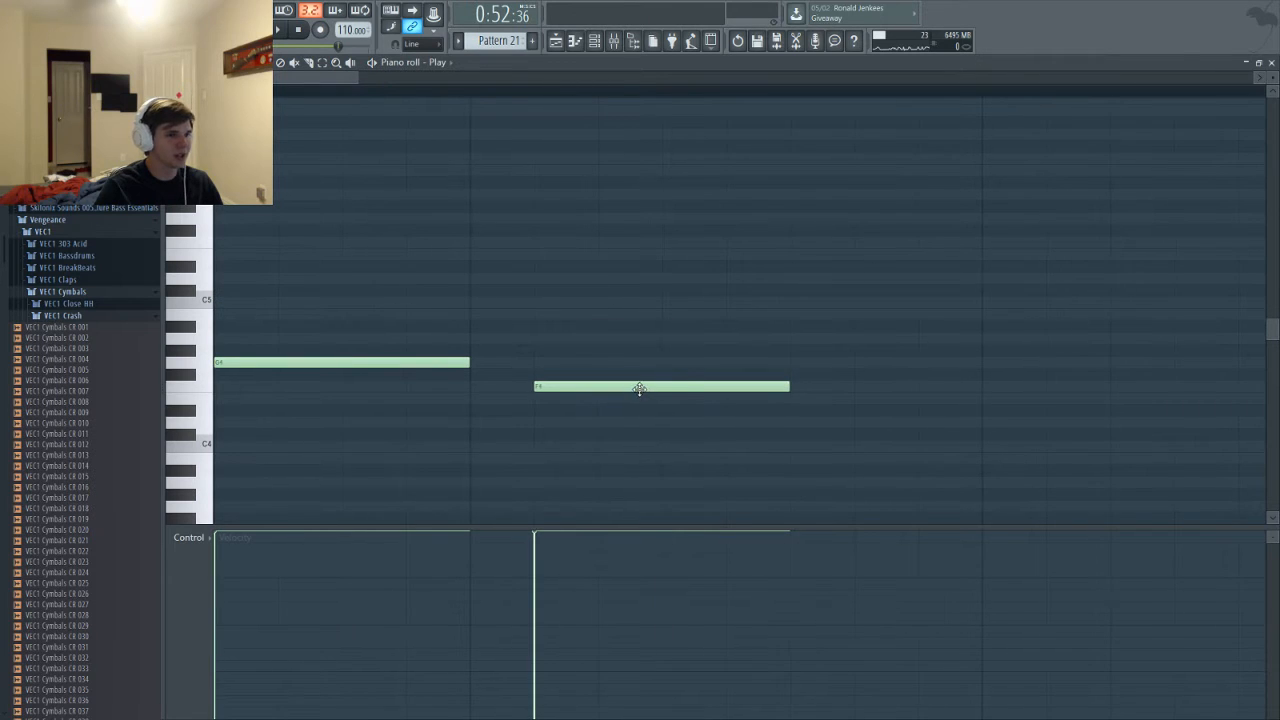
drag(639, 388, 798, 389)
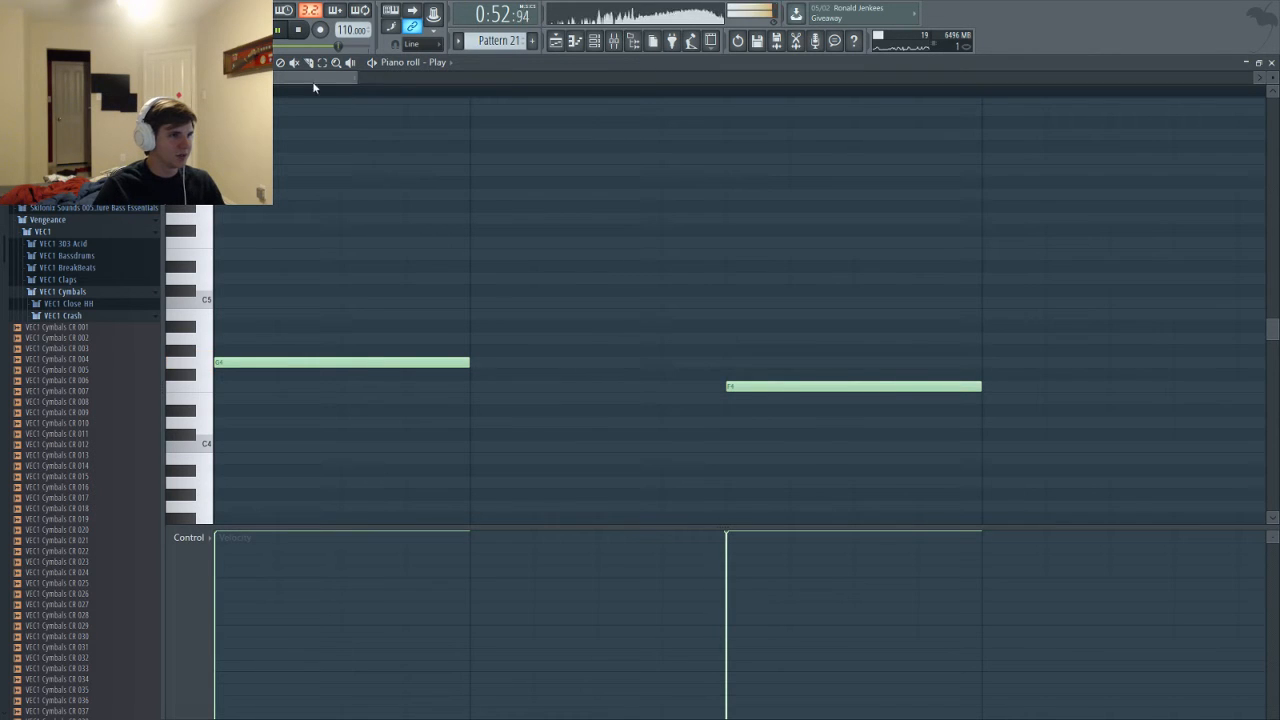
key(space)
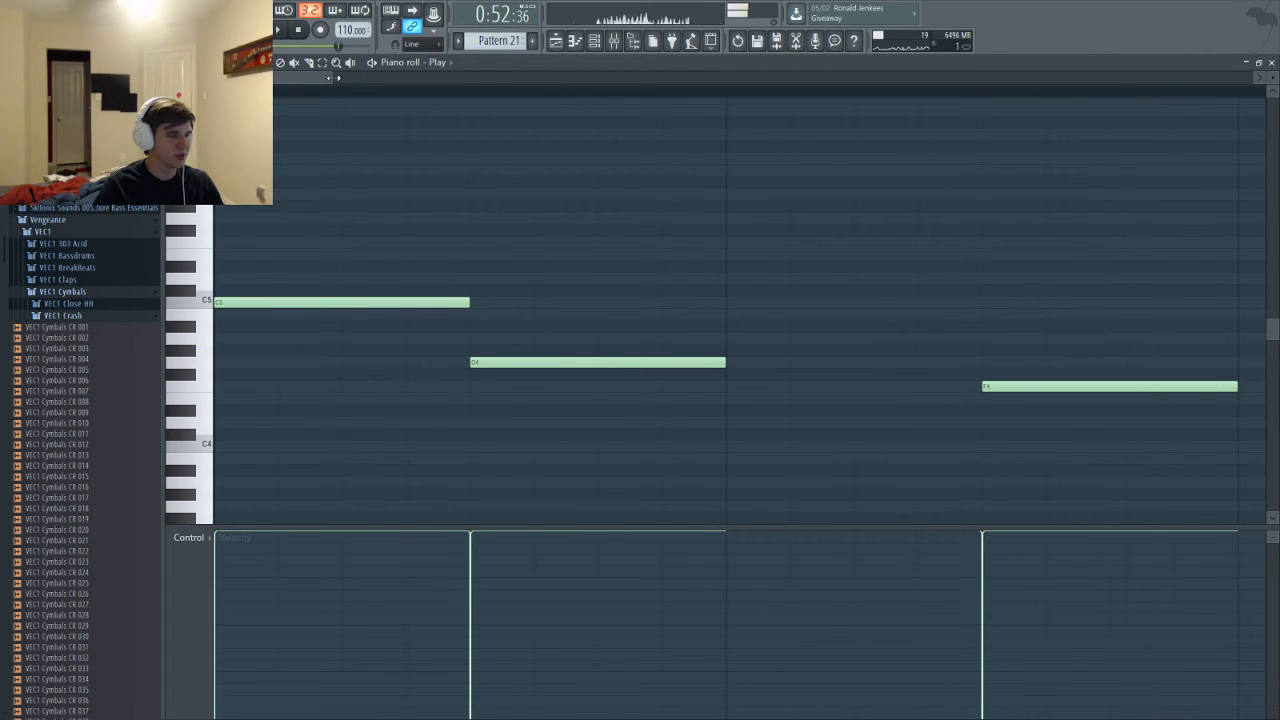
Try a fourth note at D4 and C4 directly after the F4 note and play the breakdown
scroll(508, 88, down, 5)
click(491, 424)
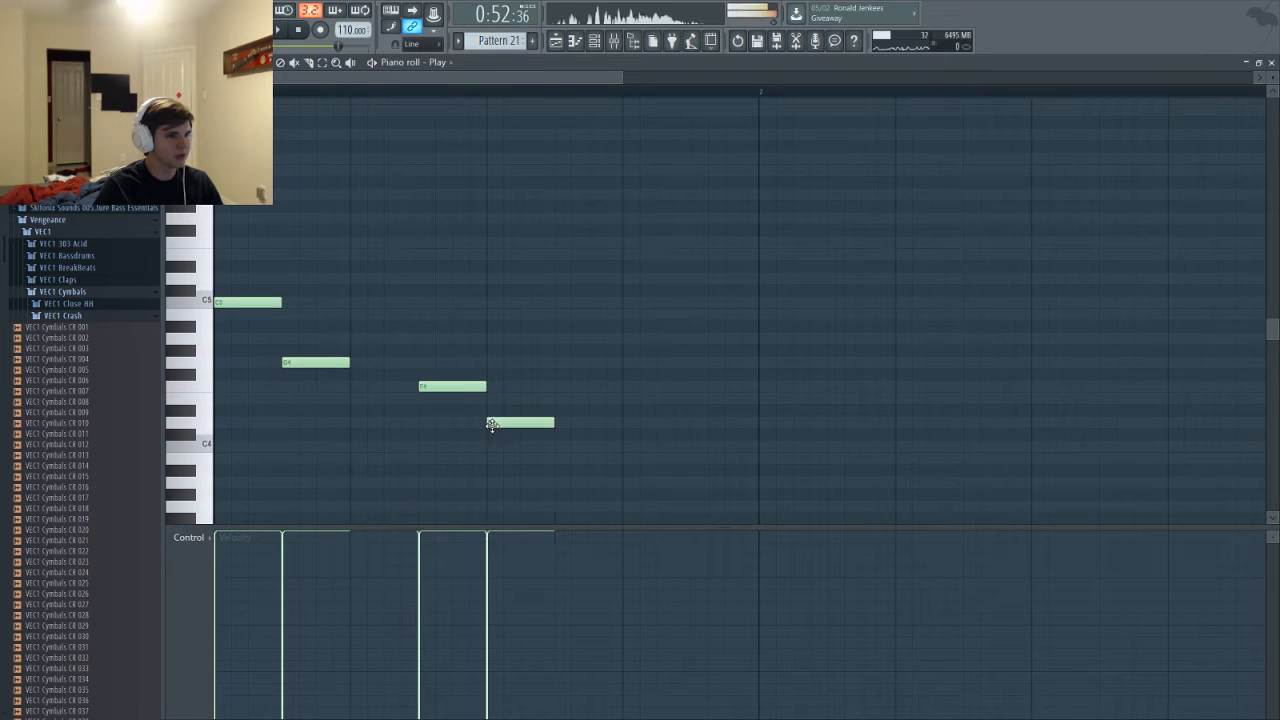
right_click(491, 424)
click(504, 450)
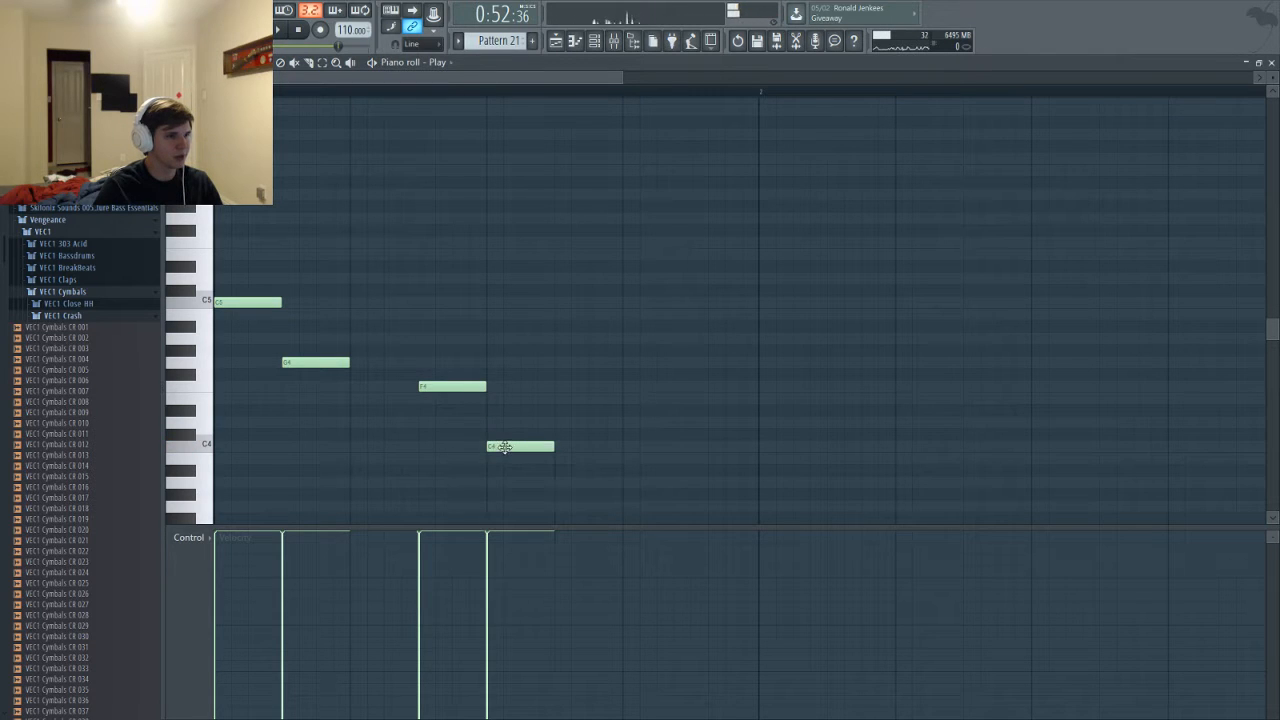
key(space)
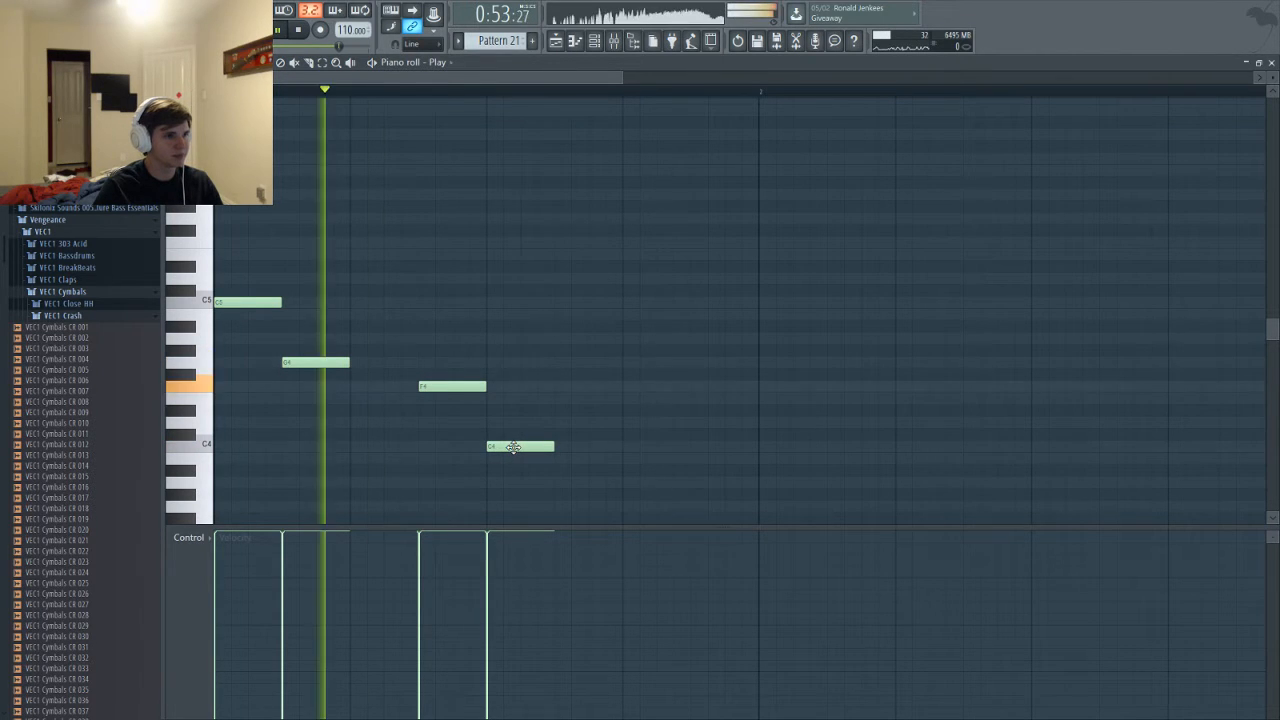
key(space)
Try lowering the fourth note to A3 and G3 and listen to the breakdown
drag(513, 447, 503, 486)
click(503, 482)
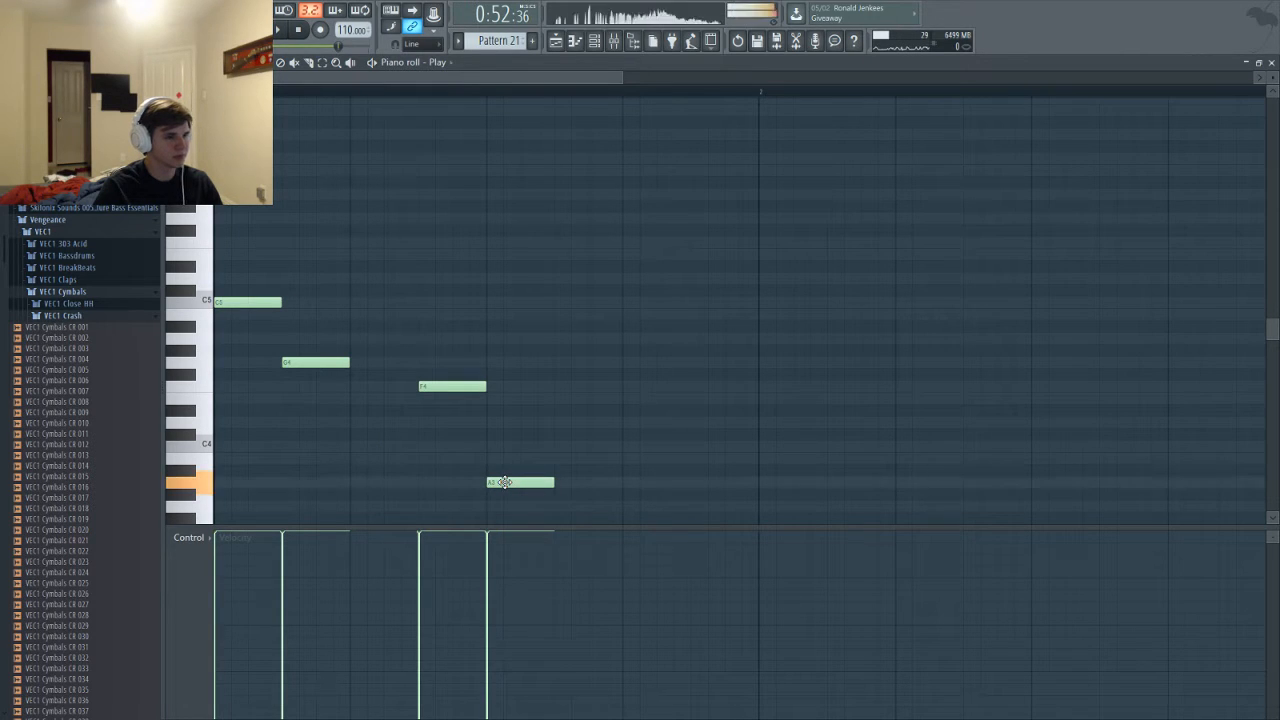
key(space)
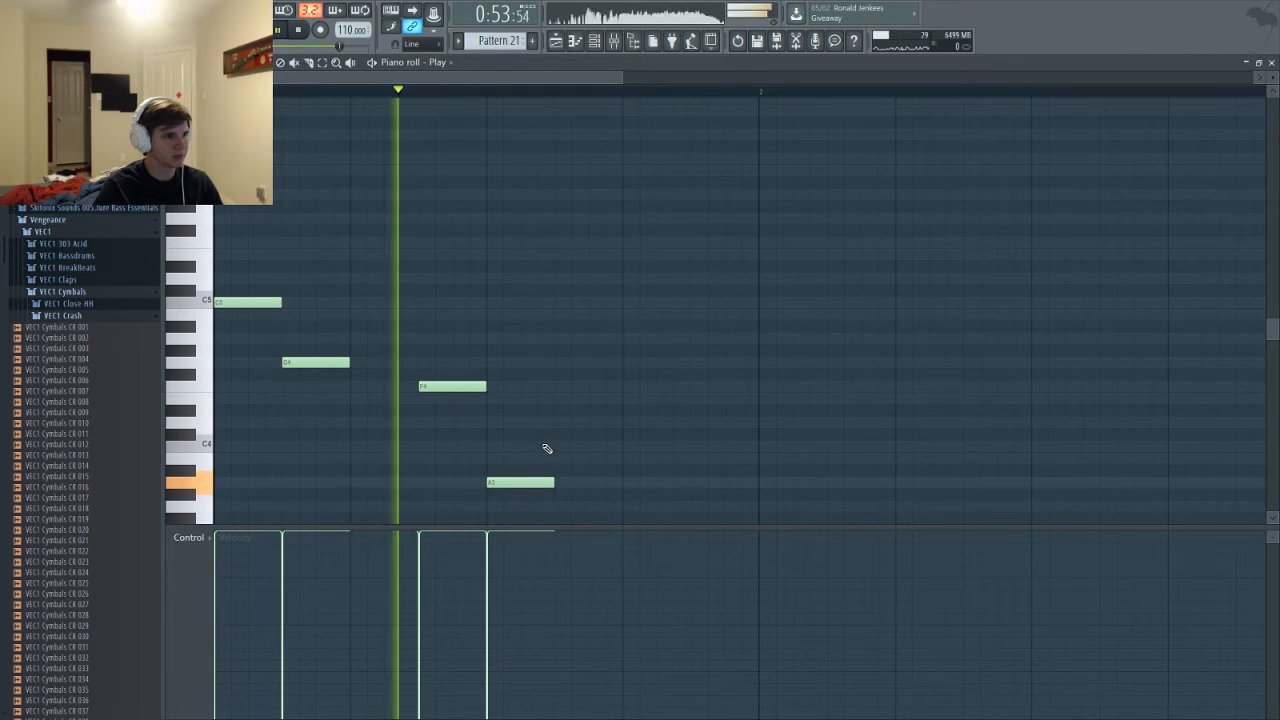
key(space)
drag(494, 510, 491, 516)
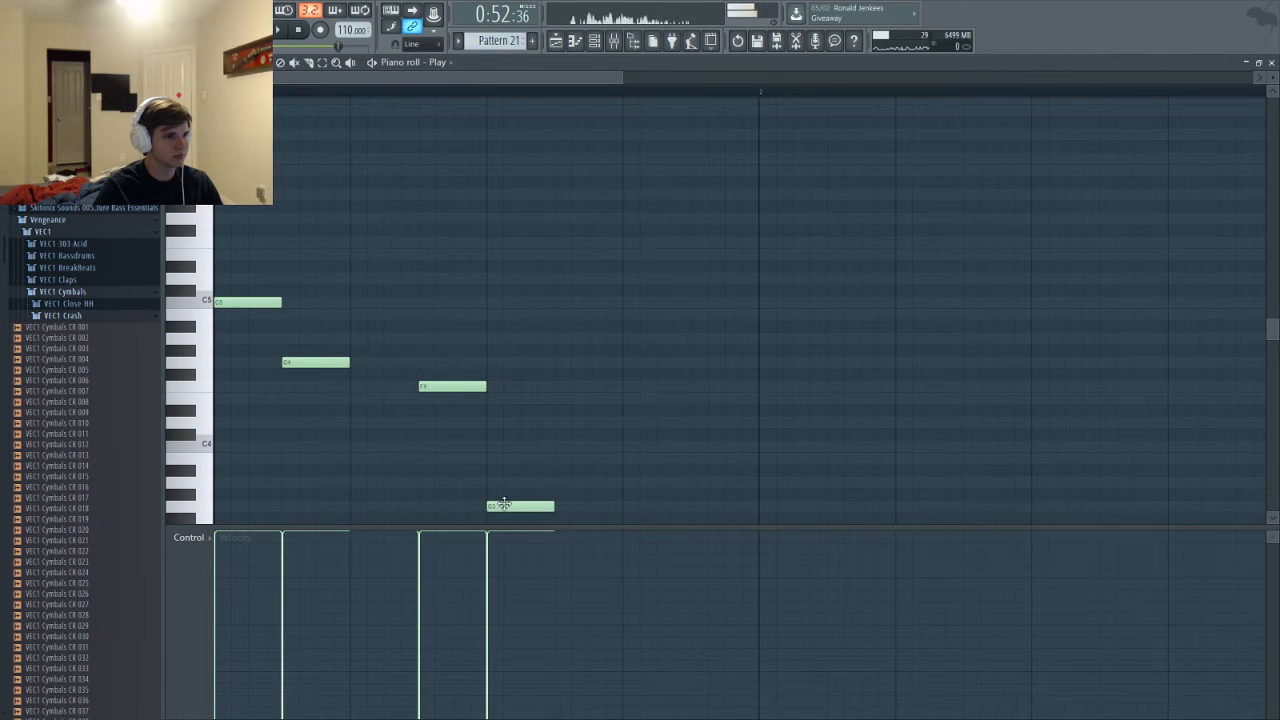
Try replacing the fourth note with F3 and play the breakdown from bar 25
scroll(517, 477, down, 3)
right_click(506, 434)
click(491, 463)
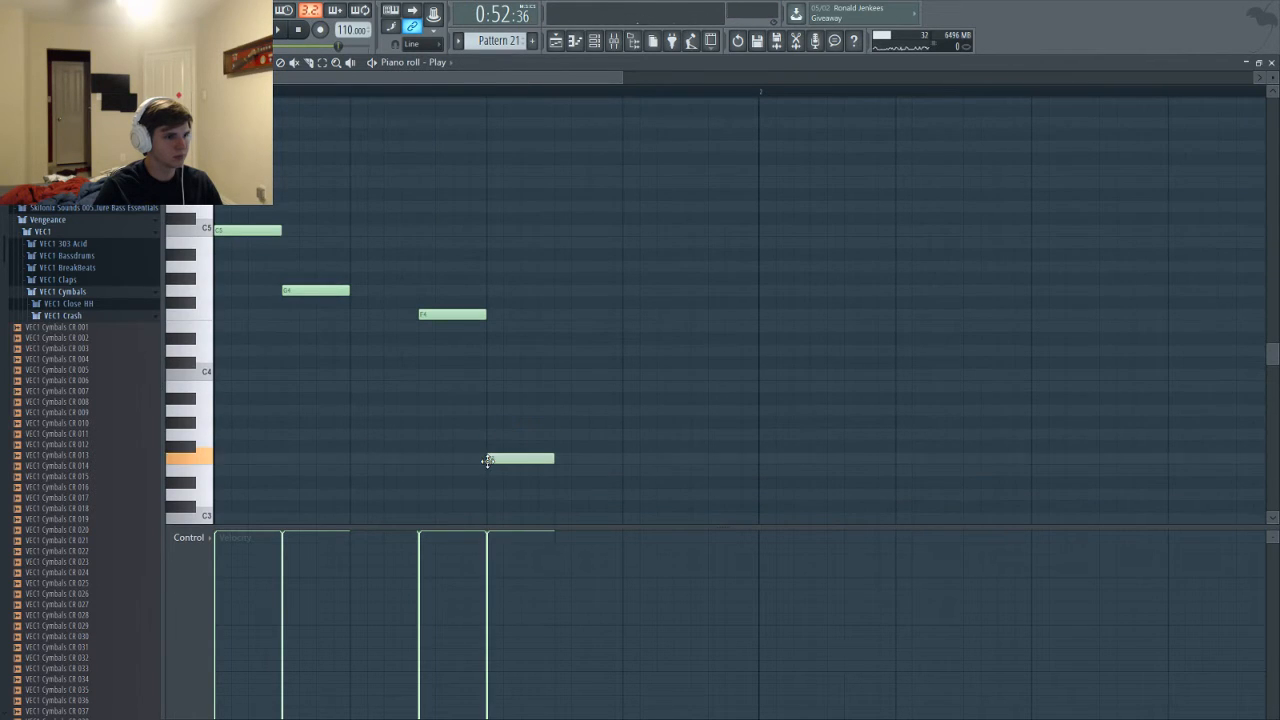
key(space)
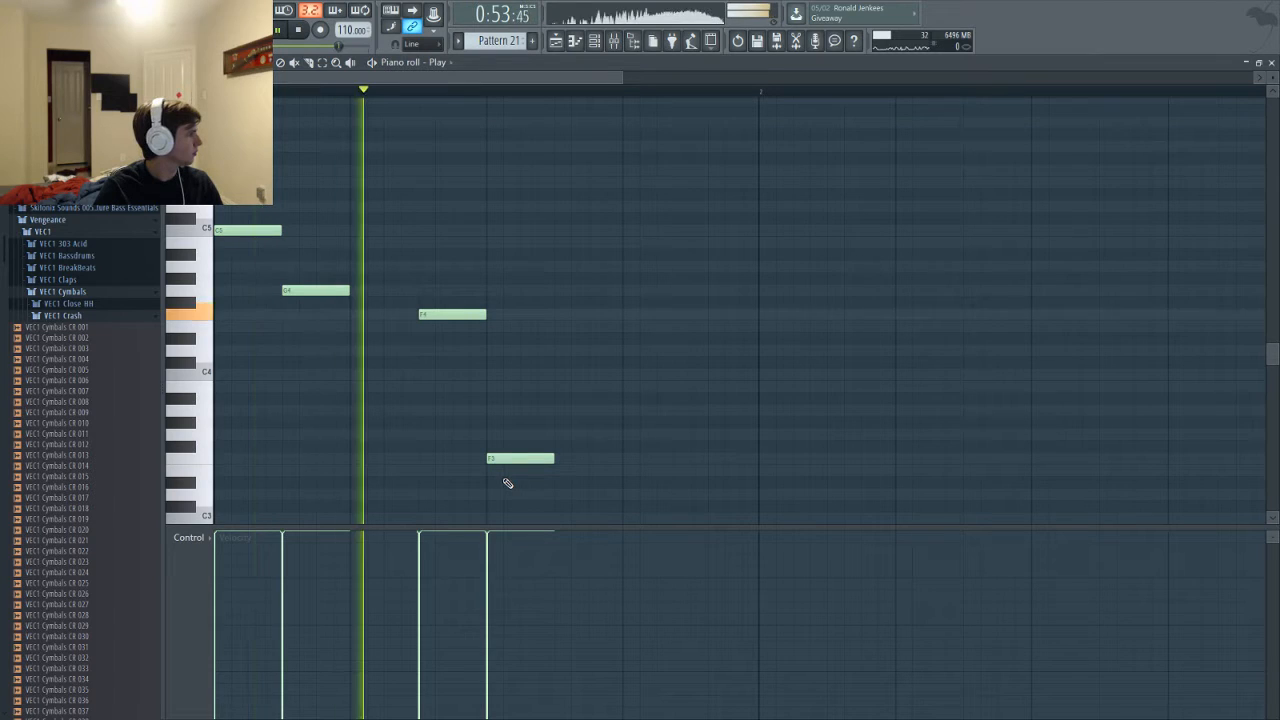
key(space)
Place the fourth note at D3 directly after the F4 note, auditioning E3 and D#3 first, and play the breakdown
right_click(513, 460)
click(496, 473)
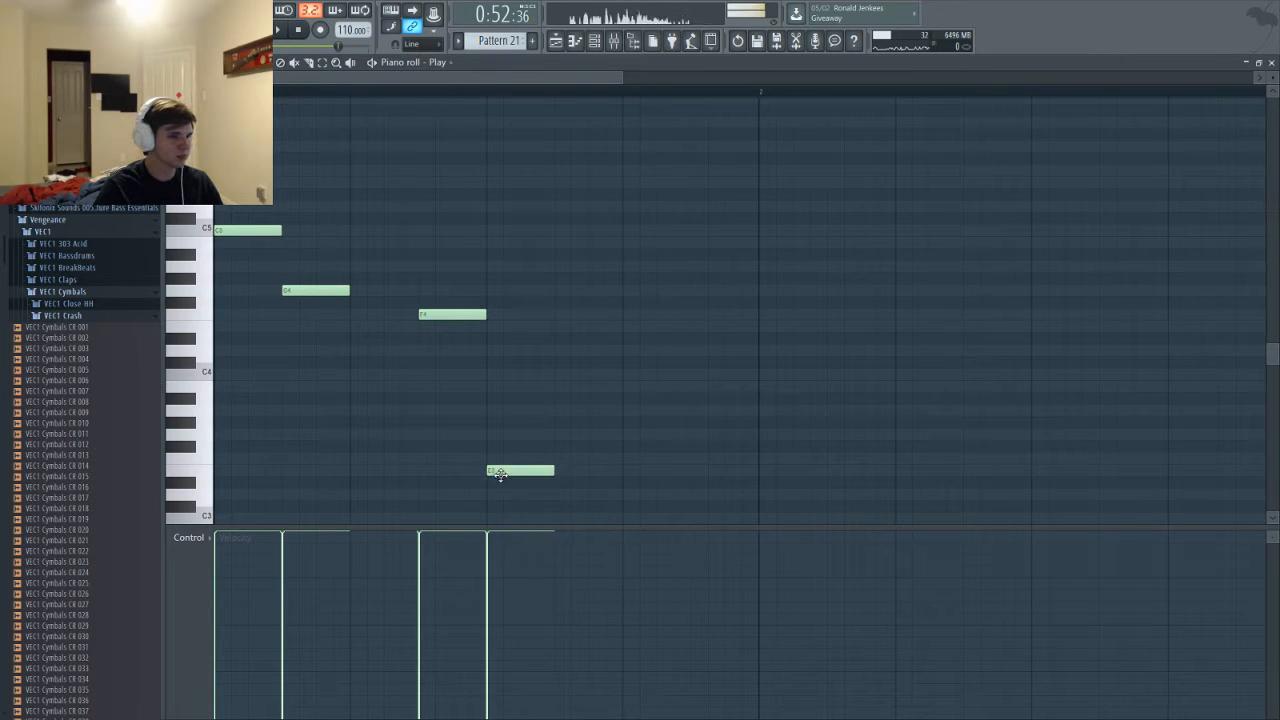
right_click(504, 476)
click(492, 482)
right_click(491, 484)
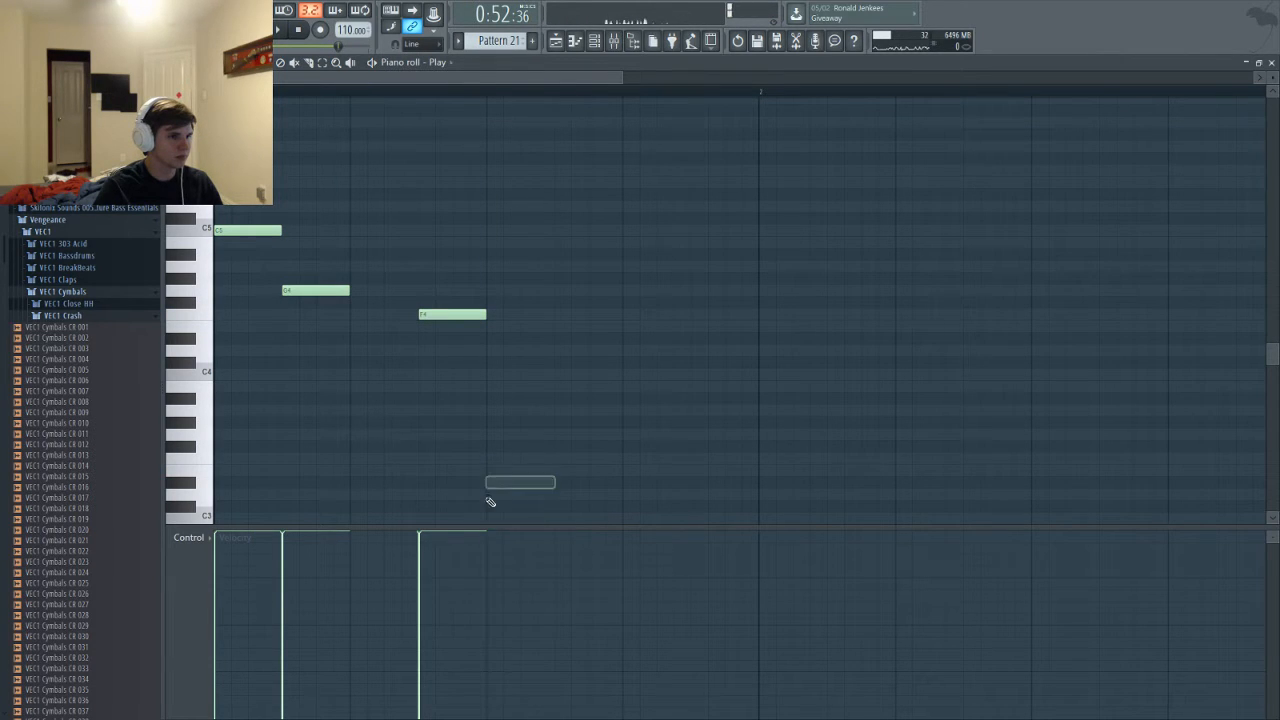
click(491, 495)
key(space)
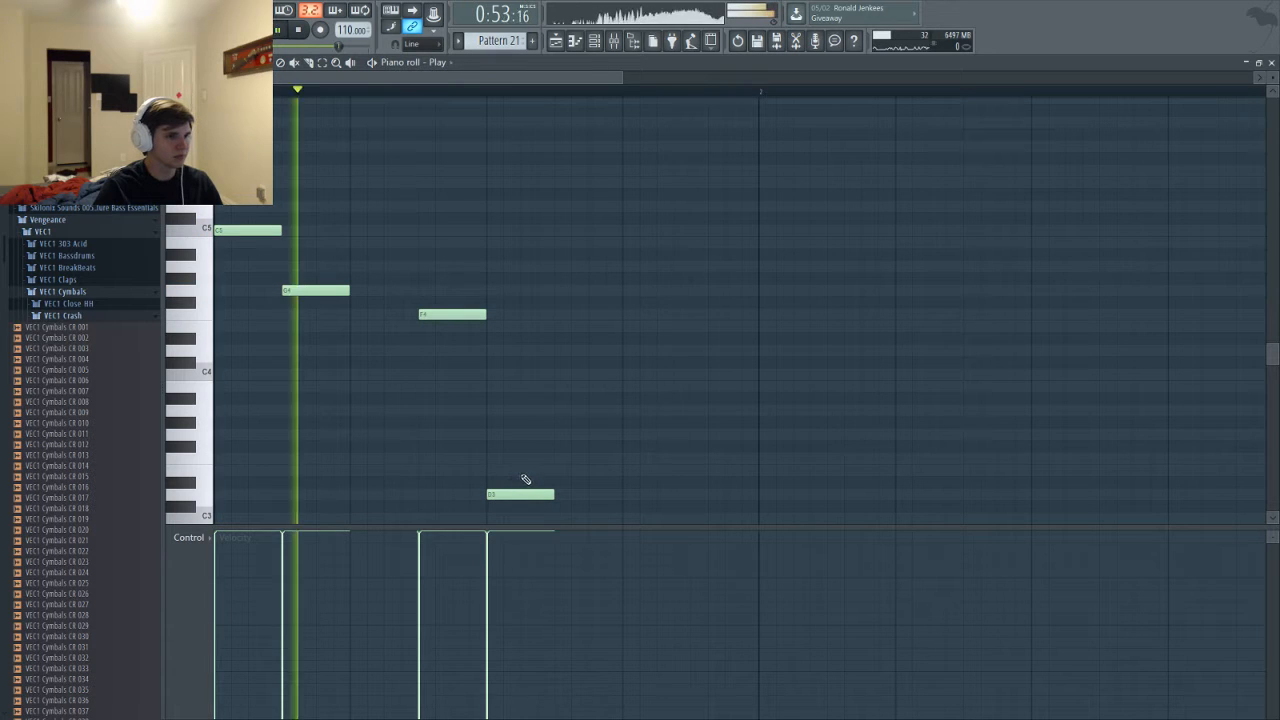
Replace the D3 note with consecutive D5, A4 and C5 notes filling the end of the bar, and lower their velocities
key(space)
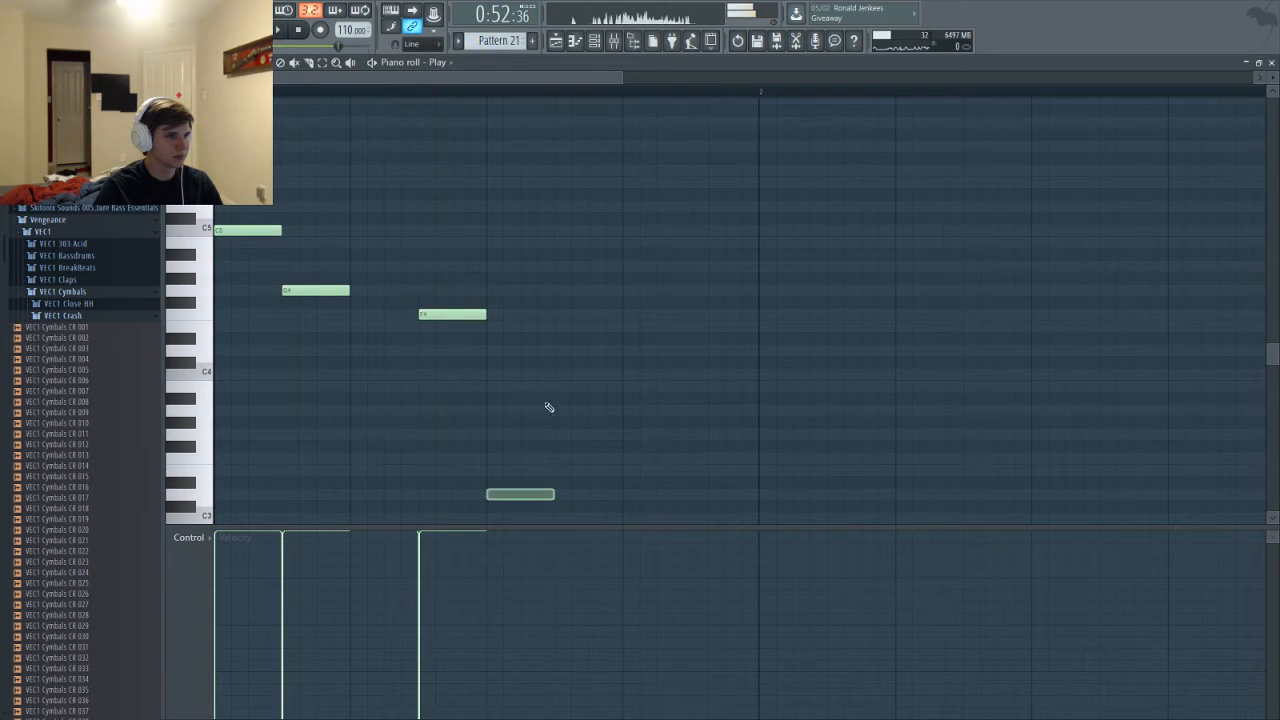
click(493, 231)
drag(523, 231, 597, 233)
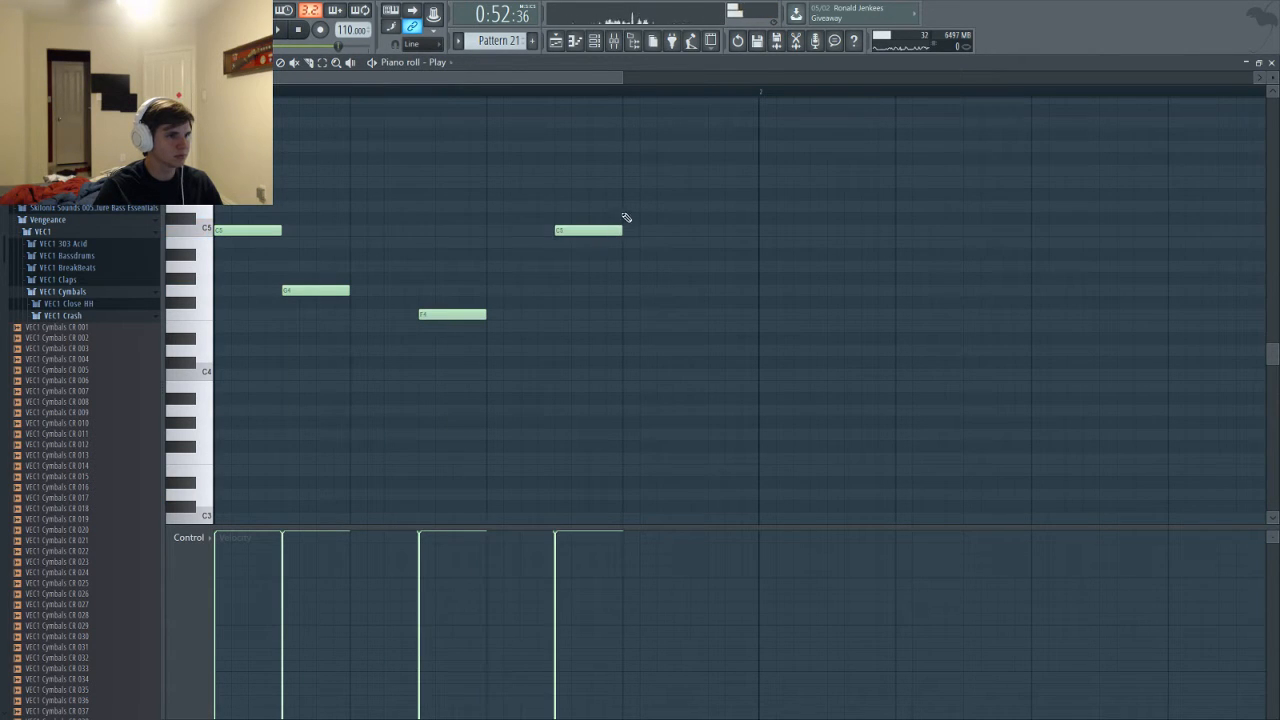
click(628, 208)
right_click(631, 209)
drag(568, 230, 568, 206)
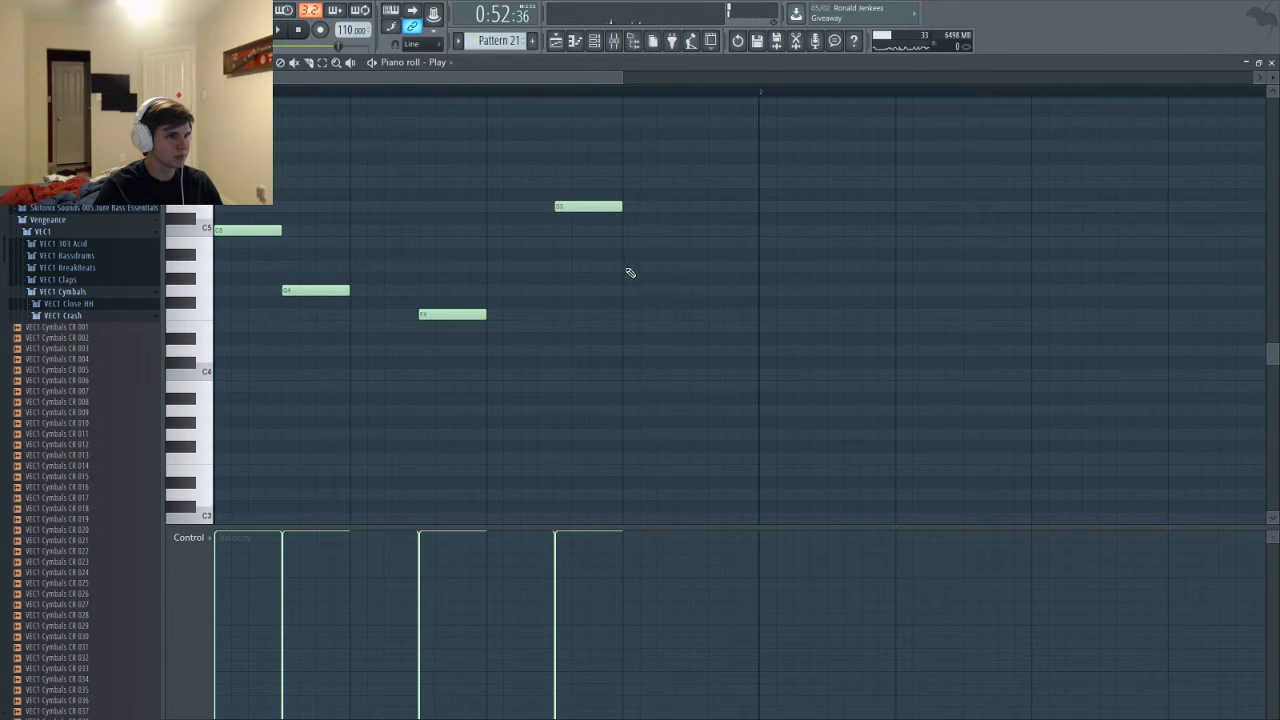
click(628, 267)
click(699, 231)
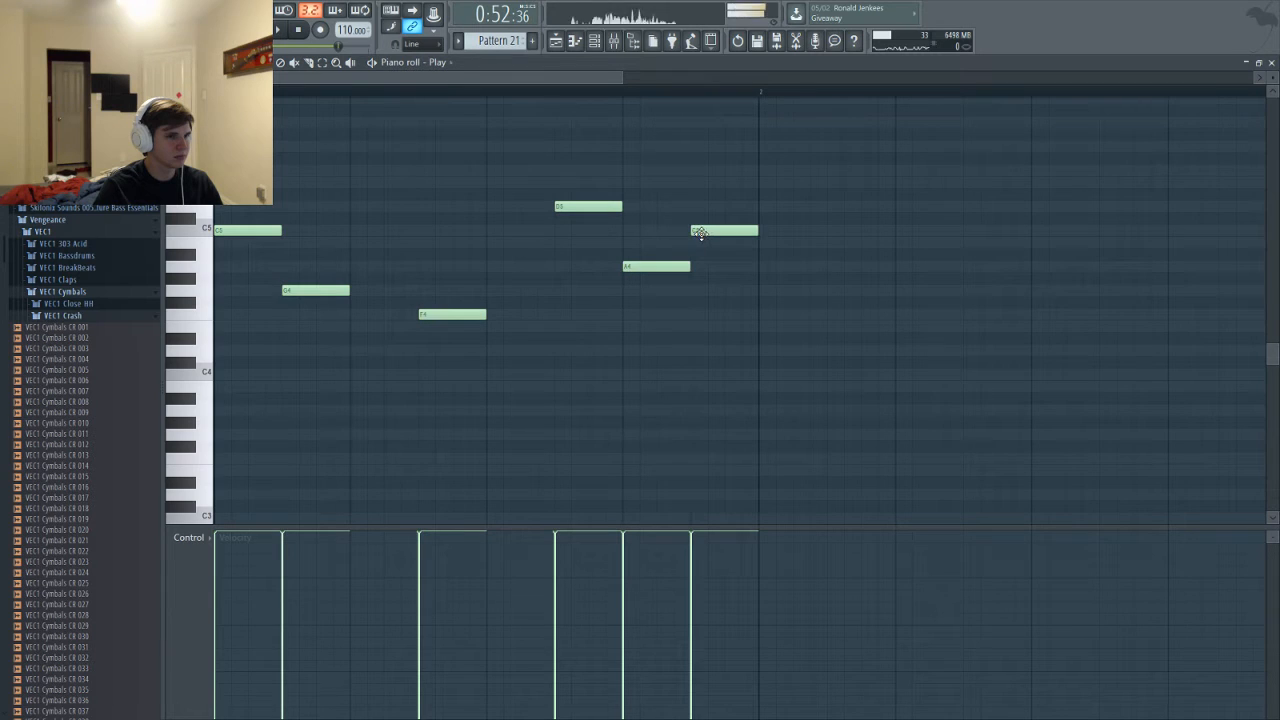
mouse_move(600, 585)
mouse_down()
mouse_move(640, 551)
mouse_move(702, 561)
mouse_up()
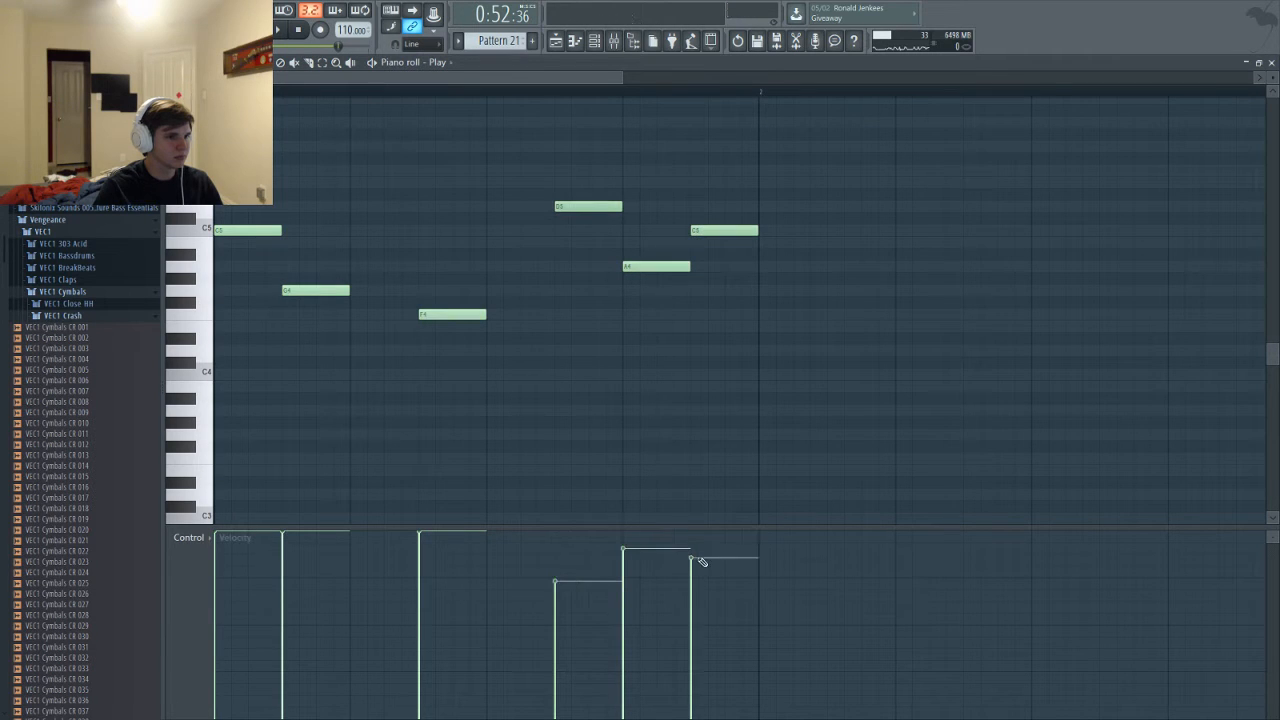
Add softer F4 notes directly before and after the existing F4 note, and play the breakdown
click(360, 316)
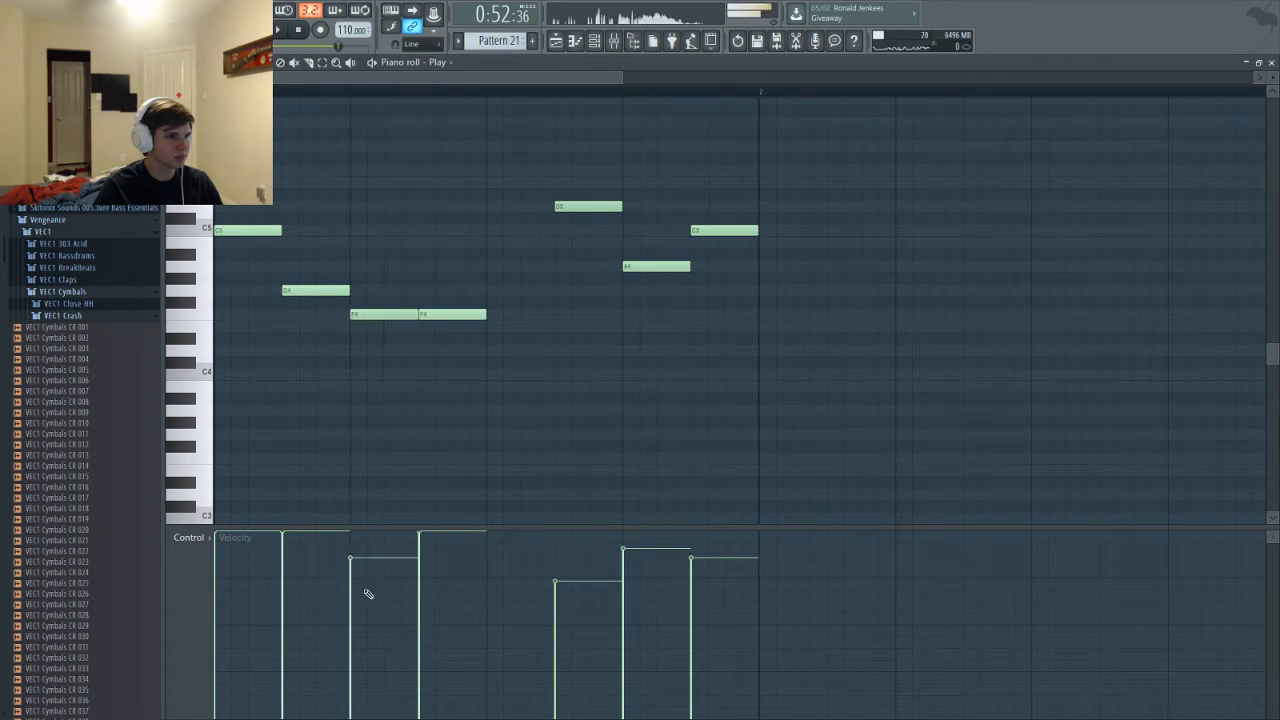
click(364, 607)
click(501, 317)
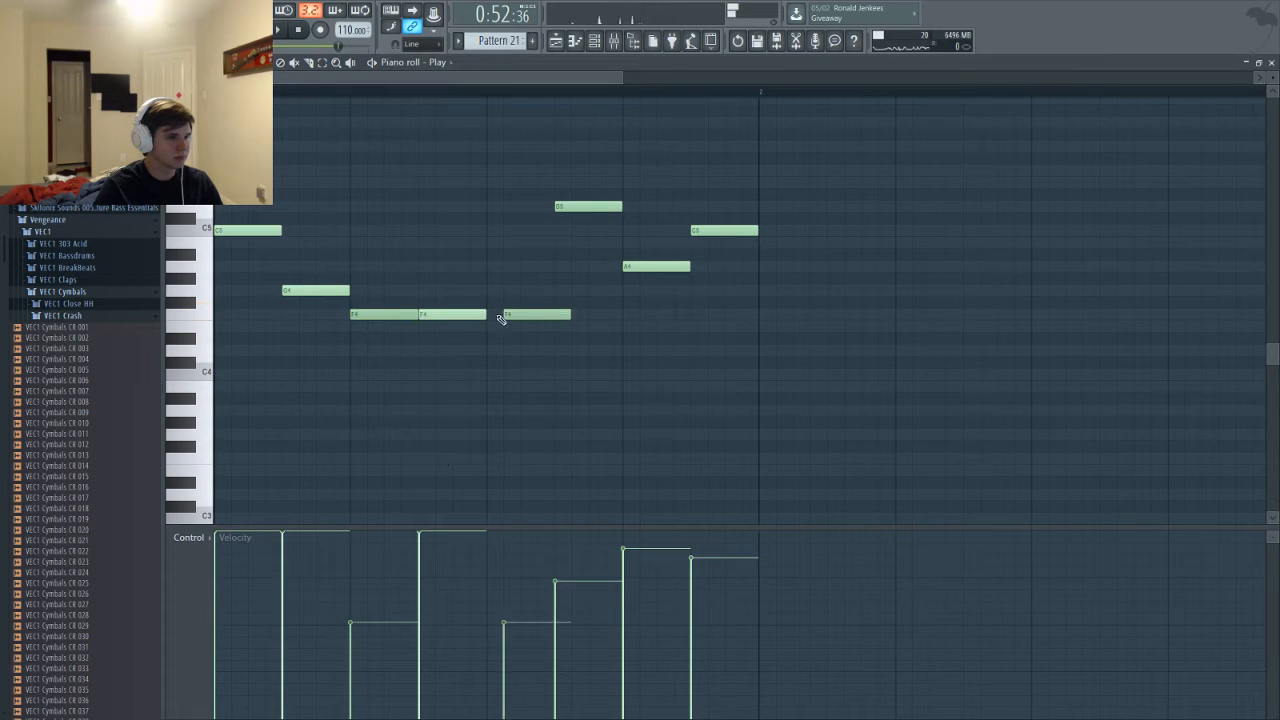
drag(507, 314, 491, 314)
key(space)
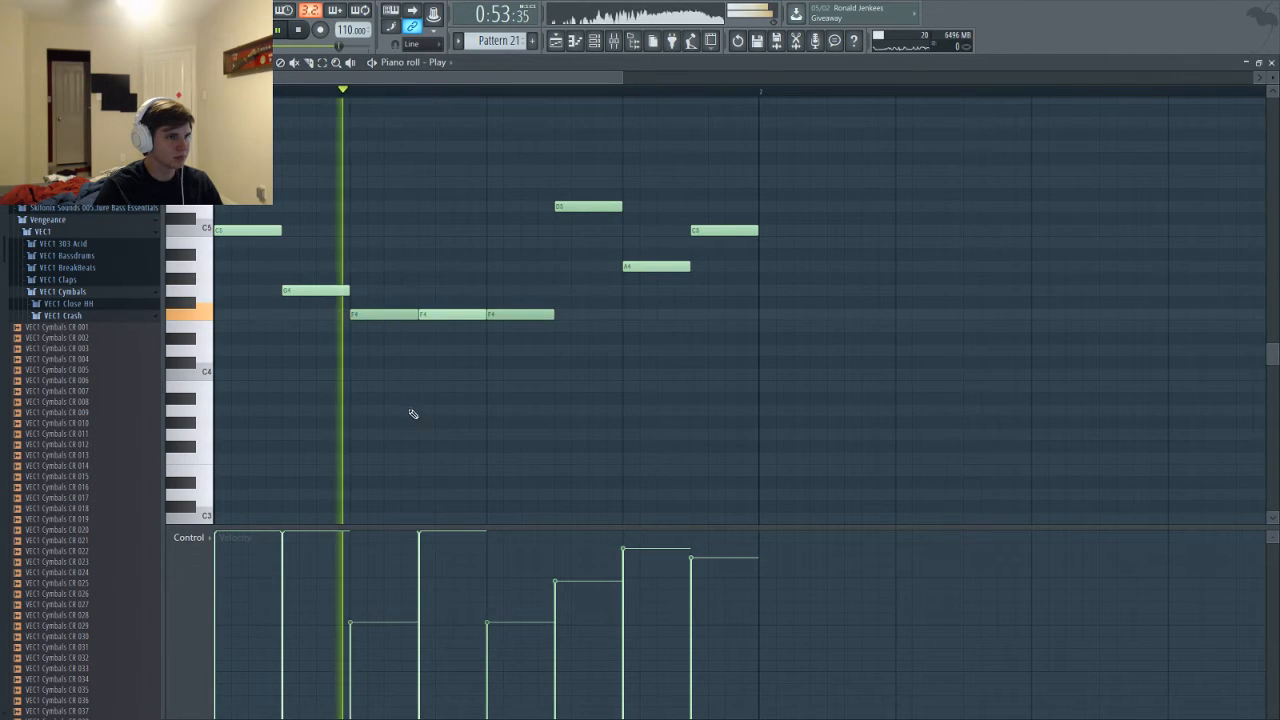
key(F6)
key(F6)
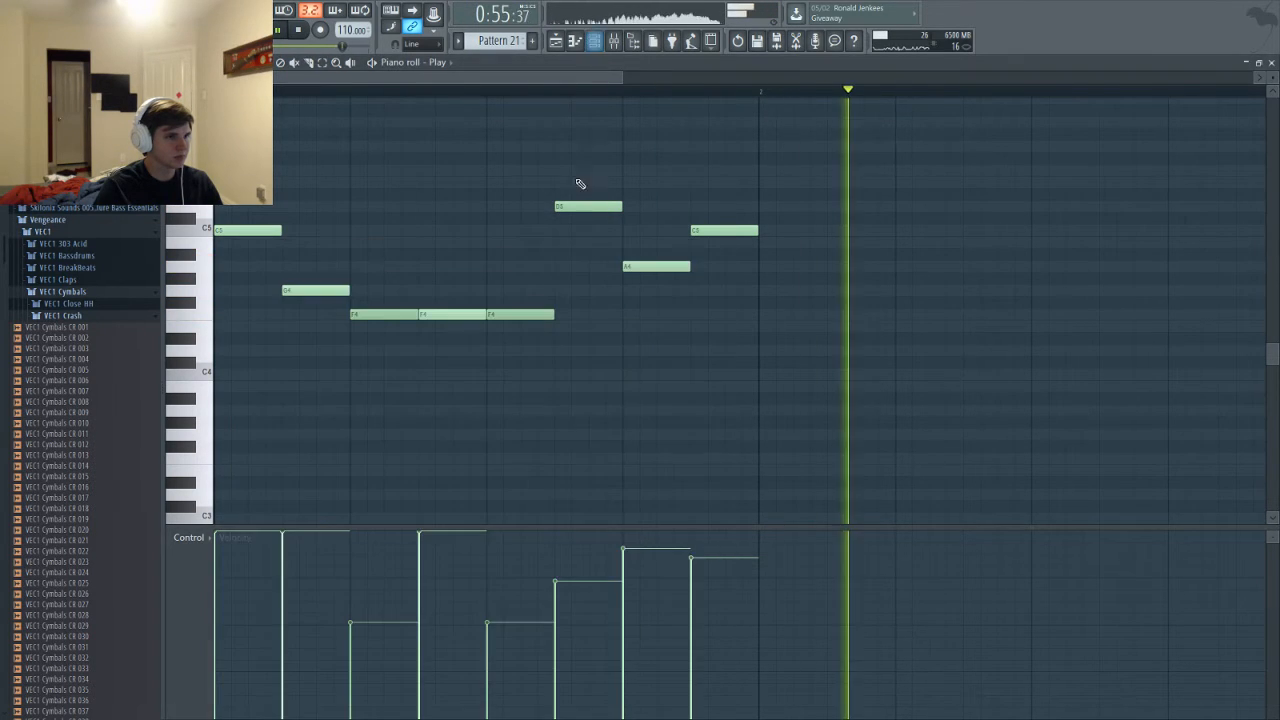
key(space)
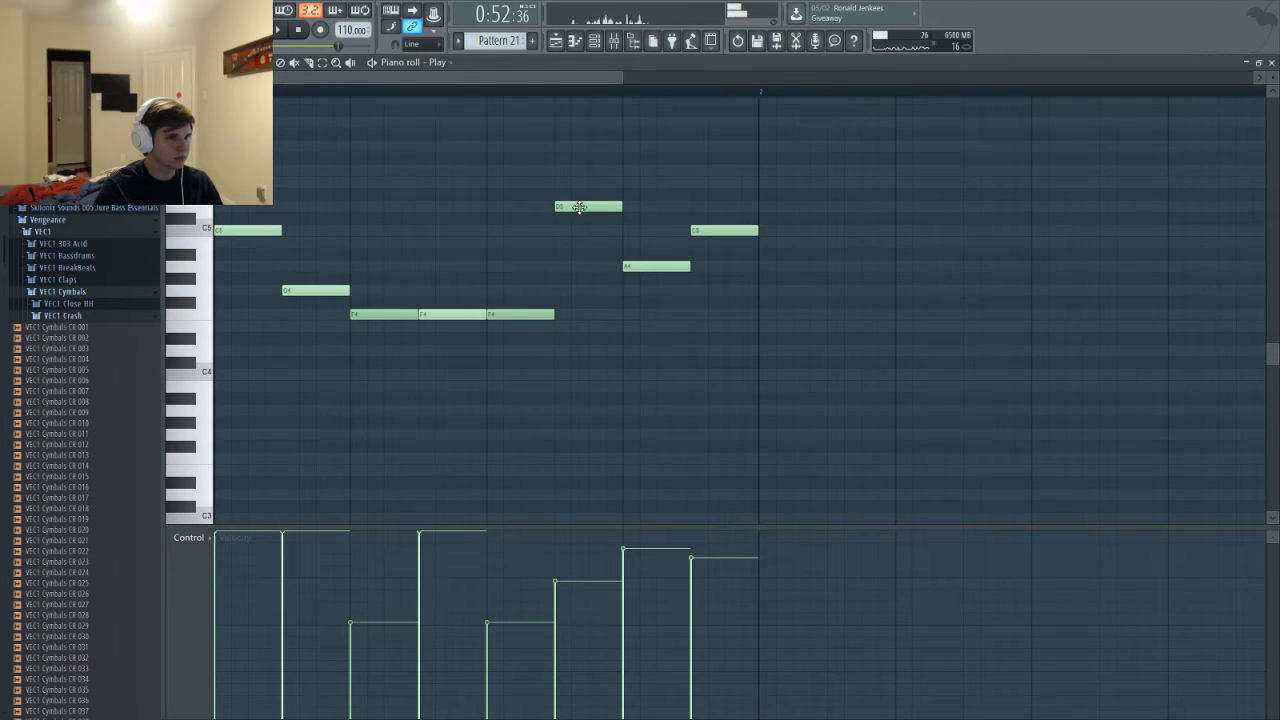
Rearrange the last three notes of the bar to A4, C5 and G4 and play the breakdown
drag(579, 207, 692, 290)
key(space)
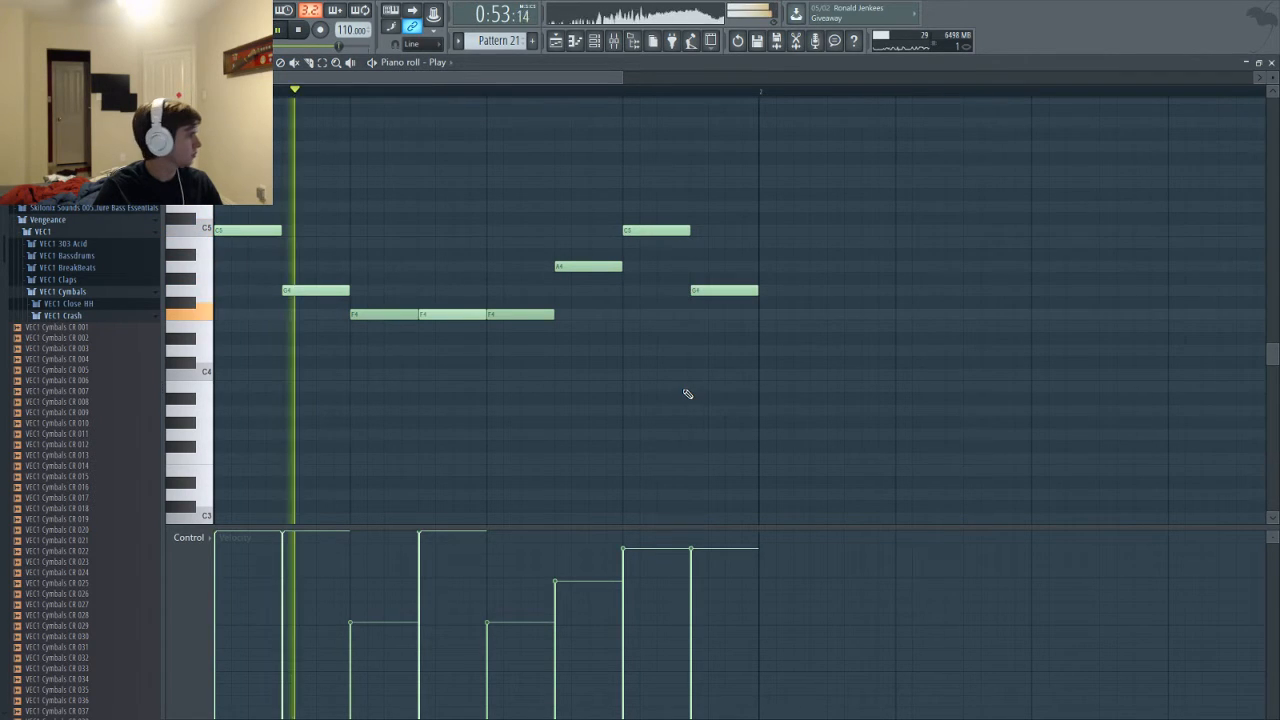
key(space)
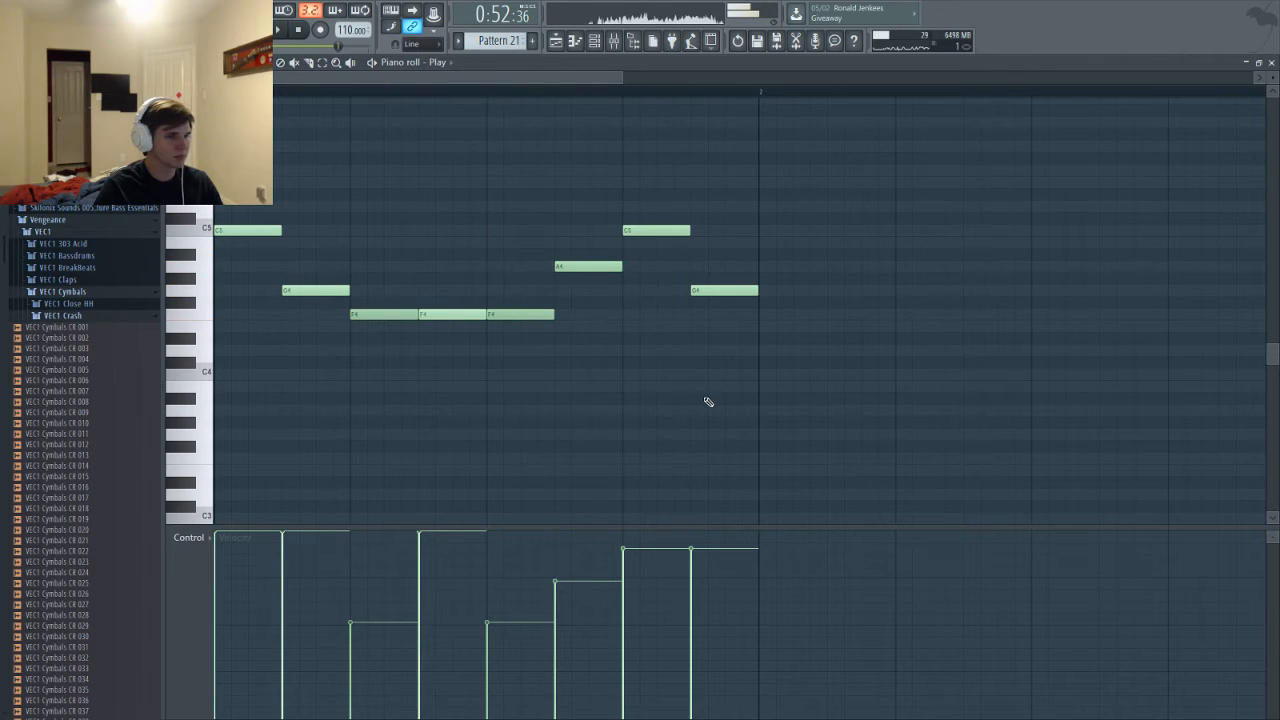
Lower the volume fader of the Play track in the mixer slightly while the breakdown plays
key(F5)
key(F9)
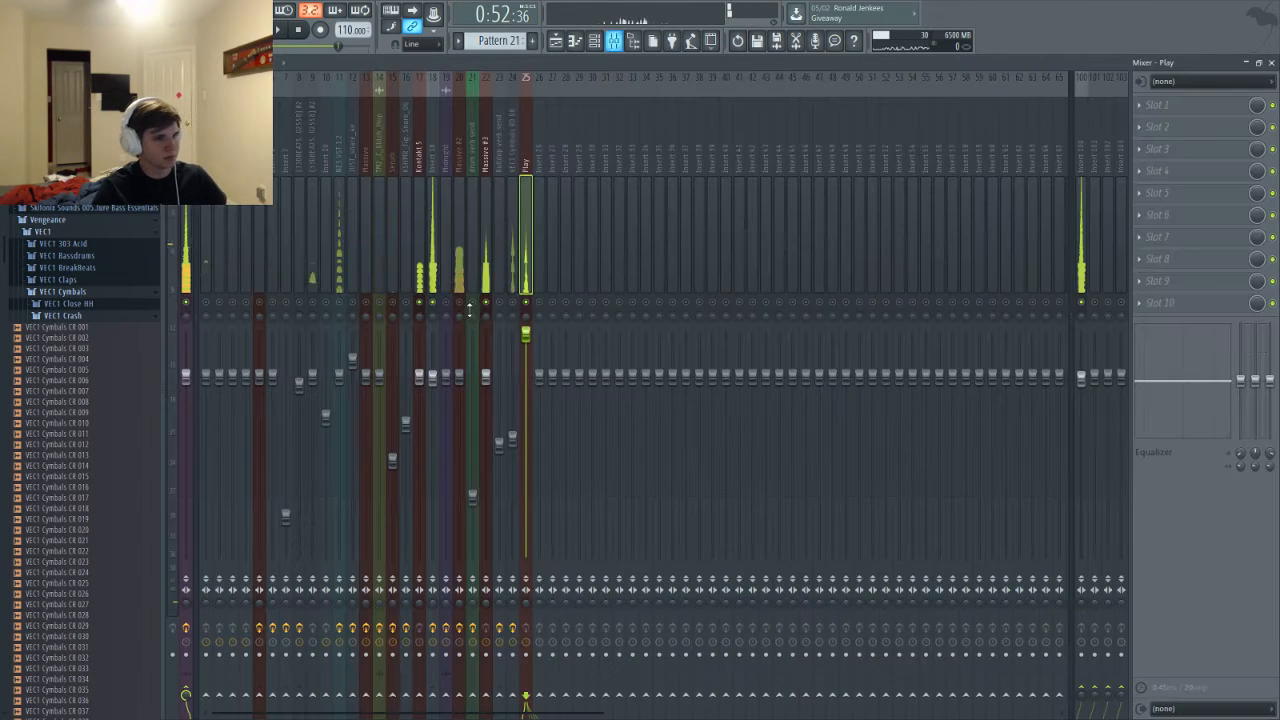
key(space)
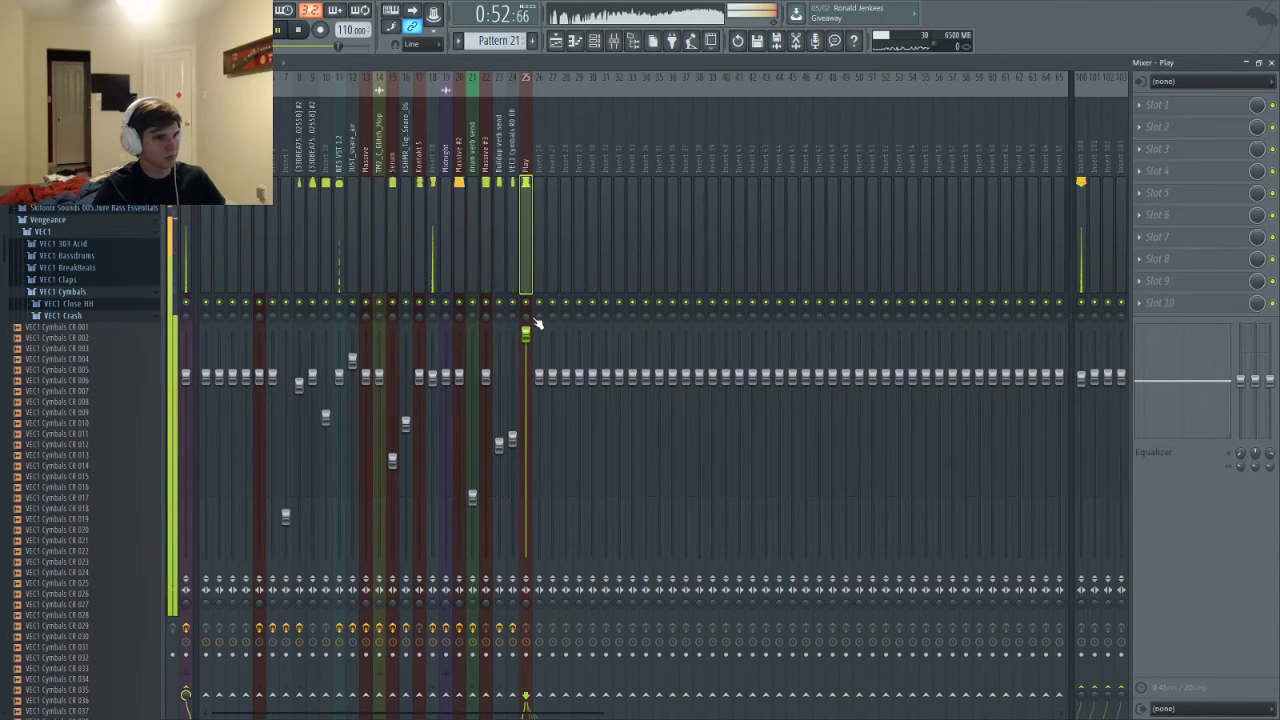
drag(525, 333, 525, 355)
key(space)
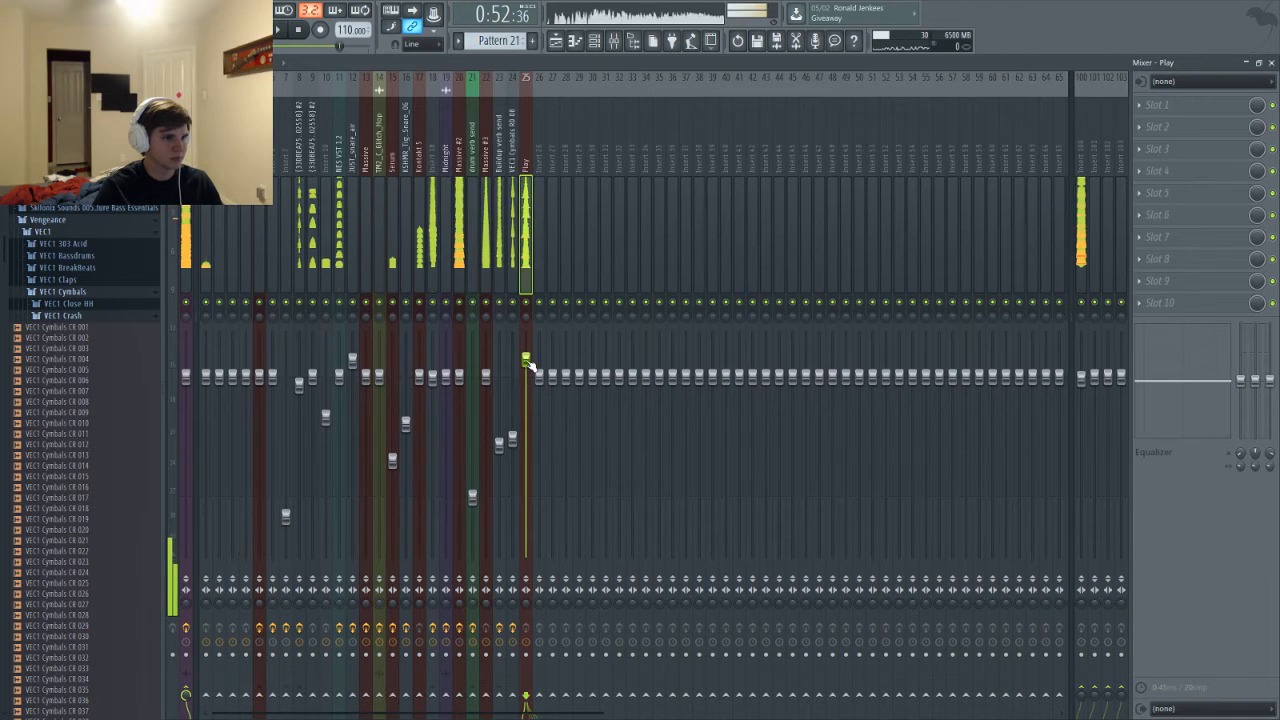
Lower the A4 note after the three F4 notes to G4 and listen to the melody in the breakdown
key(F6)
click(669, 551)
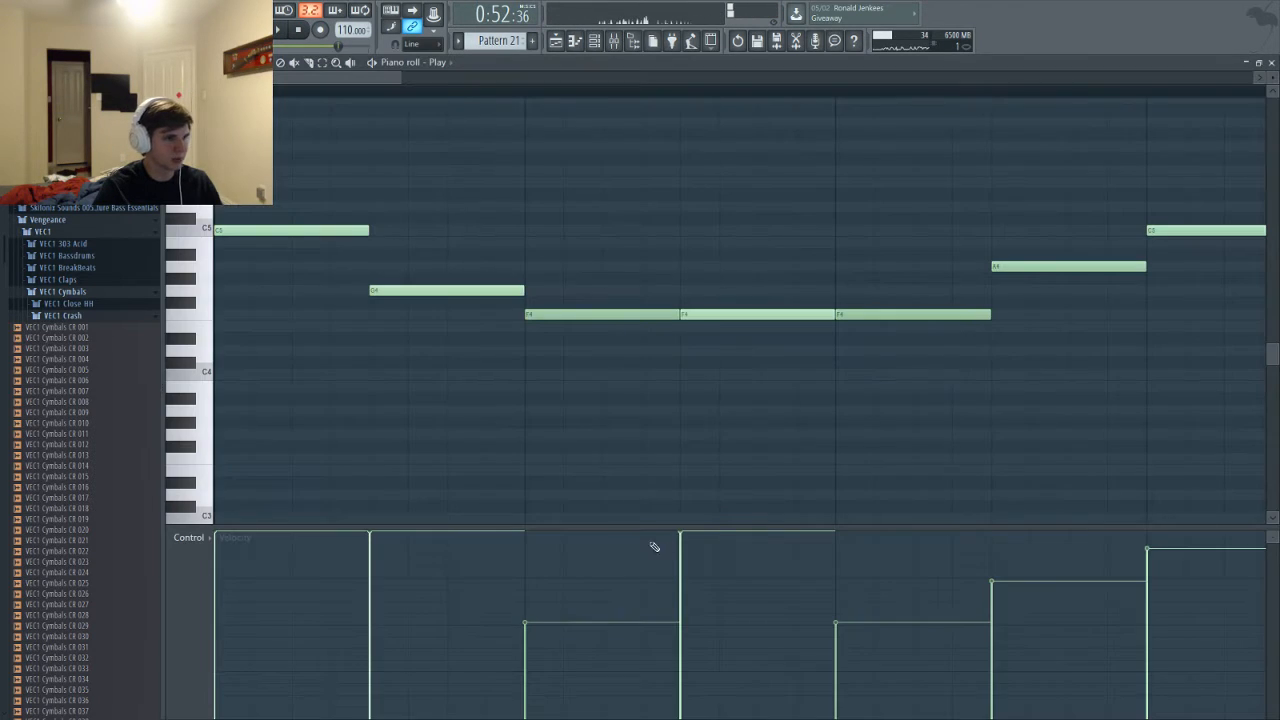
key(space)
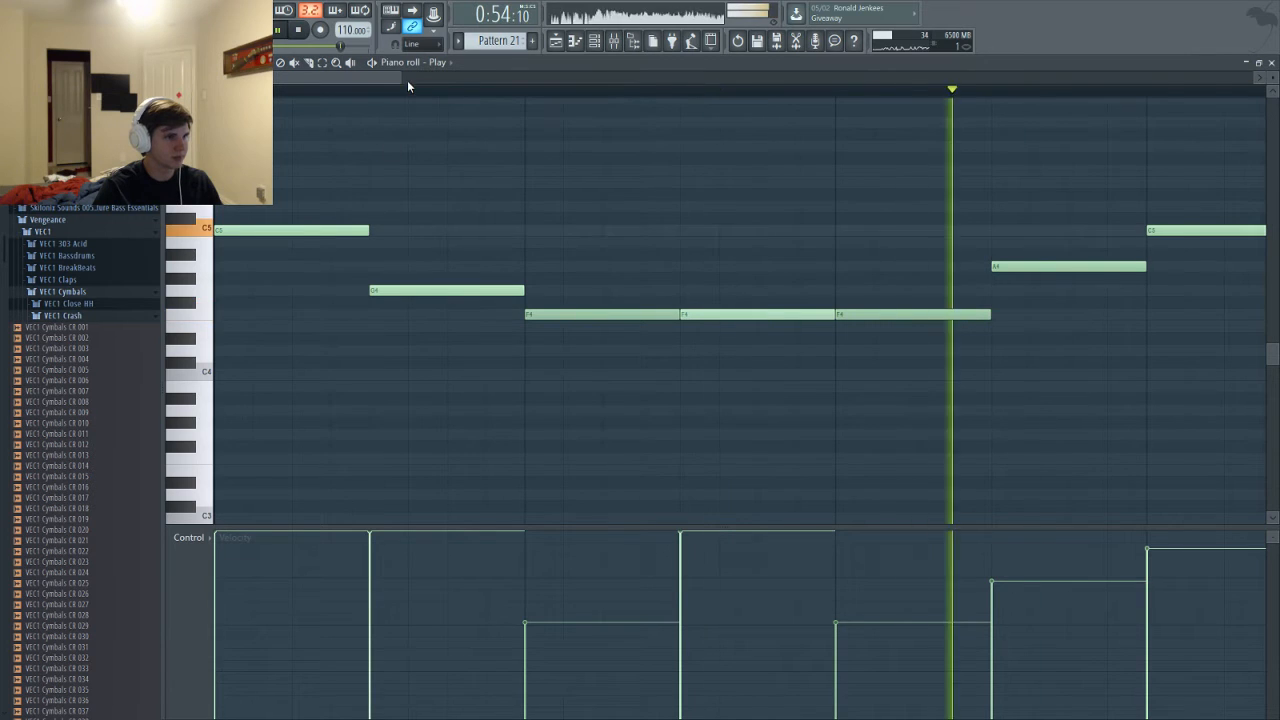
key(space)
drag(1003, 263, 1002, 294)
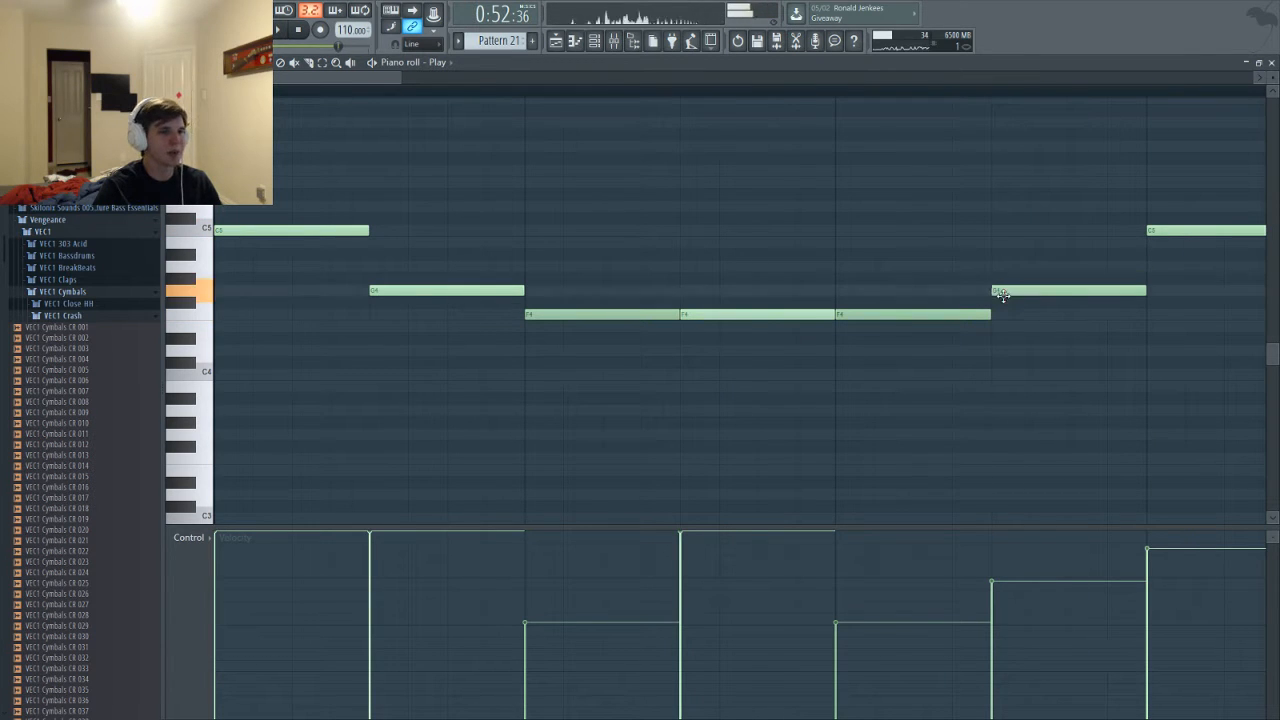
key(space)
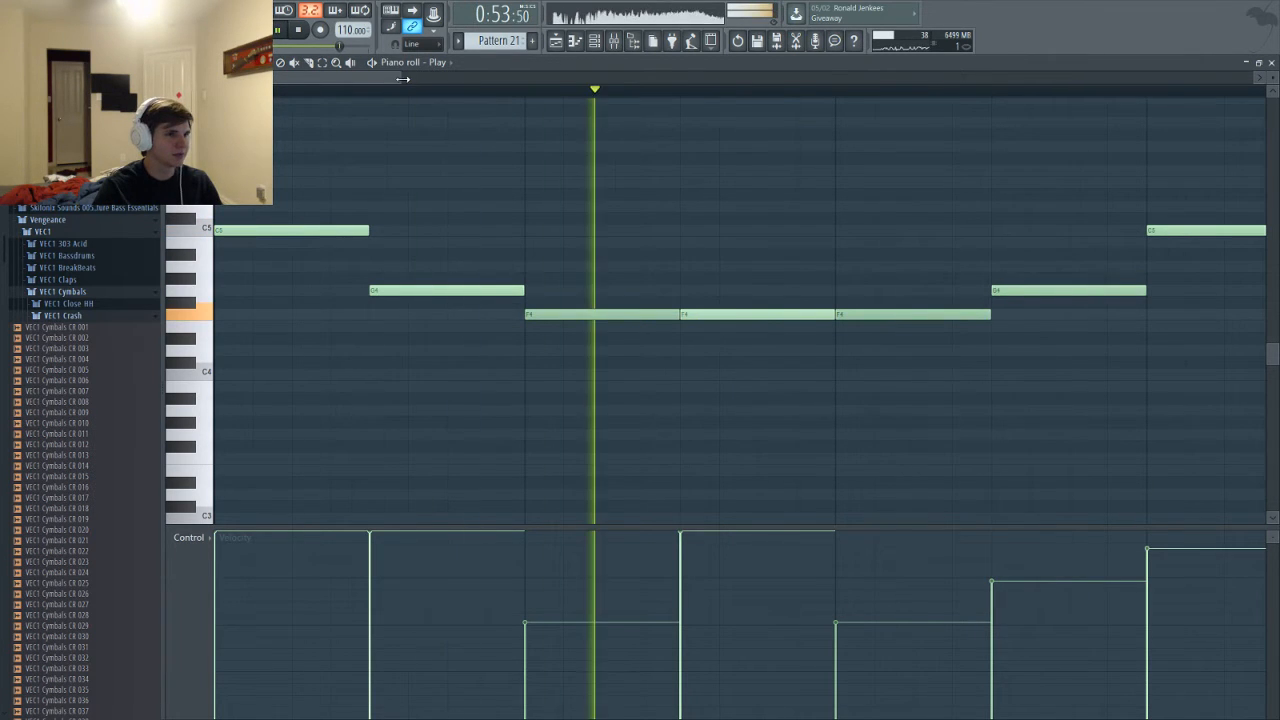
drag(403, 79, 724, 274)
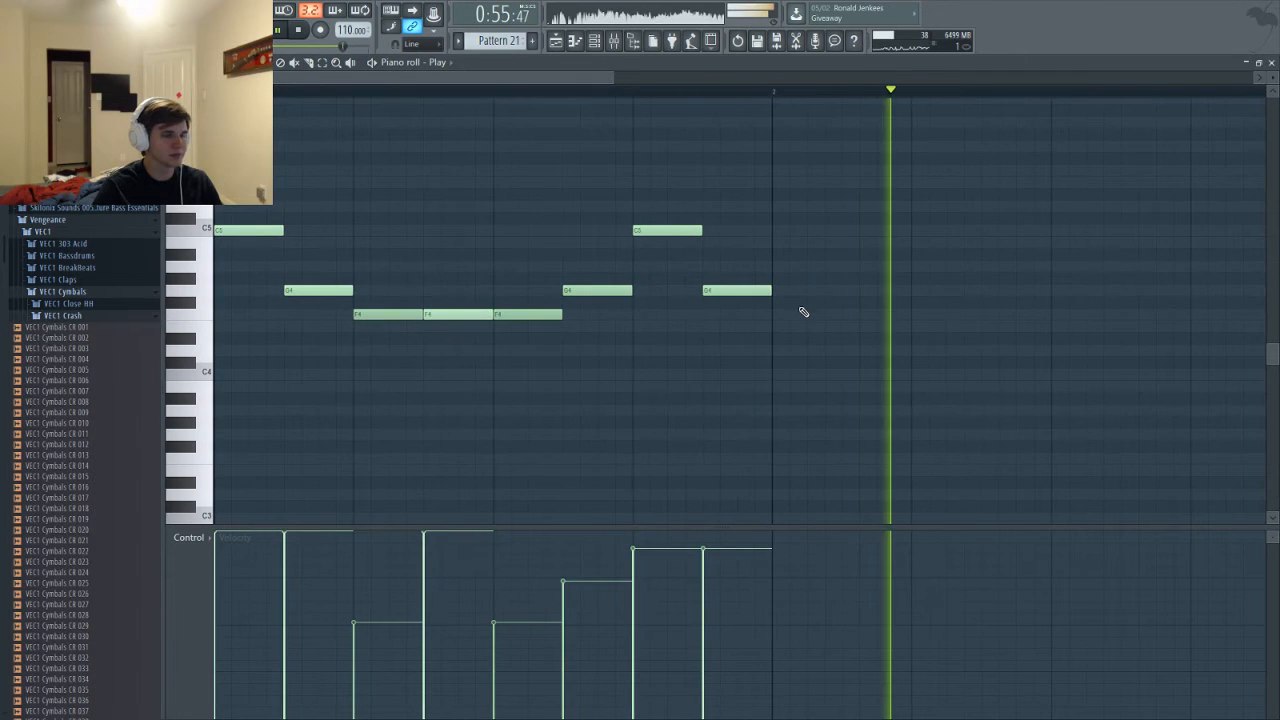
key(space)
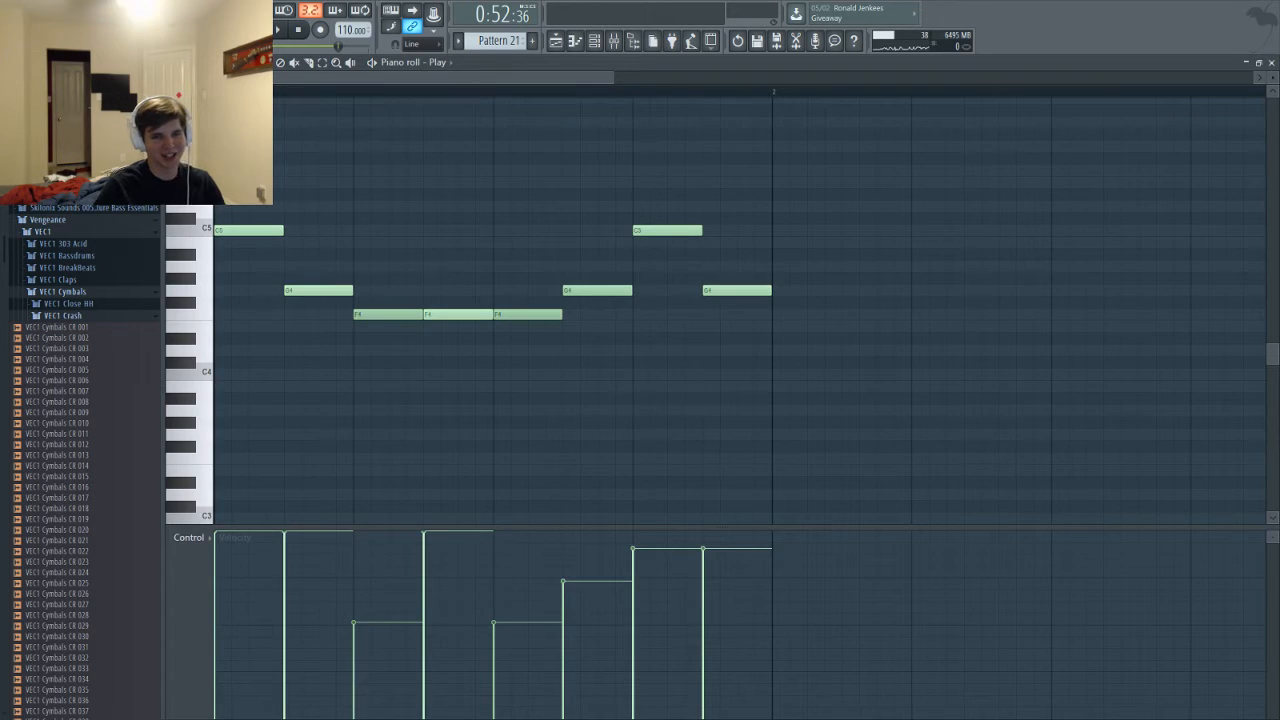
Place copies of the Pattern 21 clip on Track 21 in the playlist at bars 26 through 30 while playing the breakdown
key(F5)
key(space)
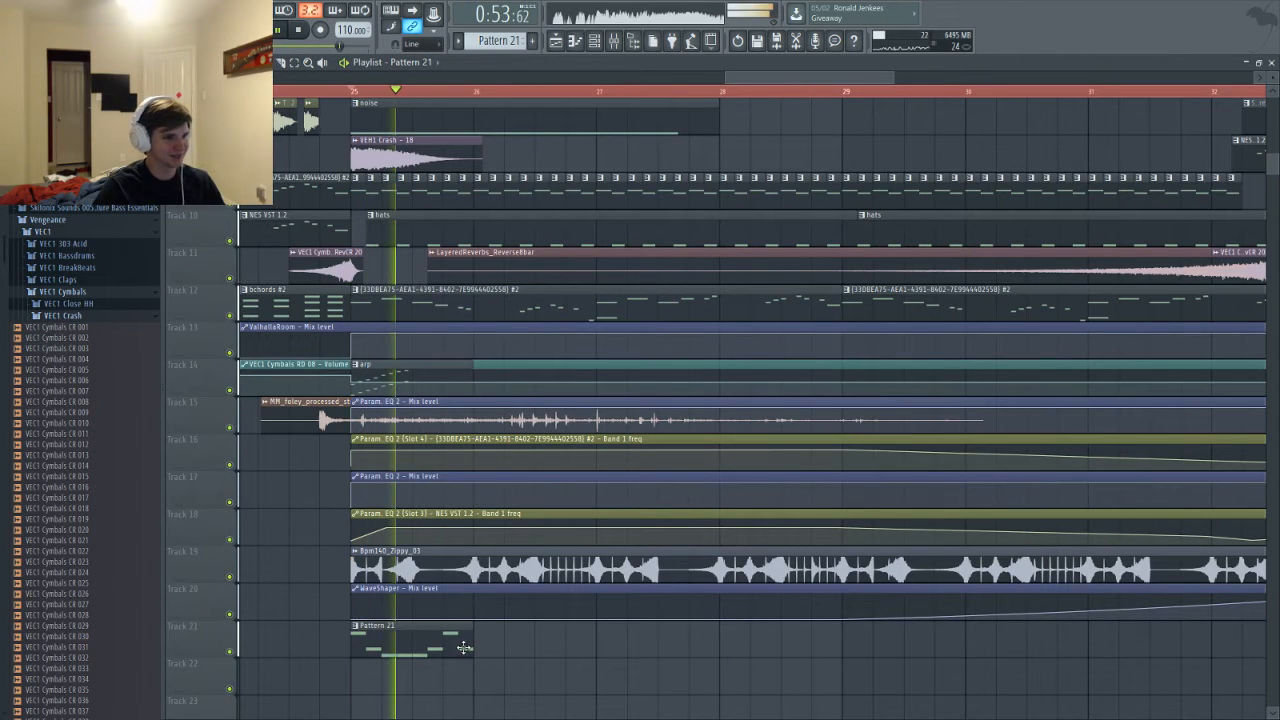
key(space)
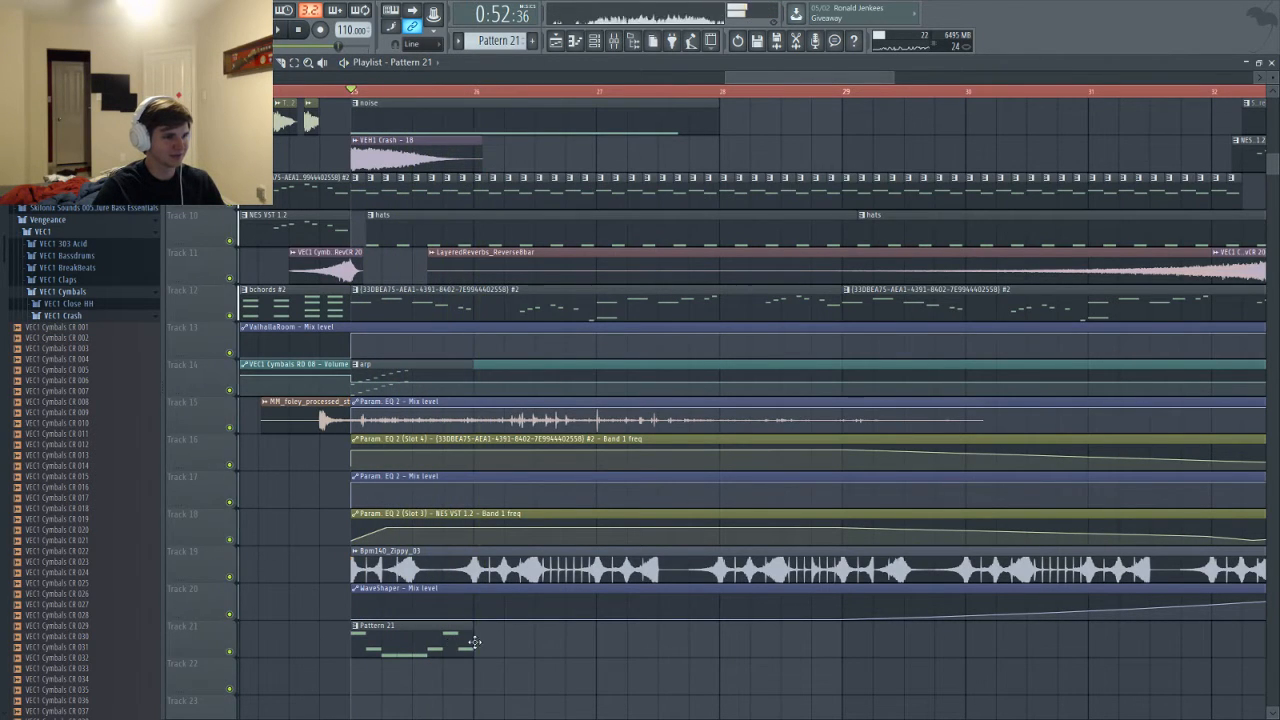
click(540, 650)
key(space)
click(660, 649)
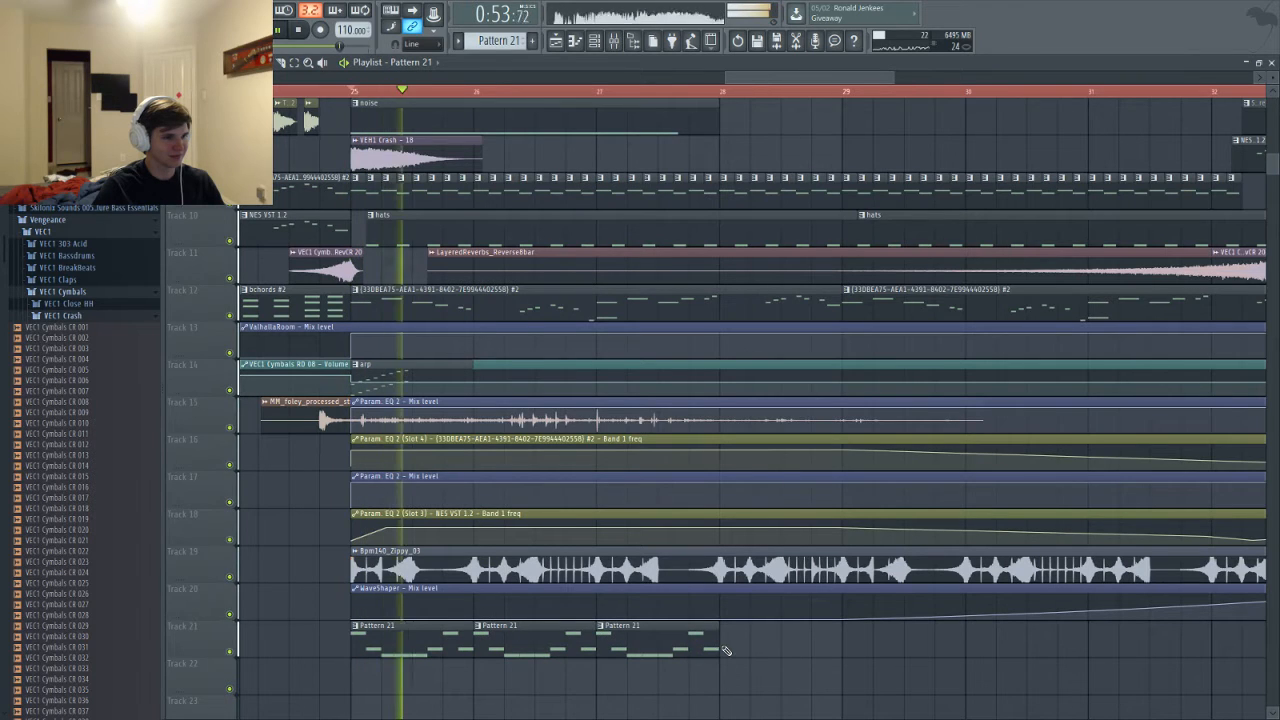
click(830, 648)
click(920, 648)
click(1030, 648)
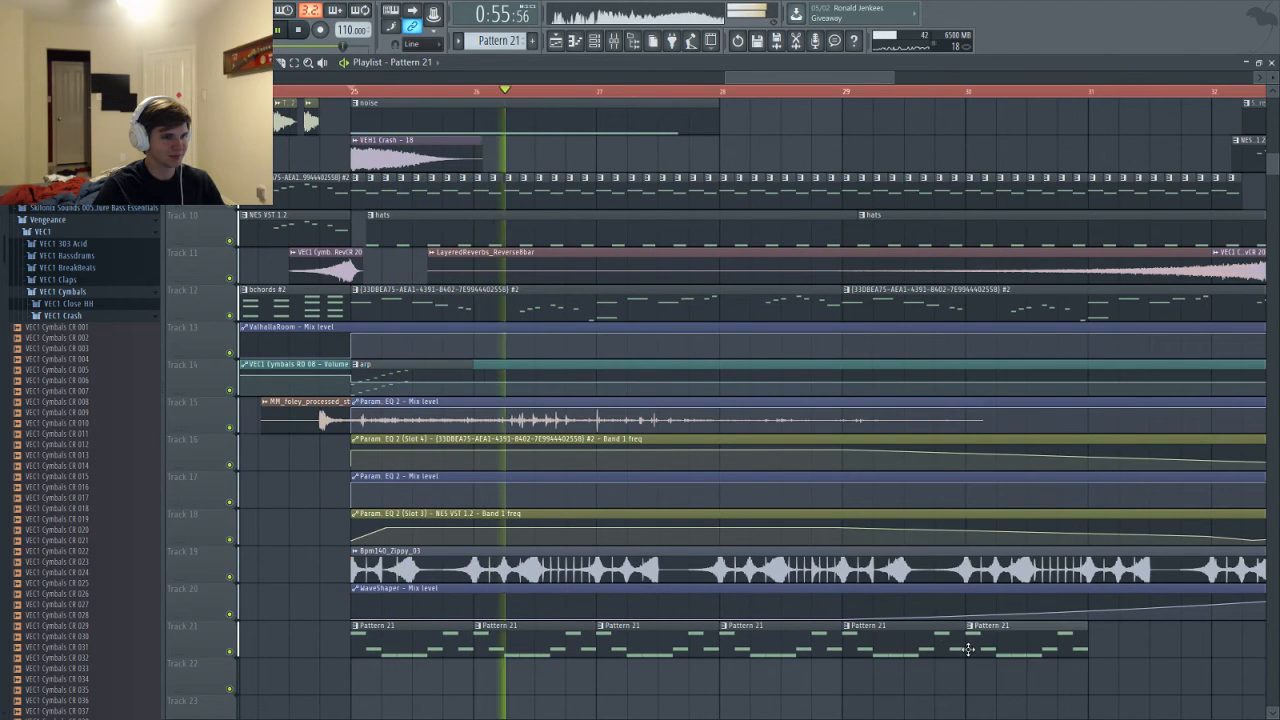
scroll(755, 320, right, 4)
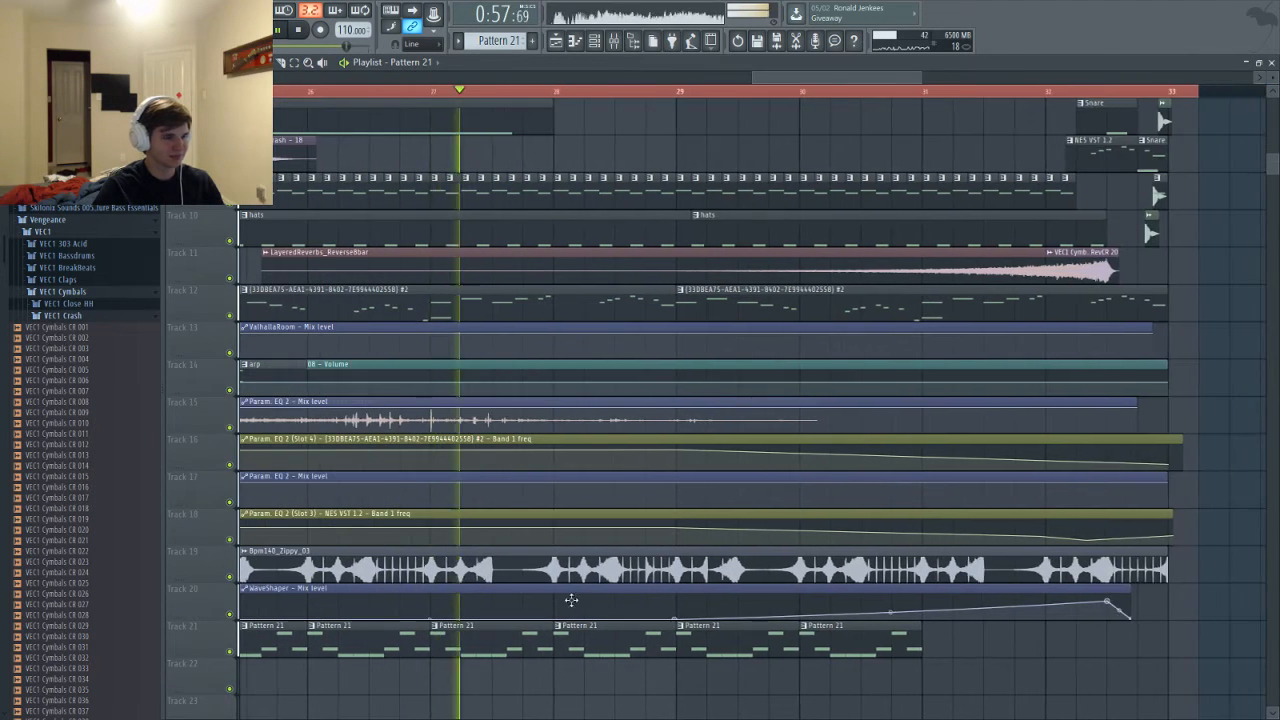
Lower the velocity of the opening C5 note in Pattern 21 and return to the playlist
double_click(500, 638)
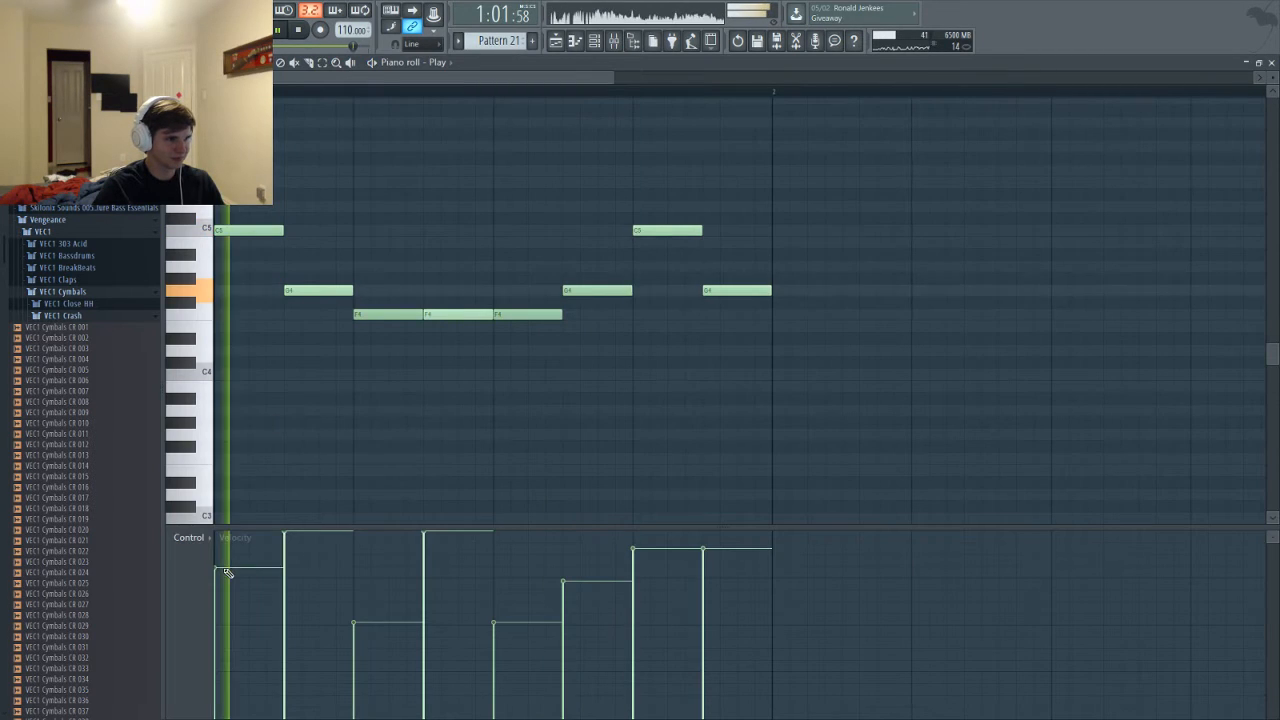
key(F7)
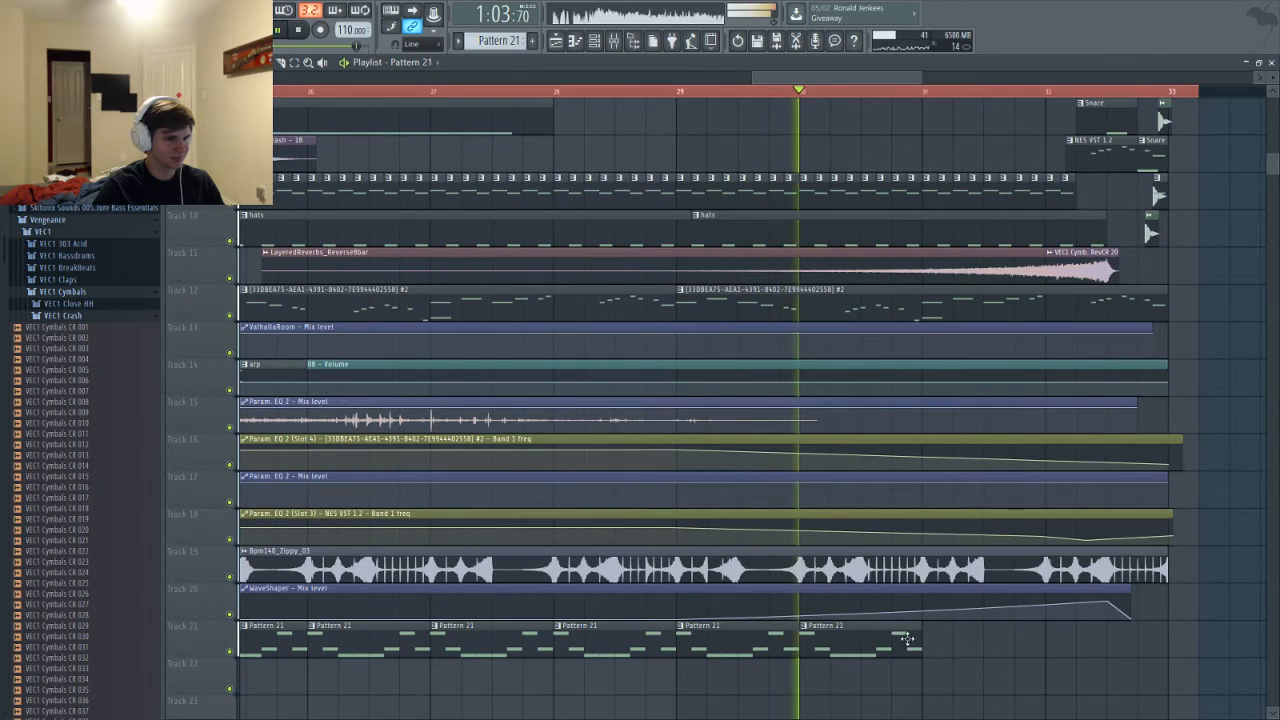
Add Pattern 21 clips at bars 31 and 32 on Track 21 and trim the last one to half a bar
click(937, 650)
click(1043, 652)
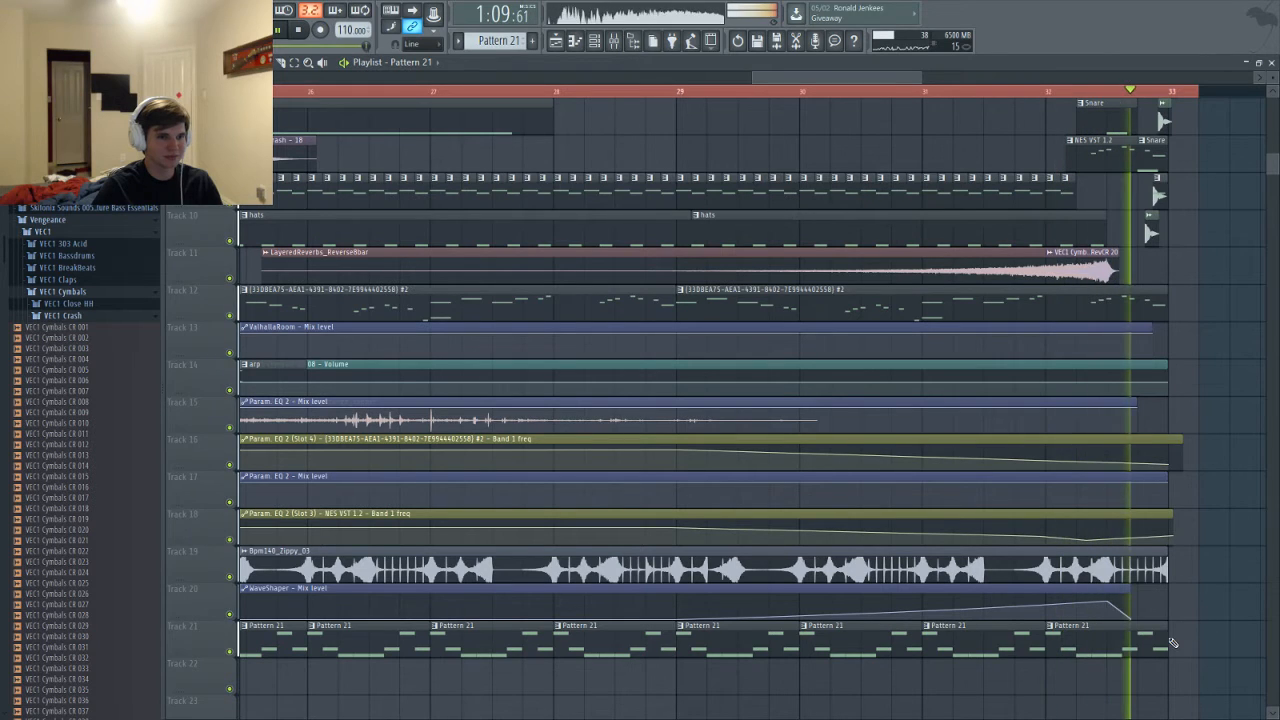
drag(1162, 636, 1106, 636)
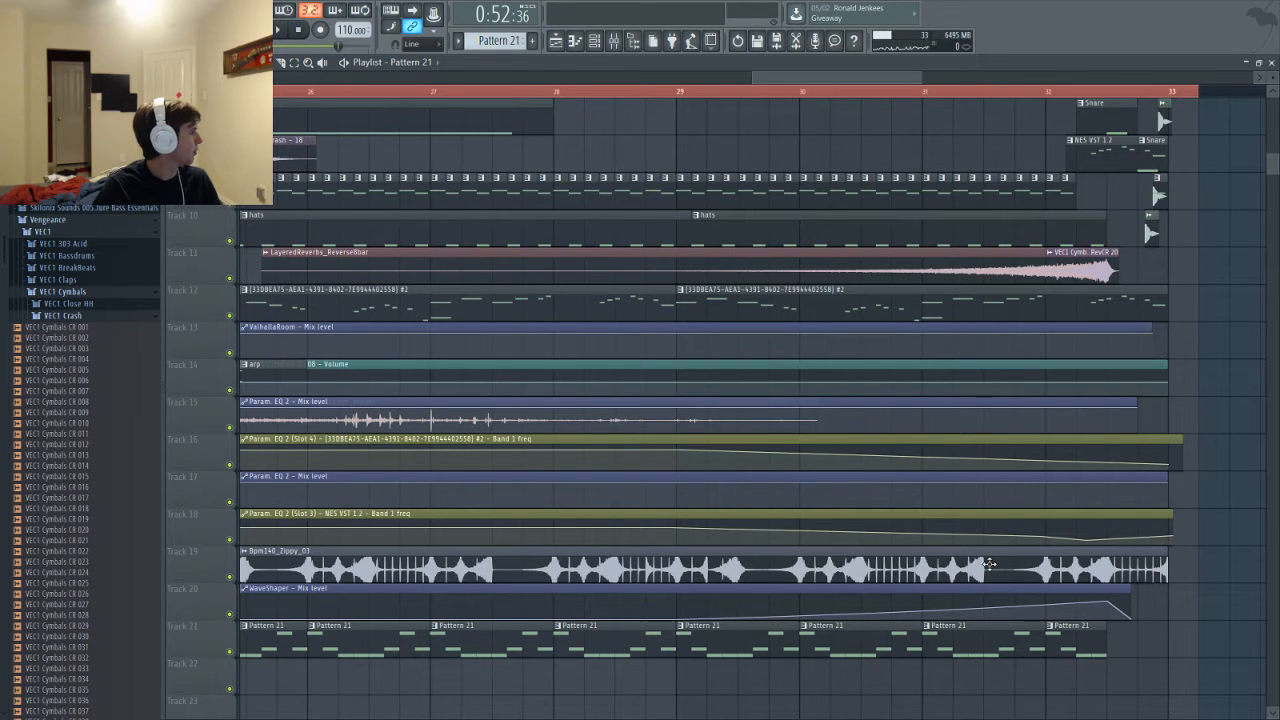
Play the breakdown from bar 25 in the playlist while checking the mixer levels and the channel rack
drag(803, 82, 771, 80)
scroll(810, 401, up, 5)
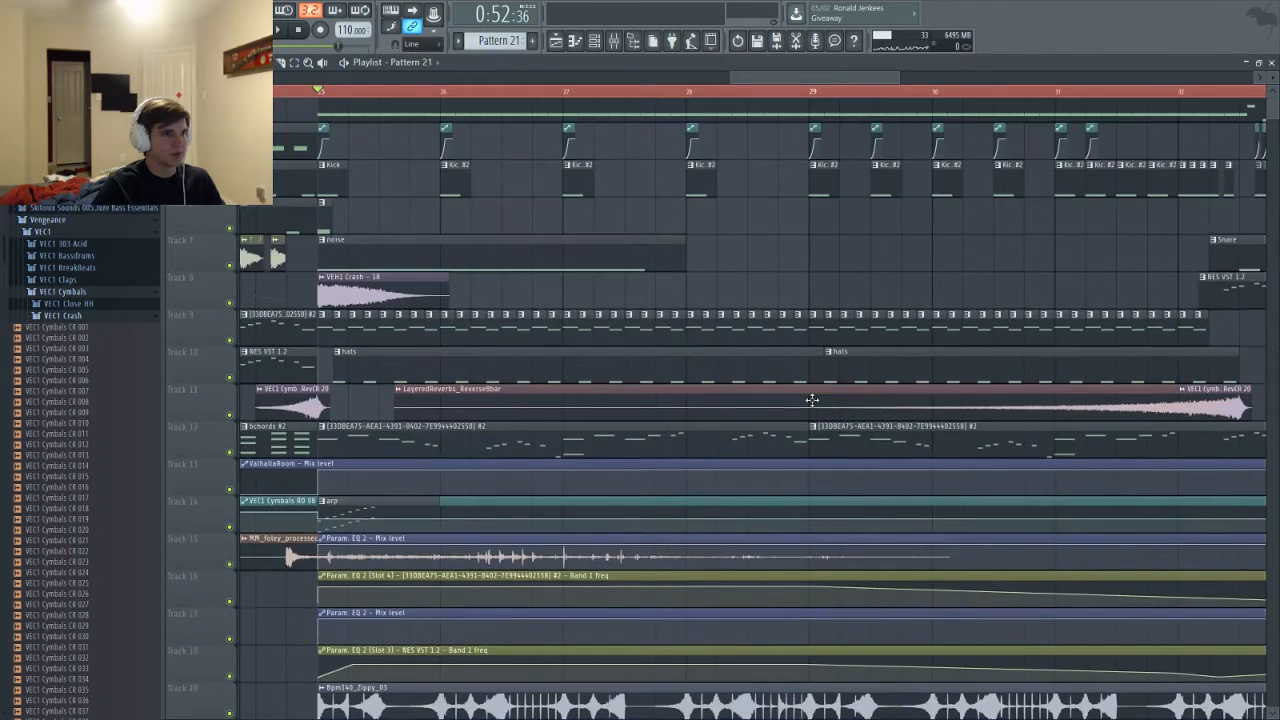
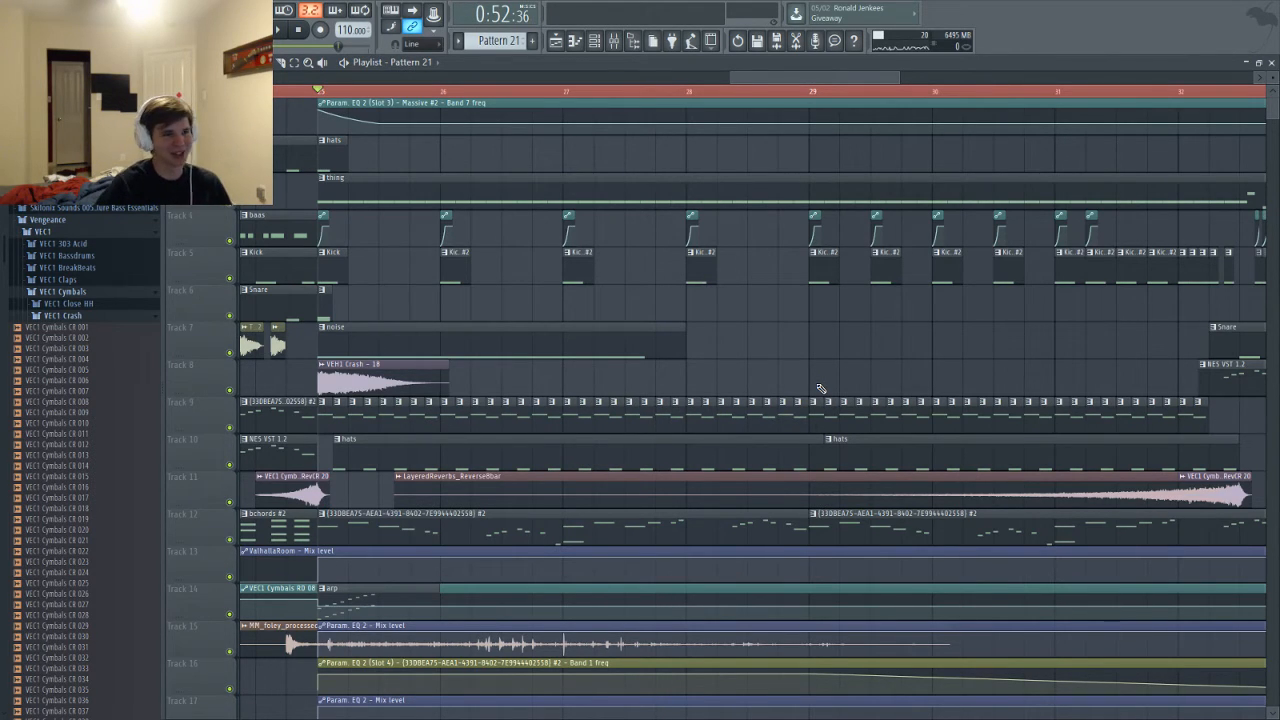
scroll(731, 306, down, 3)
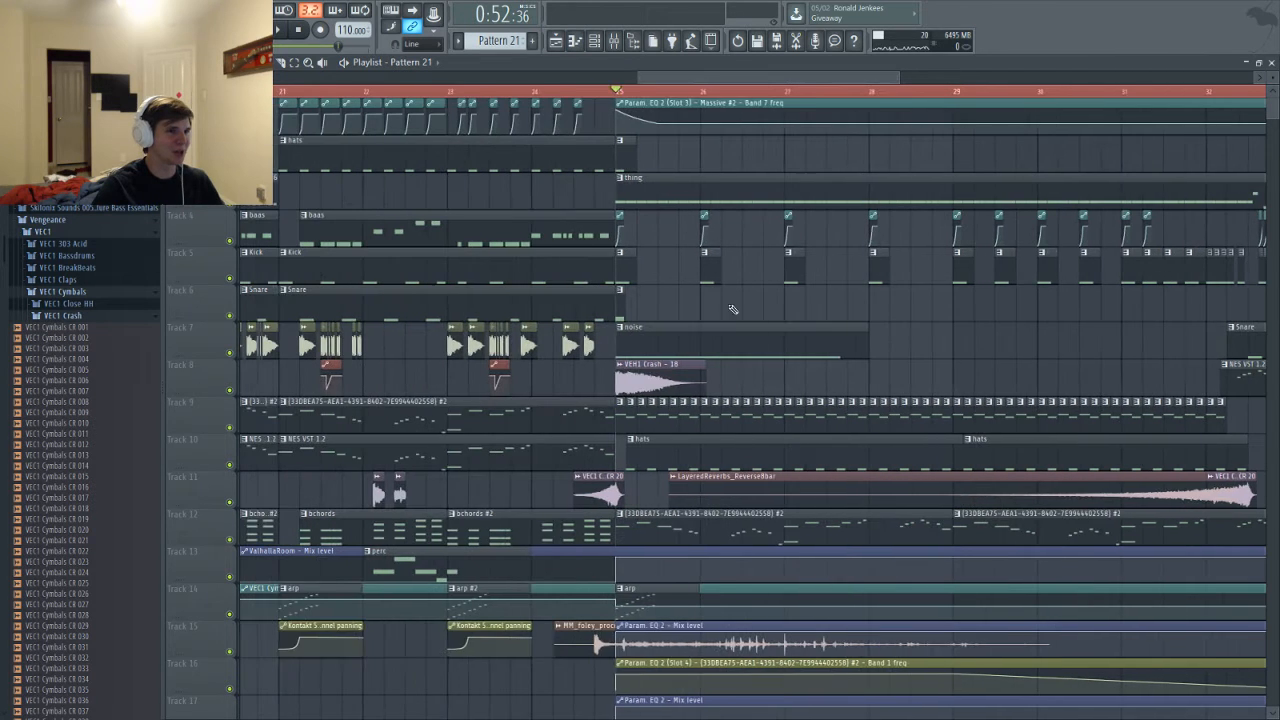
key(space)
drag(691, 75, 720, 75)
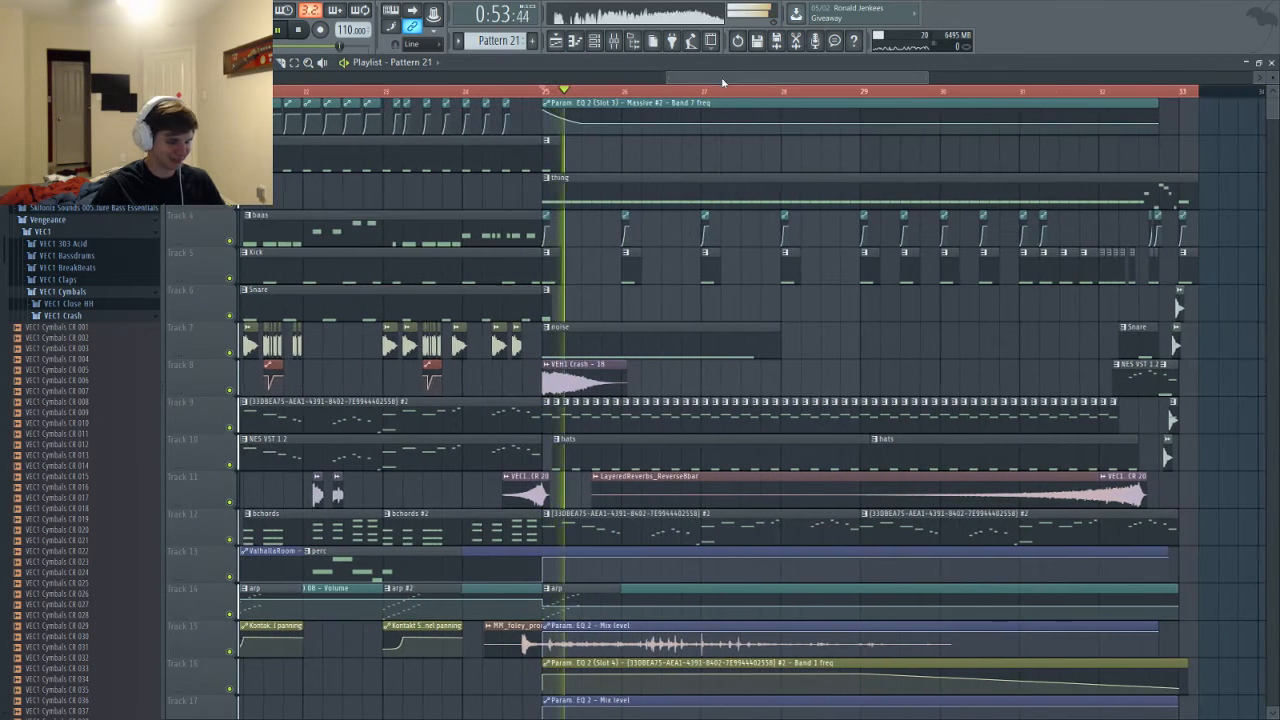
key(F9)
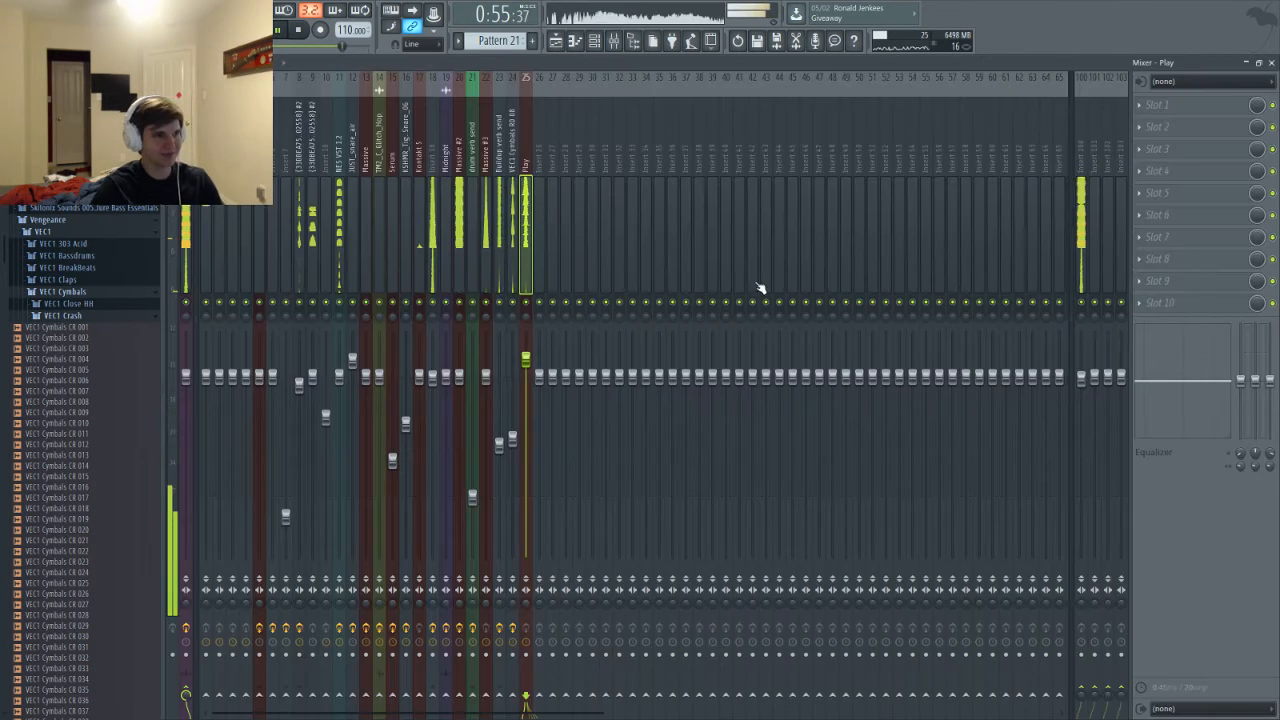
key(F6)
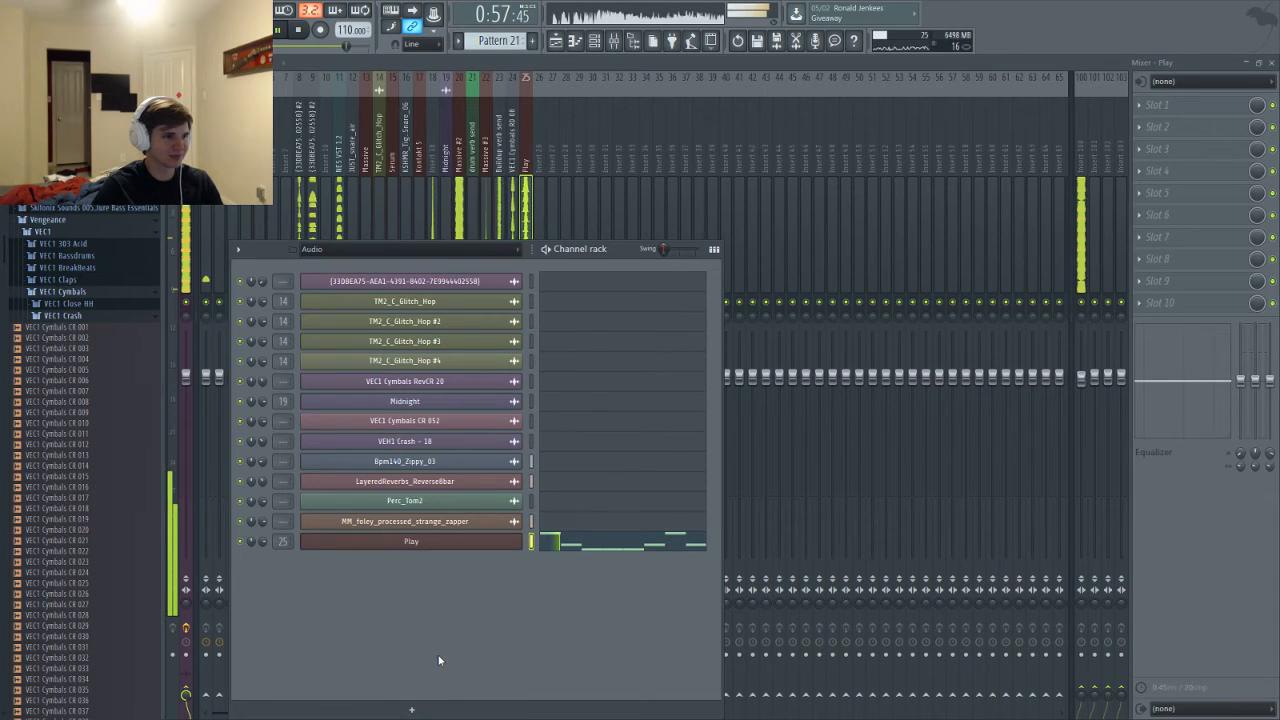
key(F5)
drag(699, 80, 663, 81)
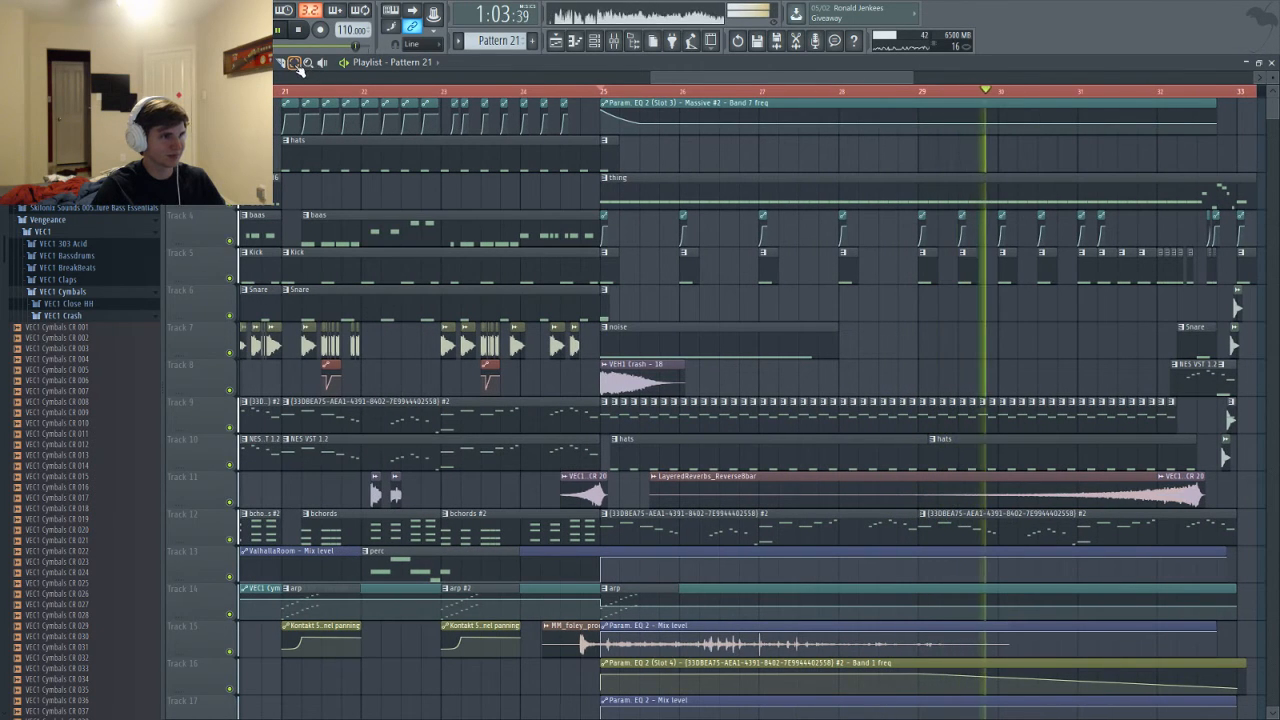
Solo Track 7, play its glitch hop clips from bar 15, and re-enable Track 8 alongside it
drag(586, 358, 367, 355)
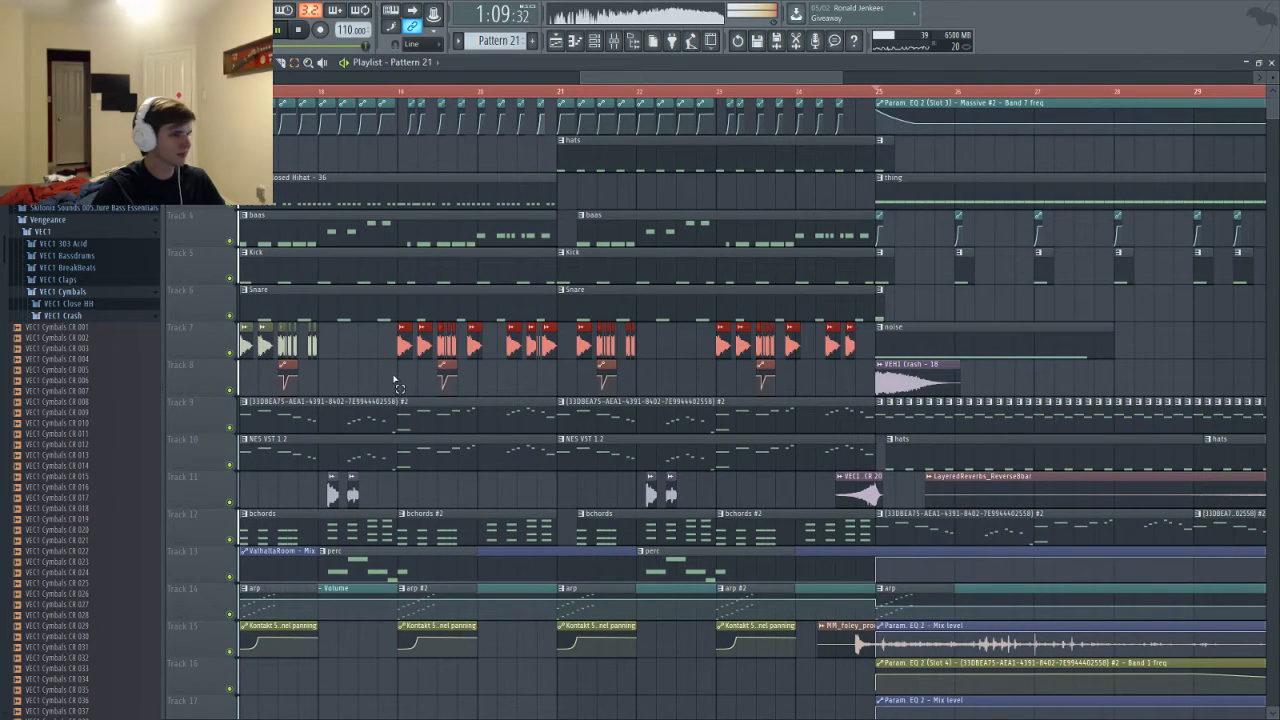
click(367, 355)
key(space)
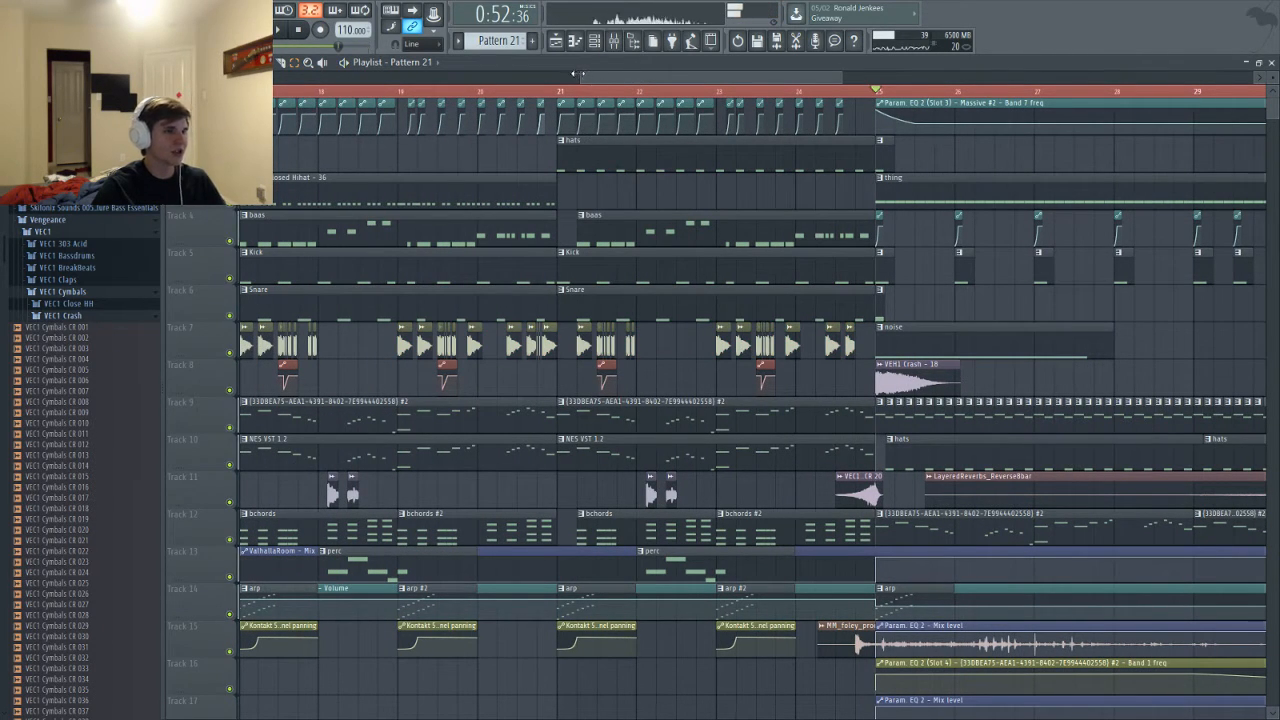
drag(578, 74, 493, 76)
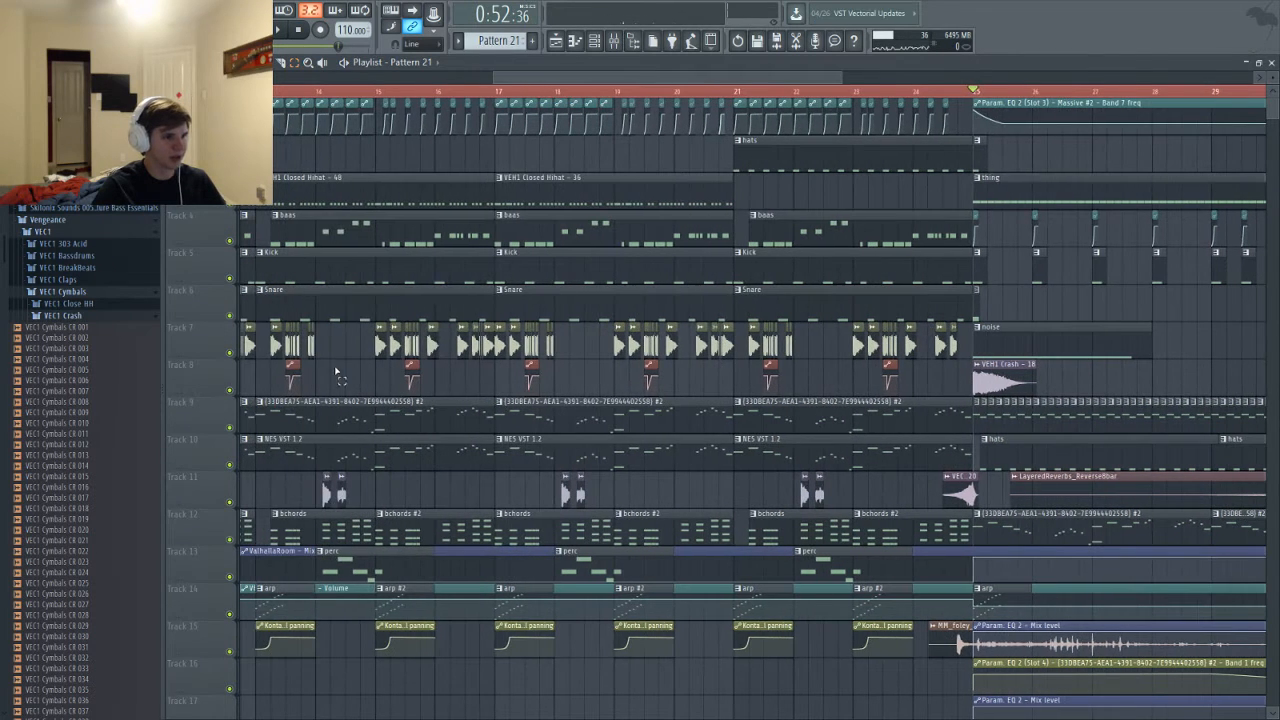
ctrl+click(229, 354)
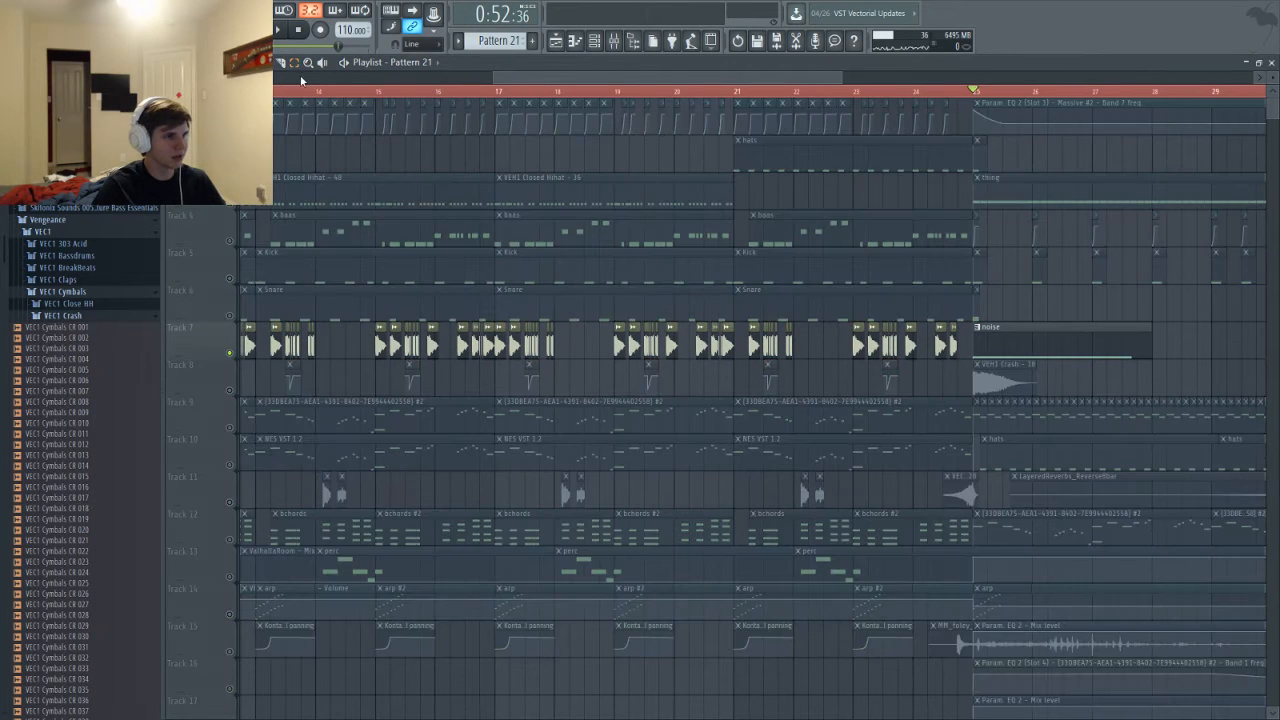
scroll(381, 90, left, 1)
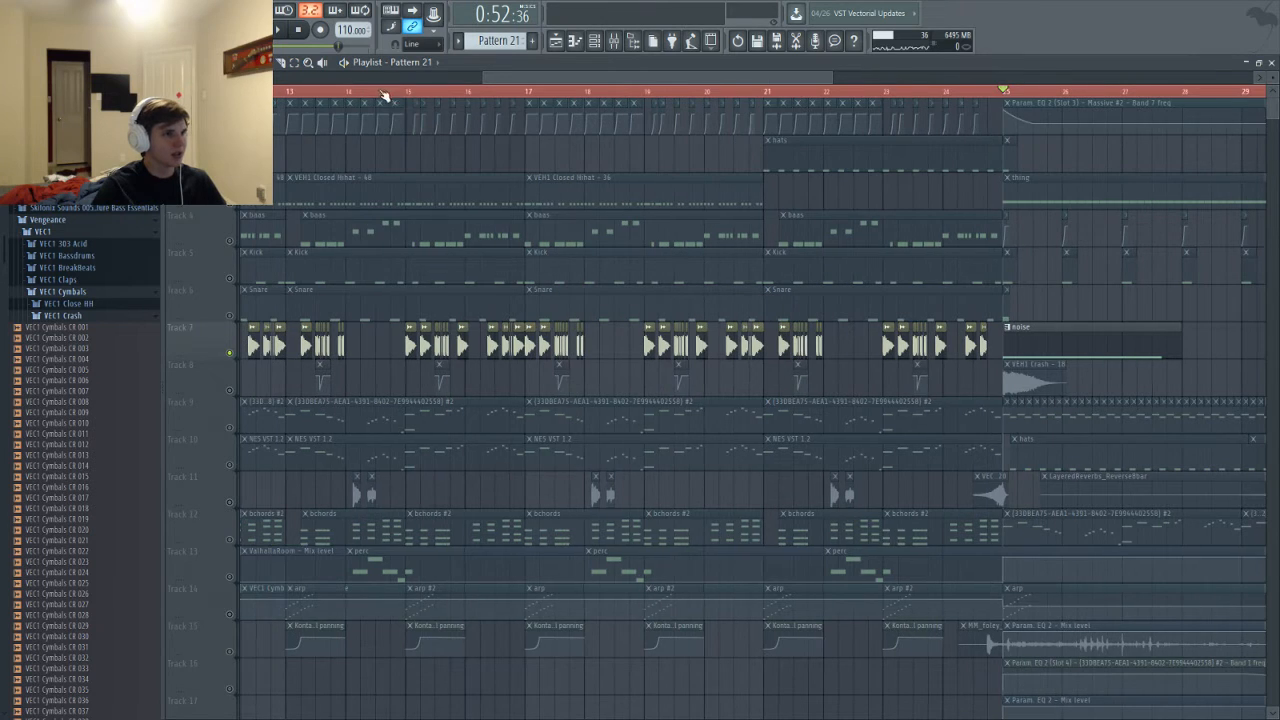
key(space)
click(403, 91)
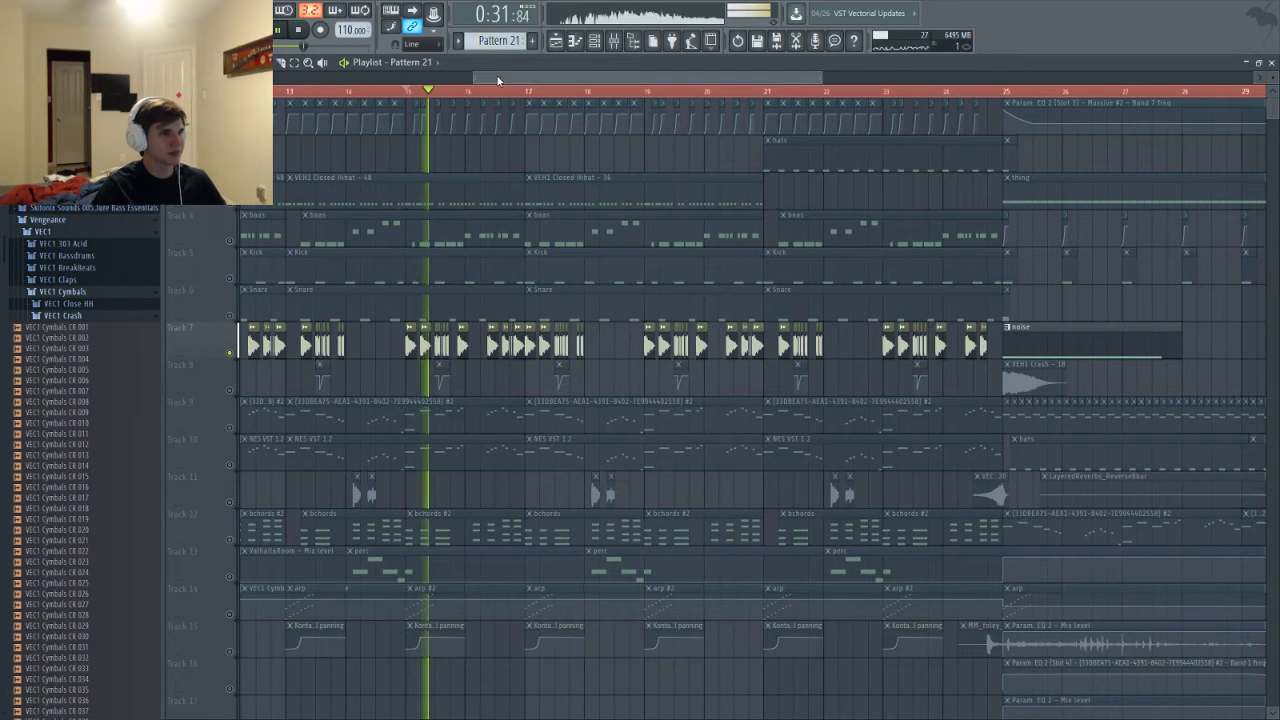
scroll(510, 85, left, 1)
click(229, 391)
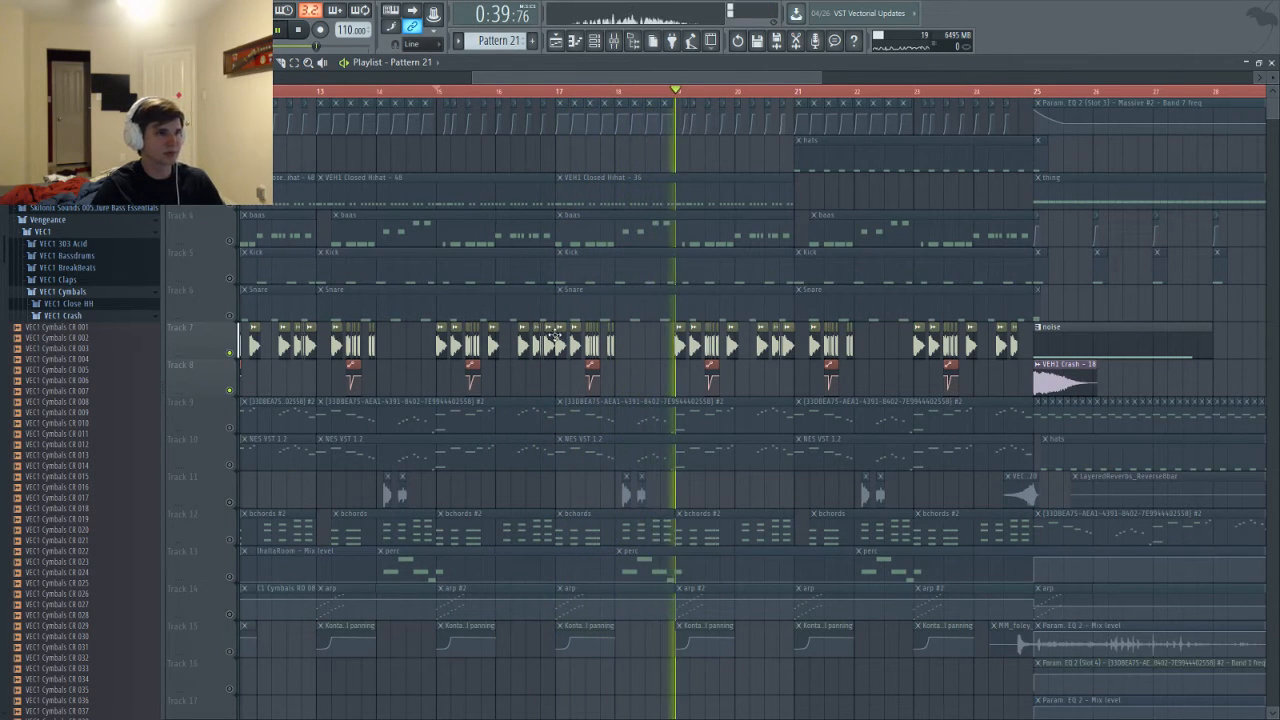
Load ValhallaRoom into slot 2 of the TM2_C_Glitch_Hop mixer insert
double_click(443, 343)
key(F9)
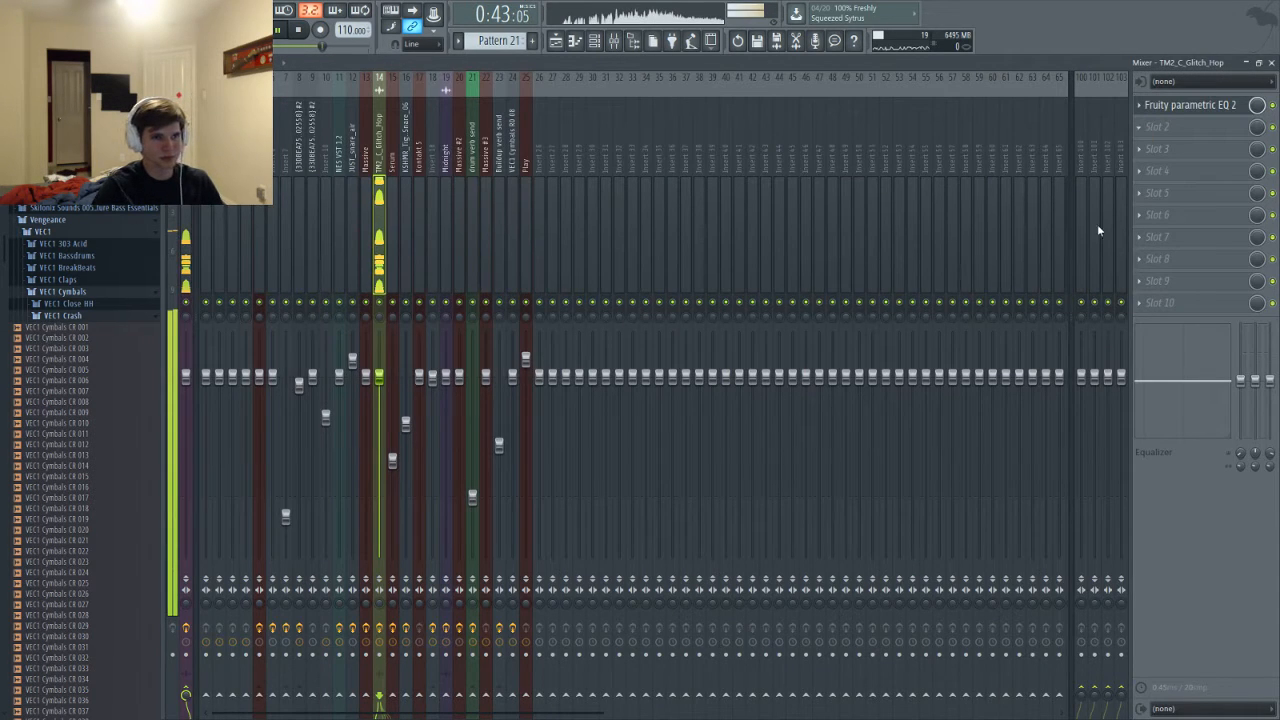
click(1160, 222)
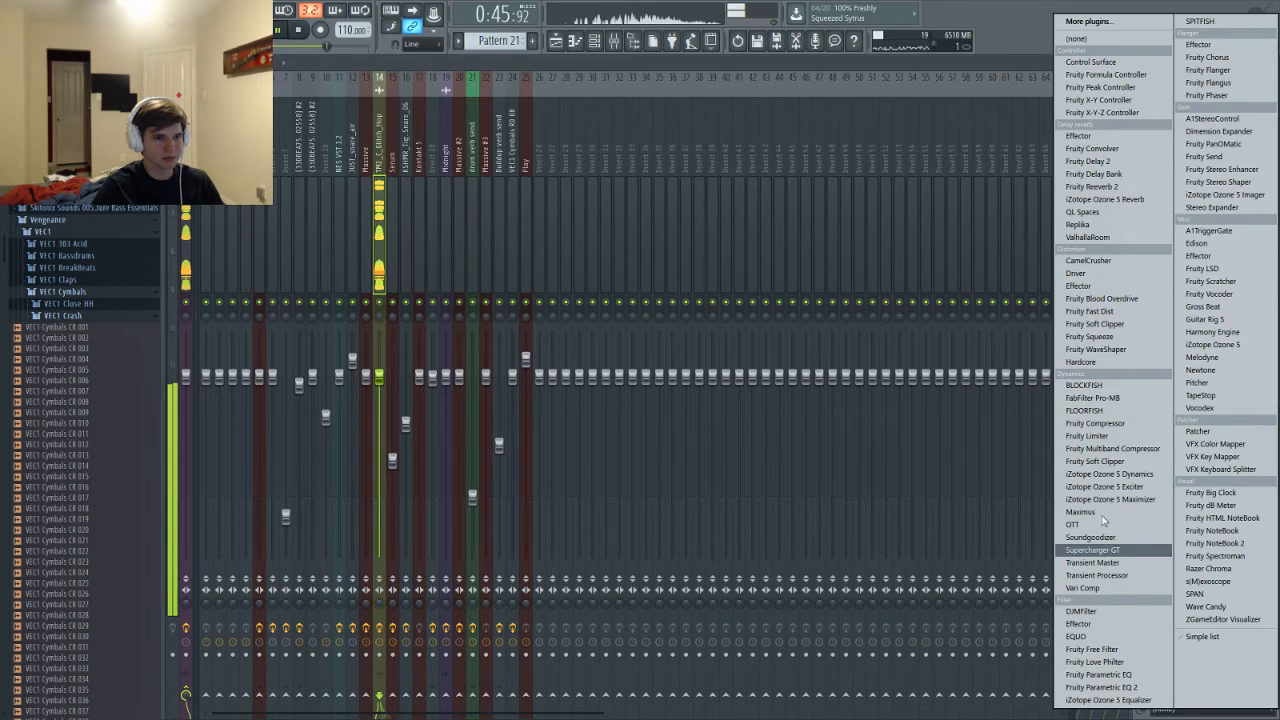
click(1090, 238)
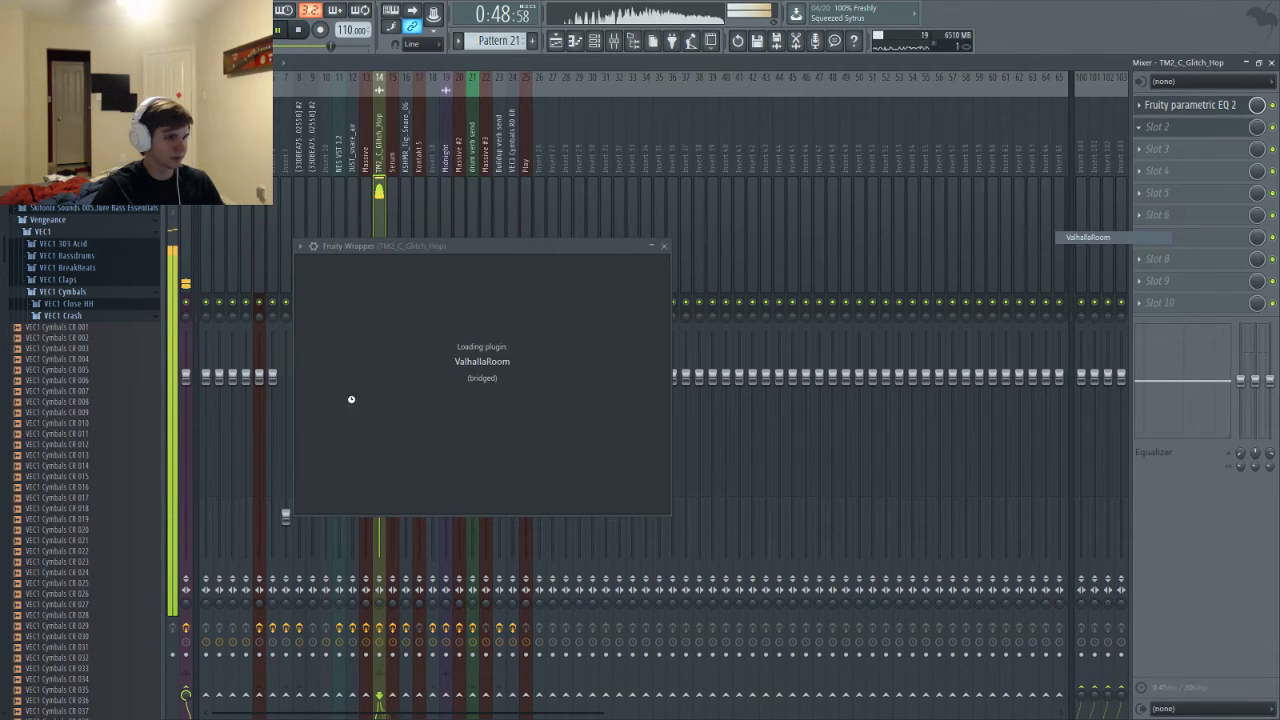
Set the glitch hop reverb's mix to 17.1 % and its decay to 1.01 s, and close the plugin
drag(323, 414, 319, 521)
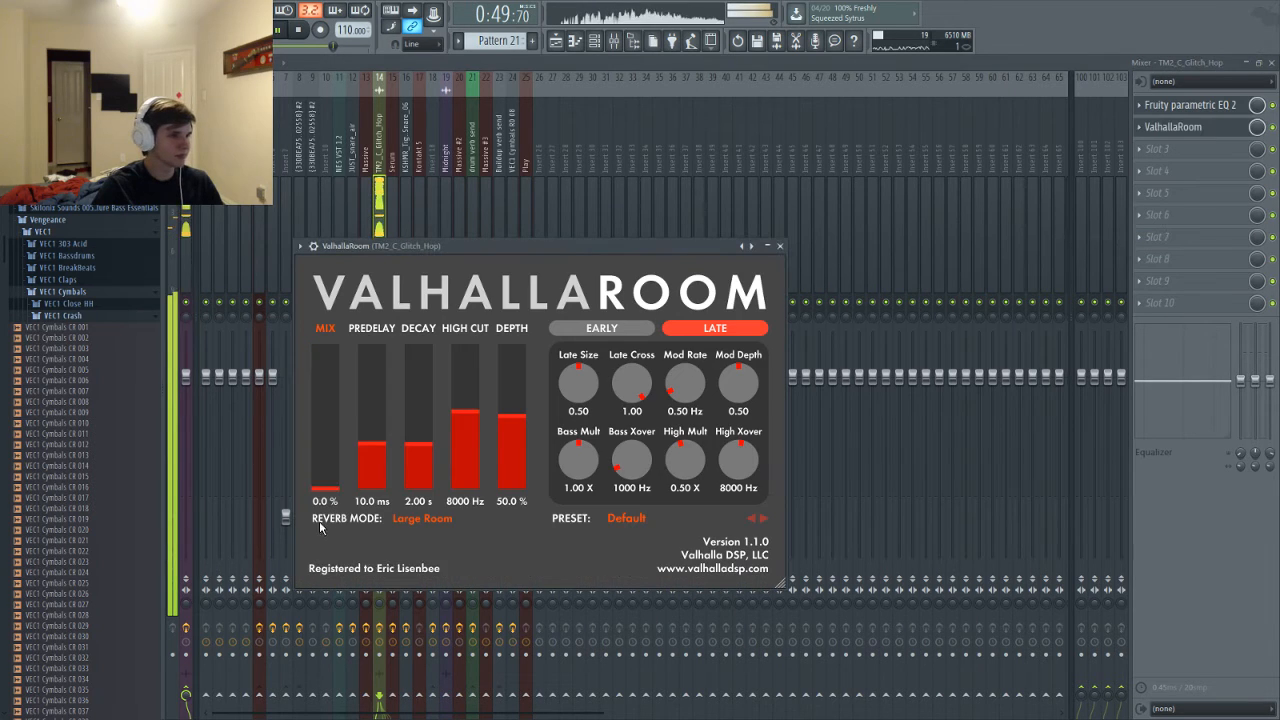
drag(328, 447, 326, 437)
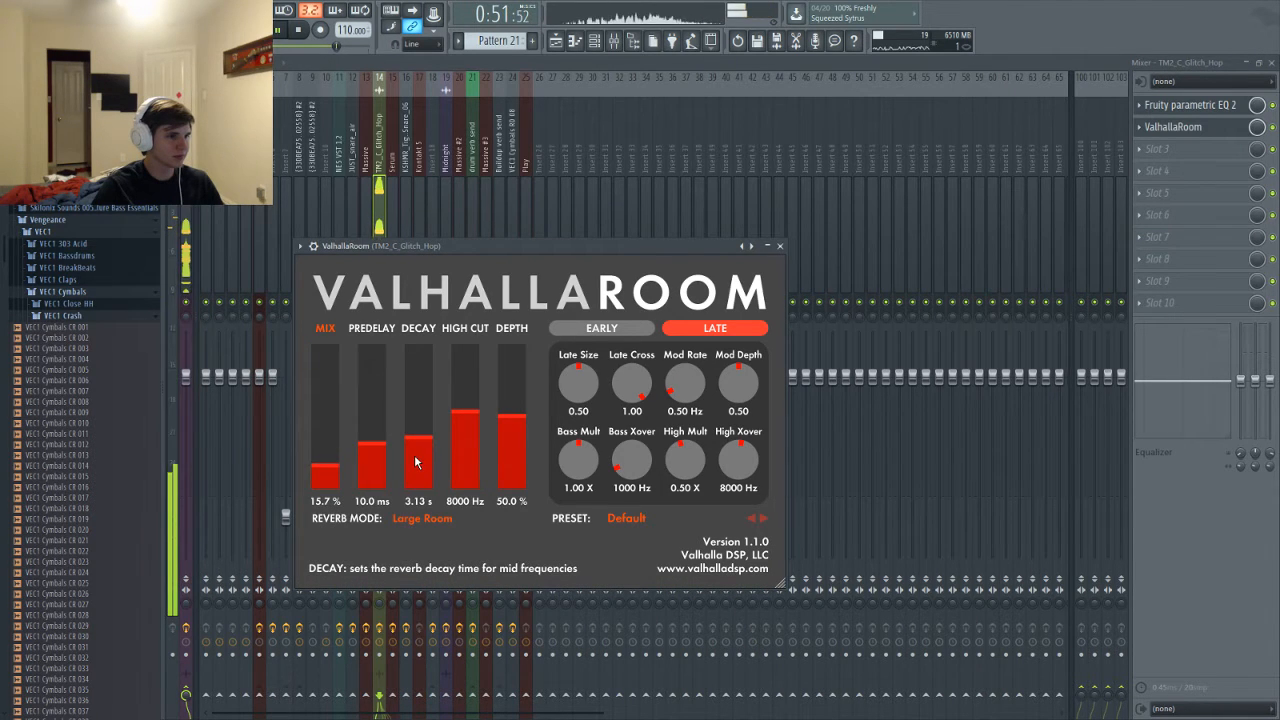
drag(414, 454, 418, 475)
drag(326, 465, 326, 450)
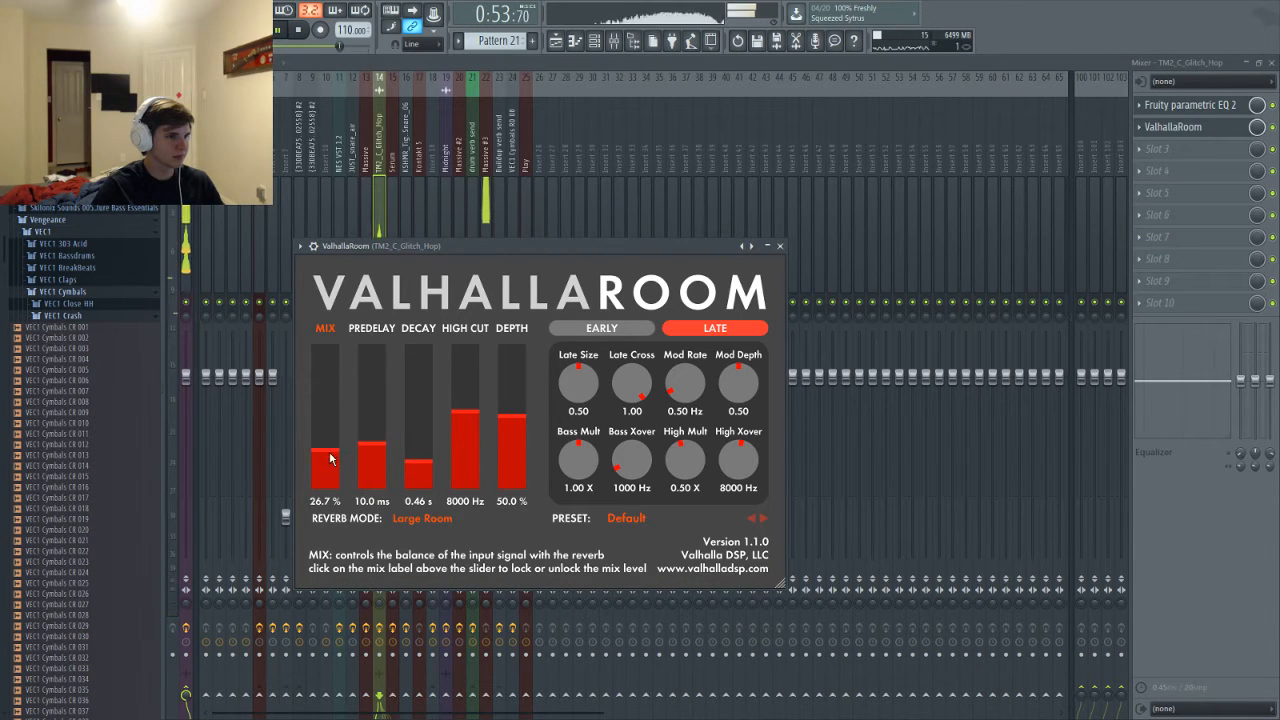
drag(404, 455, 404, 441)
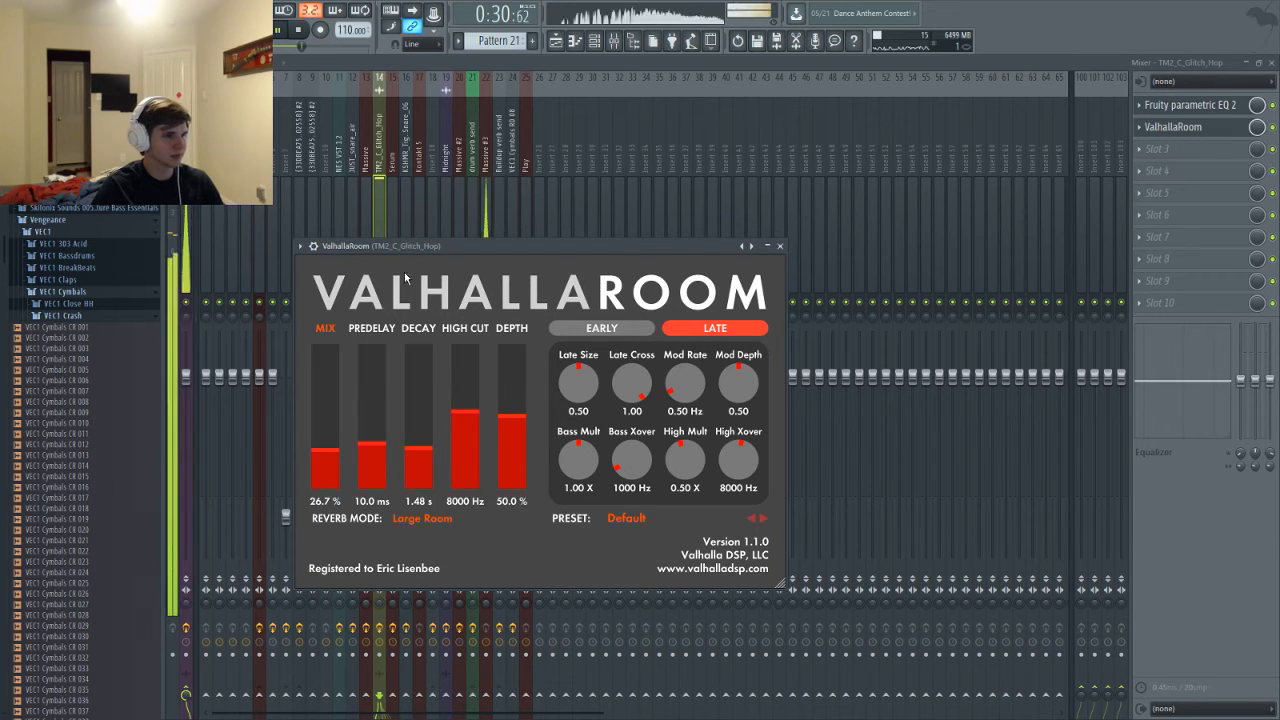
mouse_move(328, 452)
mouse_down()
mouse_move(331, 475)
mouse_move(332, 463)
mouse_up()
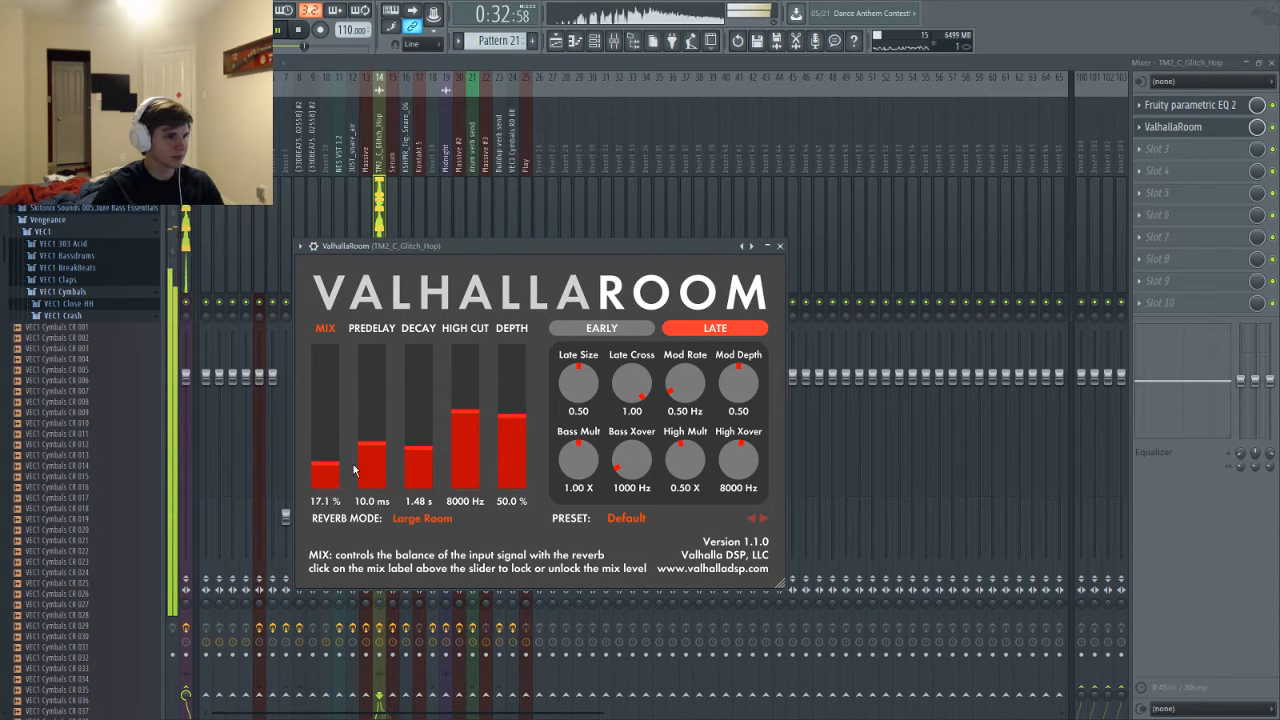
mouse_move(418, 447)
mouse_down()
mouse_move(418, 470)
mouse_move(405, 443)
mouse_up()
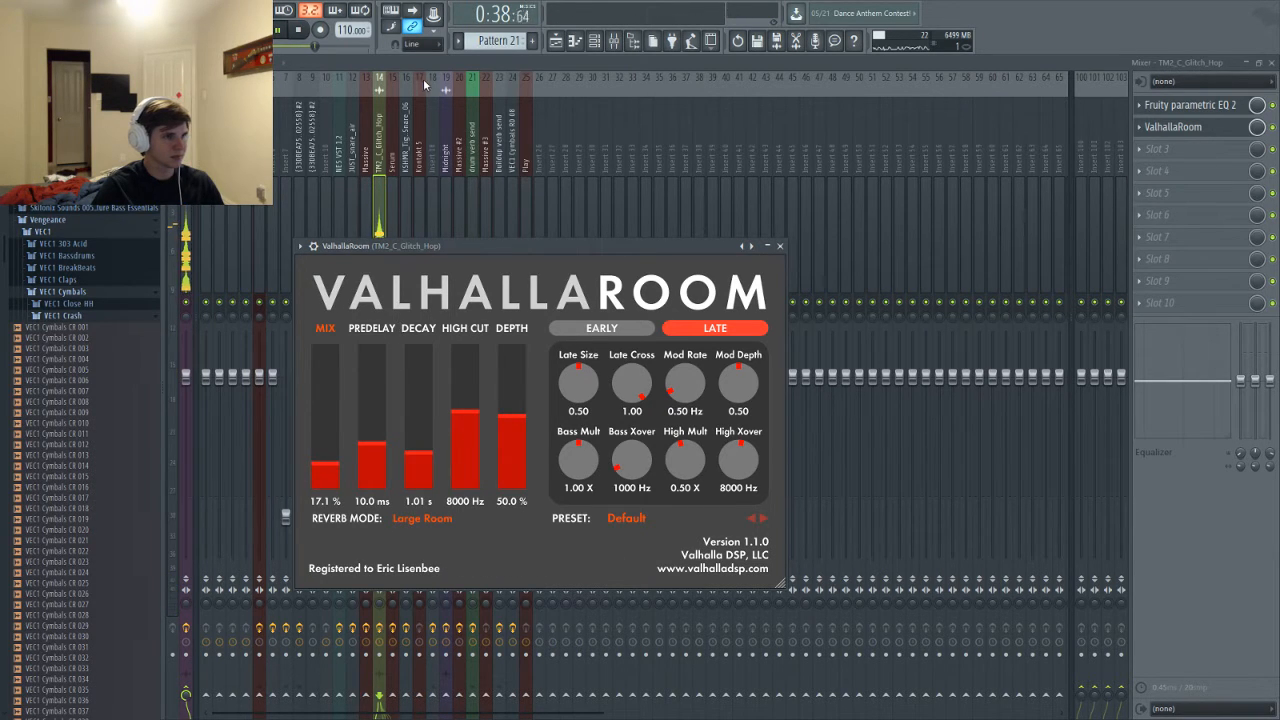
key(Escape)
Bring all playlist tracks back in and listen to the arrangement through the breakdown to bar 32
key(F5)
key(F9)
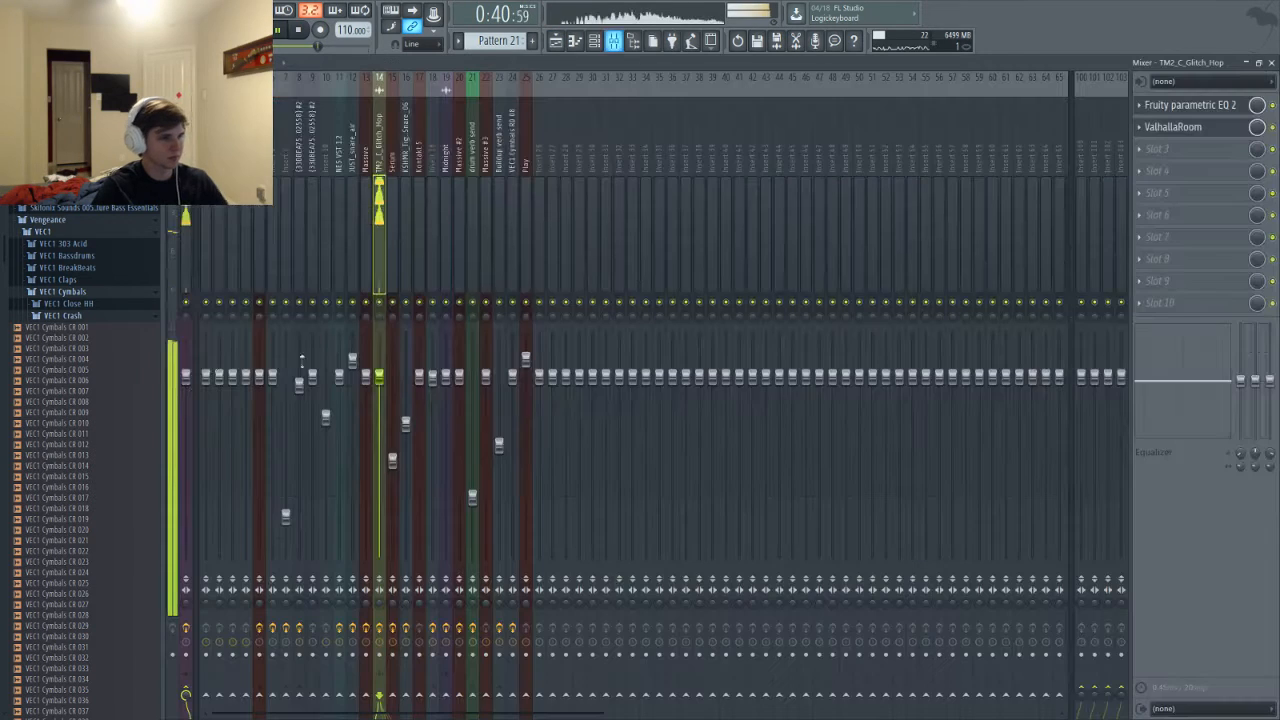
key(F5)
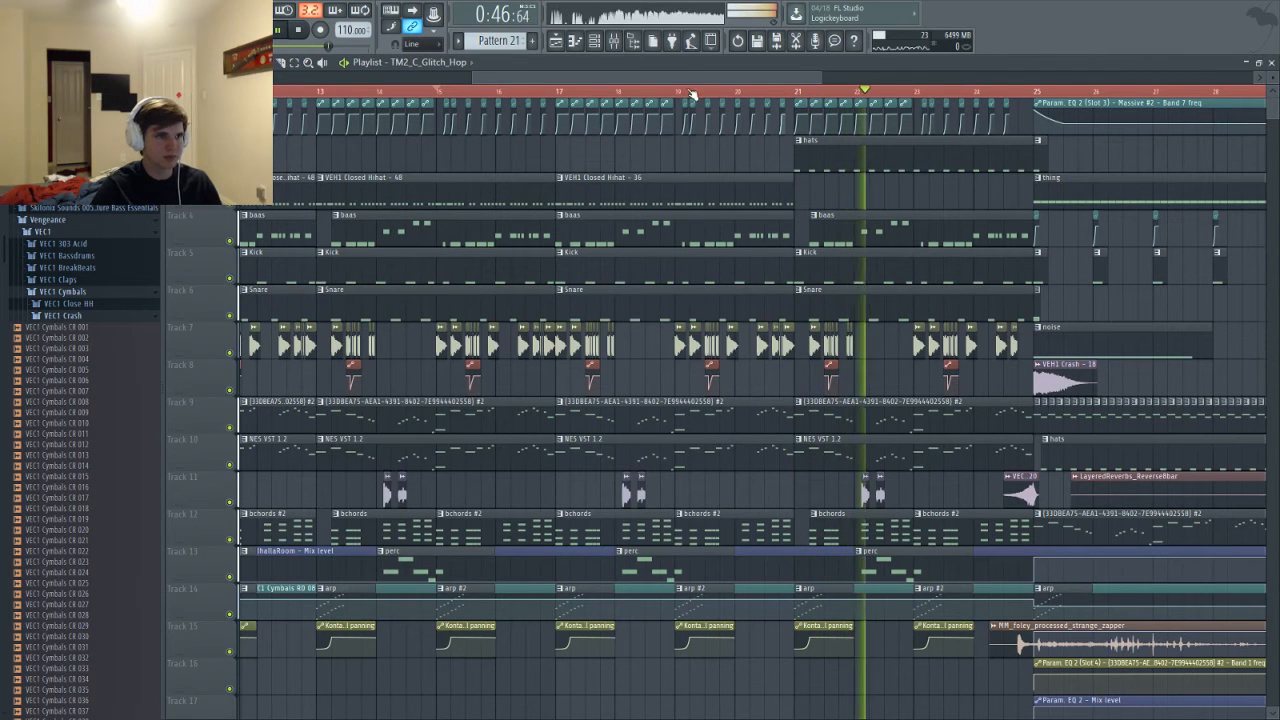
drag(690, 77, 720, 77)
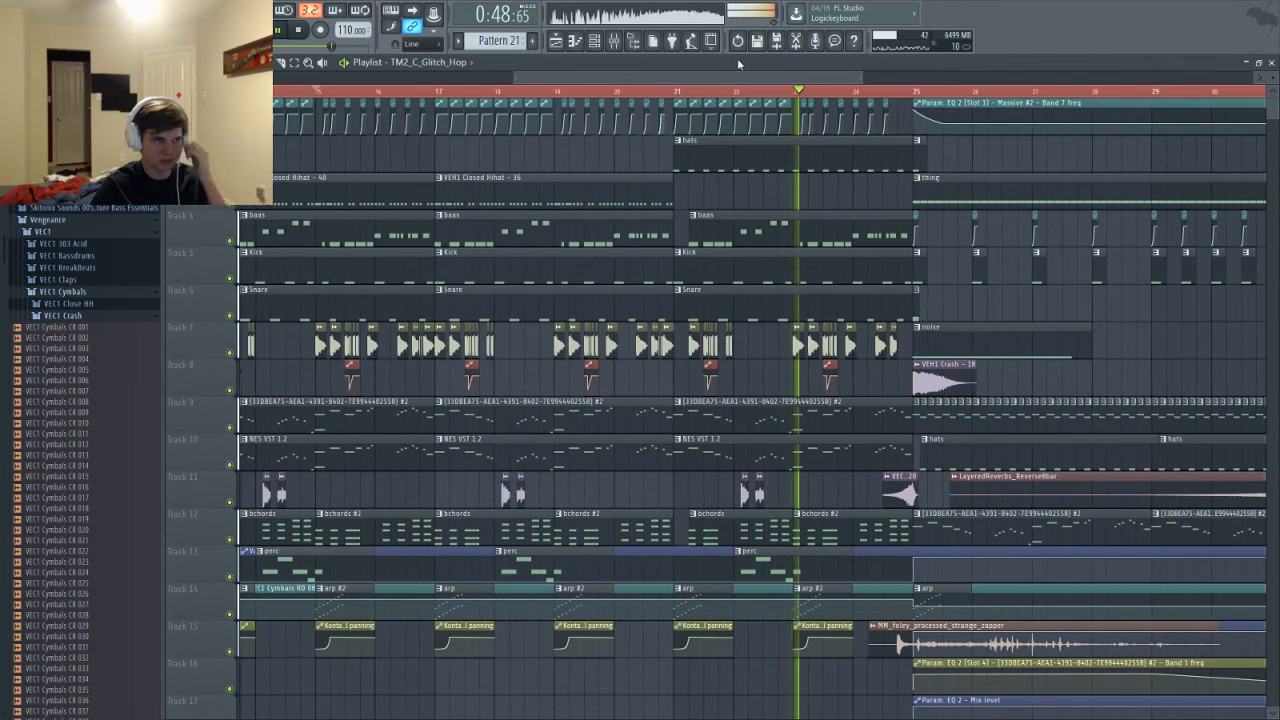
drag(755, 75, 865, 93)
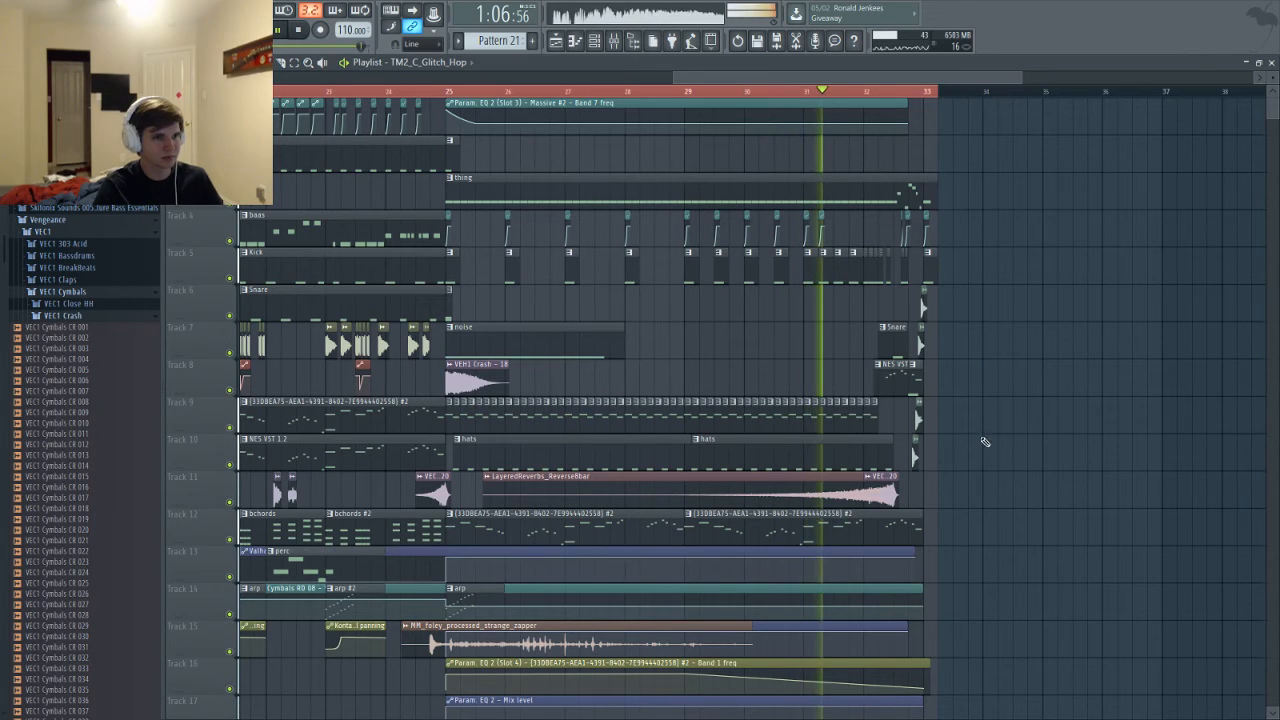
scroll(1022, 471, up, 3)
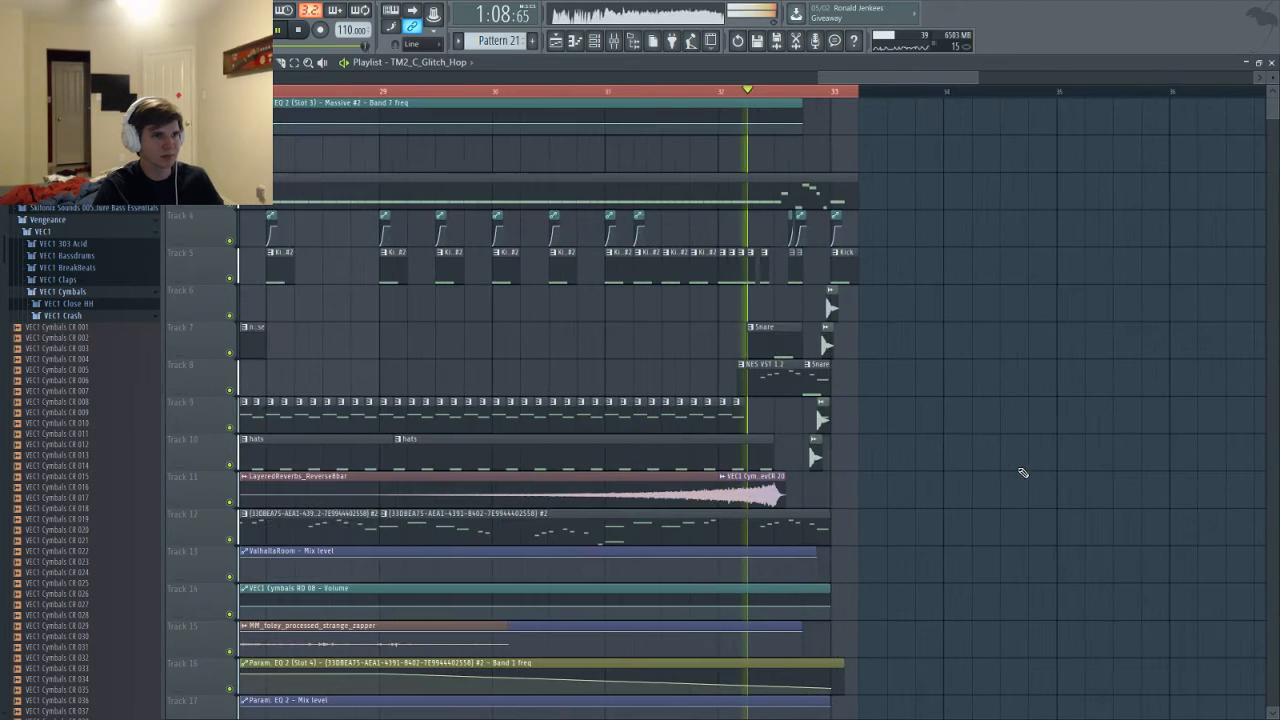
key(space)
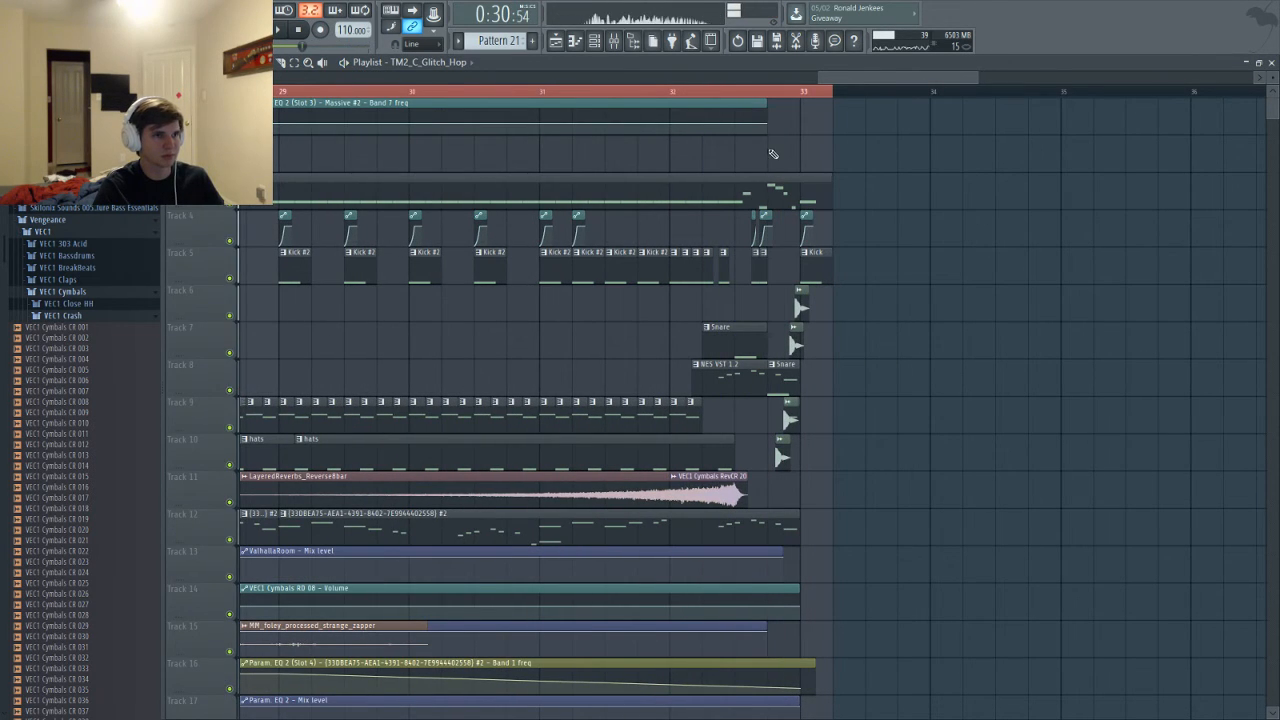
Clear the playlist time selection and move the playhead to bar 33
double_click(774, 155)
right_click(778, 149)
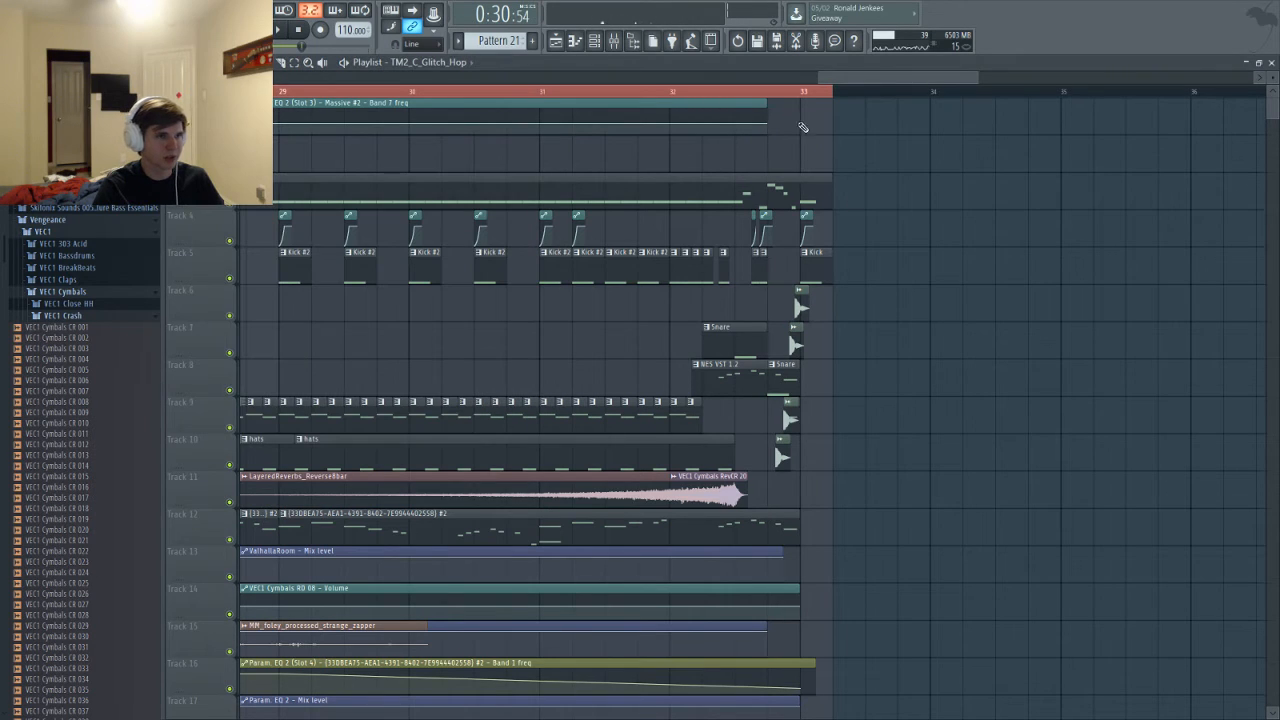
click(801, 95)
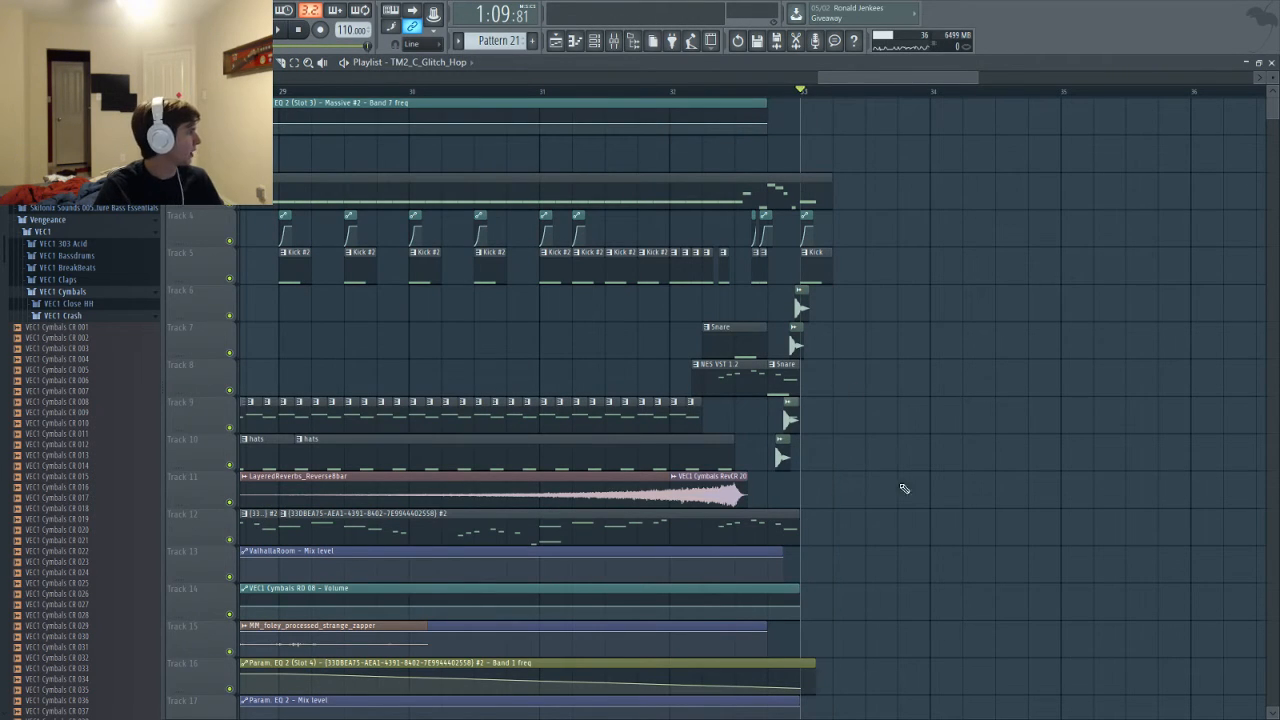
Set the playlist snap to 1/2 beat, place a Kick clip on Track 5 at beat 4 of bar 33, and play it
click(811, 256)
scroll(928, 337, up, 2)
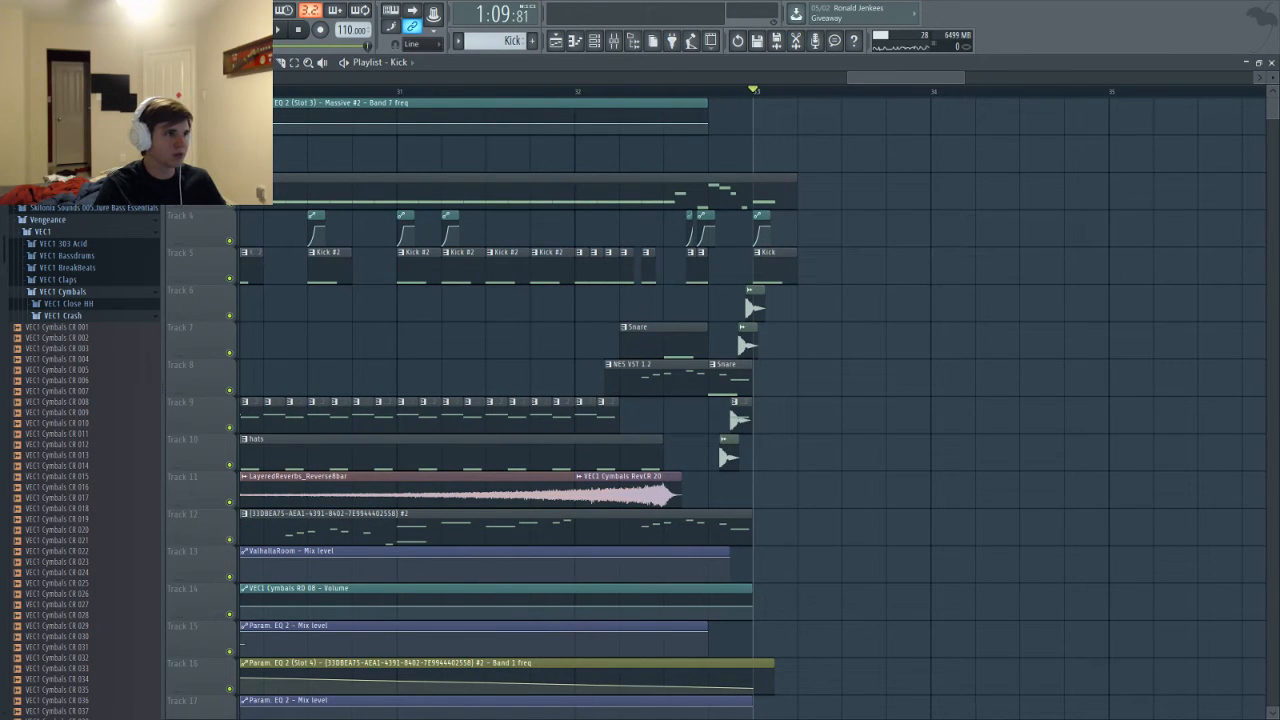
click(189, 63)
click(204, 184)
click(189, 63)
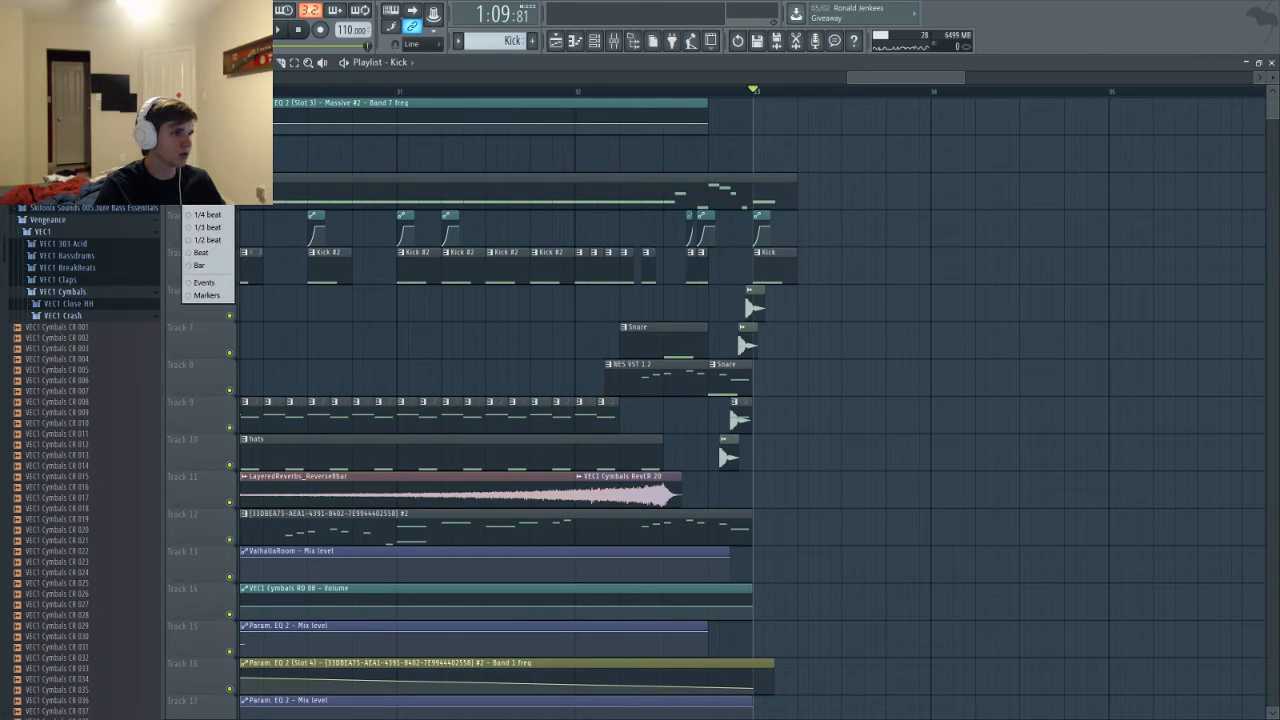
click(203, 240)
click(892, 282)
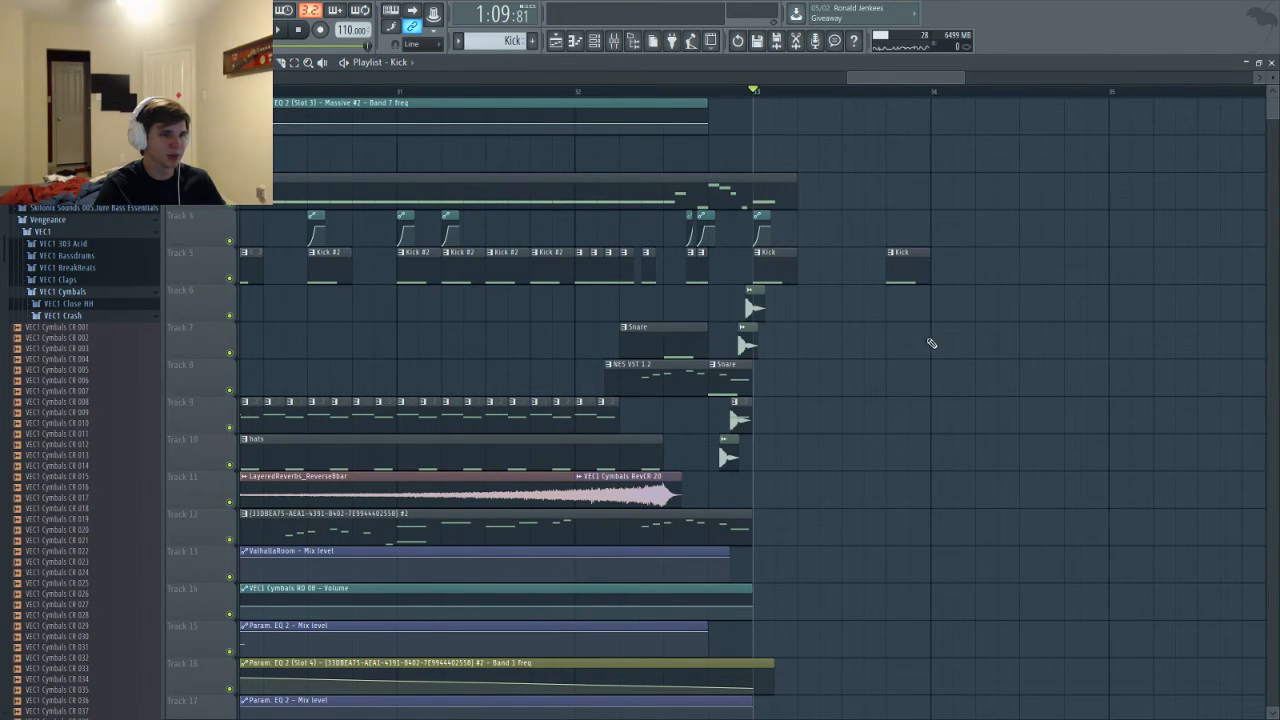
scroll(930, 343, up, 3)
key(space)
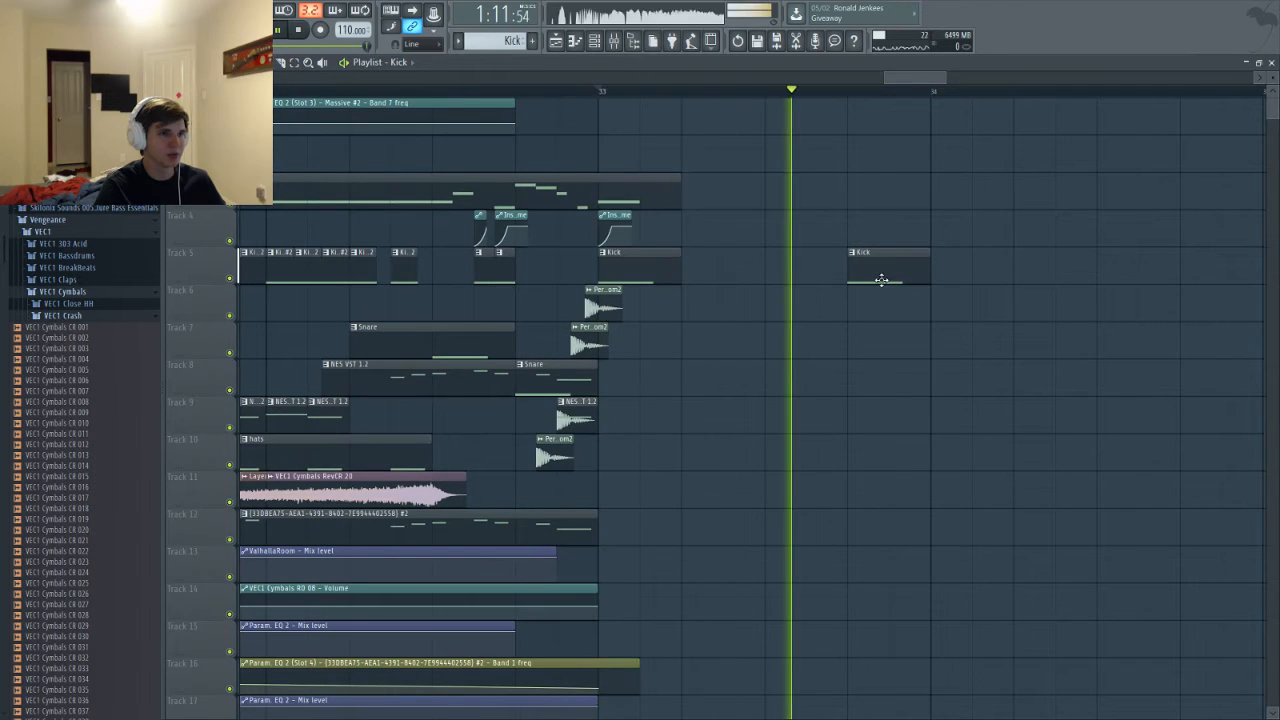
Delete the Kick clip at beat 4 of bar 33, place a new one a quarter beat before beat 3 using 1/4 beat snap, and play it
key(space)
drag(881, 280, 789, 278)
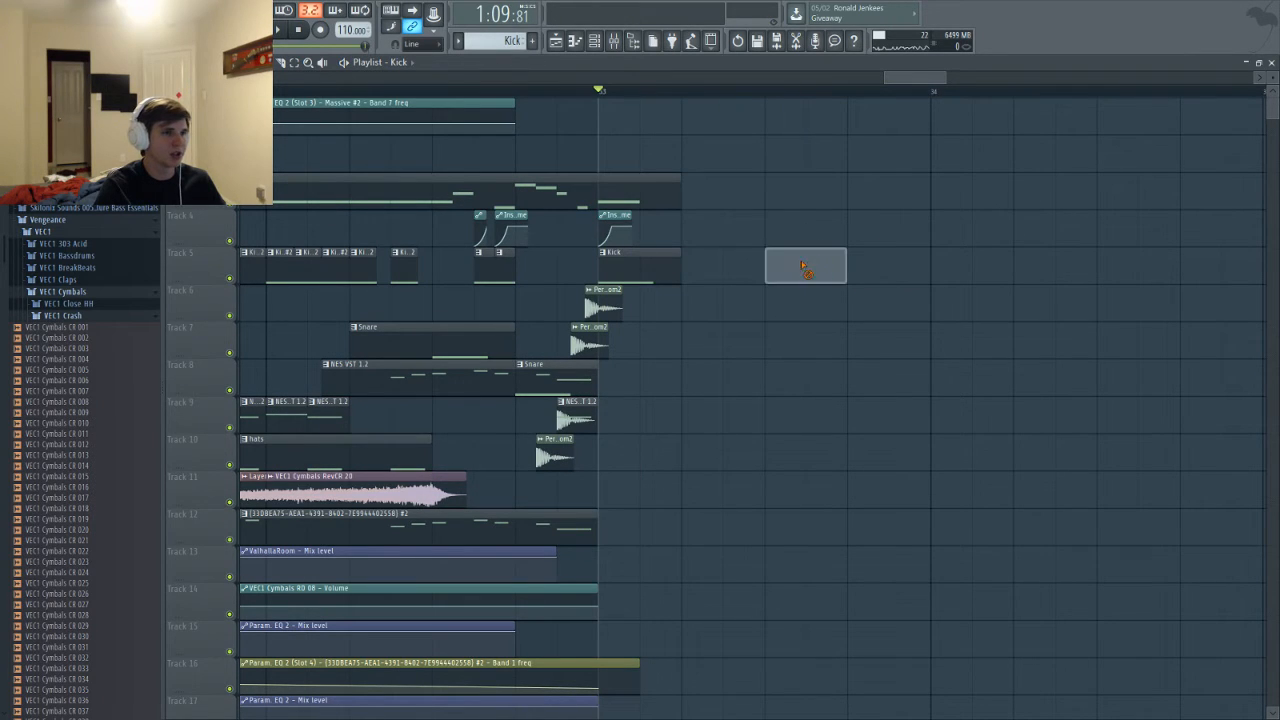
right_click(808, 266)
click(228, 207)
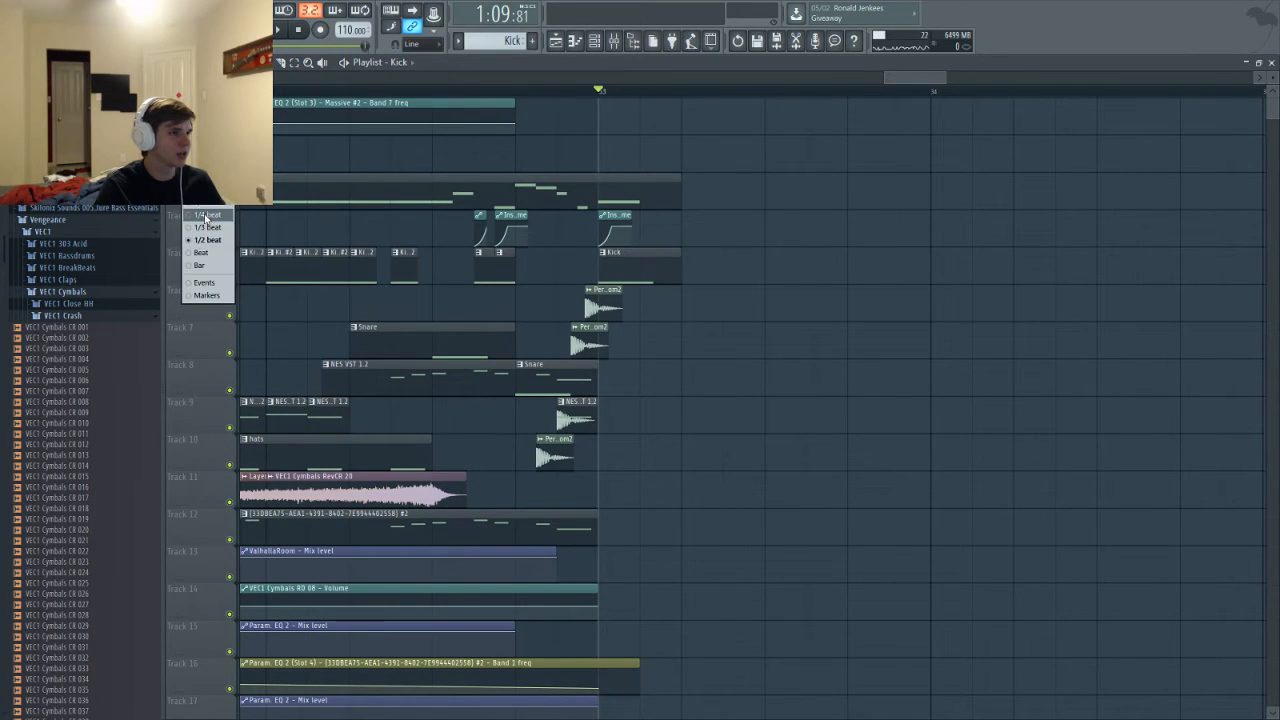
click(206, 215)
click(746, 276)
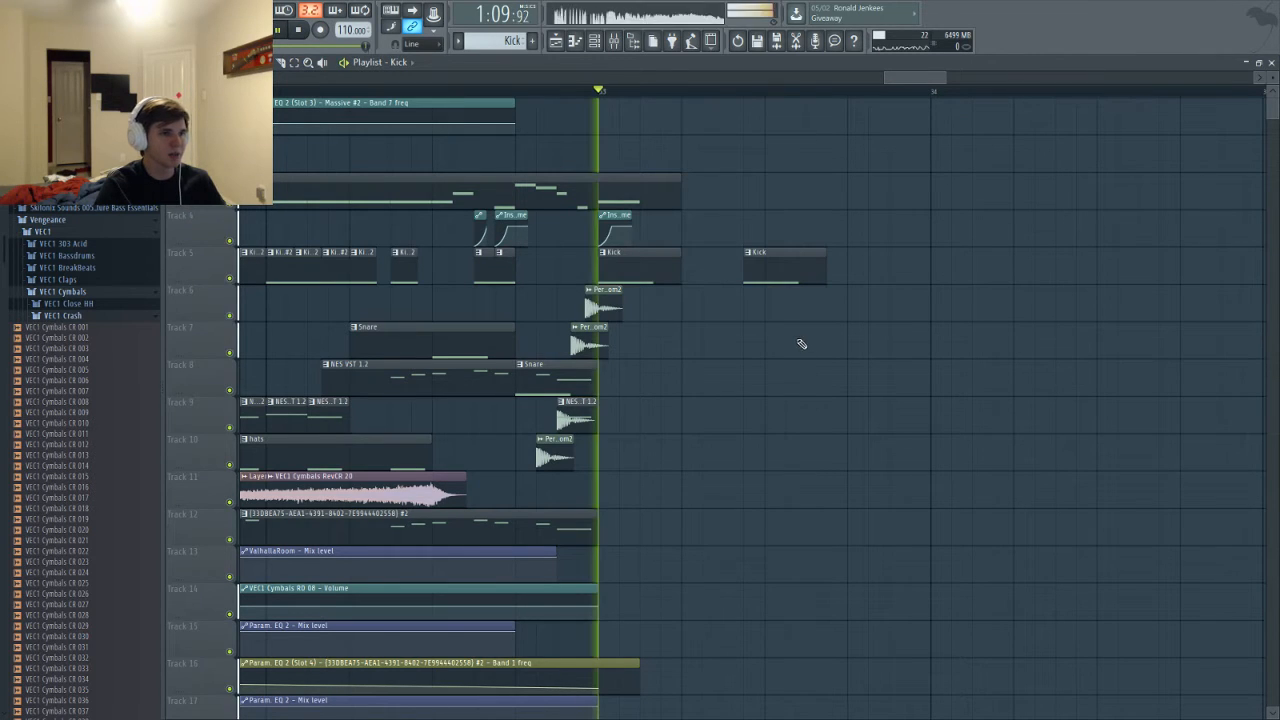
key(space)
key(space)
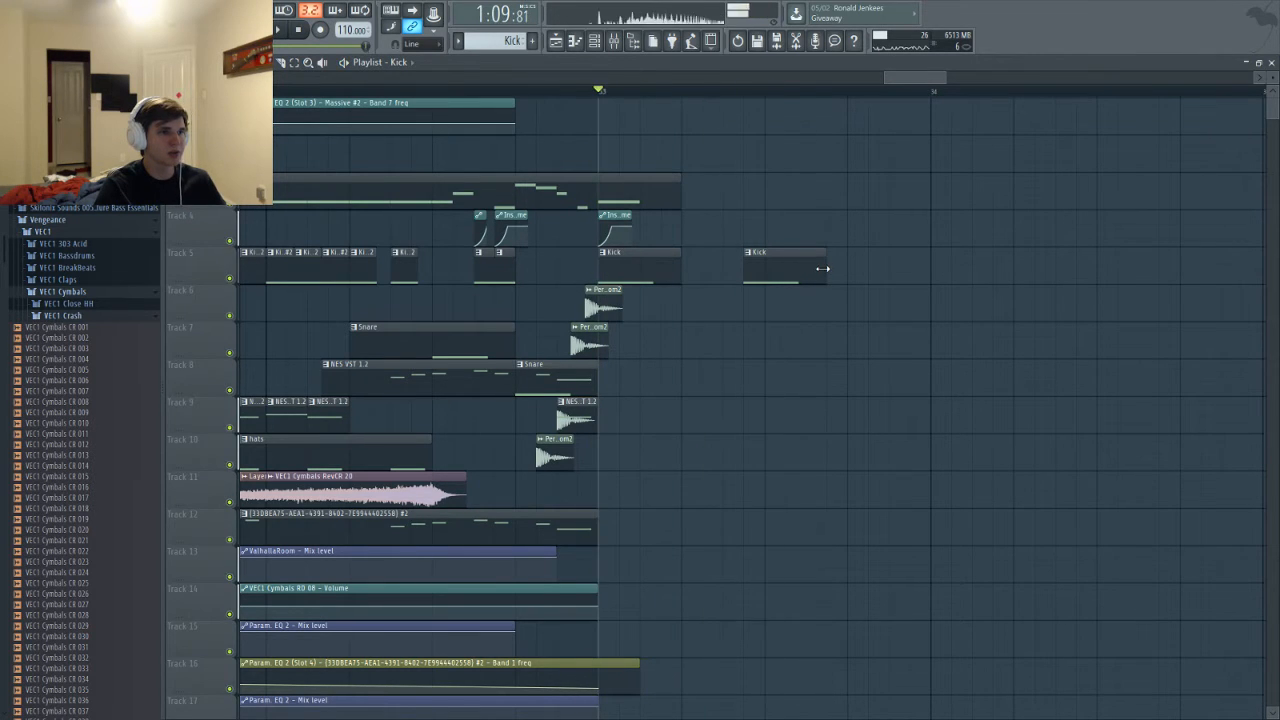
Shorten the new Kick clip in bar 33 to a quarter beat, add more Kick clips back to back through beat 3, and play the pattern
drag(825, 270, 766, 281)
click(797, 275)
key(space)
key(space)
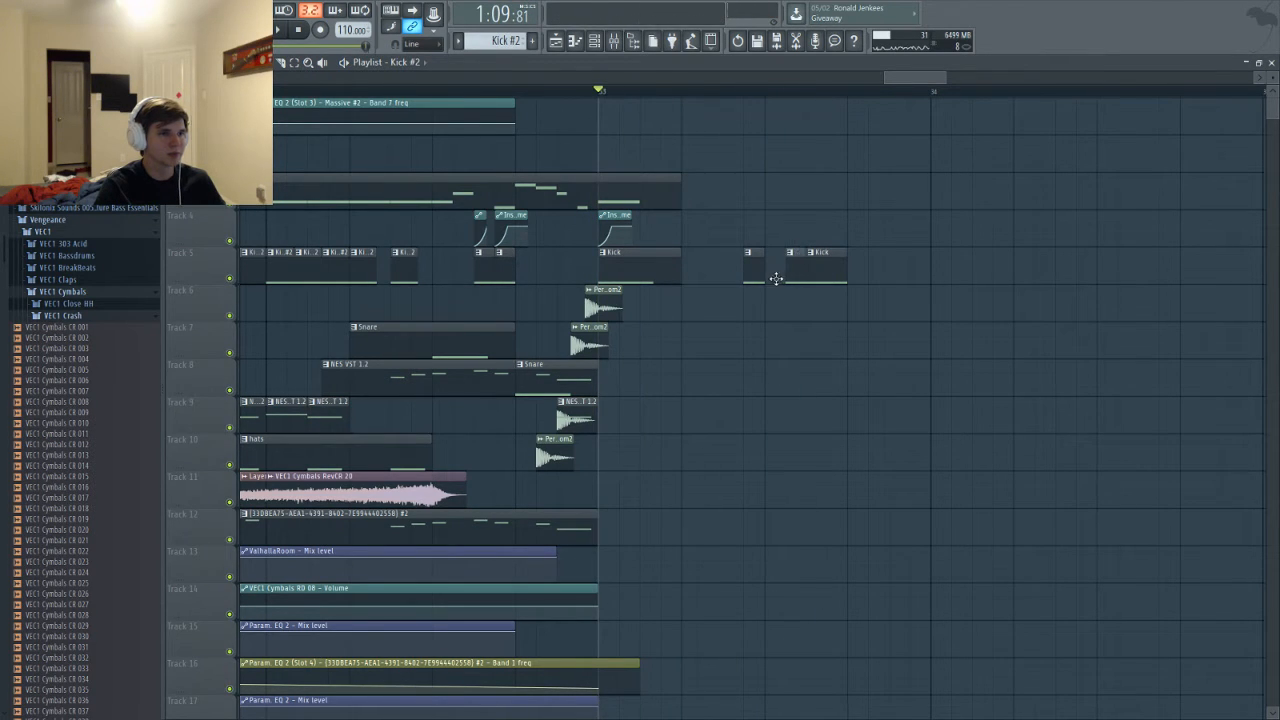
click(775, 278)
key(space)
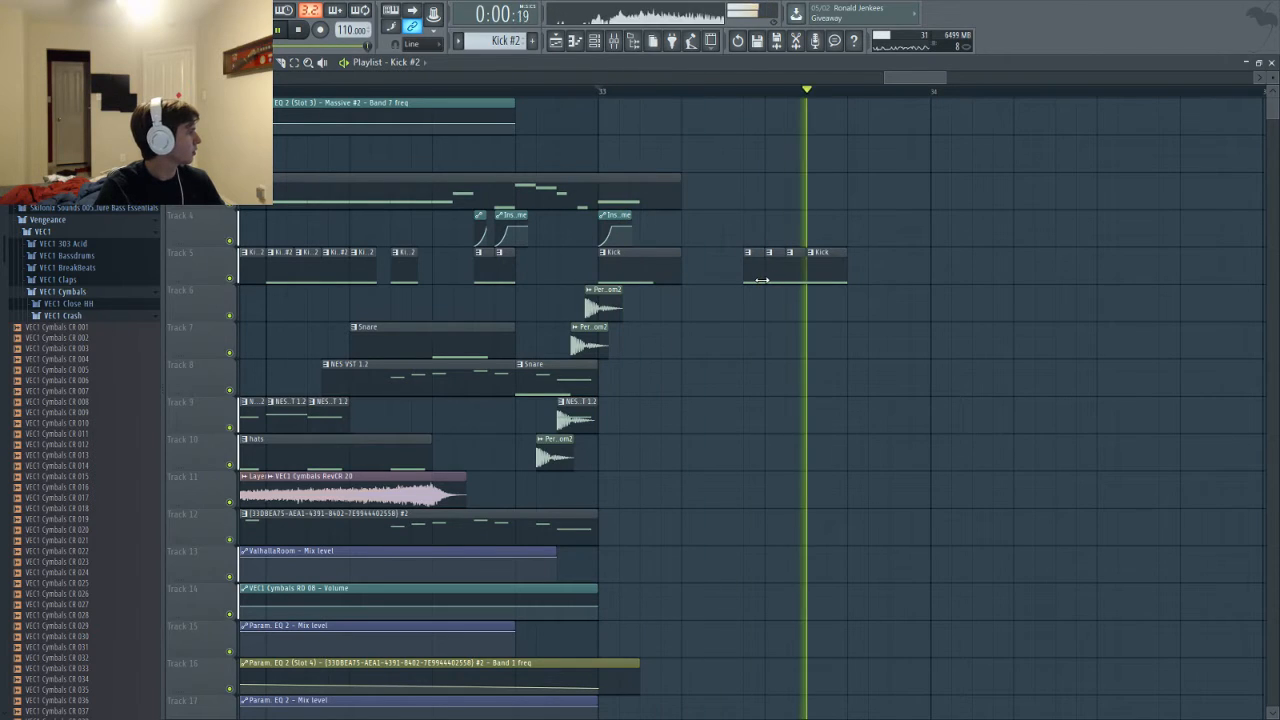
key(space)
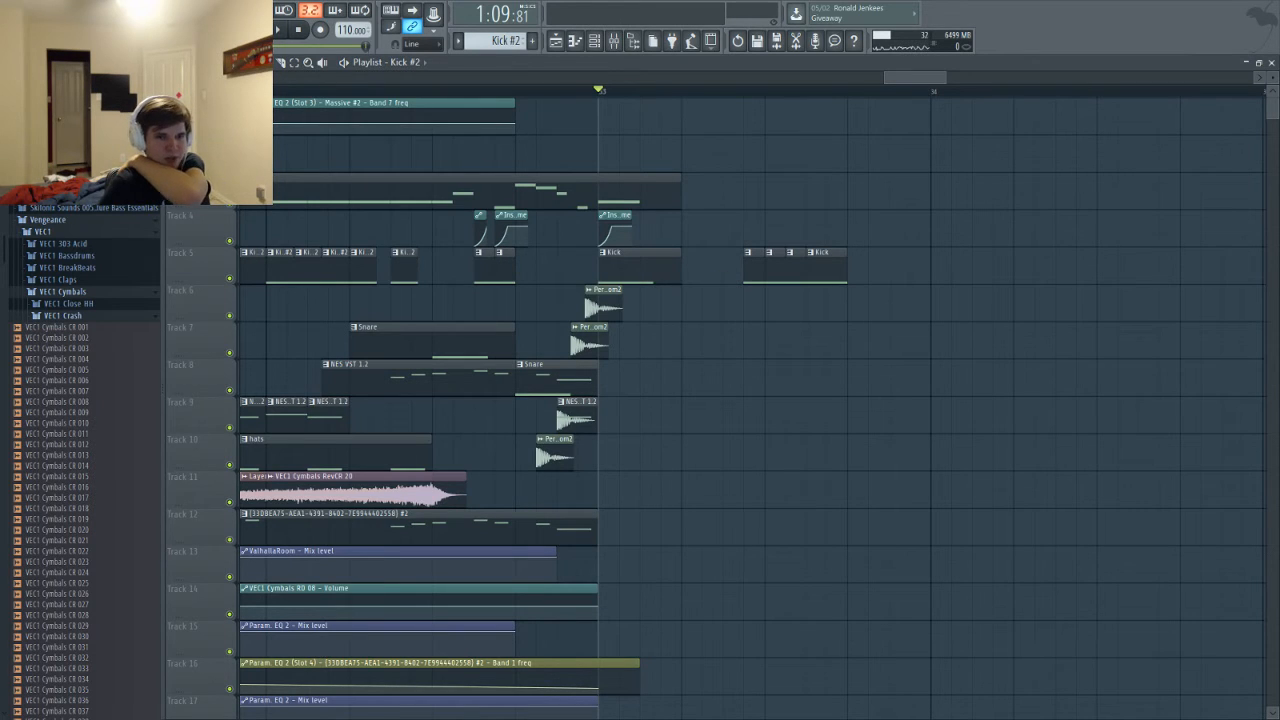
Switch to Splice in the browser, go to its plugins section and open the free plugins list
key(alt+Tab)
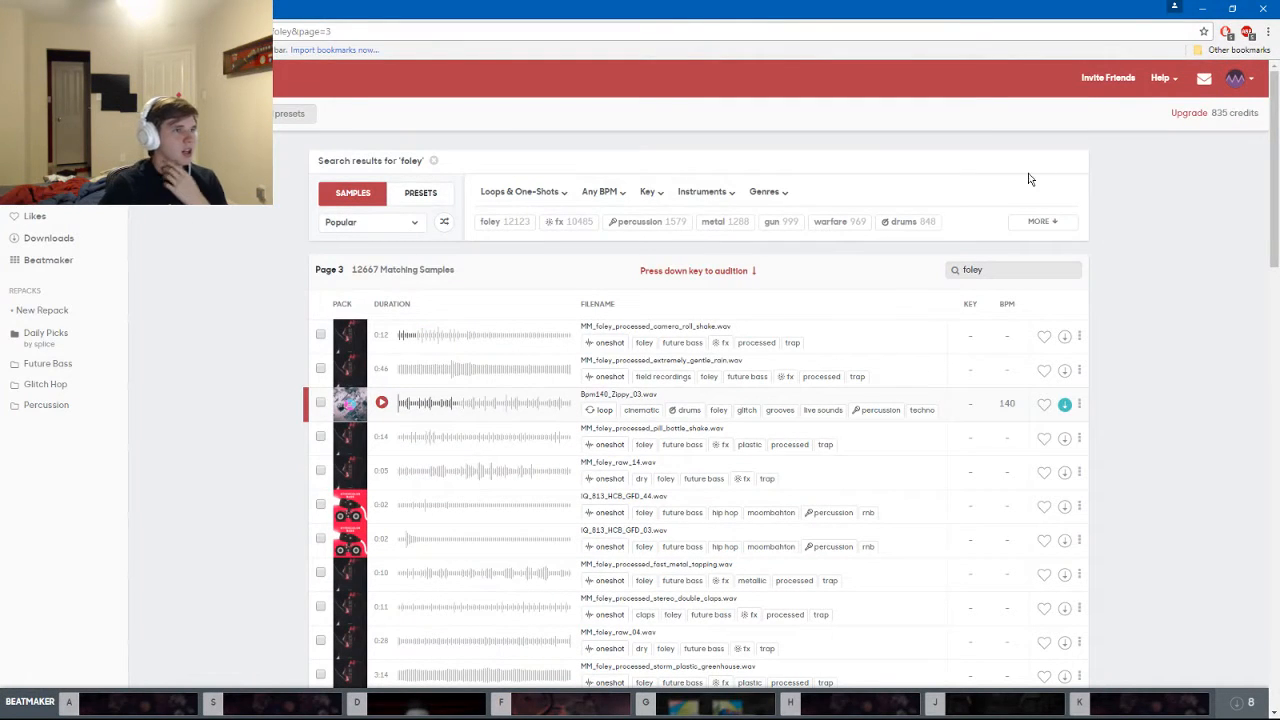
click(203, 113)
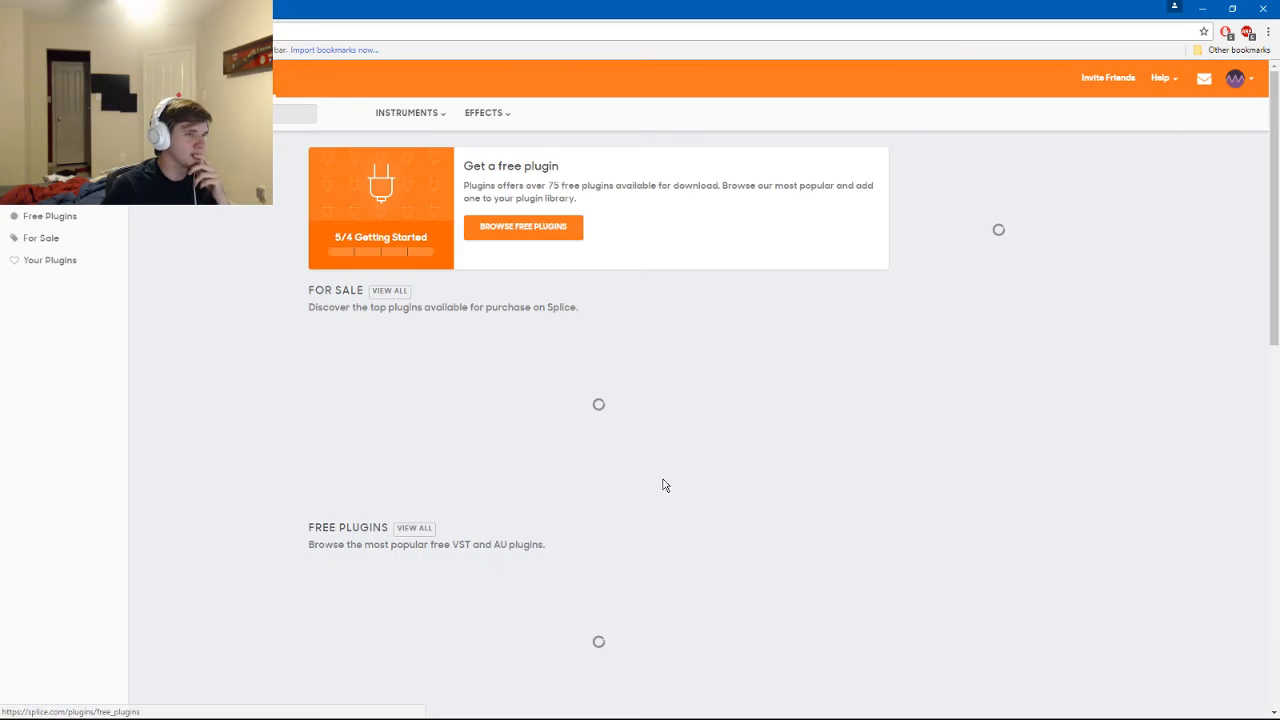
scroll(658, 478, down, 3)
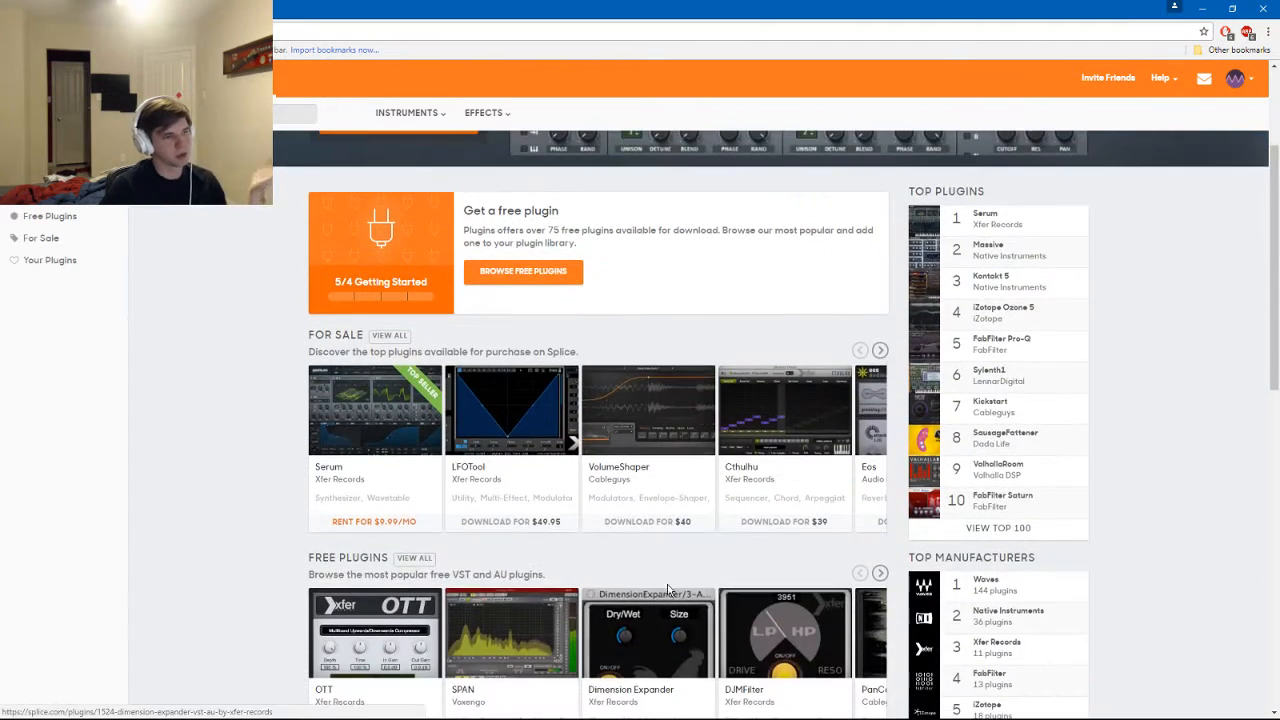
scroll(662, 600, up, 2)
scroll(545, 357, up, 1)
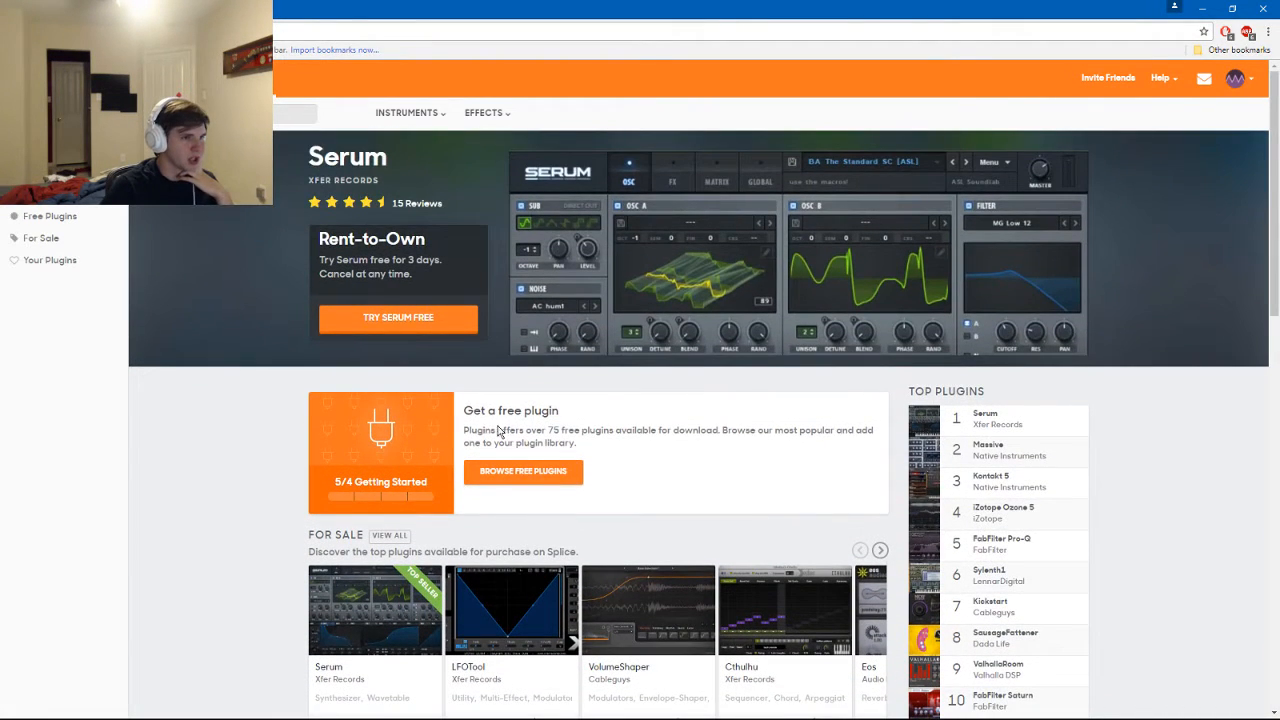
click(532, 472)
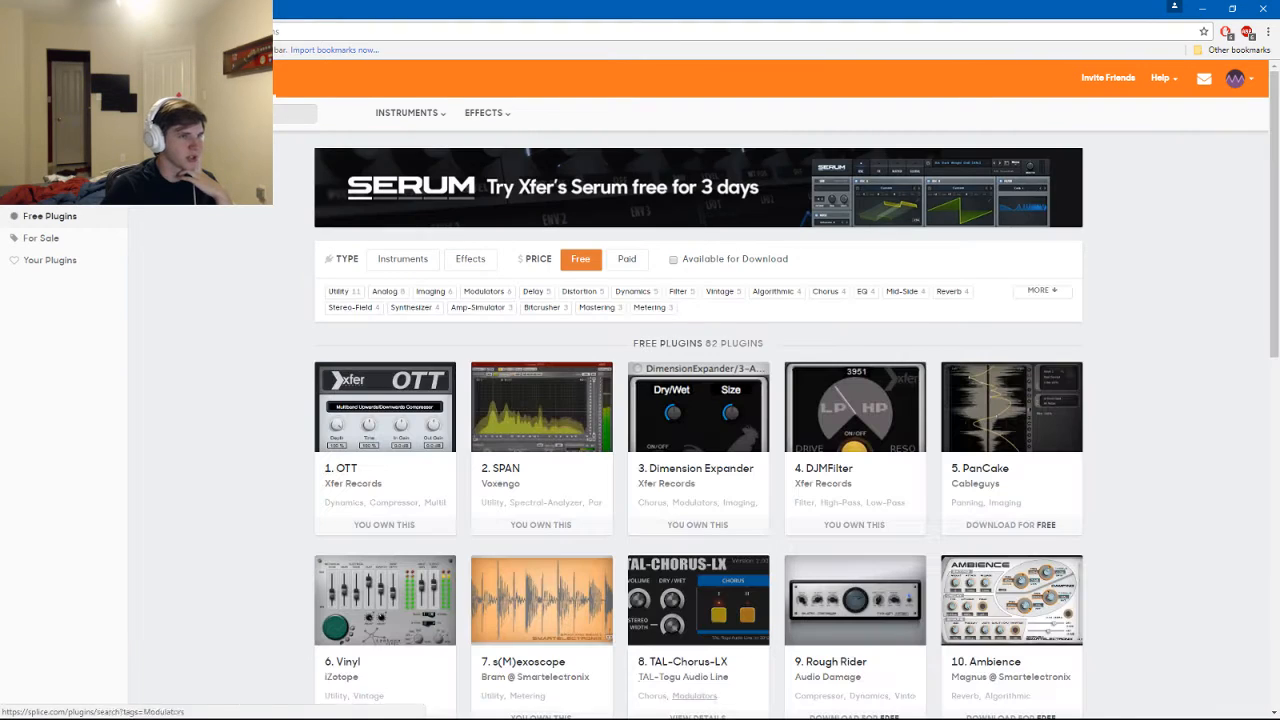
Look through the free plugins on Splice for effects and instruments worth using
scroll(620, 565, down, 1)
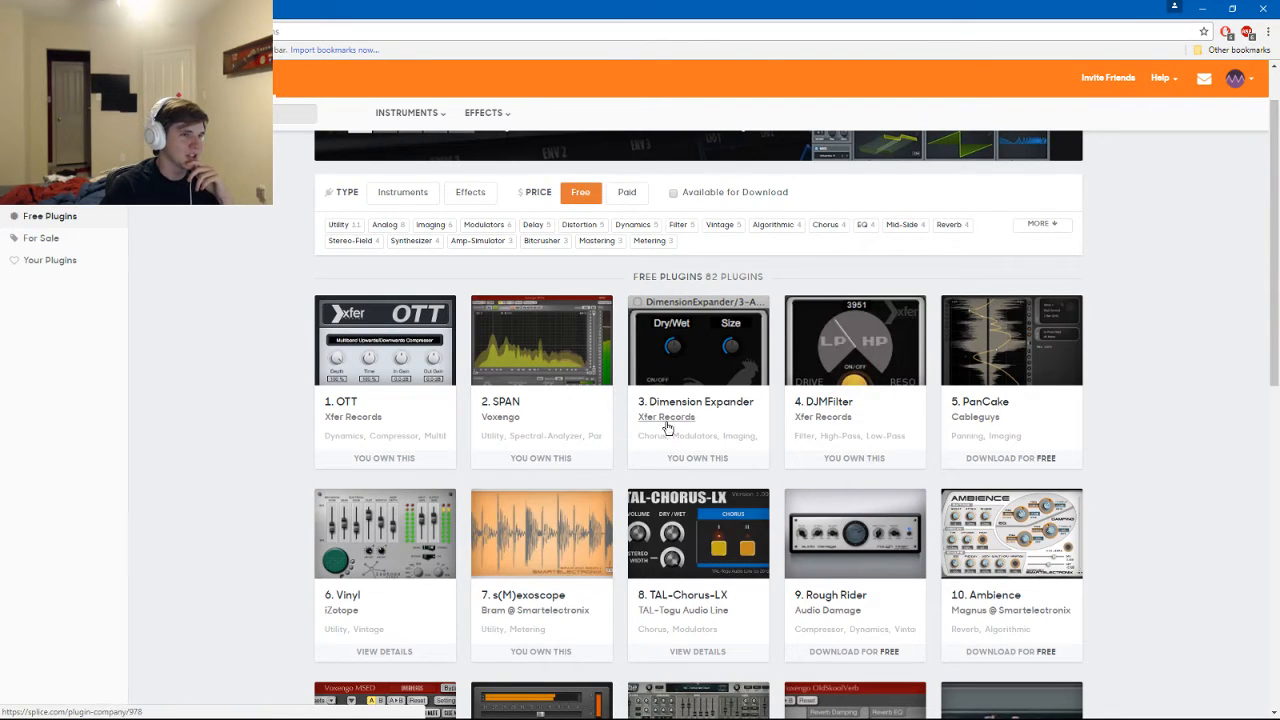
scroll(740, 480, up, 1)
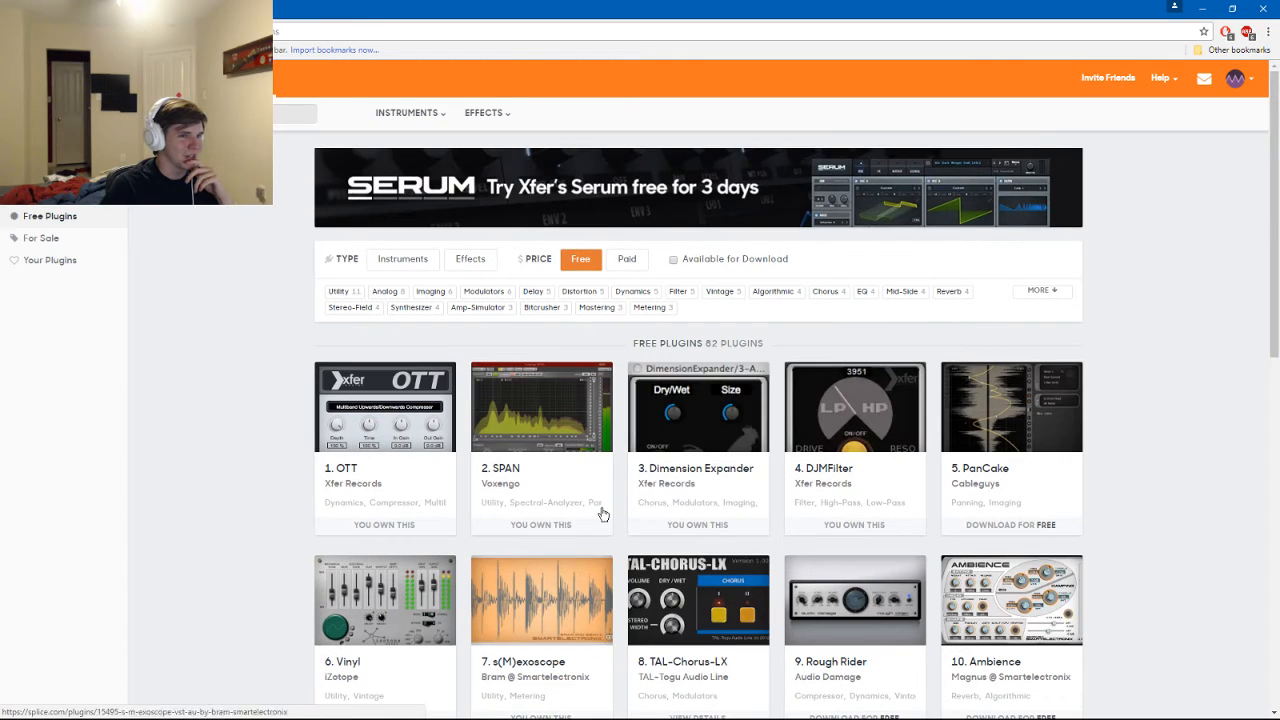
scroll(850, 600, down, 2)
scroll(850, 560, down, 1)
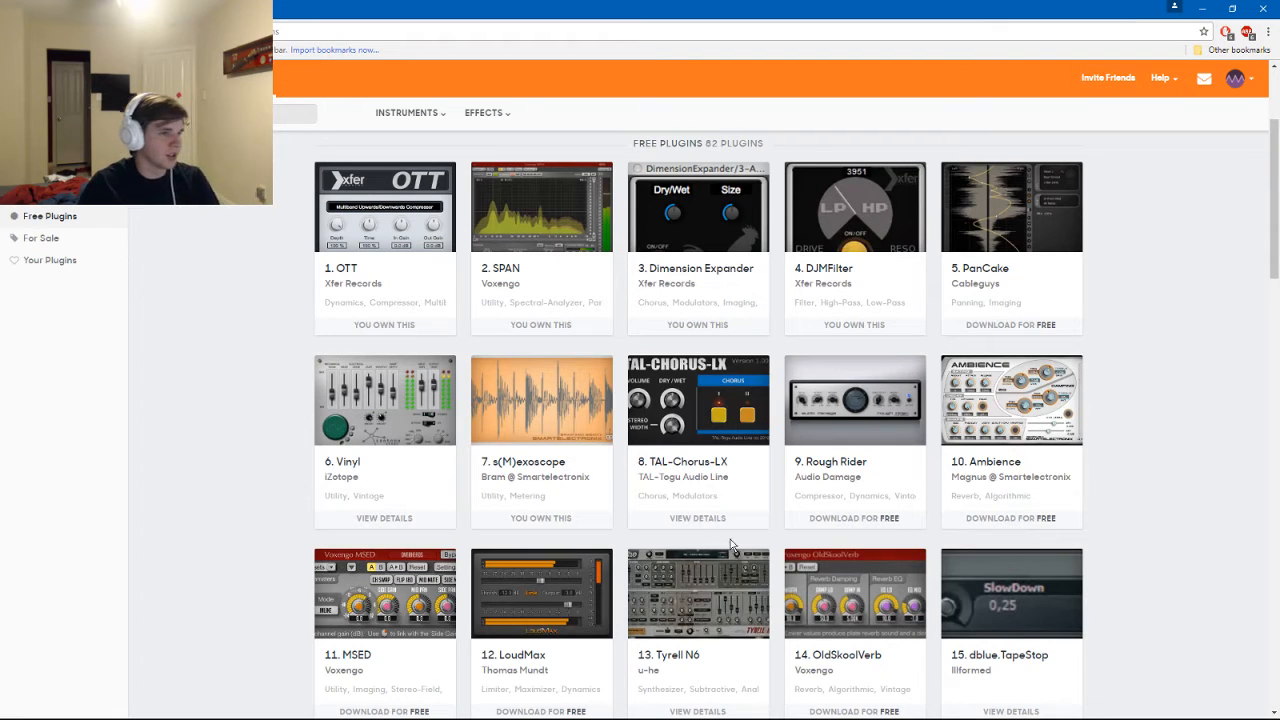
scroll(700, 585, down, 2)
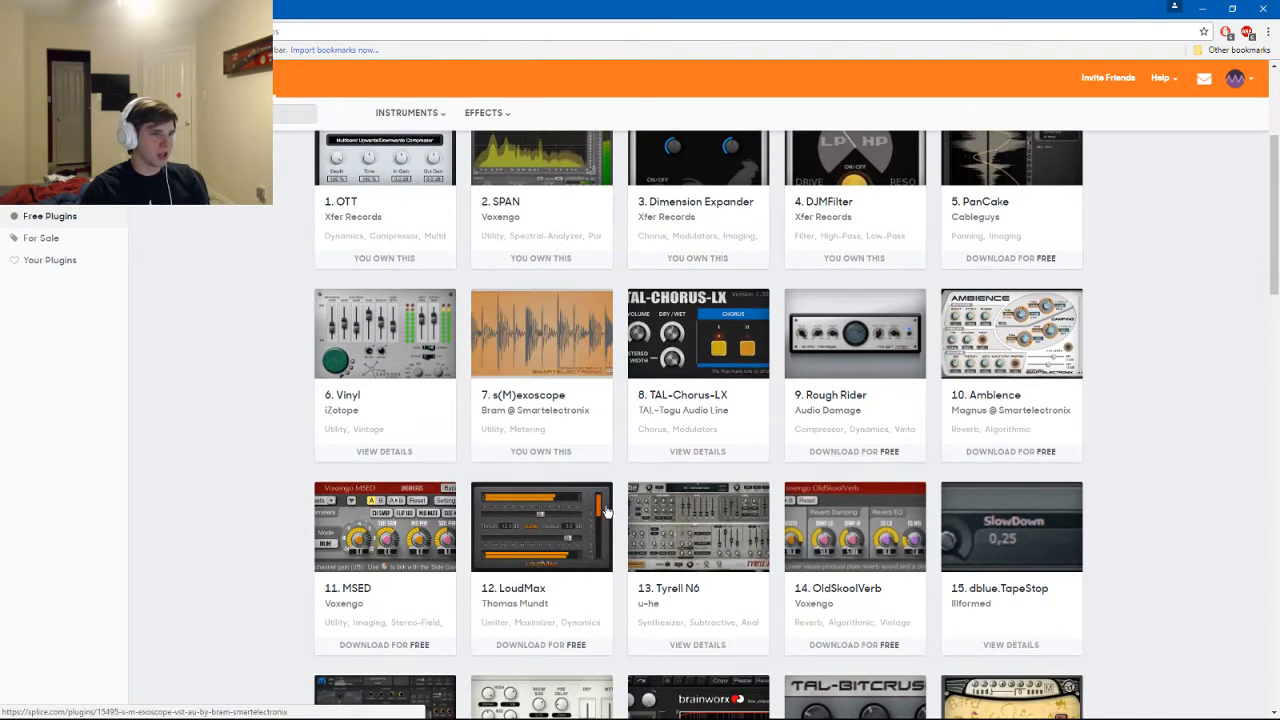
scroll(490, 378, up, 2)
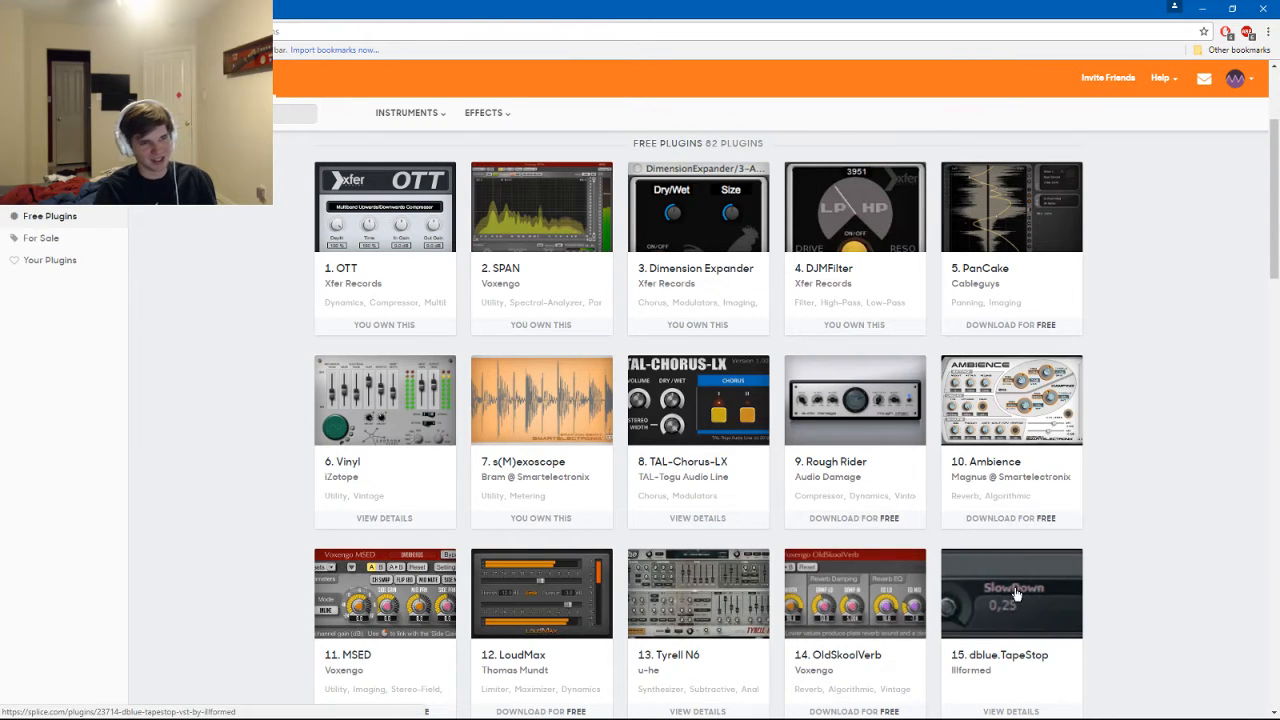
scroll(795, 545, down, 5)
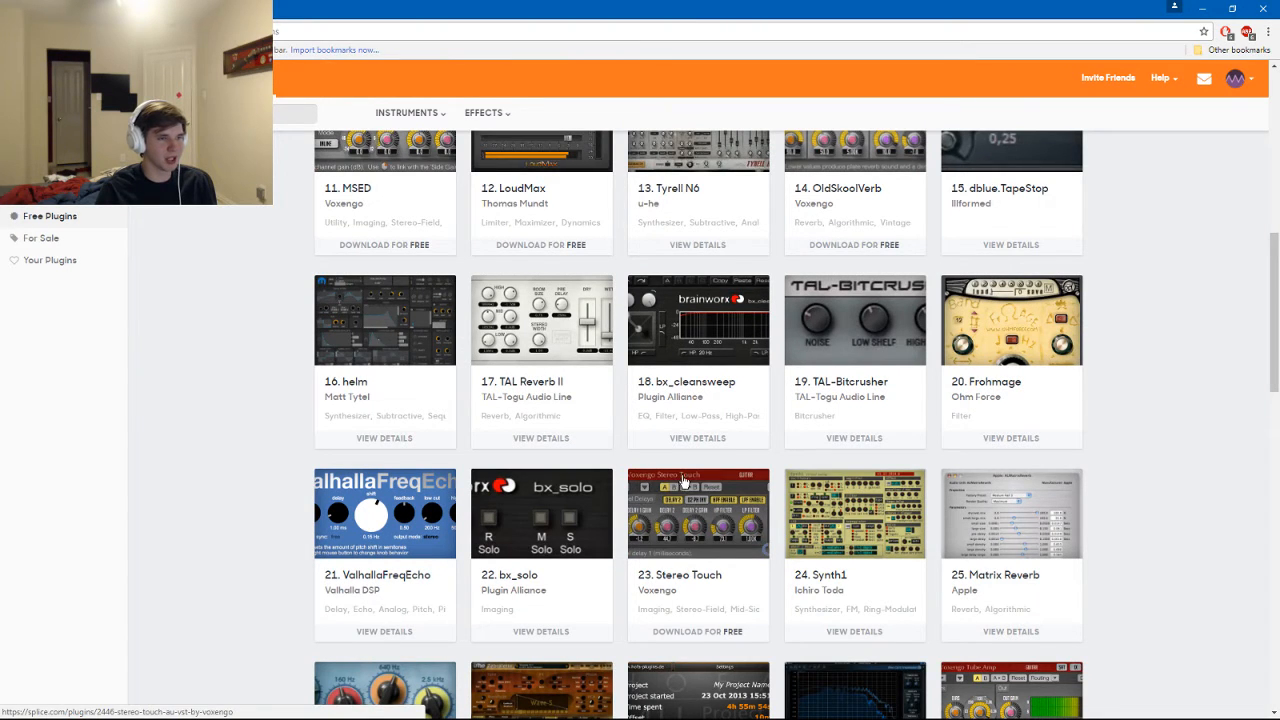
scroll(713, 548, down, 2)
scroll(713, 548, down, 2)
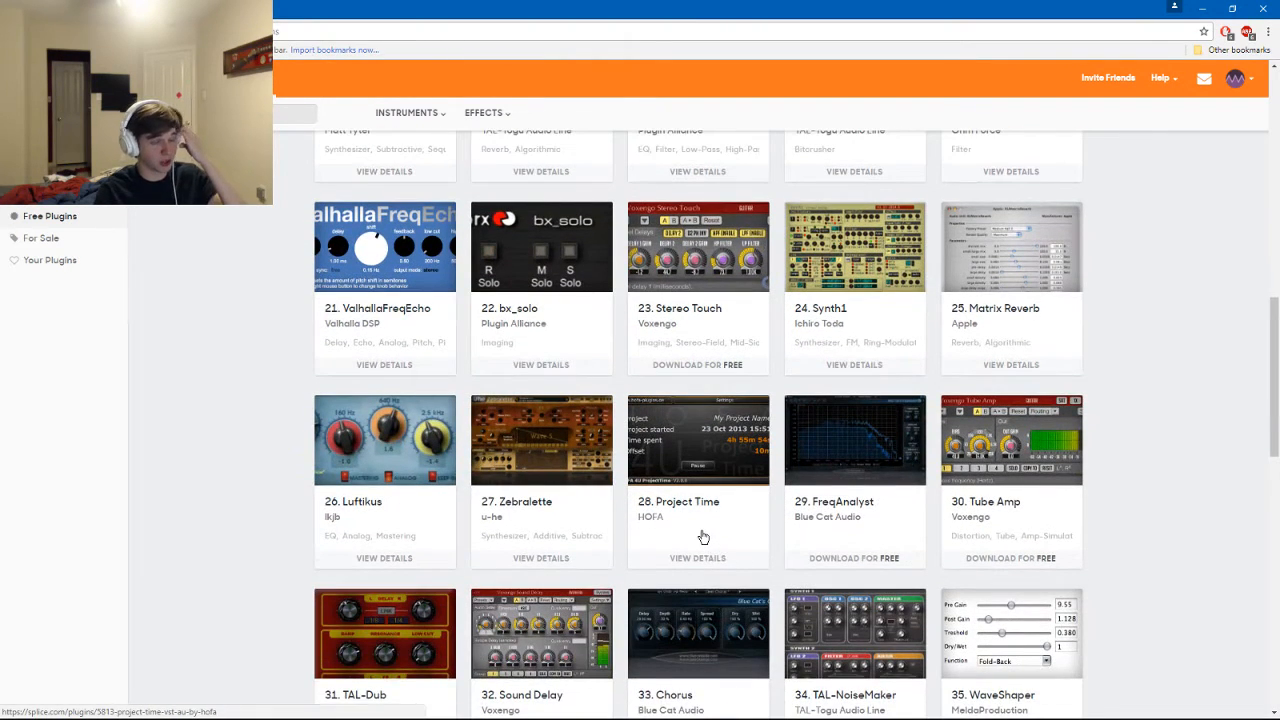
scroll(710, 552, up, 5)
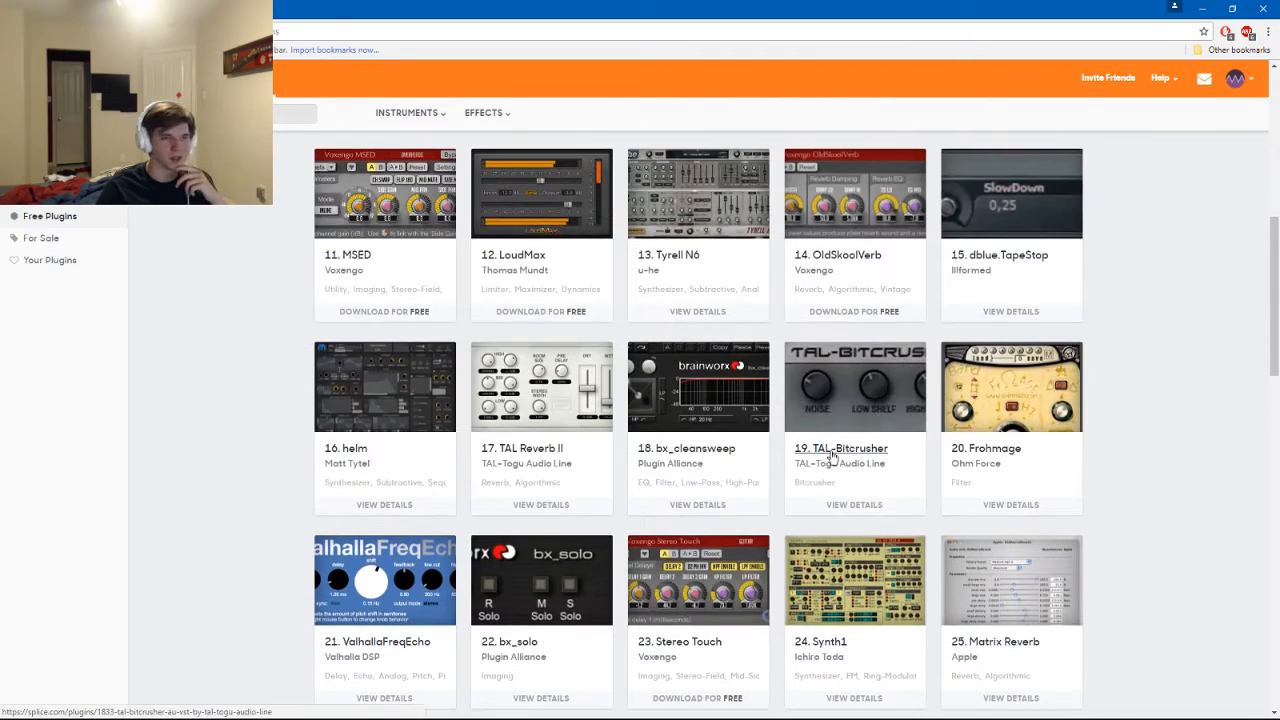
scroll(923, 551, up, 8)
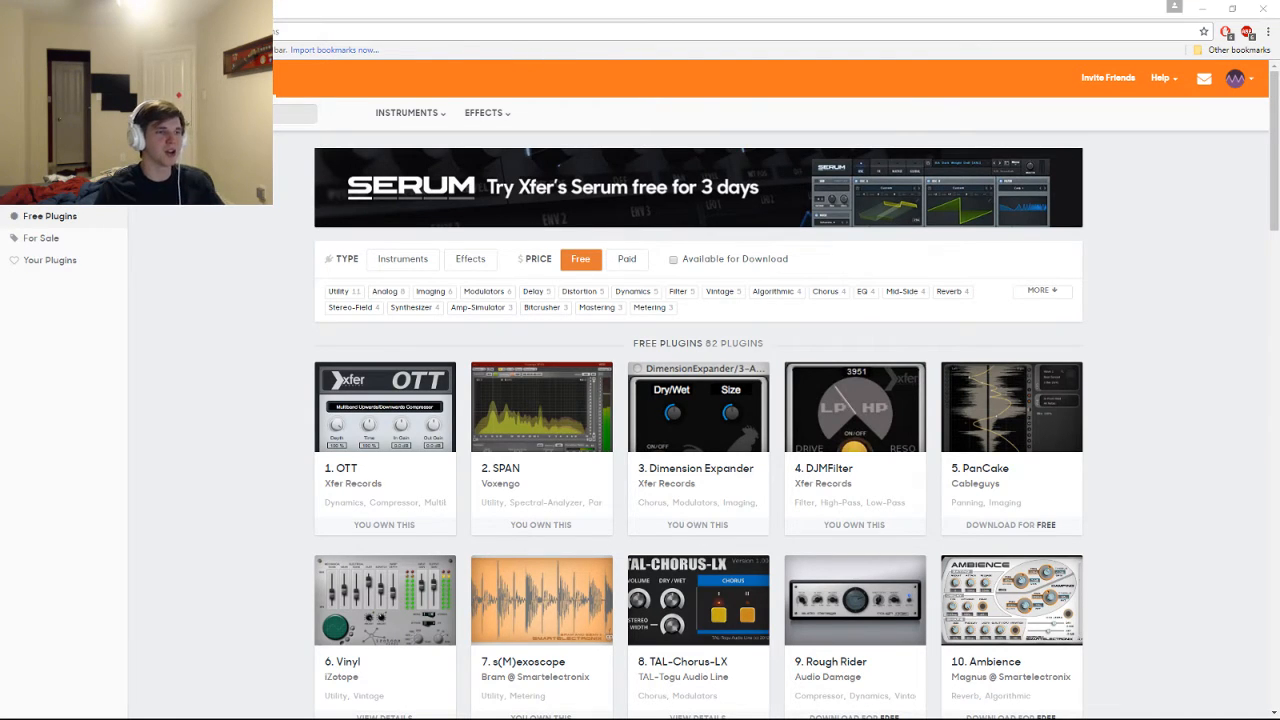
Switch back to FL Studio and open the NES VST 1.2 instrument from the Channel rack
key(alt+Tab)
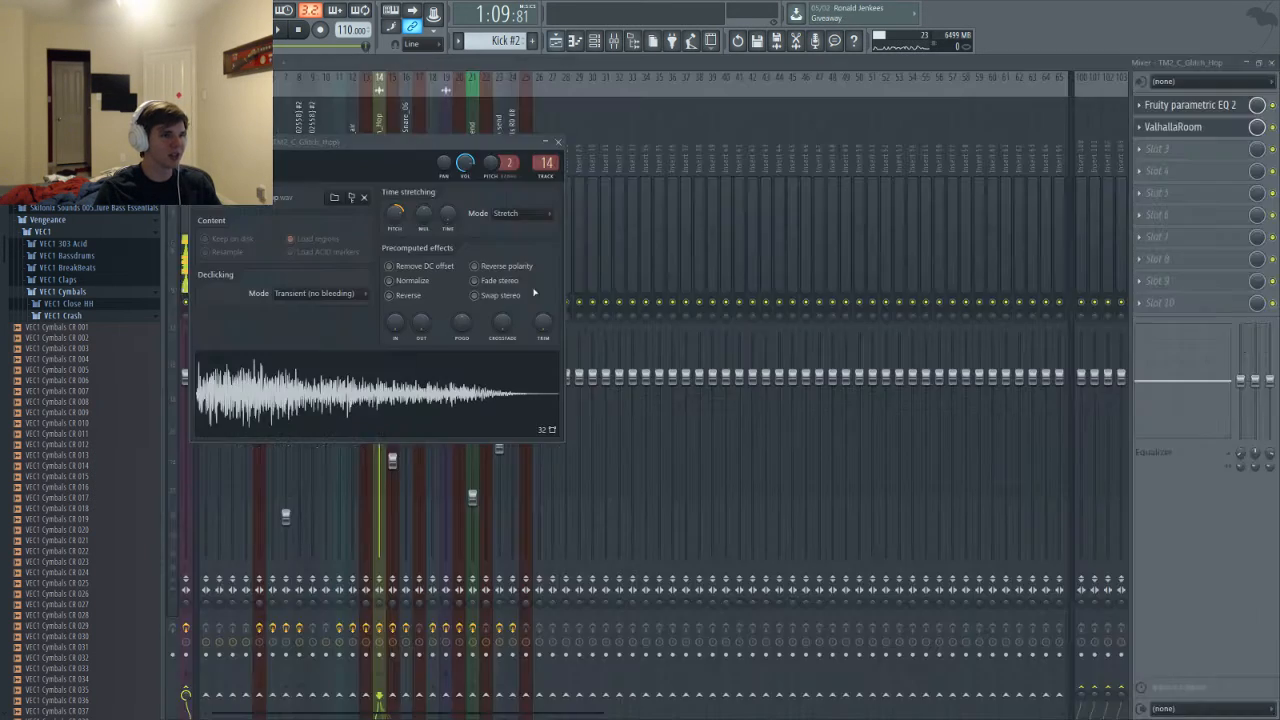
key(F6)
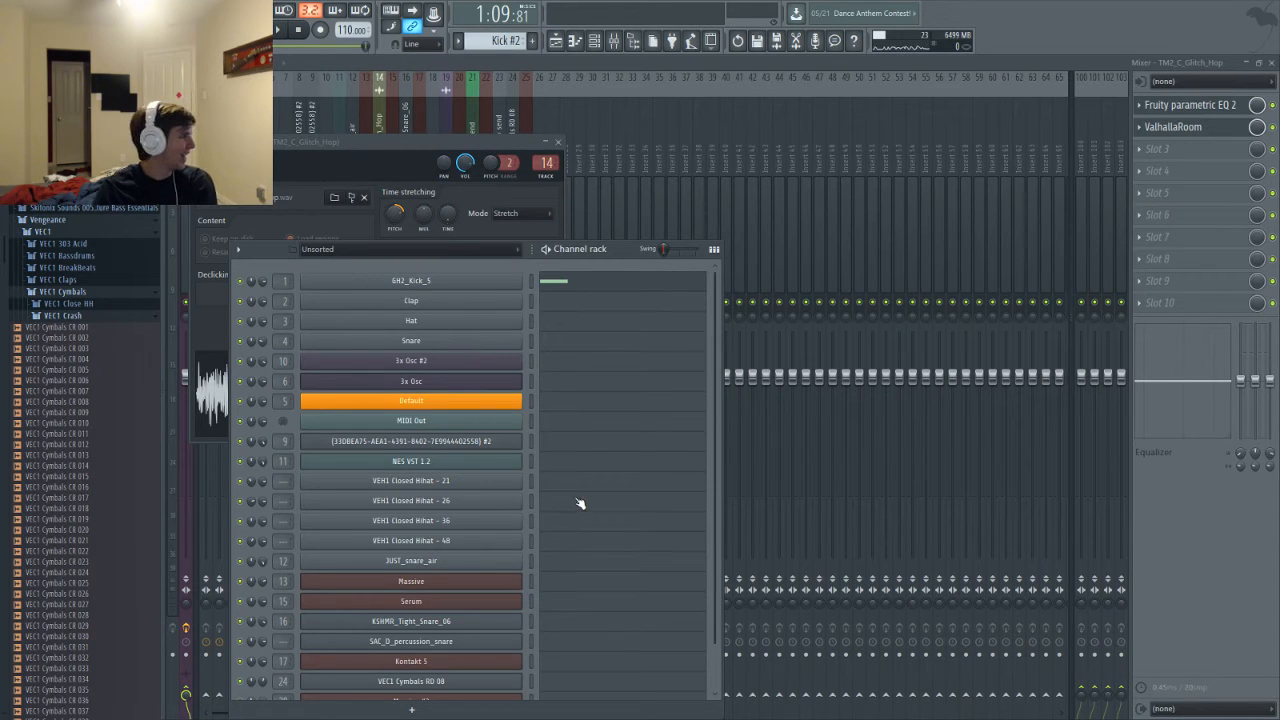
scroll(570, 525, down, 2)
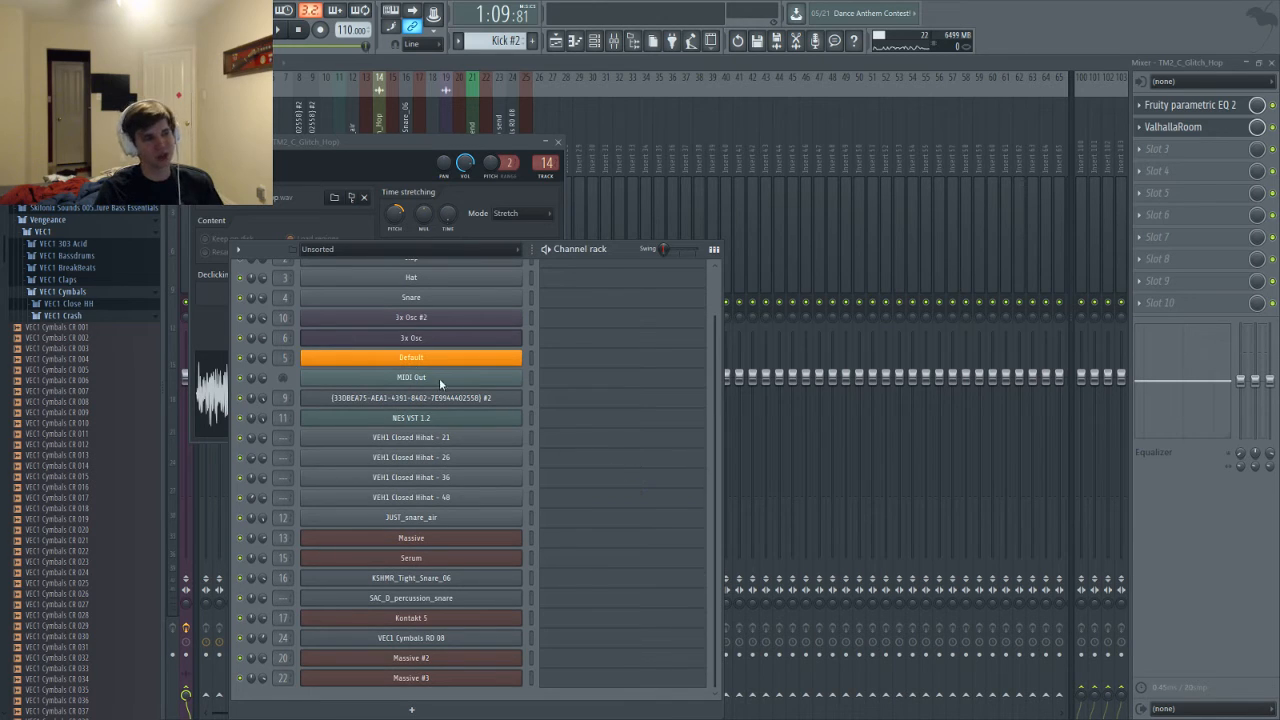
click(425, 418)
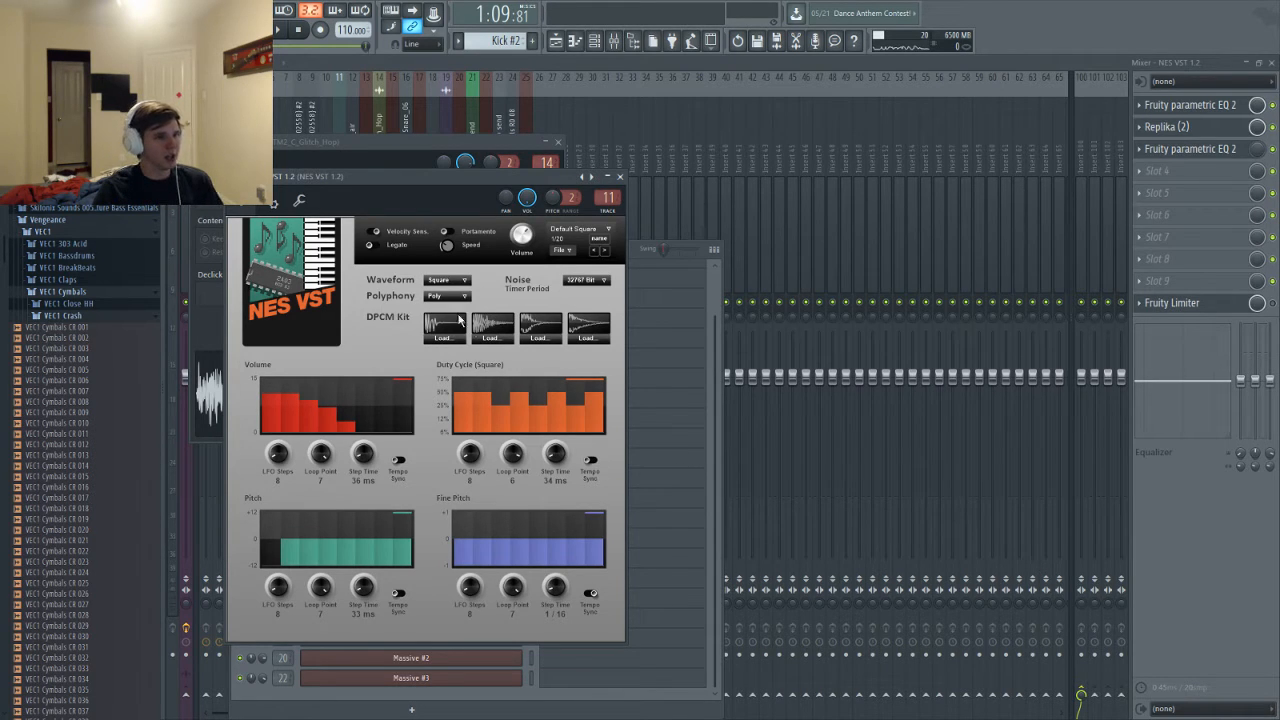
Review the waveform choices of NES VST 1.2 without changing the selection, and audition its sound
click(462, 282)
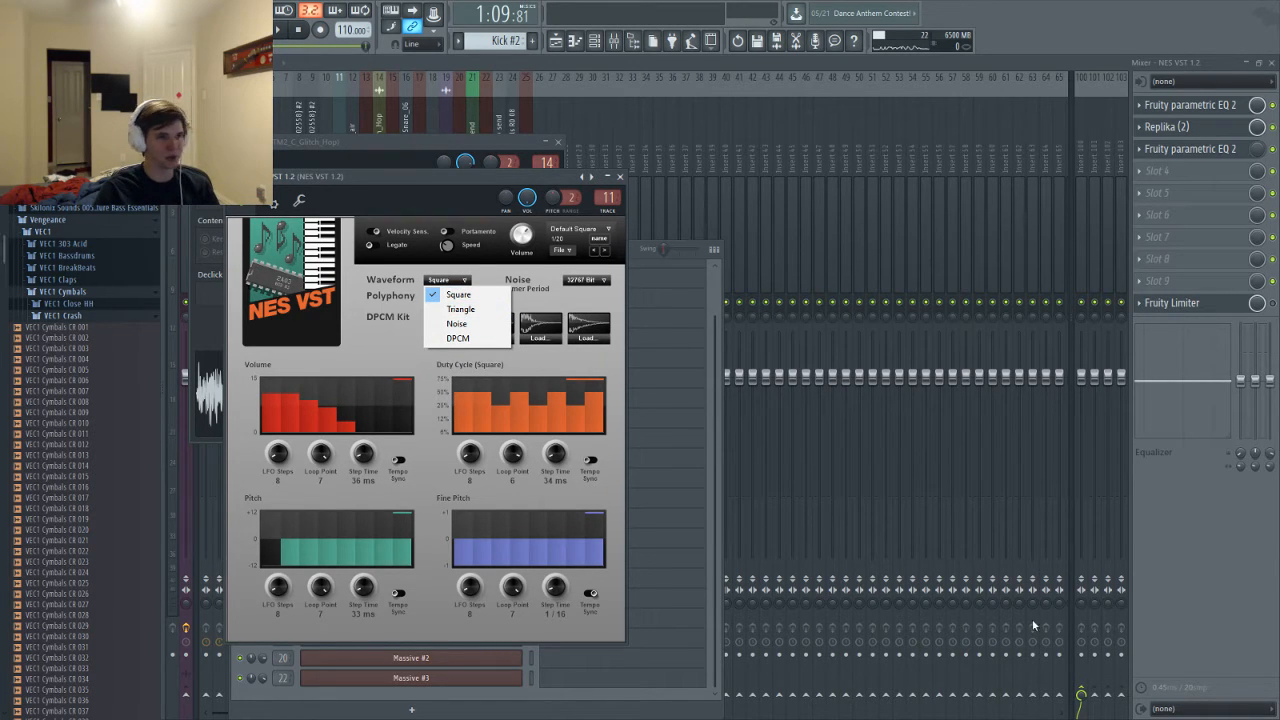
click(351, 337)
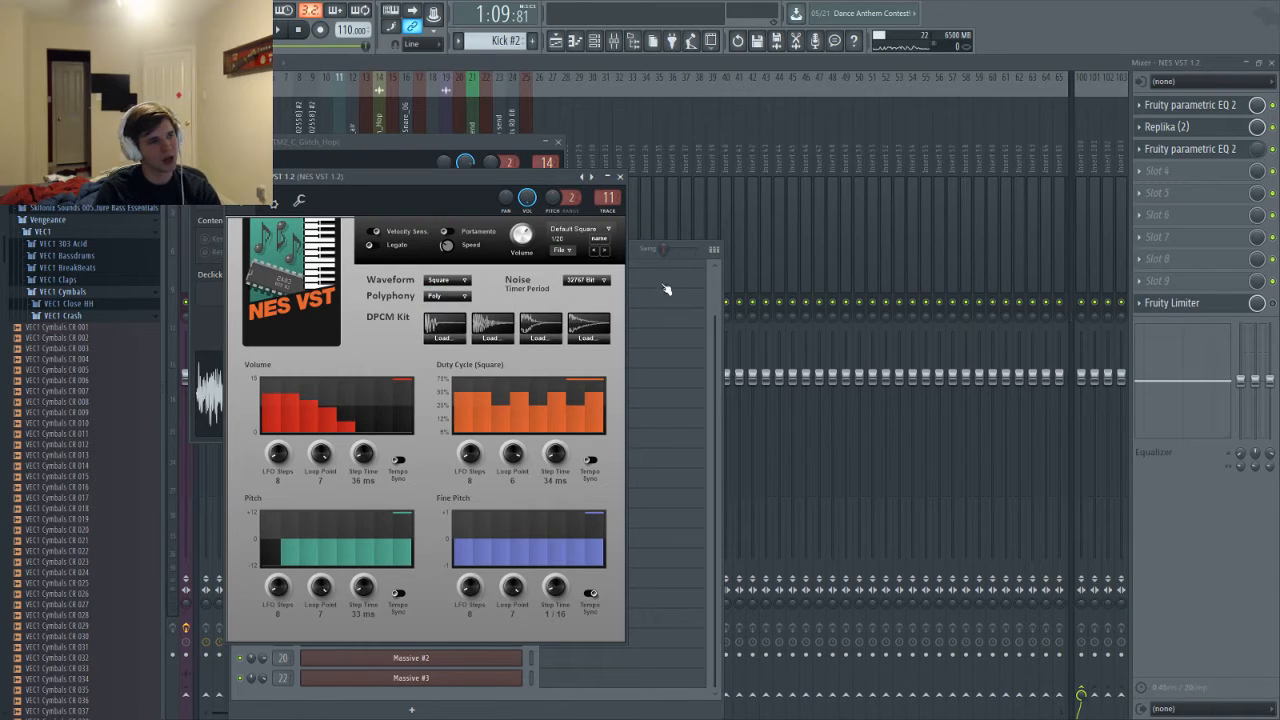
click(446, 280)
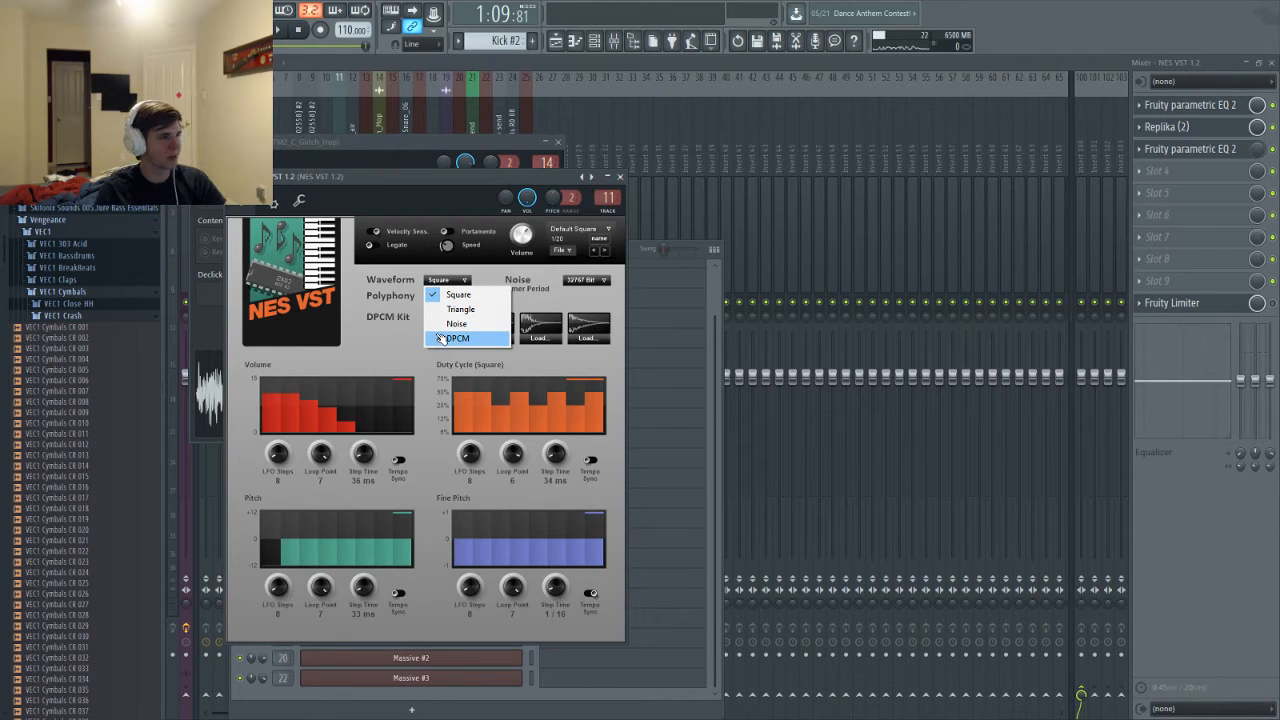
click(387, 335)
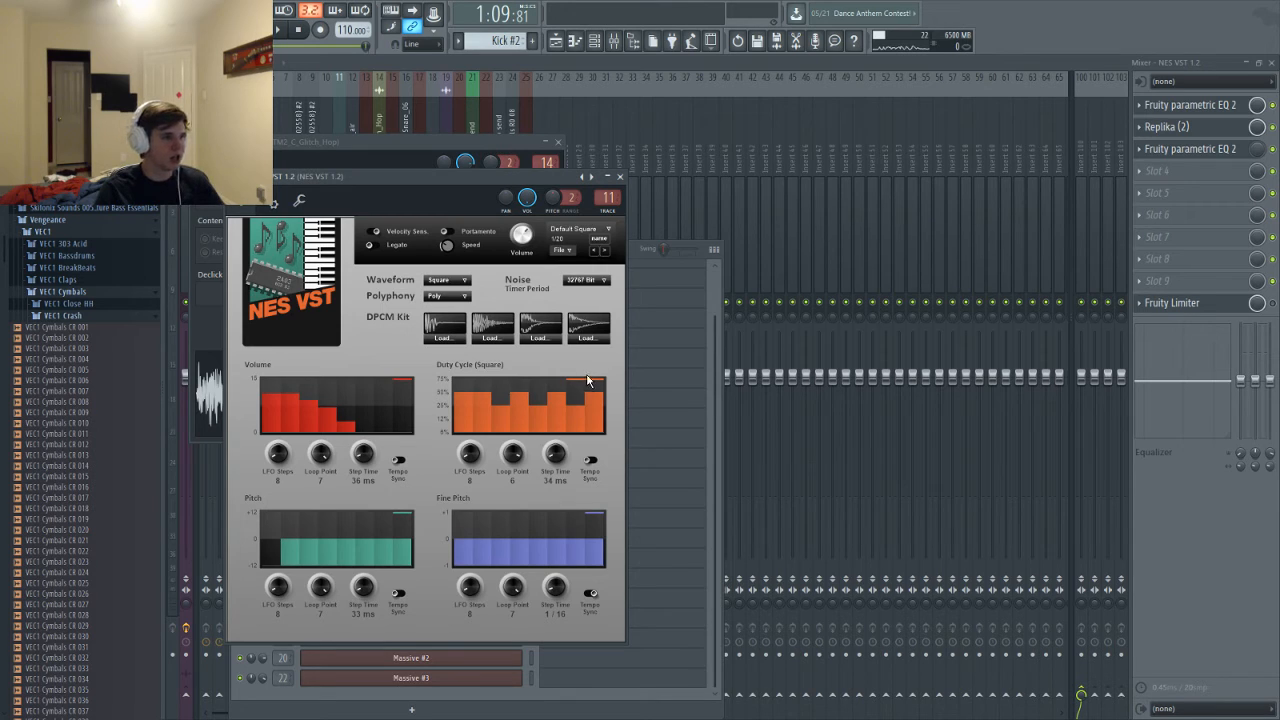
click(649, 309)
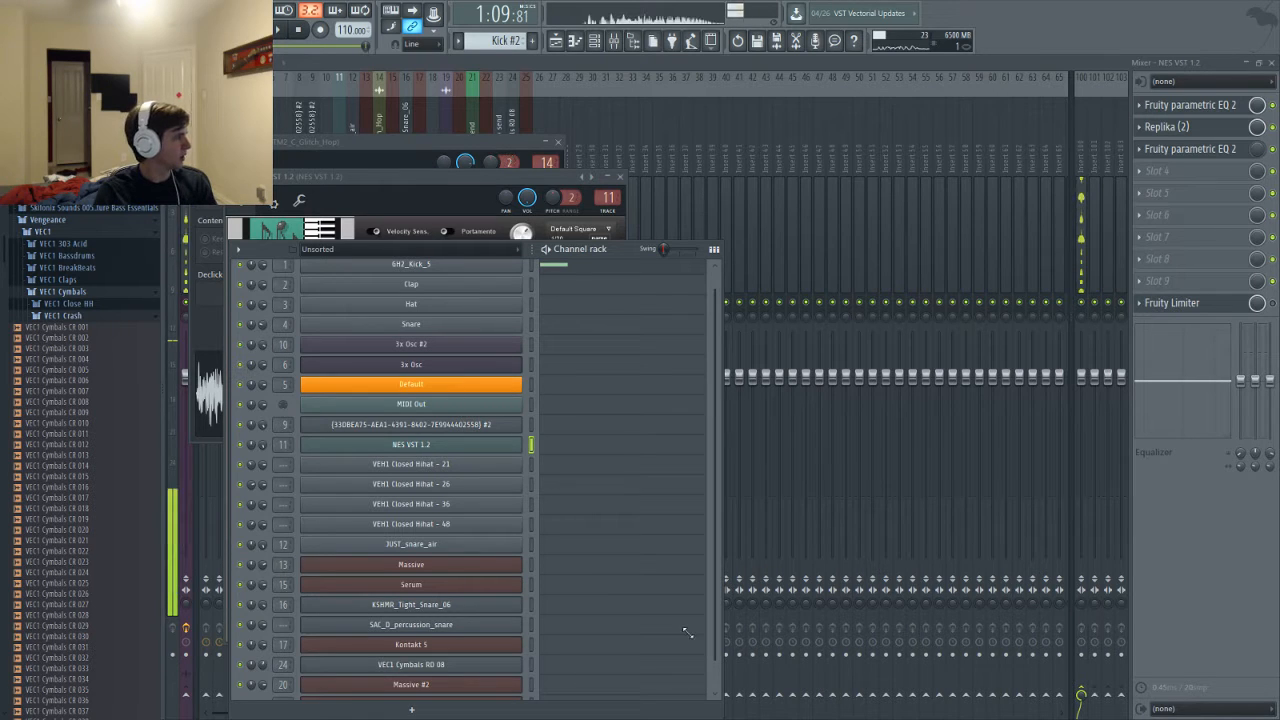
click(413, 187)
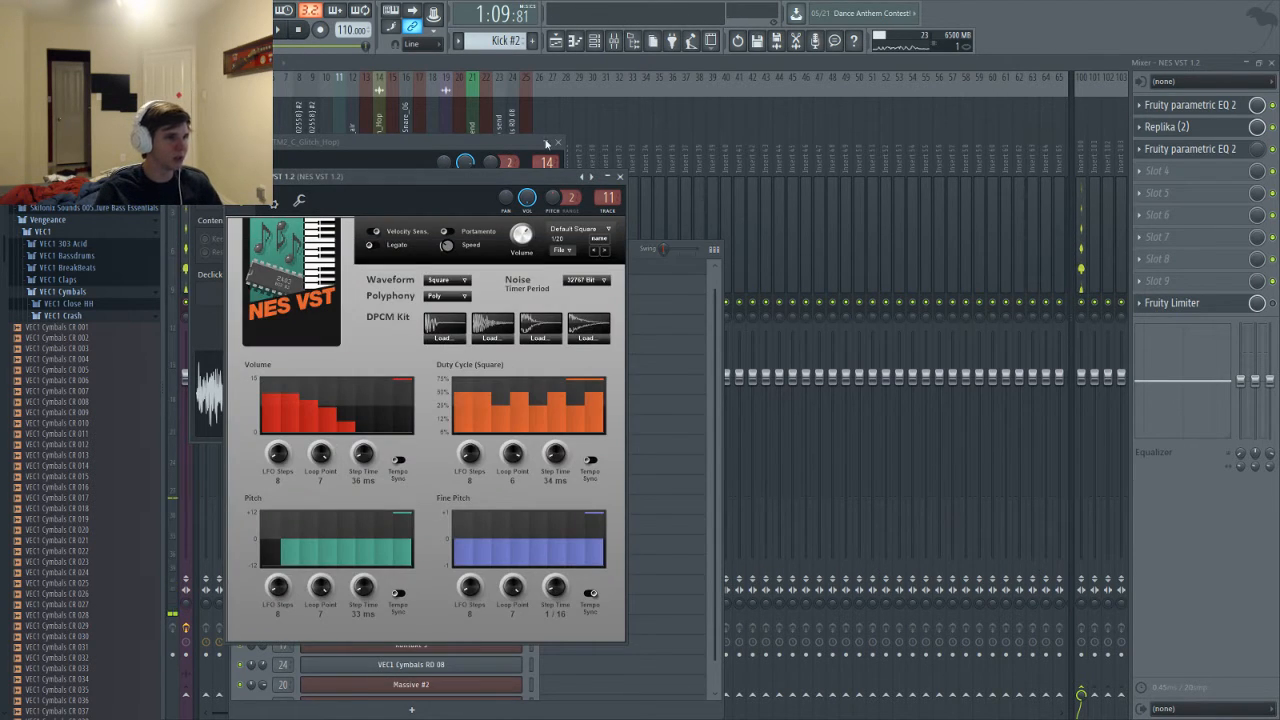
Return to the playlist and listen to the arrangement from the beginning of the song
key(F5)
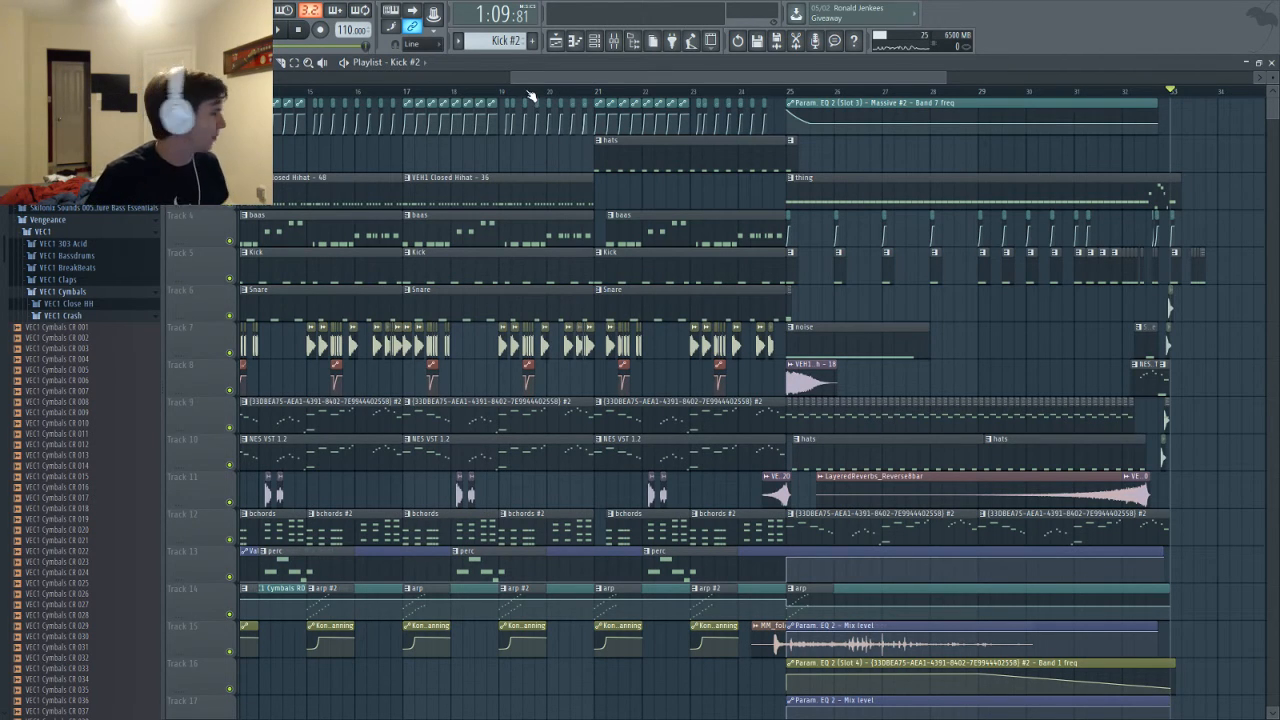
drag(549, 77, 270, 85)
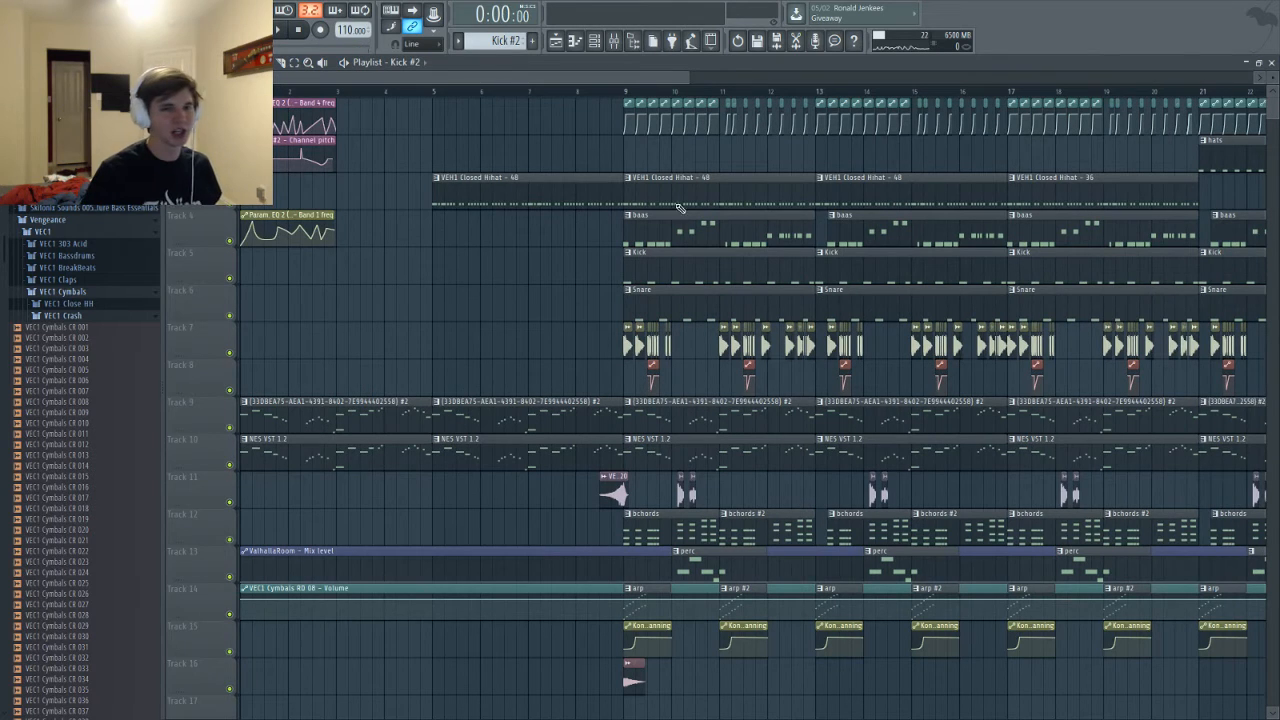
key(space)
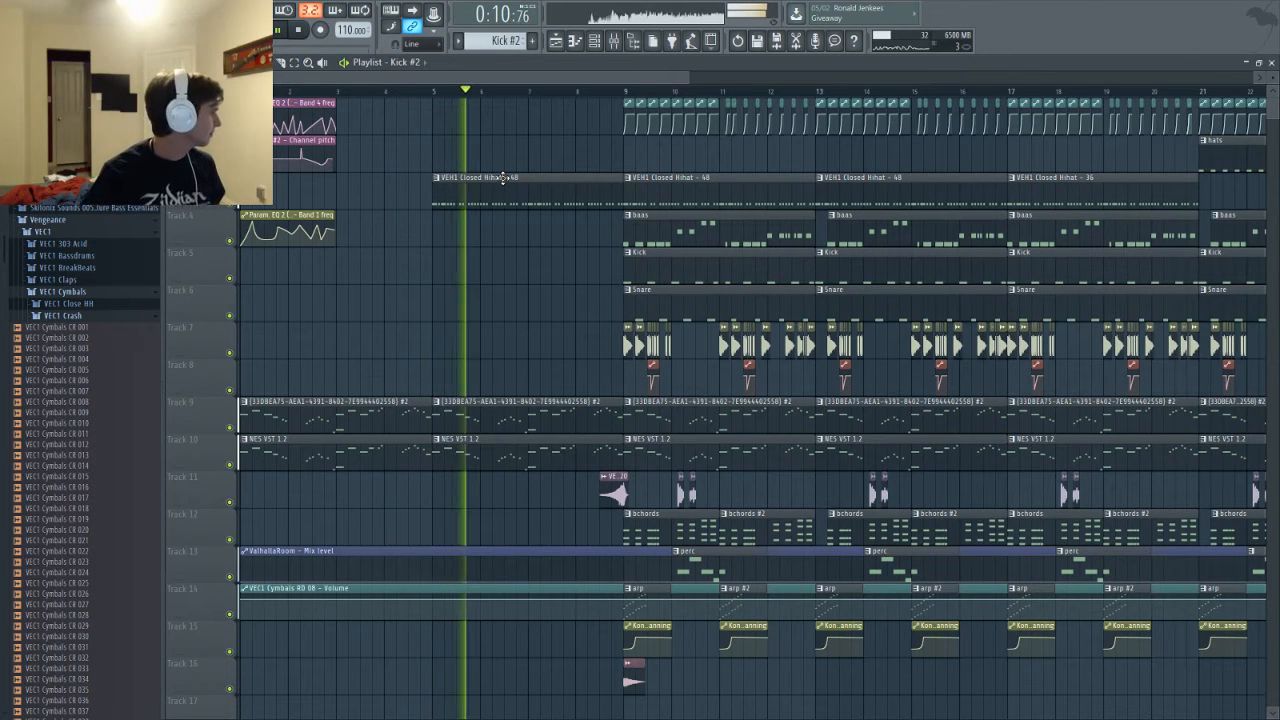
drag(648, 76, 1080, 79)
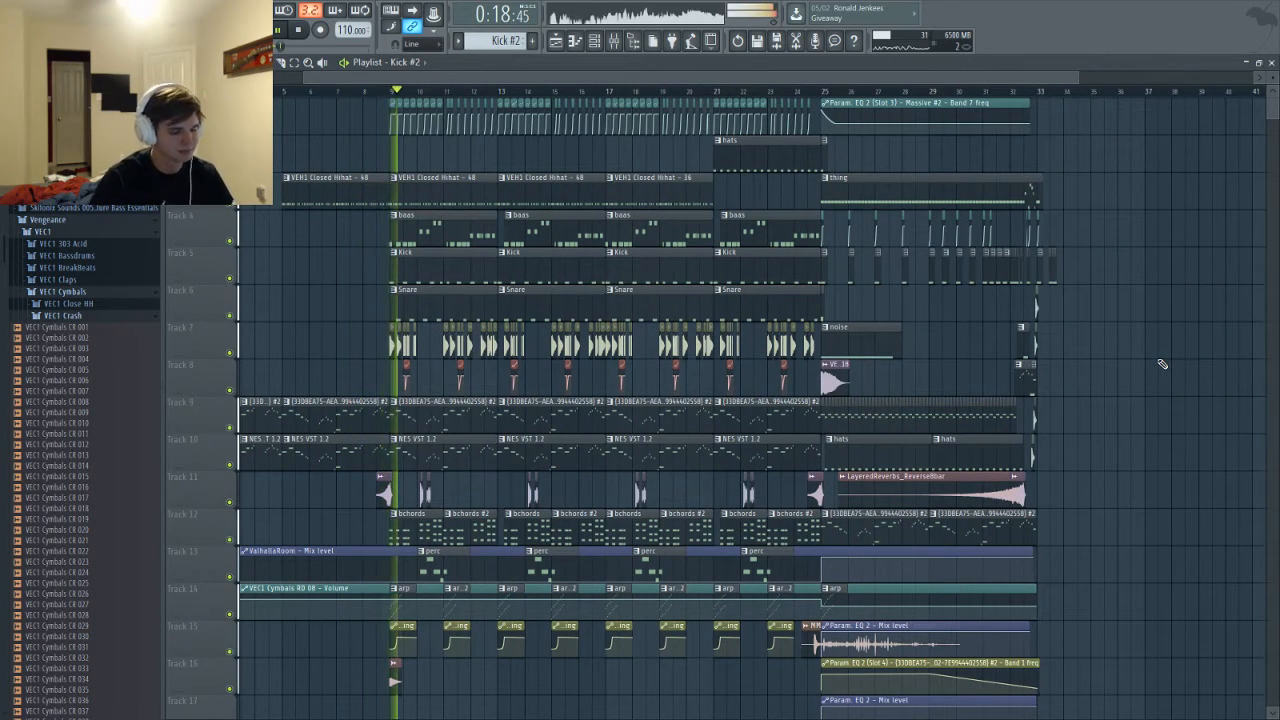
Listen through the rest of the arrangement up to bar 33, then stop playback and review the clips from bar 25 to 33
drag(819, 74, 811, 75)
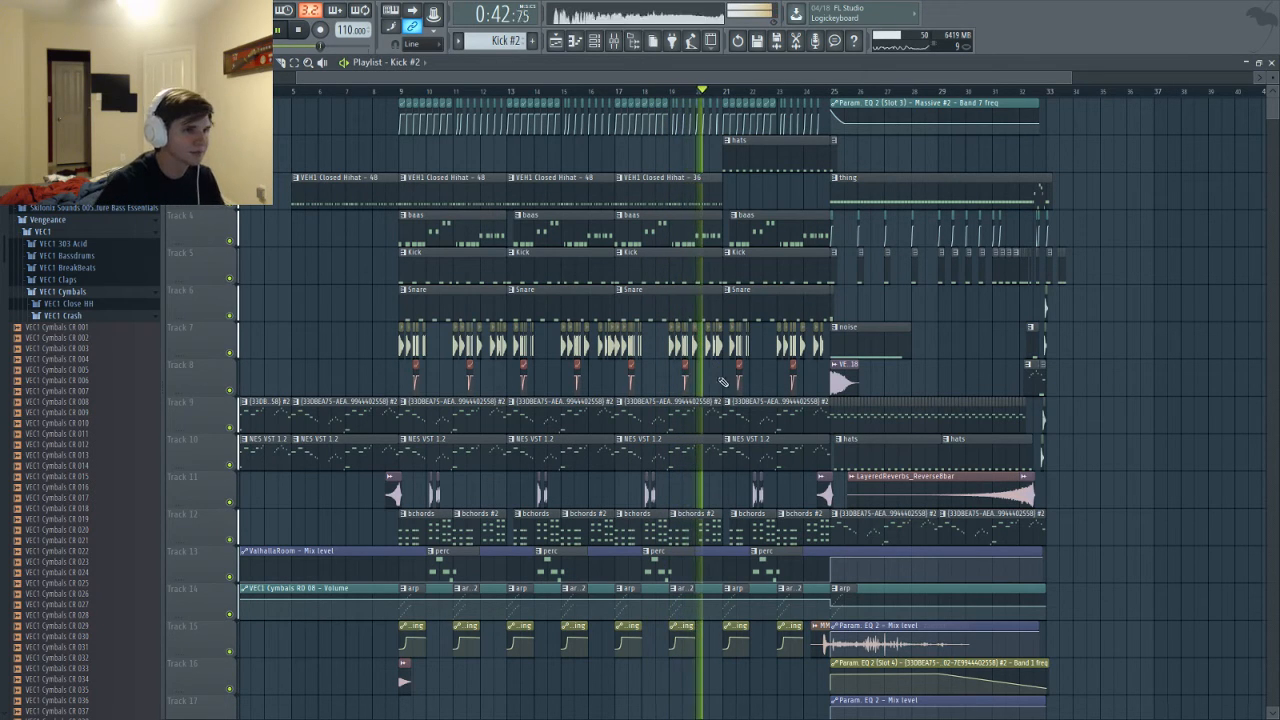
drag(628, 84, 612, 78)
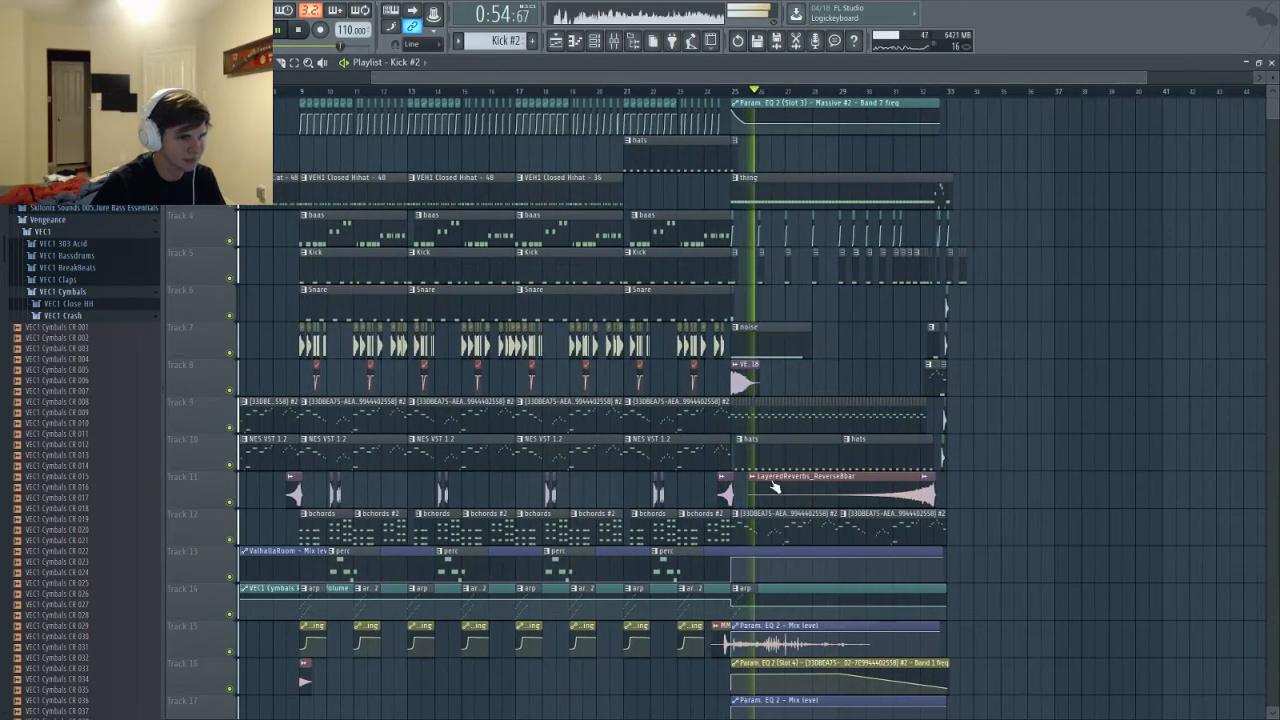
scroll(777, 480, up, 3)
scroll(777, 480, up, 1)
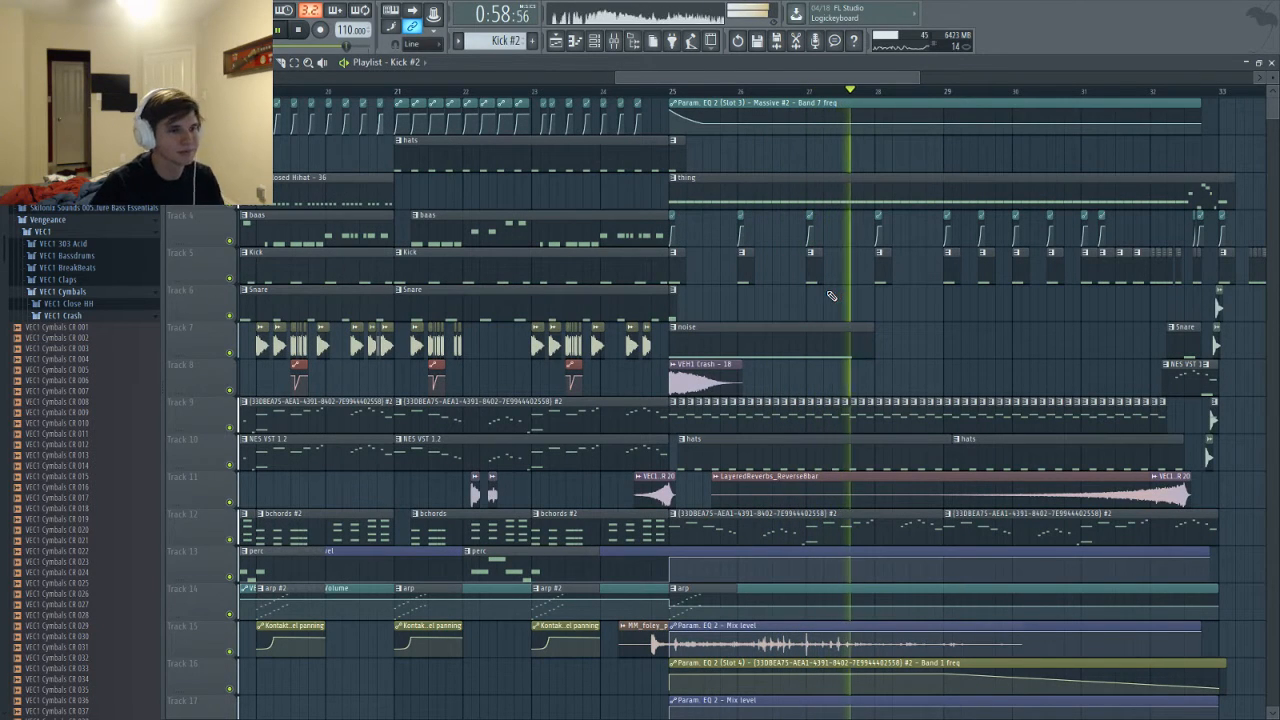
drag(845, 77, 879, 71)
scroll(885, 567, down, 3)
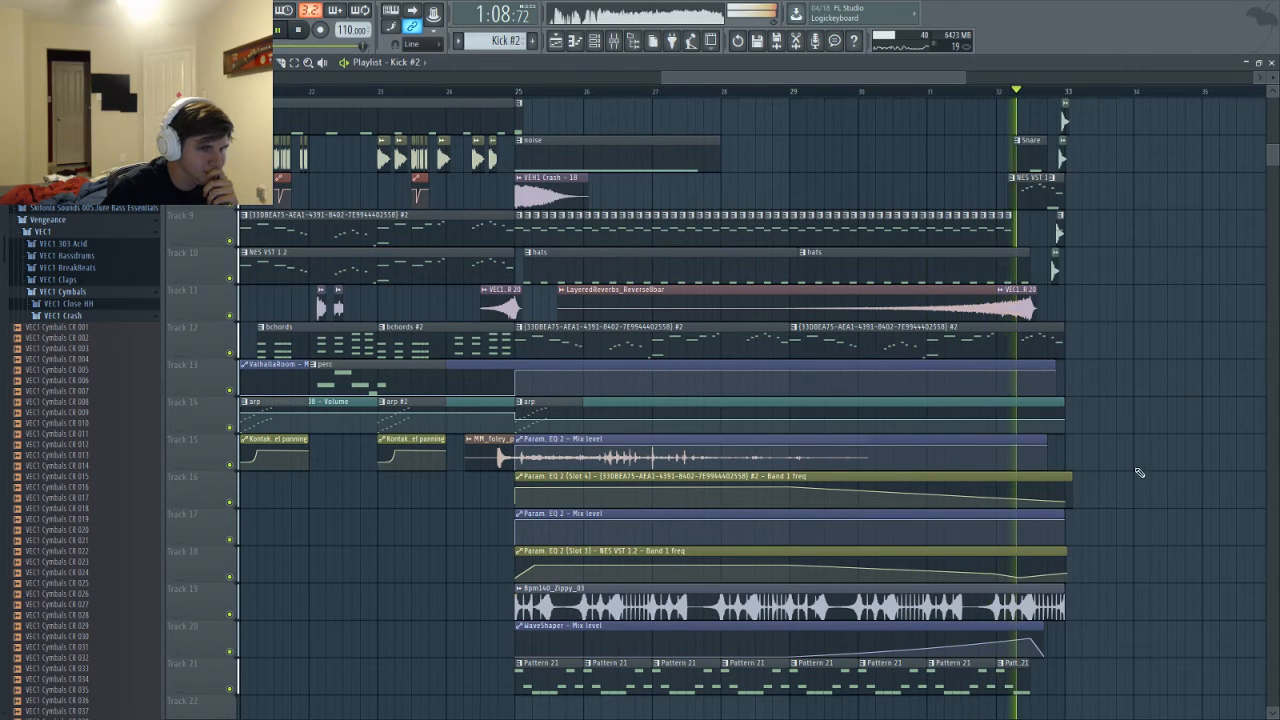
drag(740, 78, 787, 76)
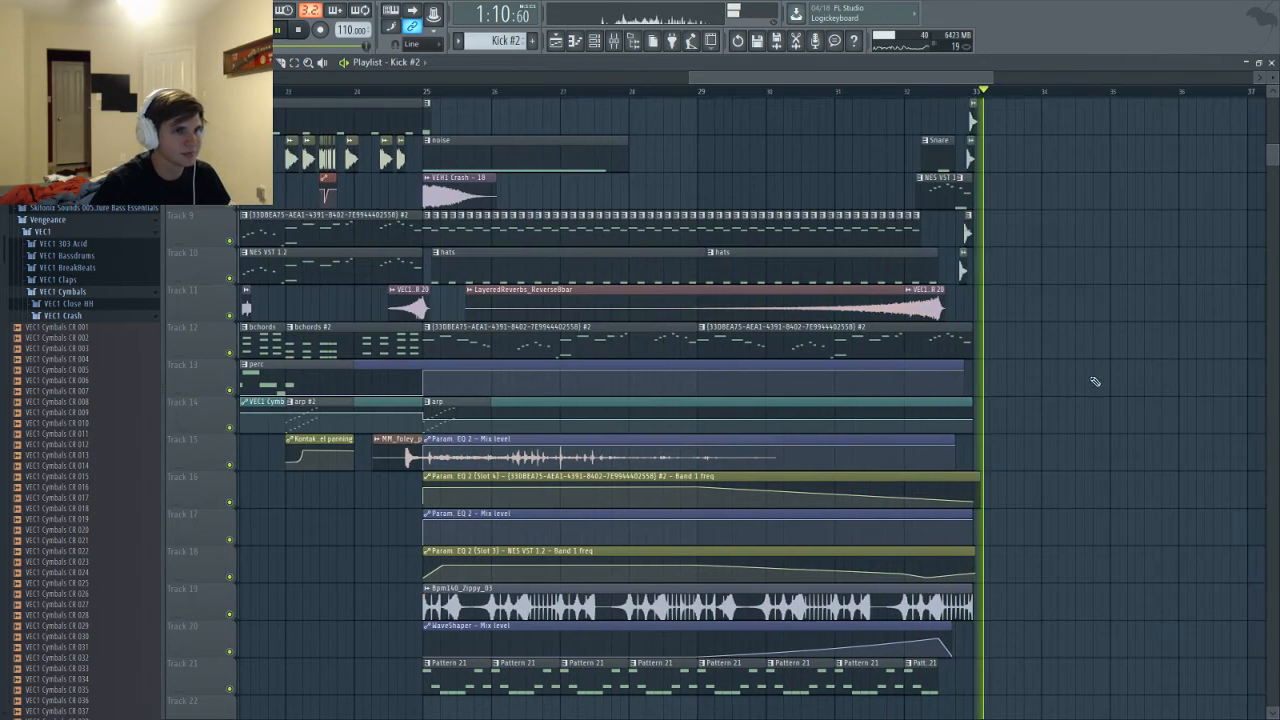
scroll(1100, 420, up, 3)
key(space)
scroll(1020, 350, up, 3)
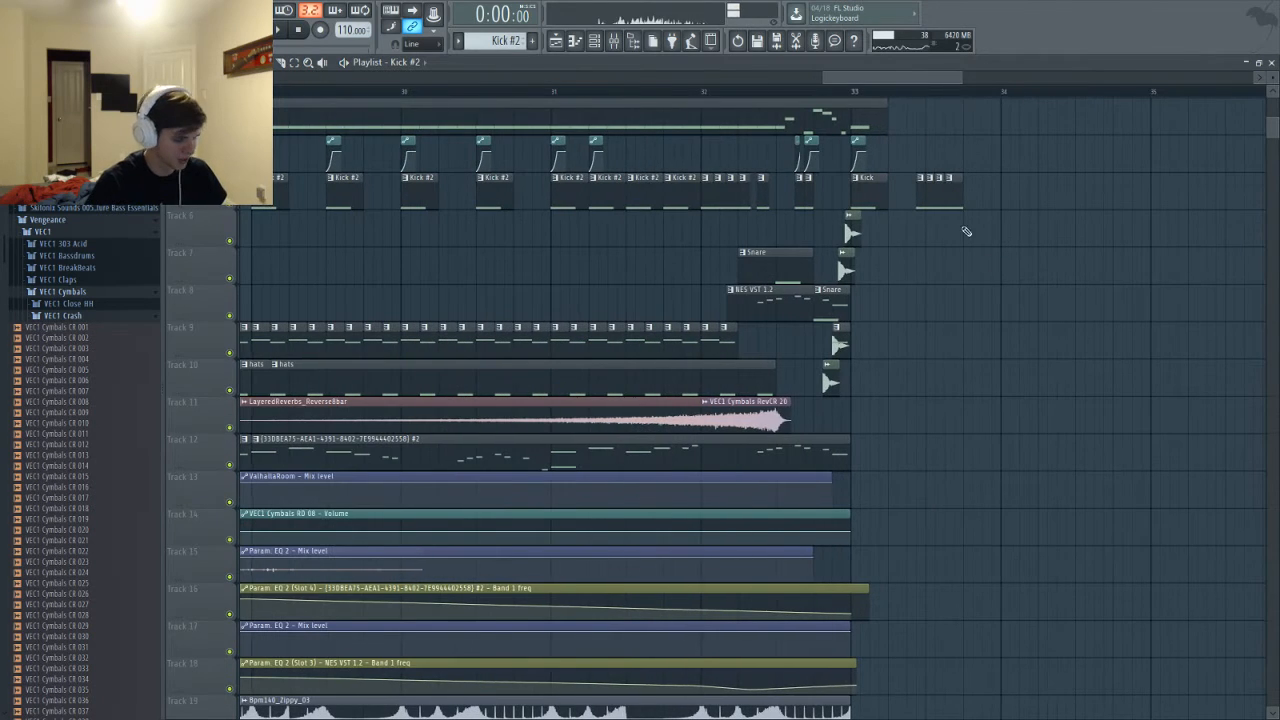
drag(824, 78, 715, 186)
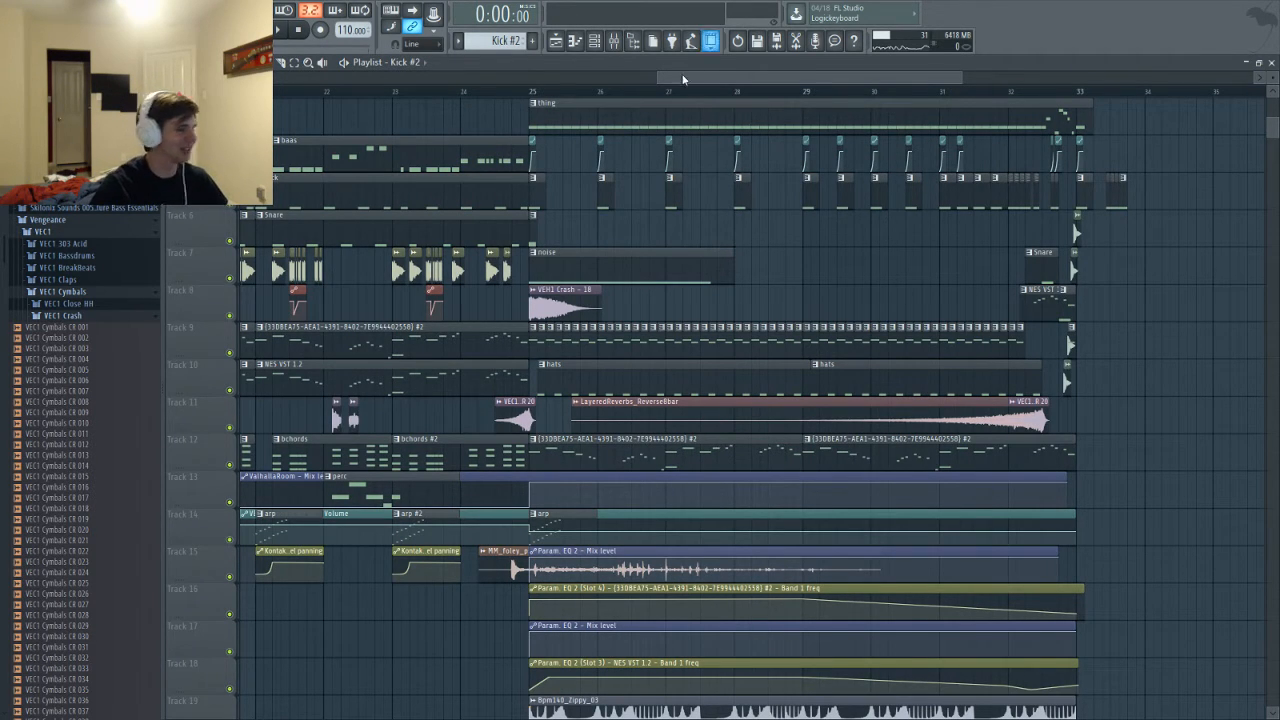
drag(683, 79, 724, 79)
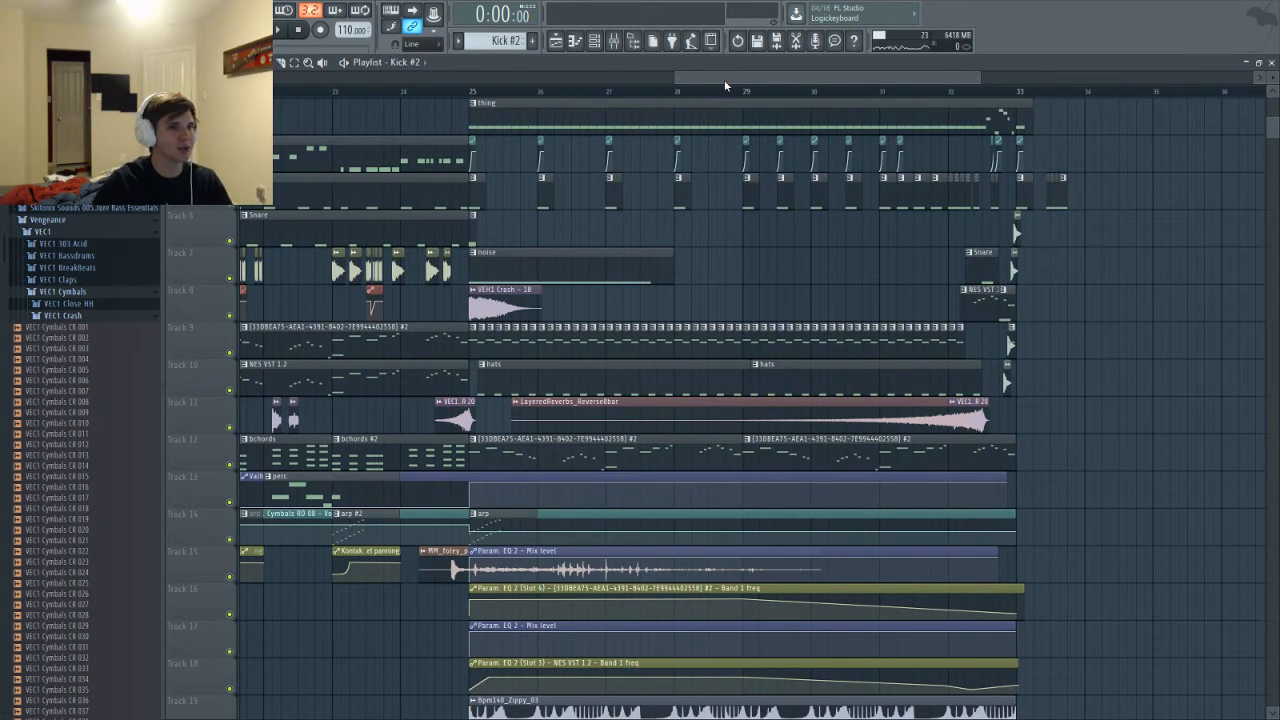
Inspect the effect chains on the two 33DBEA75 instrument tracks in the mixer
key(F5)
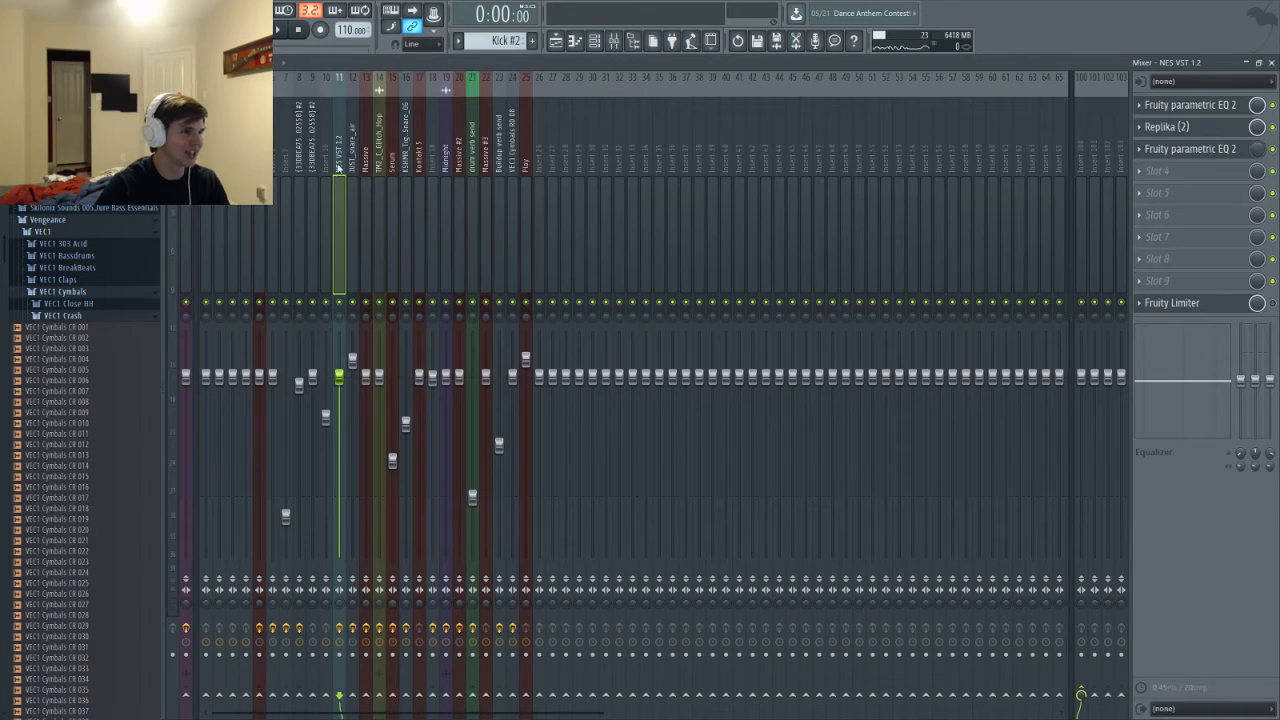
click(311, 196)
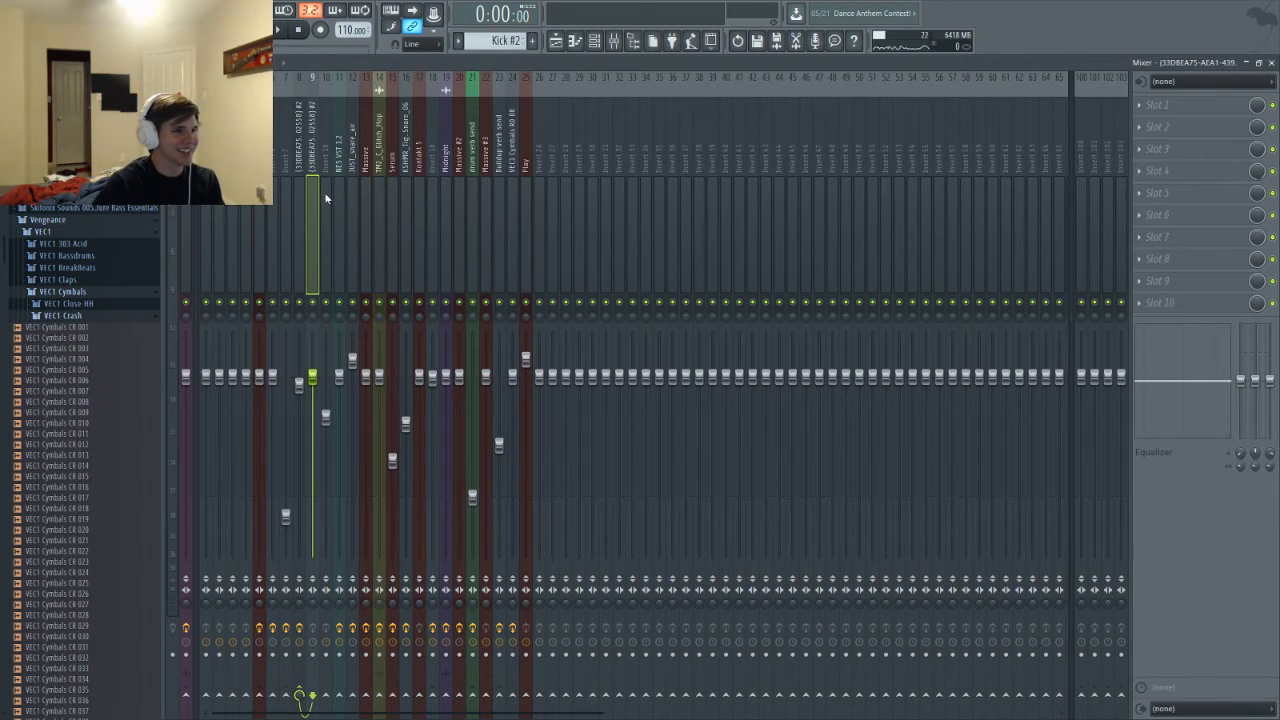
click(299, 230)
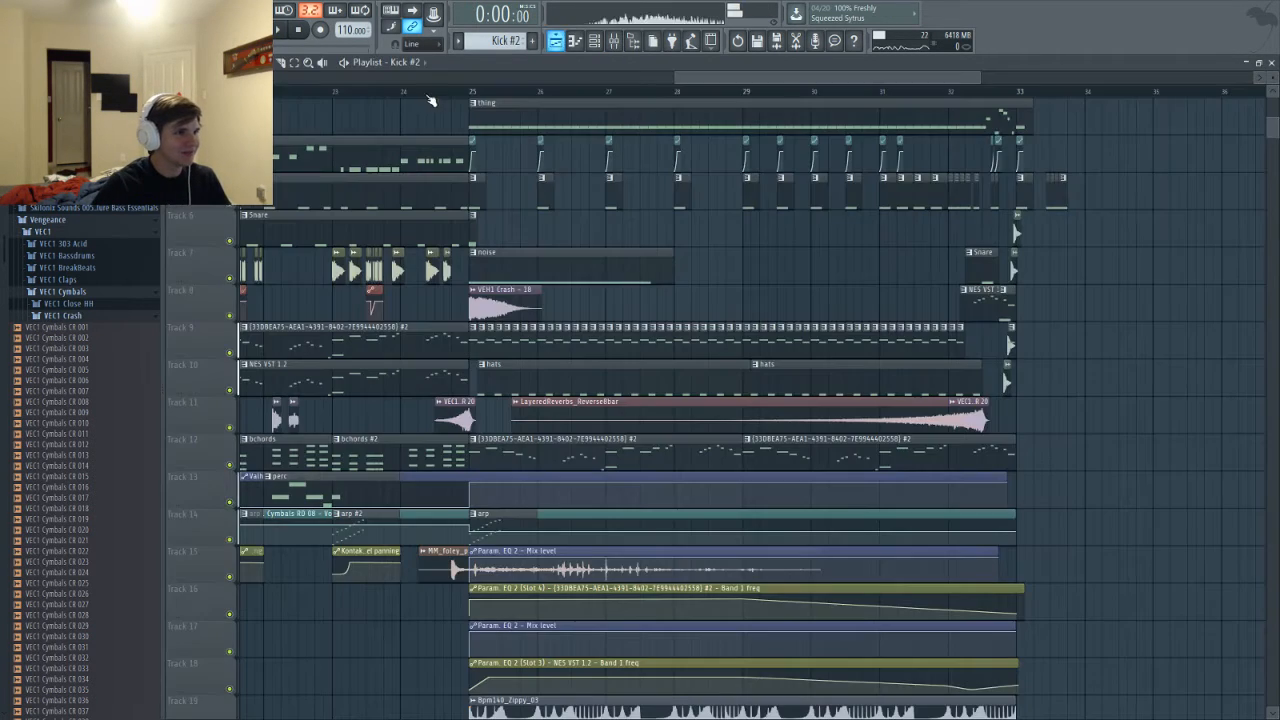
Play the song from just before bar 23 and check the KSHMR_Tight_Snare_06, JUST_snare_air and Insert 1 mixer tracks
key(F5)
drag(390, 92, 320, 92)
key(space)
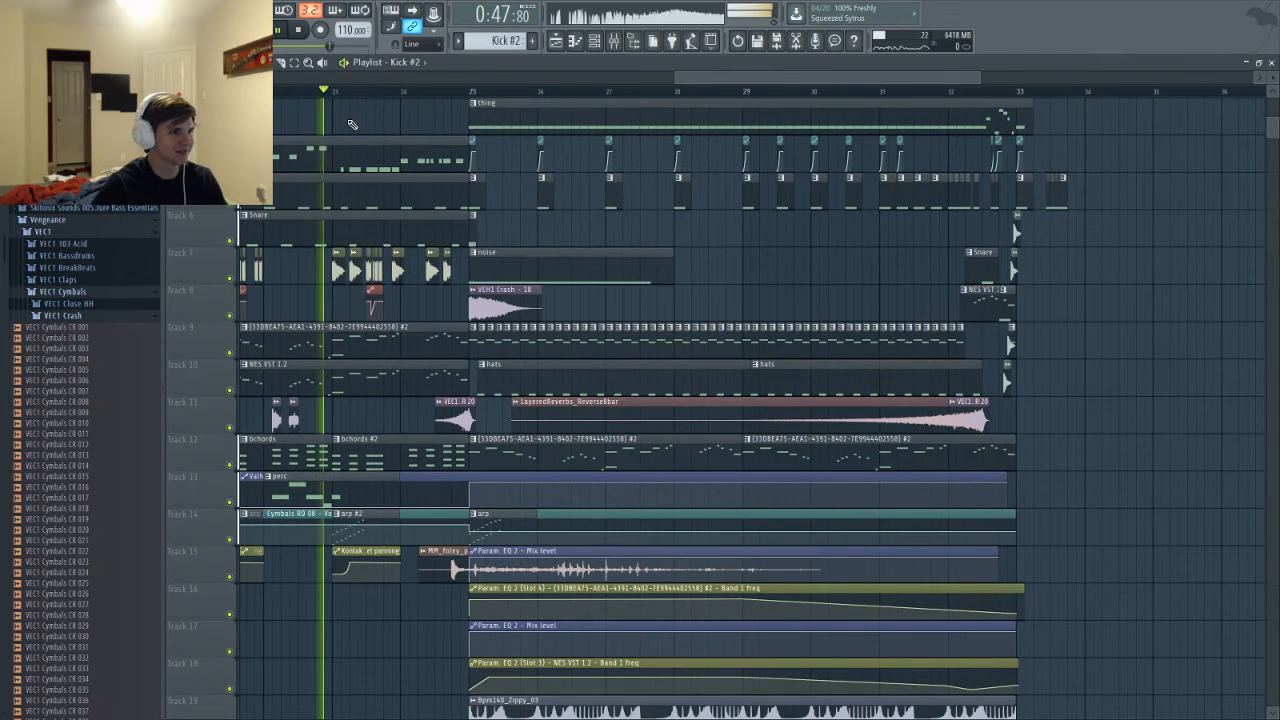
key(F5)
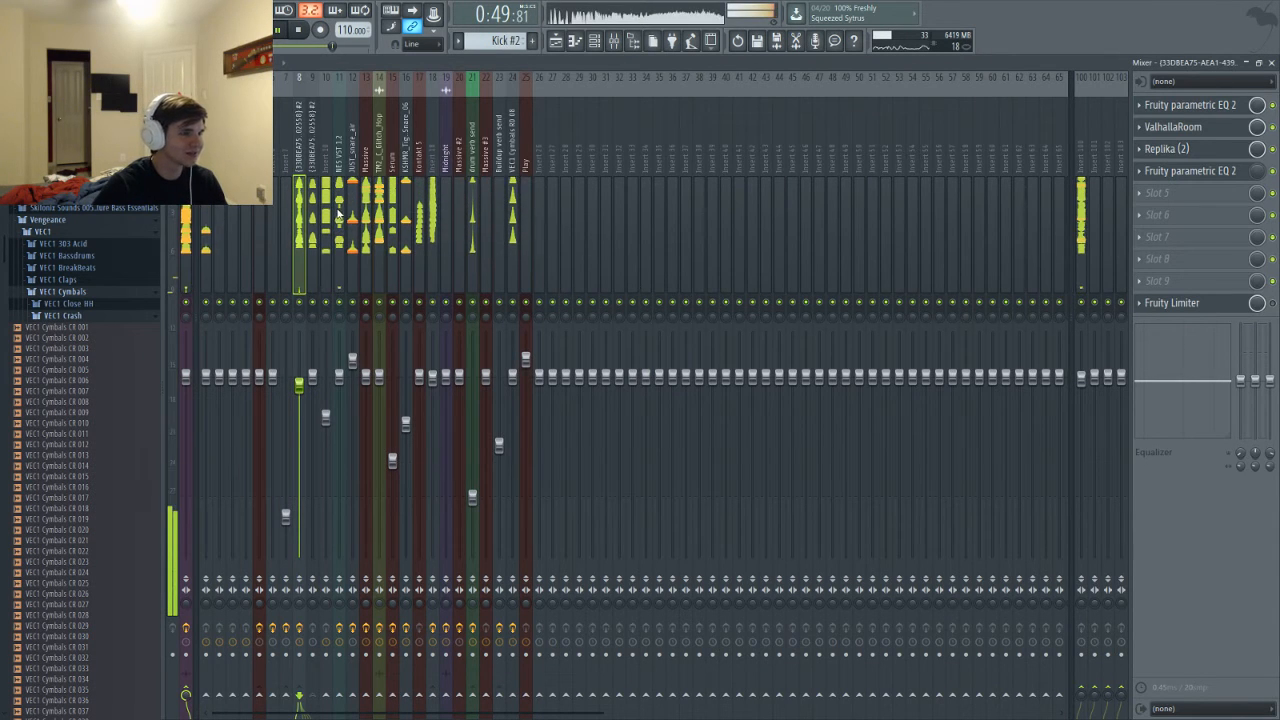
click(405, 222)
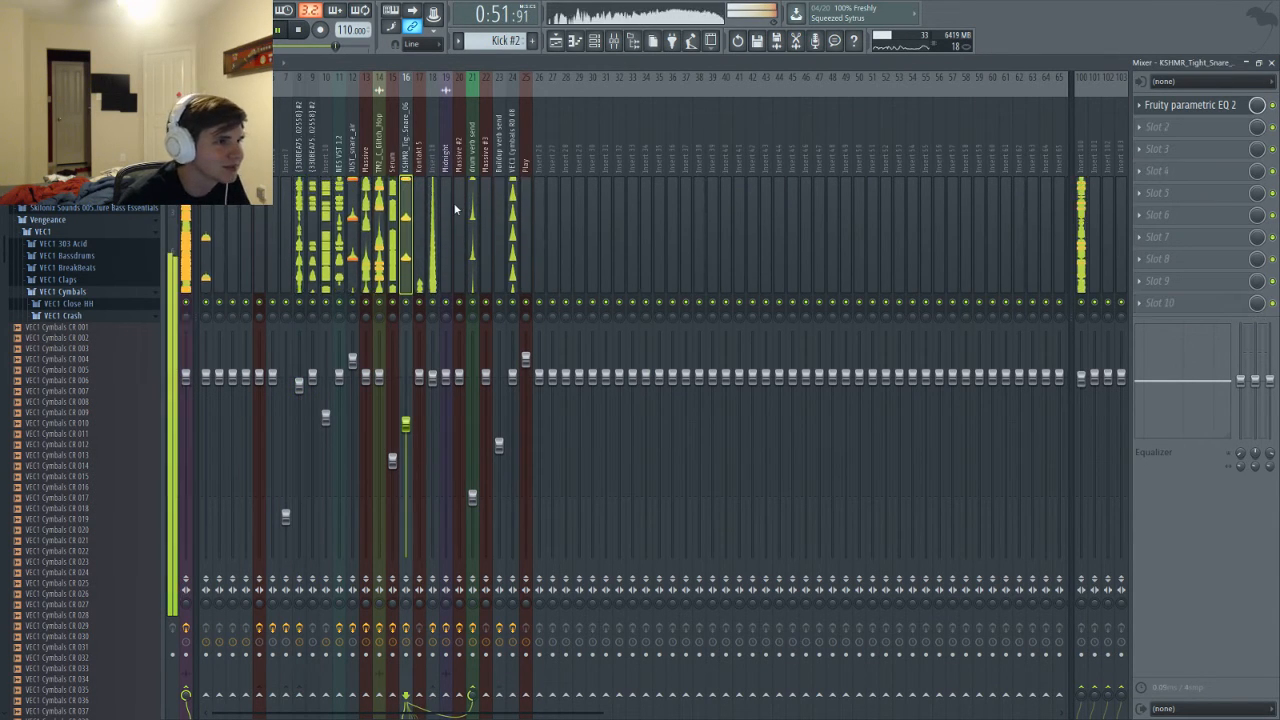
click(352, 226)
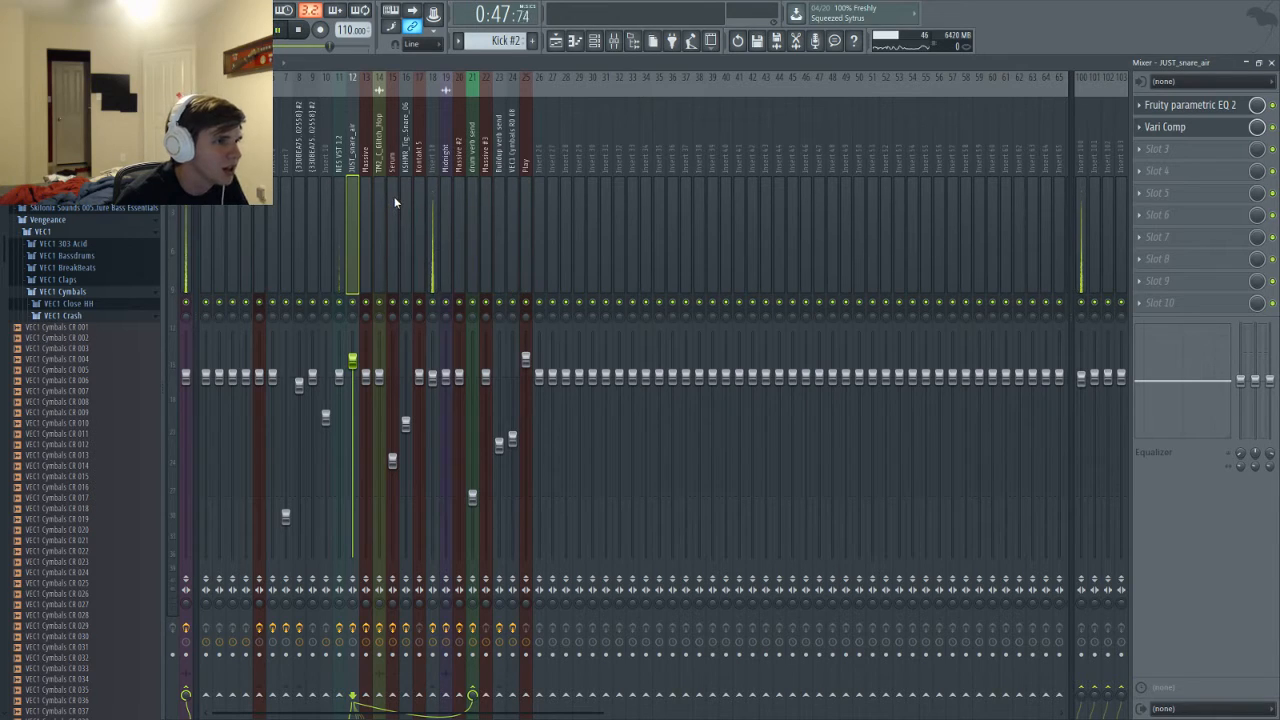
key(space)
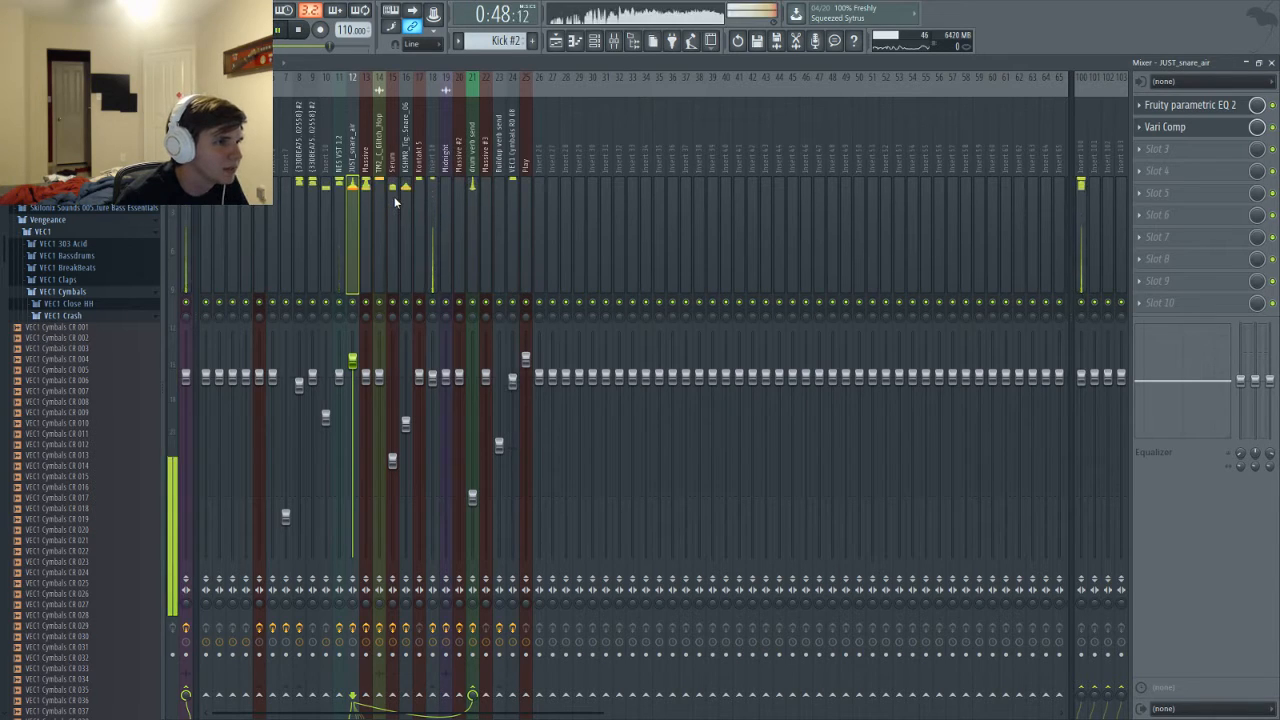
click(205, 225)
key(space)
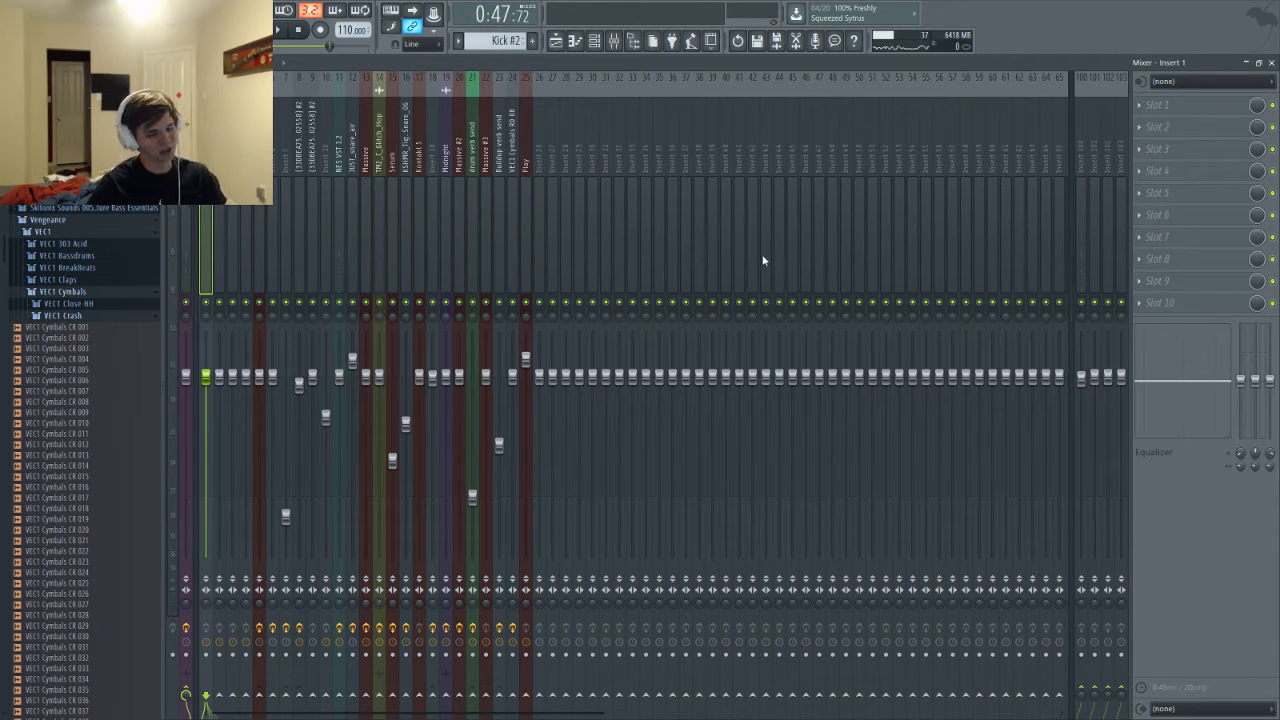
key(F5)
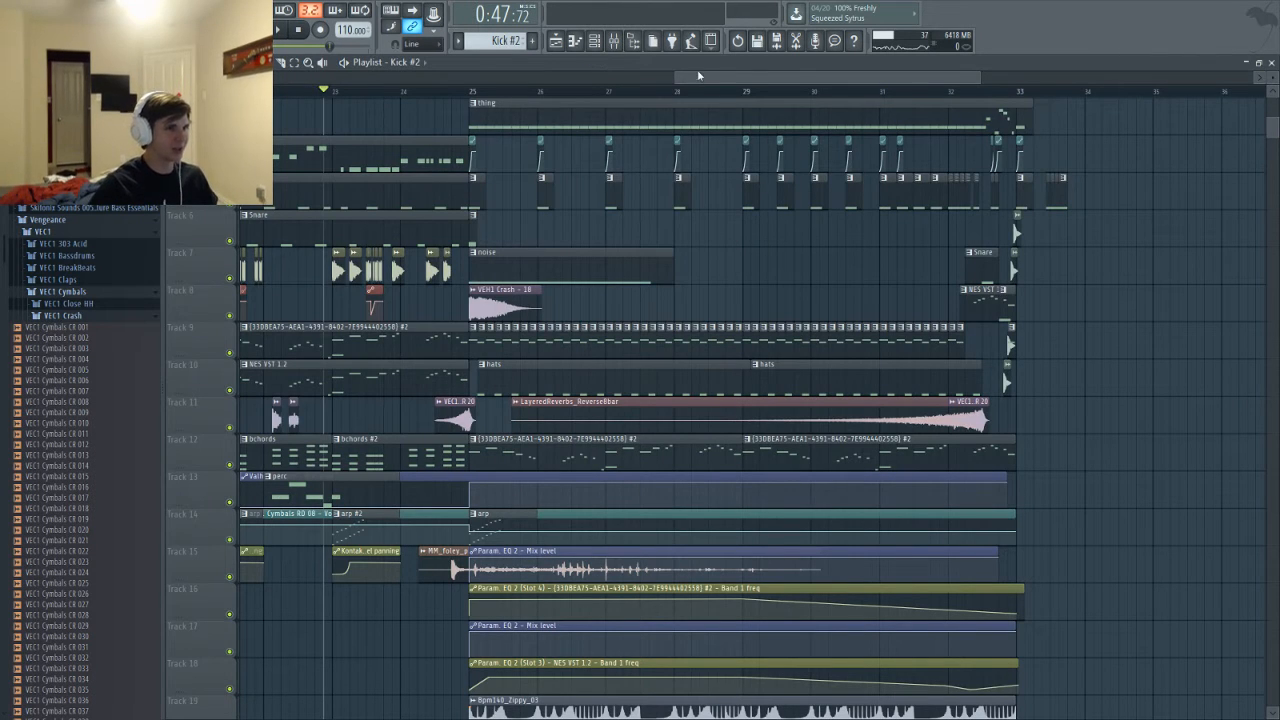
Play the section from bar 25 in the playlist to hear how it leads towards bar 33
drag(697, 75, 682, 76)
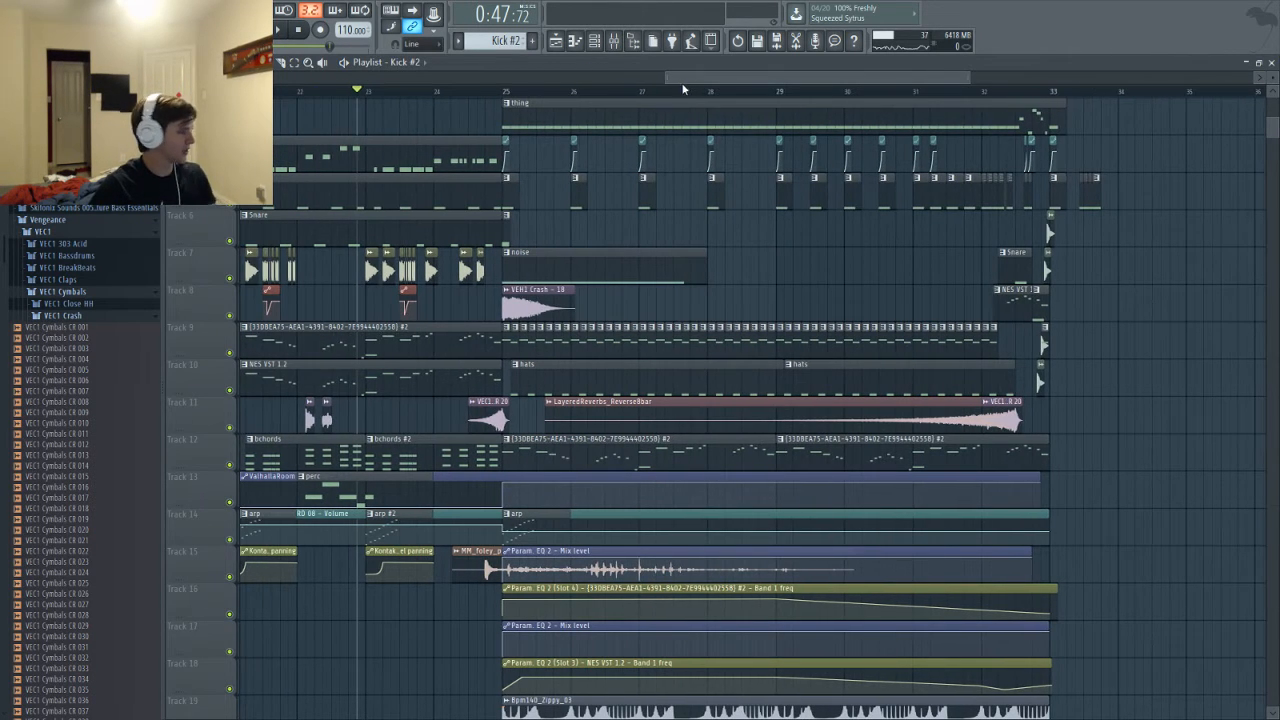
click(501, 88)
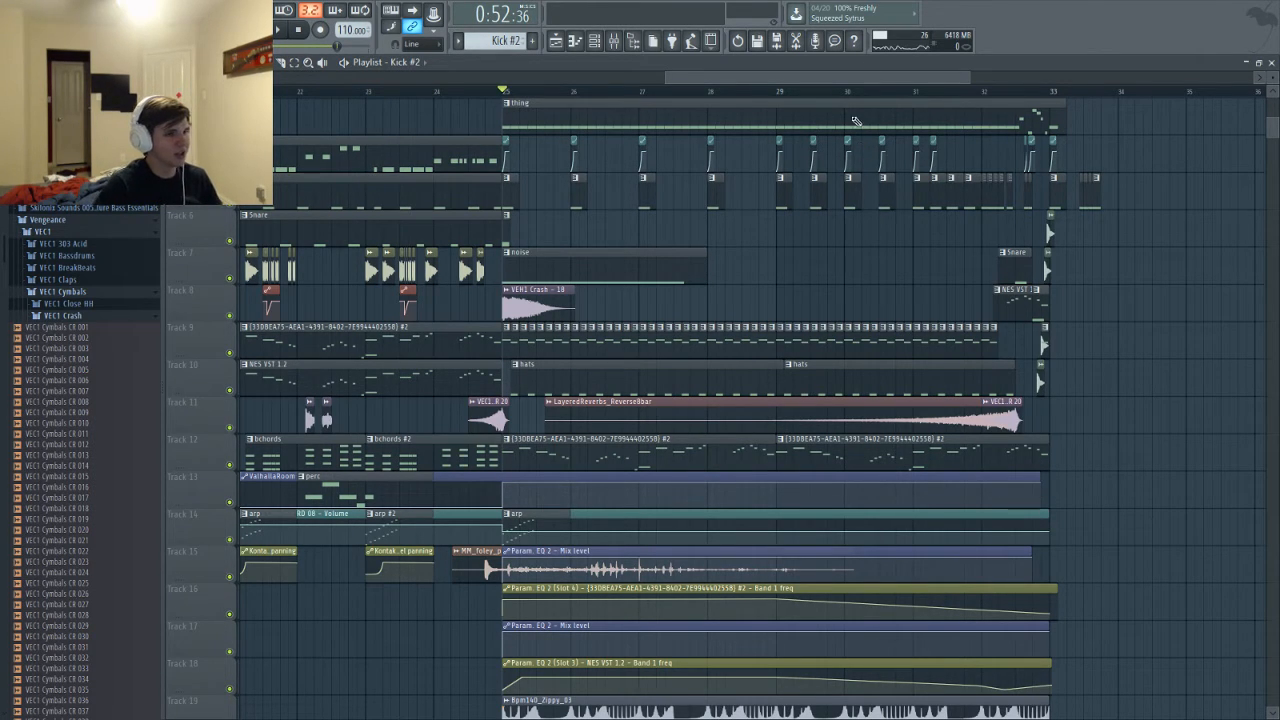
scroll(848, 75, right, 3)
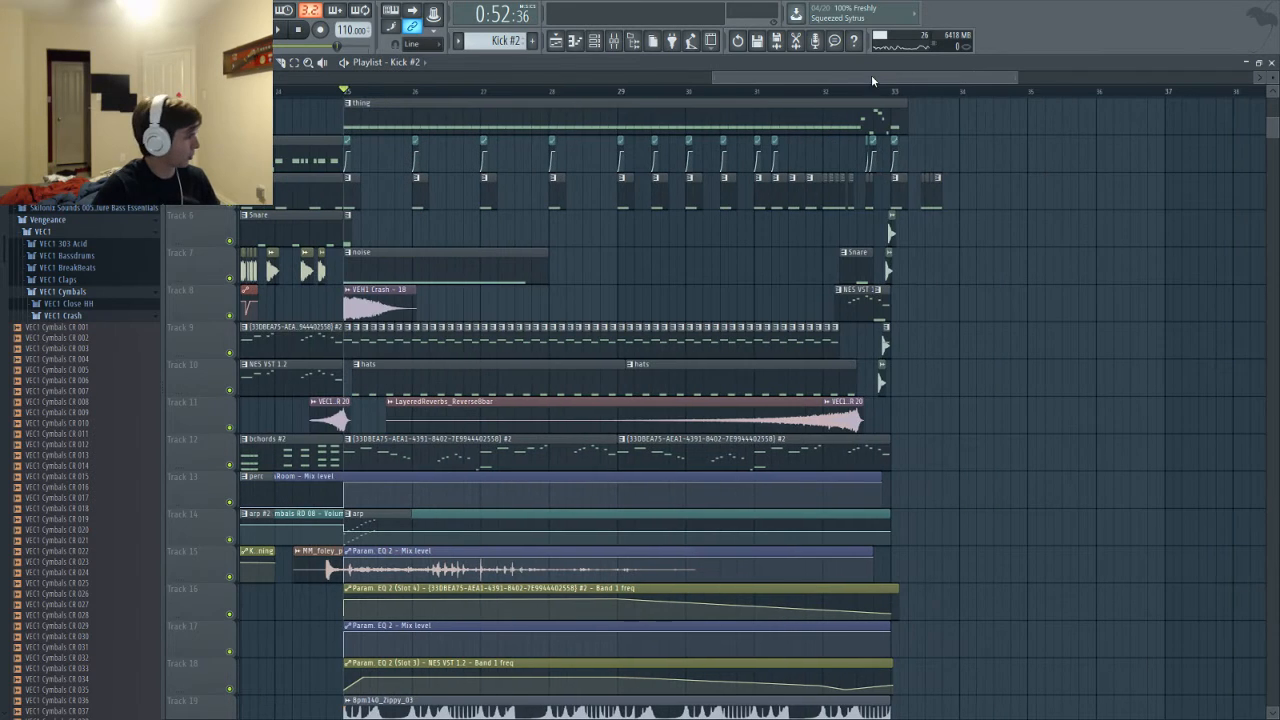
key(space)
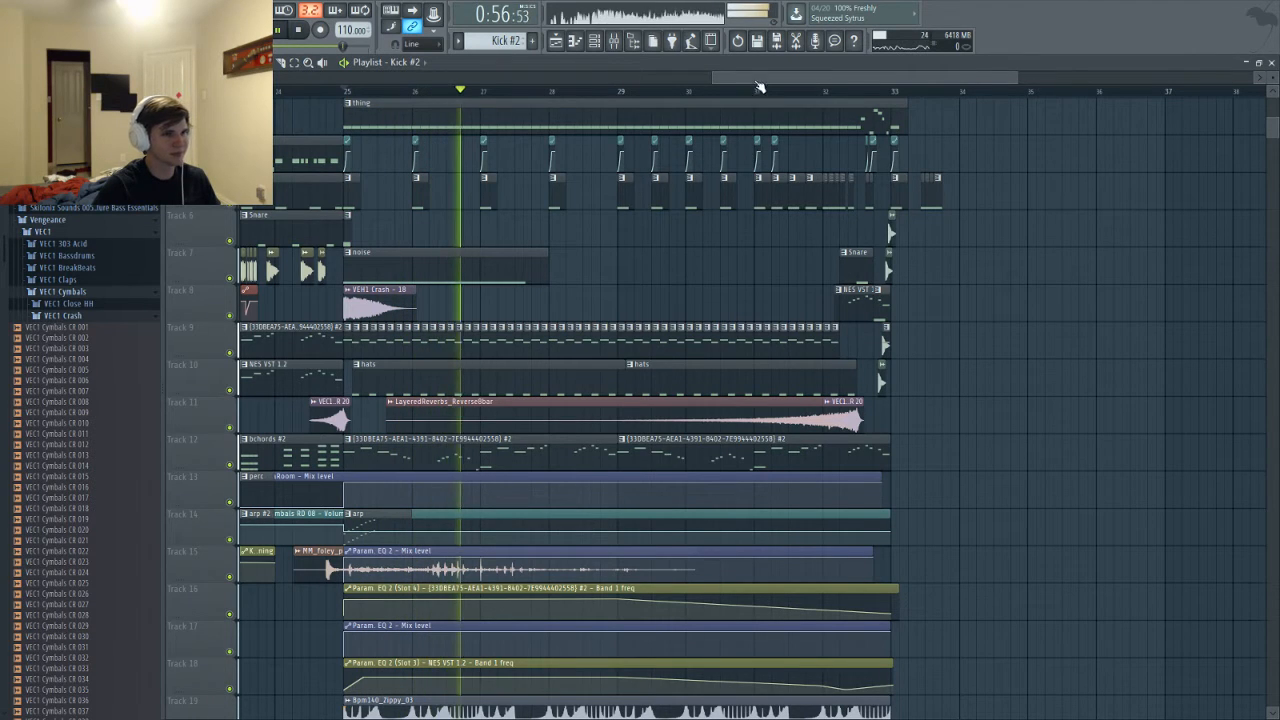
scroll(772, 75, right, 2)
key(space)
key(space)
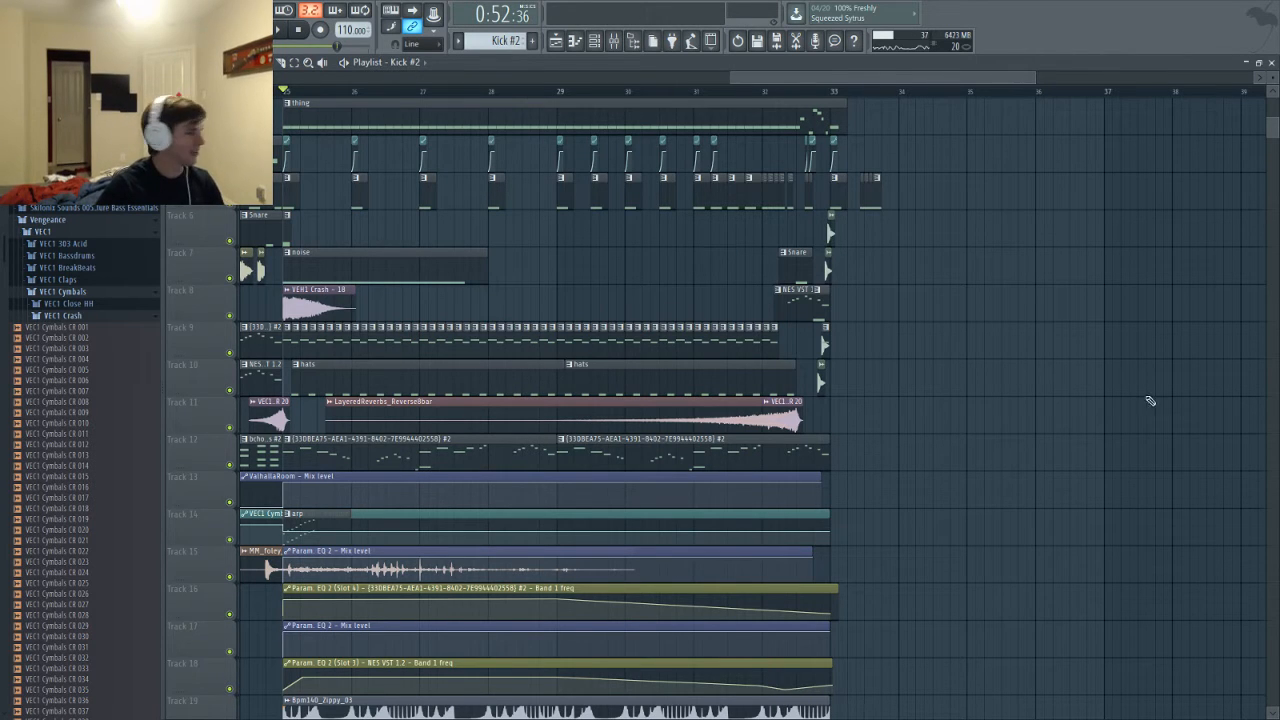
Browse the snare samples and audition several WDH, Snare and KSHMR one-shots for the section at bar 33
scroll(920, 410, up, 2)
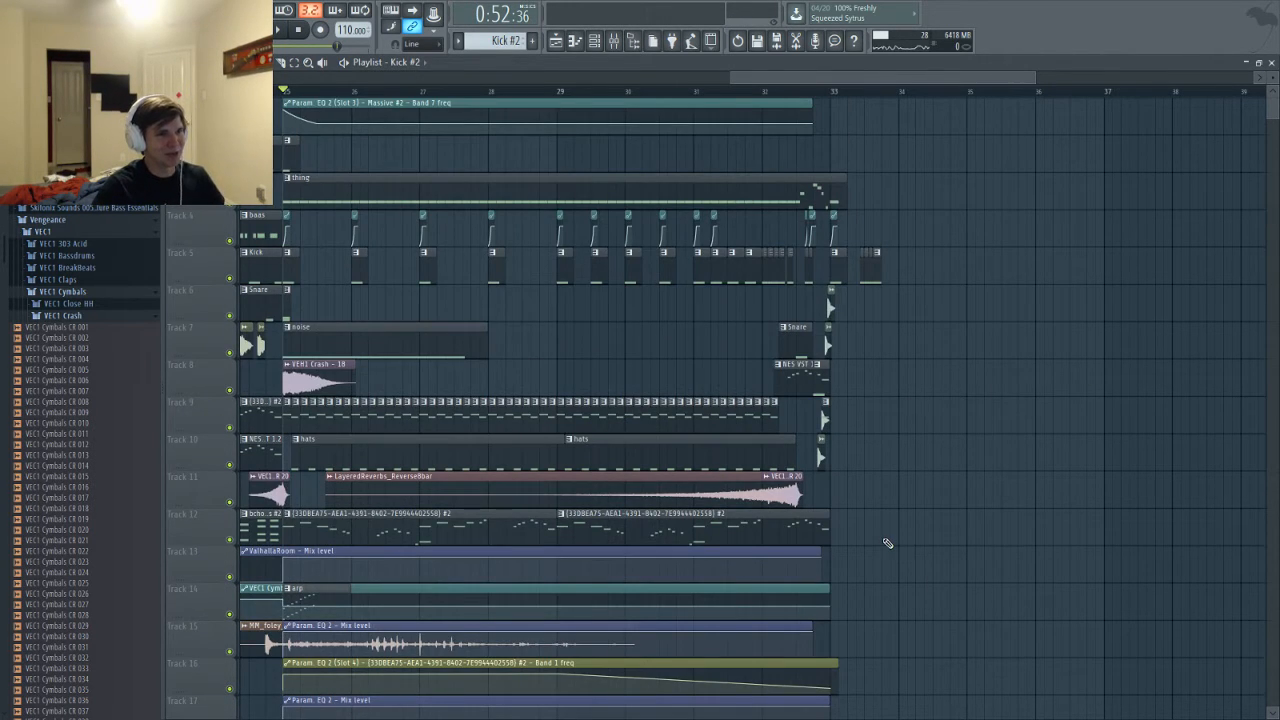
scroll(887, 543, up, 4)
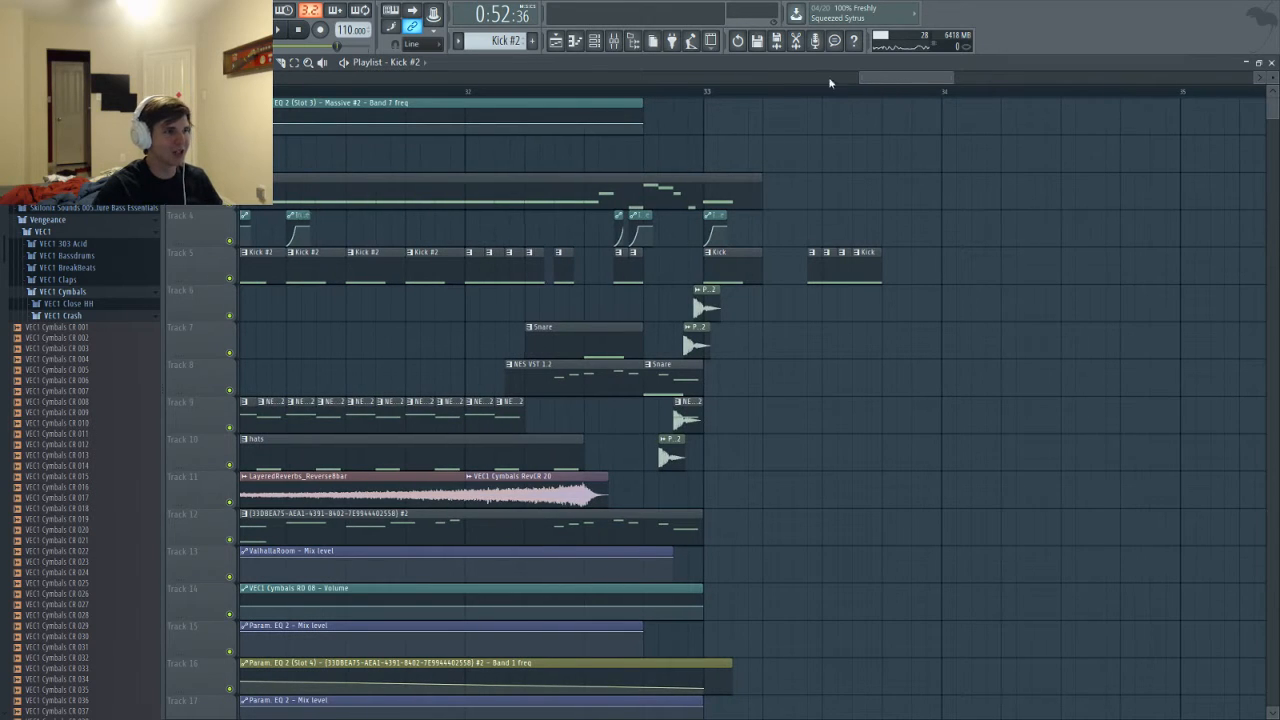
scroll(46, 340, up, 10)
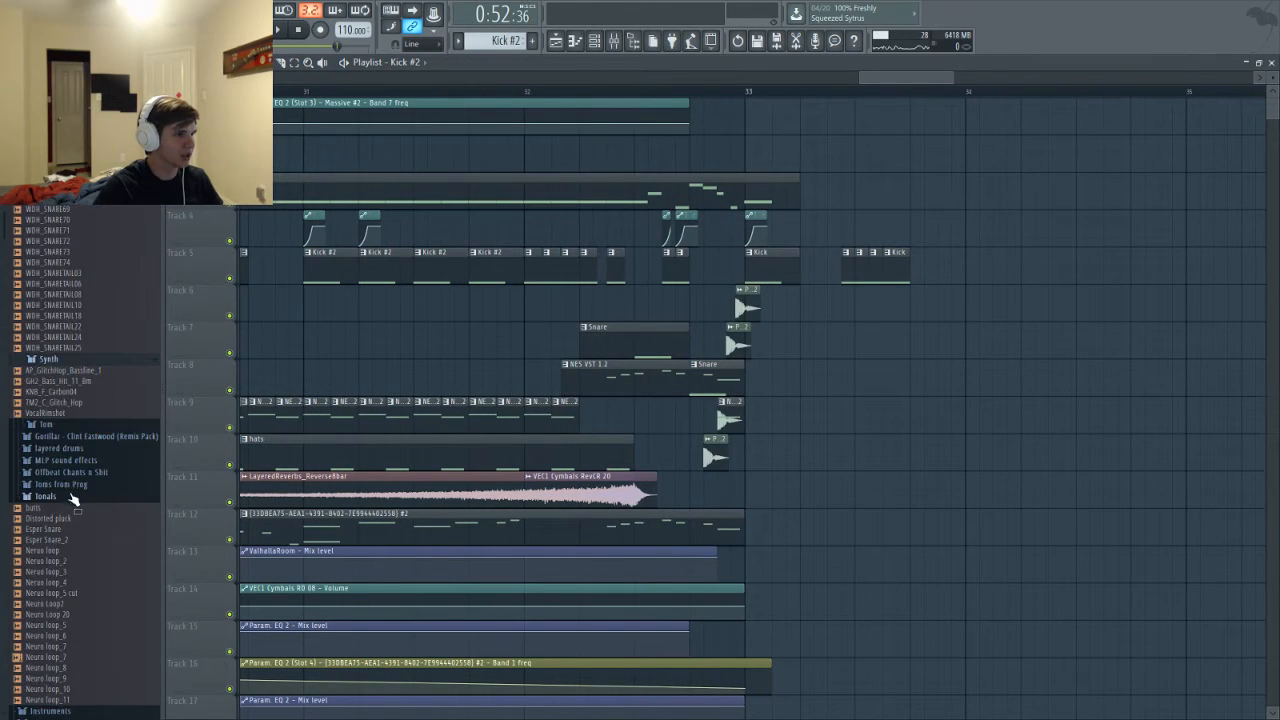
scroll(72, 498, up, 15)
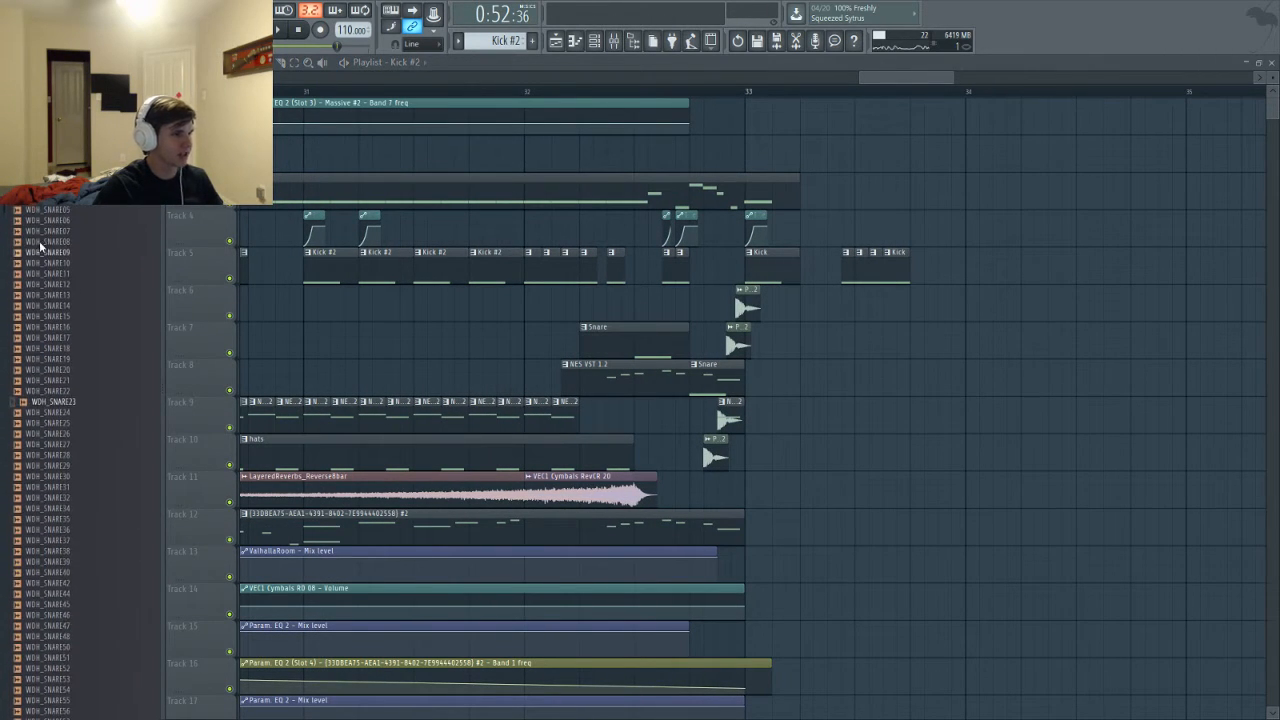
scroll(42, 240, up, 1)
scroll(43, 263, up, 6)
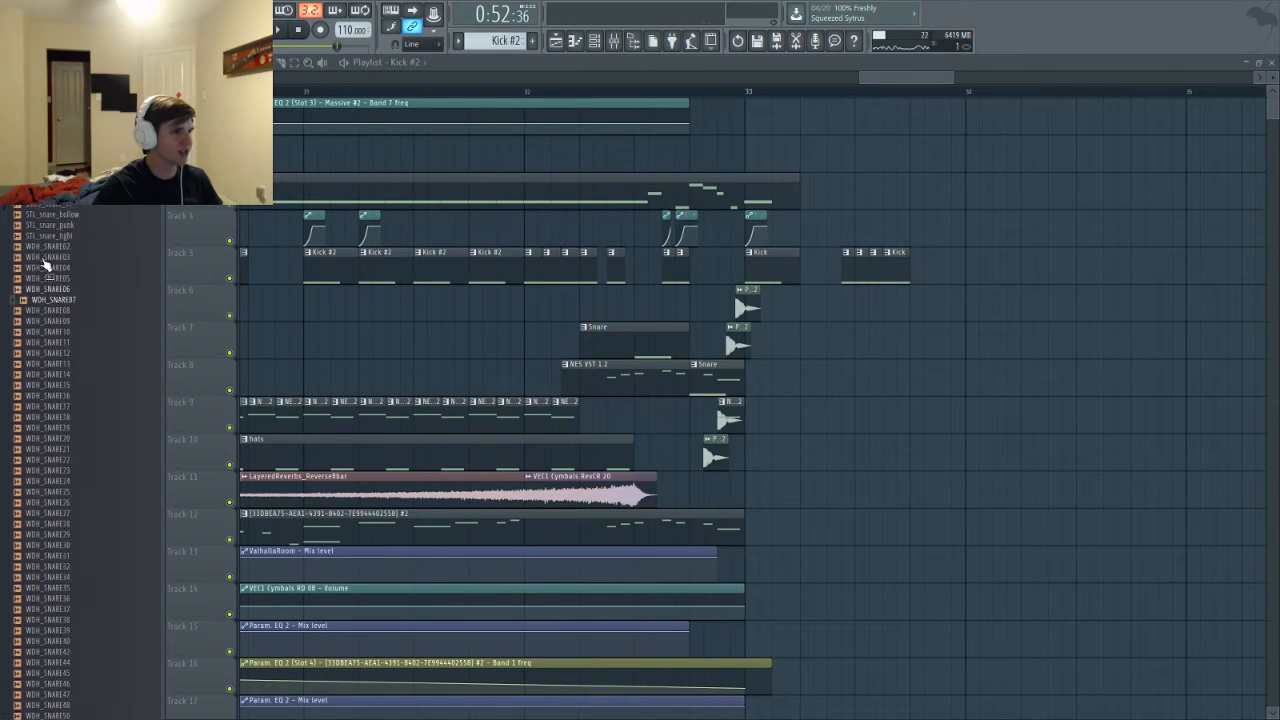
click(43, 263)
scroll(60, 310, up, 12)
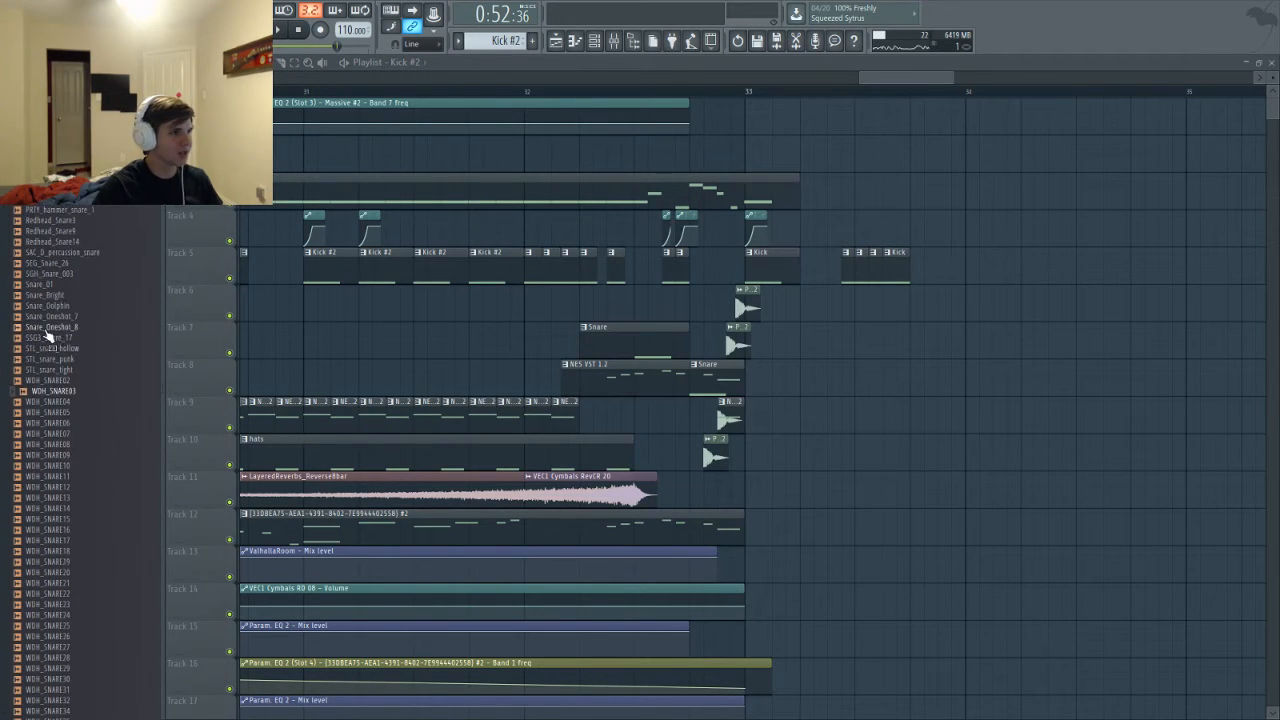
click(50, 327)
click(45, 295)
scroll(60, 300, up, 18)
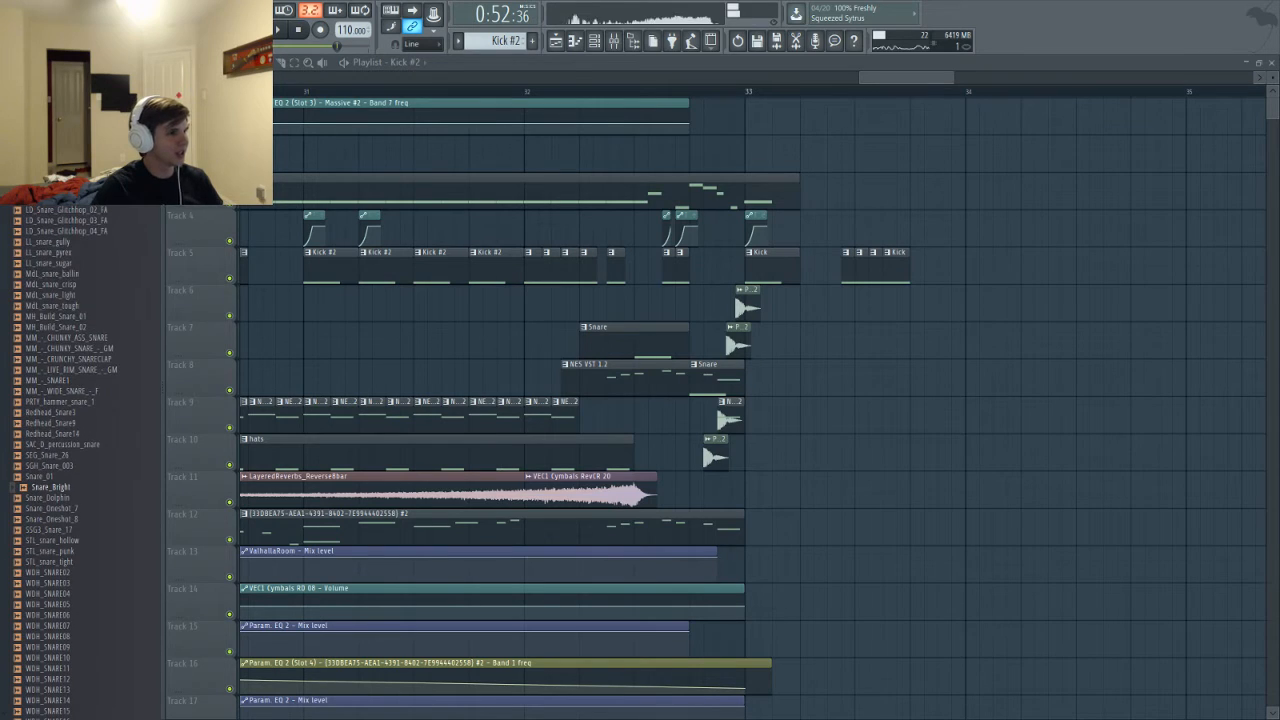
scroll(60, 300, up, 12)
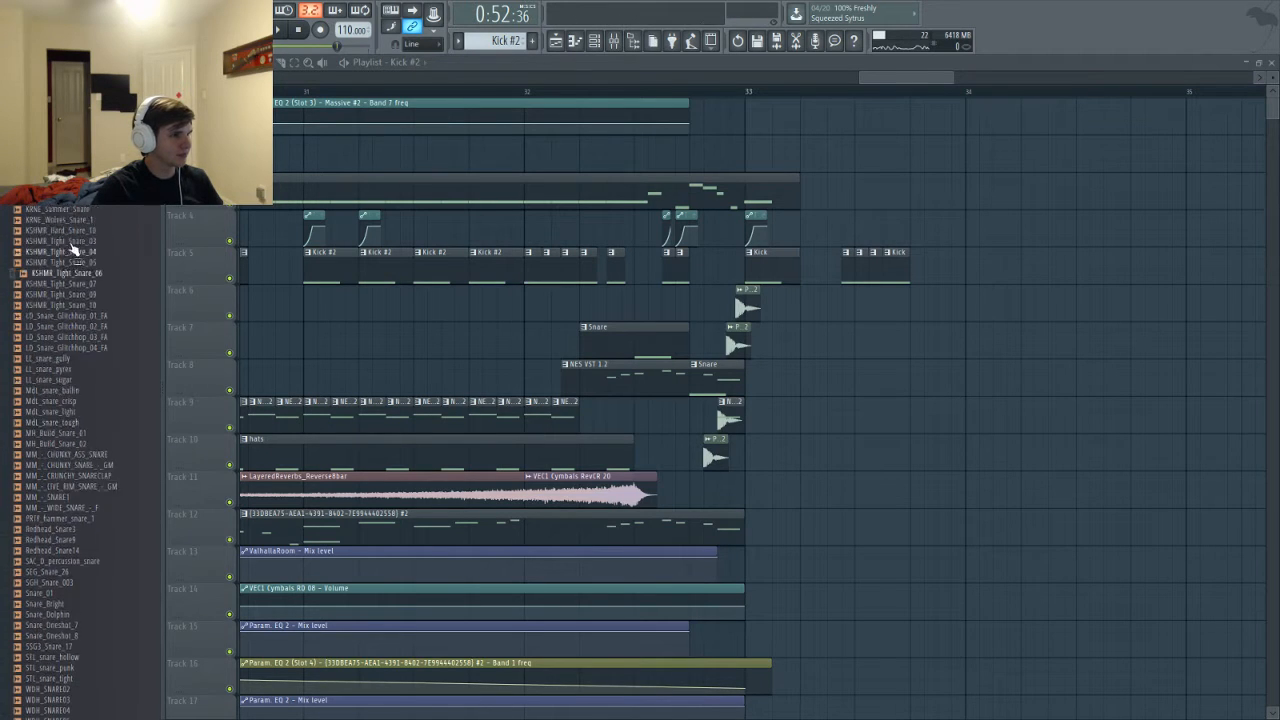
click(62, 241)
click(68, 253)
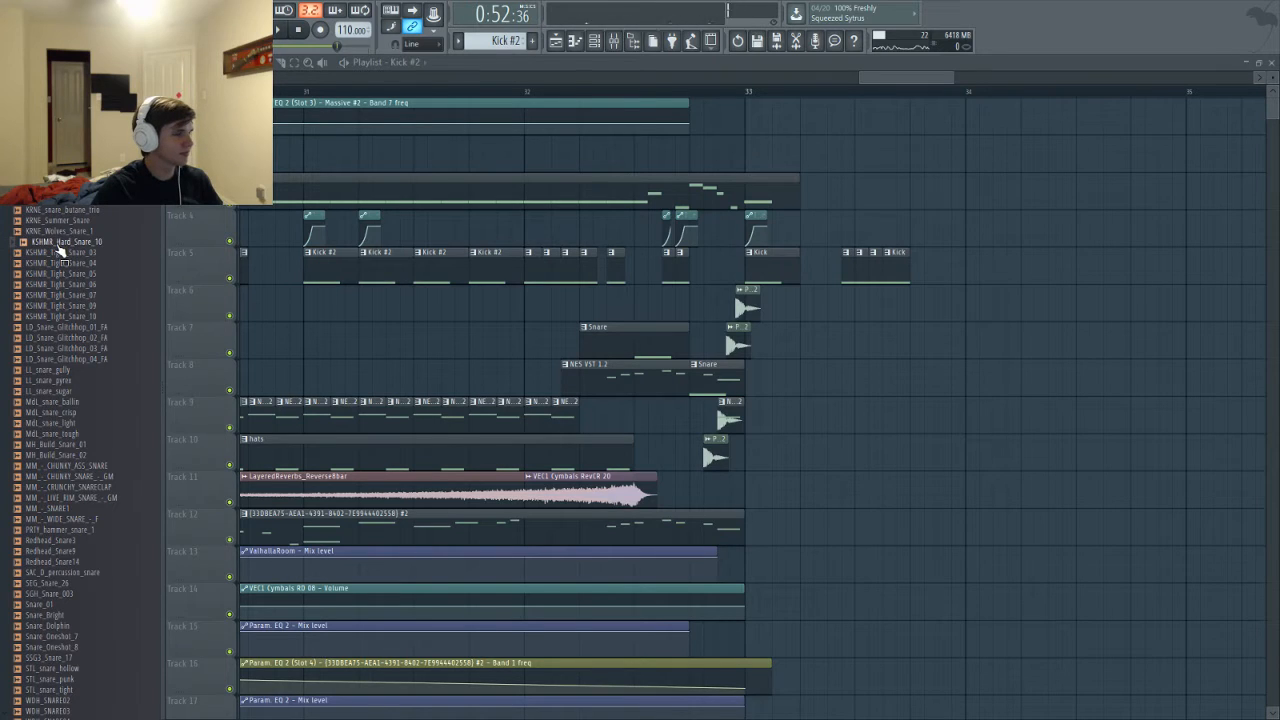
Place the KSHMR_Hard_Snare_10 sample on Track 6 at the second beat of bar 33
drag(62, 242, 823, 361)
scroll(840, 377, up, 3)
drag(790, 306, 814, 306)
Open the KSHMR_Hard_Snare_10 channel settings and assign the sample to a free mixer track
double_click(814, 306)
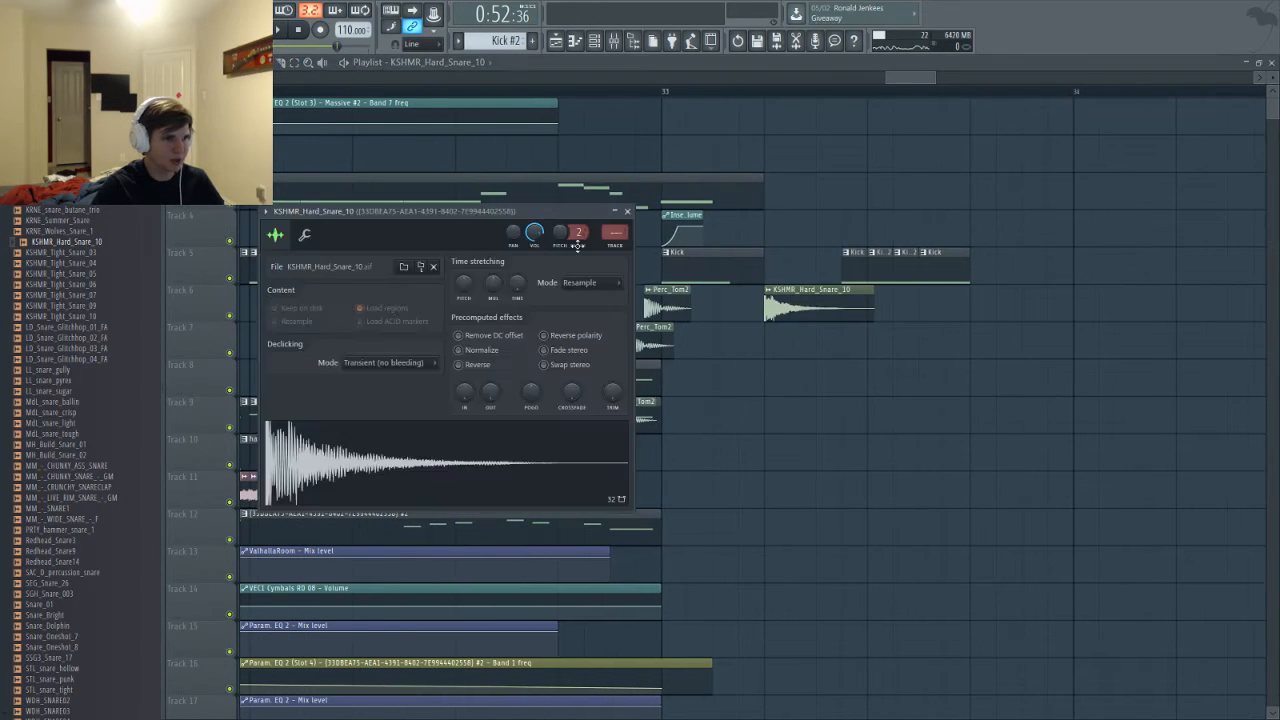
click(265, 211)
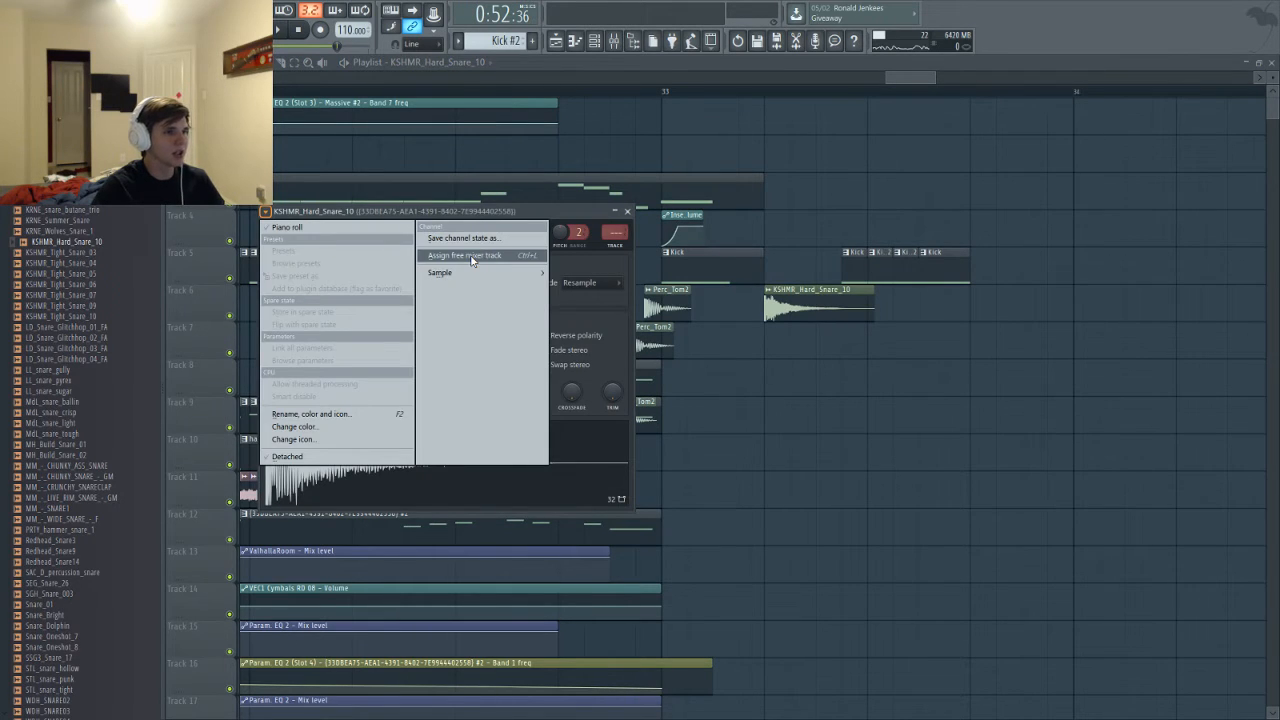
click(473, 256)
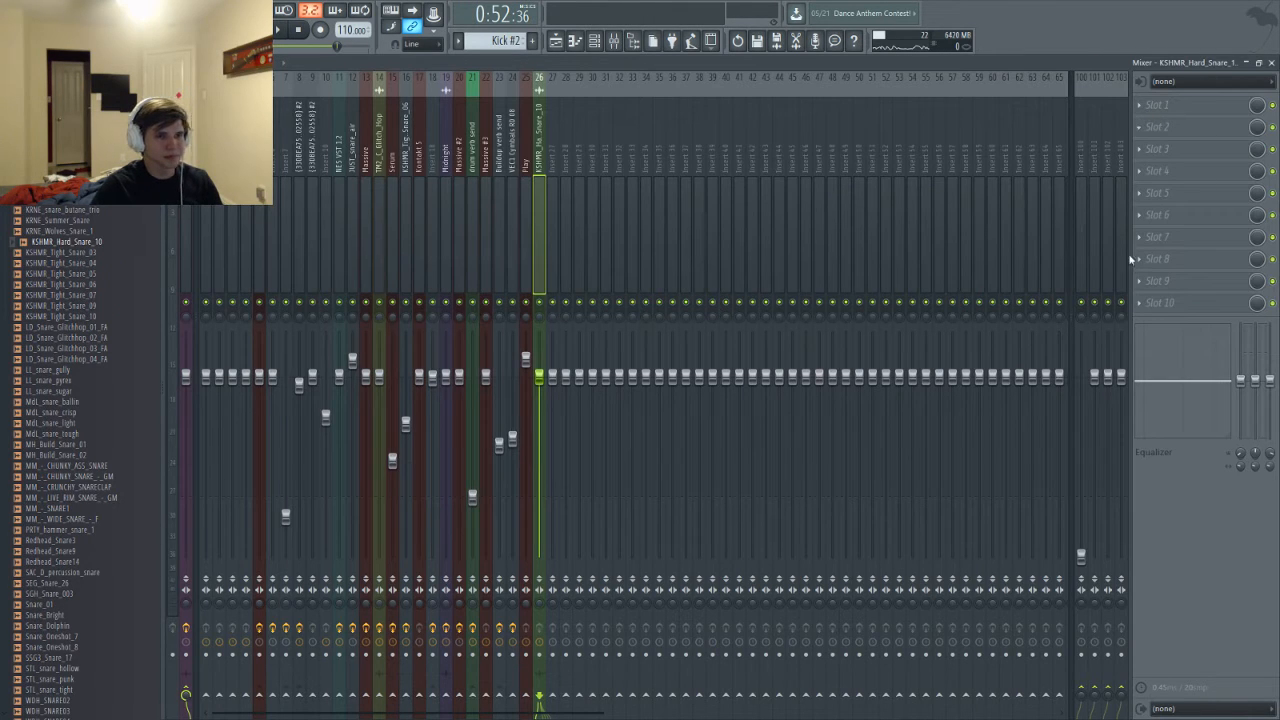
click(1131, 259)
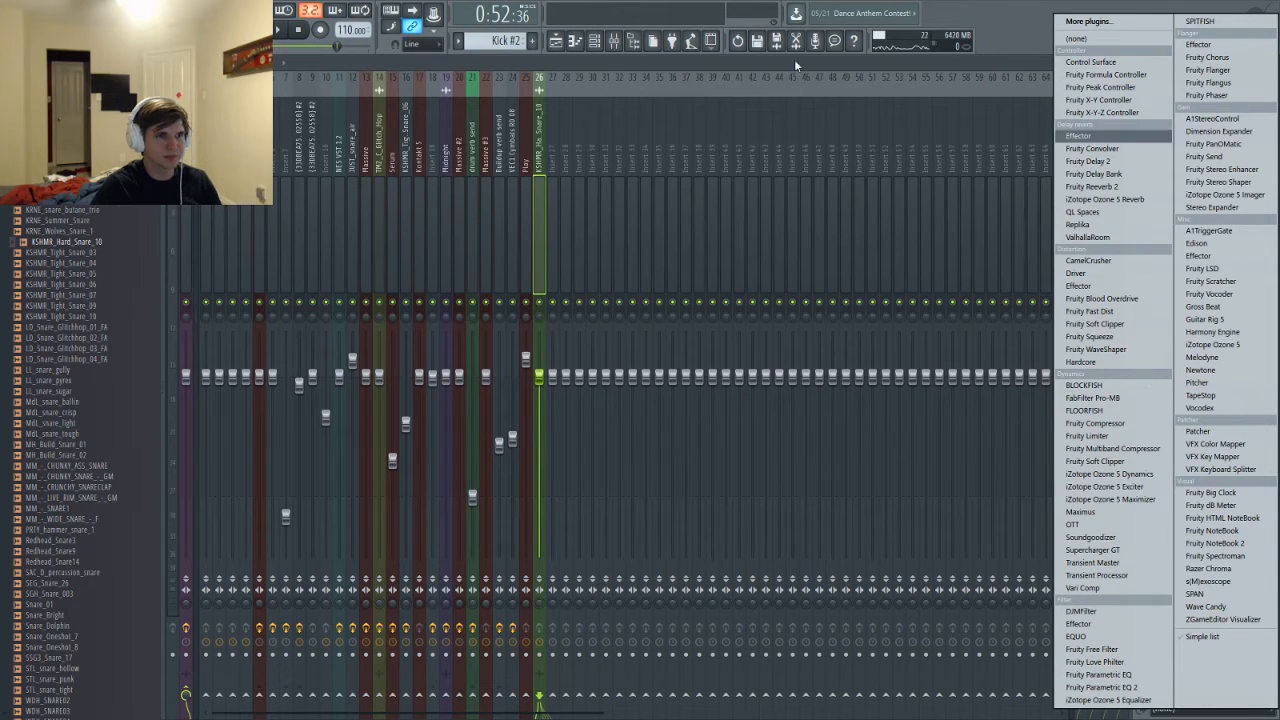
key(F6)
key(F5)
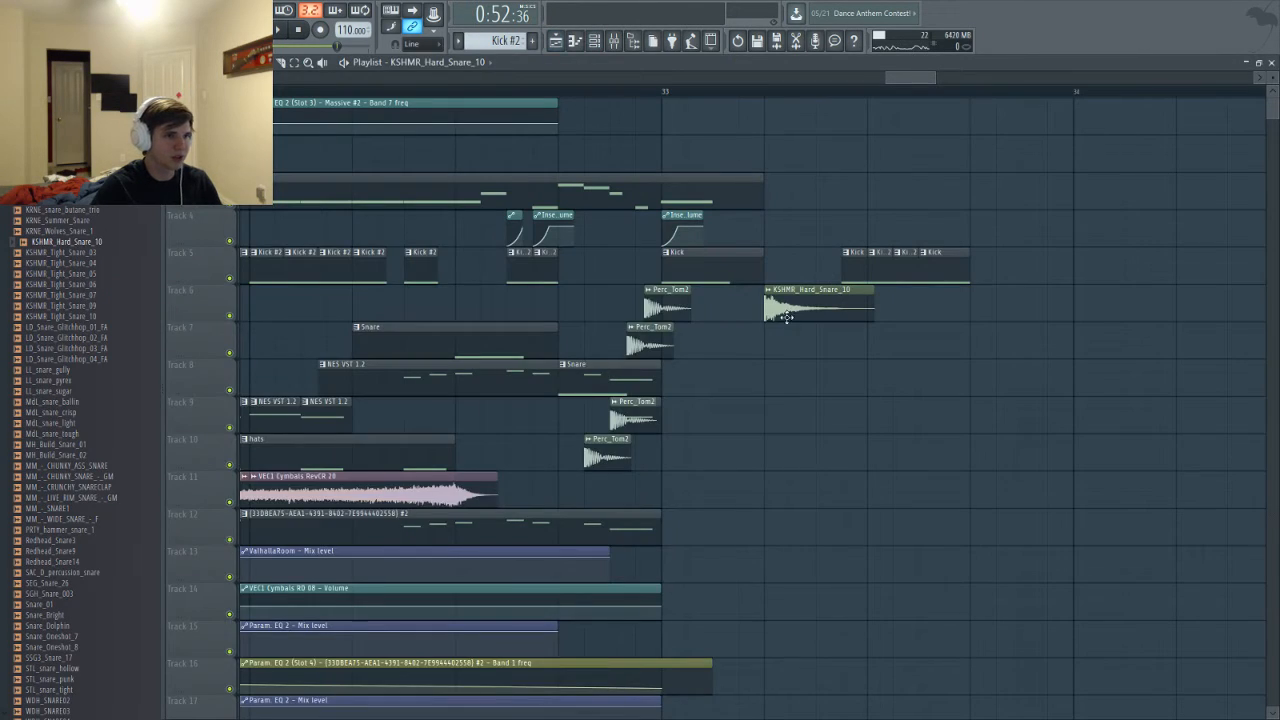
Replace the KSHMR_Hard_Snare_10 audio clip channel with a Sampler and load the KSHMR_Hard_Snare_10 sample into it
key(F6)
right_click(440, 462)
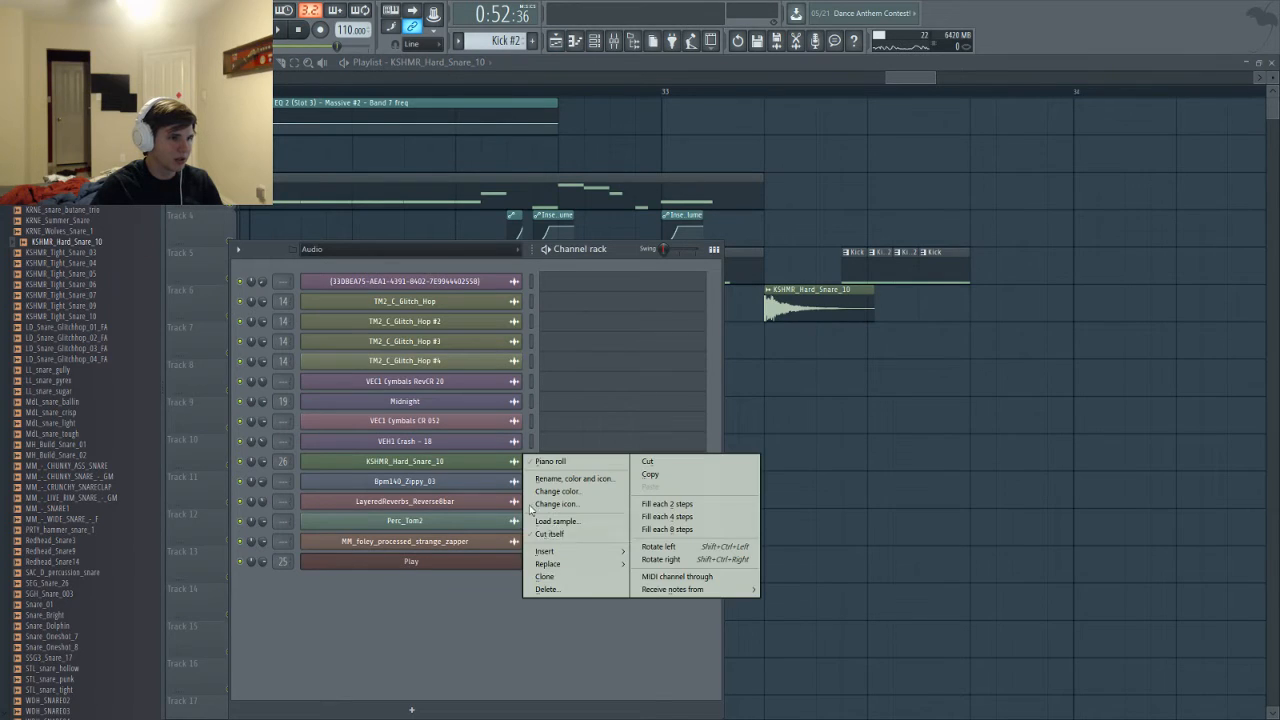
click(577, 601)
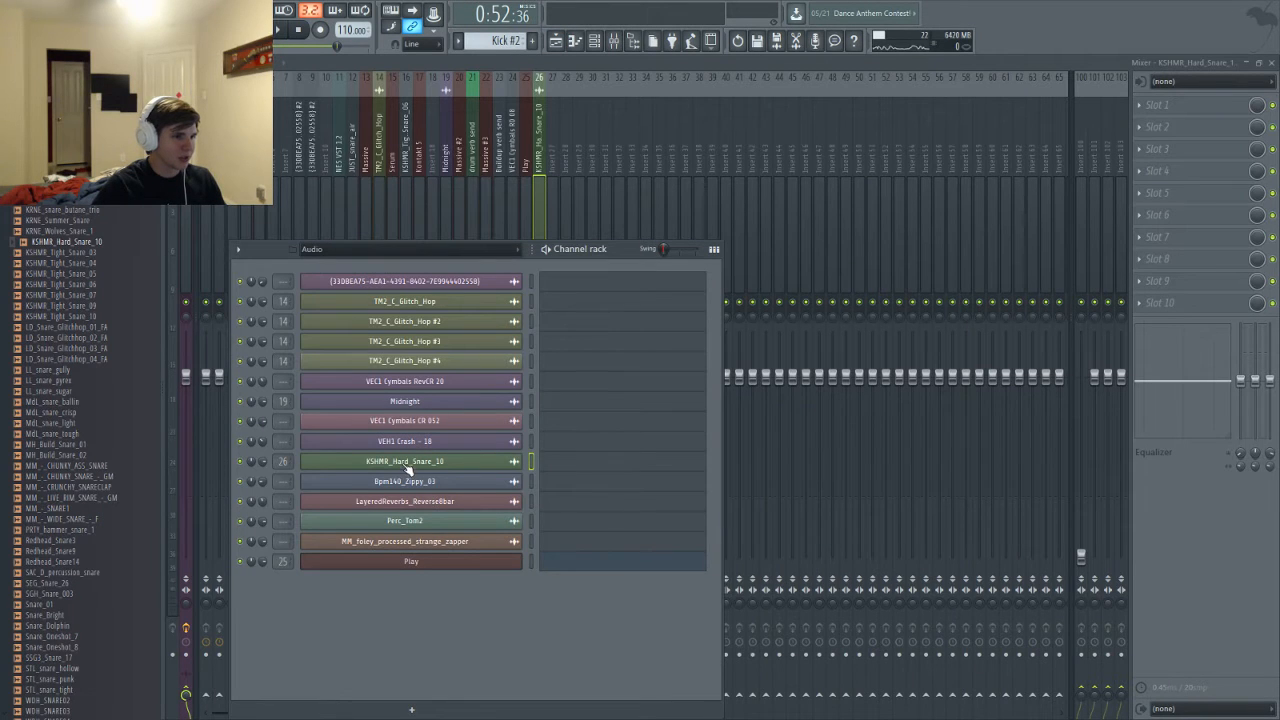
right_click(524, 460)
mouse_move(563, 566)
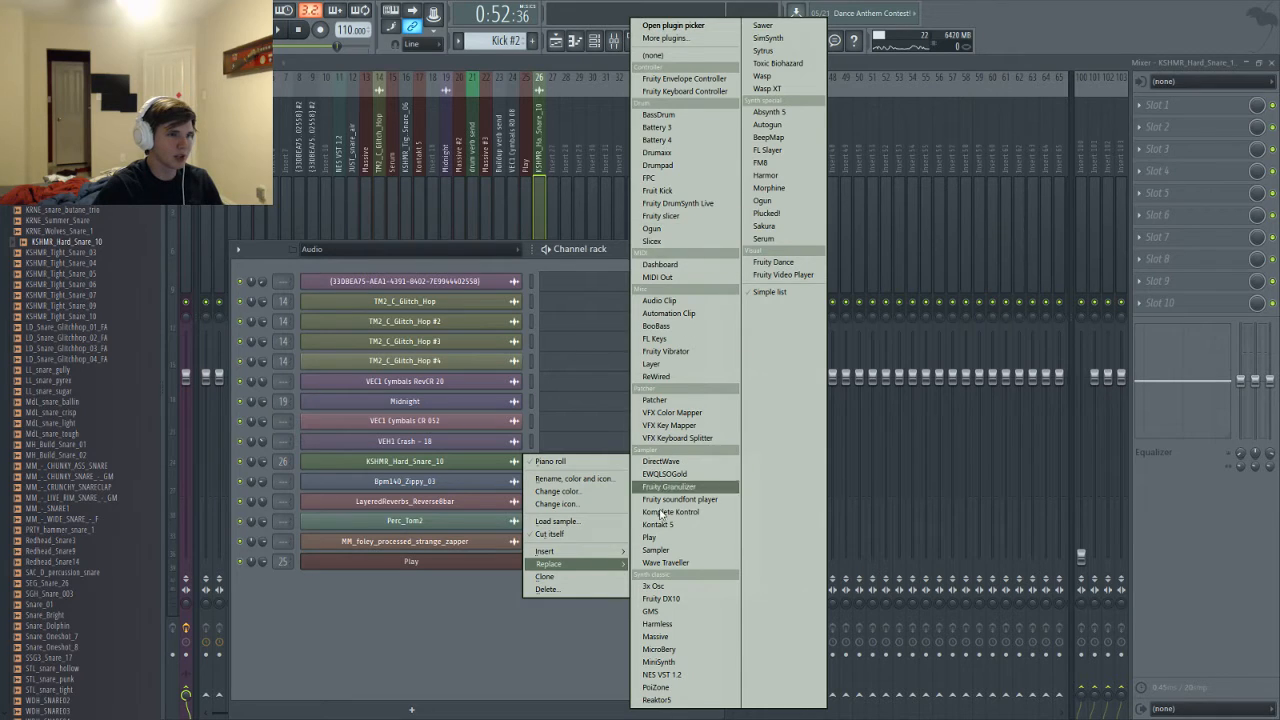
click(660, 550)
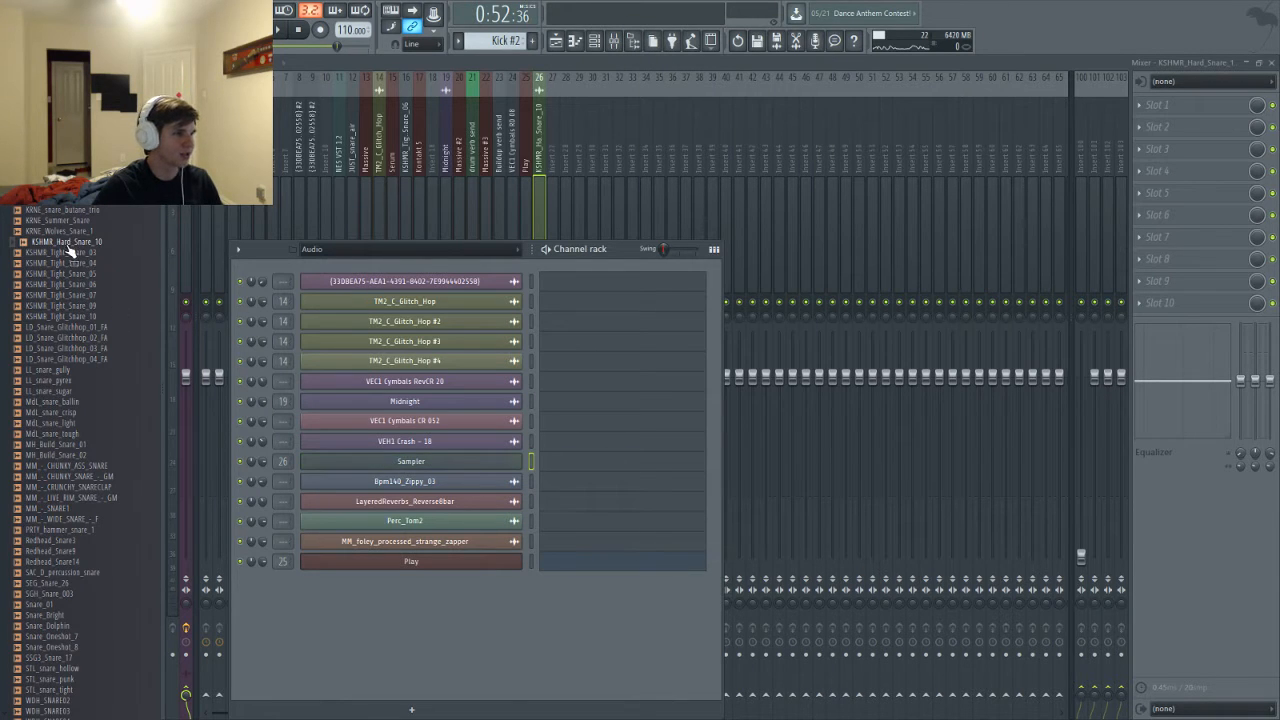
drag(66, 242, 431, 469)
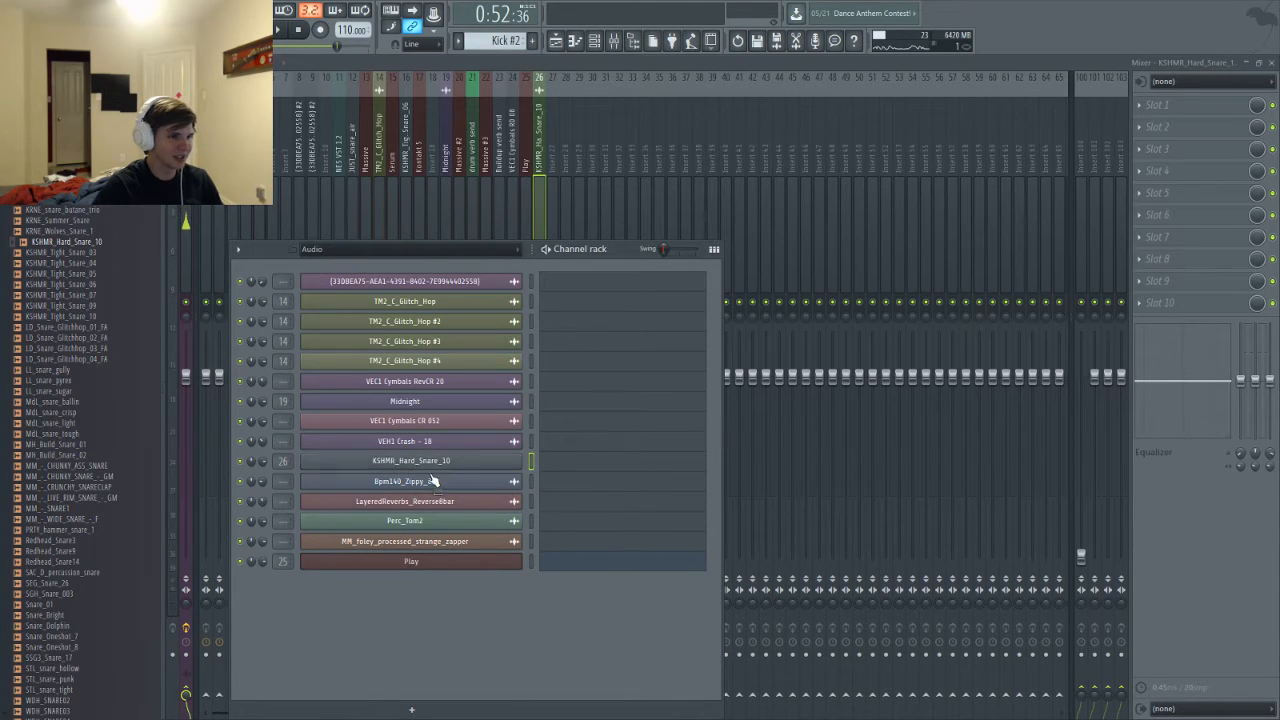
Enable the snare sampler's volume envelope with zero attack and sustain and short hold, decay and release times
click(431, 469)
click(303, 236)
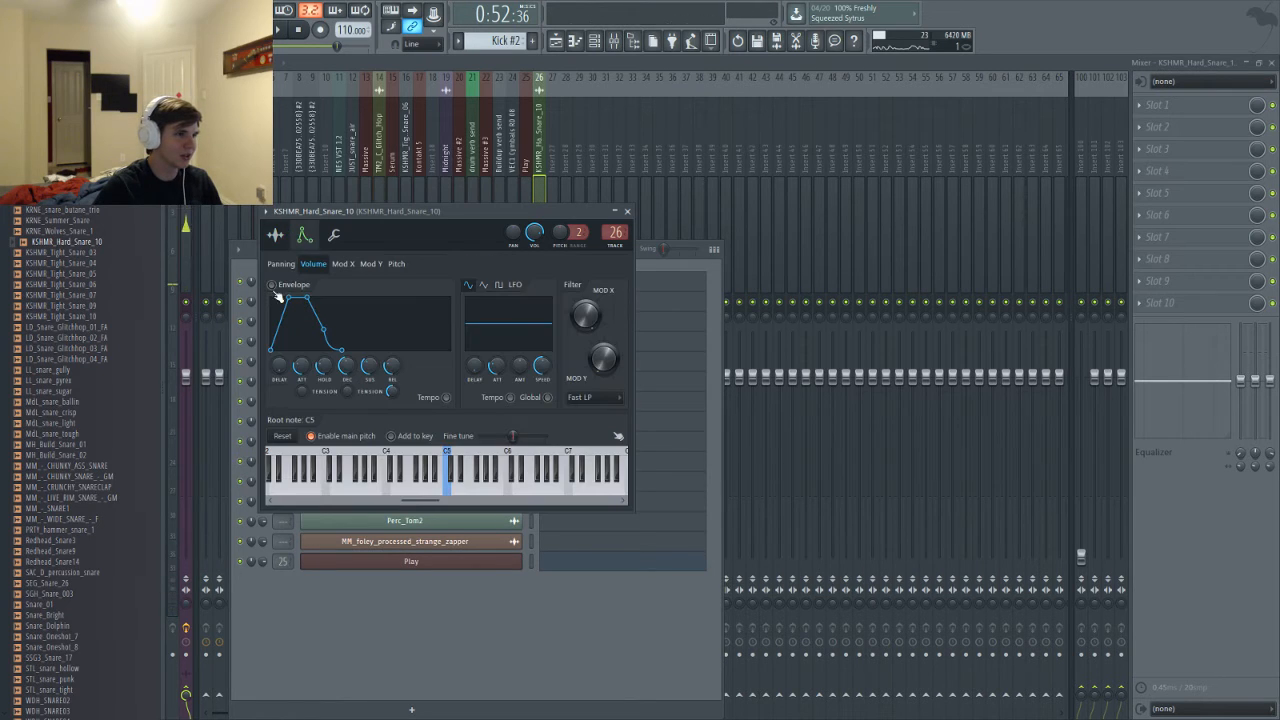
drag(282, 296, 270, 296)
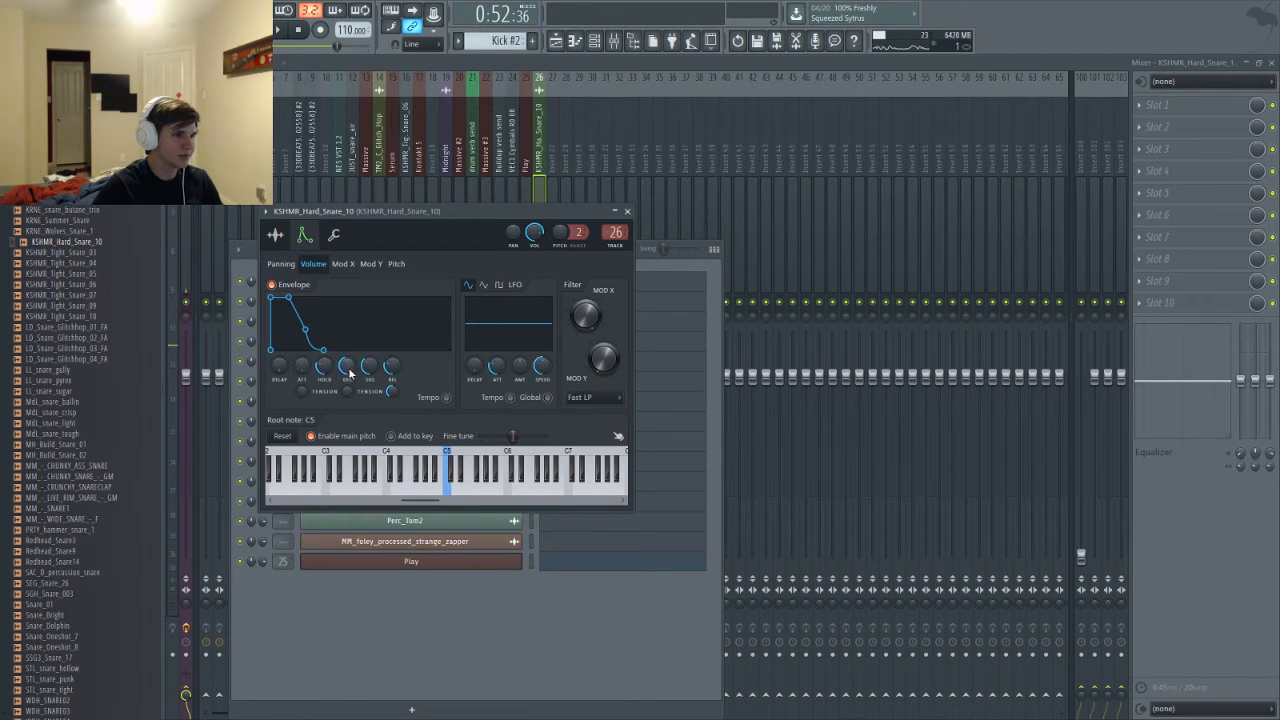
mouse_move(346, 368)
mouse_down()
mouse_move(346, 405)
mouse_move(324, 378)
mouse_move(324, 390)
mouse_move(346, 352)
mouse_up()
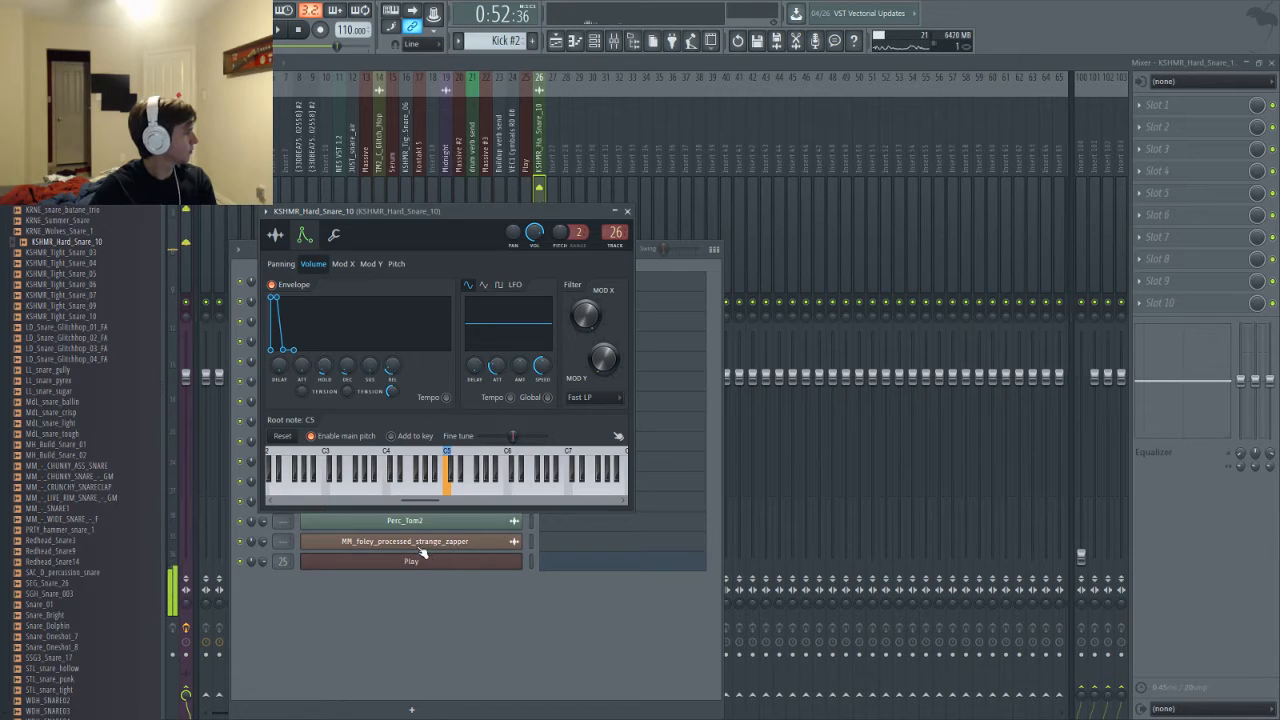
key(F5)
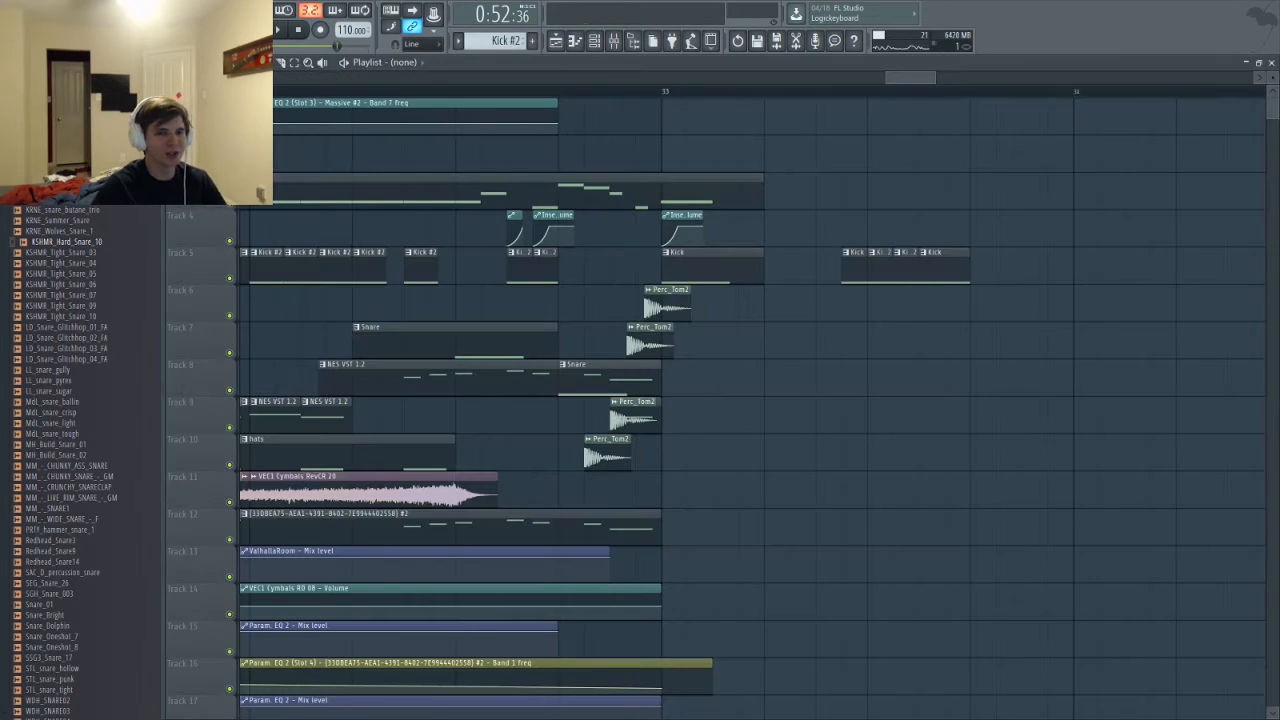
Switch to the Splice website, view the account's profile page and return to FL Studio
key(alt+Tab)
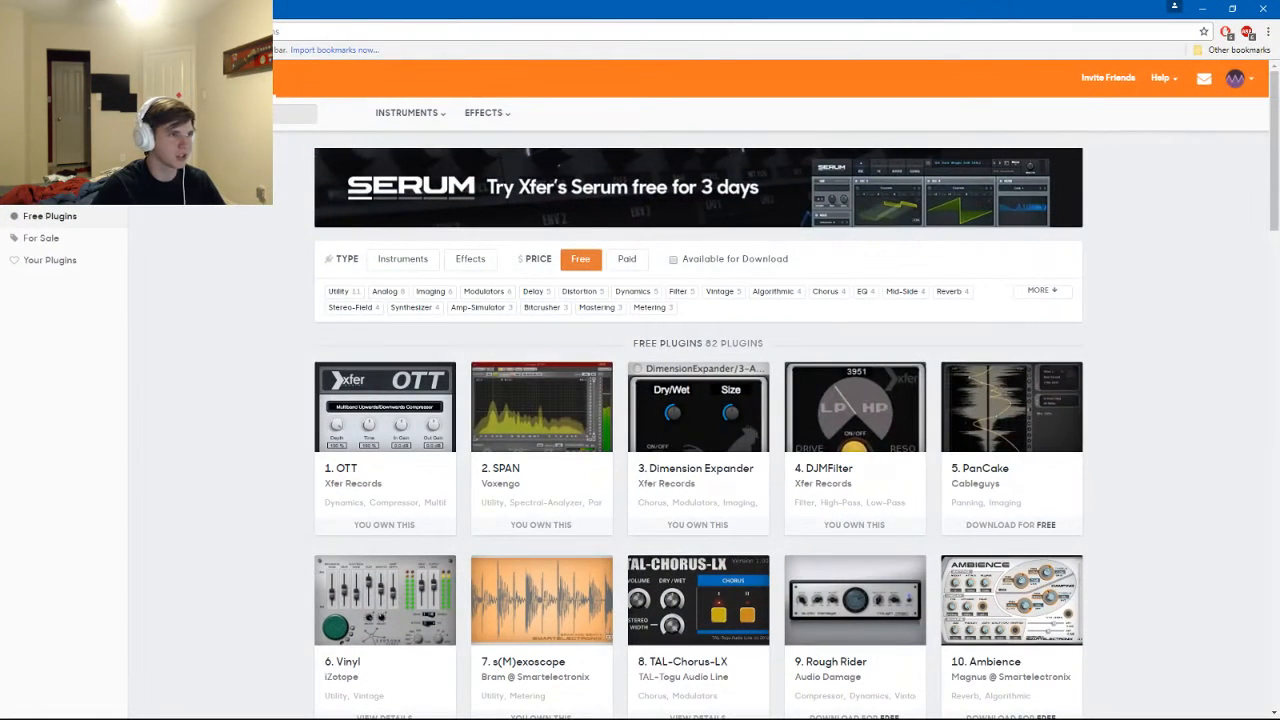
click(1235, 78)
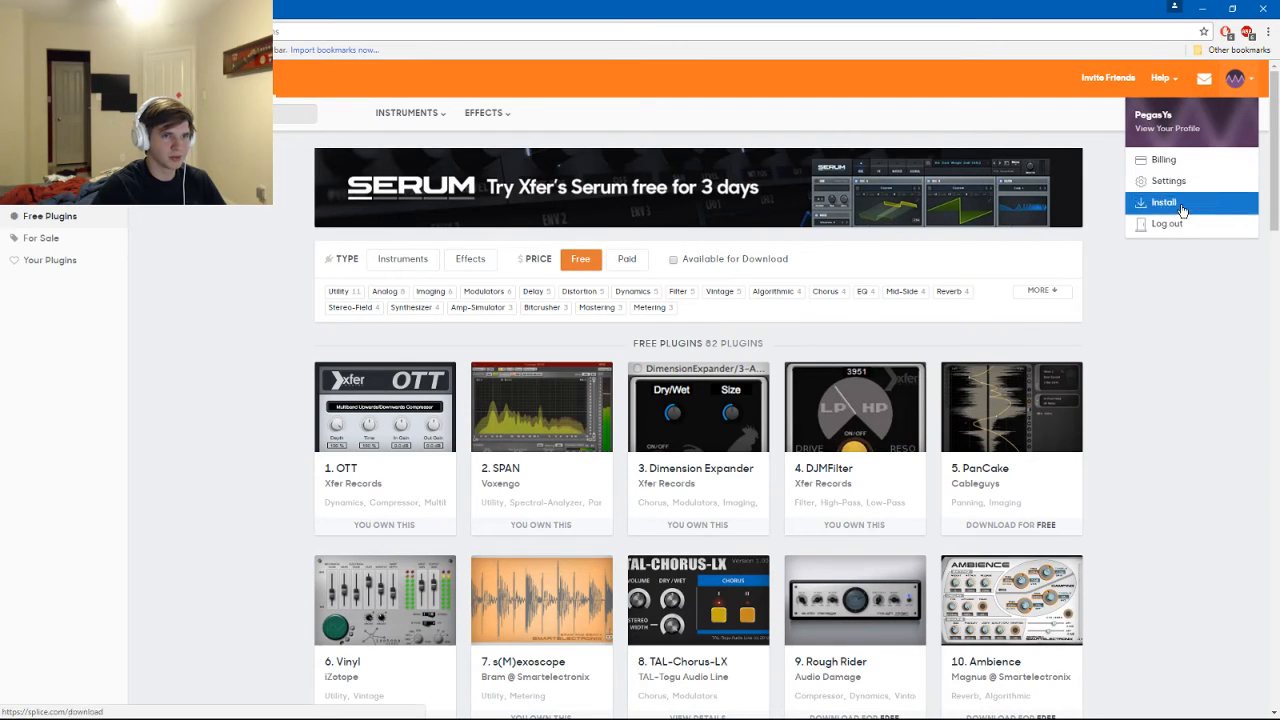
click(1157, 134)
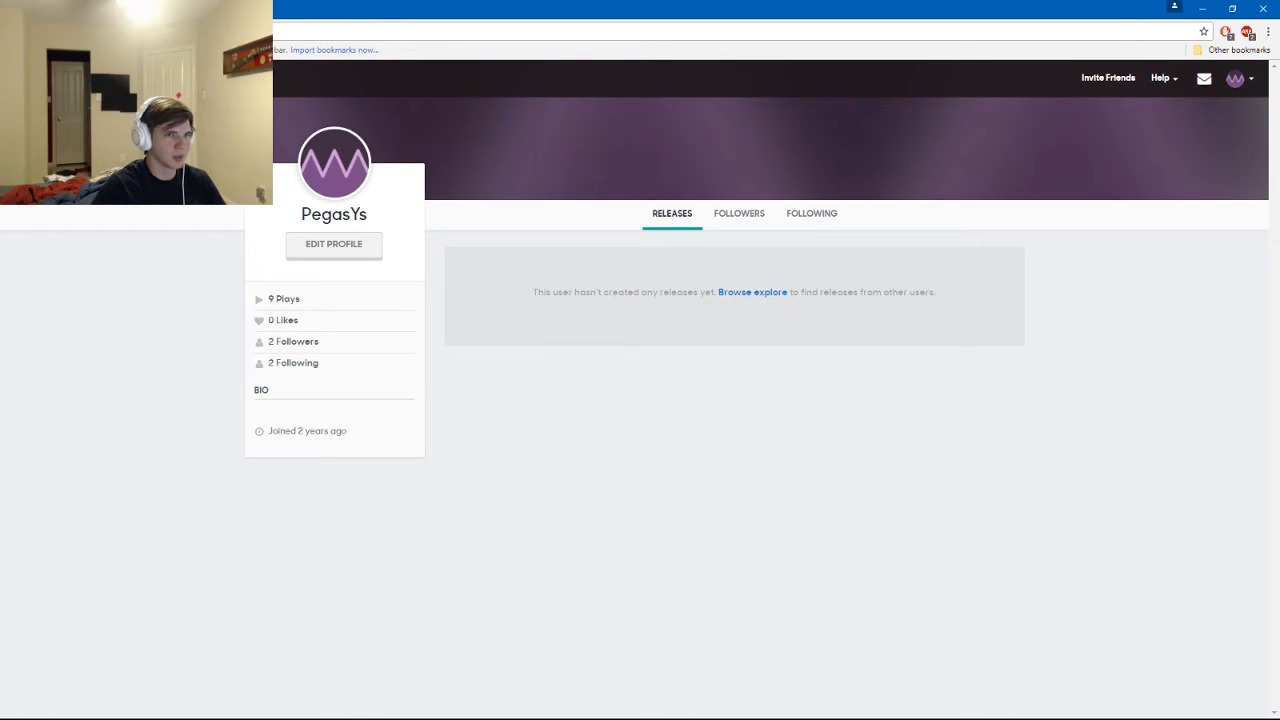
key(super+Down)
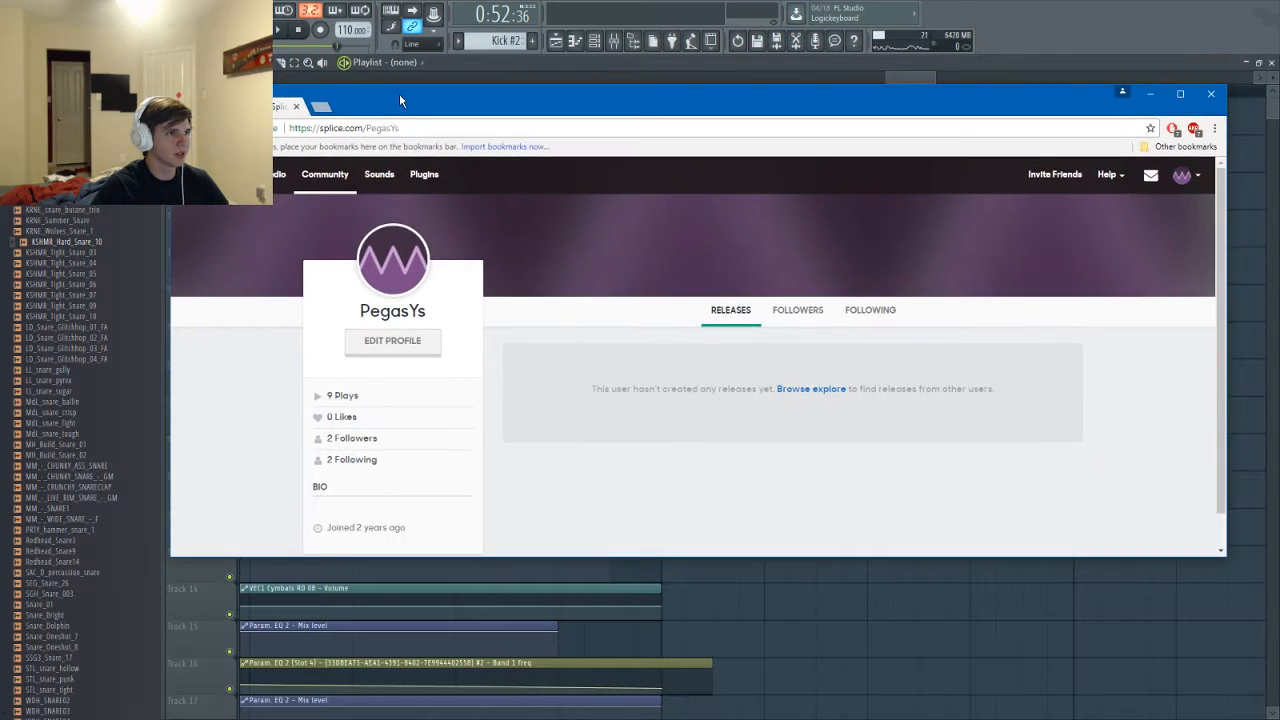
key(super+Down)
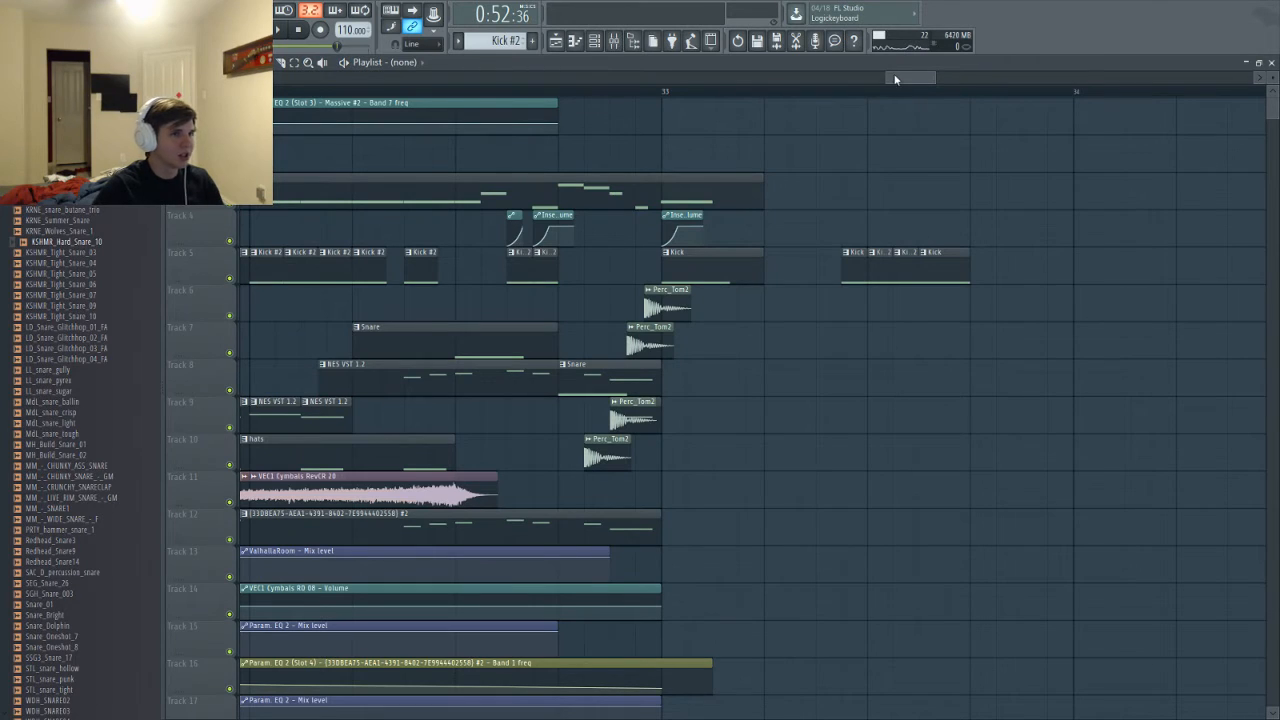
Examine the playlist arrangement from the earlier sections around bar 9 up to the new section at bar 33
drag(895, 79, 707, 79)
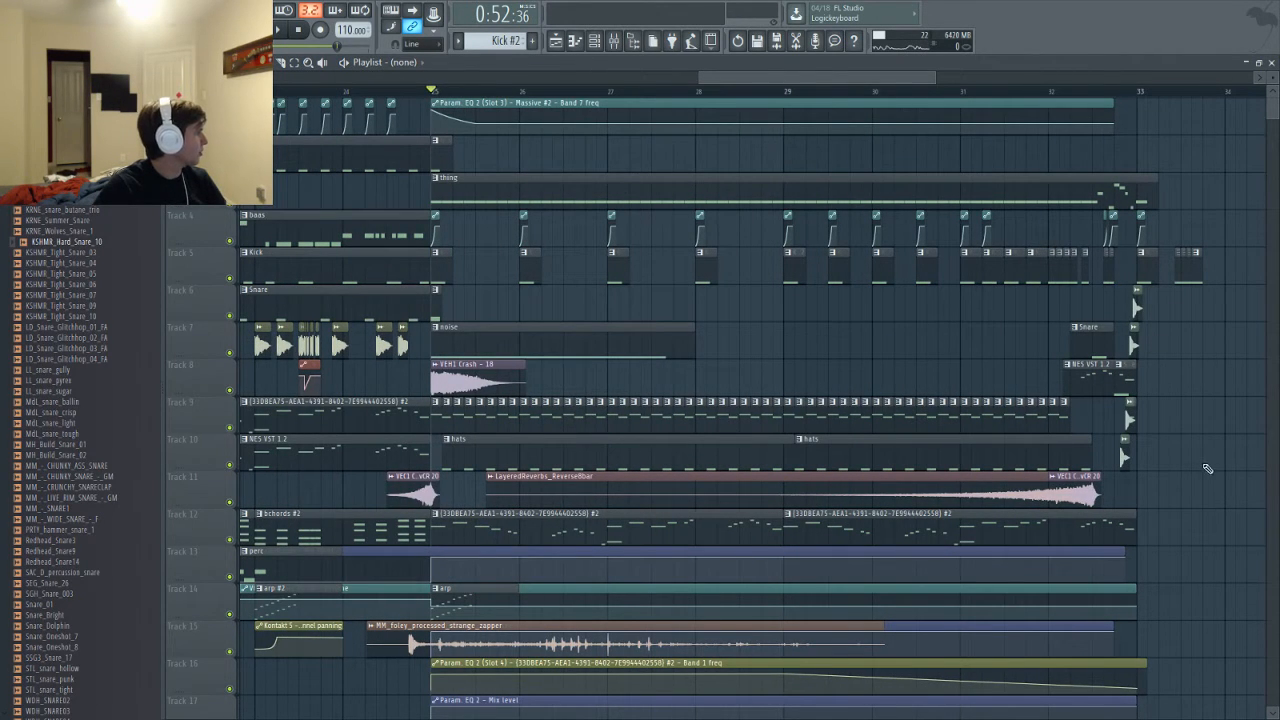
scroll(1207, 468, up, 5)
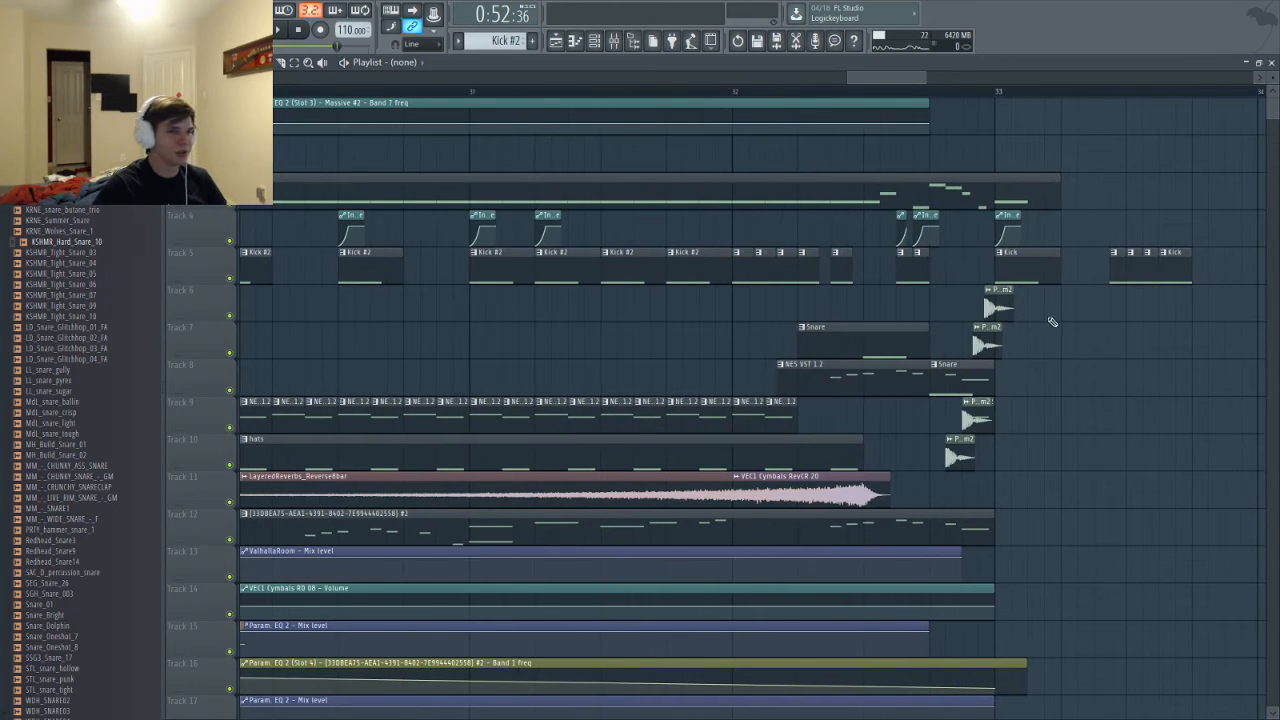
scroll(1080, 345, up, 2)
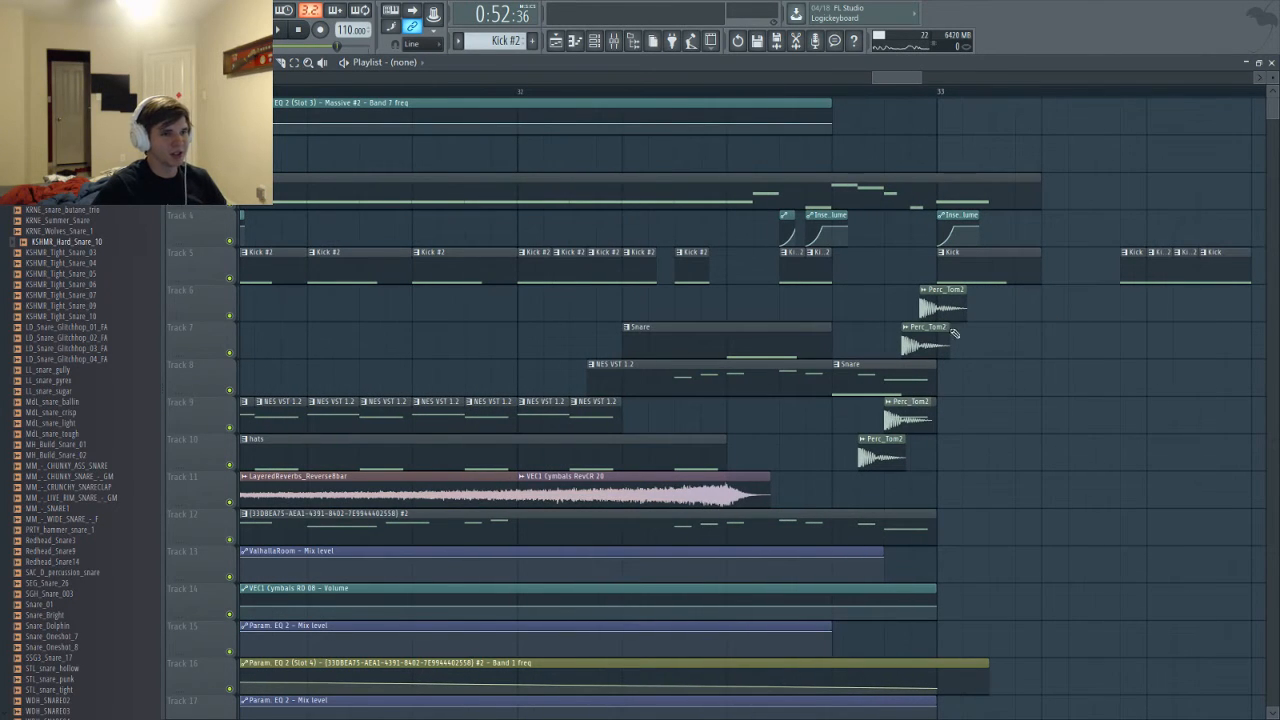
drag(866, 77, 736, 78)
scroll(349, 157, down, 8)
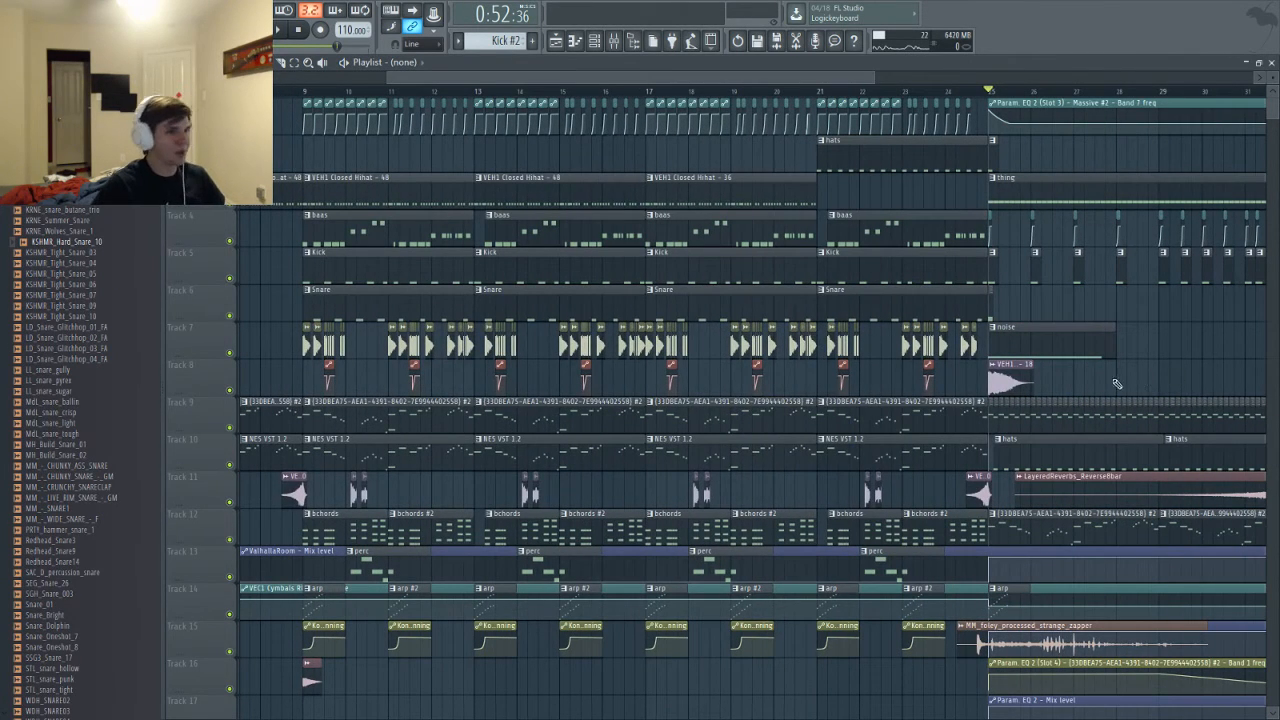
scroll(988, 378, up, 4)
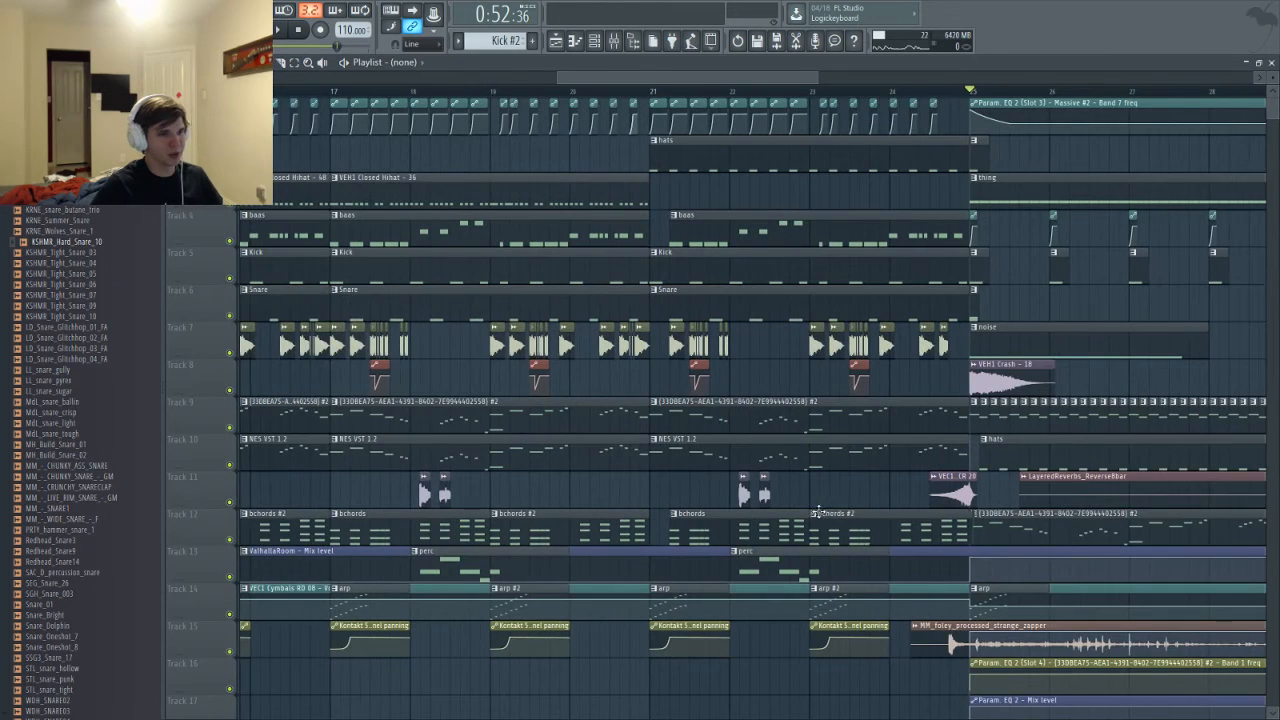
scroll(717, 507, up, 1)
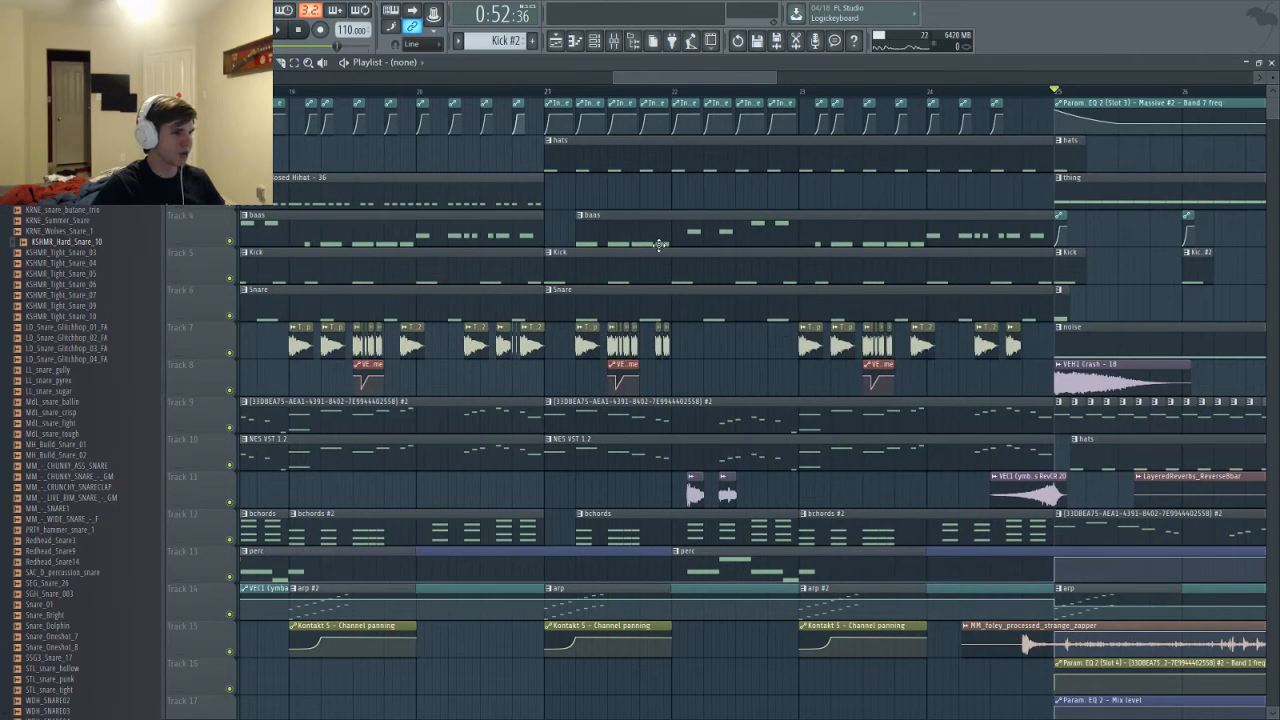
scroll(710, 80, right, 5)
Create a new empty pattern and name it "snare"
key(F6)
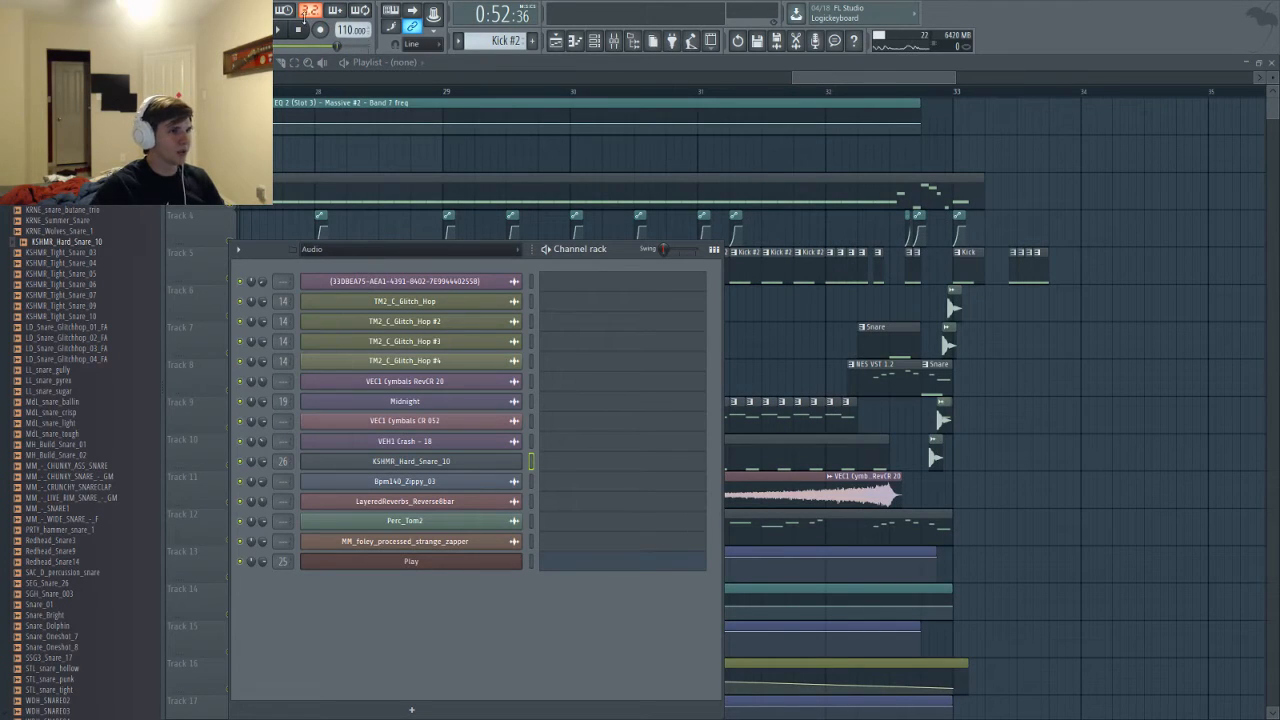
click(531, 41)
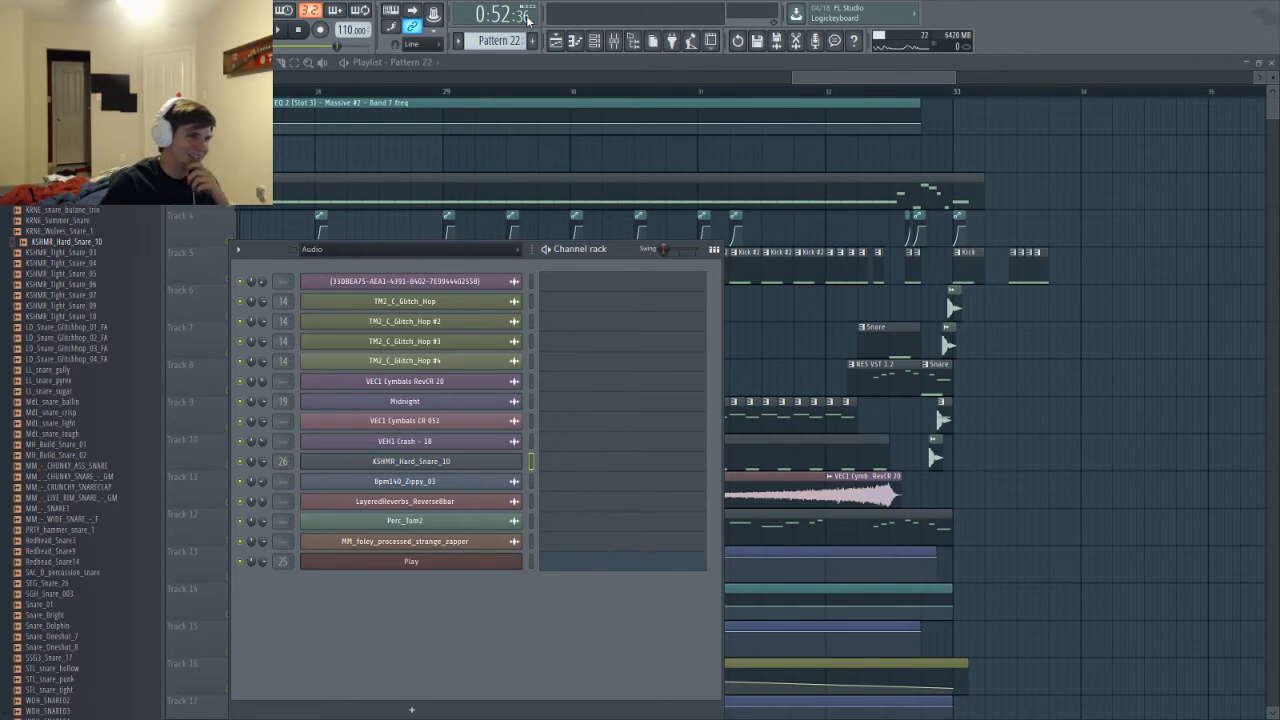
key(F2)
text(snare)
key(Return)
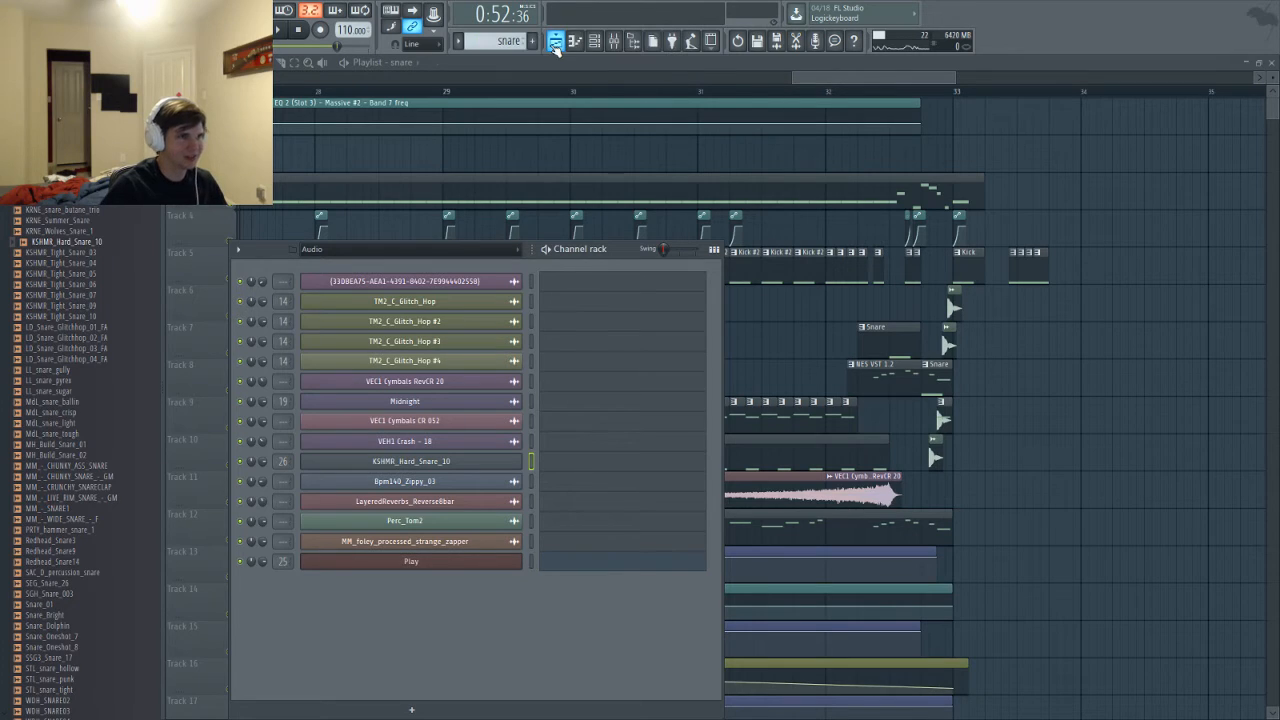
Add C5 notes for KSHMR_Hard_Snare_10 on beats 2 and 4 of the snare pattern's first bar
click(556, 465)
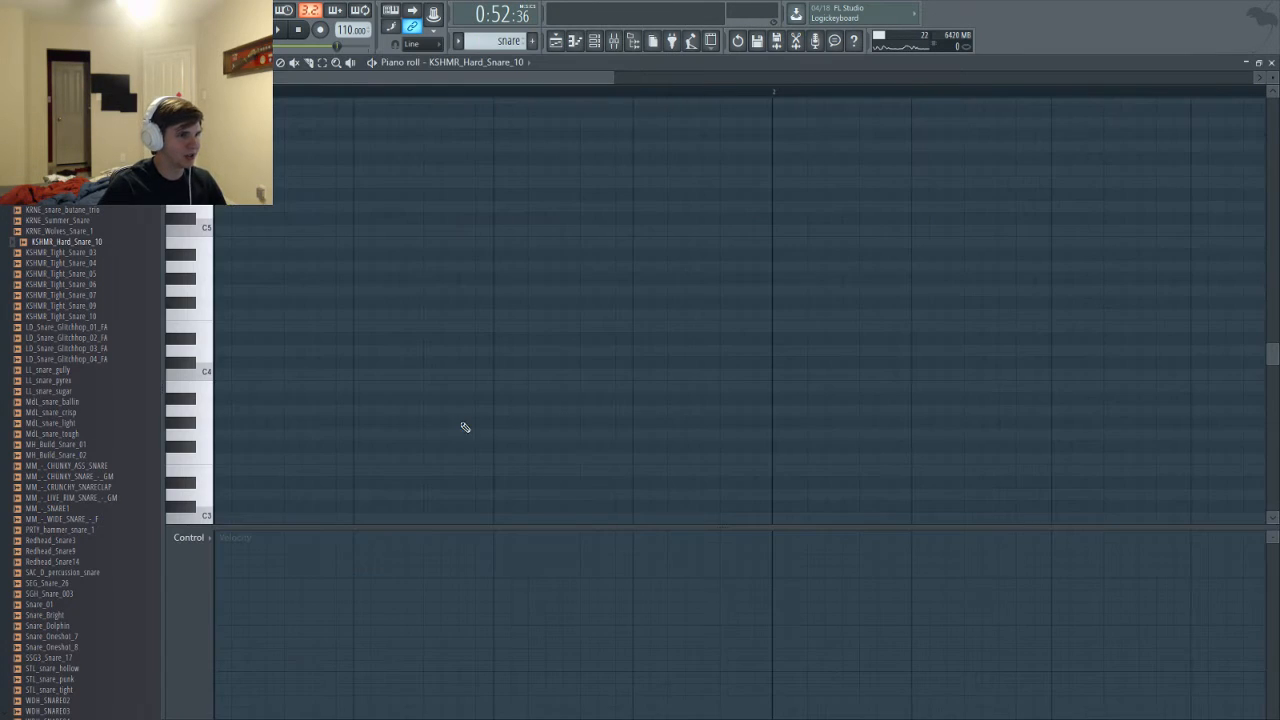
scroll(374, 266, up, 1)
click(359, 268)
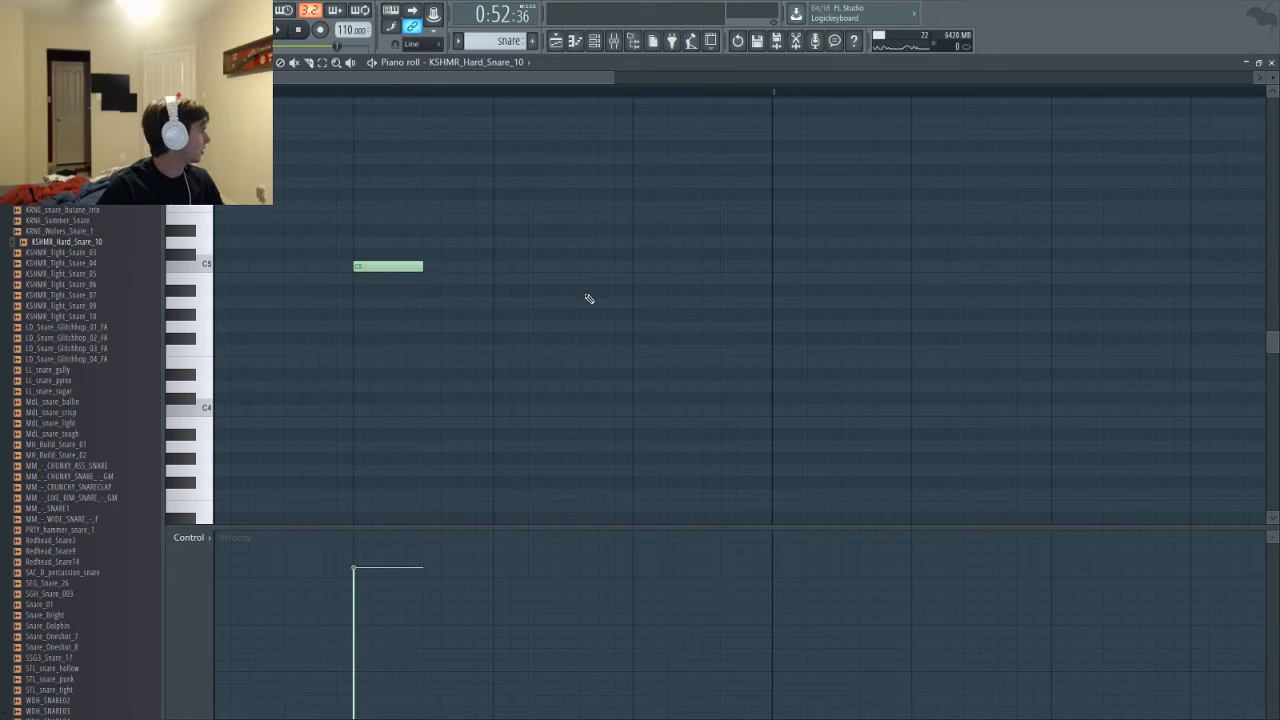
click(640, 268)
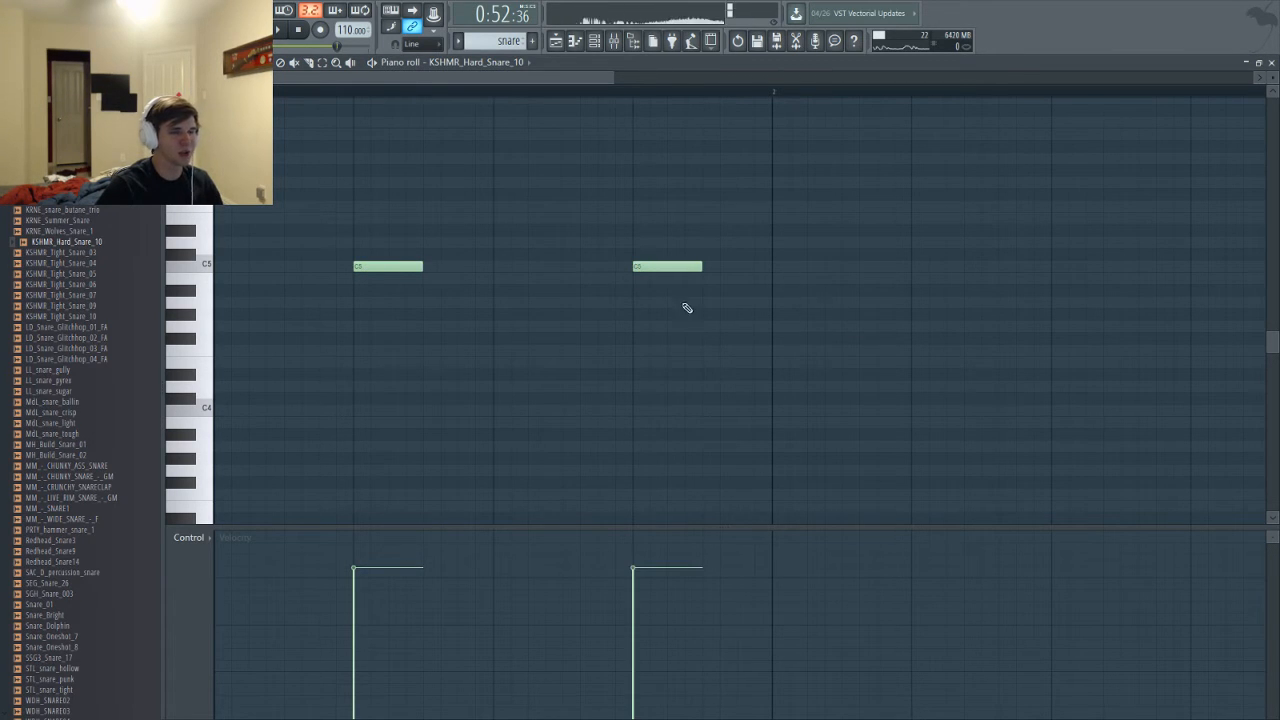
Place the snare pattern on Track 10 at bar 33 and play the song from there
key(F5)
scroll(929, 357, up, 2)
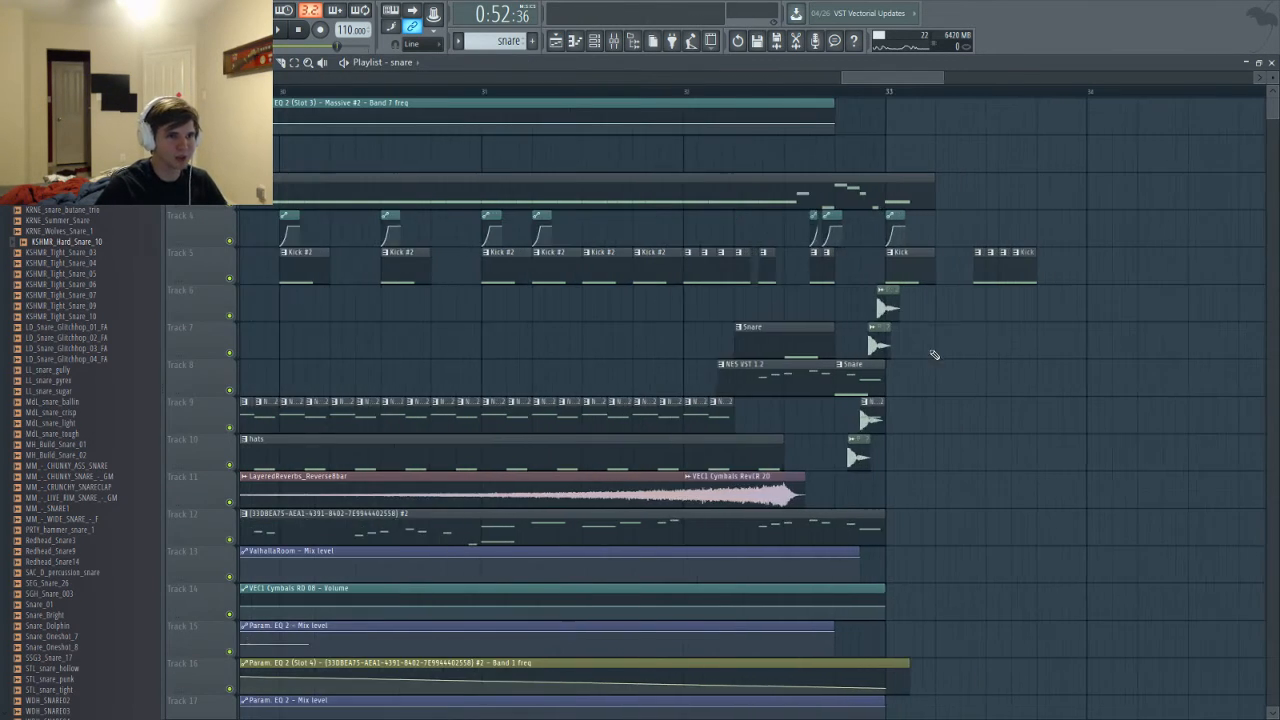
click(890, 470)
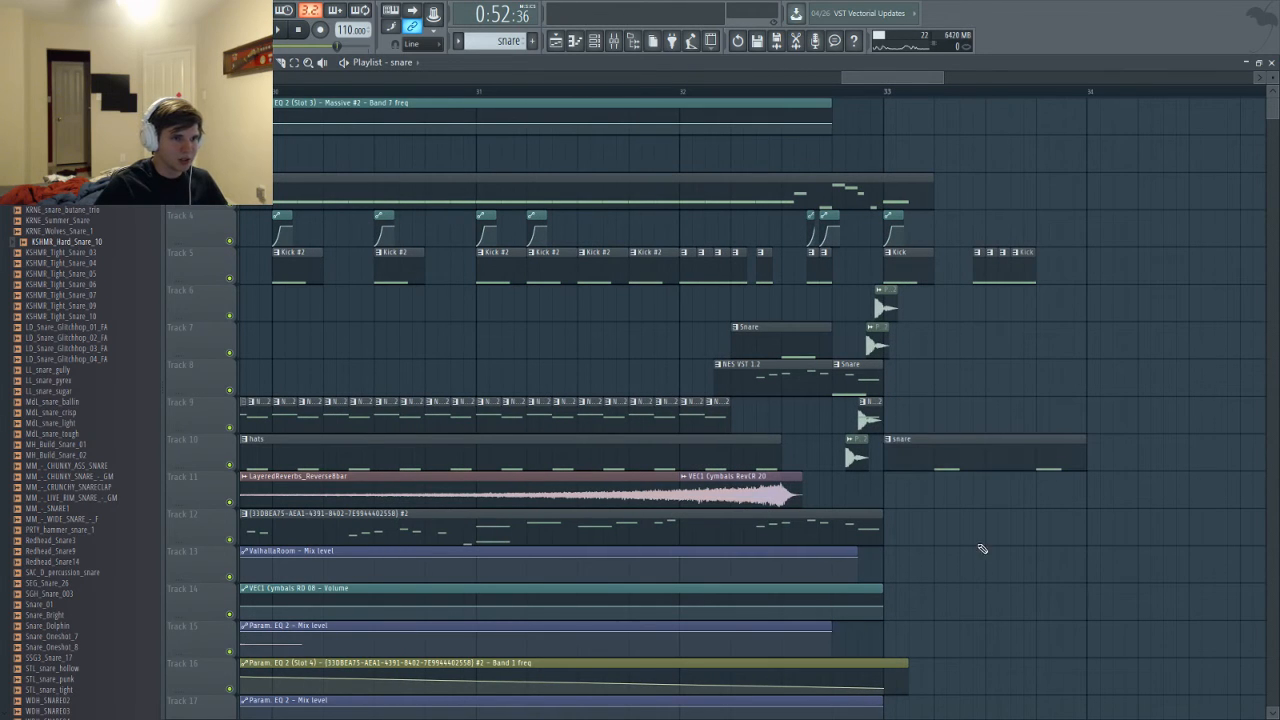
click(889, 95)
key(space)
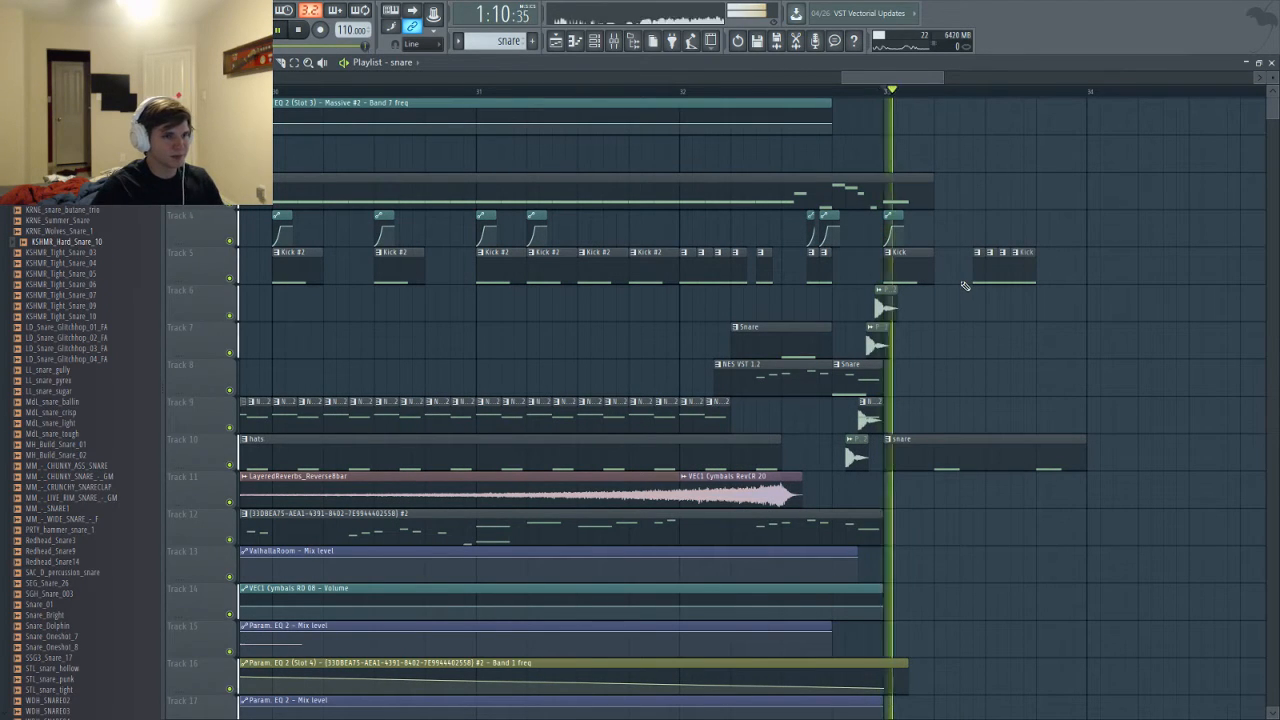
key(space)
Raise the velocity of both snare notes in the piano roll and play the section again
double_click(916, 458)
mouse_move(357, 556)
mouse_down()
mouse_move(671, 500)
mouse_move(667, 515)
mouse_up()
key(space)
key(F6)
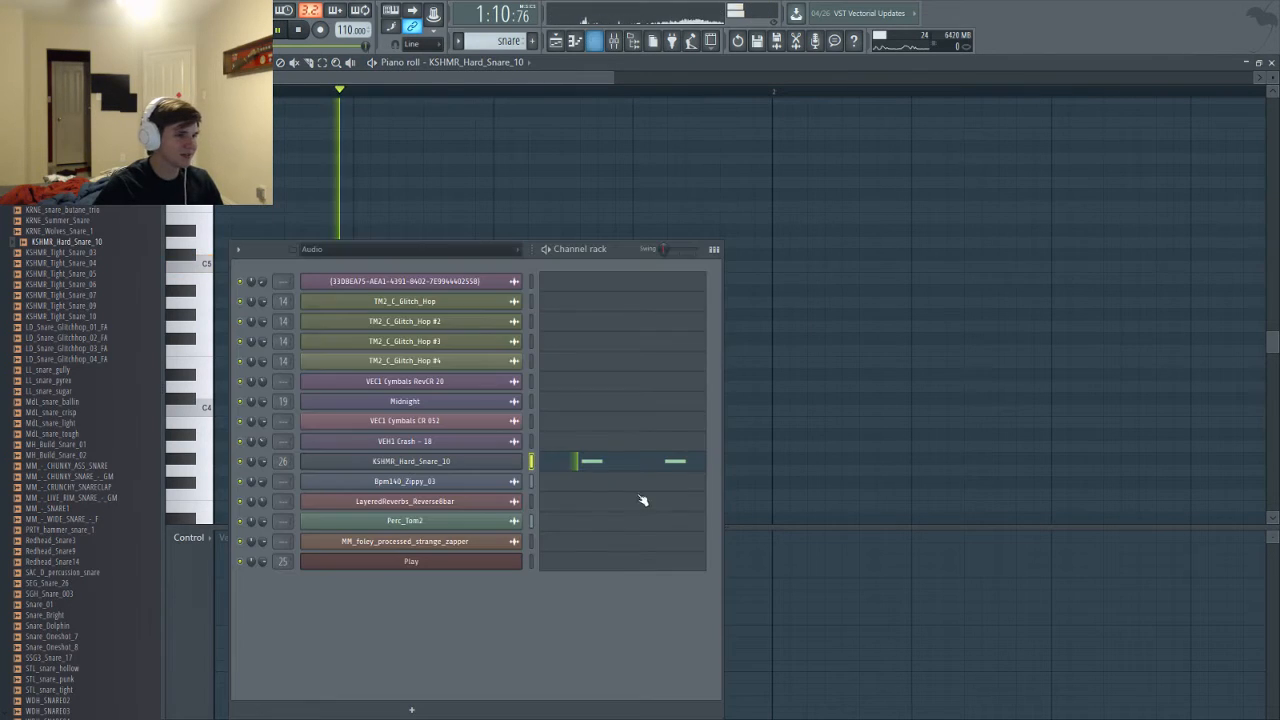
key(space)
Remove the hold from the KSHMR_Hard_Snare_10 volume envelope and fine-tune its short decay during playback
click(439, 462)
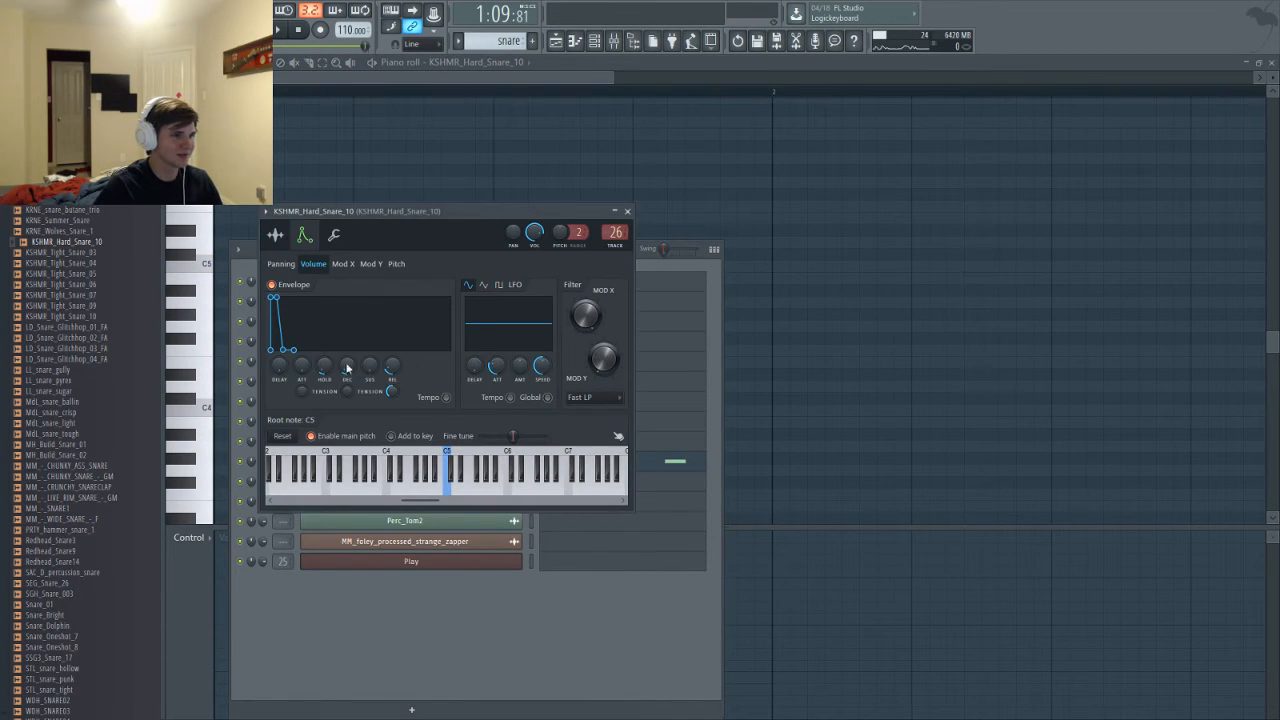
drag(346, 365, 363, 376)
key(space)
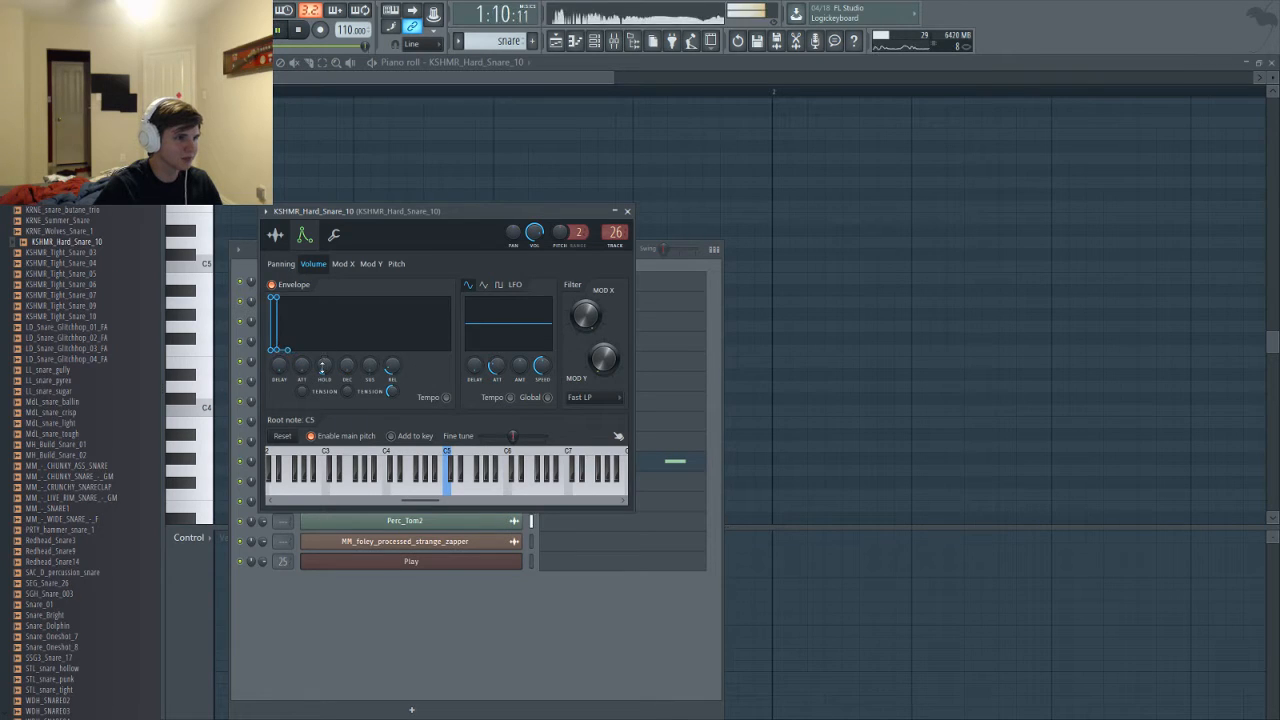
drag(324, 366, 324, 385)
key(space)
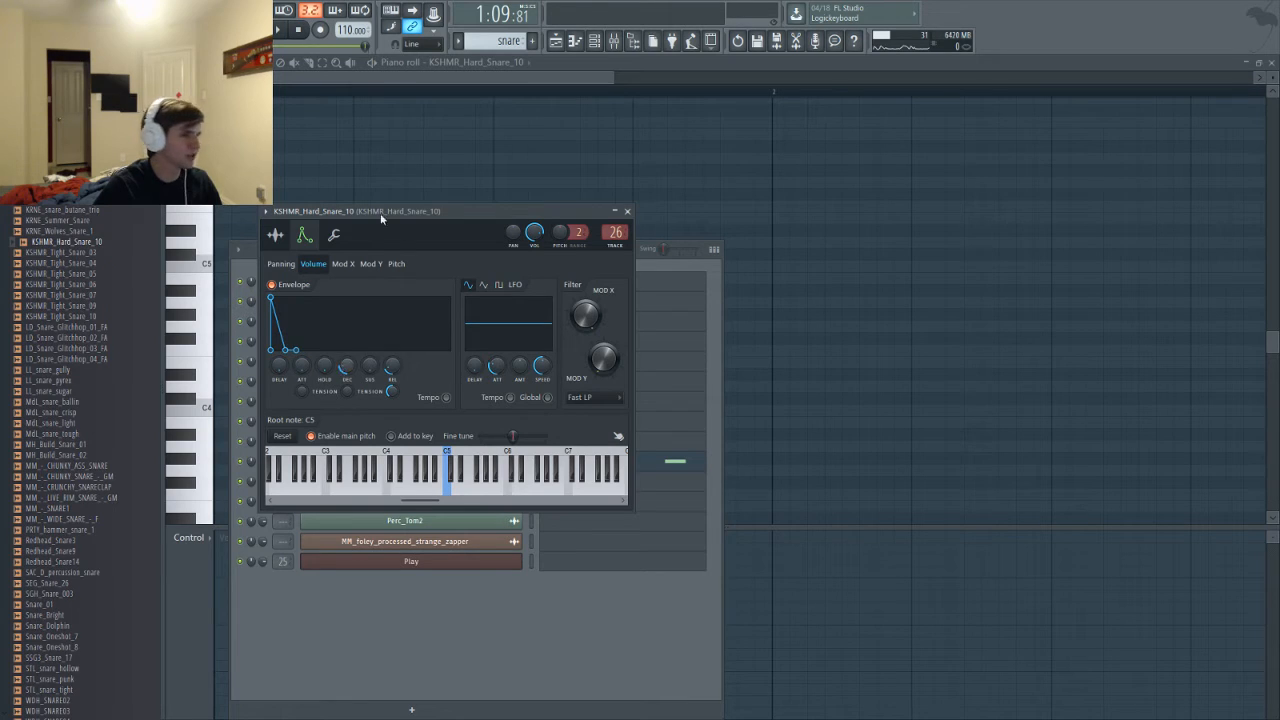
Shorten the decay of the KSHMR_Hard_Snare_10 volume envelope further while playing the section
drag(346, 365, 346, 375)
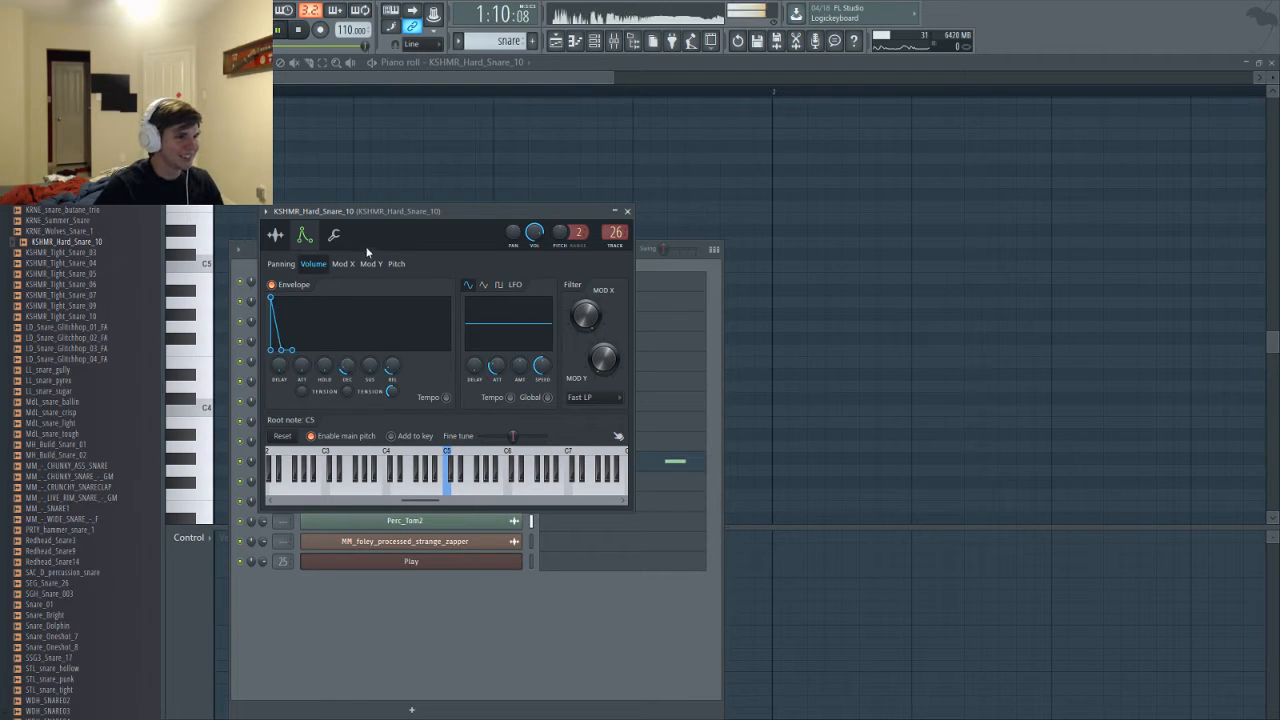
key(space)
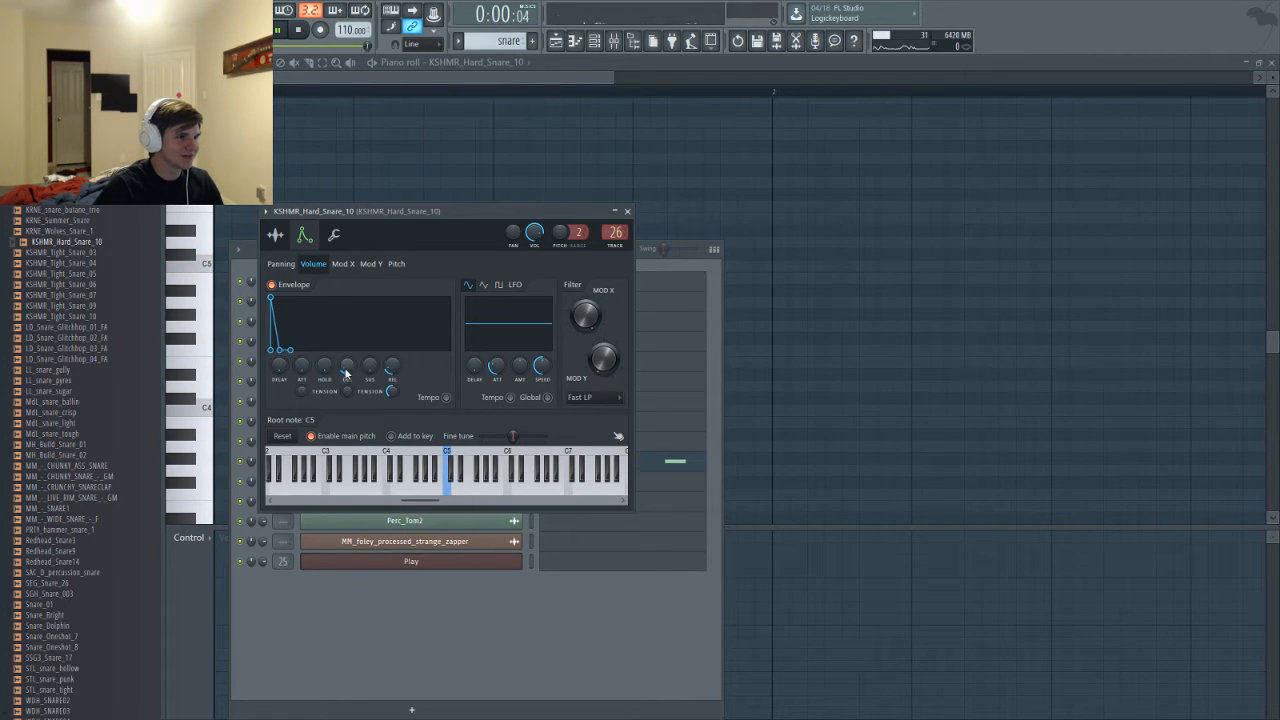
click(462, 607)
Add Fruity Parametric EQ 2 to the KSHMR_Hard_Snare_10 mixer track, boosting bands 3 and 4 and cutting the highs with band 7
key(F9)
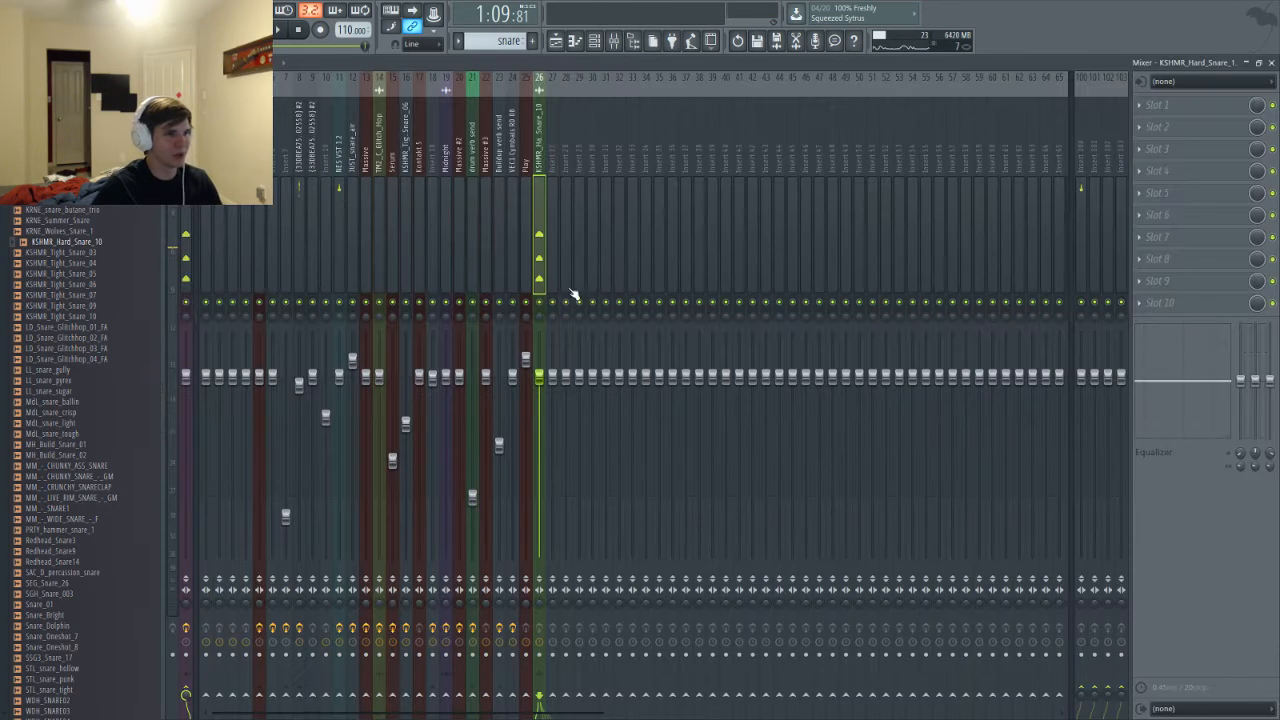
click(1140, 303)
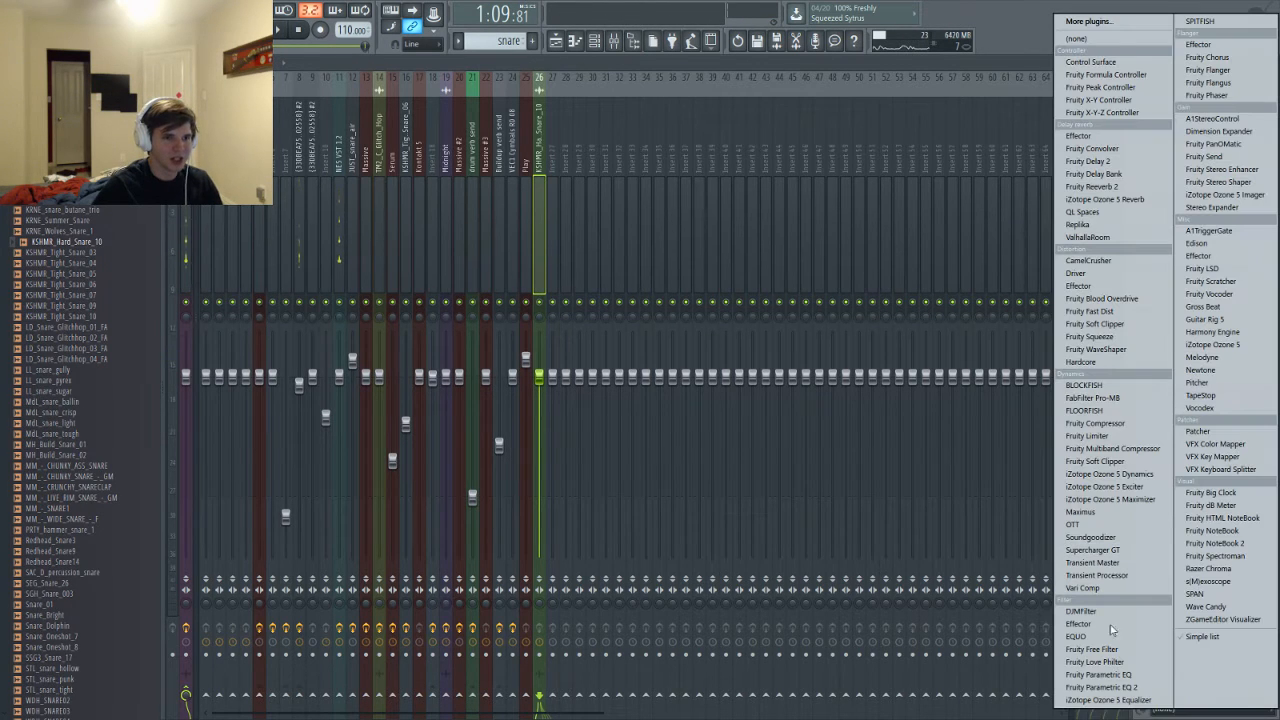
click(1097, 687)
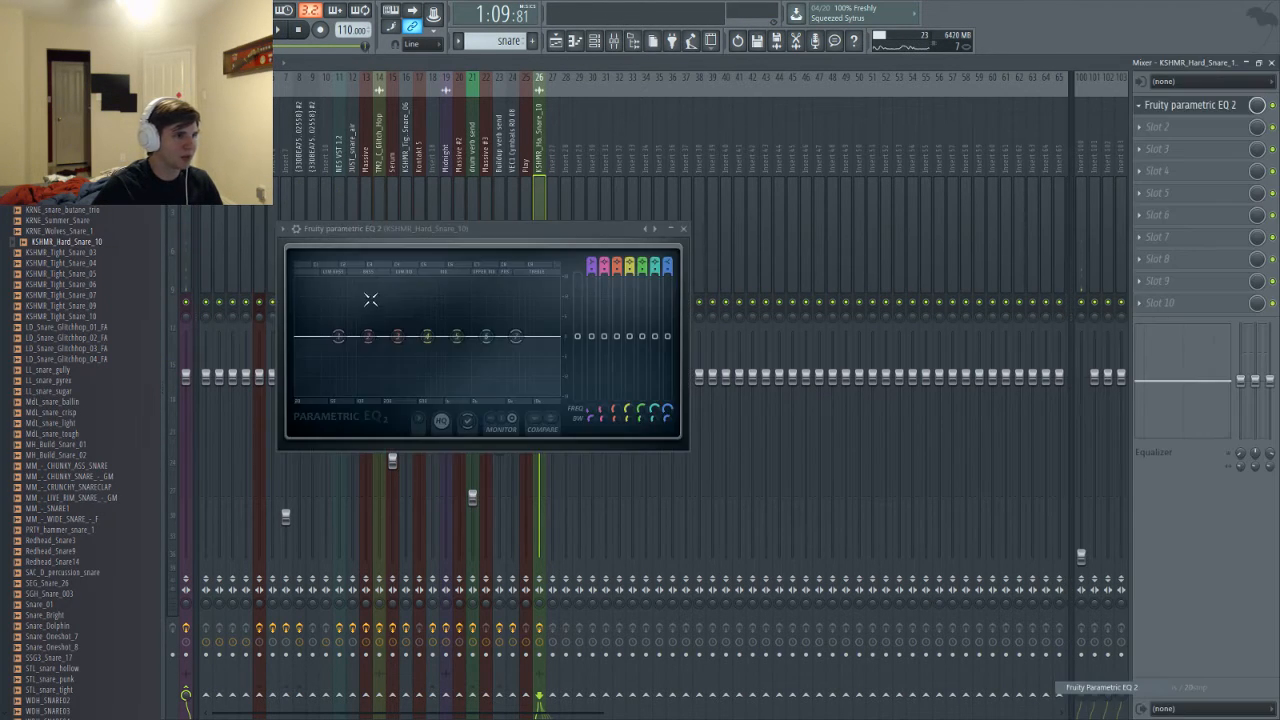
key(space)
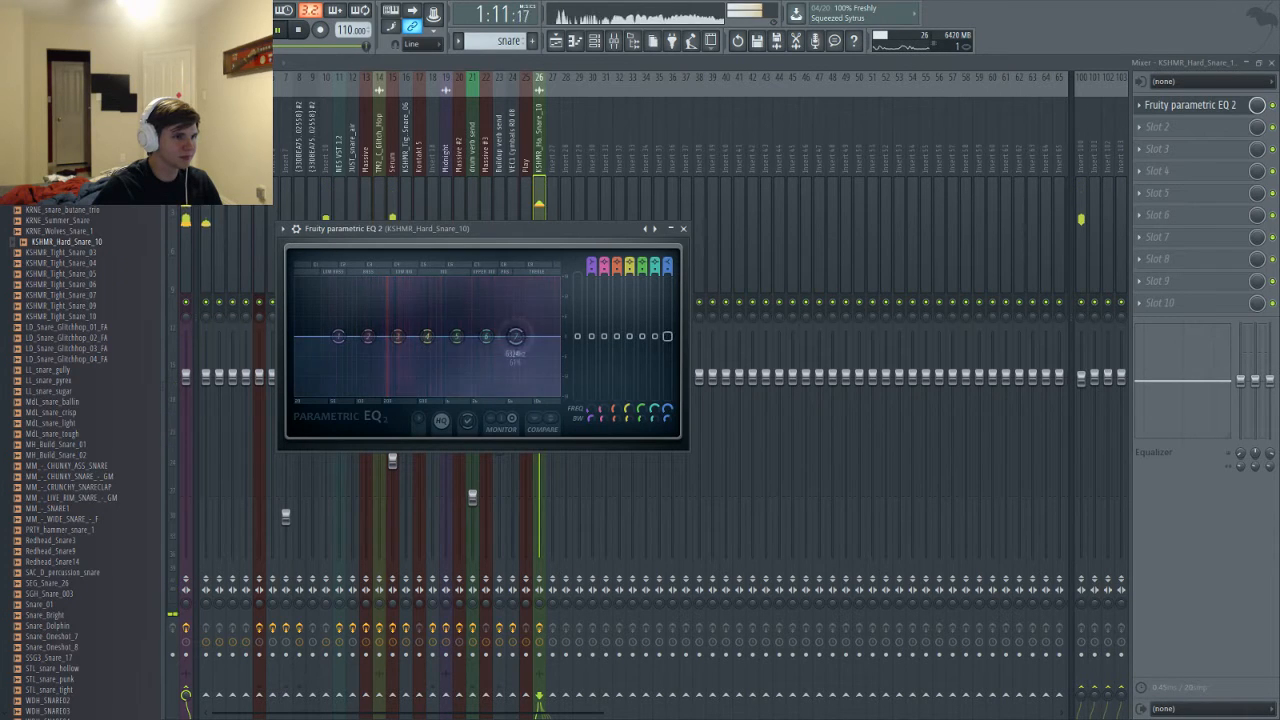
drag(515, 336, 427, 325)
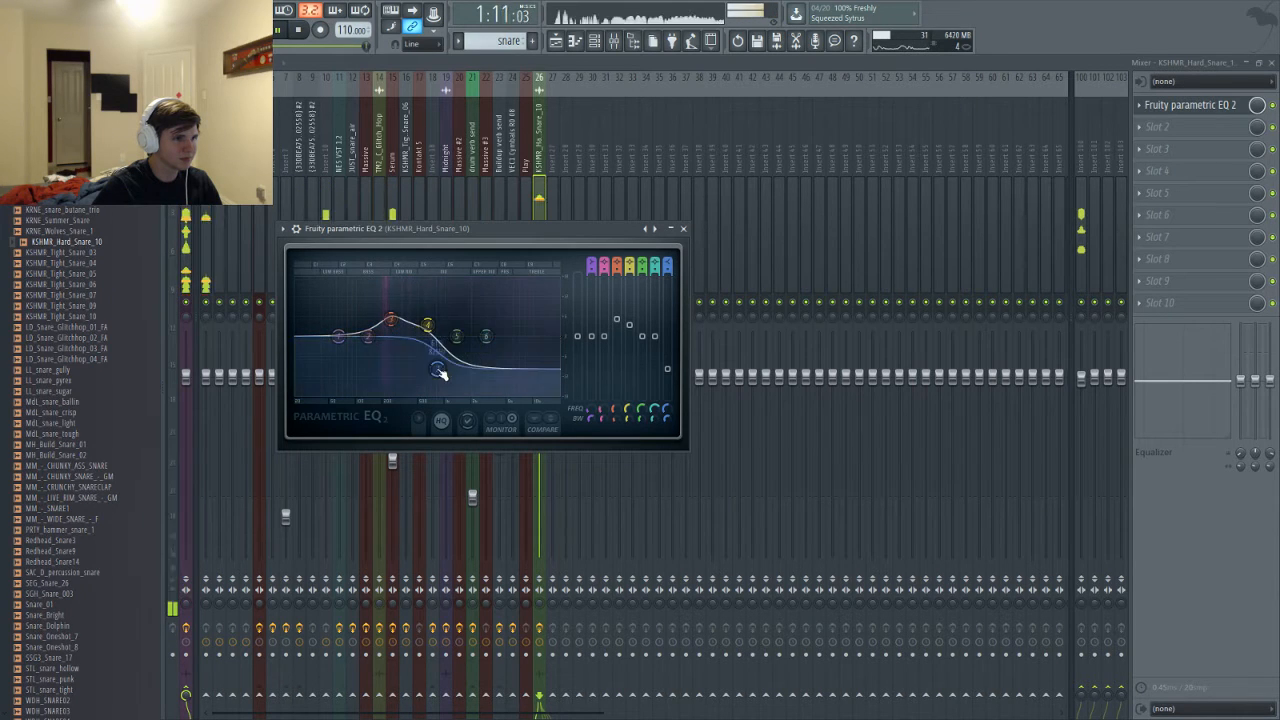
drag(437, 369, 445, 356)
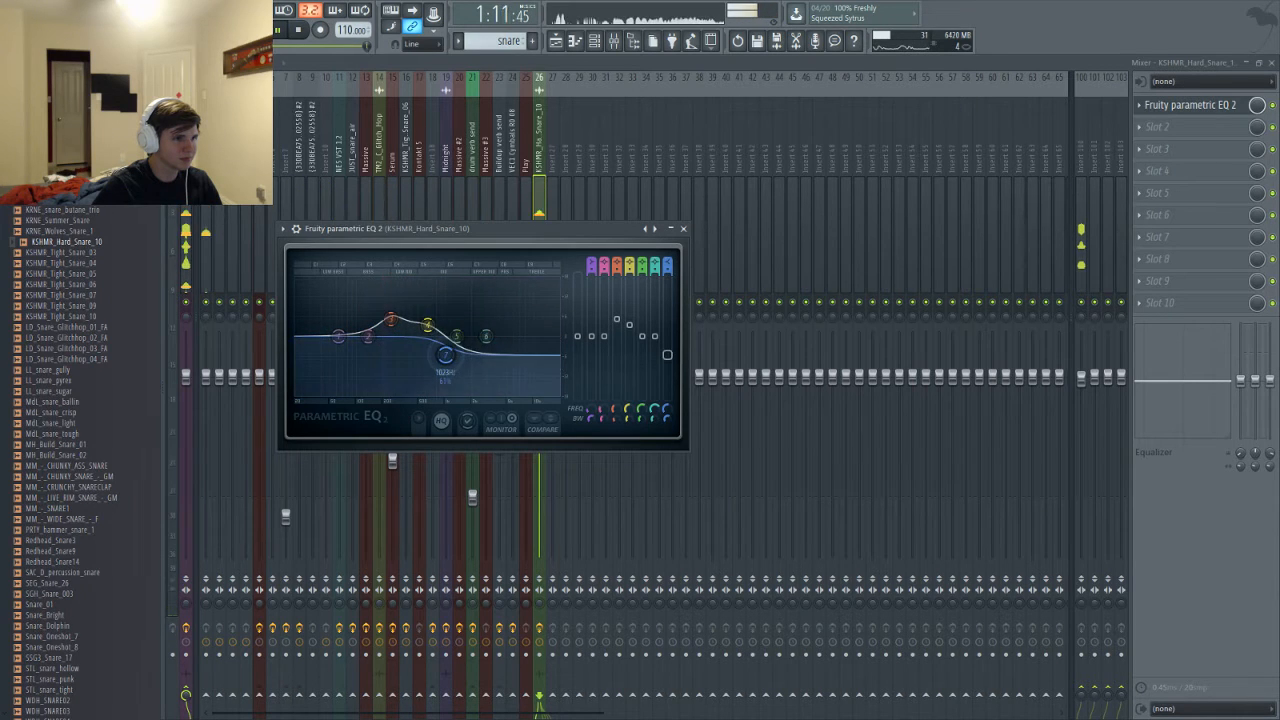
Audition other snare samples in the browser, from the KSHMR snares down to the LL snares
click(88, 275)
key(Down)
key(Down)
key(Down)
key(Down)
key(Down)
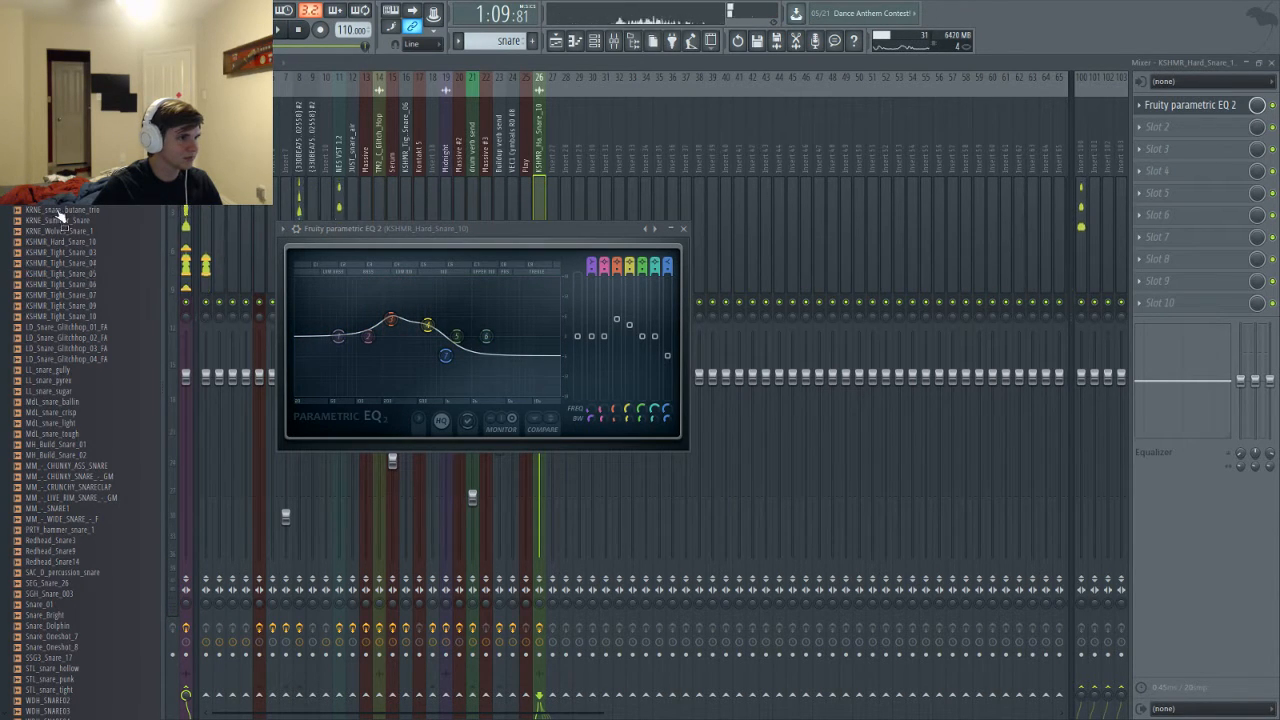
click(68, 391)
click(62, 381)
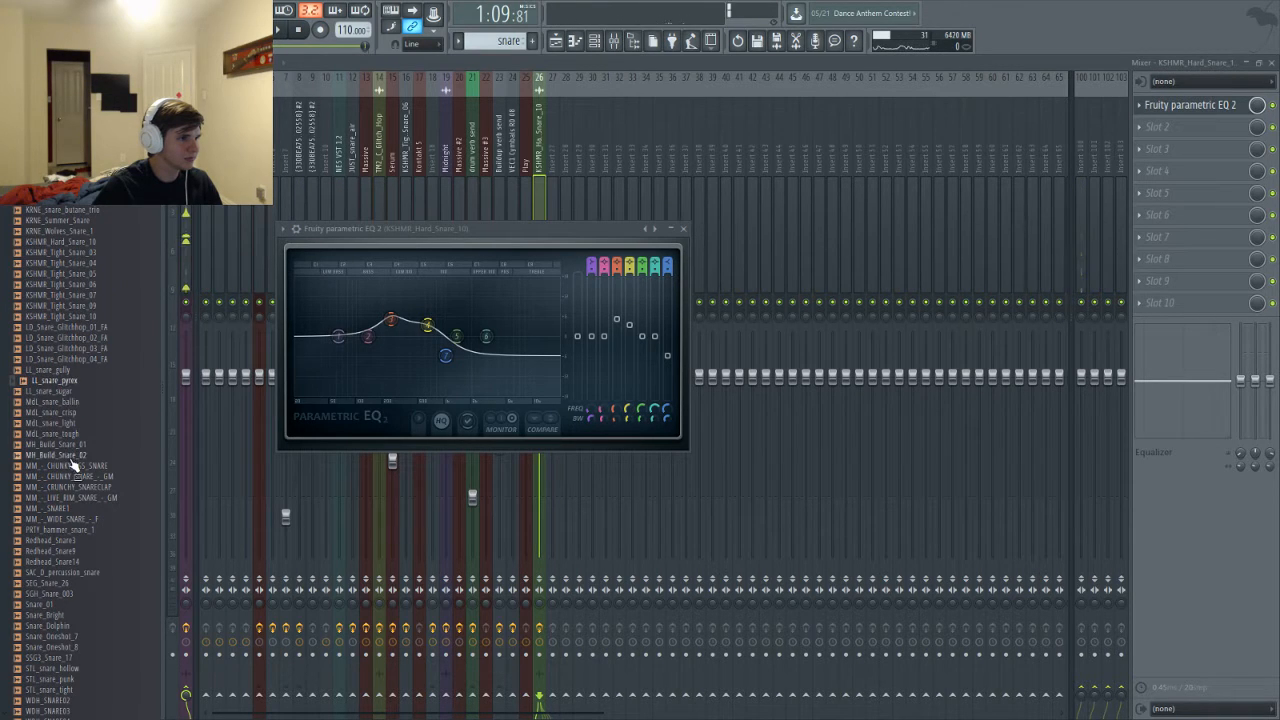
key(Up)
Load the LL_snare_sugar sample as a new channel below Play in the channel rack
key(F6)
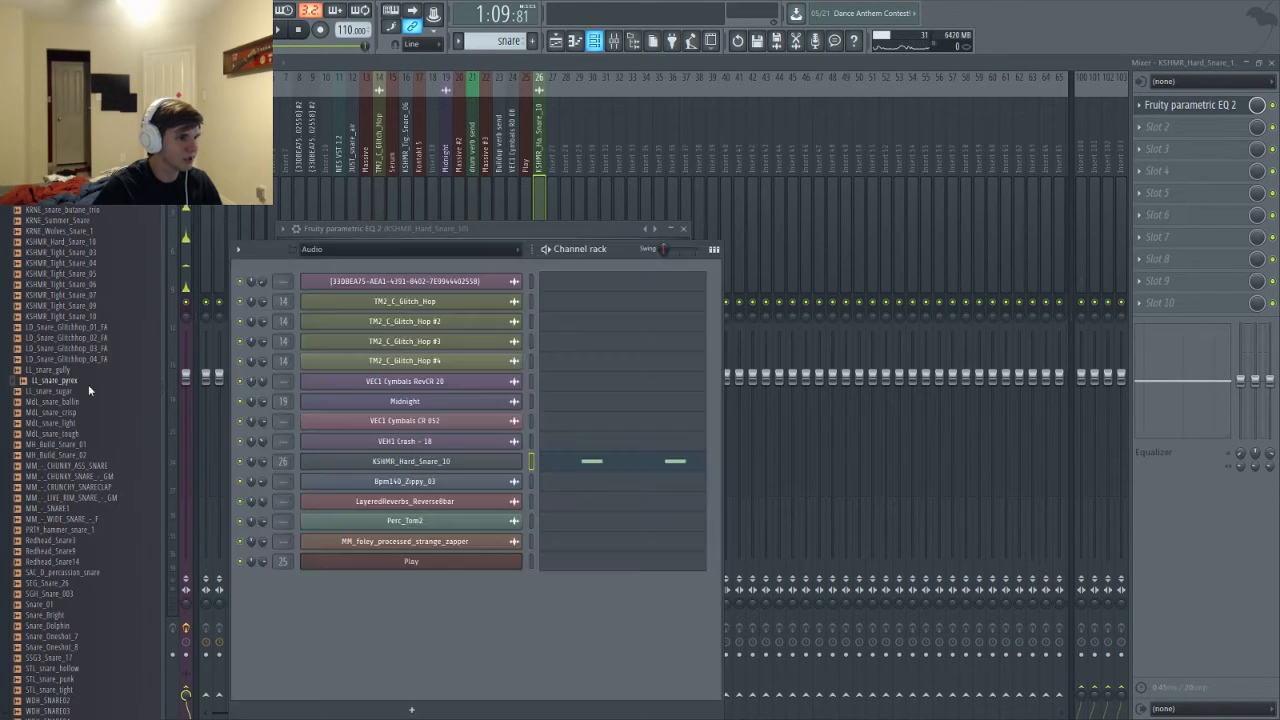
click(64, 392)
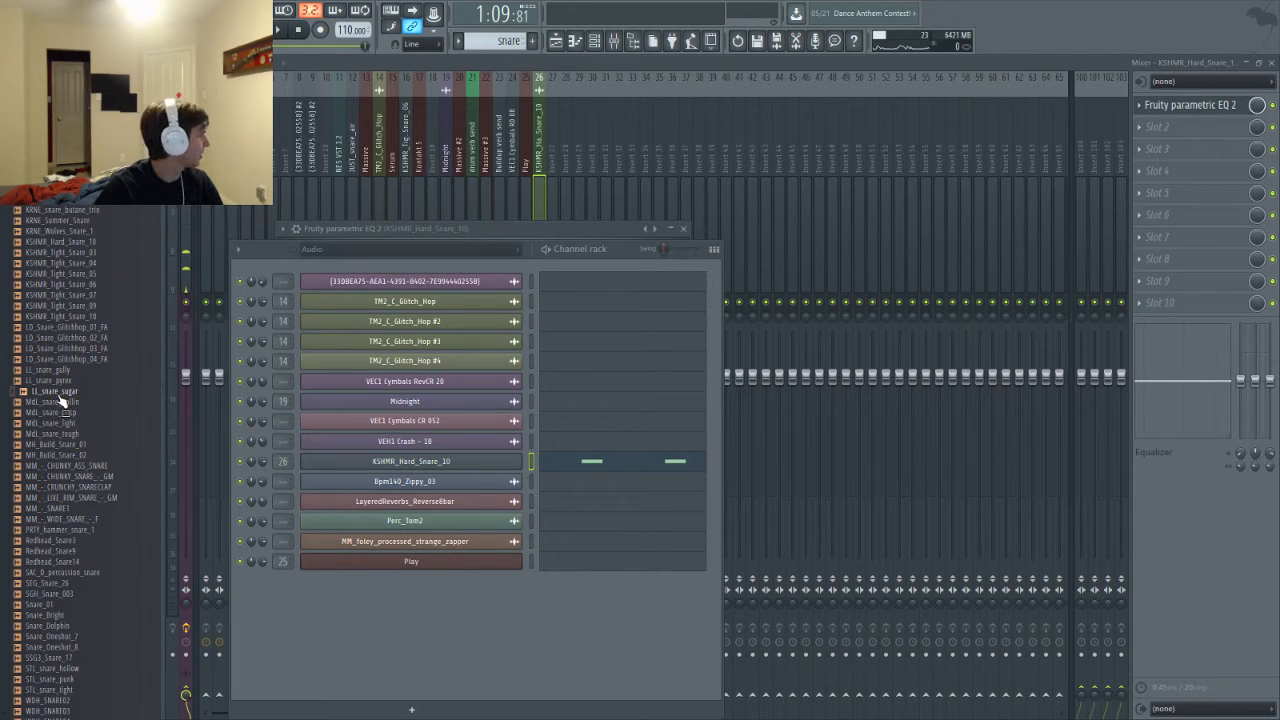
drag(517, 697, 525, 583)
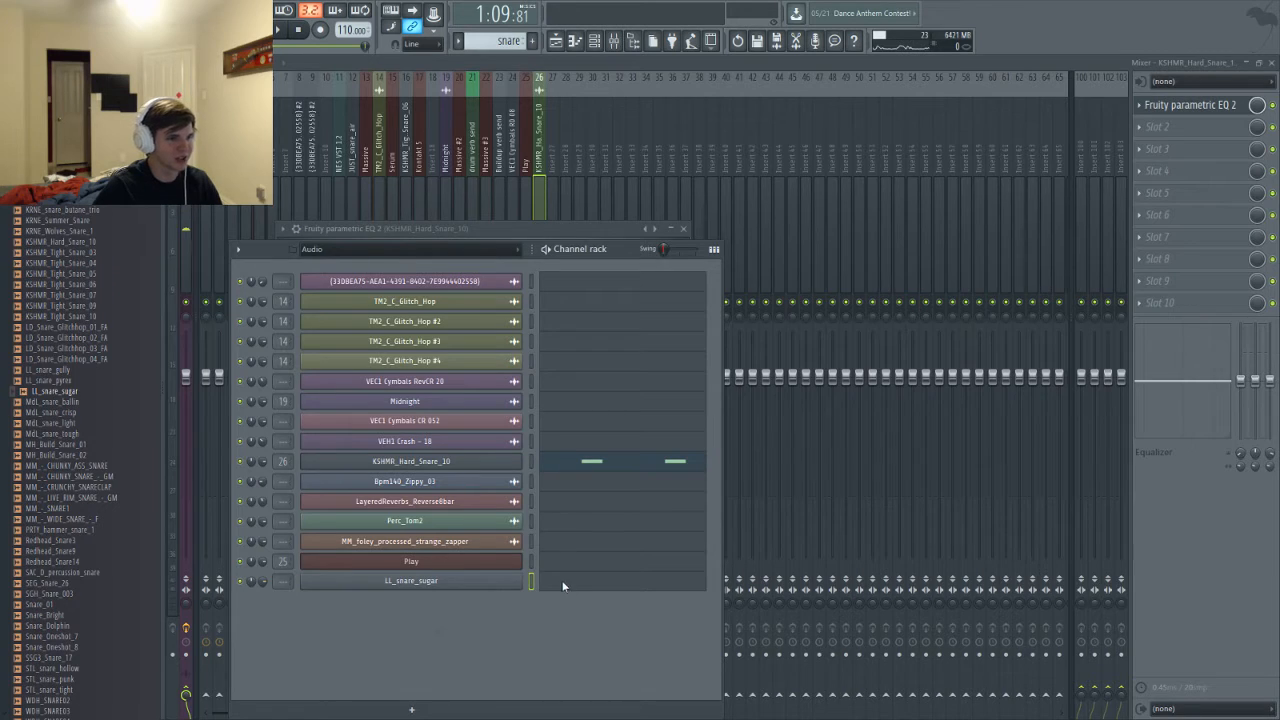
Add C5 notes for LL_snare_sugar on beats 2 and 4 of the snare pattern's first bar and play the section
click(563, 586)
click(360, 268)
click(665, 267)
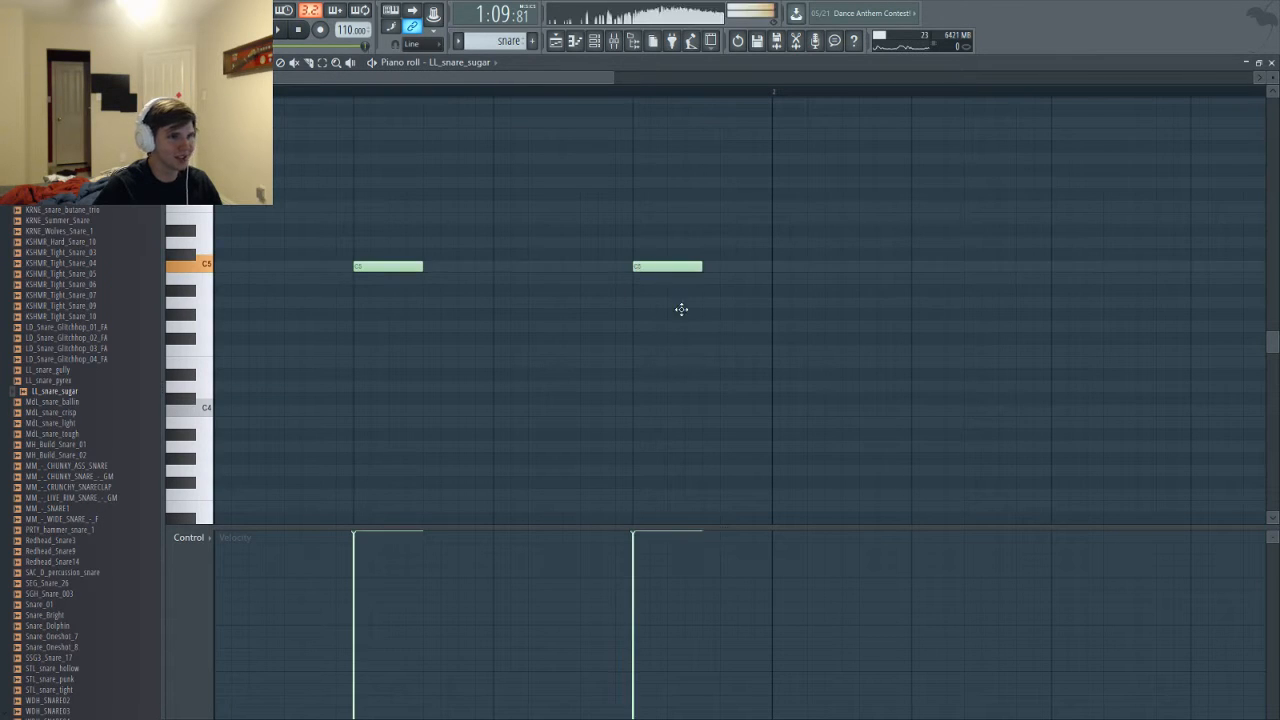
key(space)
key(F6)
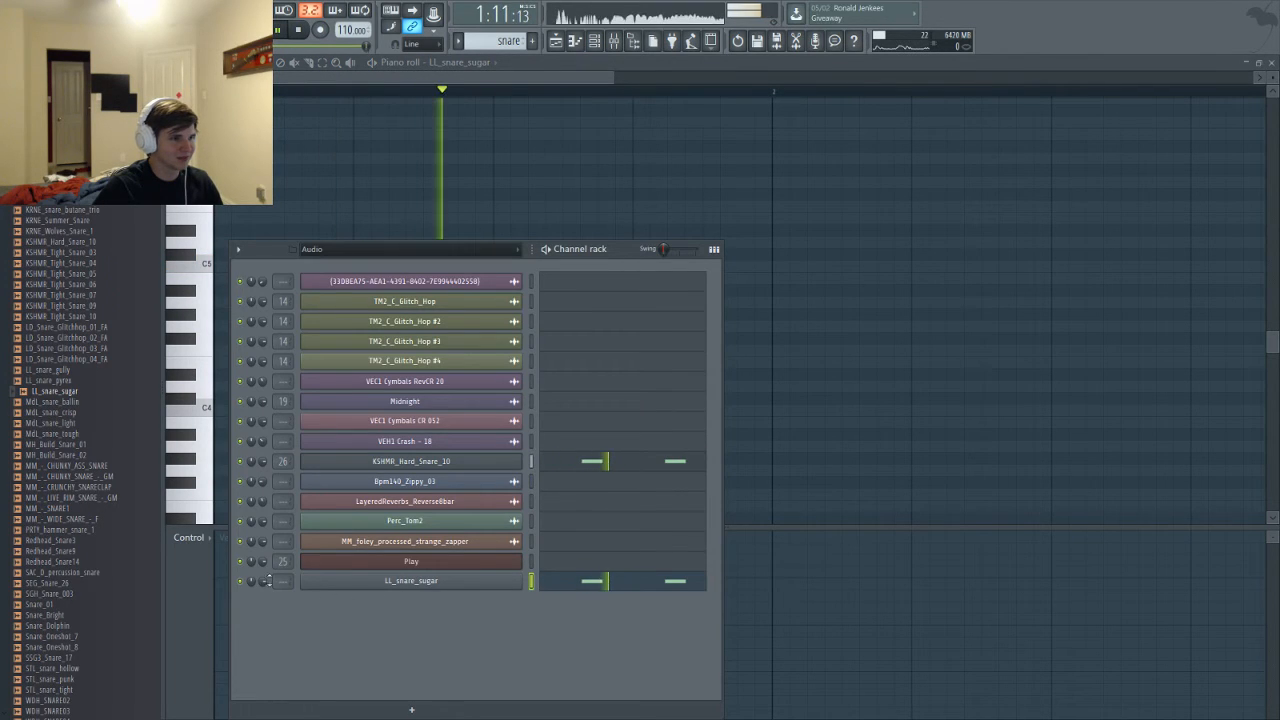
key(space)
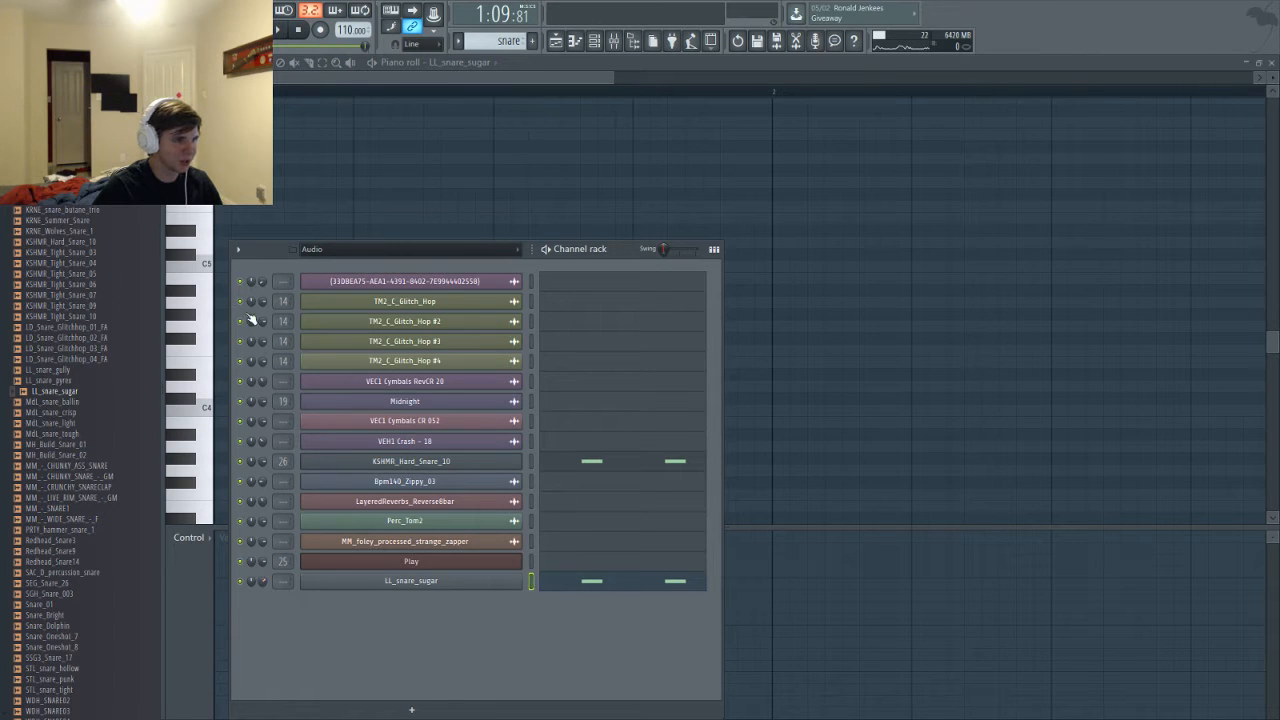
Assign the LL_snare_sugar channel to a free mixer track
click(411, 580)
click(285, 229)
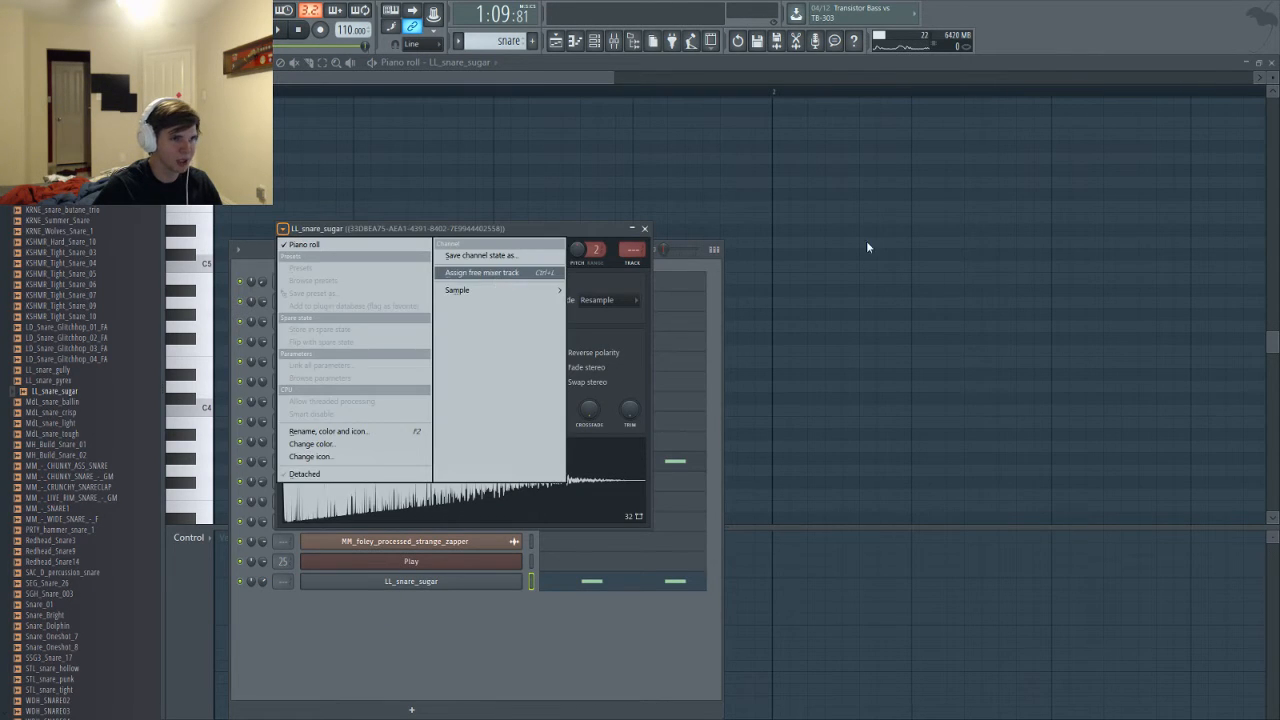
key(ctrl+l)
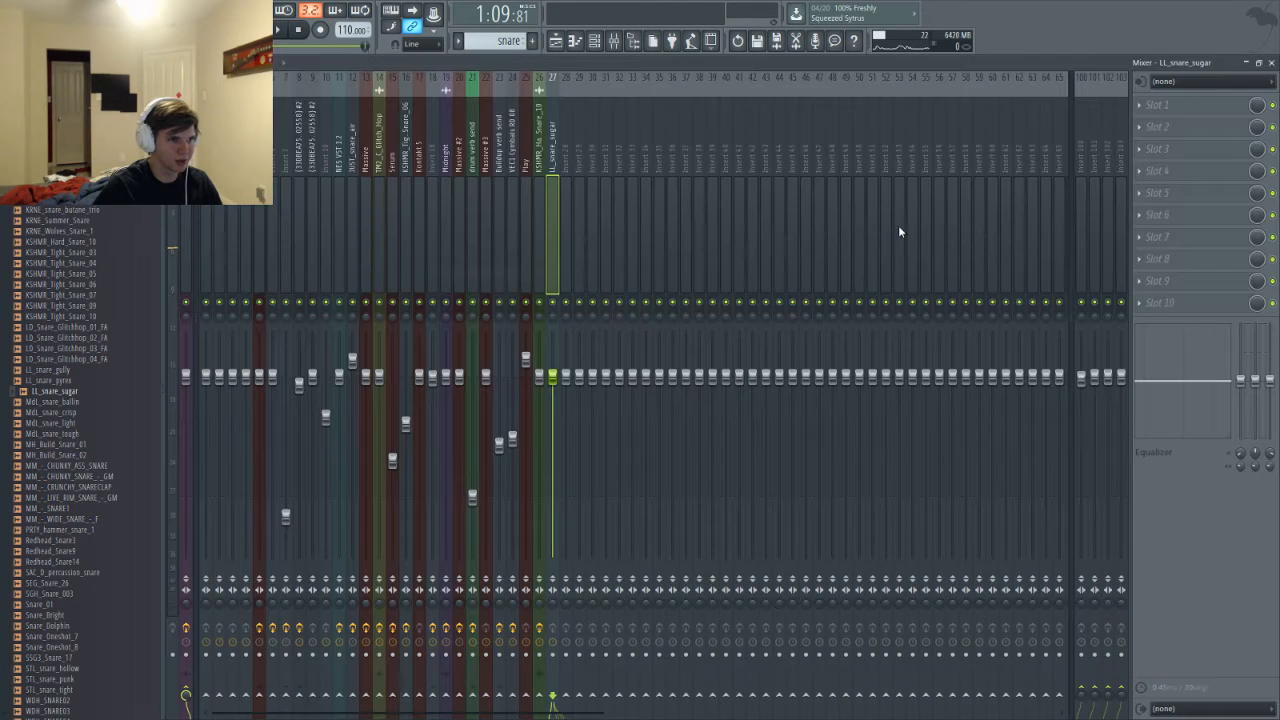
Add A1StereoControl to the LL_snare_sugar mixer track and set its stereo width to 158%
click(1165, 213)
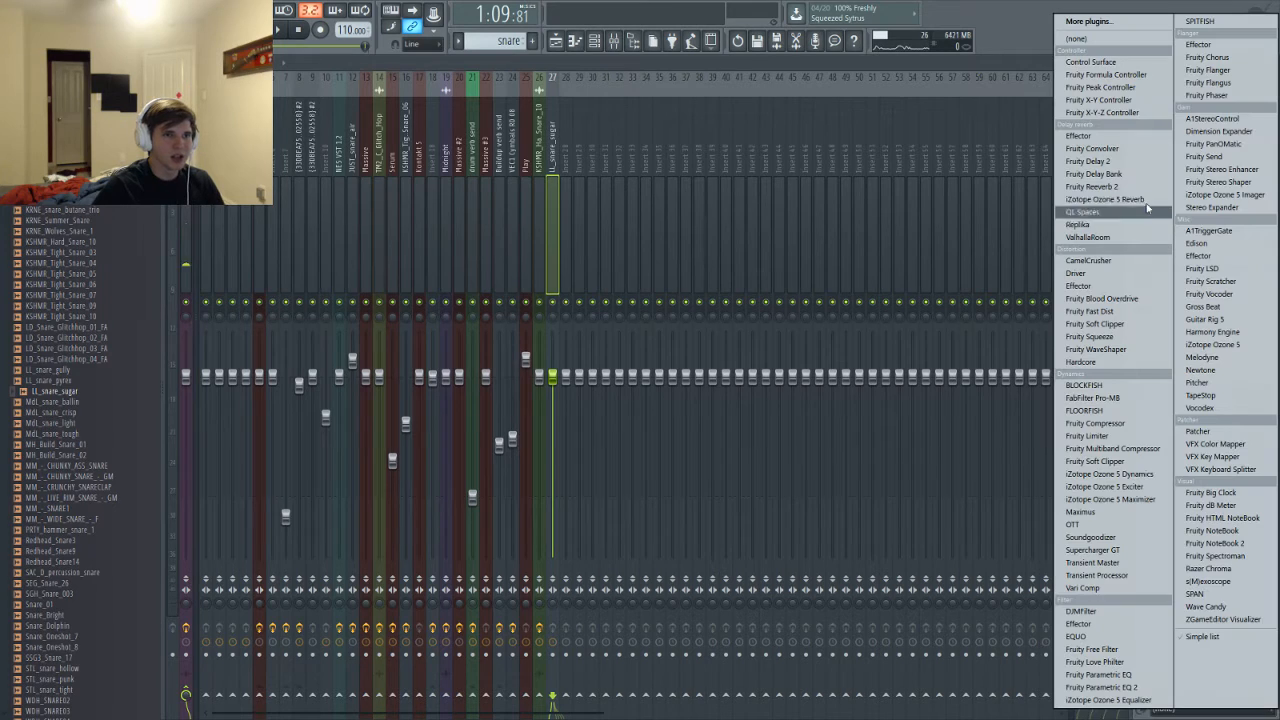
click(1214, 119)
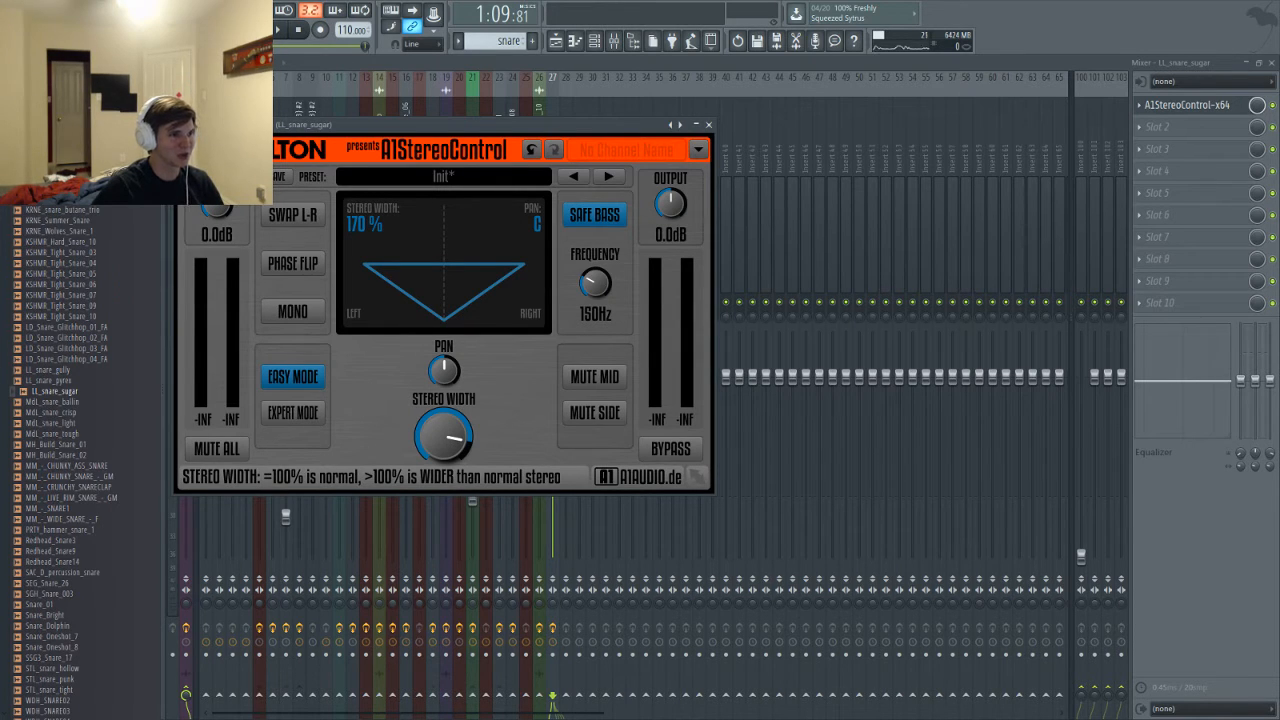
mouse_move(444, 436)
mouse_down()
mouse_move(444, 420)
mouse_move(444, 461)
mouse_up()
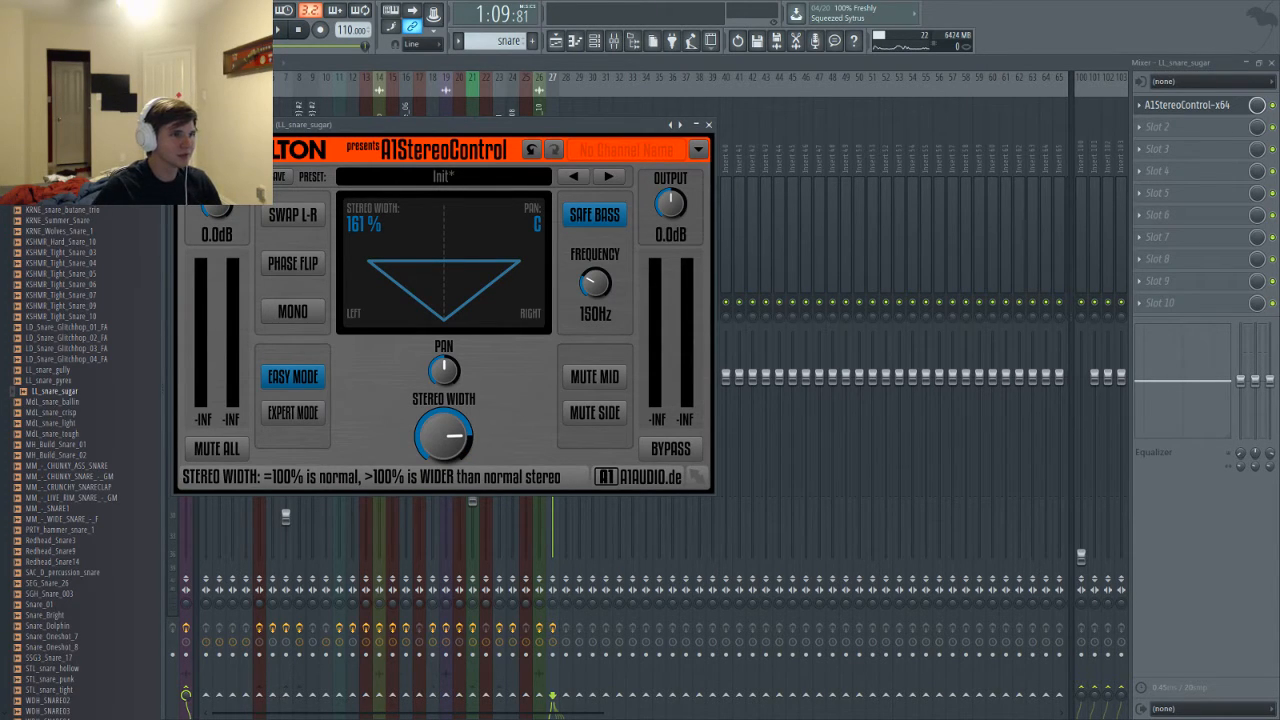
drag(444, 436, 444, 439)
click(464, 70)
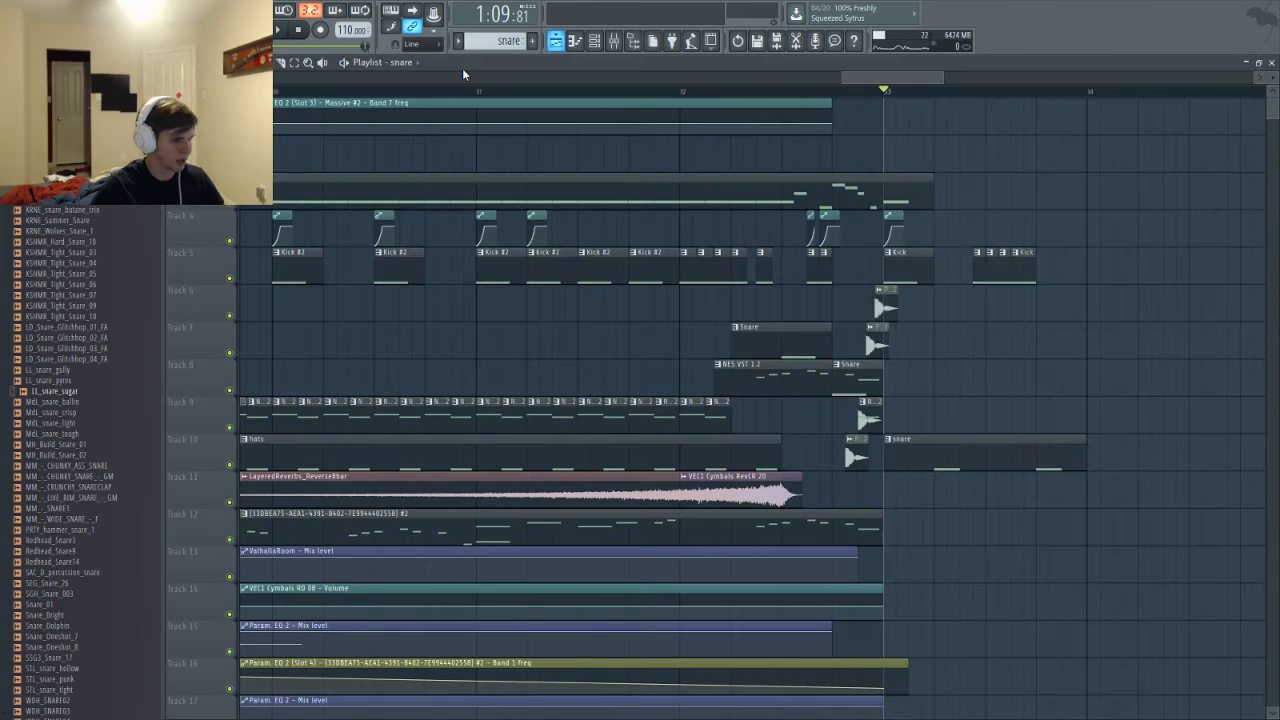
click(152, 12)
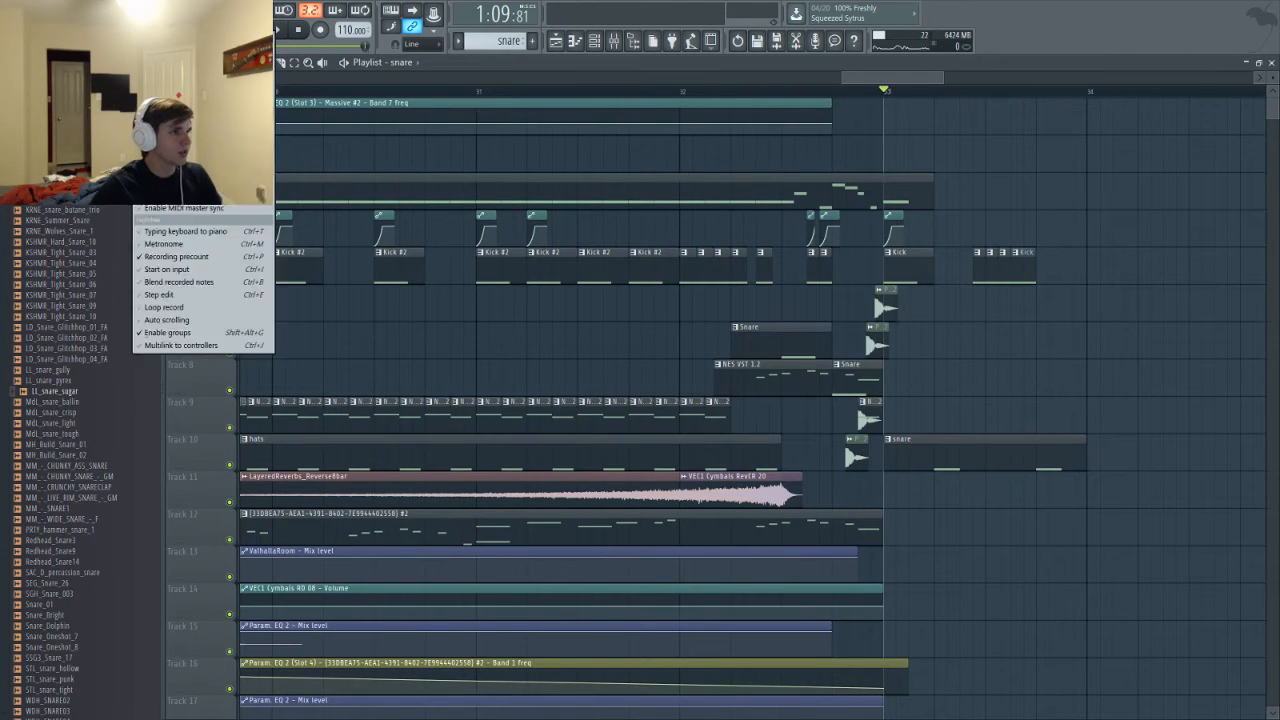
mouse_move(187, 12)
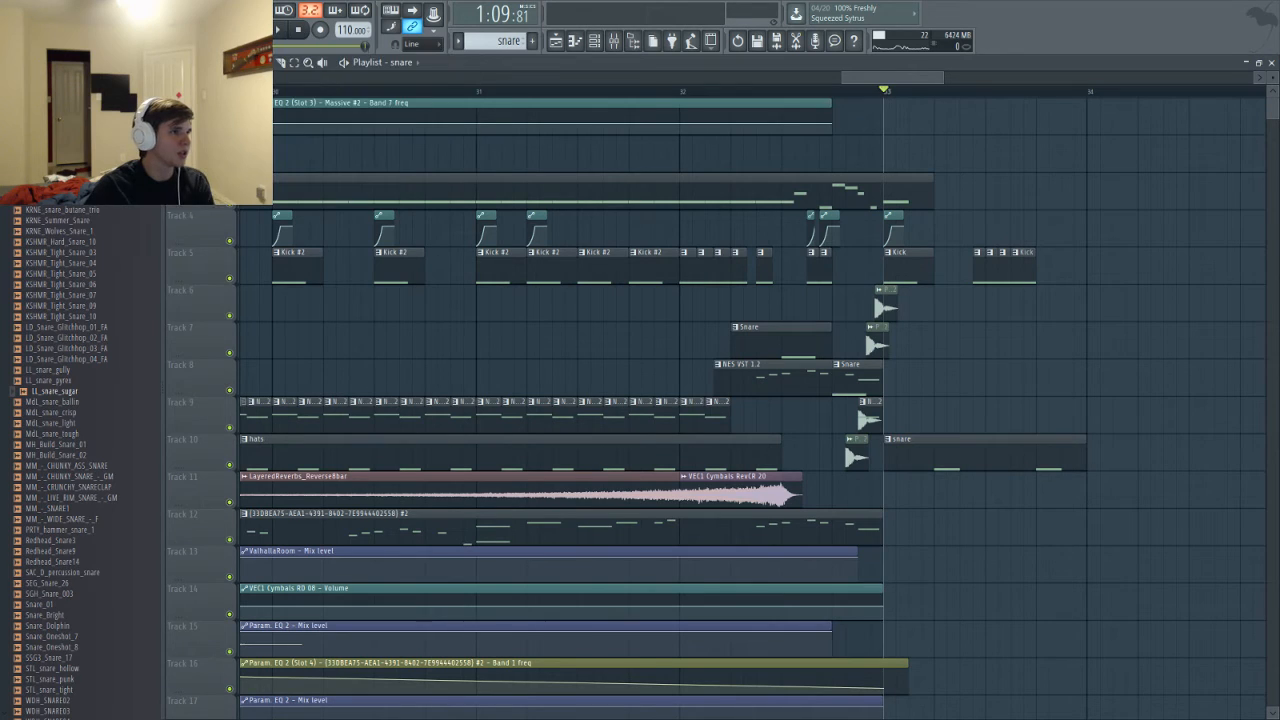
mouse_move(60, 12)
key(Escape)
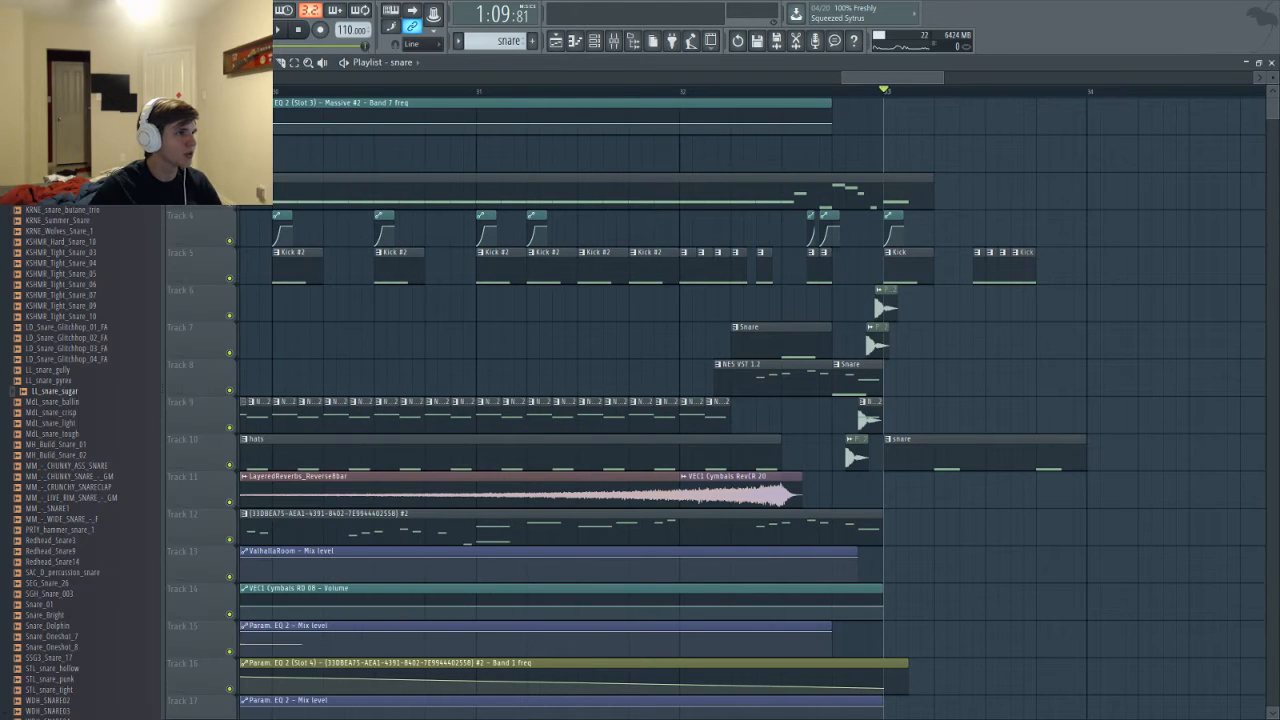
click(88, 12)
mouse_move(121, 12)
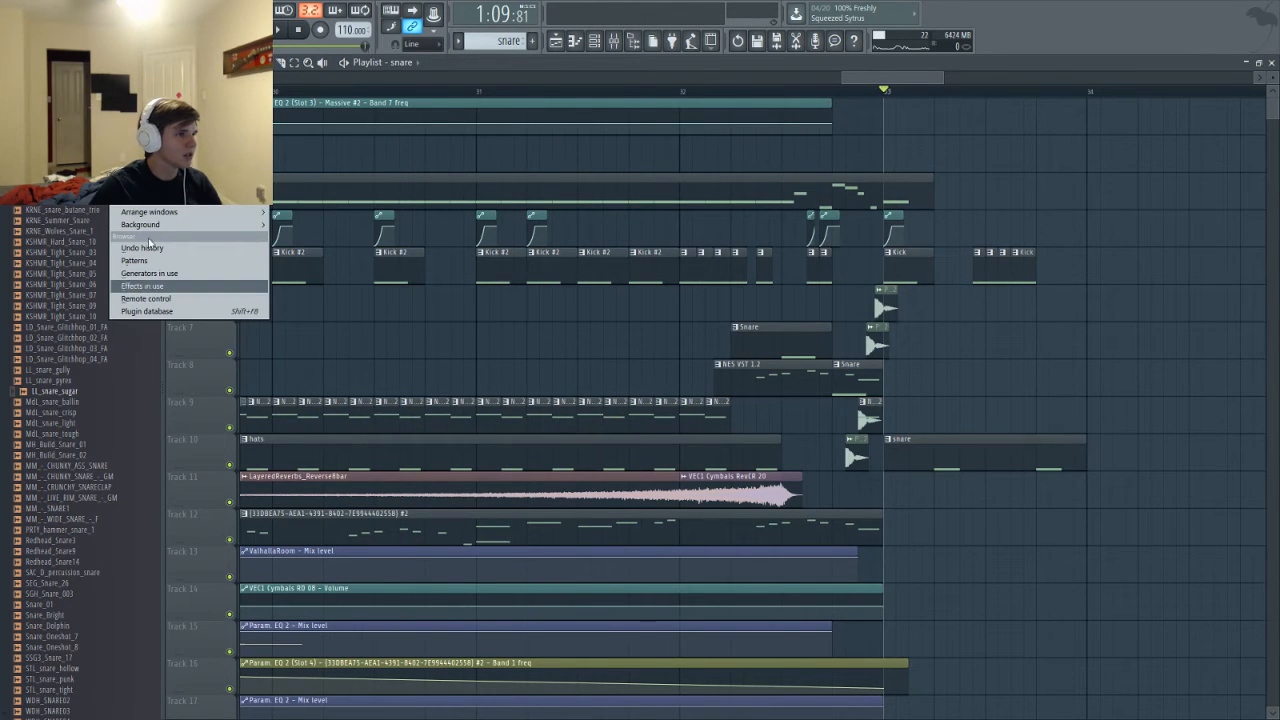
key(Escape)
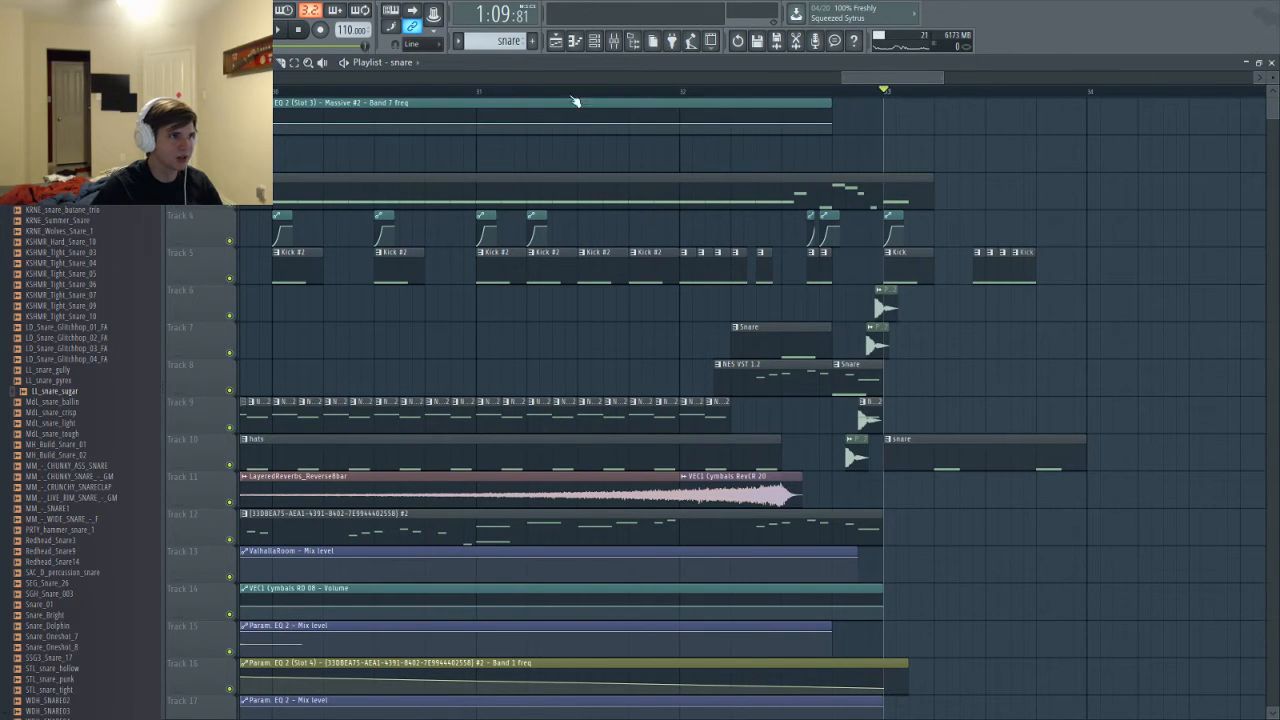
click(121, 12)
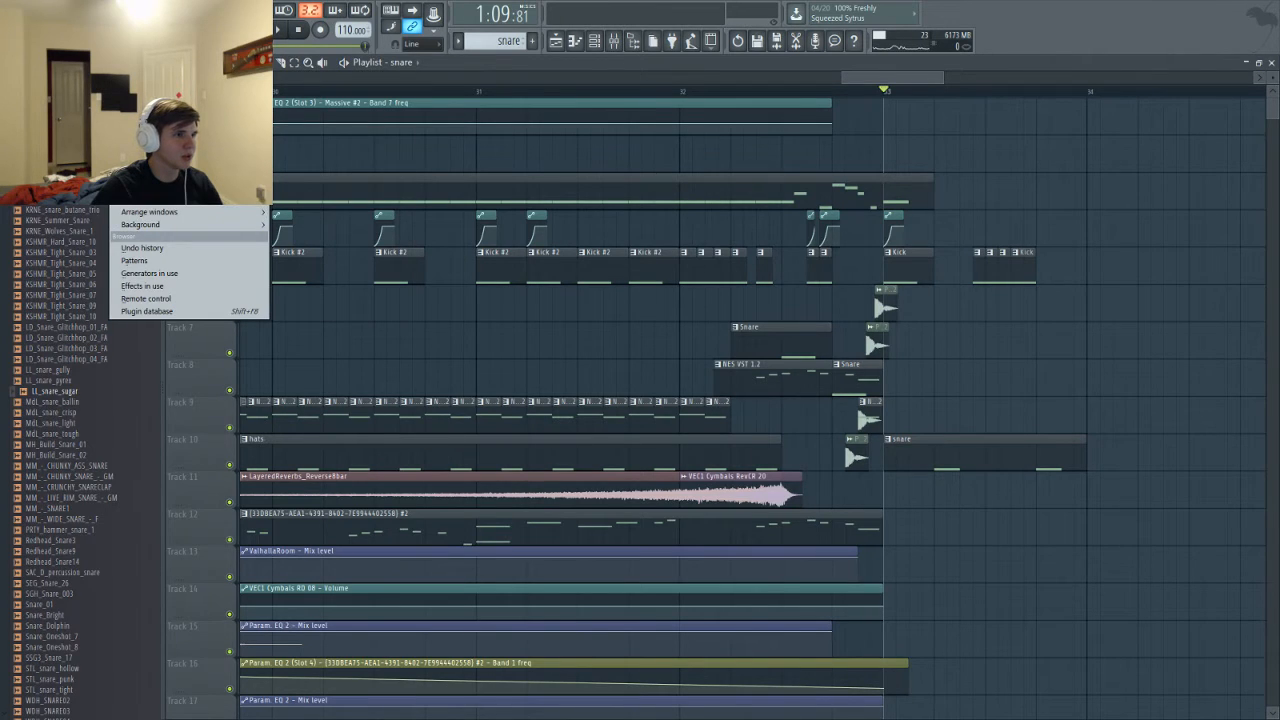
key(F5)
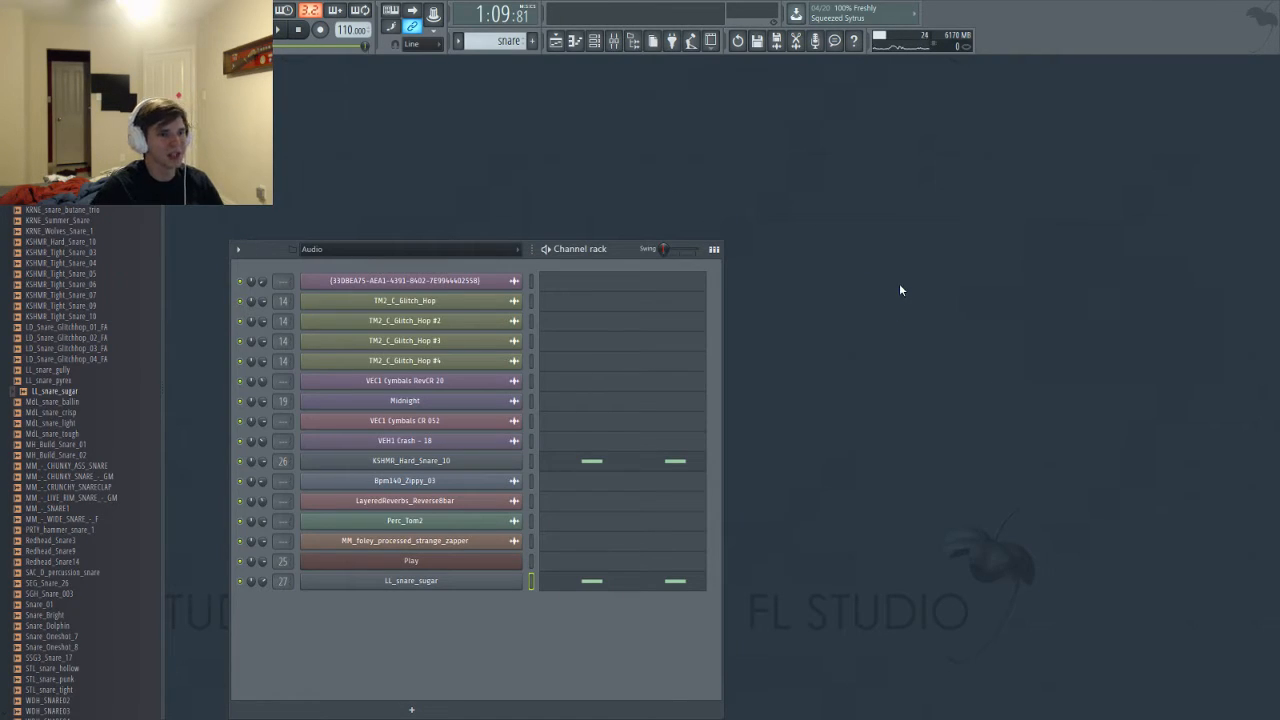
key(F5)
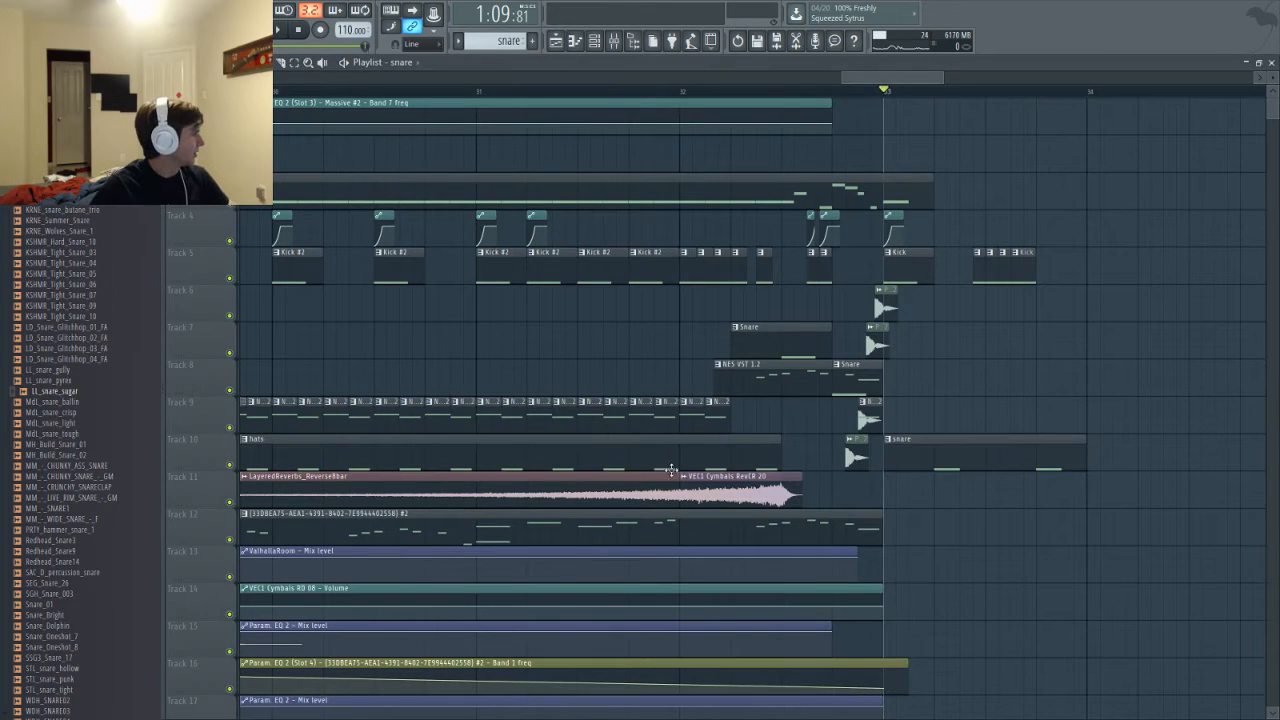
Lower the LL_snare_sugar mixer track's volume while the section plays
key(space)
key(space)
key(F9)
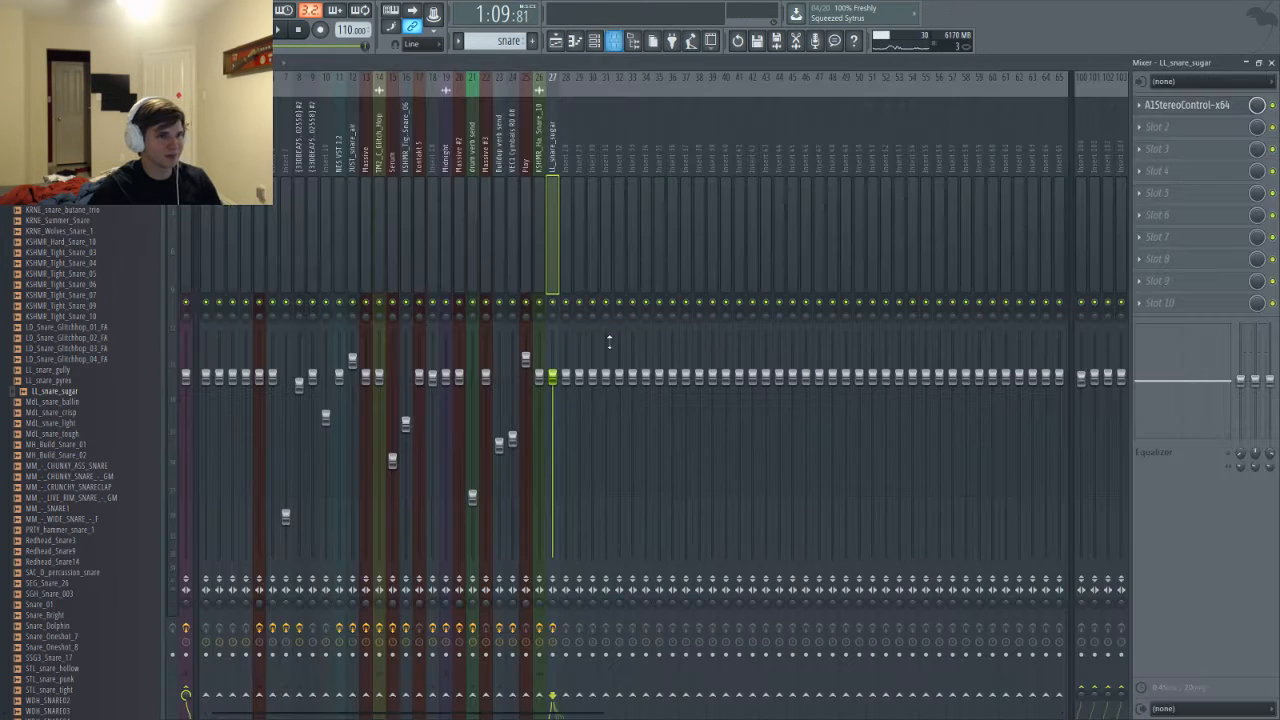
key(space)
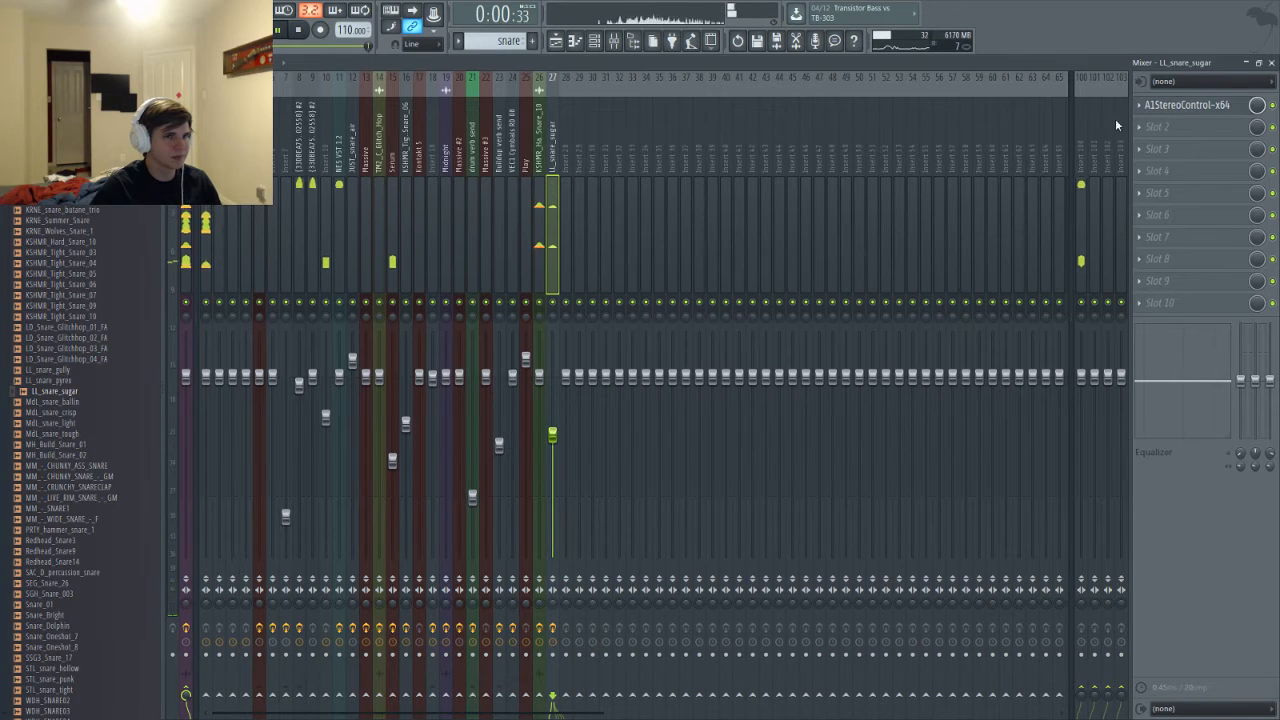
key(space)
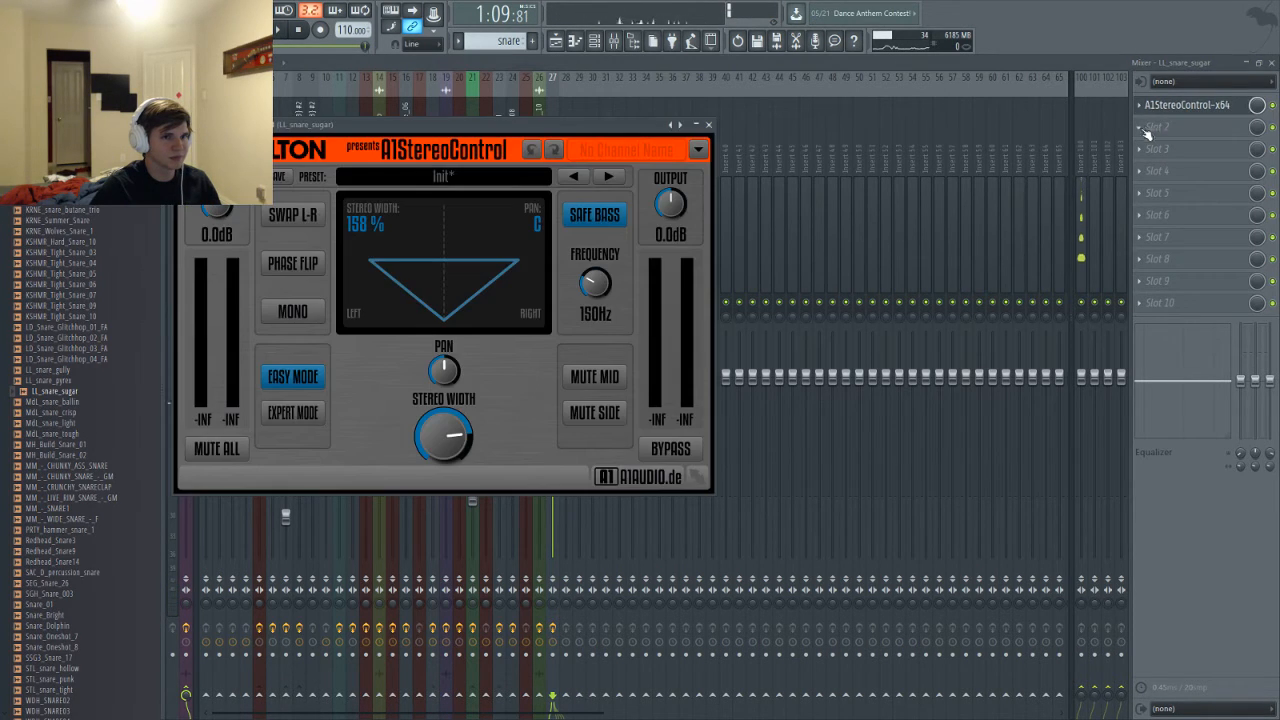
Add Fruity Parametric EQ 2 after A1StereoControl on the LL_snare_sugar track and boost the highs with band 7
click(1158, 128)
click(1110, 682)
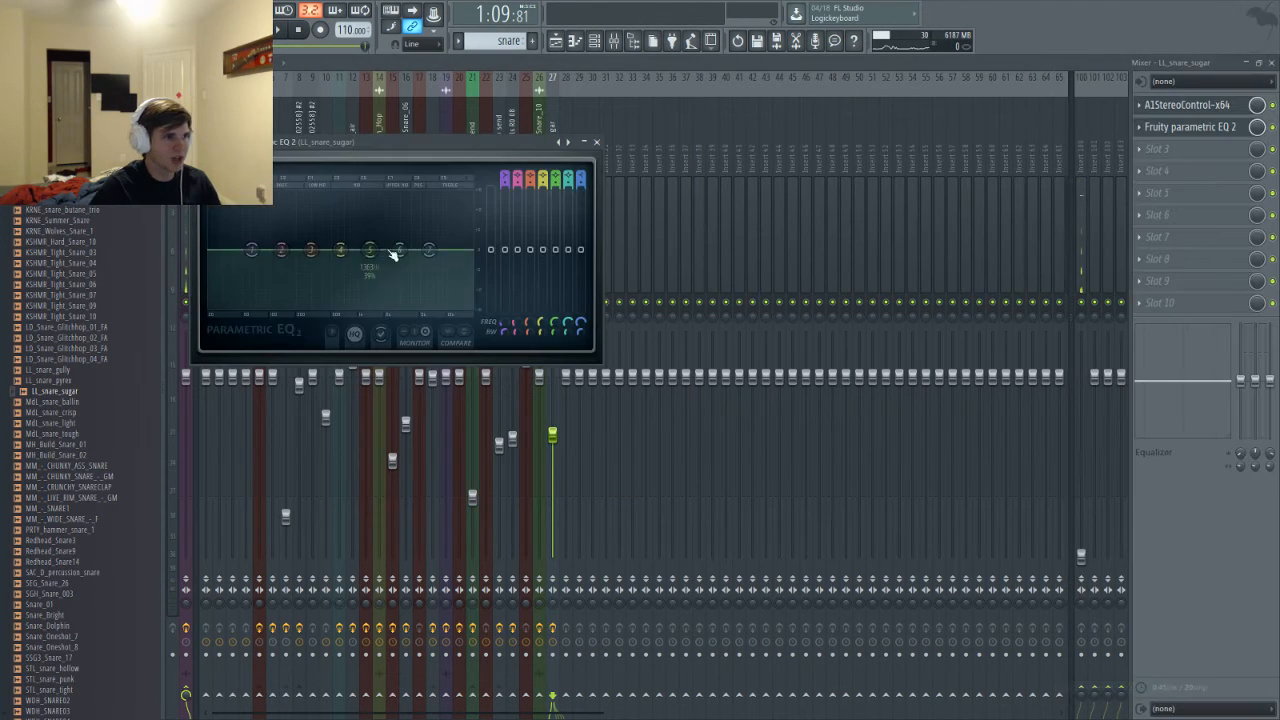
drag(432, 249, 386, 233)
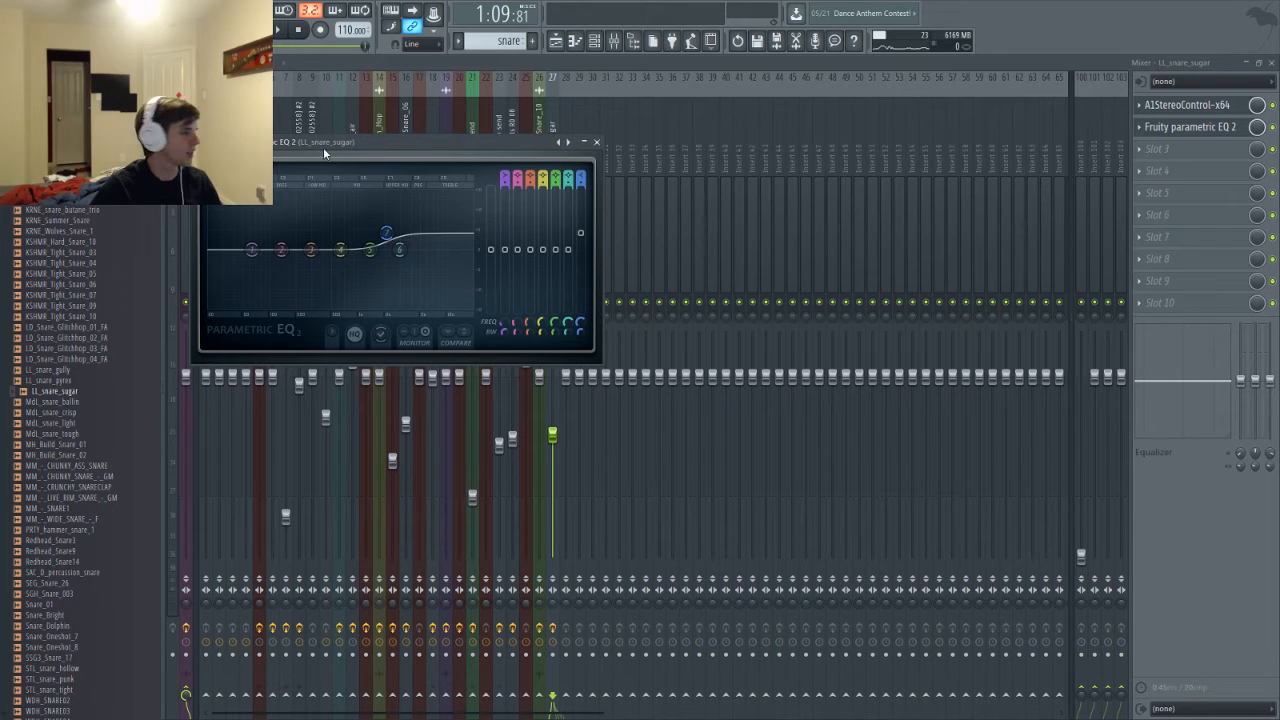
Play the section against the playlist arrangement and set the A1StereoControl Safe Bass frequency to 219 Hz on the LL_snare_sugar track
key(F5)
key(space)
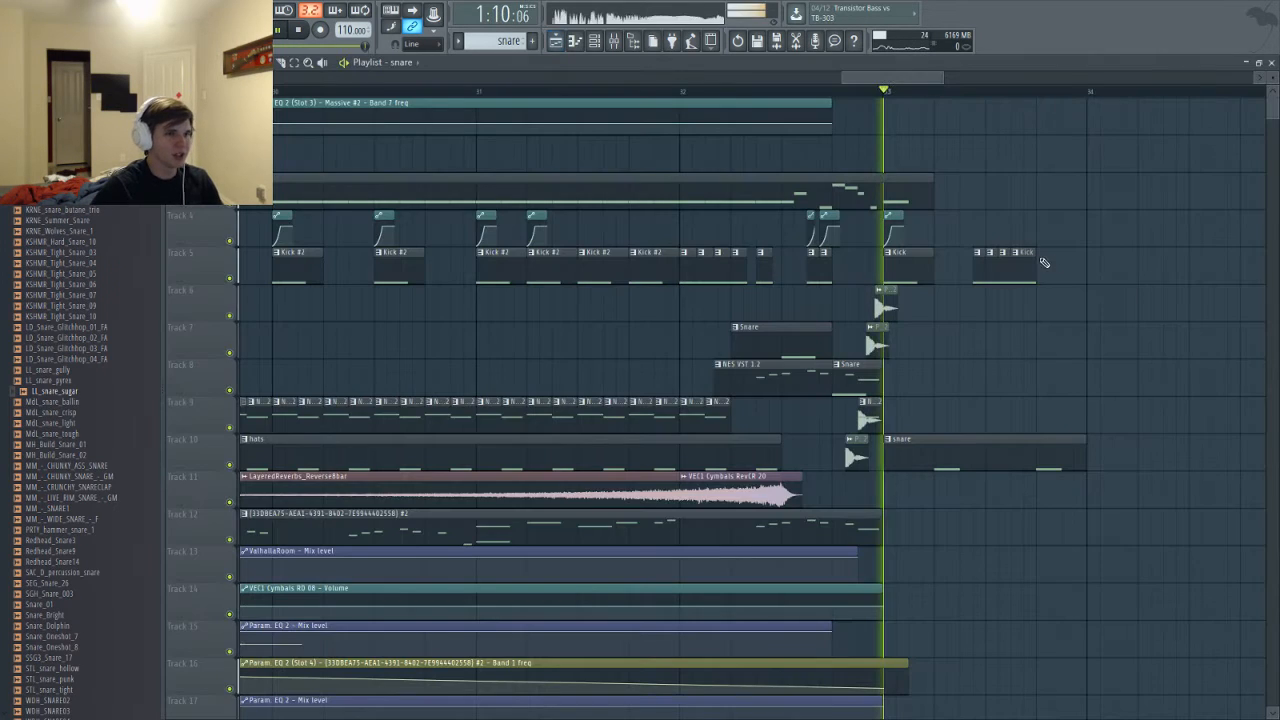
key(F9)
key(space)
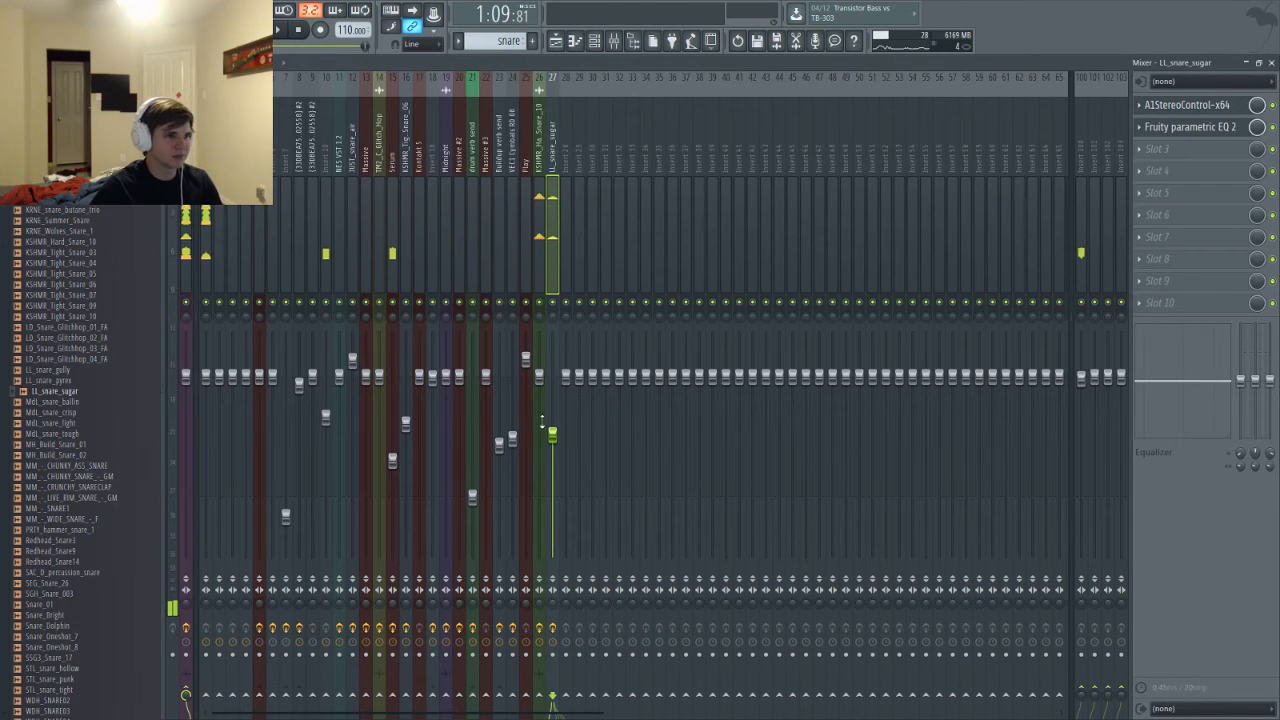
click(1185, 105)
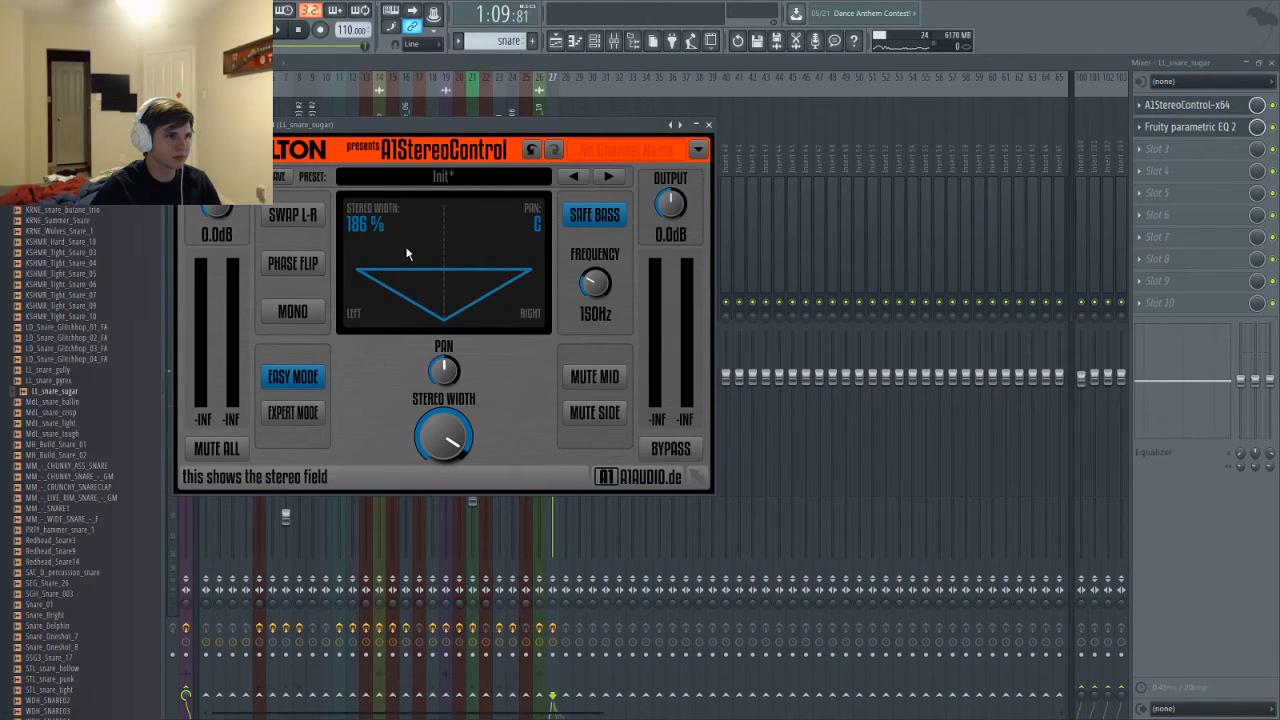
drag(595, 283, 595, 280)
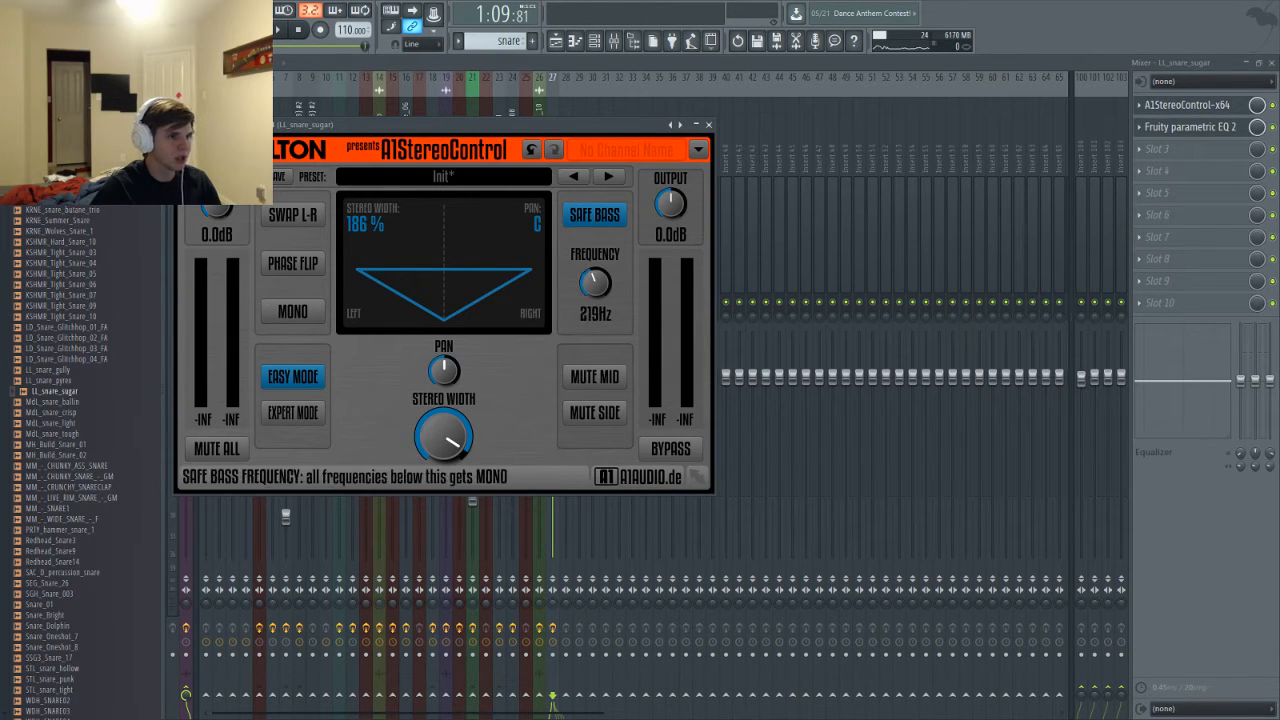
Cut band 3 at about 264 Hz in the LL_snare_sugar track's Fruity Parametric EQ 2 and play the result
click(1170, 128)
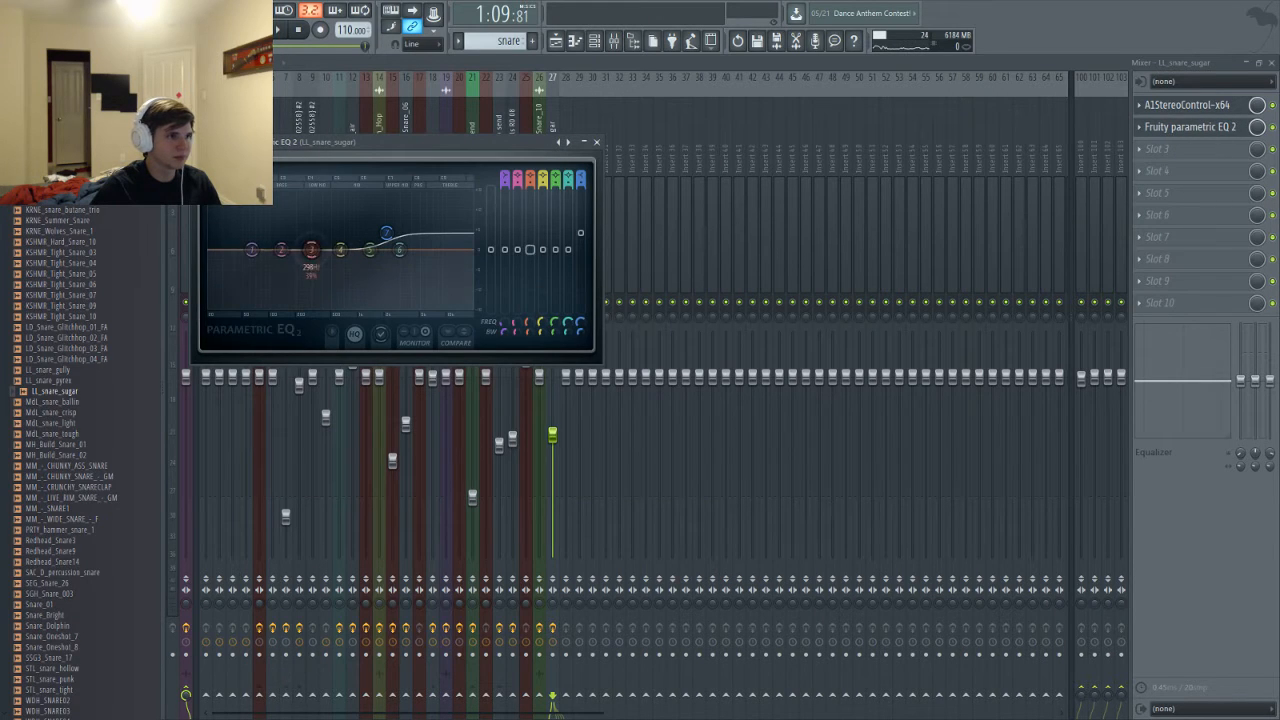
drag(311, 250, 306, 276)
key(space)
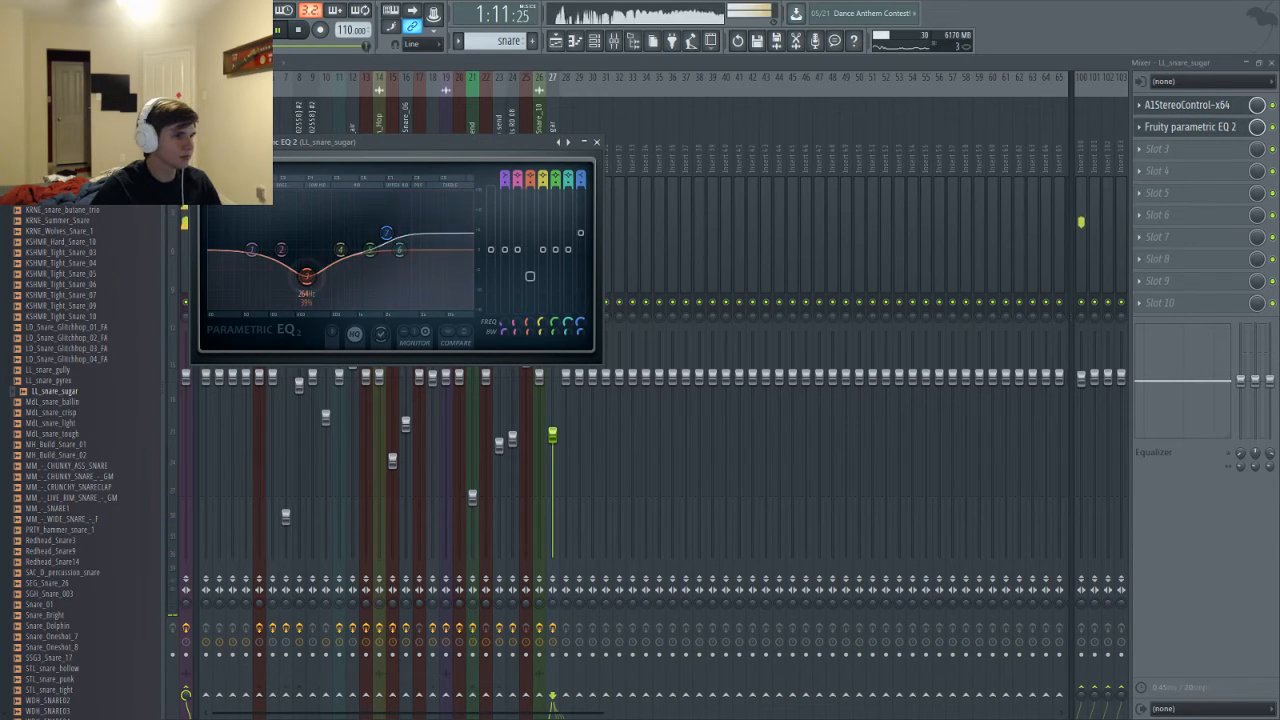
key(space)
Lower the LL_snare_sugar mixer track's volume slightly and play the section
click(494, 75)
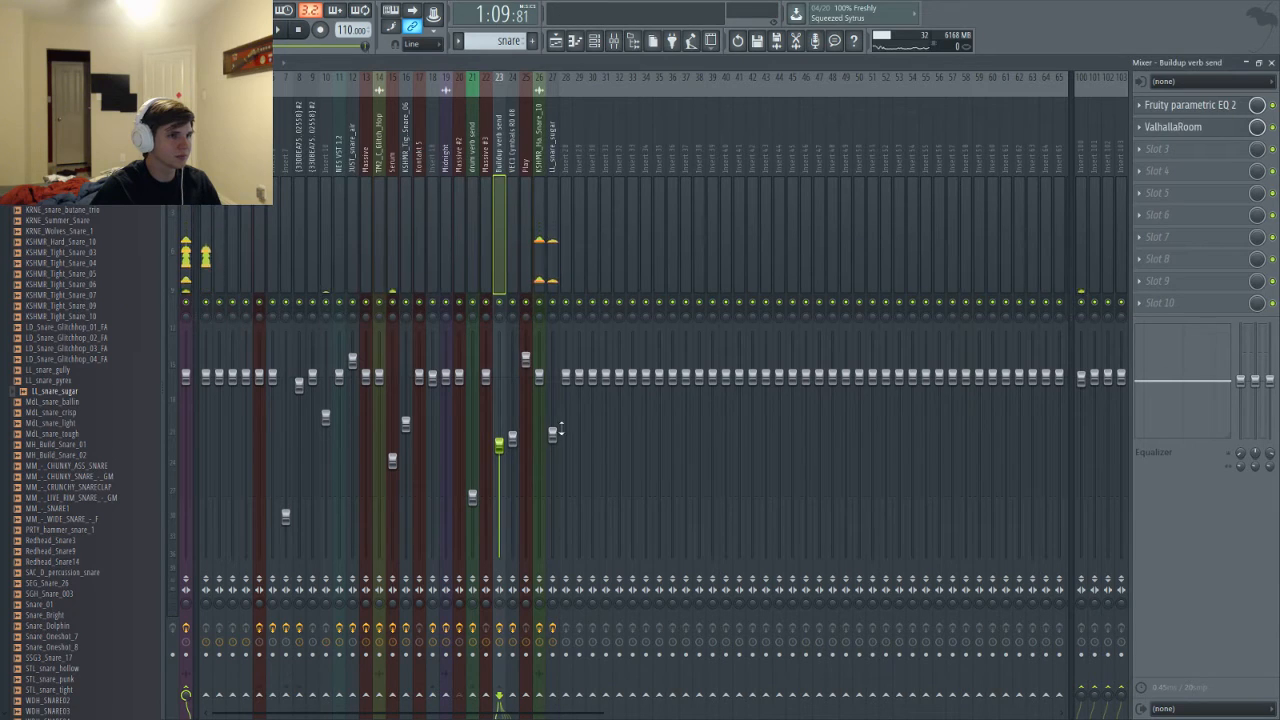
drag(559, 428, 558, 443)
key(space)
Stop playback and audition snare samples in the browser from the MdL_snare group down to Redhead_Snare3 and Snare_01
click(55, 434)
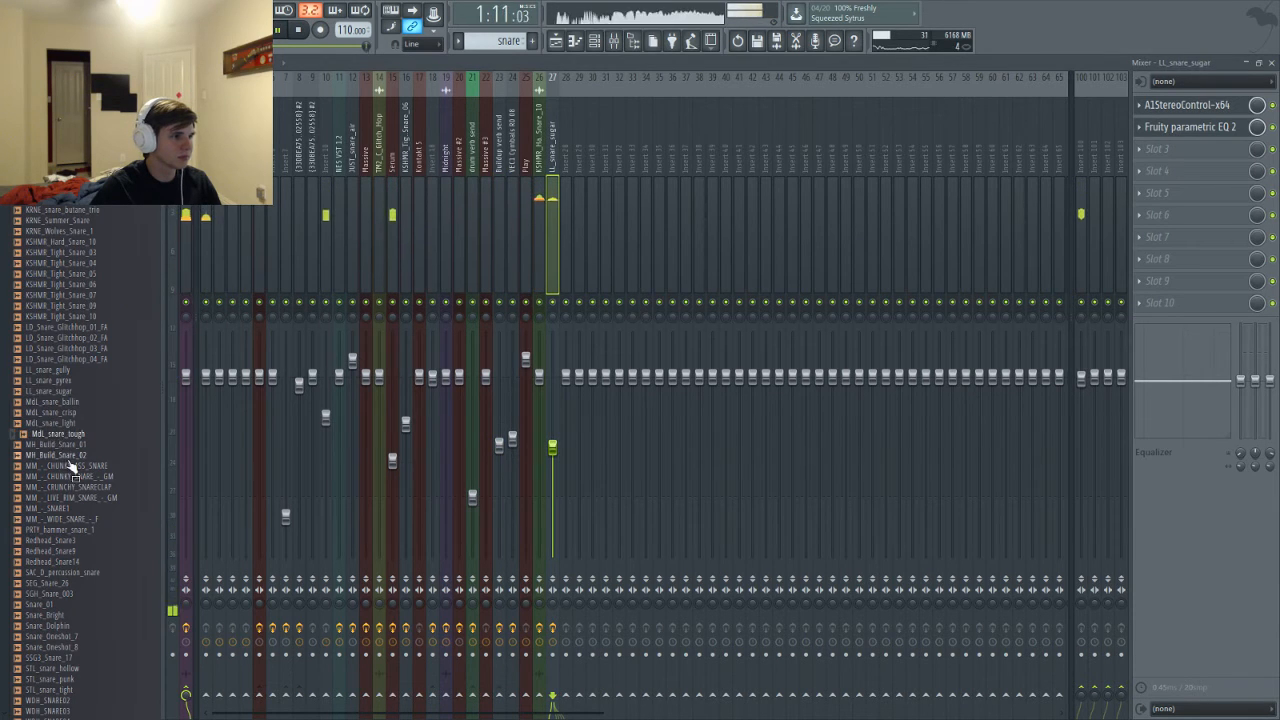
key(space)
key(Up)
key(Up)
key(Up)
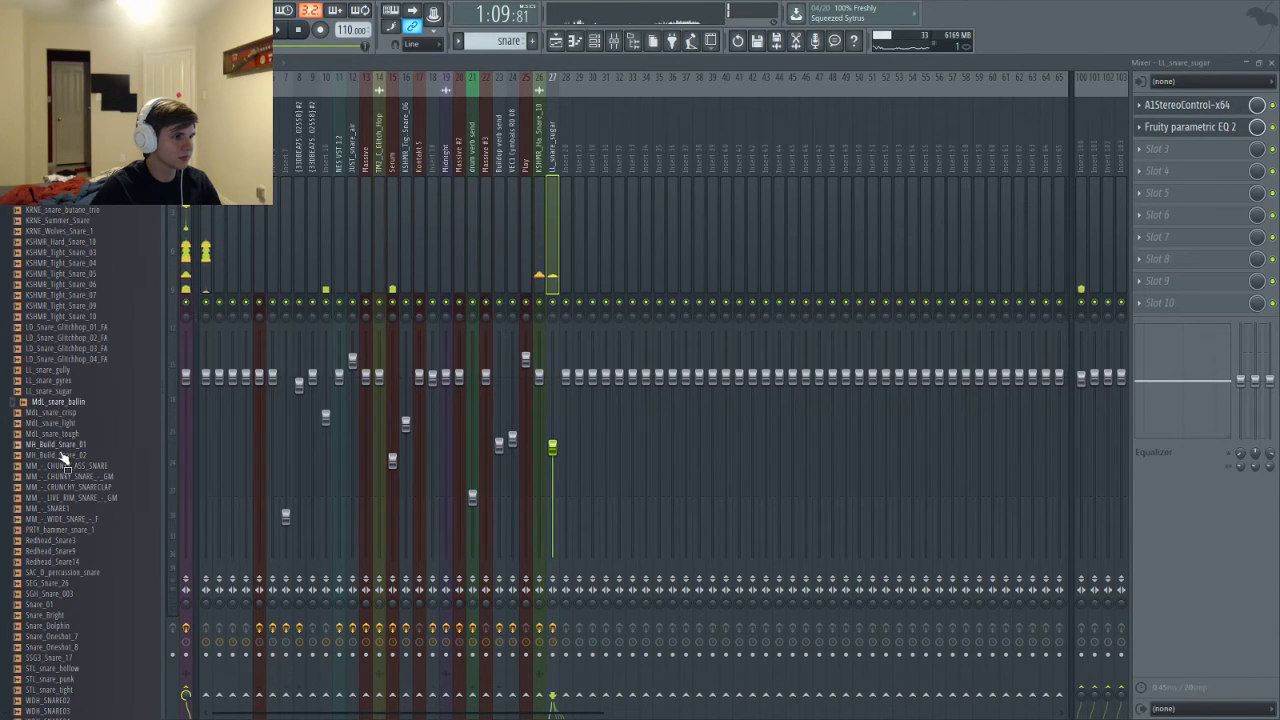
click(62, 455)
scroll(68, 485, down, 2)
click(64, 476)
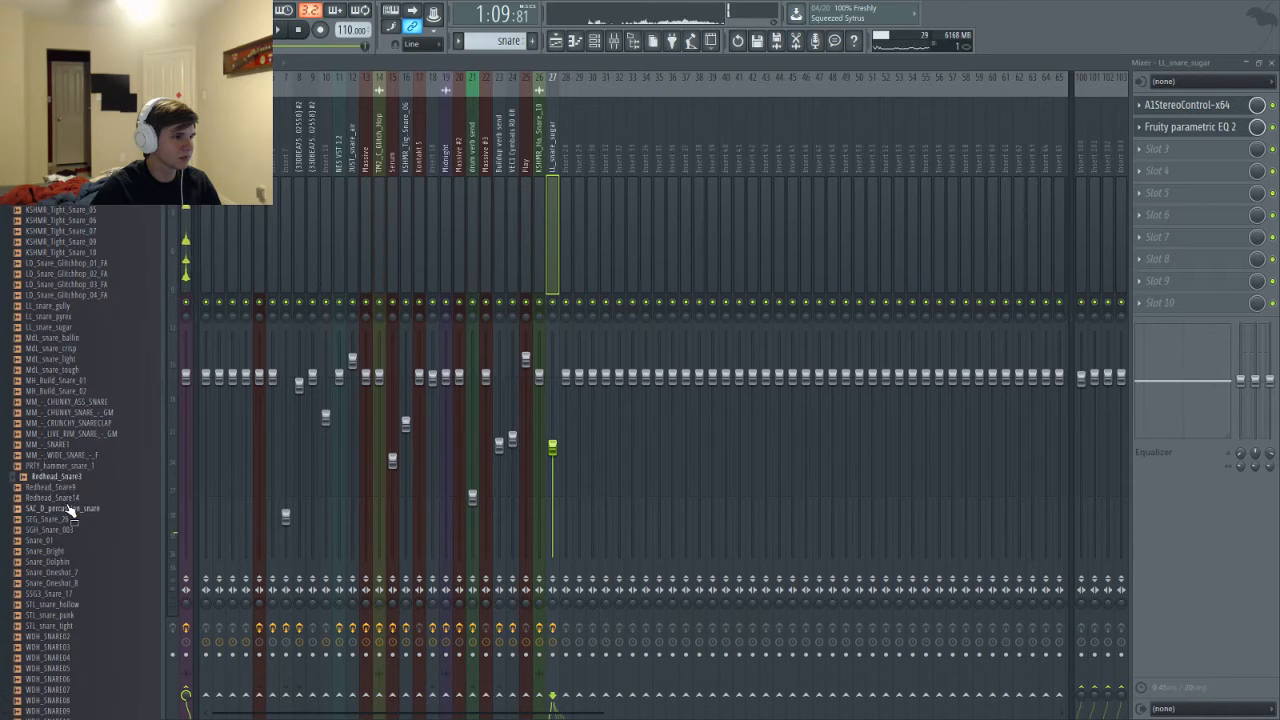
click(67, 541)
Audition the WDH snare samples from WDH_SNARE06 to WDH_SNARE20
scroll(67, 543, down, 6)
click(66, 529)
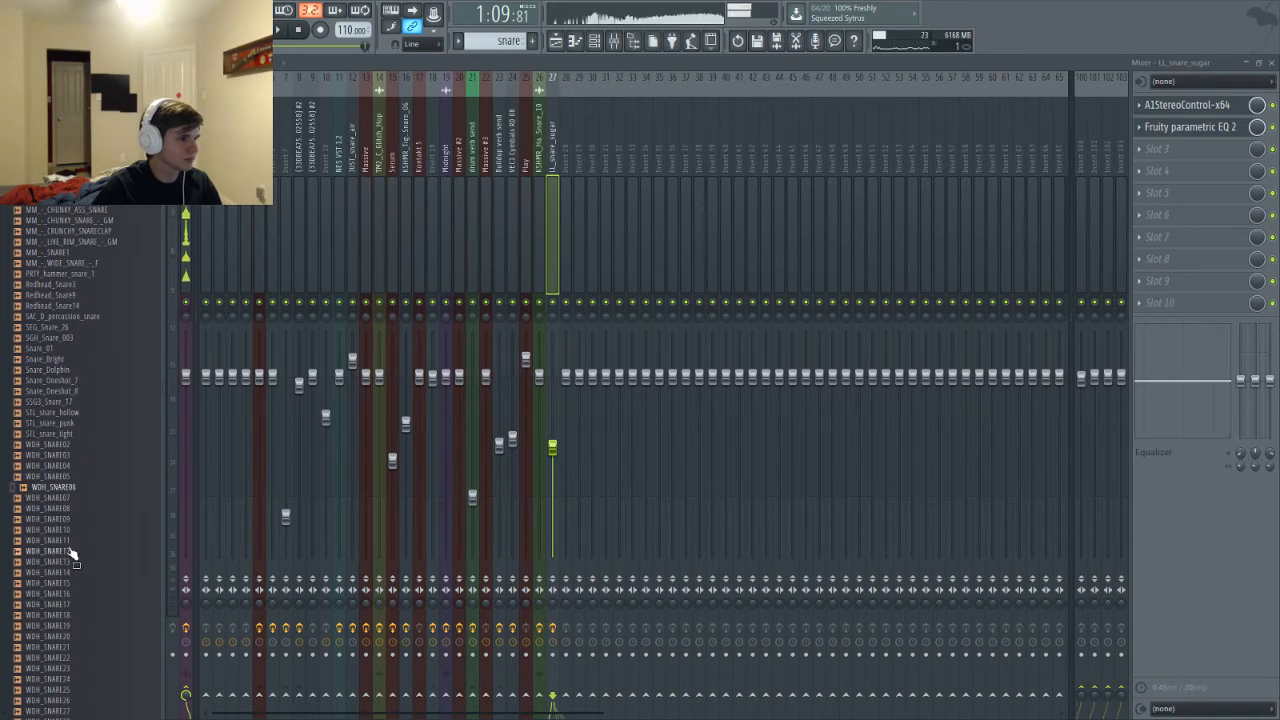
scroll(63, 377, down, 4)
key(Down)
key(Down)
key(Down)
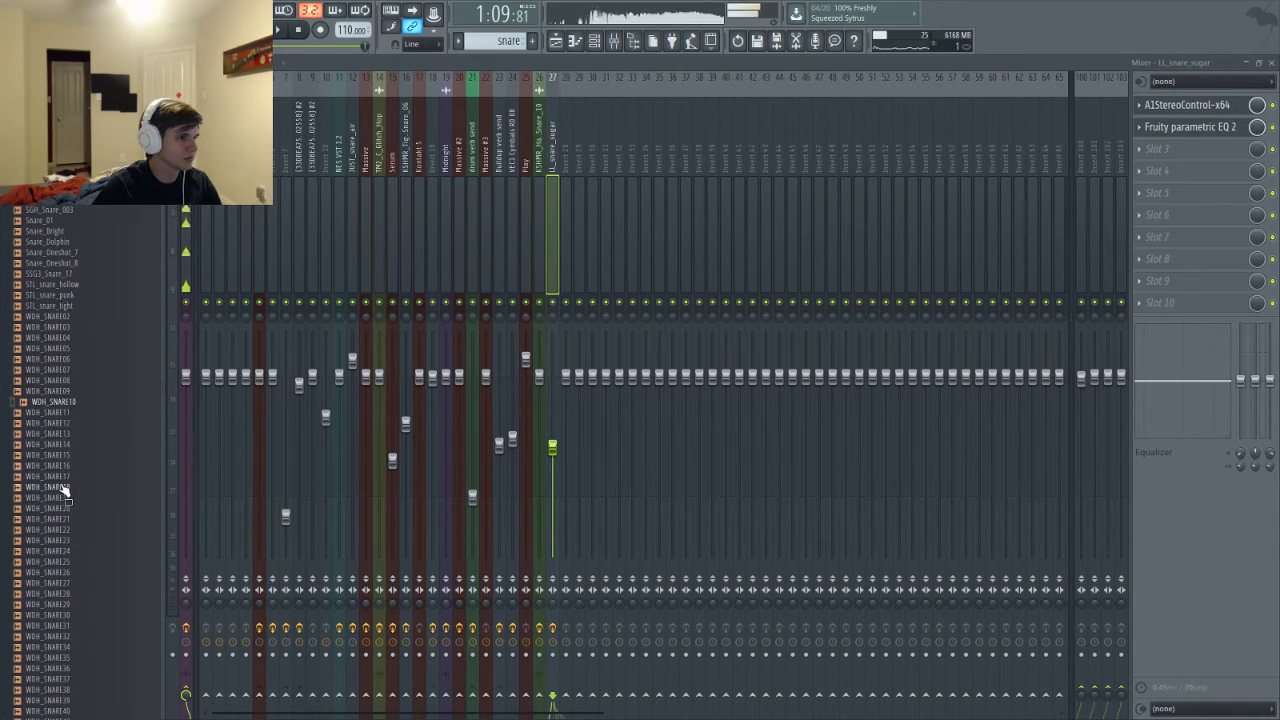
key(Down)
key(Down)
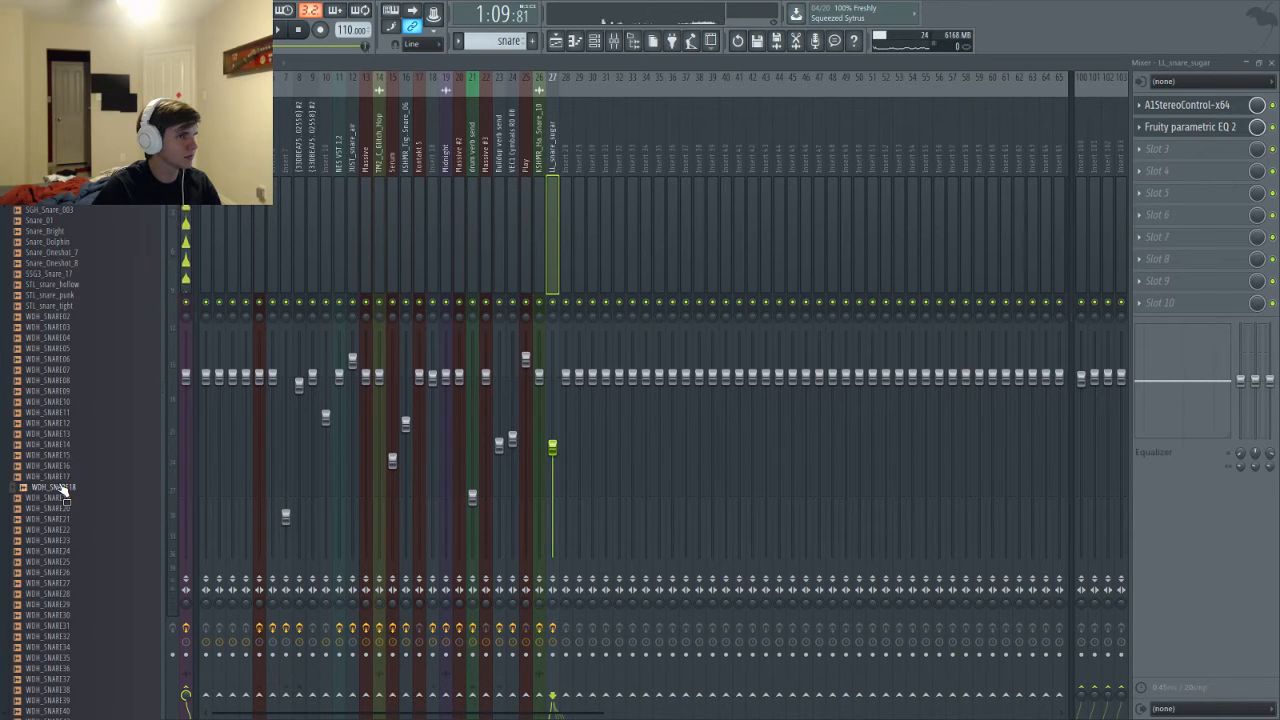
key(Down)
key(Down)
key(Down)
scroll(80, 500, down, 4)
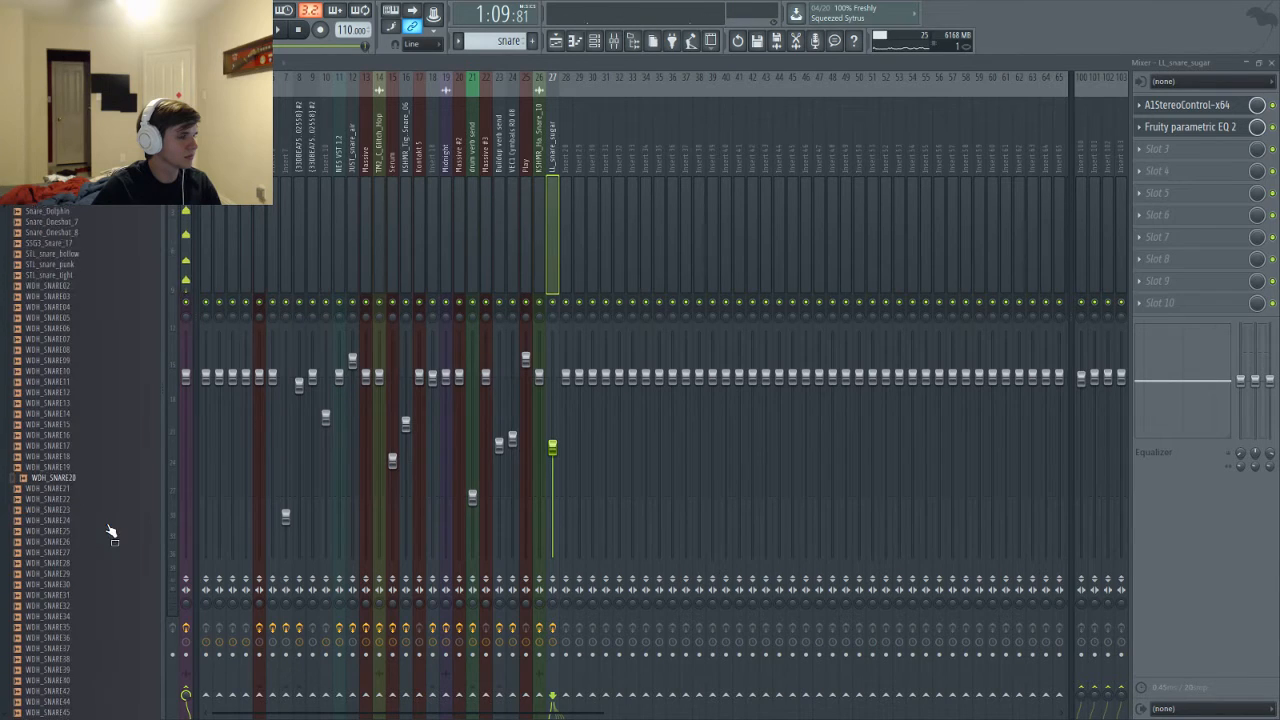
Audition further WDH snare samples, including WDH_SNARE35, WDH_SNARE64 and WDH_SNARE72
key(Down)
key(Down)
key(Down)
click(50, 477)
scroll(66, 510, down, 4)
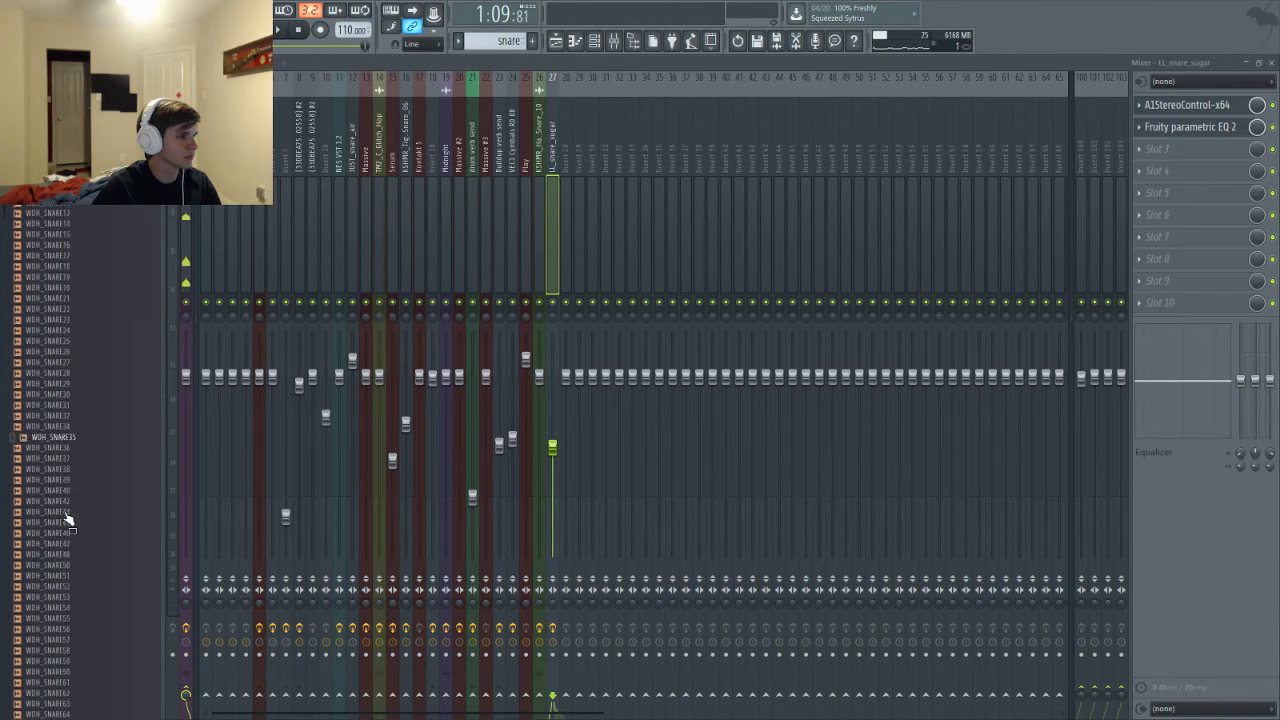
click(62, 512)
scroll(67, 508, down, 3)
scroll(66, 510, down, 3)
click(60, 490)
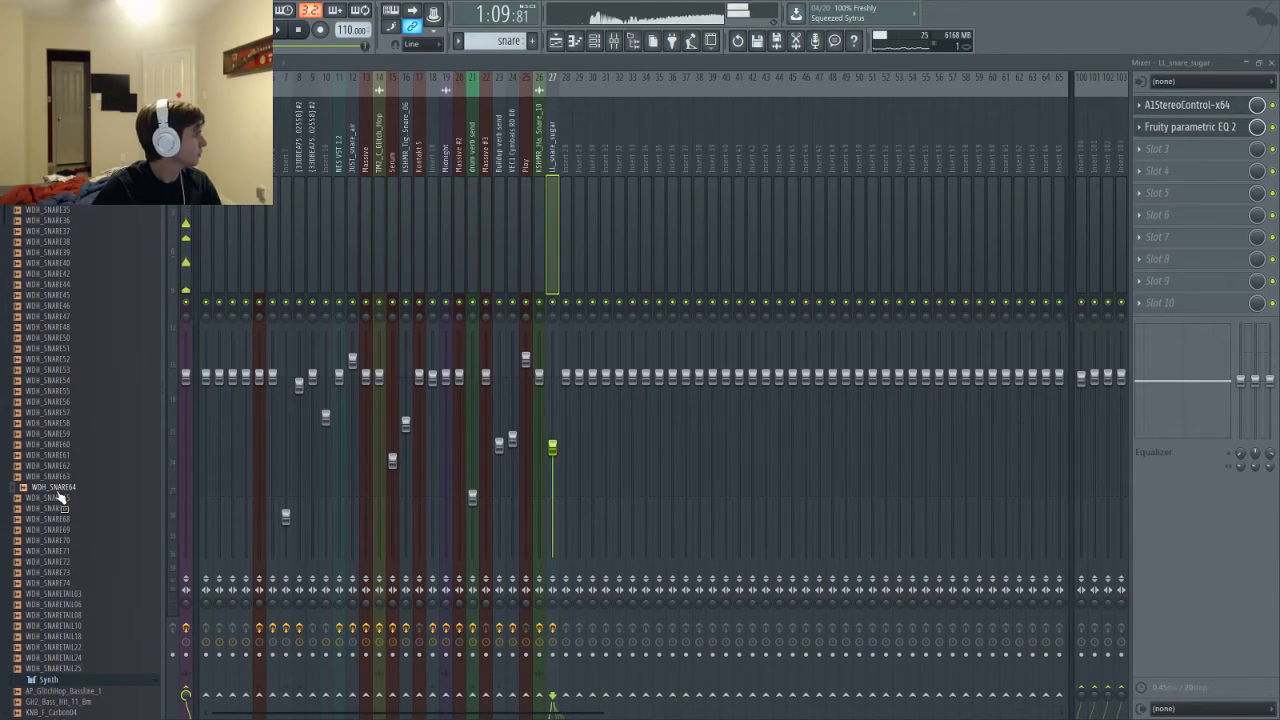
scroll(57, 450, up, 2)
click(57, 597)
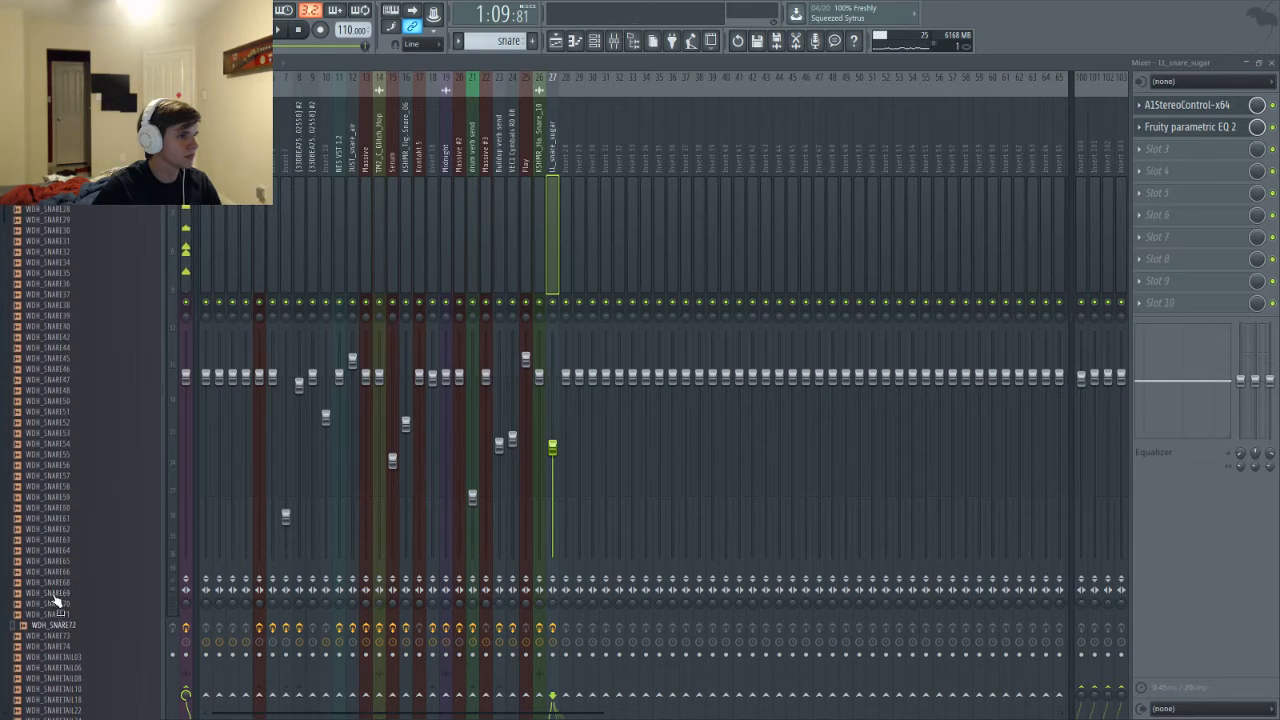
Audition snares higher in the Snare folder, including the GH2_Snare samples, GET_snare_tight, GET_snare_bottom and GET_snare_crusher
scroll(51, 417, up, 10)
click(62, 274)
scroll(75, 250, up, 2)
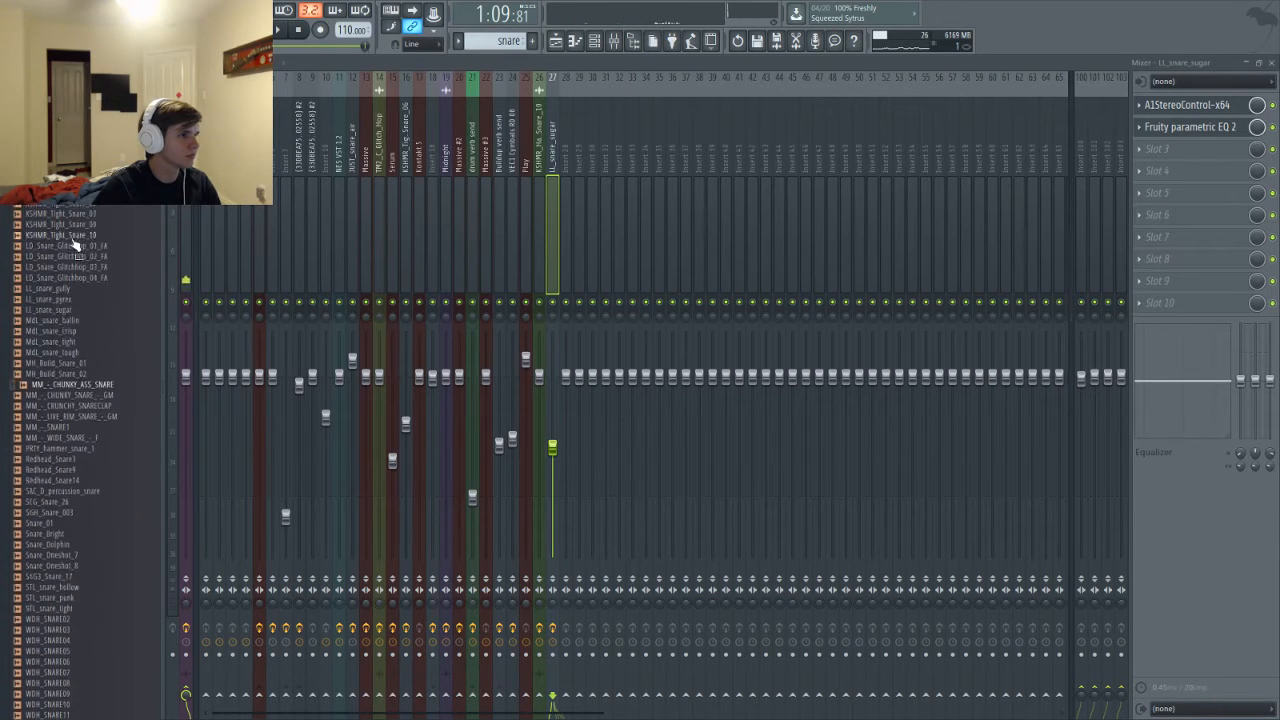
scroll(75, 245, up, 15)
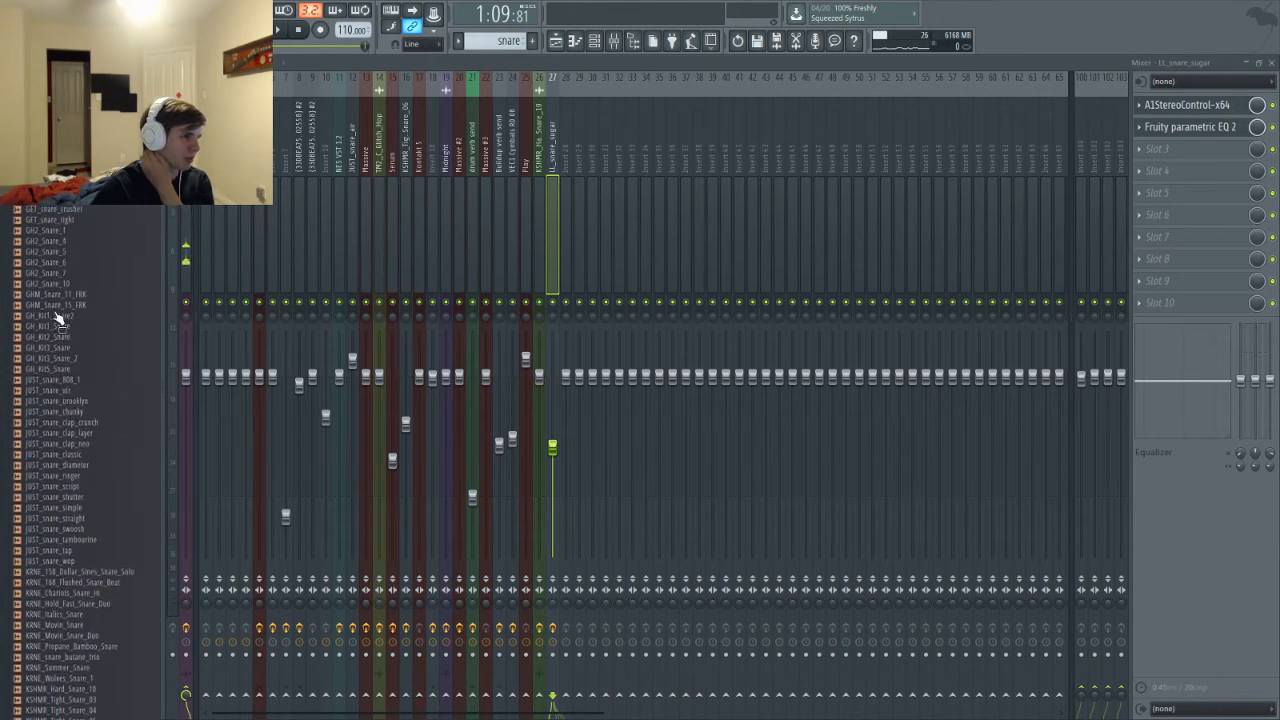
click(50, 241)
click(62, 252)
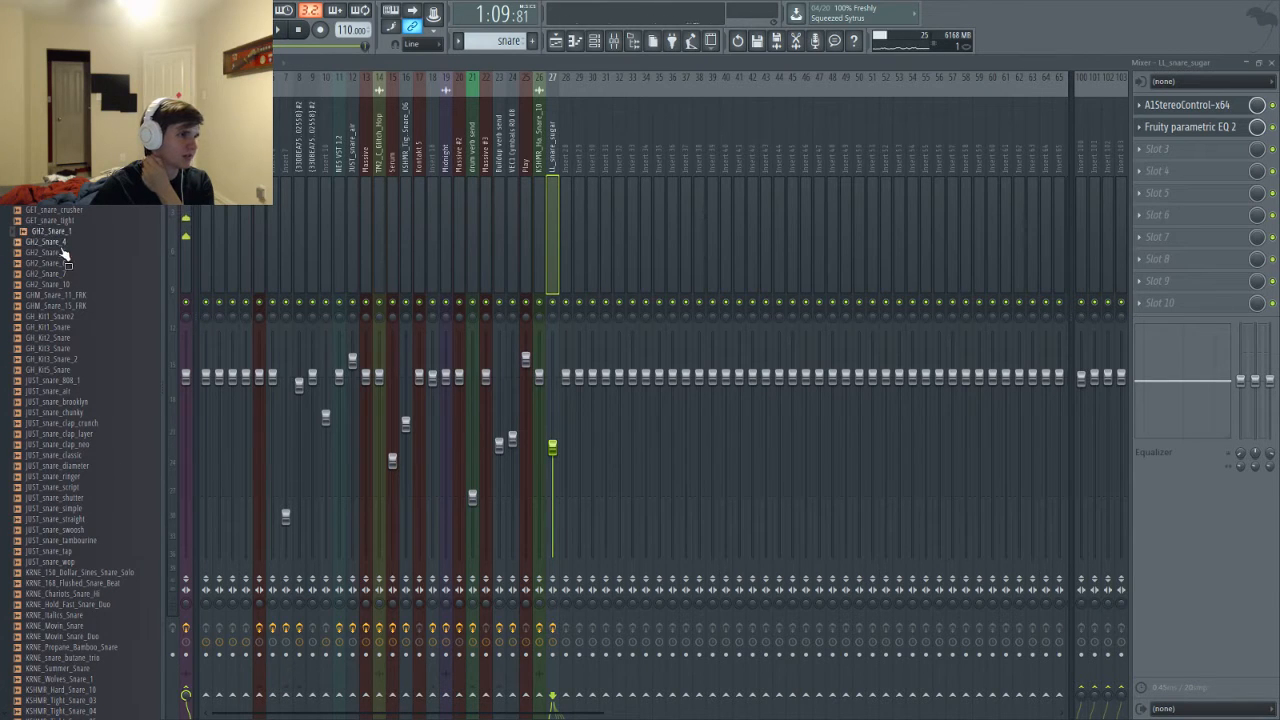
click(56, 221)
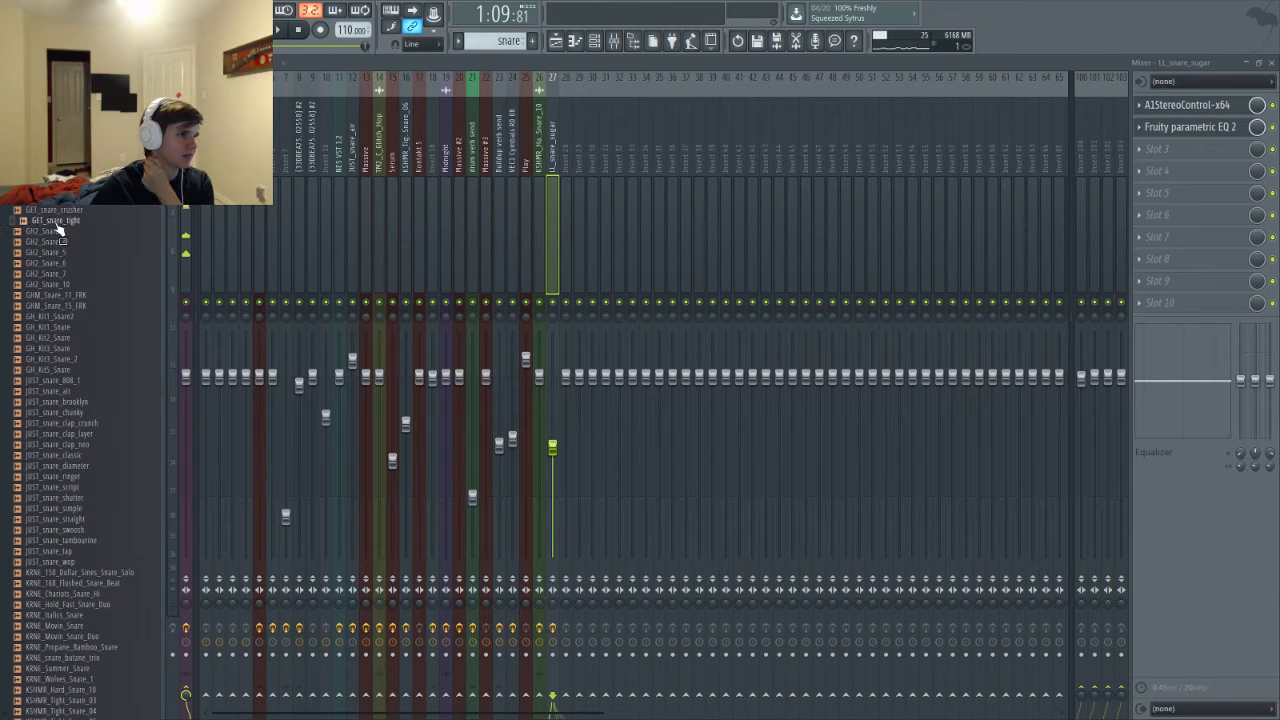
click(55, 284)
scroll(62, 311, up, 4)
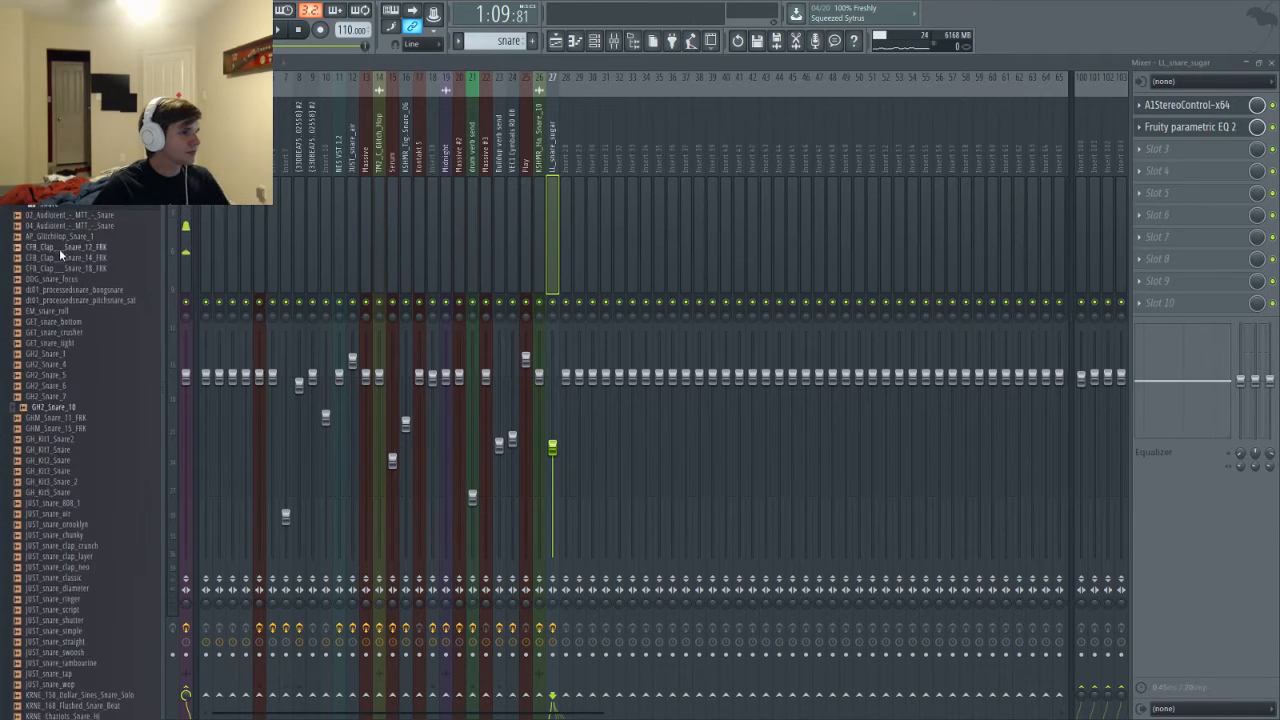
click(60, 231)
click(63, 350)
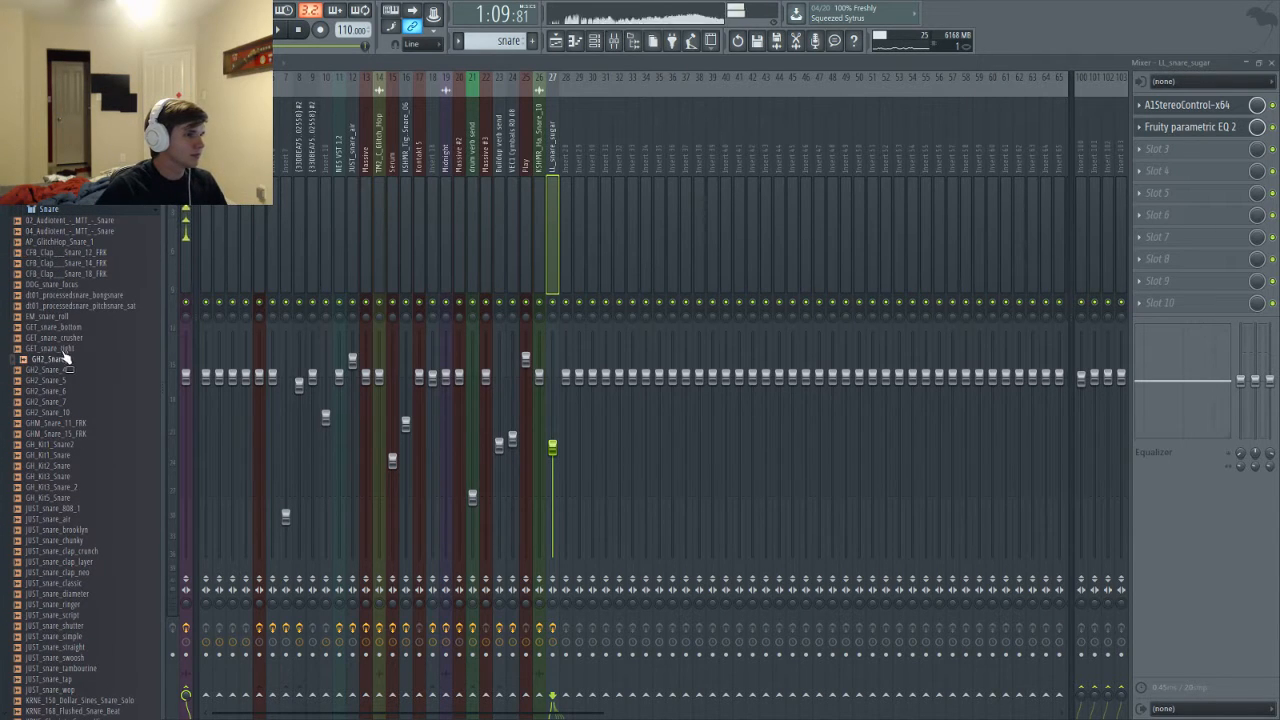
click(57, 337)
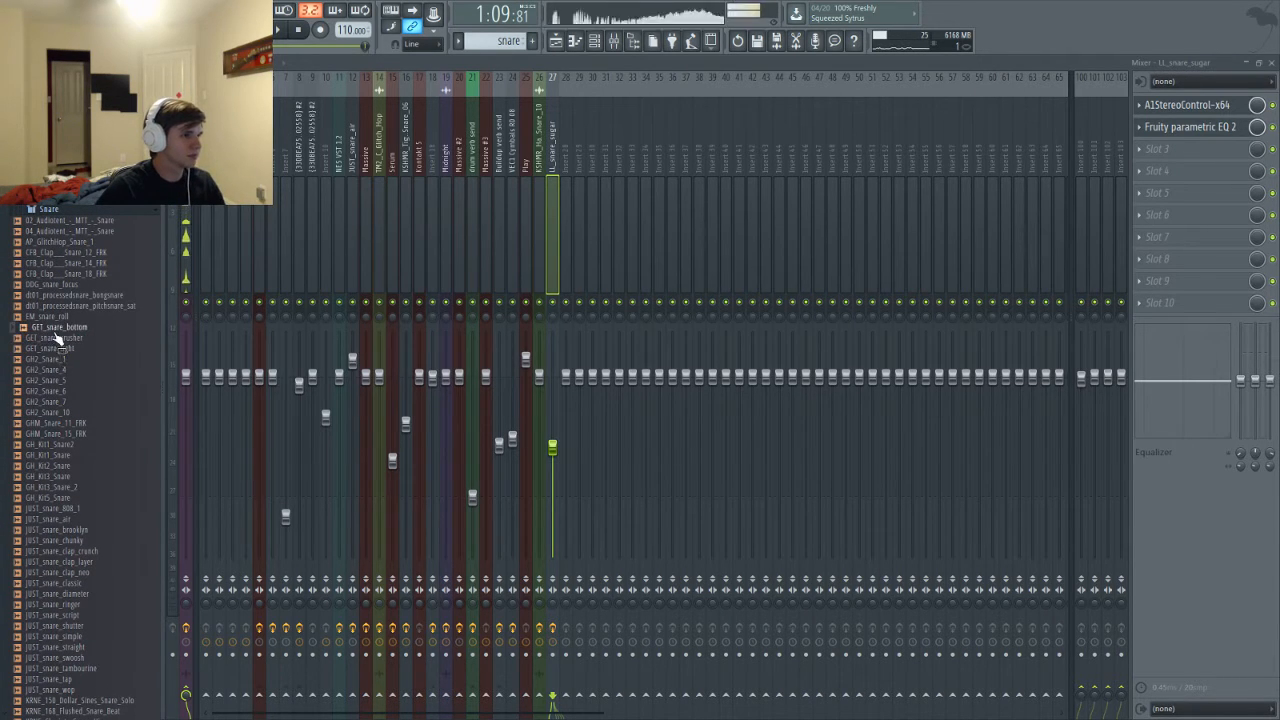
scroll(82, 308, up, 1)
scroll(80, 307, up, 4)
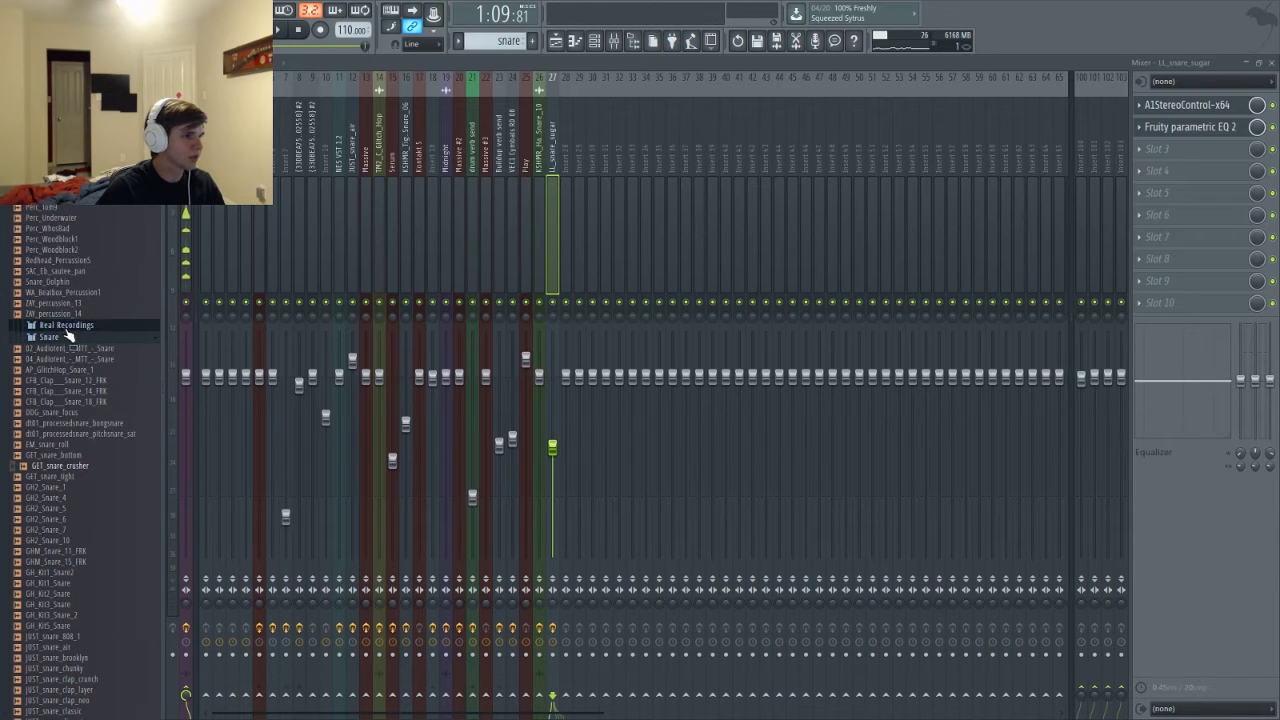
Collapse the Snare and Perc folders of the Glitch Hop (Splice) pack and check the Real Recordings folder for samples
click(59, 348)
click(57, 338)
scroll(115, 515, up, 15)
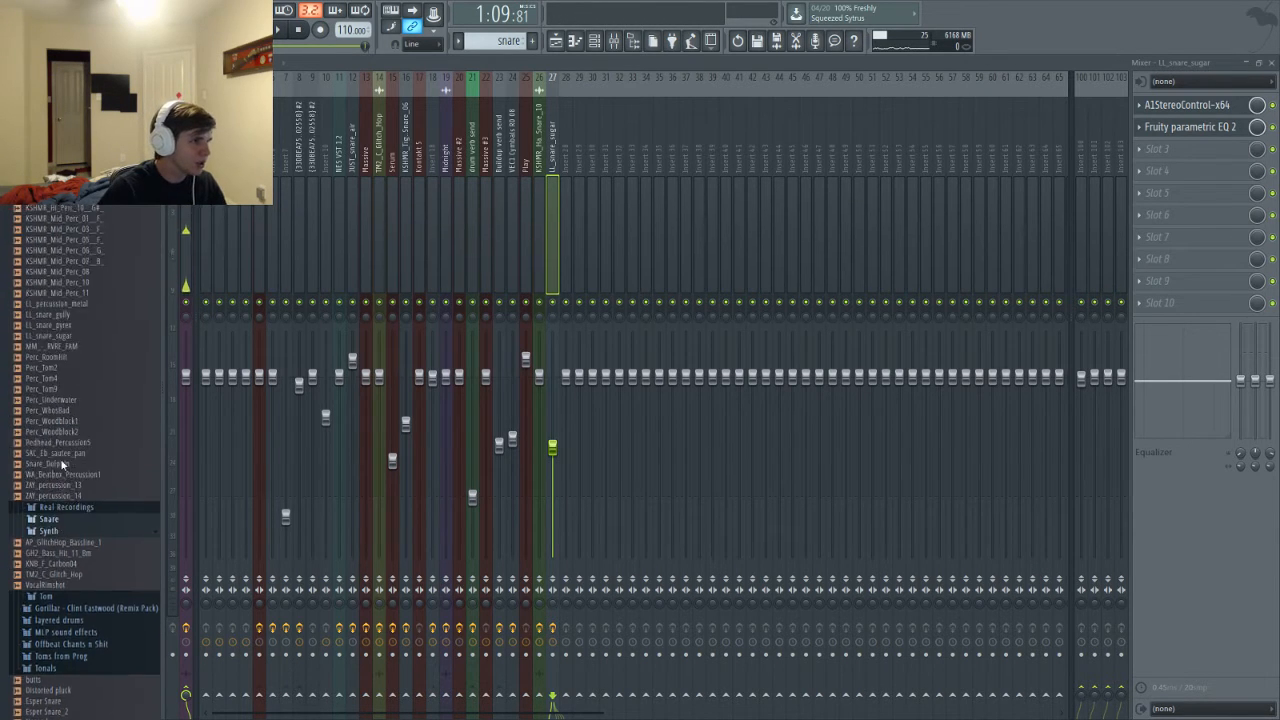
click(62, 519)
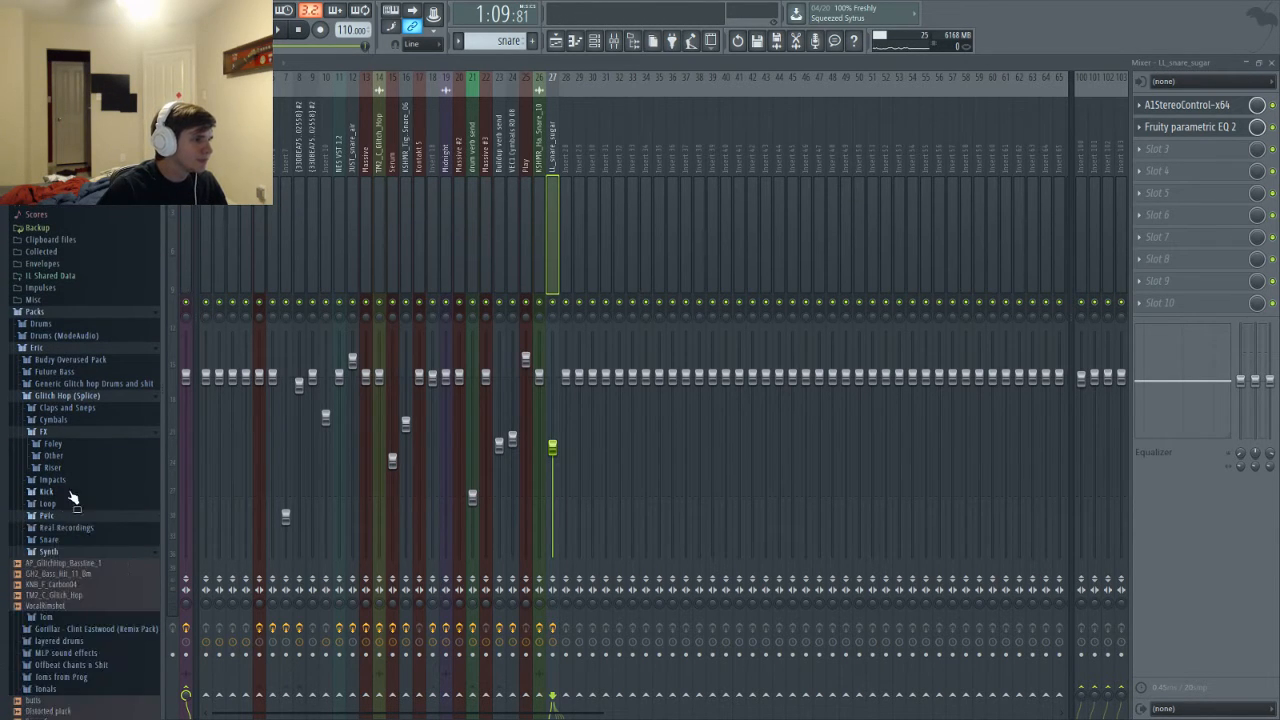
scroll(70, 490, down, 3)
click(66, 464)
click(70, 475)
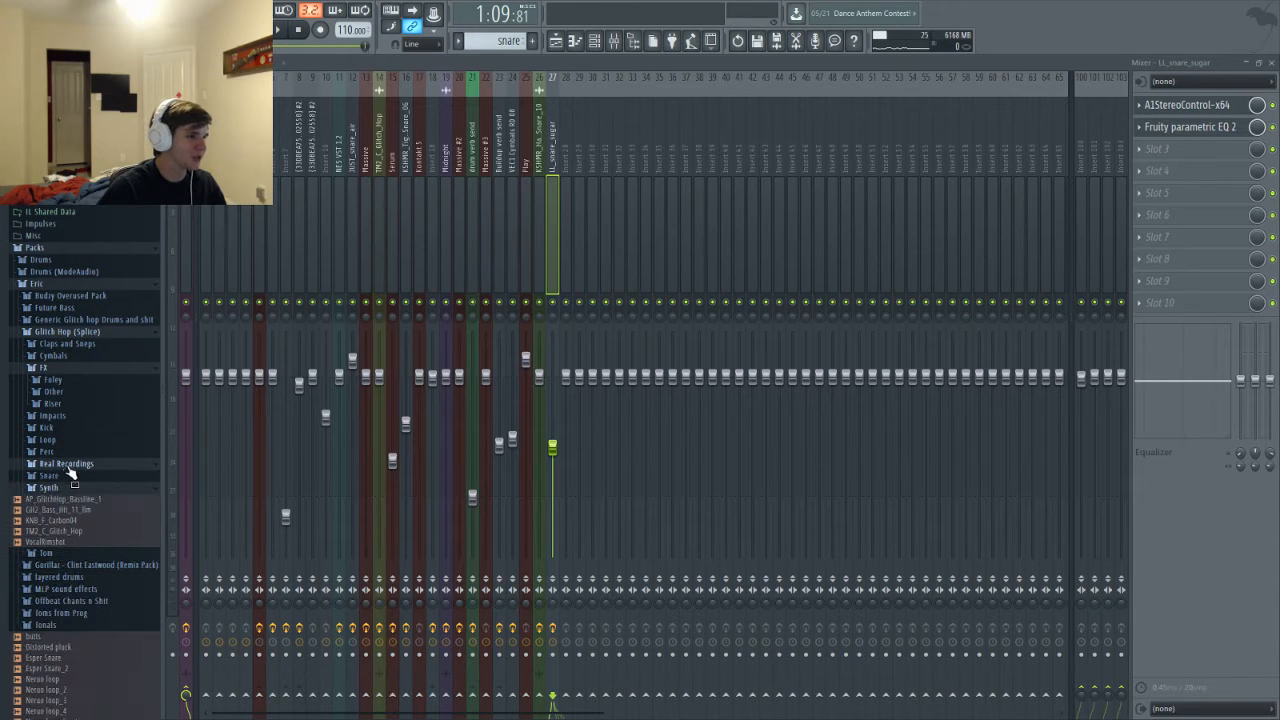
scroll(57, 486, up, 3)
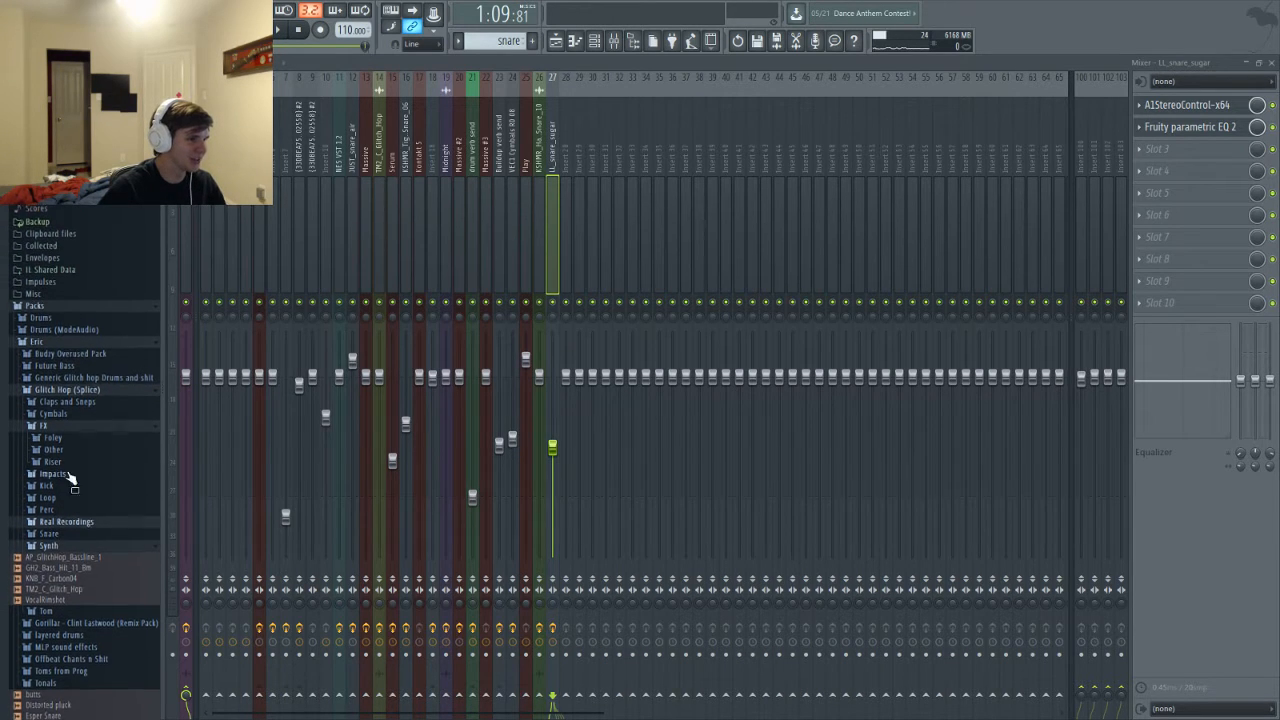
Expand the Claps and Snaps folder and audition samples including KSHMR_Pre-Shifted_Claps_03, KSHMR_Snap_03, 707_Clap_2 and HVC_infamous_vol_2_scratch_1
click(67, 407)
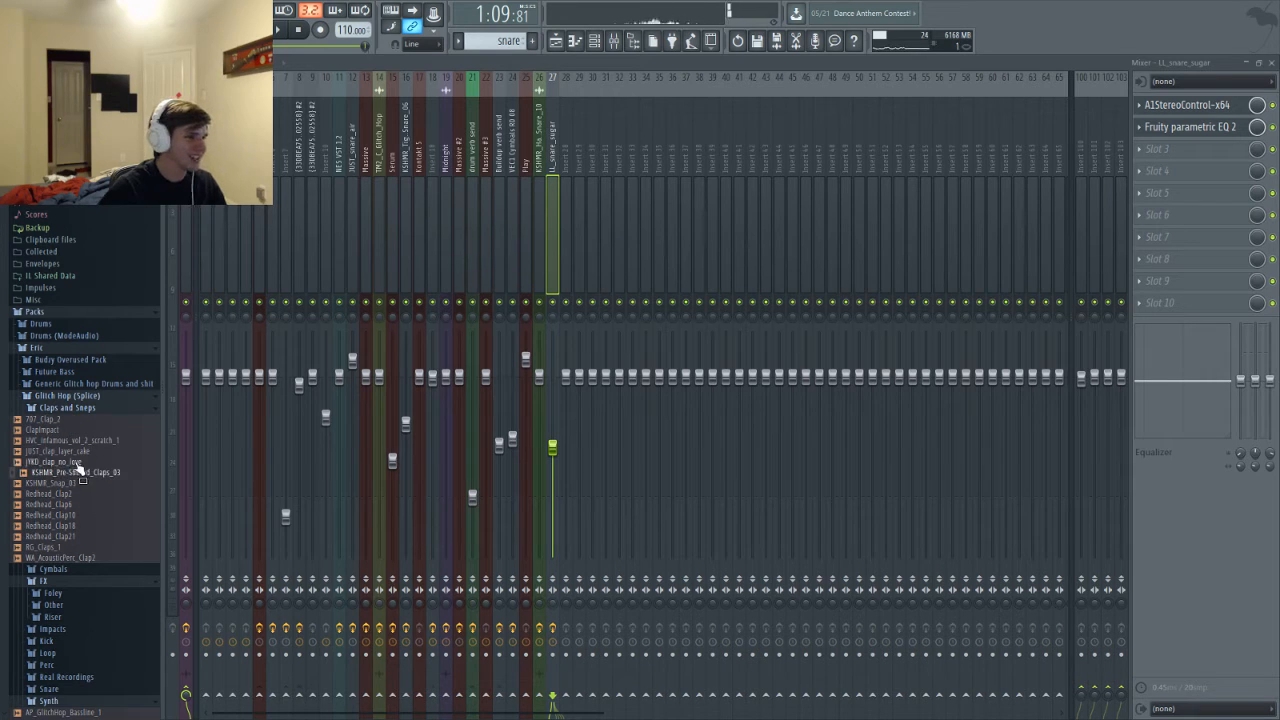
click(72, 484)
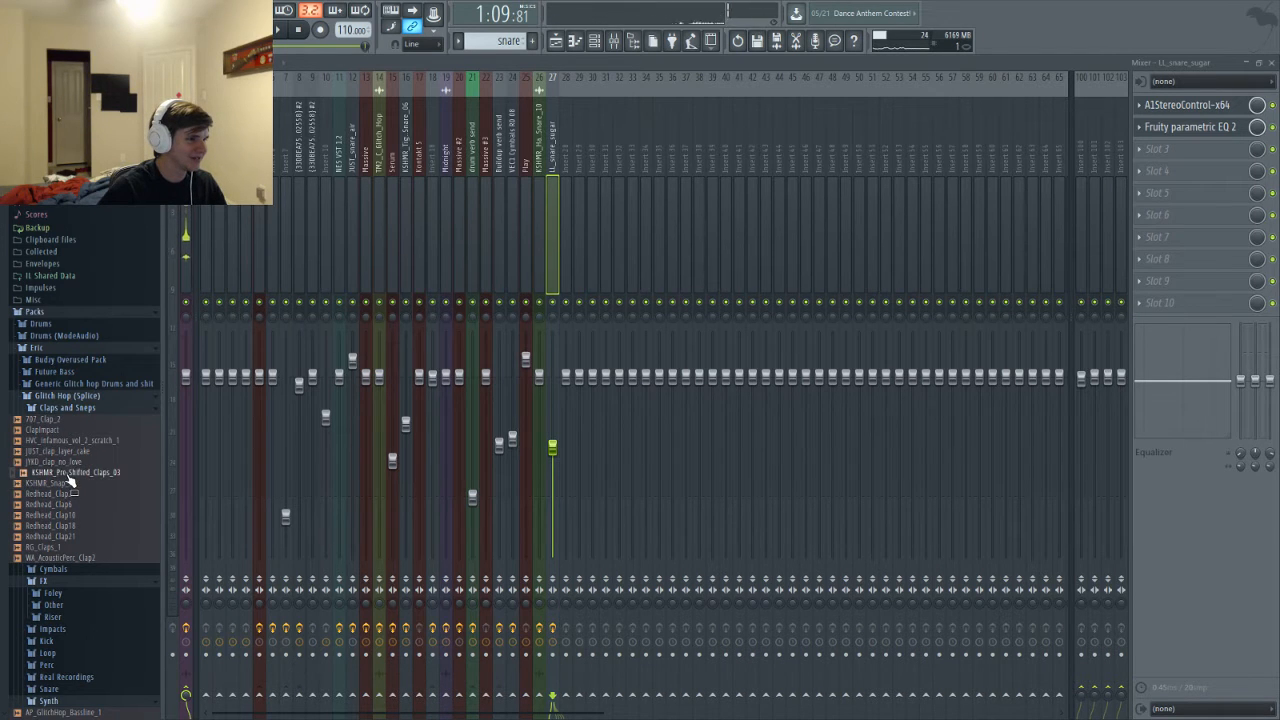
click(62, 494)
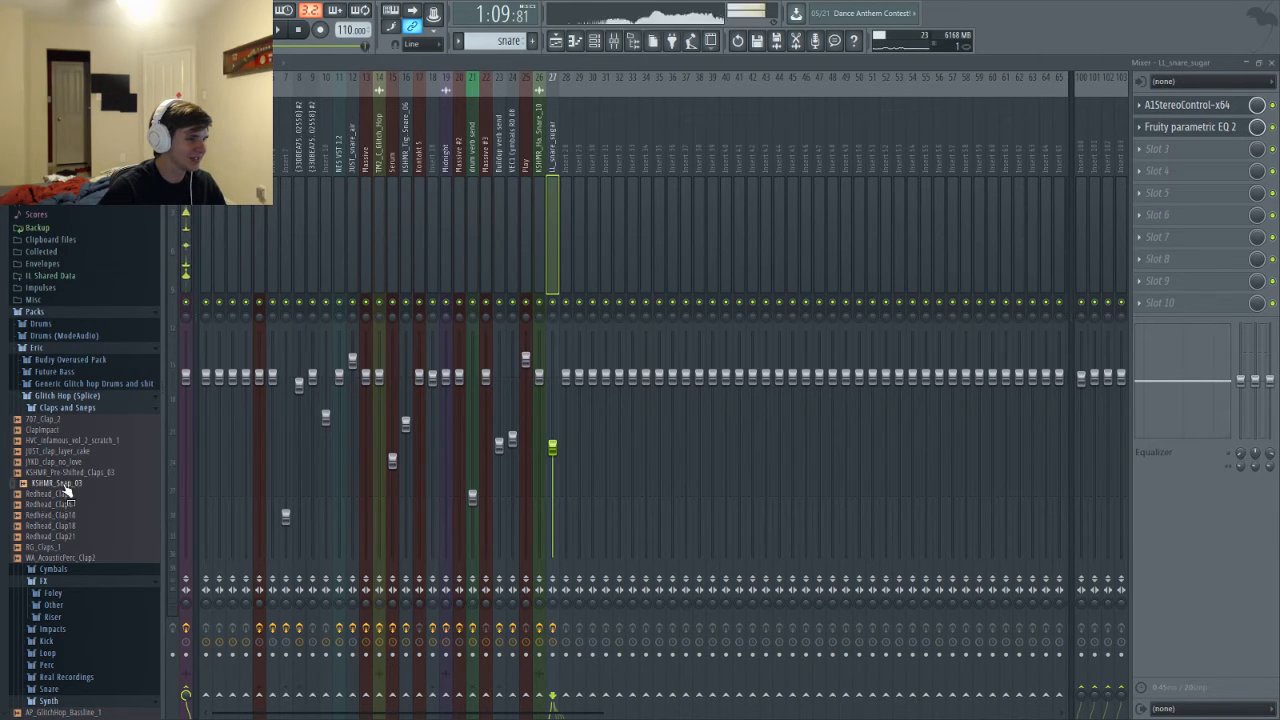
click(62, 441)
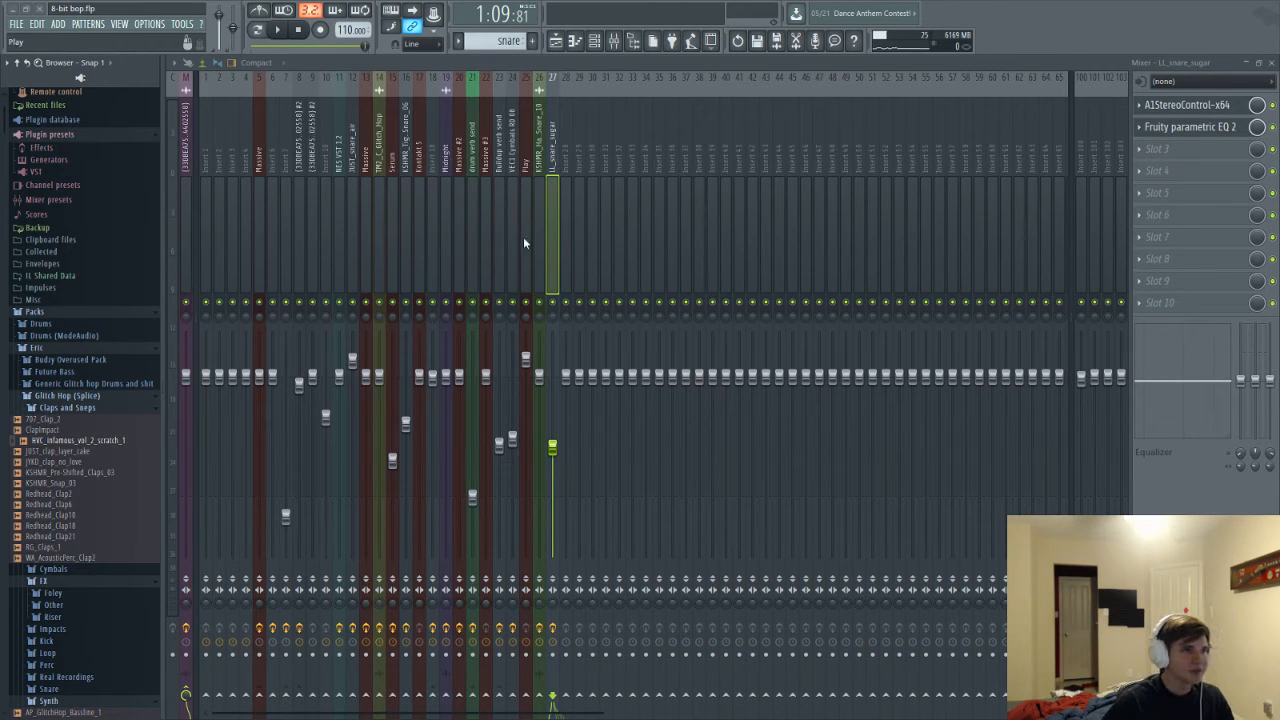
click(66, 487)
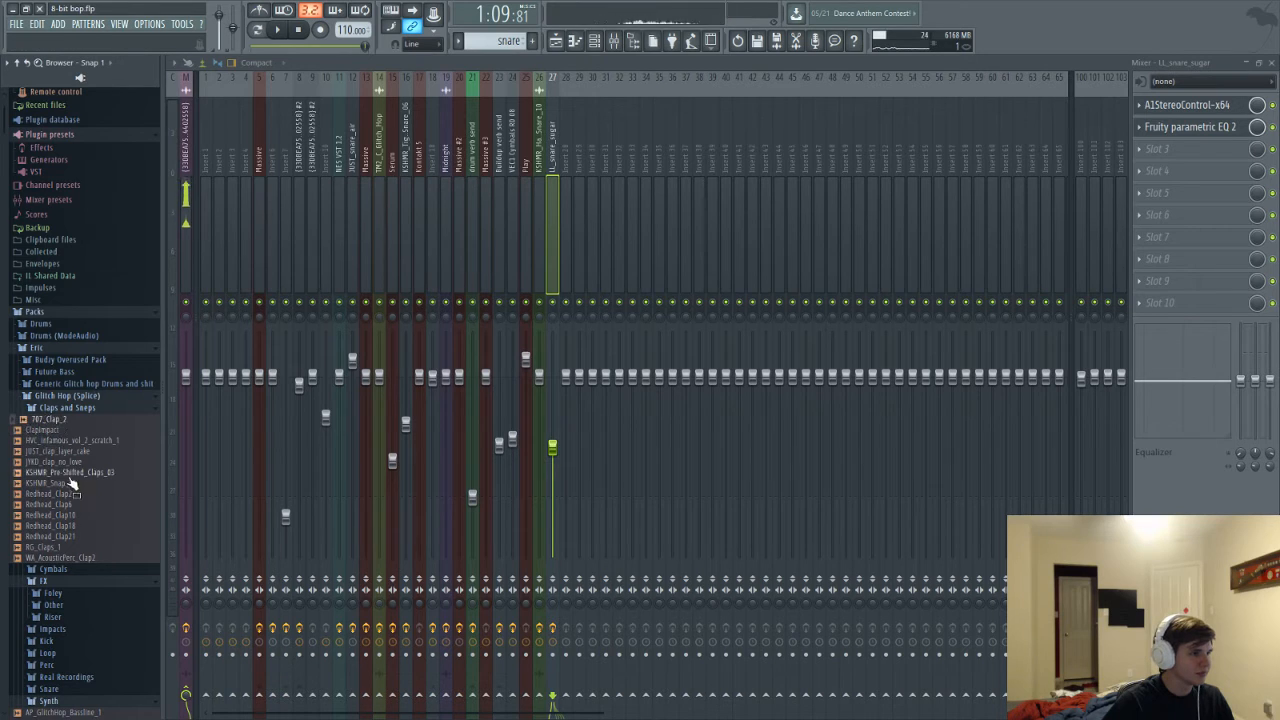
click(60, 470)
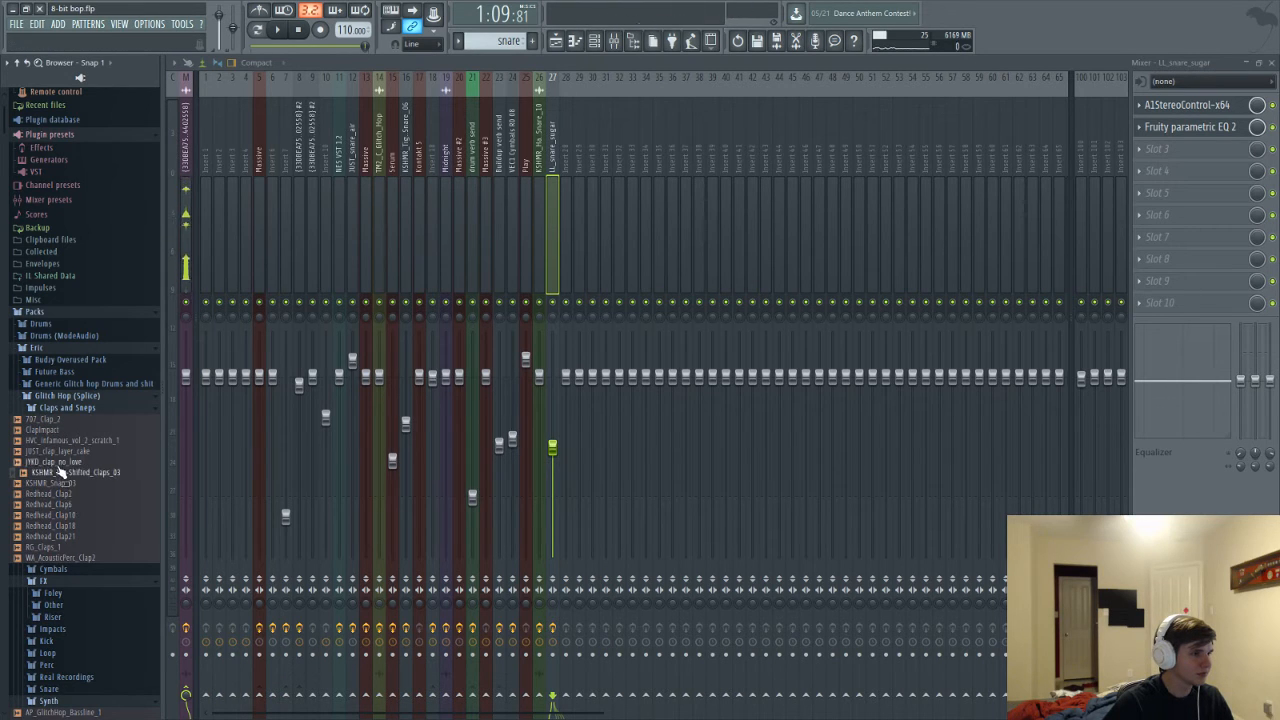
click(68, 441)
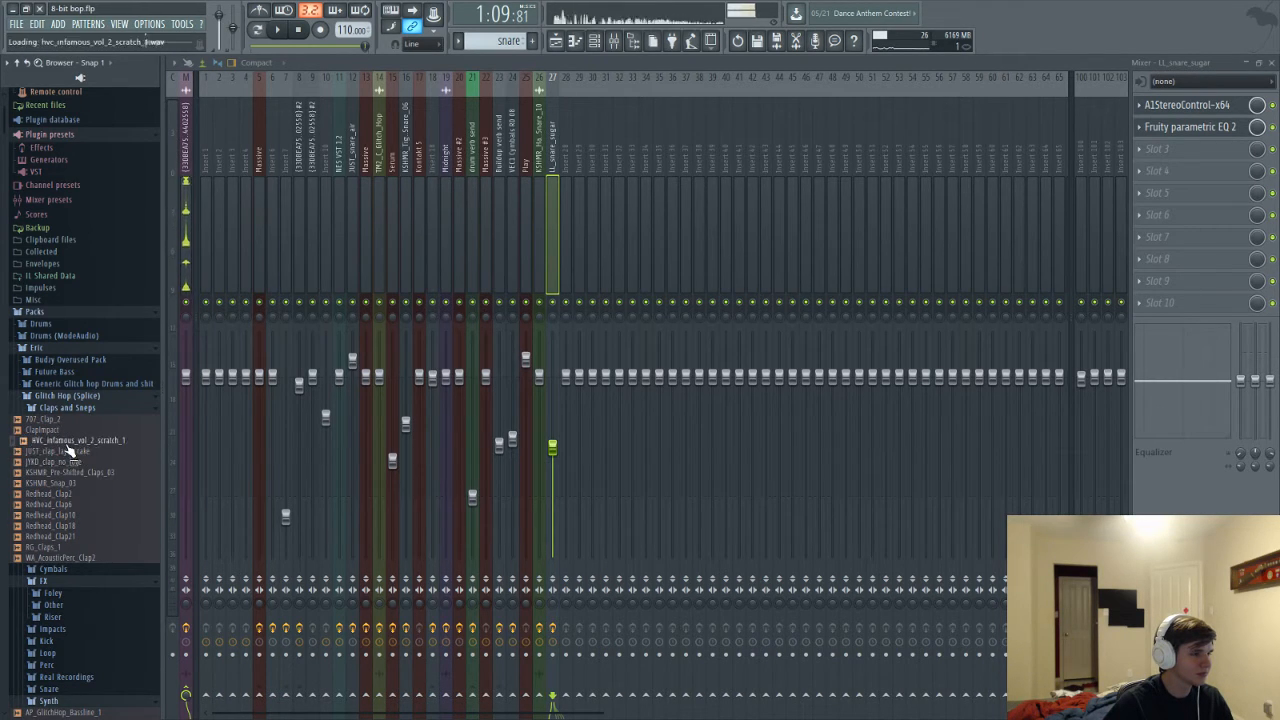
click(66, 462)
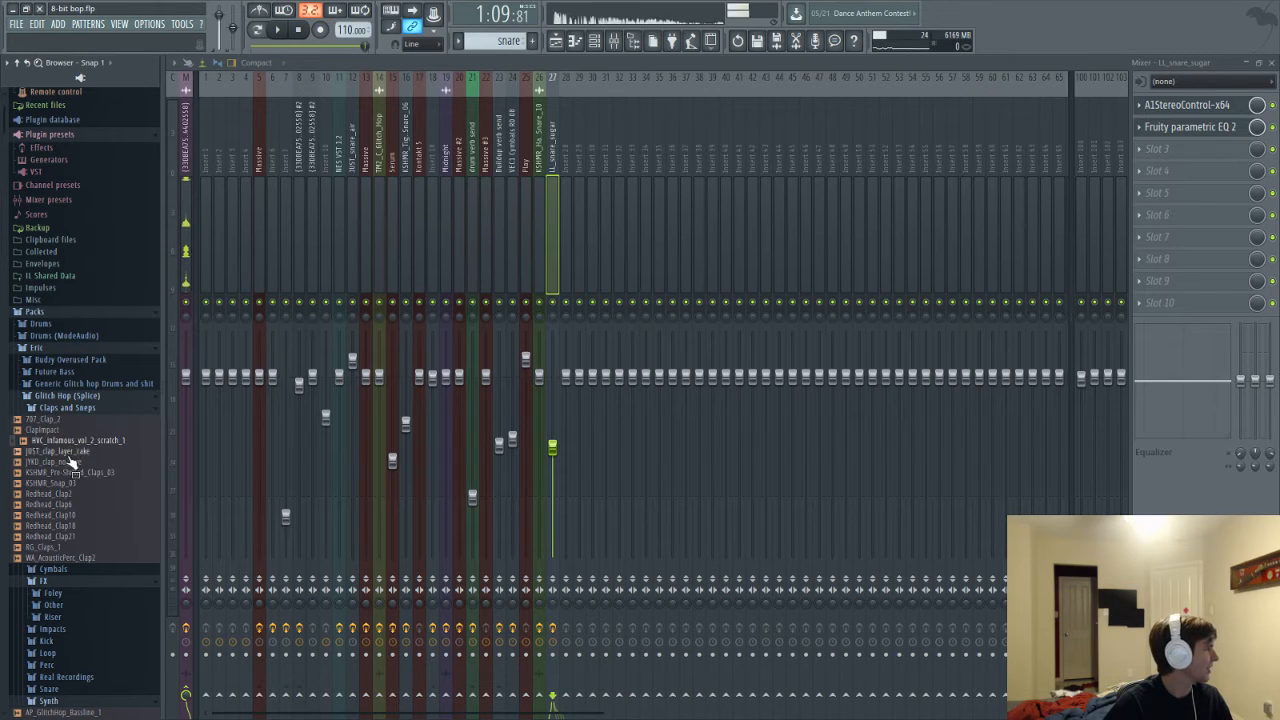
Audition the Redhead claps, RG_Claps_1 and WA_AcousticPerc_Clap2, and return to KSHMR_Snap_03 for comparison
click(66, 525)
click(62, 537)
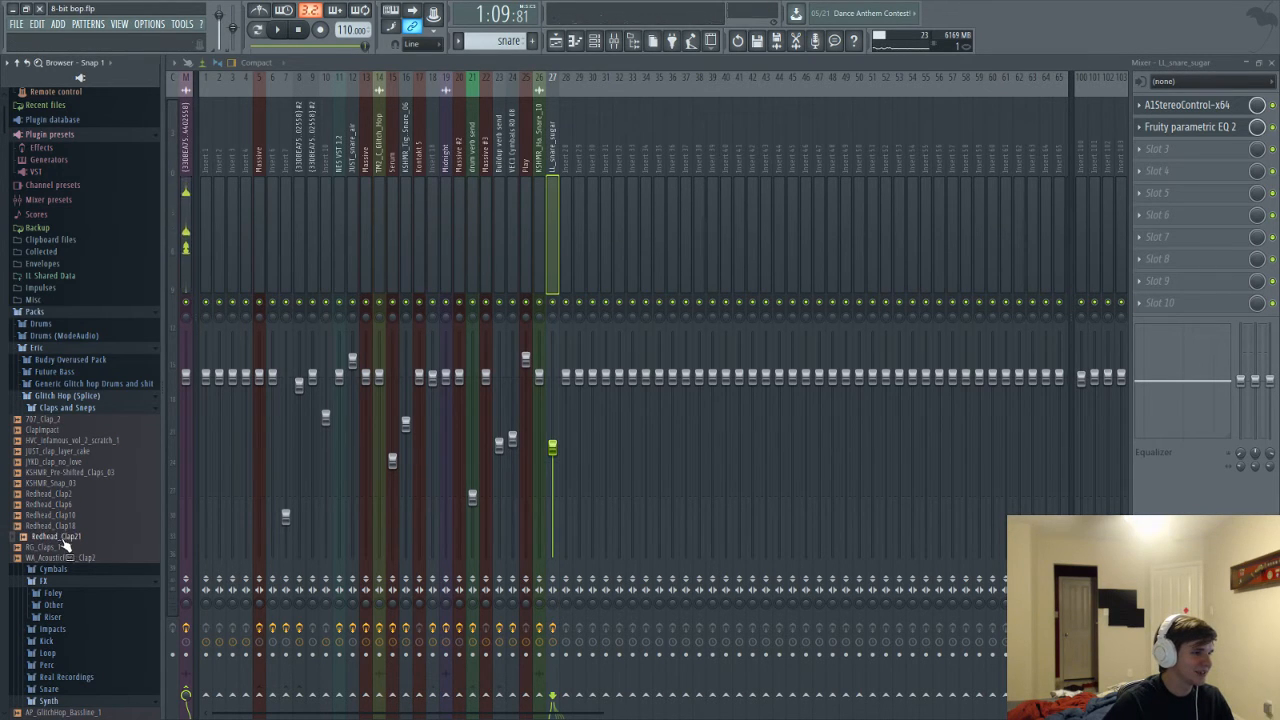
click(62, 547)
click(65, 557)
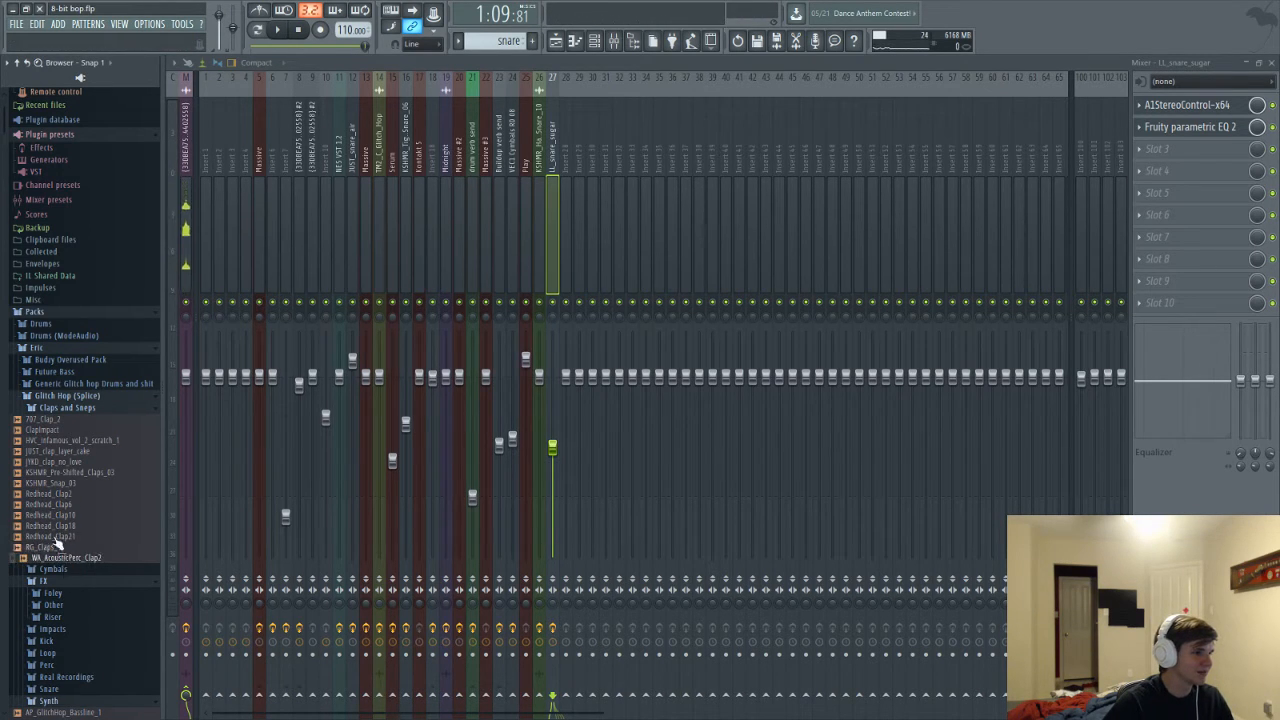
click(56, 536)
click(56, 525)
click(56, 514)
click(56, 505)
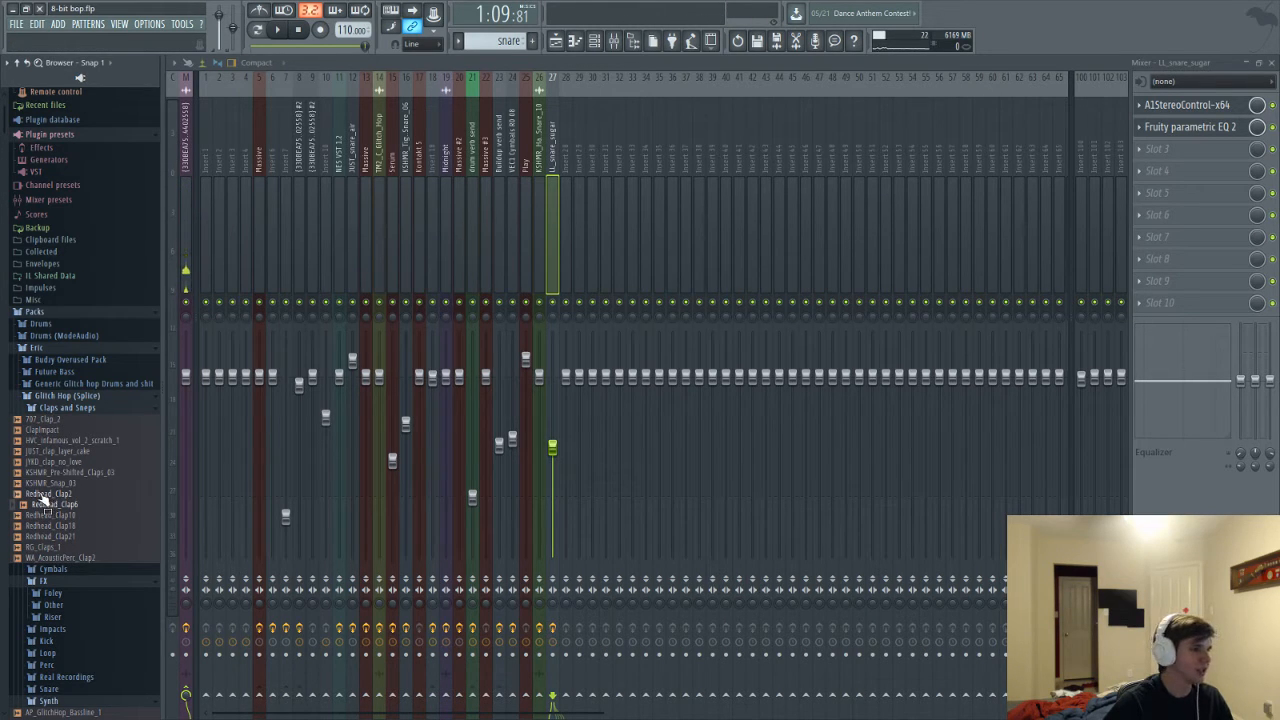
click(55, 495)
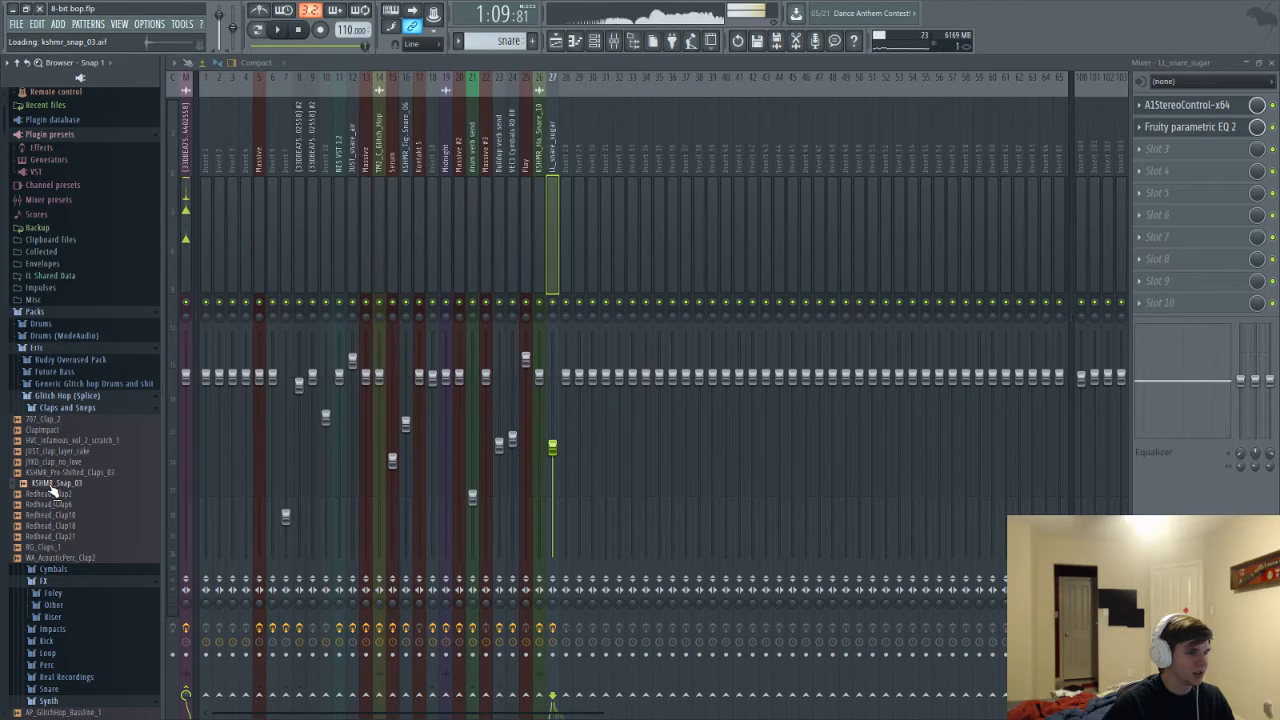
Add KSHMR_Snap_03 as a new channel in the snare pattern and place C5 notes on beats 2 and 4
key(F6)
drag(58, 490, 420, 645)
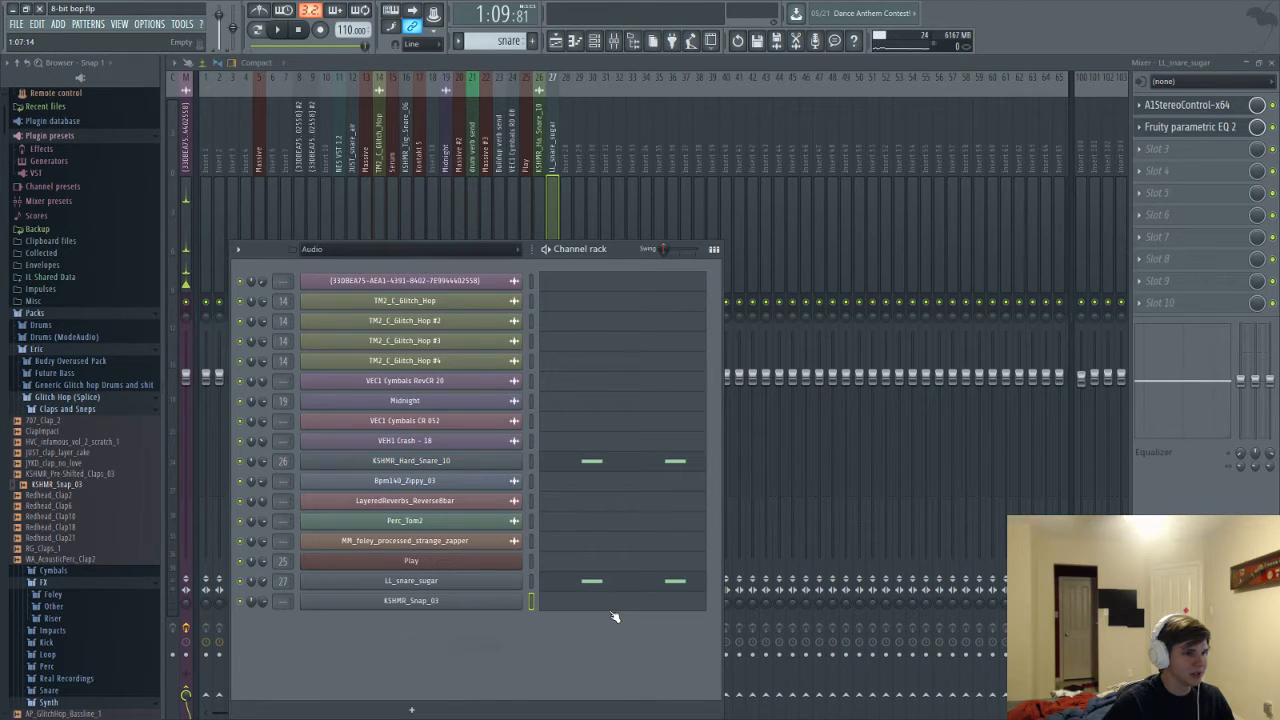
key(F7)
click(547, 272)
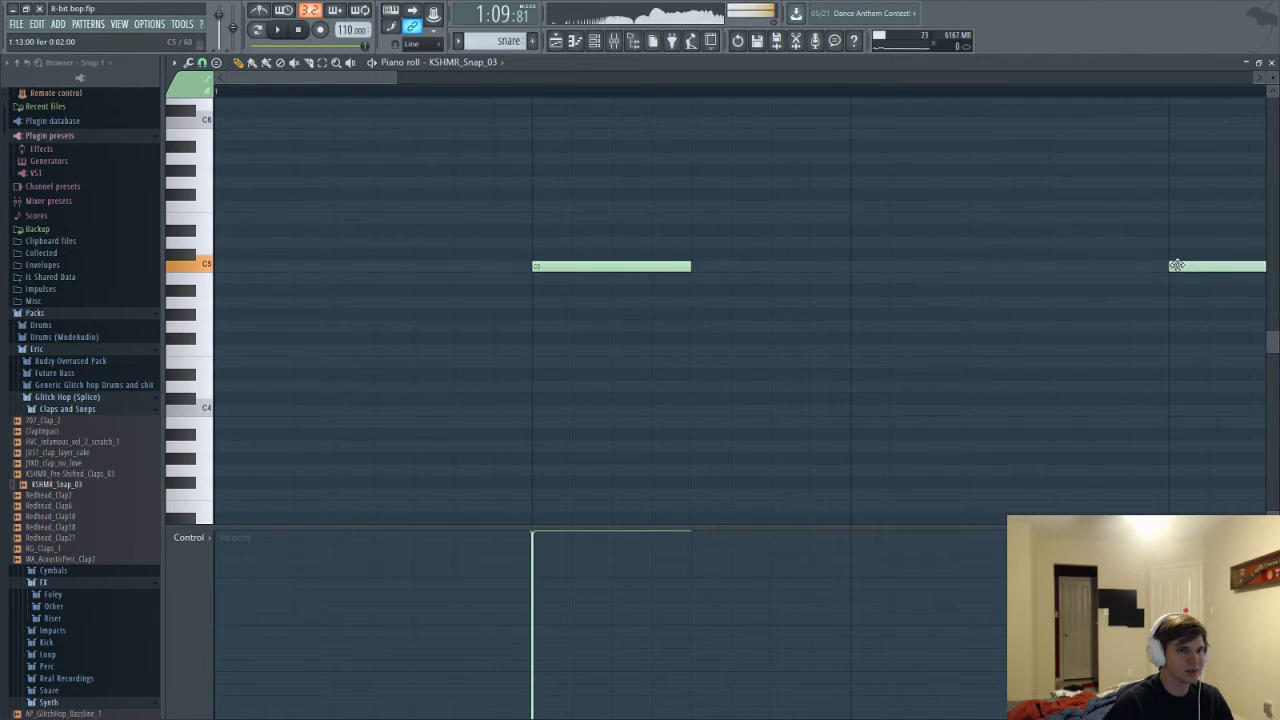
Play the section from bar 33 with the added snap and select the KSHMR_Hard_Snare_10 mixer track while comparing the layers
key(F5)
key(space)
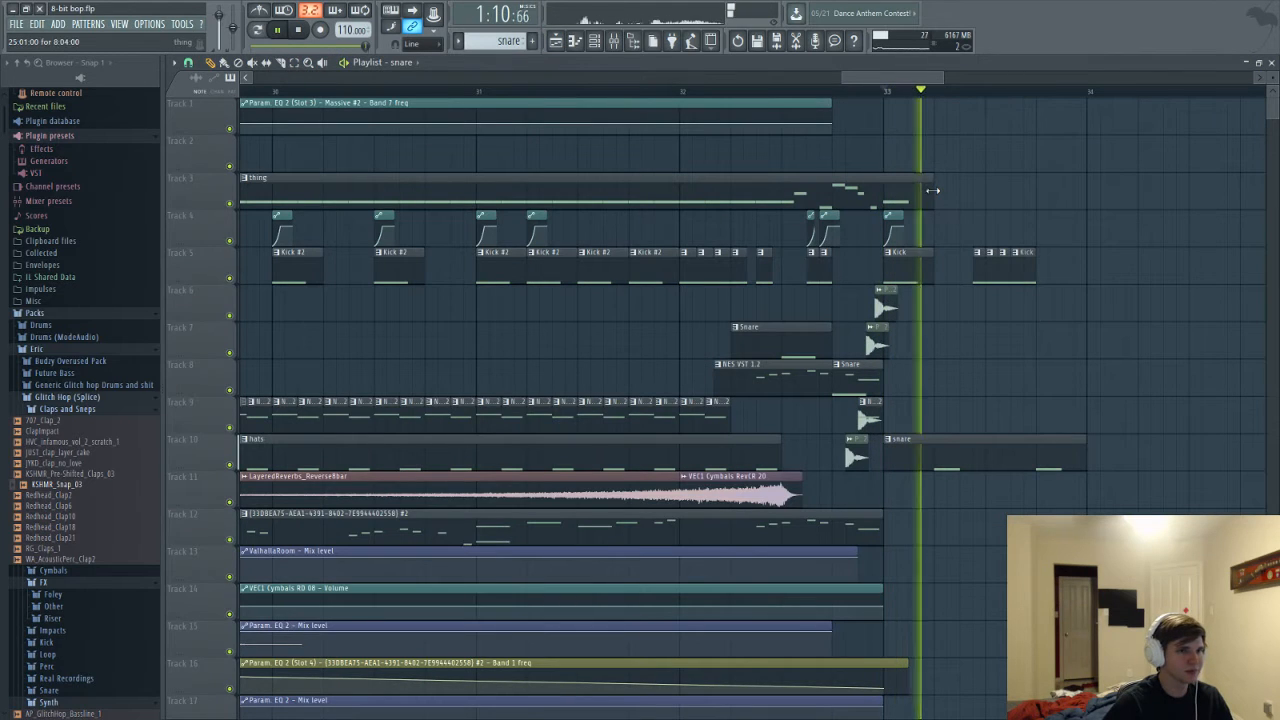
key(space)
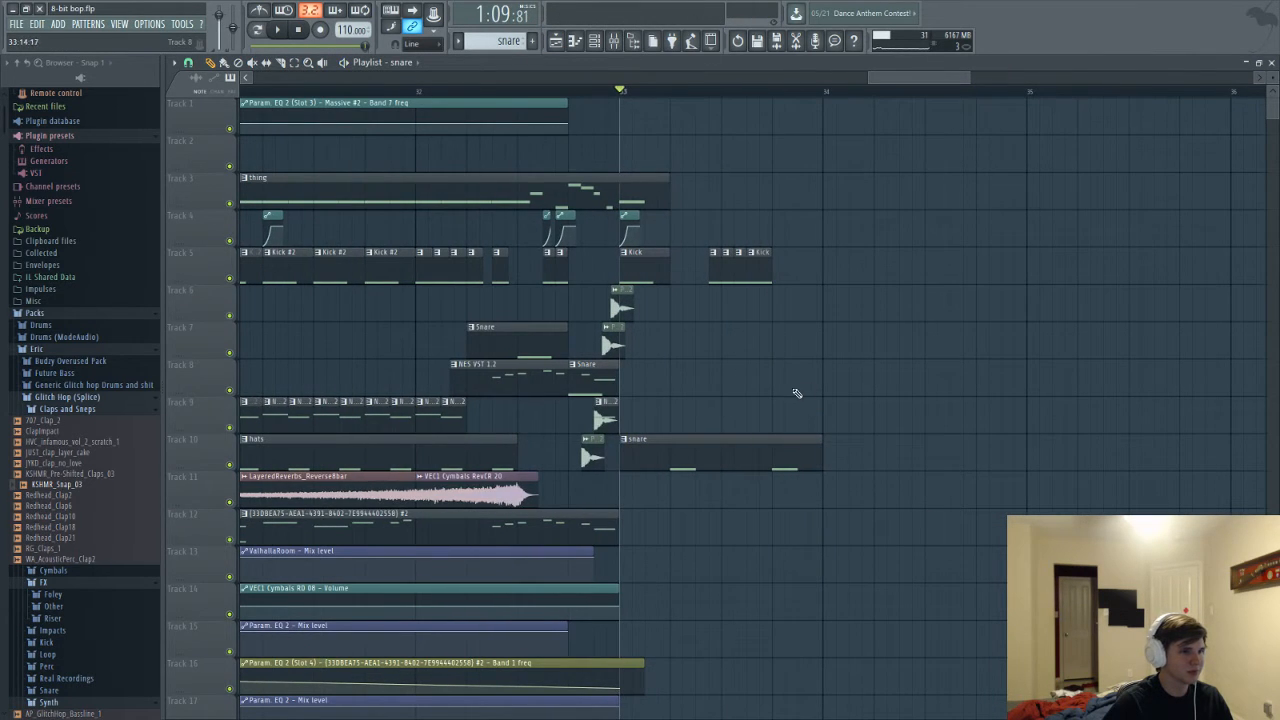
key(F9)
click(541, 238)
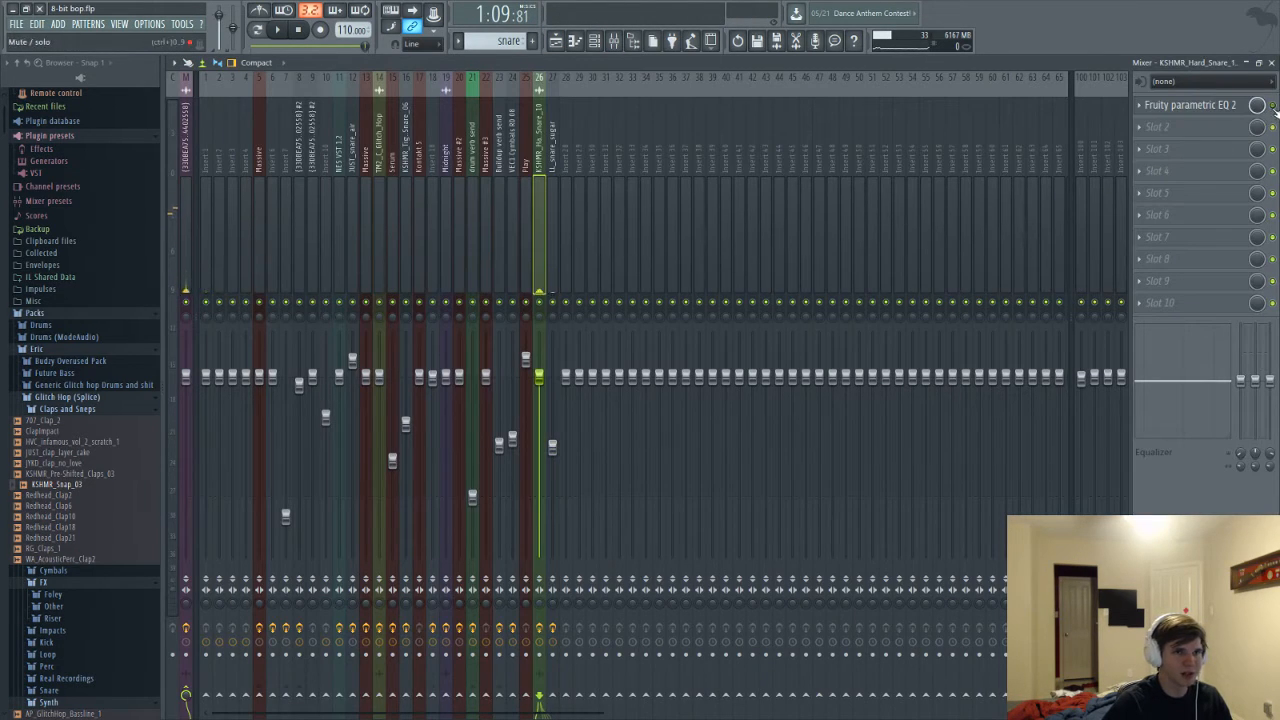
key(space)
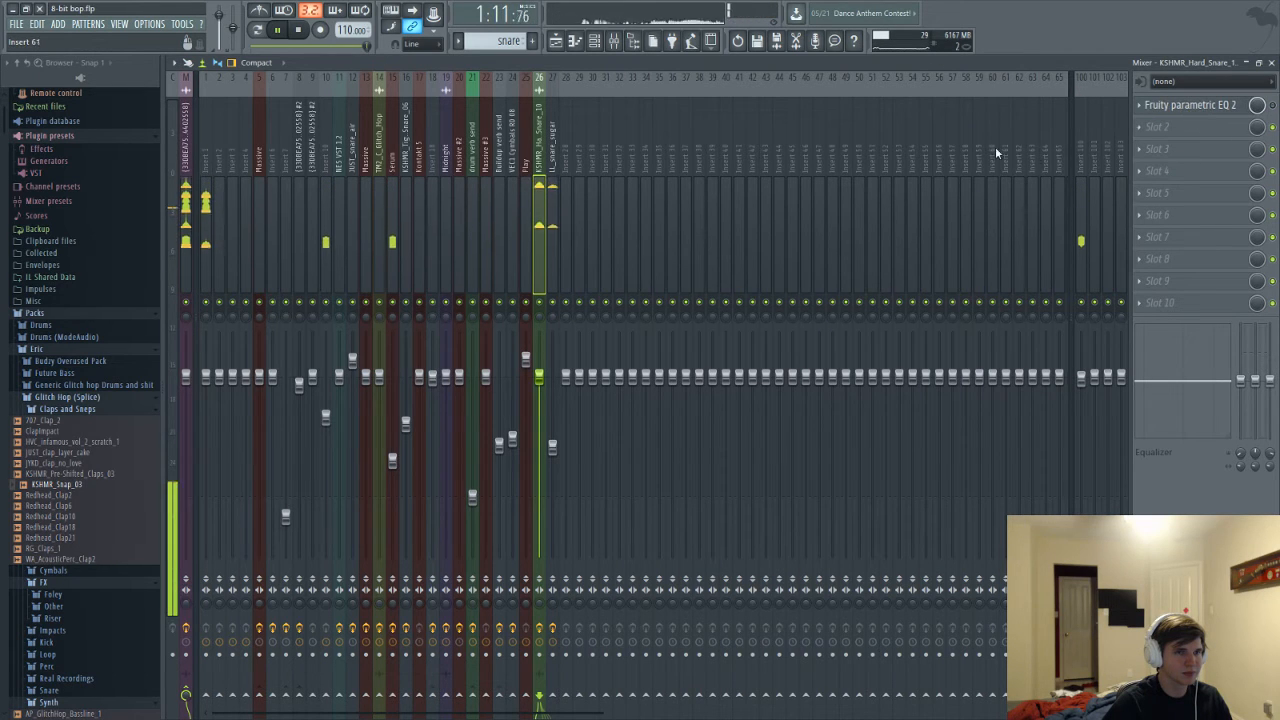
Route the KSHMR_Snap_03 channel to its own mixer track 28
key(F6)
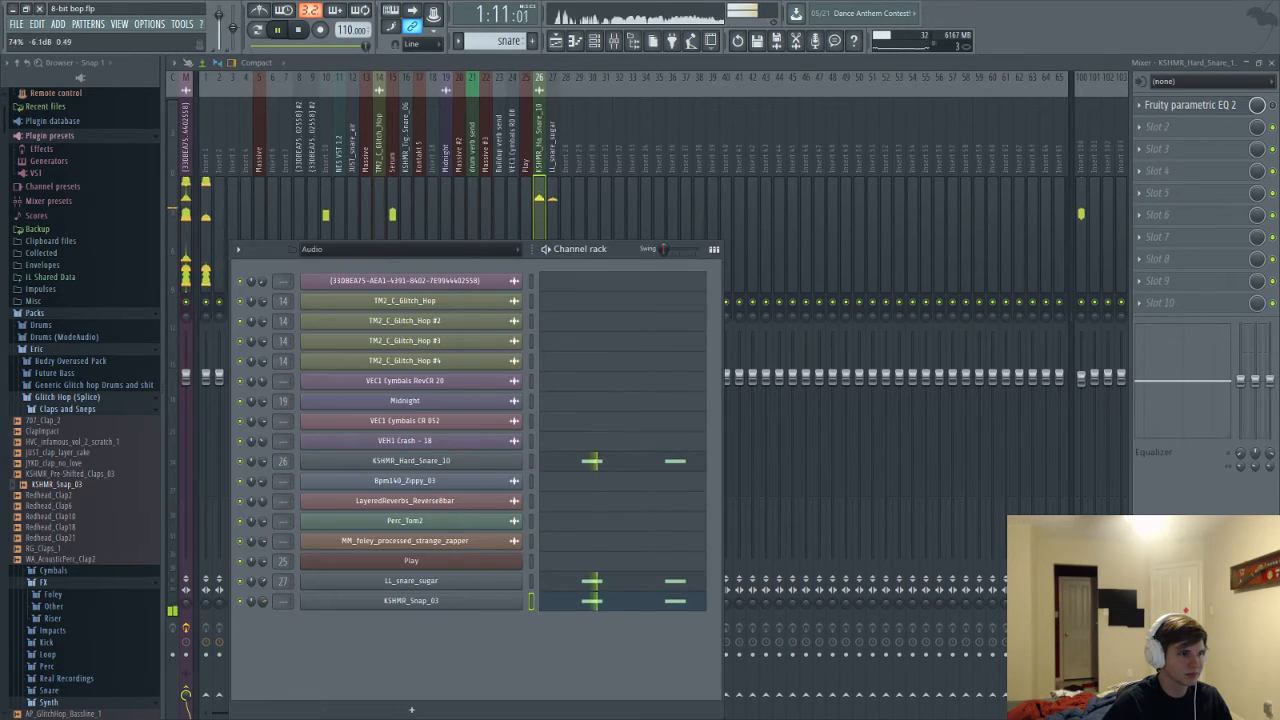
click(370, 601)
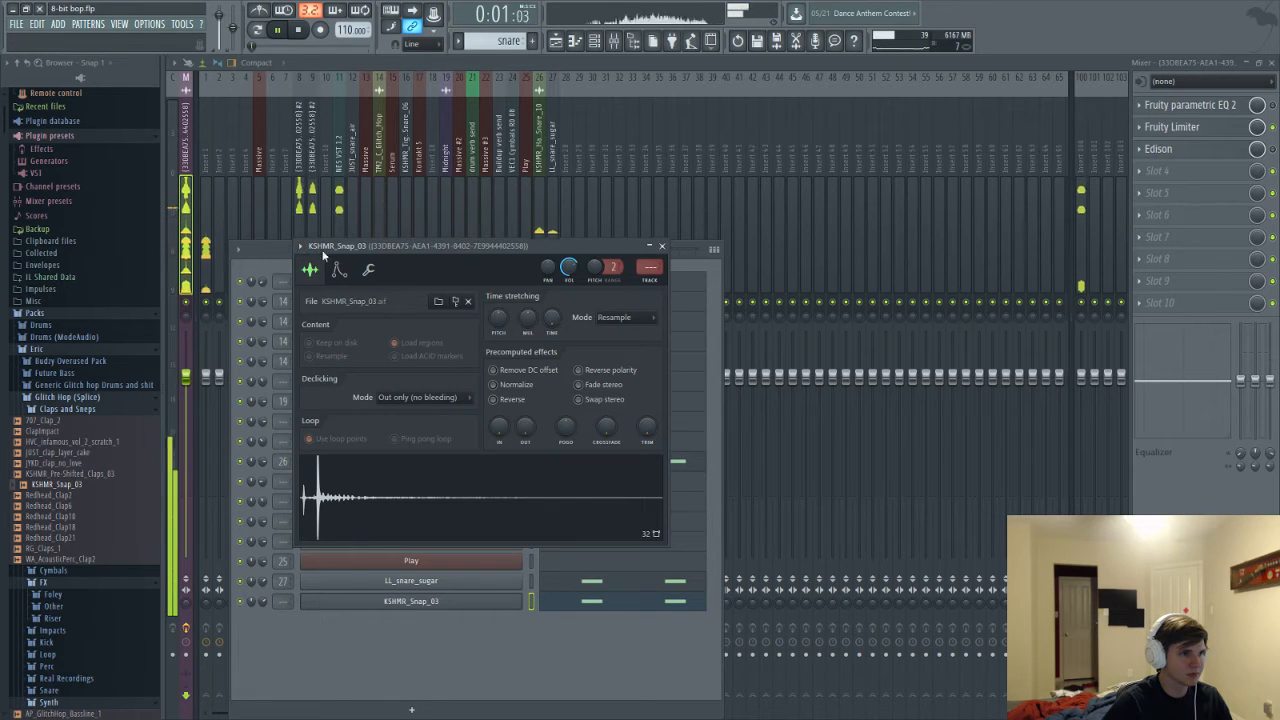
click(299, 245)
mouse_move(343, 260)
click(500, 289)
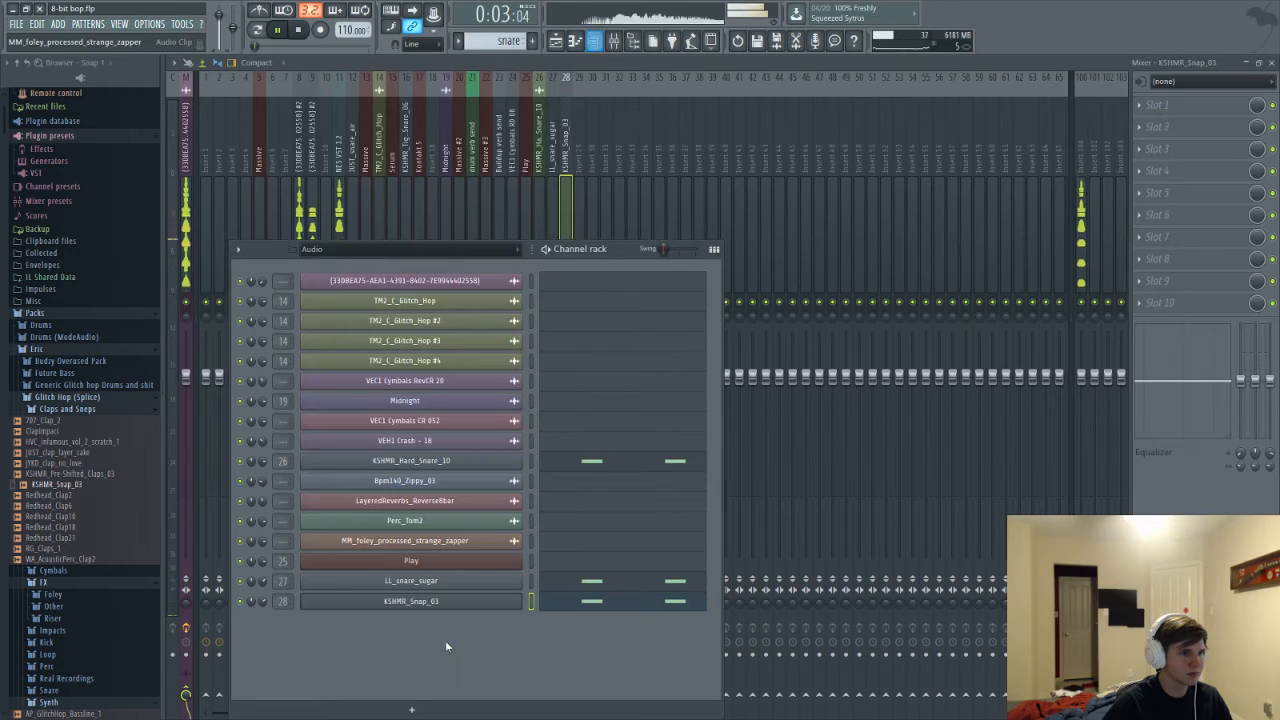
click(405, 601)
click(405, 601)
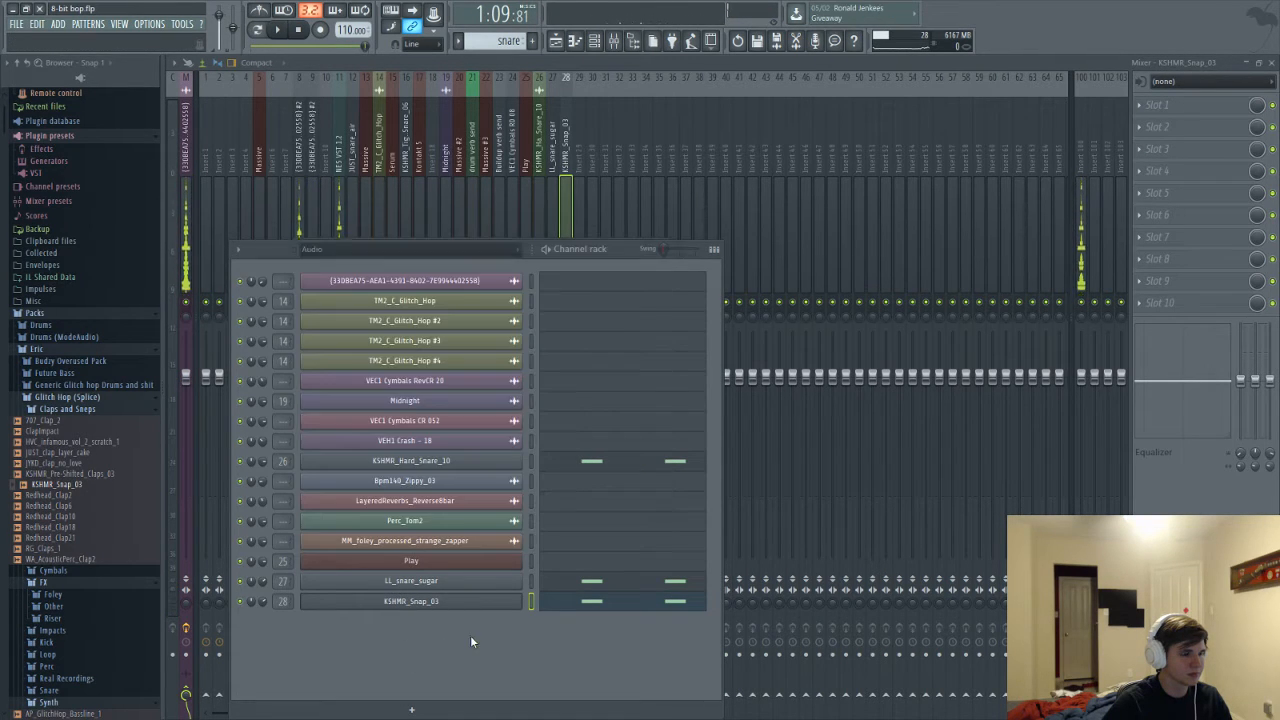
key(F6)
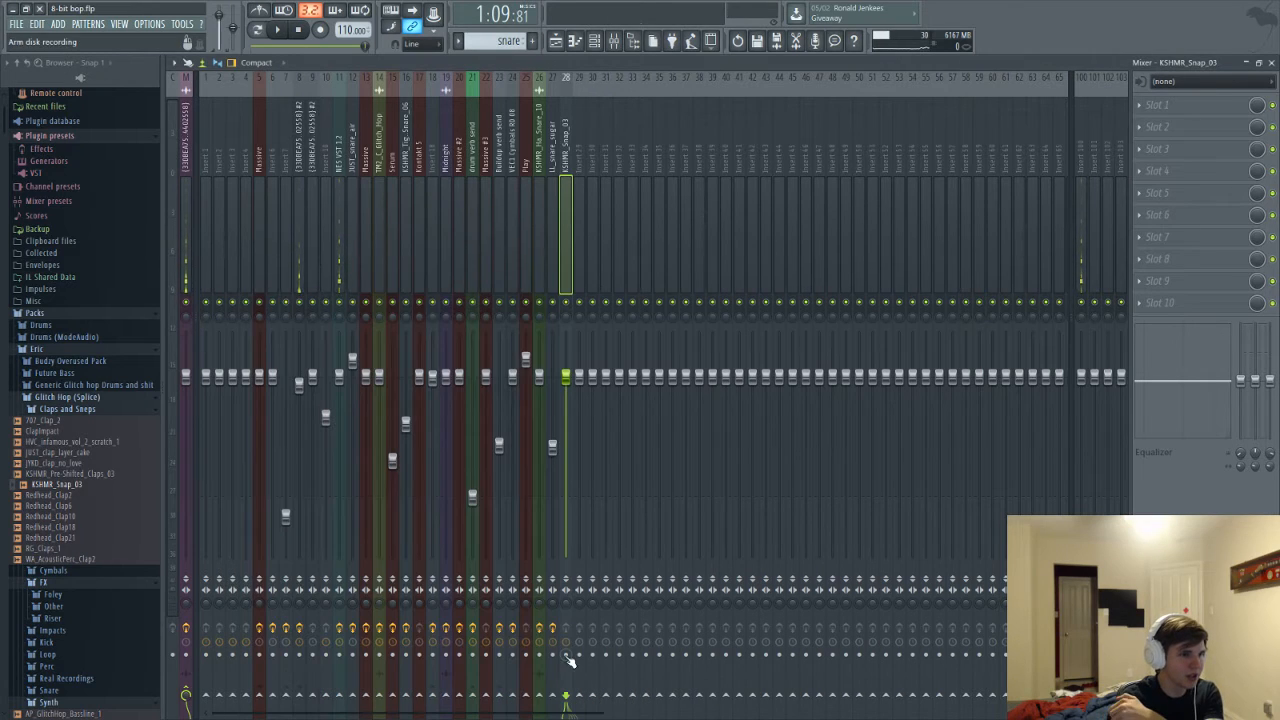
Toggle automatic plugin delay compensation in the mixer and enter the KSHMR_Snap_03 track's delay in milliseconds
click(174, 62)
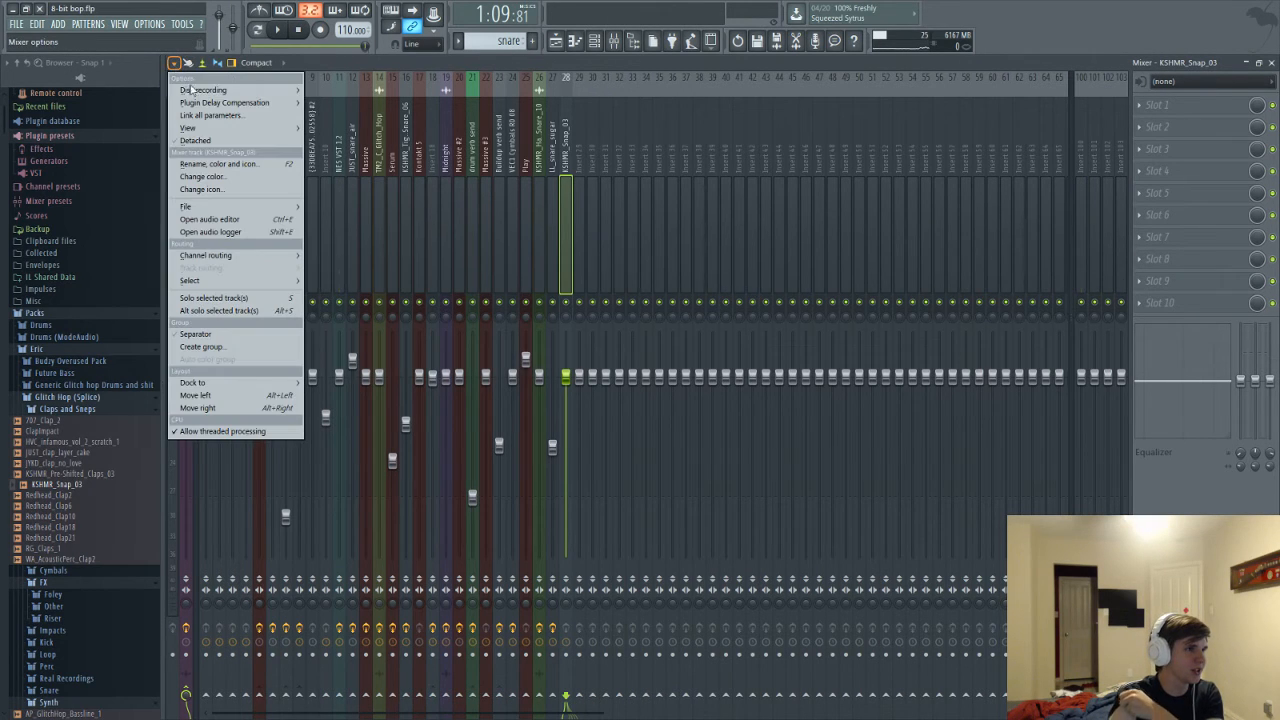
mouse_move(260, 102)
click(356, 114)
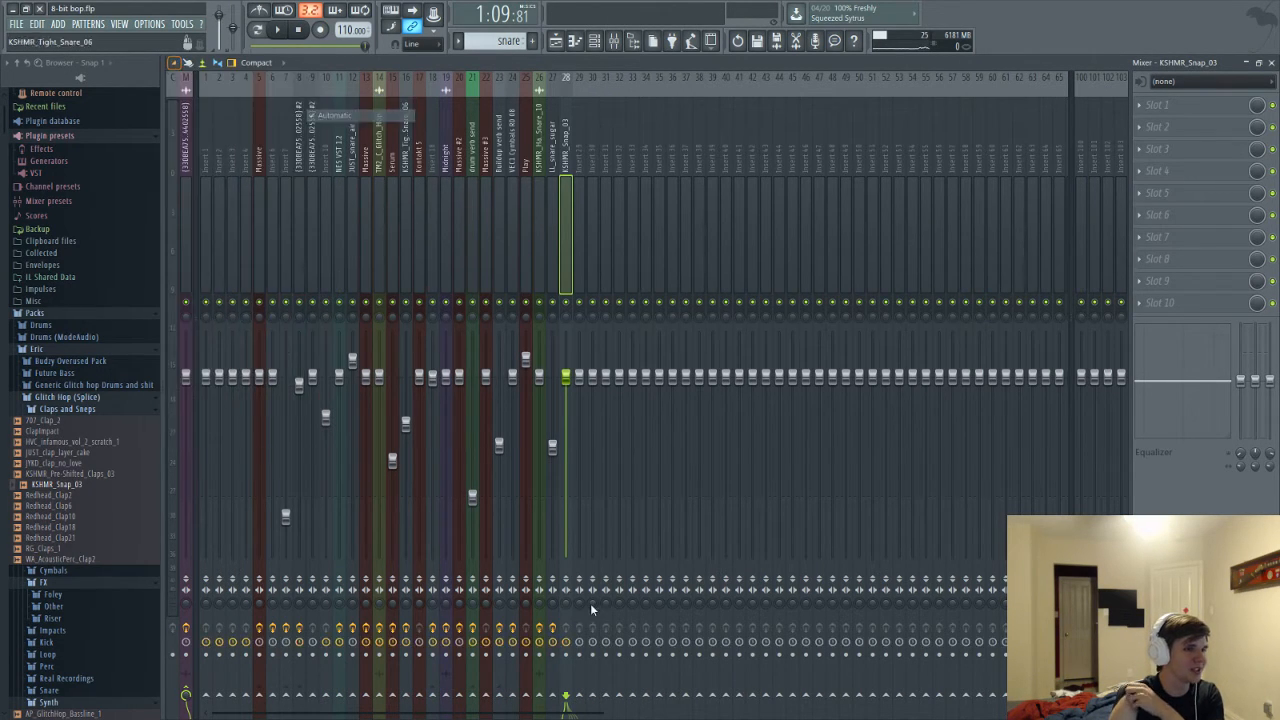
right_click(564, 643)
click(614, 657)
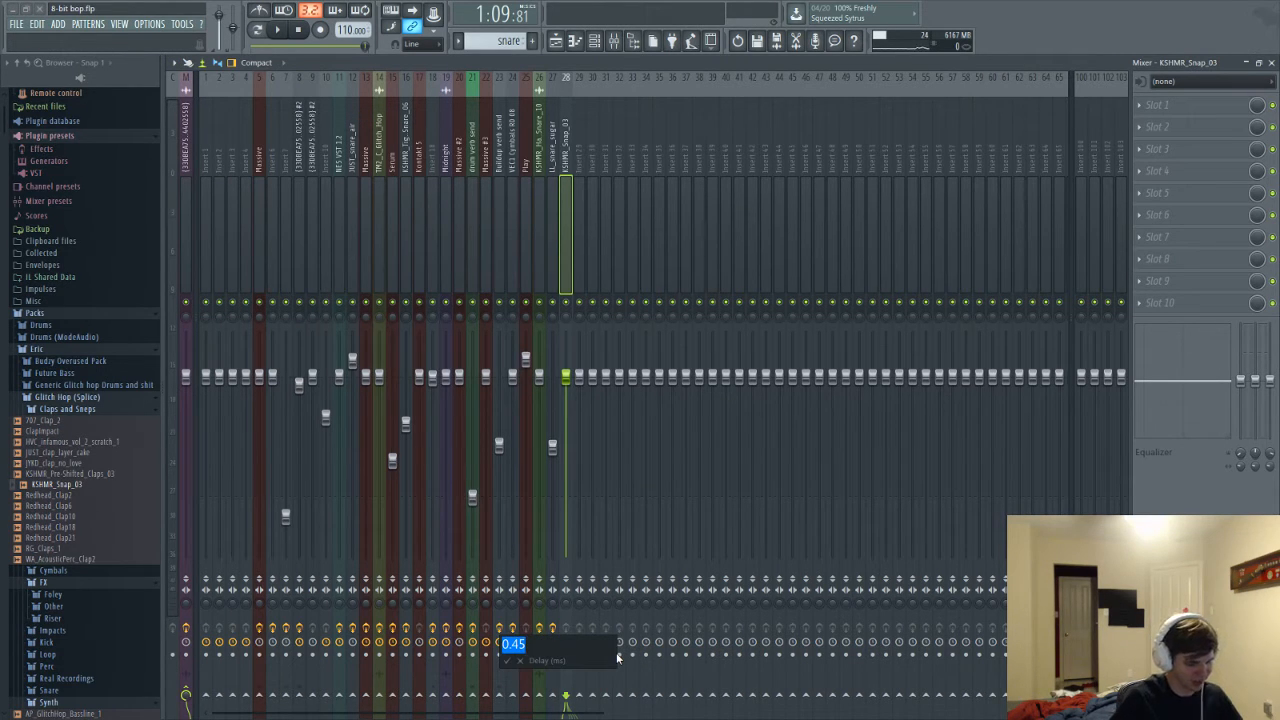
key(Return)
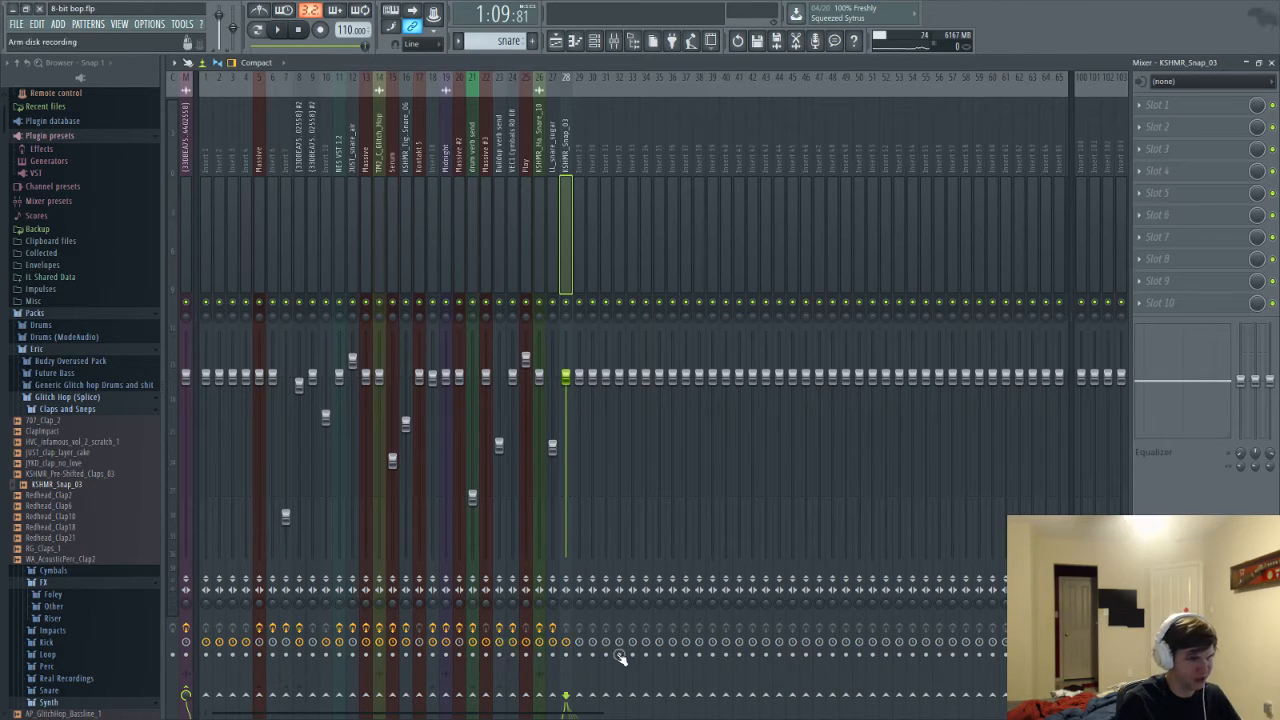
Play the bar 33 section again to check the snap's timing against the kicks and snares
key(space)
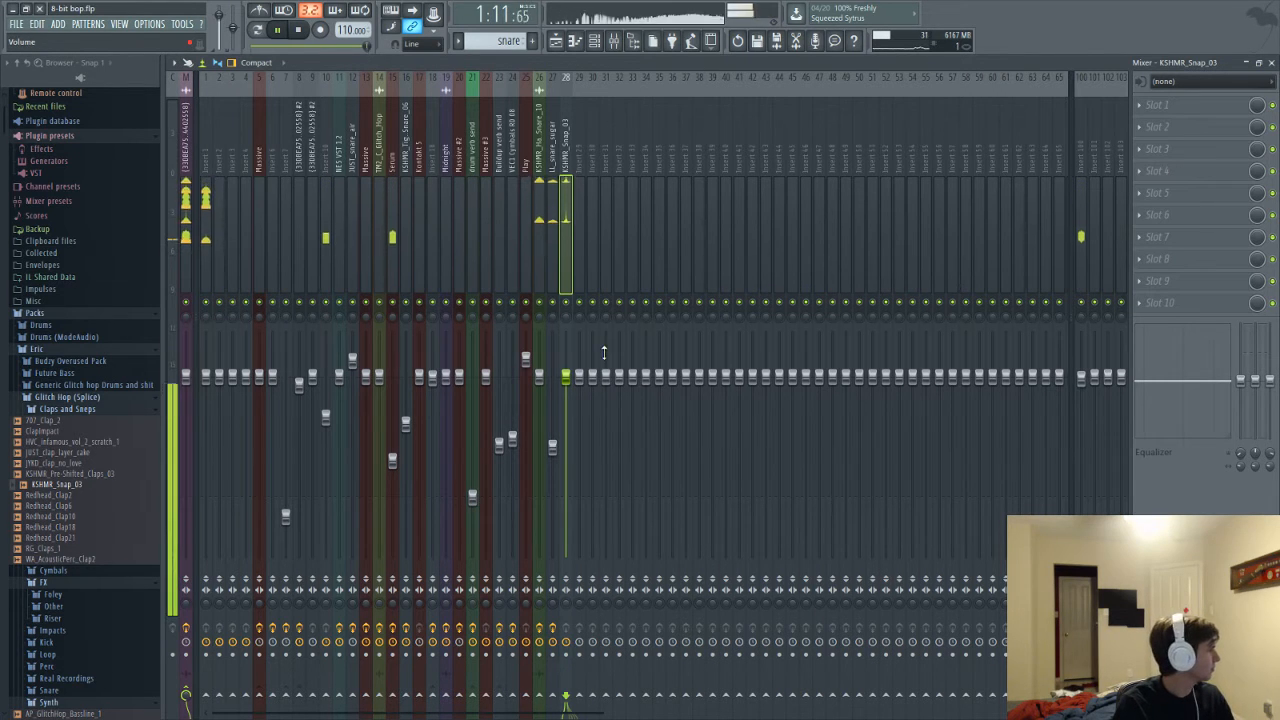
key(space)
key(F5)
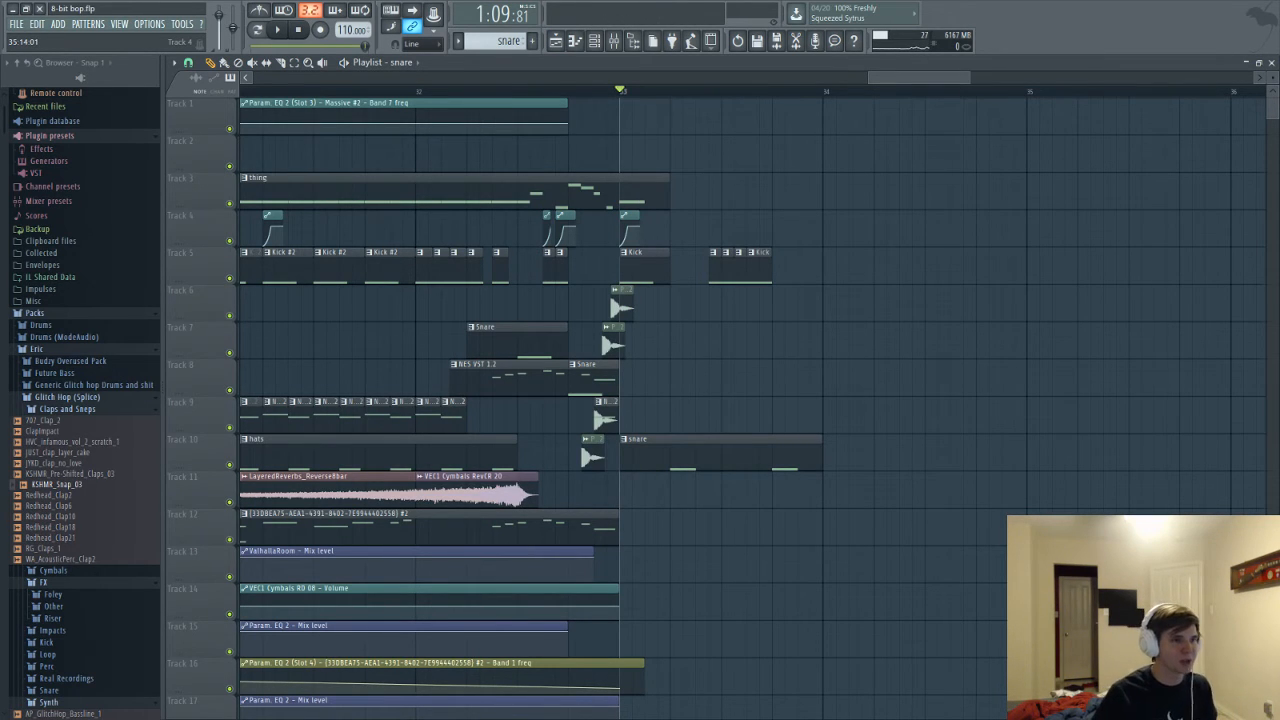
key(space)
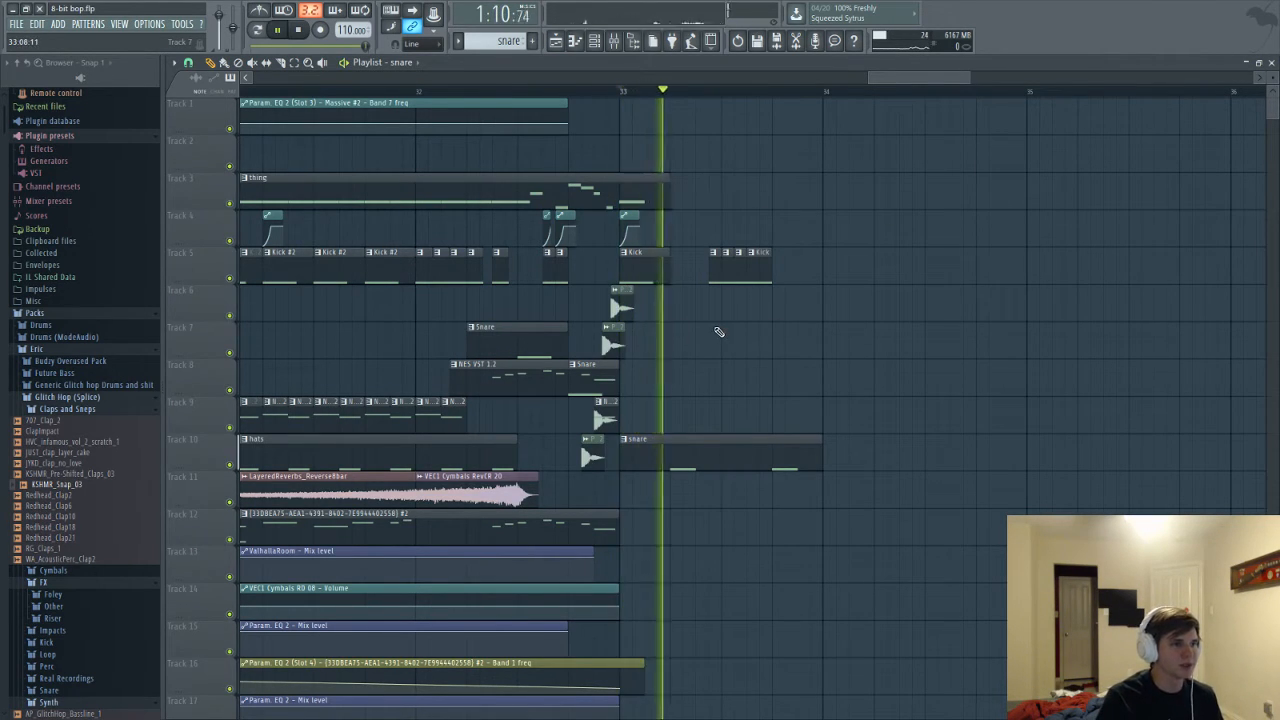
key(space)
Lengthen the thing pattern clip on Track 3 so it ends at bar 34
scroll(725, 320, up, 2)
click(632, 203)
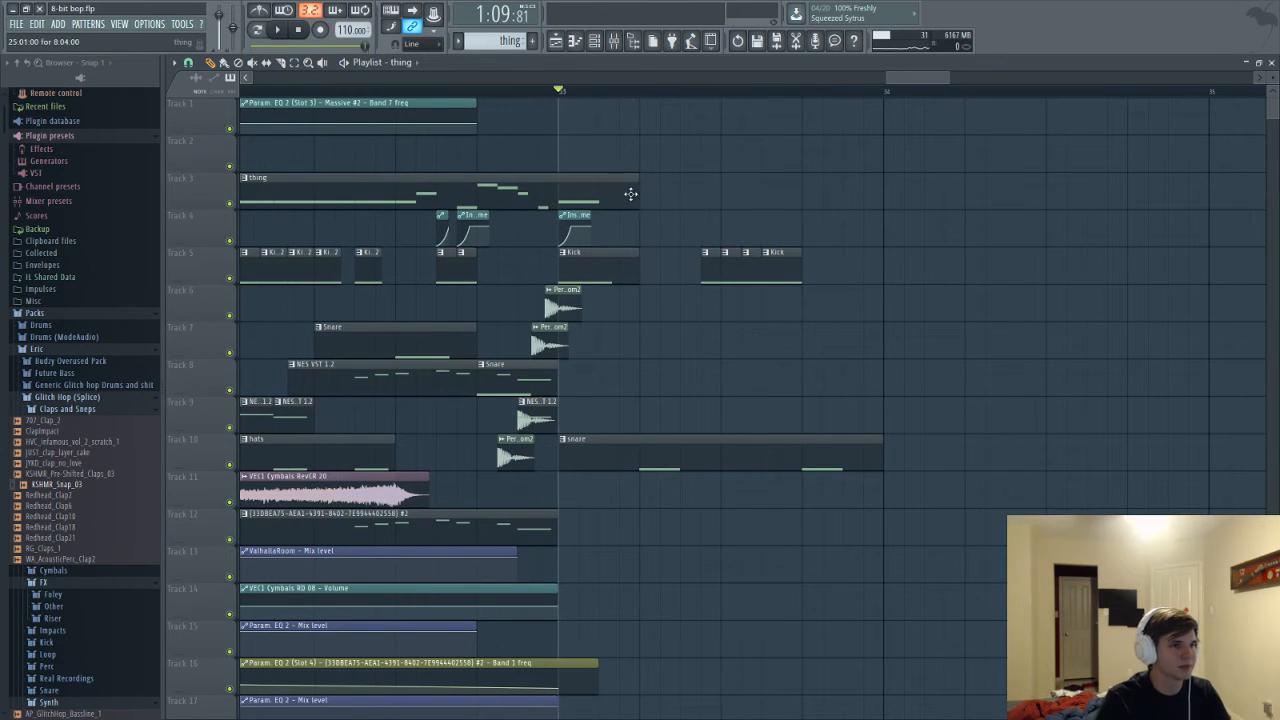
drag(631, 193, 866, 195)
Examine the thing pattern's notes in the 3x Osc #2 piano roll and its other channels, and return to the playlist
double_click(837, 200)
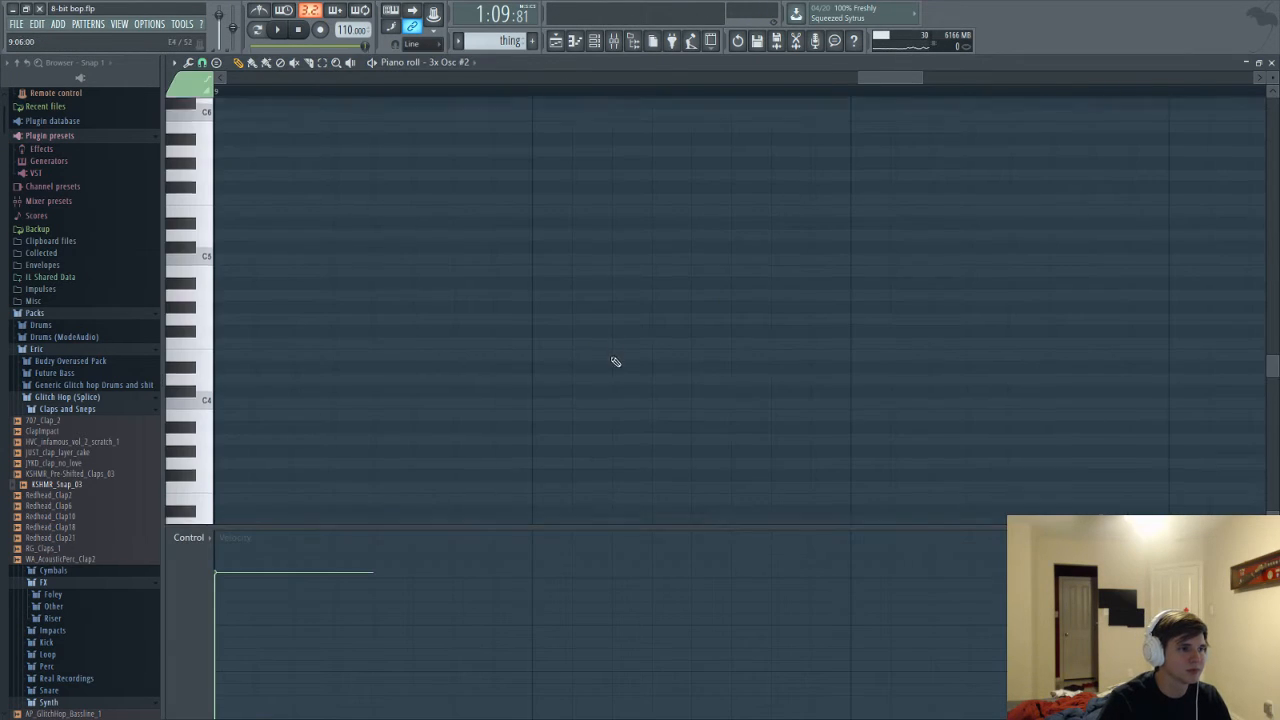
scroll(615, 361, down, 3)
key(F6)
key(F6)
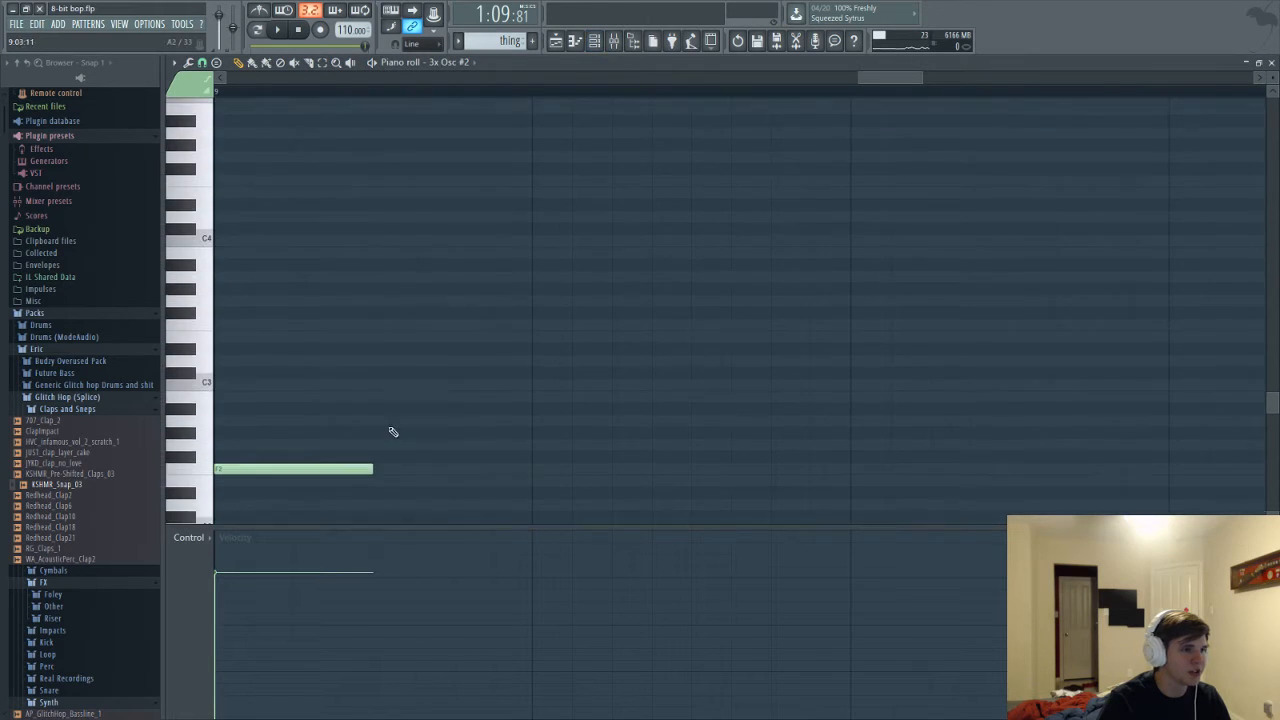
scroll(393, 432, down, 2)
key(F6)
scroll(693, 432, up, 1)
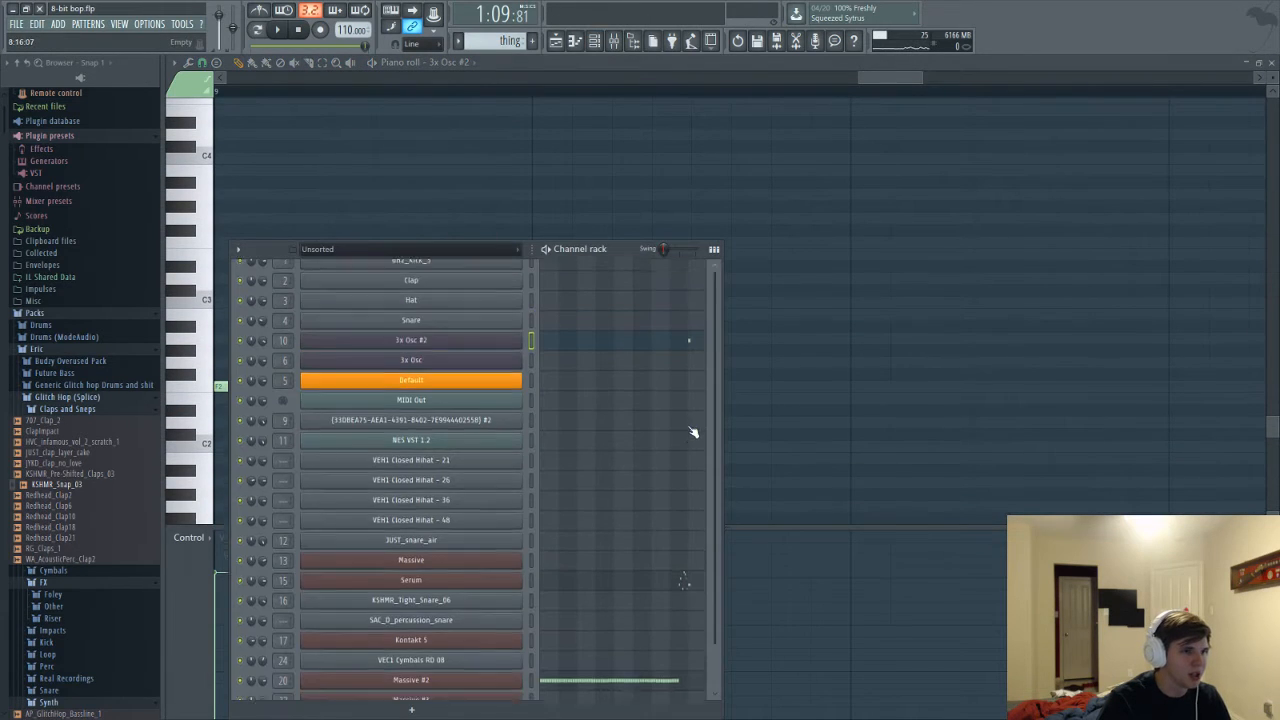
scroll(693, 432, up, 1)
scroll(692, 500, down, 3)
click(688, 549)
key(F5)
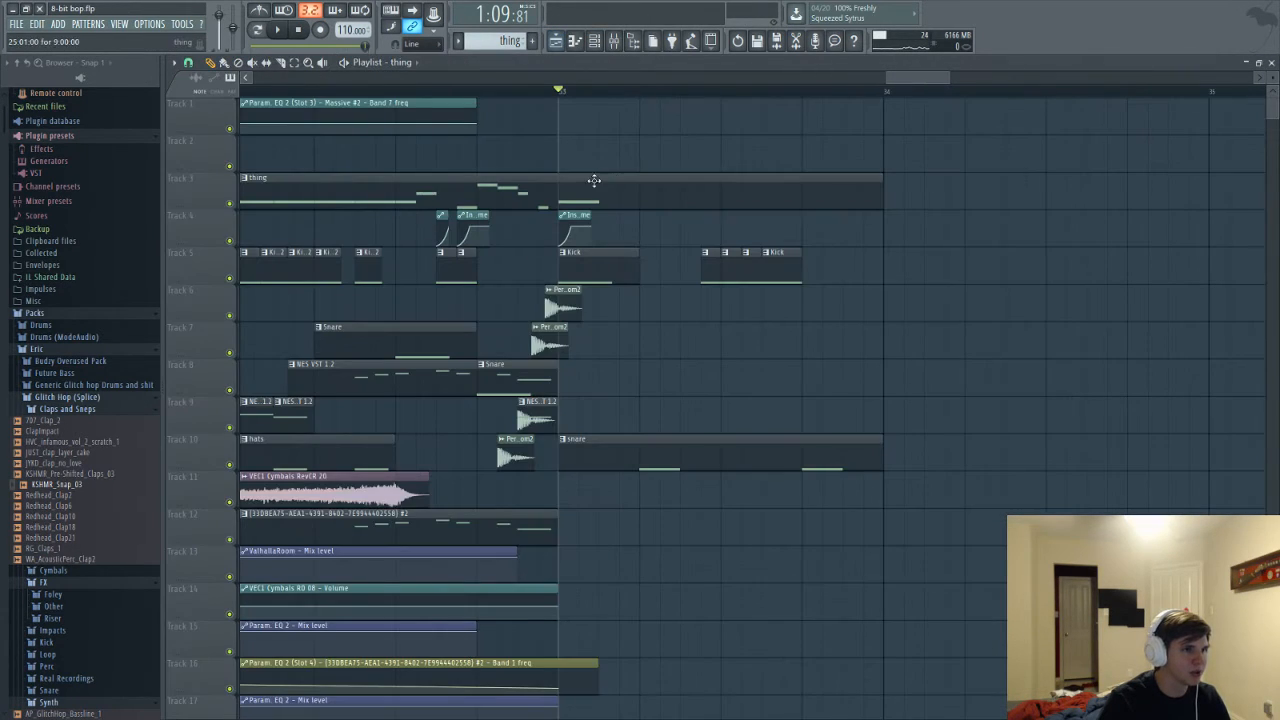
Add a two-step F2 note at step 7 of bar 9 in the Serum channel's piano roll for the thing pattern
key(F6)
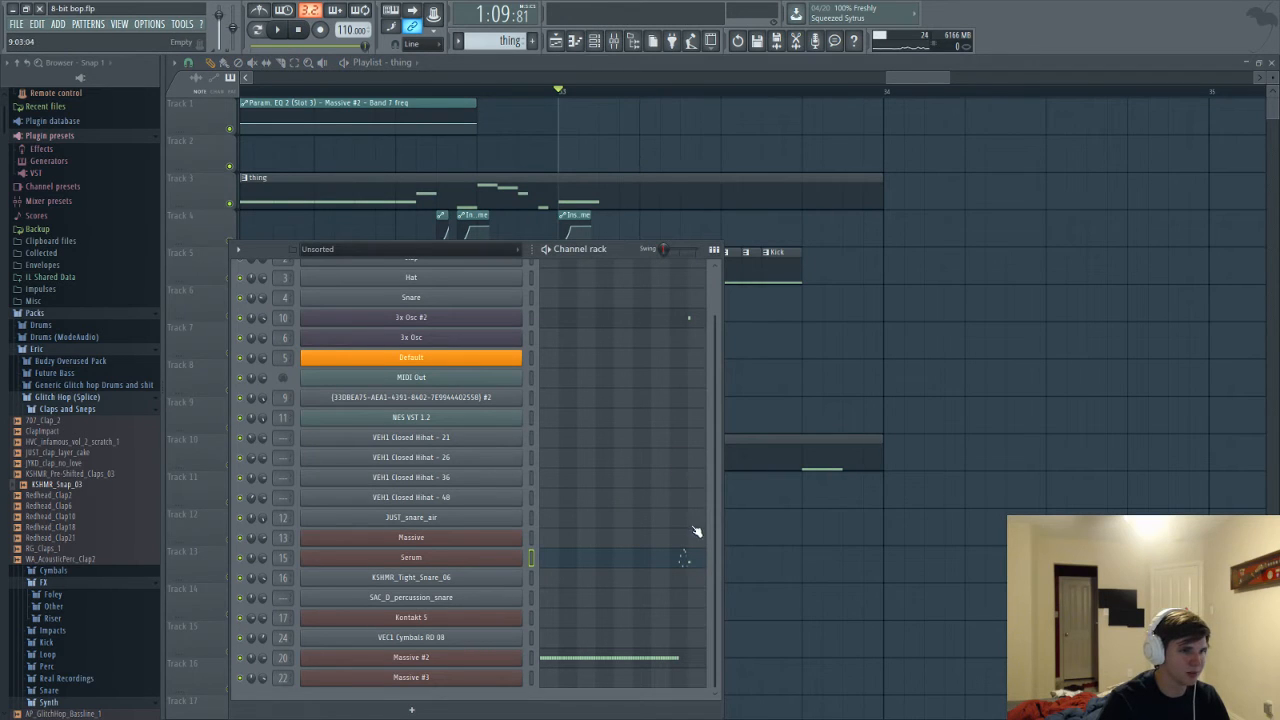
click(681, 563)
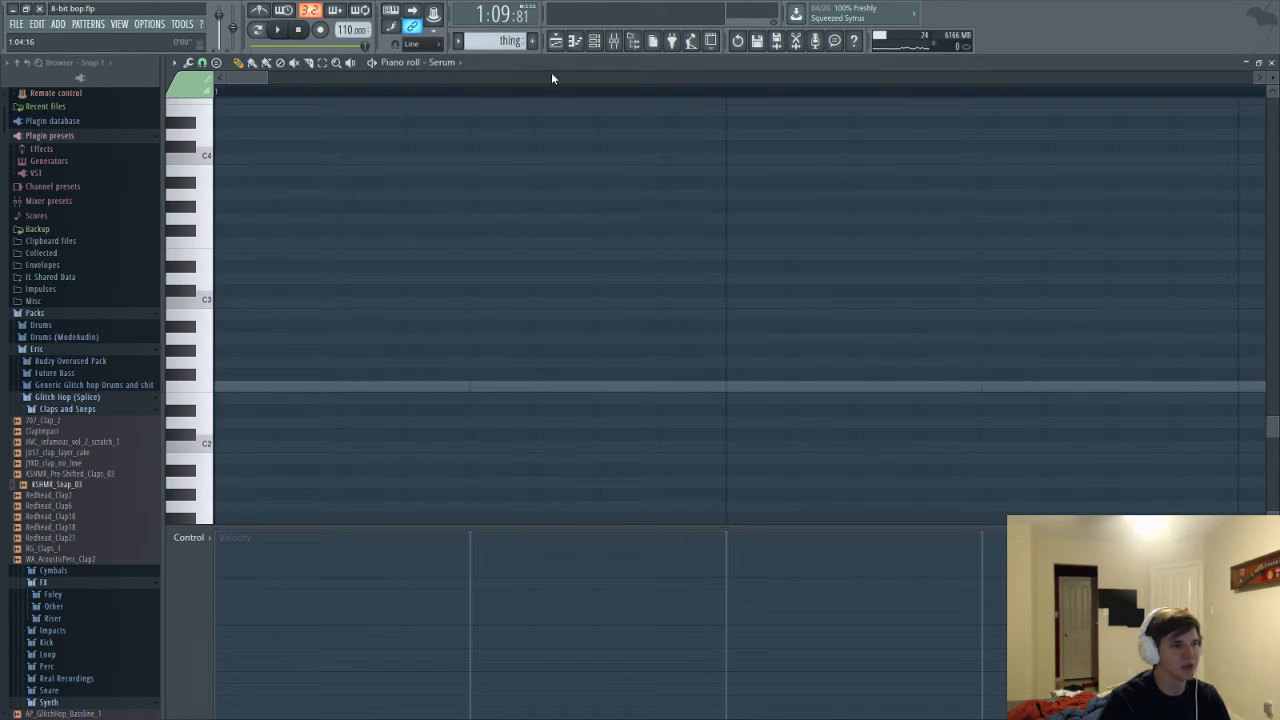
scroll(1151, 434, down, 10)
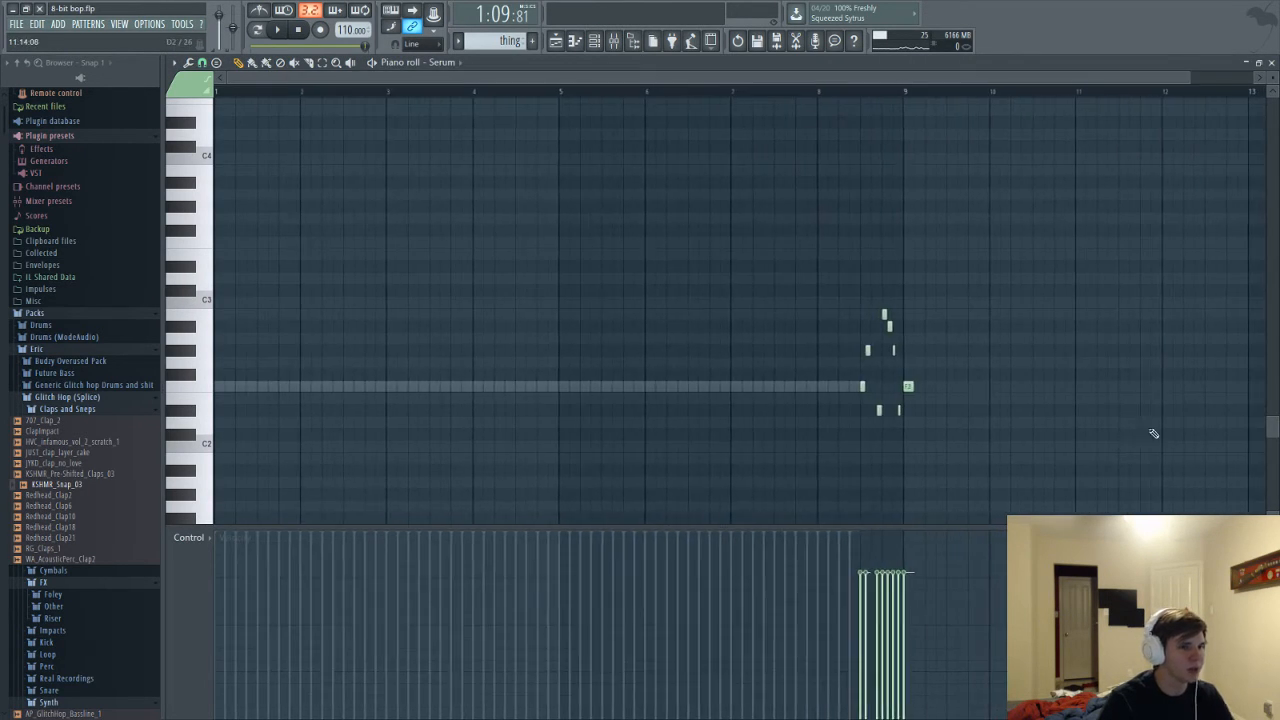
click(708, 387)
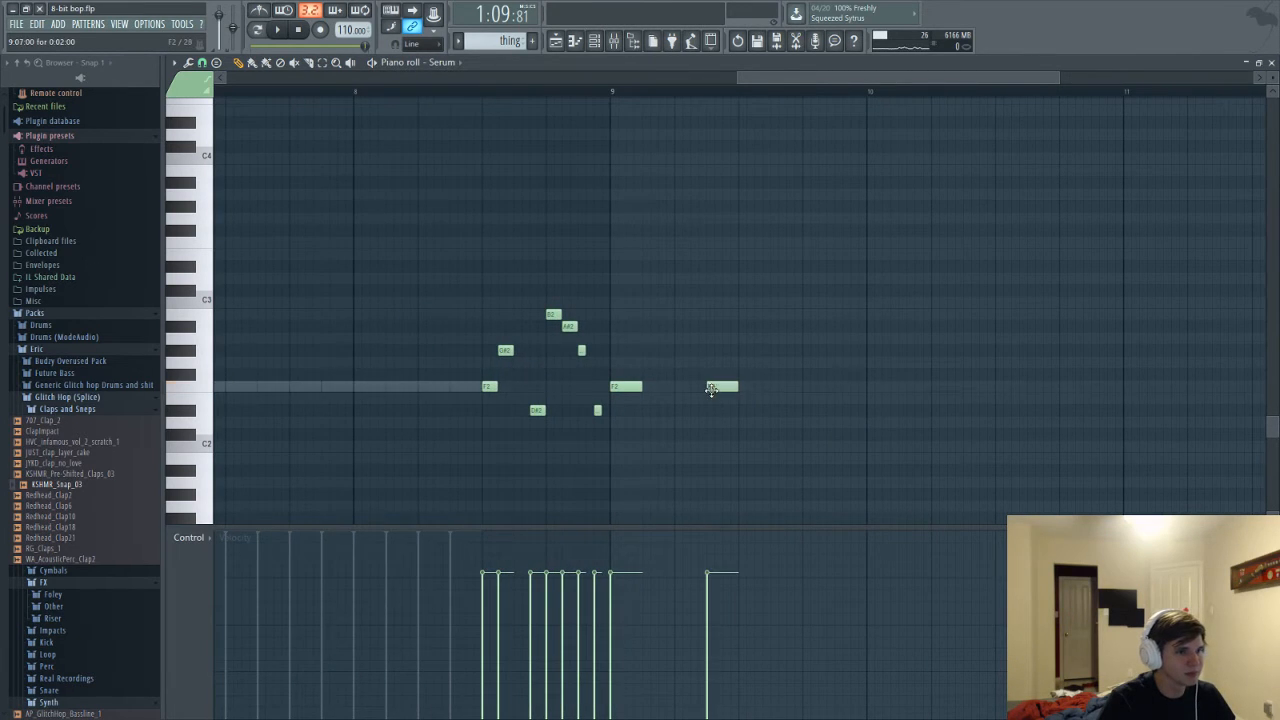
Play from bar 9, shorten the new F2 note to one step starting at step 8, and add a one-step G#2 right after it
scroll(718, 400, up, 2)
click(514, 92)
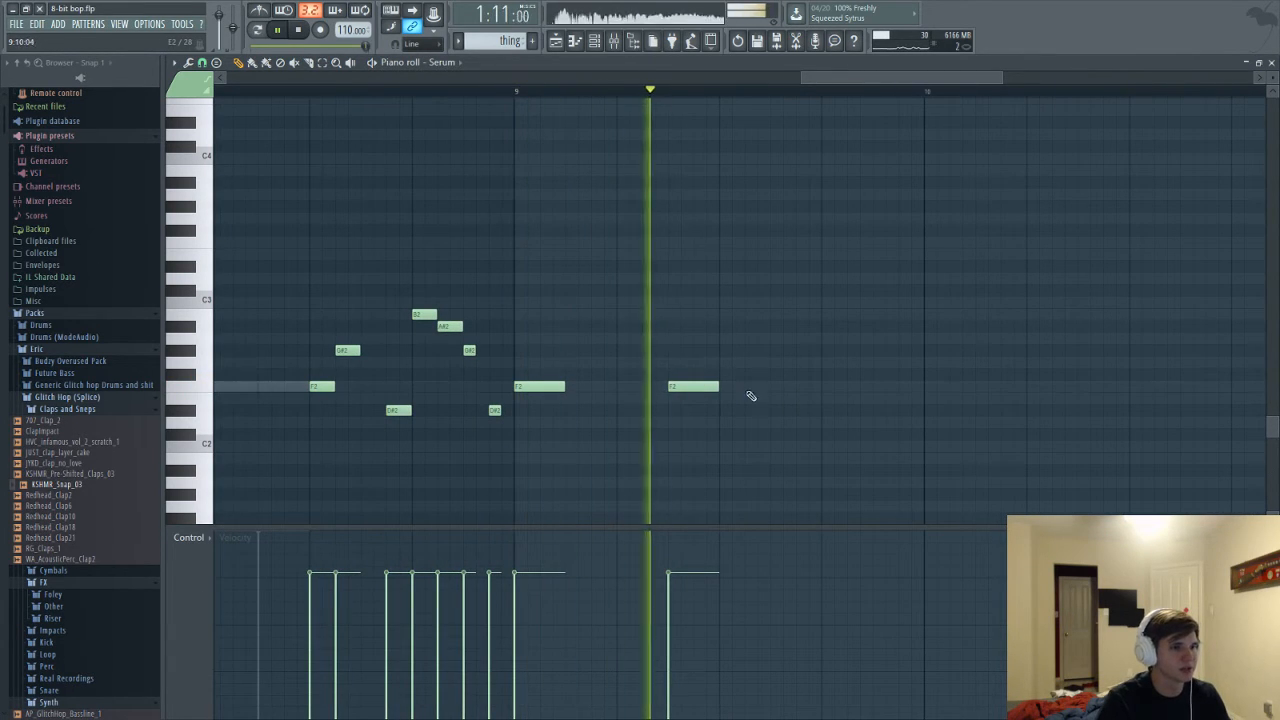
key(space)
mouse_move(693, 387)
mouse_down()
mouse_move(745, 389)
mouse_move(718, 388)
mouse_up()
key(space)
key(space)
key(space)
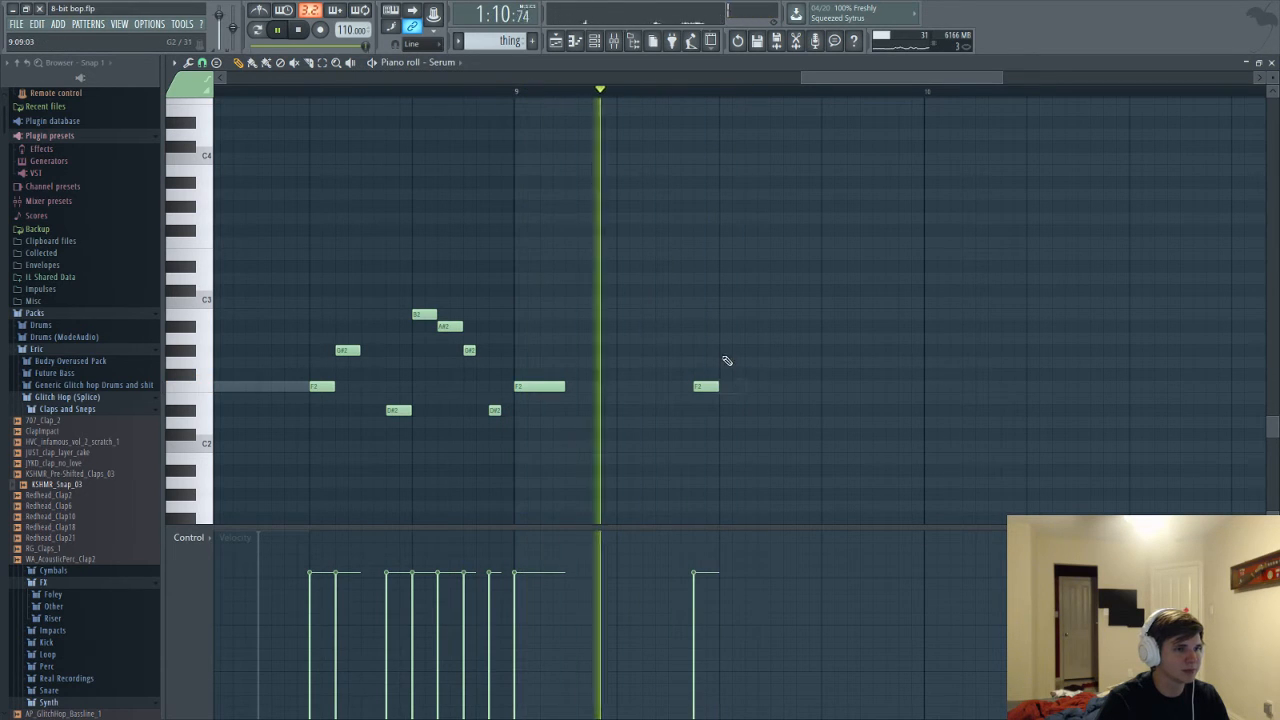
key(space)
click(724, 351)
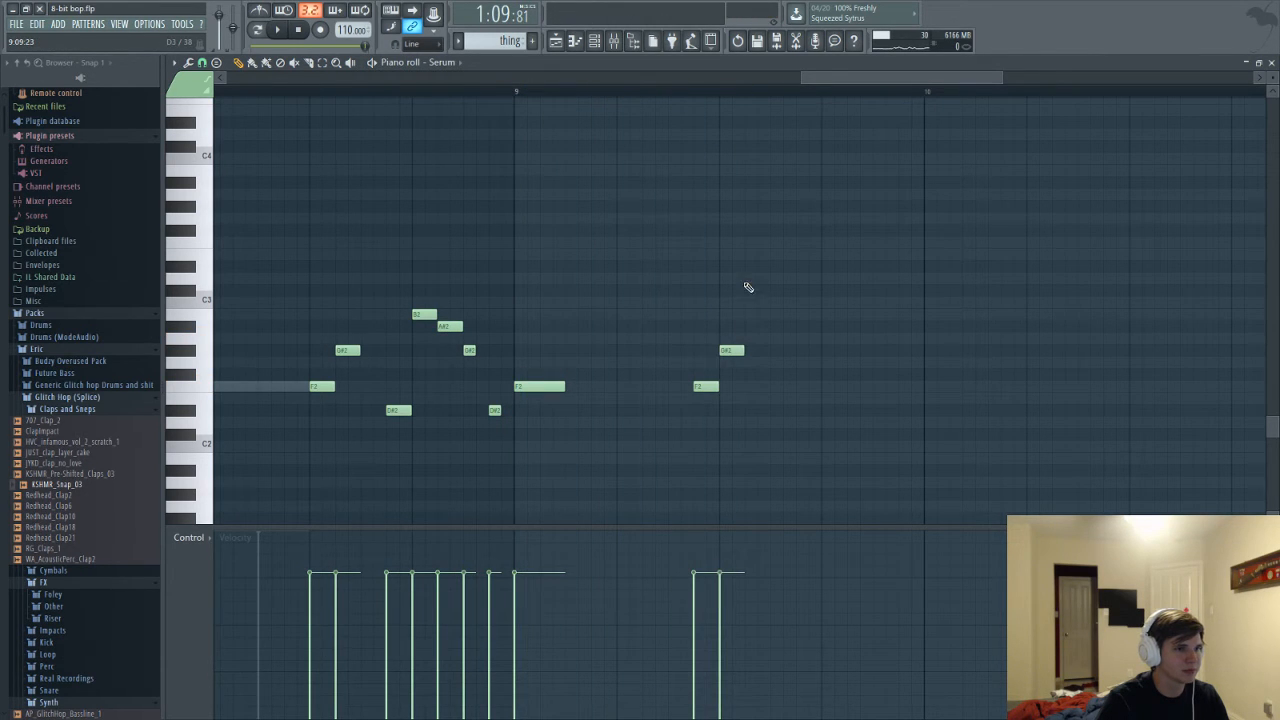
Extend the phrase after the last G#2 note in bar 9 with D#3, B2, A#2, G#2 and D#2 notes
click(752, 255)
drag(752, 255, 746, 267)
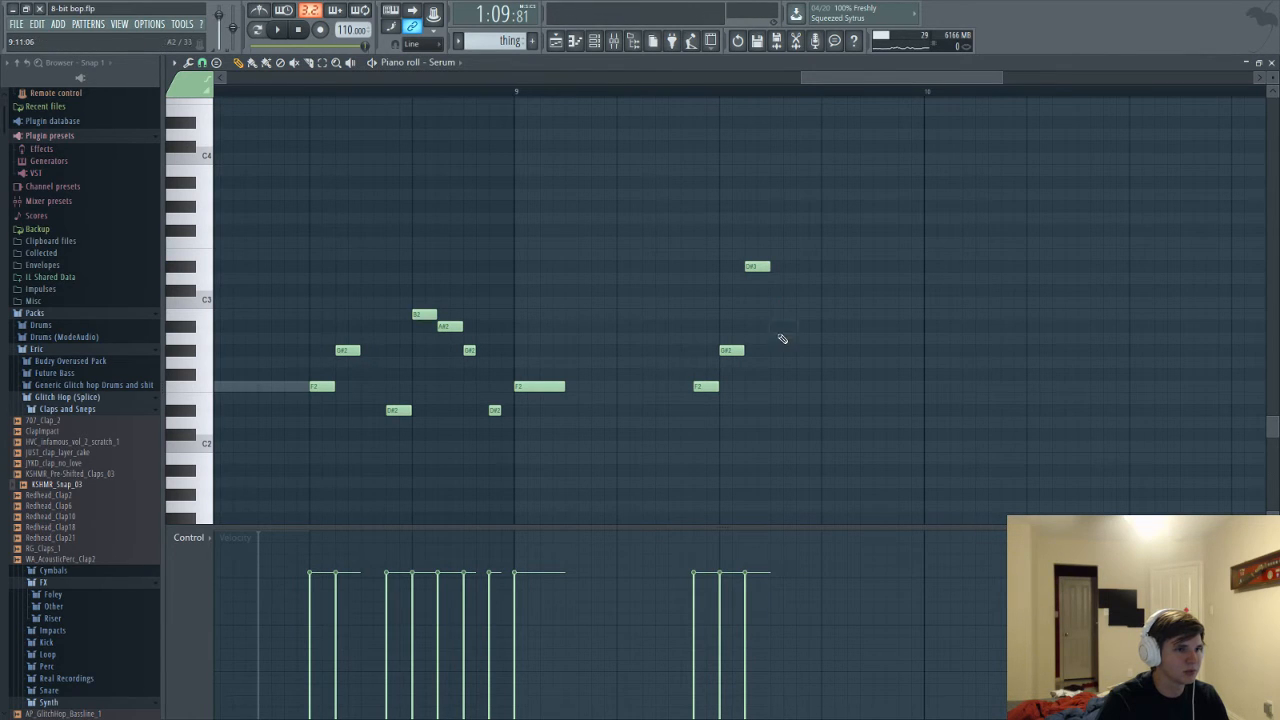
drag(779, 302, 773, 318)
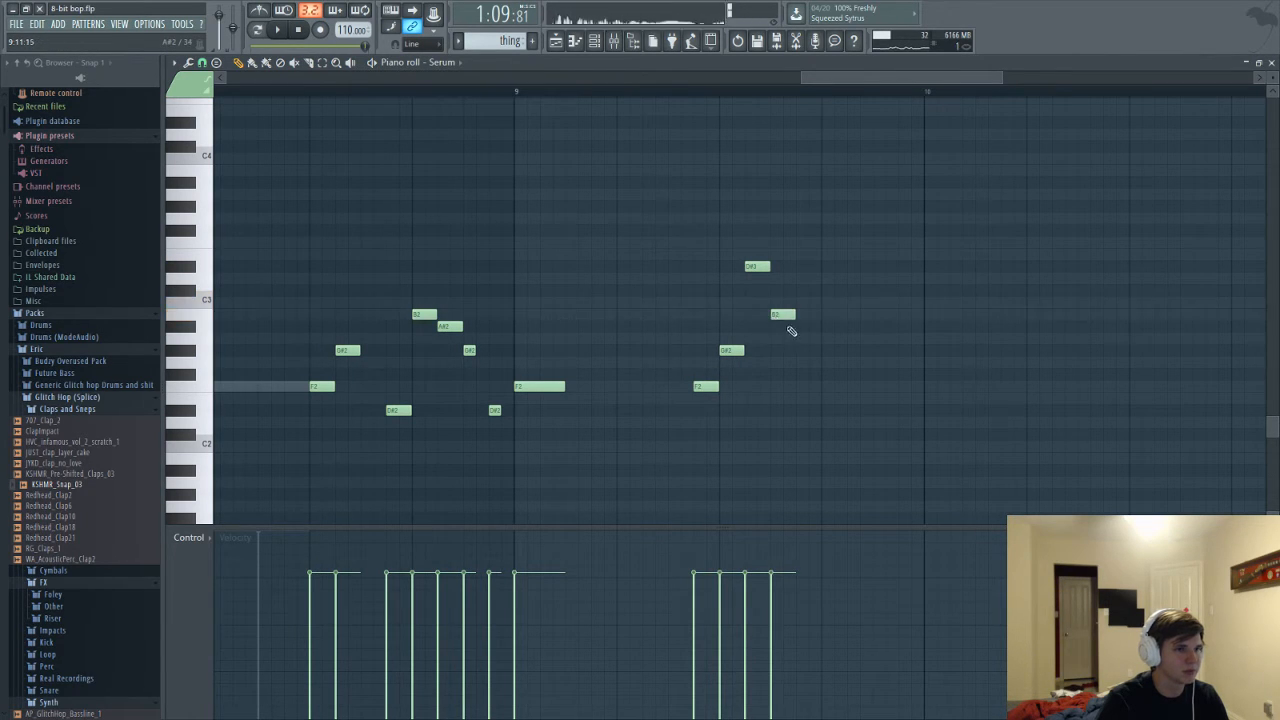
click(797, 327)
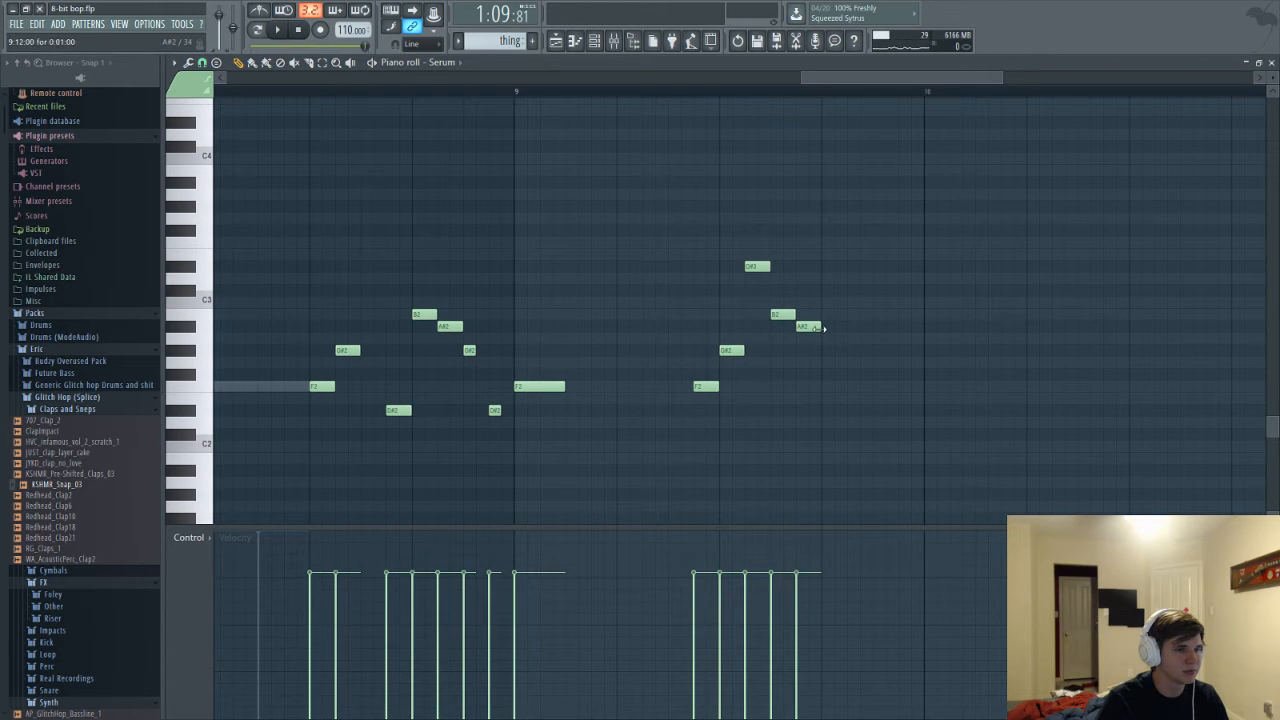
click(829, 351)
click(890, 410)
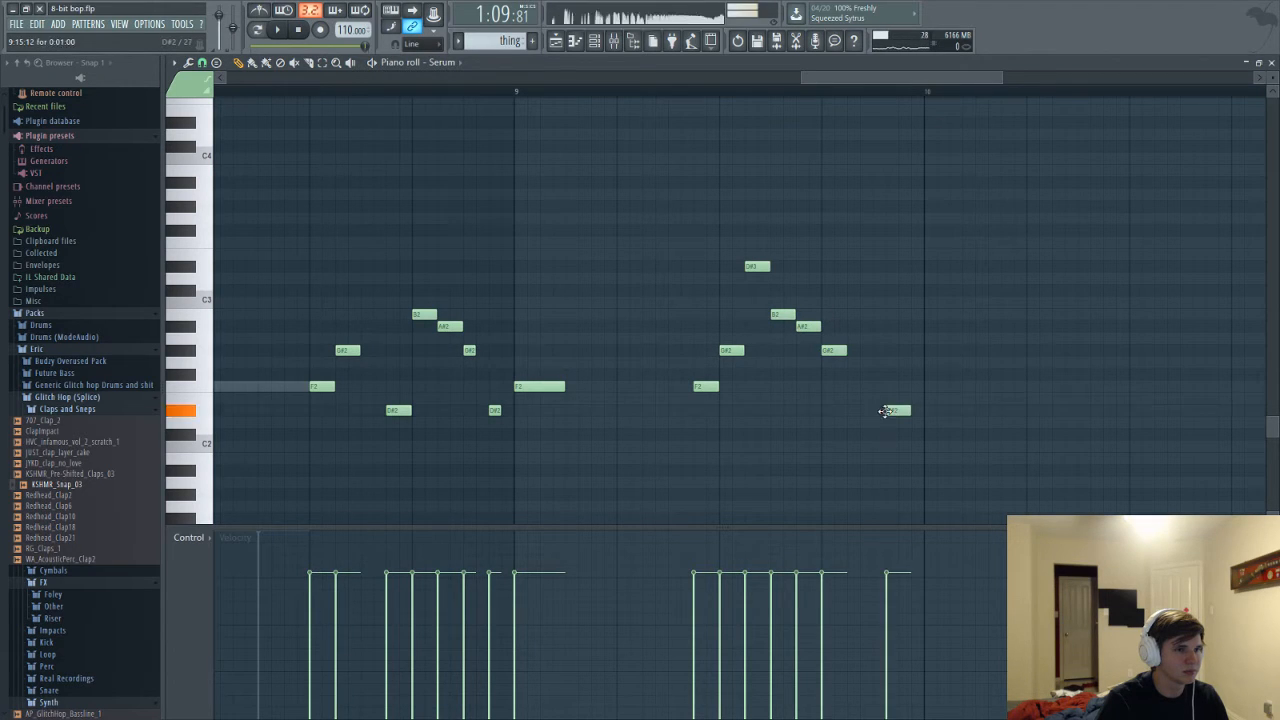
Play back the bar 9 phrase and shorten its B2 and A#2 notes to half their length
key(space)
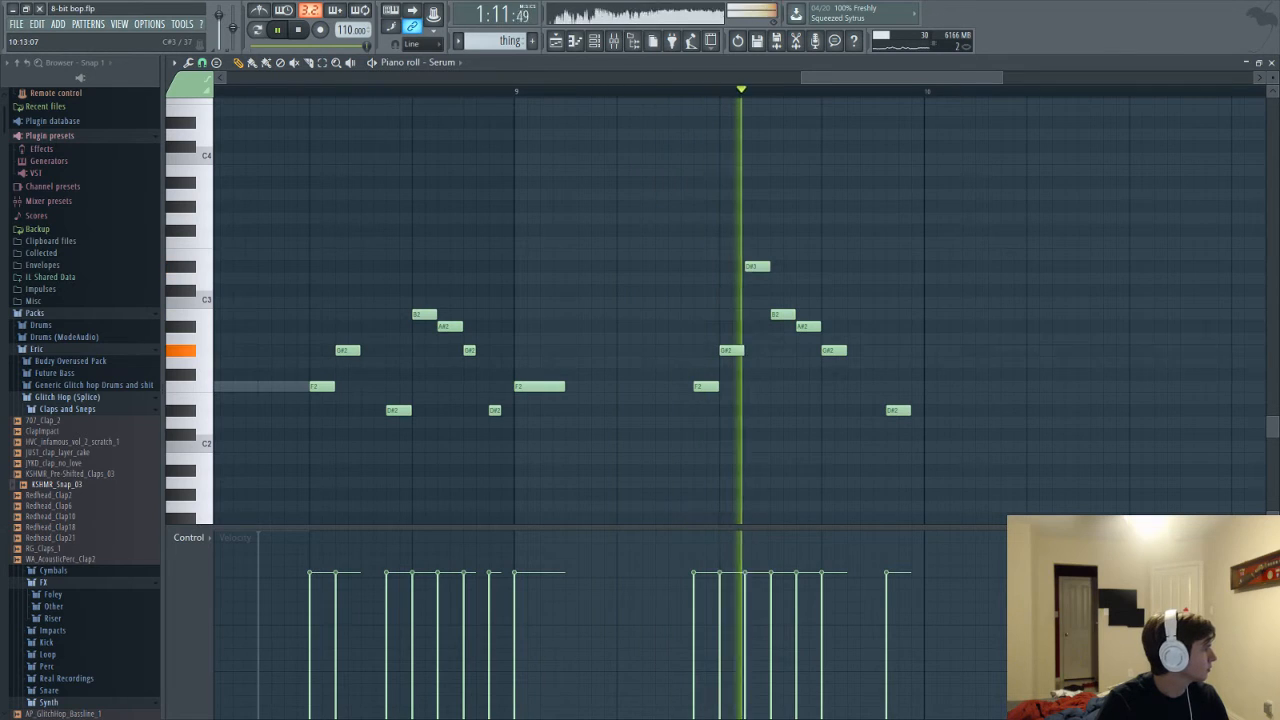
key(space)
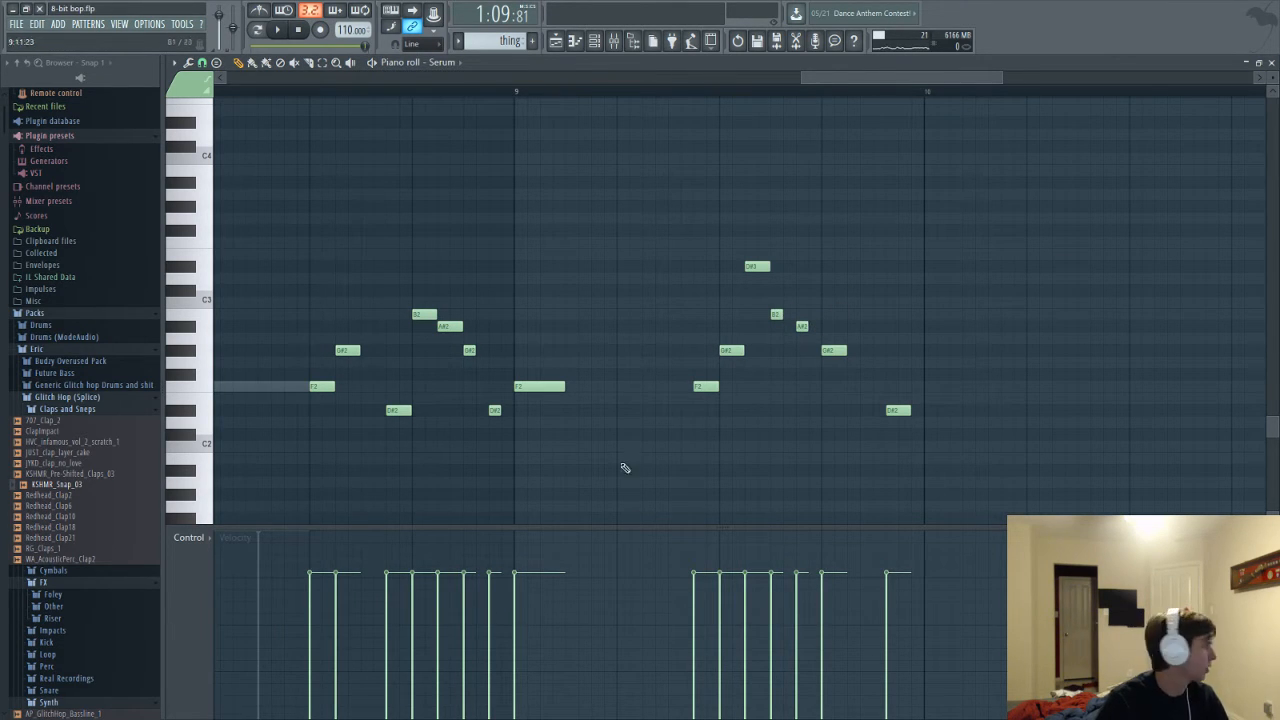
scroll(763, 103, down, 1)
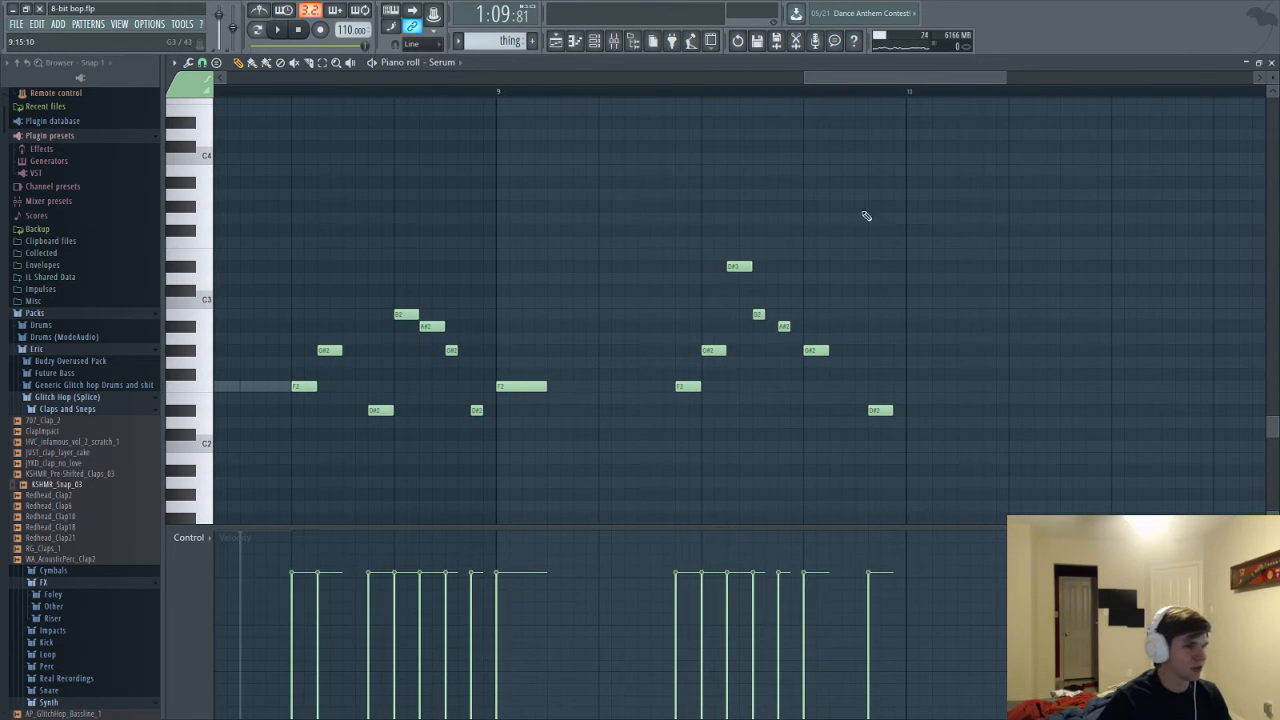
key(space)
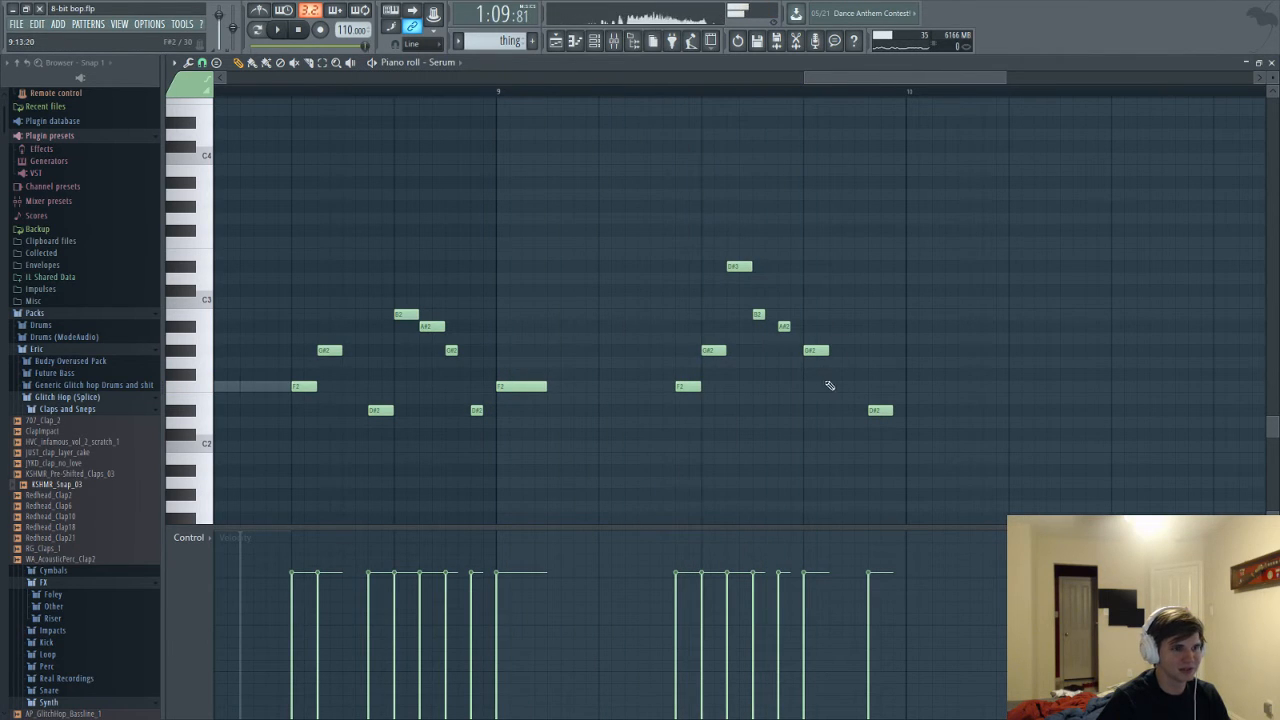
Transpose the seven notes of the second phrase in bar 9 up one octave and play them back
drag(663, 226, 1010, 466)
key(ctrl+Up)
key(space)
scroll(1010, 350, up, 1)
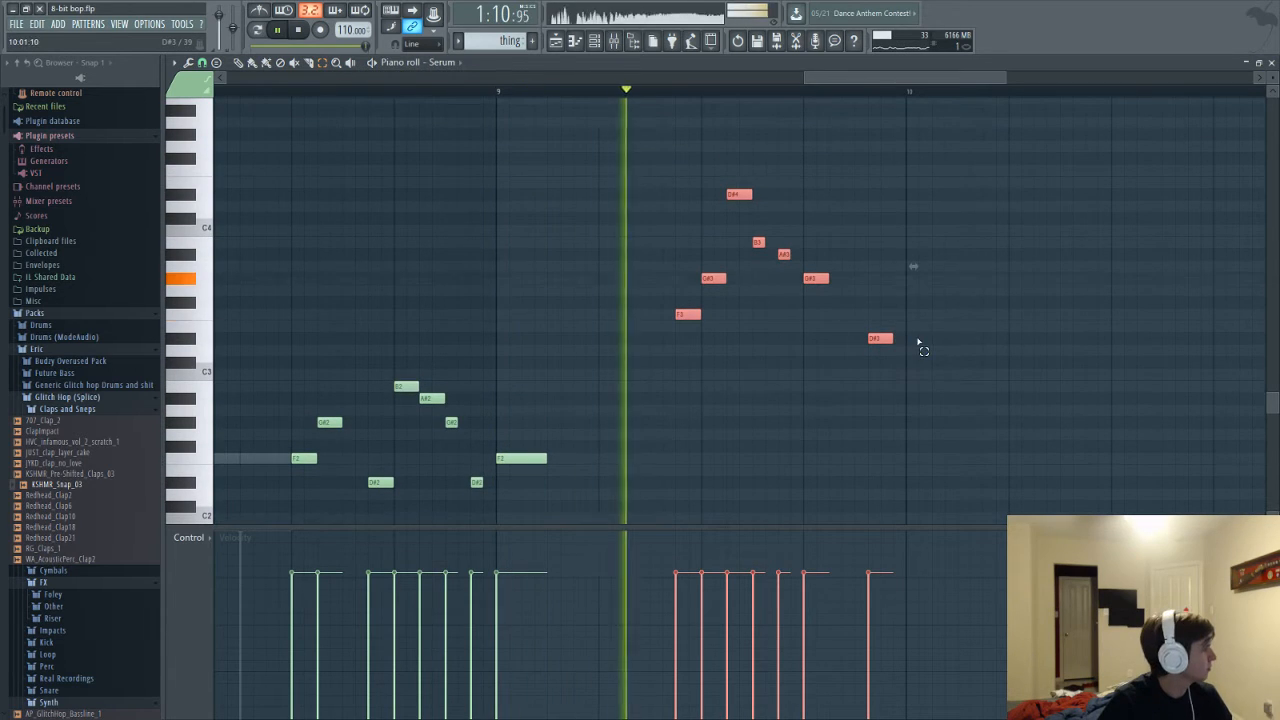
key(space)
scroll(872, 352, up, 2)
click(821, 345)
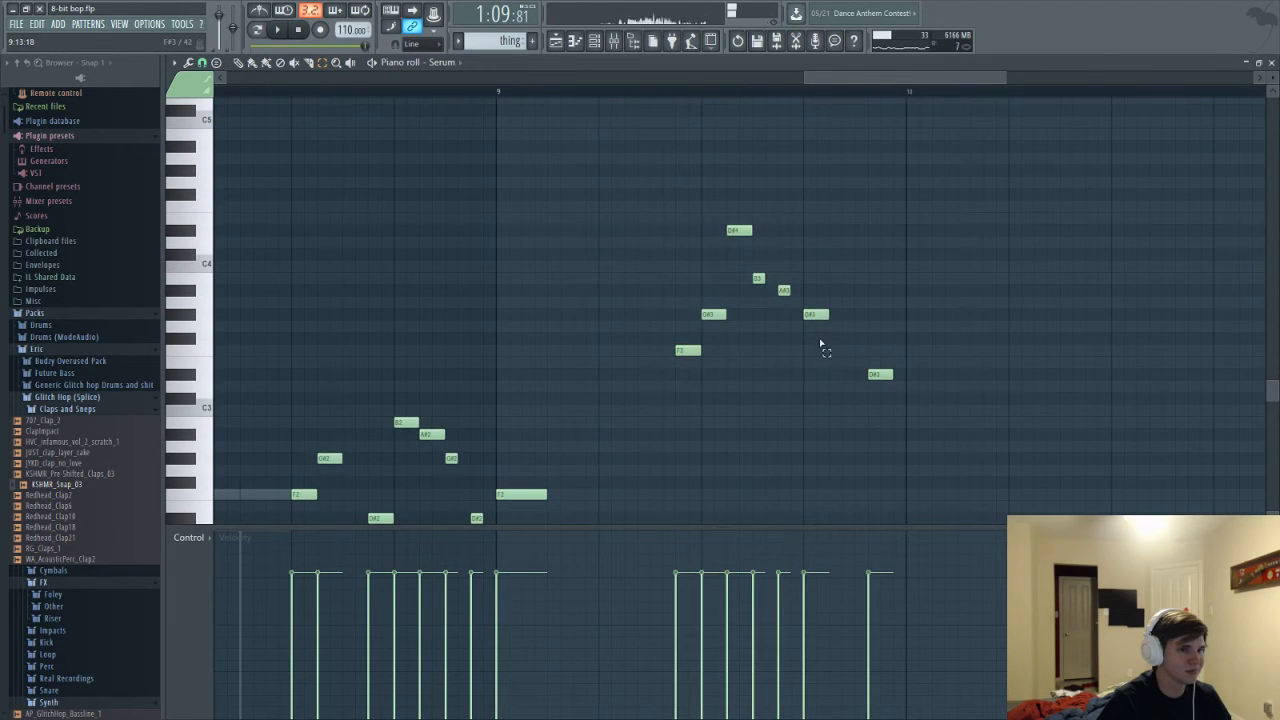
Move the phrase's final D#3 note earlier to 9:15:00 and raise the short B3 note to C4
drag(866, 373, 855, 373)
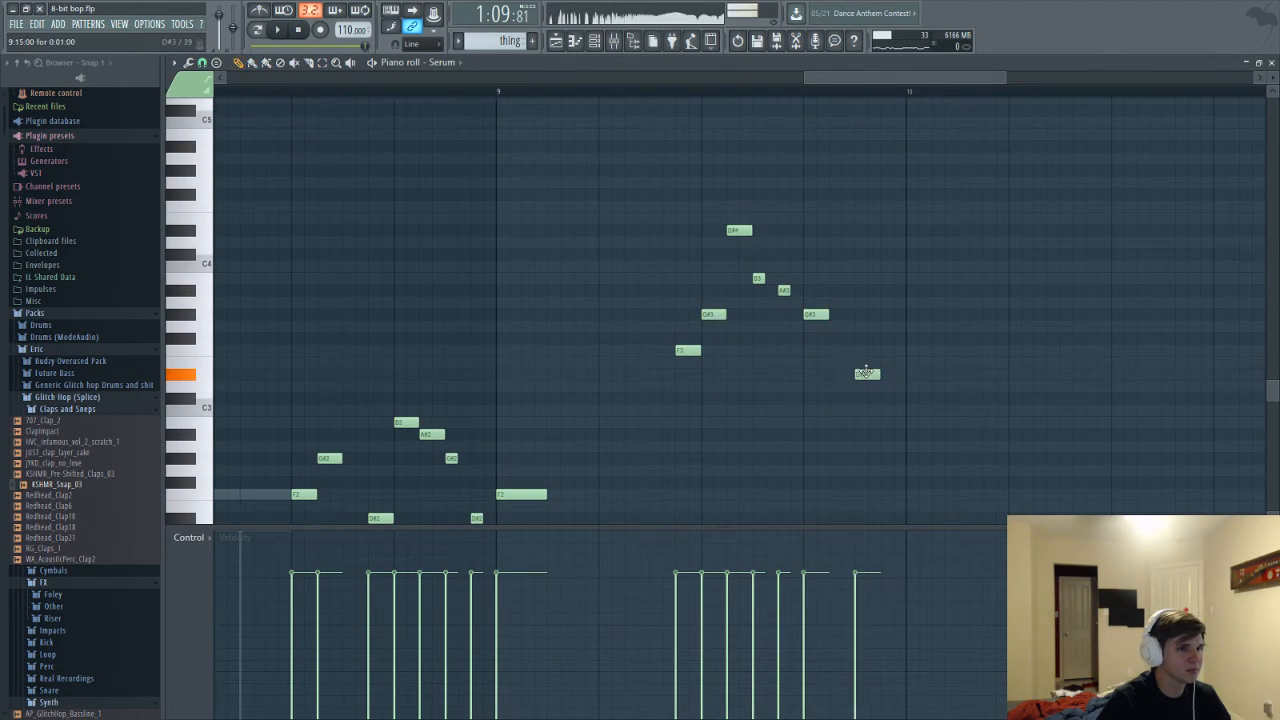
click(758, 265)
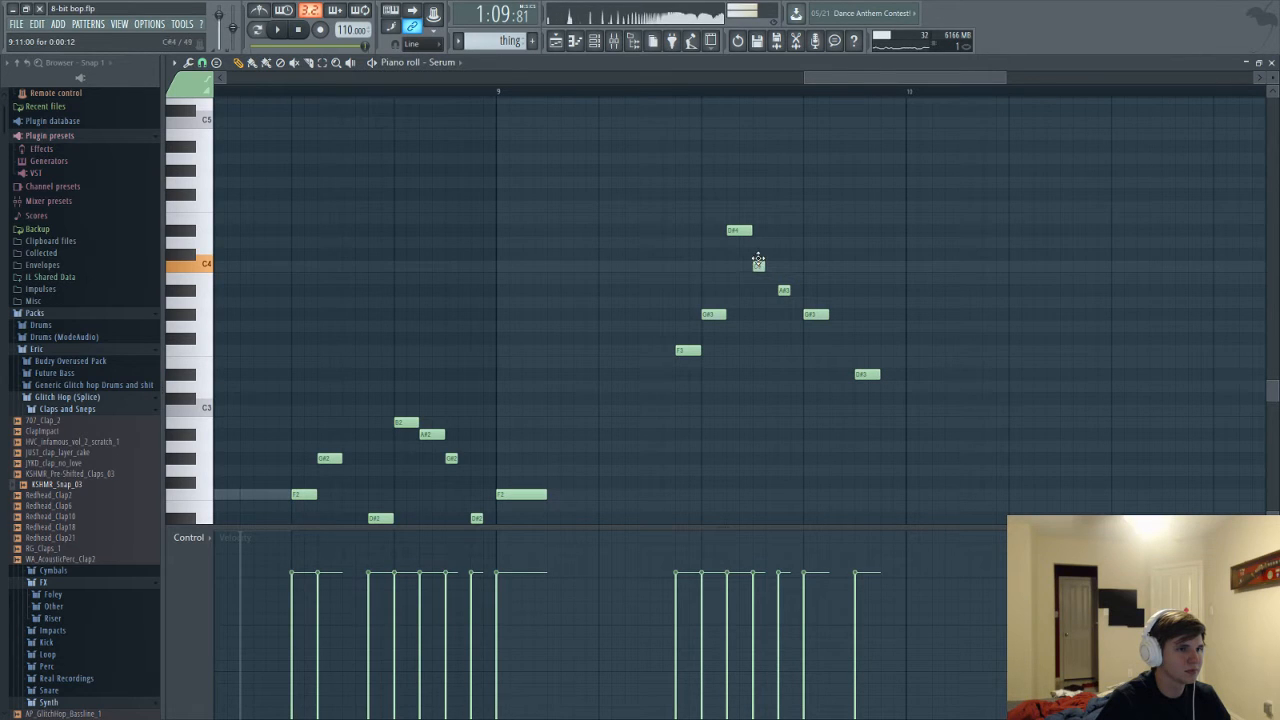
drag(758, 253, 758, 277)
key(space)
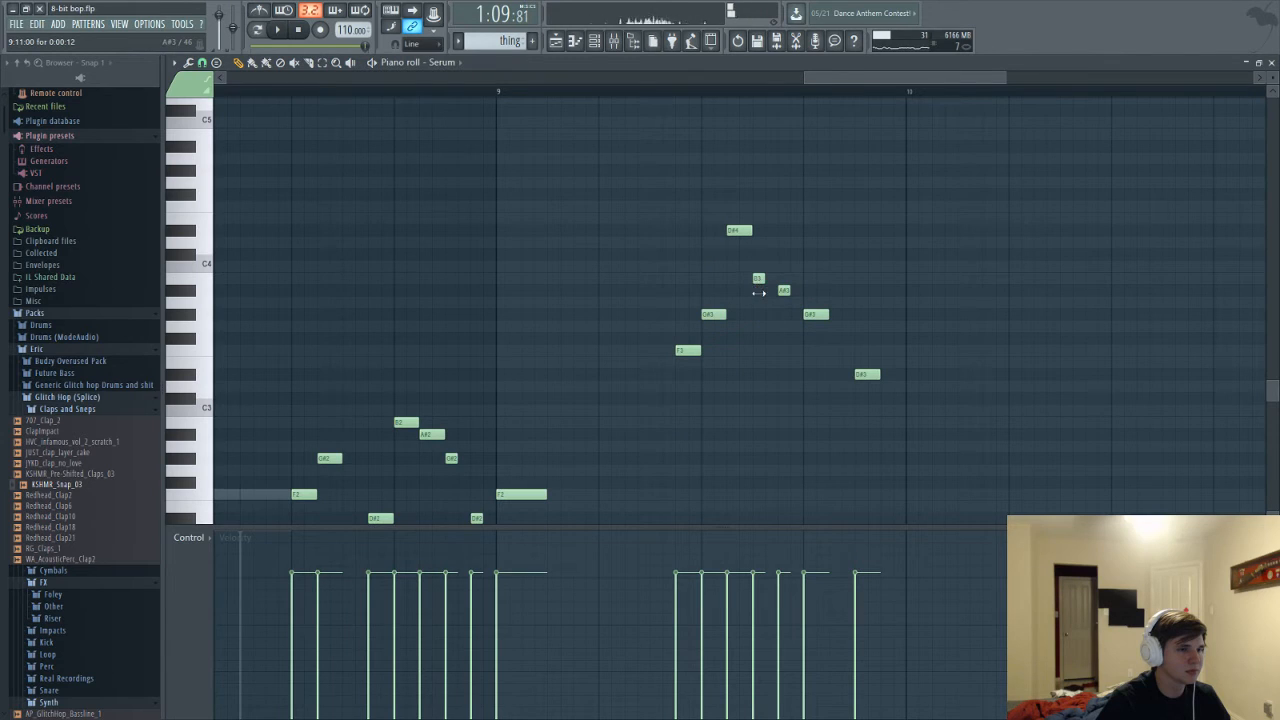
key(space)
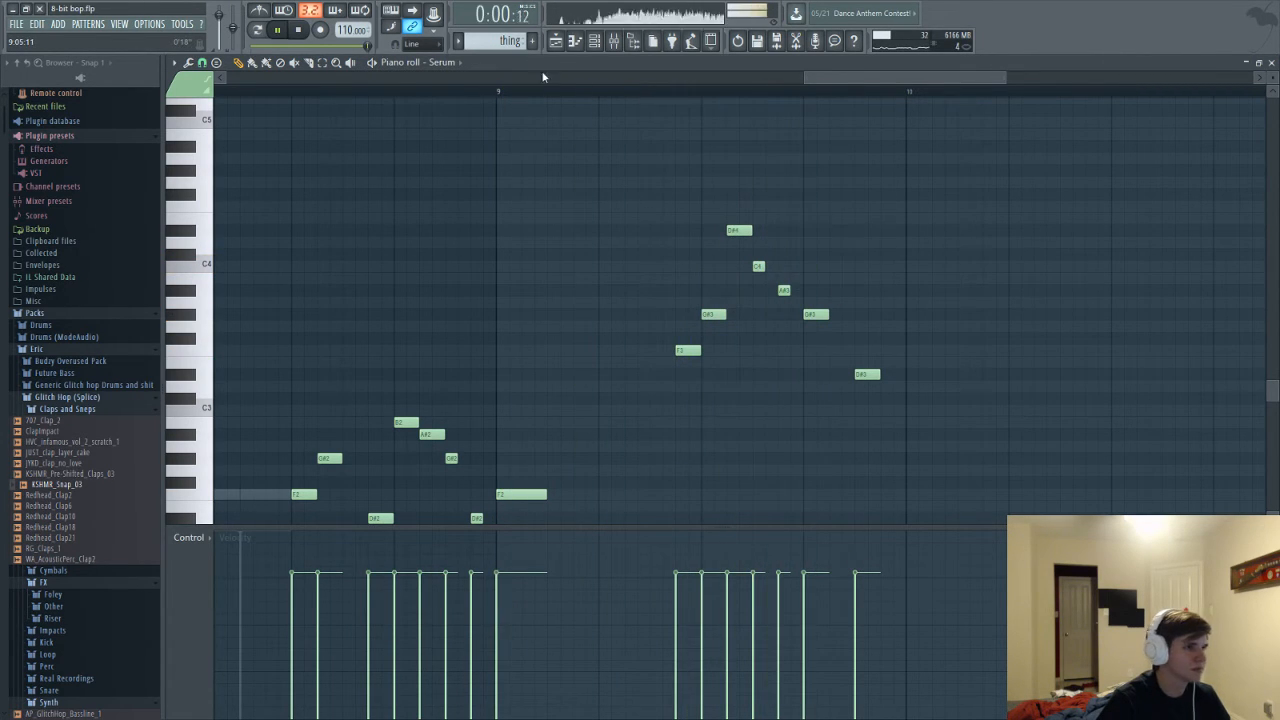
Transpose the seven-note phrase back down one octave and play it back
drag(662, 212, 954, 410)
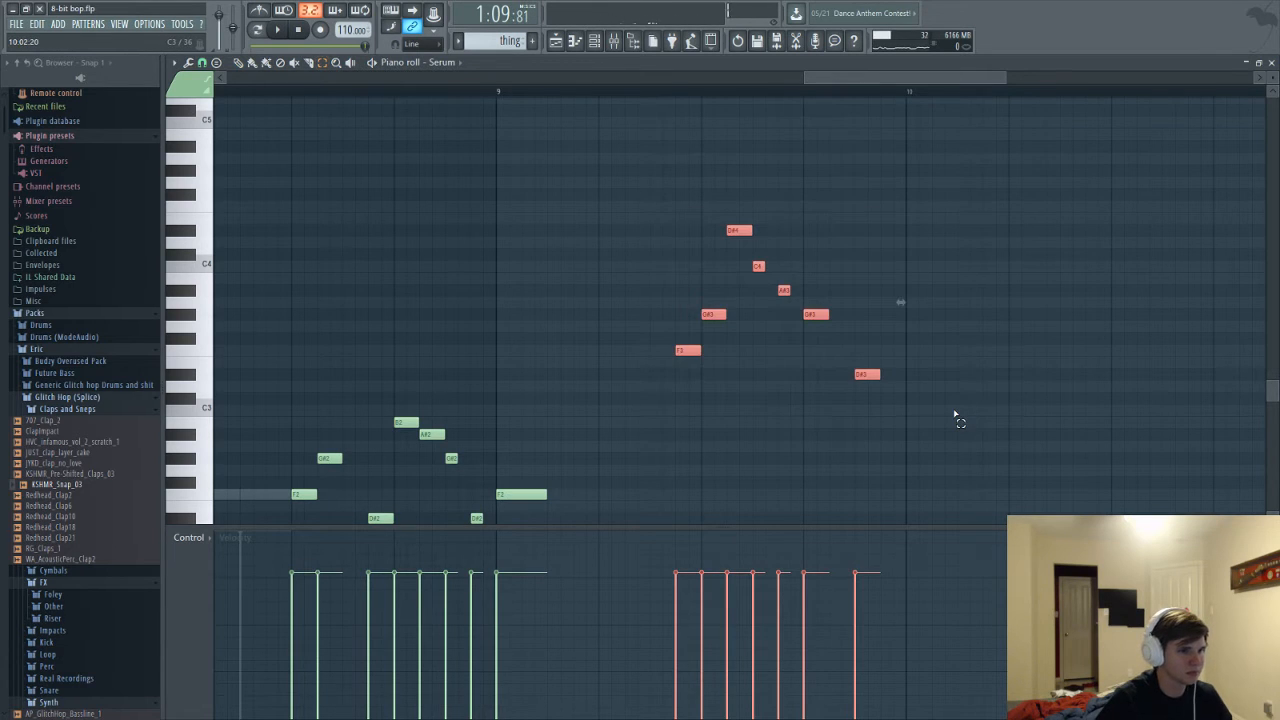
key(ctrl+Down)
key(space)
scroll(729, 368, down, 4)
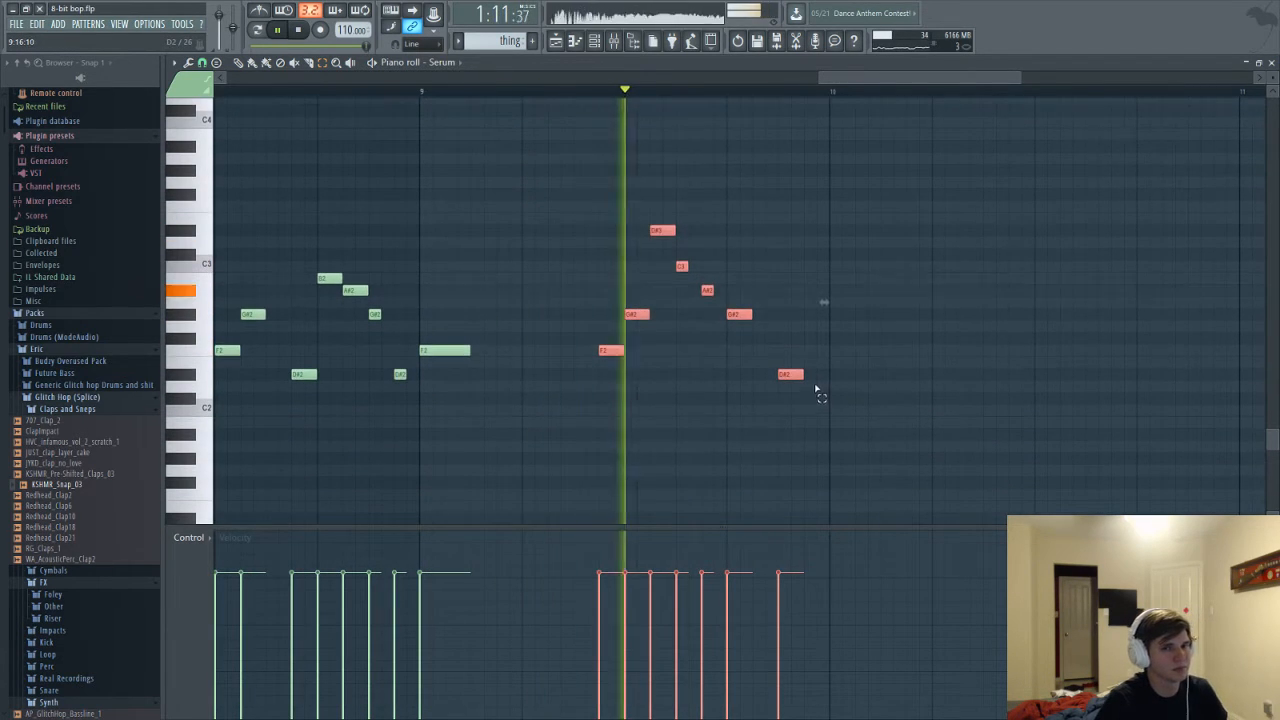
key(space)
key(space)
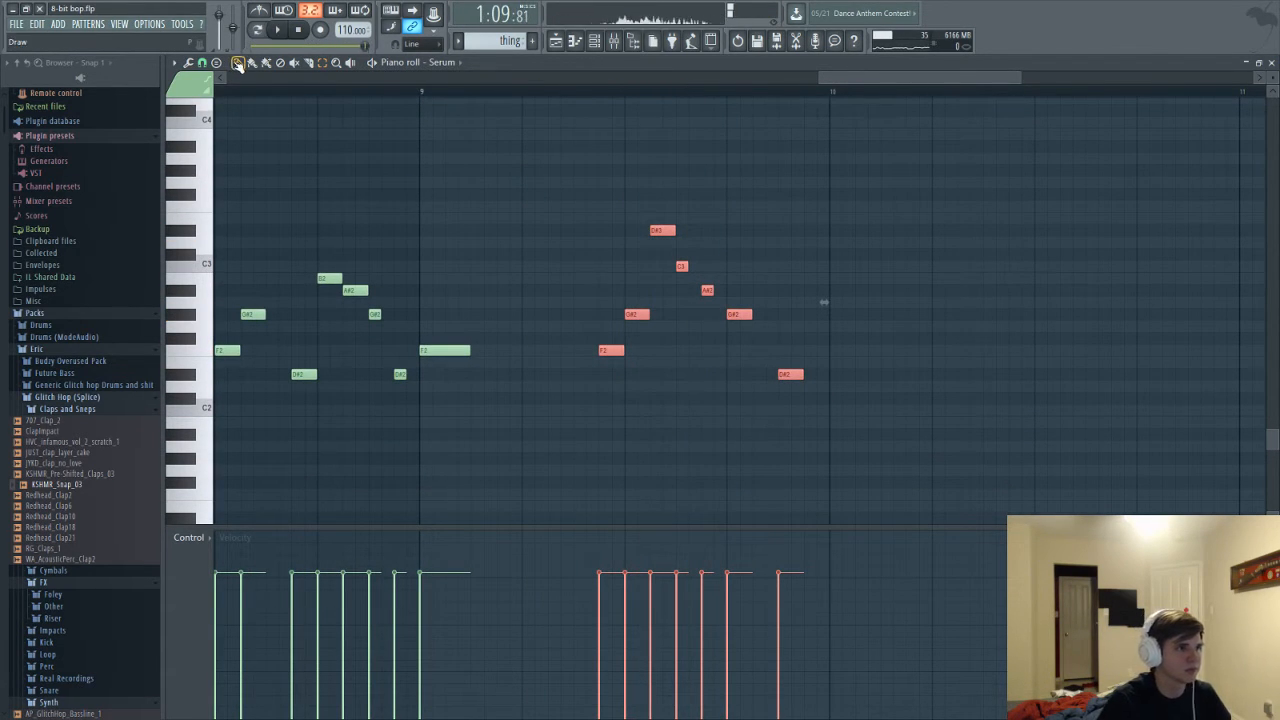
Add a G#2 note at the start of bar 10 followed by an F2 note, each two steps long
click(840, 353)
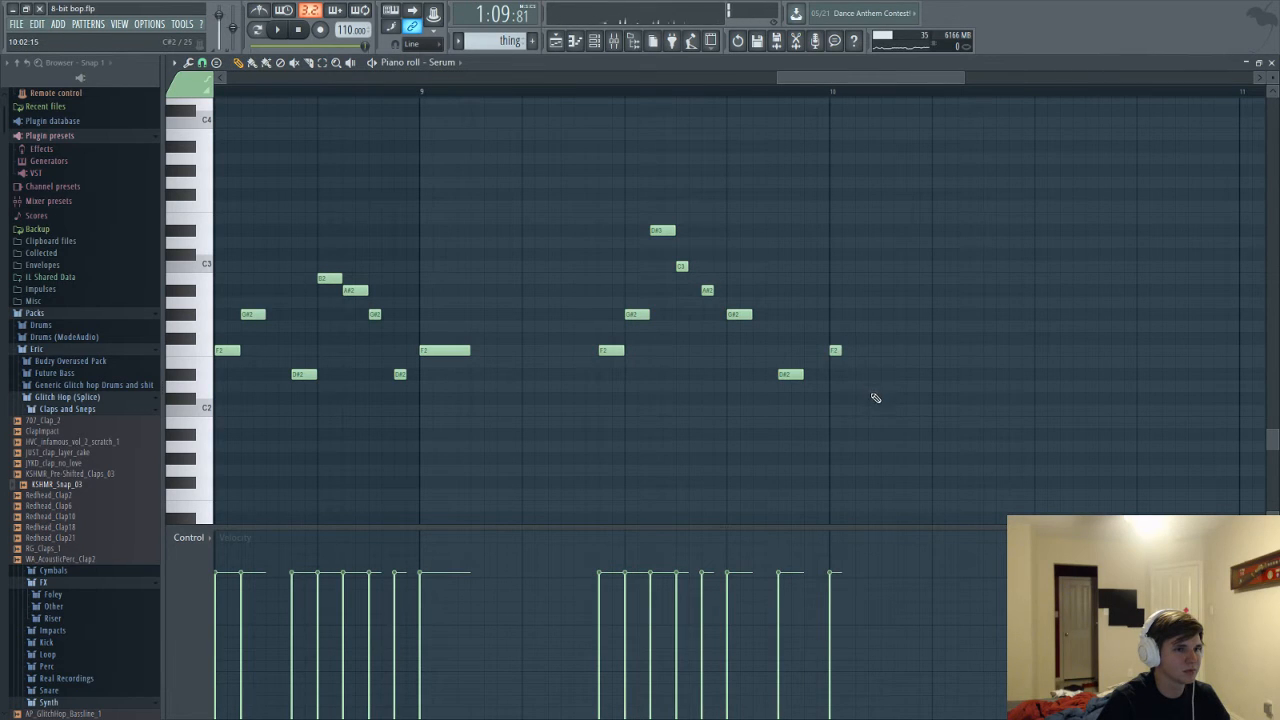
drag(838, 351, 928, 350)
key(space)
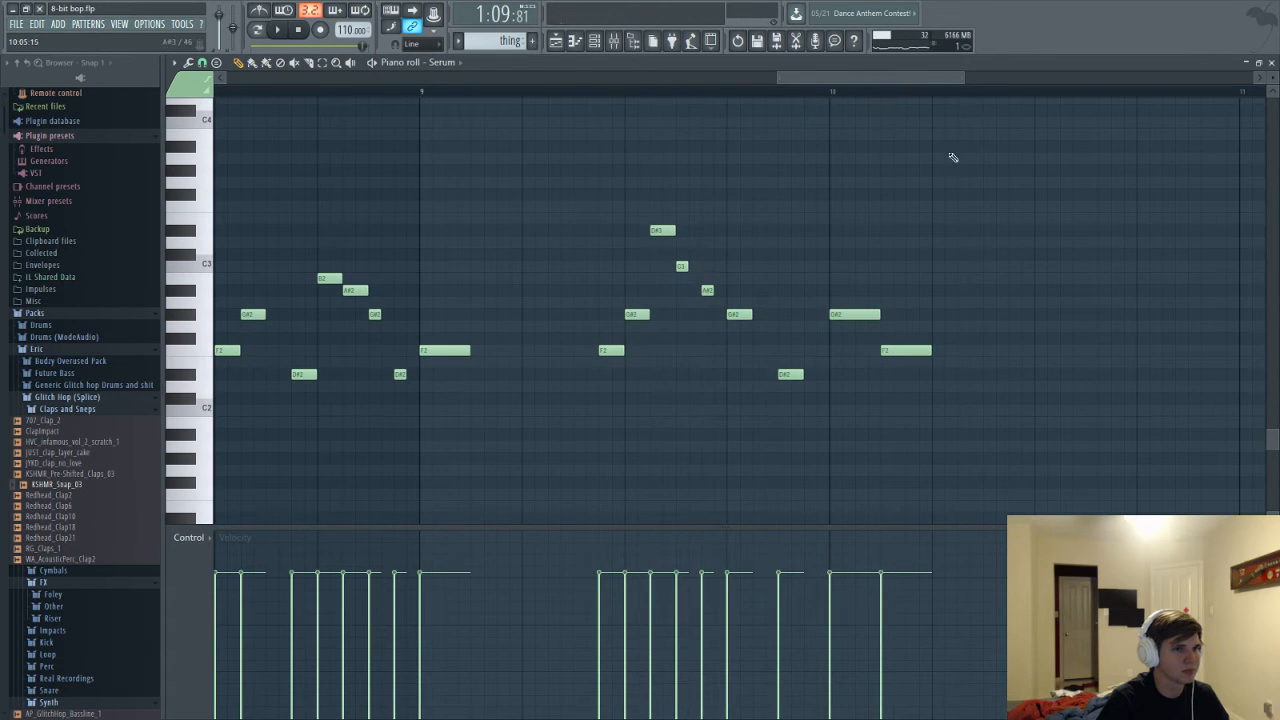
In the playlist, add Kick clips on Track 5 just before bar 34 and mid-bar 34, plus a snare clip at bar 34 on Track 10
key(F5)
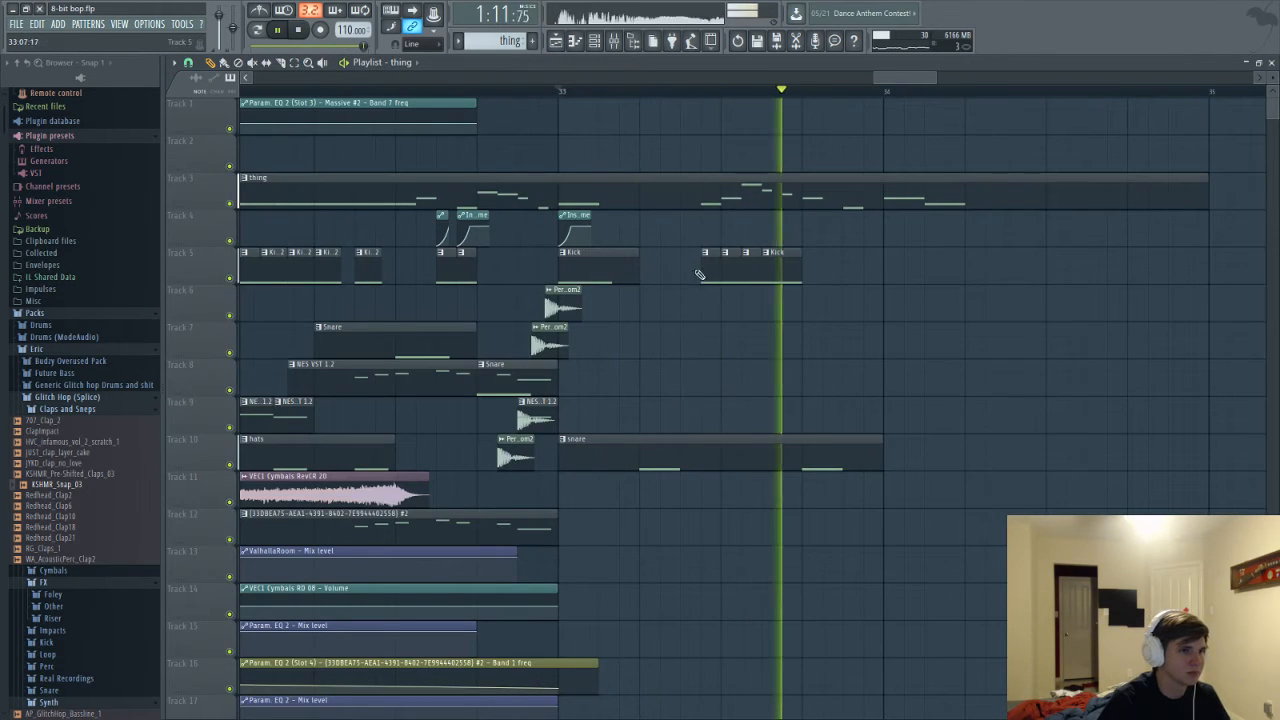
click(890, 272)
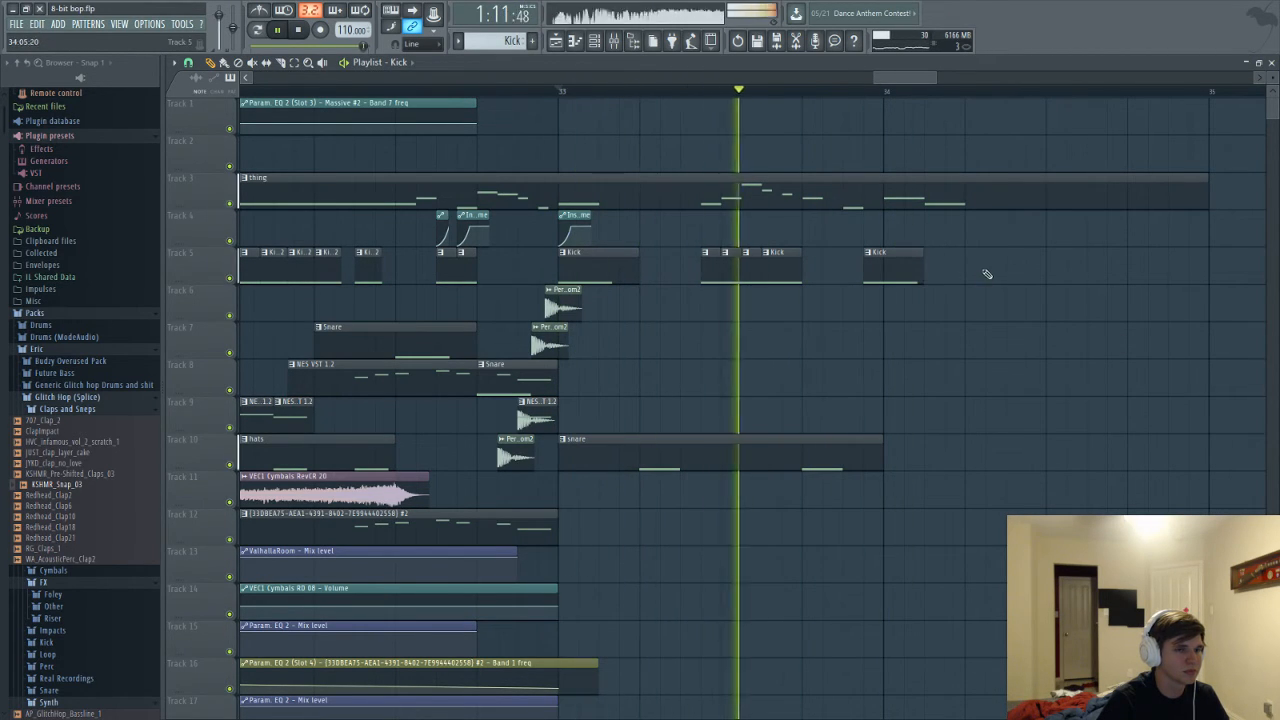
click(1028, 267)
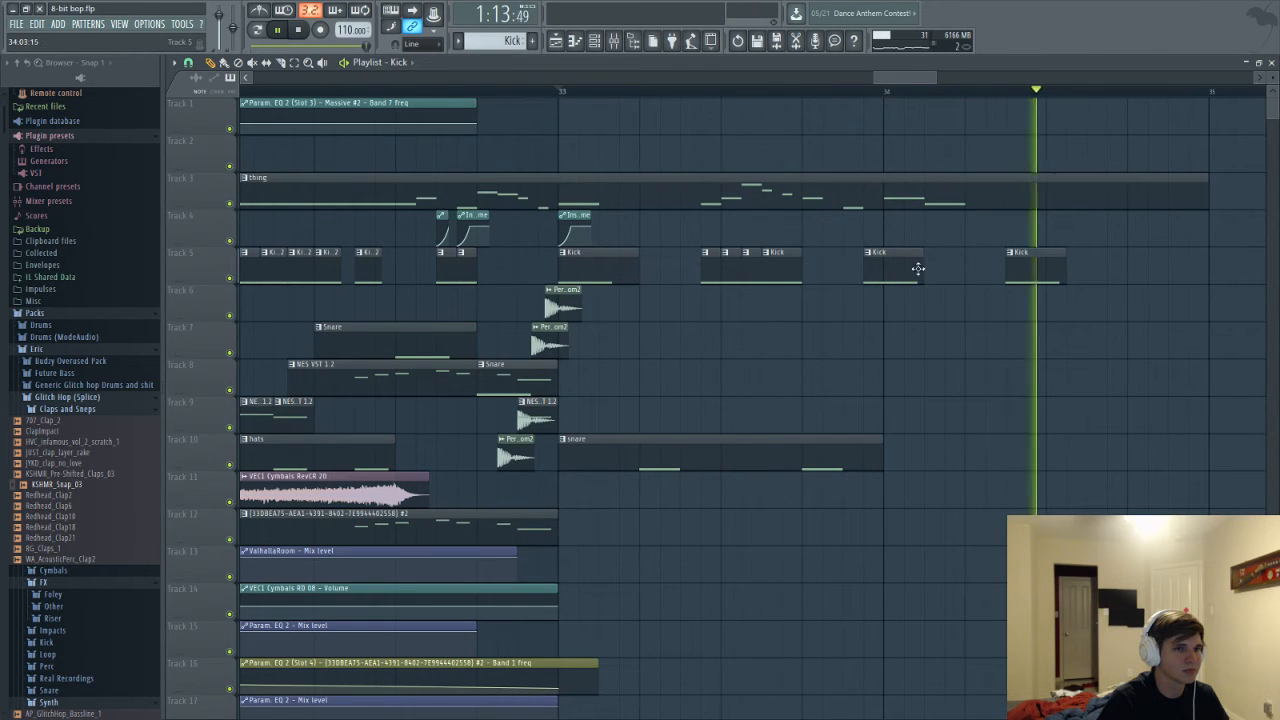
click(891, 462)
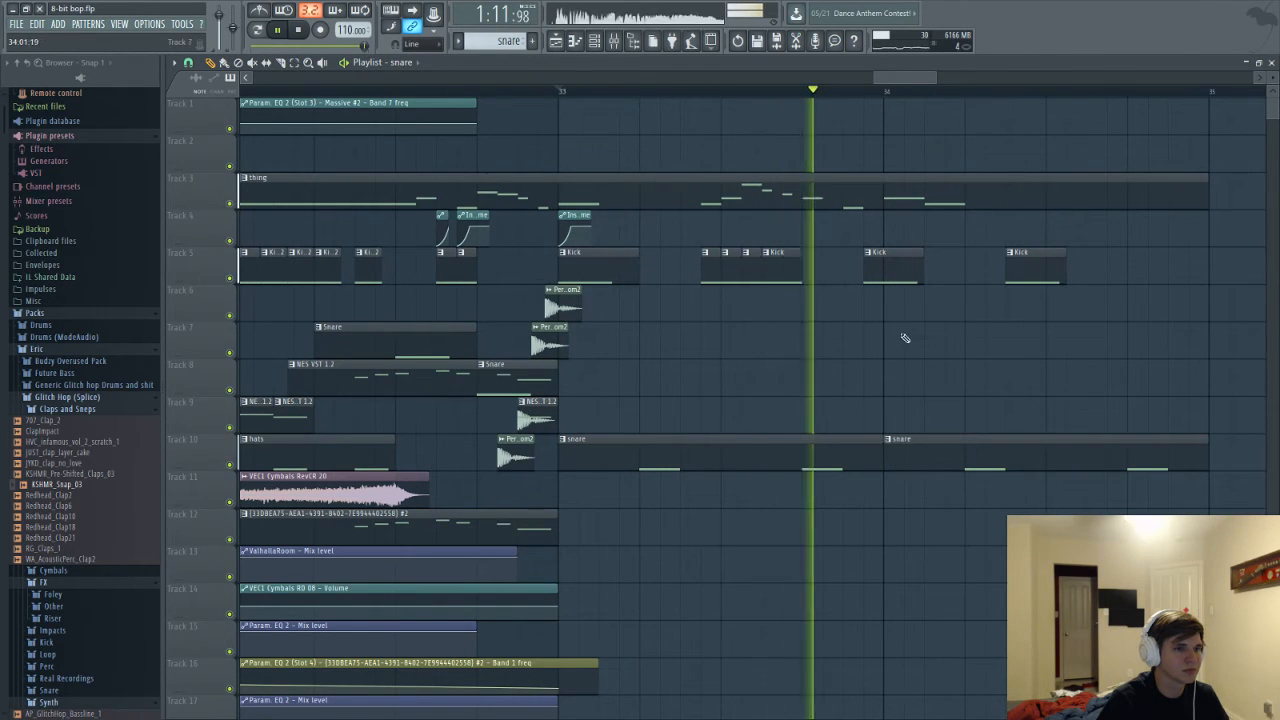
Shorten the last Kick clip on Track 5, then add short Kick clips after it and at the end of bar 34
drag(1067, 276, 1039, 272)
click(1067, 274)
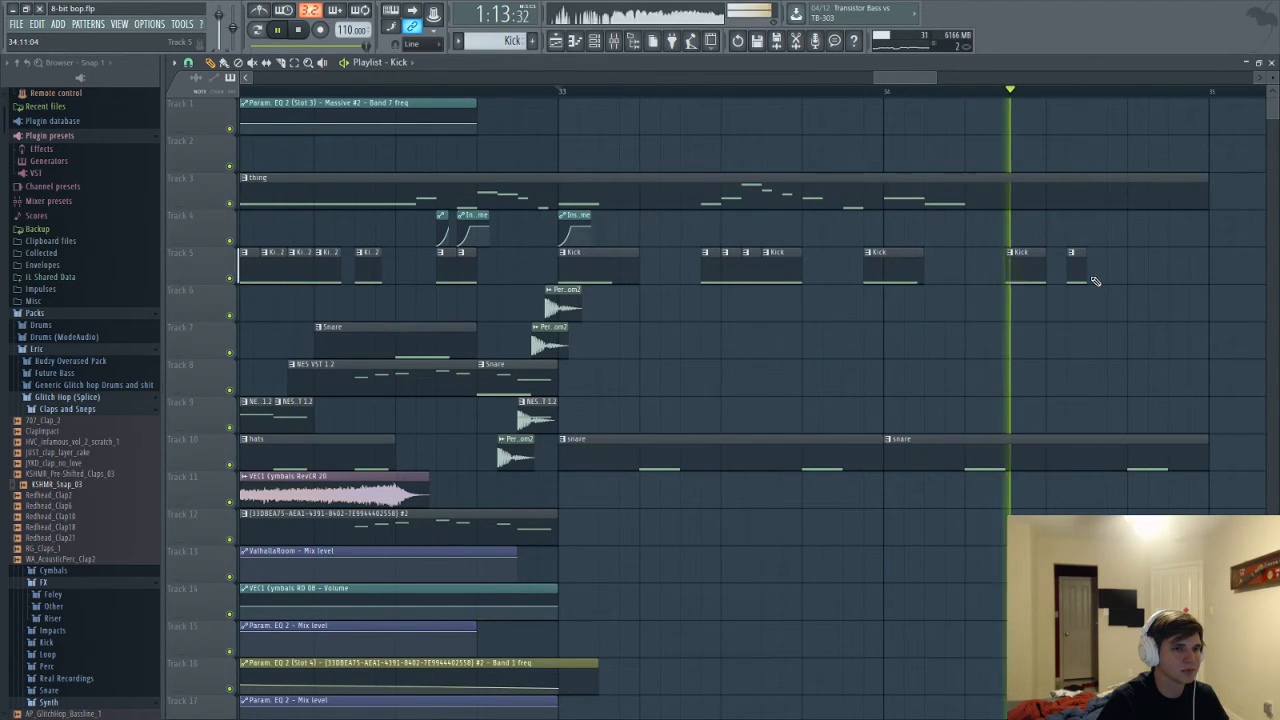
key(space)
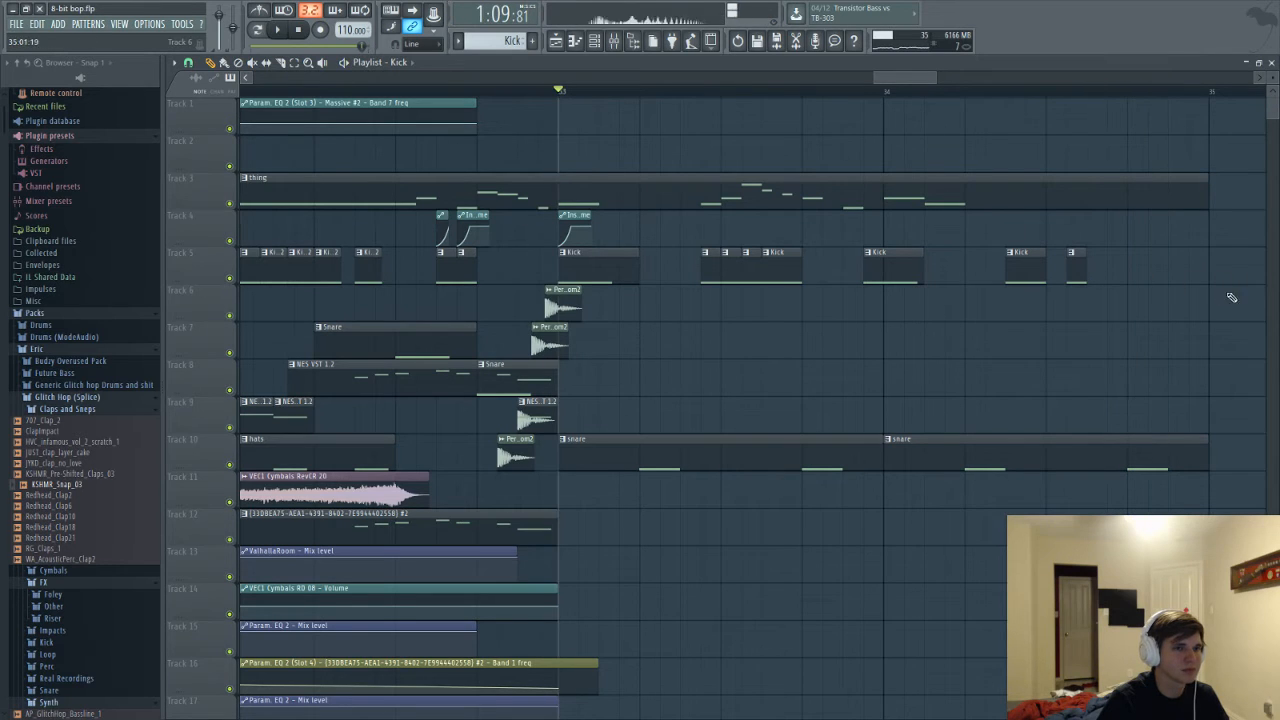
key(space)
Play back the new bass, kick and snare section from bar 33
drag(937, 77, 955, 73)
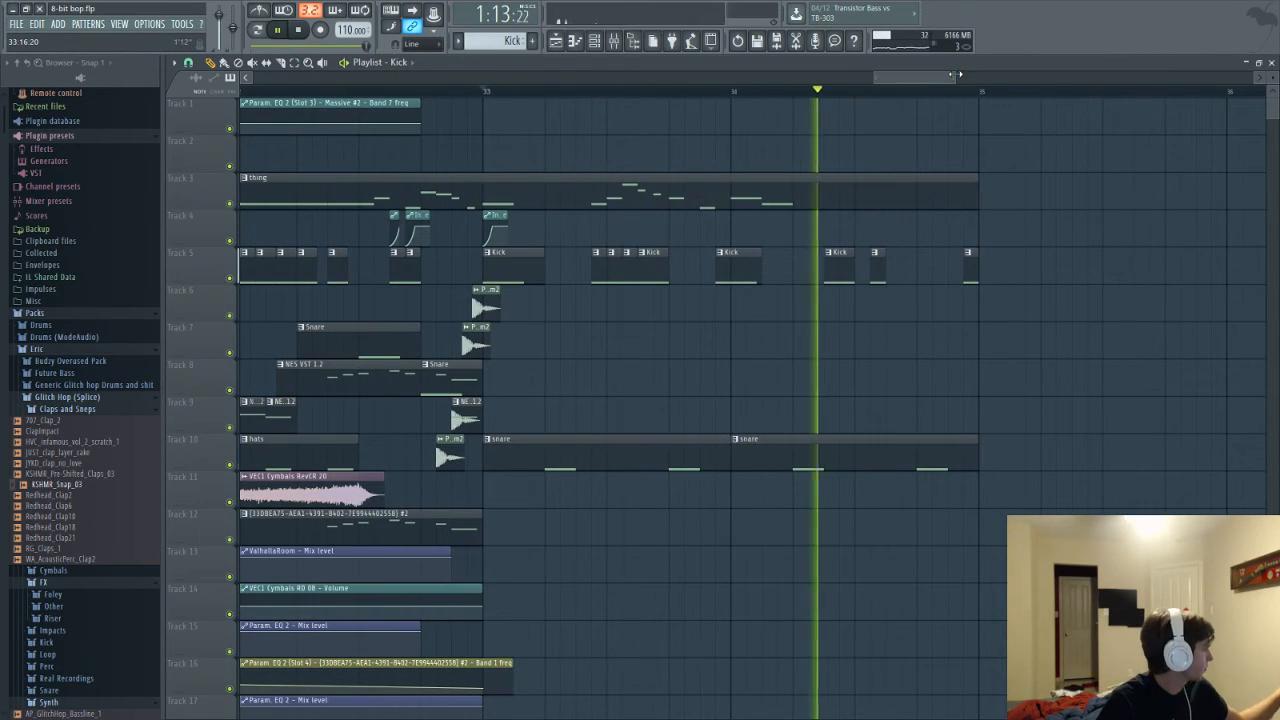
key(space)
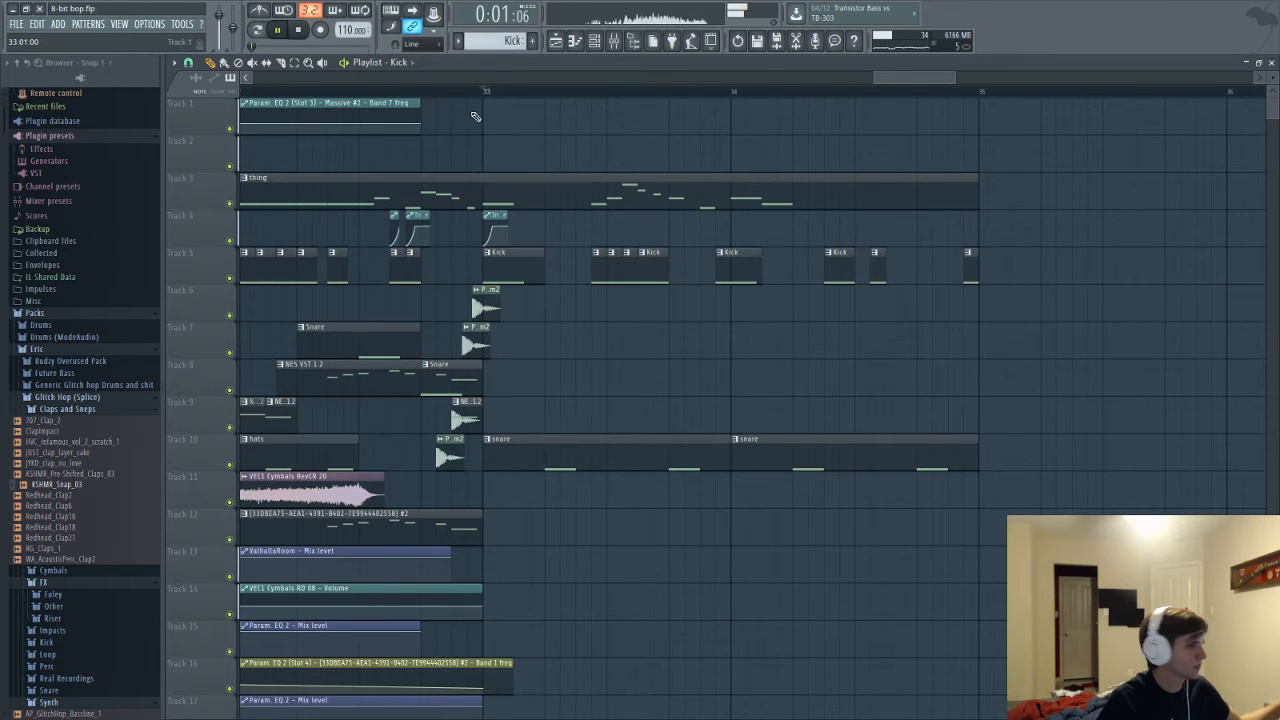
key(space)
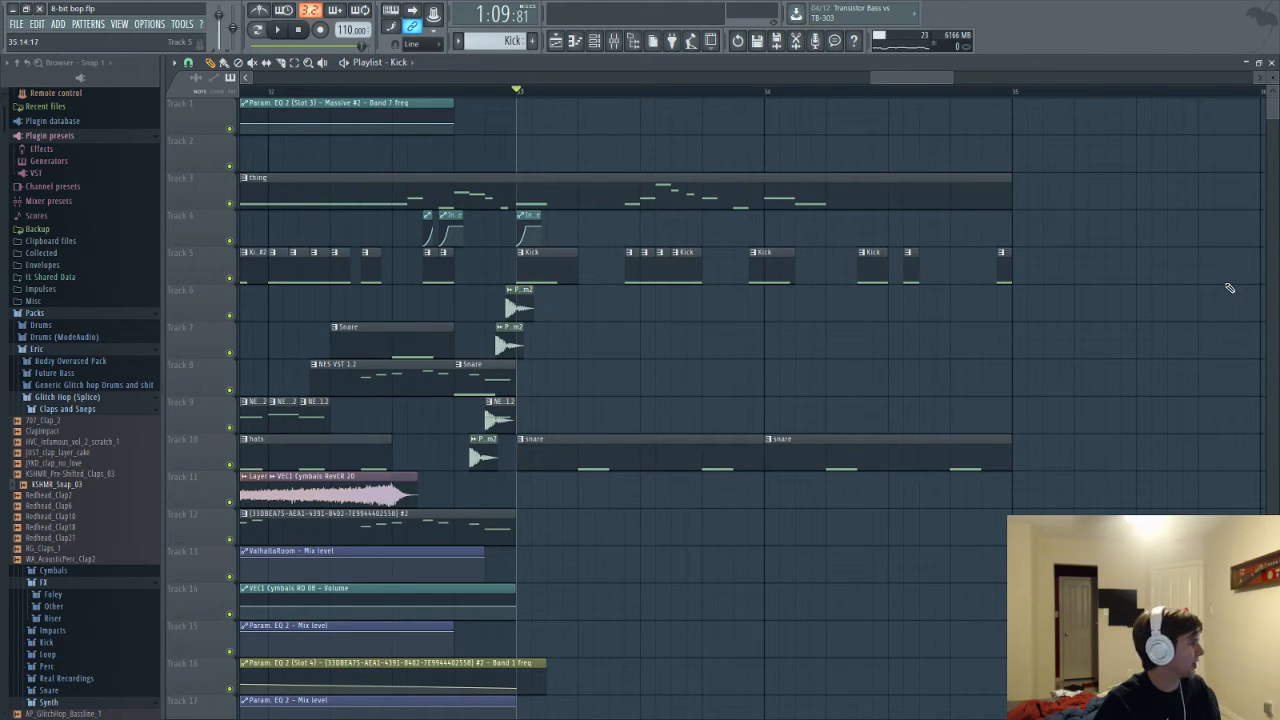
drag(914, 86, 852, 76)
key(space)
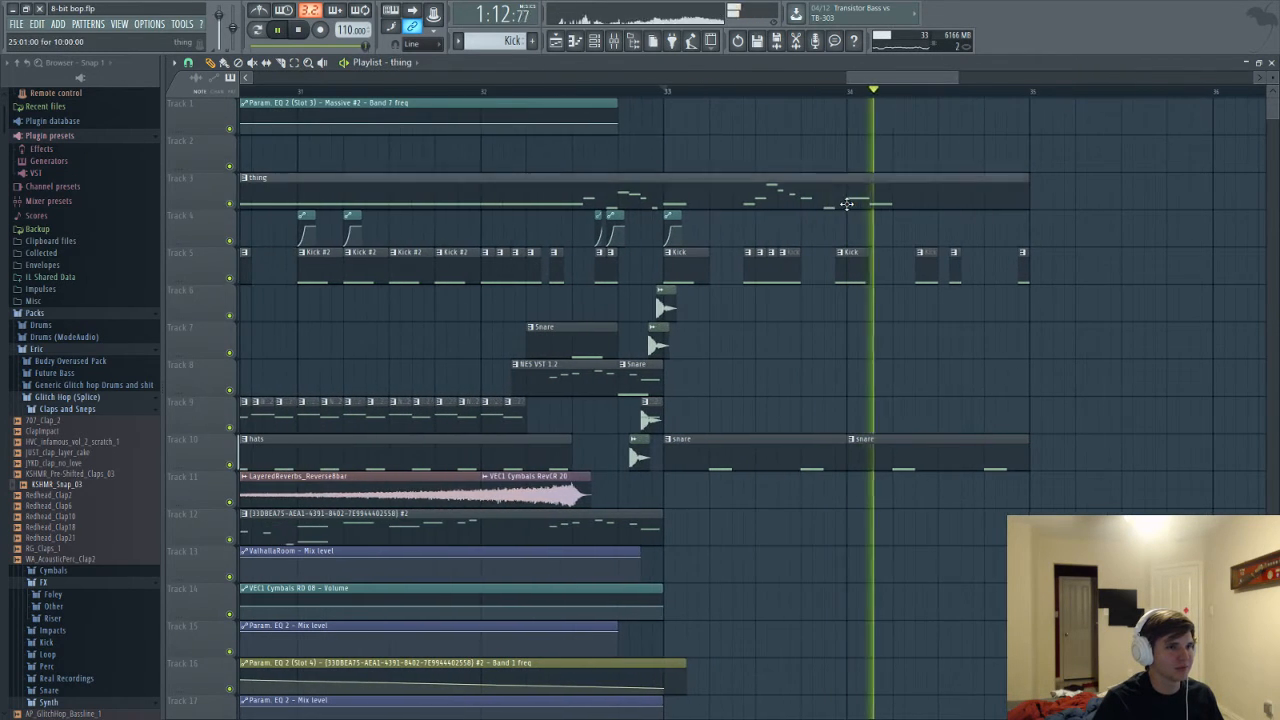
double_click(843, 200)
key(space)
key(F5)
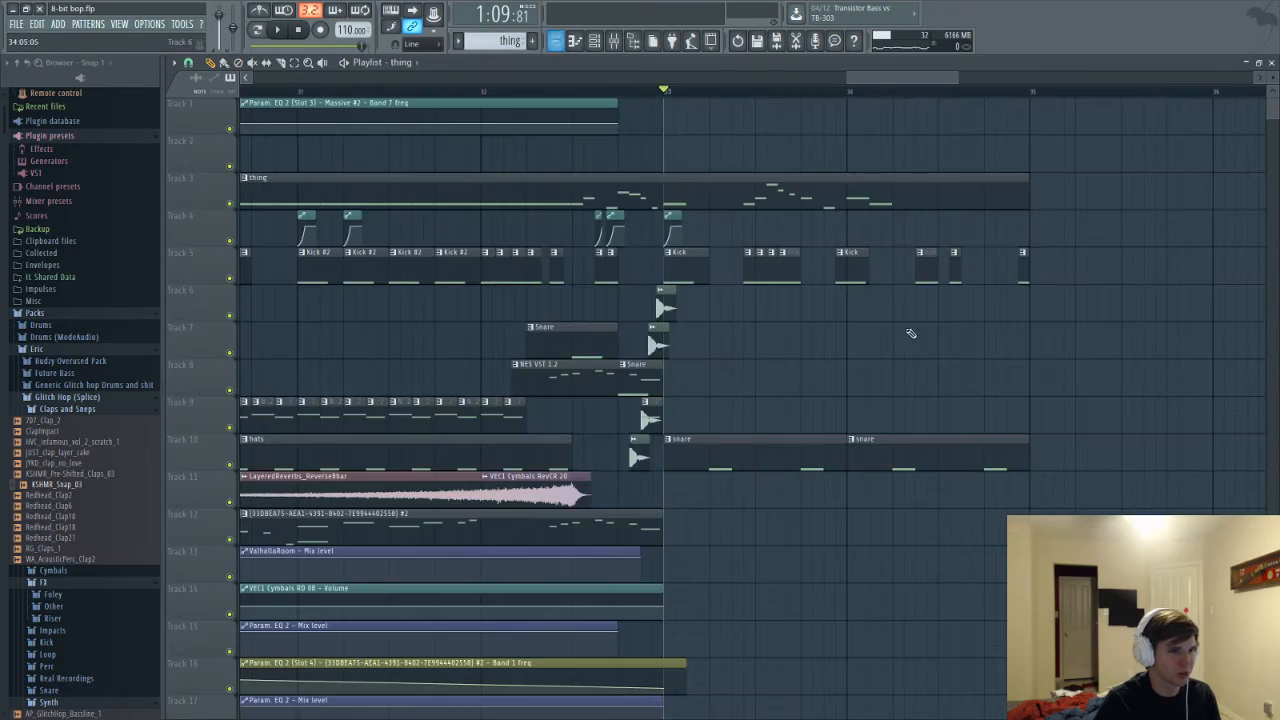
key(F6)
scroll(653, 640, down, 2)
key(F6)
scroll(790, 354, right, 2)
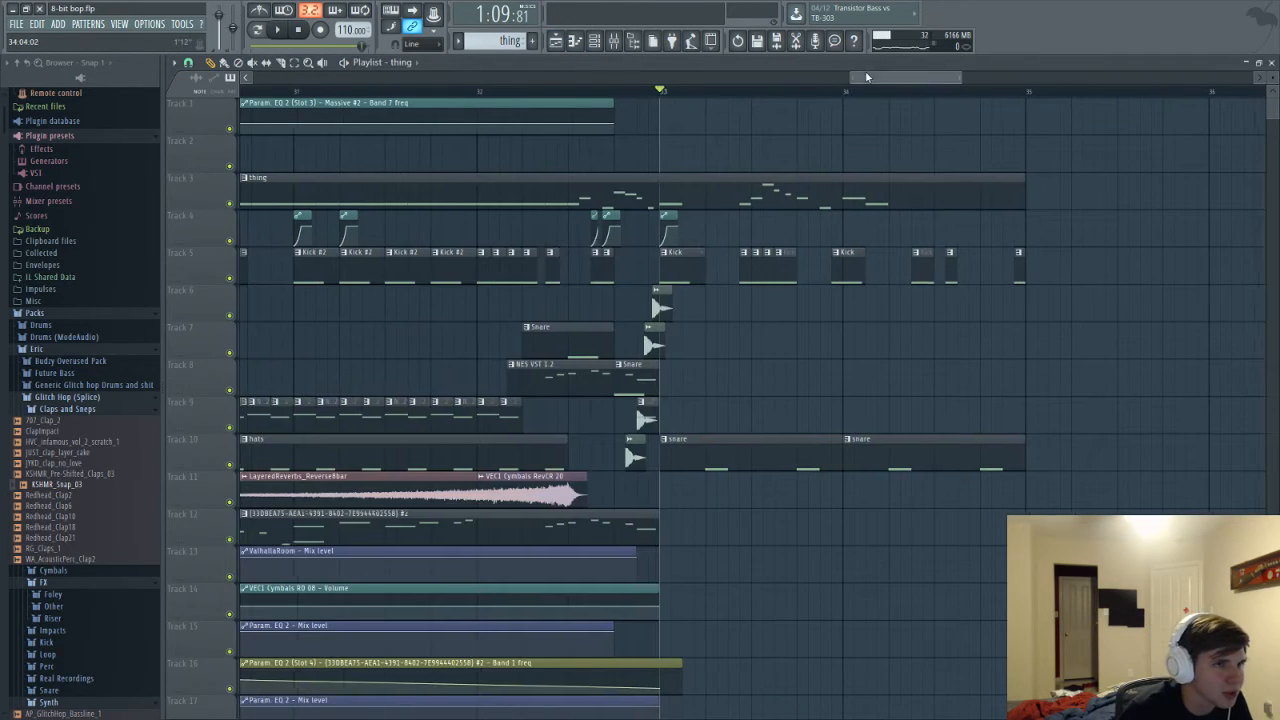
Pick the bchords #2 pattern from the earlier section and place a clip of it on Track 2 at bar 33
drag(859, 79, 320, 79)
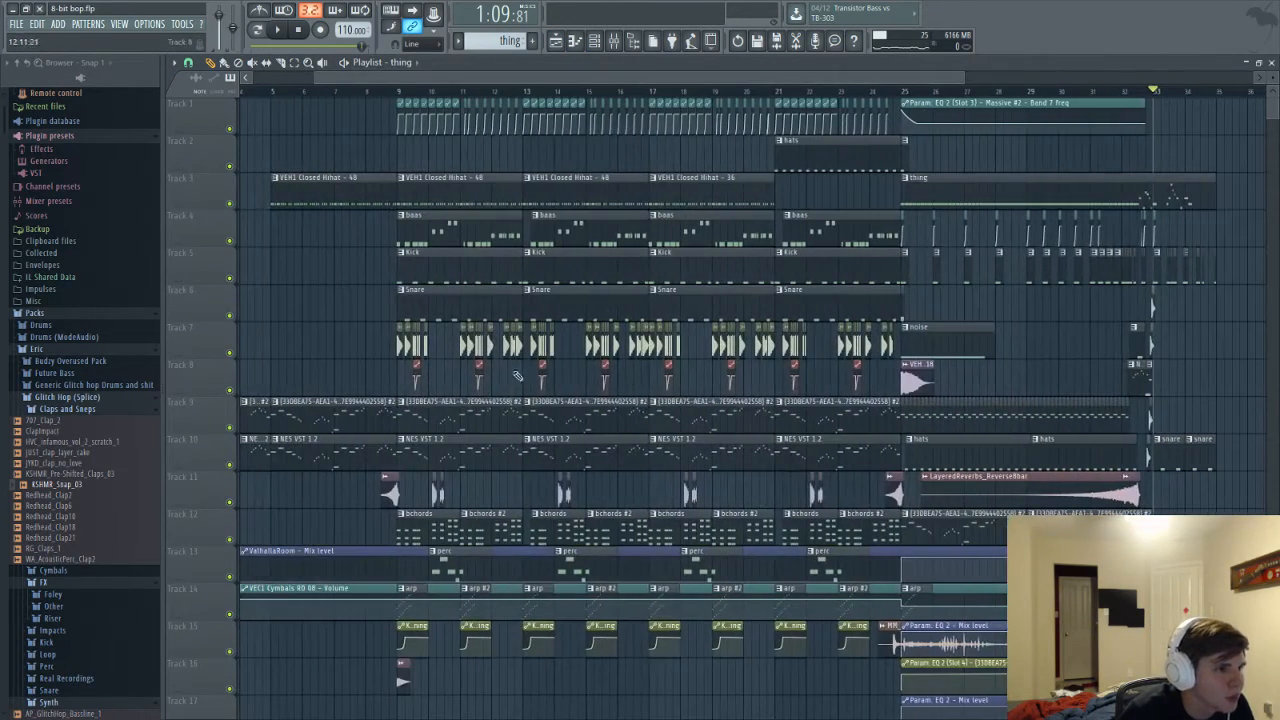
scroll(640, 490, up, 4)
scroll(732, 83, right, 1)
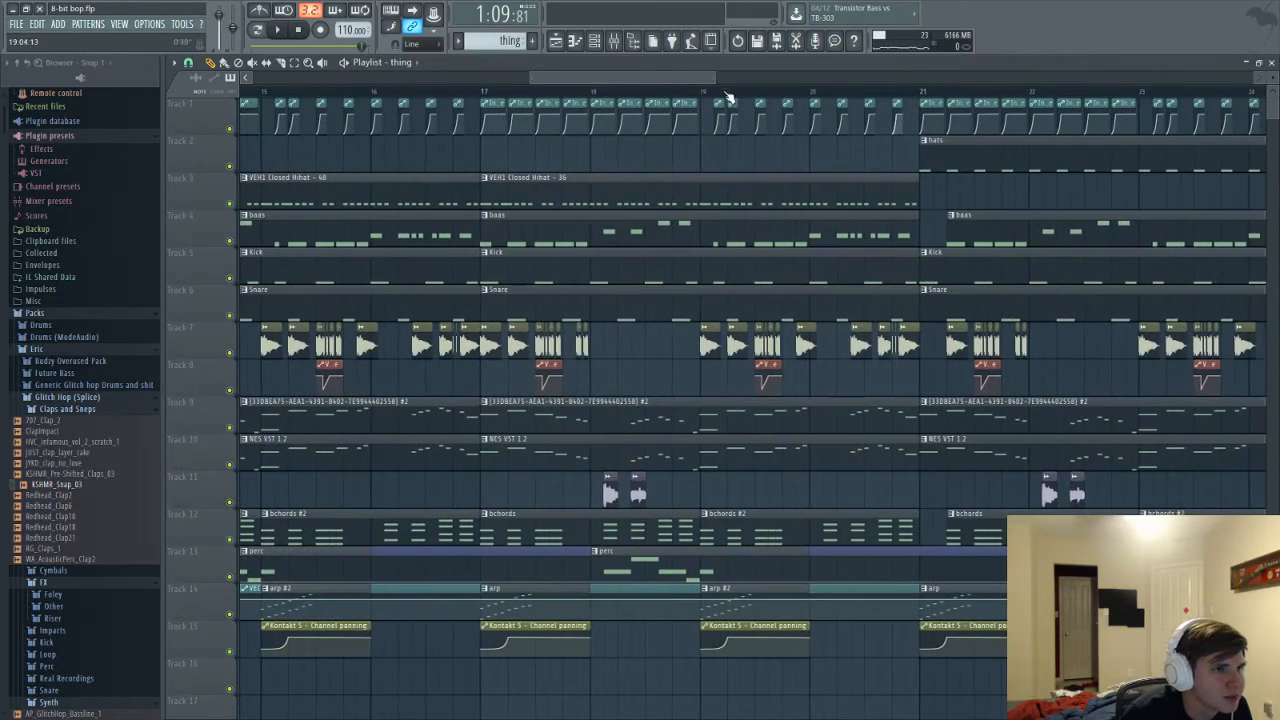
click(700, 92)
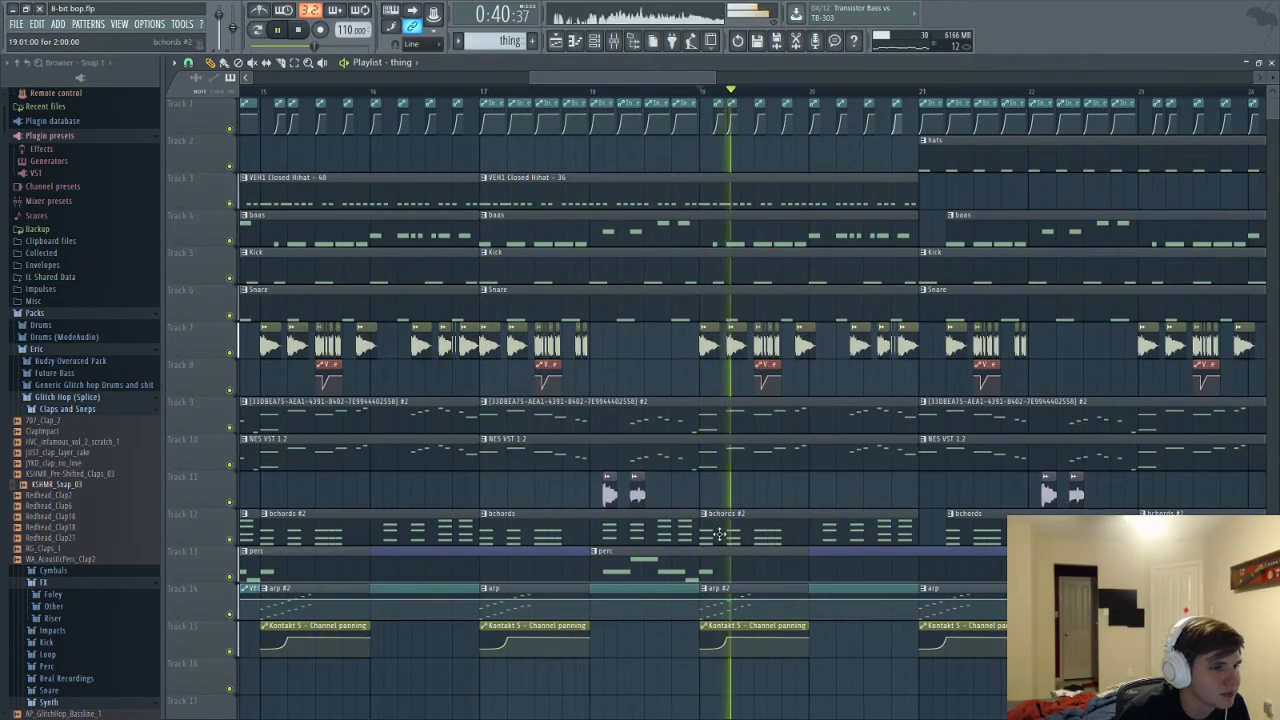
scroll(832, 77, right, 1)
scroll(832, 77, right, 6)
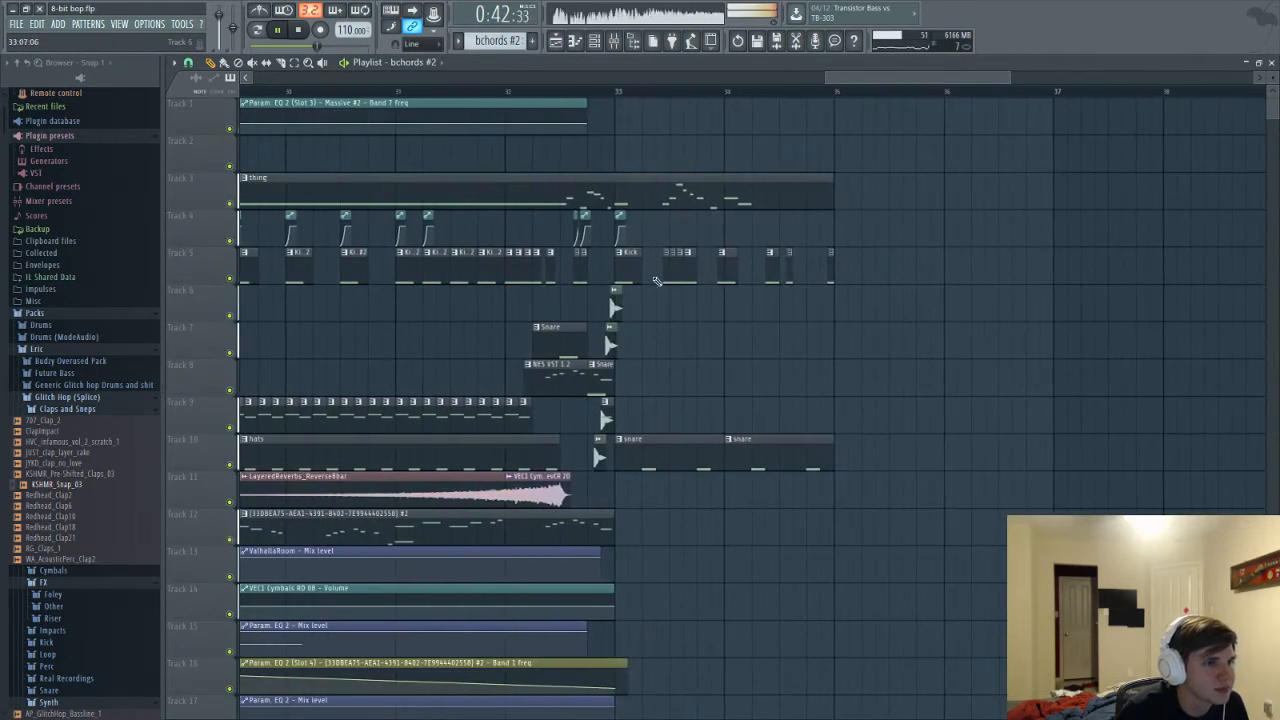
key(space)
drag(644, 151, 637, 150)
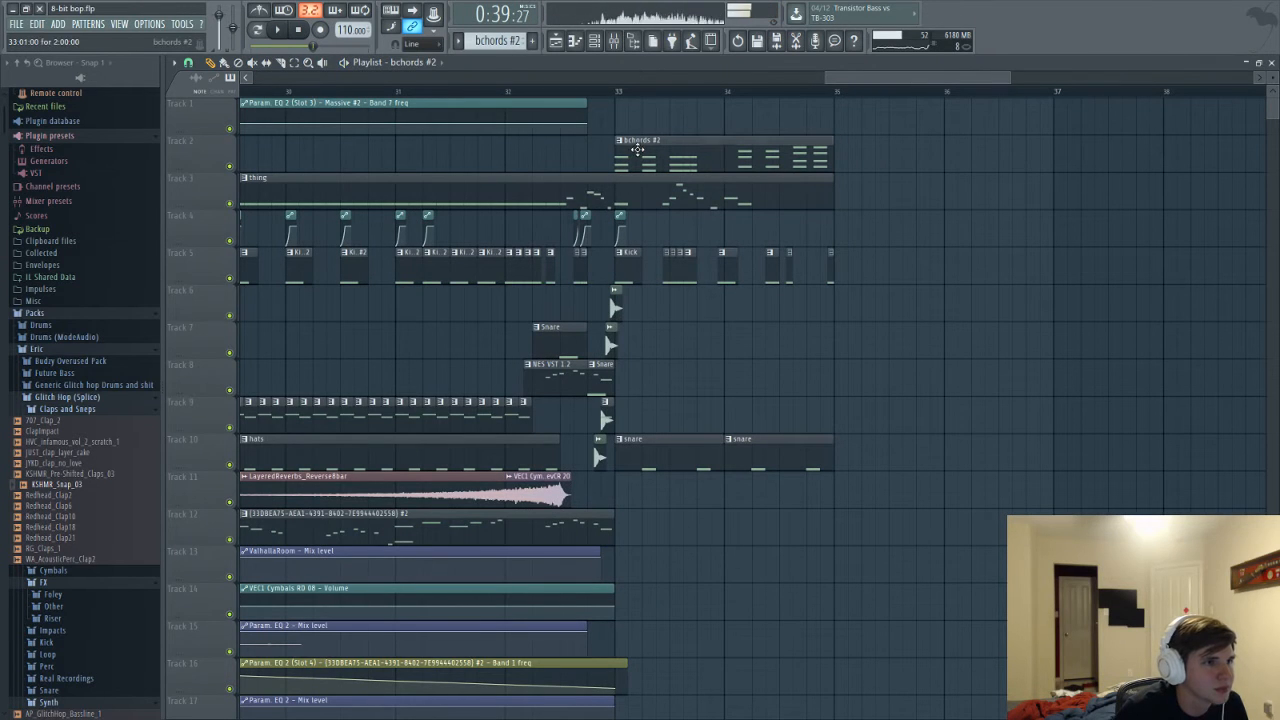
Play back the new section from bar 33 with the chords
click(615, 89)
key(space)
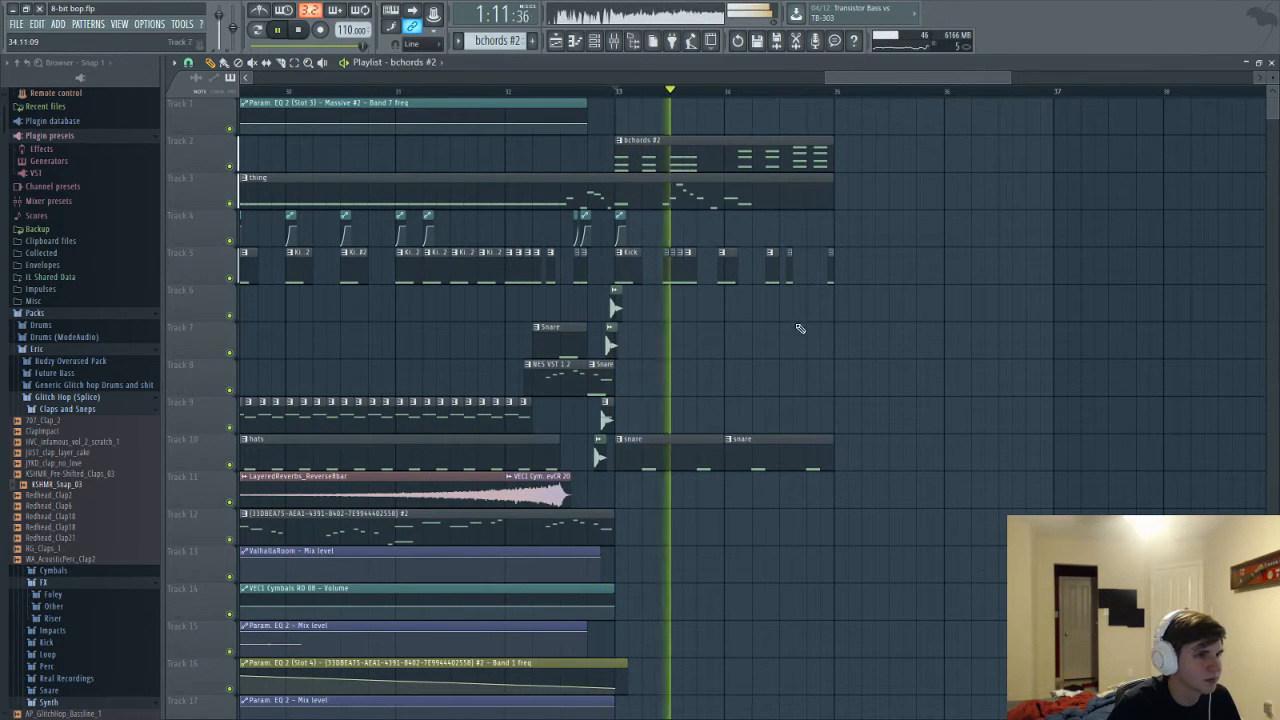
ctrl+scroll(777, 380, up, 5)
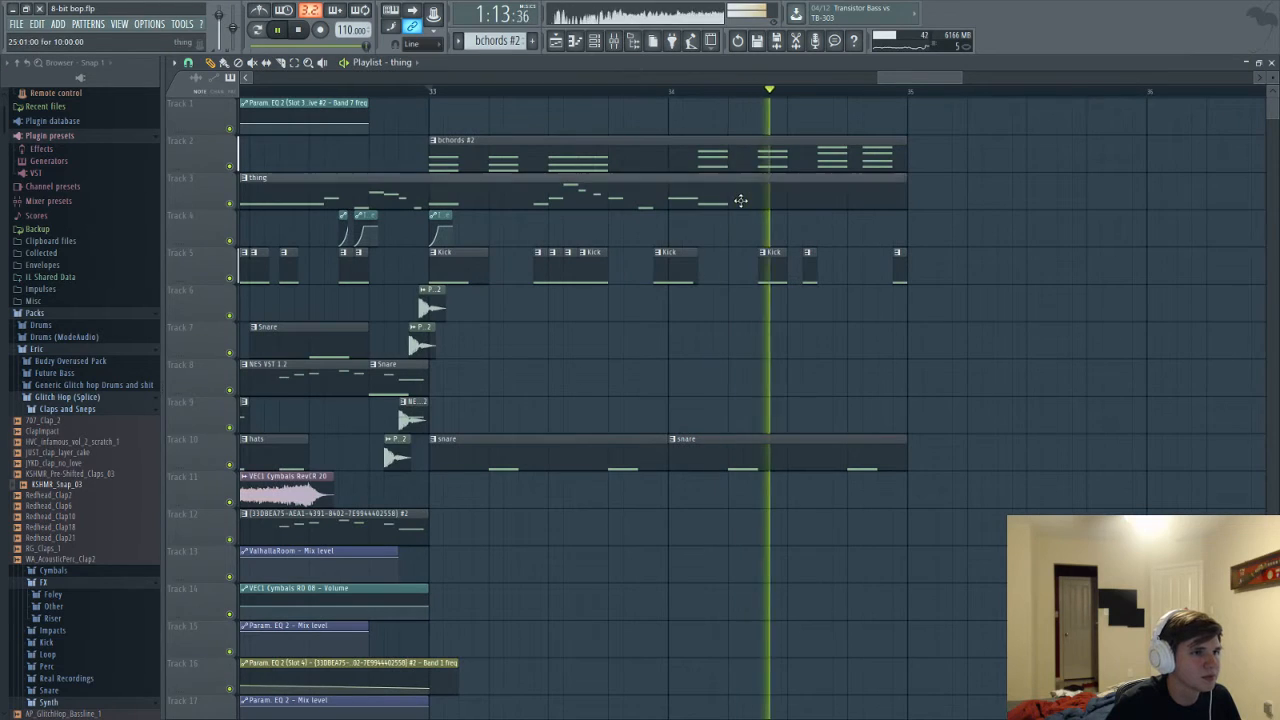
Open the thing pattern's Serum notes in the piano roll and examine the bass phrase in bars 9 and 10
double_click(740, 200)
key(space)
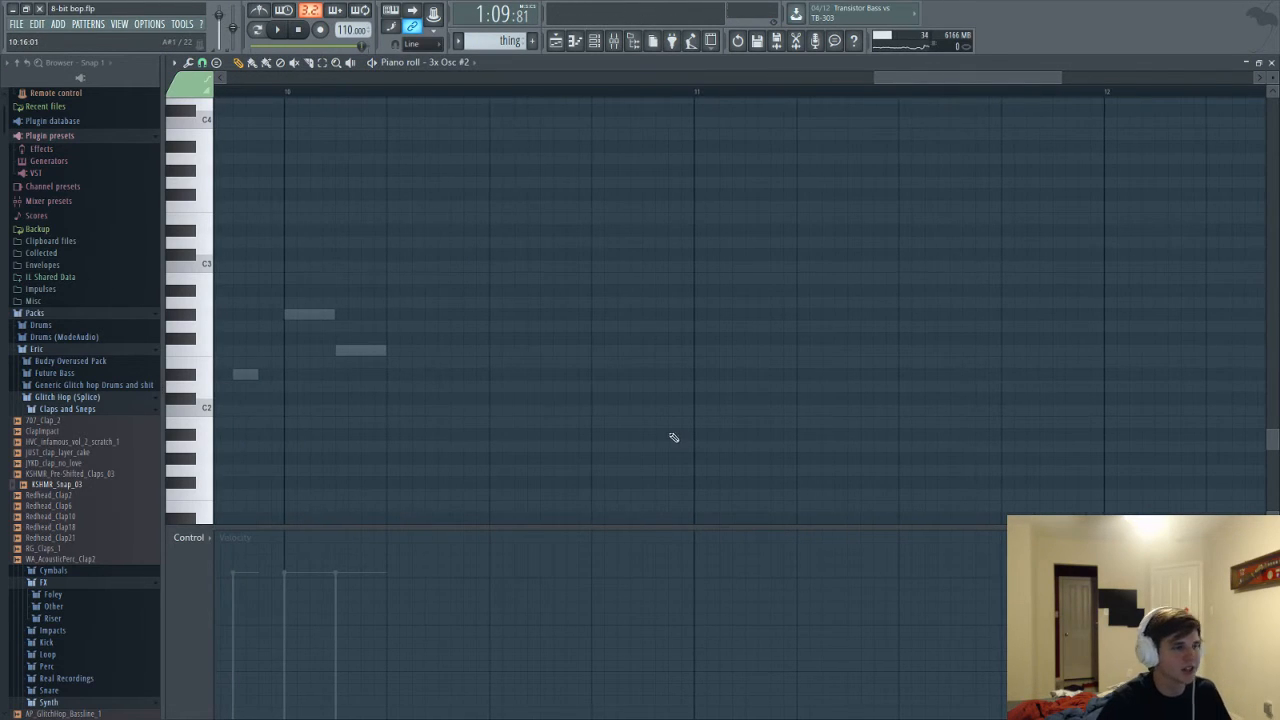
click(456, 378)
double_click(355, 351)
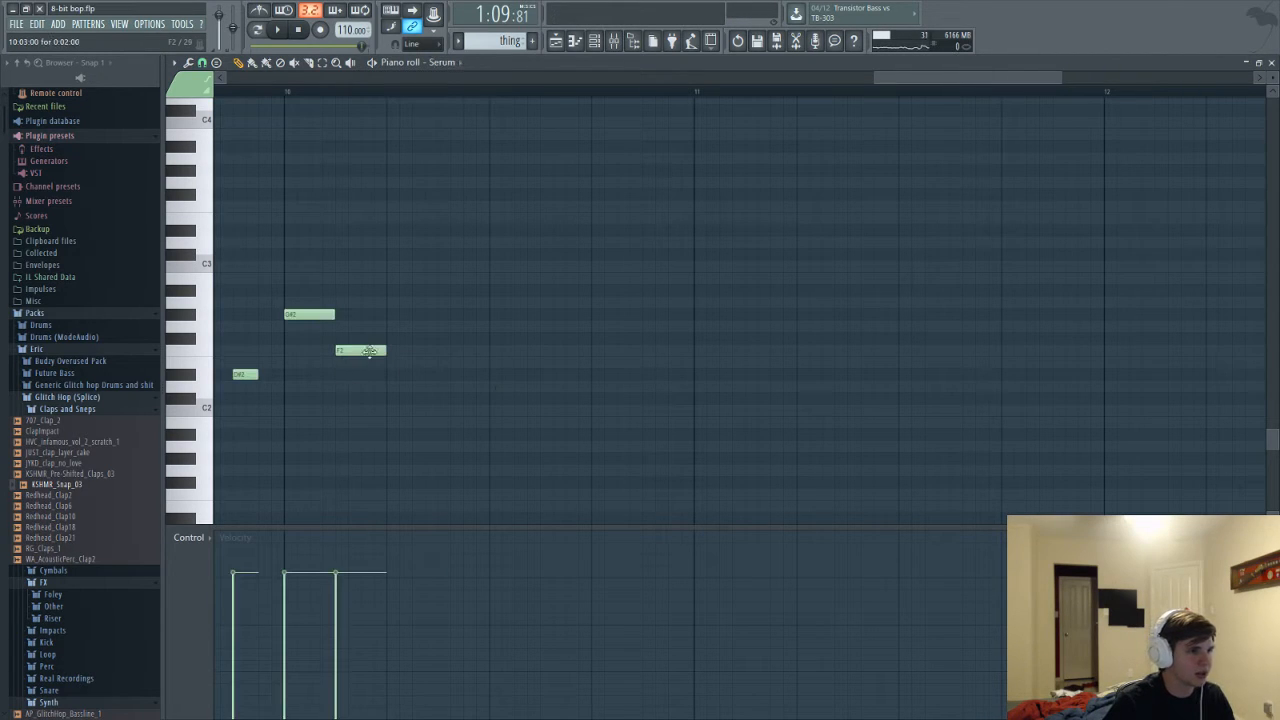
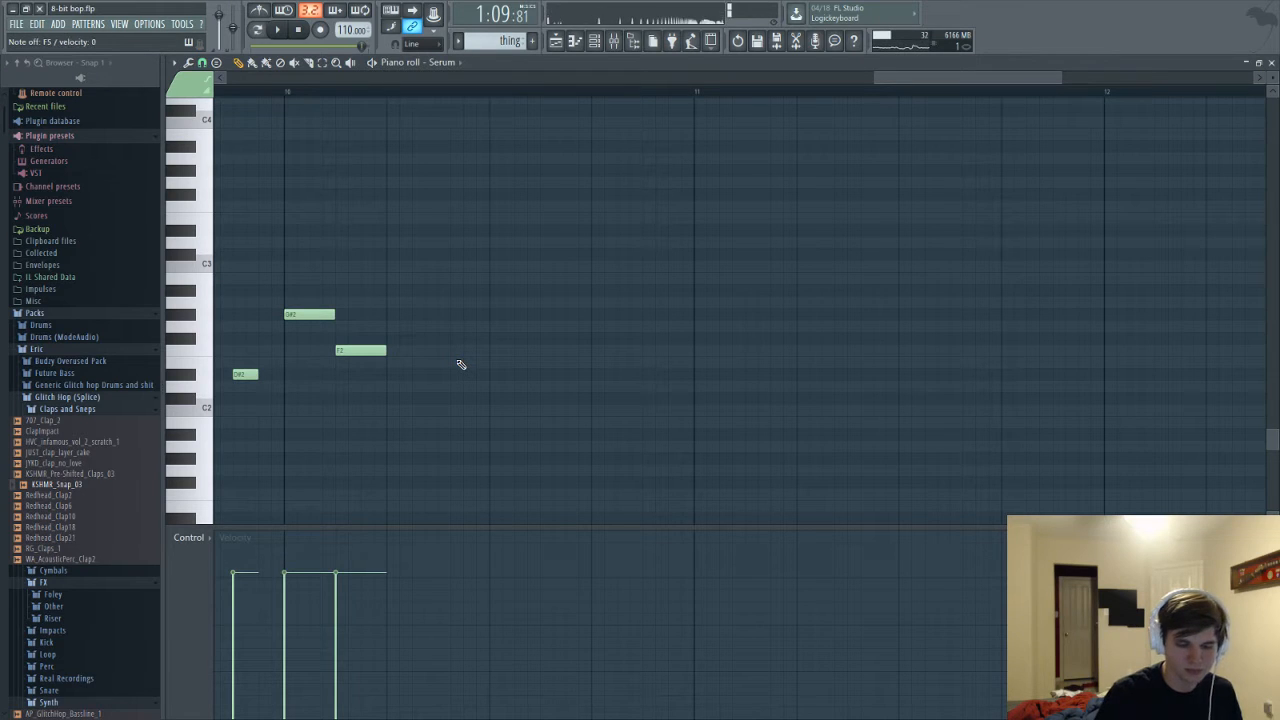
drag(914, 79, 820, 95)
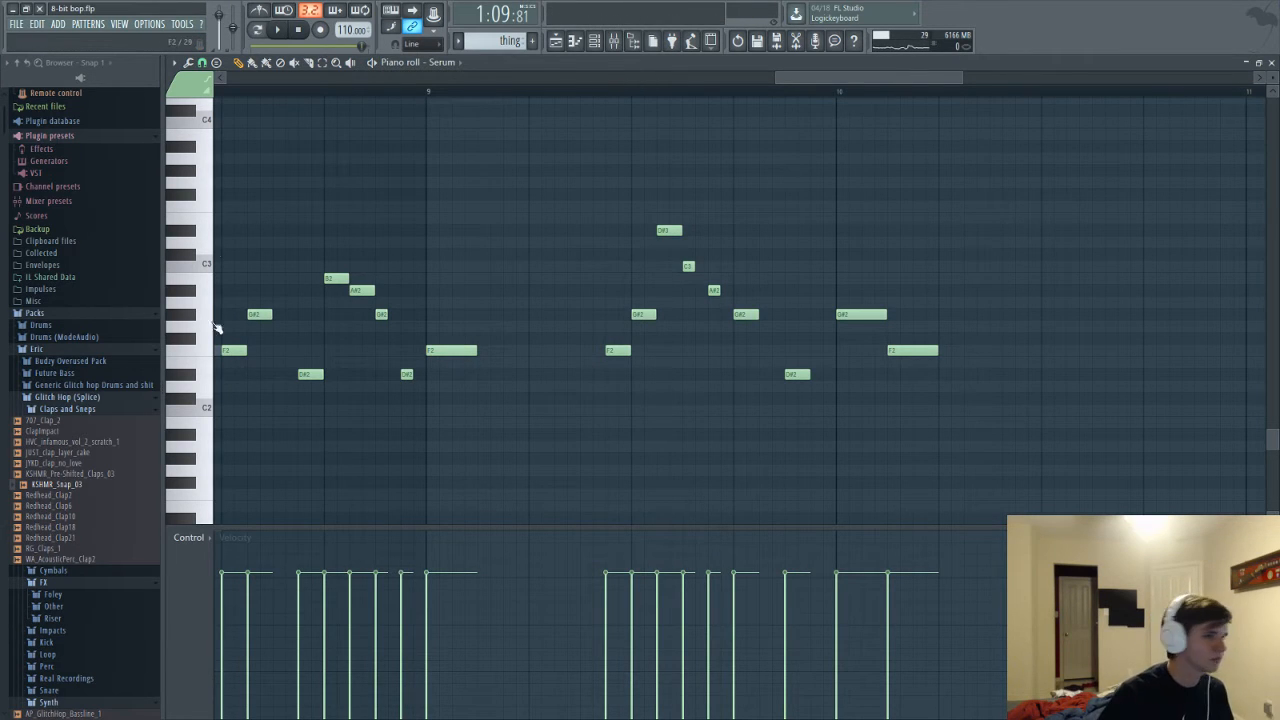
drag(797, 77, 790, 78)
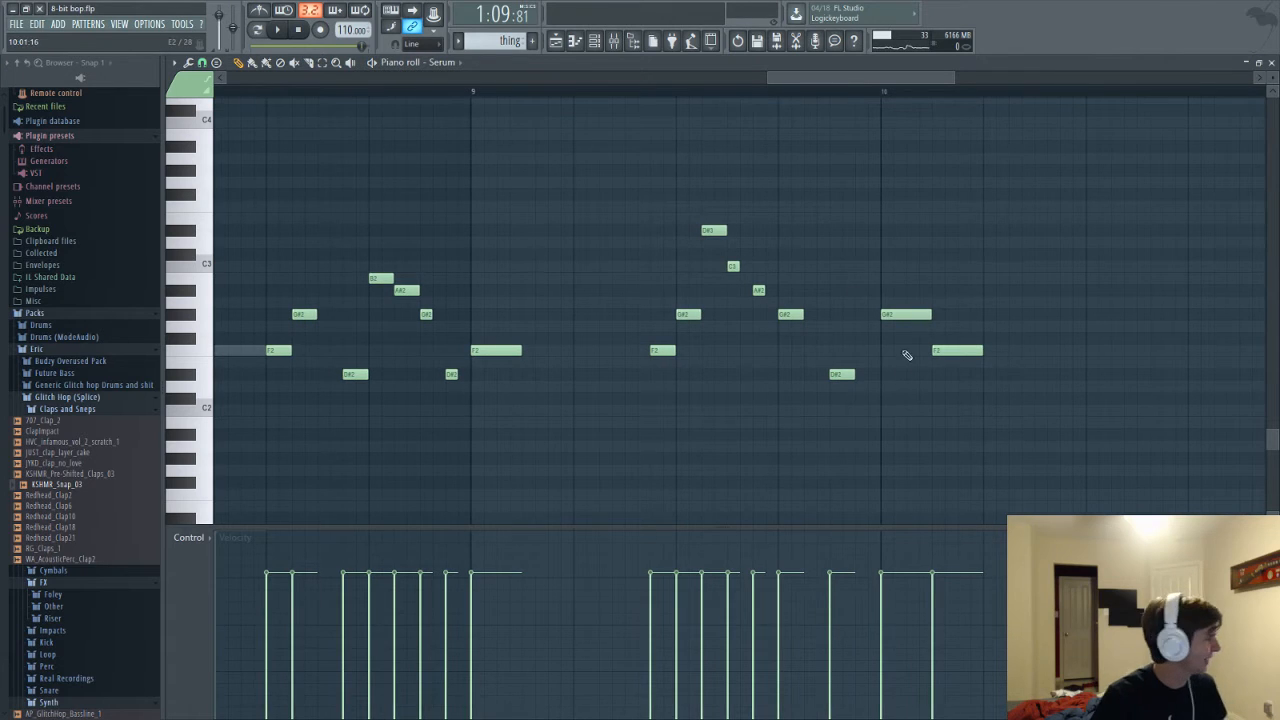
Play back the Serum bass phrase while following its notes from bar 9 into bar 10
click(758, 289)
key(space)
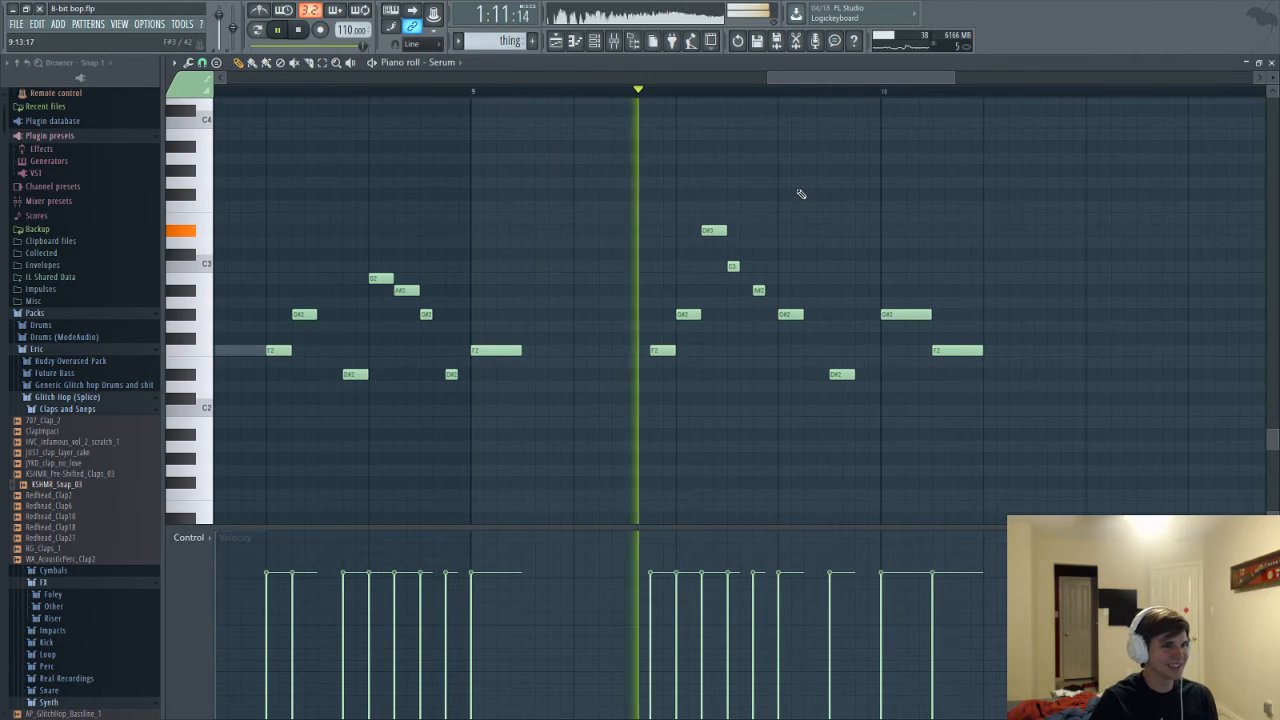
key(space)
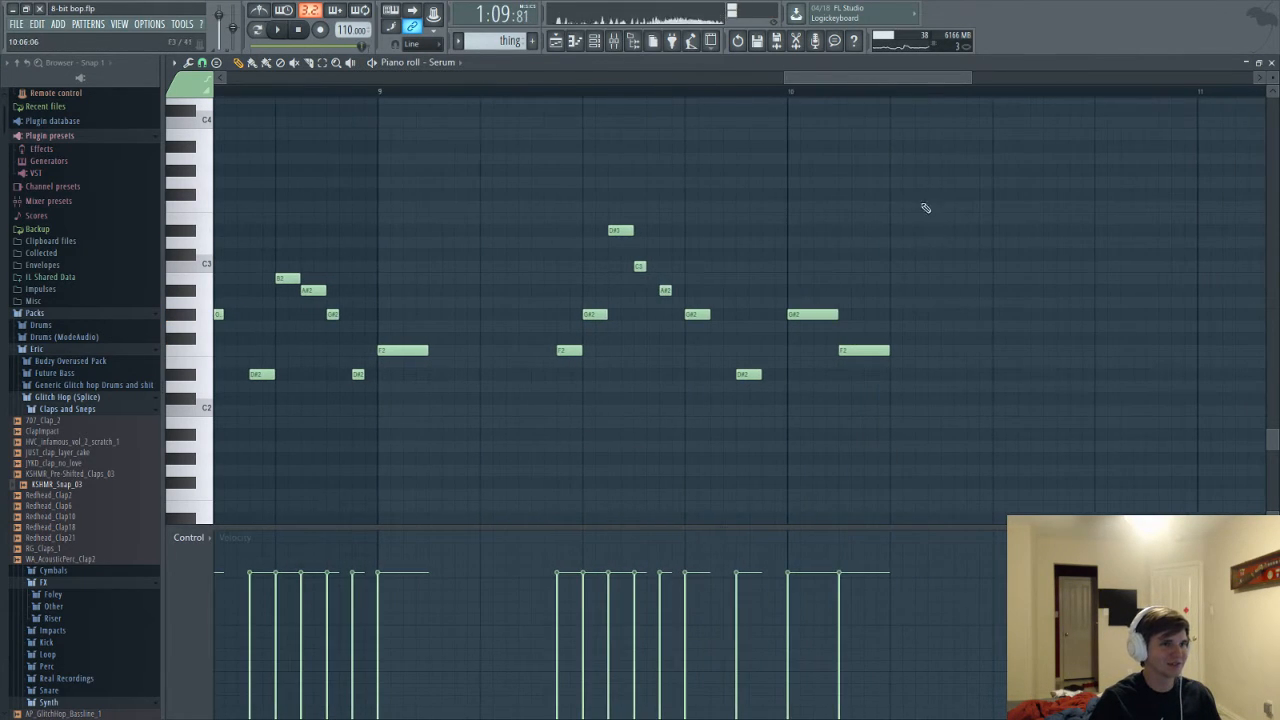
drag(863, 80, 905, 95)
key(space)
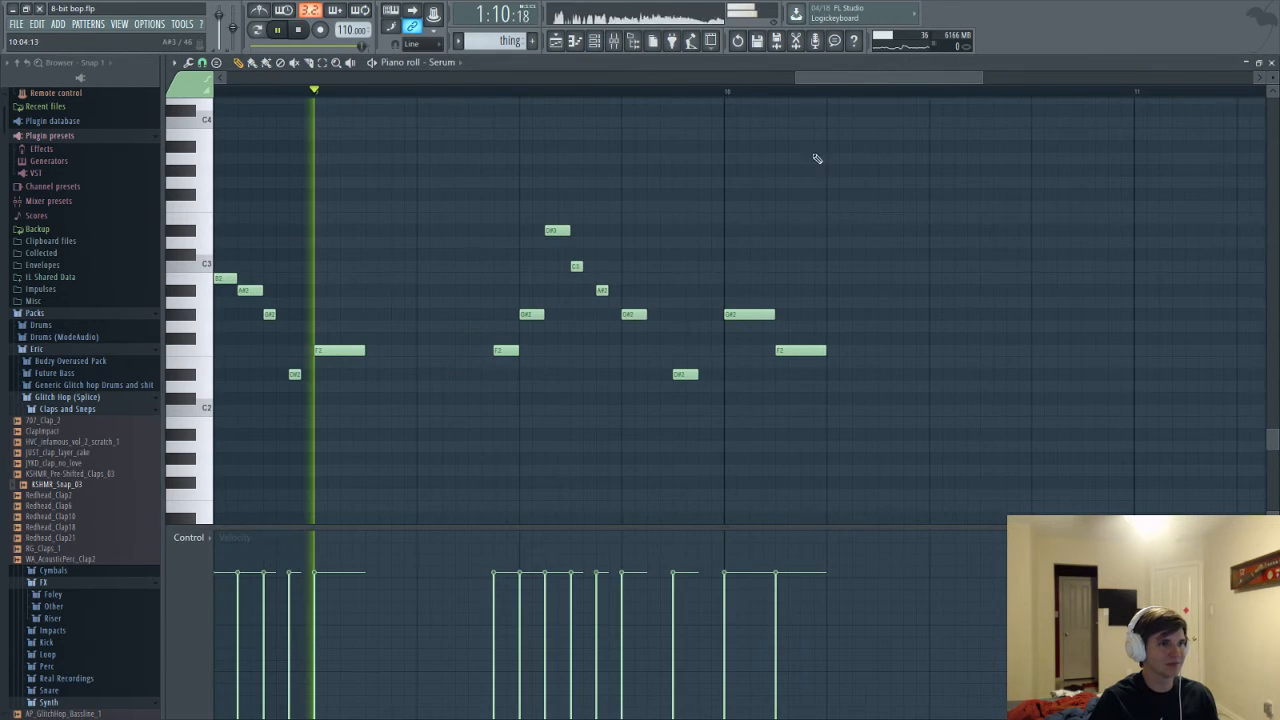
scroll(843, 429, down, 1)
Stop playback, return to the playlist and set the channel rack filter to All
key(F6)
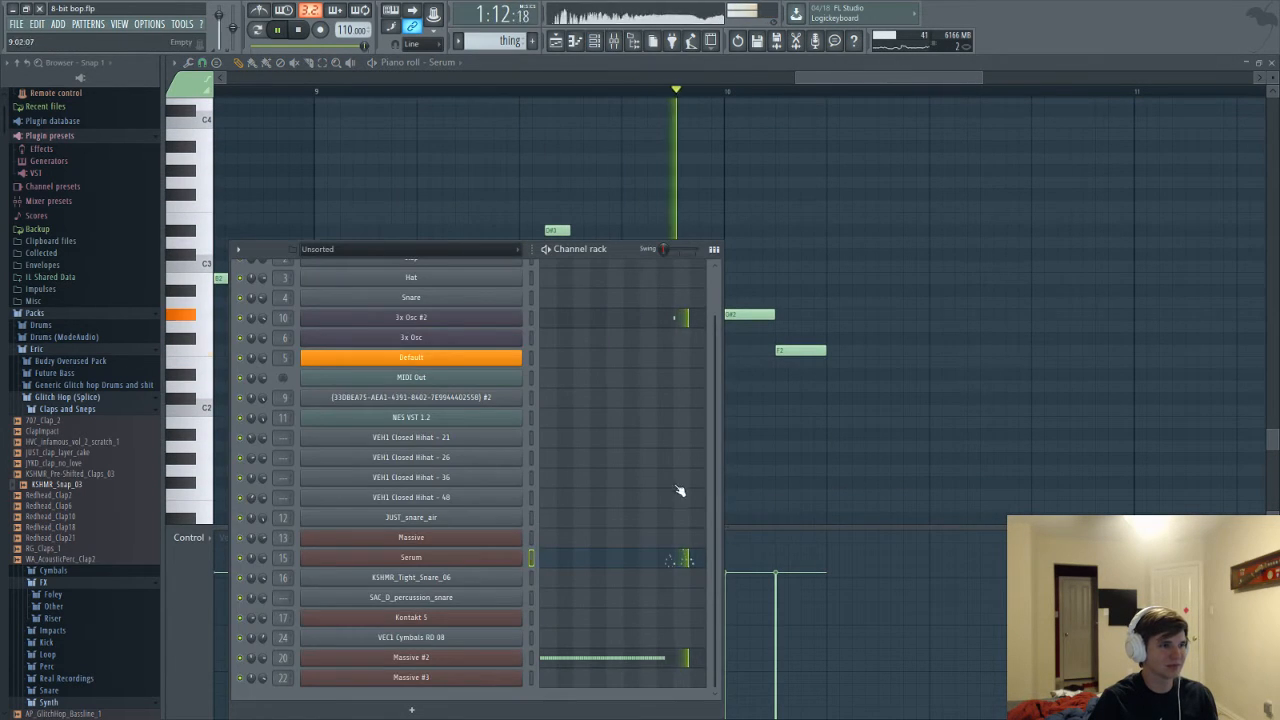
key(F6)
key(space)
key(F5)
key(F6)
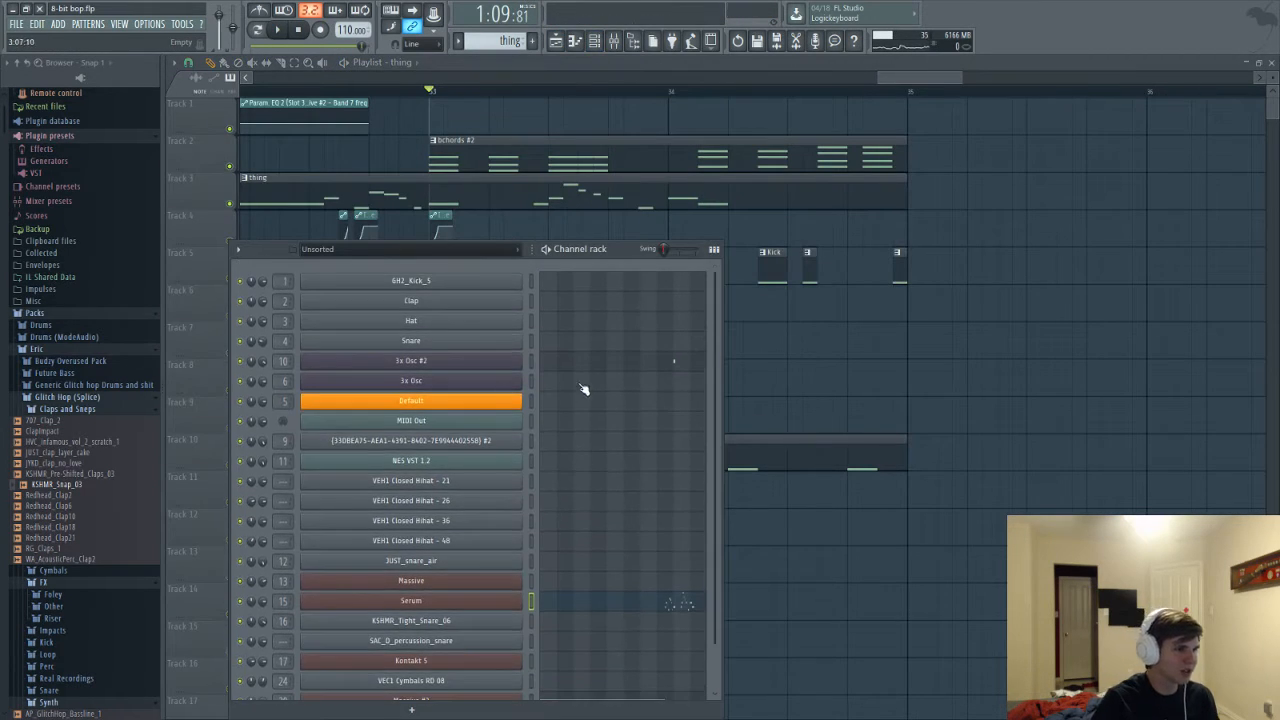
click(482, 250)
click(422, 267)
Inspect the 3x Osc and sample channels, and audition the Default synth channel as possible sounds for the section
click(426, 381)
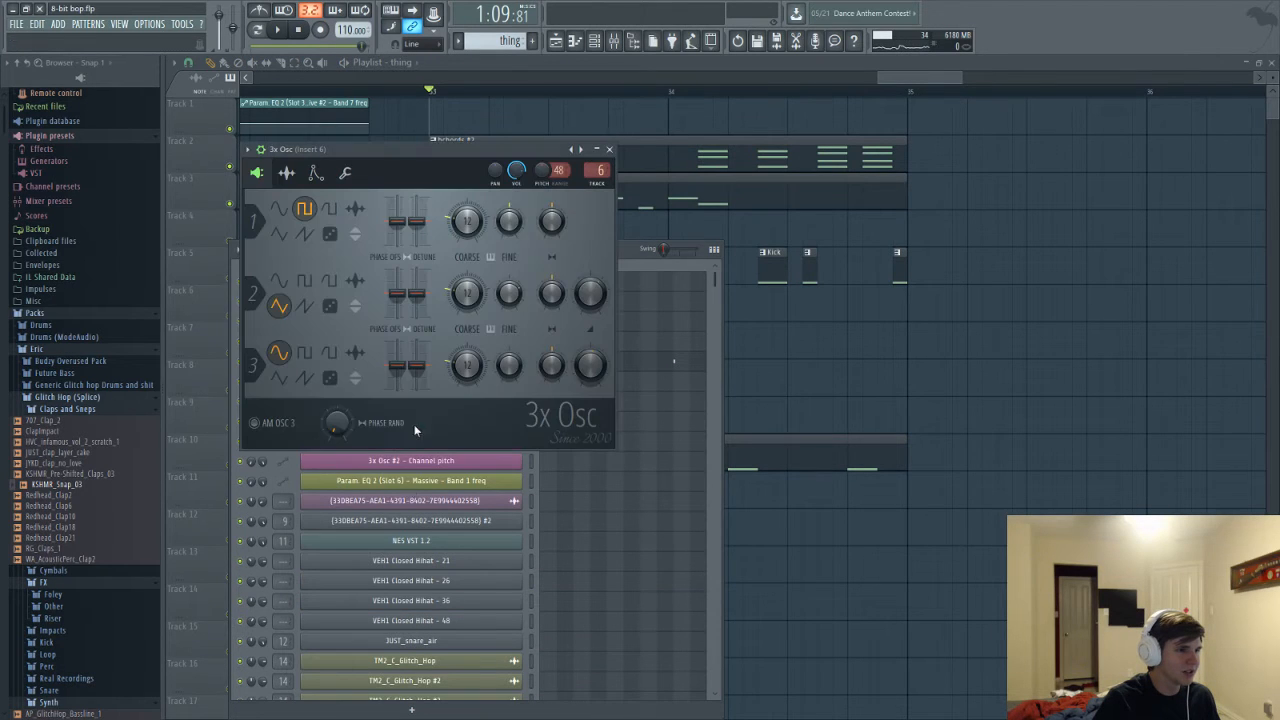
click(641, 271)
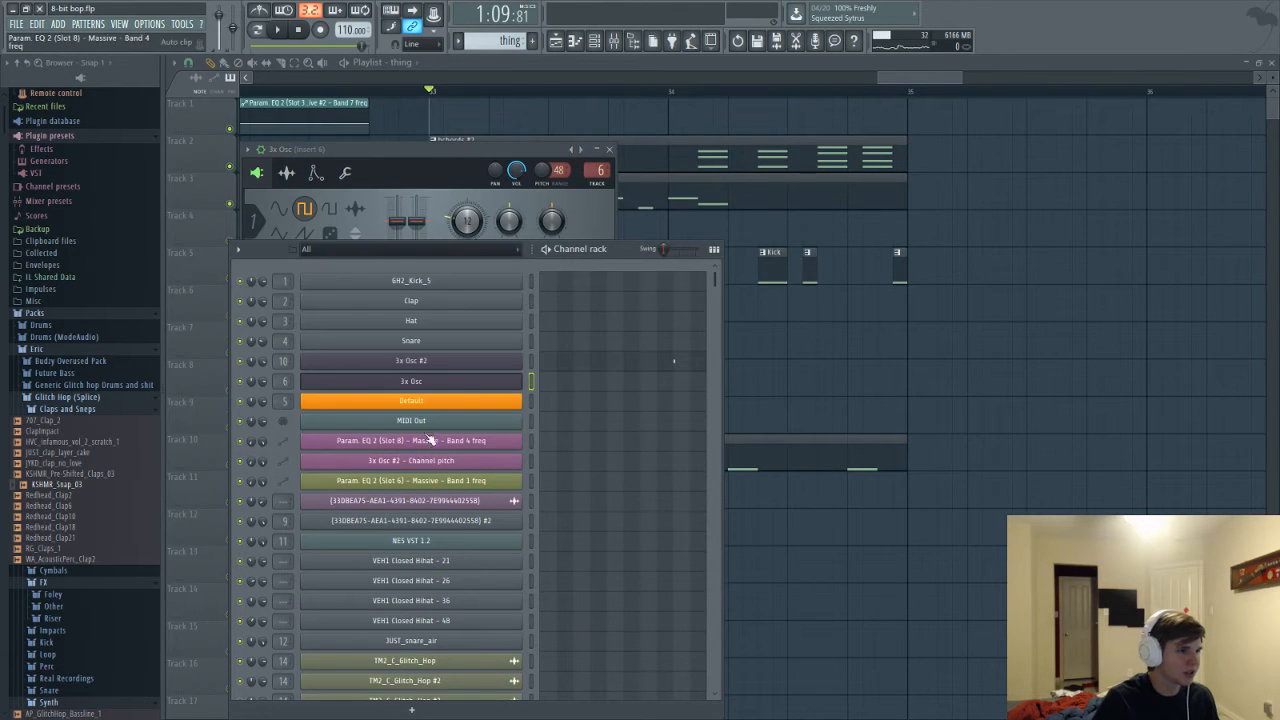
click(421, 503)
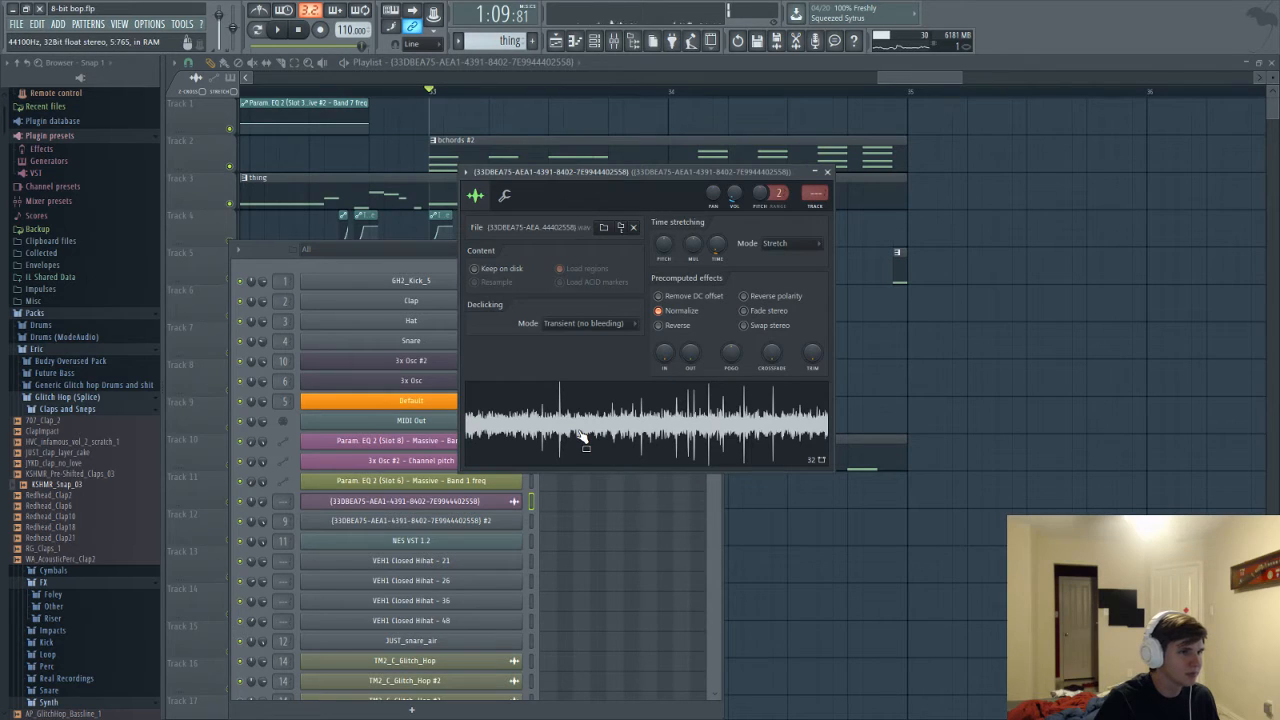
click(437, 521)
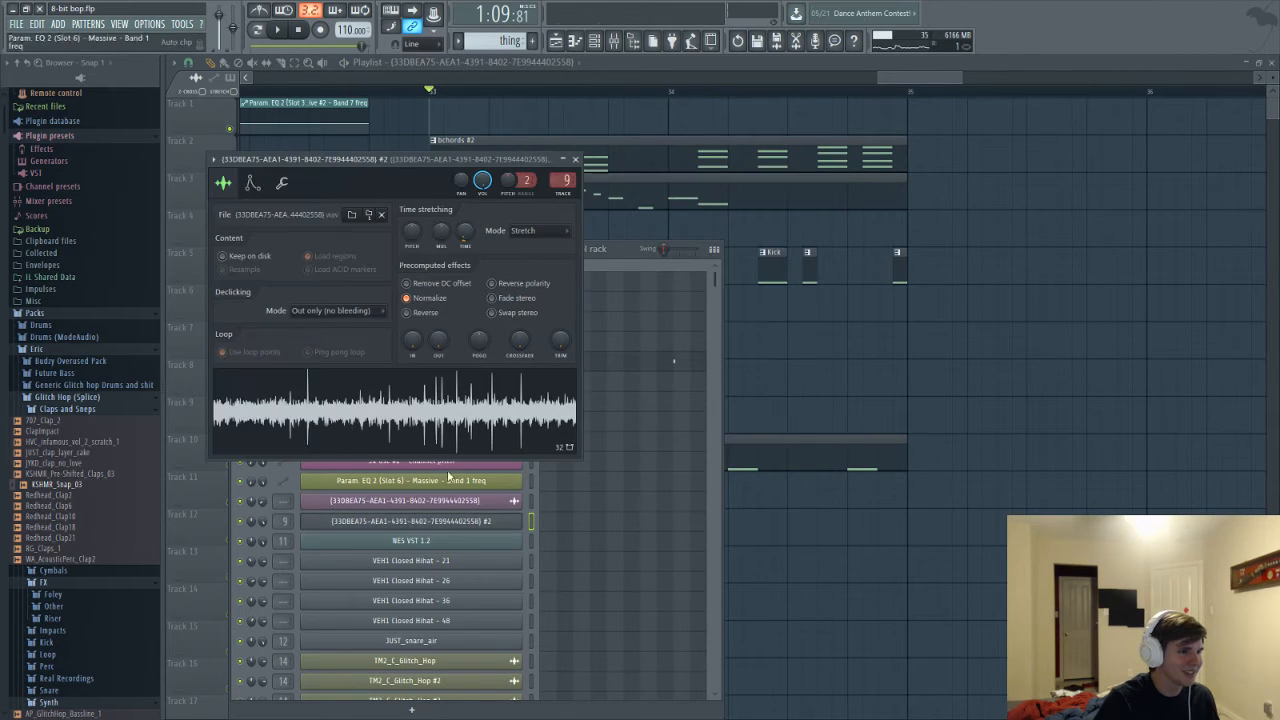
click(606, 268)
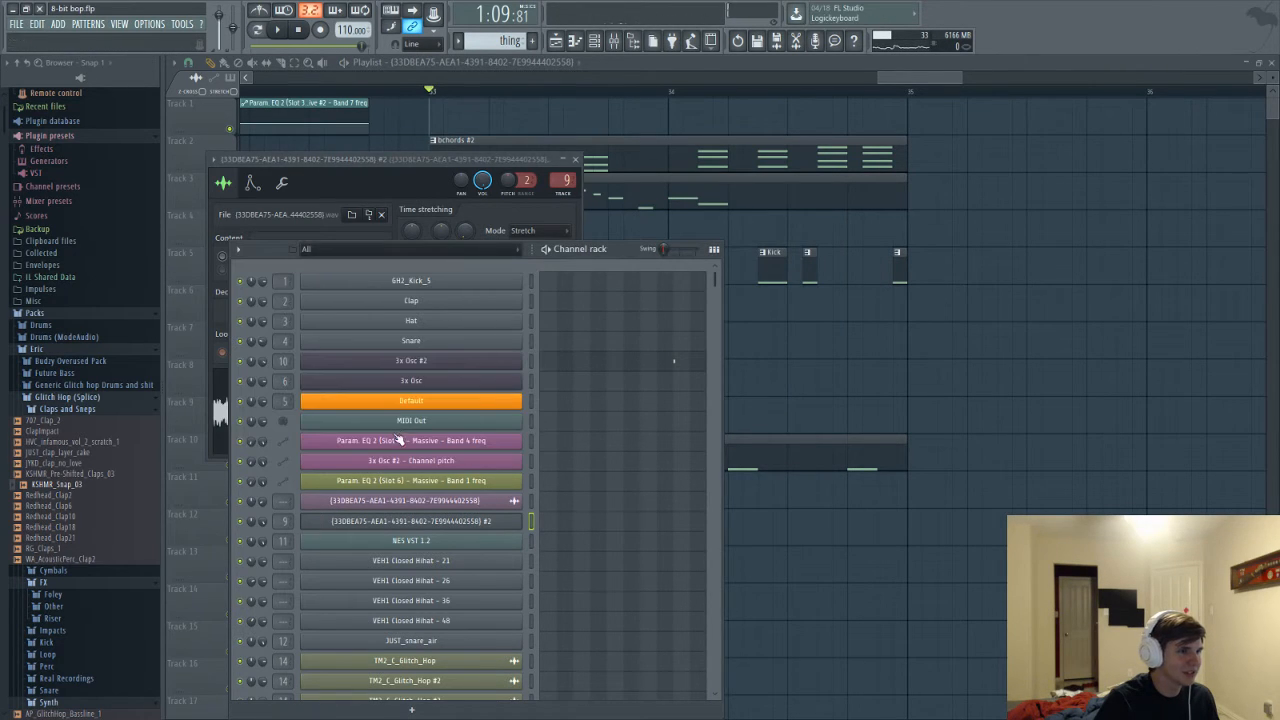
click(422, 403)
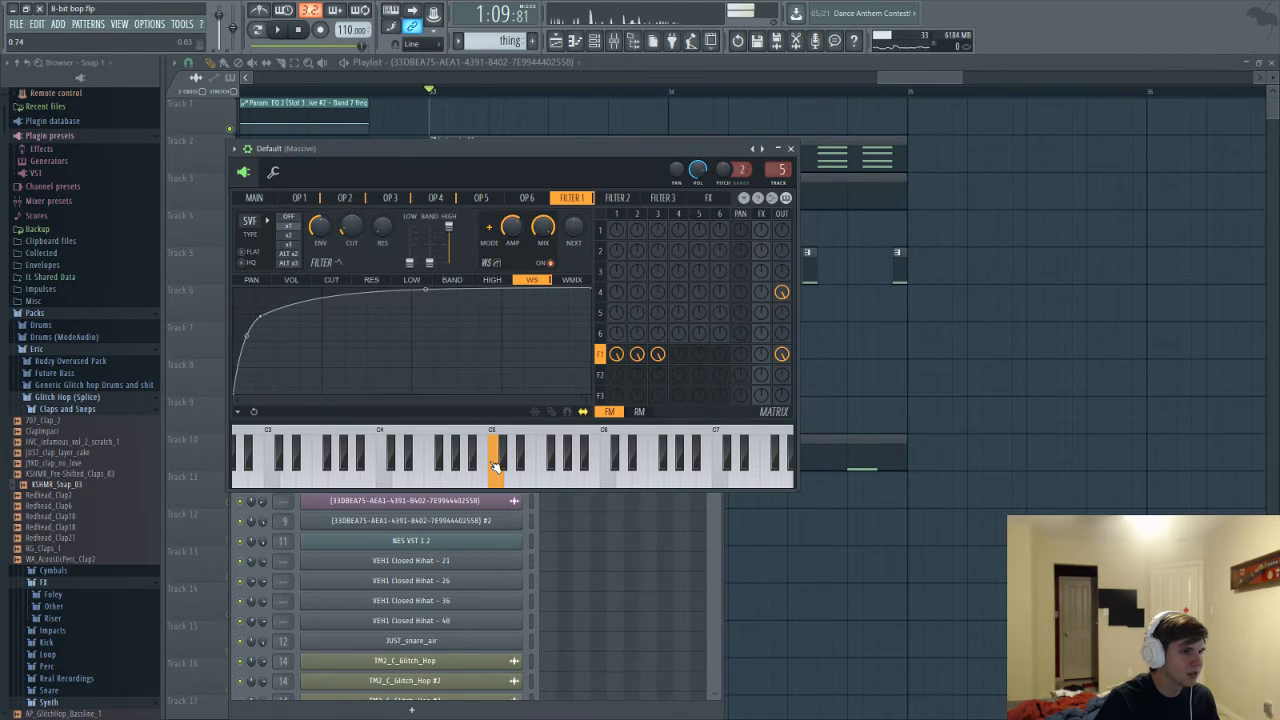
drag(532, 180, 849, 170)
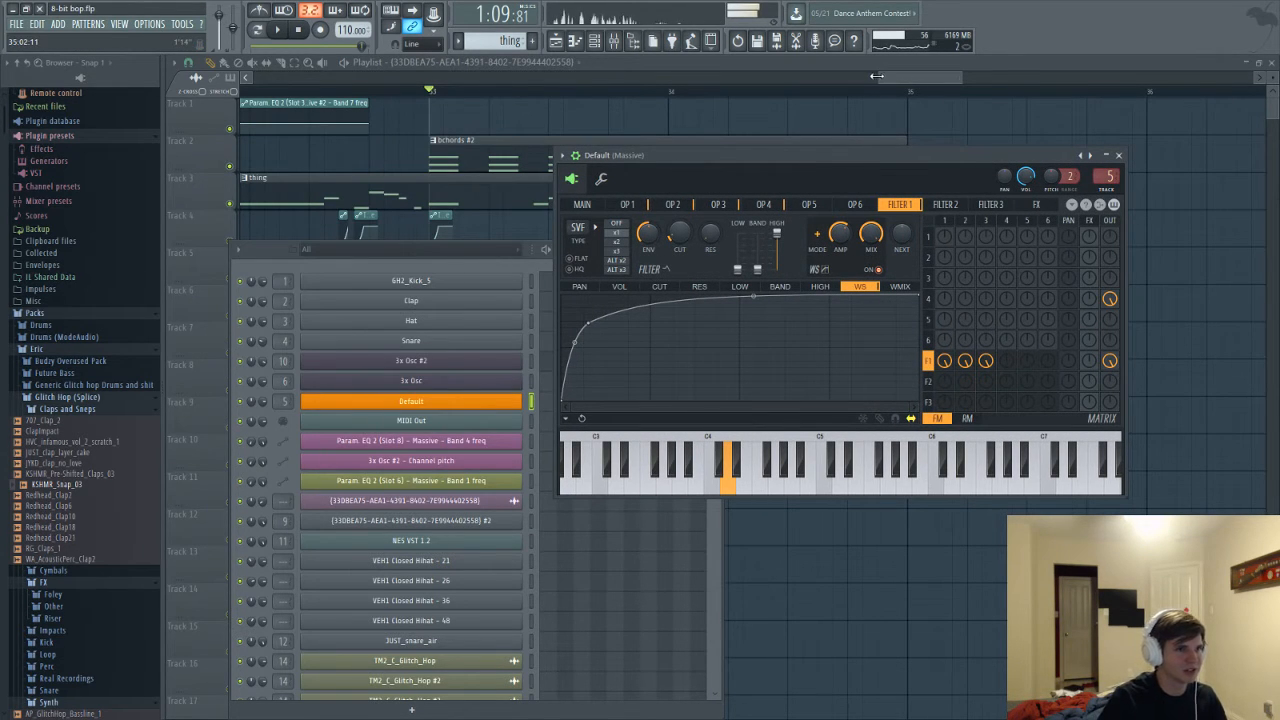
Copy the Massive Band 4 freq and 3x Osc #2 Channel pitch automation clips from bar 1 to bar 33 on Tracks 1 and 2
drag(876, 76, 255, 76)
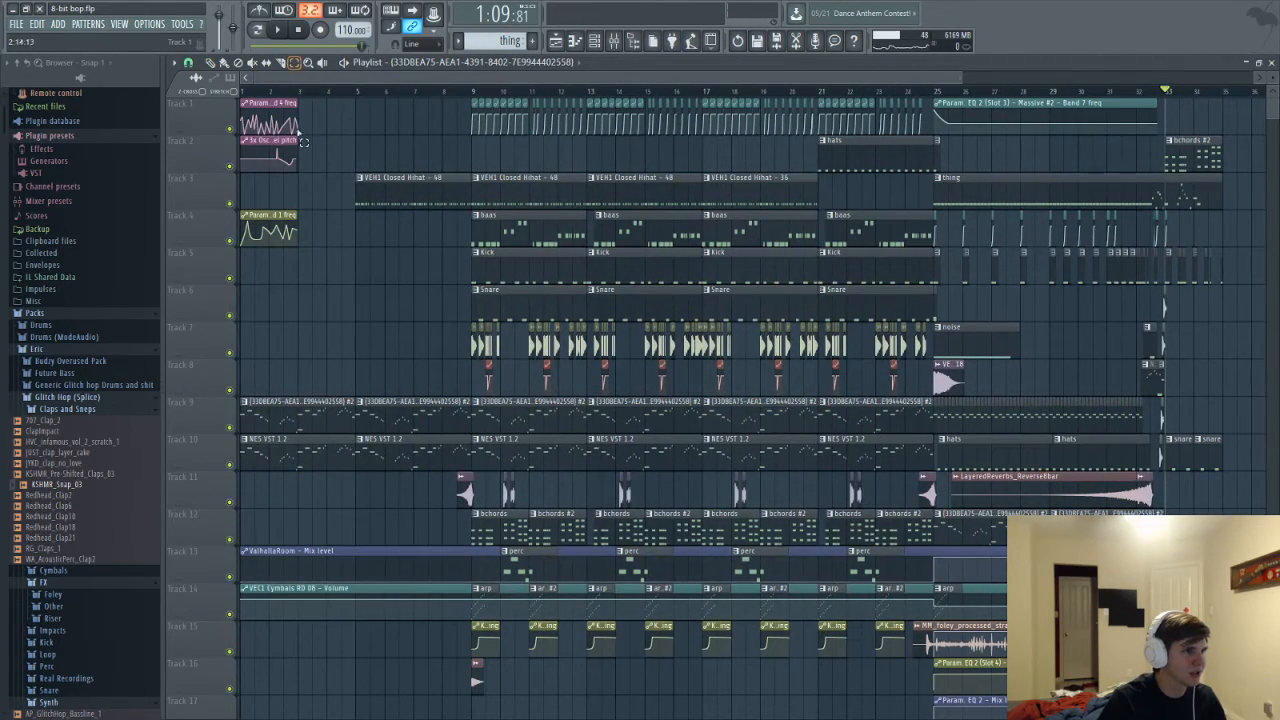
drag(308, 128, 265, 148)
drag(632, 78, 890, 150)
scroll(700, 472, up, 5)
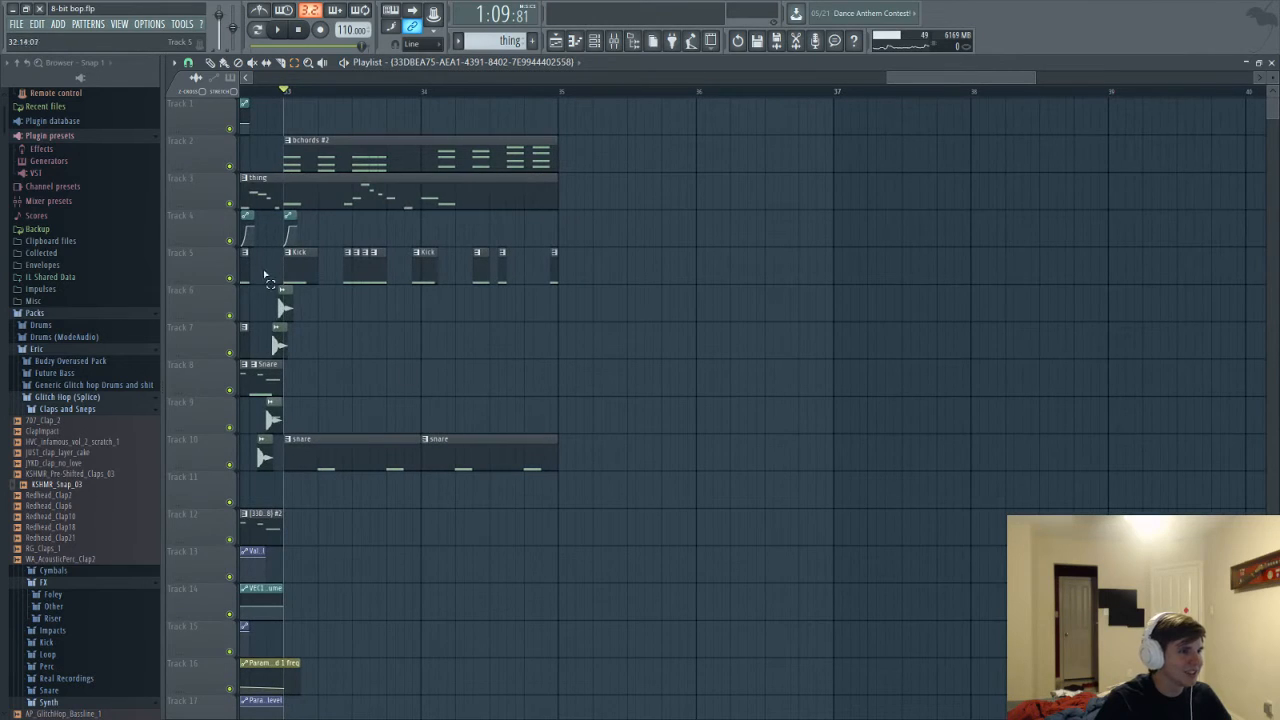
key(ctrl+b)
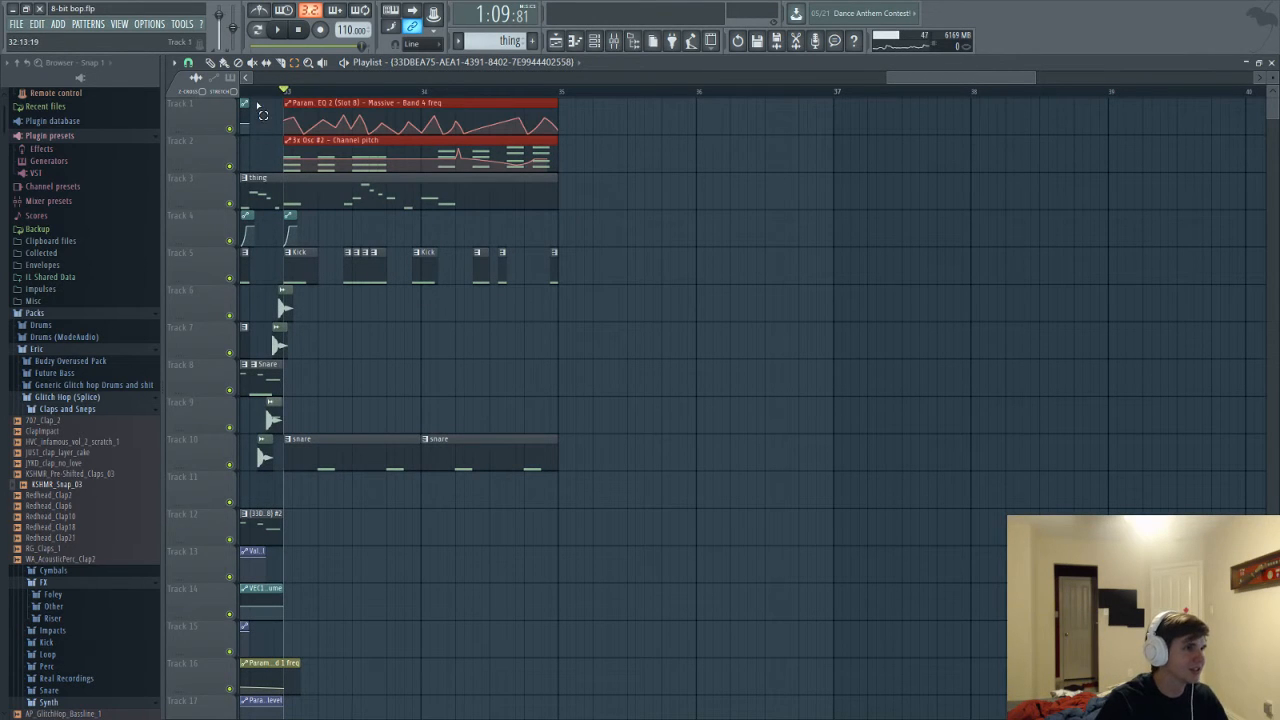
In the thing pattern, cut the Serum notes running from the middle of bar 9 through the F2 in bar 10
double_click(357, 205)
key(F6)
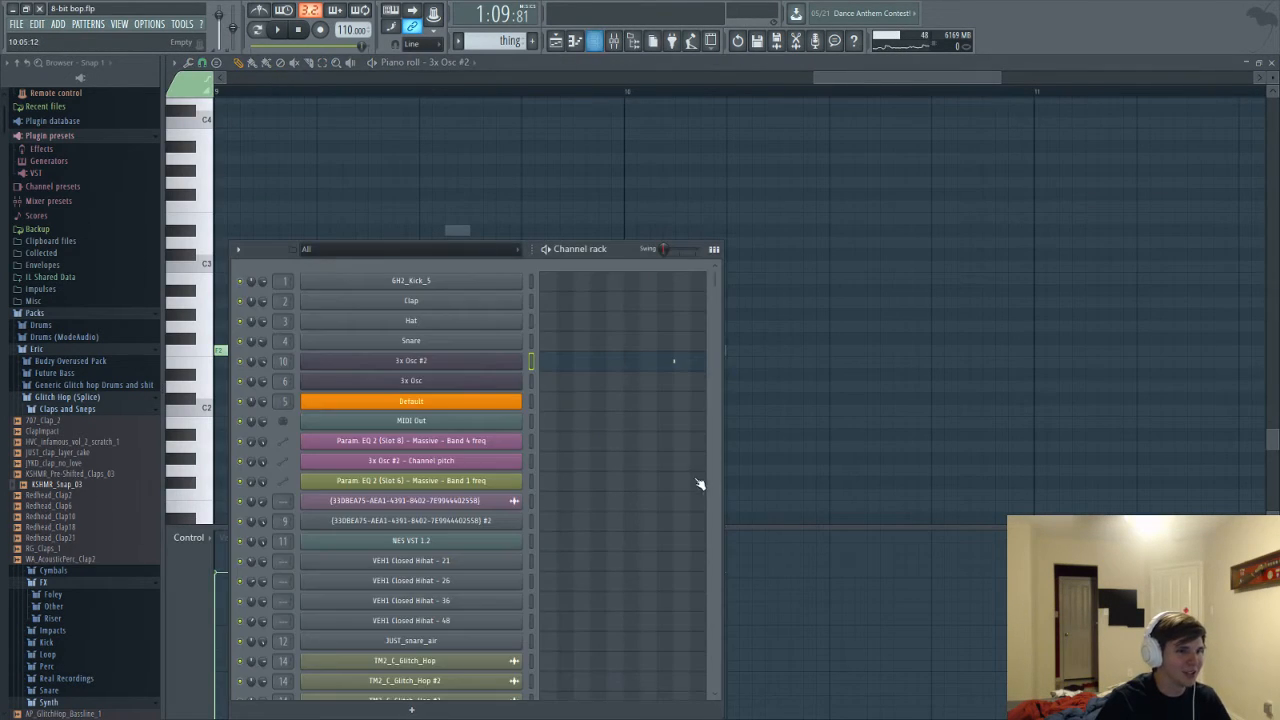
scroll(657, 546, down, 10)
scroll(640, 553, up, 10)
click(675, 526)
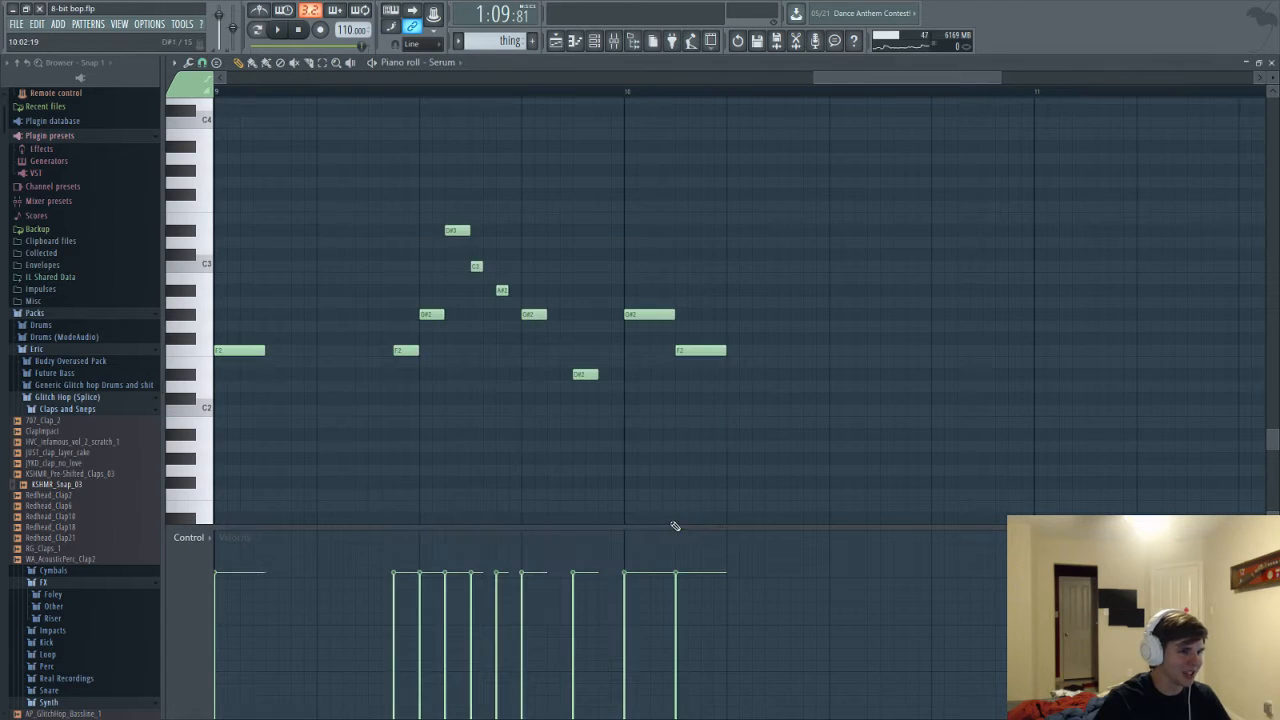
drag(363, 129, 800, 429)
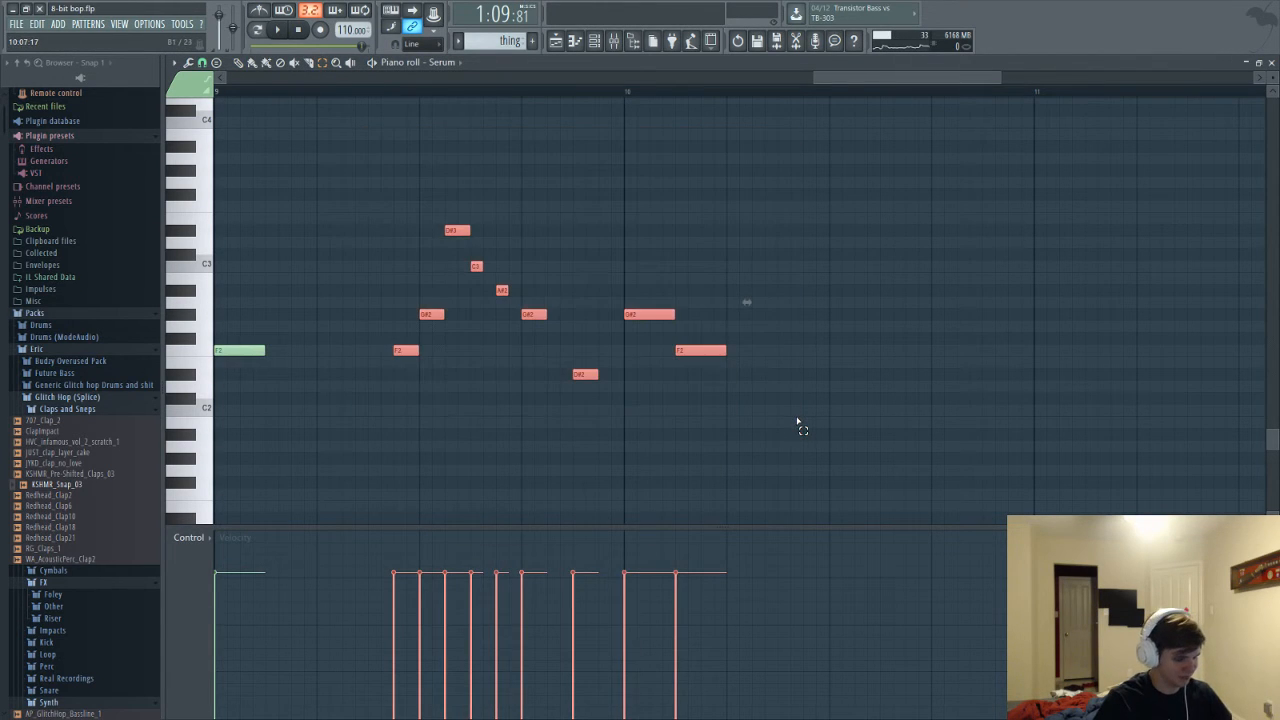
key(Delete)
Paste the cut notes into the 3x Osc channel's piano roll at the same position and play them back
key(F6)
scroll(663, 500, up, 8)
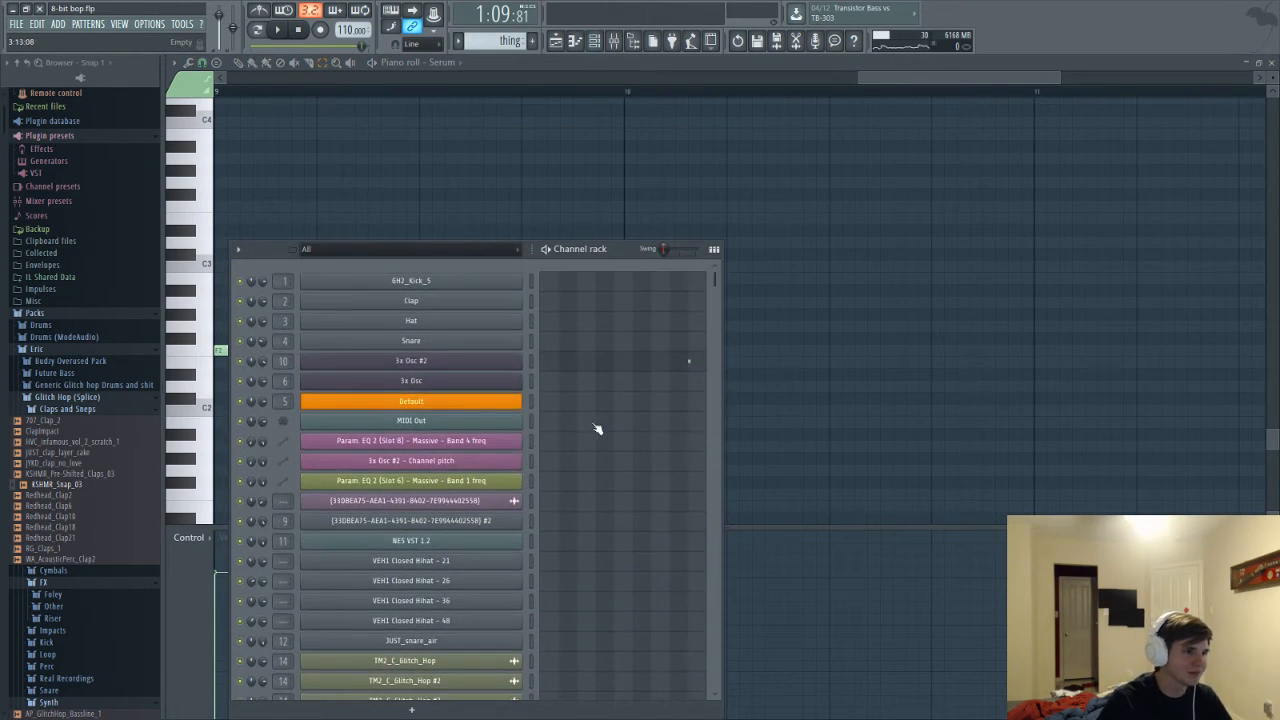
click(592, 390)
key(ctrl+v)
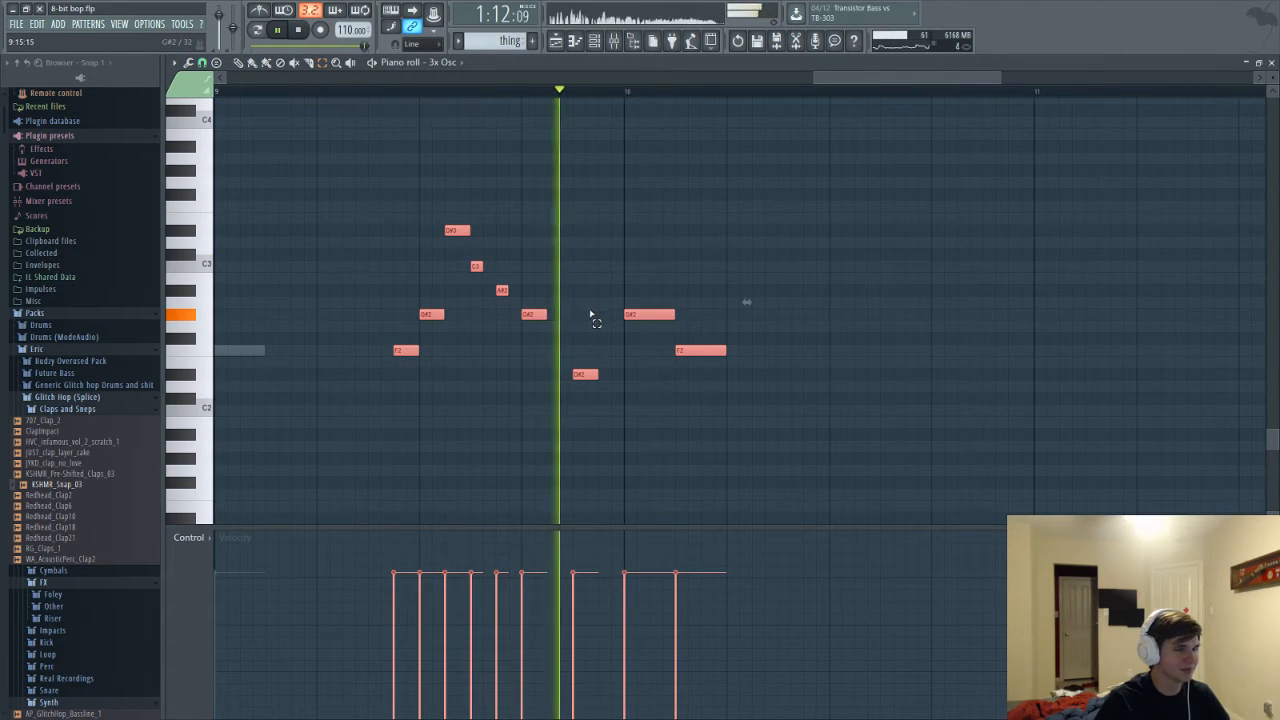
Open the 3x Osc channel, check the playlist during playback, and bring up its Insert 6 track in the mixer
key(F6)
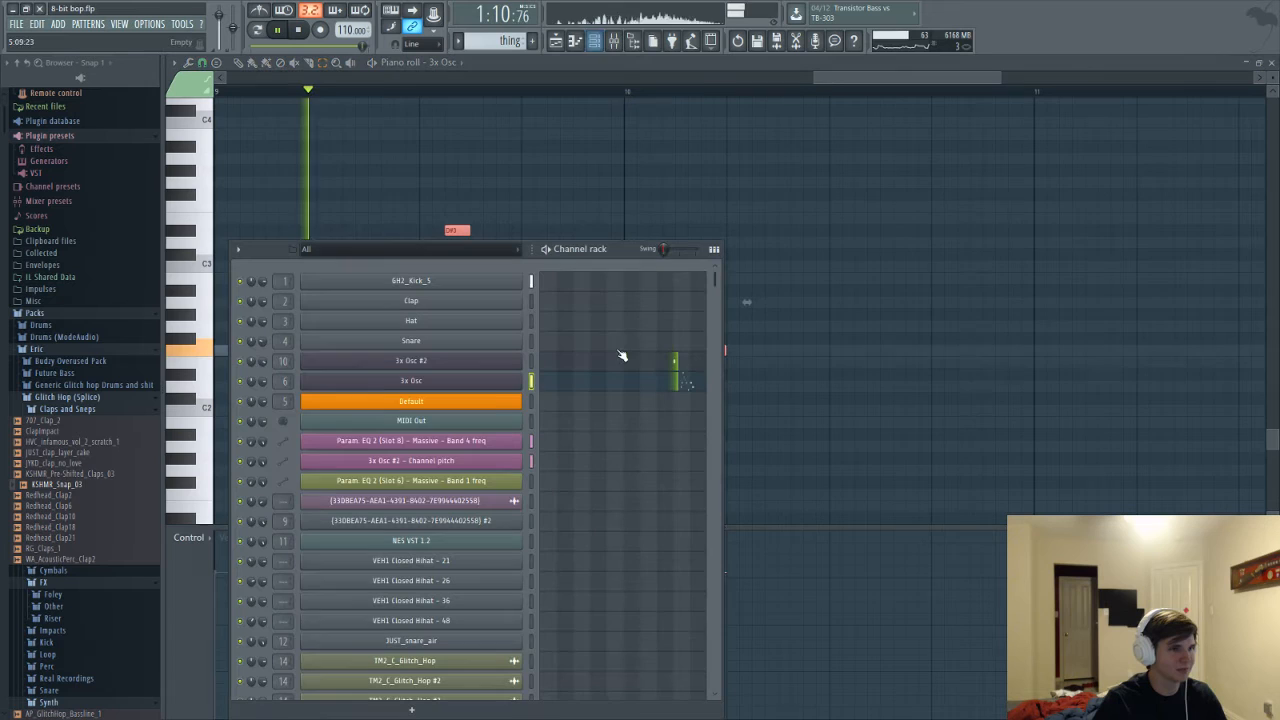
click(423, 387)
key(F5)
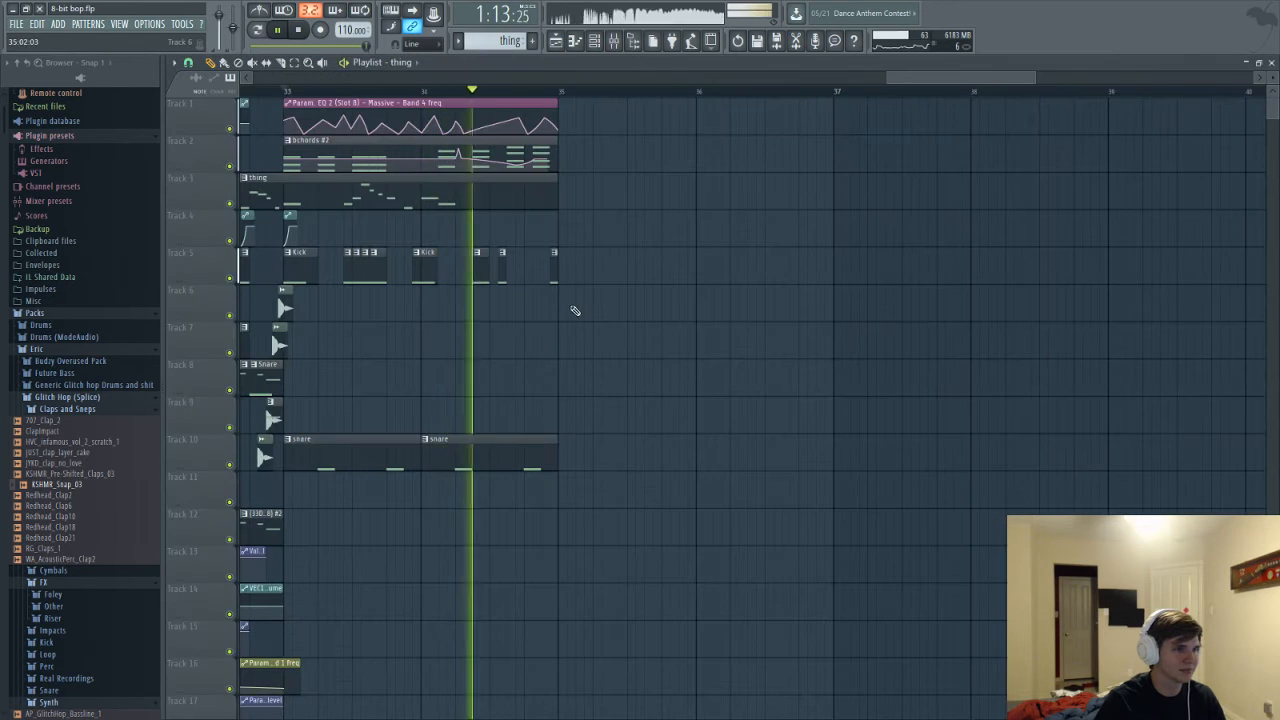
key(F9)
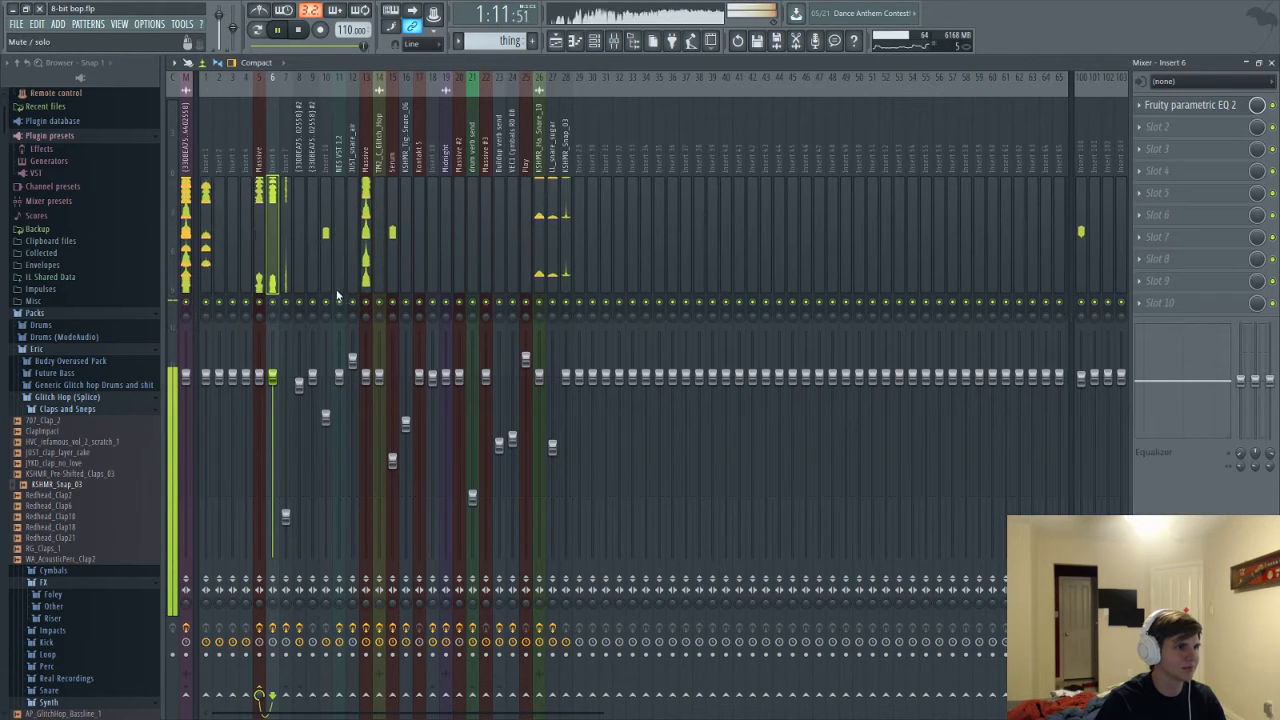
Compare the effect chains of the Massive and Insert 7 mixer tracks, finishing on Massive
click(257, 233)
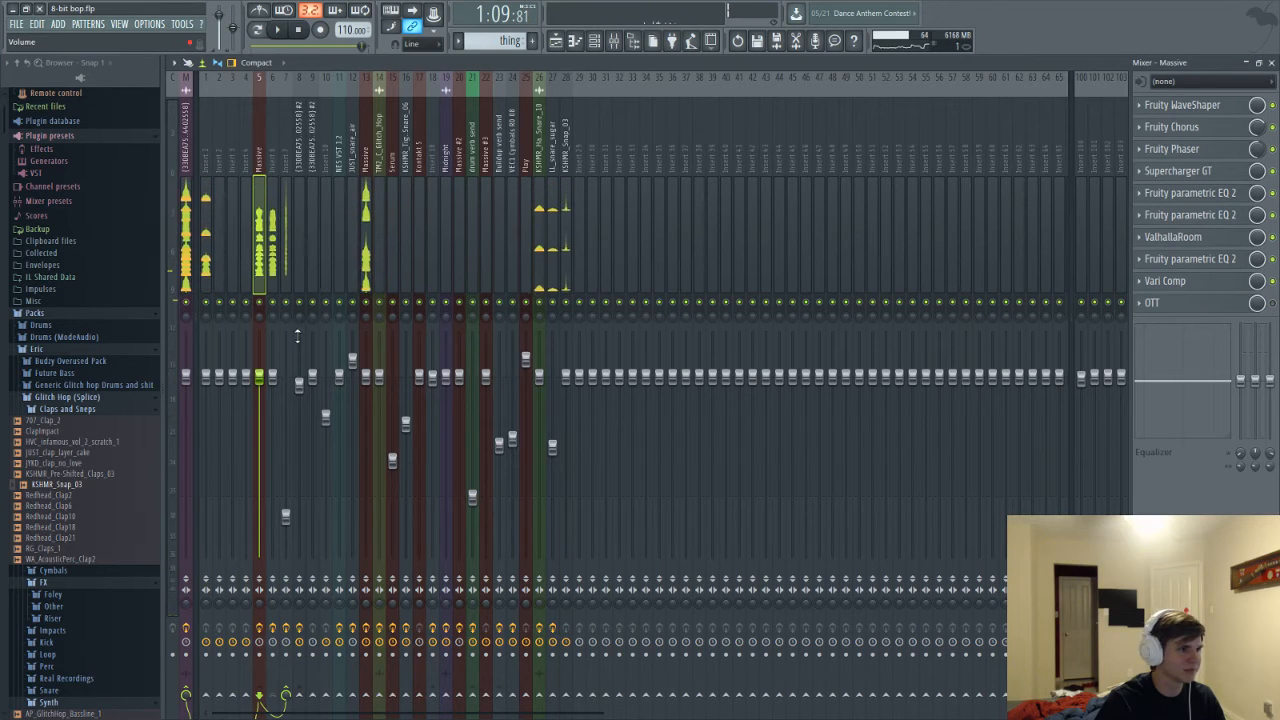
click(282, 252)
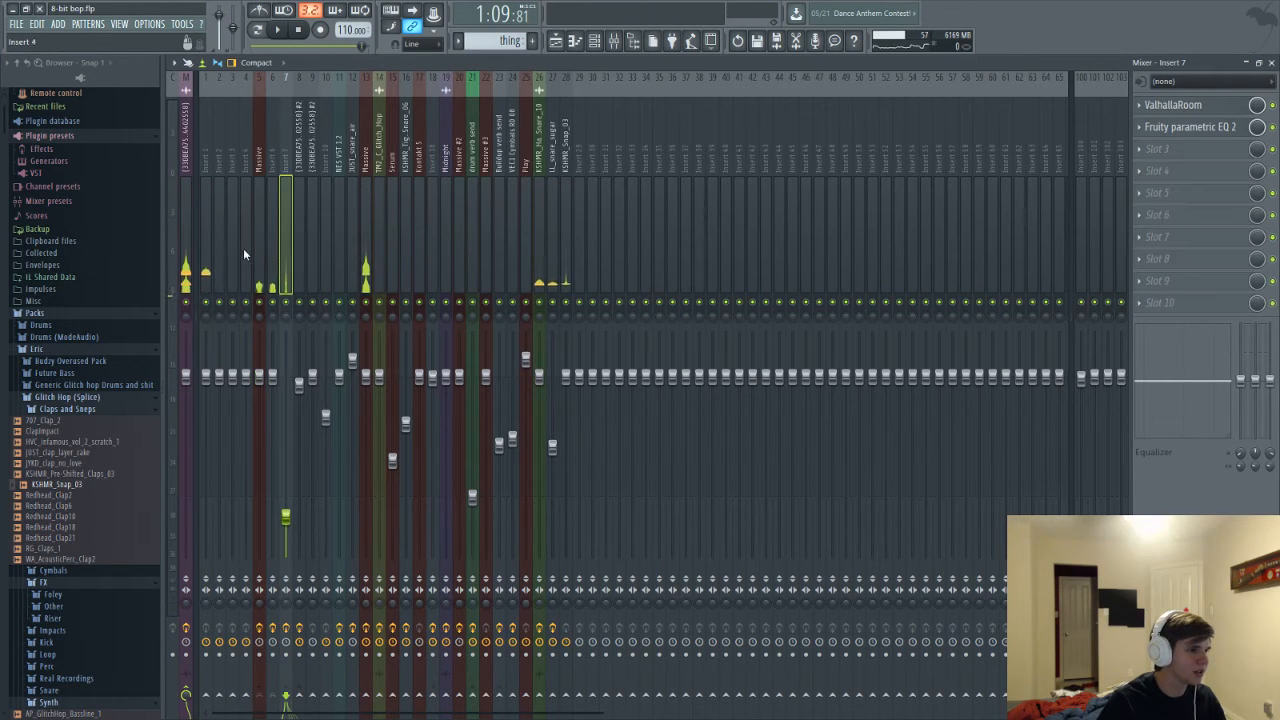
click(259, 257)
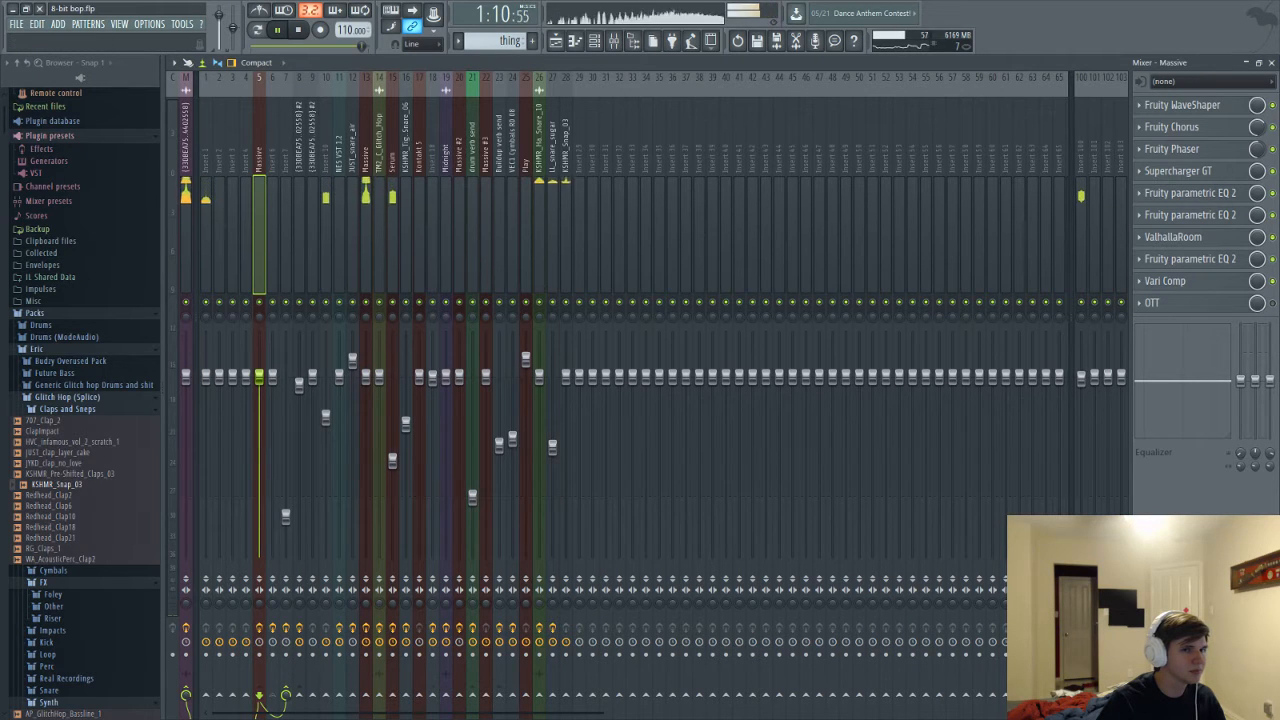
Solo the 3x Osc channel and play back its bass notes
key(F6)
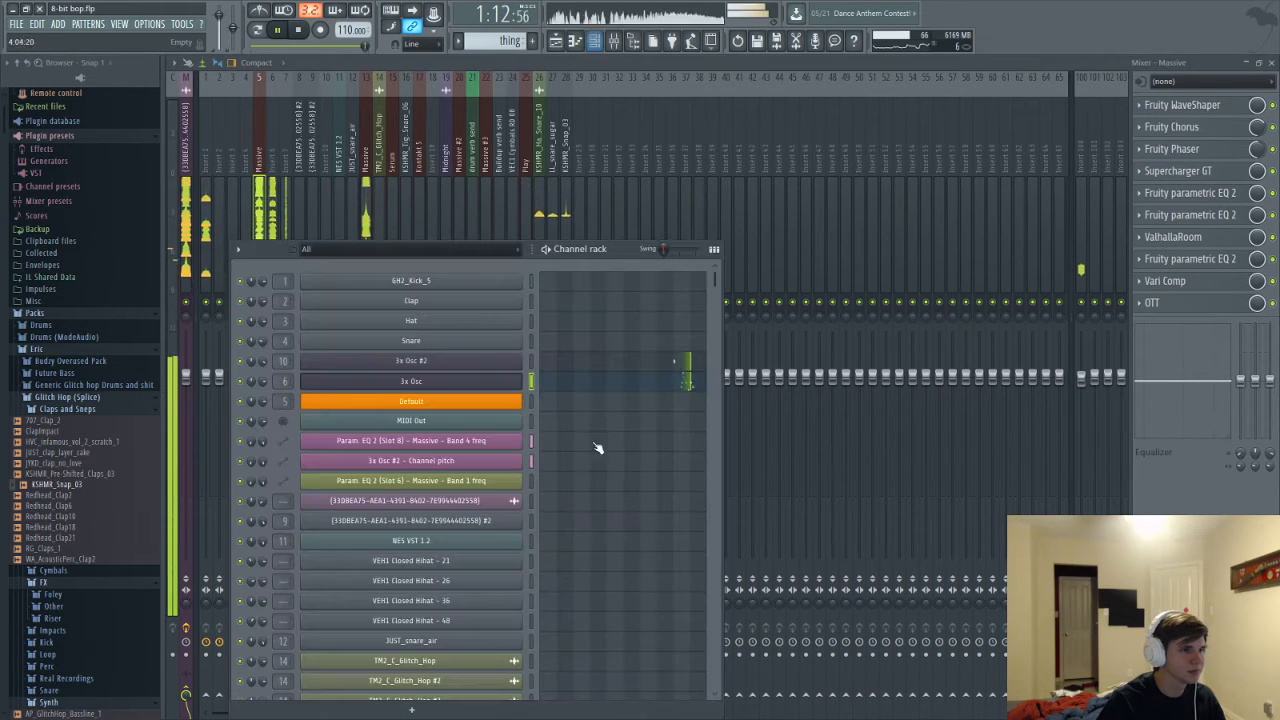
key(space)
right_click(240, 381)
key(space)
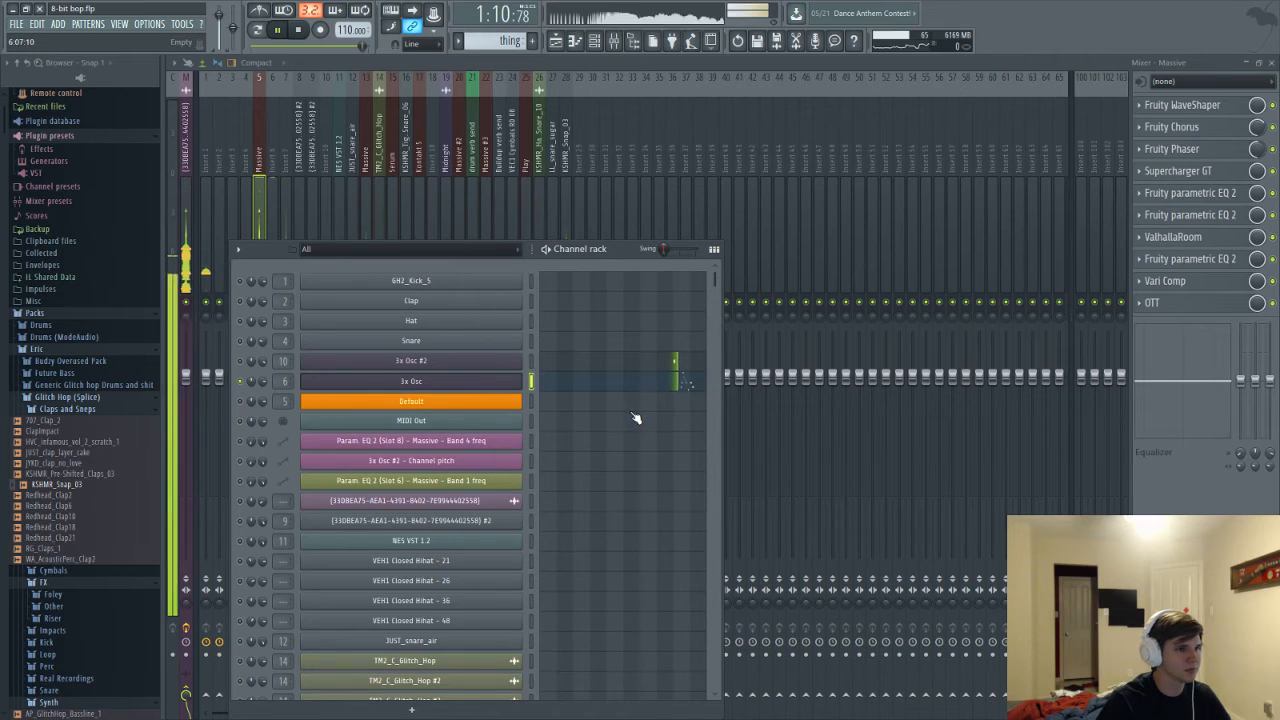
key(space)
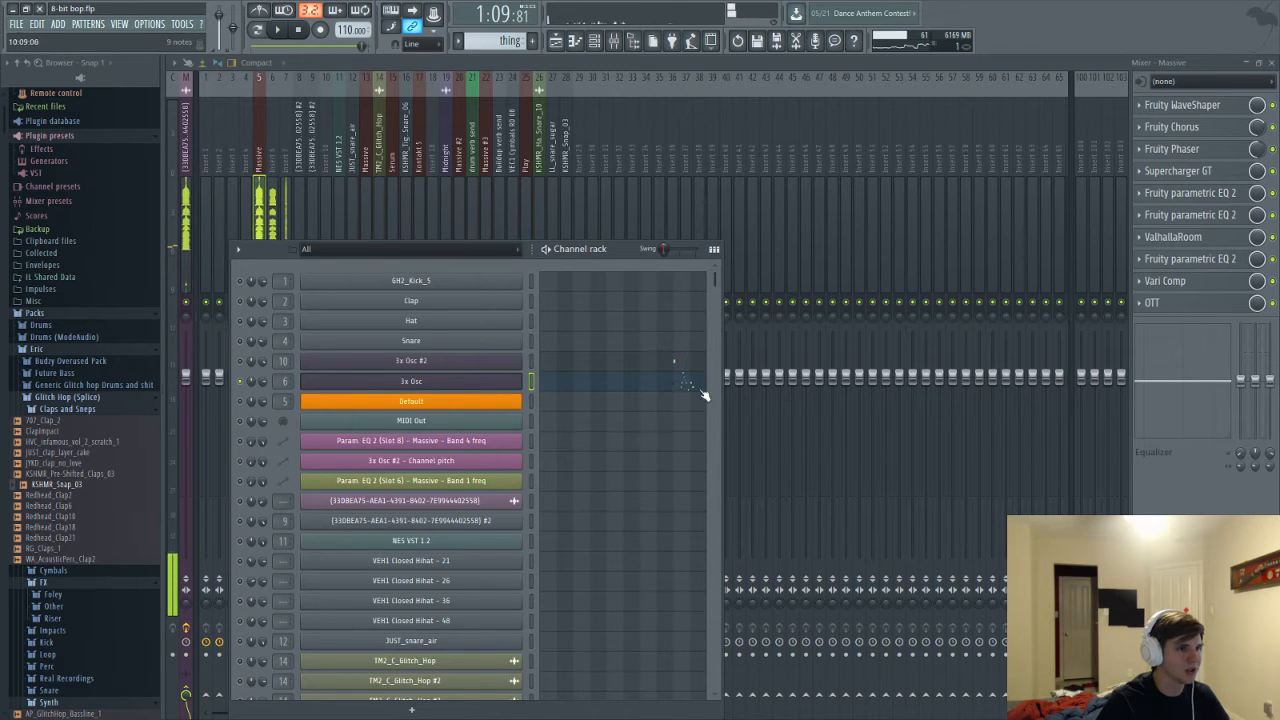
Lengthen the F2, G#2, C3, A#2 and D#2 notes of the 3x Osc phrase in bar 9 so that neighbouring notes overlap
click(693, 387)
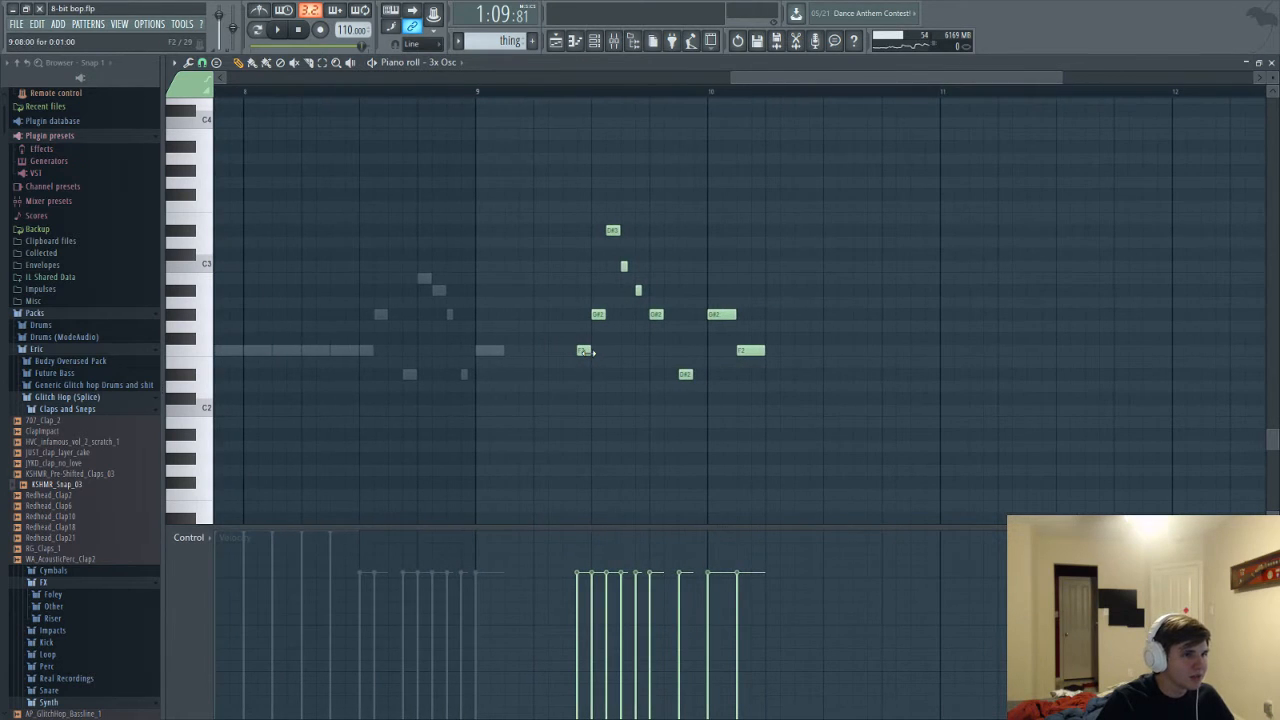
key(space)
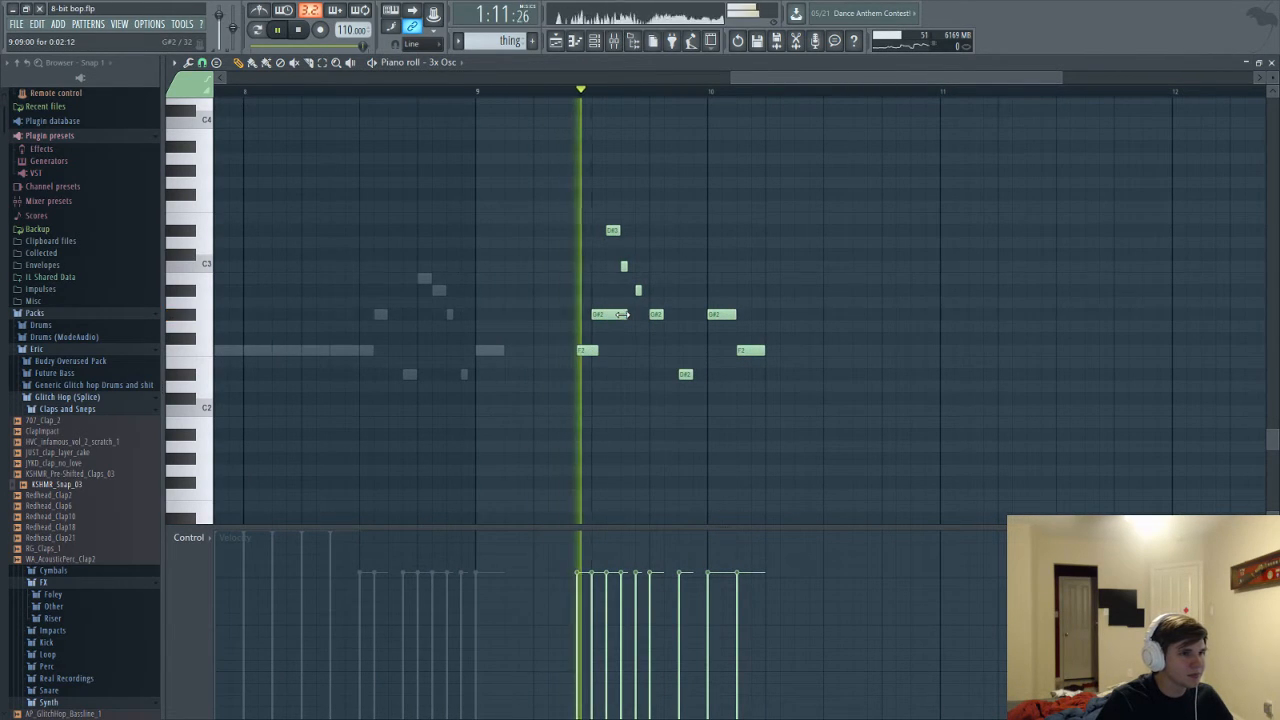
drag(627, 266, 688, 318)
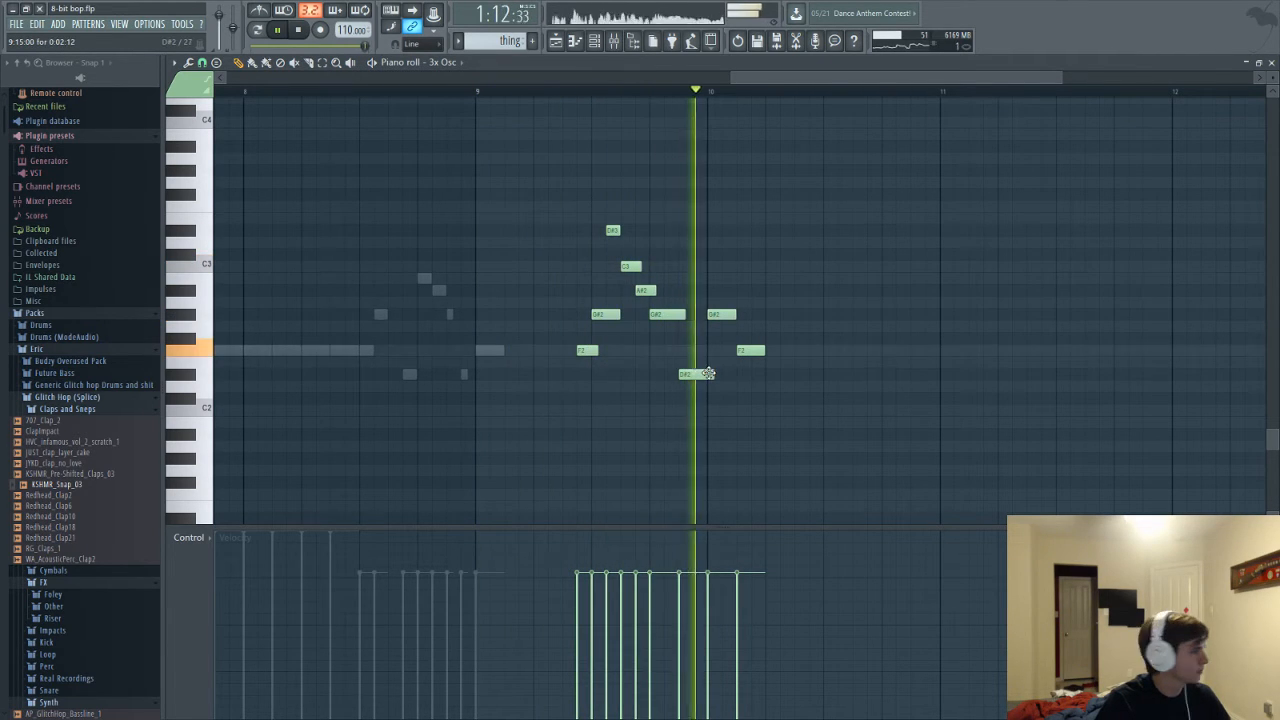
drag(692, 374, 708, 374)
Check the levels and effects of the Insert 6 and Massive mixer tracks while the phrase plays
key(F6)
key(F9)
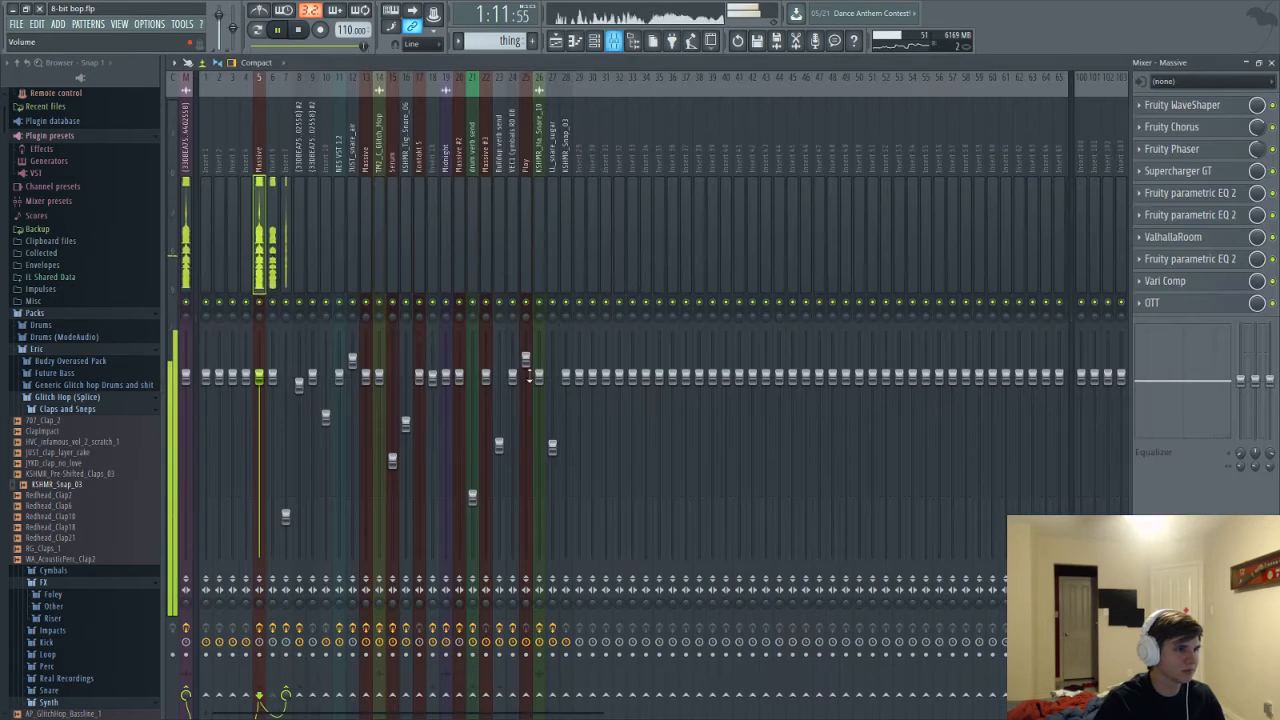
key(F6)
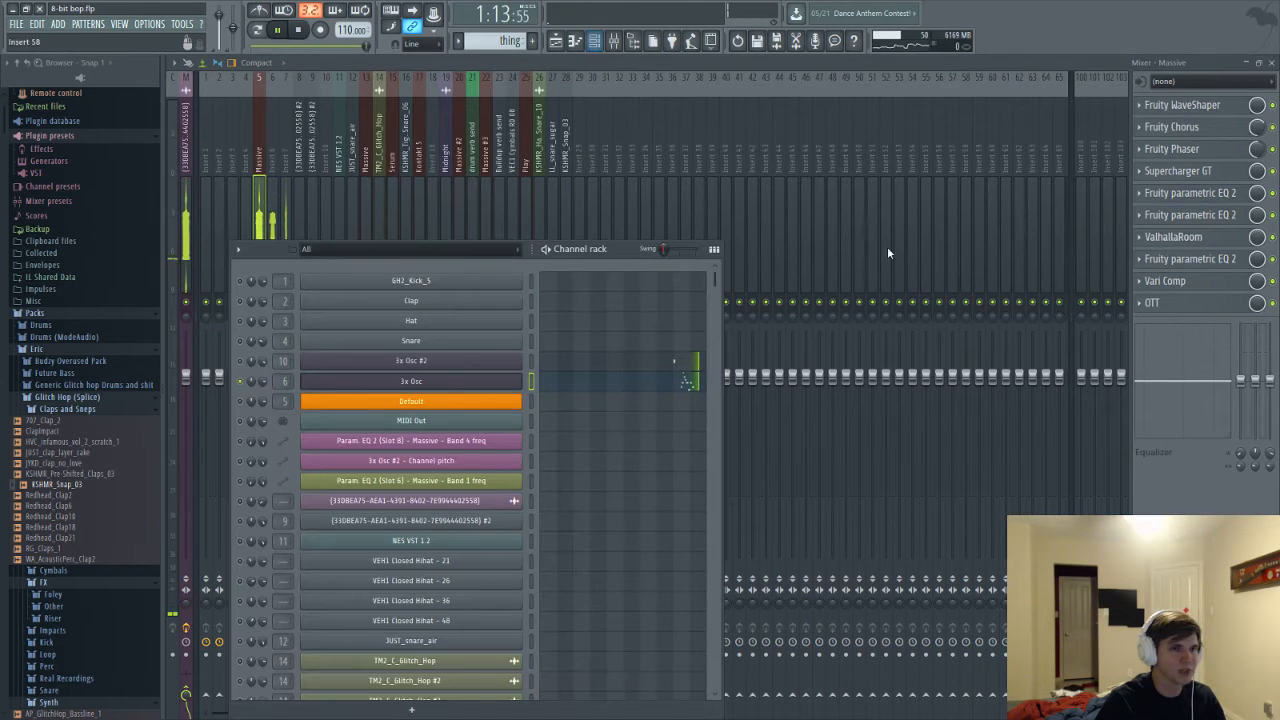
click(275, 192)
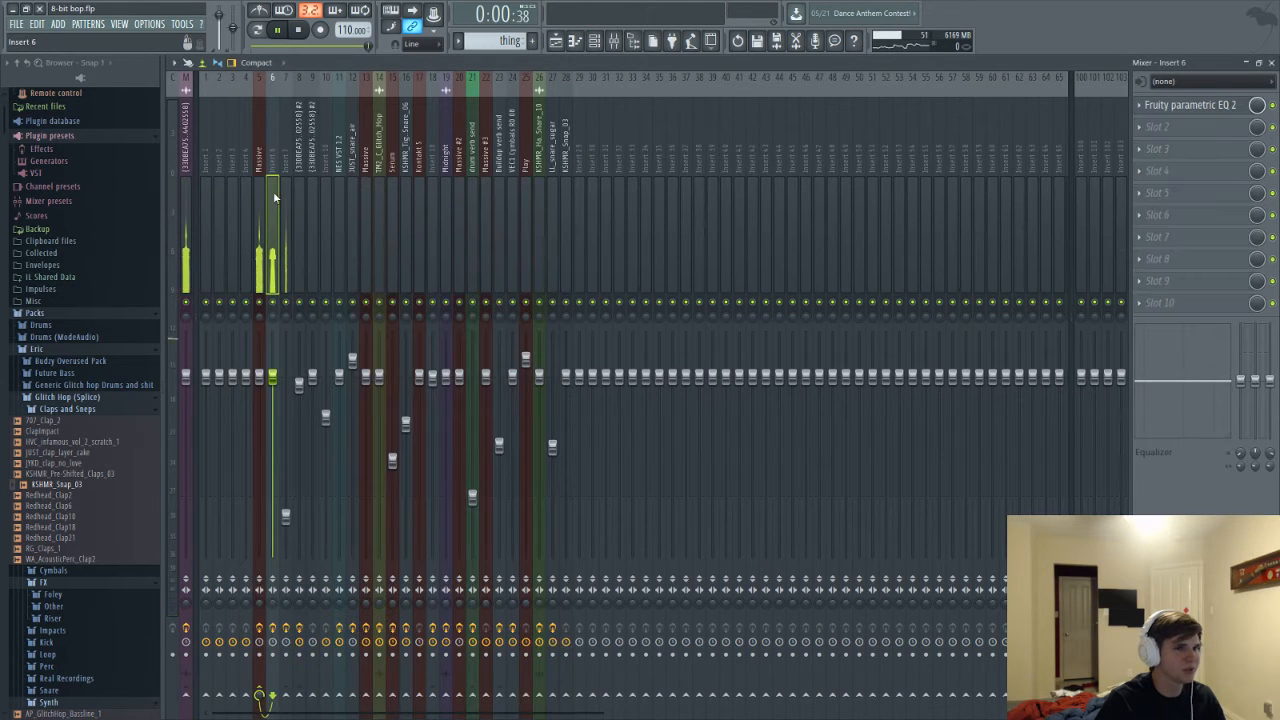
click(257, 250)
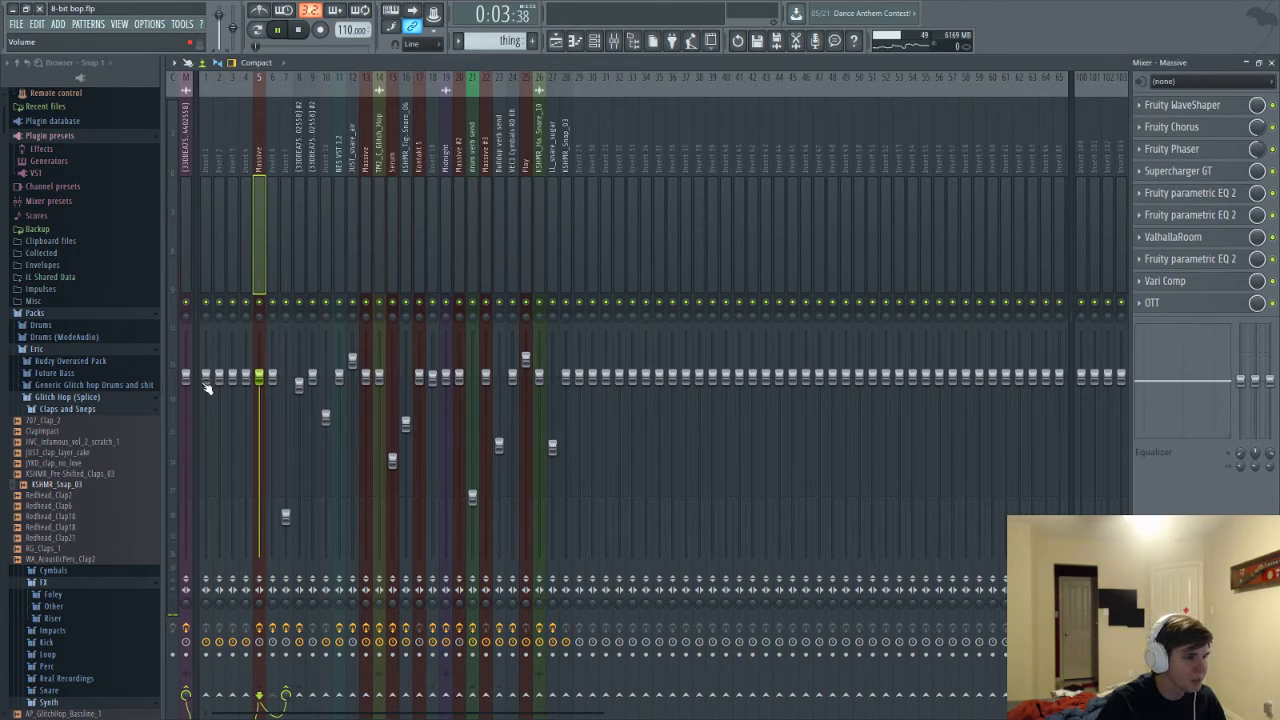
Play the drop with every channel enabled, and listen again with the 3x Osc and drum channels muted
key(F6)
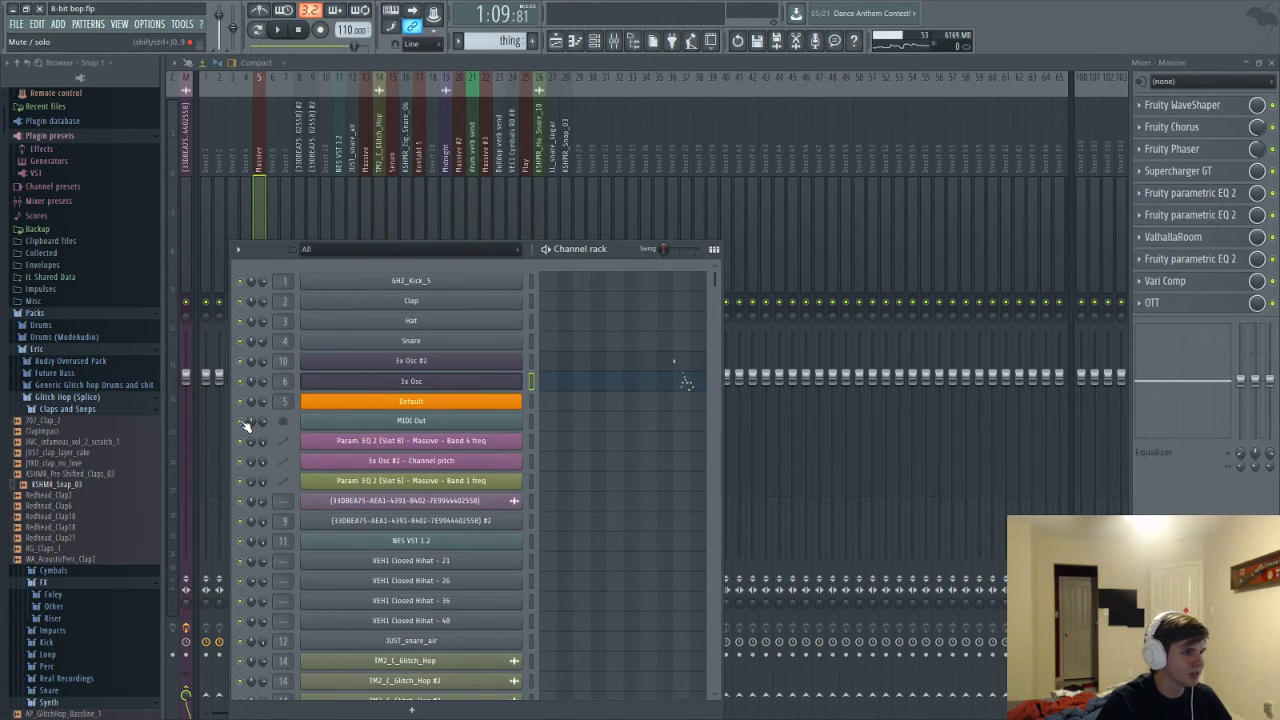
key(space)
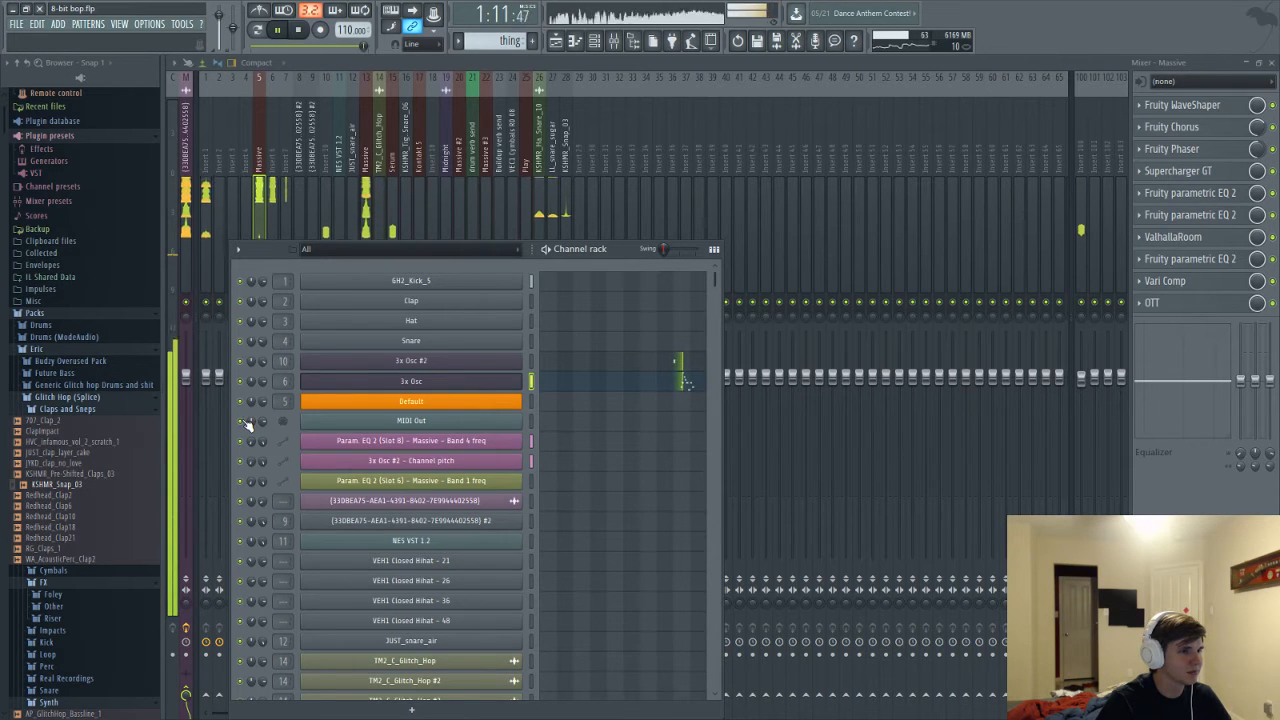
key(space)
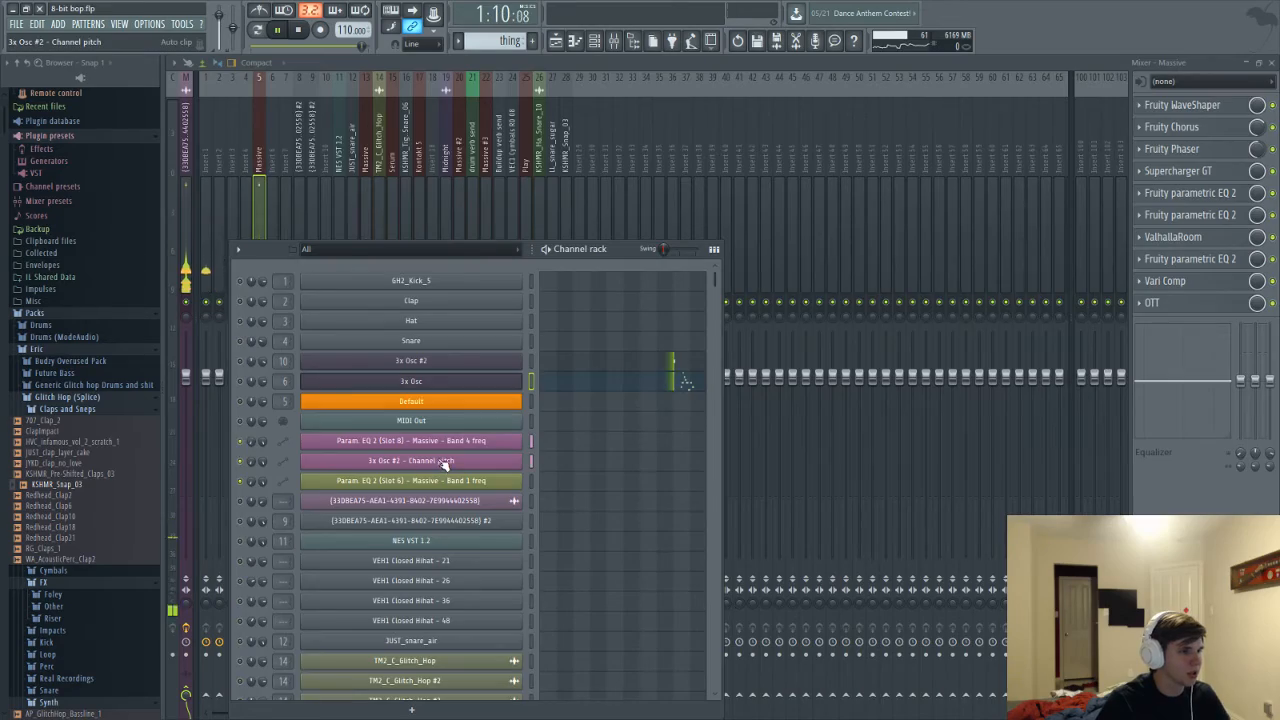
Place the Param. EQ 2 (Slot 6) Massive Band 1 freq automation clip on Track 7 at bar 33 and play it
key(F5)
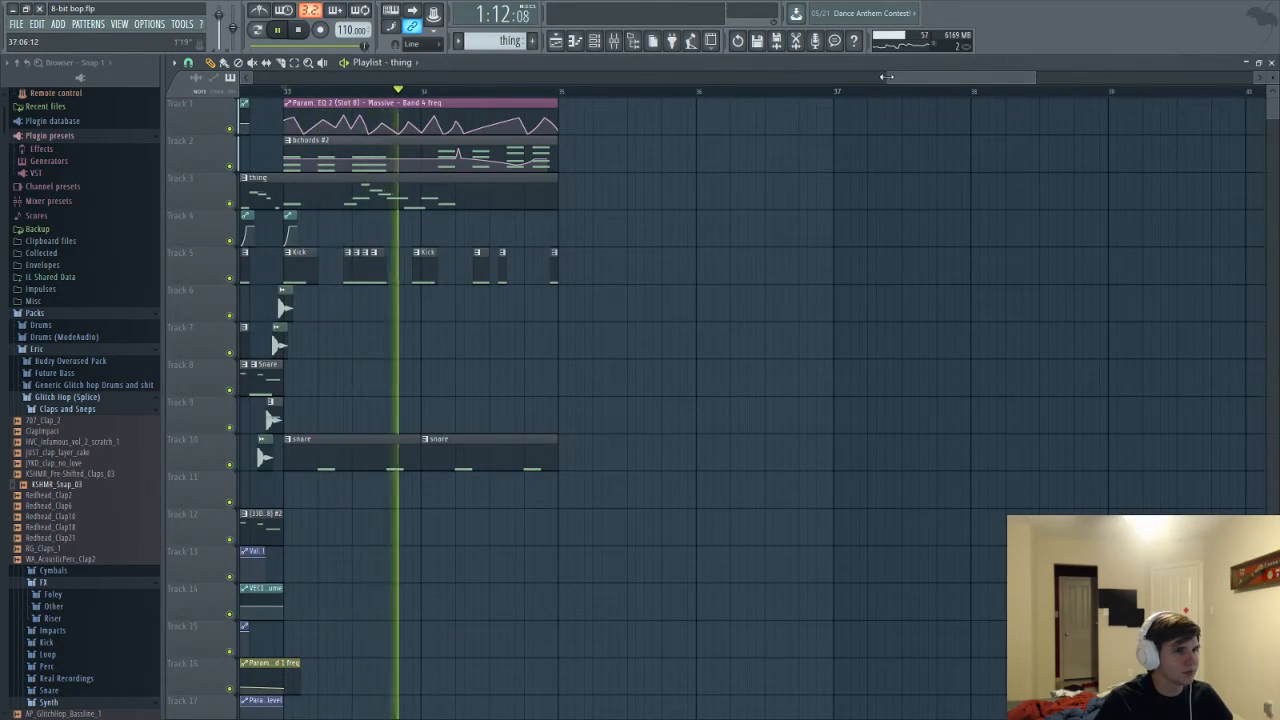
drag(885, 76, 838, 117)
scroll(818, 290, up, 3)
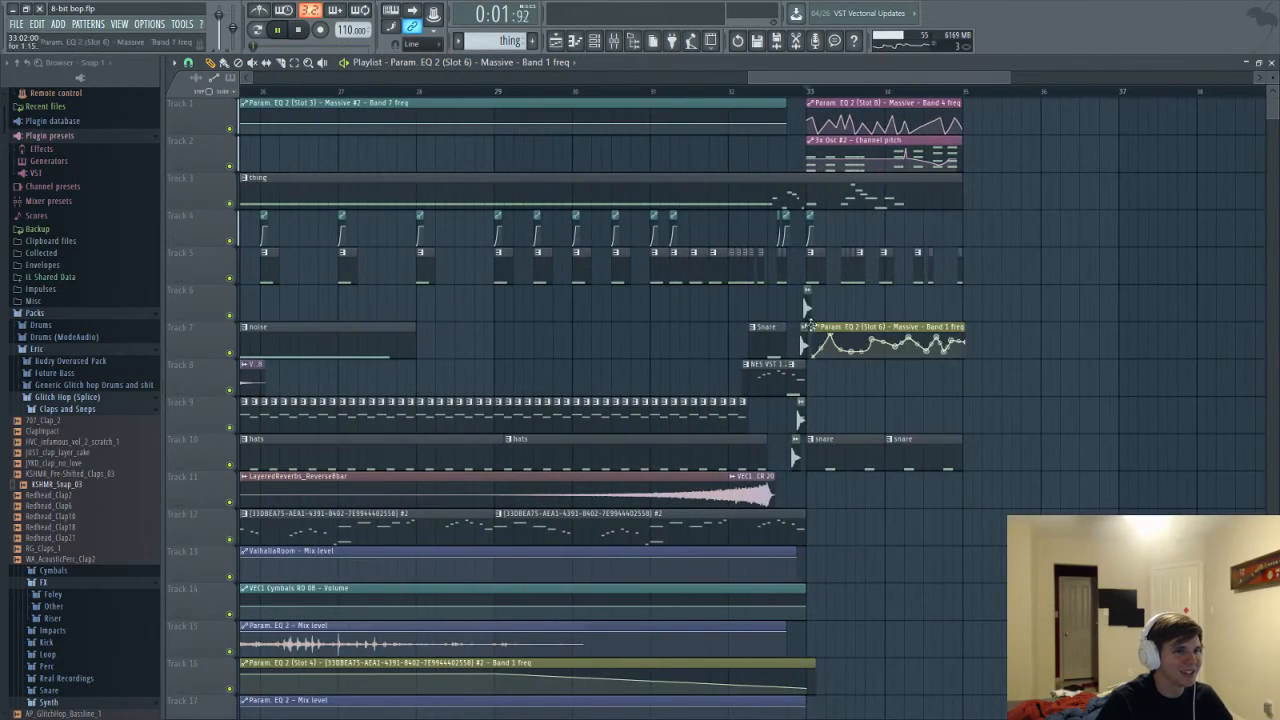
key(space)
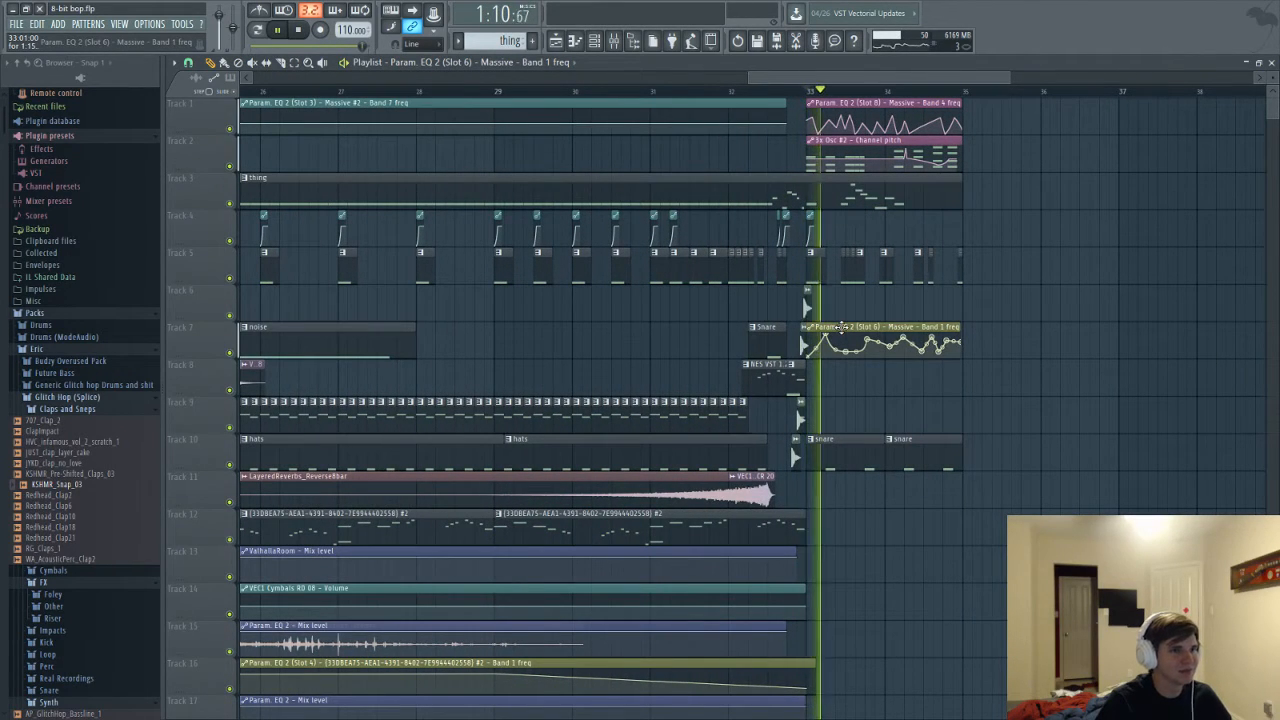
key(space)
Turn all the muted channels back on in the channel rack and play the drop
key(F6)
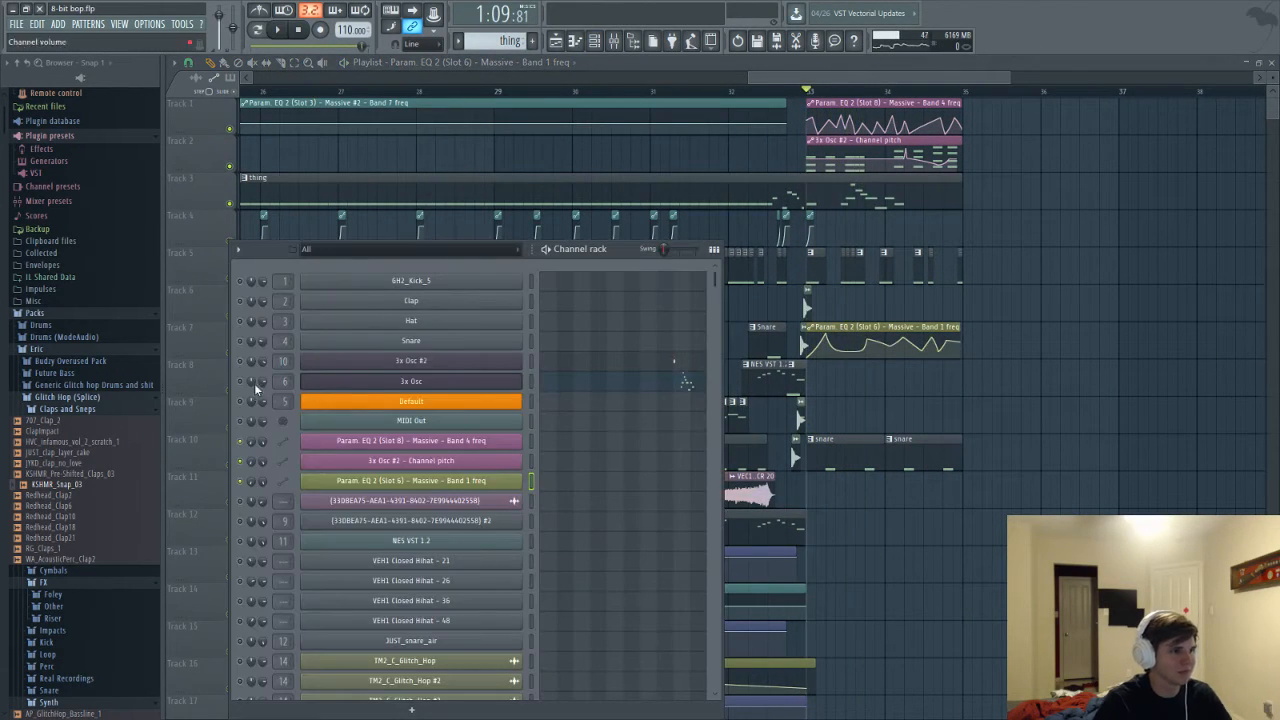
key(space)
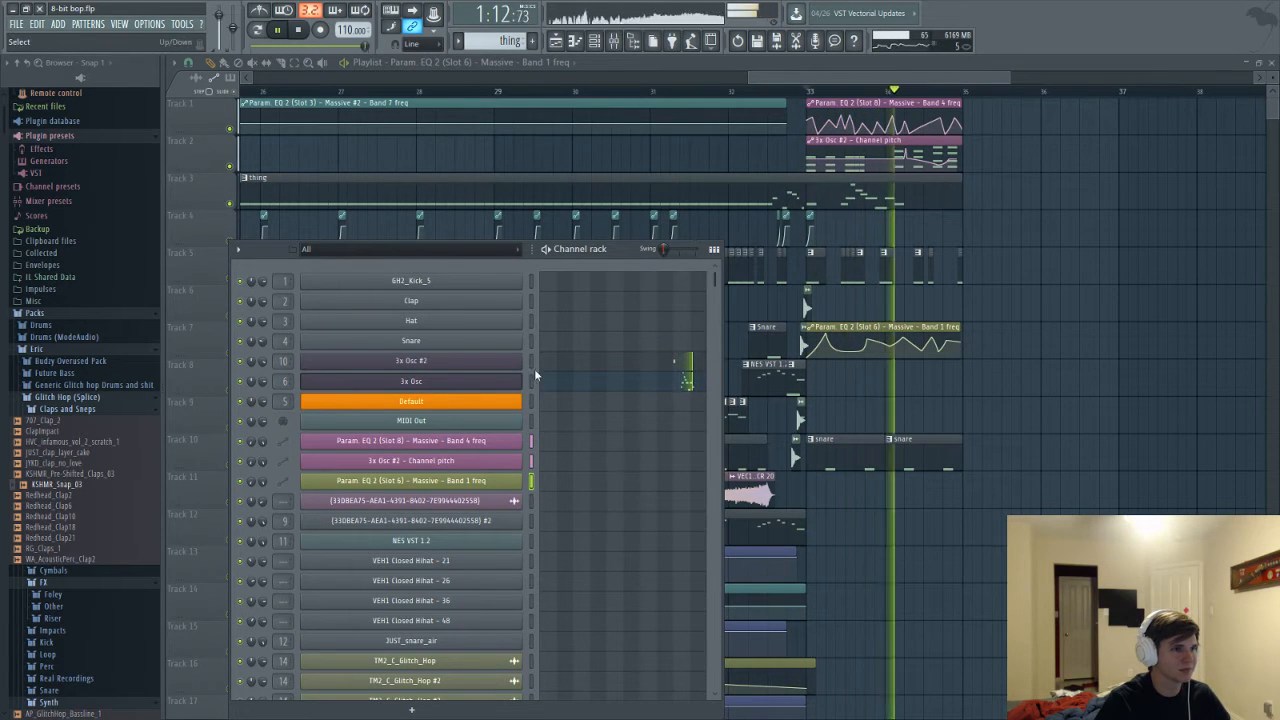
key(space)
key(space)
Solo the Massive mixer track together with its linked Insert 6 and Insert 7 tracks, and show Massive's effects
key(F9)
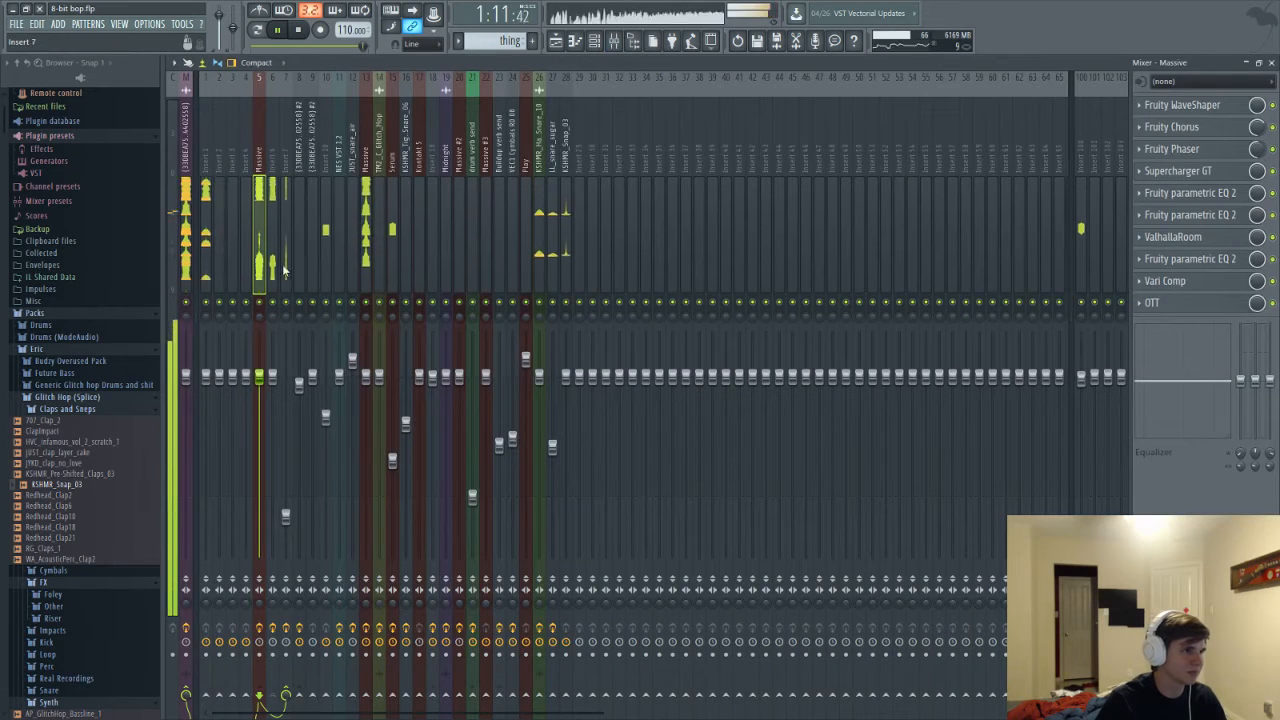
key(space)
key(space)
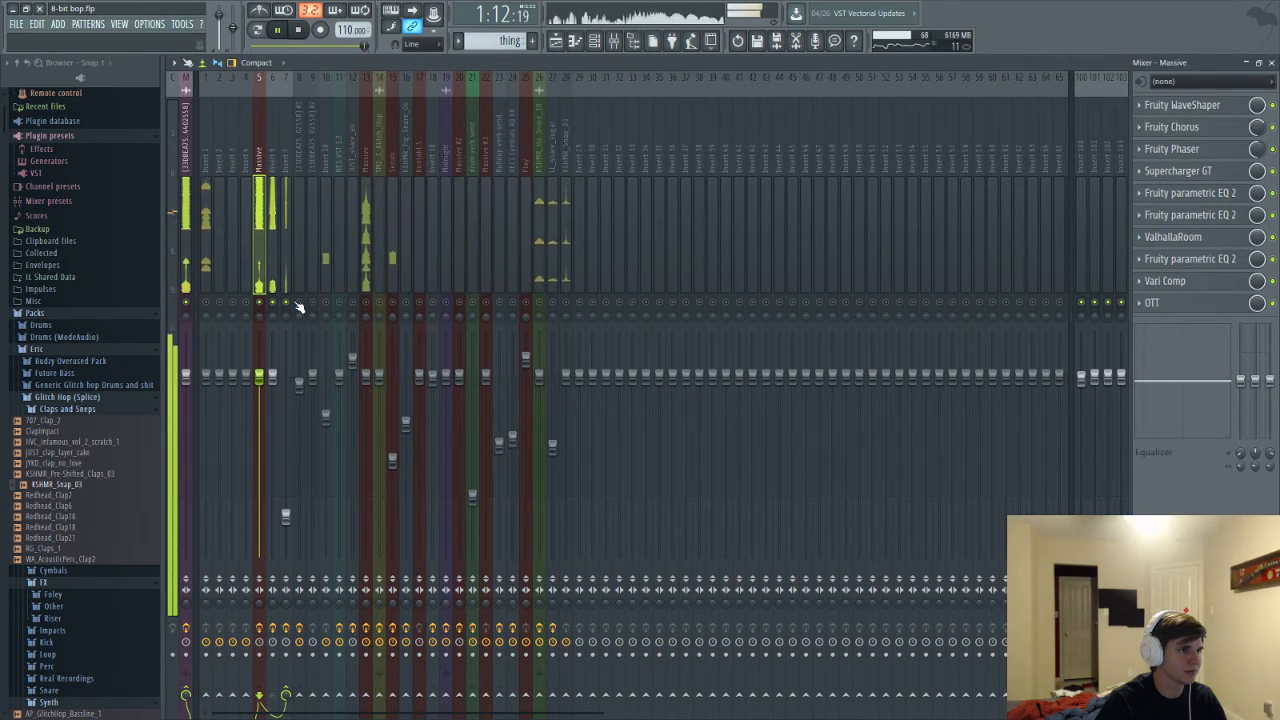
click(271, 285)
click(259, 262)
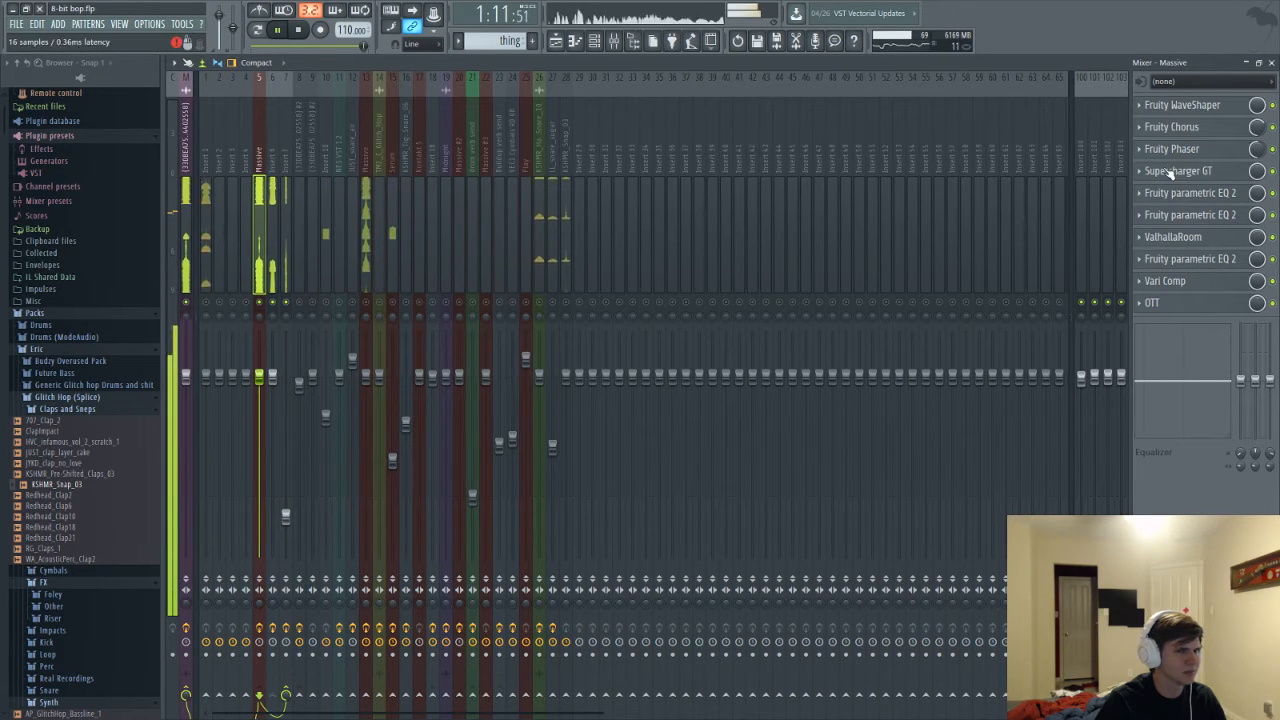
Review the whole 3x Osc phrase in the piano roll and compare it with the playlist during playback
key(F6)
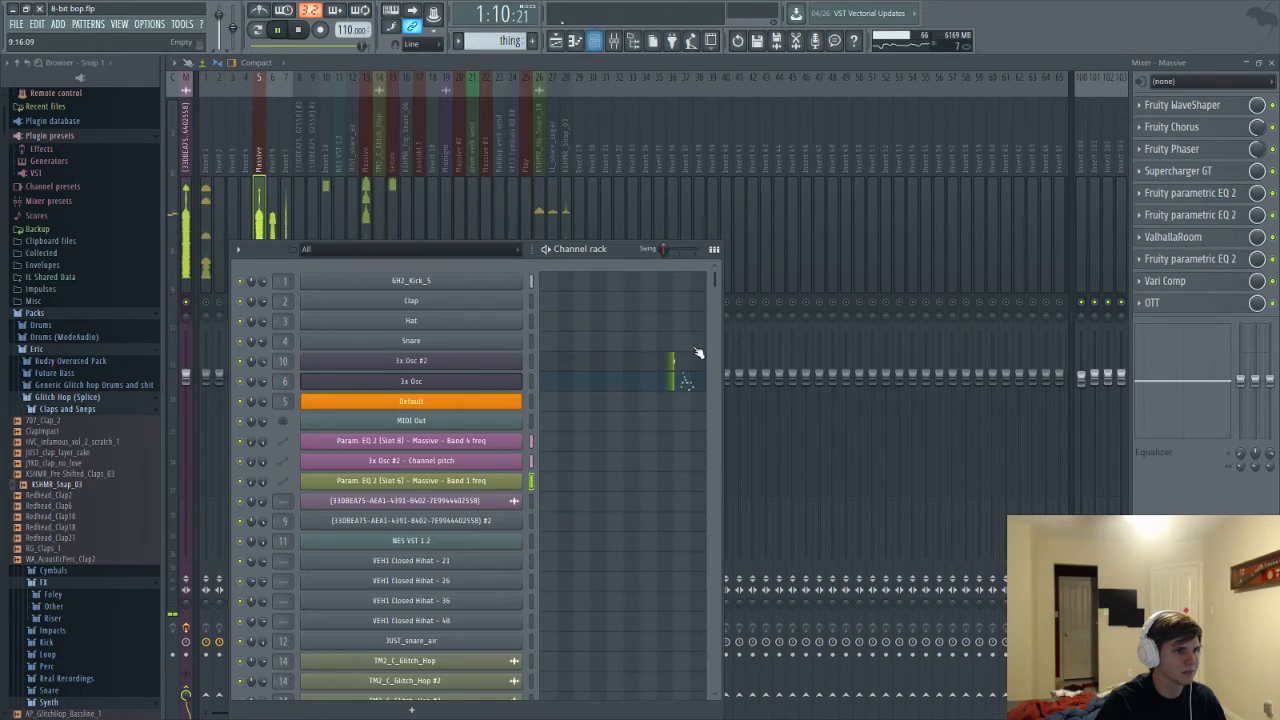
click(672, 381)
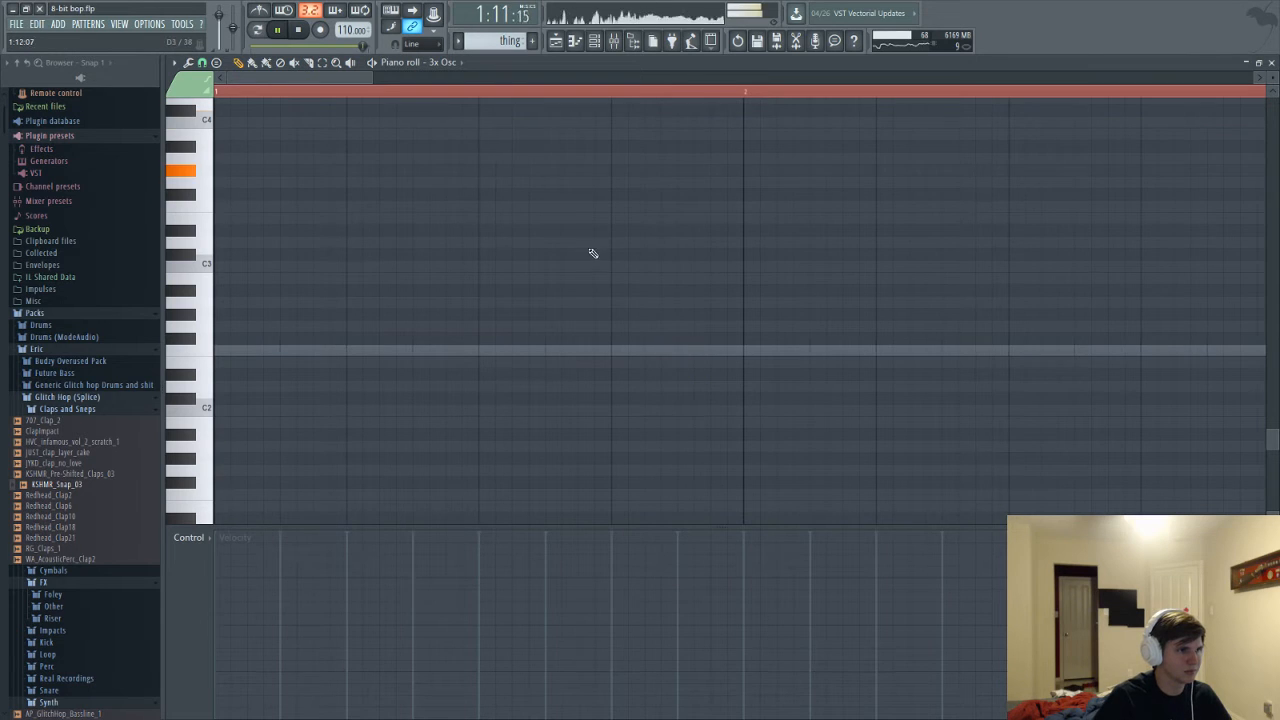
drag(372, 75, 986, 151)
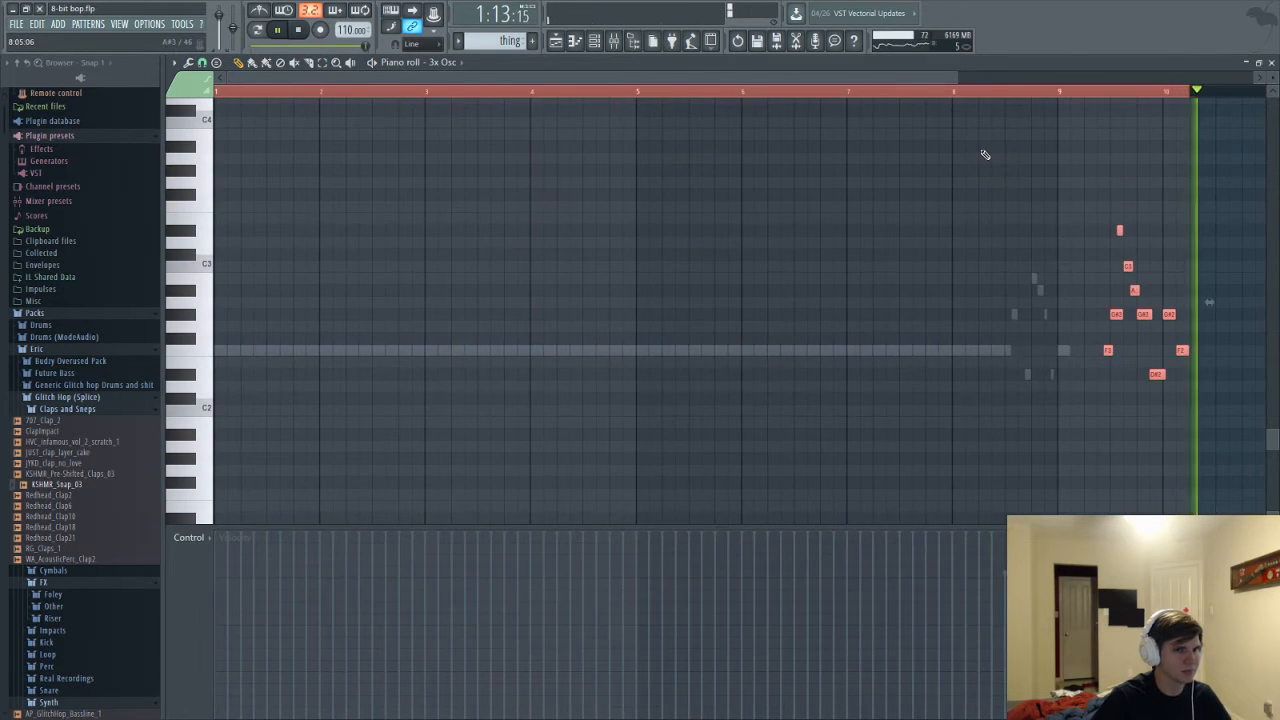
key(F5)
key(F6)
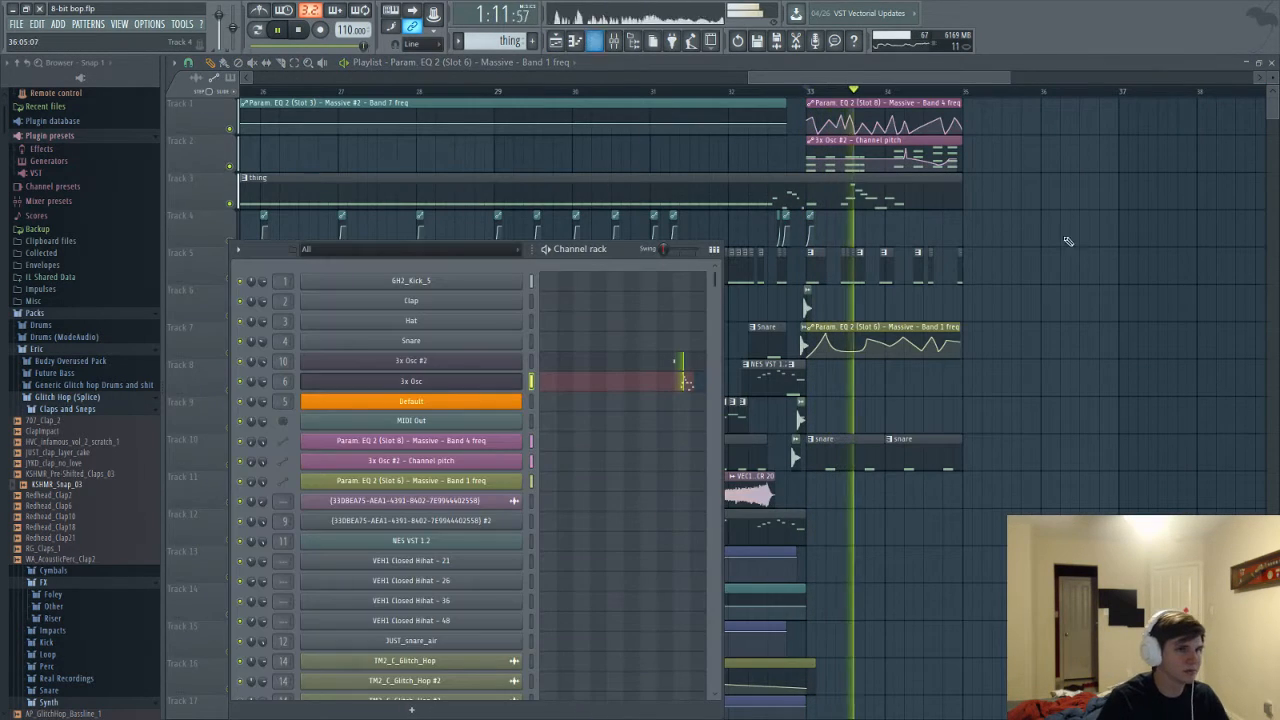
key(space)
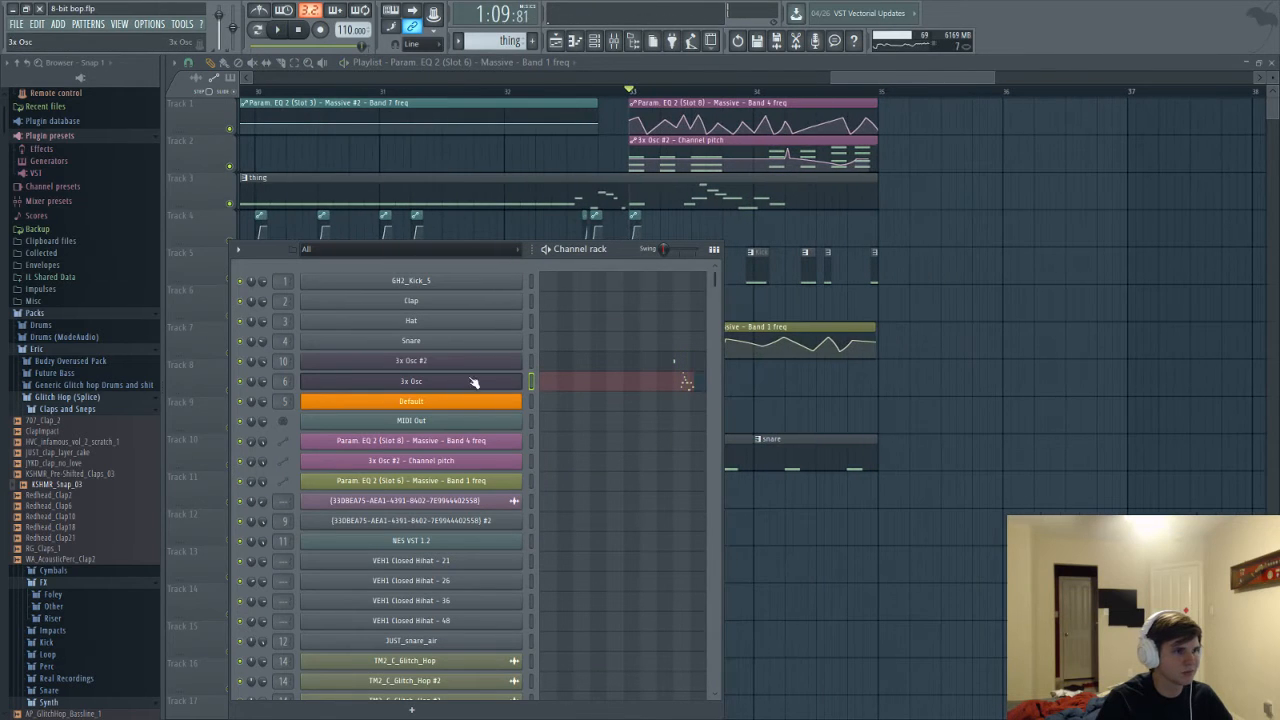
Look through the channel rack's instruments and play the playlist section around bar 33
scroll(630, 500, down, 3)
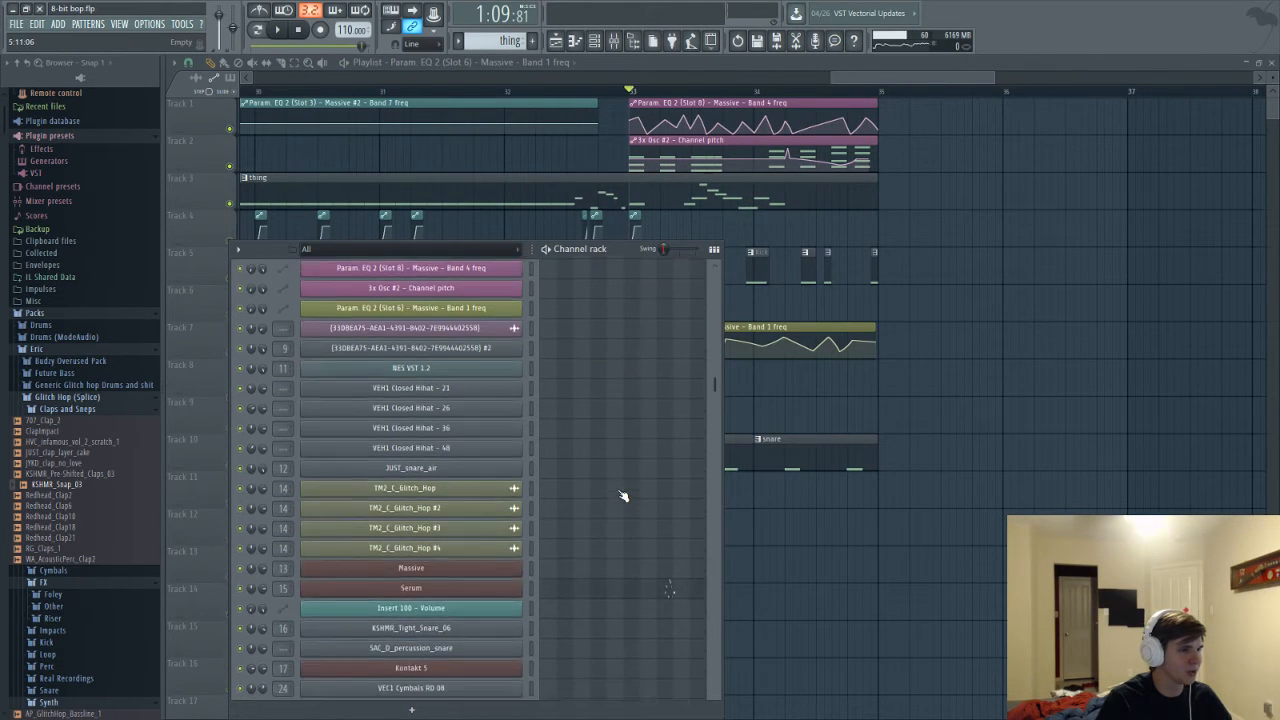
scroll(625, 500, up, 3)
key(F6)
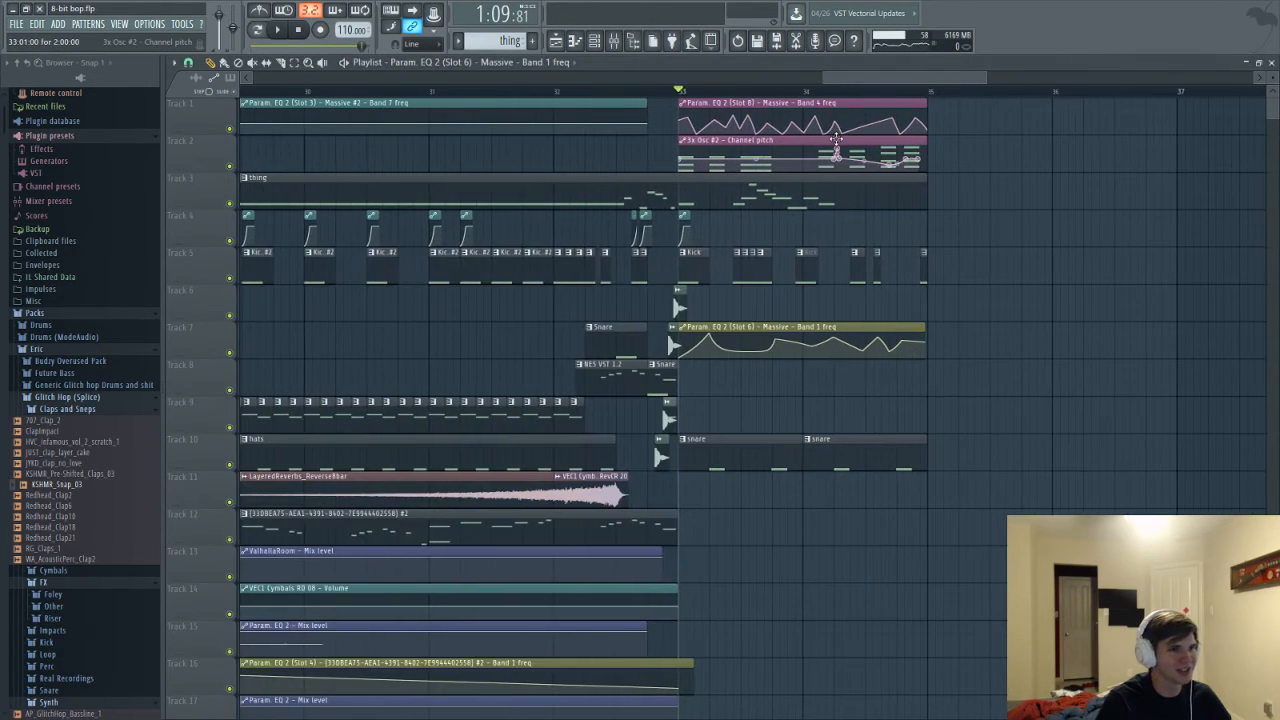
ctrl+scroll(845, 118, up, 3)
key(space)
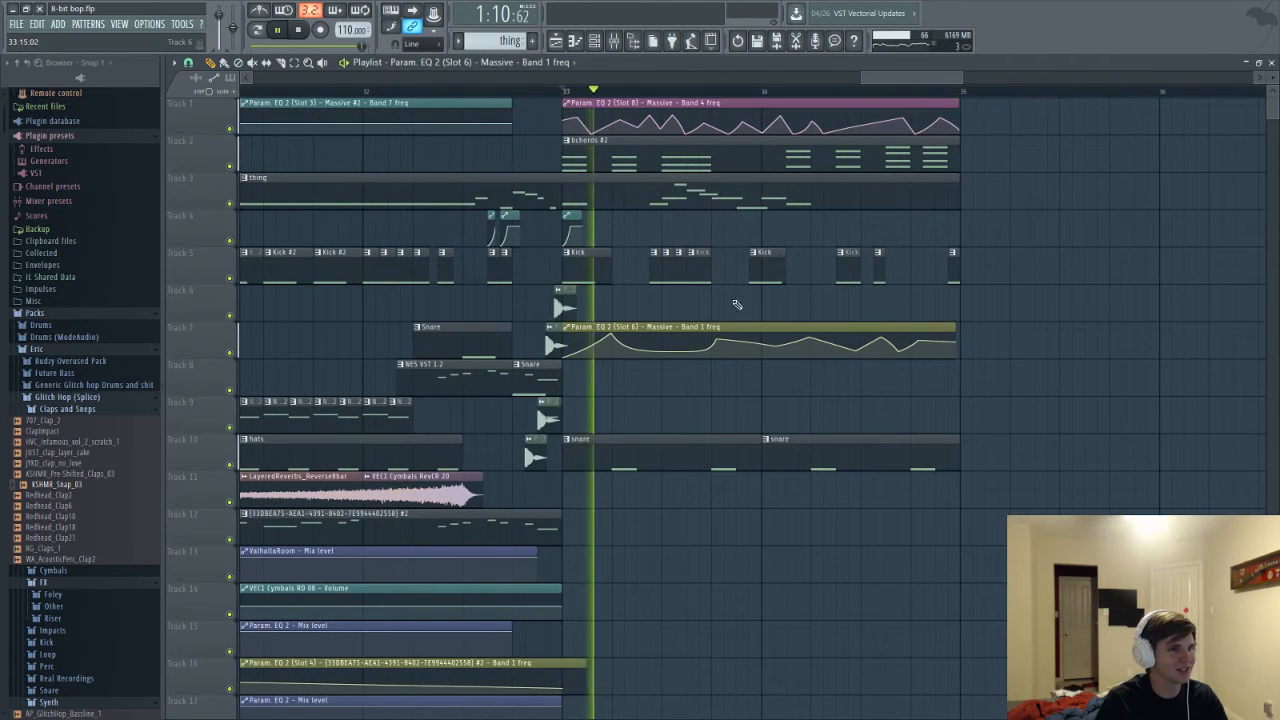
Inspect the Fruity parametric EQ 2 on the Insert 6 mixer track and return to the Massive track's effects
key(F9)
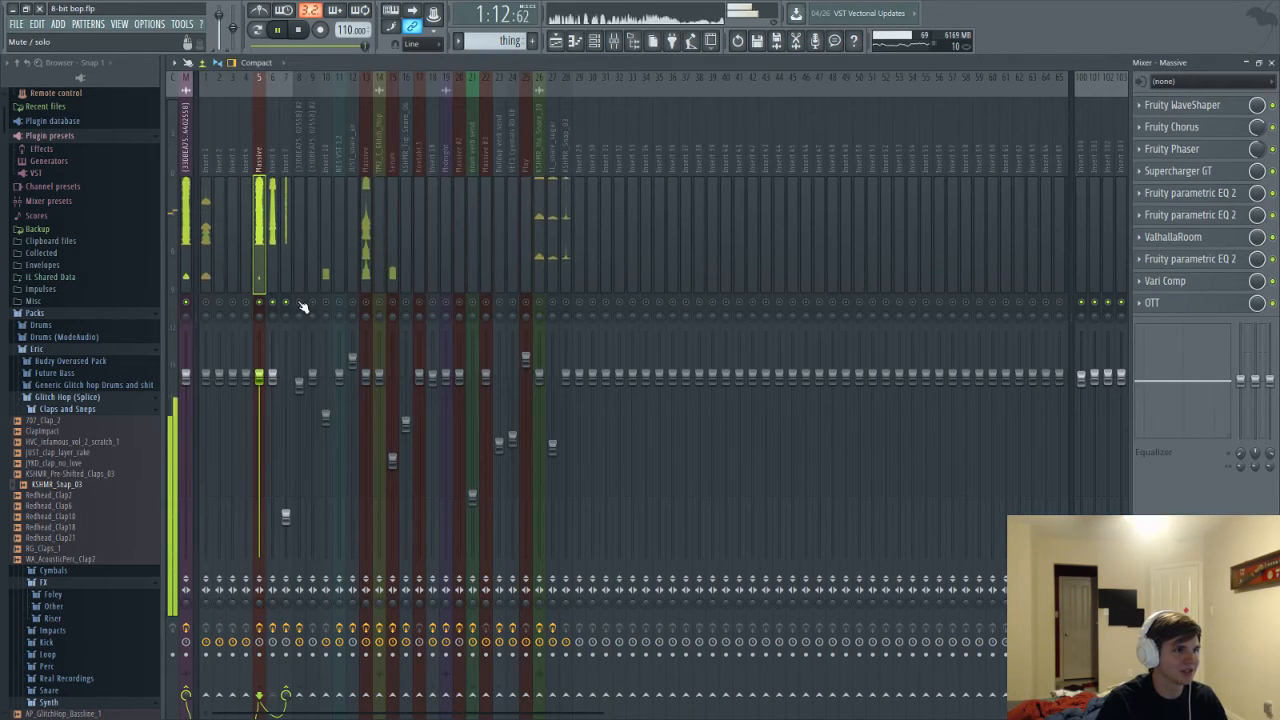
click(279, 268)
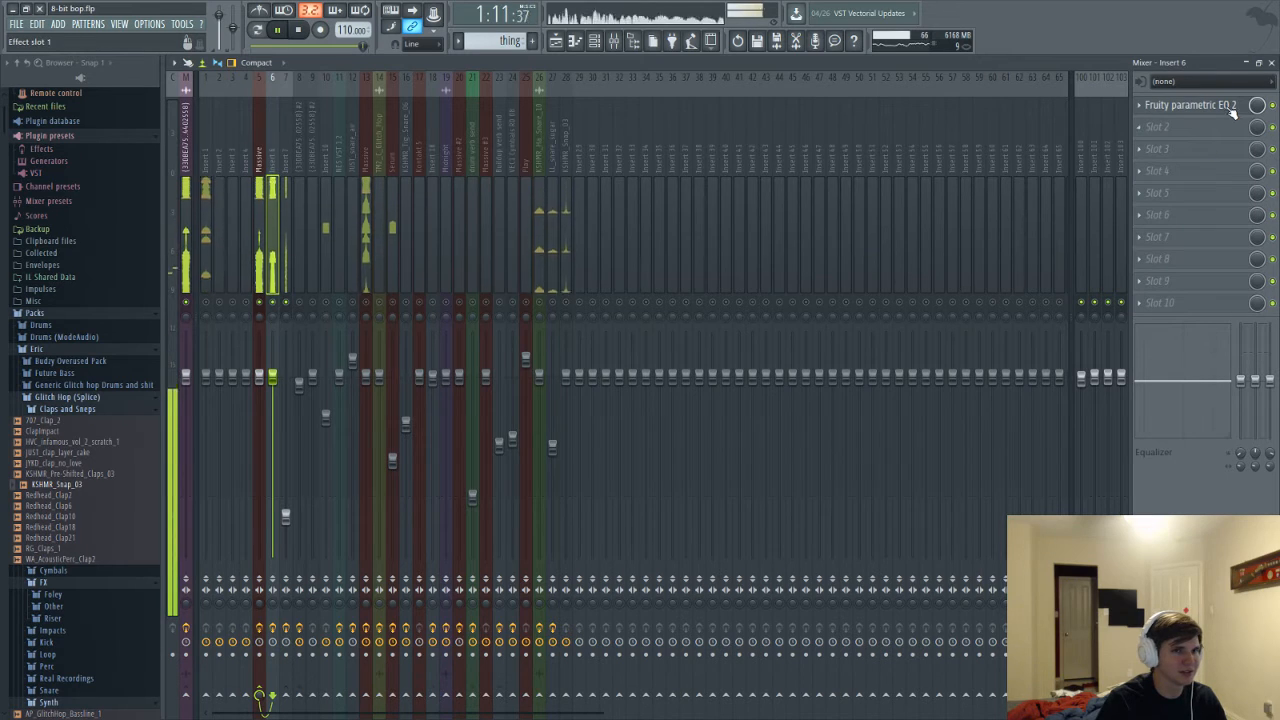
click(1190, 104)
click(260, 250)
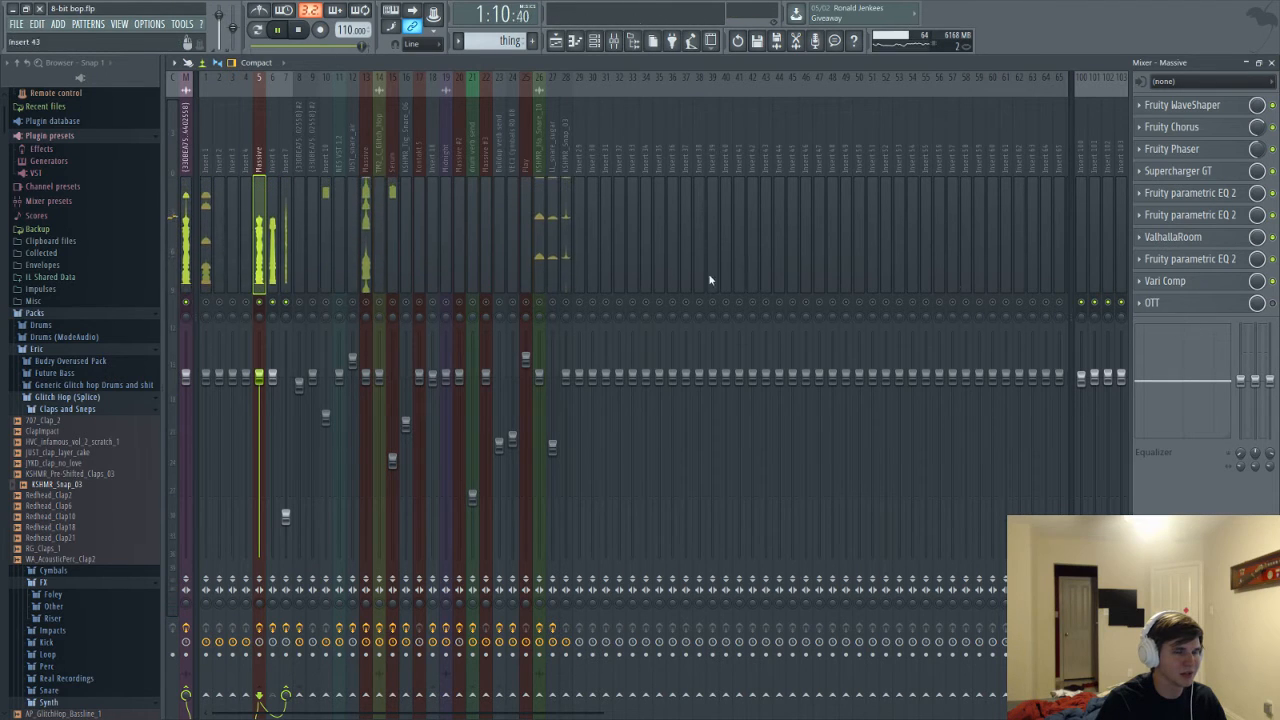
Add Fruity Chorus to the second effect slot of the Insert 6 mixer track and load its Poly chorus preset
key(Right)
click(1180, 126)
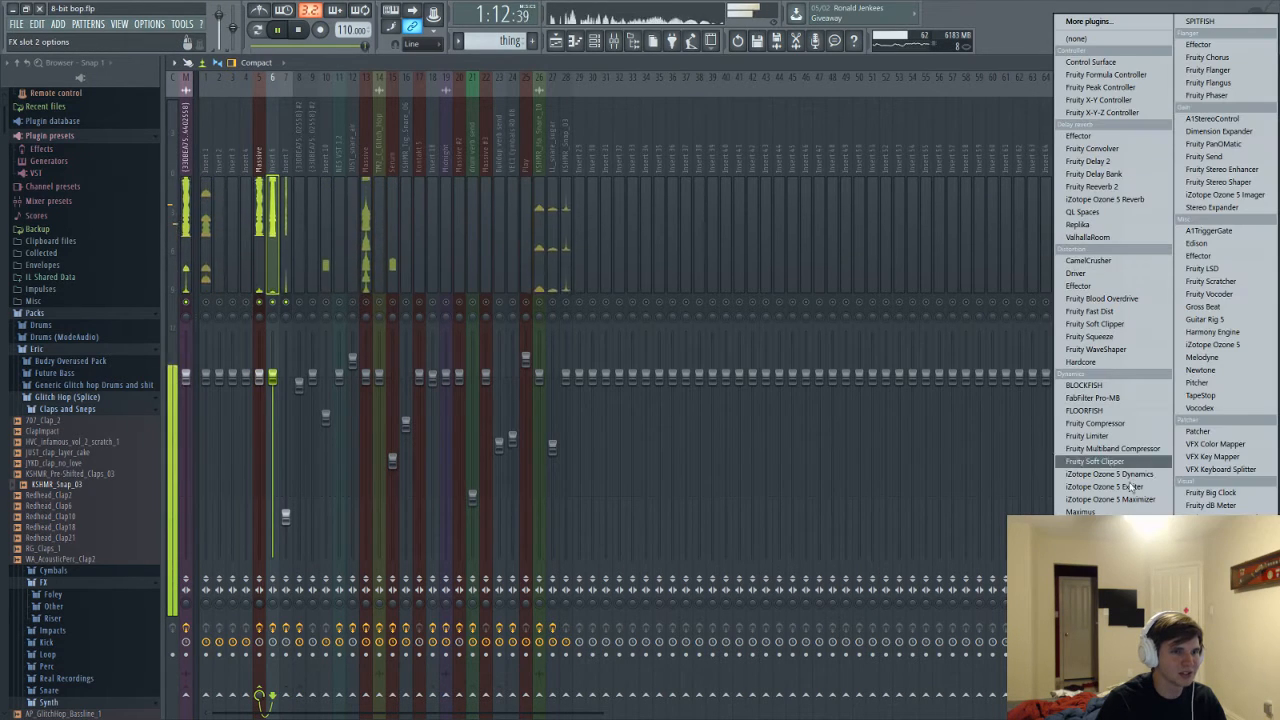
click(1200, 58)
drag(418, 272, 418, 267)
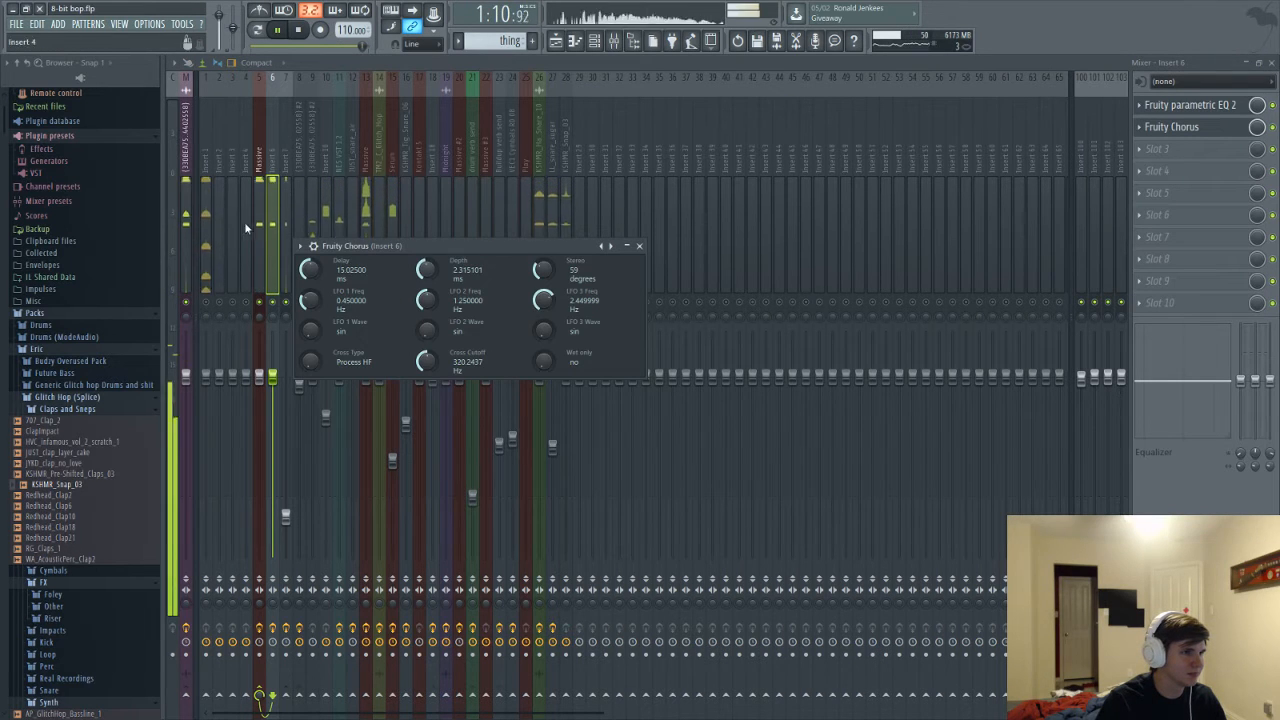
click(299, 246)
mouse_move(380, 286)
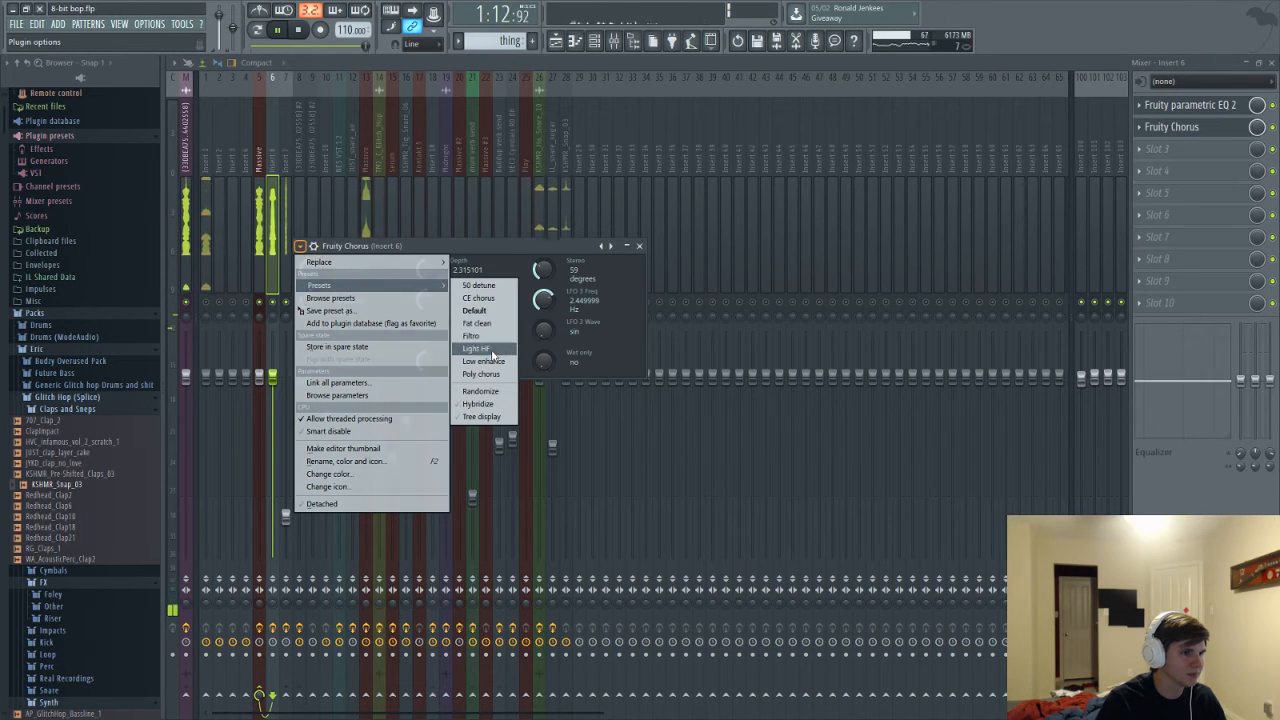
click(482, 374)
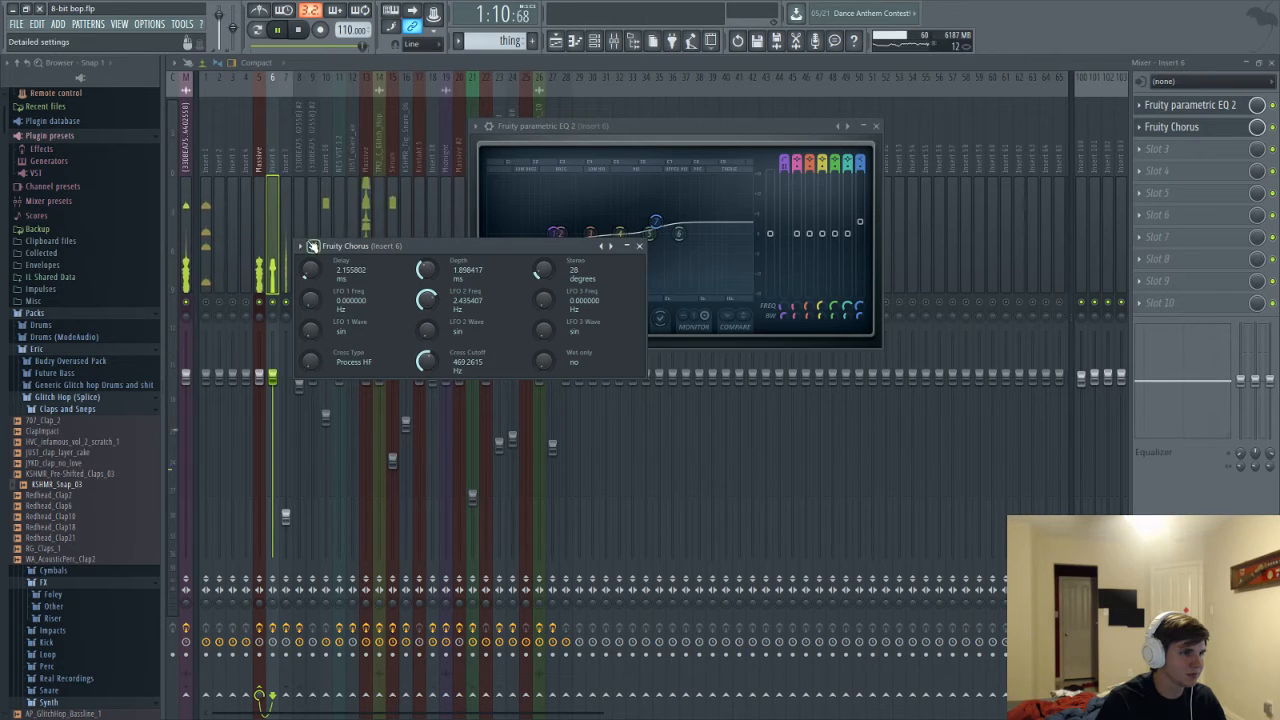
Add Maximus to Insert 6's third effect slot and bend the low end of the high band's compression curve upward
click(1142, 155)
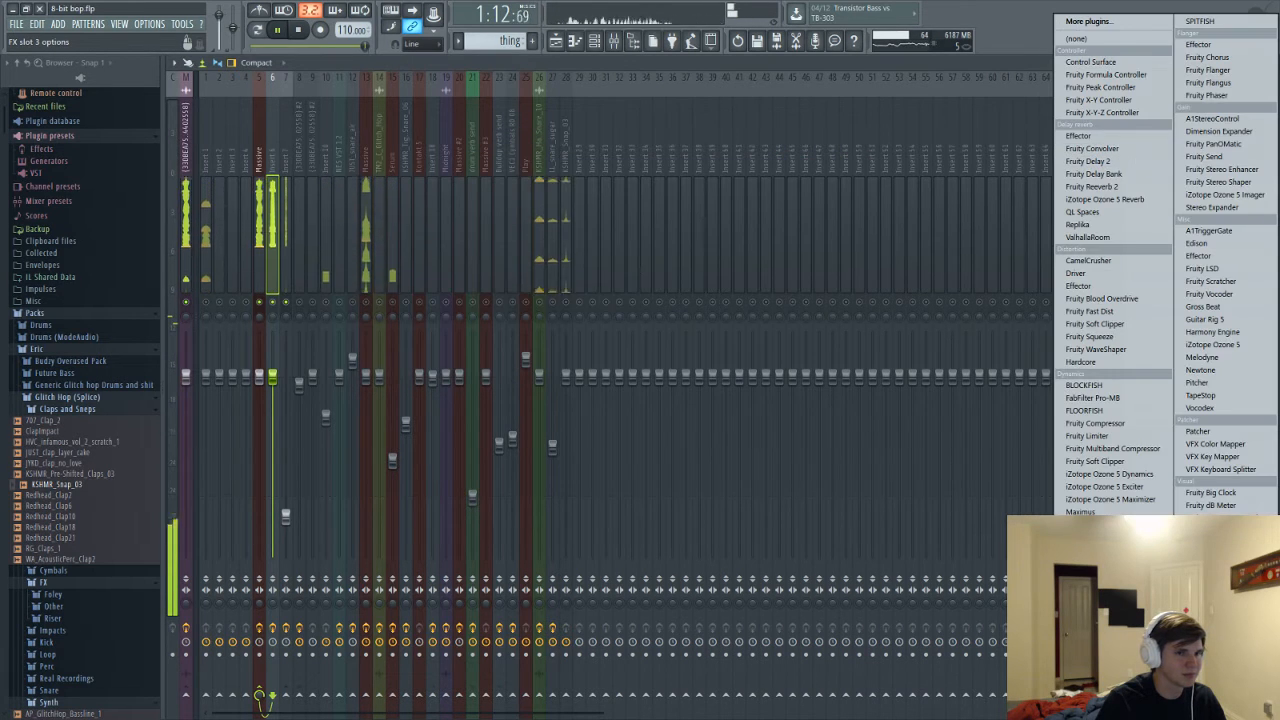
click(1081, 511)
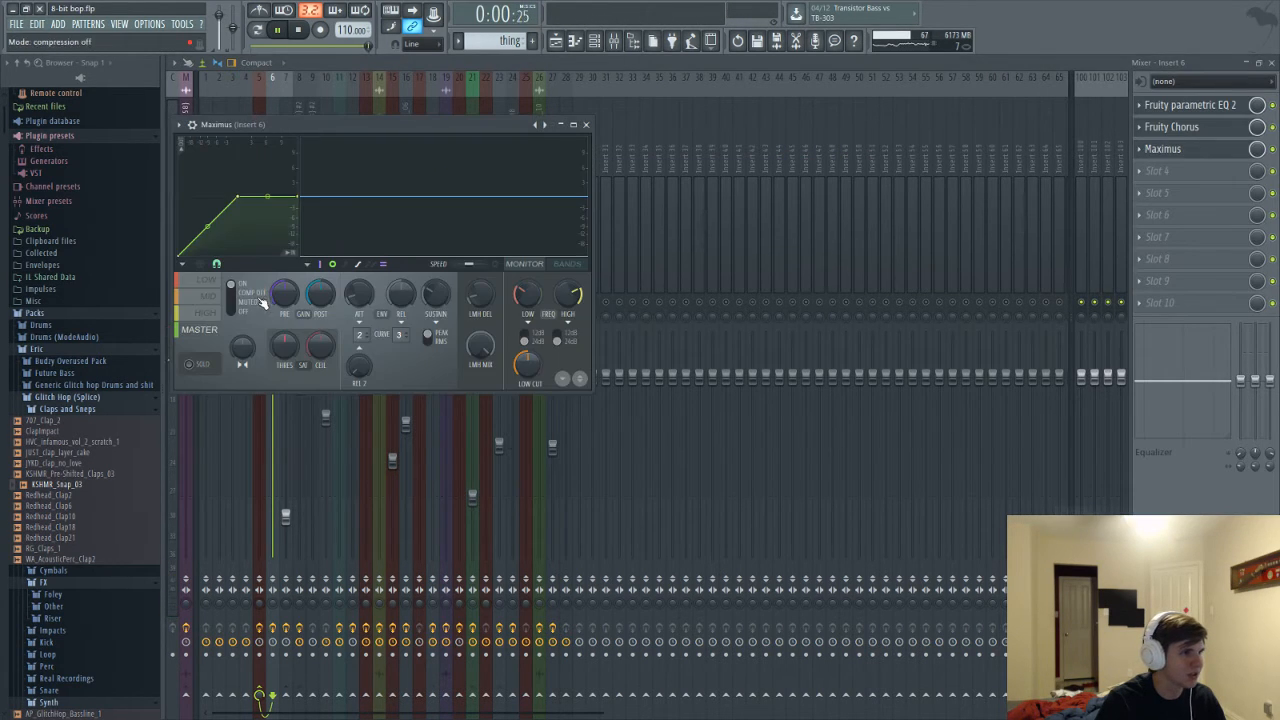
click(207, 299)
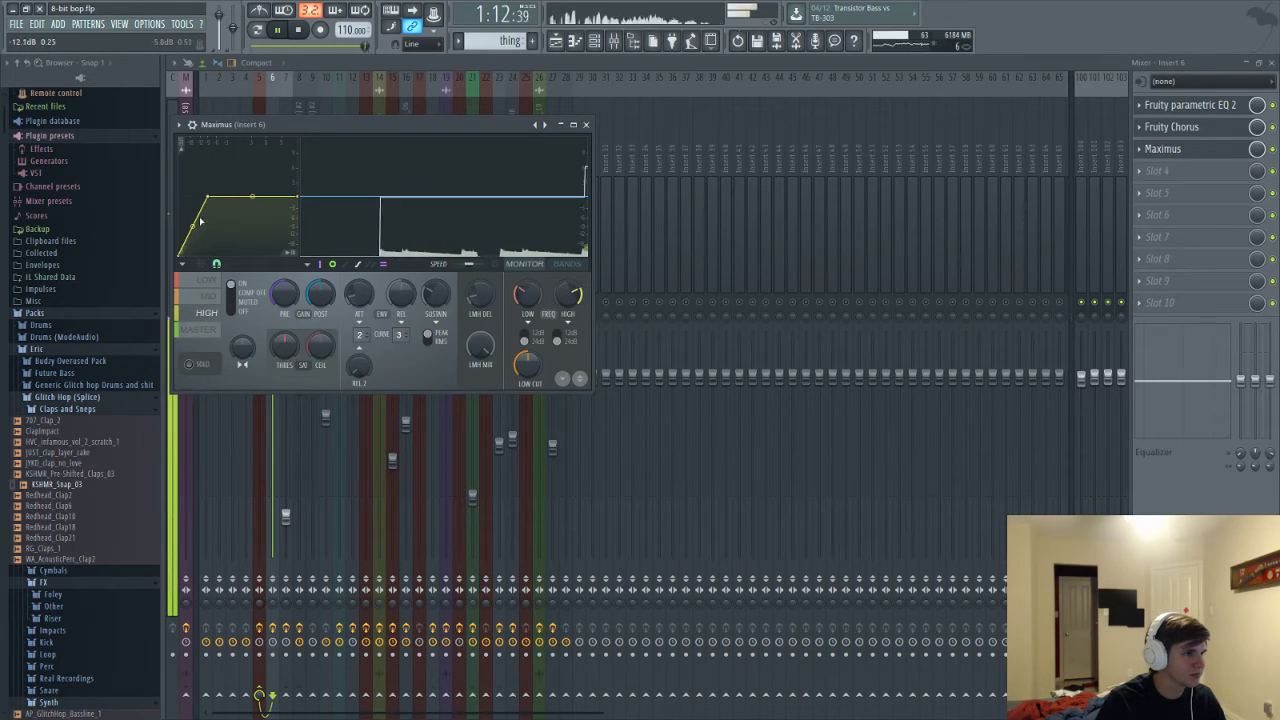
drag(200, 221, 202, 207)
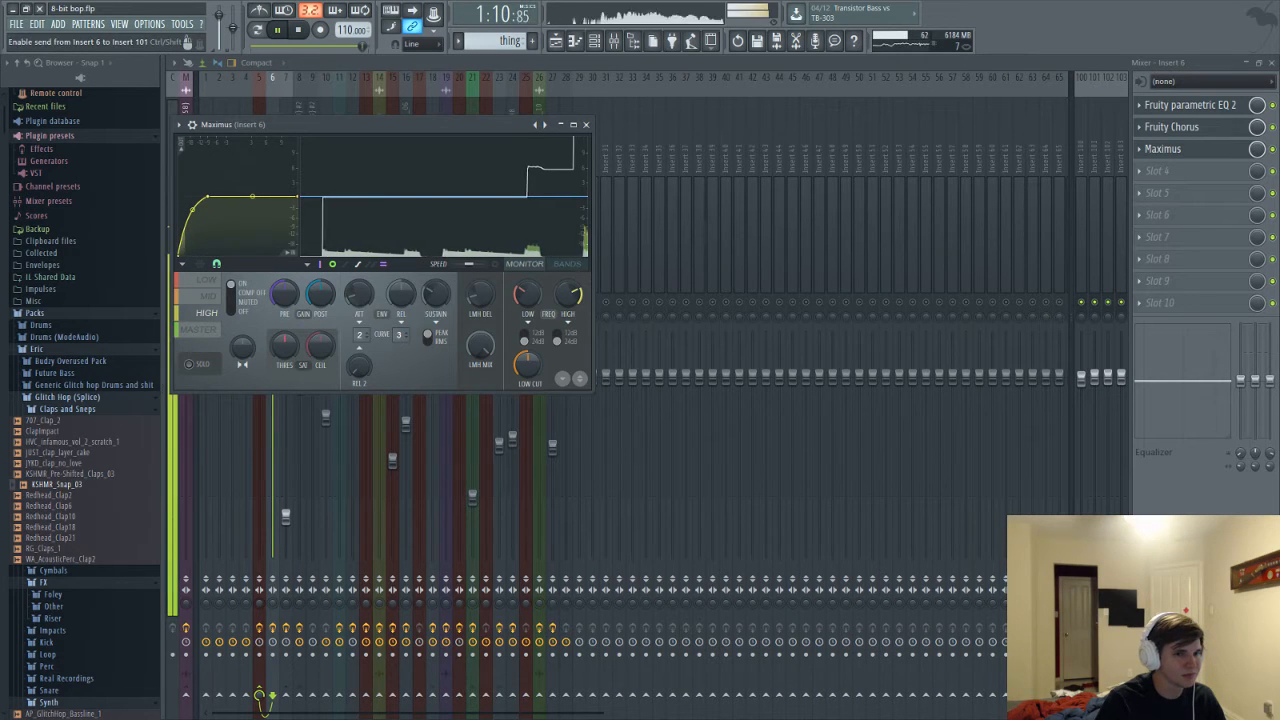
key(Escape)
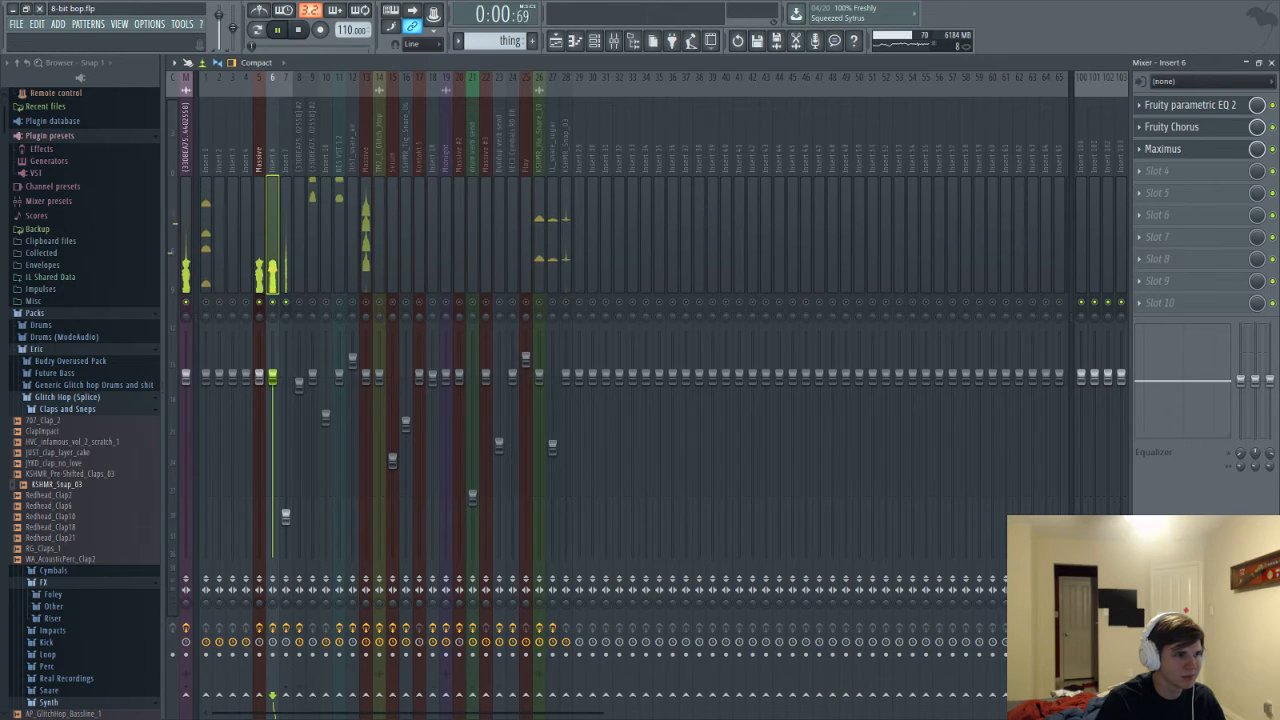
Route the Insert 6 mixer track to the Insert 7 track only
key(F6)
key(F6)
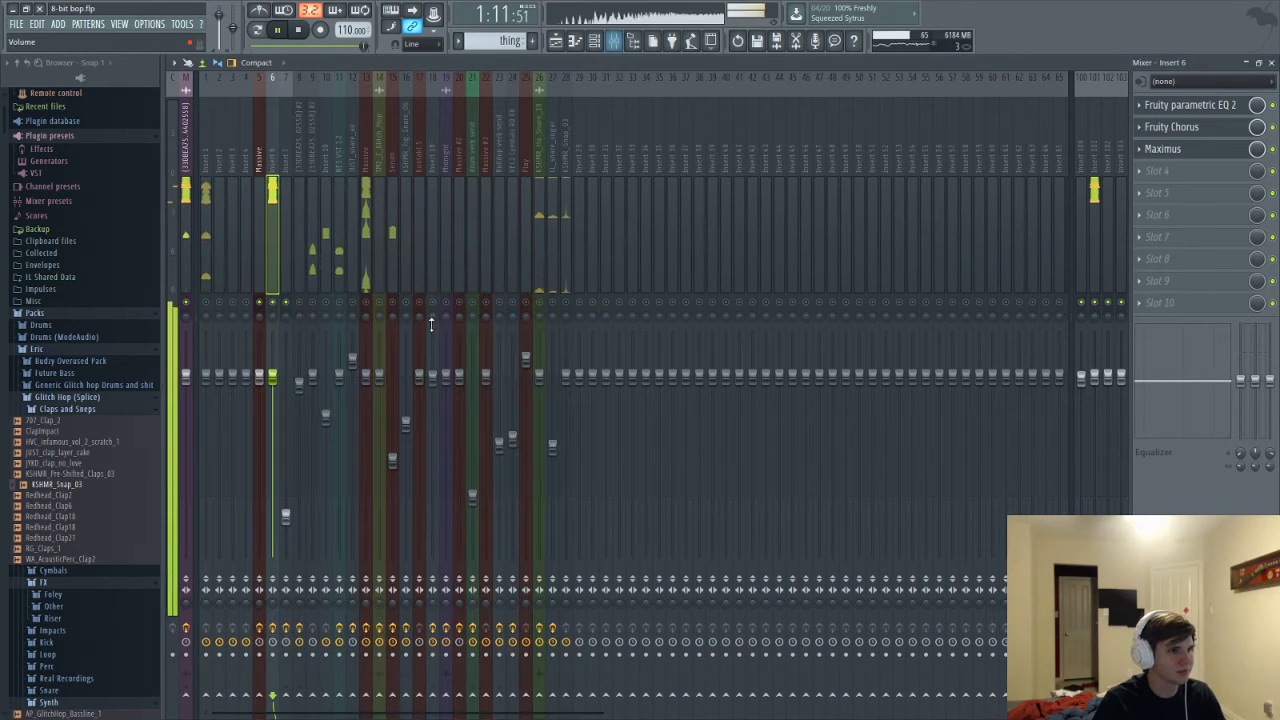
click(258, 240)
click(270, 272)
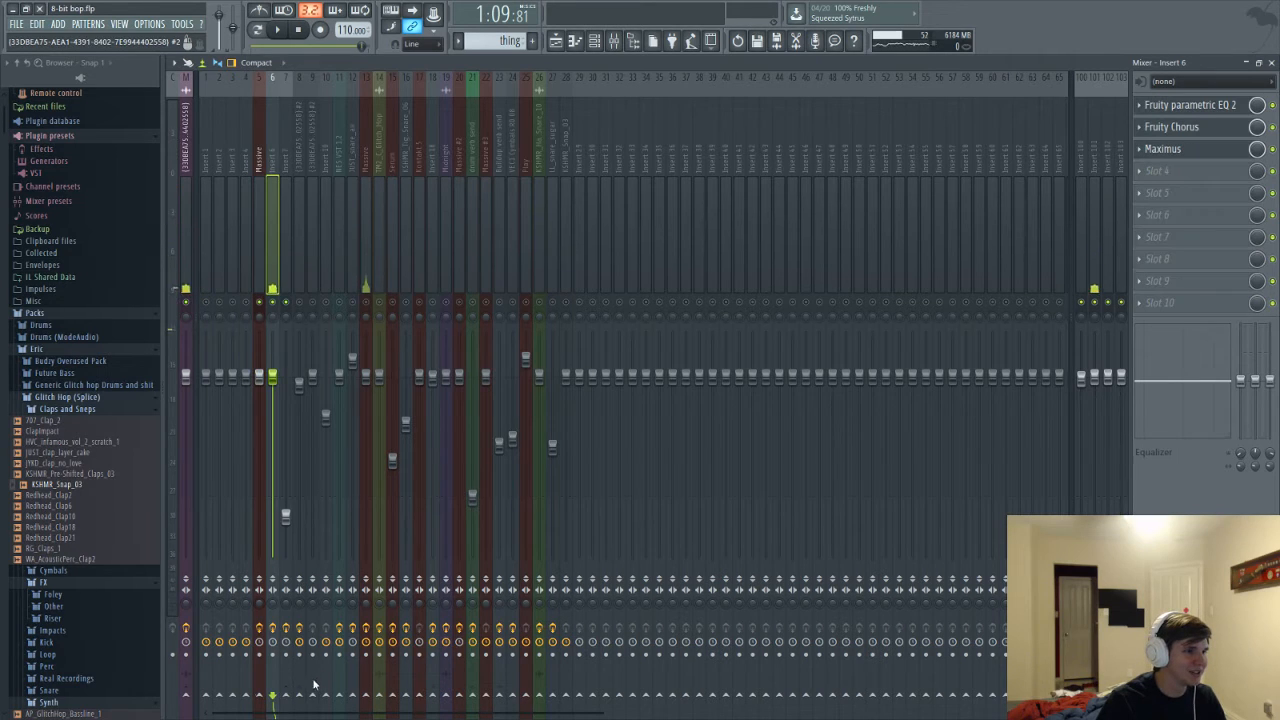
right_click(285, 698)
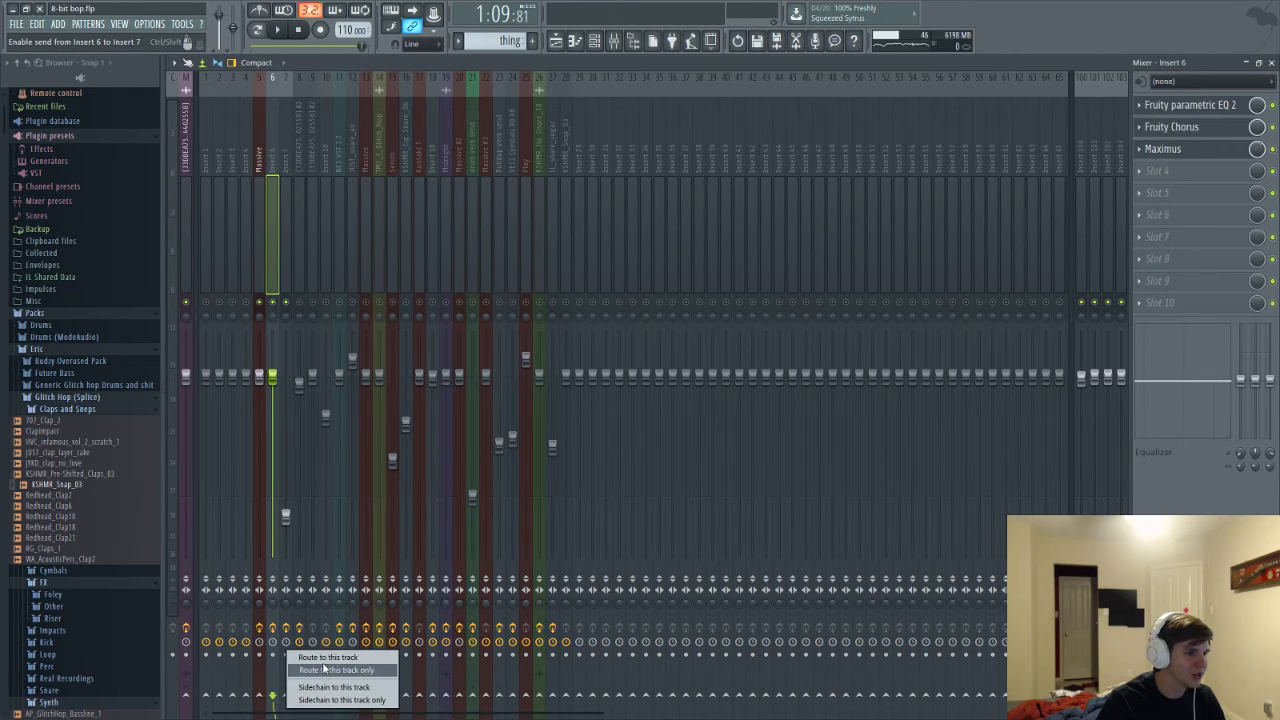
click(325, 670)
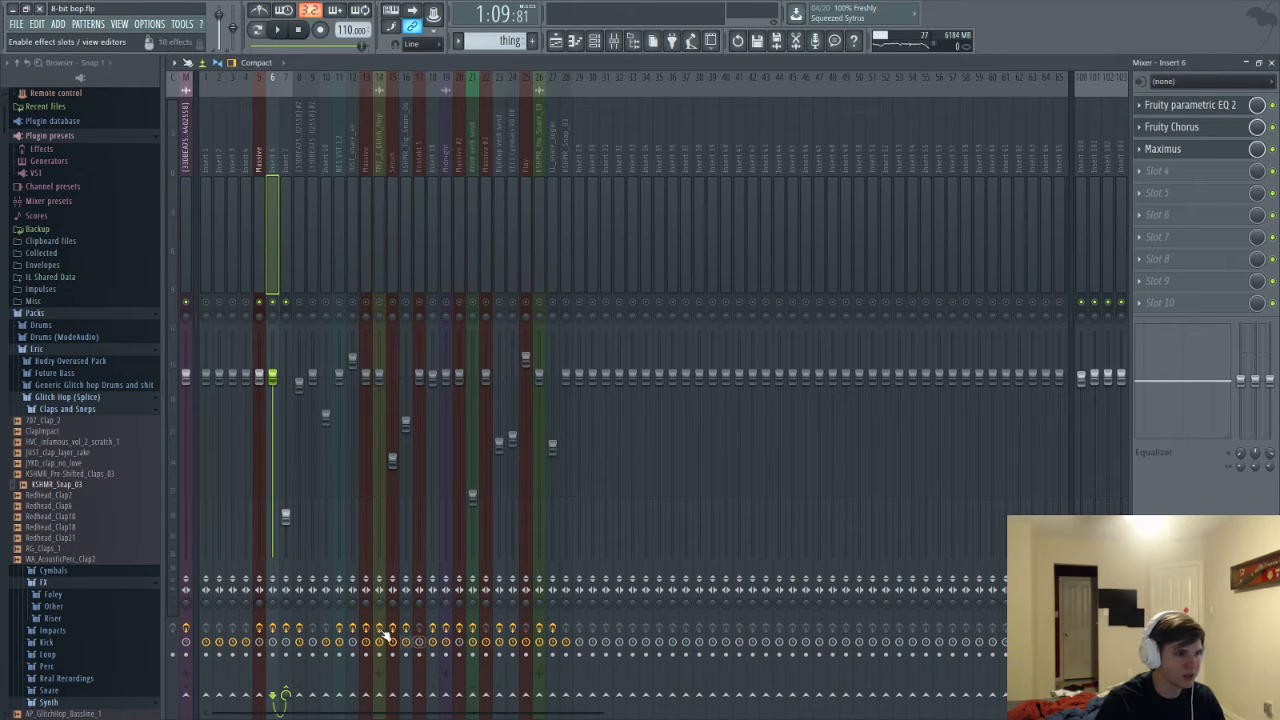
Check the signal passing through Insert 6, Insert 7 and Insert 100 while playing the playlist section around bar 33
key(Right)
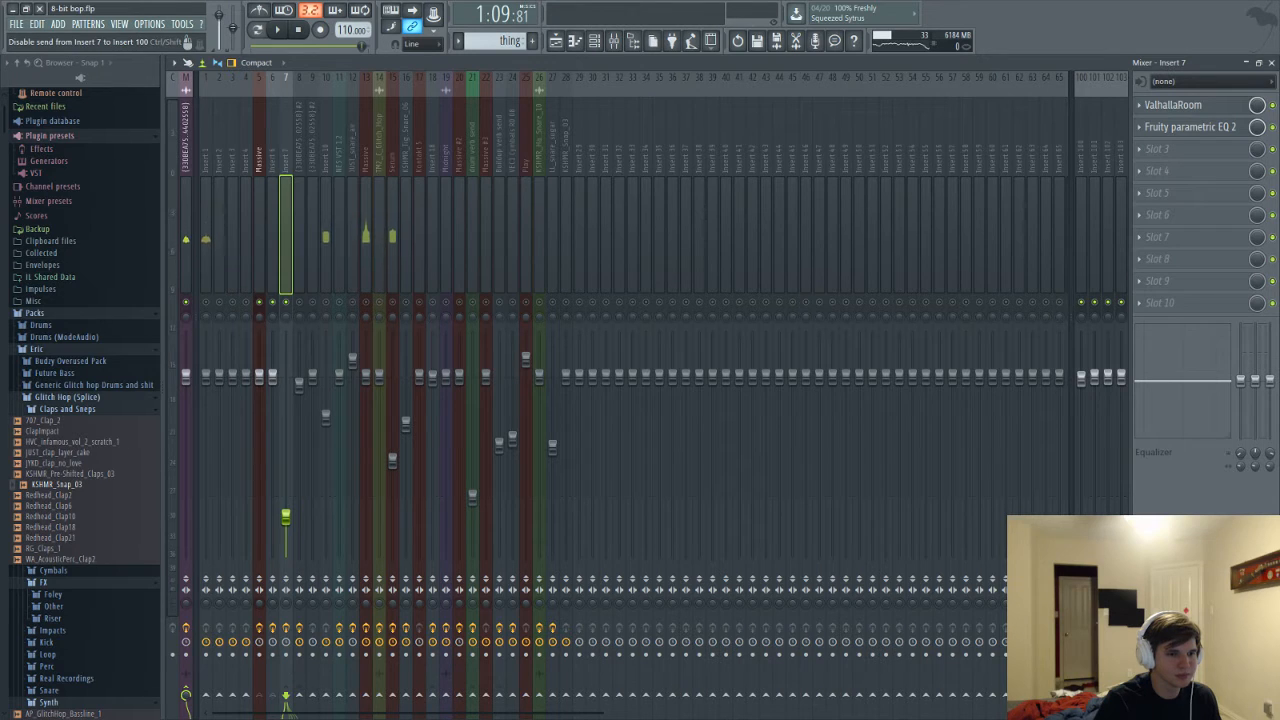
key(F5)
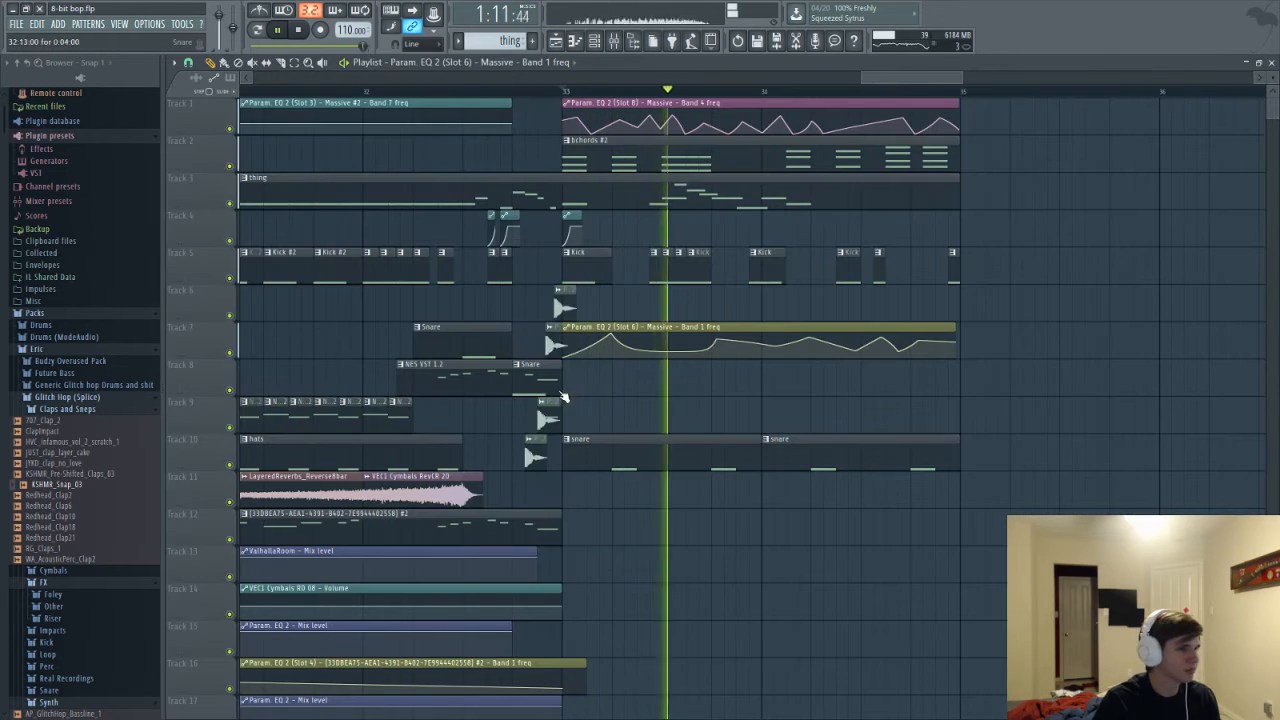
key(F9)
key(space)
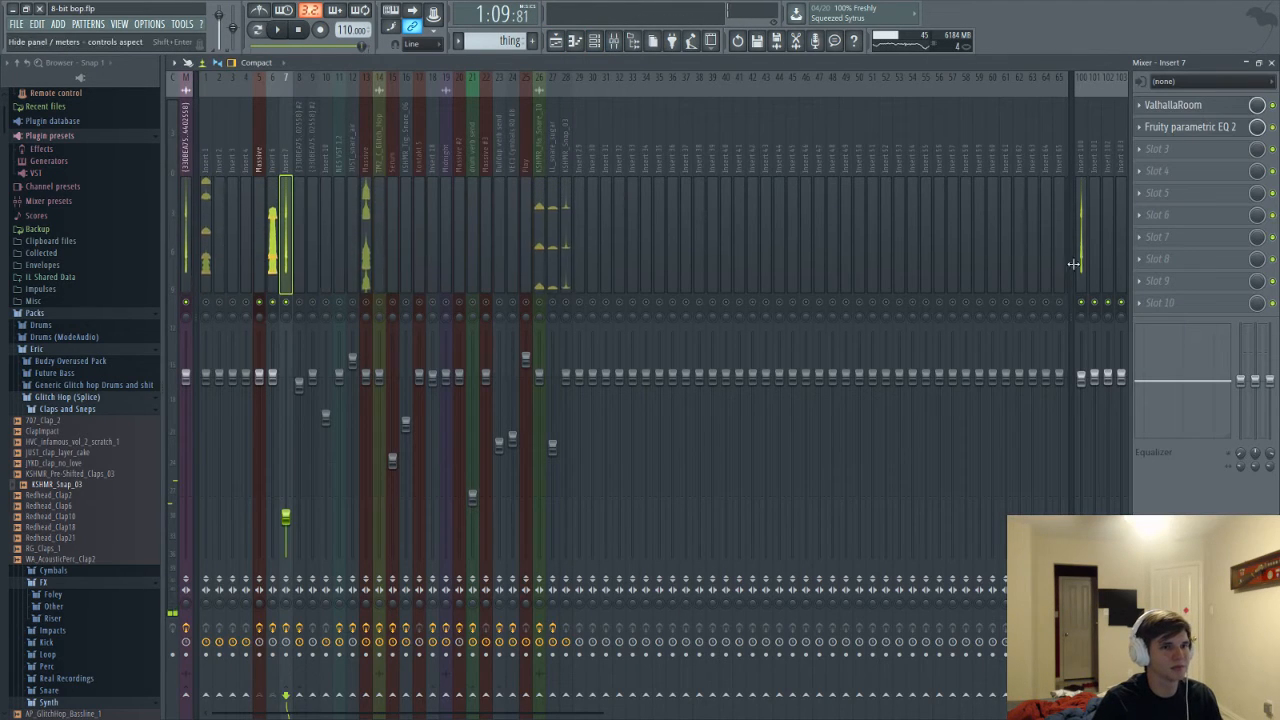
click(1086, 268)
key(space)
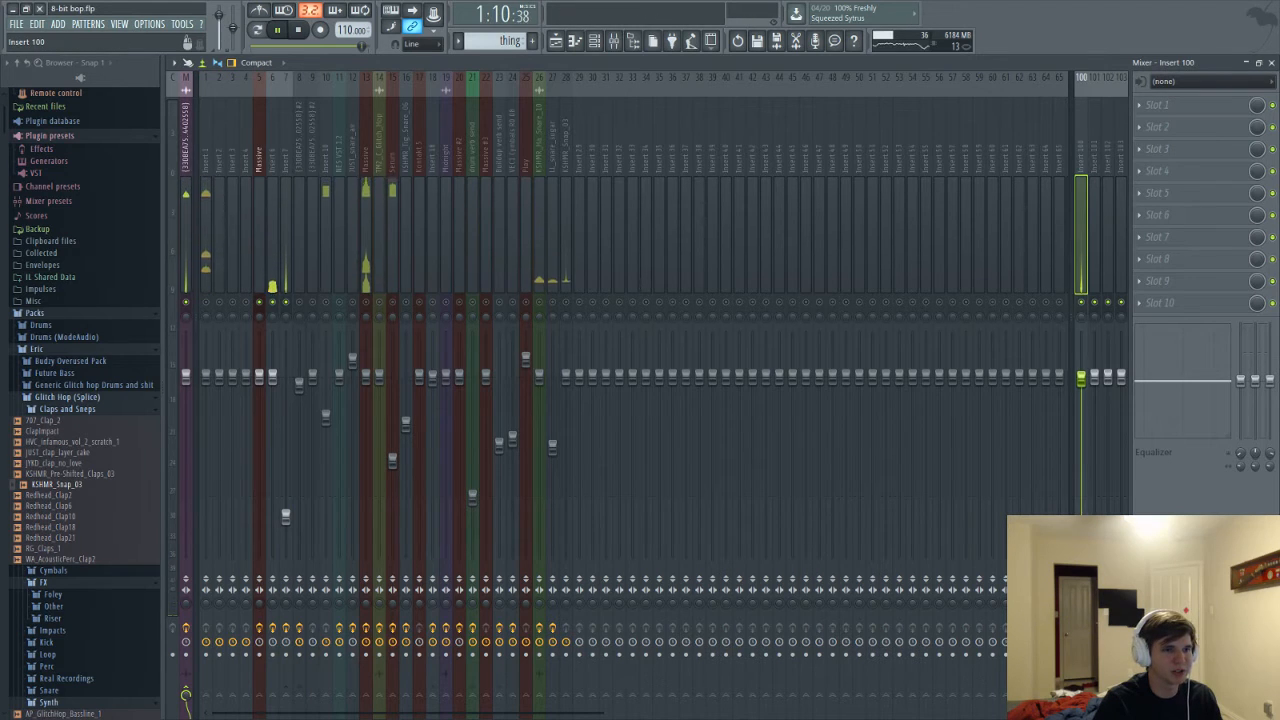
click(274, 250)
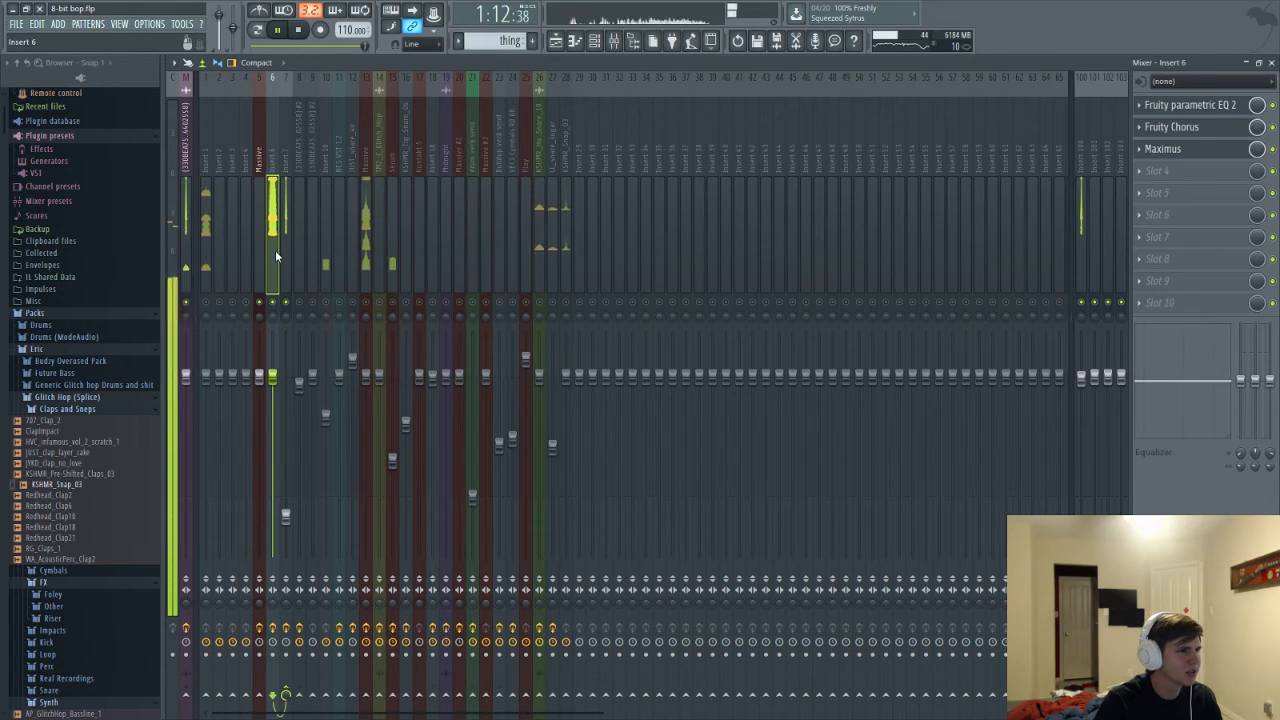
key(space)
Route the Massive mixer track to Insert 6 instead of Insert 7 and audition it
click(259, 253)
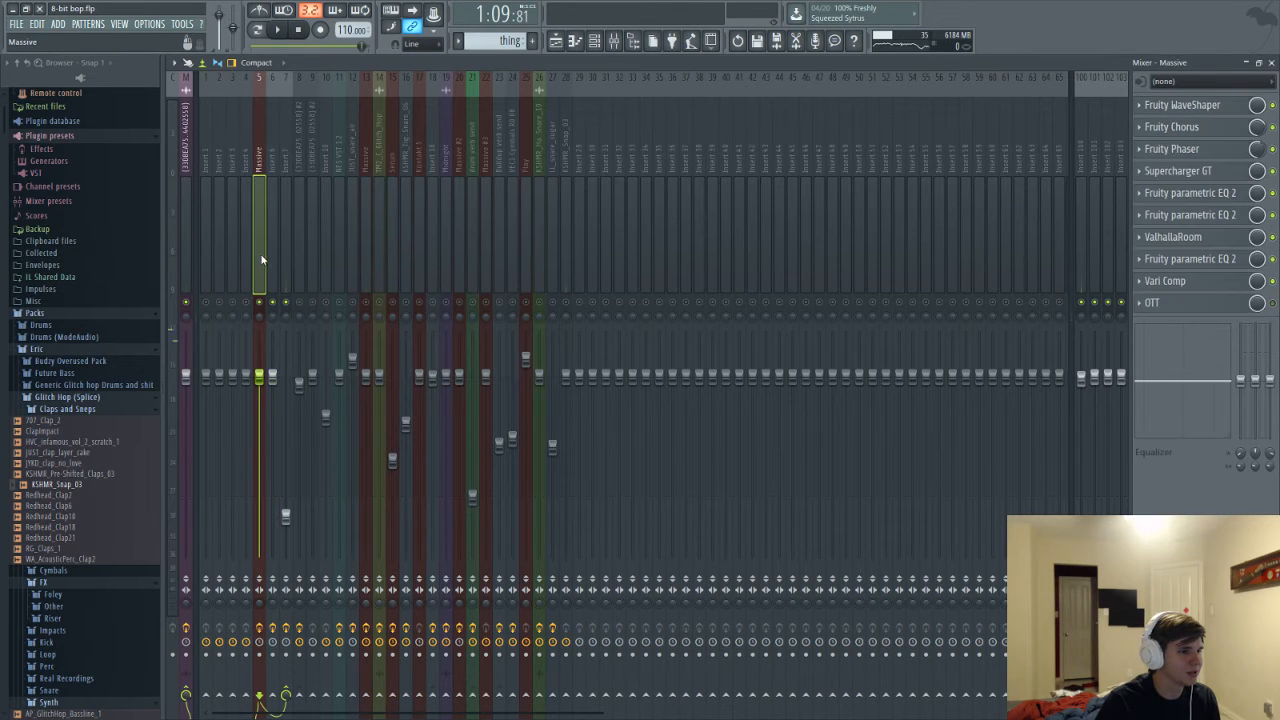
right_click(278, 698)
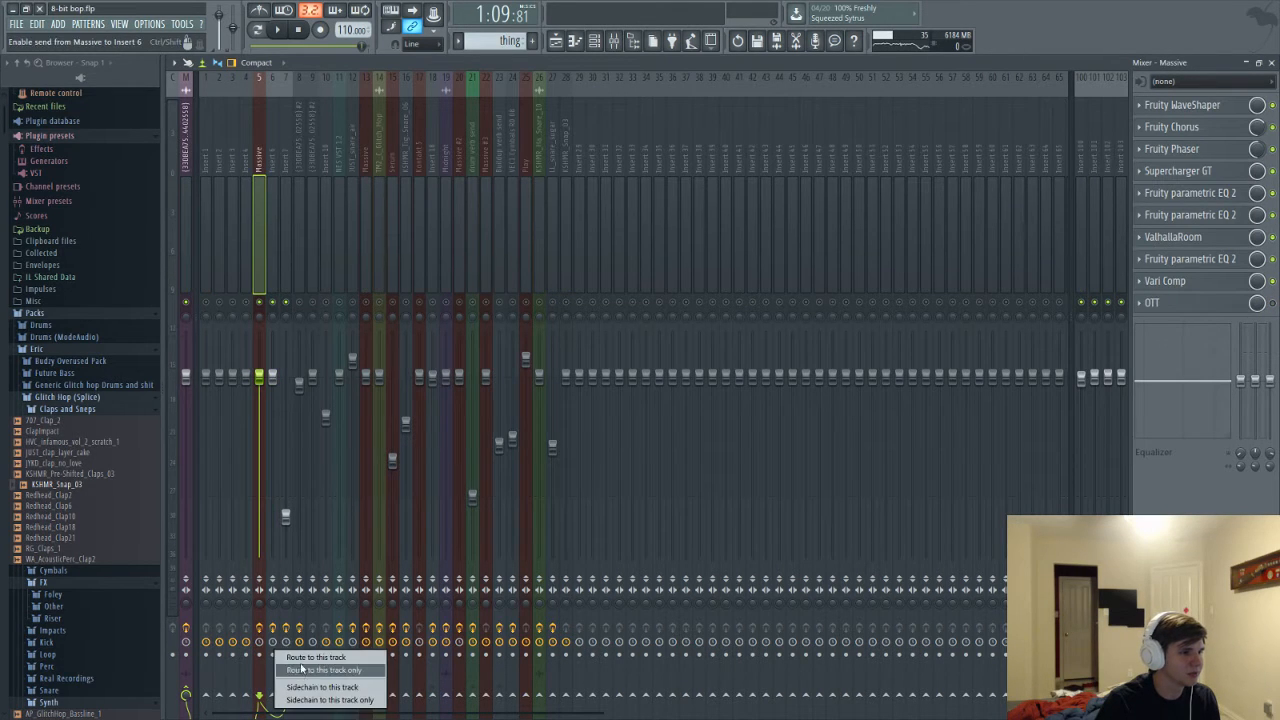
click(301, 662)
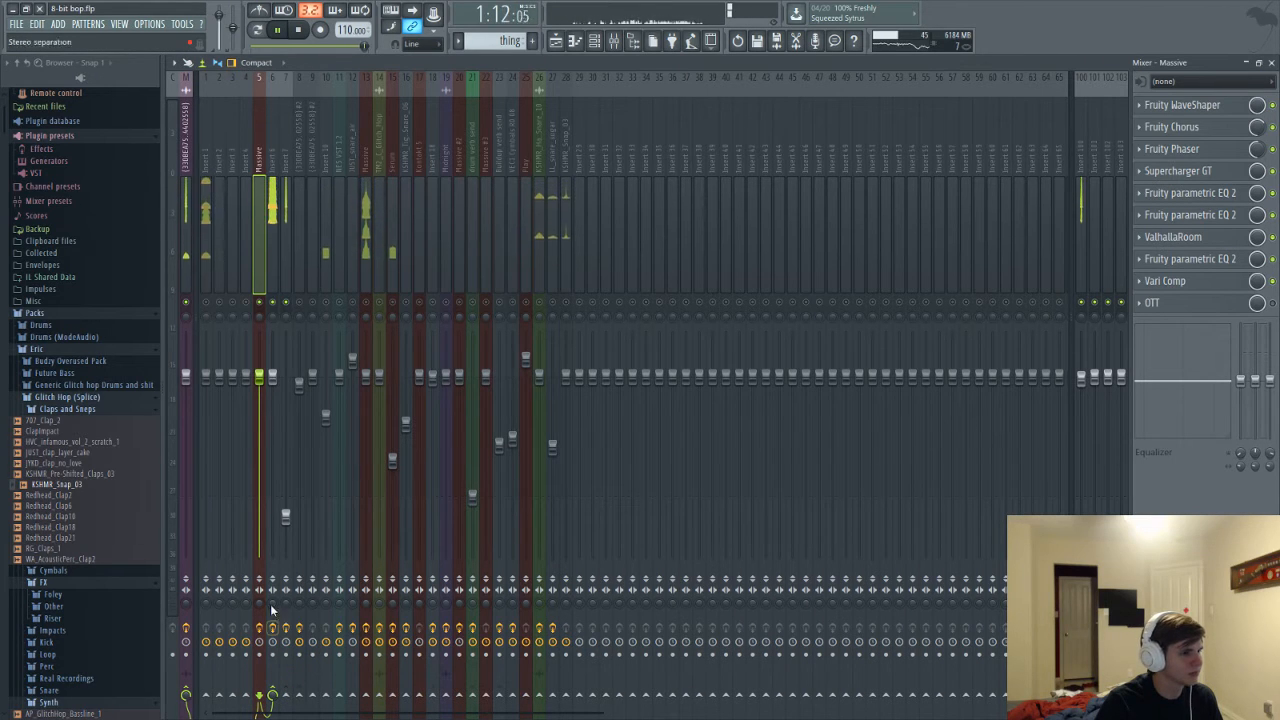
key(space)
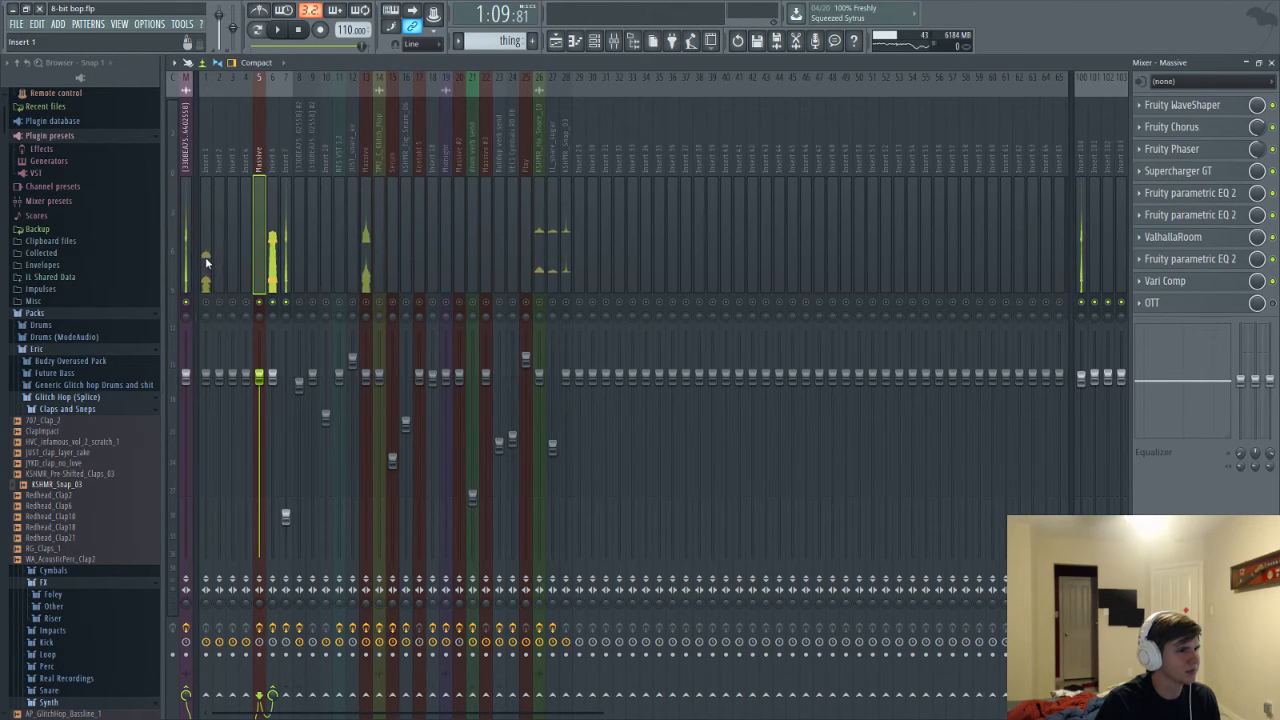
Check the 3x Osc channel in the channel rack and compare the effects and routing of Massive, Insert 6 and Insert 7
key(F6)
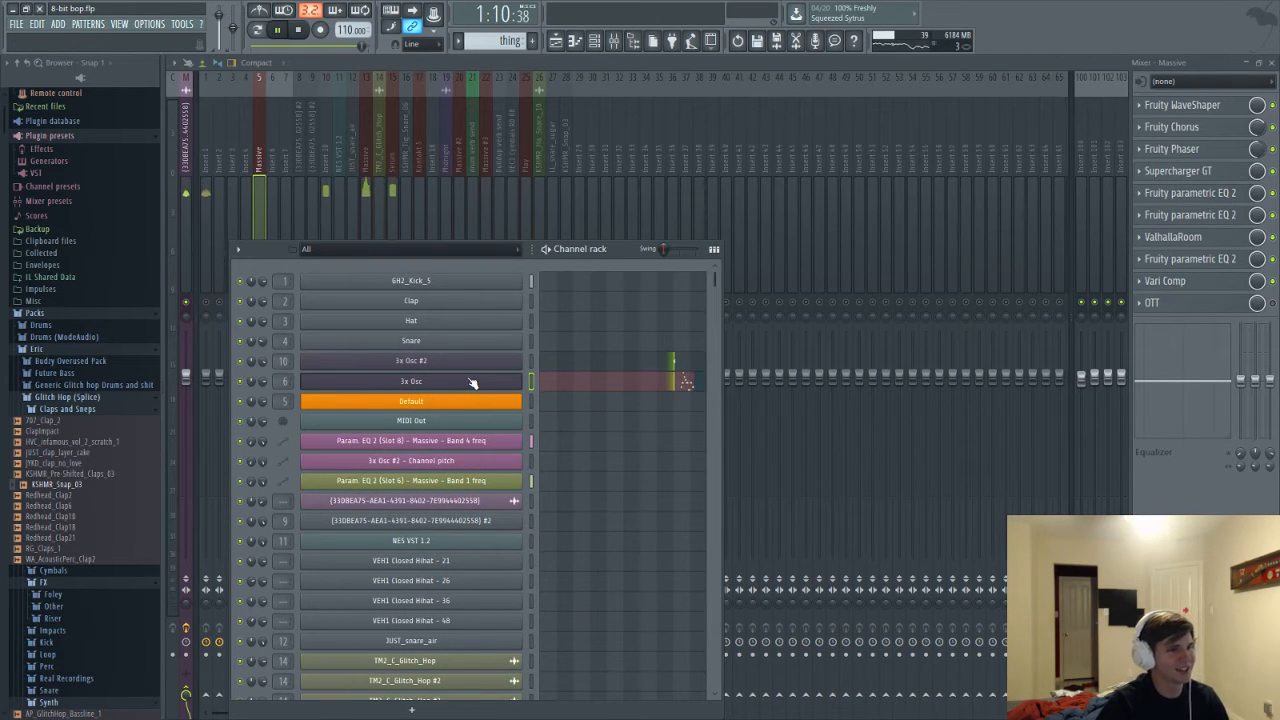
key(F6)
click(271, 230)
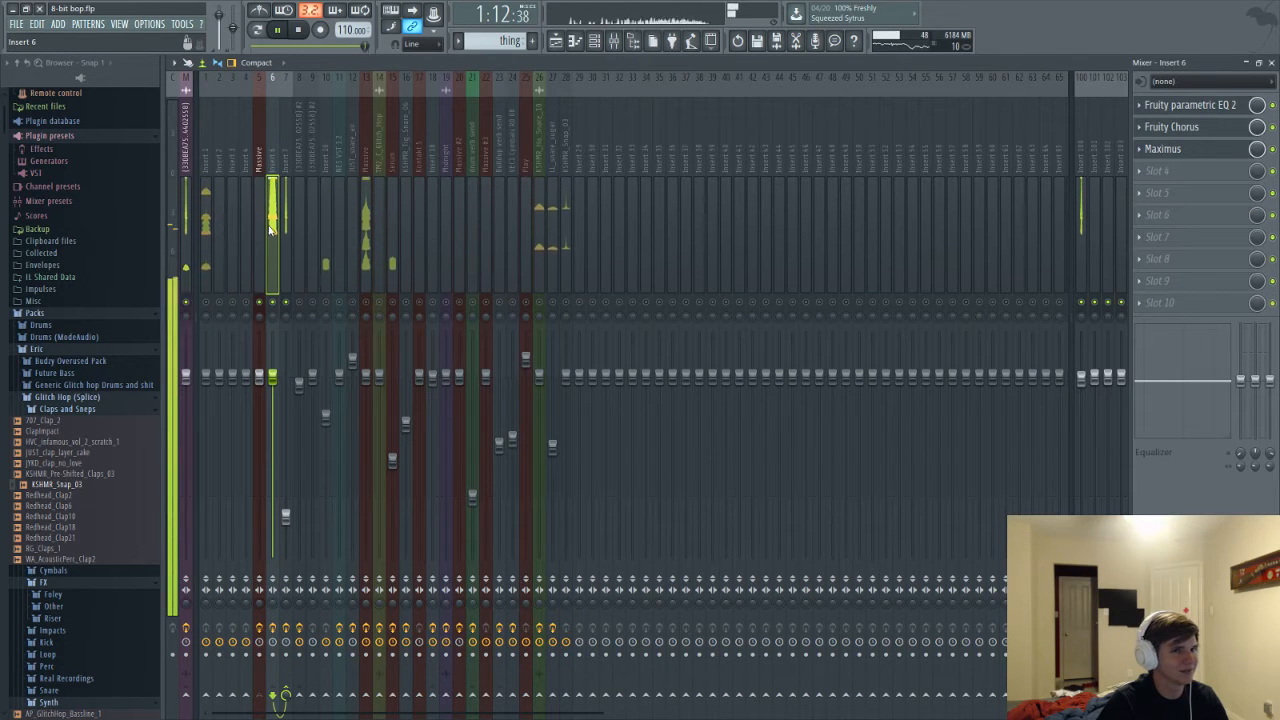
key(space)
click(286, 262)
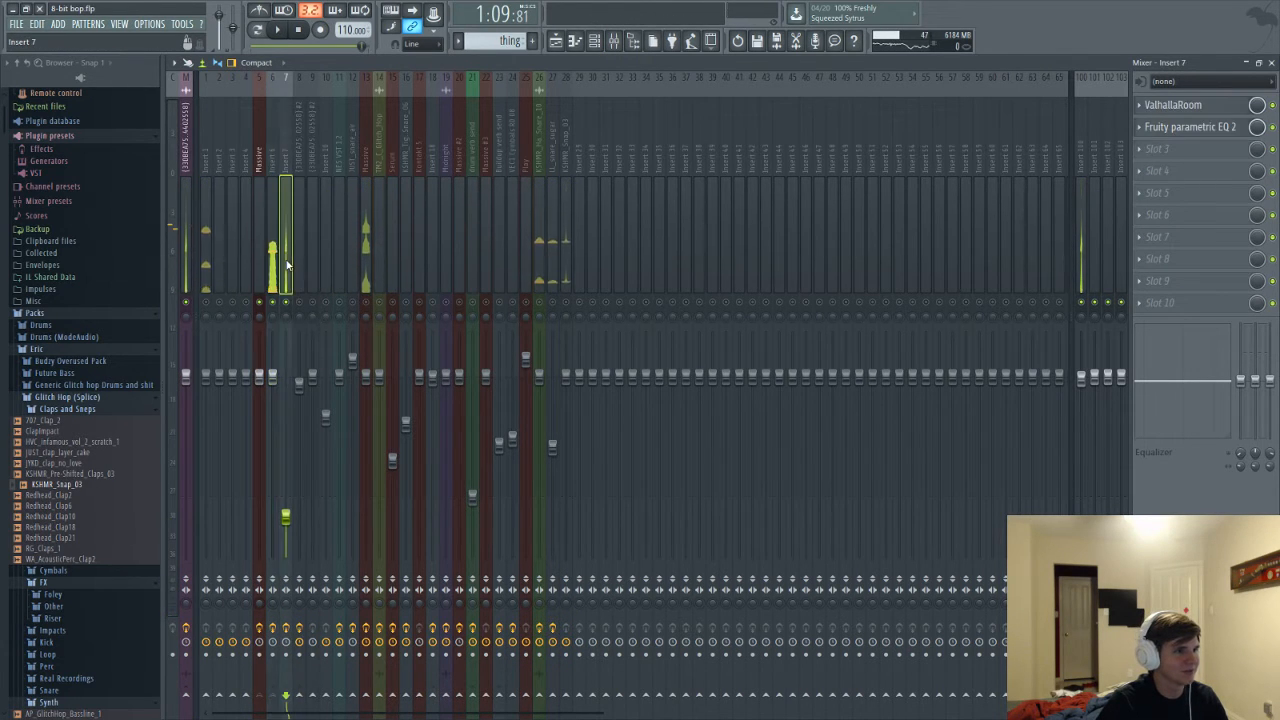
click(272, 266)
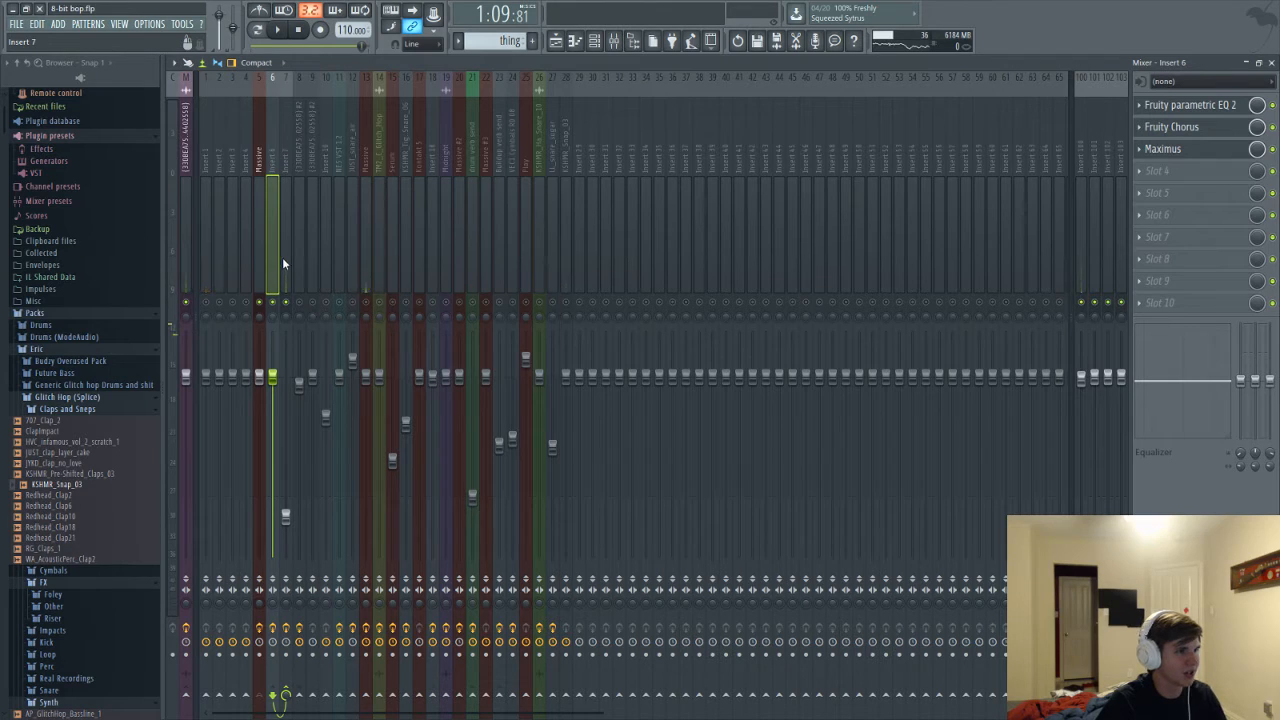
click(284, 268)
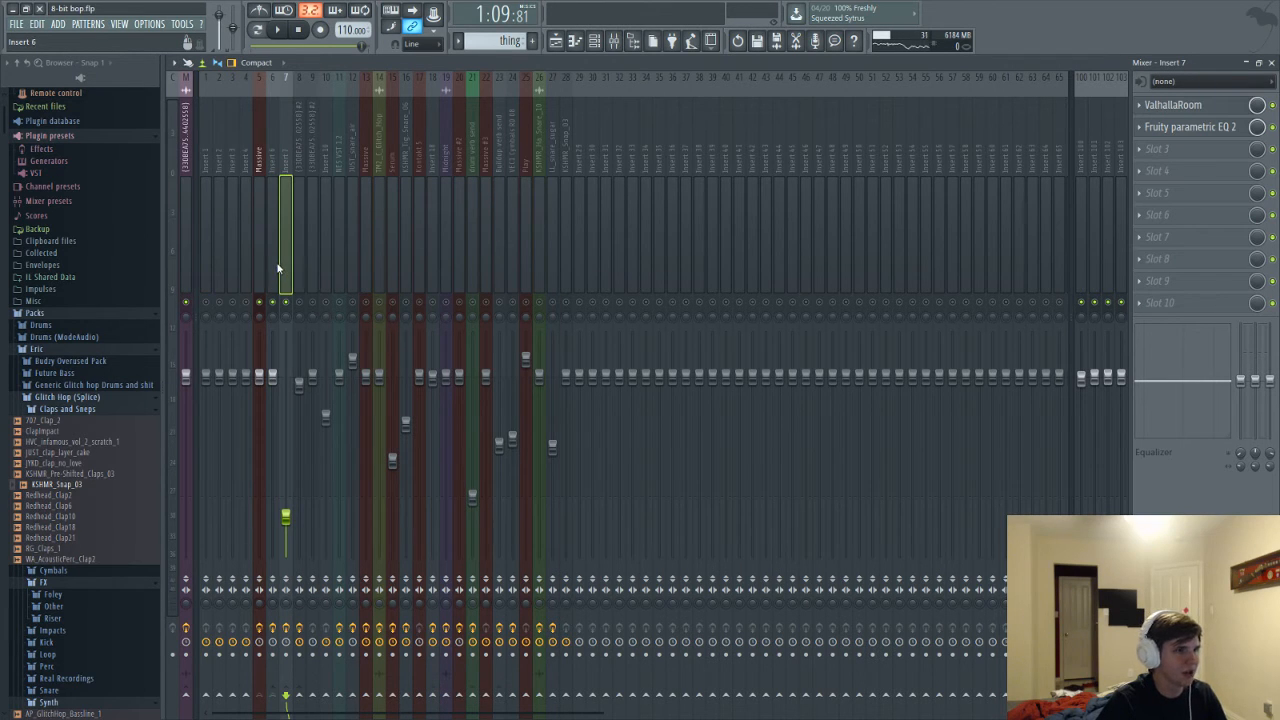
click(276, 260)
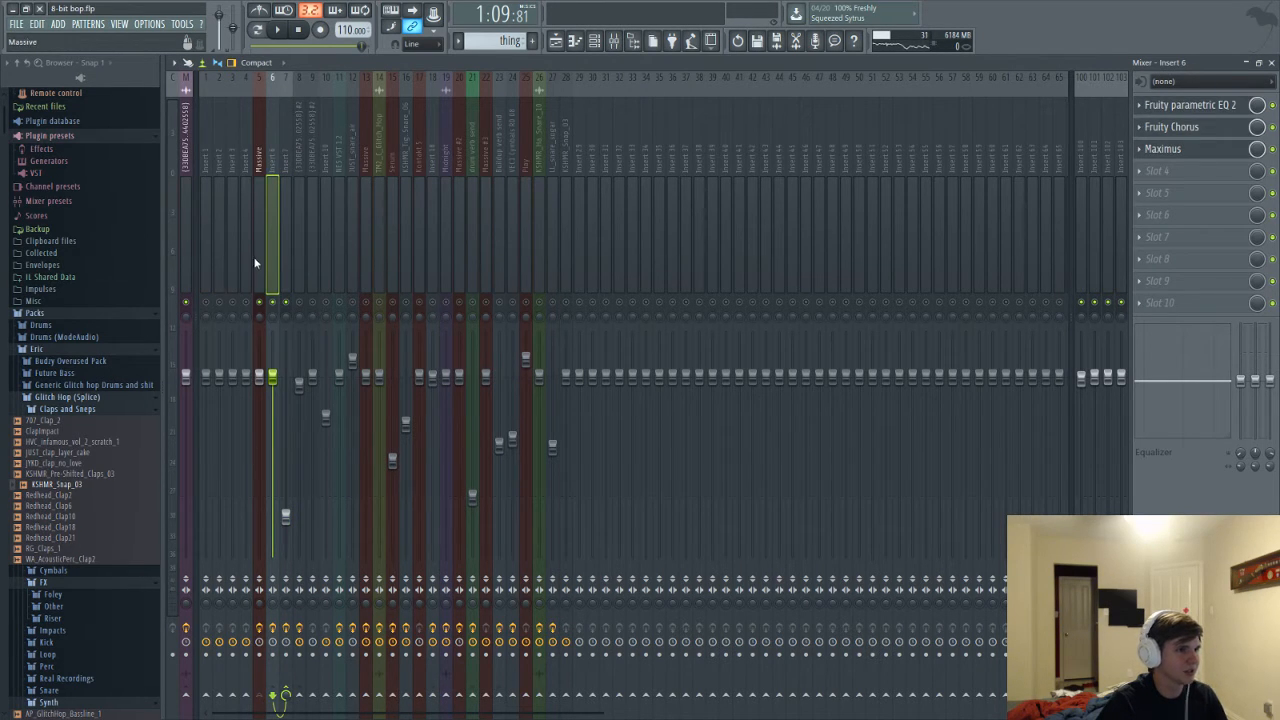
click(259, 260)
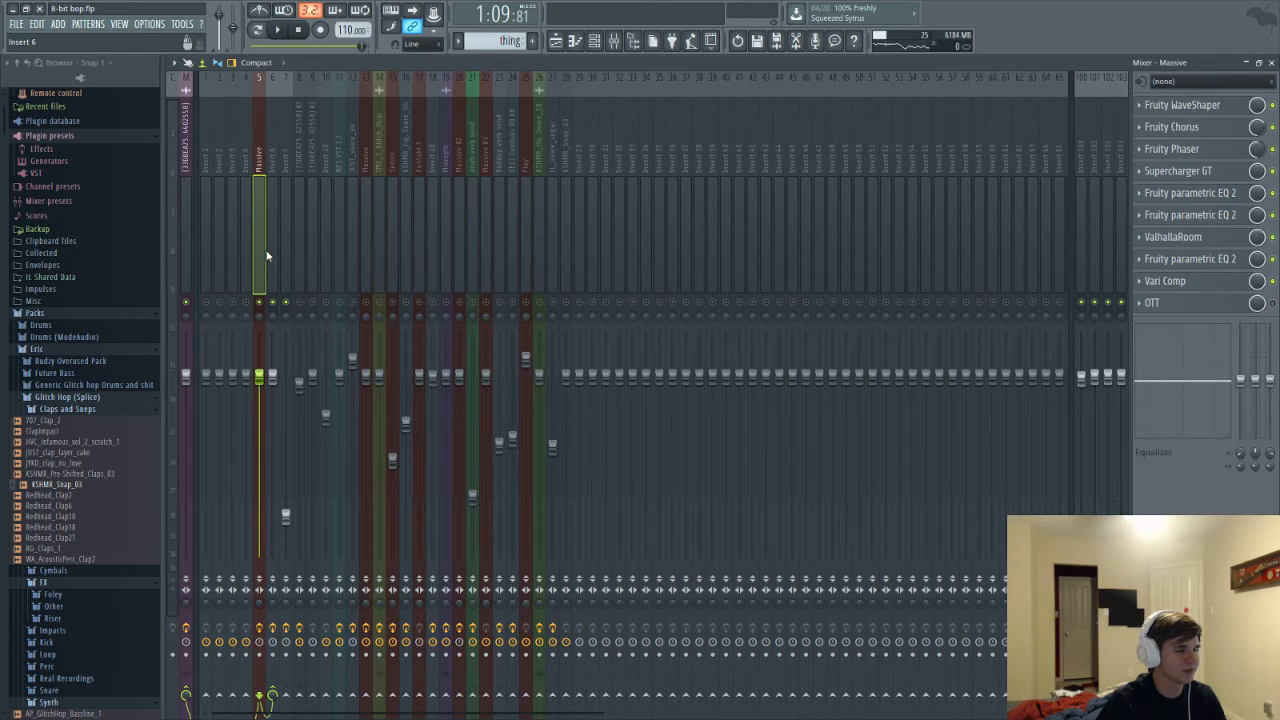
click(270, 258)
Send Insert 6 to Insert 100 instead of the master during playback, and check its Fruity Chorus settings
key(space)
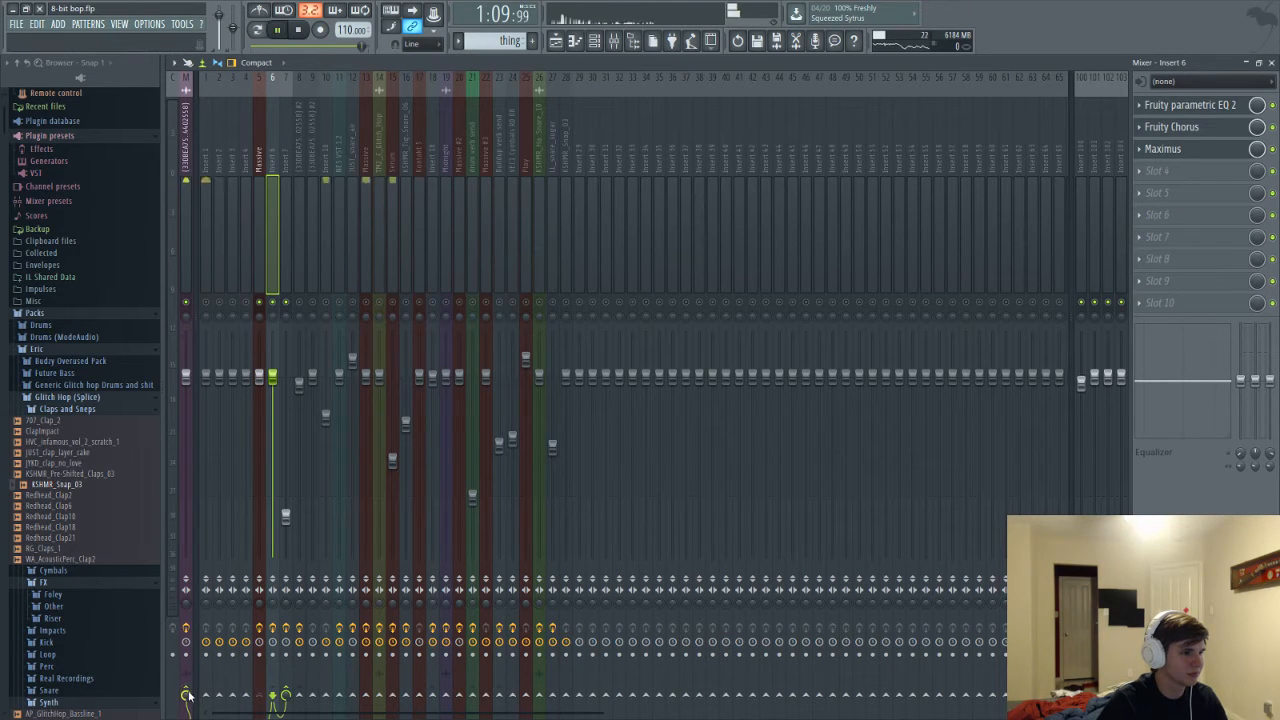
key(space)
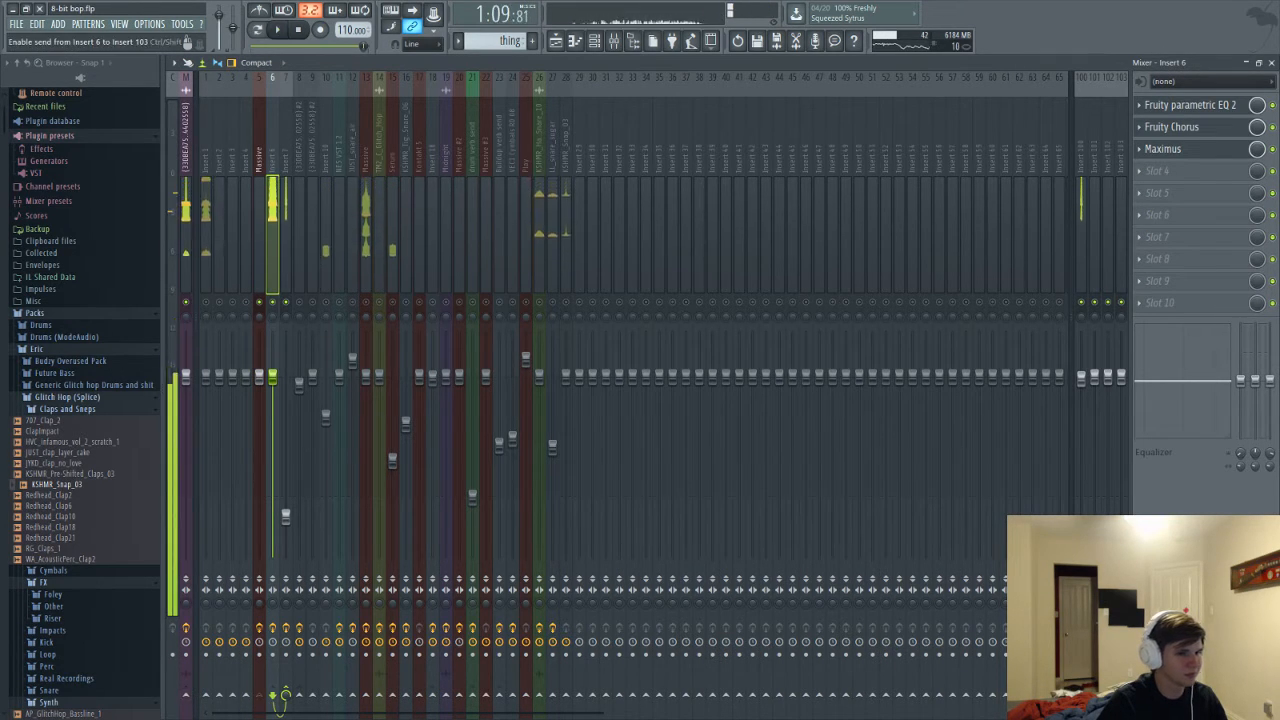
click(1071, 300)
click(1125, 300)
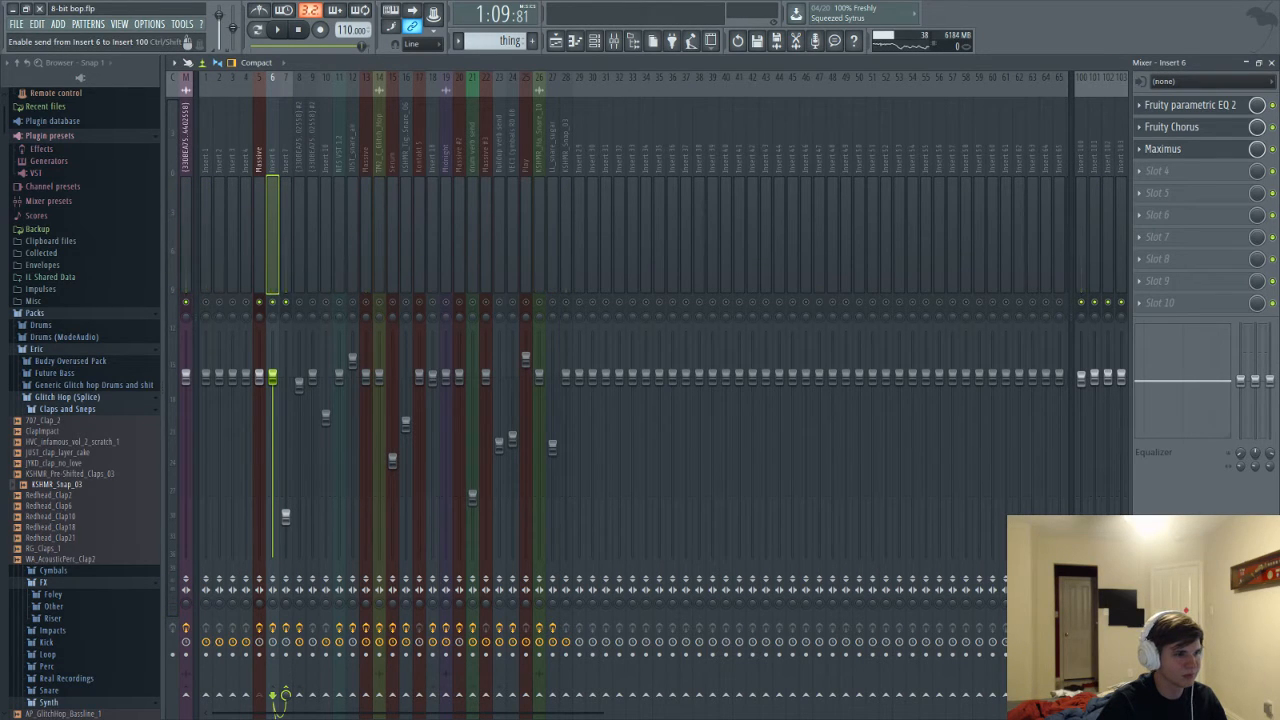
click(1207, 131)
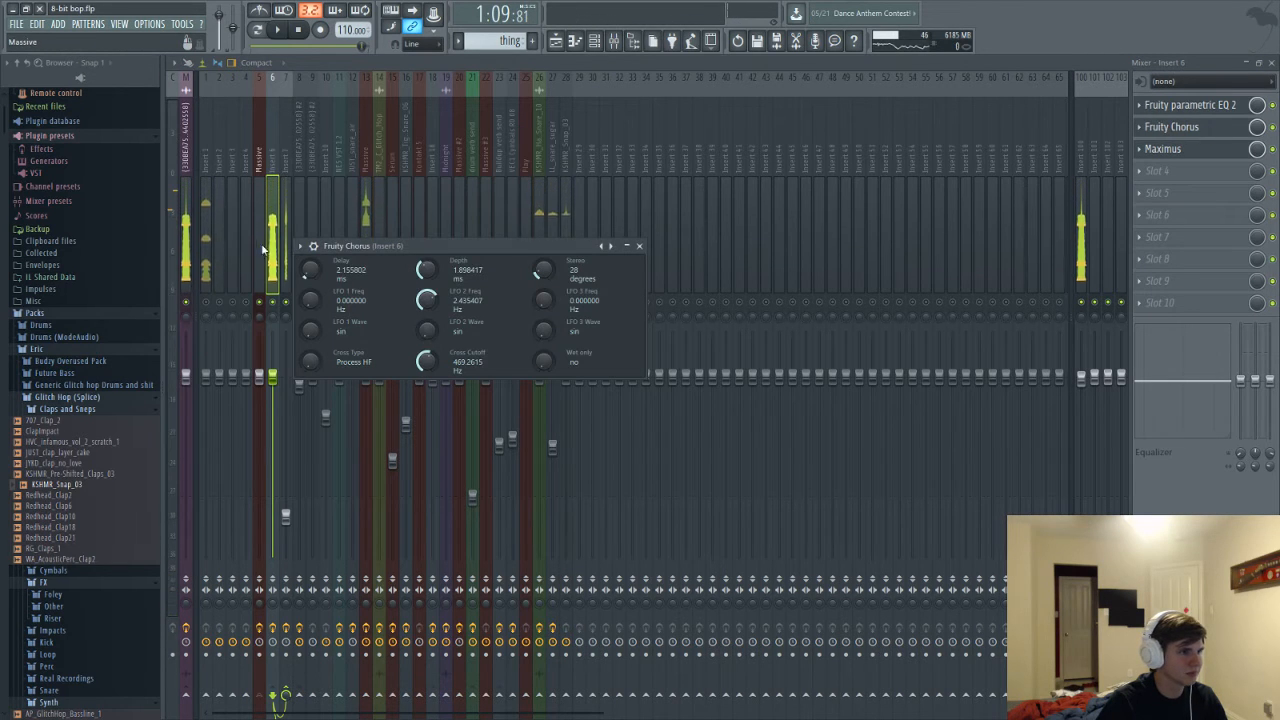
Check the Massive track against the channel rack and turn off Massive's send to the master track
click(263, 250)
key(F6)
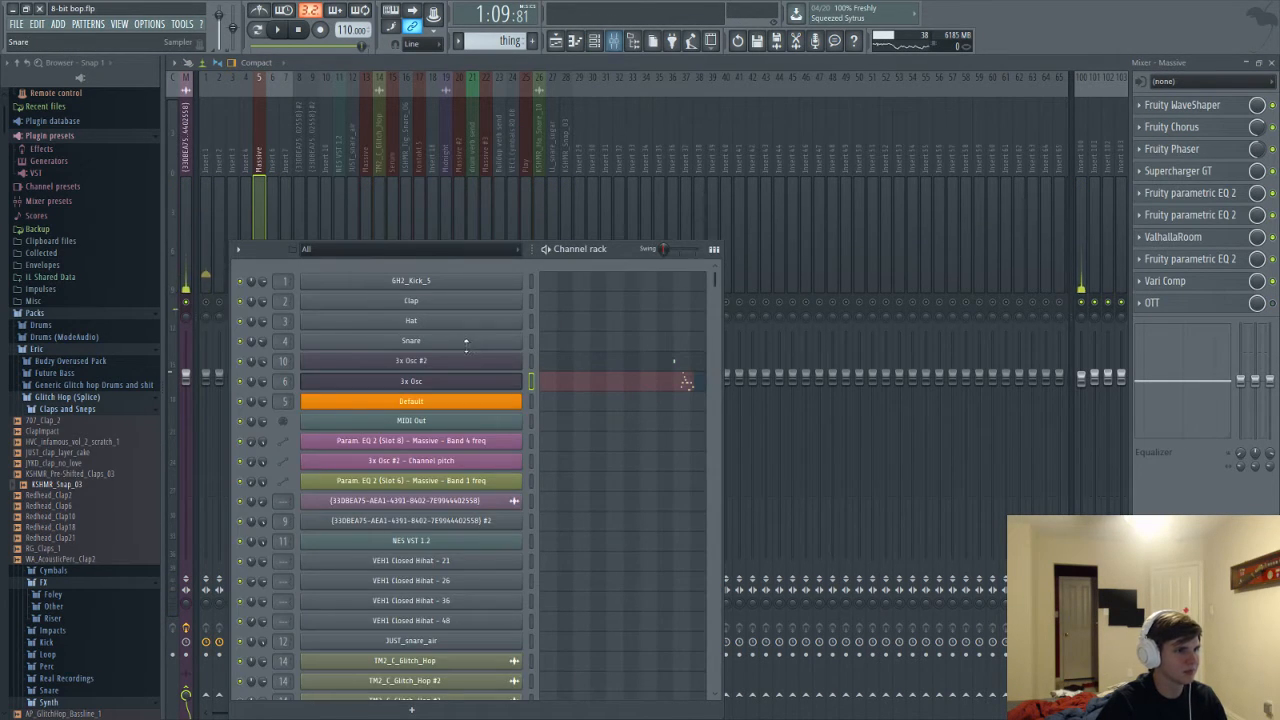
key(F6)
key(F6)
key(F6)
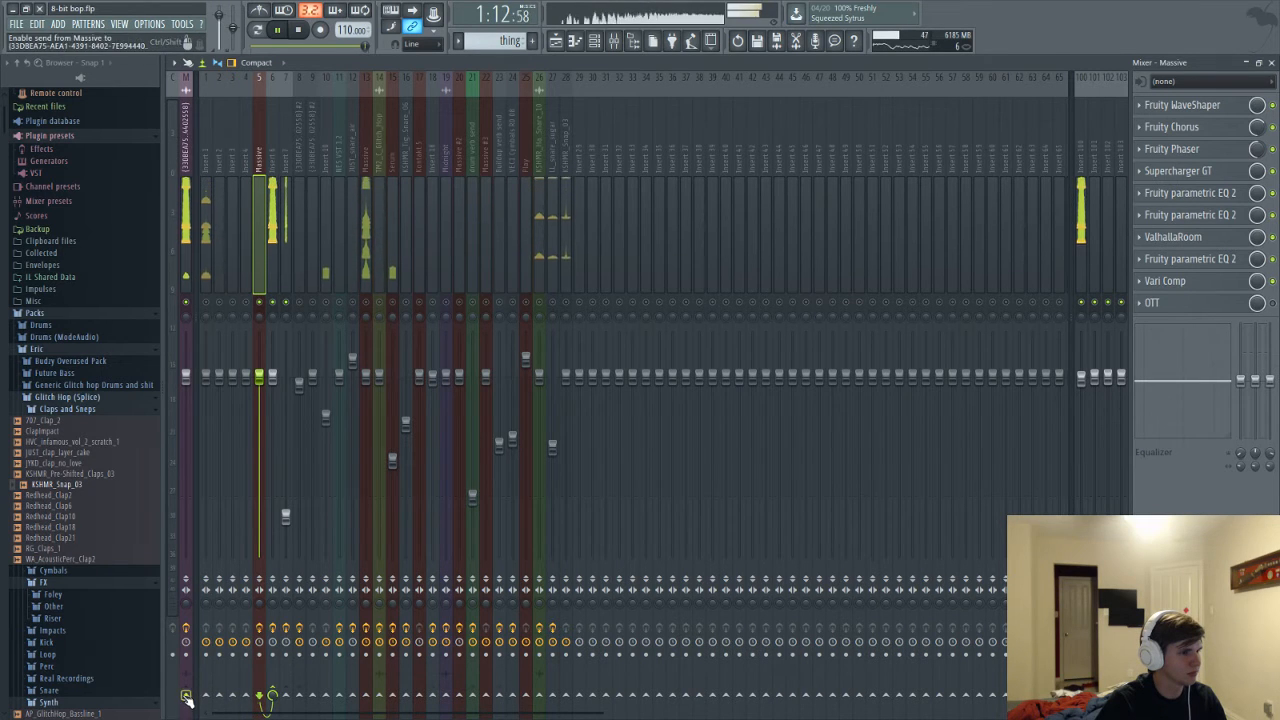
Re-enable the Massive track's send to the master, unsolo the mixer tracks and play the drop from bar 33
key(space)
key(F6)
key(F6)
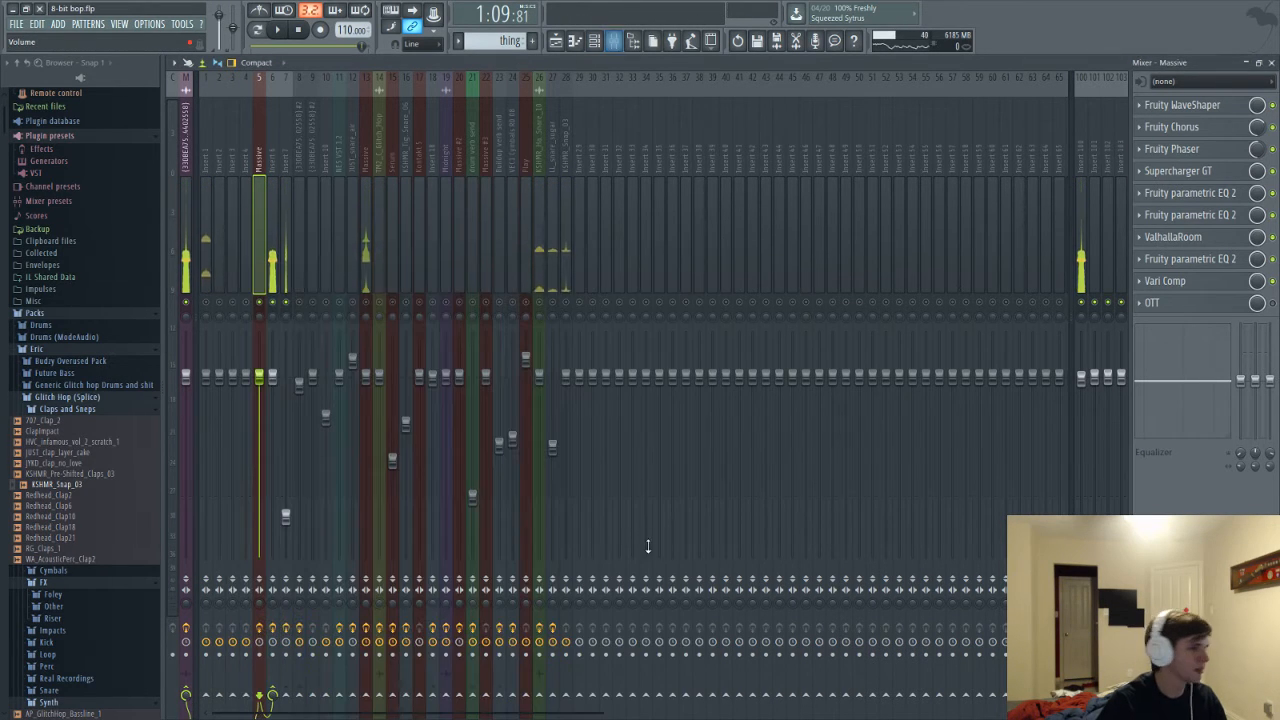
key(F5)
key(F6)
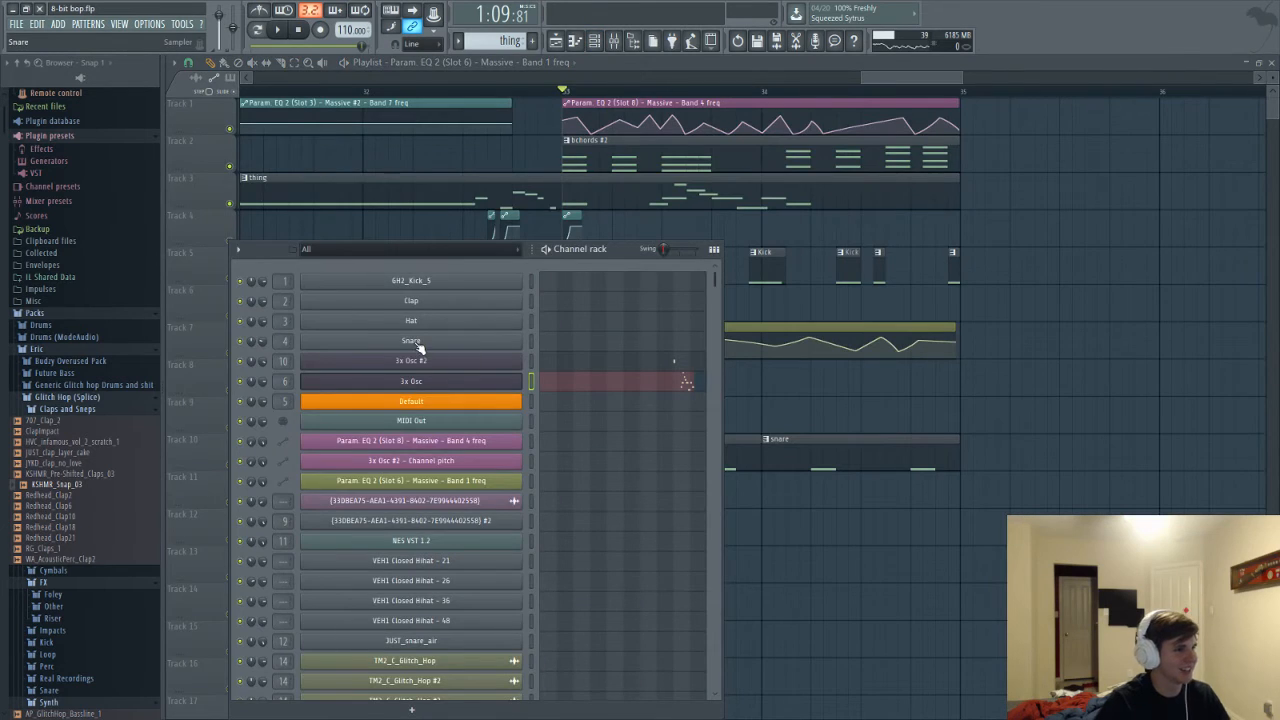
key(F9)
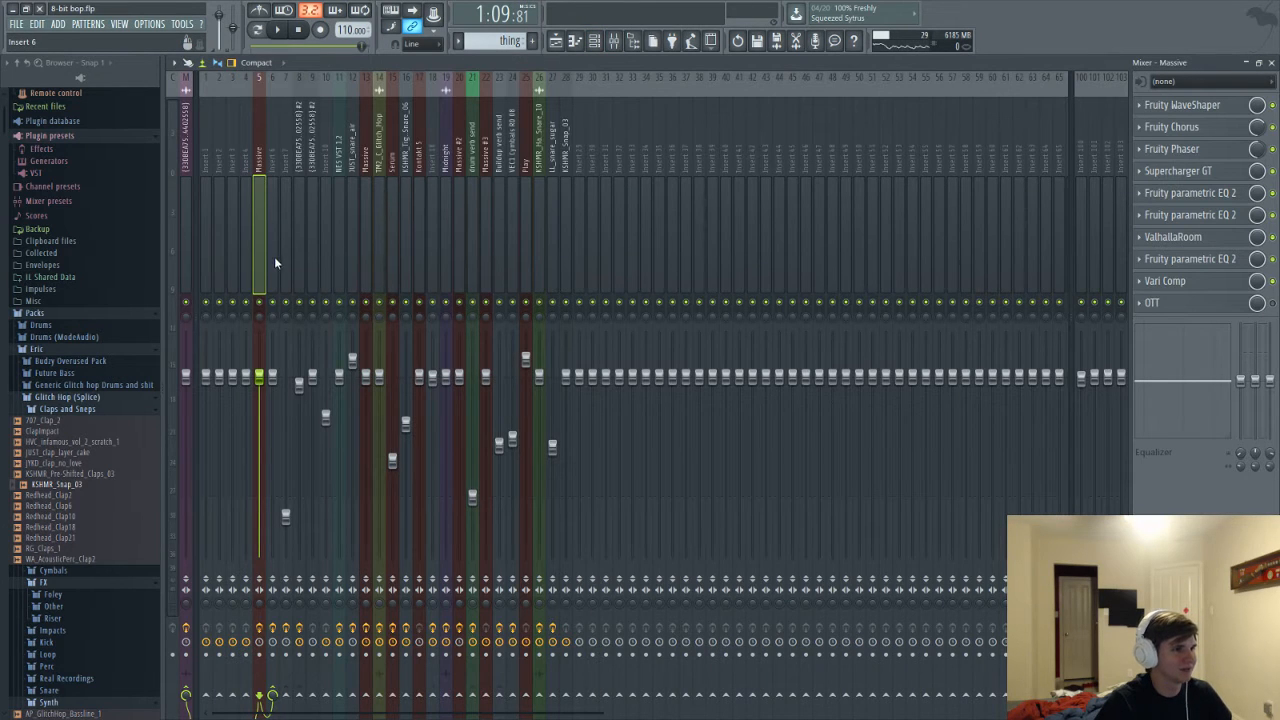
key(space)
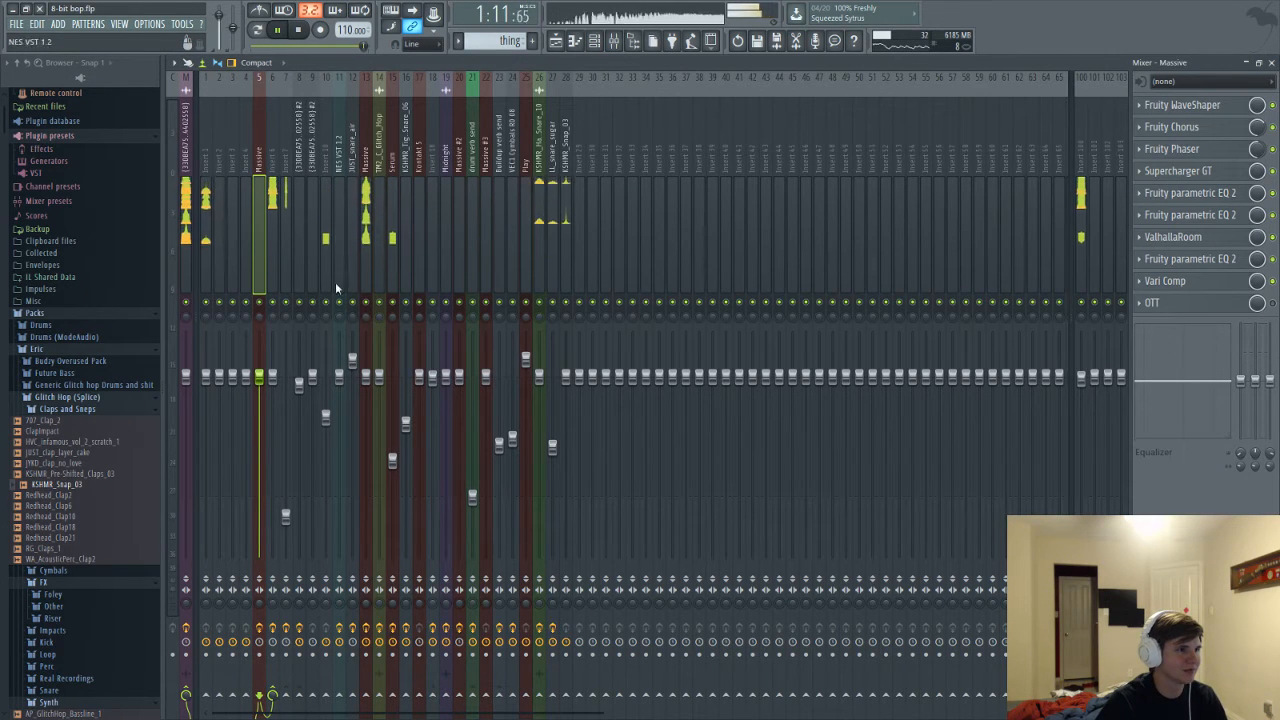
Route the 3x Osc channel to mixer track 5 instead of track 6 and play the drop
key(F6)
key(space)
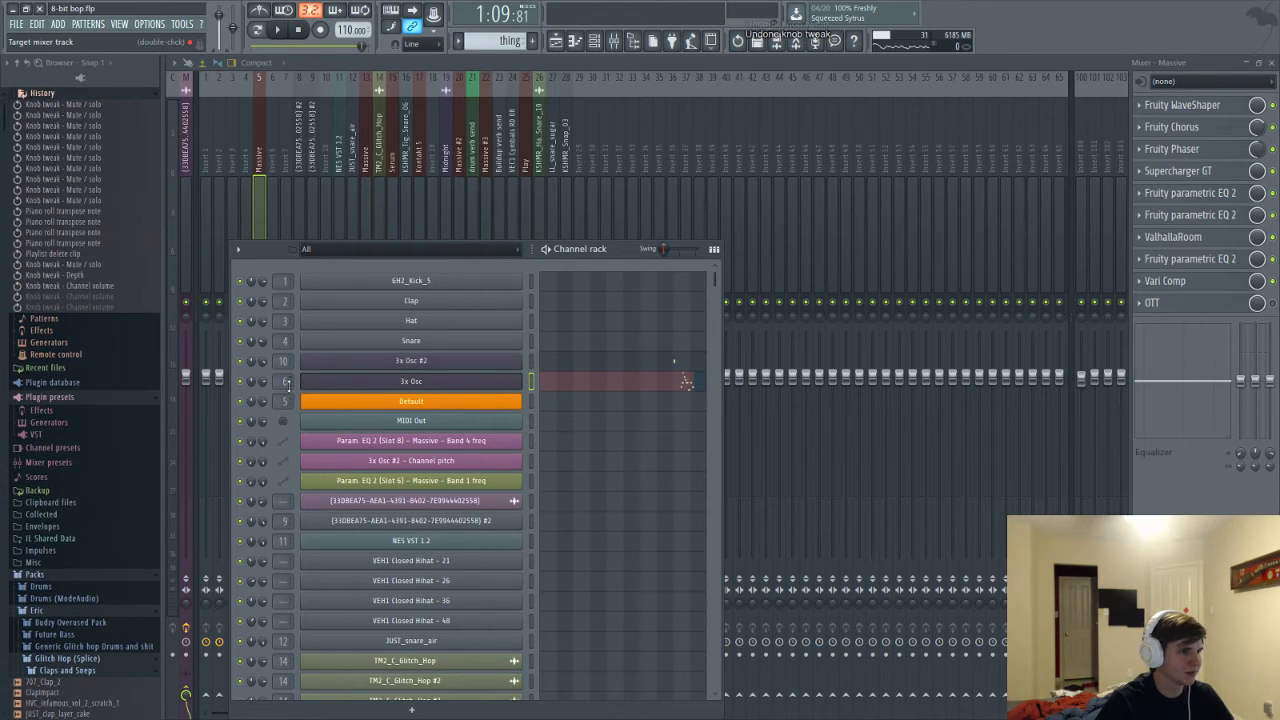
key(space)
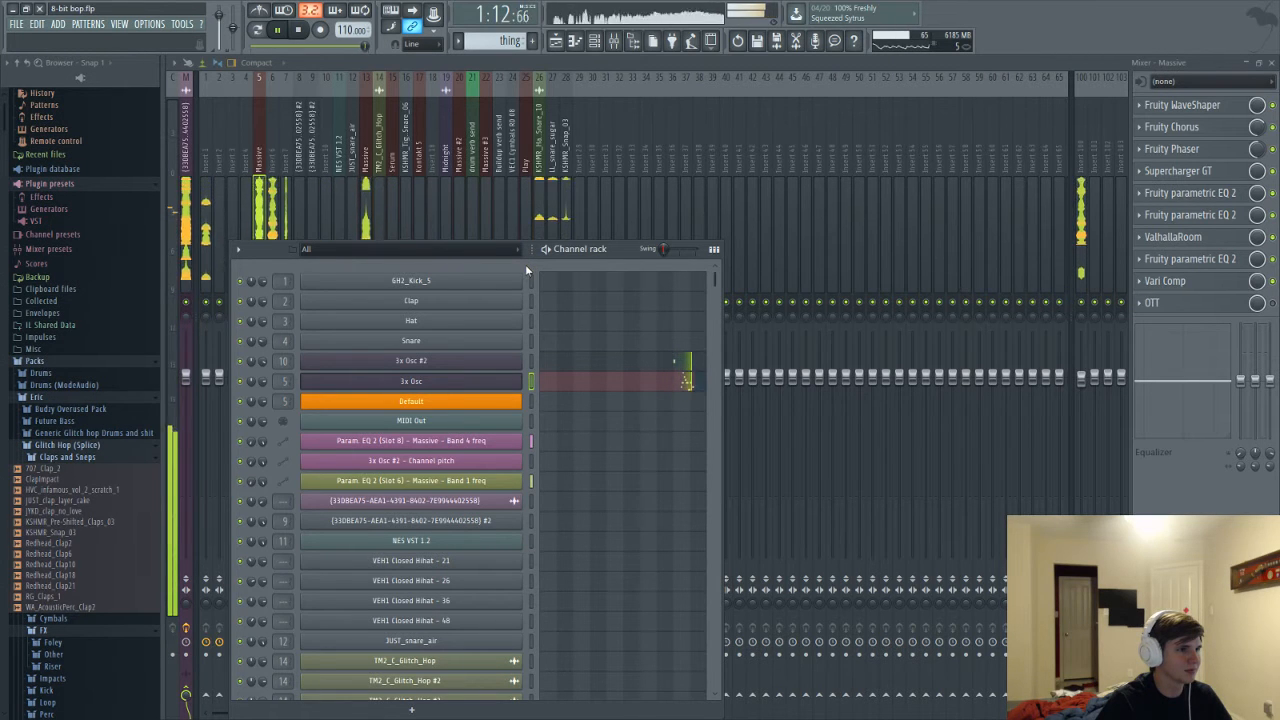
Solo the Massive mixer track and listen to the drop against the clips from bar 33 in the playlist
key(F6)
key(F5)
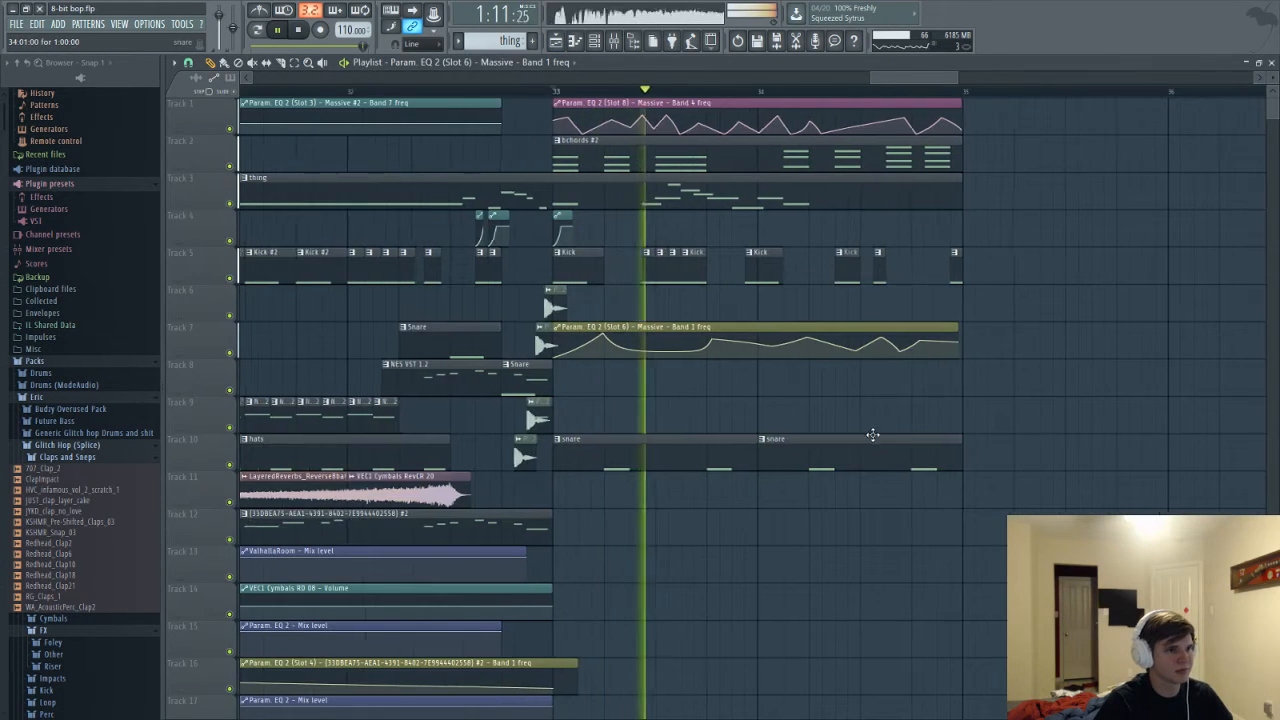
key(F9)
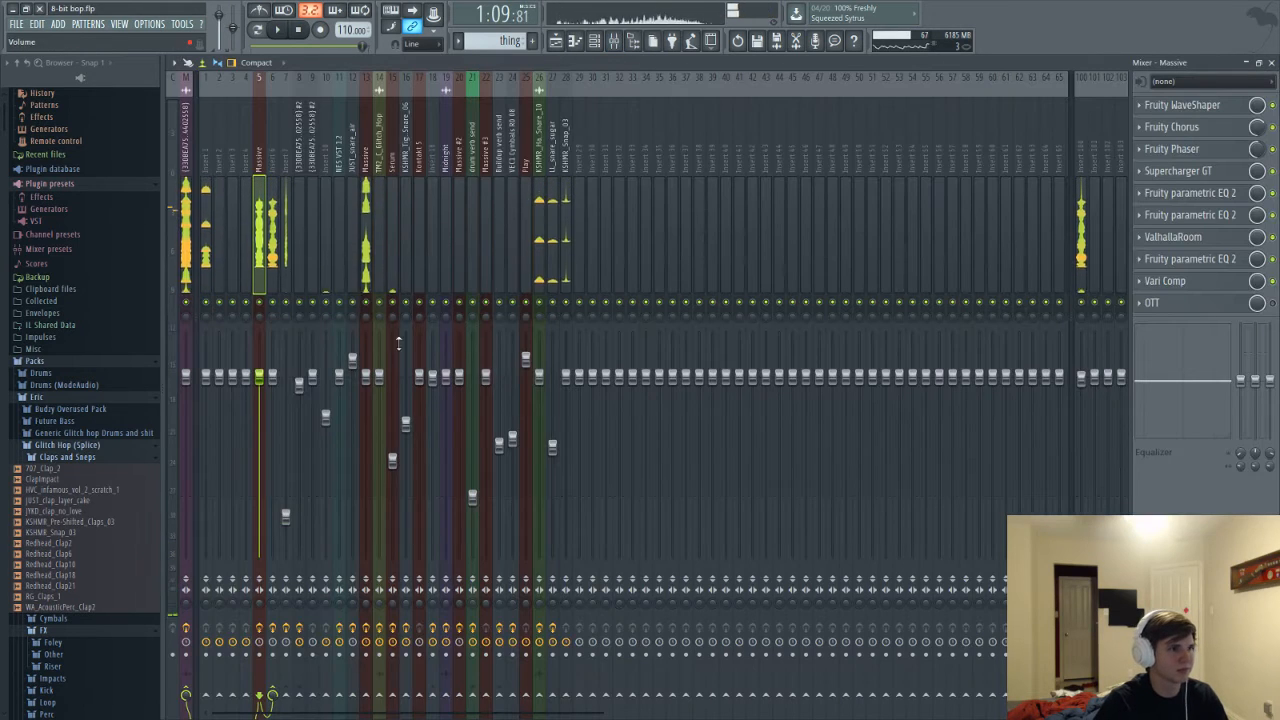
right_click(259, 302)
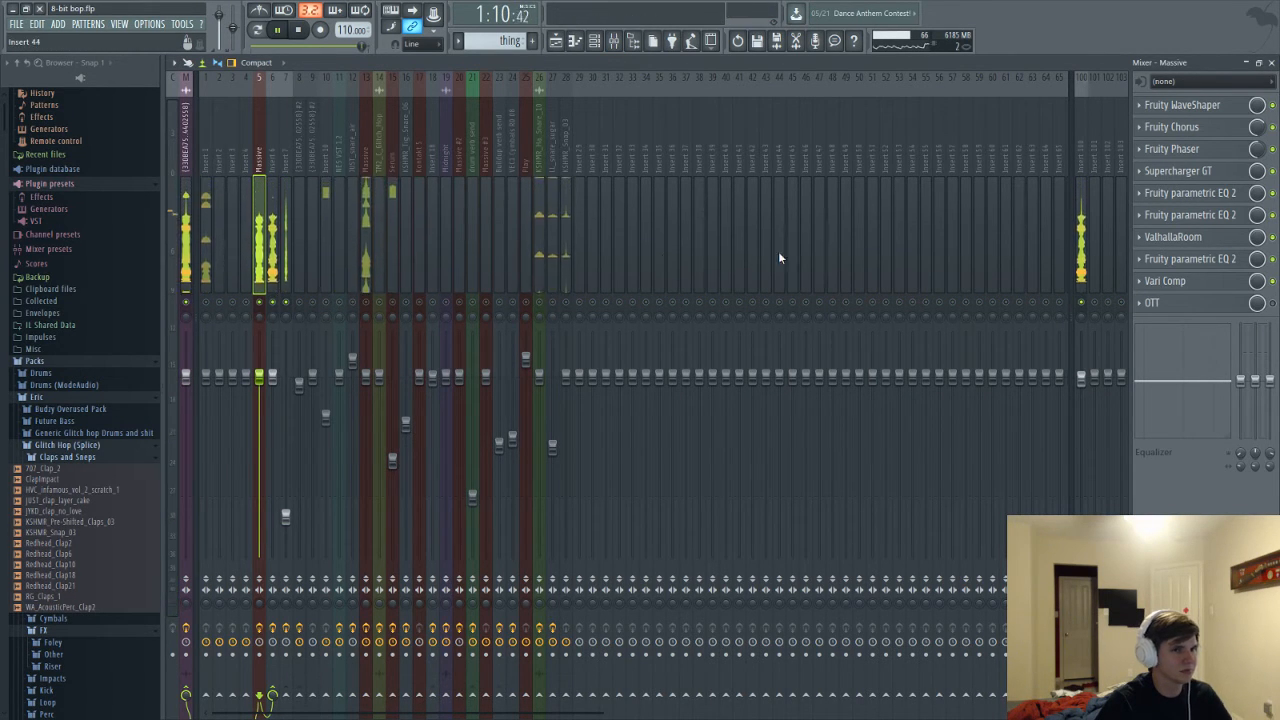
key(F5)
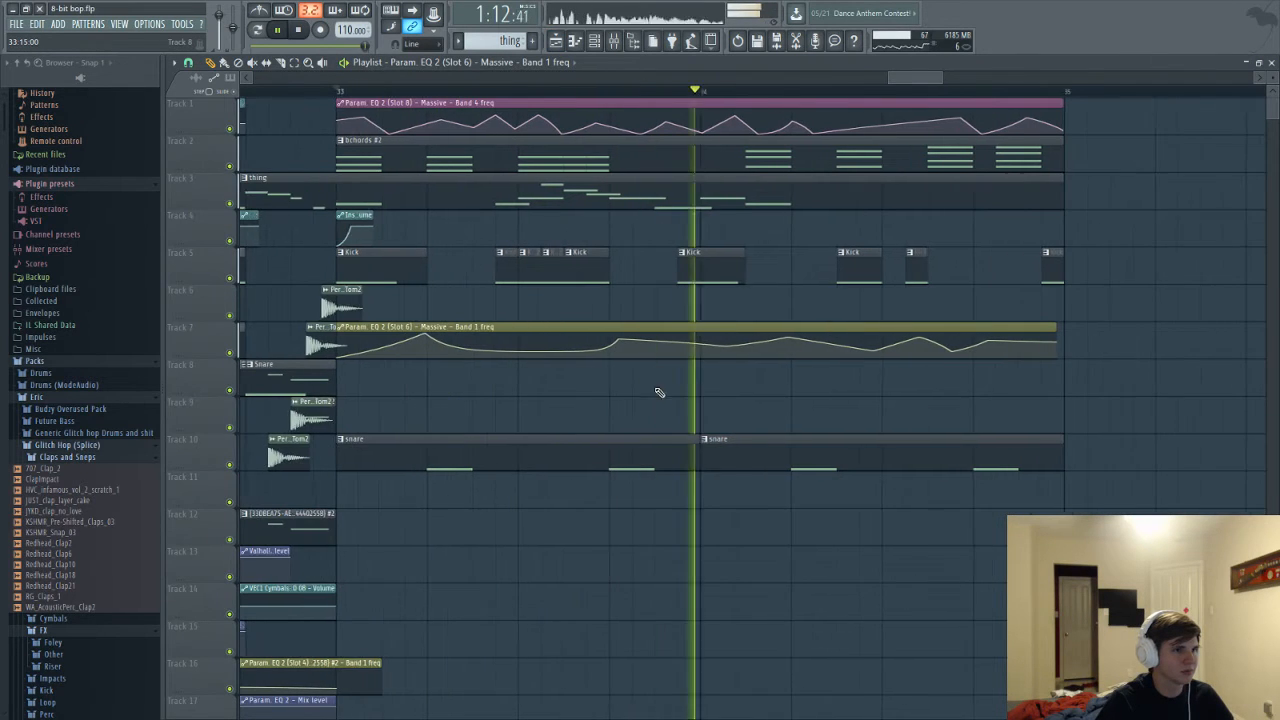
scroll(658, 392, down, 2)
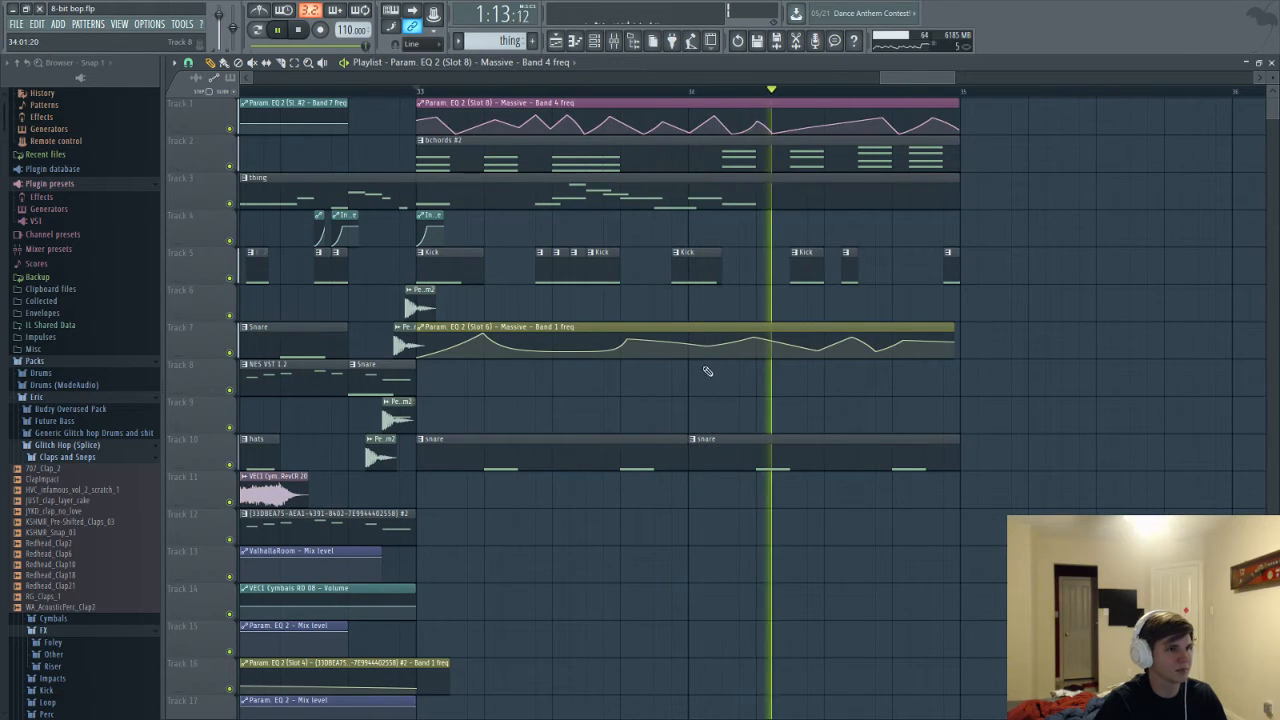
key(F9)
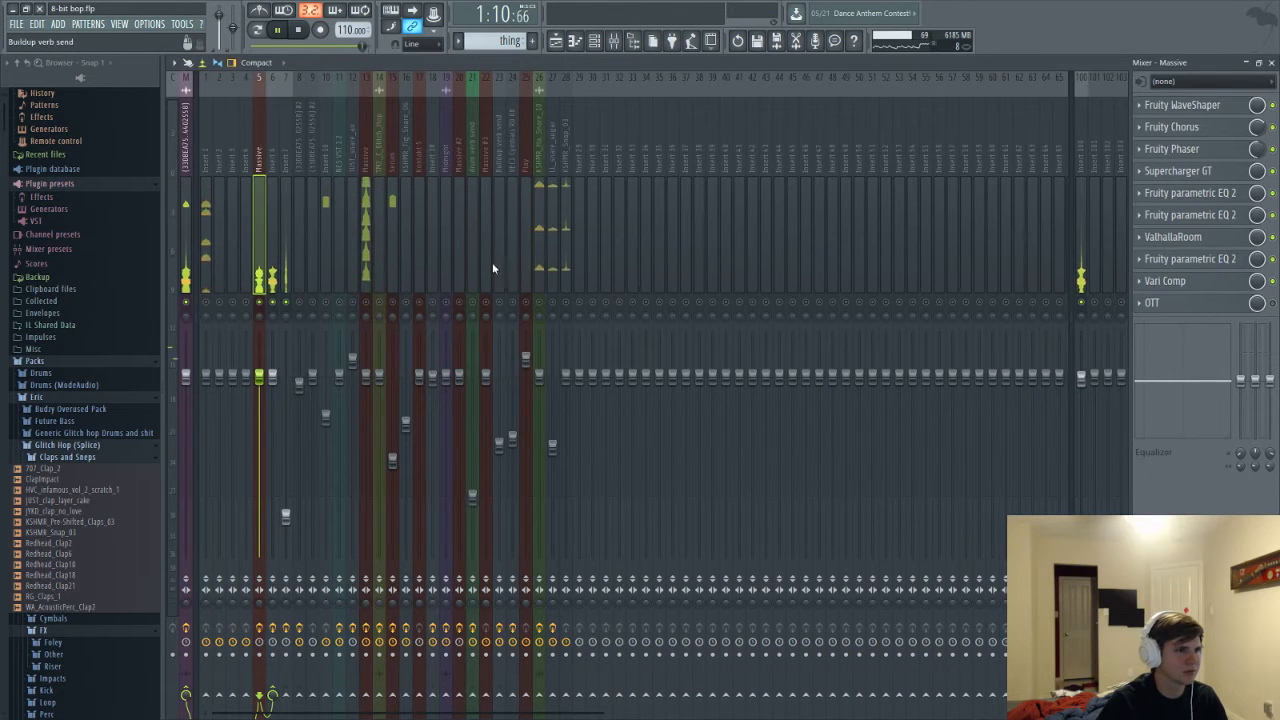
Select the Insert 6 mixer track, unsolo Massive and audition the drop with all tracks playing
click(275, 230)
key(space)
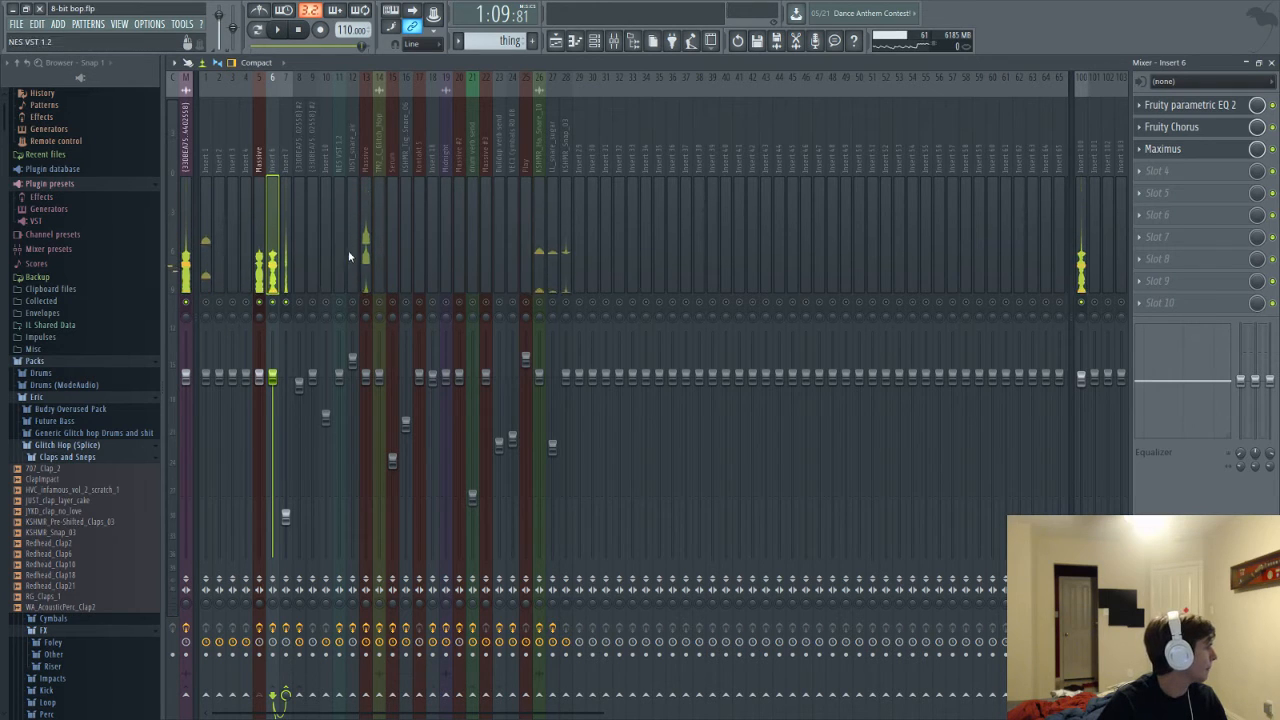
key(F9)
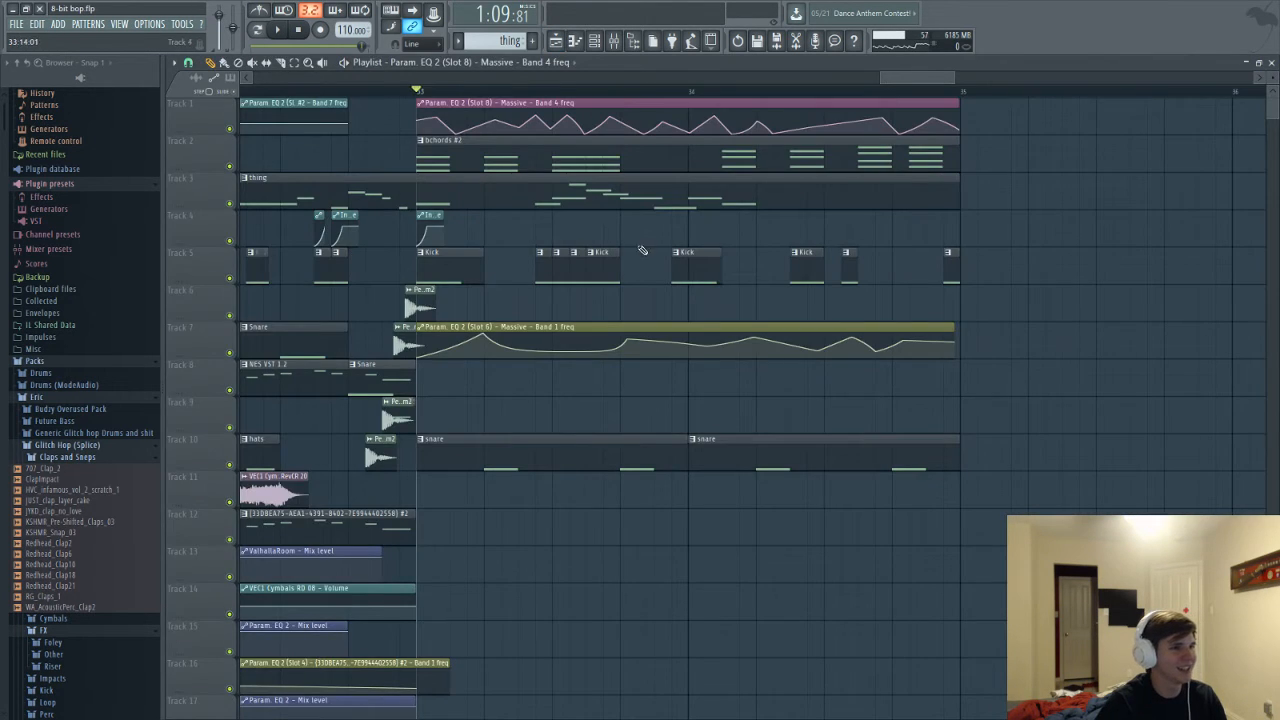
key(F9)
key(space)
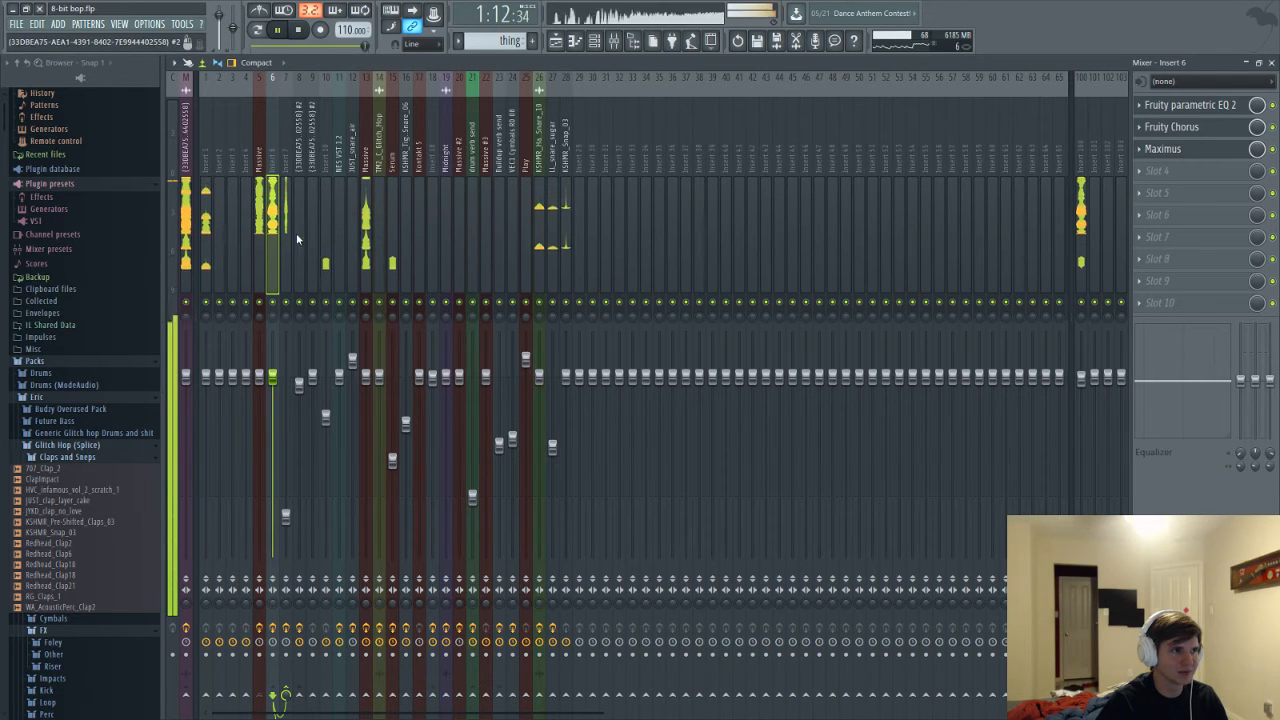
key(space)
Check Insert 6's existing effects, add Fruity parametric EQ 2 in slot 4, boost its low mids and lower its high shelf
click(1190, 105)
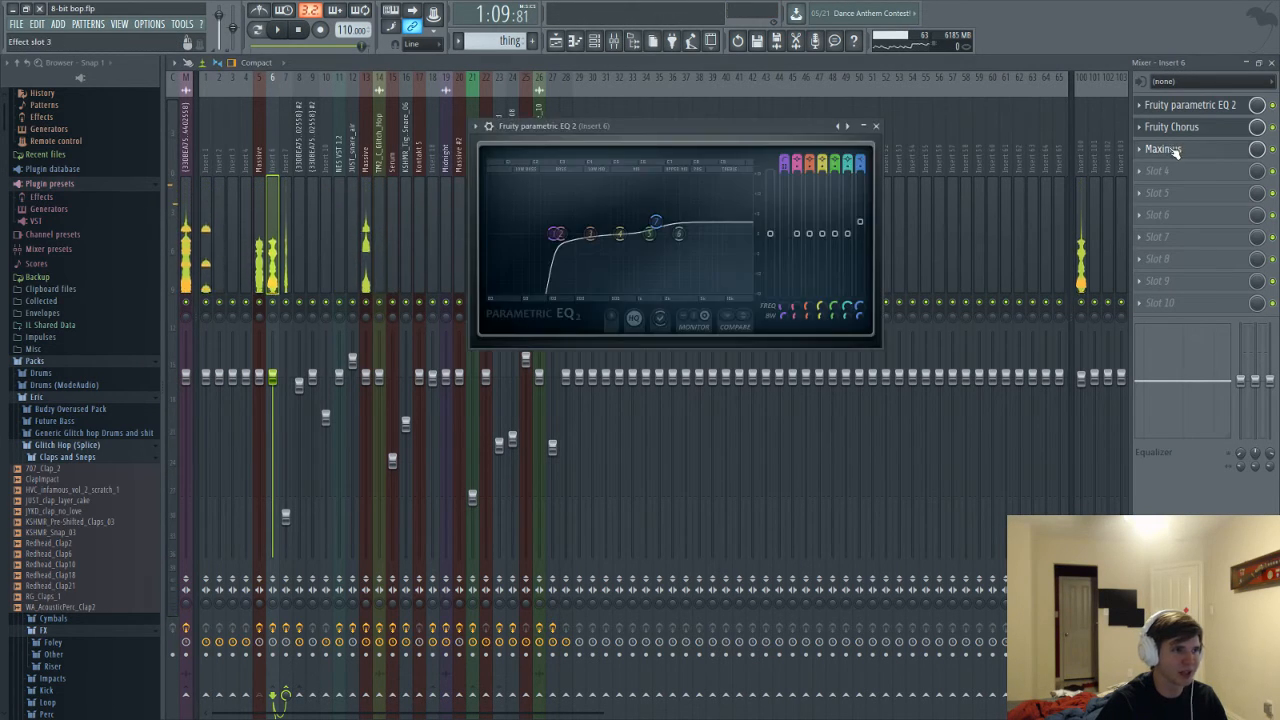
click(1170, 149)
click(1161, 171)
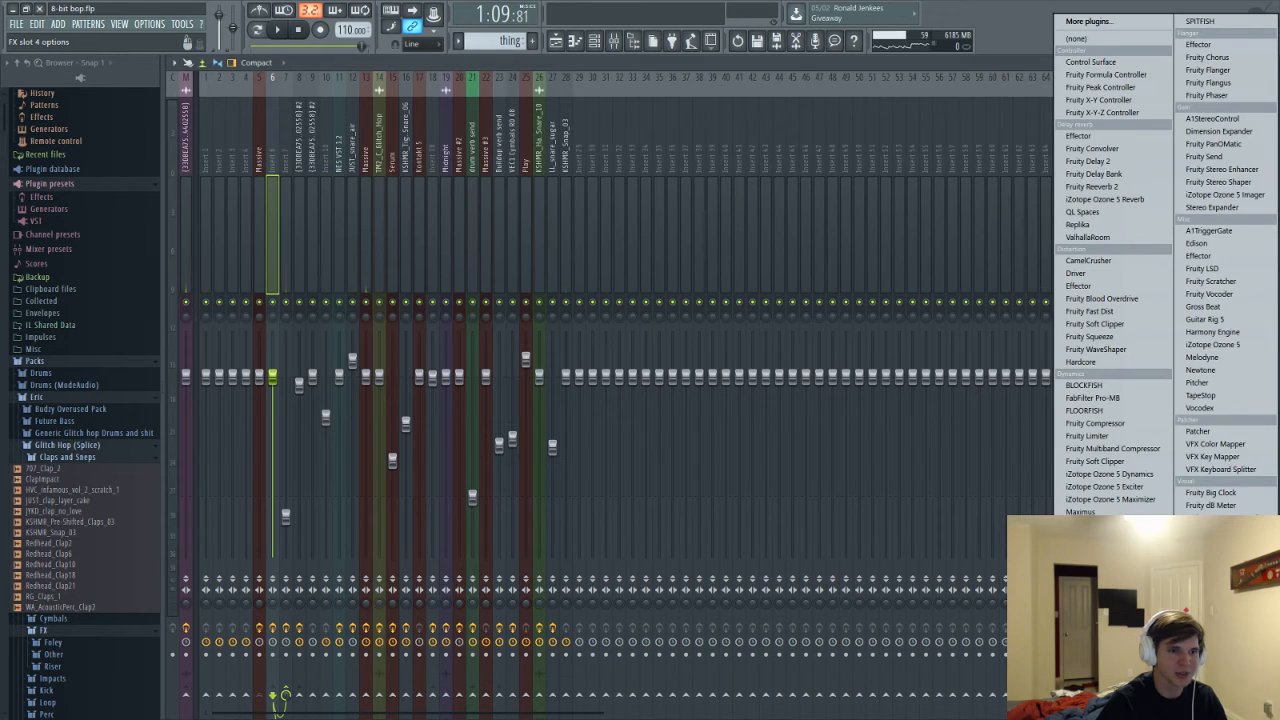
click(1100, 560)
key(space)
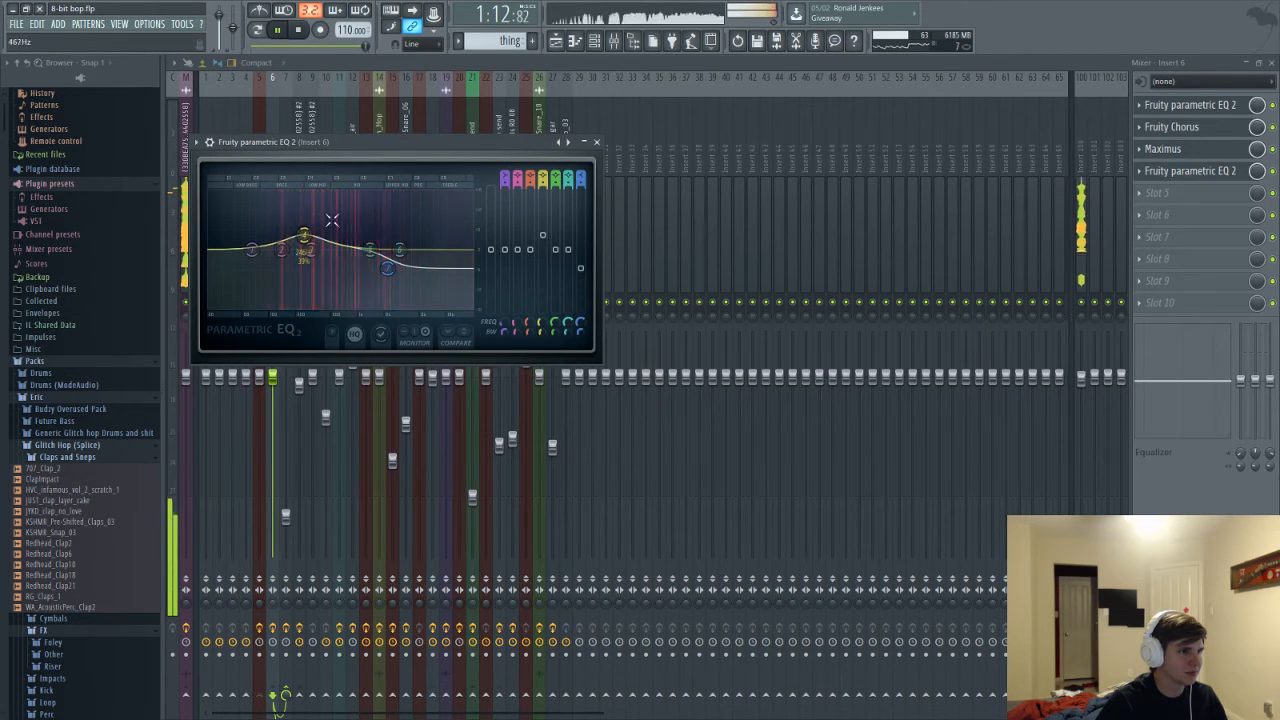
Copy the 3x Osc notes and paste them into the 3x Osc #2 channel during playback
key(F5)
key(space)
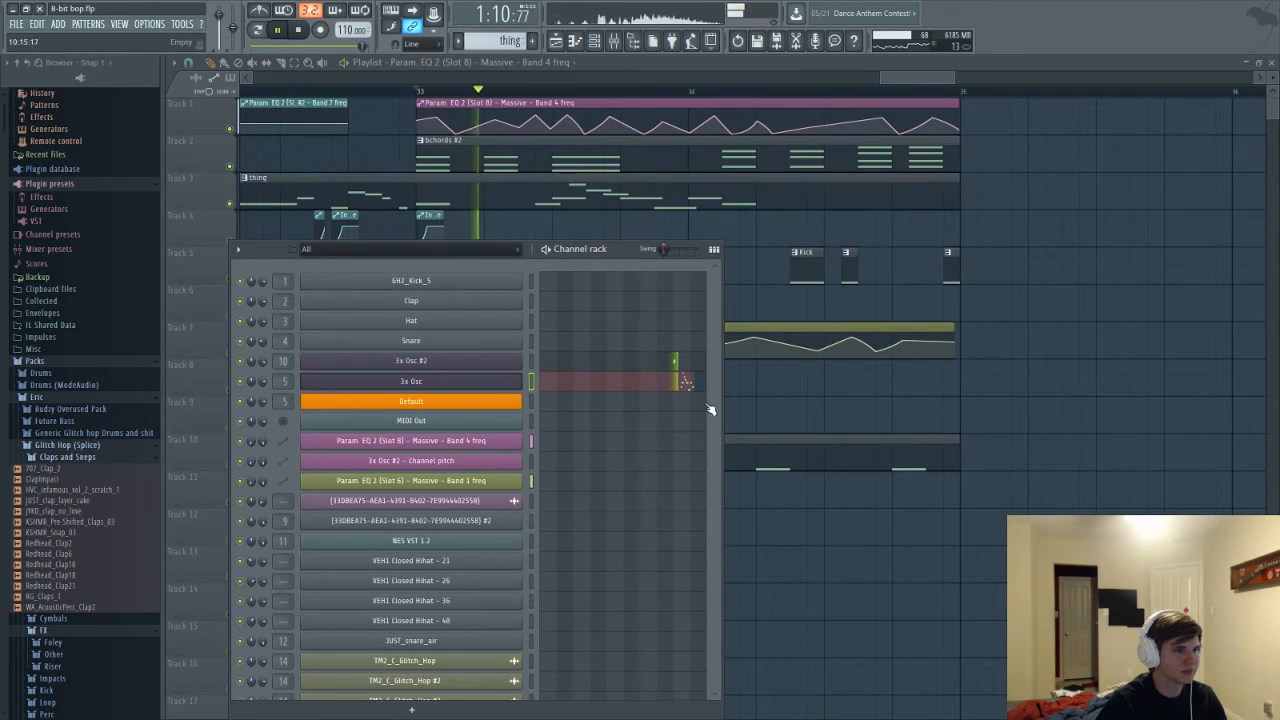
right_click(520, 378)
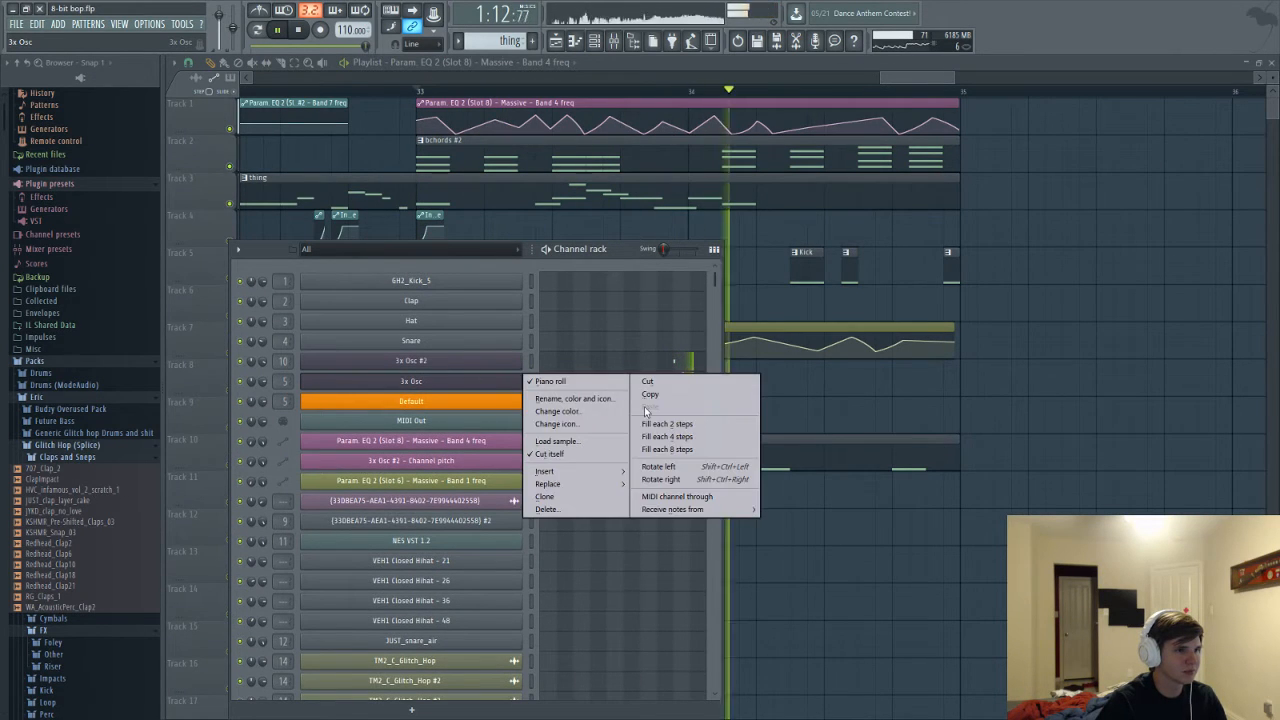
right_click(520, 359)
click(650, 387)
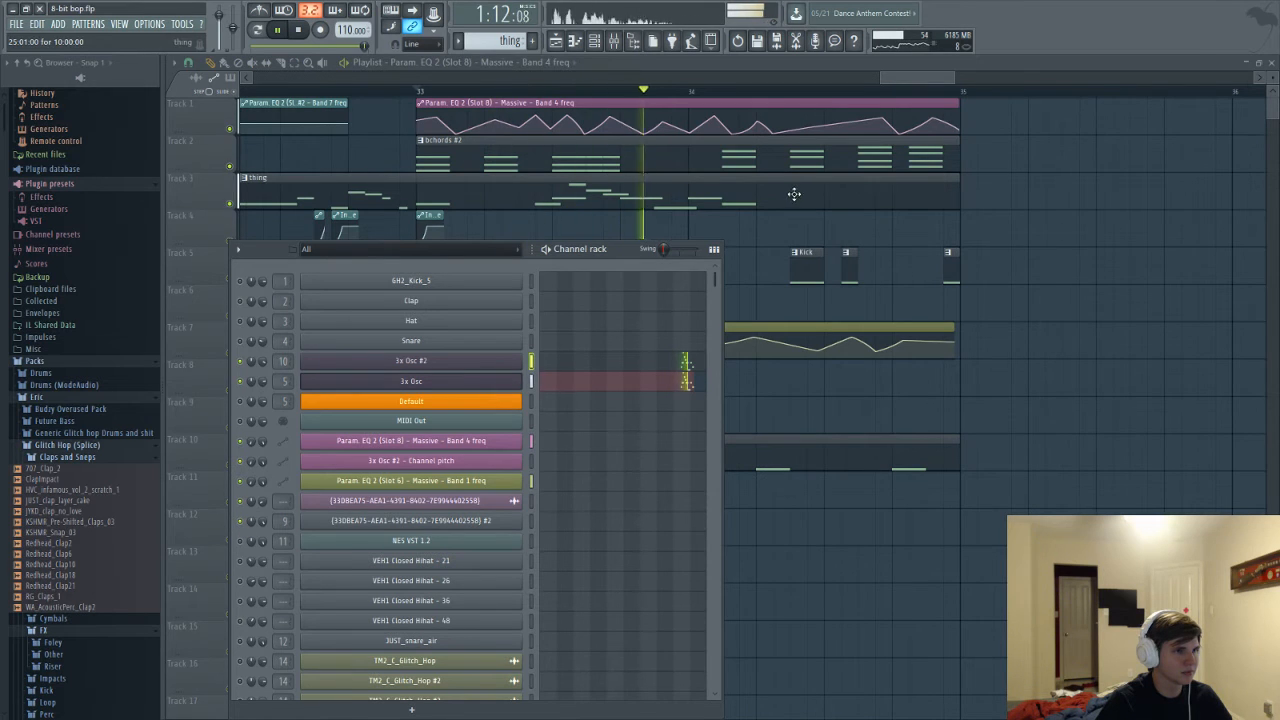
Lower the point near 33:13 in Massive's slot 6 Band 1 frequency automation, and trim the slot 4 Band 1 clip to bar 33
drag(907, 77, 902, 77)
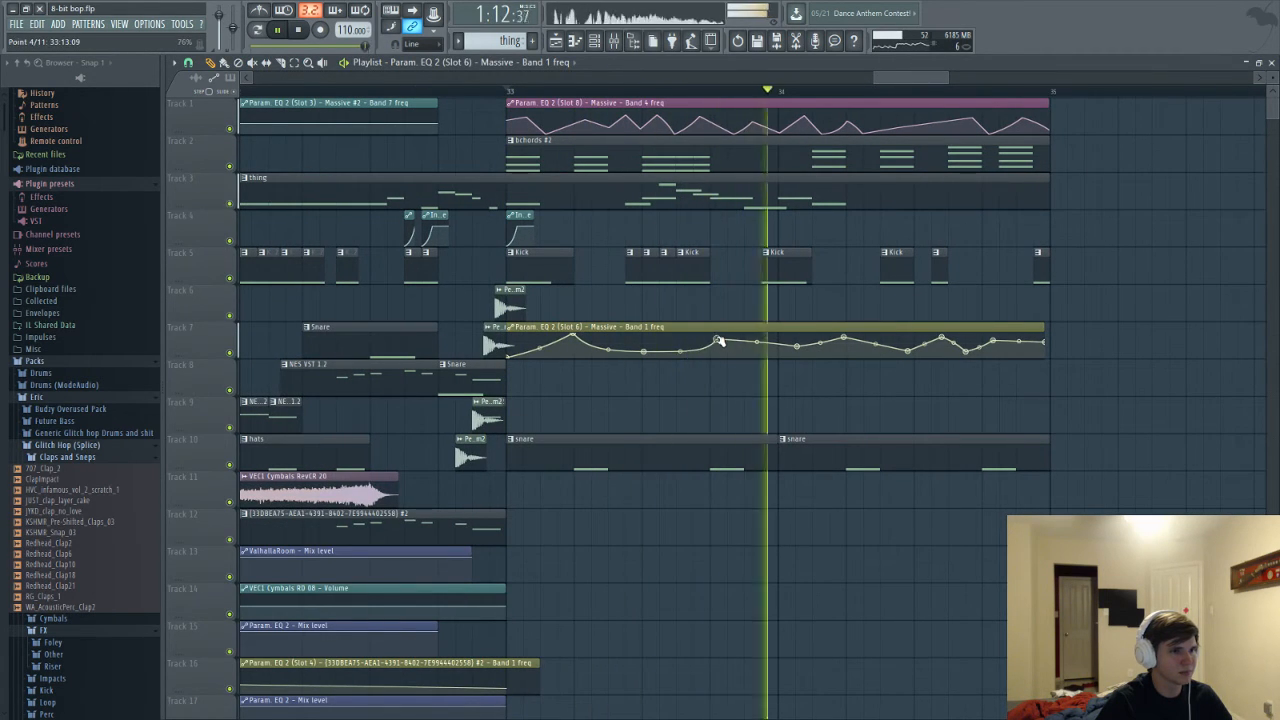
key(space)
key(space)
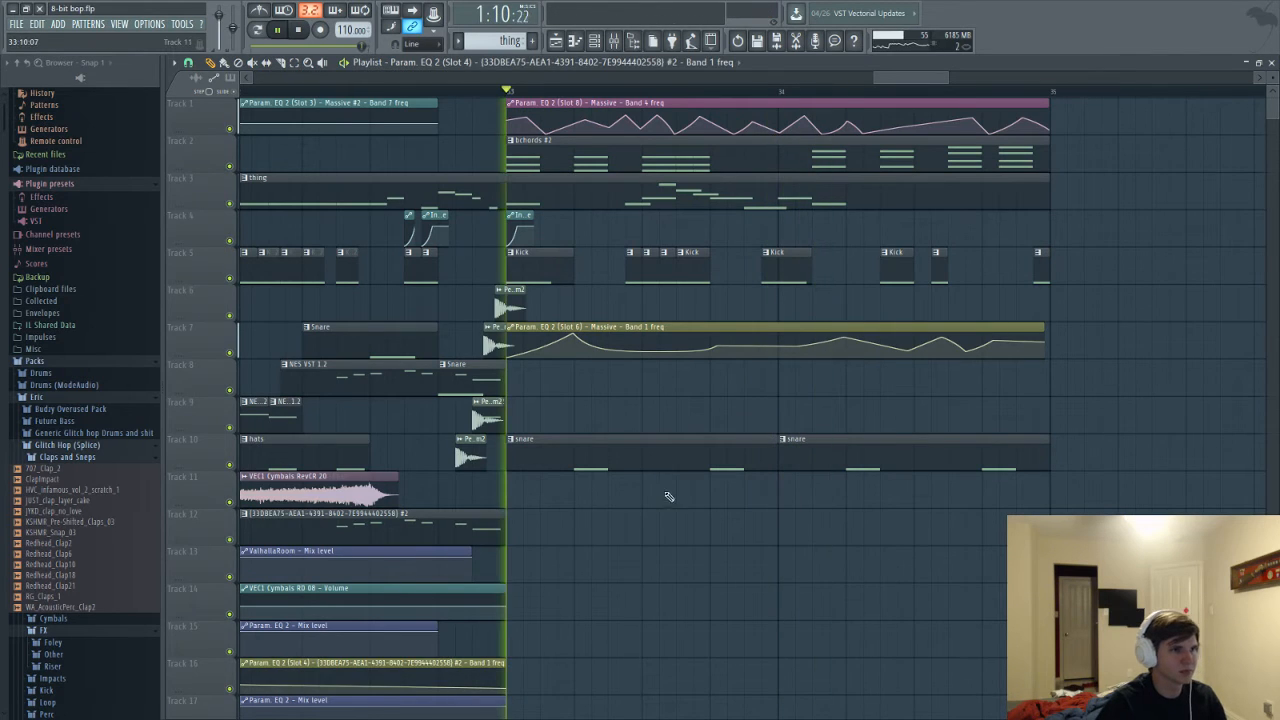
Examine the three Fruity parametric EQ 2 curves on the Massive mixer track during playback
key(F9)
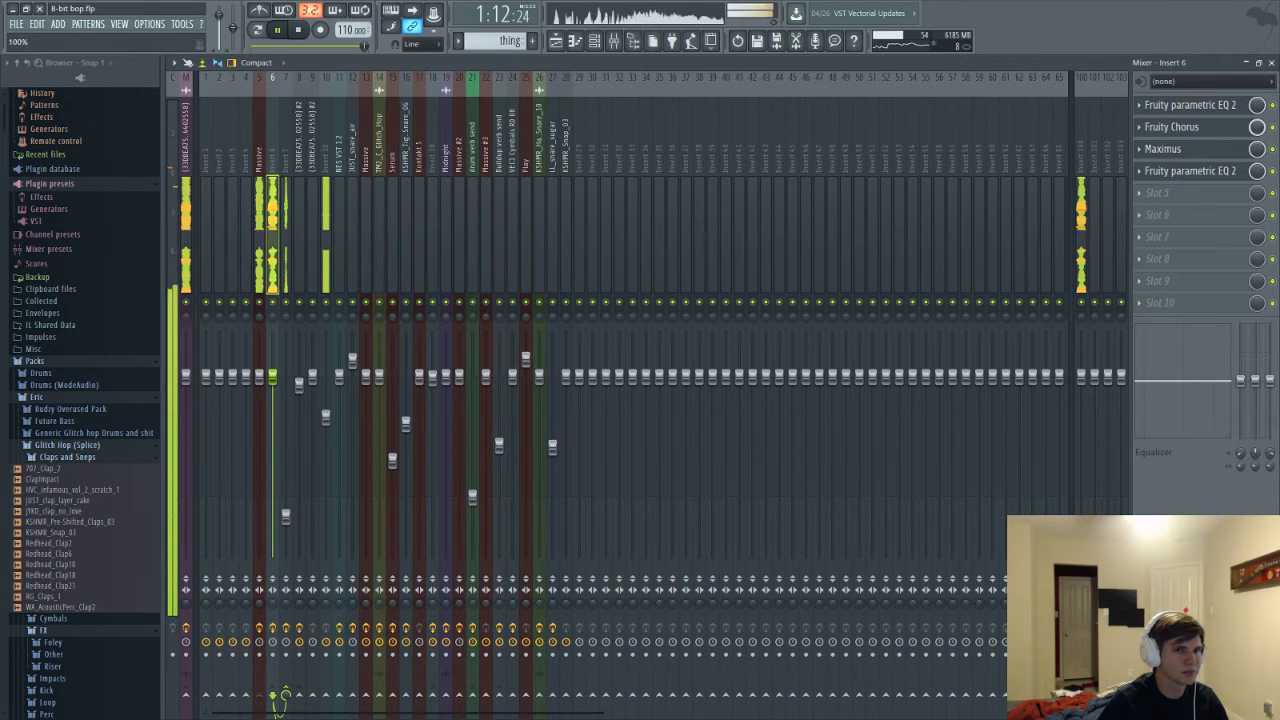
key(Left)
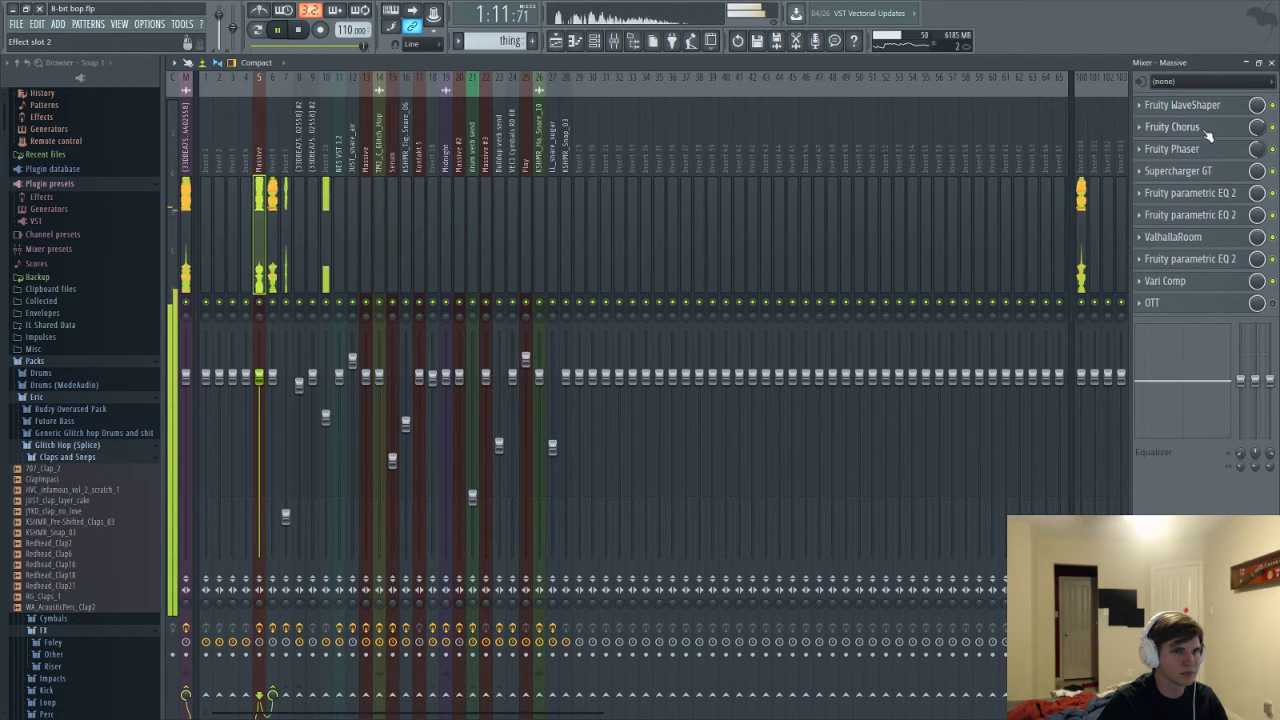
click(1190, 193)
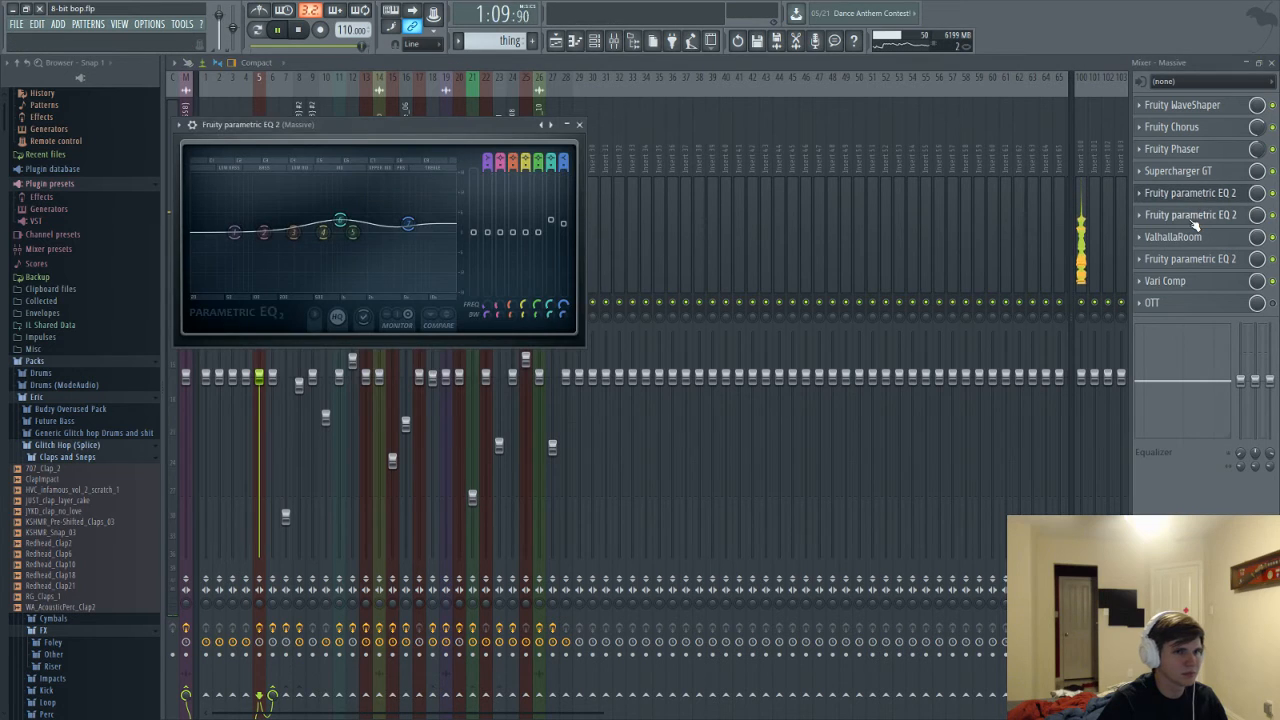
click(1190, 215)
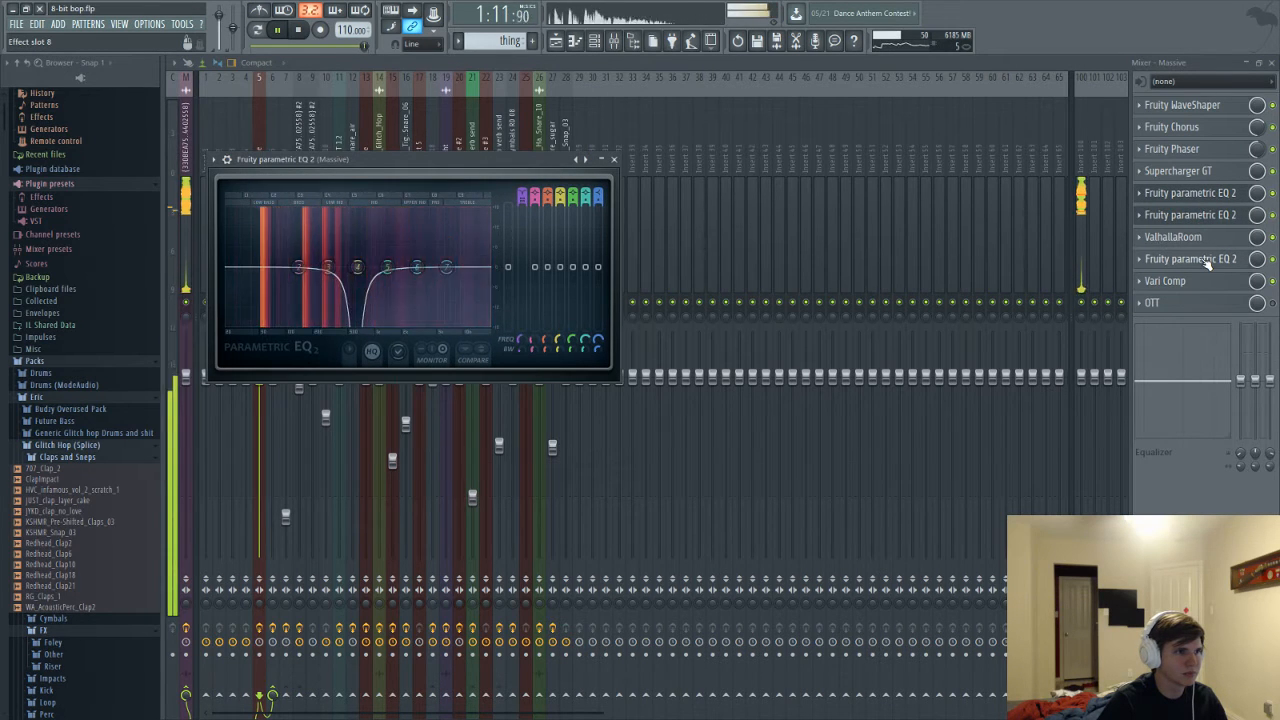
click(1207, 263)
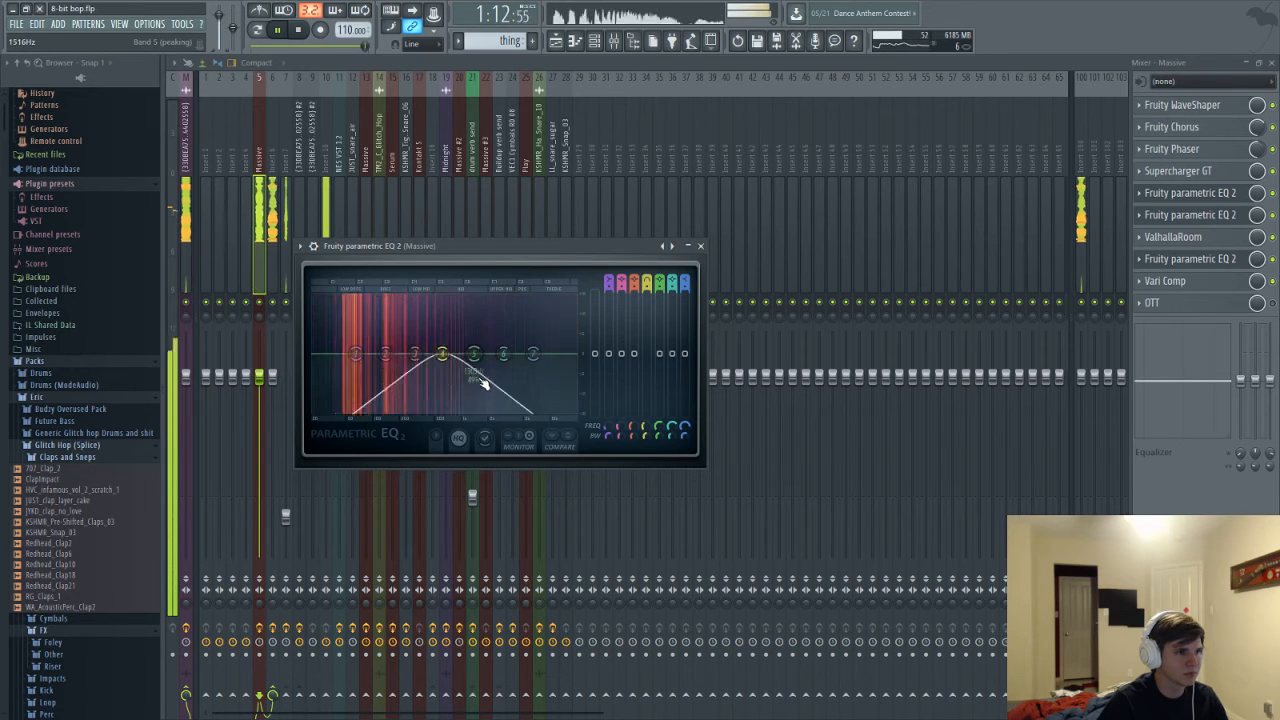
Try deleting the low point near 33:14 in Massive's slot 8 Band 4 frequency automation, and undo the deletion
key(F5)
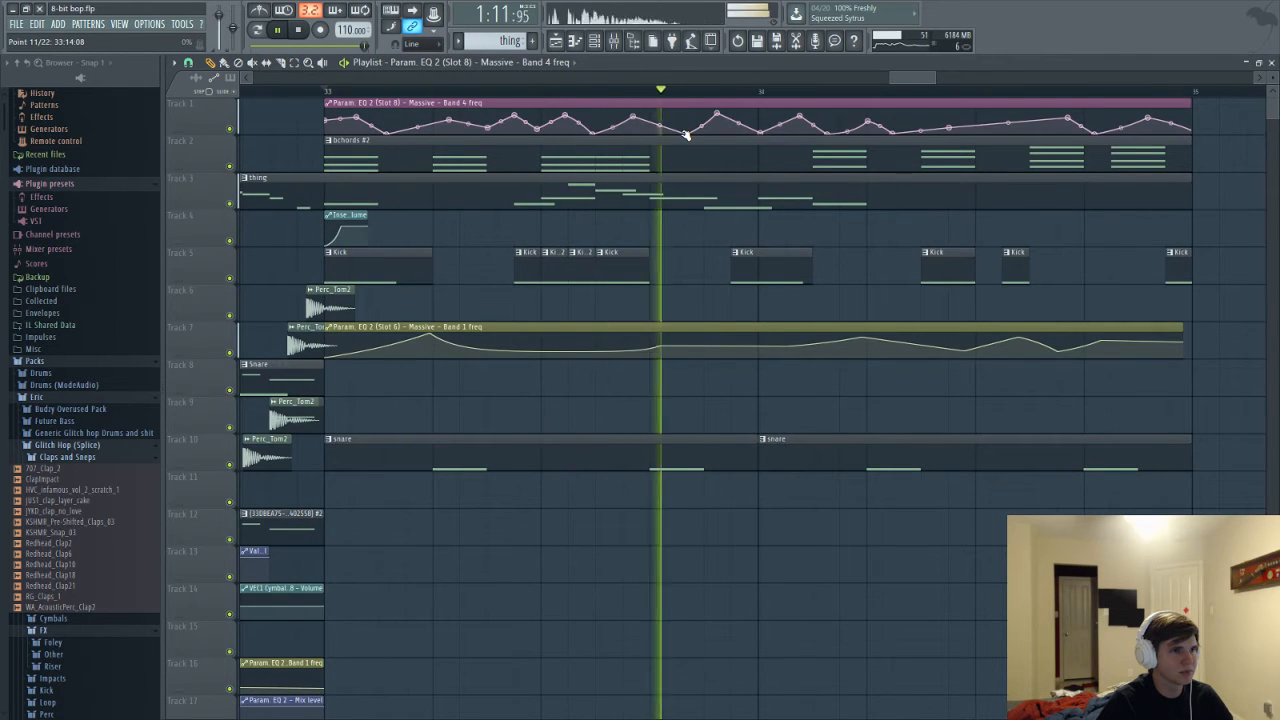
right_click(685, 133)
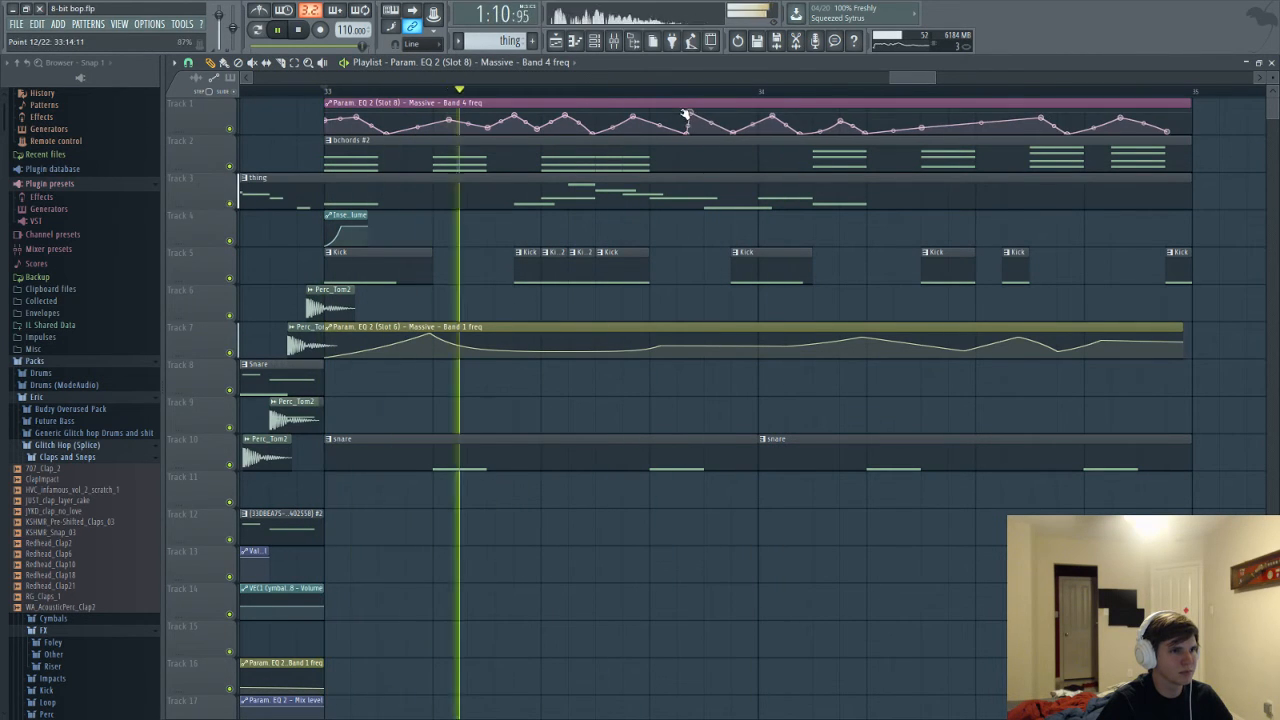
key(ctrl+z)
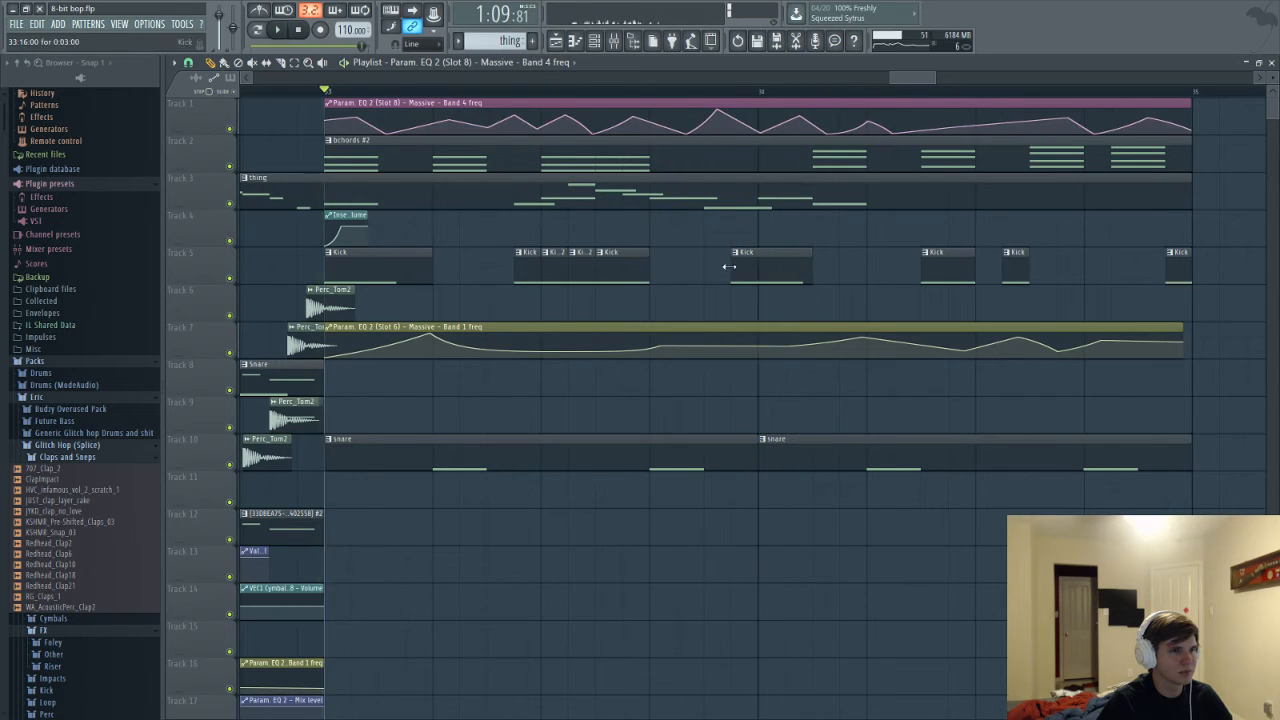
Add a high point at about 33:14 to Massive's slot 6 Band 1 frequency automation and audition the drop
click(703, 337)
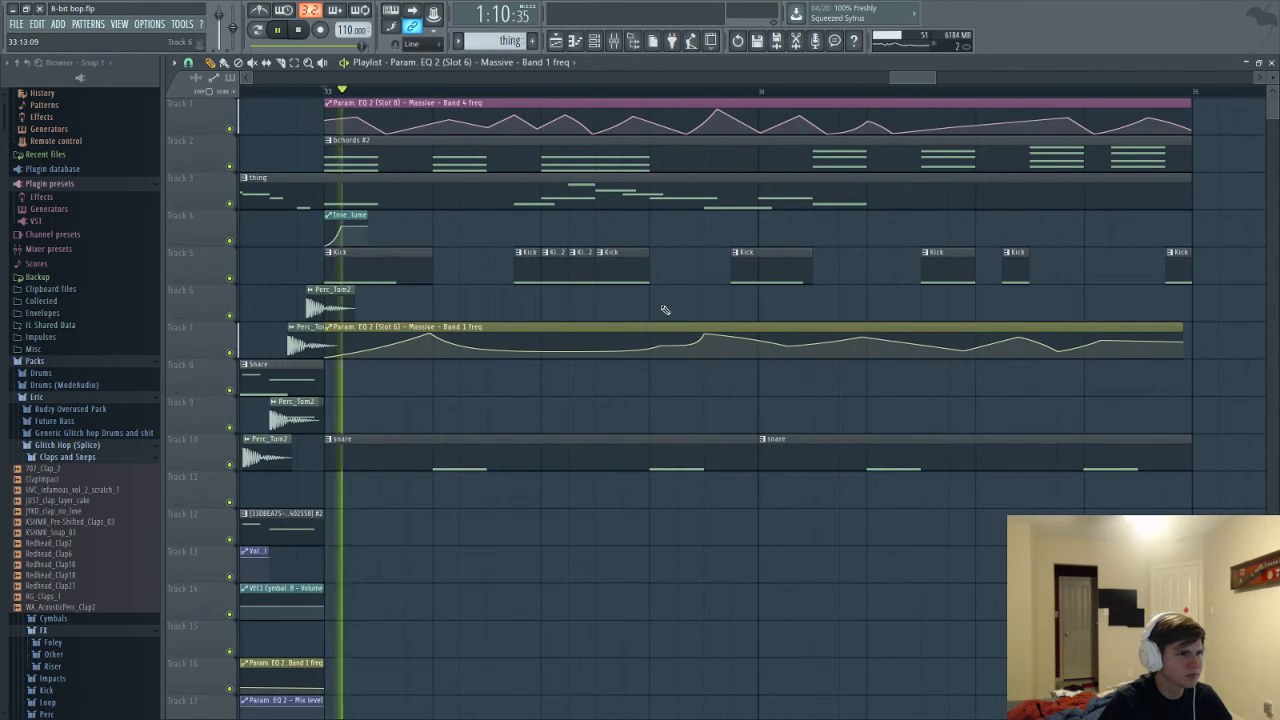
key(space)
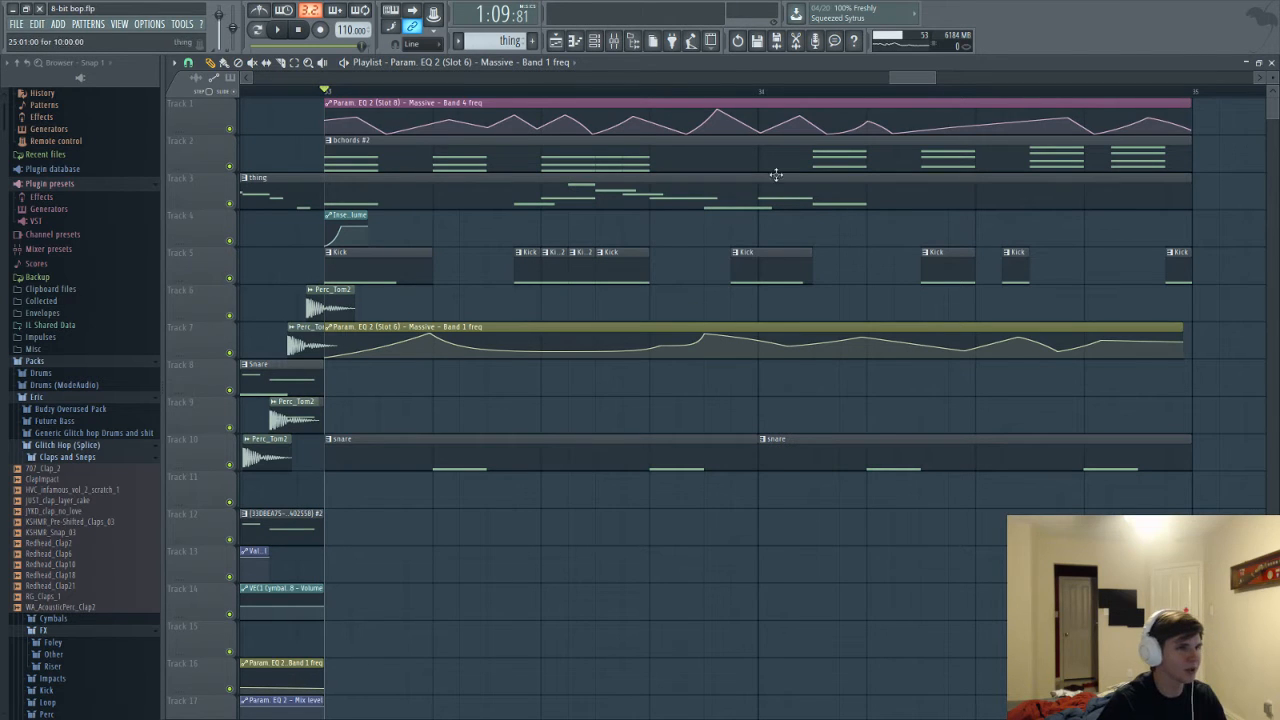
scroll(595, 323, down, 10)
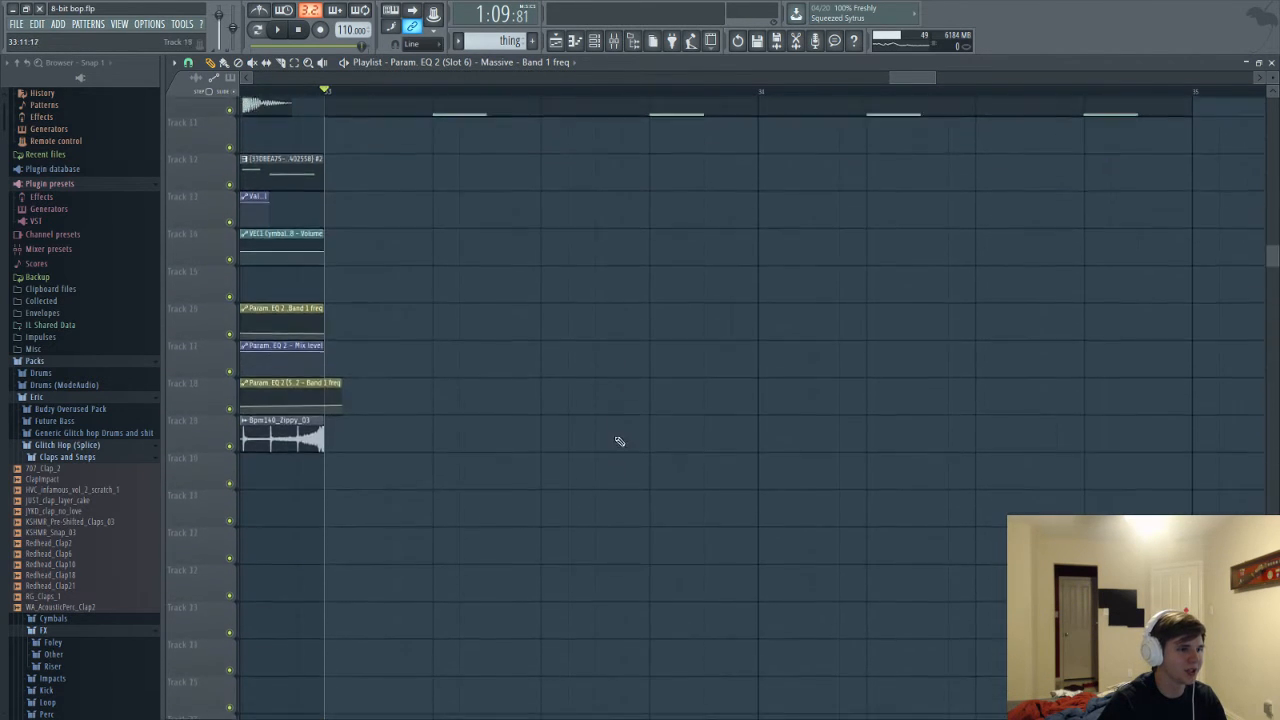
scroll(608, 457, up, 10)
scroll(442, 520, up, 2)
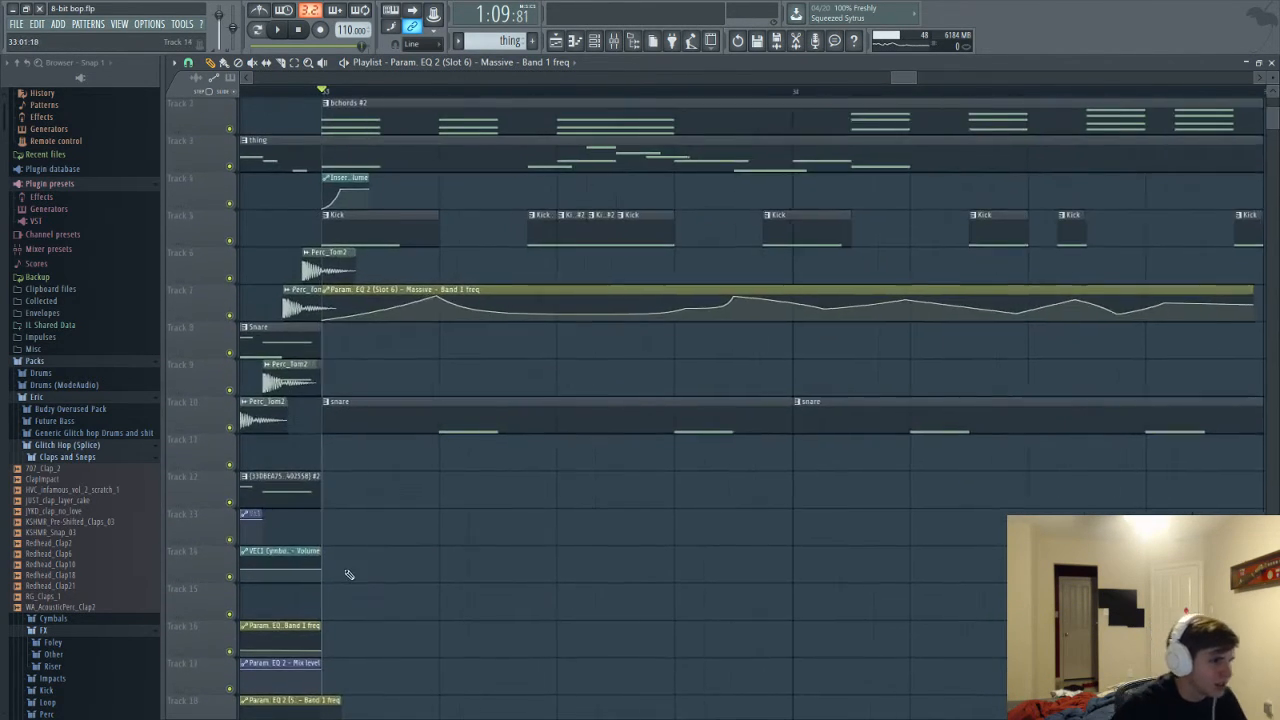
Reshape Massive's slot 6 Band 1 frequency automation in bar 33 with a held high, a sharp drop near 33:09 and a bump near 33:12
scroll(571, 449, up, 3)
key(space)
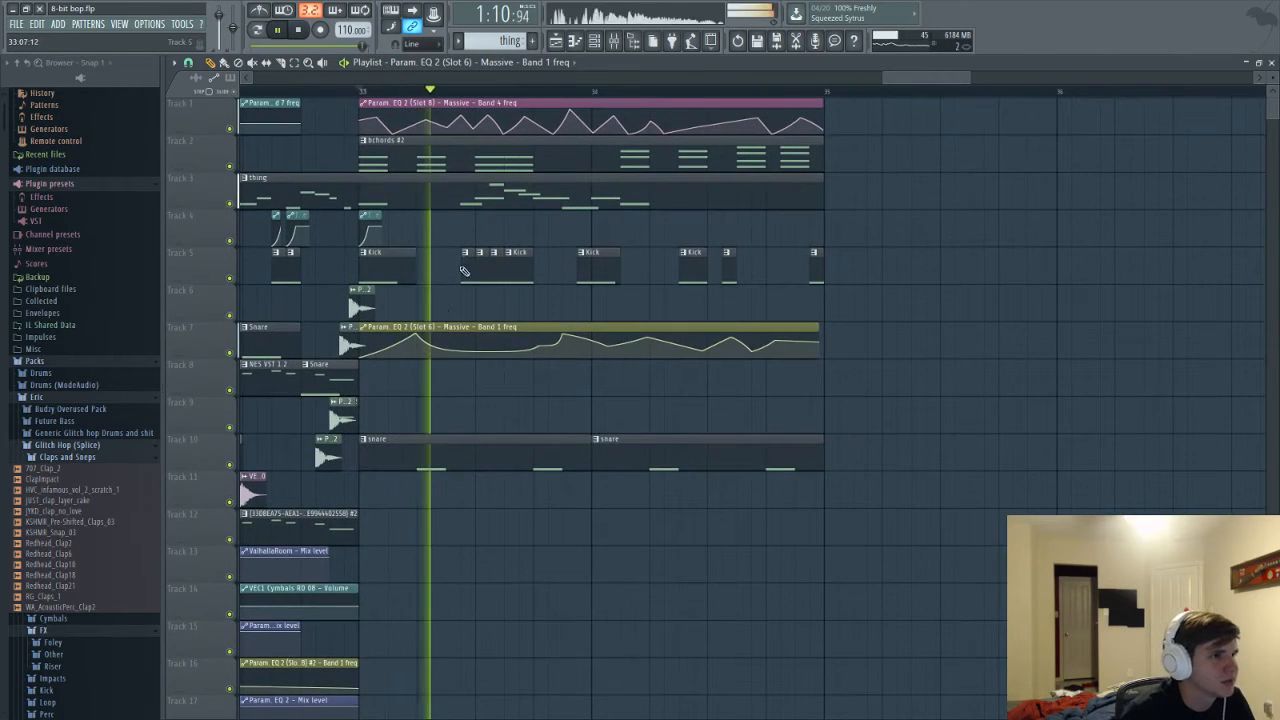
key(space)
key(space)
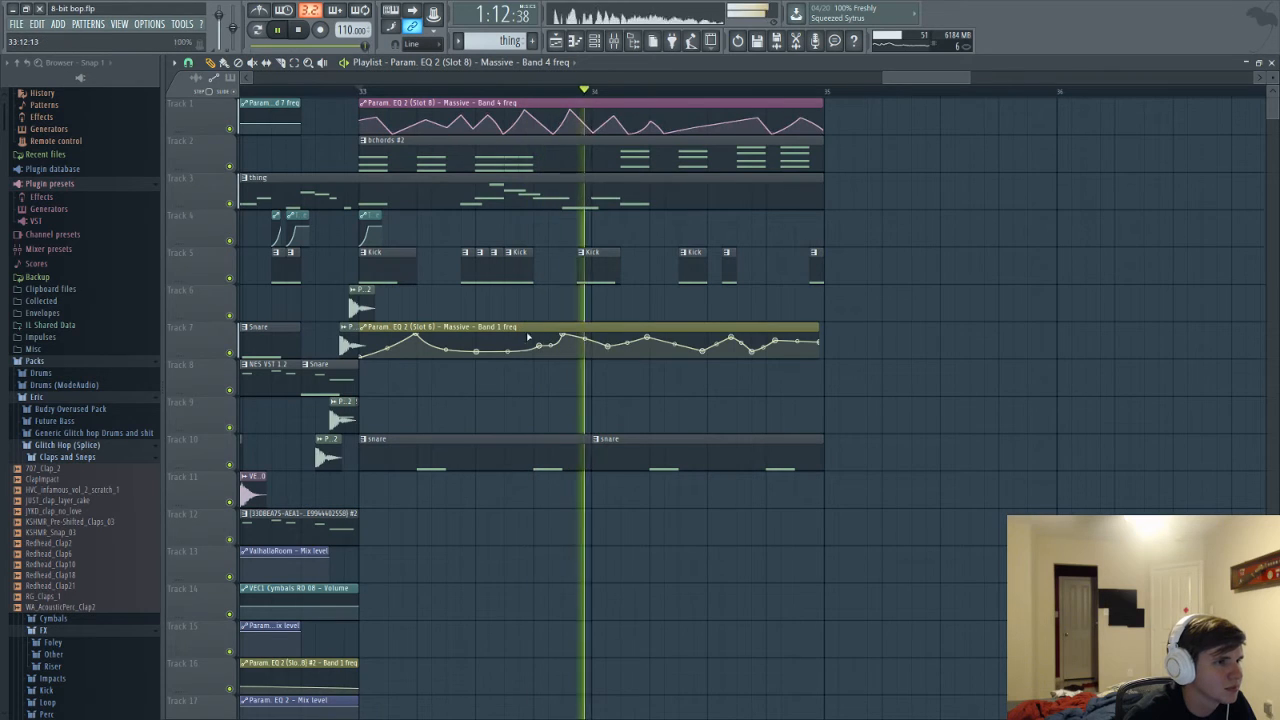
key(space)
key(space)
key(space)
key(space)
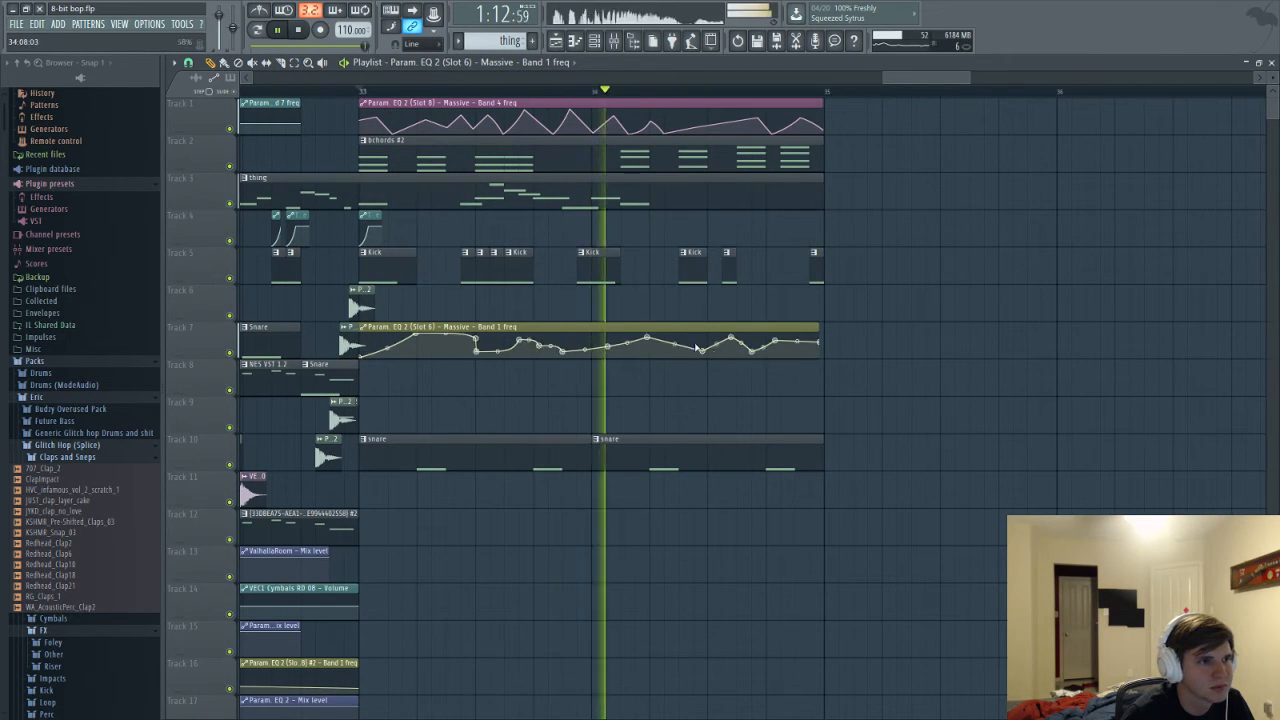
Audition the drop from bar 33 while examining the 3x Osc notes, the channel rack and the Massive mixer track
click(594, 41)
key(space)
click(564, 202)
double_click(564, 202)
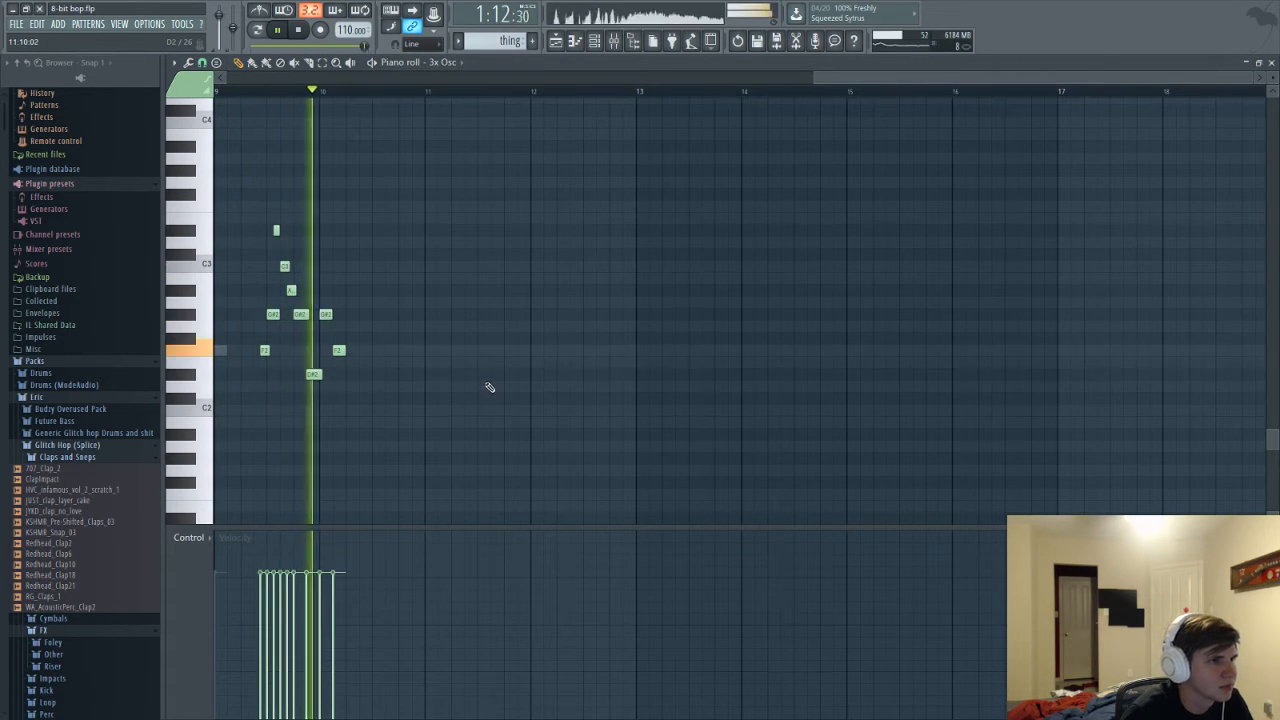
key(F9)
key(F6)
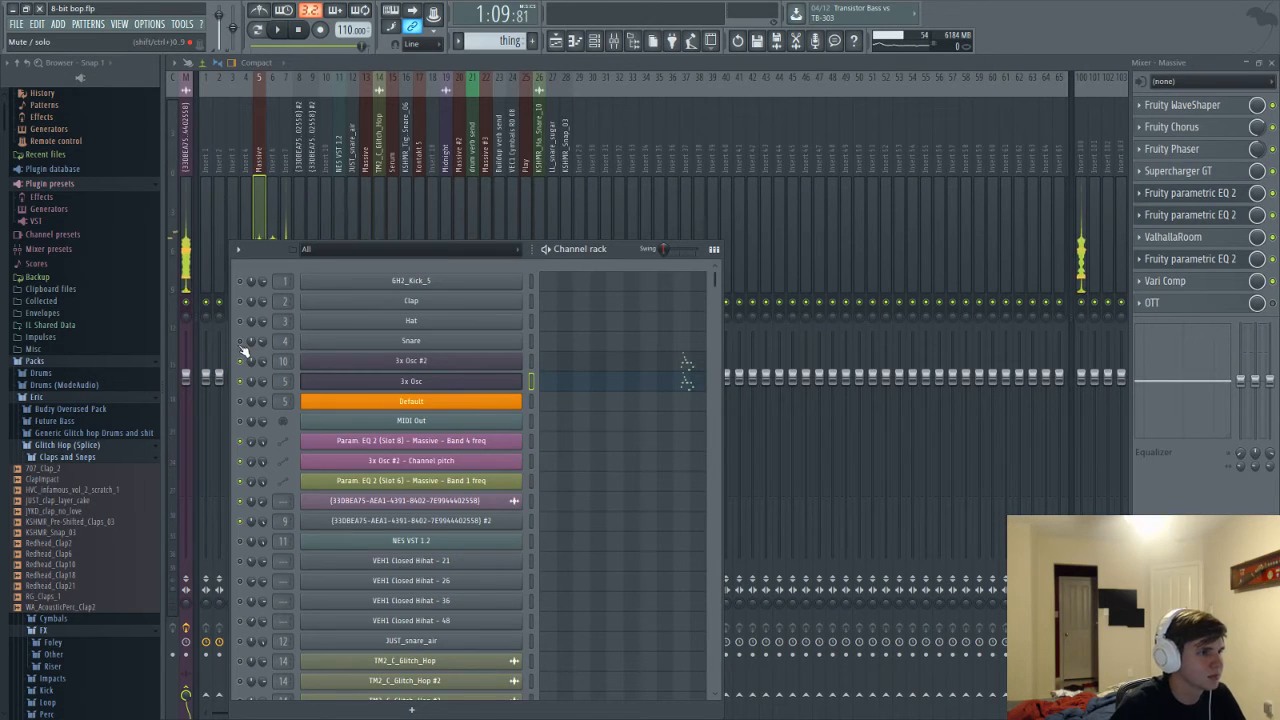
key(space)
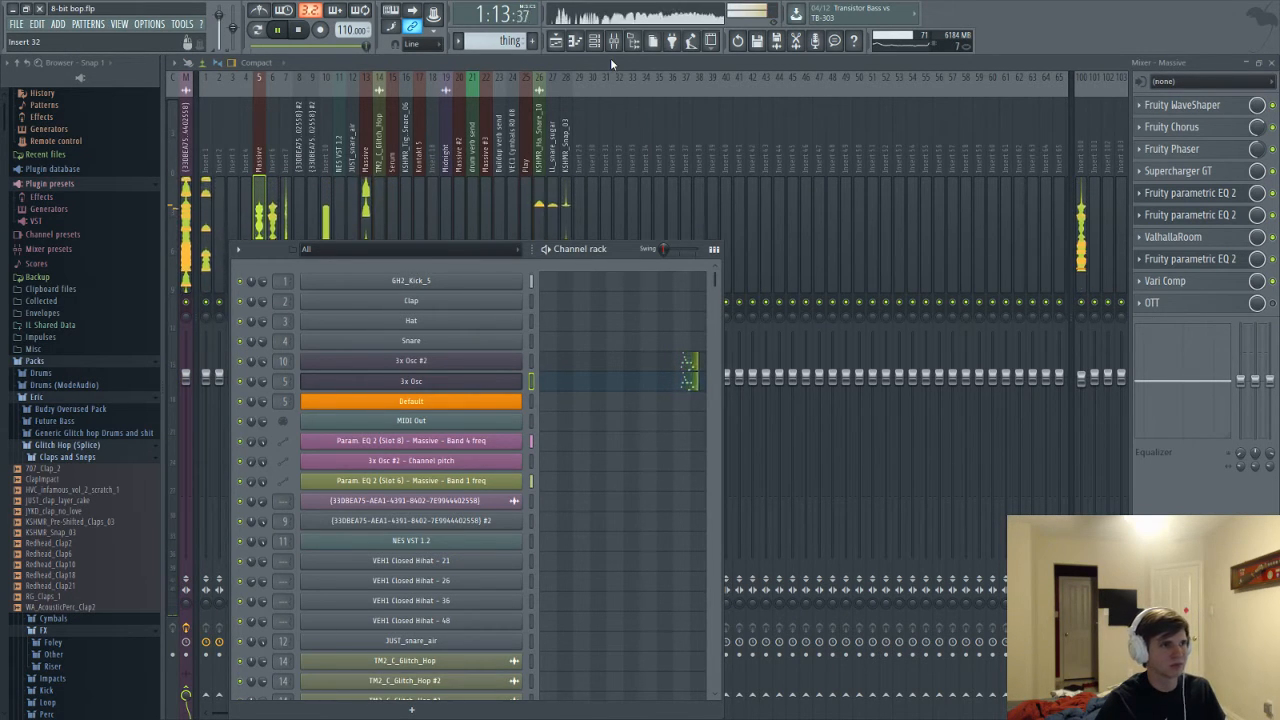
key(F6)
key(space)
key(F5)
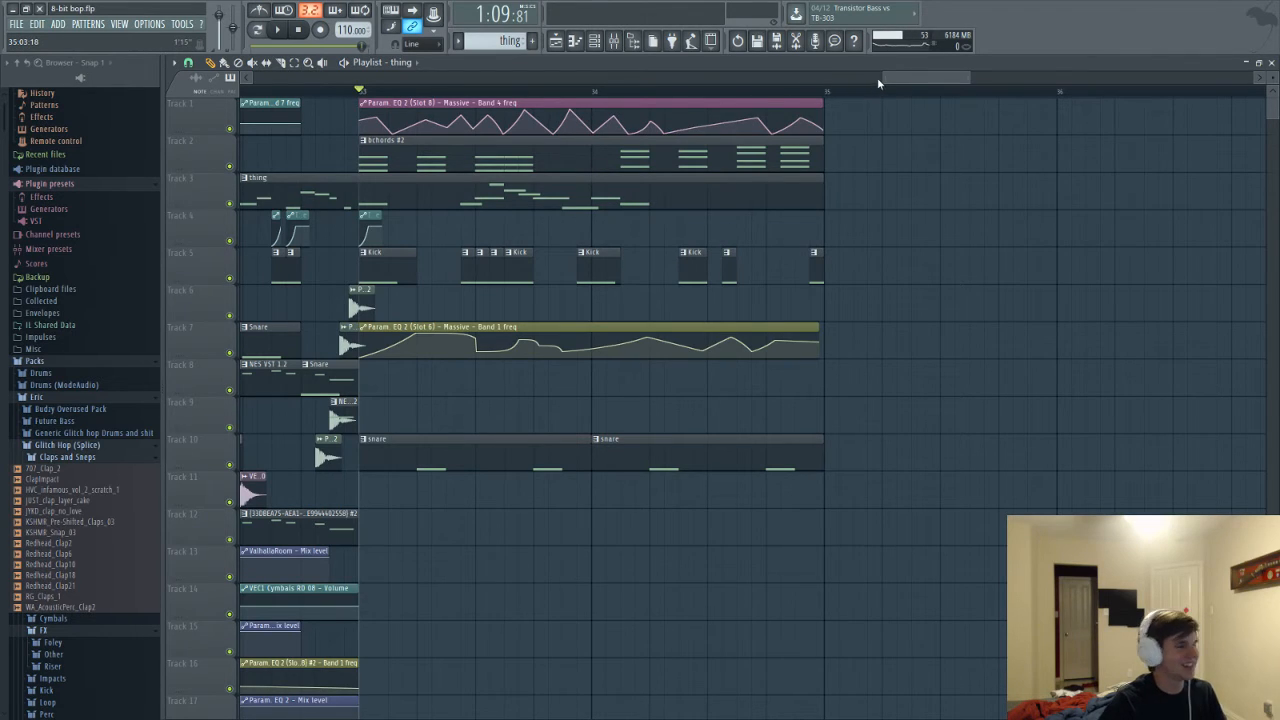
Delete Massive's slot 8 Band 4 frequency automation clip at bar 33 and undo the stray clip deletion
drag(877, 77, 252, 82)
scroll(1186, 412, up, 5)
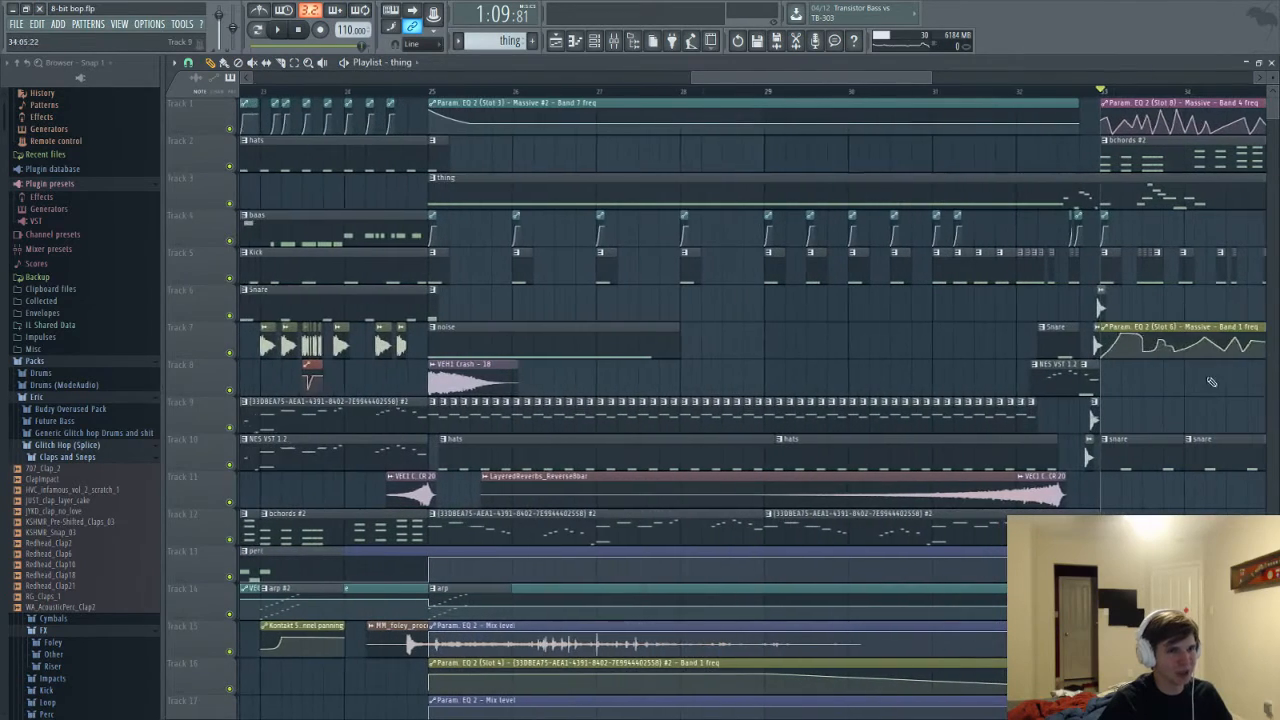
scroll(899, 232, right, 3)
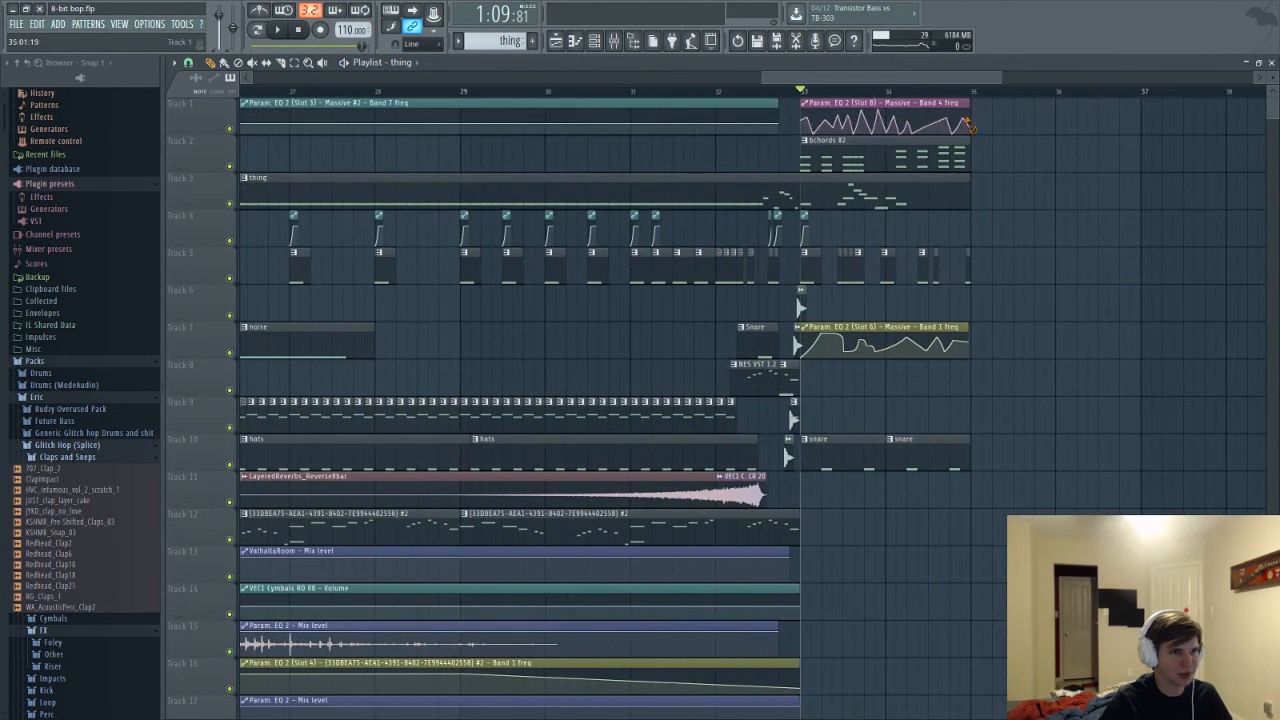
key(ctrl+z)
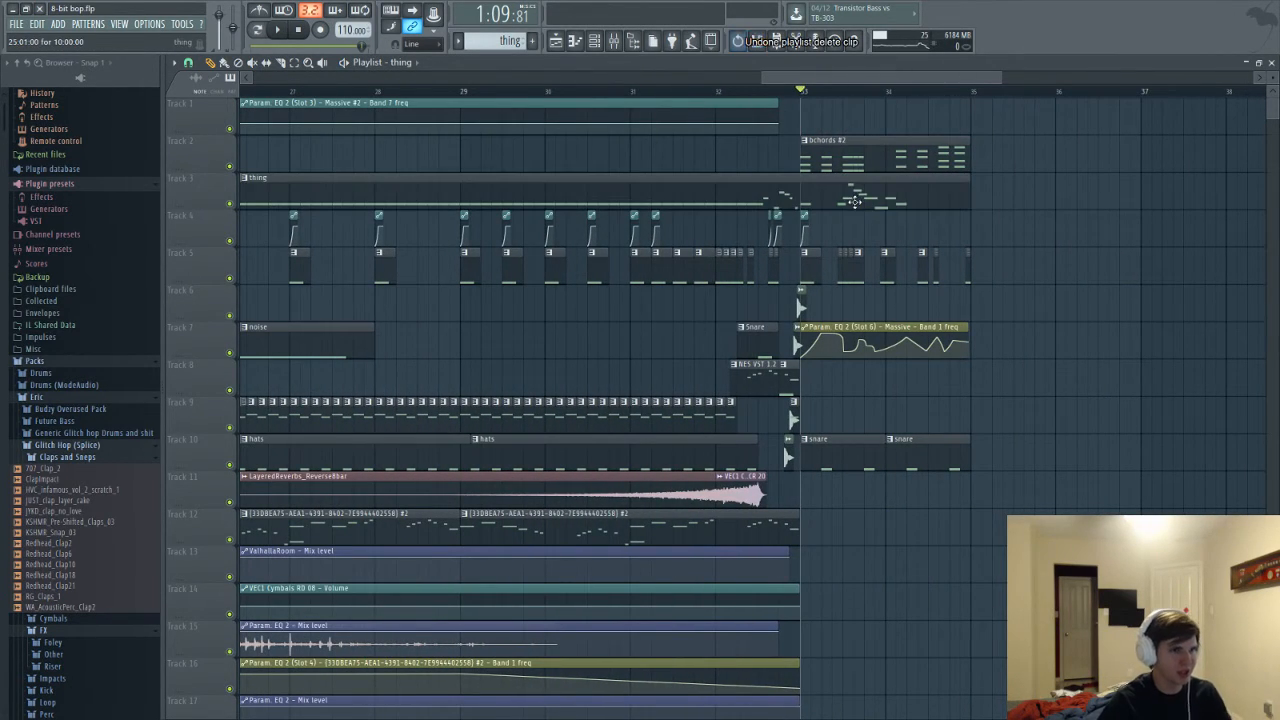
Copy the 3x Osc channel's notes and open the Serum channel's notes in the thing pattern
key(F6)
right_click(450, 388)
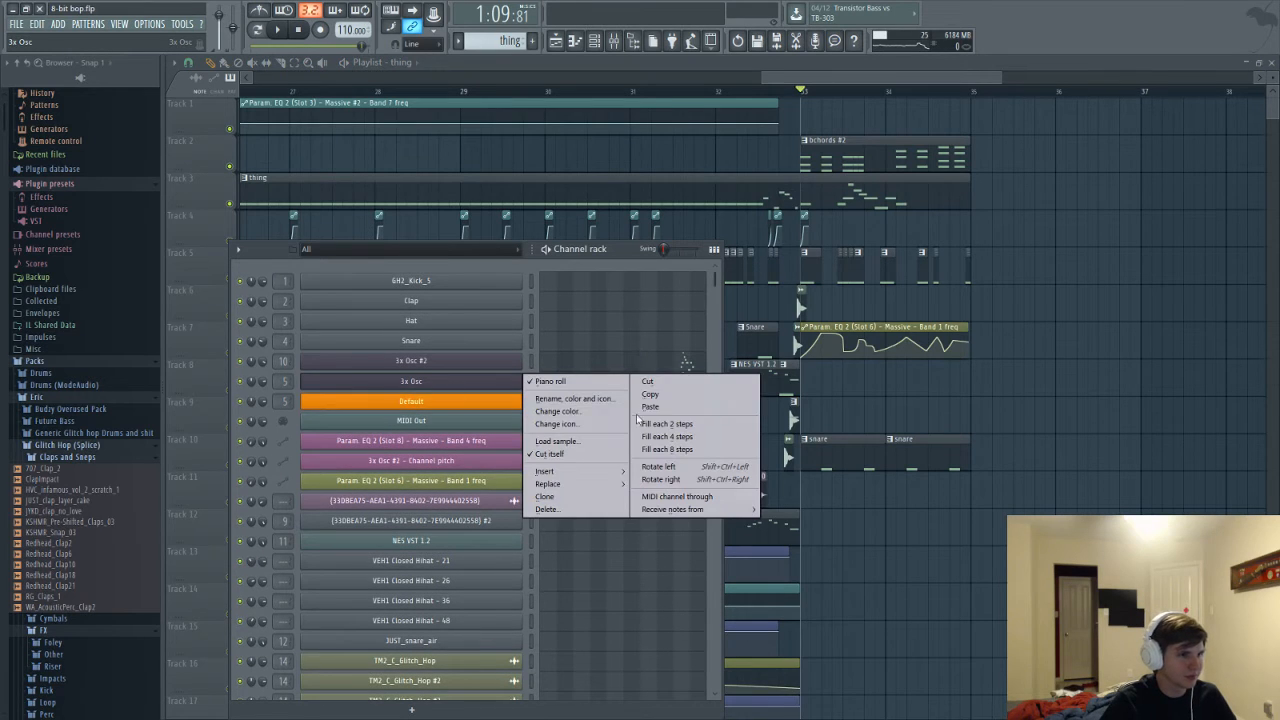
click(650, 394)
scroll(586, 522, down, 5)
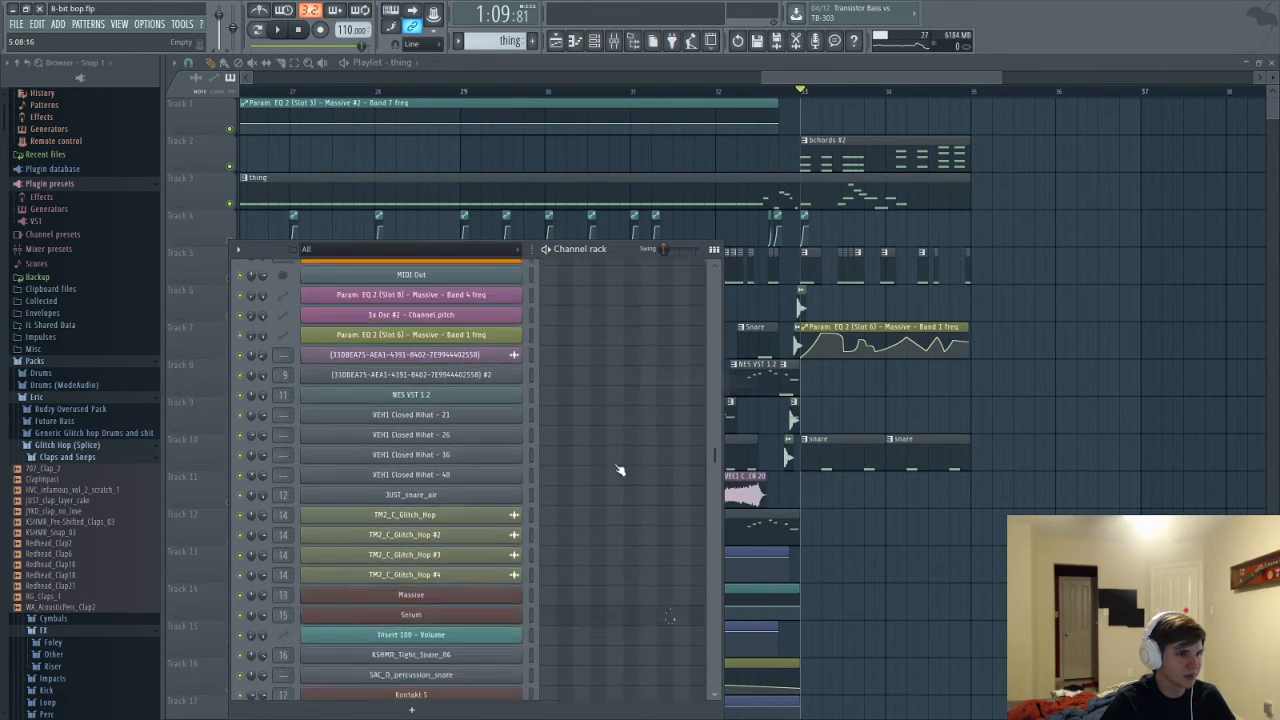
scroll(595, 522, up, 3)
scroll(604, 522, down, 3)
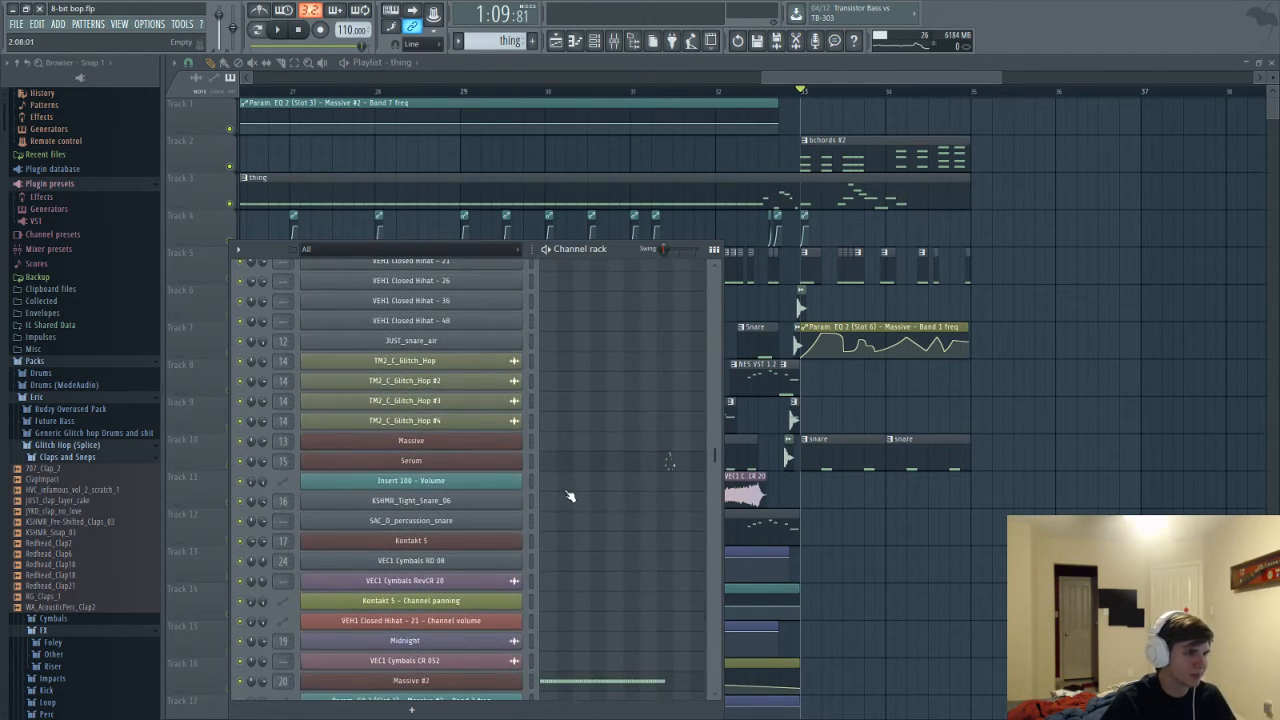
click(670, 462)
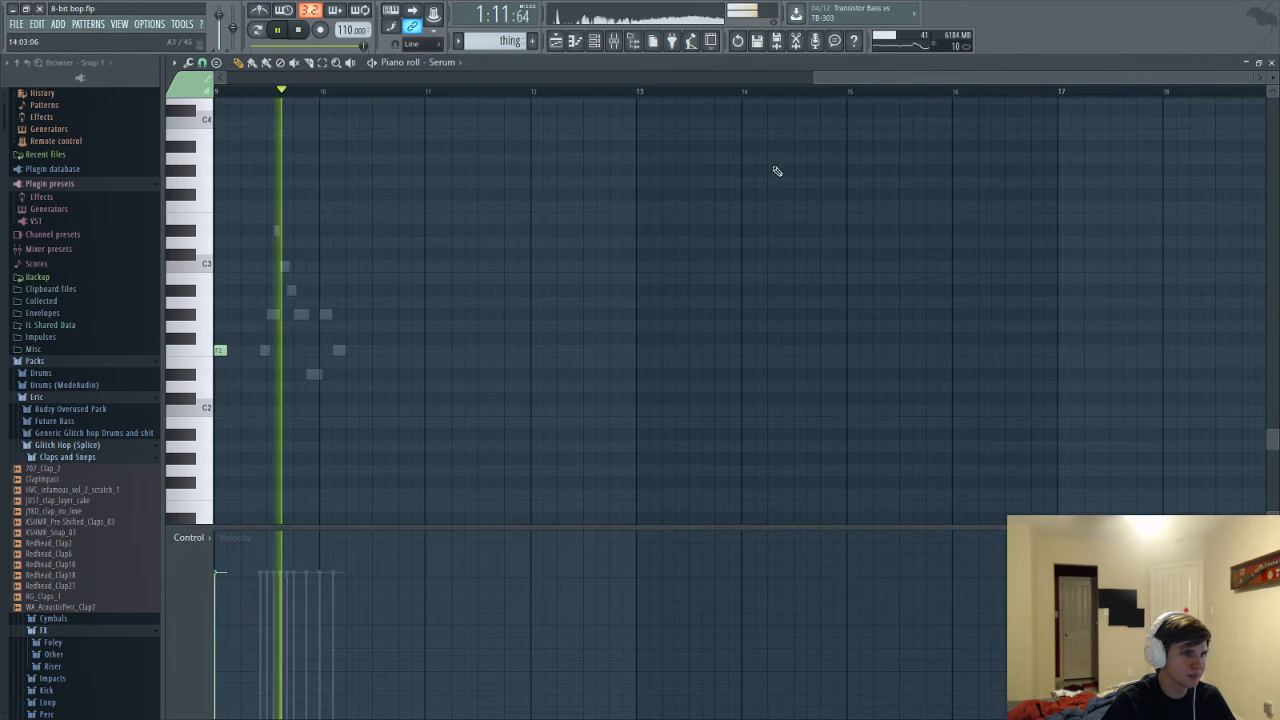
Copy all the 3x Osc #2 notes in bars 9 to 10 and paste them into Serum at the same position
drag(943, 78, 928, 80)
key(space)
double_click(293, 316)
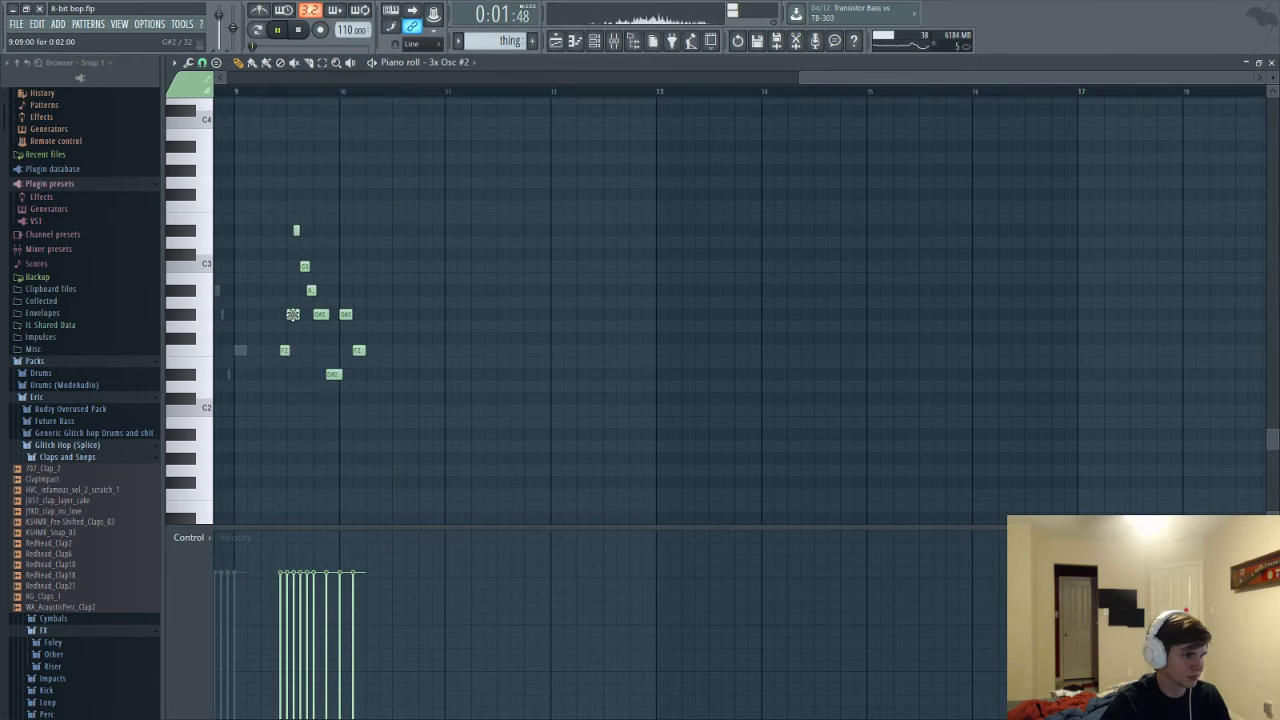
drag(258, 200, 416, 452)
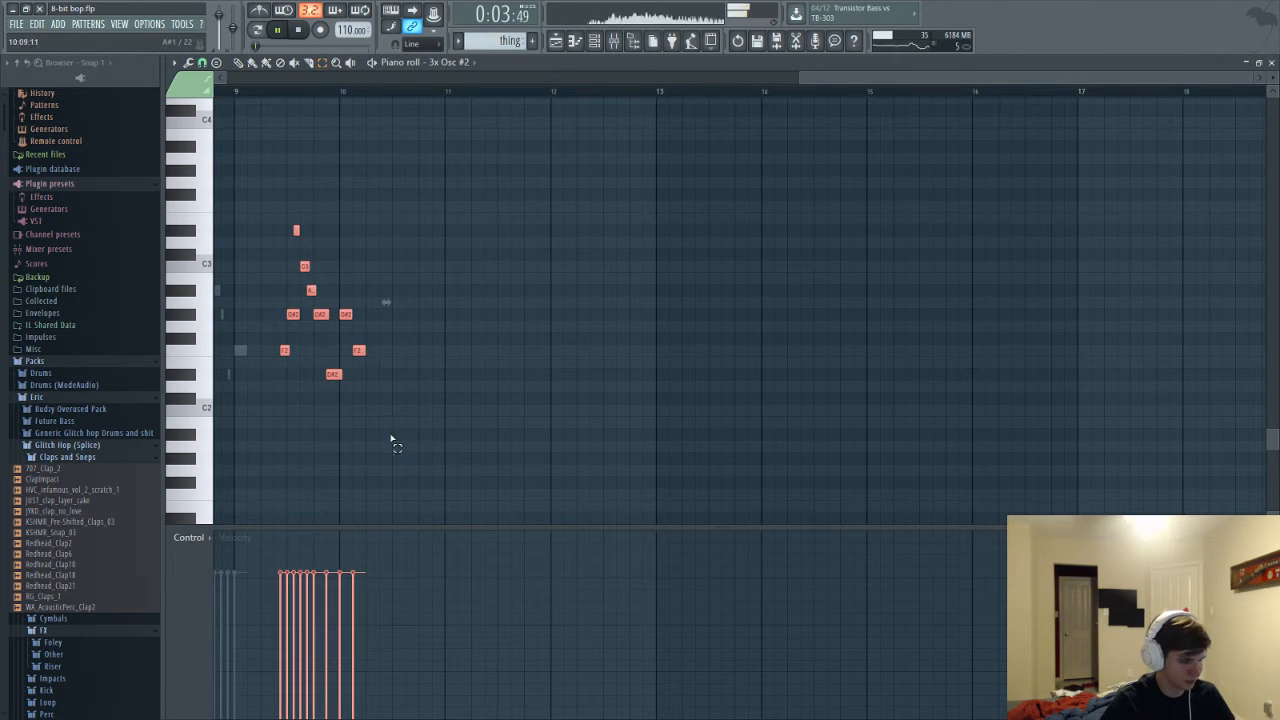
double_click(240, 352)
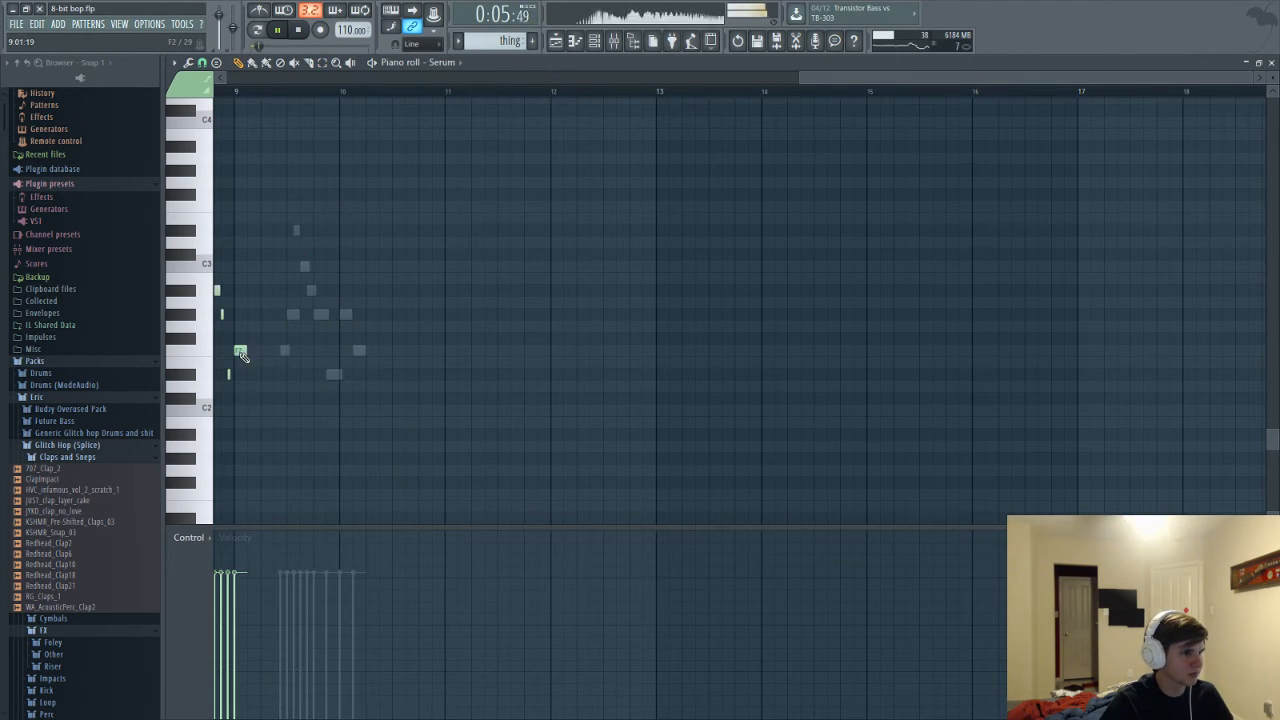
key(ctrl+v)
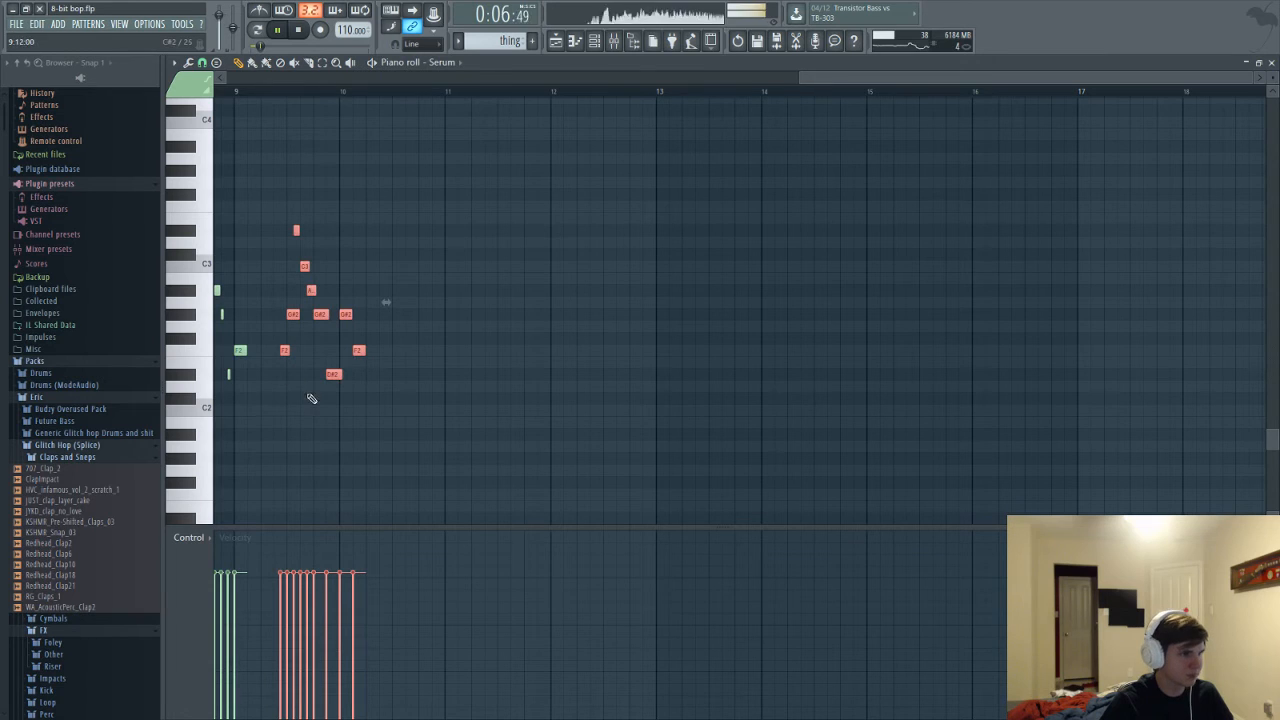
Apply Quick legato to the pasted Serum notes, and select all of Serum's notes in the pattern
click(202, 63)
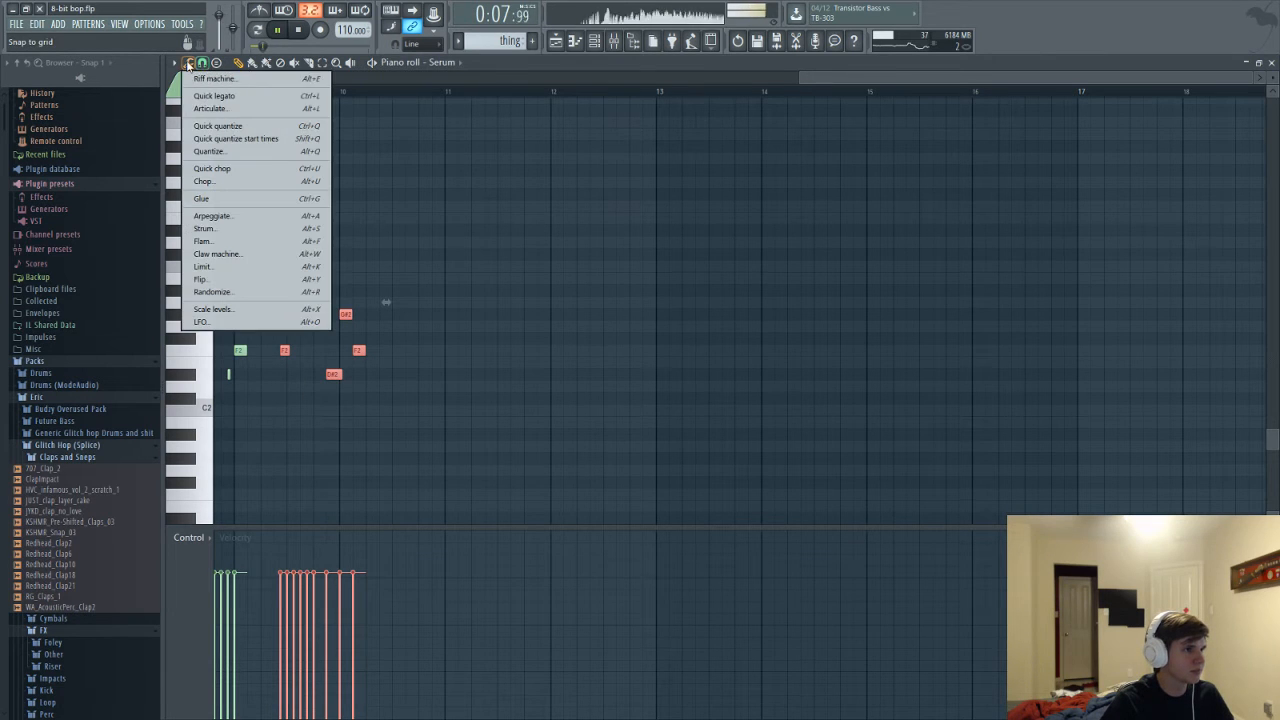
click(234, 96)
key(F6)
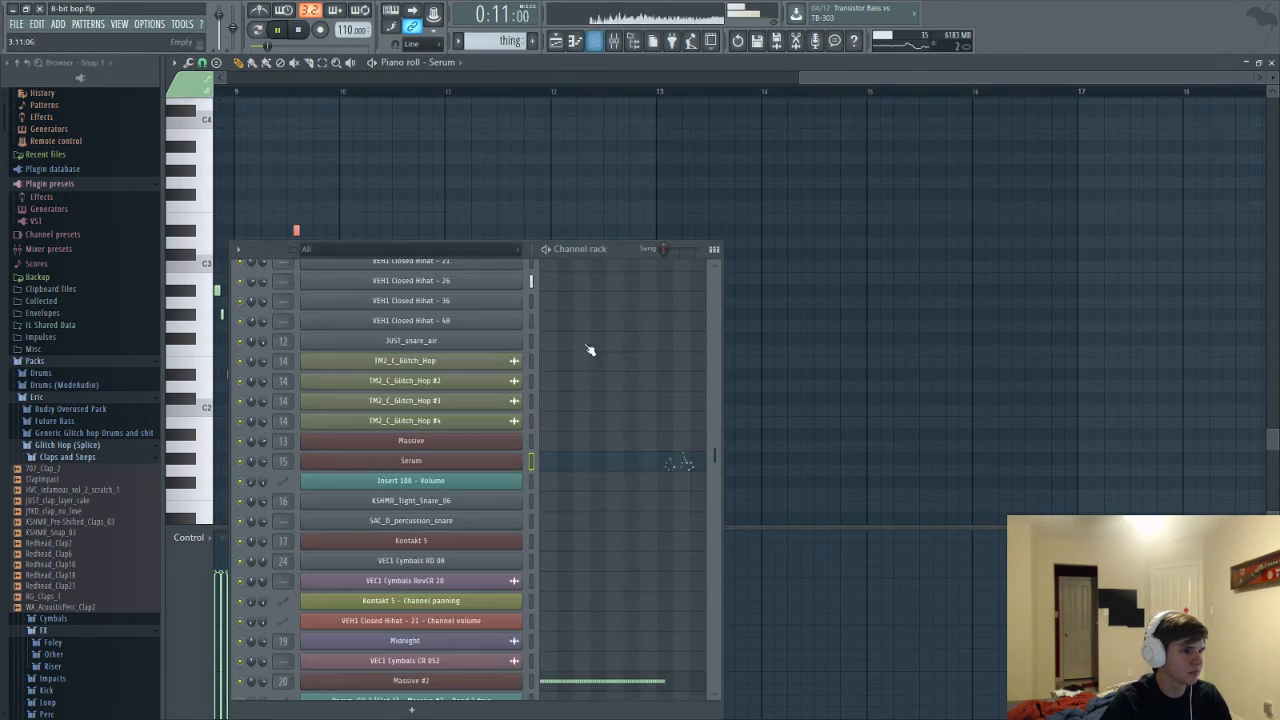
click(693, 462)
click(672, 465)
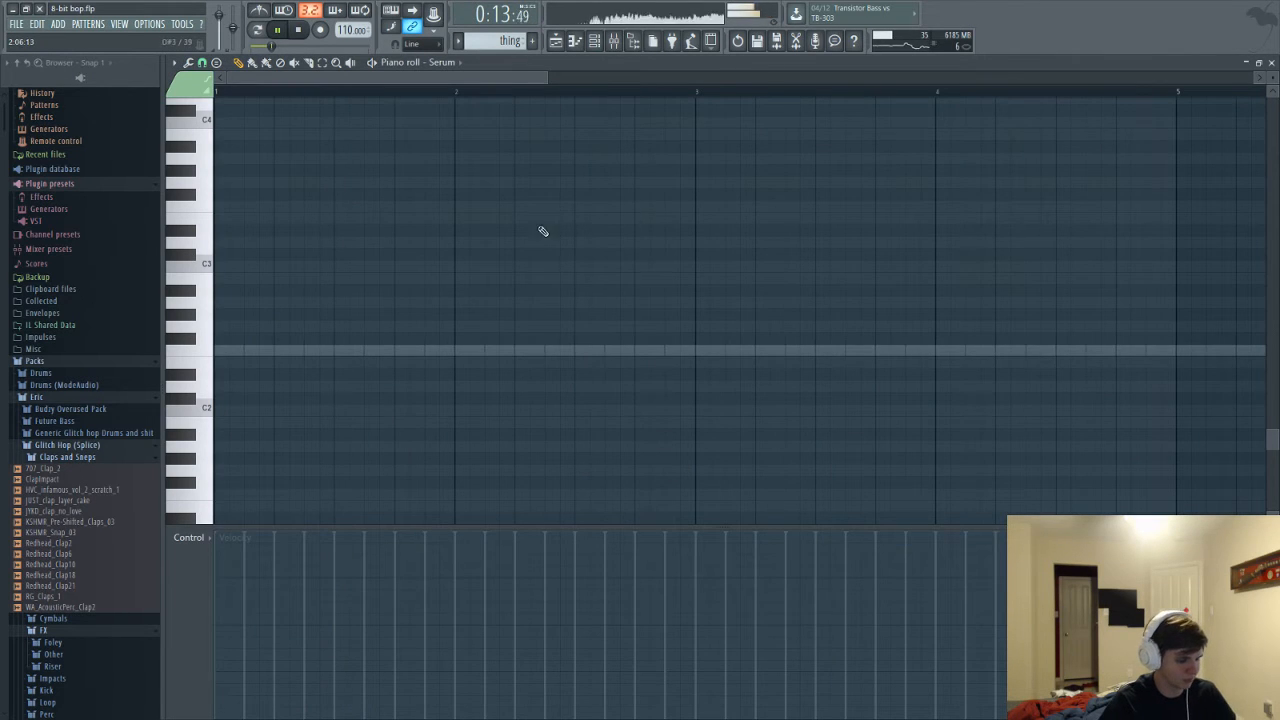
key(ctrl+a)
key(F6)
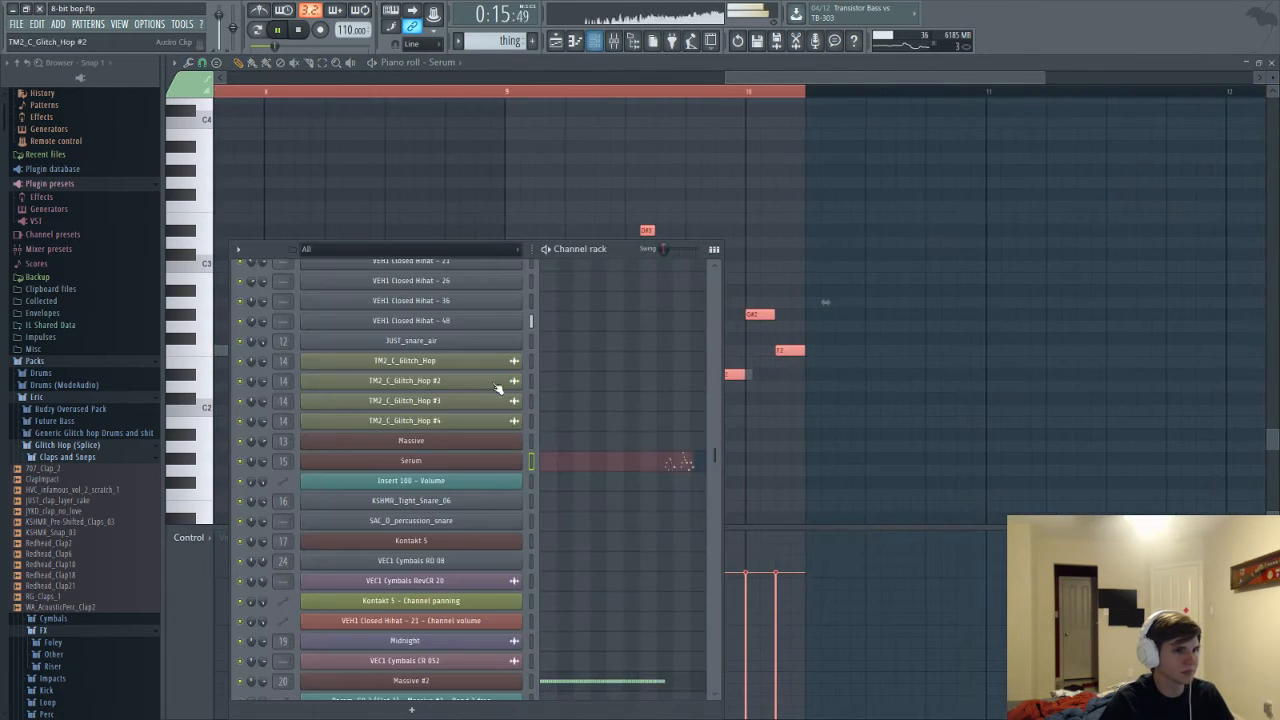
Apply Quick legato to the 3x Osc #2 notes in bars 9 to 10
scroll(677, 376, up, 5)
click(677, 370)
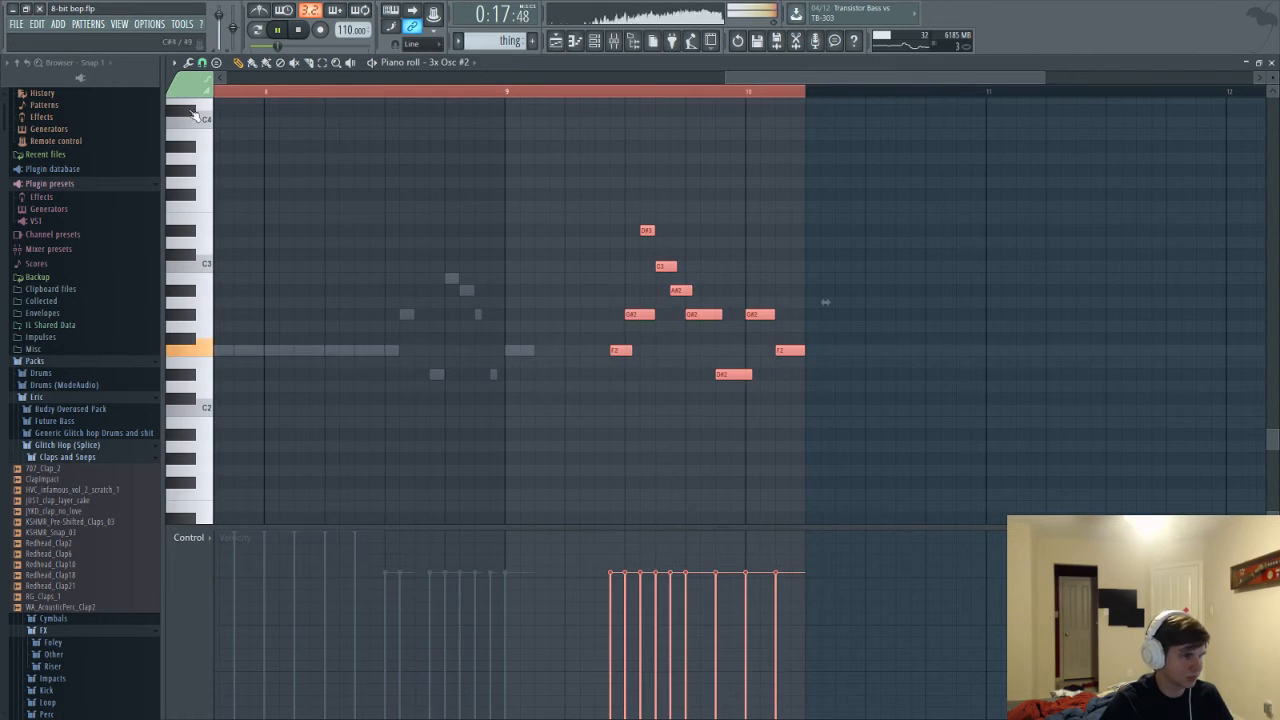
click(203, 65)
click(188, 63)
click(215, 96)
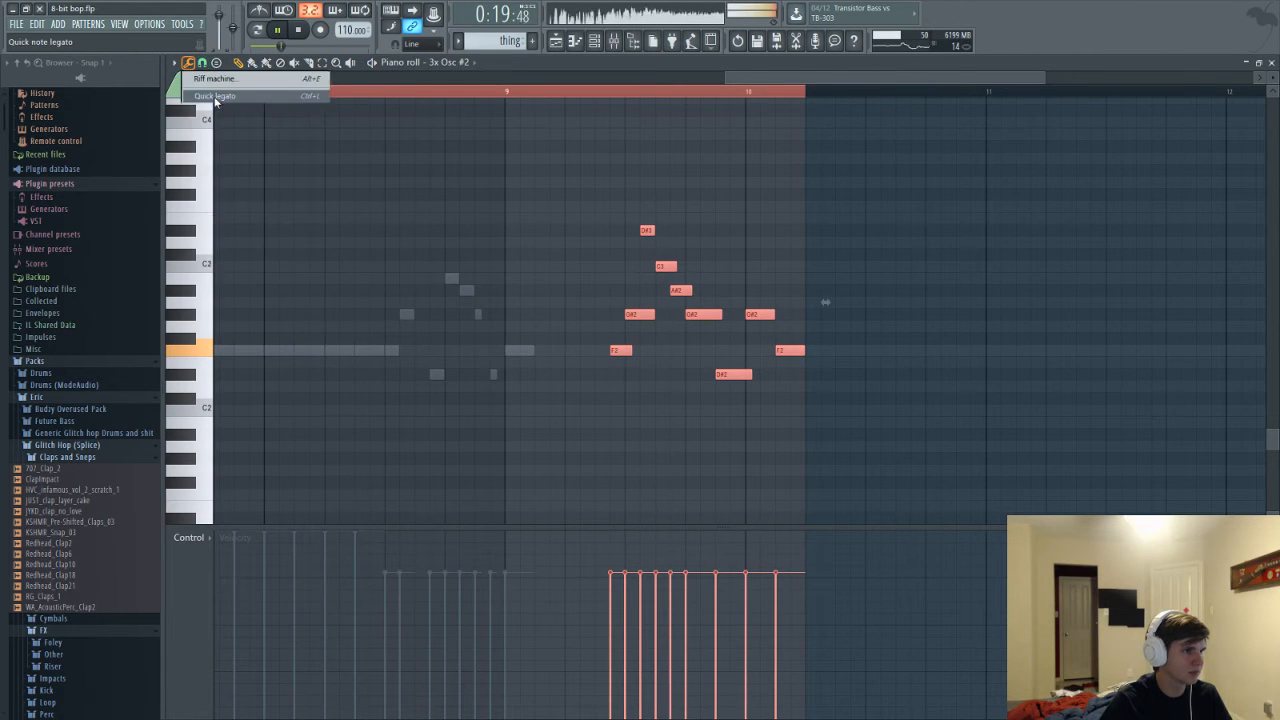
Examine the earlier arrangement from about bar 19 to bar 32 and the mixer levels during playback
key(F5)
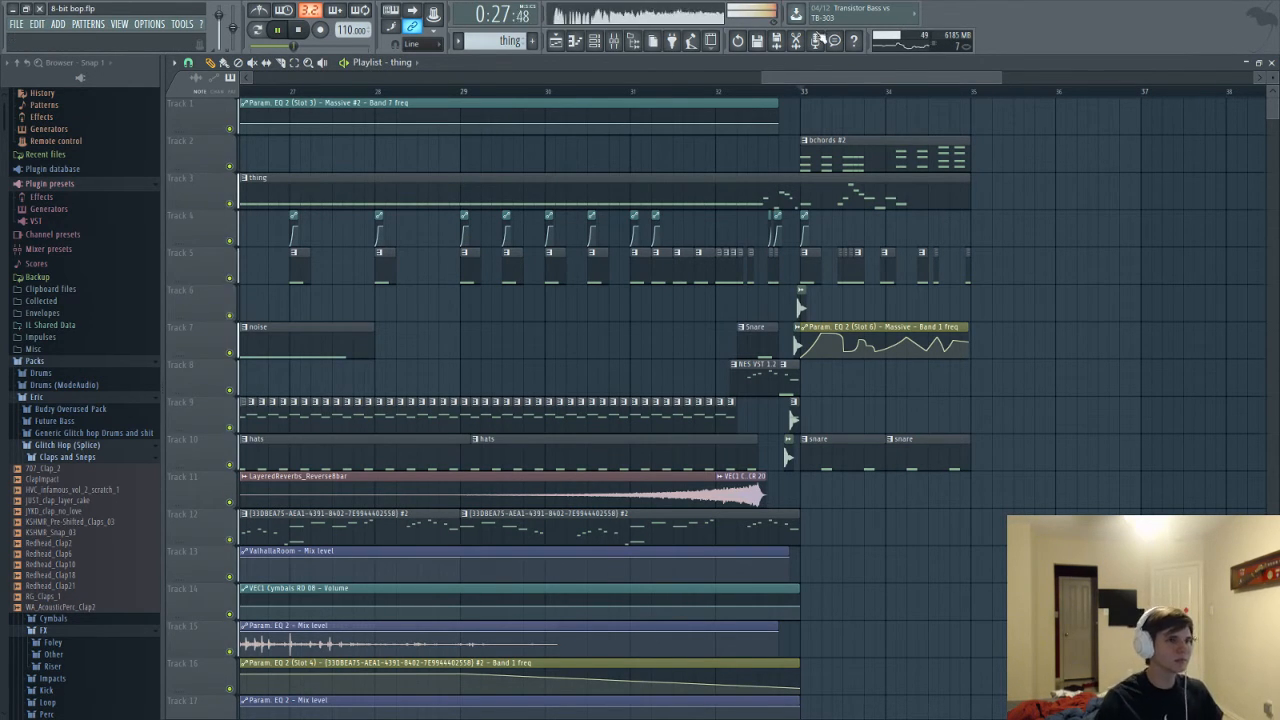
drag(779, 79, 657, 116)
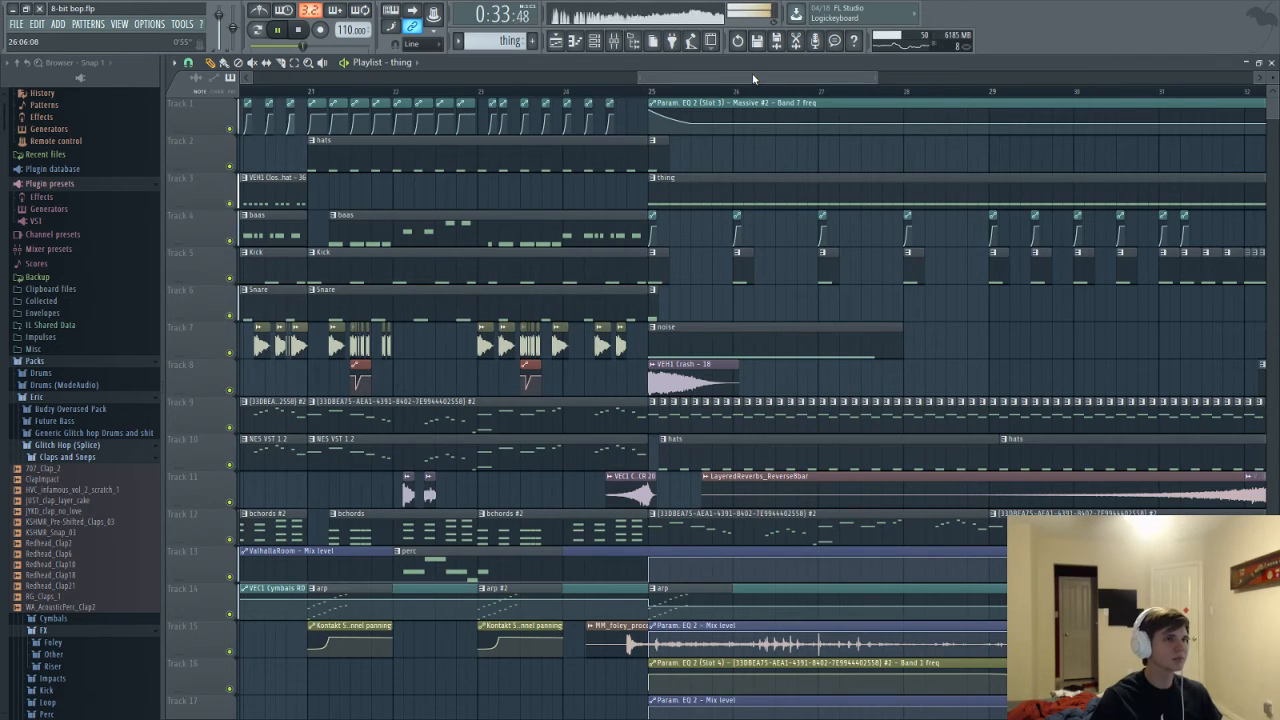
drag(725, 74, 686, 80)
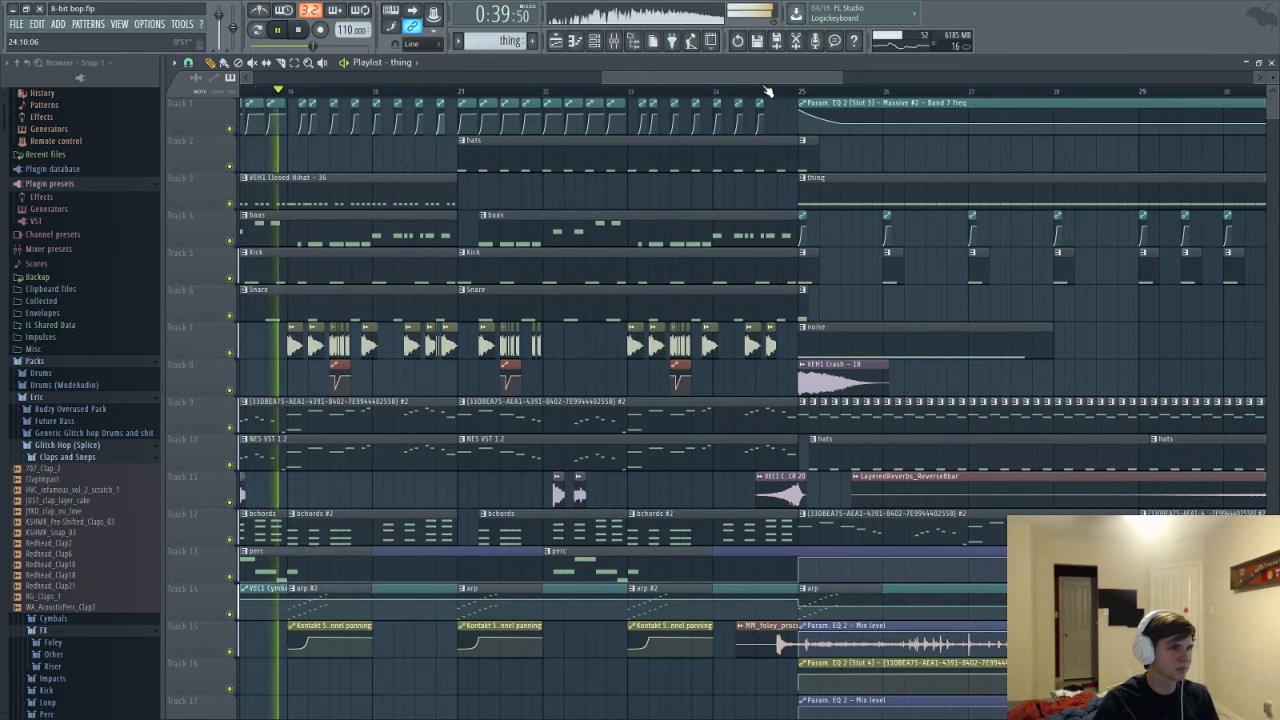
scroll(653, 163, left, 3)
key(F9)
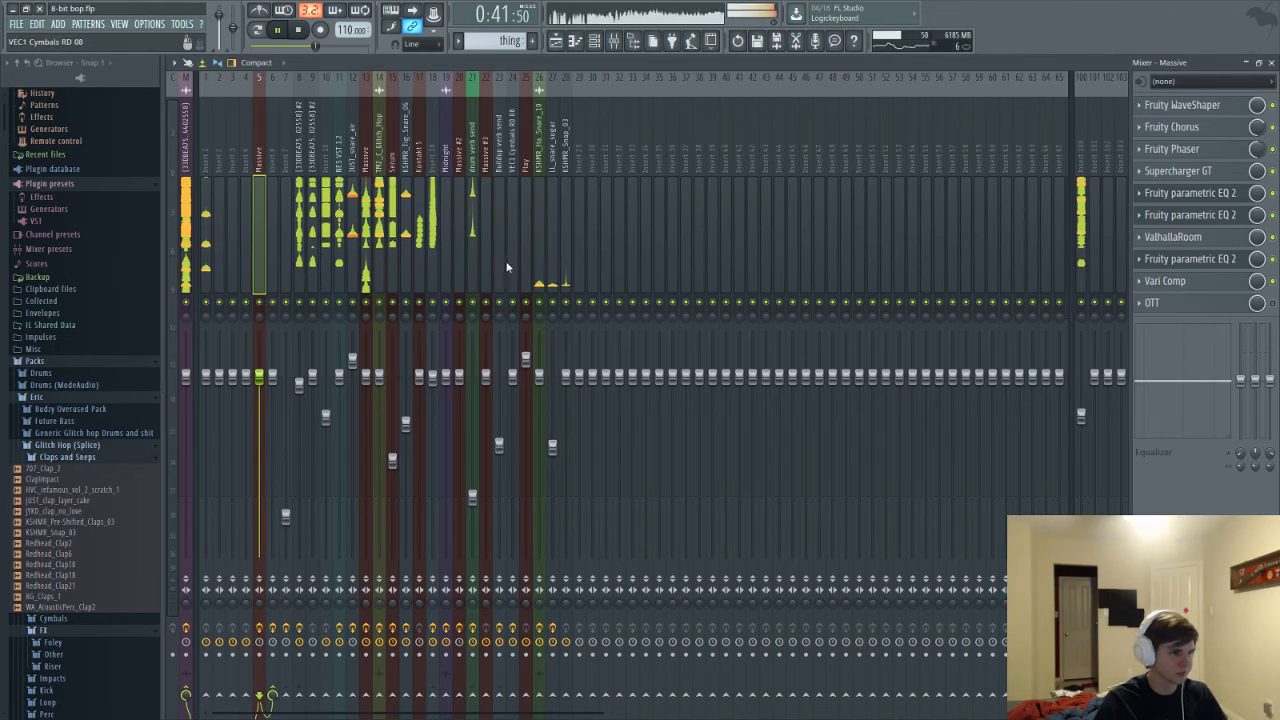
Load Stereo Expander into slot 3 of the TM2_C_Glitch_Hop mixer track, continuing past the version warning
click(380, 237)
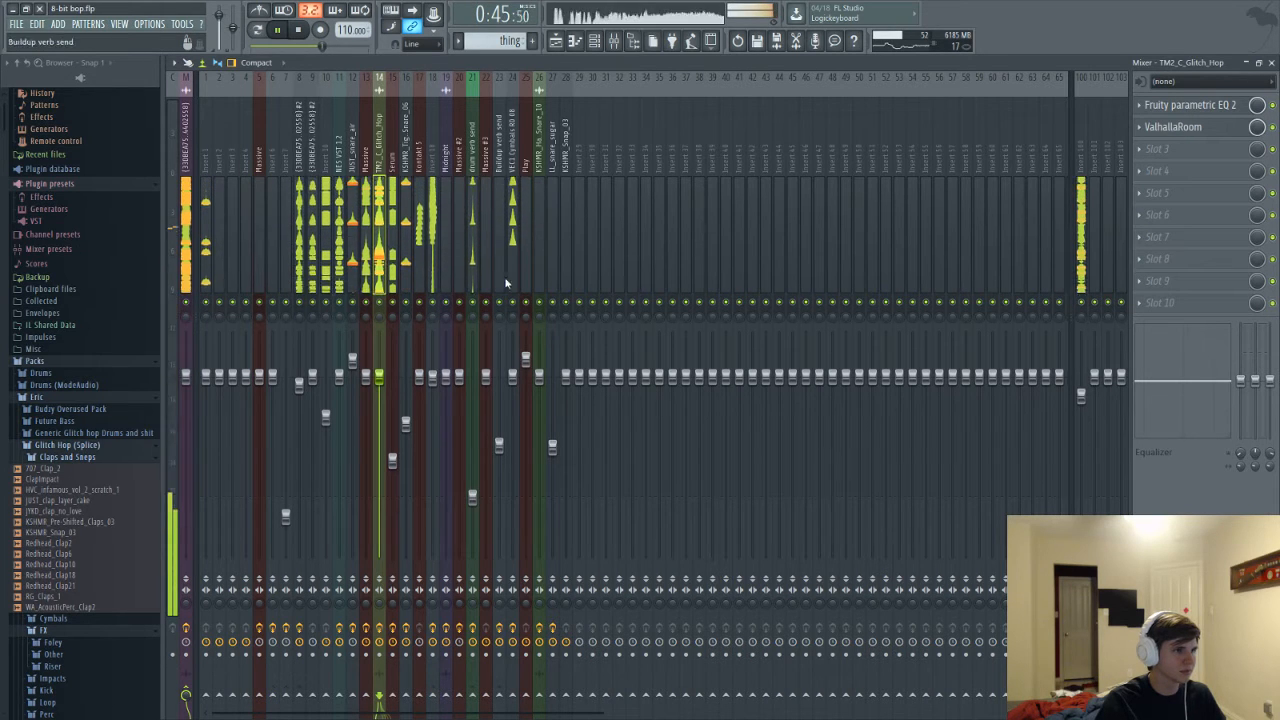
click(1178, 149)
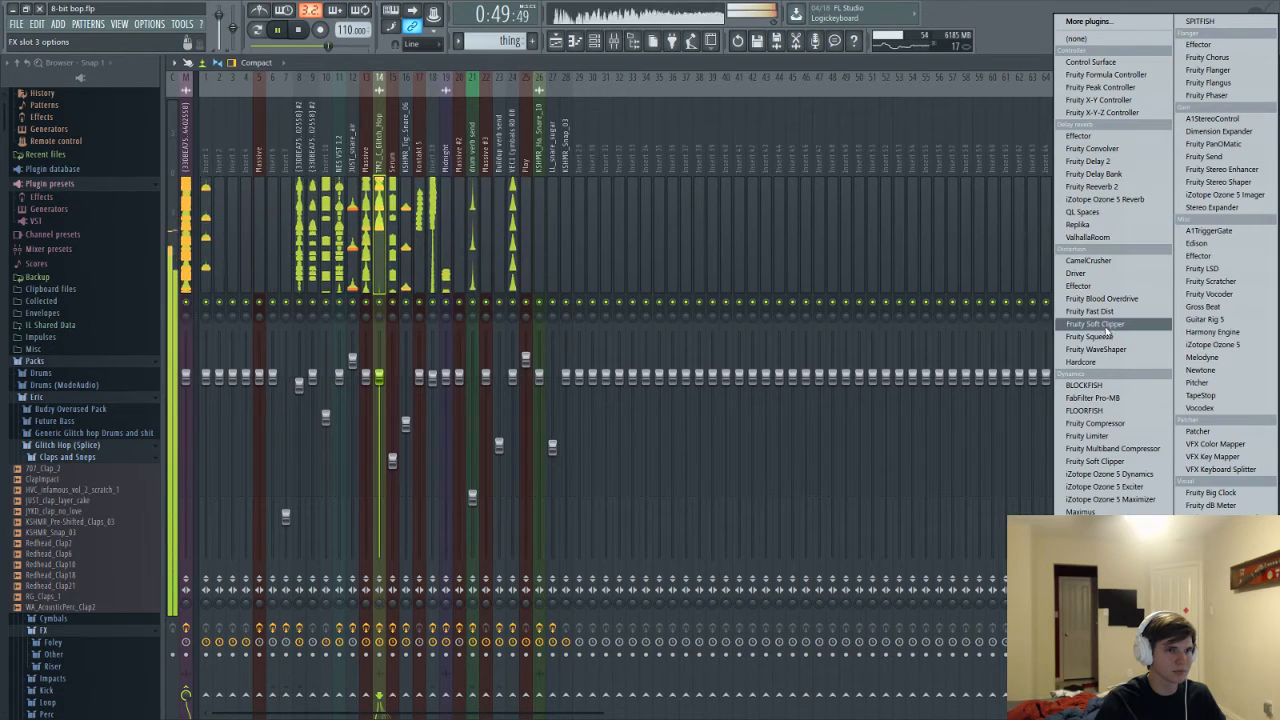
click(1200, 205)
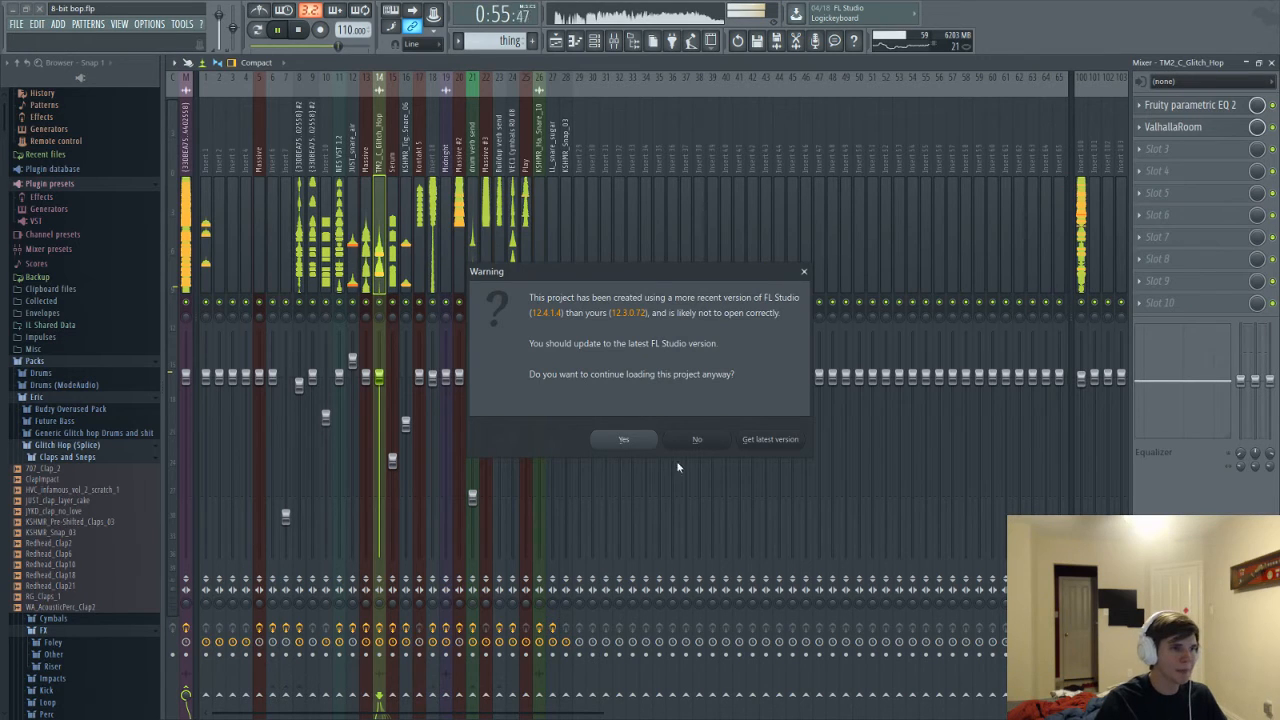
click(622, 440)
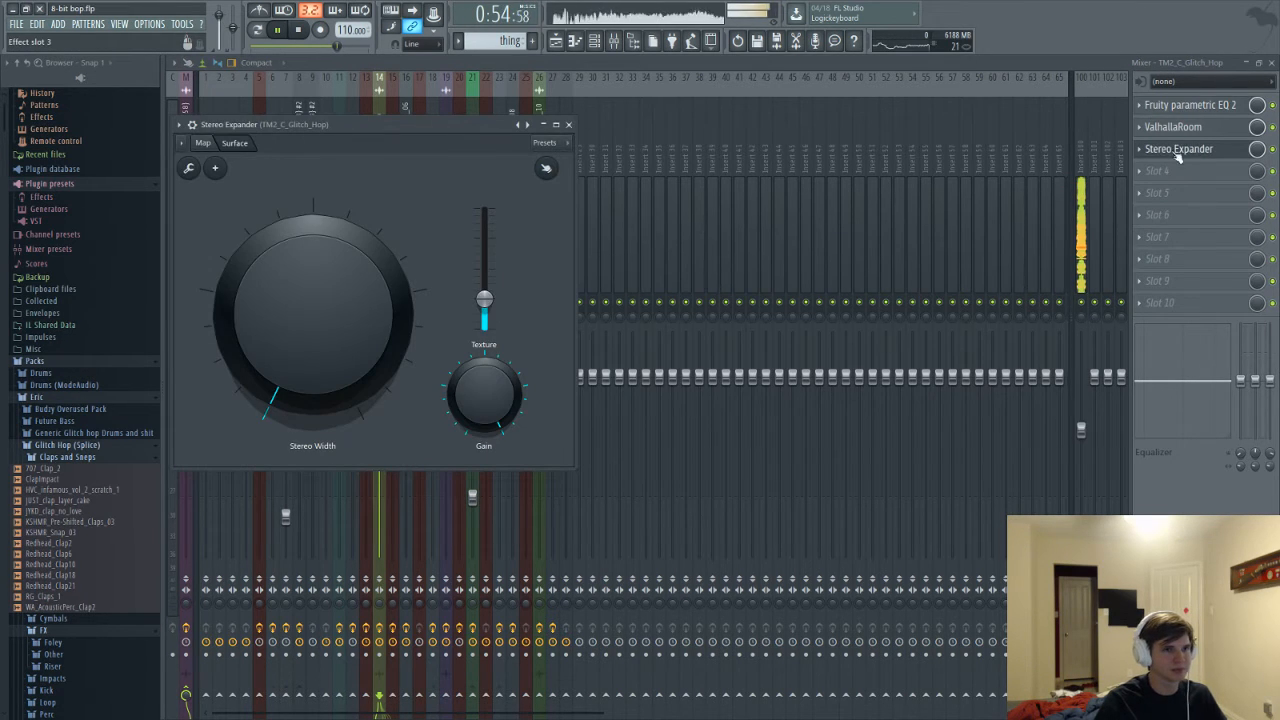
Replace Stereo Expander in slot 3 of the TM2_C_Glitch_Hop mixer track with A1StereoControl, with stereo width at 170%
right_click(1152, 155)
click(1155, 167)
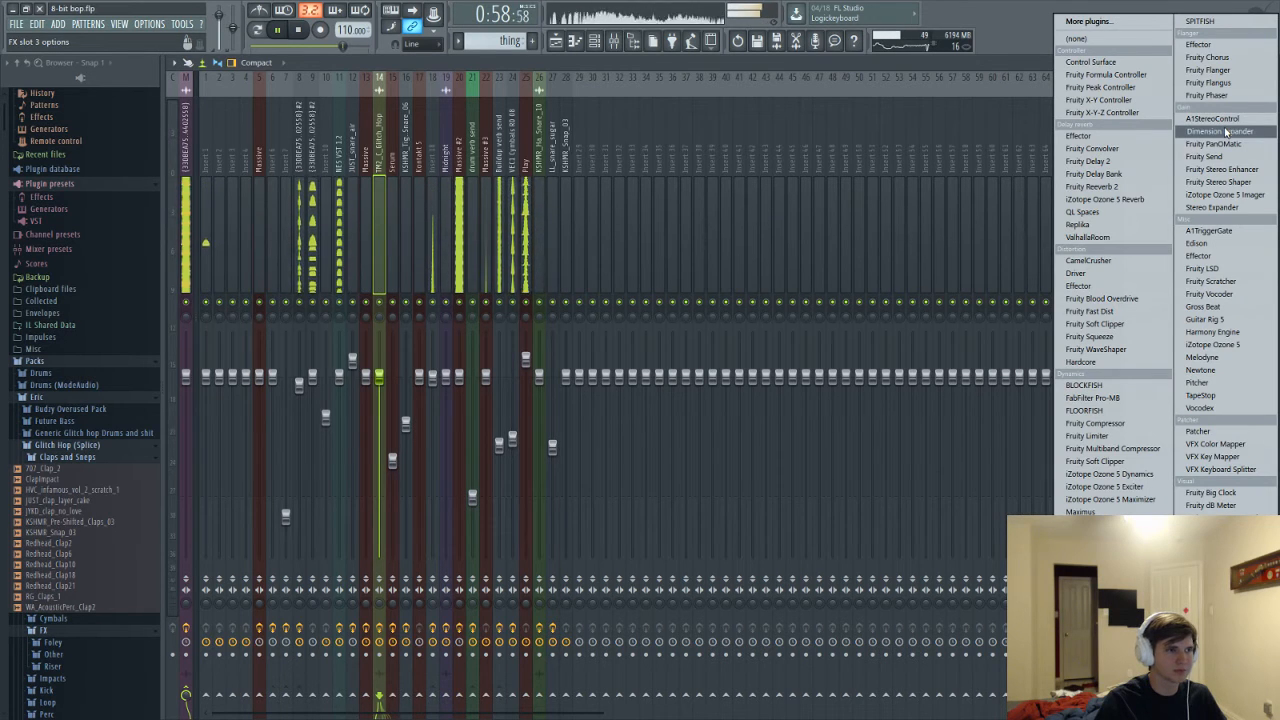
click(983, 64)
right_click(1150, 151)
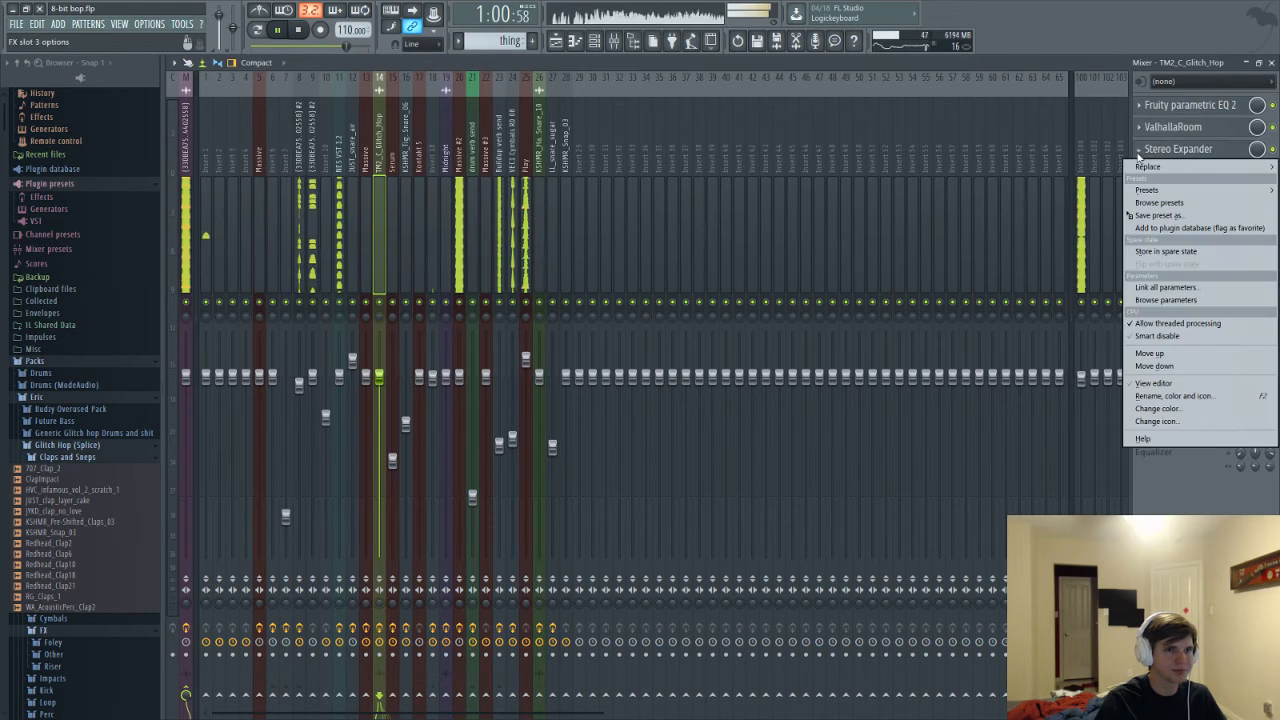
click(1152, 167)
click(1147, 168)
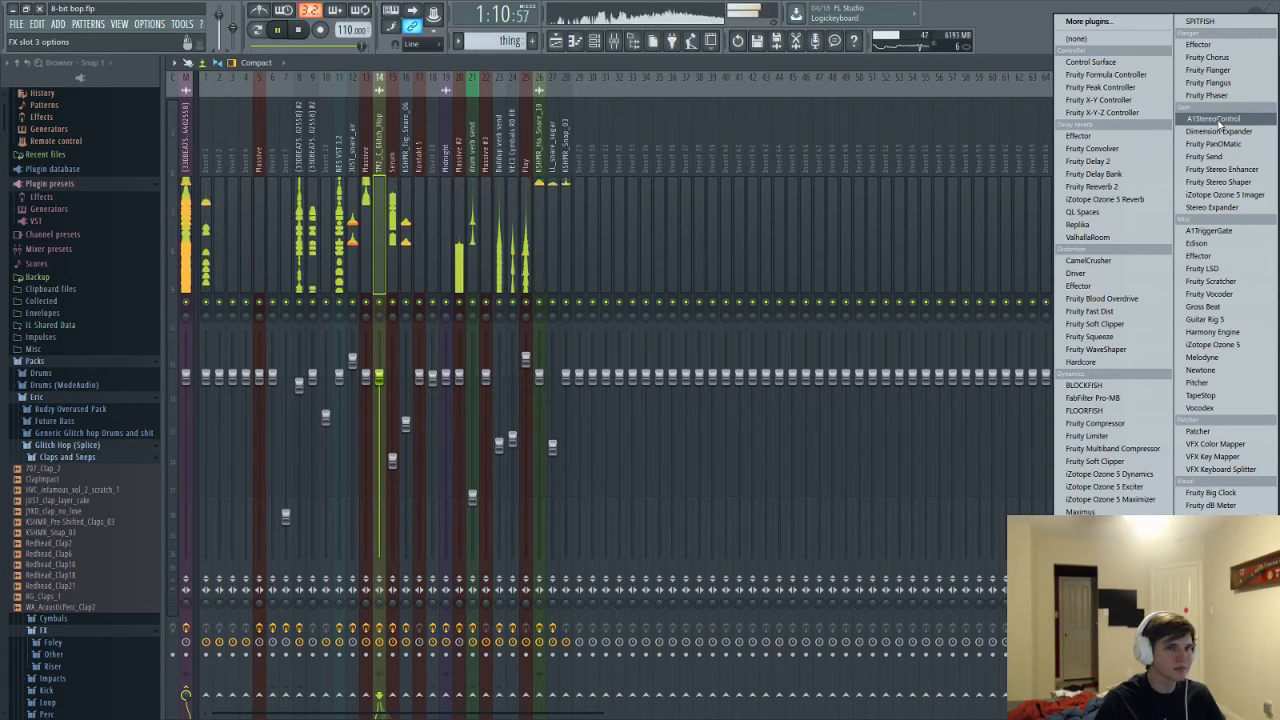
click(1213, 119)
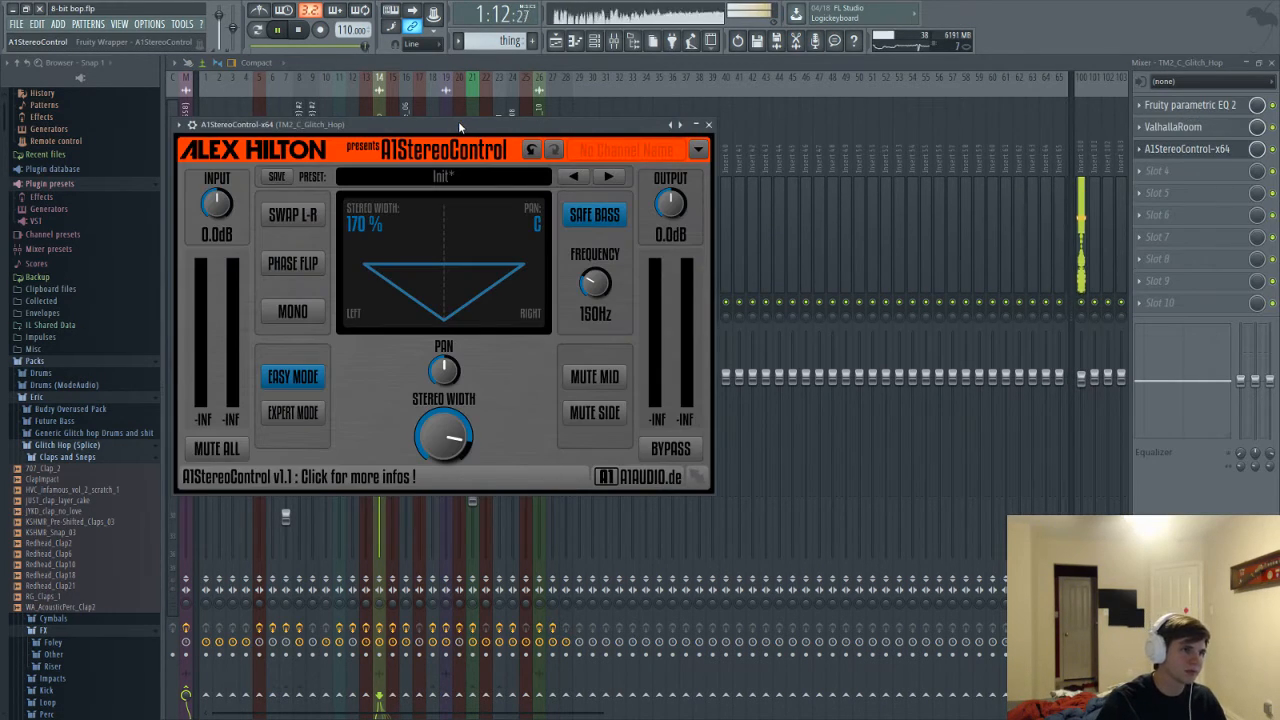
Play the drop from bar 33, then examine the channel rack and the earlier playlist arrangement from bar 17
key(F5)
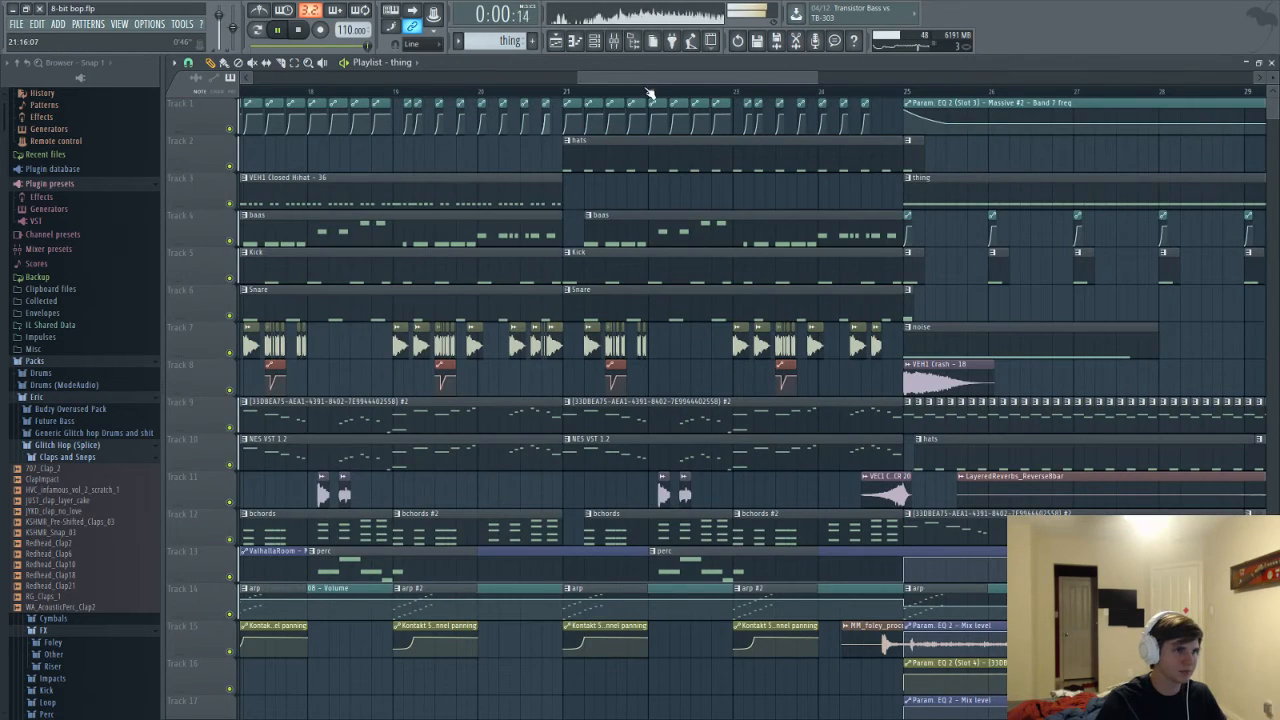
drag(649, 93, 857, 98)
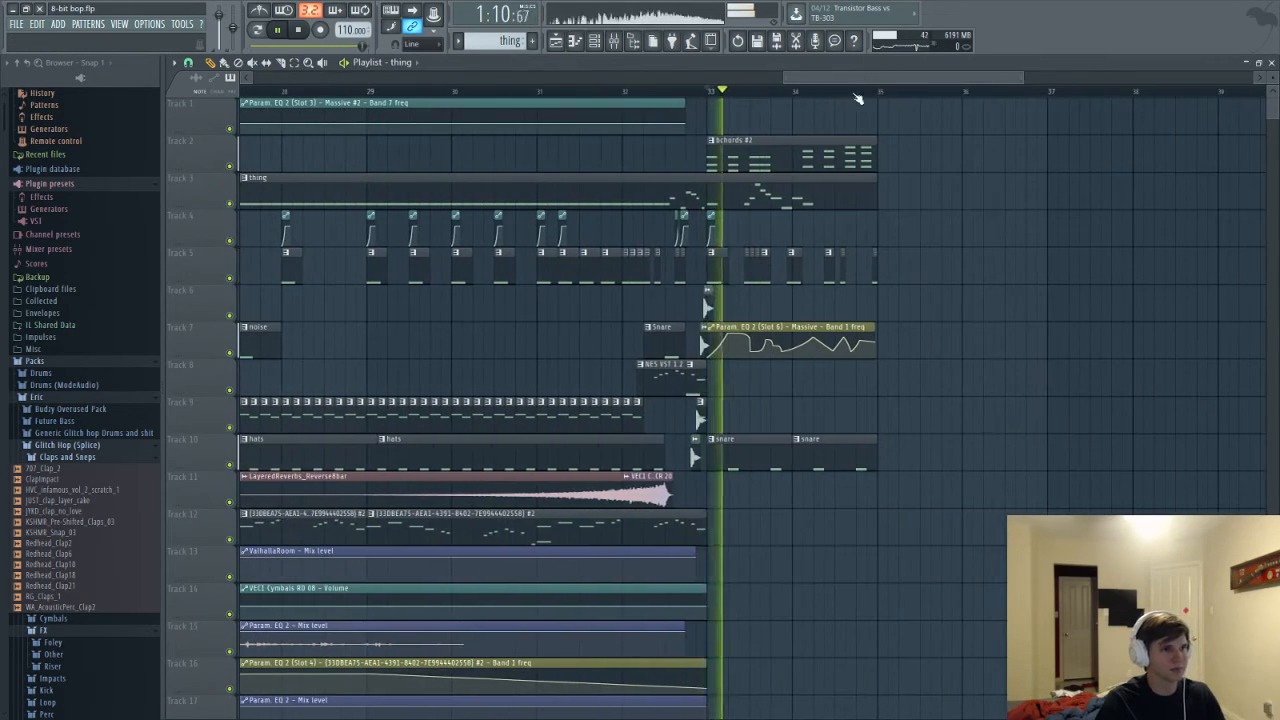
key(F6)
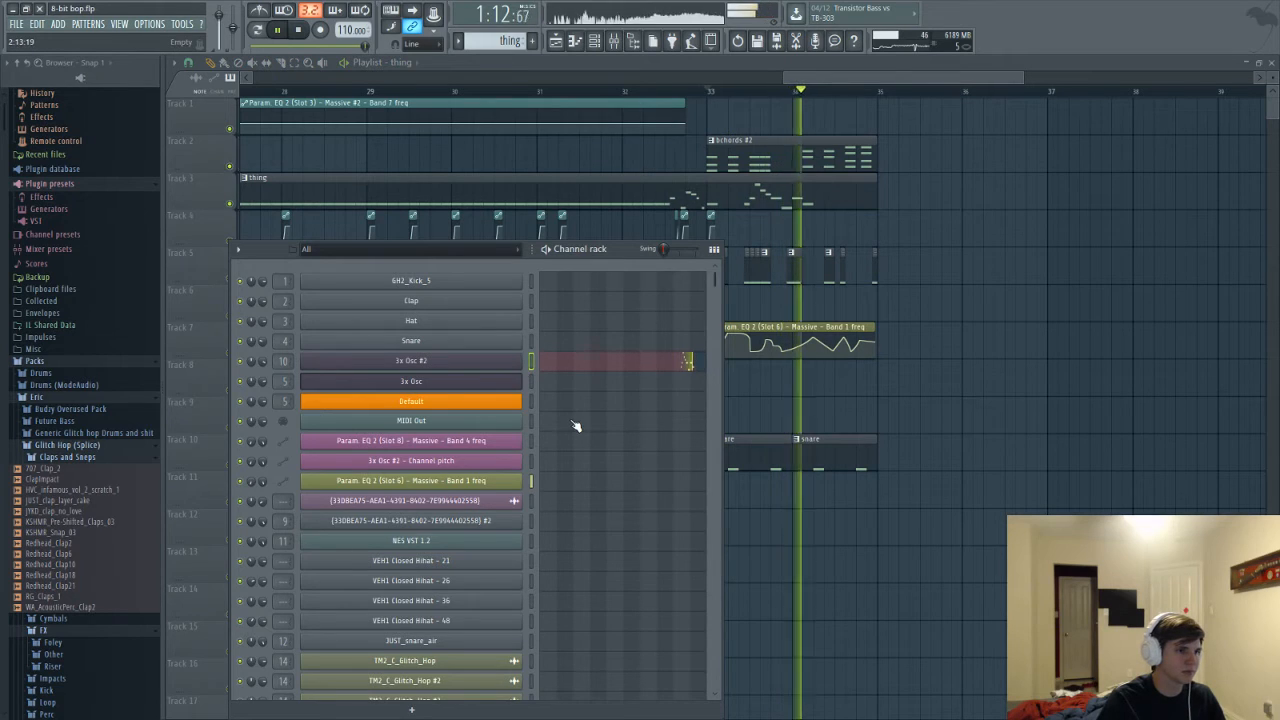
scroll(631, 491, down, 4)
key(space)
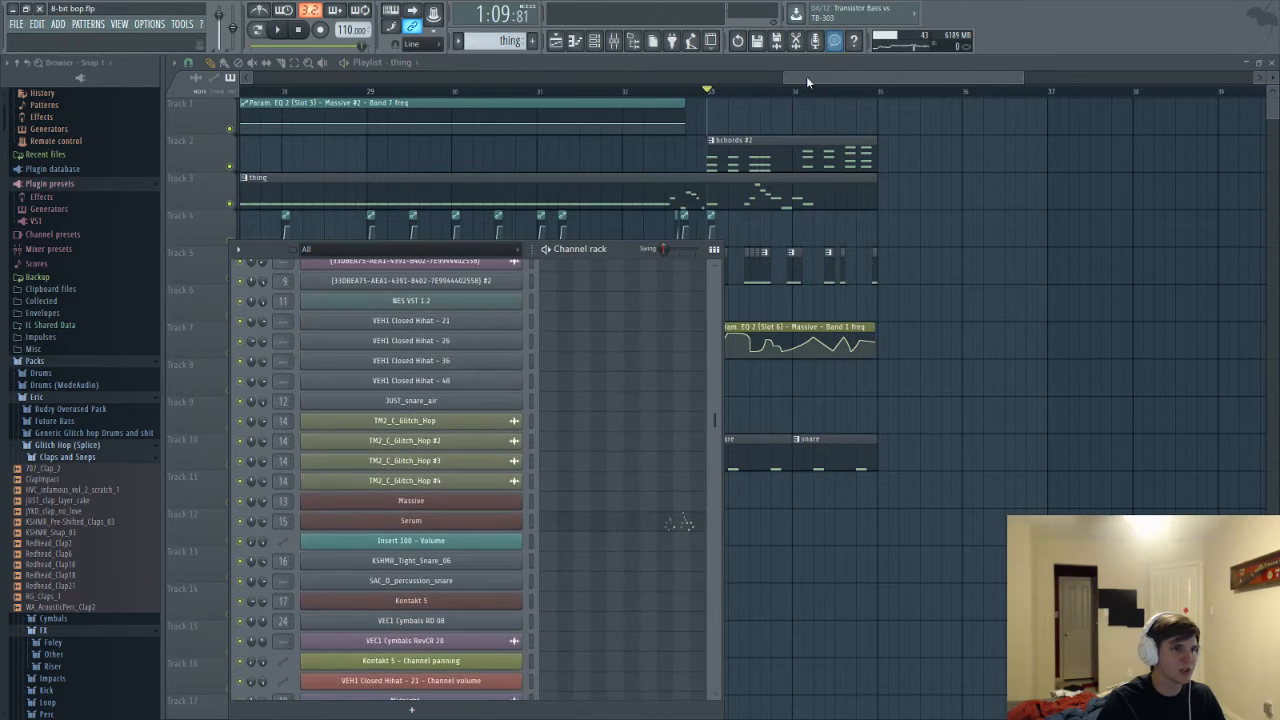
drag(806, 76, 827, 74)
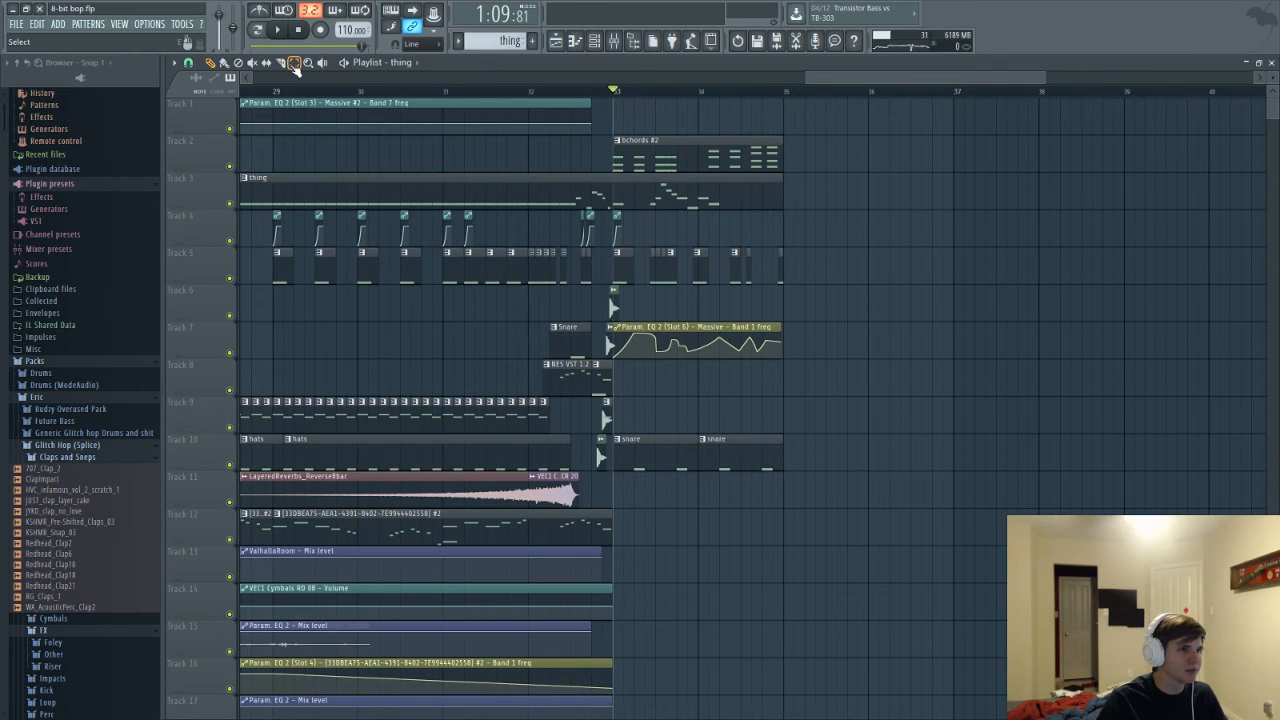
drag(883, 80, 651, 76)
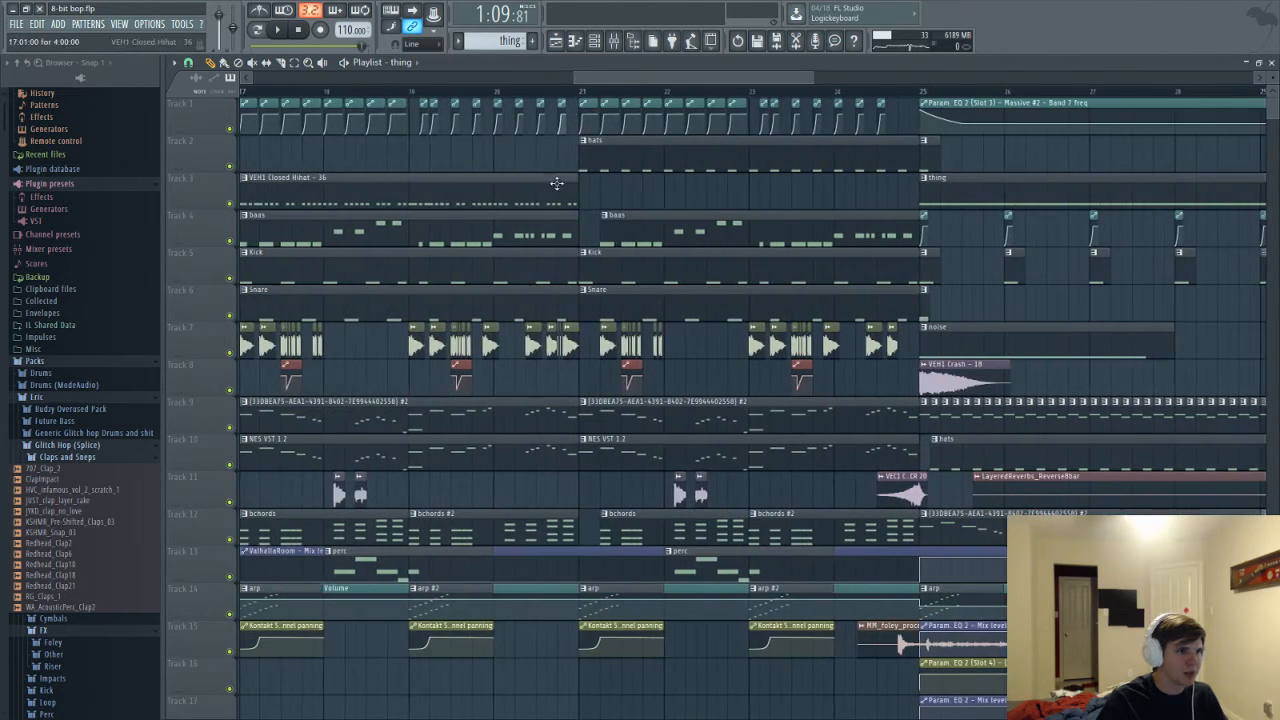
scroll(616, 567, down, 2)
scroll(603, 527, up, 1)
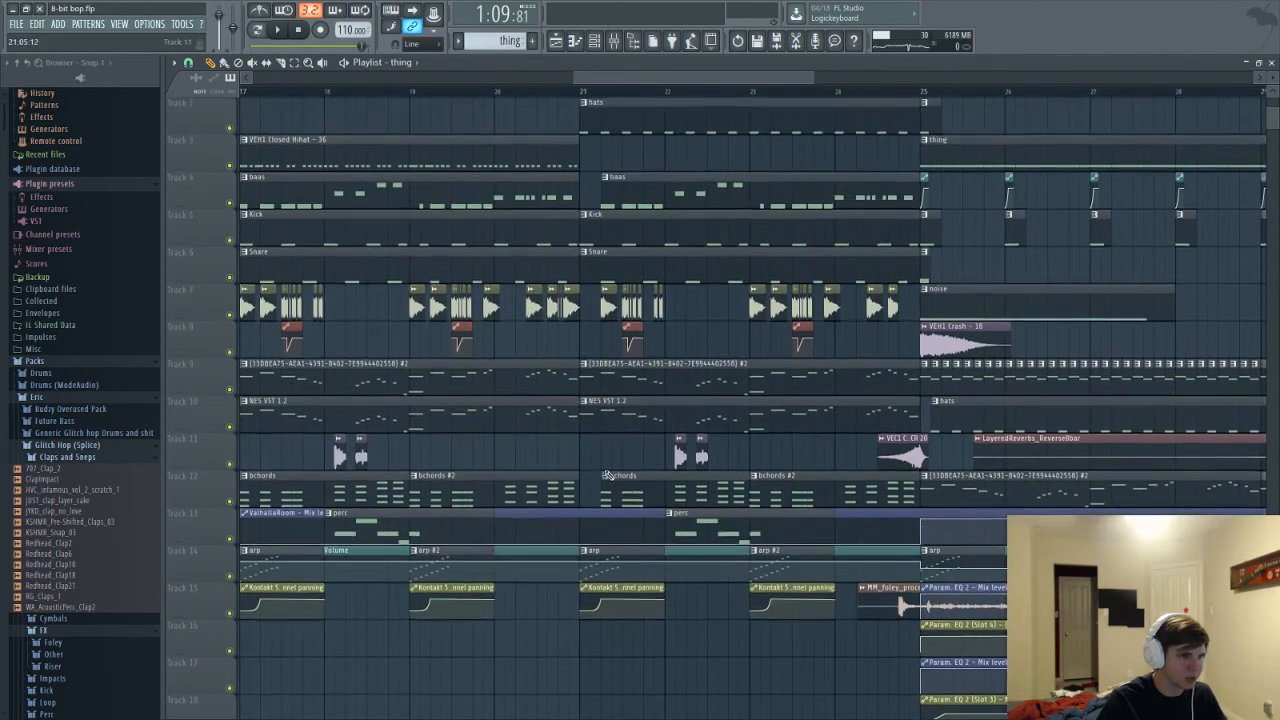
Reuse the hats pattern clip from bar 21 on Track 11 at bar 33, and play the drop with it
scroll(603, 527, up, 3)
scroll(663, 381, up, 1)
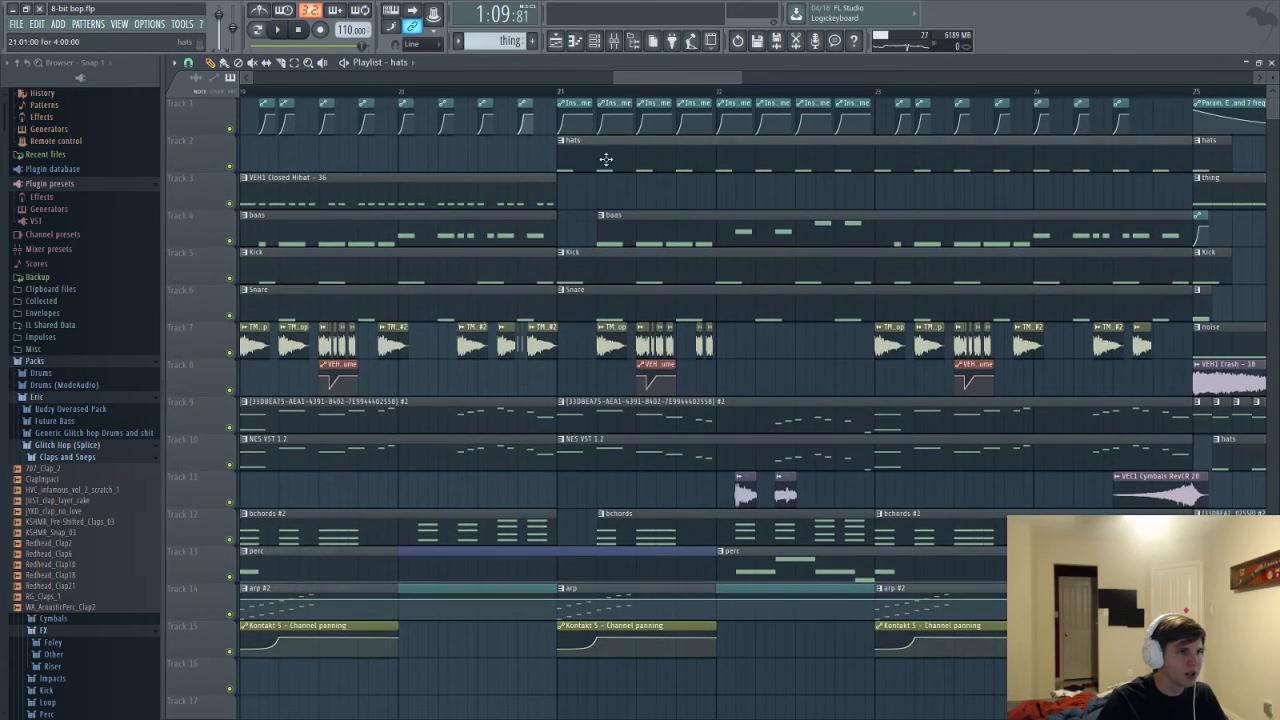
drag(637, 77, 831, 78)
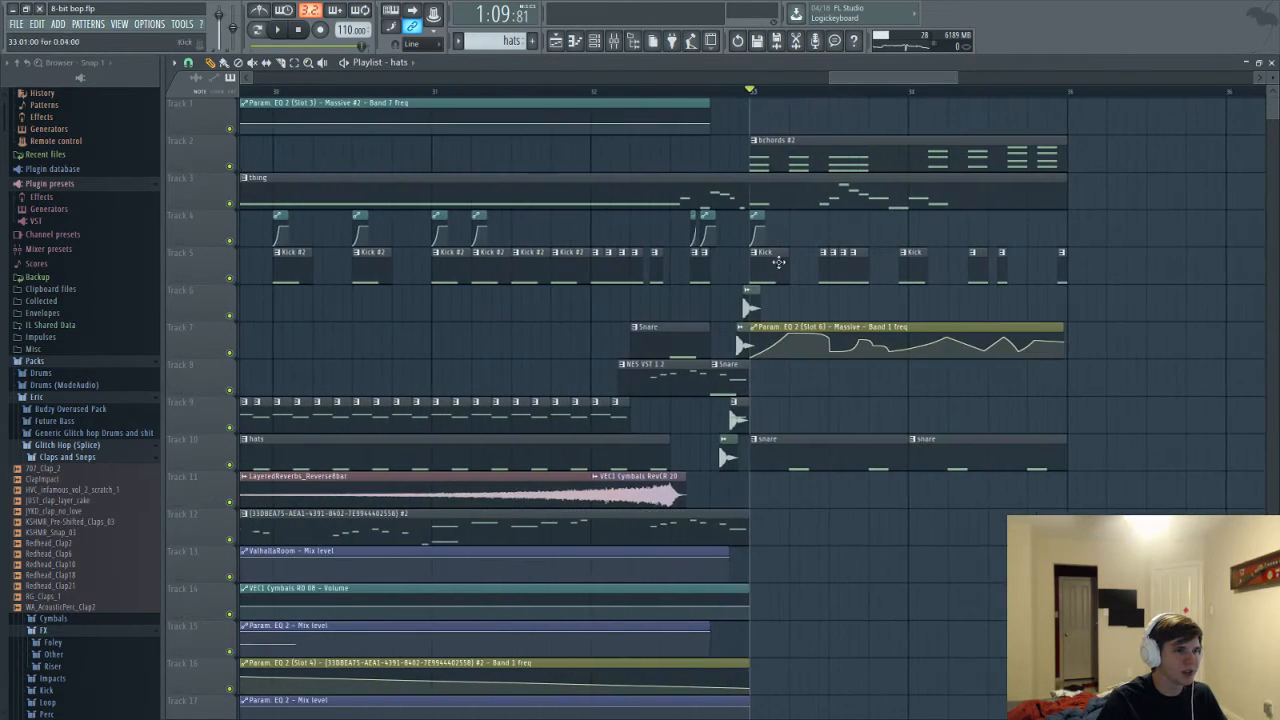
click(805, 500)
key(space)
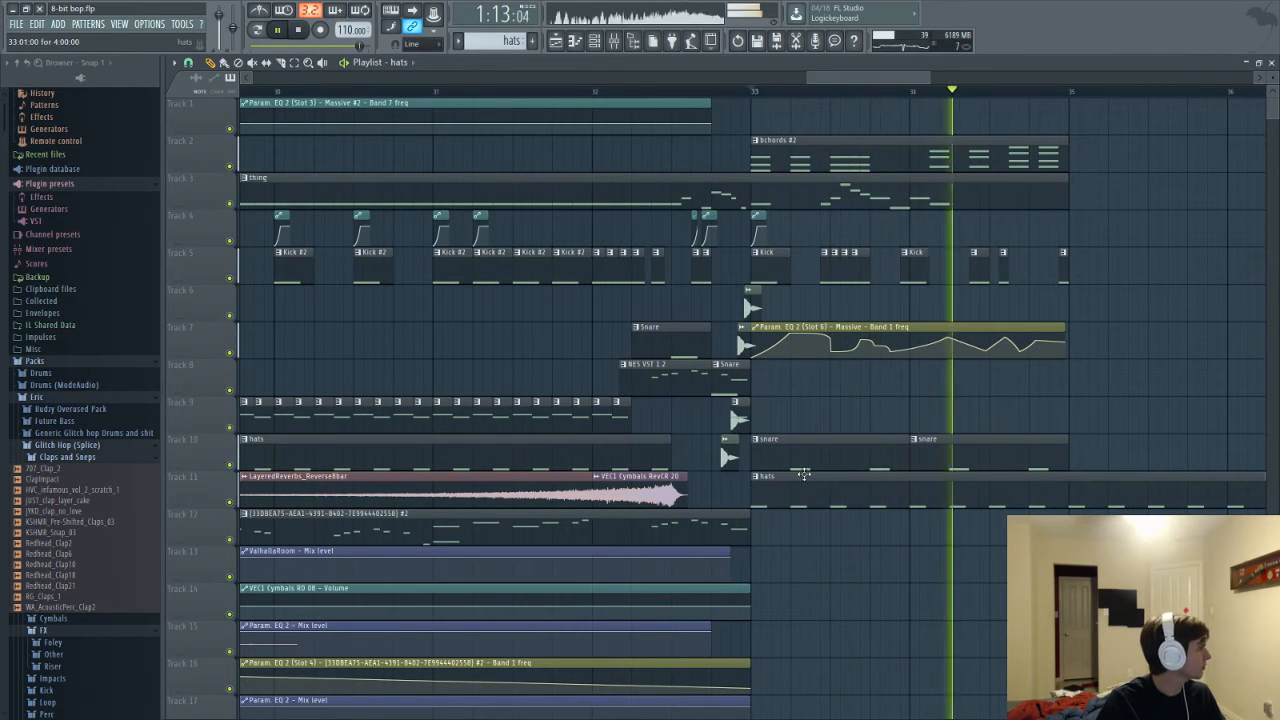
key(space)
drag(897, 80, 865, 78)
key(space)
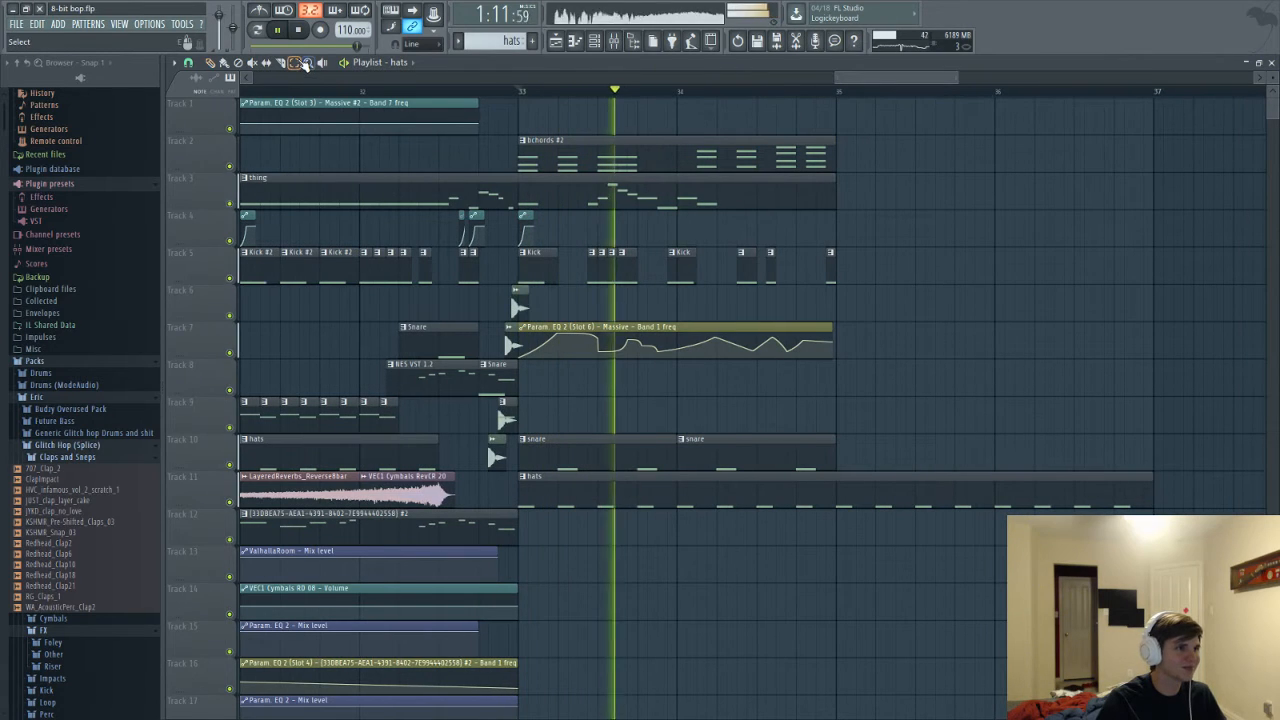
Duplicate the kick clips on Track 5 and snare clips on Track 10 from bars 33–34 into bars 35–36
drag(536, 262, 835, 272)
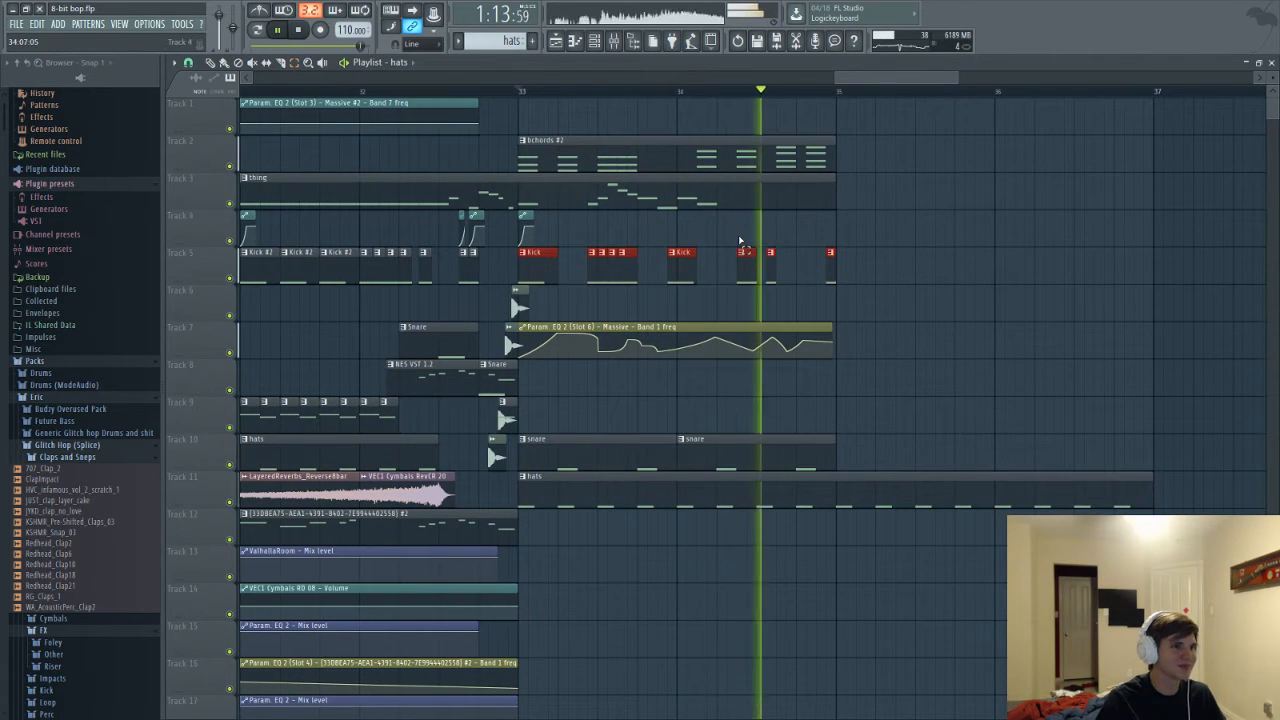
key(space)
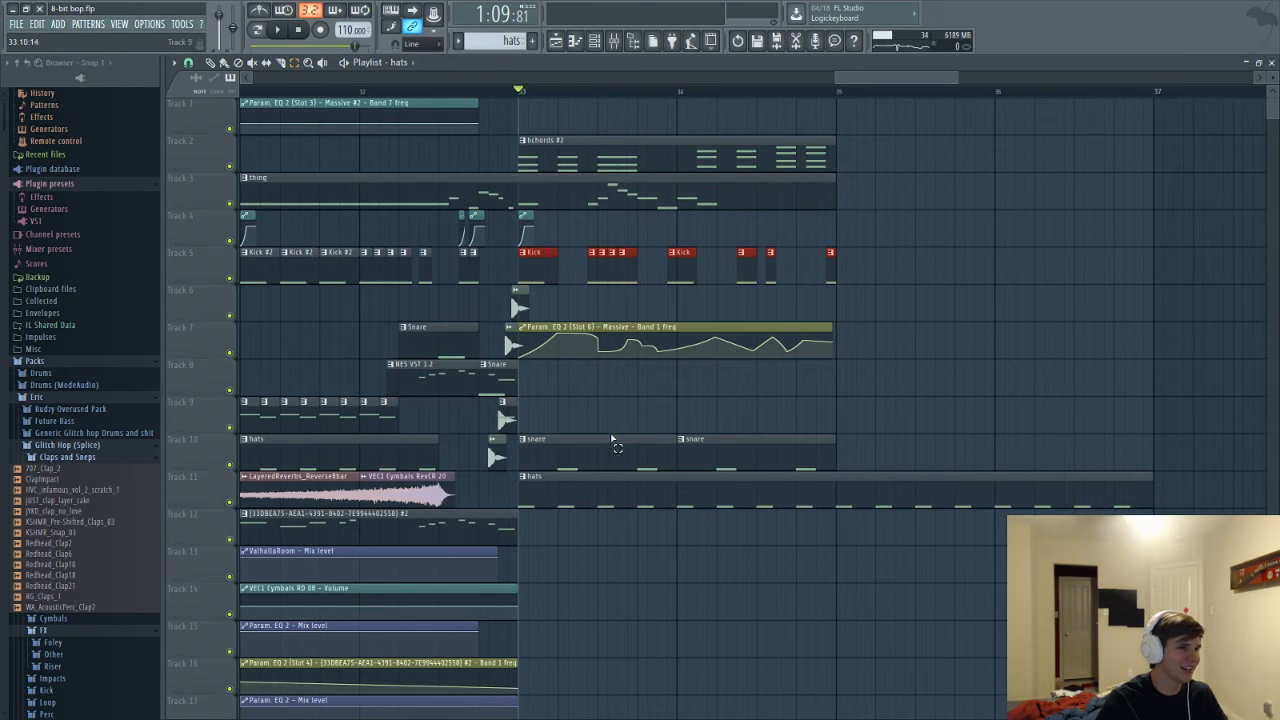
drag(585, 433, 818, 455)
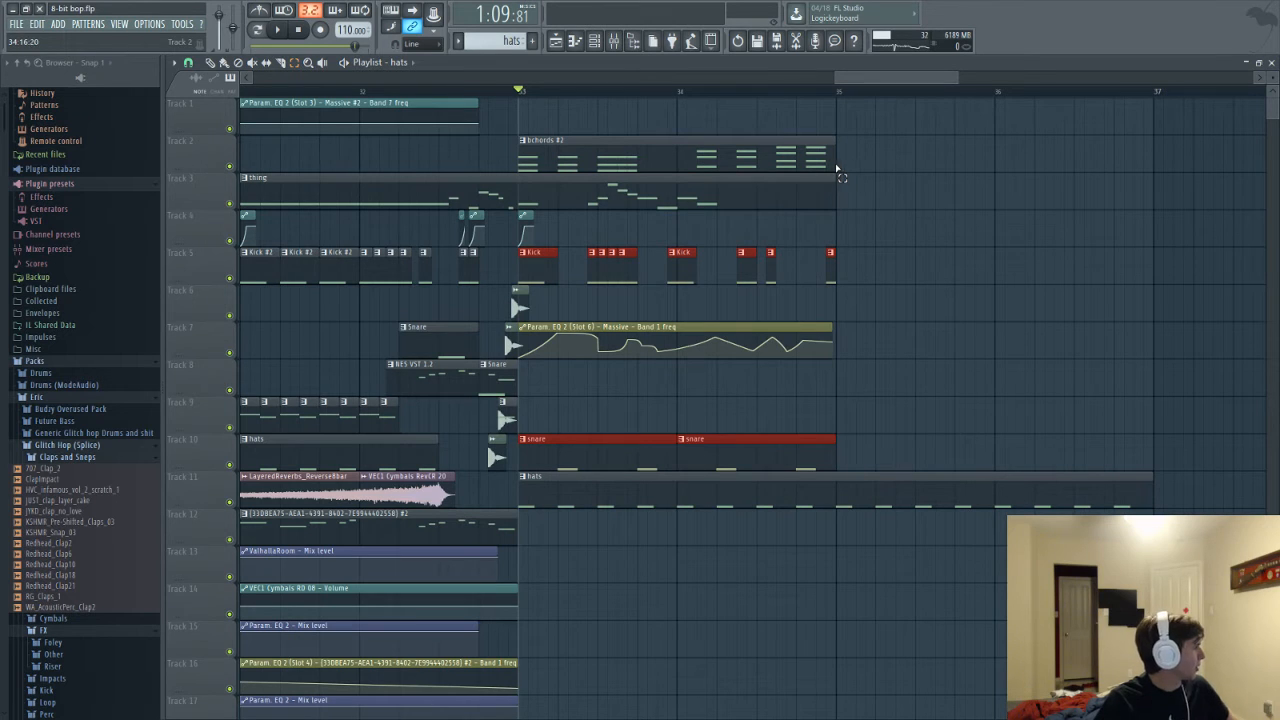
mouse_move(879, 88)
mouse_down()
mouse_move(943, 74)
mouse_move(878, 77)
mouse_up()
key(space)
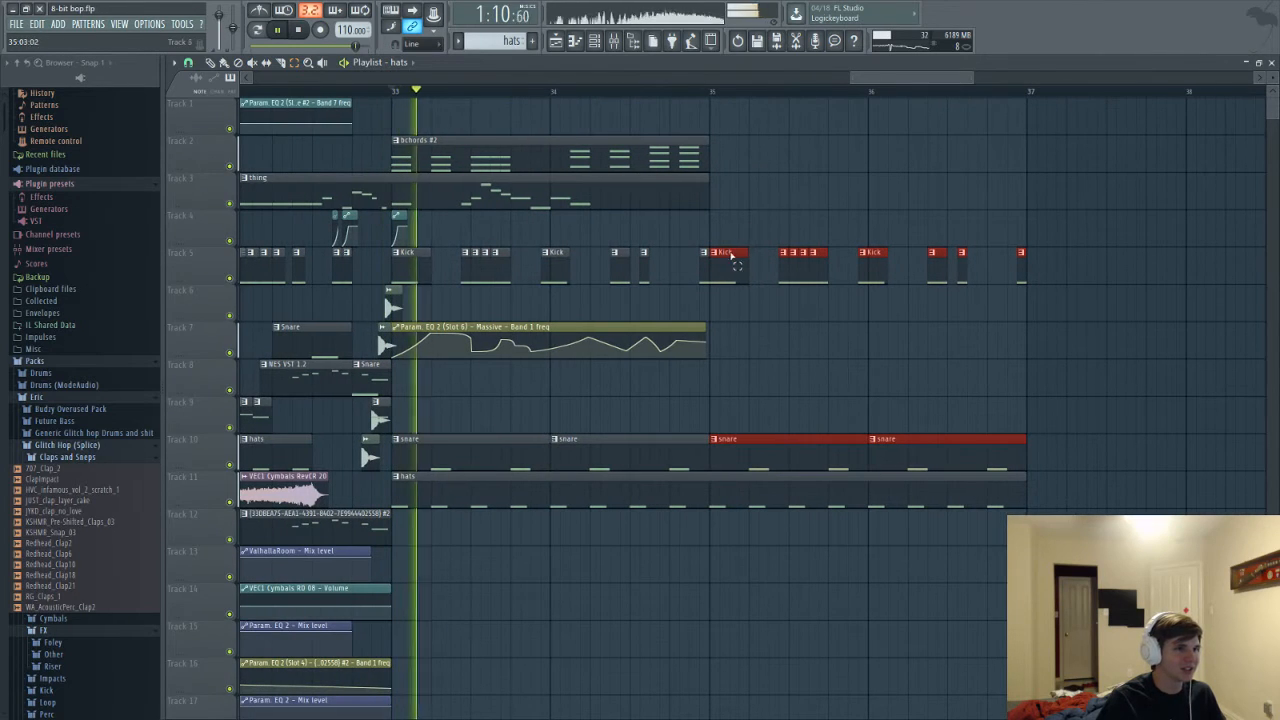
Shift the first copied Kick clip in bar 35 on Track 5 to start at 35:03:00
click(725, 258)
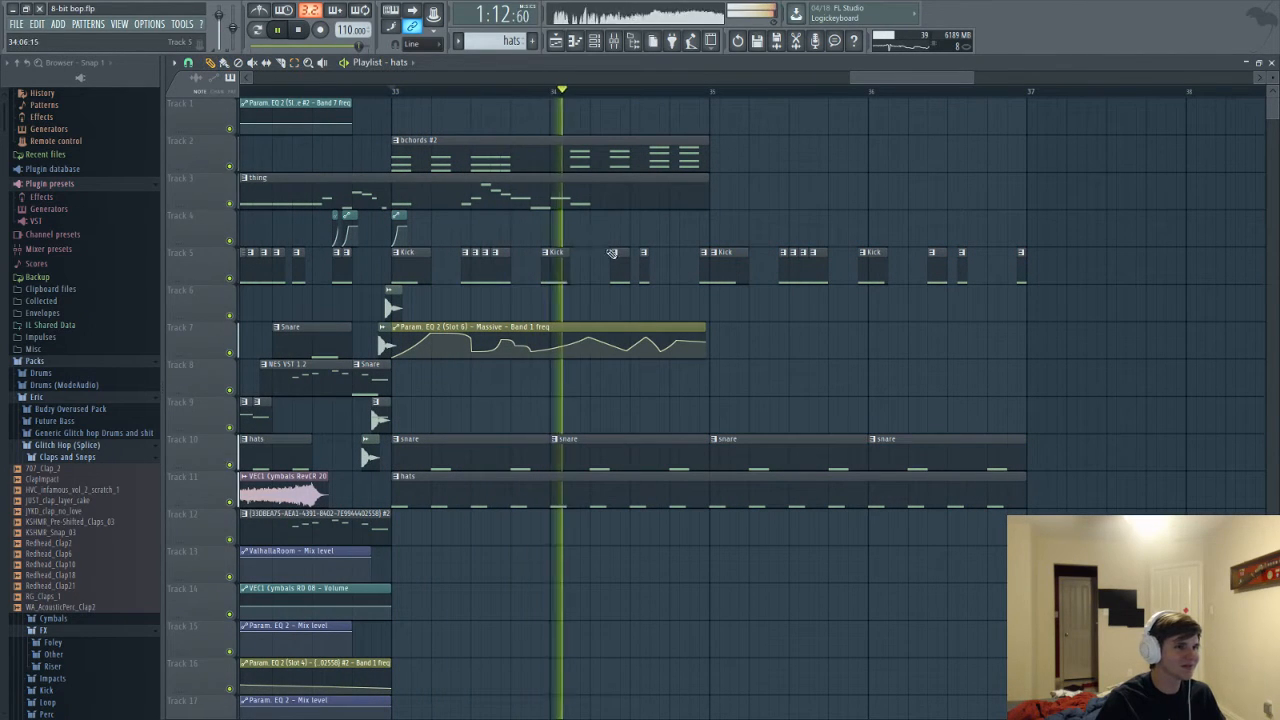
drag(725, 262, 760, 265)
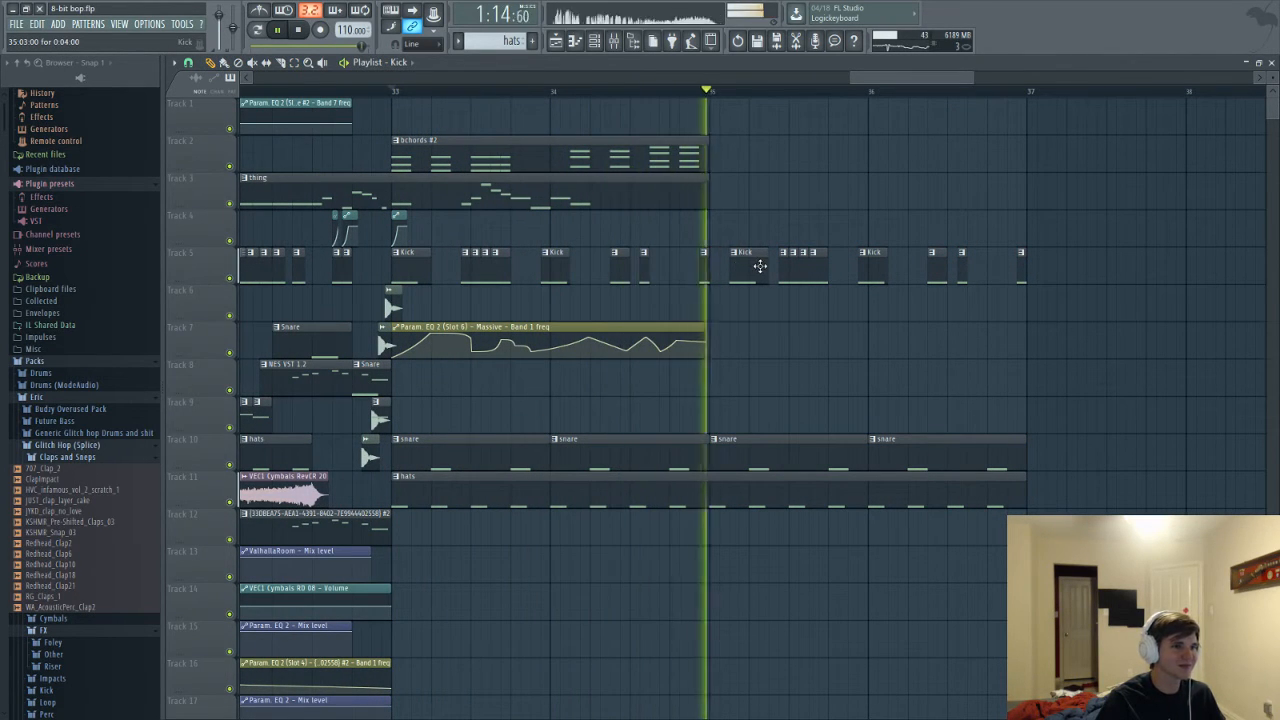
key(space)
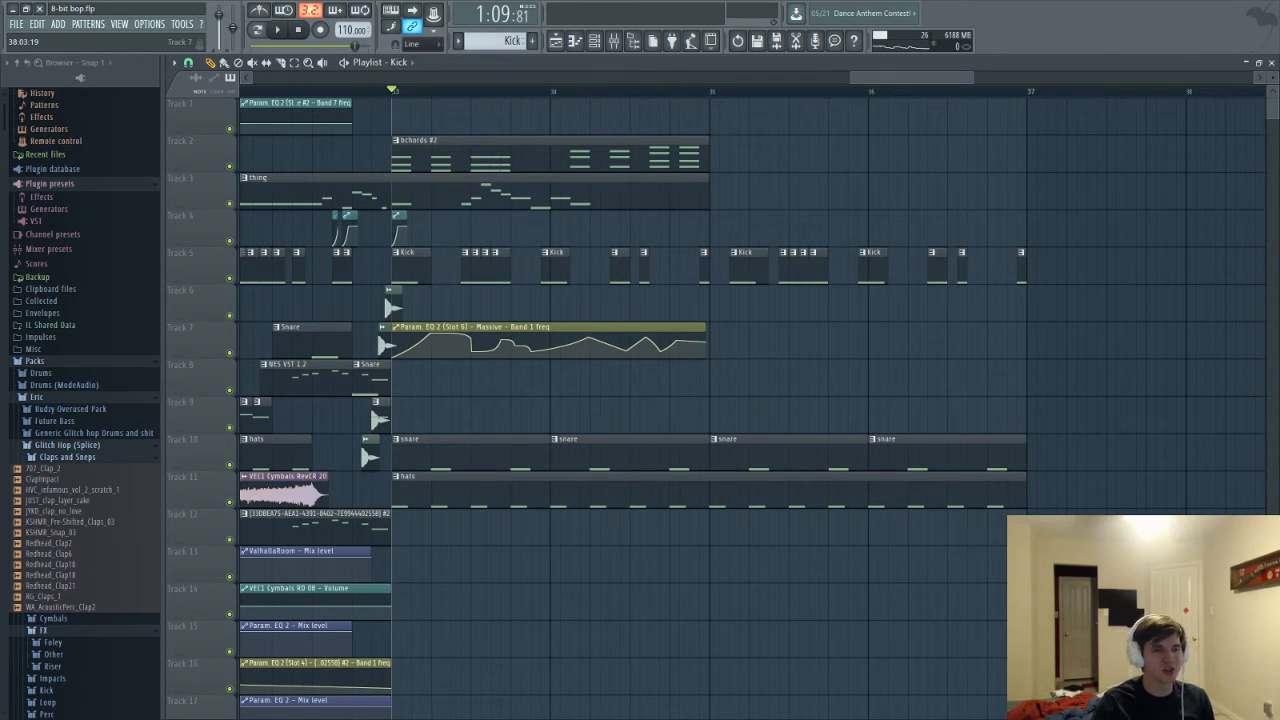
Remove the bchords #2 clip at bar 33 from Track 2 and play the drop without it
drag(924, 76, 879, 82)
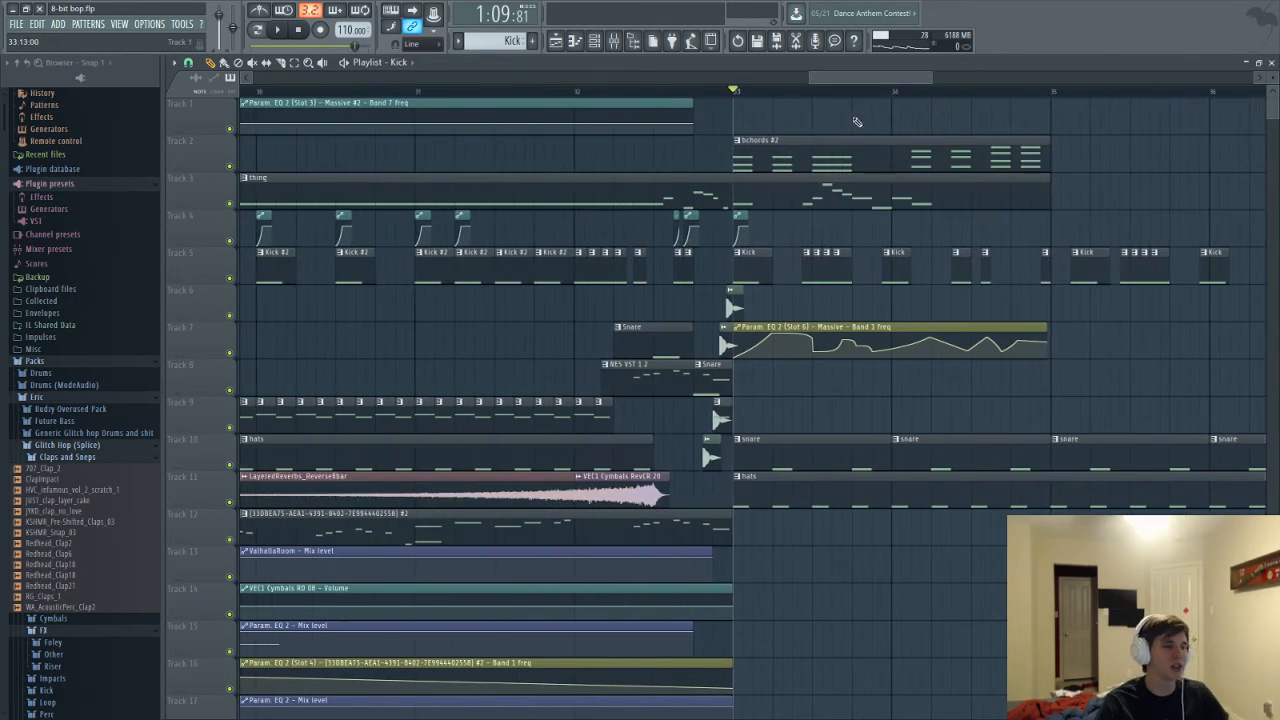
right_click(789, 170)
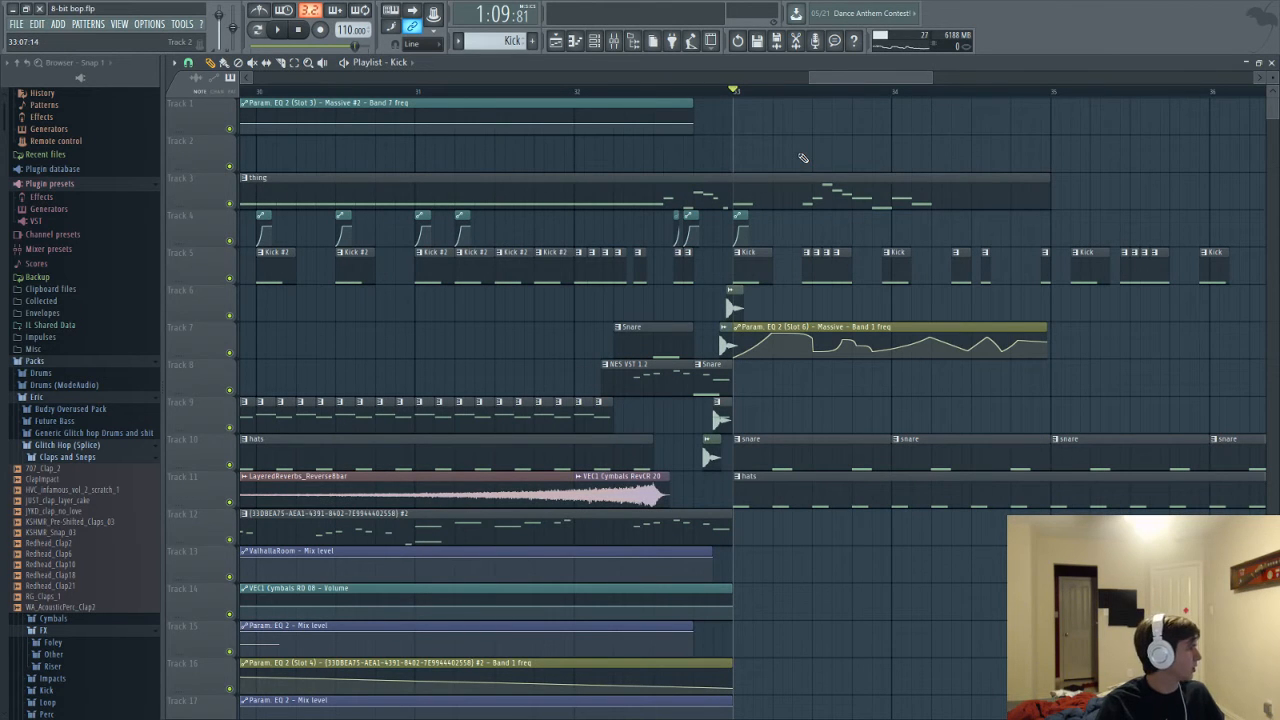
drag(885, 79, 747, 258)
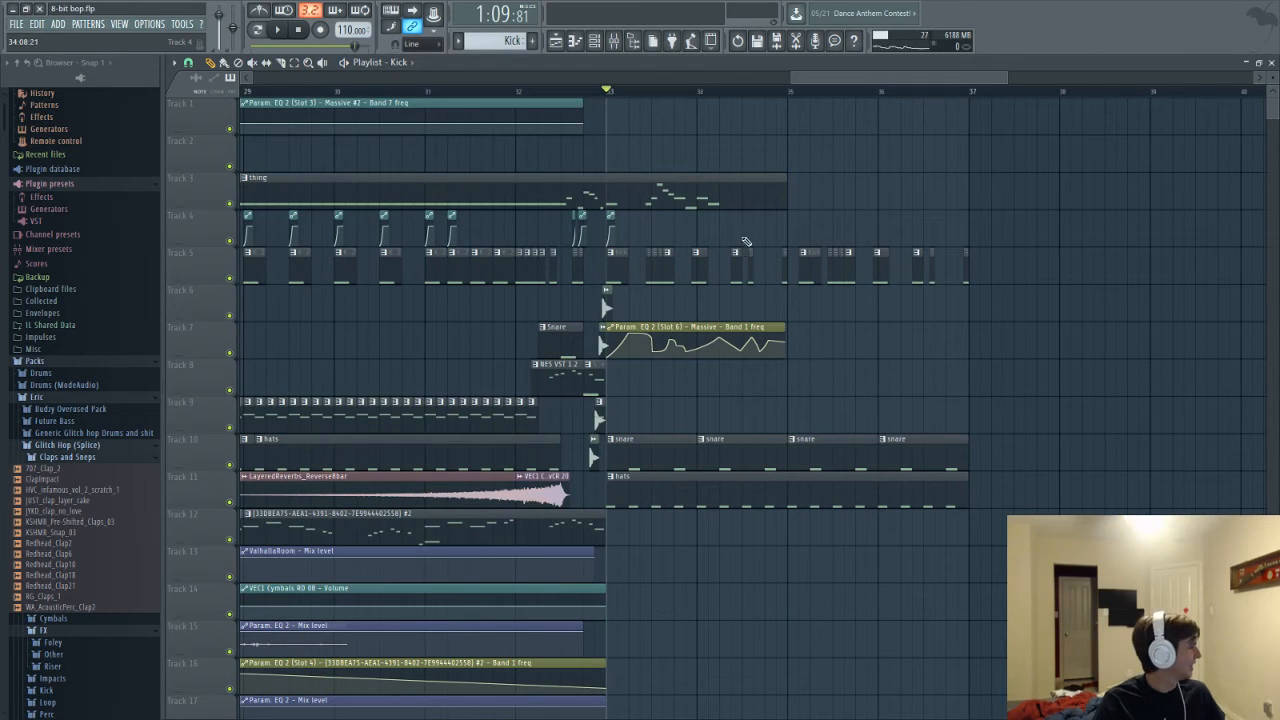
key(space)
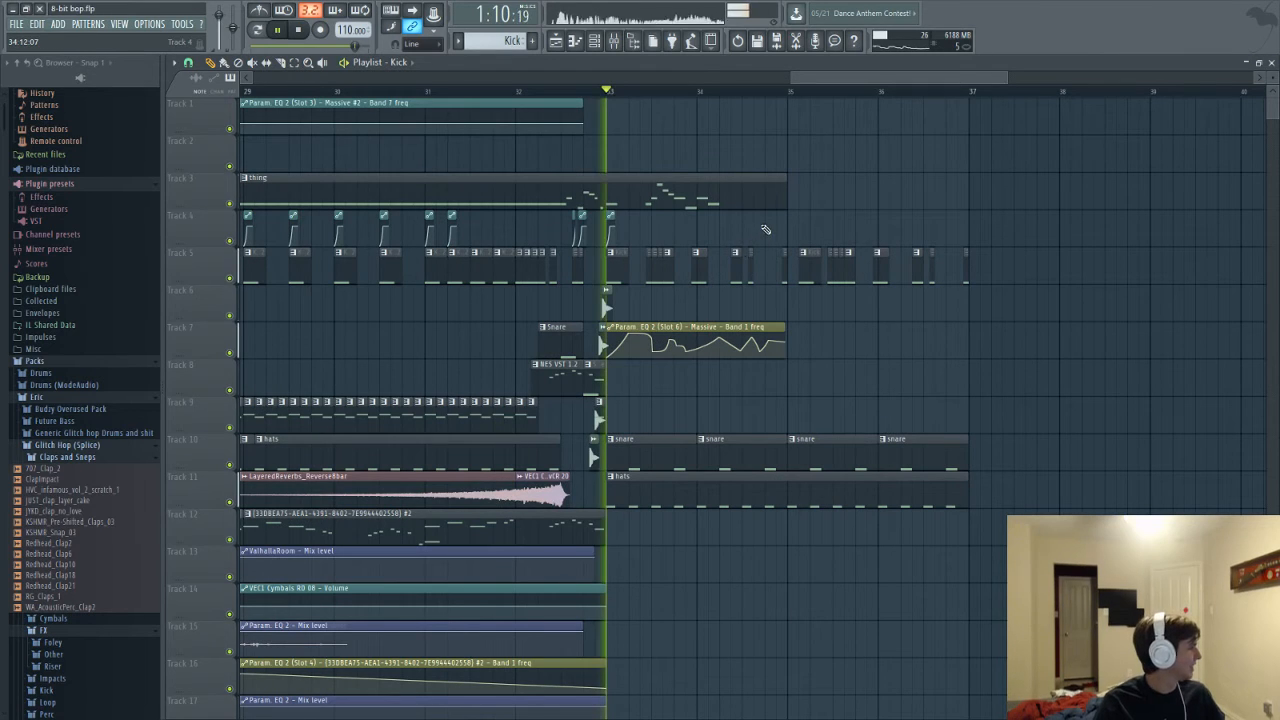
Redraw the last F2 note at 10:03:00 in the 3x Osc #2 part of the thing pattern with length 0:02:12
double_click(686, 204)
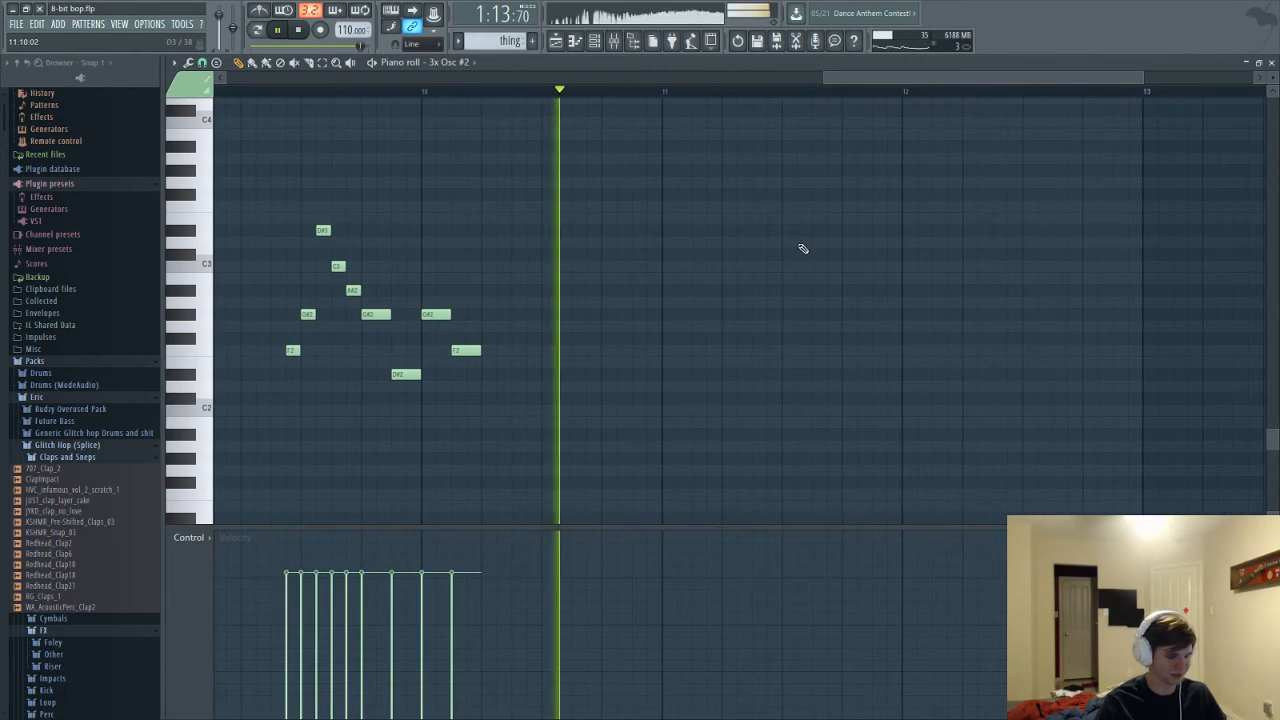
key(space)
click(603, 361)
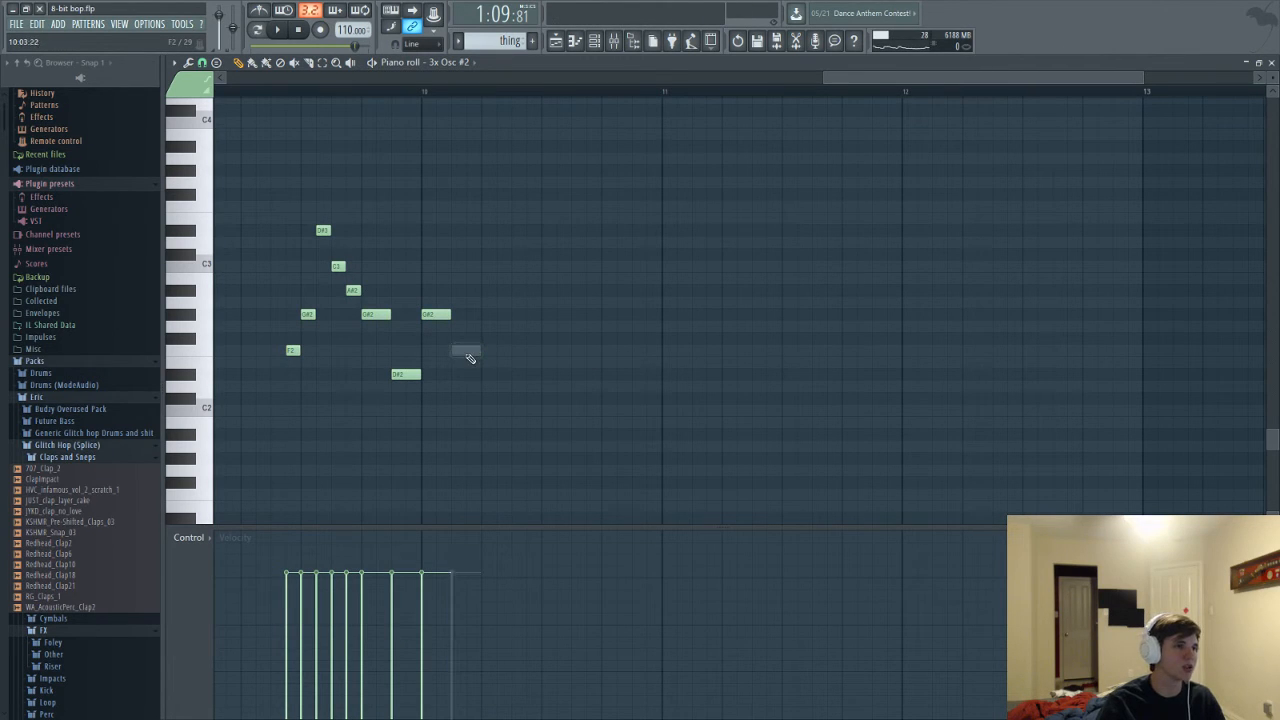
click(458, 352)
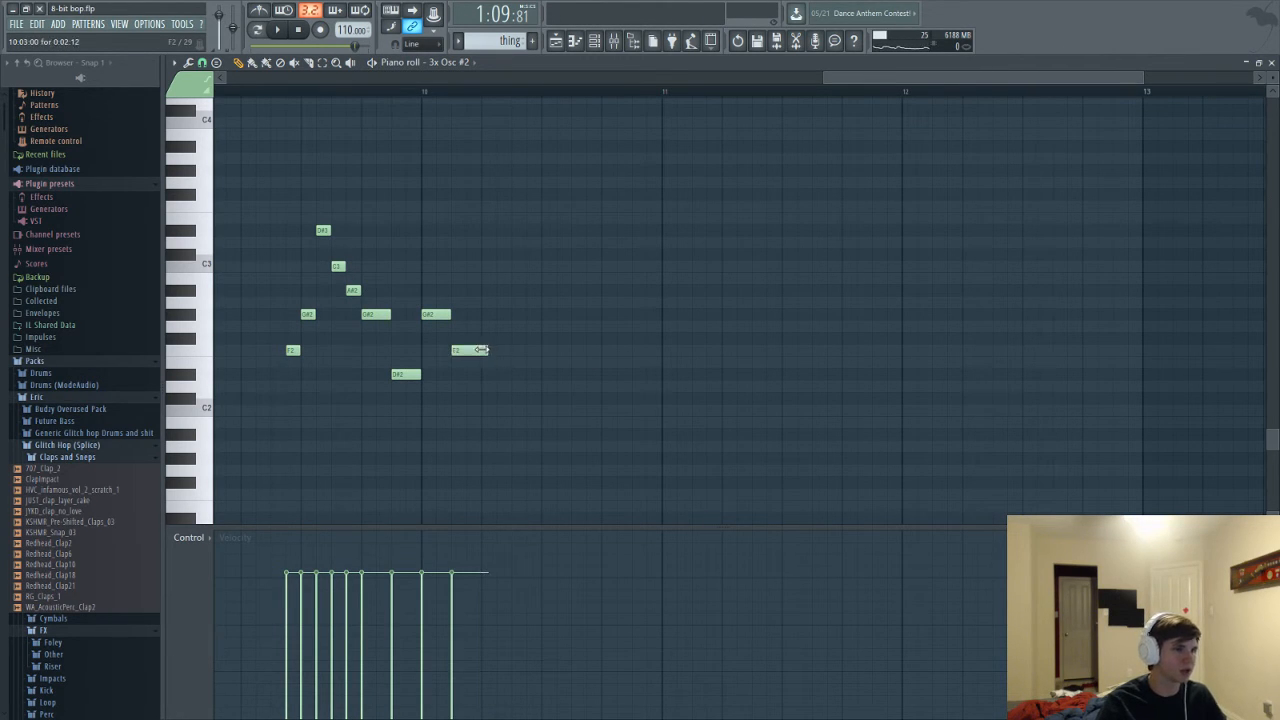
Open Serum's notes in the thing pattern and examine the melody across bars 7 to 10
click(594, 41)
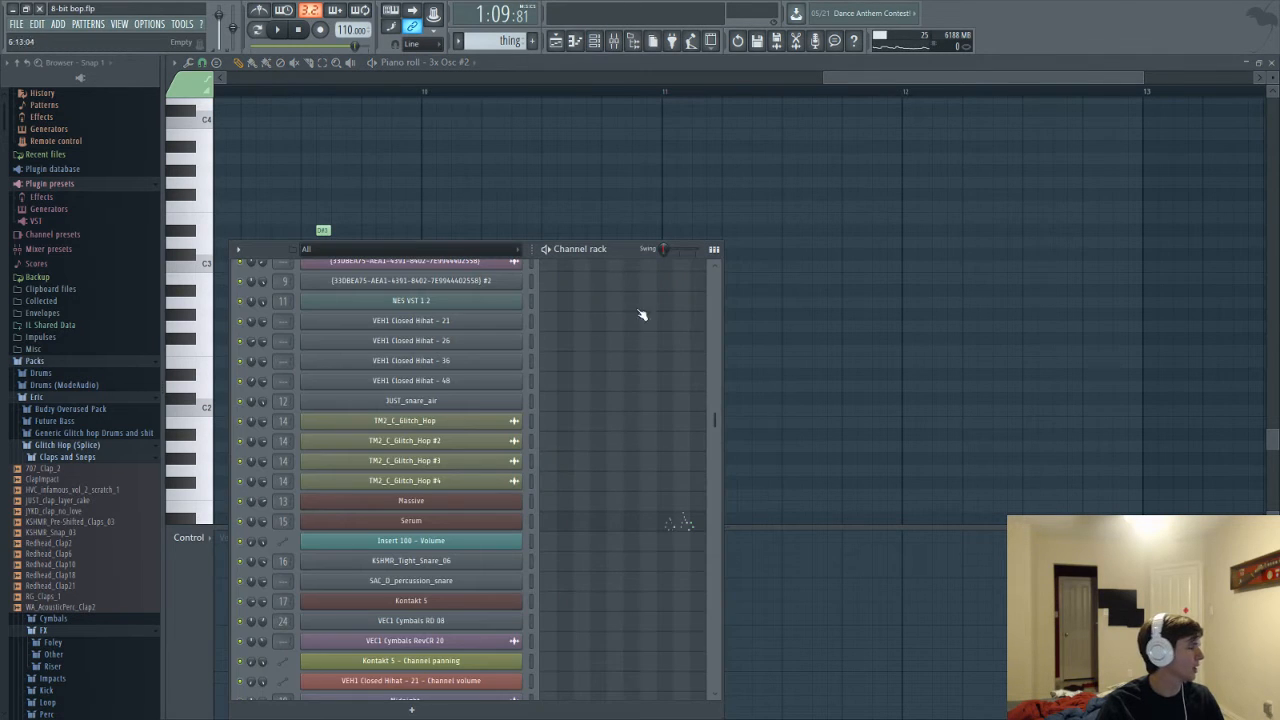
scroll(658, 500, down, 2)
scroll(654, 528, up, 2)
click(654, 525)
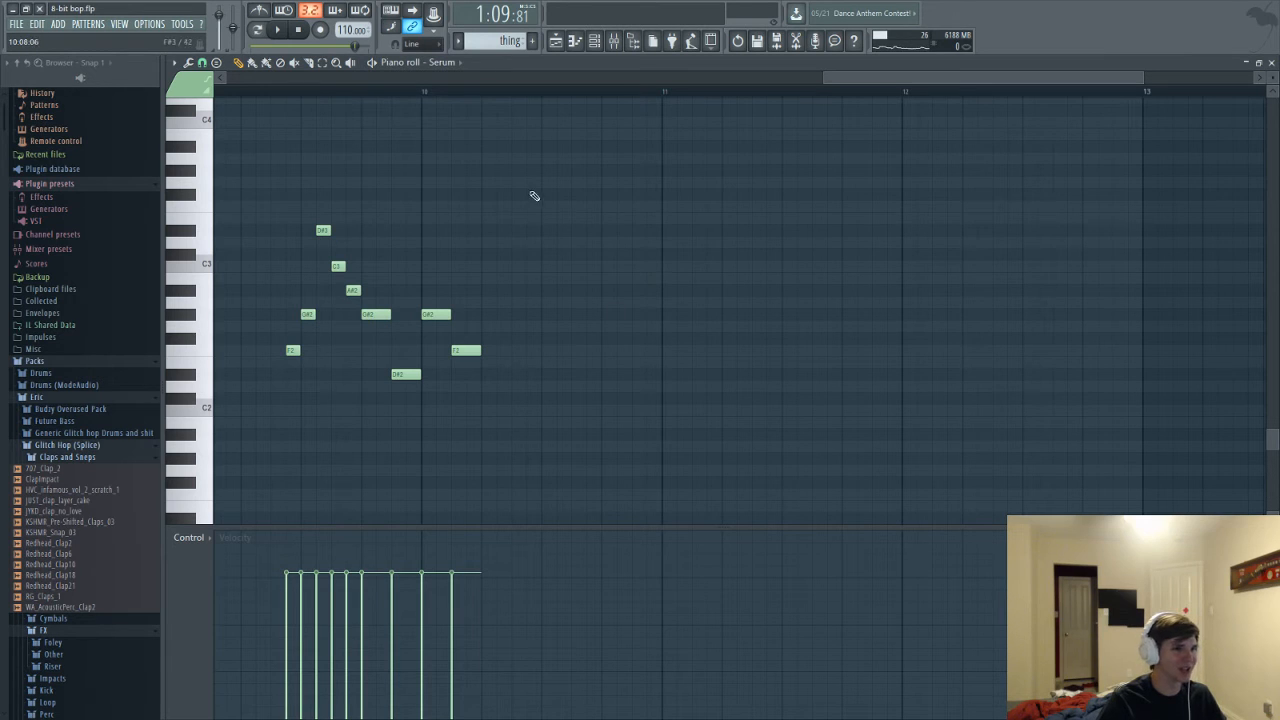
drag(821, 80, 773, 80)
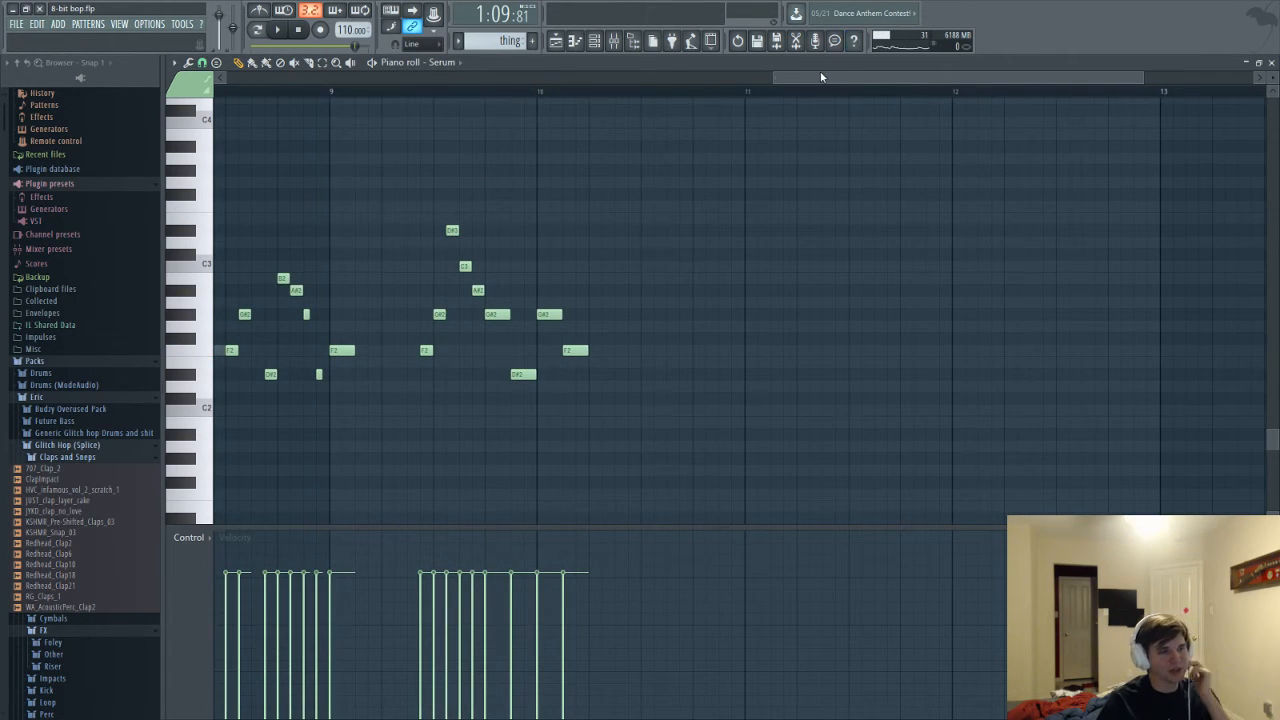
drag(821, 77, 763, 80)
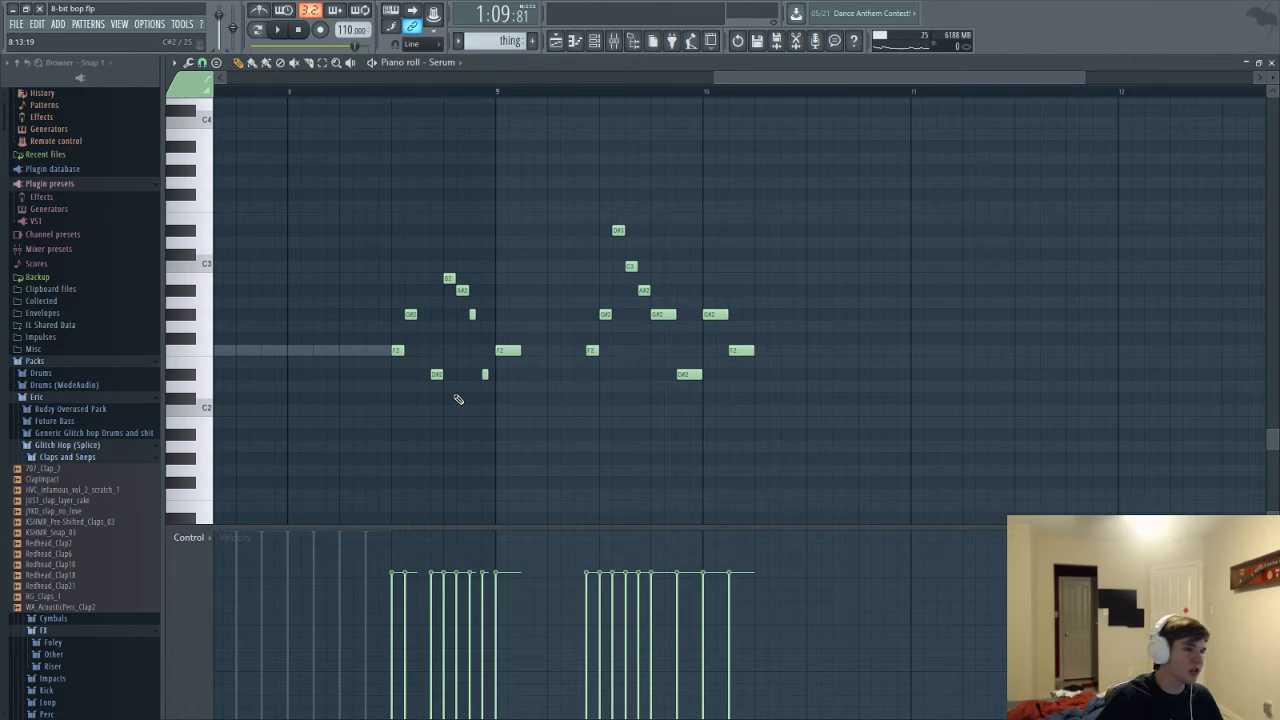
drag(731, 83, 640, 95)
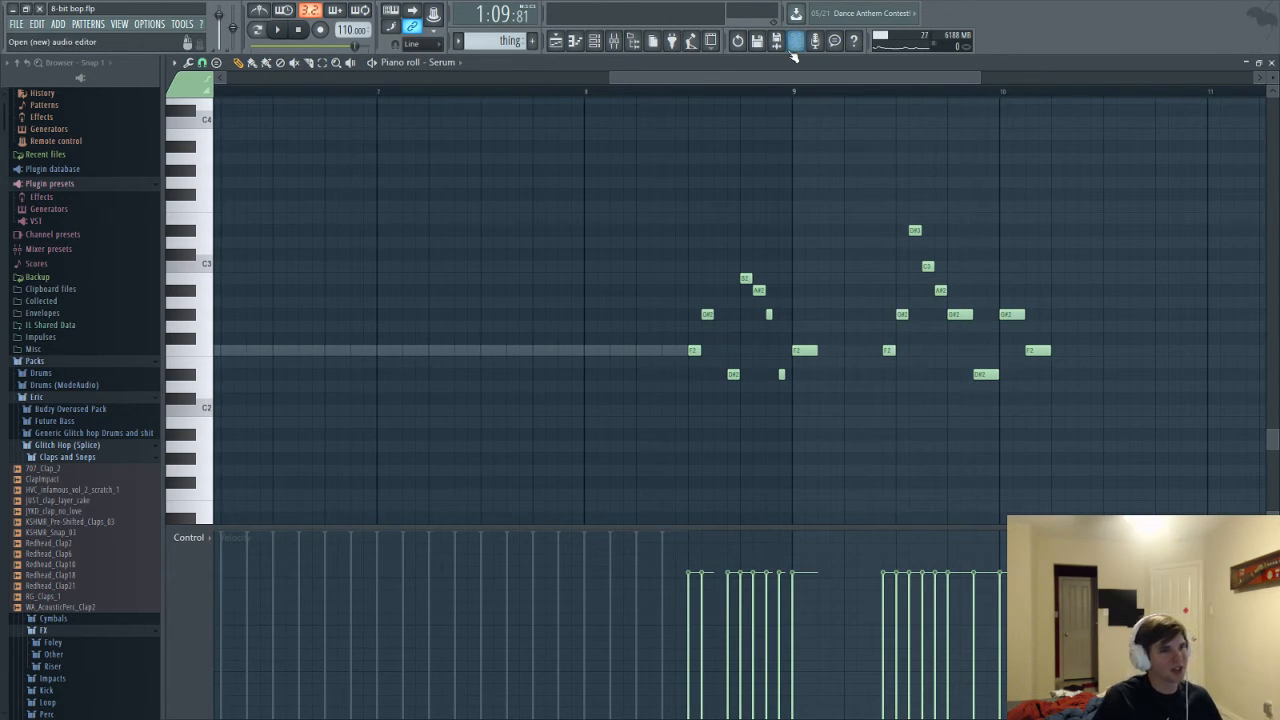
drag(780, 81, 818, 81)
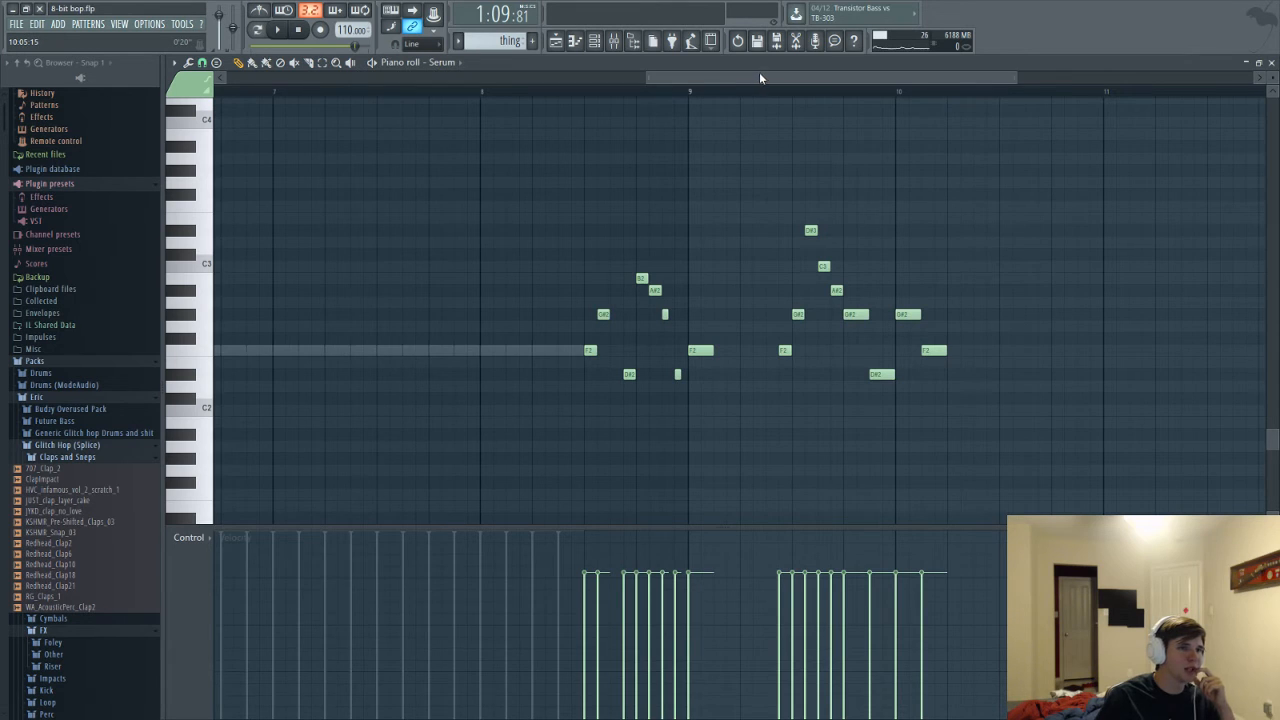
Add alternating D#2 and F2 notes, each 0:02:00 long, from 10:15:00 across the start of bar 11 in Serum's melody
drag(759, 77, 808, 77)
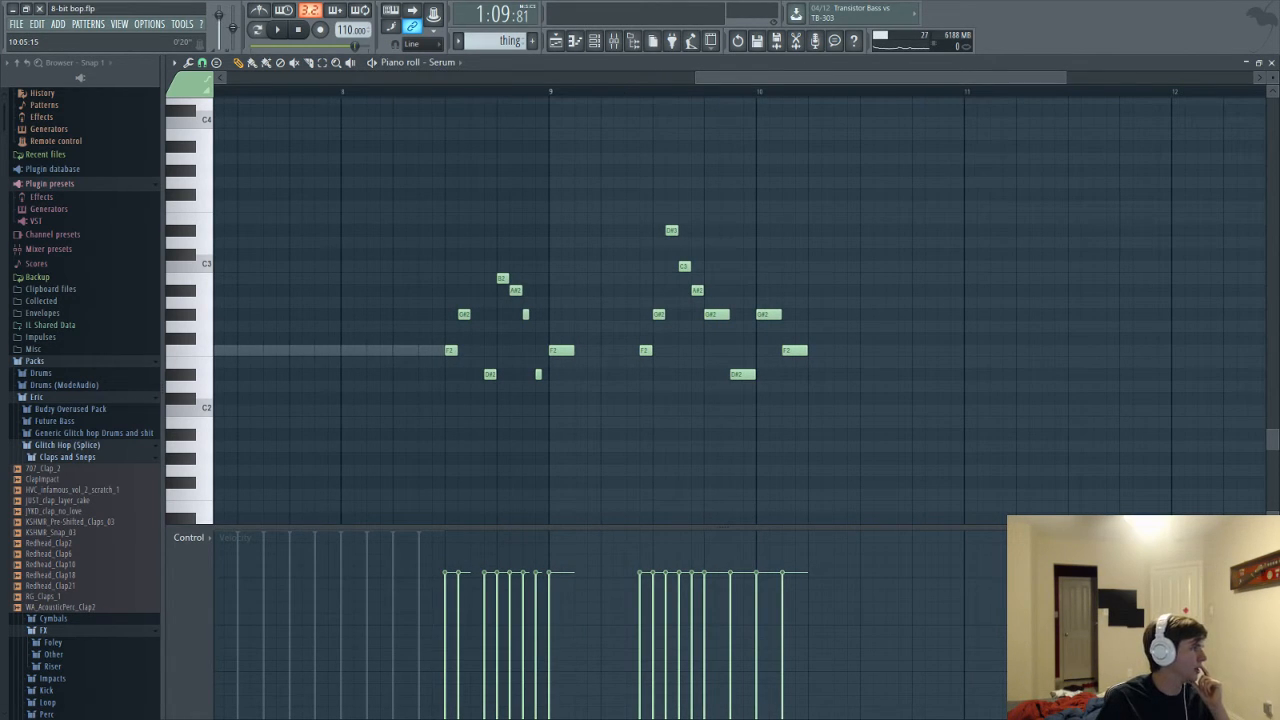
drag(802, 92, 808, 94)
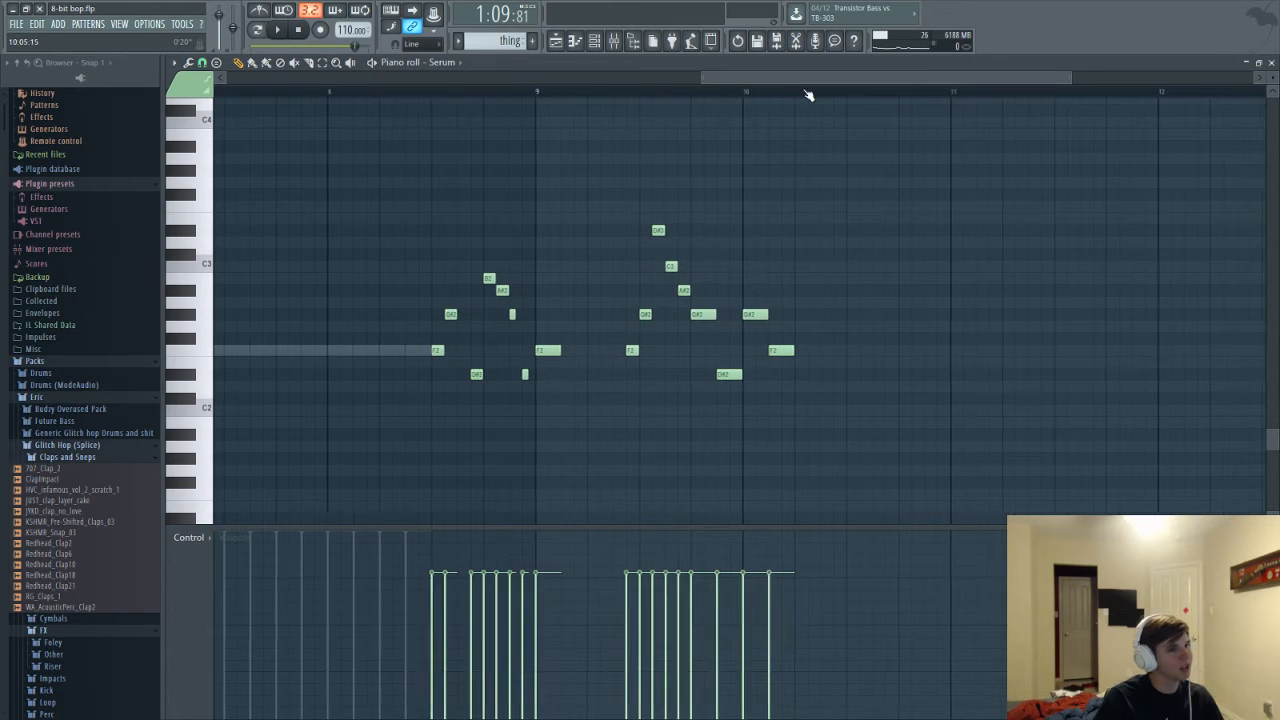
key(space)
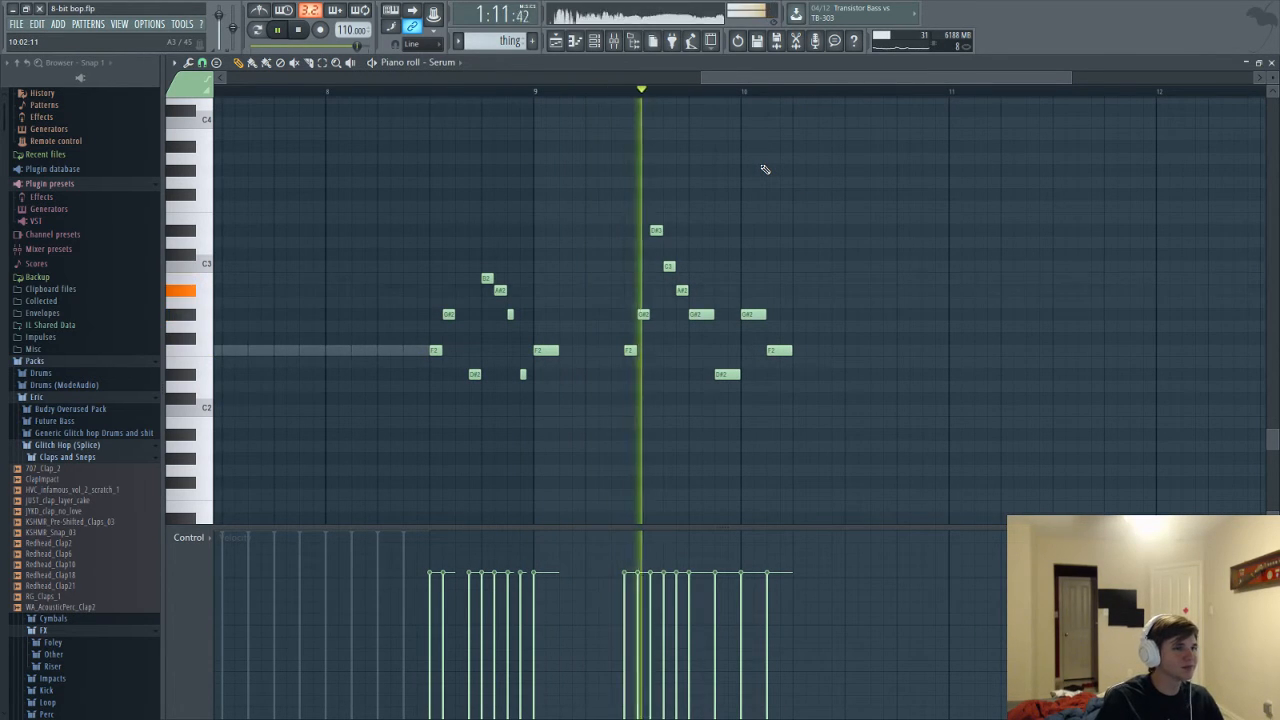
key(space)
click(923, 351)
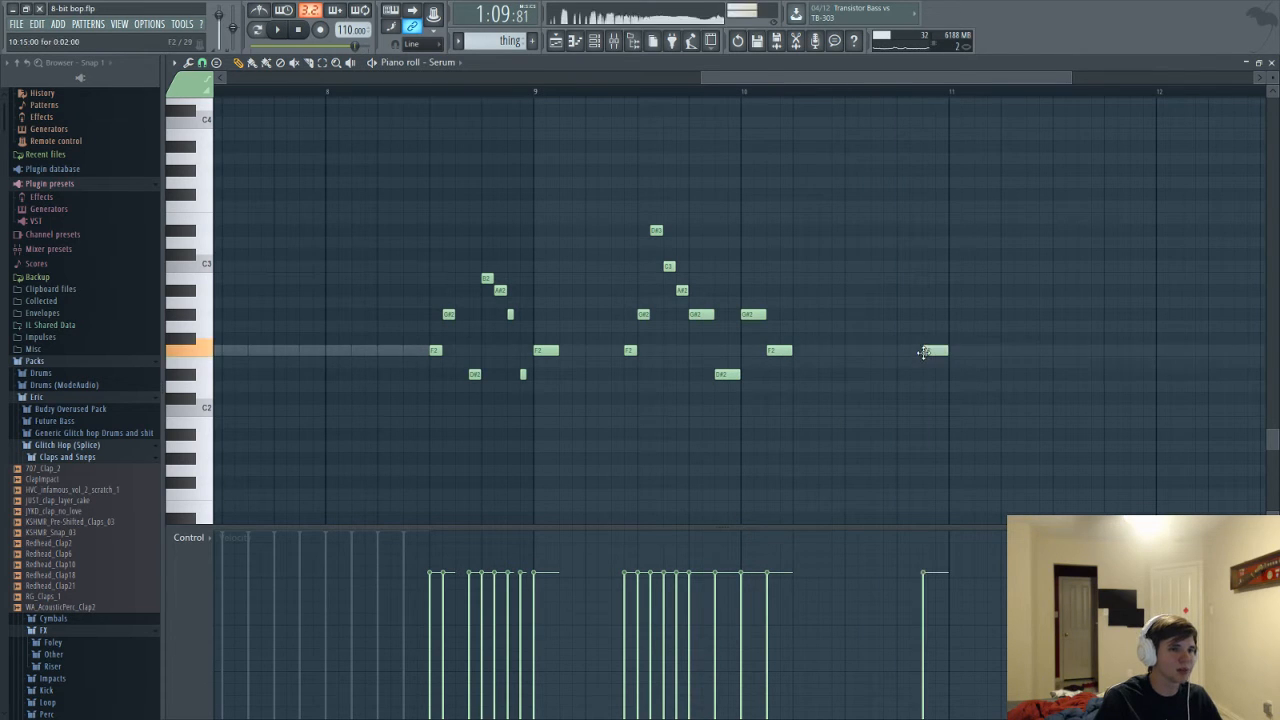
click(921, 376)
click(955, 352)
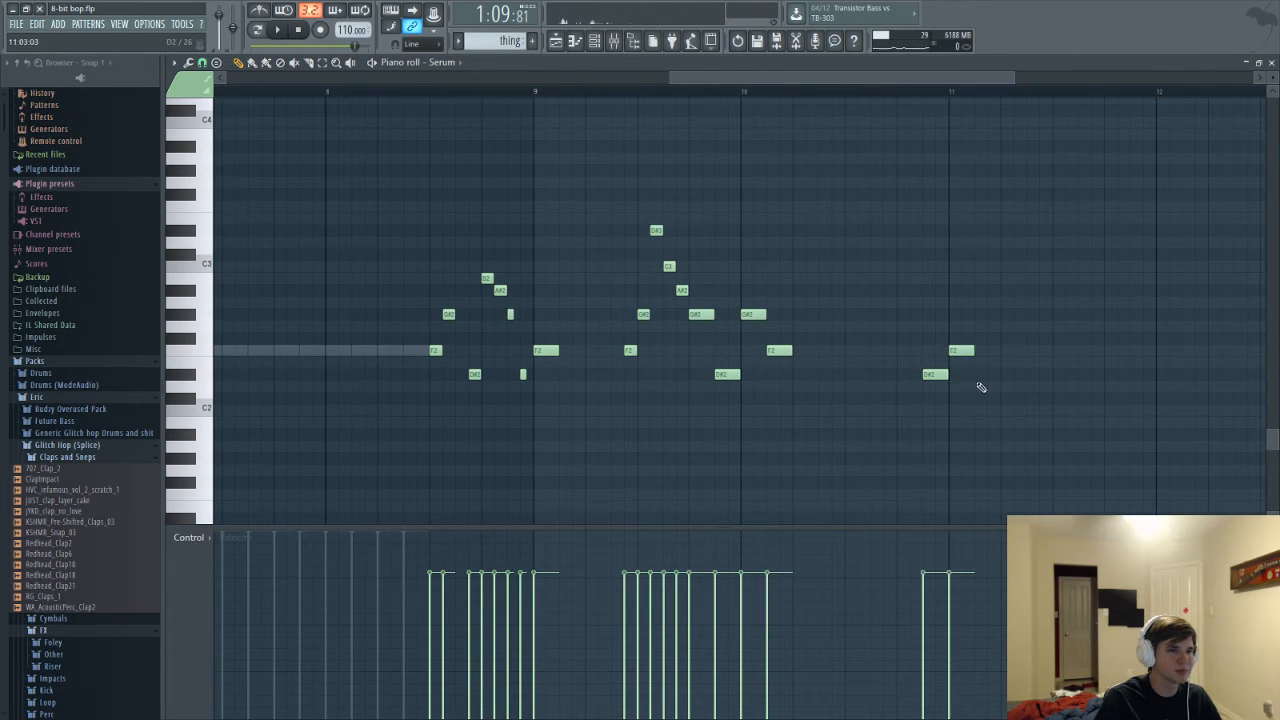
key(space)
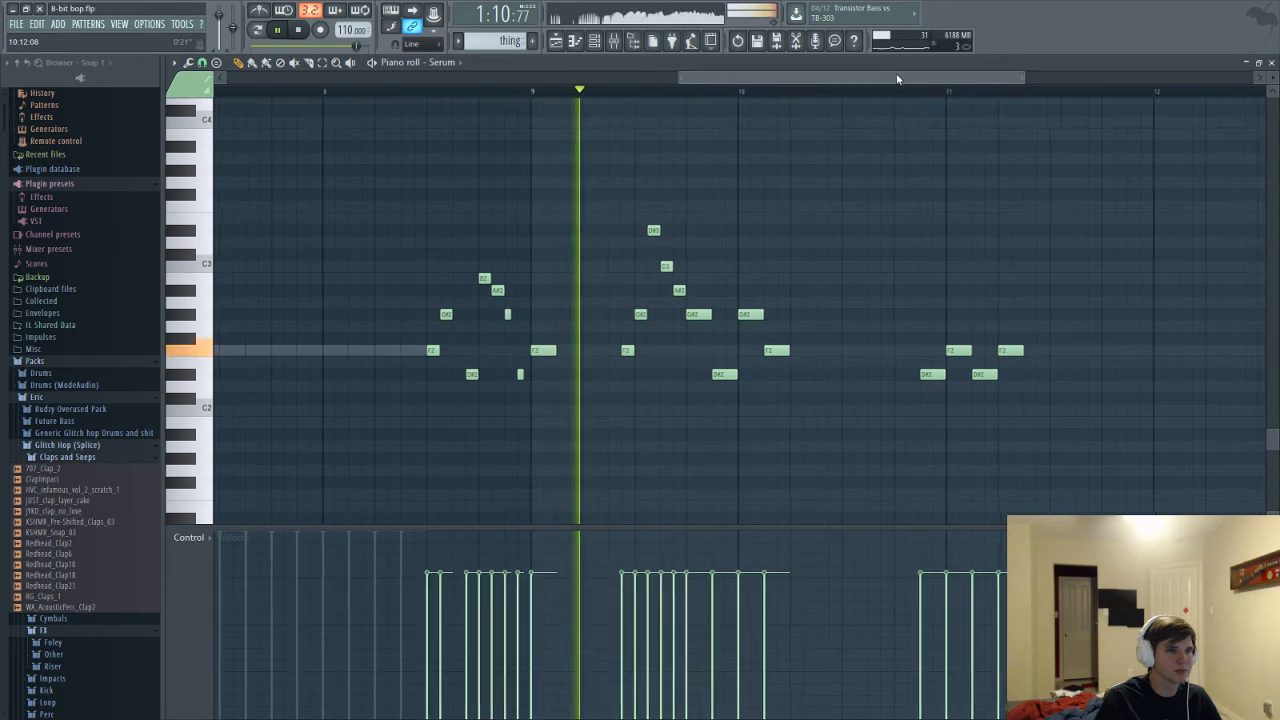
Trim the start of the D#2 note just before bar 11 to 10:16:00 and play the phrase
drag(896, 77, 937, 106)
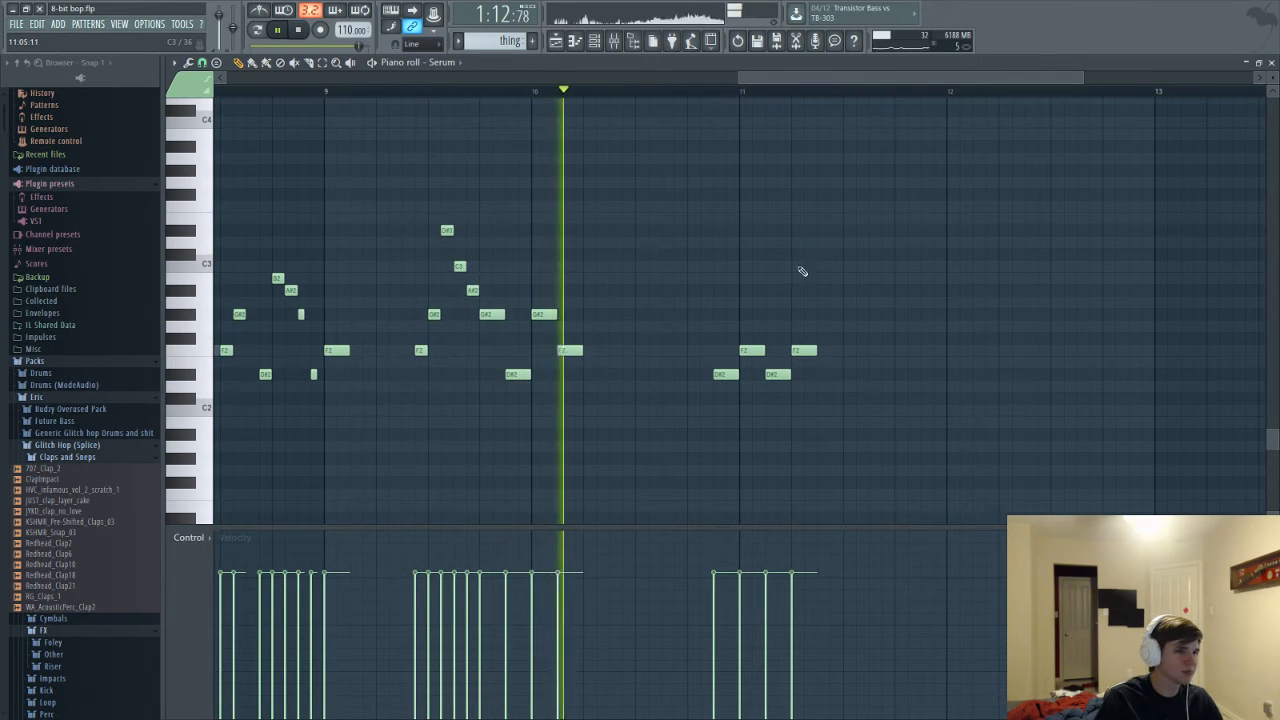
scroll(865, 245, up, 1)
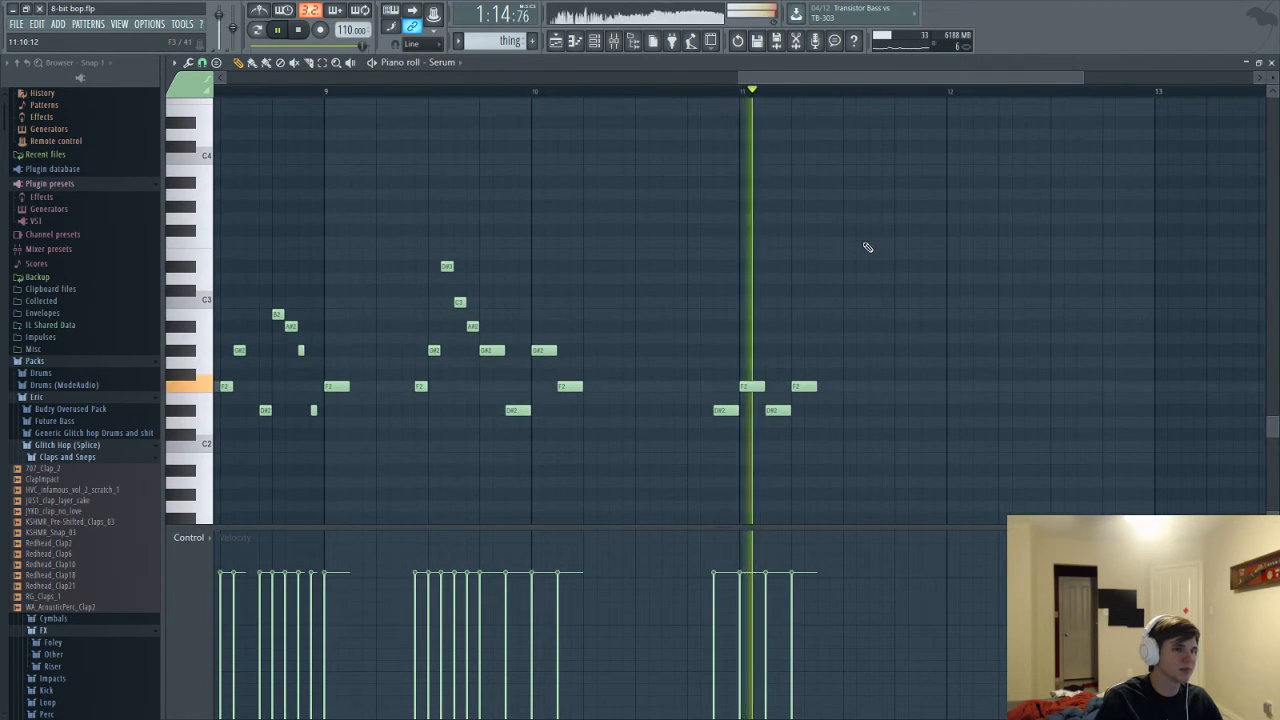
key(space)
drag(733, 410, 739, 411)
key(space)
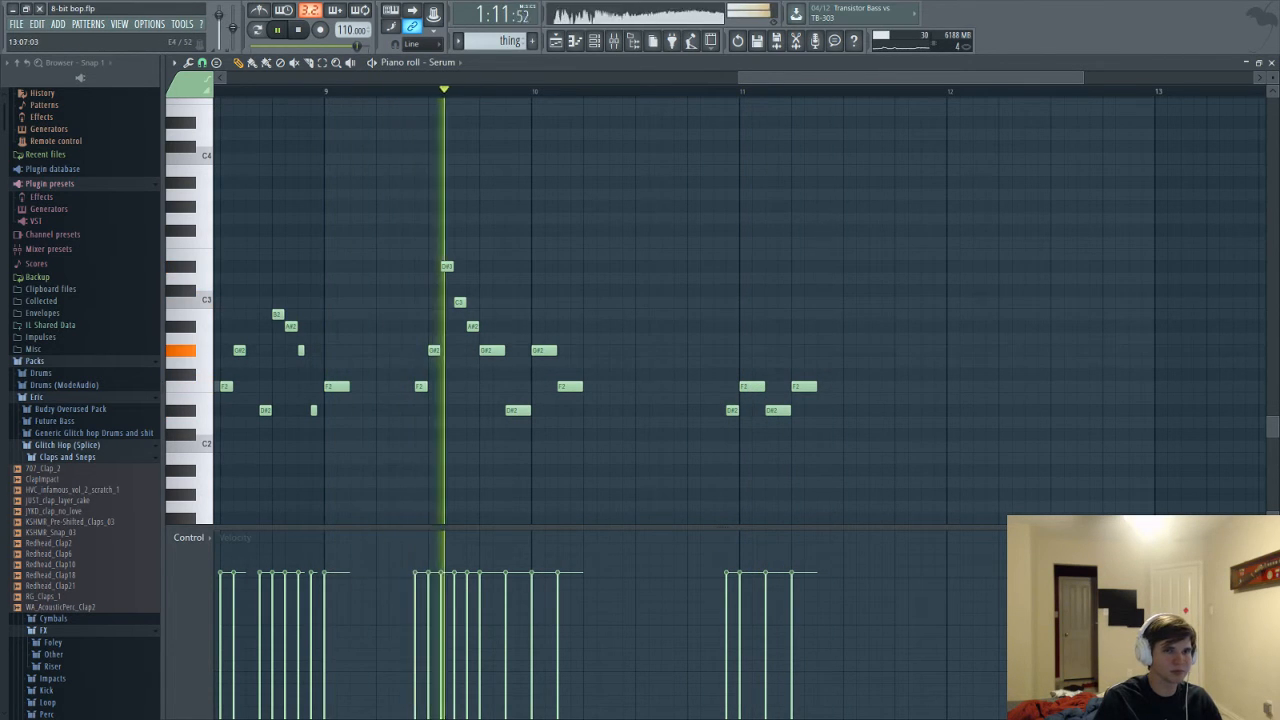
Add a low F1 note at 11:13:00 and lengthen it to 0:04:00
scroll(845, 460, down, 4)
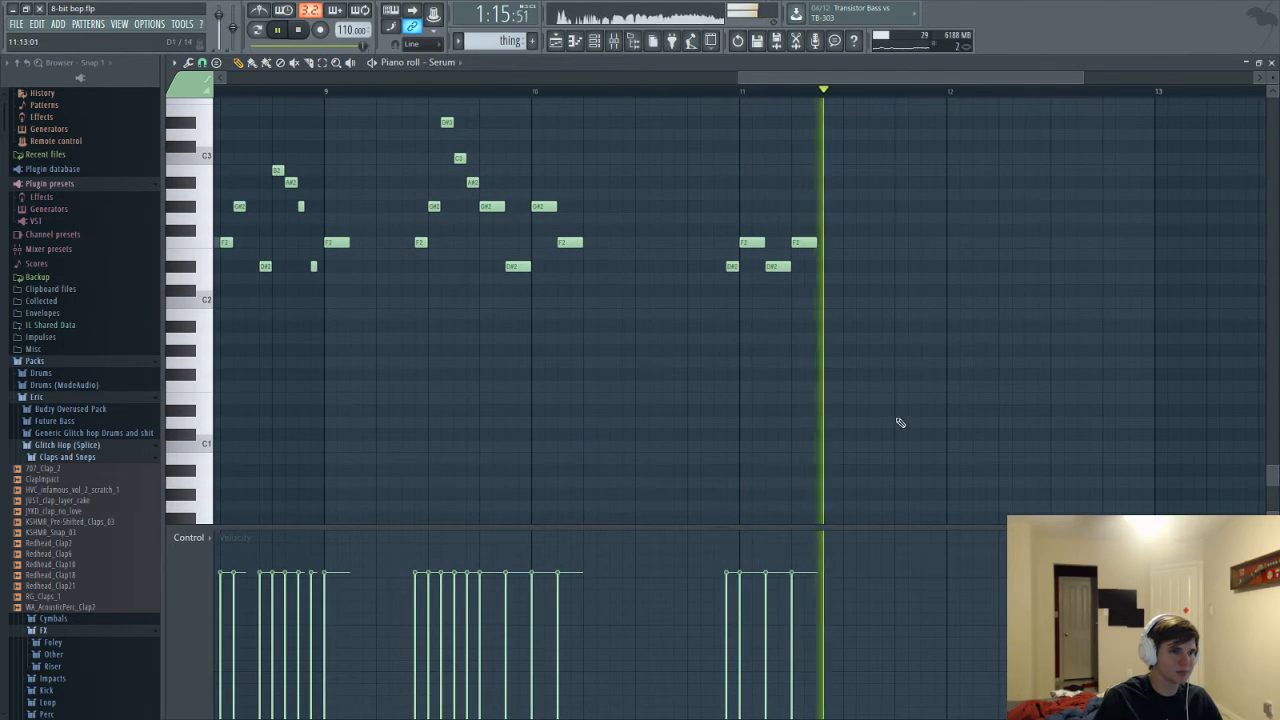
key(space)
click(901, 386)
key(space)
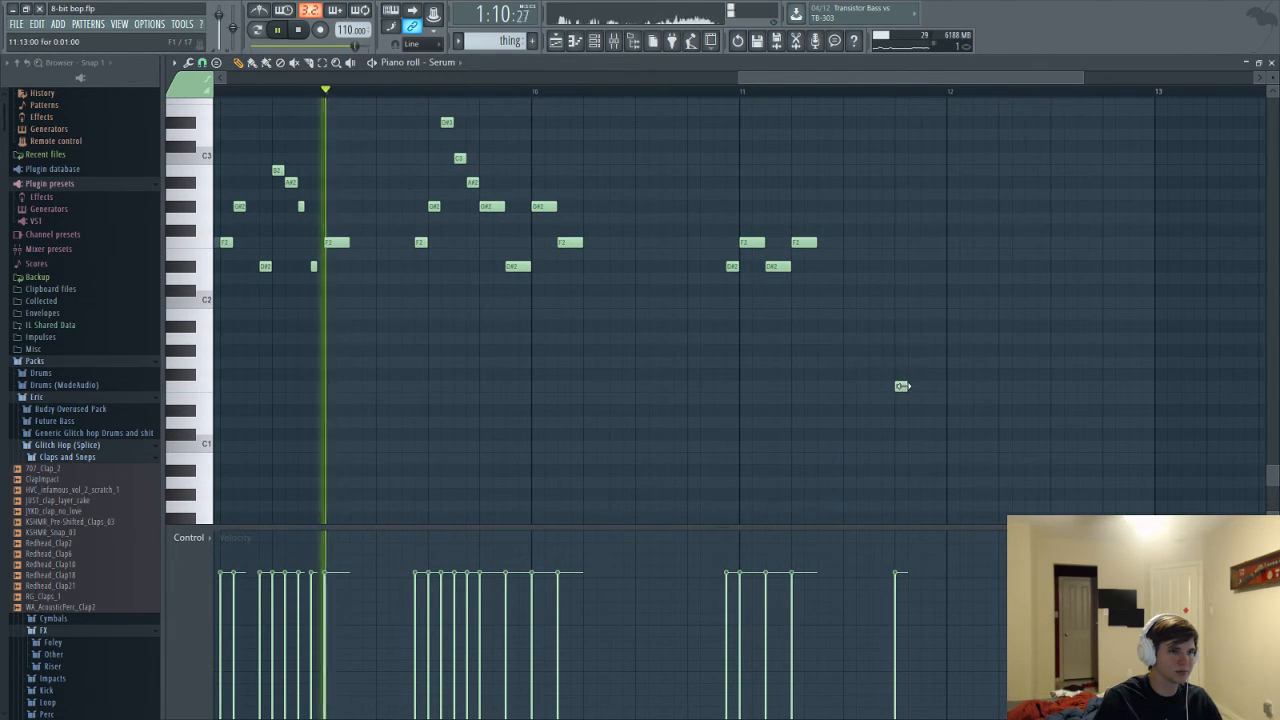
drag(903, 386, 943, 386)
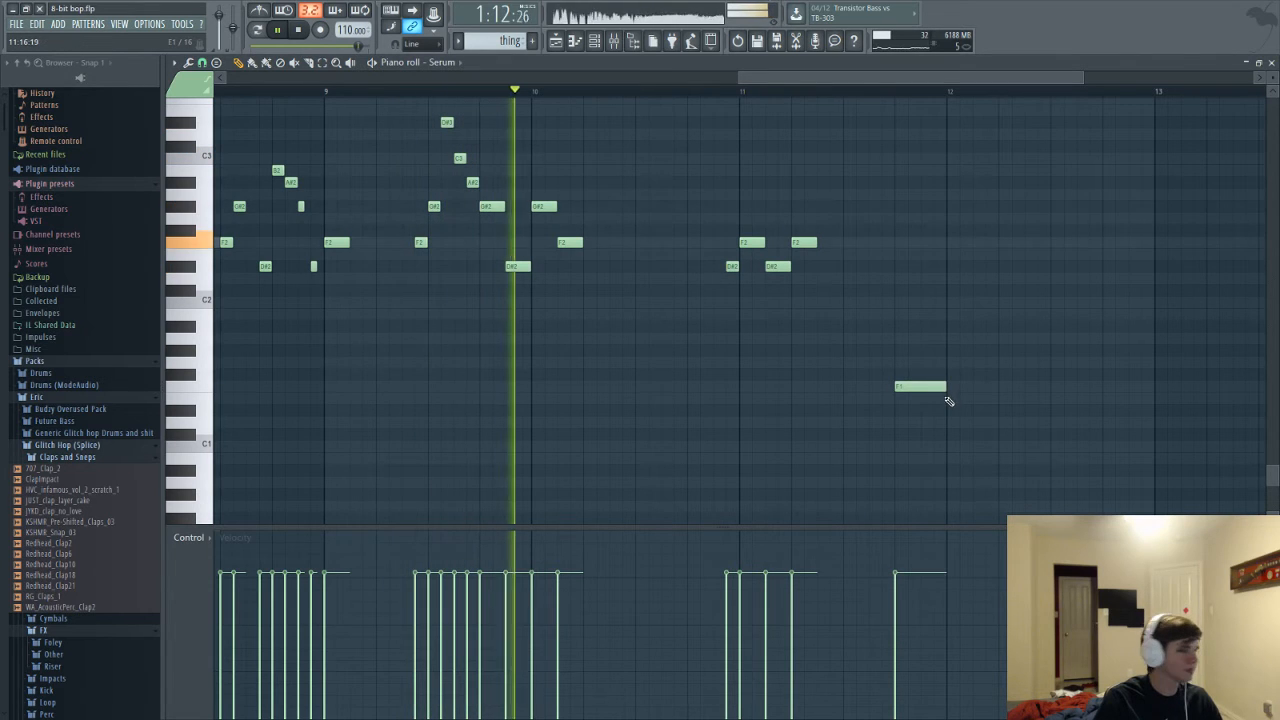
Add a very short G2 note at 12:01:00 leading directly into a long G#2 note
drag(788, 77, 846, 80)
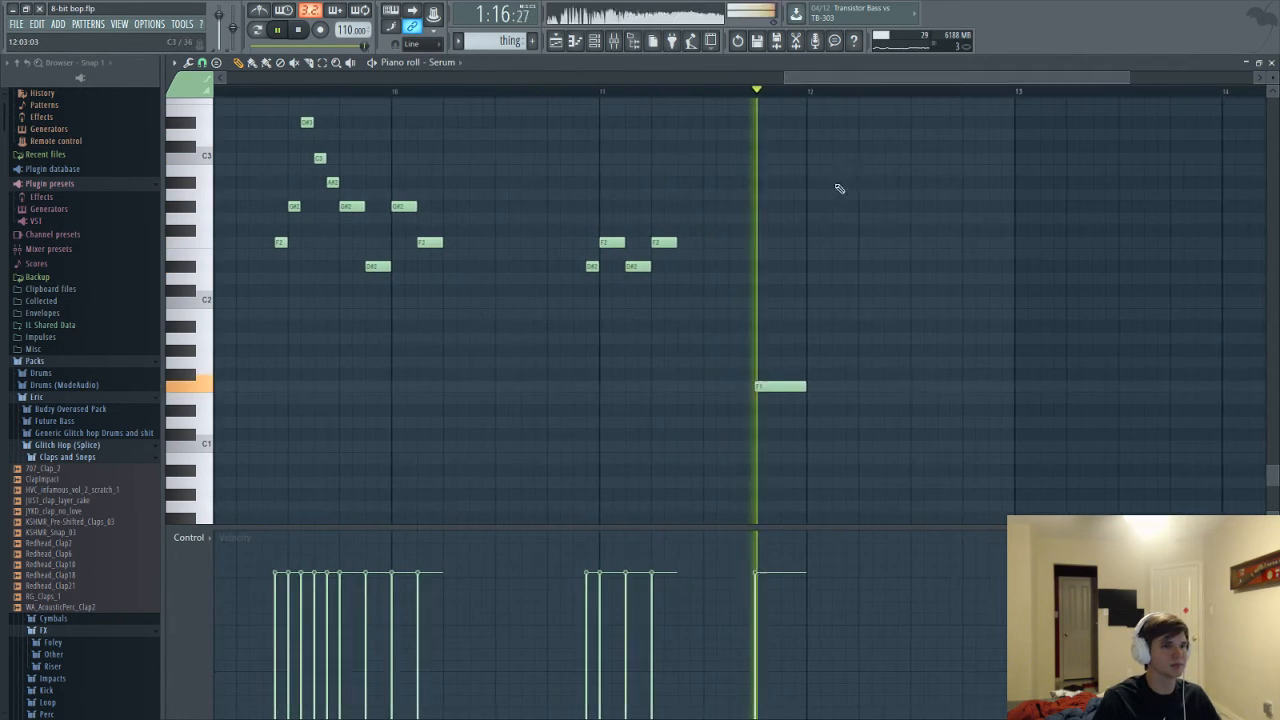
scroll(822, 340, up, 1)
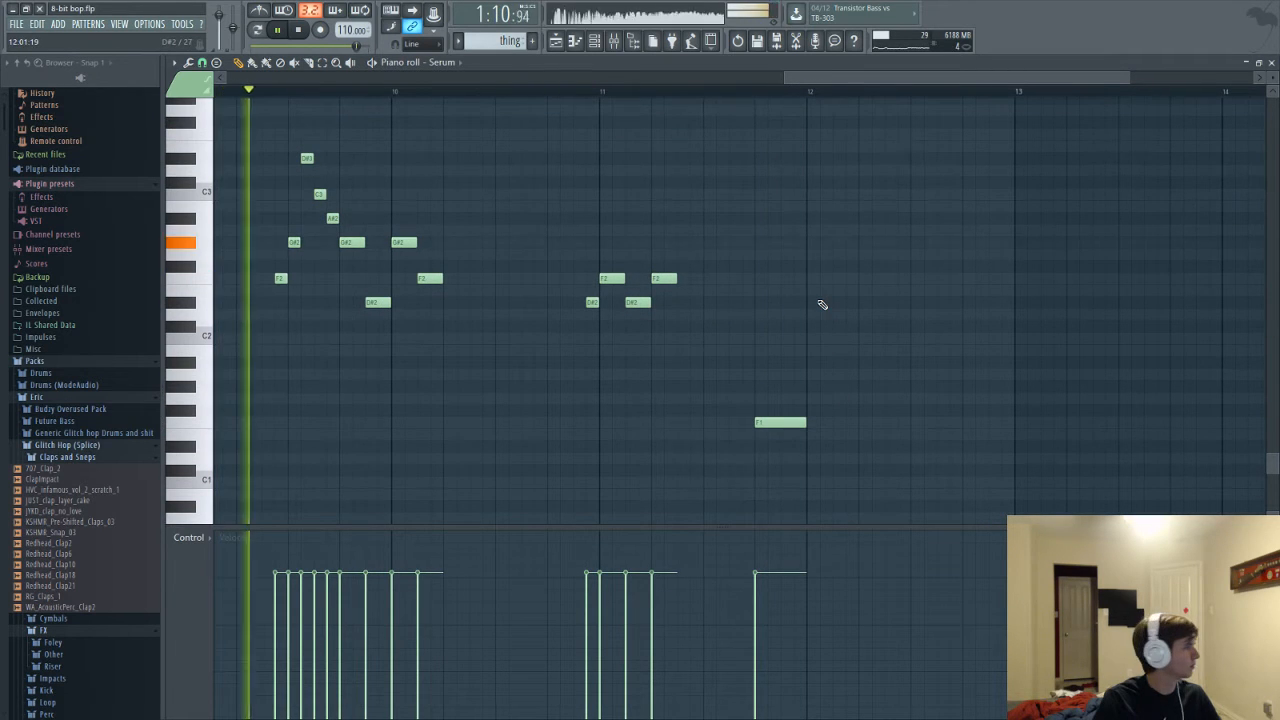
scroll(850, 350, up, 2)
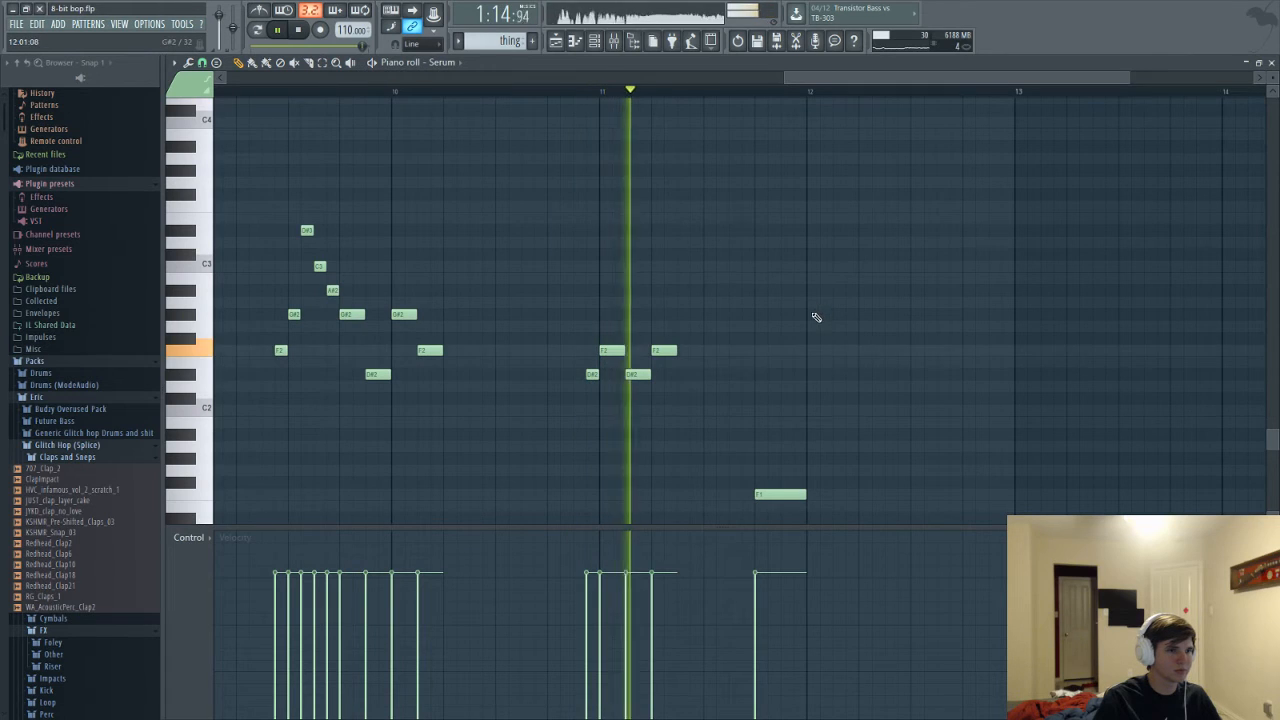
click(824, 314)
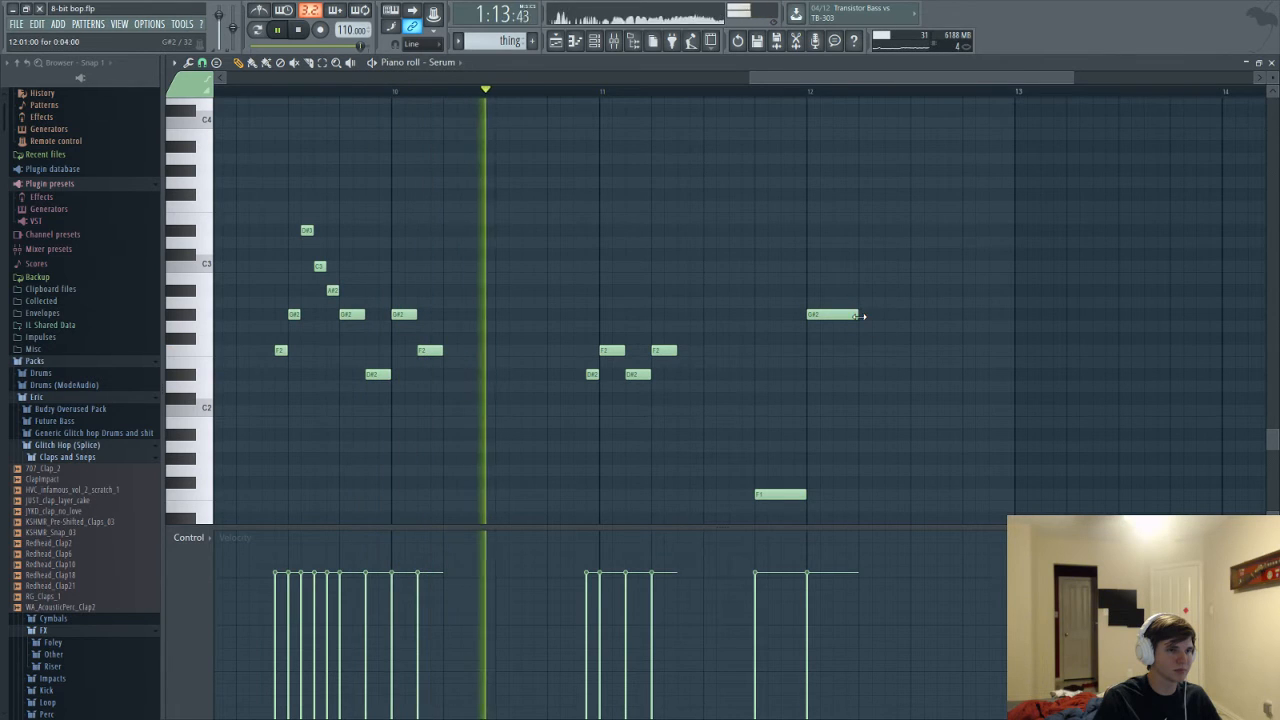
drag(856, 314, 811, 328)
click(813, 328)
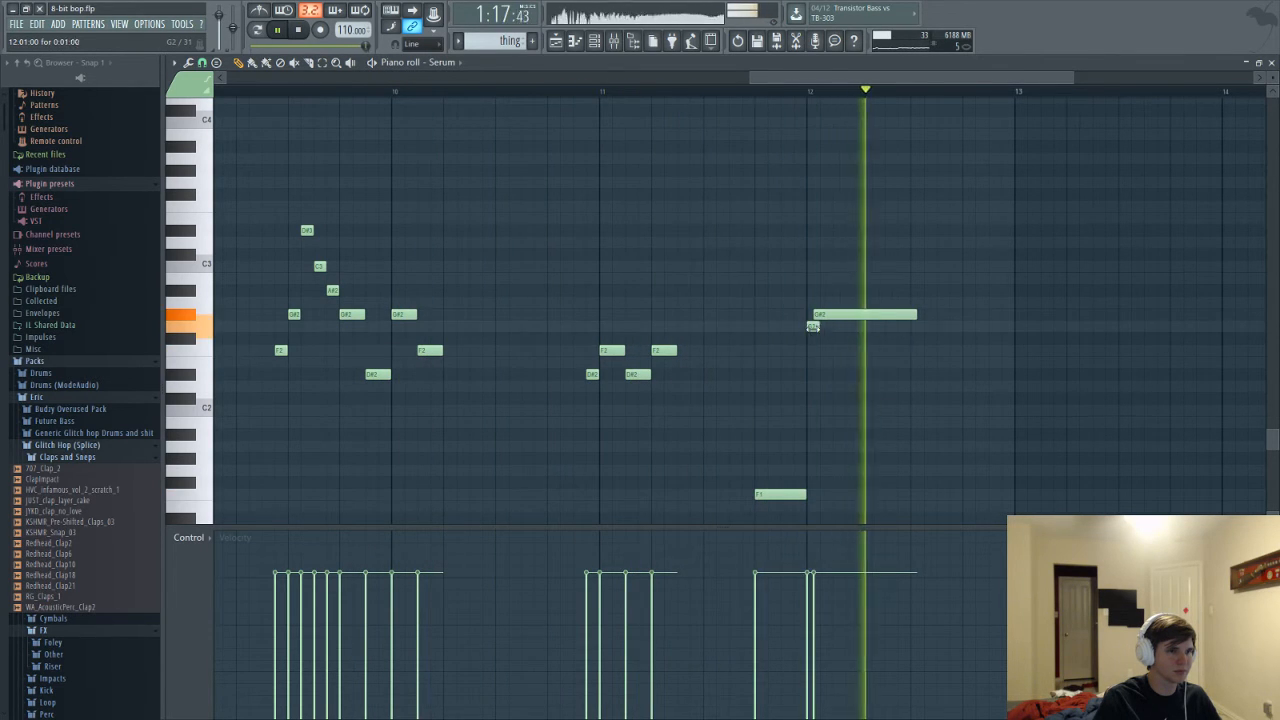
Play the passage from bar 12 and shorten the long G#2 note to end at 12:07:00
key(space)
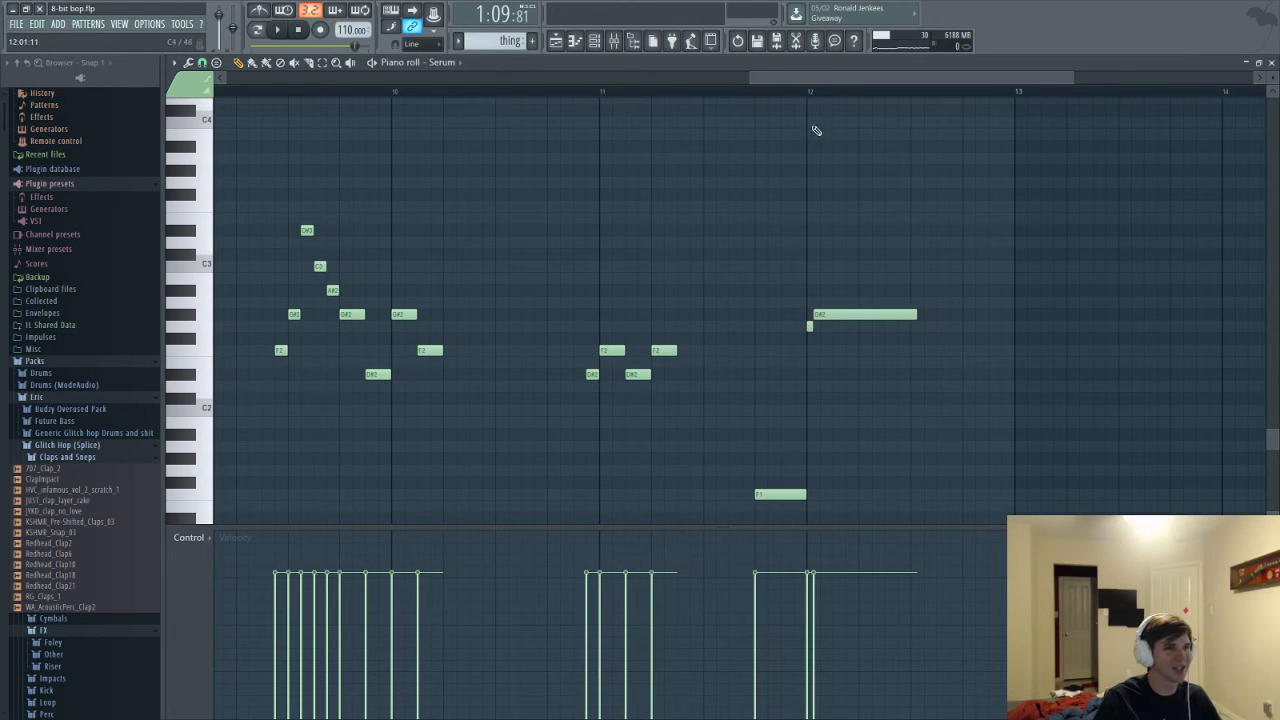
key(space)
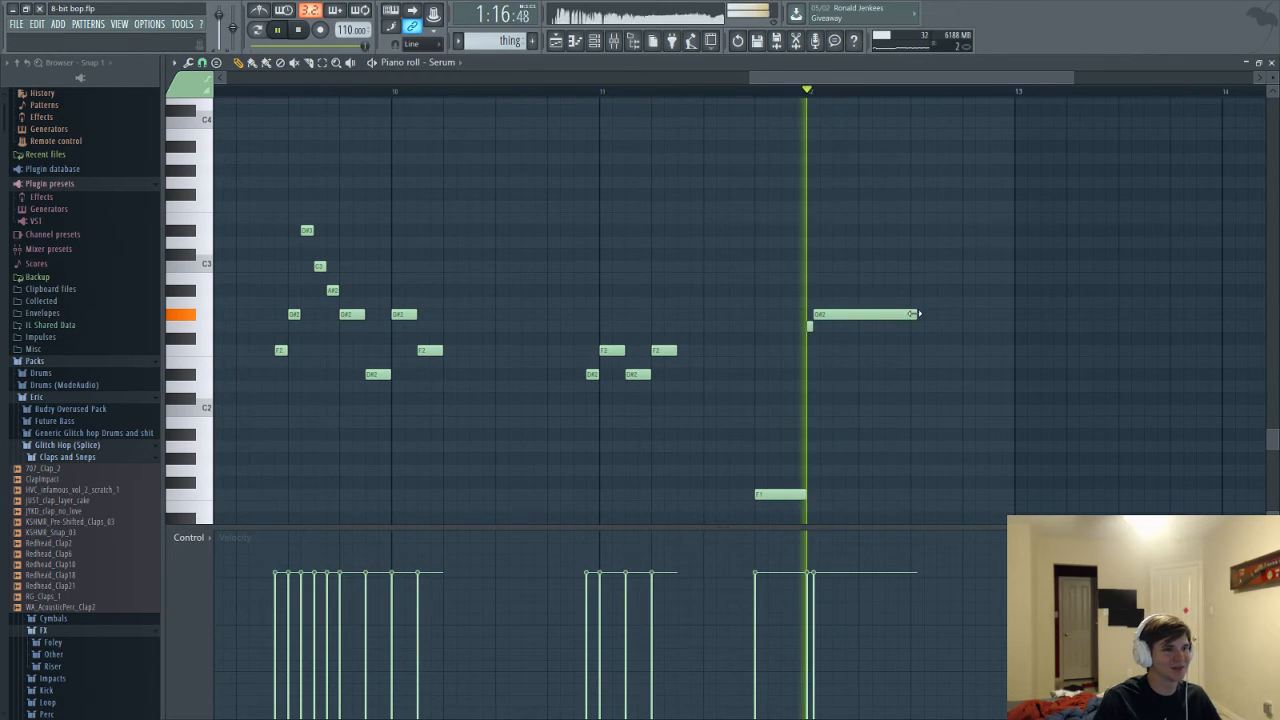
drag(915, 314, 889, 314)
key(space)
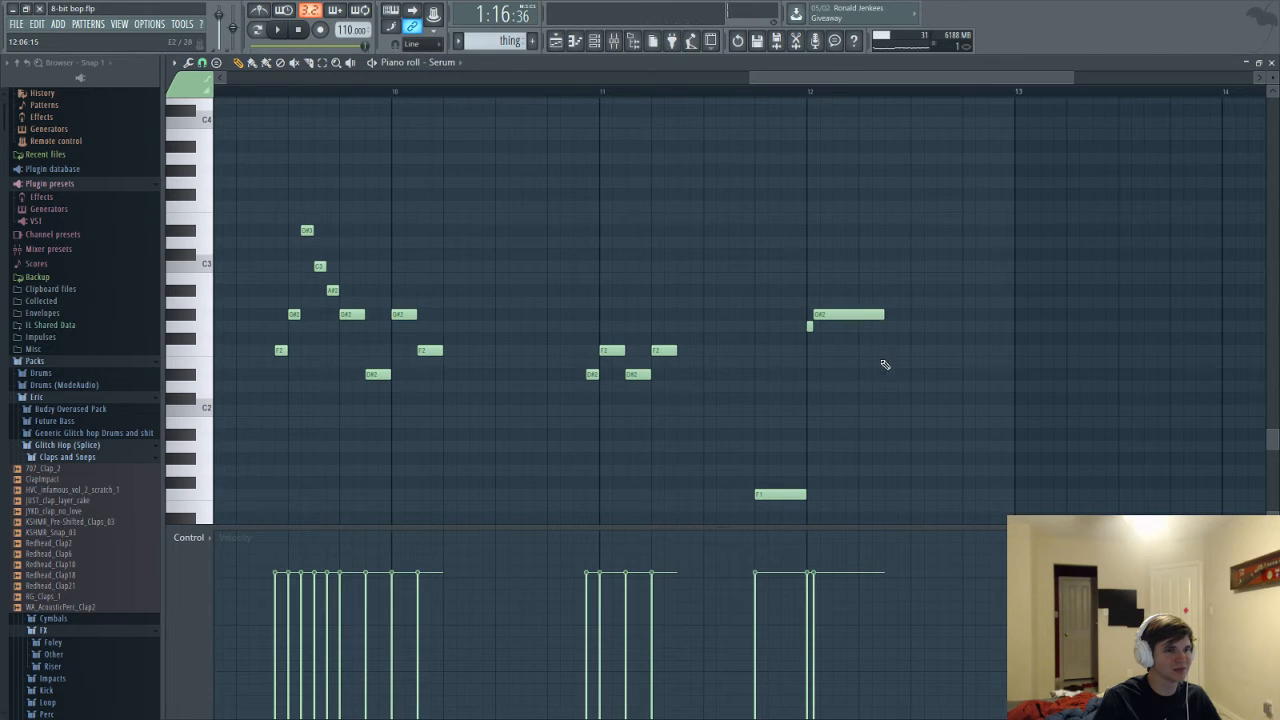
Add a D#2 note at 12:07:00 and an A#2 note at 12:09:00, each 0:02:00 long
click(888, 422)
key(space)
drag(954, 422, 910, 424)
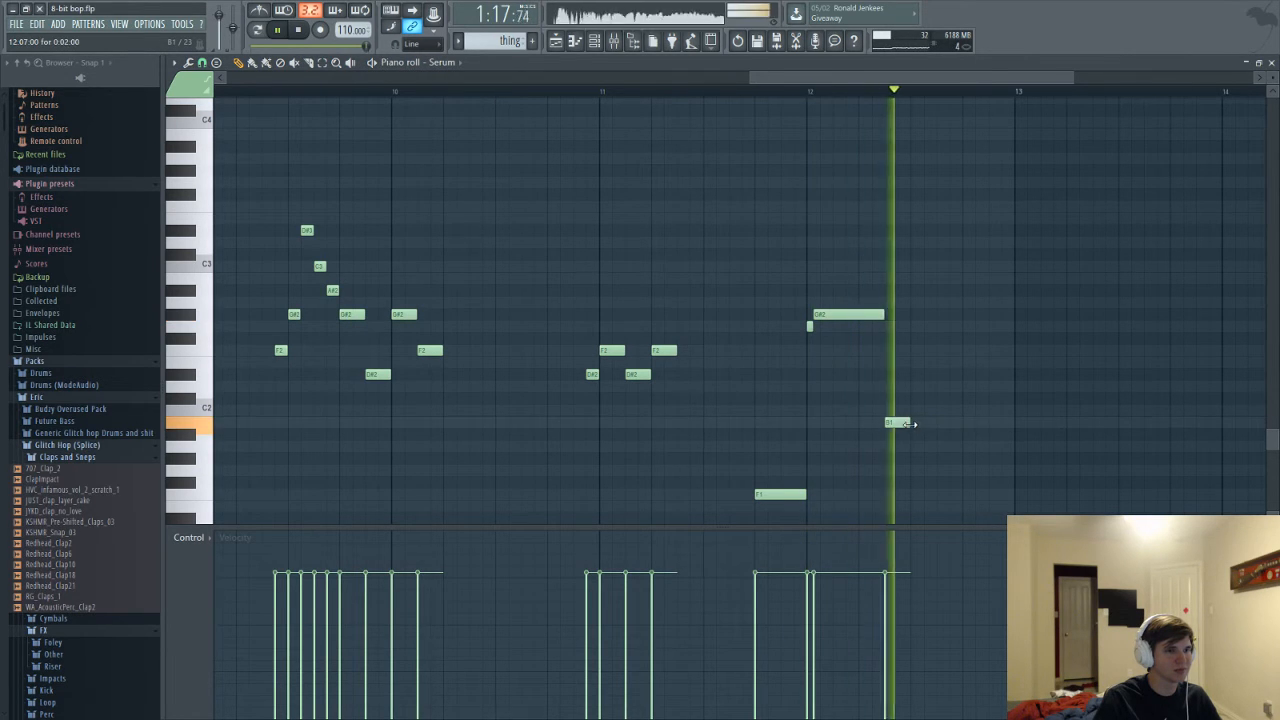
click(913, 291)
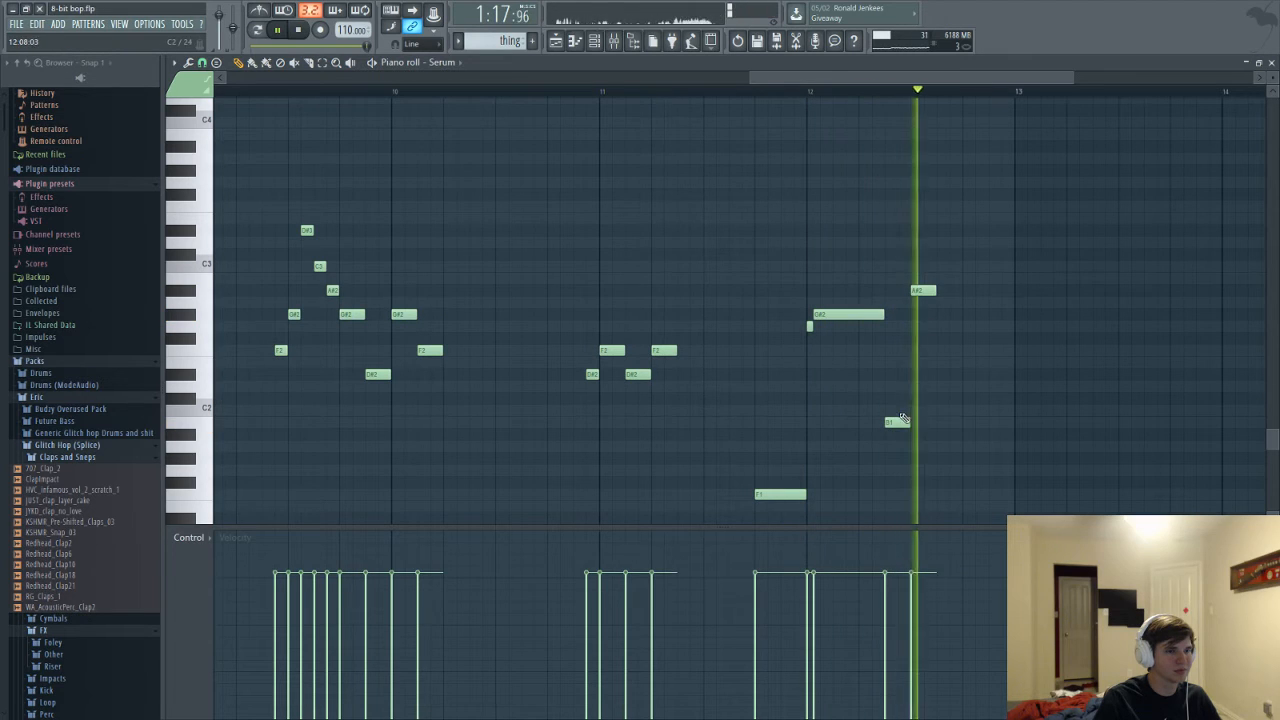
key(space)
drag(895, 373, 895, 374)
key(space)
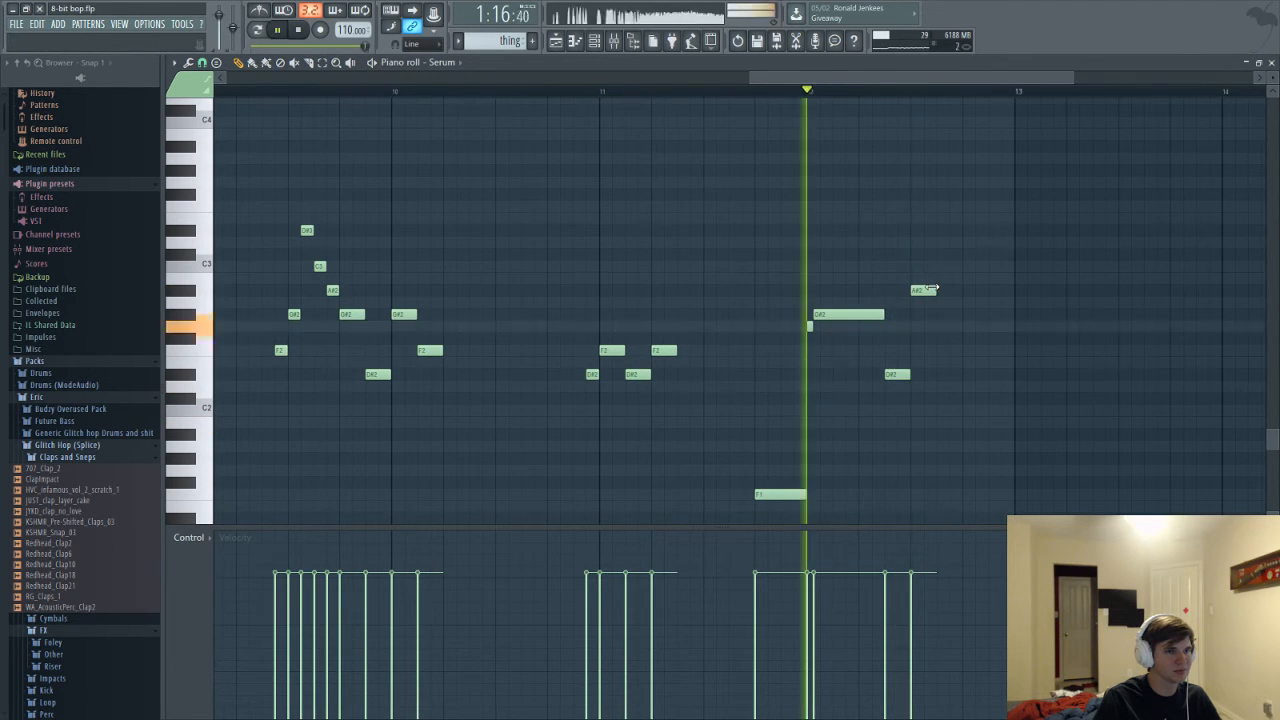
Build a descending figure at the end of bar 12 with A#2 at 12:13:00, G#2 at 12:14:00 and D#2 at 12:15:00
key(space)
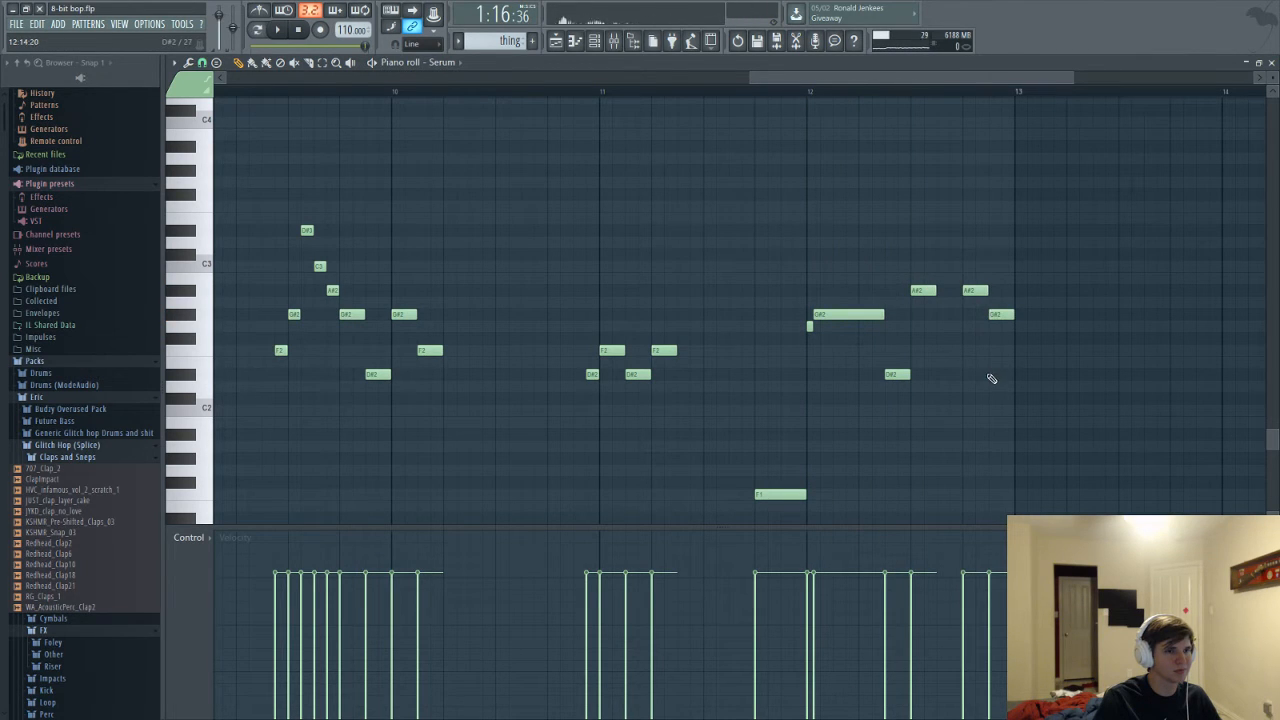
drag(987, 317, 980, 317)
key(space)
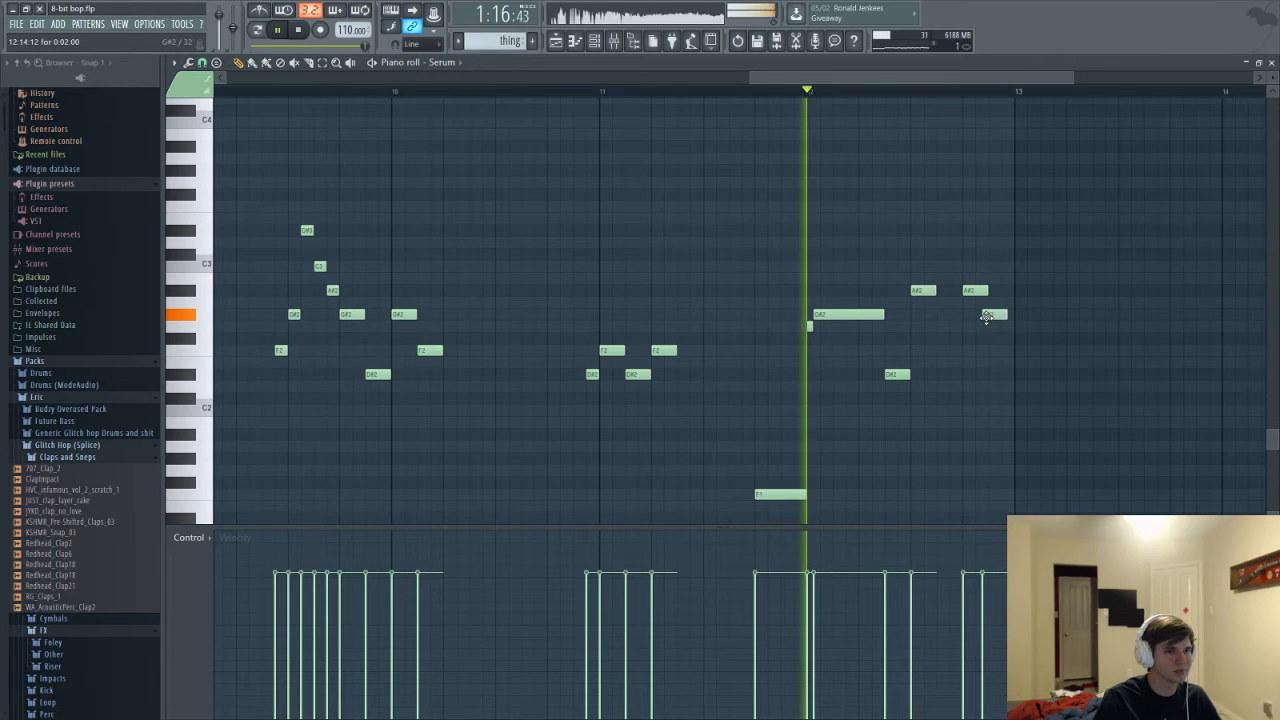
click(1002, 374)
drag(1002, 376, 995, 376)
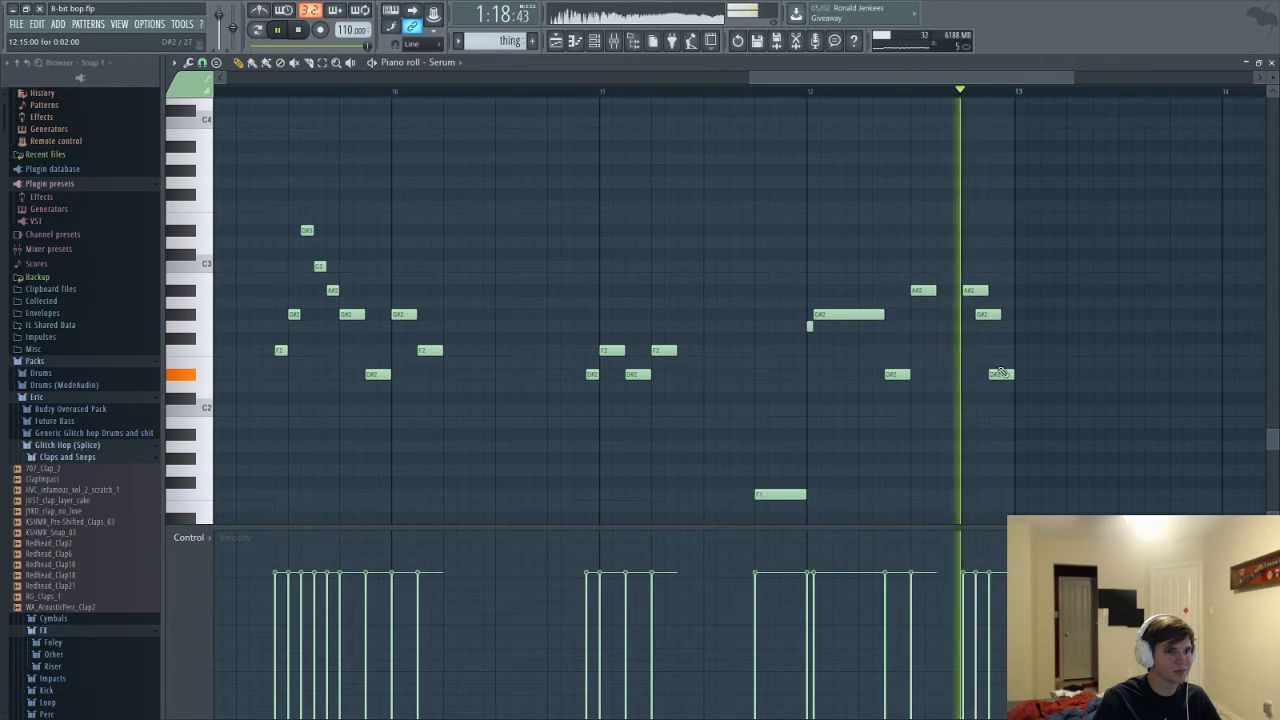
key(space)
key(space)
Shorten the A#2 and G#2 notes ending bar 12 to 0:01:00 each, and add an F2 note at 13:01:00
drag(987, 291, 975, 291)
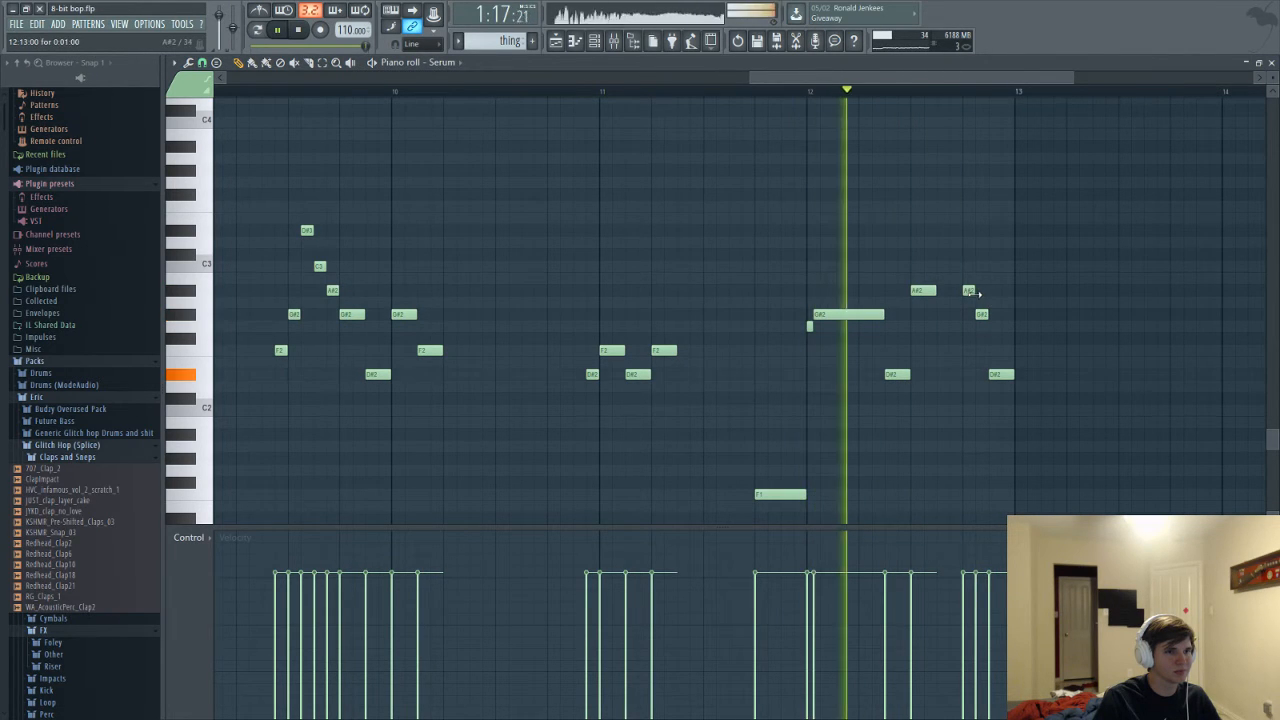
key(space)
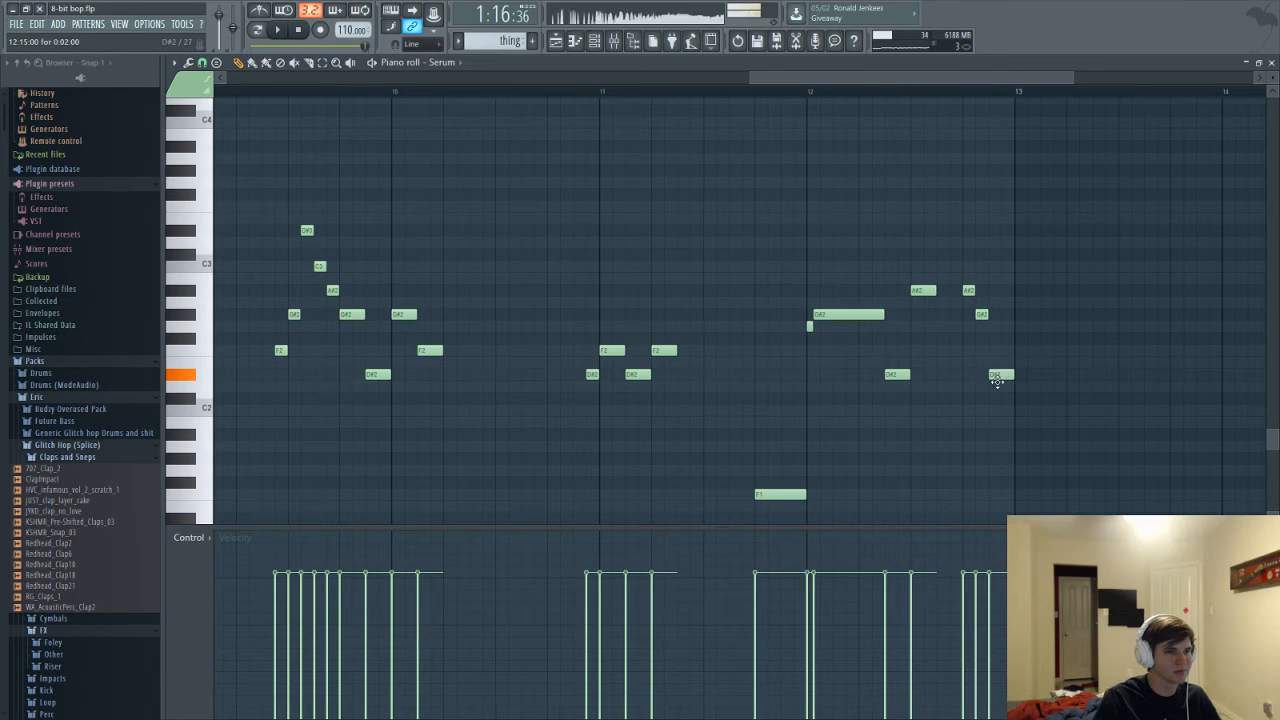
drag(997, 379, 990, 375)
key(space)
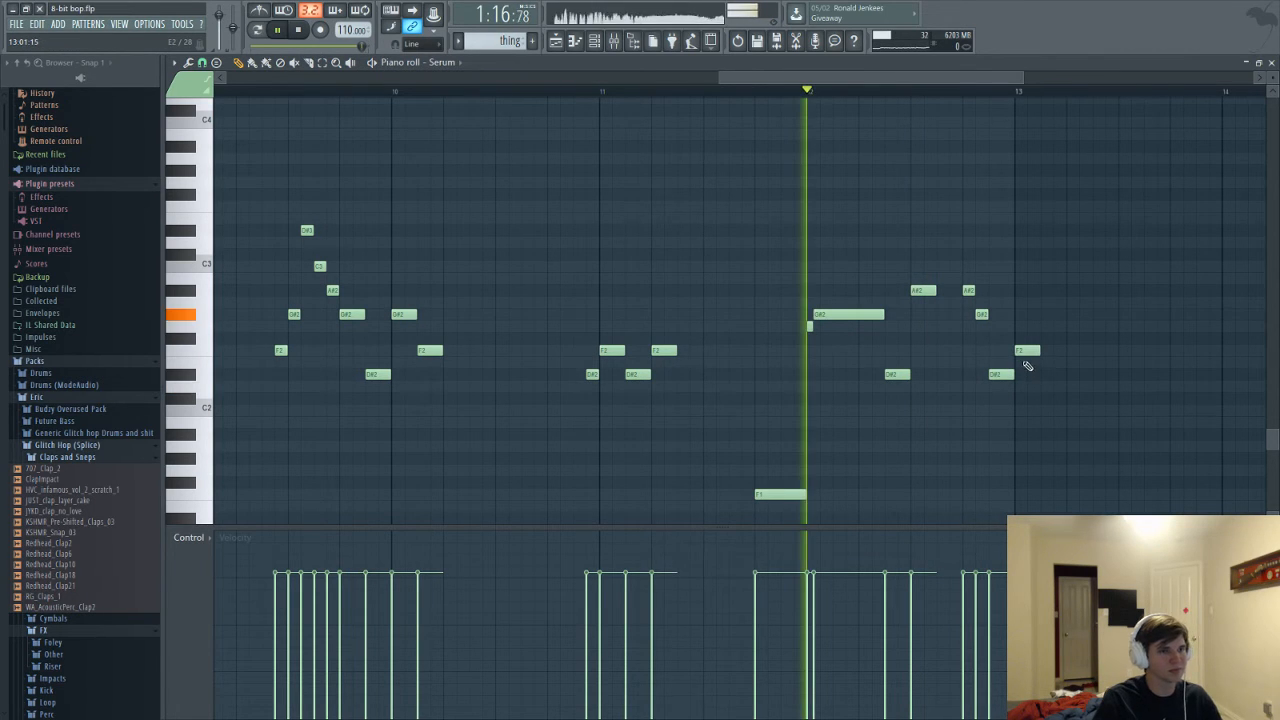
Slice the thing clip on Track 3 of the playlist at bar 33 and resume playback
key(F5)
key(space)
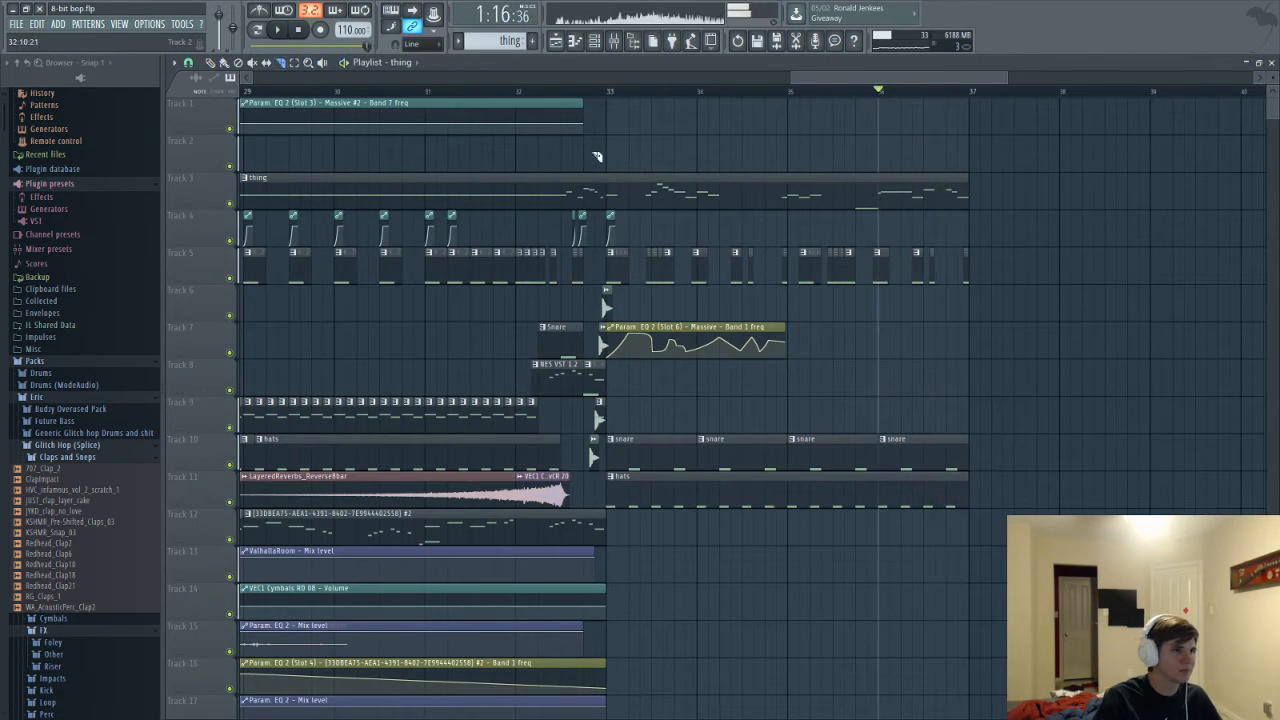
key(space)
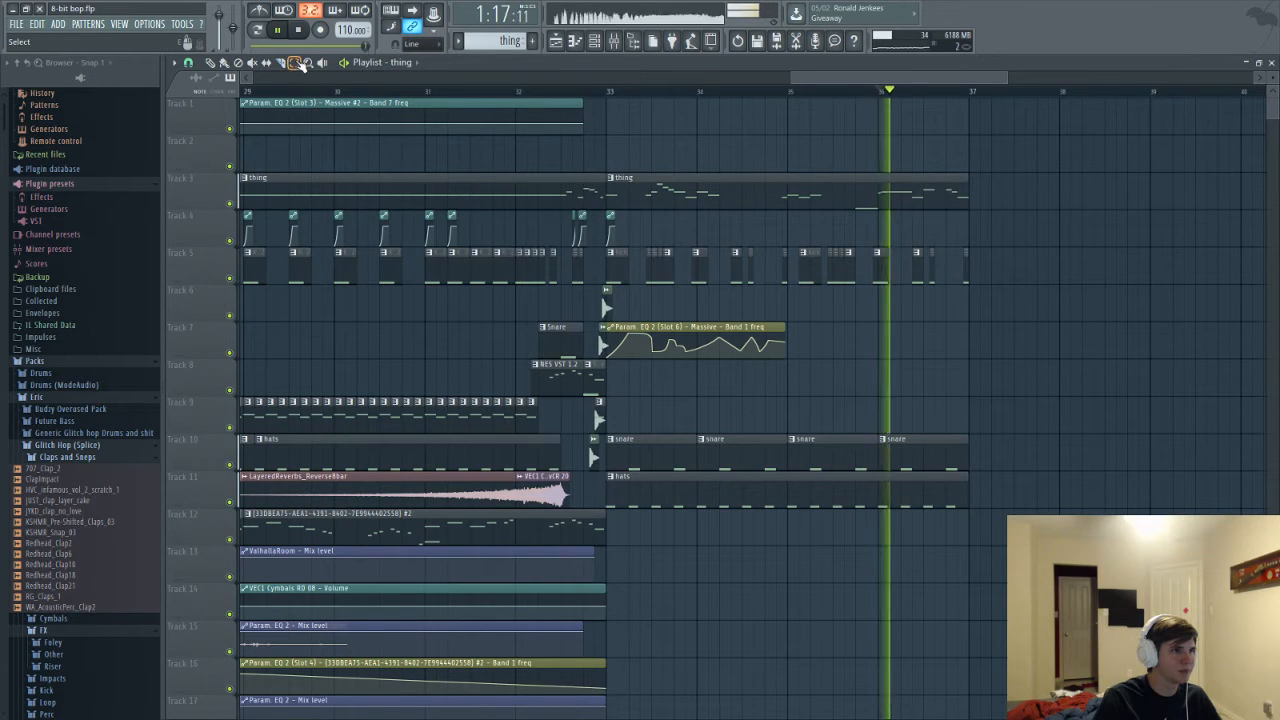
Select all the drop clips between bars 33 and 37 and duplicate them to start at bar 37
mouse_move(614, 138)
mouse_down()
mouse_move(870, 378)
mouse_move(951, 543)
mouse_up()
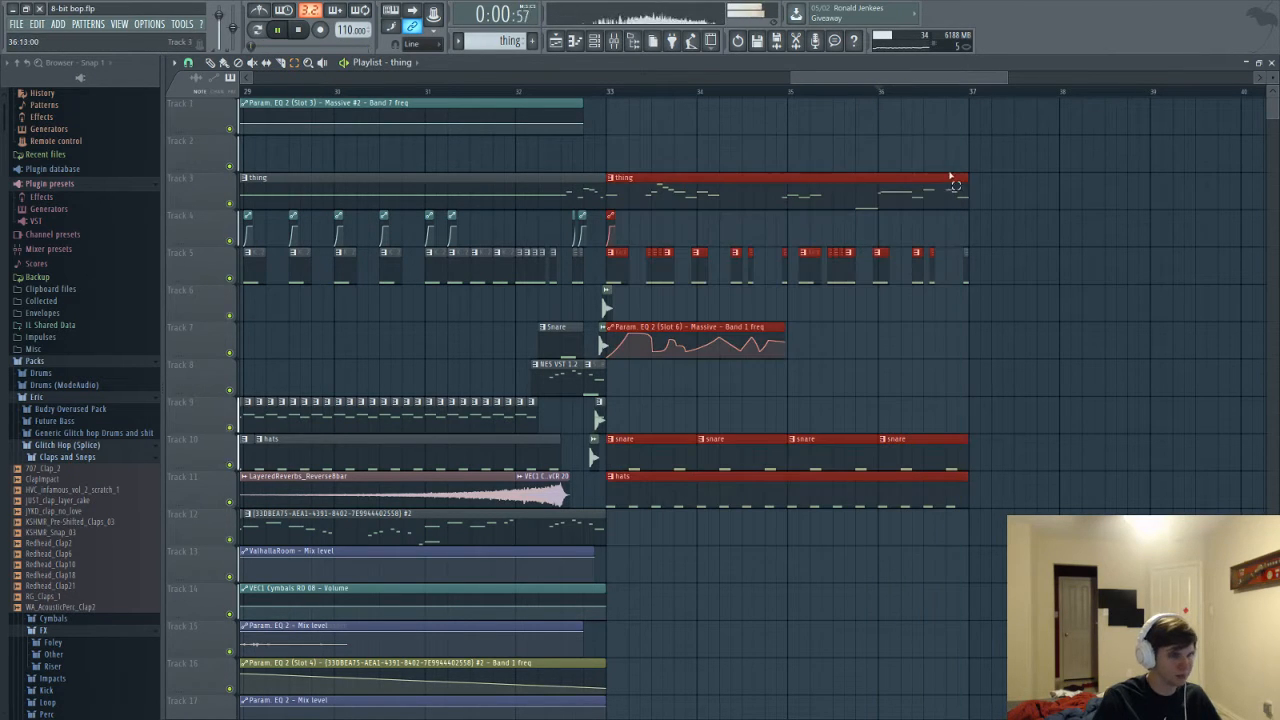
drag(895, 77, 978, 77)
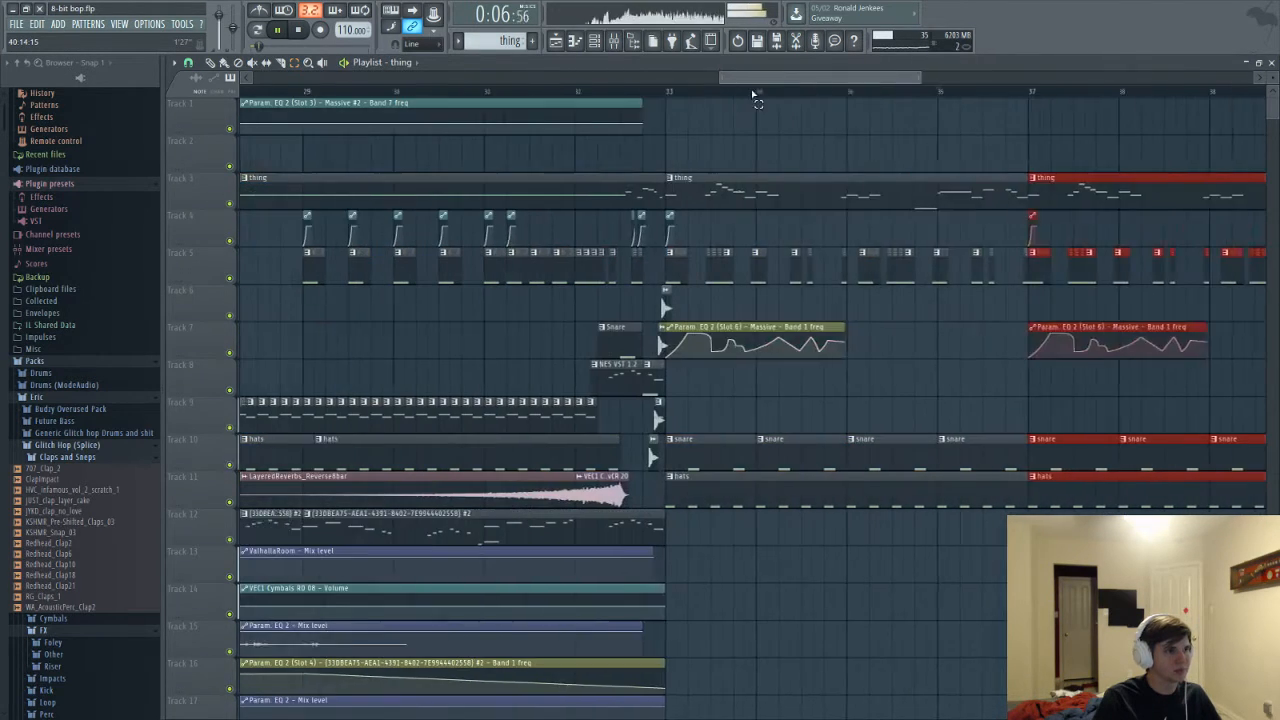
drag(799, 75, 872, 76)
Stop playback and place short copies of bar 33's Insert 100 - Volume clip on Track 4 over the following kicks into bar 34
key(space)
scroll(440, 230, up, 3)
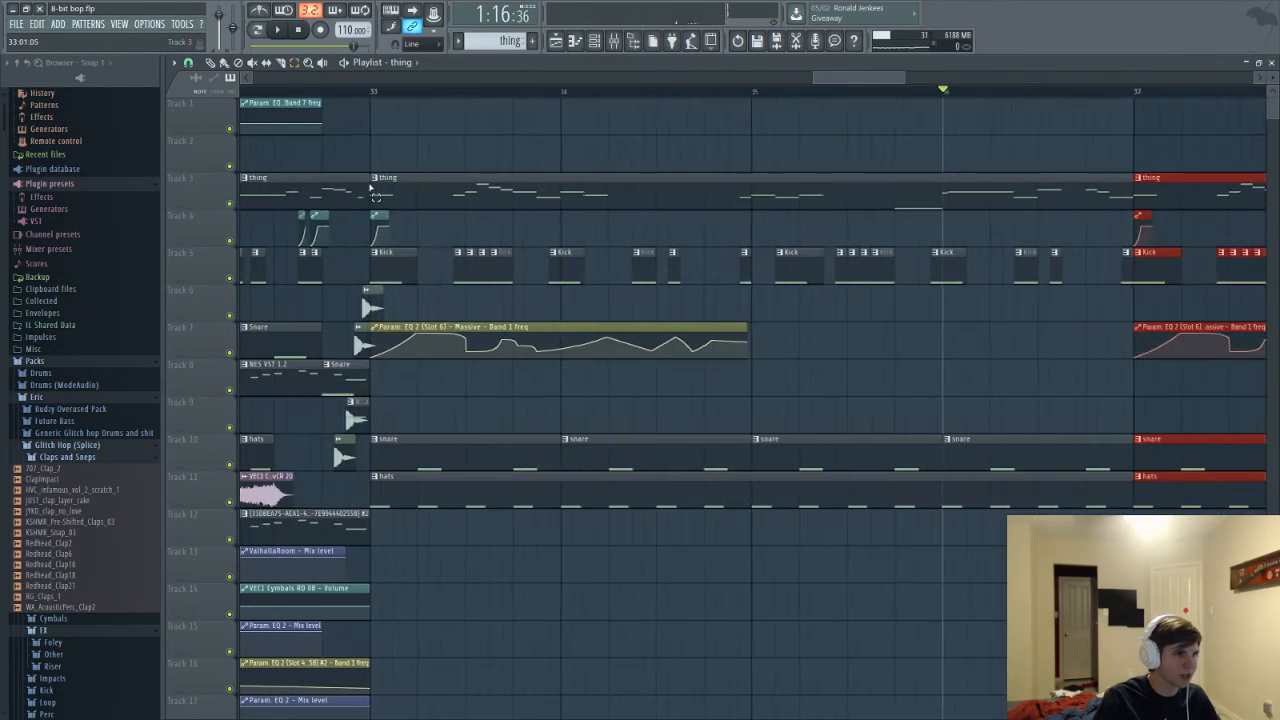
click(386, 224)
scroll(330, 230, up, 3)
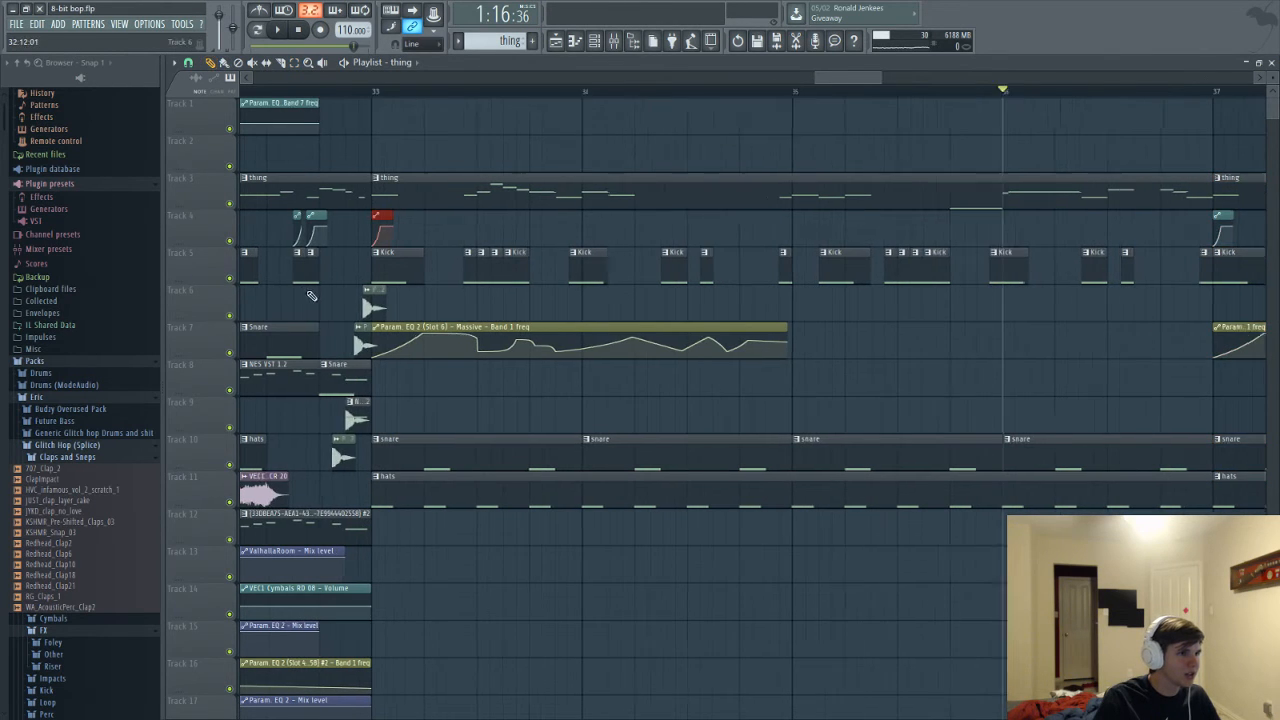
key(ctrl+z)
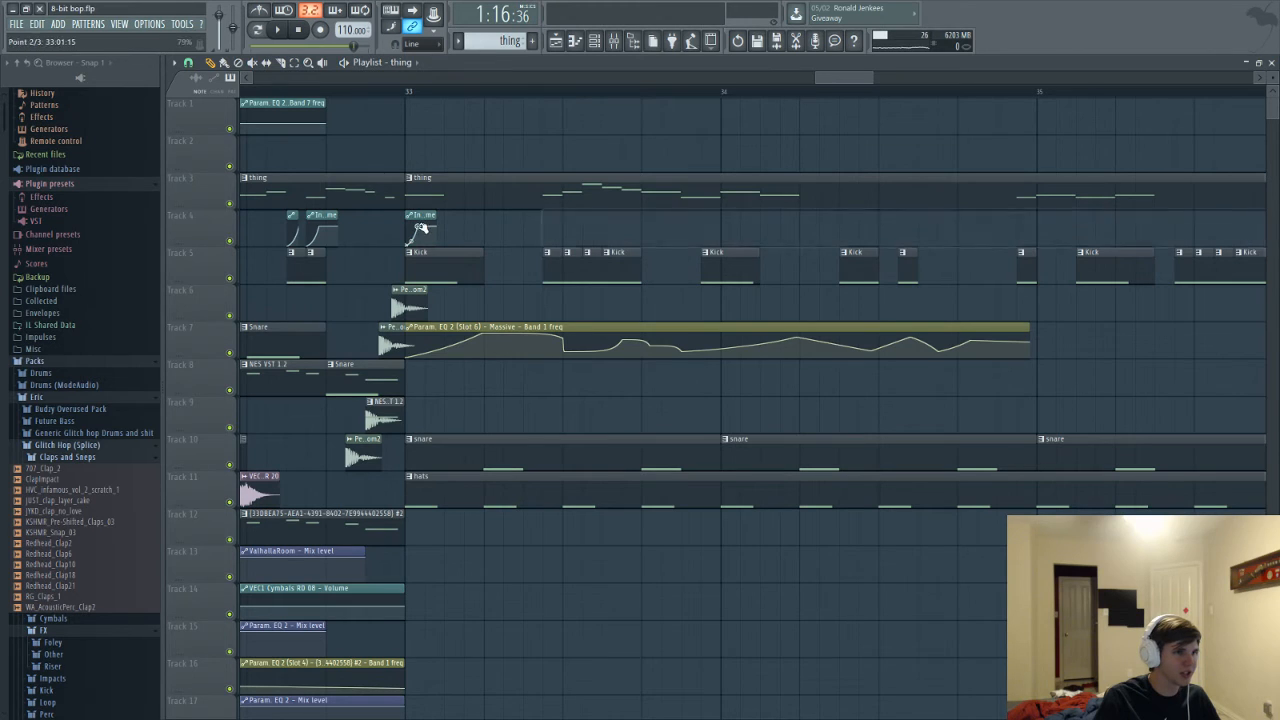
click(428, 215)
scroll(540, 222, up, 3)
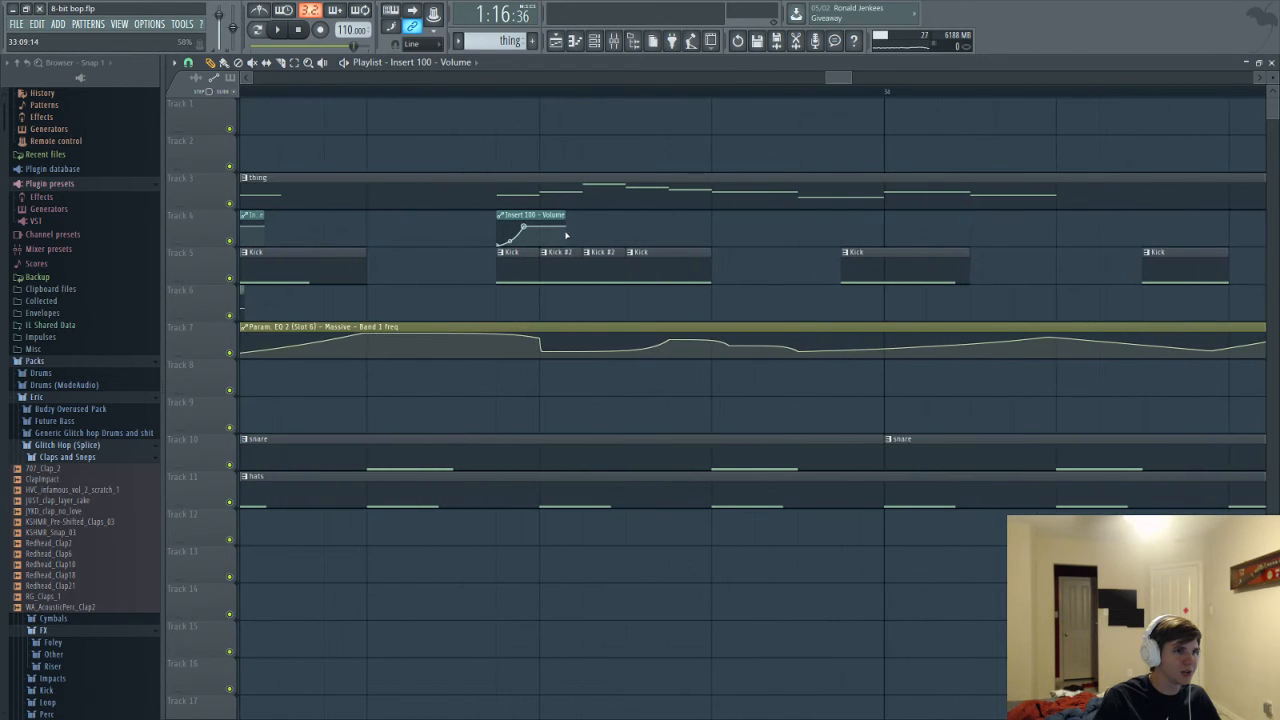
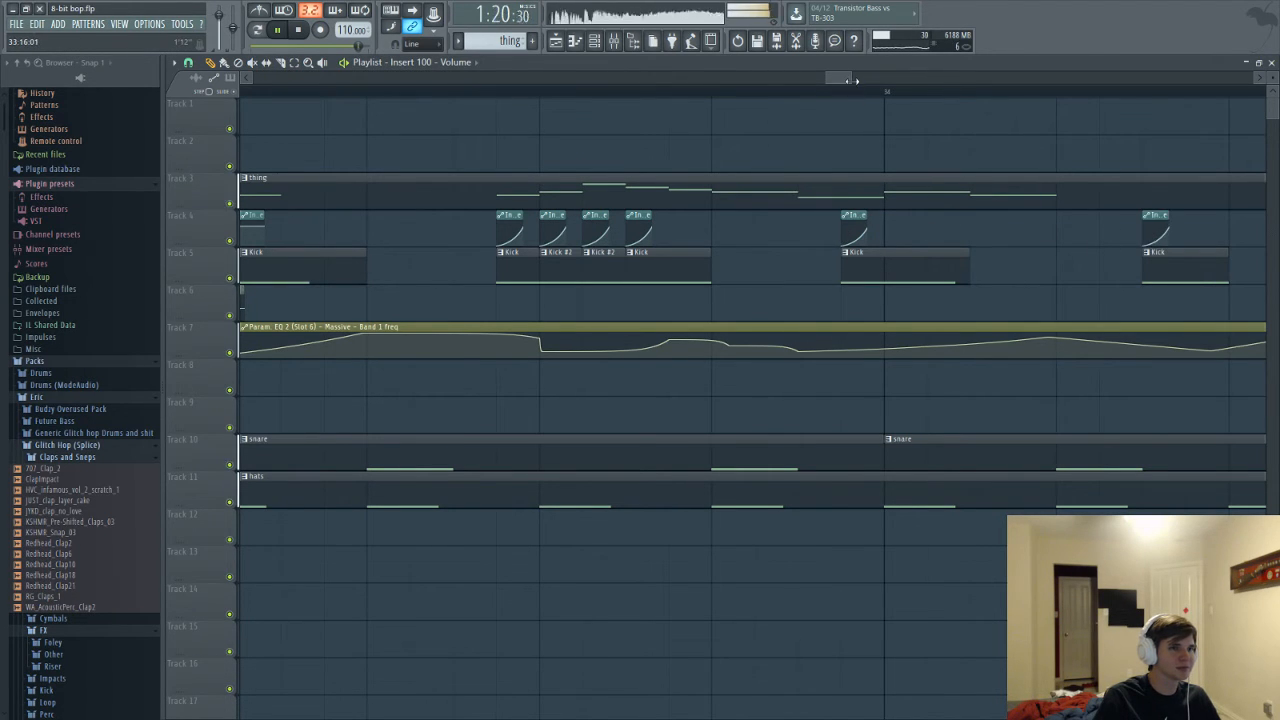
Continue placing short Insert 100 - Volume clips on Track 4 over the remaining kicks through bar 36
scroll(853, 80, down, 3)
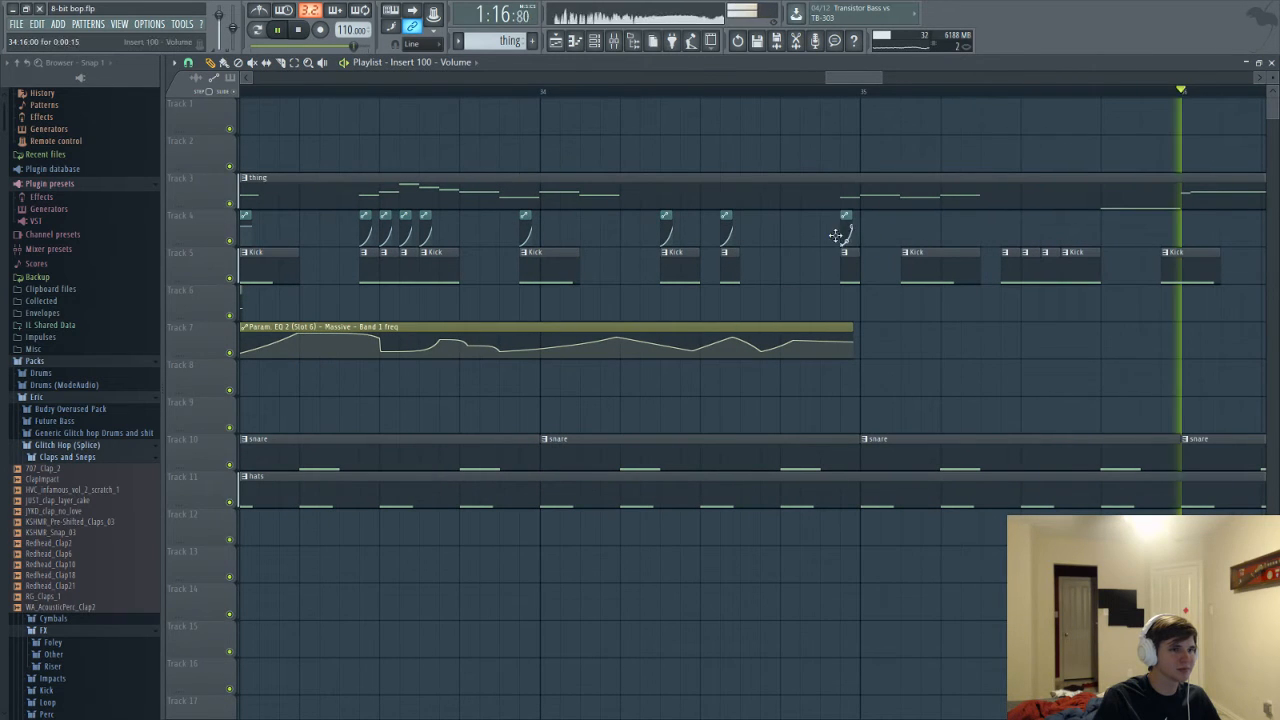
click(908, 232)
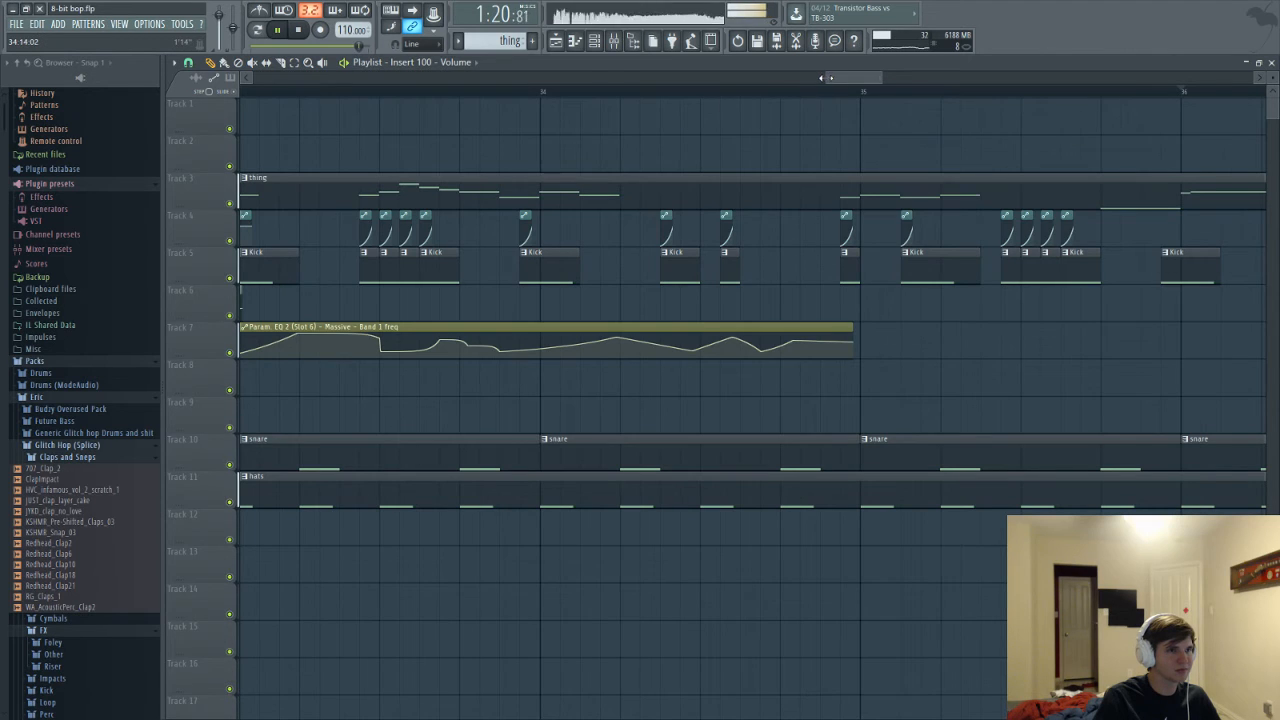
drag(822, 77, 811, 77)
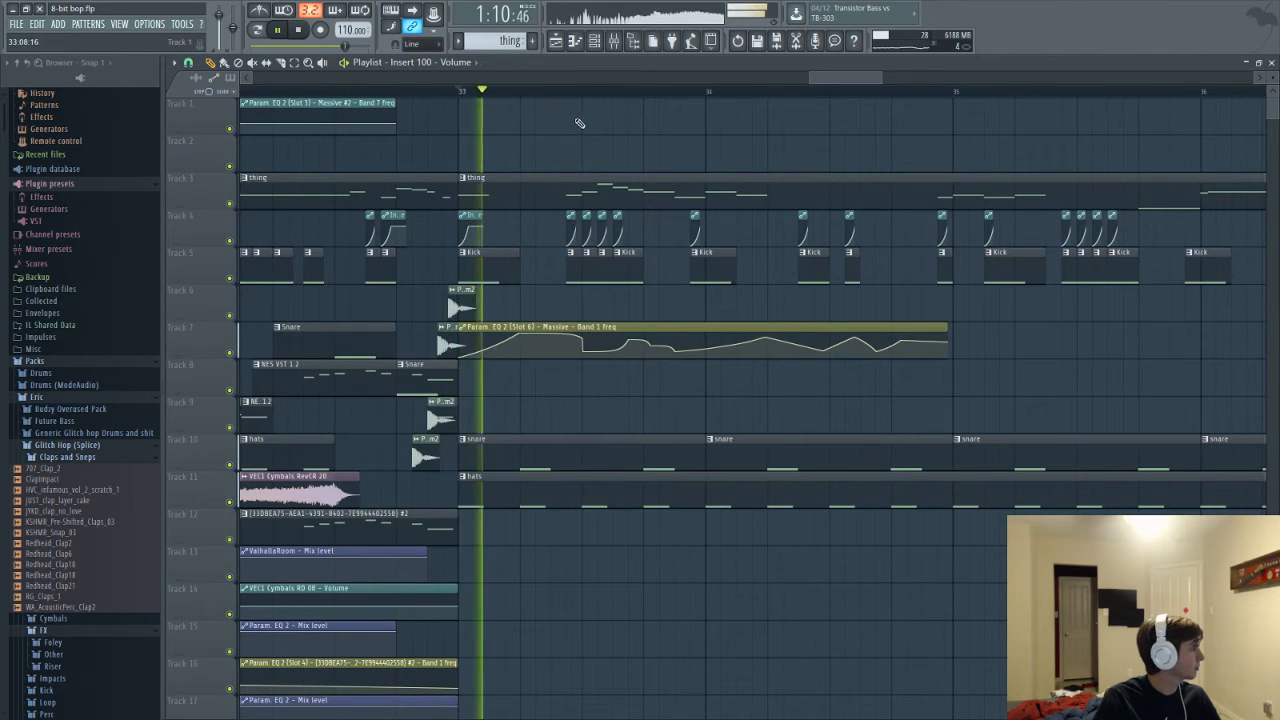
drag(826, 77, 846, 120)
click(820, 222)
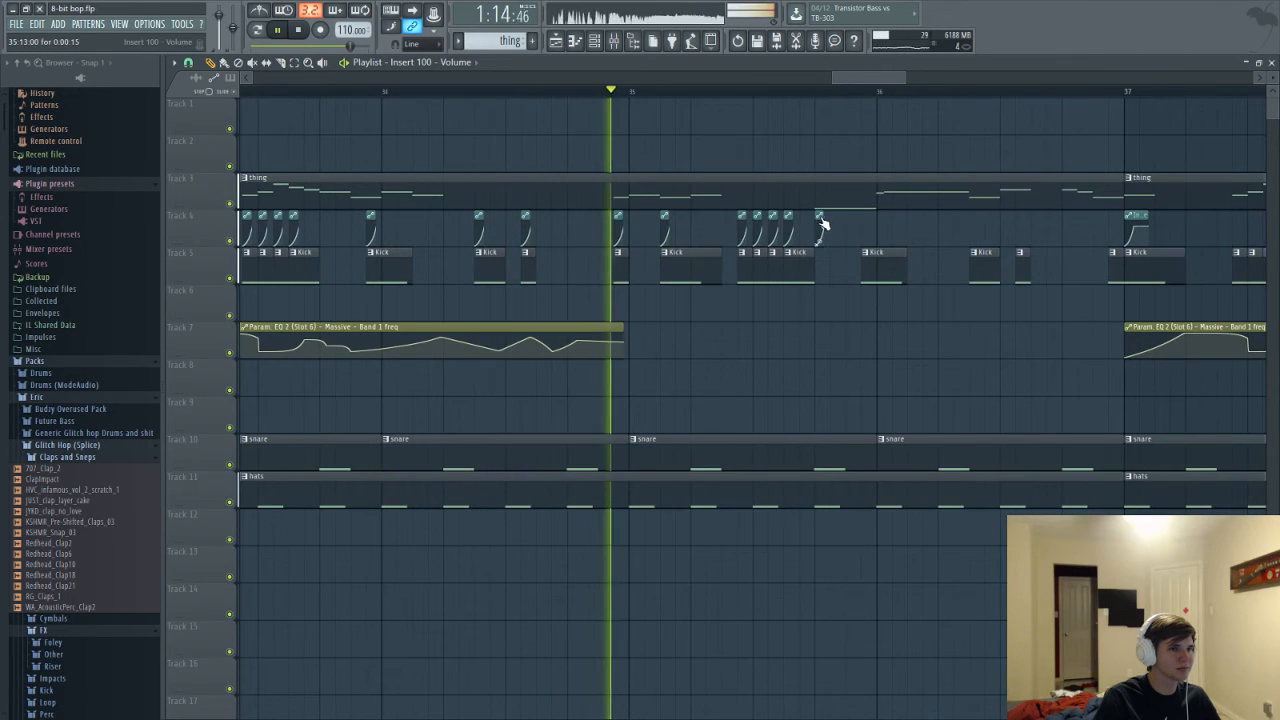
scroll(822, 224, up, 3)
drag(770, 215, 900, 238)
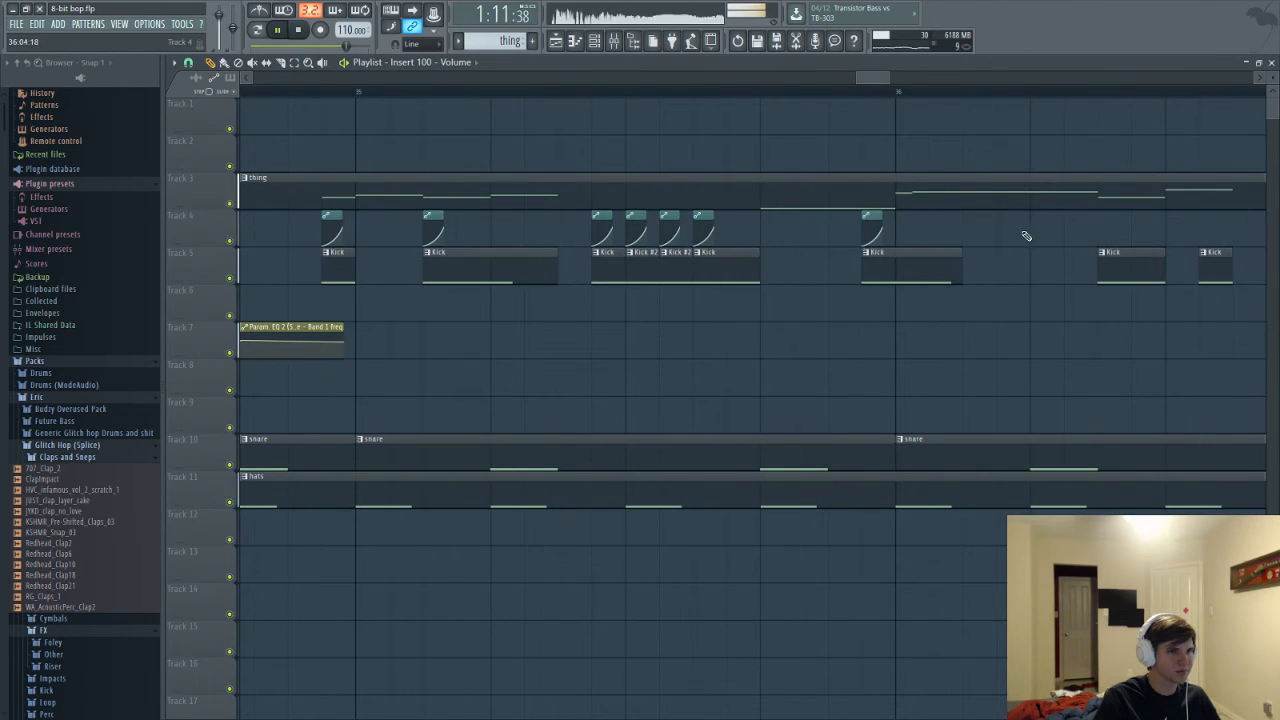
double_click(887, 198)
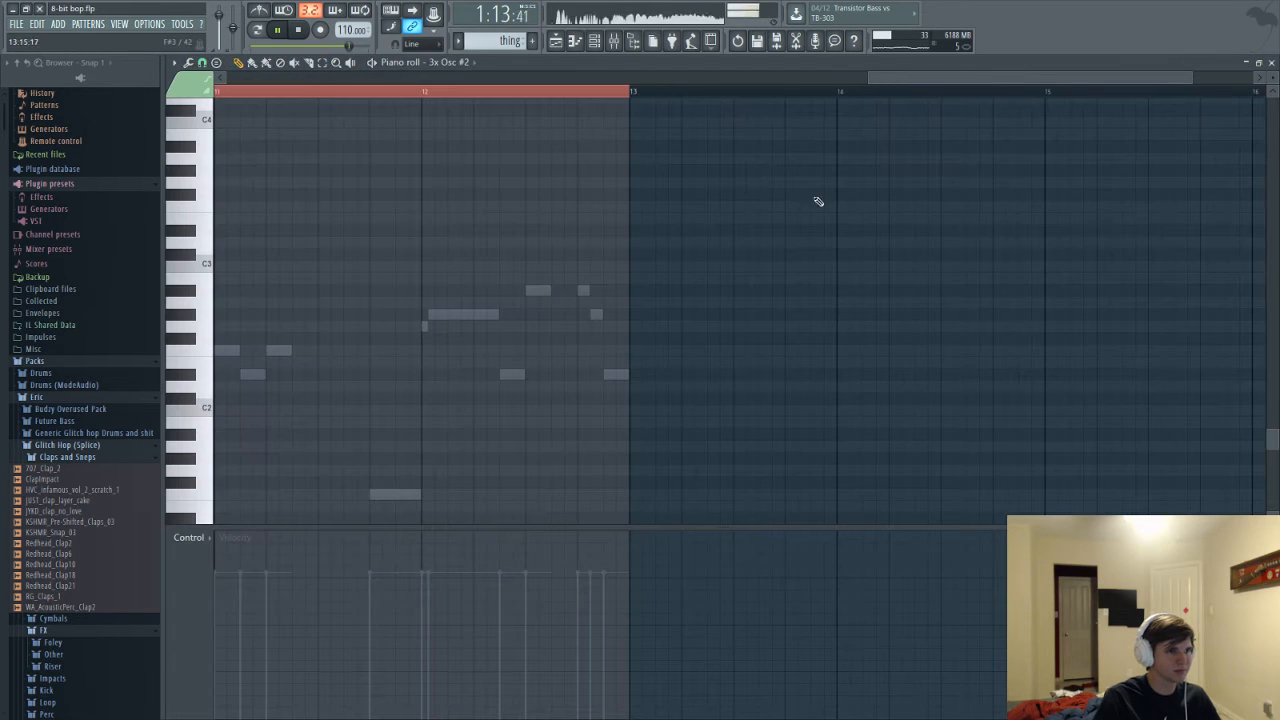
key(F5)
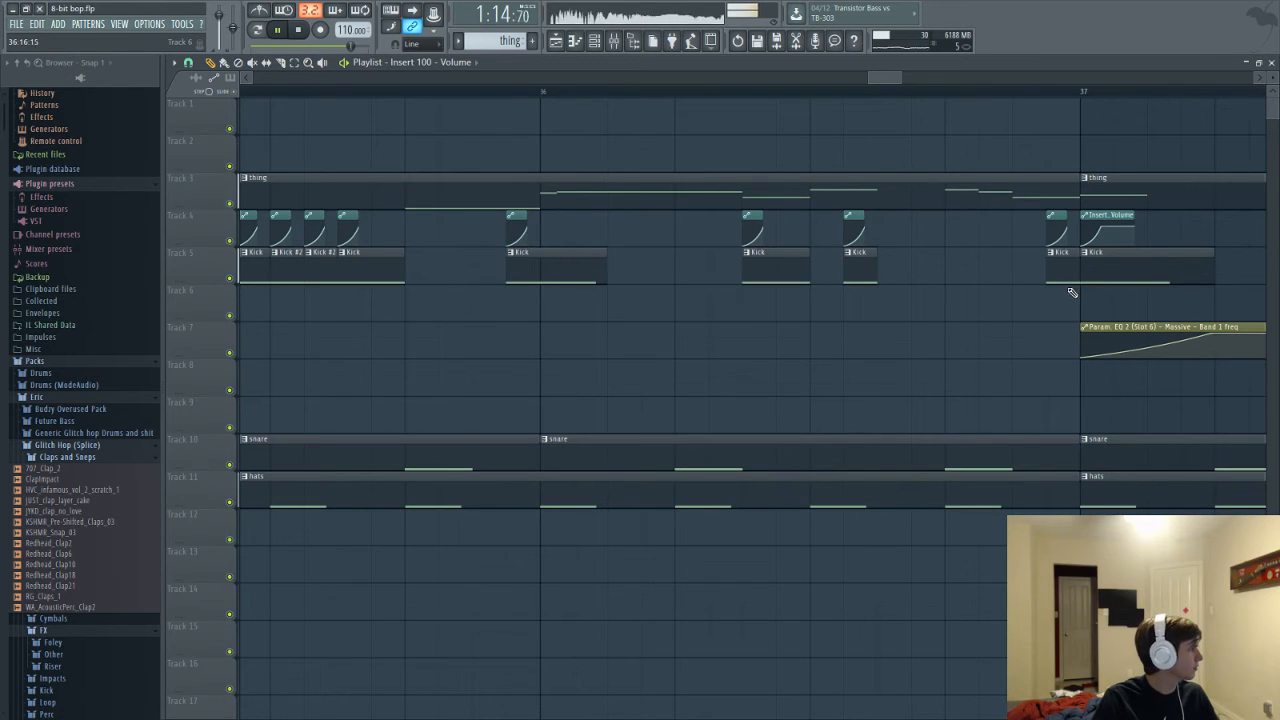
Select the last kick of bar 36 with its volume clip and move both one step earlier
click(294, 63)
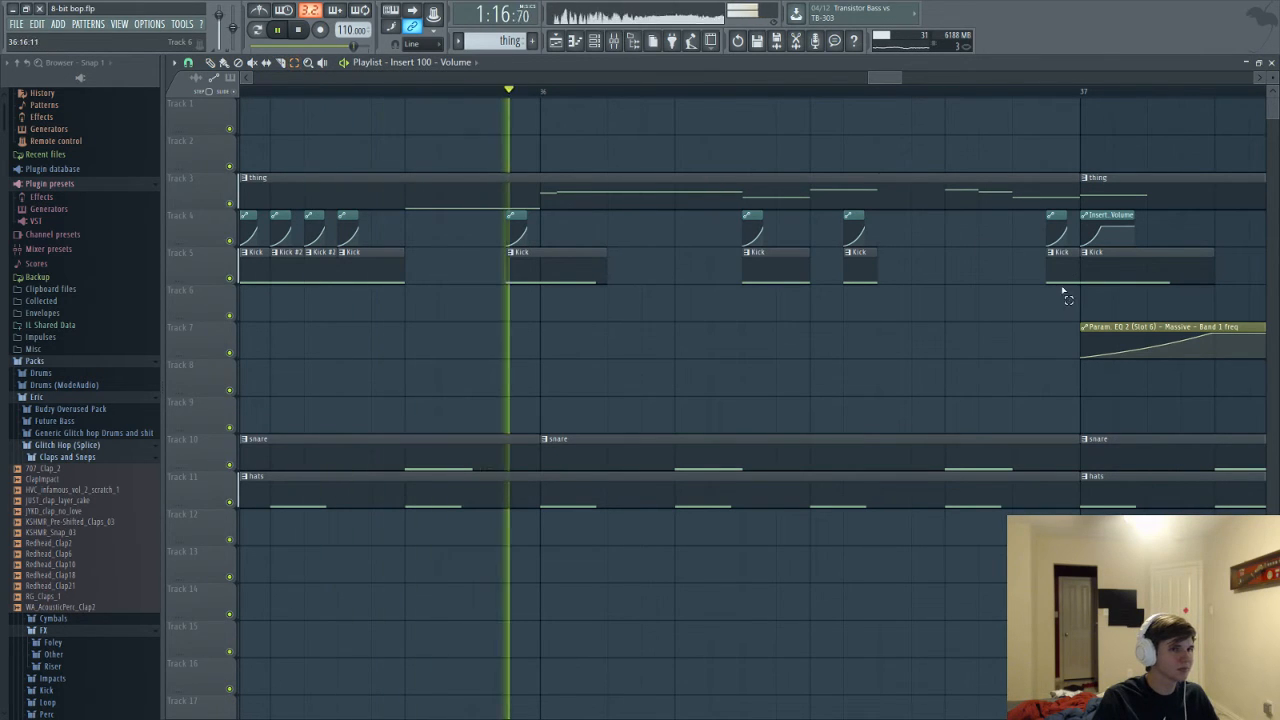
drag(1066, 291, 1027, 250)
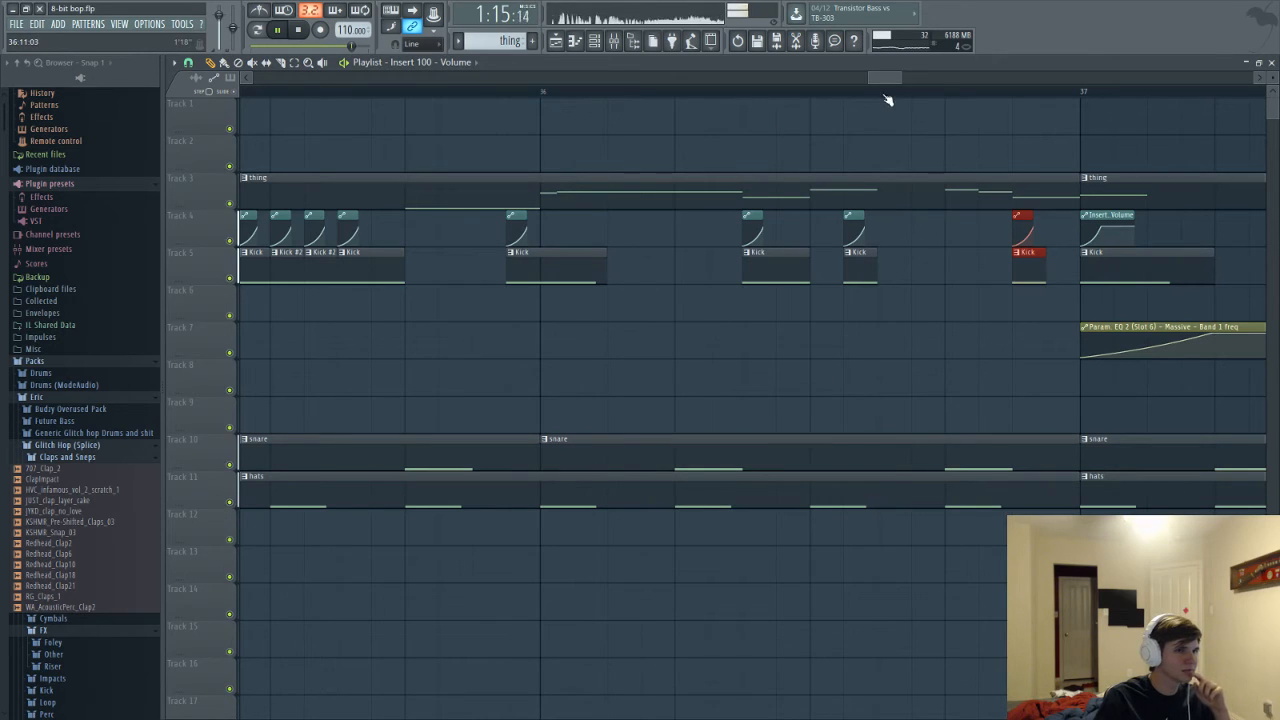
drag(866, 77, 783, 77)
Find the KSHMR_Hard_Snare_10 channel in the channel rack, solo it and open its volume envelope settings
key(F7)
key(F6)
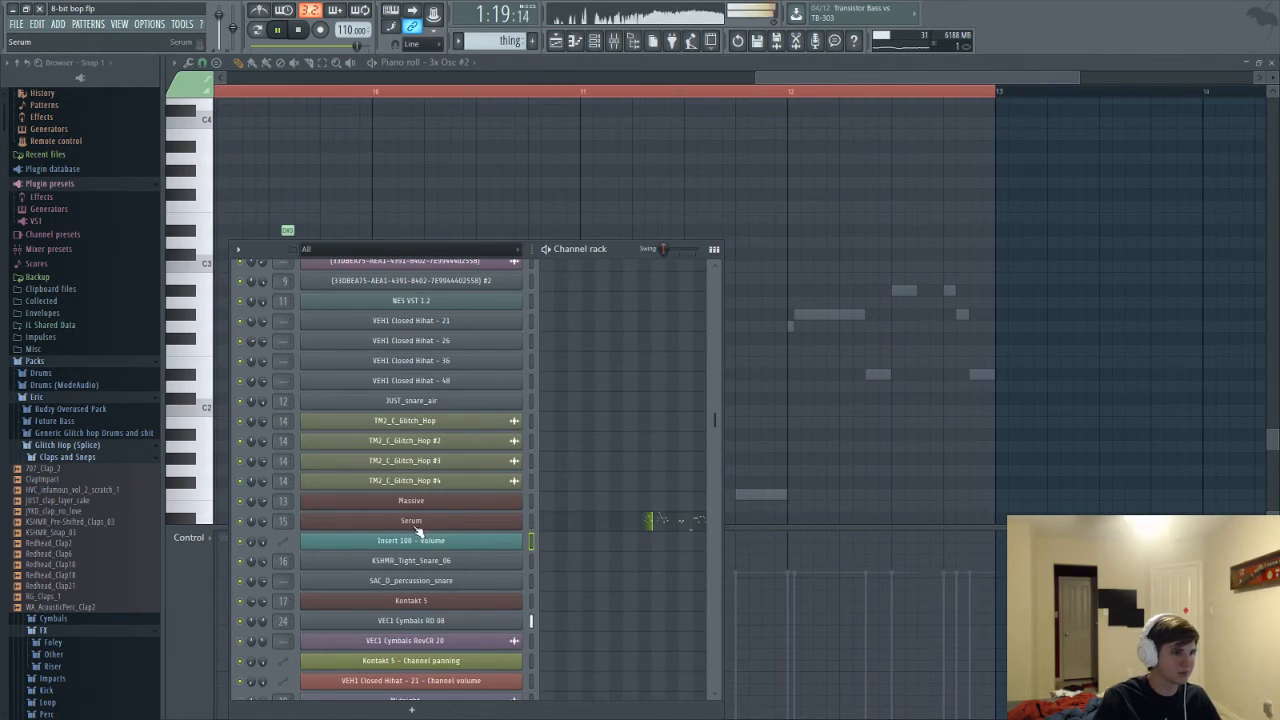
scroll(660, 605, down, 15)
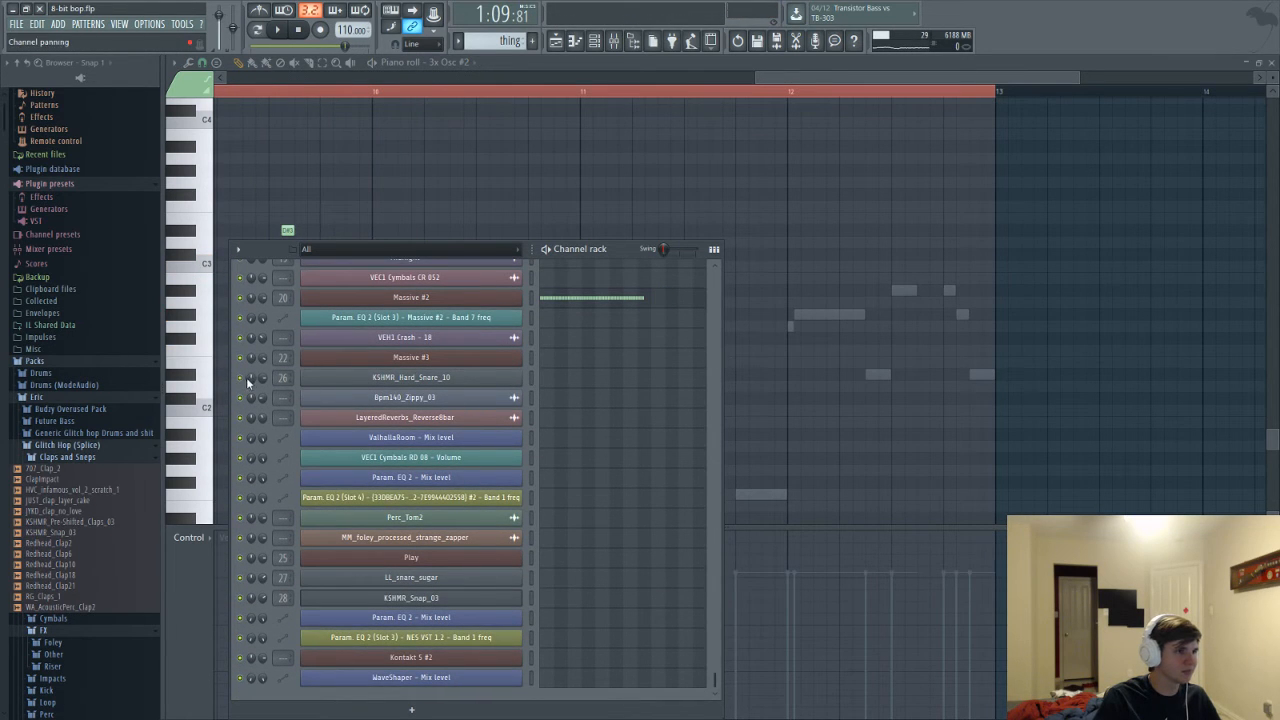
click(384, 378)
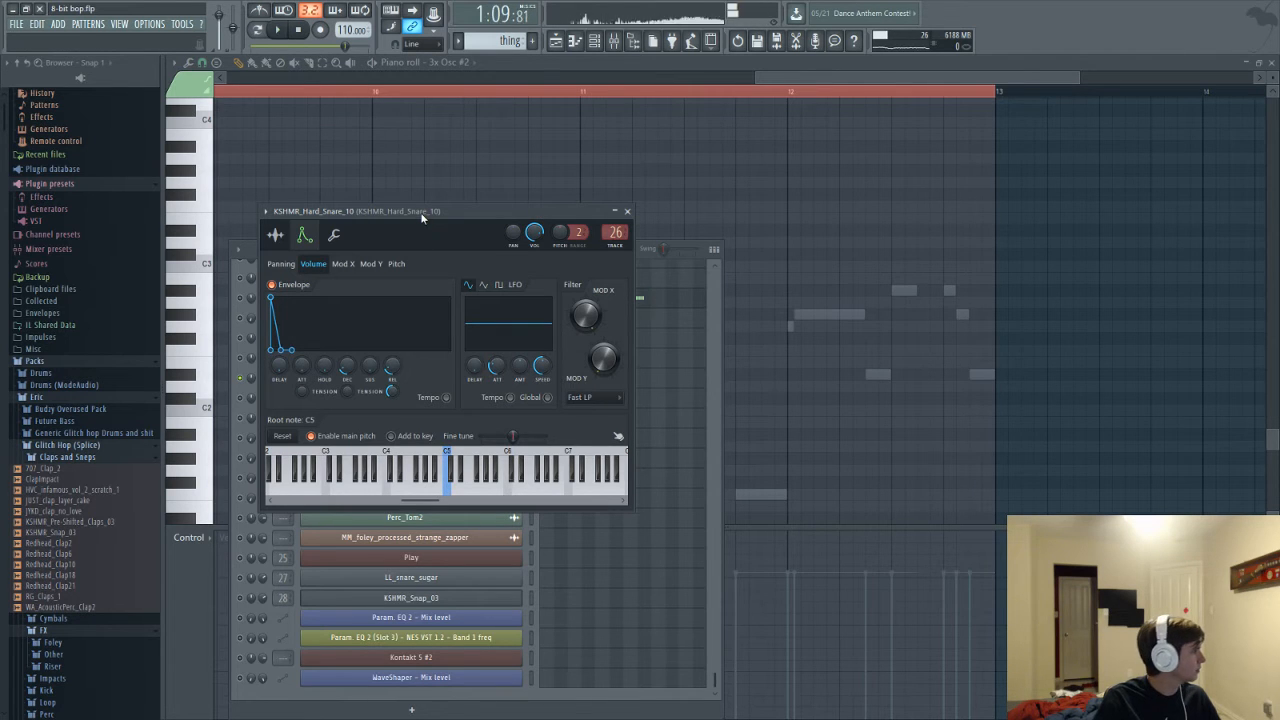
Play the drop from bar 33 and check the KSHMR_Hard_Snare_10 mixer track, then restore all channels from solo
key(F5)
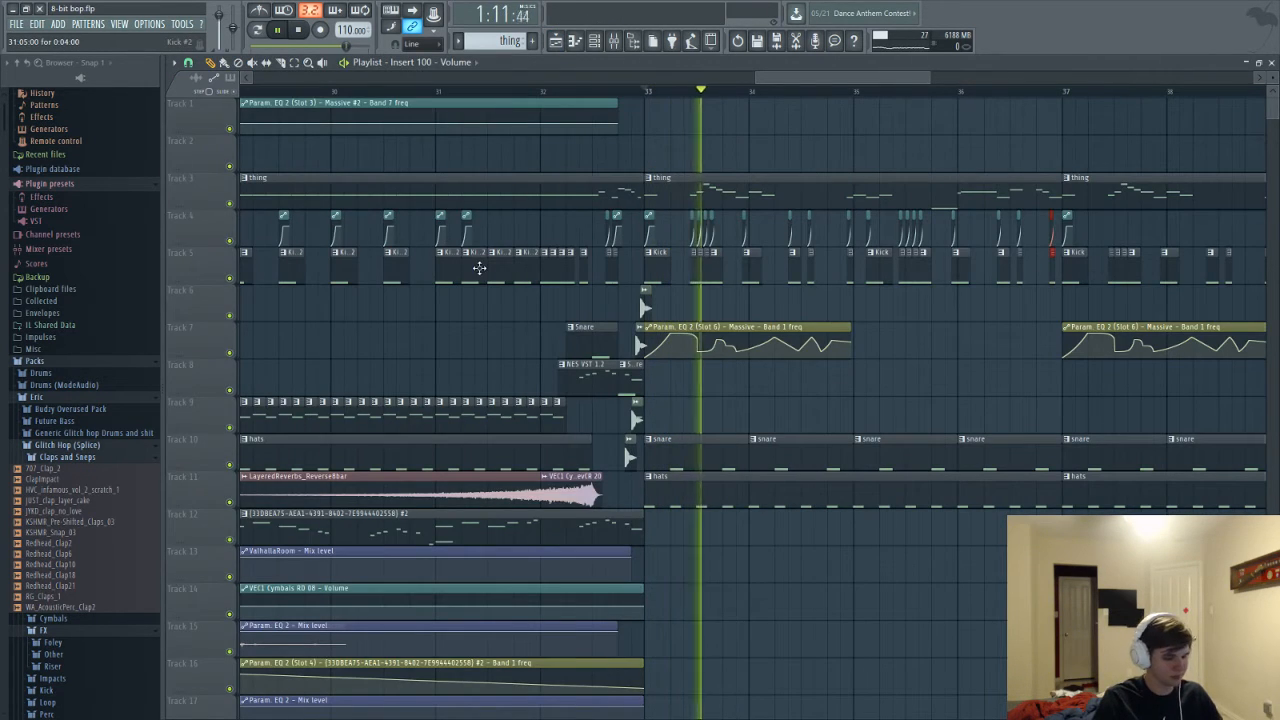
key(F9)
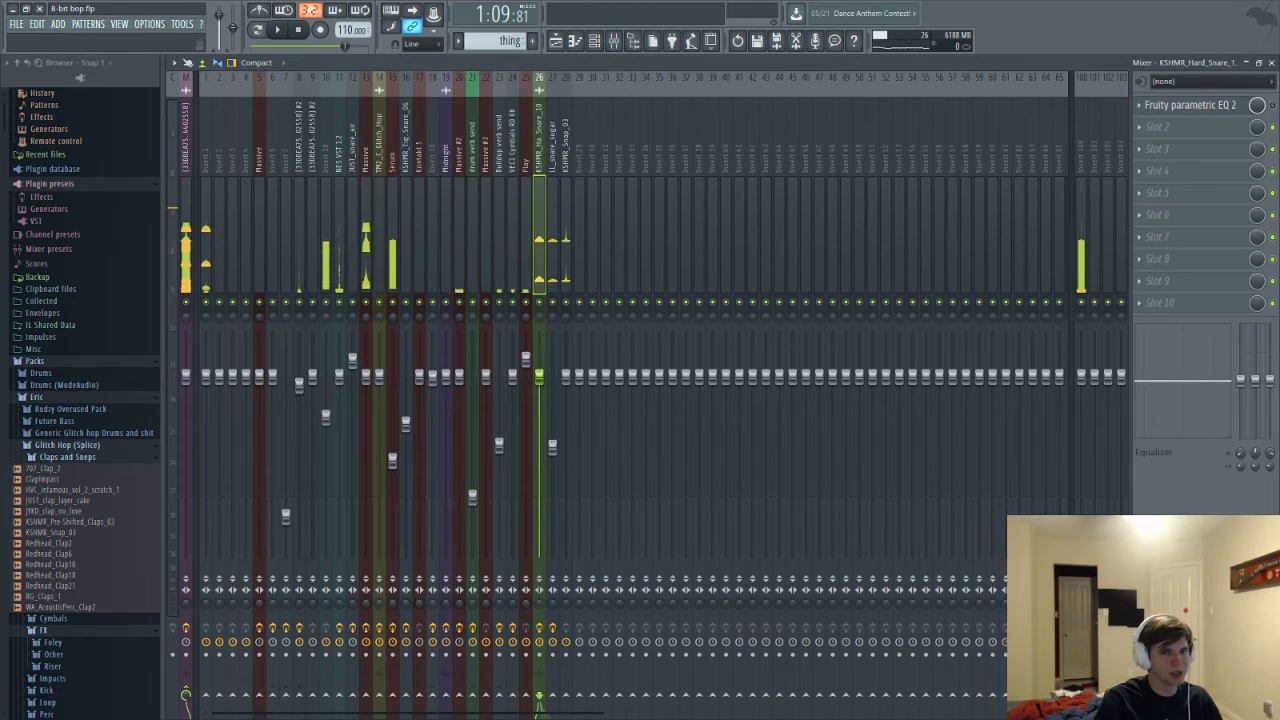
key(F6)
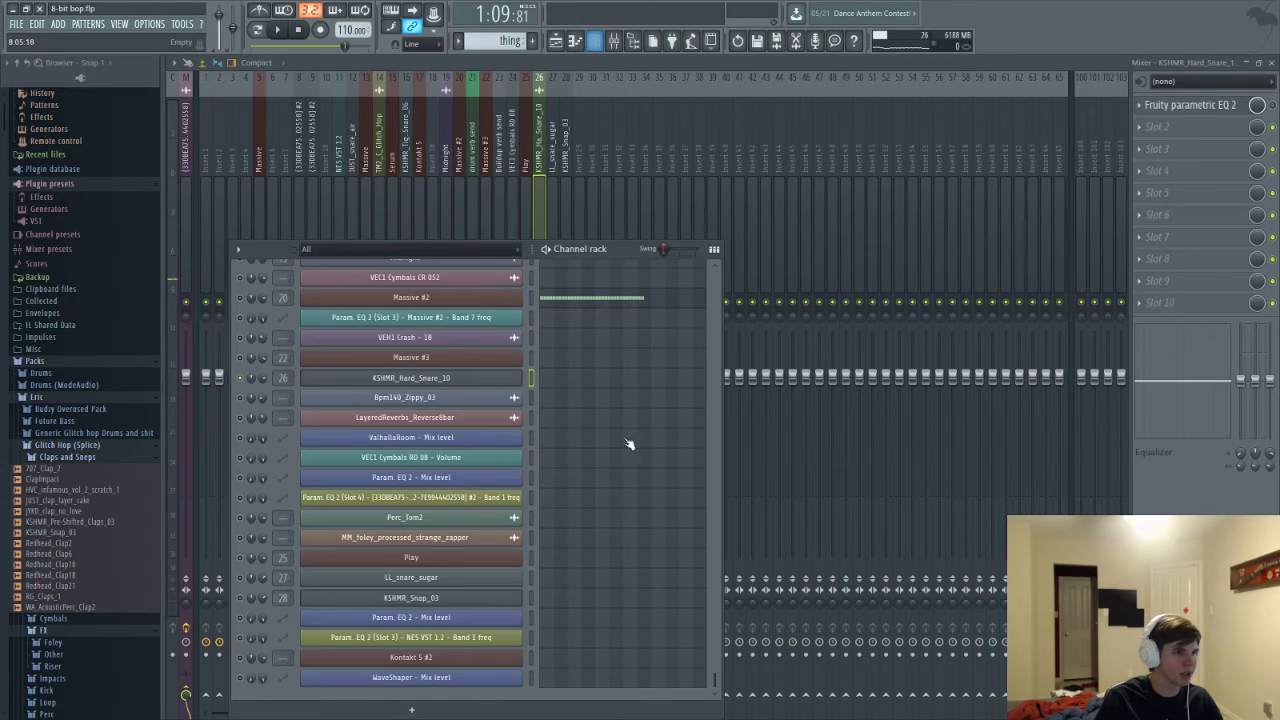
key(F5)
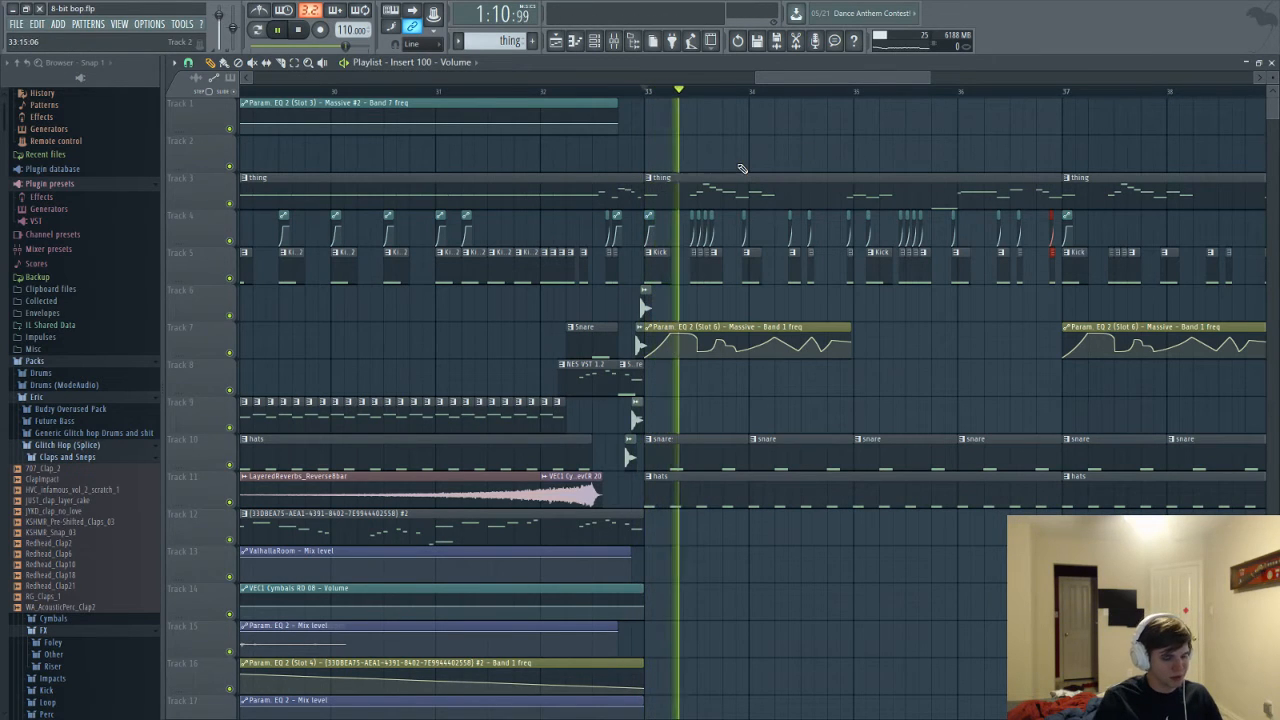
key(F9)
key(F6)
key(F5)
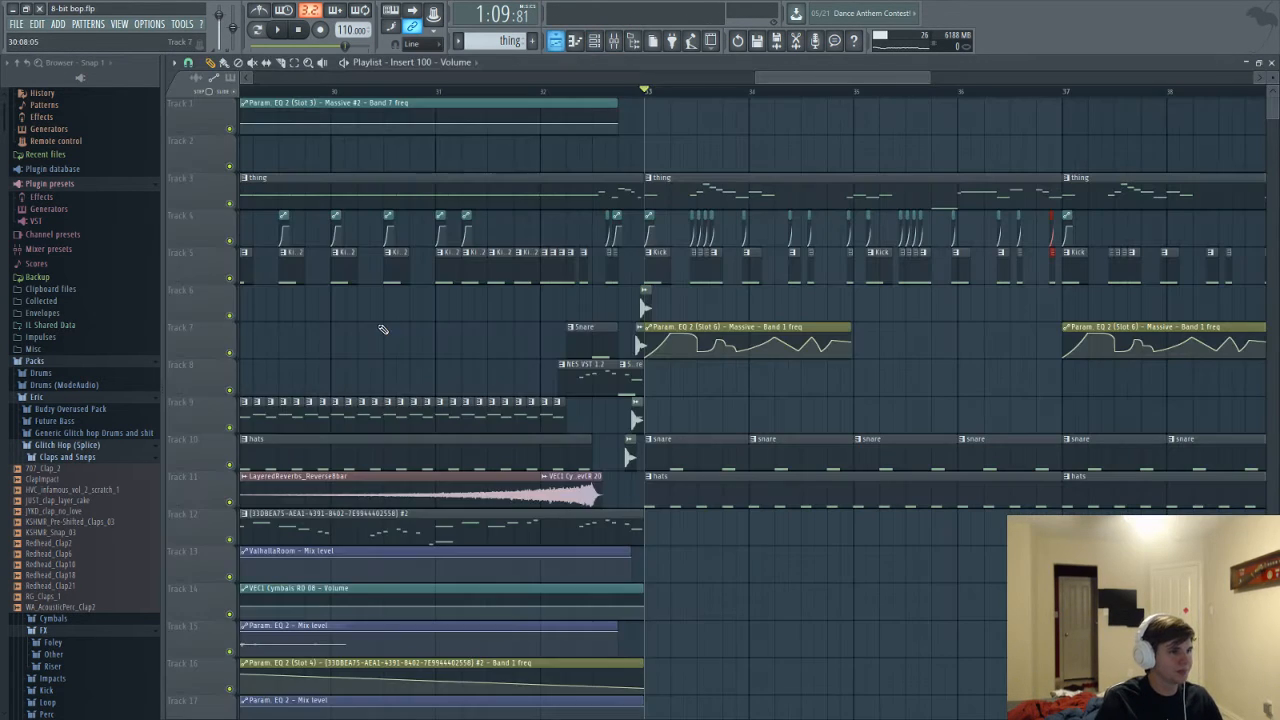
key(F6)
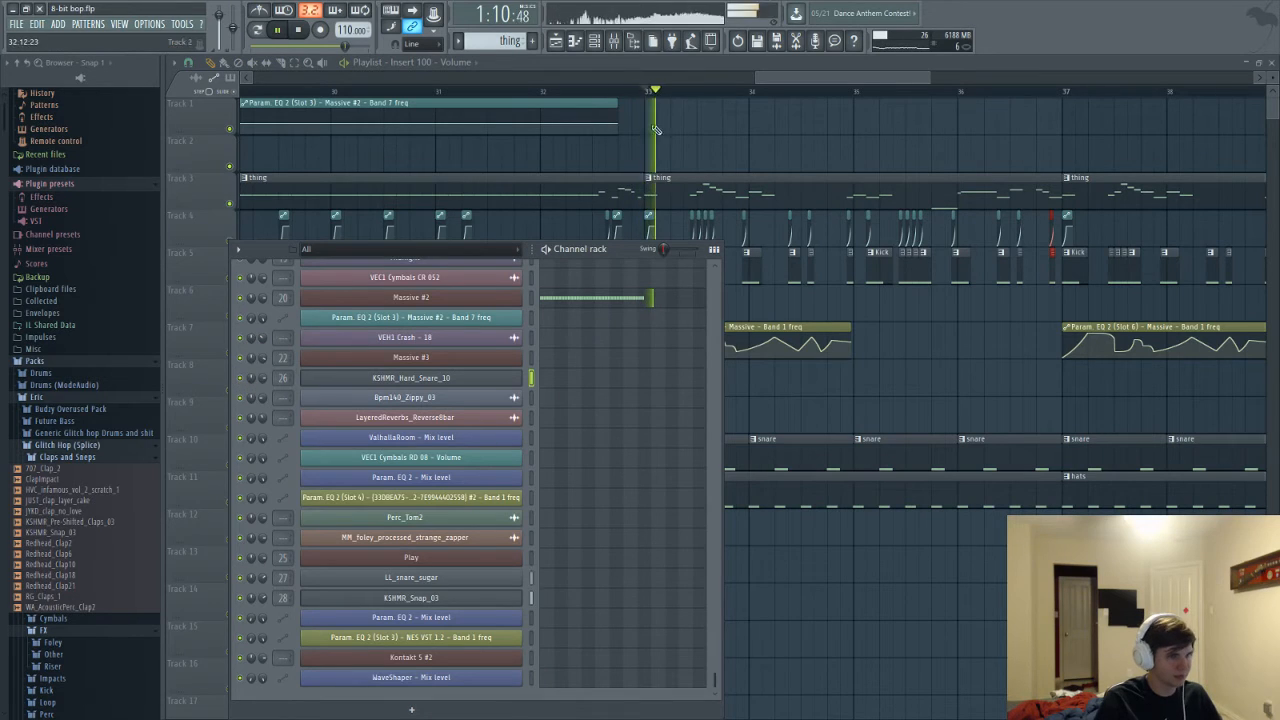
key(F6)
Locate the Serum channel in the channel rack and copy its notes
scroll(839, 76, right, 2)
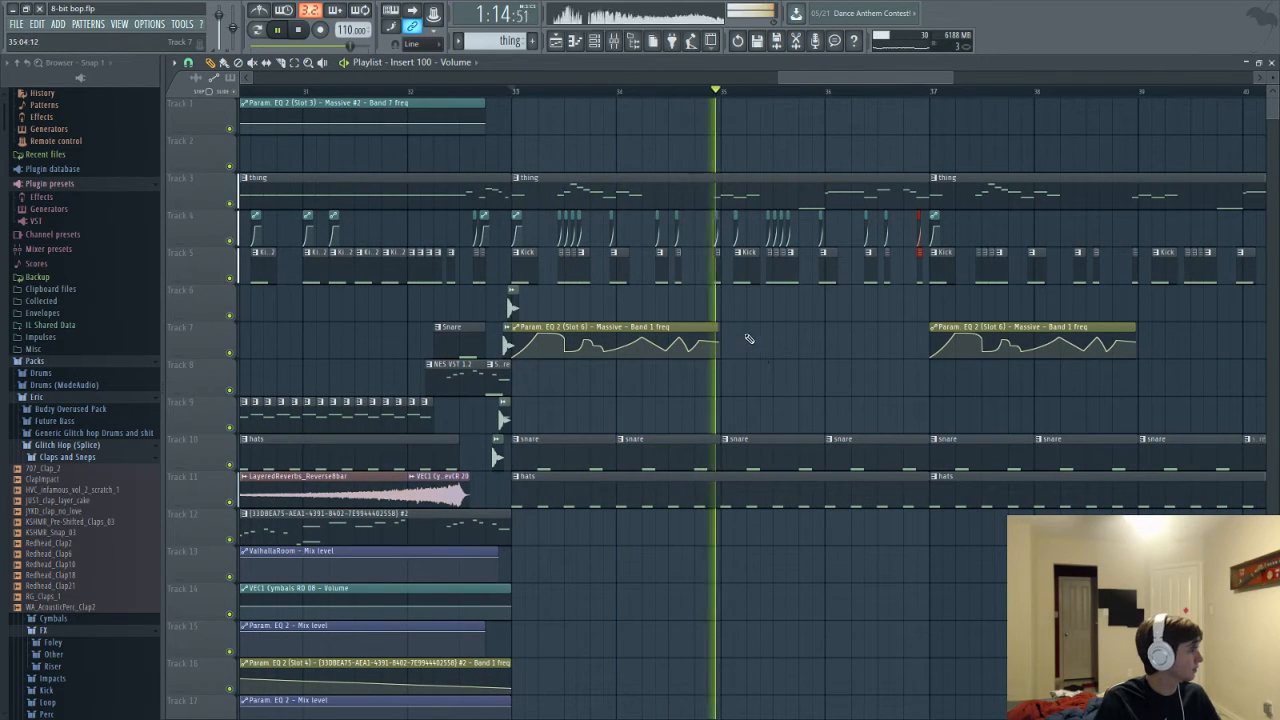
scroll(854, 80, right, 1)
key(F6)
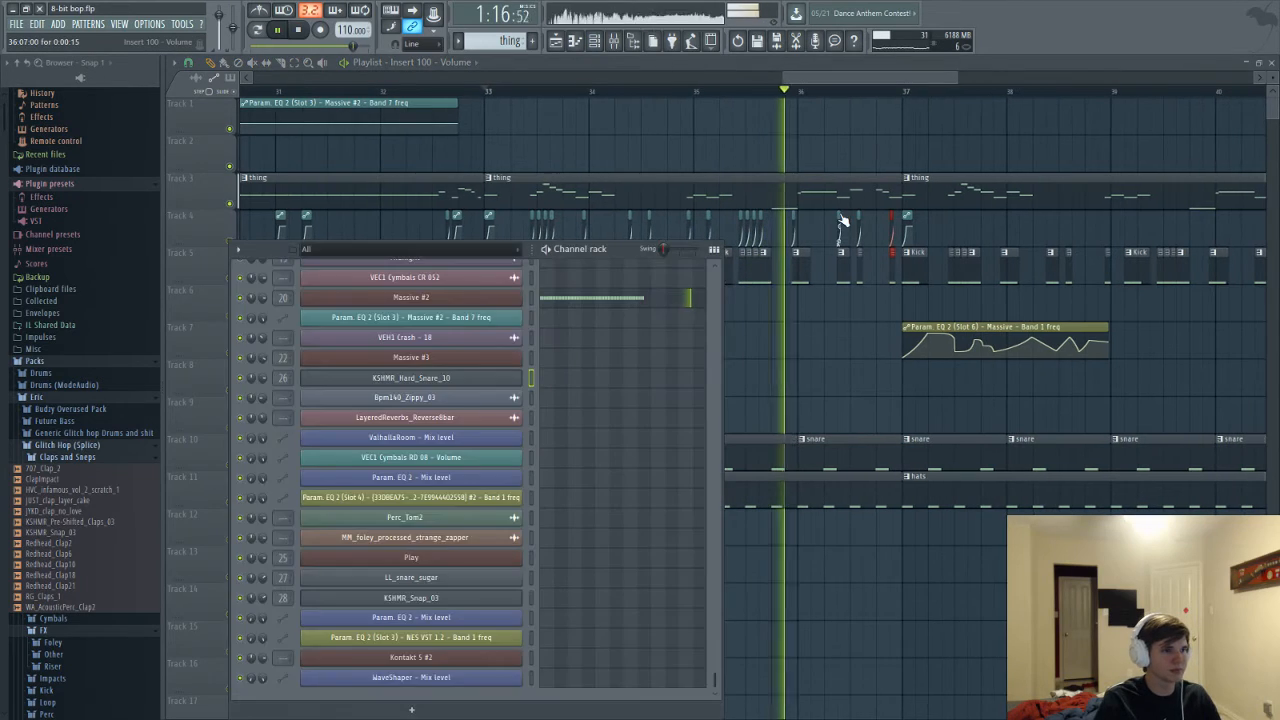
key(F6)
key(F6)
scroll(640, 423, down, 5)
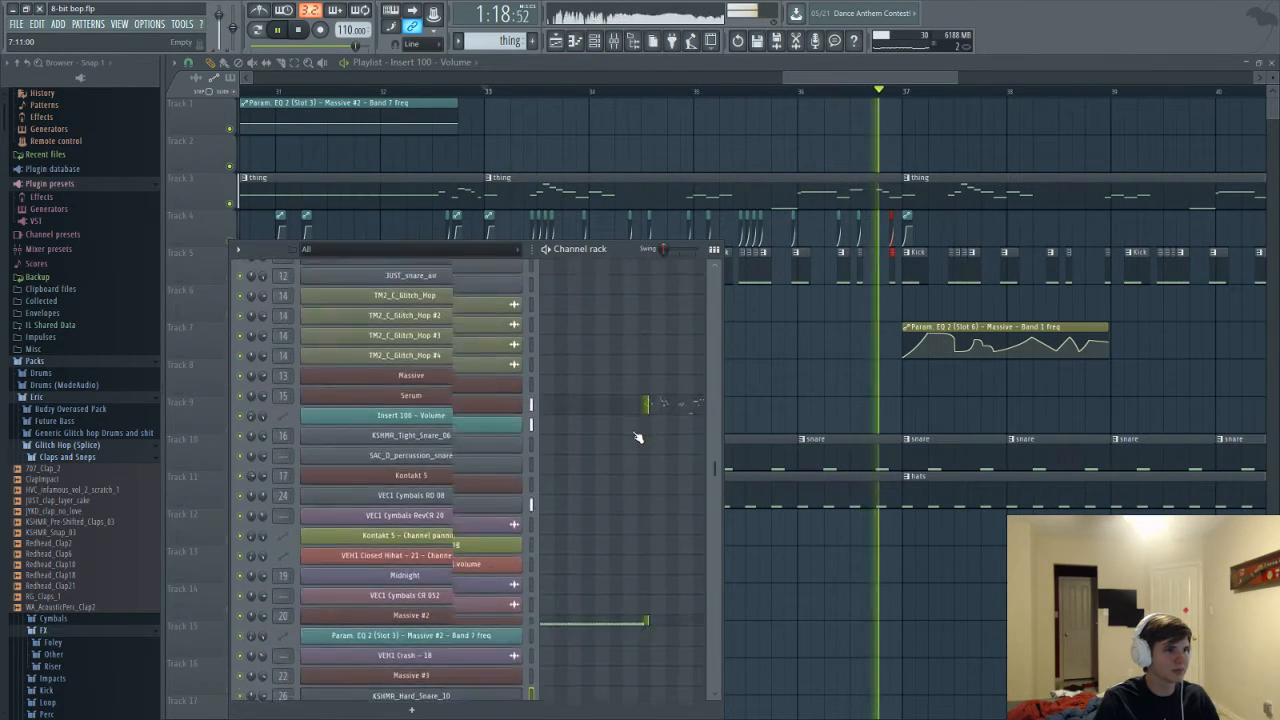
scroll(637, 444, up, 6)
scroll(643, 491, down, 3)
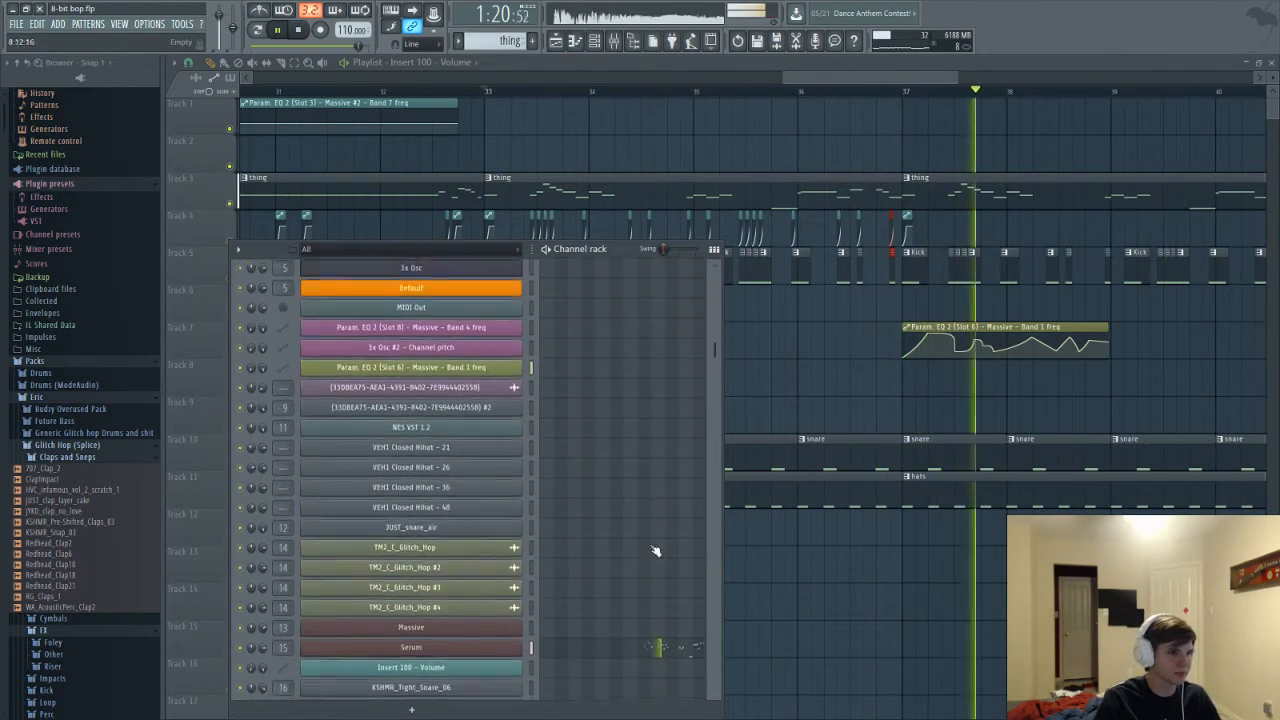
scroll(605, 505, up, 6)
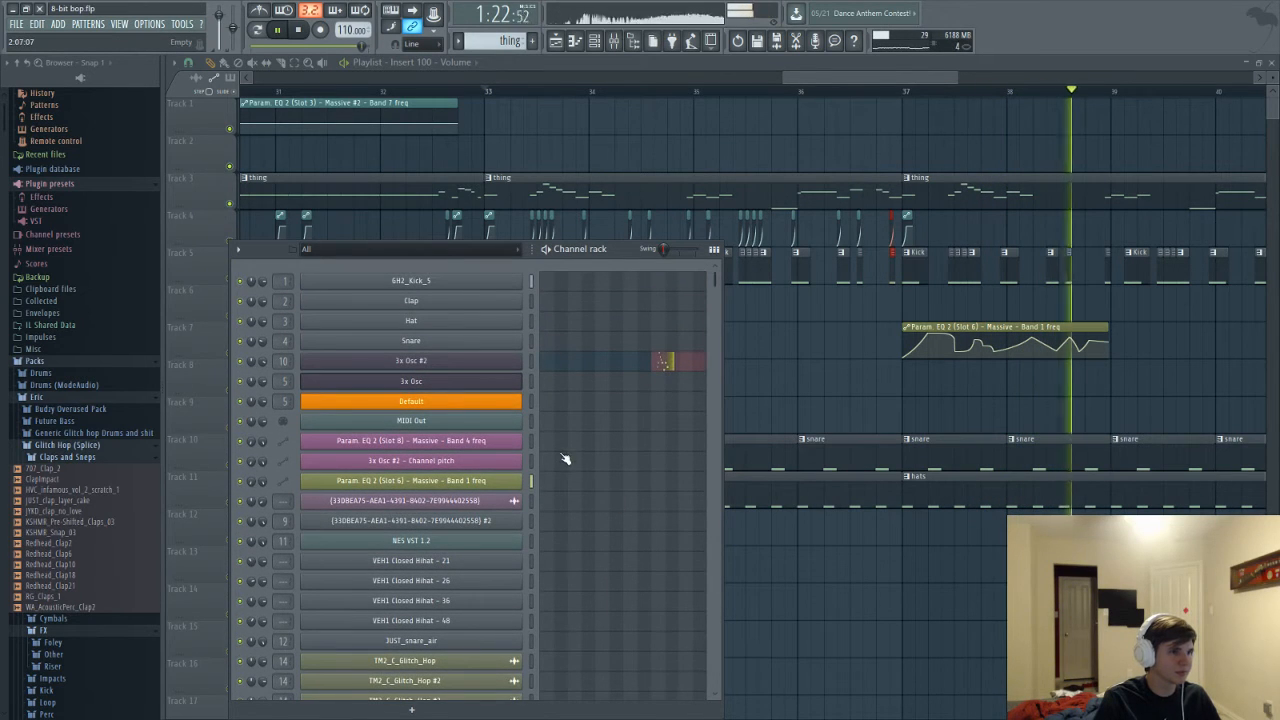
scroll(580, 490, down, 3)
scroll(584, 495, down, 3)
right_click(455, 524)
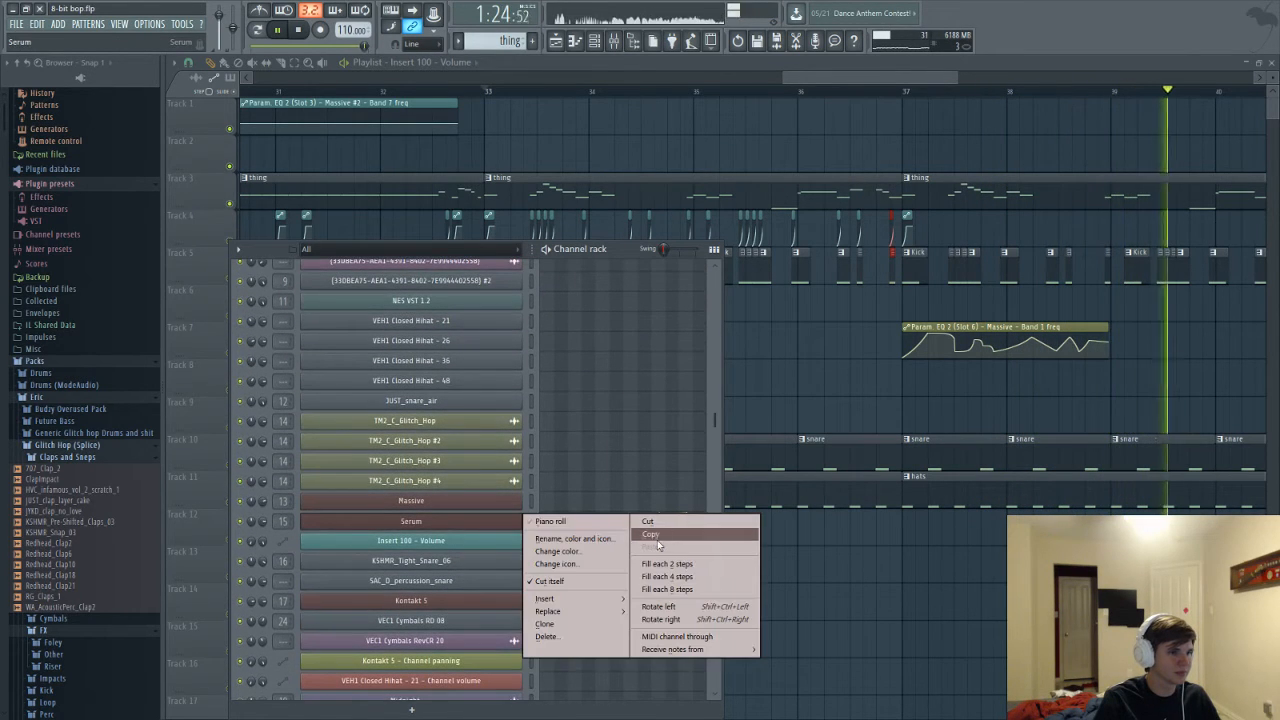
click(655, 535)
Paste the copied notes into the 3x Osc #2 channel and open its piano roll
scroll(620, 517, up, 4)
right_click(522, 357)
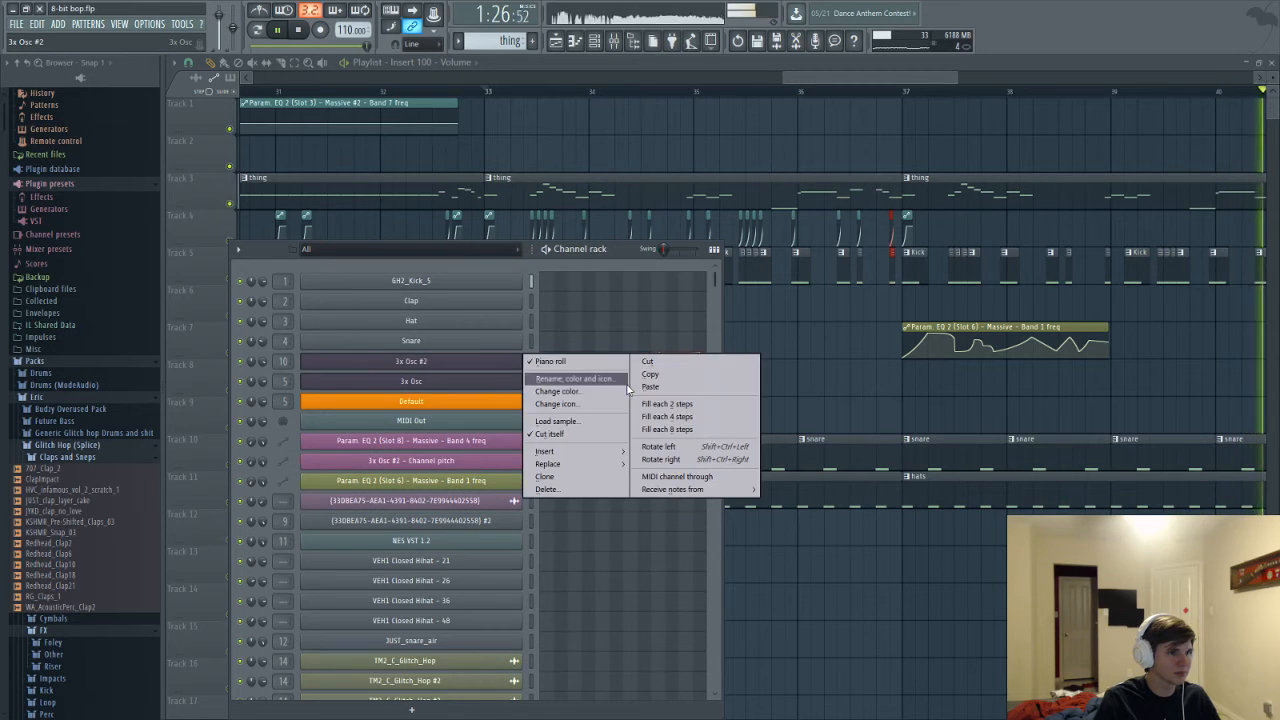
click(655, 386)
click(672, 360)
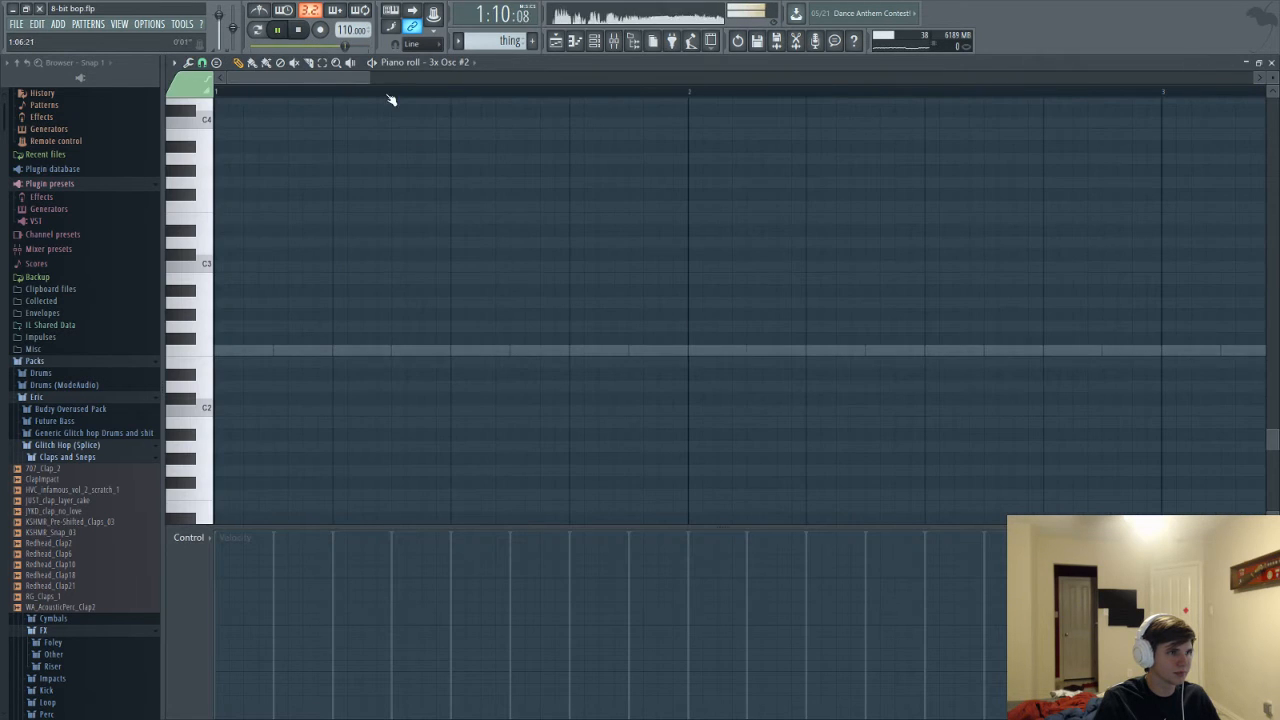
Mute the pasted 3x Osc #2 notes in the lead-in before bar 9, save the song and return to the playlist
drag(392, 80, 776, 85)
drag(548, 176, 880, 432)
drag(640, 226, 877, 406)
key(alt+m)
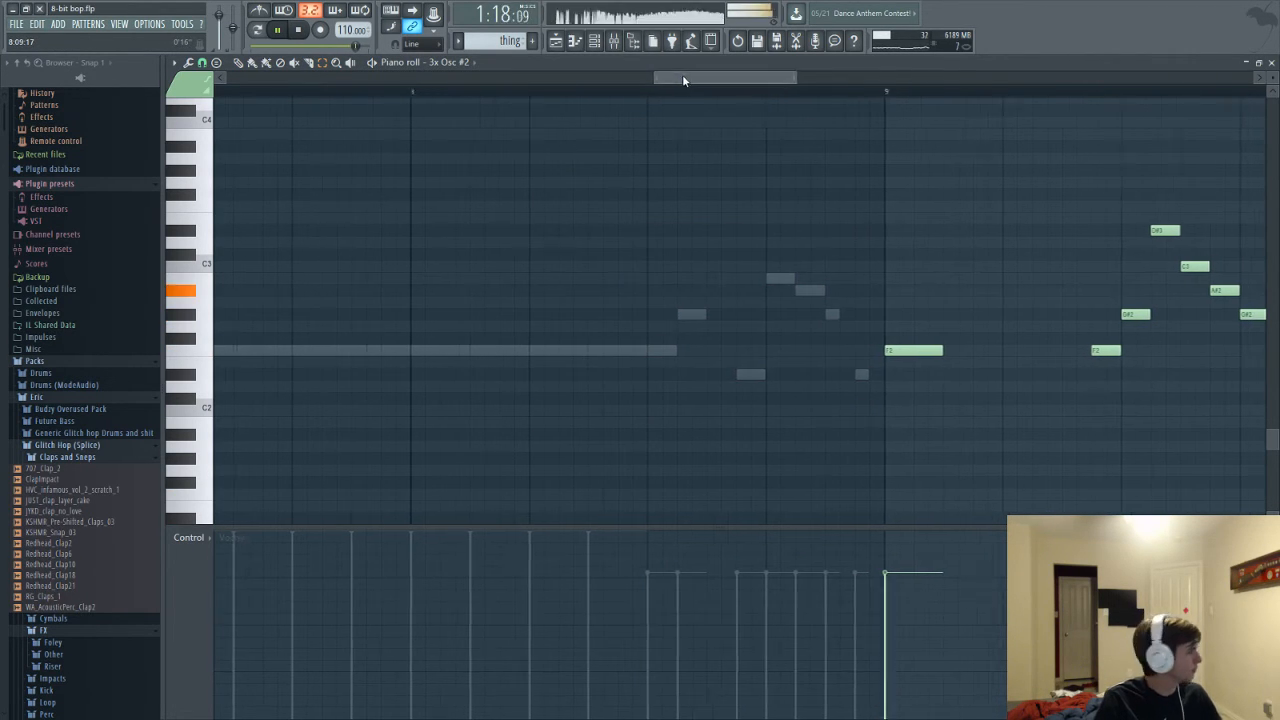
key(ctrl+s)
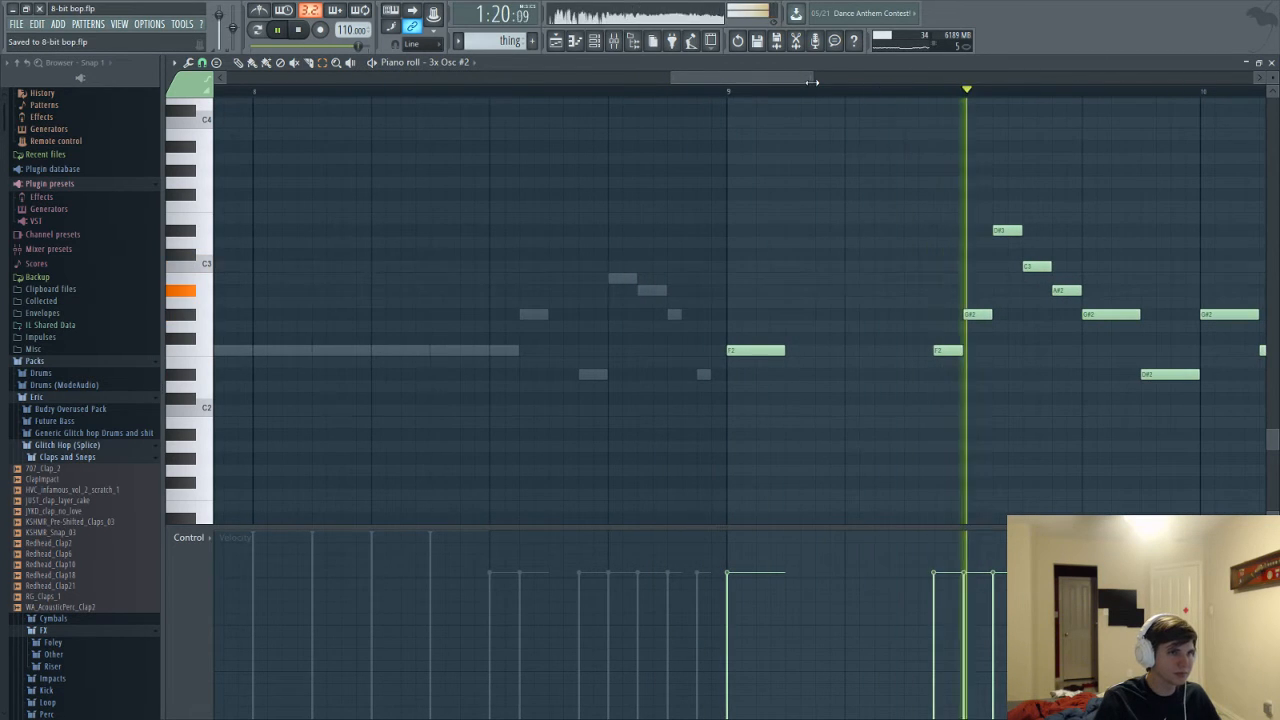
drag(812, 77, 1057, 79)
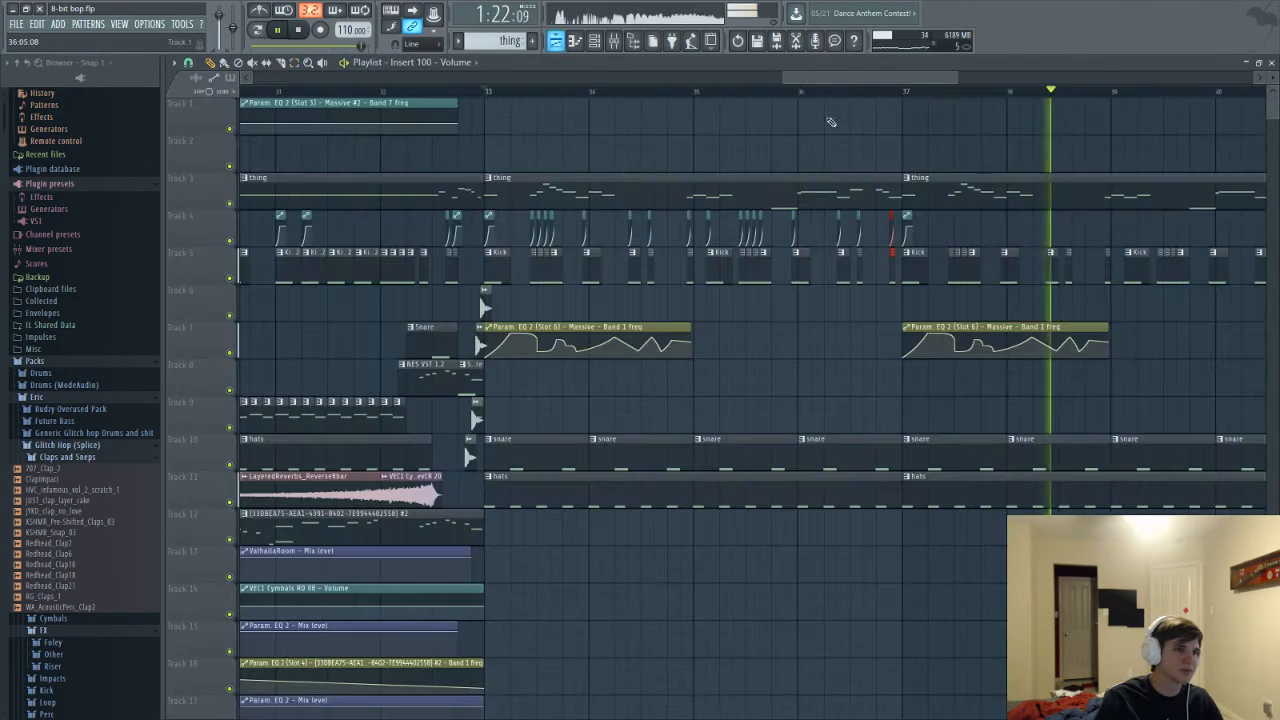
key(F5)
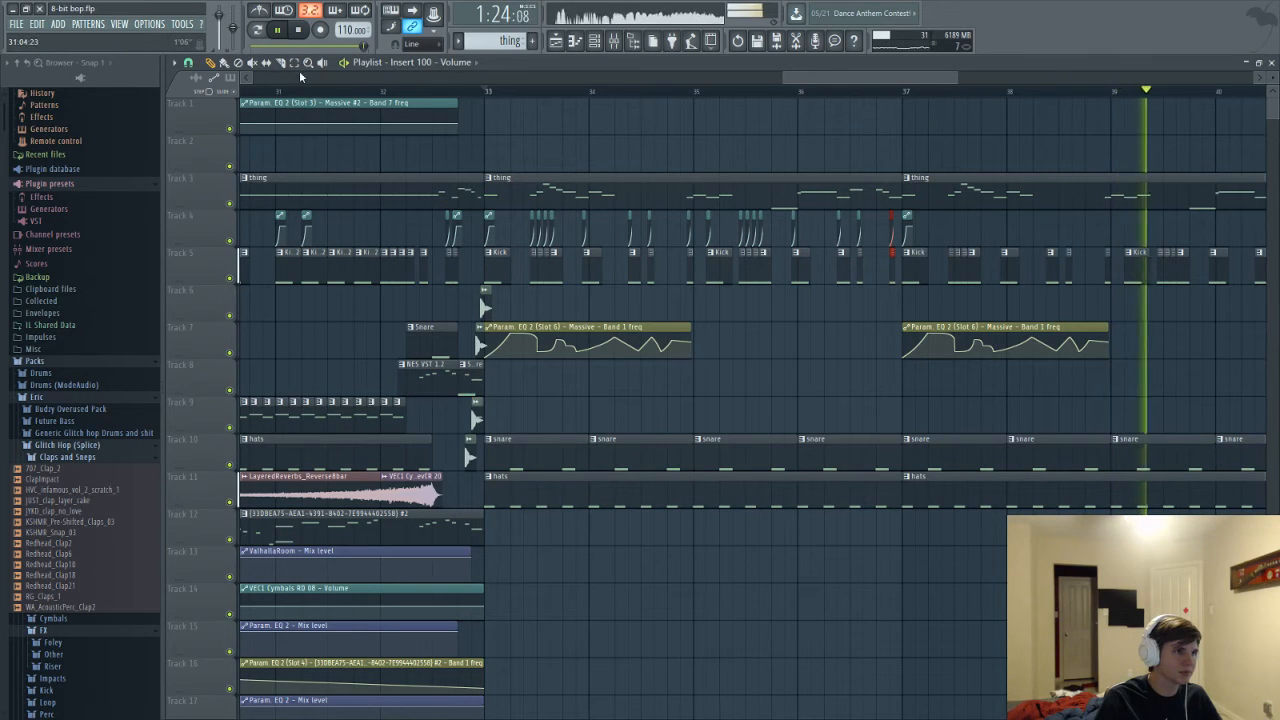
drag(534, 449, 1268, 465)
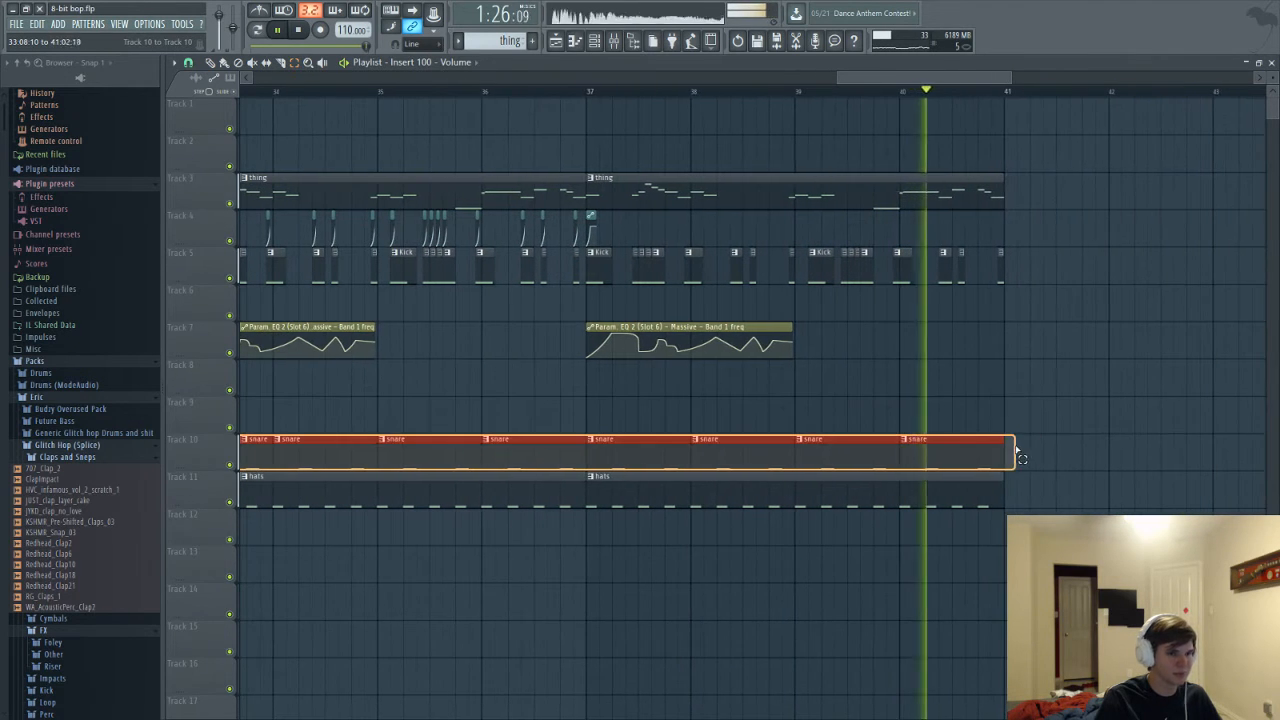
key(Delete)
key(ctrl+z)
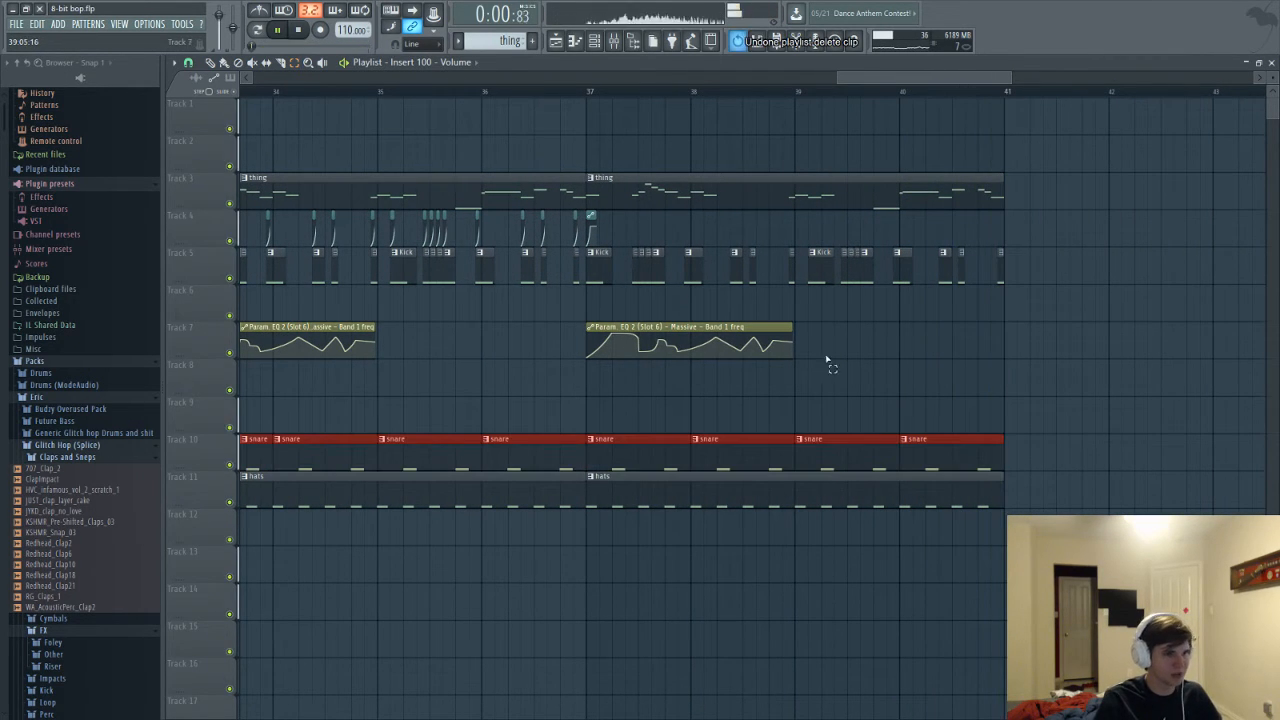
Delete the hats clips from Track 11 in the drop and pick the VEH1 Closed Hihat - 48 pattern from the section at bar 9
drag(948, 477, 383, 537)
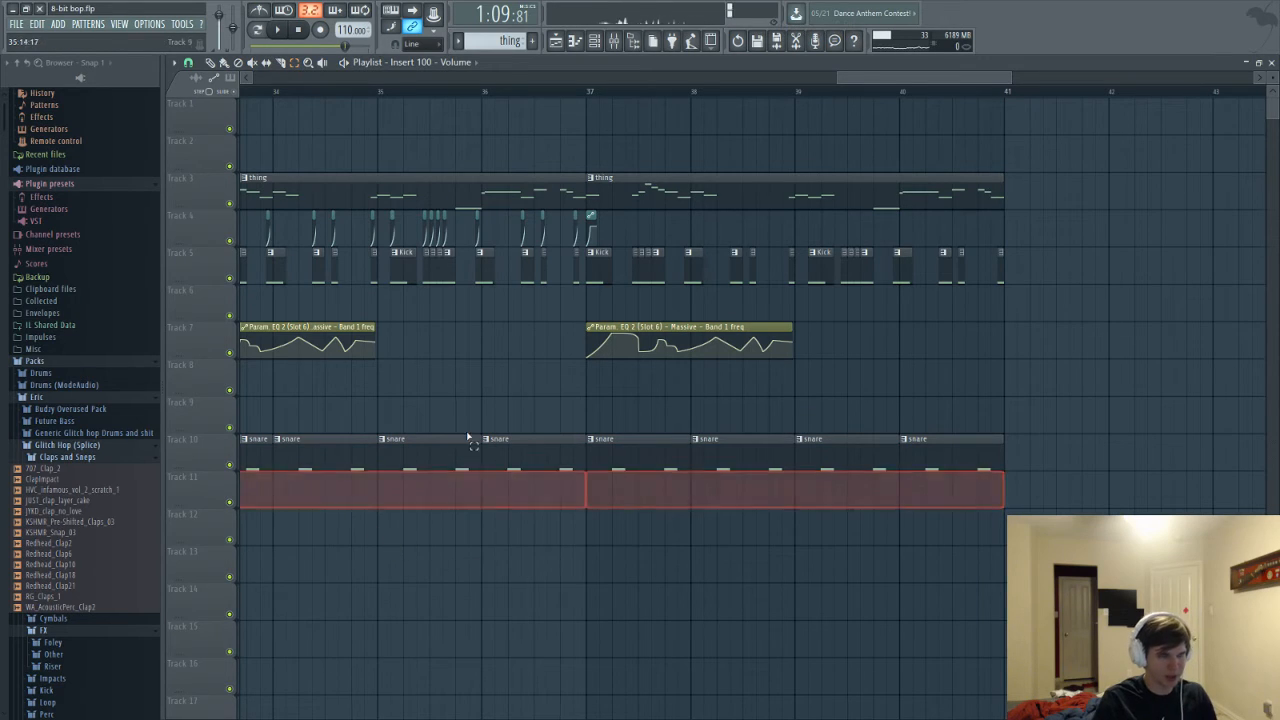
key(Delete)
drag(838, 77, 508, 178)
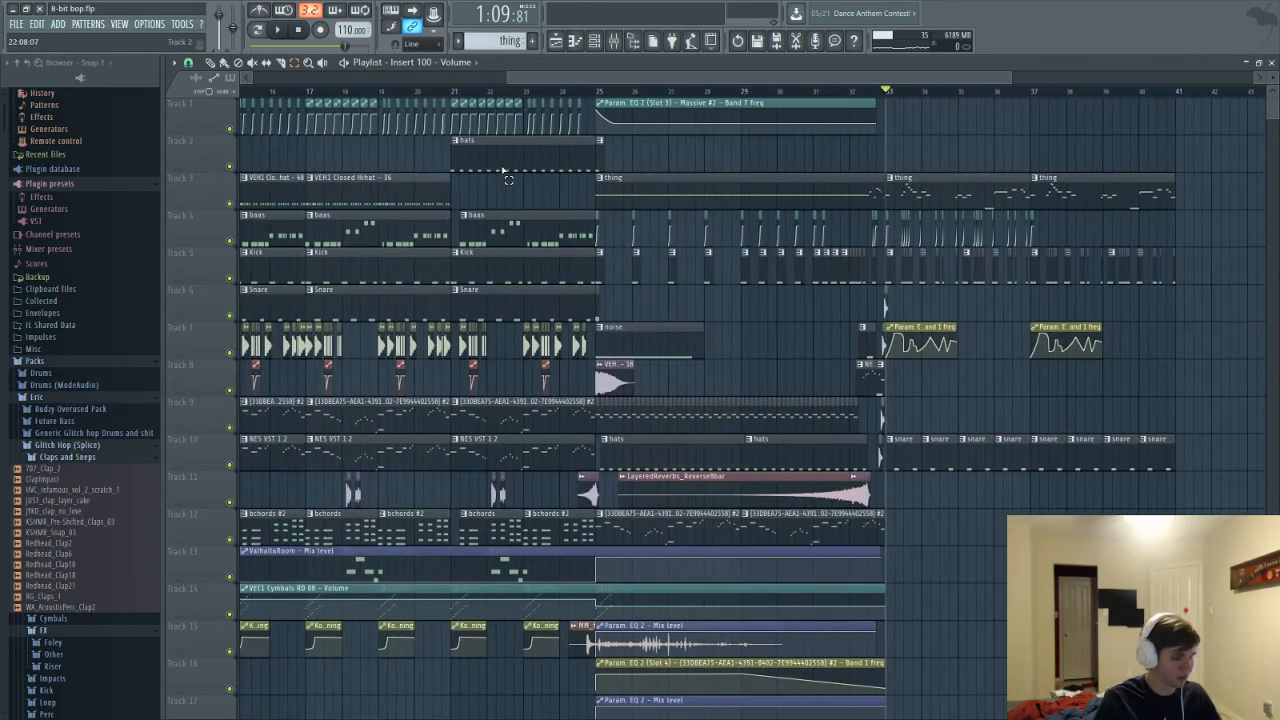
scroll(305, 415, up, 3)
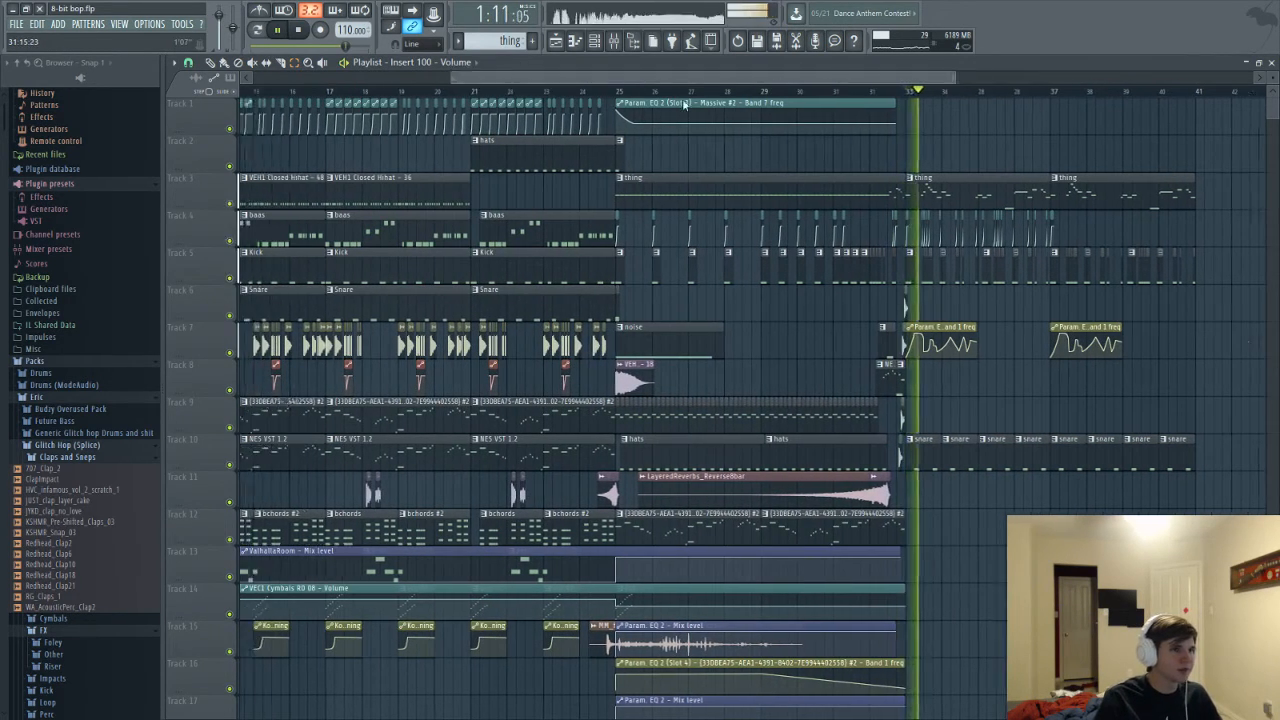
scroll(305, 415, up, 2)
key(space)
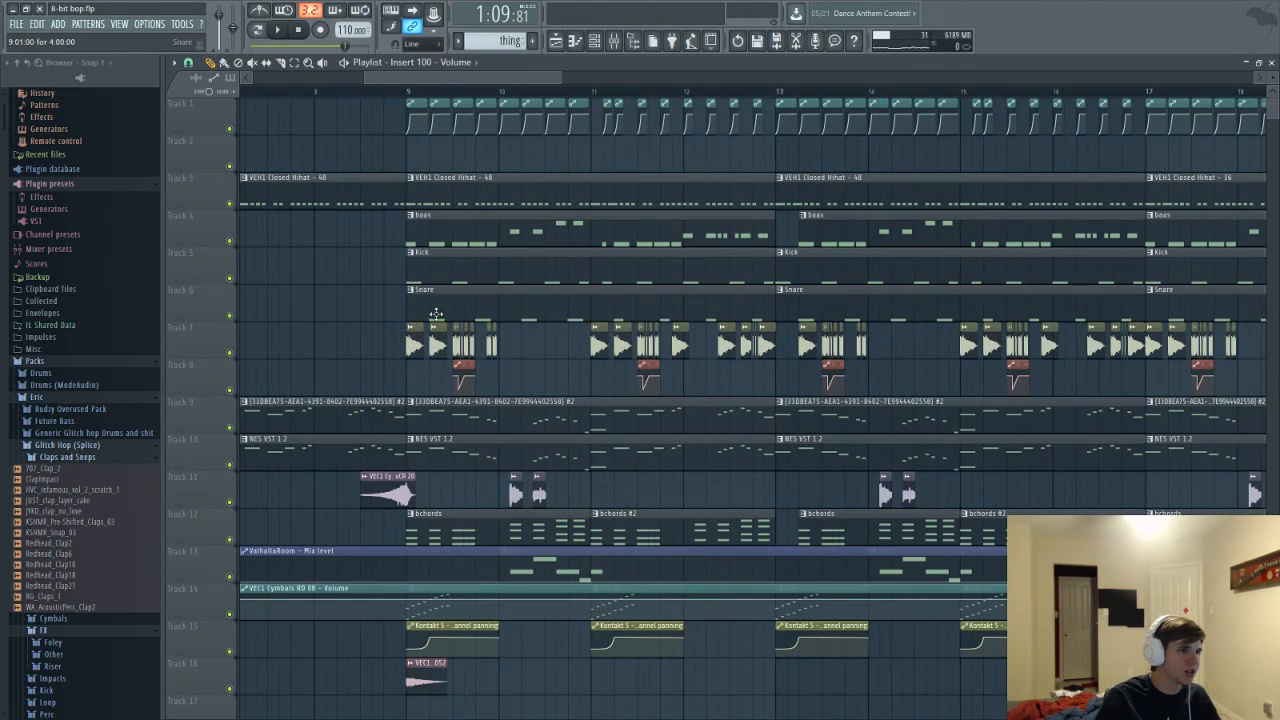
scroll(455, 420, down, 1)
scroll(447, 260, up, 1)
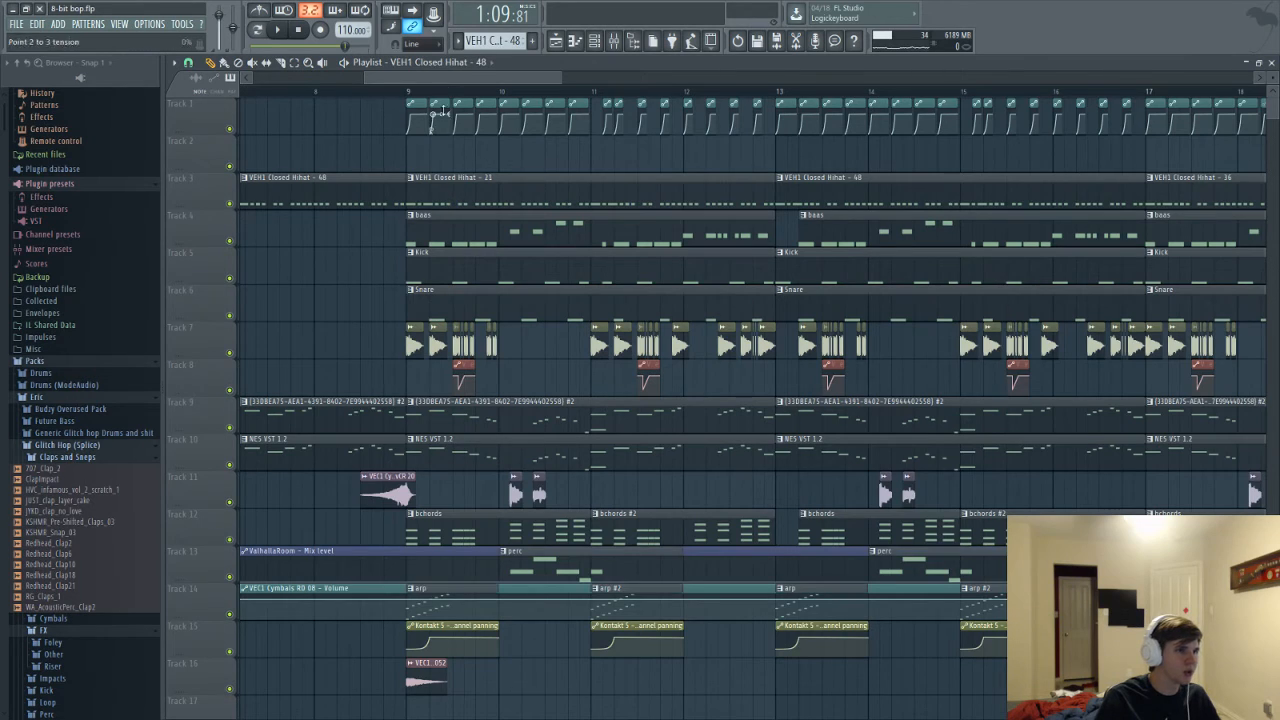
Place the VEH1 Closed Hihat - 48 clip on Track 11 at bar 33 and shorten it to one bar
scroll(914, 134, right, 10)
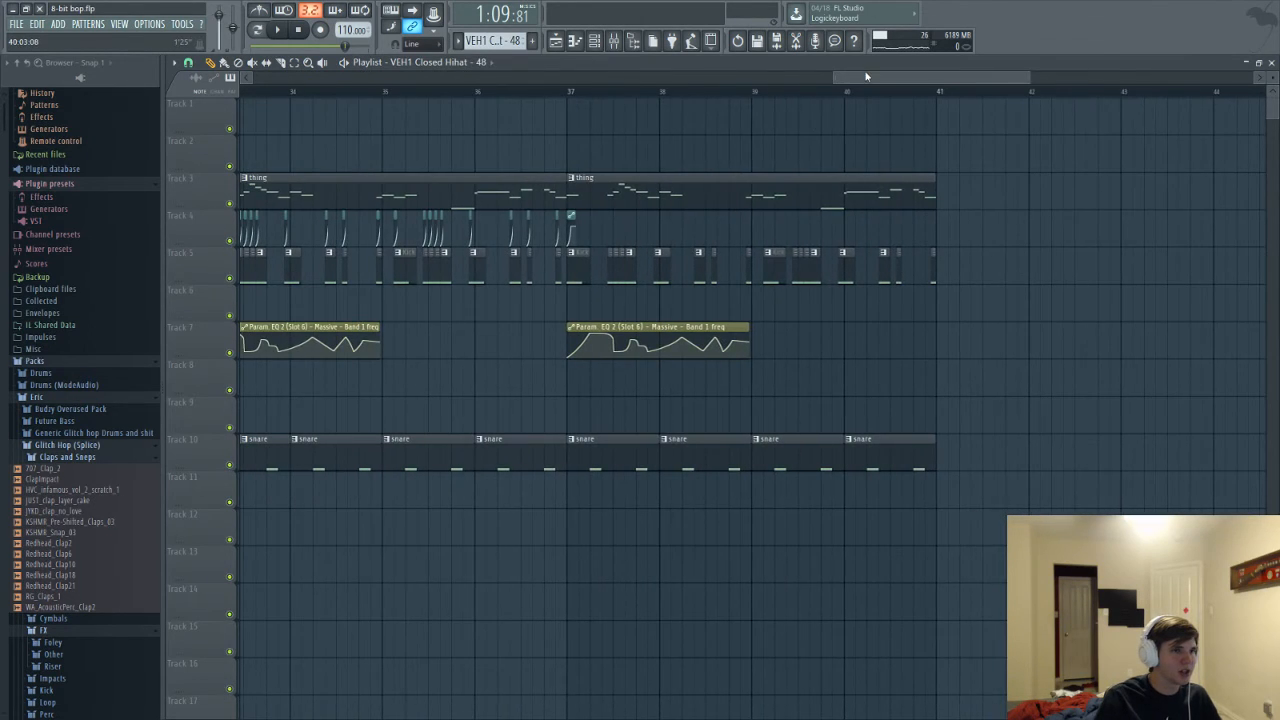
scroll(600, 500, left, 3)
scroll(643, 500, up, 3)
click(608, 497)
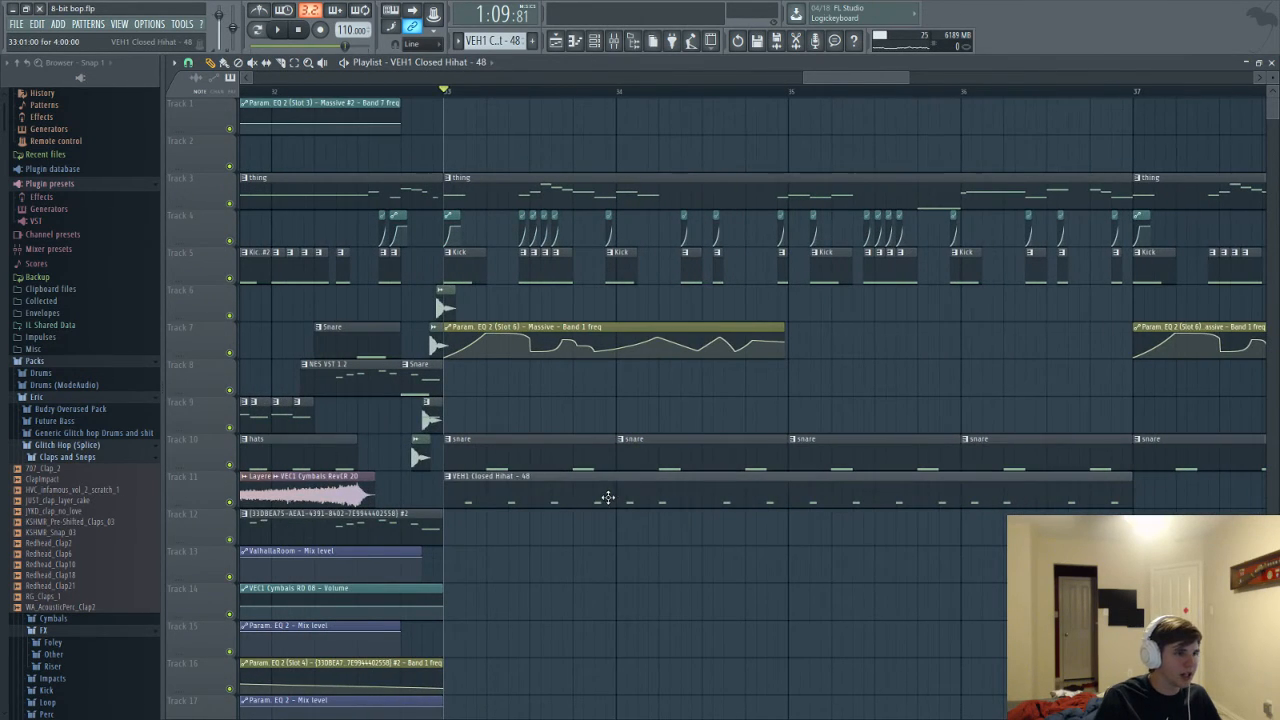
key(space)
drag(1131, 498, 609, 500)
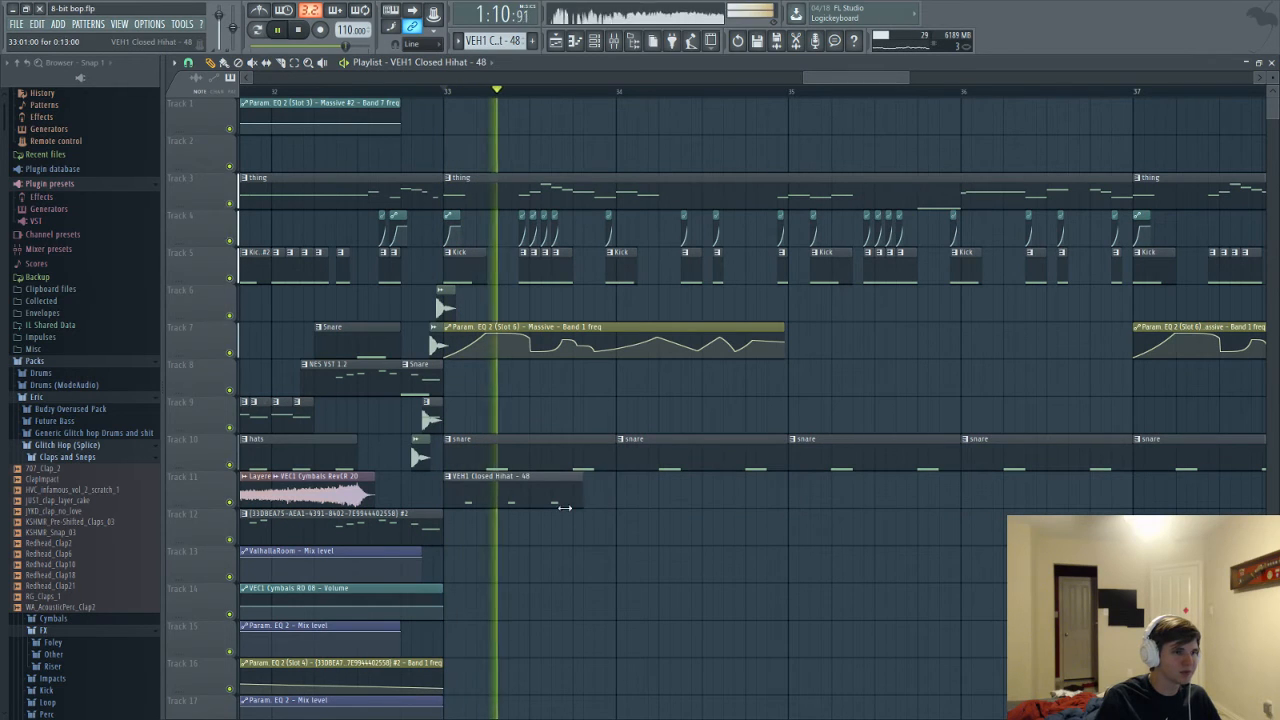
Repeat the one-bar VEH1 Closed Hihat - 48 clip on Track 11 from bar 34 through bar 40 and save the song
click(630, 498)
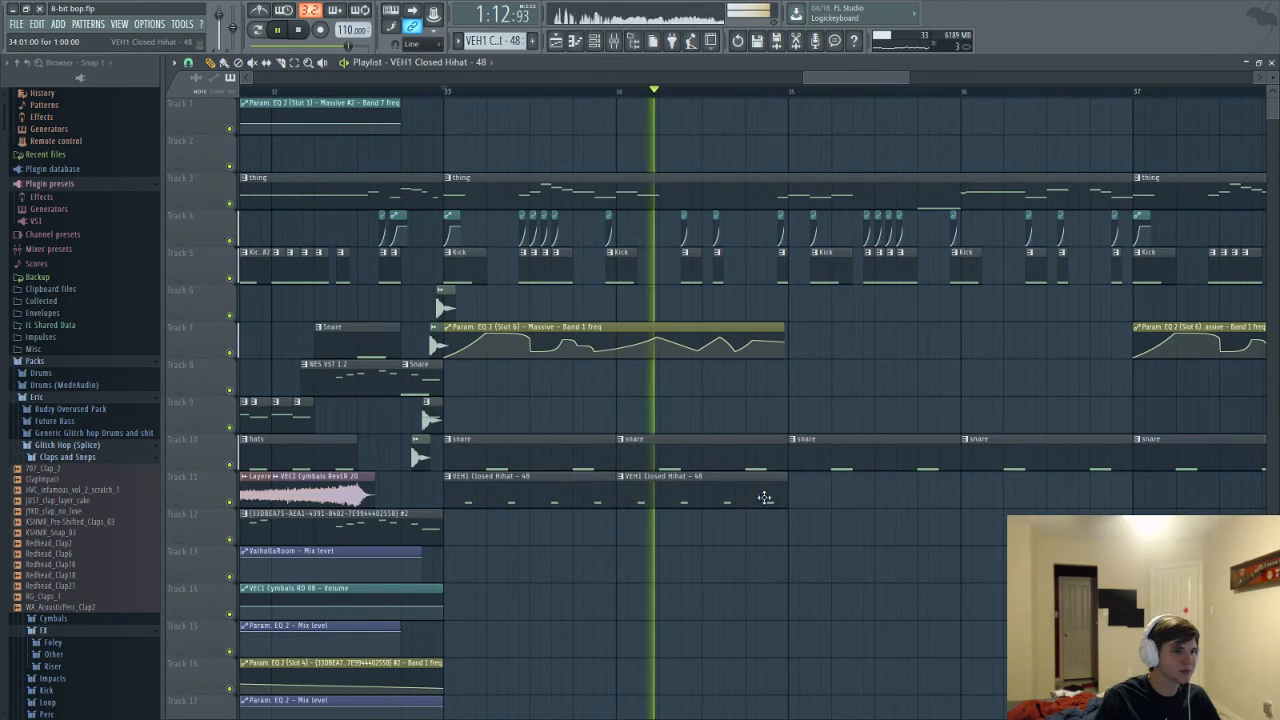
click(795, 500)
click(968, 500)
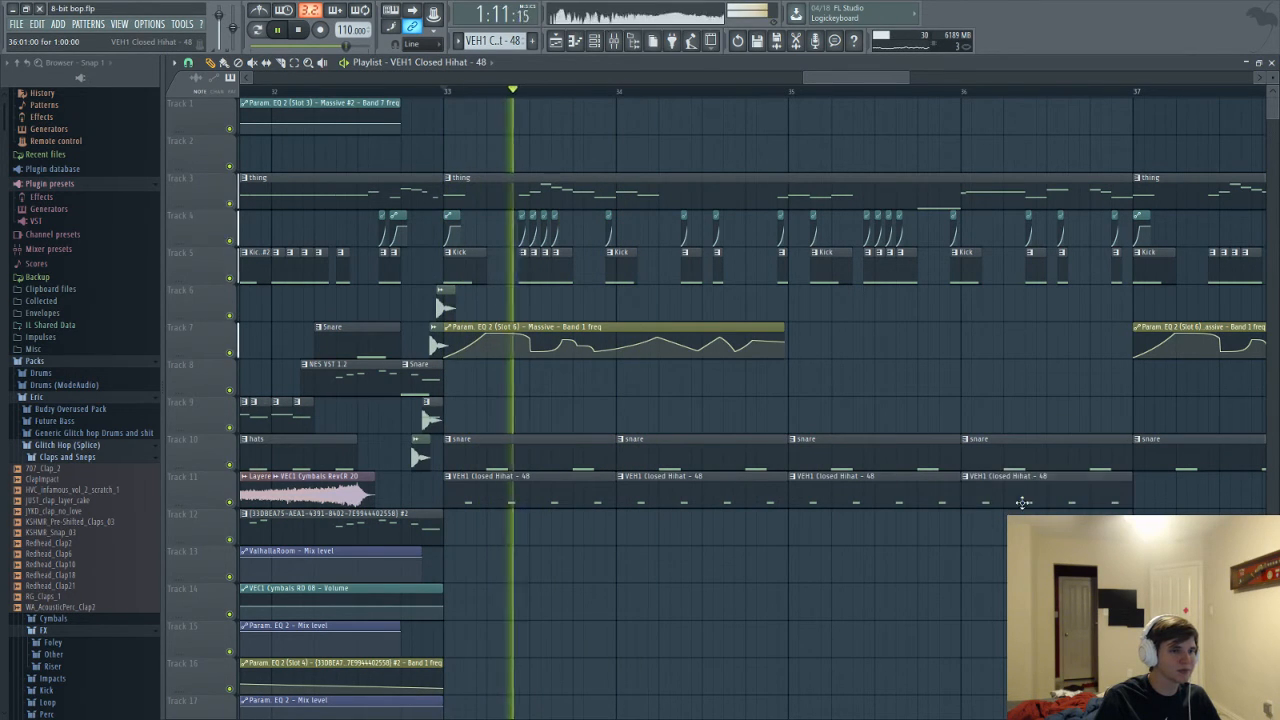
click(1143, 500)
drag(1143, 500, 1133, 500)
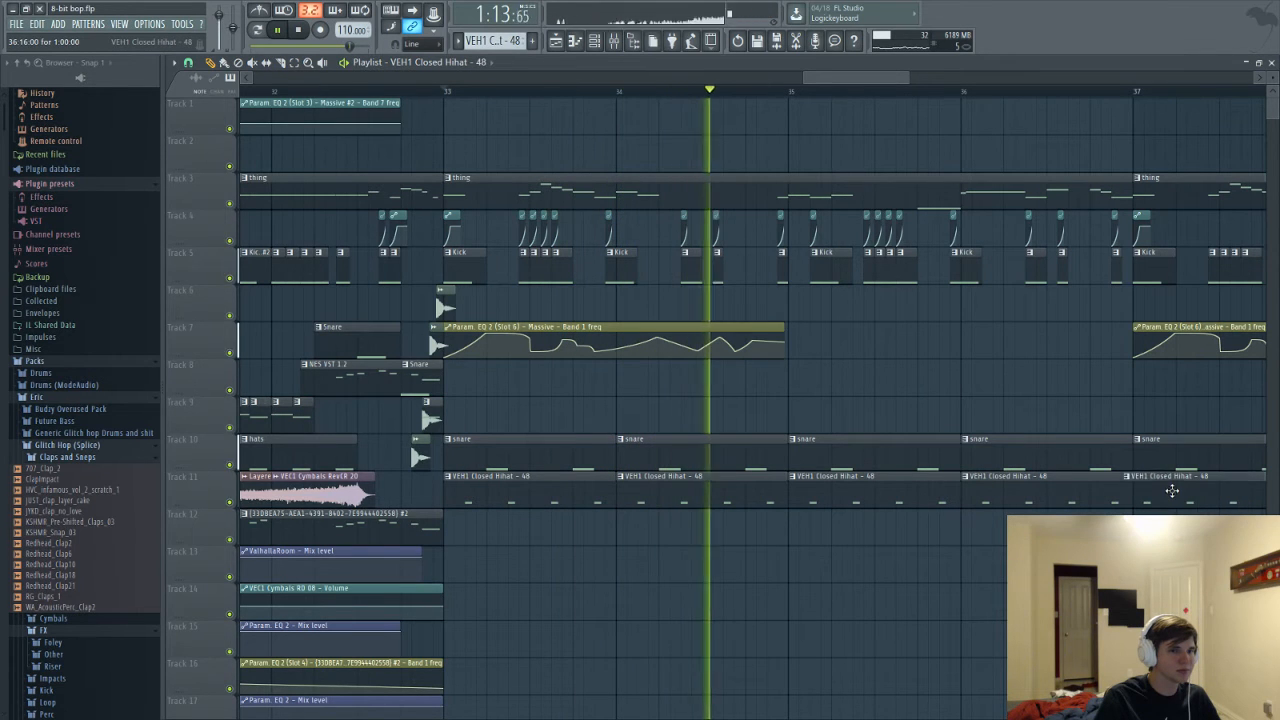
drag(908, 77, 957, 77)
click(1118, 496)
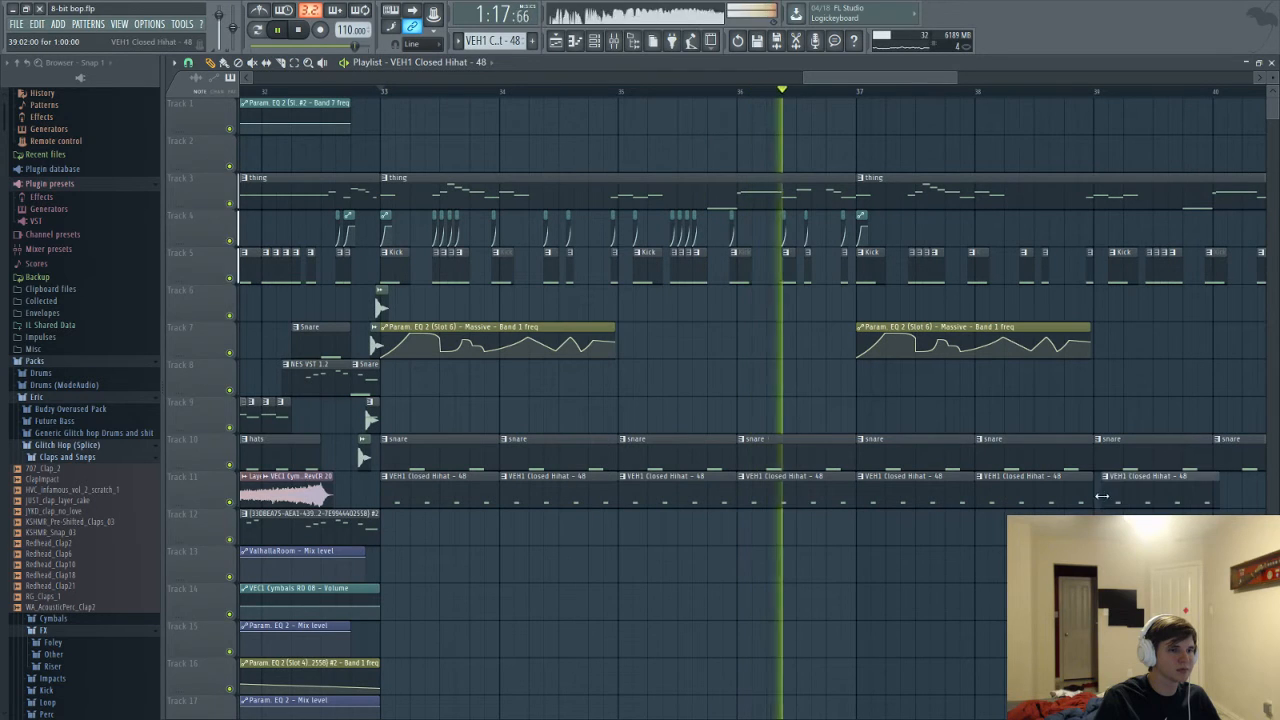
click(1229, 494)
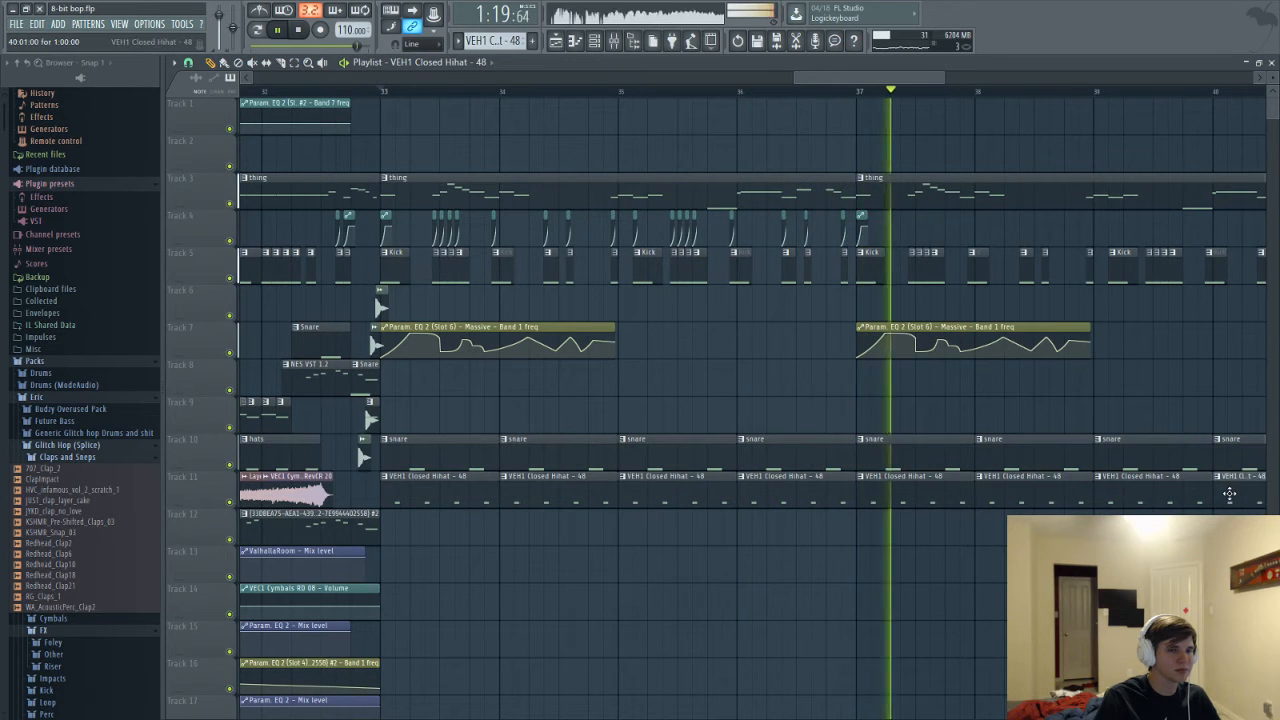
key(ctrl+s)
Place a Kick clip on Track 5 at bar 41, set the playlist snap to 1/3 beat and audition the bar
drag(837, 77, 948, 76)
key(space)
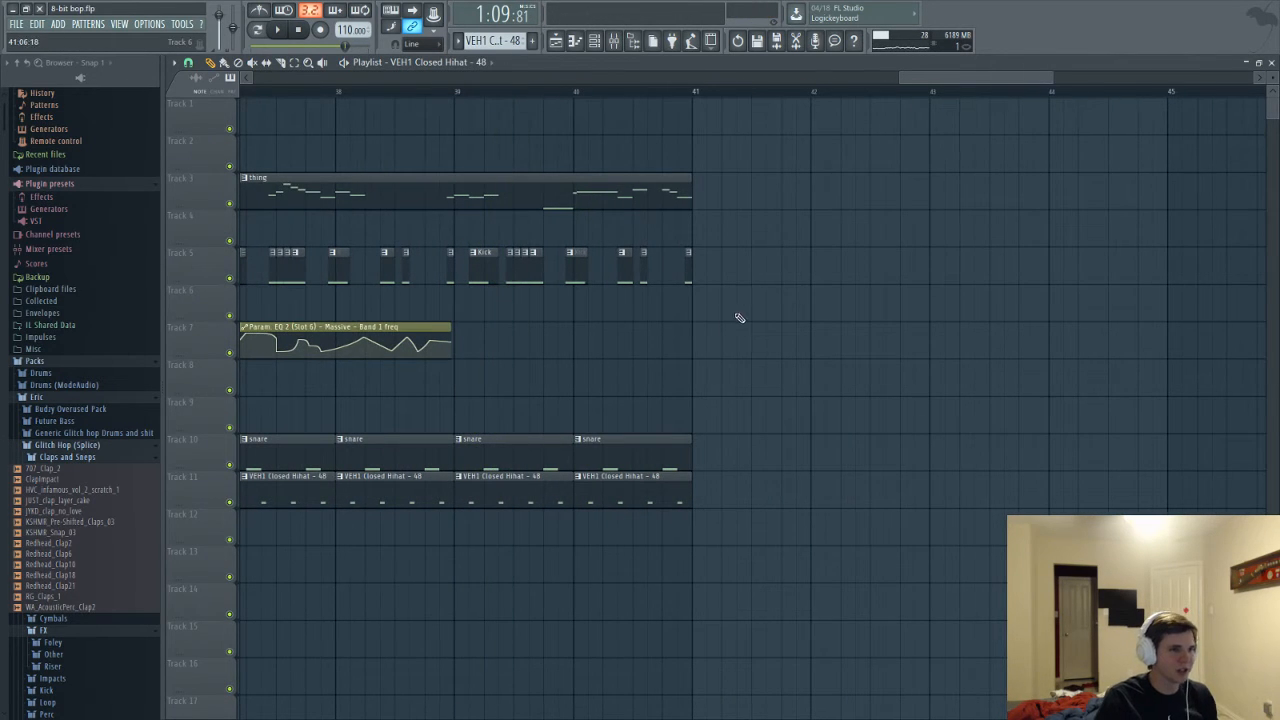
scroll(739, 318, up, 2)
scroll(675, 318, up, 3)
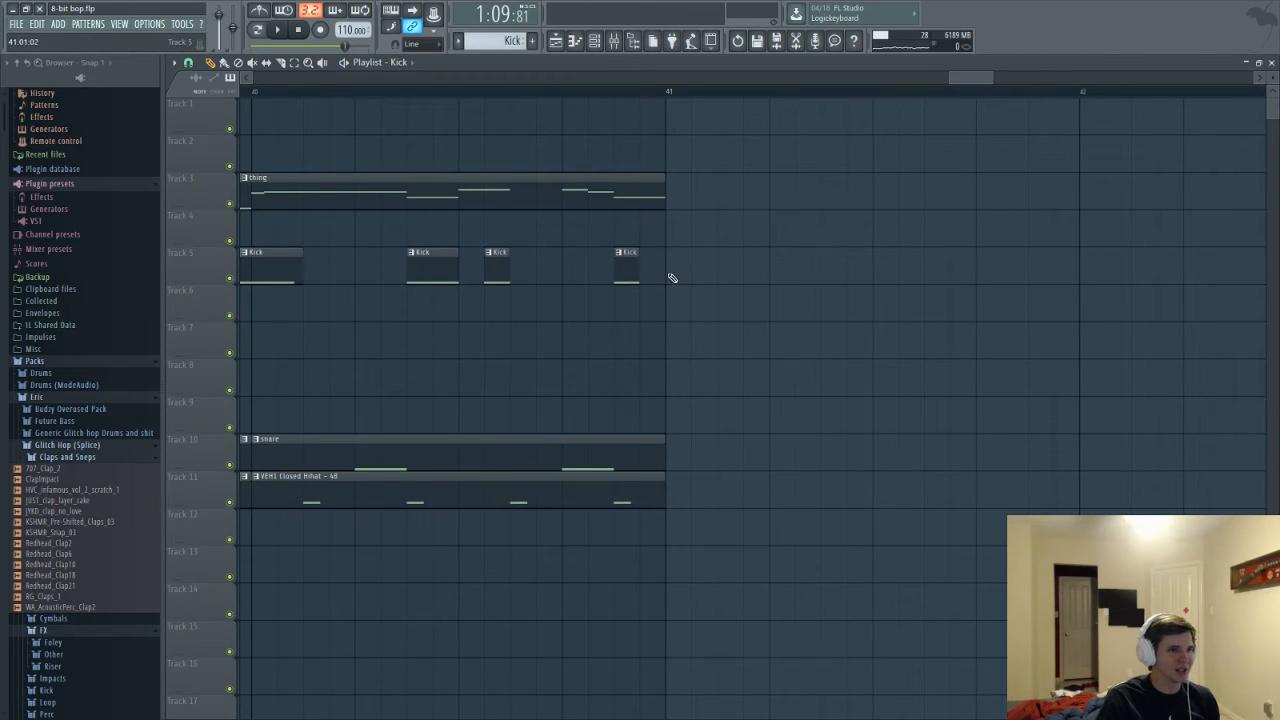
click(188, 63)
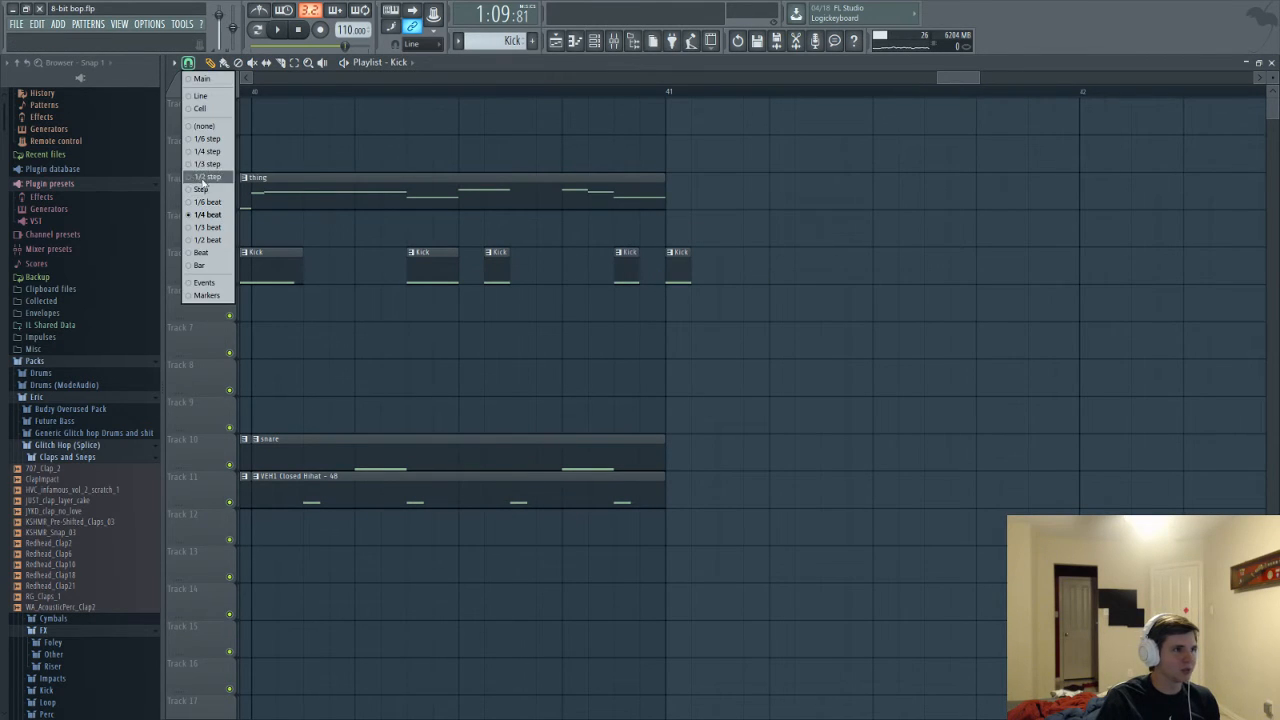
click(208, 229)
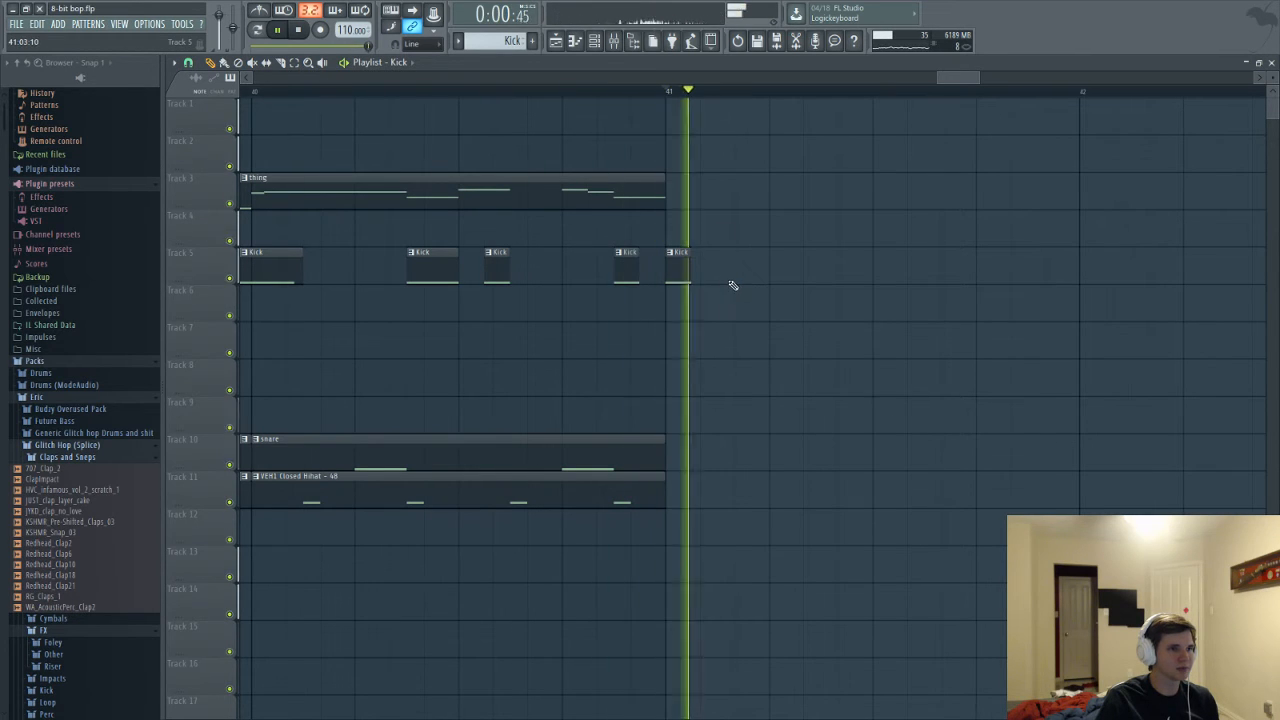
key(space)
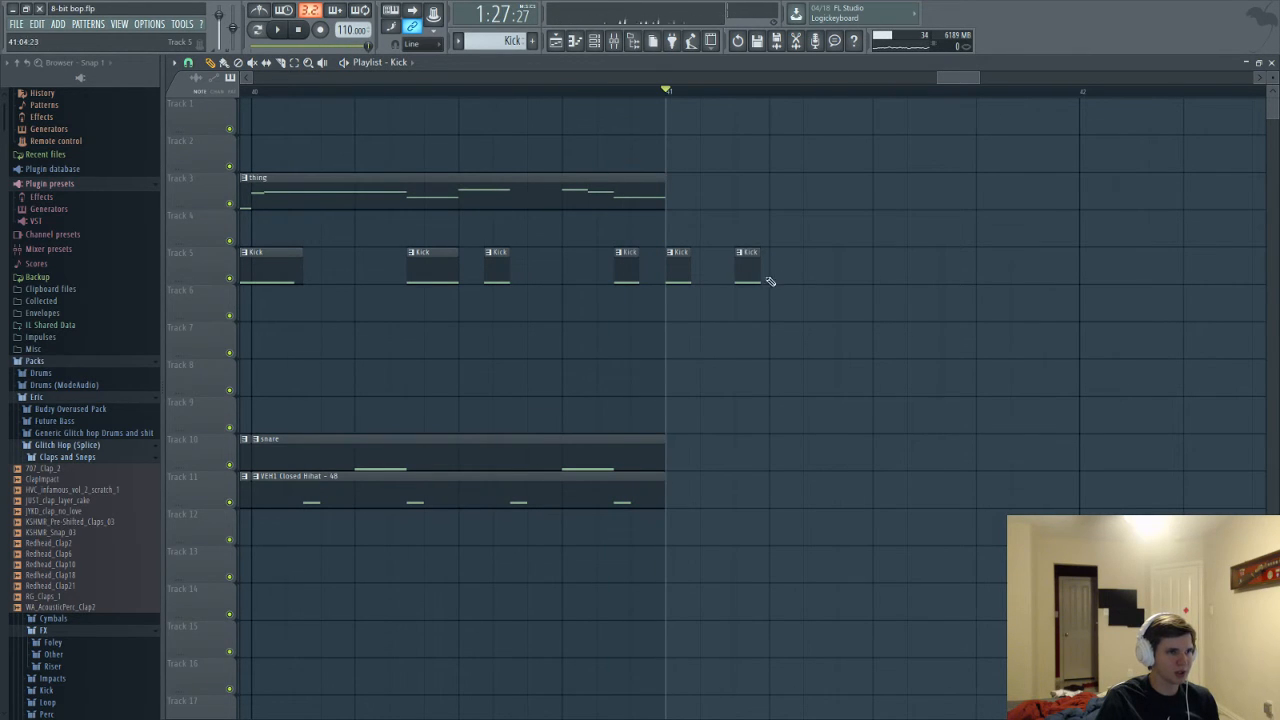
Set the playlist snap to 1/6 beat and place a run of three very short Kick clips plus one more in bar 41
click(188, 63)
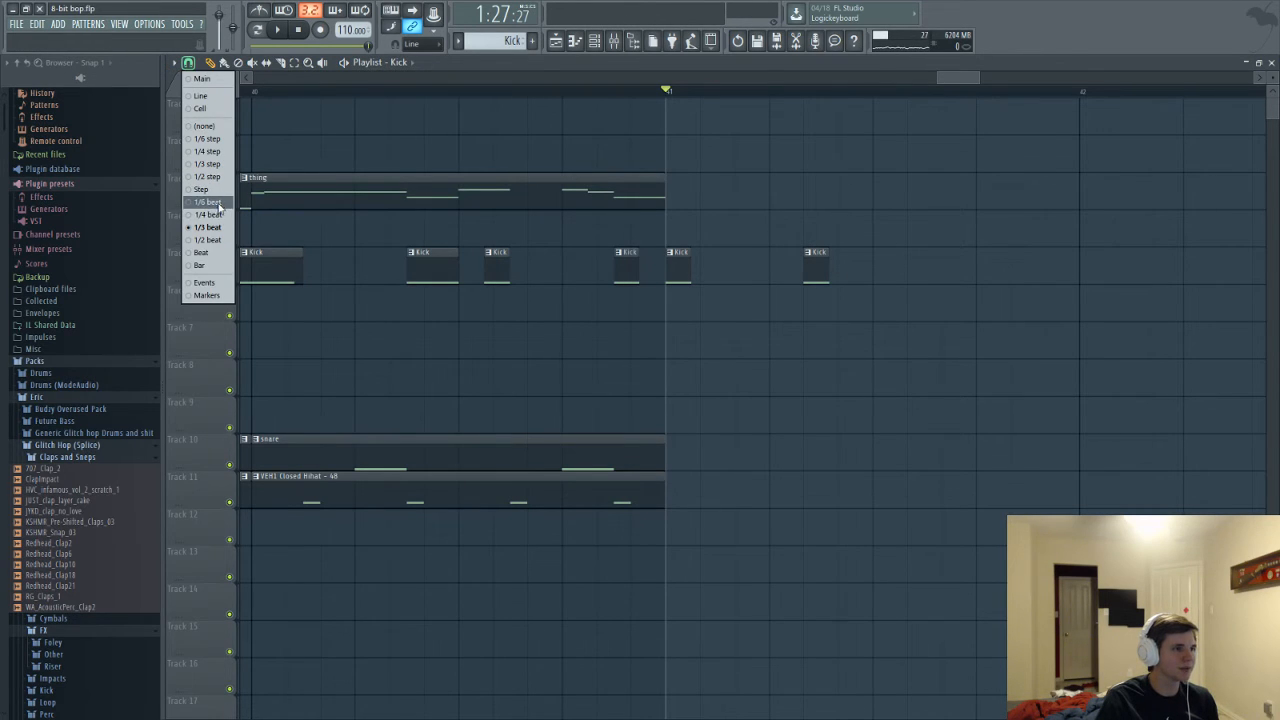
click(226, 202)
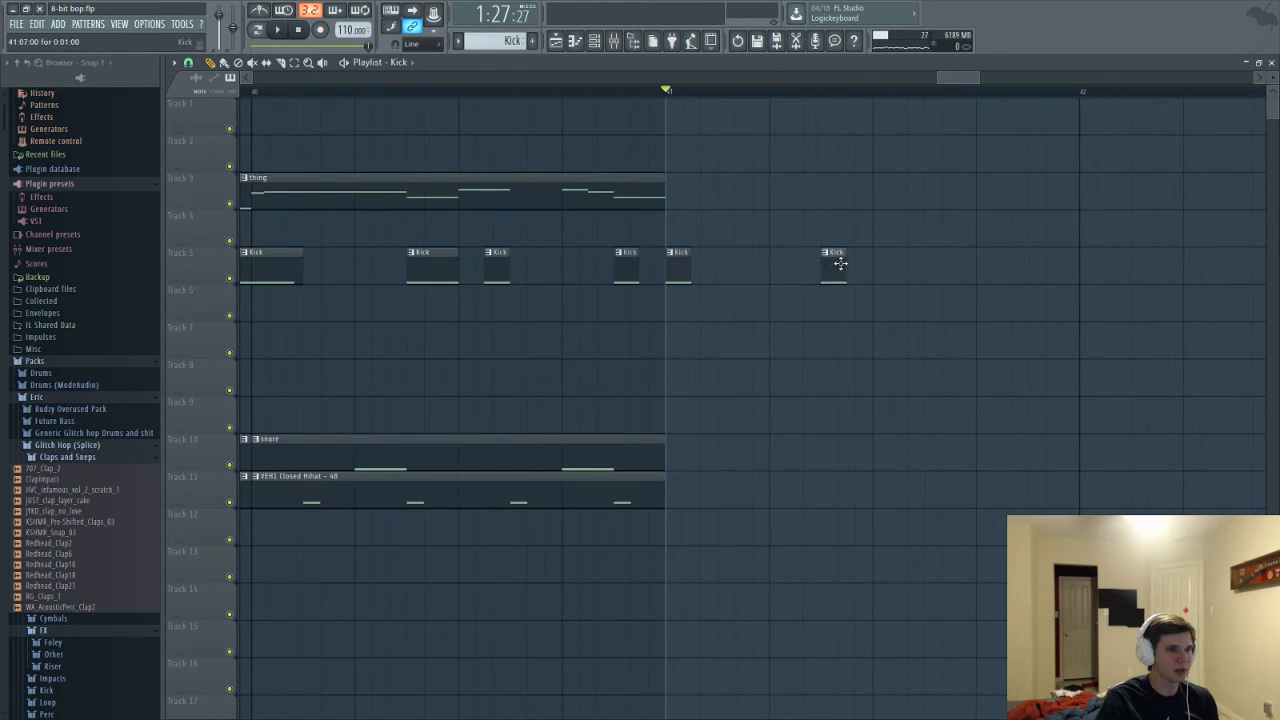
key(space)
drag(860, 262, 846, 262)
click(860, 268)
click(877, 272)
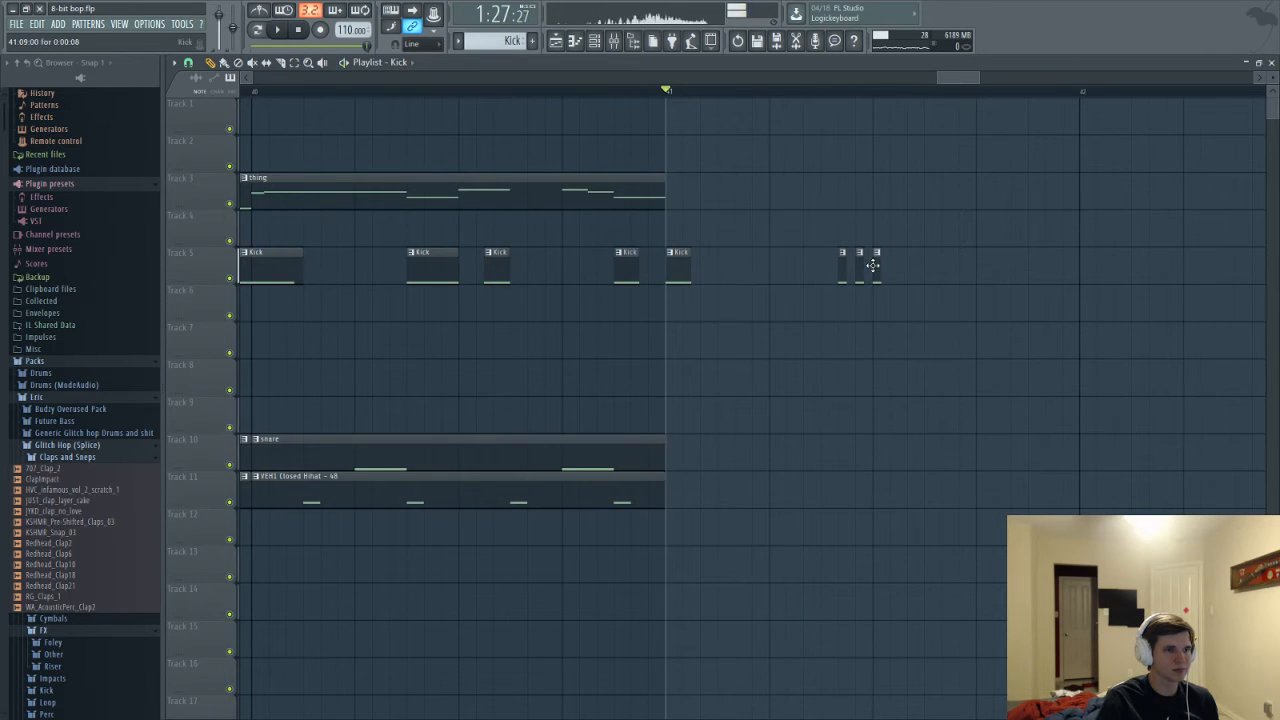
click(912, 275)
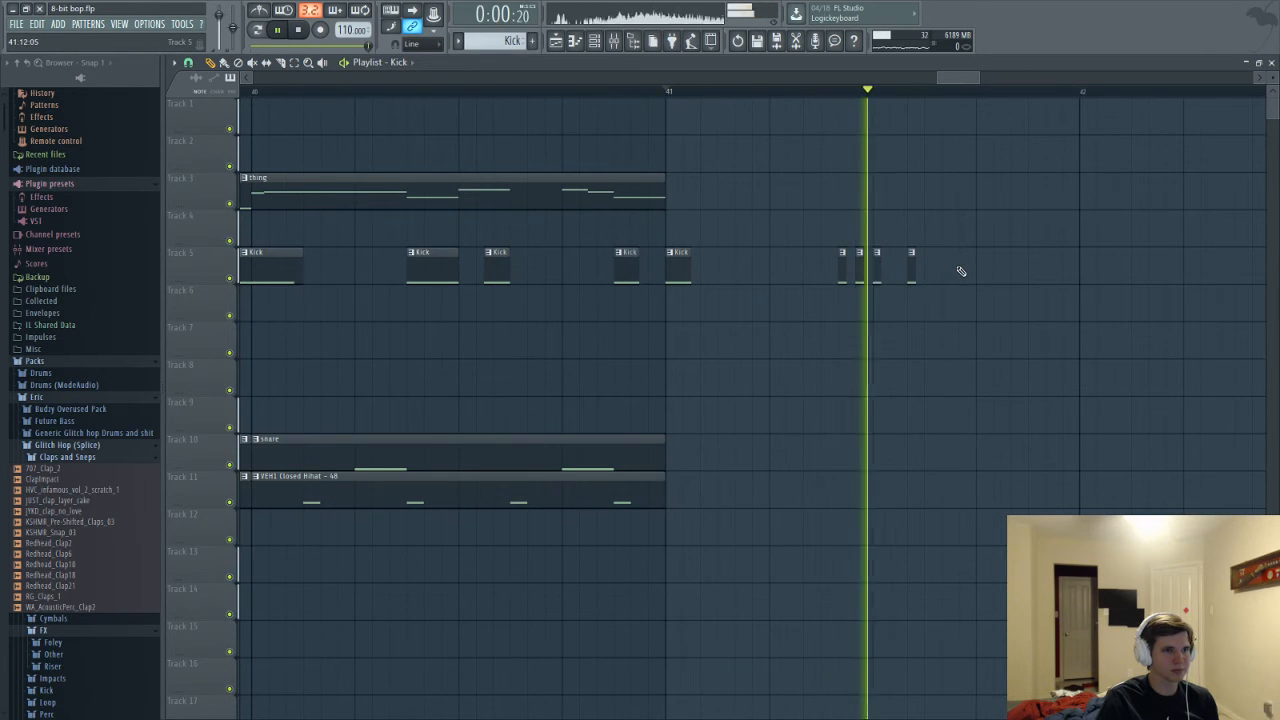
Audition bar 41, shift the fourth short Kick clip slightly later and add two more short Kick clips after it
key(space)
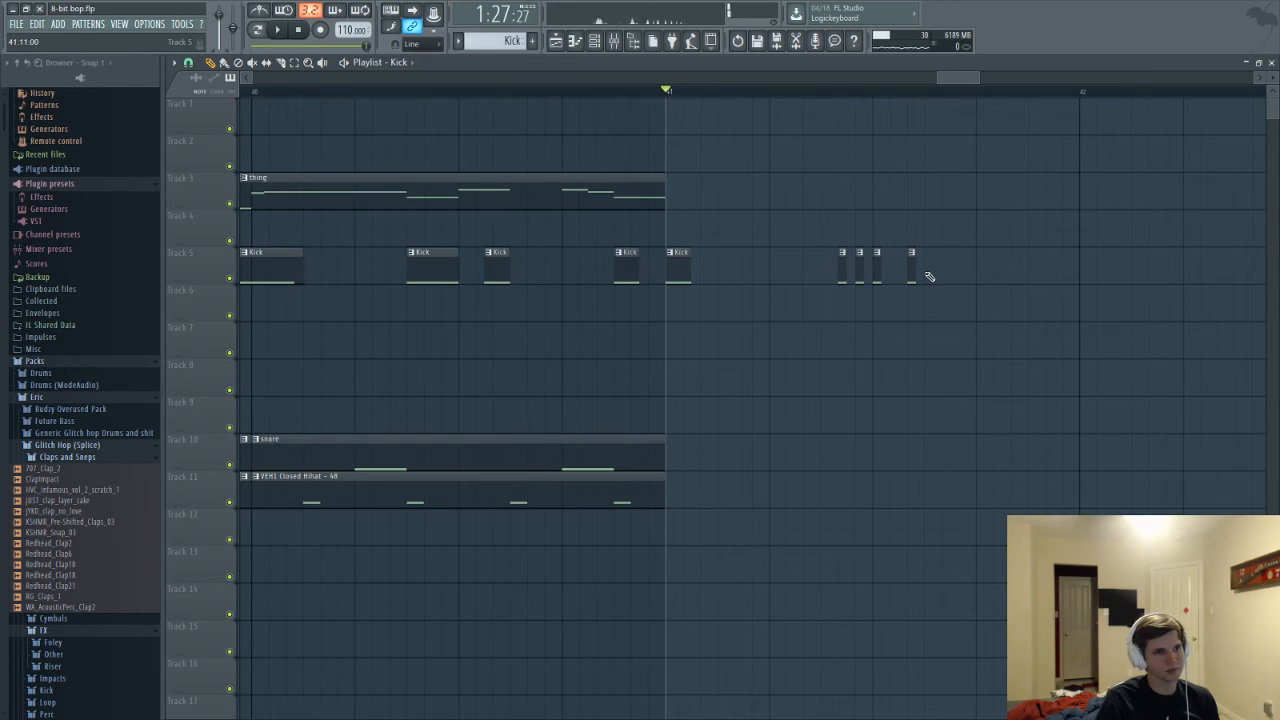
key(space)
click(1014, 272)
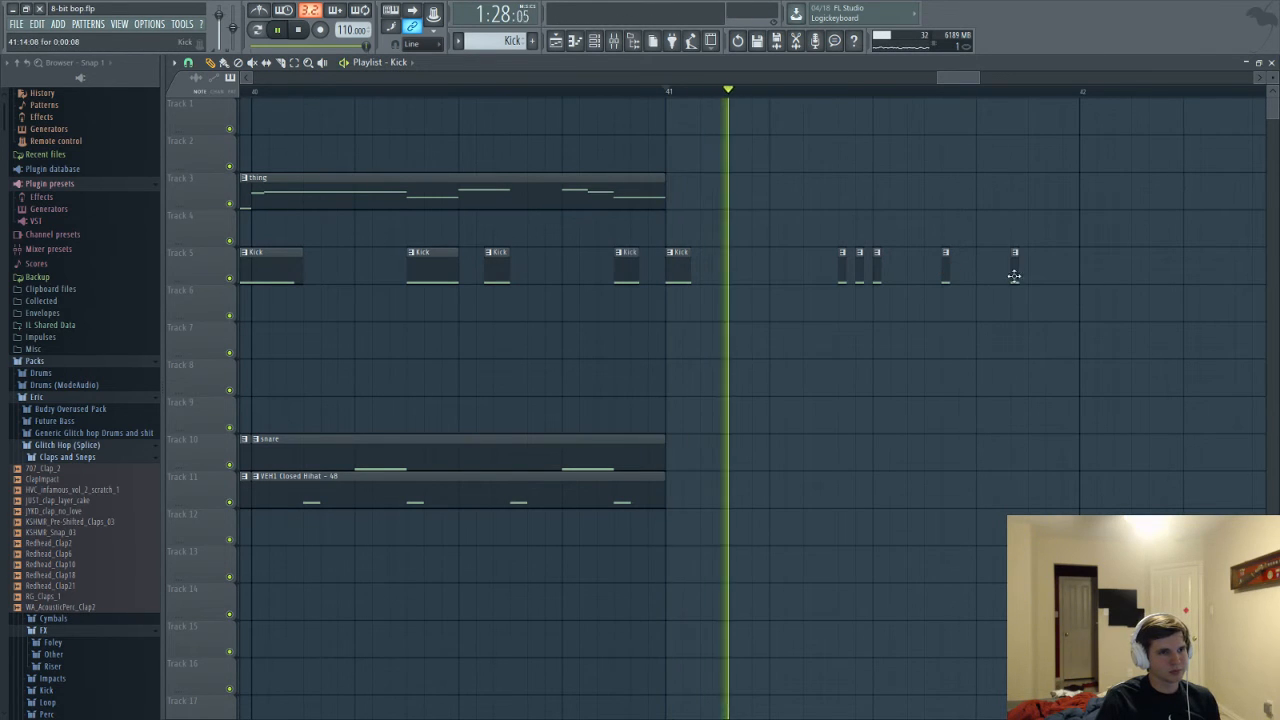
key(space)
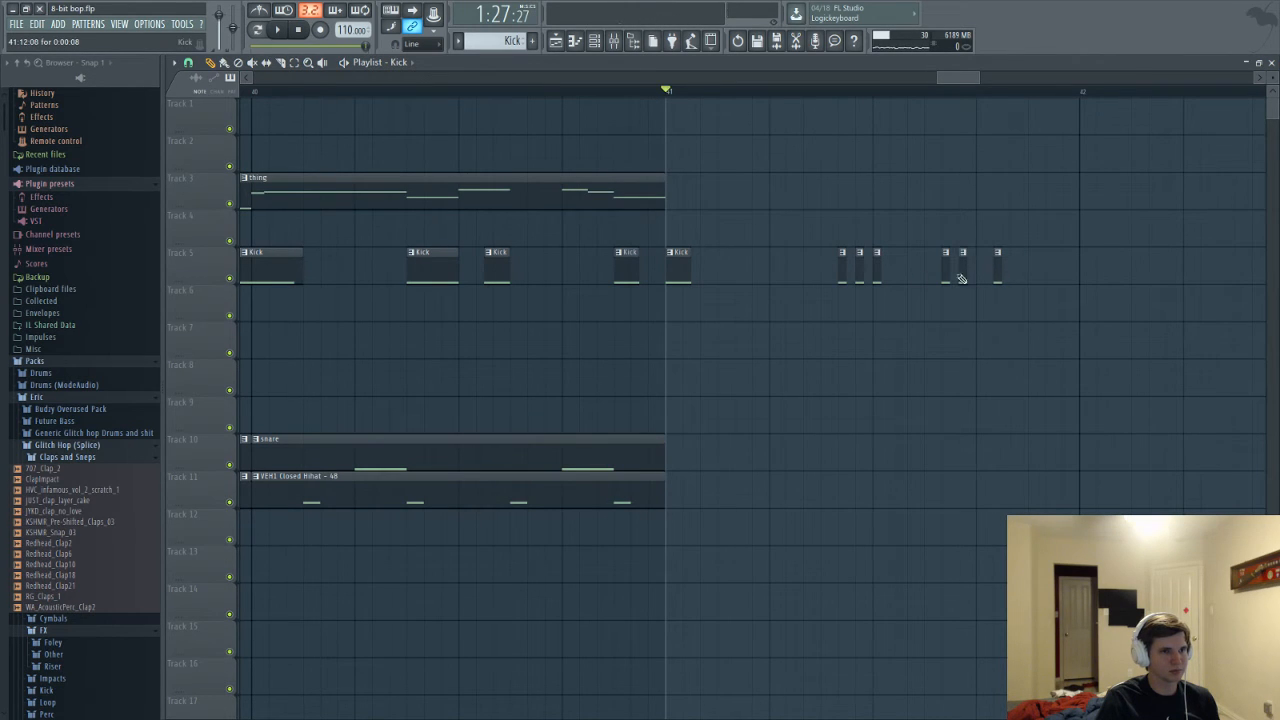
Place a snare clip on Track 10 at bar 41, move the last Kick clip just past the second snare hit and play the bar
click(531, 469)
click(677, 455)
key(space)
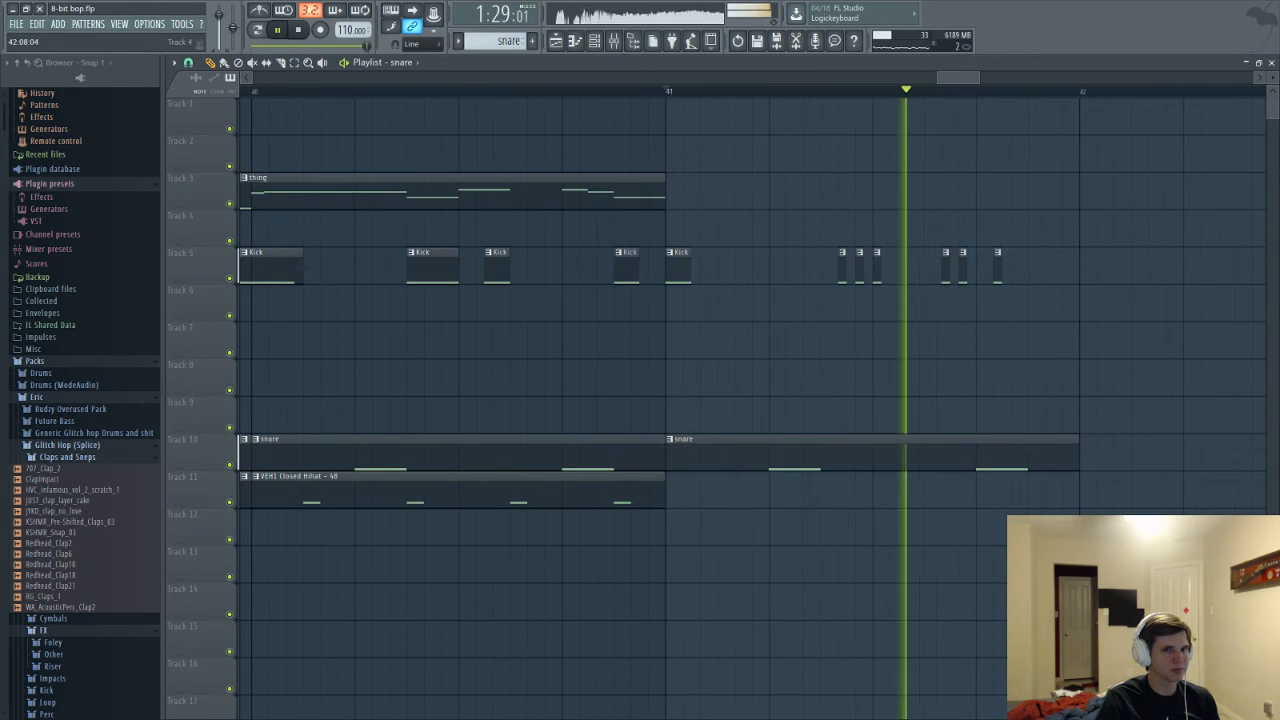
key(space)
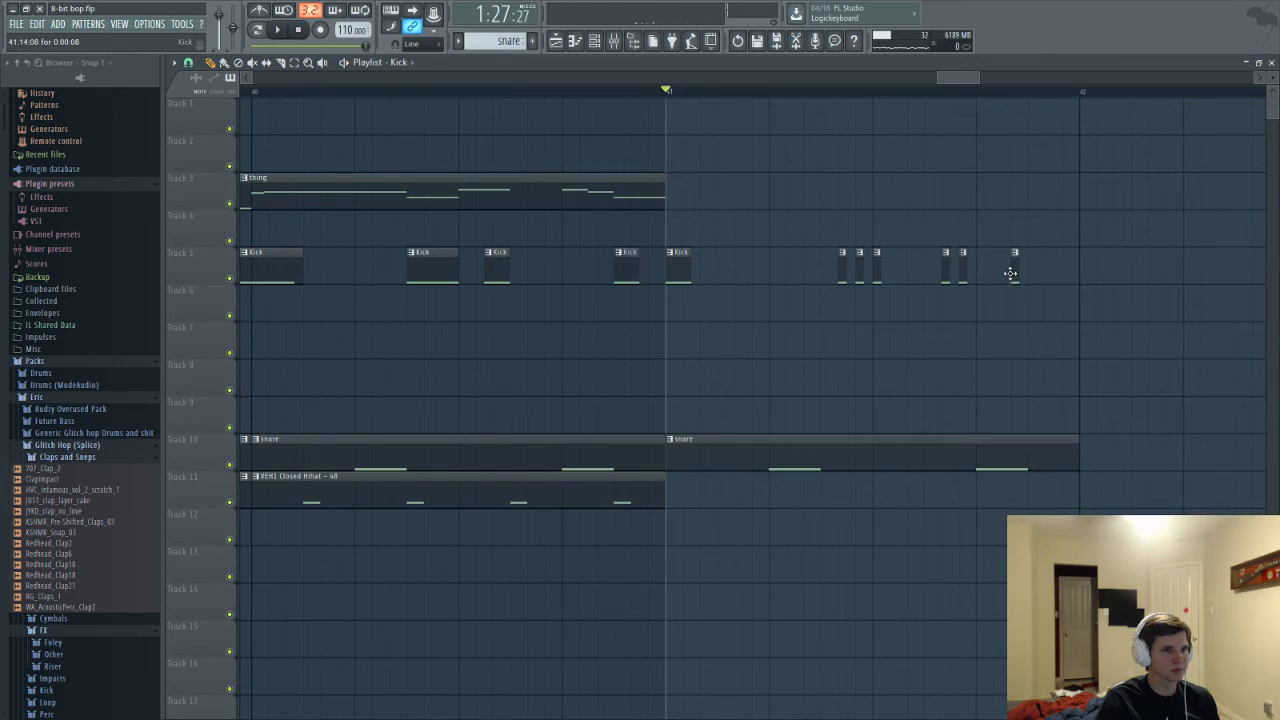
key(space)
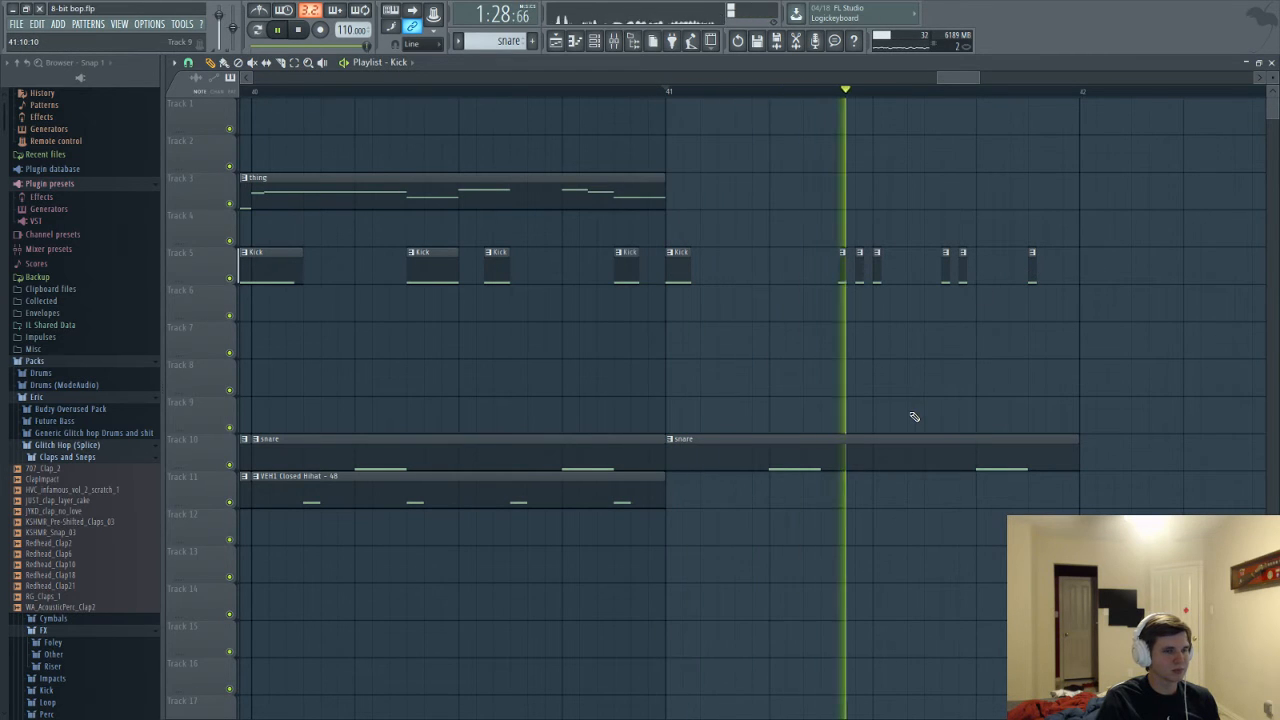
key(space)
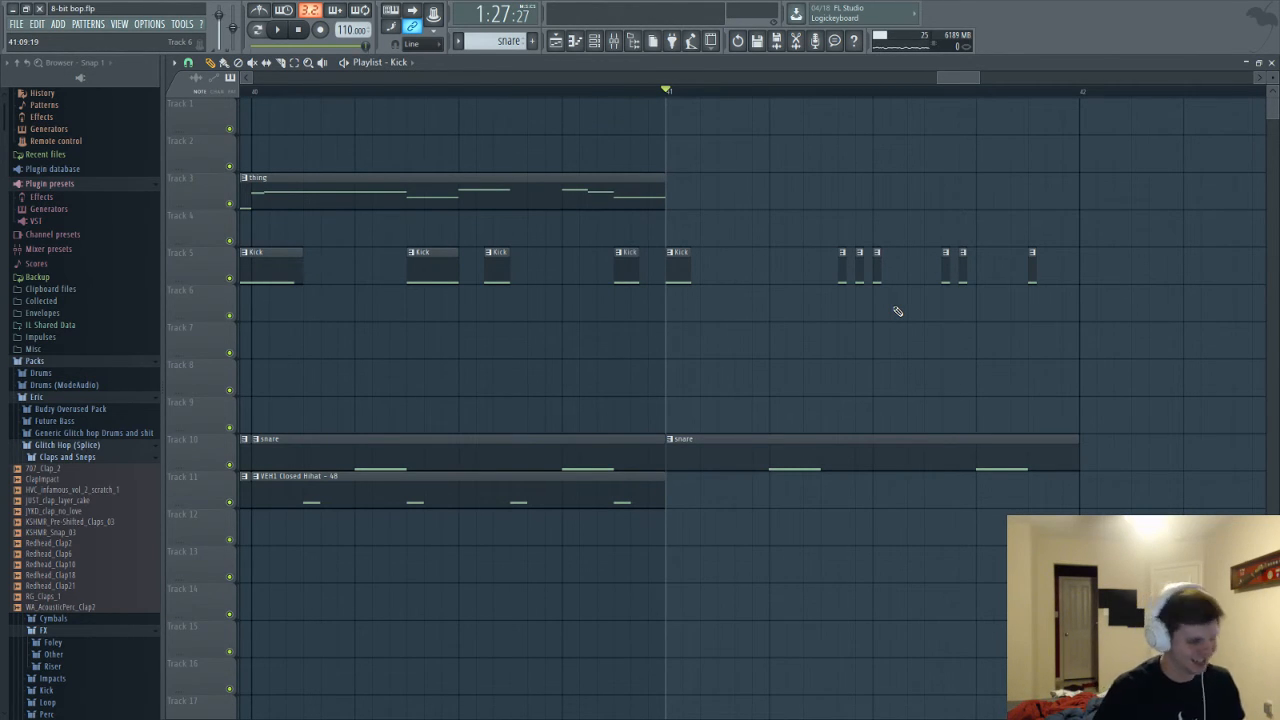
Save the song and place a VEH1 Closed Hihat - 48 clip on Track 11 at bar 41
drag(938, 78, 1162, 76)
key(ctrl+s)
click(426, 494)
scroll(474, 517, up, 2)
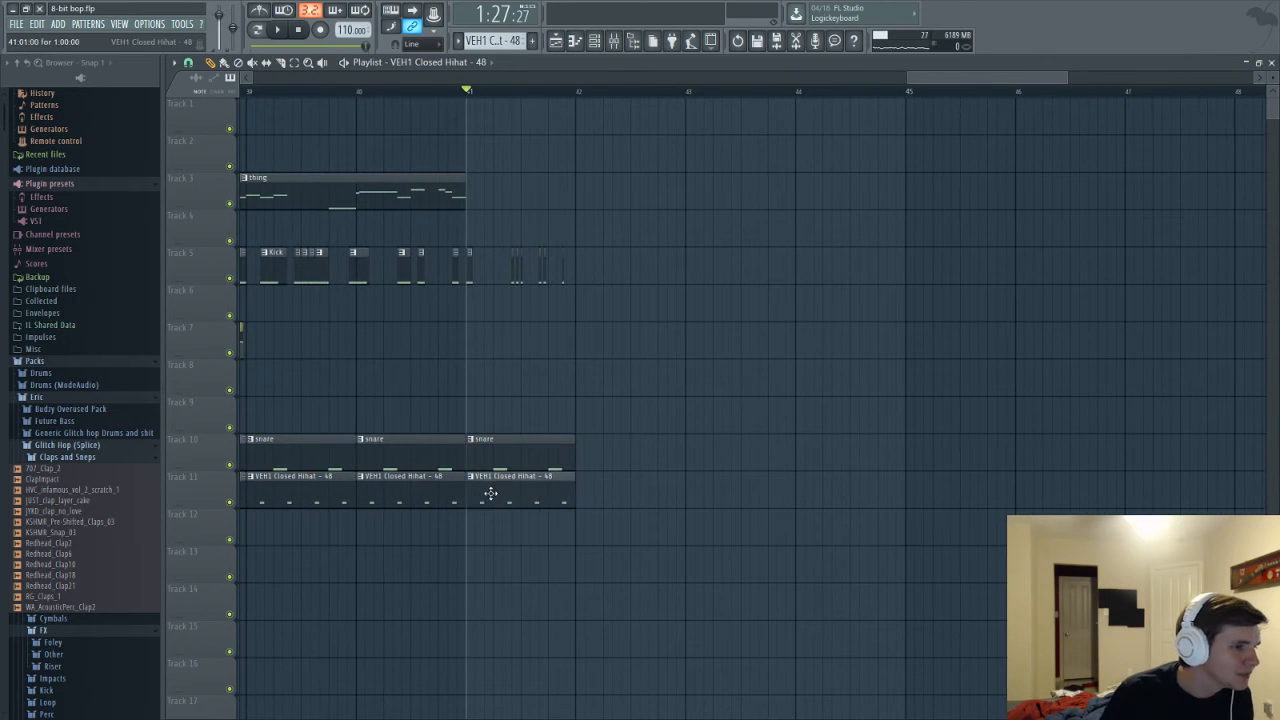
Play bar 41 and rework the second short Kick group on Track 5, moving its first clip earlier and adding another clip beside it
key(space)
scroll(470, 527, up, 1)
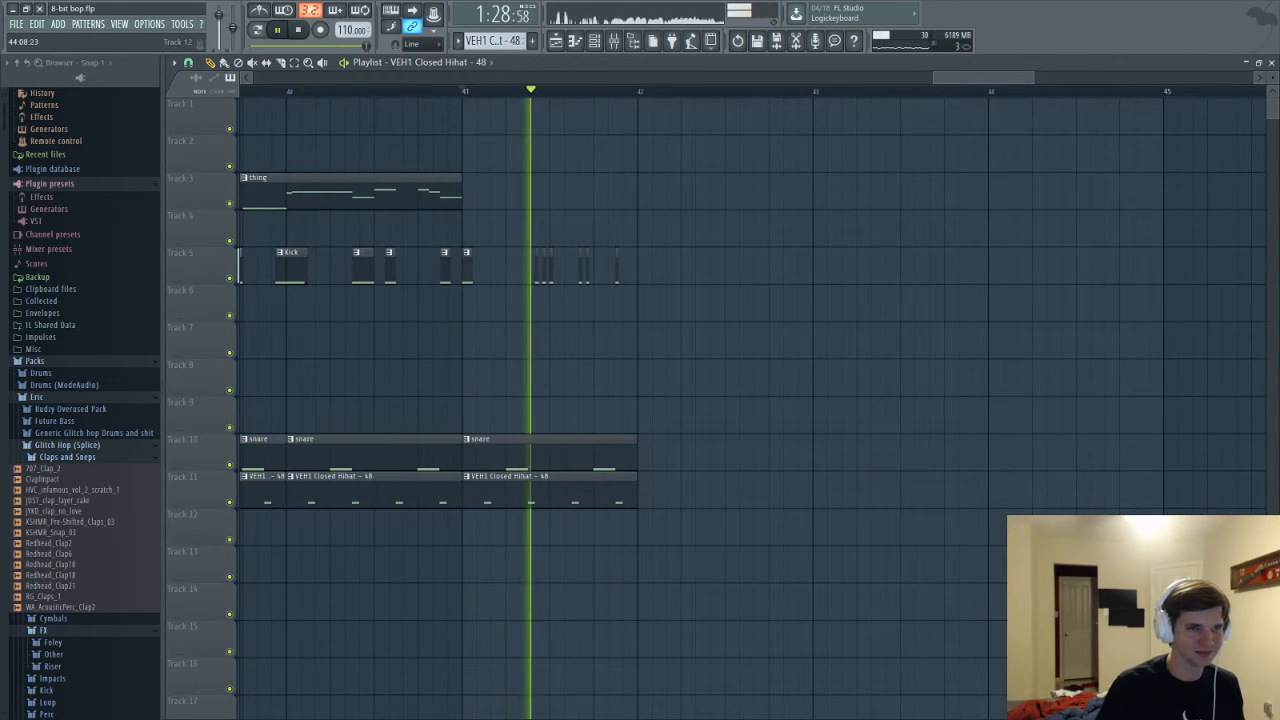
scroll(534, 514, up, 1)
key(space)
scroll(626, 295, up, 1)
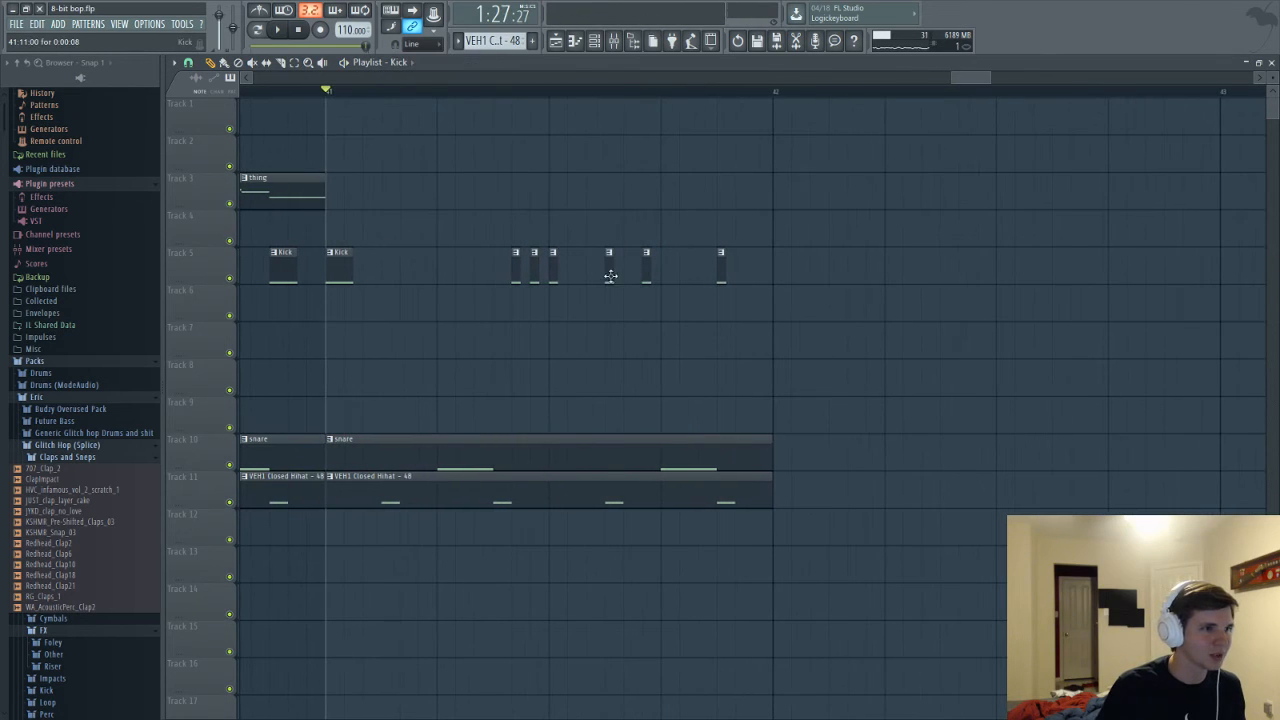
key(space)
click(611, 266)
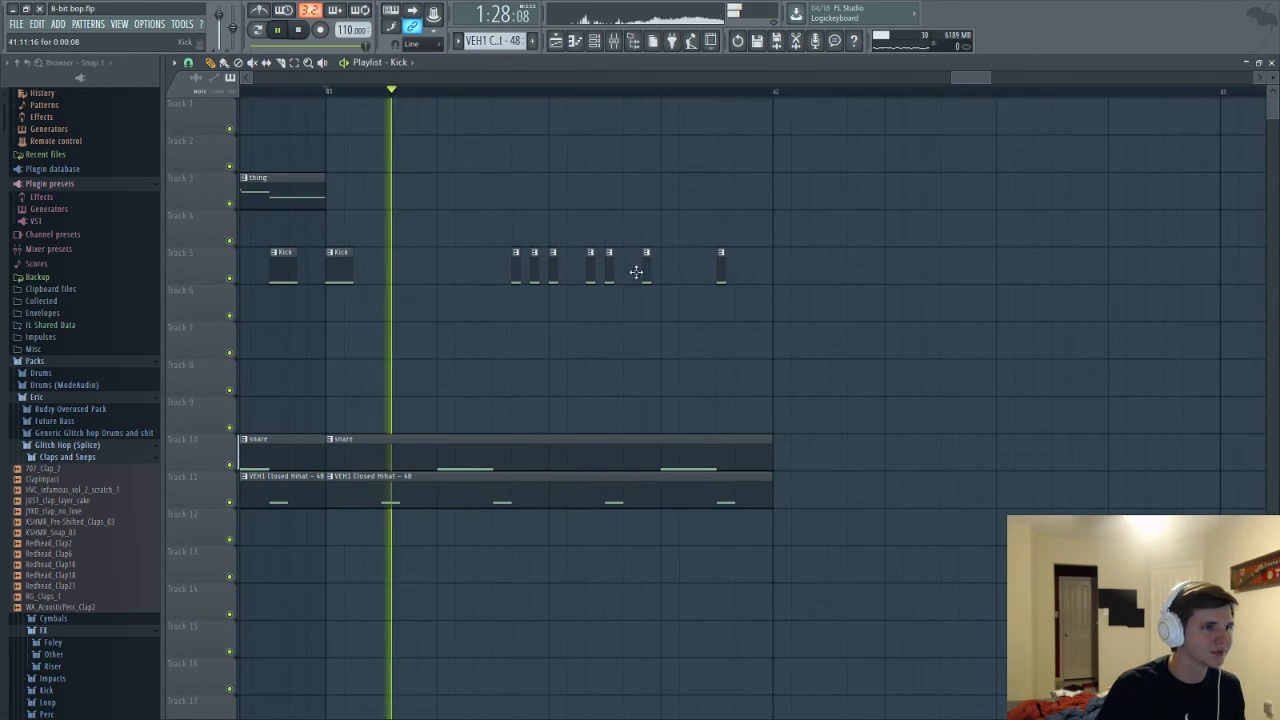
Move the second short Kick group's last clip slightly earlier, thin both groups on Track 5 to one clip each and review the preceding bars
drag(648, 266, 629, 266)
key(space)
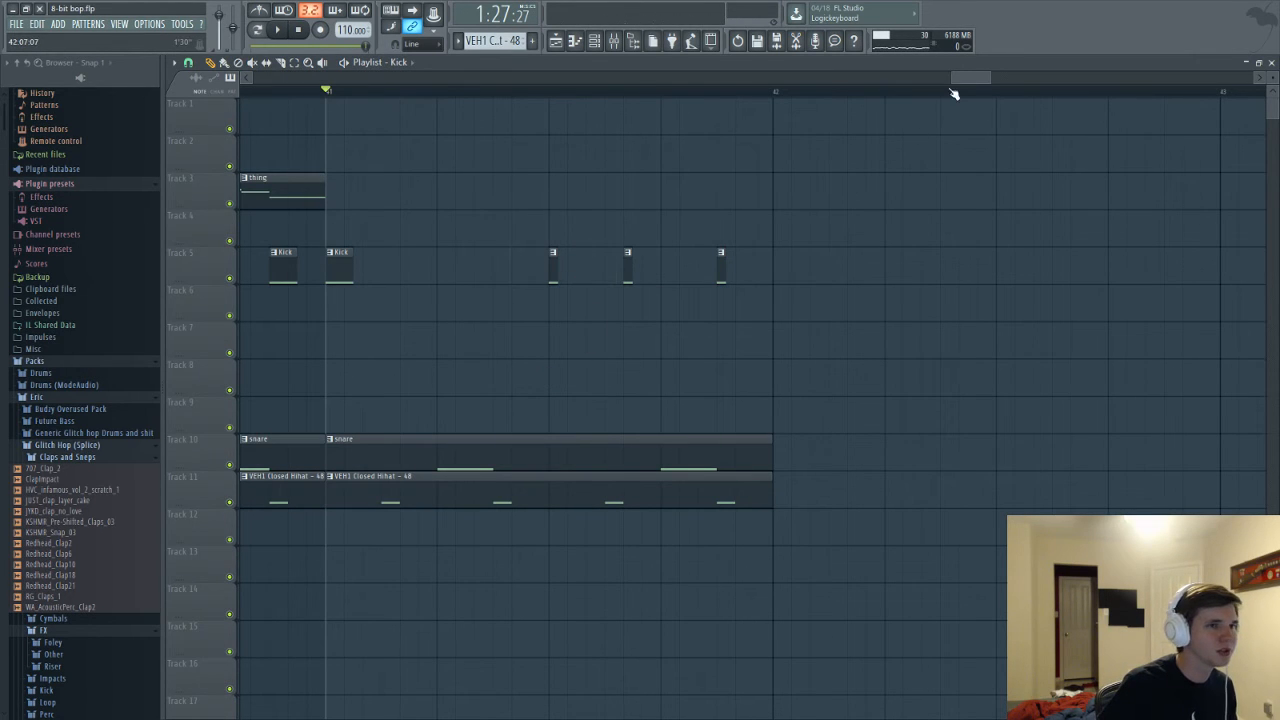
drag(950, 79, 808, 114)
scroll(740, 300, up, 5)
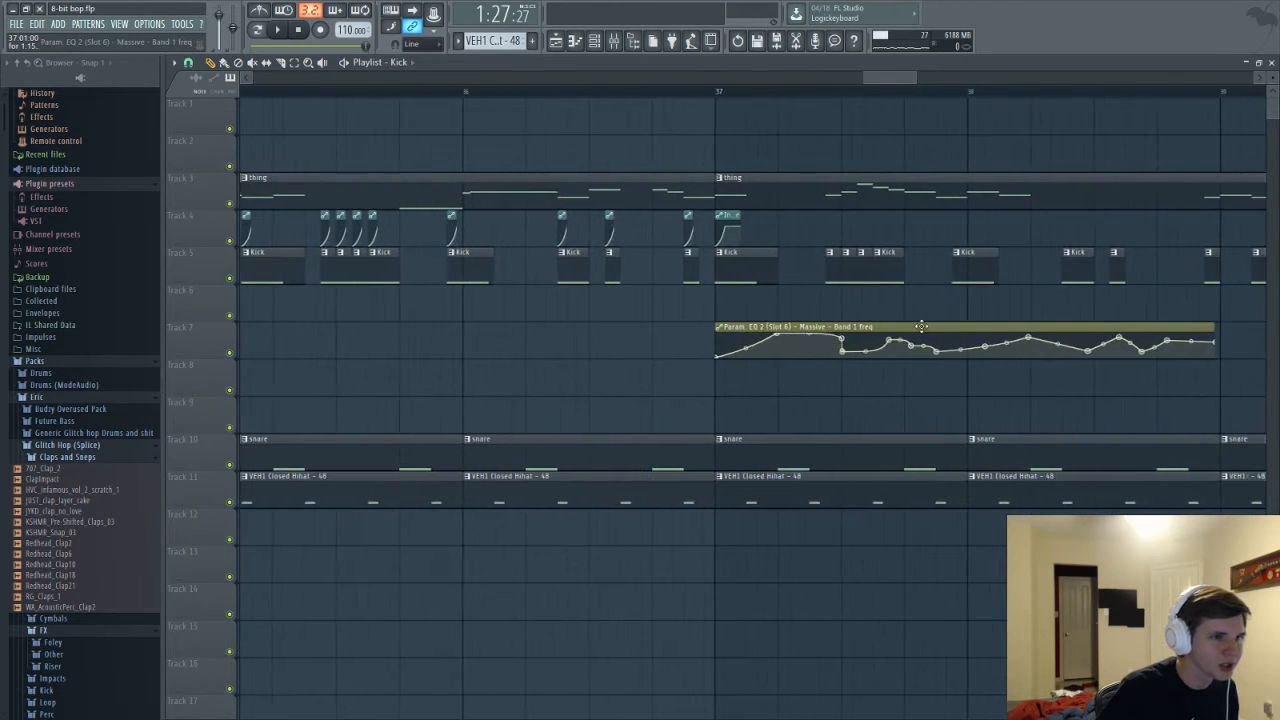
scroll(869, 104, right, 4)
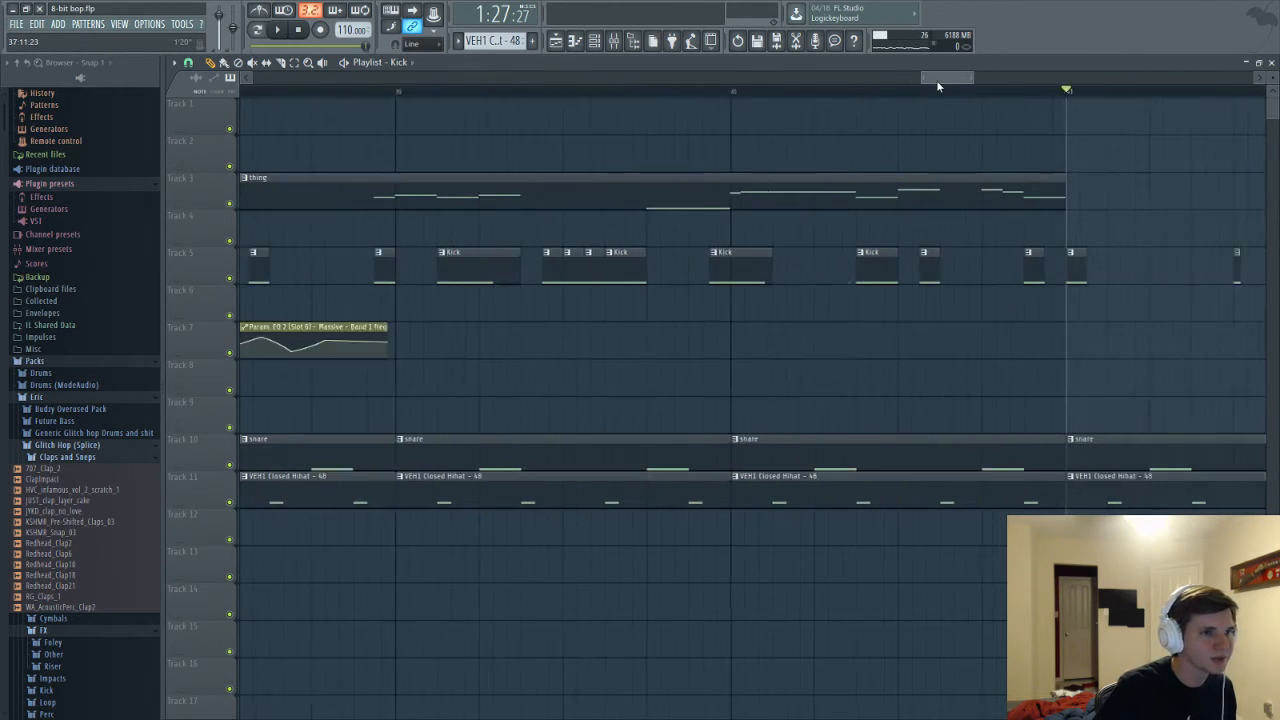
scroll(1027, 313, up, 2)
Play bar 41 and try two short Kick clips on Track 6 ahead of each of the two middle Kick hits
key(space)
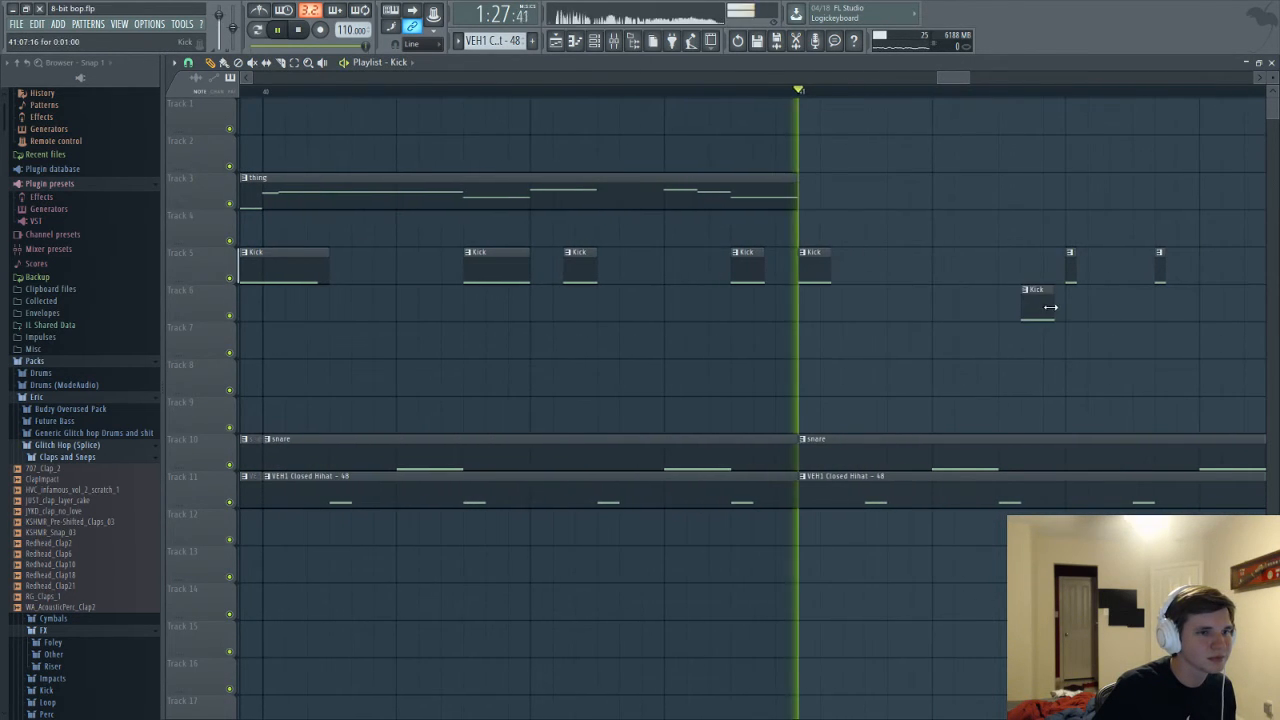
click(1025, 302)
click(1048, 302)
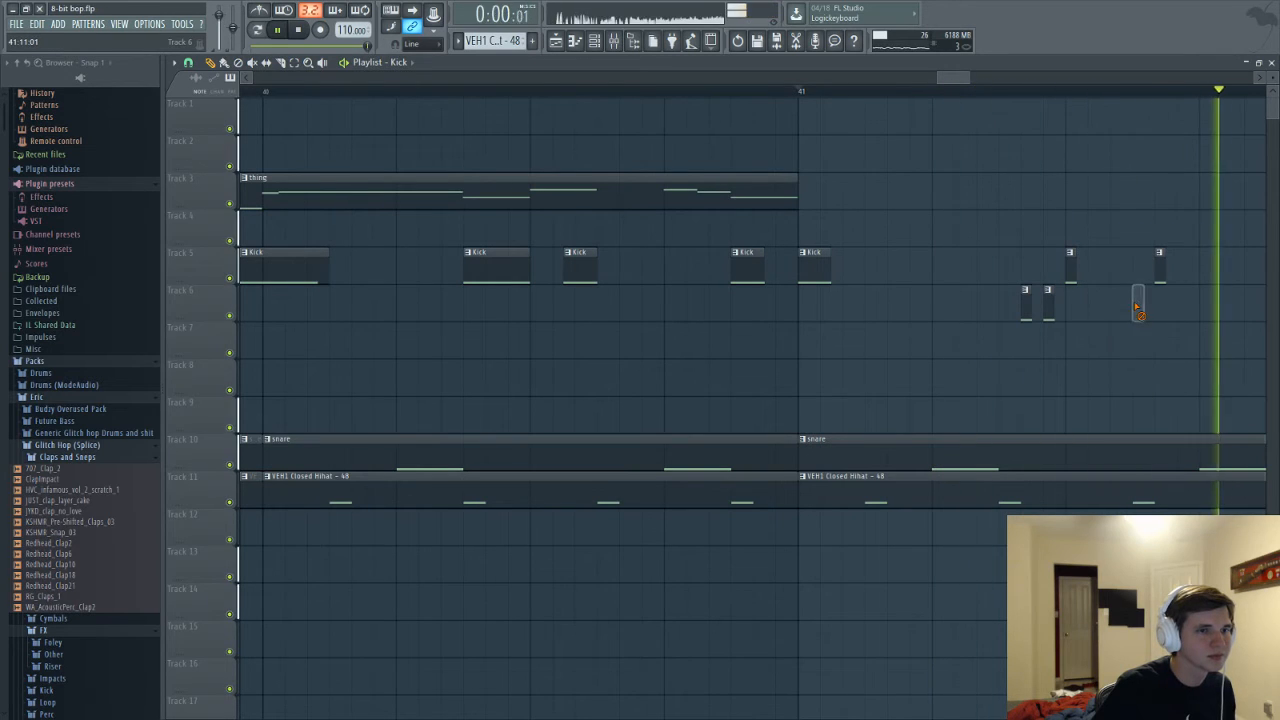
click(1137, 302)
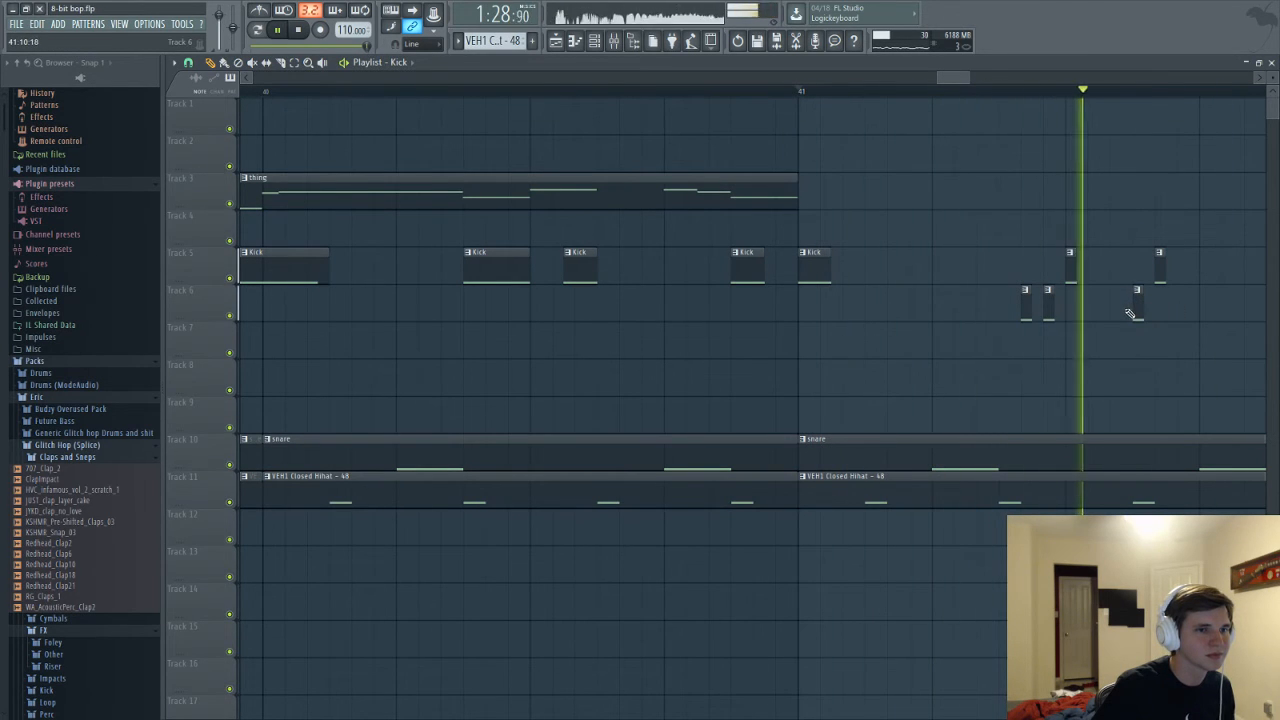
click(1116, 304)
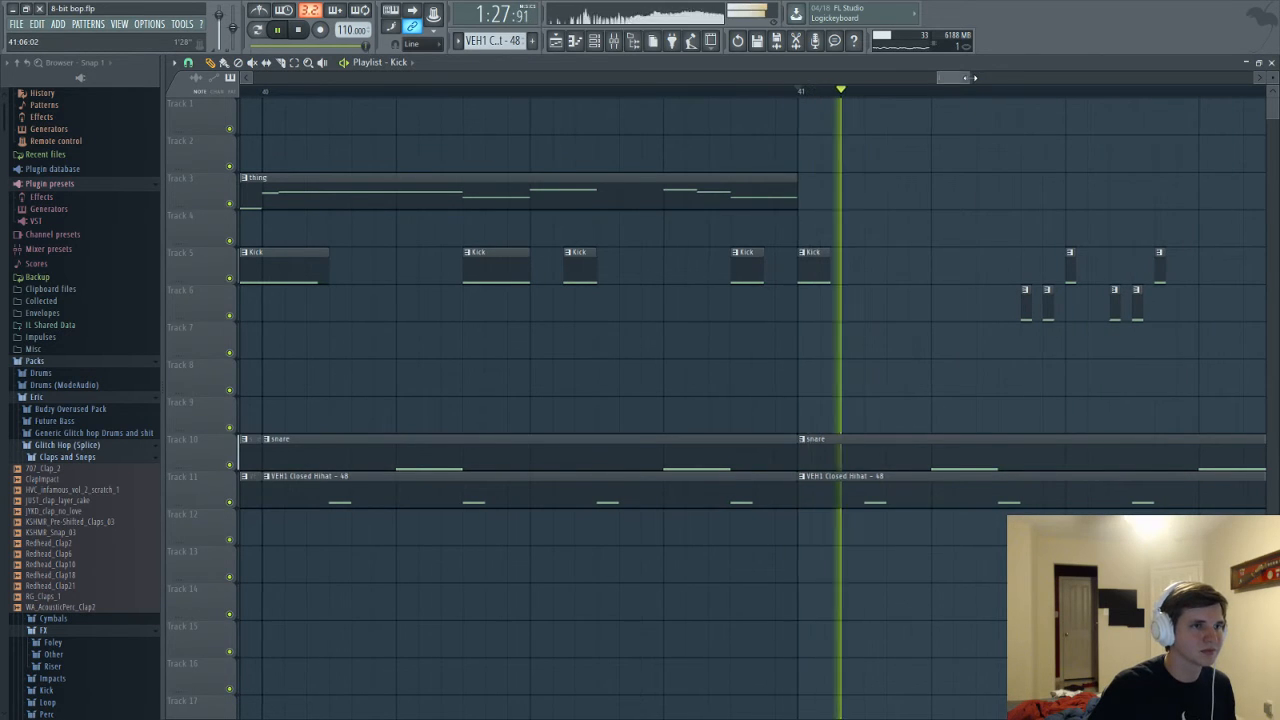
drag(969, 77, 995, 77)
right_click(687, 304)
right_click(700, 304)
right_click(750, 314)
key(space)
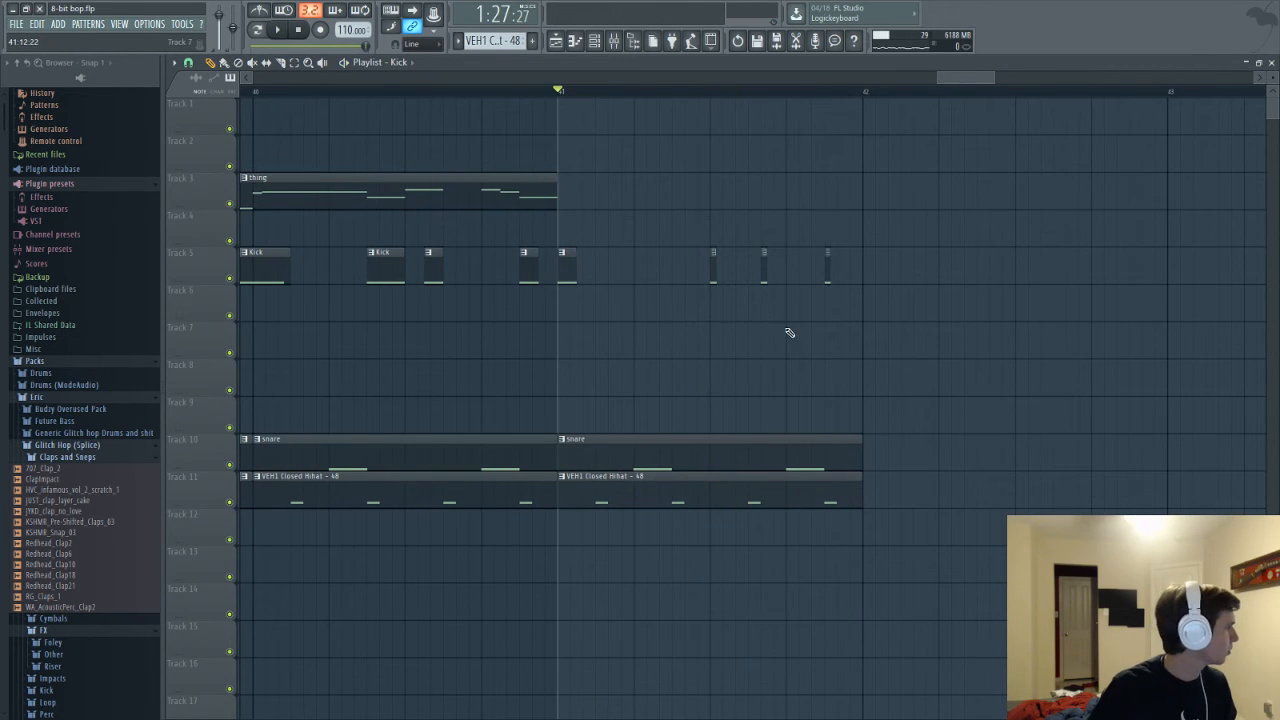
Open the channel rack at its last channels and examine the list of instruments available for a new channel
key(F6)
scroll(571, 600, down, 10)
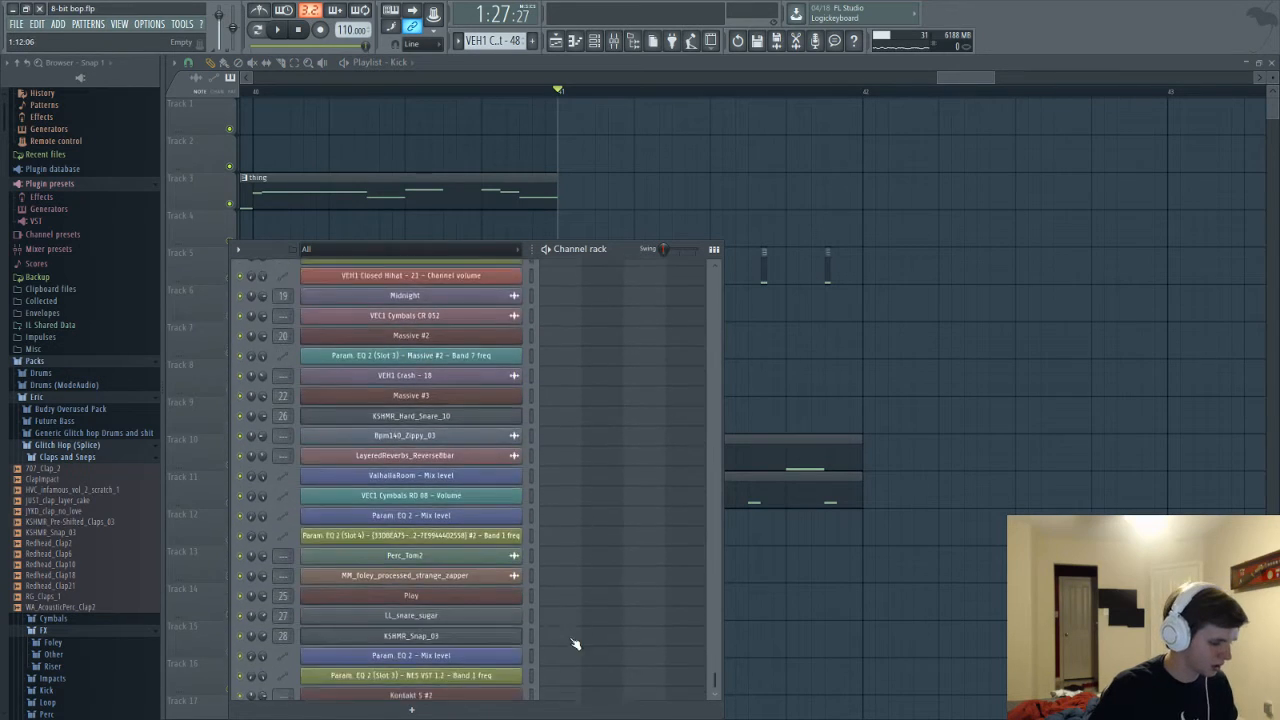
scroll(575, 643, down, 2)
click(411, 709)
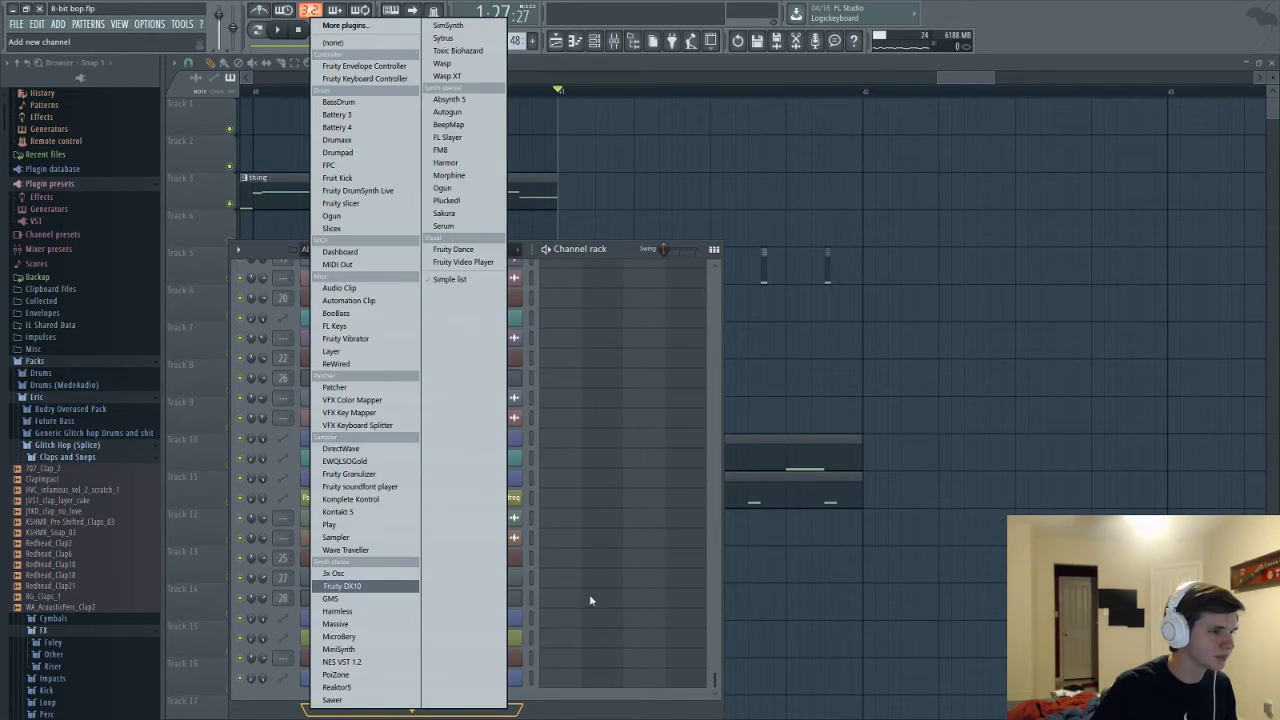
click(282, 692)
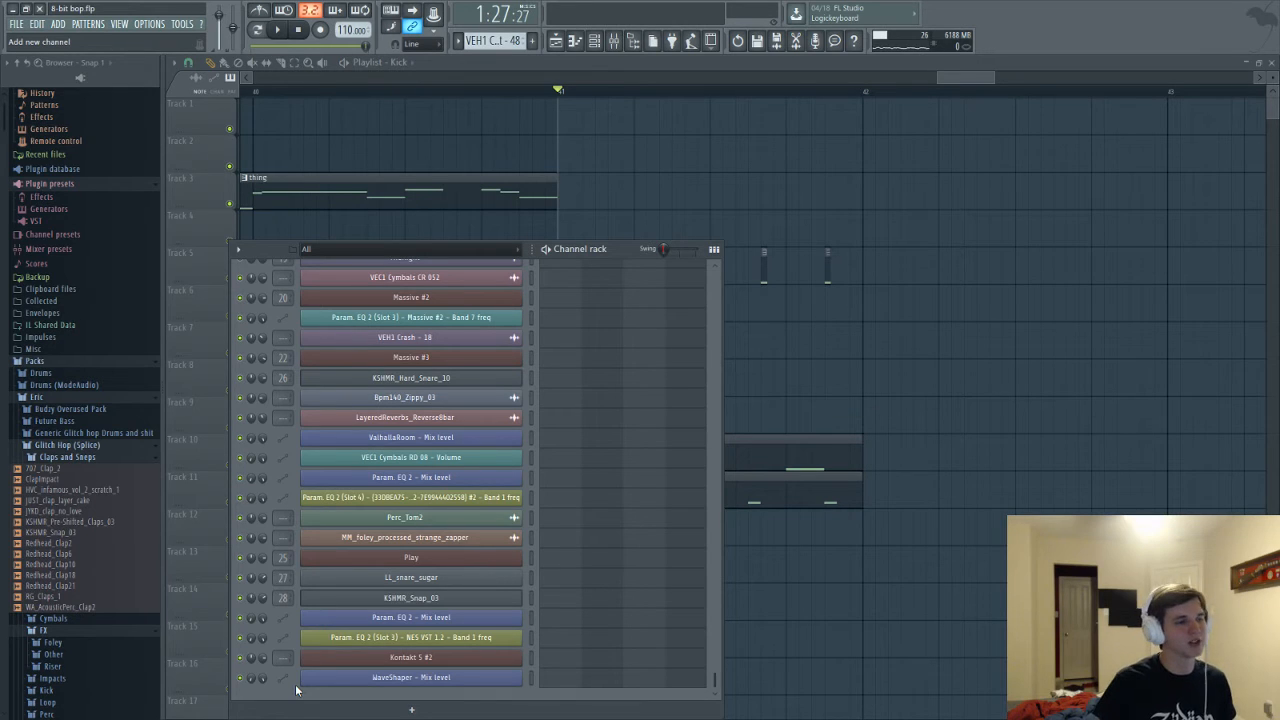
click(411, 709)
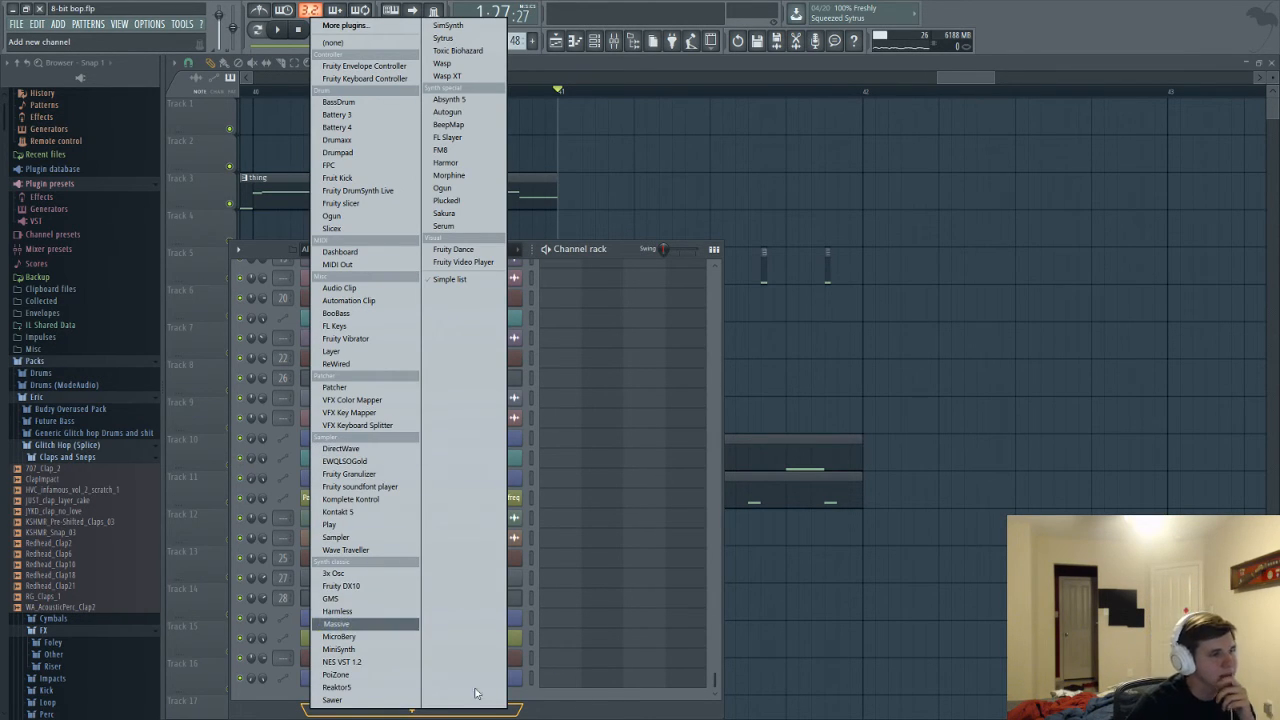
click(98, 580)
Look through the Future Bass and Tonals sample folders in the browser for a usable sound
click(55, 420)
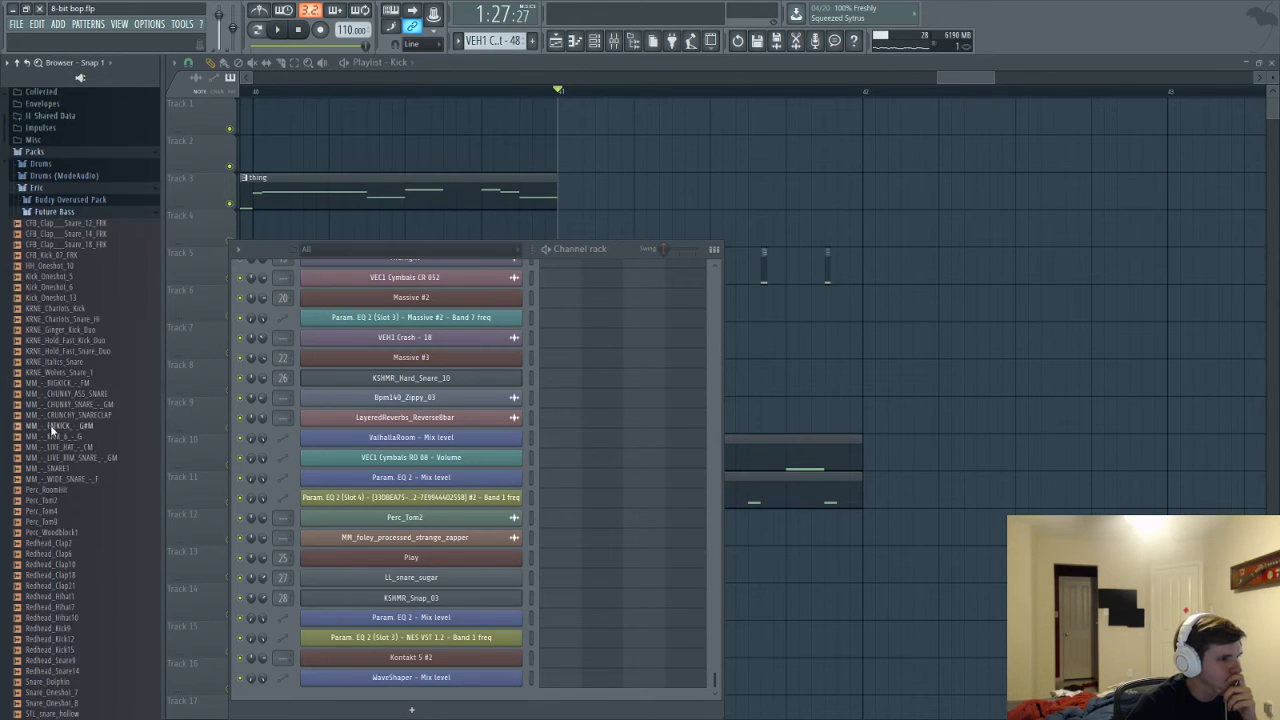
scroll(60, 380, up, 3)
click(55, 319)
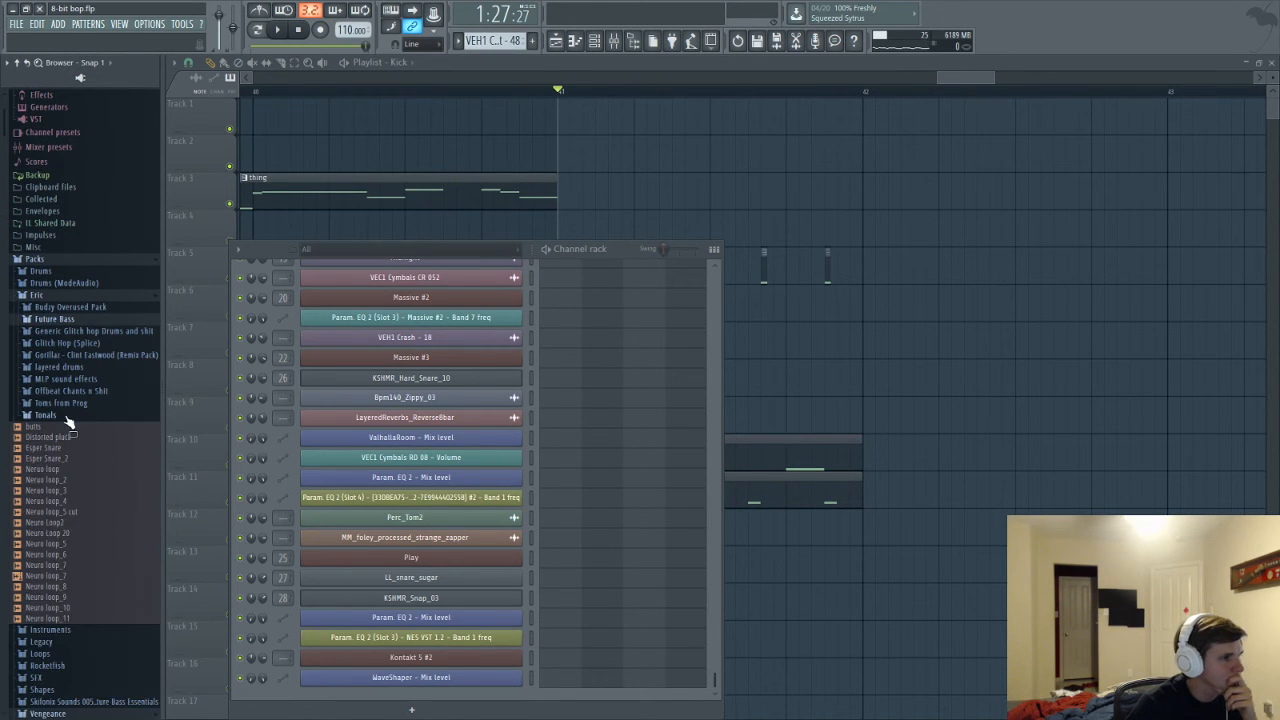
scroll(76, 410, up, 2)
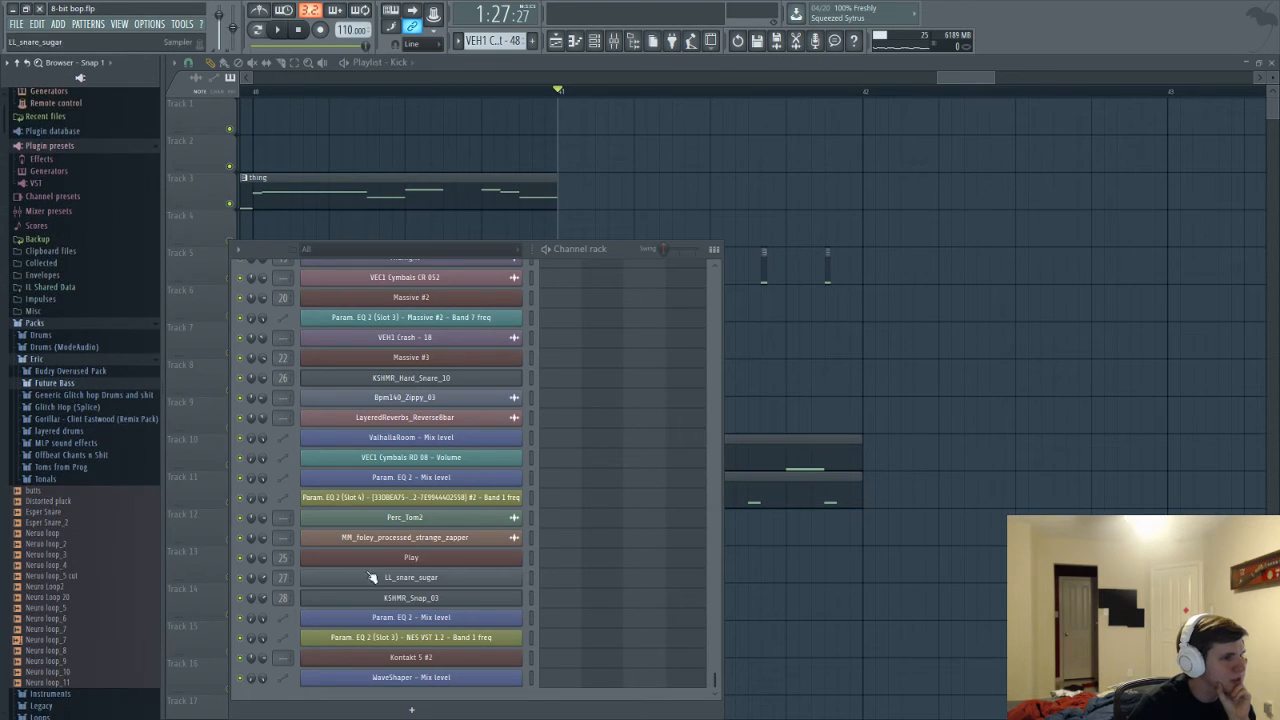
scroll(60, 500, down, 2)
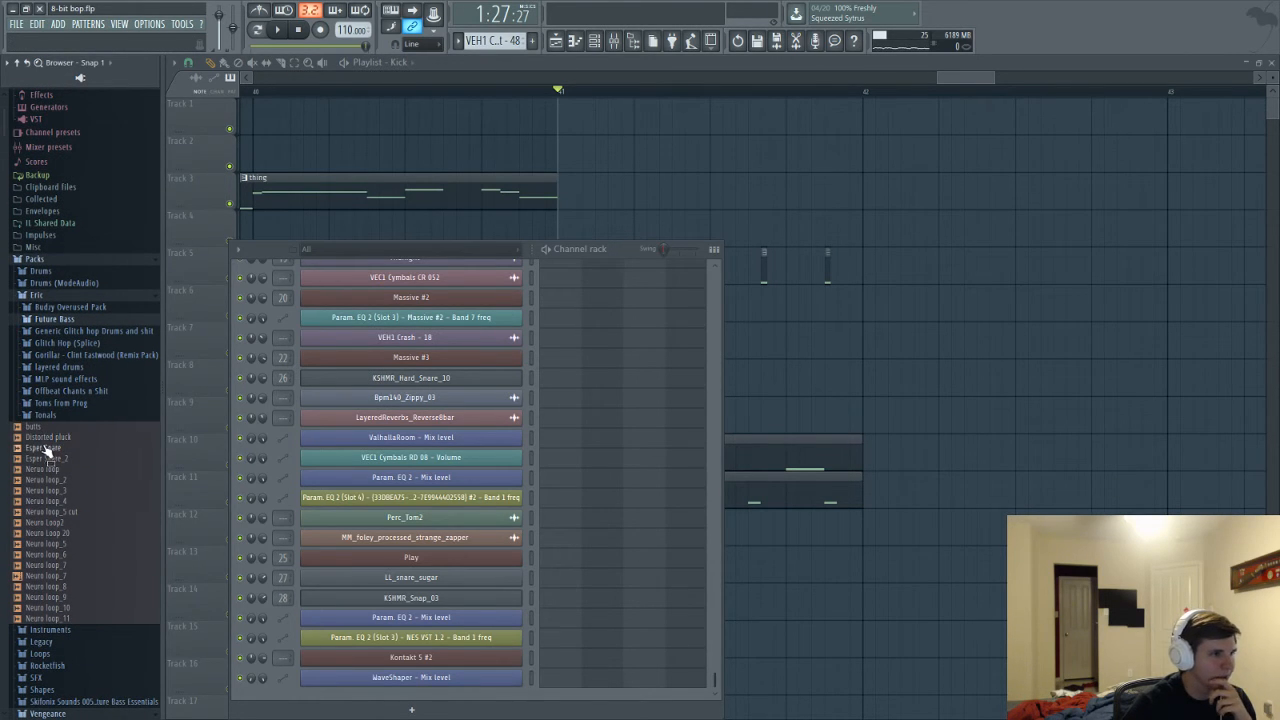
scroll(50, 450, down, 2)
click(50, 351)
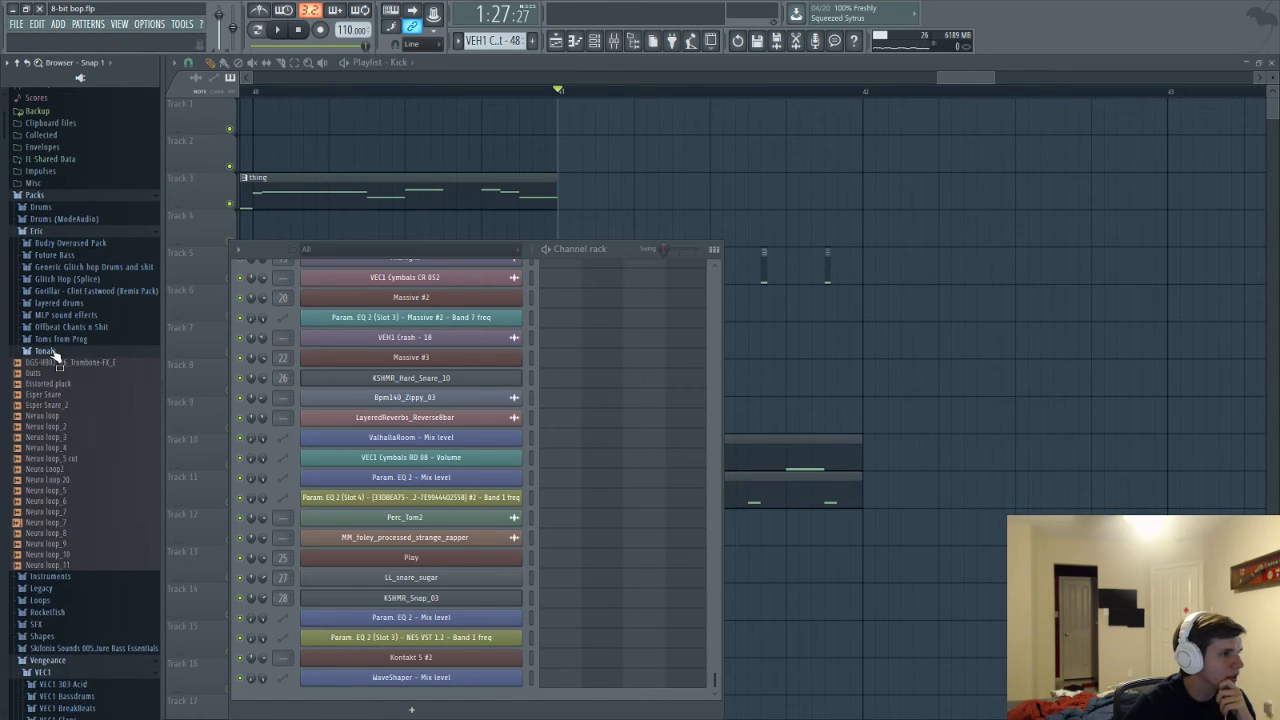
click(57, 352)
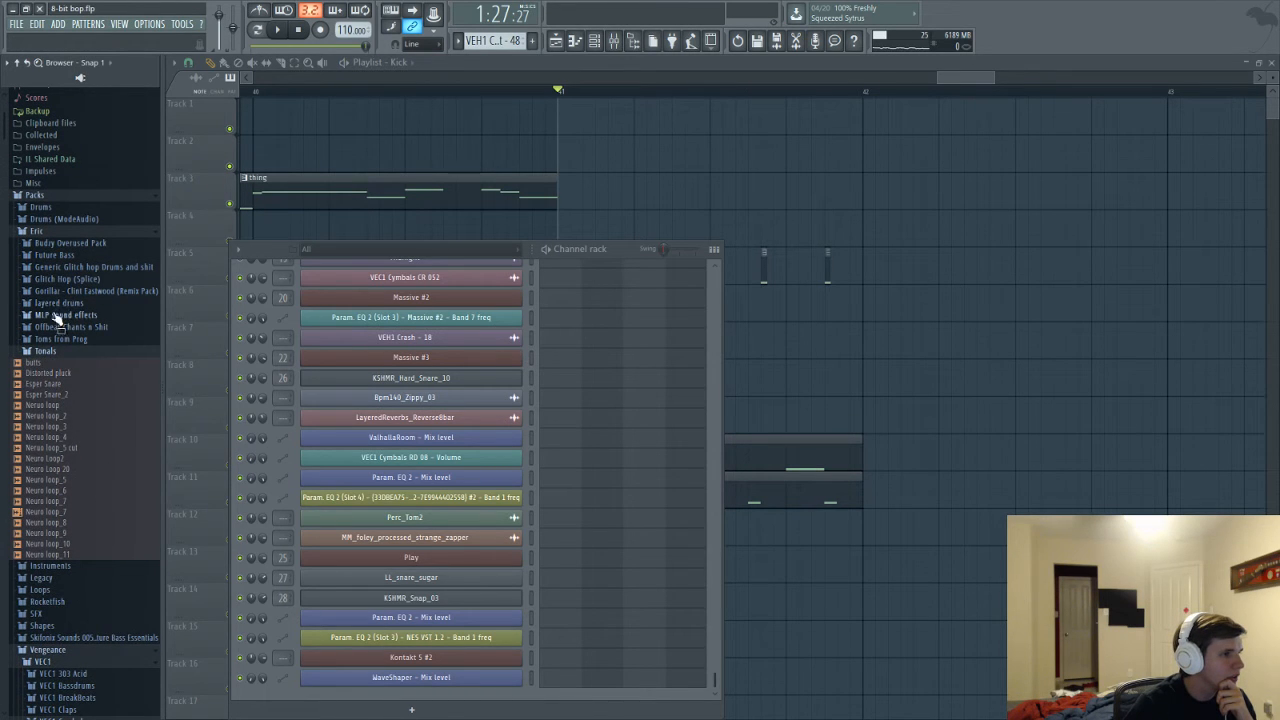
Audition the 180 Snare (overtones) sample in the layered drums folder
click(47, 305)
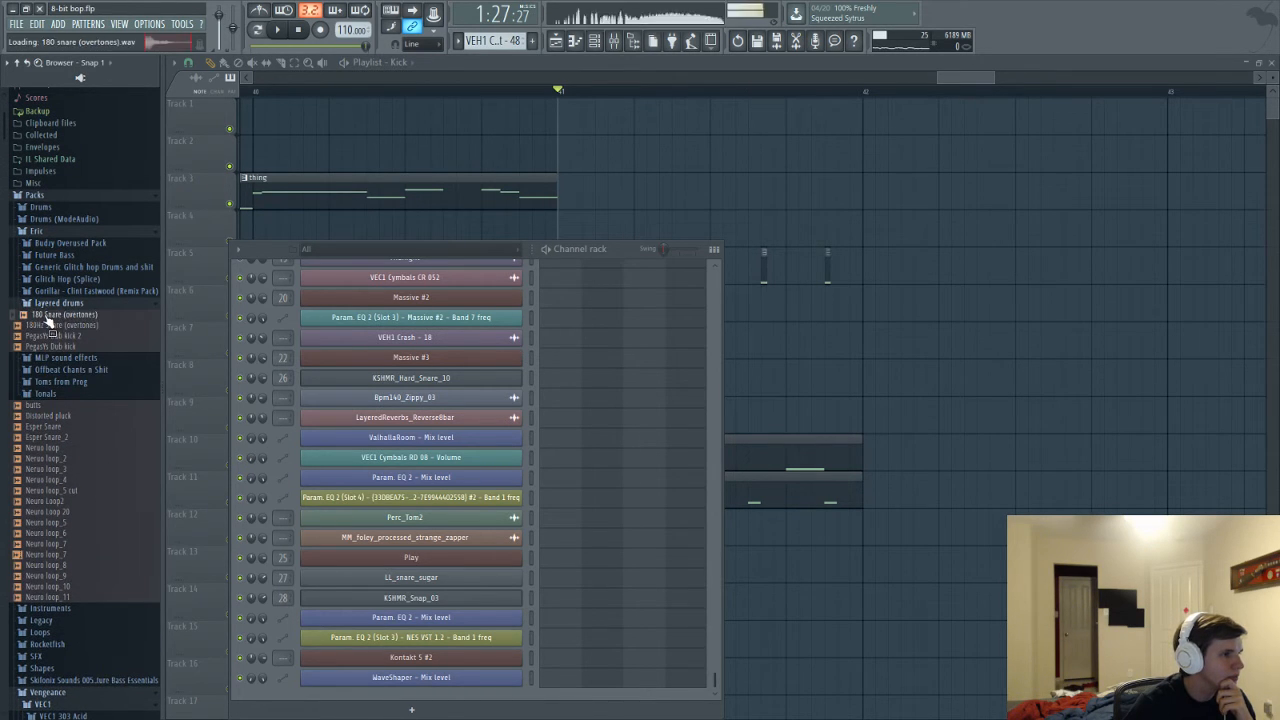
click(47, 304)
click(47, 304)
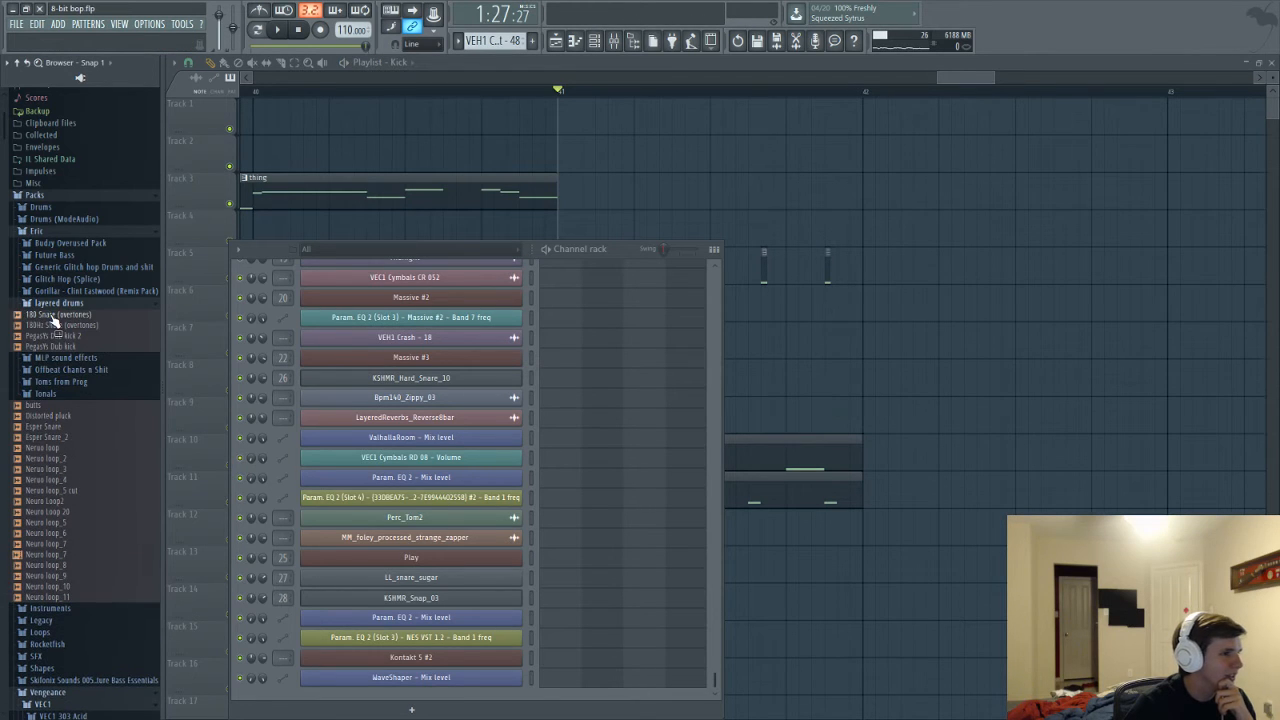
click(50, 315)
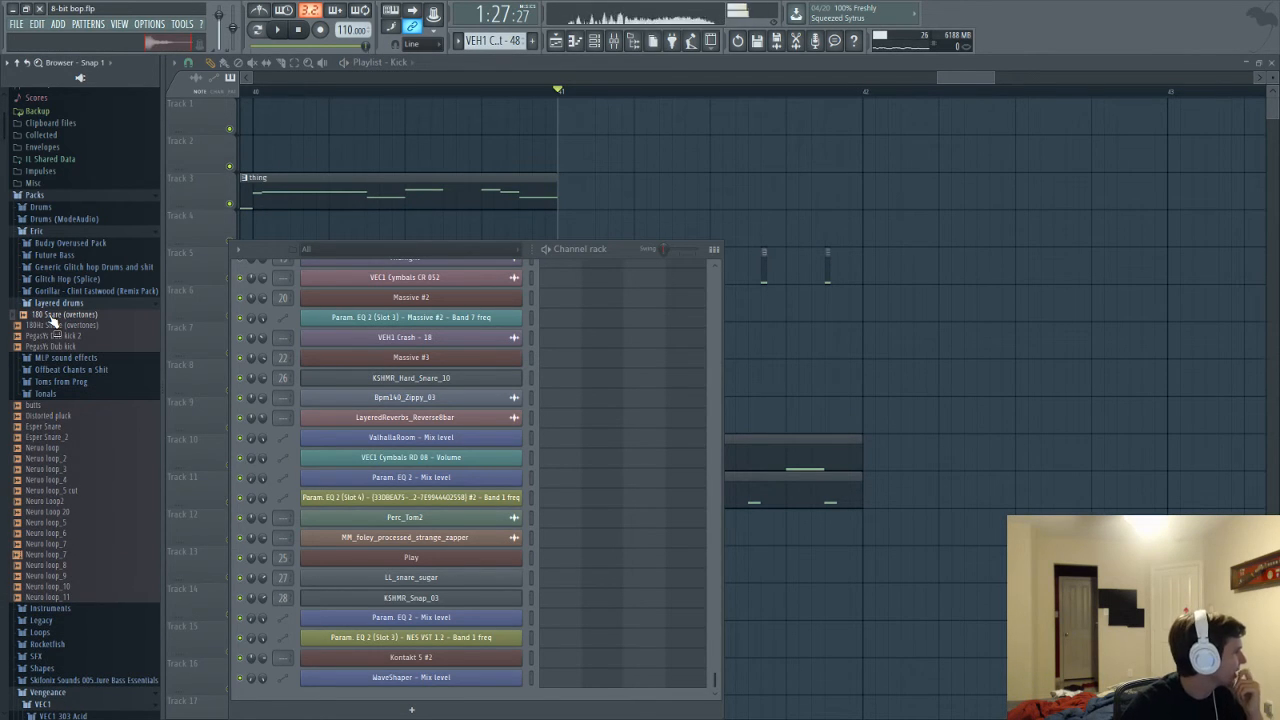
click(50, 303)
Look through the Glitch Hop (Splice) folder with its Claps and Snaps subfolder, and the Tonals and Budzy Overused Pack folders
scroll(26, 296, up, 2)
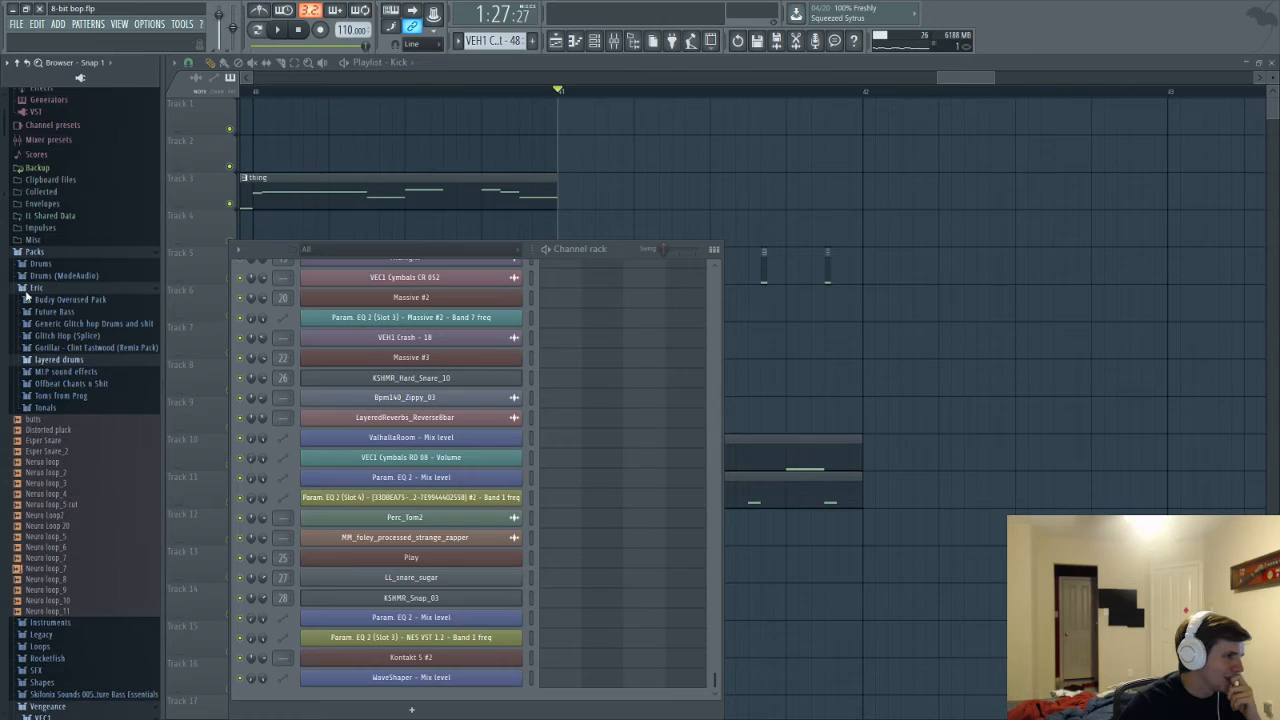
click(55, 340)
click(64, 356)
click(64, 356)
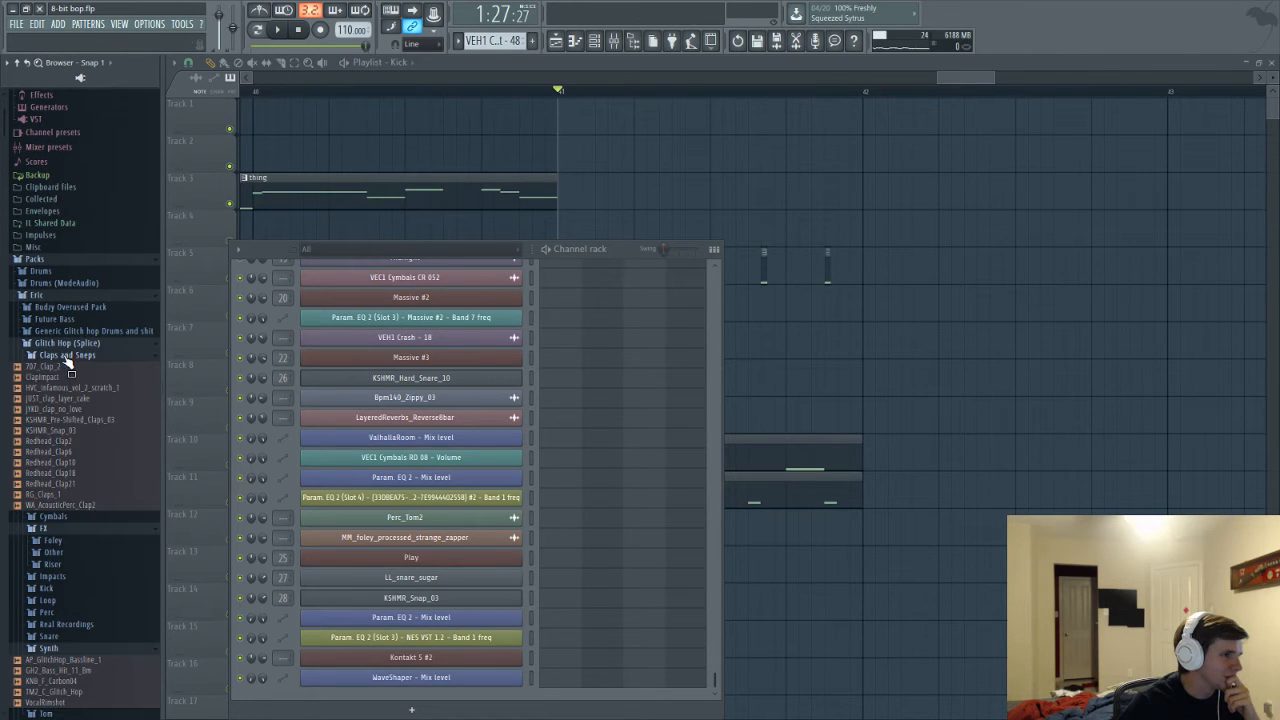
click(62, 355)
click(60, 344)
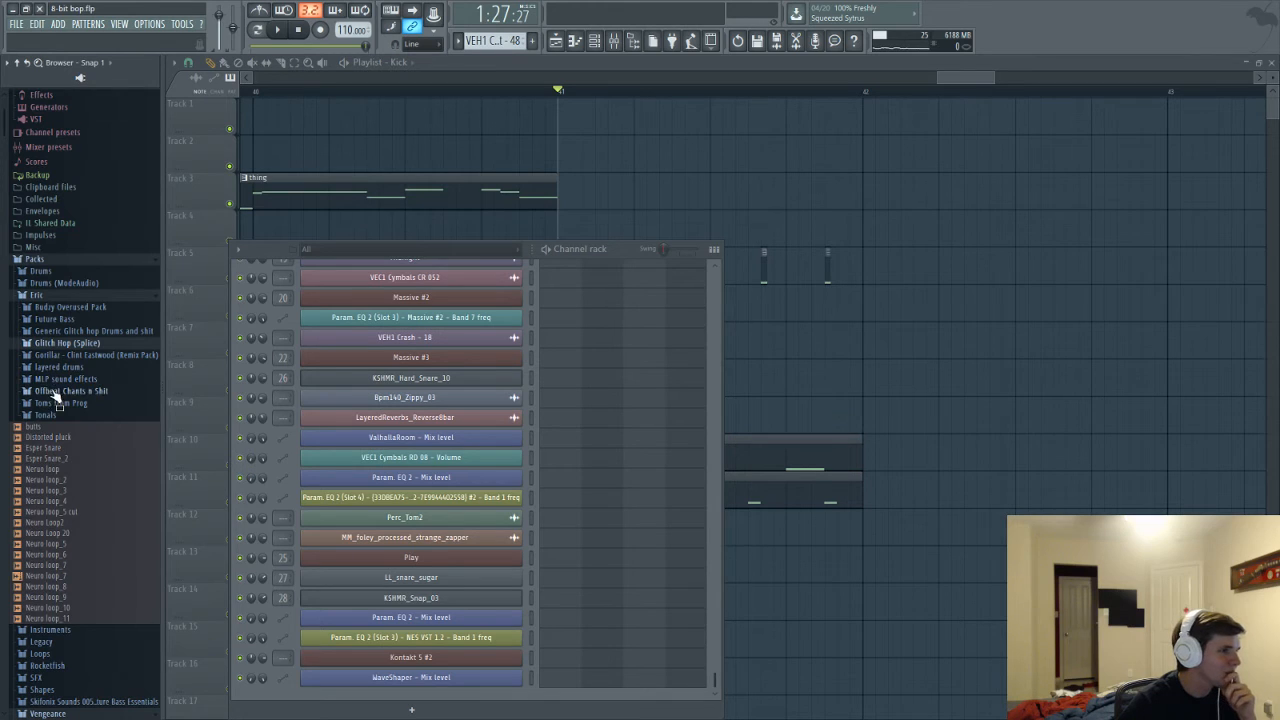
scroll(55, 405, down, 2)
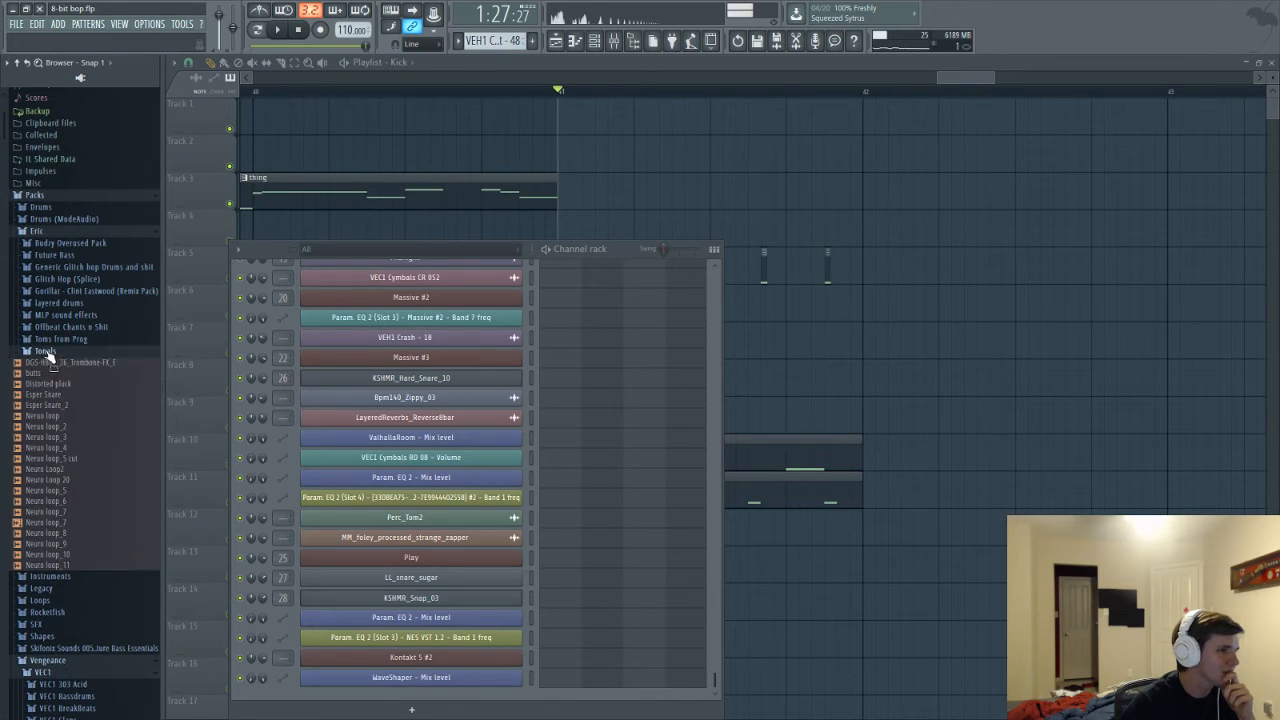
click(63, 244)
click(63, 244)
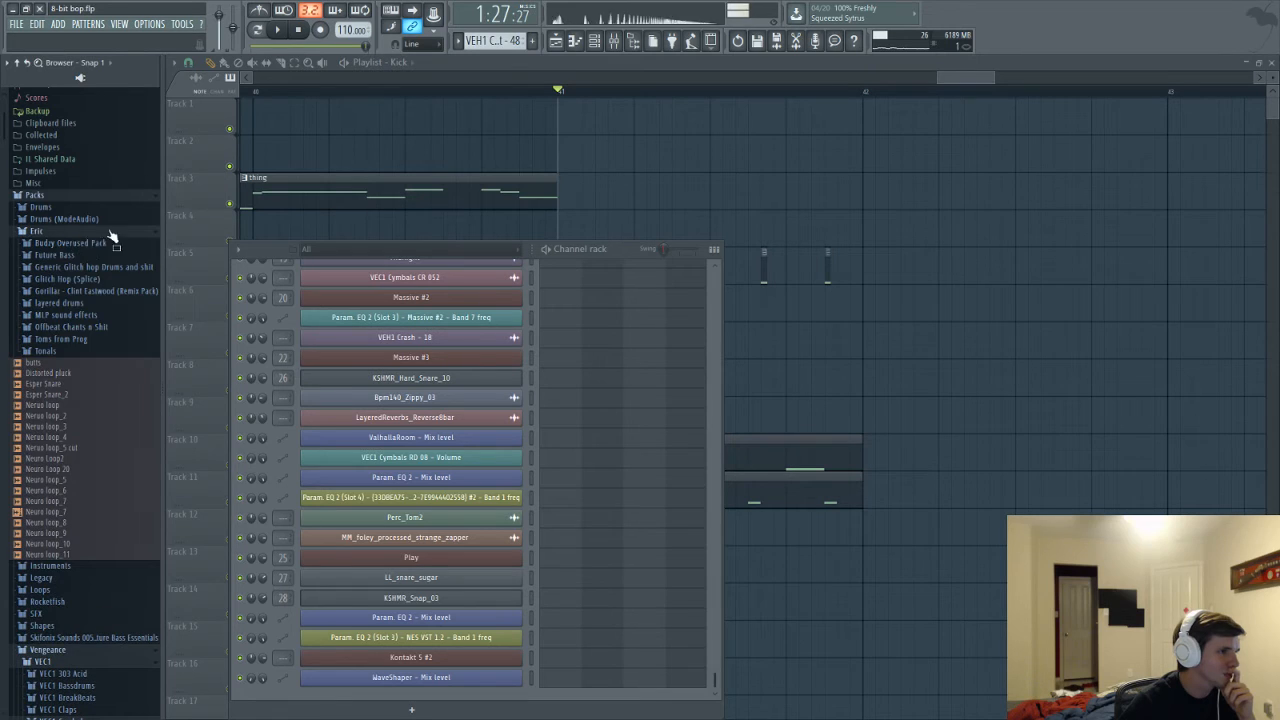
Audition samples in the Perc folder of Glitch Hop (Splice) and add GH_Kit2_Perc1 as a new channel at the end of the rack
click(65, 279)
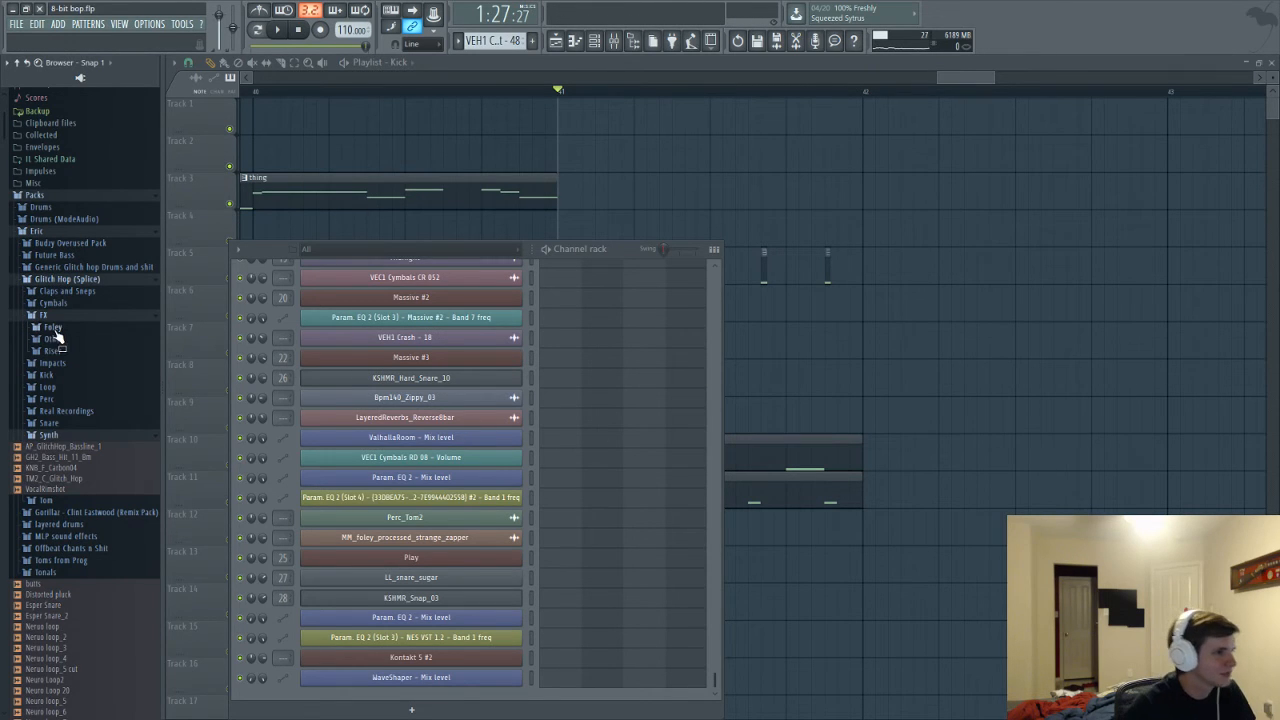
click(48, 401)
click(32, 215)
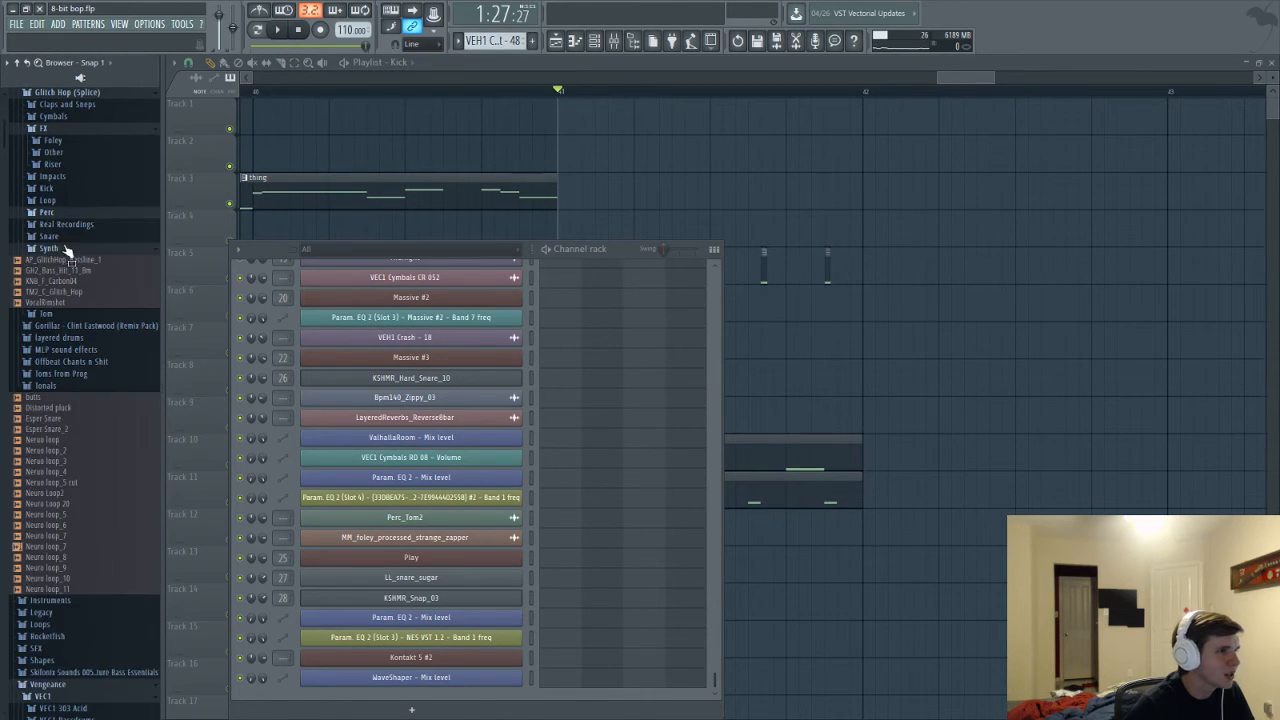
scroll(79, 455, up, 2)
click(64, 276)
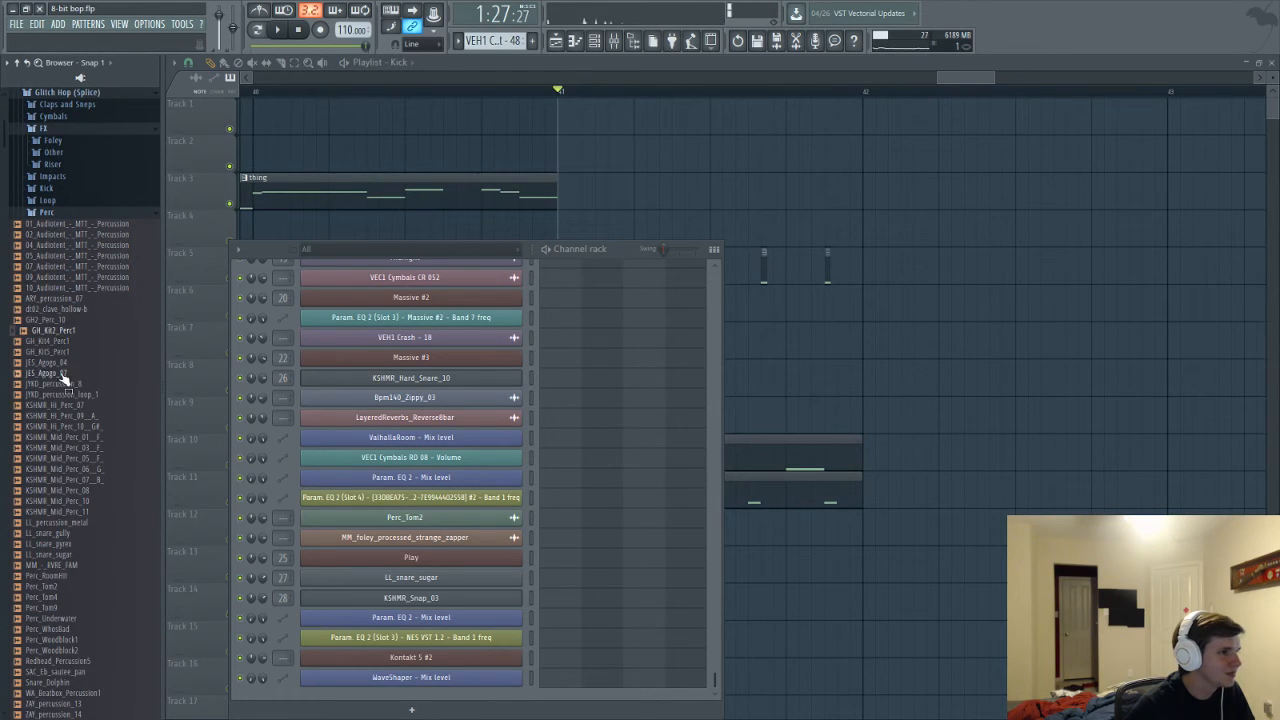
scroll(63, 371, down, 2)
click(52, 268)
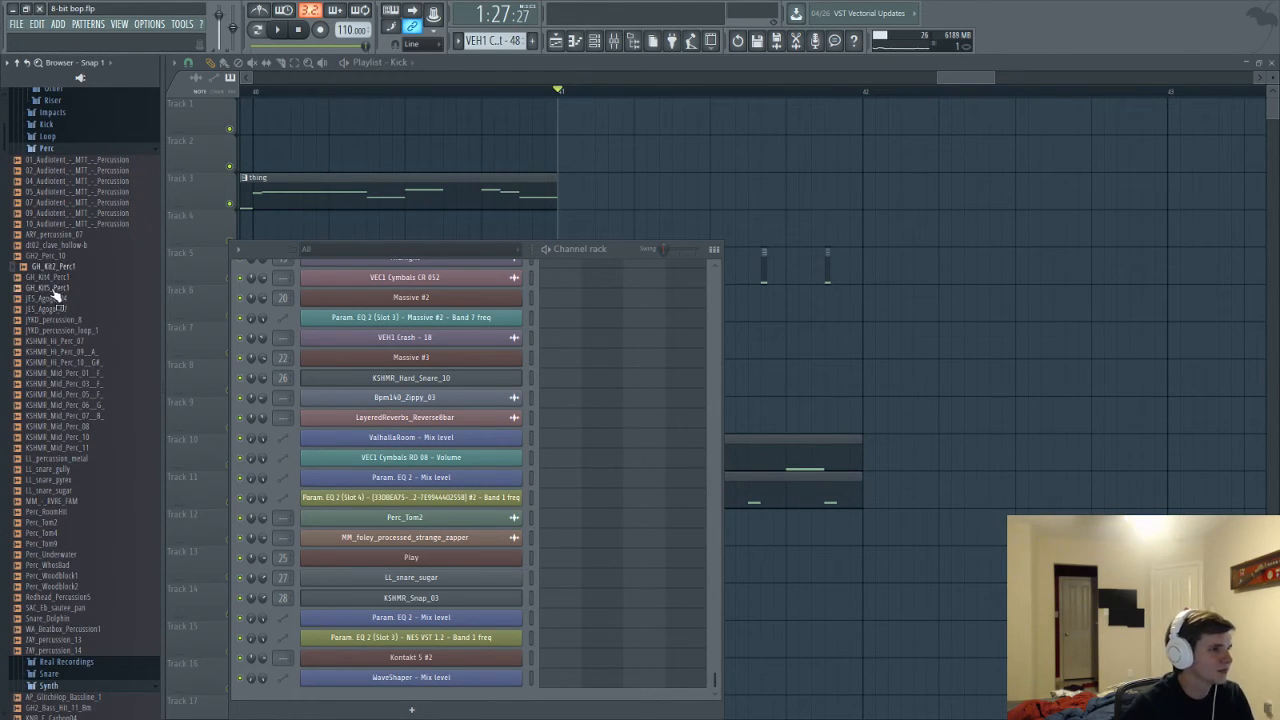
drag(50, 268, 450, 688)
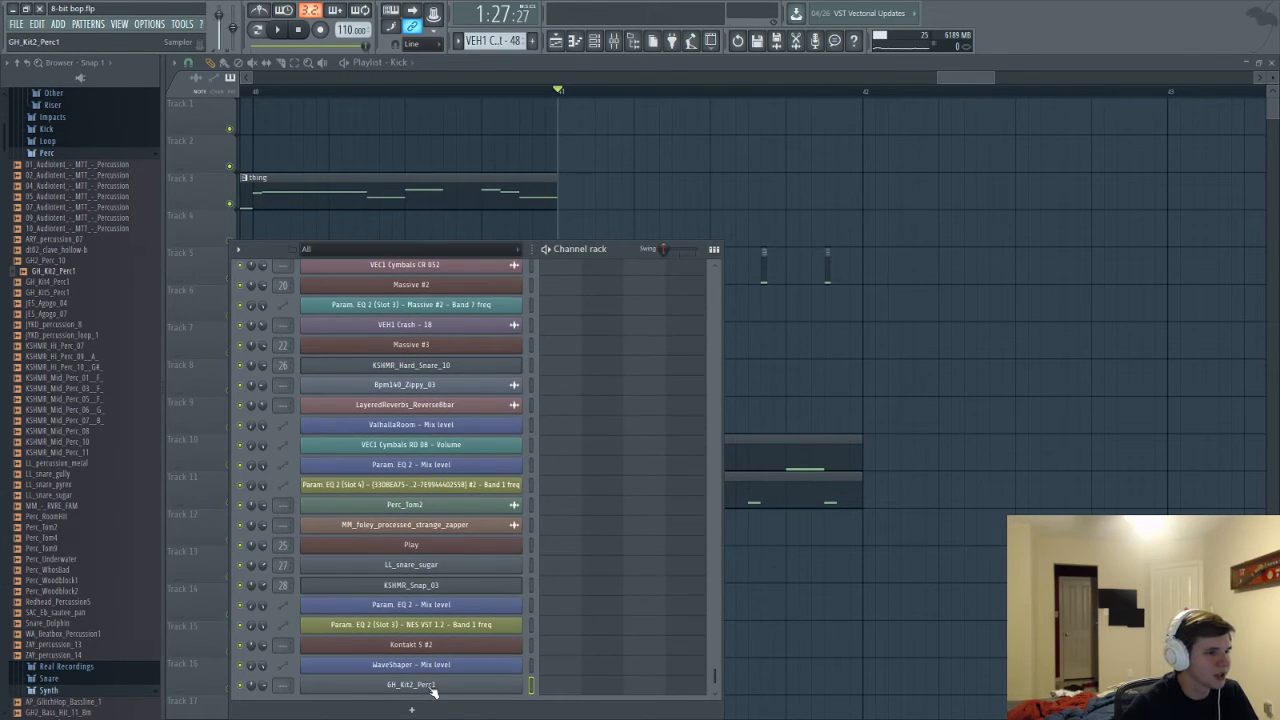
Open the GH_Kit2_Perc1 channel settings and set its time stretching mode to Stretch
click(443, 686)
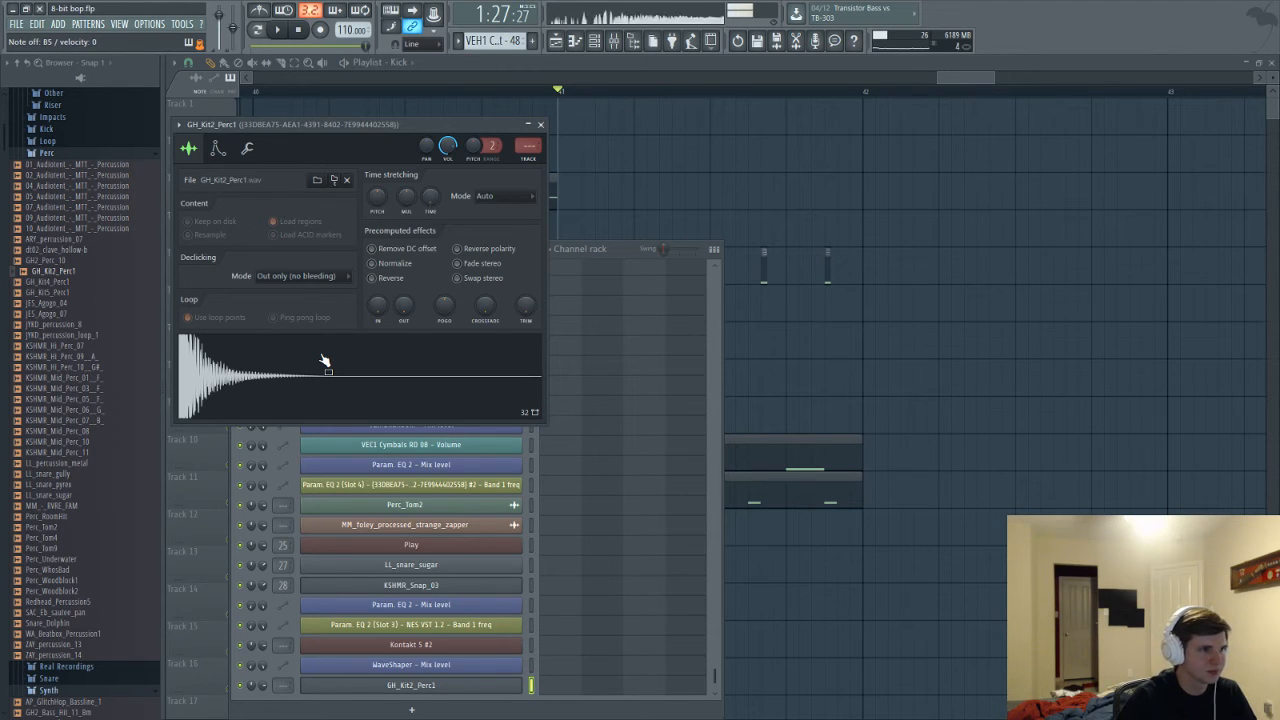
click(518, 199)
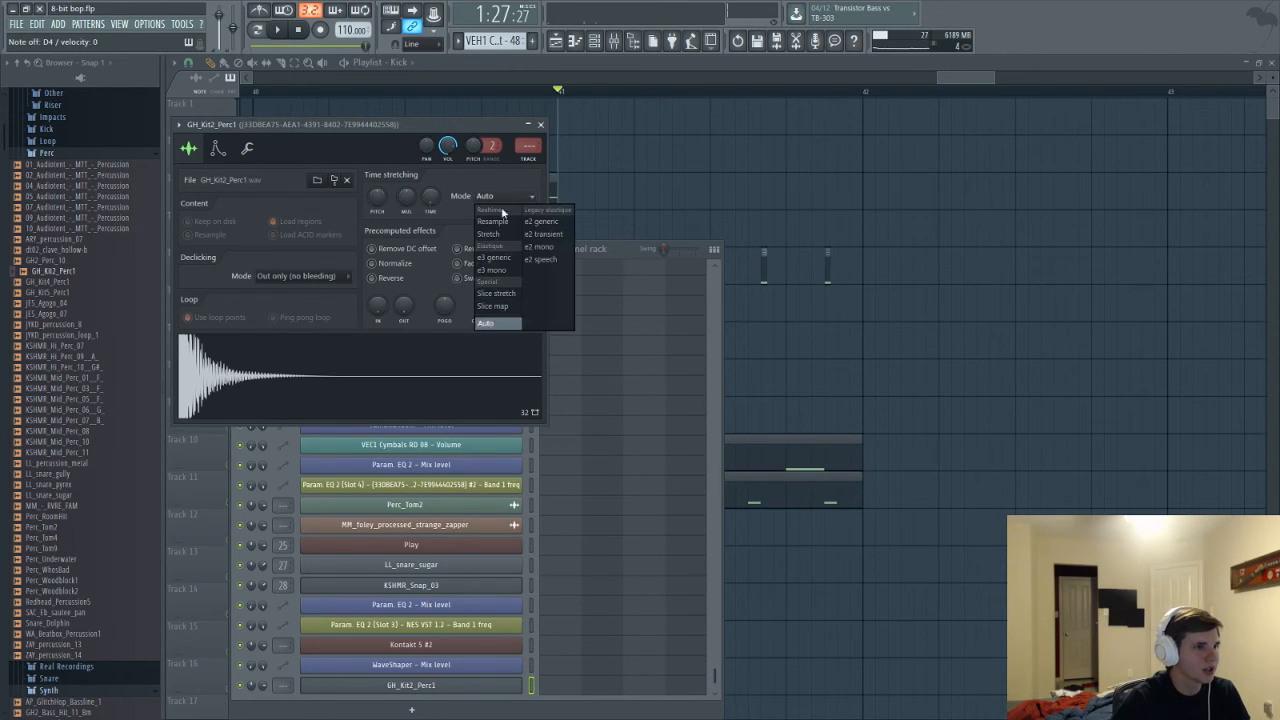
click(488, 233)
click(500, 196)
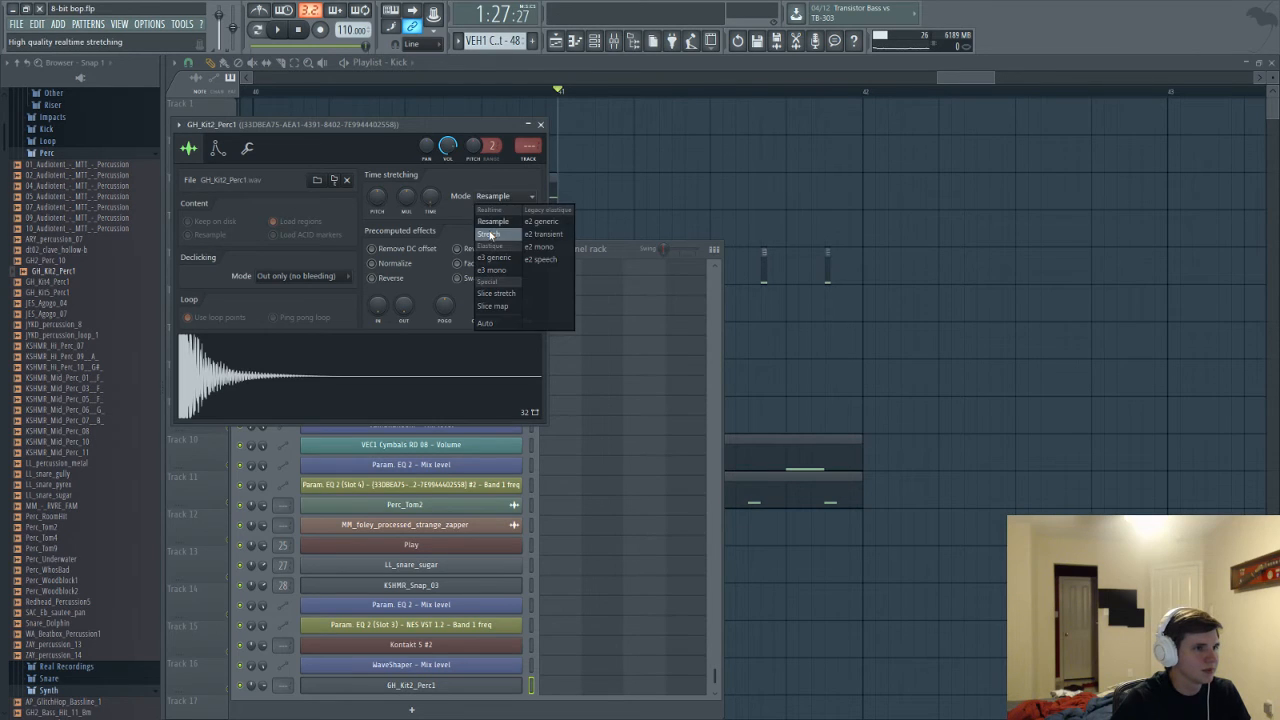
click(489, 234)
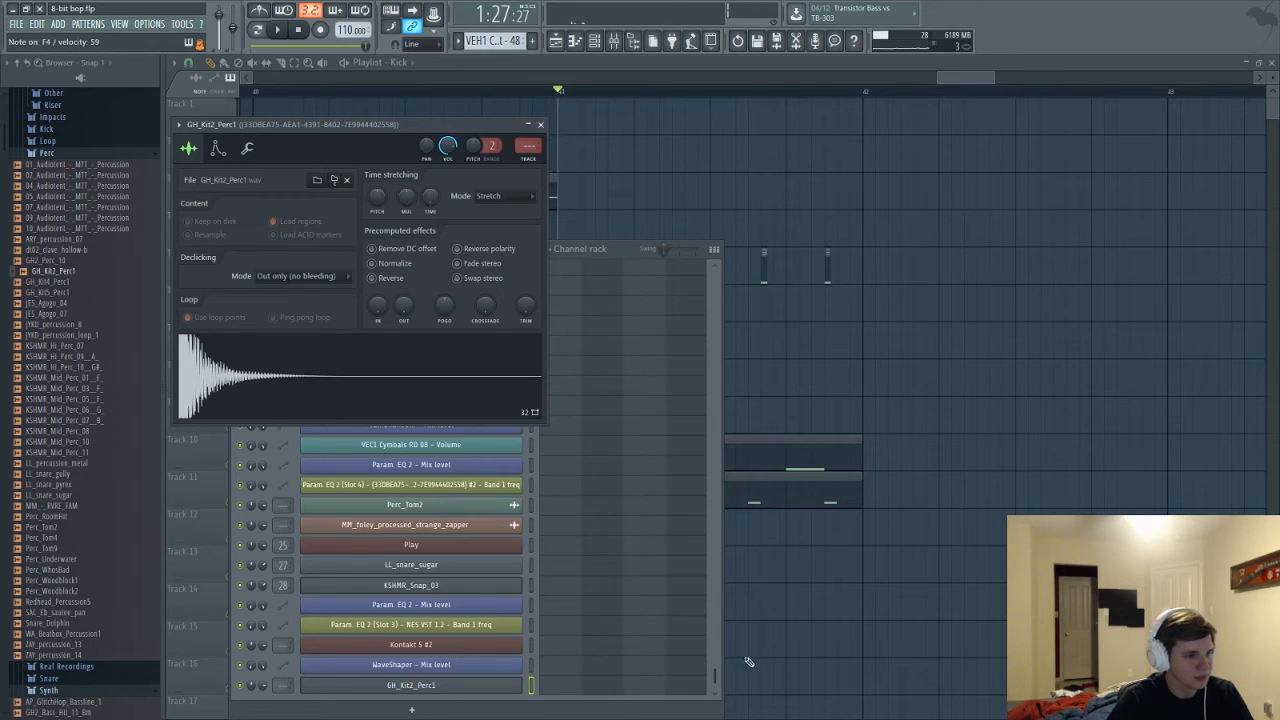
Add an FL Keys channel and alternate between it and GH_Kit2_Perc1 to compare their notes, leaving FL Keys selected
click(521, 708)
click(519, 708)
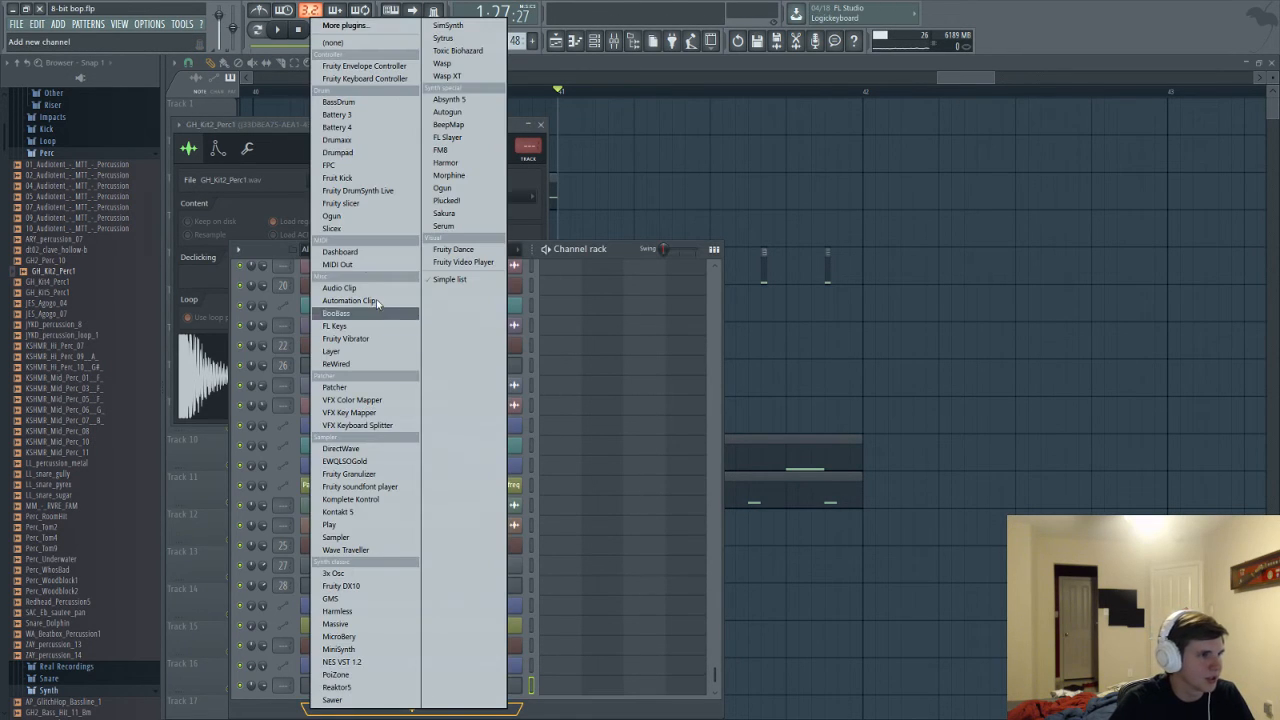
click(350, 327)
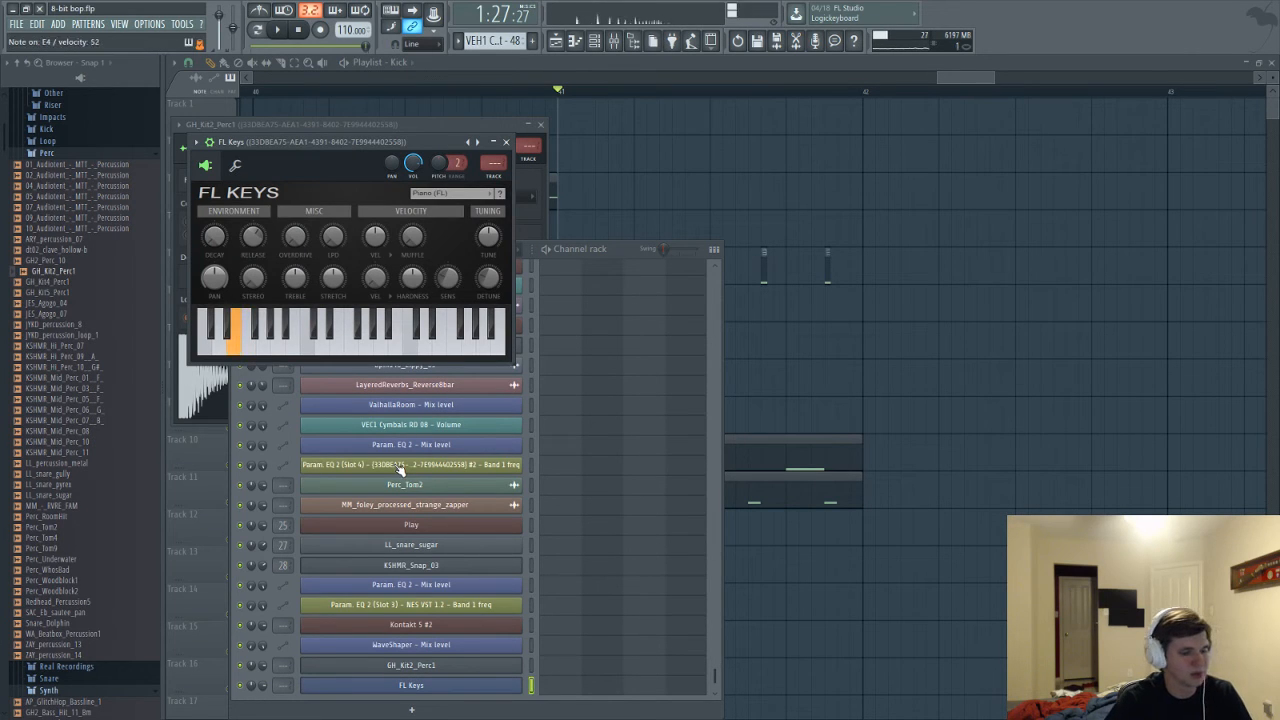
click(534, 664)
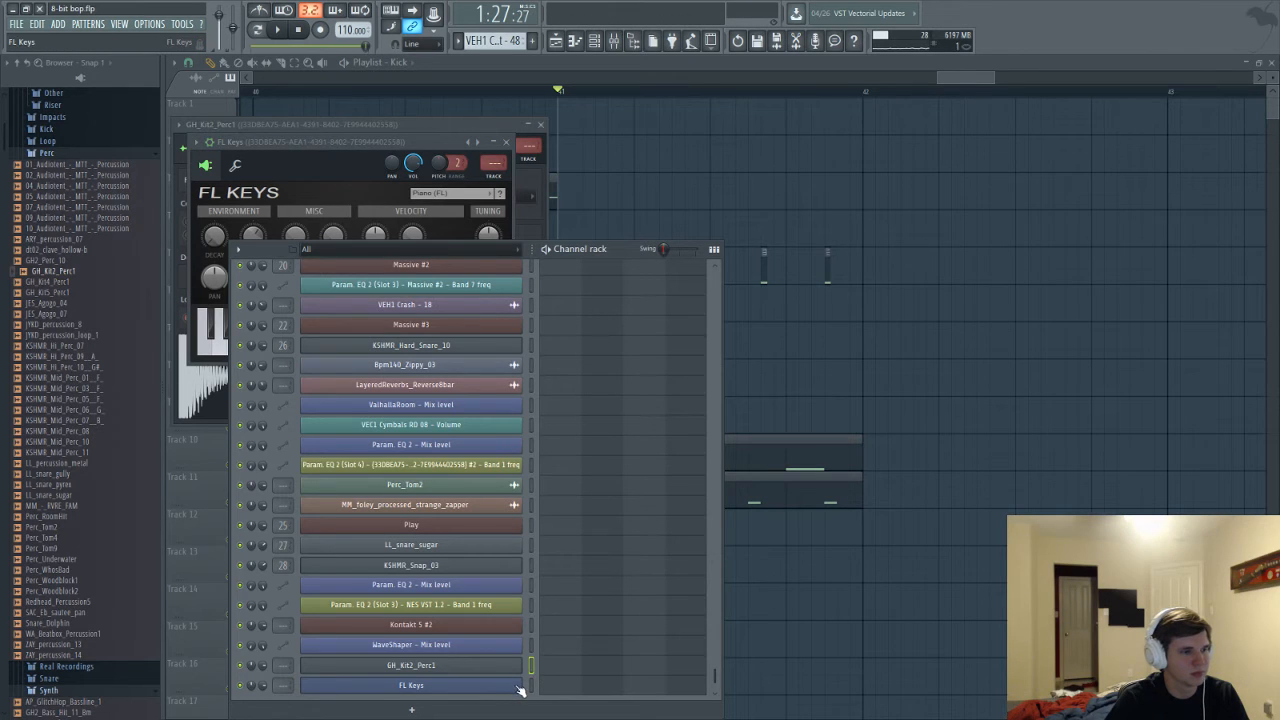
click(531, 685)
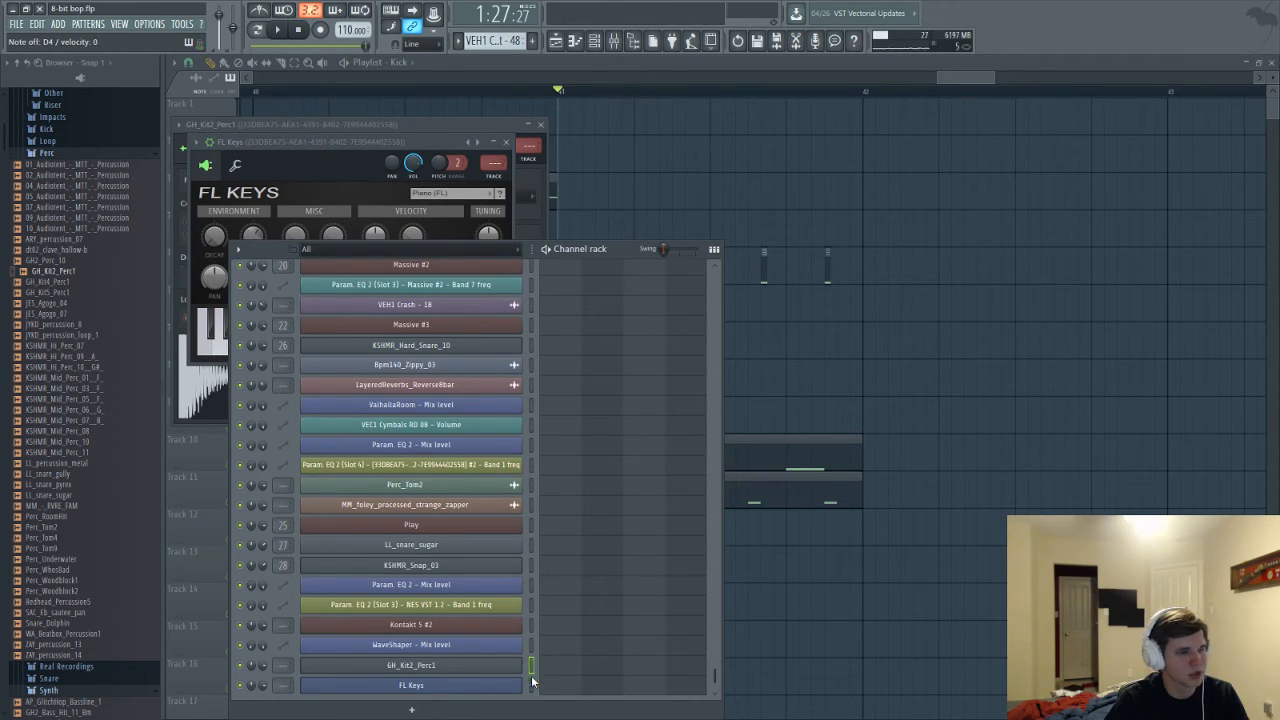
click(532, 685)
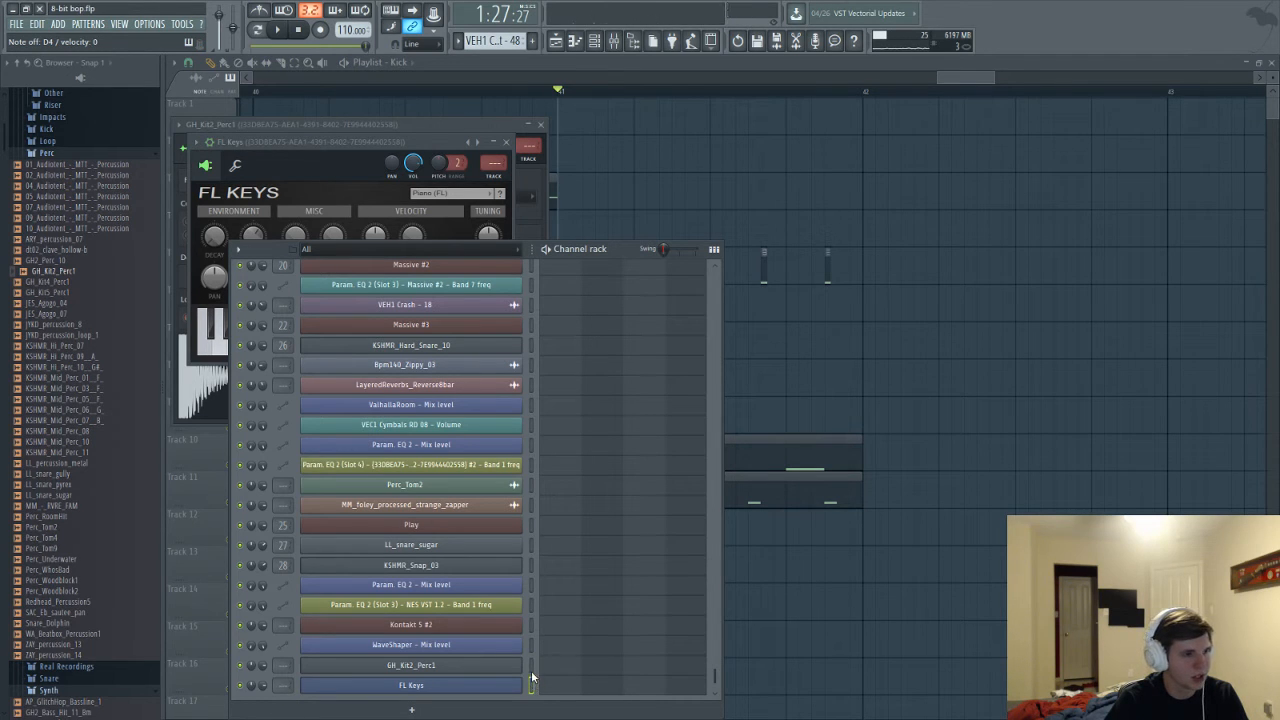
Open the notes of the GH_Kit2_Perc1 channel and place a G#3 note at 9:13:00
click(531, 675)
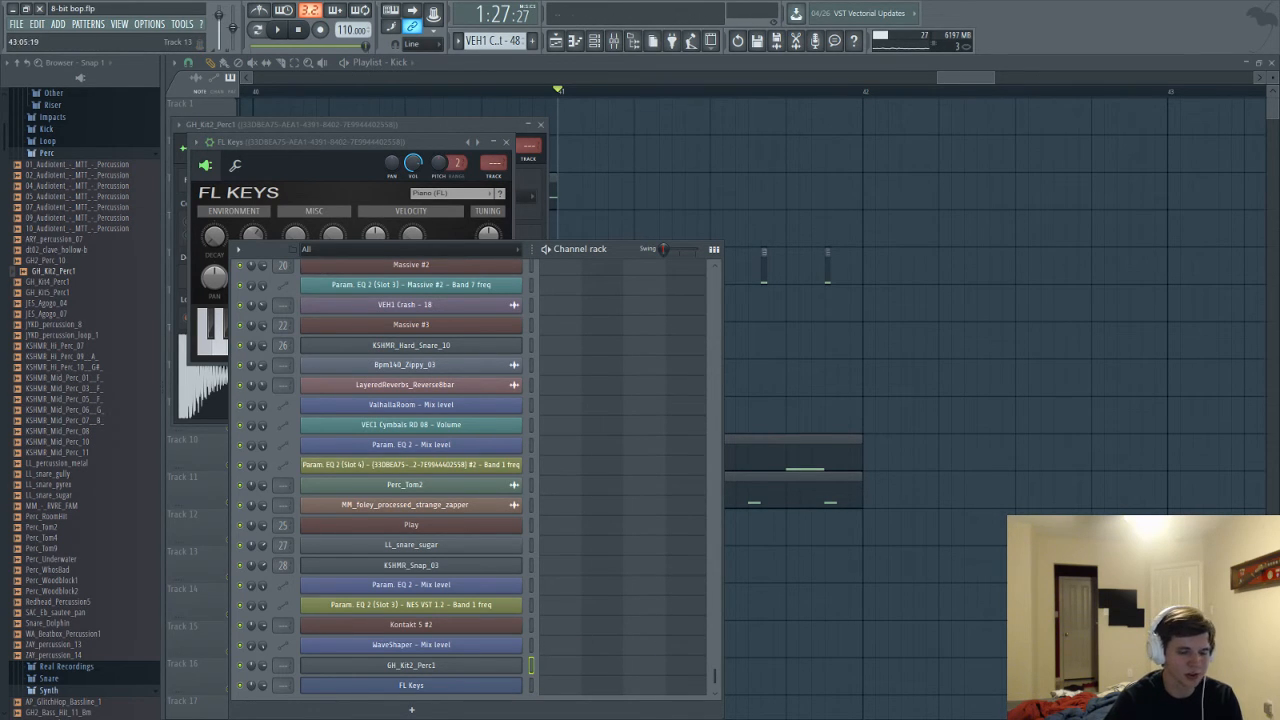
click(547, 666)
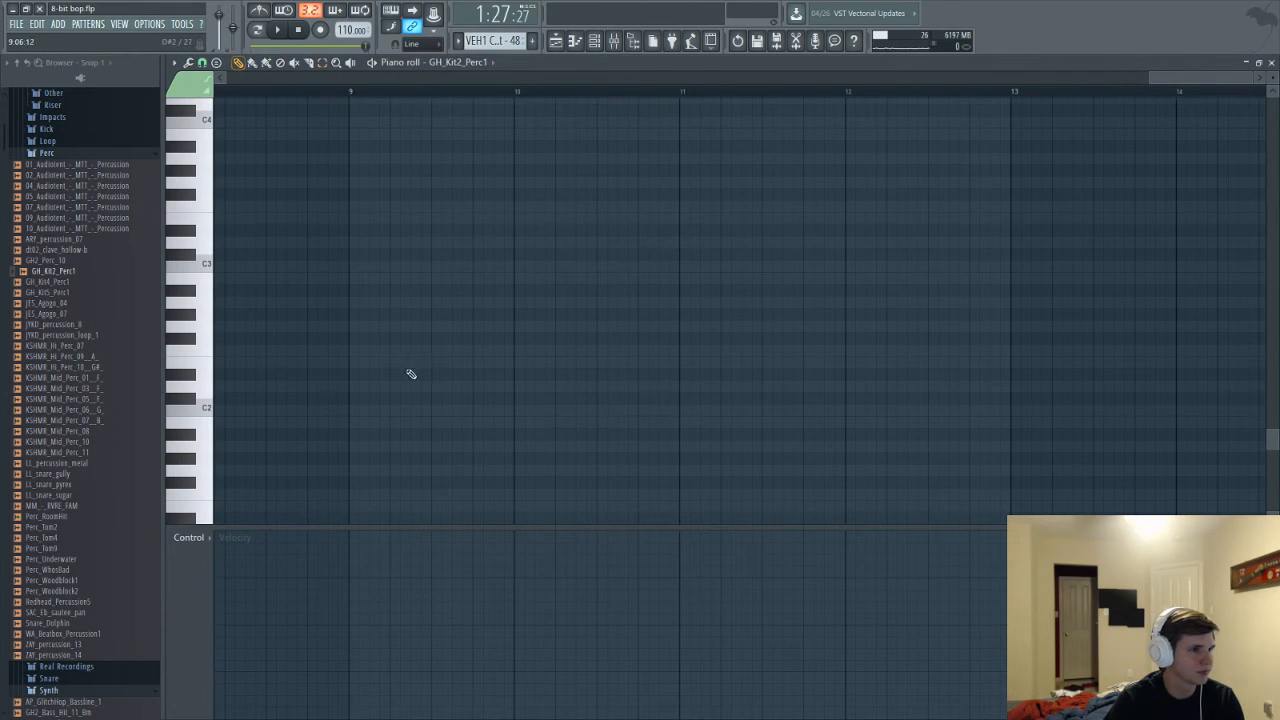
scroll(445, 385, down, 3)
scroll(491, 351, up, 9)
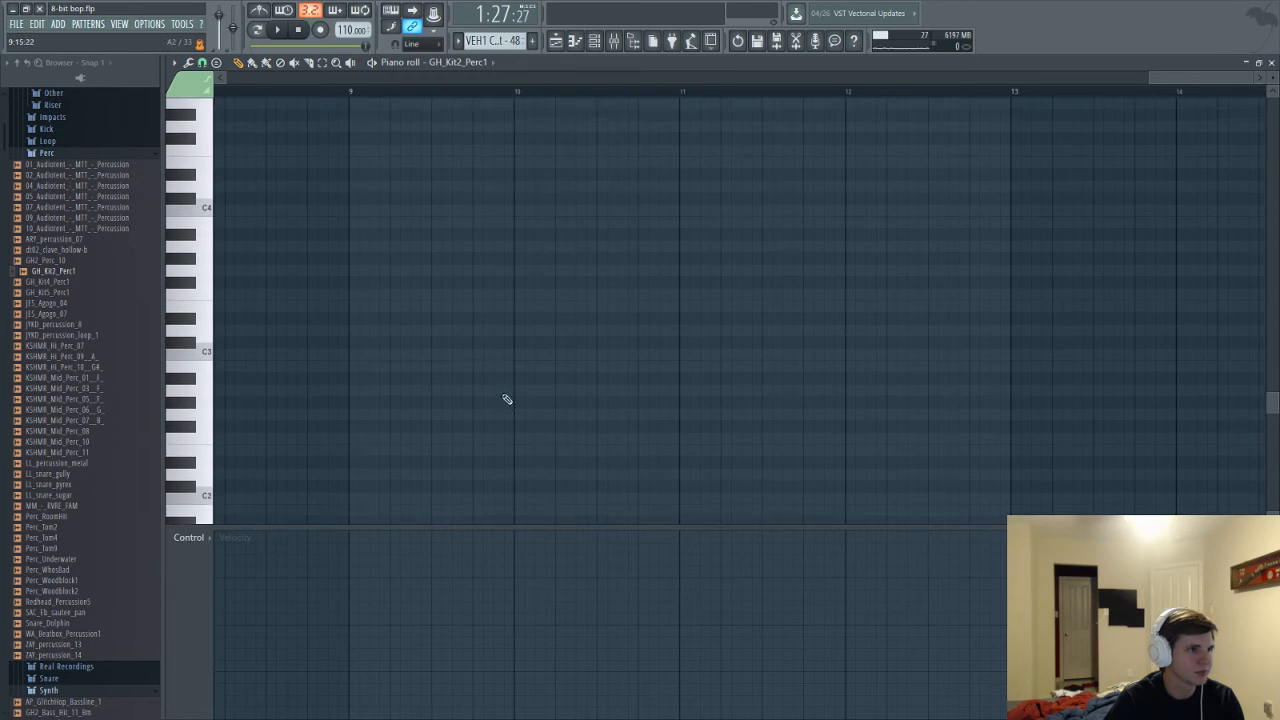
click(487, 384)
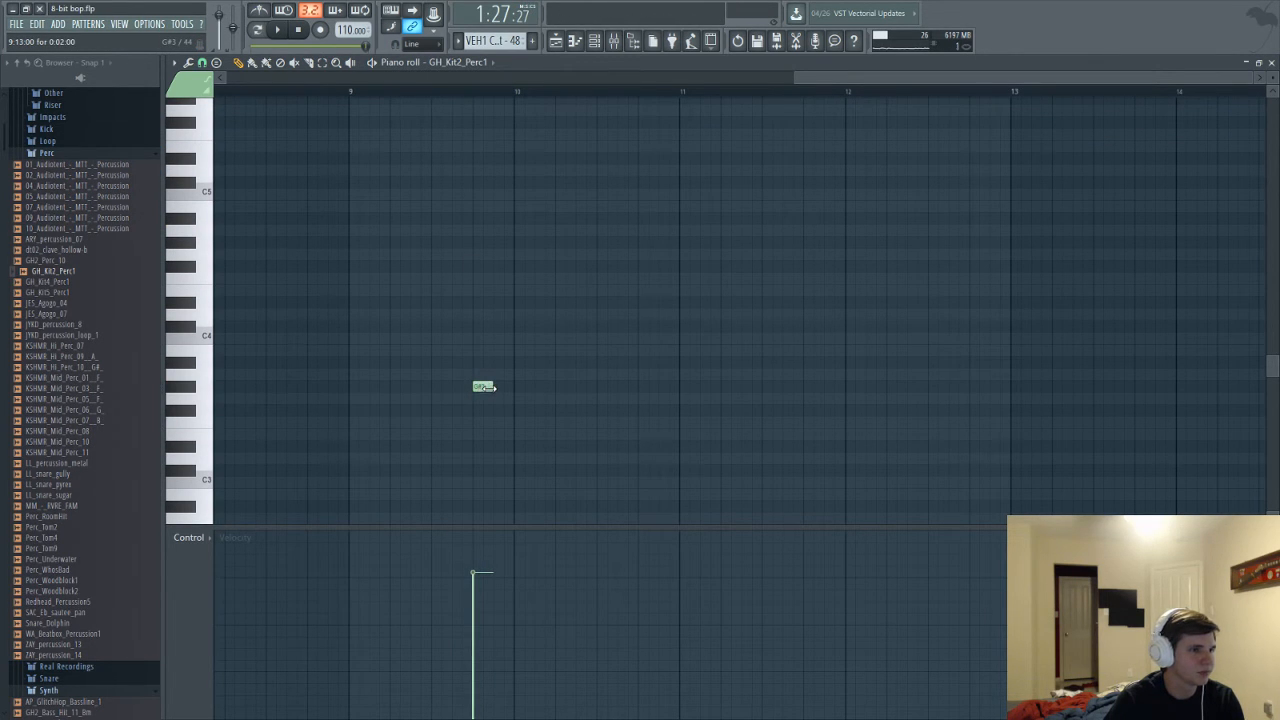
Change the note grid snap, set a 16-tick G#3 note at 9:15:00, and play the arrangement
click(201, 64)
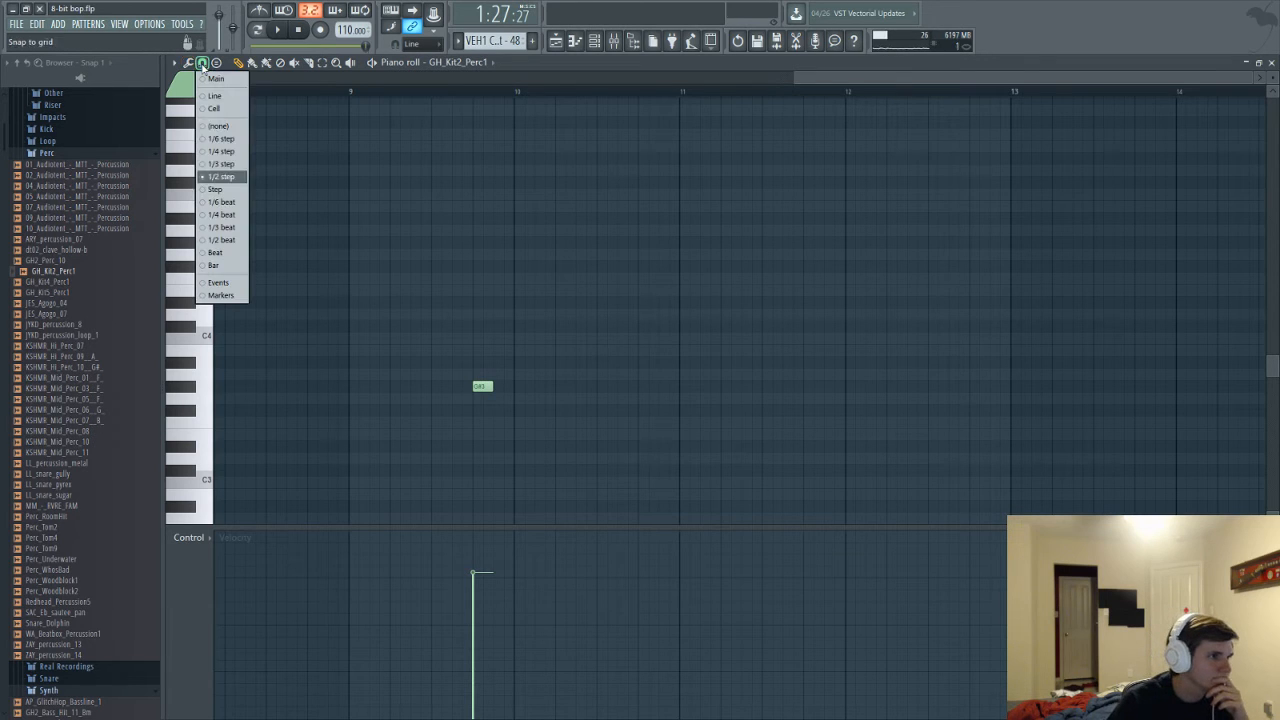
scroll(480, 391, up, 2)
click(490, 390)
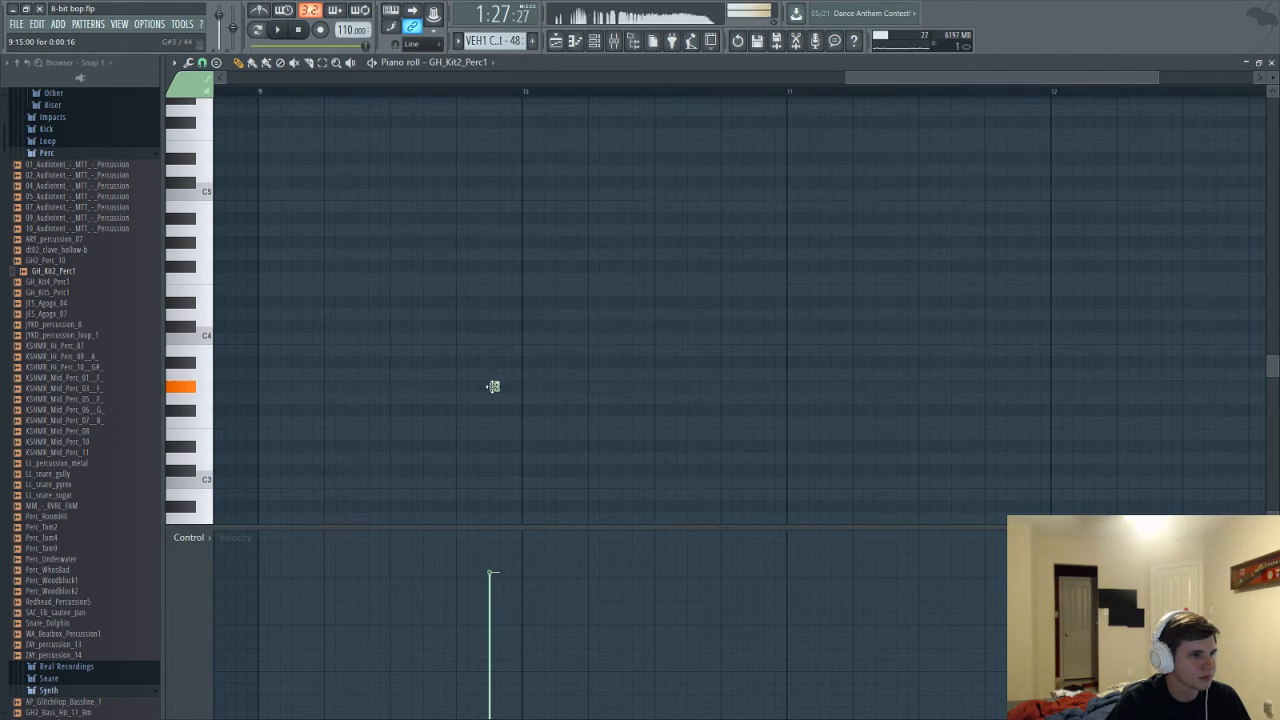
key(F5)
key(space)
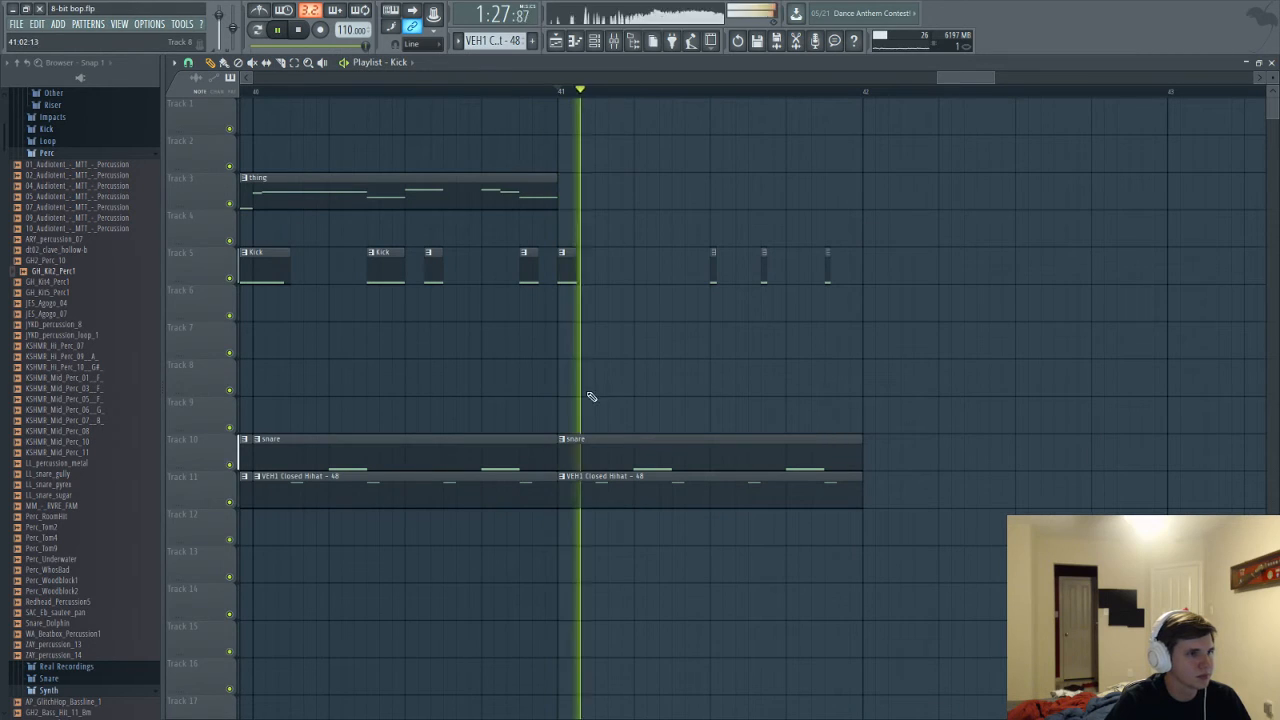
Stop playback and cut the GH_Kit2_Perc1 notes out of the closed hi-hat pattern
key(F6)
key(space)
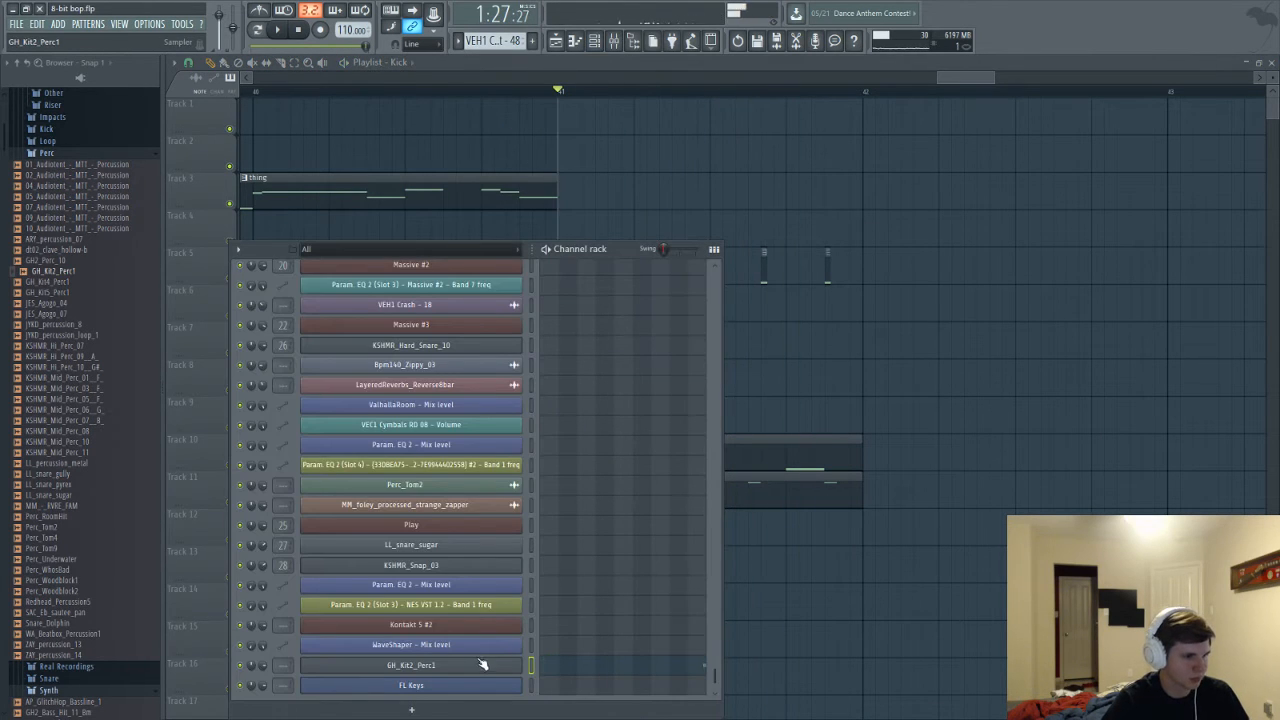
right_click(522, 566)
click(652, 573)
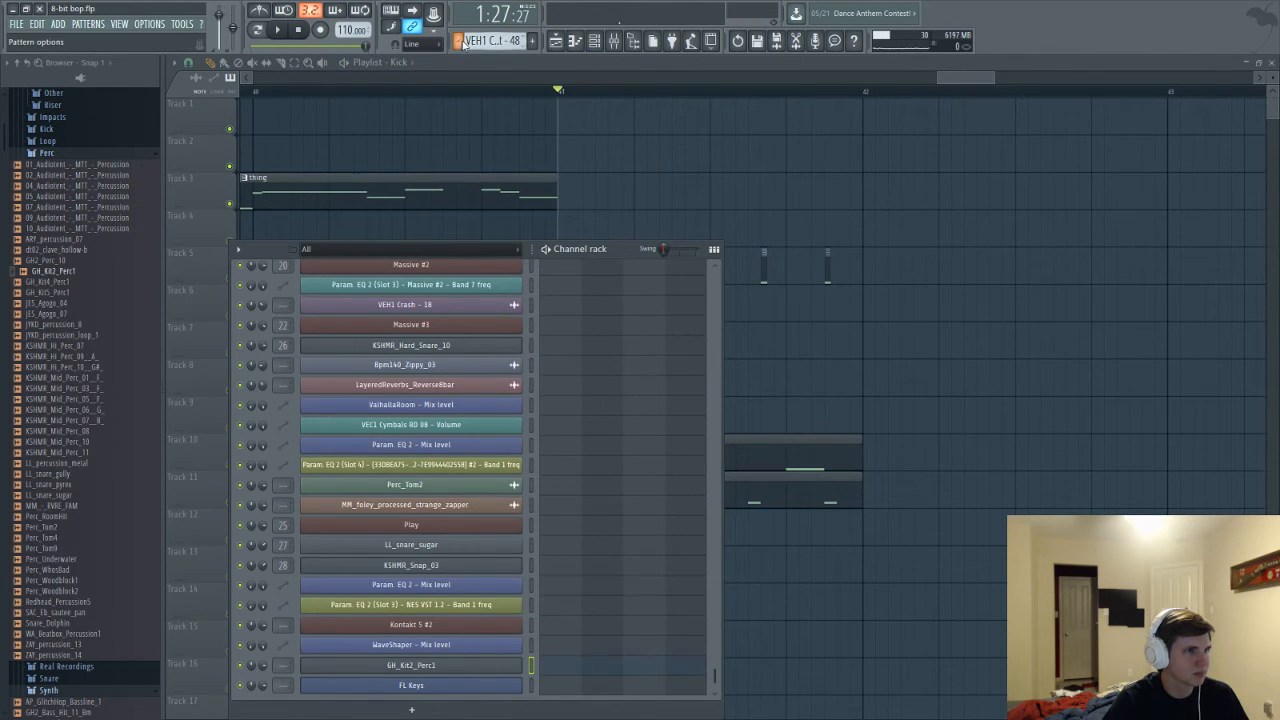
Create a new pattern named "tom"
click(463, 40)
click(534, 40)
click(534, 40)
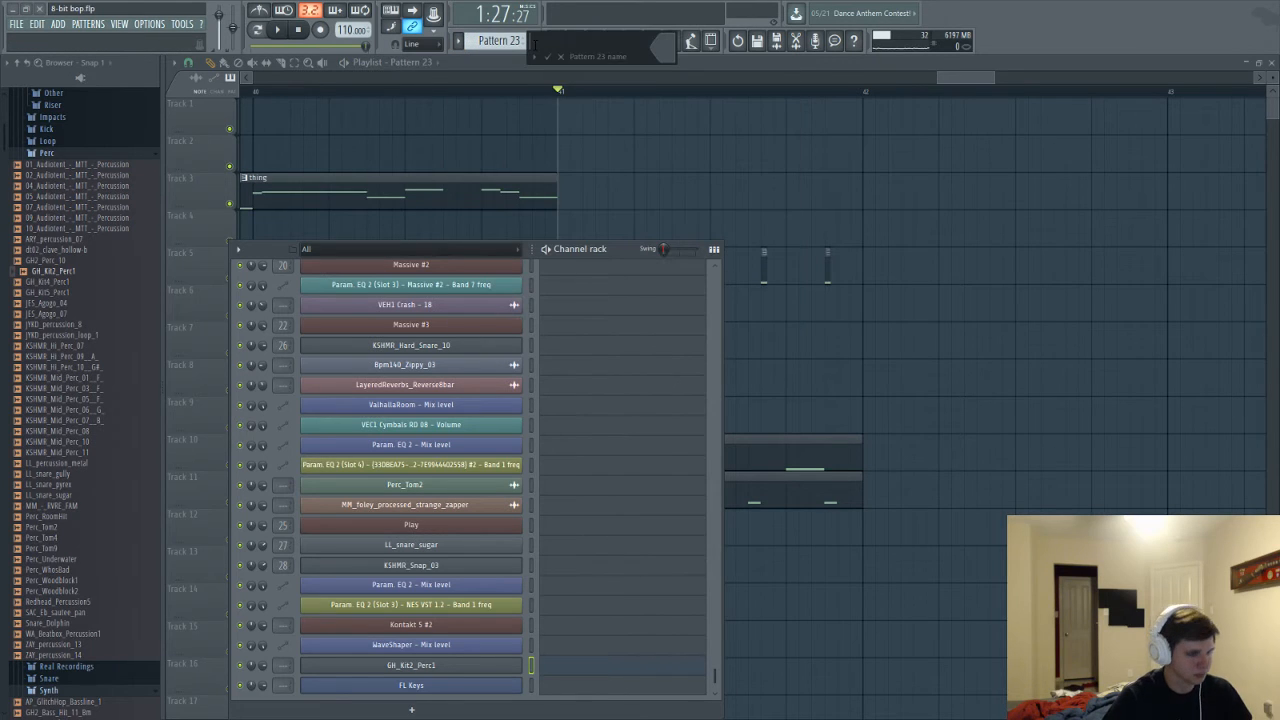
key(Return)
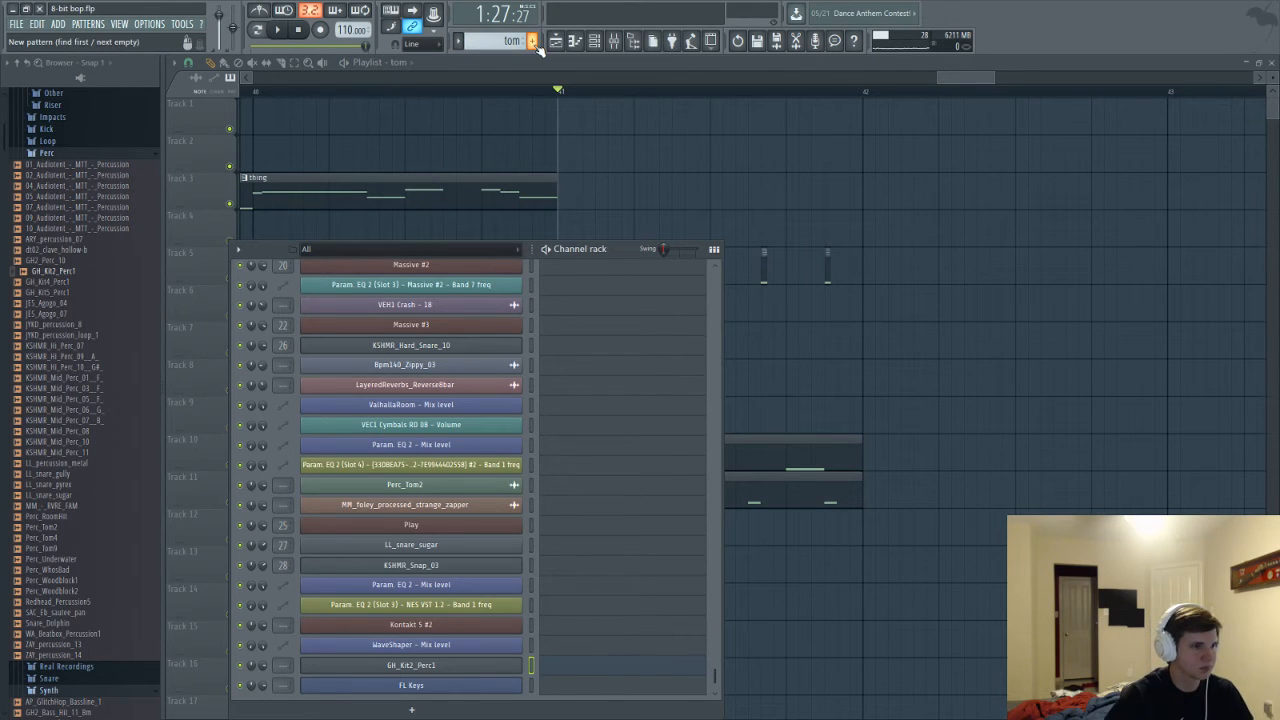
Paste the cut notes into the GH_Kit2_Perc1 channel of the tom pattern, near the end of bar 1
click(575, 668)
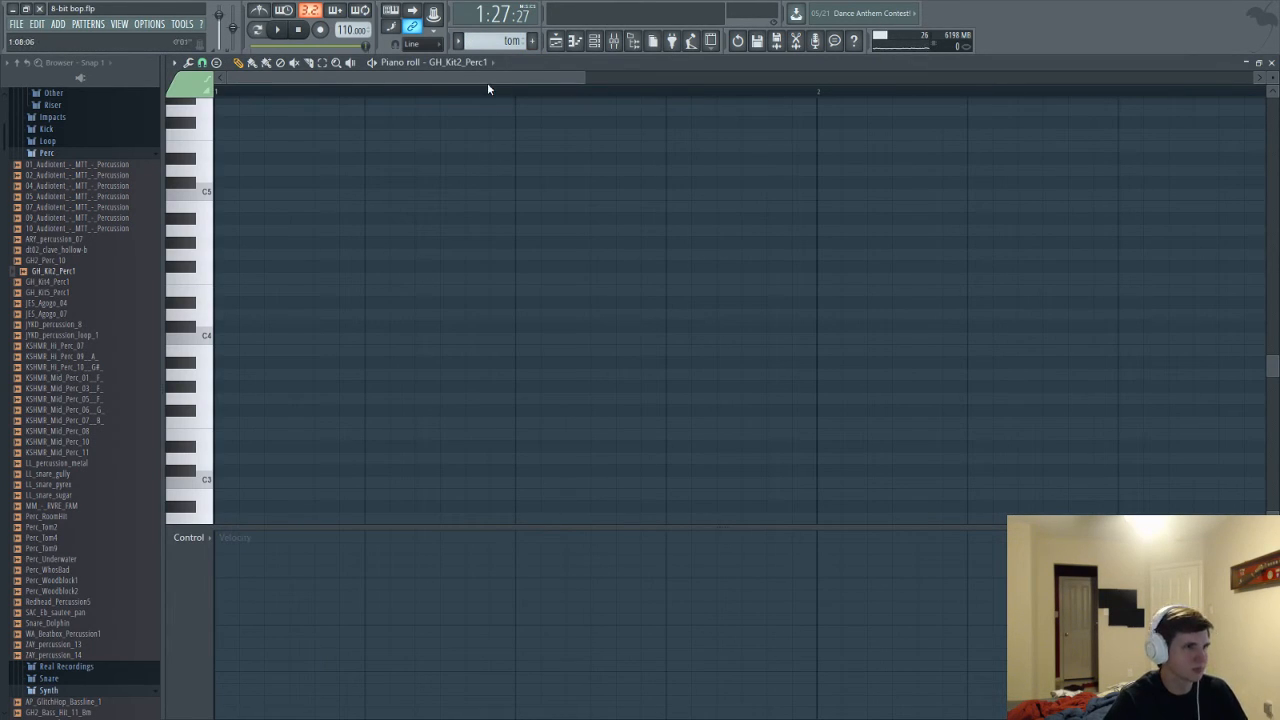
key(F6)
right_click(522, 566)
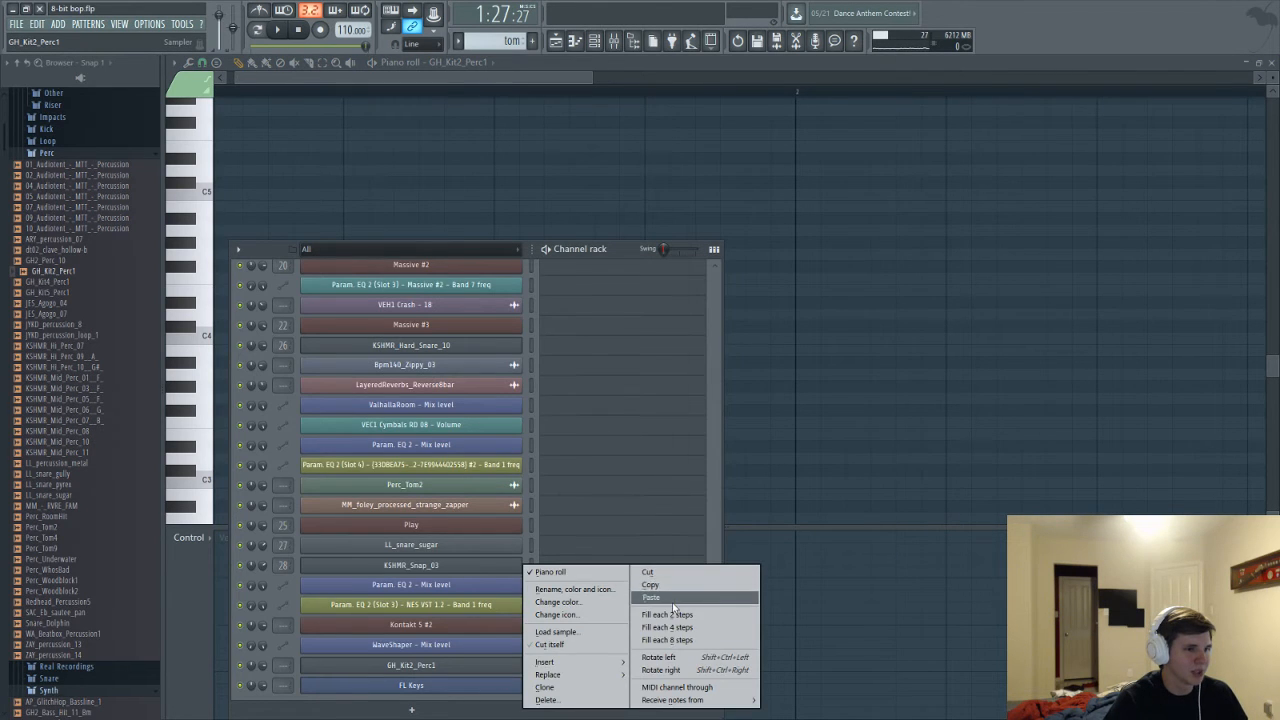
click(675, 598)
key(F6)
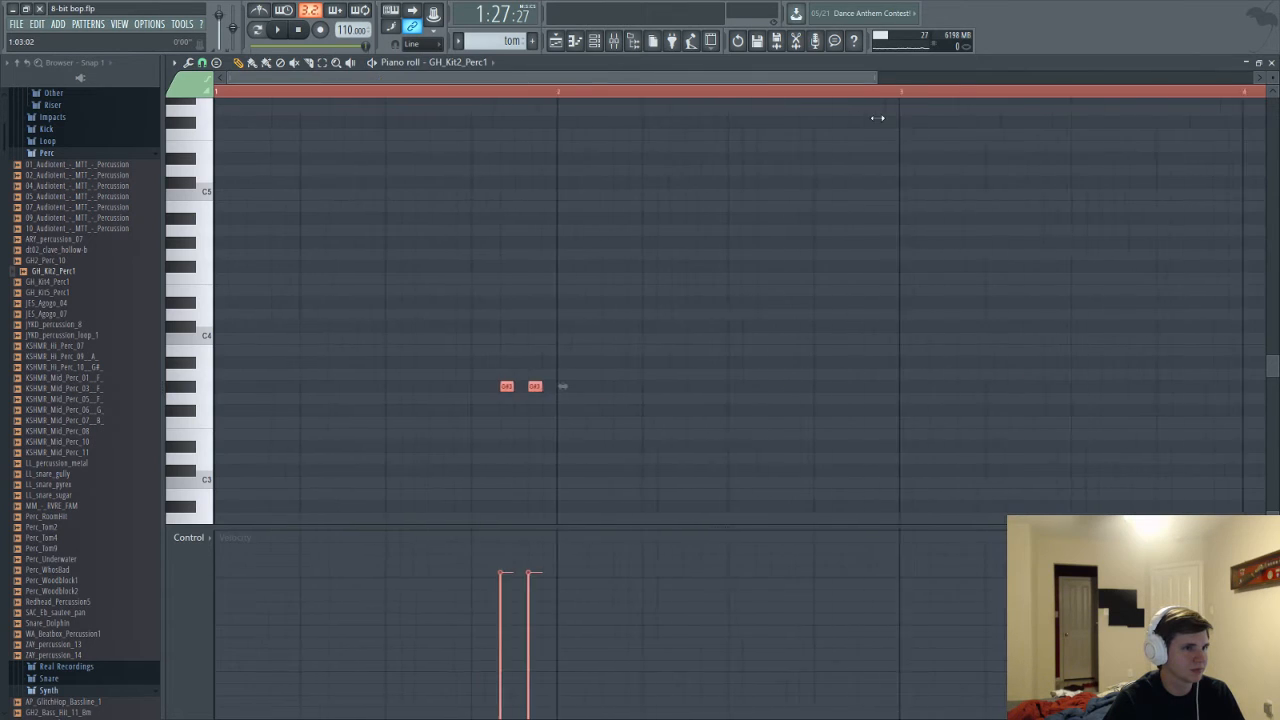
Place the tom pattern on Track 7 at bar 41 of the playlist and play it back
key(F5)
click(559, 340)
key(space)
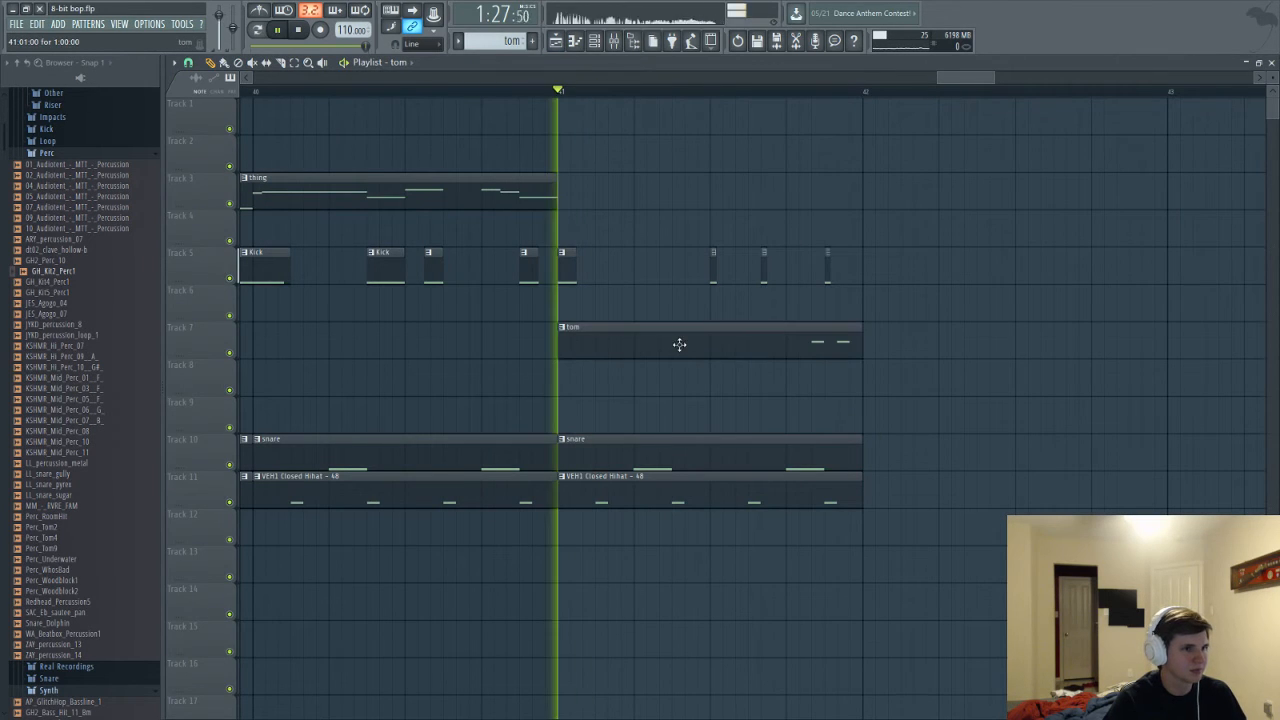
key(space)
Move both tom notes earlier in bar 1 so the first starts at 1:06:08, auditioning the timing with playback
key(F7)
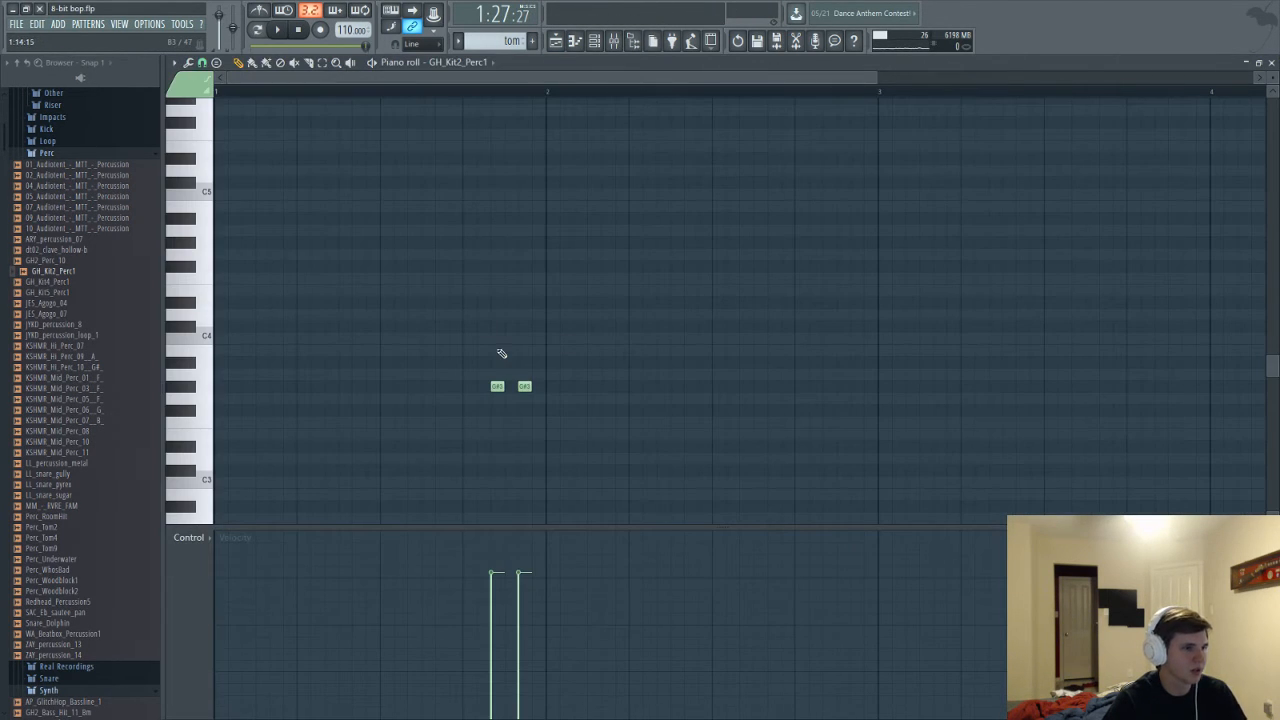
key(ctrl+a)
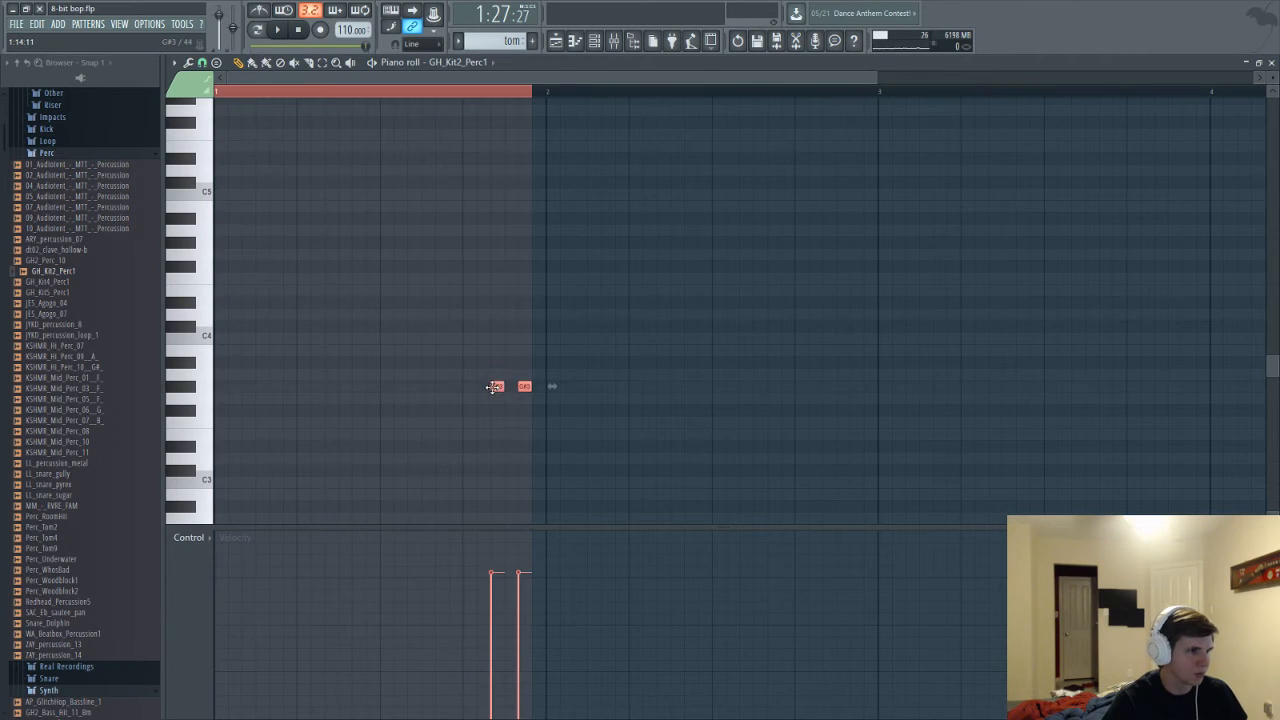
key(space)
click(344, 388)
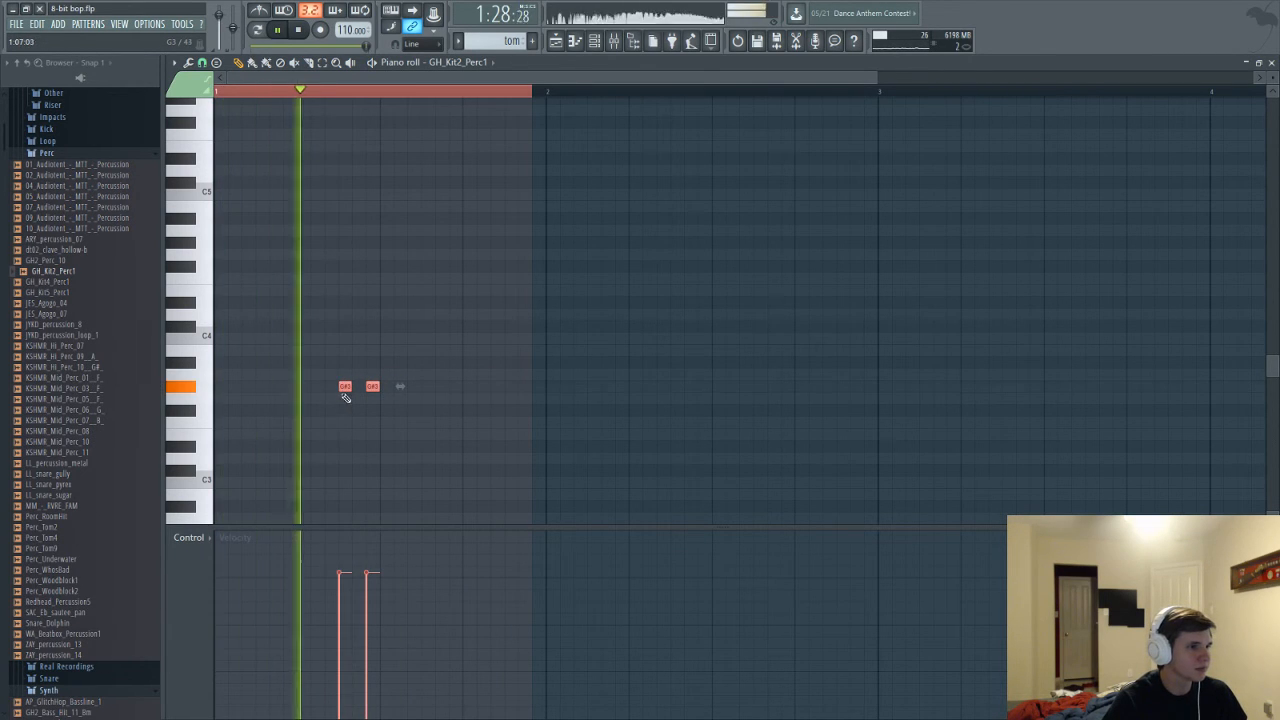
key(space)
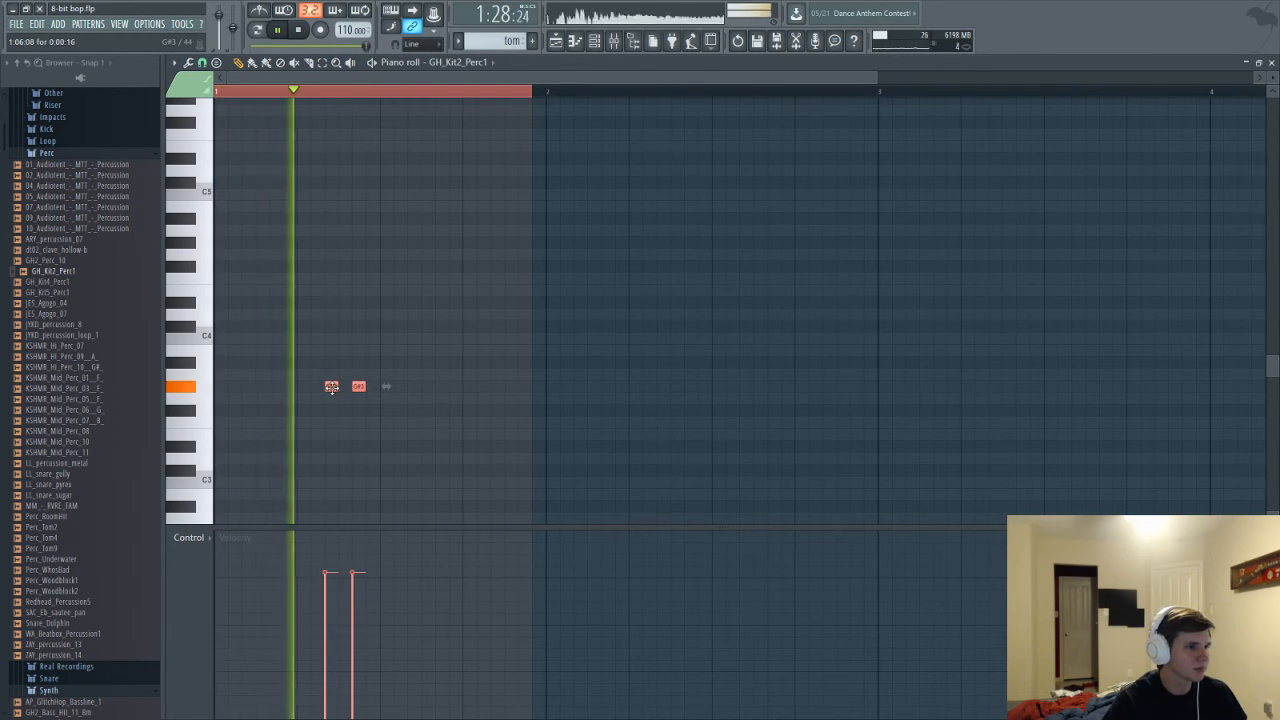
key(space)
Arrange three back-to-back G#3 notes in the middle of bar 1 and ramp their velocities upward
scroll(375, 444, up, 1)
click(370, 444)
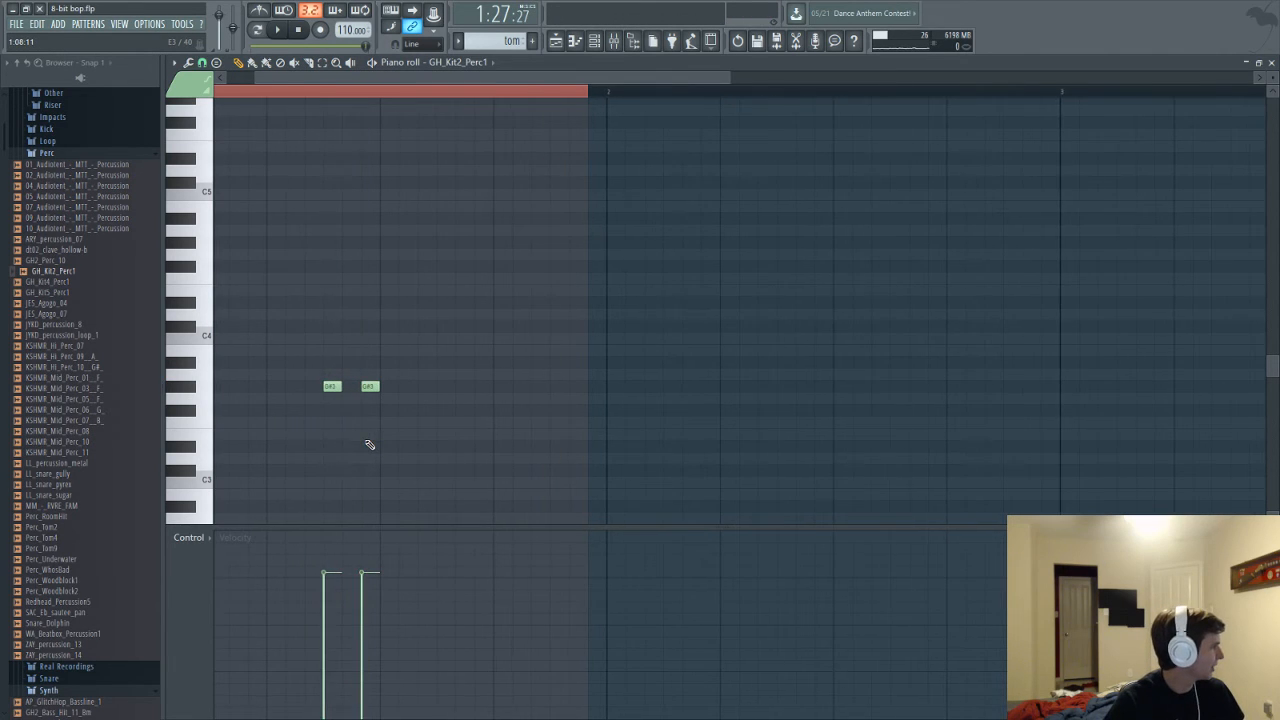
scroll(366, 443, up, 1)
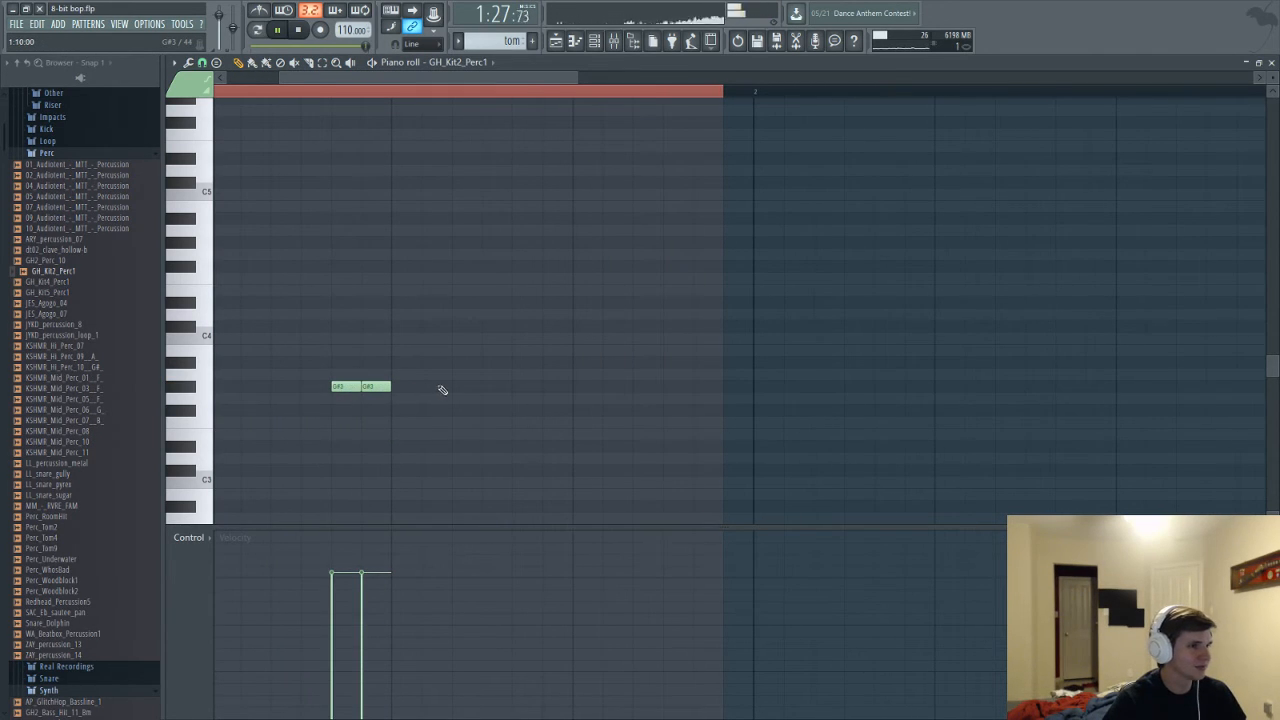
key(space)
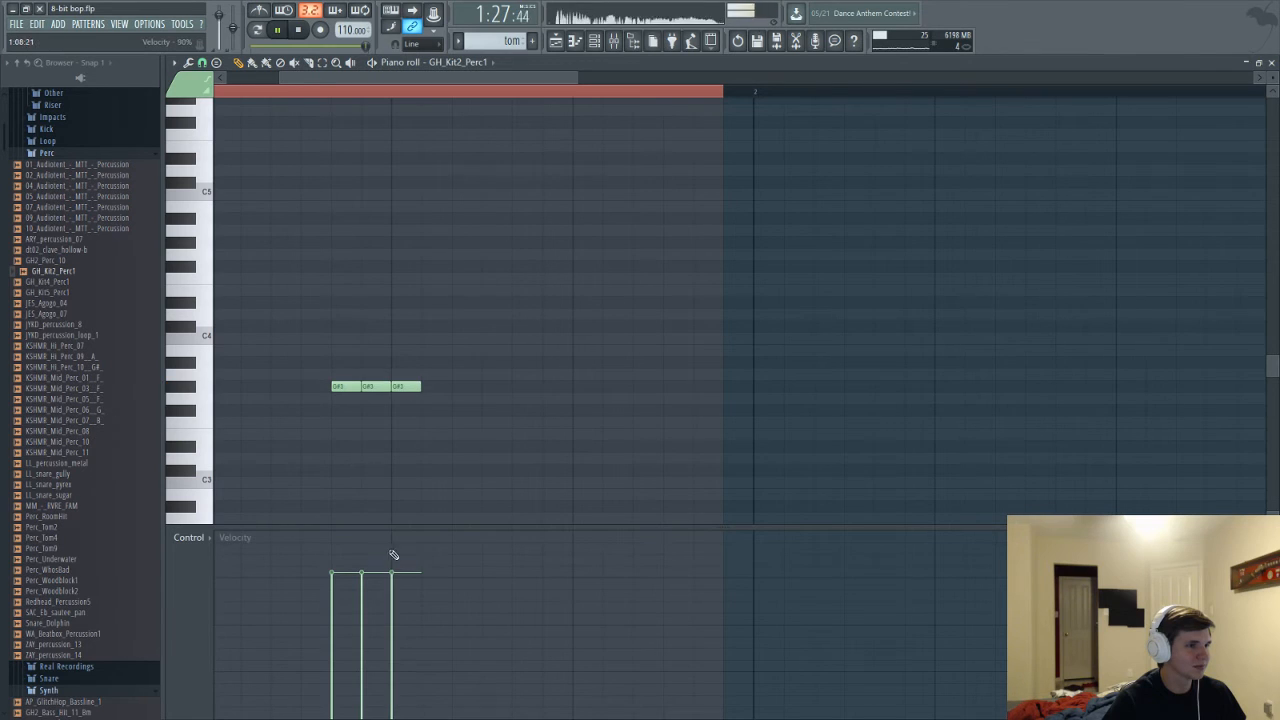
drag(368, 567, 331, 594)
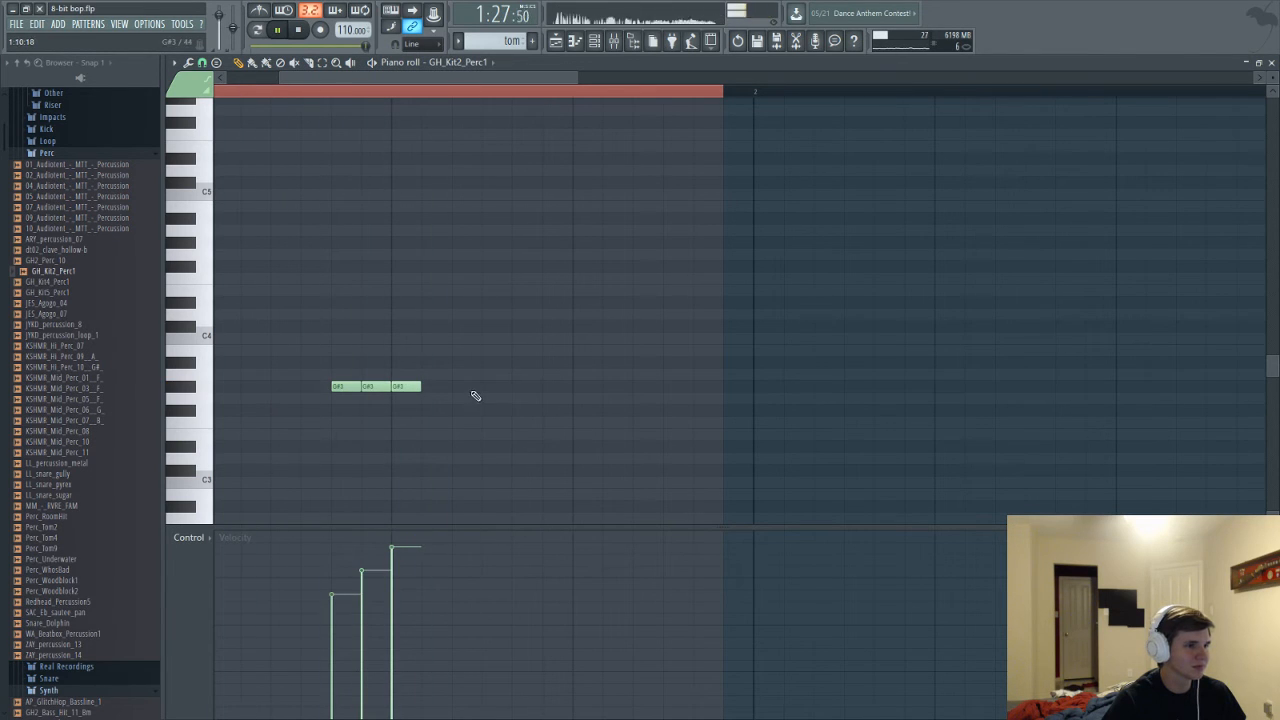
Add a second group of three G#3 notes after a short gap, with rising velocities, and play it back
click(525, 387)
key(space)
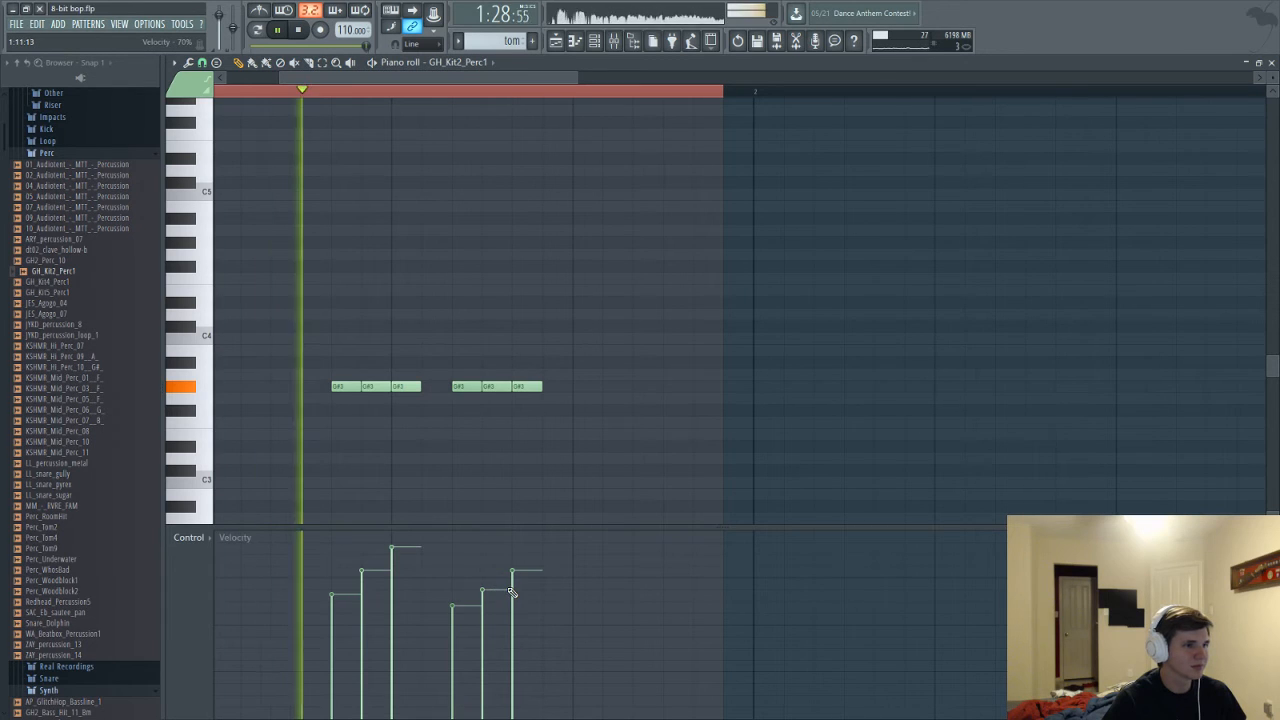
key(space)
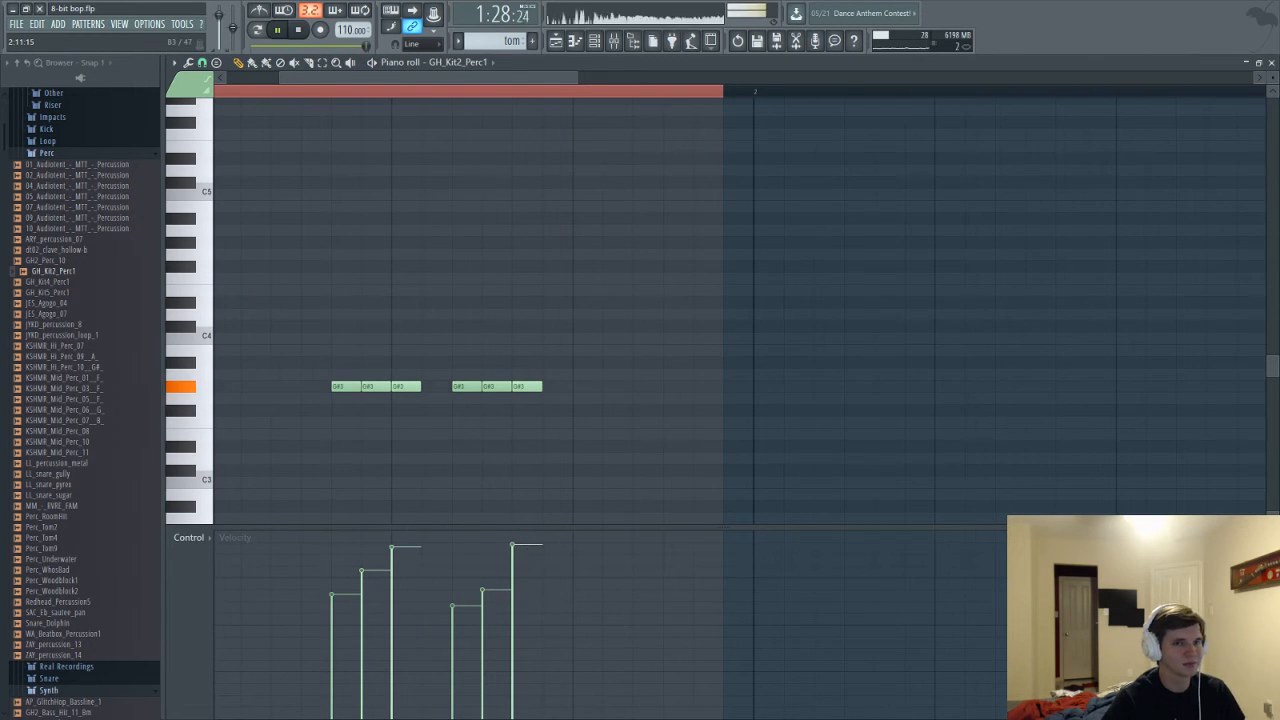
Remove the third kick clip of bar 41 from Track 5 and reopen the tom pattern's notes
key(F5)
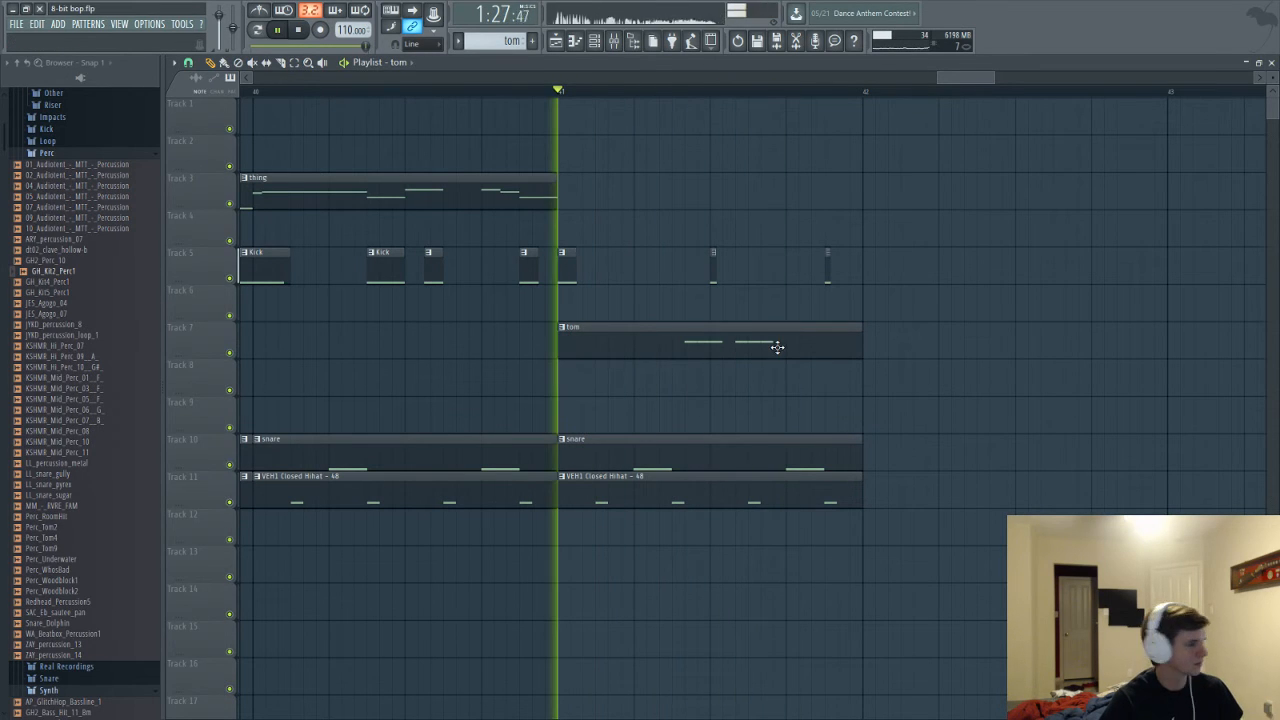
double_click(643, 334)
key(space)
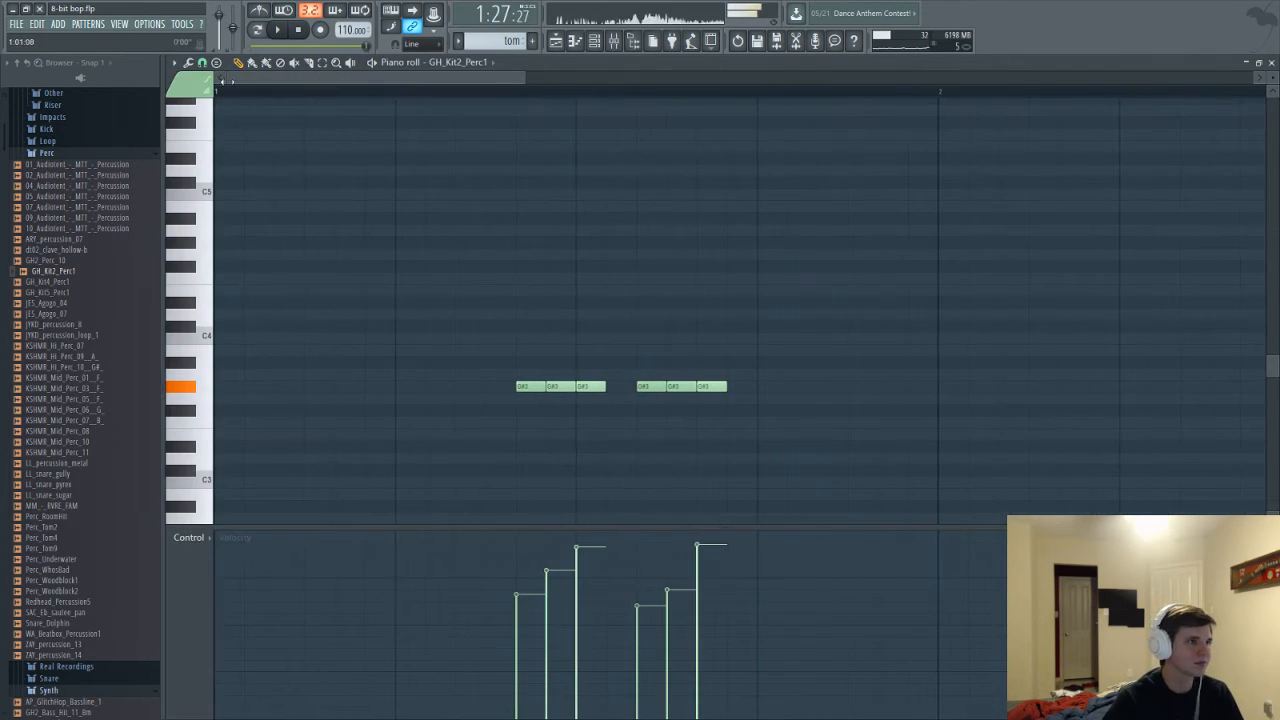
Add a single 16-tick G#3 note at 1:03:00 in the tom pattern and audition it
click(175, 68)
click(175, 68)
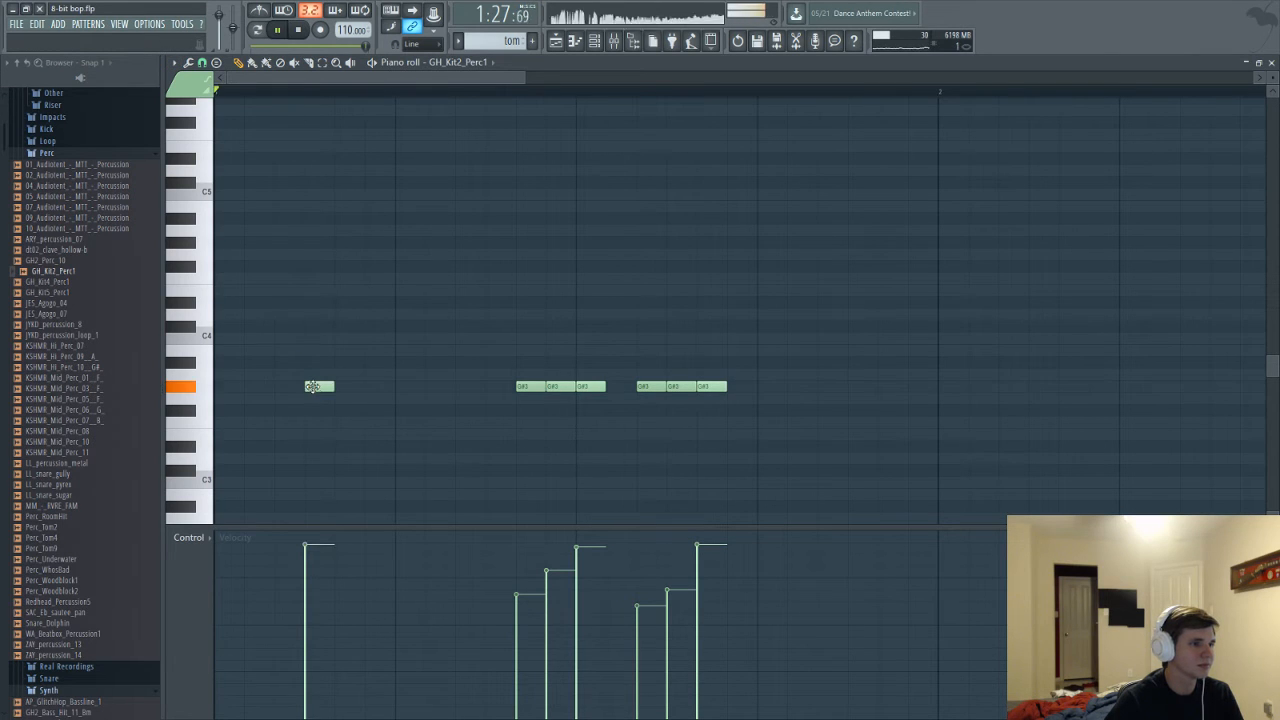
key(space)
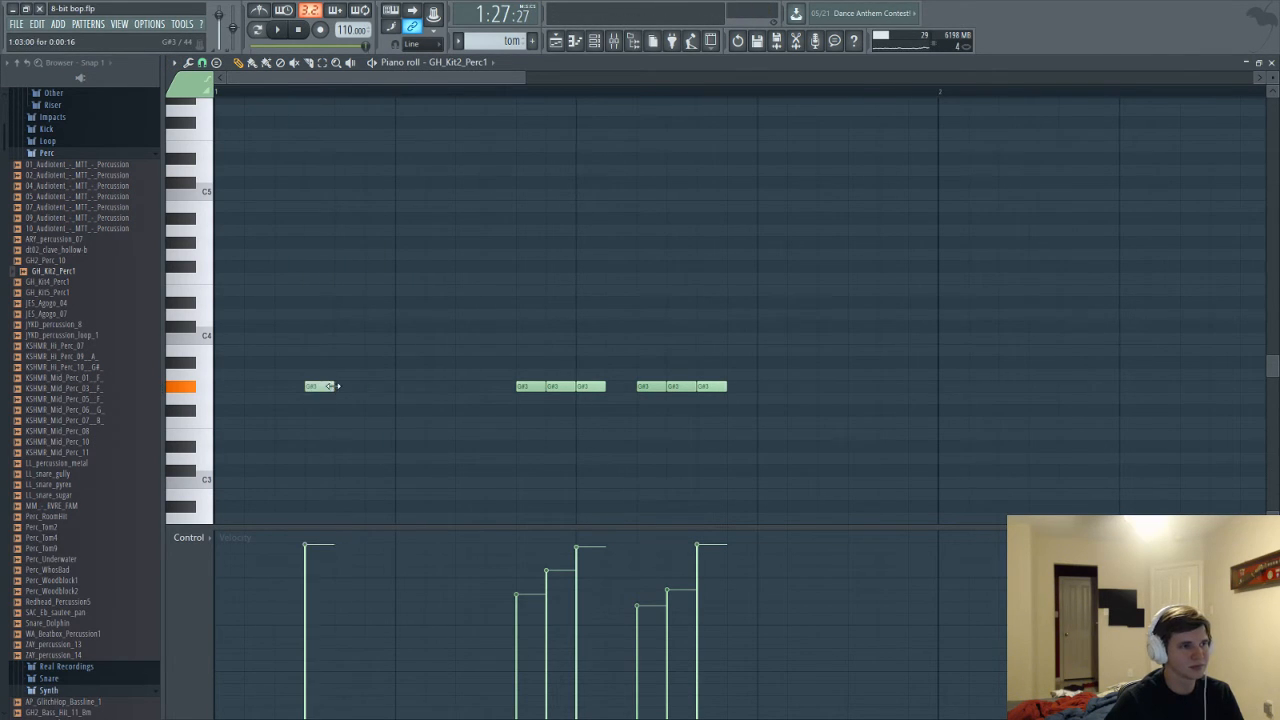
Trim the start of bar 41's snare clip to just past mid-bar, dropping its first hit, and play the result
key(F5)
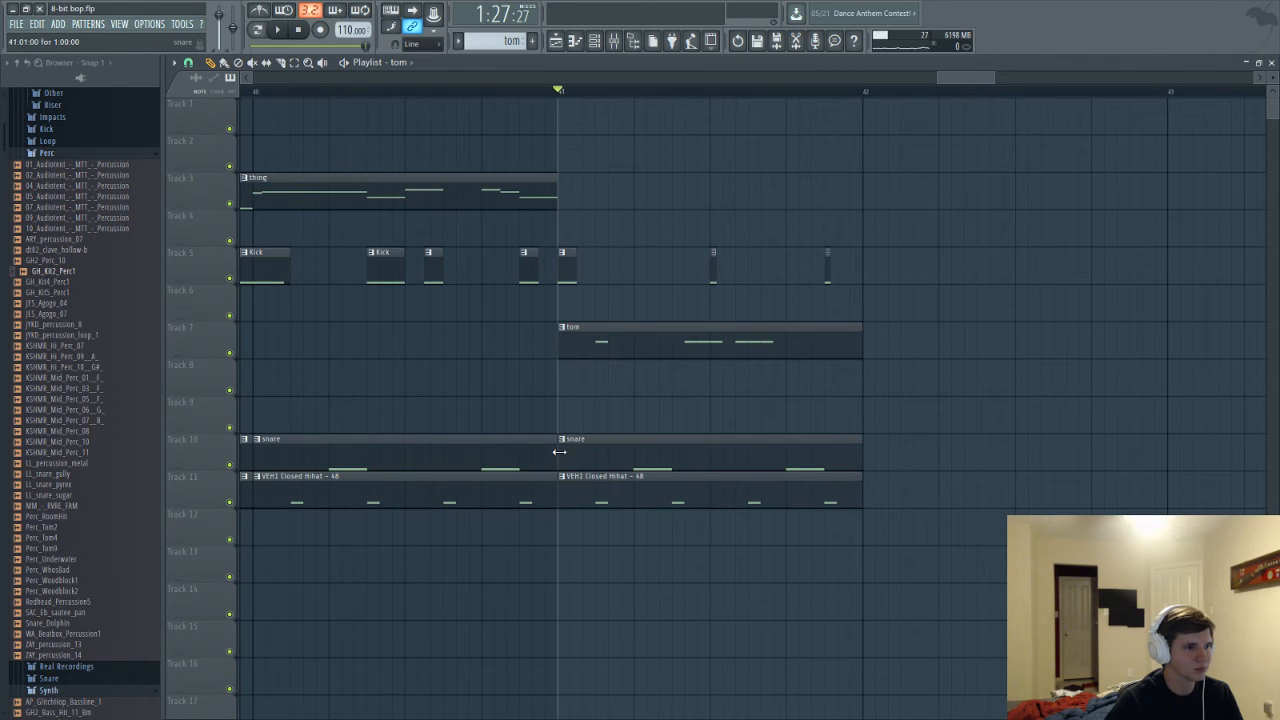
drag(559, 452, 722, 452)
key(space)
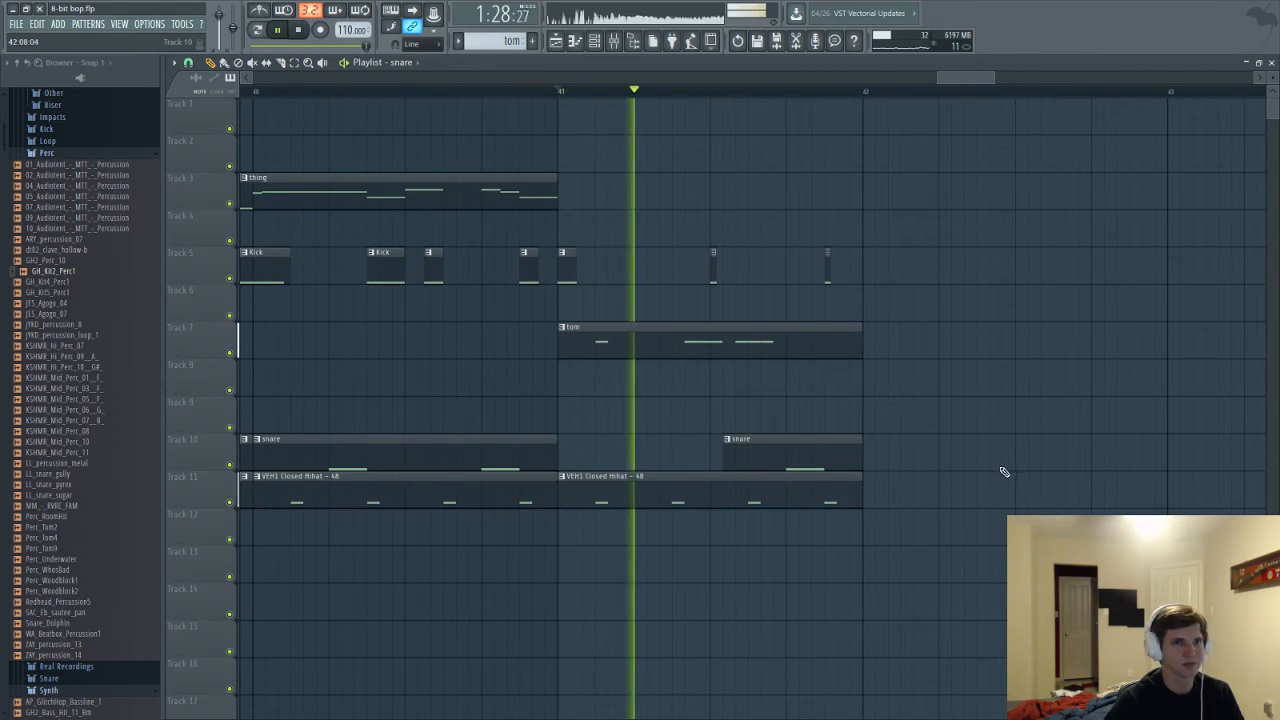
key(space)
Replay the fill, reopen the tom pattern's notes, and slightly lower the velocity of the second group's first note
key(F6)
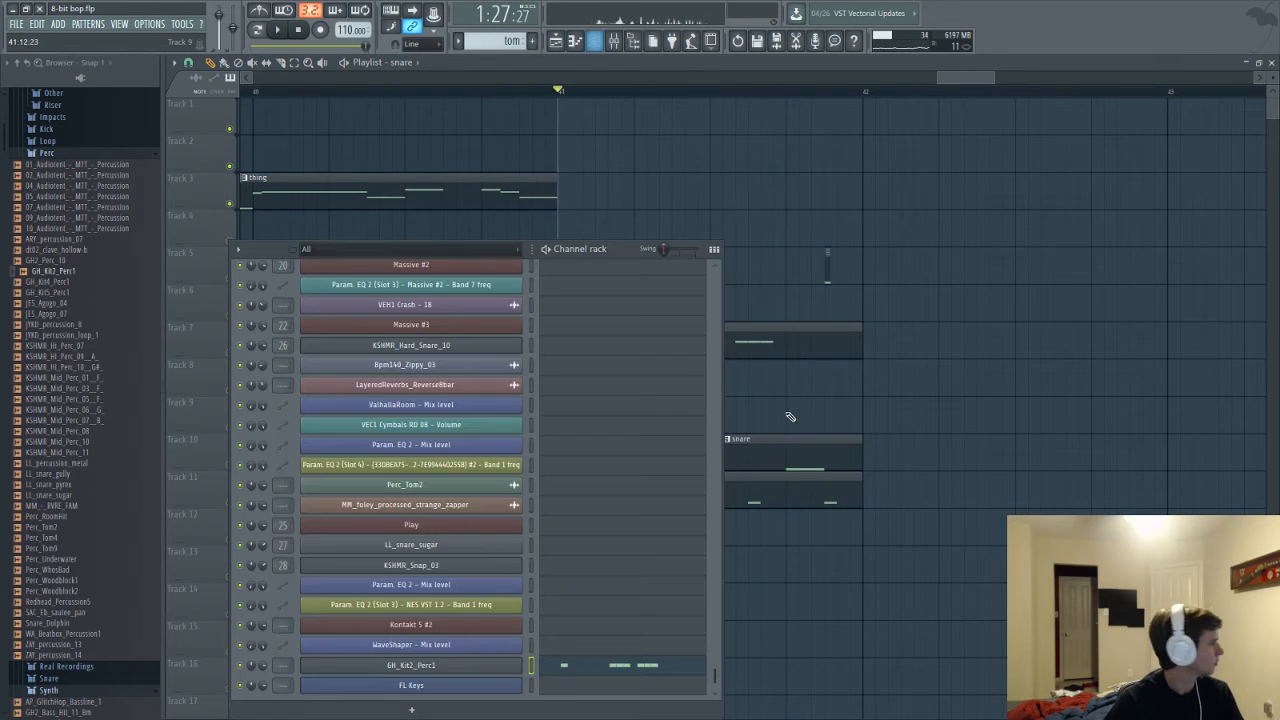
key(F6)
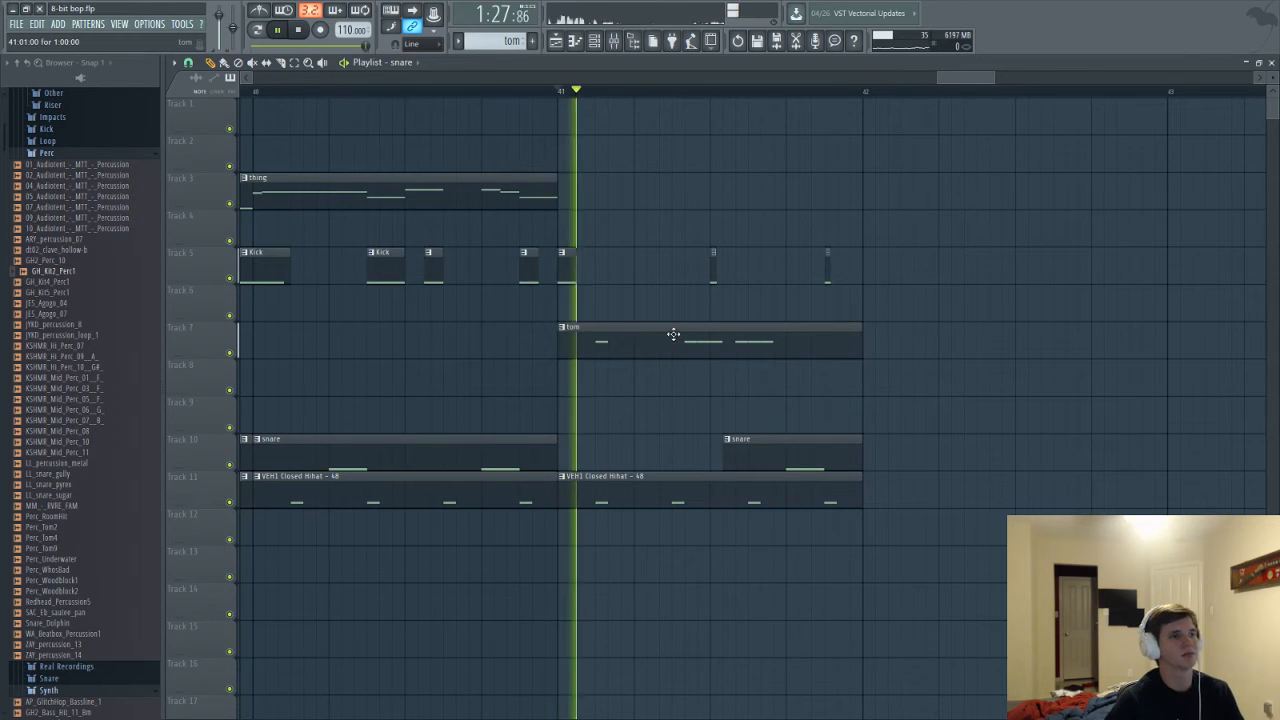
key(space)
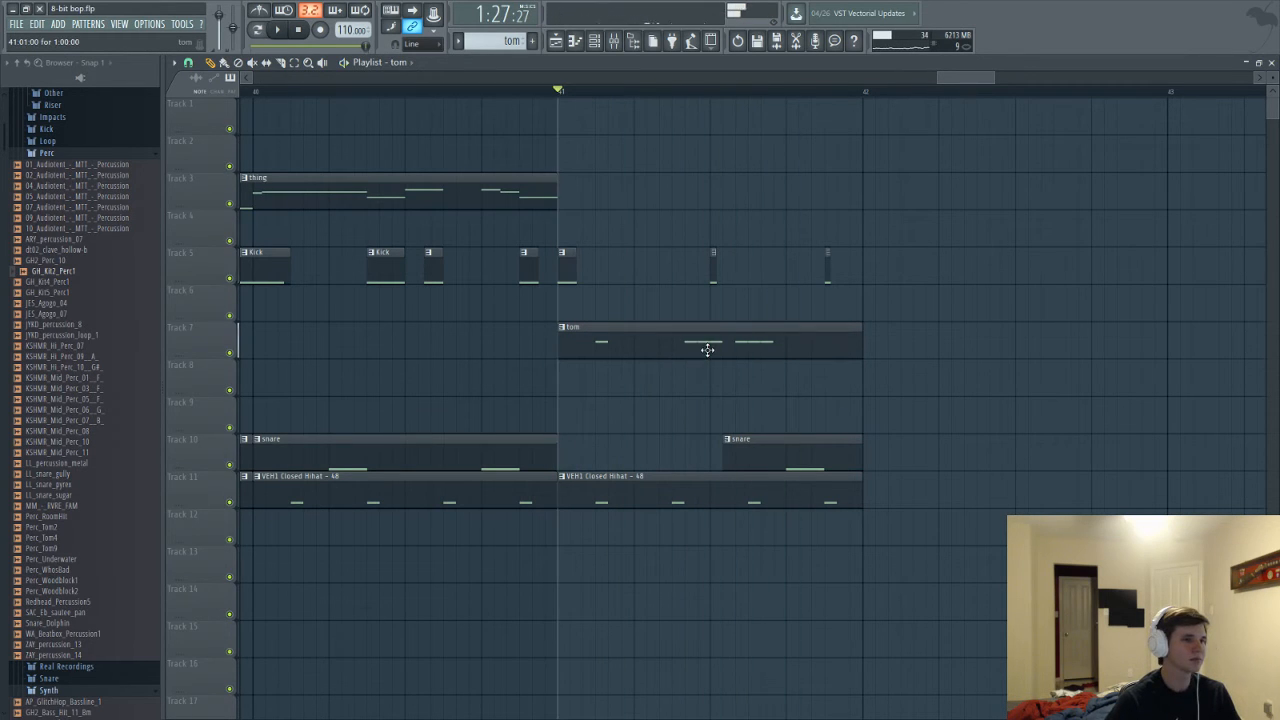
double_click(703, 349)
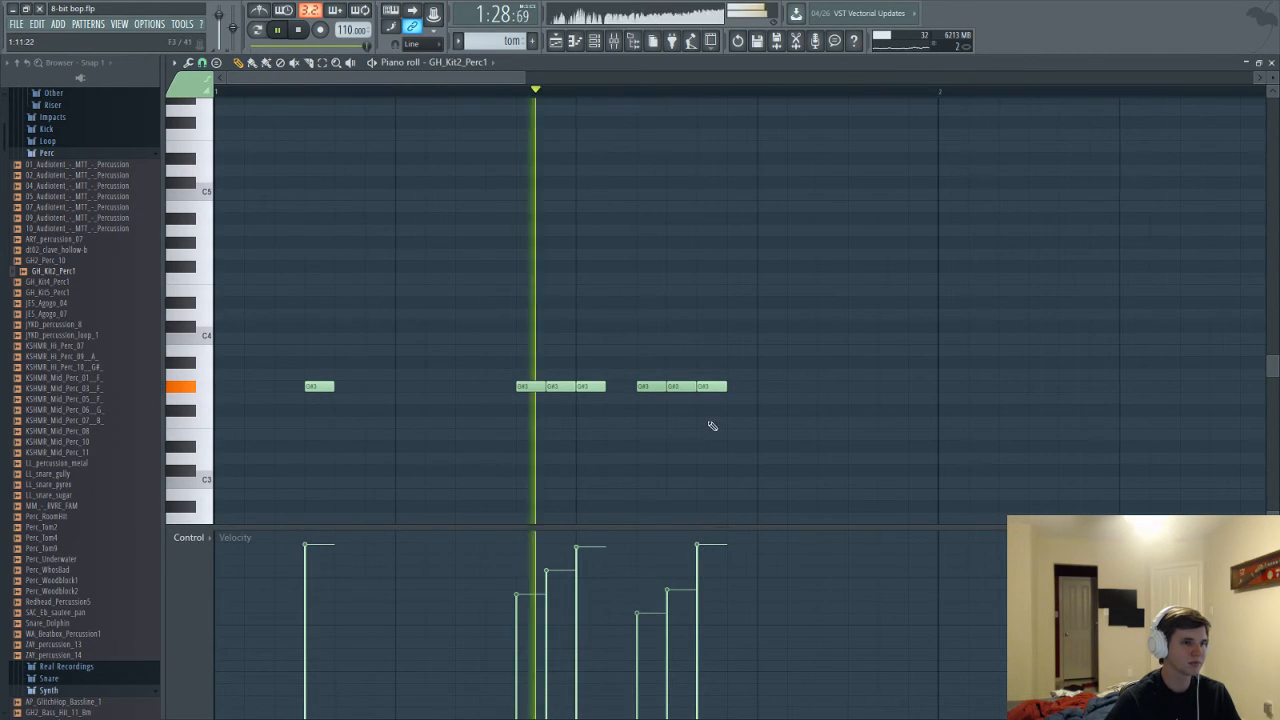
Add a G#4 note above the last G#3 note of each three-note group in the tom pattern, and audition the result
key(space)
scroll(713, 364, up, 2)
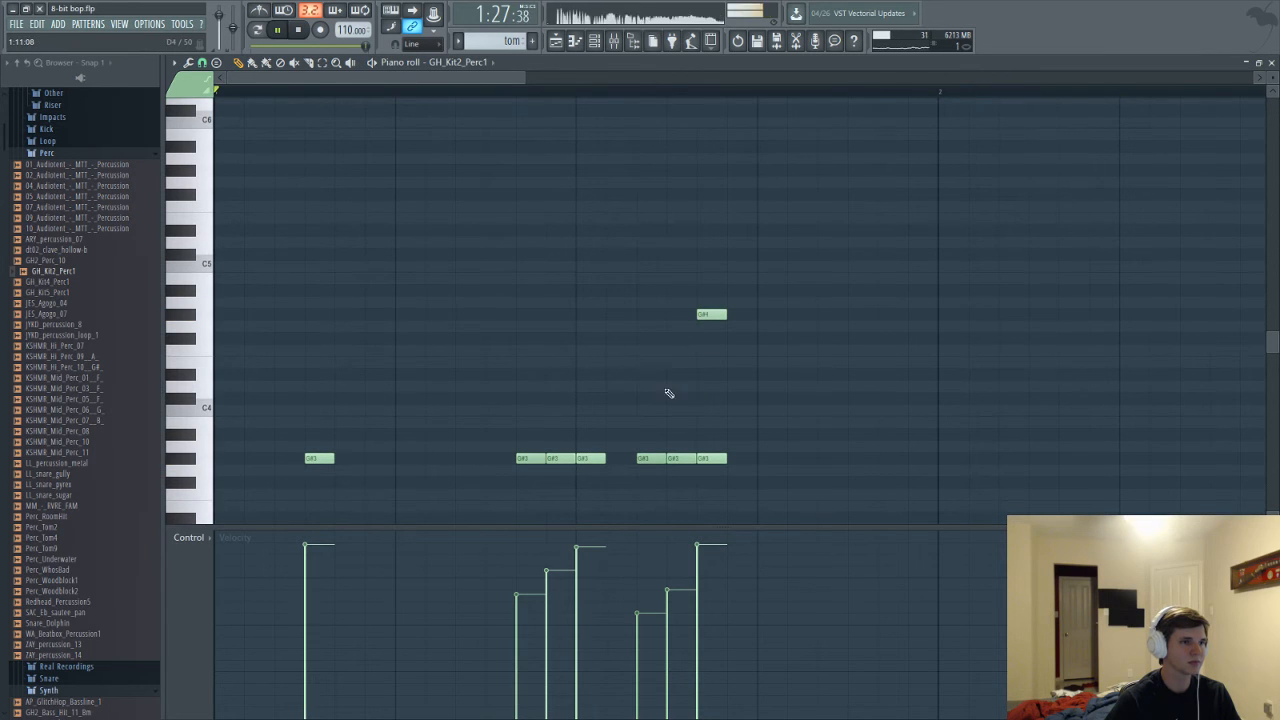
key(space)
click(590, 314)
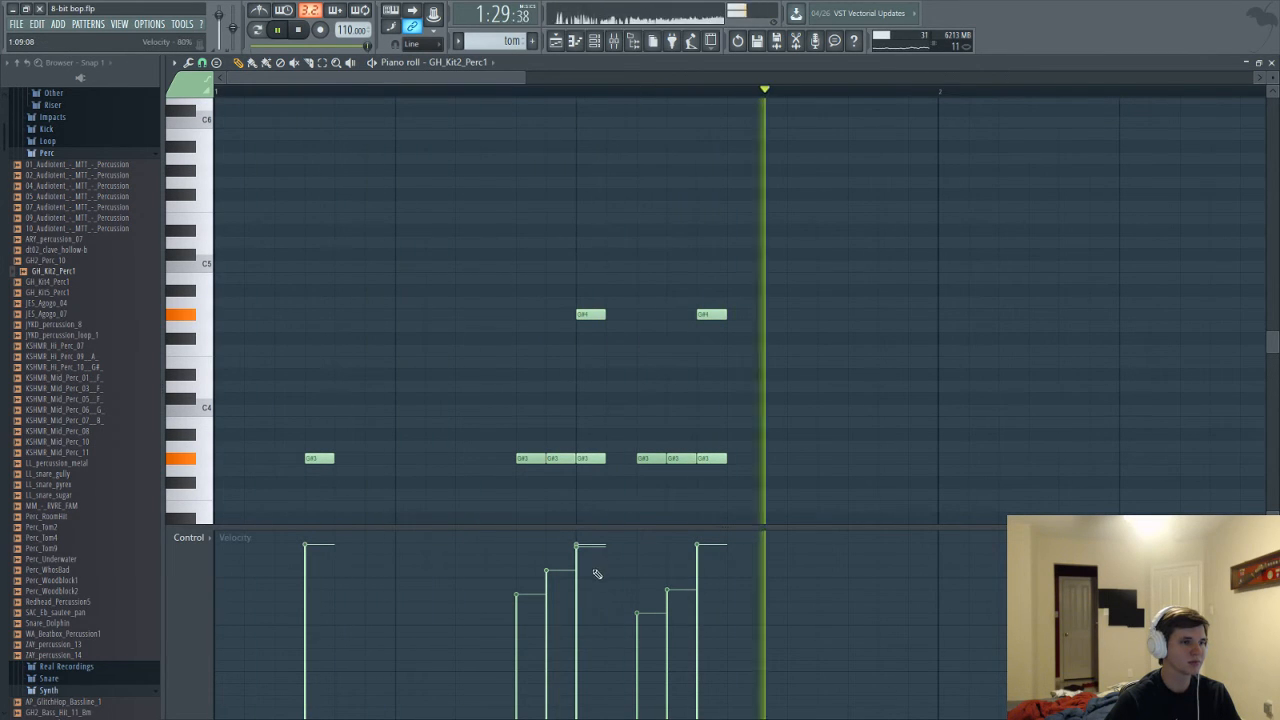
key(space)
key(space)
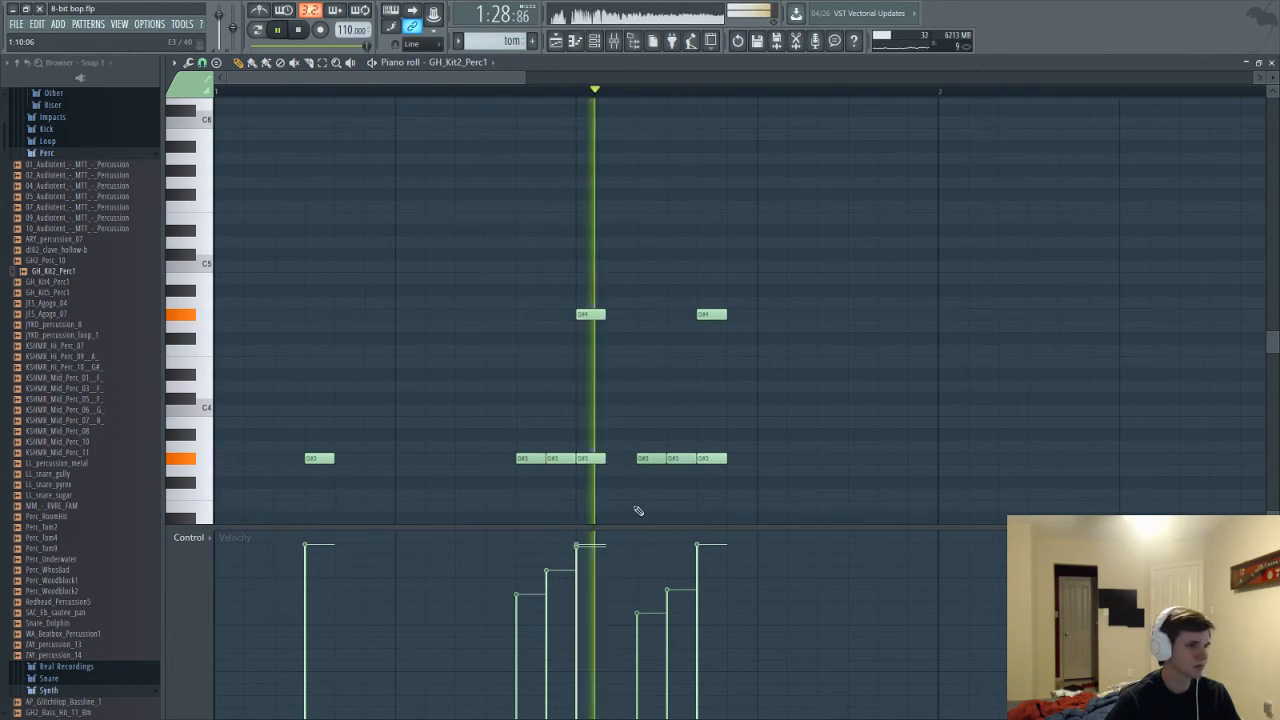
Open the GH_Kit2_Perc1 channel's settings and route it to its own free mixer track, 29
key(F5)
key(space)
click(411, 665)
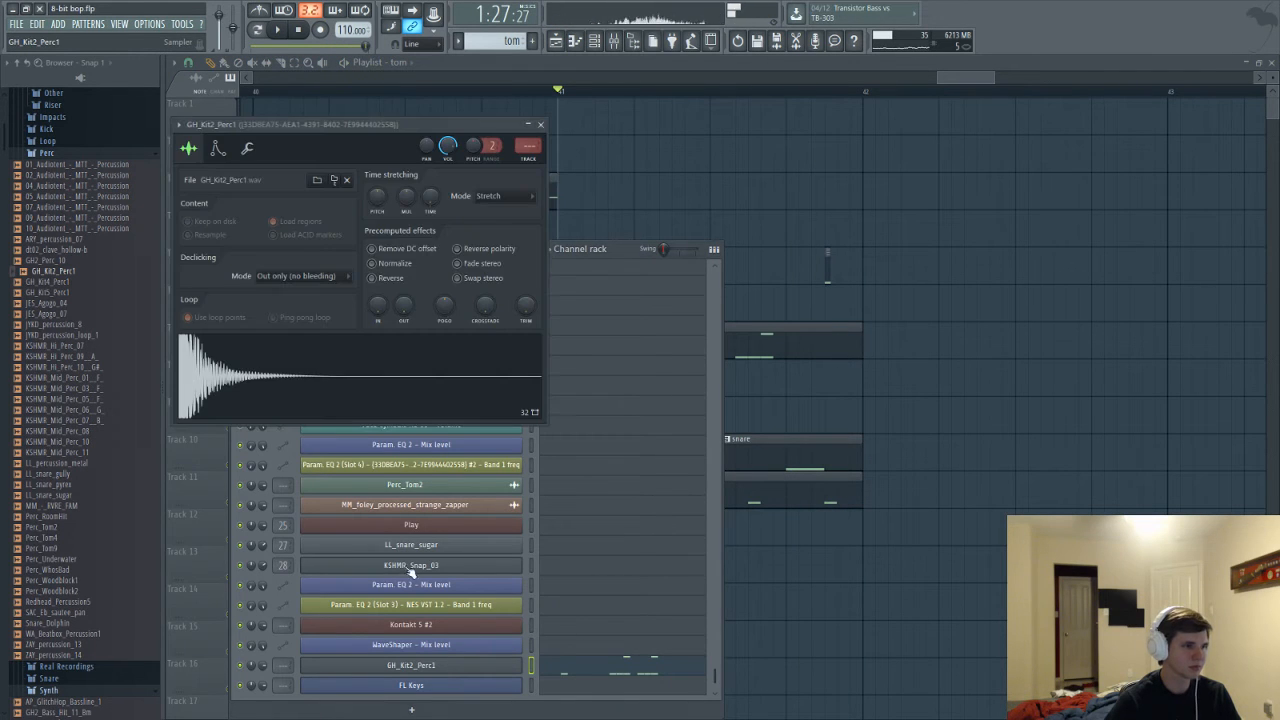
click(178, 125)
click(378, 168)
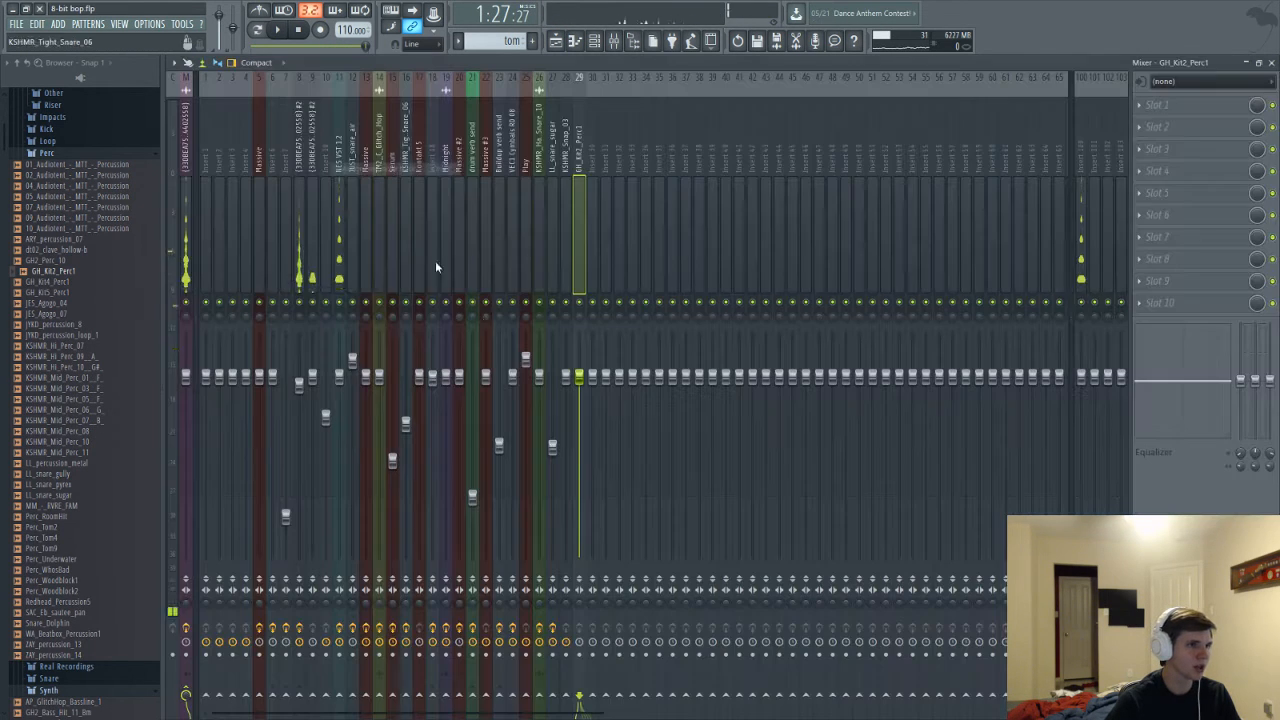
Load Fruity WaveShaper into slot 1 of the tom's mixer track and bend its curve upward with one added point
click(1138, 106)
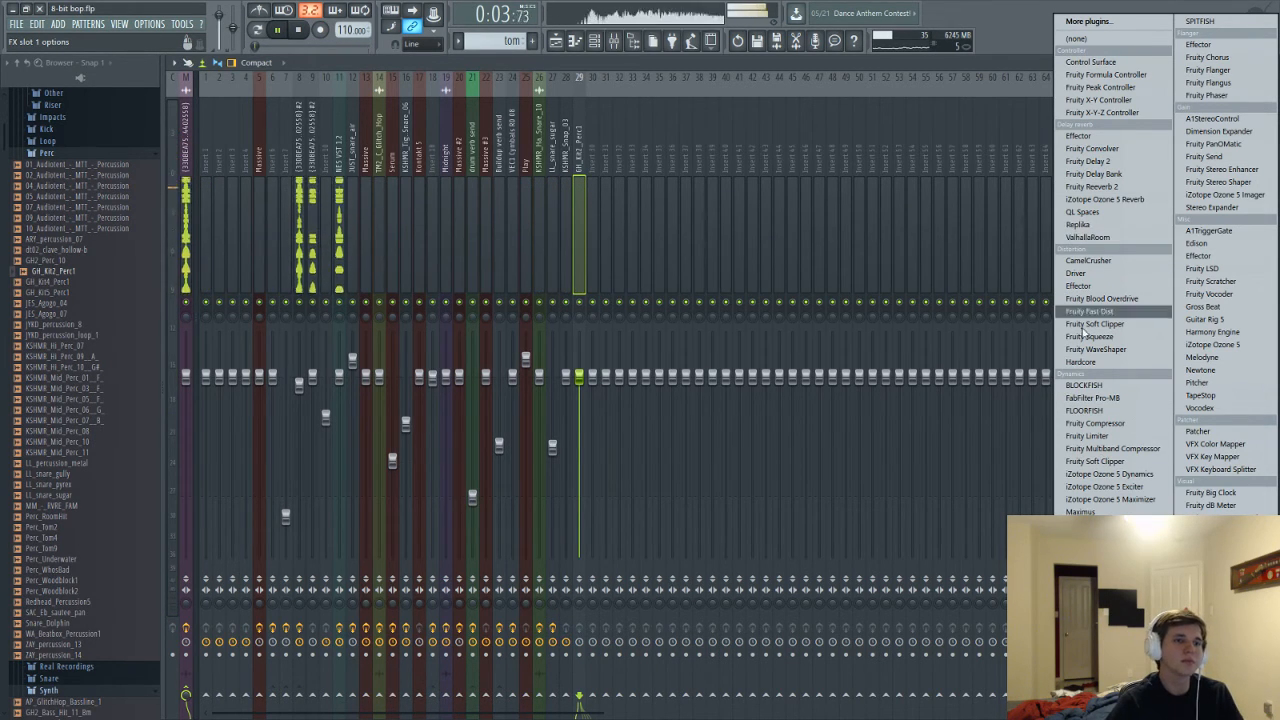
click(1094, 350)
right_click(290, 292)
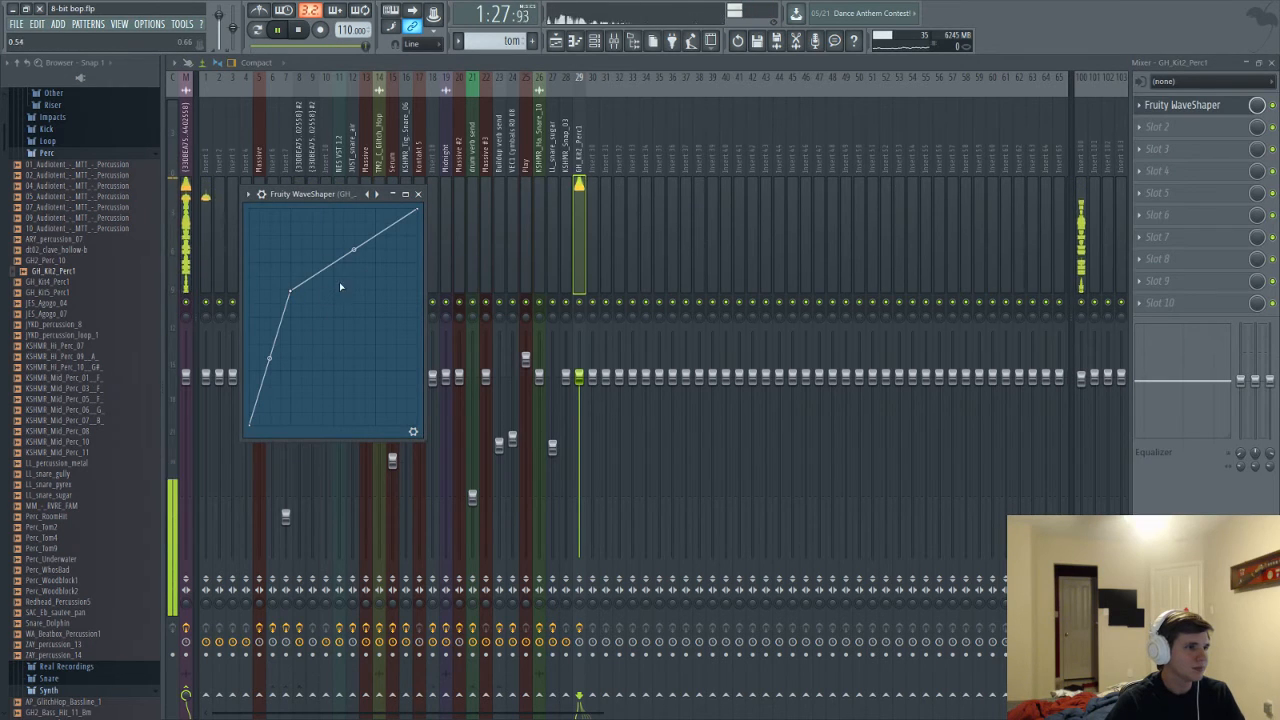
right_click(260, 284)
click(270, 302)
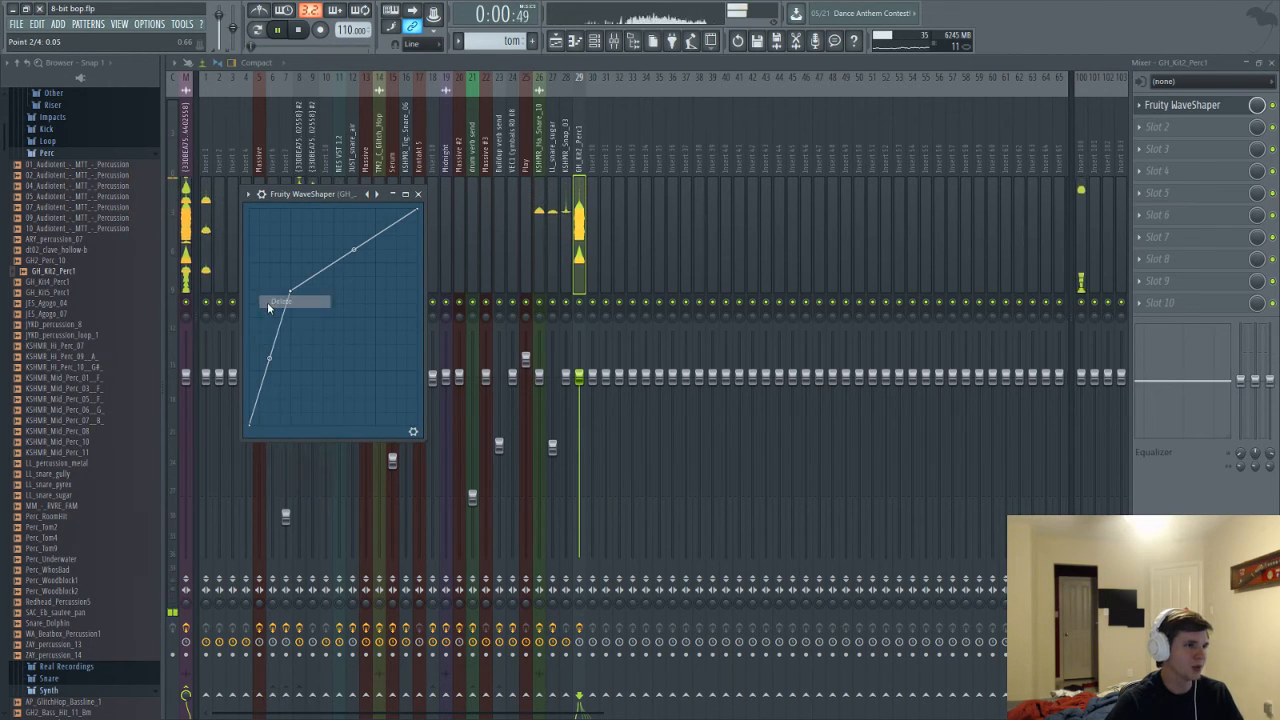
key(space)
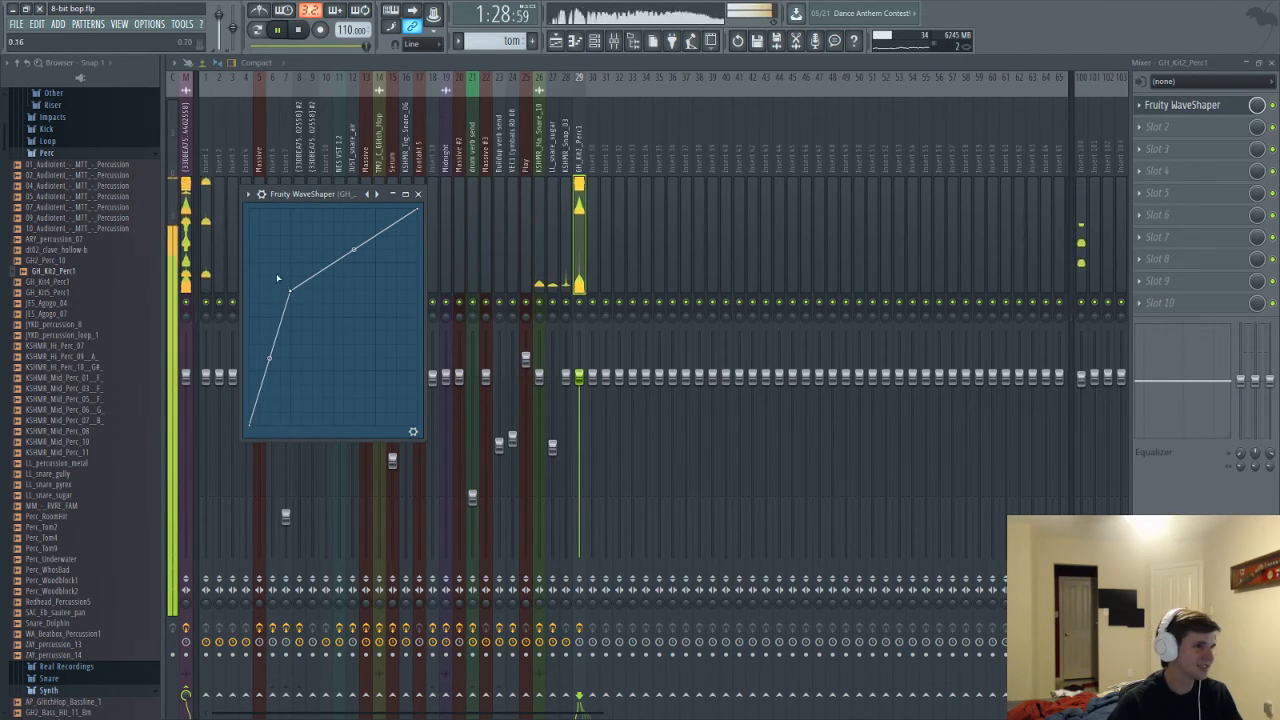
right_click(279, 276)
click(290, 294)
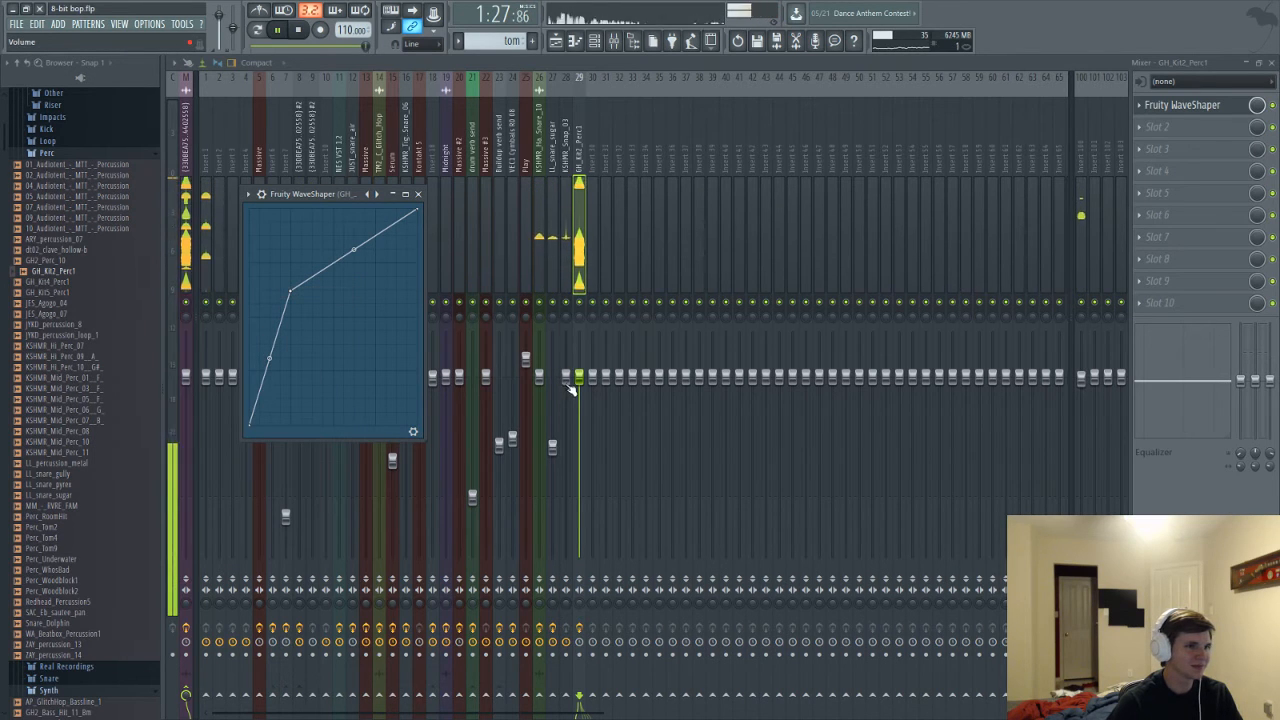
drag(291, 292, 303, 291)
Load Fruity parametric EQ 2 into slot 2 of the tom's mixer track
click(1146, 130)
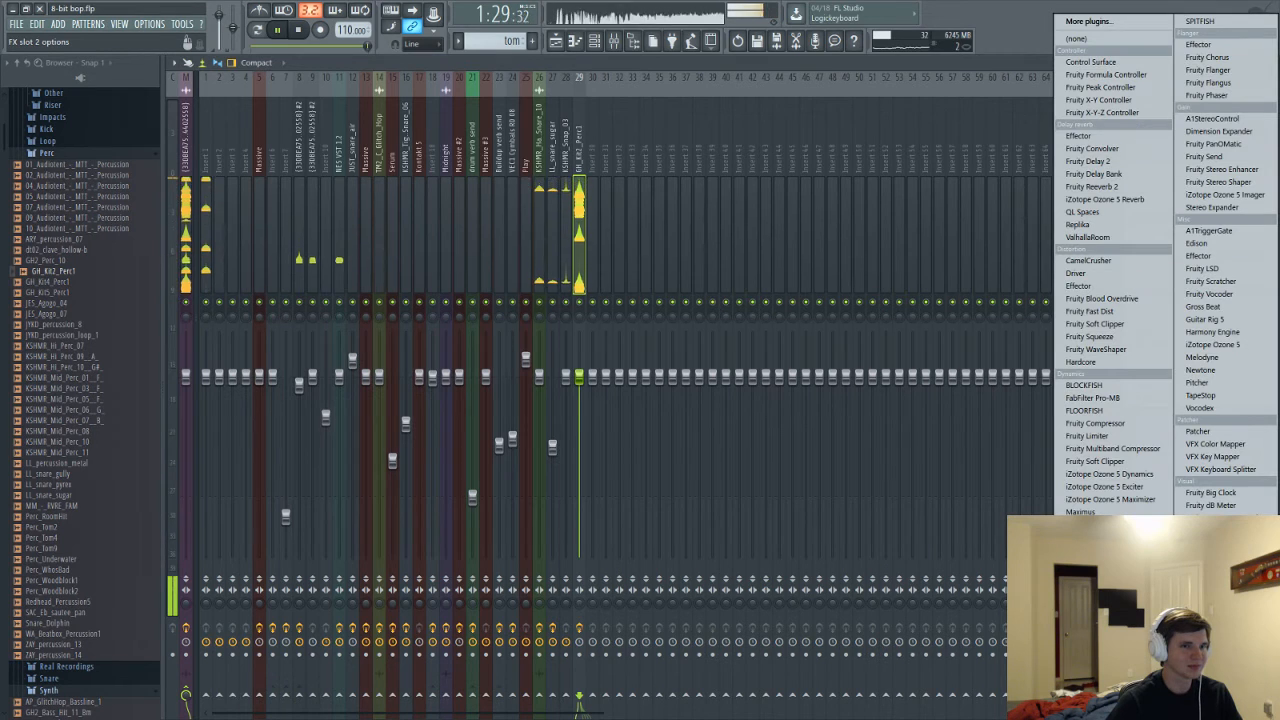
click(1110, 600)
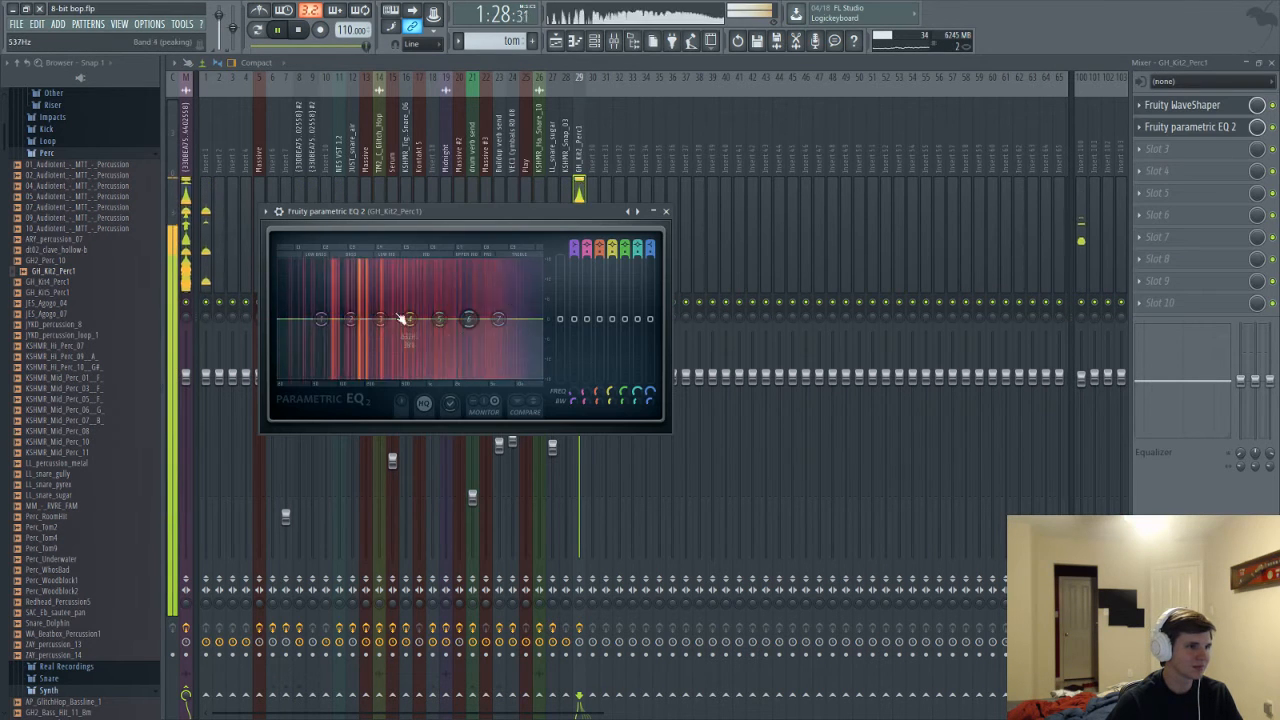
drag(506, 326, 452, 314)
right_click(452, 313)
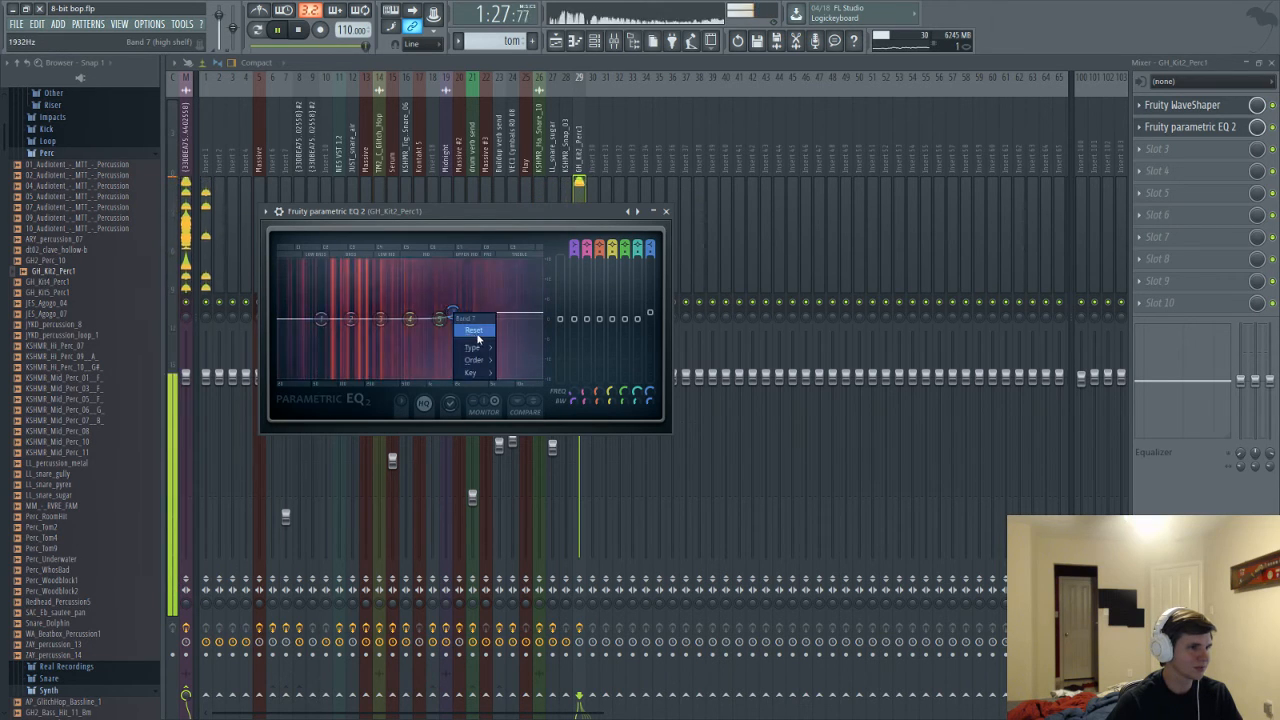
click(476, 331)
Change the type of band 1 in the tom's parametric EQ to High pass
right_click(320, 320)
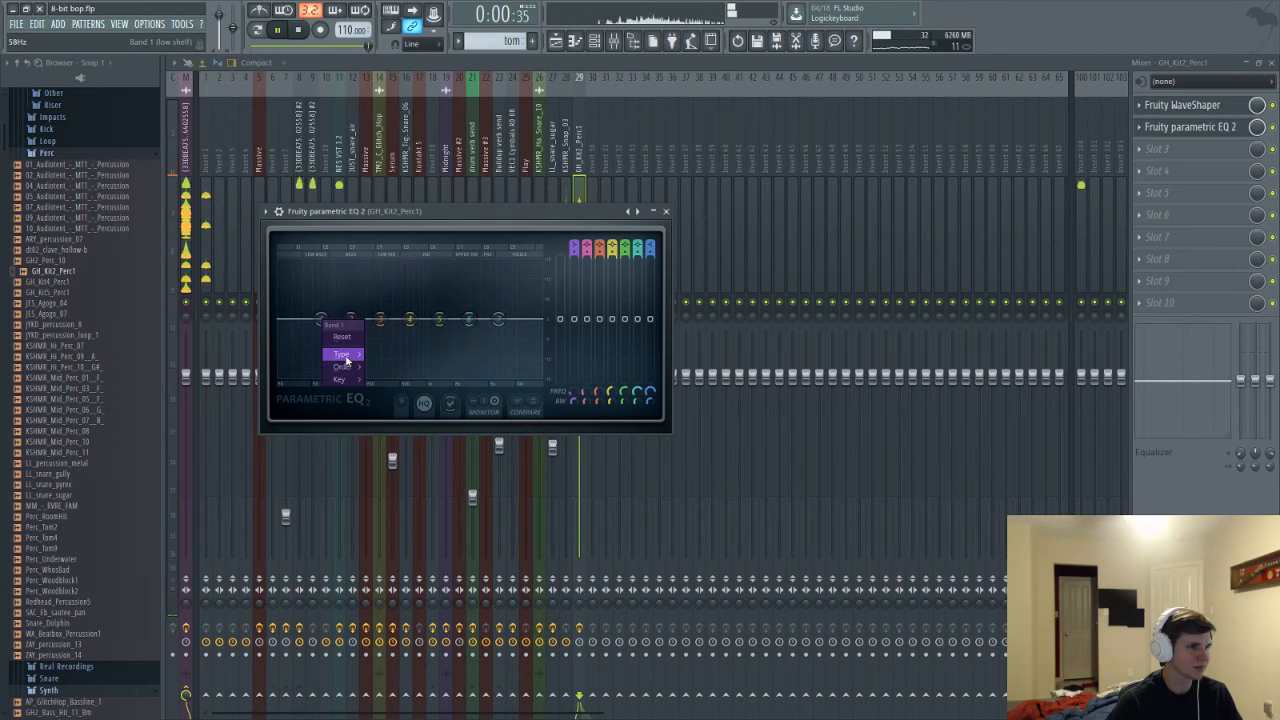
mouse_move(355, 372)
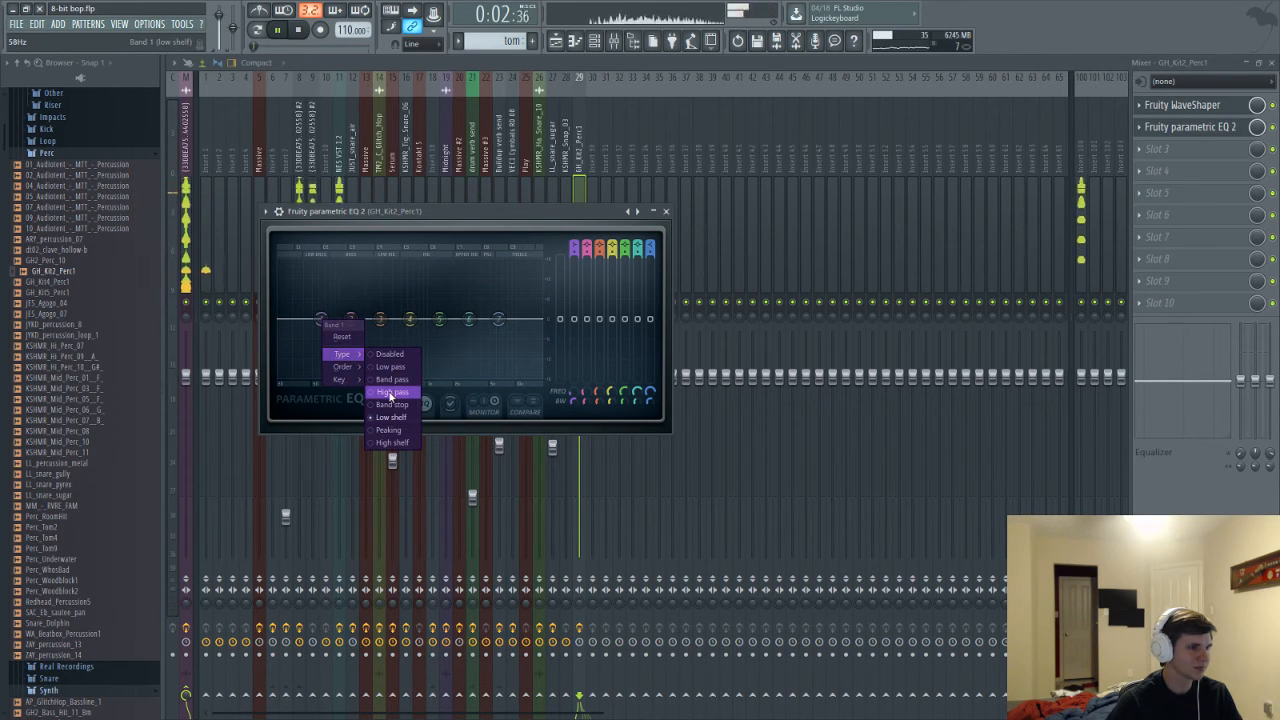
click(390, 392)
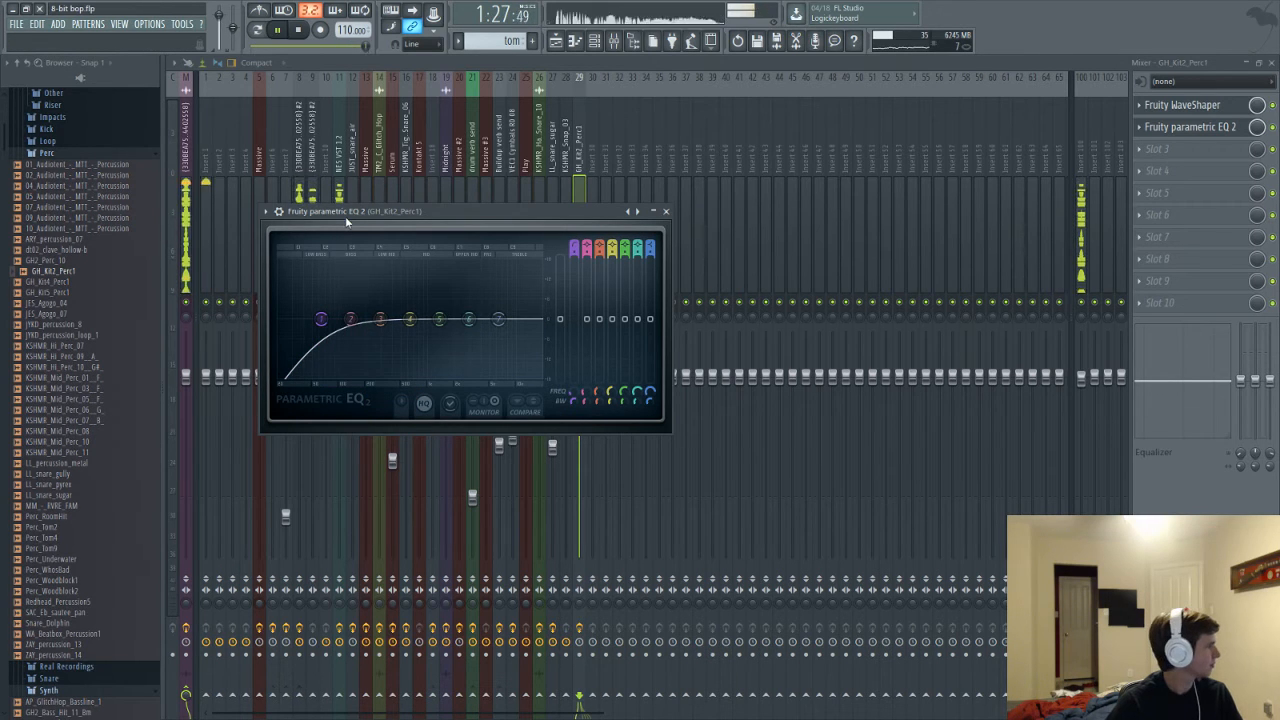
Return to the playlist, place a thing clip on Track 3 at the start of bar 41, and play it
key(F5)
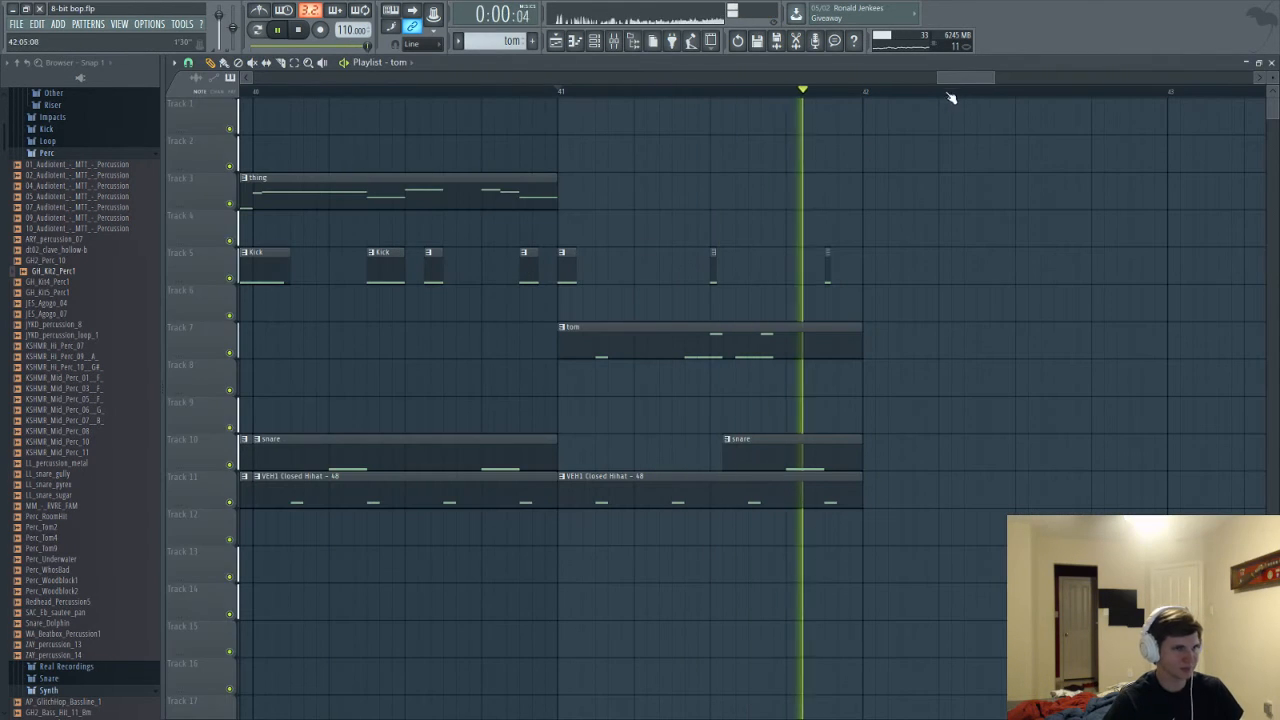
scroll(950, 97, down, 5)
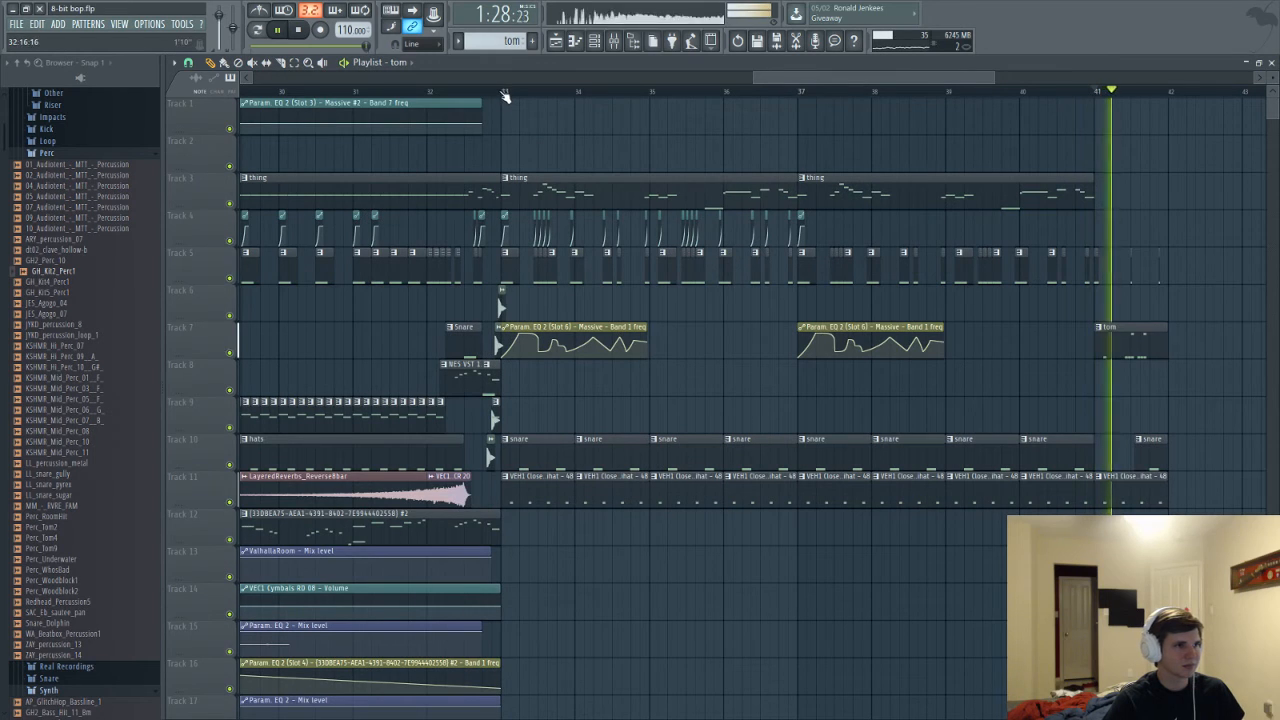
key(space)
click(1118, 201)
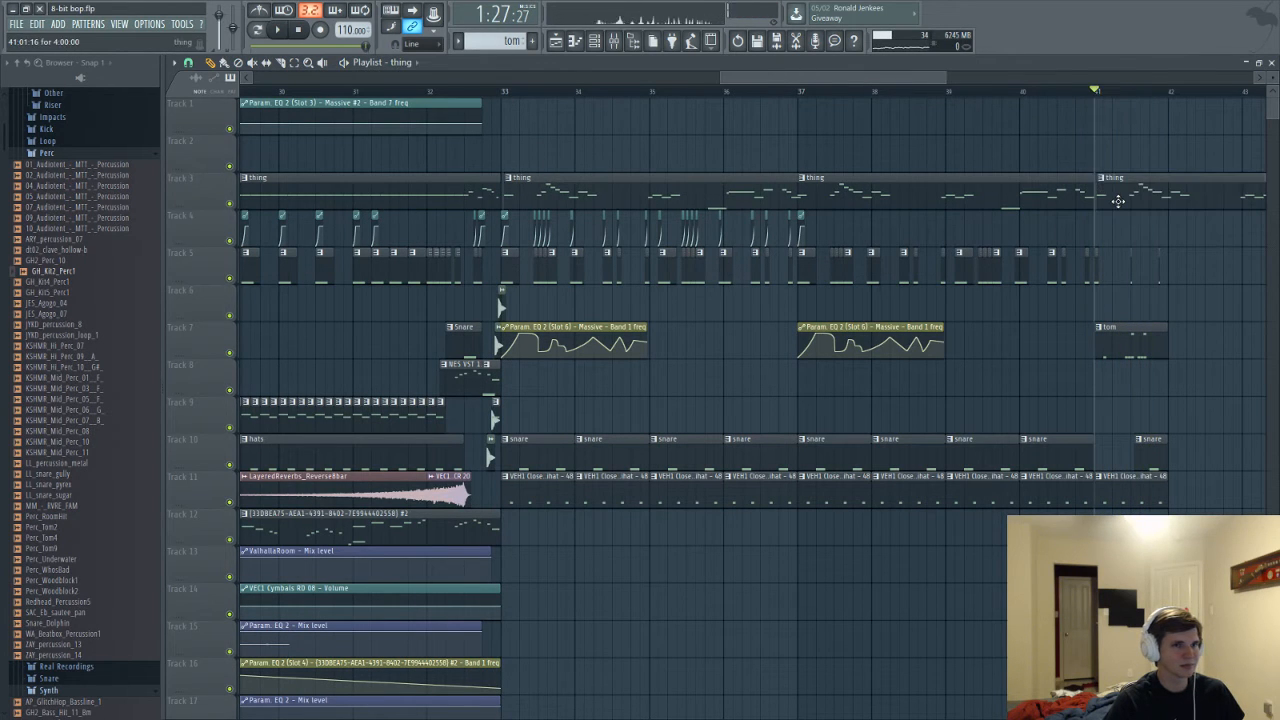
key(space)
scroll(1036, 256, up, 4)
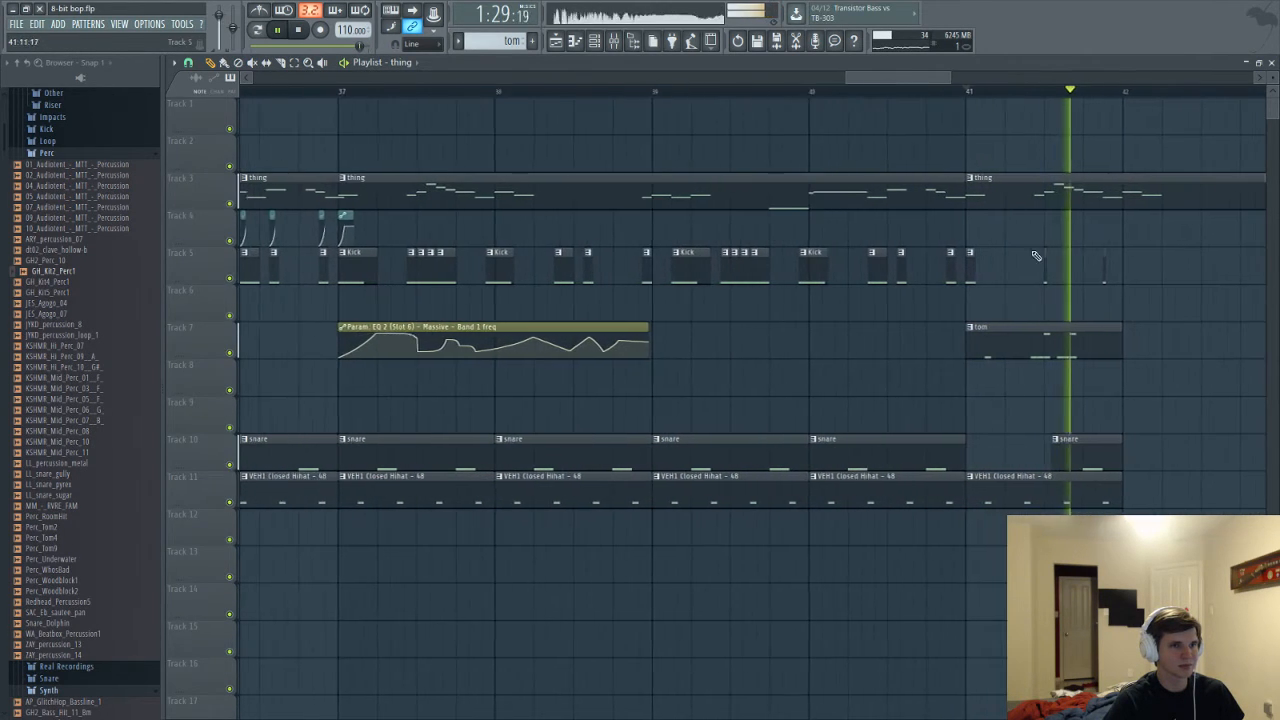
Slice bar 41's thing clip after the first beat and trim the second part's start to about three quarters through the bar
click(283, 63)
click(860, 186)
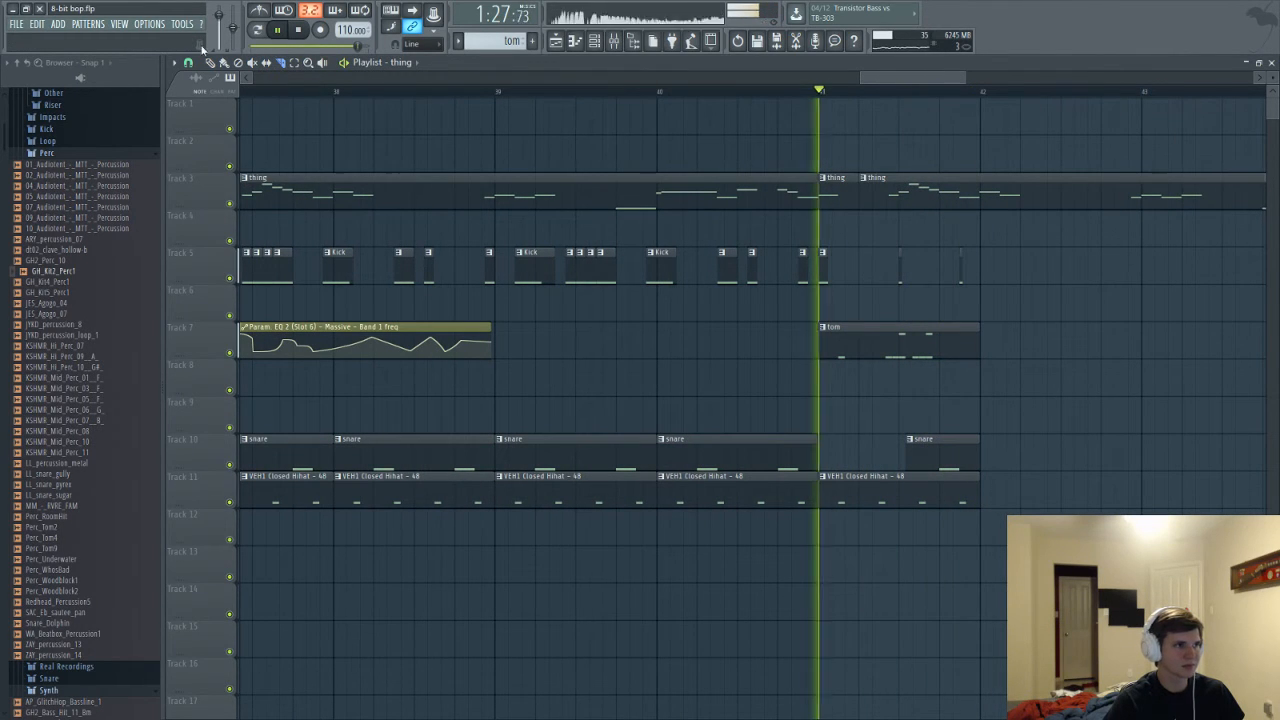
key(space)
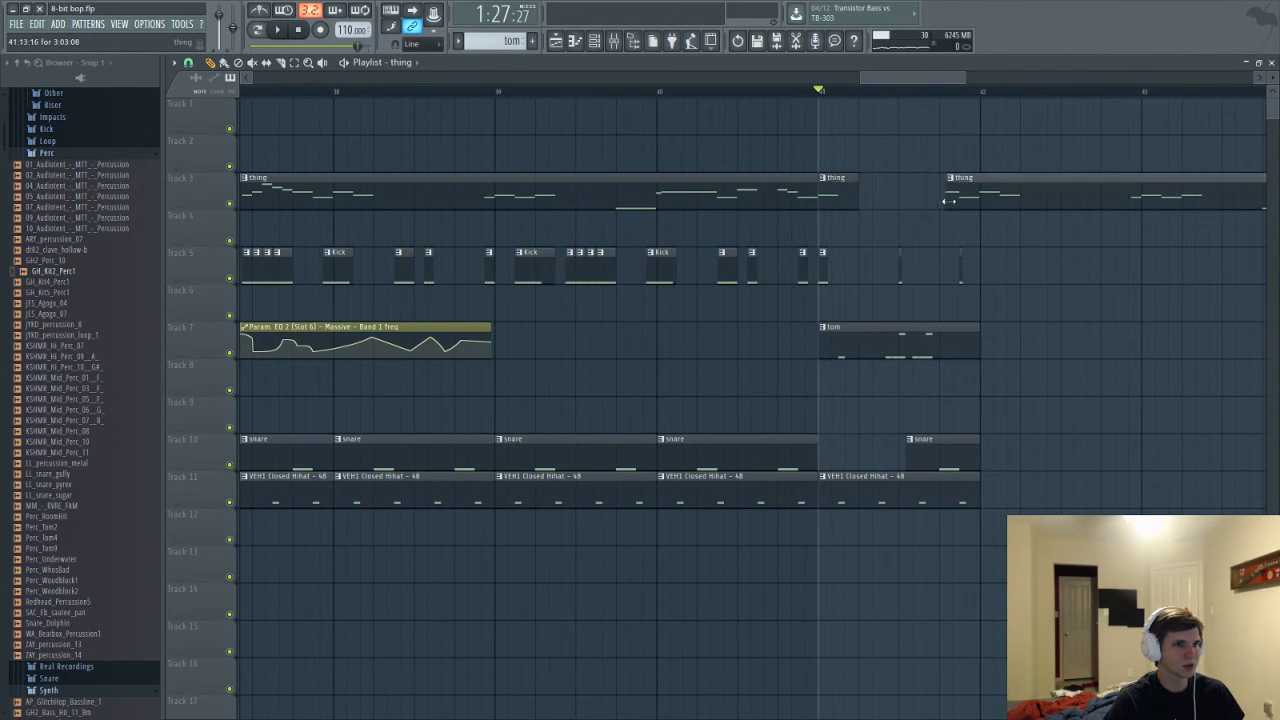
Pick the bchords pattern from the earlier section and place a clip of it on Track 2 at 41:05:00
drag(862, 78, 584, 79)
key(space)
key(space)
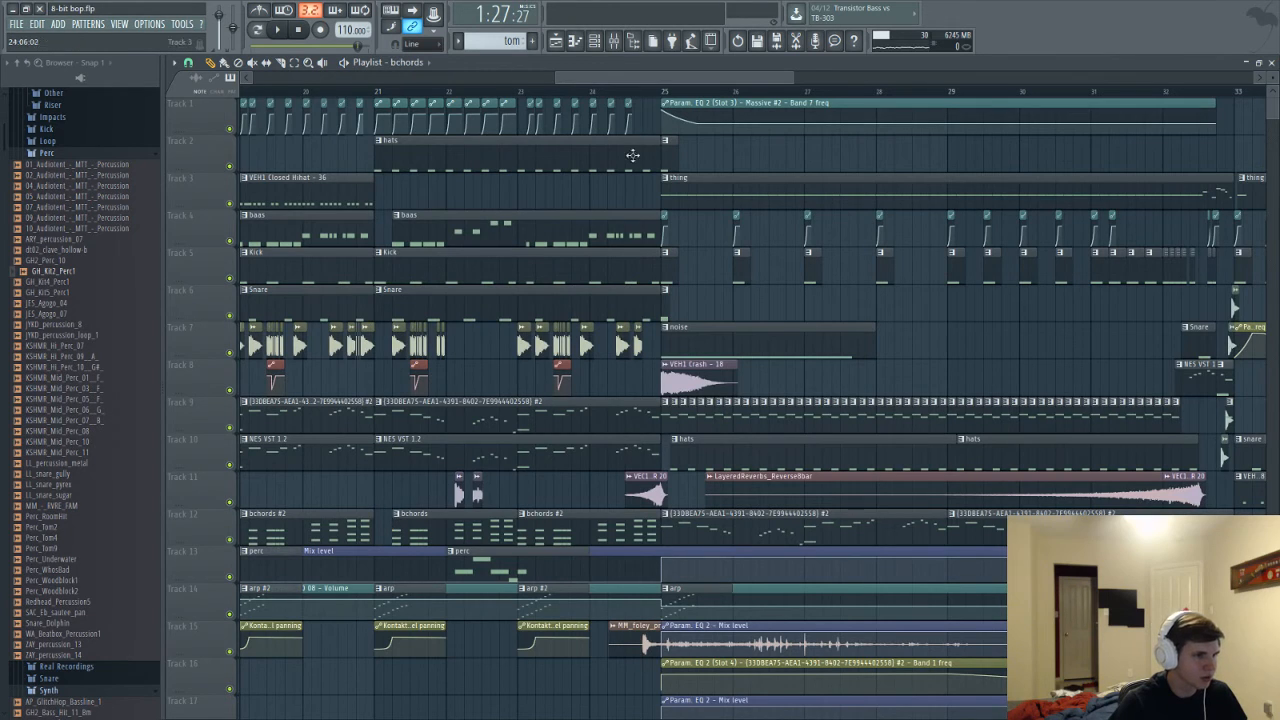
scroll(866, 131, up, 4)
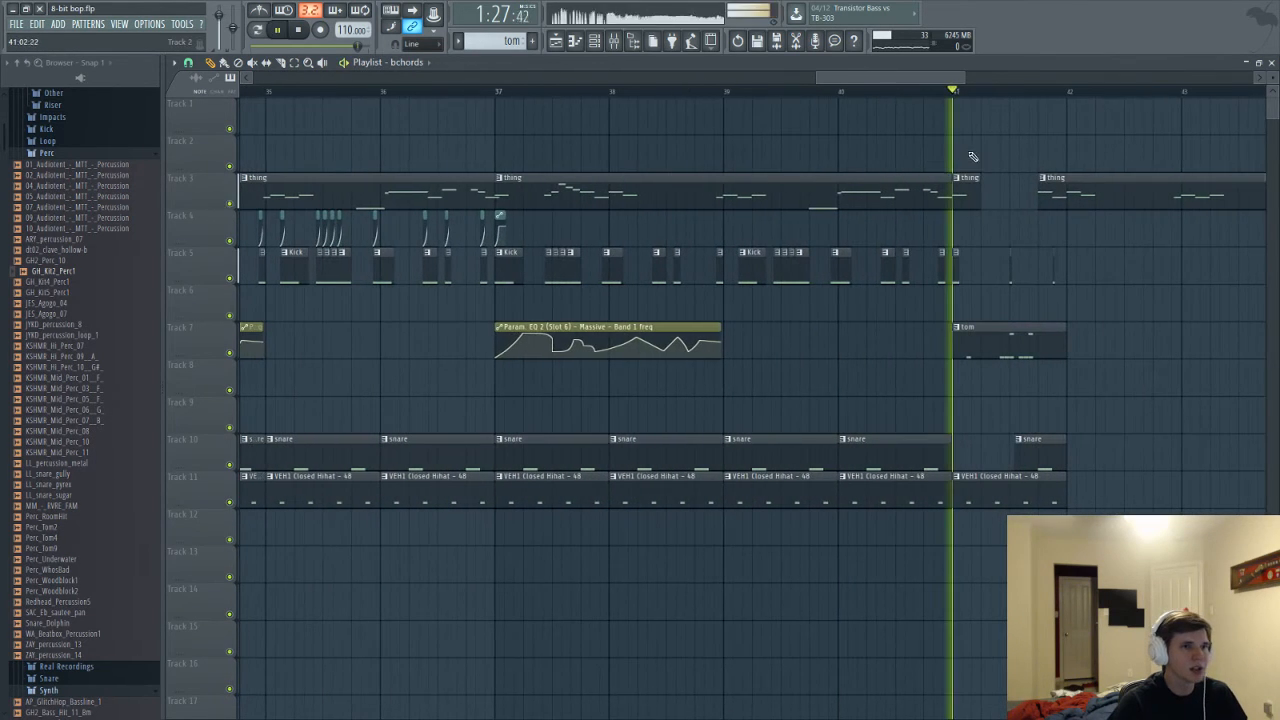
key(space)
drag(990, 157, 1005, 156)
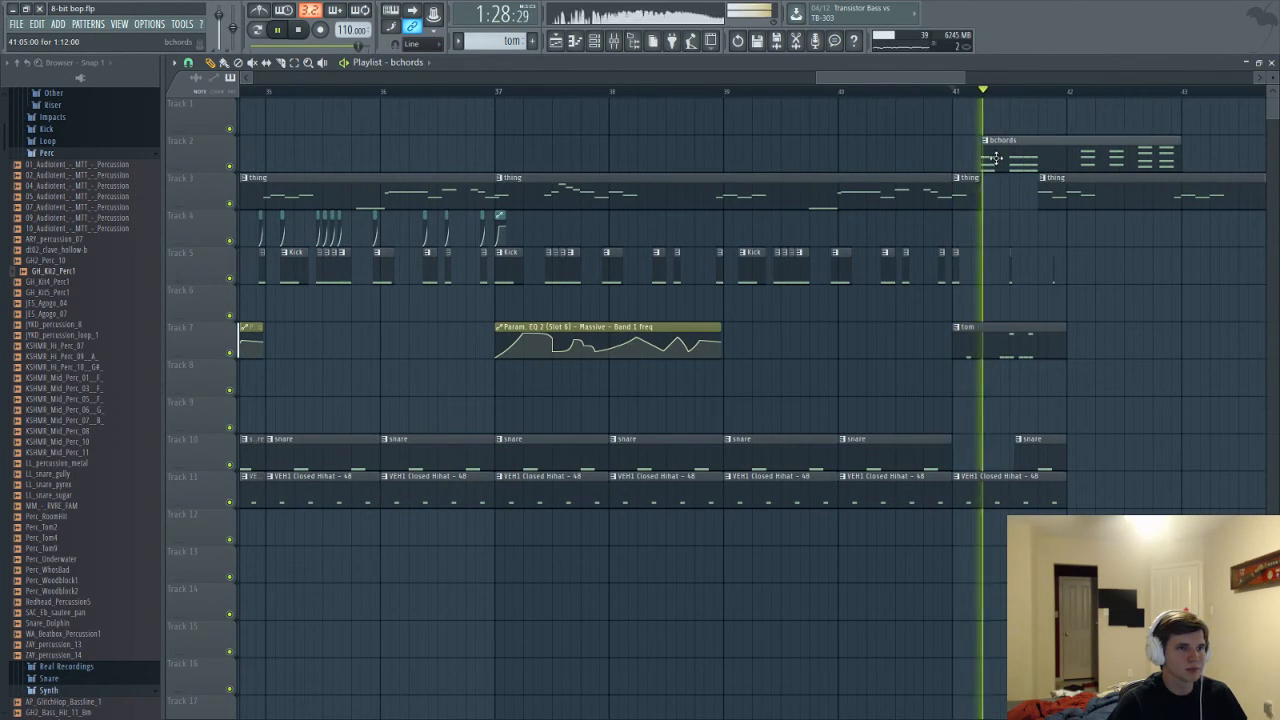
Play the fill and shorten Track 2's bchords clip to 0:03:08, keeping only its first chord
key(space)
scroll(1188, 318, up, 3)
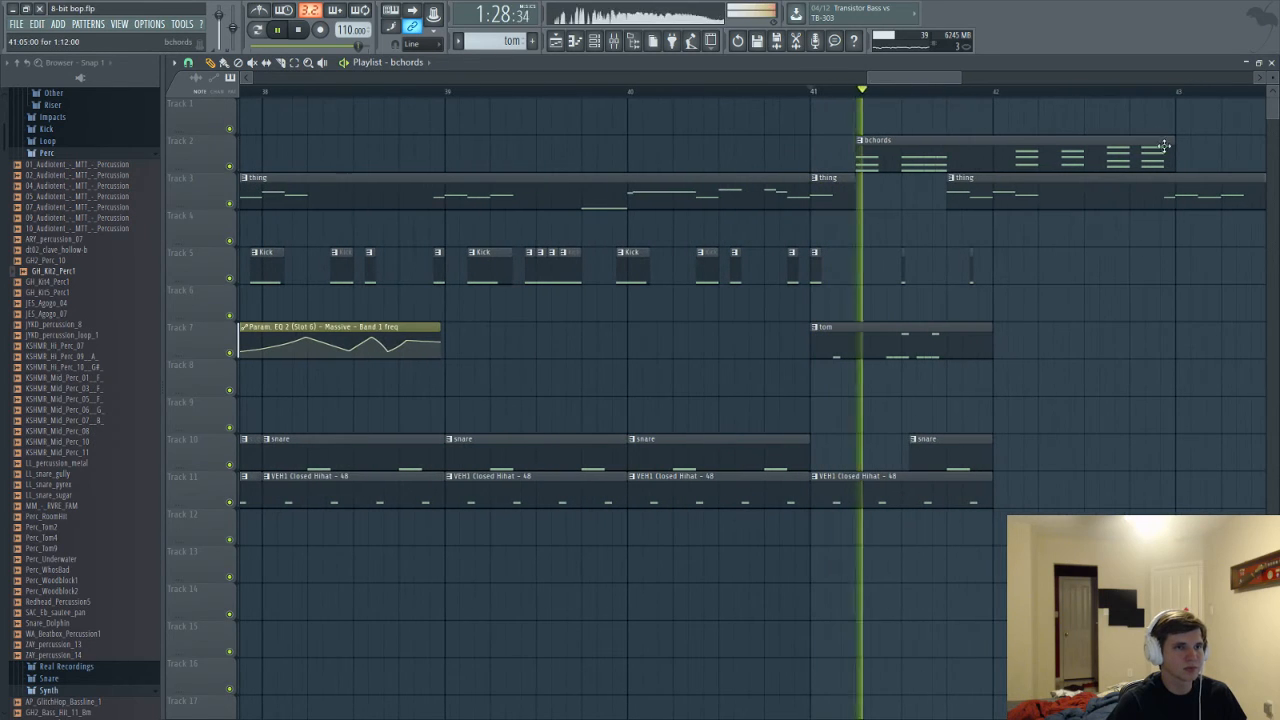
drag(1167, 154, 897, 165)
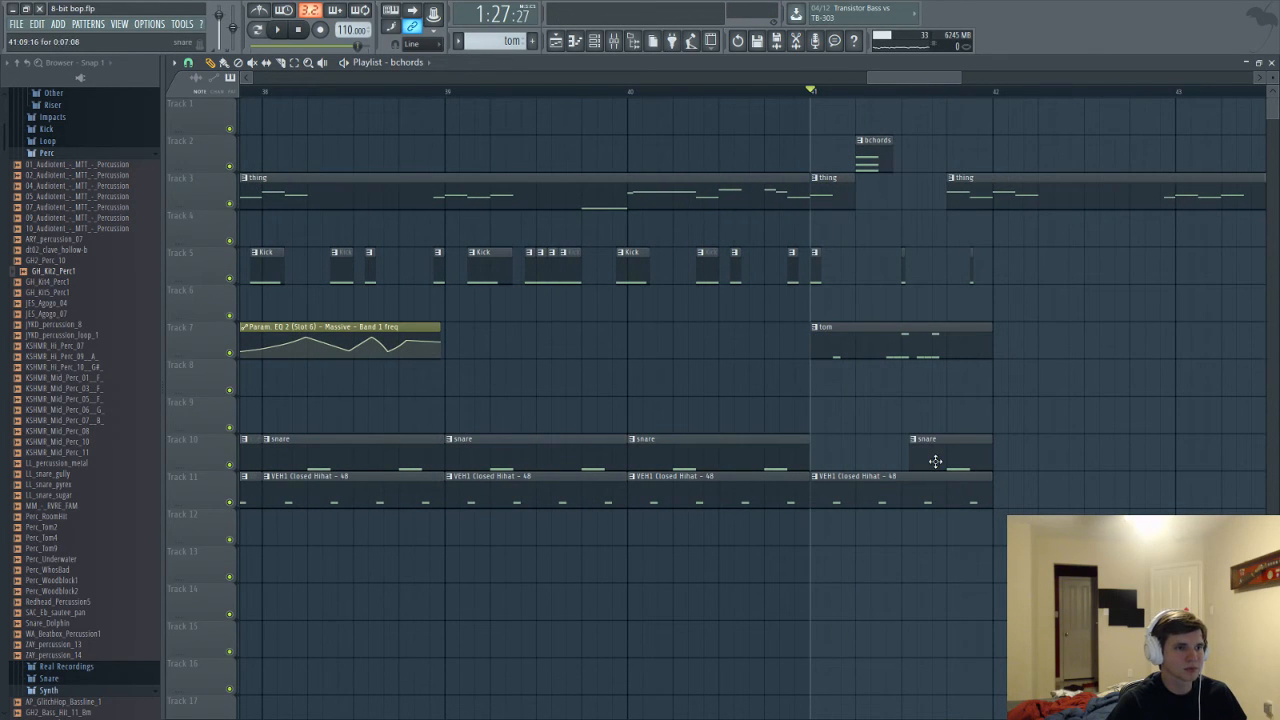
Add a short snare clip on Track 9 so its hit lines up with the bchords chord at 41:05:00, and play it
click(823, 421)
key(space)
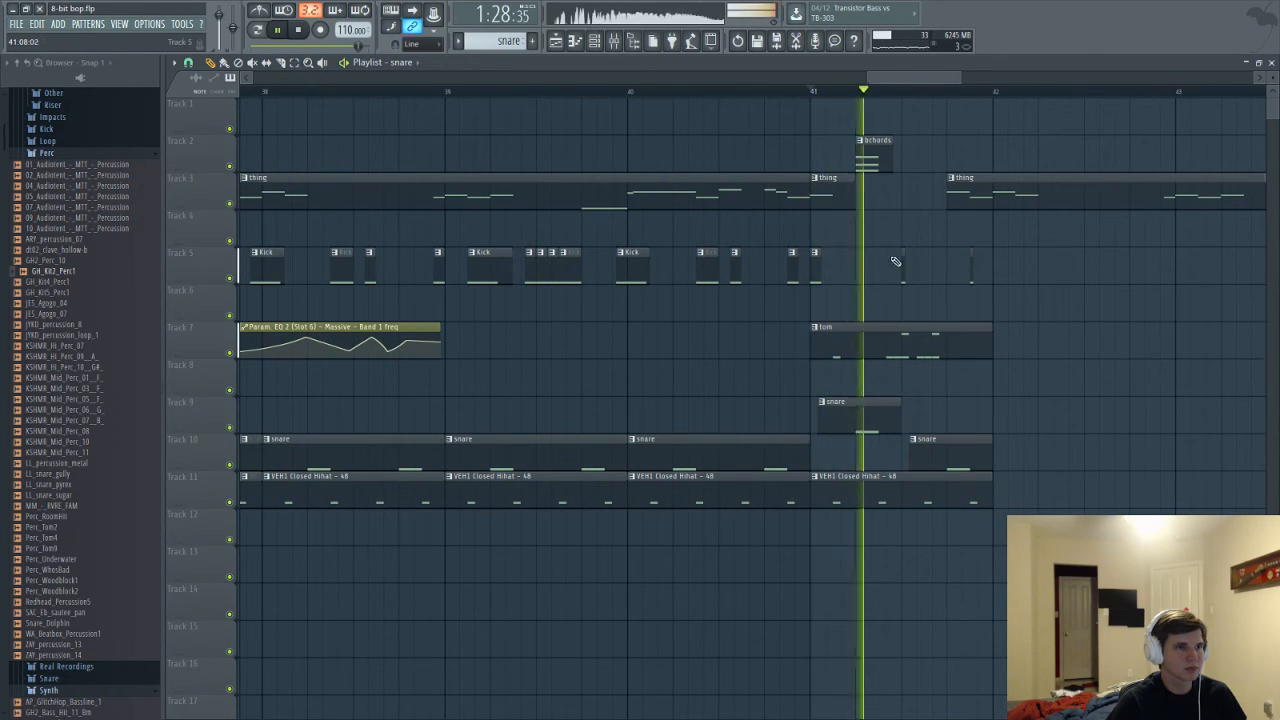
key(space)
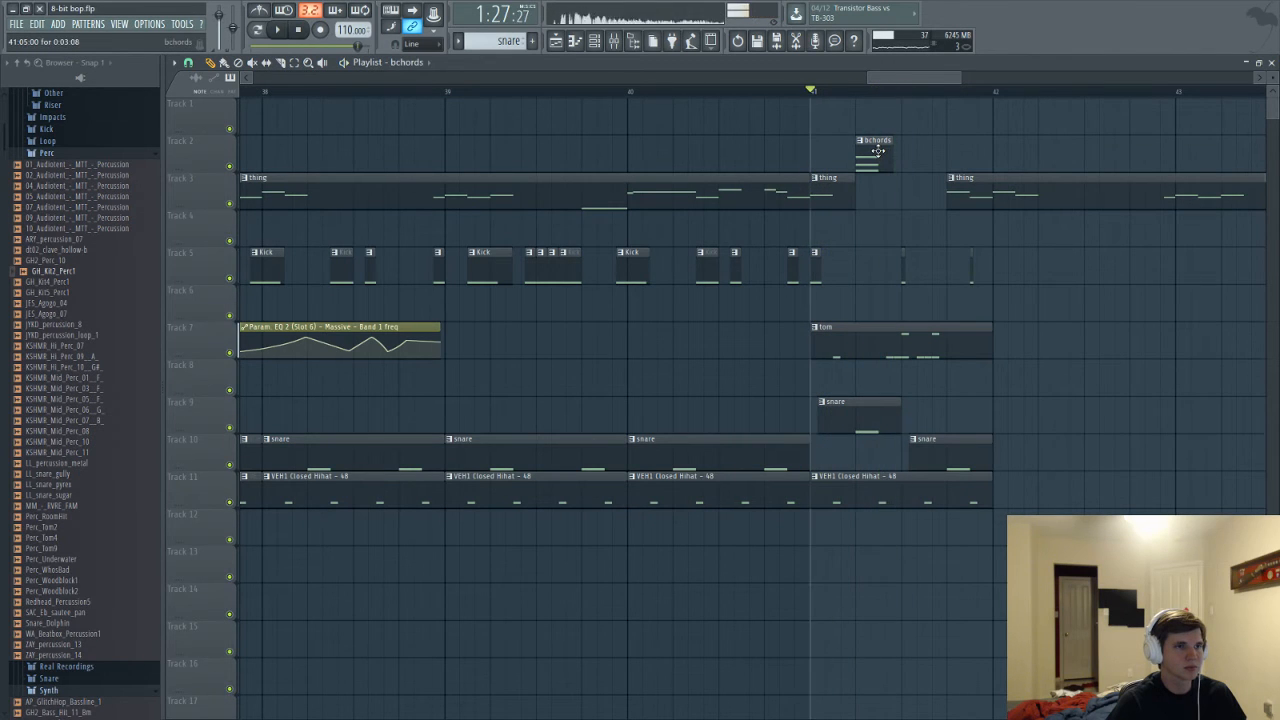
Place a second shortened bchords clip on Track 2 at 41:11:00 and replay the fill
scroll(1011, 339, up, 1)
scroll(1011, 339, up, 1)
click(887, 163)
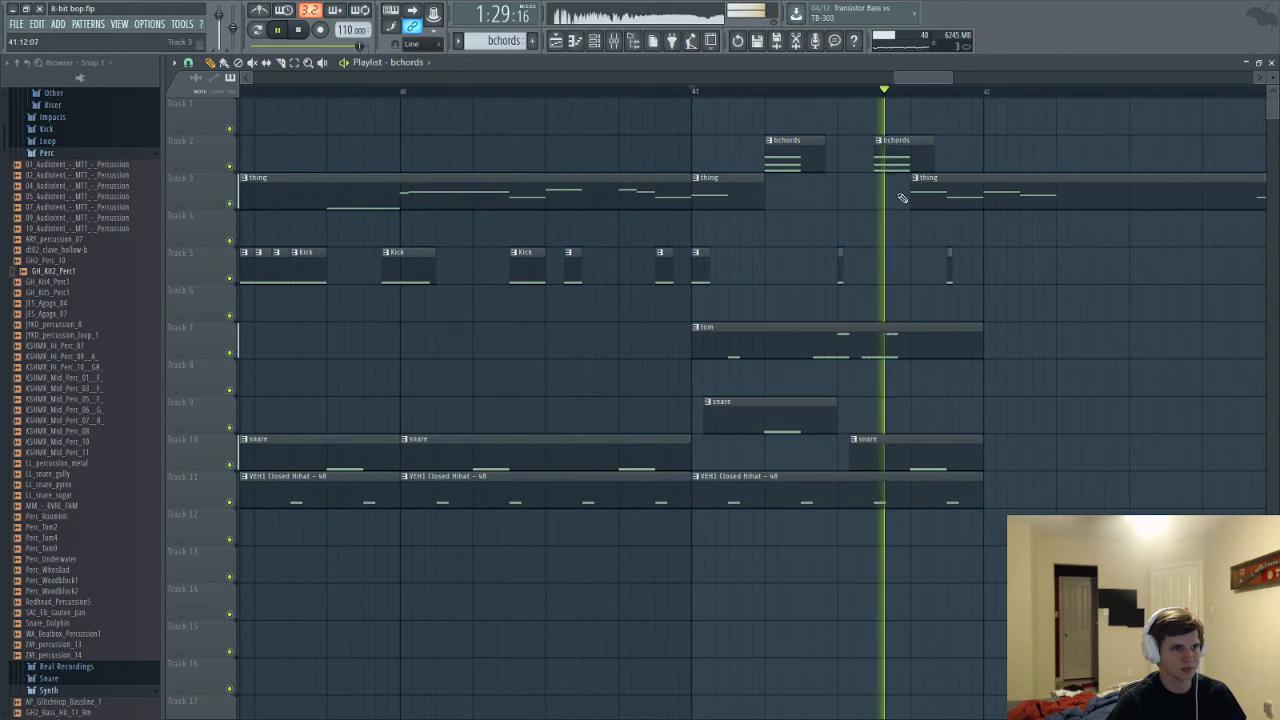
key(space)
key(space)
key(space)
key(space)
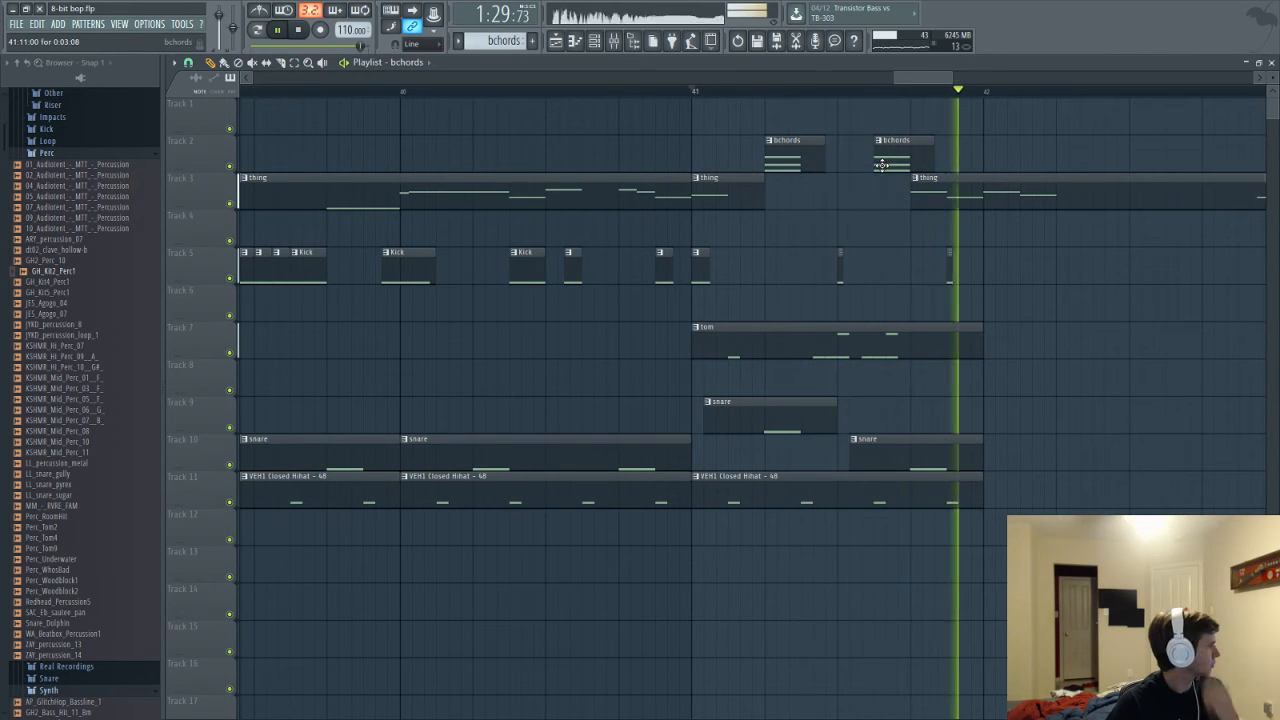
key(space)
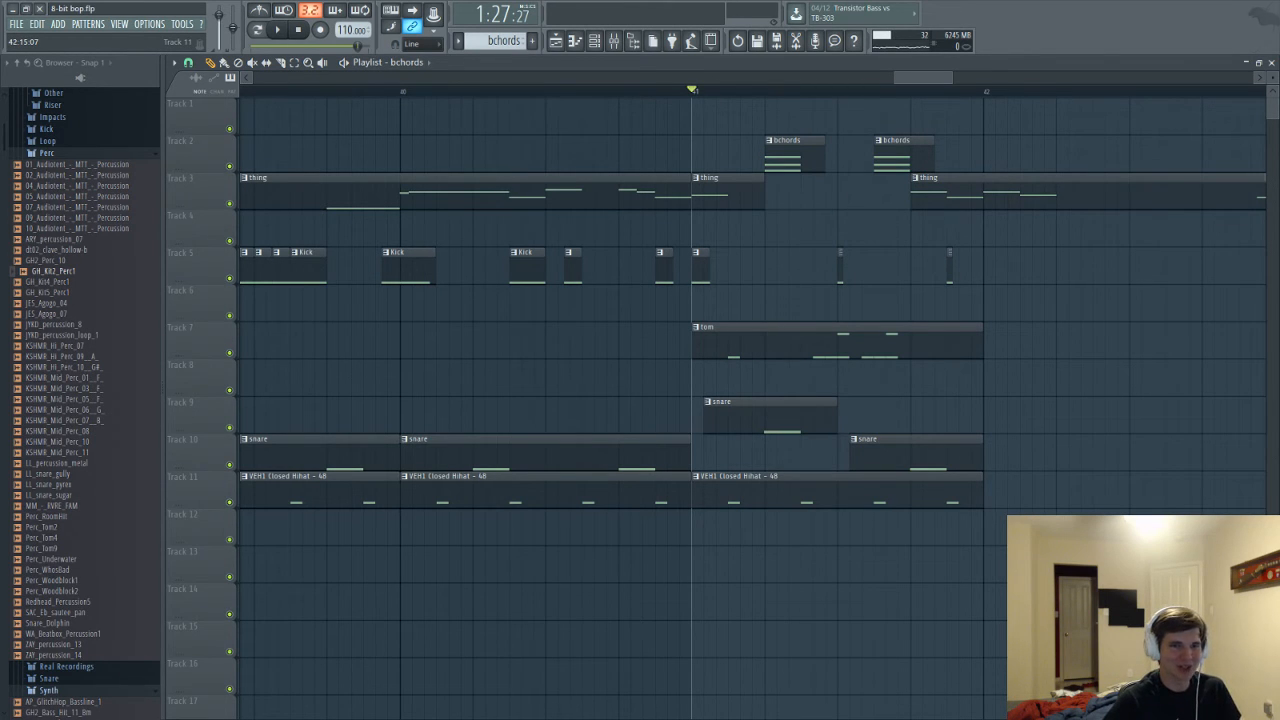
Replay the fill, set a bchords clip of length 0:02:00 at 41:09:00 on Track 2, and place another directly after it at 41:11:00
key(space)
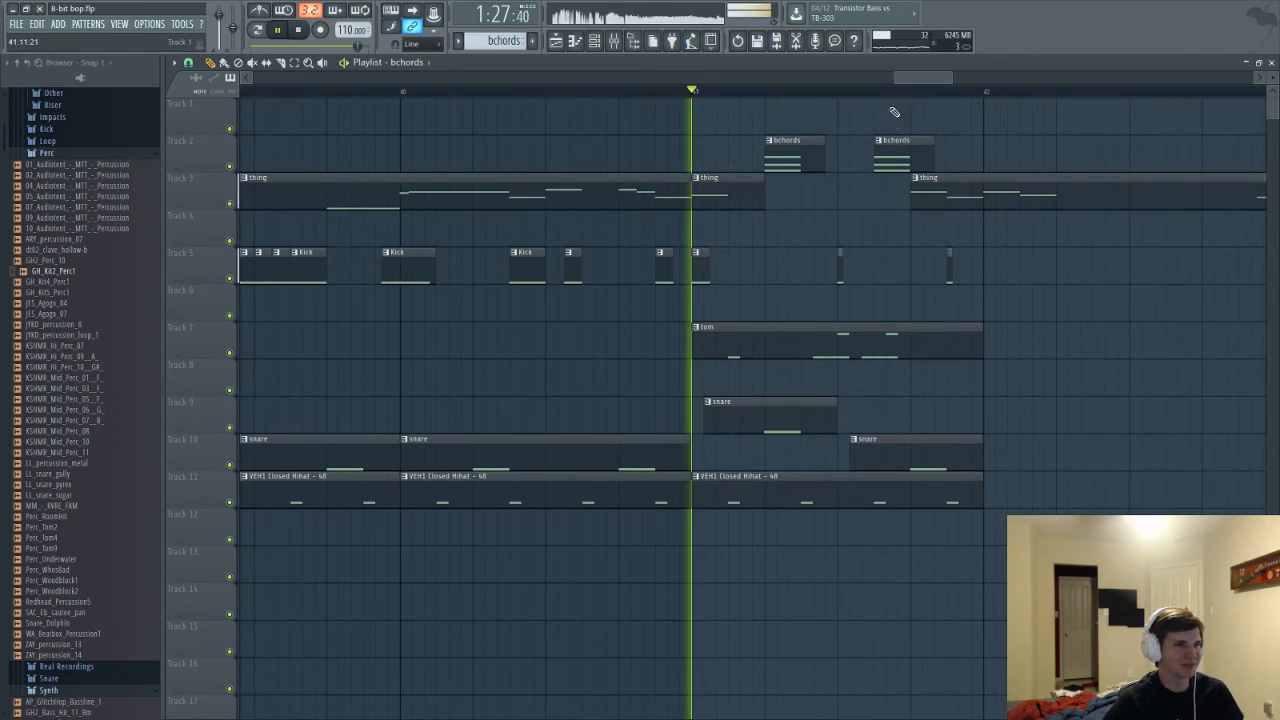
scroll(763, 194, up, 2)
key(space)
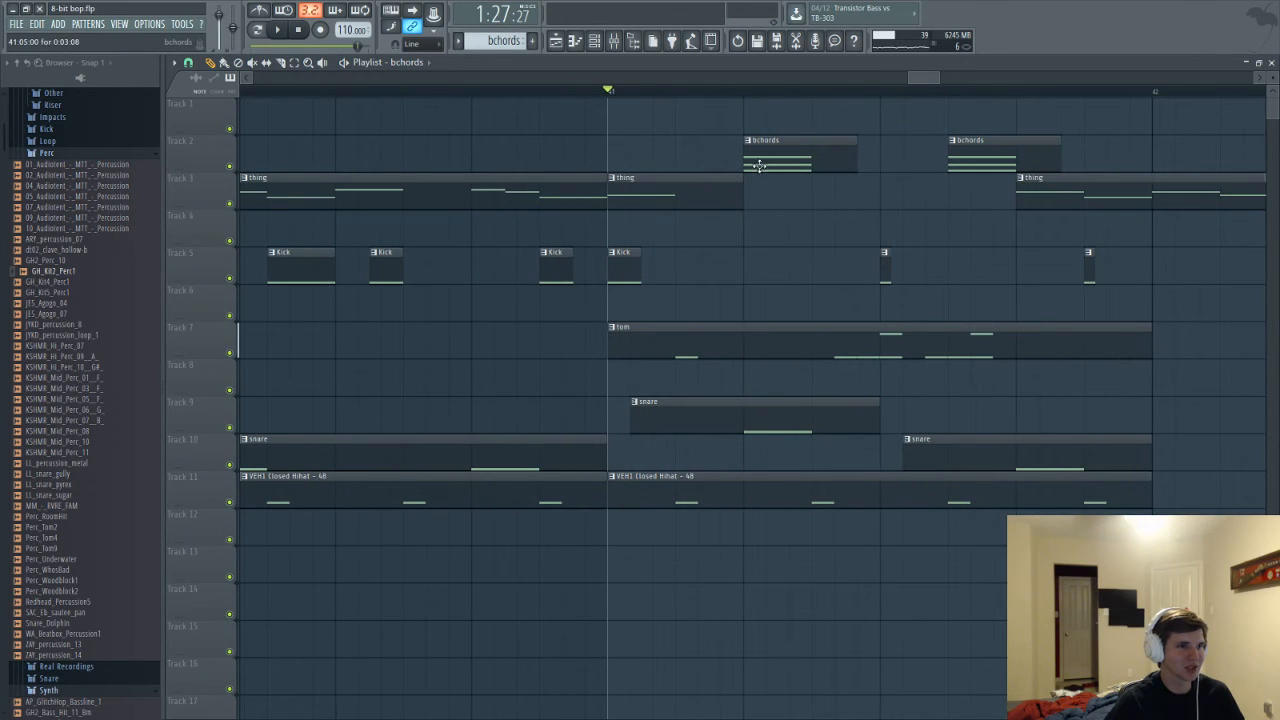
drag(966, 164, 878, 159)
key(space)
drag(990, 160, 964, 168)
click(993, 158)
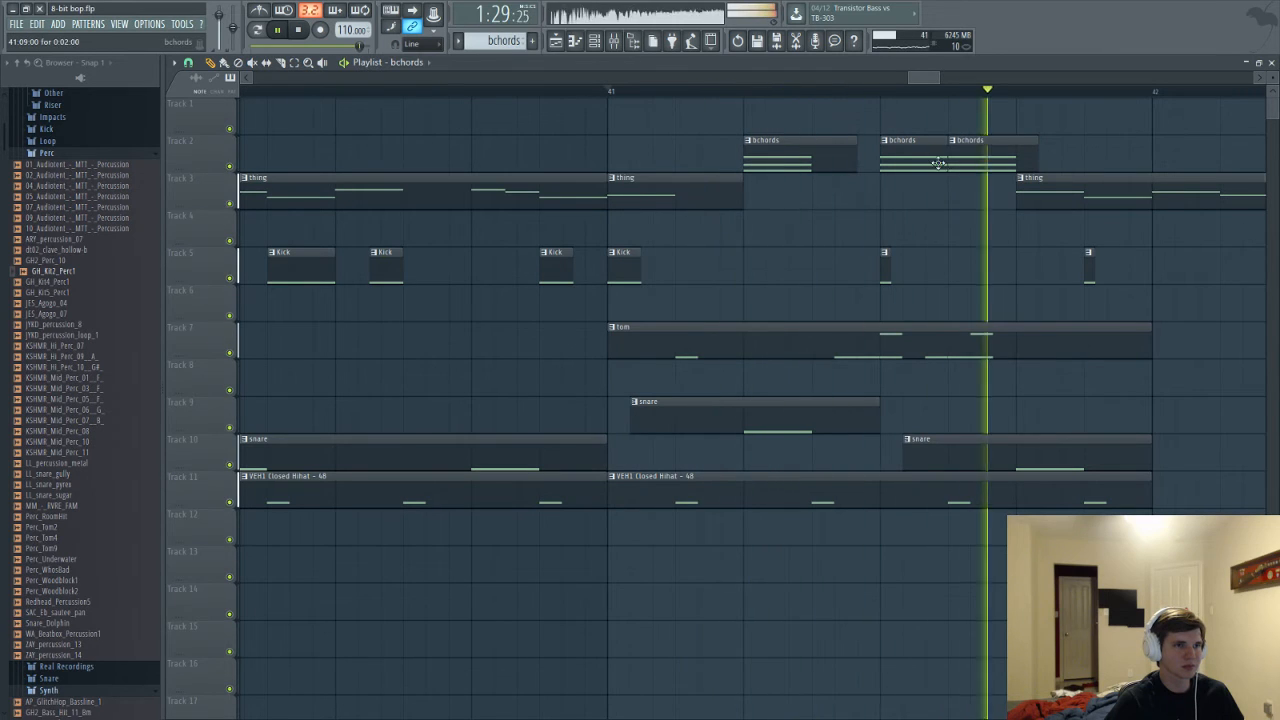
Stop playback and delete all the bchords clips from bar 41 on Track 2
key(F6)
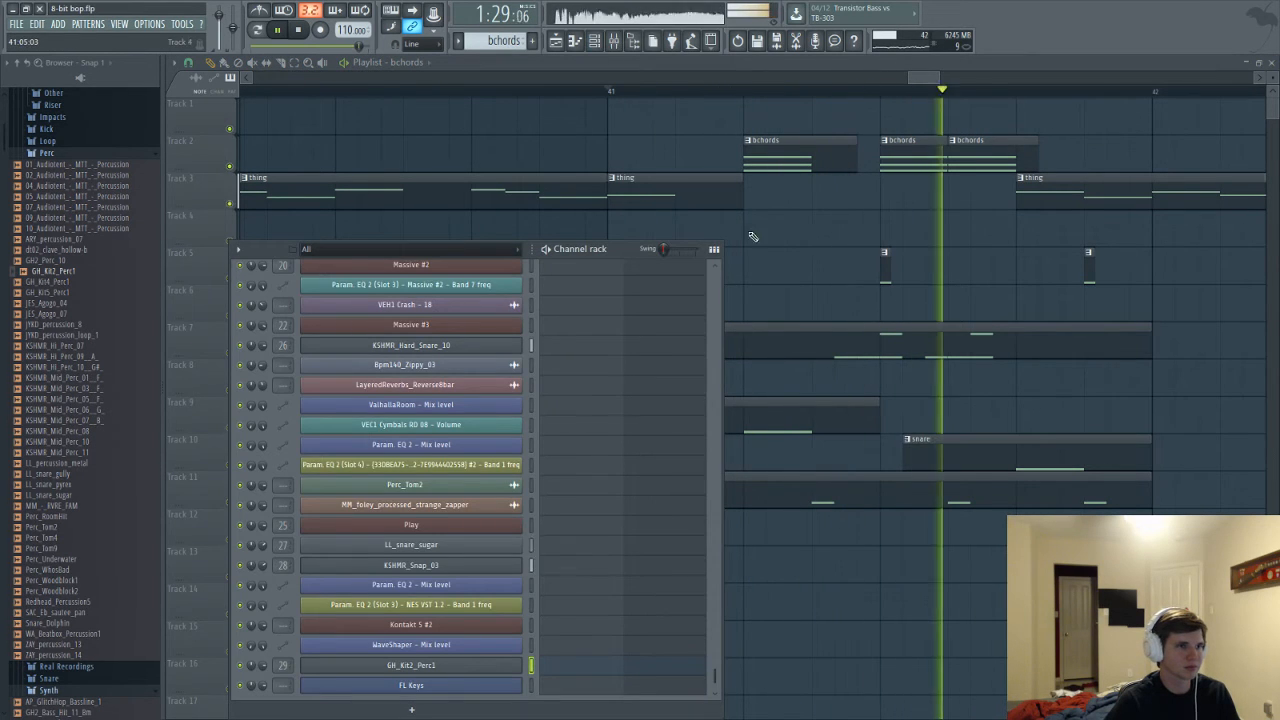
key(space)
right_click(958, 160)
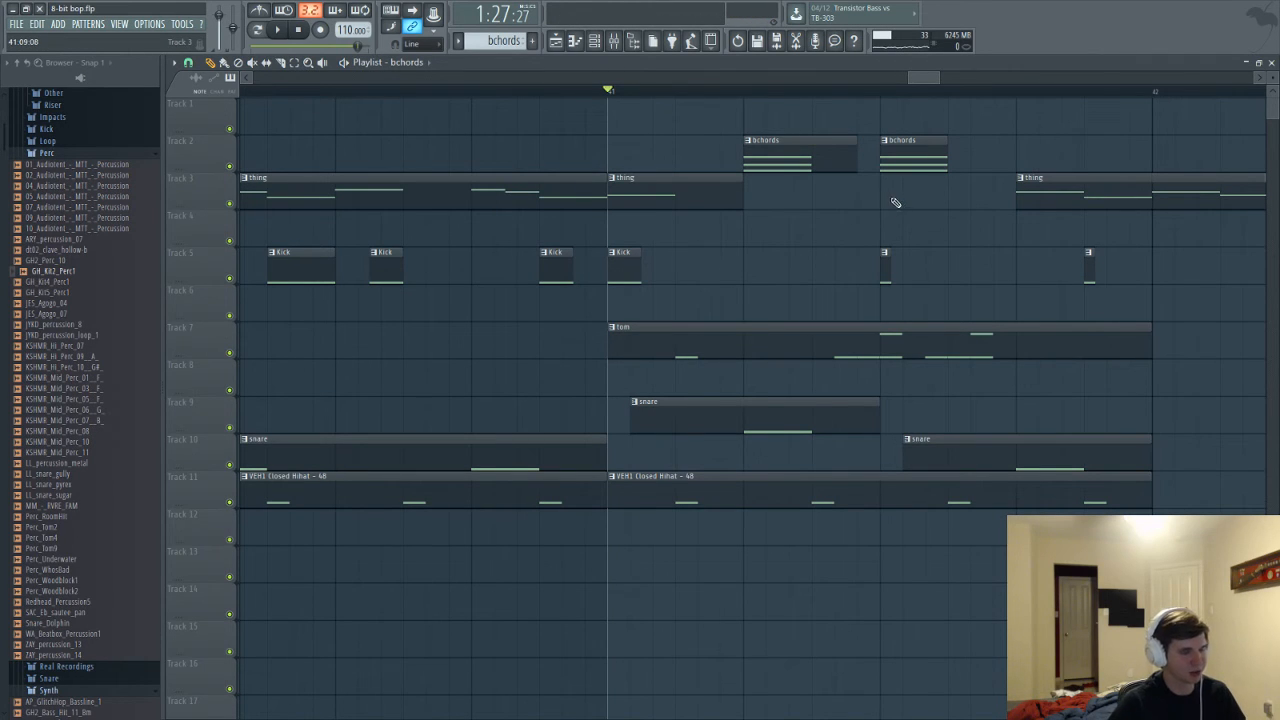
scroll(885, 255, up, 2)
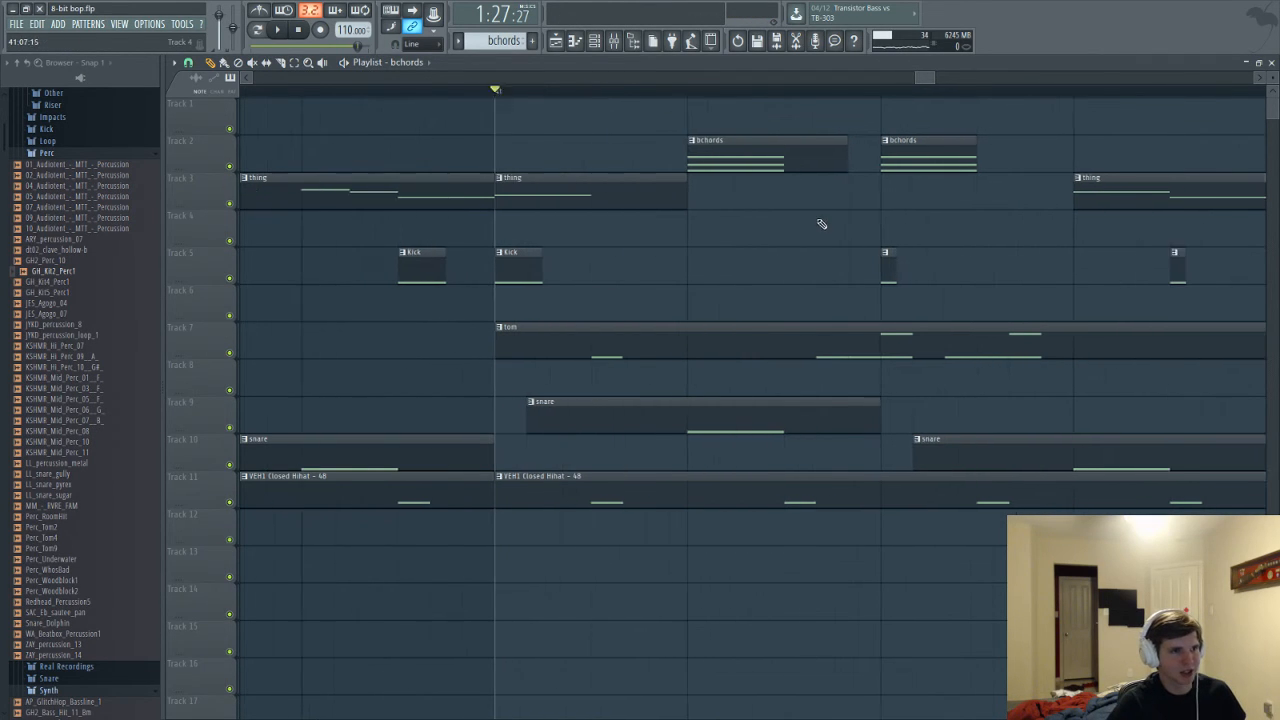
click(893, 204)
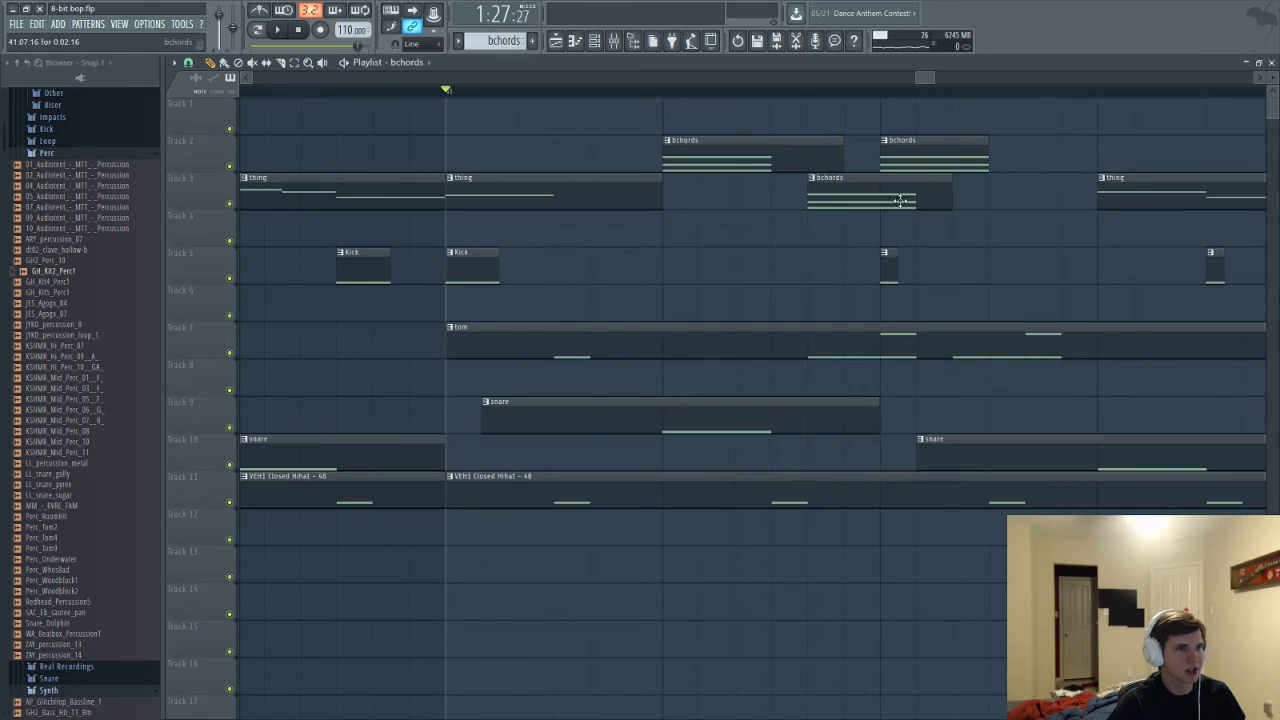
right_click(900, 200)
right_click(928, 155)
right_click(752, 155)
Copy a TM2_C_Glitch_Hop slice from bar 23 to Track 2, set it to start at 41:05:00, and lengthen it to play its full hit
scroll(468, 165, down, 5)
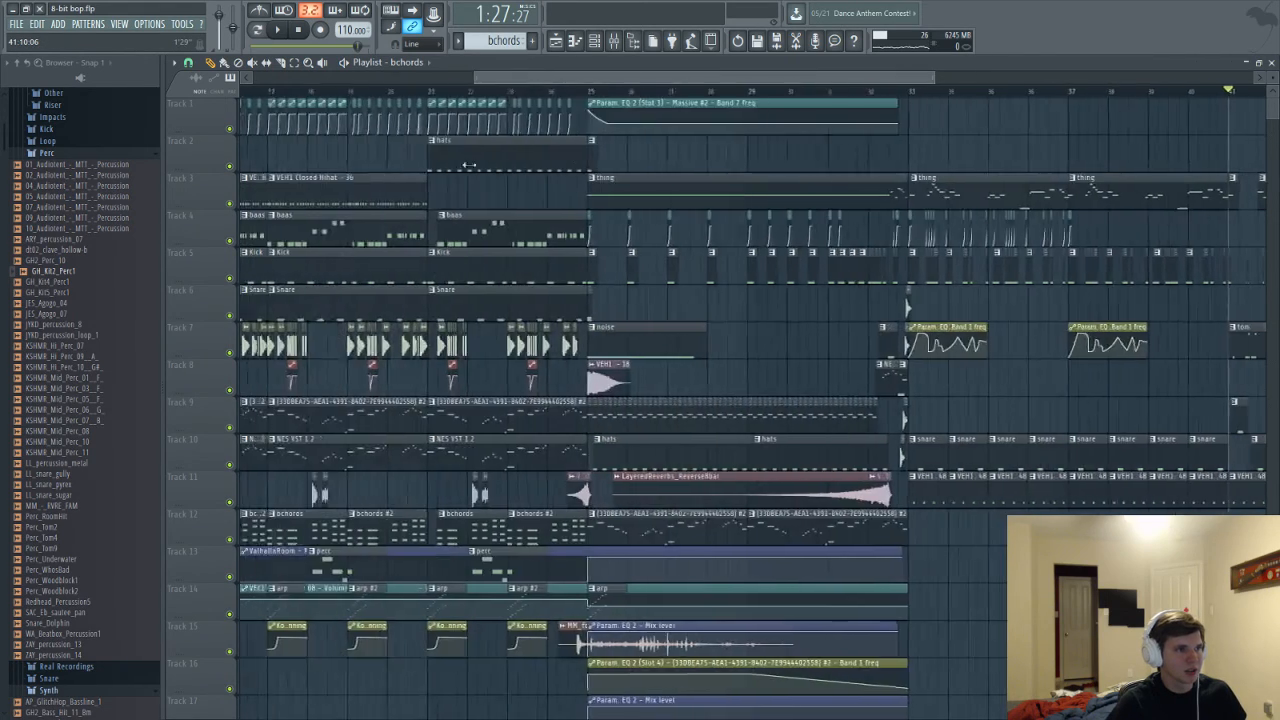
scroll(770, 318, up, 4)
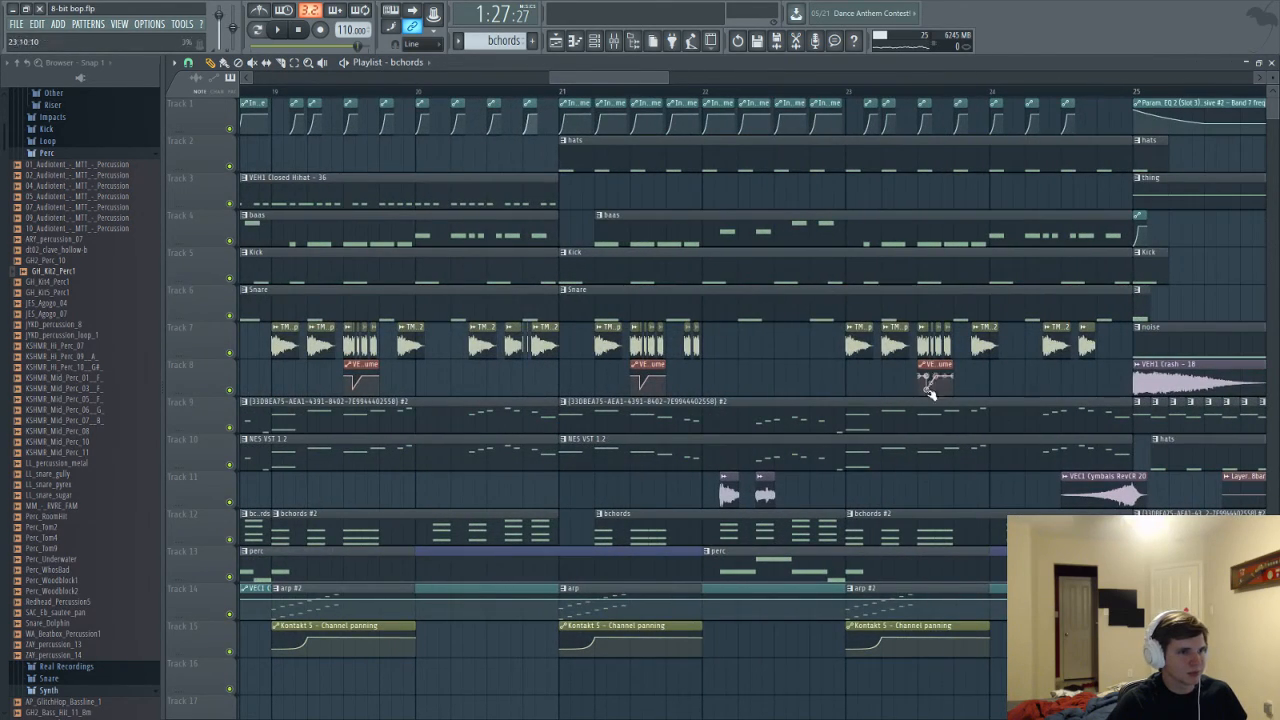
scroll(921, 352, up, 4)
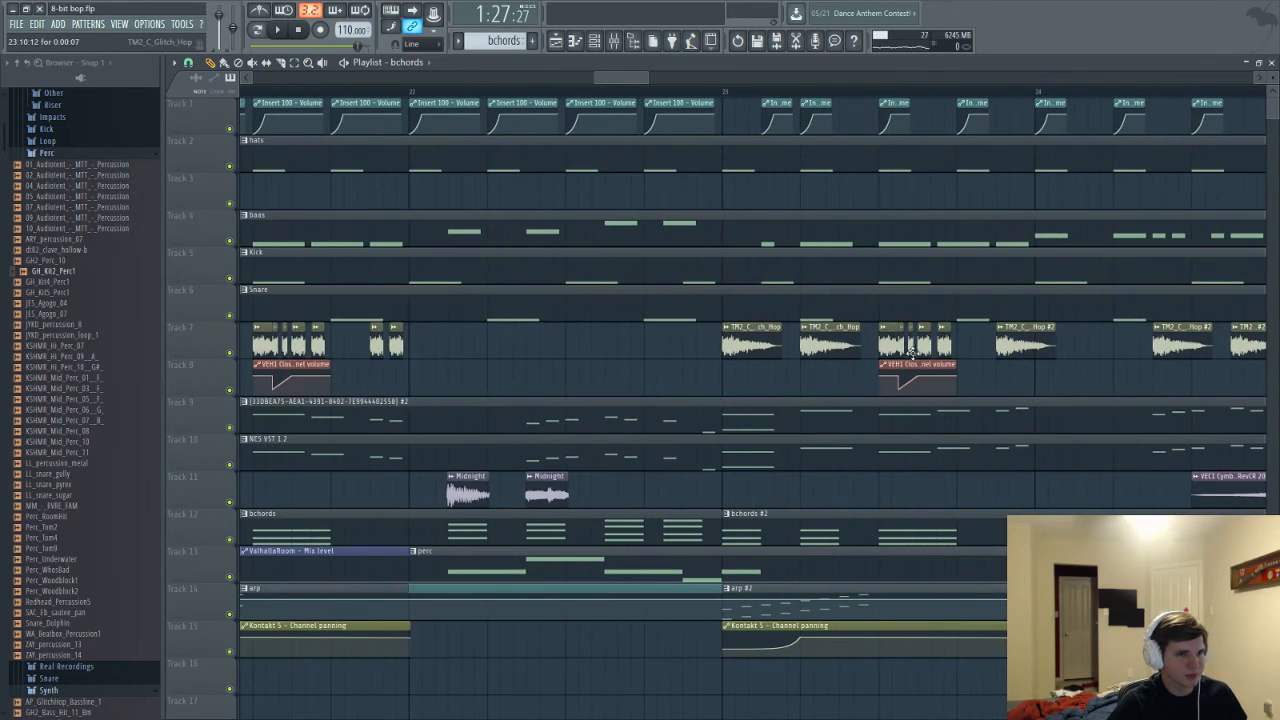
drag(645, 79, 954, 80)
key(space)
key(space)
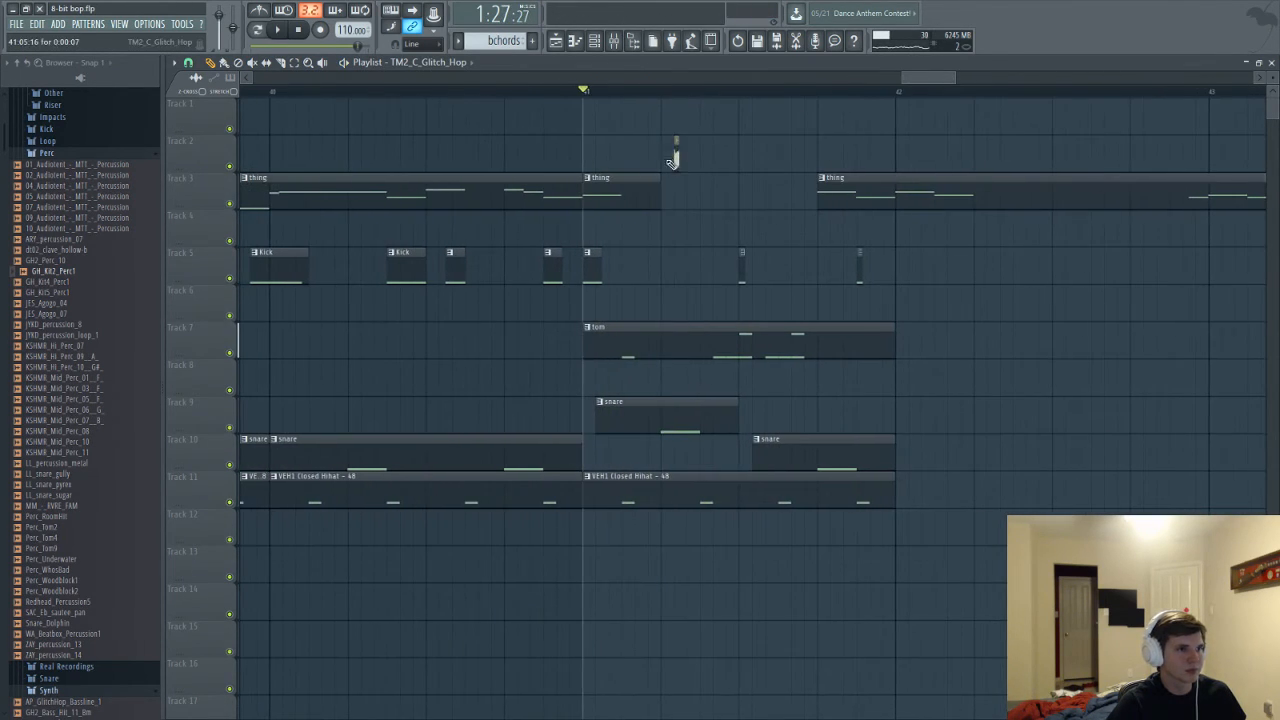
key(space)
drag(675, 157, 665, 152)
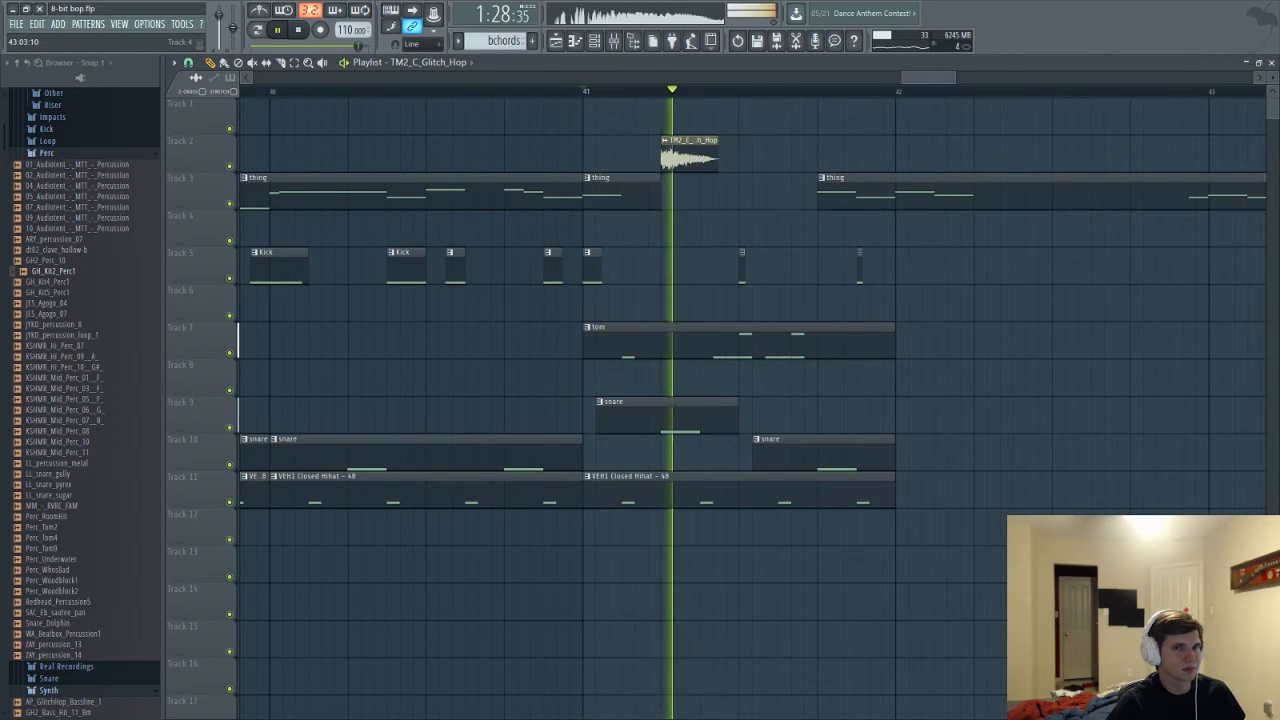
Place a second TM2_C_Glitch_Hop clip of length 0:02:23 at 41:11:00 on Track 2 and play the fill
key(space)
click(795, 165)
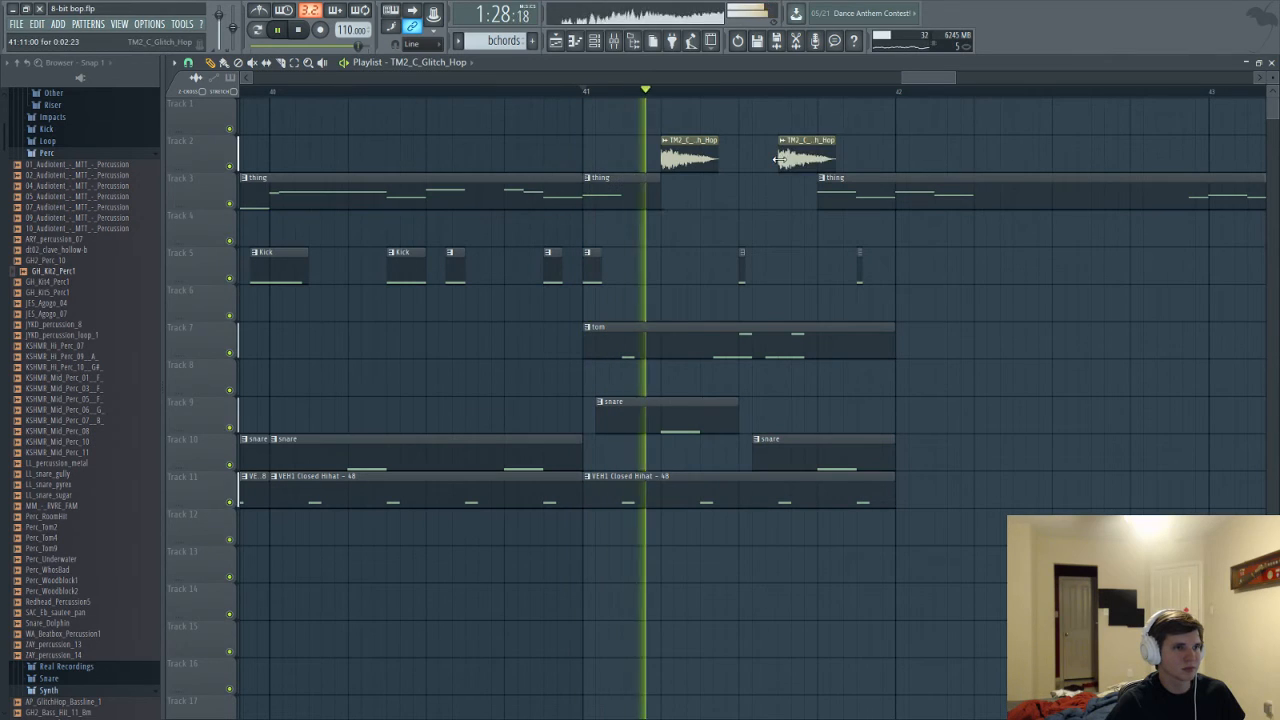
drag(815, 169, 802, 169)
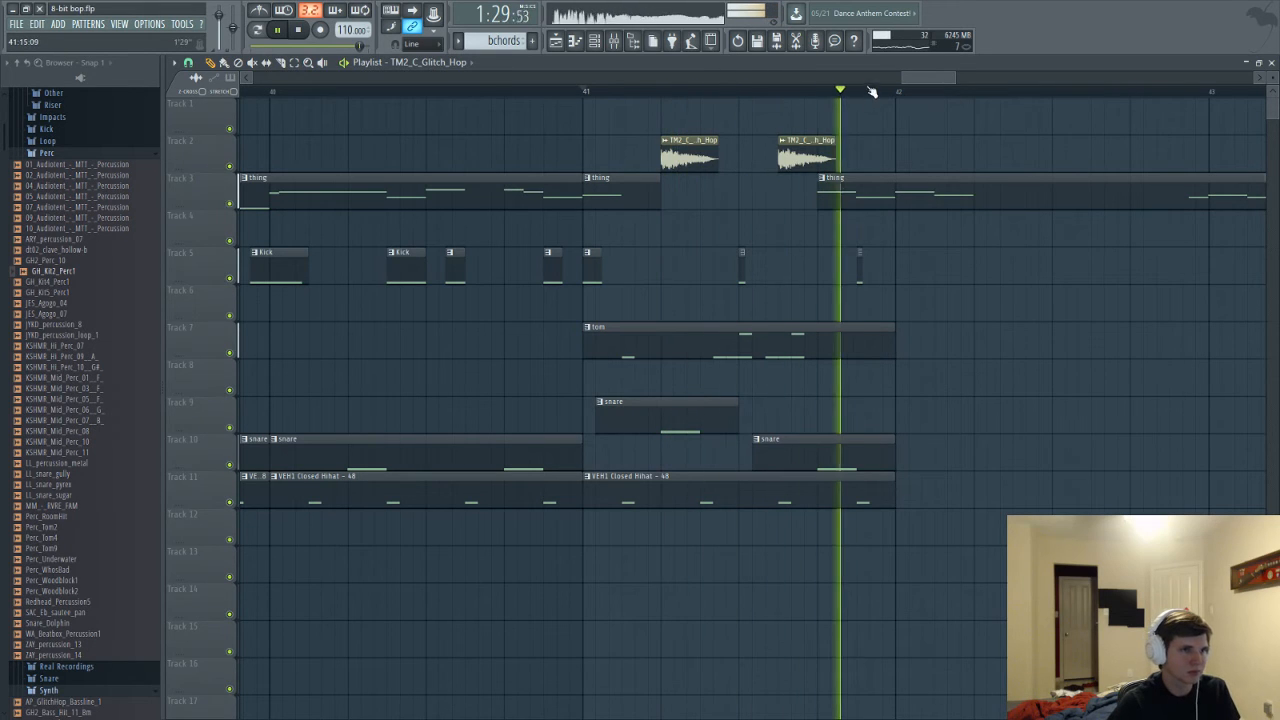
Add three short TM2_C_Glitch_Hop slices on Track 3 between the two long hits, with the last at 41:09:00 and about one step long
click(734, 160)
scroll(749, 223, up, 3)
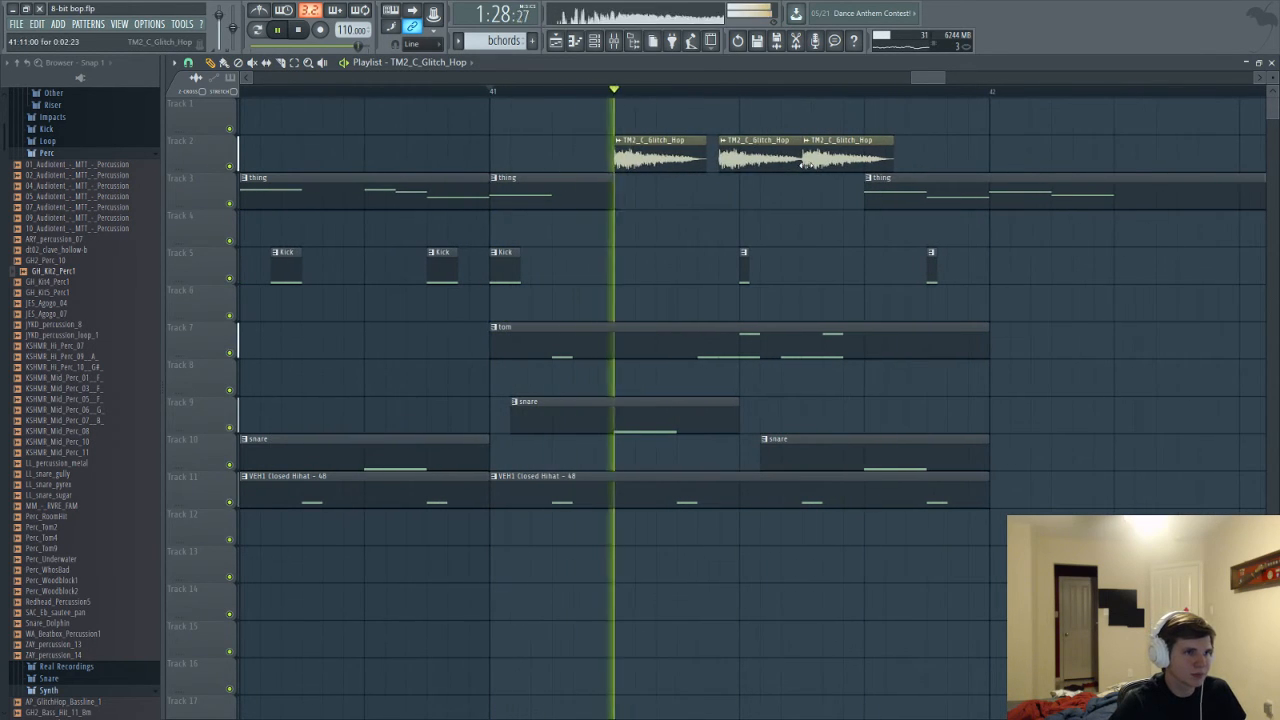
drag(790, 160, 735, 195)
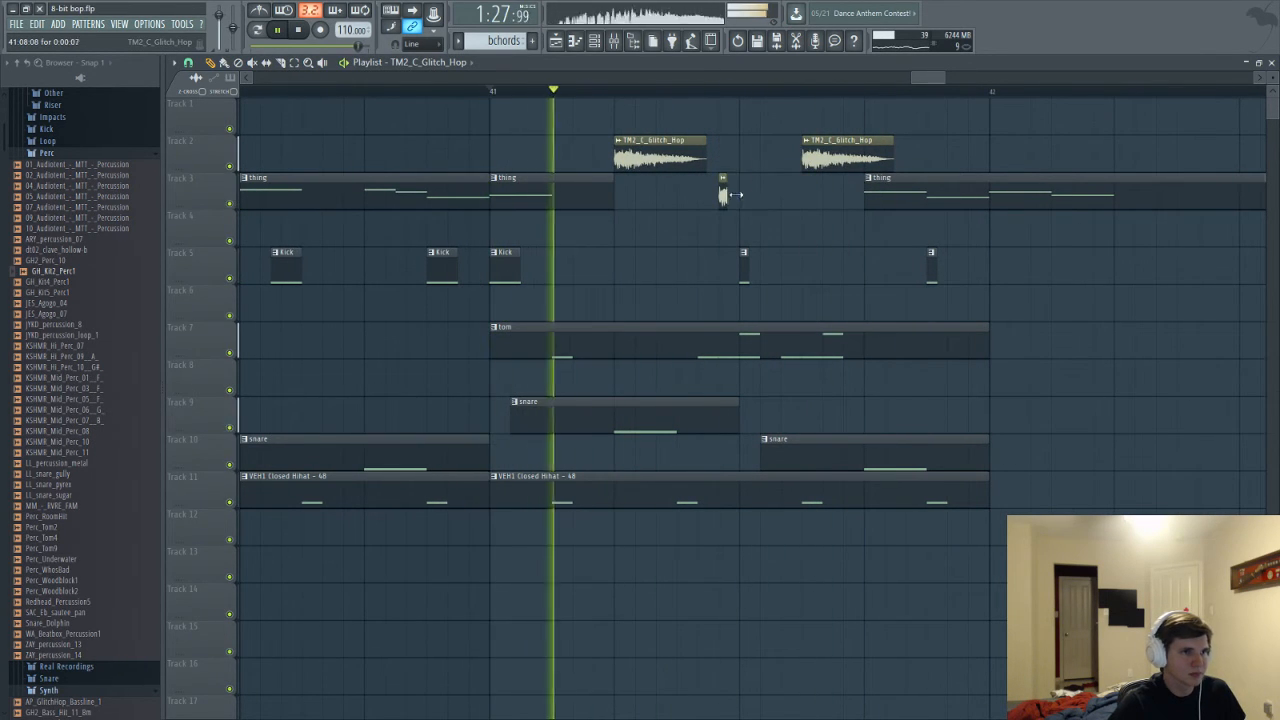
click(702, 195)
click(743, 195)
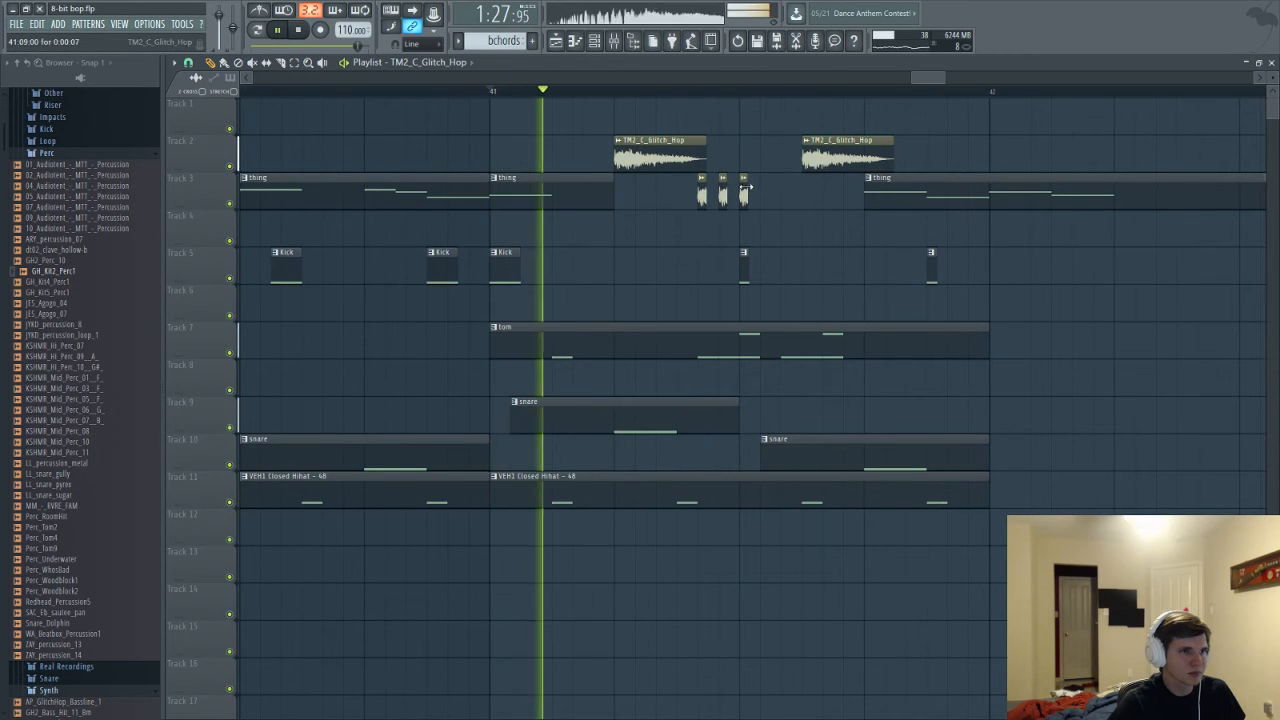
drag(749, 190, 765, 192)
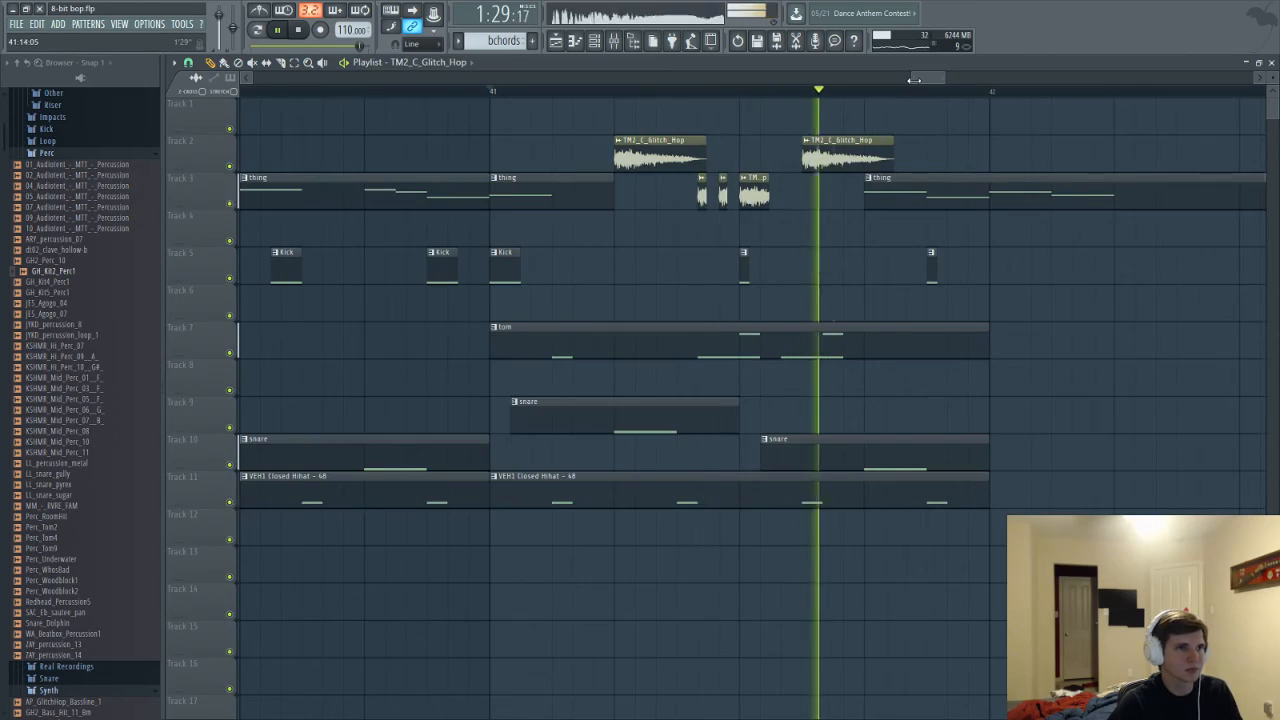
Reuse the VEH1 Closed Hihat - 21 channel volume automation from bar 23 on Track 4 at 41:06:00, beneath the glitch slices
drag(912, 77, 495, 309)
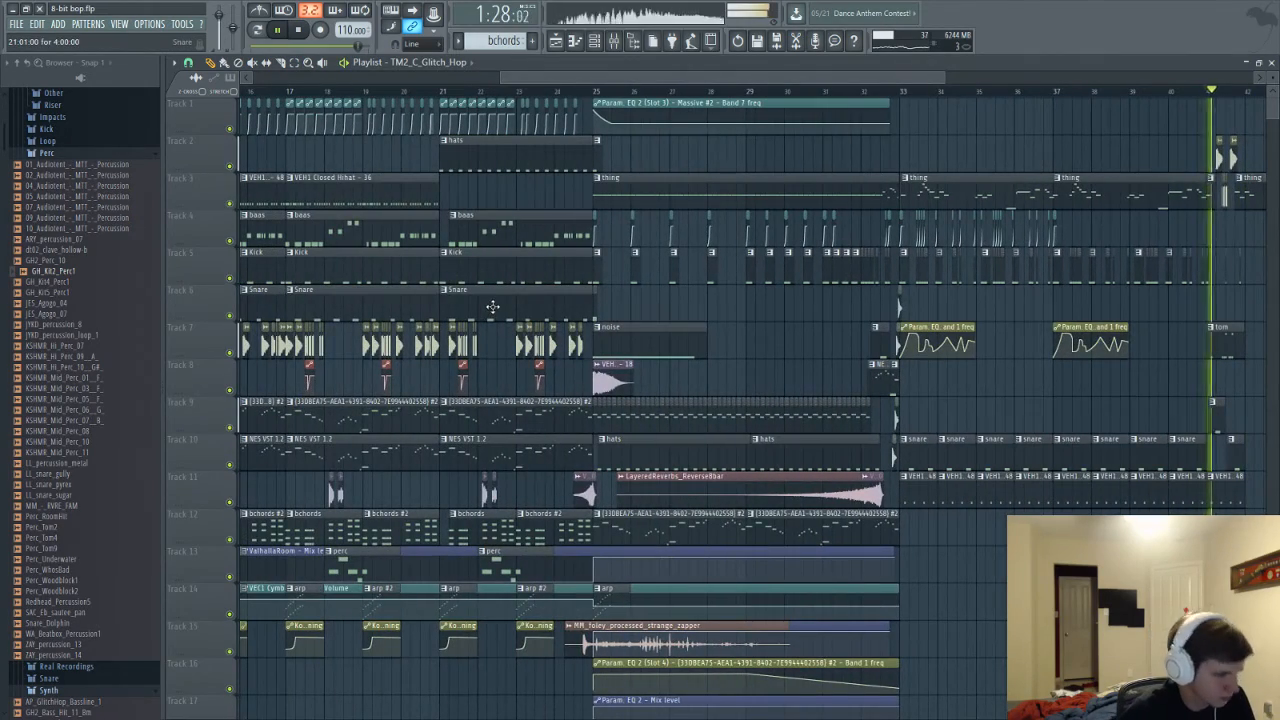
scroll(527, 345, up, 2)
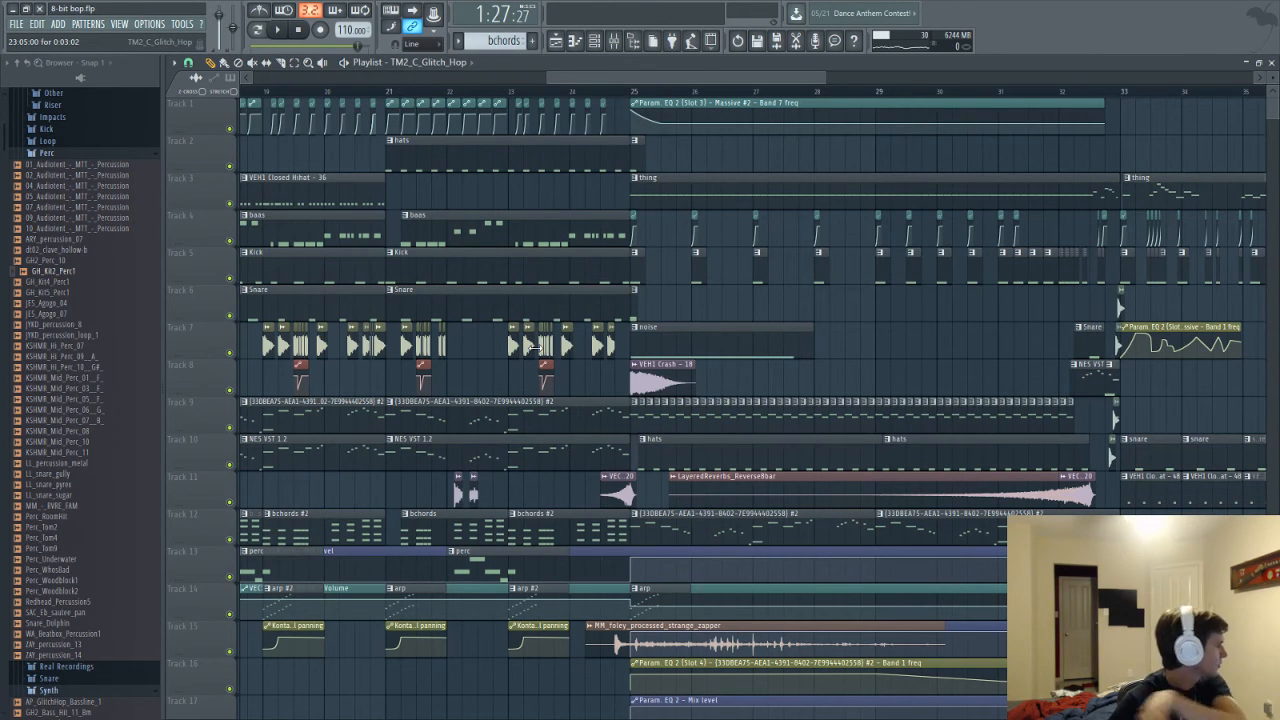
drag(603, 76, 574, 97)
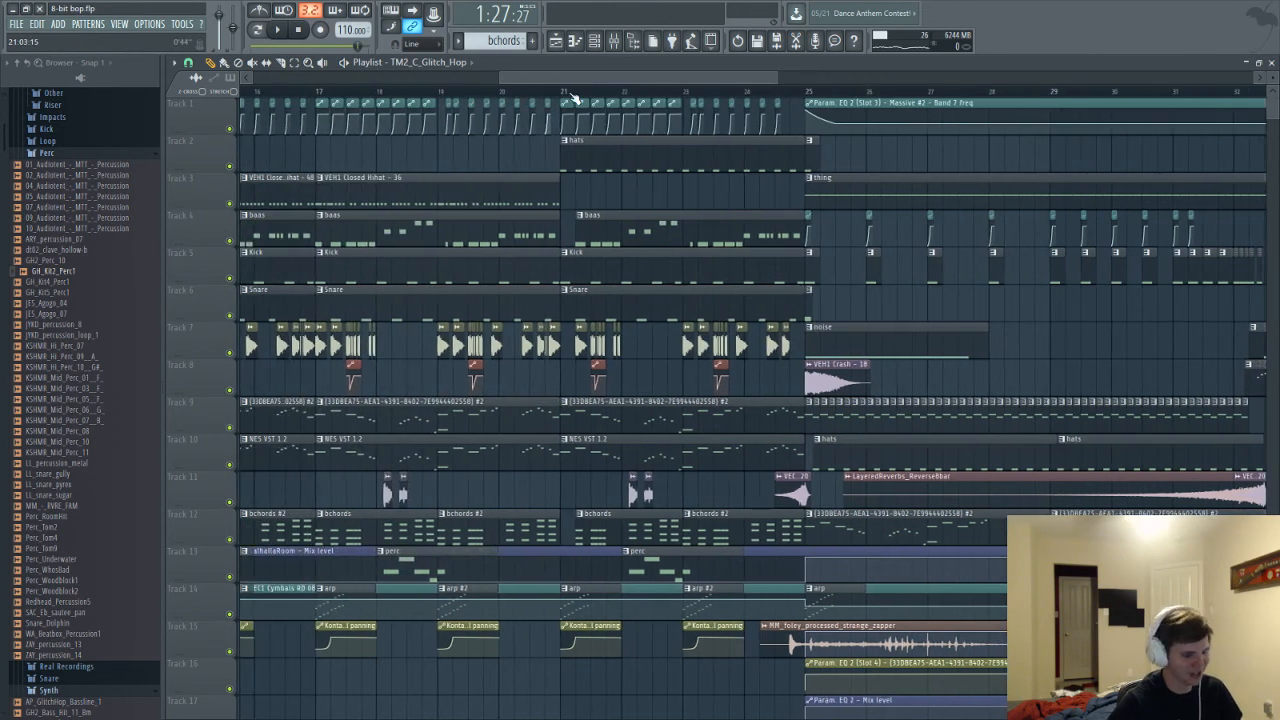
scroll(632, 405, up, 2)
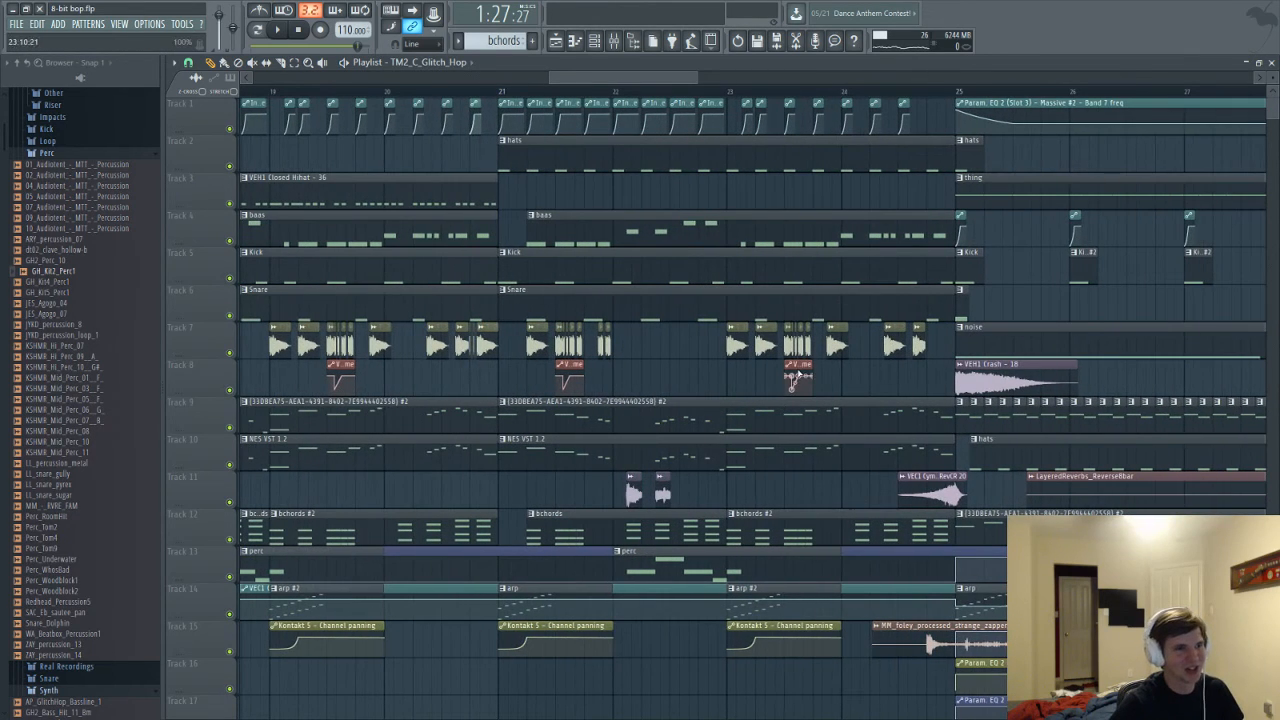
drag(629, 72, 966, 76)
scroll(558, 280, up, 2)
click(567, 236)
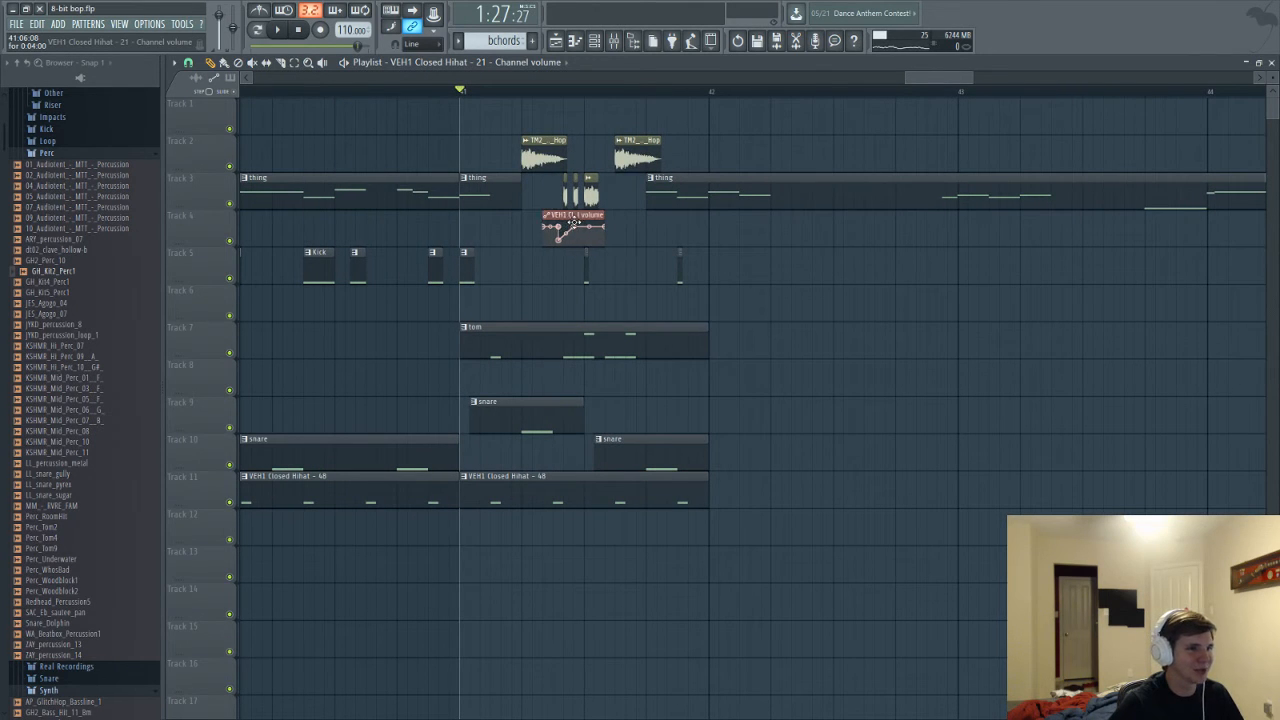
Make the bar 41 volume automation clip unique, extend its ramp to about 41:09:00, and play the fill
scroll(573, 222, up, 3)
click(482, 216)
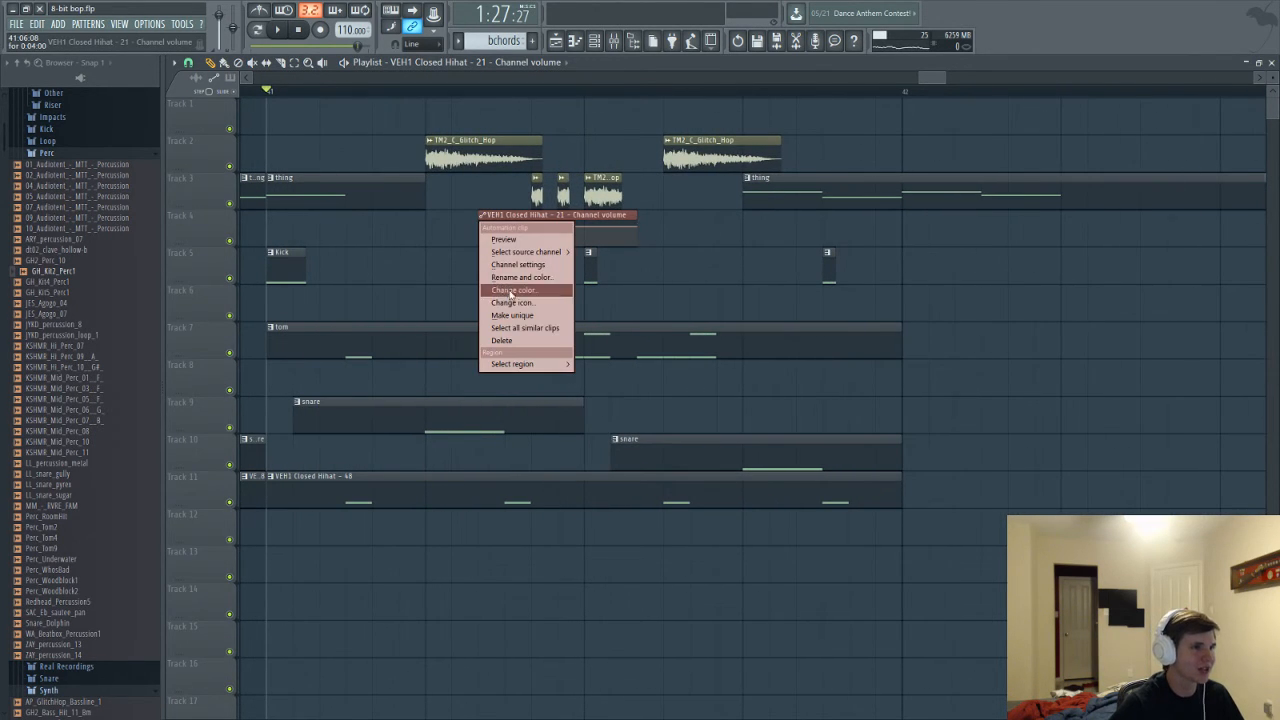
click(513, 316)
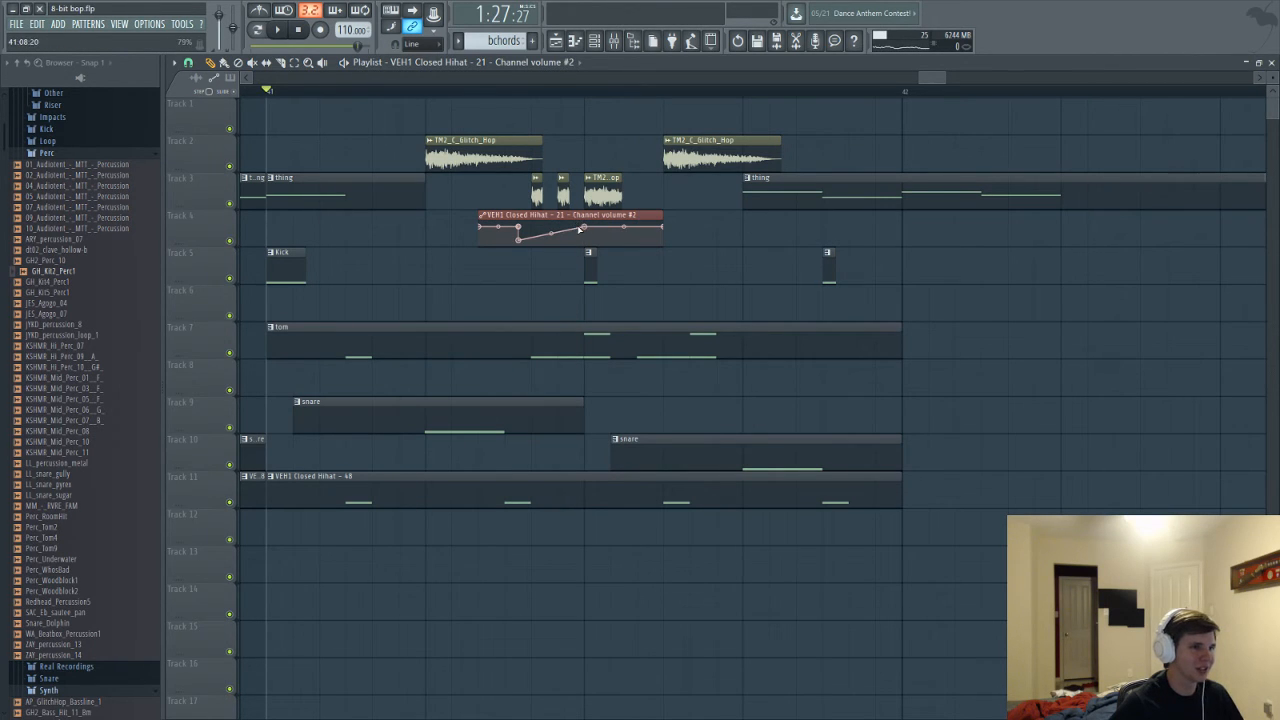
key(space)
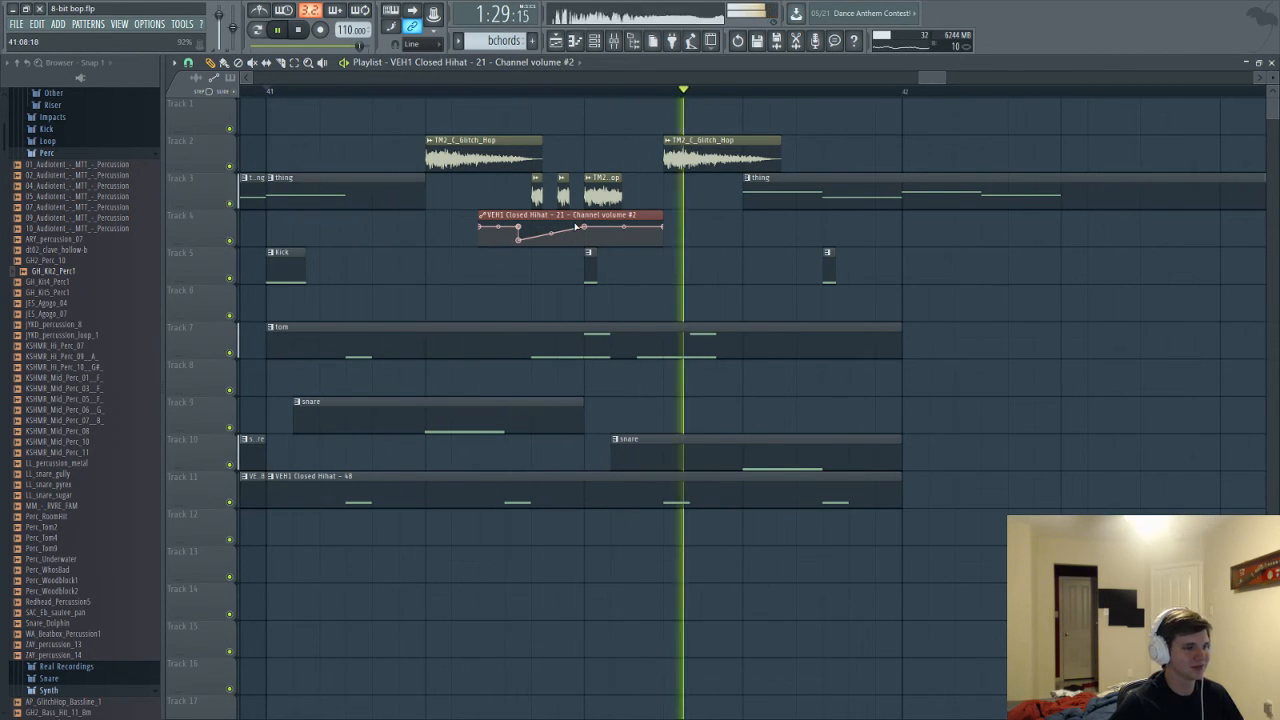
key(space)
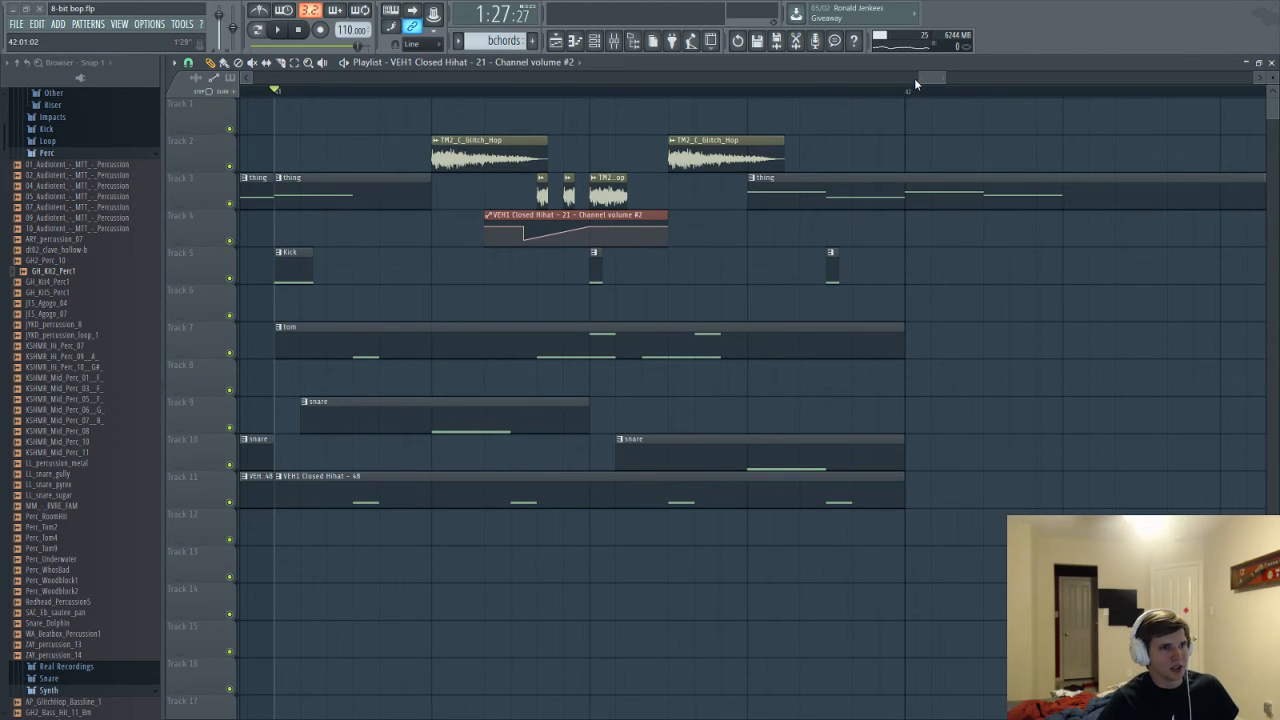
Replay the fill at bar 41 and check it against the surrounding arrangement
drag(919, 78, 884, 78)
key(space)
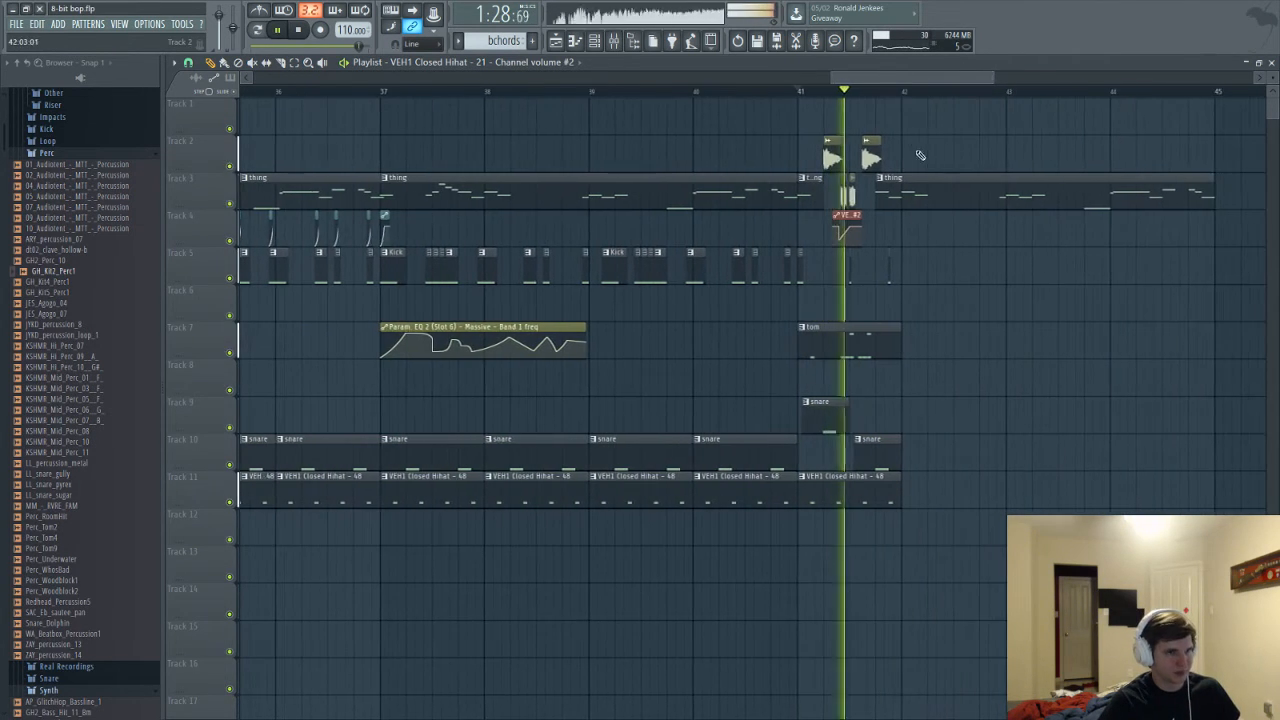
scroll(980, 277, up, 3)
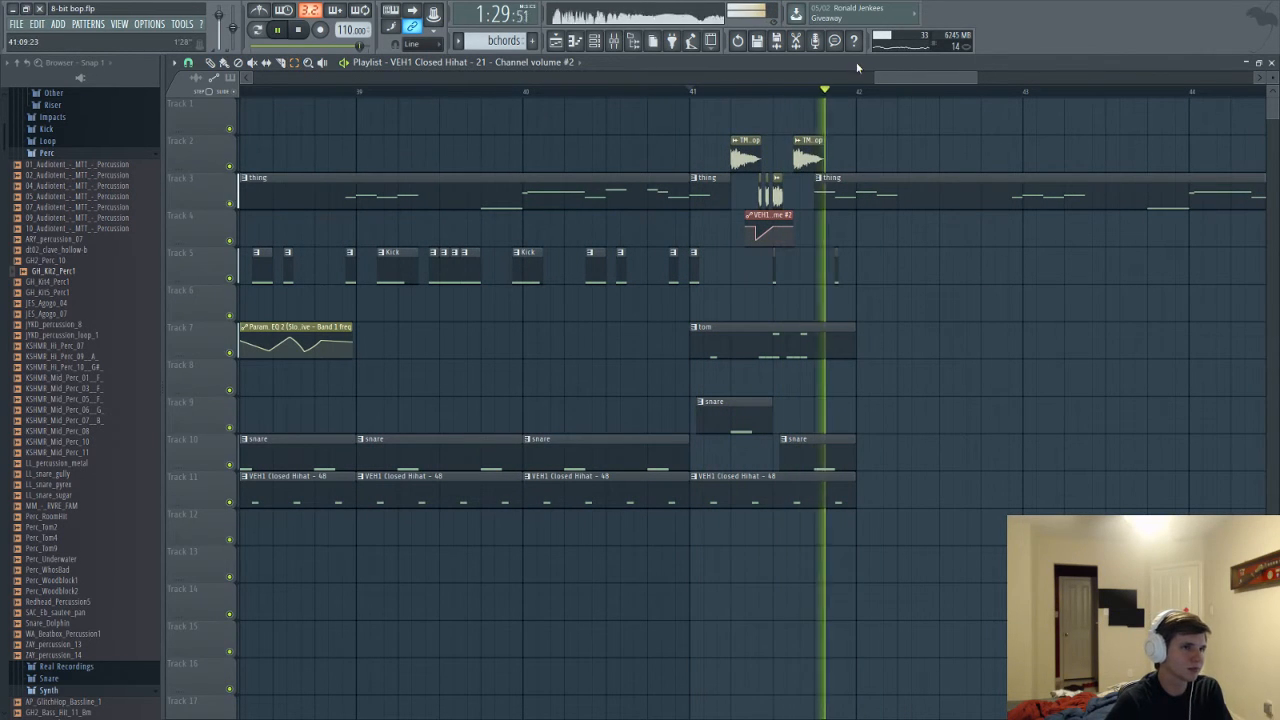
drag(877, 78, 796, 78)
key(space)
key(space)
Select the Track 5 Kick clips from bar 38 to the start of bar 41 and duplicate them further along the track
scroll(633, 296, up, 3)
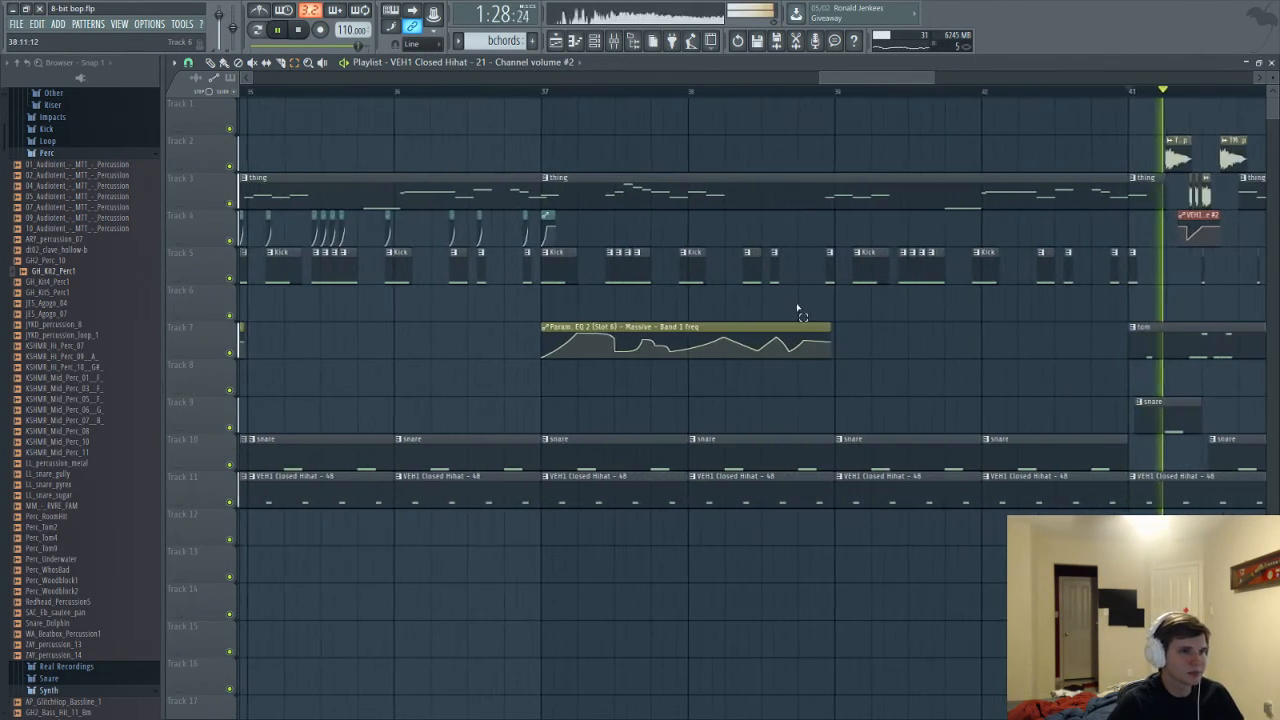
drag(701, 246, 1142, 285)
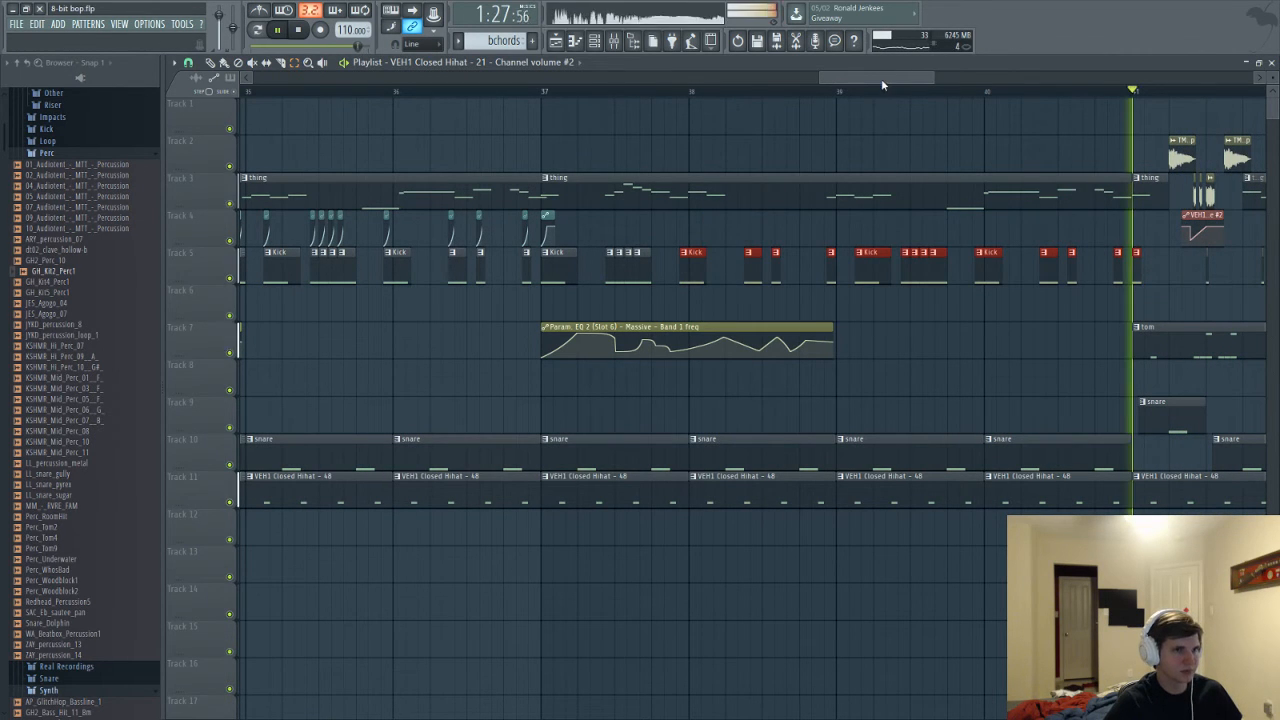
key(ctrl+b)
drag(881, 78, 927, 92)
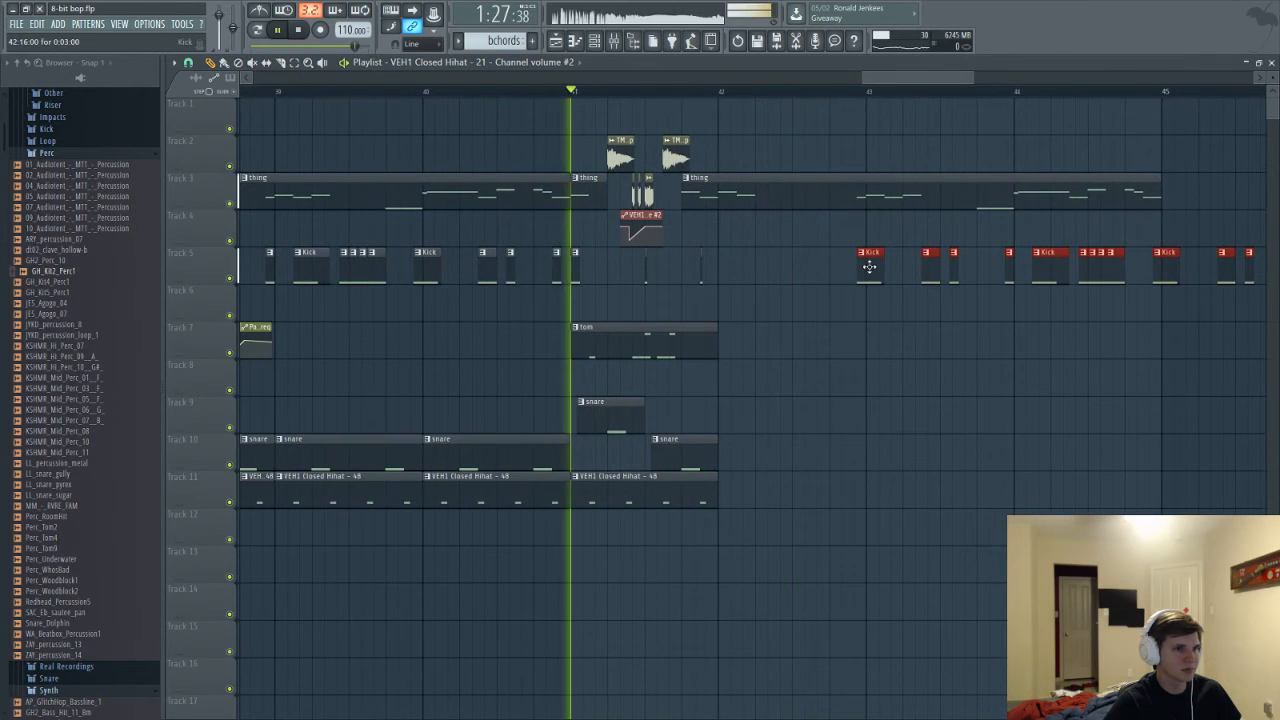
Try moving the duplicated Kick clips back to the end of bar 41, and undo the moves
drag(869, 266, 714, 262)
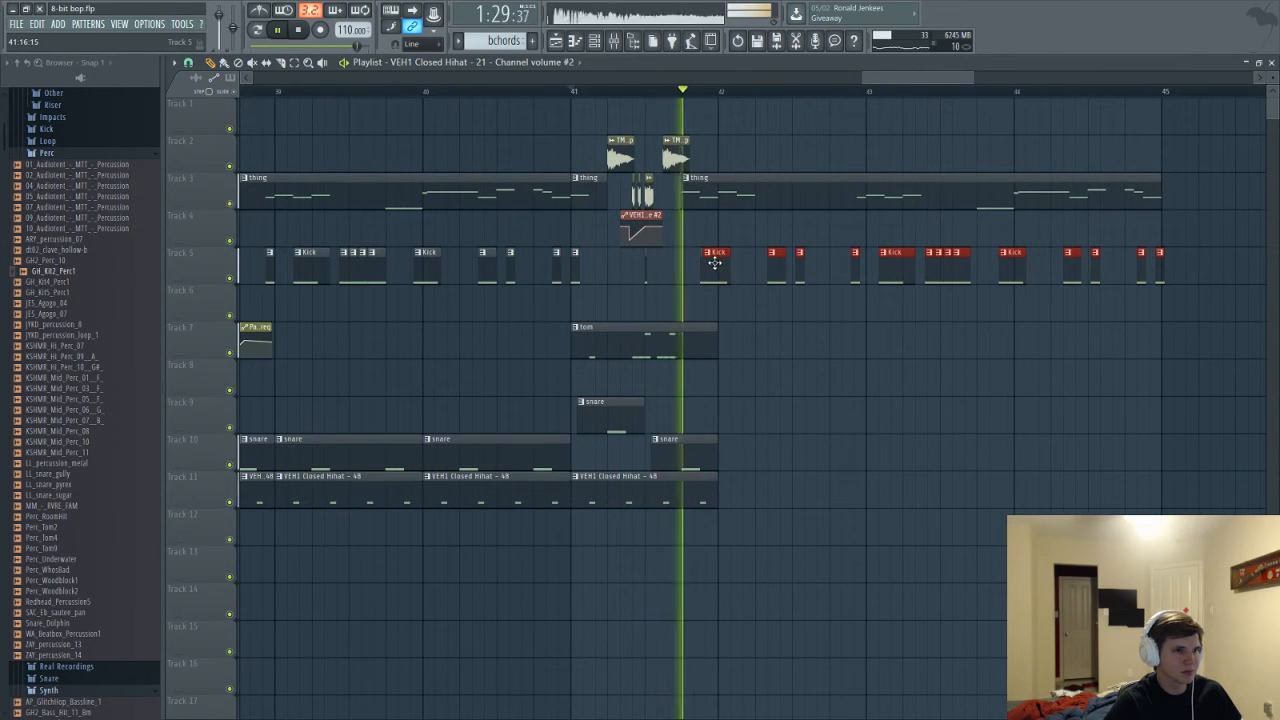
ctrl+scroll(717, 296, up, 4)
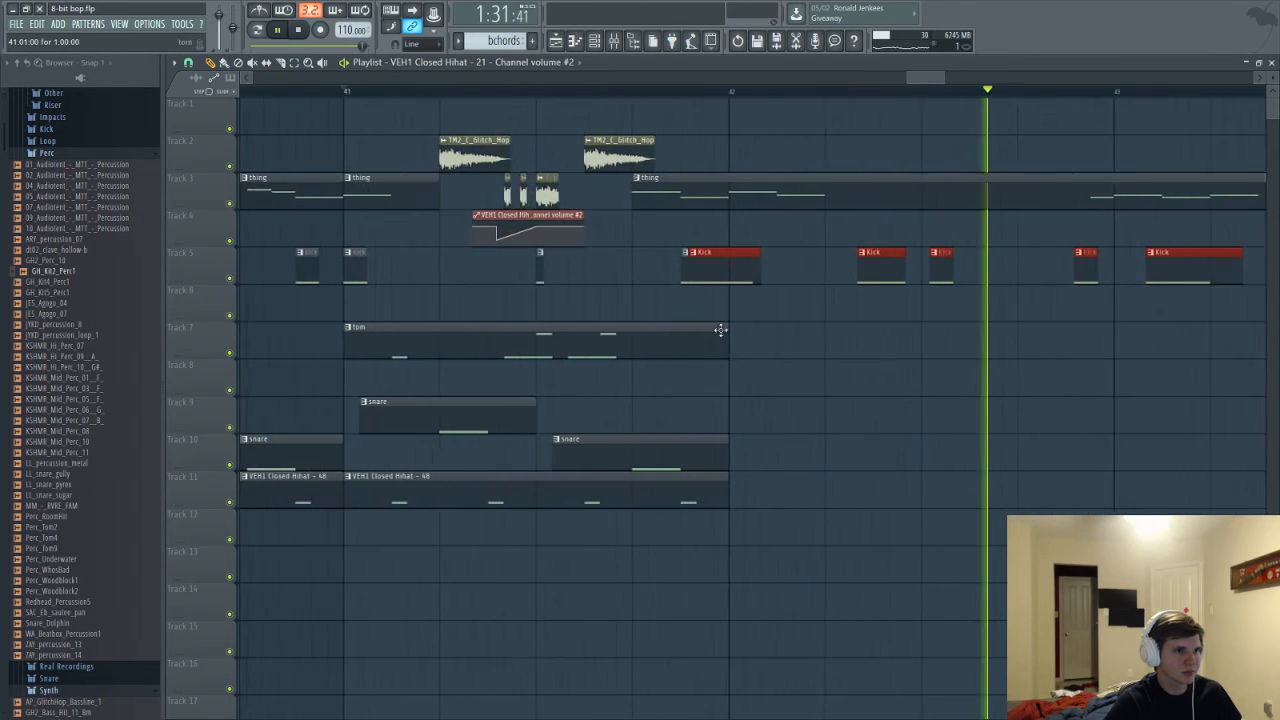
ctrl+scroll(720, 300, up, 1)
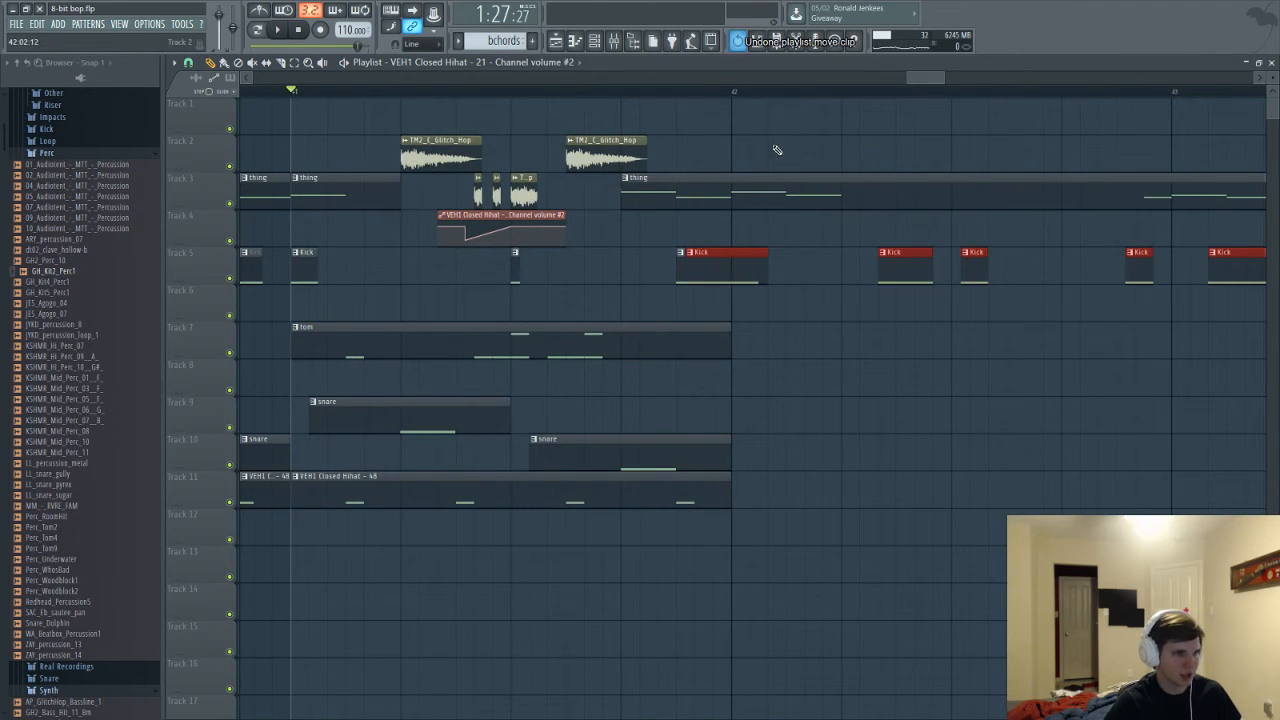
key(ctrl+alt+z)
key(ctrl+alt+z)
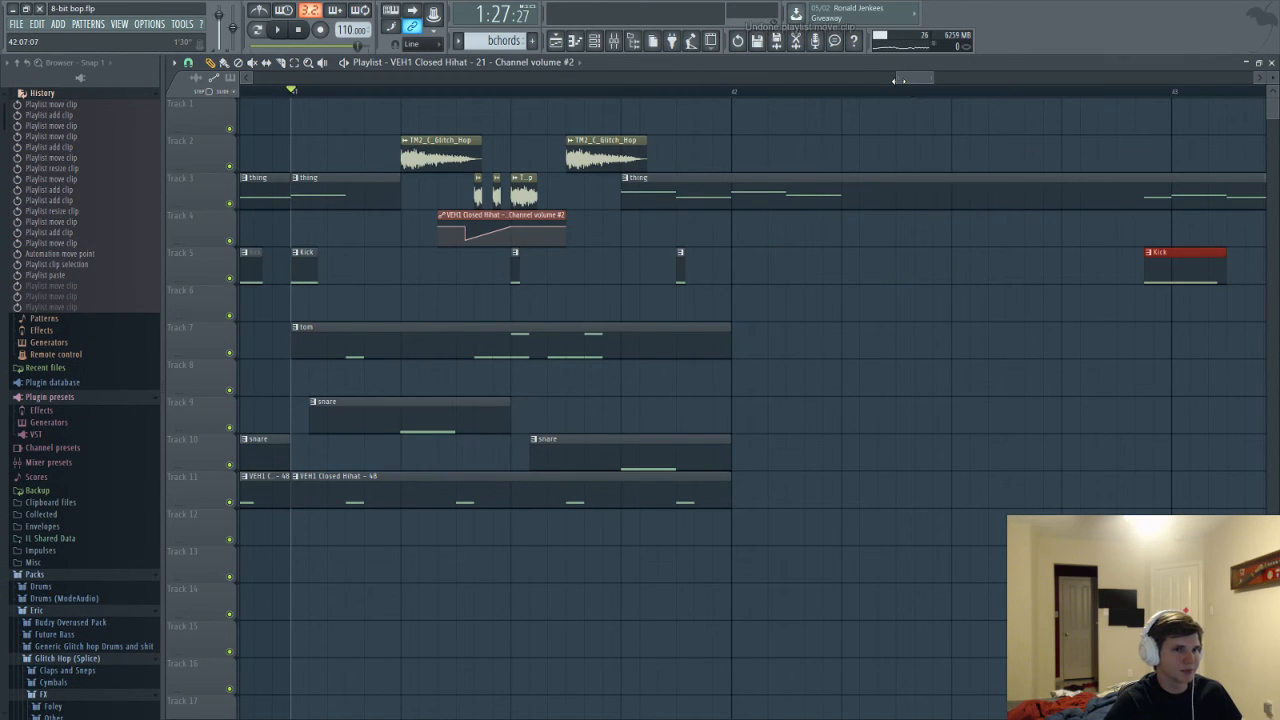
Set the playlist snap to 1/4 beat, move the duplicated Kick clips to start at 41:16:00 on Track 5, and play them
click(193, 64)
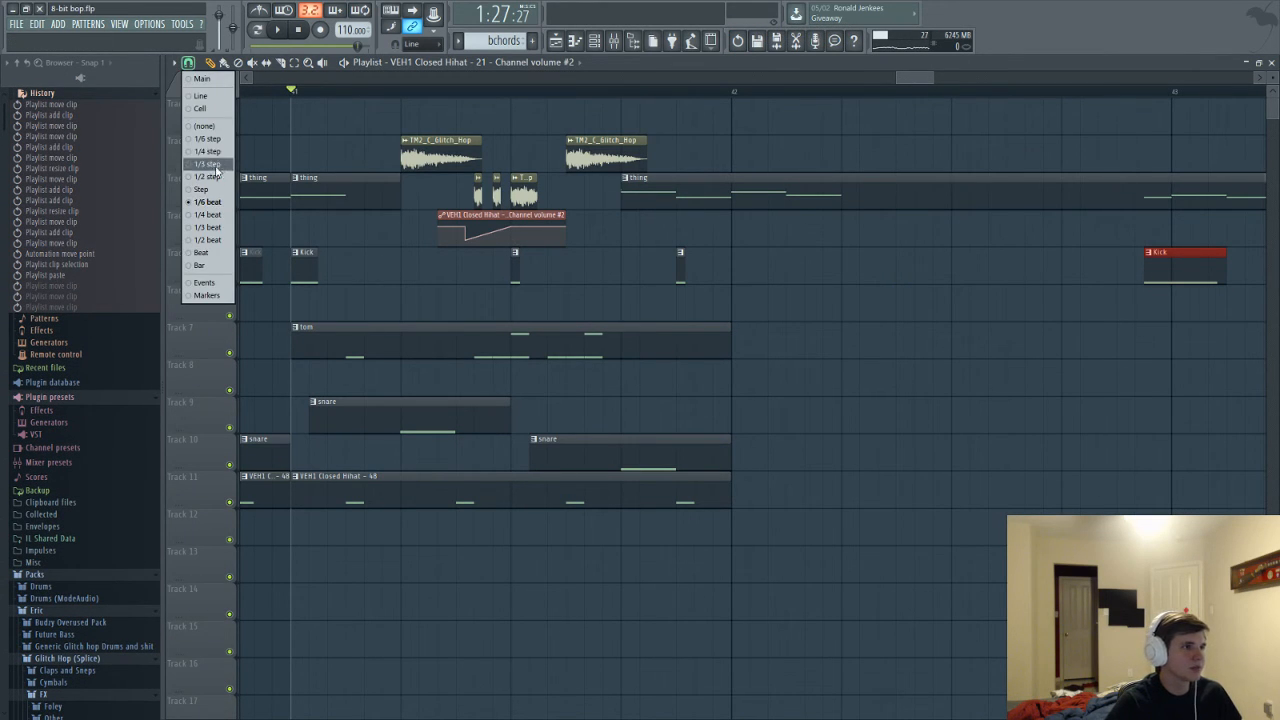
click(211, 218)
drag(1160, 273, 720, 273)
key(space)
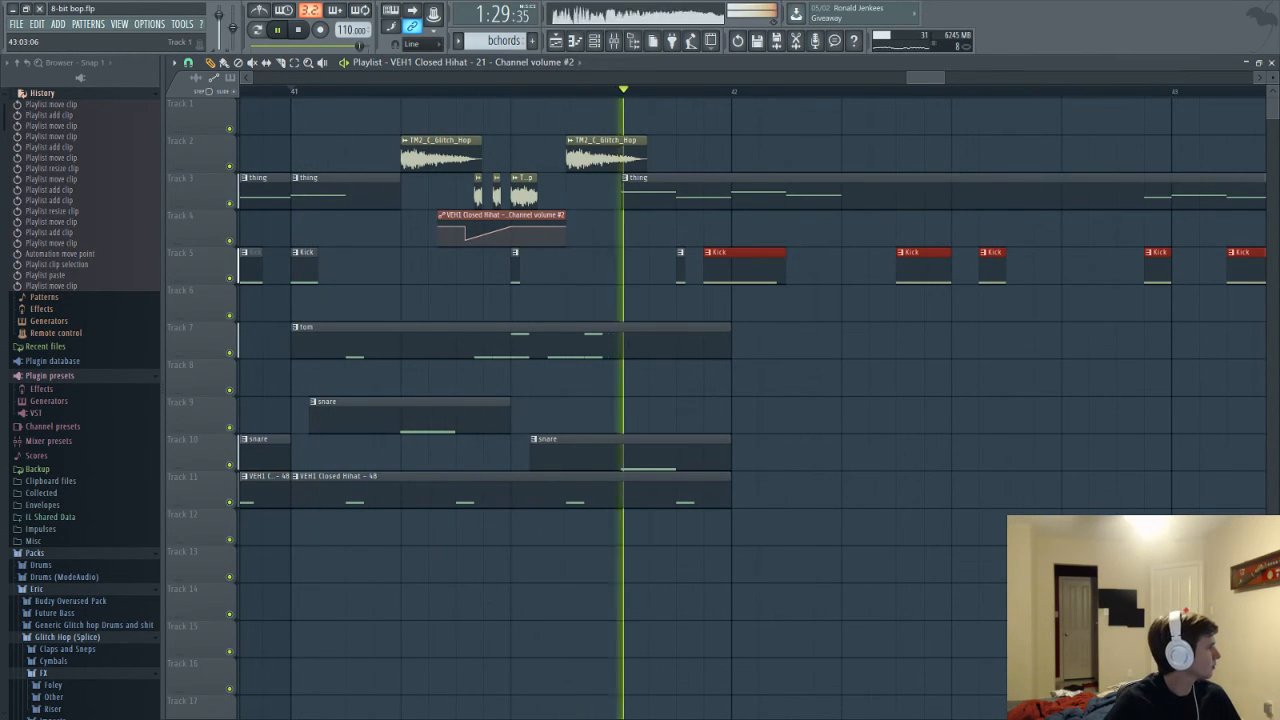
Continue the snare pattern after the fill by adding snare clips on Track 7 at bars 42, 43 and 44
key(space)
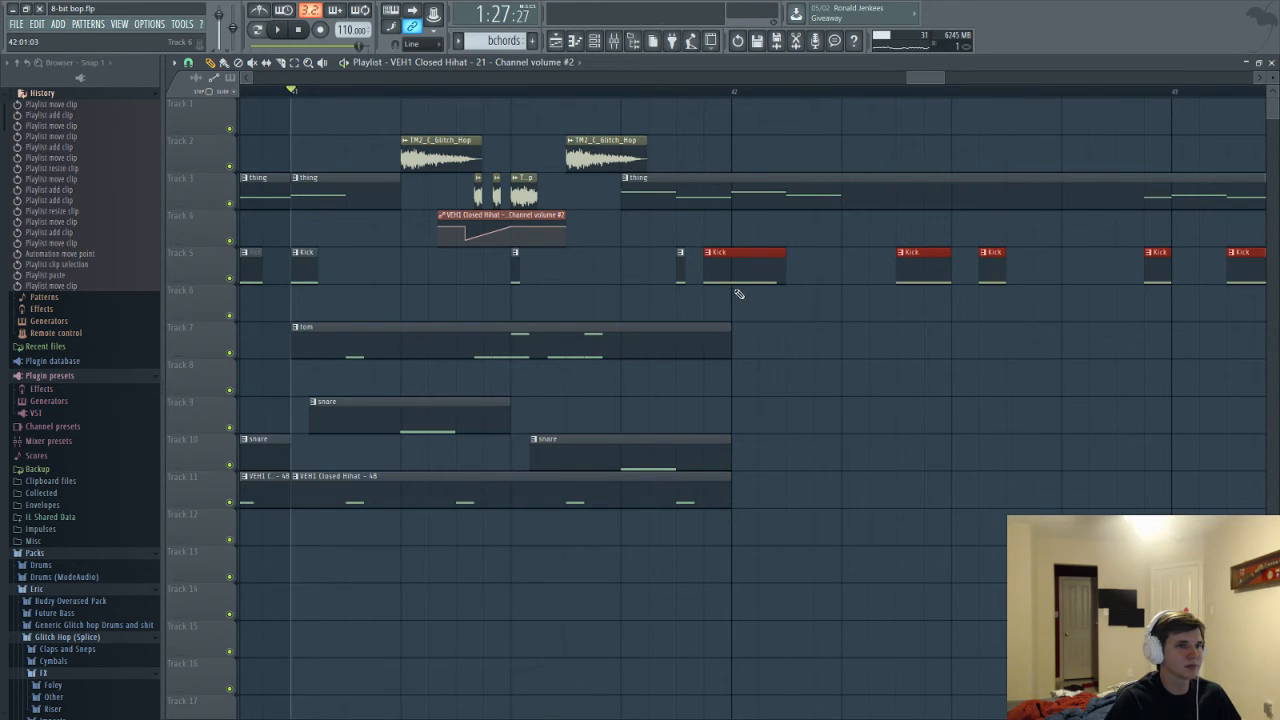
scroll(1020, 228, down, 3)
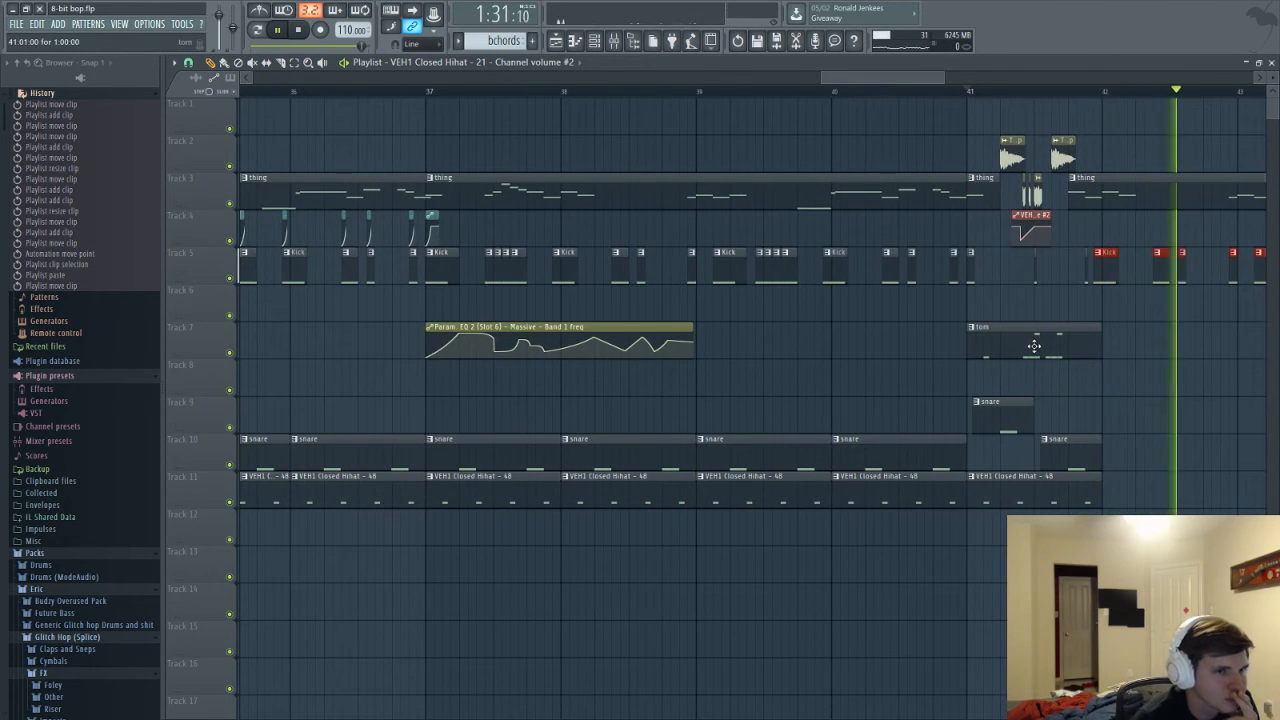
click(1053, 224)
scroll(1119, 347, up, 2)
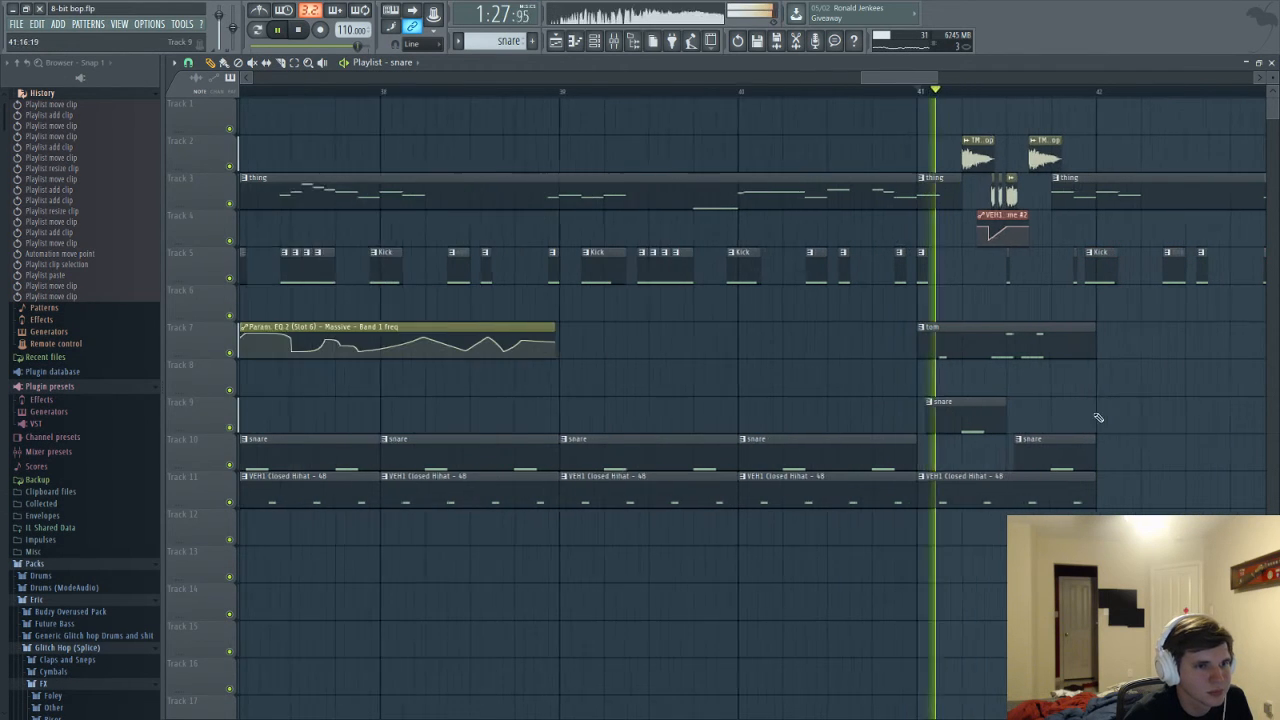
click(1115, 340)
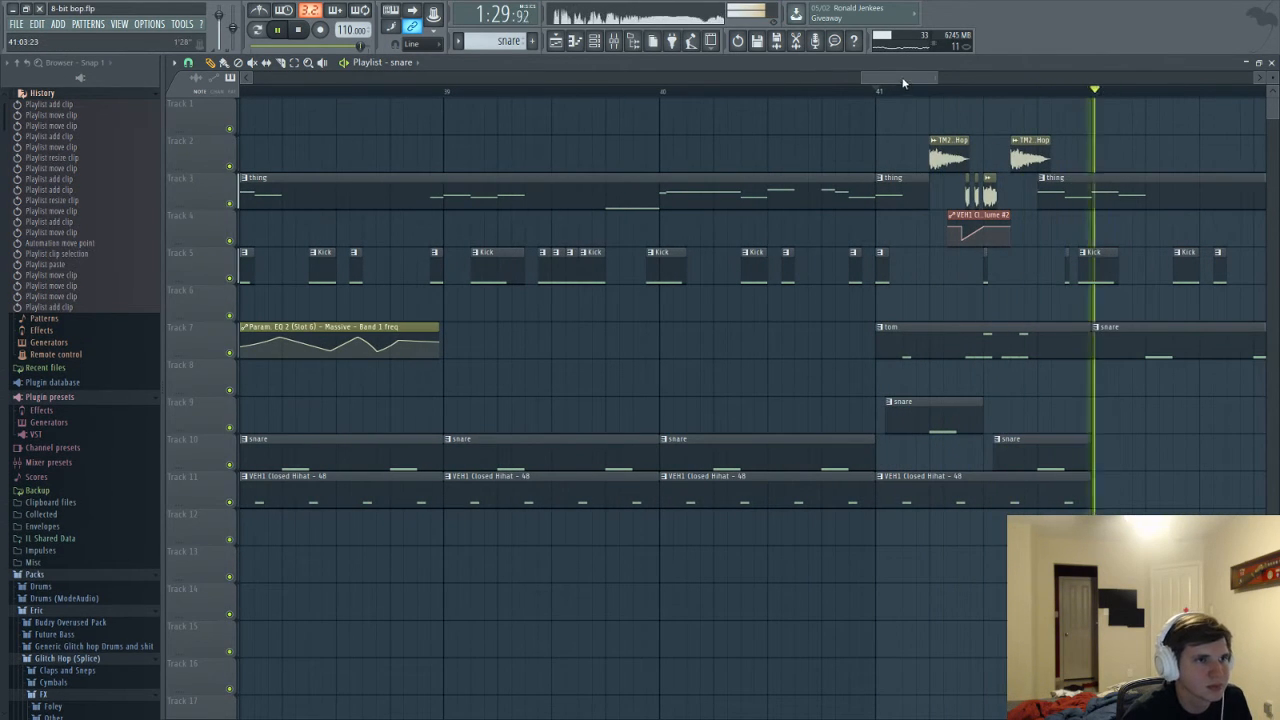
drag(903, 83, 946, 80)
scroll(750, 420, up, 2)
key(space)
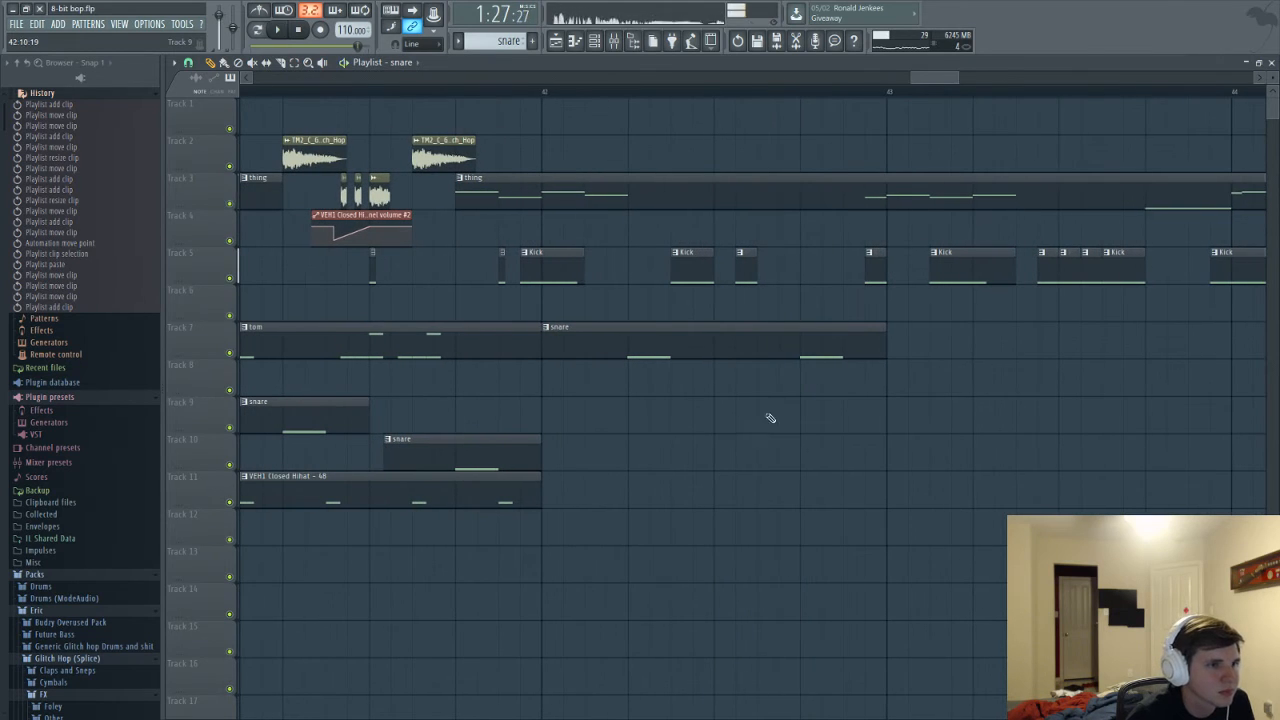
key(space)
click(894, 346)
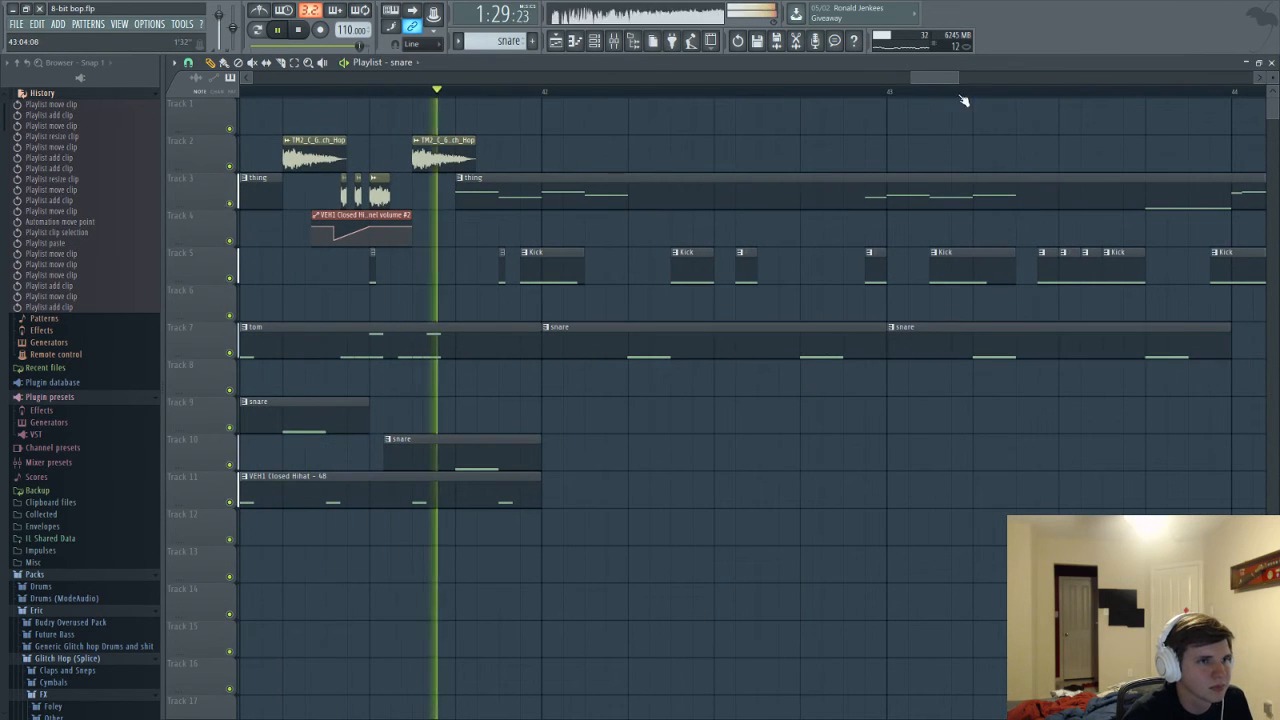
drag(958, 78, 1037, 78)
click(622, 346)
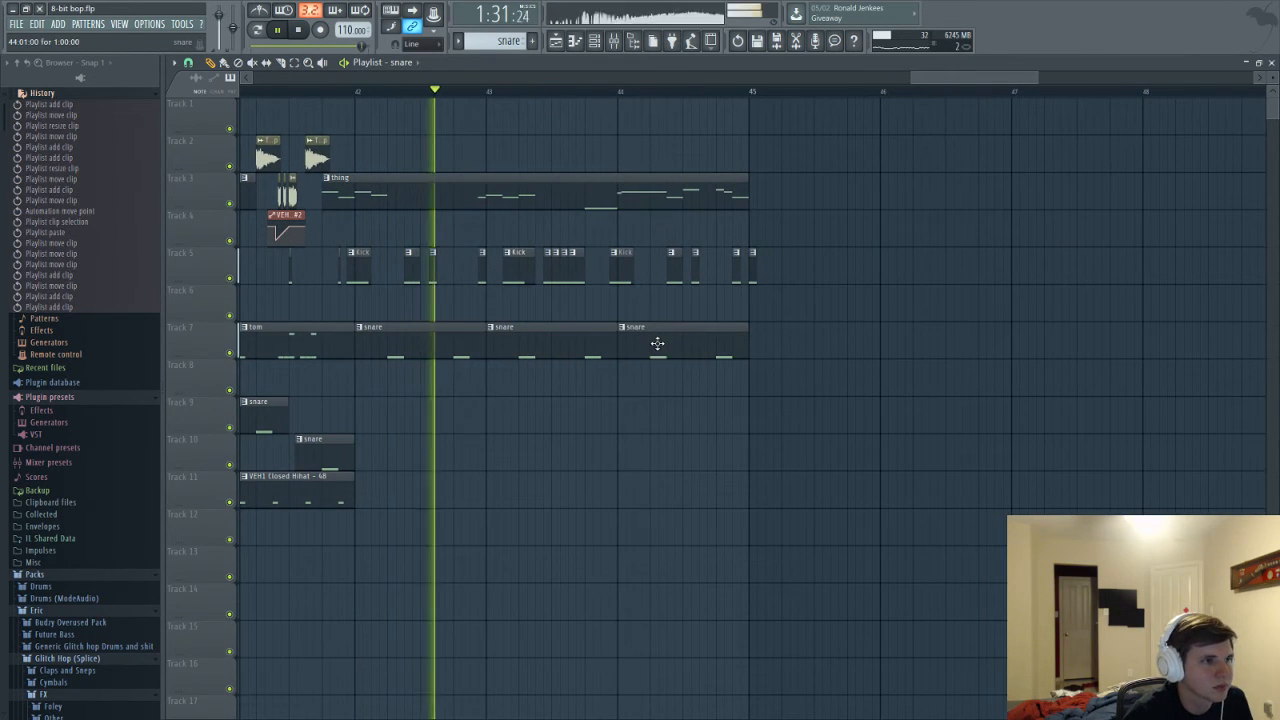
Delete the extra Kick clip at bar 45 on Track 5 and save the project
scroll(630, 390, up, 3)
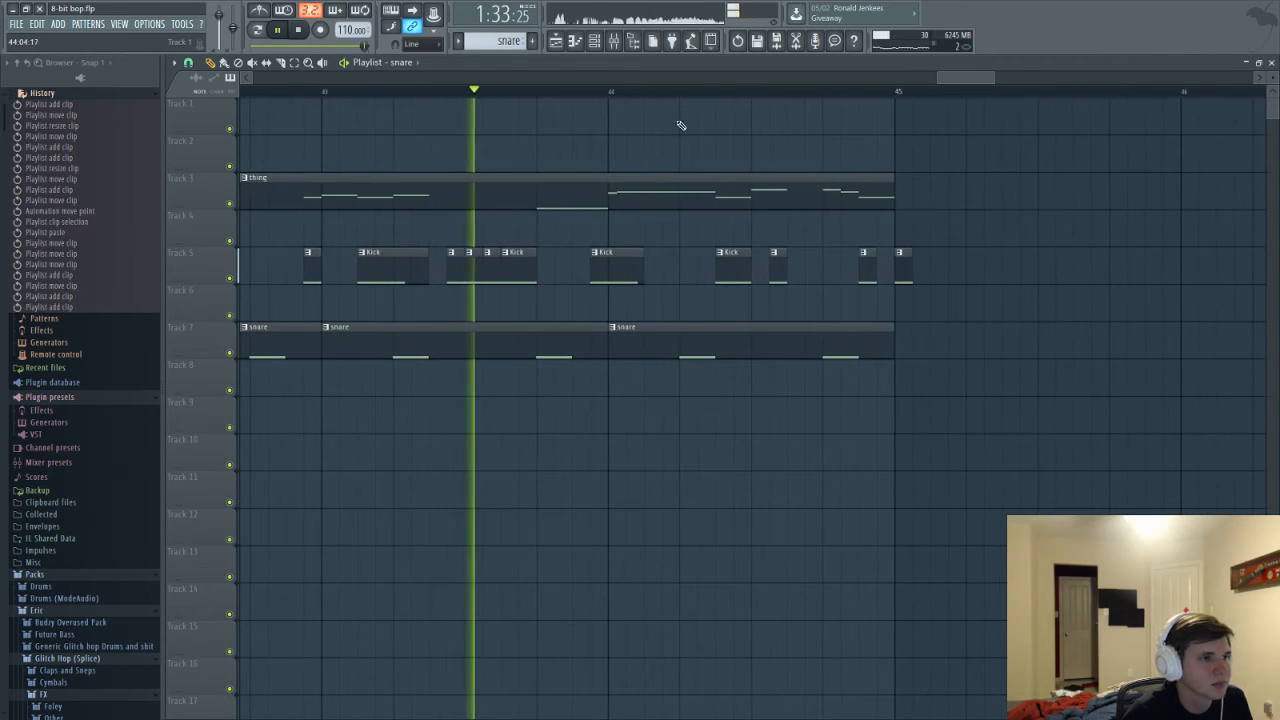
drag(958, 77, 898, 77)
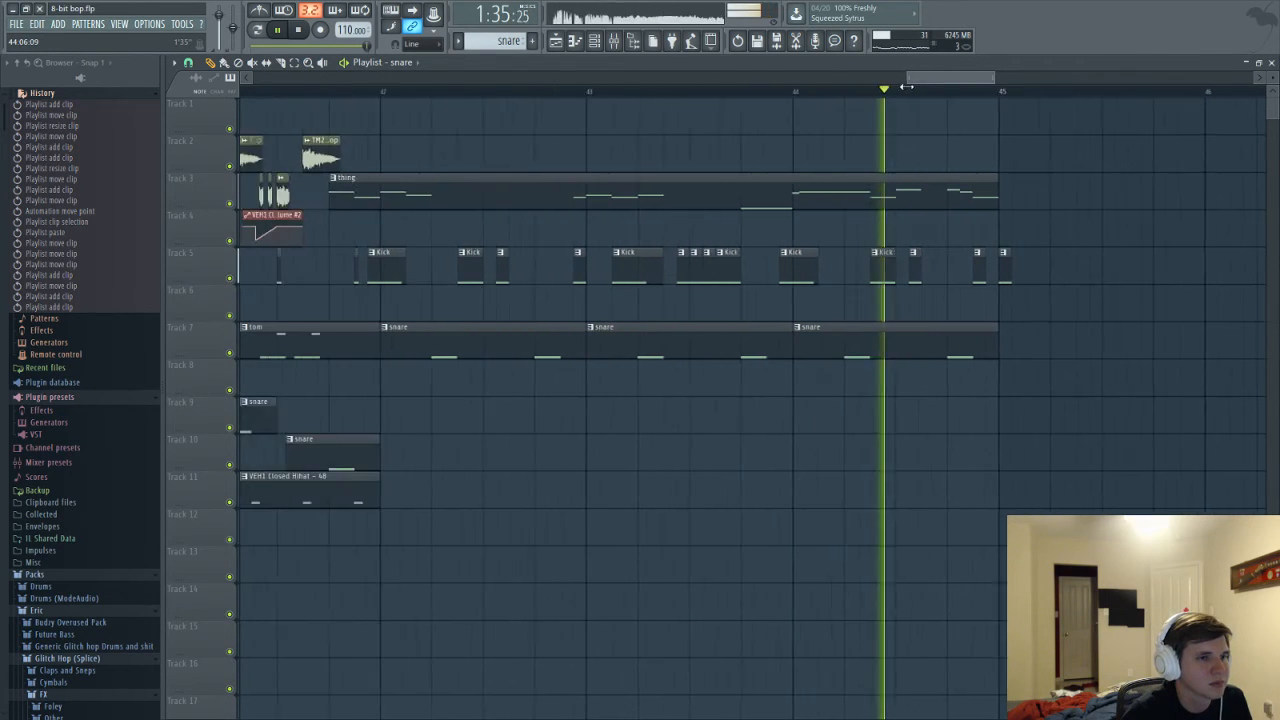
right_click(1083, 256)
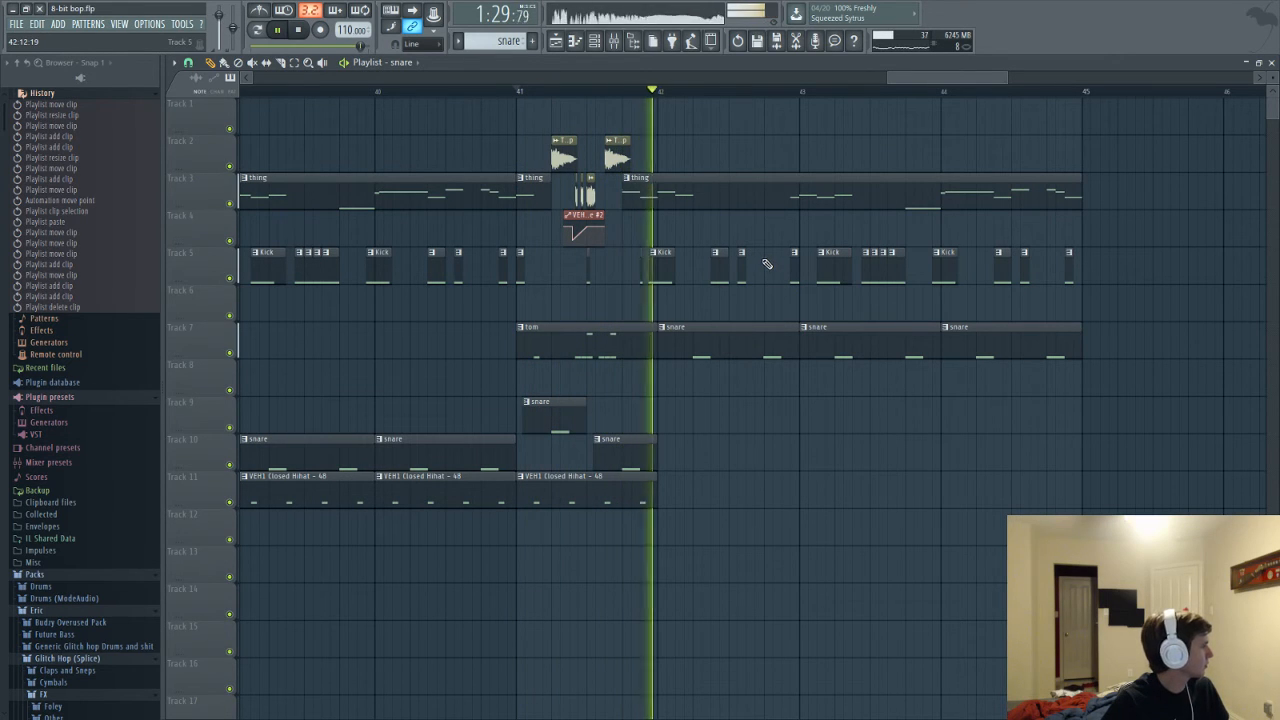
key(ctrl+s)
Replay the fill from bar 41 to hear it with the added snare clips
drag(952, 78, 949, 80)
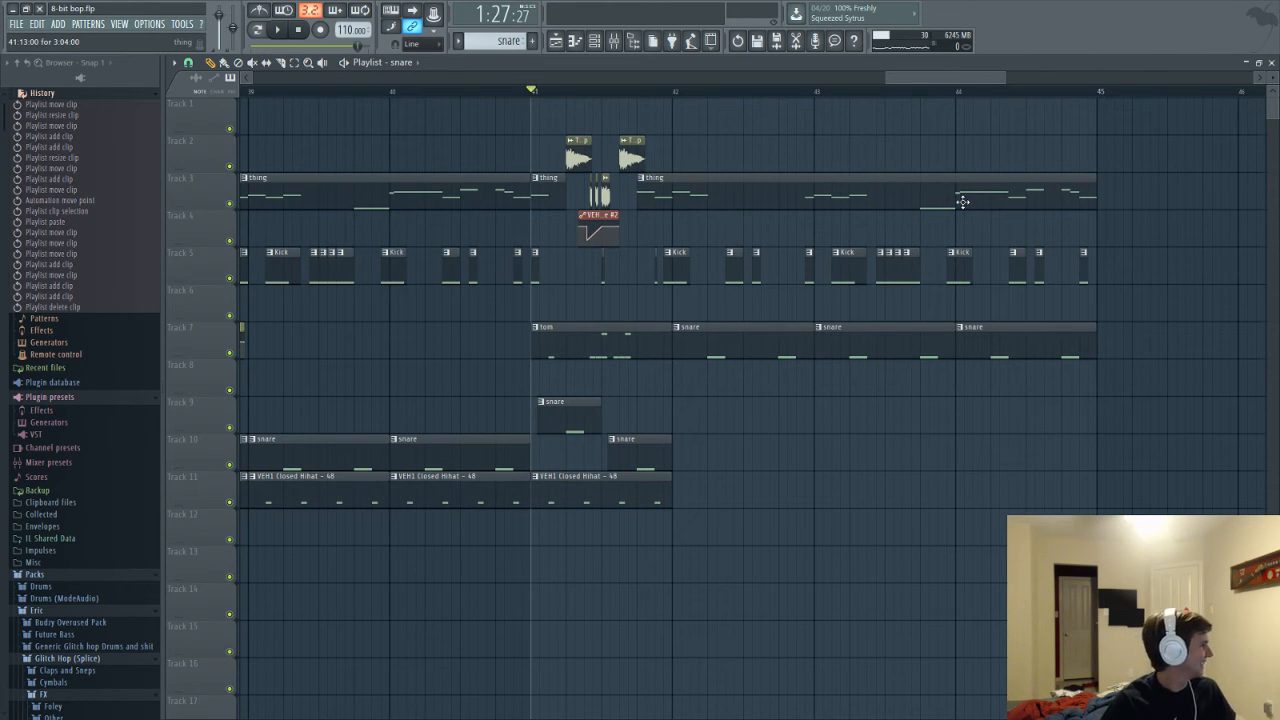
drag(986, 88, 885, 93)
key(space)
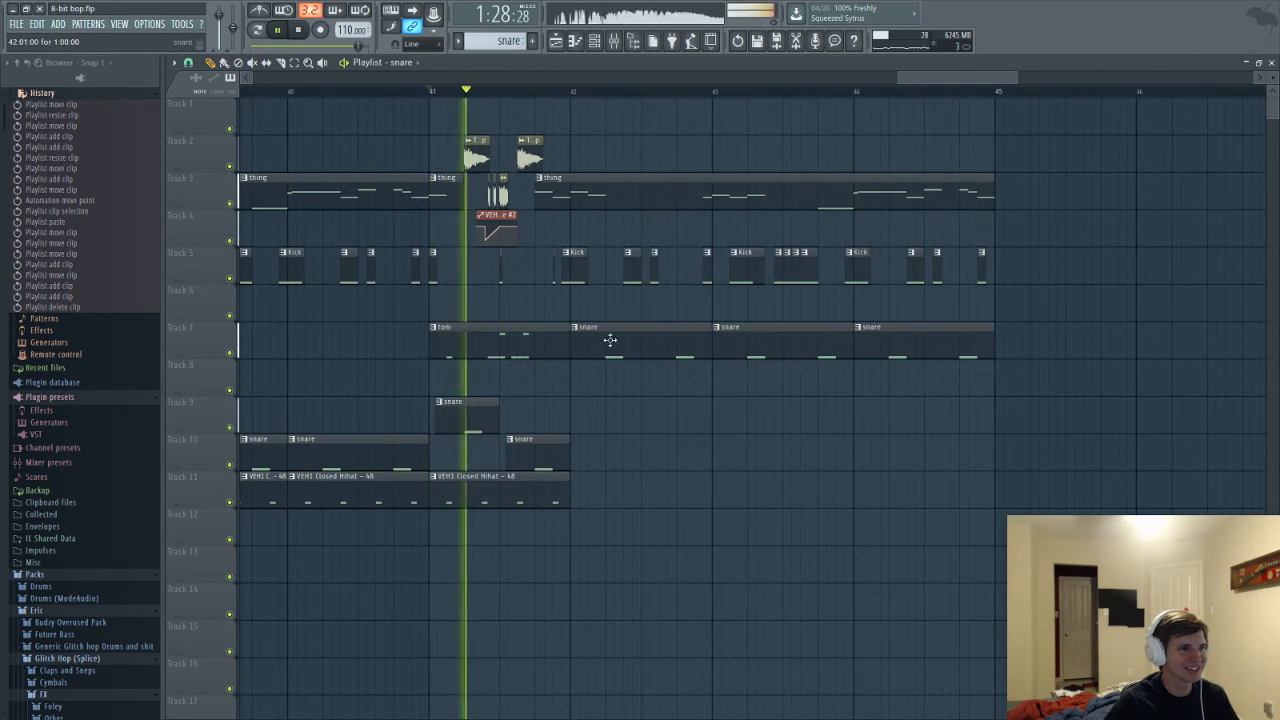
key(space)
Play the arrangement from bar 9 and look through the channel list in the channel rack
scroll(512, 330, down, 8)
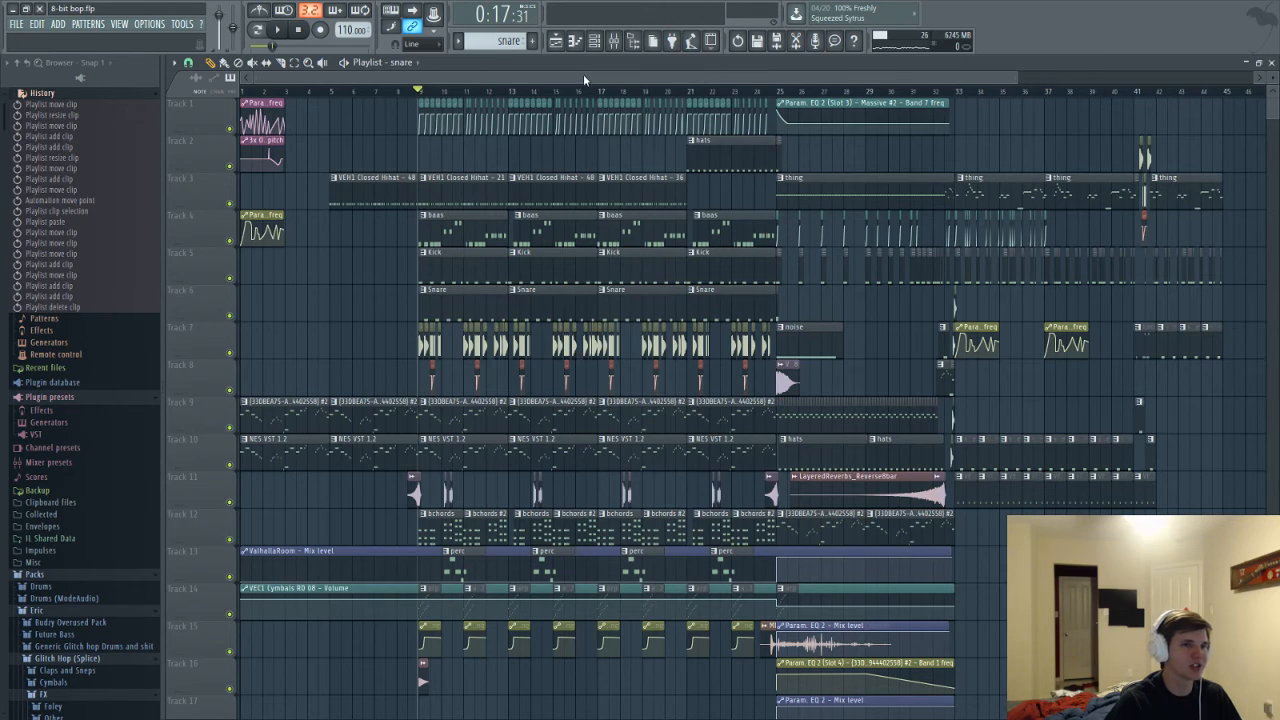
key(space)
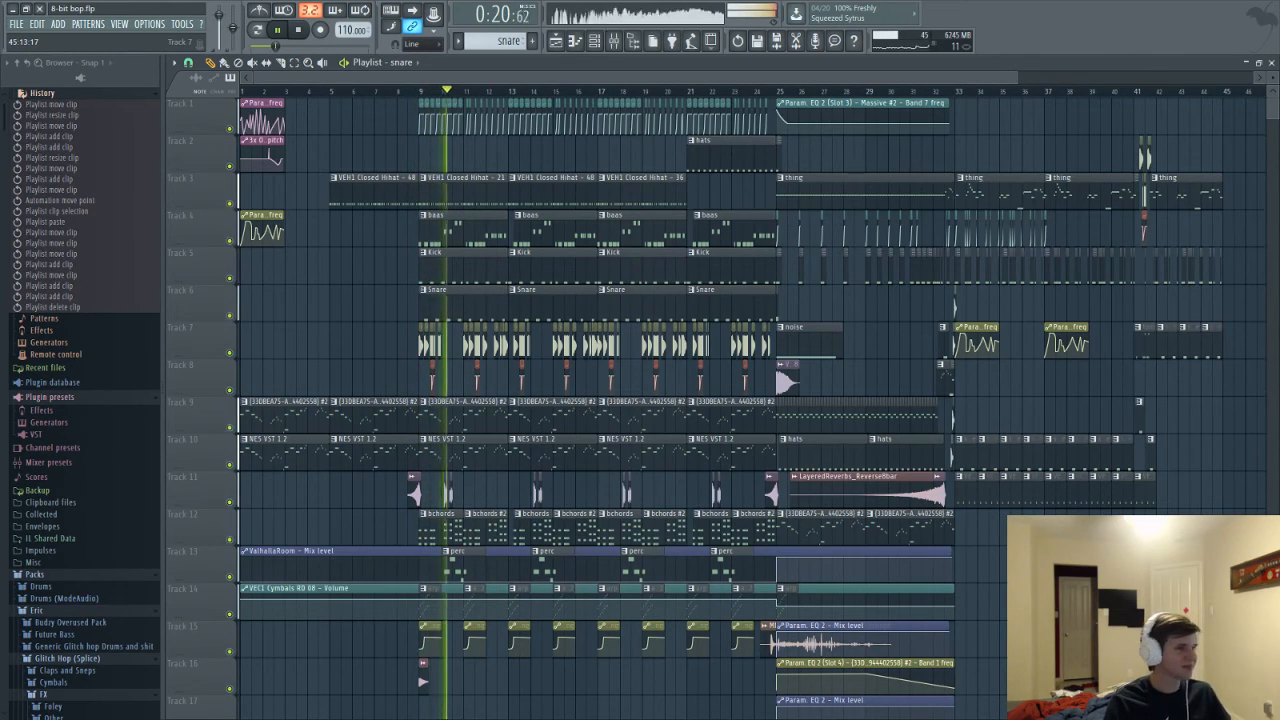
scroll(480, 455, up, 5)
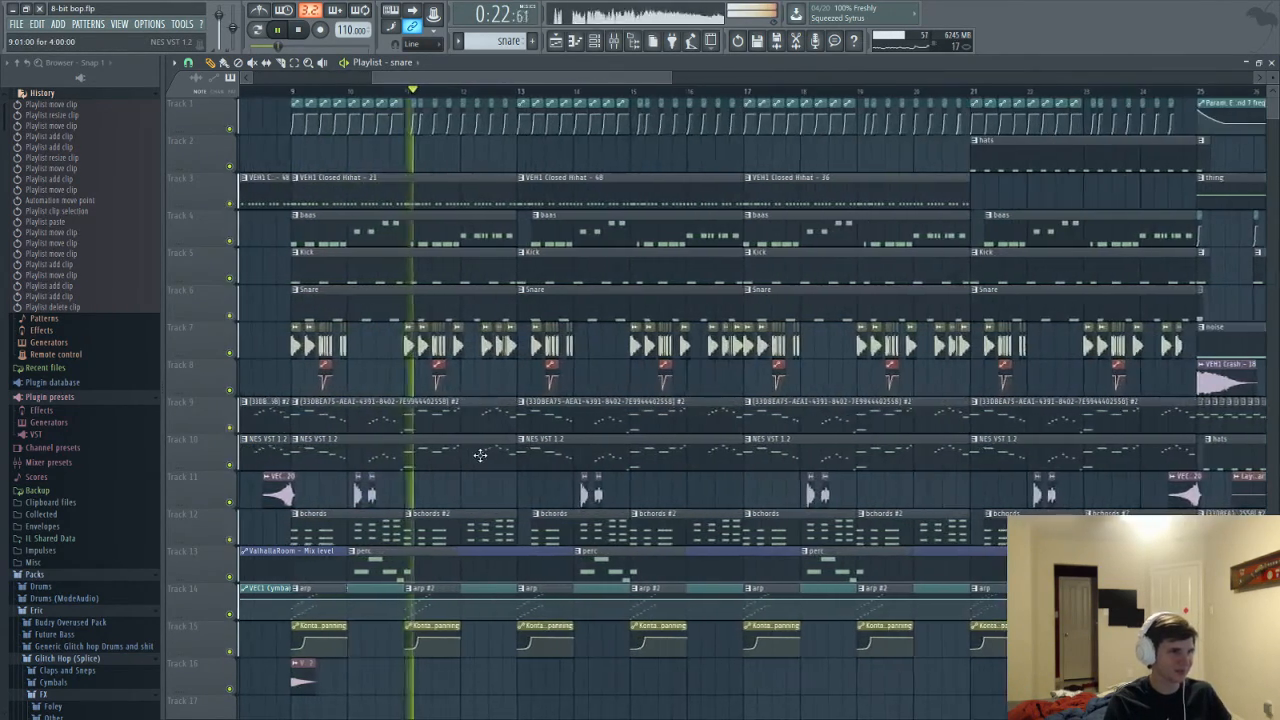
key(F6)
scroll(614, 477, down, 4)
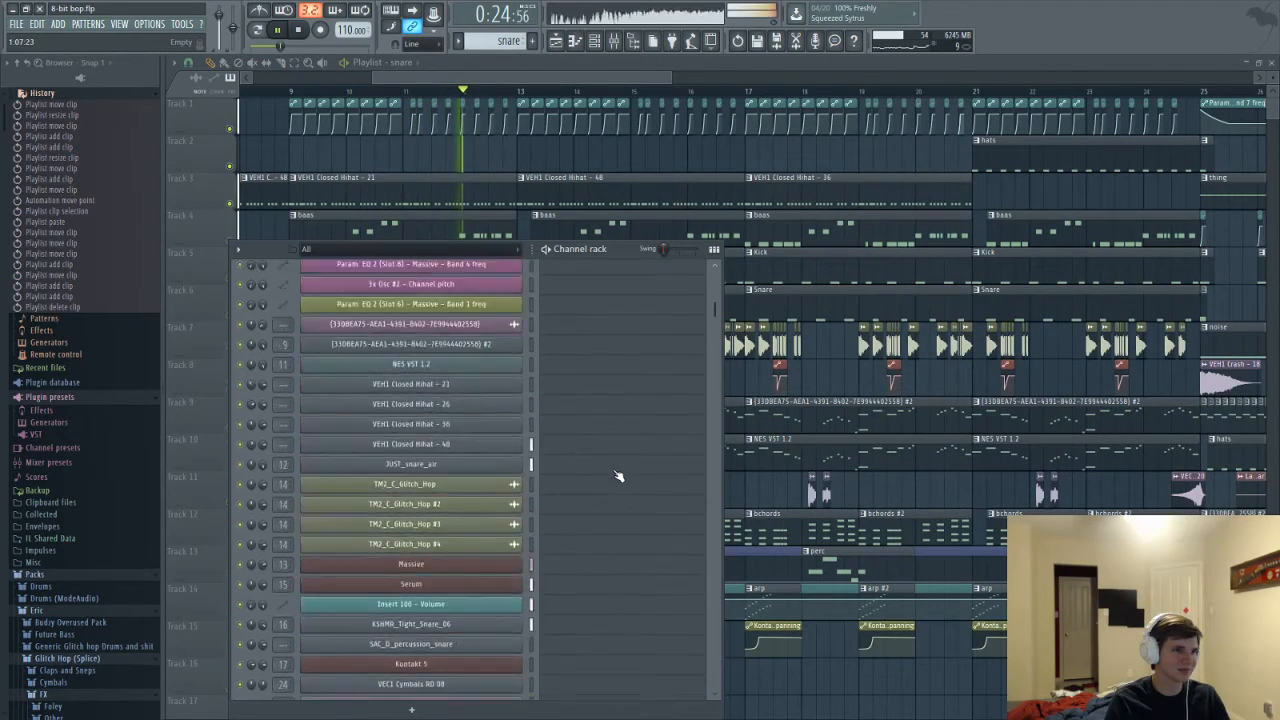
key(F6)
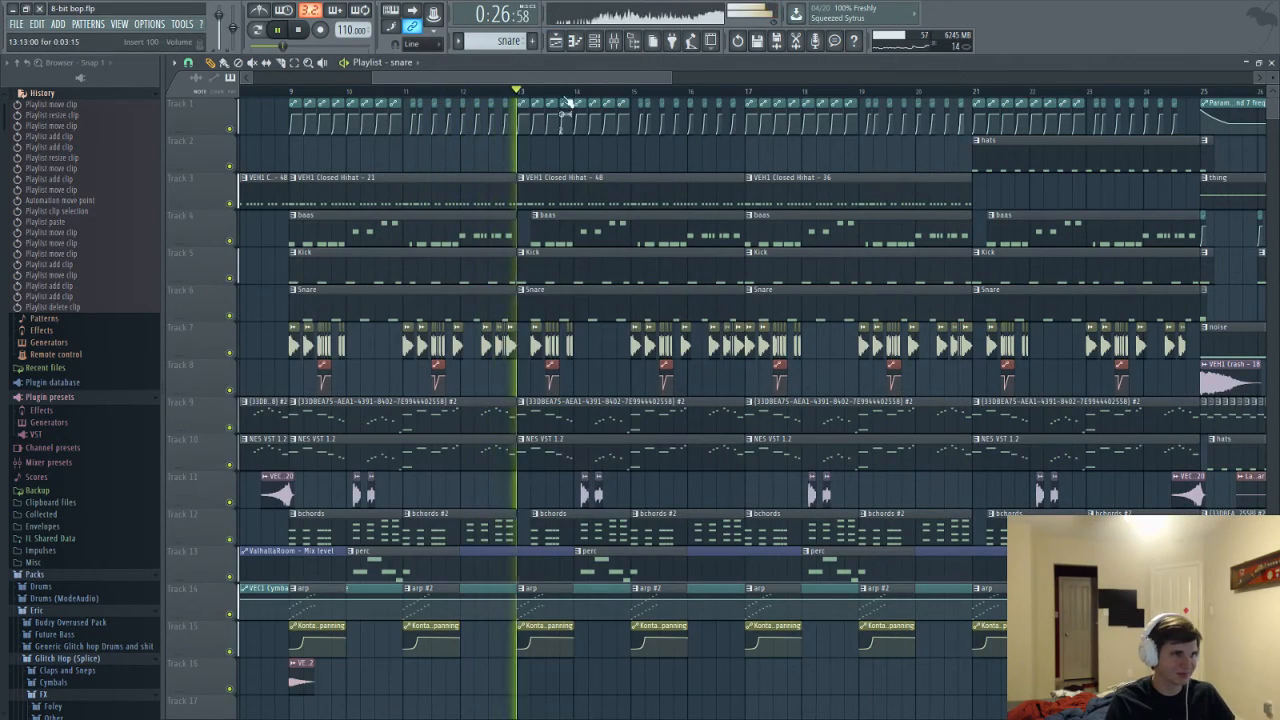
Save the project while listening through the arrangement up to bar 32
key(ctrl+s)
scroll(564, 74, right, 1)
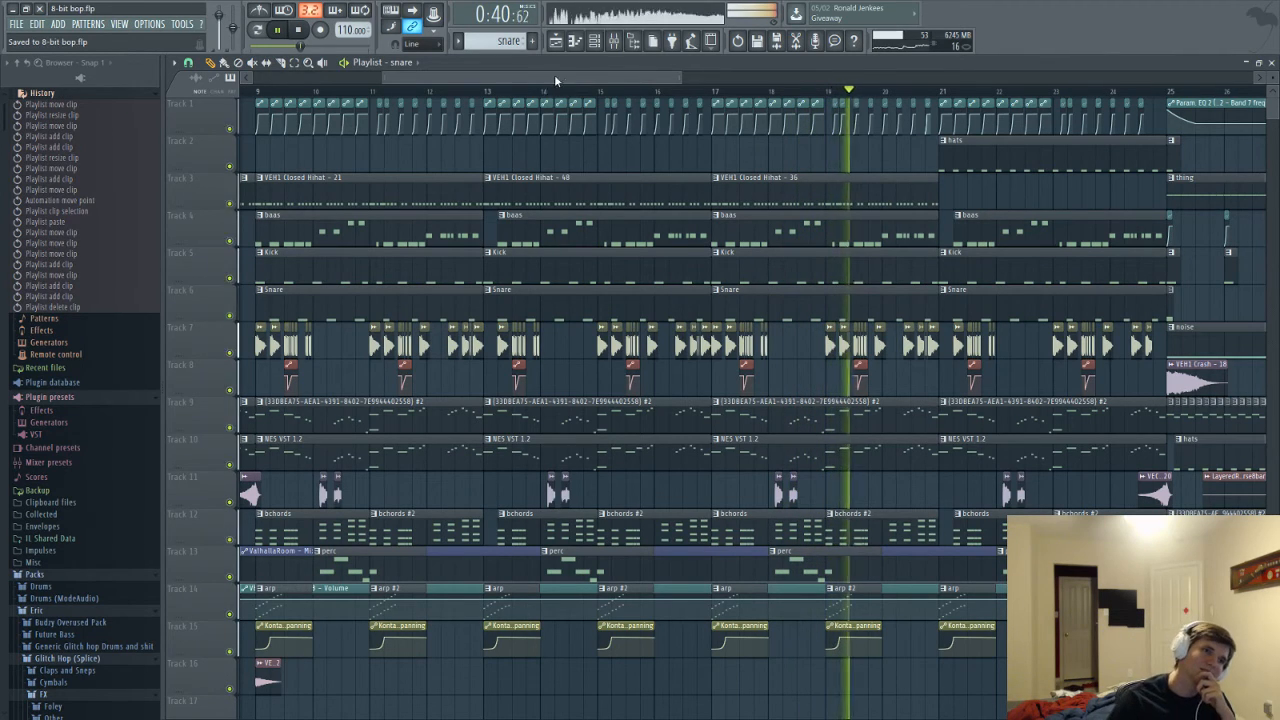
drag(646, 72, 747, 74)
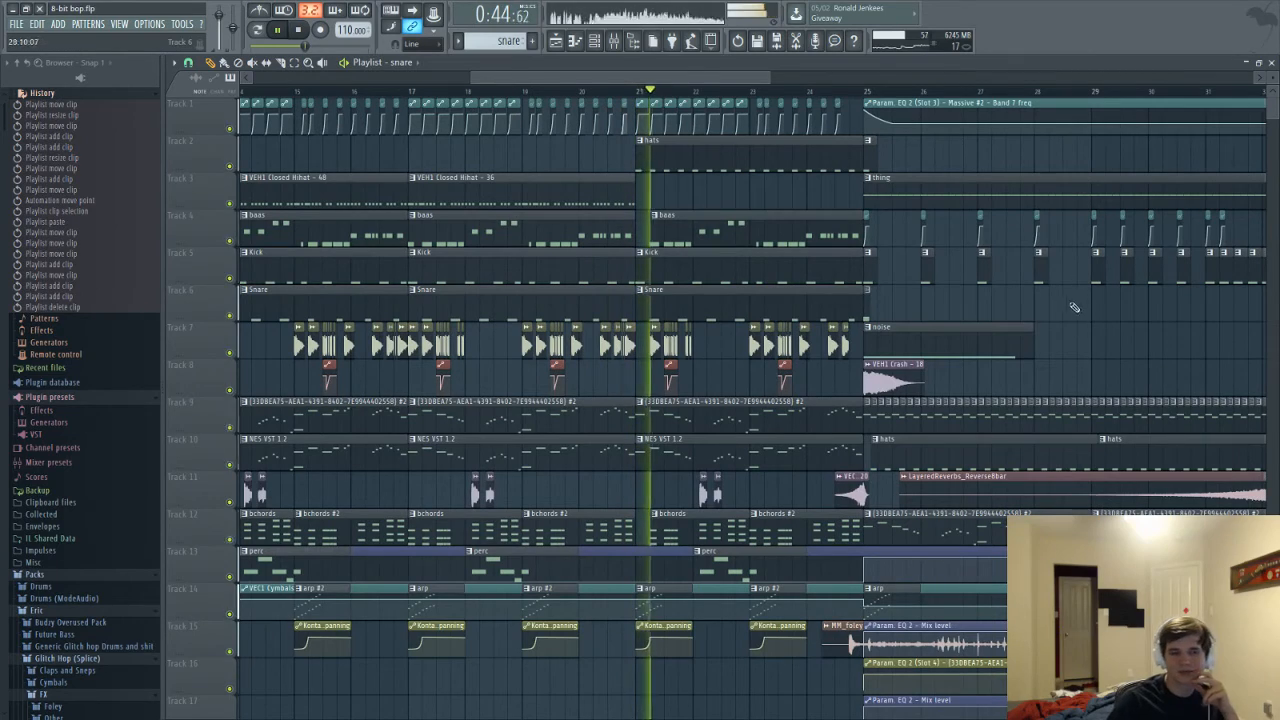
drag(683, 76, 768, 77)
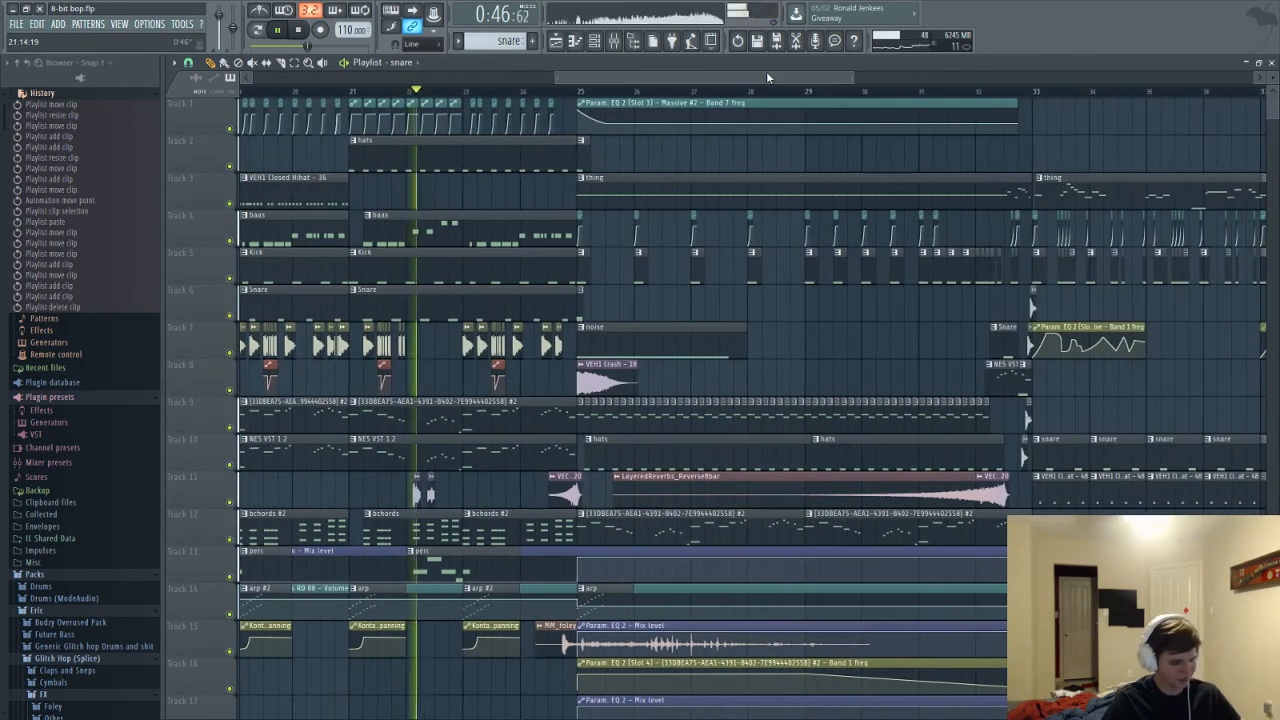
drag(652, 77, 693, 74)
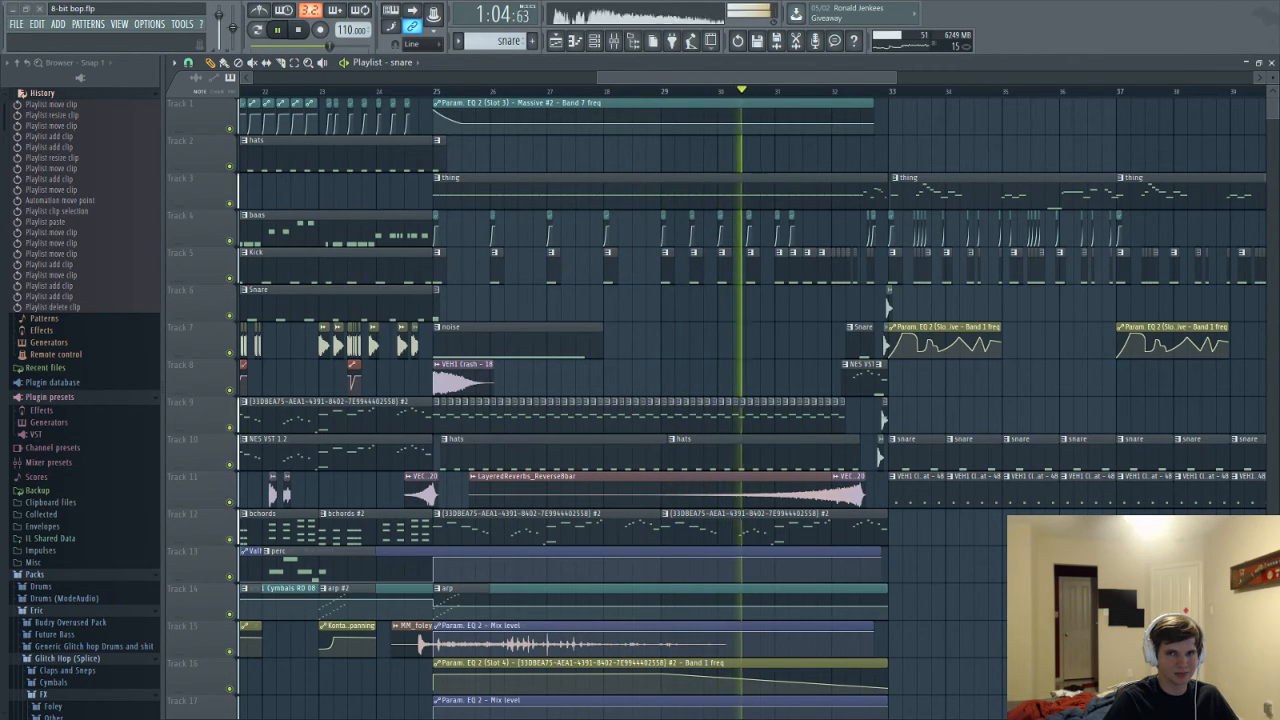
drag(719, 77, 727, 80)
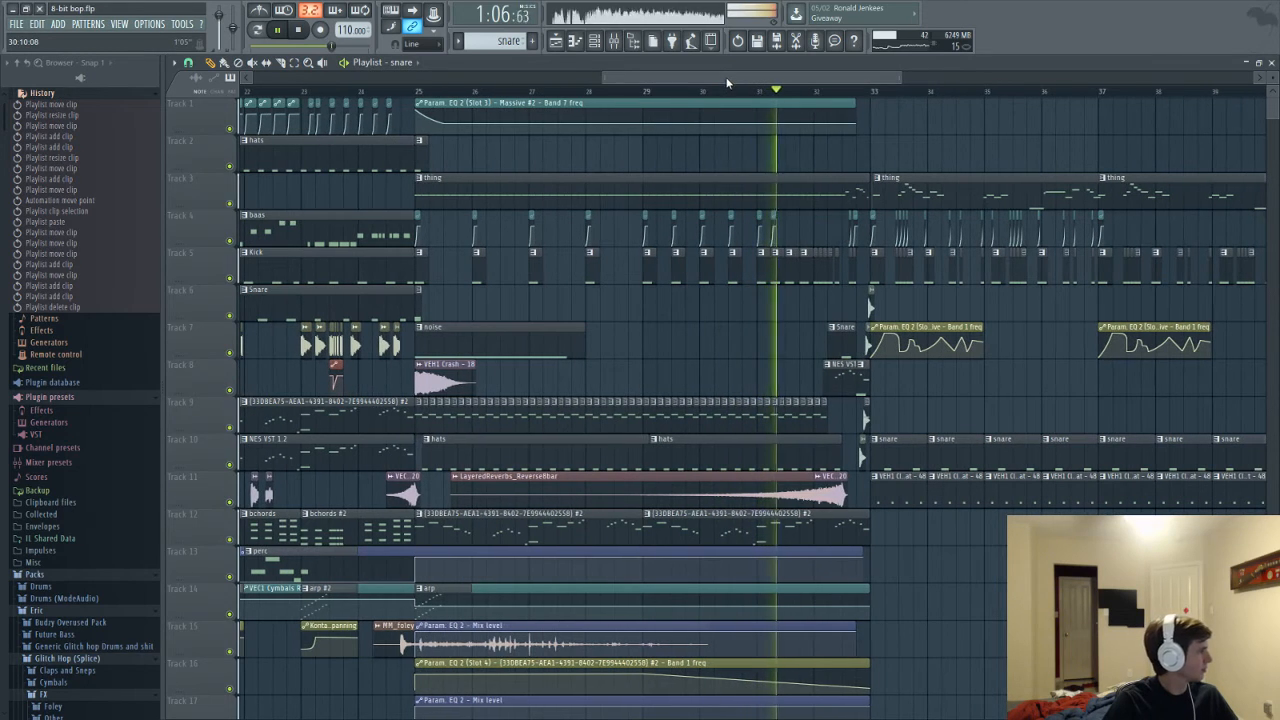
key(ctrl+s)
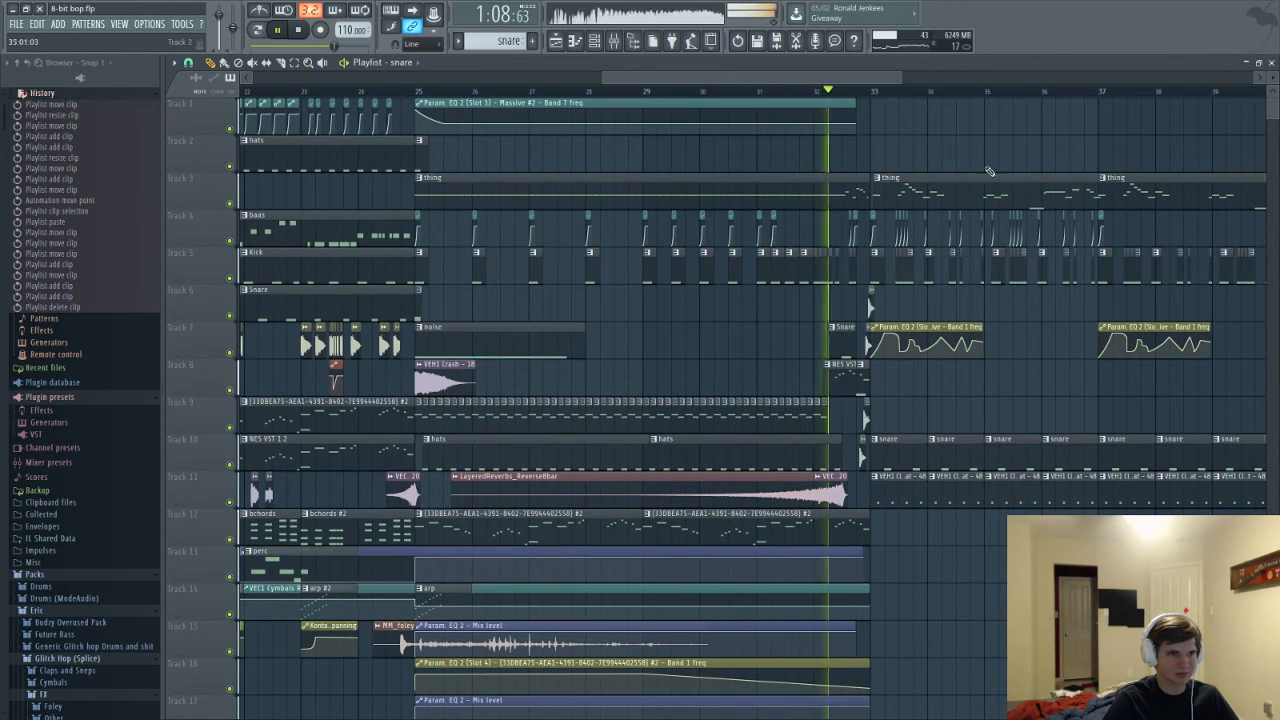
Replay the section from bar 33 and check the timing of the melody's entry on Track 3
drag(821, 74, 887, 71)
scroll(674, 418, up, 4)
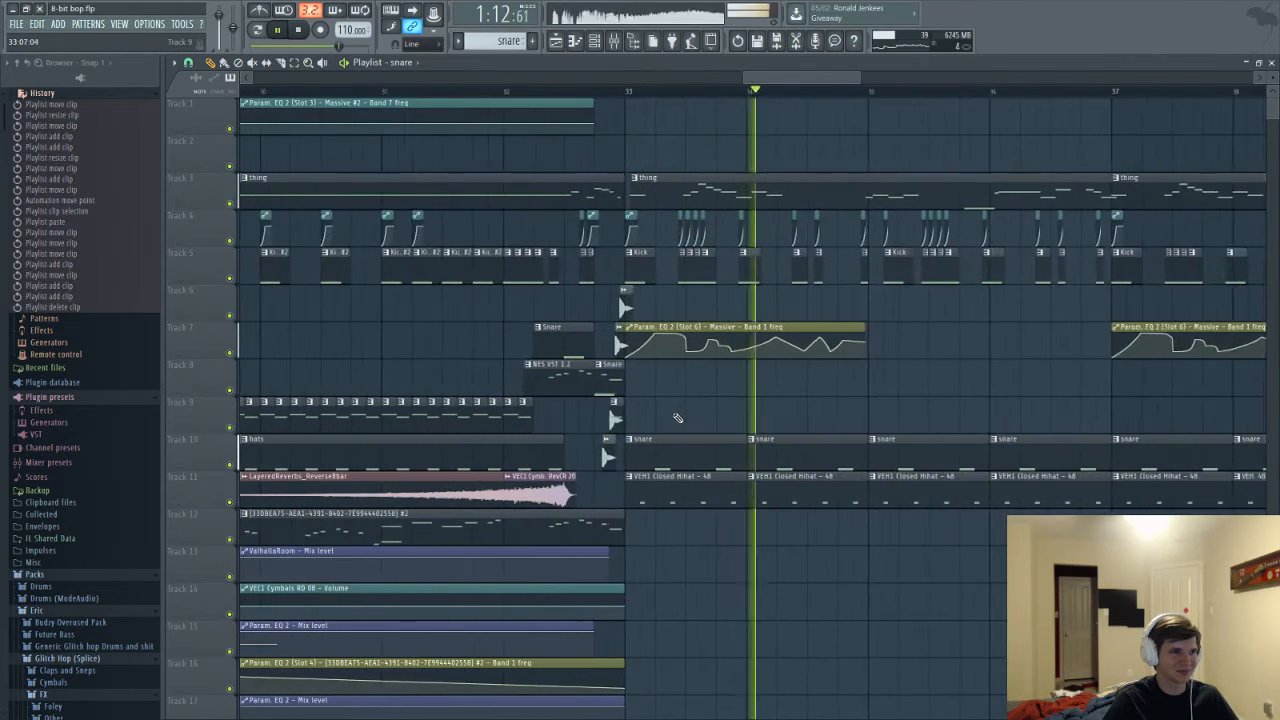
key(space)
scroll(724, 387, up, 4)
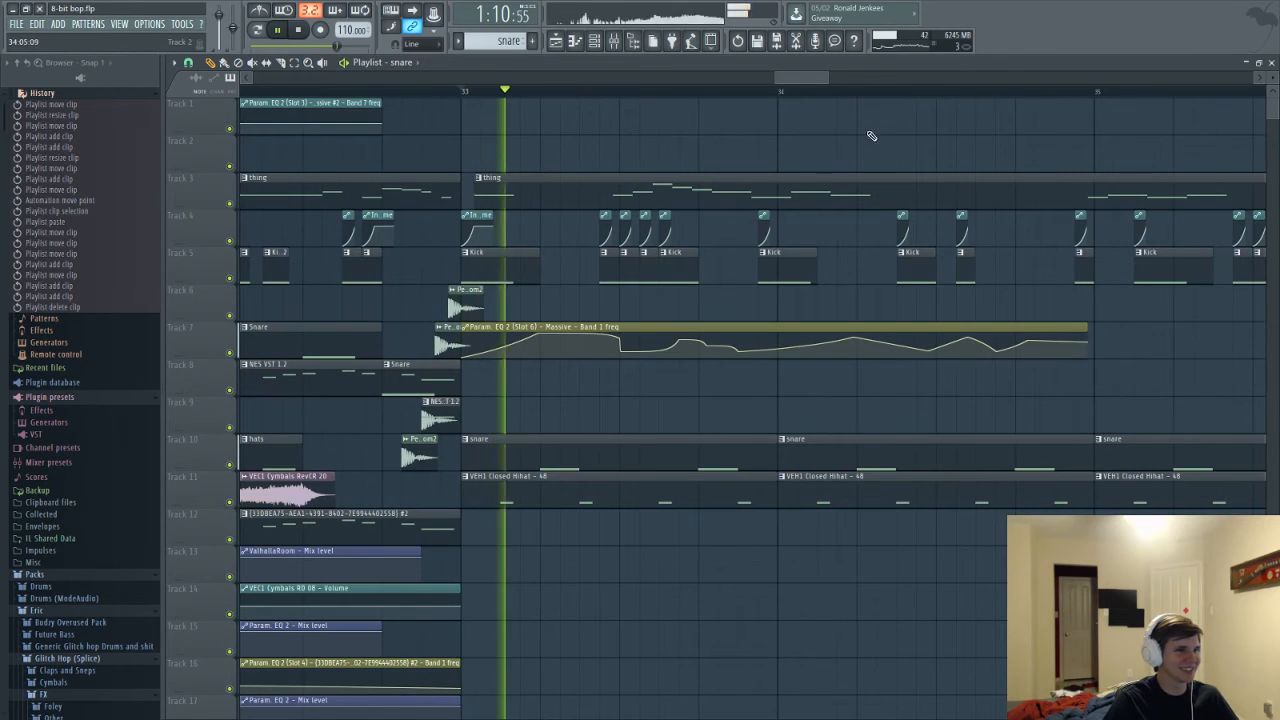
drag(800, 77, 810, 77)
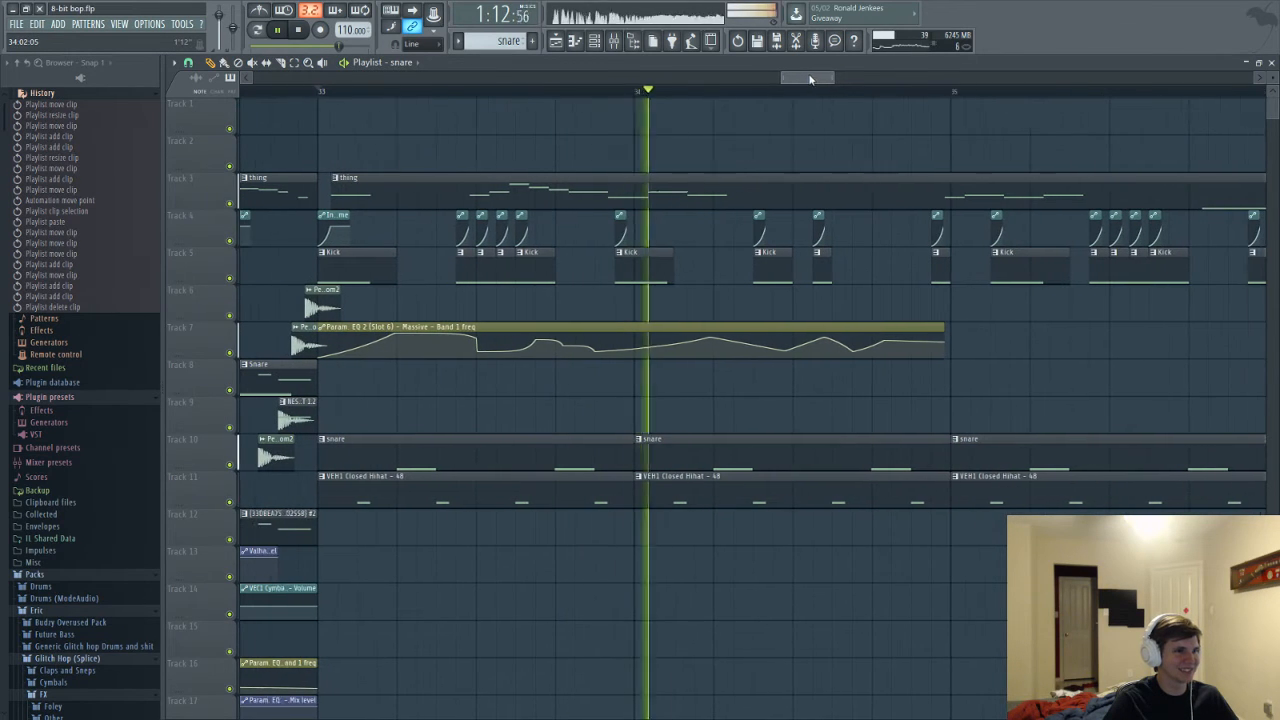
Align the start of the Track 3 thing clip with the beginning of bar 33 and play it back
drag(420, 195, 402, 195)
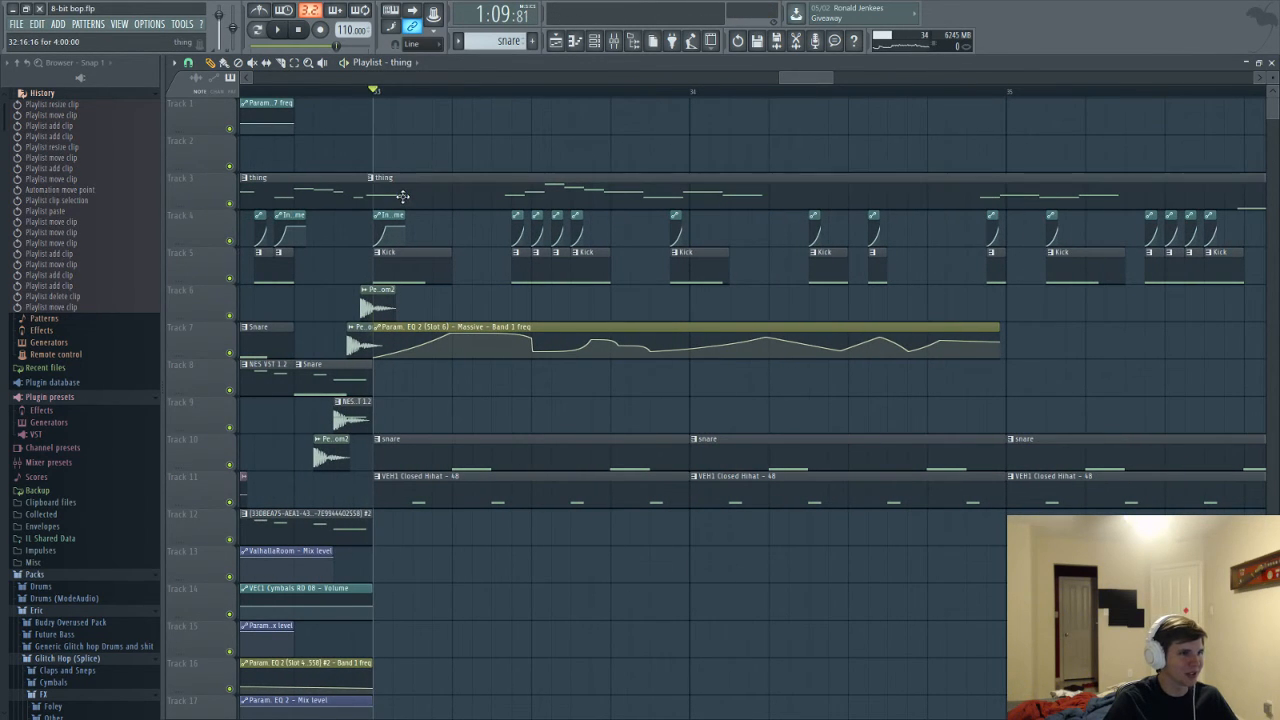
key(space)
scroll(440, 280, up, 1)
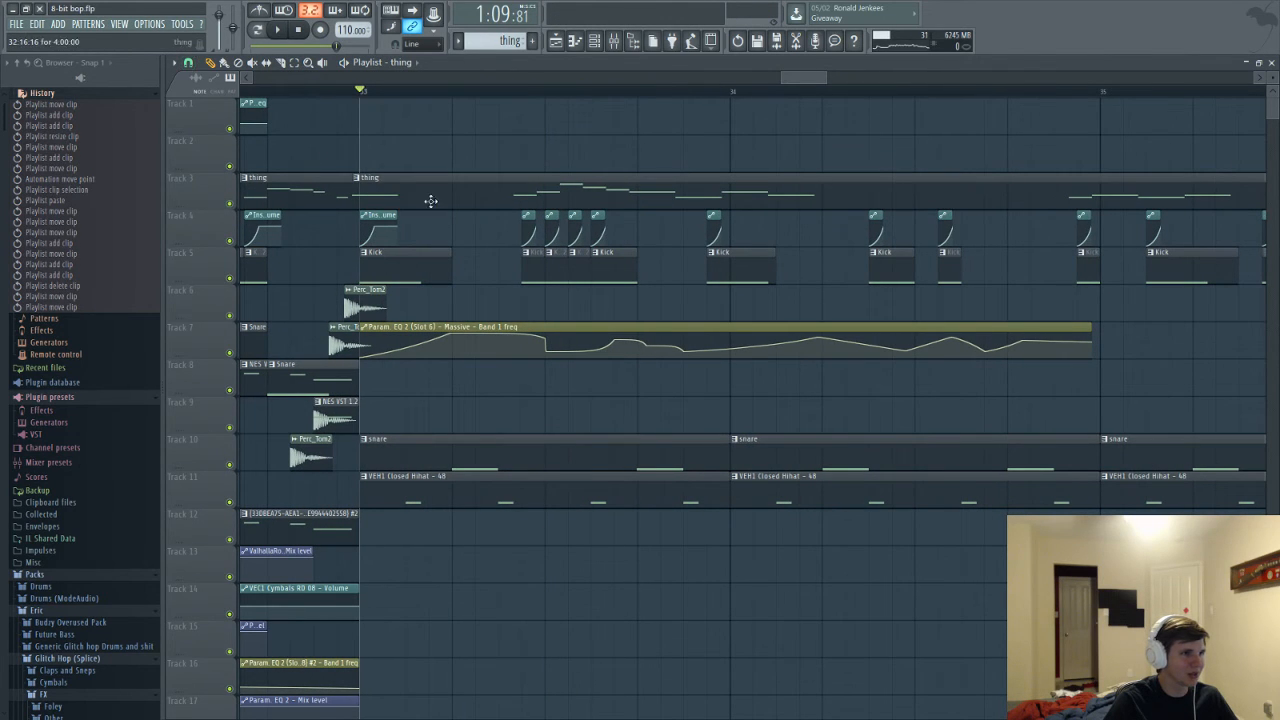
drag(431, 201, 438, 201)
key(space)
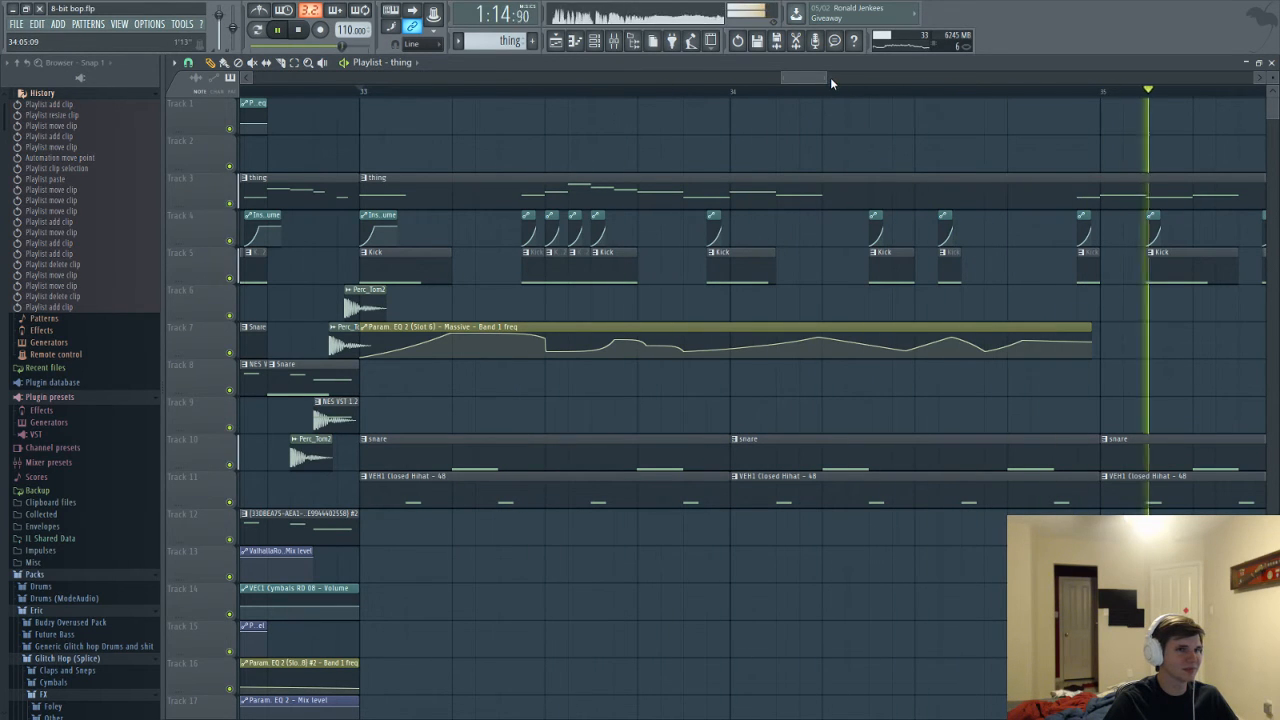
Listen to the realigned melody through bars 35 to 38
drag(830, 77, 970, 97)
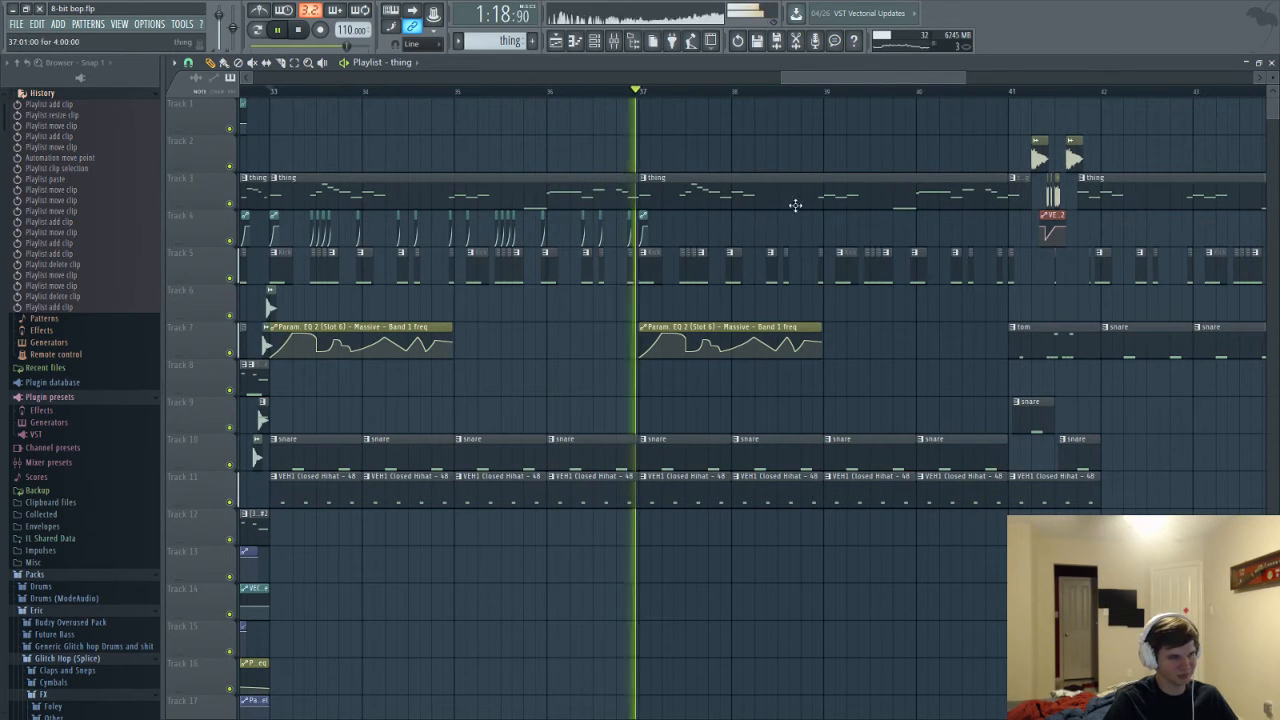
drag(826, 77, 833, 77)
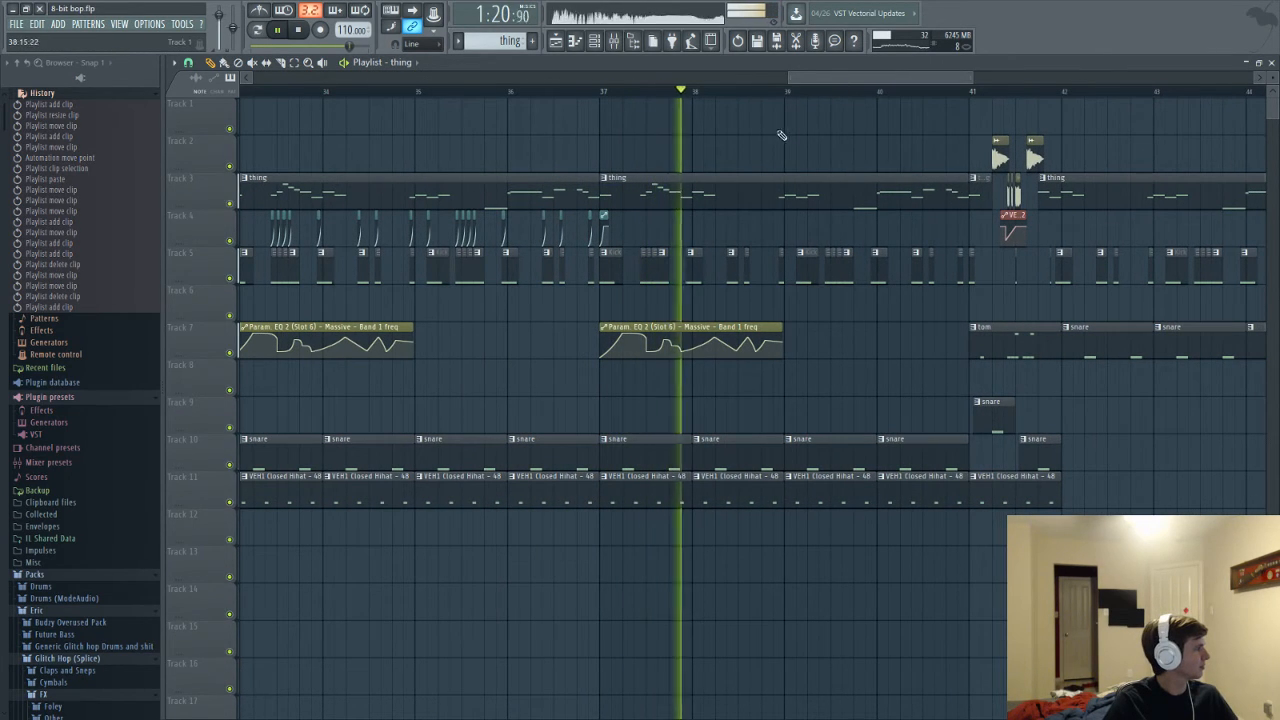
key(space)
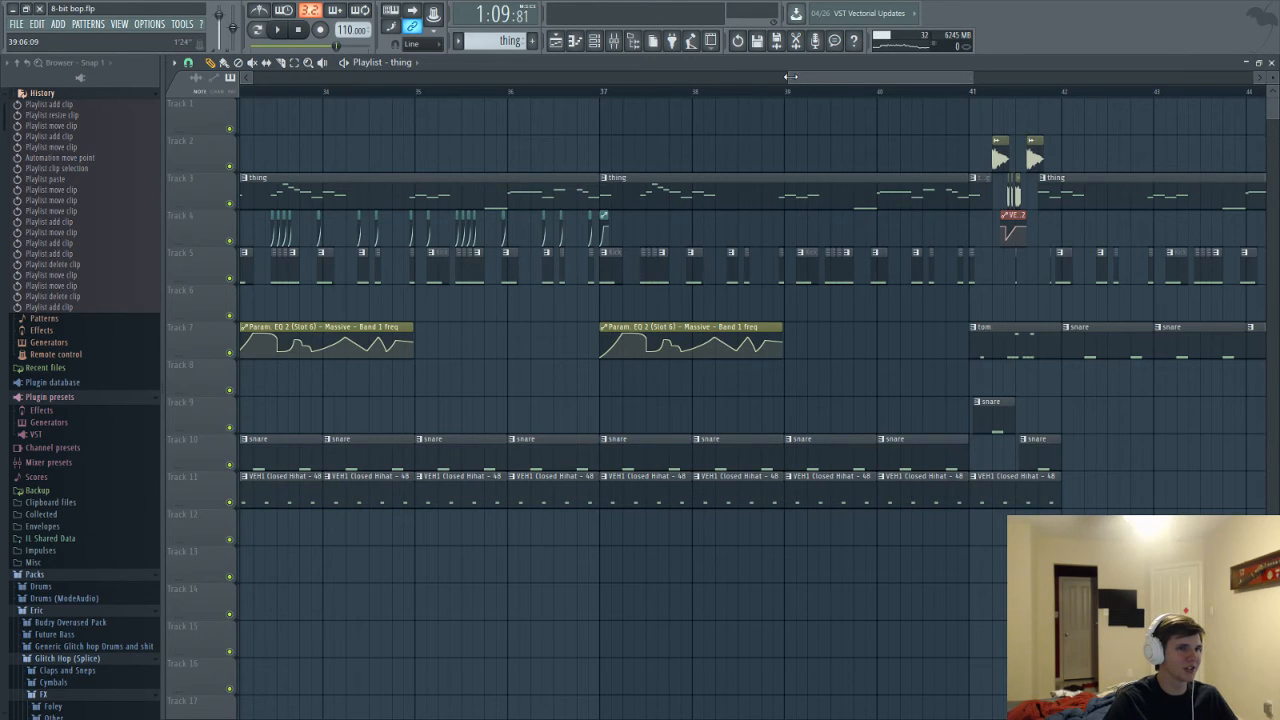
Play the transition from bar 32 into bar 33 to check how the melody comes in
drag(790, 77, 536, 77)
scroll(863, 491, up, 3)
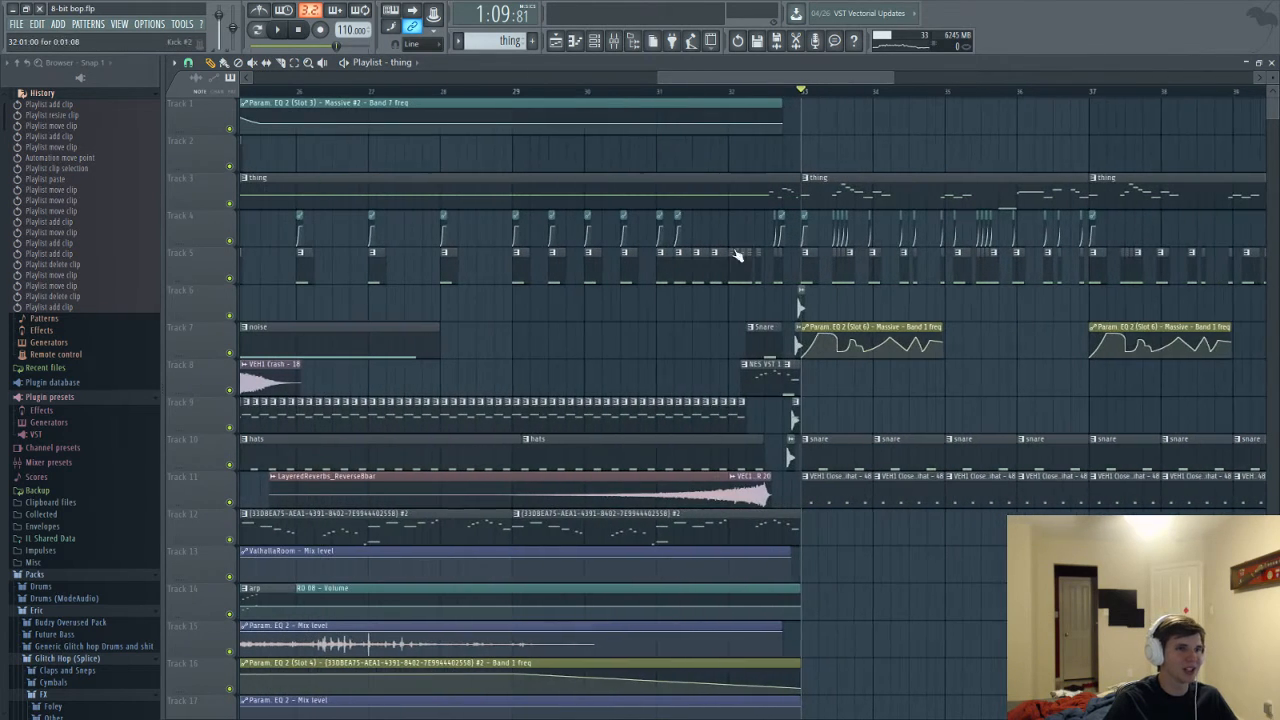
click(760, 92)
key(space)
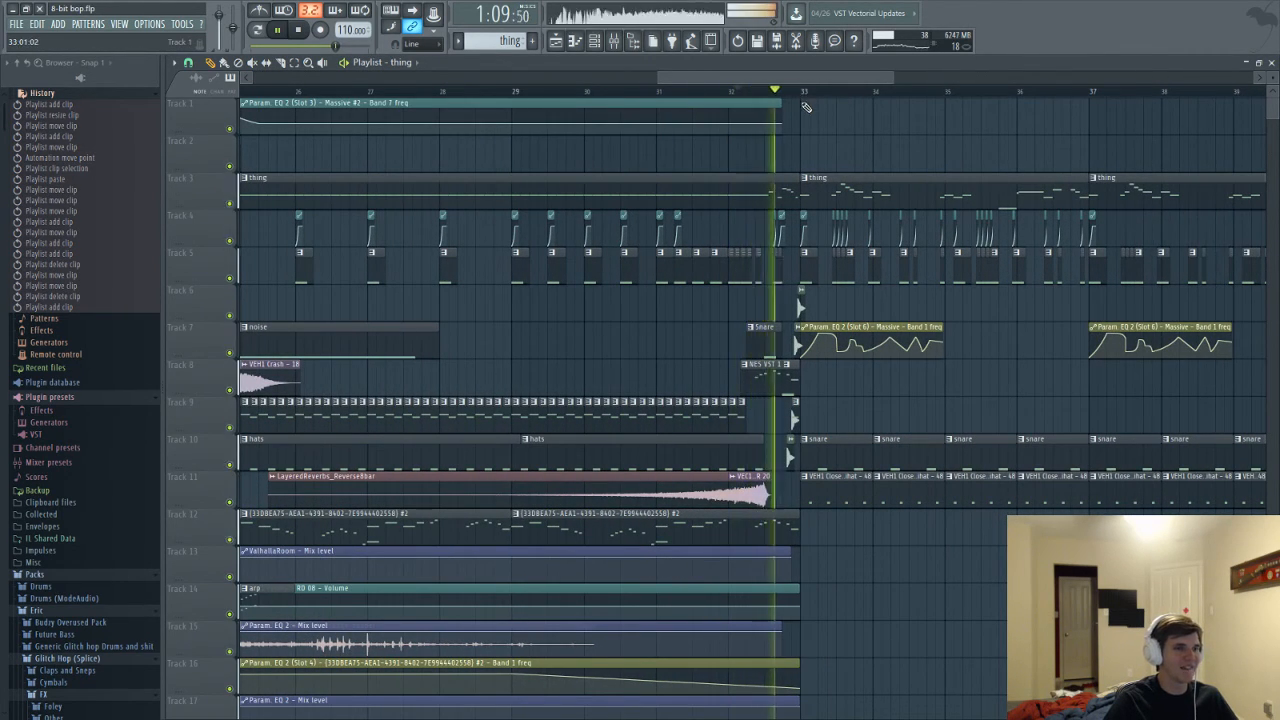
key(space)
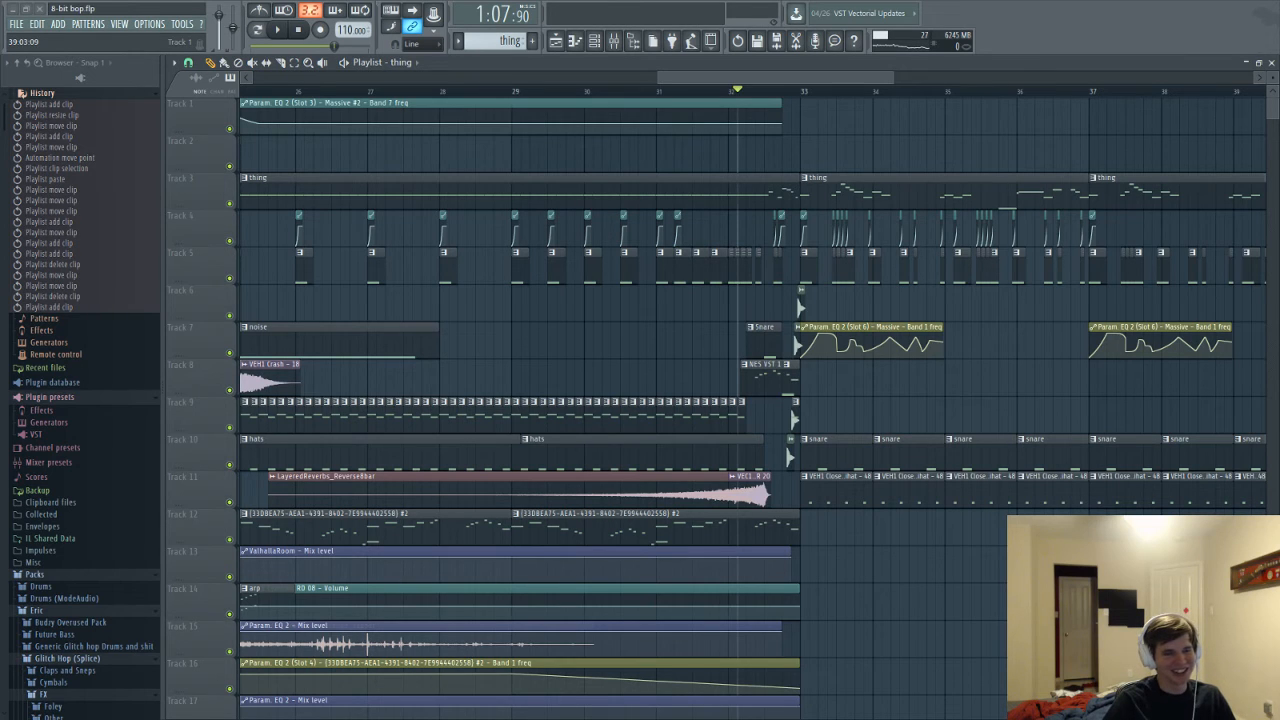
Replay the lead-in to bar 33 and return to the start of the arrangement
scroll(797, 92, right, 3)
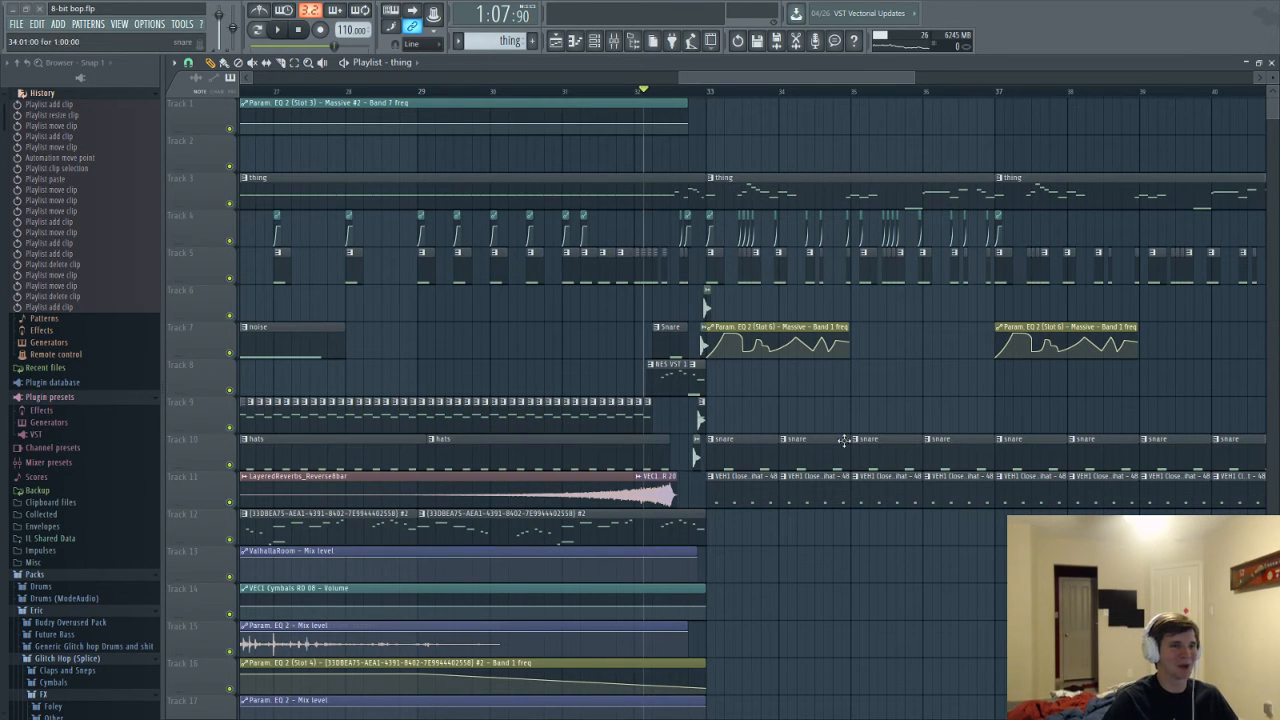
scroll(806, 443, up, 3)
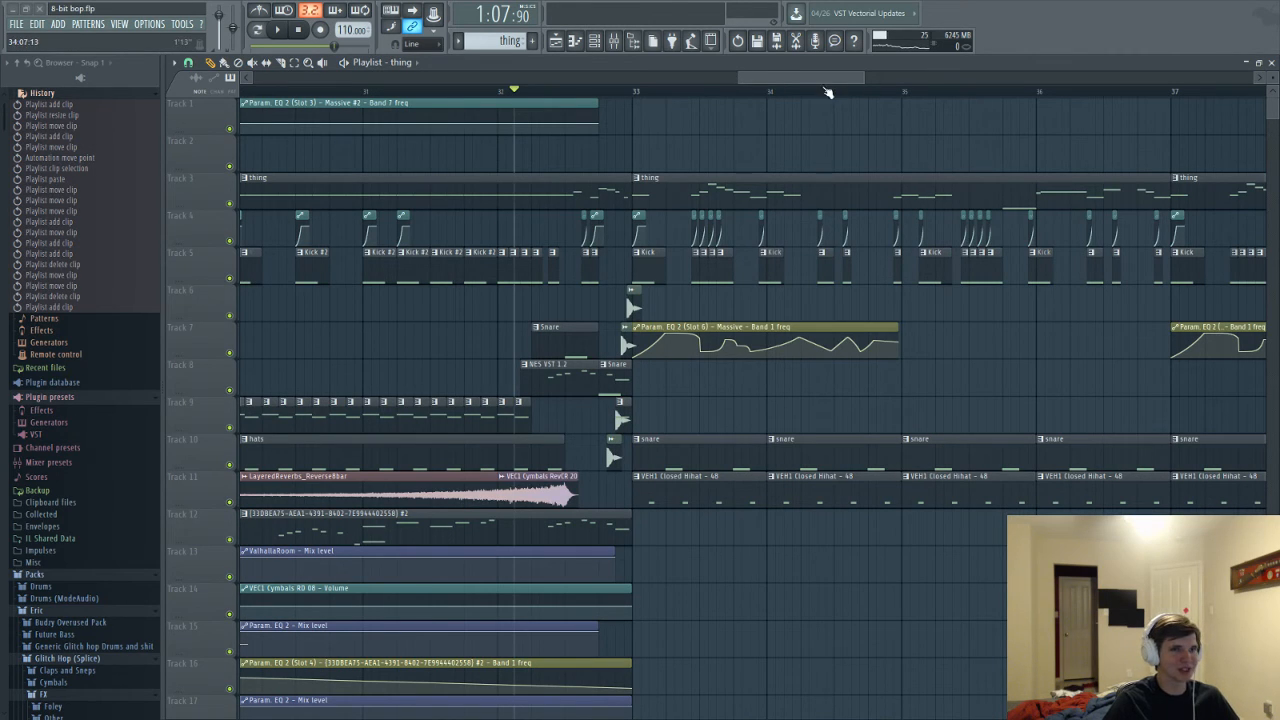
key(space)
drag(745, 78, 266, 182)
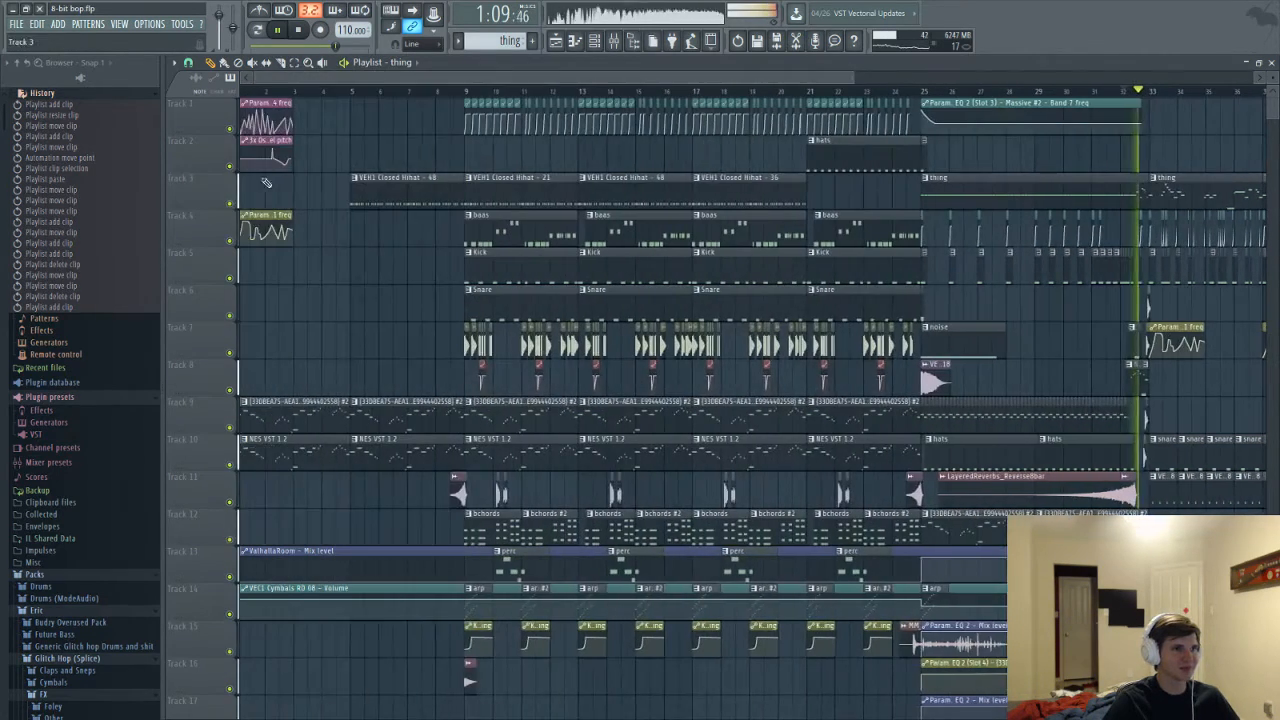
key(space)
Copy the VEC1 Cymbals CR 052 crash from bar 9 onto Track 13 at bar 33 and play it back
scroll(505, 493, up, 4)
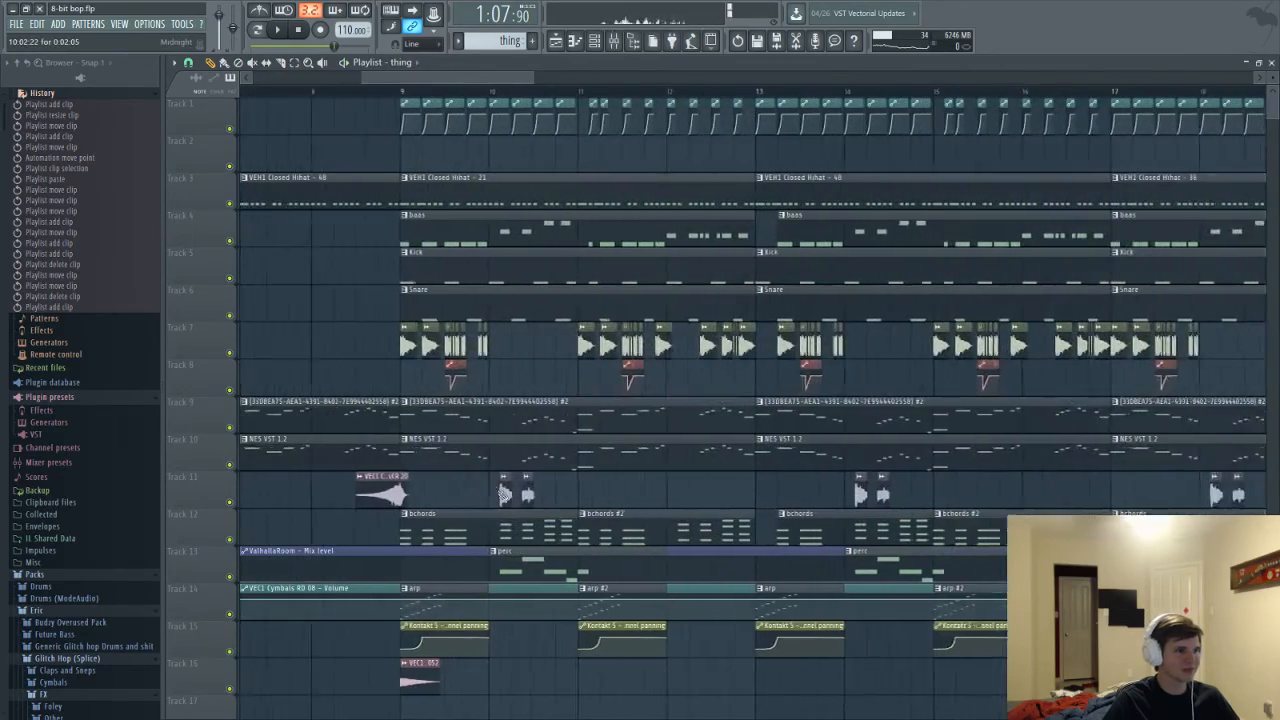
scroll(414, 664, down, 1)
click(412, 667)
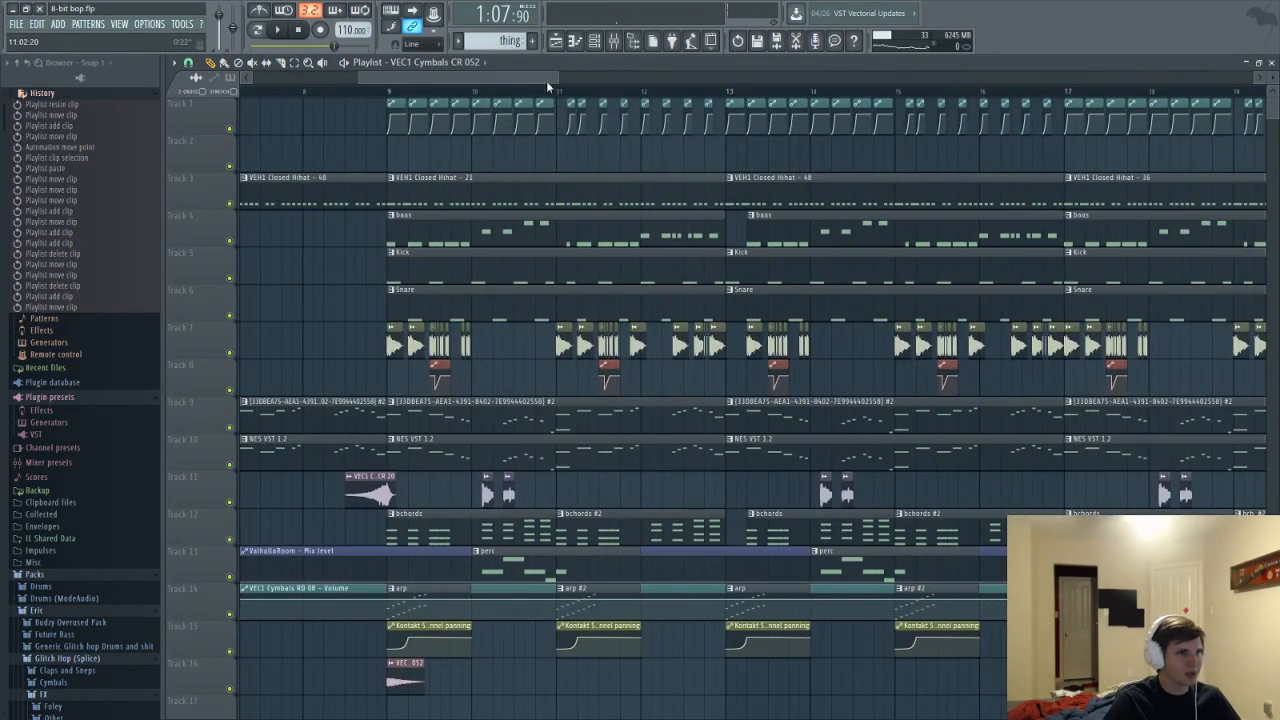
drag(546, 80, 607, 313)
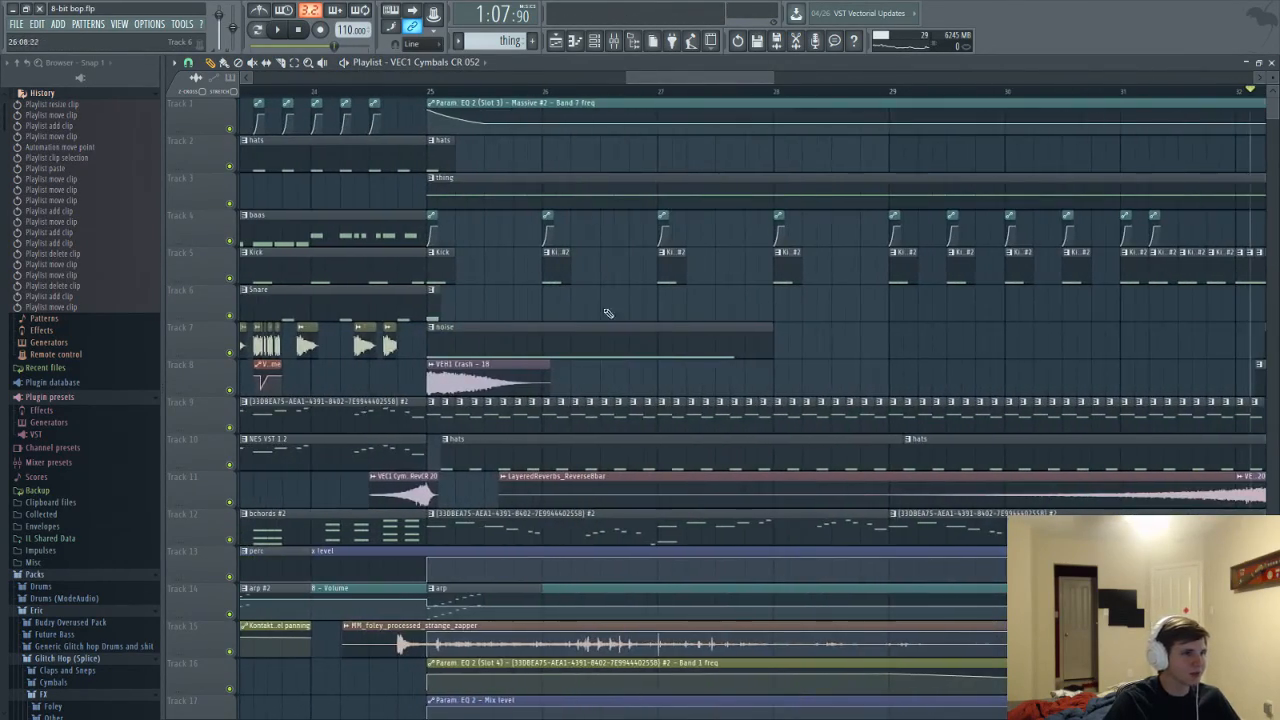
drag(630, 80, 795, 80)
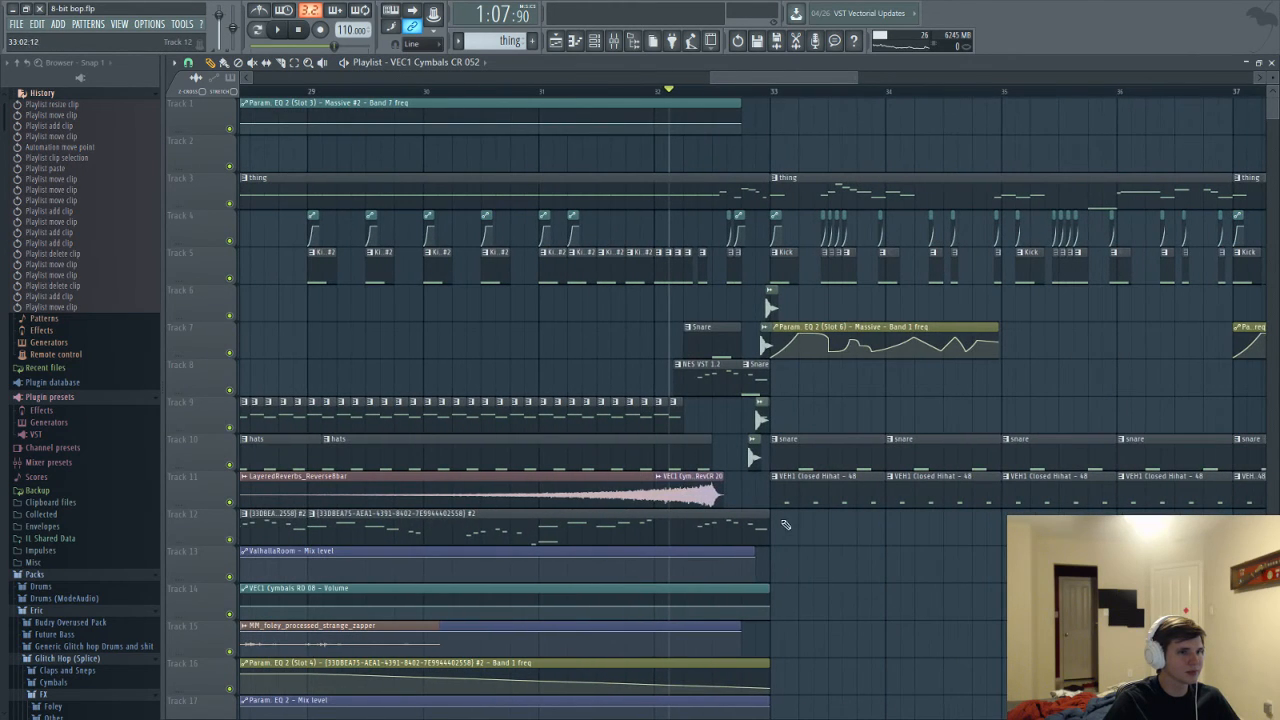
click(775, 566)
key(space)
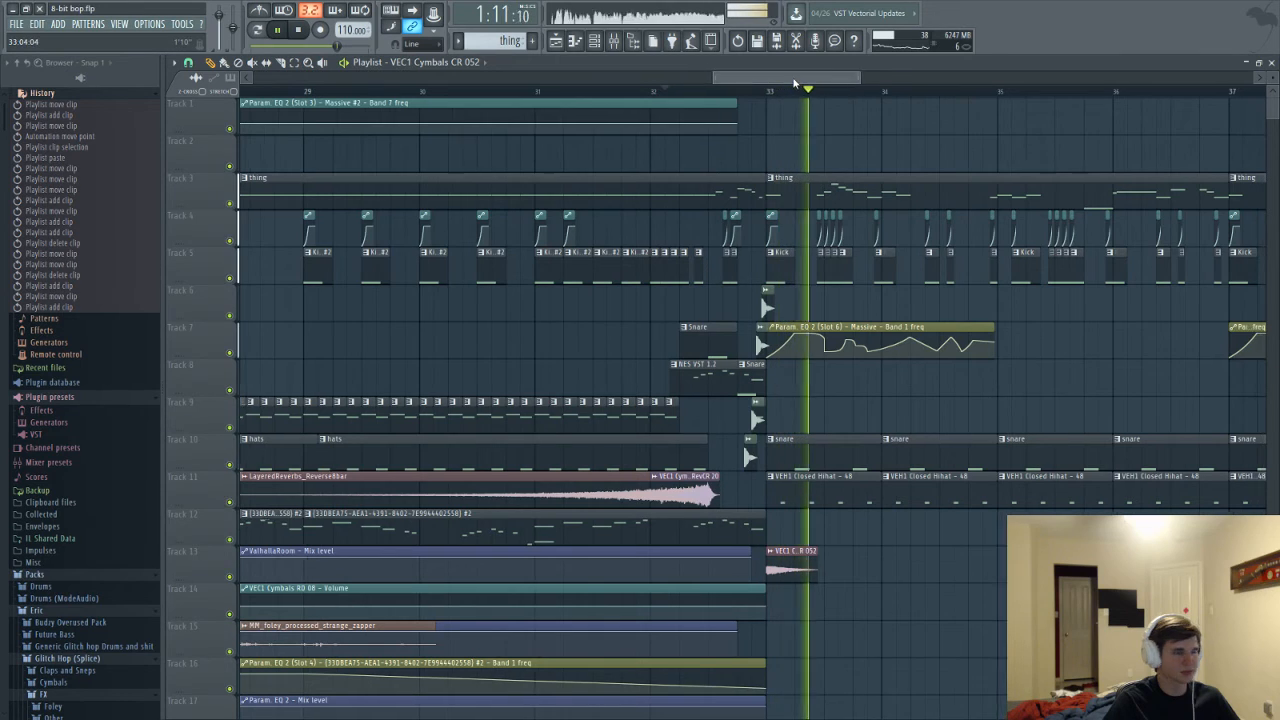
key(space)
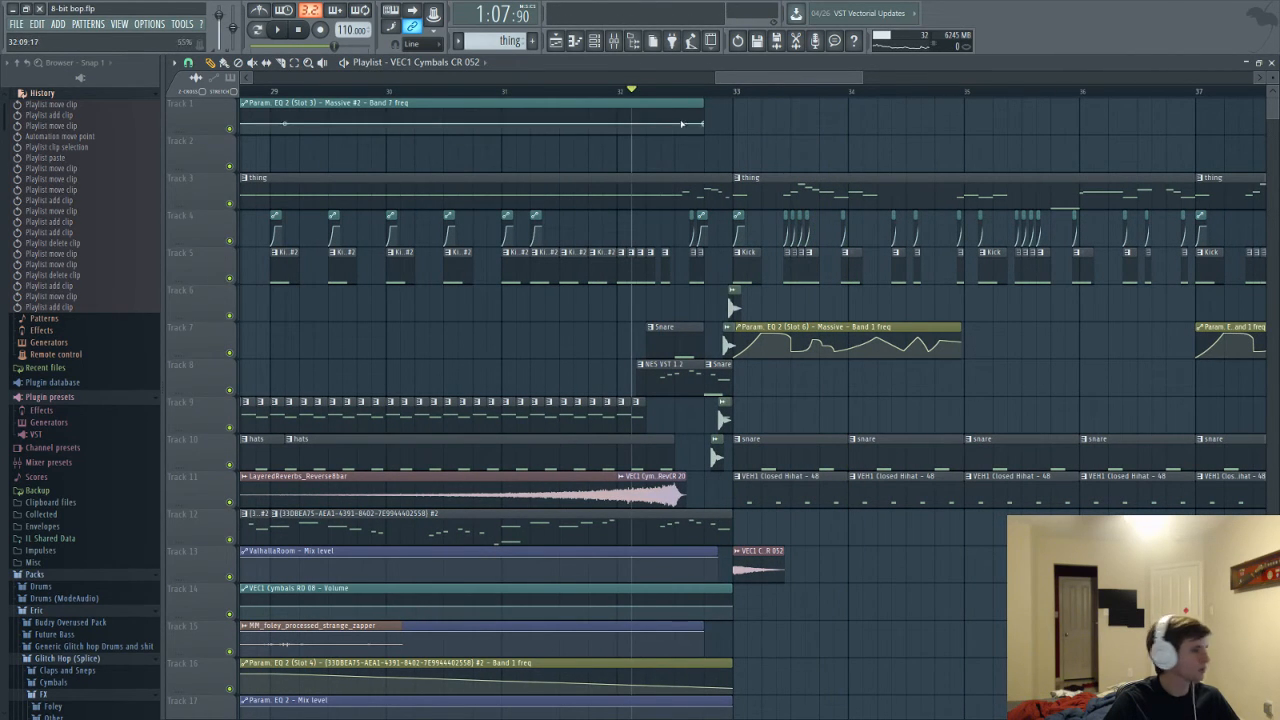
Save the project and play the arrangement from bar 9 into the section starting at bar 25
drag(722, 77, 250, 79)
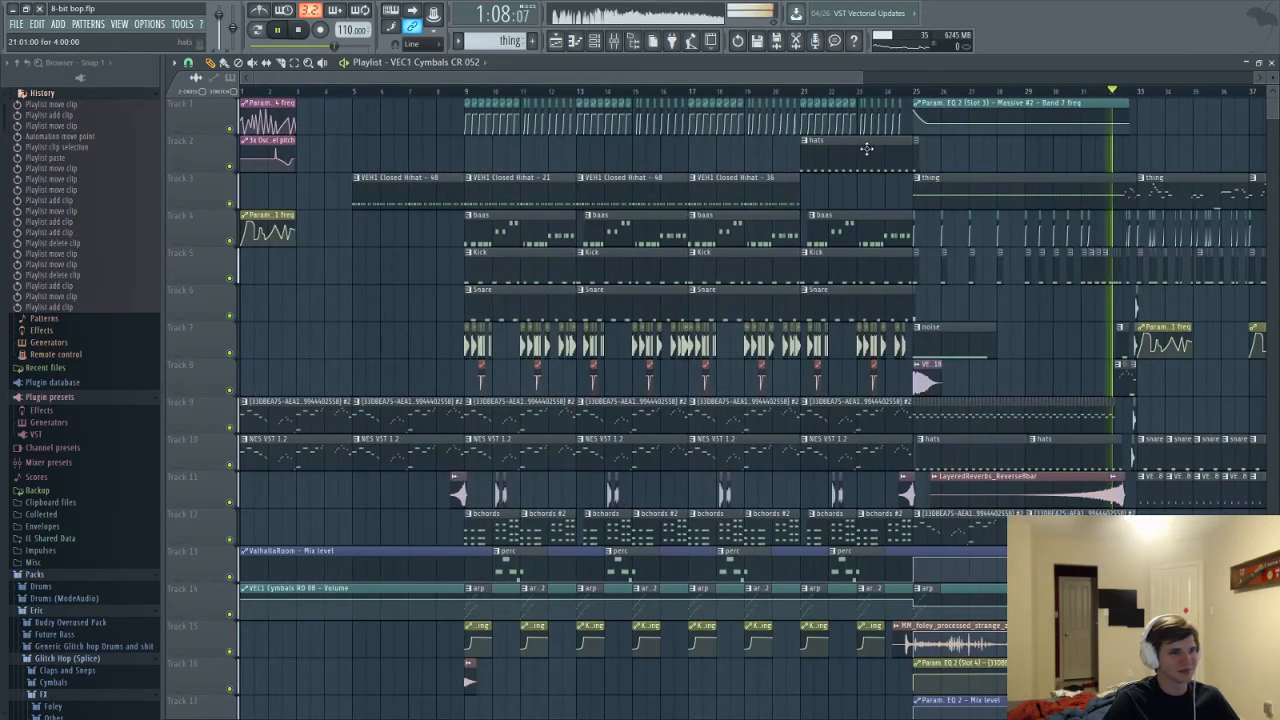
key(space)
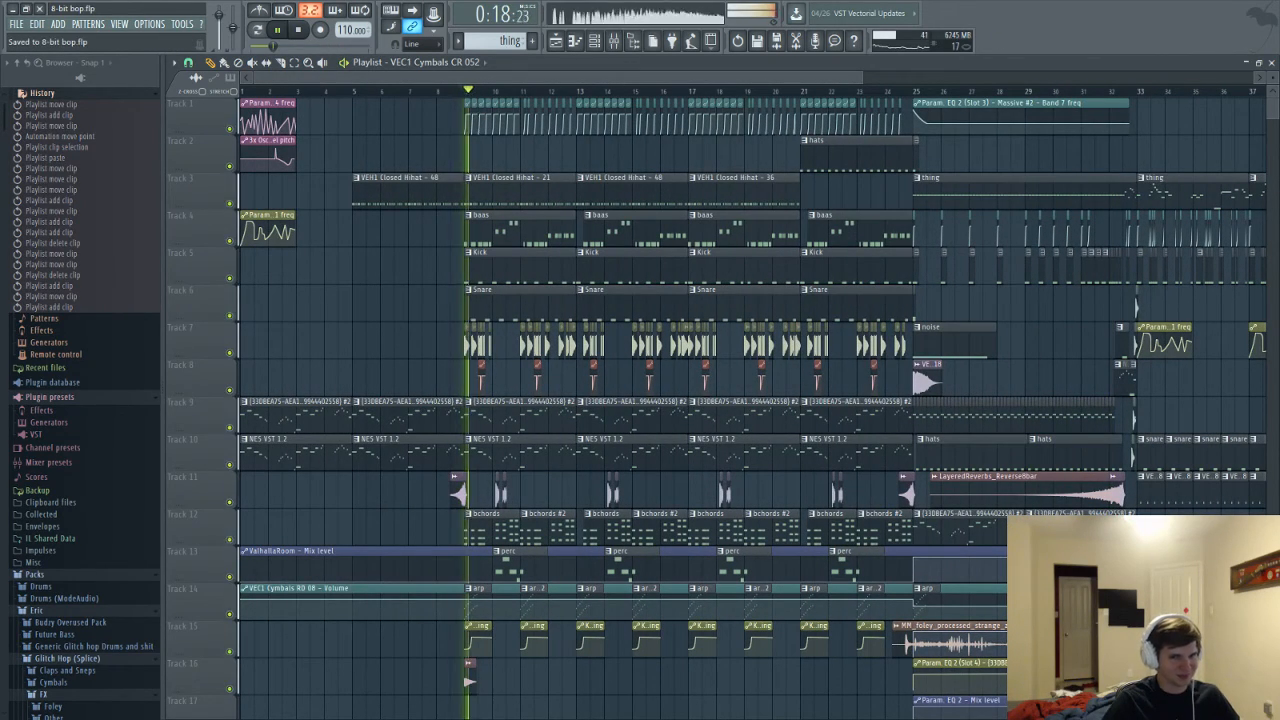
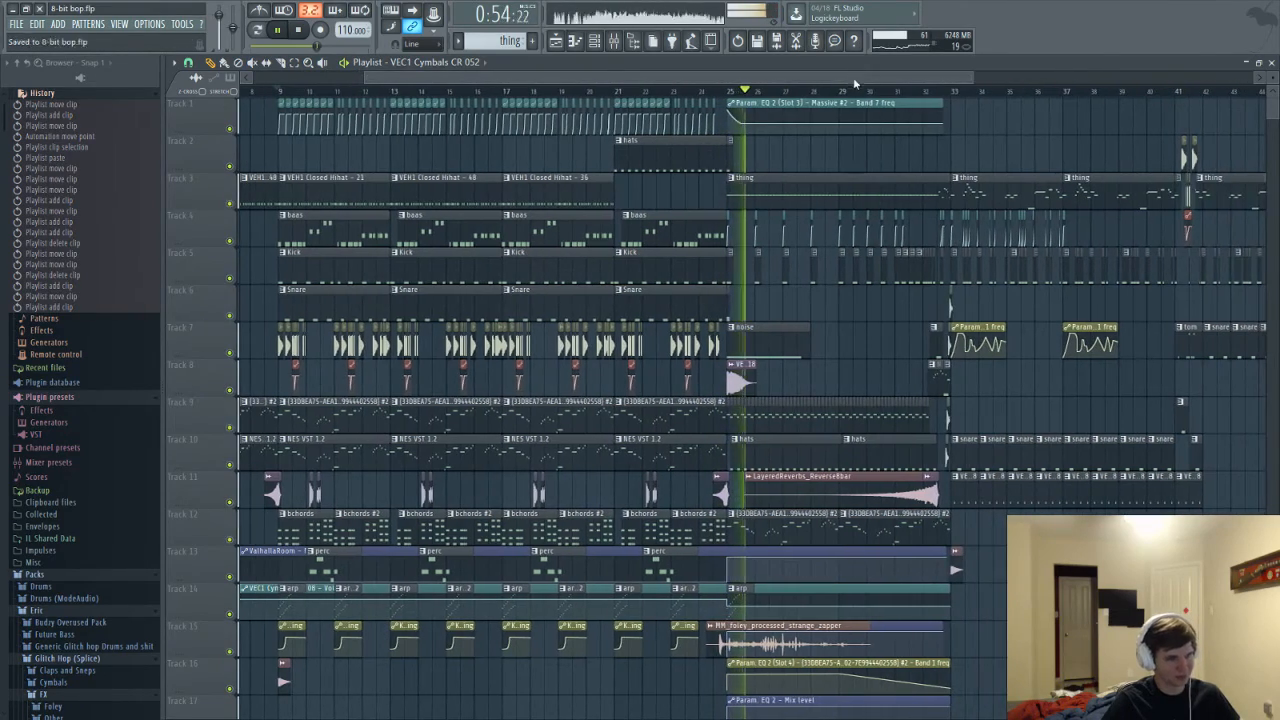
ctrl+scroll(867, 412, up, 2)
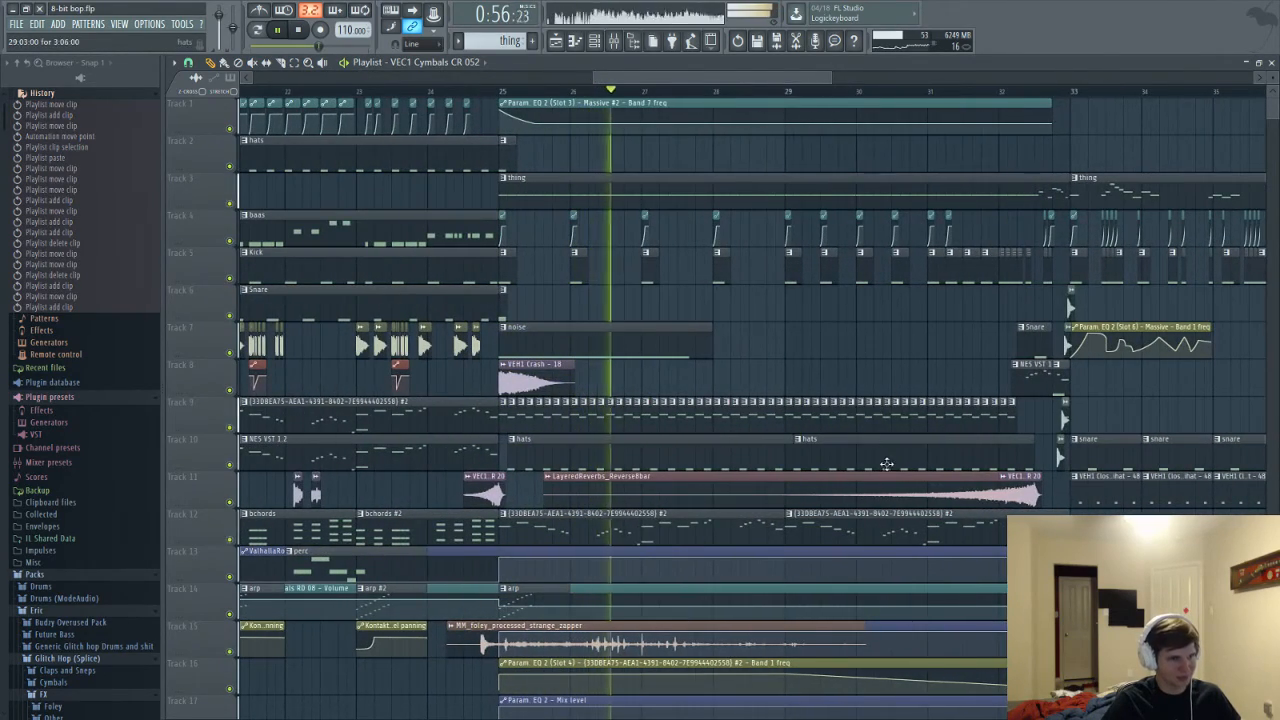
scroll(670, 632, down, 6)
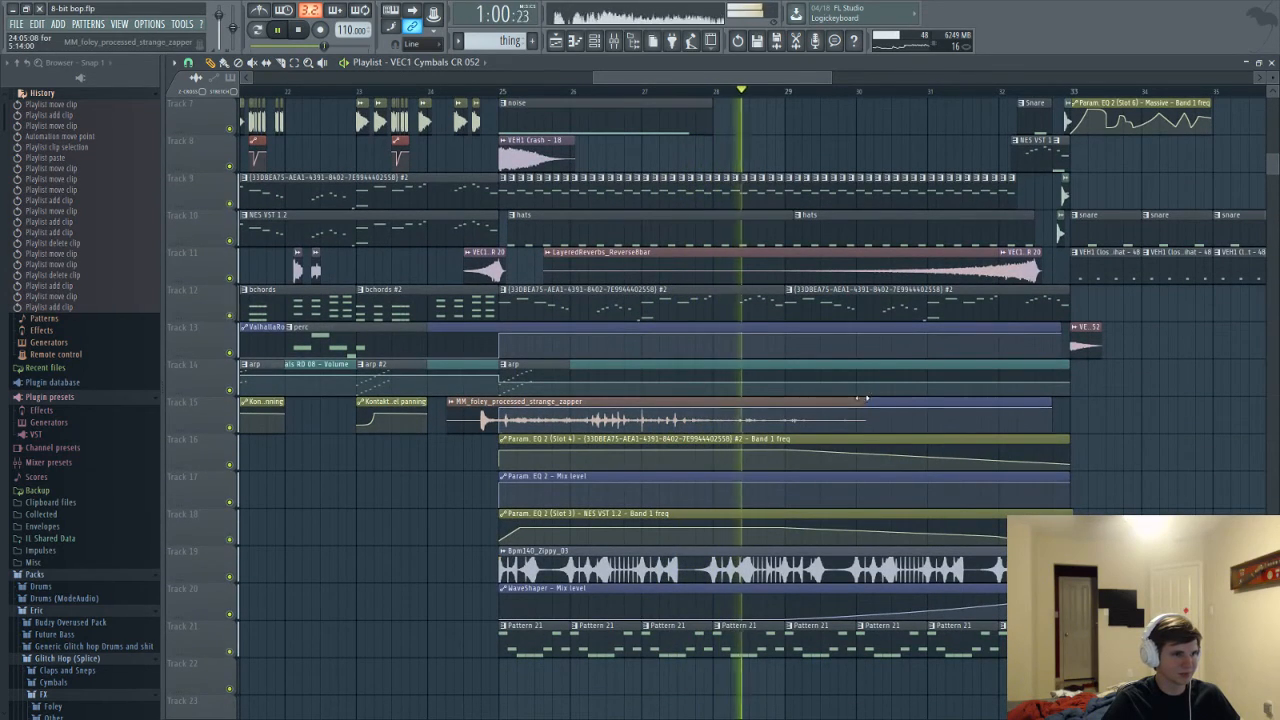
Inspect the sample settings of the MM_foley_processed_strange_zapper clip on Track 15, close them and save the project
double_click(640, 405)
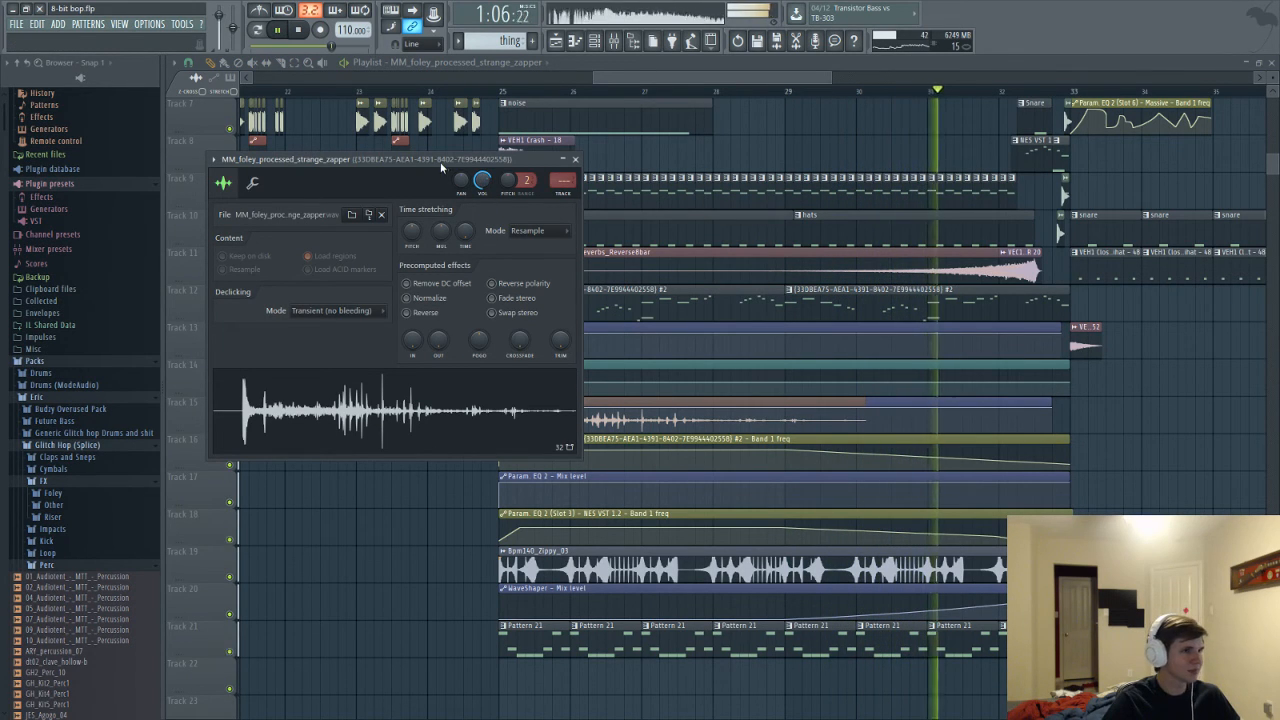
click(620, 79)
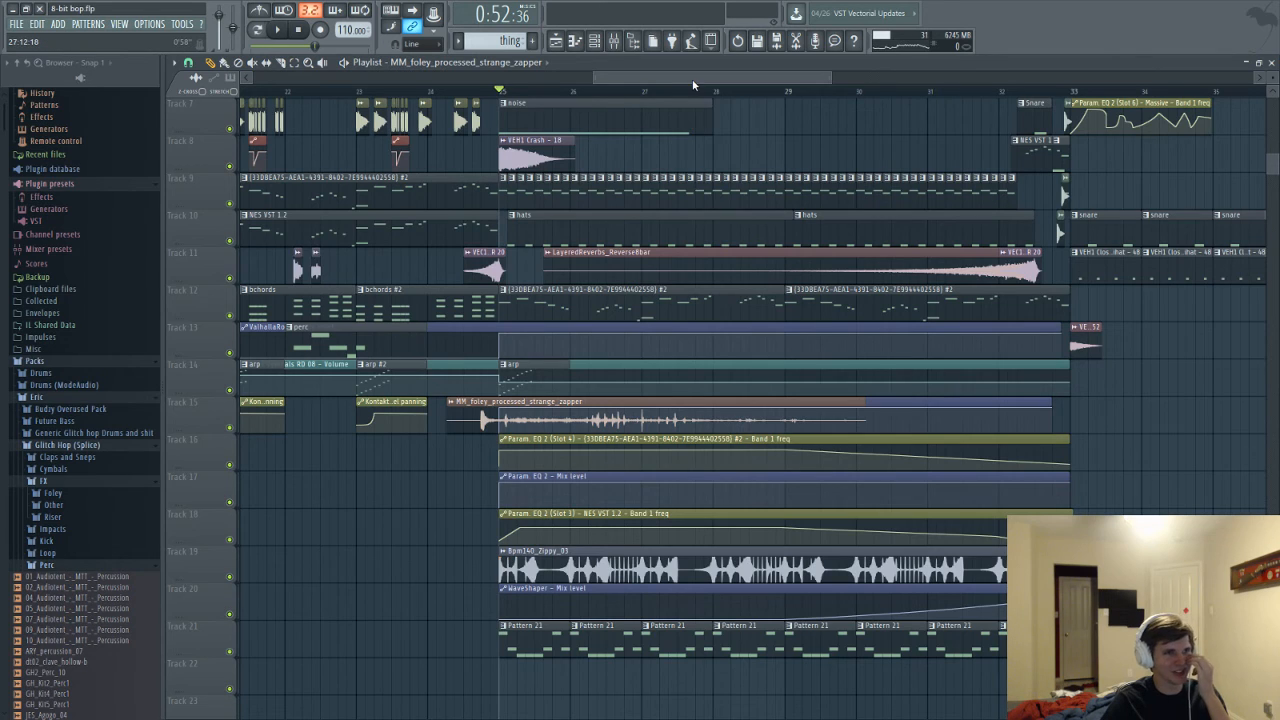
mouse_move(693, 84)
mouse_down()
mouse_move(735, 77)
mouse_move(701, 78)
mouse_up()
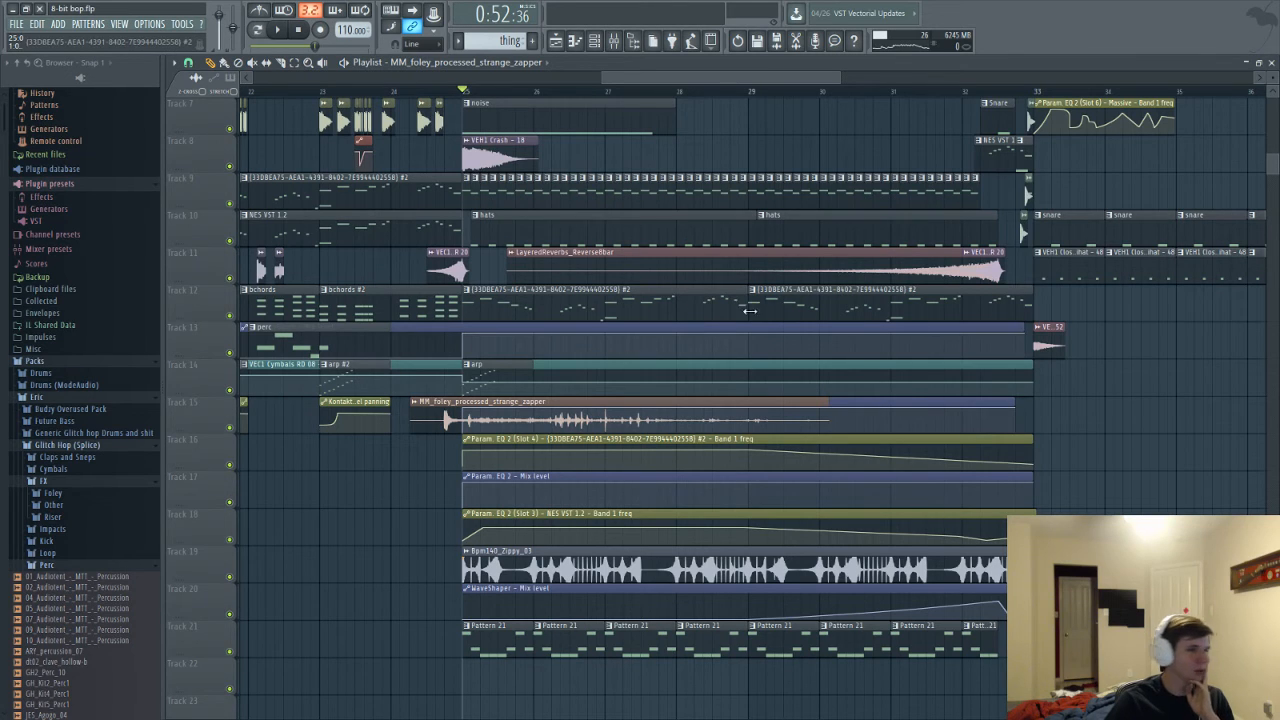
drag(727, 93, 810, 97)
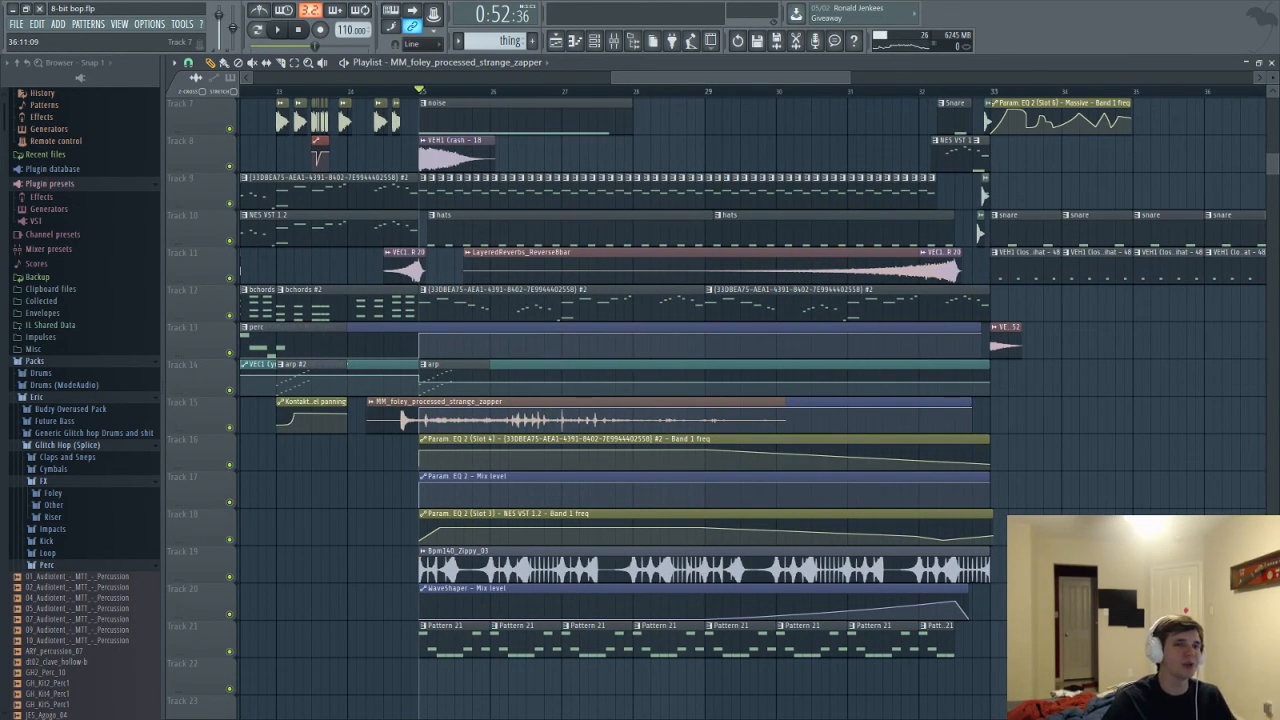
drag(719, 76, 696, 77)
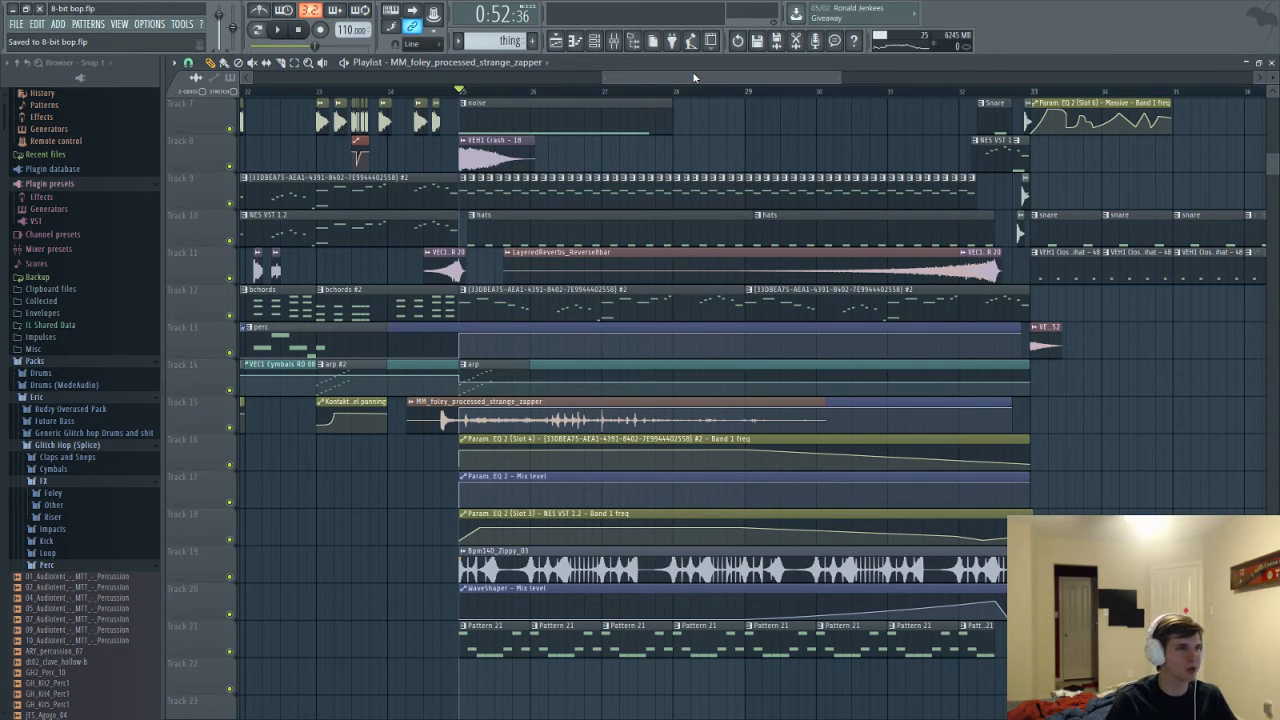
drag(687, 72, 679, 69)
Play from bar 25 through the fill at bar 41 and check the channel levels in the mixer
key(space)
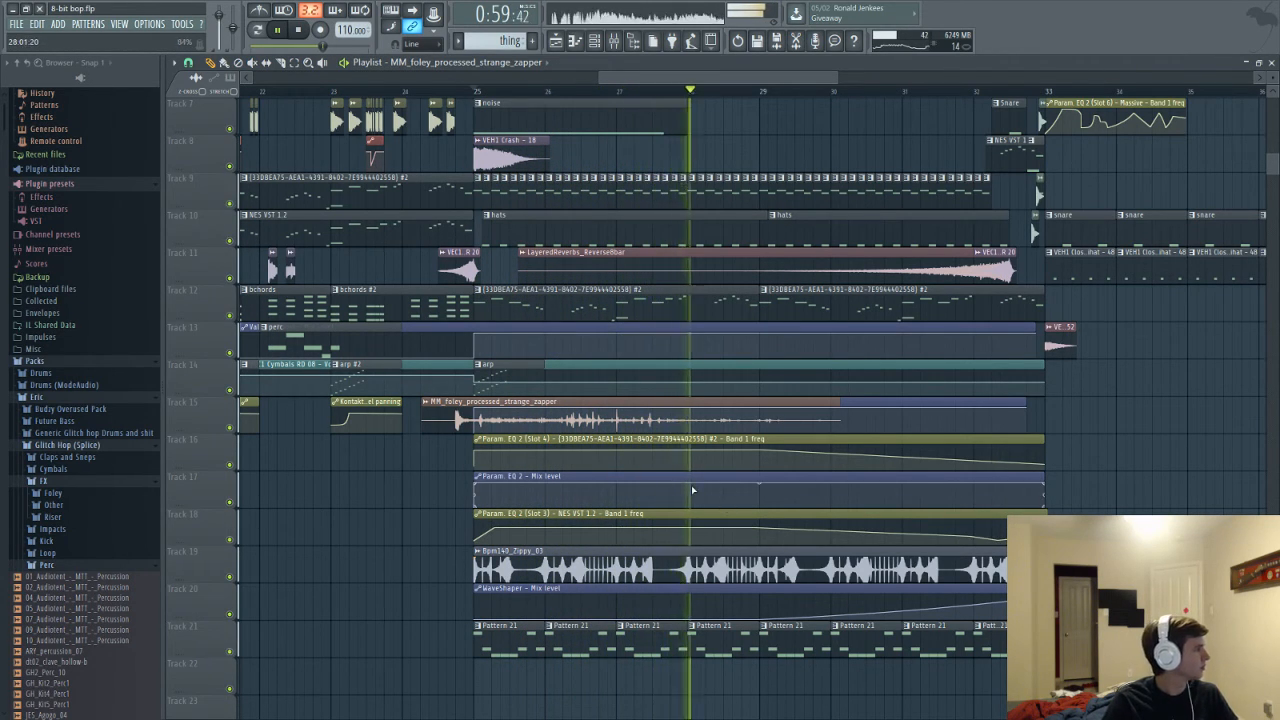
drag(733, 77, 900, 76)
scroll(786, 366, up, 6)
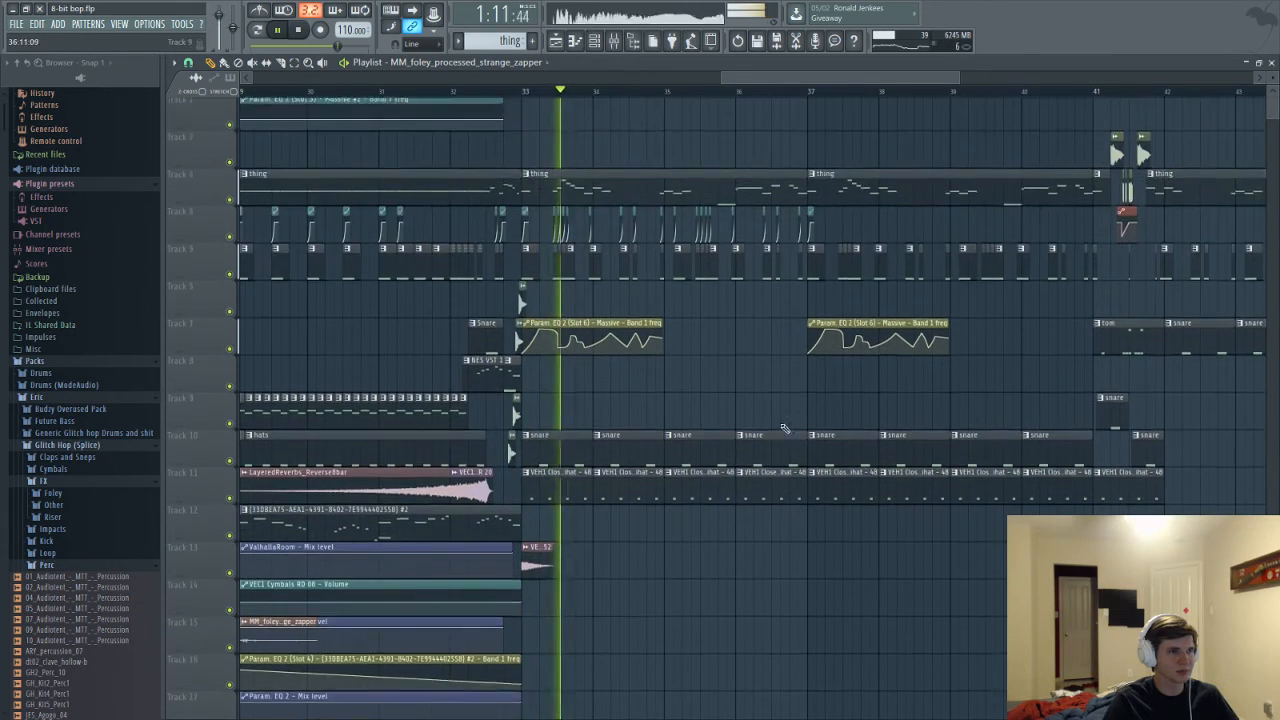
scroll(645, 404, up, 2)
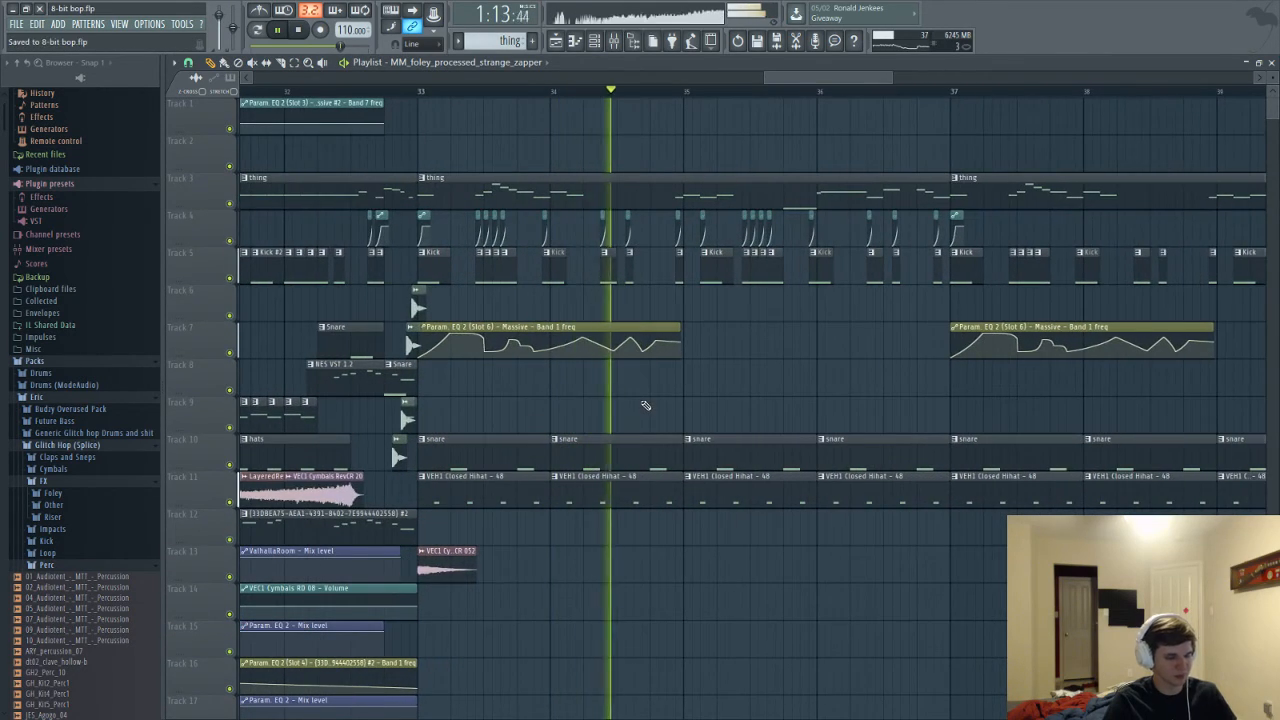
key(F9)
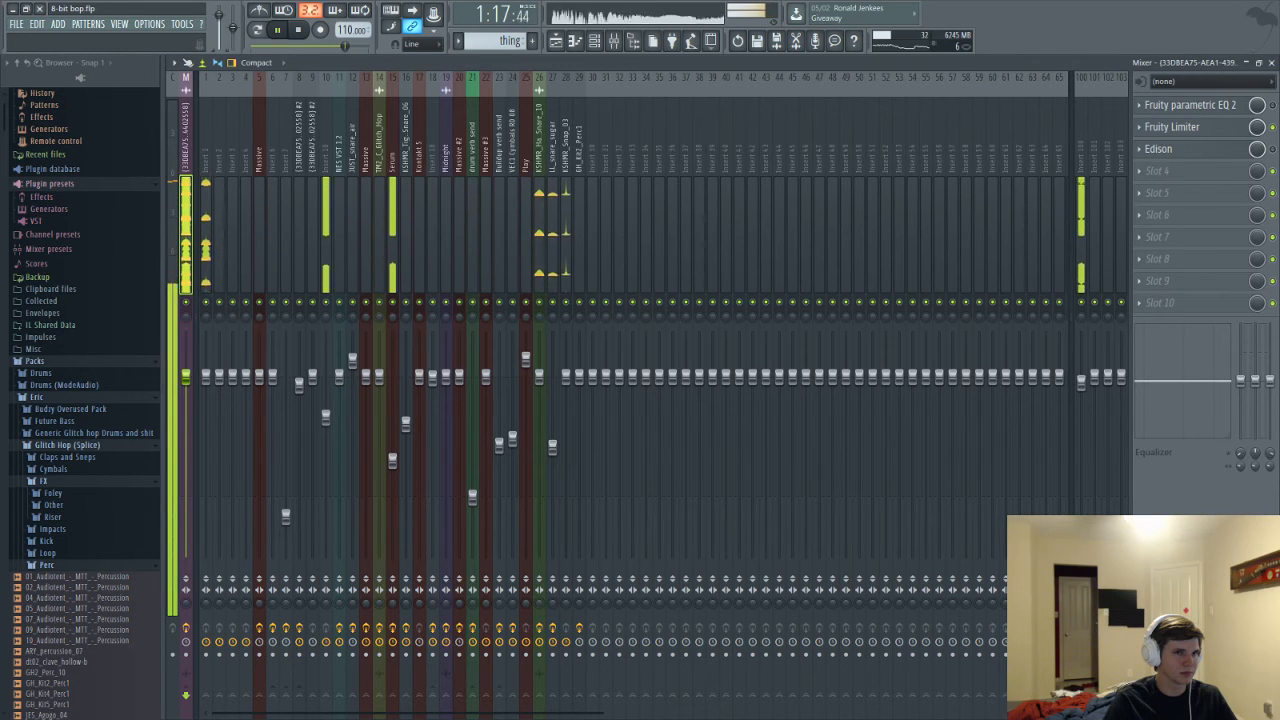
key(F9)
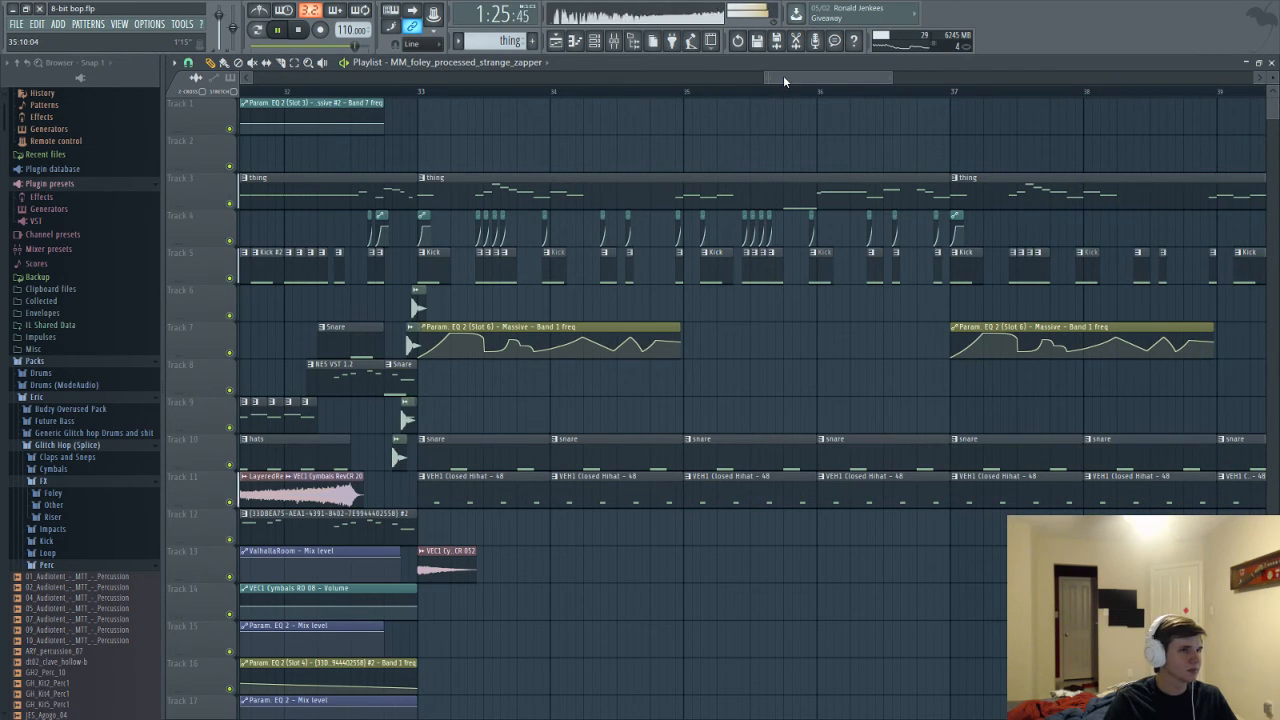
drag(783, 75, 878, 79)
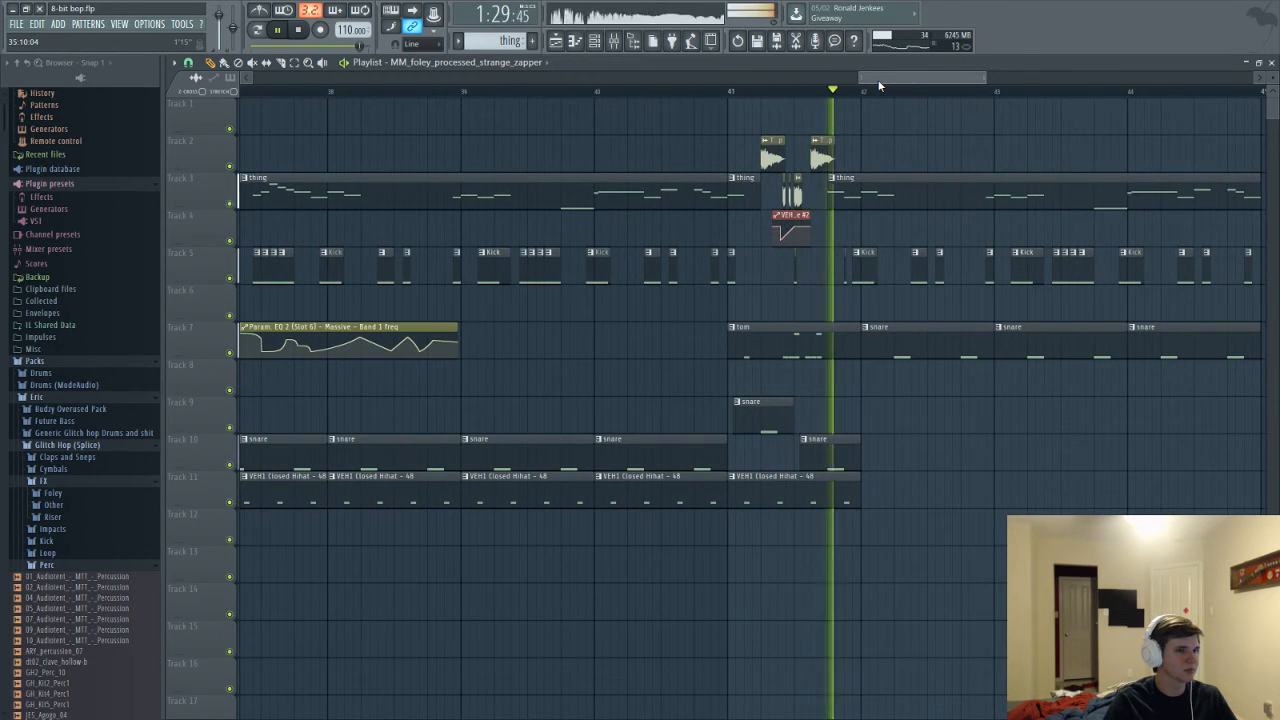
Delete the audio clips on Track 2 and the sliced clips on Track 3 in bar 41, and replay the fill
key(space)
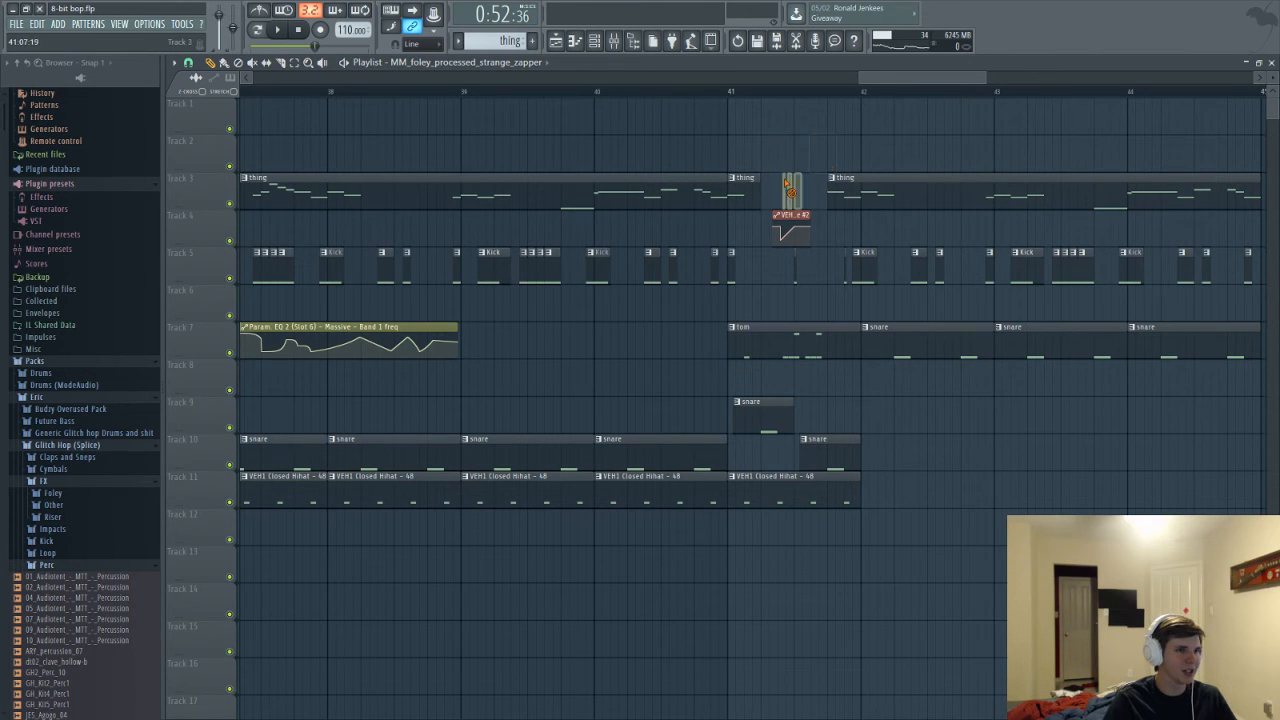
click(728, 91)
key(space)
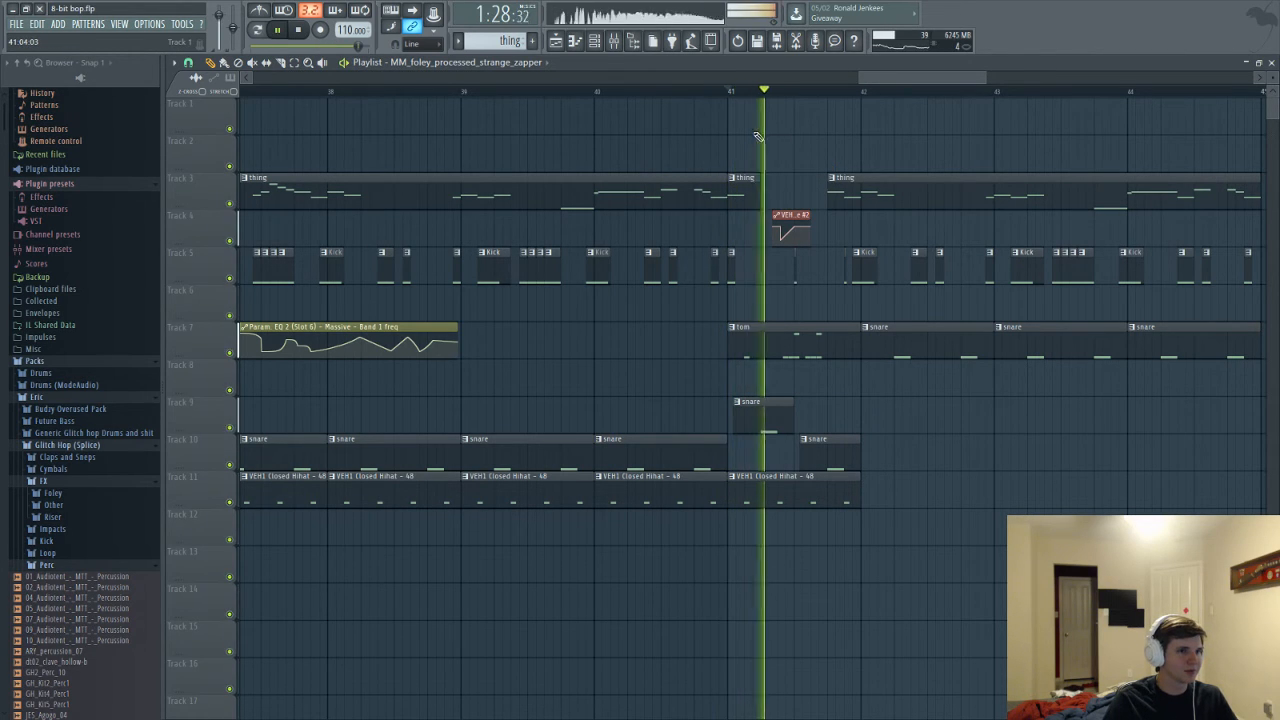
Open the tom pattern, adjust the pitch of its GH_Kit2_Perc1 channel during playback, and return to the playlist at bar 41
double_click(742, 344)
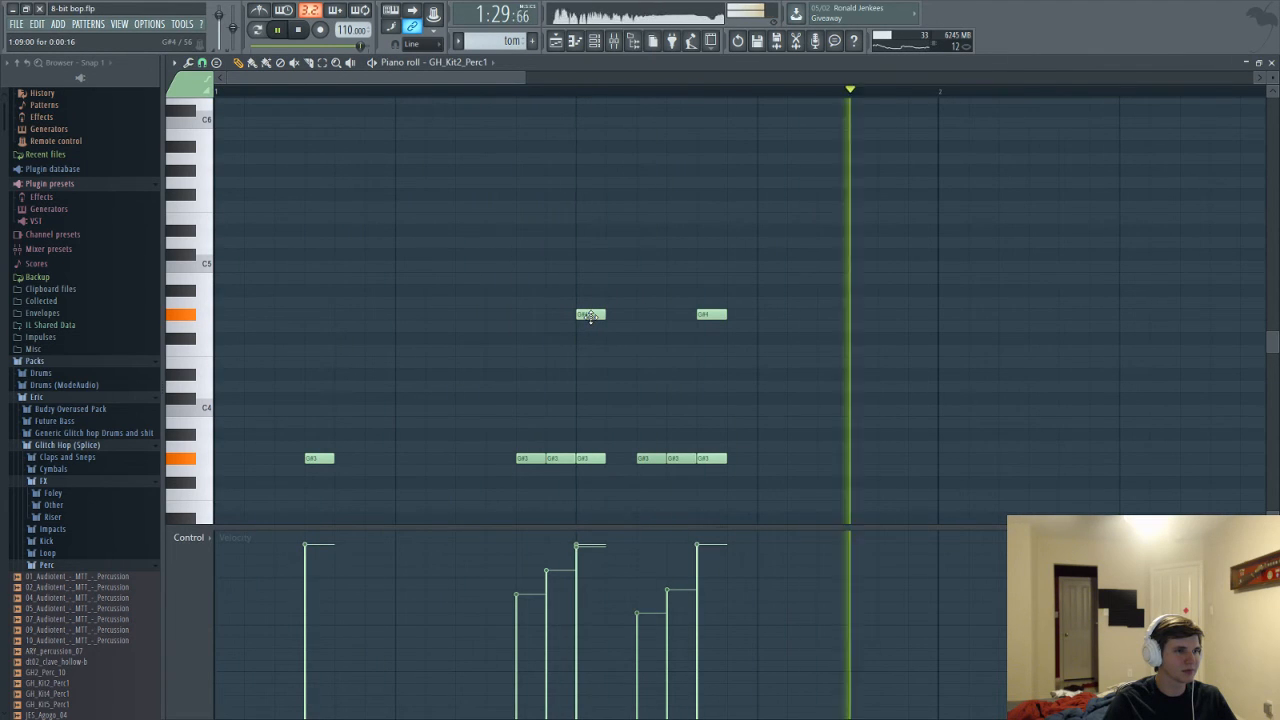
key(space)
key(F6)
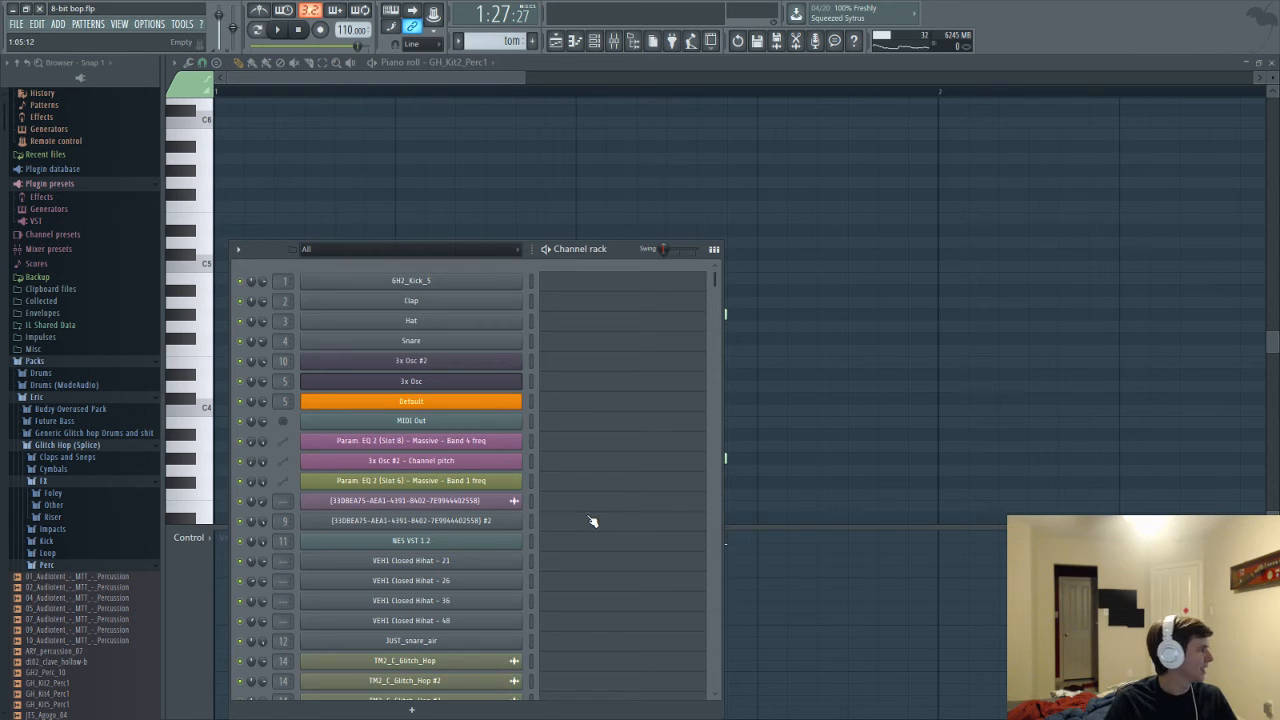
scroll(593, 521, down, 10)
click(473, 658)
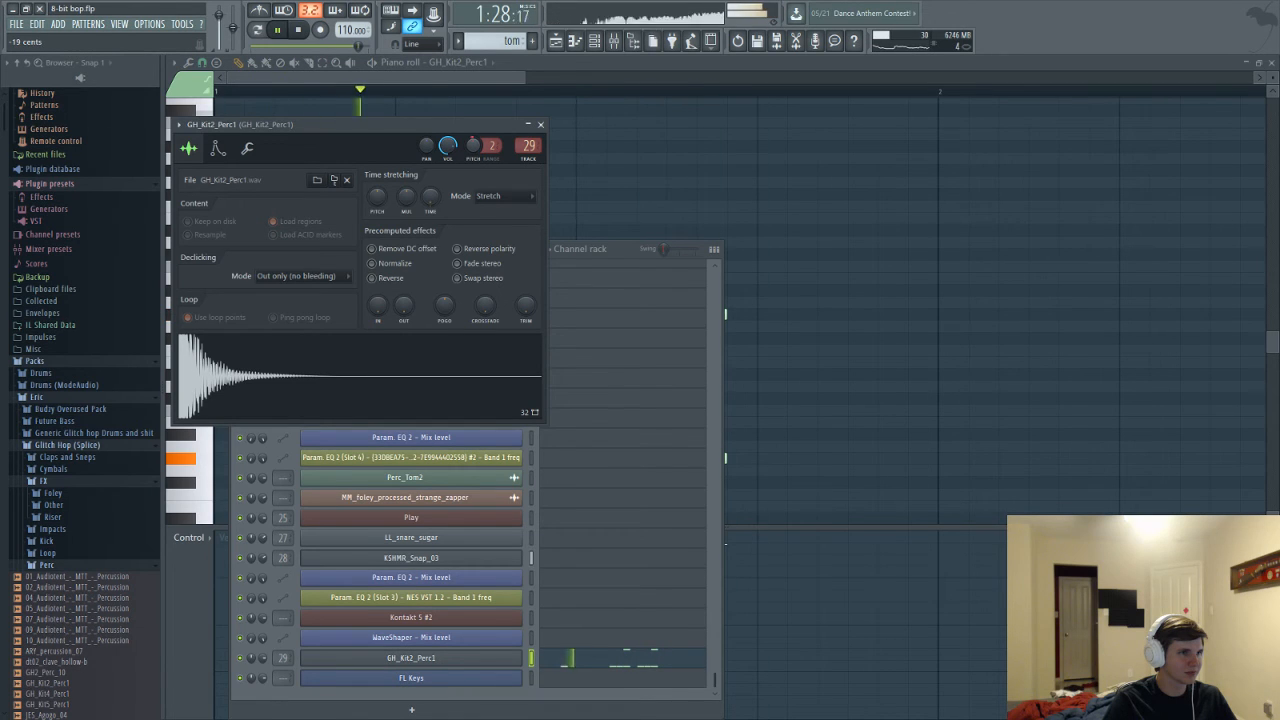
drag(474, 145, 474, 125)
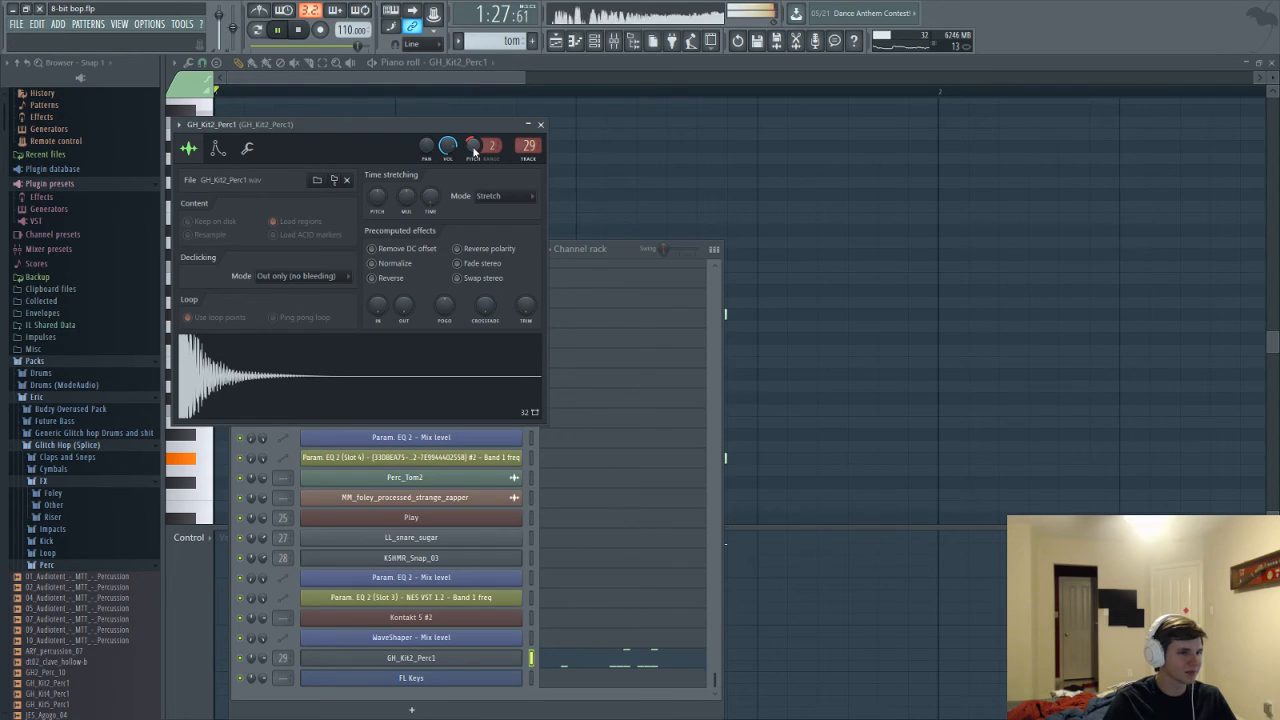
key(F6)
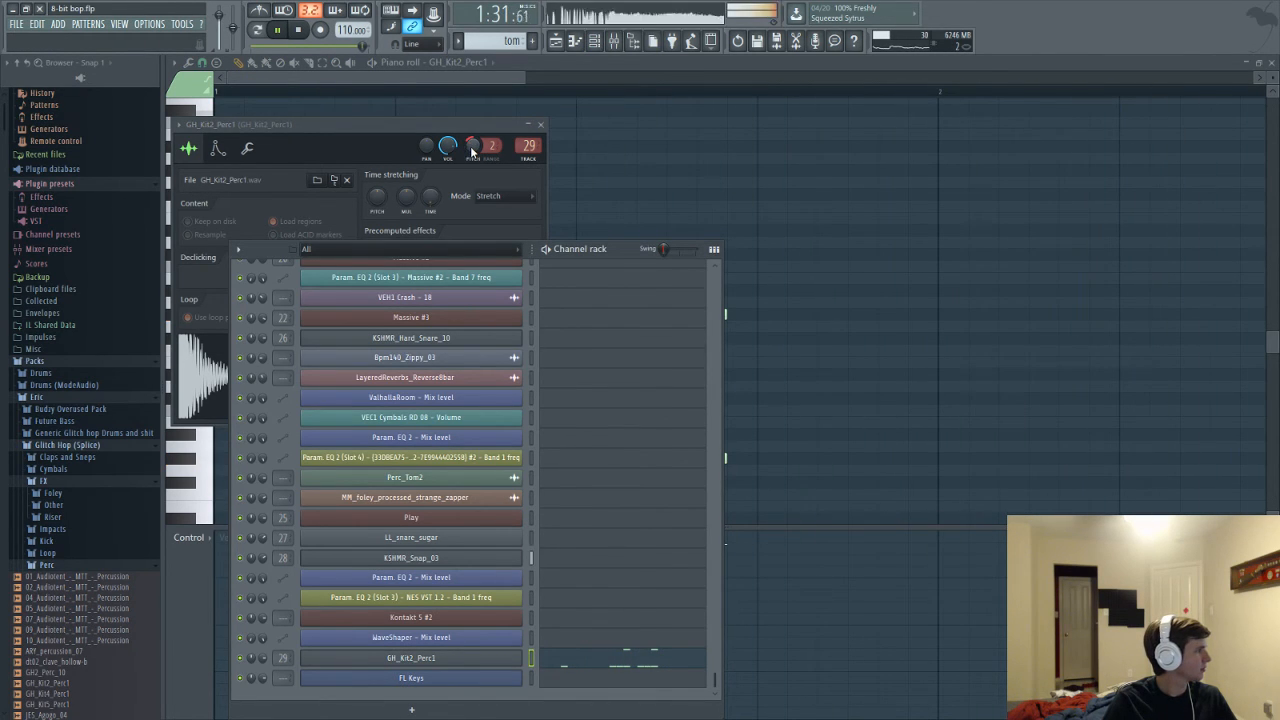
key(space)
click(412, 128)
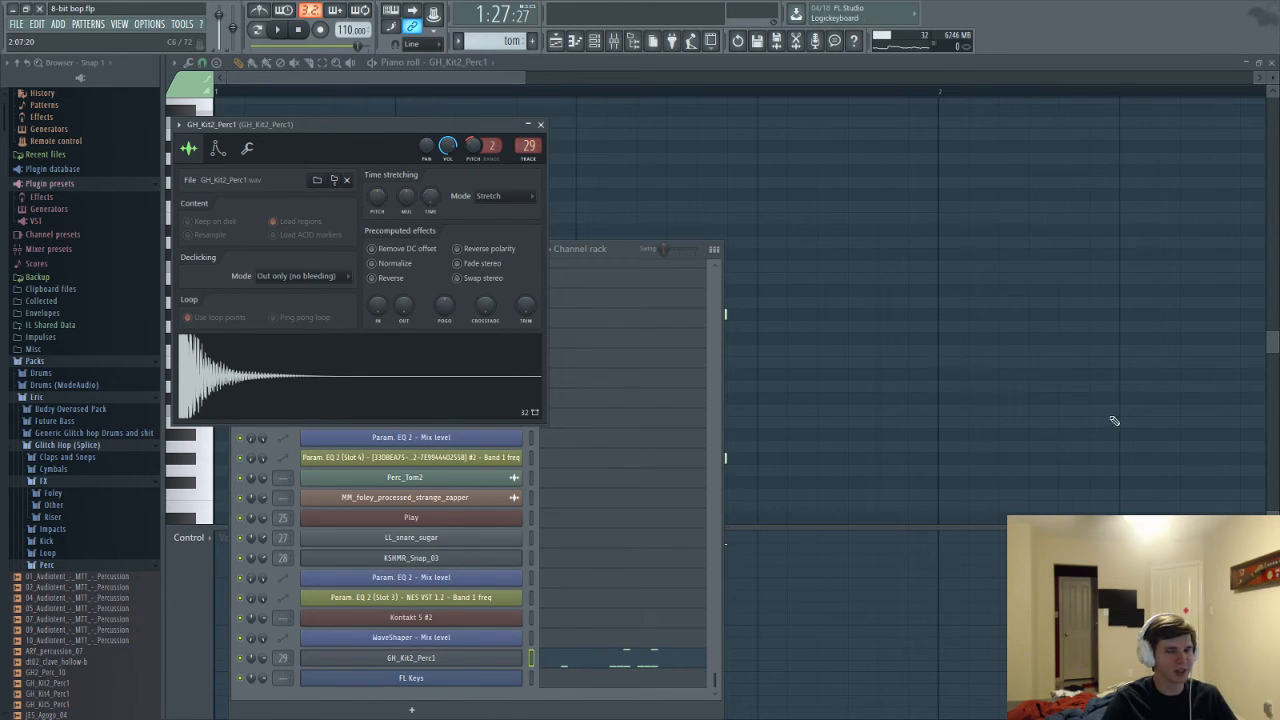
scroll(982, 476, down, 3)
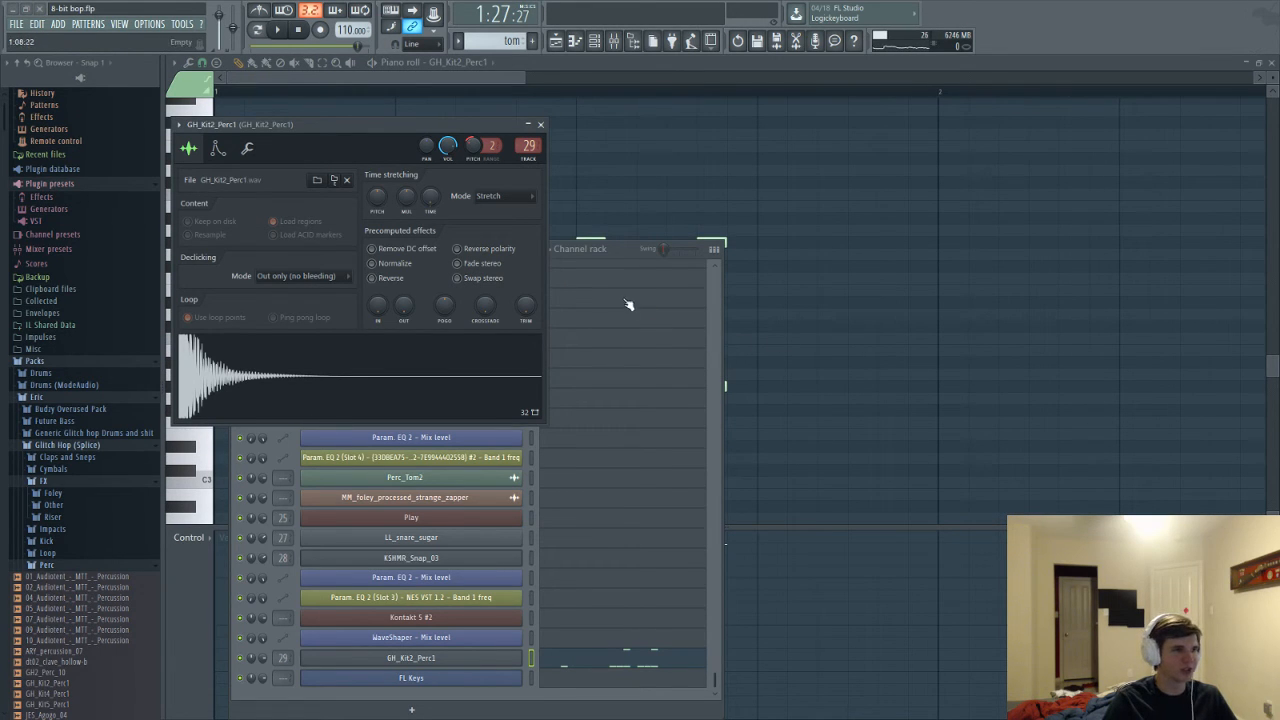
key(F5)
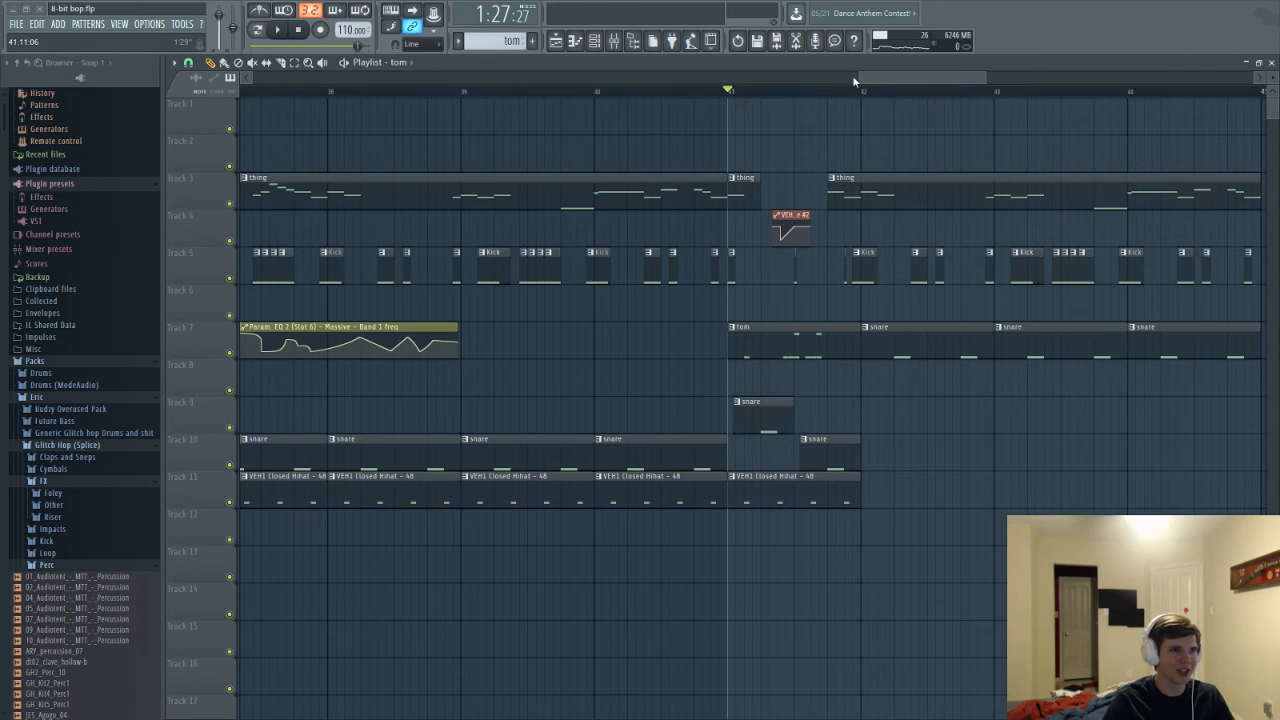
Add a G#3 reference note to FL Keys under the first tom hit and adjust GH_Kit2_Perc1's pitch against it during playback
key(F6)
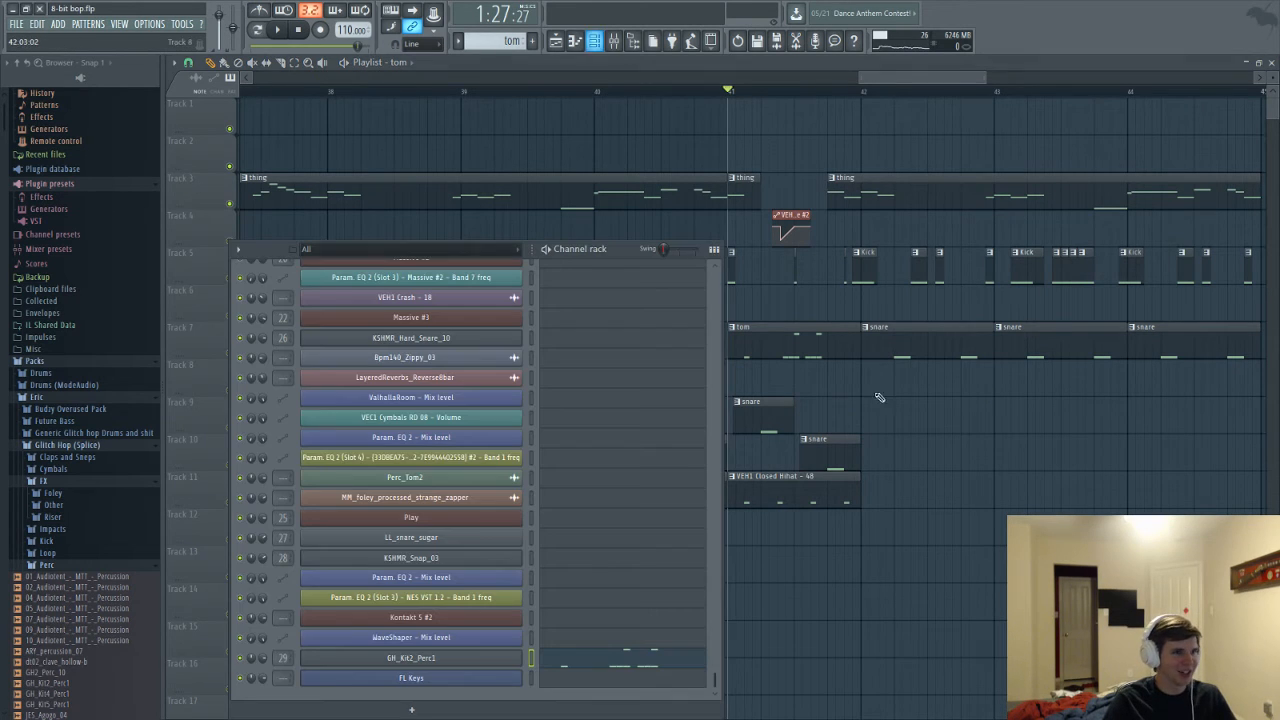
click(531, 678)
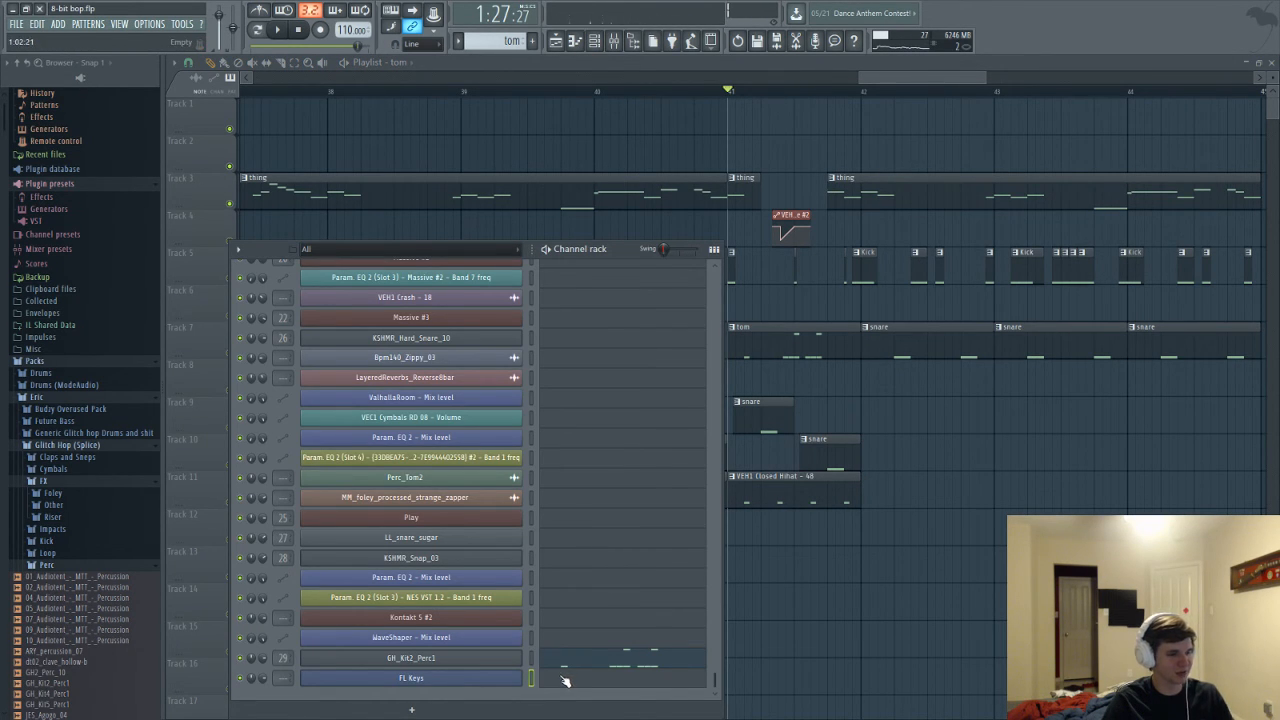
click(562, 680)
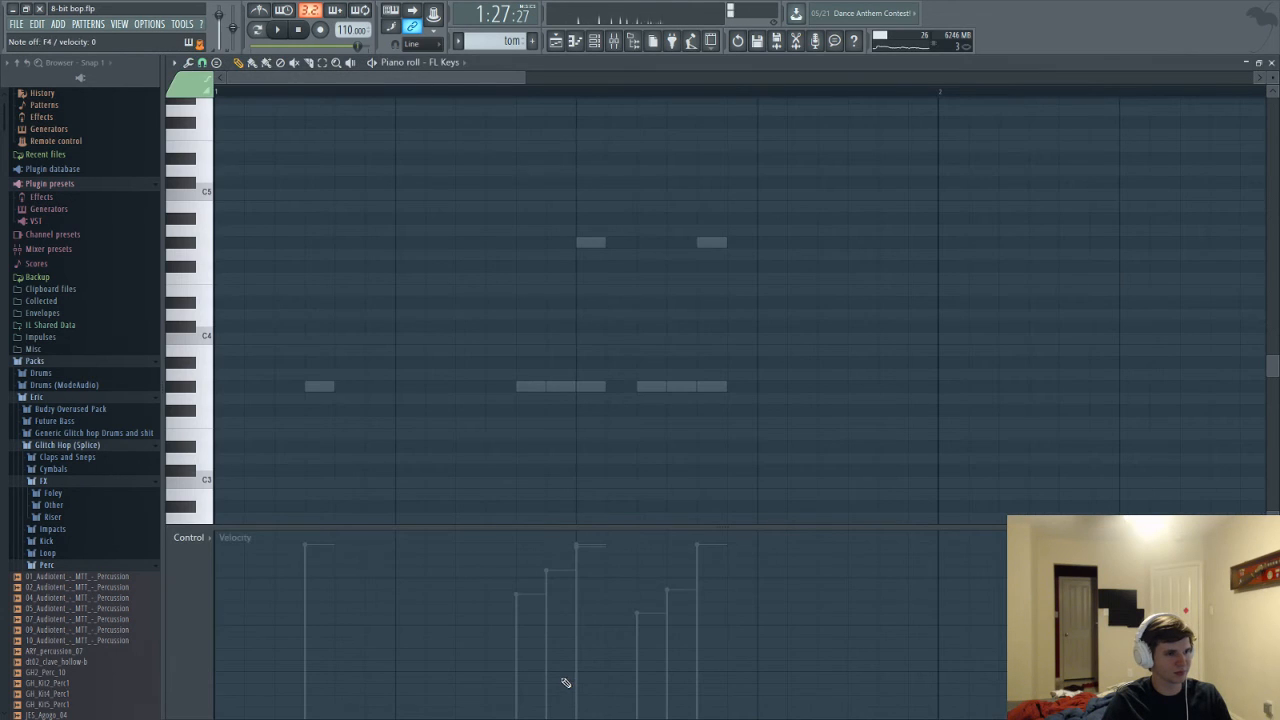
click(318, 388)
key(F6)
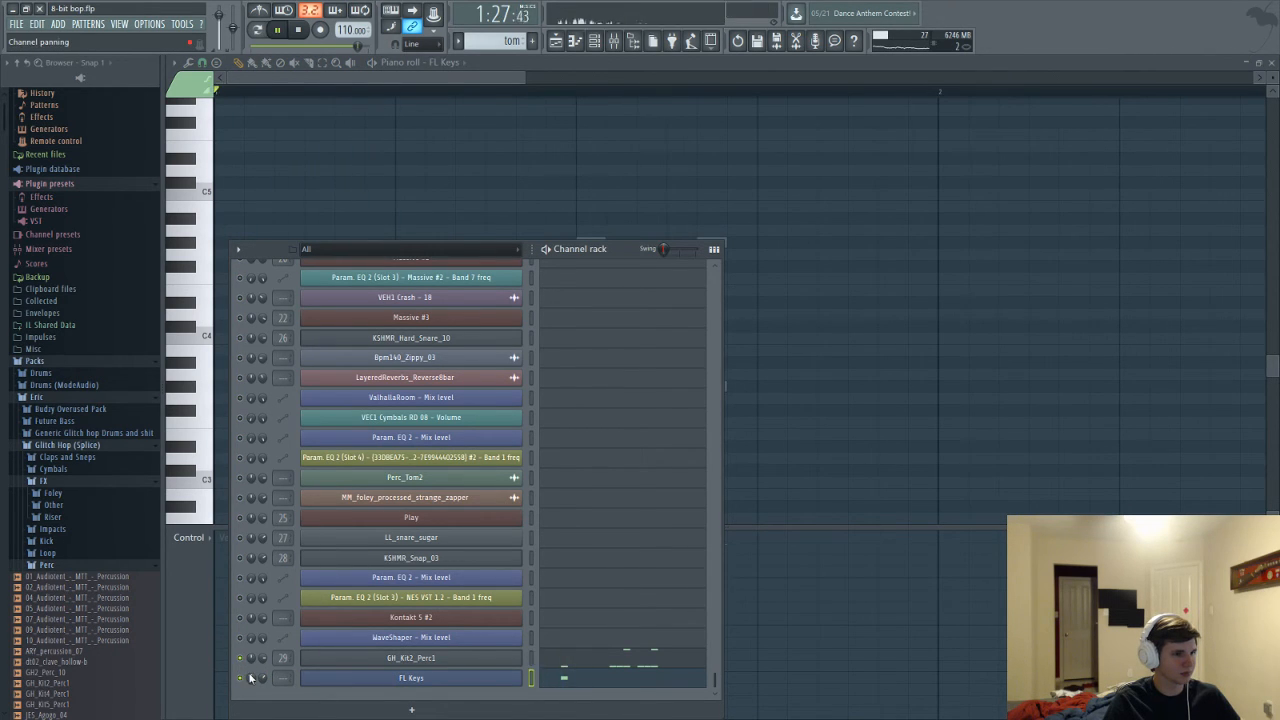
click(366, 661)
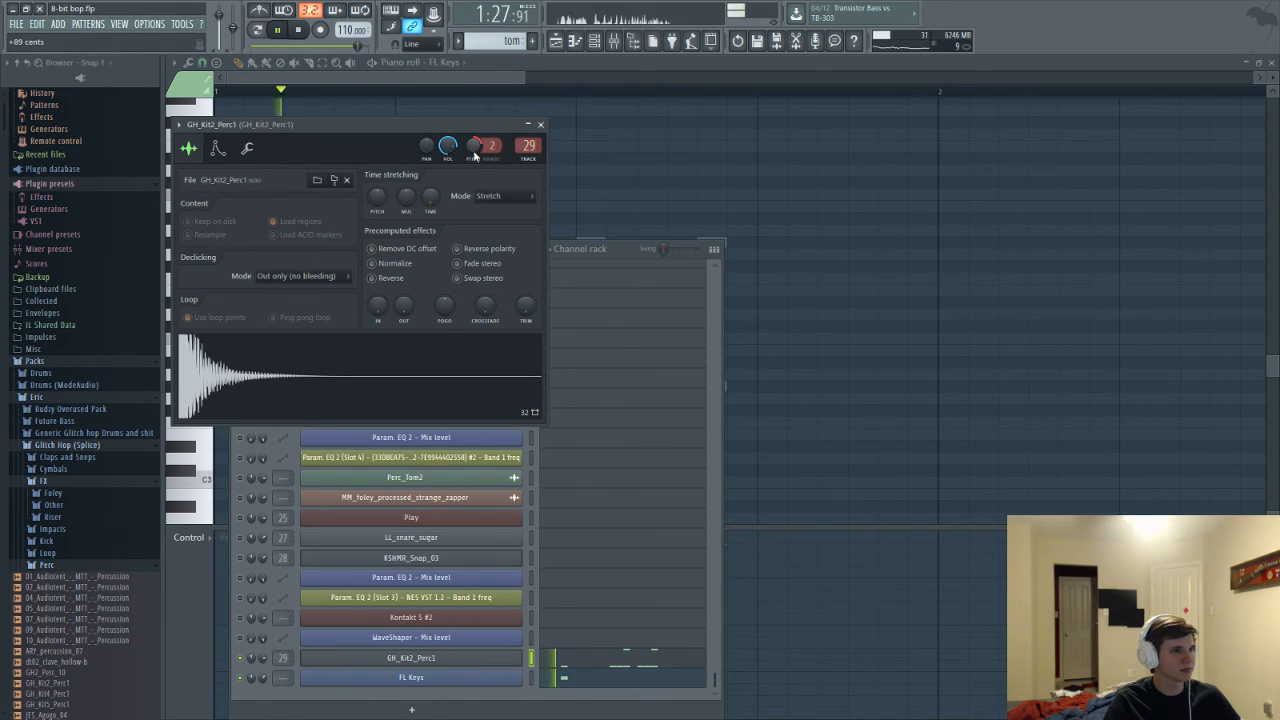
key(F5)
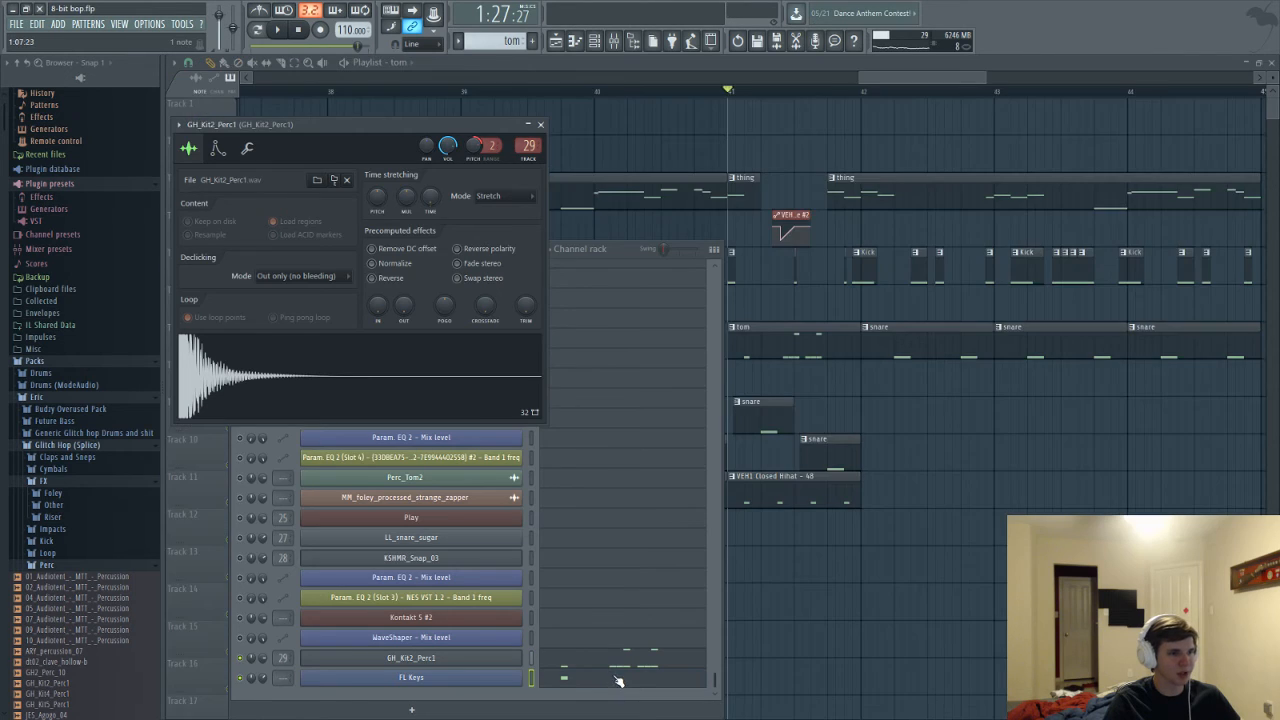
Try two F4 reference notes in FL Keys under the high tom hits and play the pattern
click(618, 681)
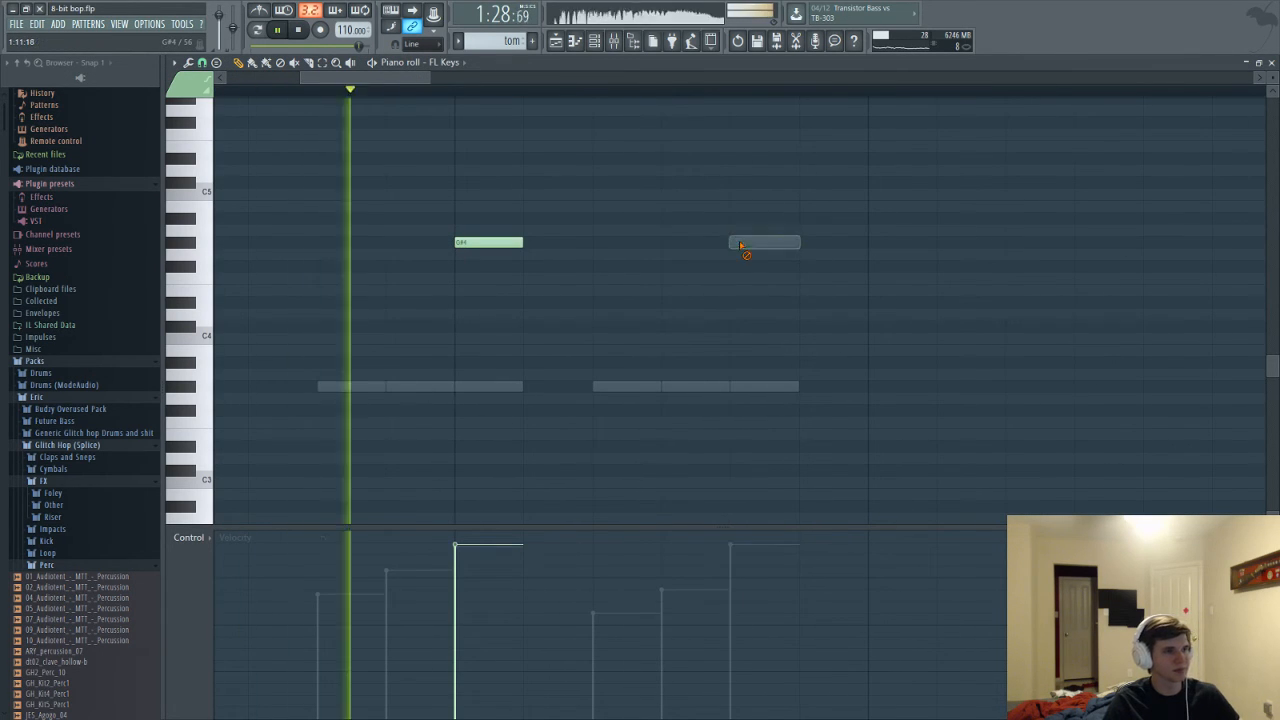
key(space)
click(456, 277)
click(727, 280)
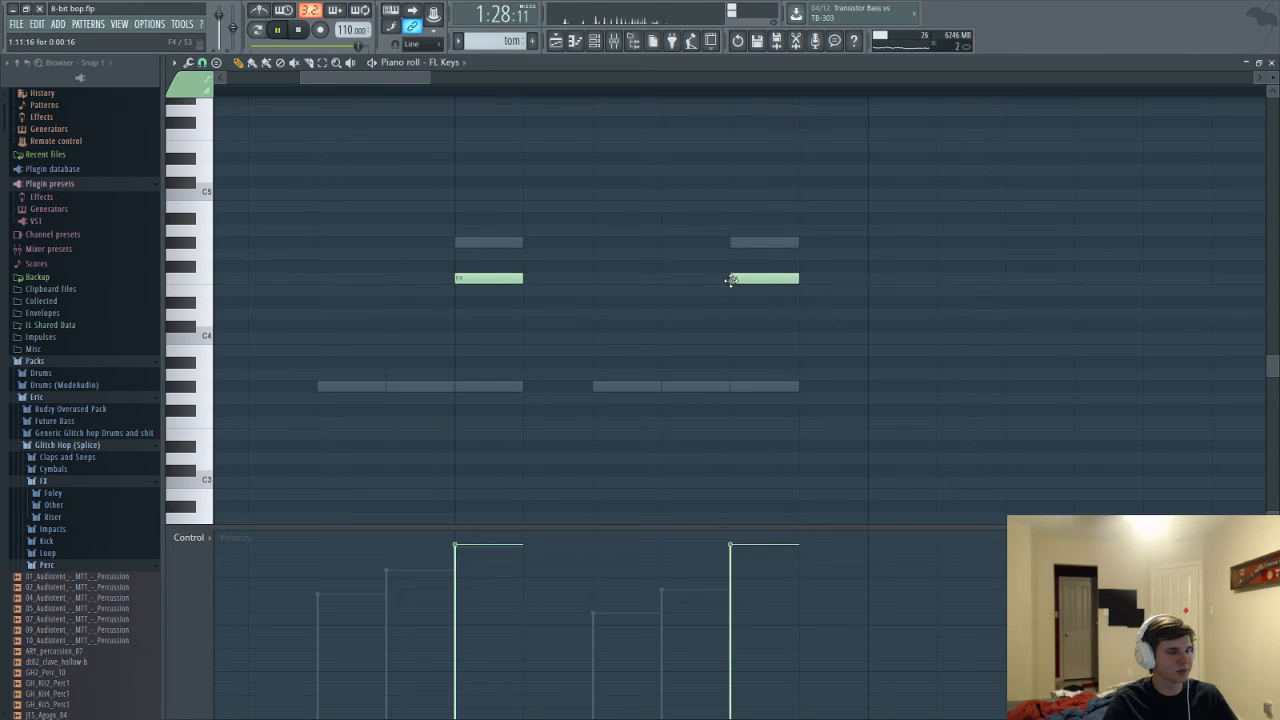
key(space)
key(F6)
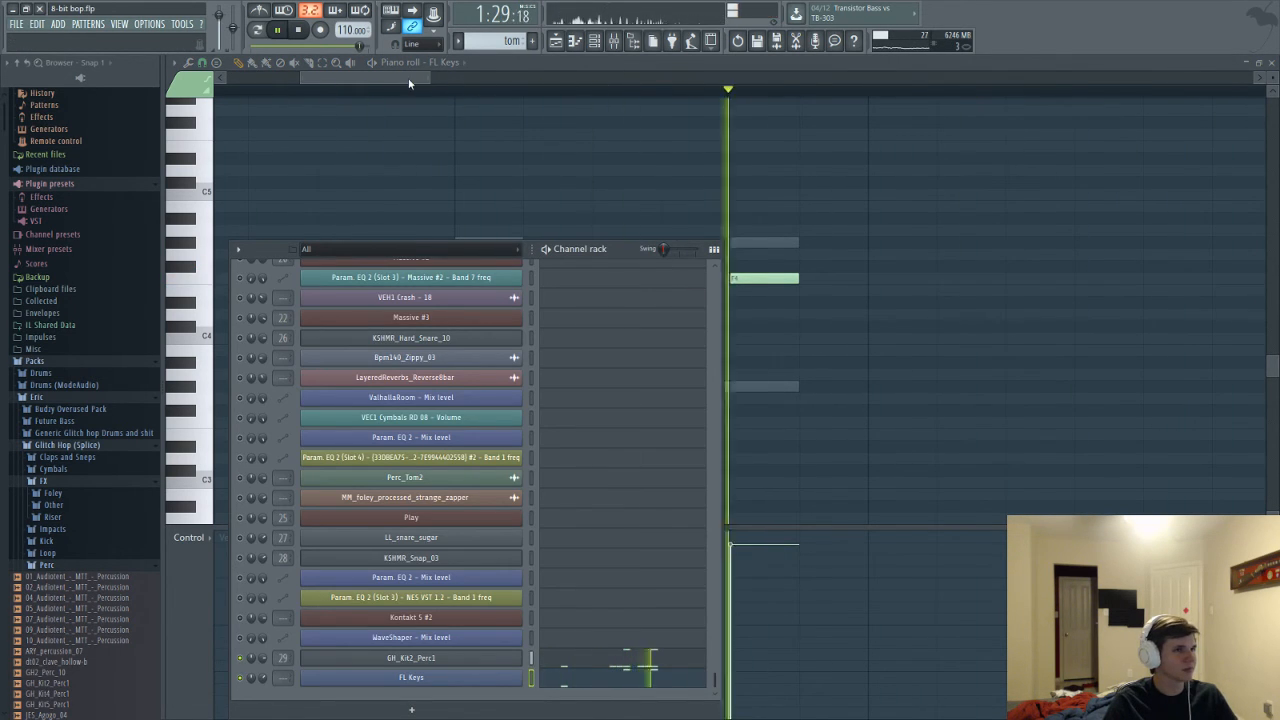
Delete the F4 notes and the G#3 note from FL Keys in the tom pattern, and replay the pattern
key(F6)
right_click(685, 311)
key(F6)
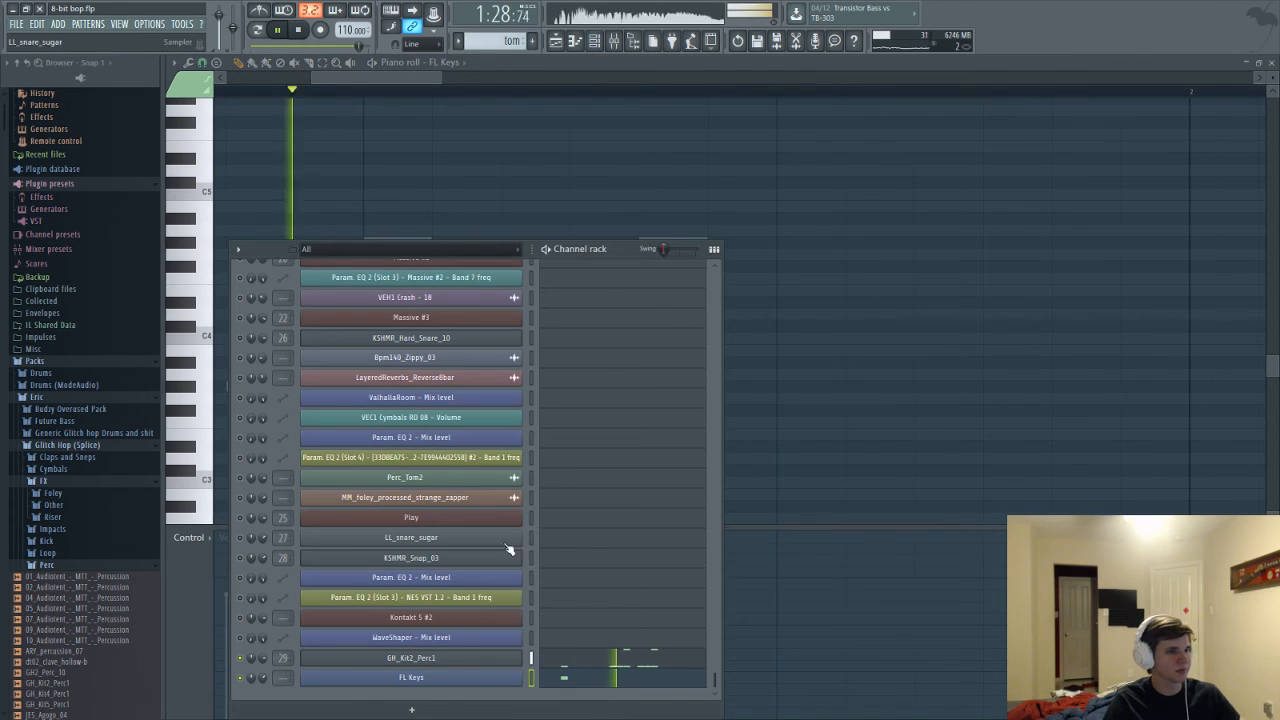
key(space)
key(F7)
click(579, 678)
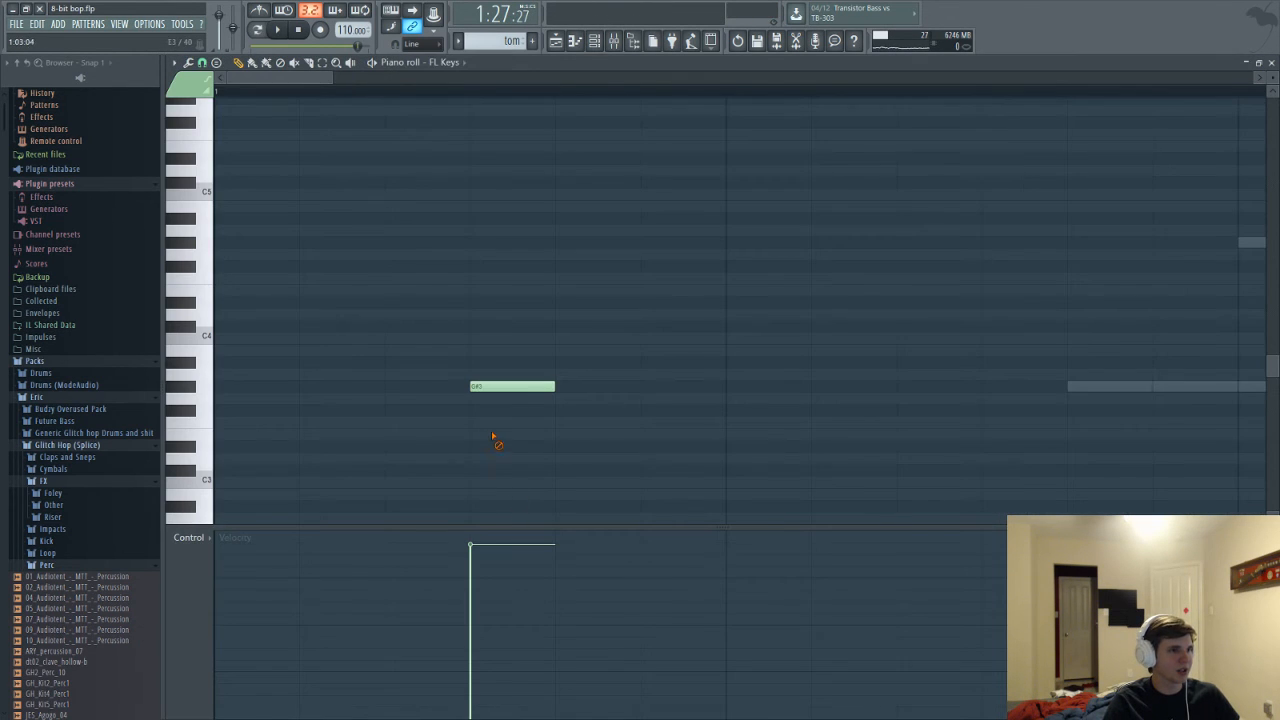
right_click(515, 386)
key(F6)
key(space)
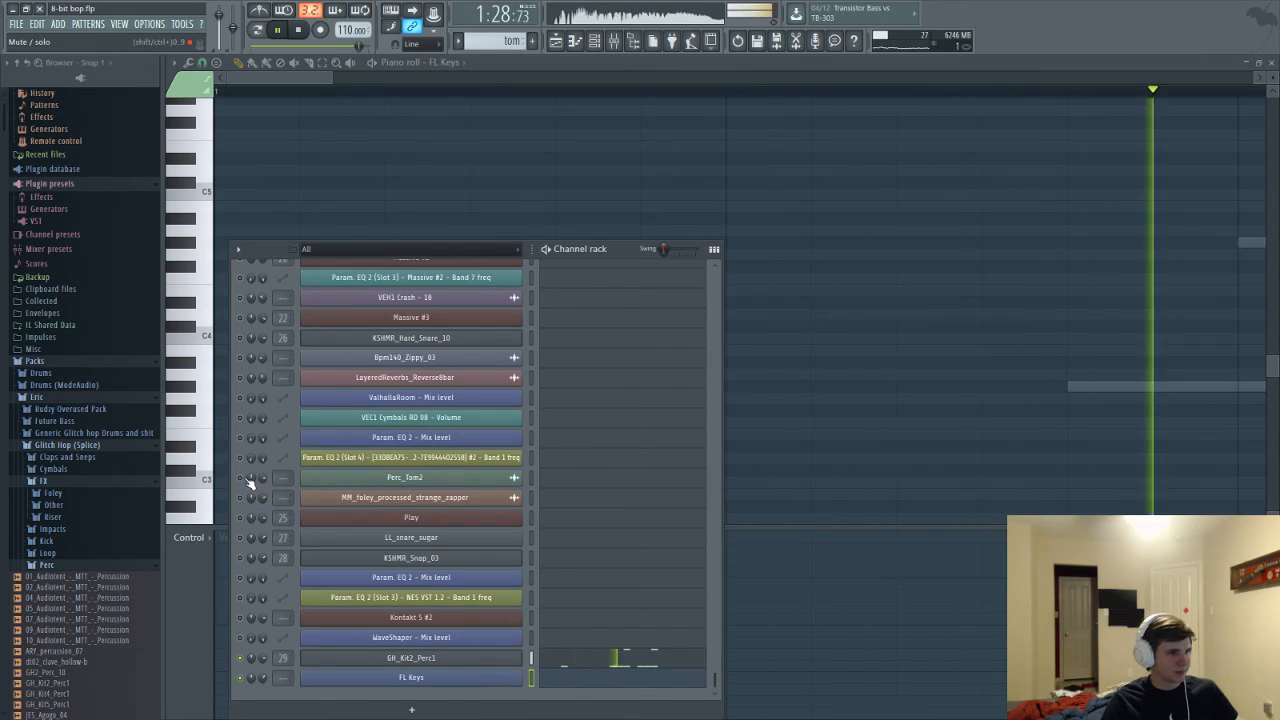
key(space)
Return to the playlist and play the percussion fill from bar 41
key(F5)
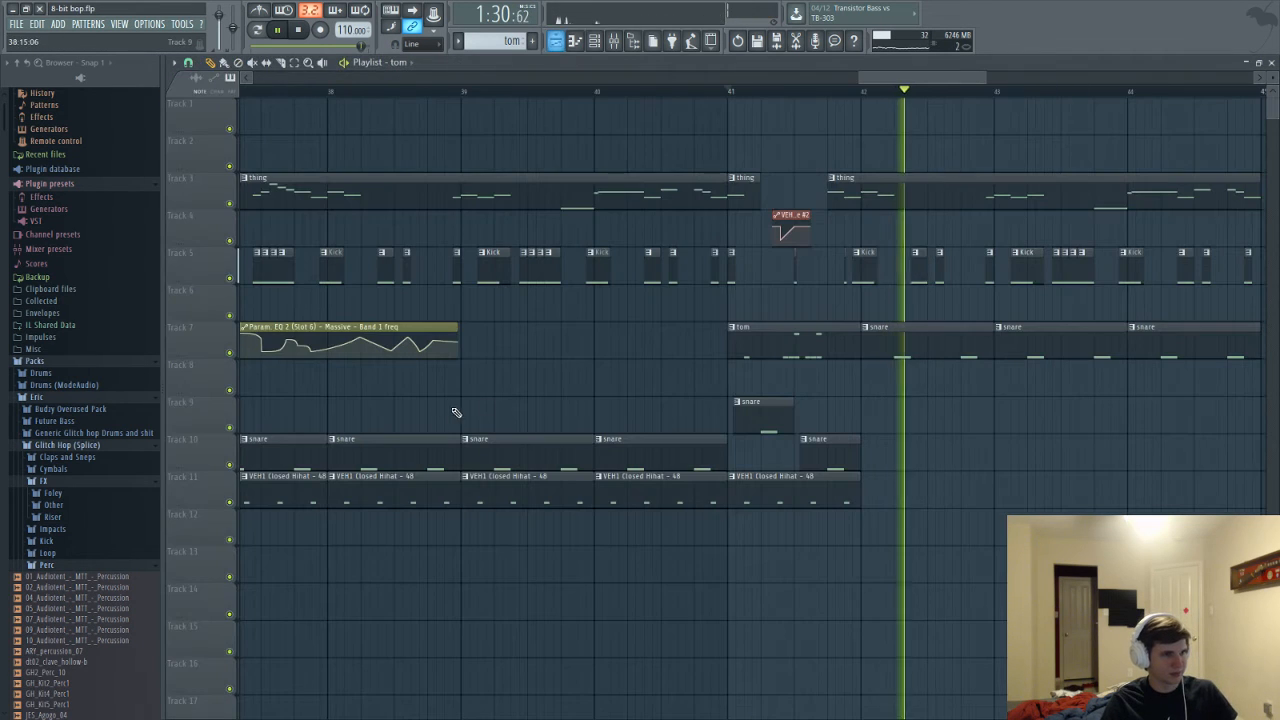
key(space)
key(space)
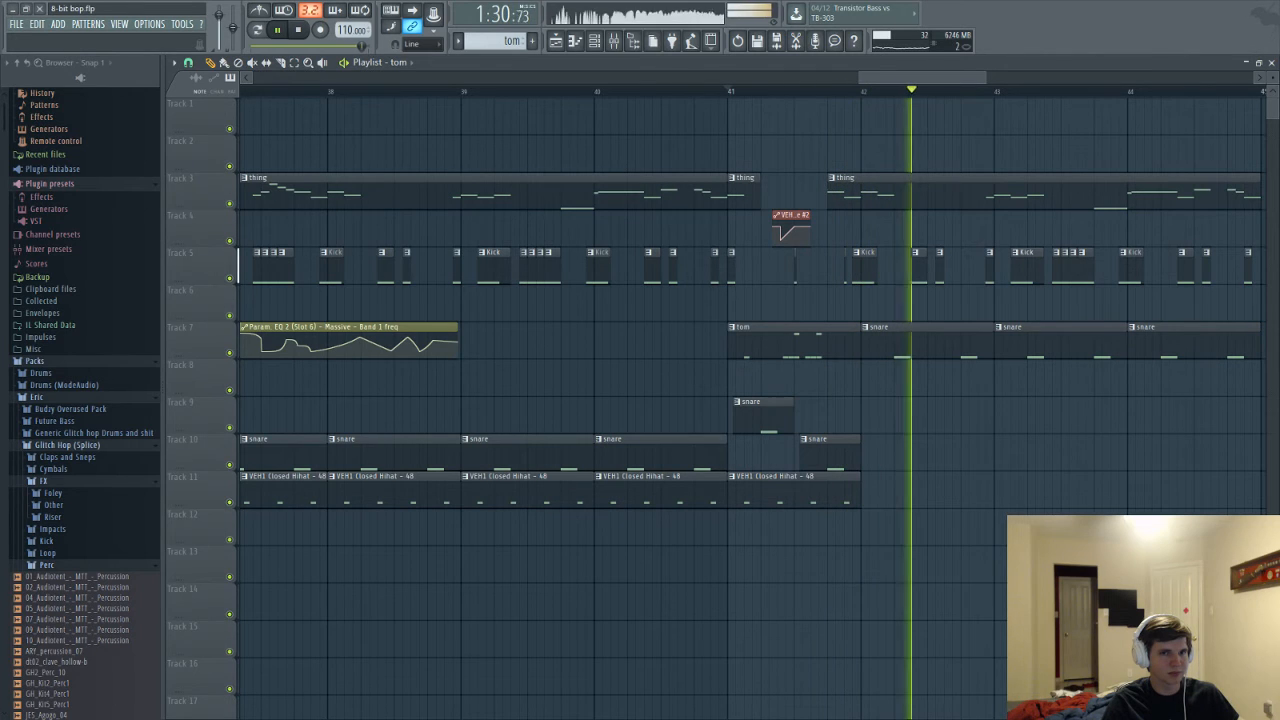
click(730, 93)
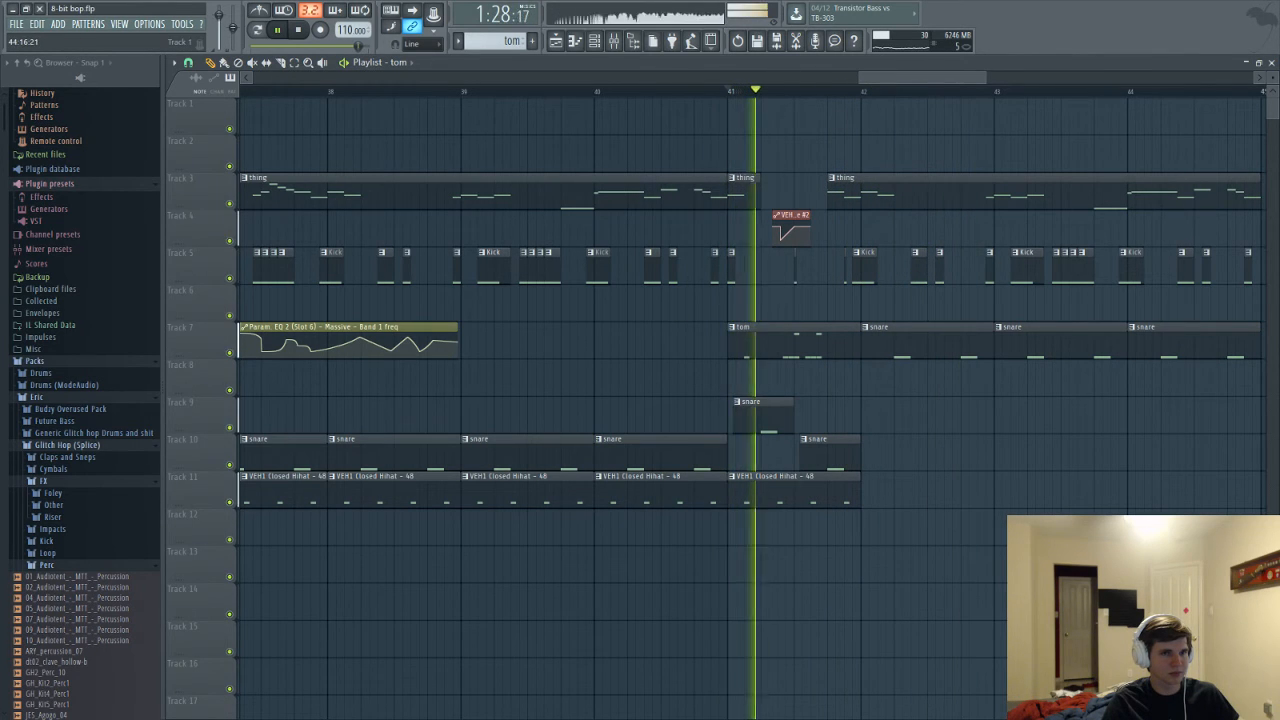
Try moving the tom pattern's second high G#4 hit to beat 4 with an extra G#3 hit after it
double_click(819, 345)
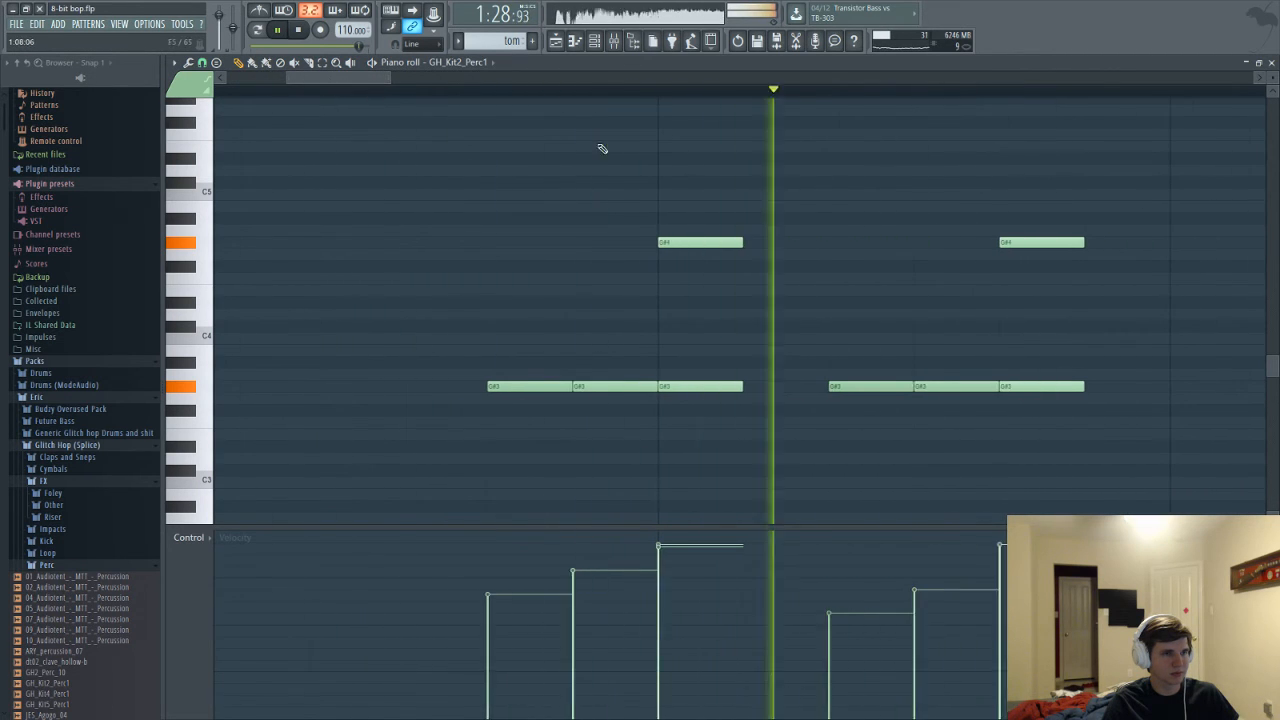
key(space)
click(1163, 248)
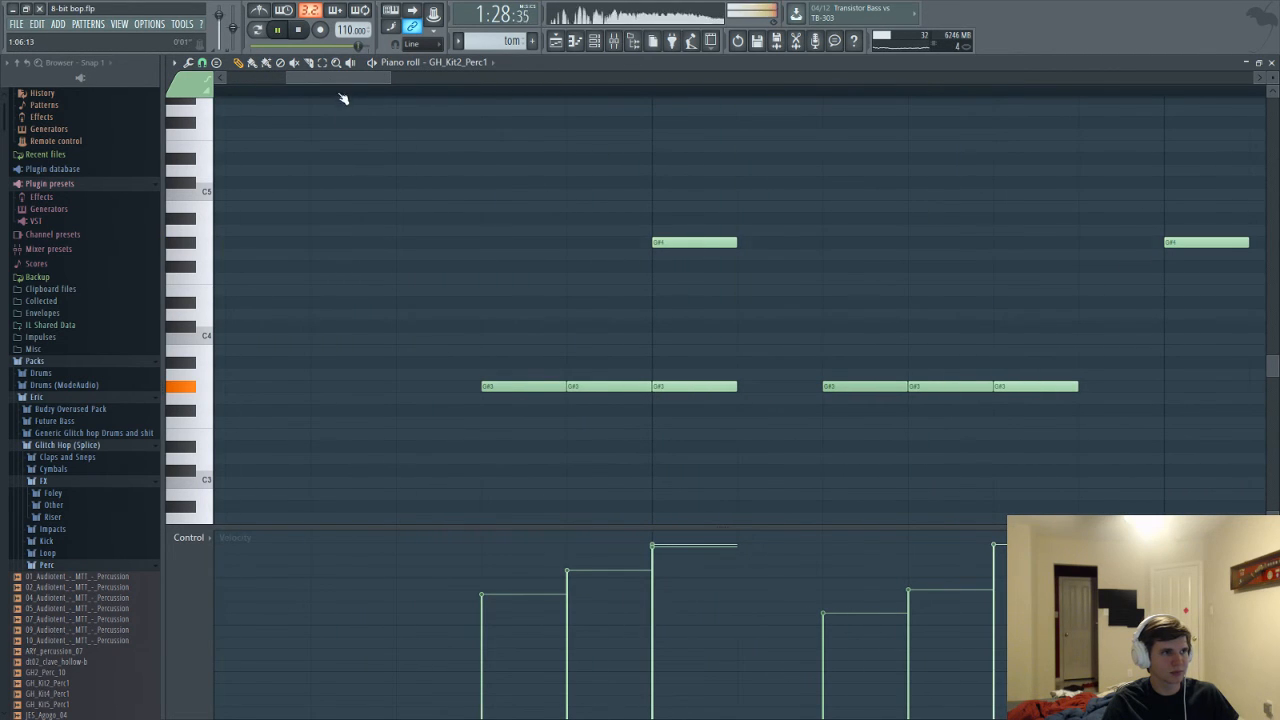
drag(349, 80, 377, 88)
key(space)
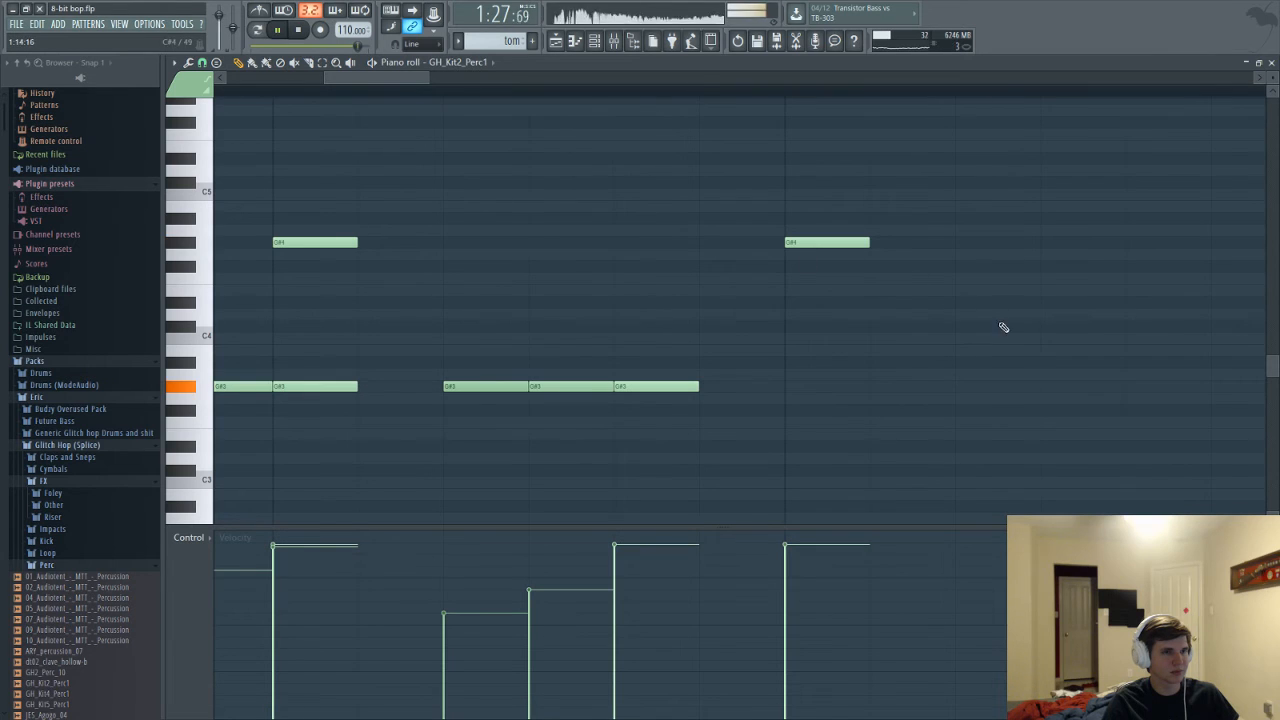
click(1047, 395)
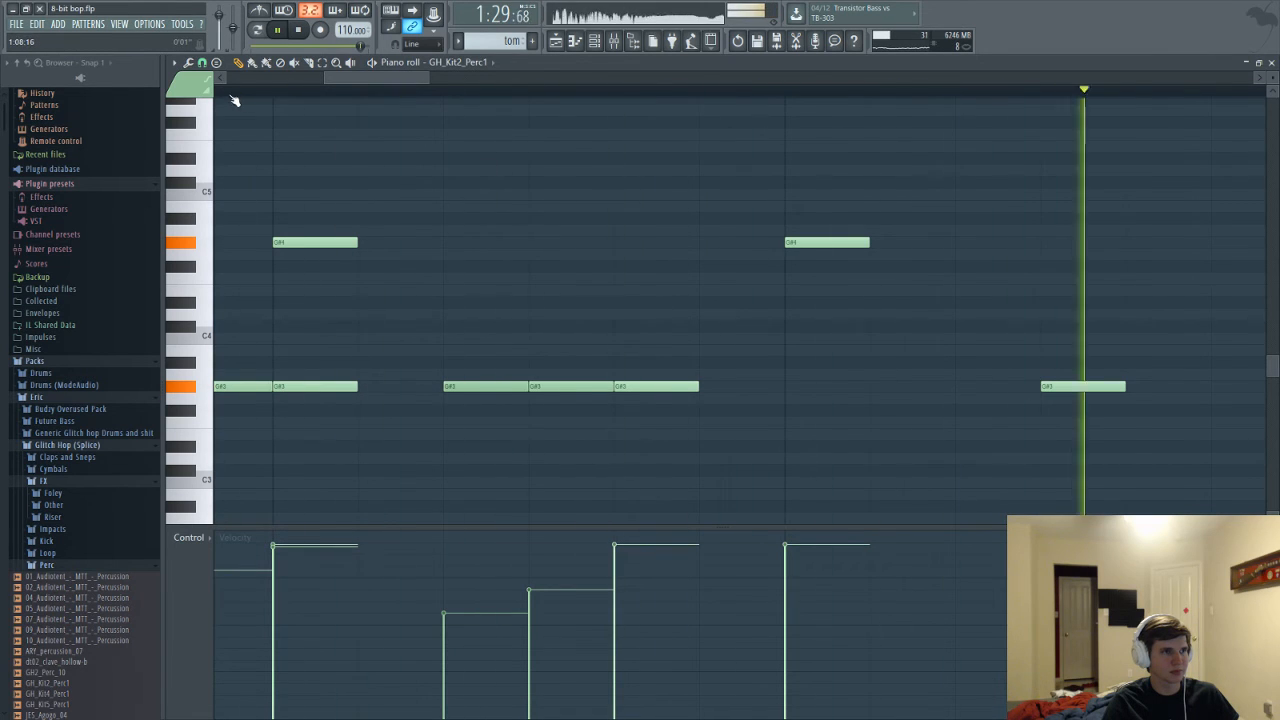
drag(371, 77, 369, 77)
key(F5)
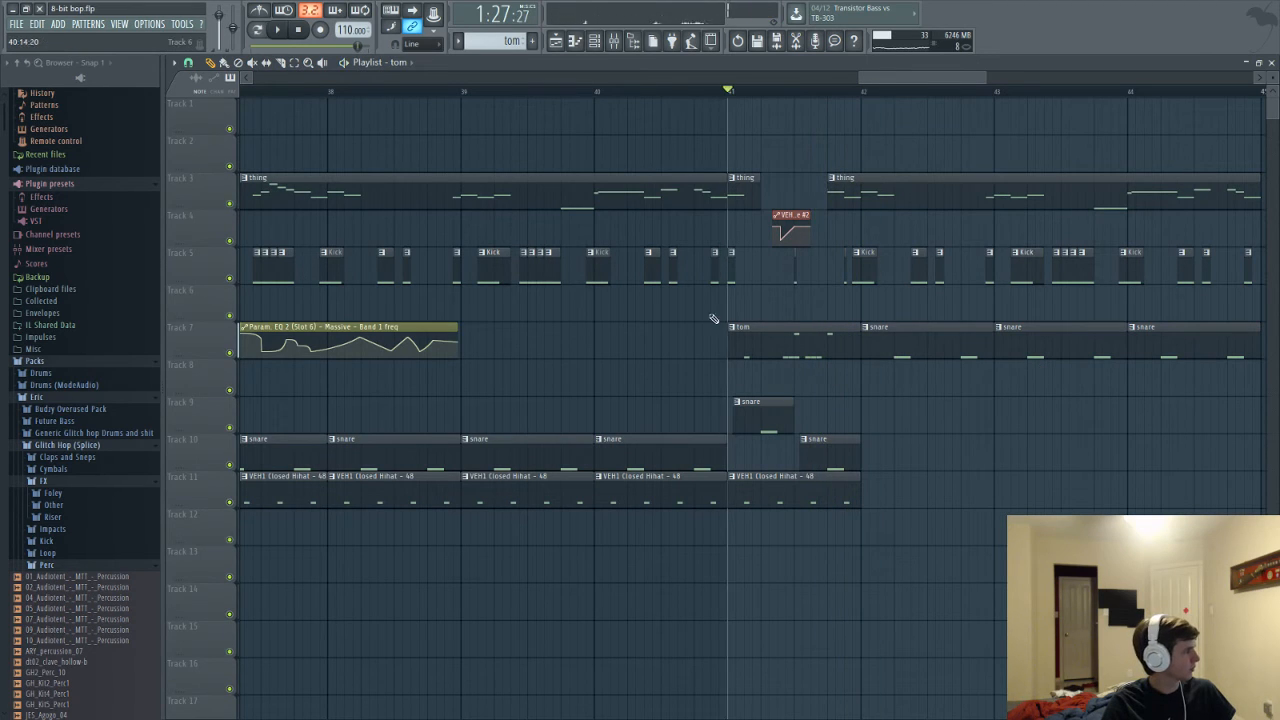
Replay bar 41, remove the second high G#4 hit from the tom pattern and return to the playlist
scroll(929, 78, right, 2)
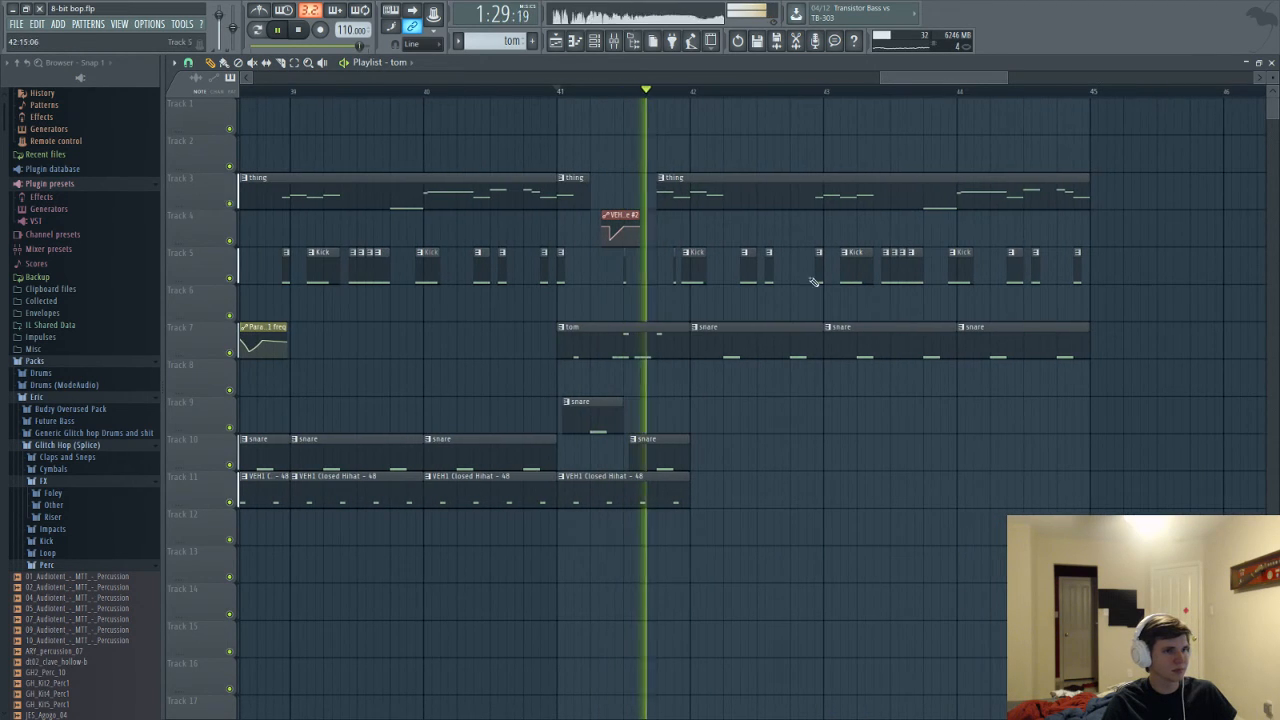
double_click(650, 347)
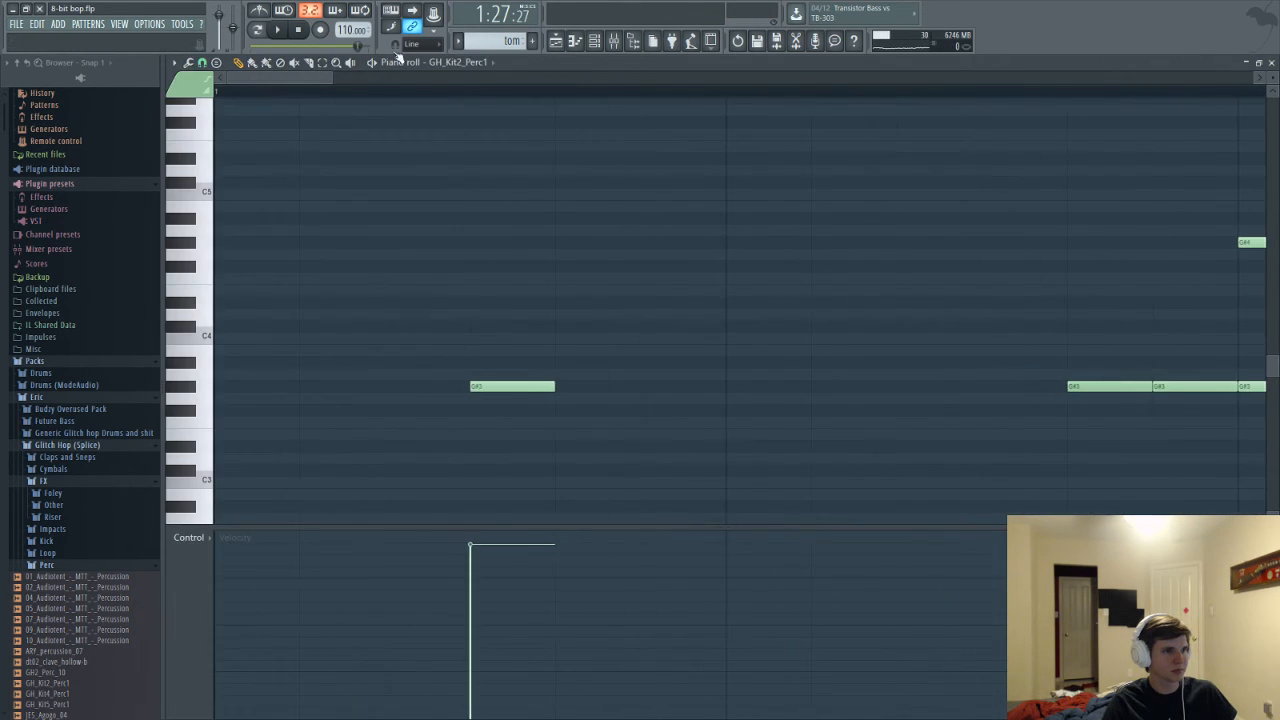
drag(330, 84, 480, 88)
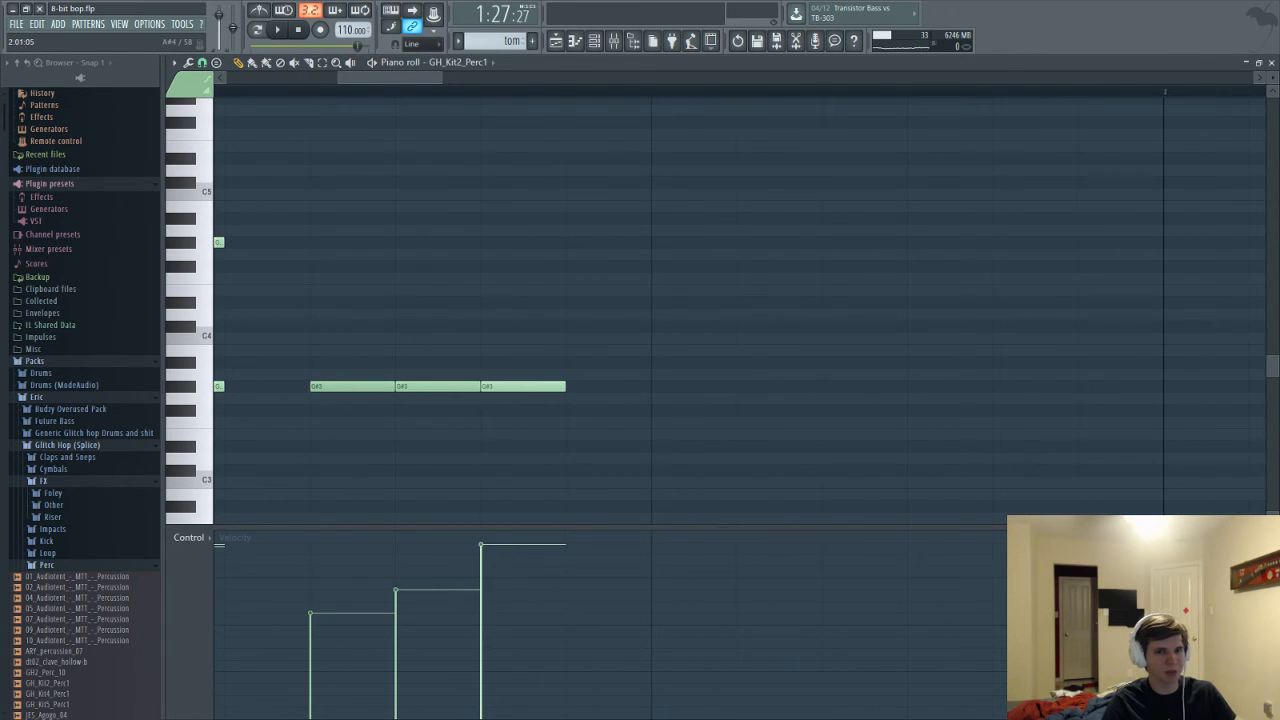
key(F5)
Bring up the Splice sound library, place its MM_bubblin sample on Track 10 just after bar 42 and check its settings
key(super)
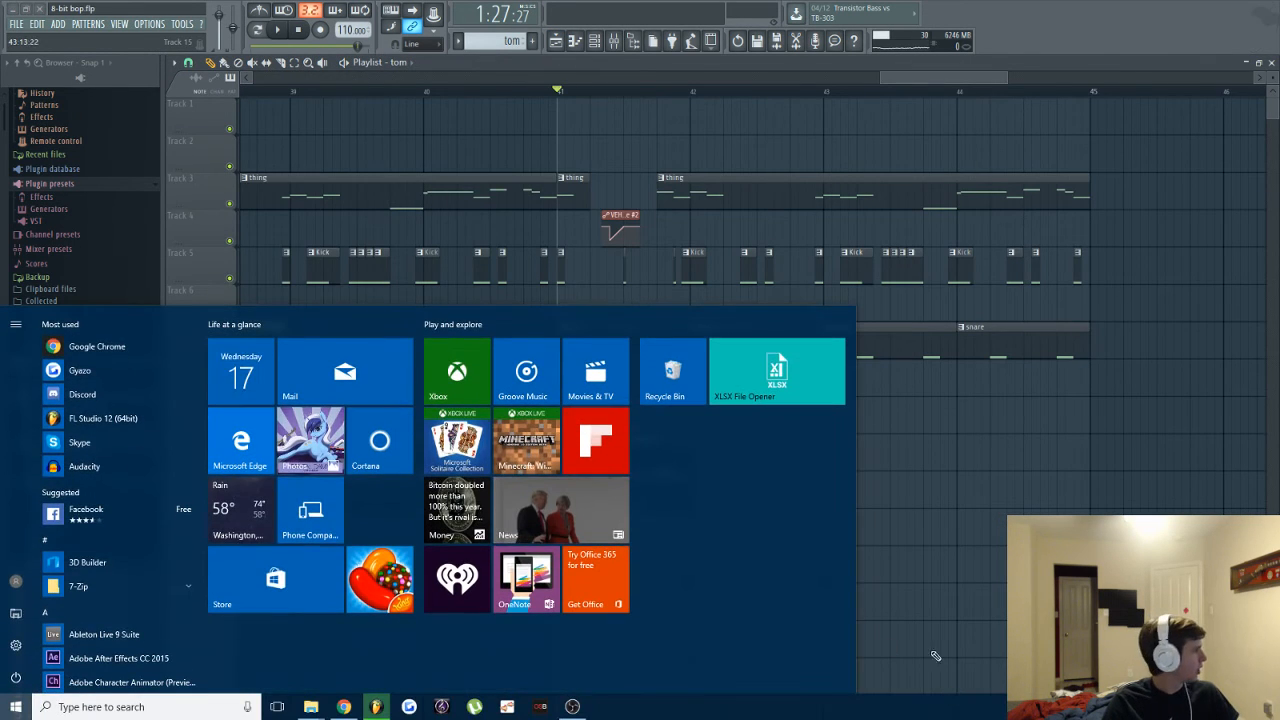
key(Escape)
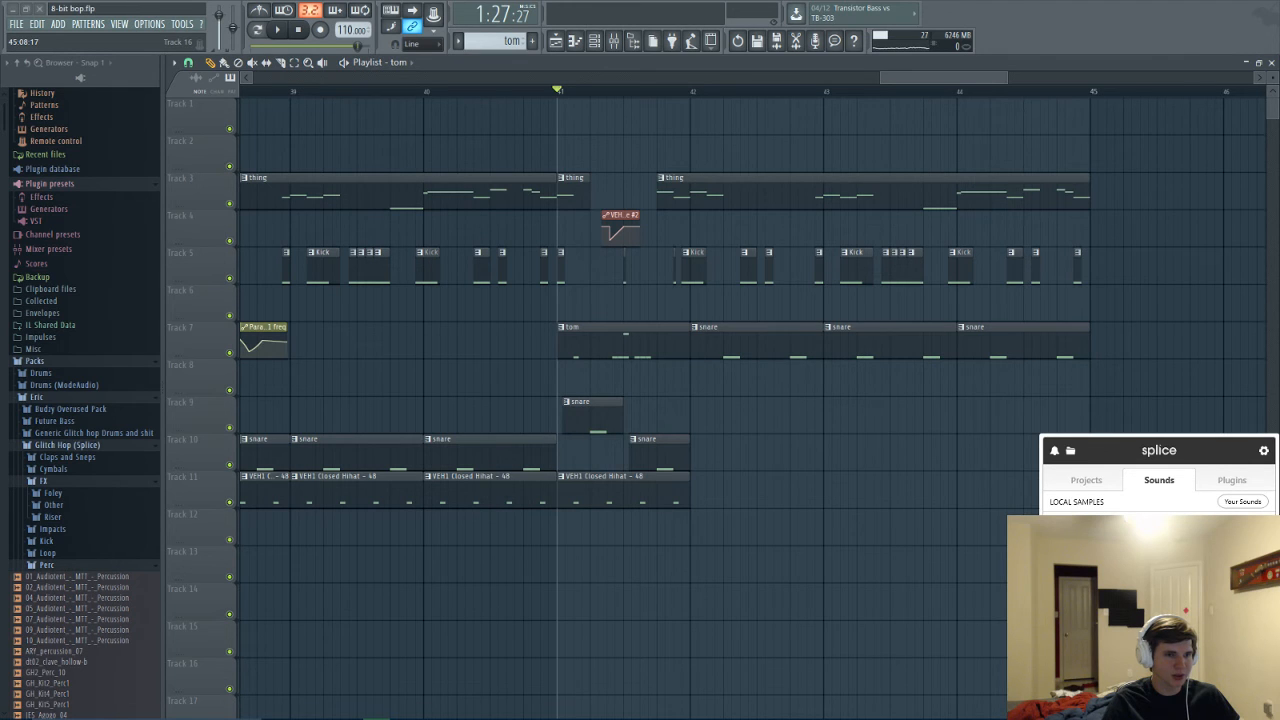
drag(652, 145, 1095, 150)
drag(940, 235, 775, 447)
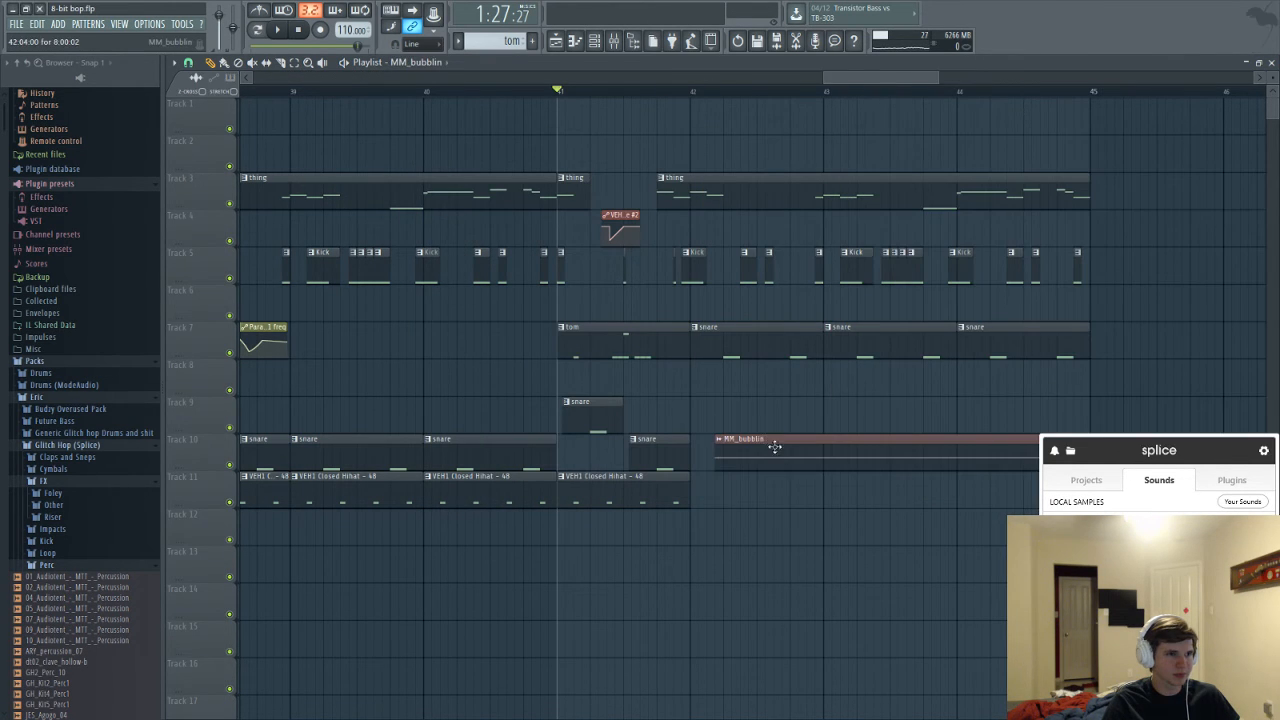
double_click(822, 459)
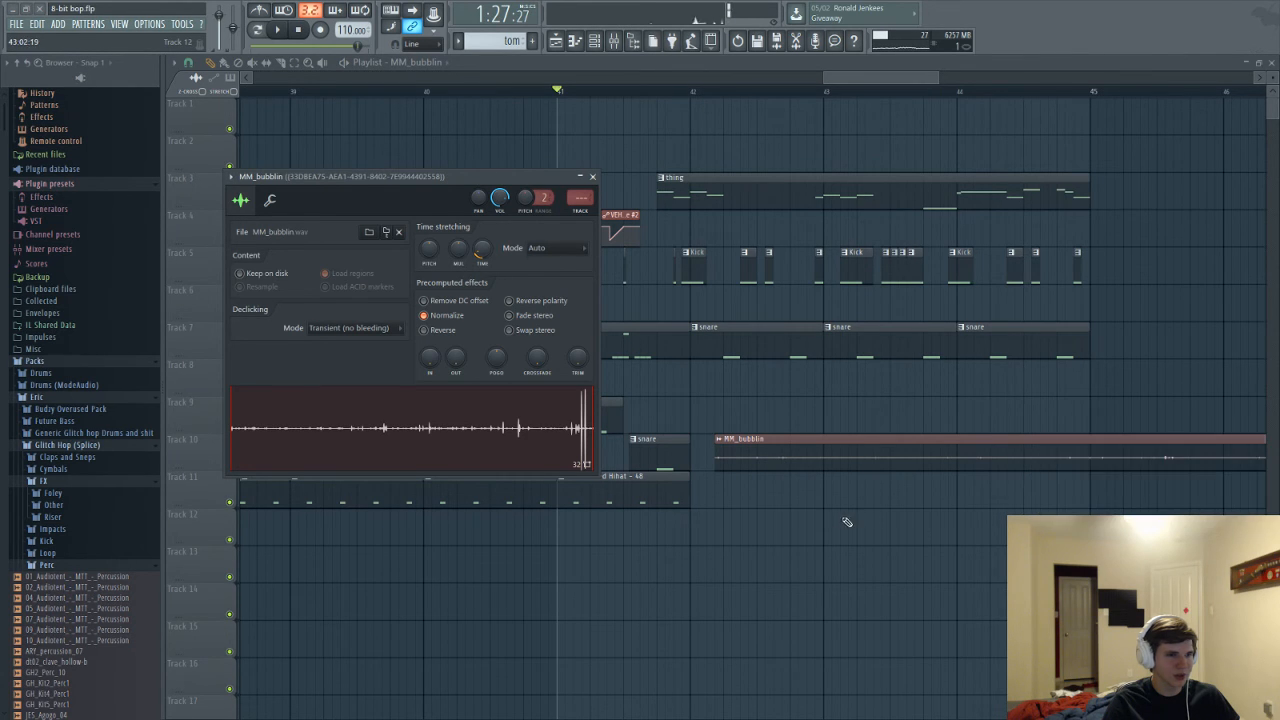
Add the IQ_813_HCB_GFD_36 sample from Splice, delete the MM_bubblin clip and move the new clip to Track 10 in bar 43
drag(1036, 238, 919, 555)
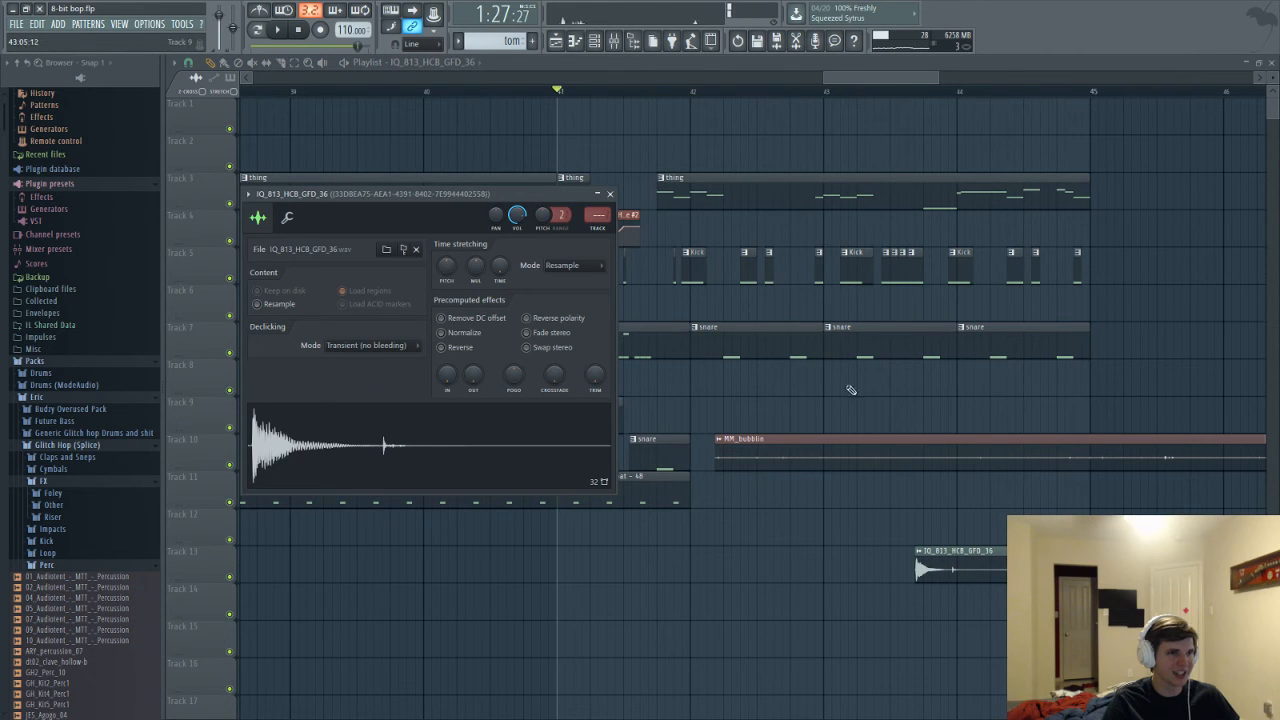
key(Escape)
right_click(840, 445)
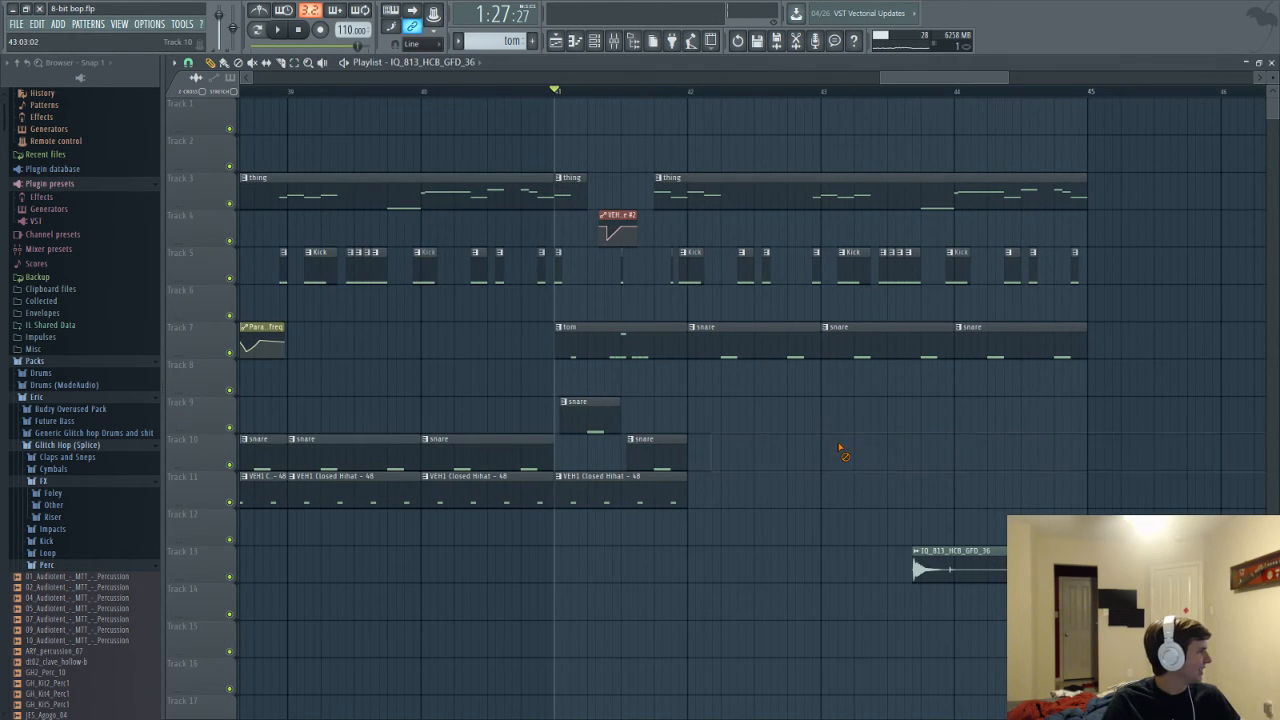
drag(956, 571, 893, 451)
Play the fill and move the IQ_813_HCB_GFD_36 clip to Track 8 at beat 4 of bar 41
key(space)
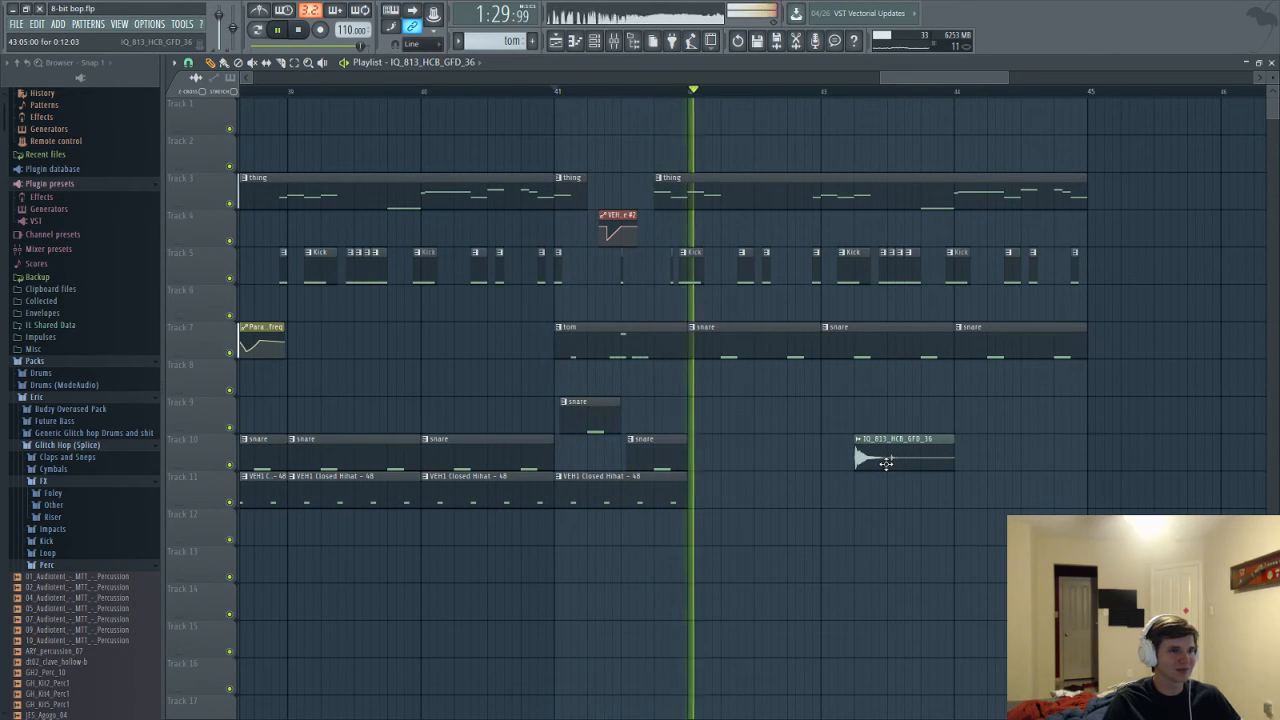
key(space)
drag(879, 457, 694, 380)
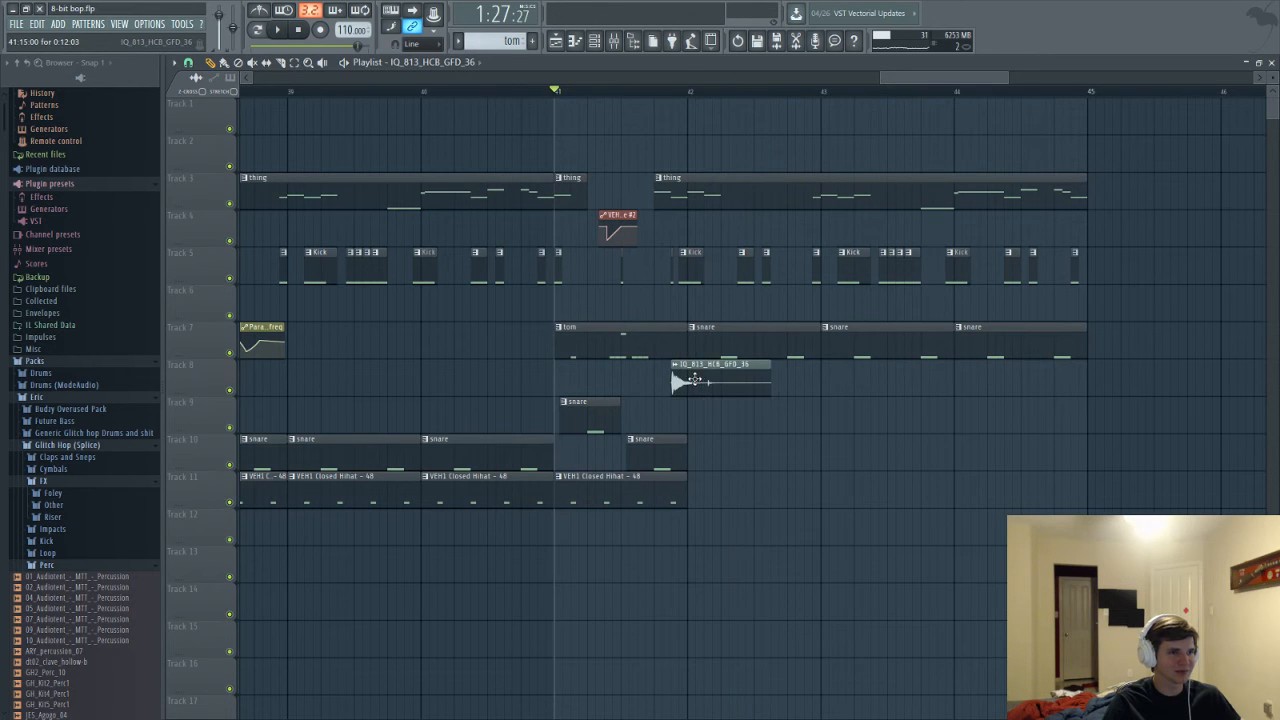
ctrl+scroll(681, 444, up, 6)
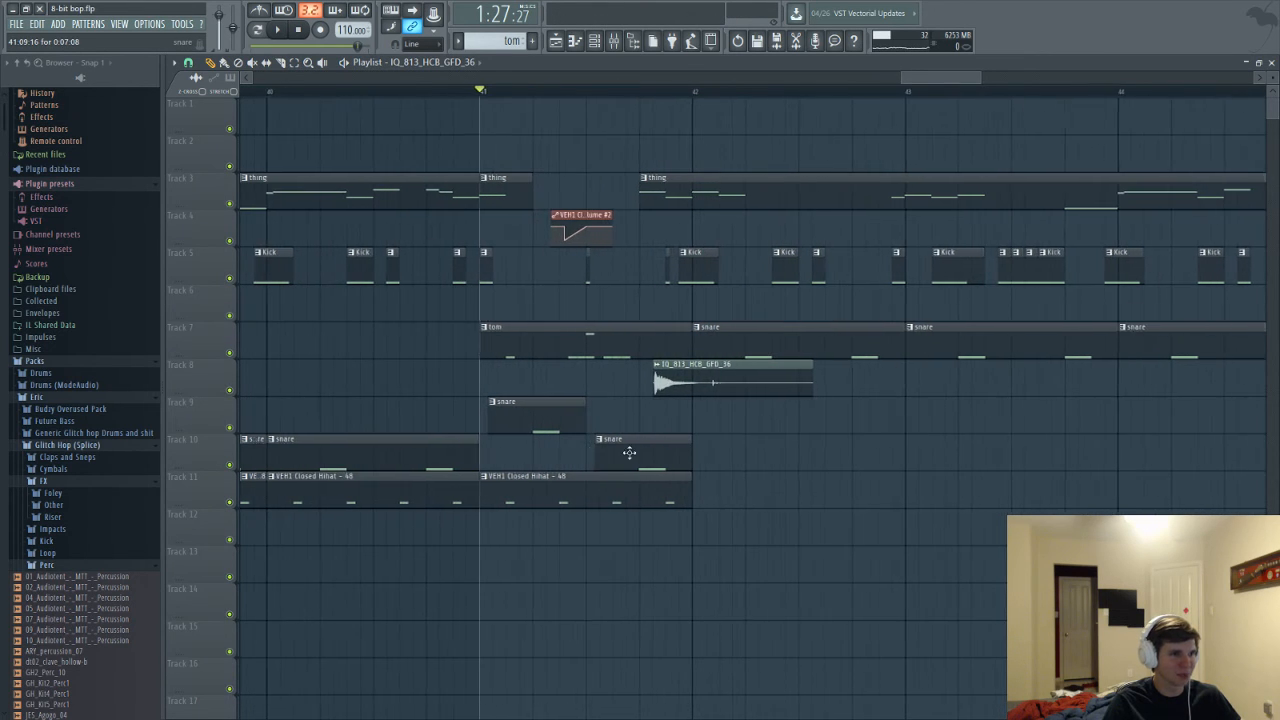
double_click(676, 381)
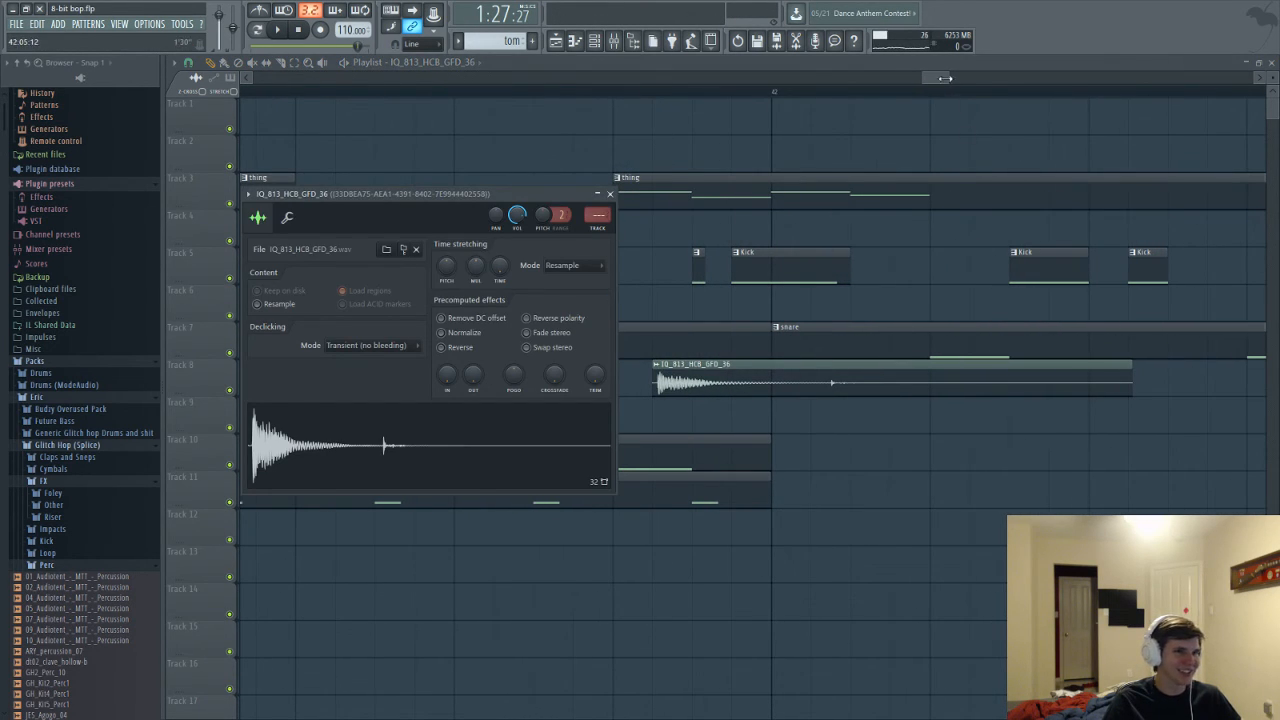
drag(944, 78, 937, 78)
drag(870, 380, 830, 380)
Play the bar 41 fill and check the channel settings and options of the IQ_813_HCB_GFD_36 sample
key(space)
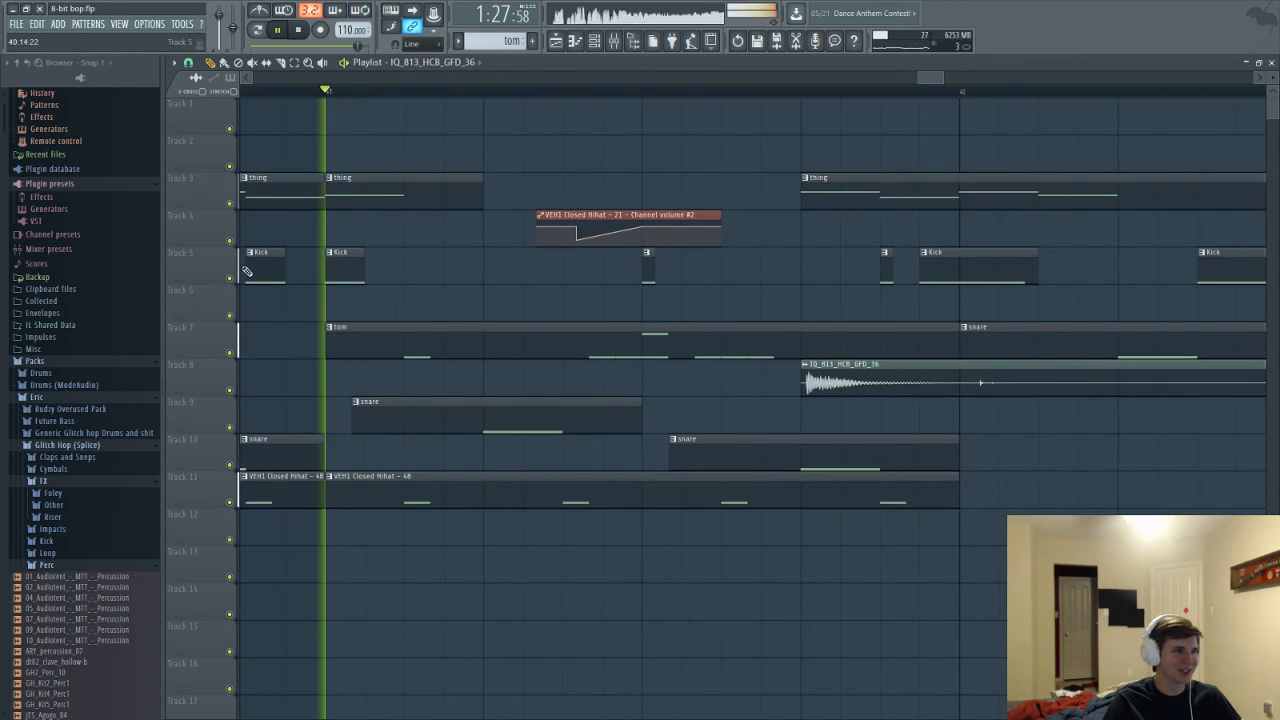
double_click(820, 382)
key(space)
click(247, 193)
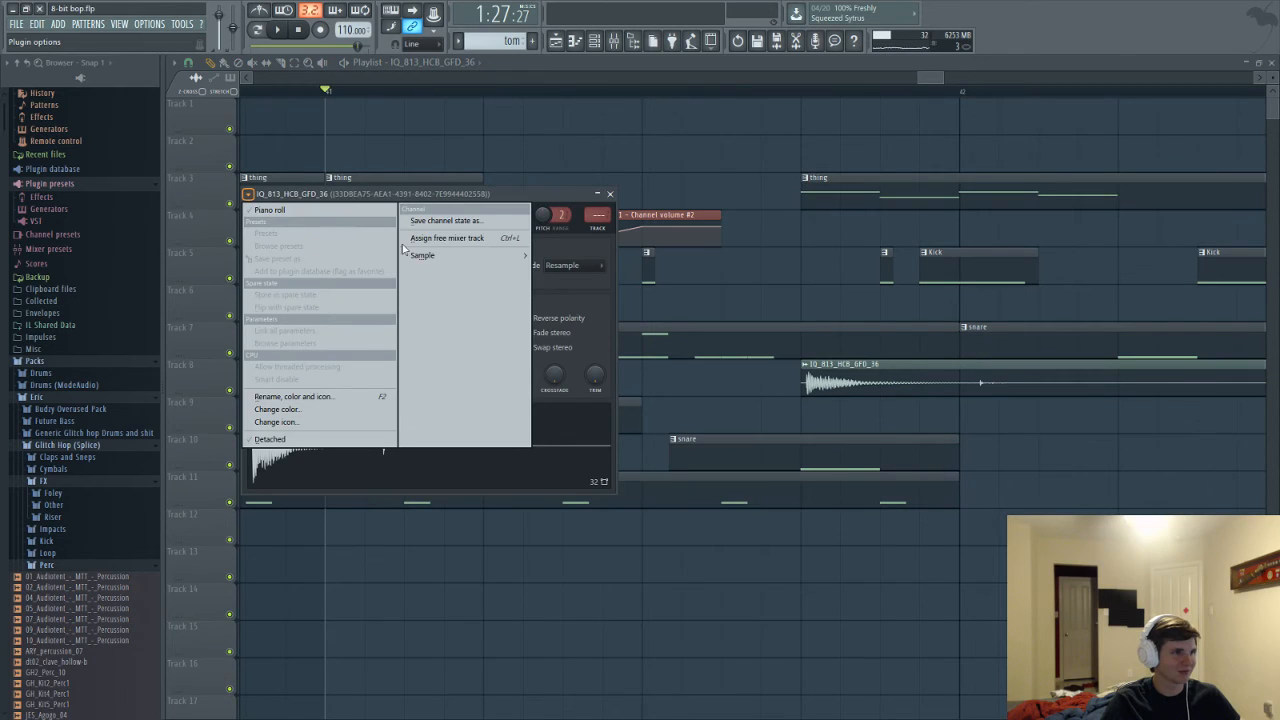
click(575, 203)
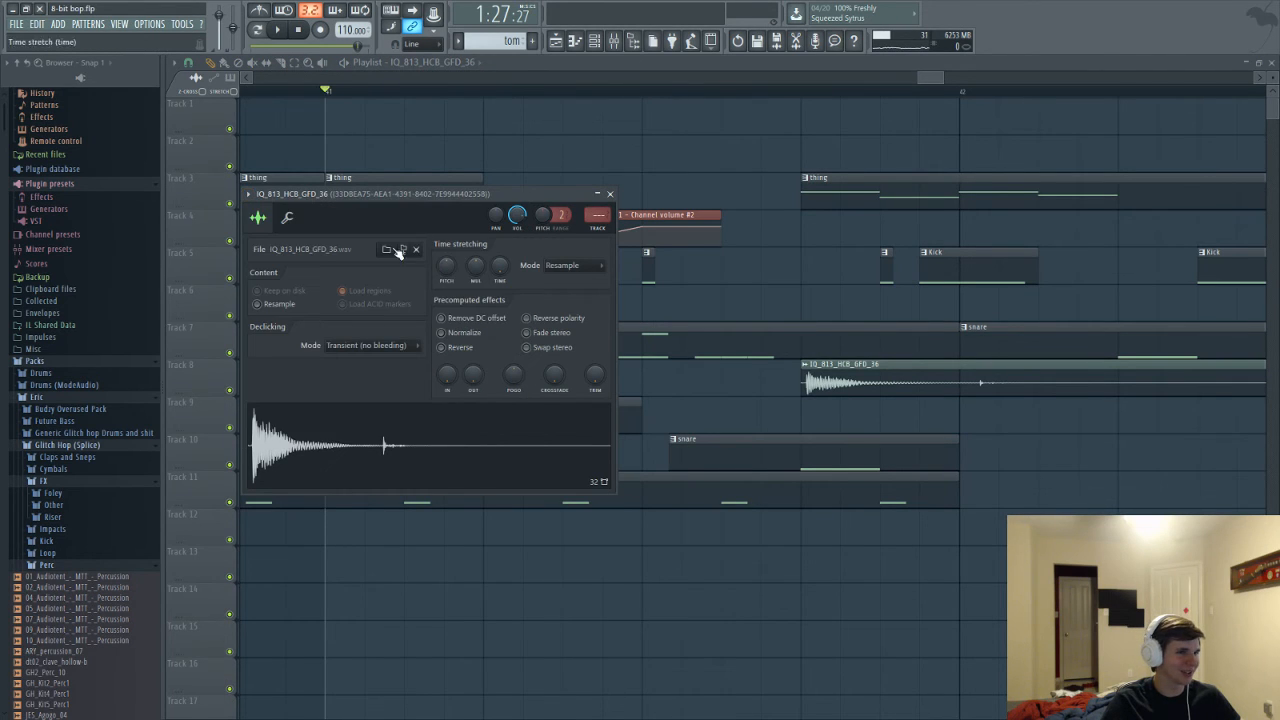
Set playlist snapping to Line, nudge the Track 8 IQ_813_HCB_GFD_36 clip slightly earlier so its attack meets beat 4 of bar 41, and replay it
click(193, 62)
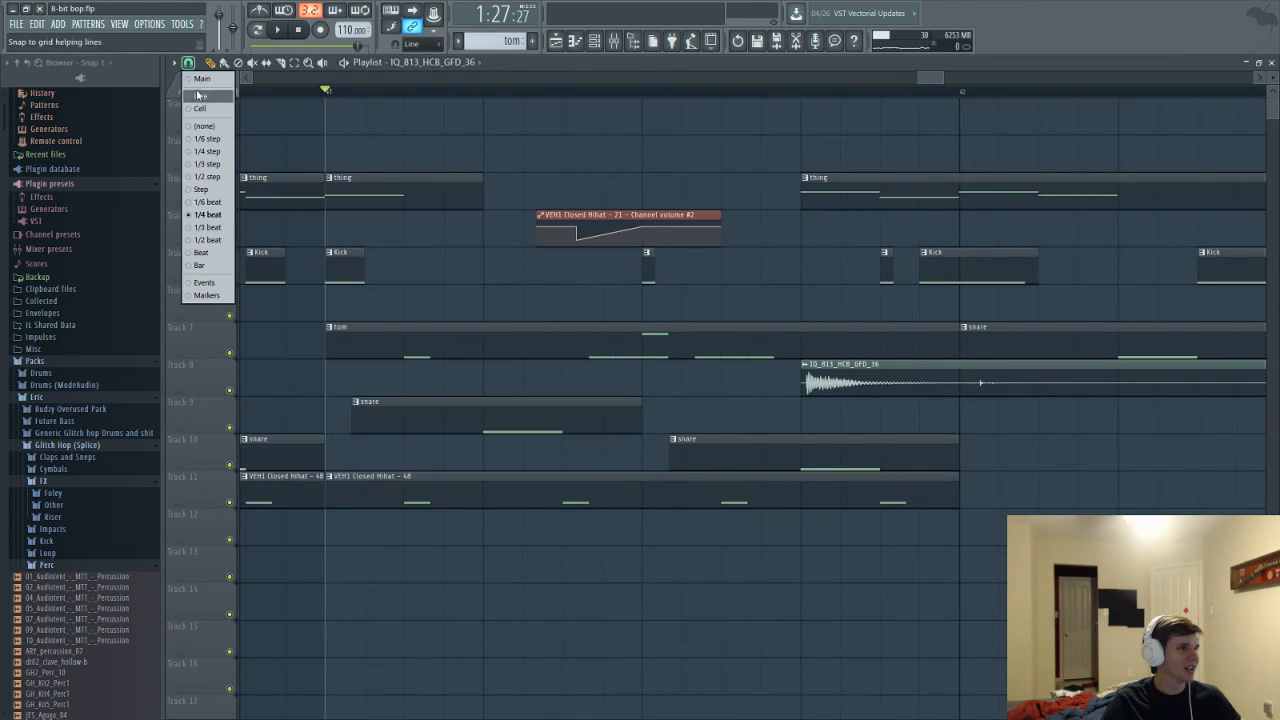
scroll(875, 395, up, 2)
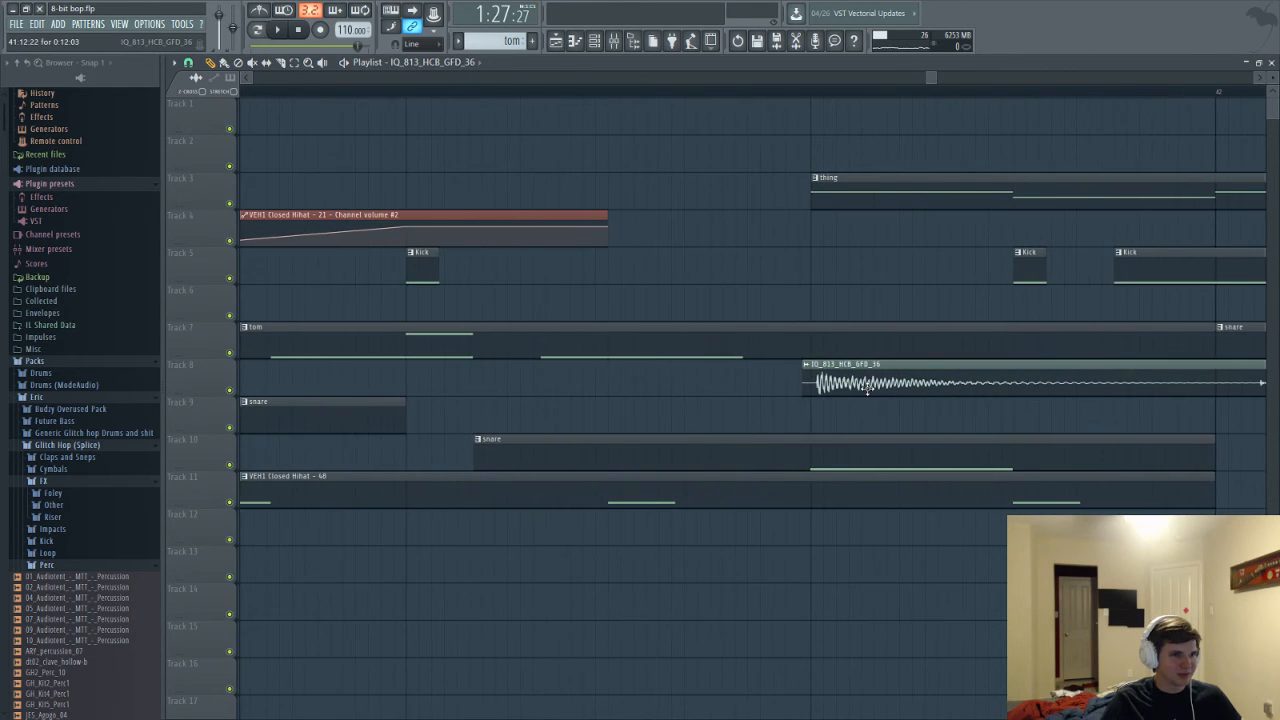
drag(875, 395, 834, 381)
key(space)
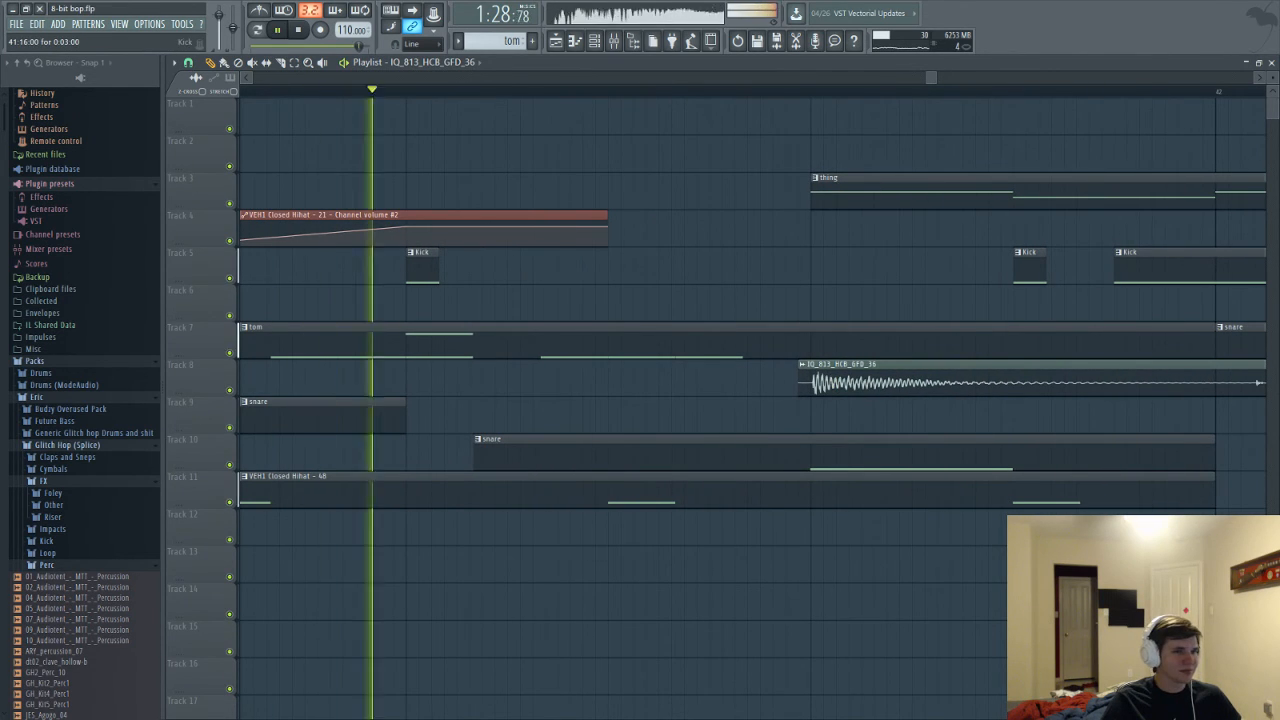
key(space)
Assign the IQ_813_HCB_GFD_36 channel to a free mixer track while the fill plays
double_click(858, 384)
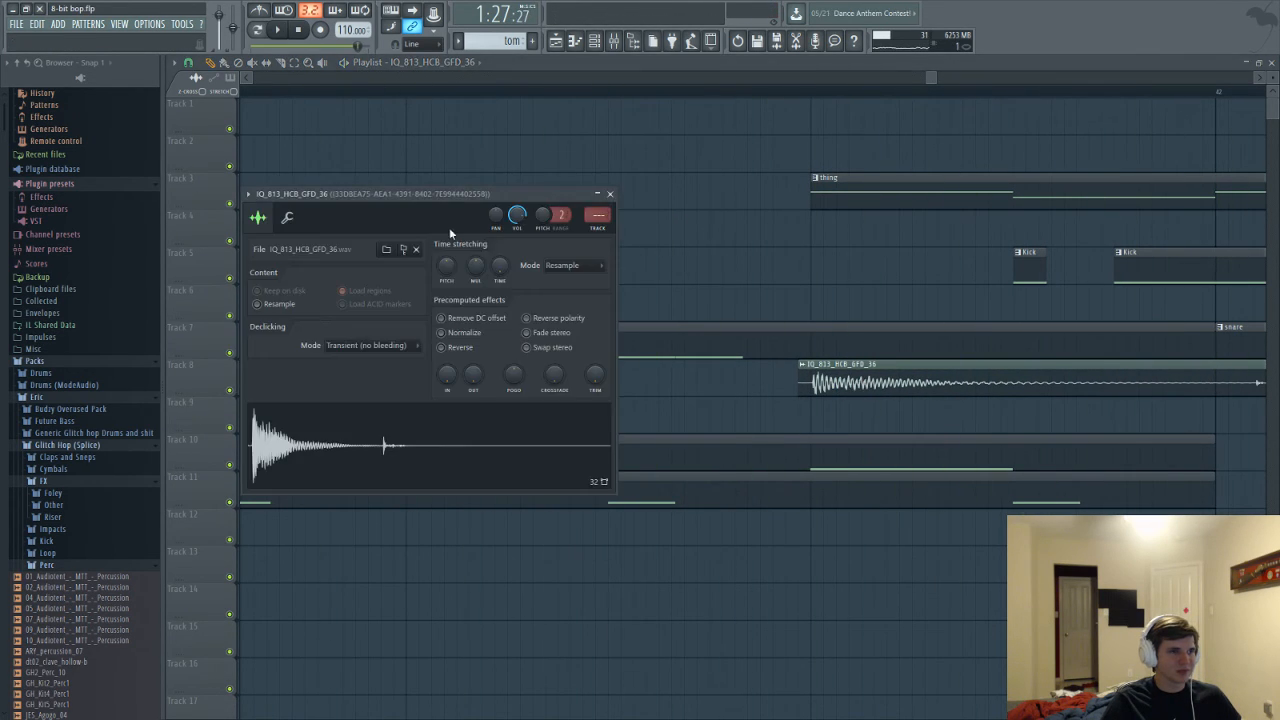
click(248, 194)
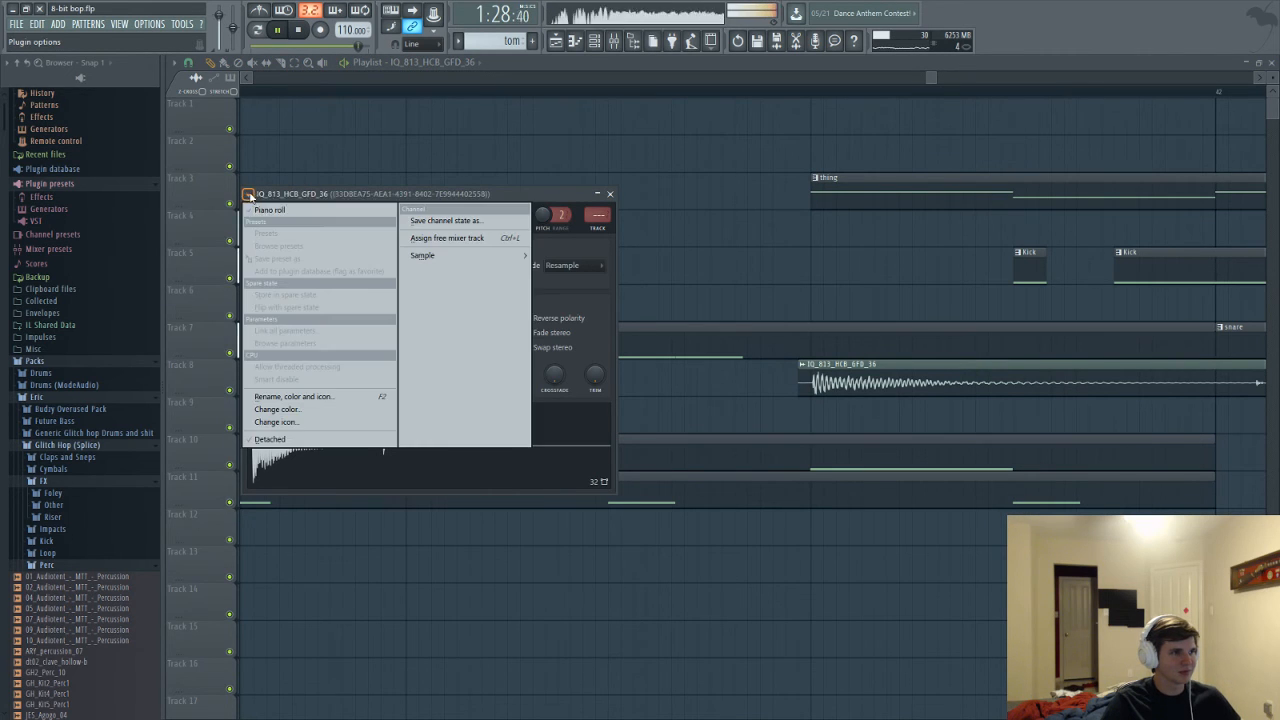
key(space)
click(446, 238)
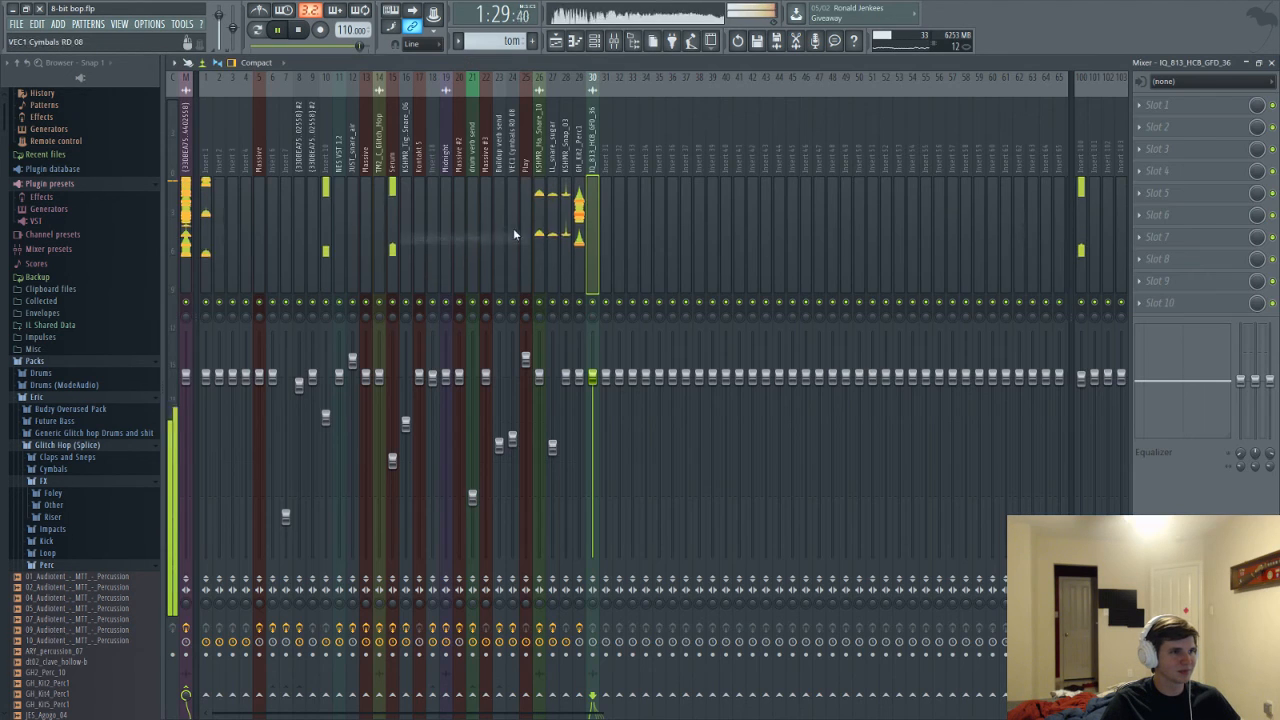
Add Fruity Parametric EQ 2 to the IQ_813_HCB_GFD_36 mixer track, cutting the lows with band 1 and boosting the highs with band 7
click(1139, 110)
click(1110, 175)
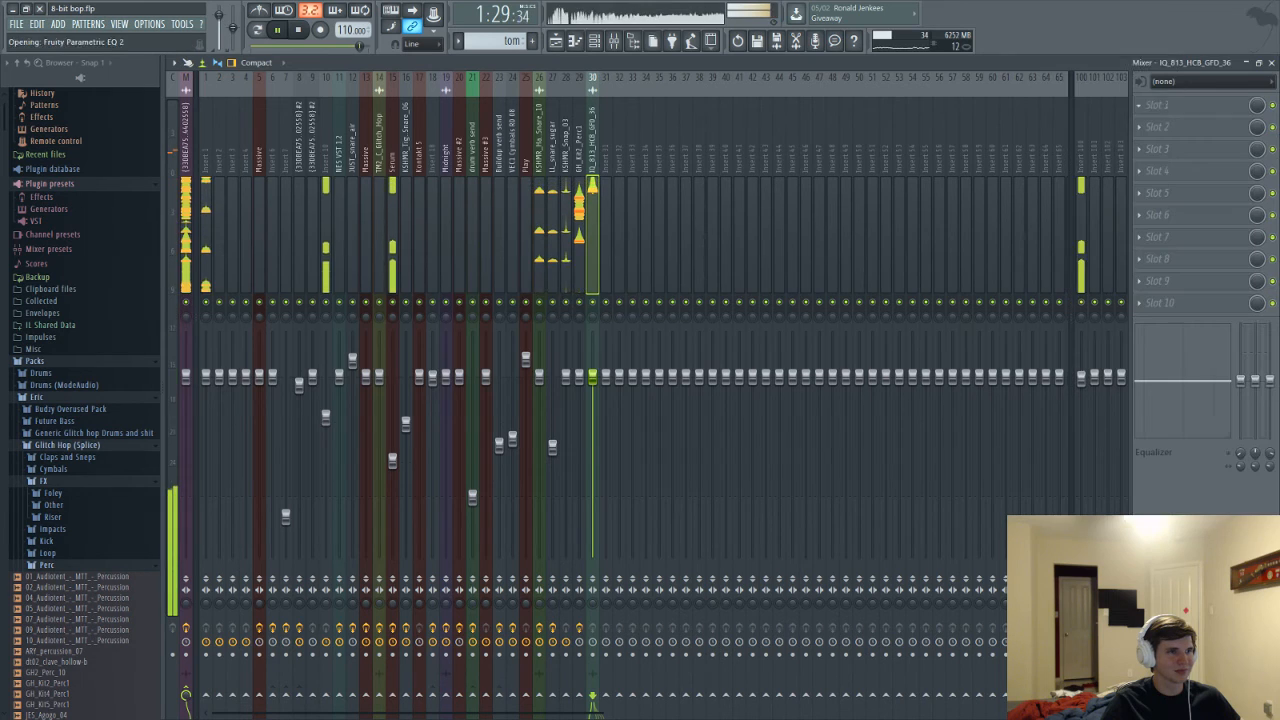
drag(338, 336, 374, 380)
drag(516, 336, 466, 323)
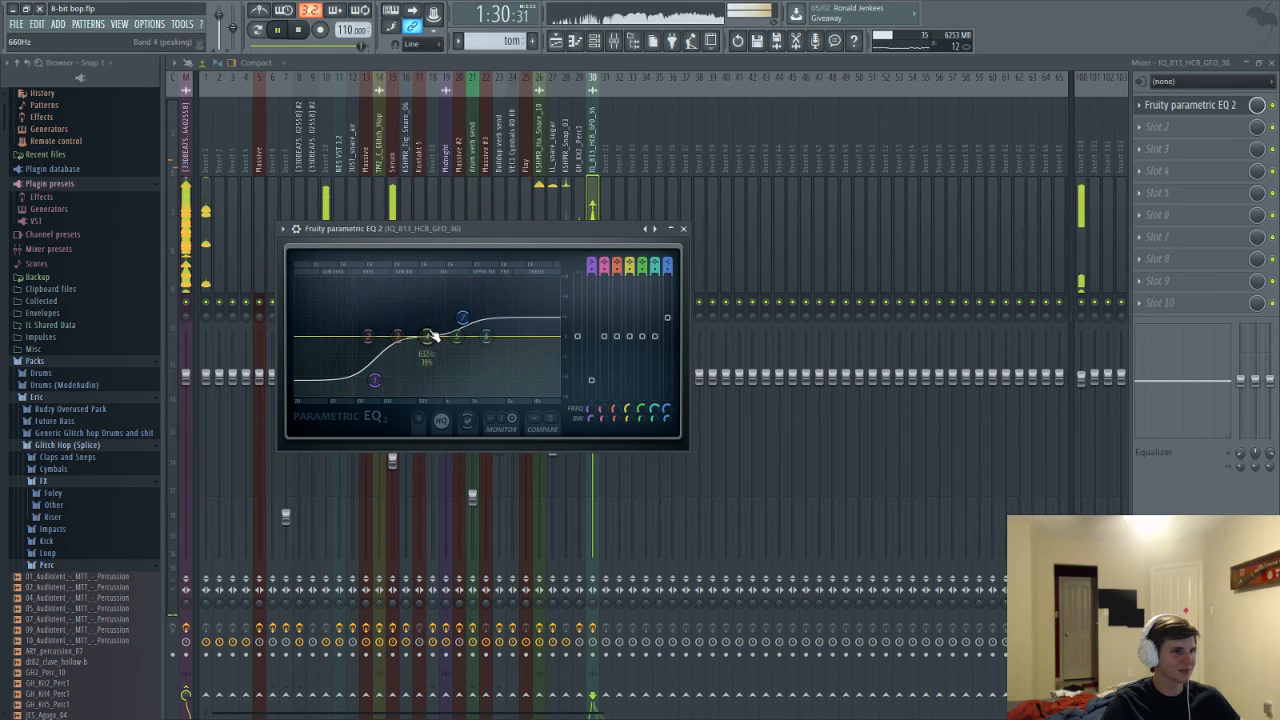
click(592, 200)
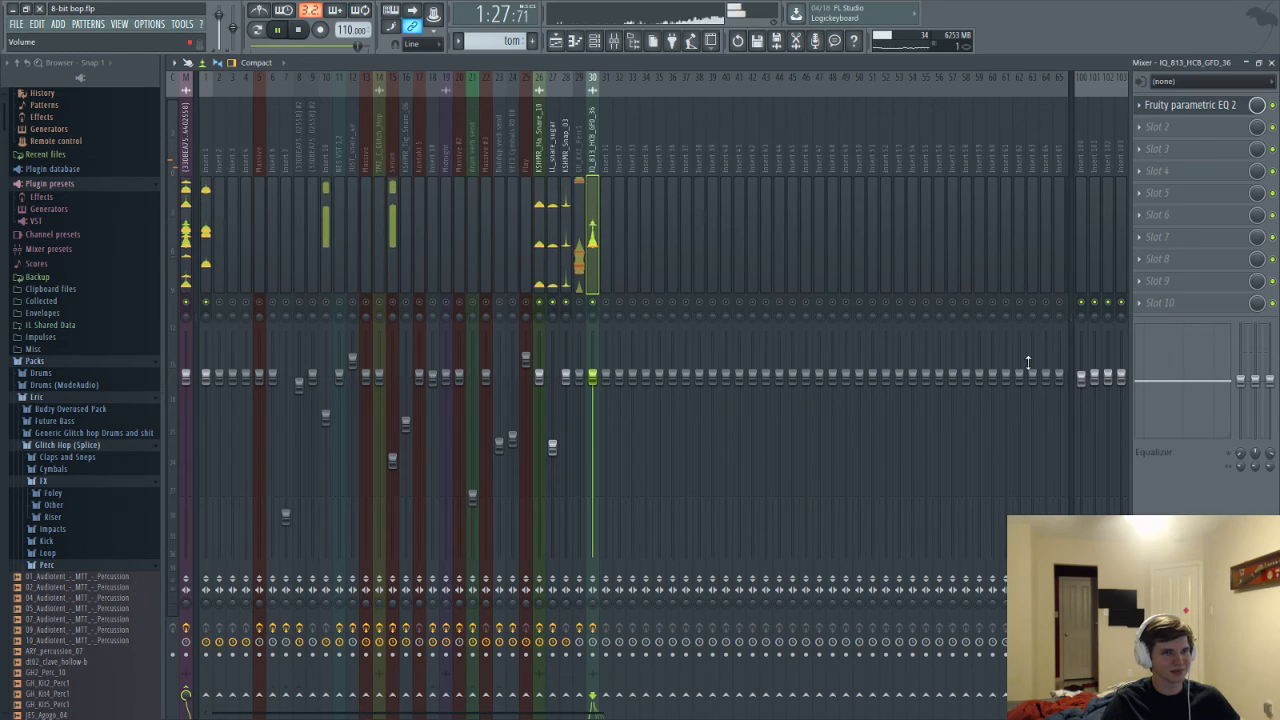
Bypass the first EQ on the KSHMR_Hard_Snare_18 mixer track, add a second Fruity Parametric EQ 2 in slot 2 and boost its band 3
click(540, 222)
key(space)
click(1188, 106)
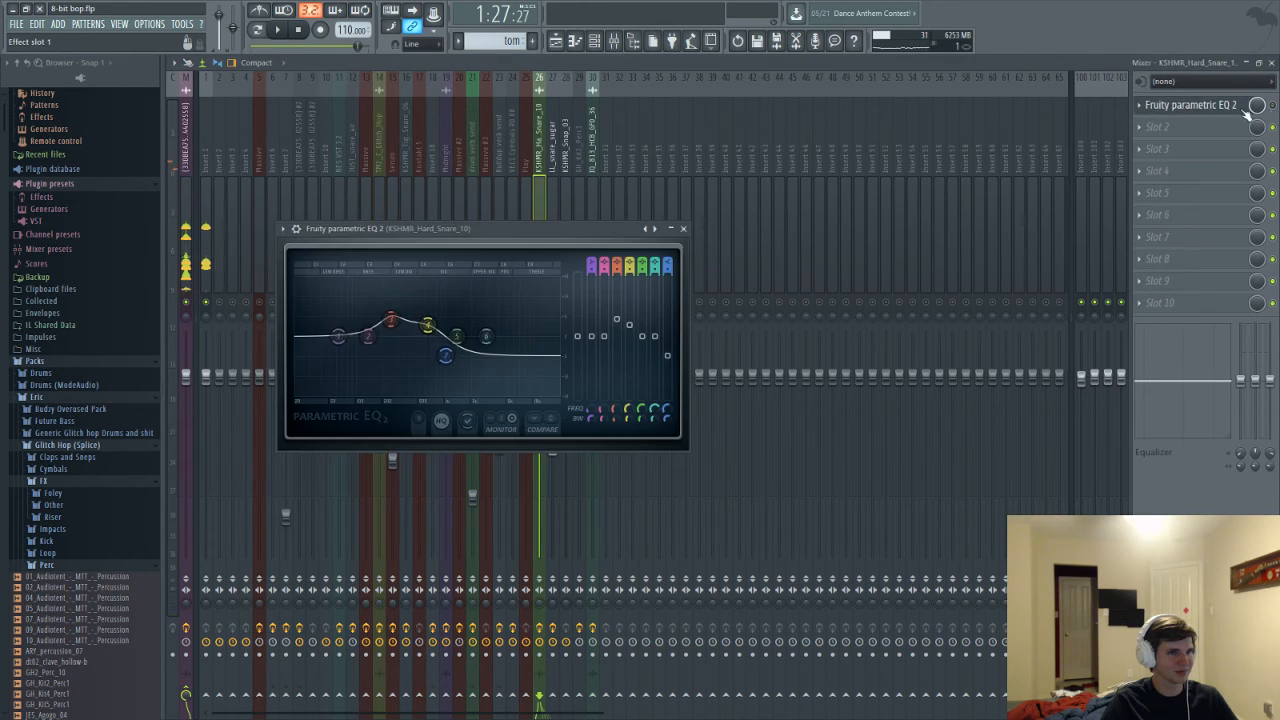
click(1145, 128)
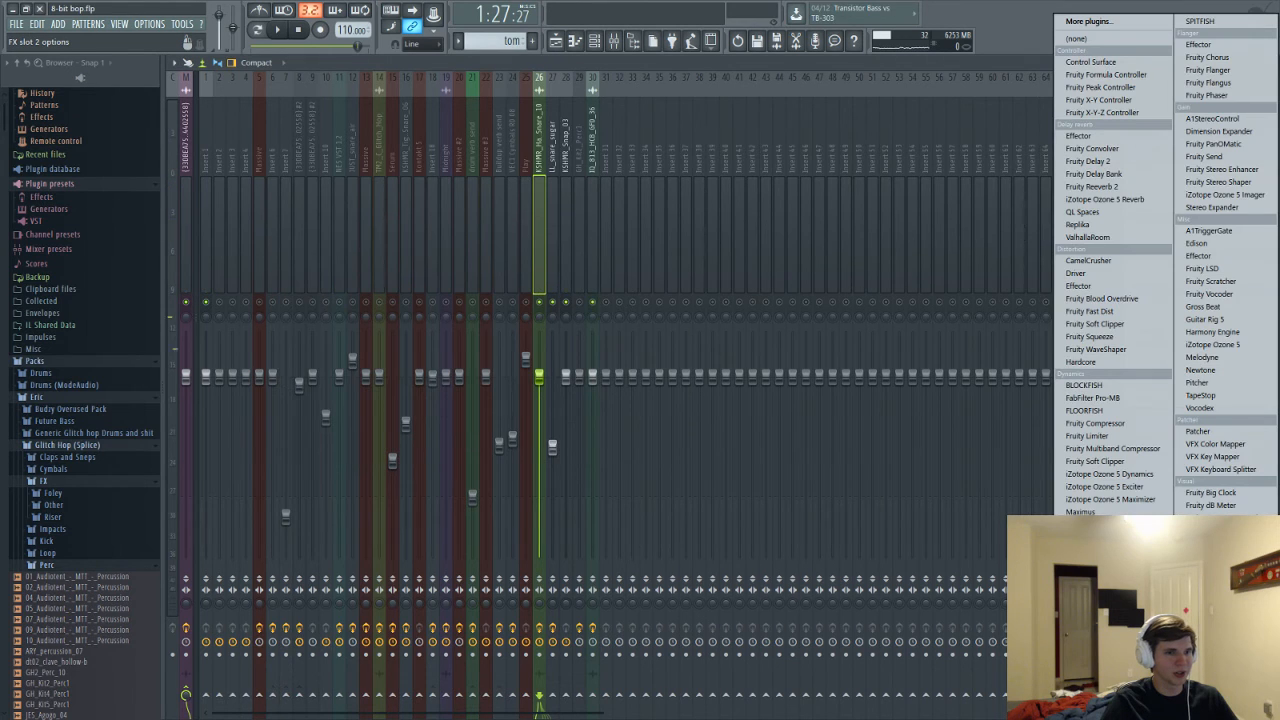
key(space)
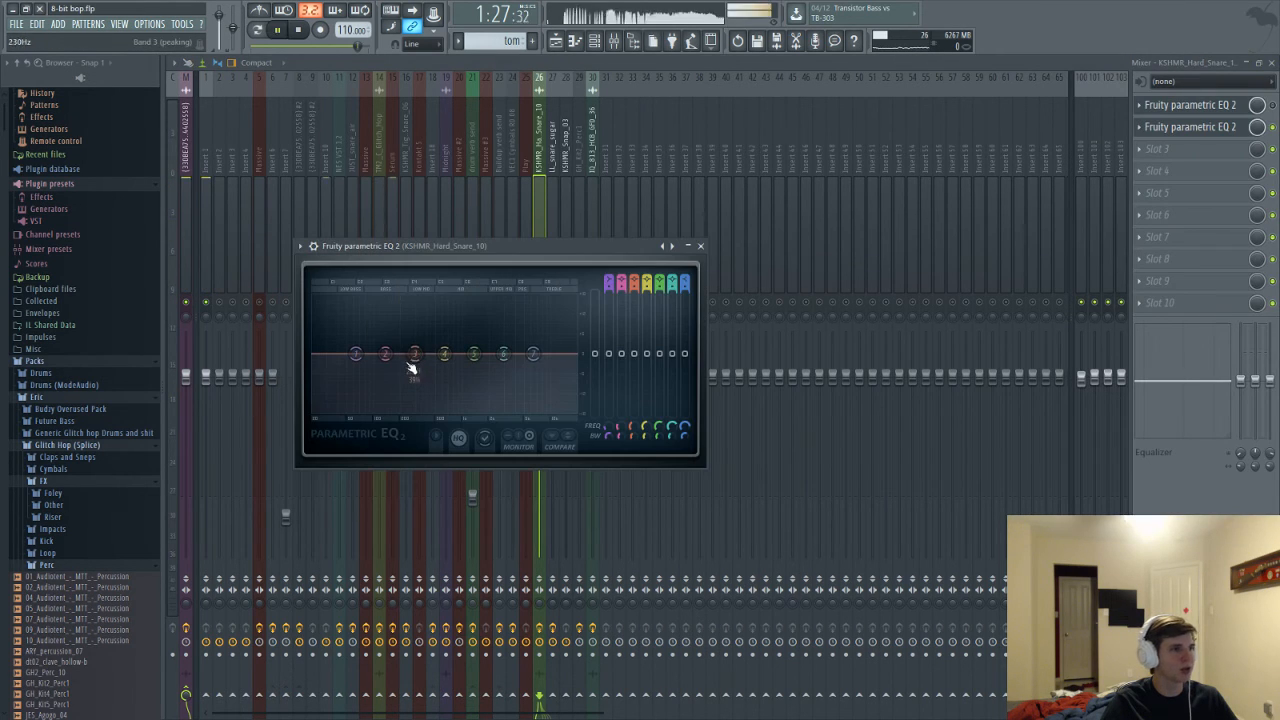
drag(416, 360, 407, 333)
key(Escape)
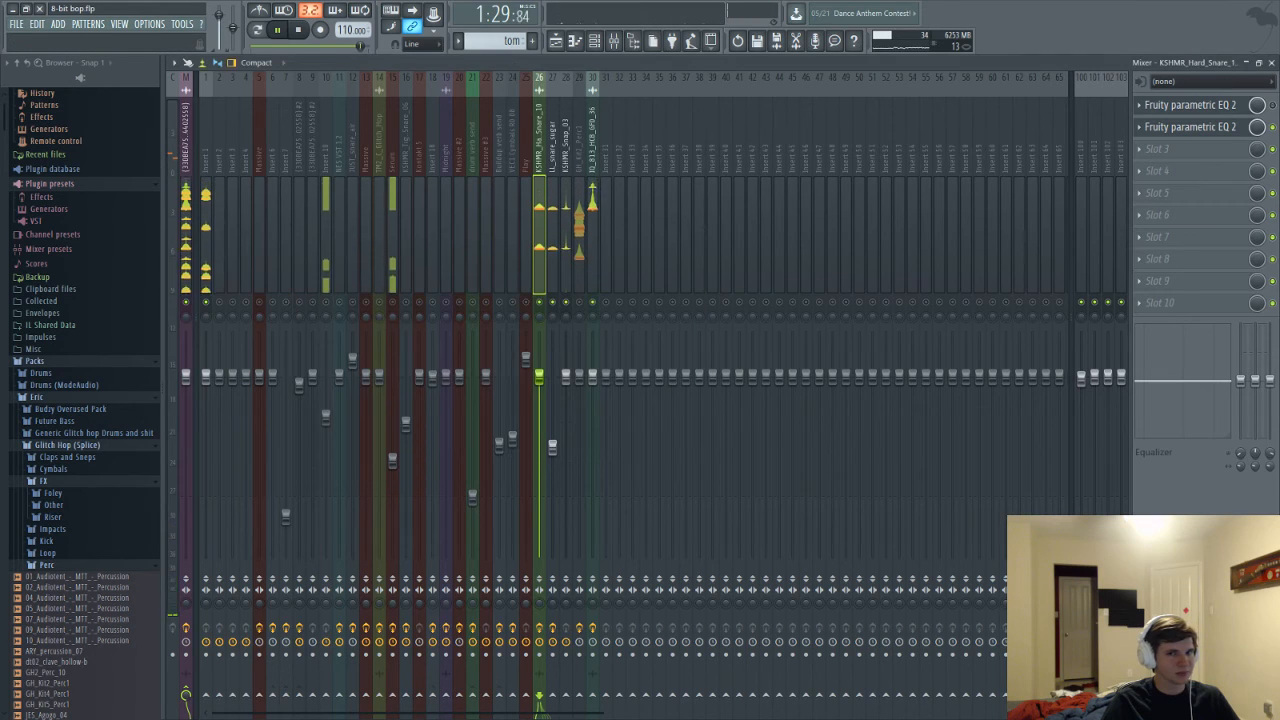
Listen to bar 41 with all mixer tracks active and examine the notes and velocities of the tom pattern
key(F5)
key(F9)
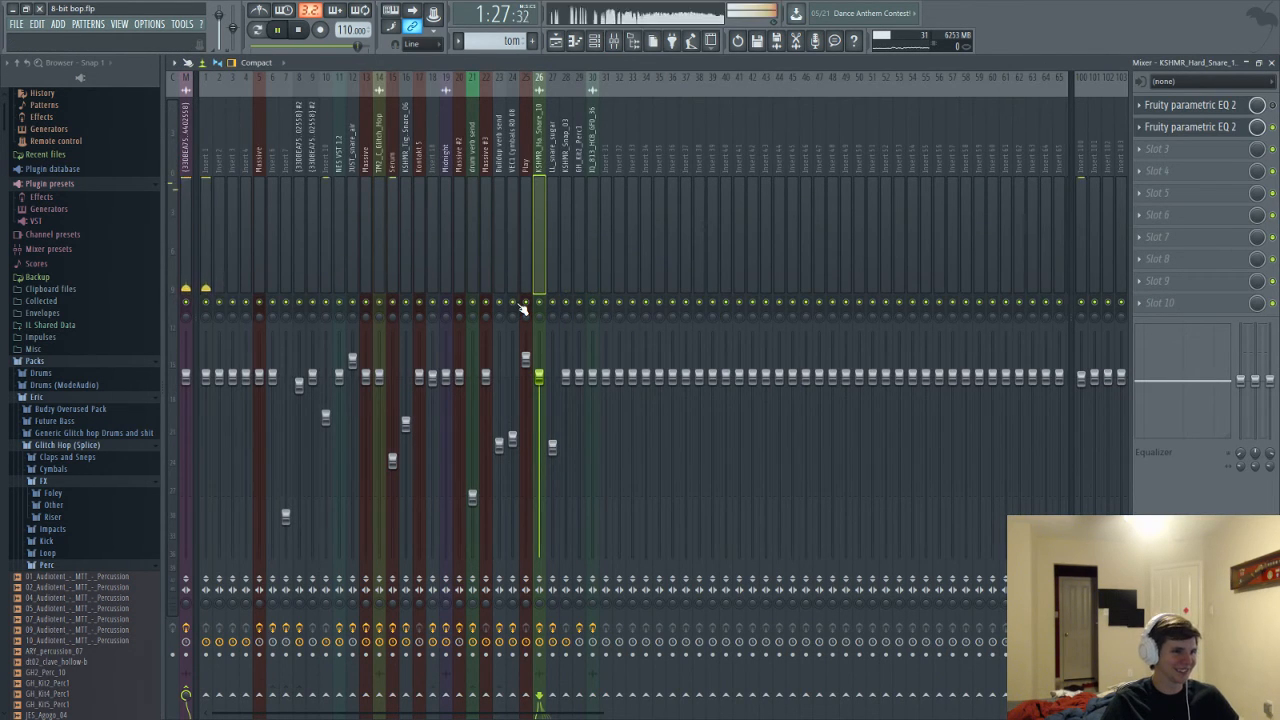
key(F5)
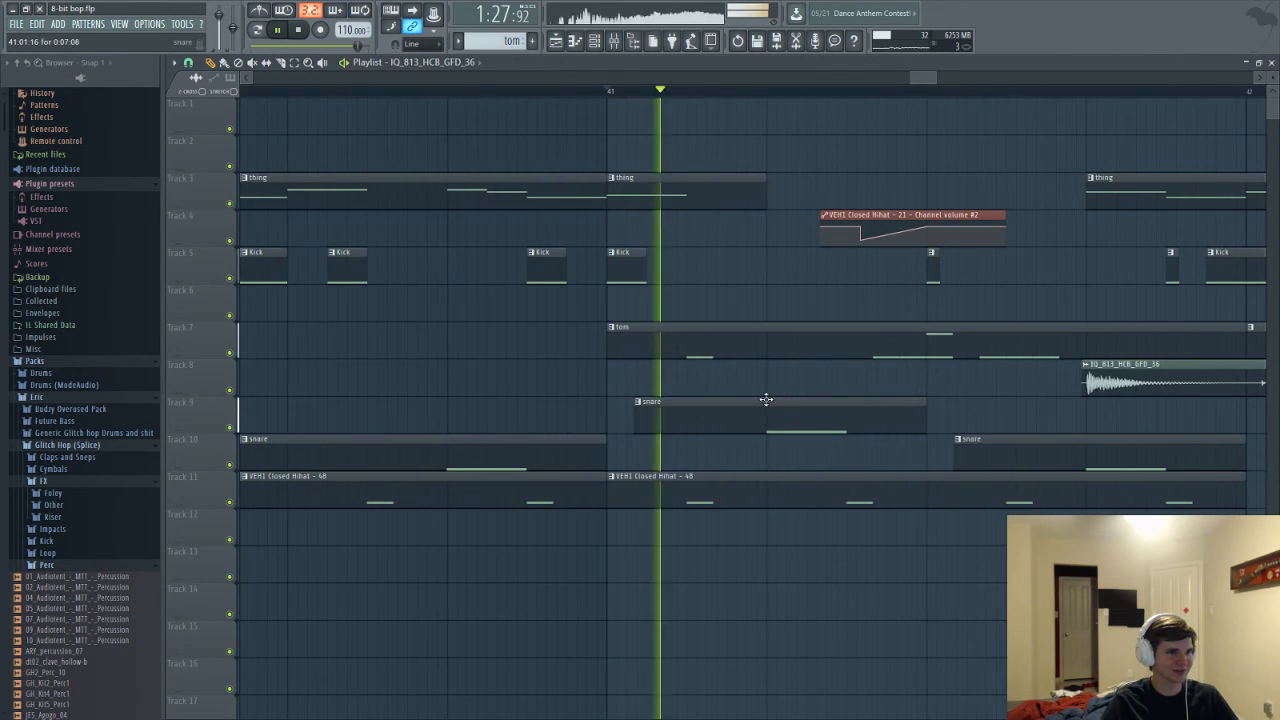
key(F7)
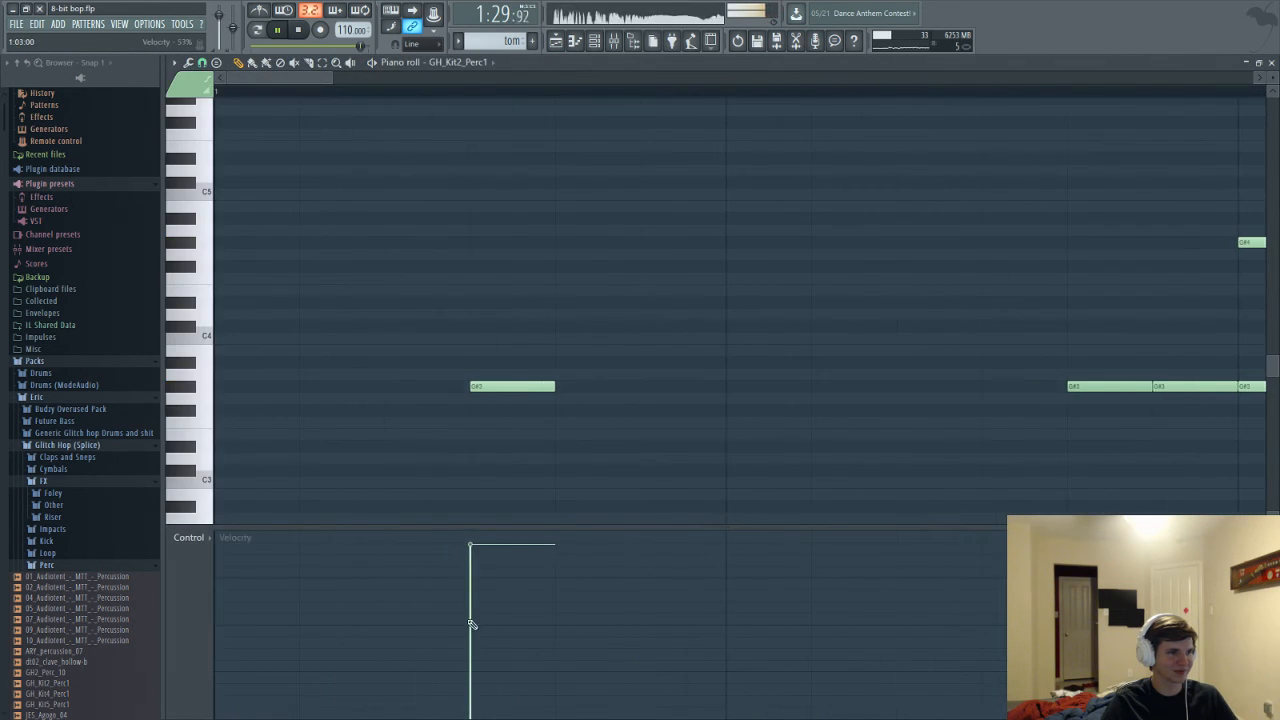
key(F5)
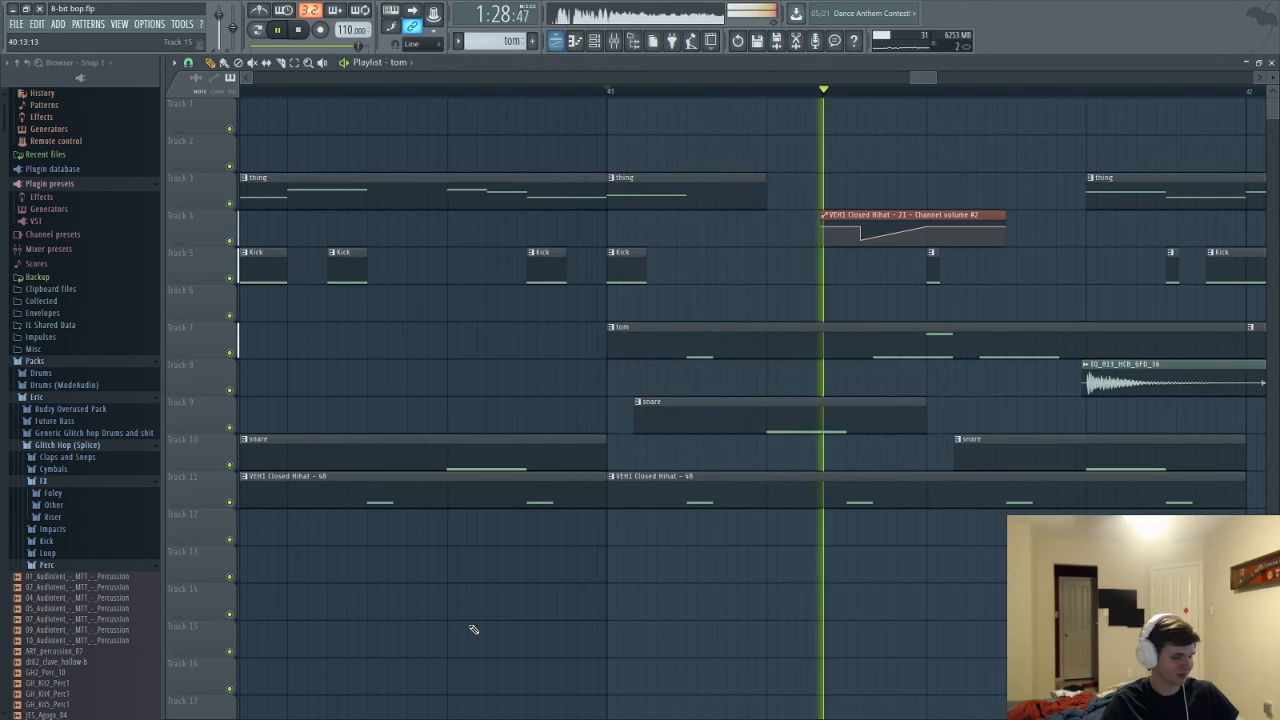
key(F9)
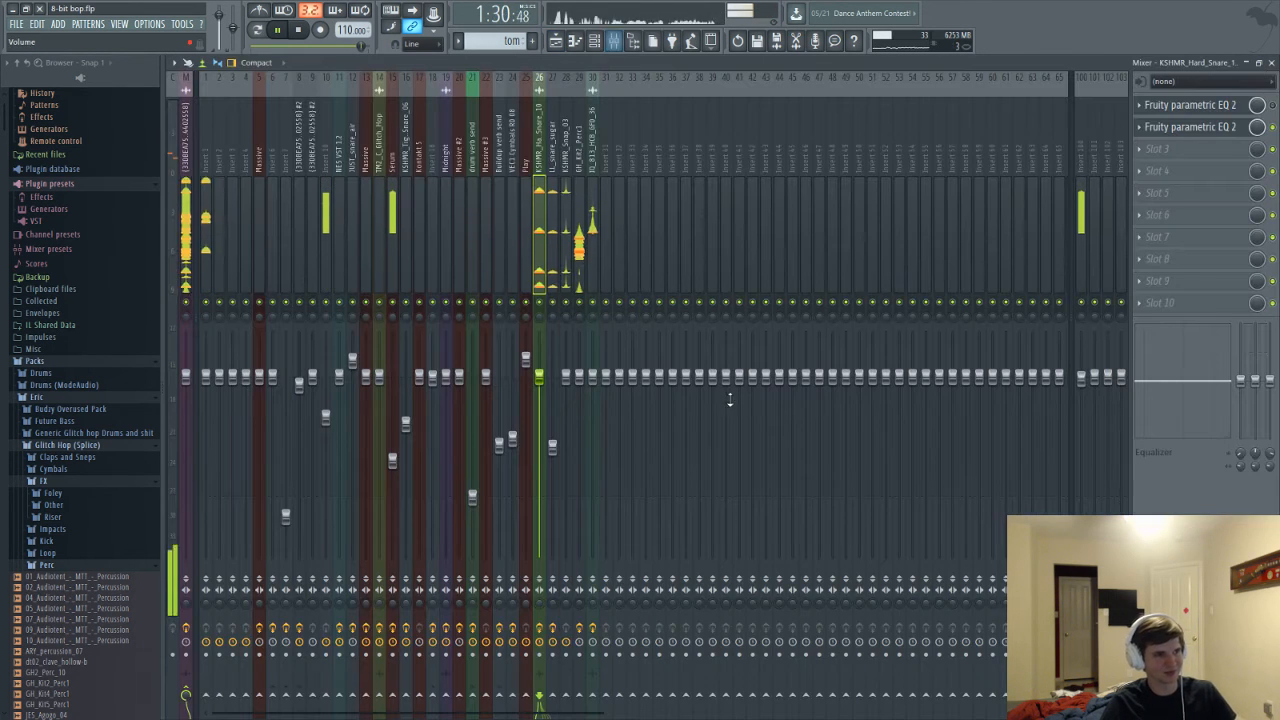
click(583, 262)
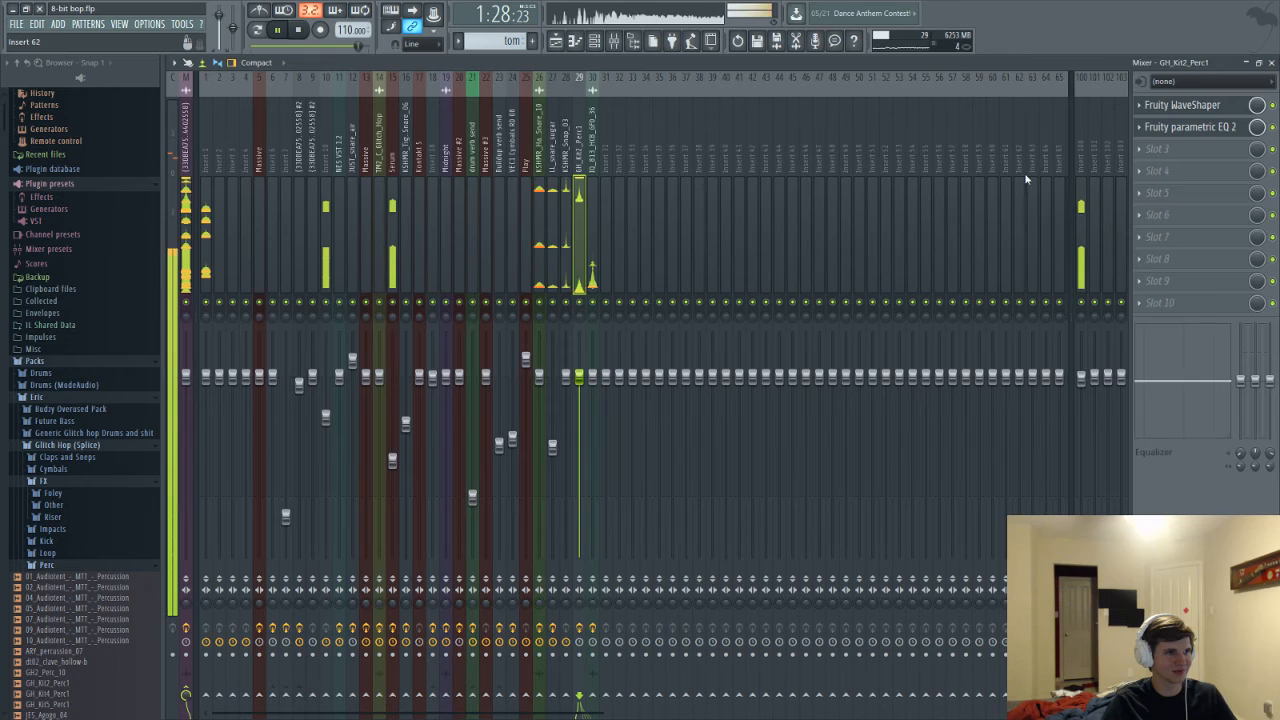
click(1118, 174)
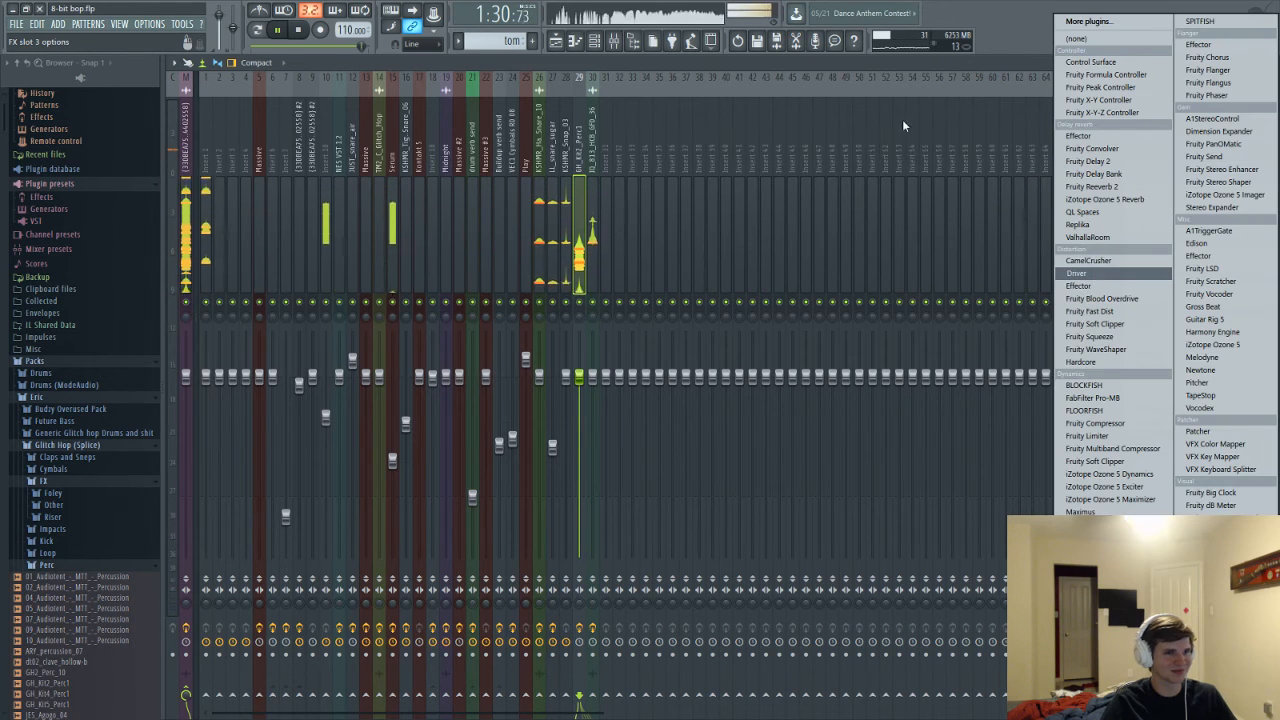
key(Escape)
key(F5)
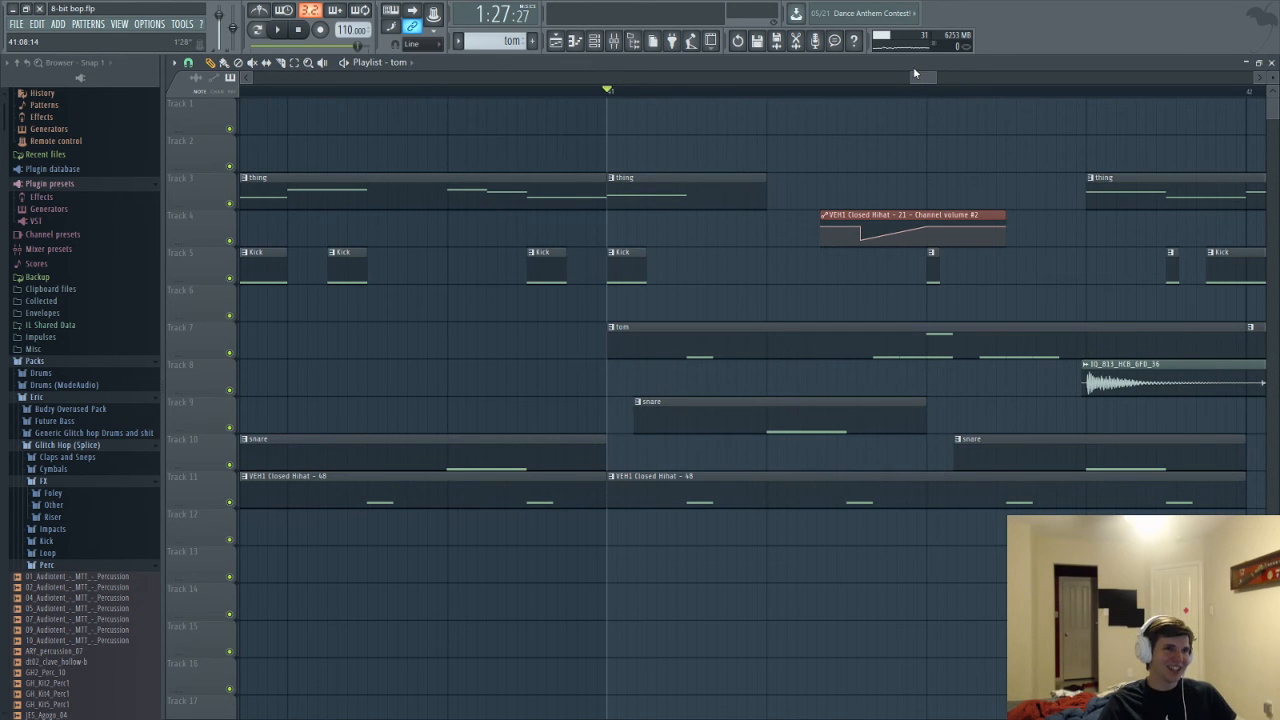
Copy the Track 4 automation clips above the kicks from bars 33 to 37 into bars 41 to 45 and delete the extra clip at bar 45
scroll(908, 98, down, 5)
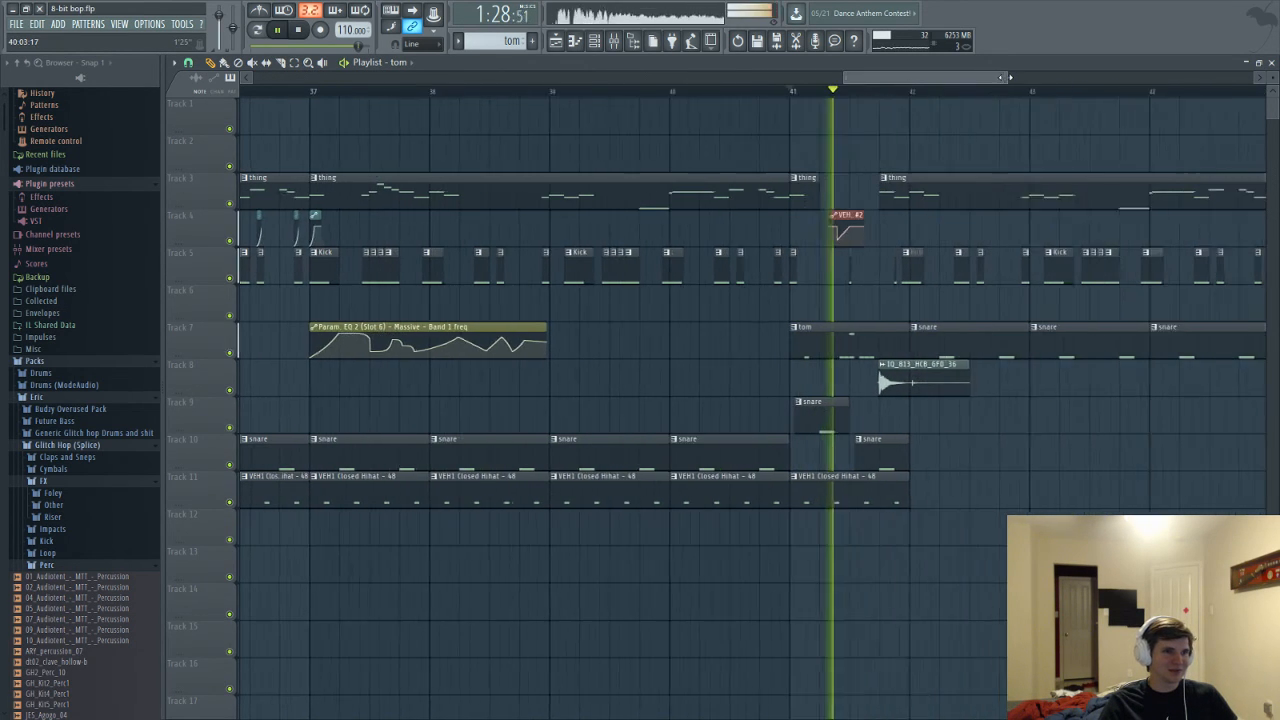
scroll(737, 380, down, 3)
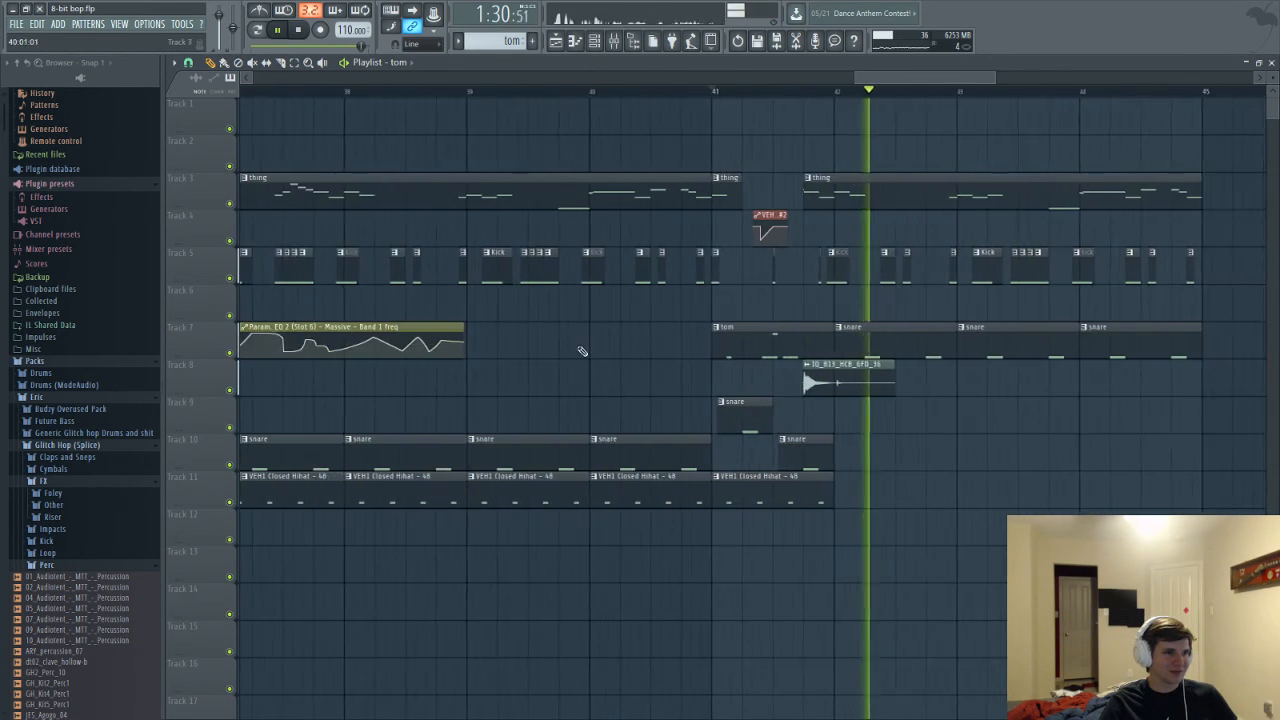
drag(866, 77, 738, 108)
key(space)
key(space)
scroll(737, 323, up, 3)
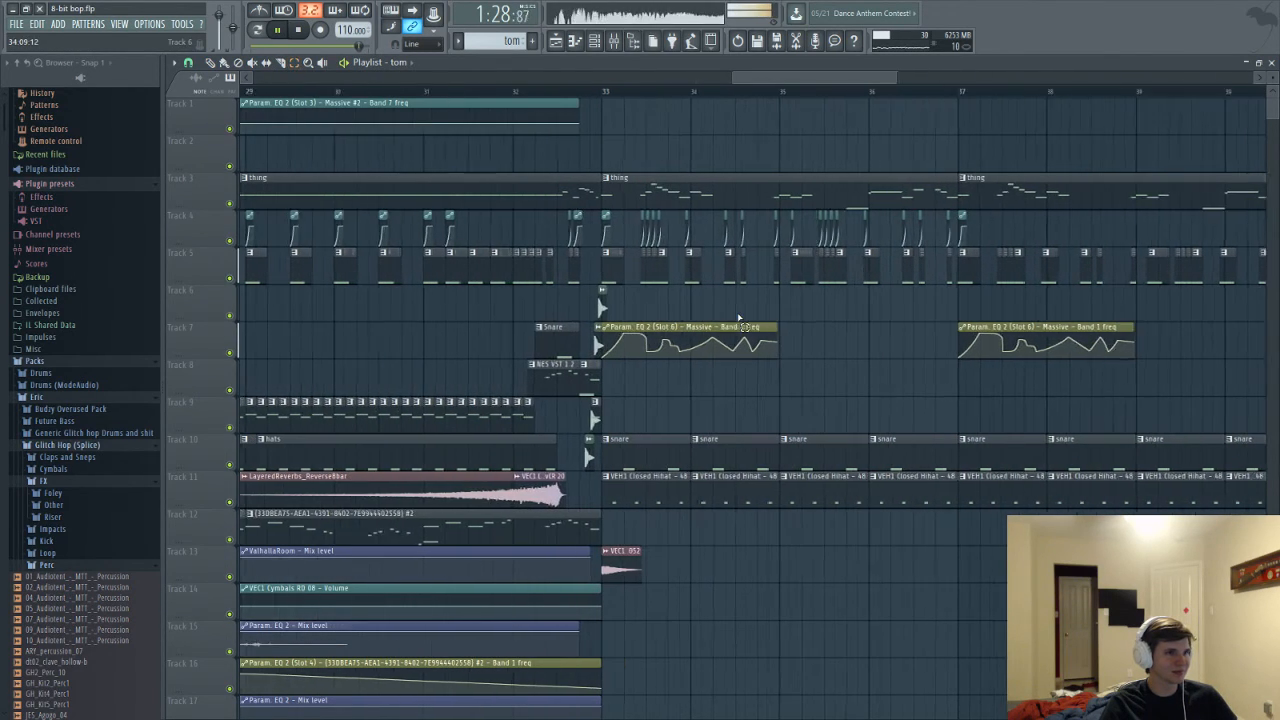
drag(533, 228, 1007, 237)
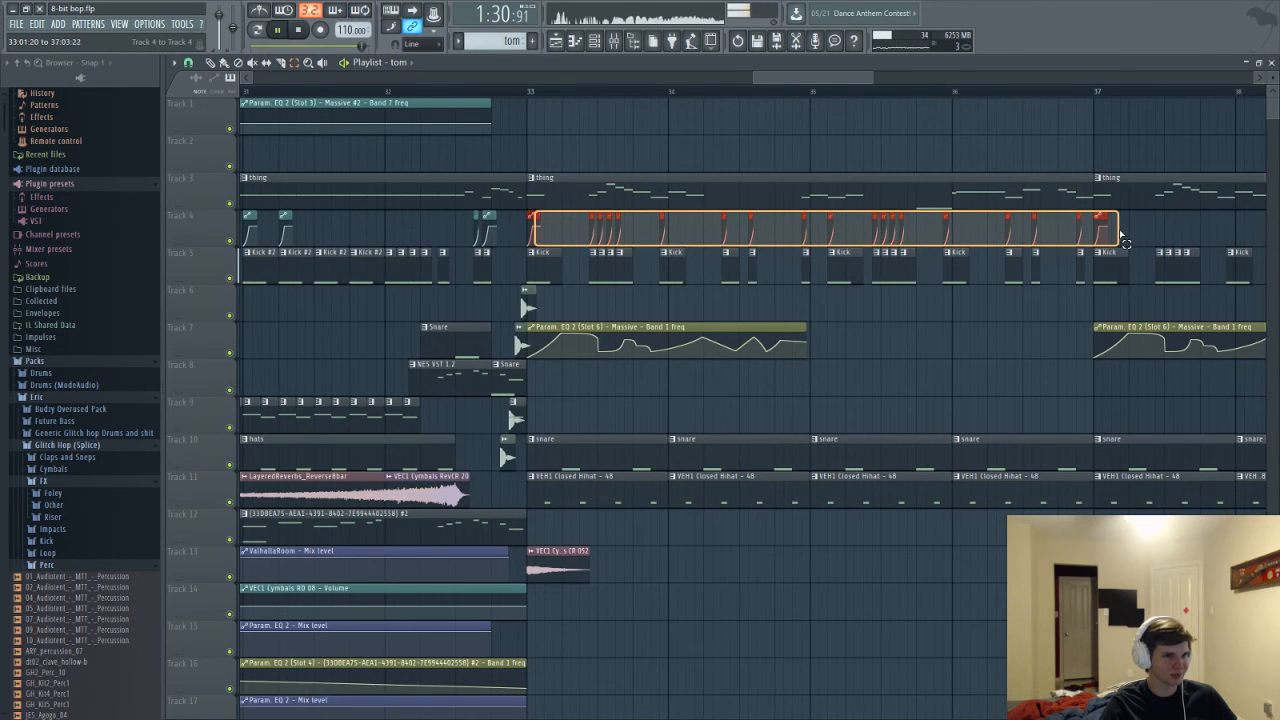
drag(1122, 237, 1100, 237)
drag(817, 84, 943, 87)
key(ctrl+b)
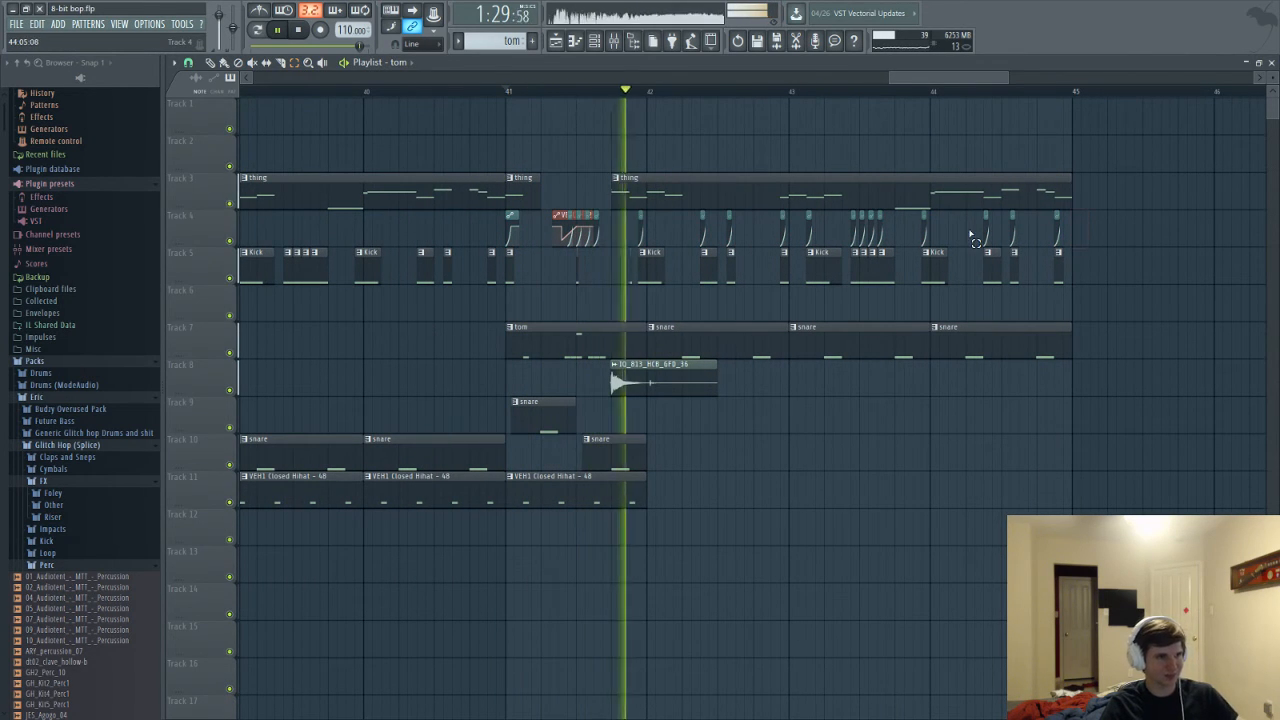
right_click(1077, 230)
Duplicate the Track 4 automation clips of bars 33 to 36 into bars 37 to 40 and play the section around bar 41
drag(917, 80, 865, 79)
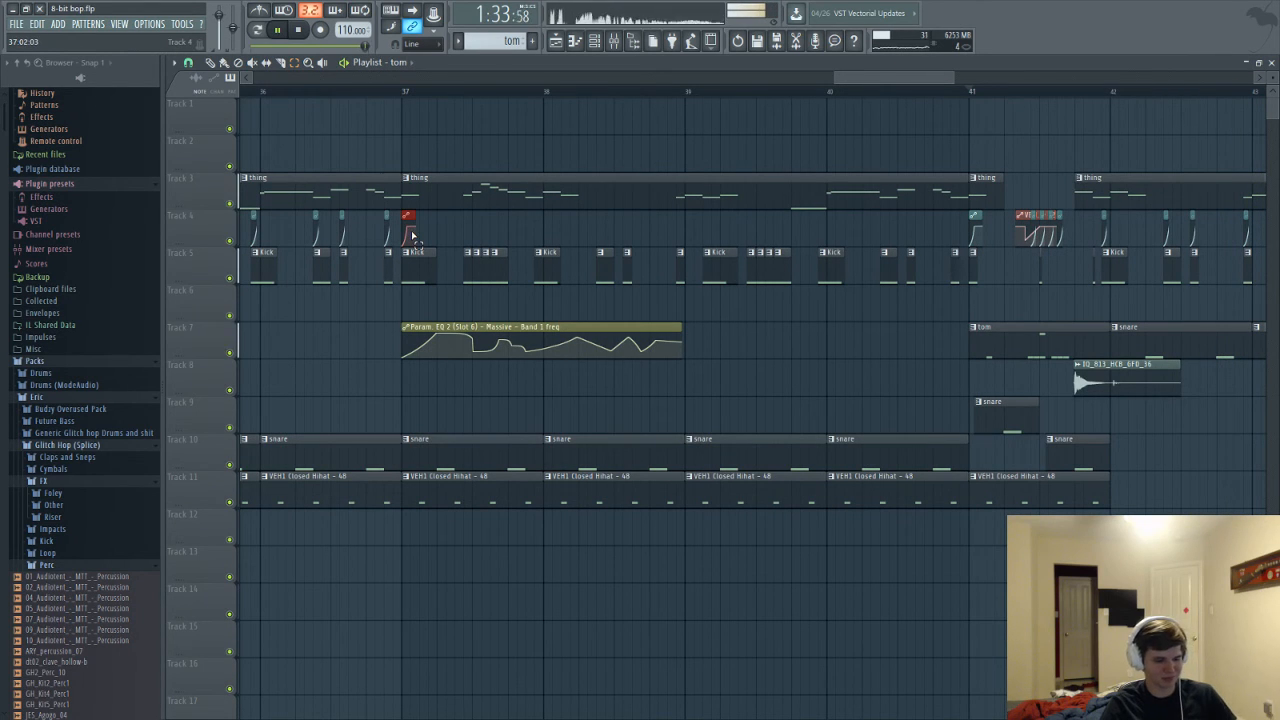
drag(832, 73, 752, 75)
drag(752, 240, 422, 240)
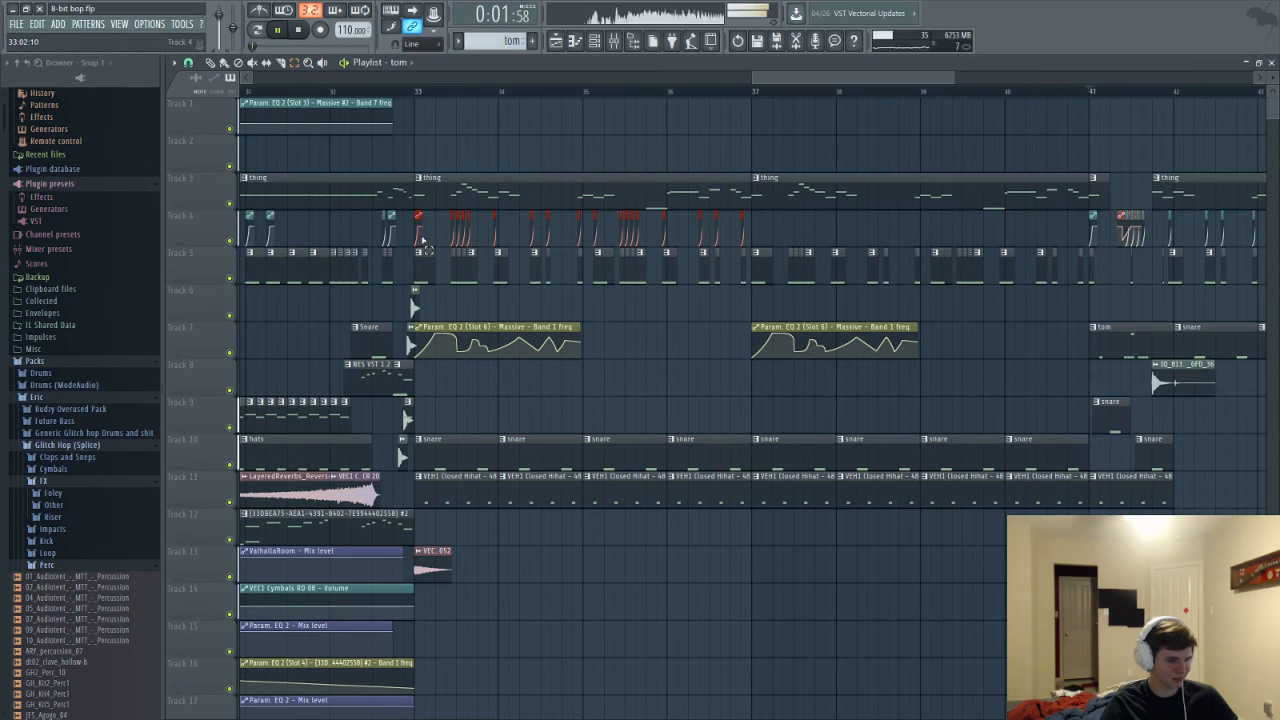
drag(790, 79, 852, 82)
click(840, 93)
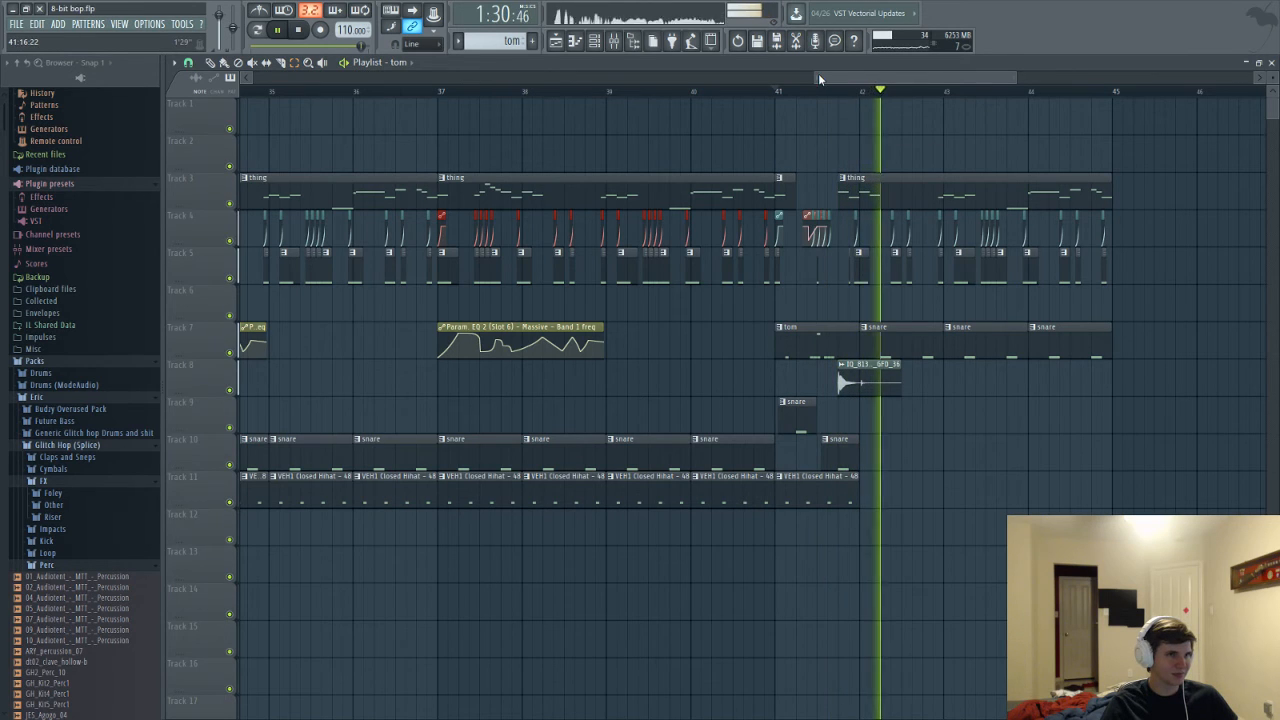
drag(817, 78, 706, 78)
key(space)
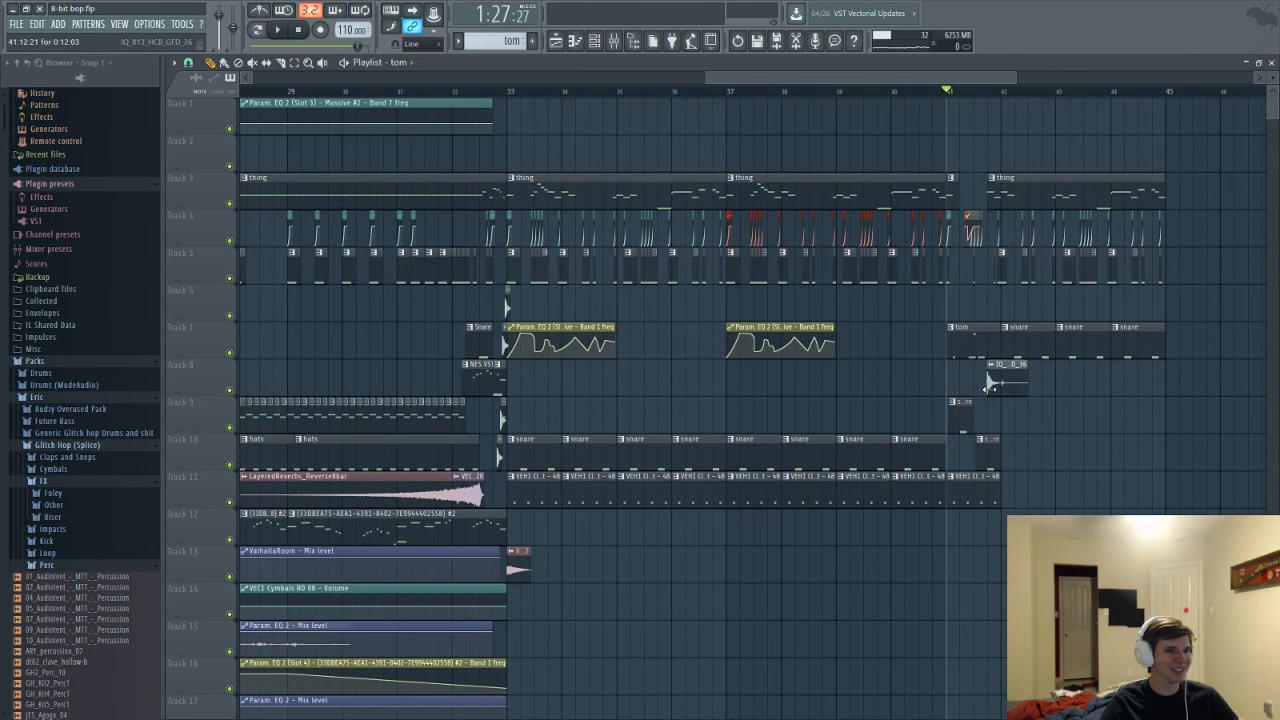
Bring up the channel settings of the IQ_813_HCB_GFD_36 sample and move their window slightly upward
double_click(988, 380)
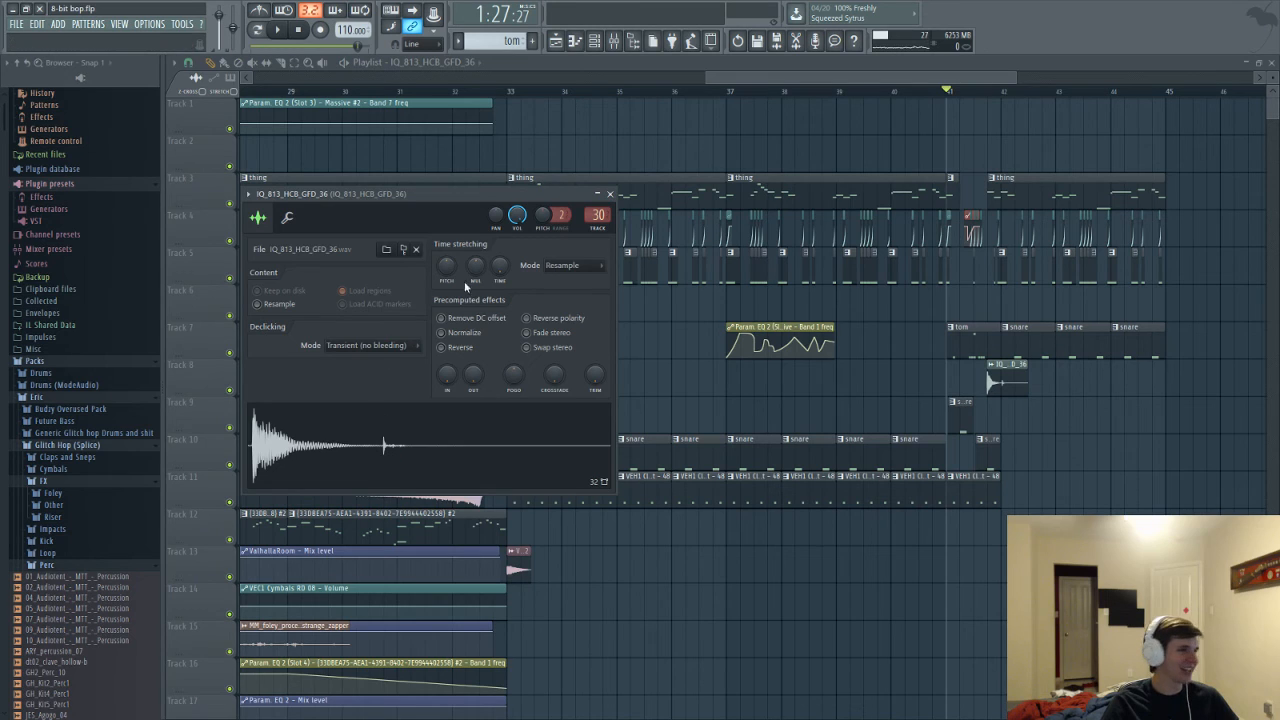
drag(436, 201, 451, 185)
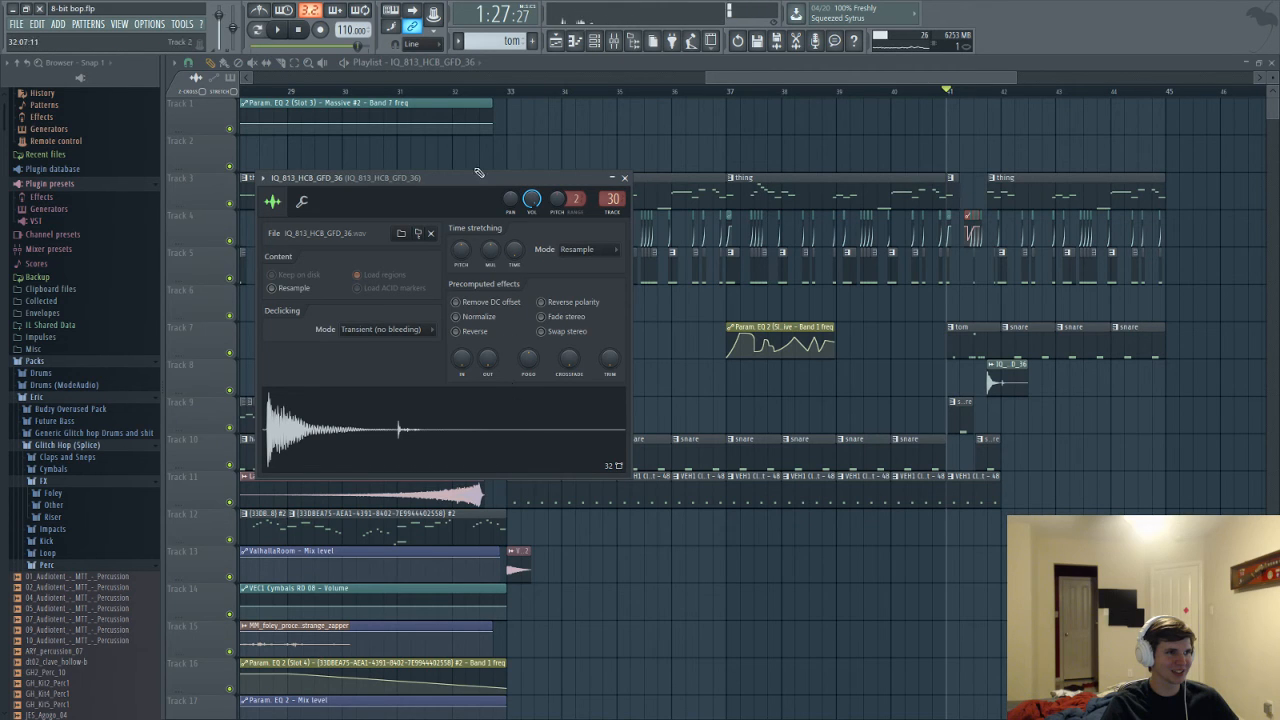
Play the section at bar 41 to hear the percussion fill
click(764, 80)
key(space)
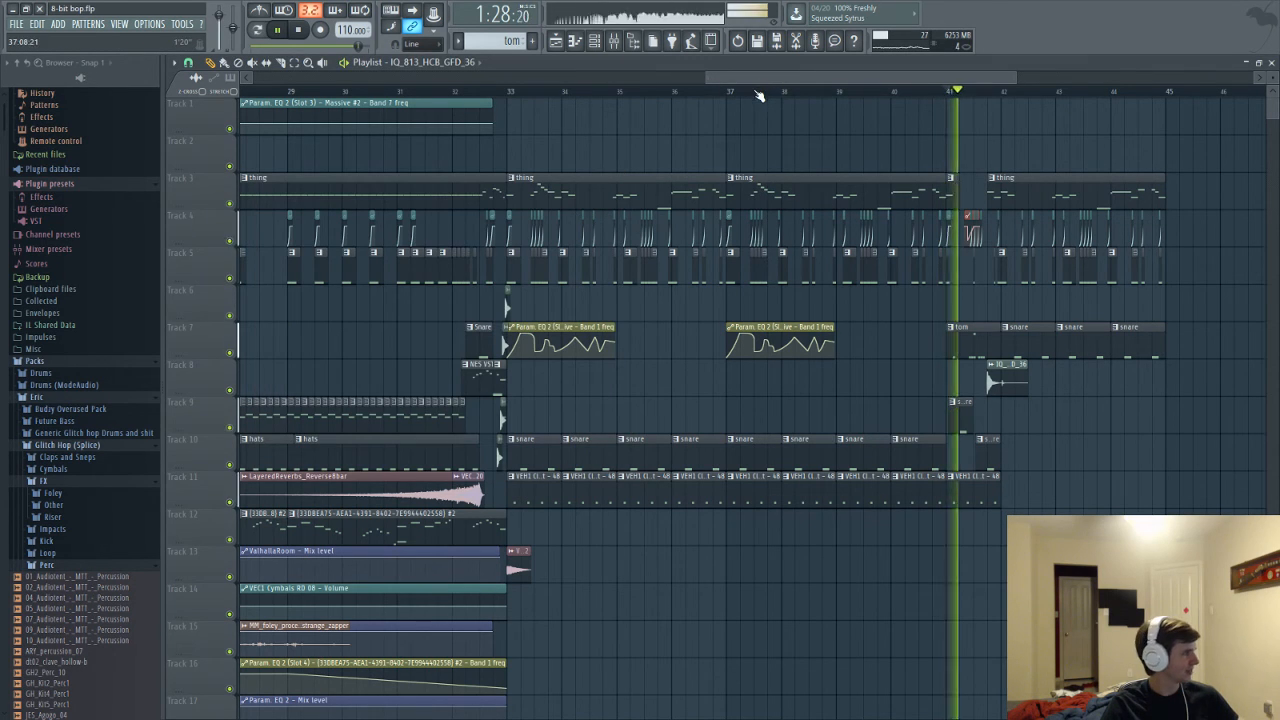
key(space)
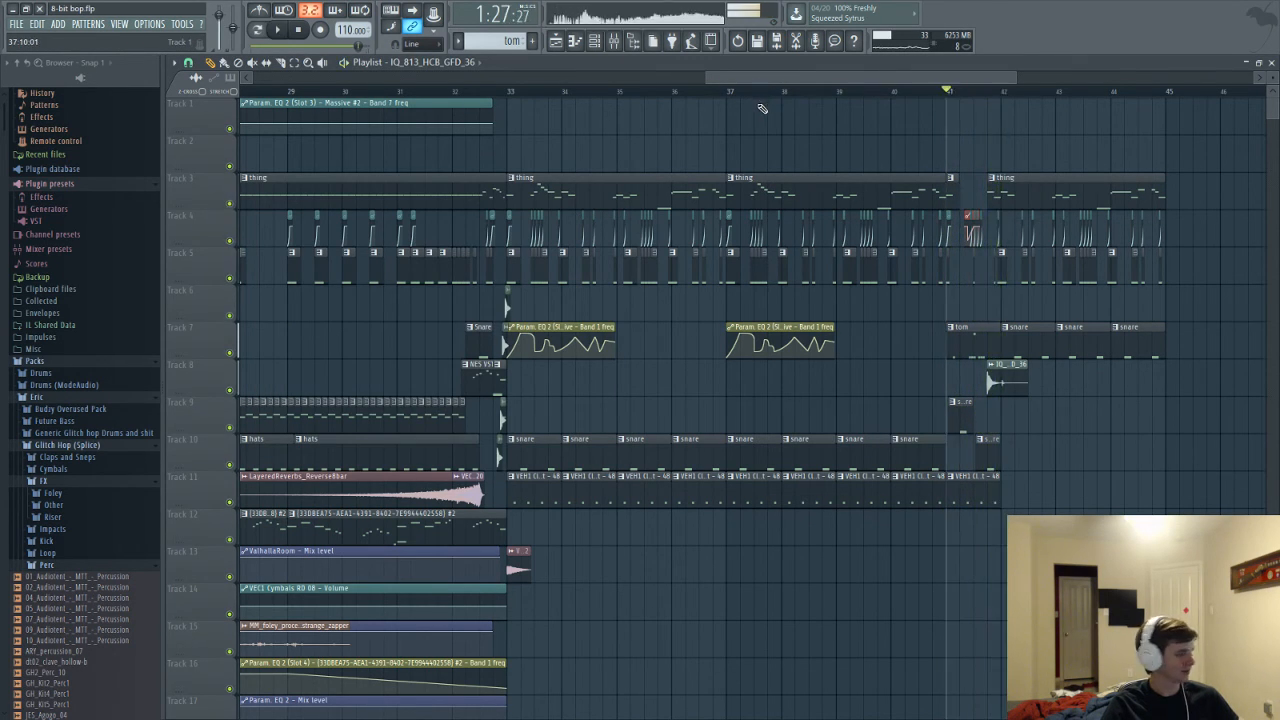
Add Dimension Expander to slot 2 of the IQ_813_HCB_GFD_36 mixer track and replace it with A1StereoControl
key(F9)
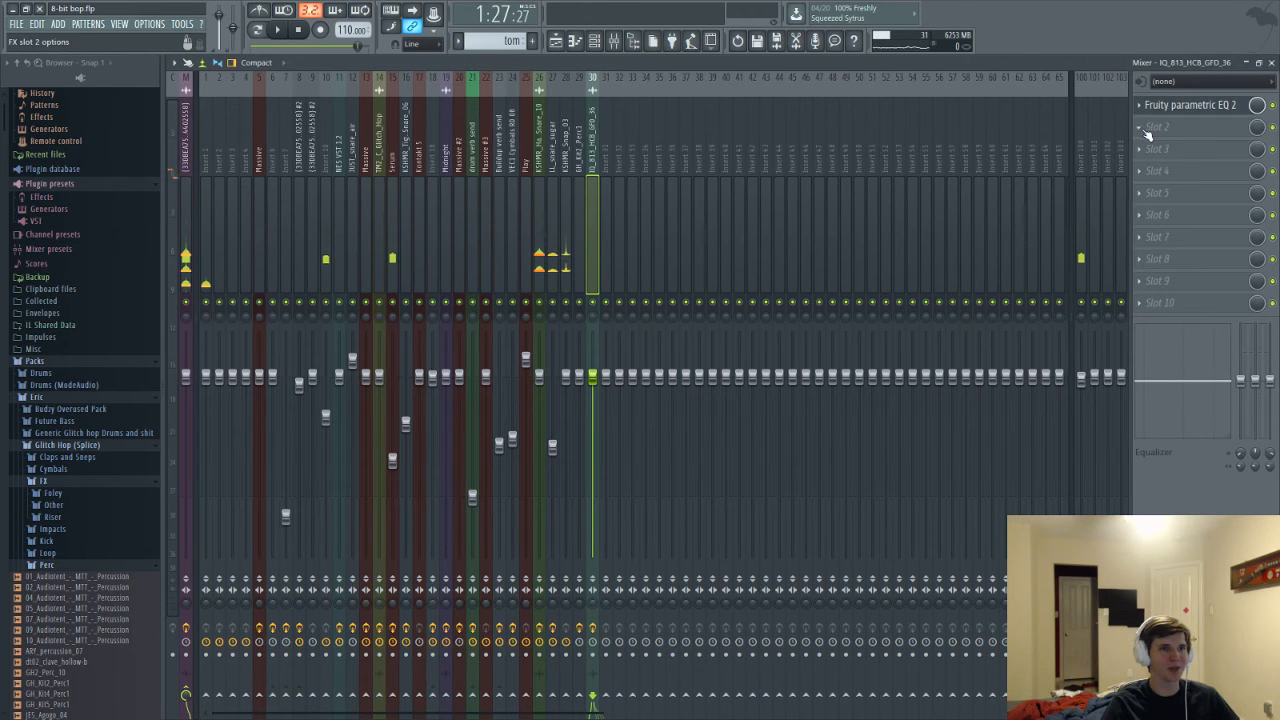
click(1147, 132)
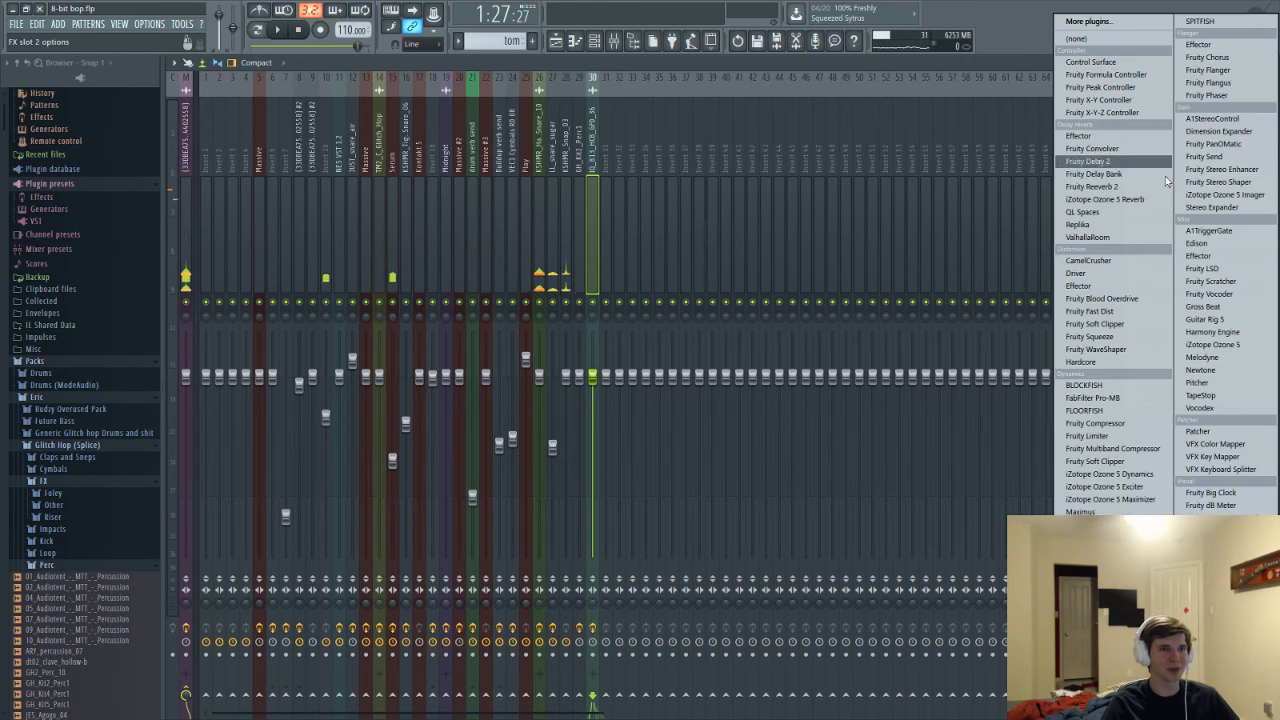
click(1216, 132)
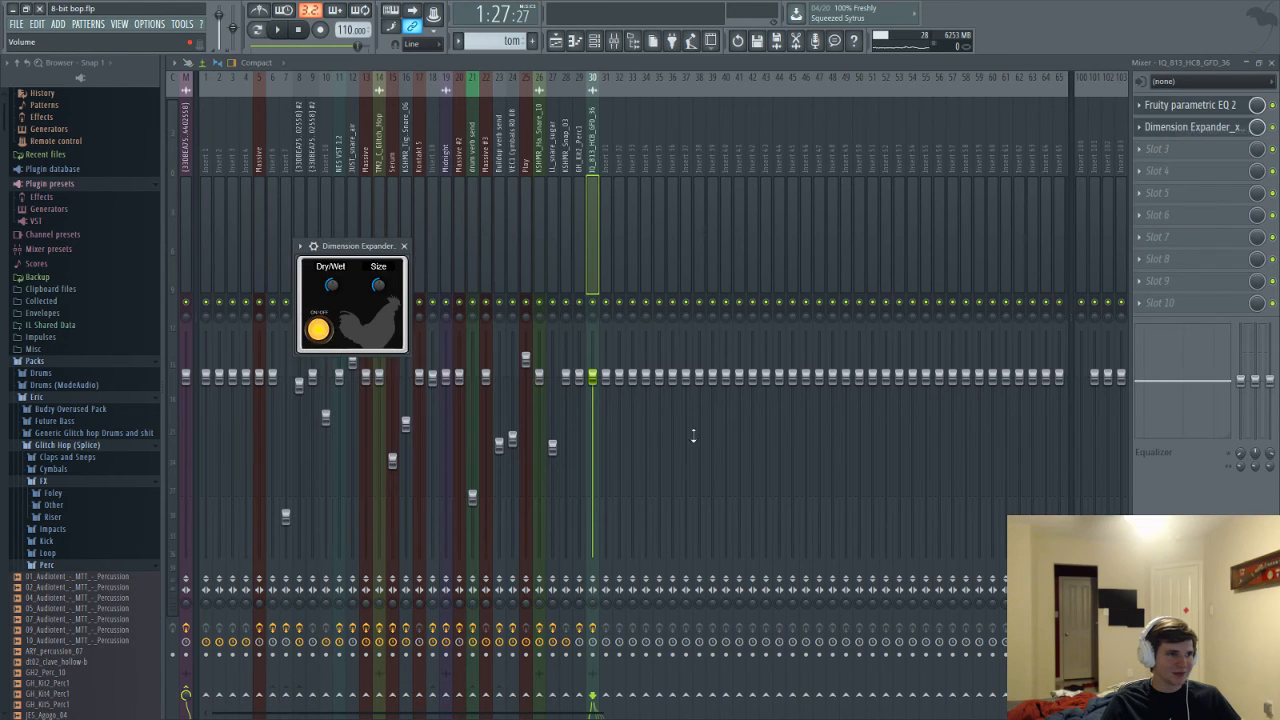
click(1143, 131)
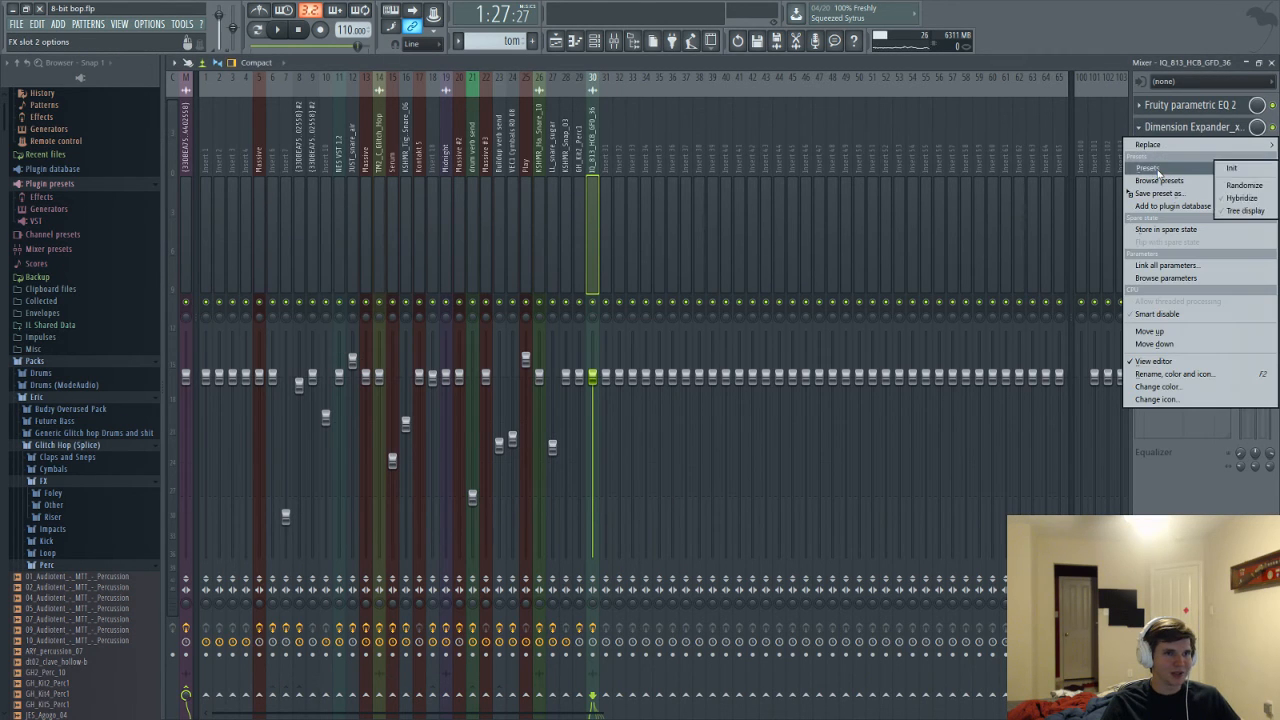
click(1160, 146)
click(1210, 120)
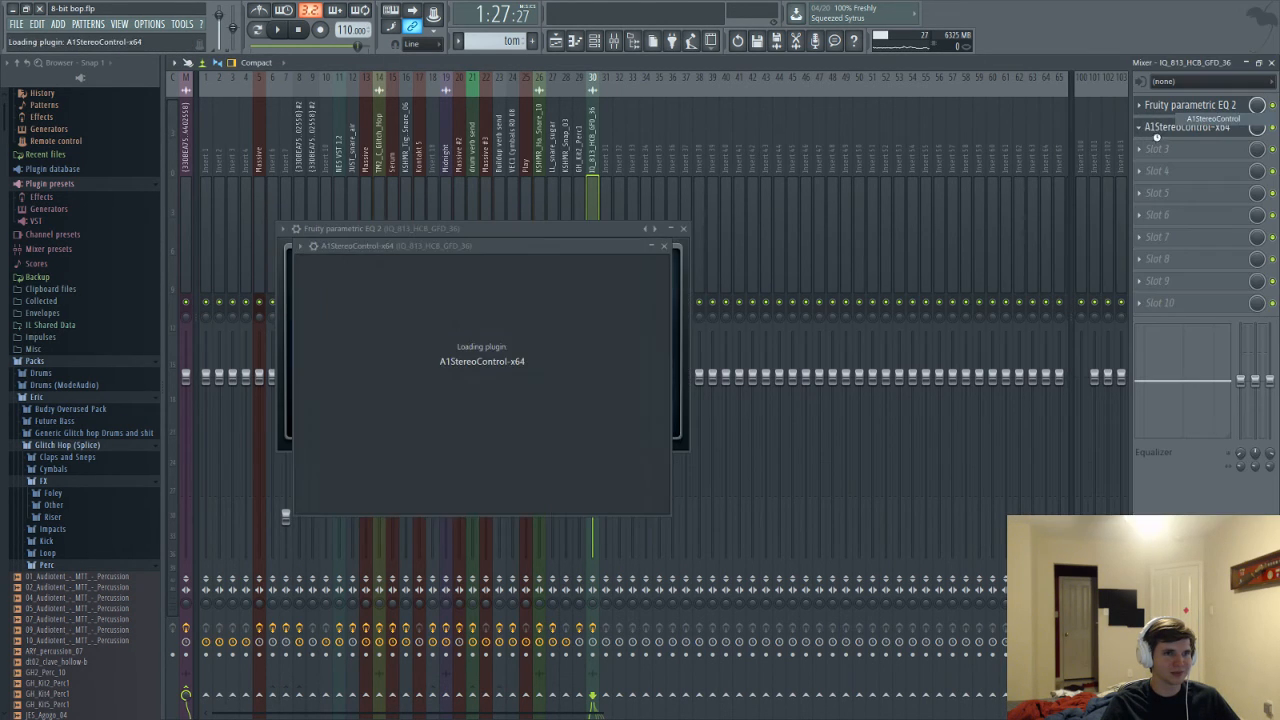
Set A1StereoControl to 193 % stereo width, -2.5 dB output and -1.1 dB input, and listen to the bar 41 fill
scroll(563, 557, up, 5)
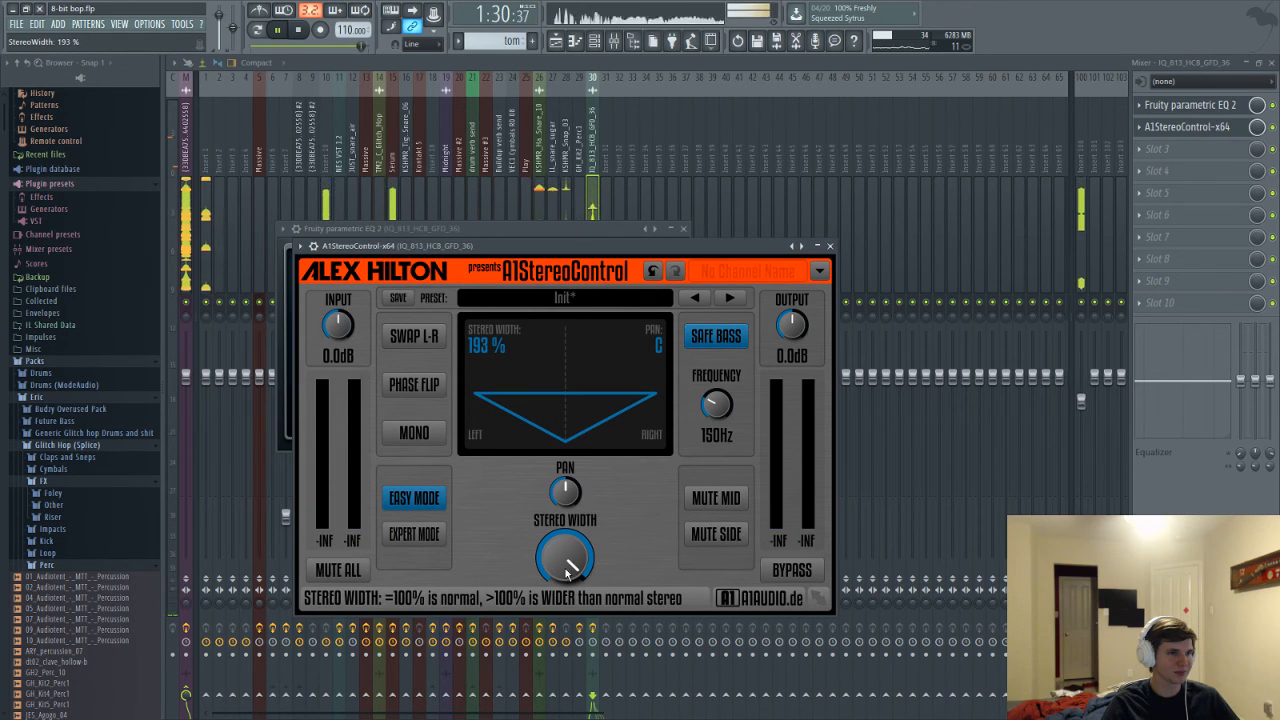
scroll(791, 325, down, 3)
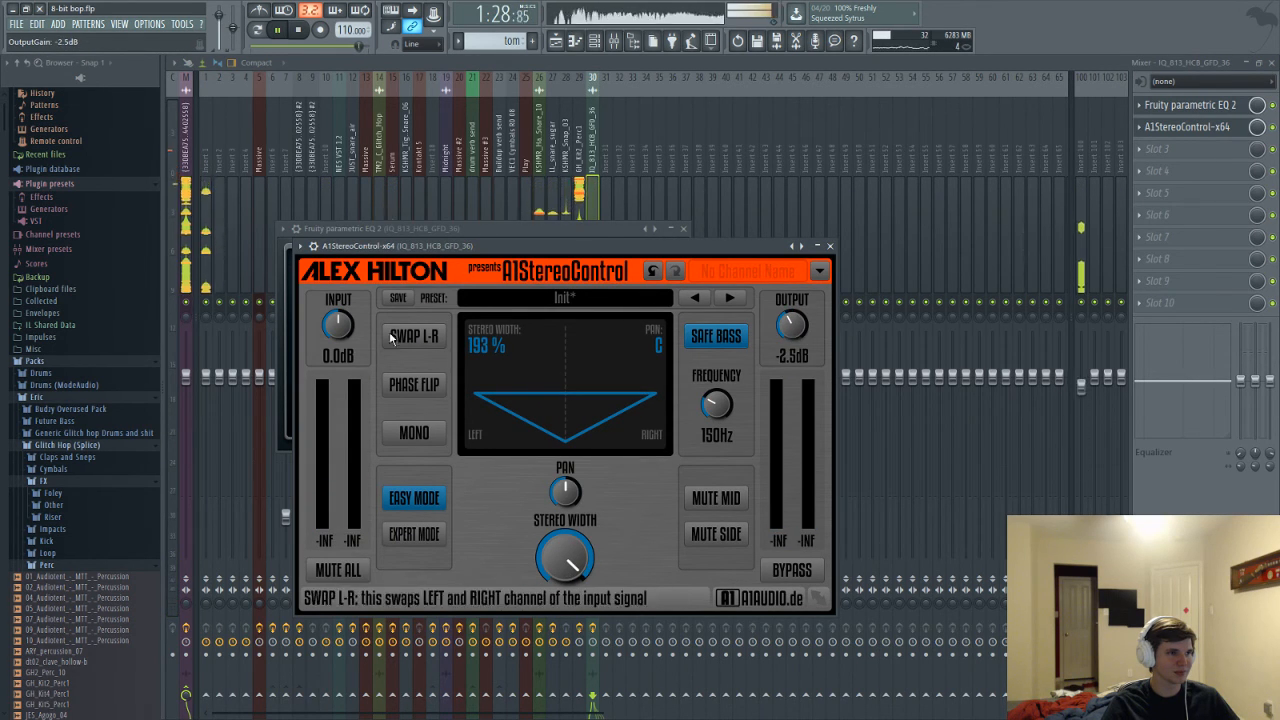
scroll(340, 325, down, 2)
key(space)
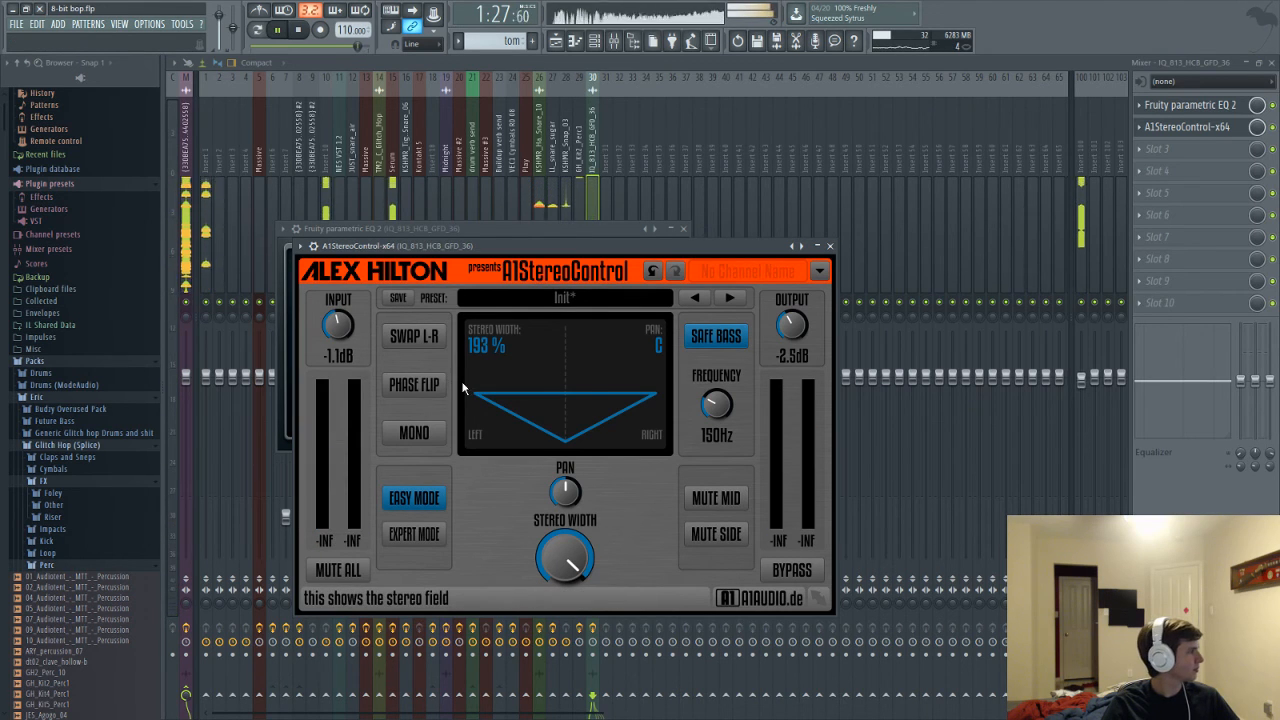
key(F5)
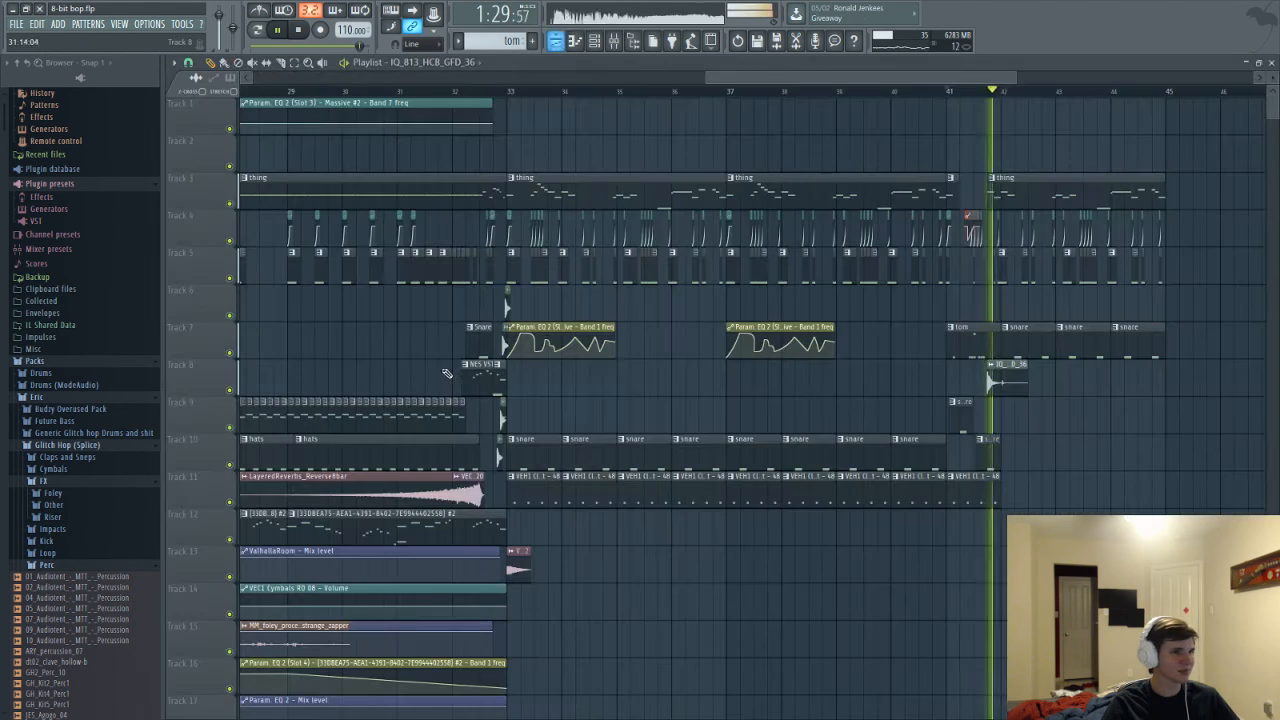
key(space)
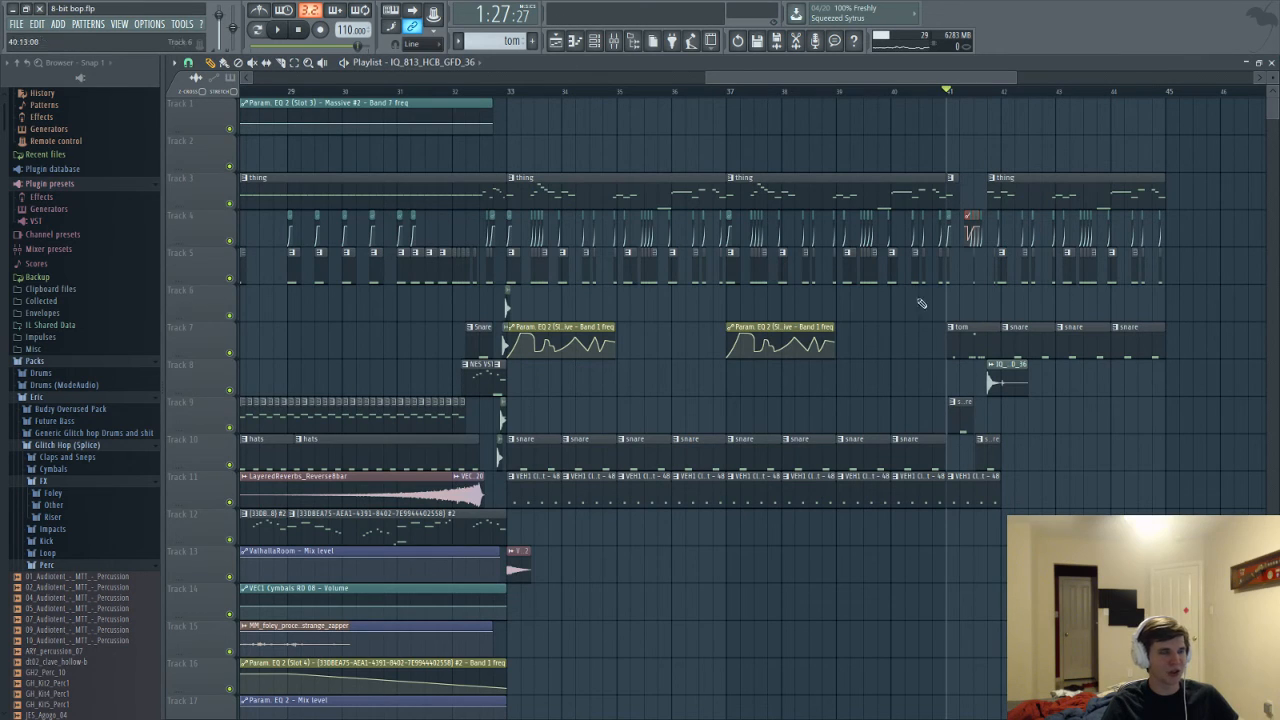
Play the whole arrangement from before bar 9 and again from the beginning, and save the project
scroll(755, 76, right, 1)
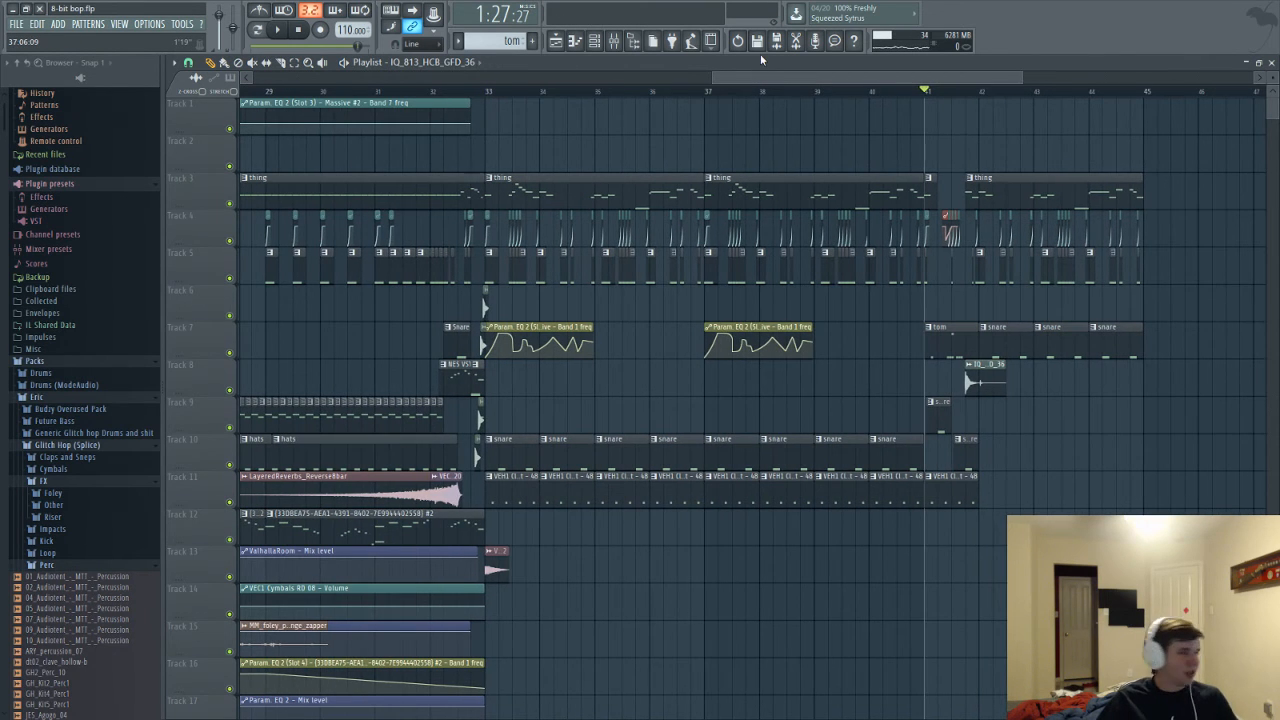
scroll(743, 71, down, 5)
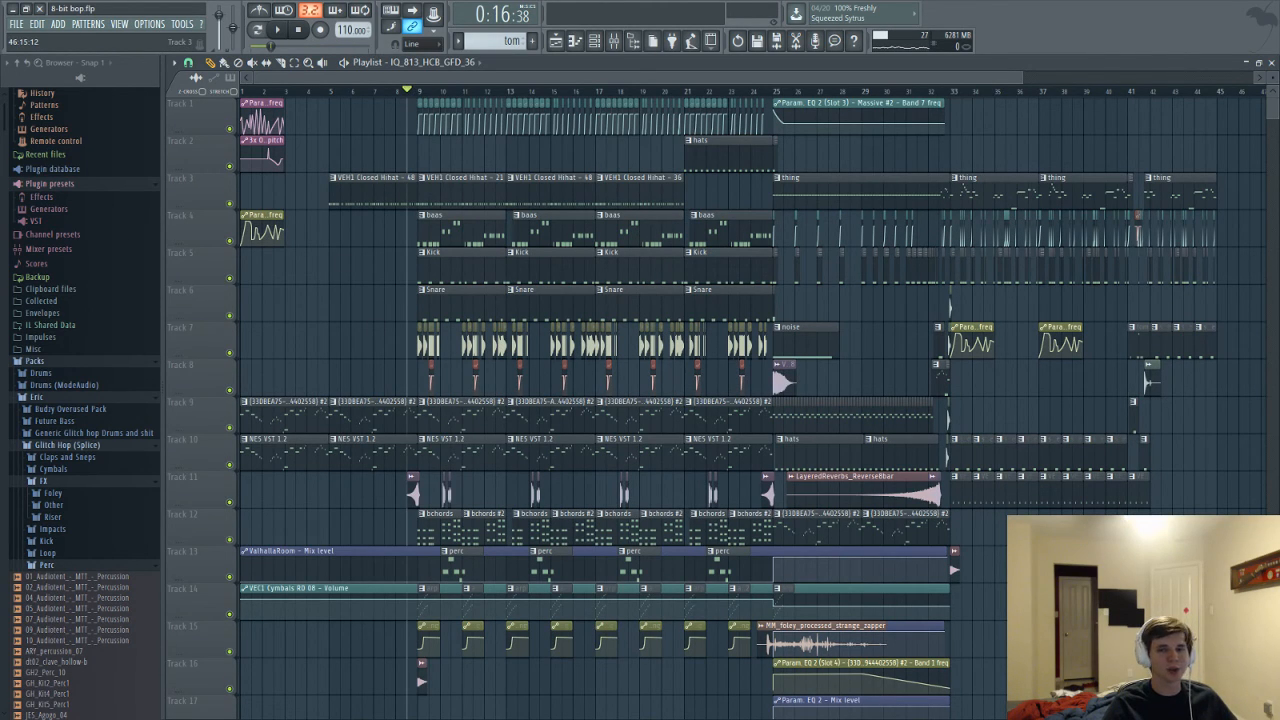
key(space)
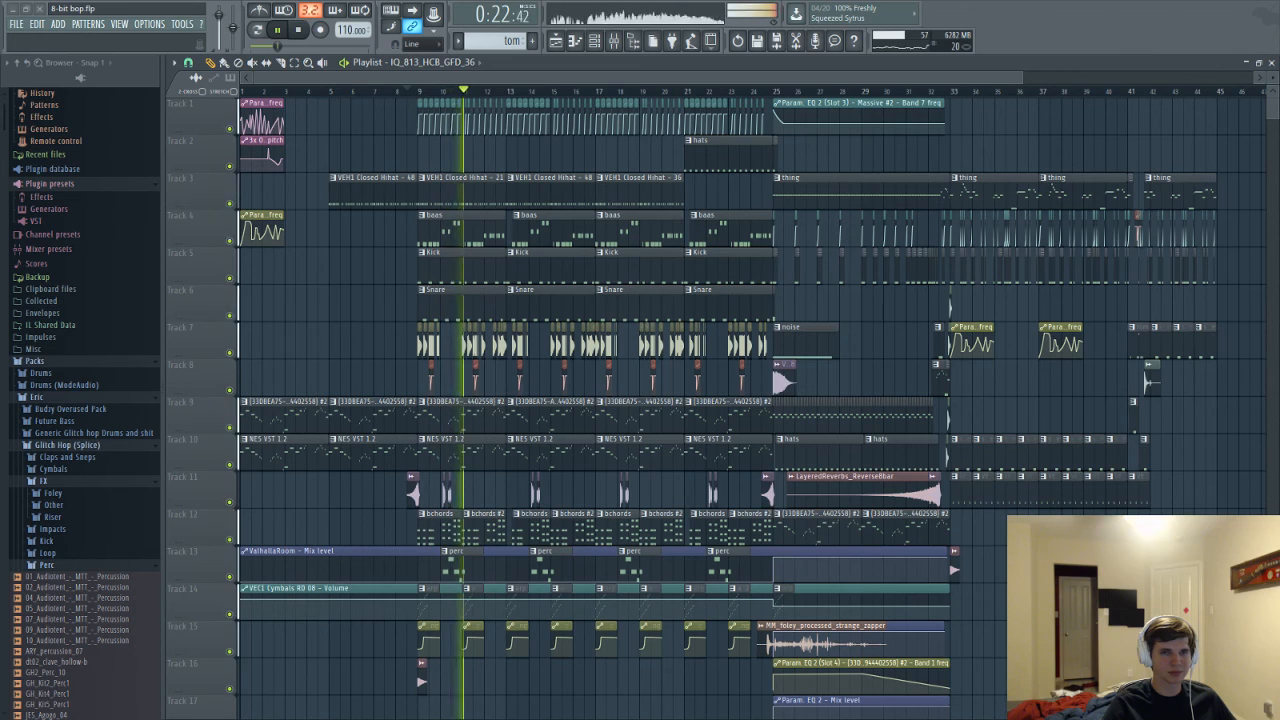
key(space)
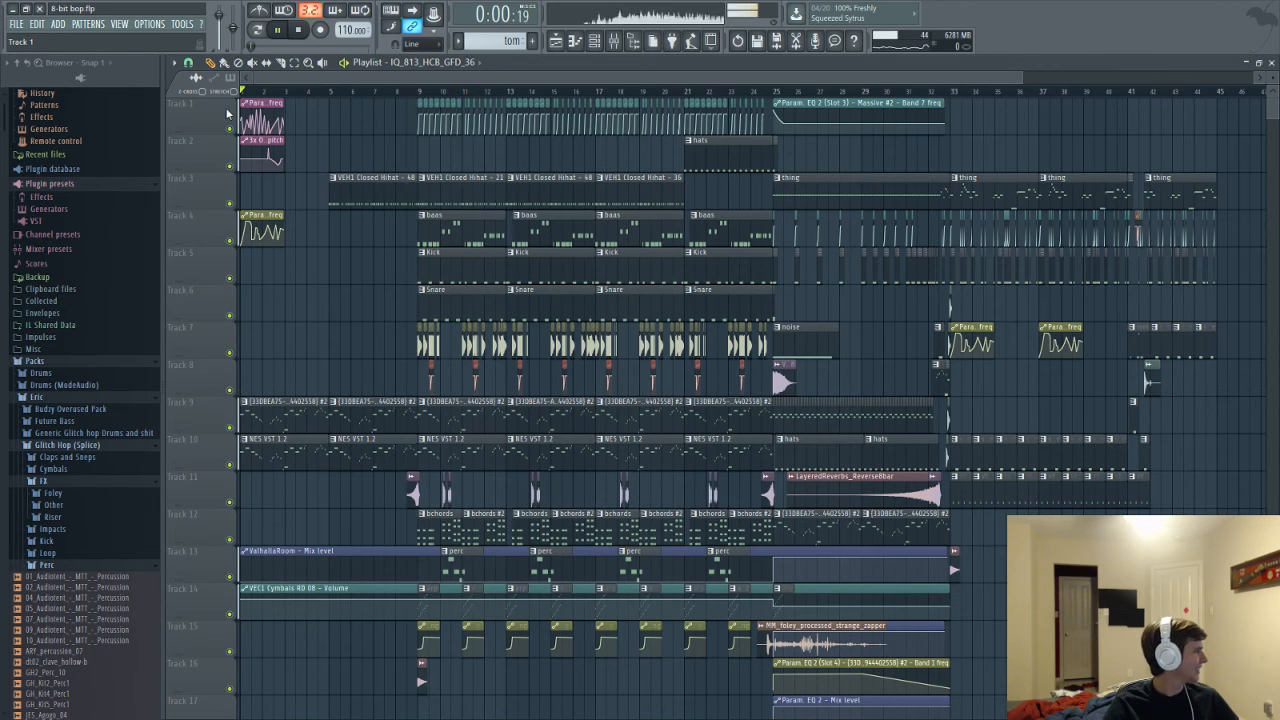
key(ctrl+s)
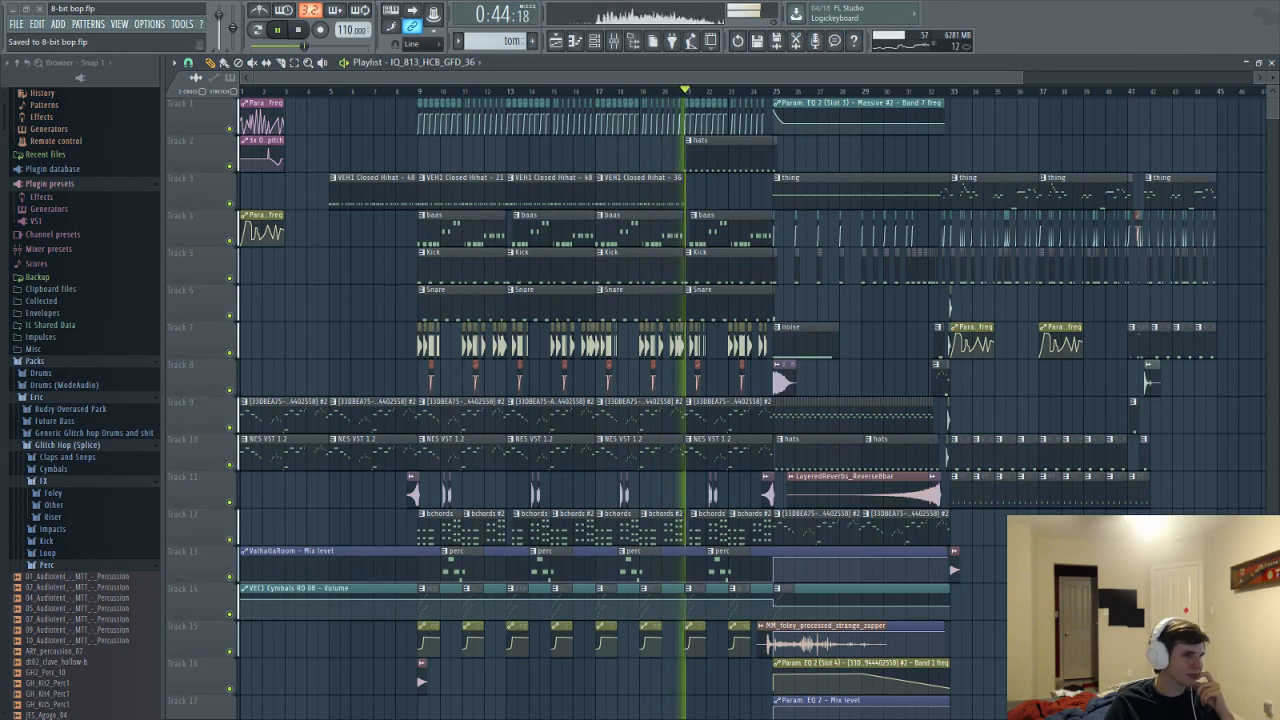
Listen from bar 21 through the build-up into the drop at bar 33 and stop playback
scroll(755, 613, up, 2)
scroll(755, 613, up, 1)
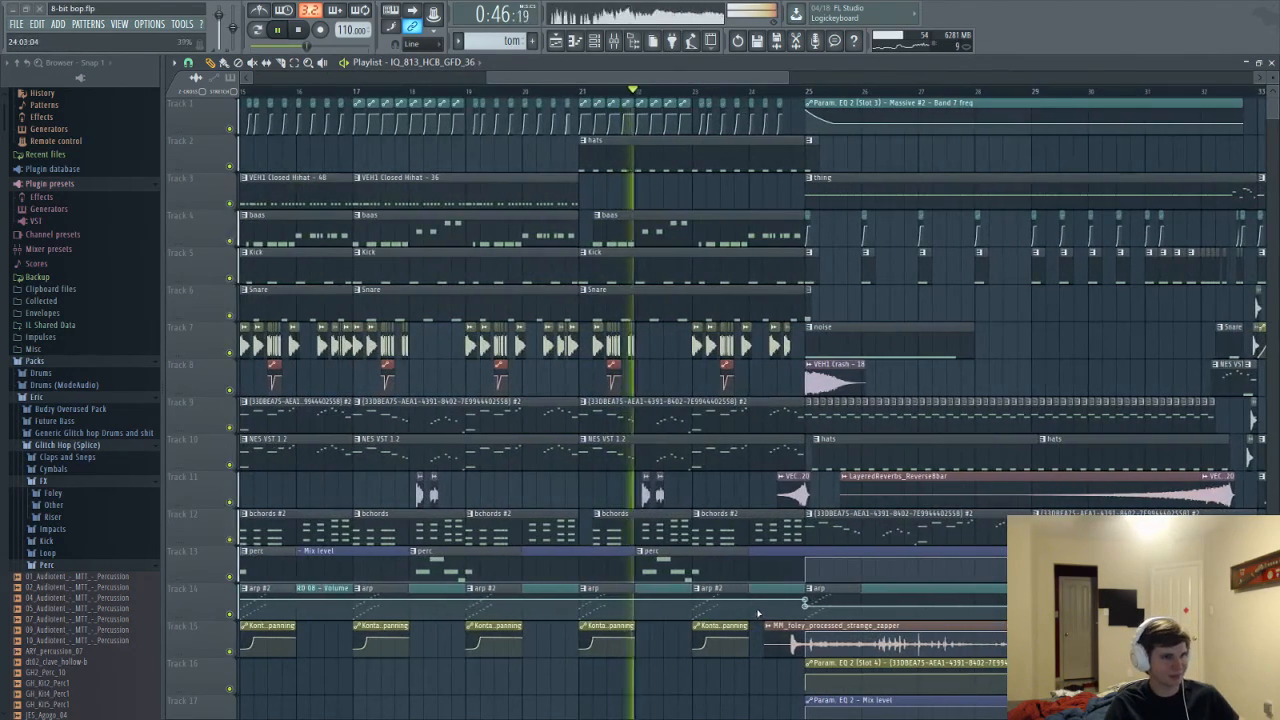
scroll(755, 613, down, 3)
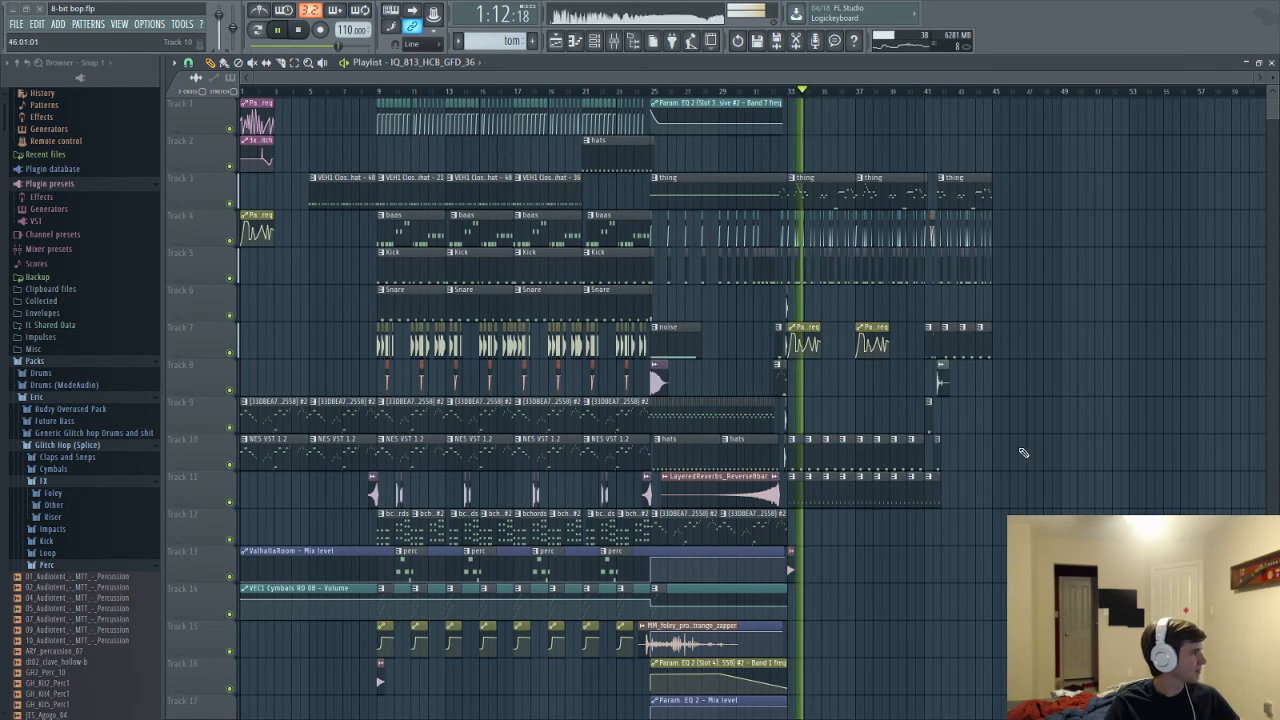
key(space)
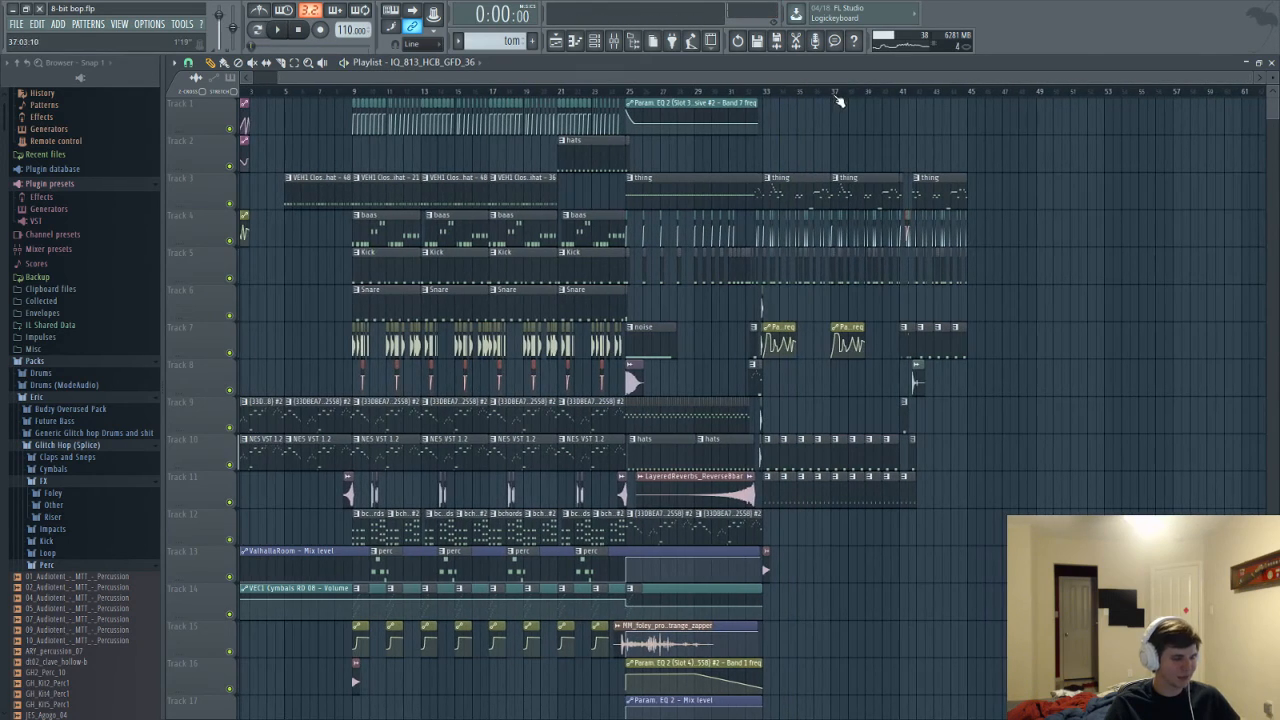
Examine the drop from bar 33, including the notes and channels of the thing pattern in the piano roll and channel rack
scroll(915, 378, up, 3)
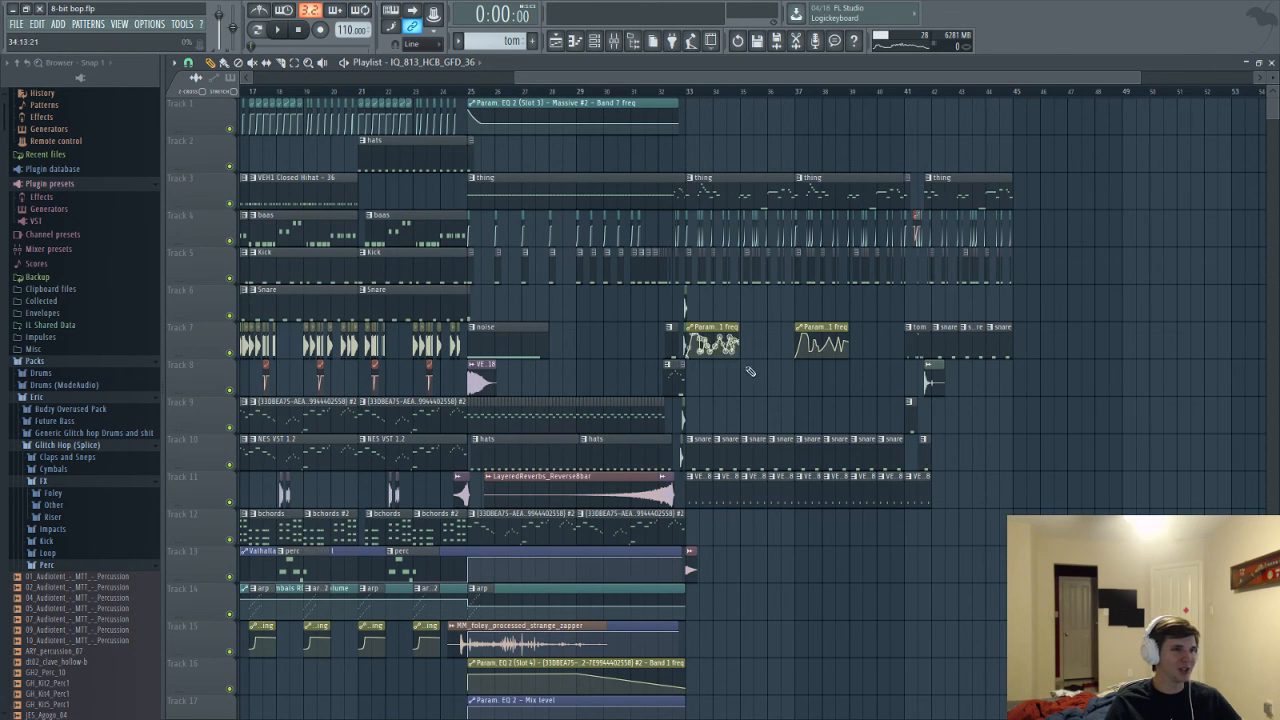
scroll(690, 410, up, 6)
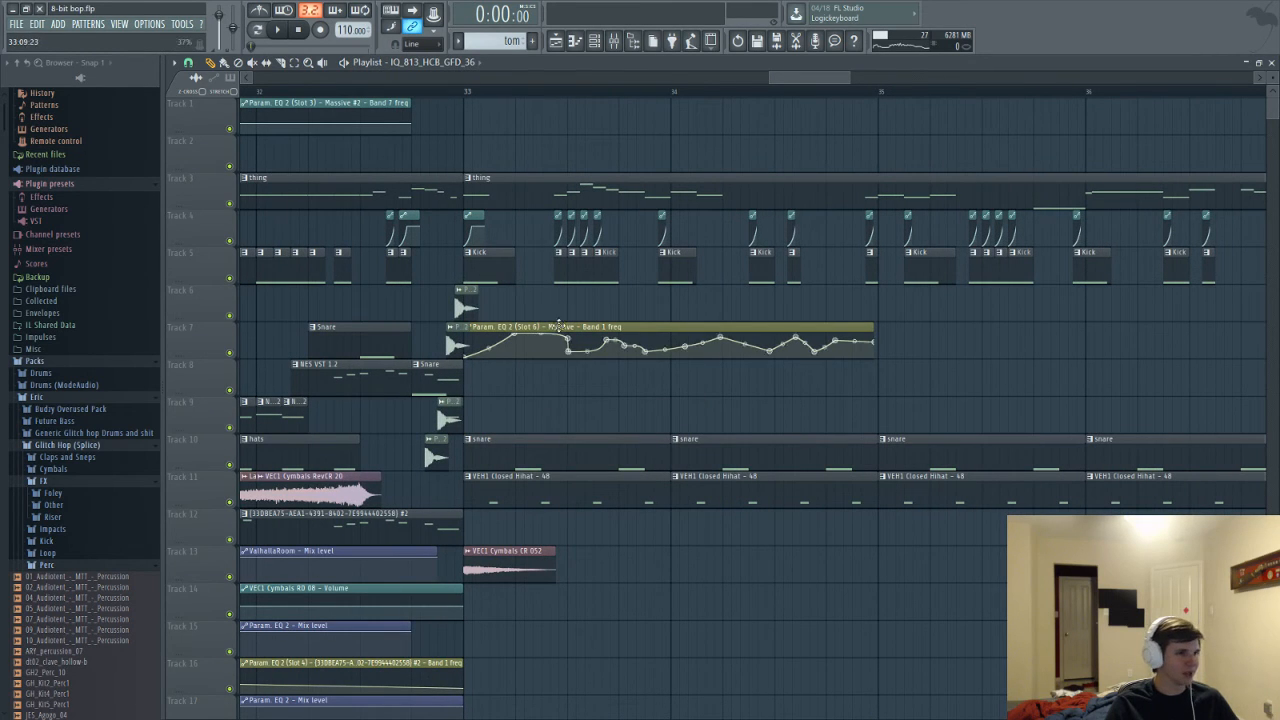
scroll(586, 149, down, 2)
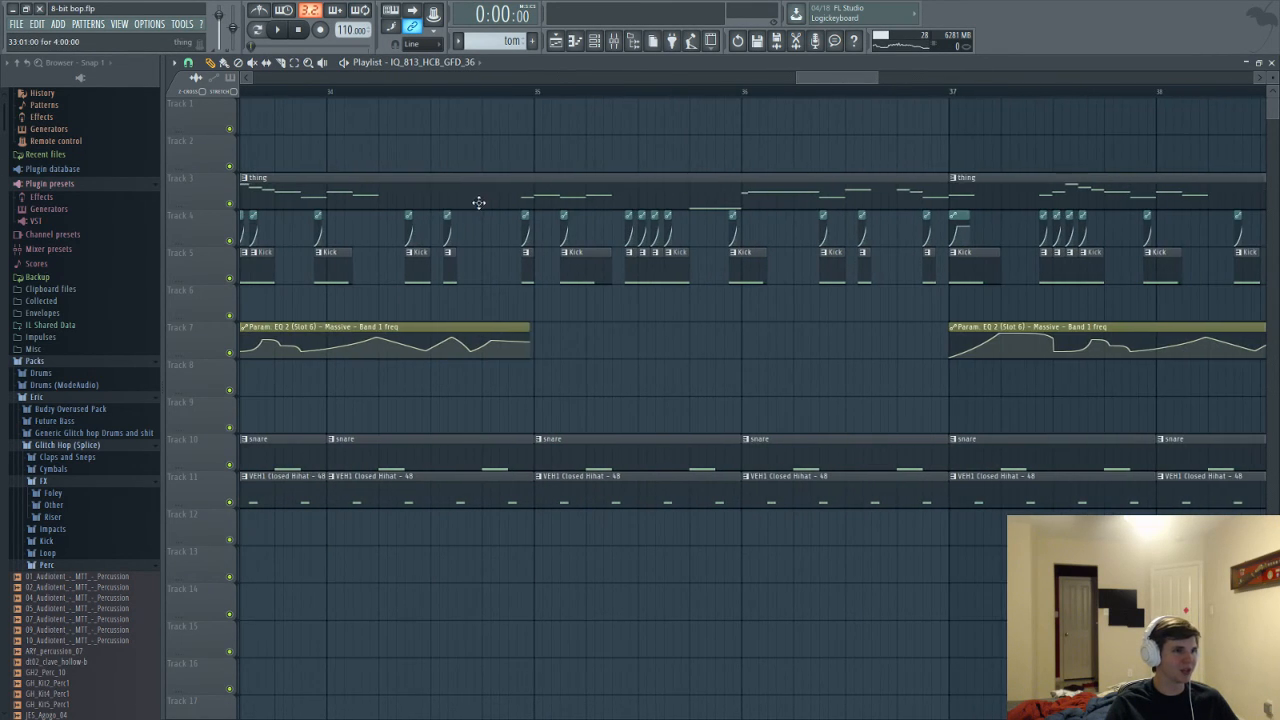
double_click(477, 203)
key(F6)
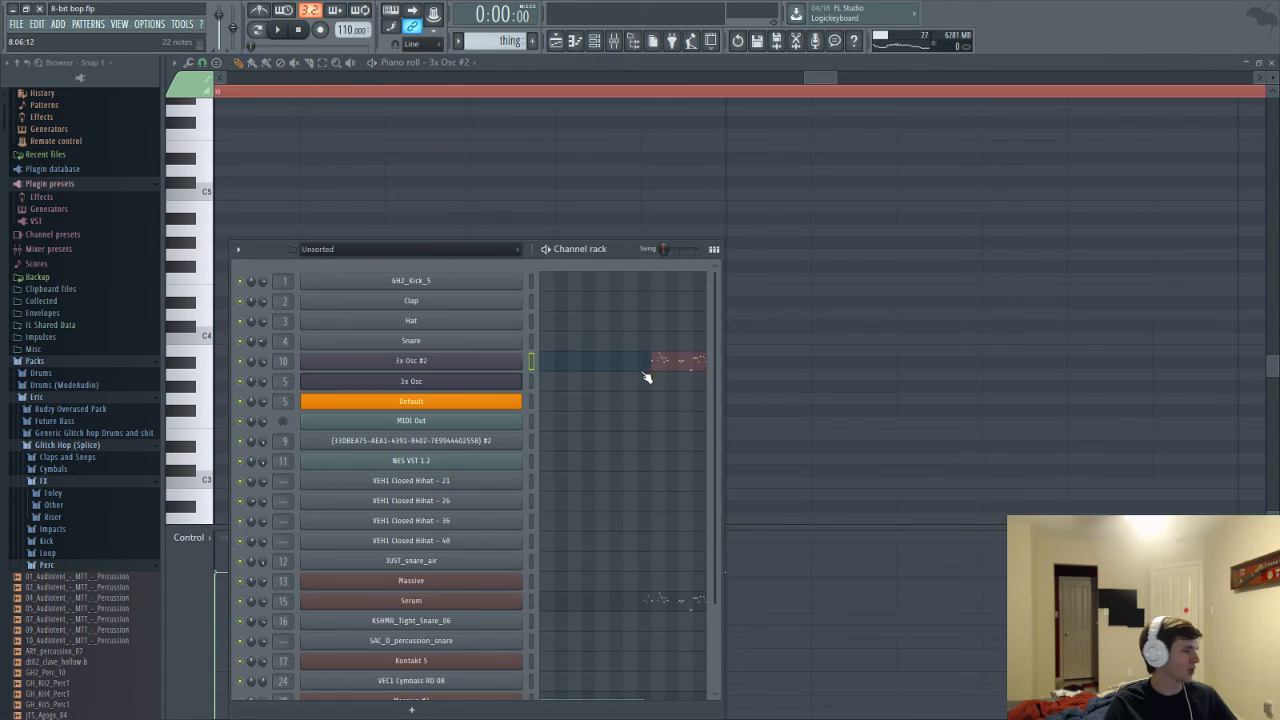
key(F5)
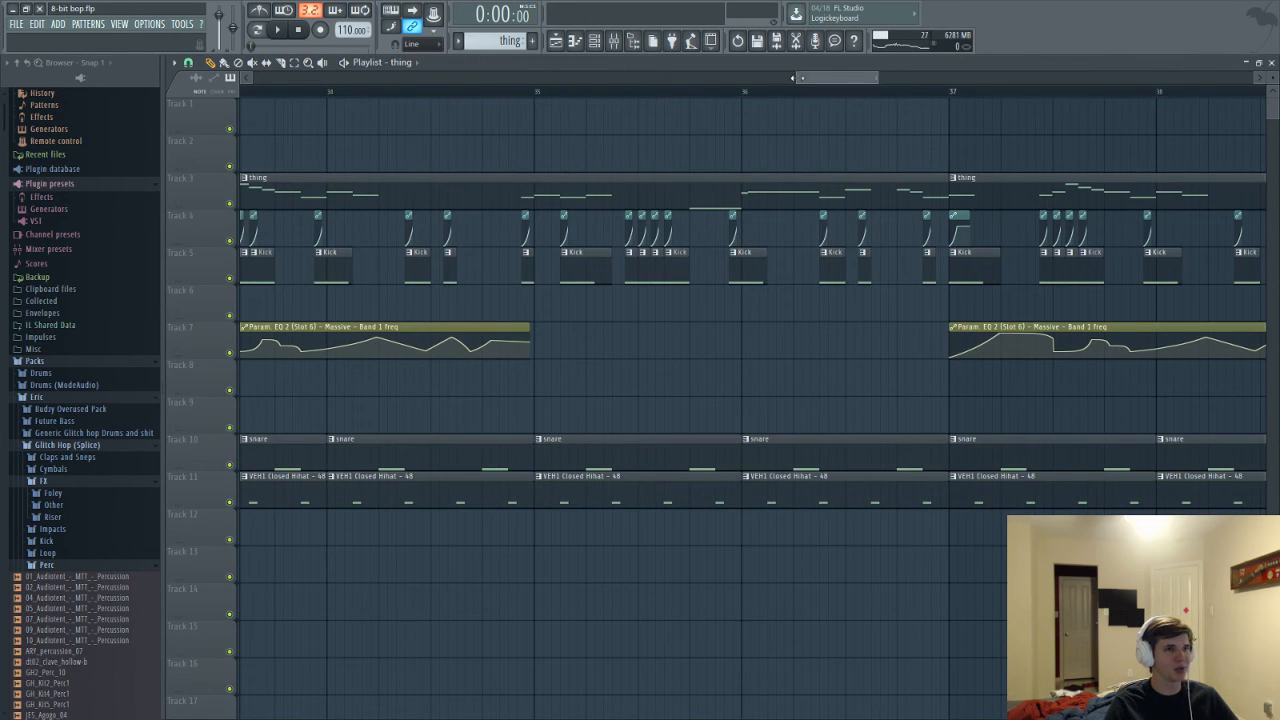
drag(795, 77, 697, 77)
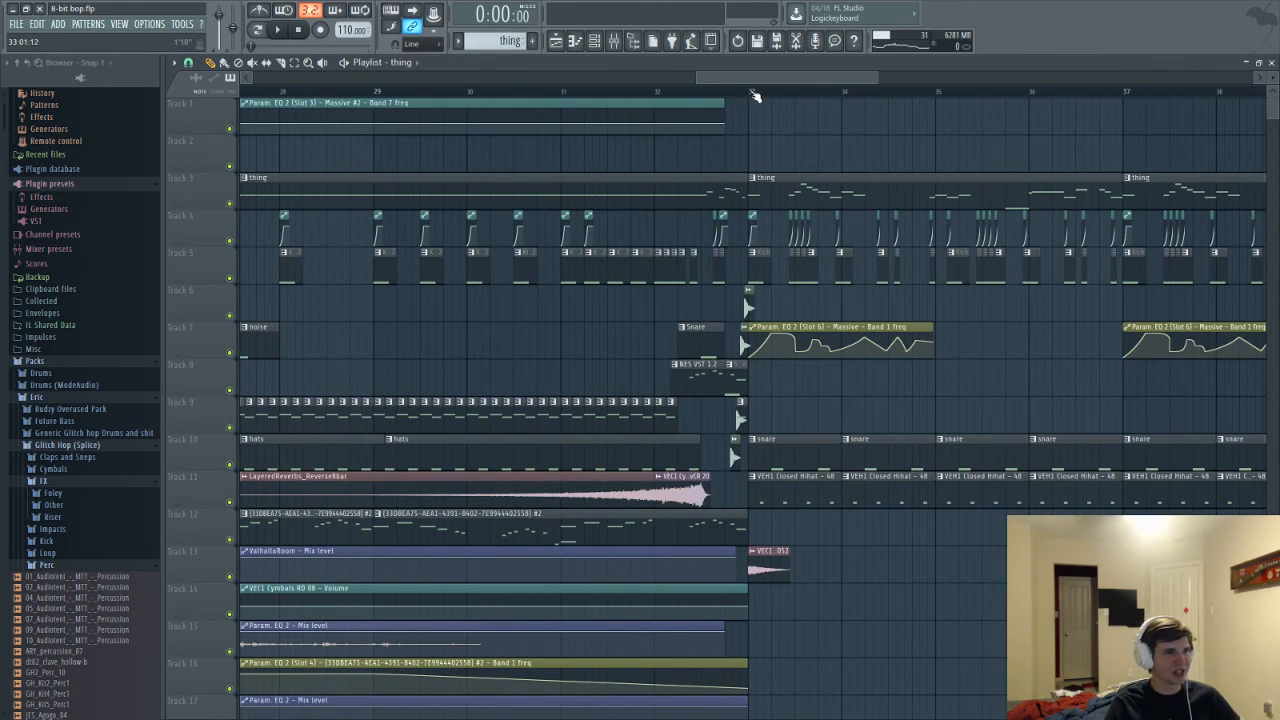
Play the transition into bar 33 repeatedly while checking the mixer levels and the clips around the drop
key(space)
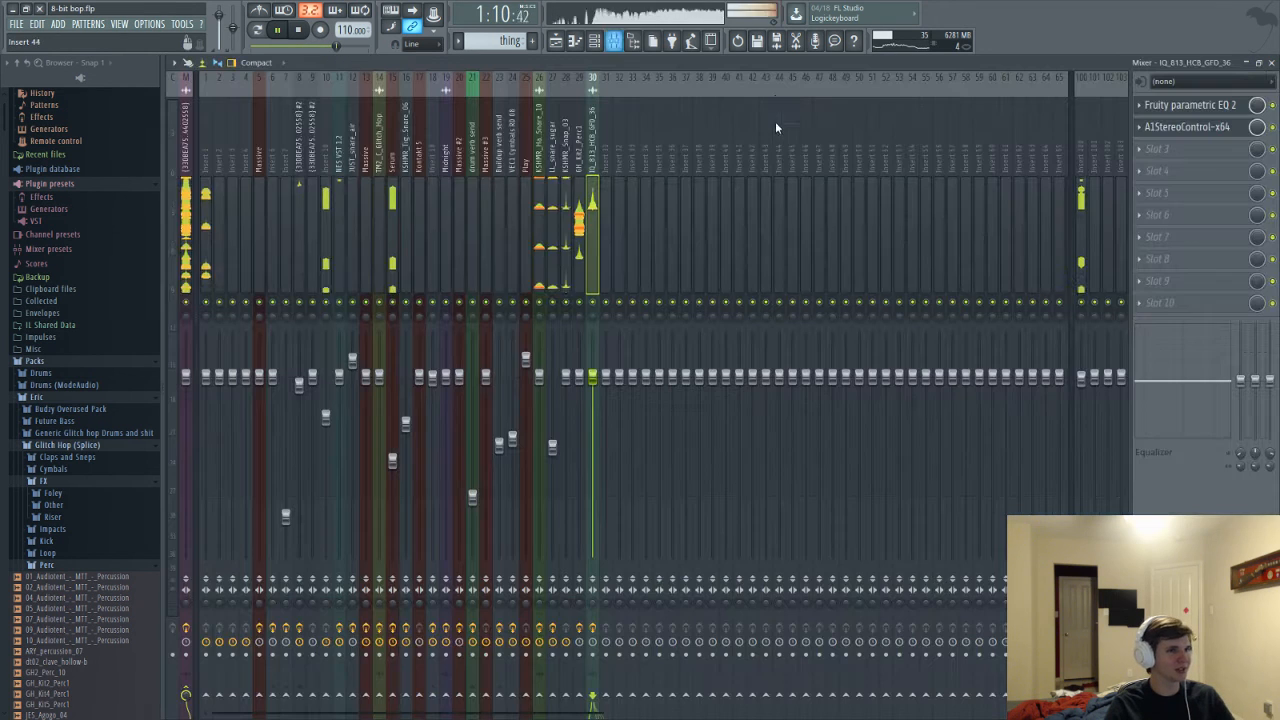
key(F9)
key(space)
key(F9)
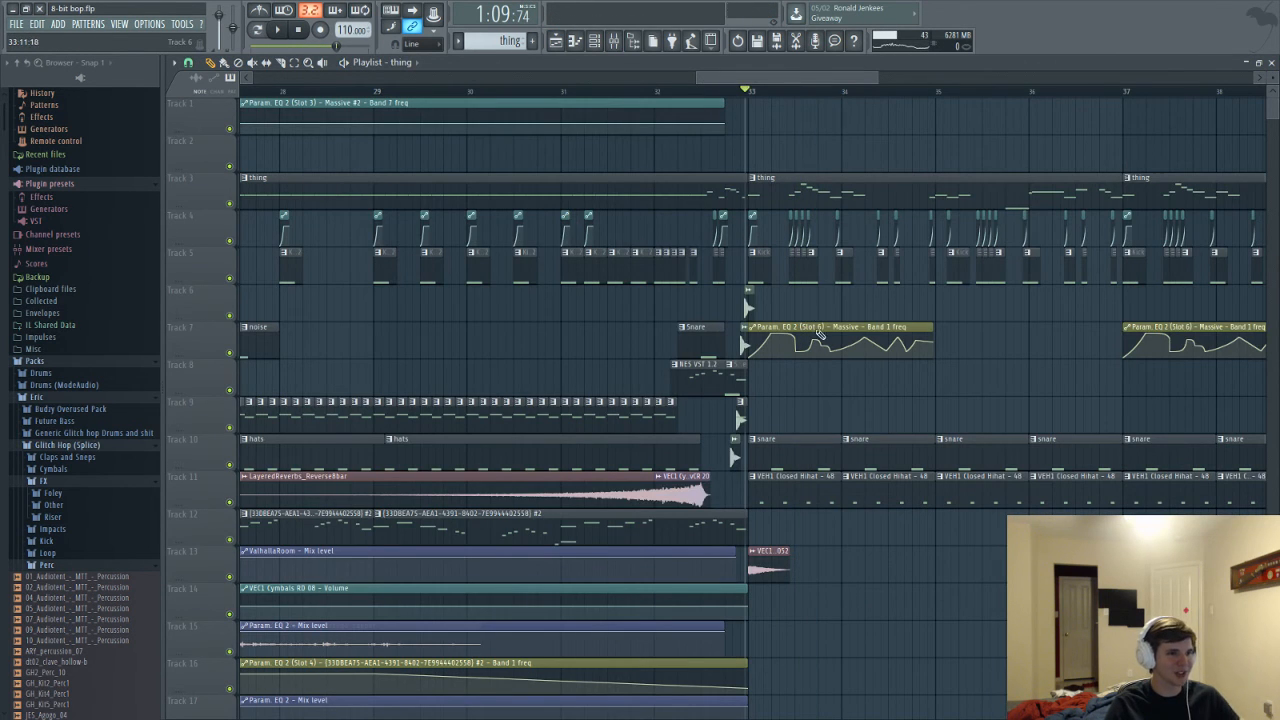
scroll(828, 408, up, 3)
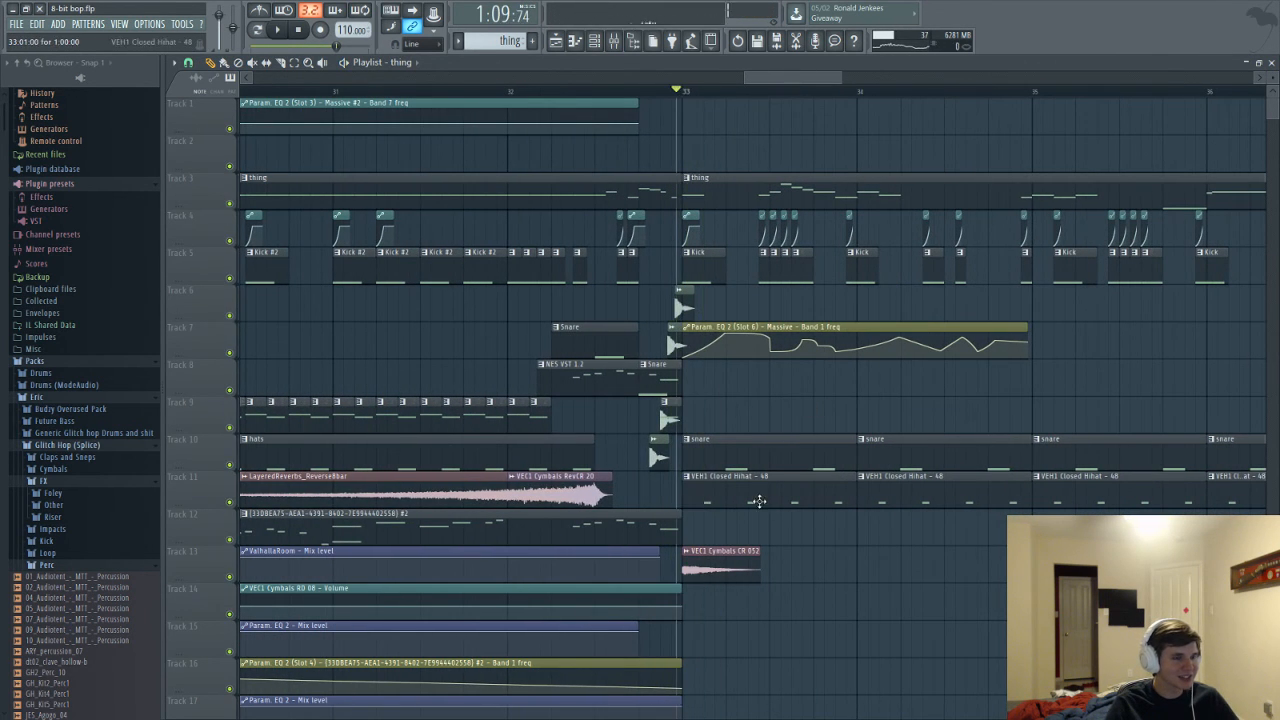
scroll(760, 501, up, 3)
key(space)
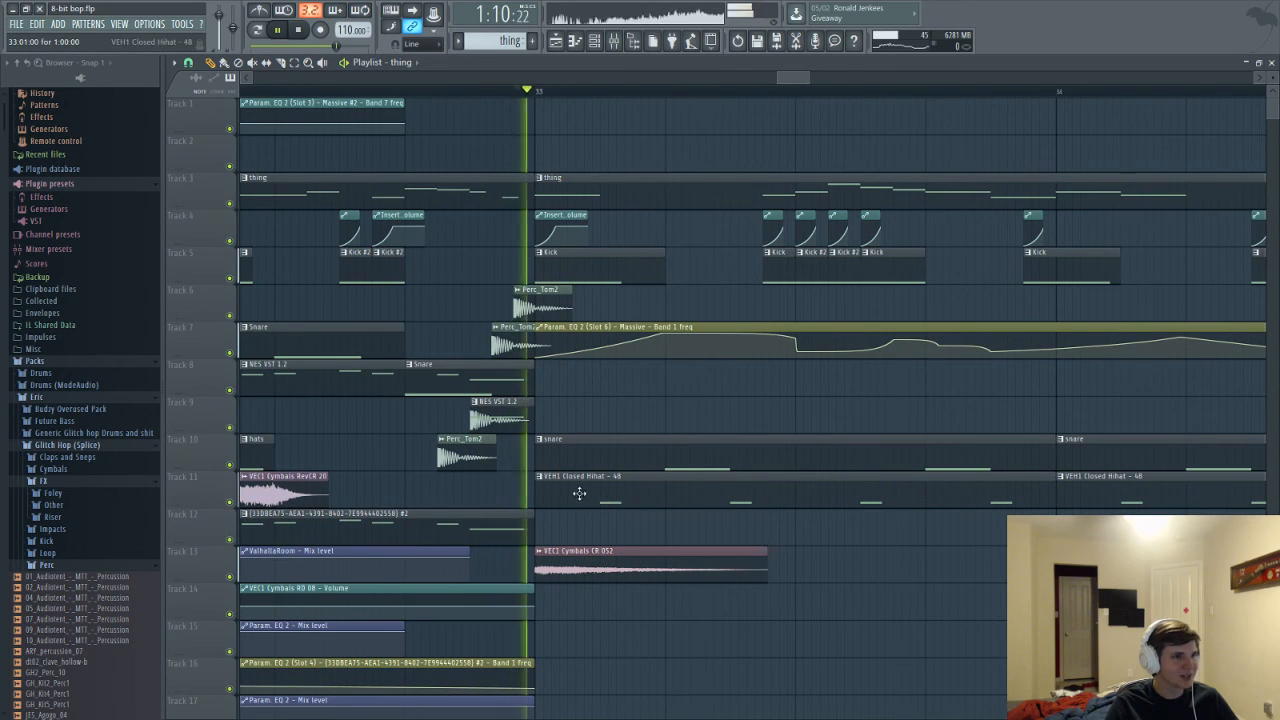
key(space)
Select the NES VST 1.2 mixer track and watch the mixer levels while playing the start of the drop
key(F9)
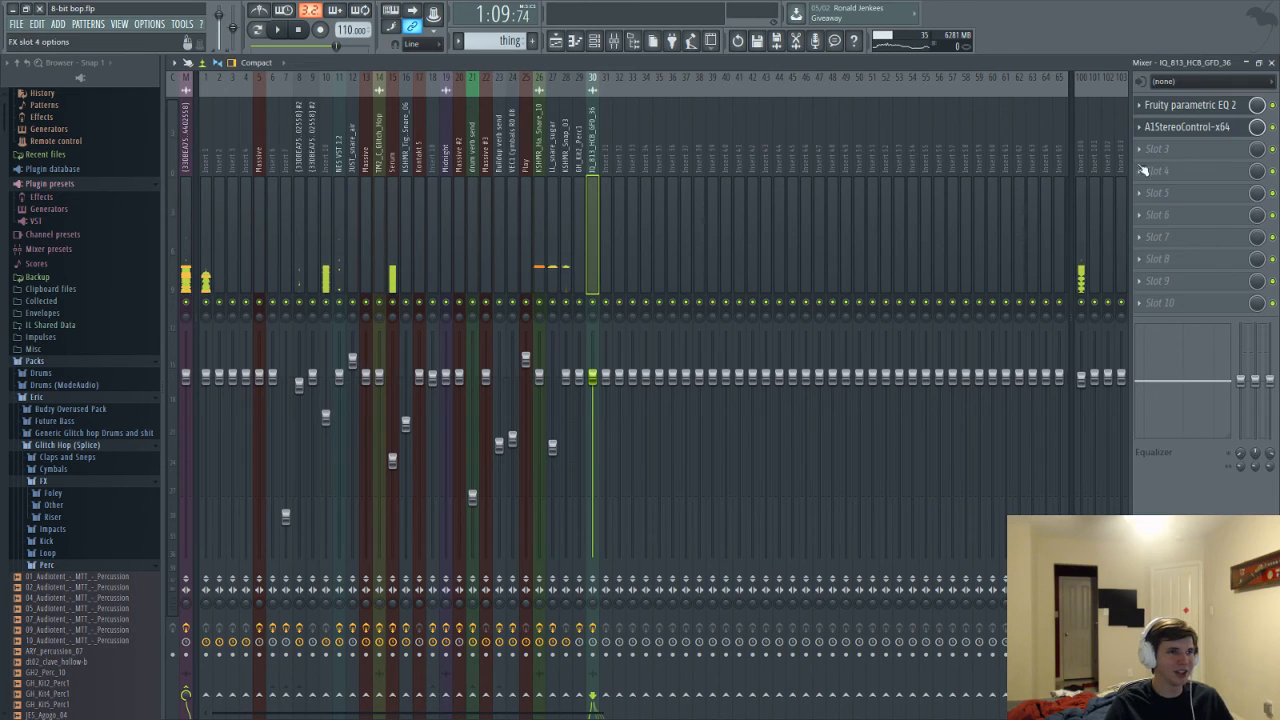
key(space)
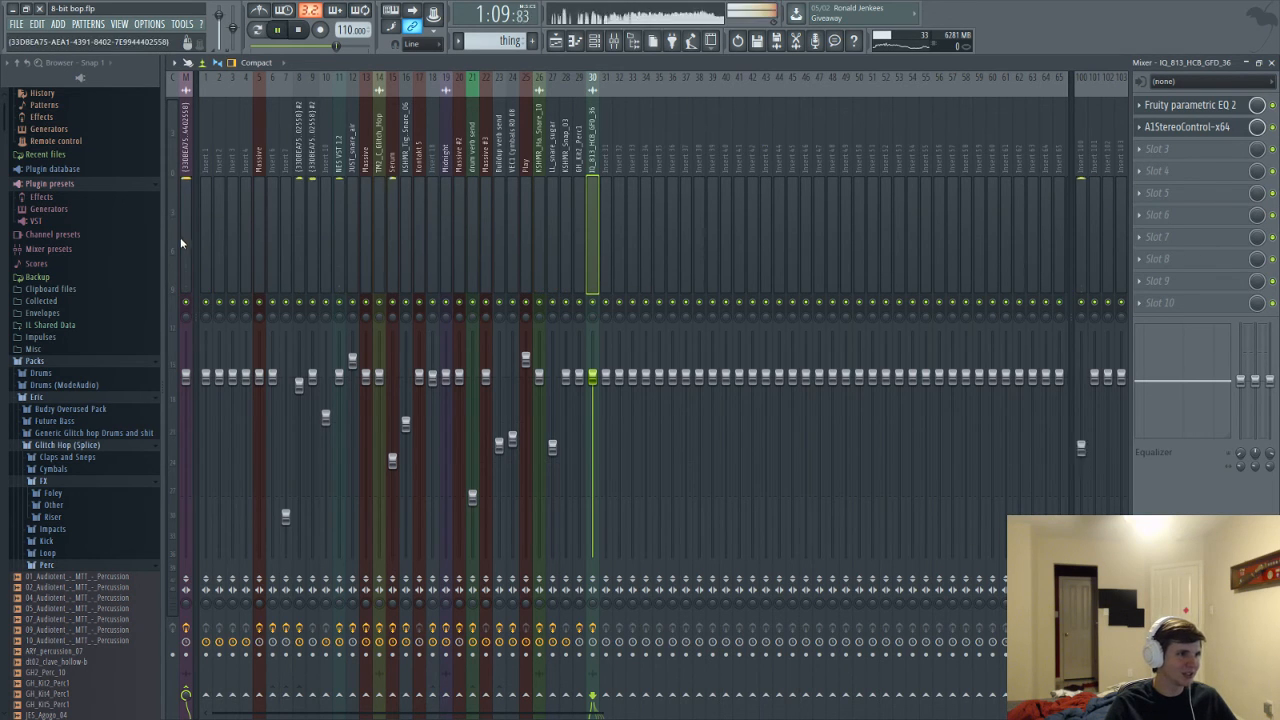
click(338, 240)
key(space)
key(space)
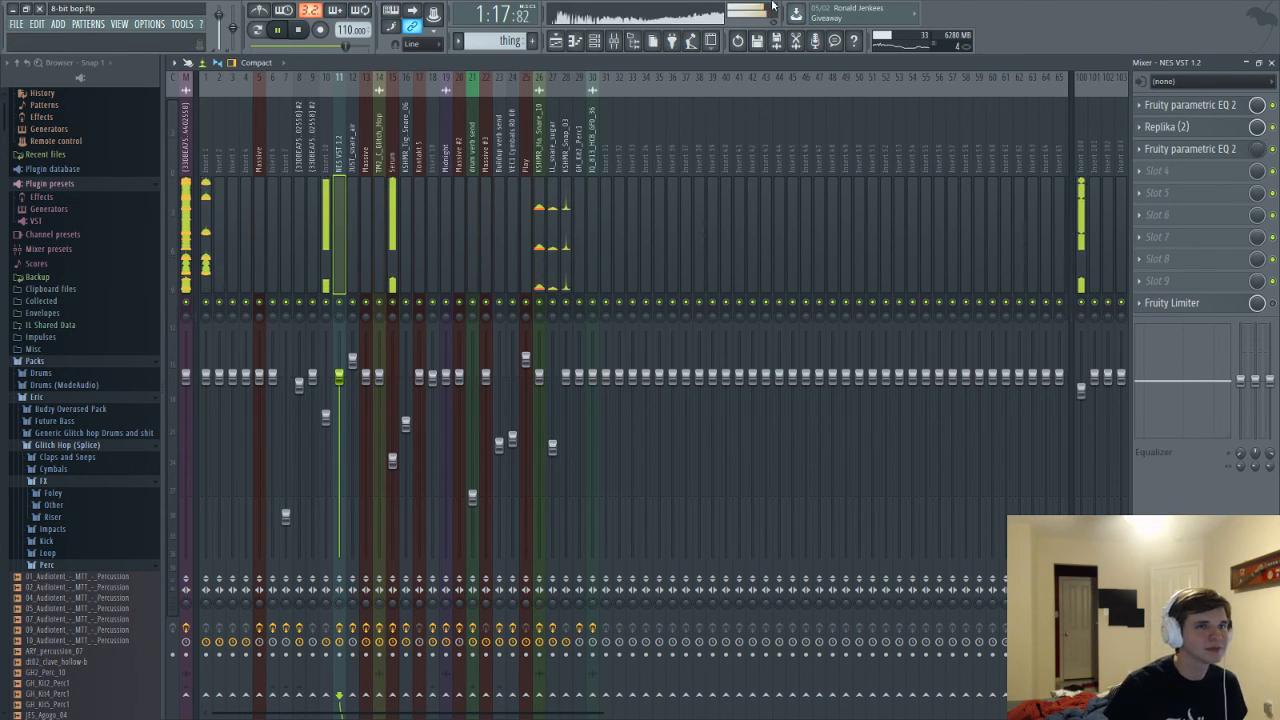
key(space)
Shift the master track's EQ, limiter and Edison down one slot each and load another Edison in slot 1
click(186, 218)
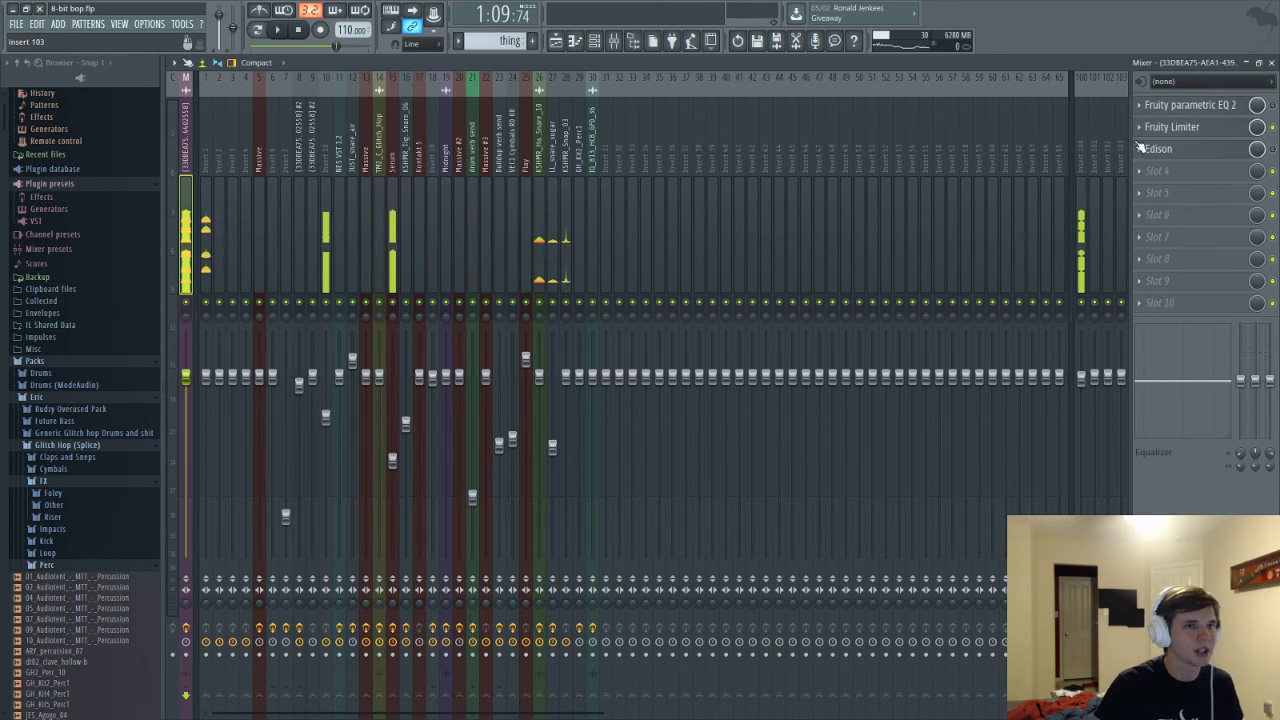
click(1139, 147)
key(d)
click(1139, 128)
key(d)
click(1139, 106)
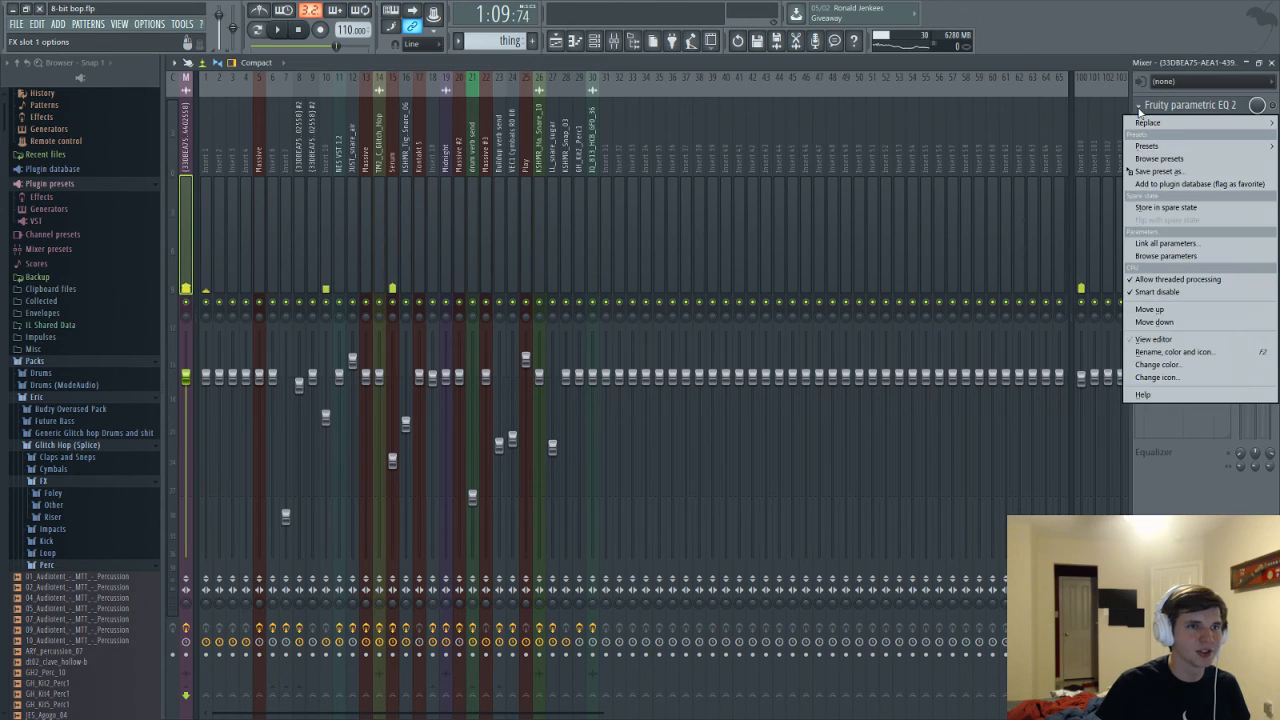
key(d)
click(1150, 106)
click(1196, 243)
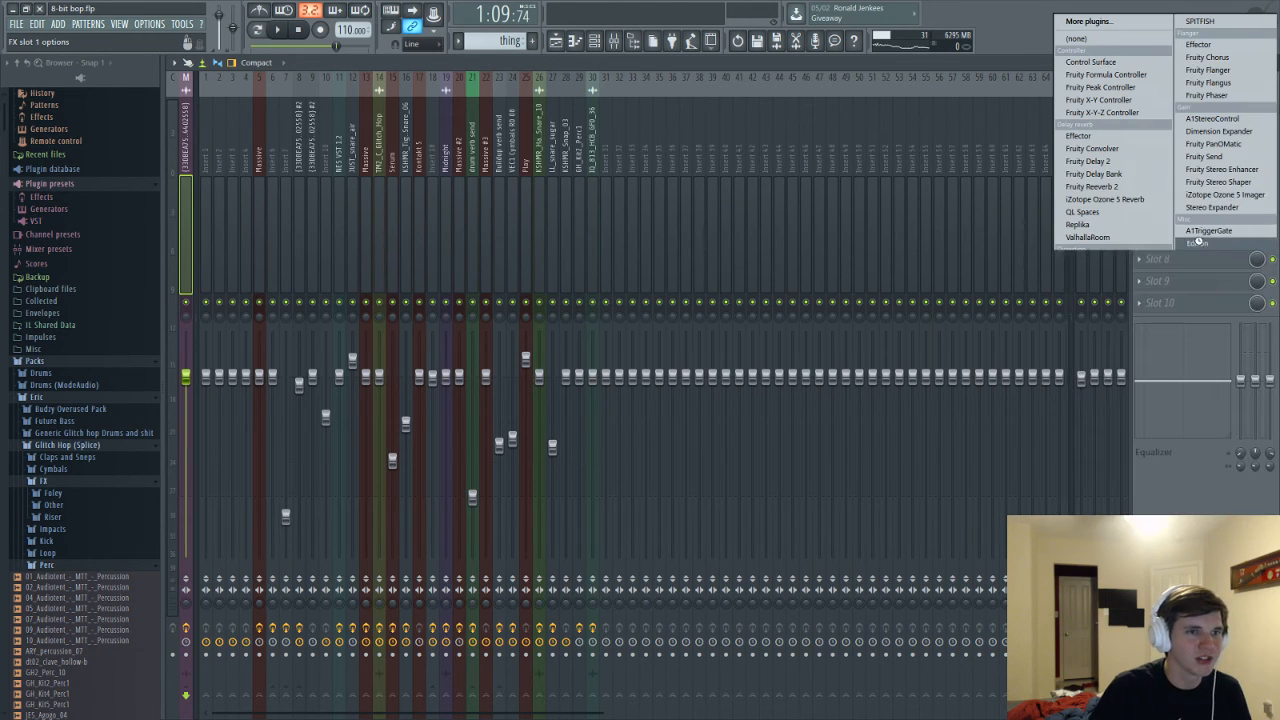
click(381, 68)
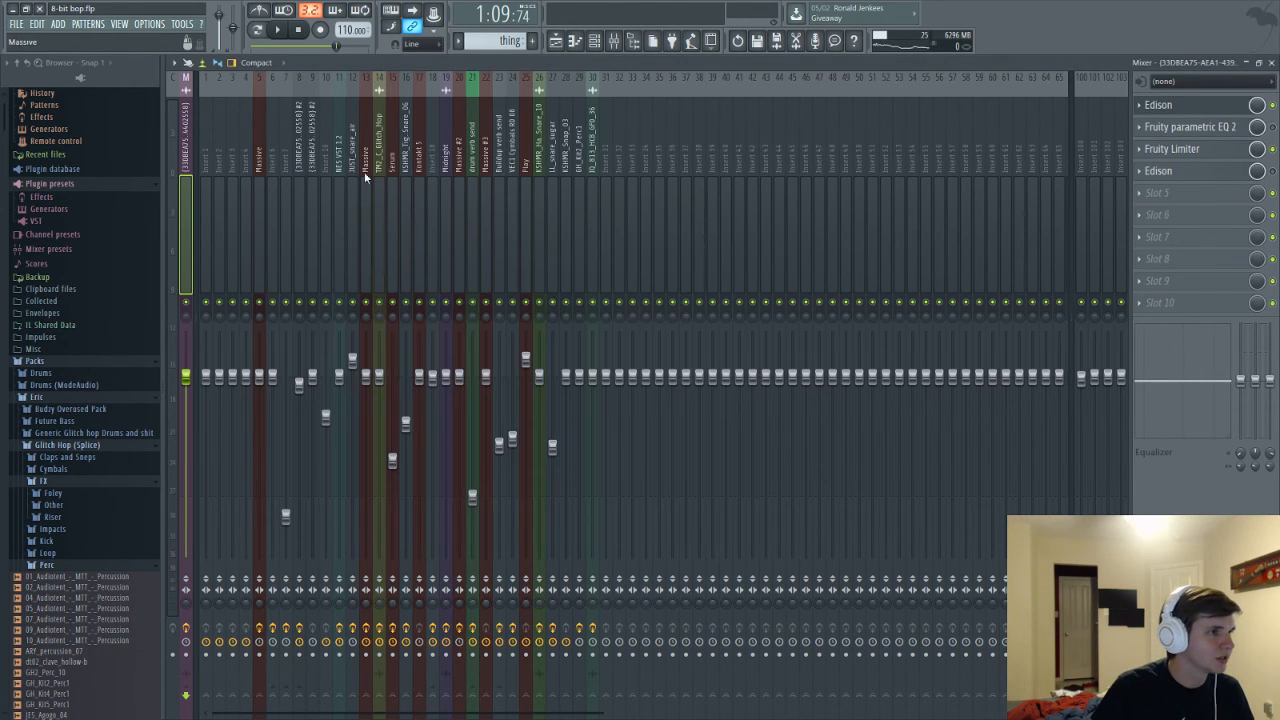
Play the transition into the drop and solo the NES VST 1.2 mixer track
key(space)
key(space)
right_click(339, 302)
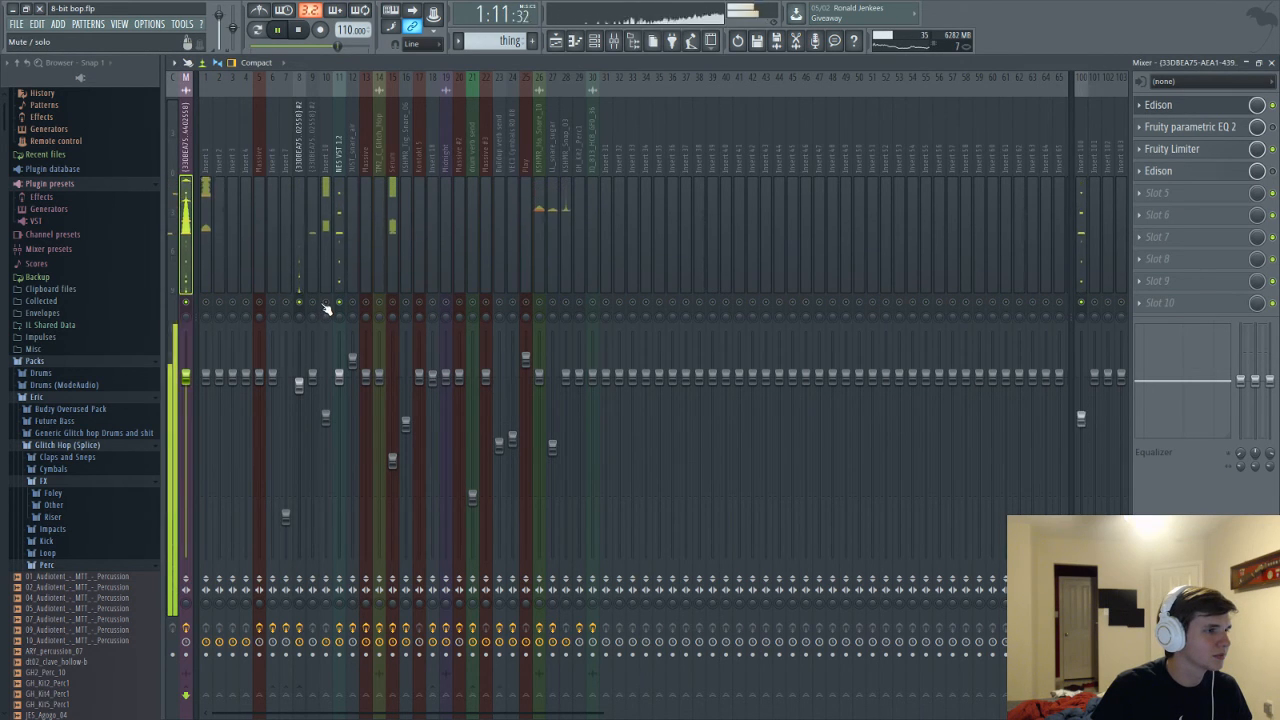
Route the VEH1 Closed Hihat - 48 channel to a free mixer track
key(F6)
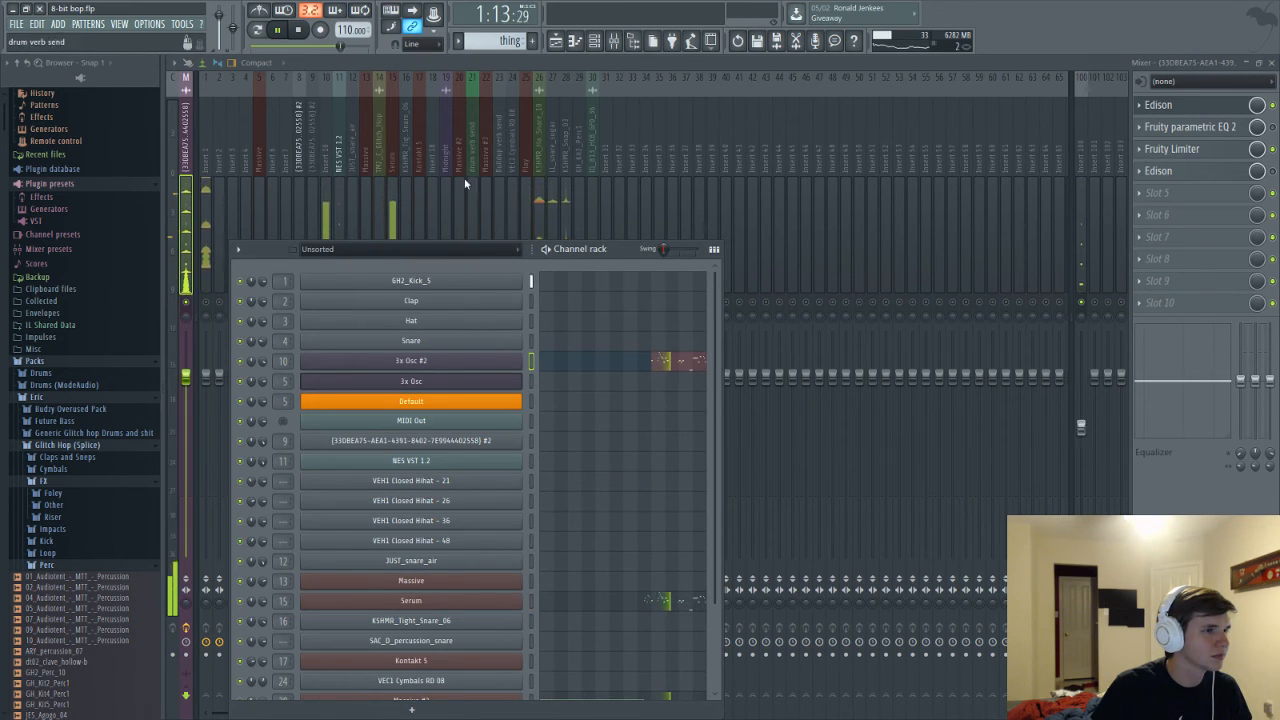
key(F6)
key(F6)
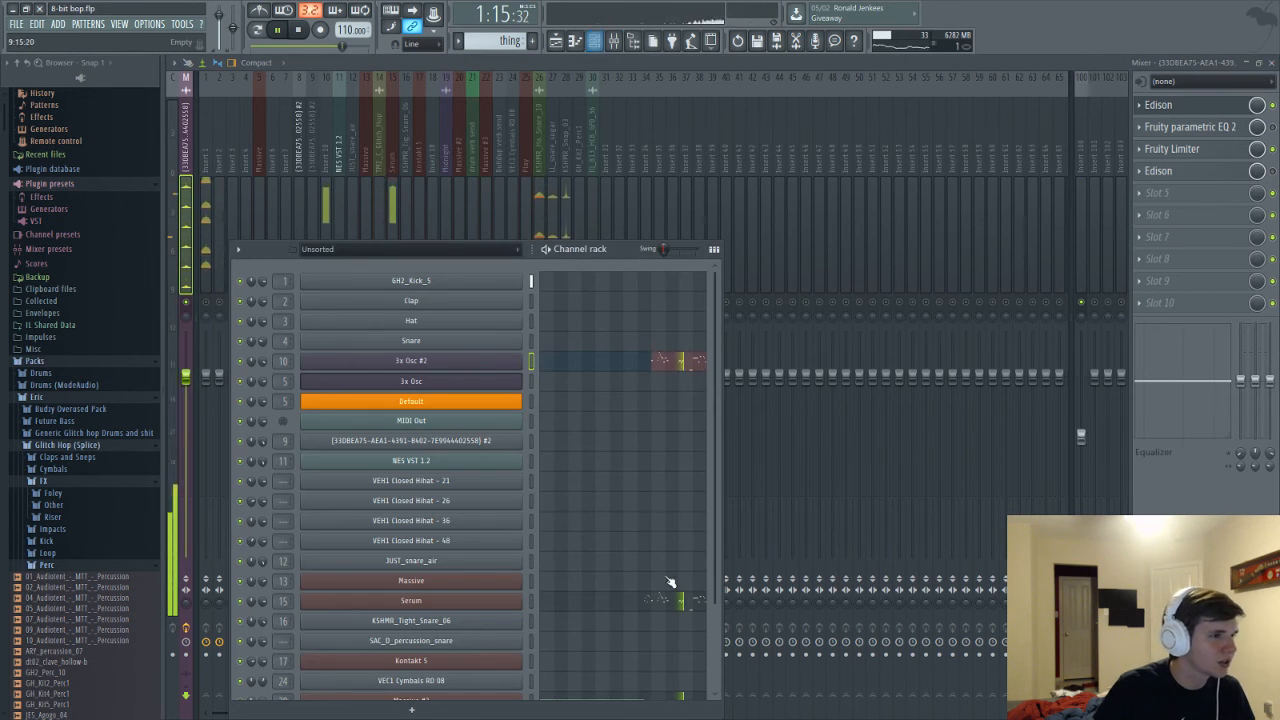
scroll(620, 520, down, 1)
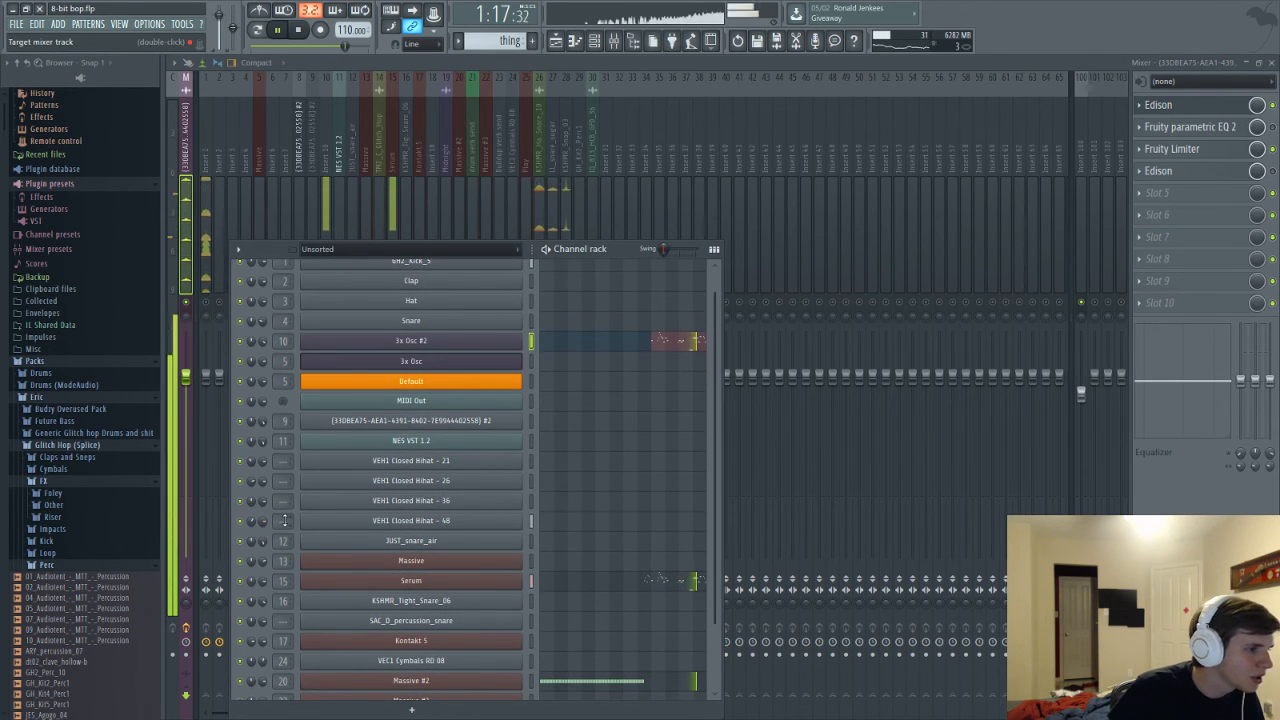
click(326, 524)
click(306, 250)
click(475, 292)
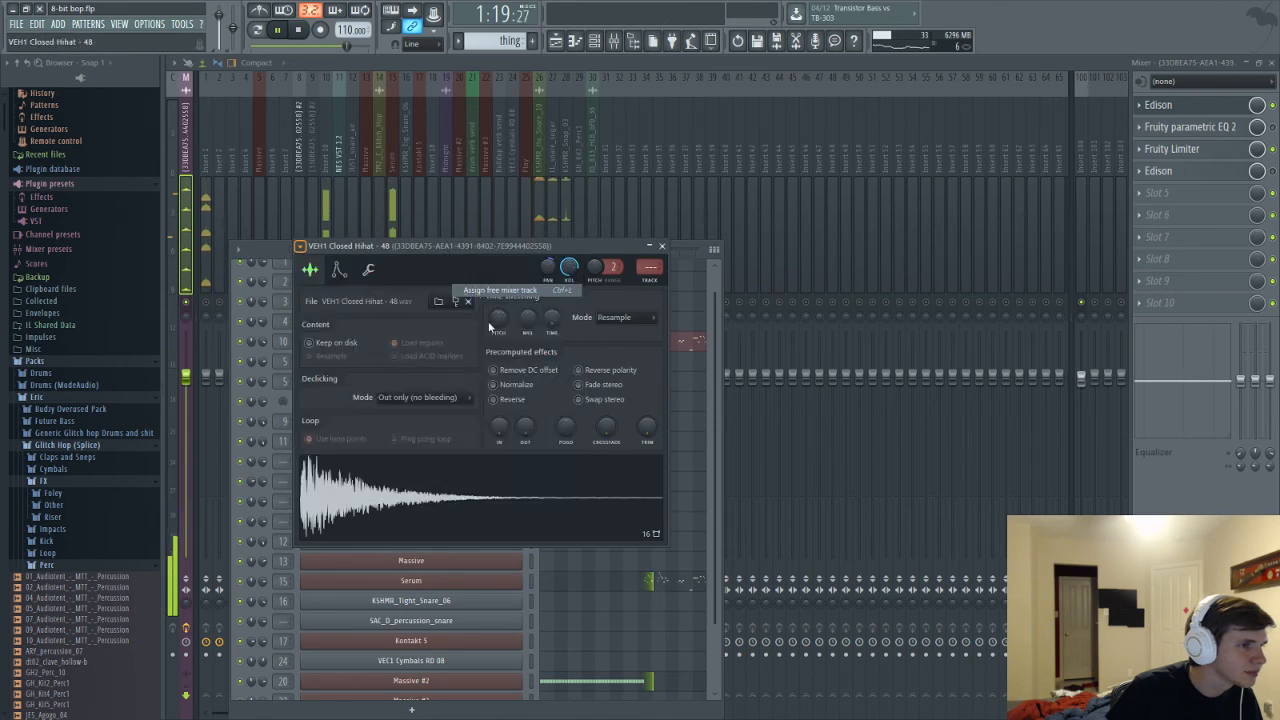
Replay the transition into bar 33 and check the mixer and playlist for sounds that still bypass the solo
key(F9)
key(space)
key(space)
key(F6)
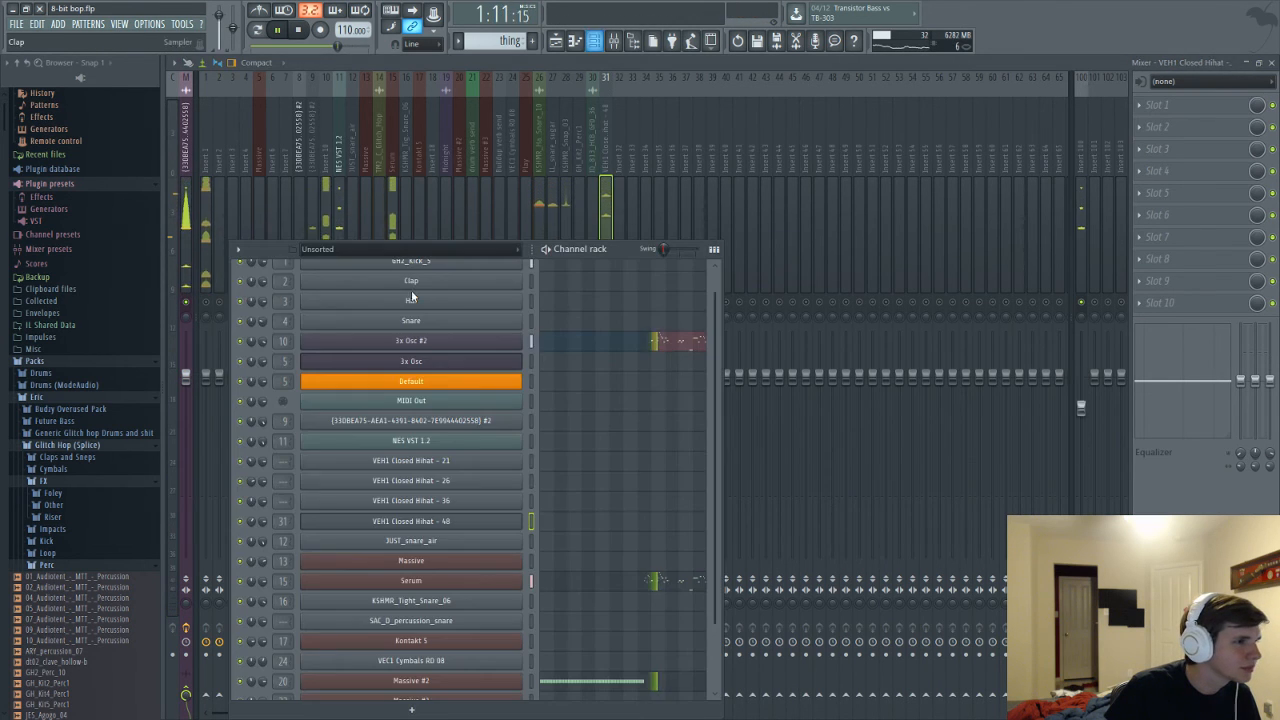
key(F5)
scroll(574, 434, up, 4)
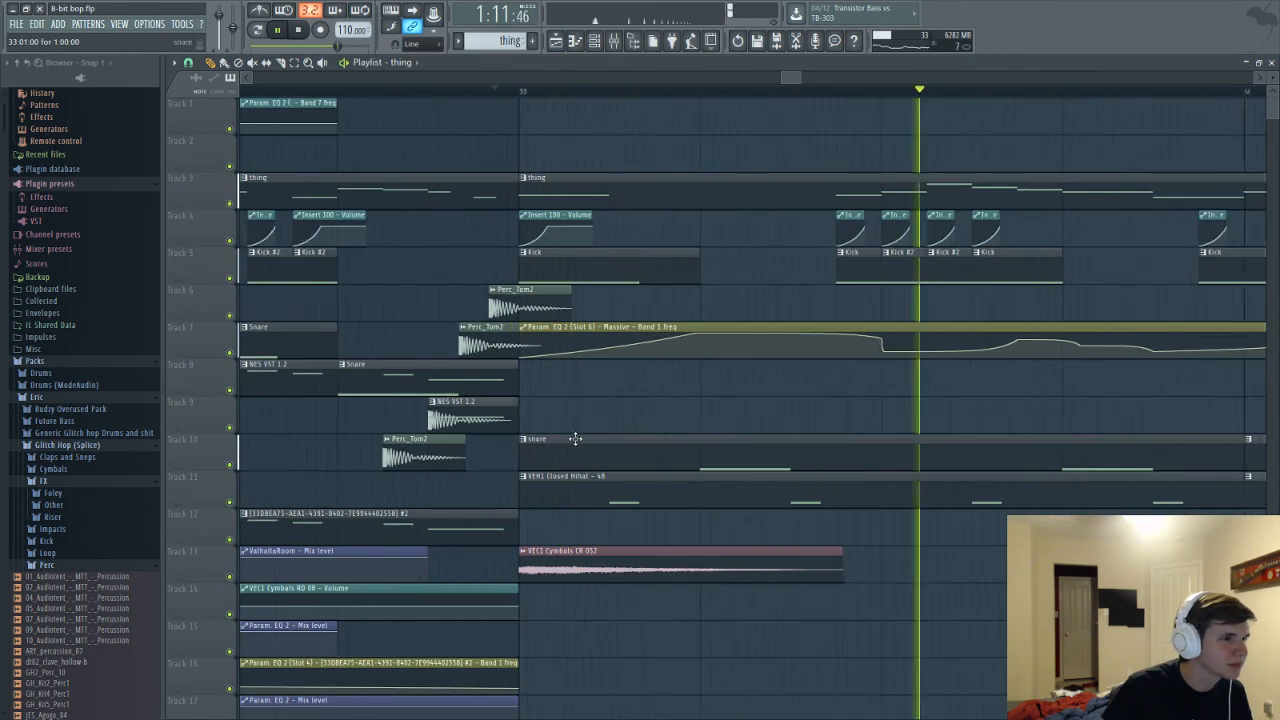
key(space)
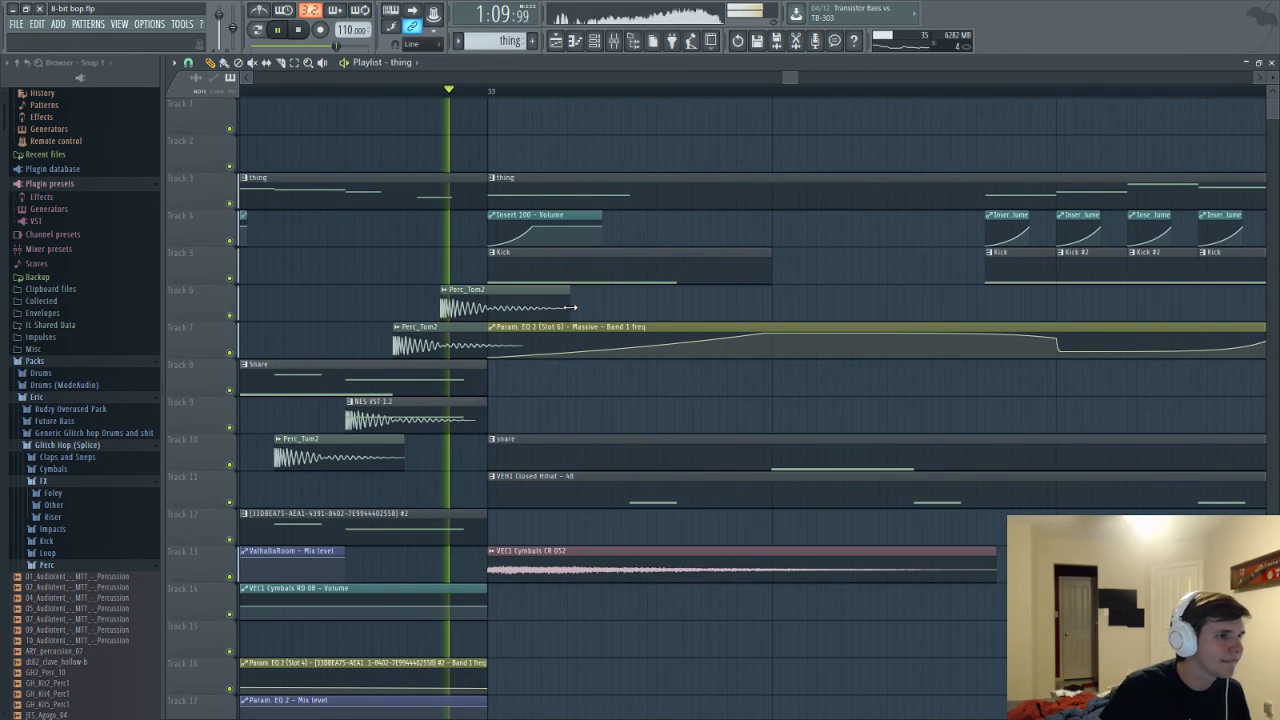
key(space)
Route the Perc_Tom2 audio clip to a free mixer track
double_click(485, 306)
click(230, 190)
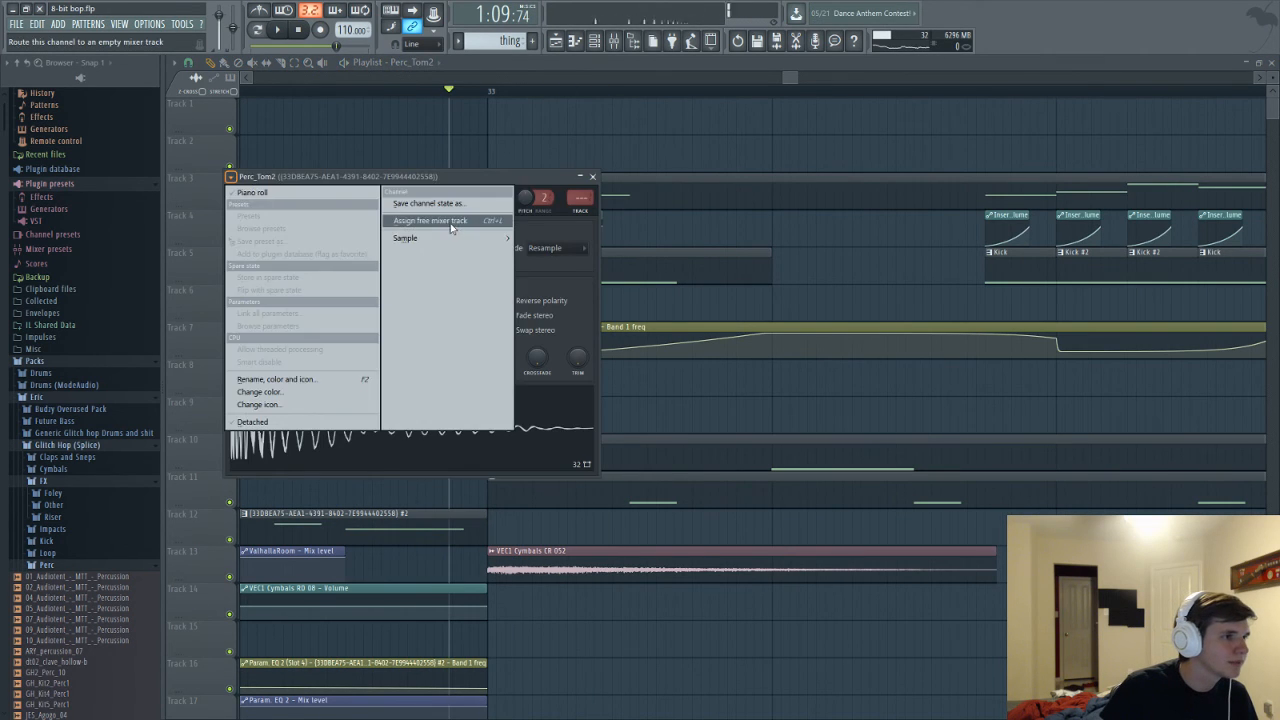
click(472, 325)
key(F6)
key(space)
key(F5)
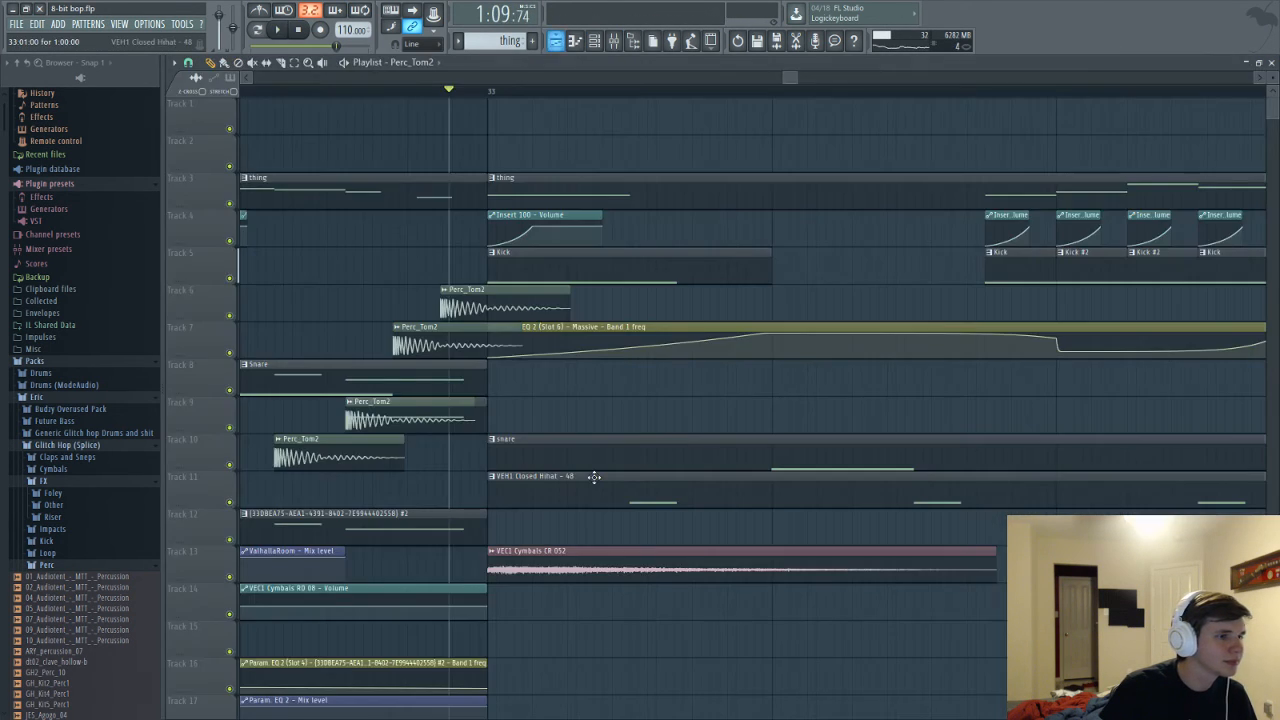
Replay the transition and route the VEC1 Cymbals CR 052 clip at bar 33 to a free mixer track
scroll(594, 477, down, 2)
scroll(540, 332, up, 2)
scroll(549, 365, down, 6)
key(space)
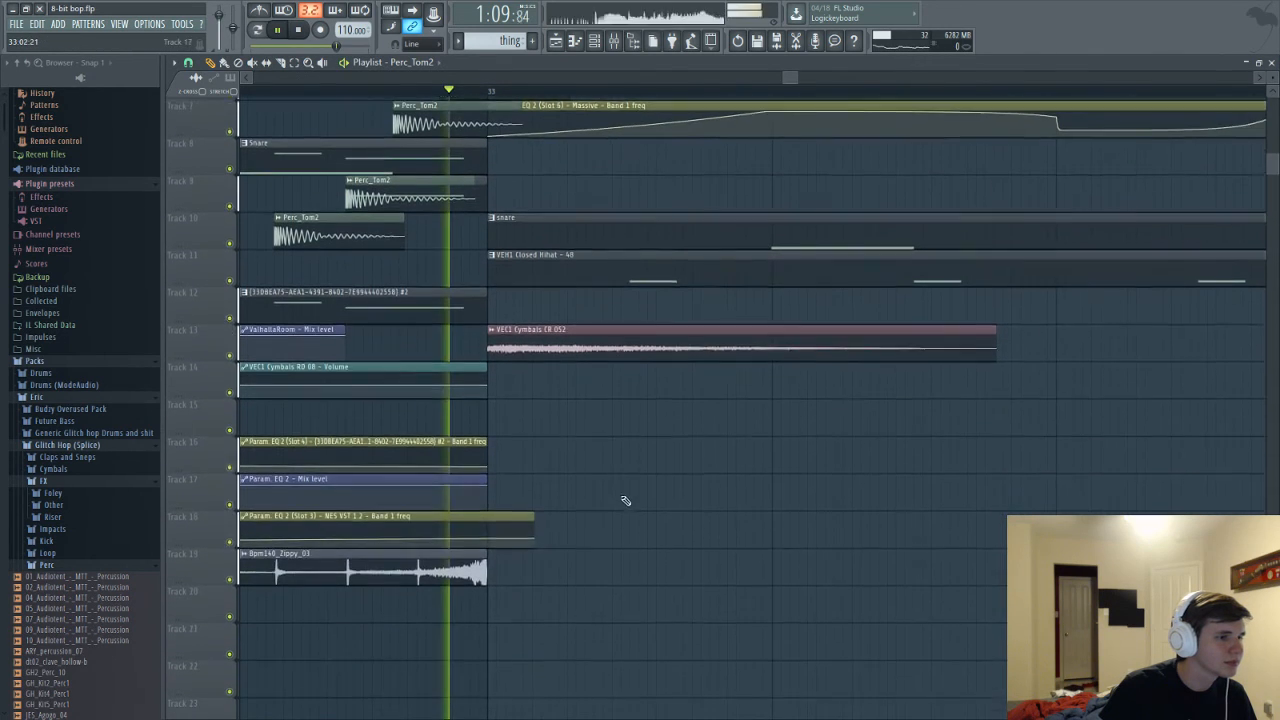
scroll(545, 557, up, 5)
key(space)
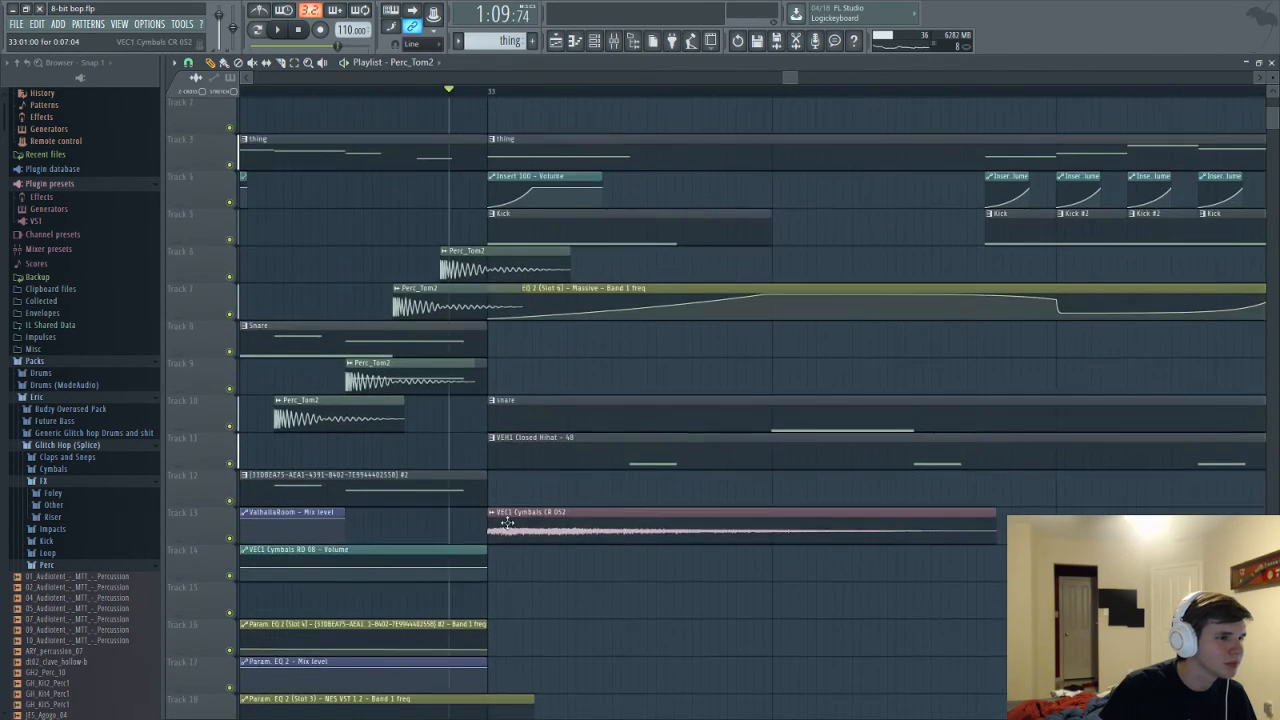
double_click(528, 514)
click(197, 142)
click(414, 191)
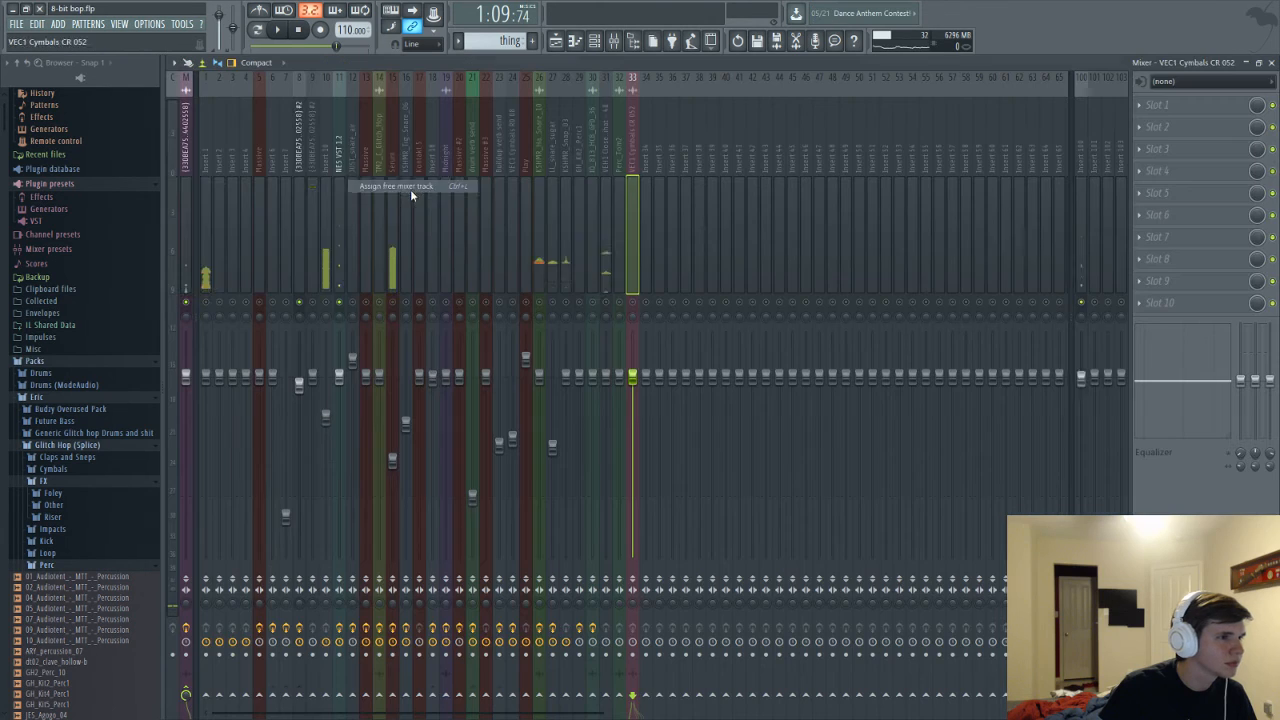
Record the soloed NES VST 1.2 tail into the master's slot 1 Edison and send it to the playlist as an audio clip
key(space)
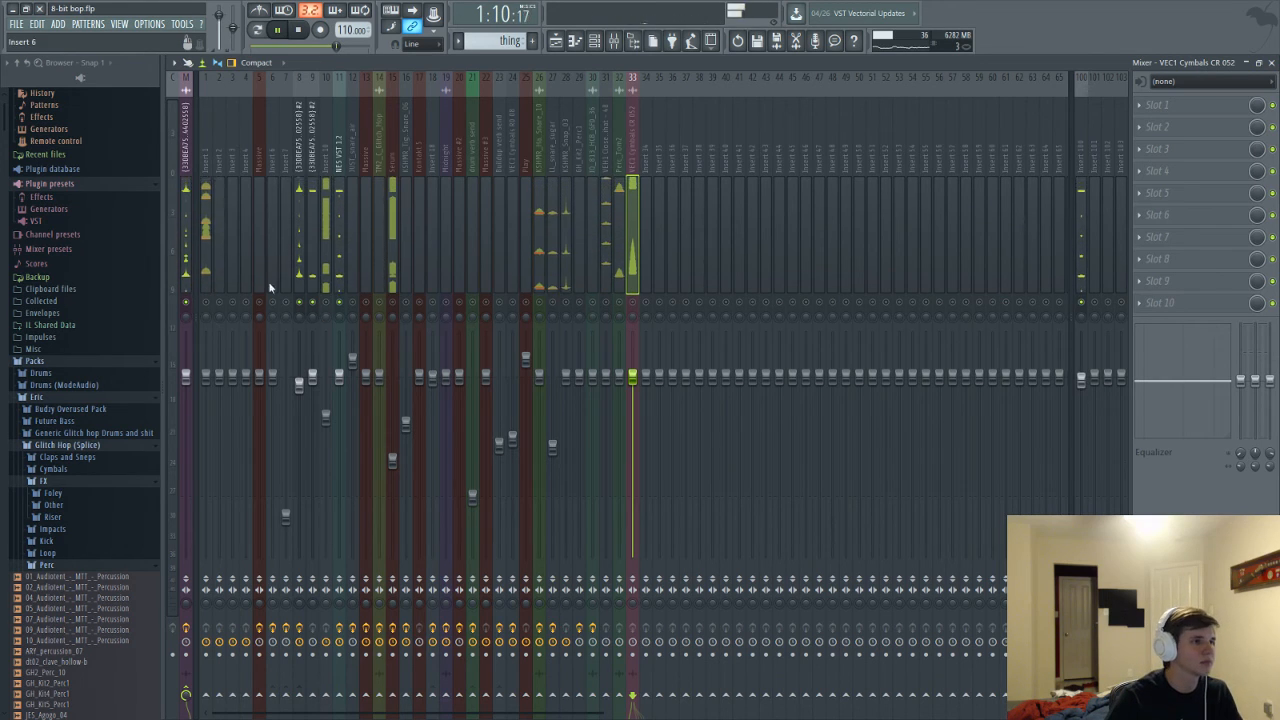
click(187, 242)
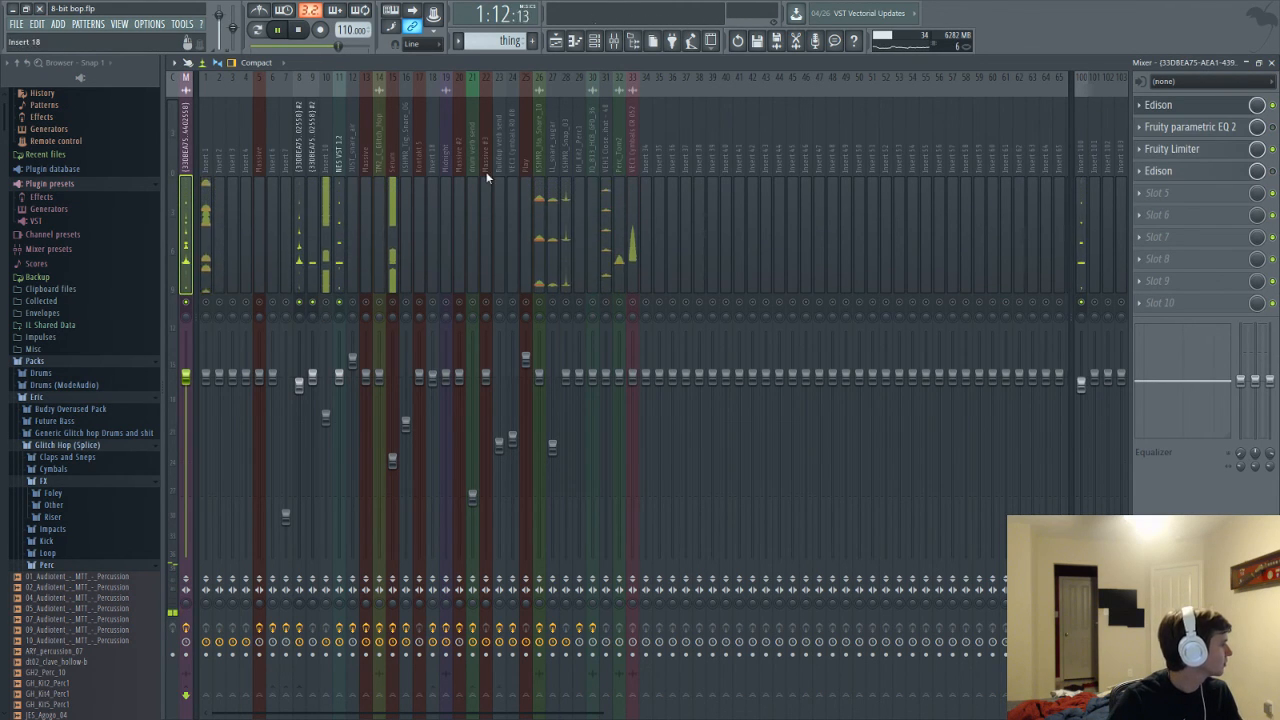
click(1155, 105)
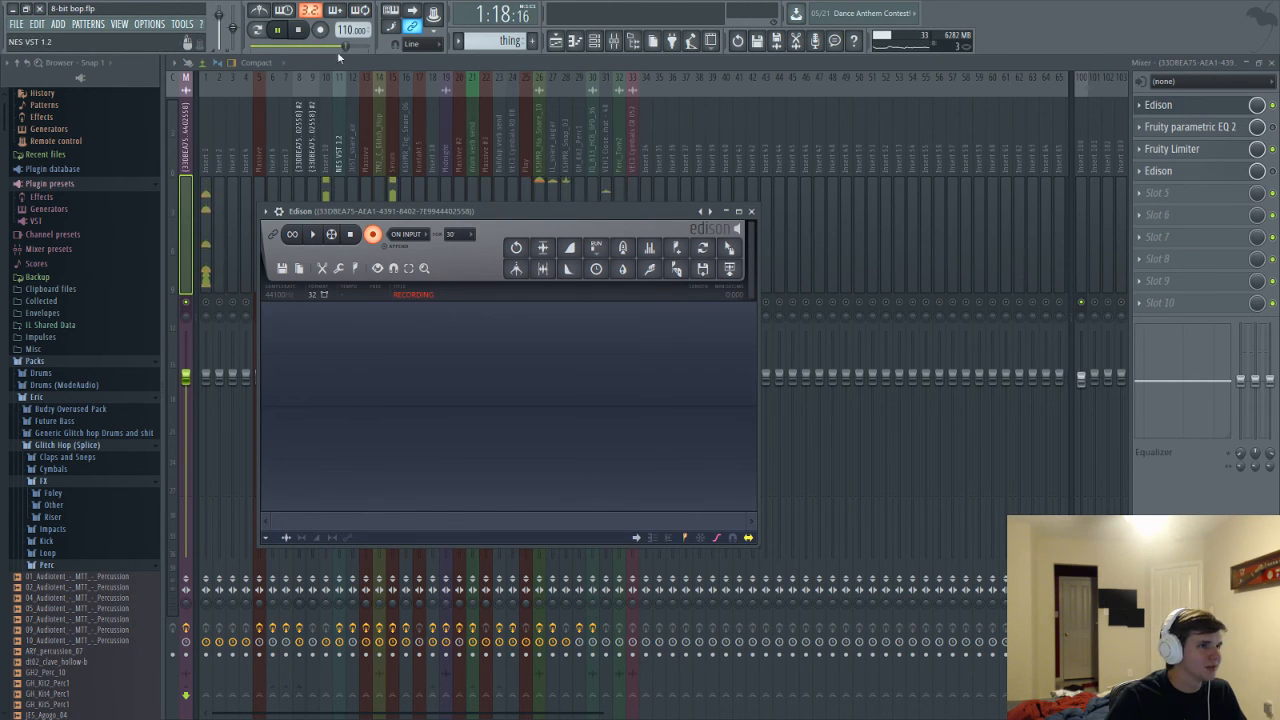
click(281, 32)
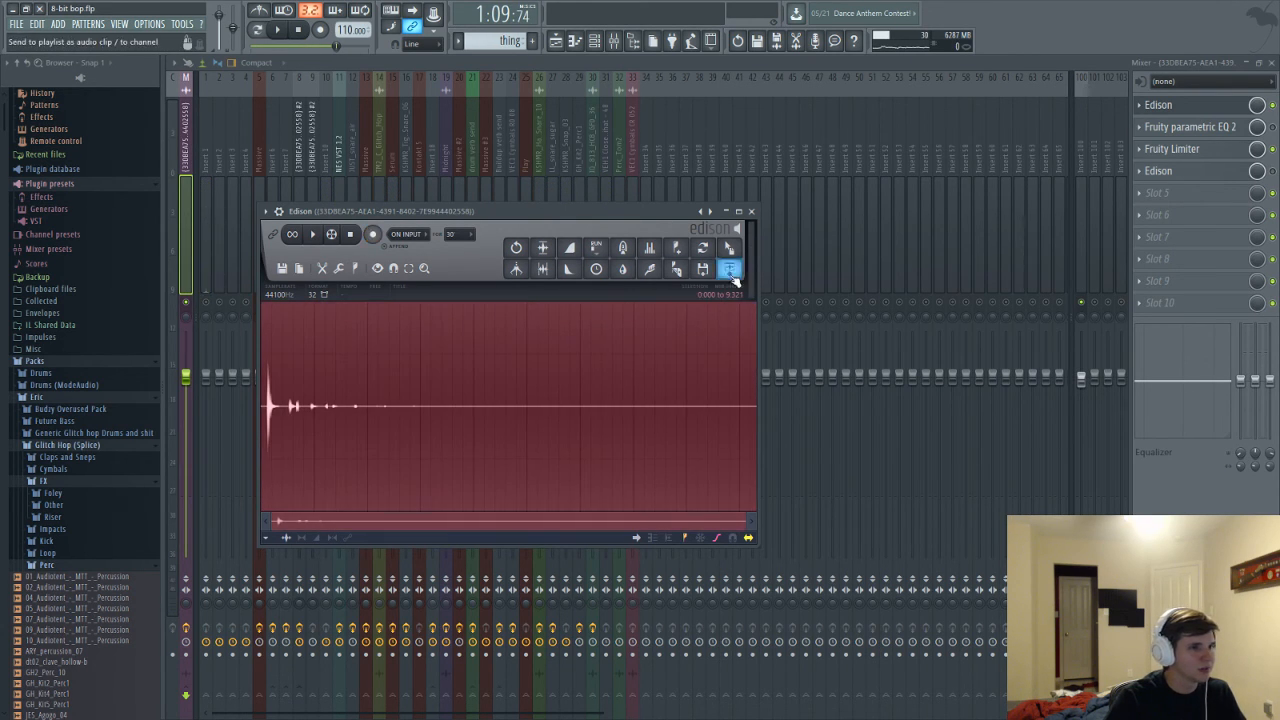
key(F5)
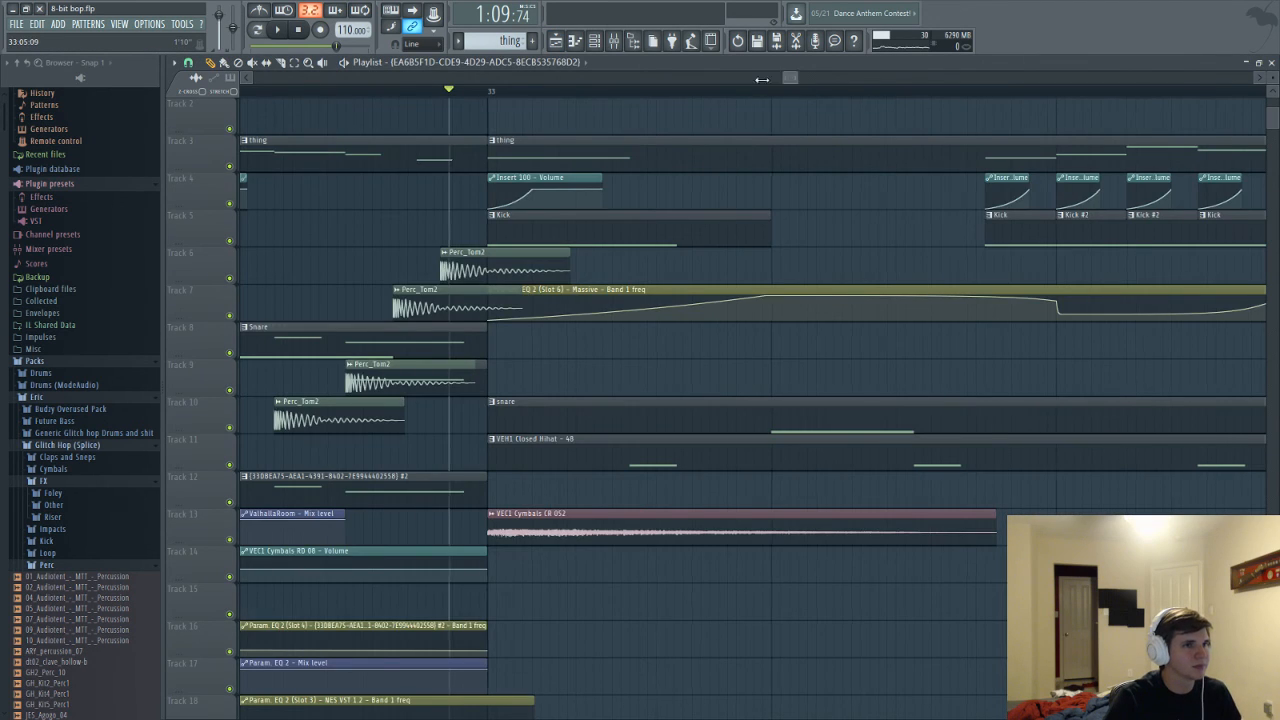
Delete the recorded audio clip from bar 1 and place it on track 21 starting just after bar 33
scroll(297, 270, down, 5)
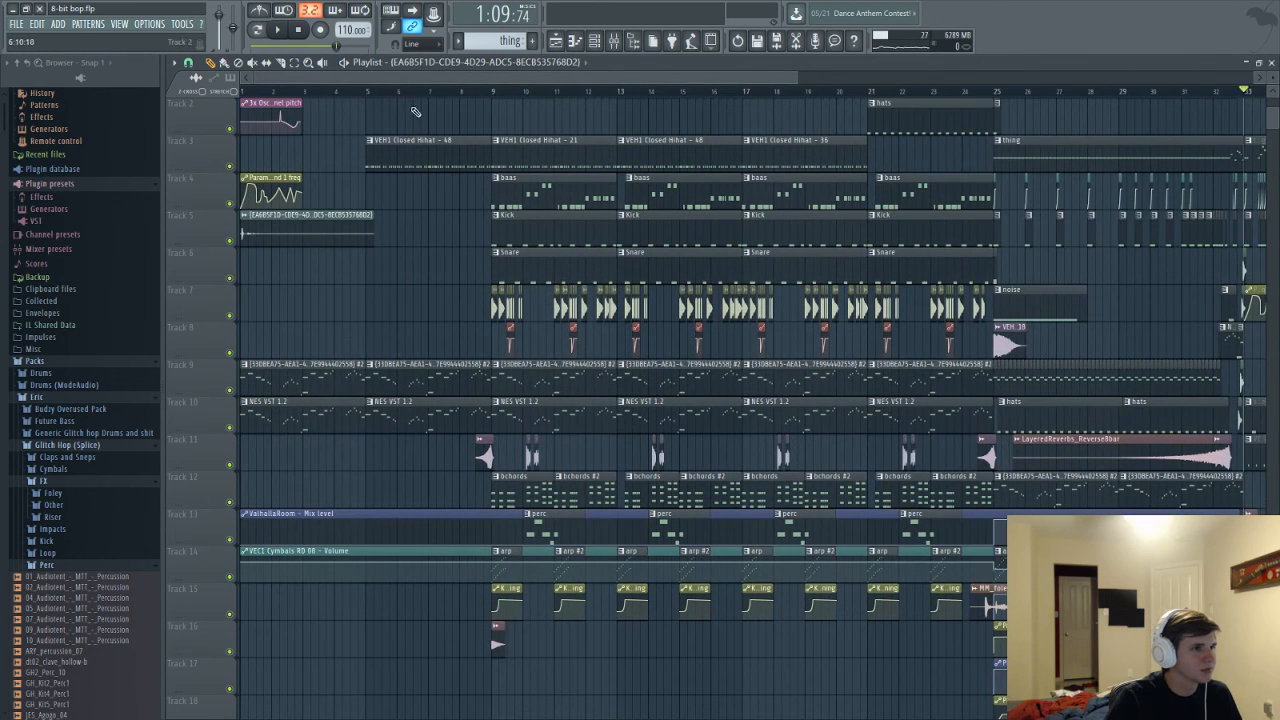
right_click(287, 233)
drag(370, 79, 698, 79)
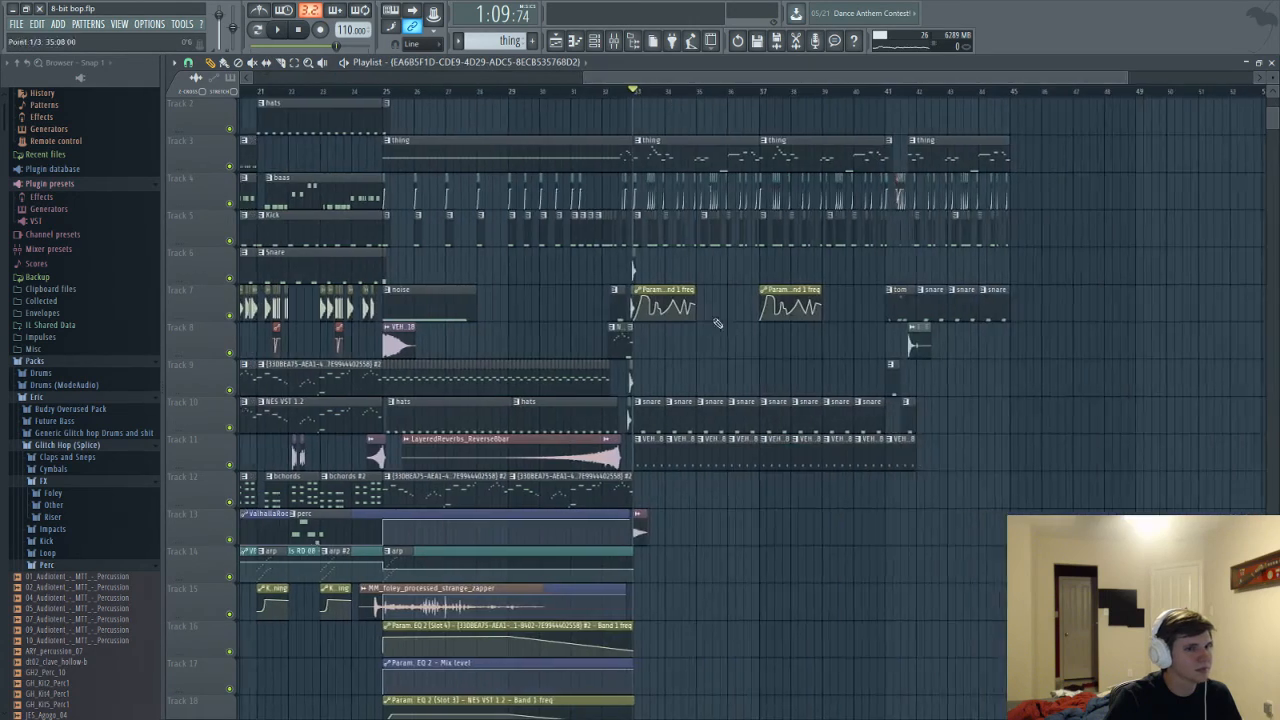
scroll(718, 323, up, 5)
scroll(530, 670, down, 3)
scroll(449, 640, up, 4)
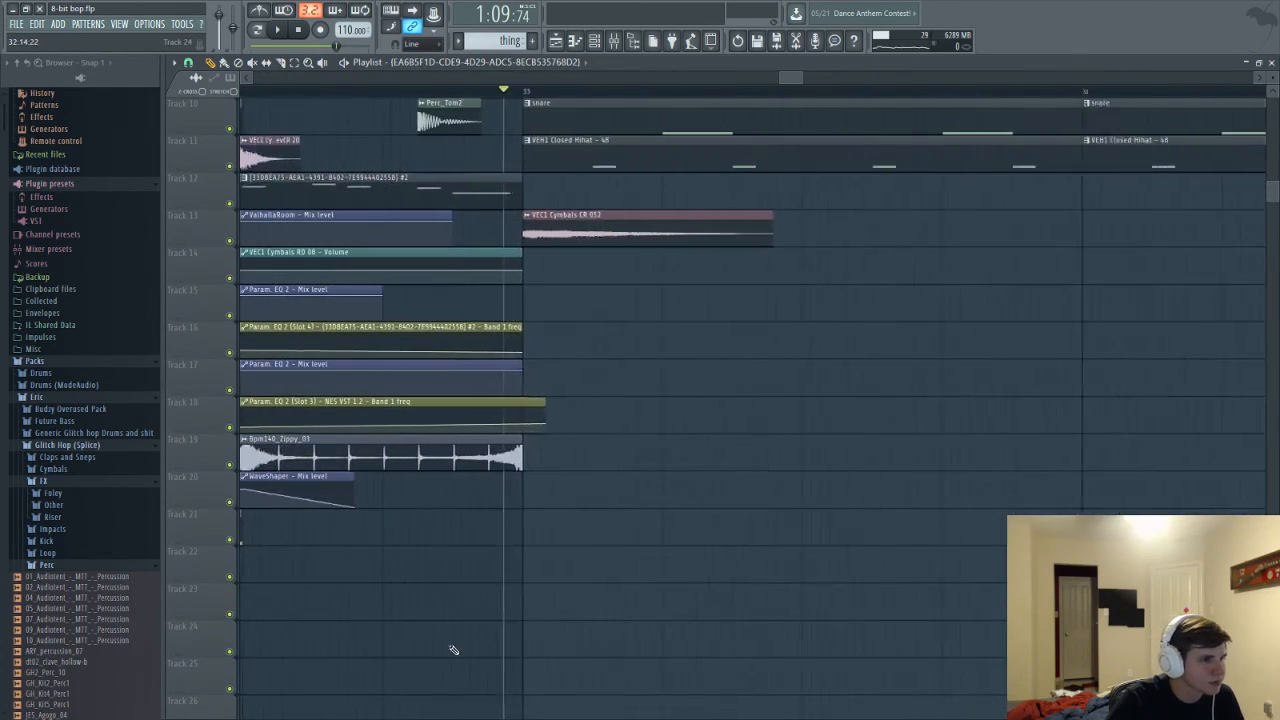
drag(533, 532, 625, 537)
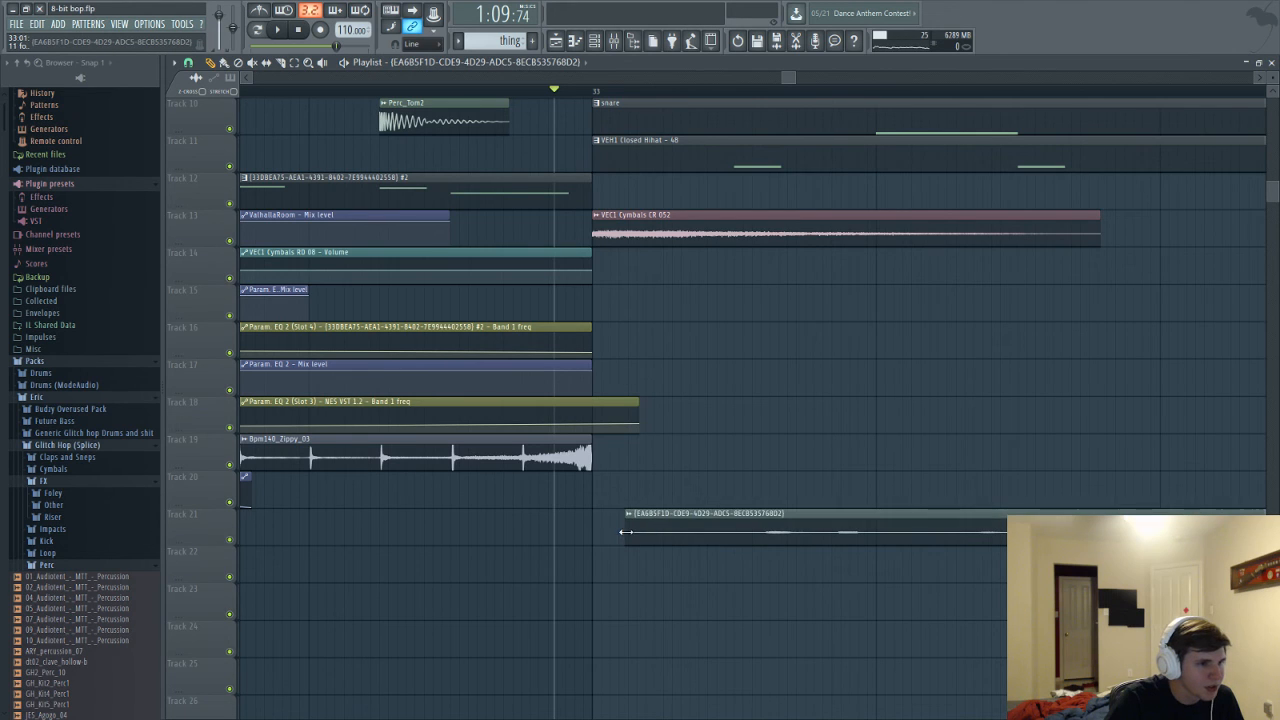
Turn off the master's slot 1 Edison and route the recorded audio clip's channel to a free mixer track
double_click(640, 528)
key(space)
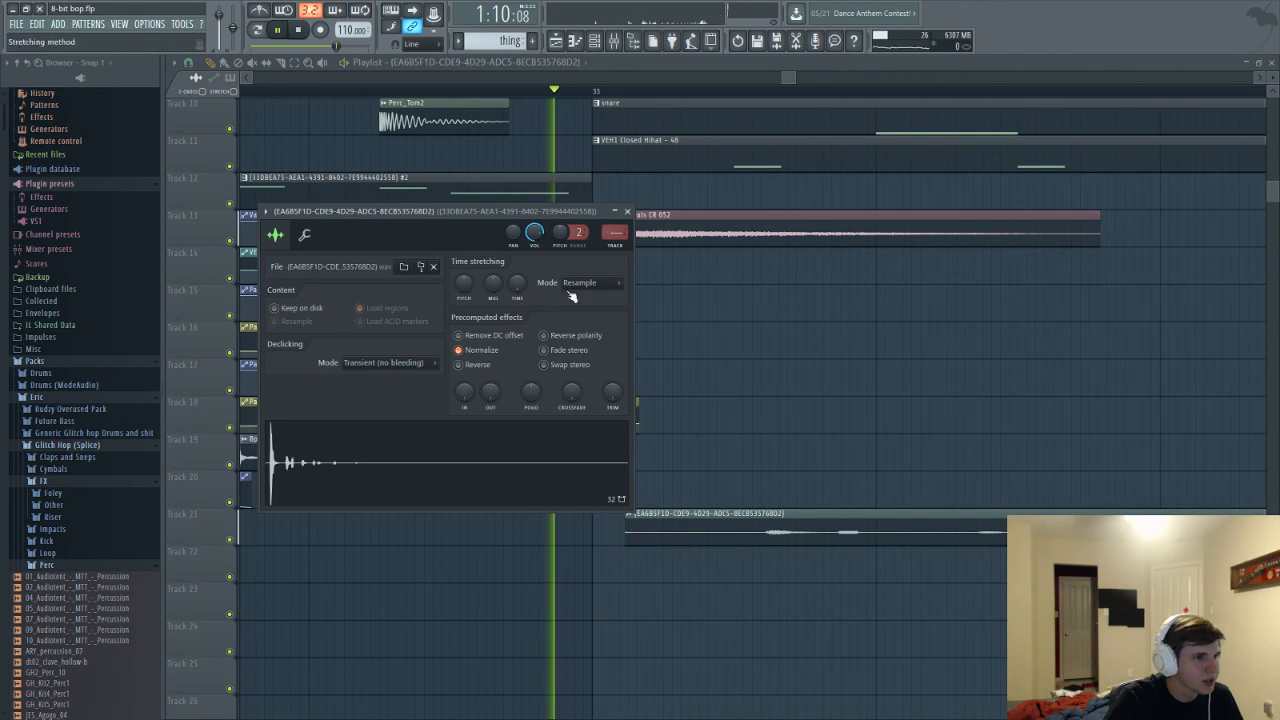
key(F9)
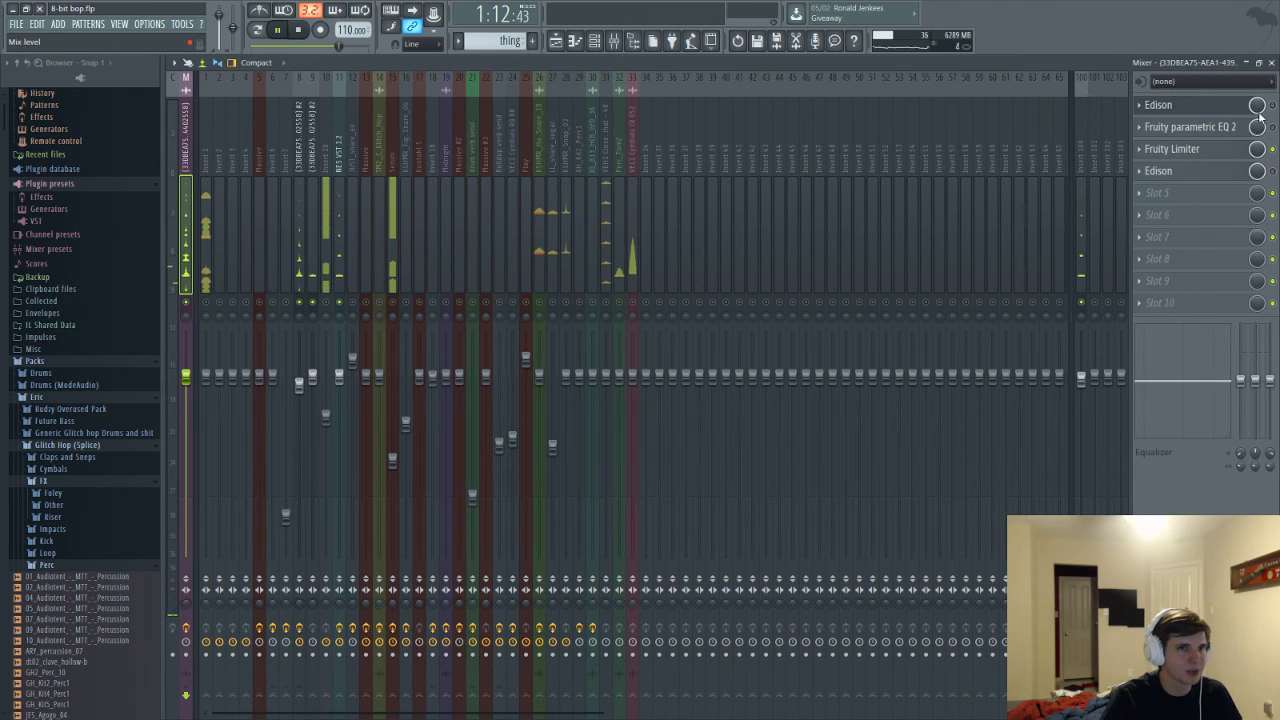
key(space)
key(F6)
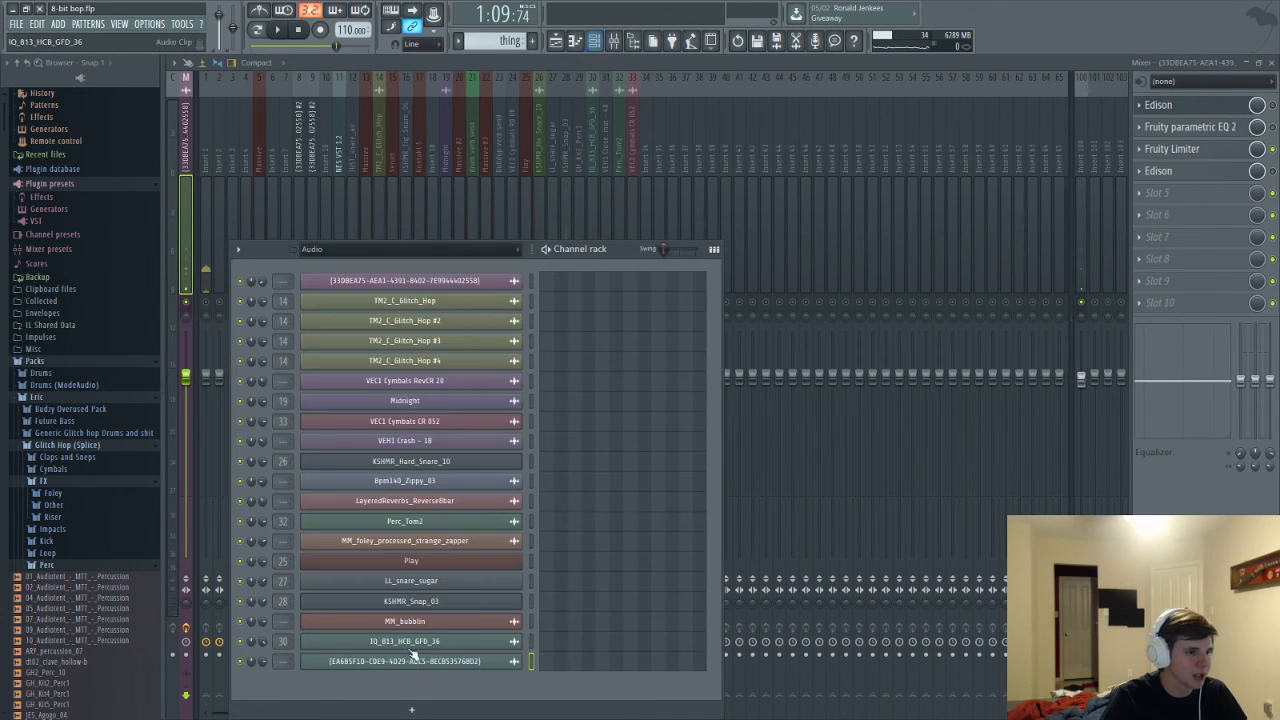
click(412, 661)
click(265, 211)
click(470, 255)
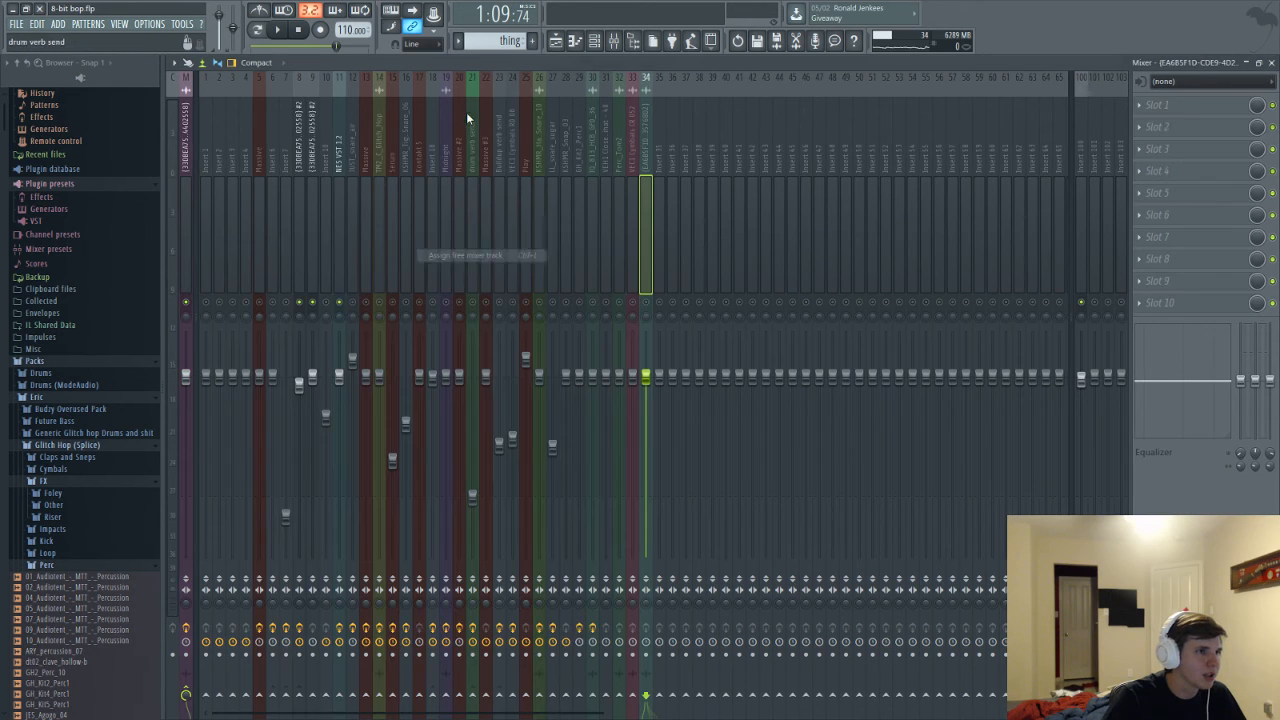
Unsolo the mixer tracks, listen to the build-up into bar 33 with the recorded clip, and save the project
key(space)
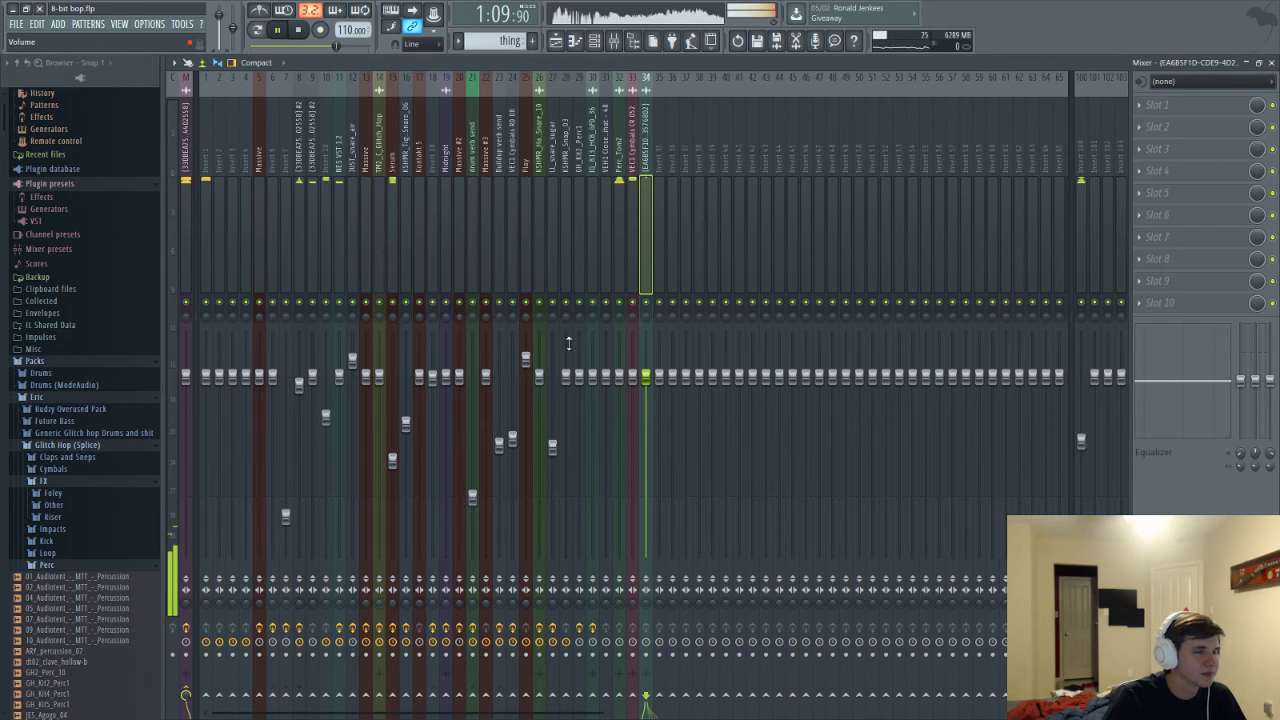
key(F5)
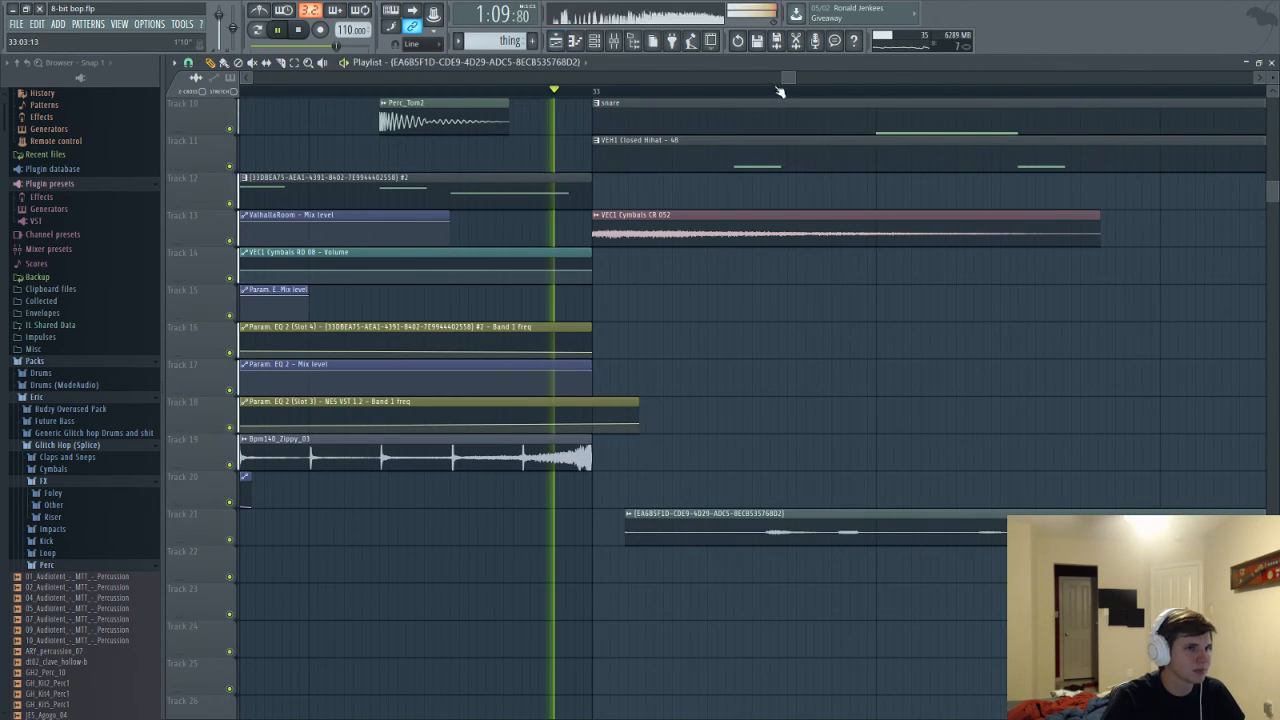
drag(740, 80, 750, 80)
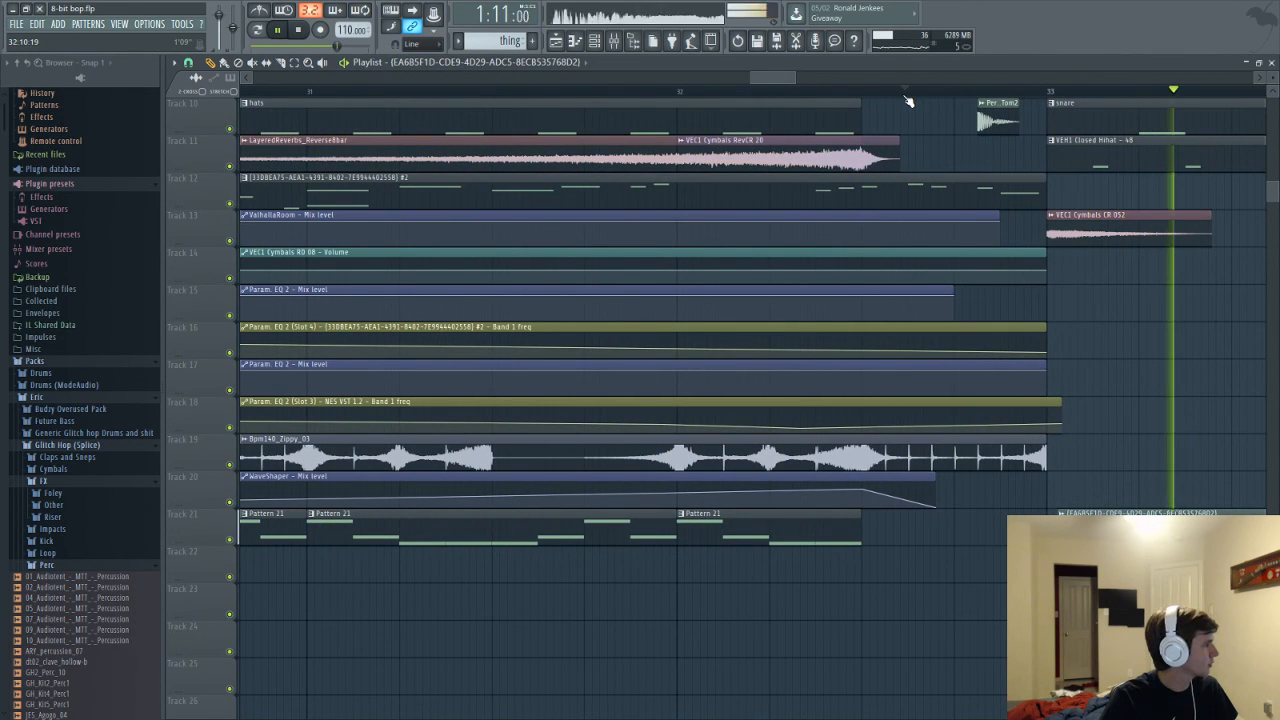
drag(764, 79, 697, 76)
key(space)
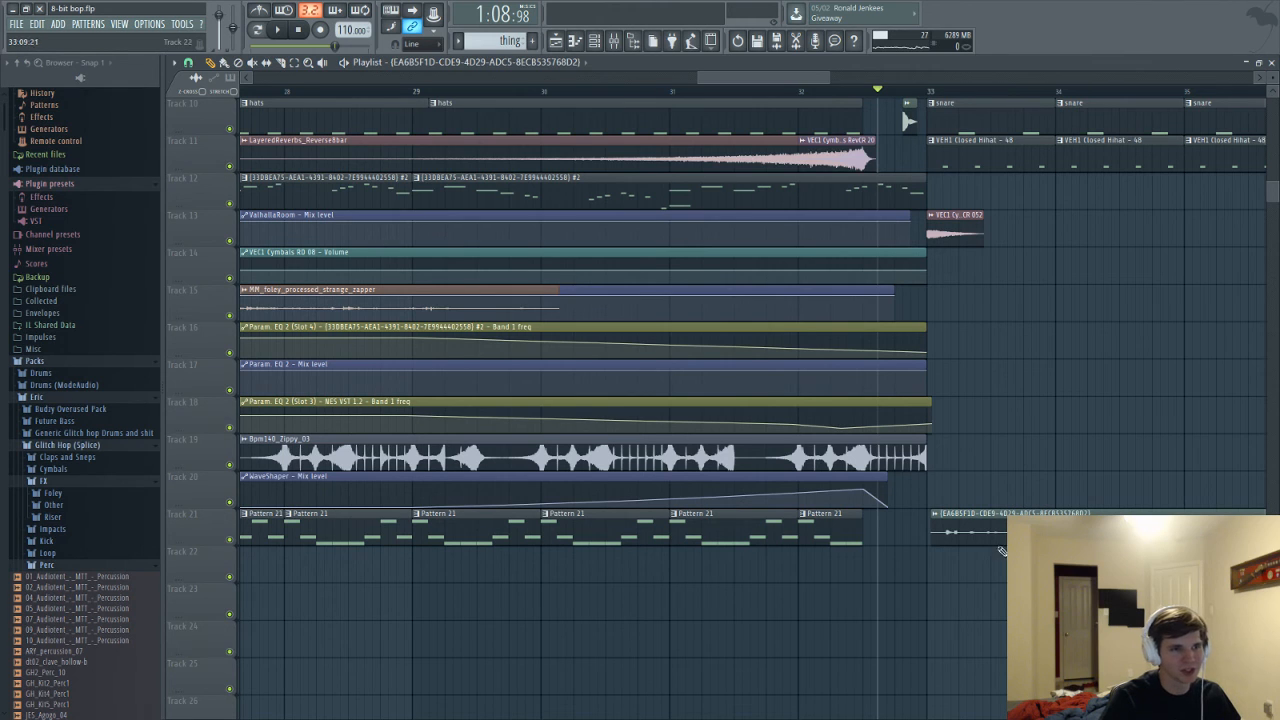
ctrl+scroll(1037, 443, up, 3)
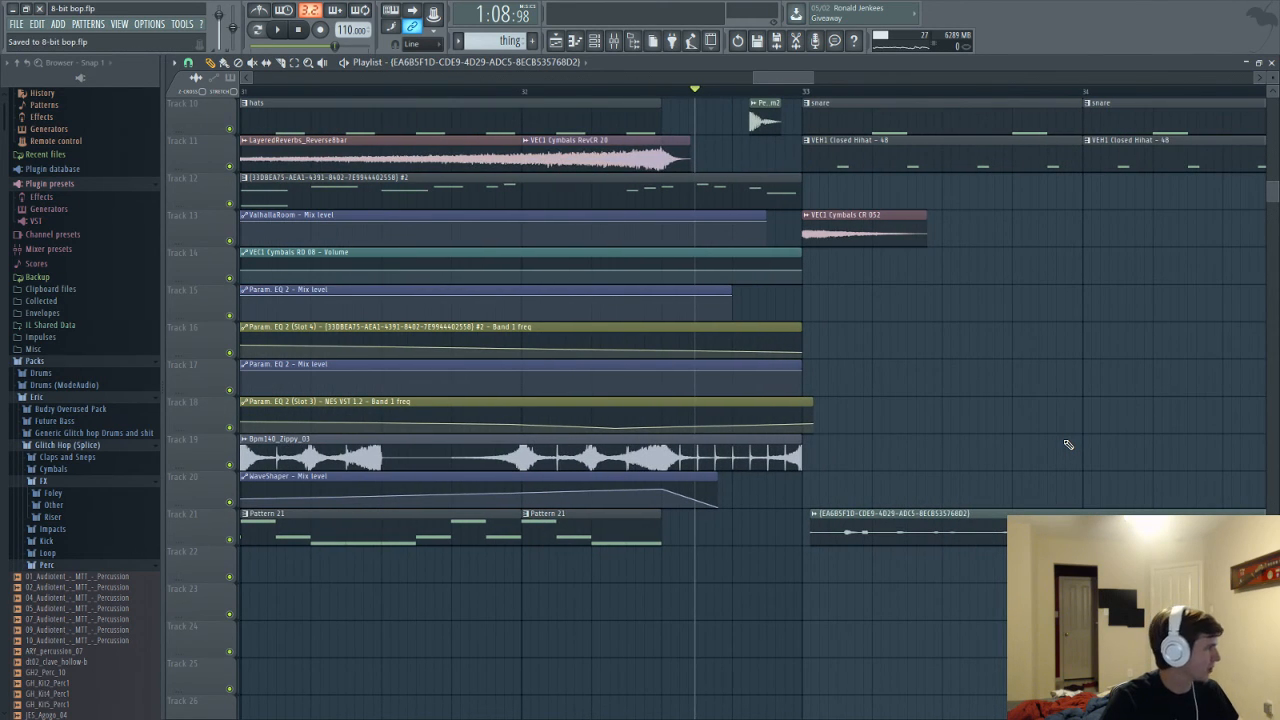
Raise the recorded audio clip's channel volume to 90% and replay the transition into bar 33 to check it
key(space)
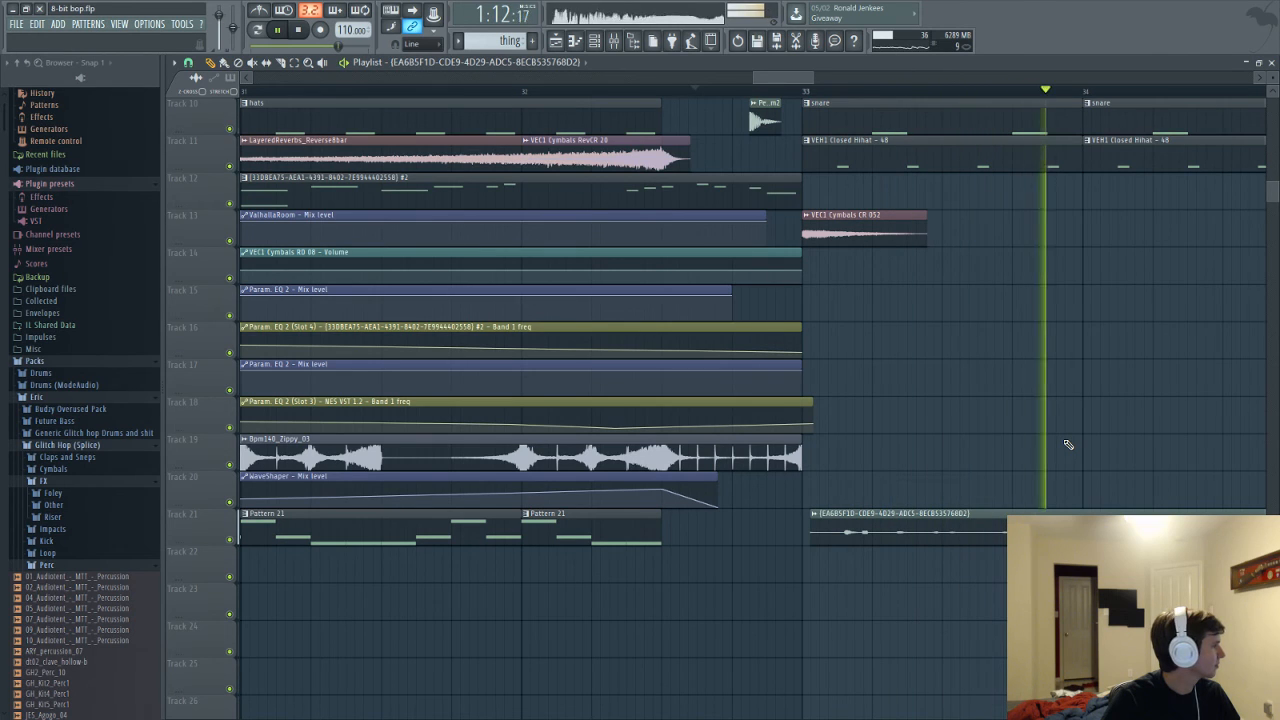
key(space)
double_click(900, 530)
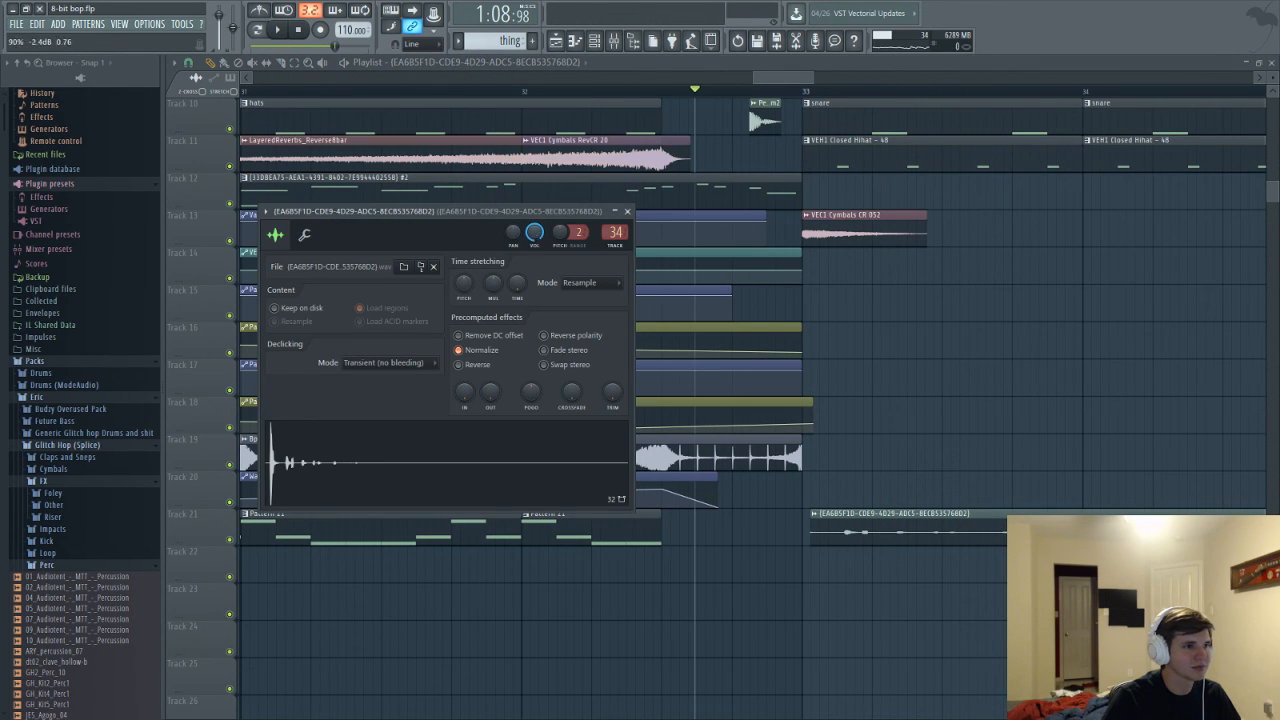
key(space)
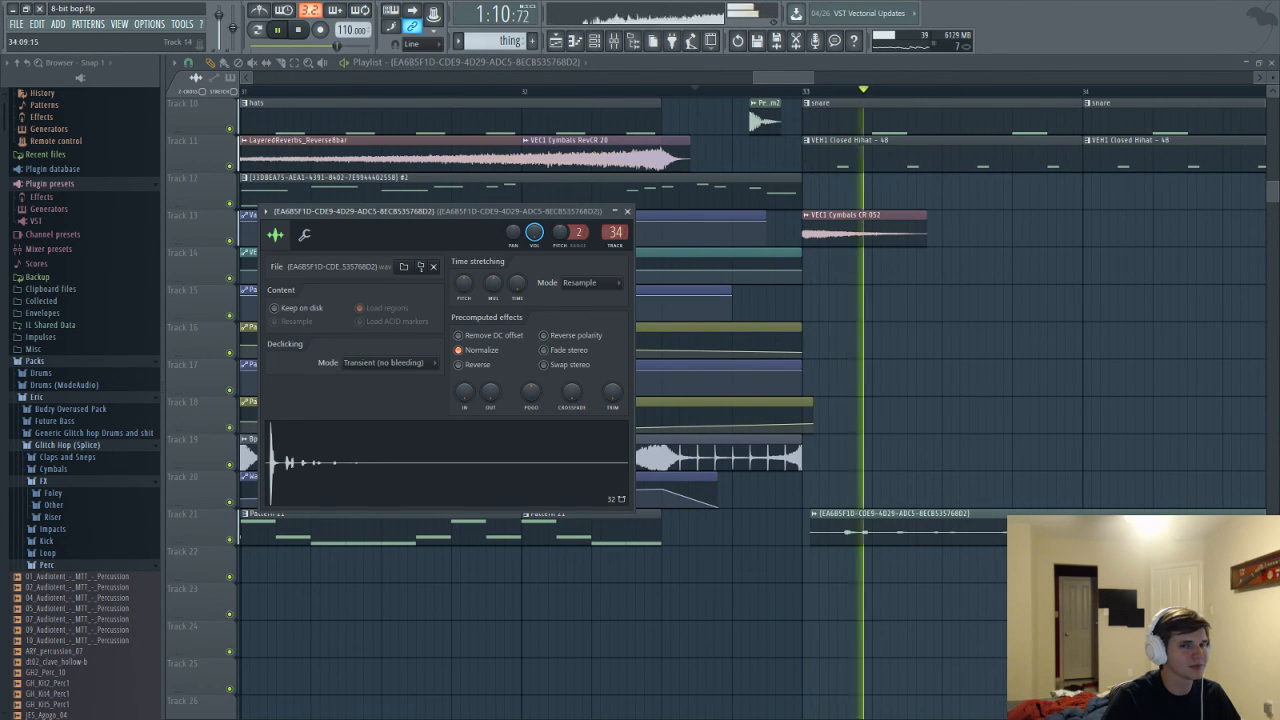
drag(794, 80, 789, 85)
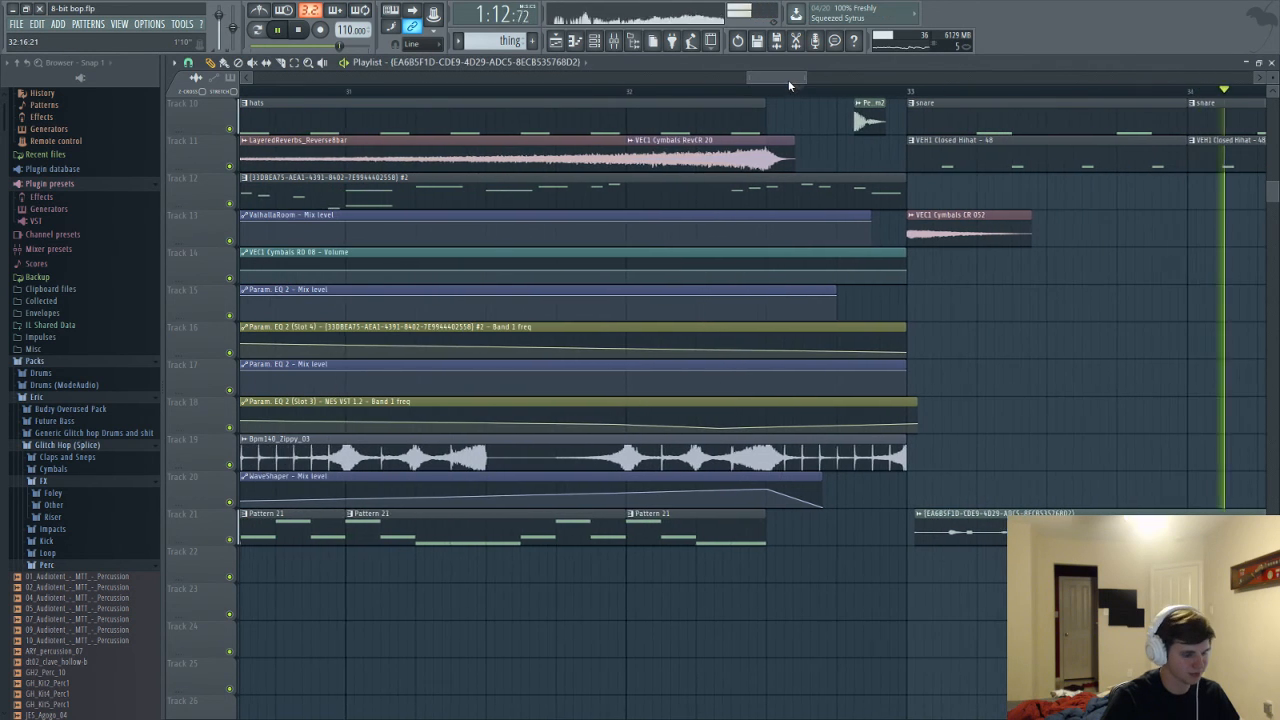
click(800, 89)
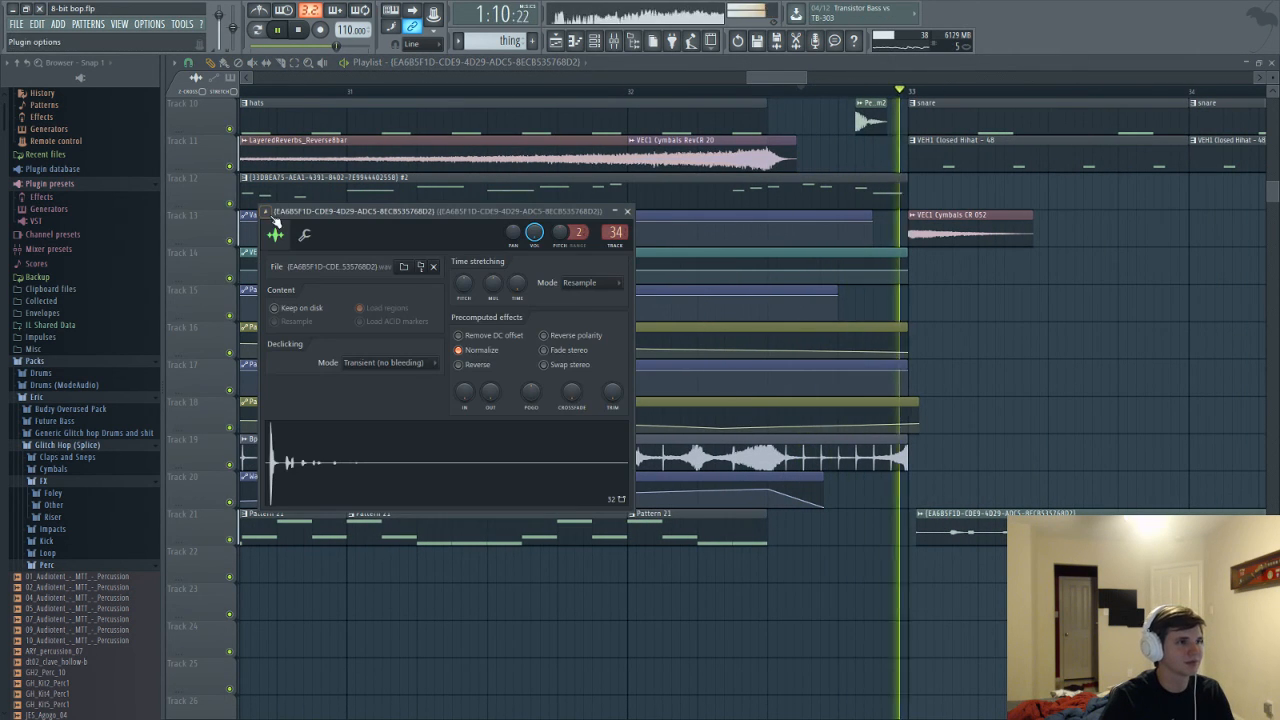
Load Fruity Compressor into the first effect slot of the recorded clip's mixer track 34
key(F9)
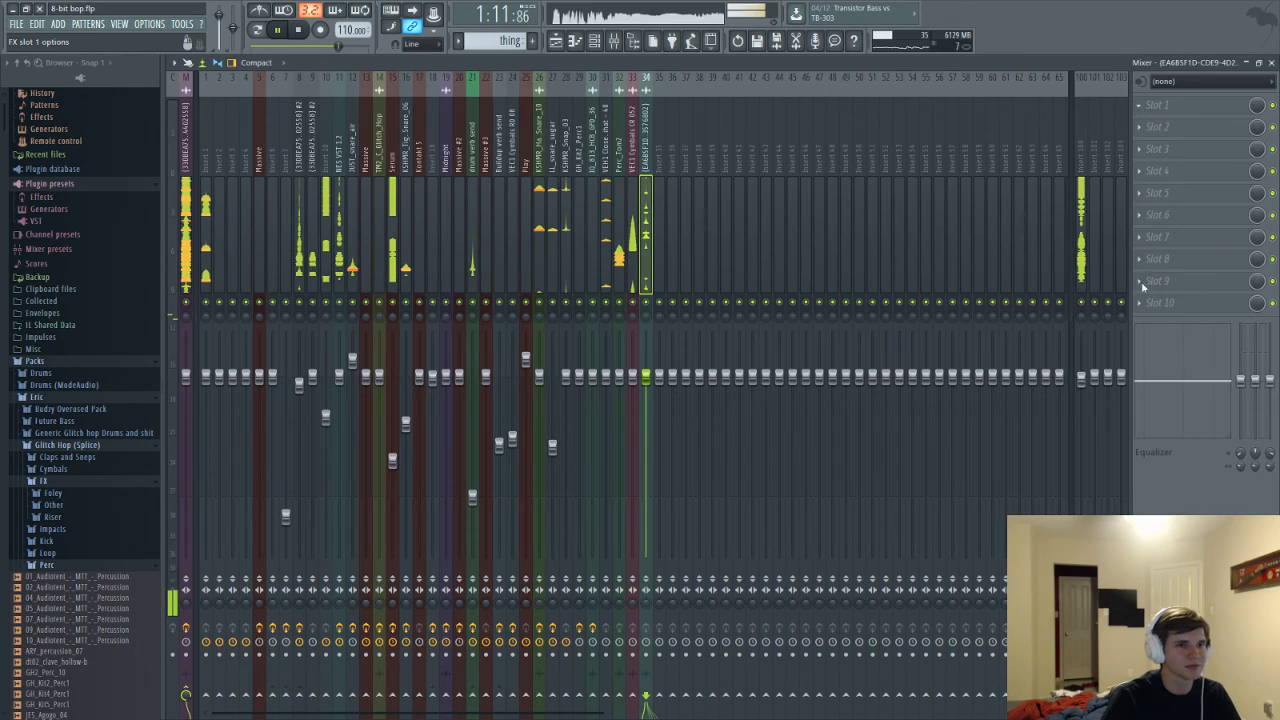
click(1142, 284)
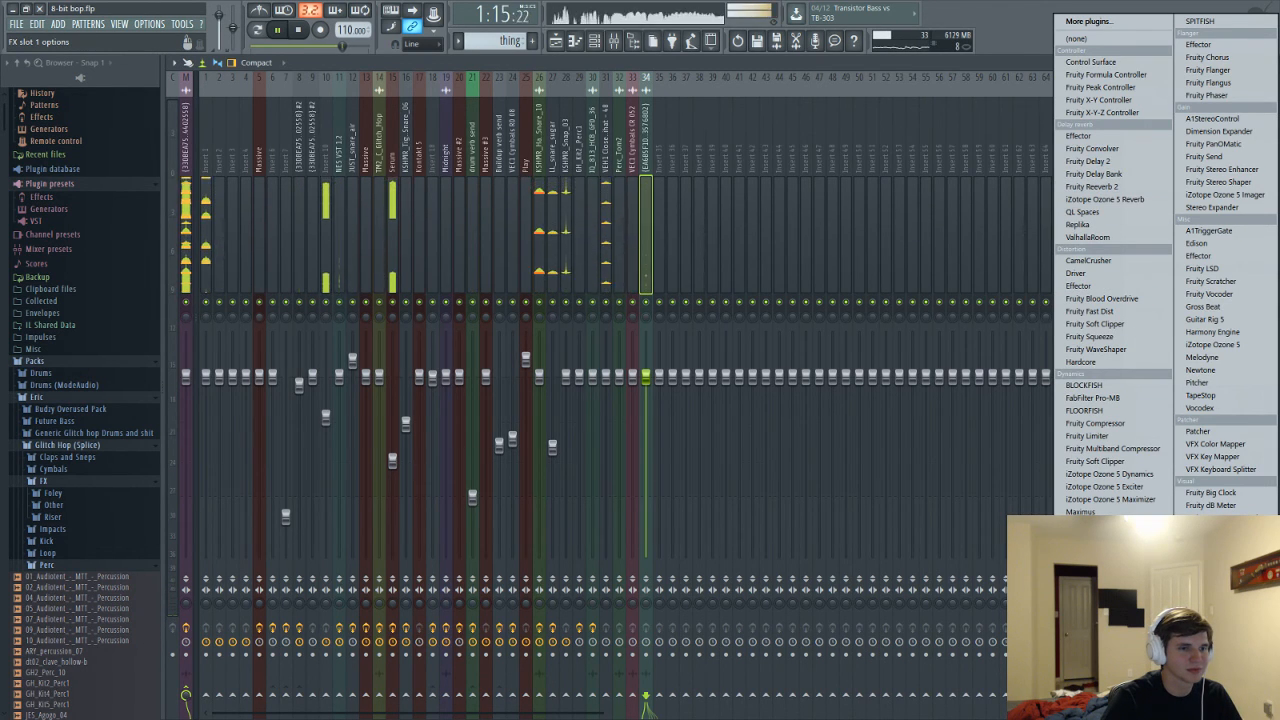
click(1093, 423)
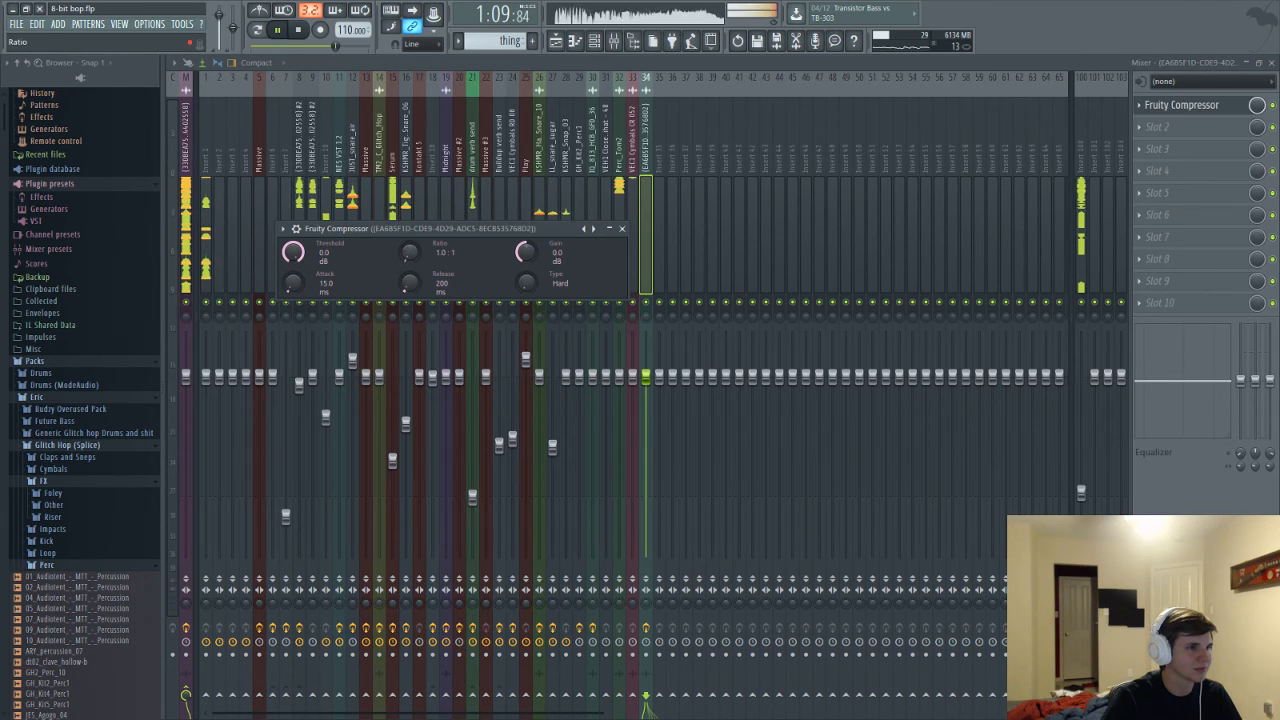
Set the compressor's threshold to -19.1 dB, ratio to 6.2:1 and gain to 6.4 dB
drag(407, 256, 407, 226)
drag(293, 254, 293, 276)
drag(524, 254, 524, 232)
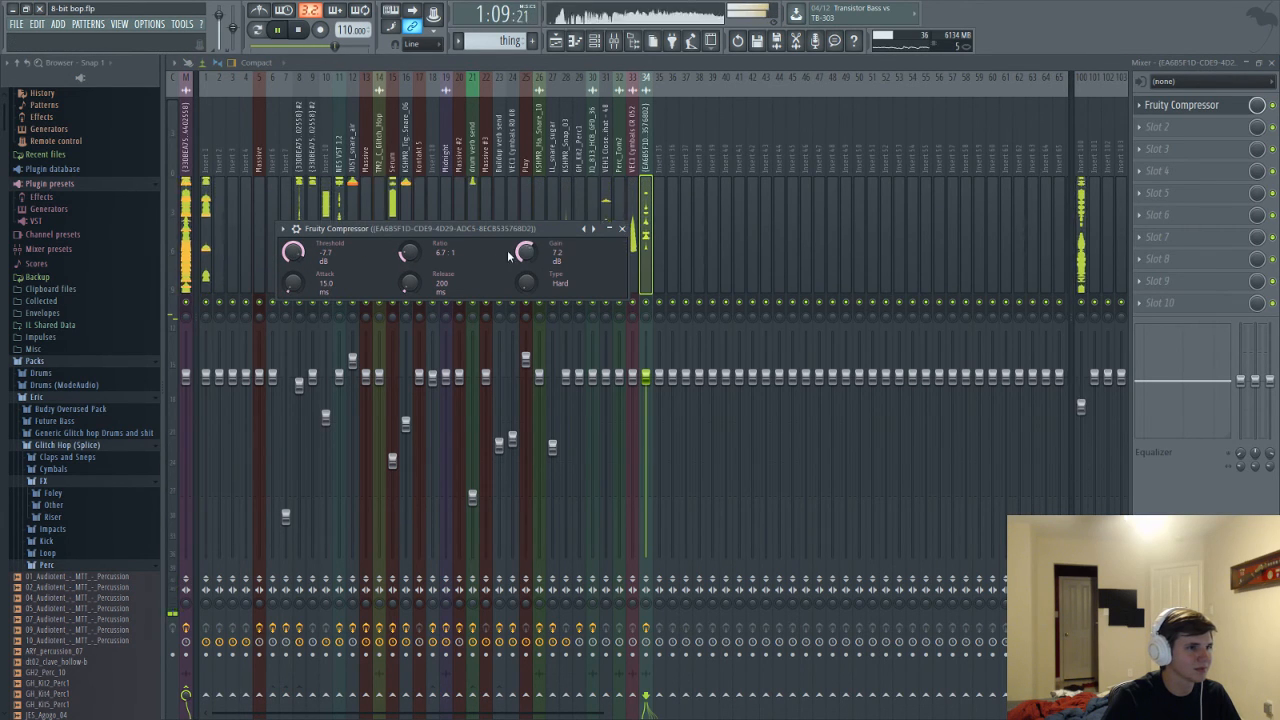
drag(293, 254, 293, 287)
drag(524, 254, 524, 250)
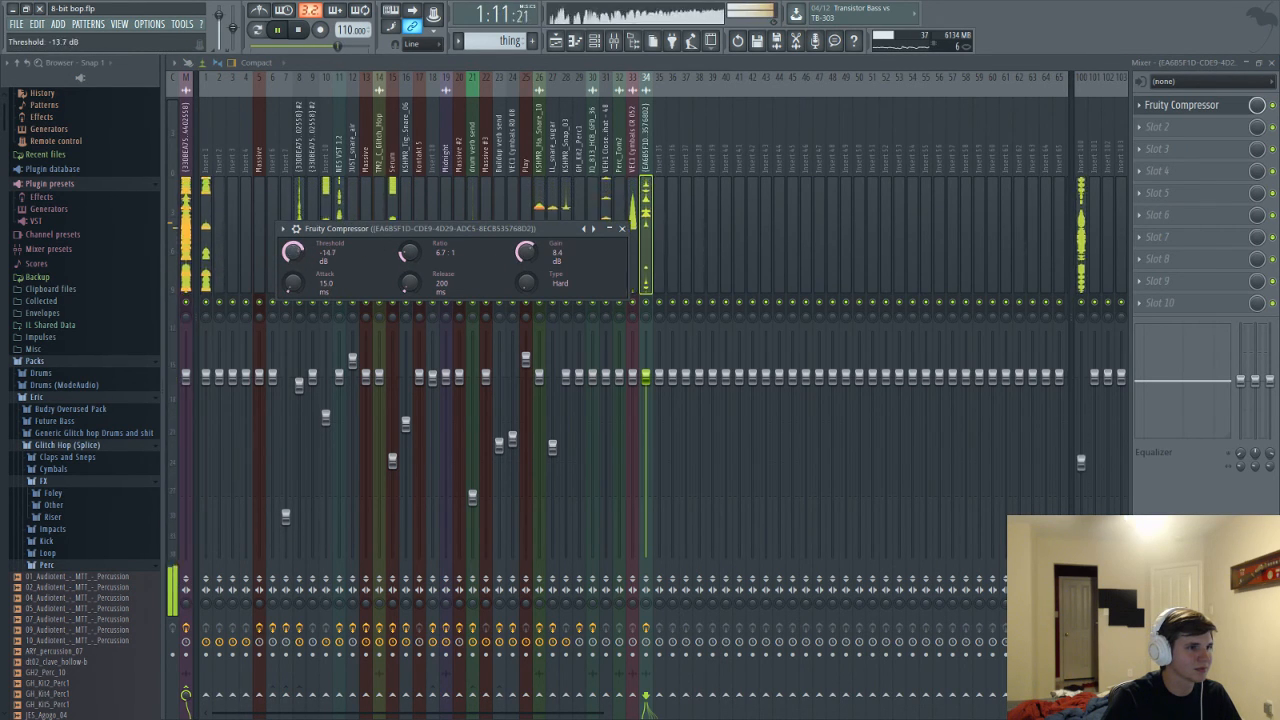
drag(407, 252, 407, 257)
drag(524, 252, 524, 264)
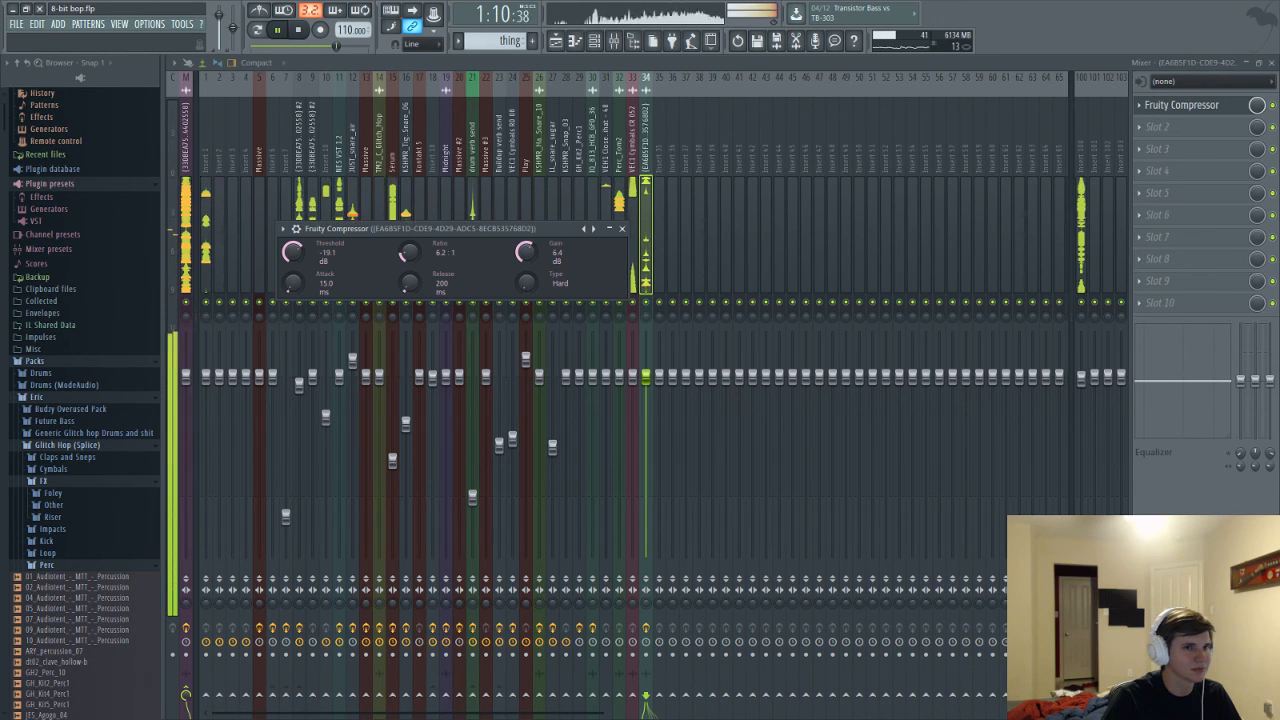
Shift Fruity Compressor to slot 2 of mixer track 34 and load Replika into slot 1
click(1160, 105)
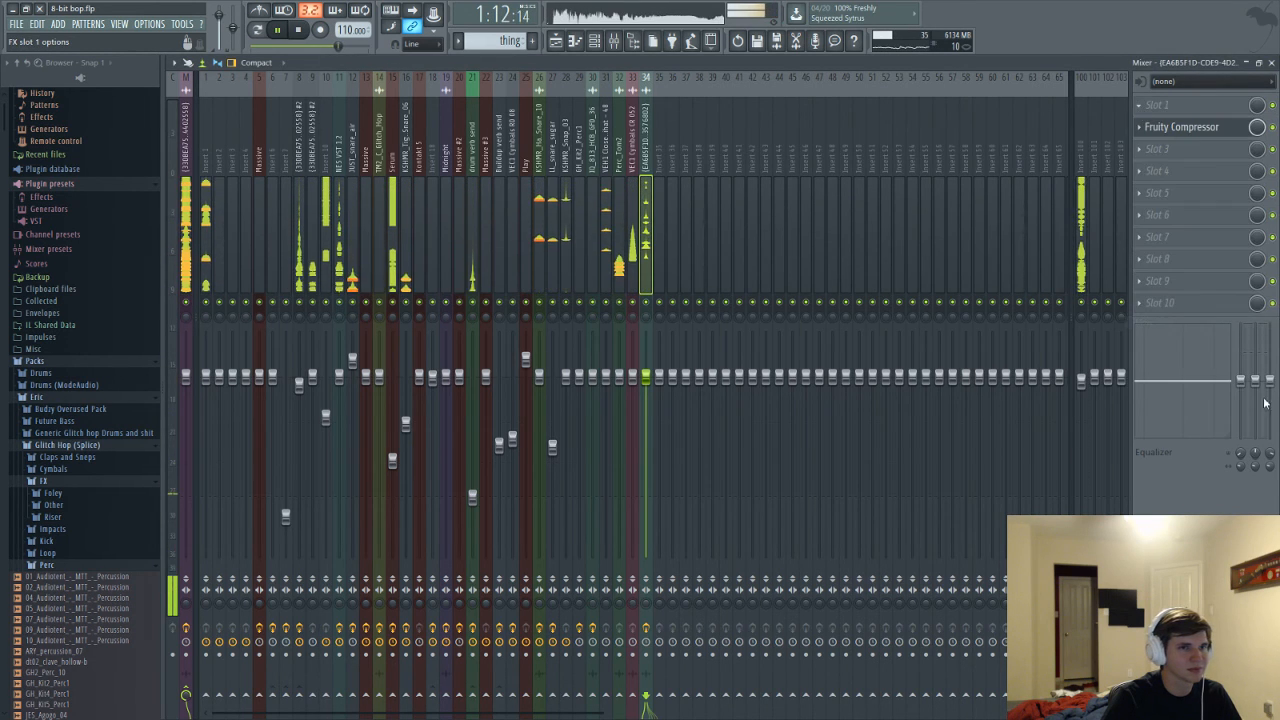
click(1140, 105)
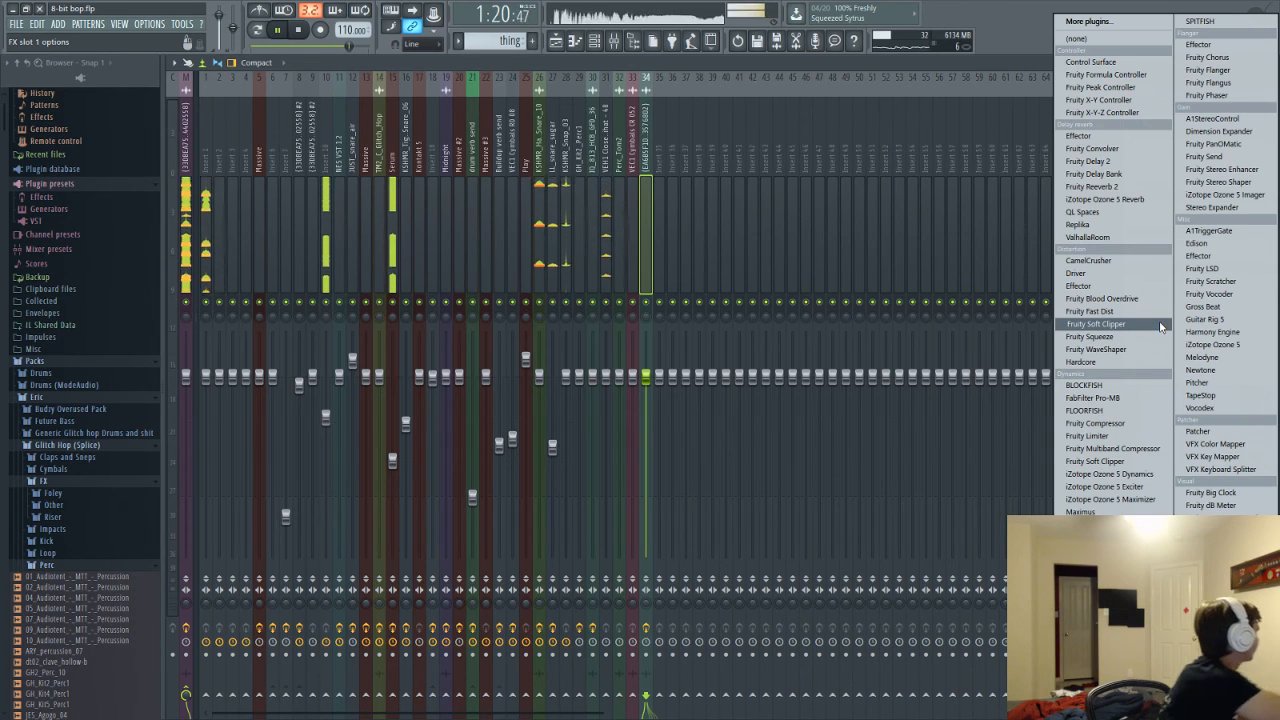
click(725, 55)
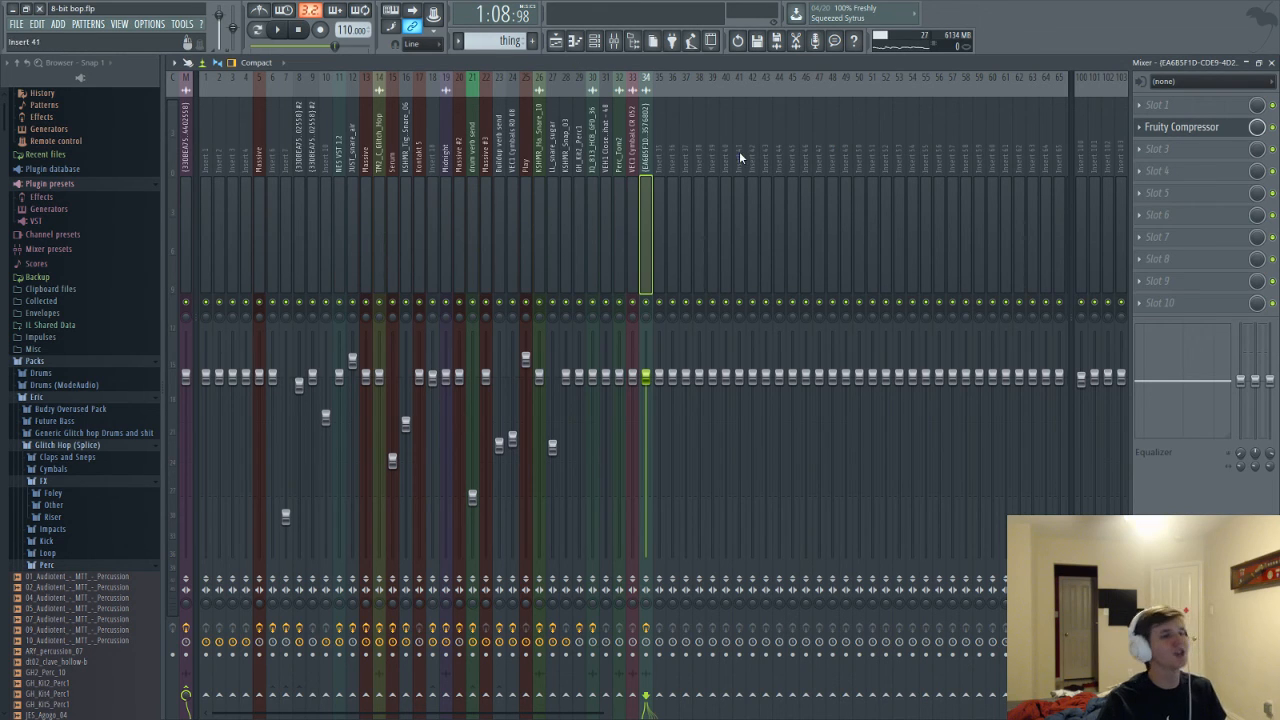
key(space)
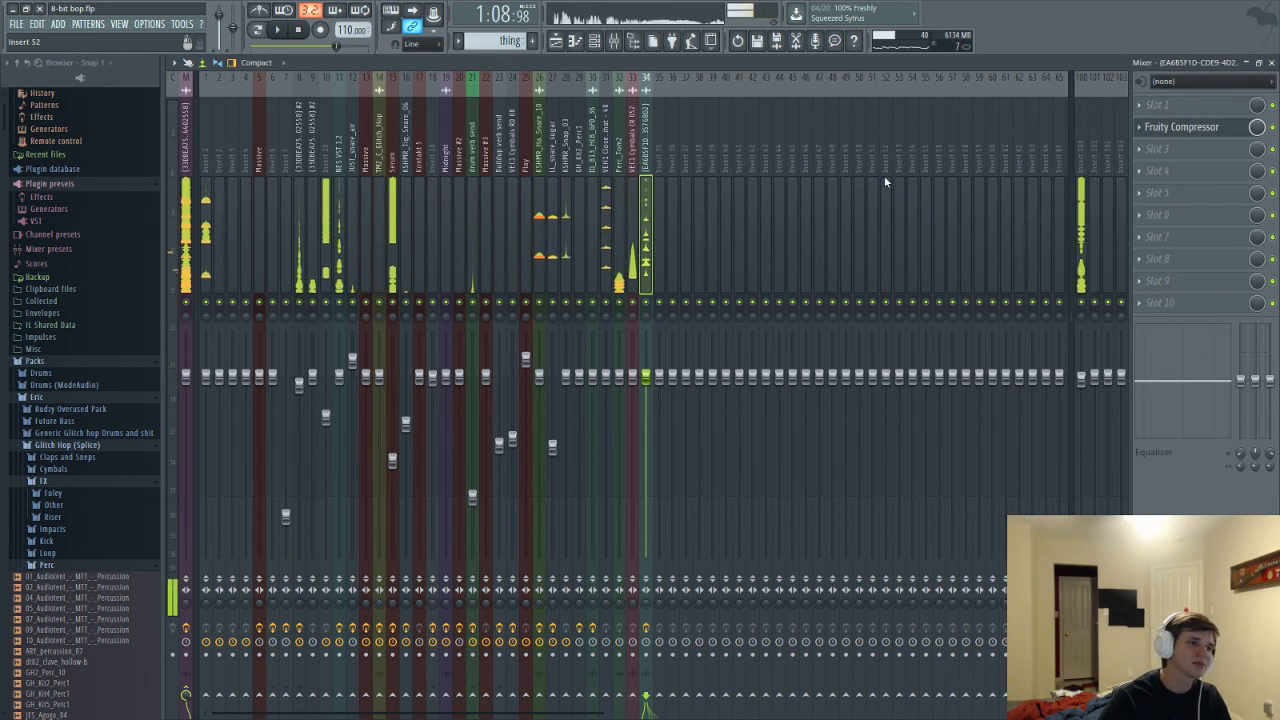
click(1151, 108)
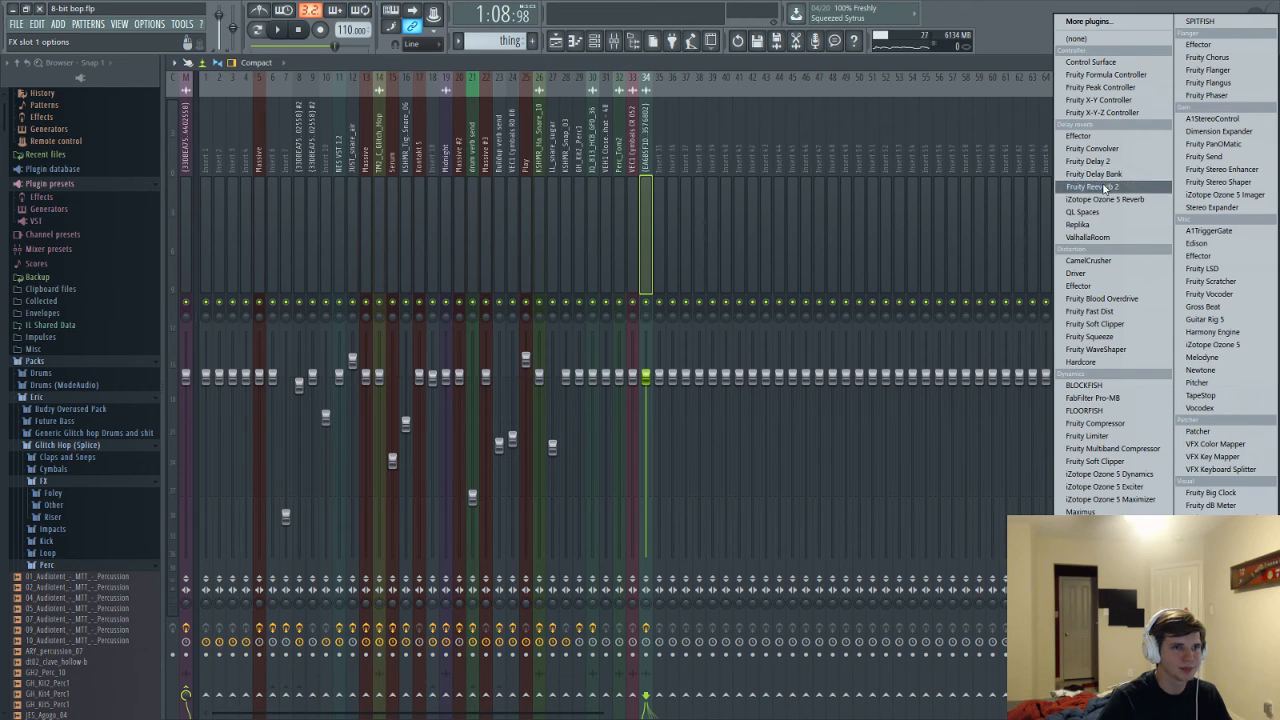
click(1087, 226)
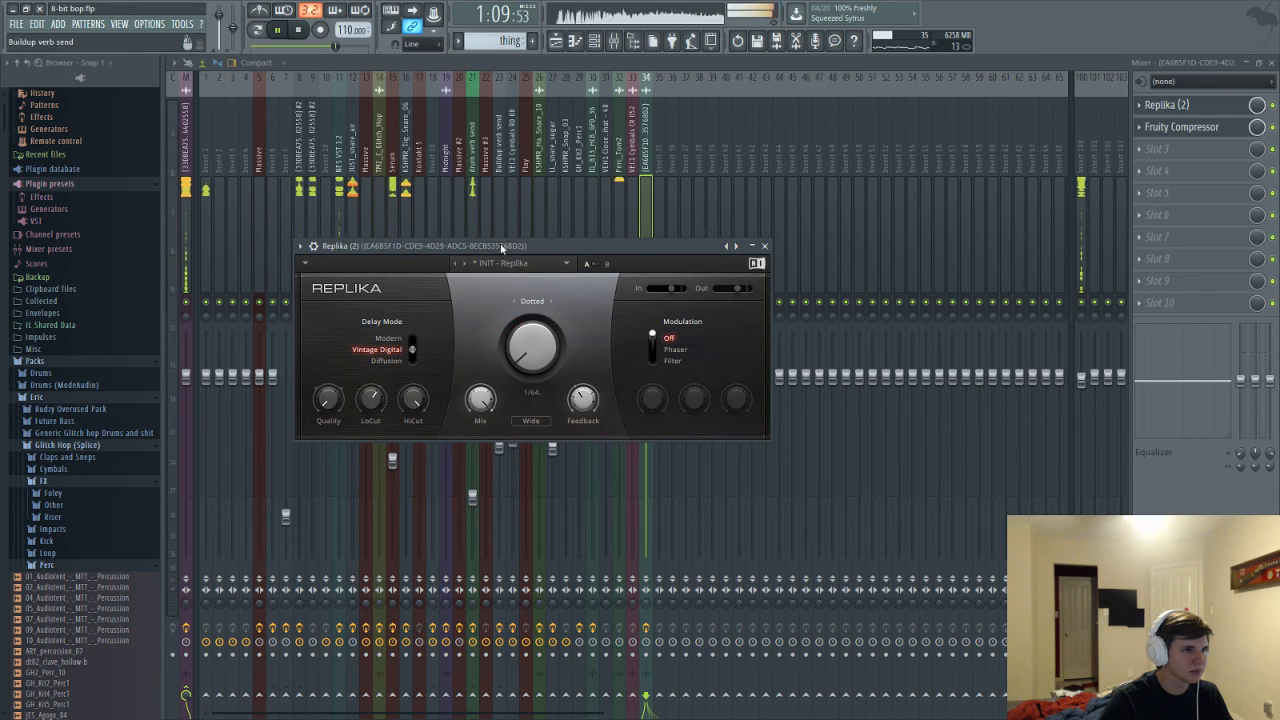
Solo mixer track 34, set Replika's delay to 0 ms with lower Mix and LoCut, and unsolo the track
click(764, 245)
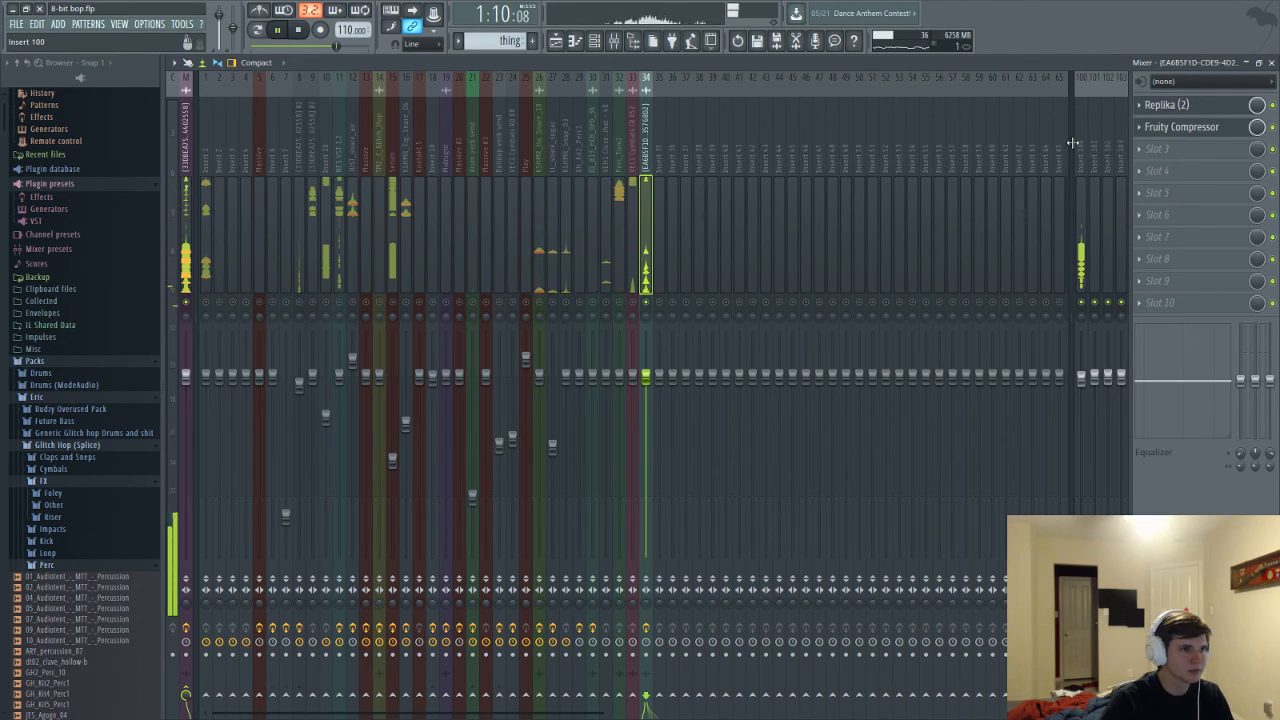
click(1183, 130)
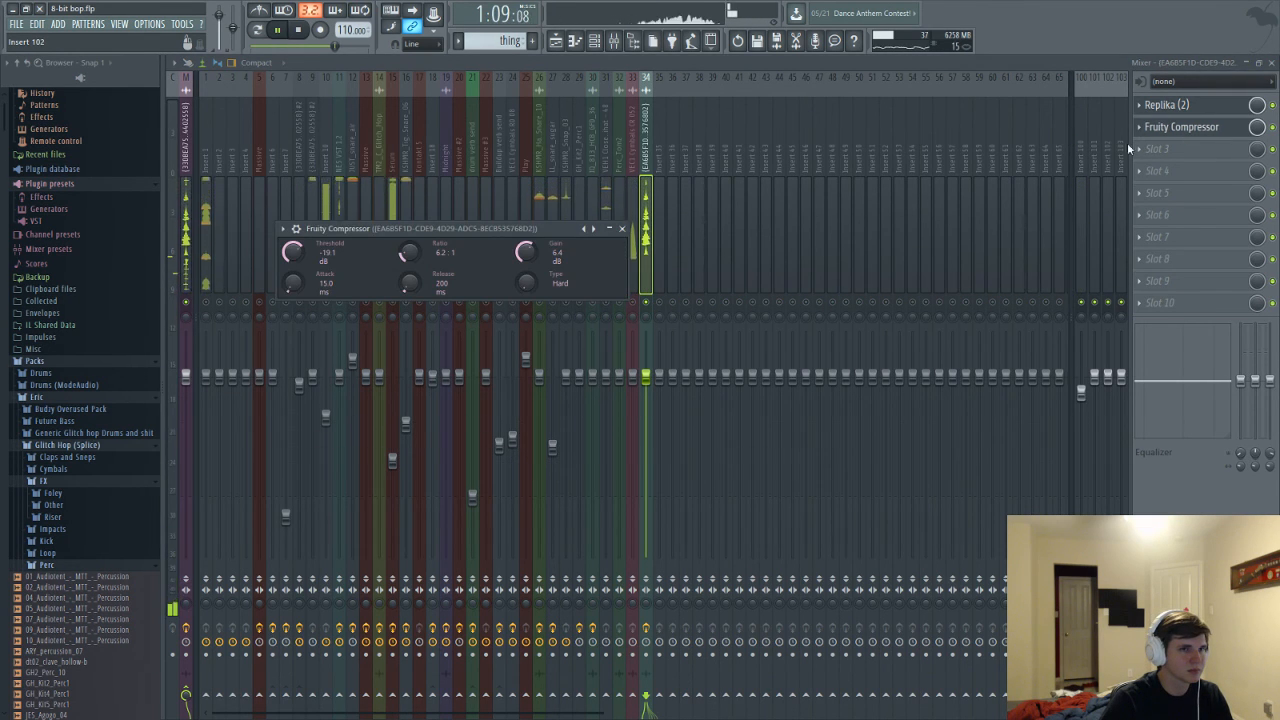
click(1167, 105)
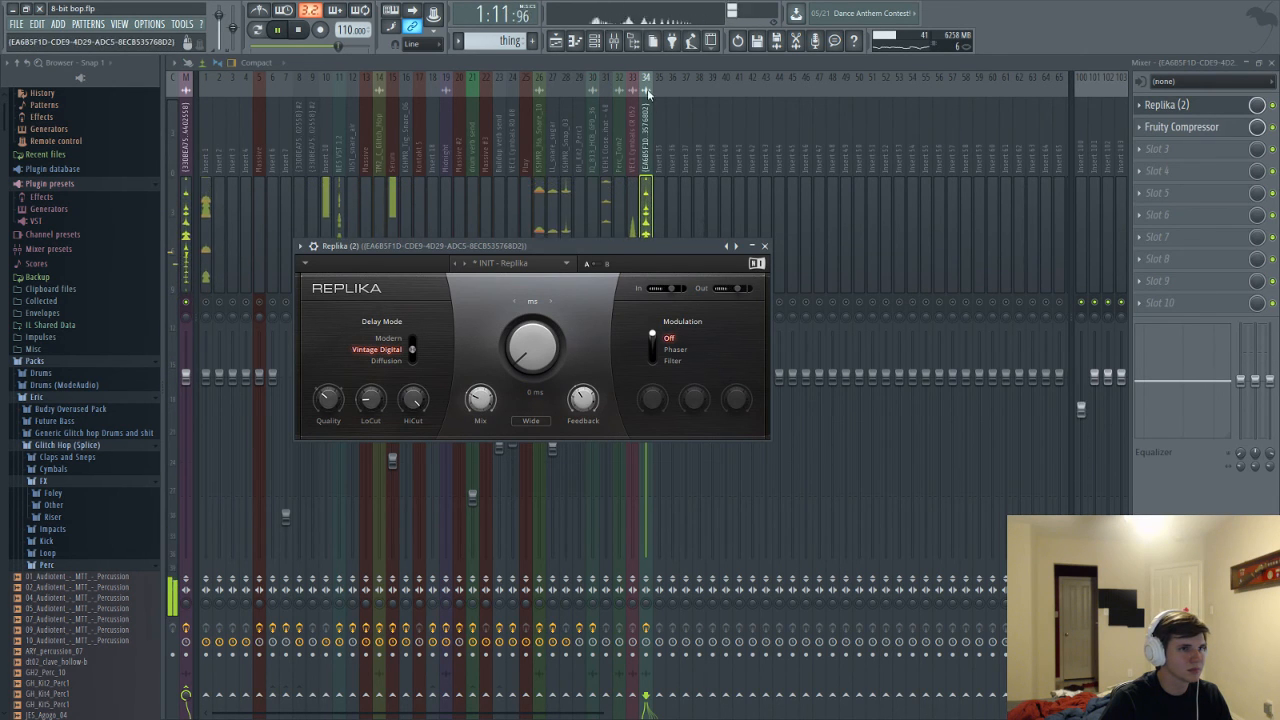
key(Escape)
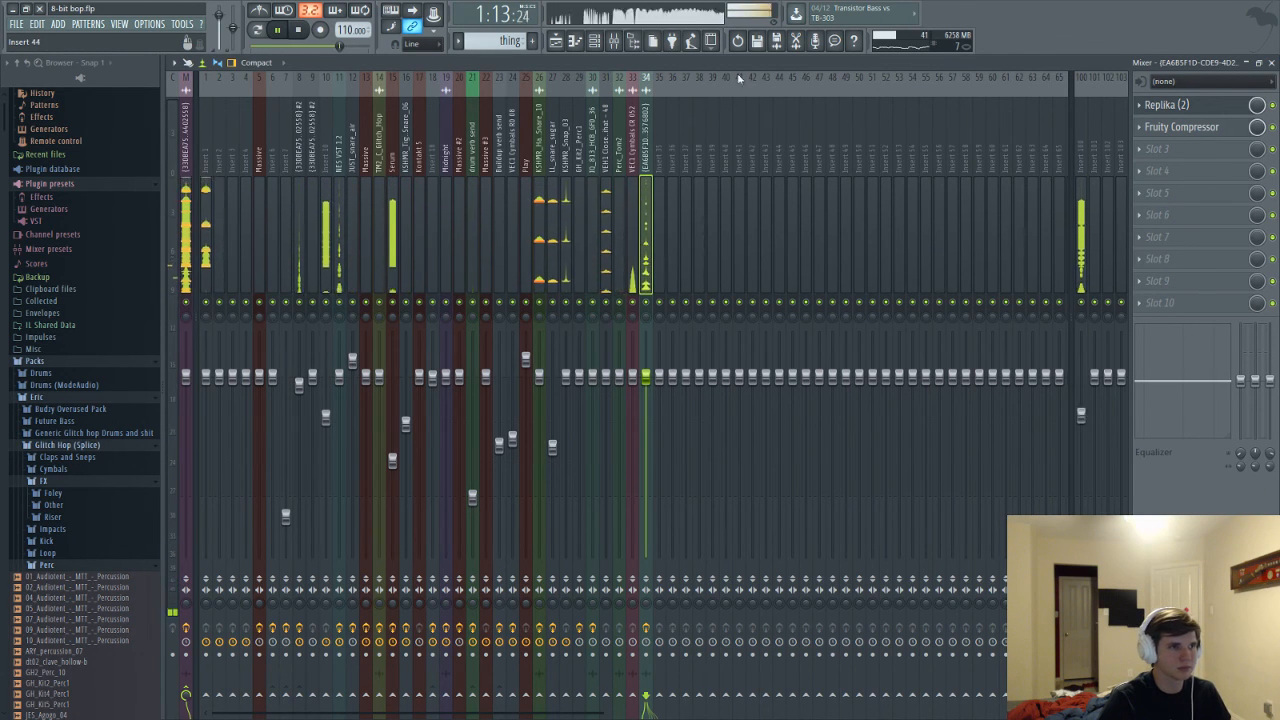
Return to the start of the playlist with bars 1 to 33 in view and play the arrangement from bar 1
key(F5)
key(space)
drag(749, 77, 32, 216)
scroll(559, 495, up, 3)
scroll(559, 495, up, 4)
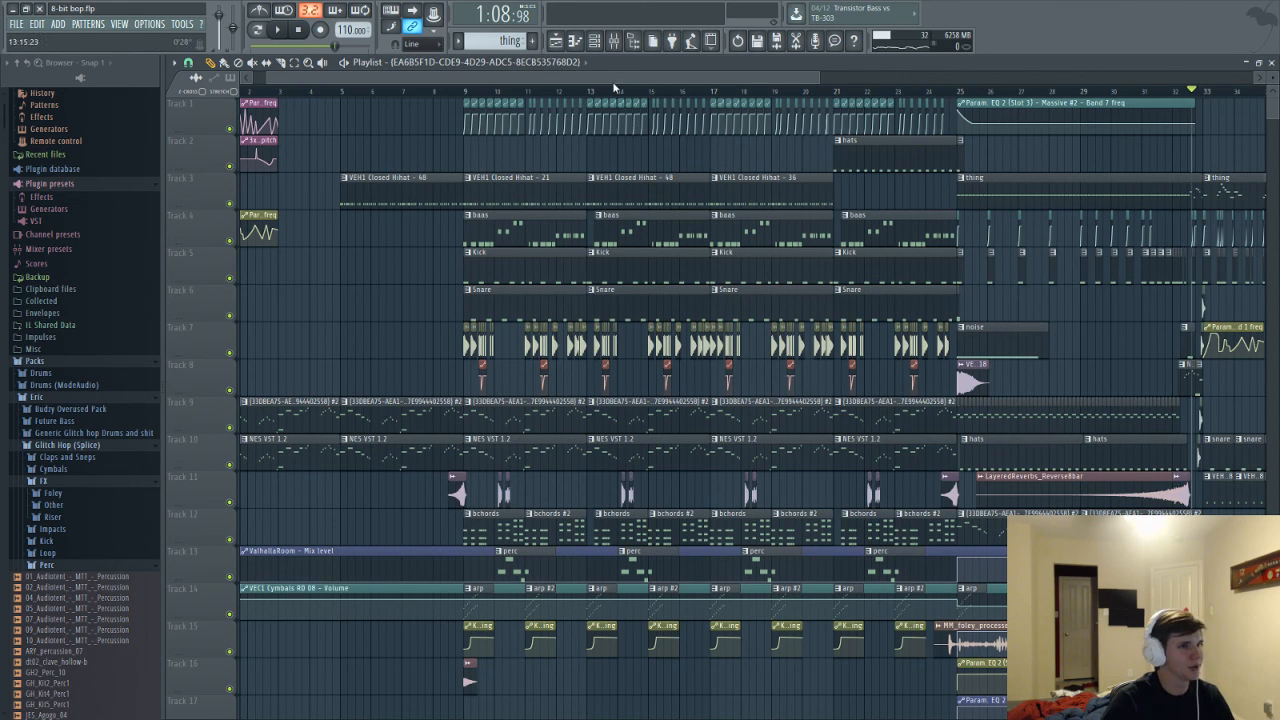
drag(602, 79, 500, 87)
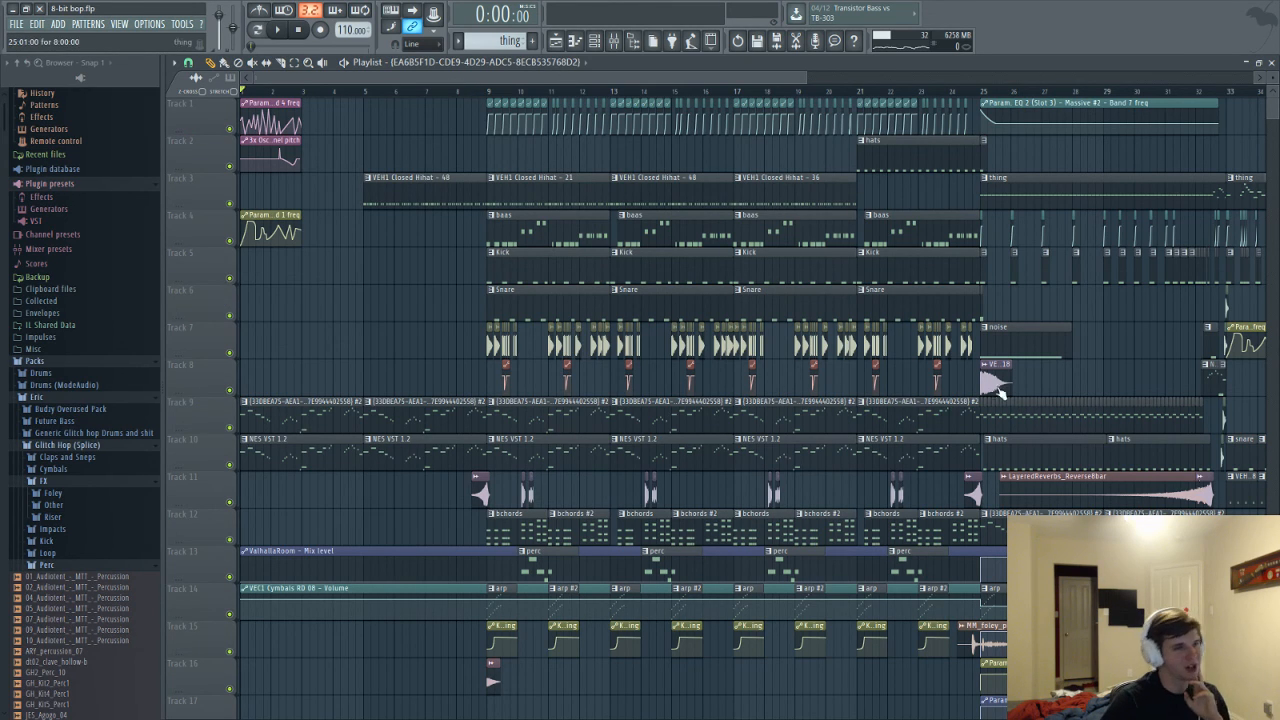
drag(808, 79, 982, 104)
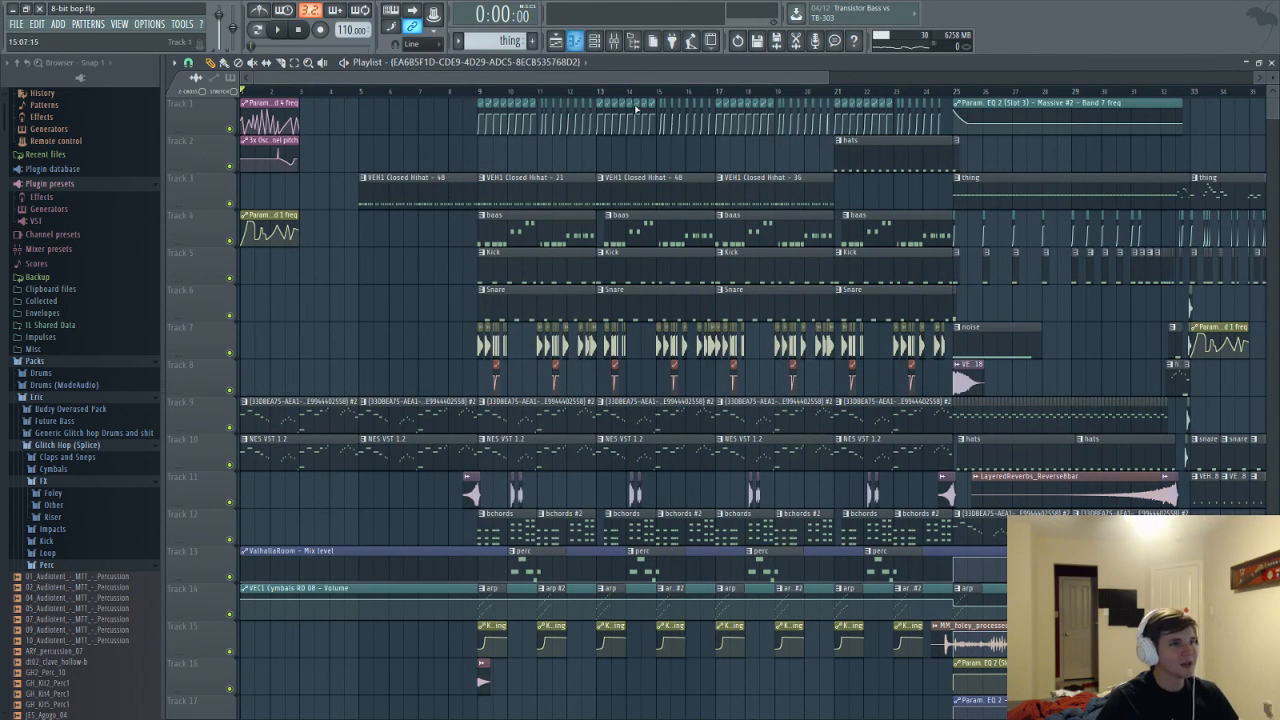
key(space)
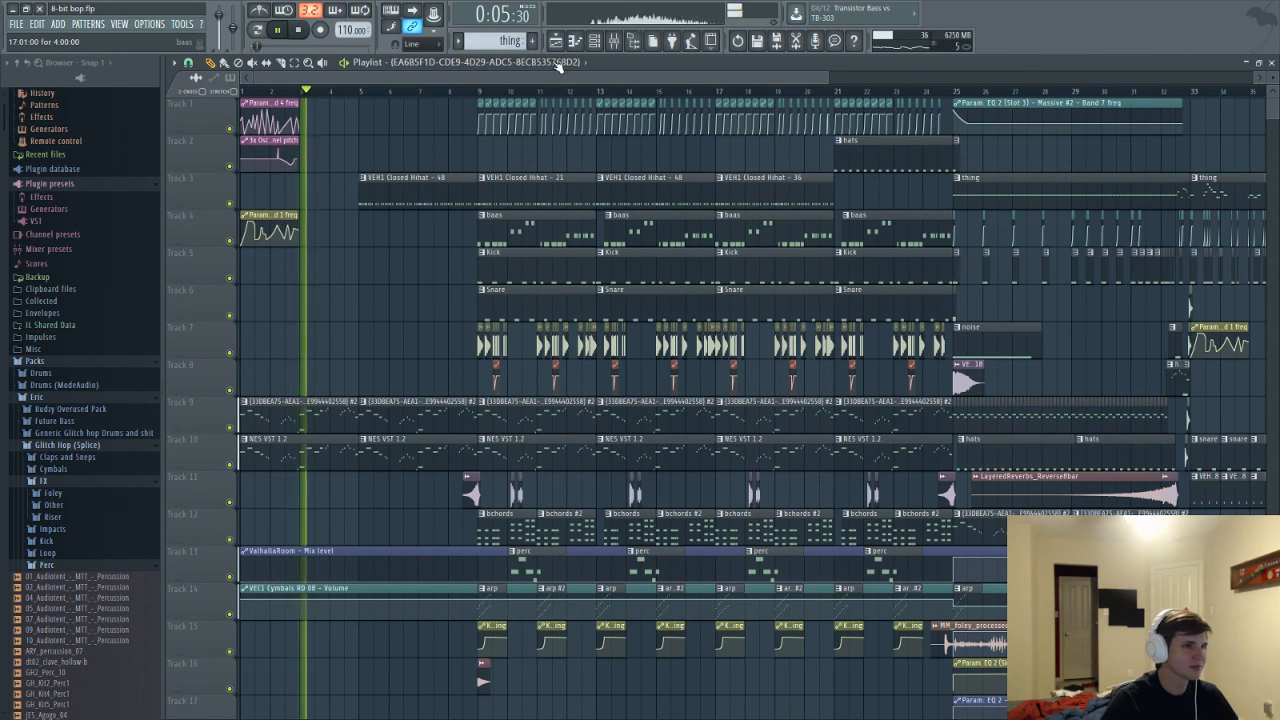
Listen through the build-up and into the drop around bar 38, stop playback, and save the project
key(ctrl+s)
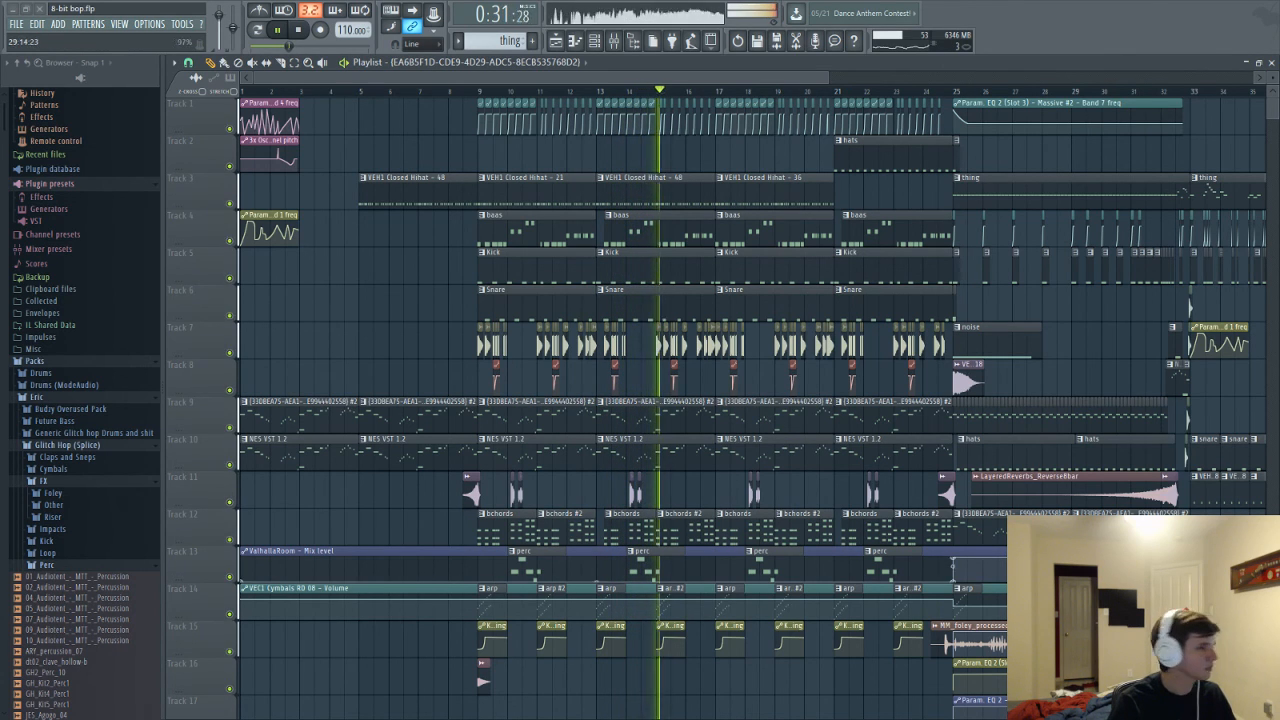
key(ctrl+s)
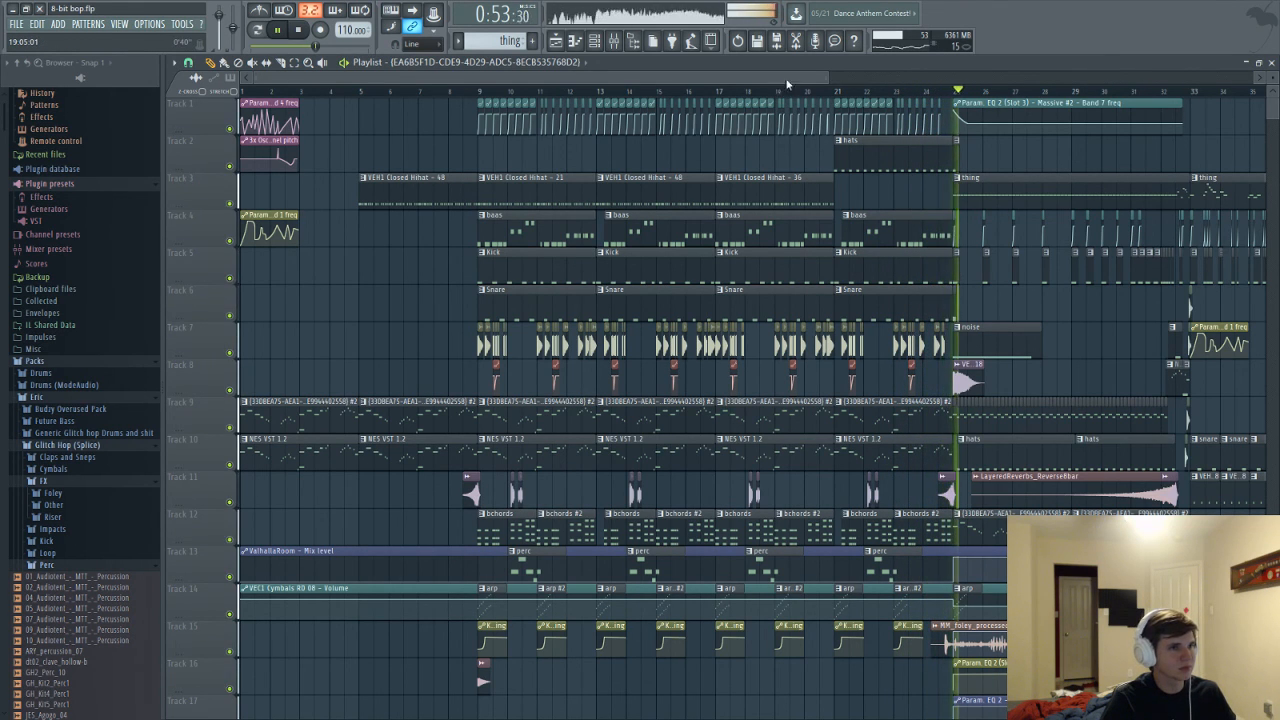
scroll(786, 84, right, 1)
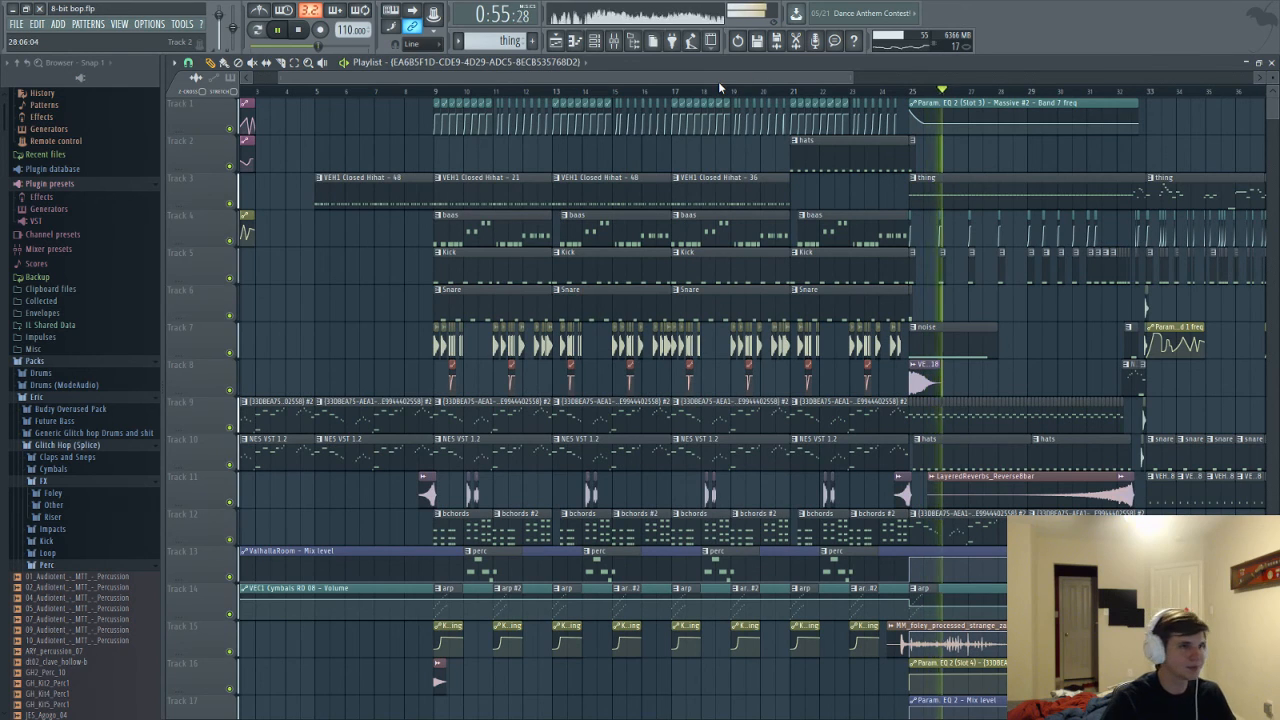
key(ctrl+s)
scroll(900, 81, right, 3)
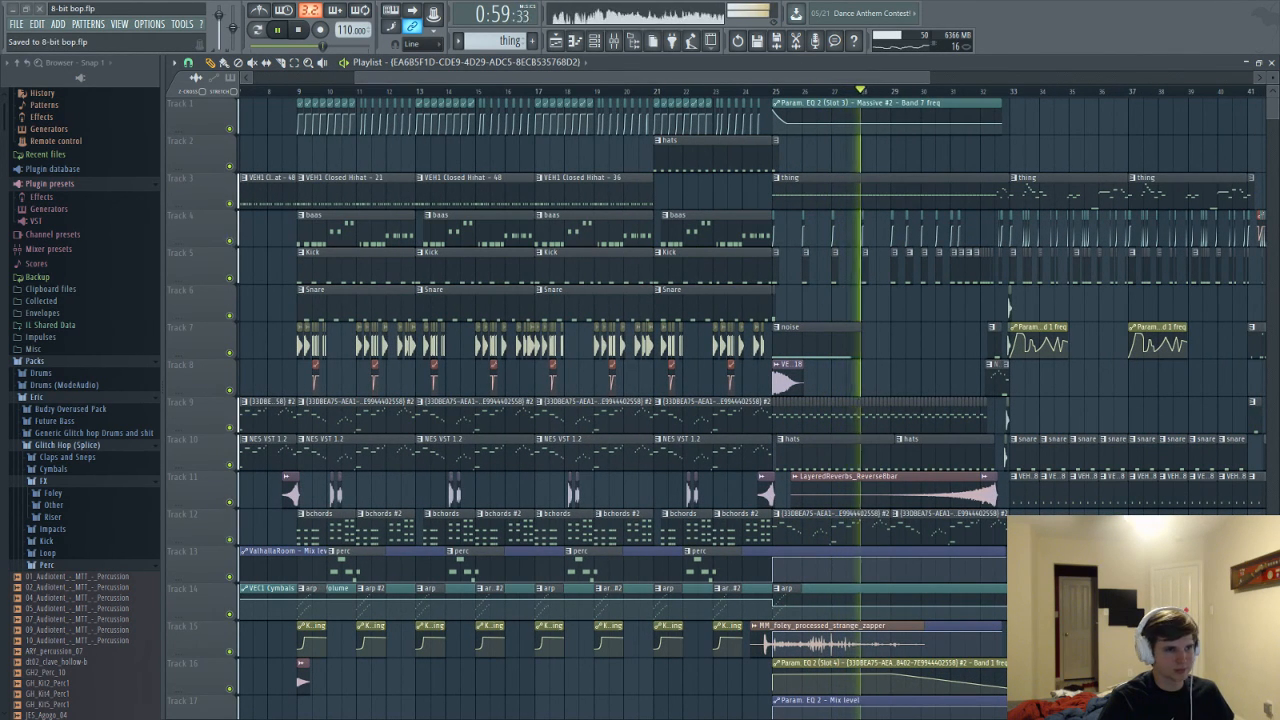
scroll(1075, 565, down, 3)
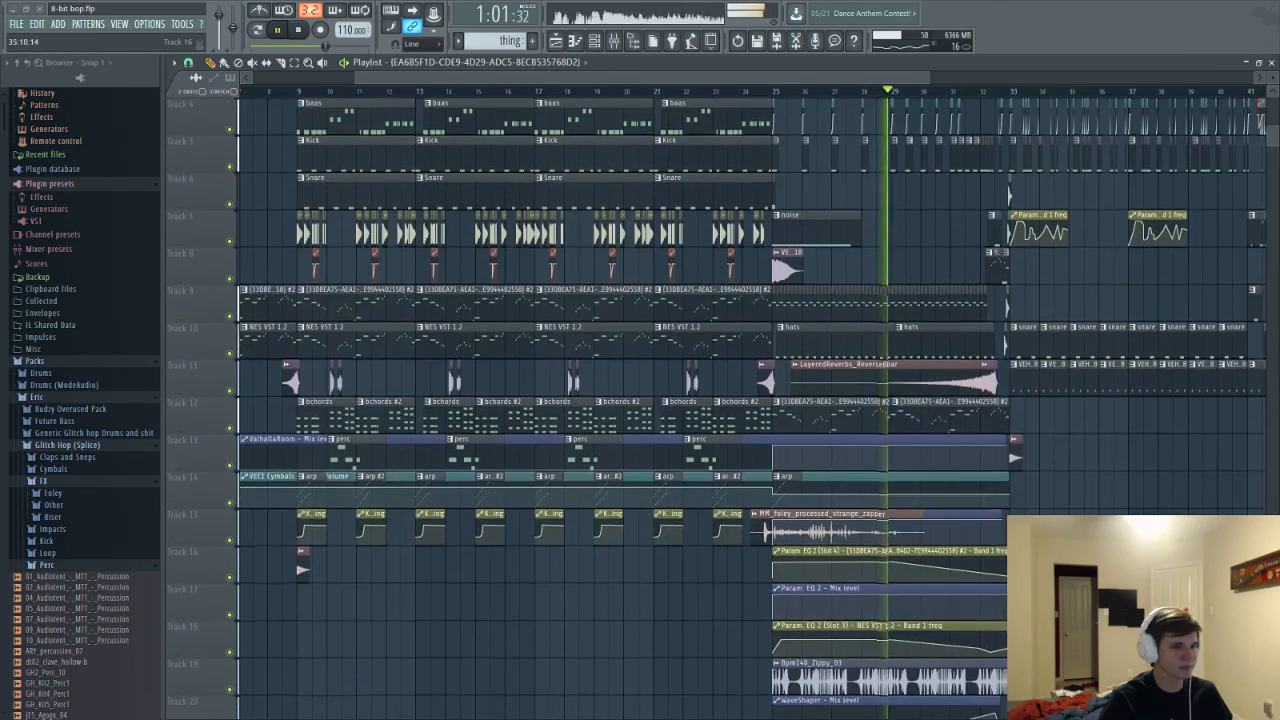
scroll(960, 400, up, 5)
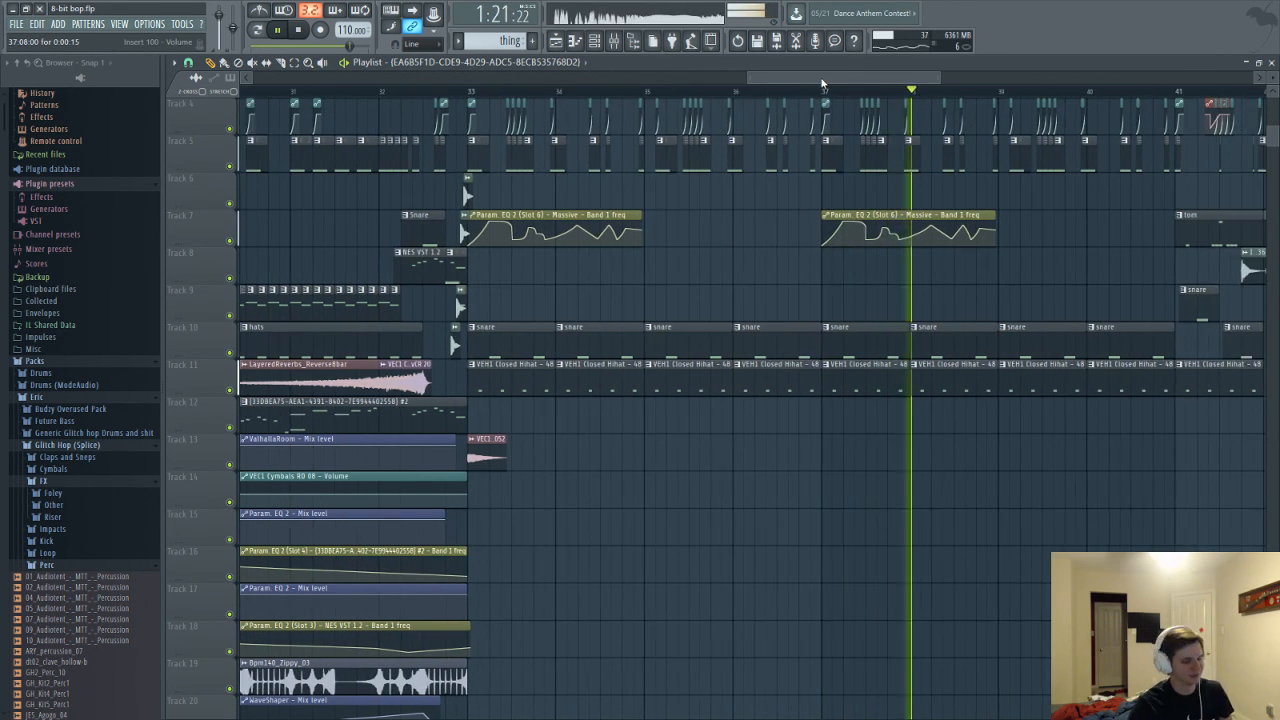
key(space)
key(ctrl+s)
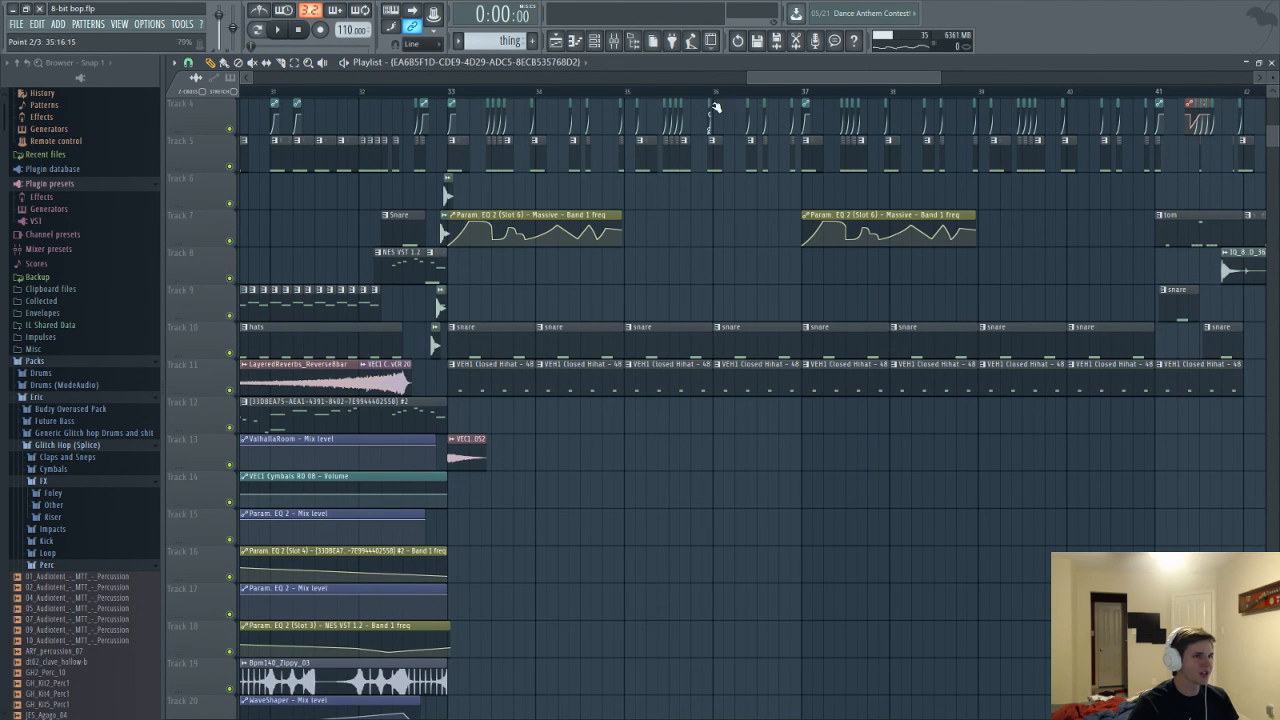
Return to the opening bars of the playlist and open the channel rack to view the Audio channels
drag(750, 73, 252, 74)
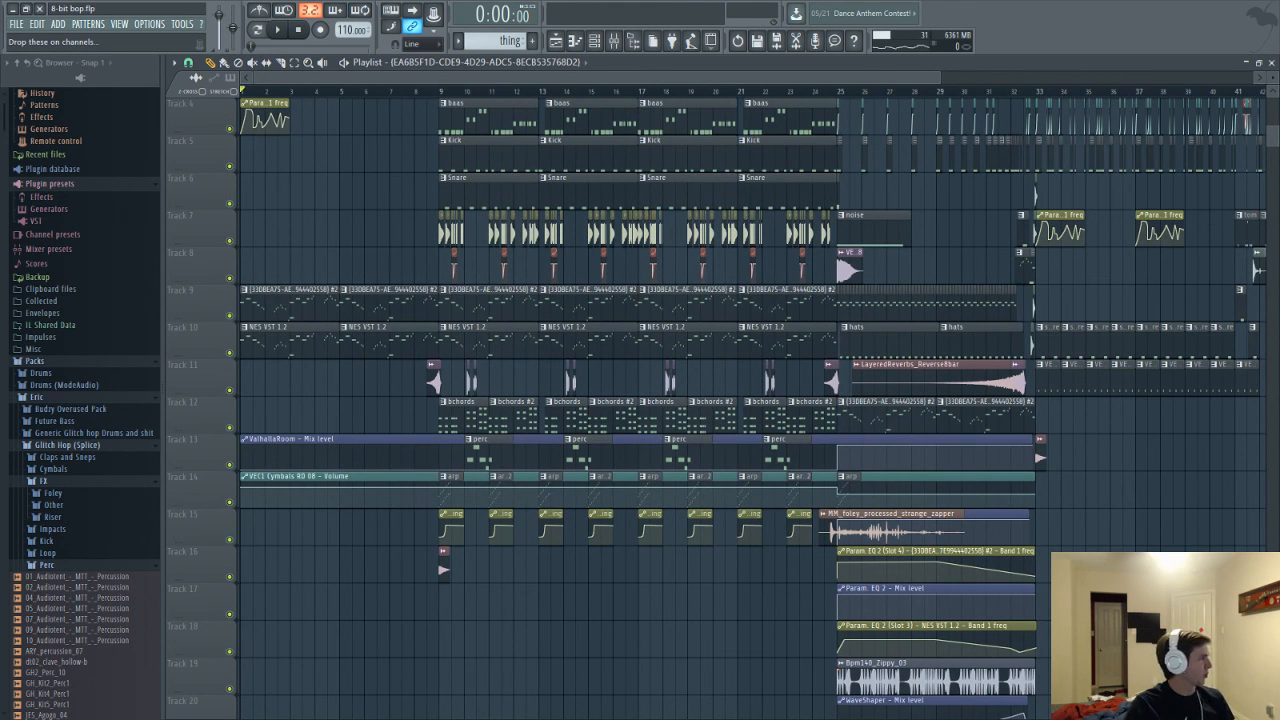
scroll(1181, 247, up, 3)
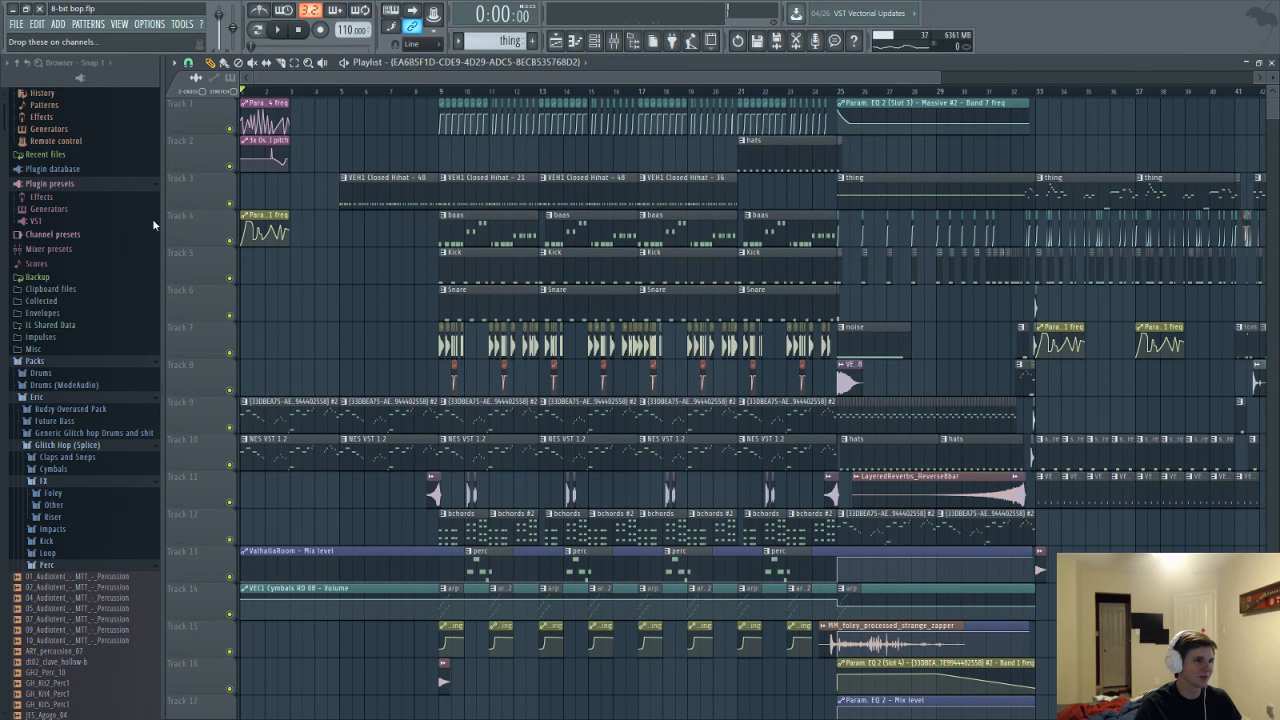
scroll(452, 132, up, 5)
key(F6)
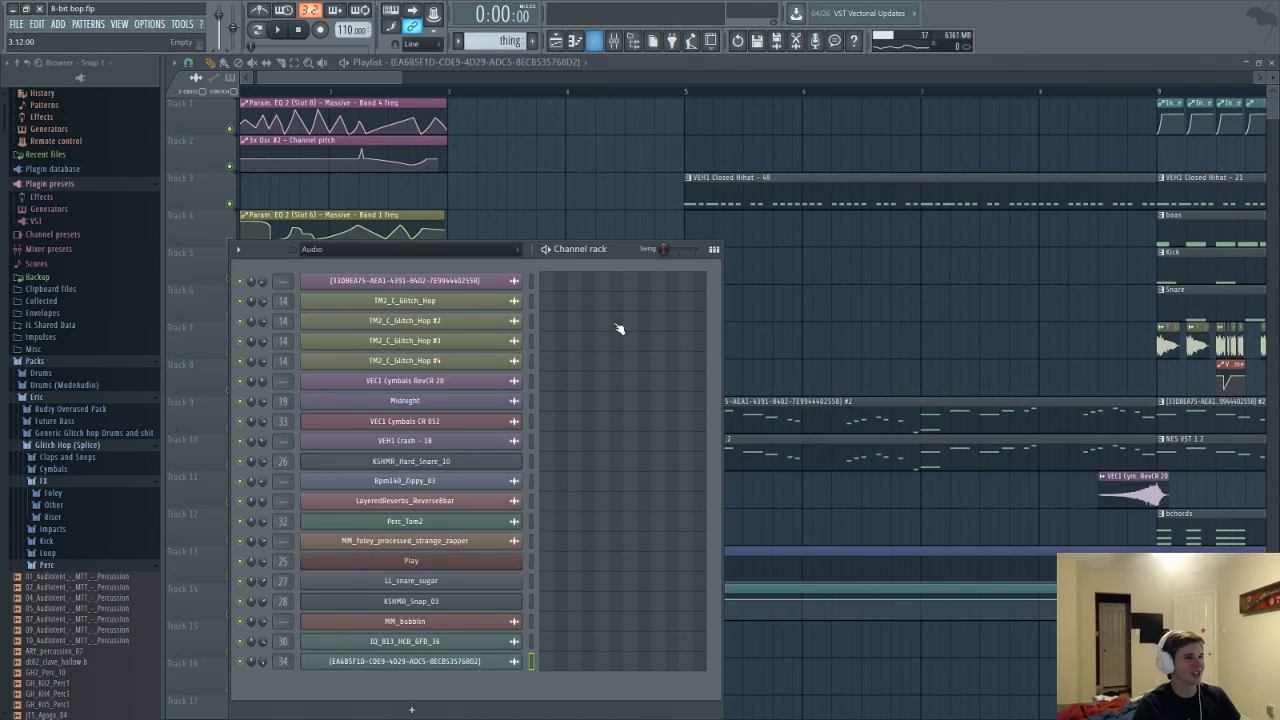
Show all channels in the channel rack and inspect the MIDI Out channel and the two recorded-audio sampler channels
click(430, 252)
click(398, 268)
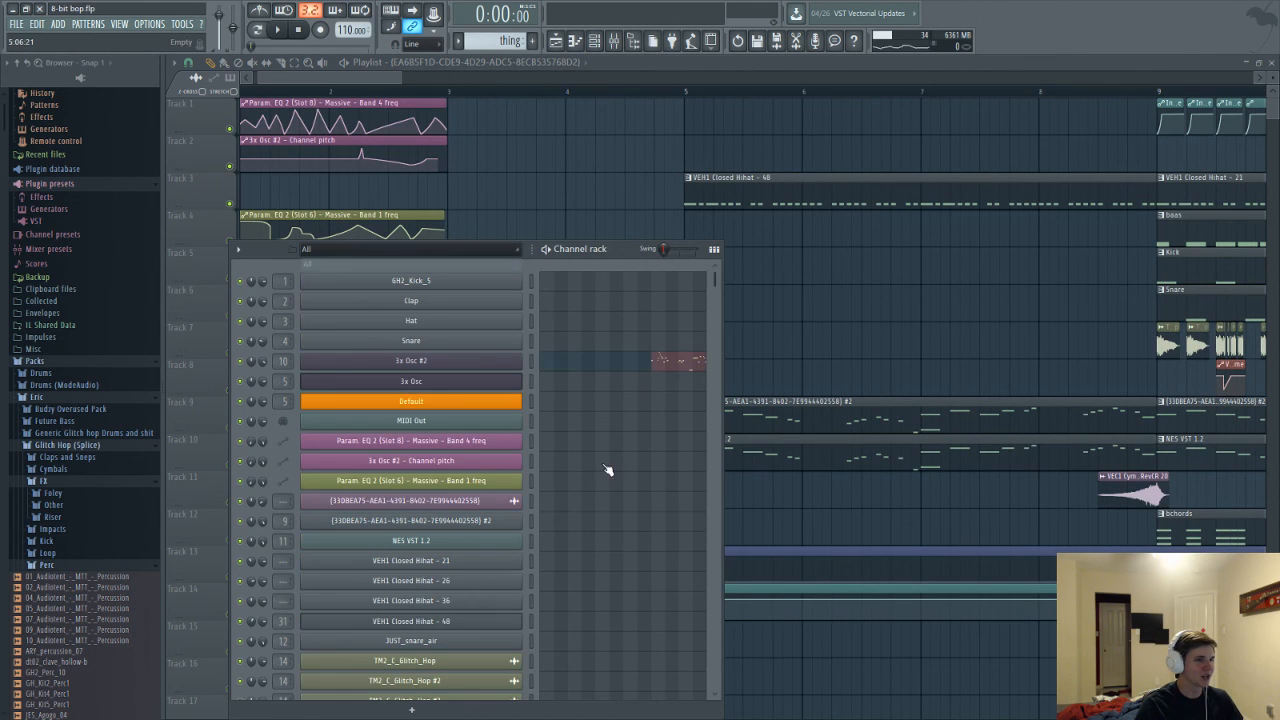
click(418, 422)
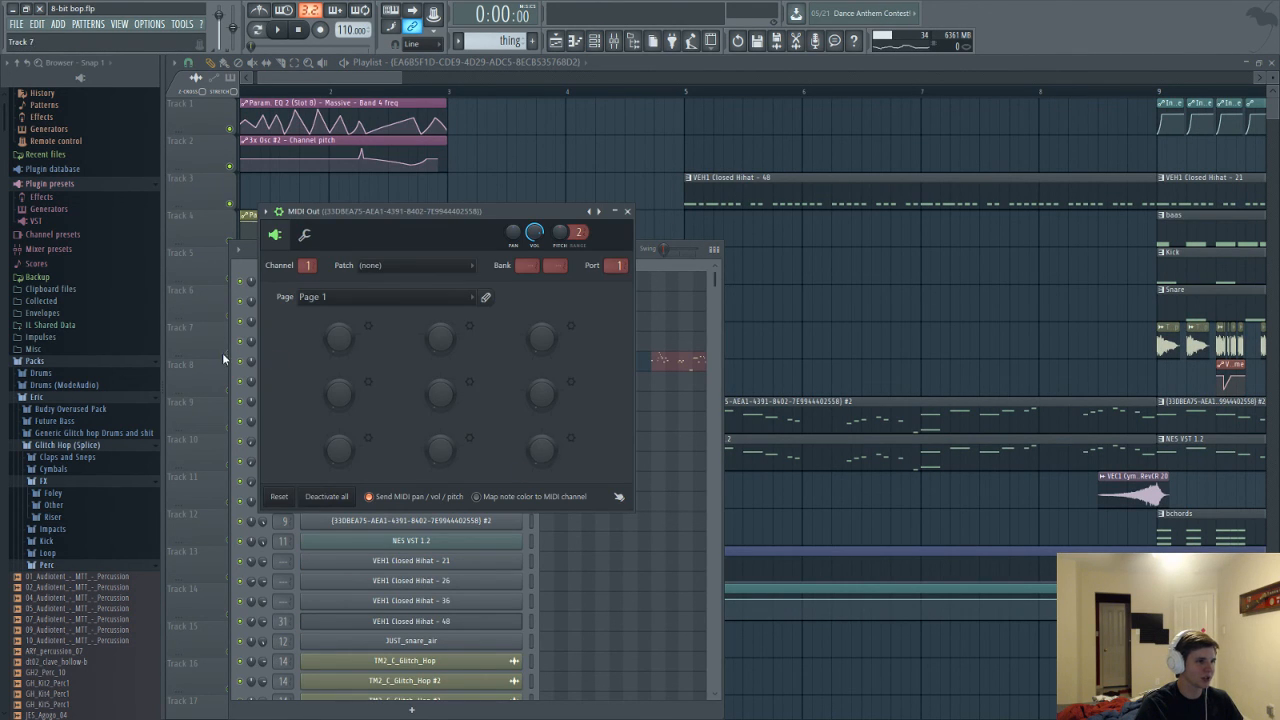
click(239, 270)
click(395, 504)
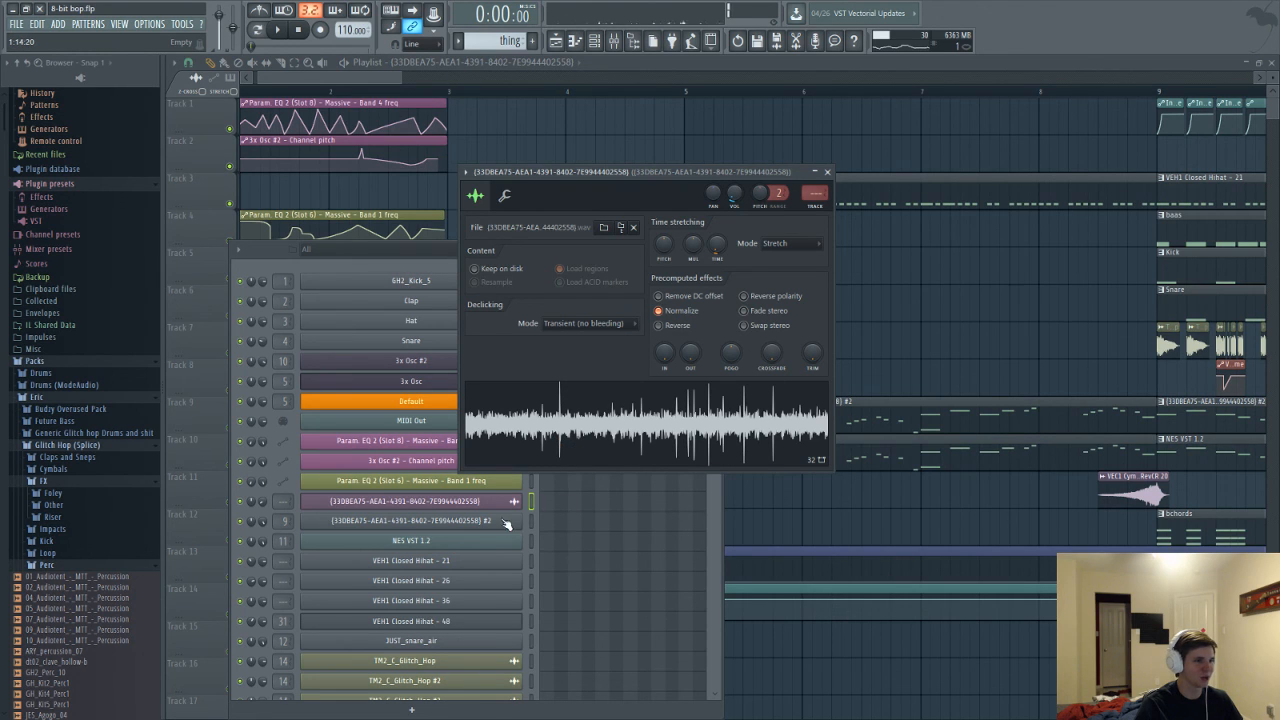
click(495, 524)
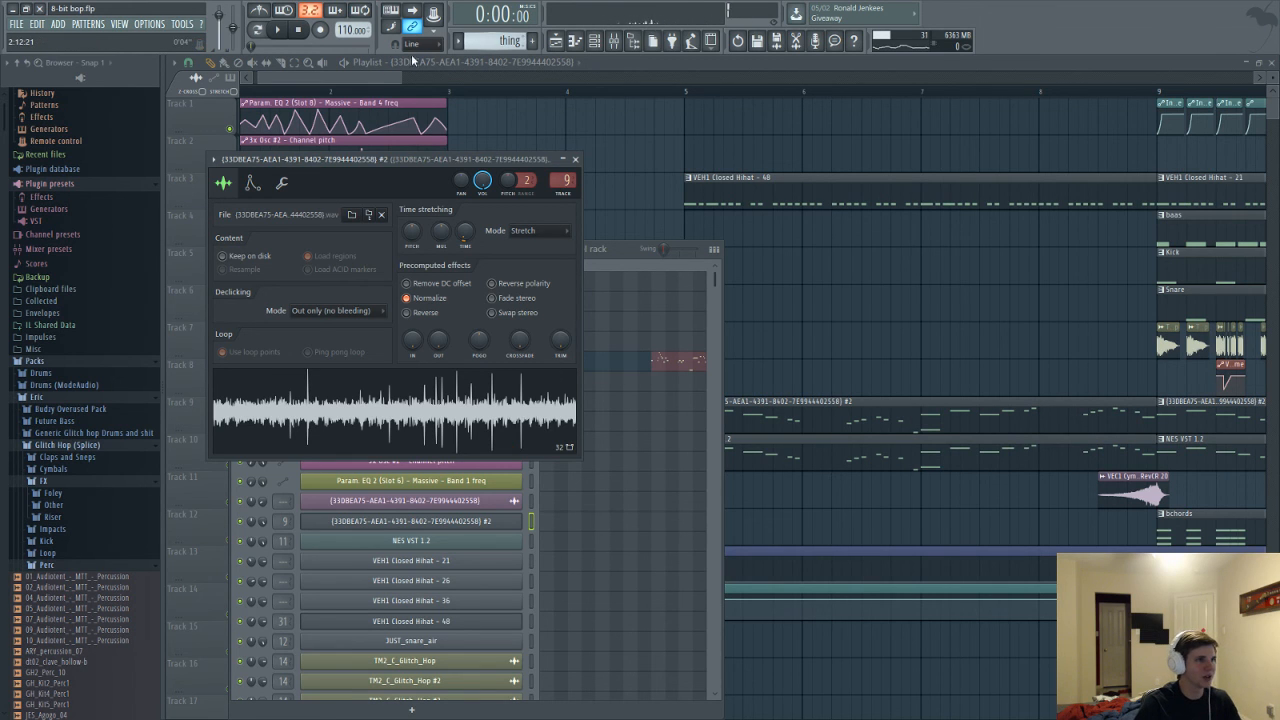
Open the track 9 lead pattern at bar 1 in the piano roll, audition only its sampler channel, and view its notes
drag(362, 79, 270, 96)
key(F6)
key(F6)
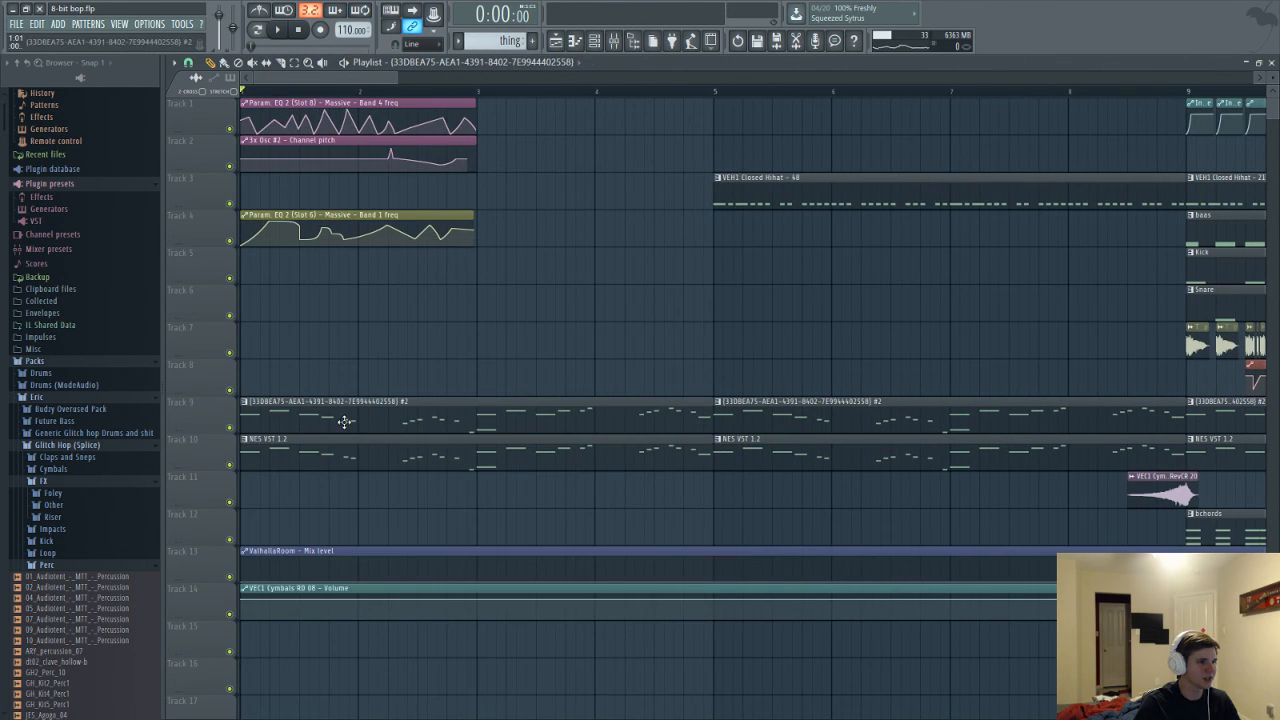
double_click(344, 421)
key(F6)
key(space)
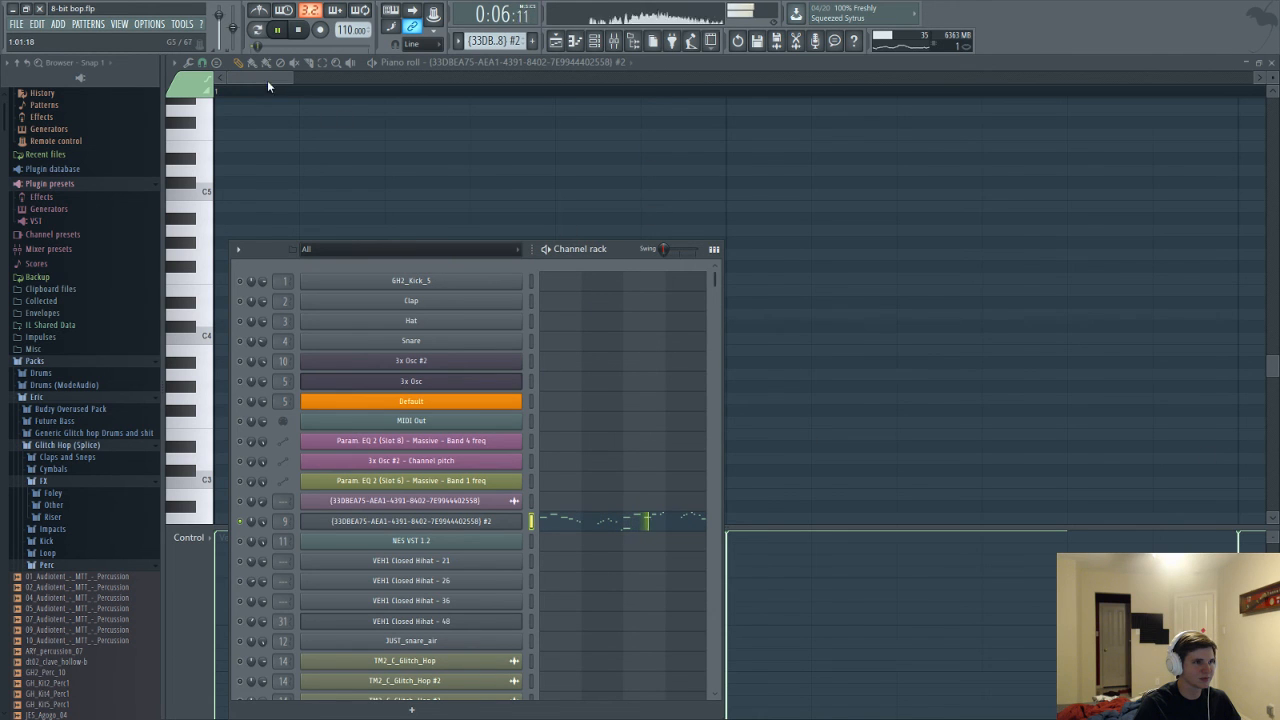
key(F6)
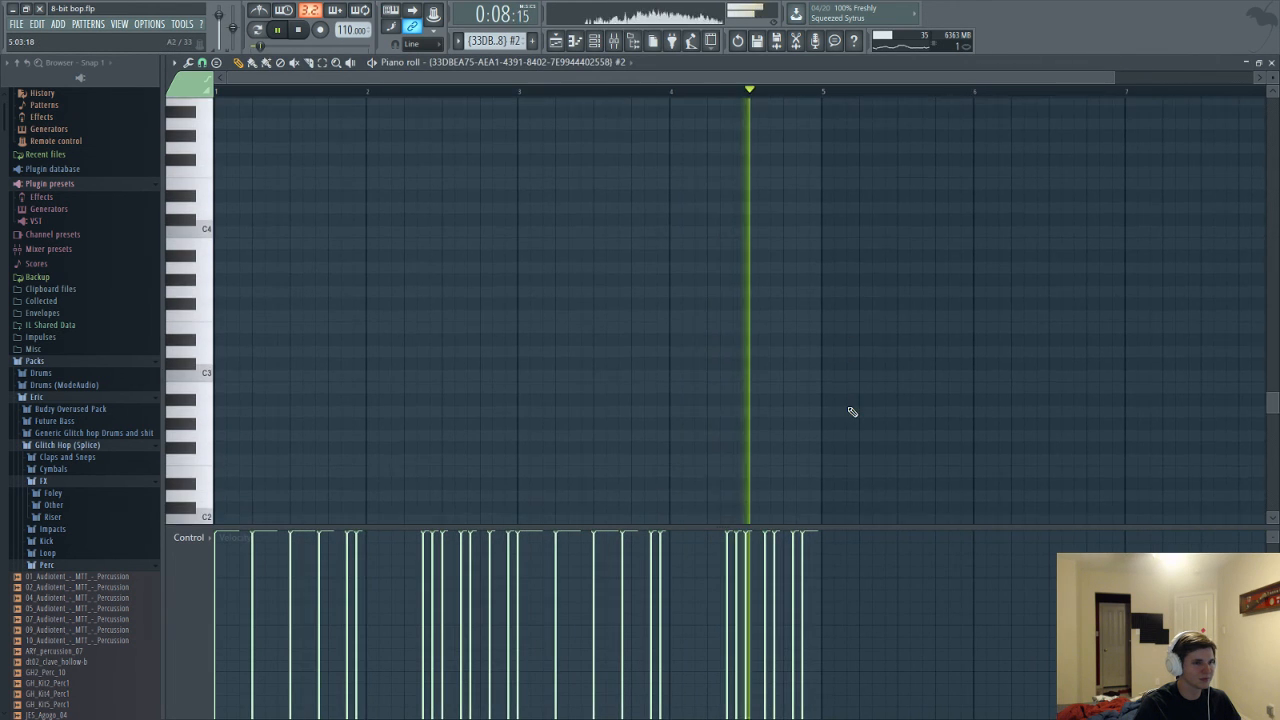
key(space)
scroll(850, 400, up, 3)
scroll(750, 427, up, 5)
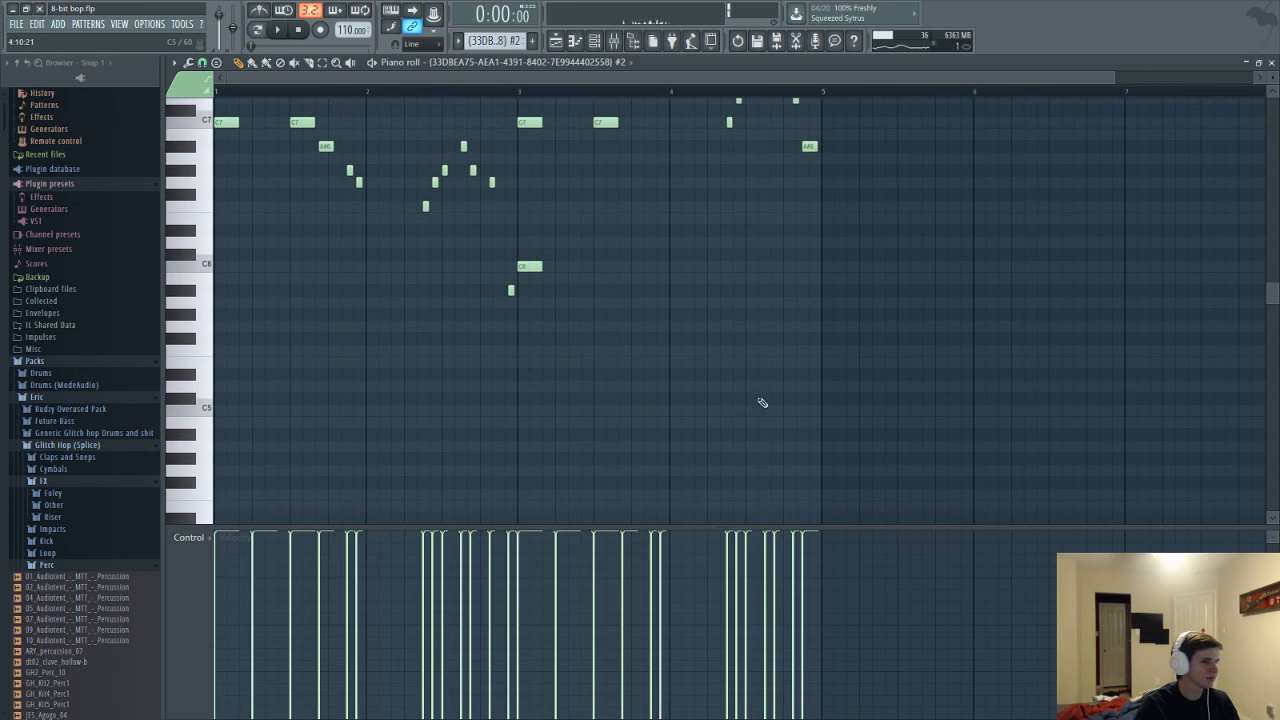
Audition the lead pattern with only the NES VST 1.2 channel active, re-enable all channels, and save the project
key(F6)
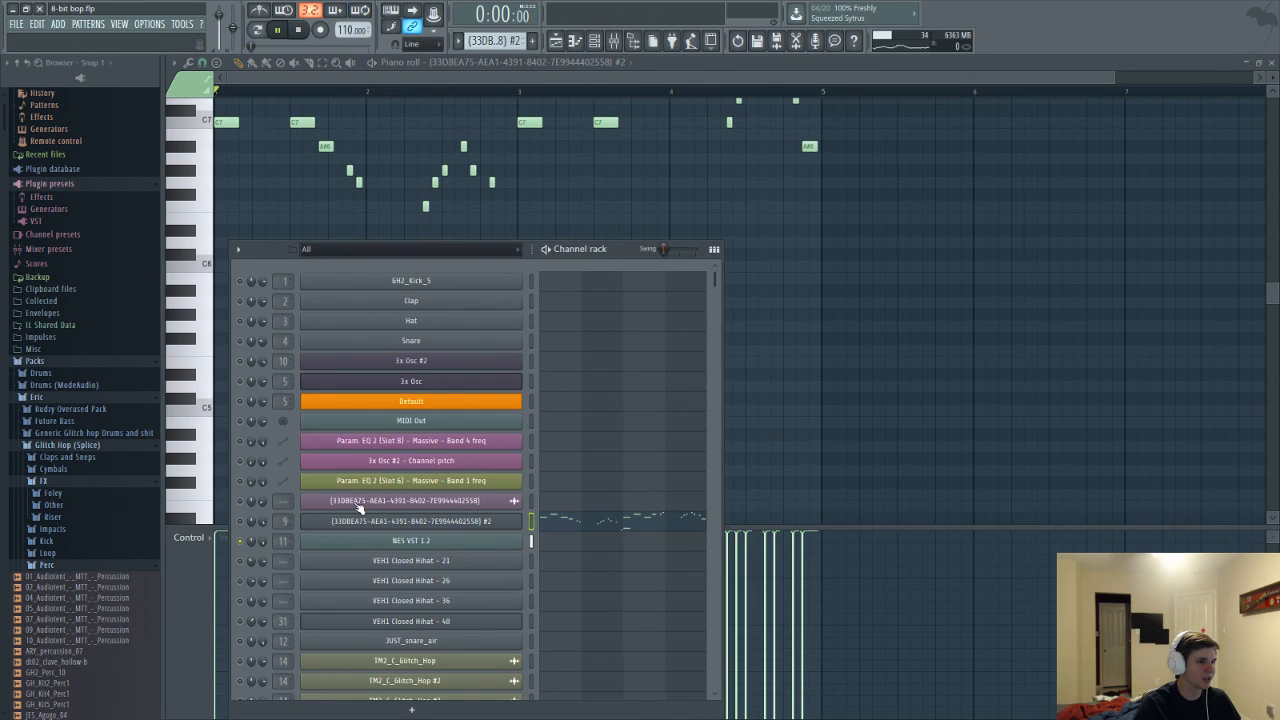
key(space)
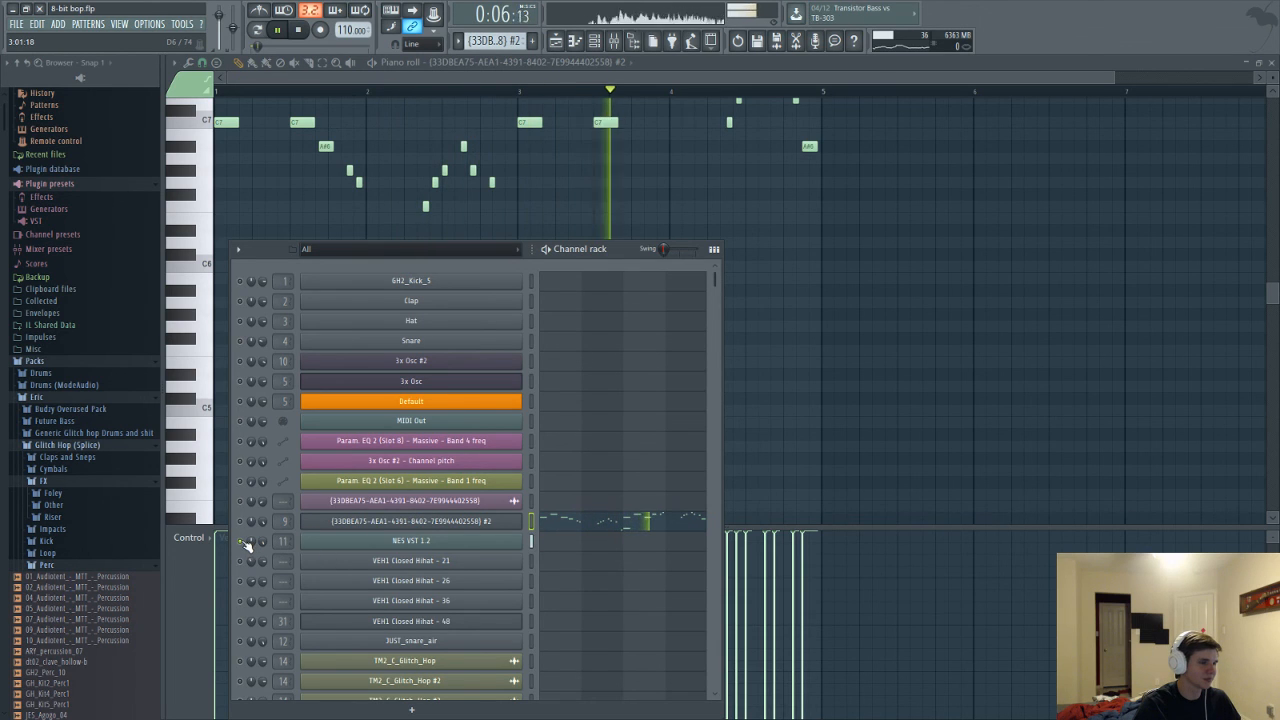
key(space)
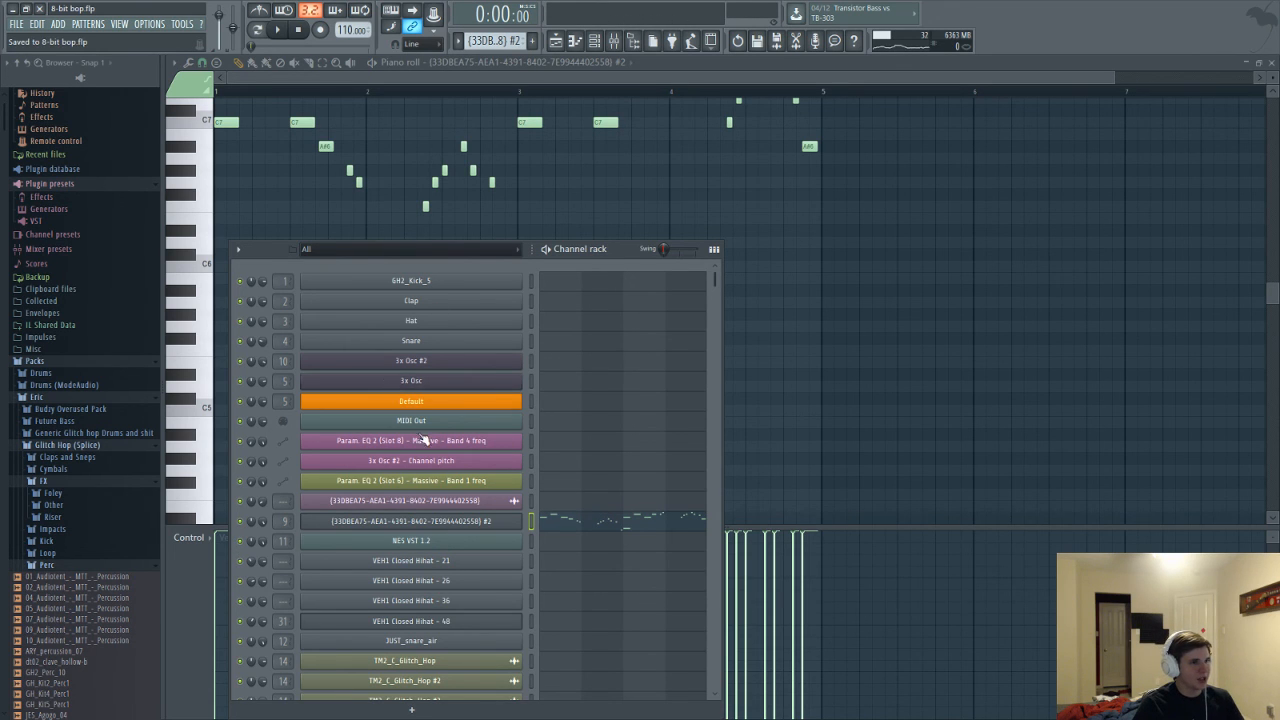
click(437, 400)
Play the arrangement in the playlist from bar 1 and follow the clips closely through the section starting at bar 9
key(F5)
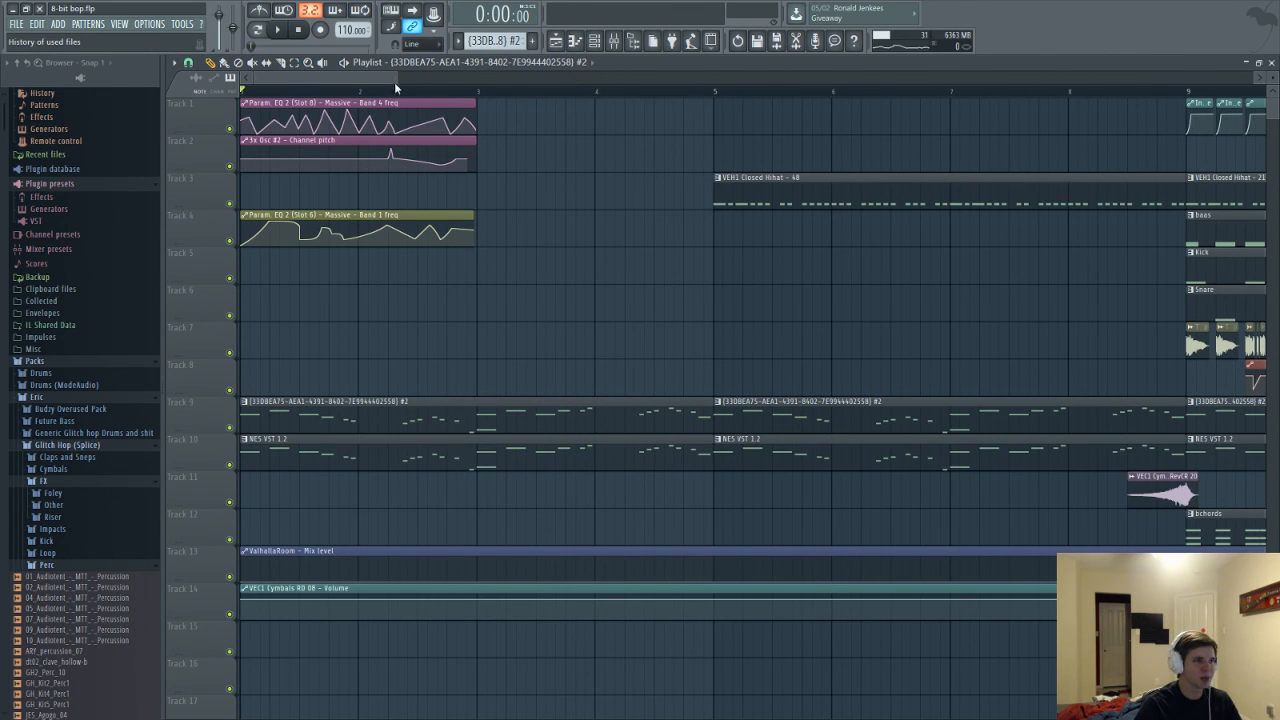
scroll(808, 333, down, 5)
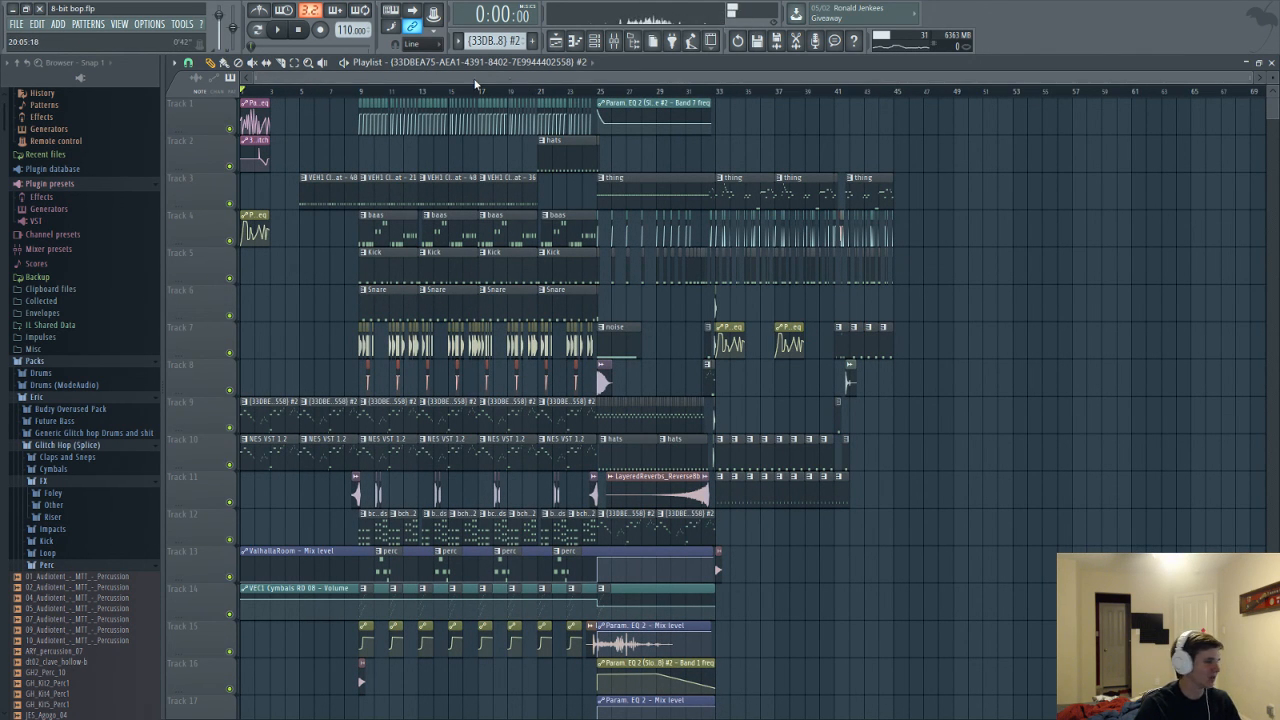
key(space)
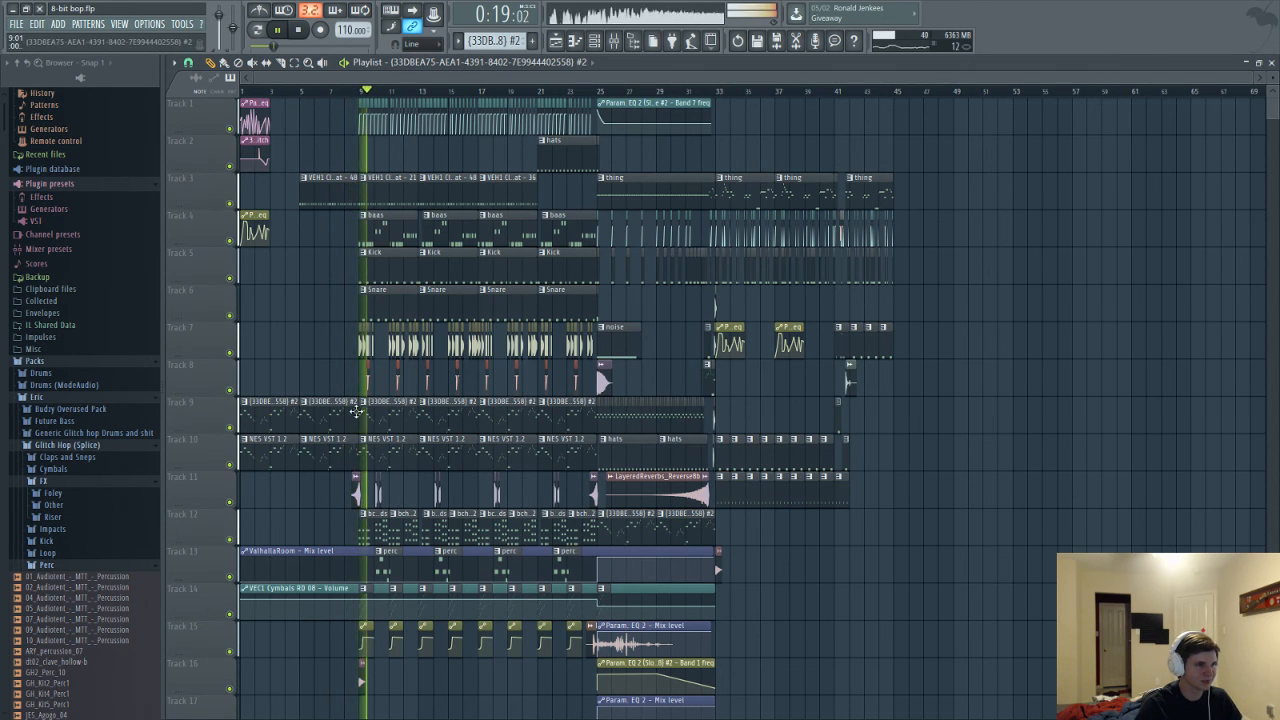
scroll(330, 448, up, 4)
scroll(340, 447, up, 4)
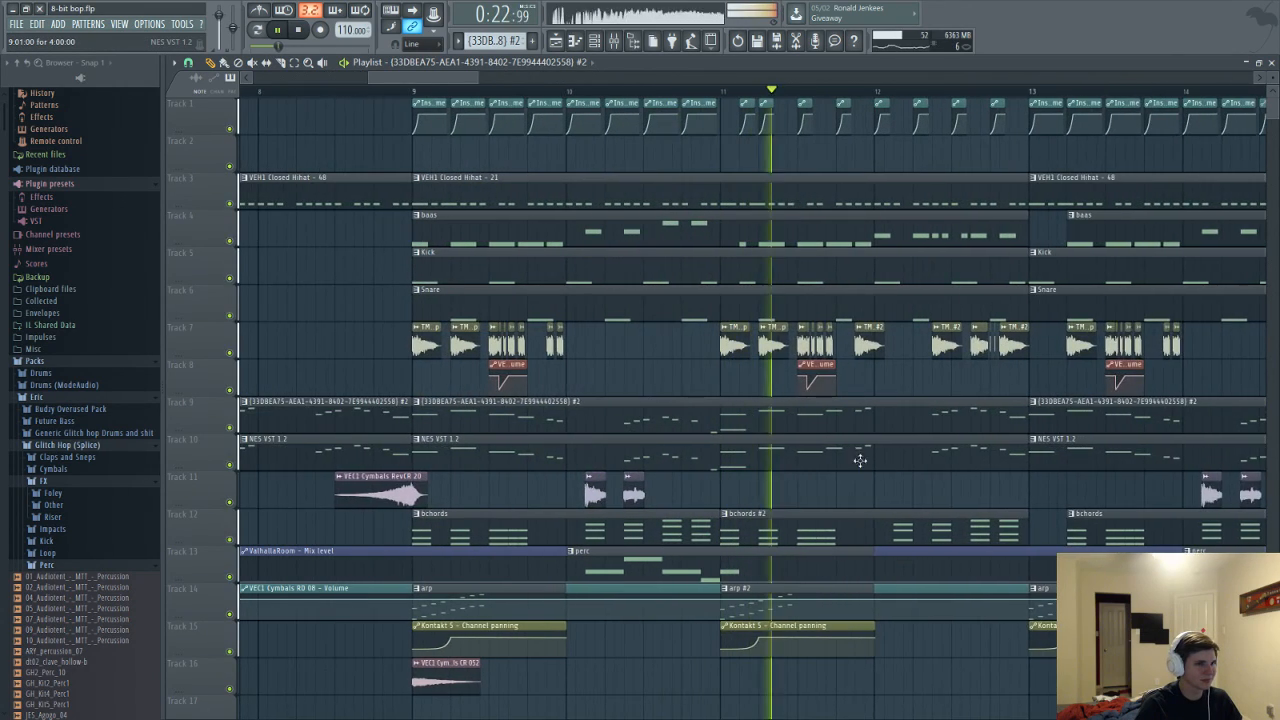
scroll(880, 470, up, 3)
scroll(838, 487, up, 1)
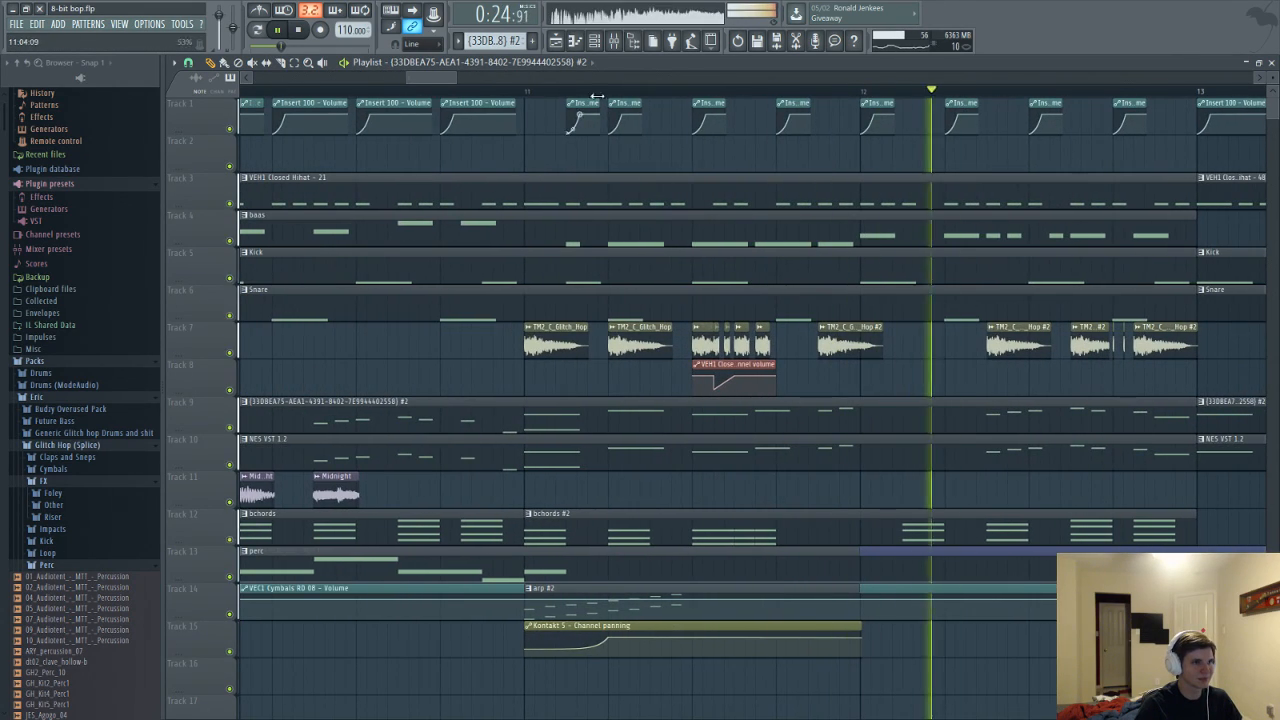
drag(459, 78, 463, 78)
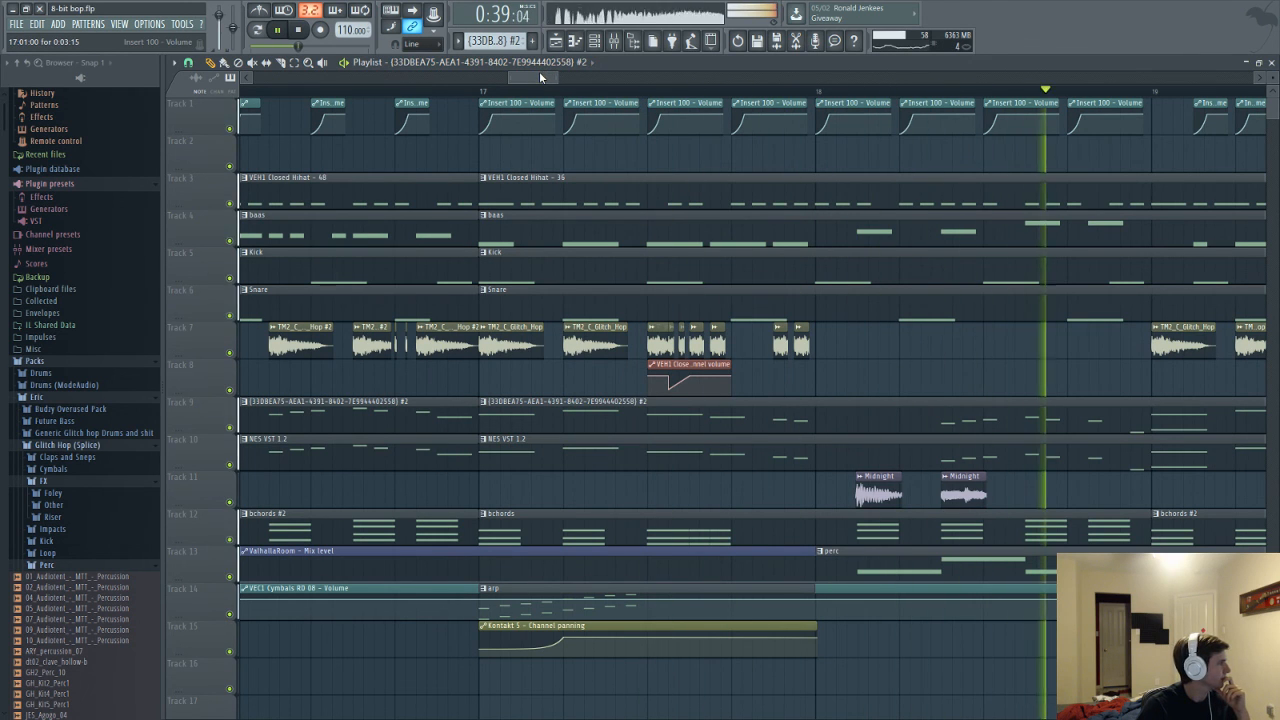
Follow the playback through the build-up from bar 25 and the drop from bar 33, and stop near bar 45
drag(548, 76, 699, 74)
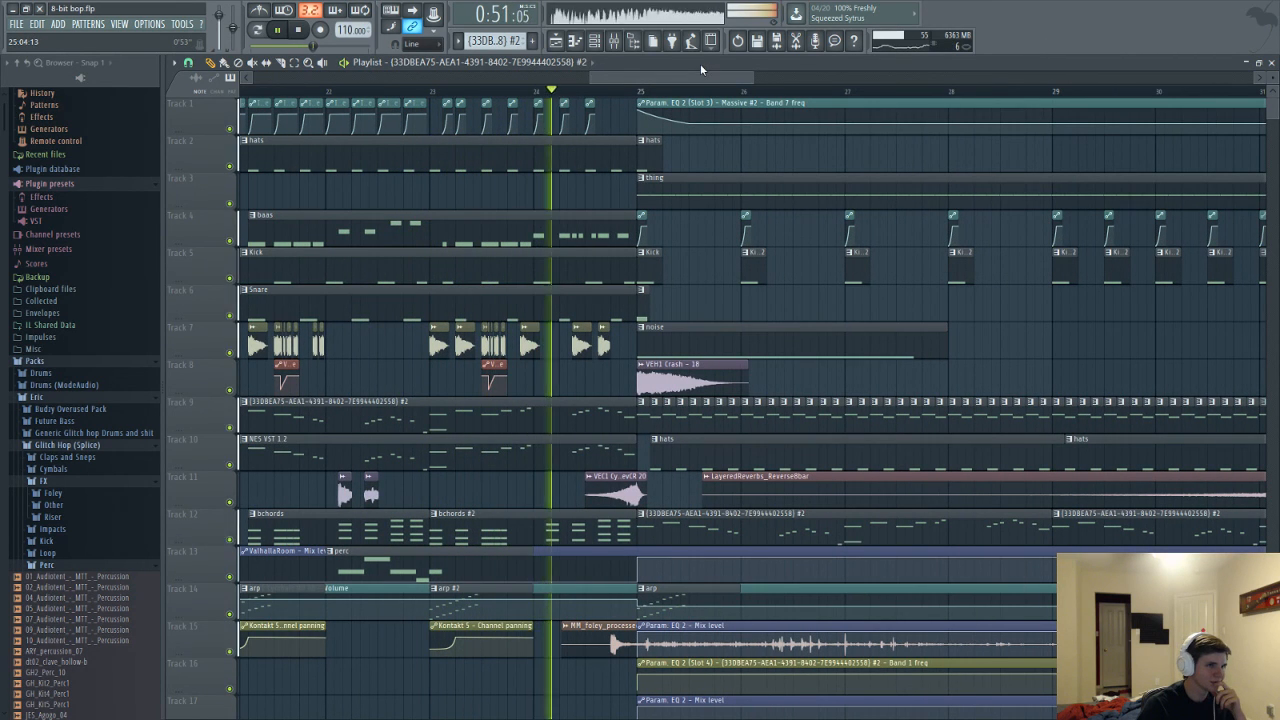
drag(700, 72, 747, 76)
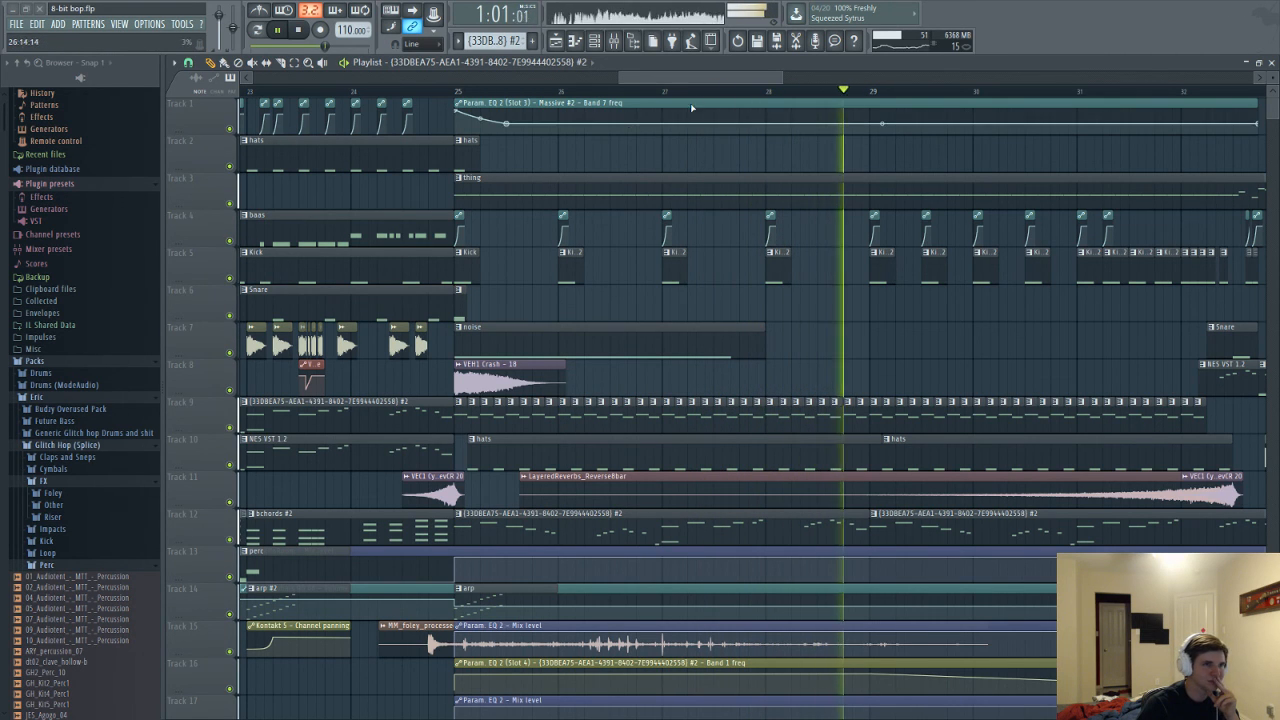
drag(700, 72, 774, 75)
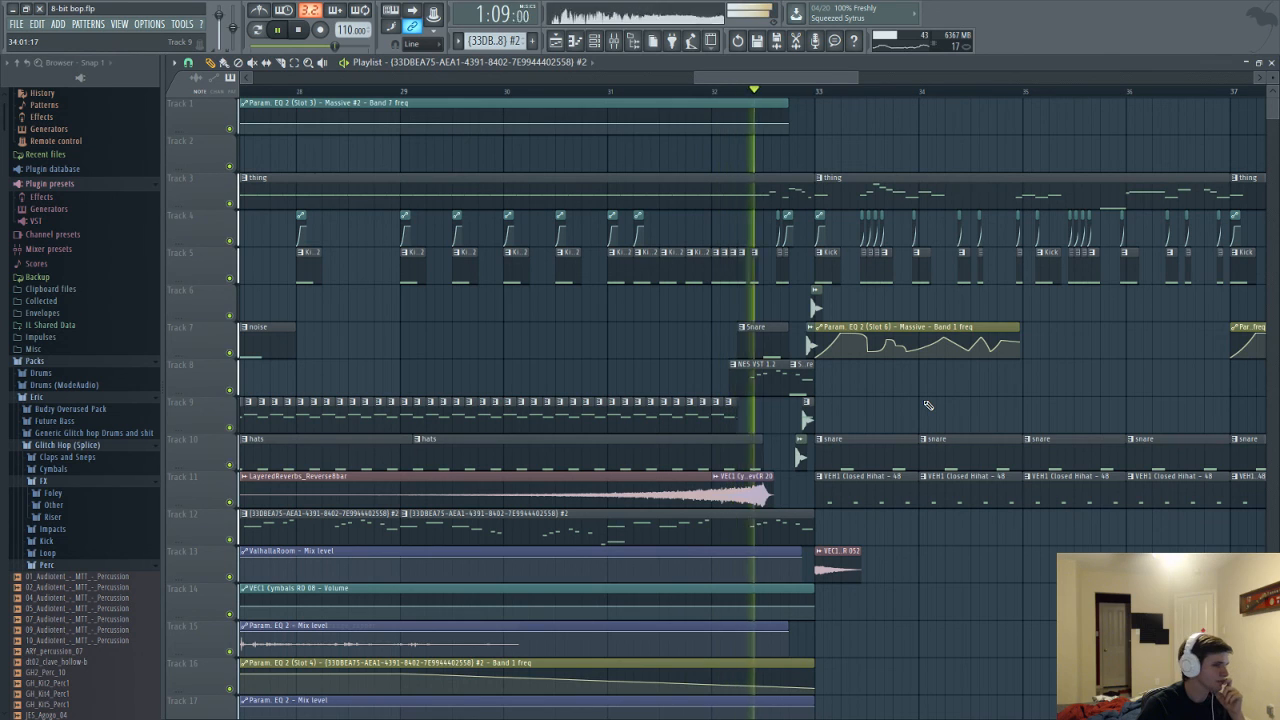
drag(764, 76, 783, 75)
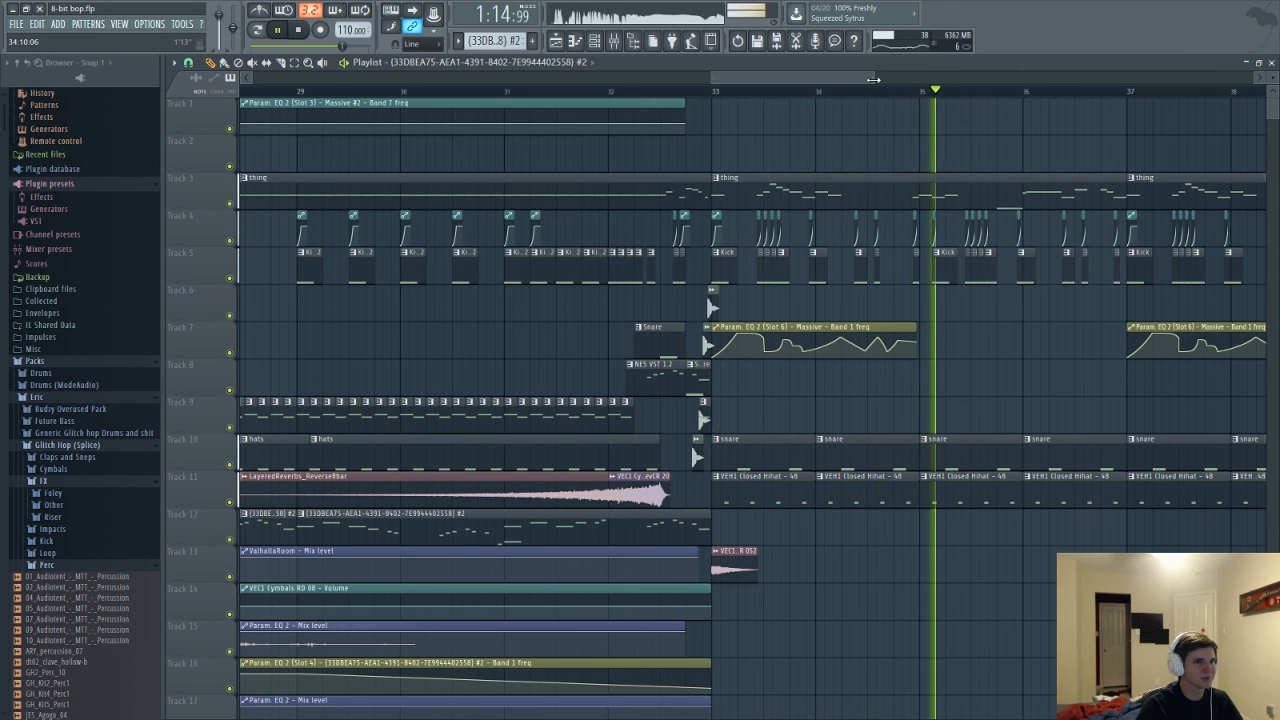
drag(875, 76, 1004, 76)
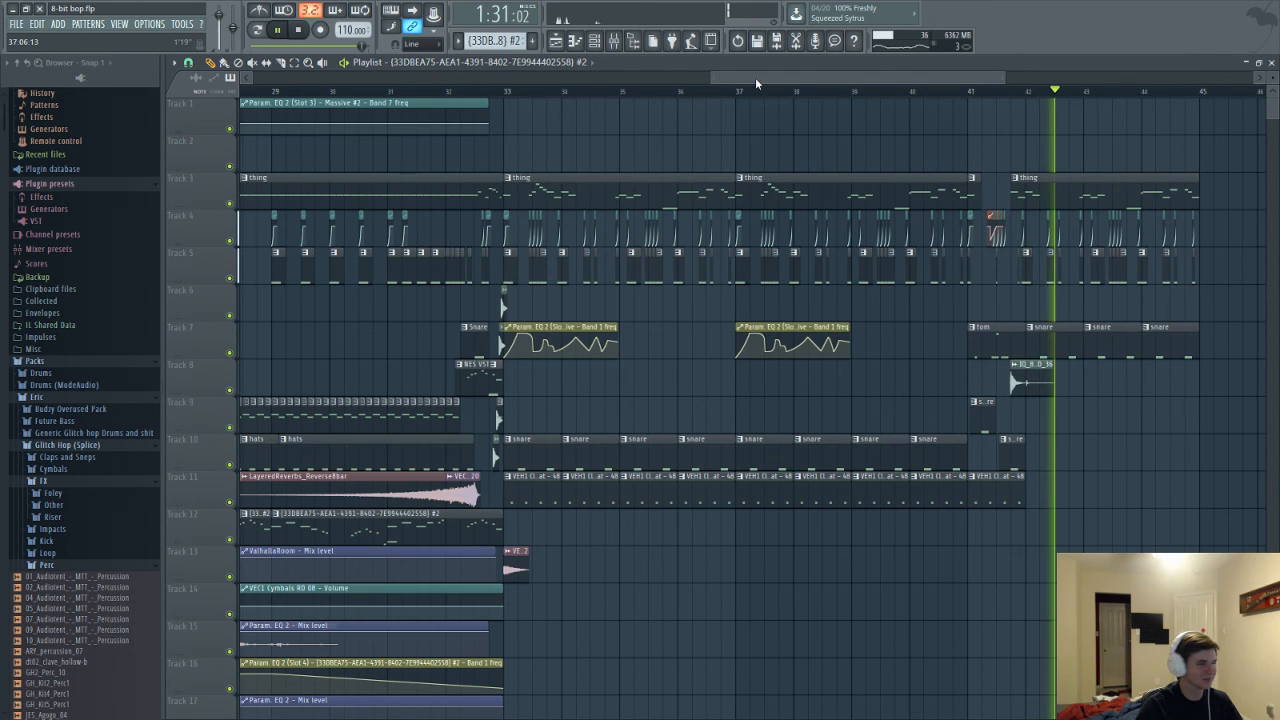
drag(755, 77, 785, 80)
scroll(1039, 382, up, 2)
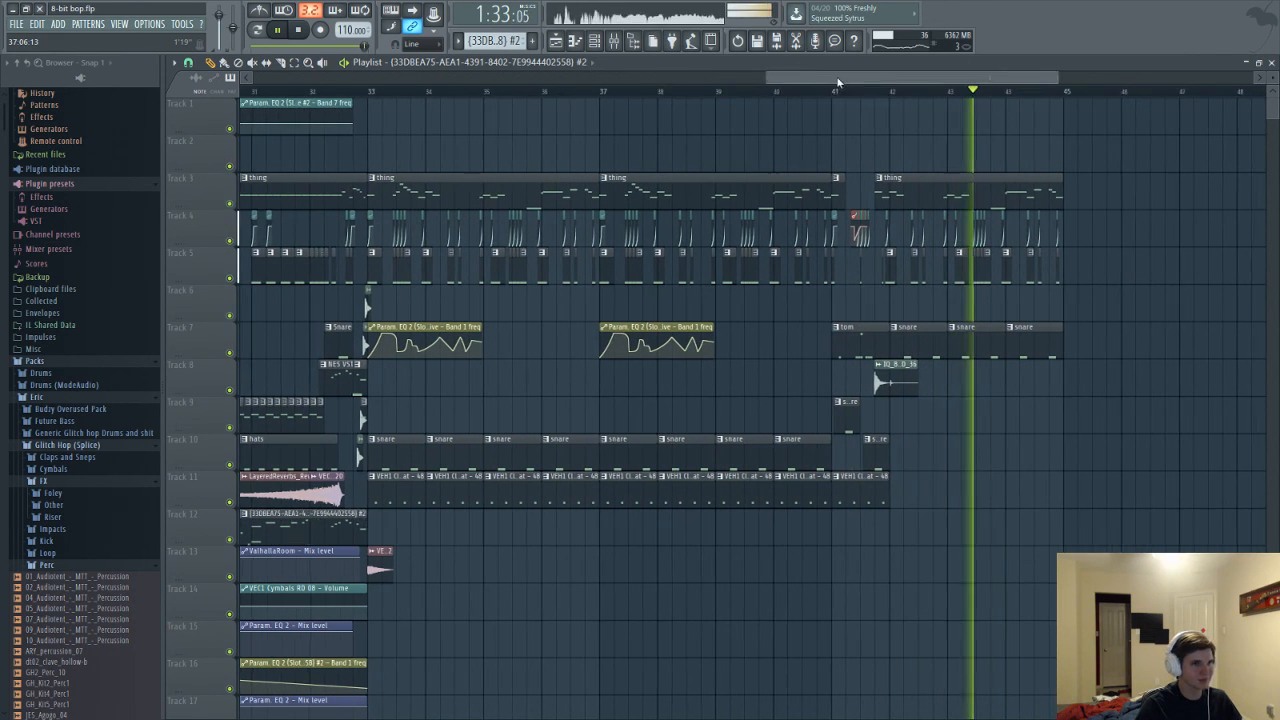
scroll(1039, 382, up, 3)
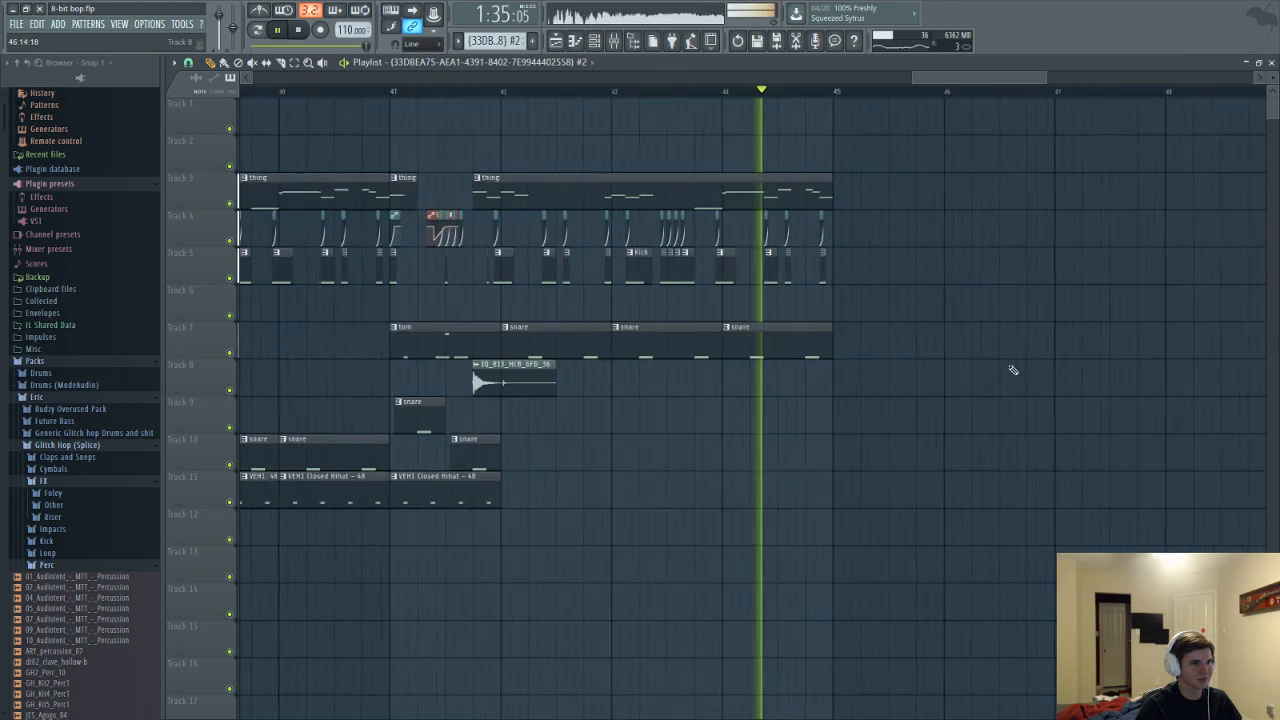
key(space)
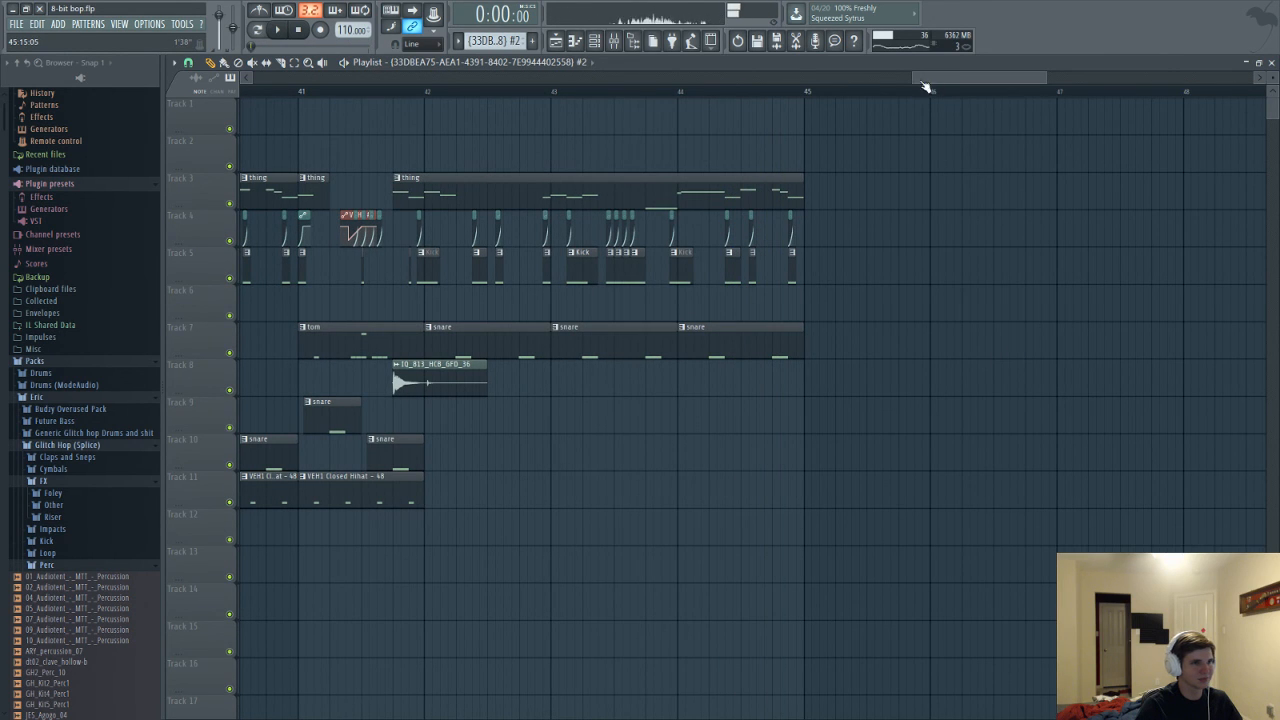
Return to the playlist's opening bars and inspect the recorded audio clip channel and the 3x Osc #2 channel
drag(920, 78, 63, 251)
key(F6)
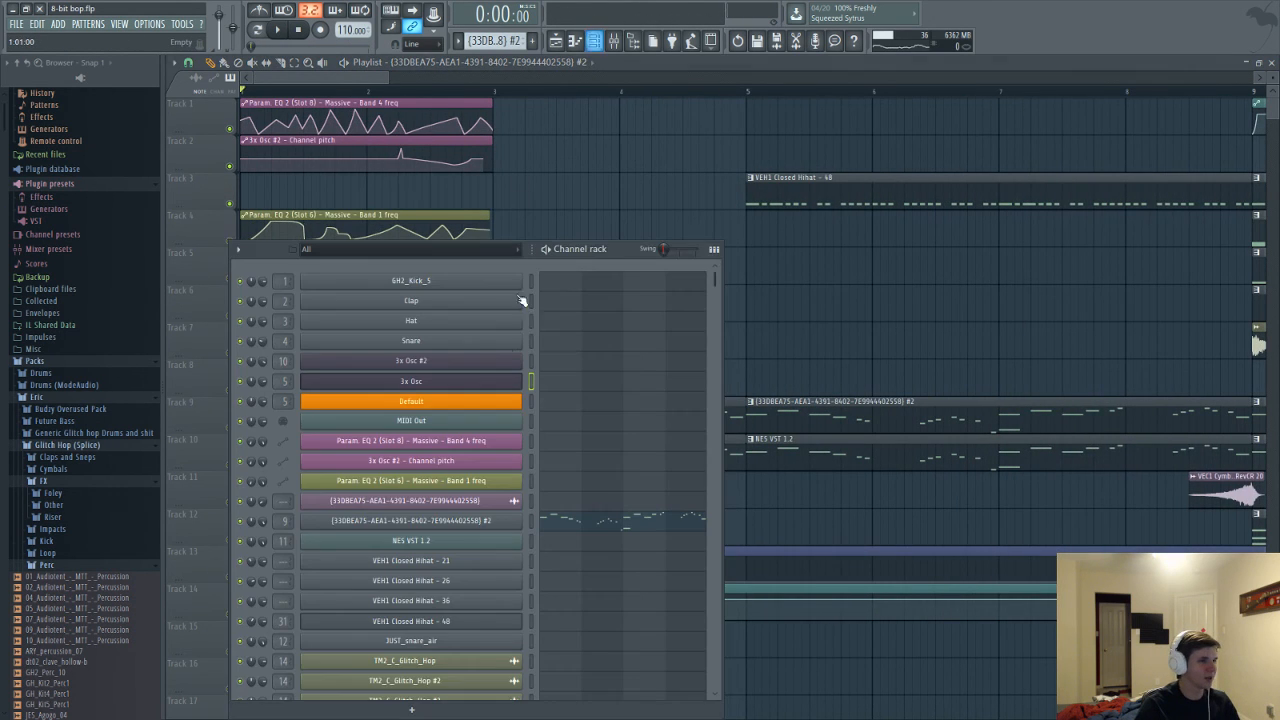
click(394, 504)
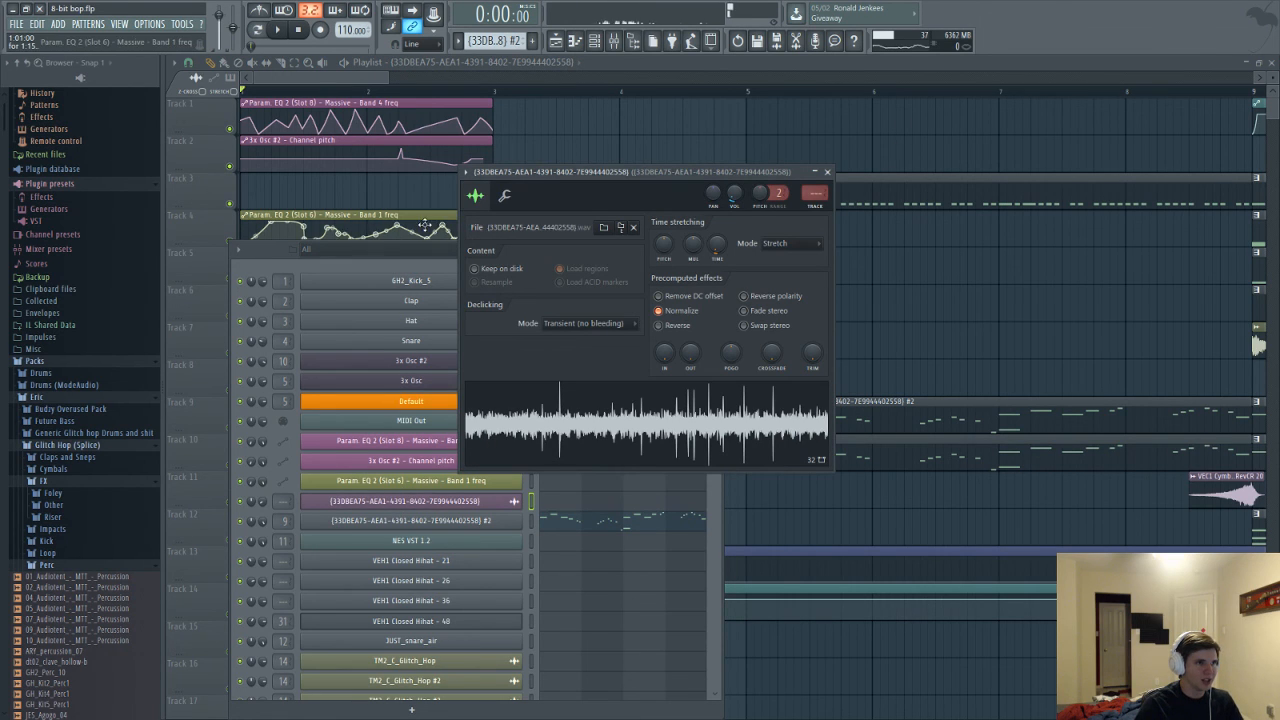
click(346, 264)
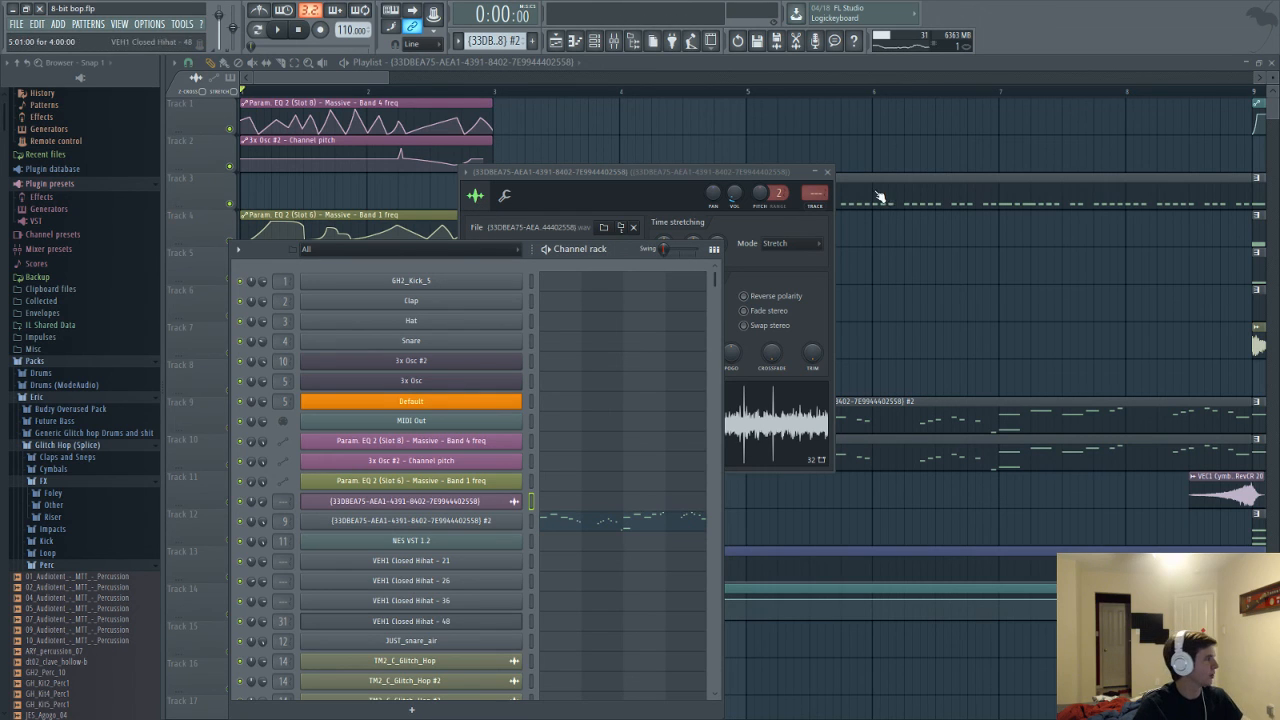
click(393, 363)
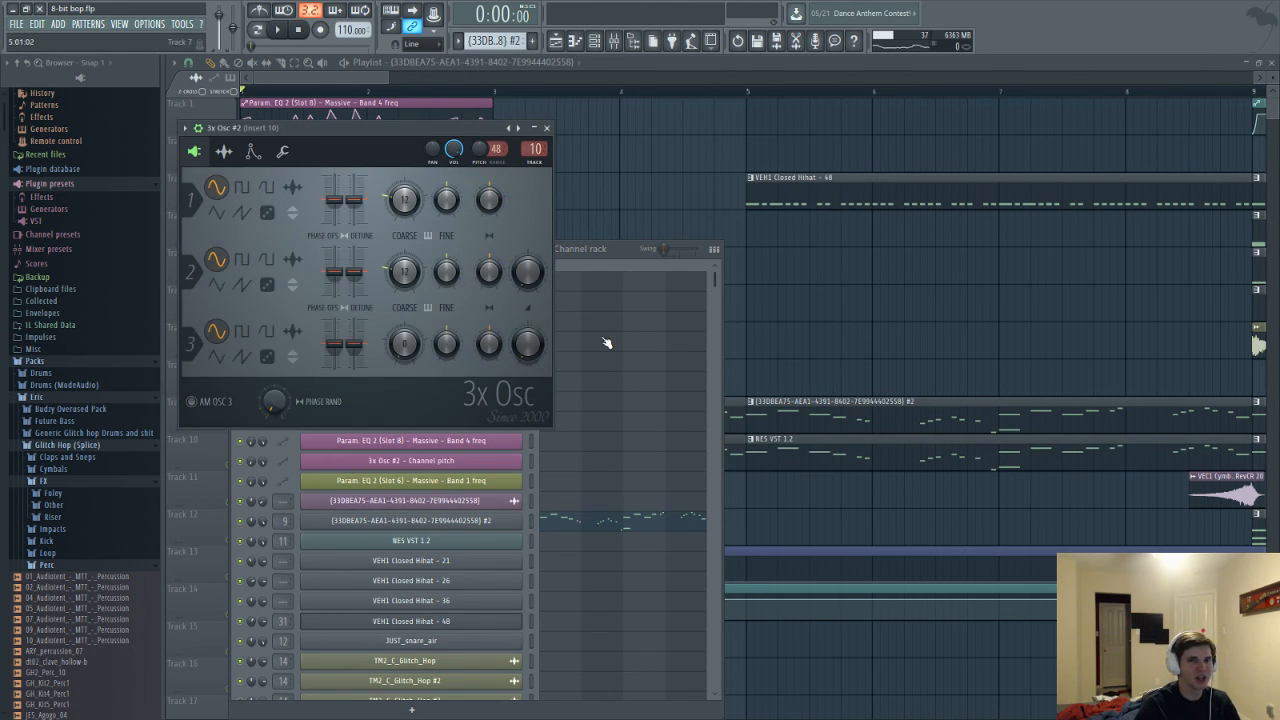
Examine the effect chain of the Massive mixer track 5 and its OTT plugin settings, and close the plugin
click(608, 48)
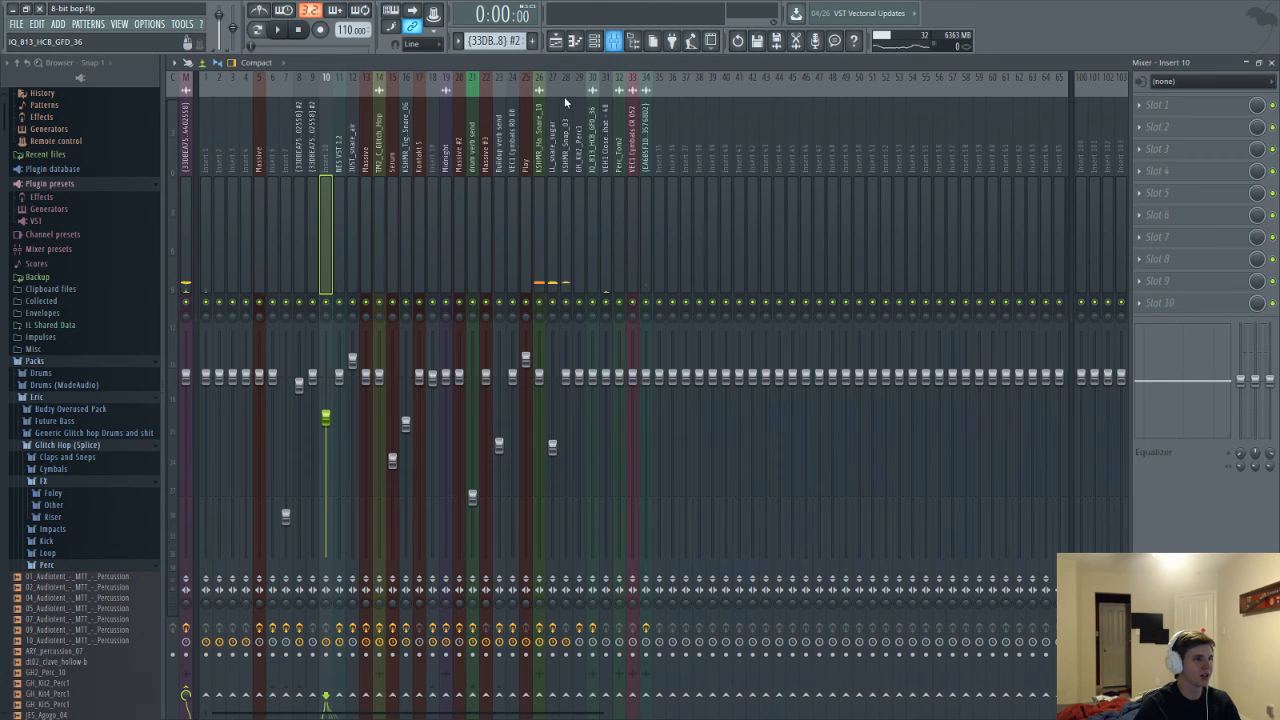
click(253, 195)
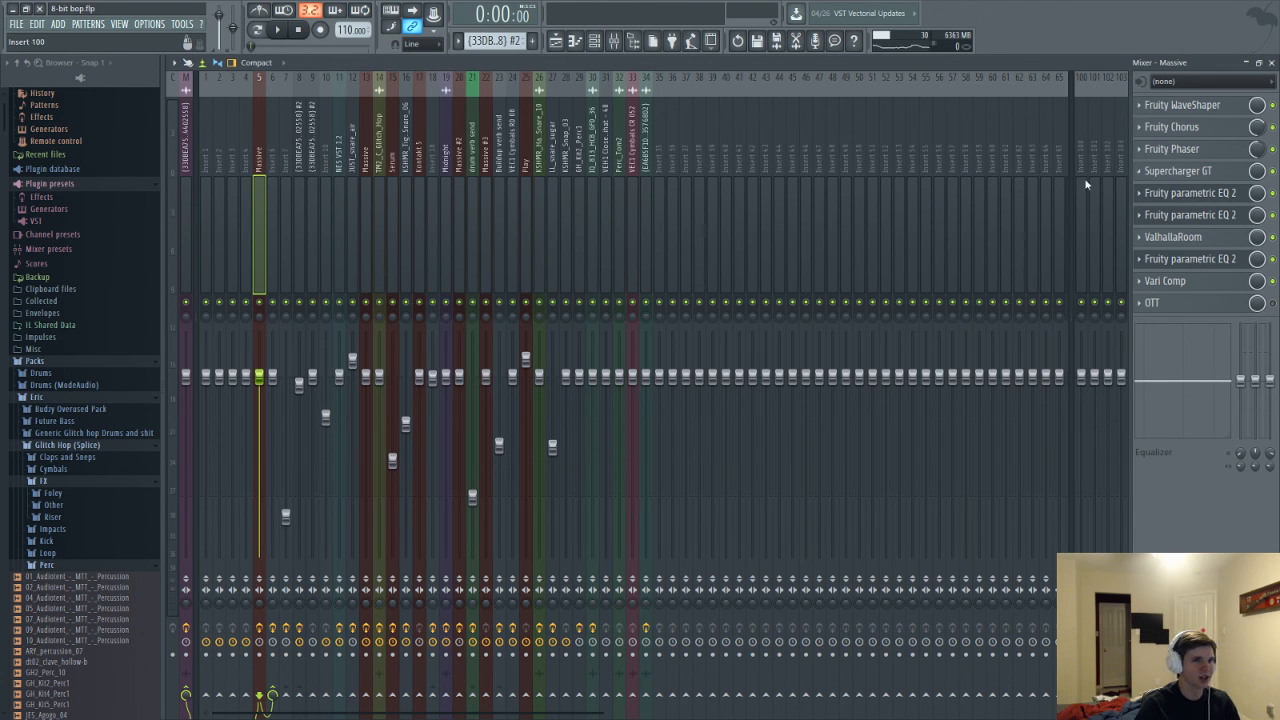
click(1180, 308)
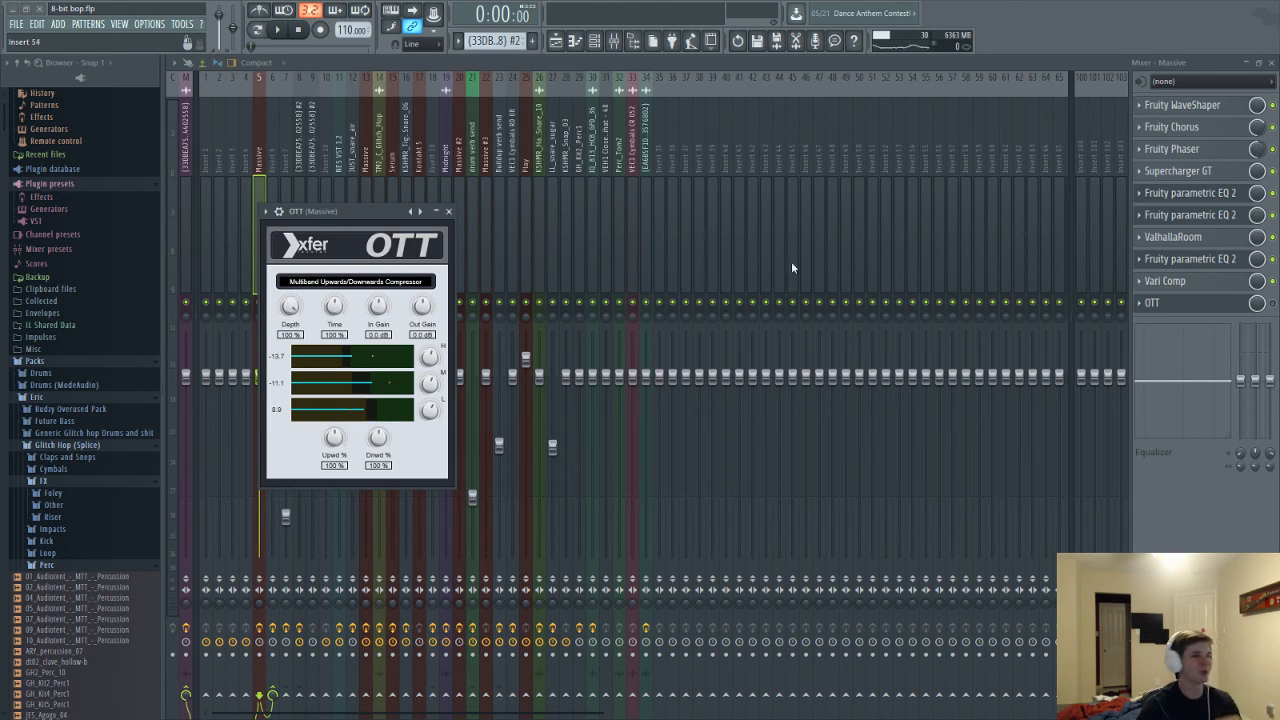
key(Escape)
Reopen the 3x Osc #2 settings and the recorded audio clip channel's sampler settings from the channel rack
key(F6)
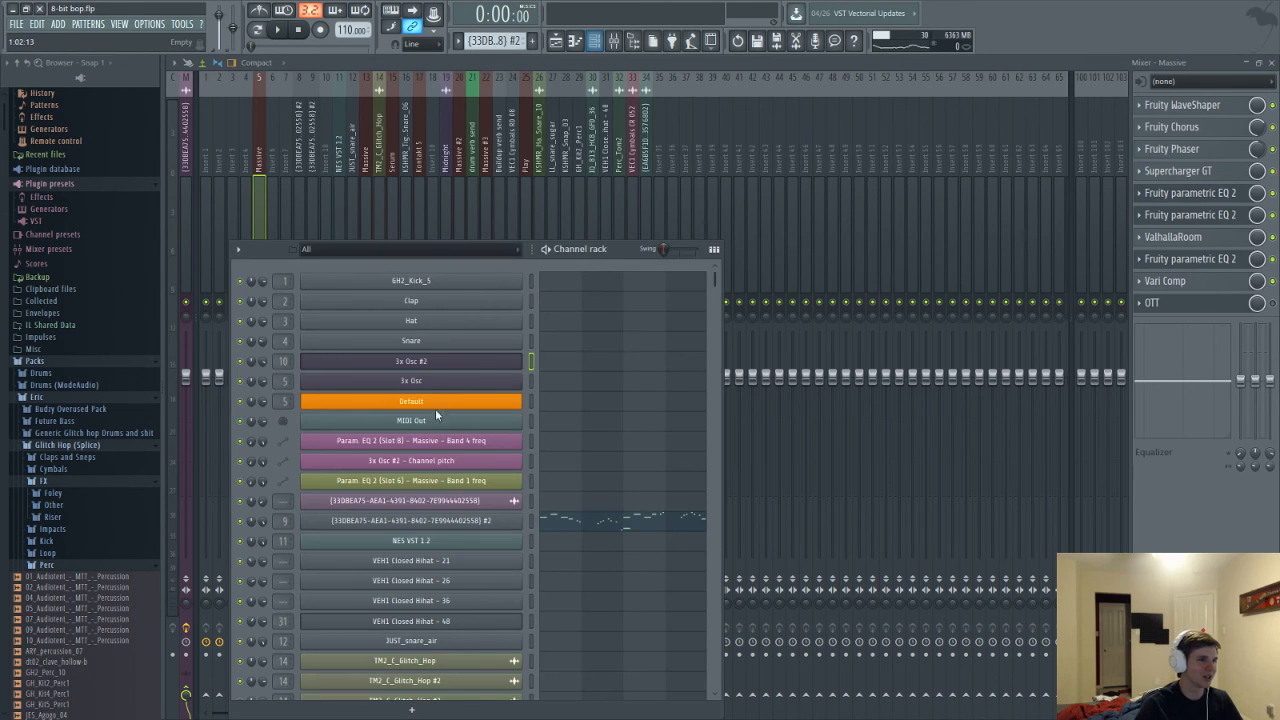
click(414, 371)
click(628, 267)
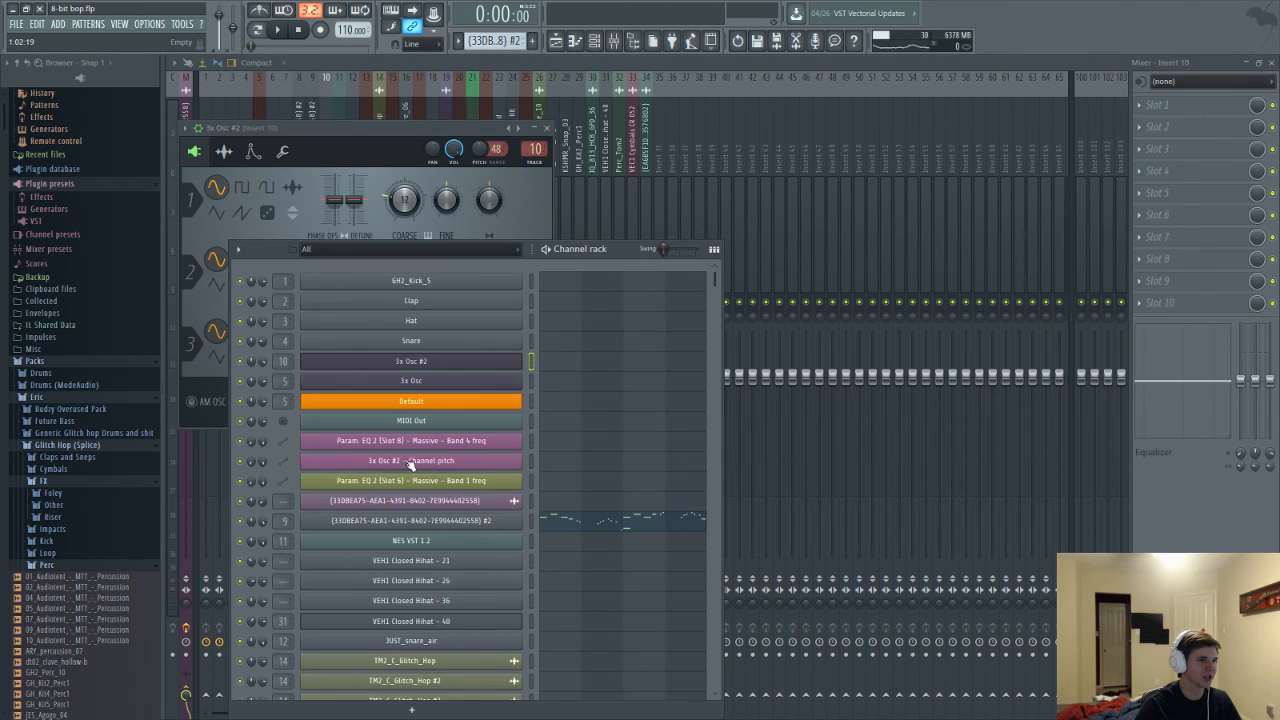
click(421, 502)
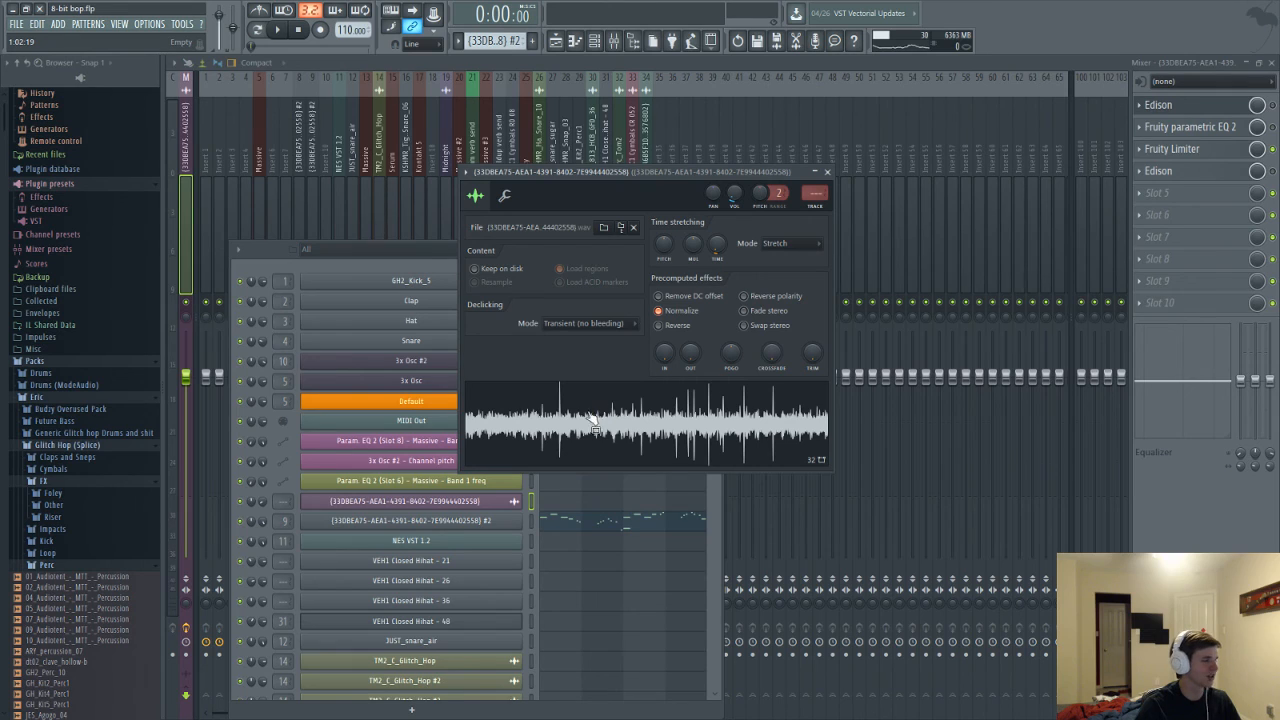